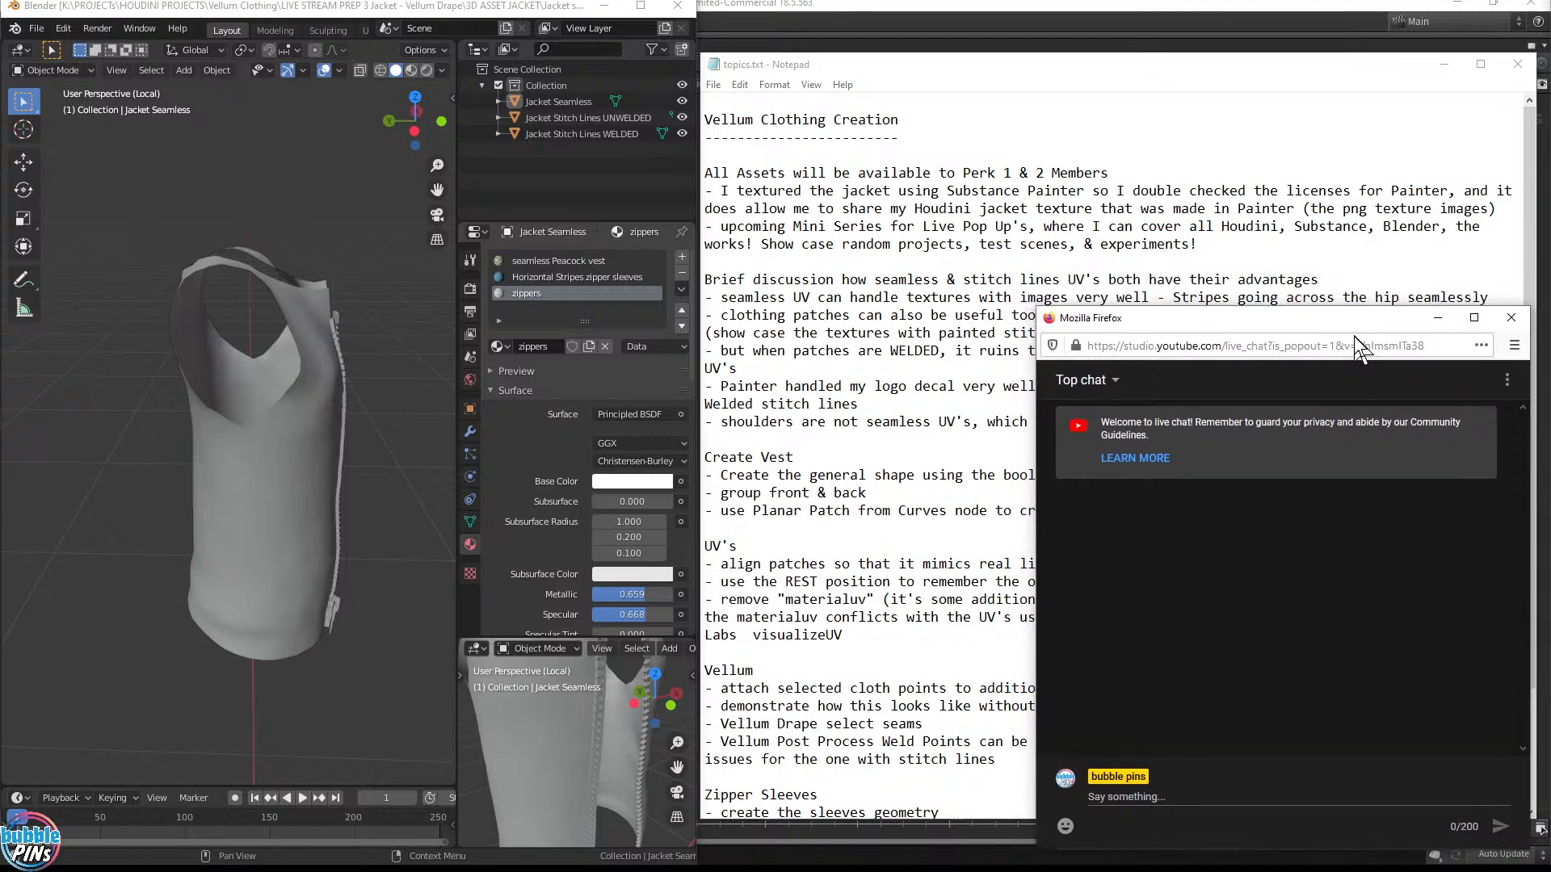
Stack the topics.txt notes window above the live chat window beside Blender, resizing both to fit
left_click_drag(1142, 66, 1142, 21)
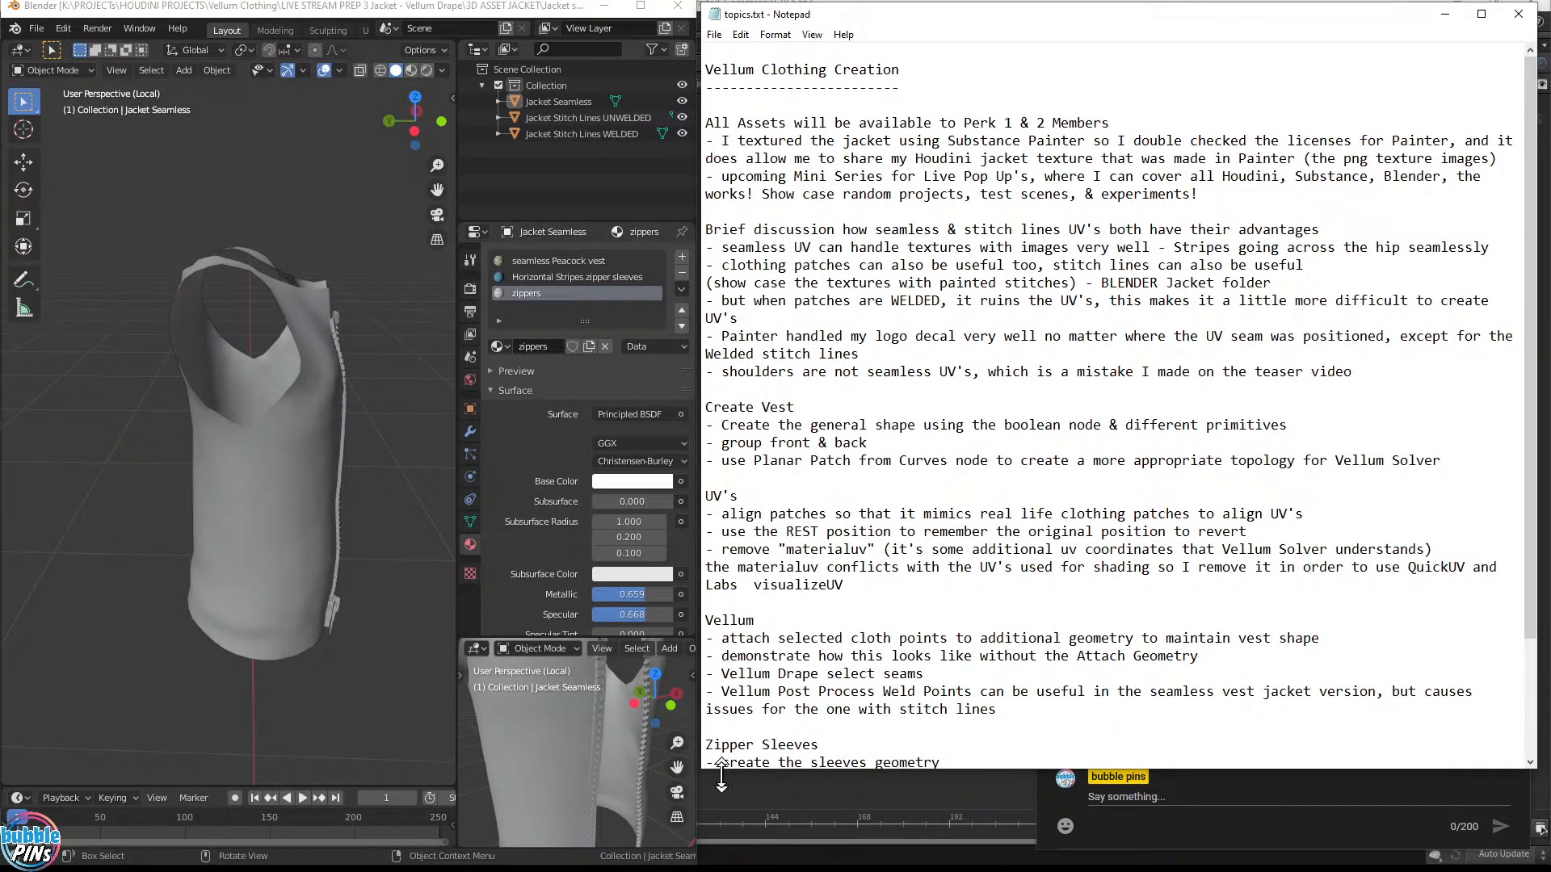
left_click_drag(721, 769, 721, 489)
left_click(1161, 711)
left_click_drag(1017, 301, 705, 537)
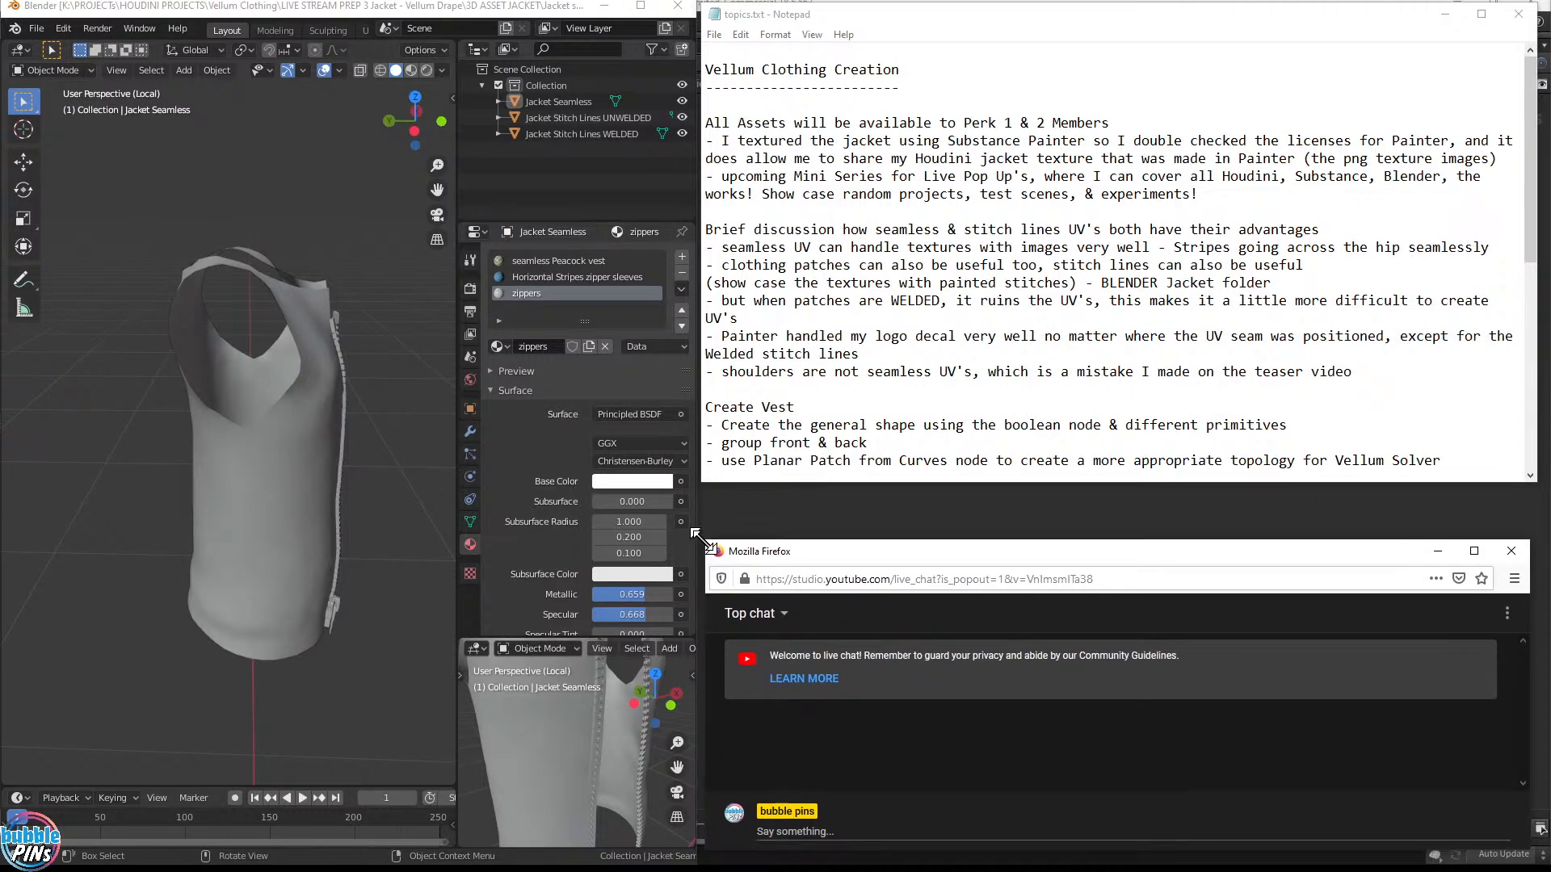
left_click_drag(1189, 554, 1200, 561)
left_click_drag(1152, 484, 1155, 533)
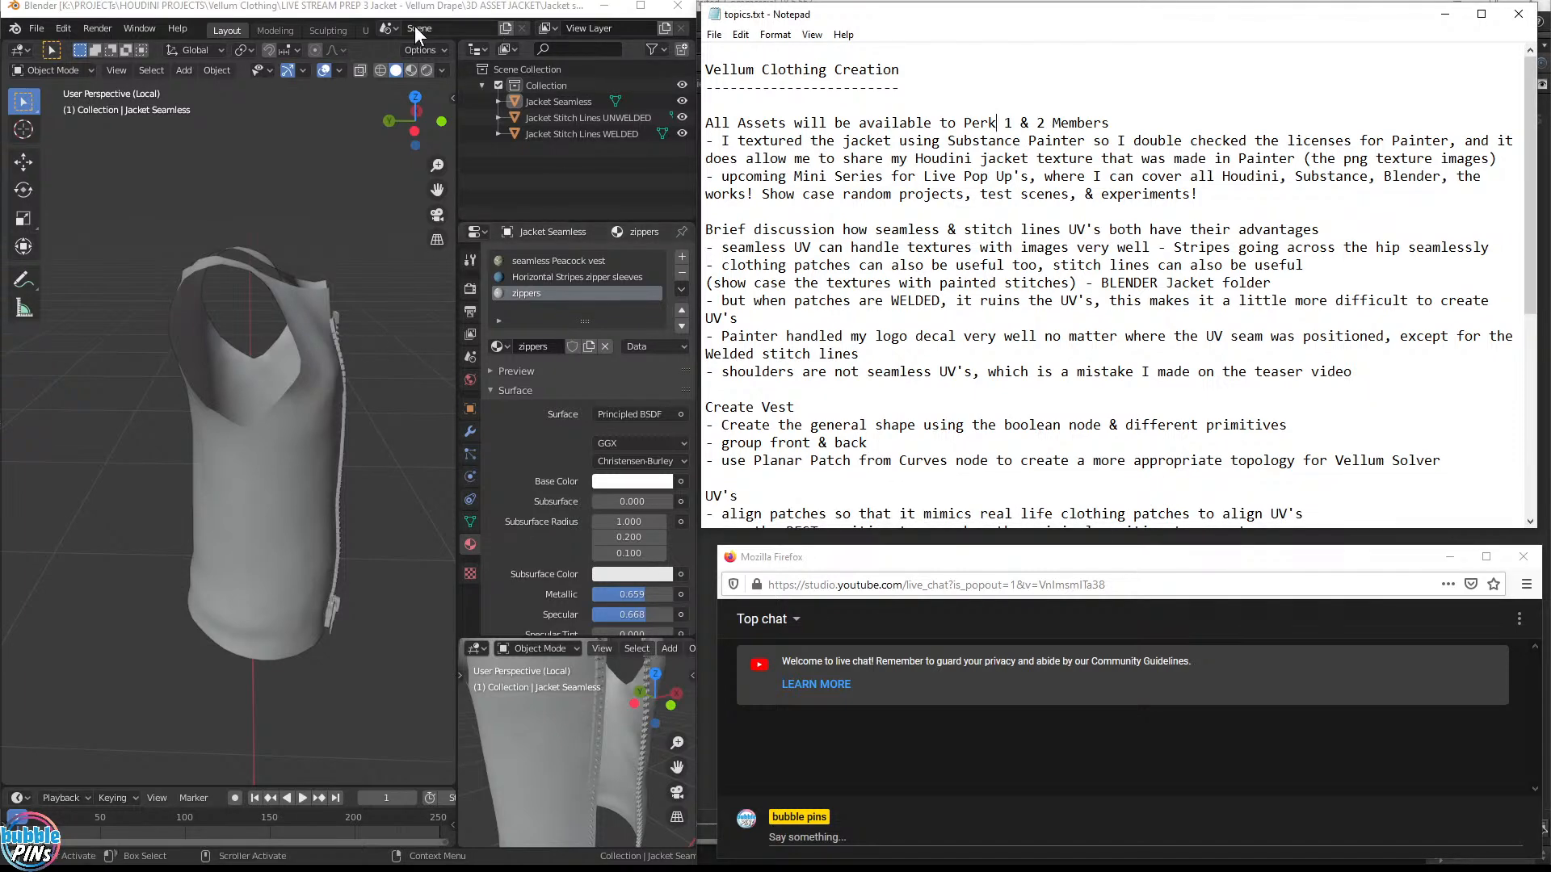
Bring Blender's title bar fully into view and widen the live chat window to meet Blender's edge
left_click_drag(433, 7, 509, 4)
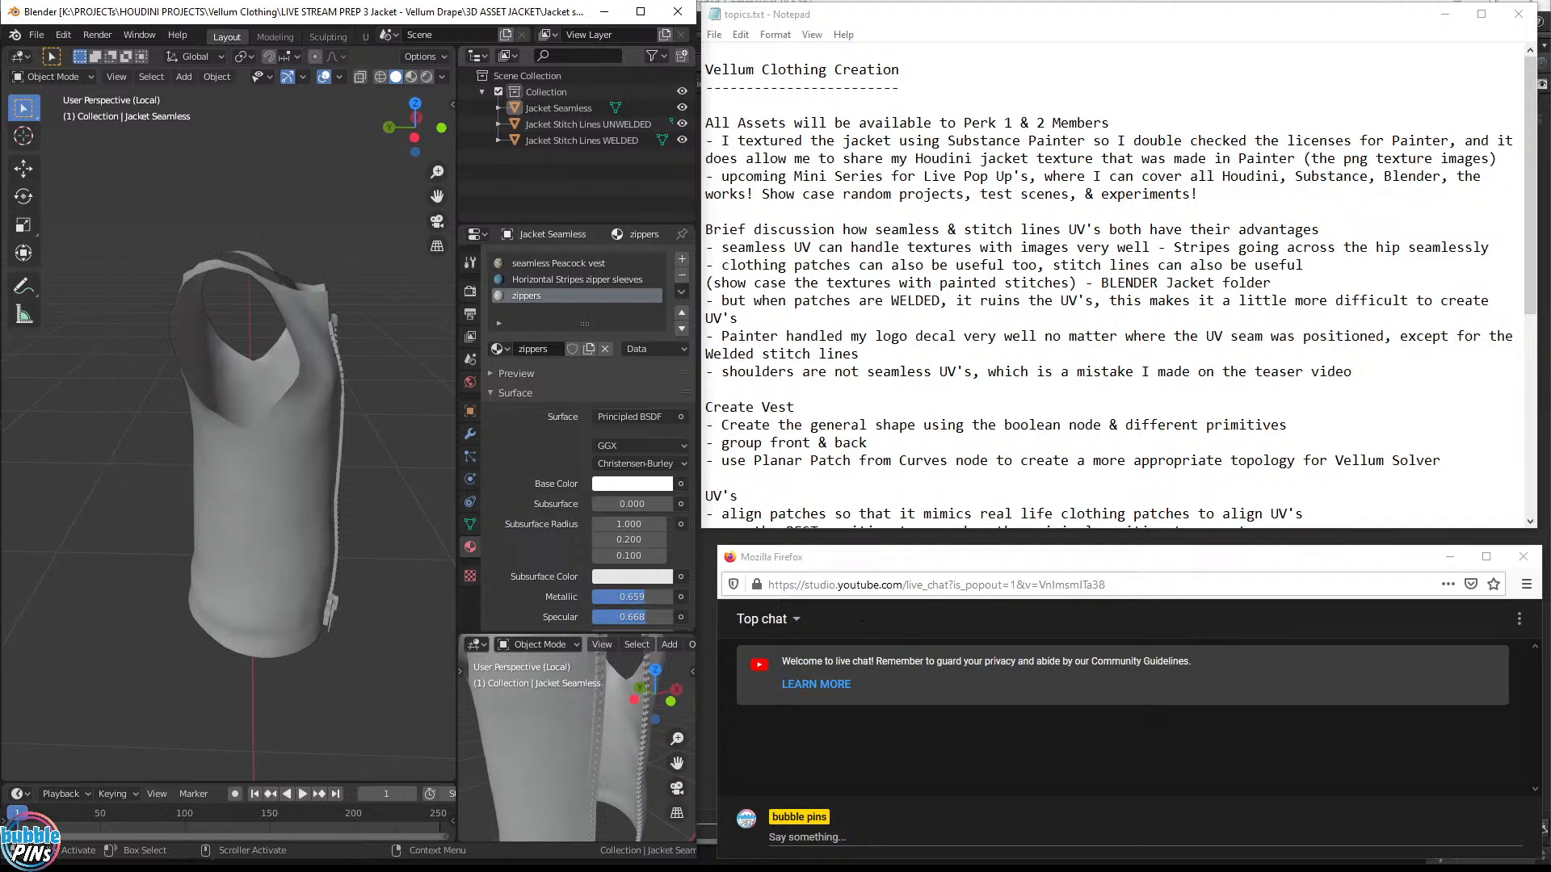
left_click(847, 25)
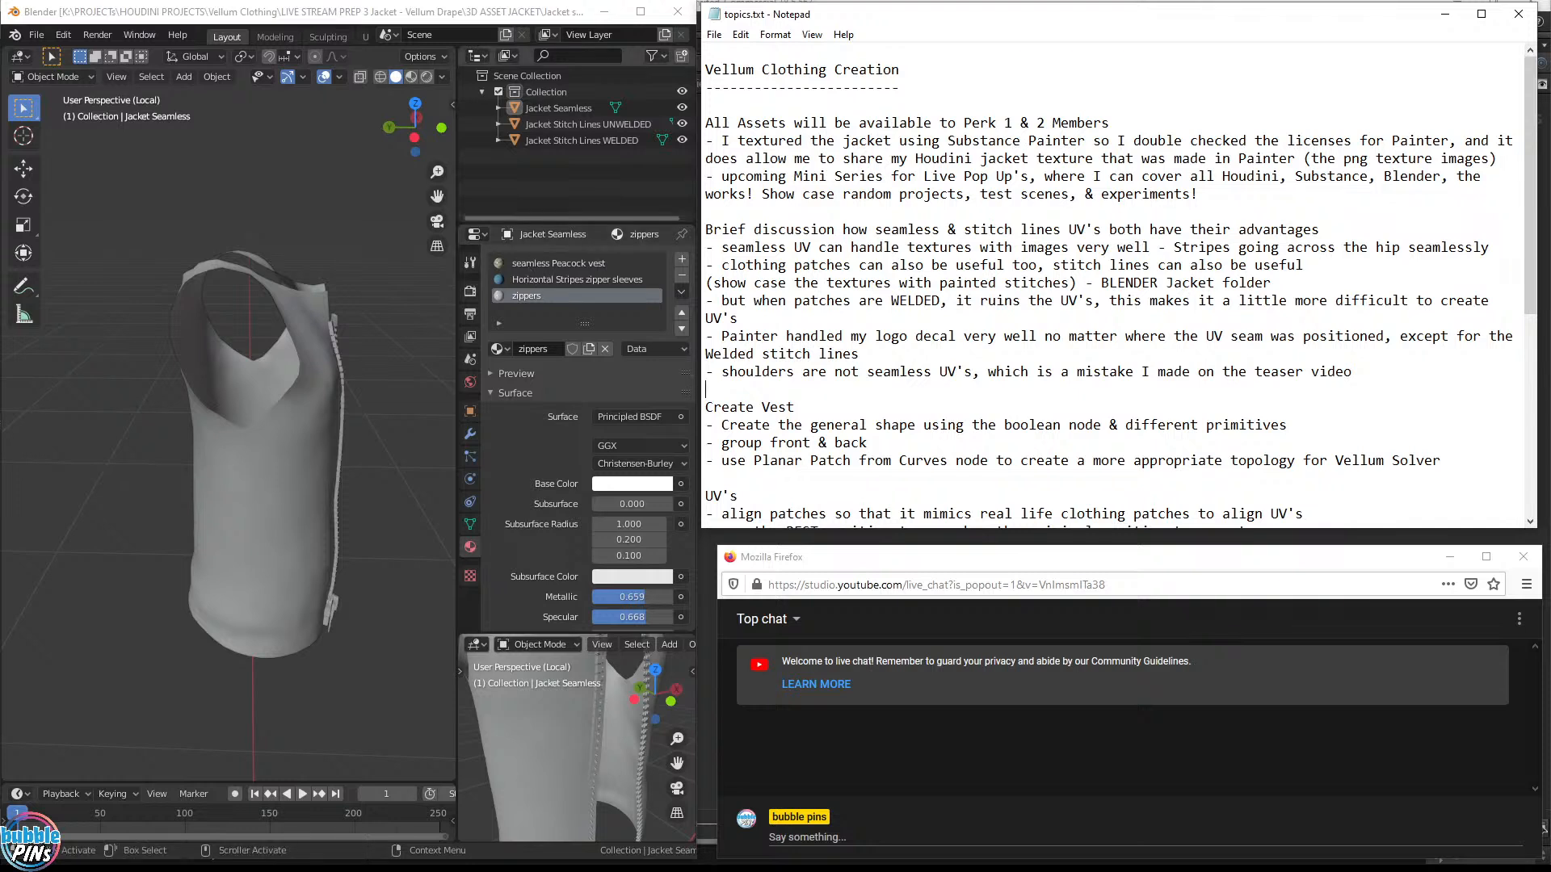
left_click(851, 569)
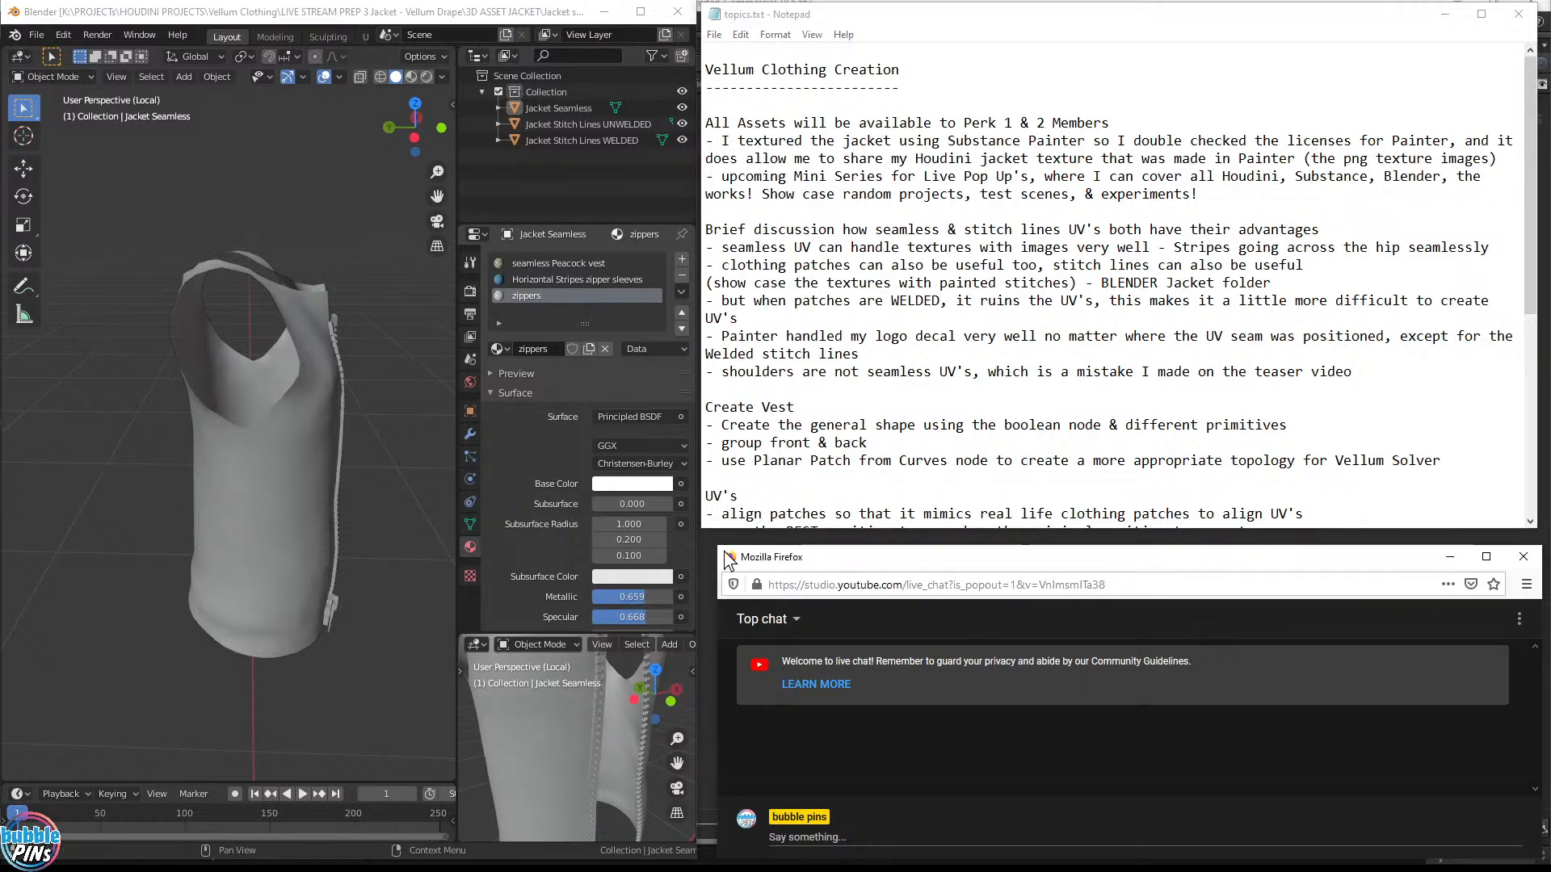
left_click_drag(712, 547, 698, 532)
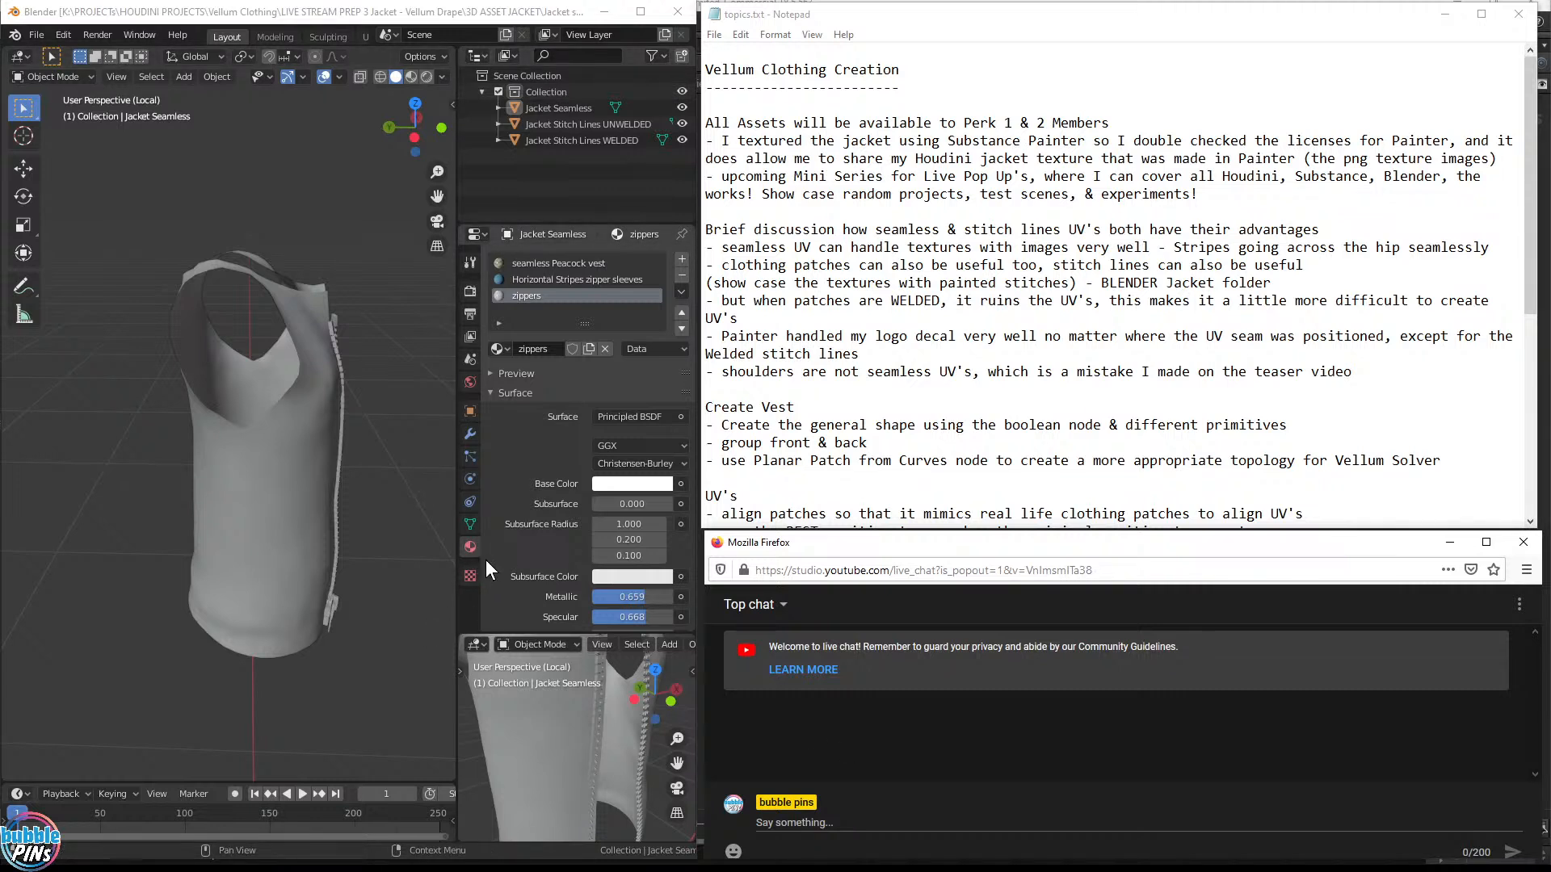
left_click(739, 318)
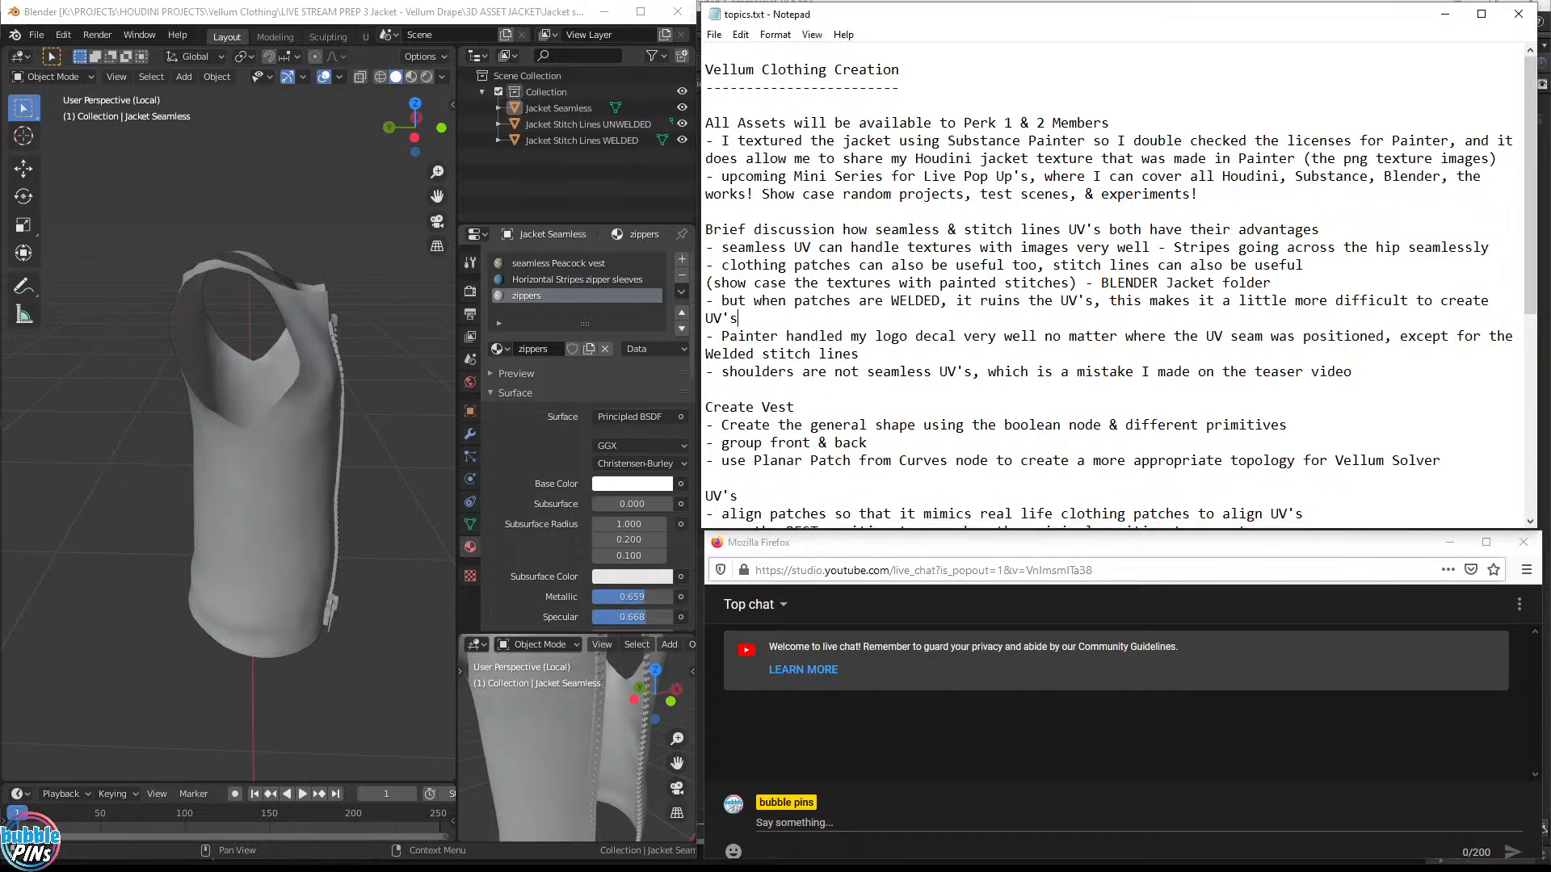
left_click(795, 543)
left_click_drag(703, 534, 696, 527)
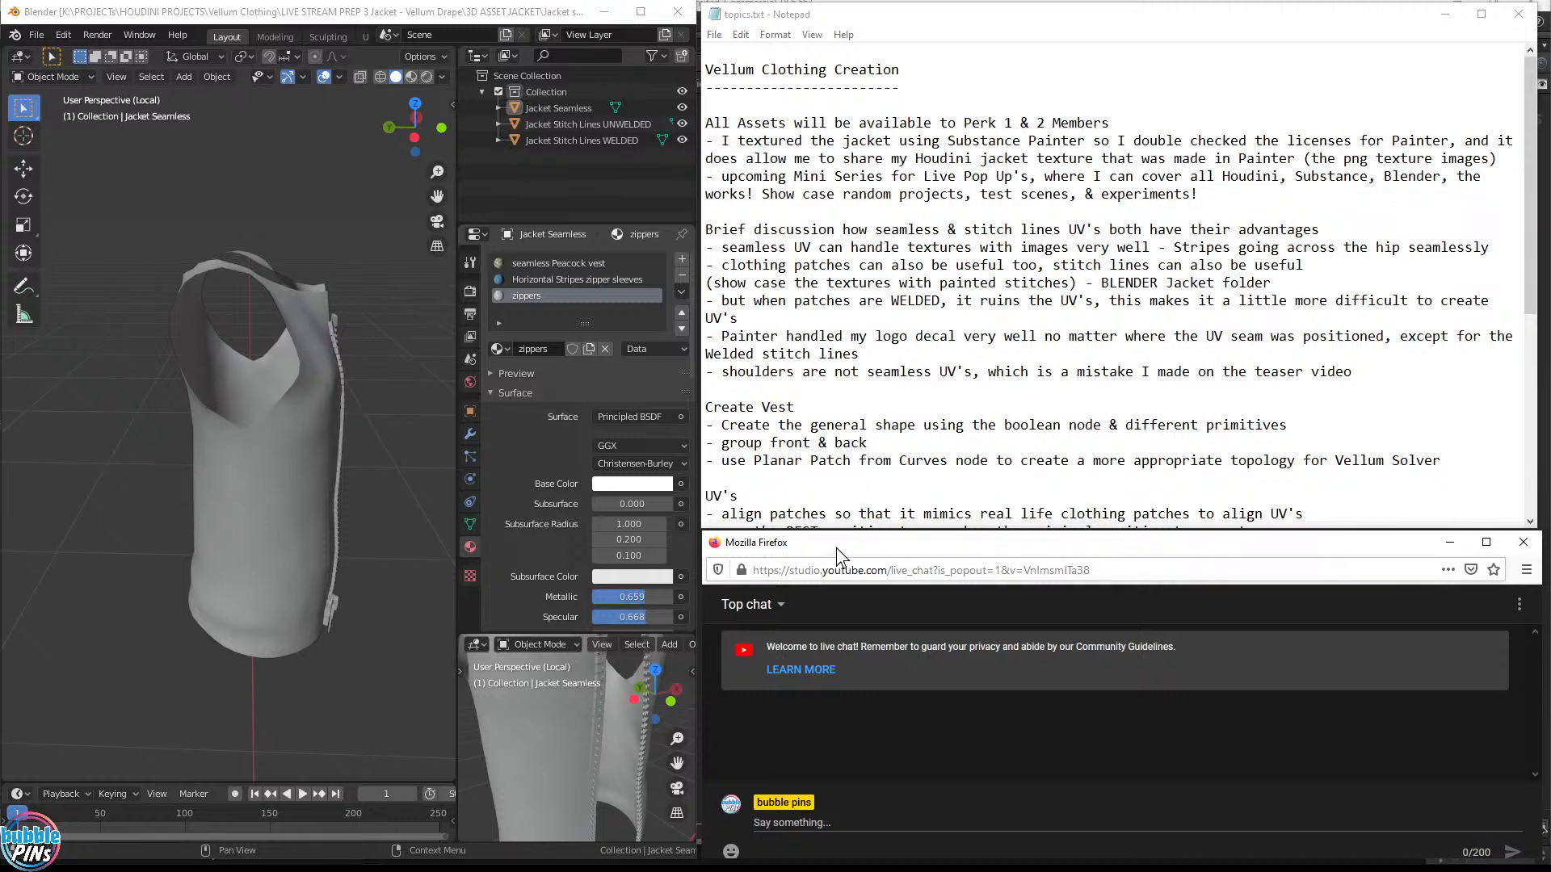
left_click_drag(699, 530, 693, 530)
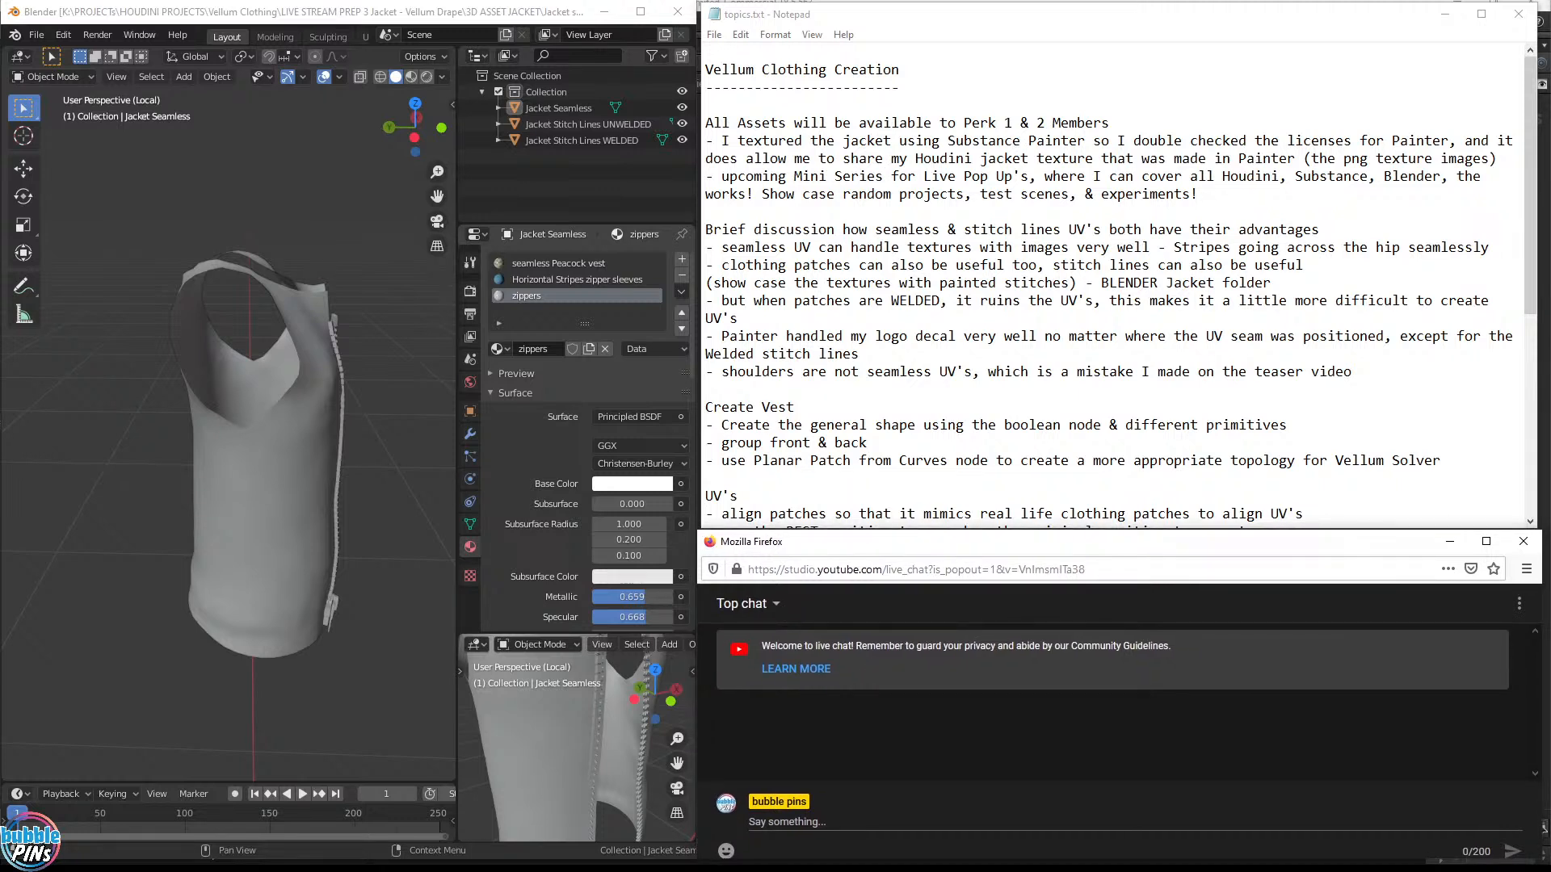
Move the topics.txt notes window against the screen edge and widen it to meet the Blender window
left_click(799, 20)
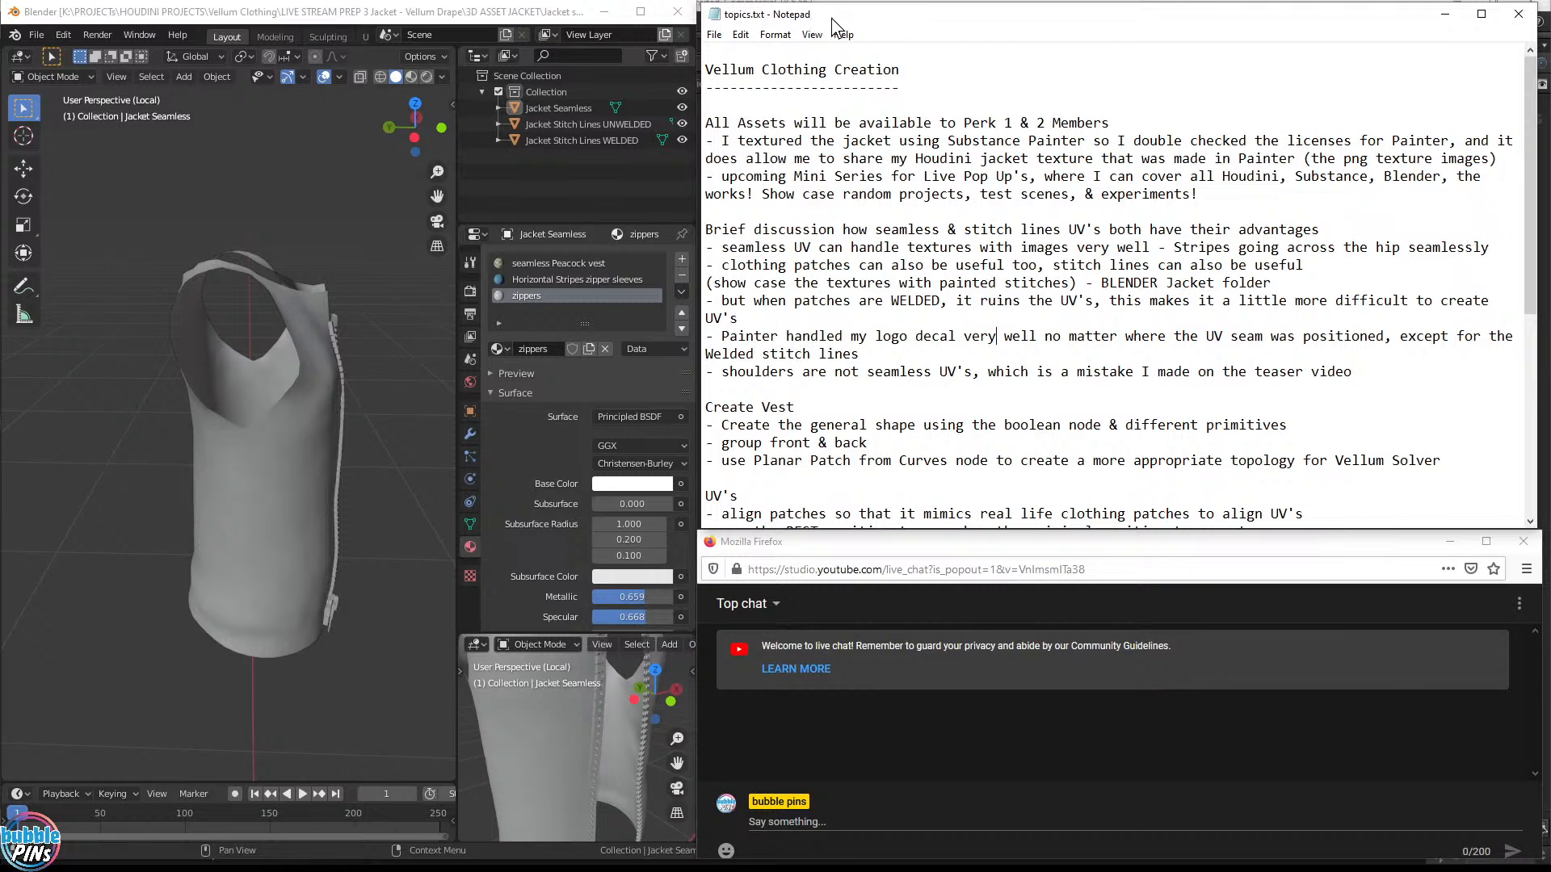
left_click_drag(1043, 17, 1050, 13)
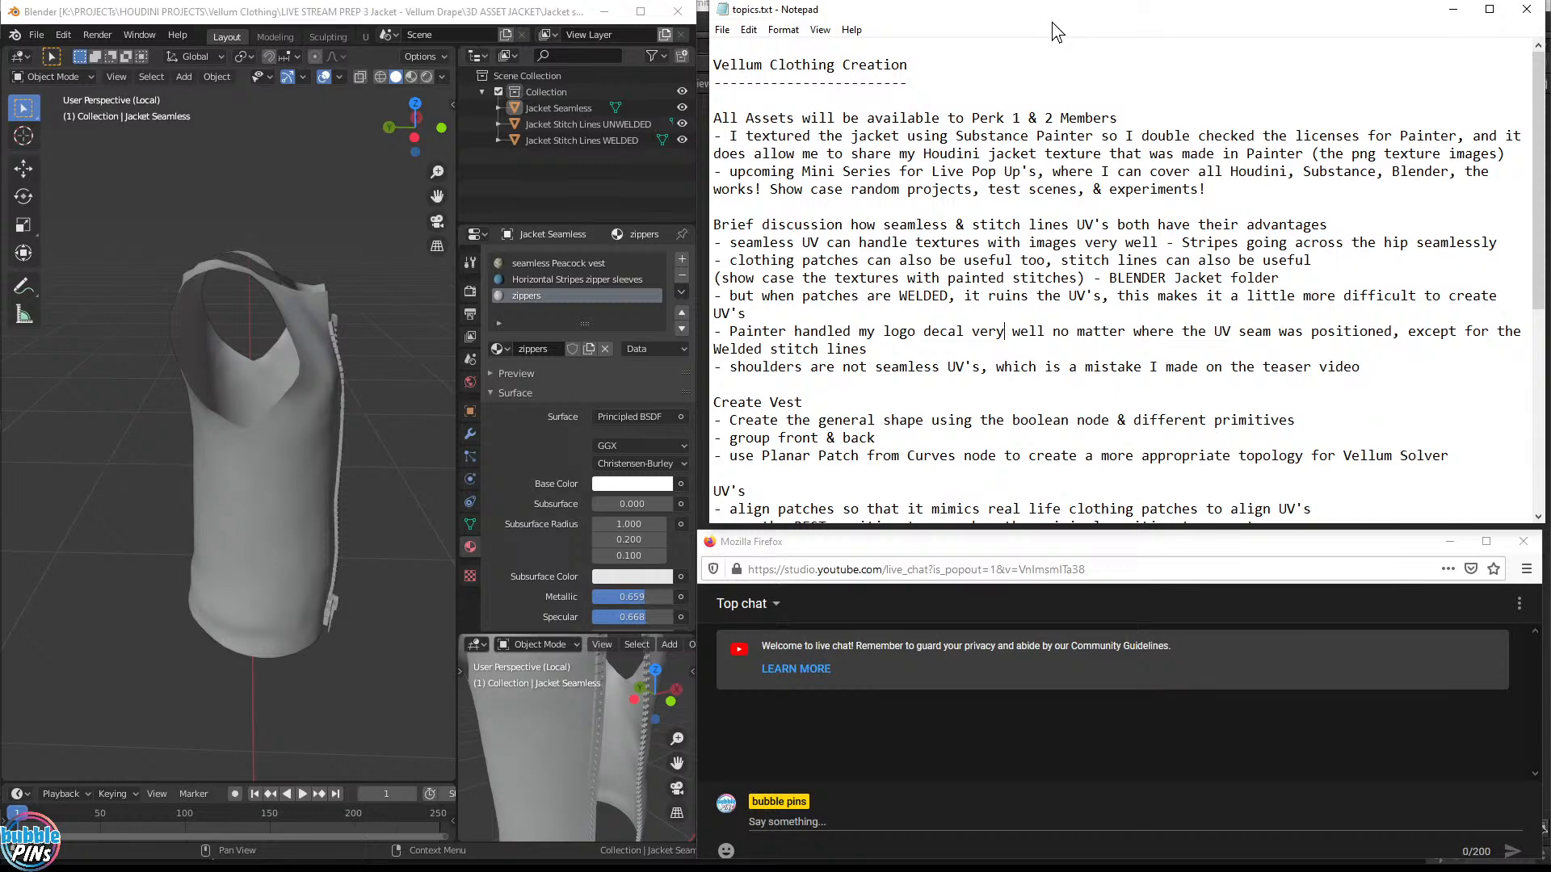
left_click_drag(705, 296, 690, 298)
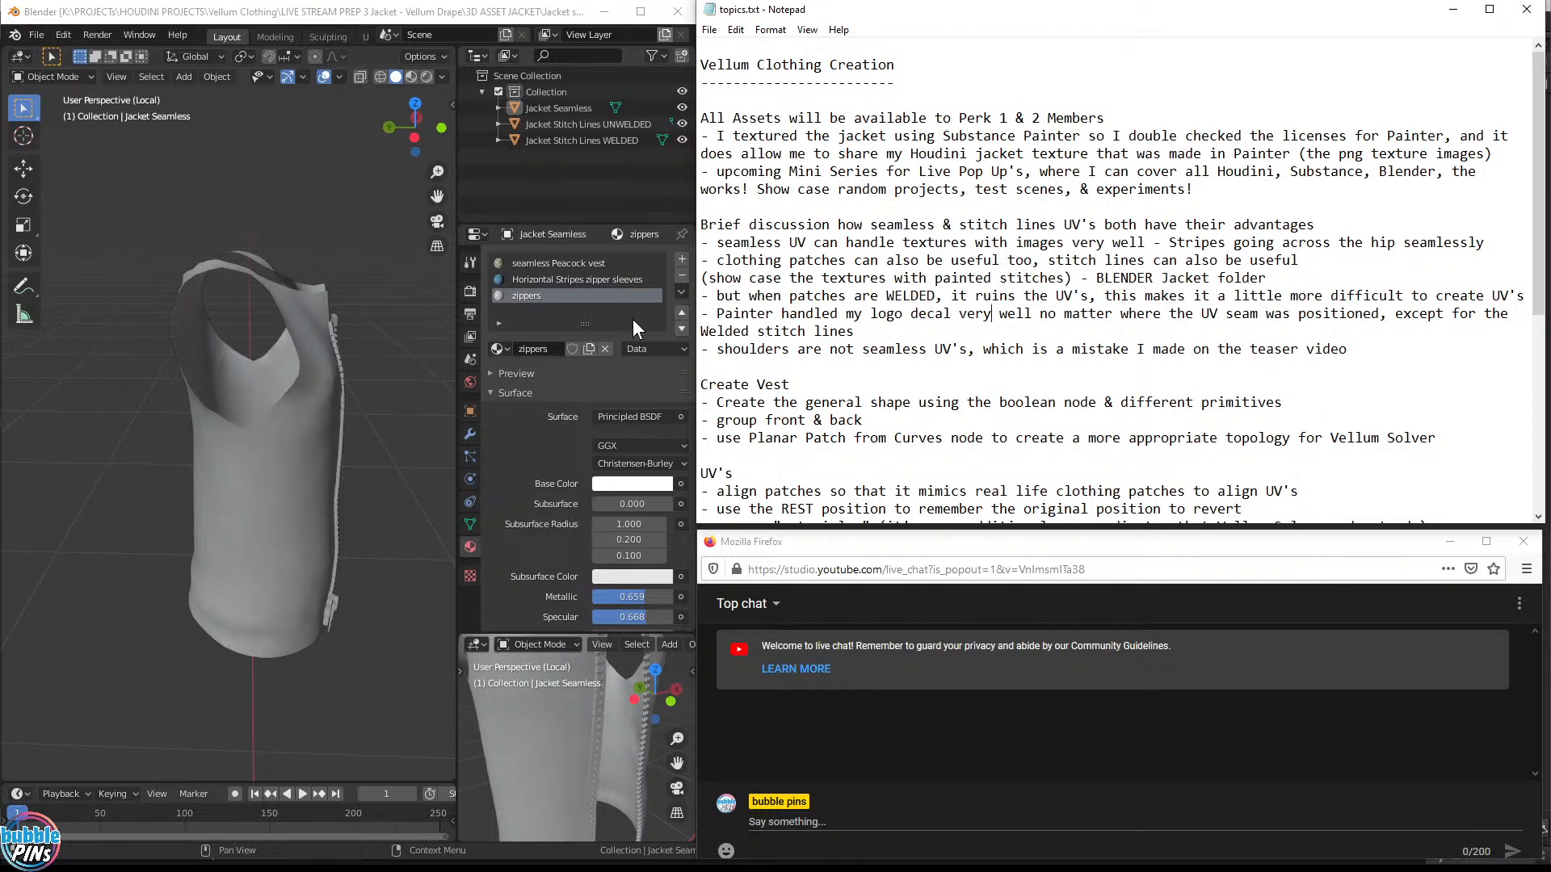
Display the seamless jacket in Rendered shading and widen the main 3D viewport
middle_click_drag(313, 303, 367, 178)
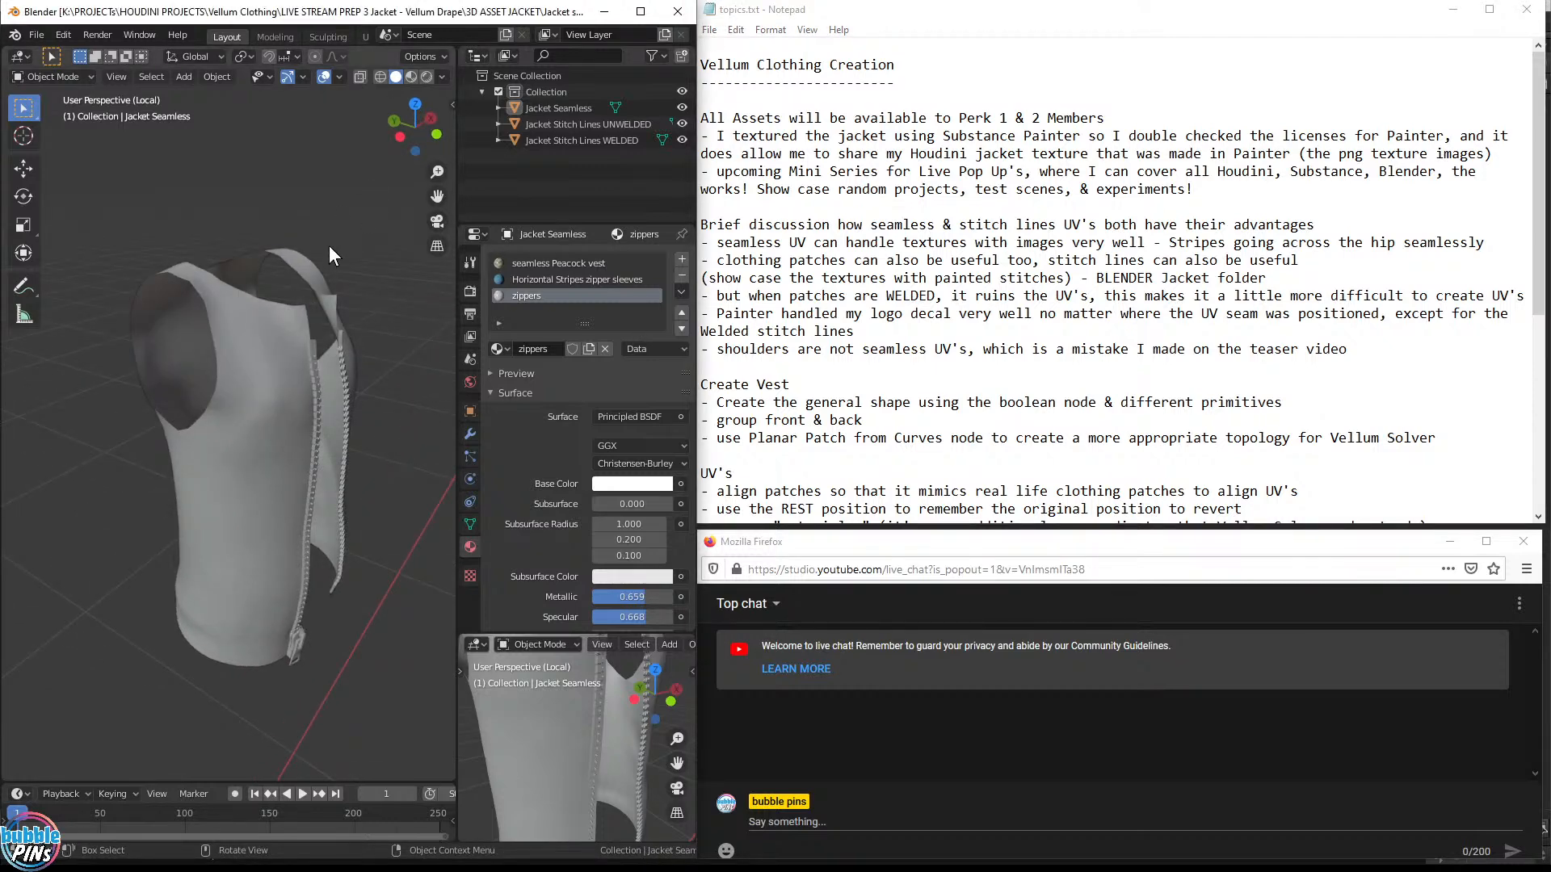
key("z")
left_click(318, 177)
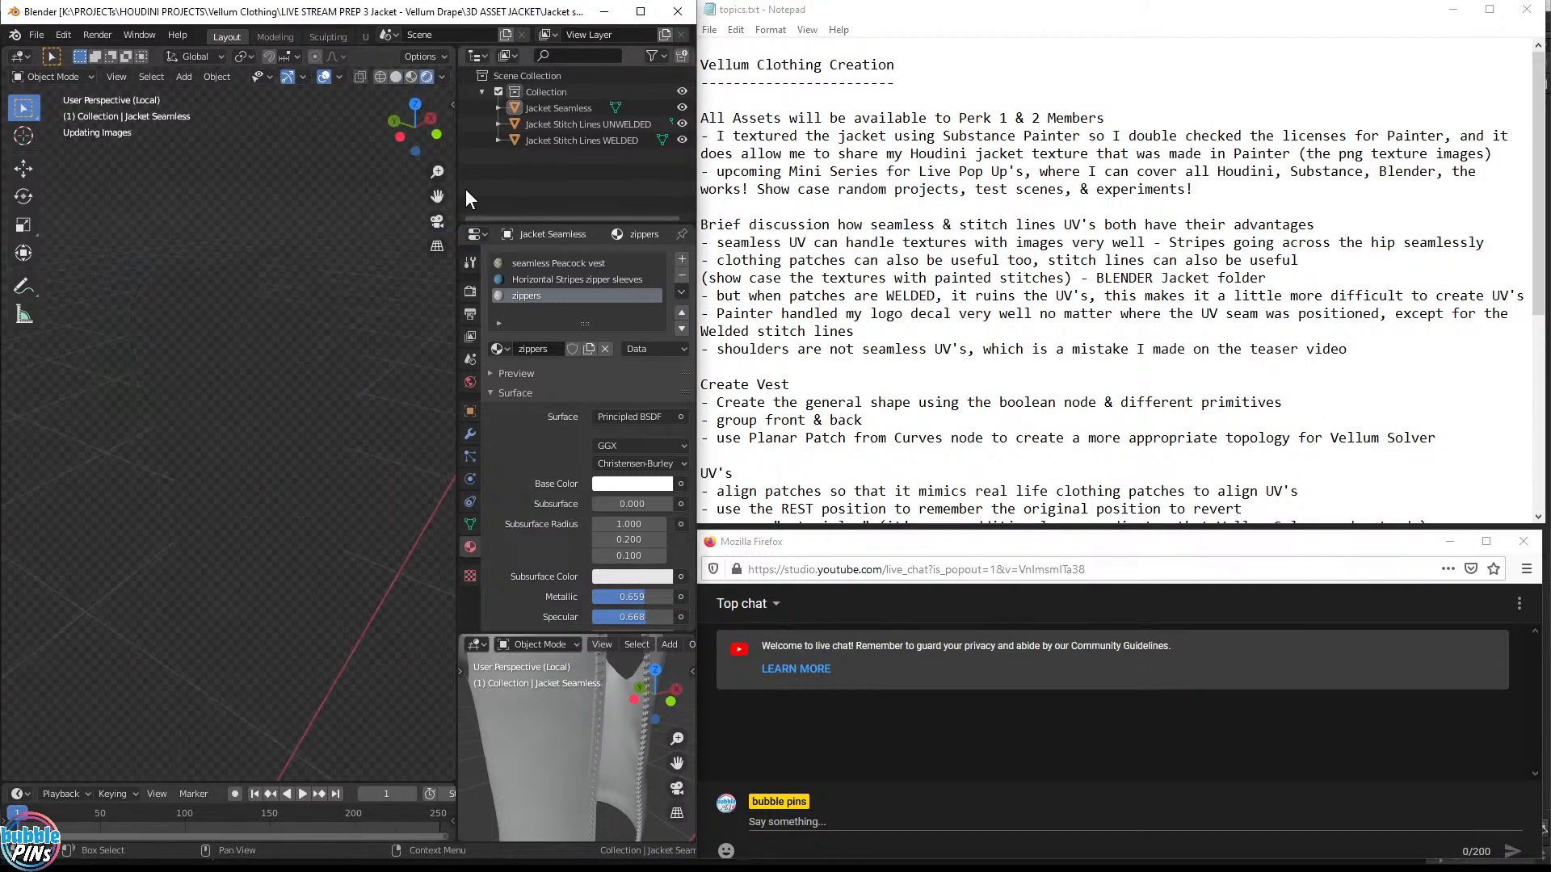
mouse_move(254, 389)
middle_mouse_down()
mouse_move(279, 288)
mouse_move(304, 355)
mouse_move(399, 317)
mouse_move(287, 333)
middle_mouse_up()
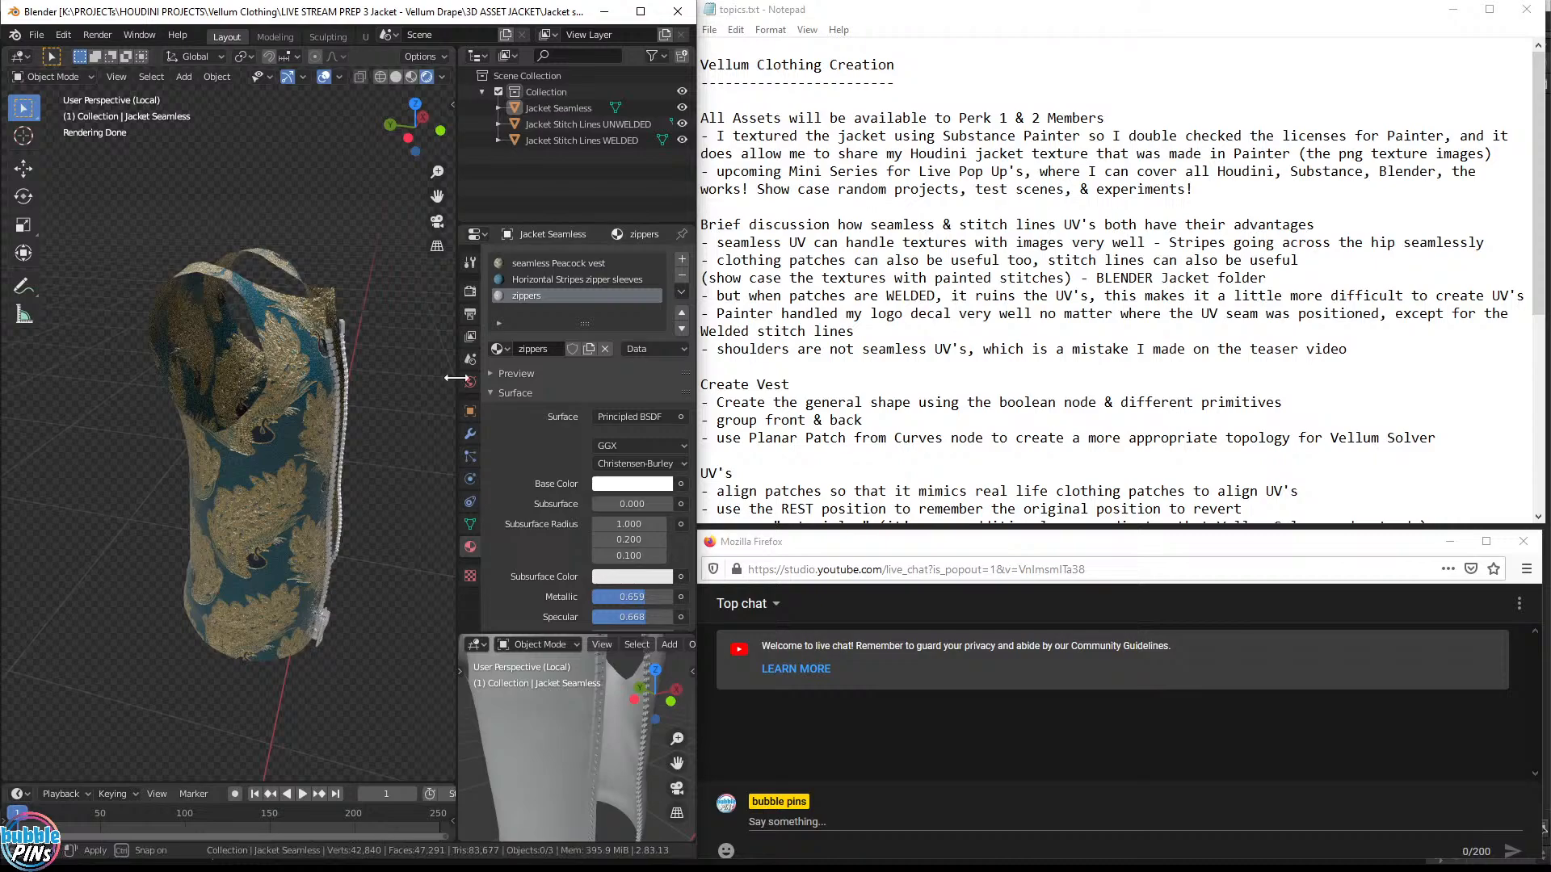
left_click_drag(457, 377, 554, 377)
scroll(415, 375, "up", 5)
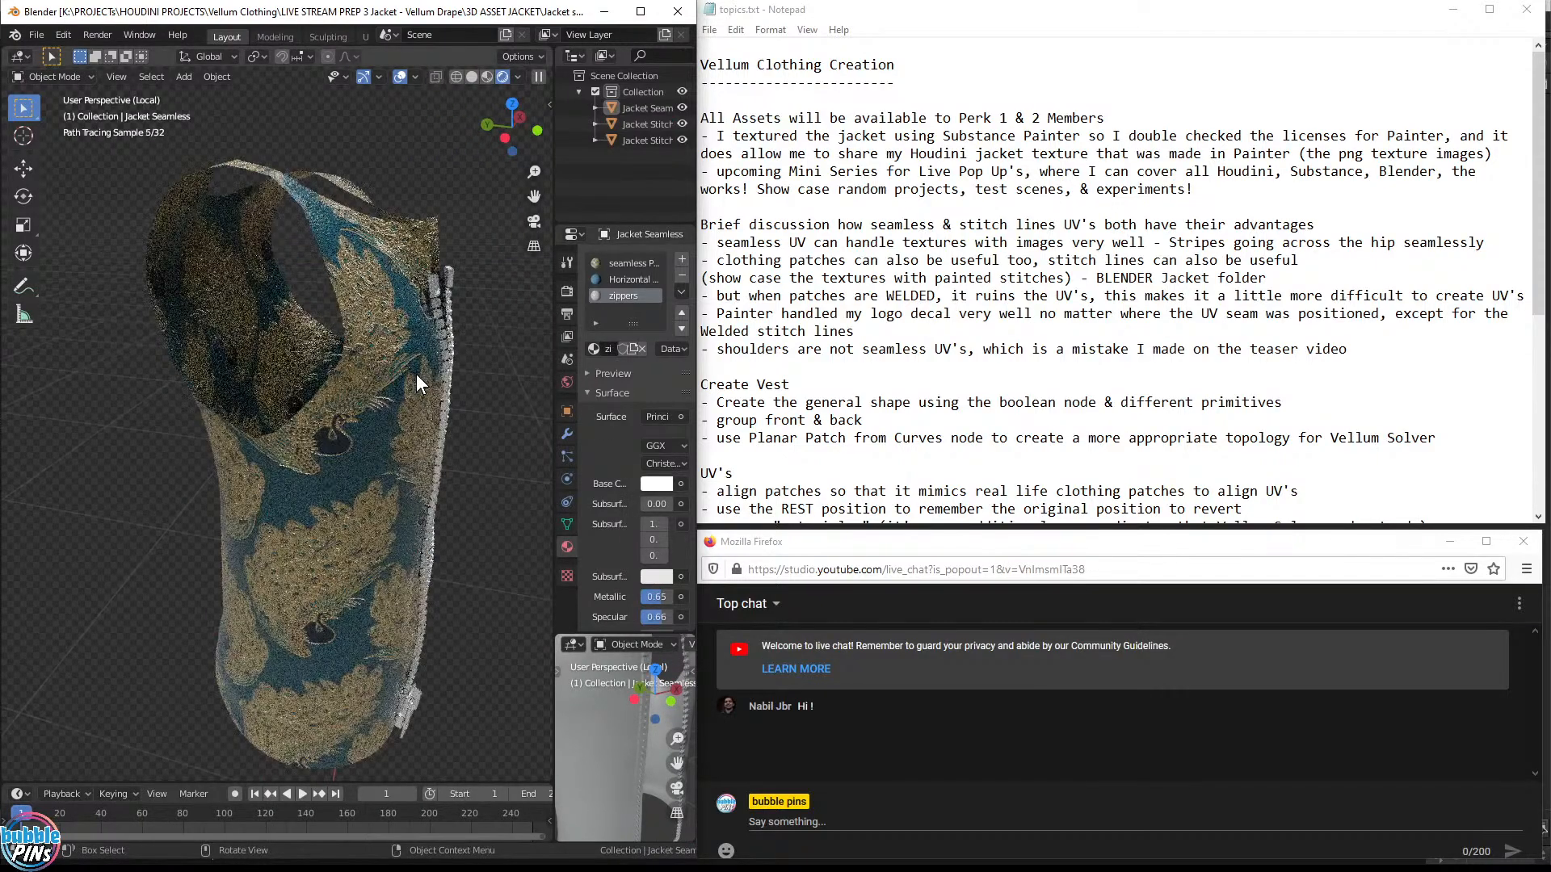
scroll(415, 360, "down", 5)
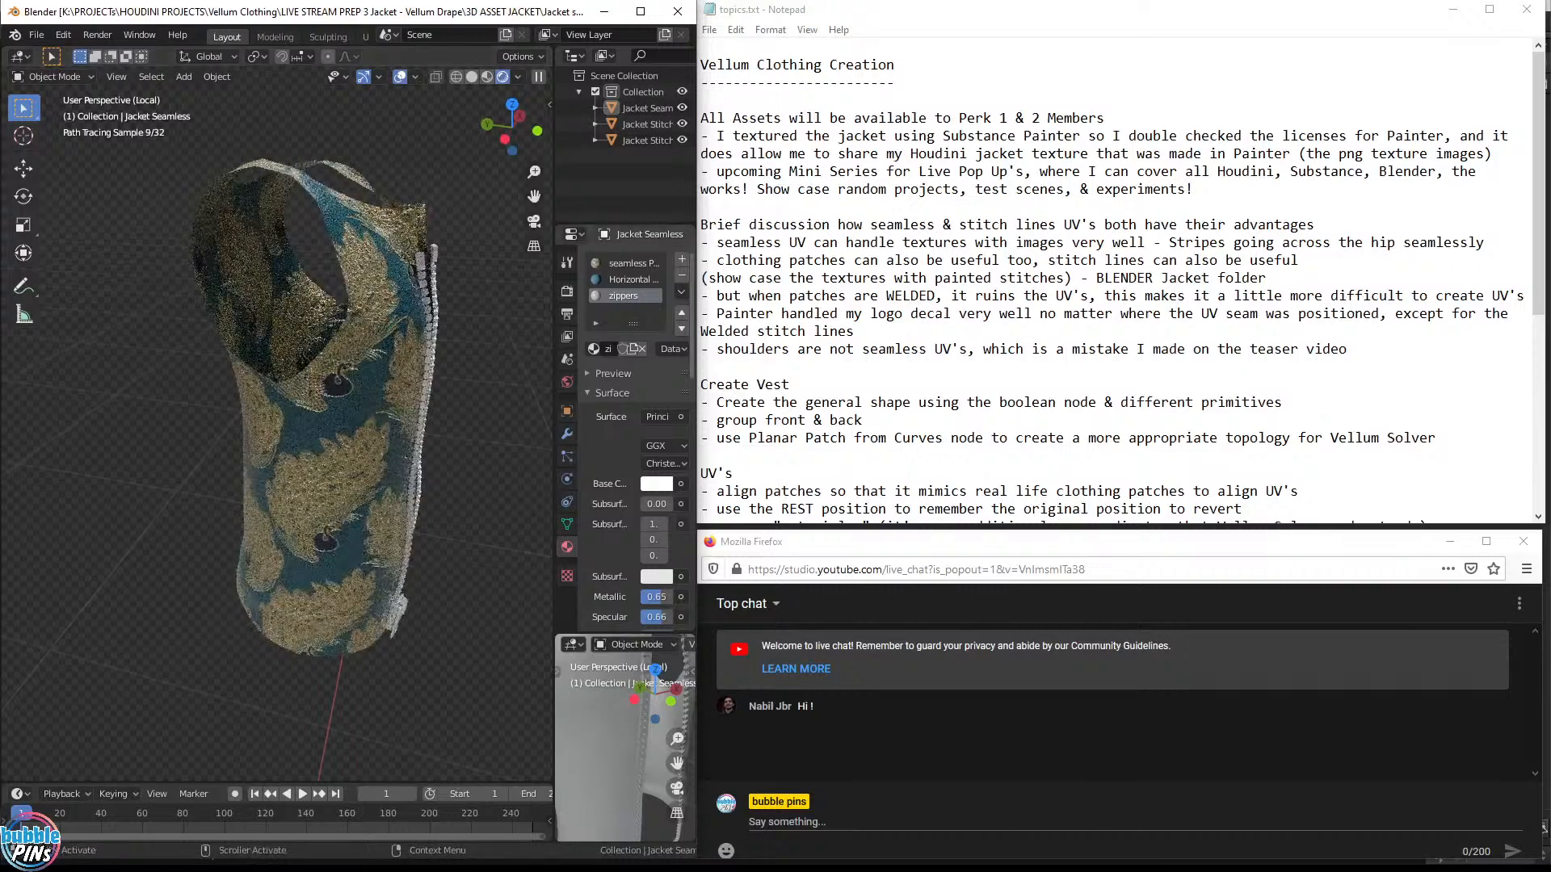
double_click(763, 706)
left_click(836, 836)
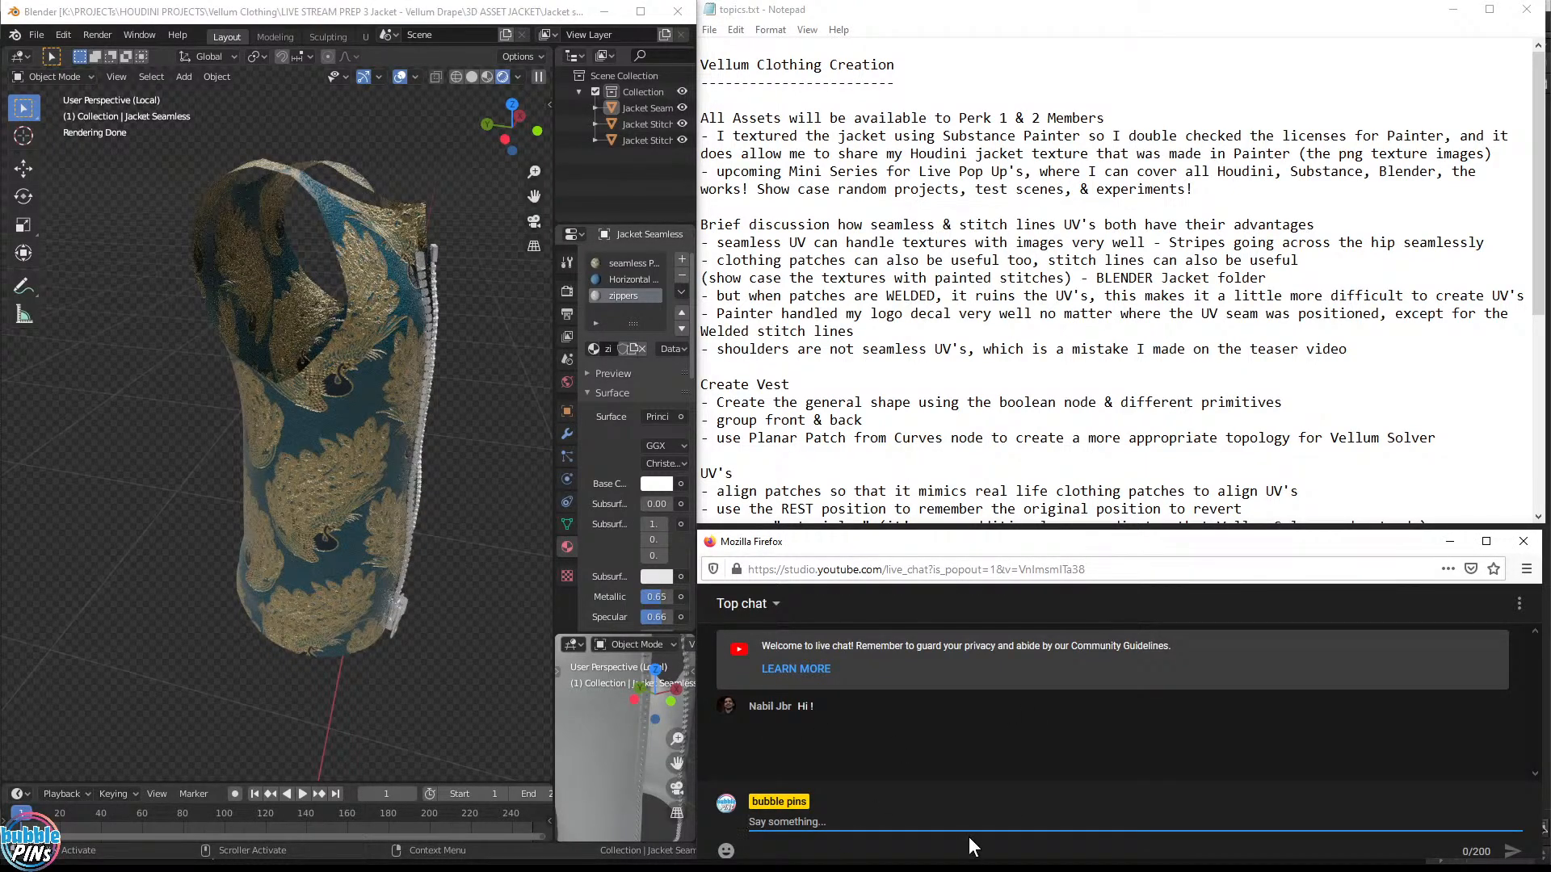
left_click(862, 420)
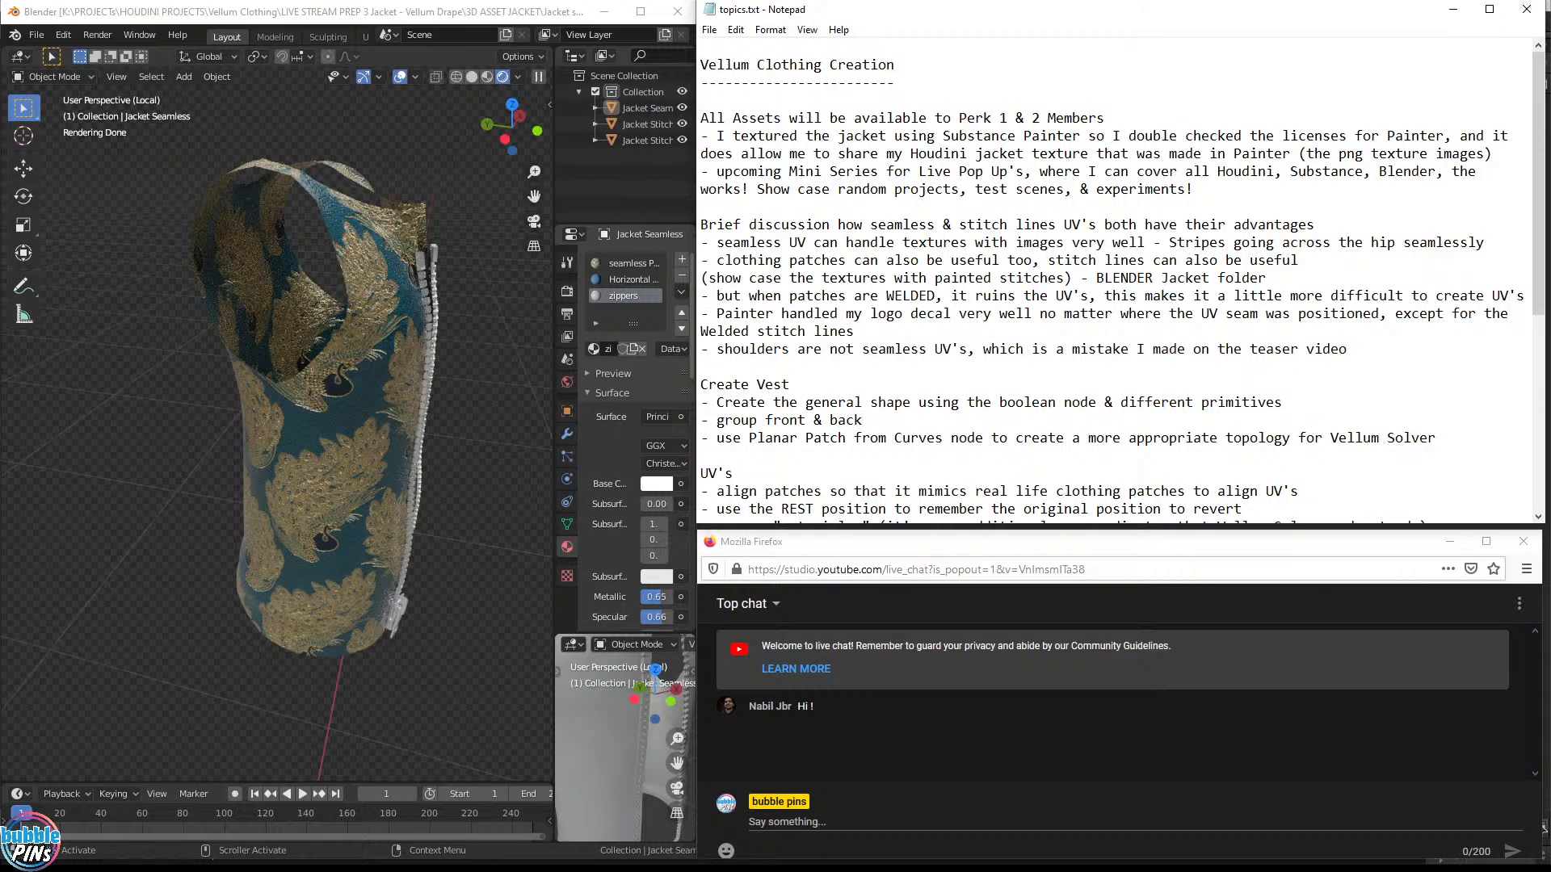
Examine the rendered peacock vest from the back and side, and check its shape in Solid shading
middle_click_drag(383, 299, 516, 295)
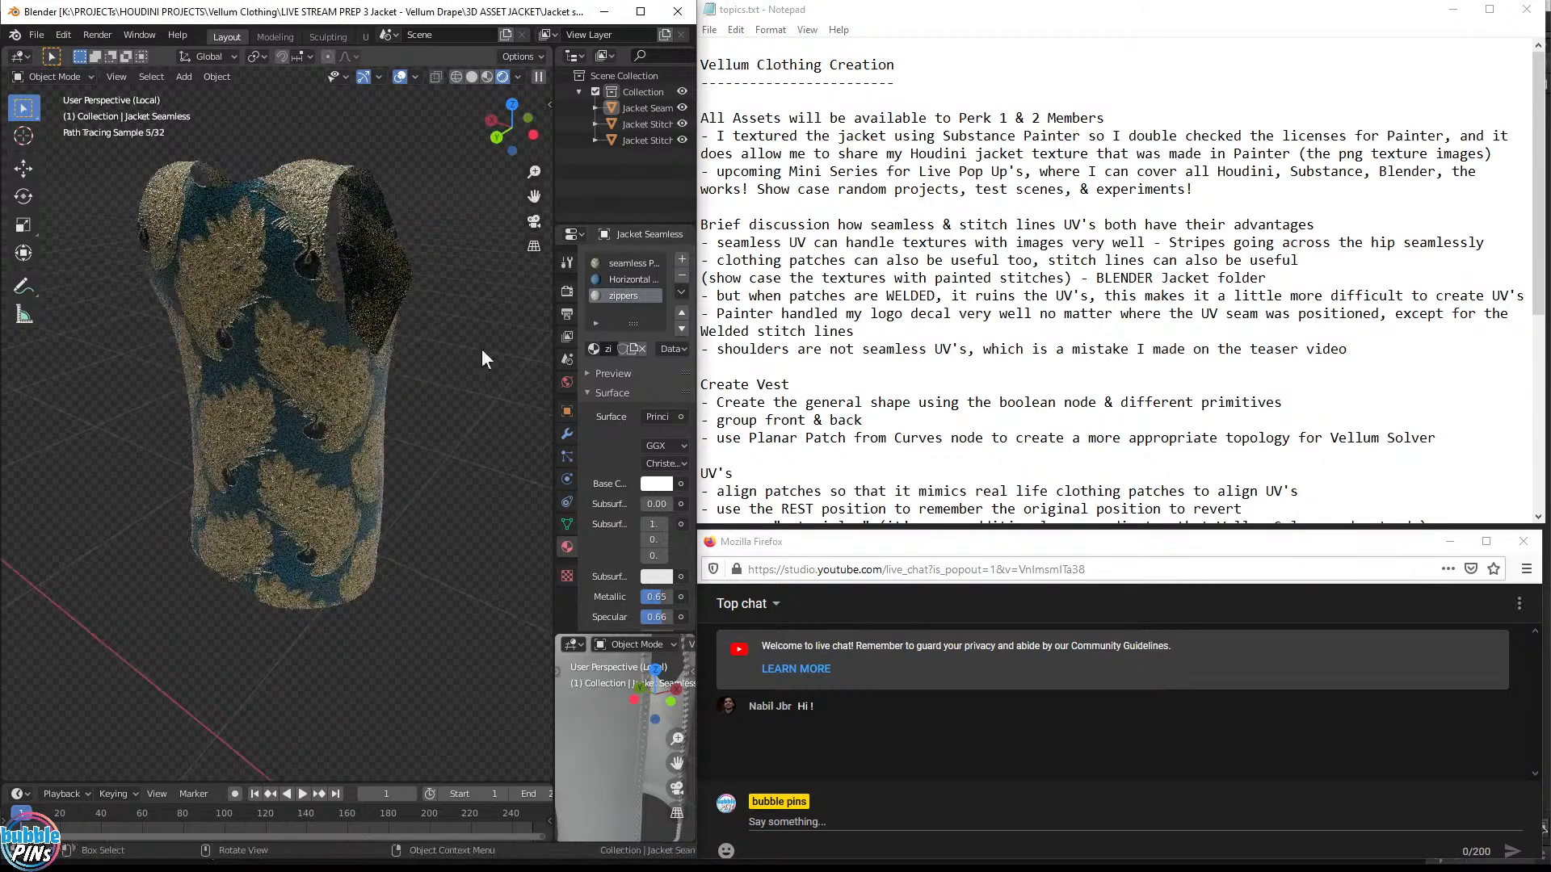
middle_click_drag(344, 484, 375, 376)
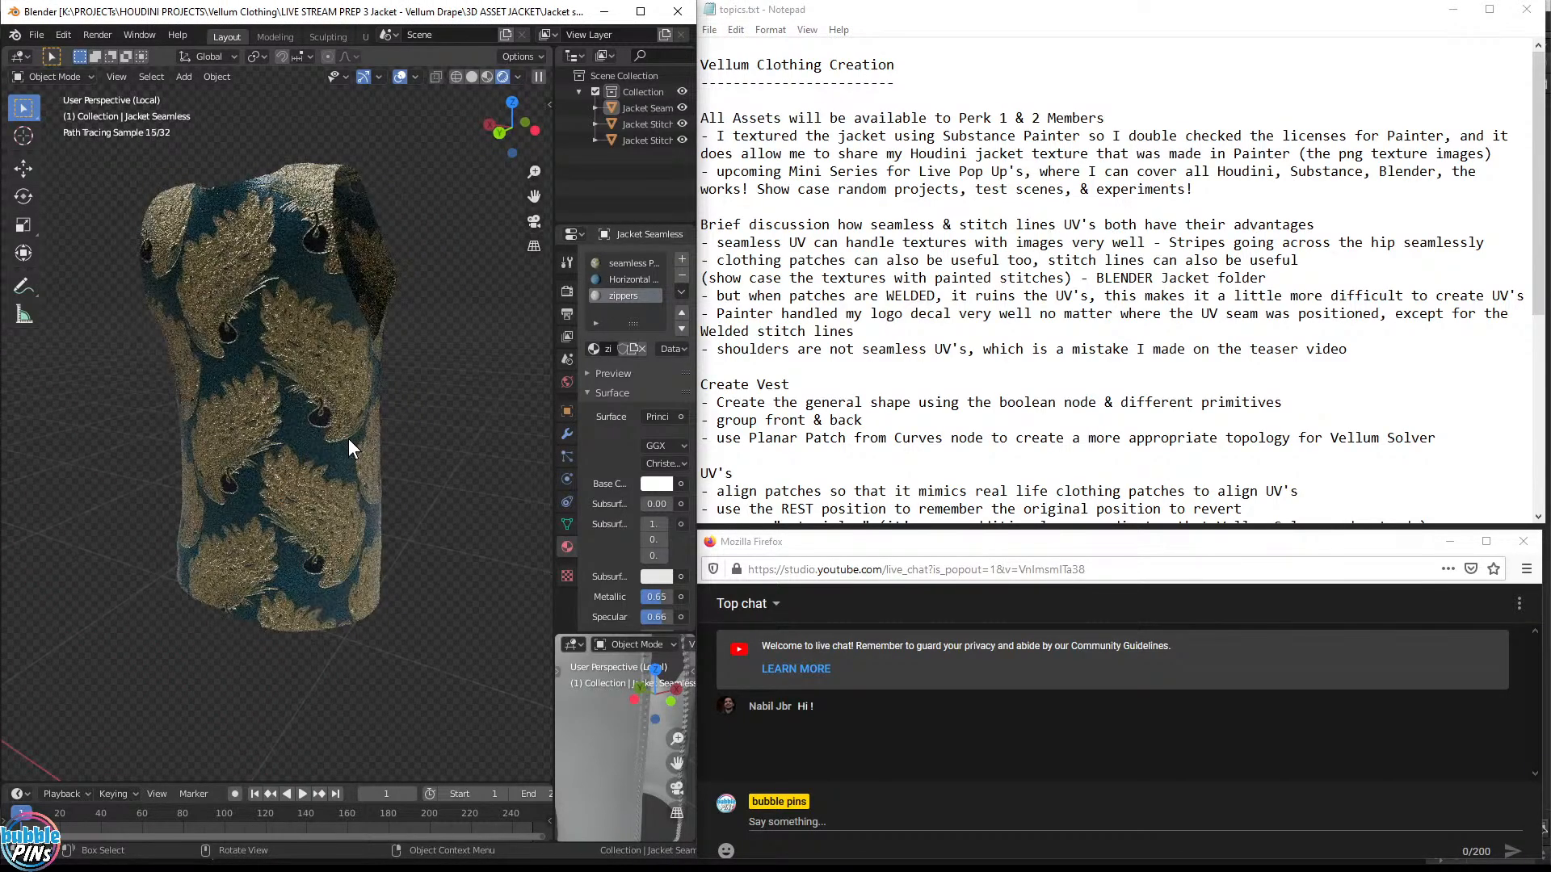
mouse_move(373, 284)
middle_mouse_down()
mouse_move(224, 305)
mouse_move(358, 446)
middle_mouse_up()
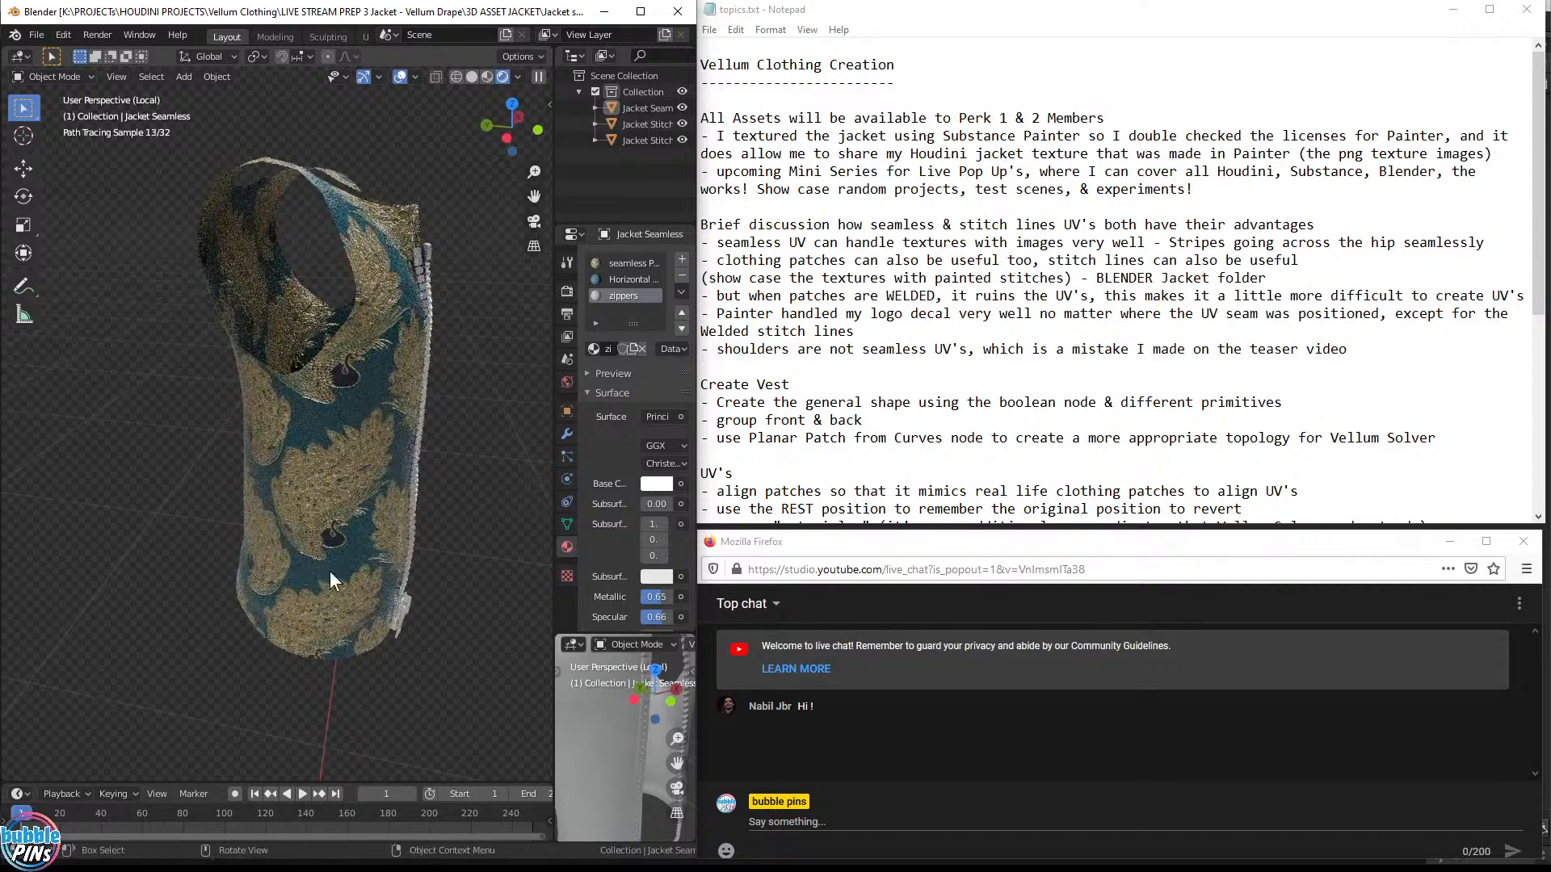
key("z")
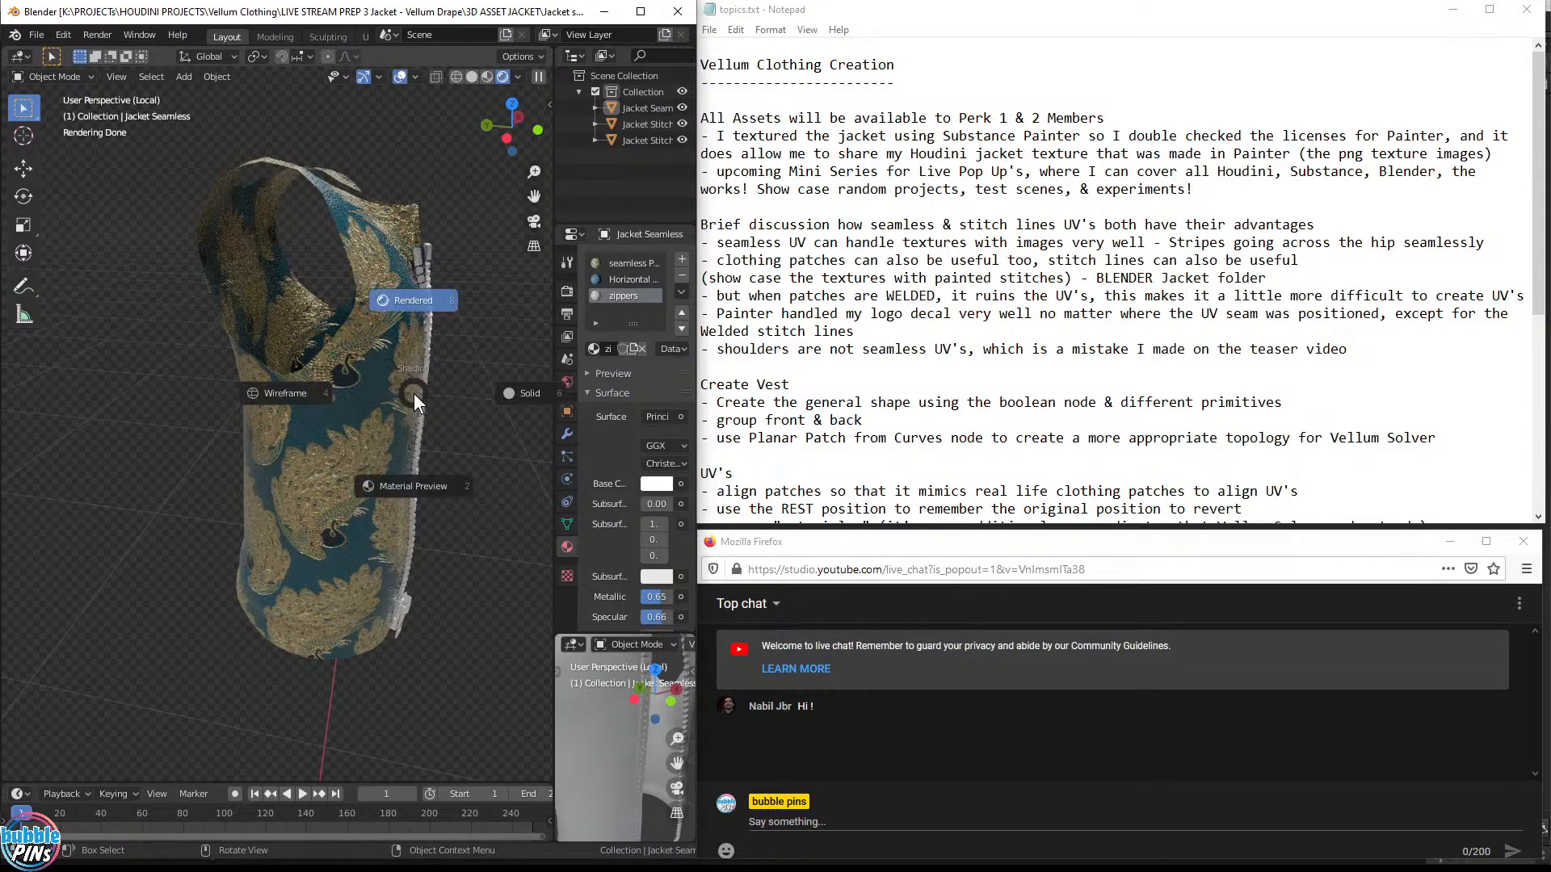
left_click(517, 394)
middle_click_drag(335, 338, 378, 418)
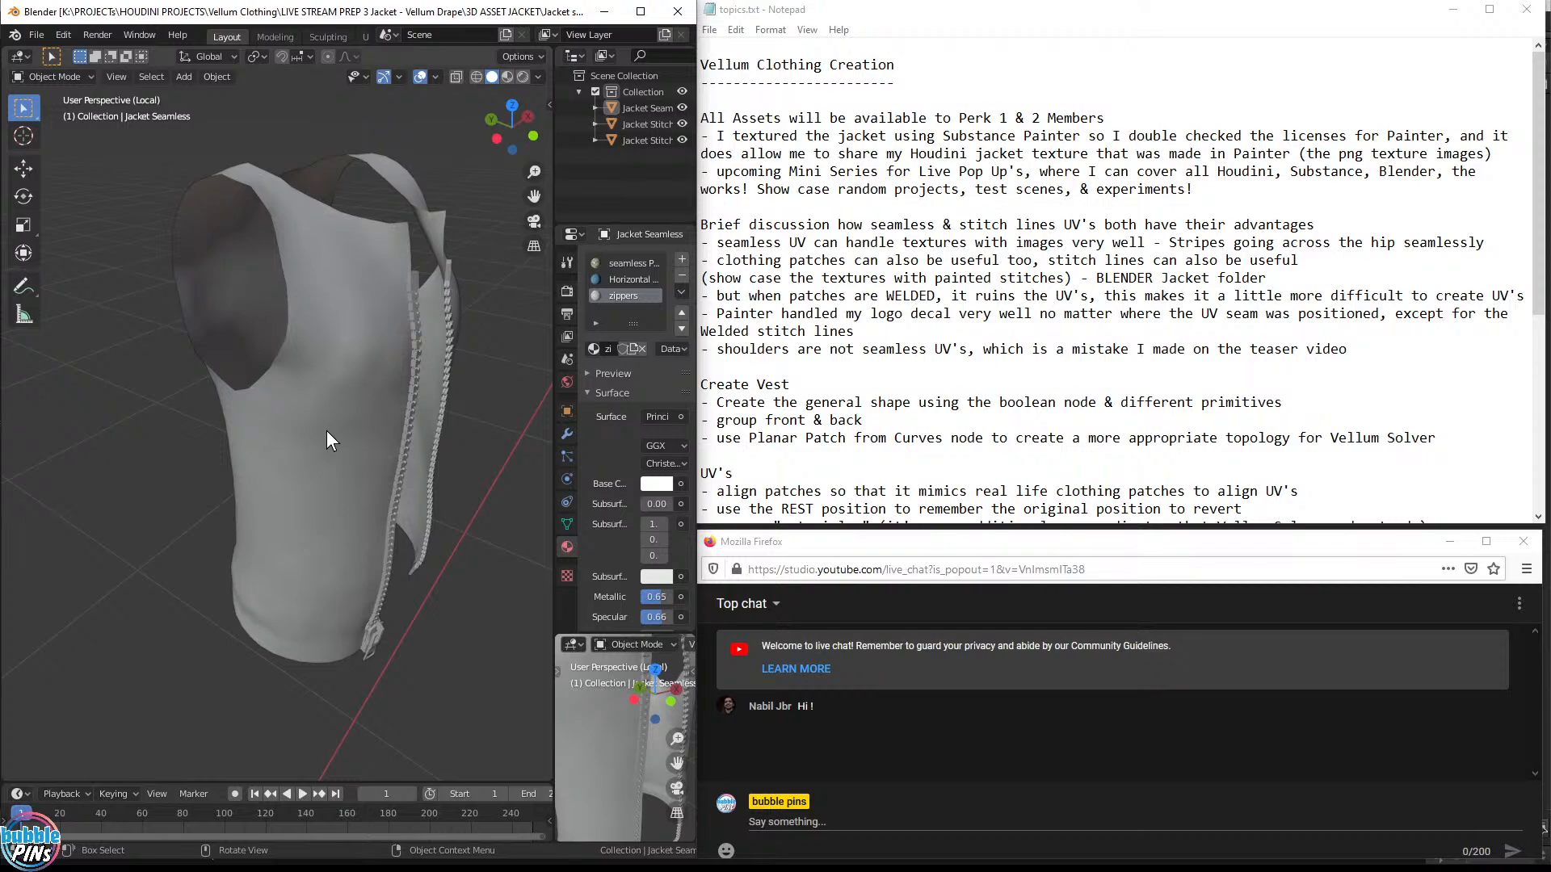
Return the viewport to Rendered shading and examine how the peacock pattern runs across the vest's sides and back
key("z")
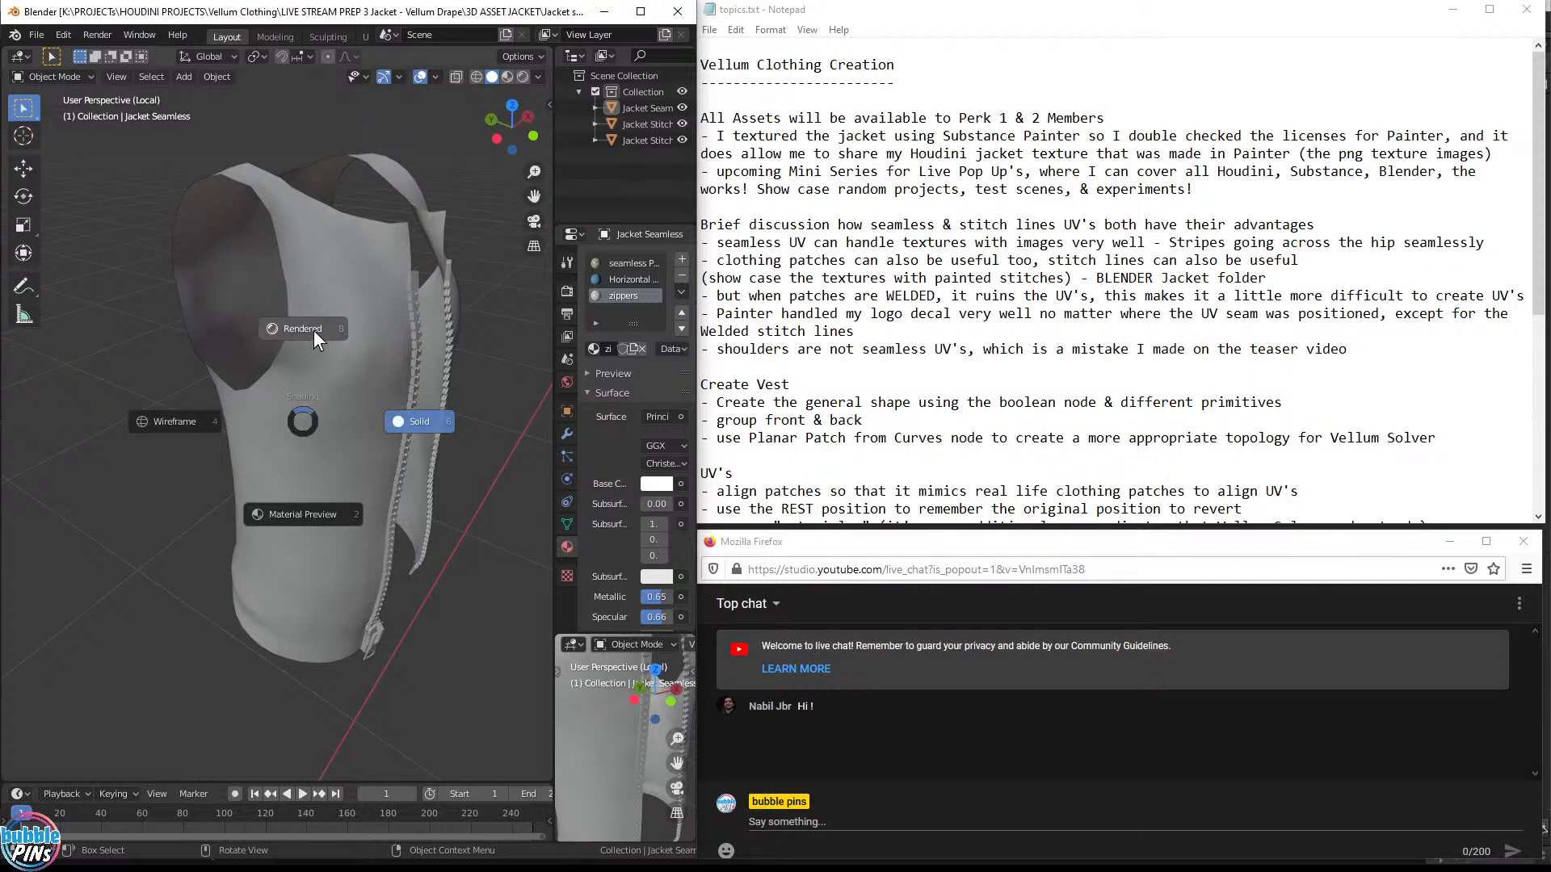
left_click(313, 331)
mouse_move(231, 444)
middle_mouse_down()
mouse_move(274, 429)
mouse_move(327, 443)
mouse_move(238, 438)
middle_mouse_up()
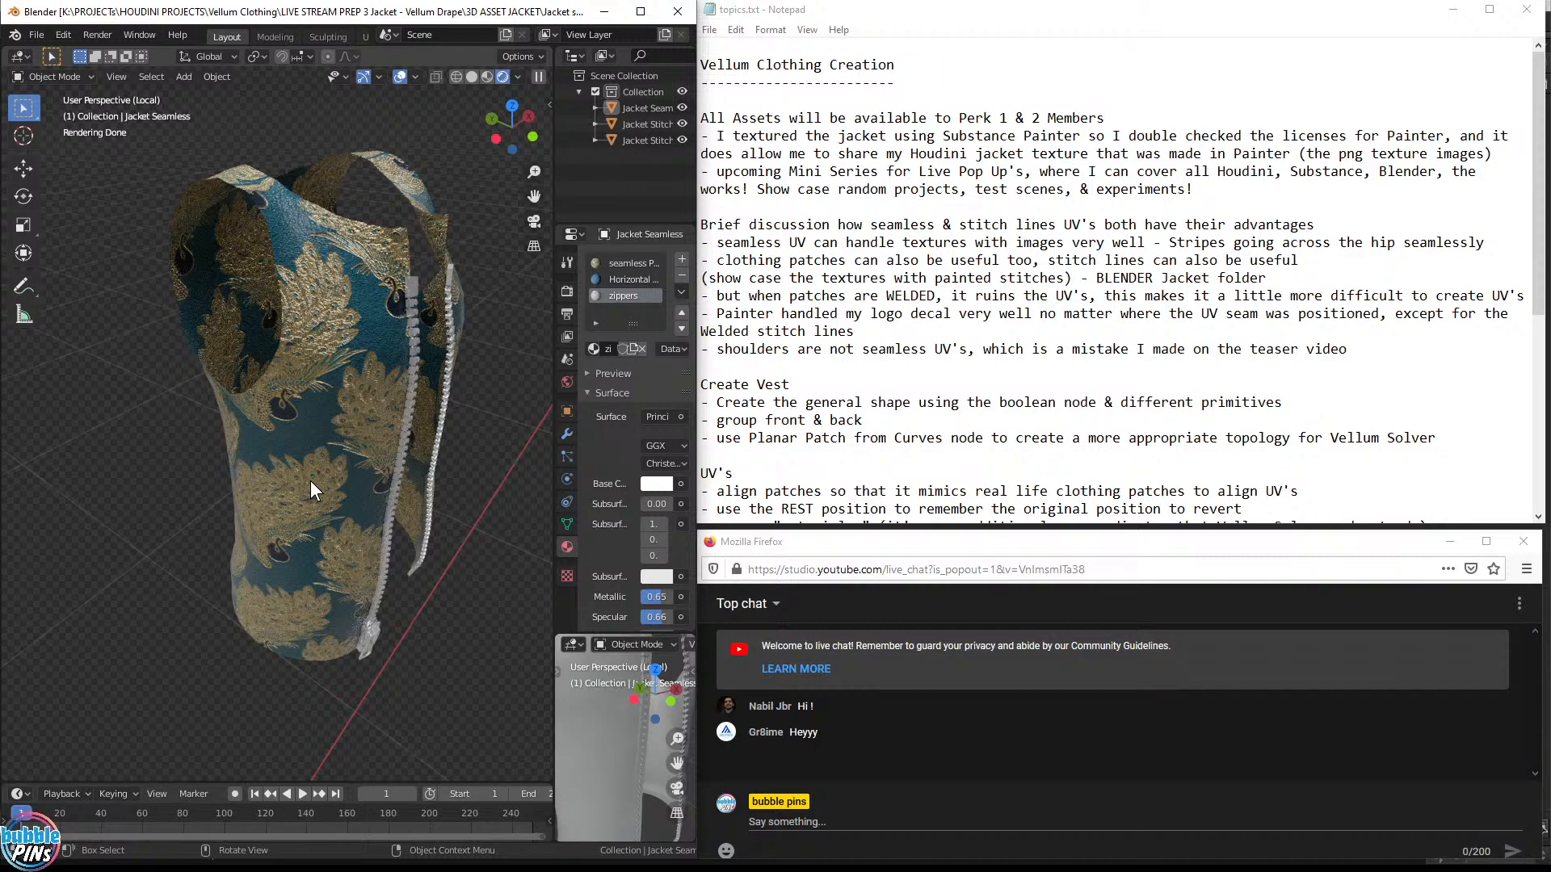
middle_click_drag(245, 401, 405, 386)
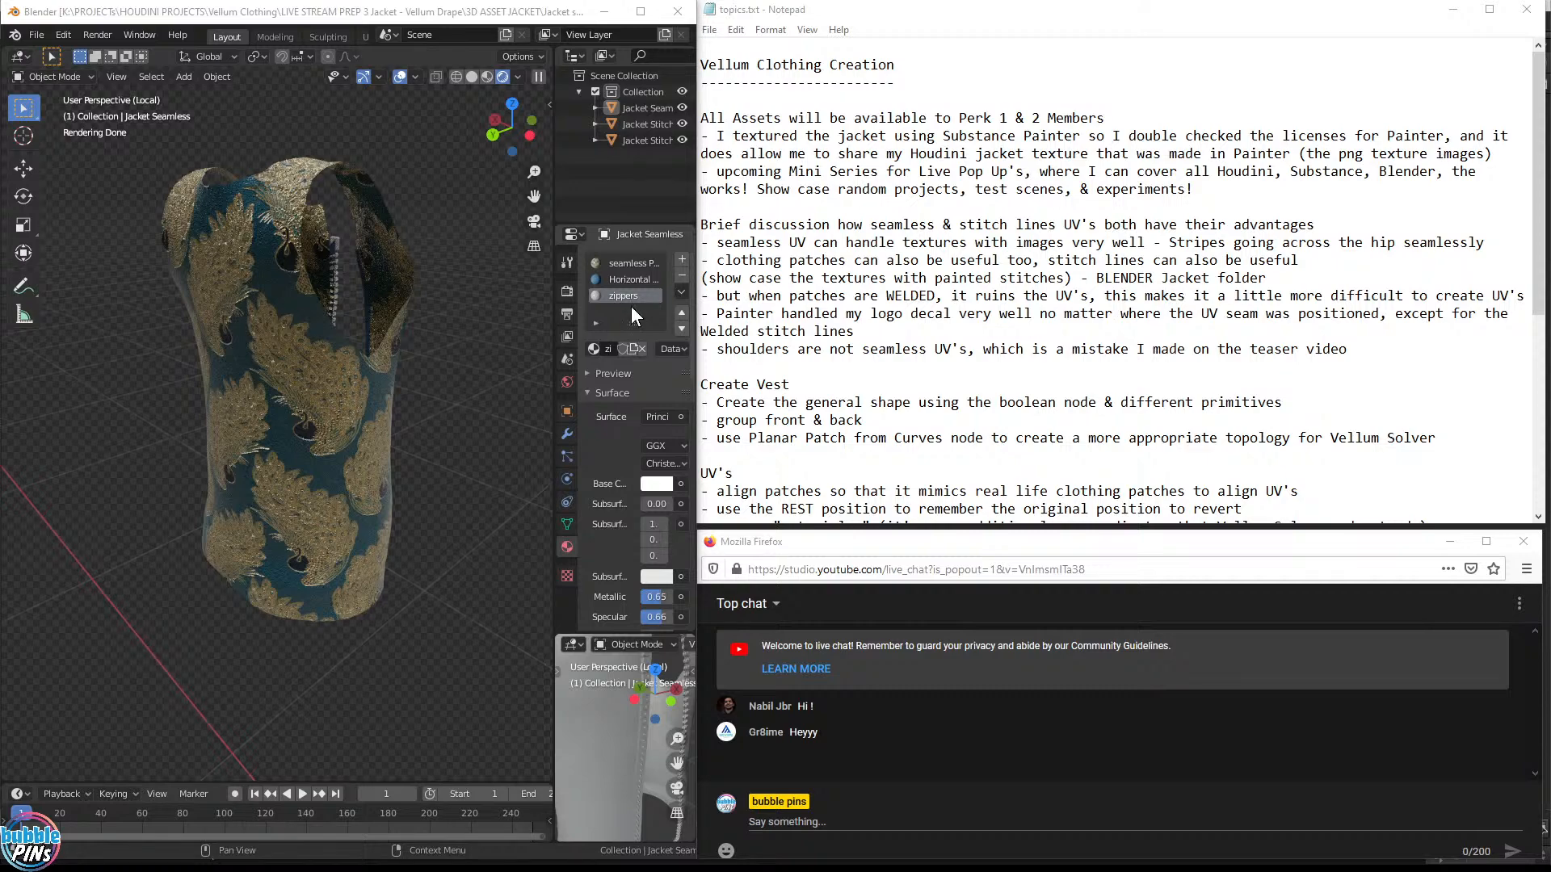
mouse_move(381, 433)
middle_mouse_down()
mouse_move(259, 465)
mouse_move(492, 444)
mouse_move(477, 395)
mouse_move(370, 348)
middle_mouse_up()
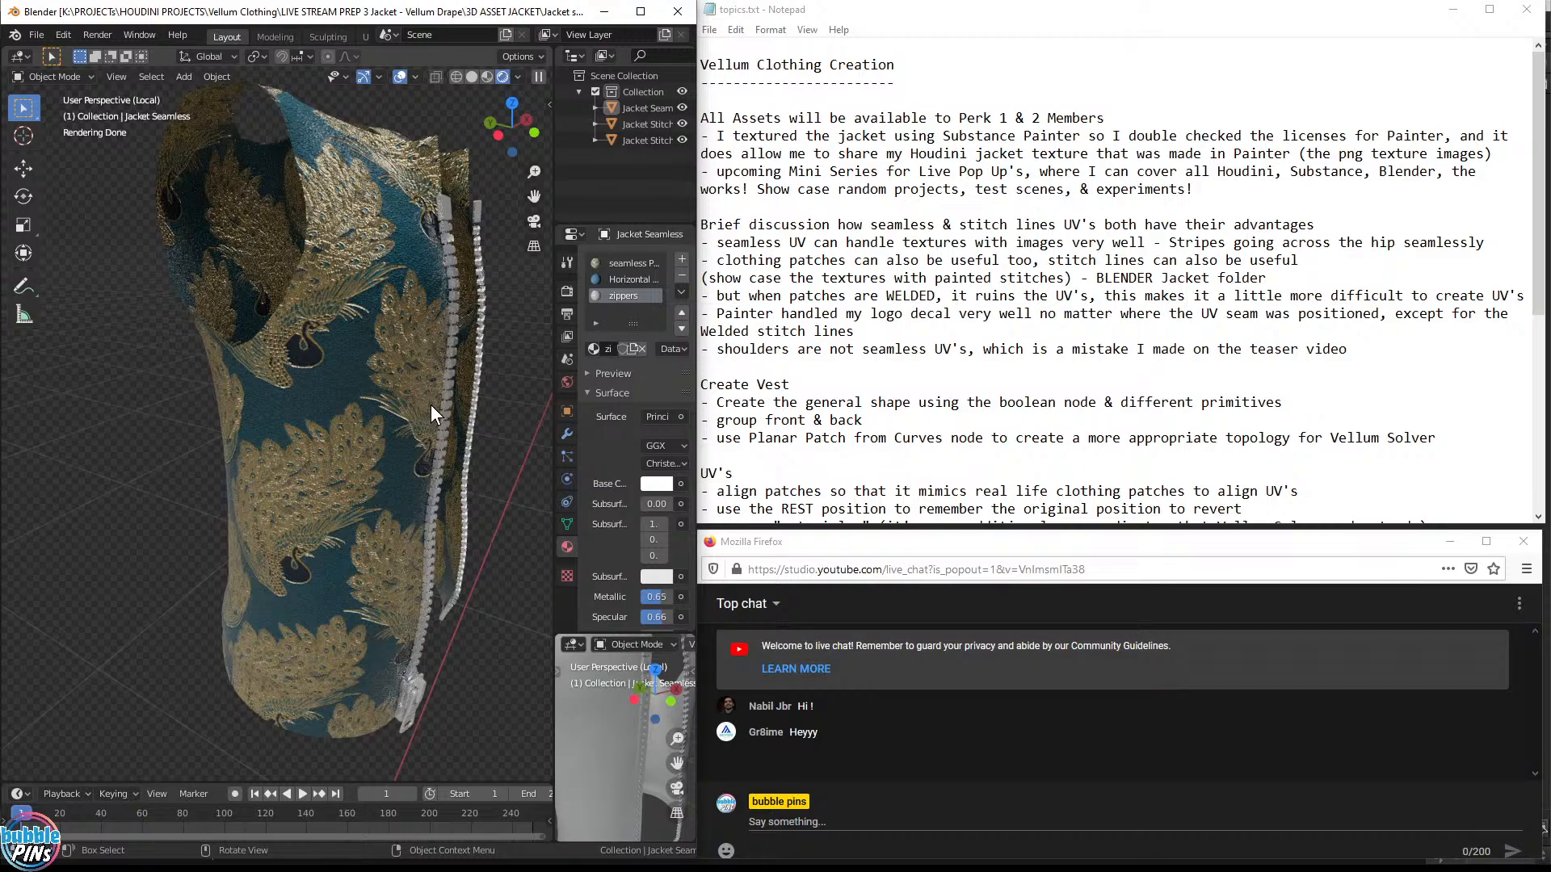
mouse_move(424, 388)
middle_mouse_down()
mouse_move(406, 444)
mouse_move(410, 428)
mouse_move(317, 424)
mouse_move(453, 424)
mouse_move(8, 423)
mouse_move(258, 394)
middle_mouse_up()
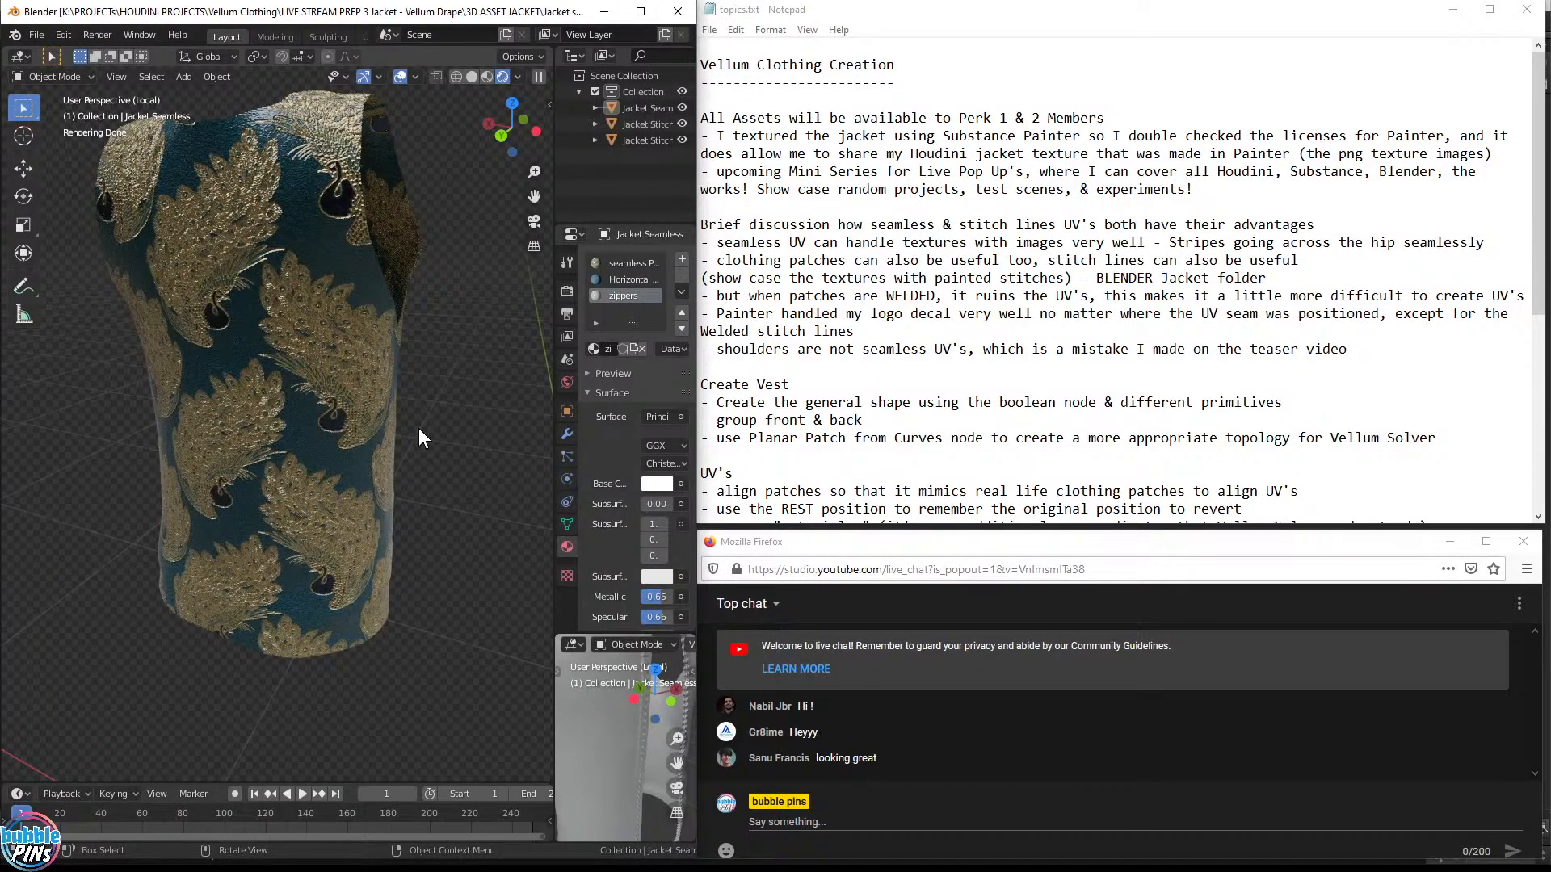
middle_click_drag(380, 471, 322, 420)
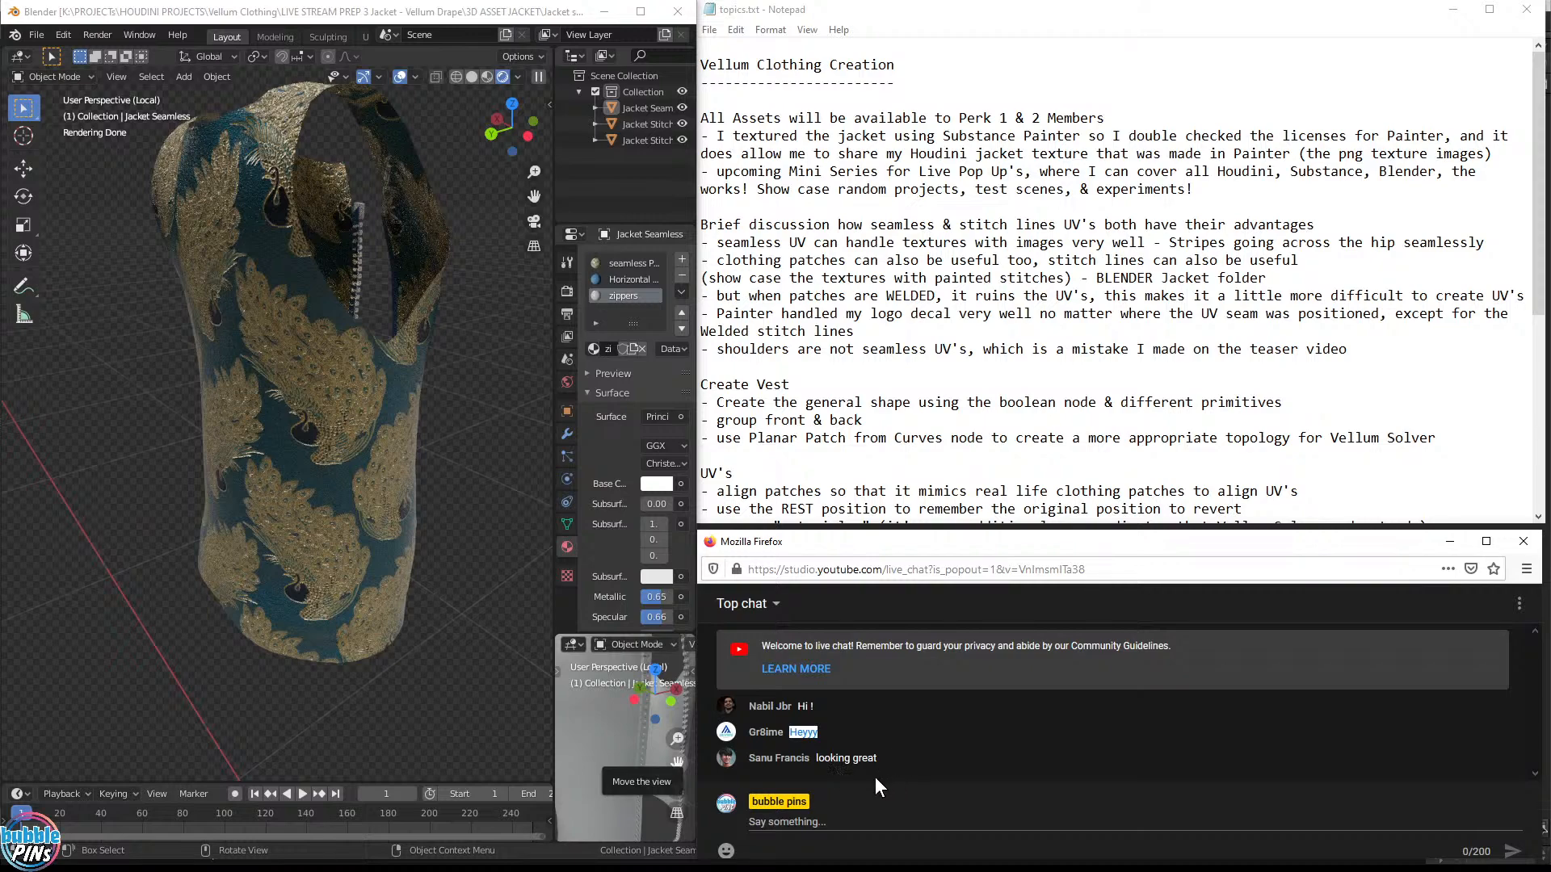
left_click_drag(811, 763, 903, 759)
left_click(249, 435)
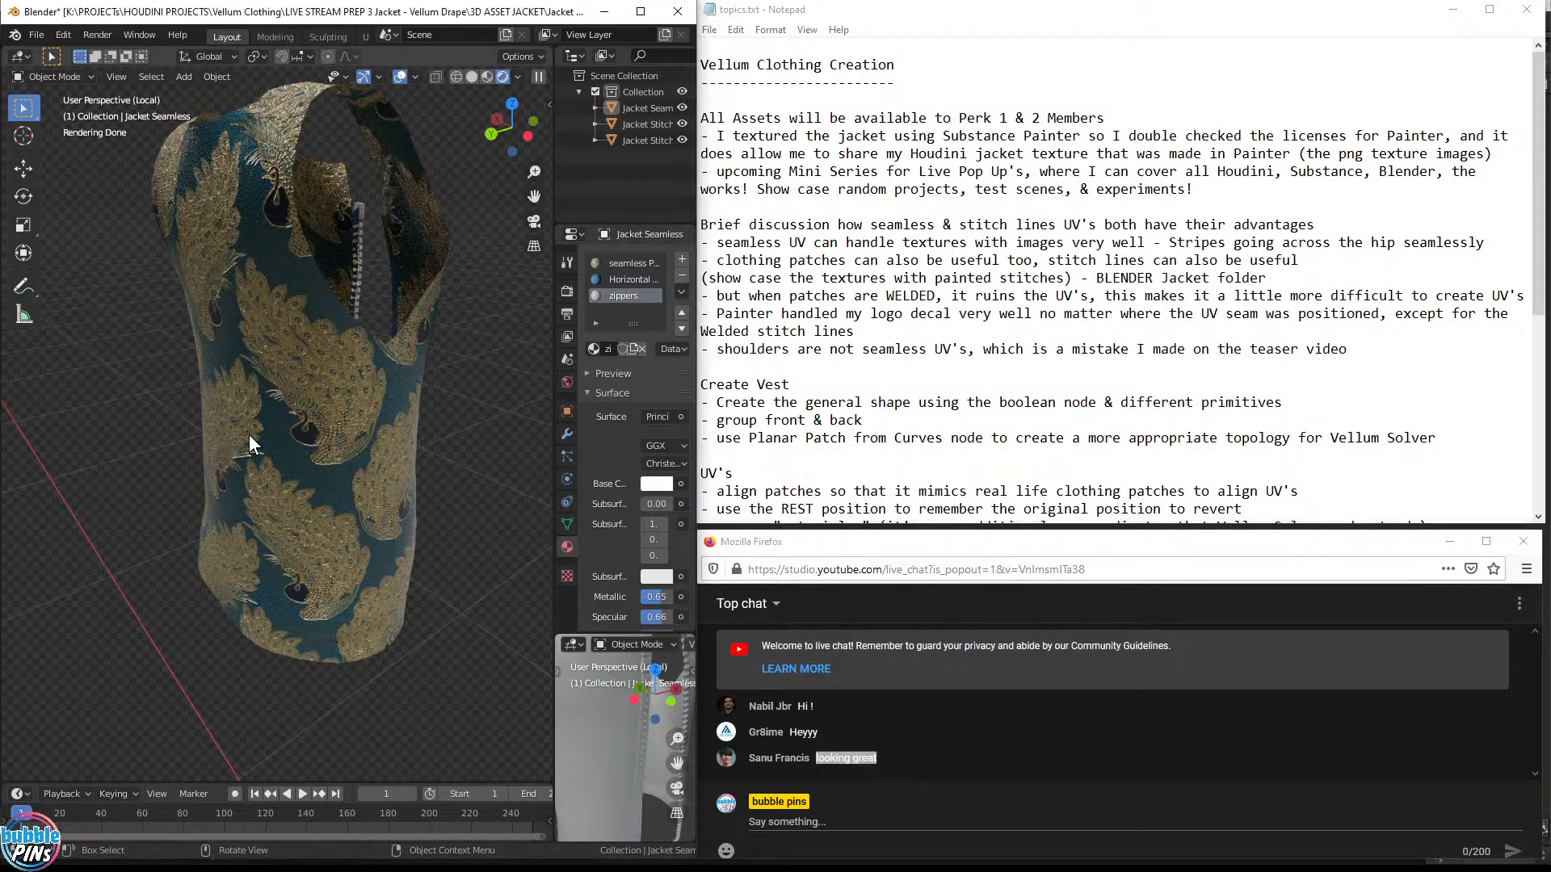
left_click(470, 454)
Set the vest's viewport back to Solid shading and switch to Houdini with the jacket template scene
middle_click_drag(472, 453, 241, 304)
mouse_move(73, 517)
middle_mouse_down()
mouse_move(164, 507)
mouse_move(232, 451)
middle_mouse_up()
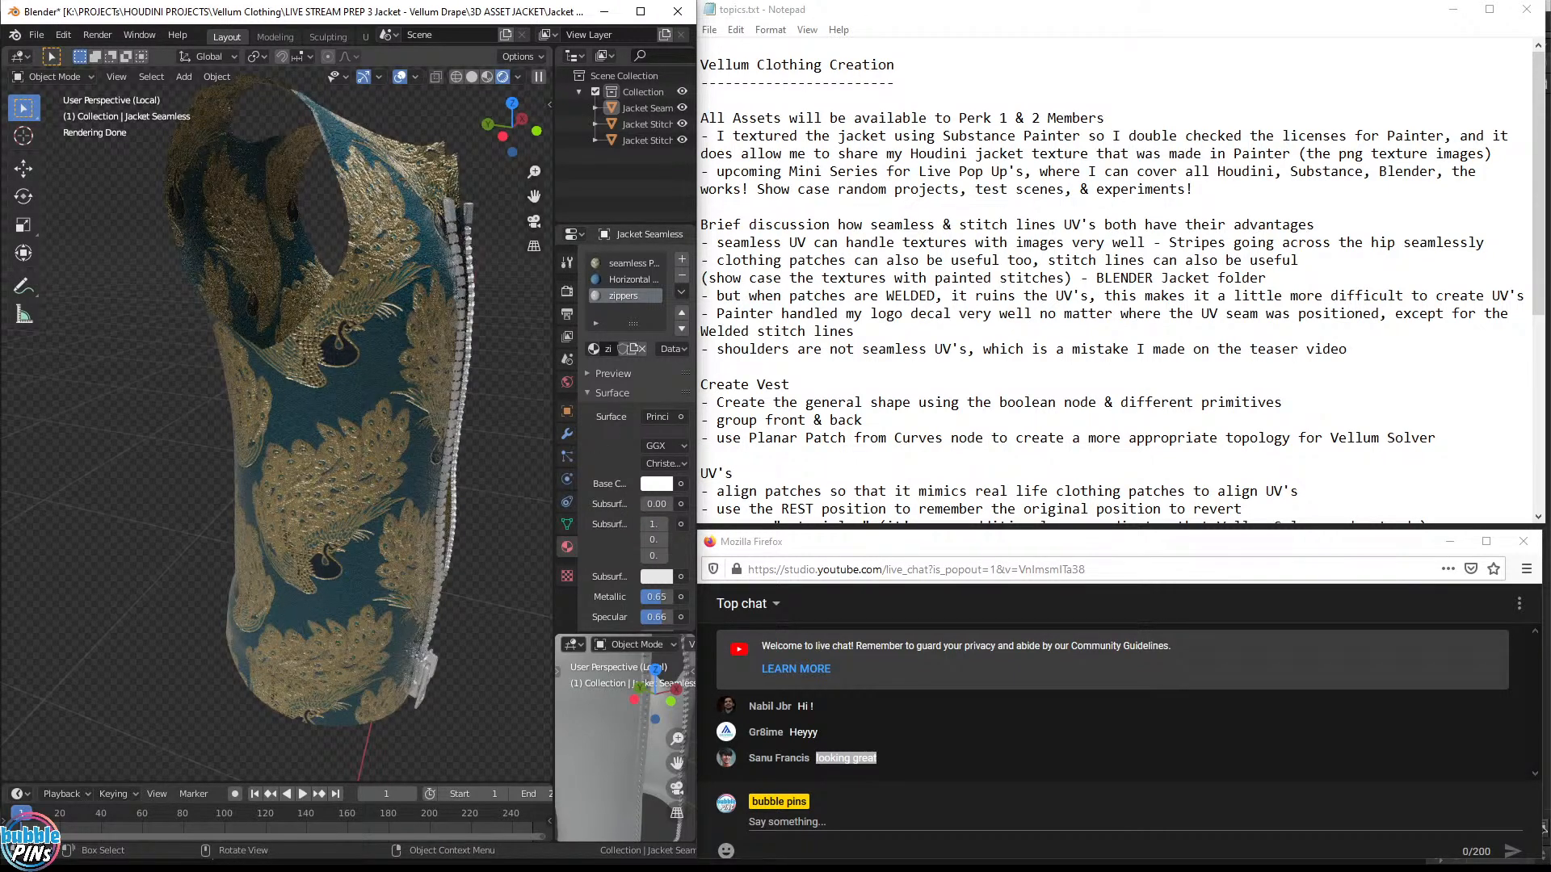
key("z")
left_click(504, 507)
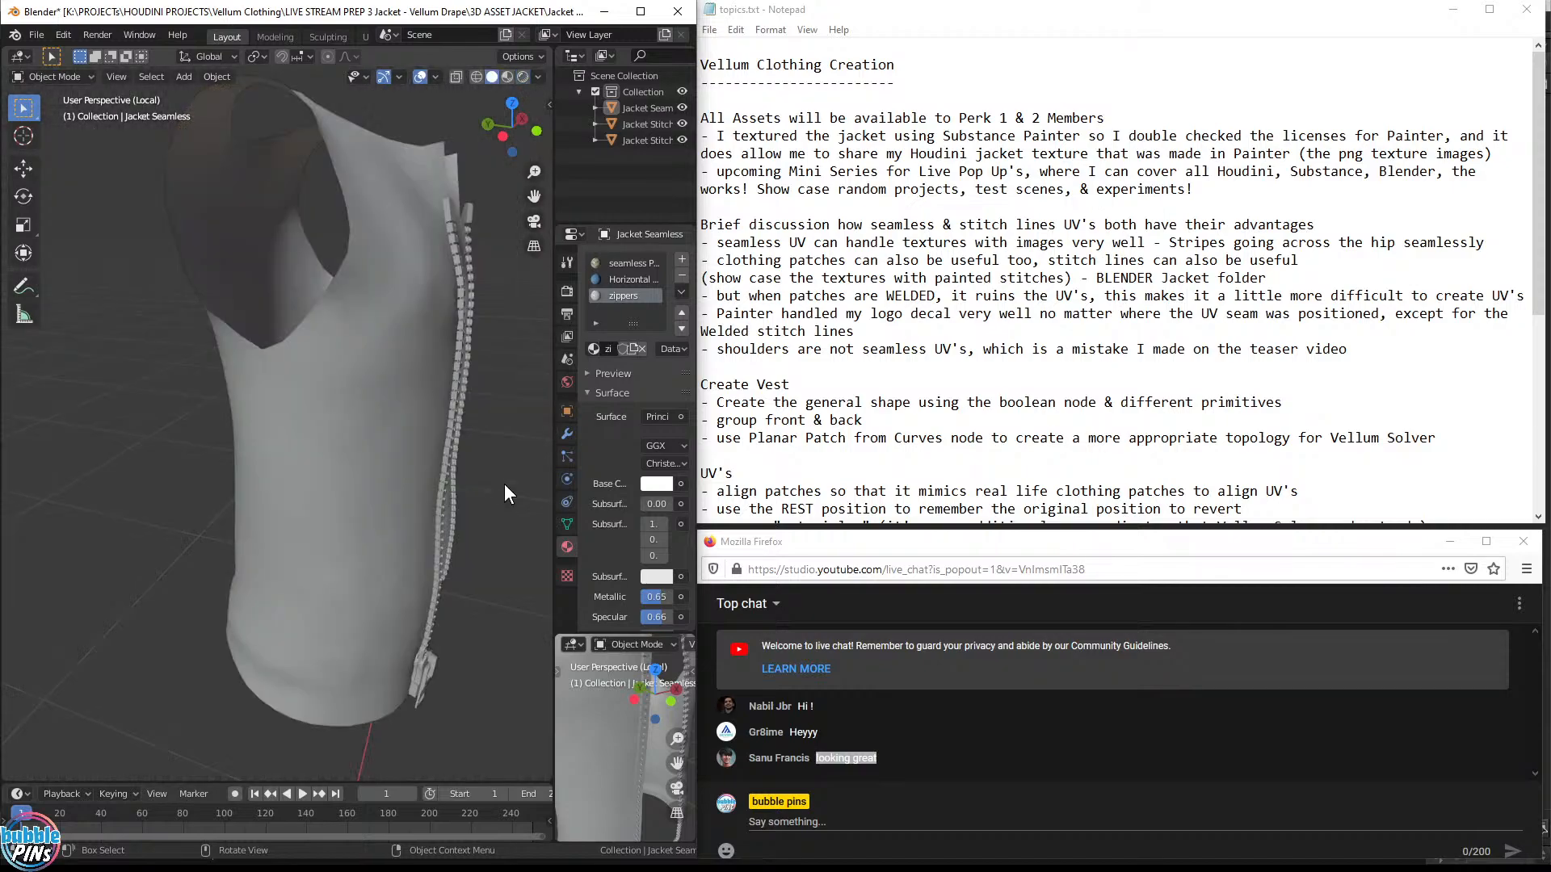
middle_click_drag(370, 163, 456, 163)
key("alt+Tab")
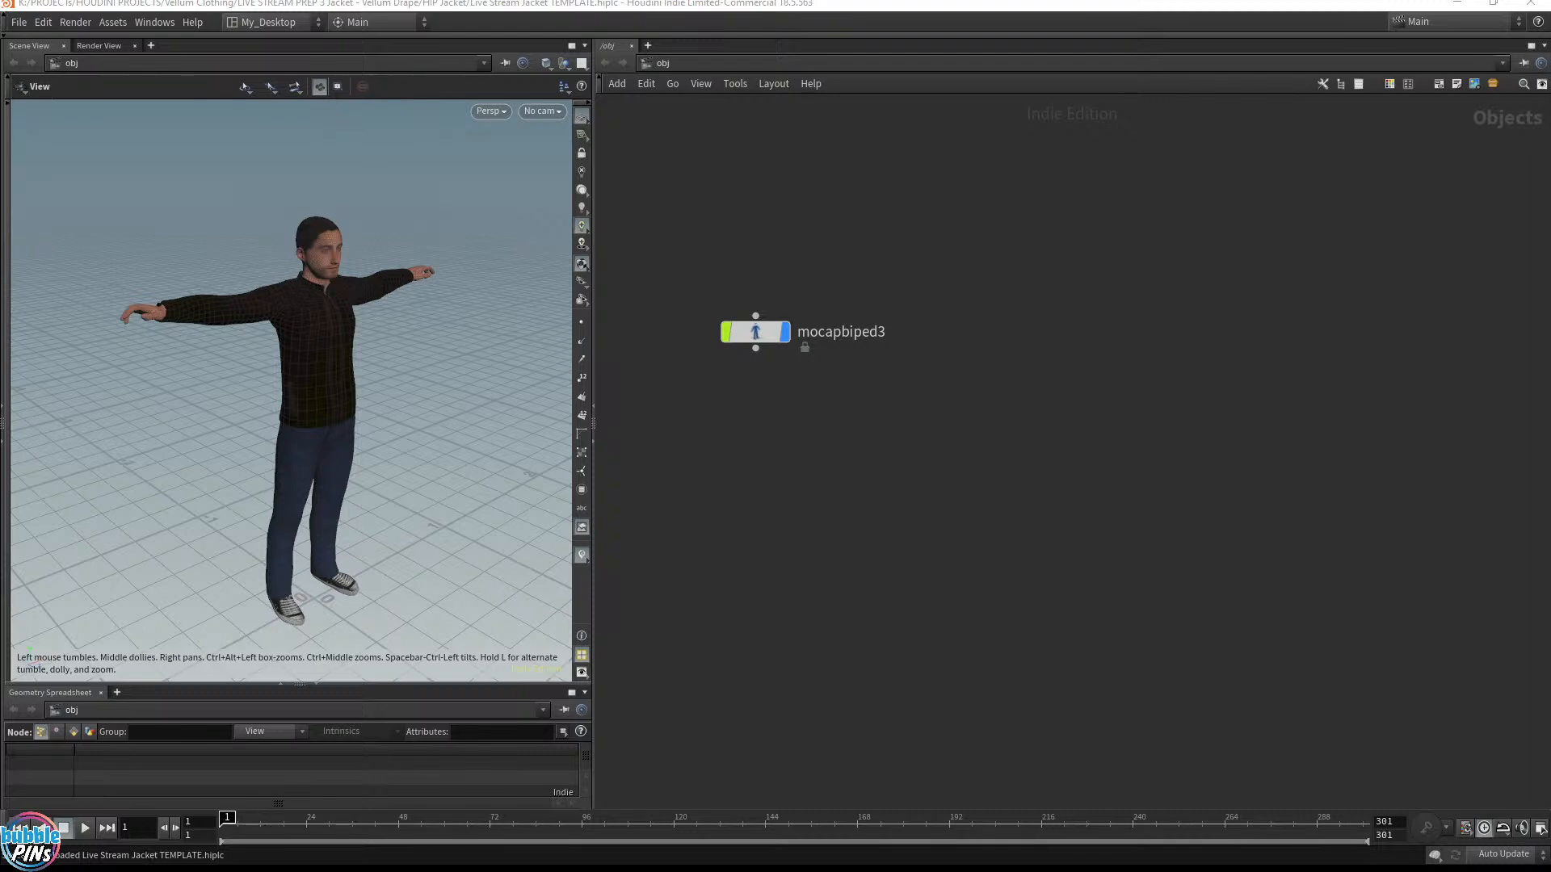
Switch to the Houdini jacket reference scene, collapse the geometry spreadsheet and playbar, and look over the Jacket_with_Stitch_Lines network
key("alt+Tab")
left_click_drag(1066, 263, 728, 152)
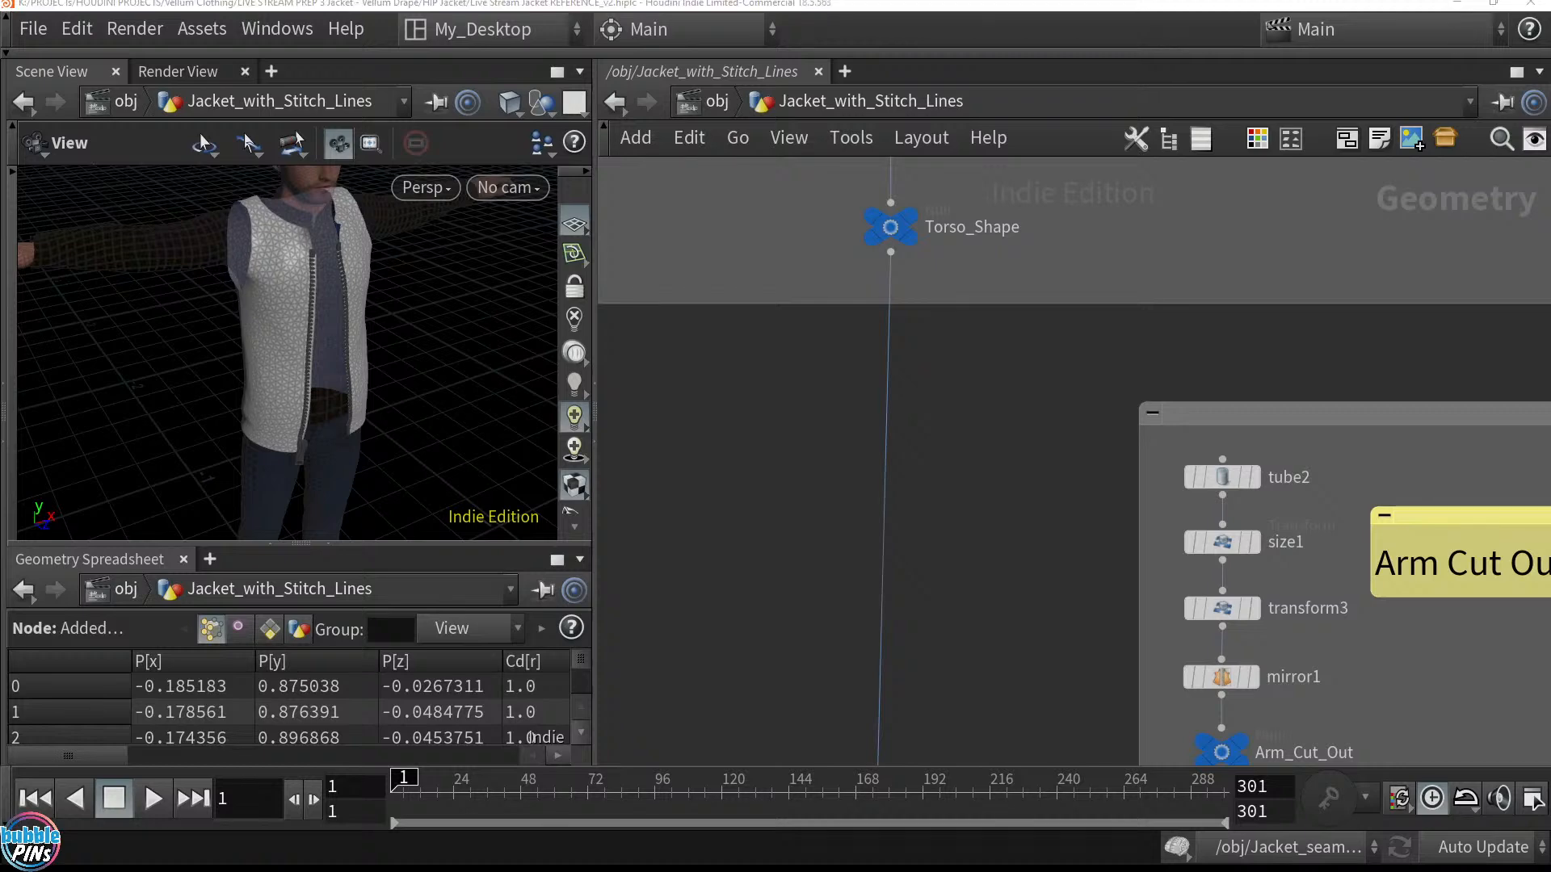
left_click(203, 144)
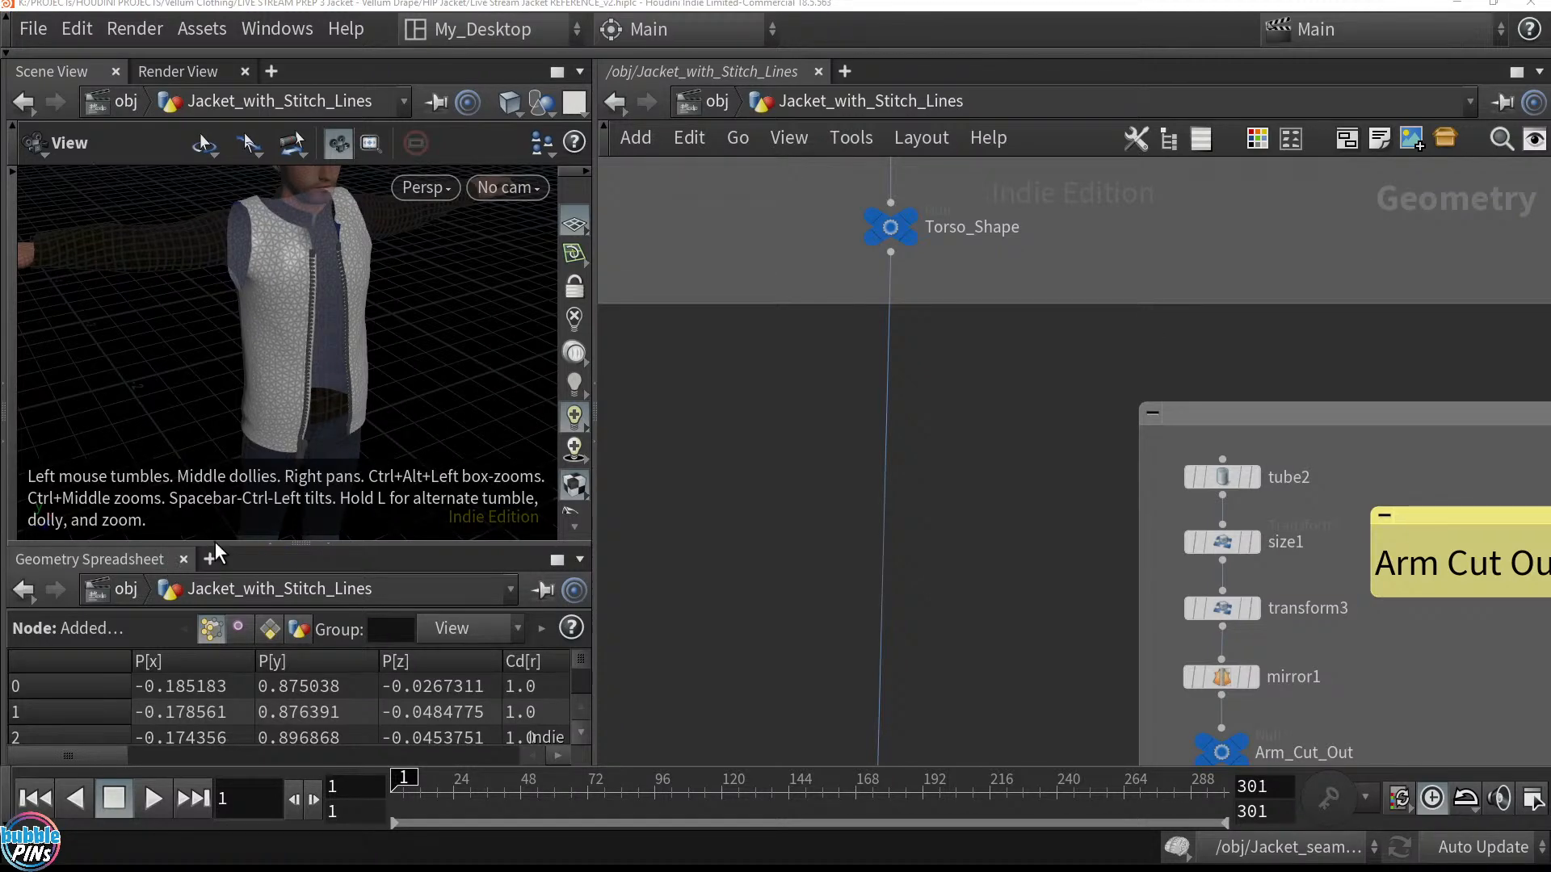
left_click(320, 555)
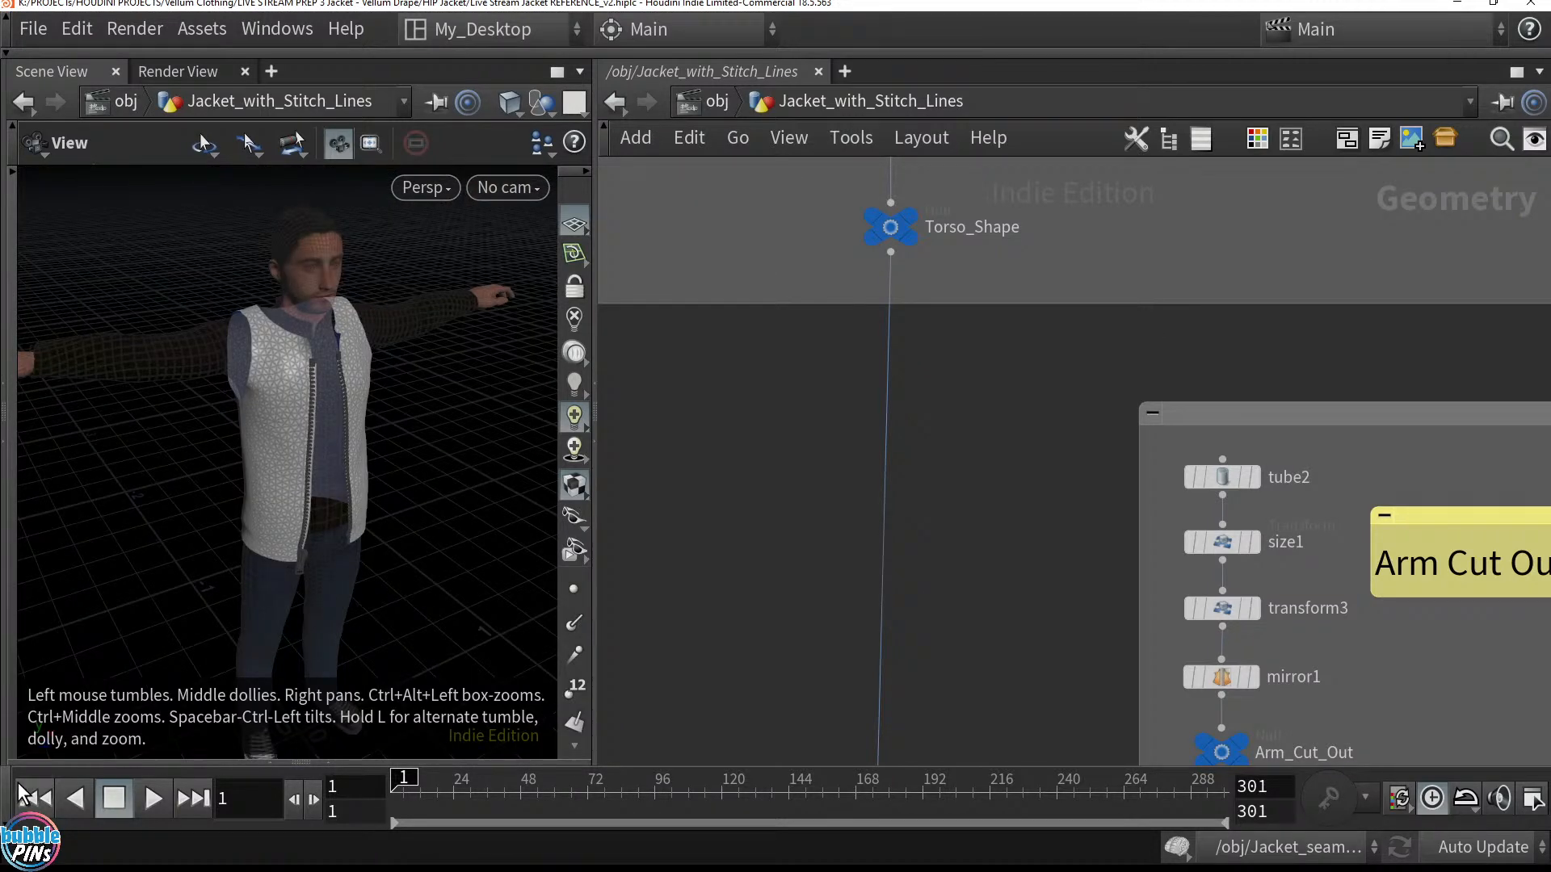
scroll(972, 513, "down", 5)
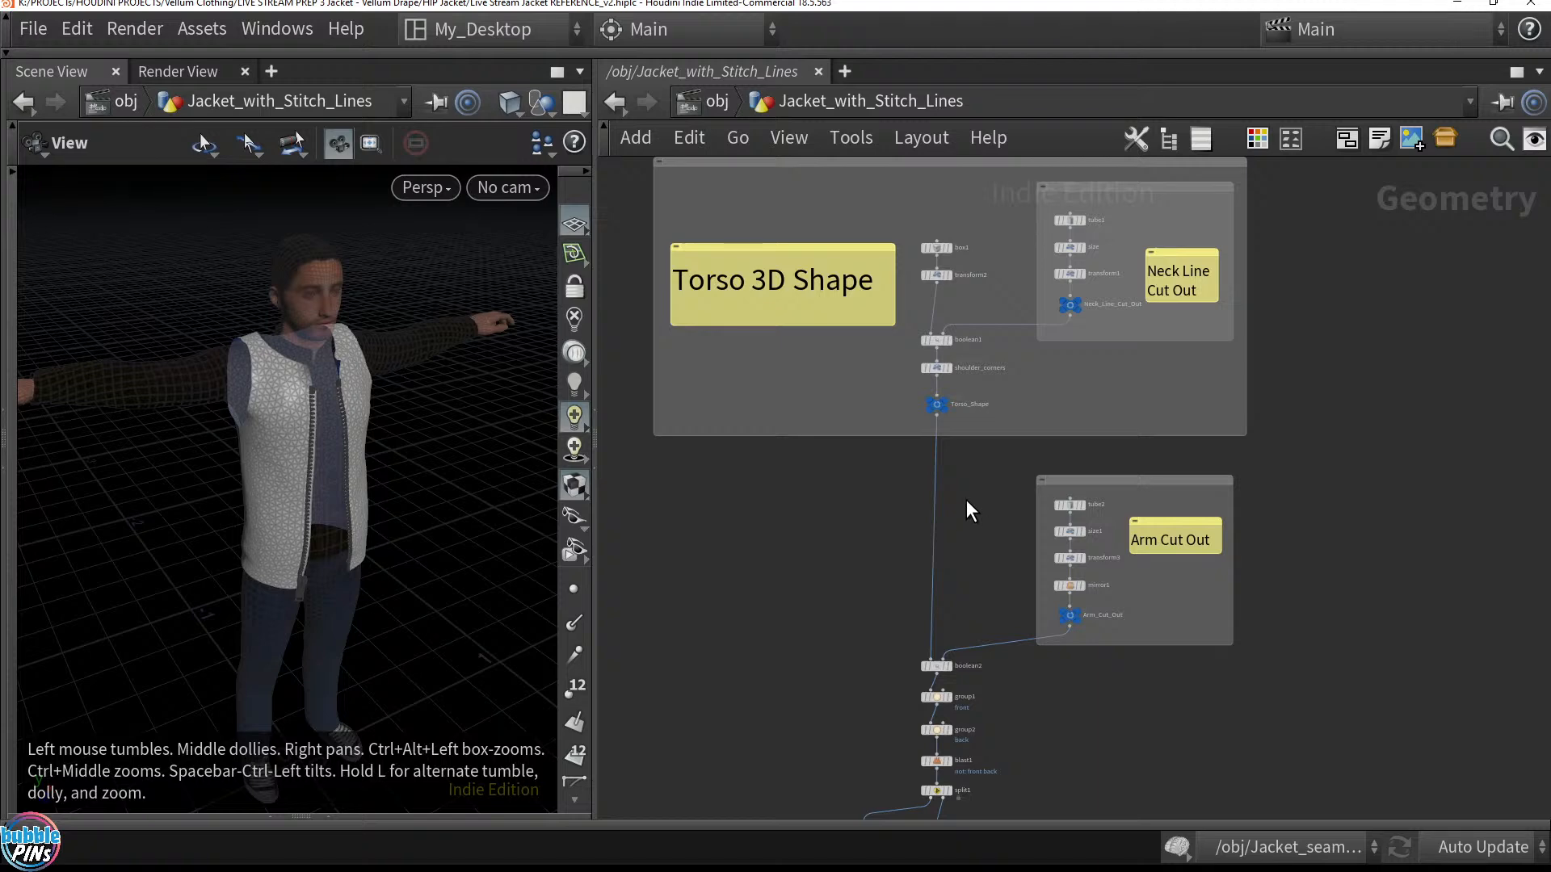
middle_click_drag(798, 580, 918, 32)
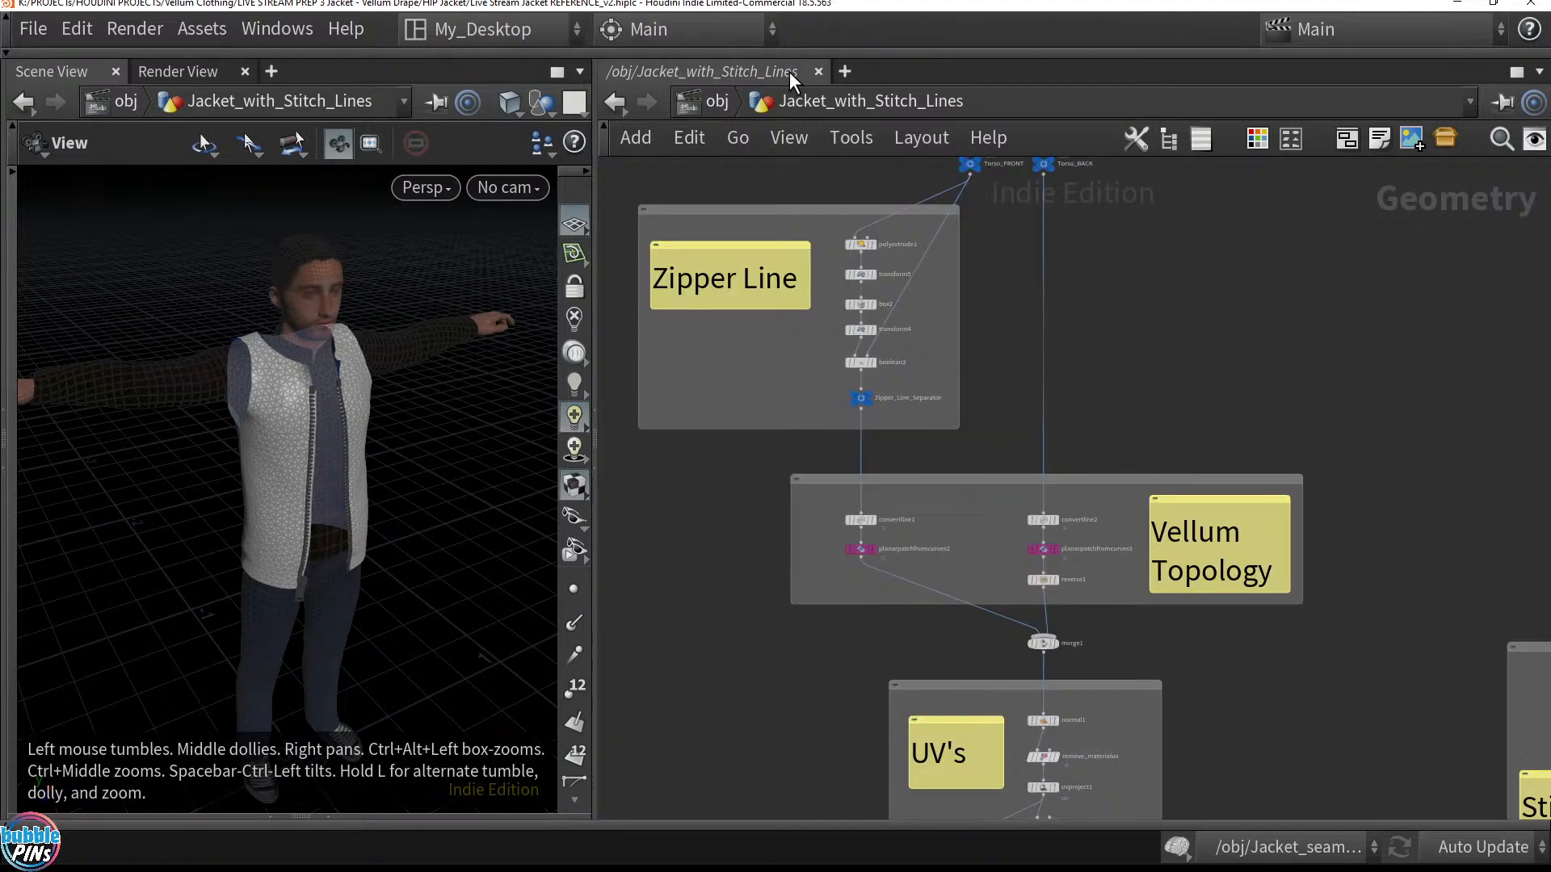
Return to the object level, hide the Jacket_with_Stitch_Lines object, and enter the Jacket_seamless network
left_click(707, 105)
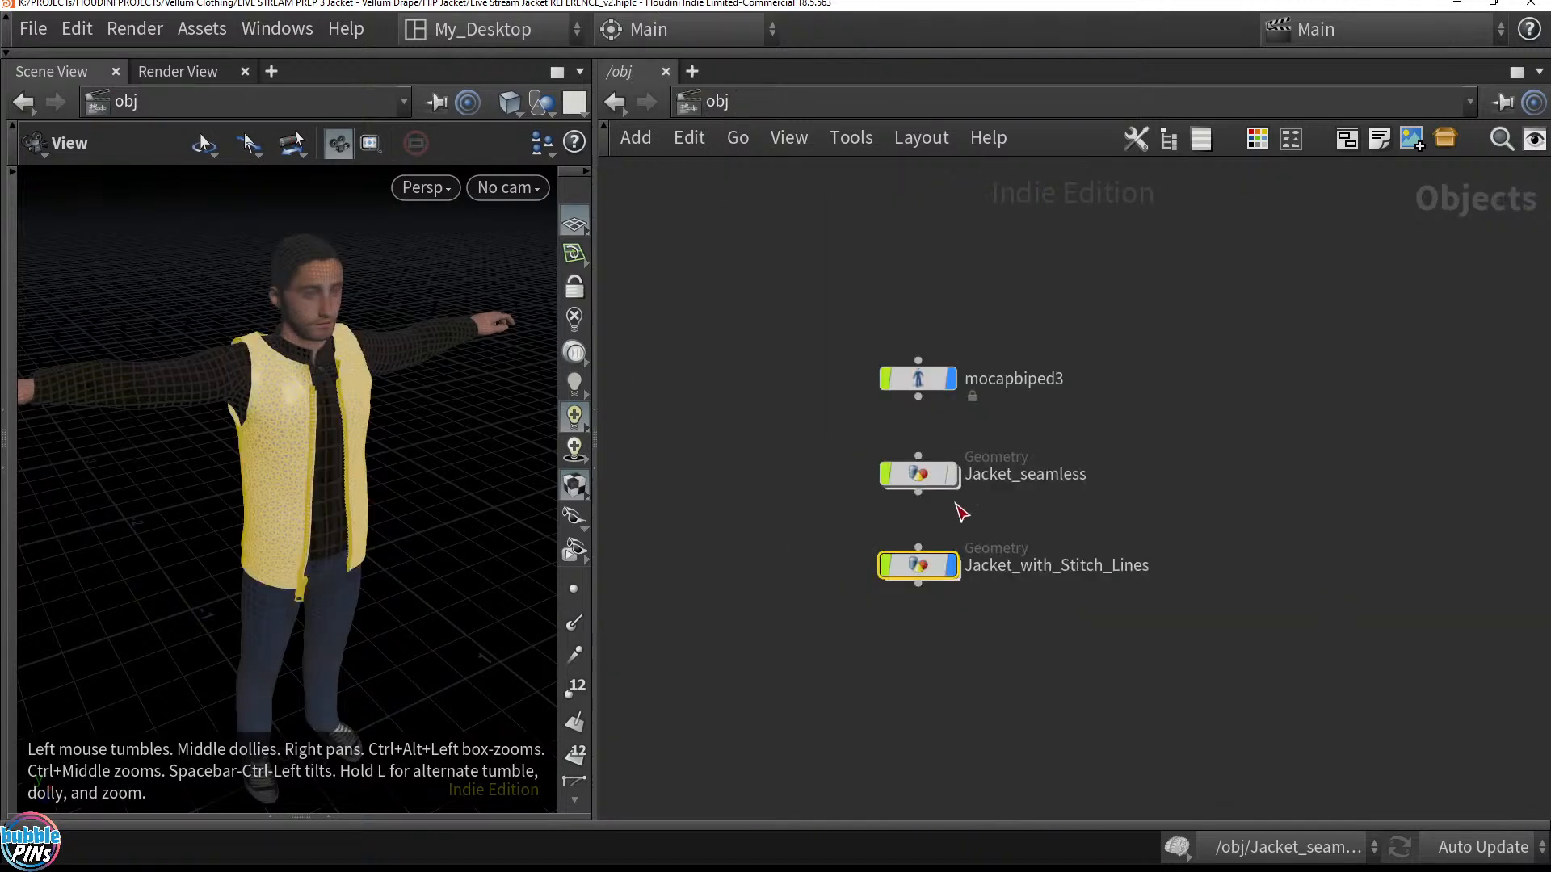
left_click(953, 565)
double_click(955, 476)
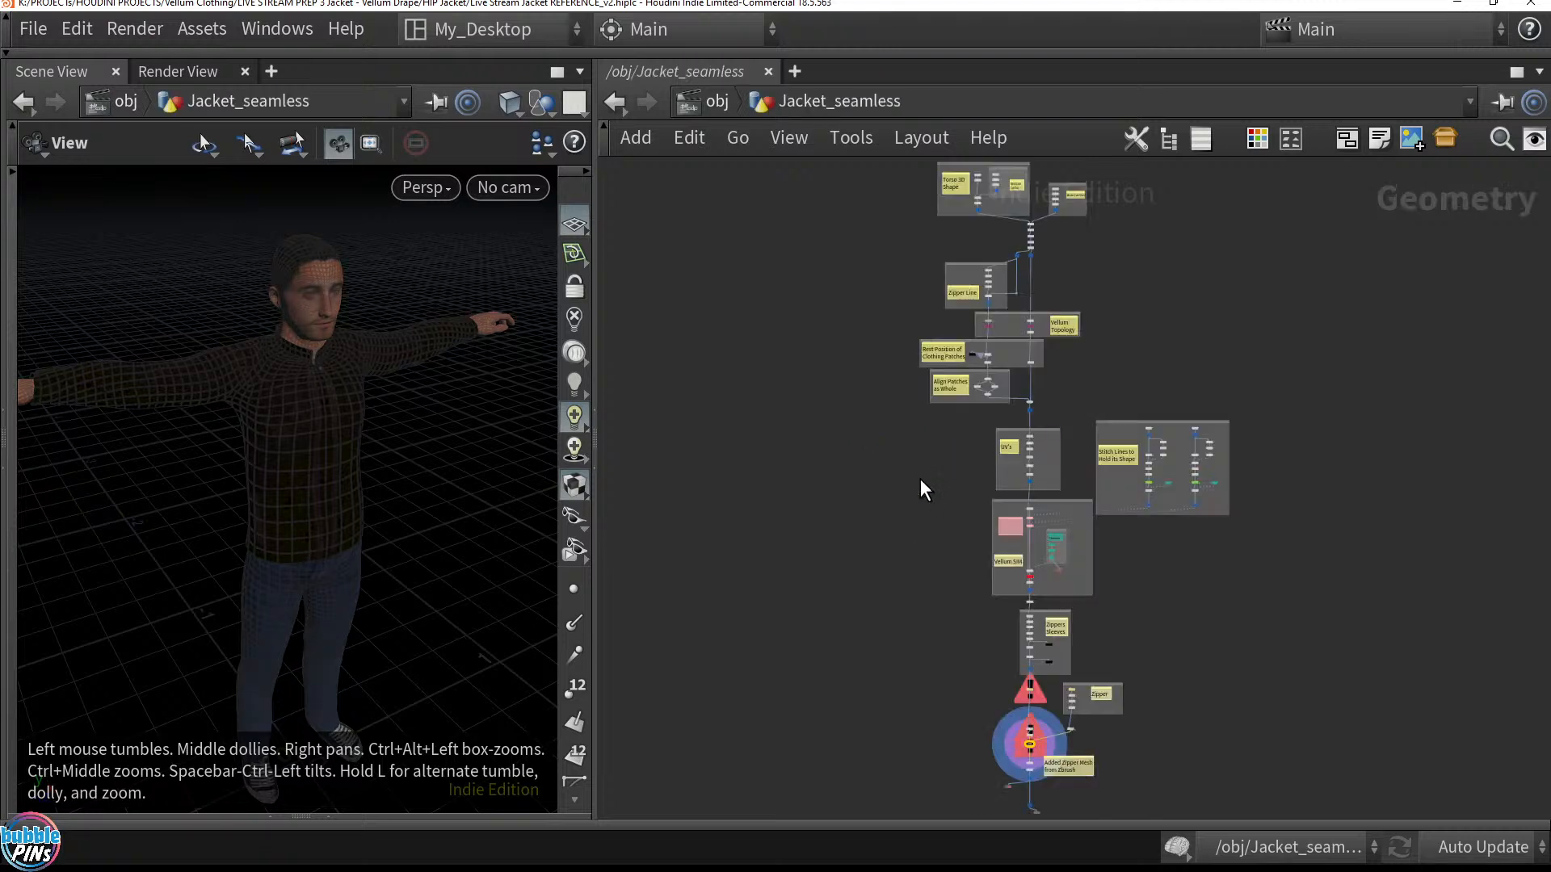
Display the Jacket_seamless file cache node and check its parameters
middle_click_drag(952, 616, 951, 431)
scroll(1007, 511, "up", 6)
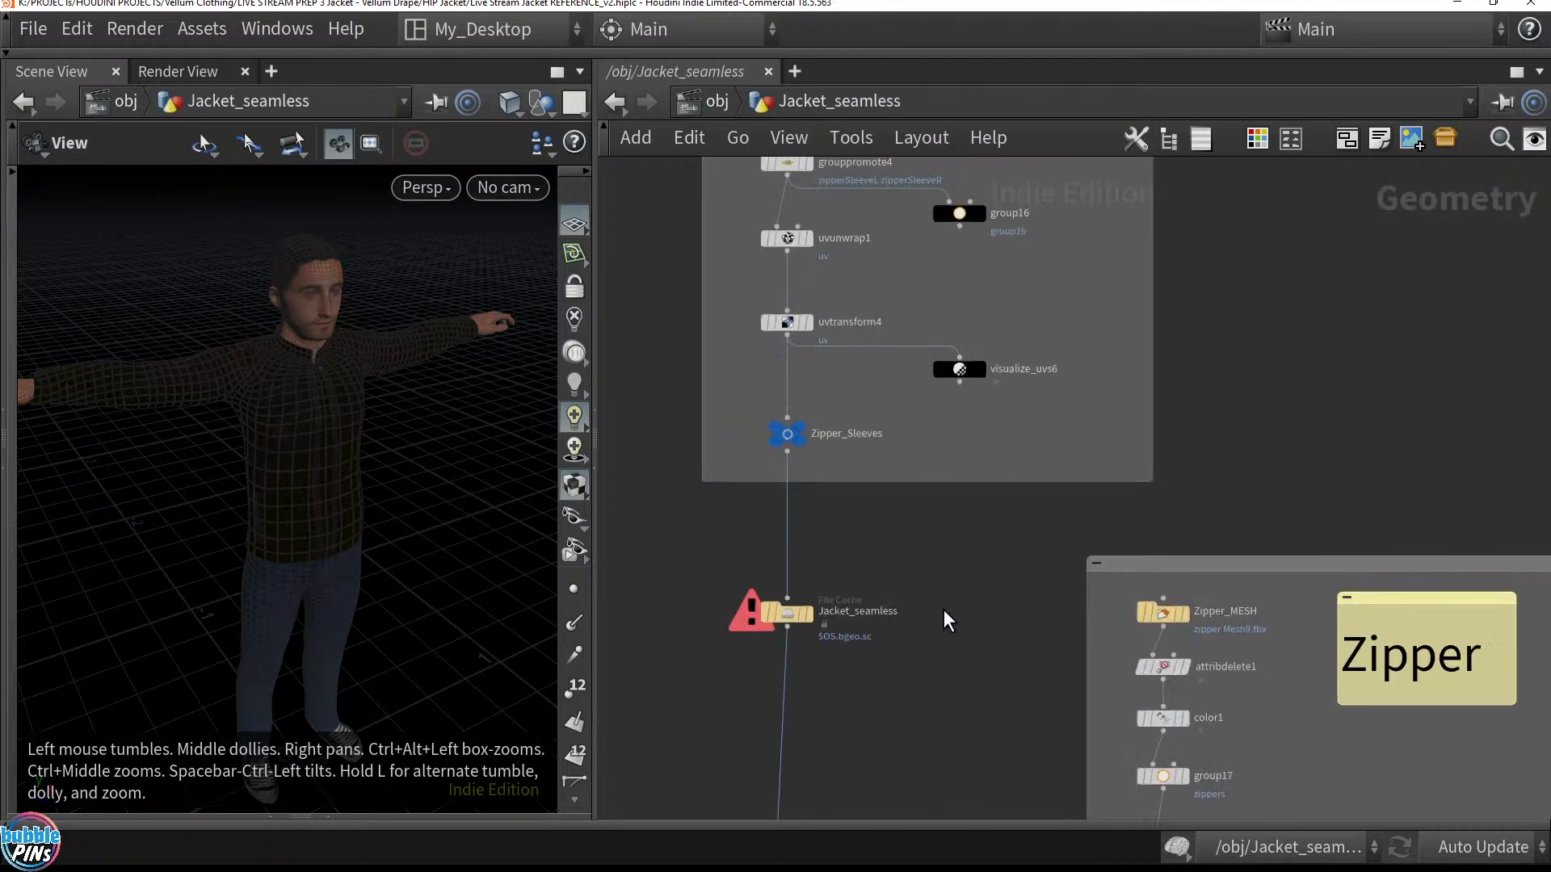
middle_click_drag(943, 608, 892, 502)
left_click(878, 500)
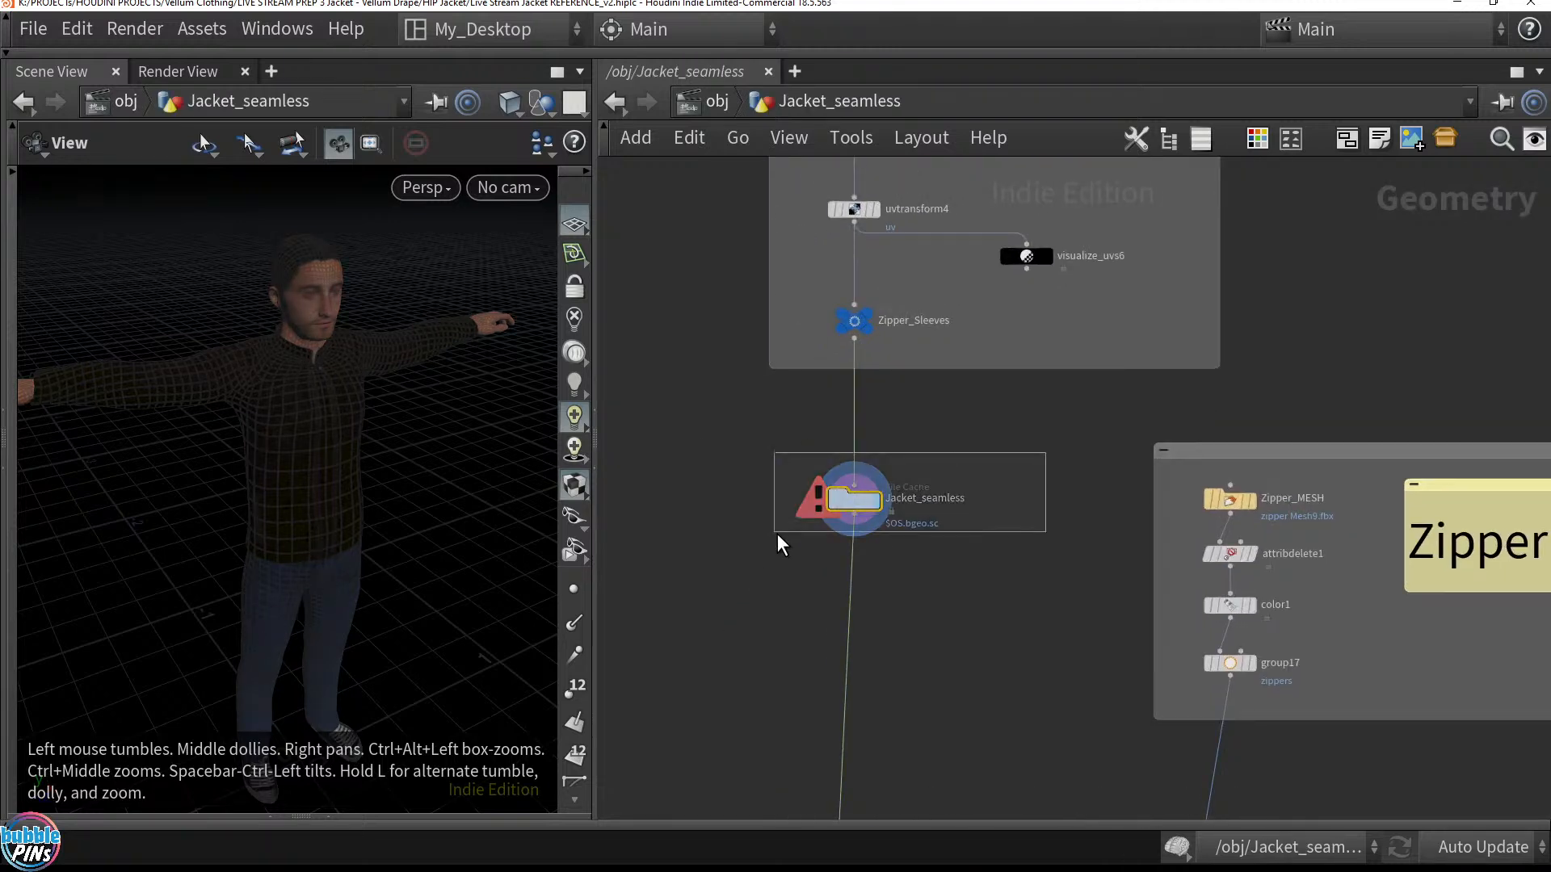
middle_click_drag(987, 380, 987, 500)
key("p")
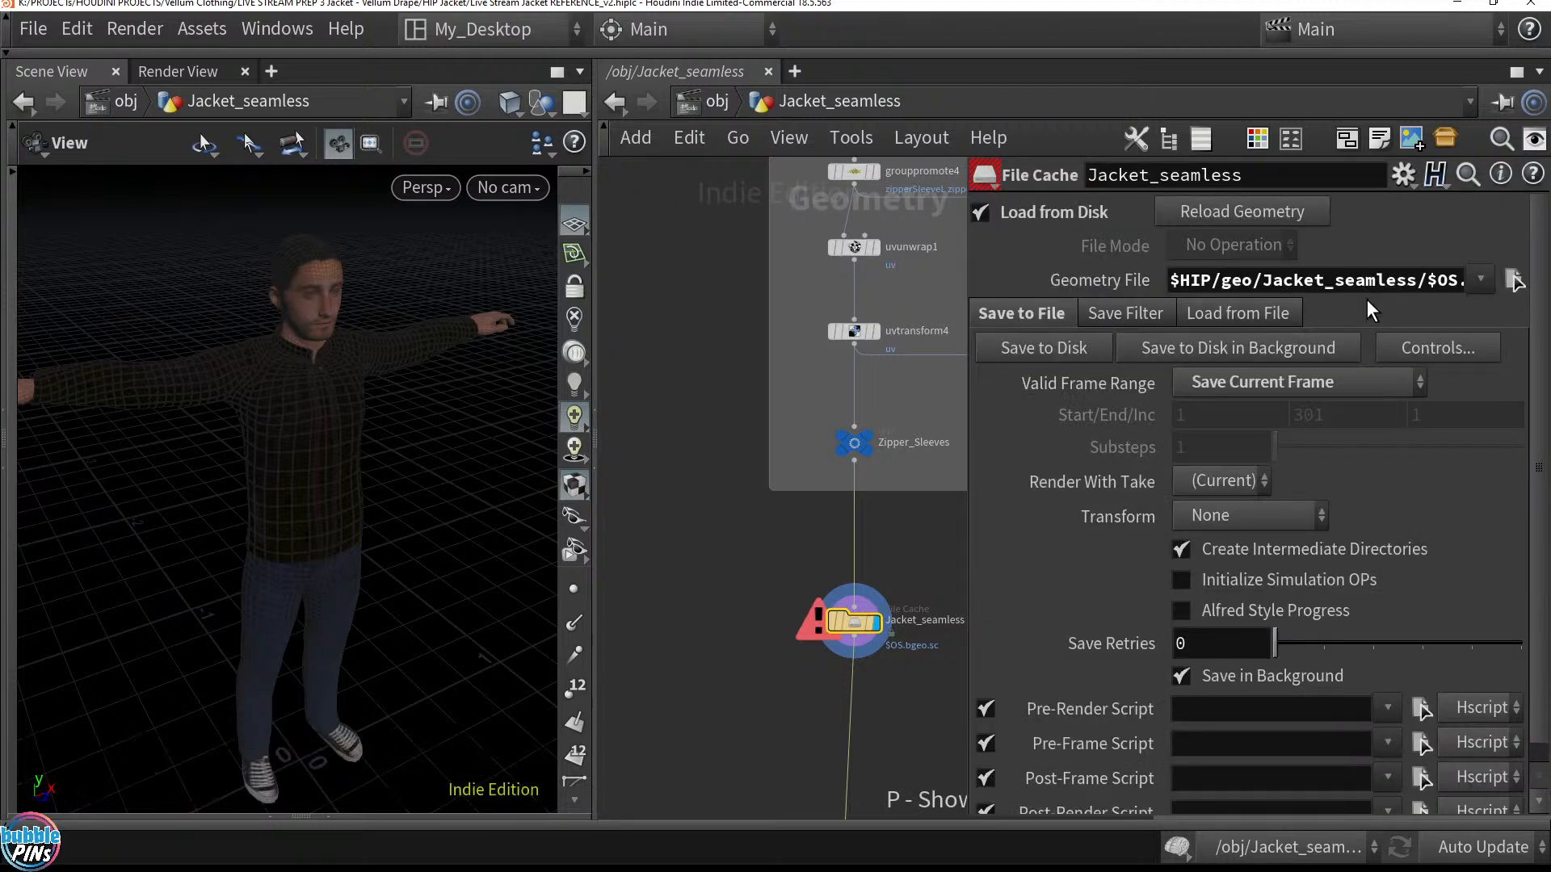
key("p")
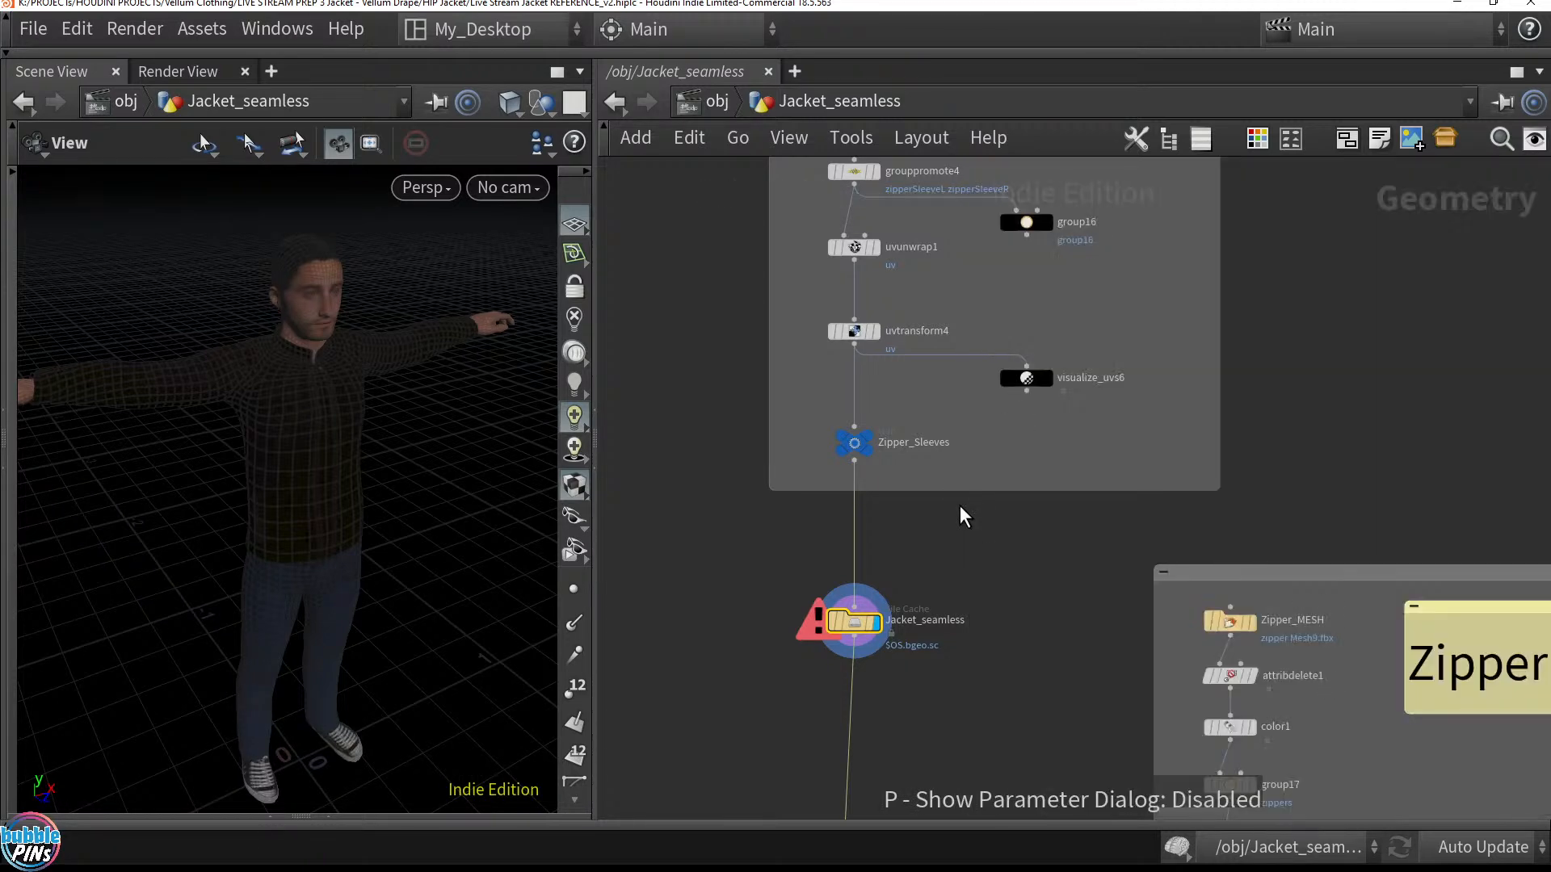
Display the Zipper_Sleeves null above the file cache in the jacket network
scroll(973, 501, "down", 2)
middle_click_drag(1021, 488, 1290, 464)
middle_click_drag(997, 301, 977, 0)
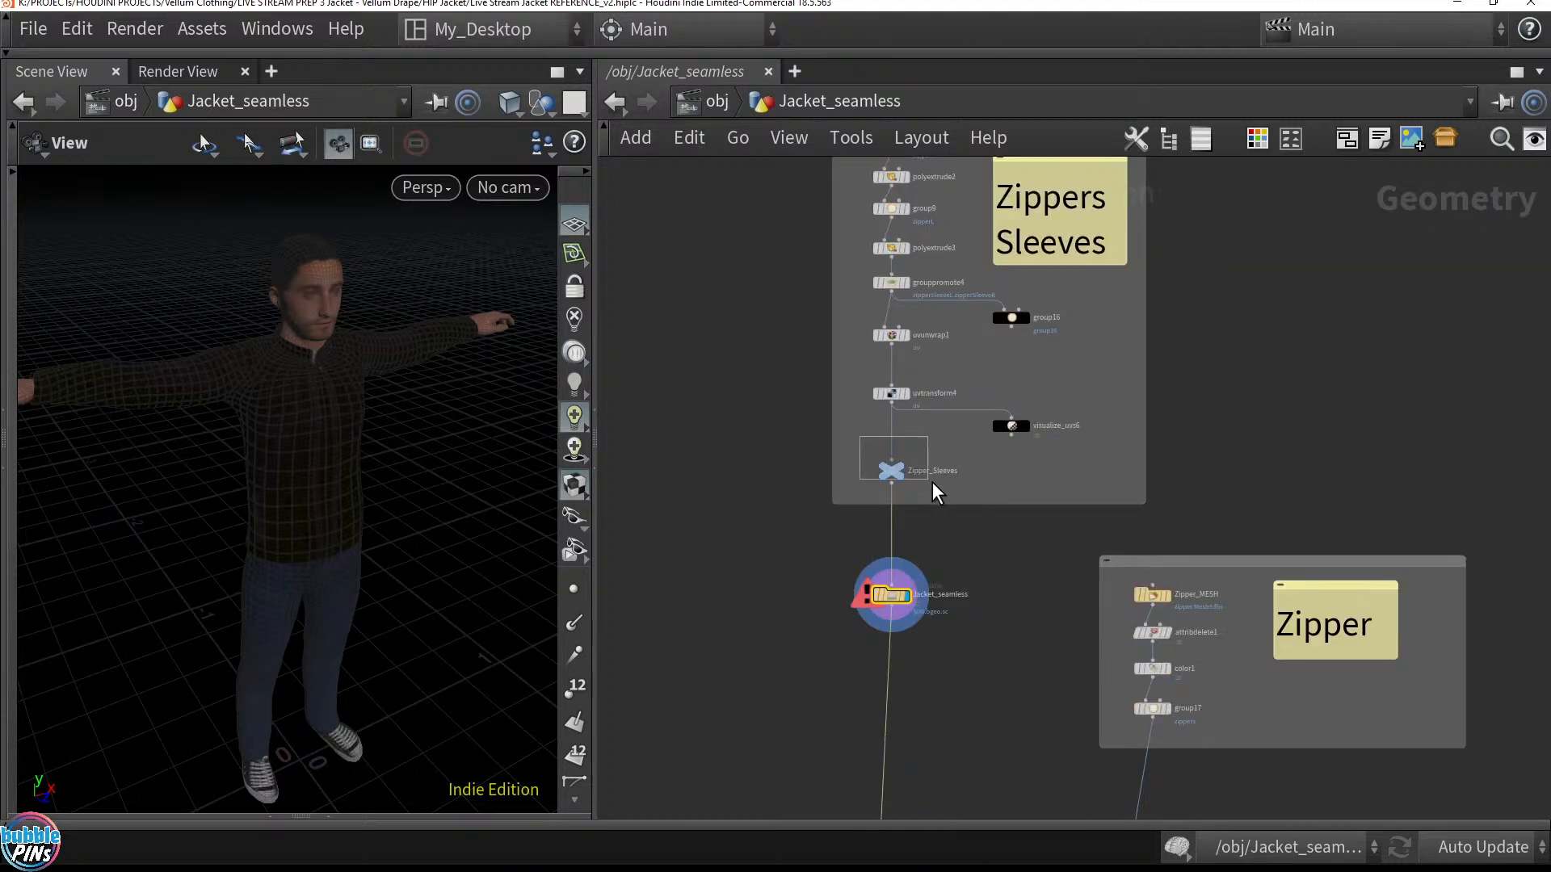
key("r")
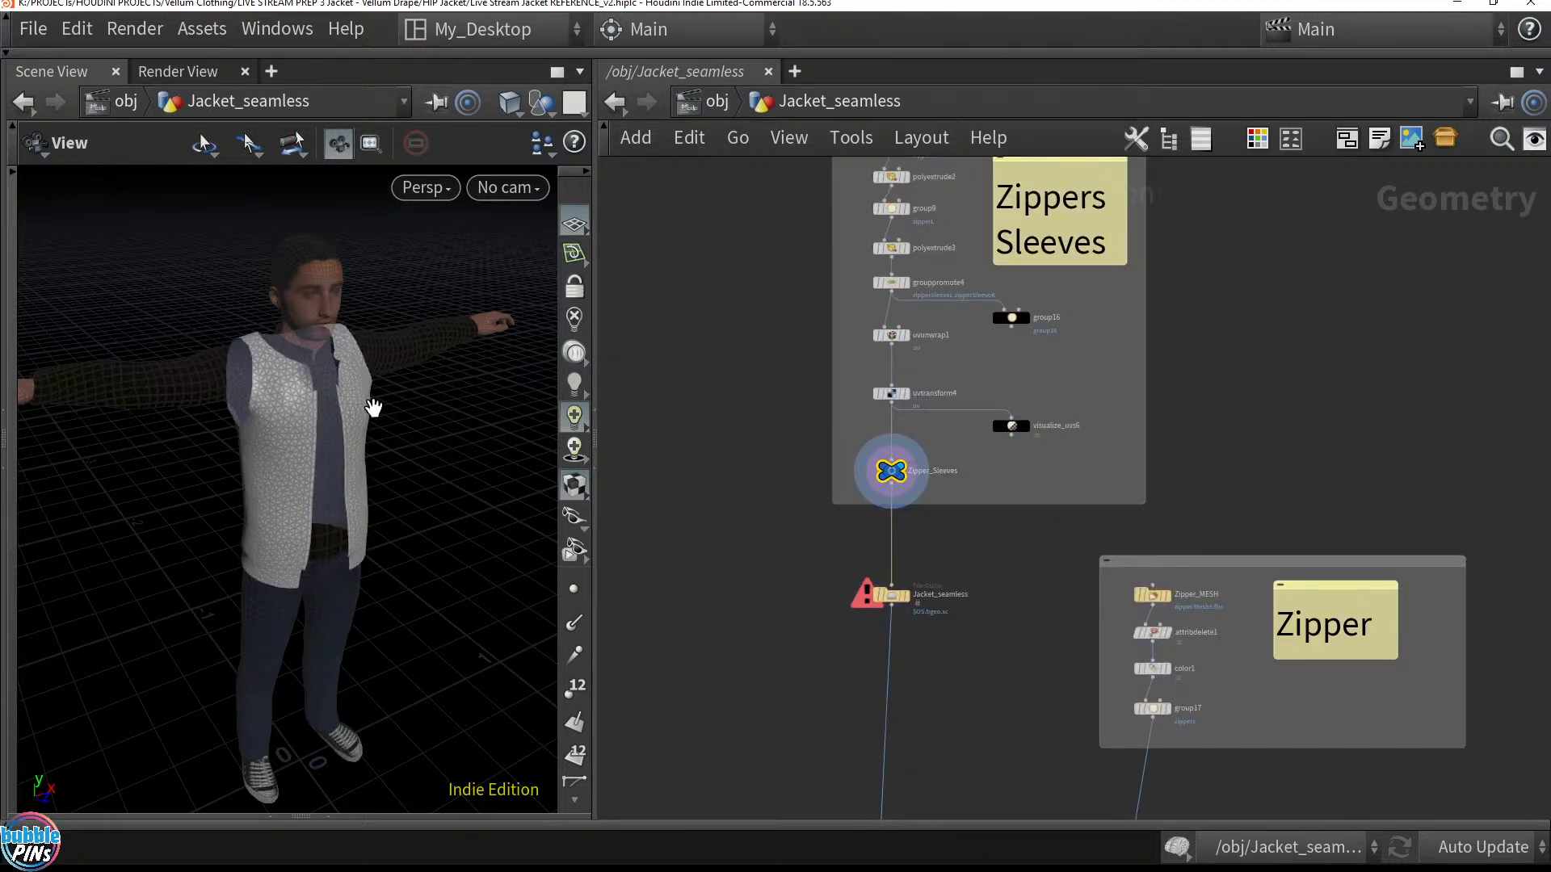
Split the scene view into two stacked views, with the jacket's UV layout above and a perspective view below
key("space+5")
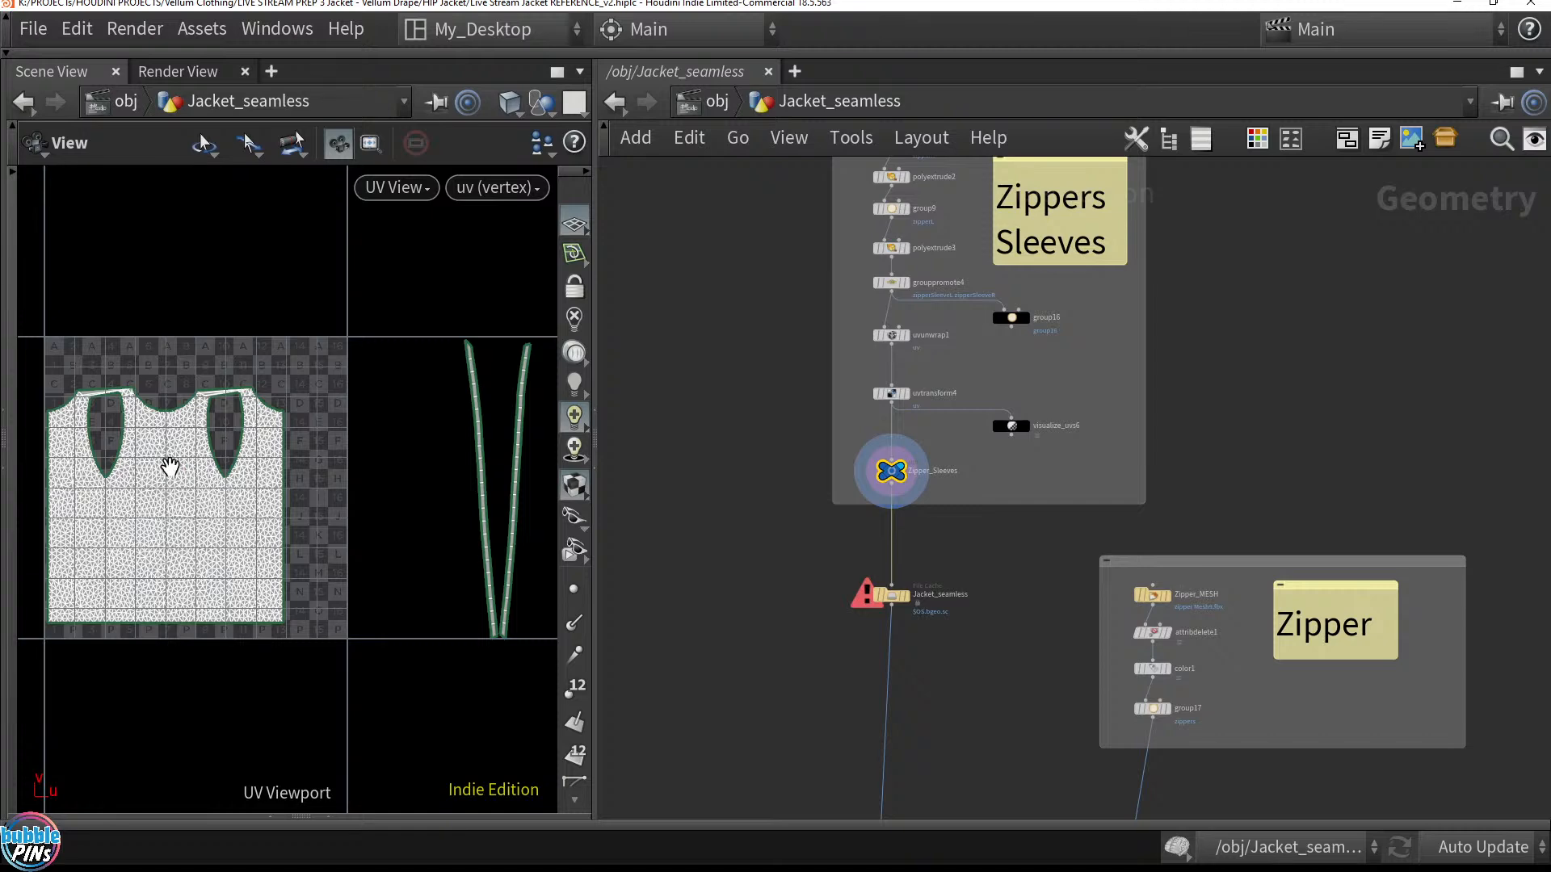
left_click(564, 72)
left_click(651, 210)
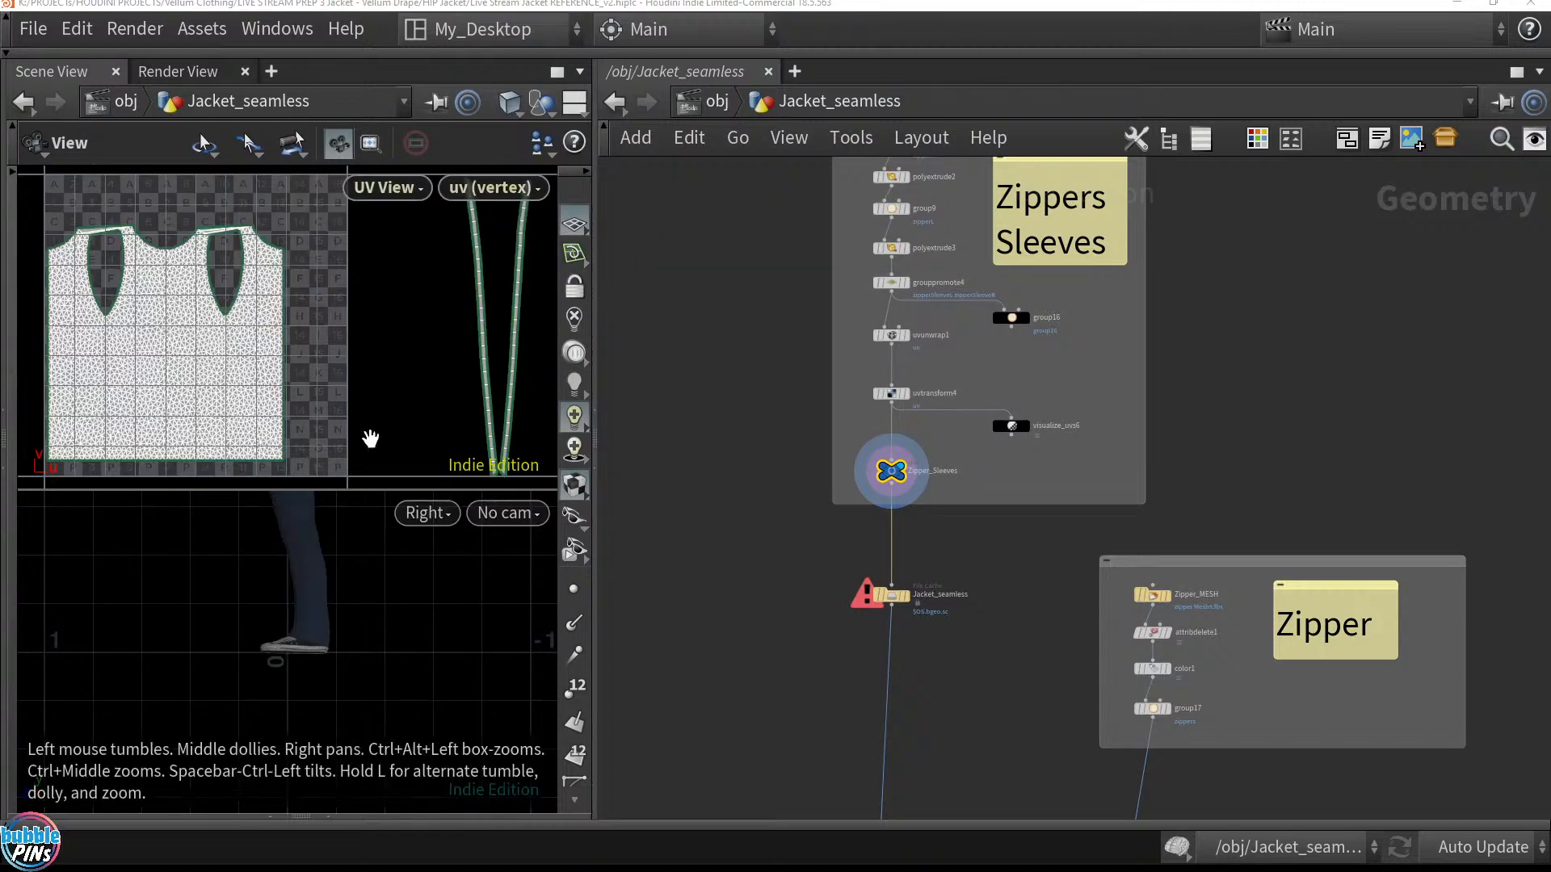
key("space+1")
middle_click_drag(332, 606, 405, 574)
left_click_drag(405, 575, 307, 594)
Display the visualize_uvs6 node and examine how the checker pattern runs around the seamless vest's side
scroll(805, 517, "up", 3)
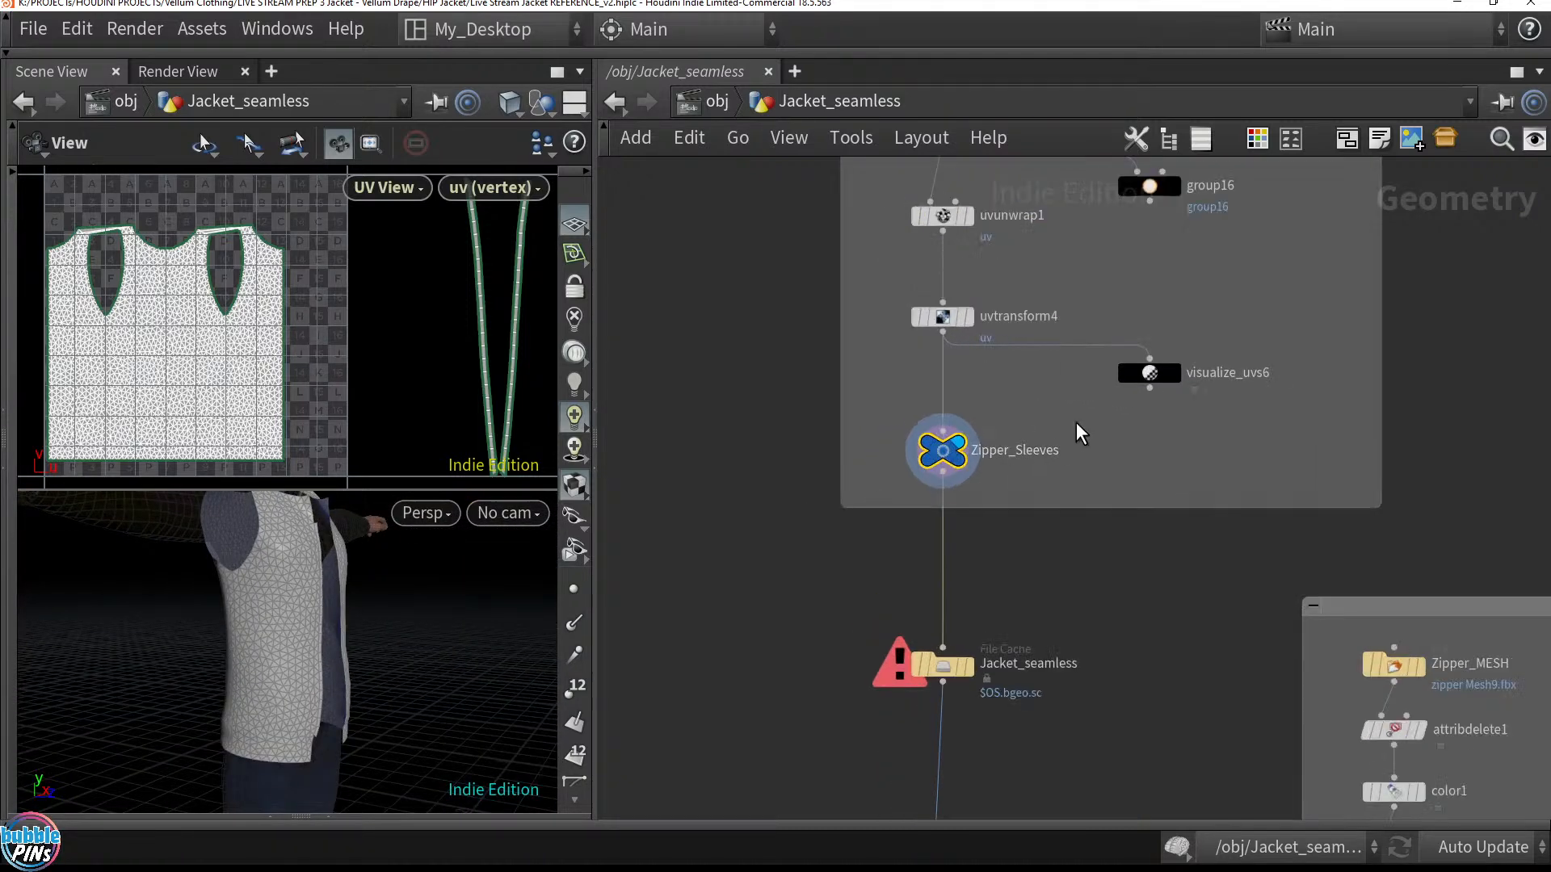
left_click(1175, 368)
left_click_drag(372, 566, 270, 627)
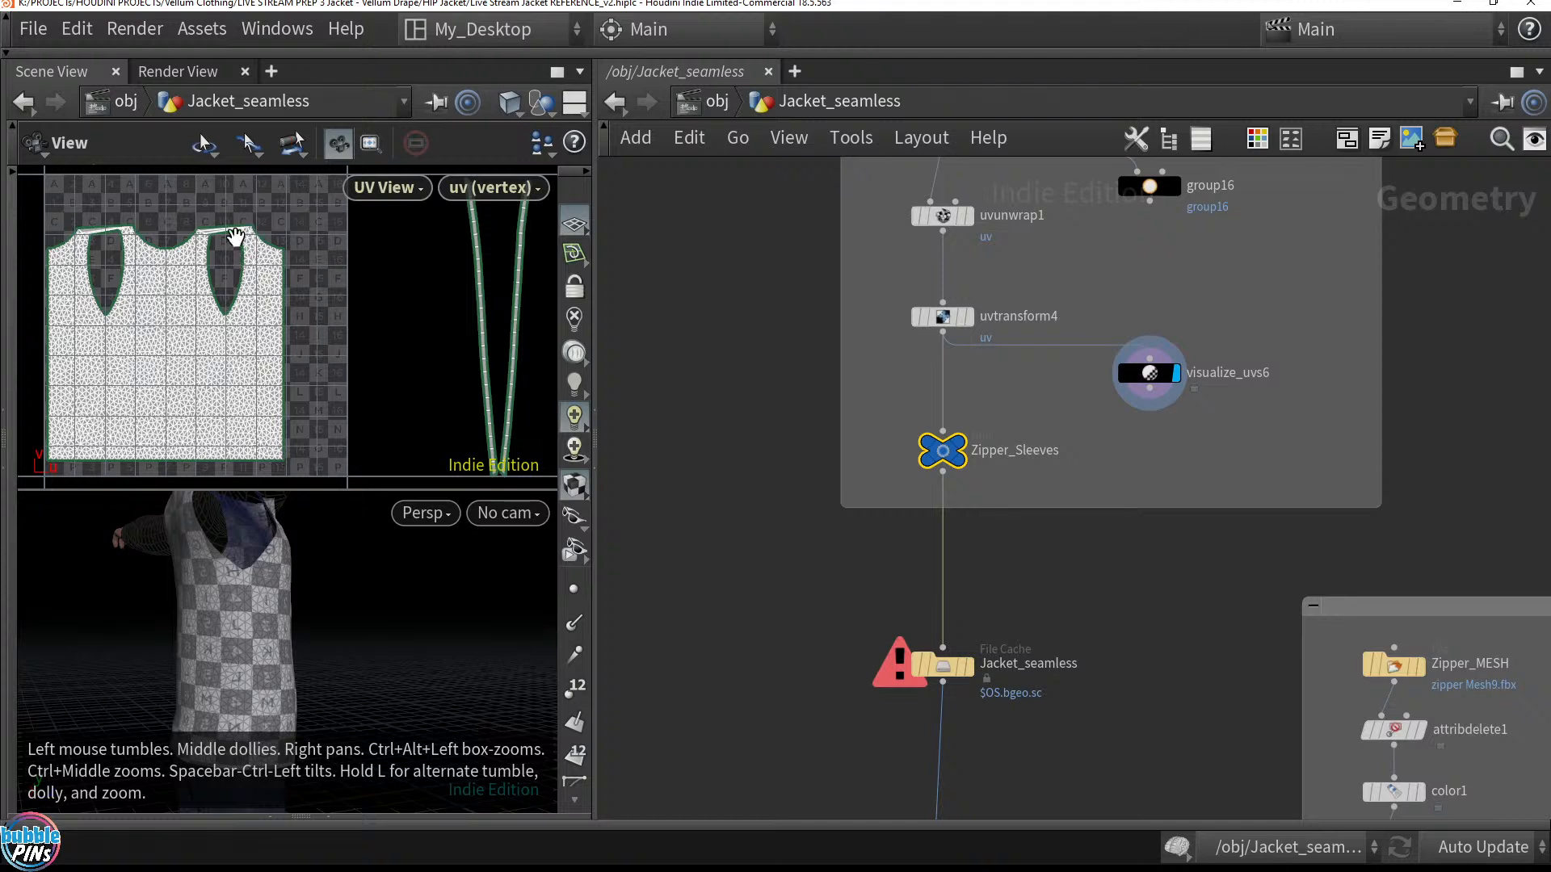
mouse_move(326, 643)
left_mouse_down()
mouse_move(235, 623)
mouse_move(315, 616)
left_mouse_up()
middle_click_drag(208, 658, 294, 595)
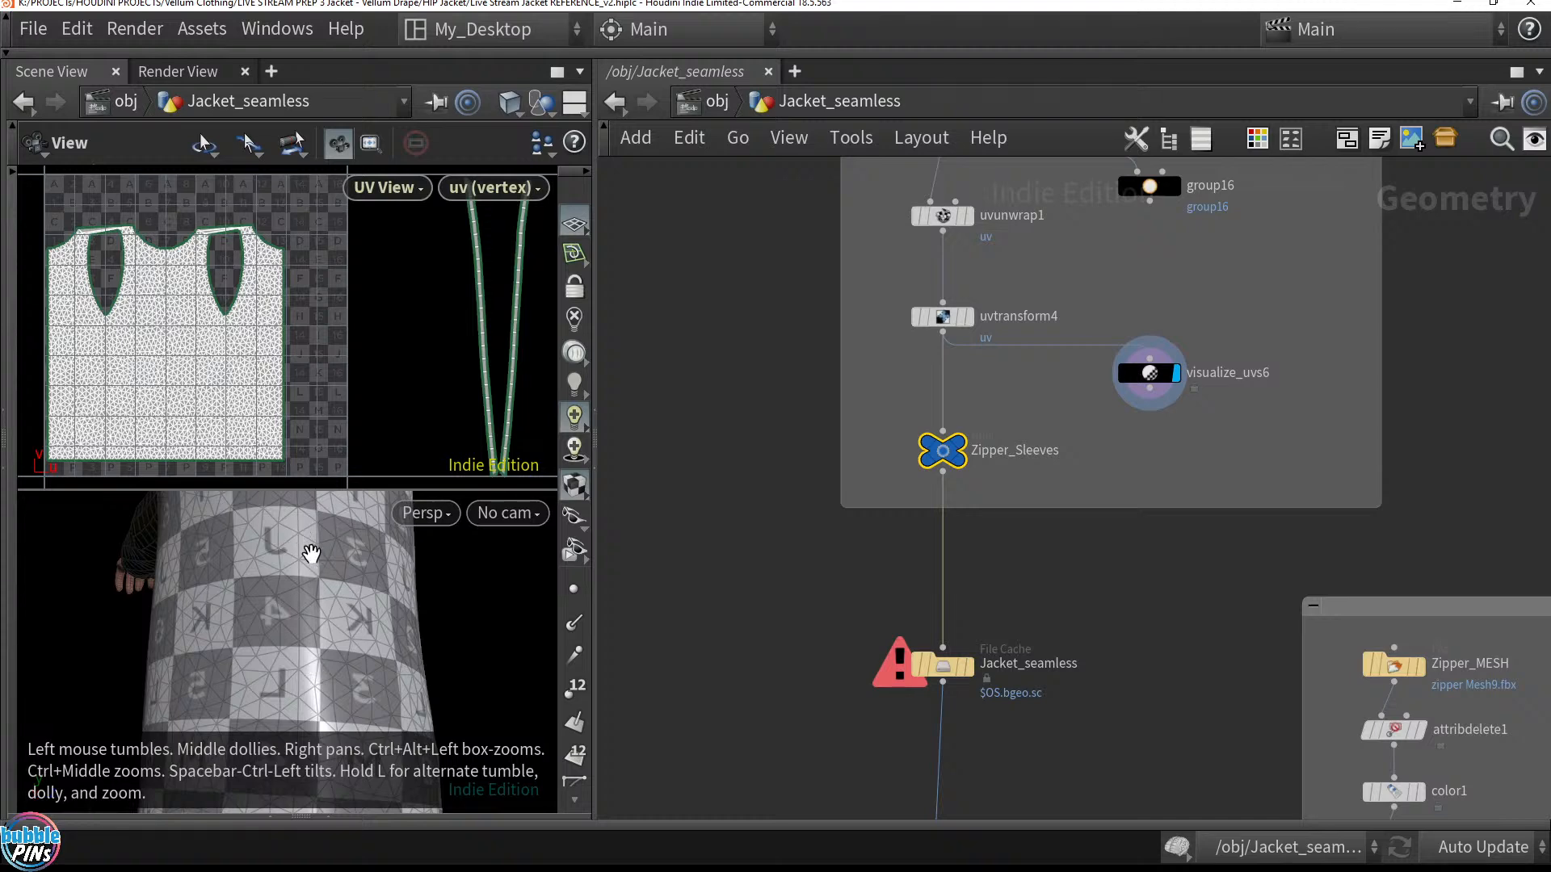
middle_click_drag(461, 564, 295, 595)
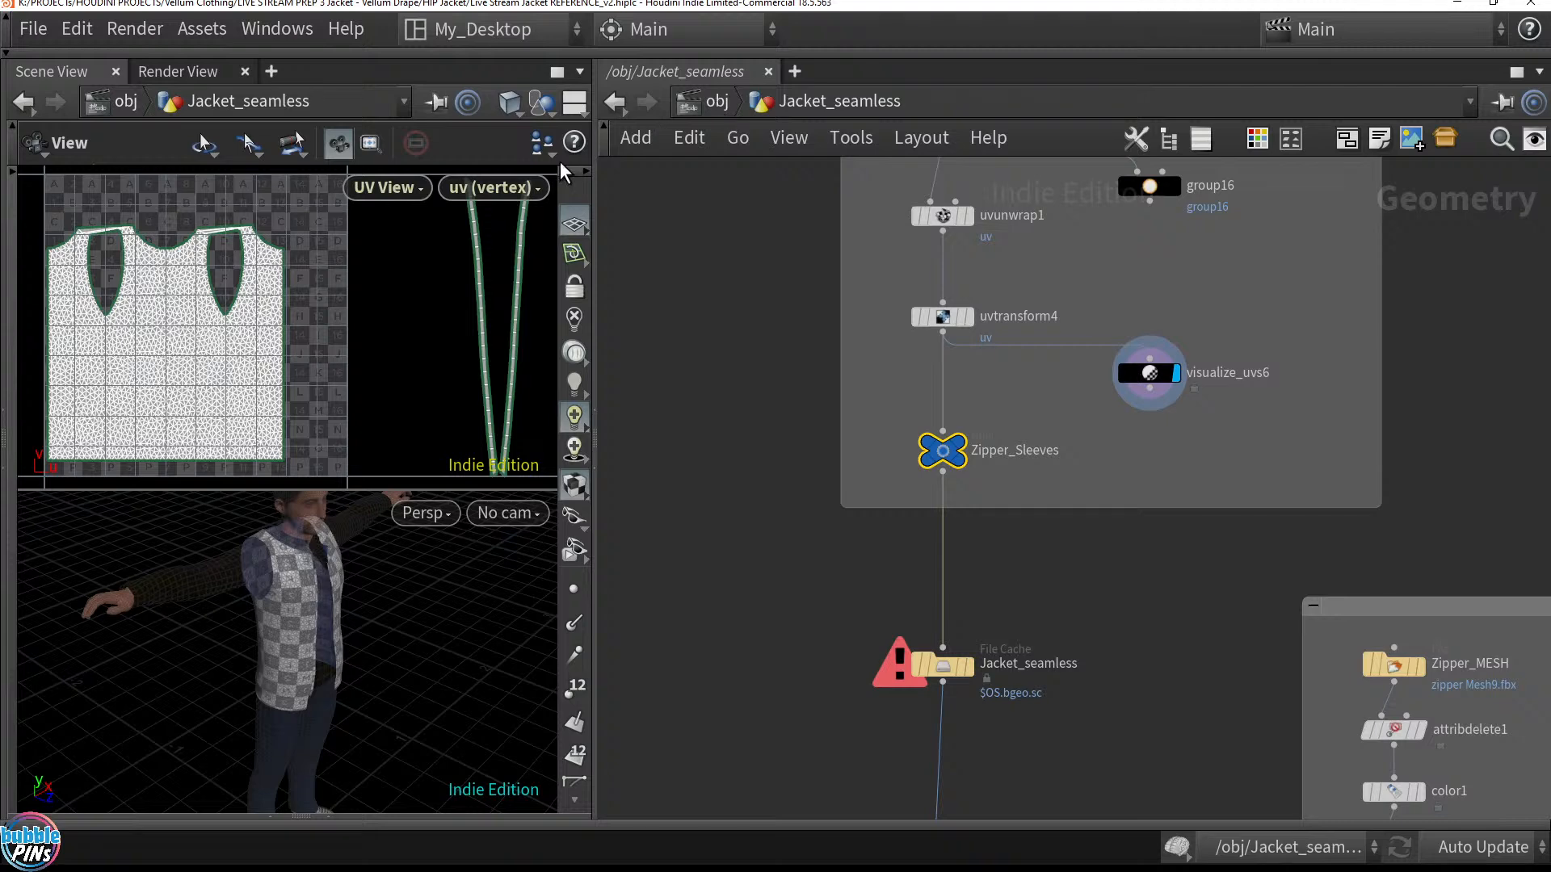
Widen the scene view and open the Jacket_with_Stitch_Lines network from the object level
left_click_drag(595, 187, 753, 187)
left_click(872, 101)
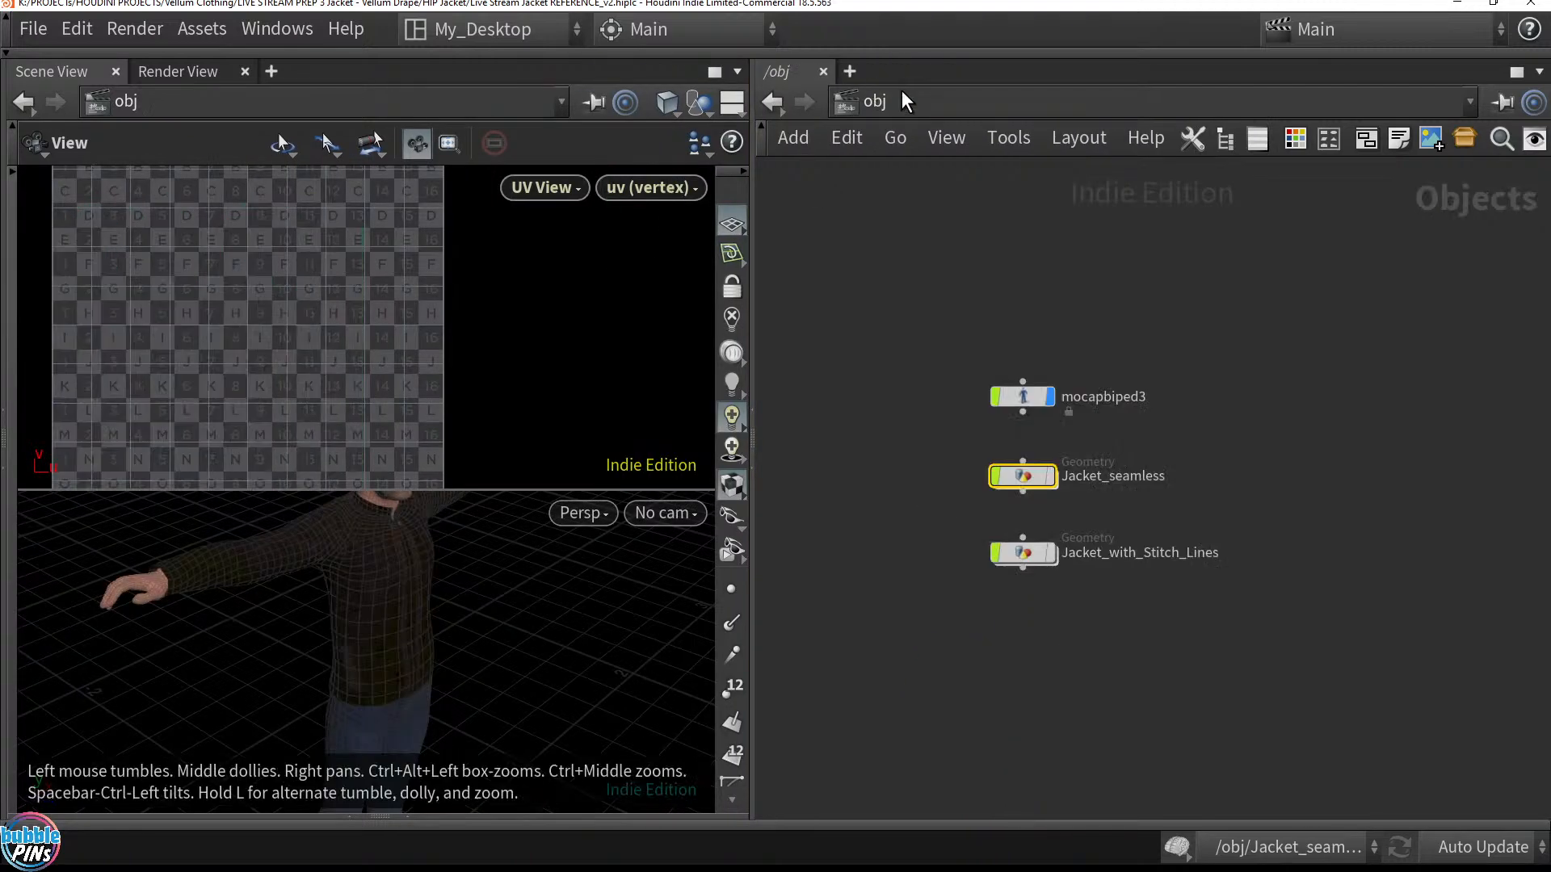
mouse_move(1018, 559)
double_click(1026, 554)
key("h")
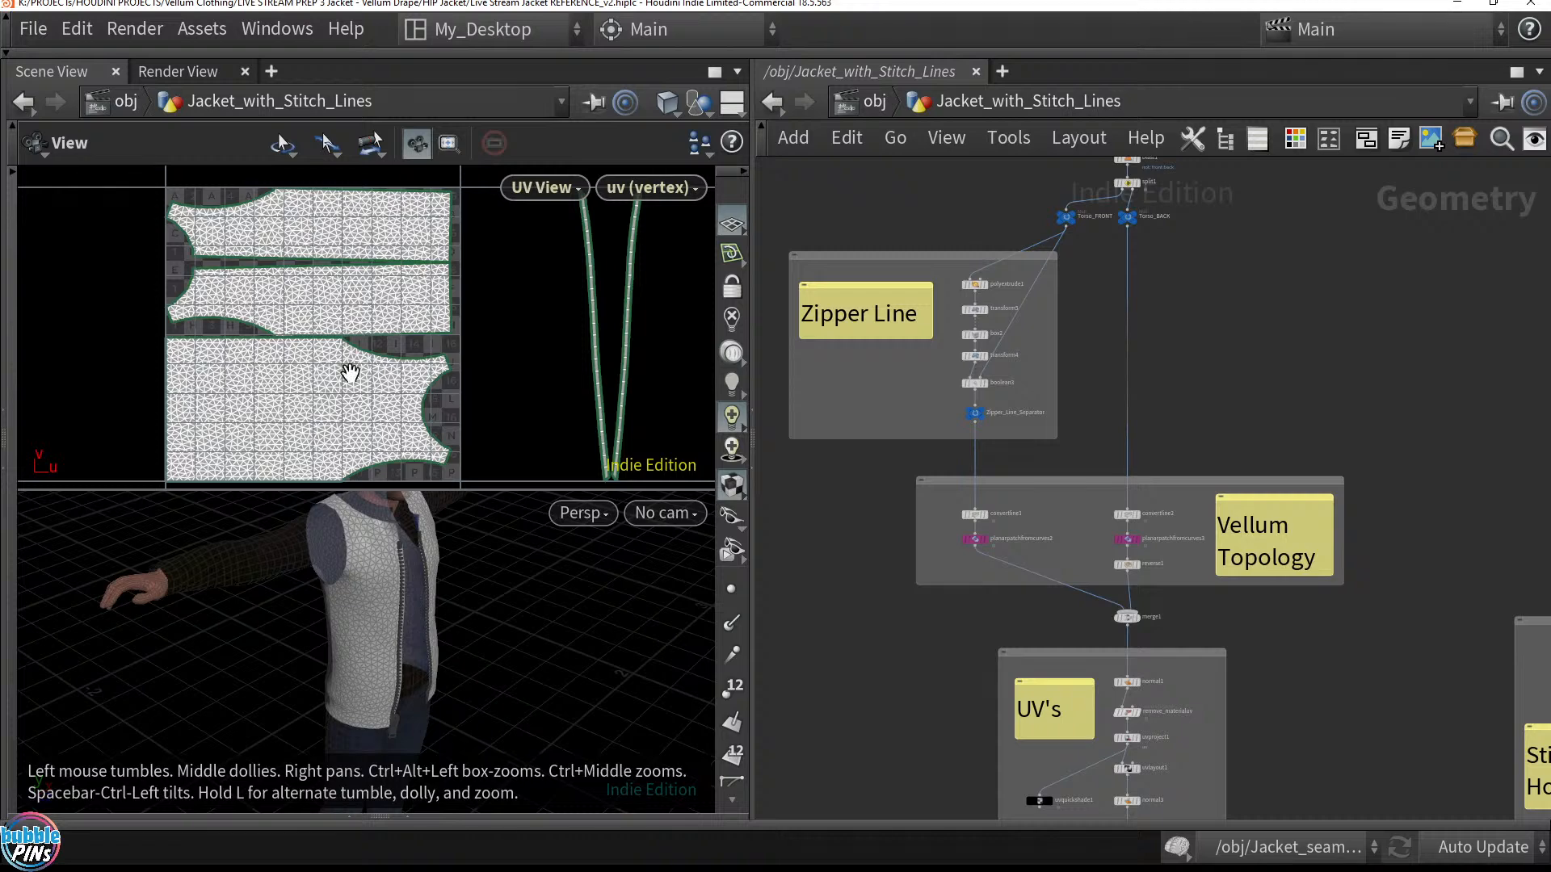
Display the uvquickshade2 node below jacket_Freeze in the stitch-lines network
left_click_drag(338, 554, 400, 574)
middle_click_drag(779, 651, 977, 80)
middle_click_drag(967, 629, 893, 422)
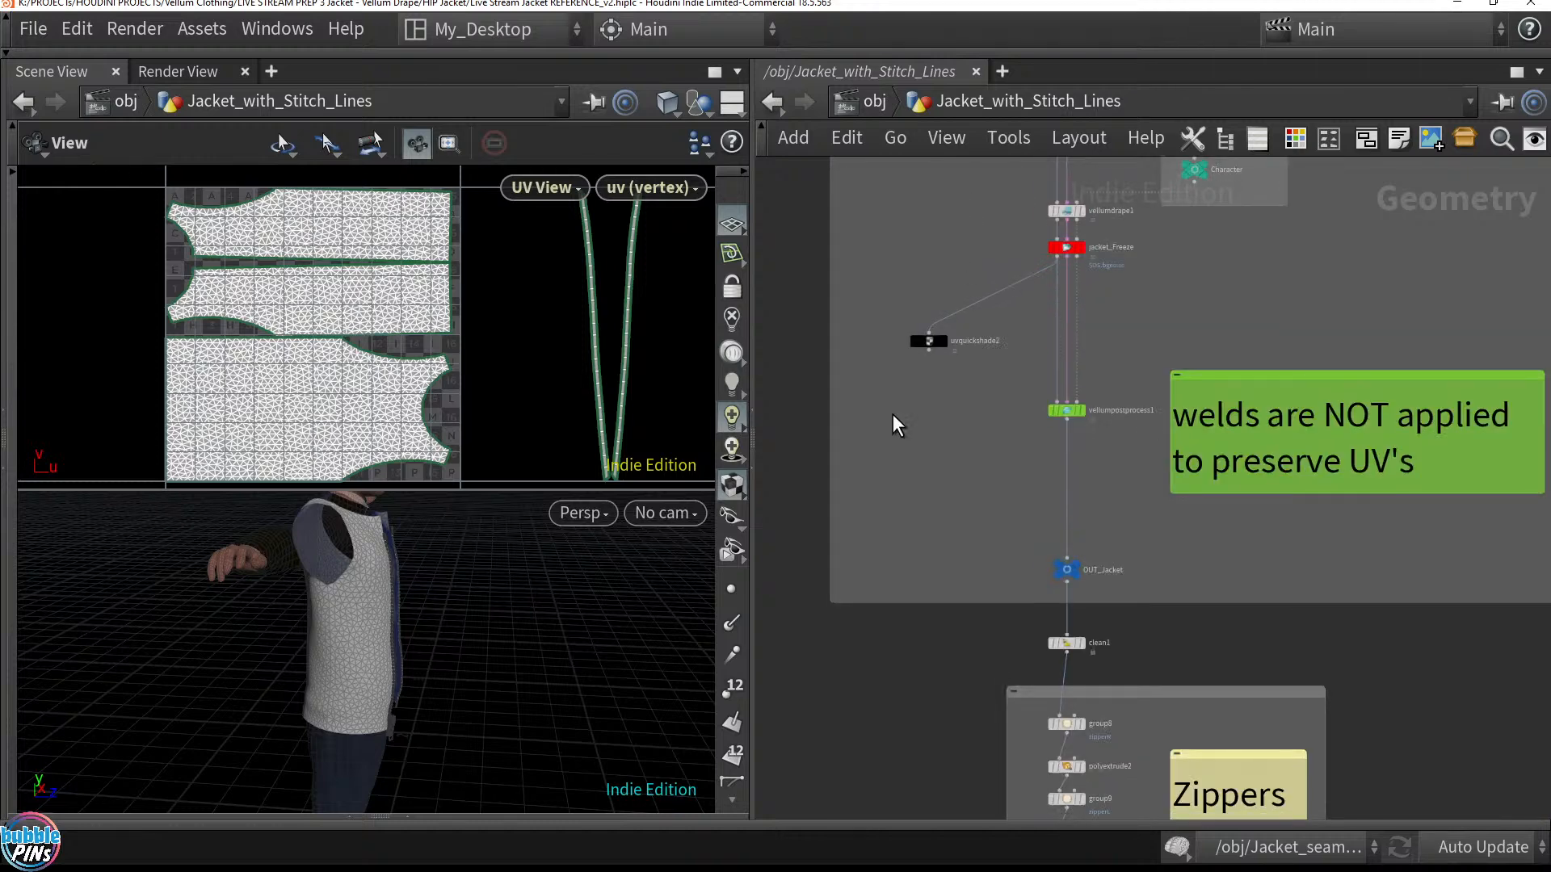
scroll(921, 396, "up", 2)
scroll(957, 337, "up", 1)
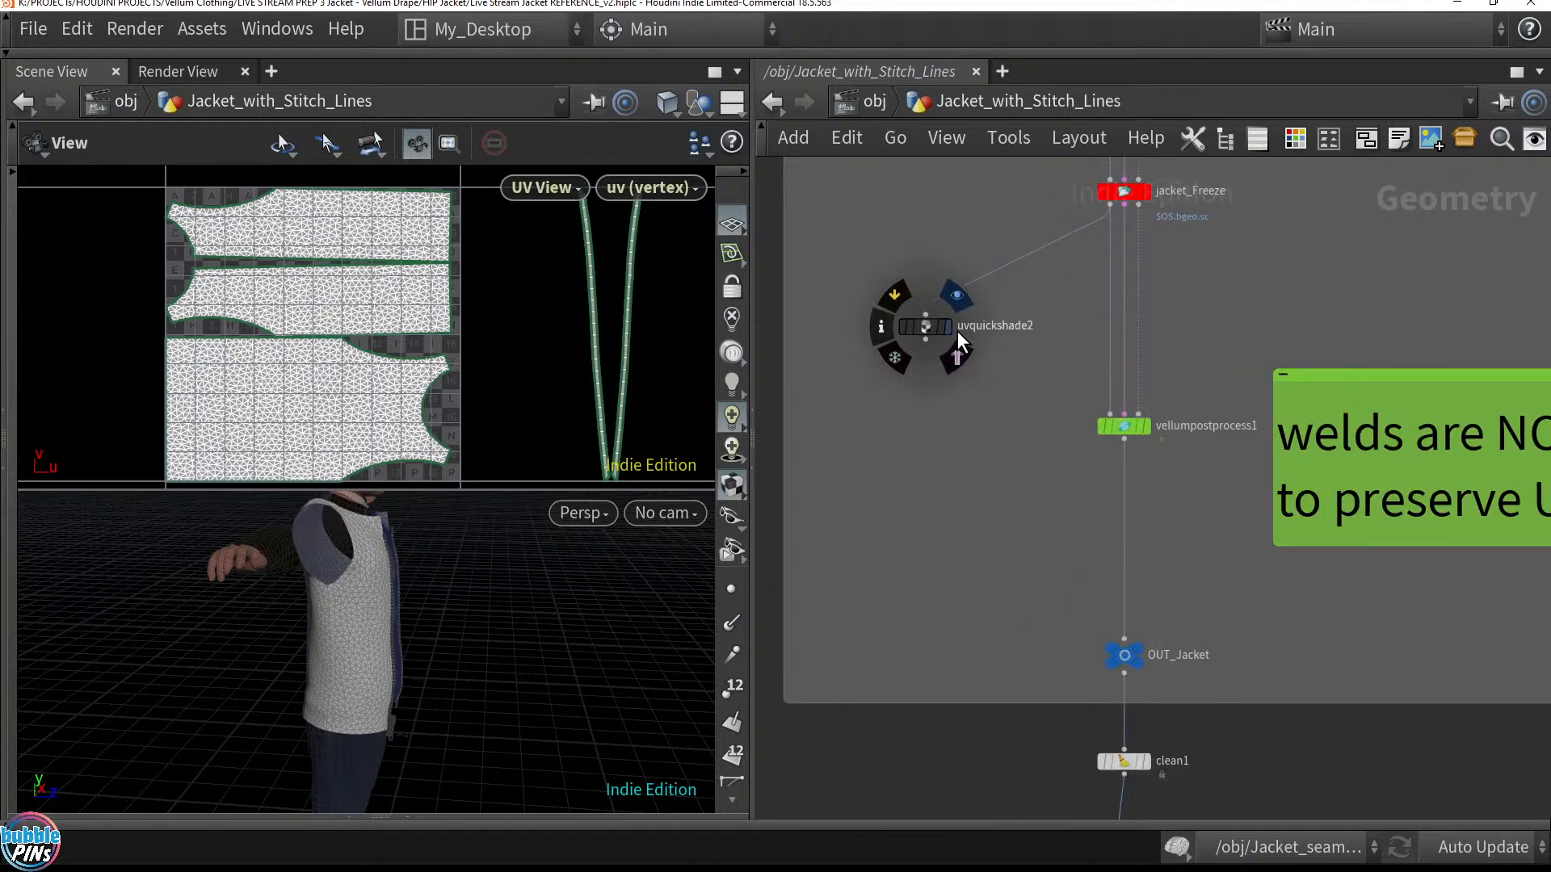
left_click(957, 331)
Examine up close how the checker pattern meets along the stitched jacket's side seam
left_click_drag(613, 638, 321, 661)
scroll(321, 661, "up", 8)
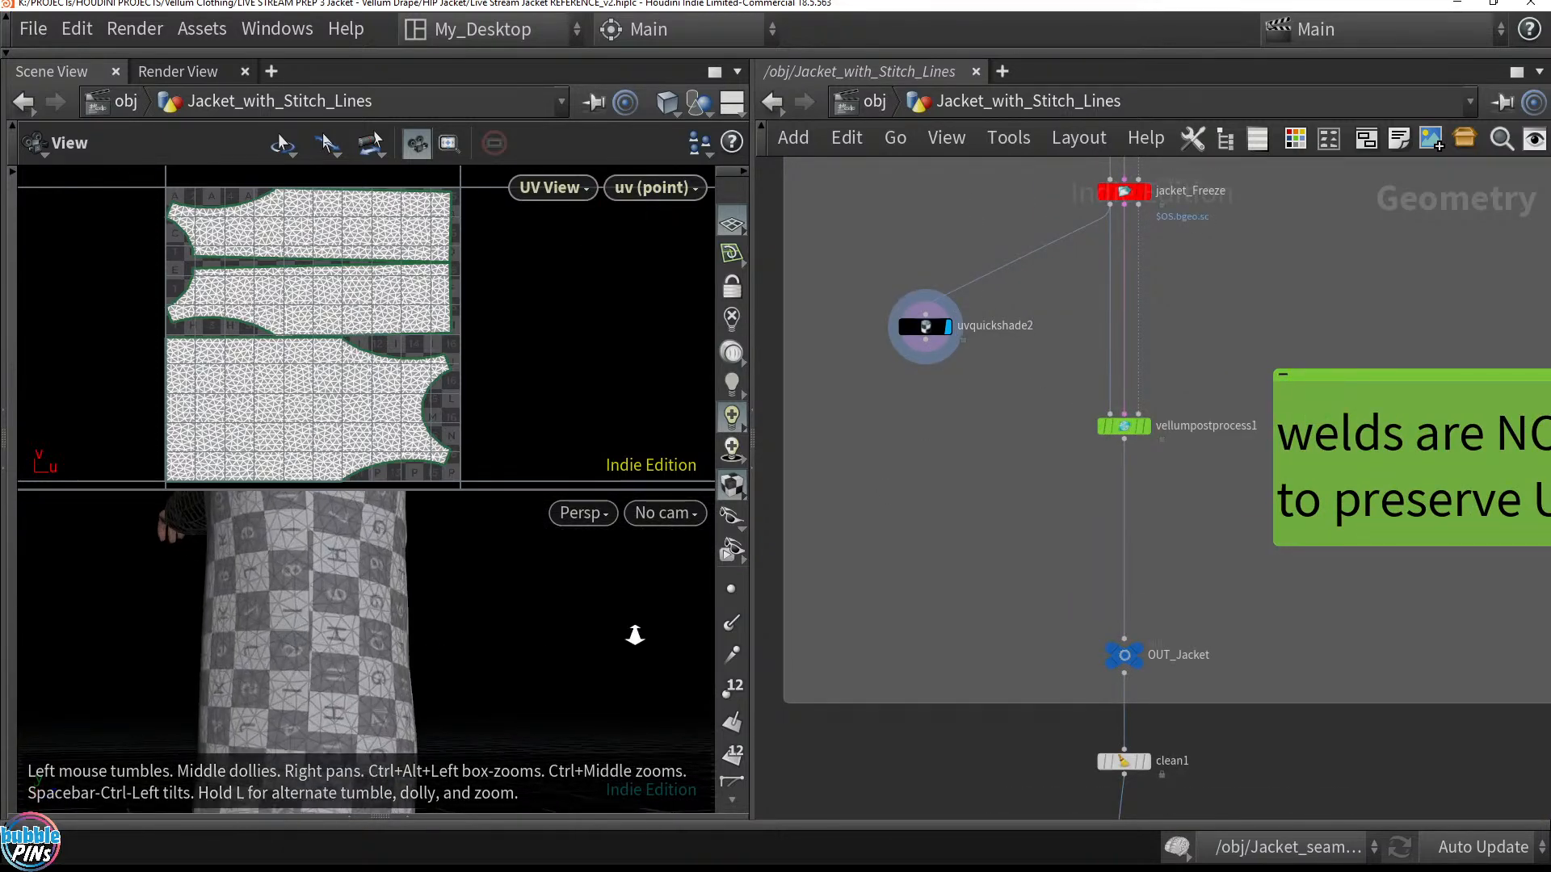
left_click_drag(380, 601, 396, 575)
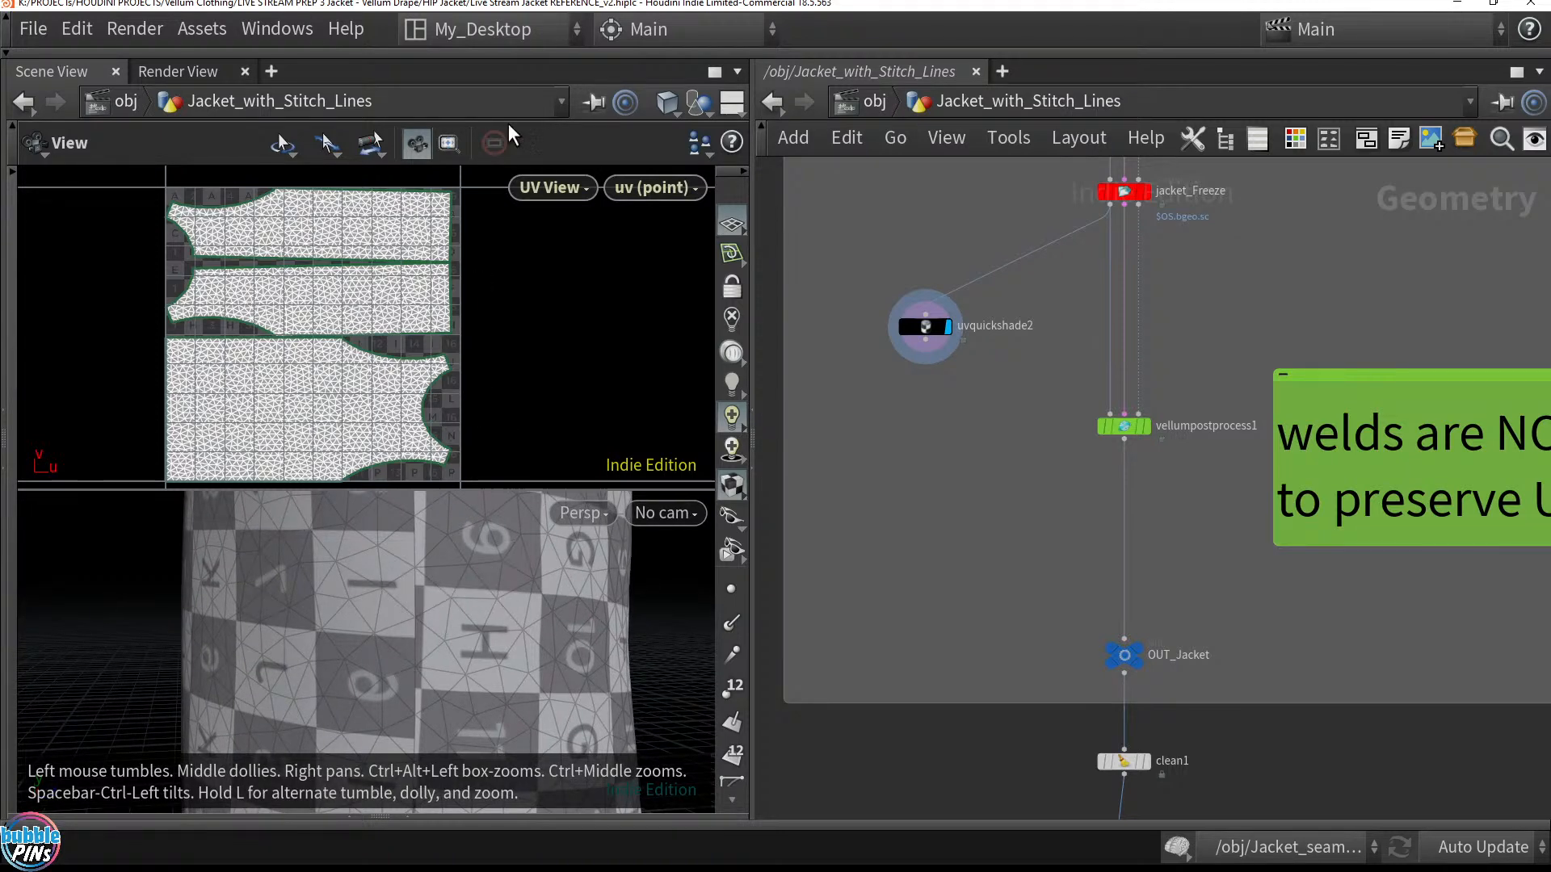
Move the reference scene's window away, switch to Blender, and widen its window and side panels
left_click_drag(453, 5, 1550, 105)
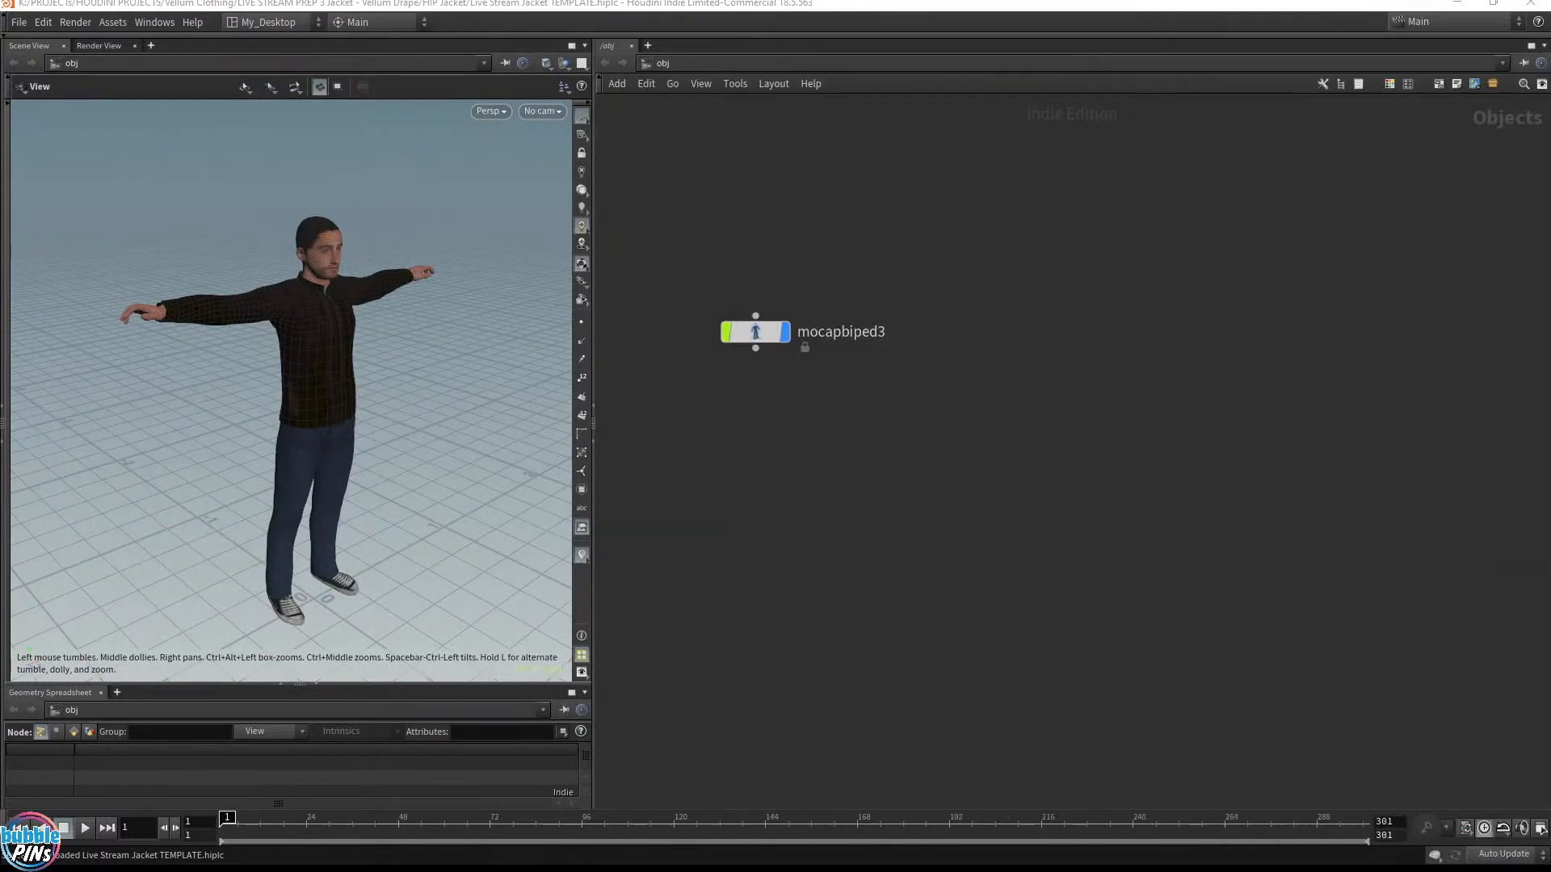
key("alt+Tab")
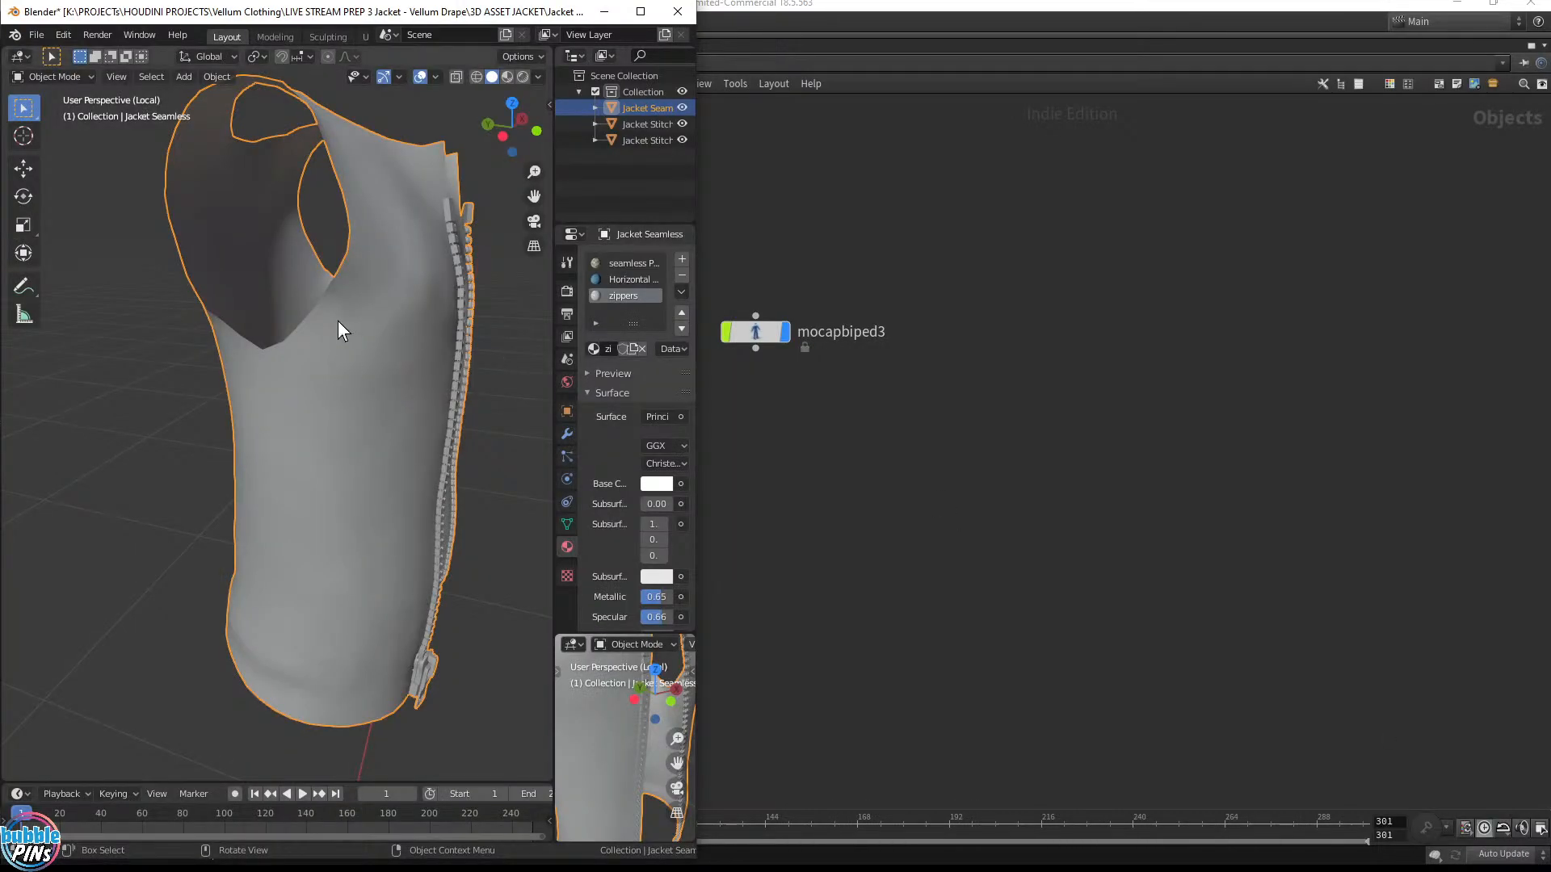
middle_click_drag(445, 298, 501, 235)
left_click_drag(695, 145, 863, 158)
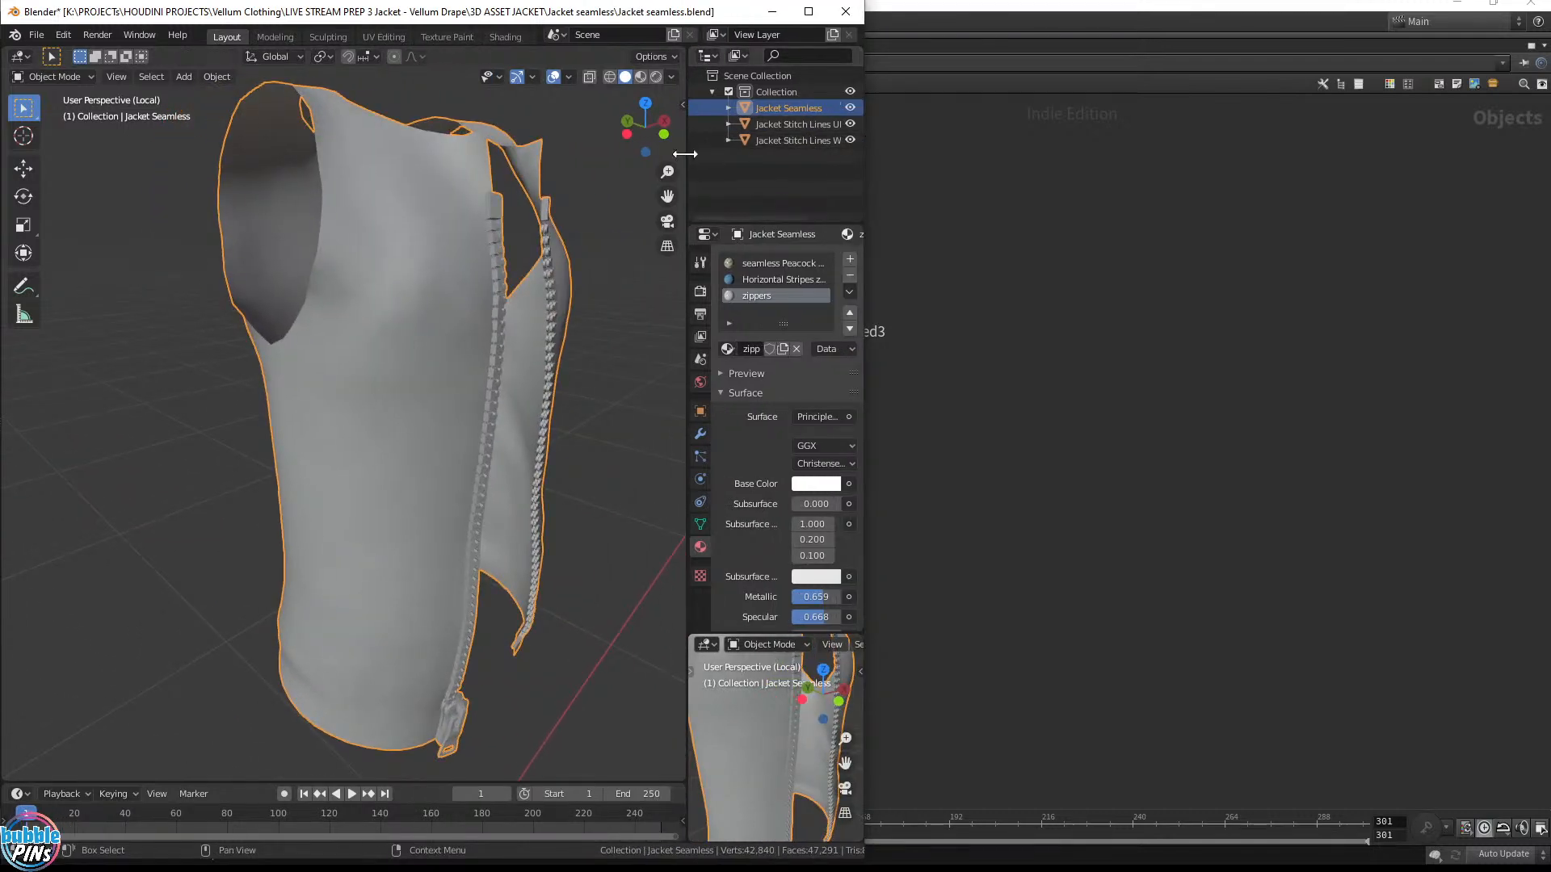
left_click_drag(687, 161, 603, 161)
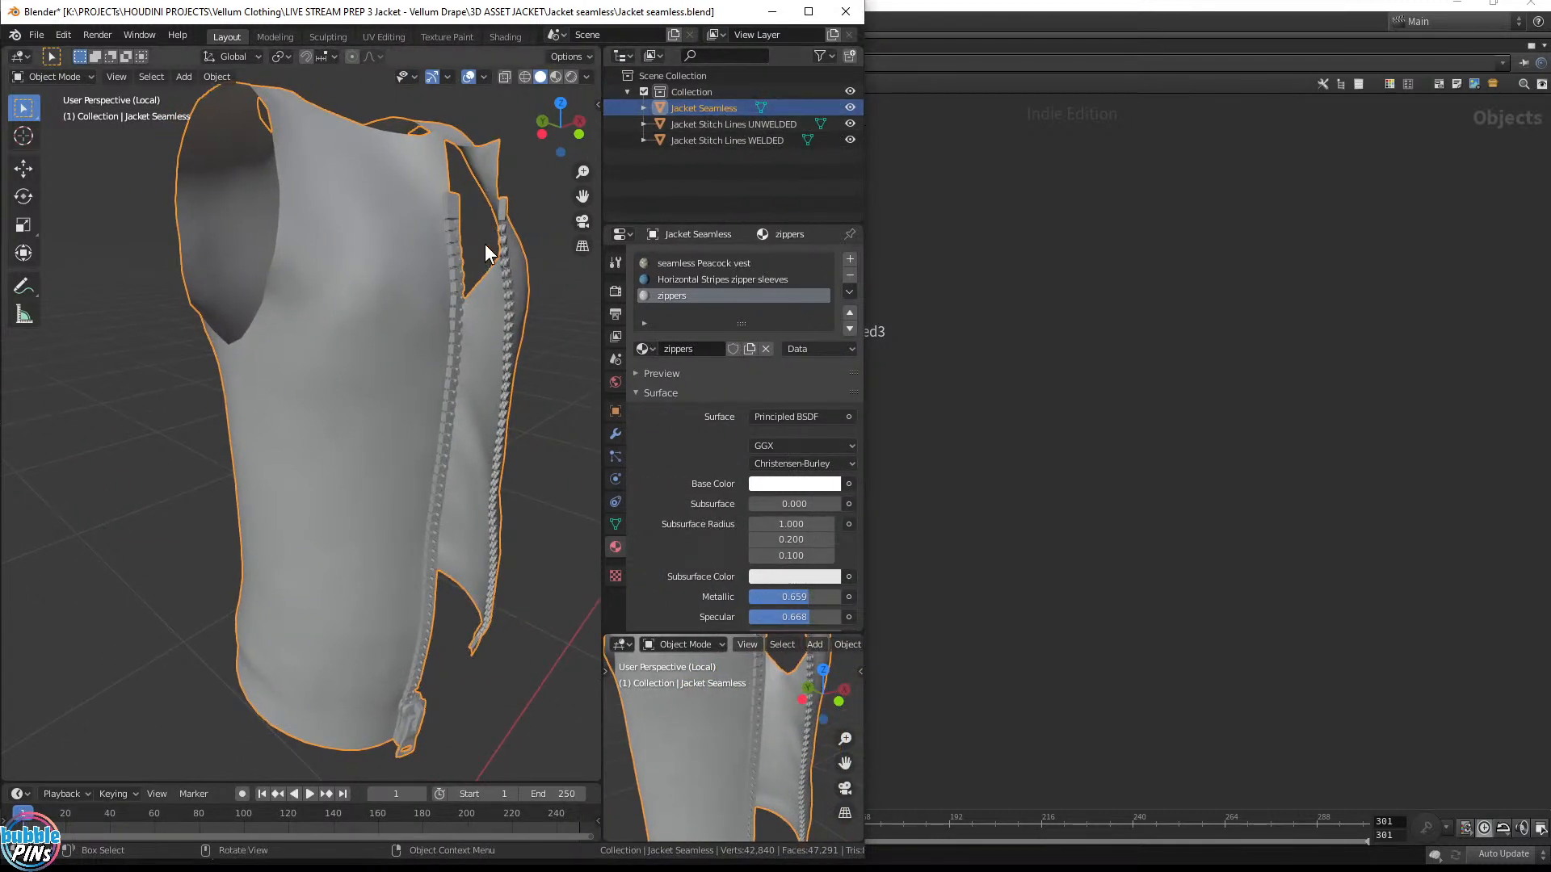
Leave the seamless jacket's local view and select the Jacket Stitch Lines UNWELDED object
key("KP_Divide")
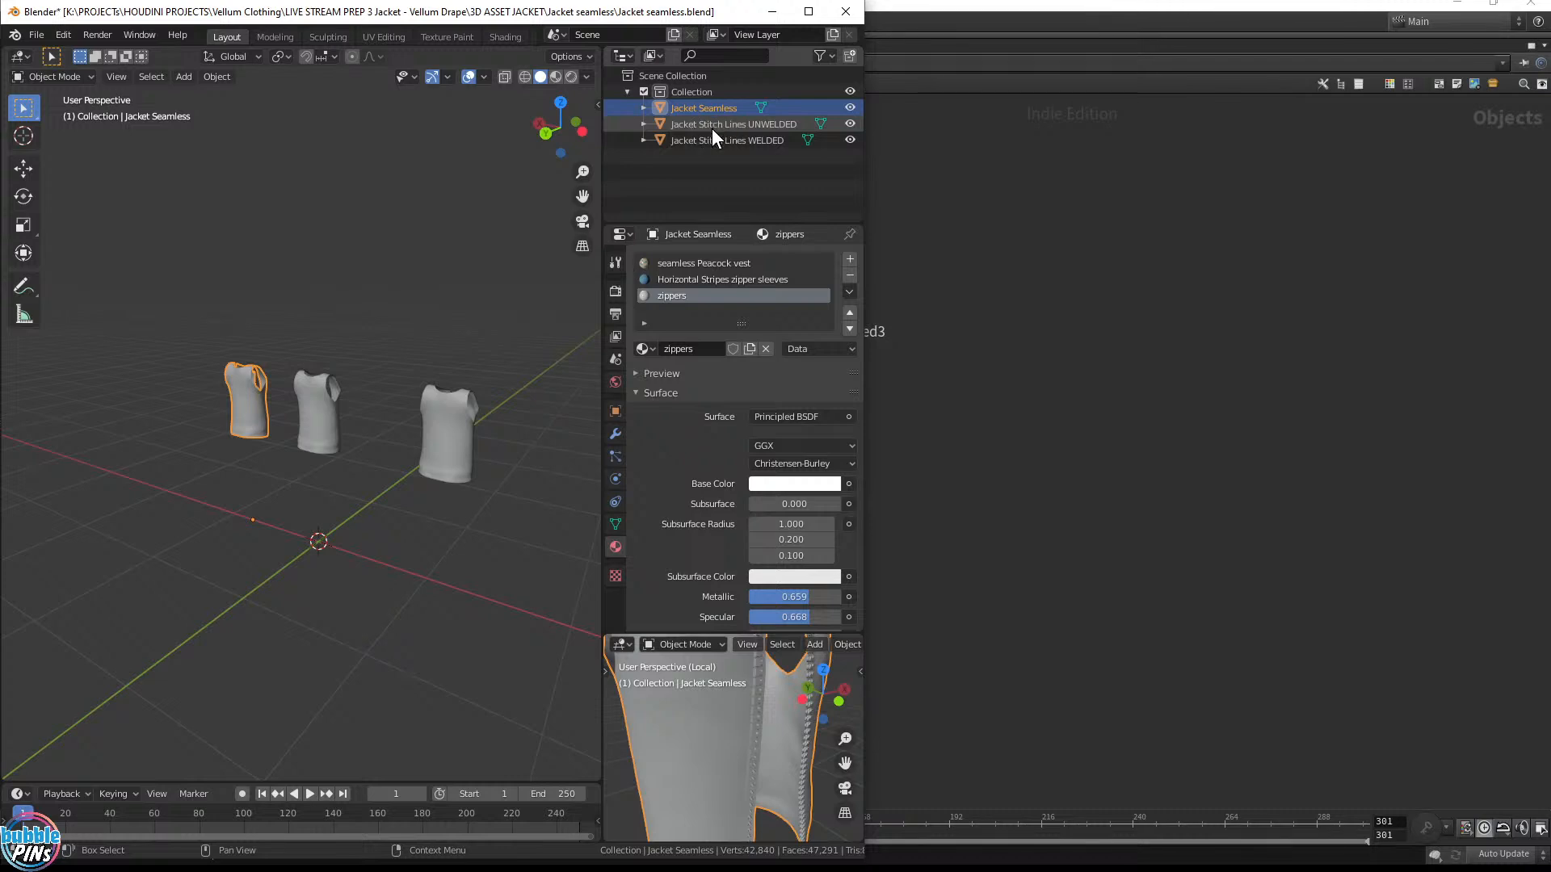
left_click(769, 124)
left_click(755, 141)
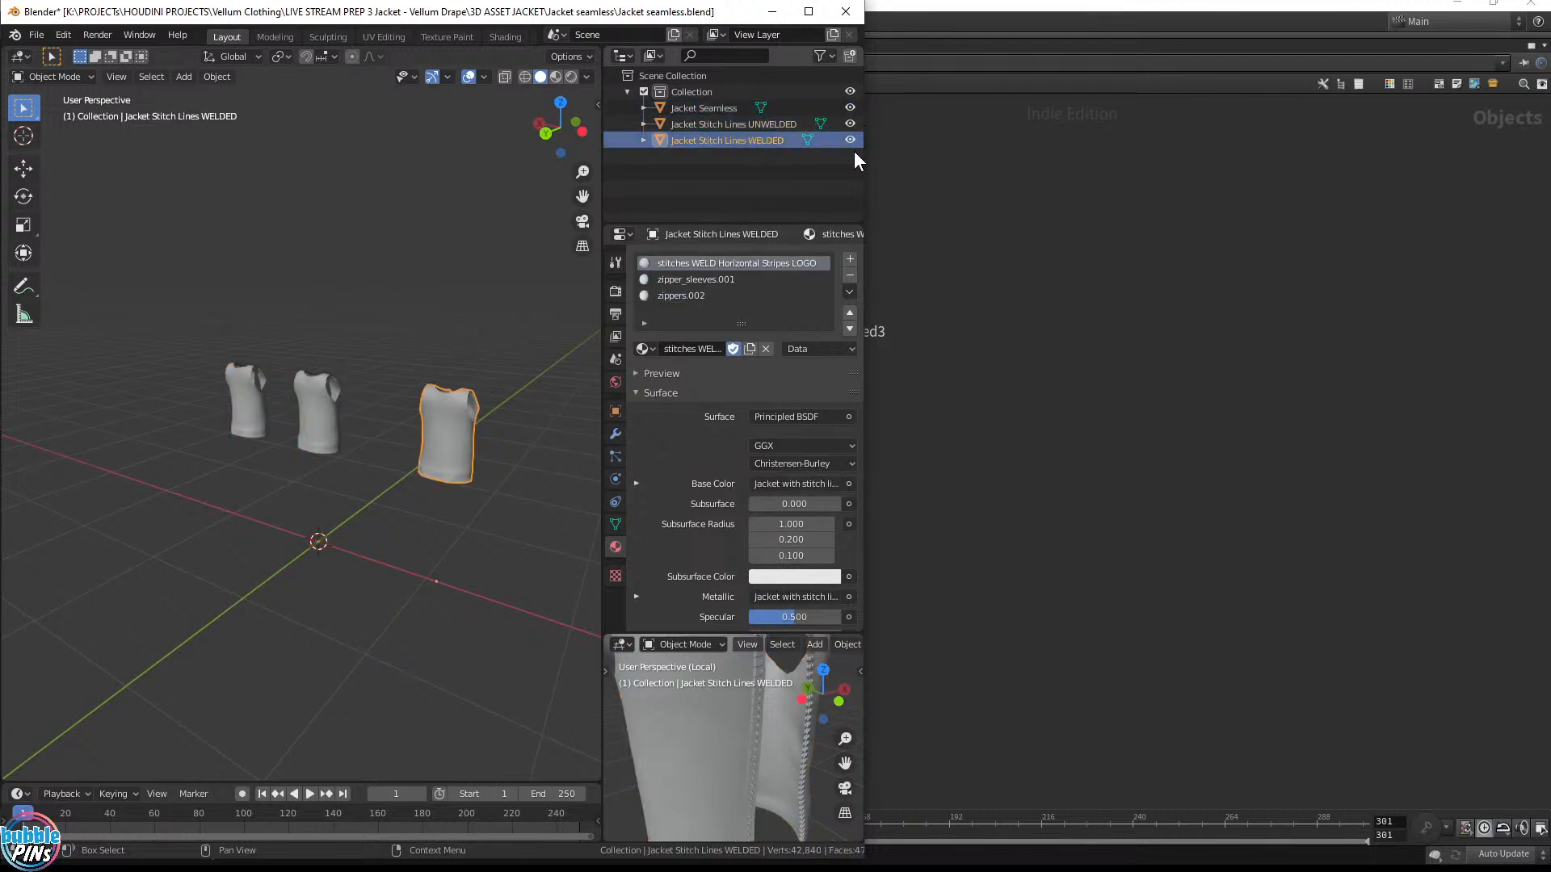
left_click(750, 124)
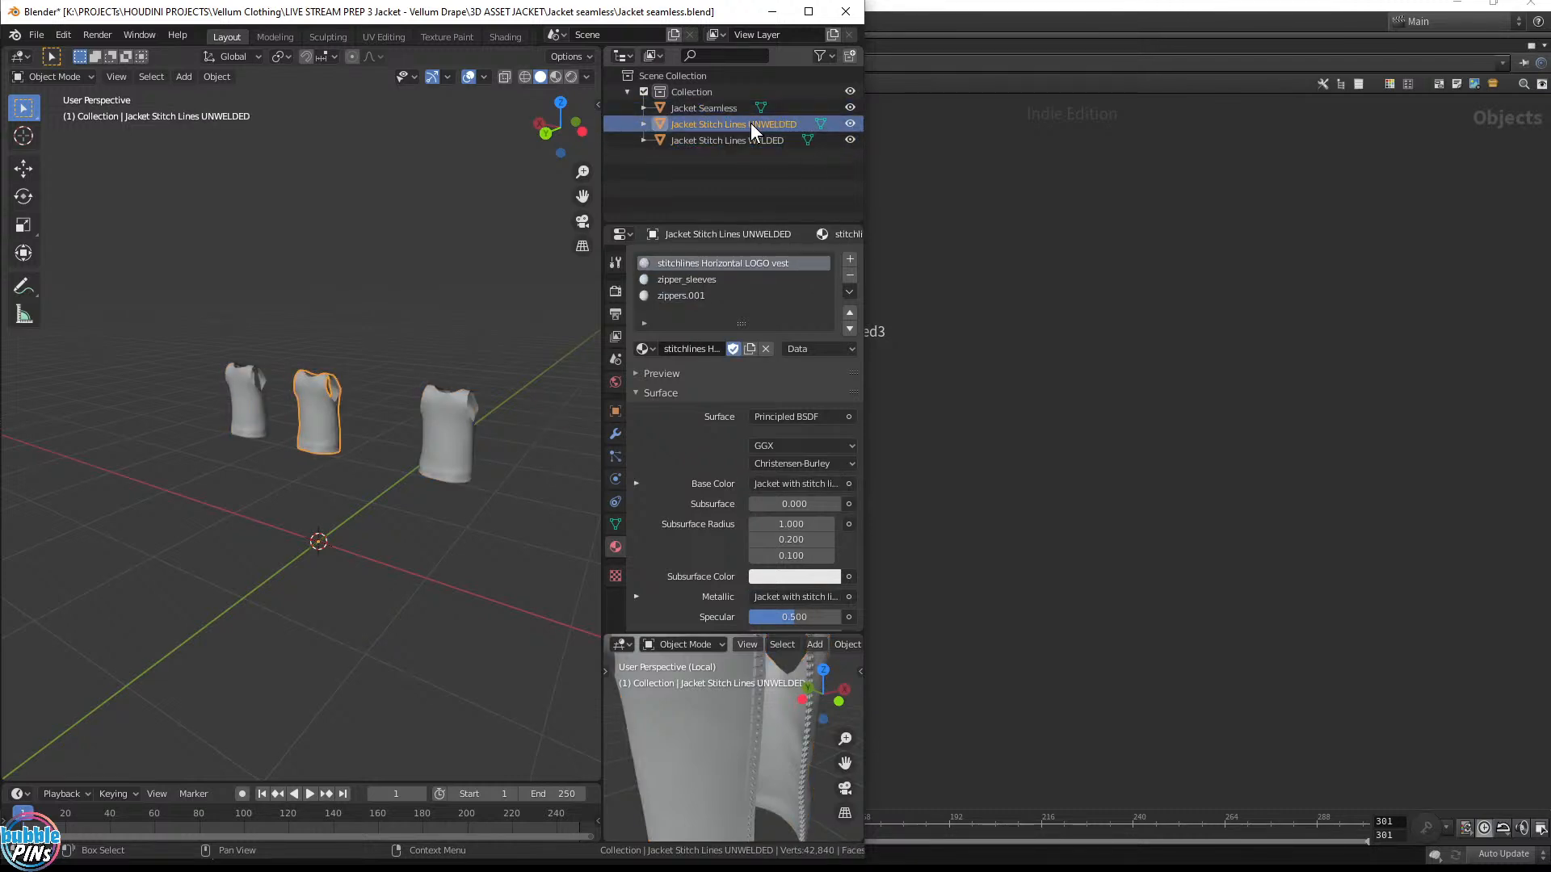
Isolate the unwelded stitch-lines jacket in local view and display it in Rendered shading
key("KP_Divide")
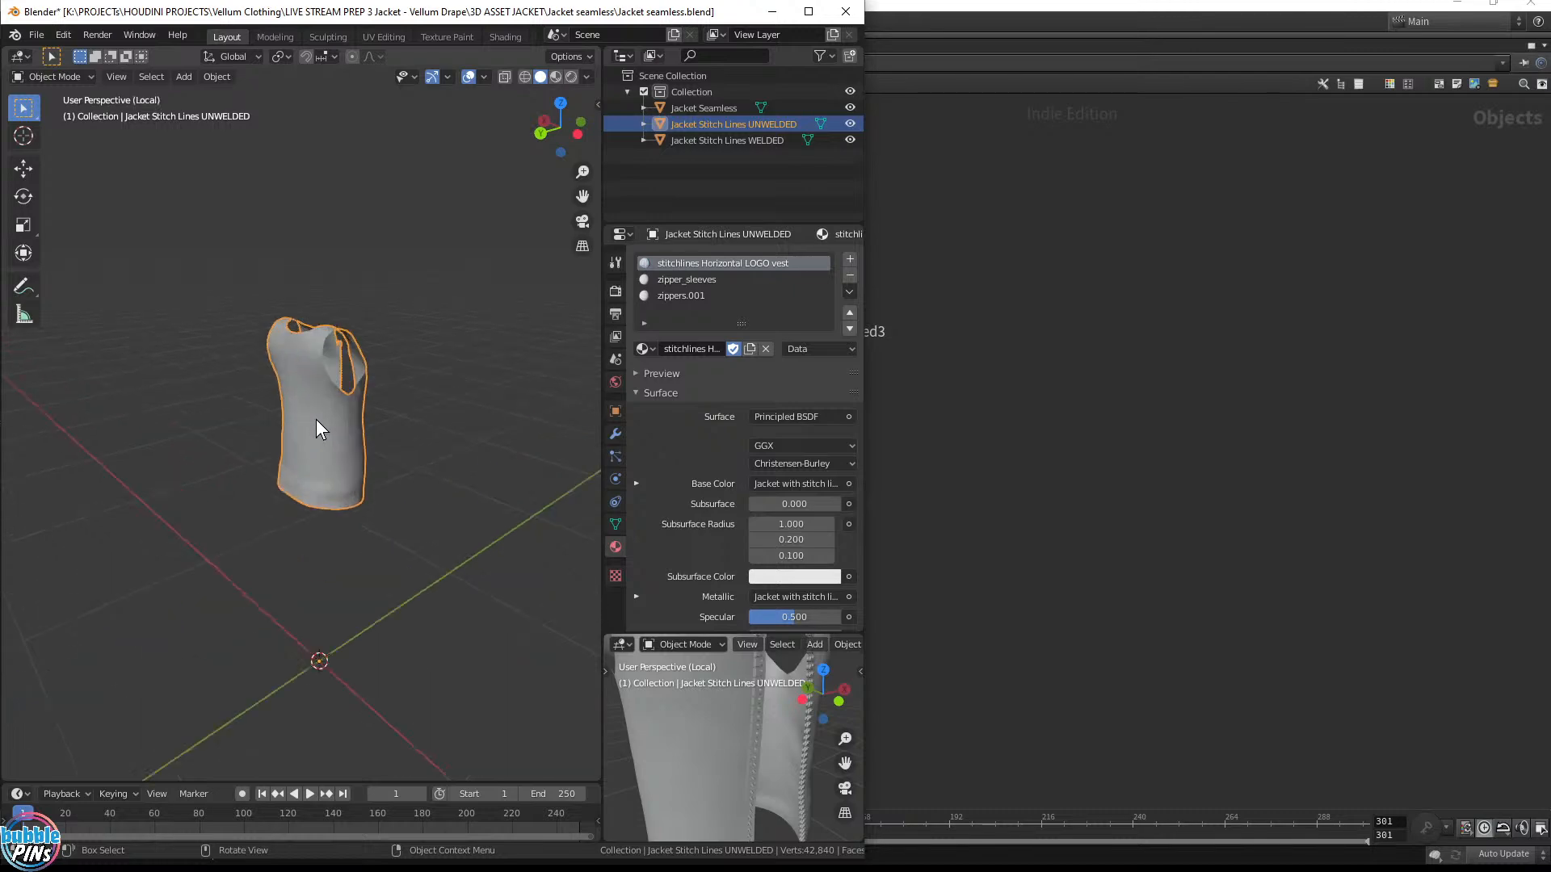
key("z")
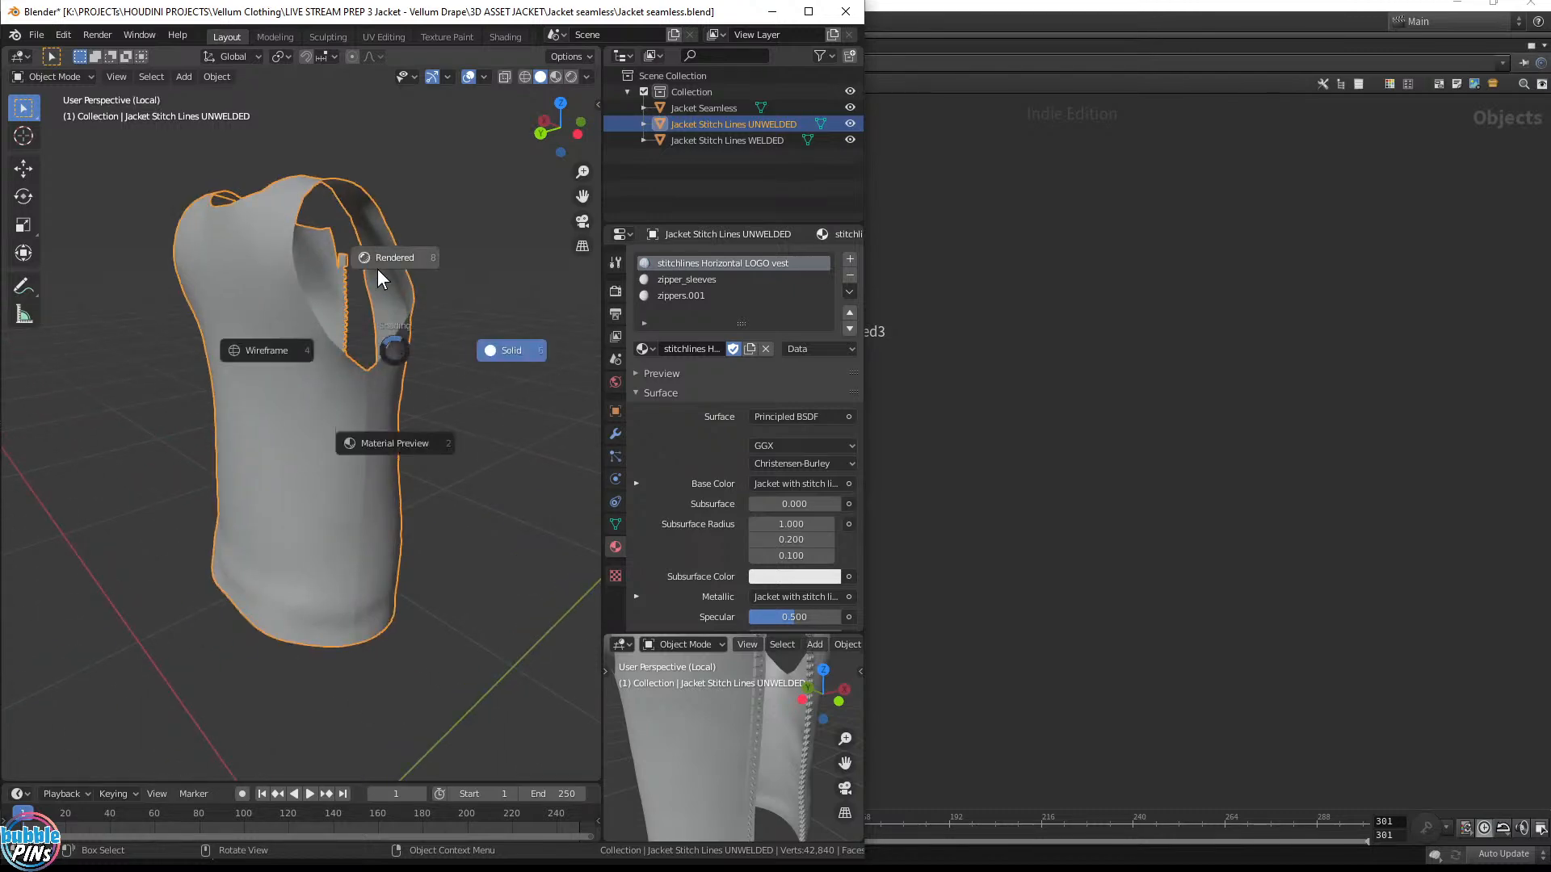
left_click(386, 271)
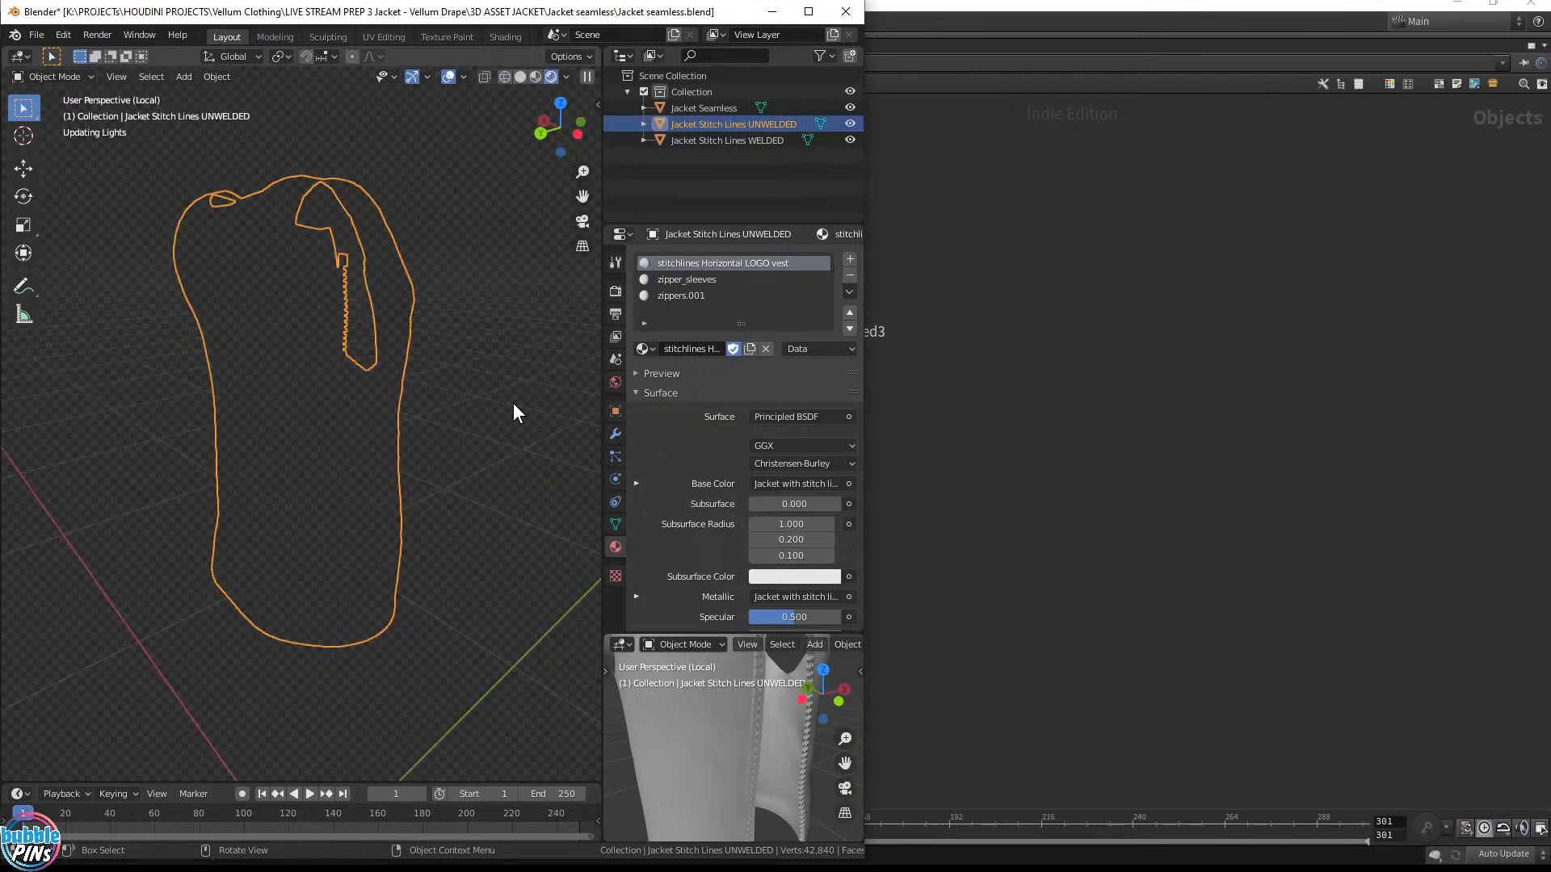
Compare the logo across the unwelded jacket's side seam in Blender with its UV patches and checkered vest in Houdini
middle_click_drag(512, 404, 341, 389)
scroll(307, 394, "up", 8)
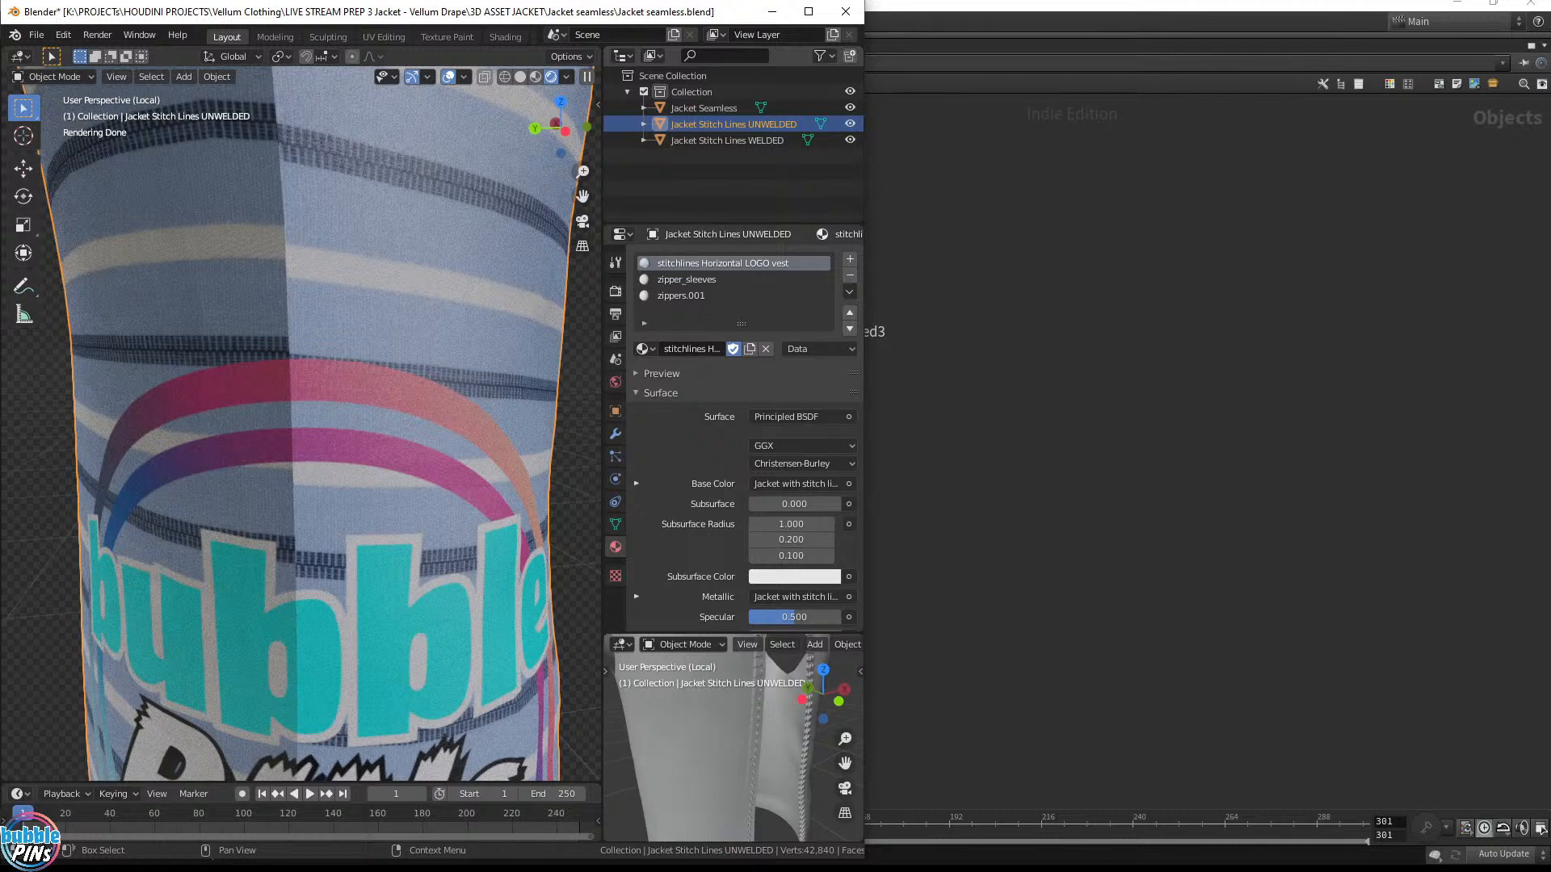
left_click_drag(1550, 71, 1549, 11)
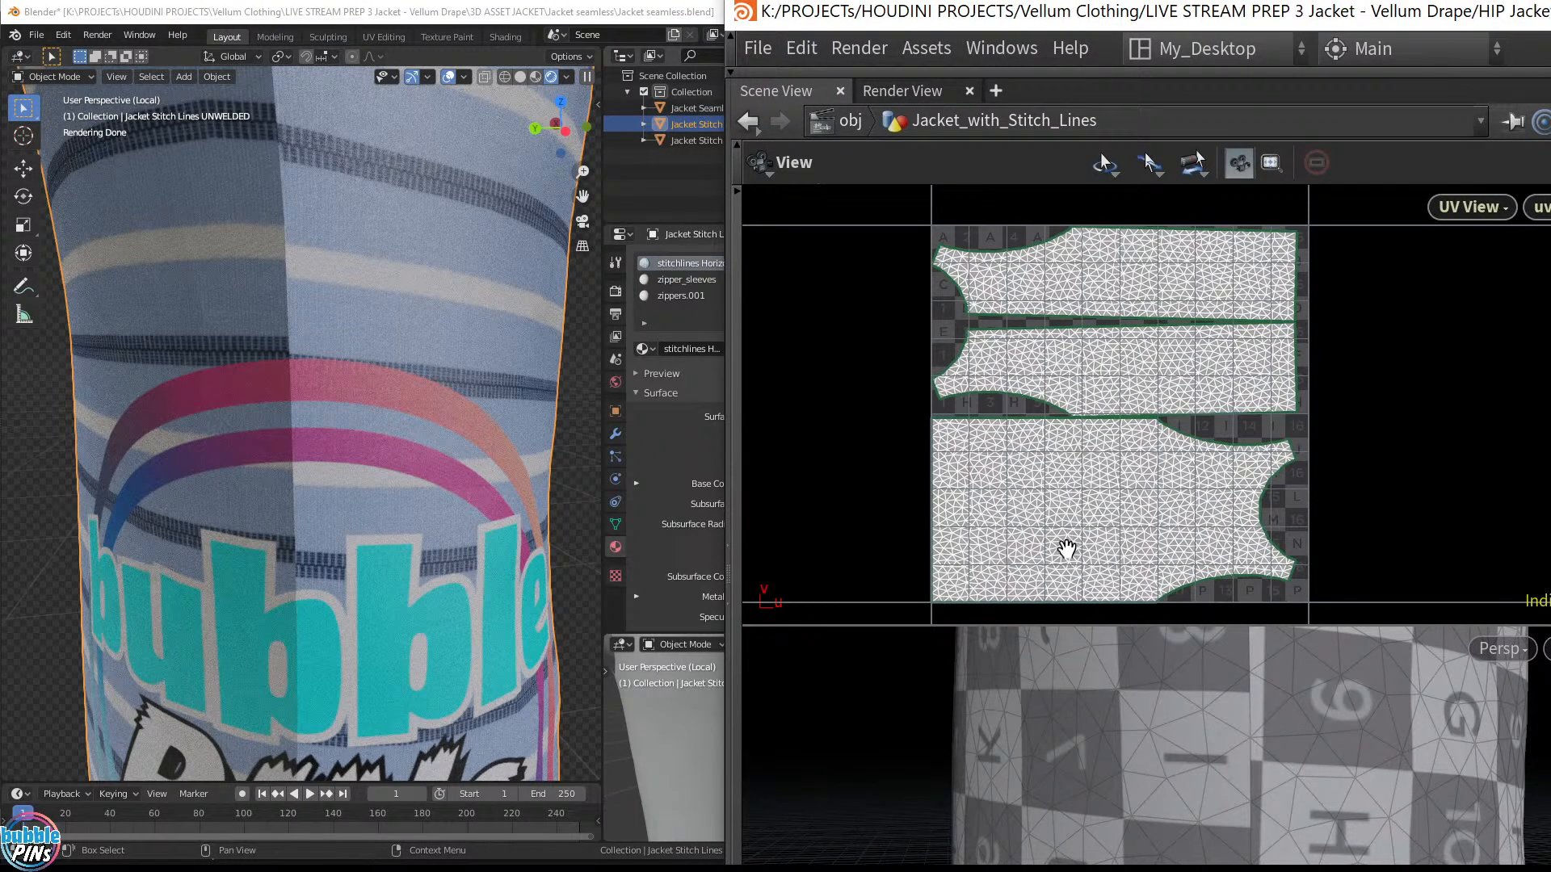
scroll(327, 350, "down", 7)
middle_click_drag(327, 351, 366, 391)
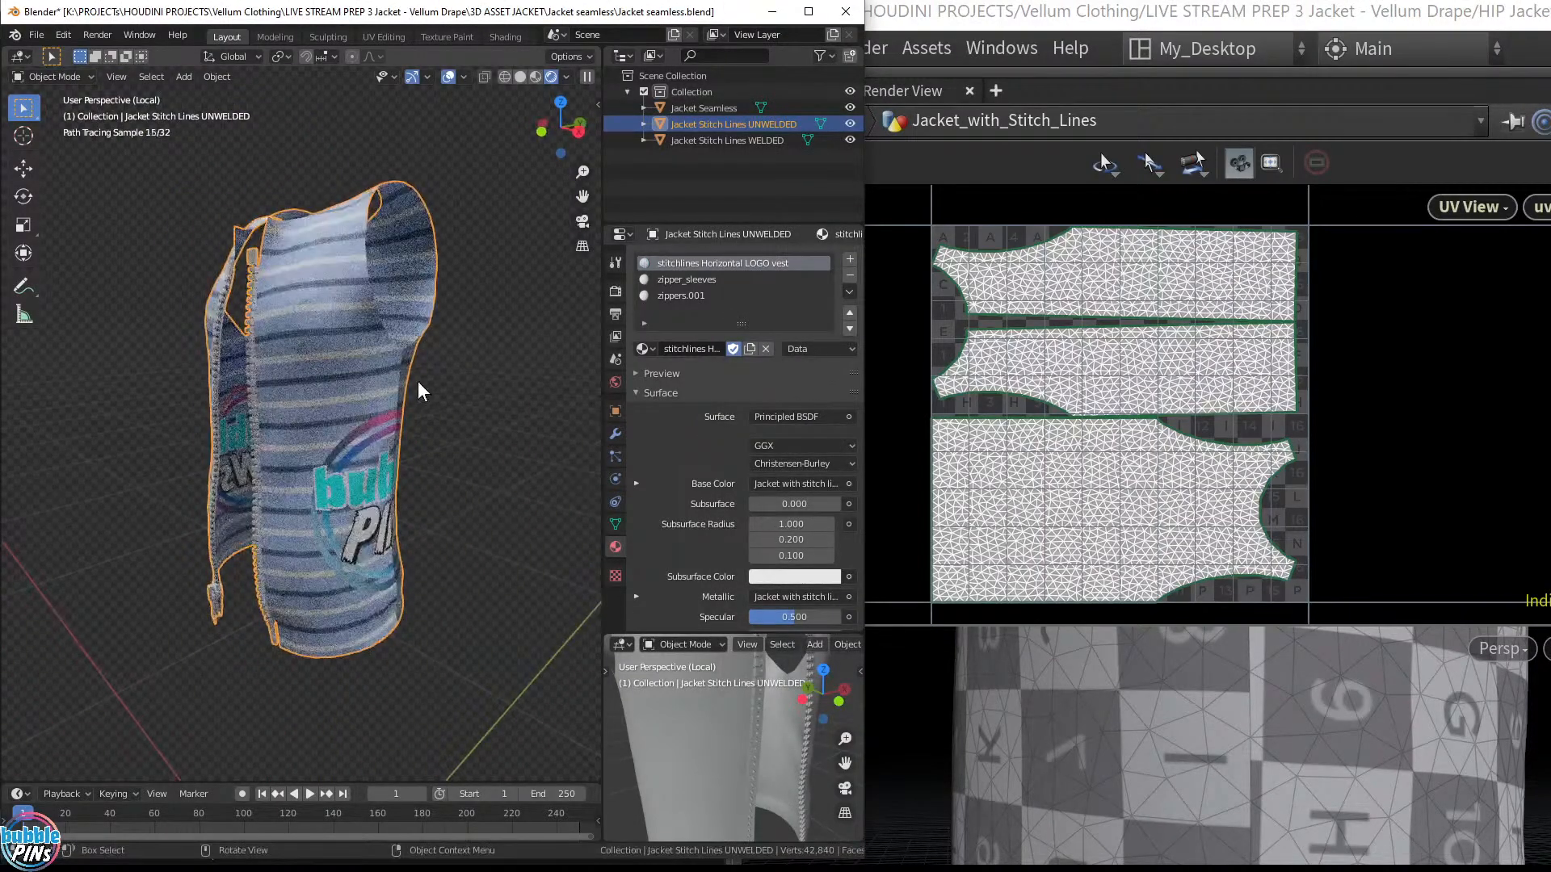
middle_click_drag(503, 381, 351, 367)
scroll(352, 365, "up", 5)
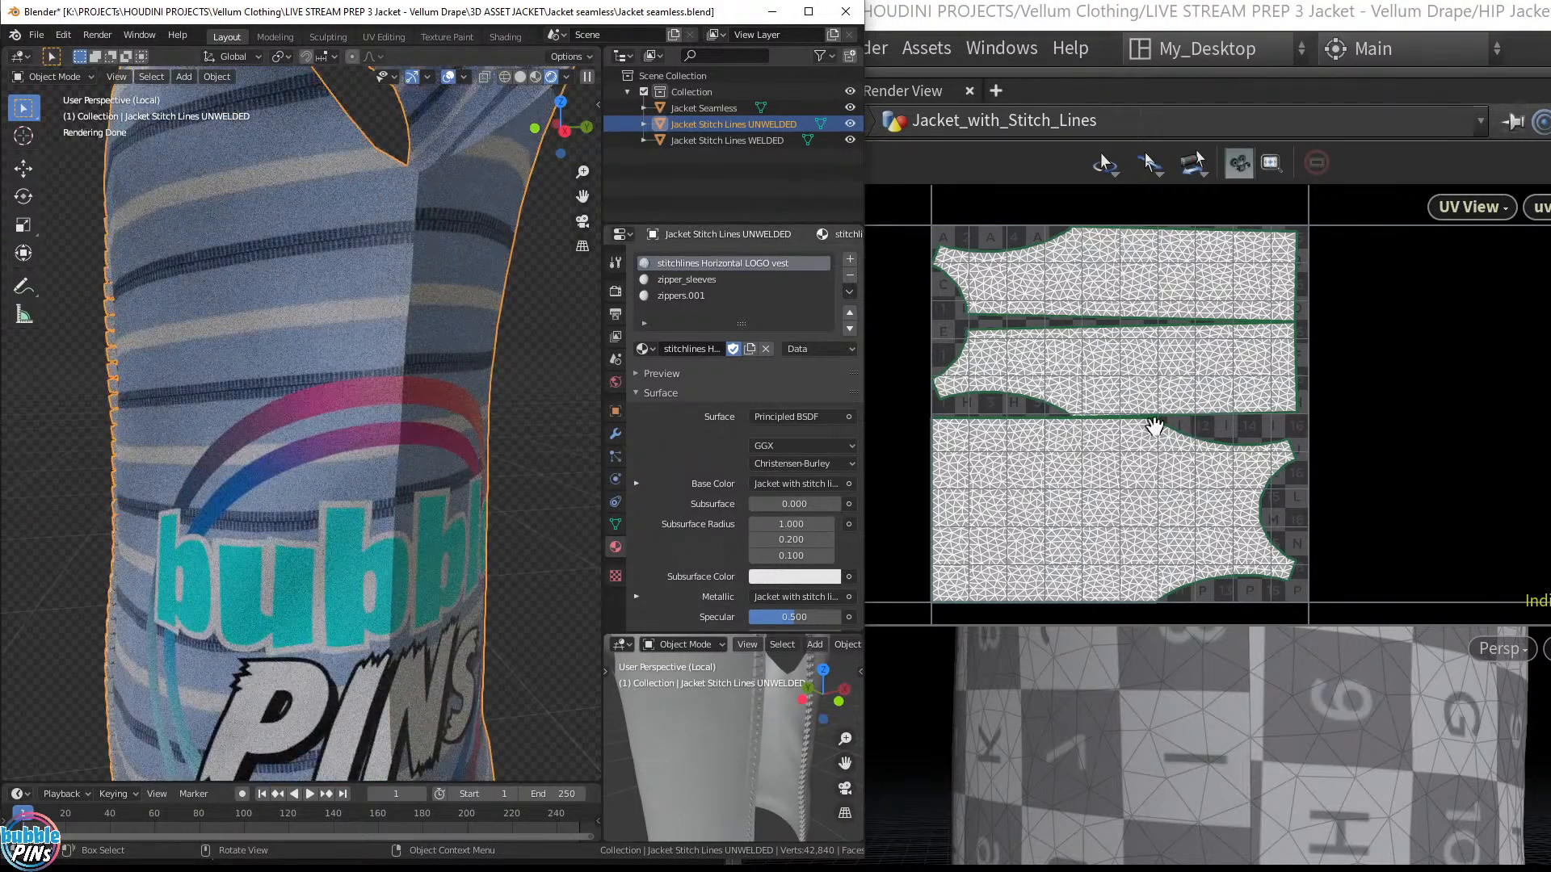
left_click(1296, 709)
scroll(1325, 715, "down", 8)
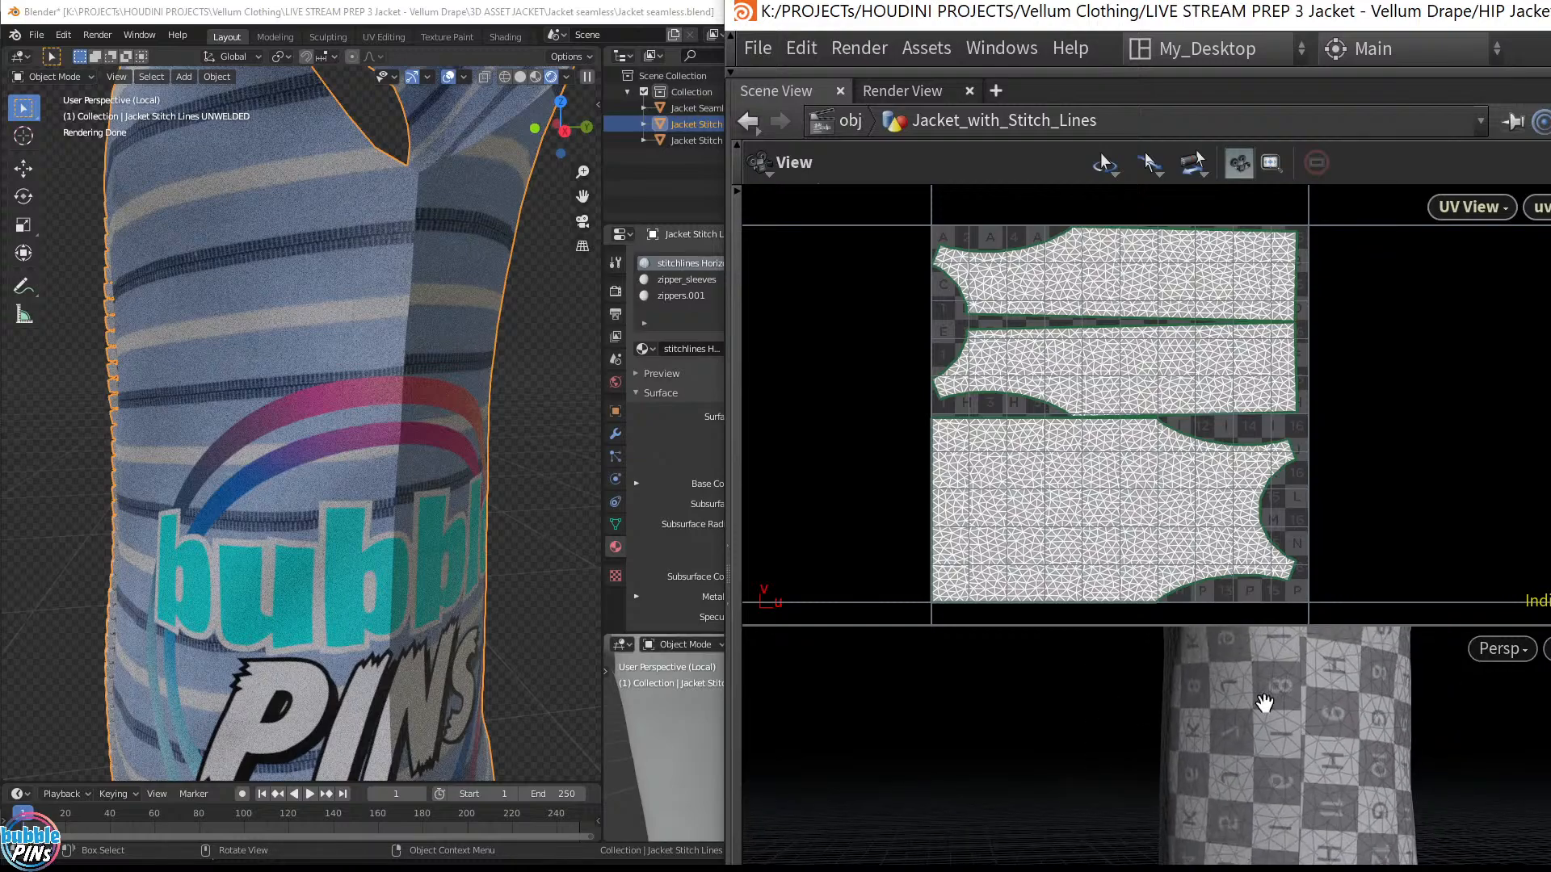
scroll(1346, 721, "down", 6)
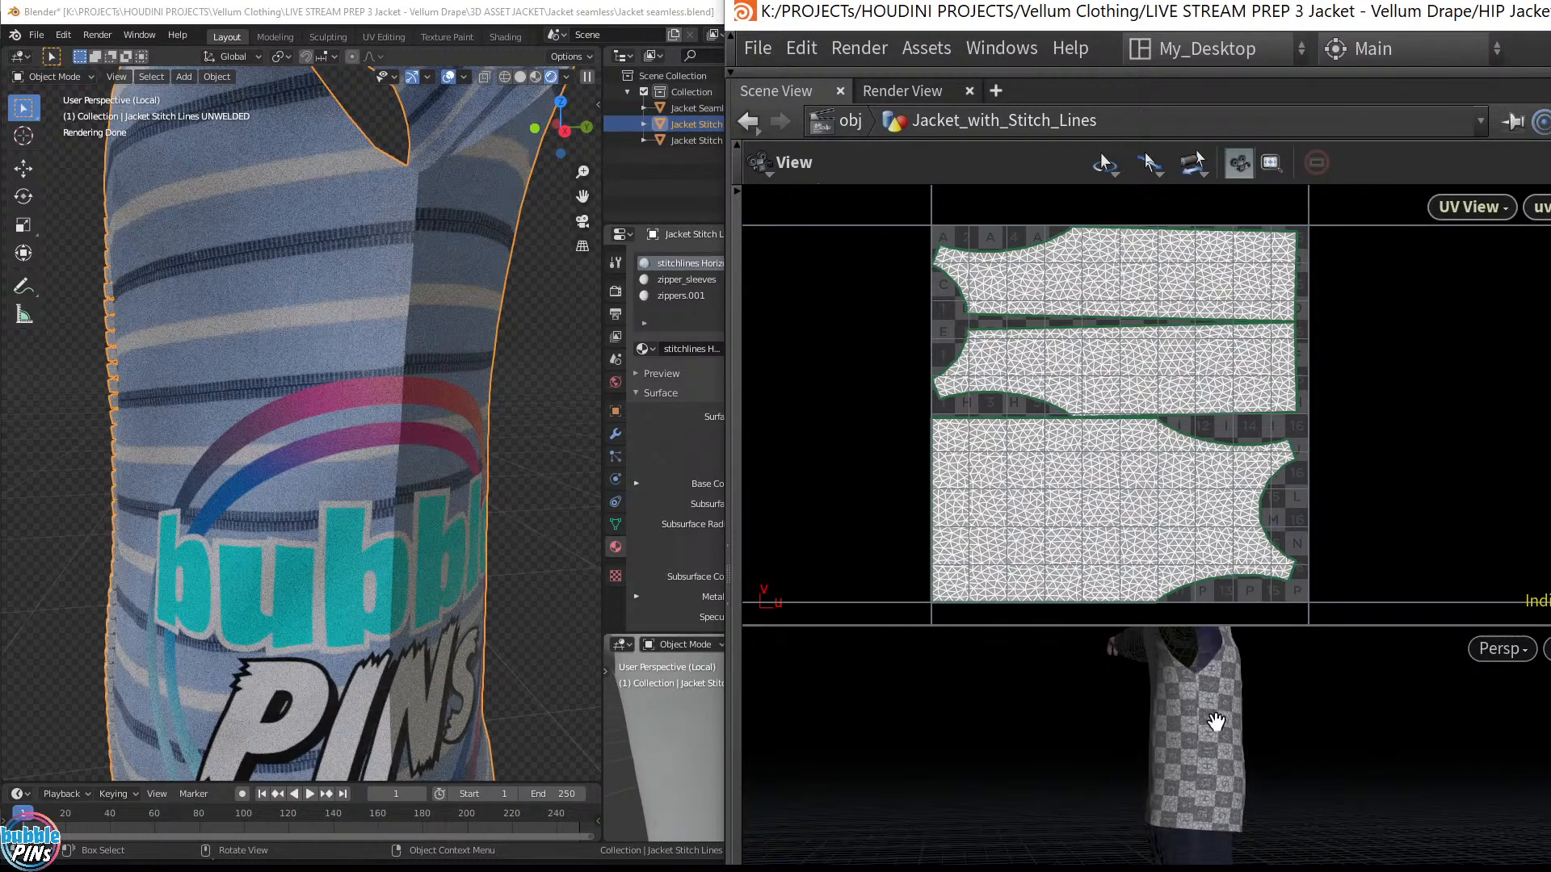
Switch back to Blender and examine from several angles how the logo and stripes meet along the unwelded jacket's side seam
left_click(536, 345)
middle_click_drag(520, 341, 420, 333)
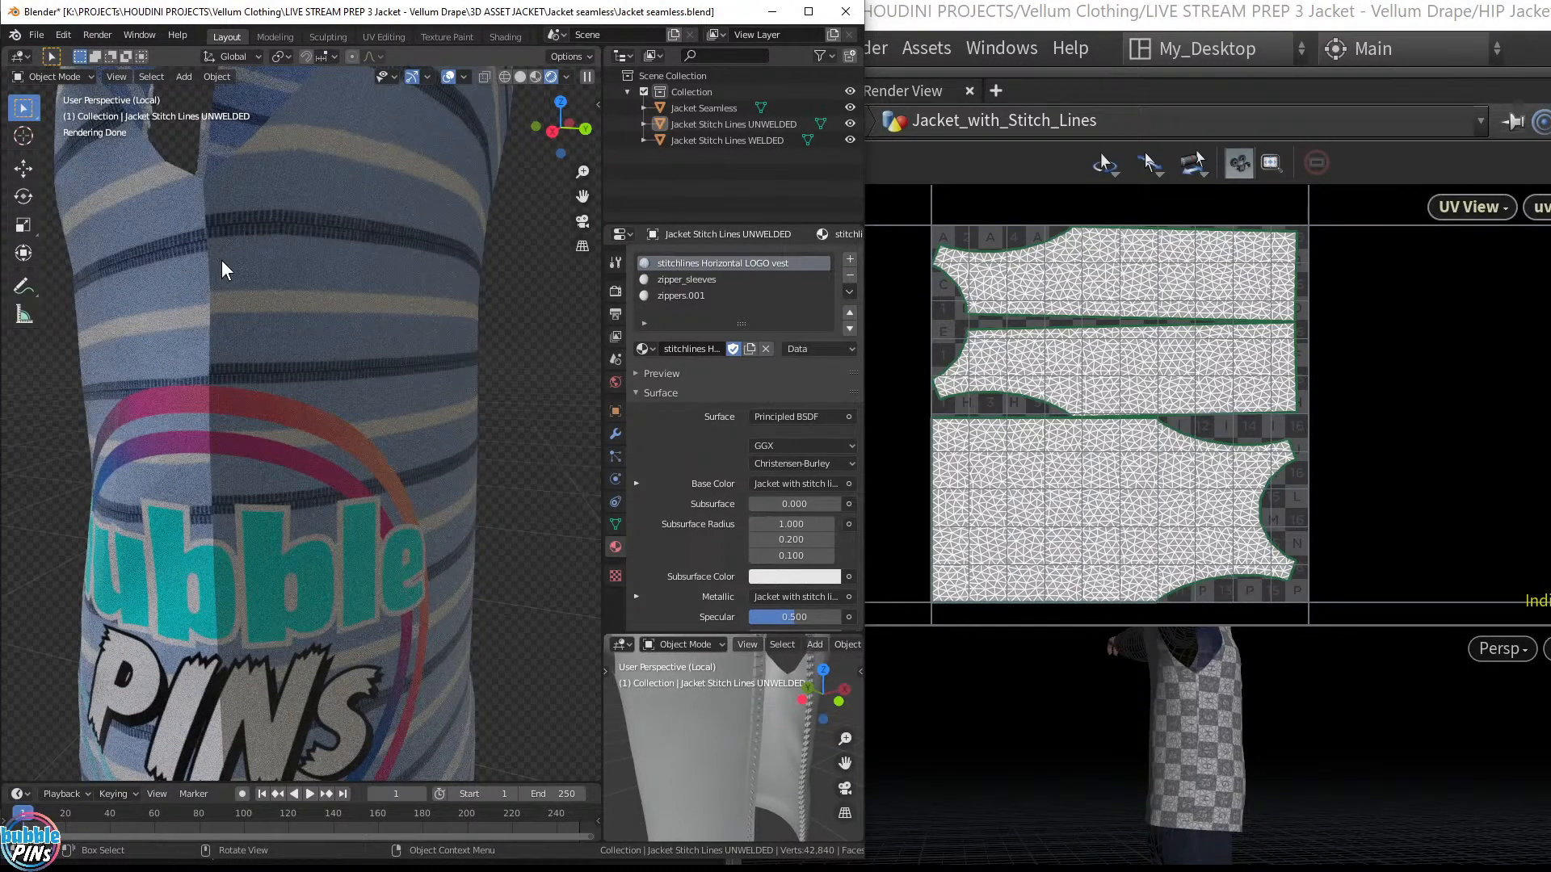
scroll(506, 345, "down", 6)
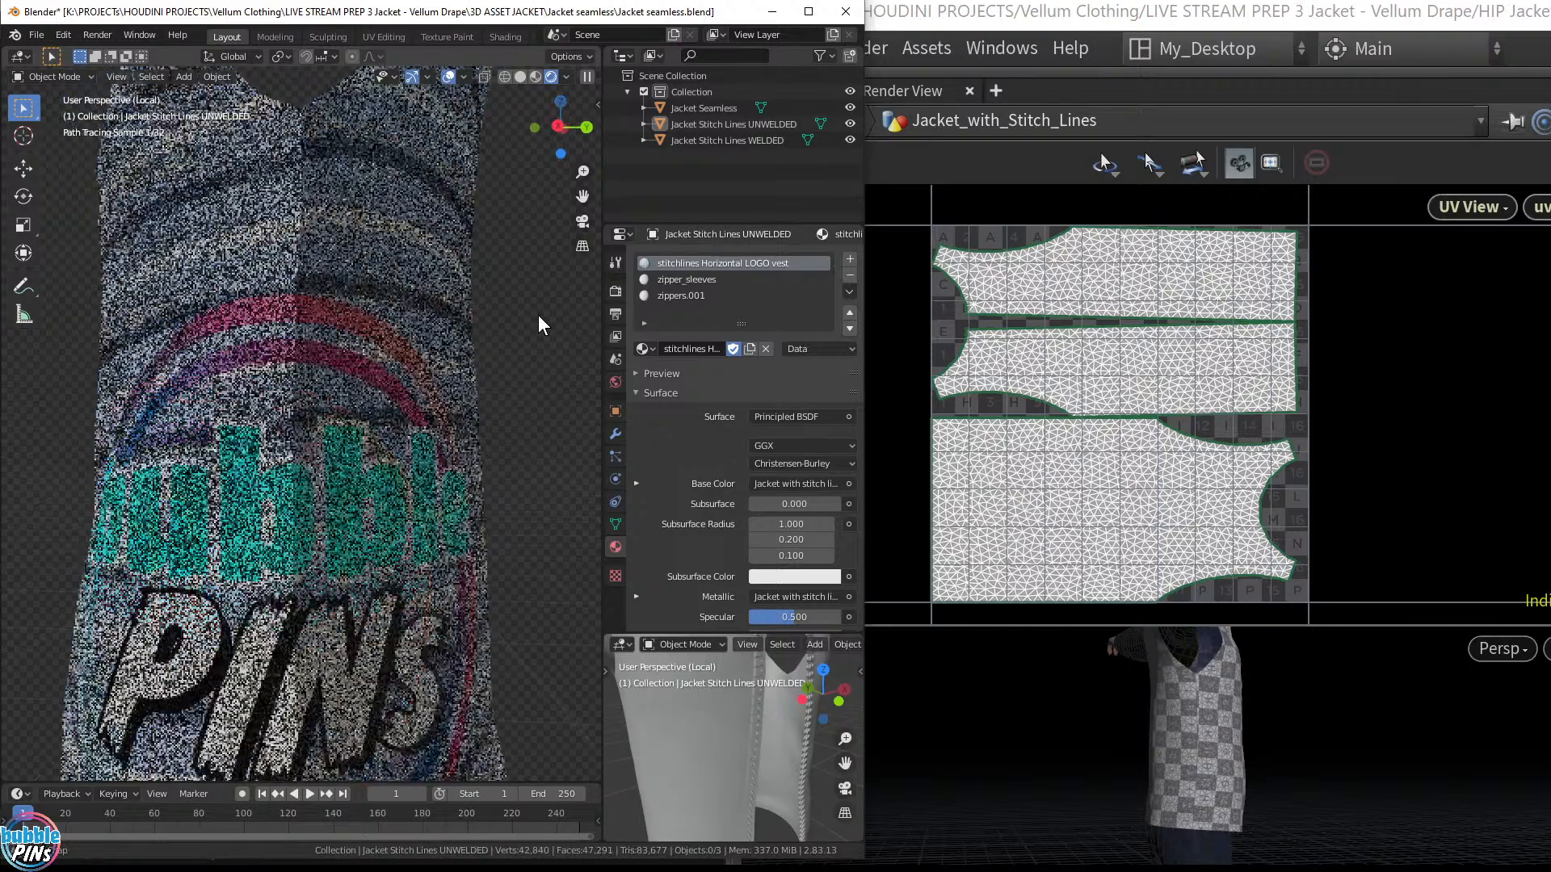
middle_click_drag(348, 326, 462, 338)
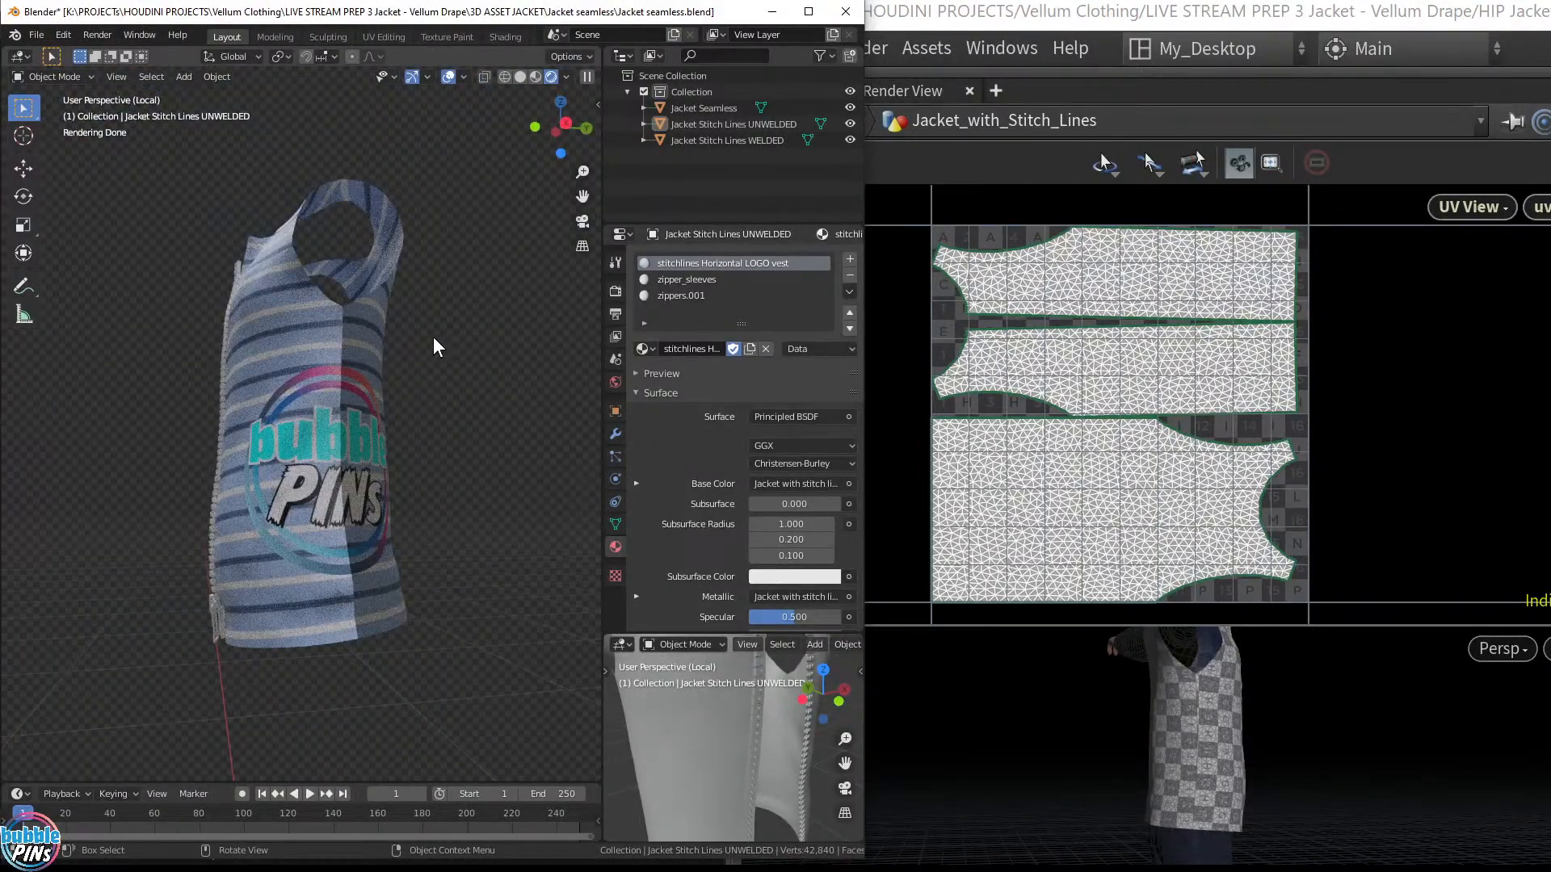
mouse_move(409, 437)
middle_mouse_down()
mouse_move(349, 431)
mouse_move(264, 462)
middle_mouse_up()
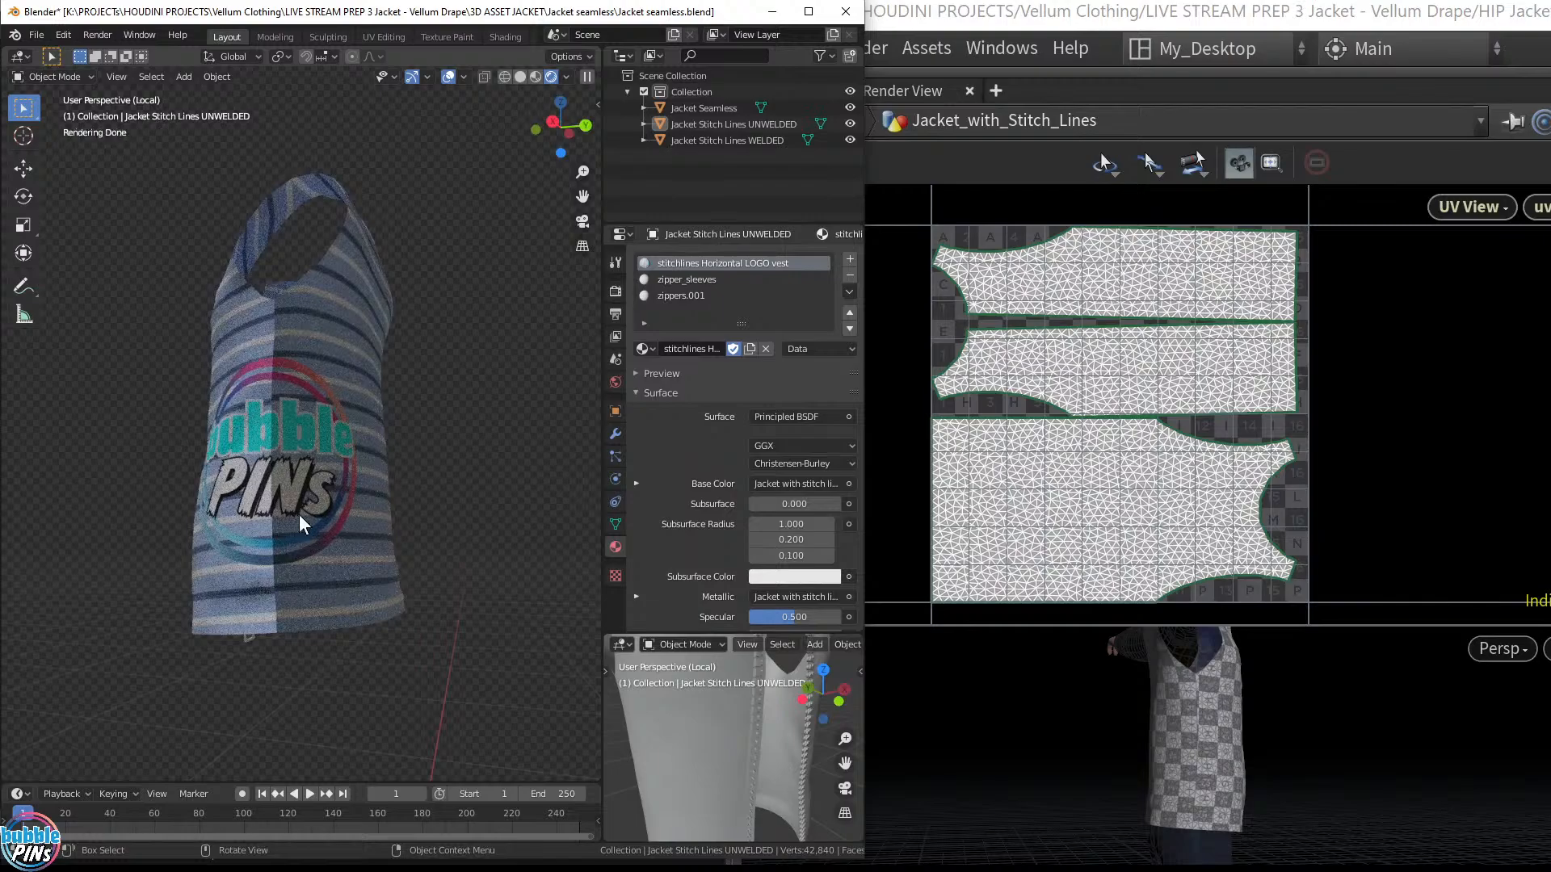
scroll(268, 369, "up", 5)
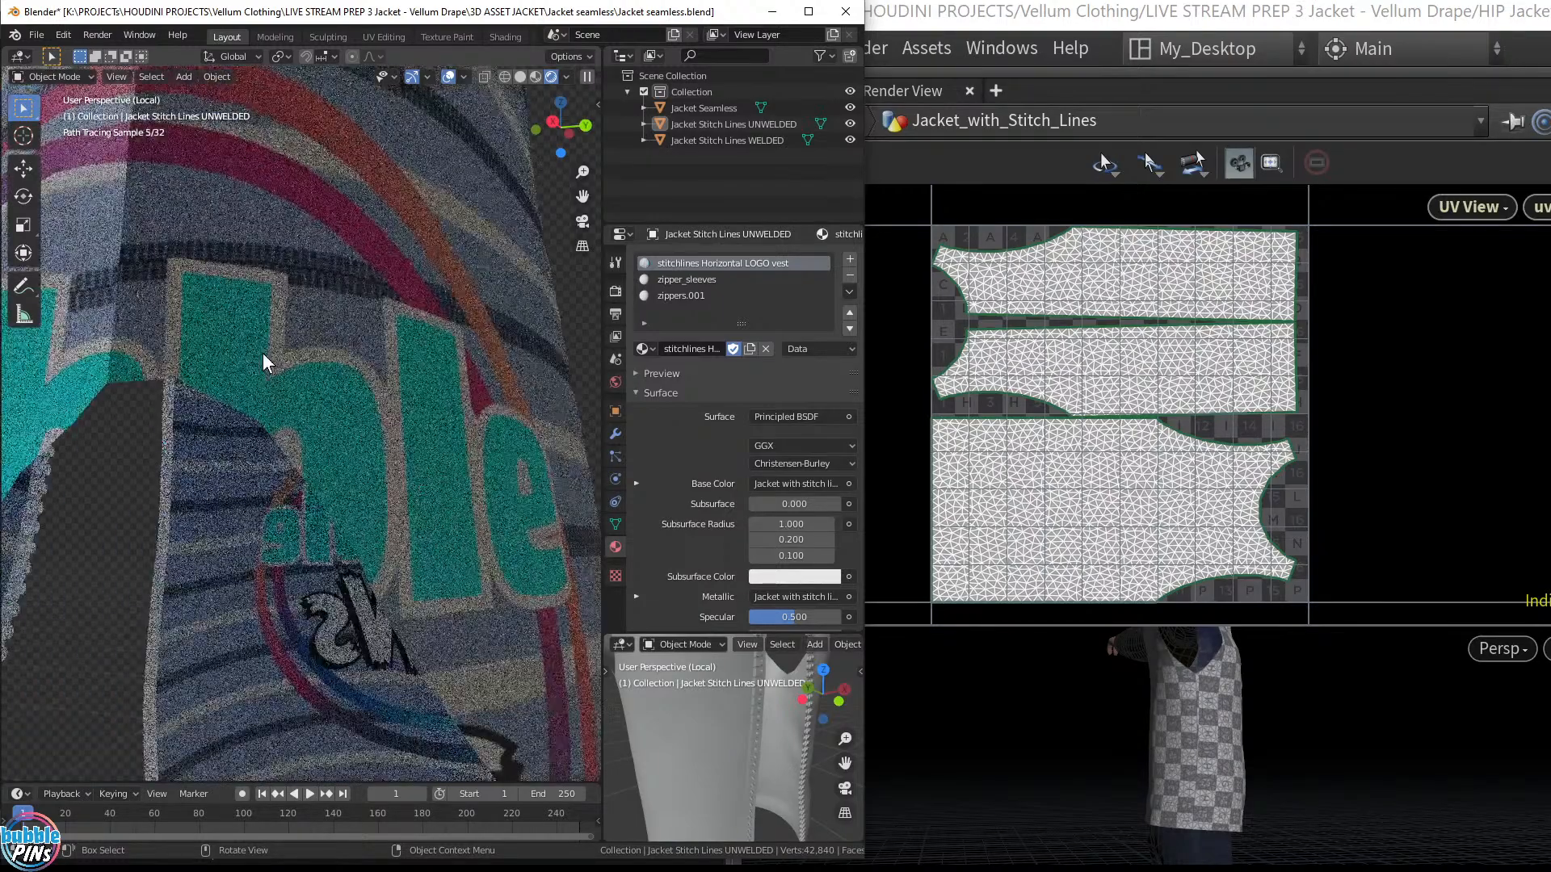
scroll(229, 309, "down", 1)
scroll(250, 305, "down", 2)
middle_click_drag(276, 323, 332, 314)
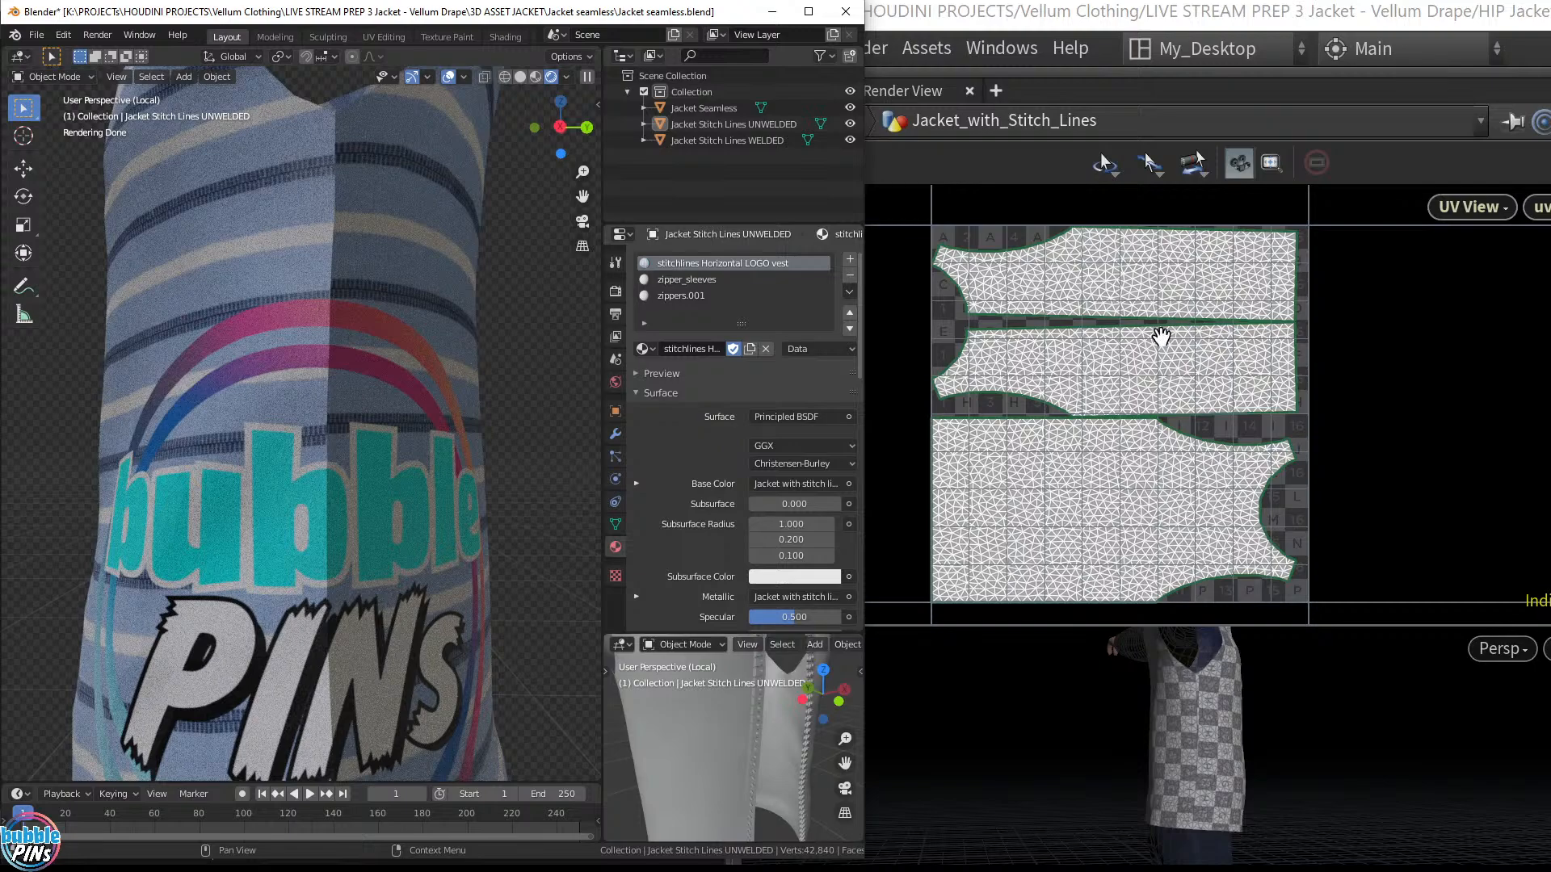
mouse_move(530, 303)
middle_mouse_down()
mouse_move(314, 228)
mouse_move(329, 249)
middle_mouse_up()
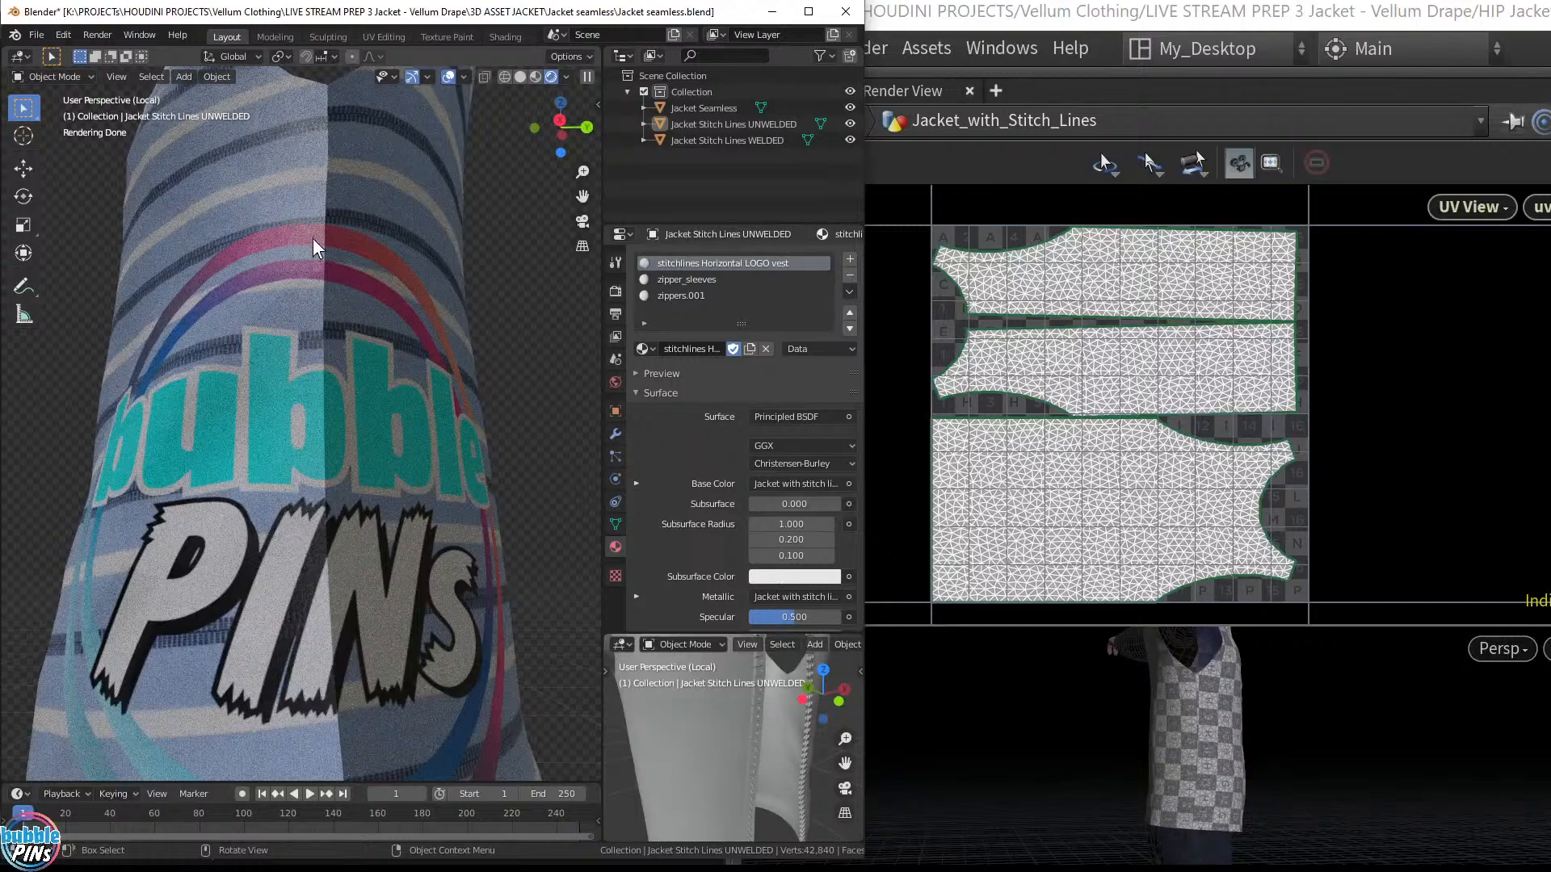
middle_click_drag(299, 223, 326, 269)
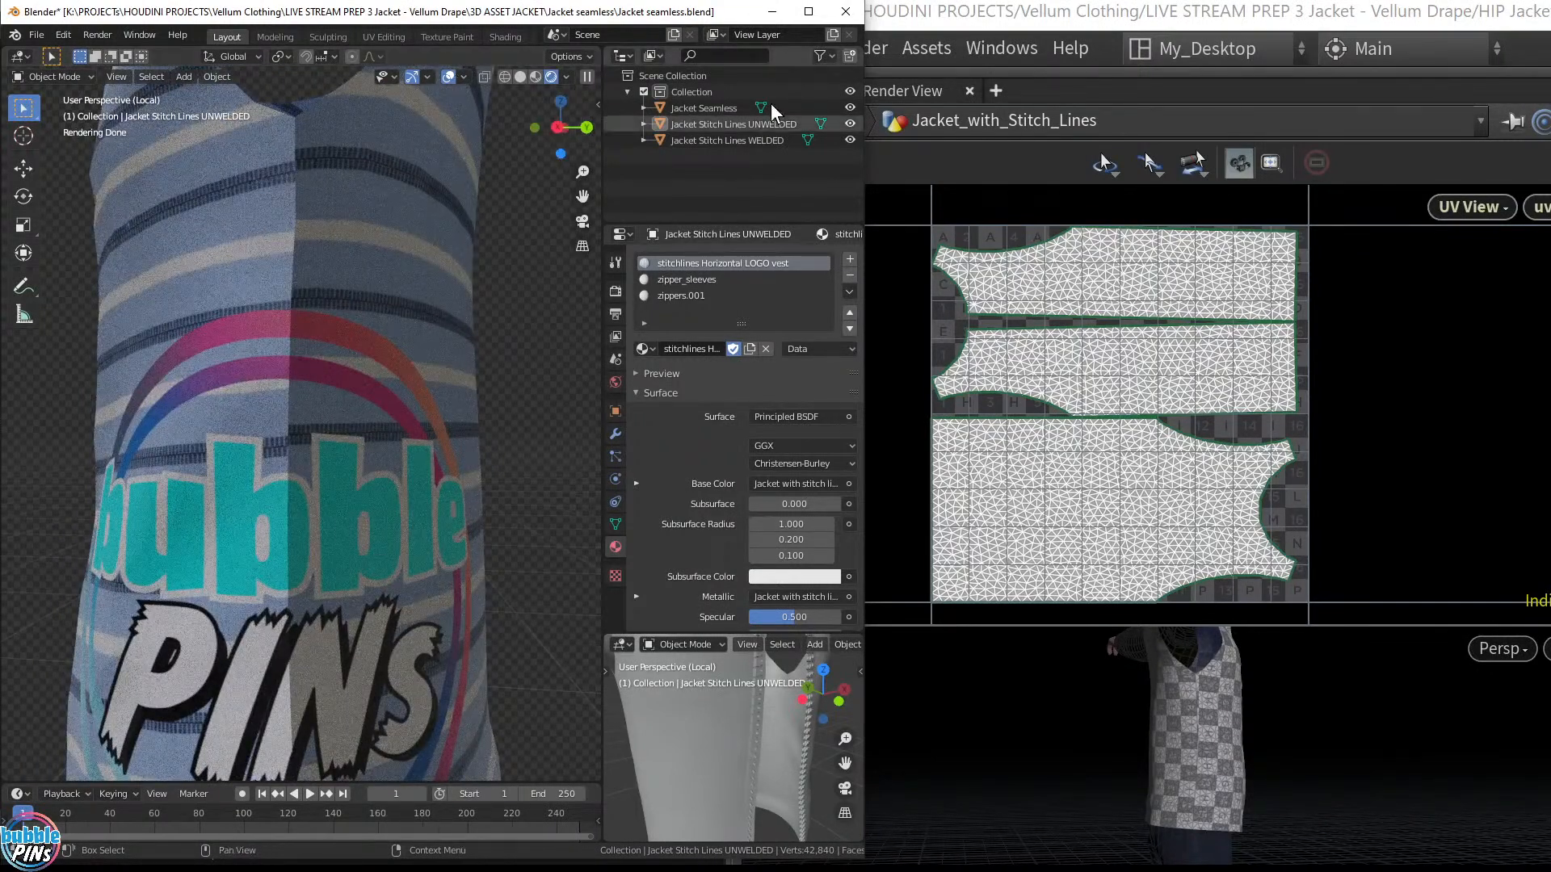
Bring up the topics.txt notes and the live chat window to check the discussion points and viewer messages
double_click(1009, 16)
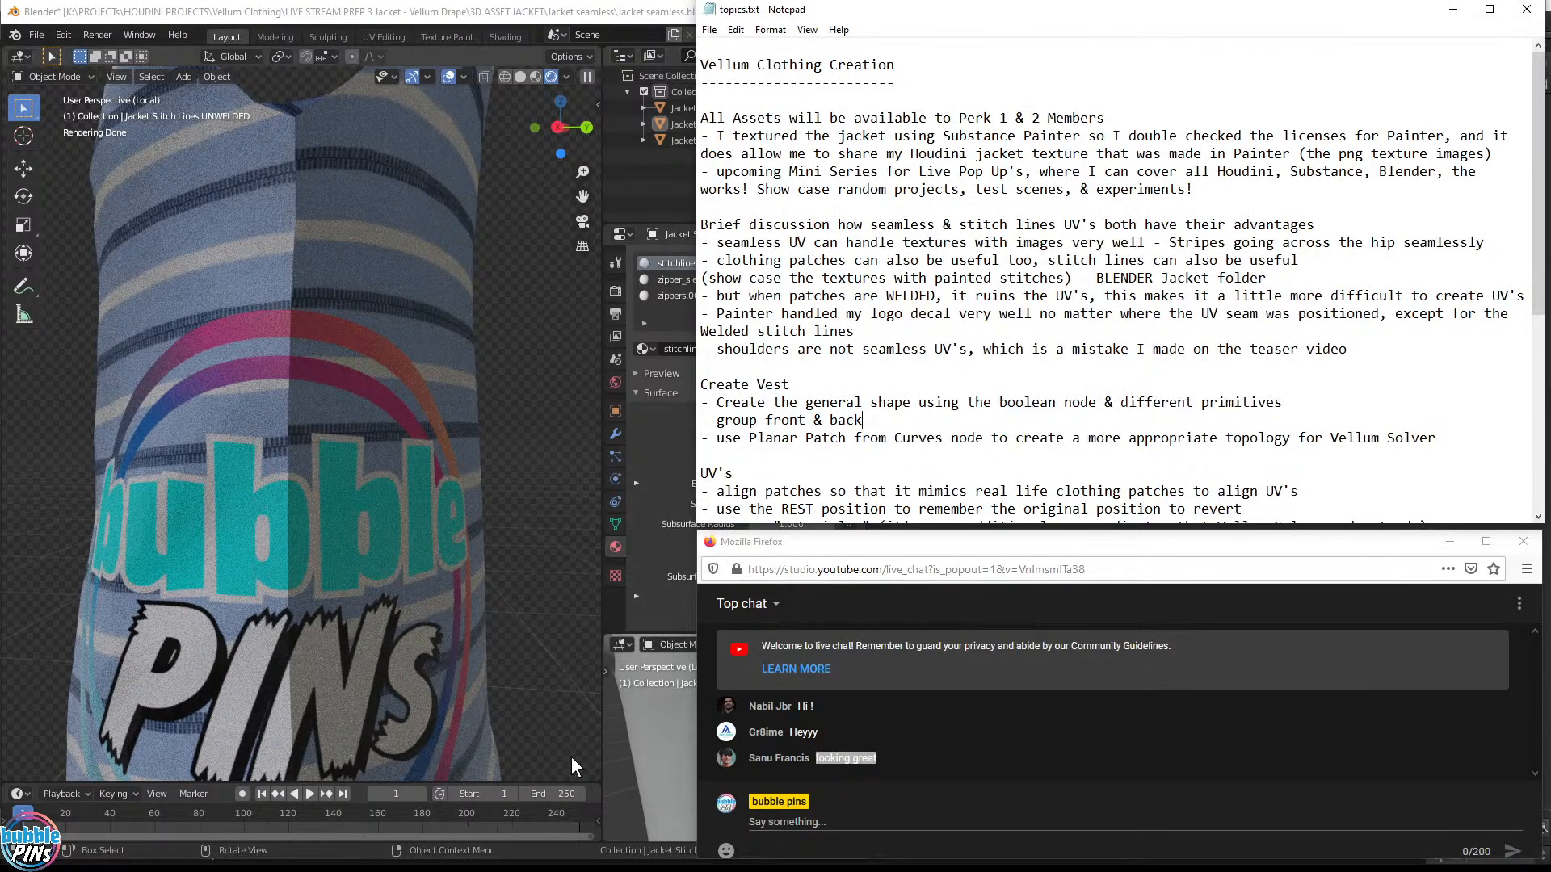
left_click(911, 788)
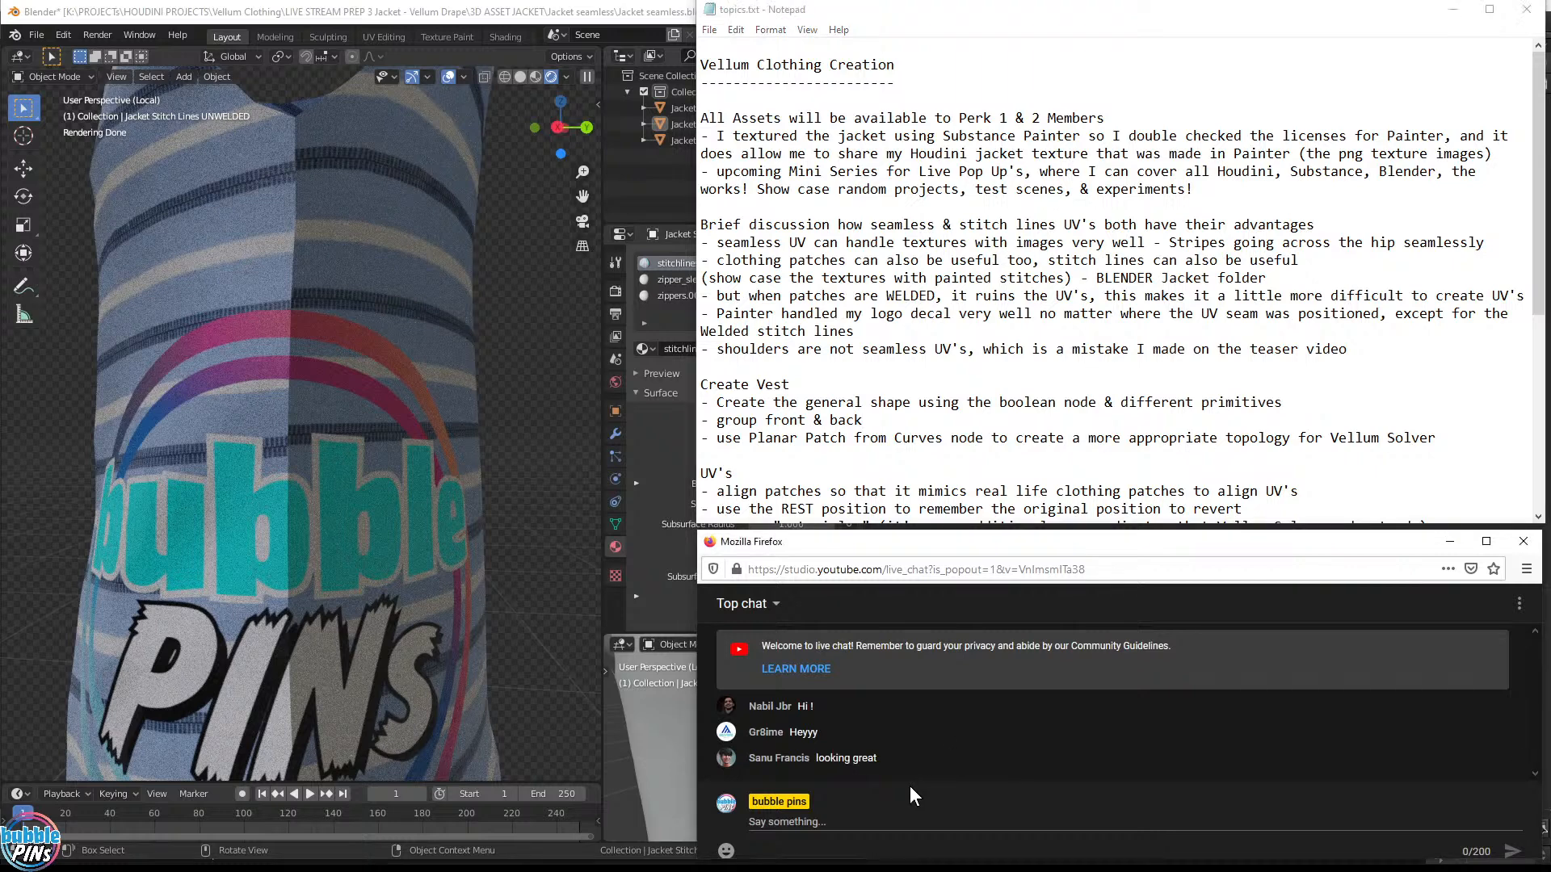
left_click(865, 824)
left_click(1168, 402)
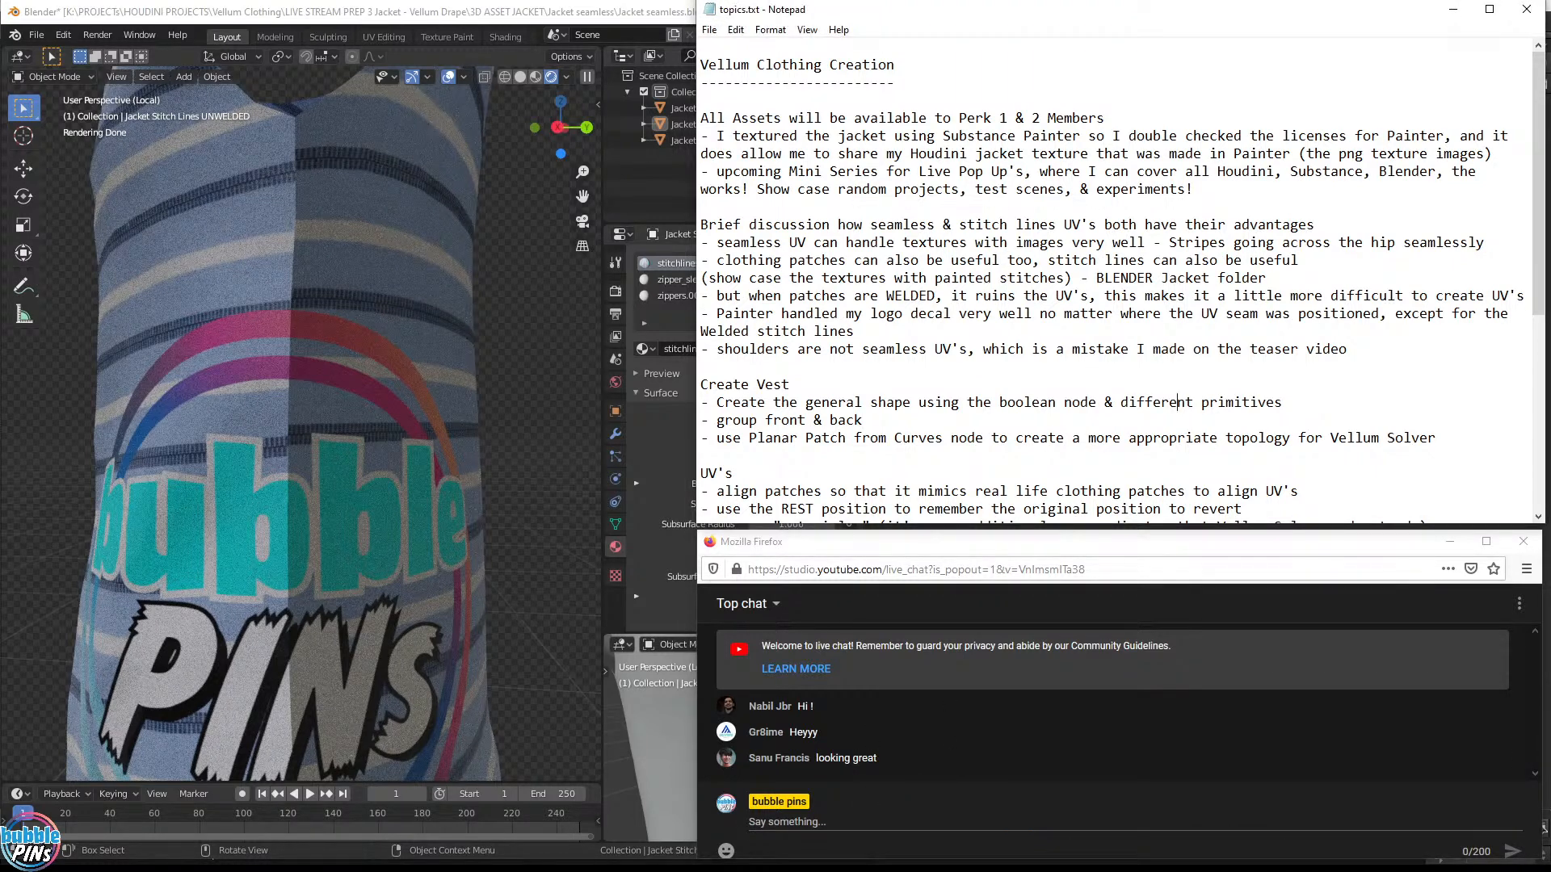
left_click(538, 255)
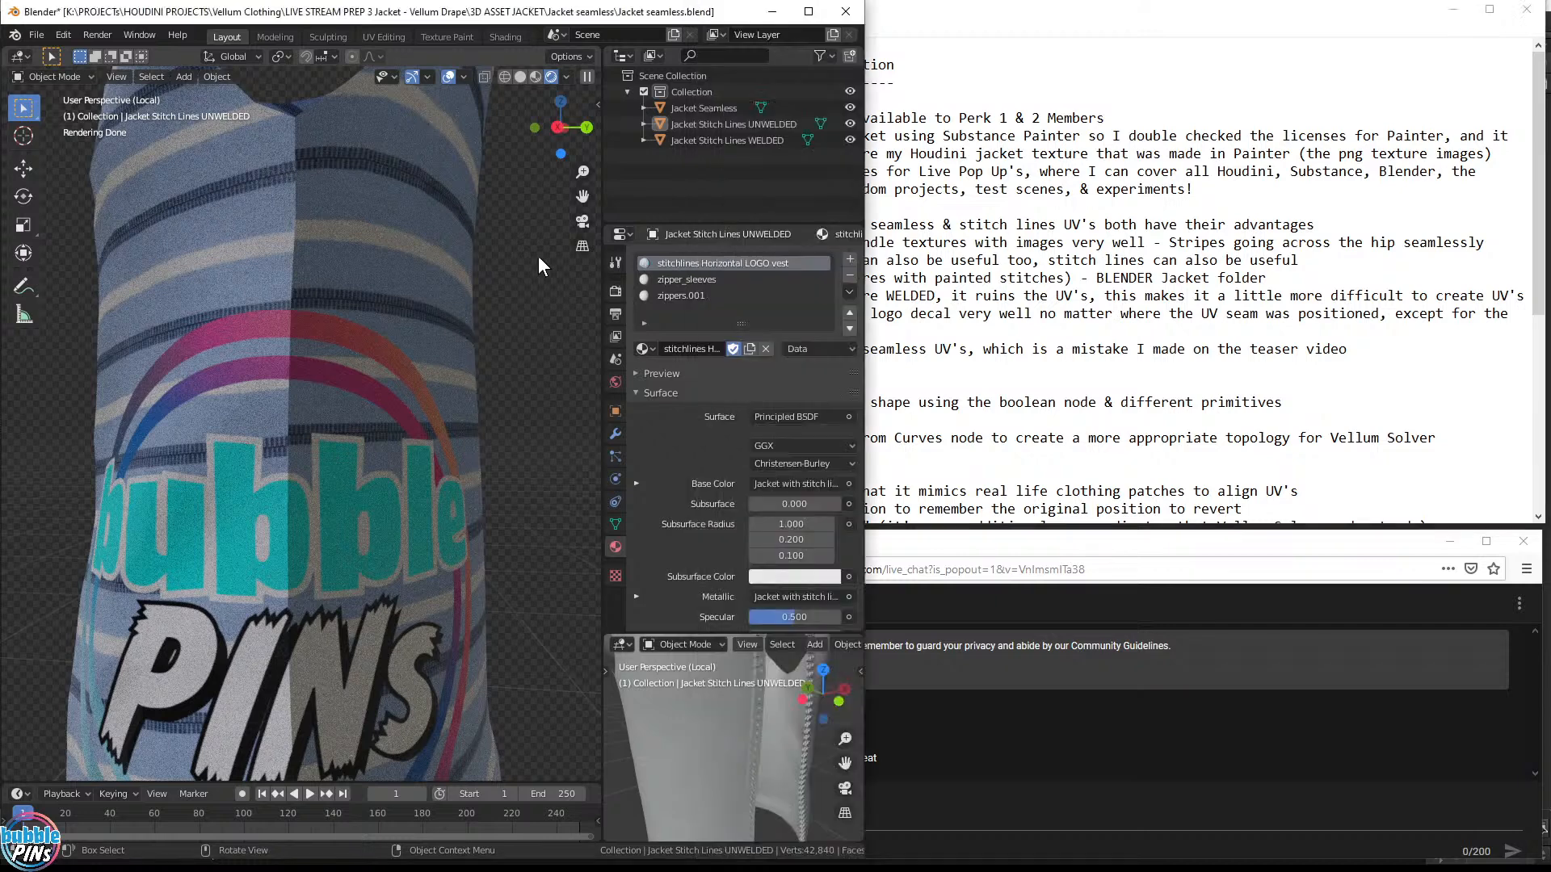
left_click(643, 348)
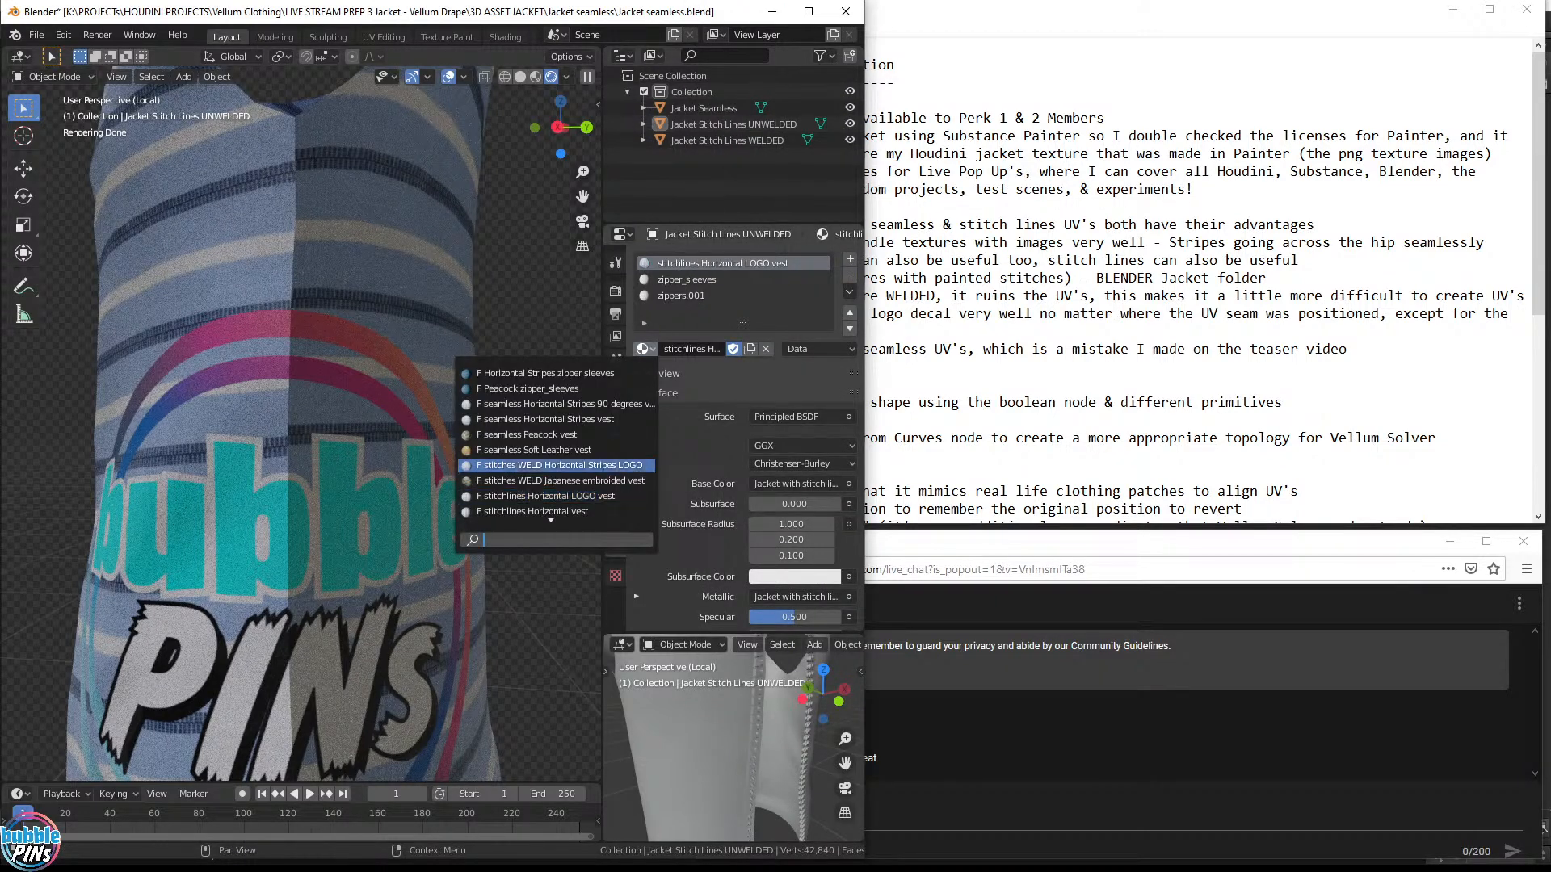
key("Down")
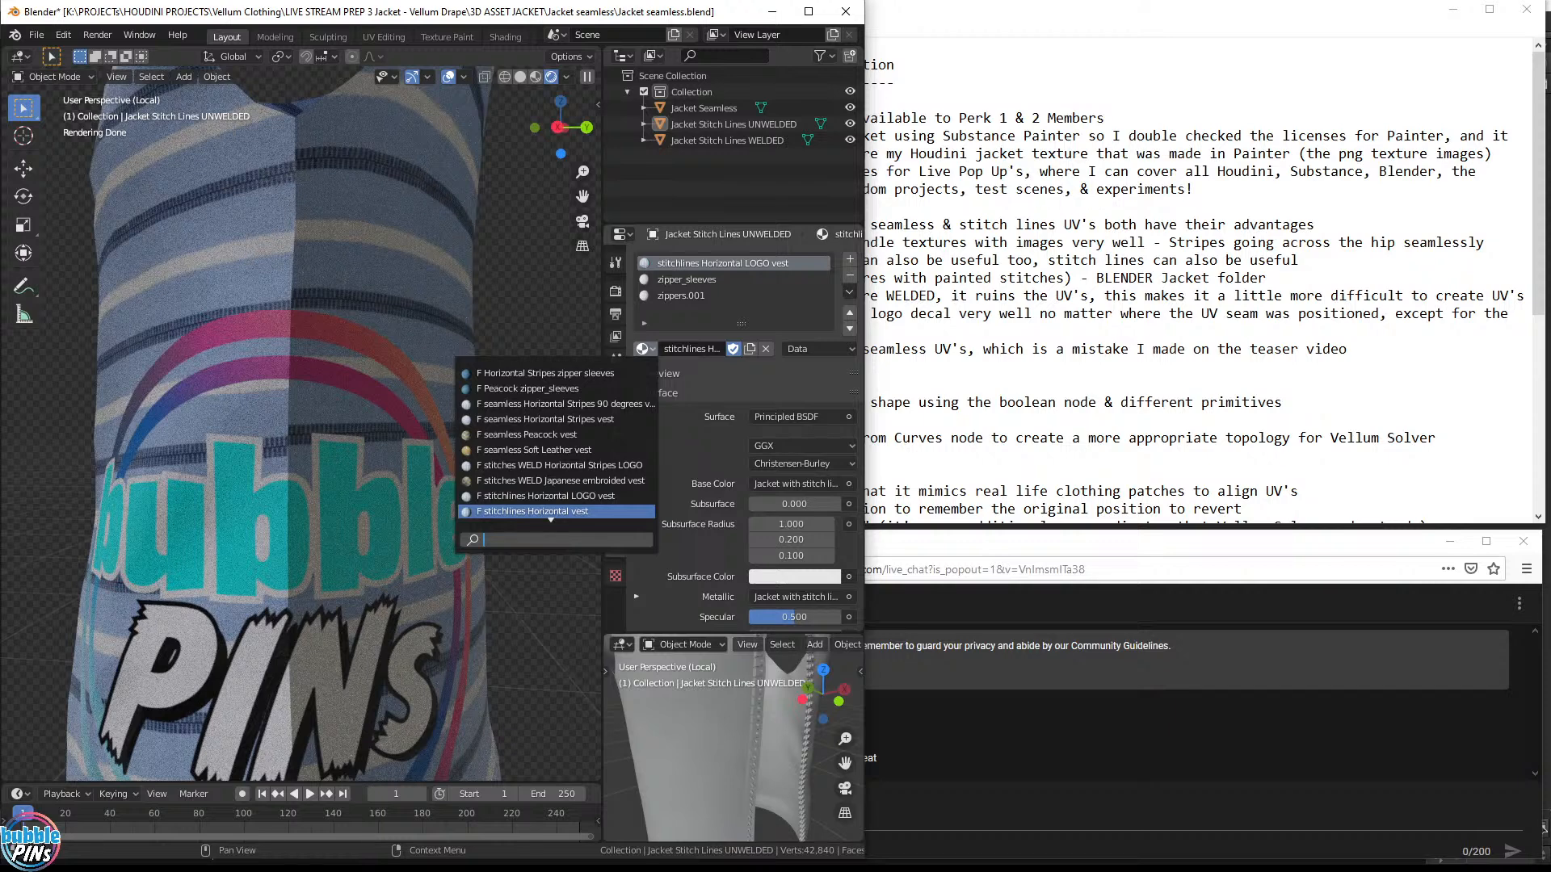
key("Up")
key("Up")
key("Up")
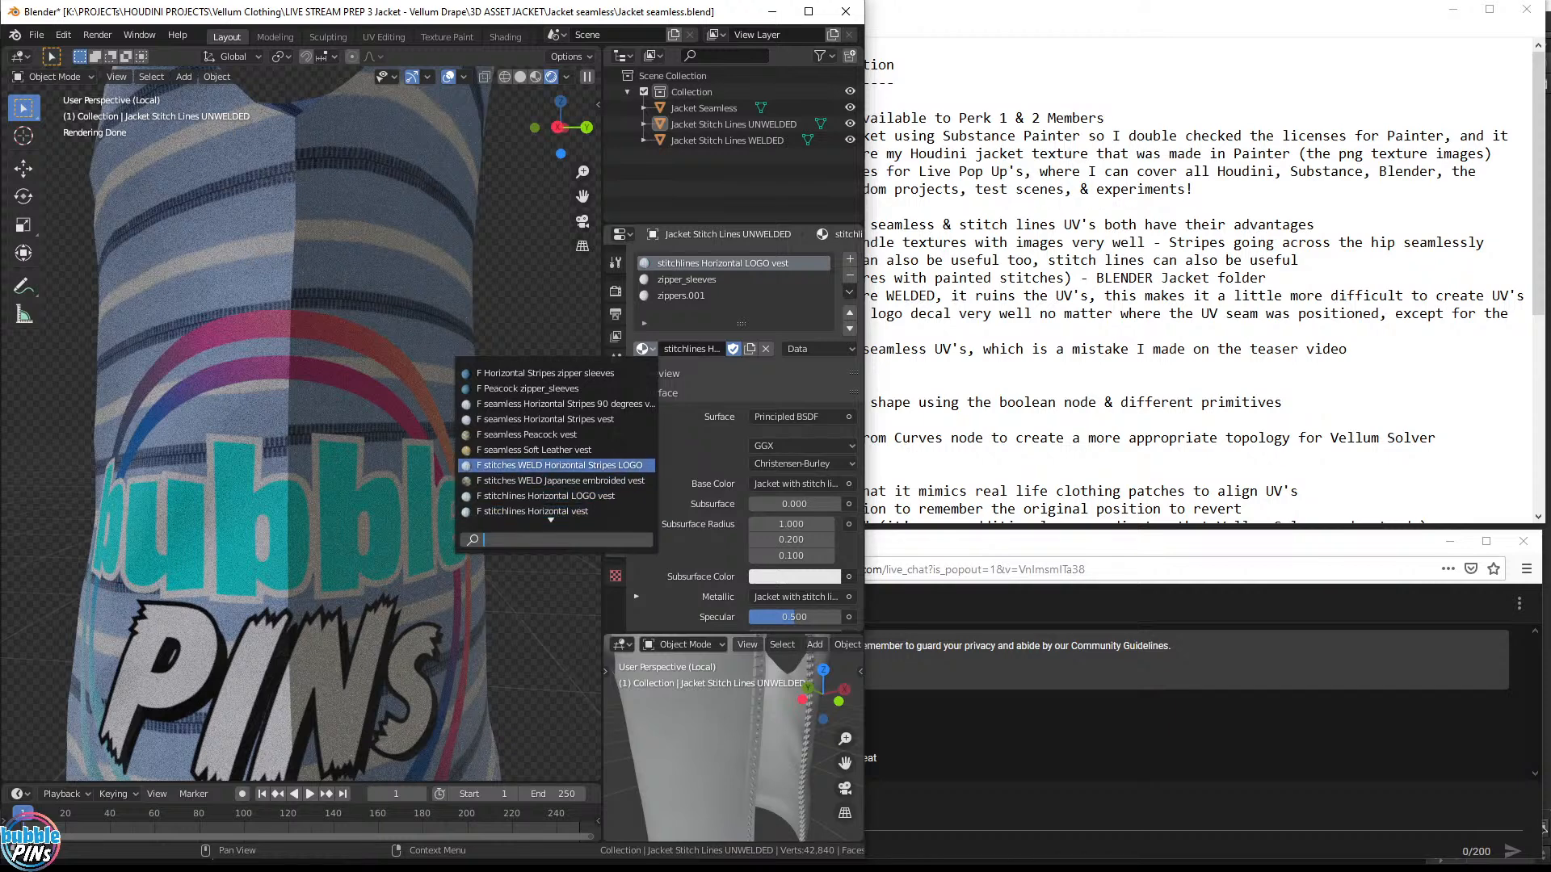
key("Up")
key("Up")
key("Up")
key("Up")
key("Up")
key("Up")
key("Escape")
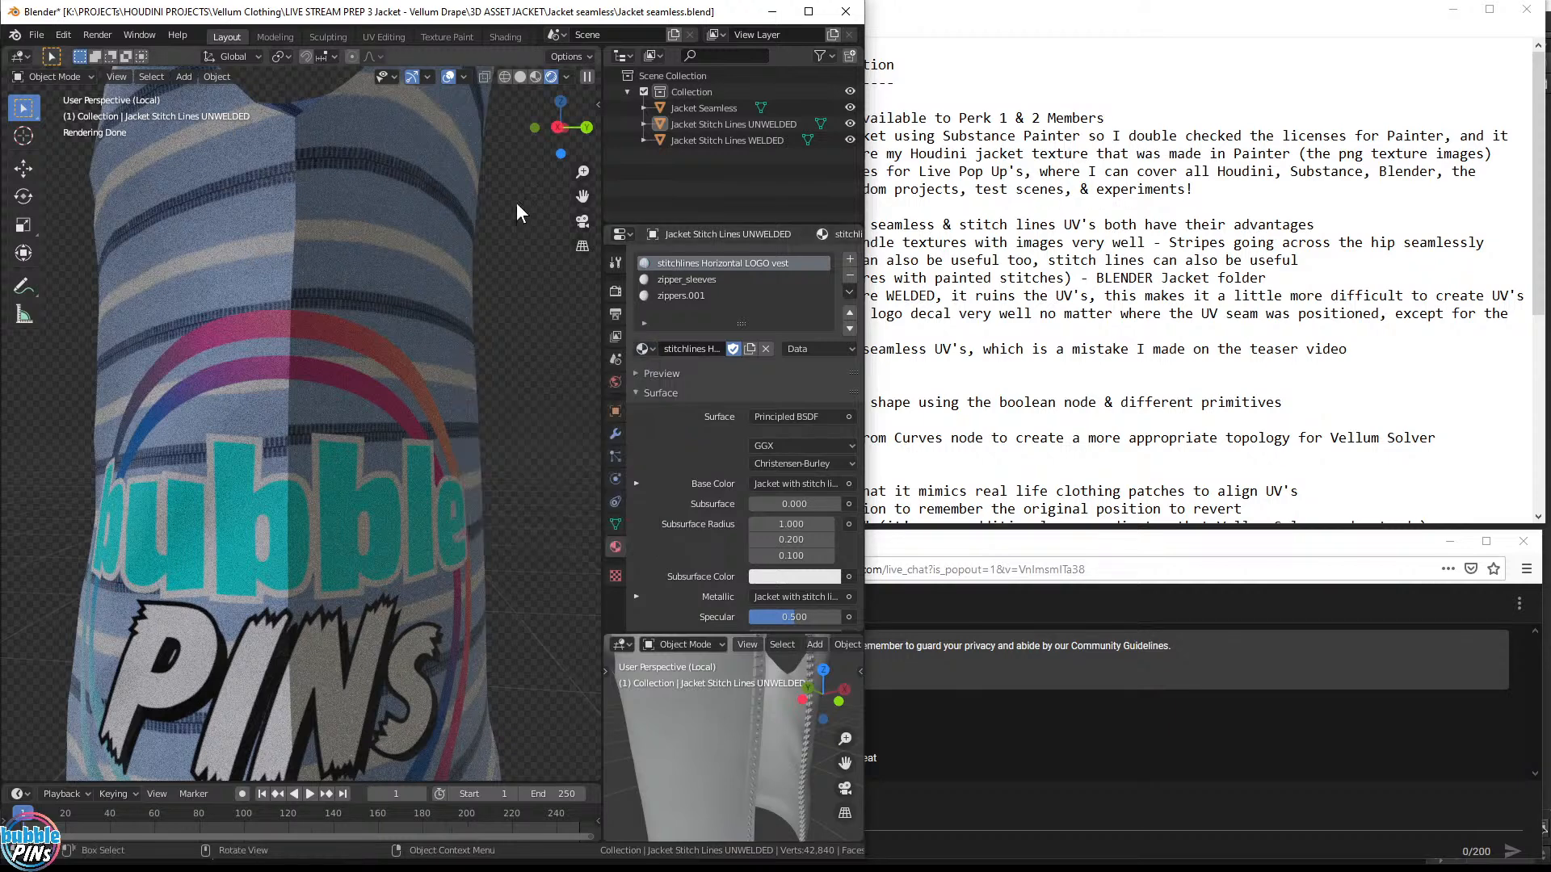
Leave the unwelded jacket's local view and isolate the Jacket Seamless object in local view
left_click(737, 139)
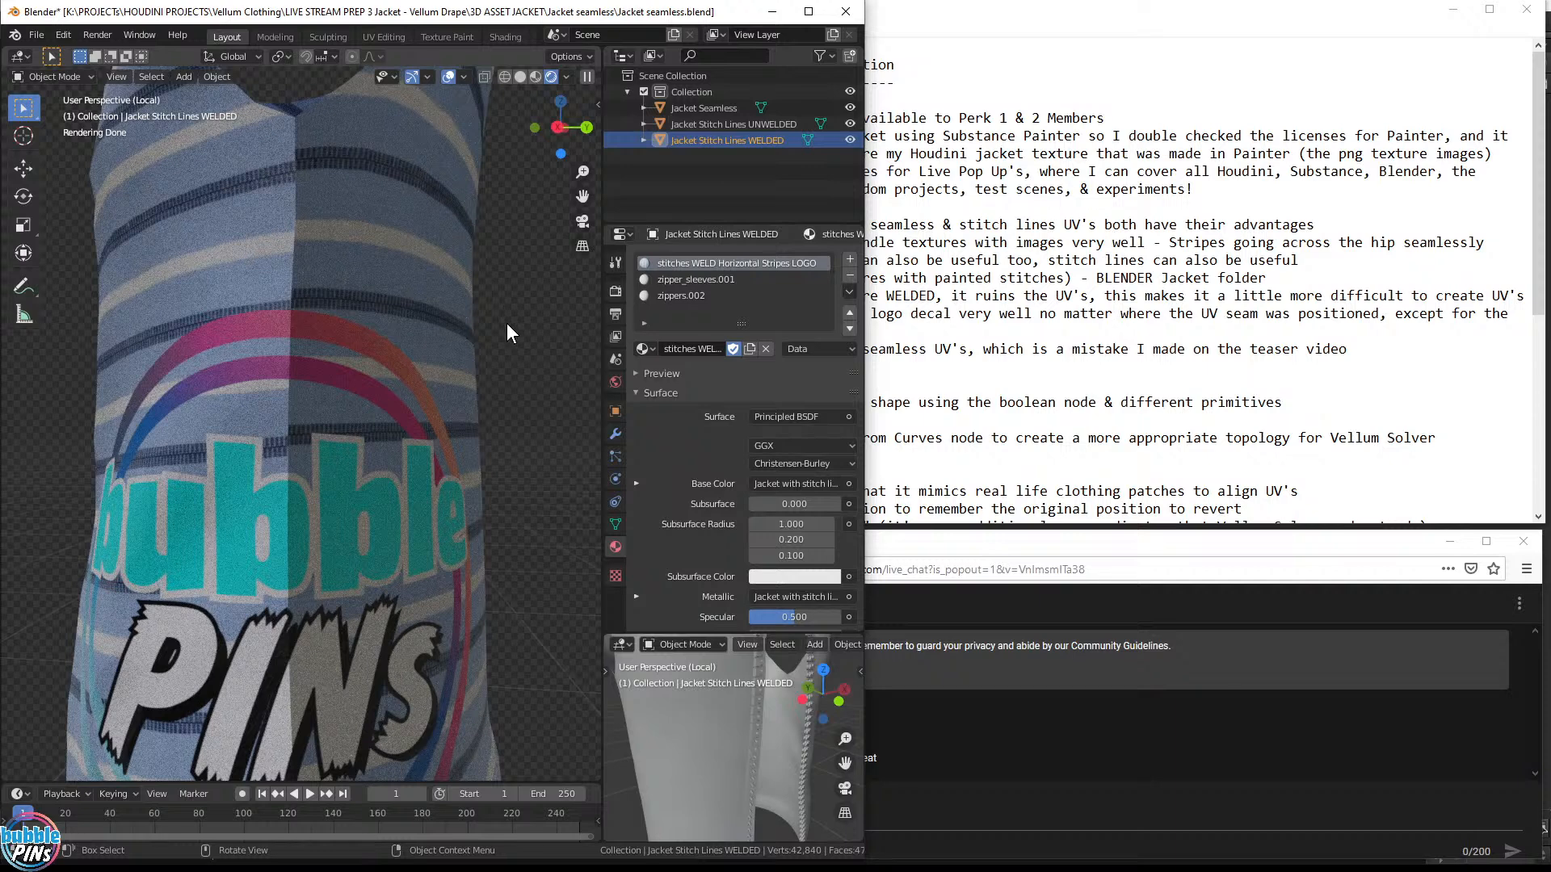
key("KP_Divide")
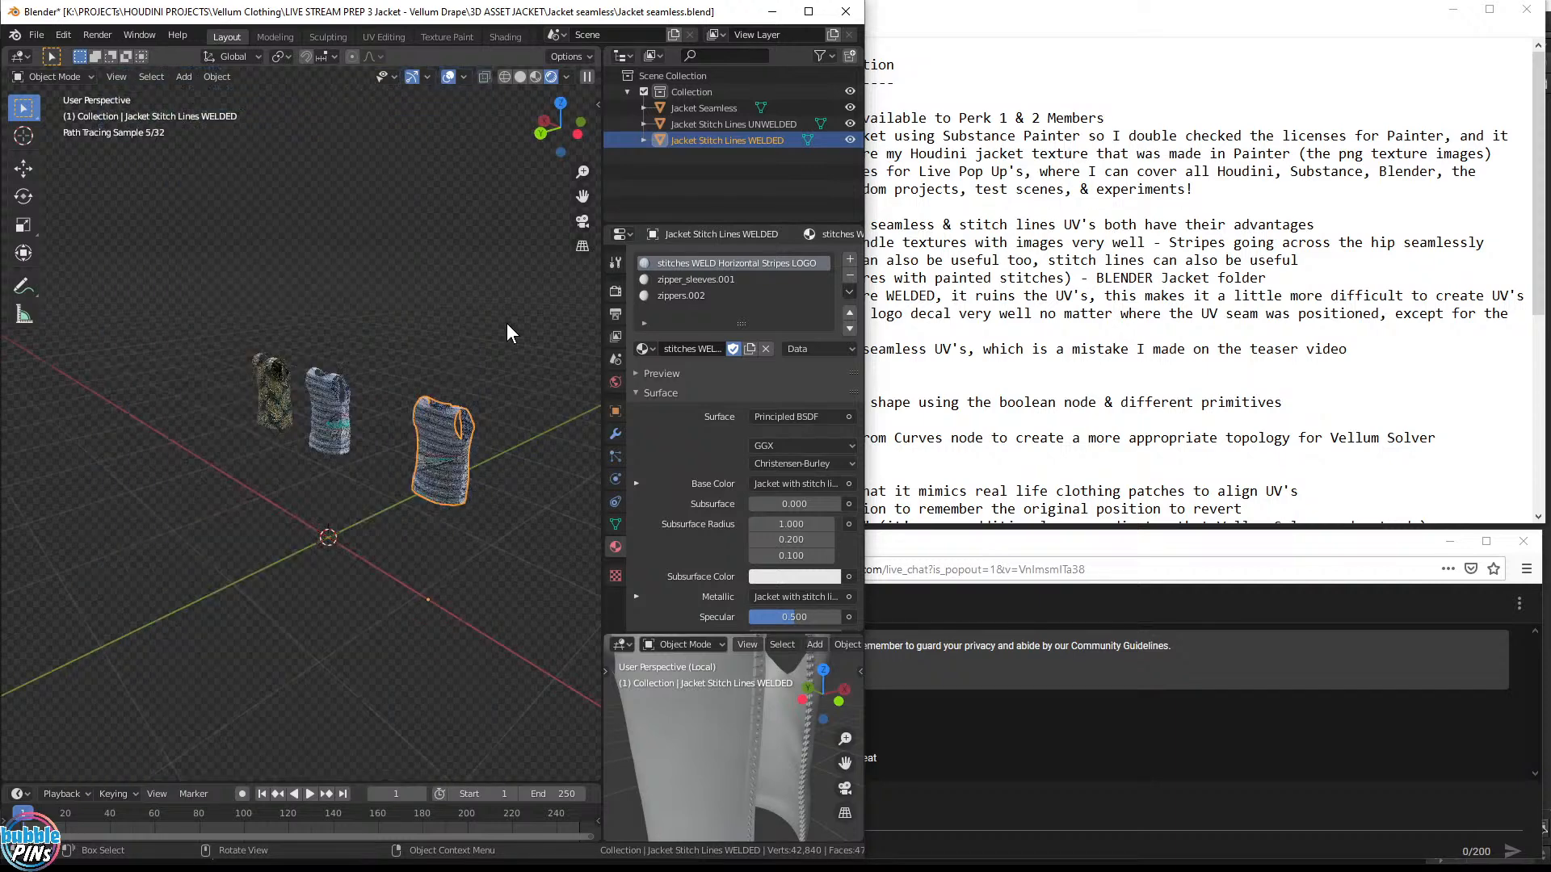
middle_click_drag(299, 394, 235, 409)
left_click(234, 409)
key("KP_Divide")
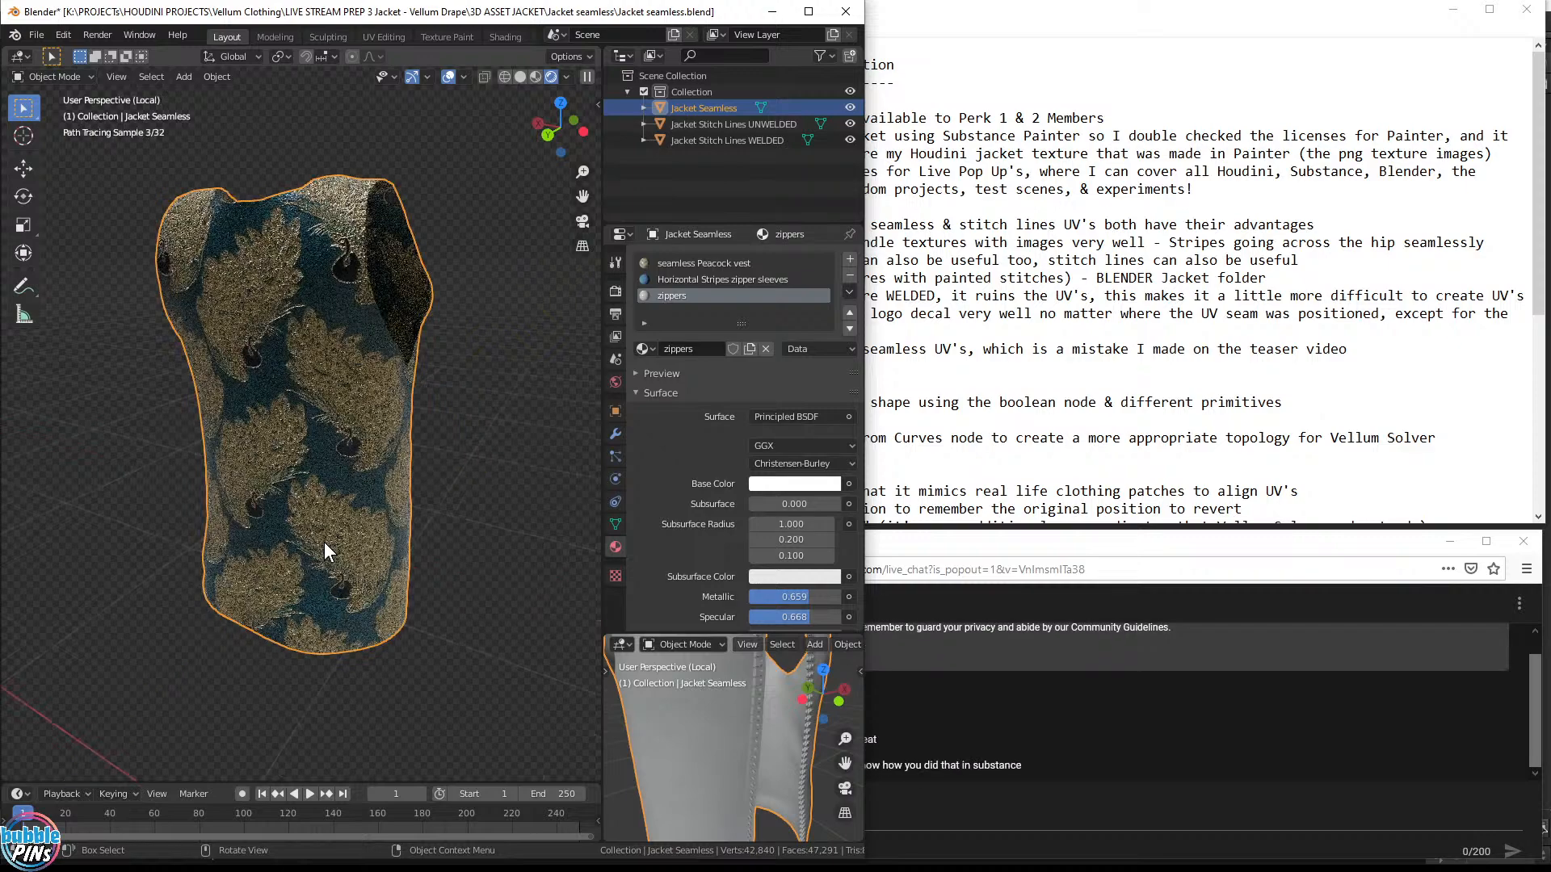
Replace the seamless Peacock vest material on the seamless jacket with the seamless Soft Leather vest material
left_click(668, 264)
mouse_move(332, 438)
middle_mouse_down()
mouse_move(362, 452)
mouse_move(321, 448)
middle_mouse_up()
left_click(496, 480)
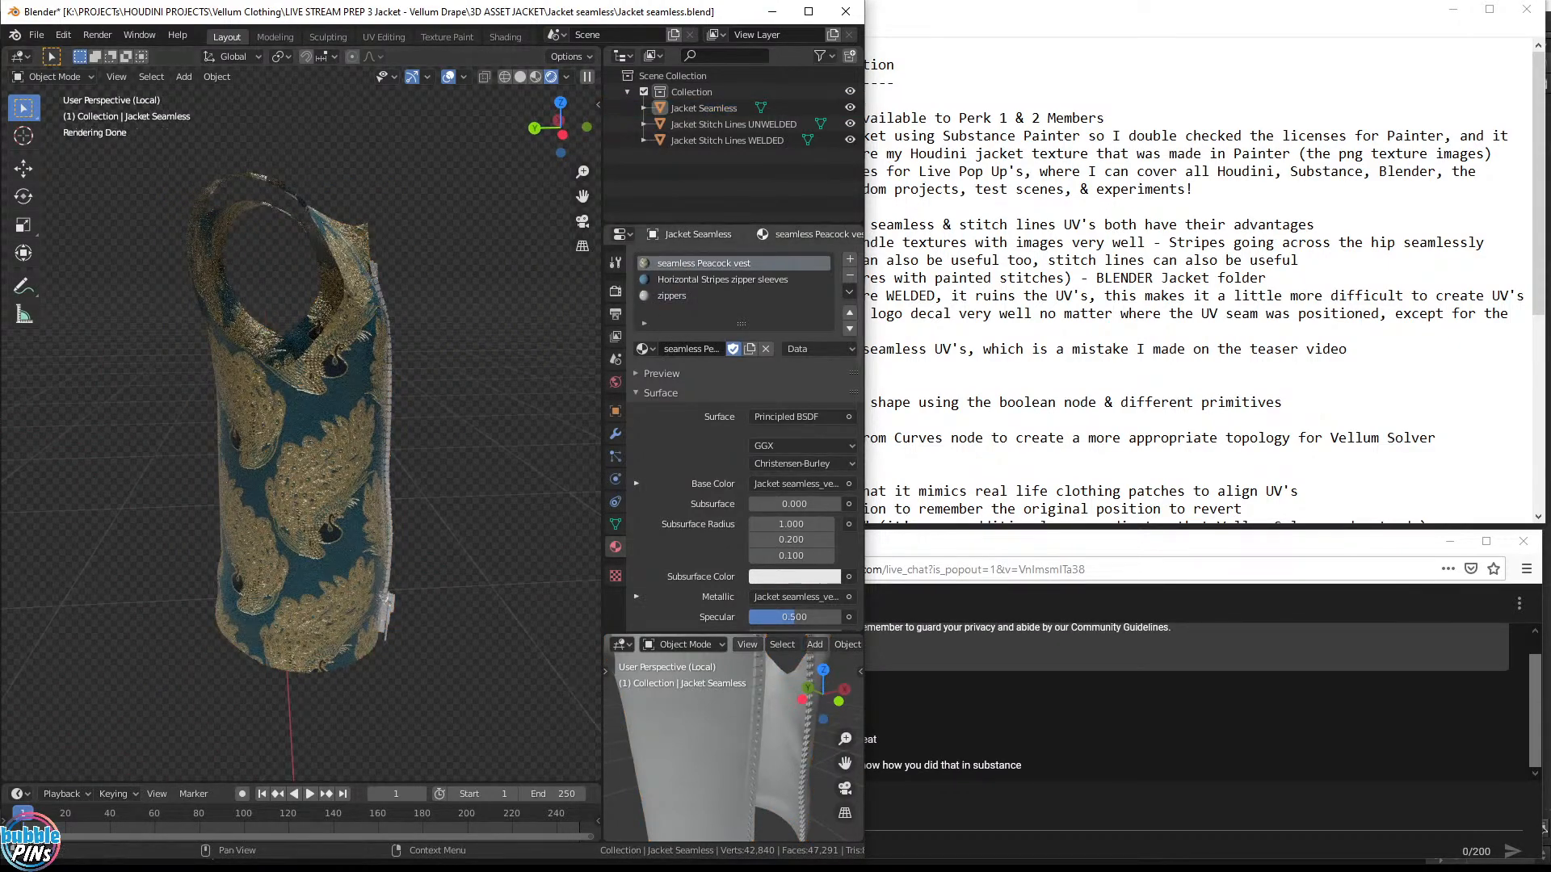
left_click(640, 350)
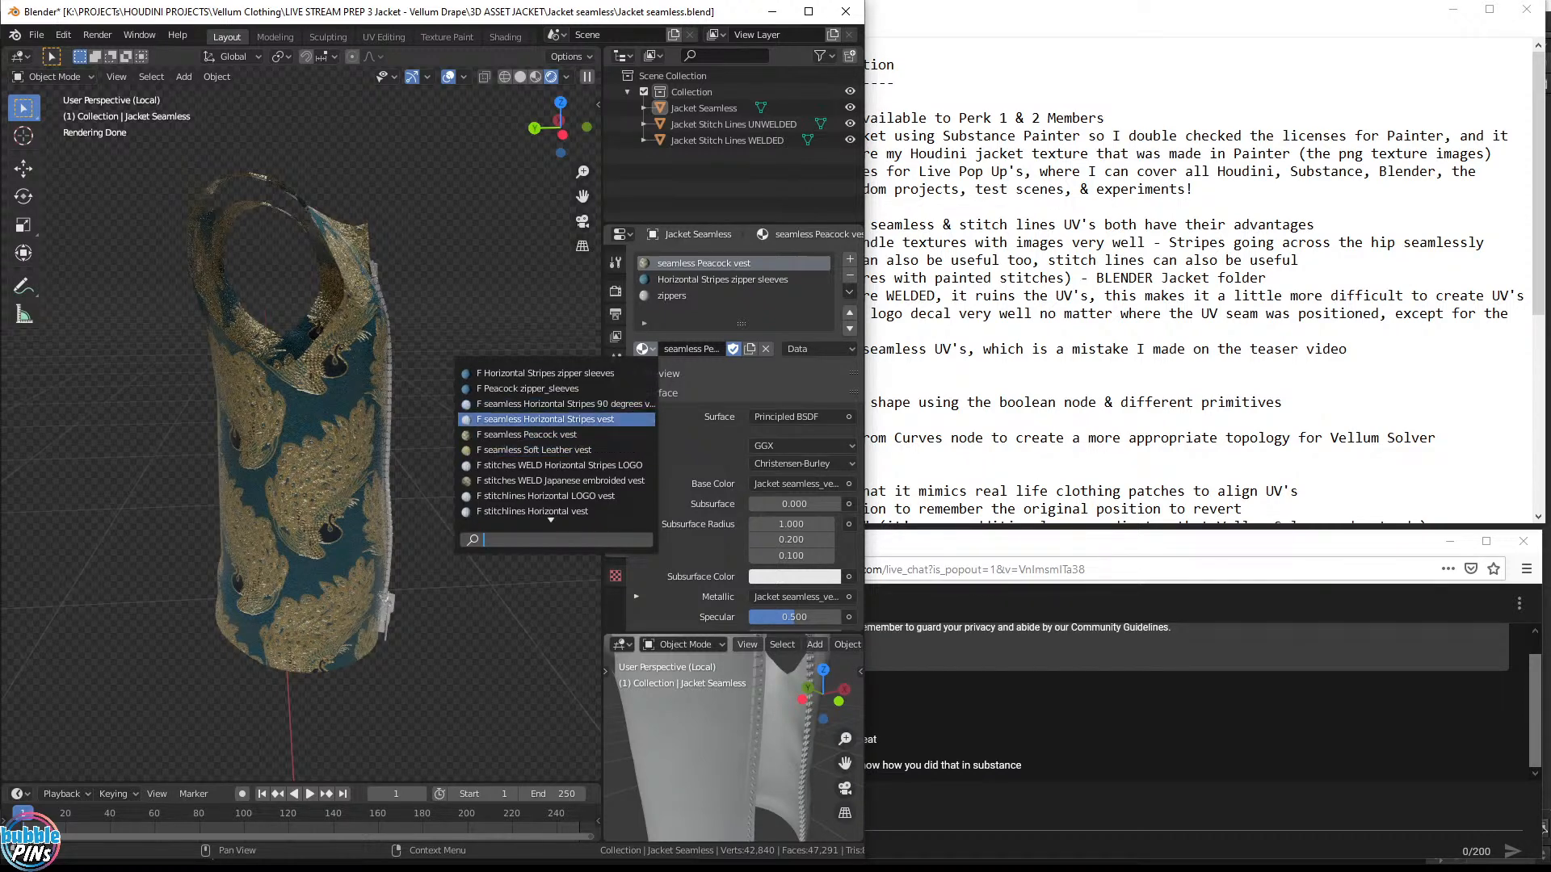
left_click(614, 454)
Examine the logo and leather texture on the seamless jacket up close and from several sides
mouse_move(445, 404)
middle_mouse_down()
mouse_move(292, 429)
mouse_move(405, 415)
mouse_move(411, 523)
mouse_move(457, 475)
mouse_move(296, 462)
middle_mouse_up()
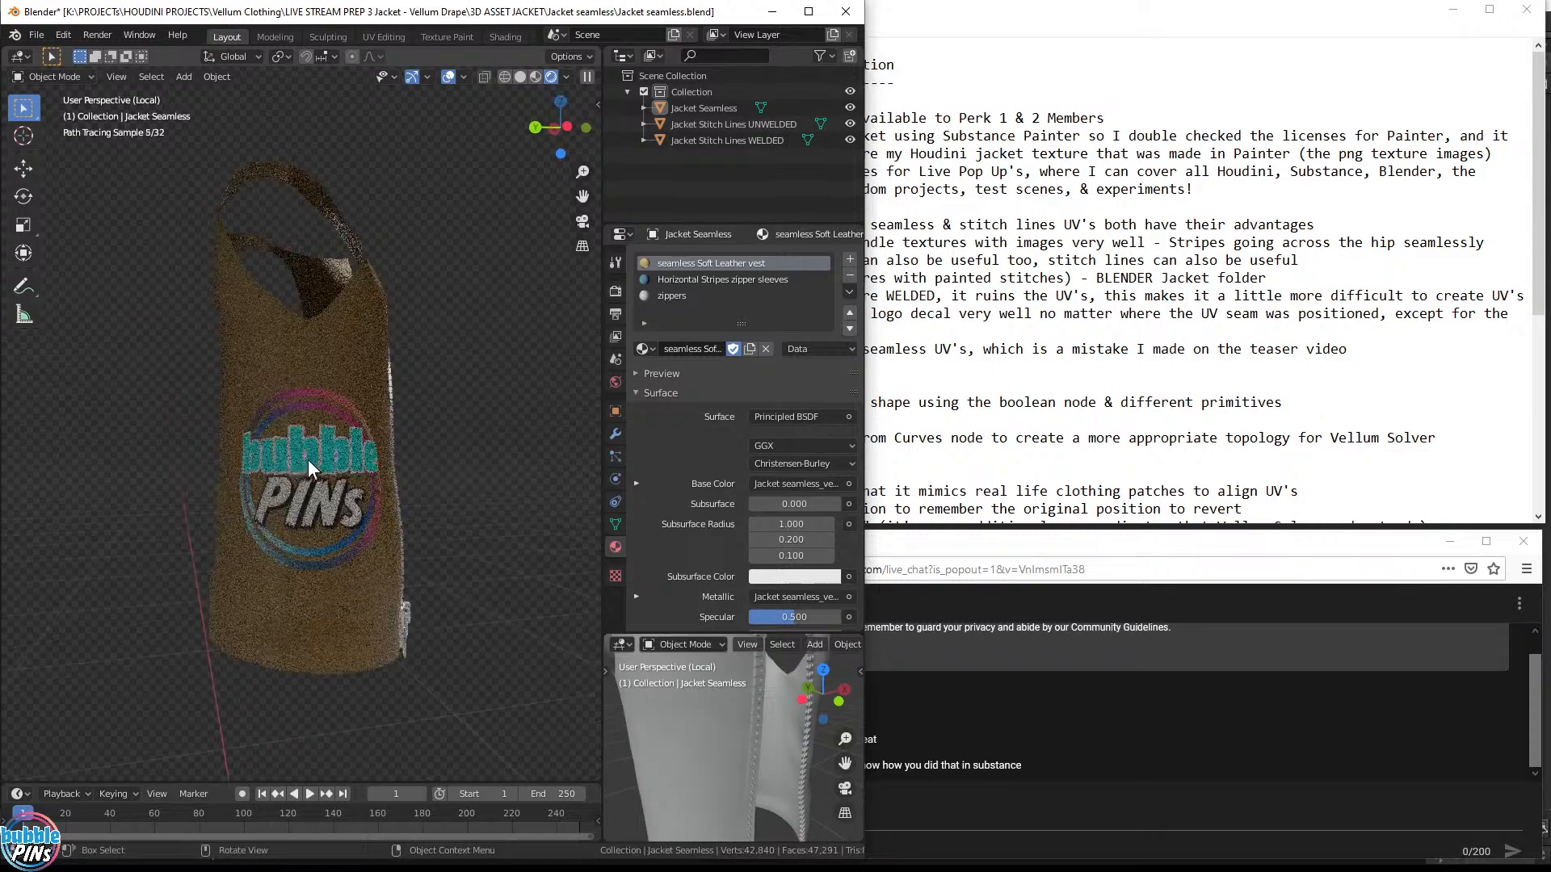
scroll(296, 462, "up", 3)
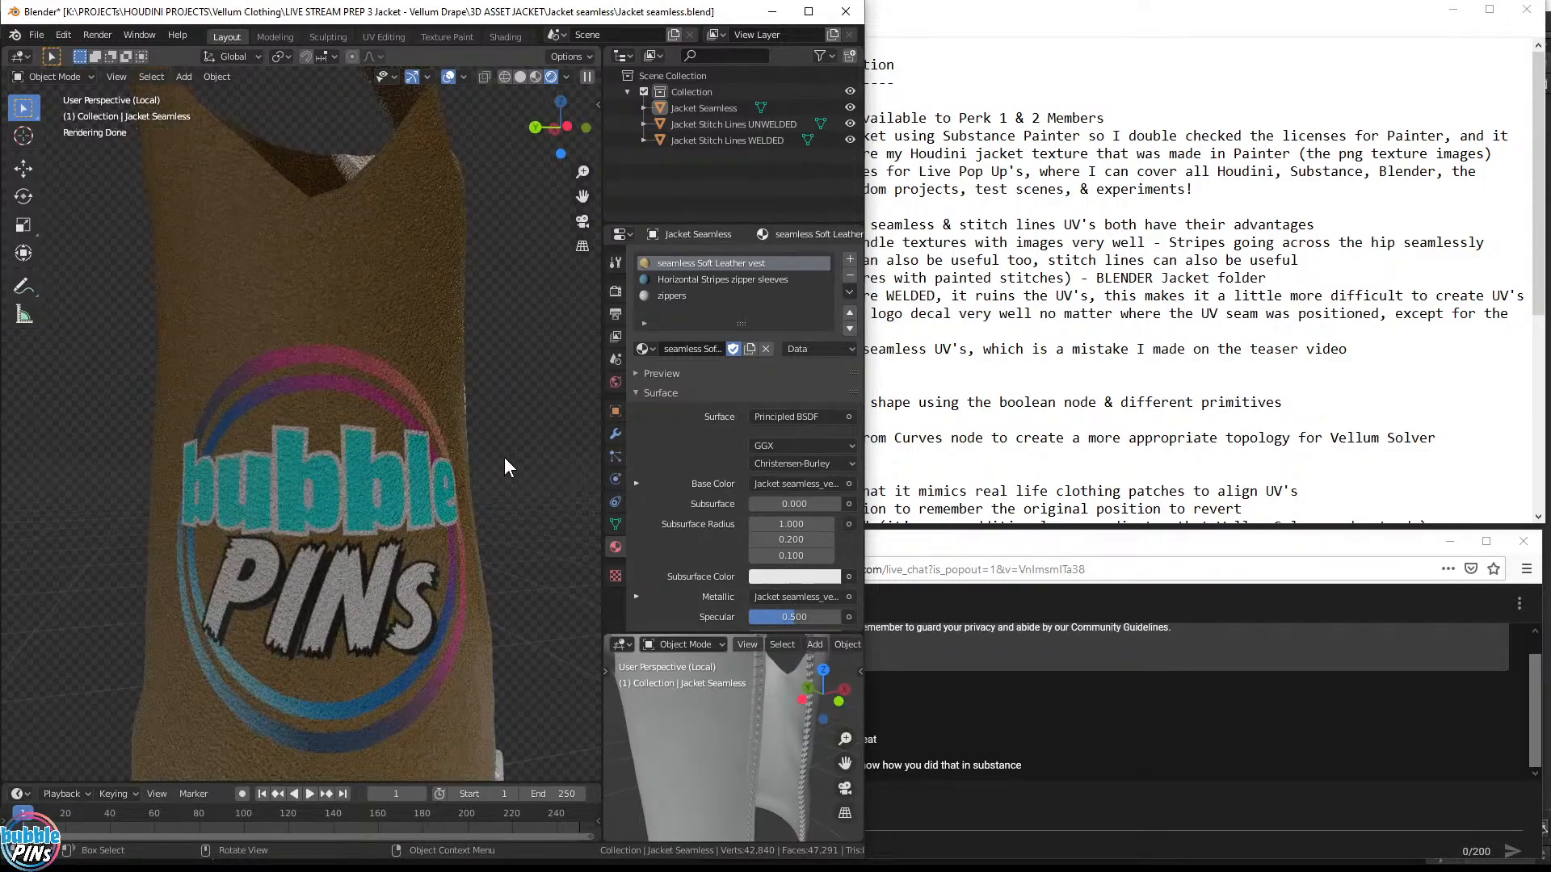
scroll(287, 457, "up", 4)
scroll(286, 456, "up", 4)
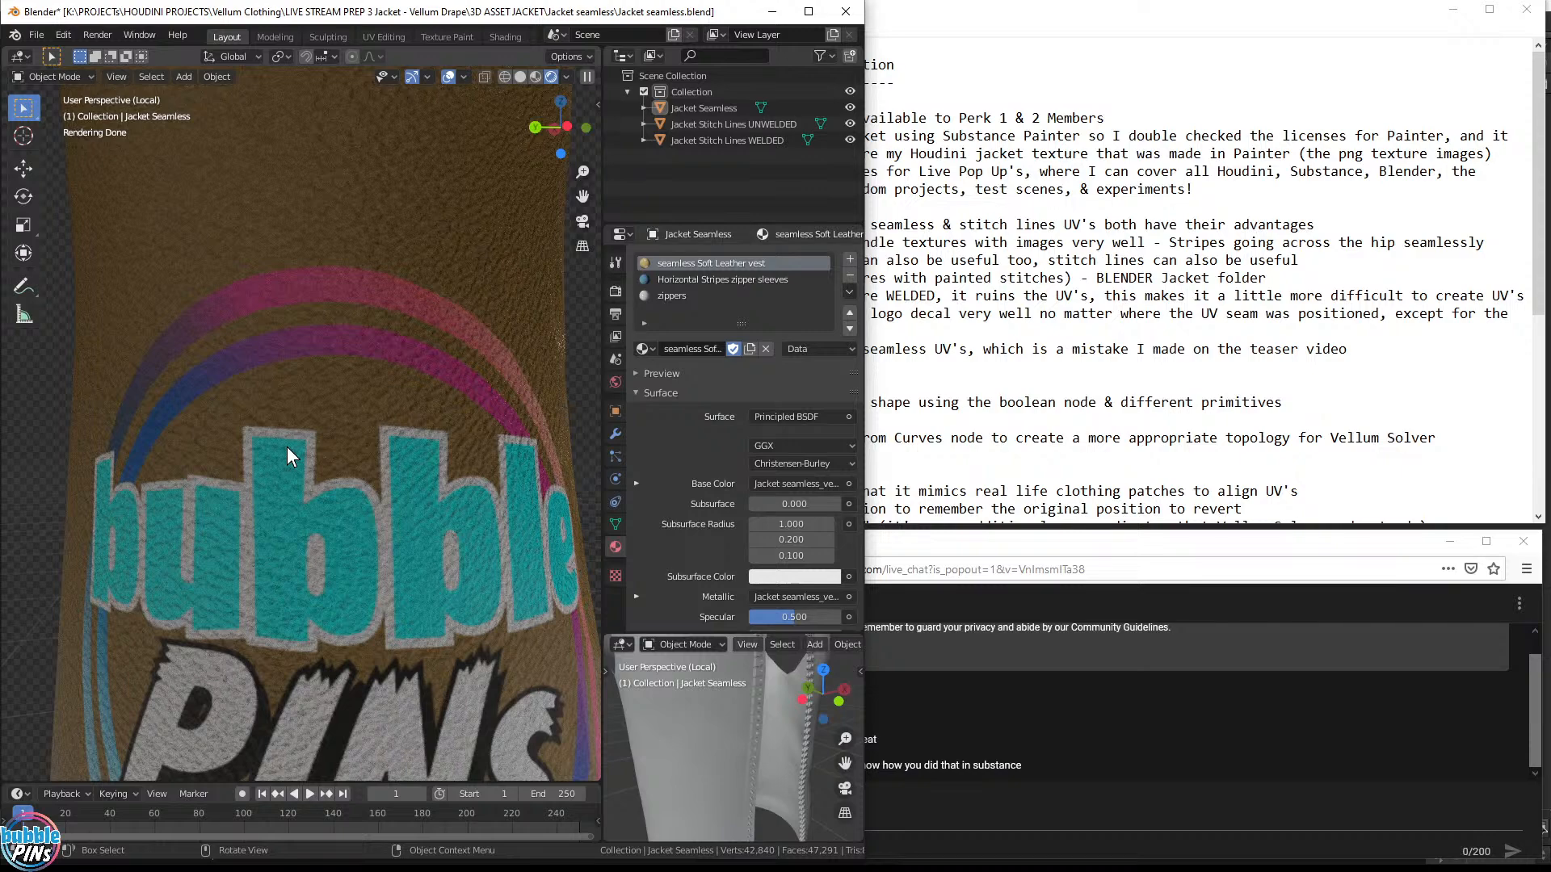
scroll(329, 457, "down", 6)
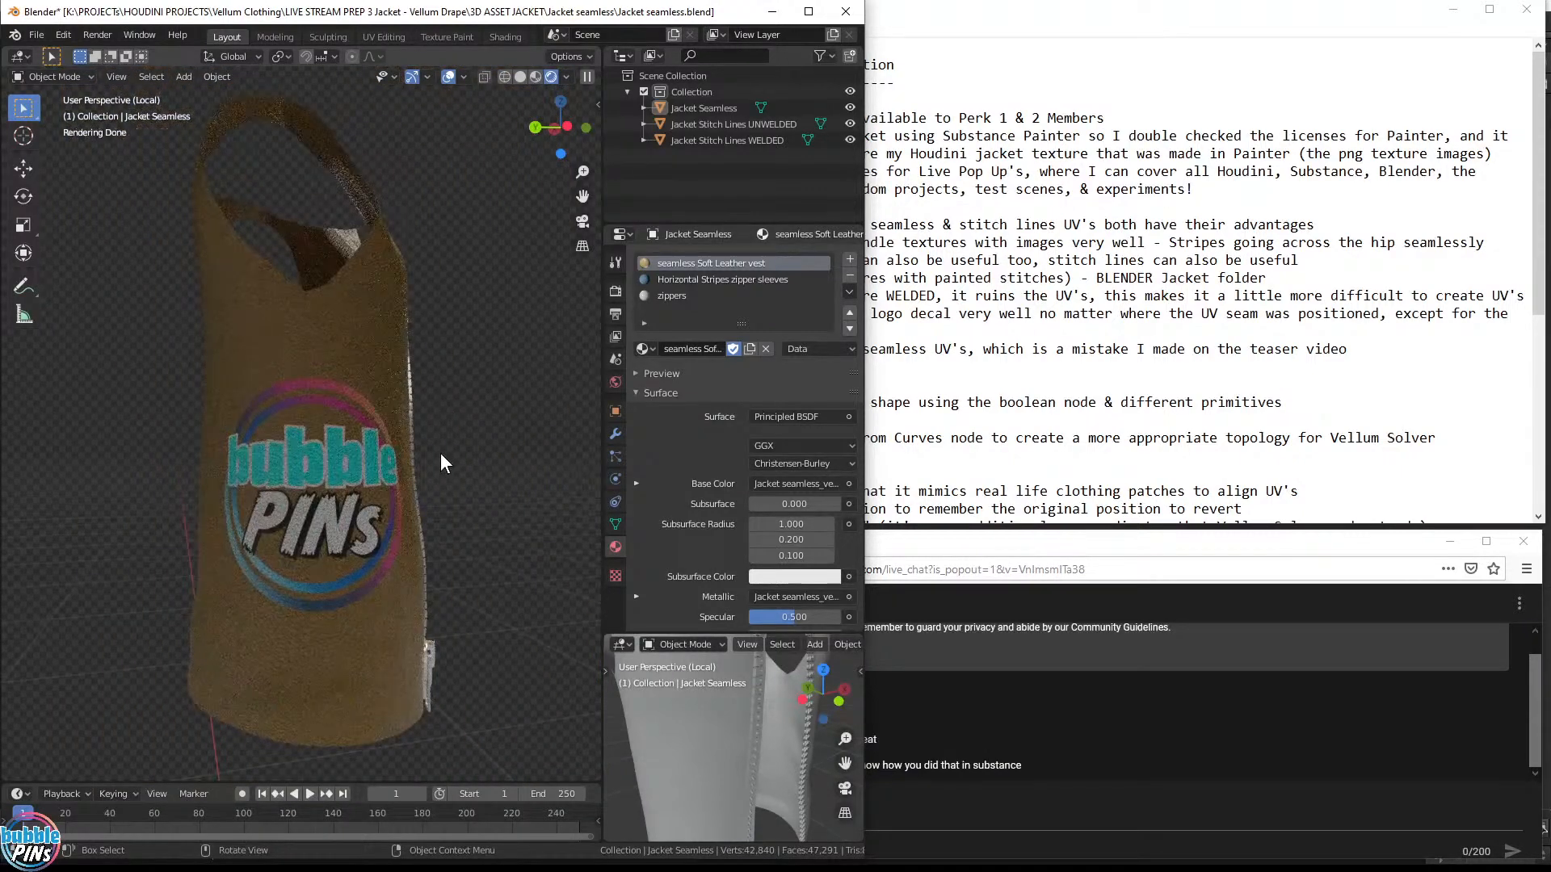
middle_click_drag(457, 444, 346, 472)
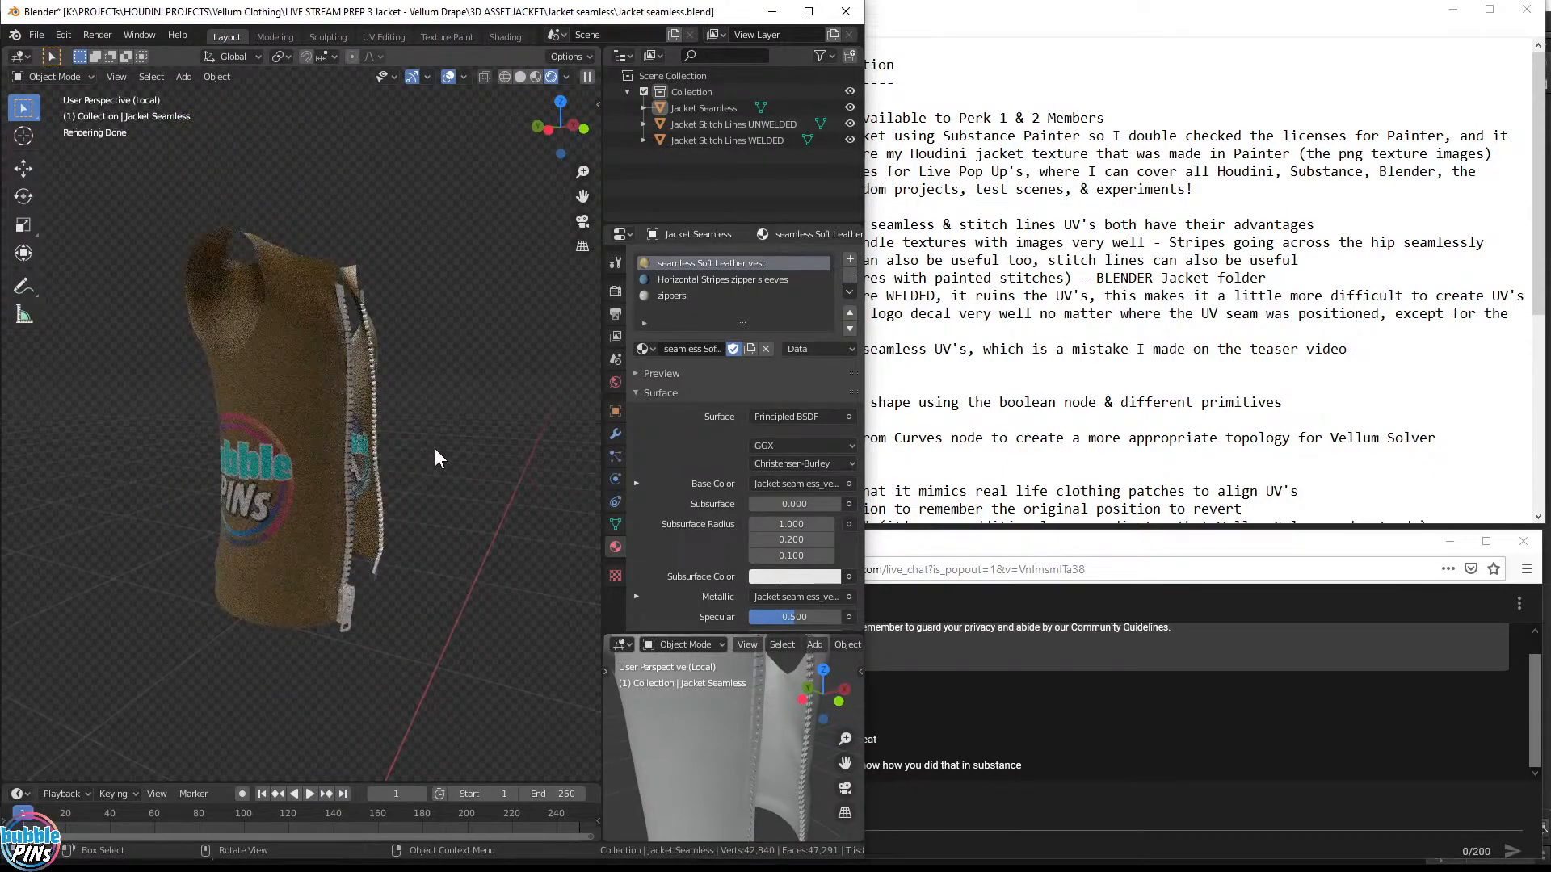
mouse_move(388, 570)
middle_mouse_down()
mouse_move(427, 444)
mouse_move(268, 484)
mouse_move(315, 474)
middle_mouse_up()
scroll(268, 475, "up", 1)
Switch to the notes and live chat and read the viewer's question about how the texture was made in Substance
left_click(1092, 796)
left_click(948, 812)
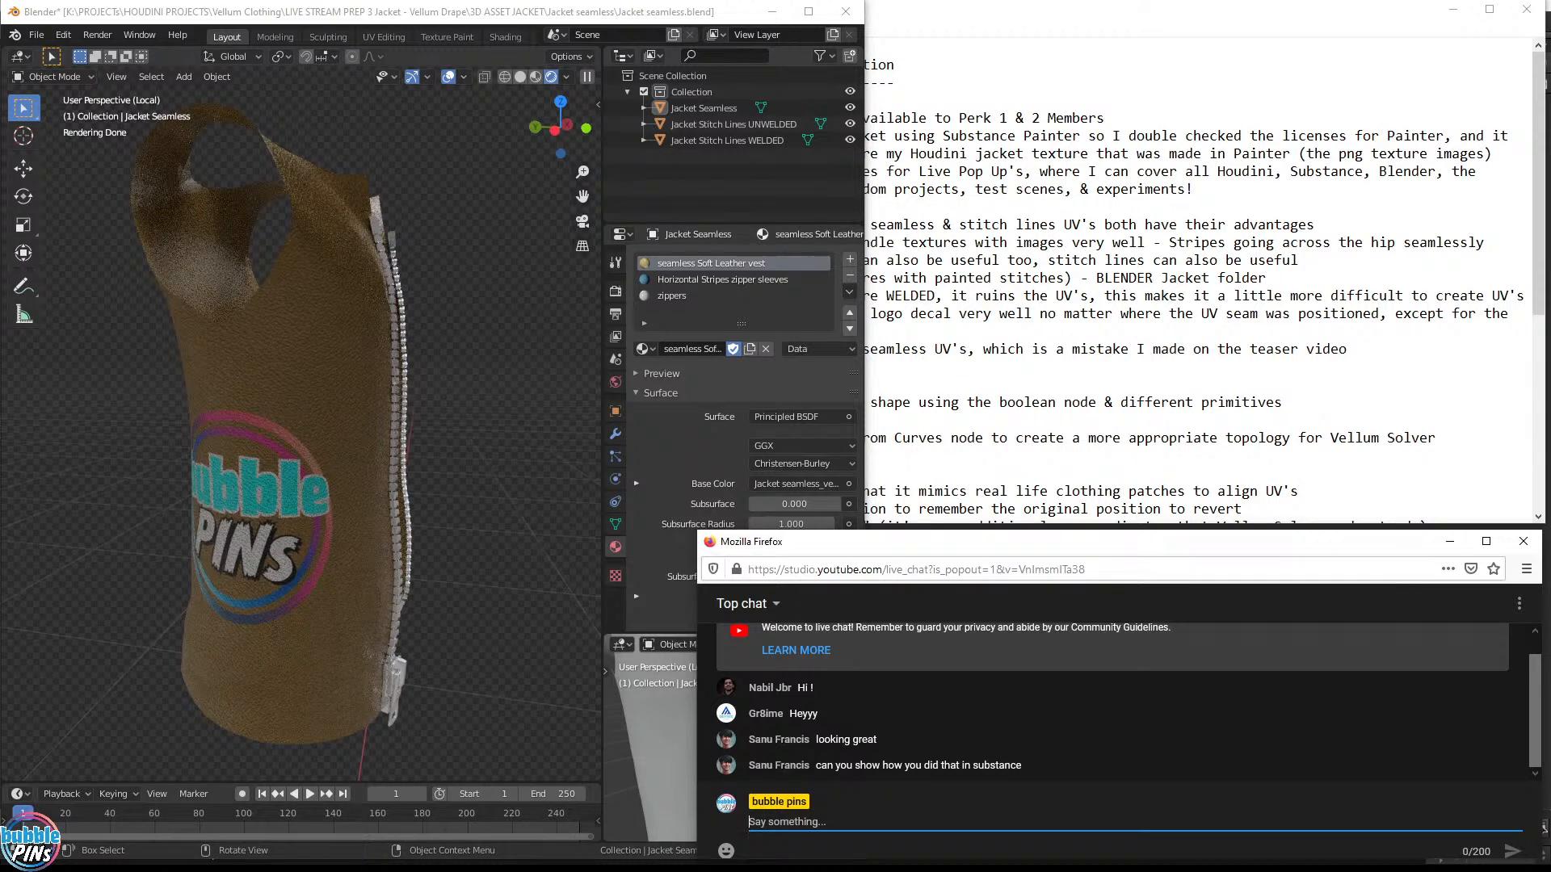
left_click(1065, 349)
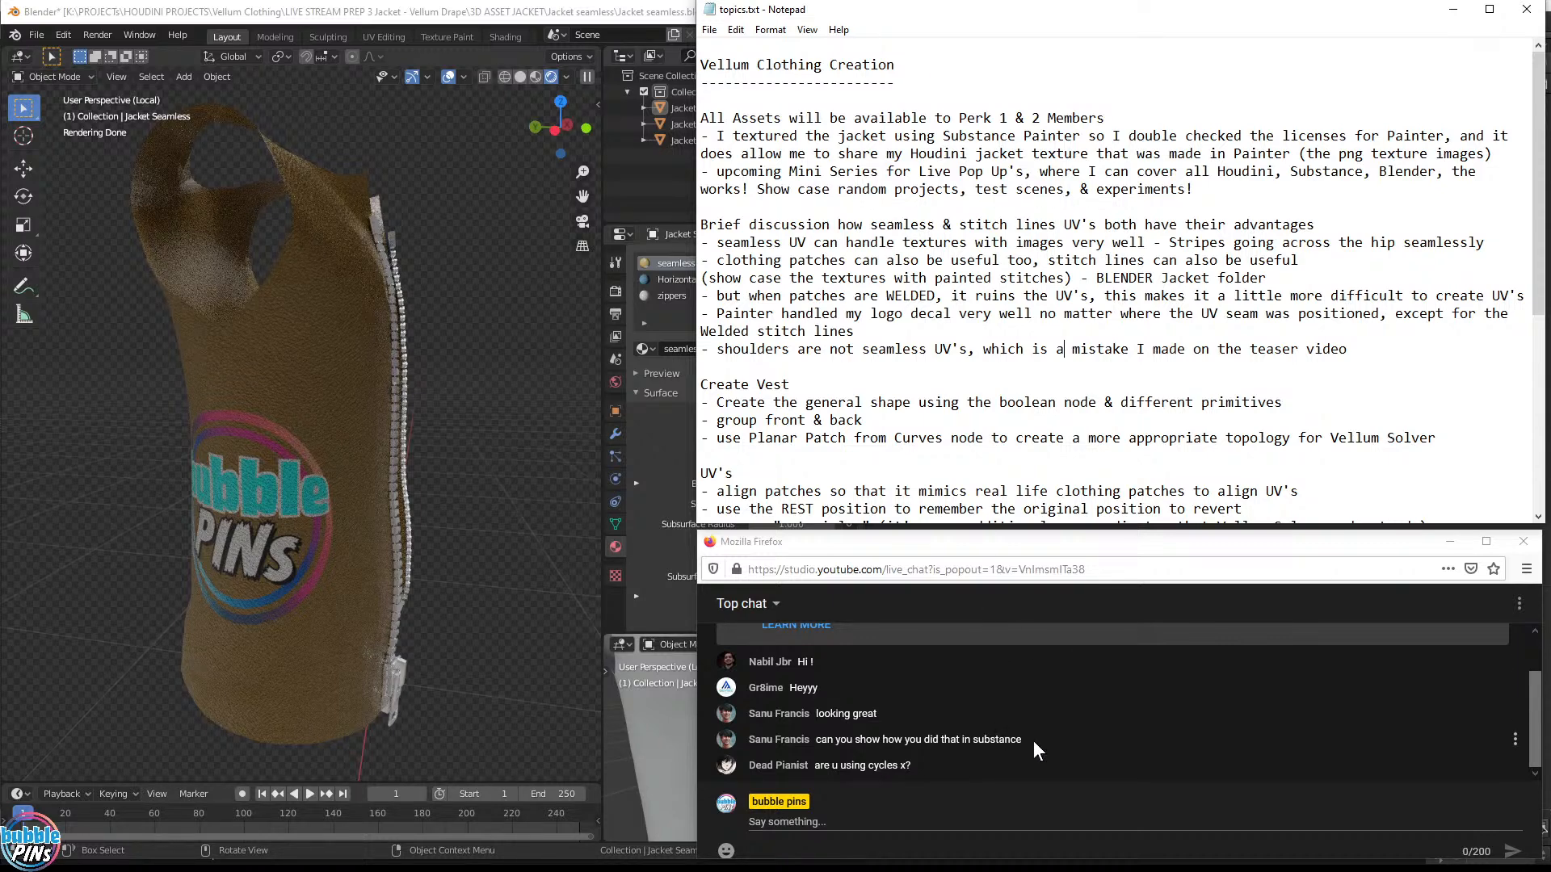
left_click_drag(903, 740, 1050, 740)
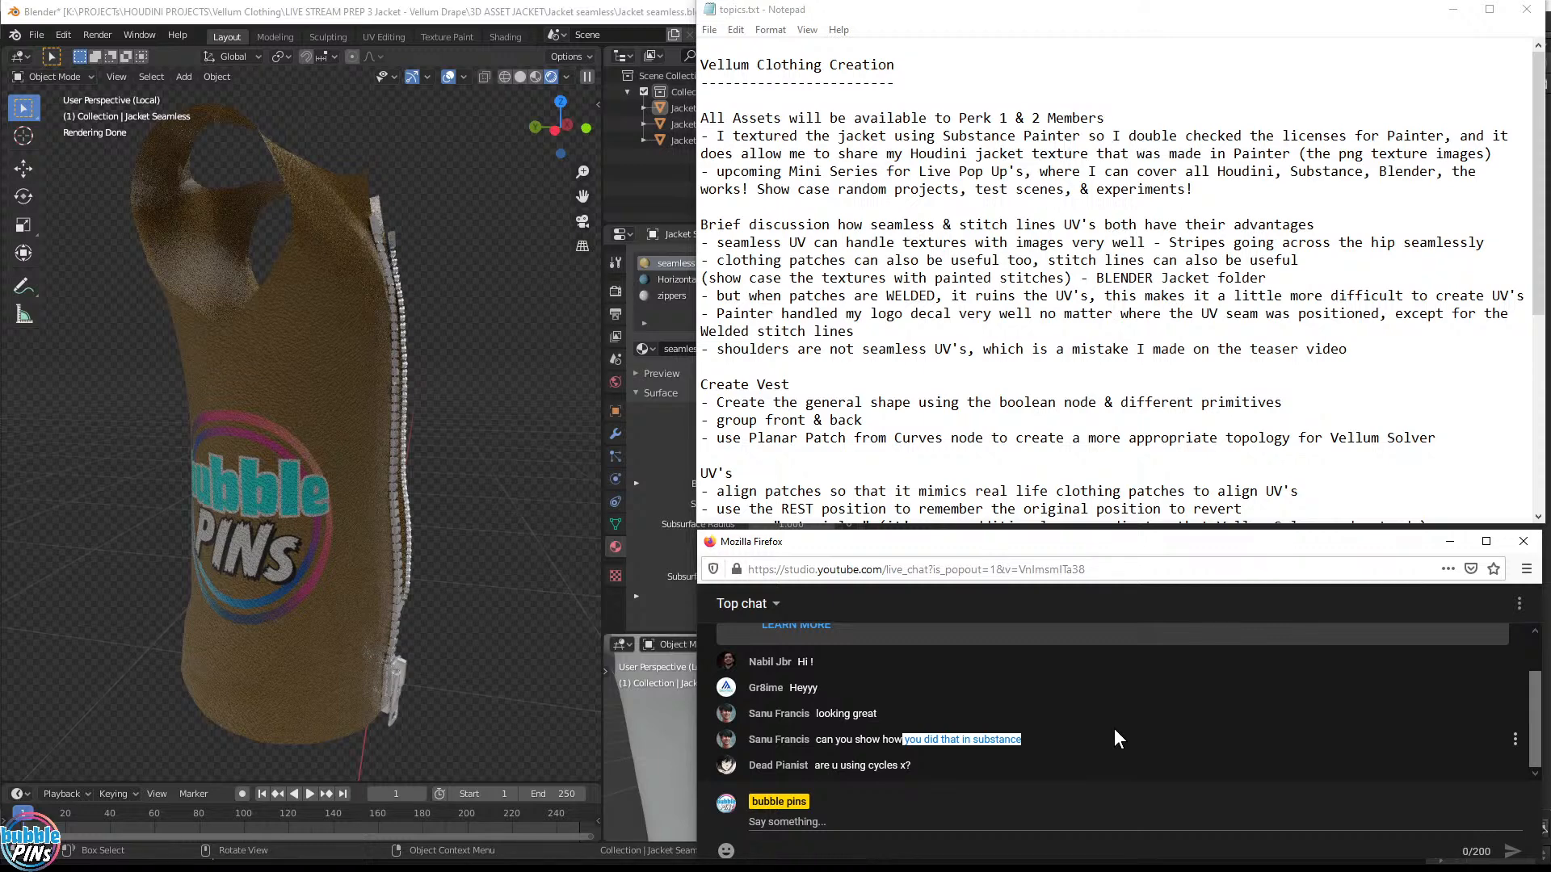
Look through the Vellum Clothing Creation notes and read the chat question about using Cycles X
left_click(1081, 295)
scroll(1081, 295, "down", 6)
scroll(1081, 296, "up", 6)
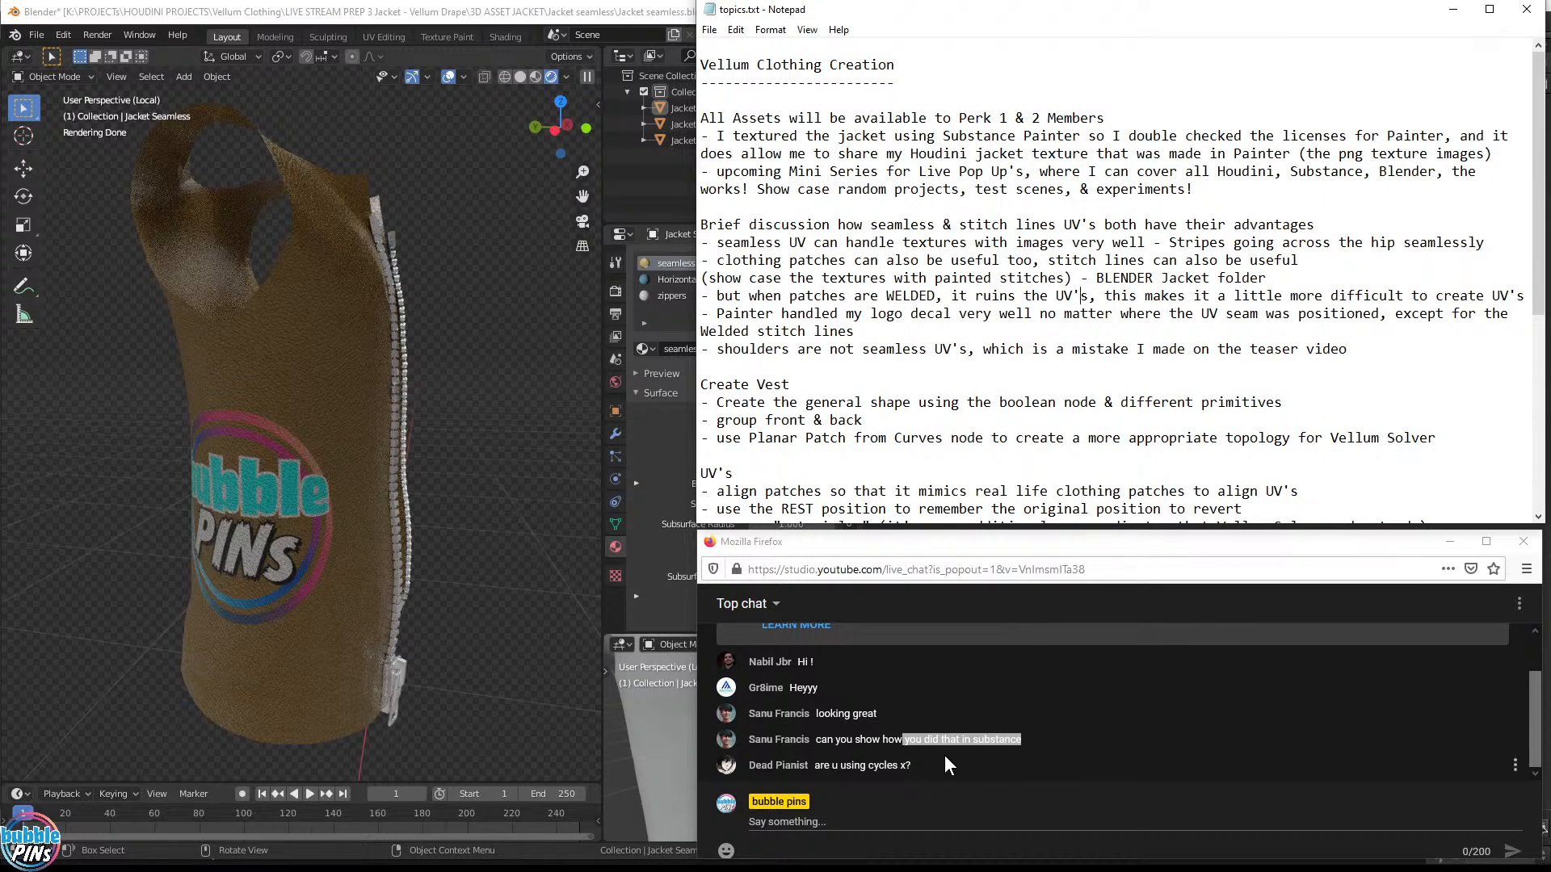
left_click_drag(831, 766, 995, 777)
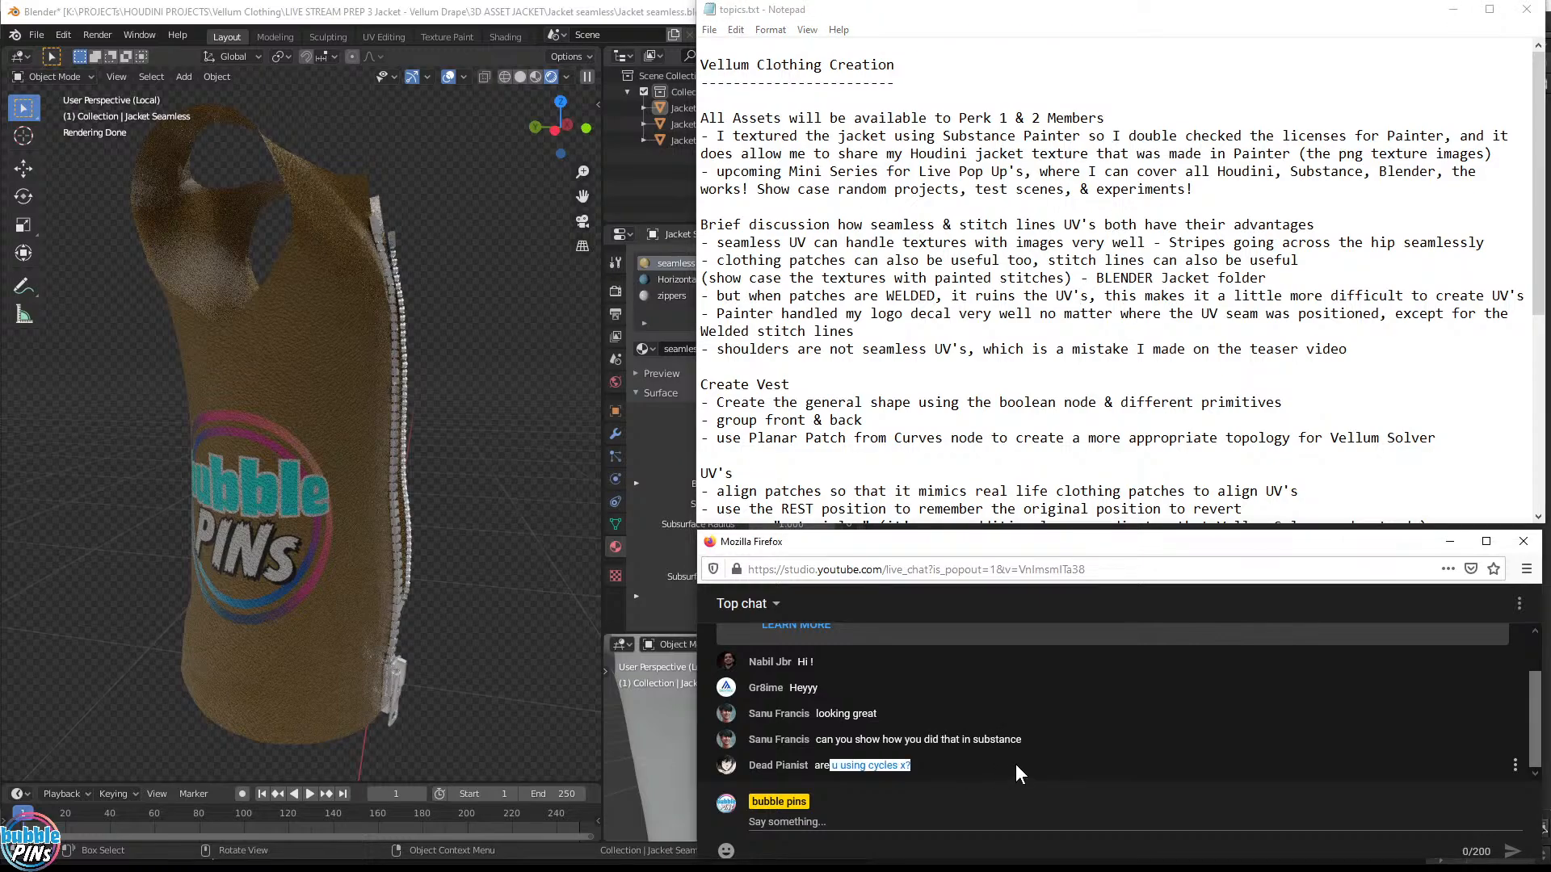
Switch to Blender and check its version number on the splash screen
left_click(444, 367)
middle_click_drag(453, 374, 317, 441)
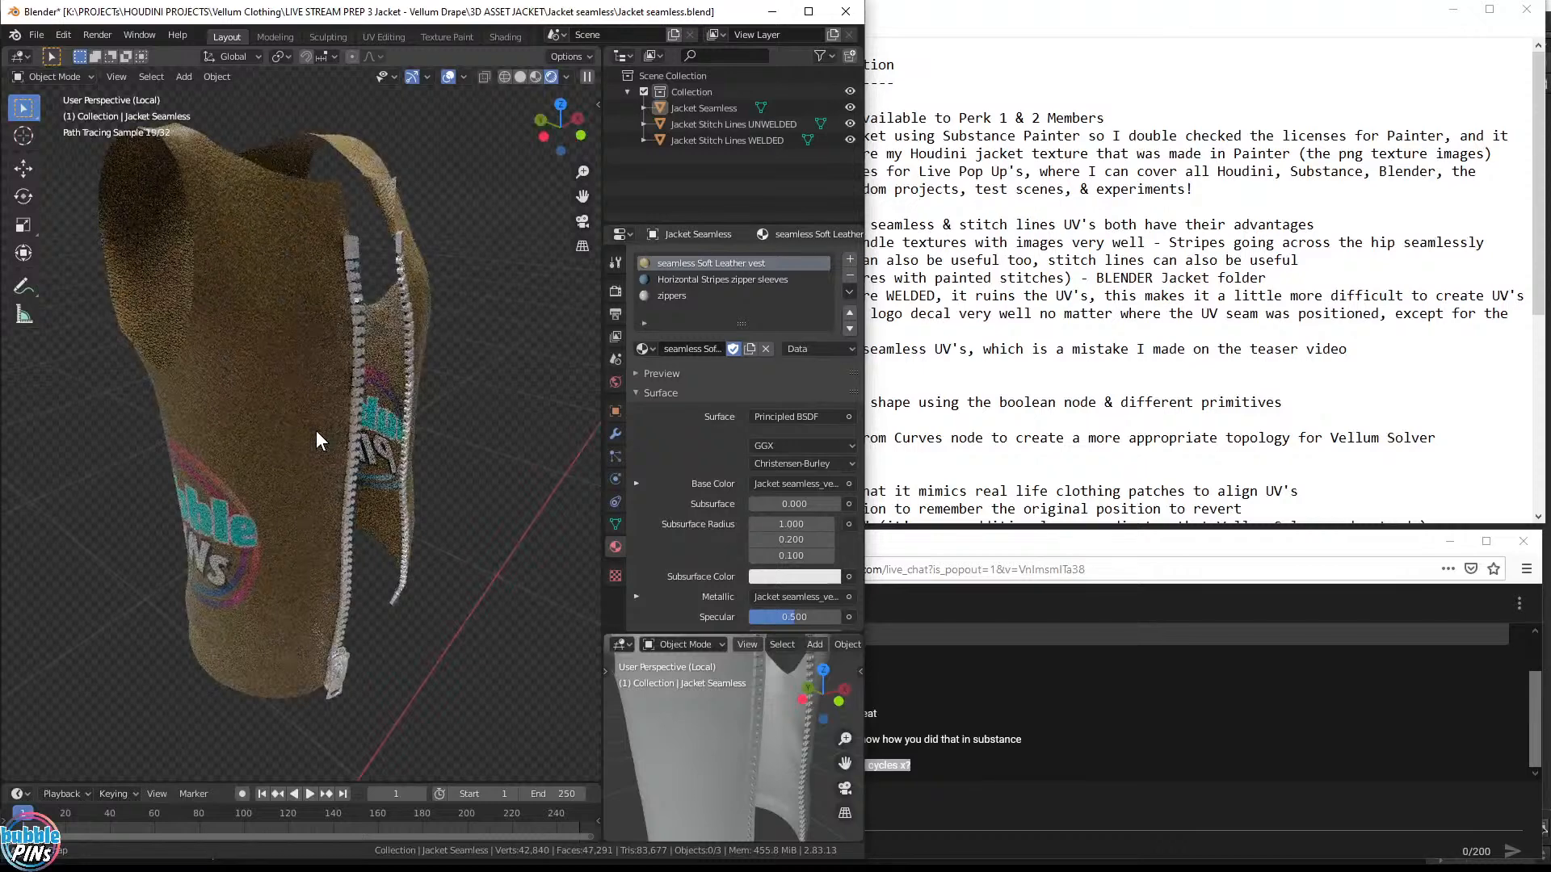
left_click(15, 35)
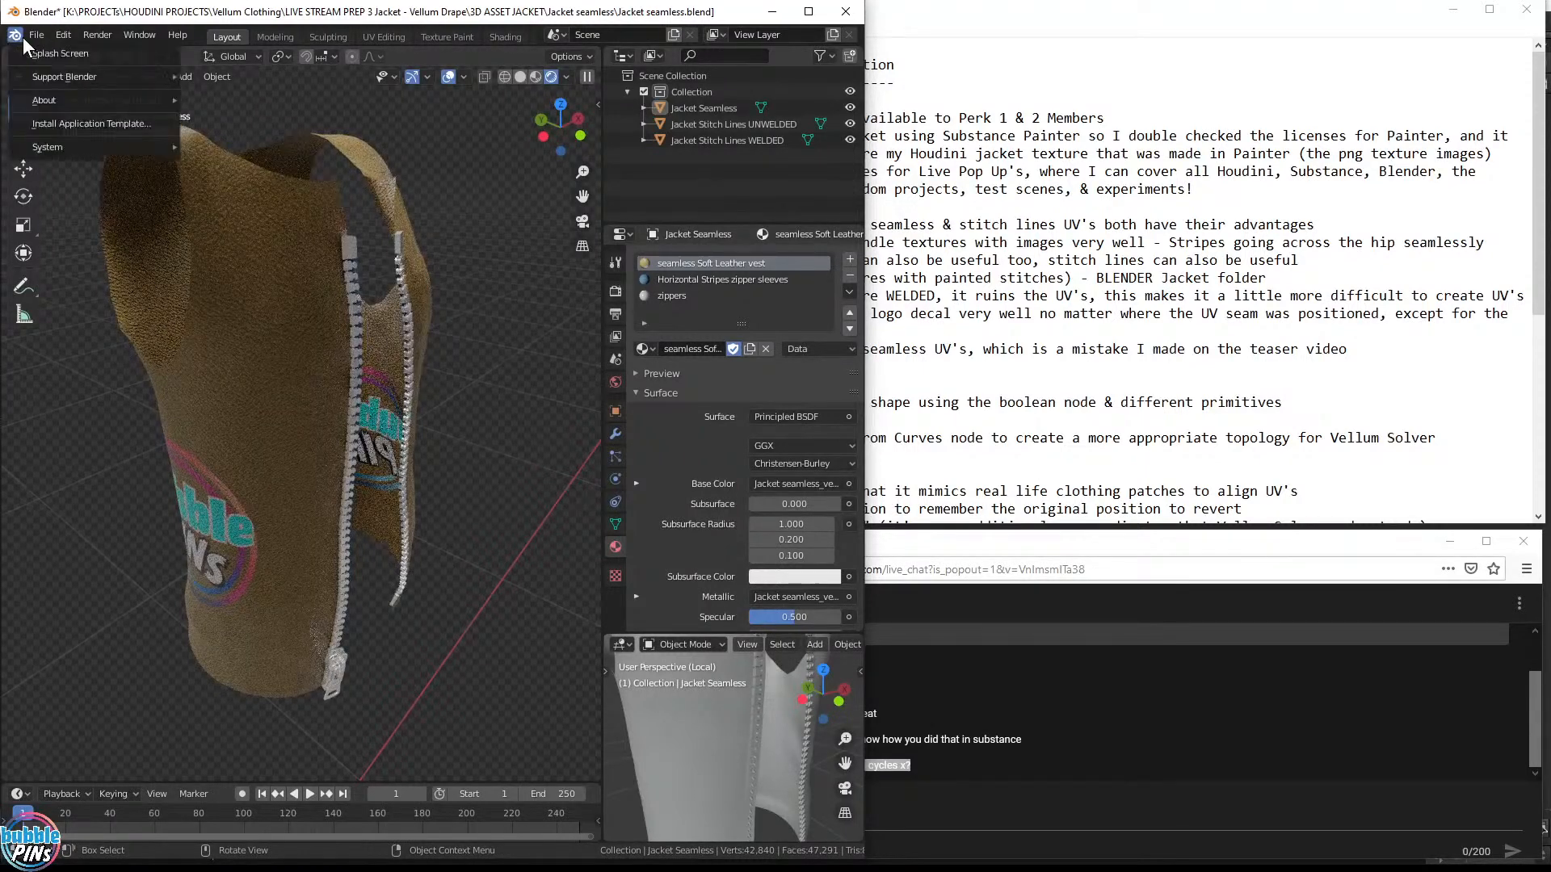
left_click(24, 51)
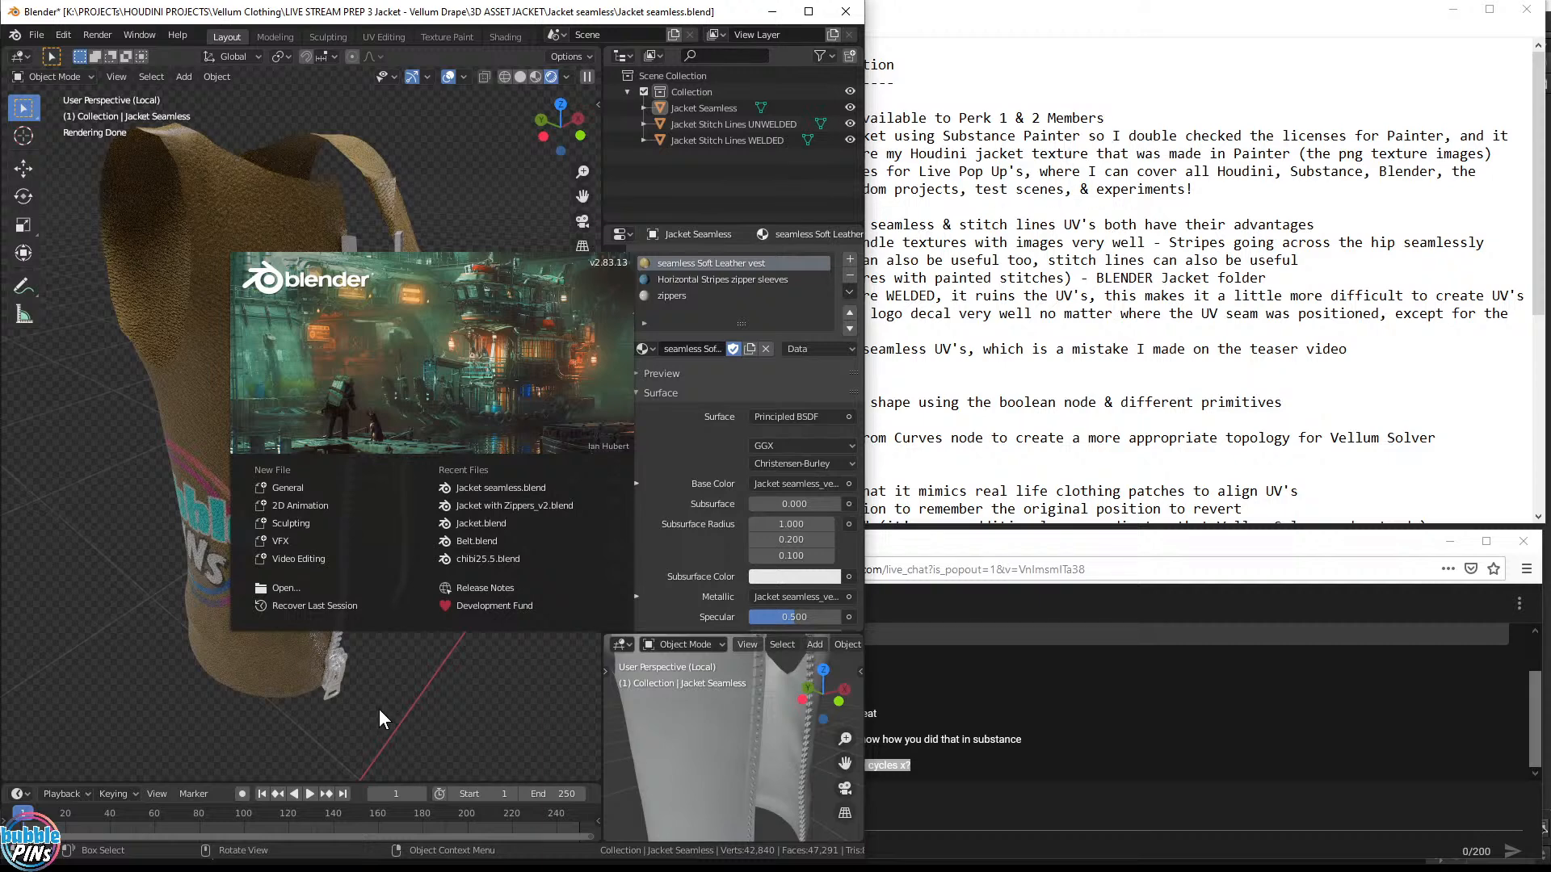
left_click(446, 681)
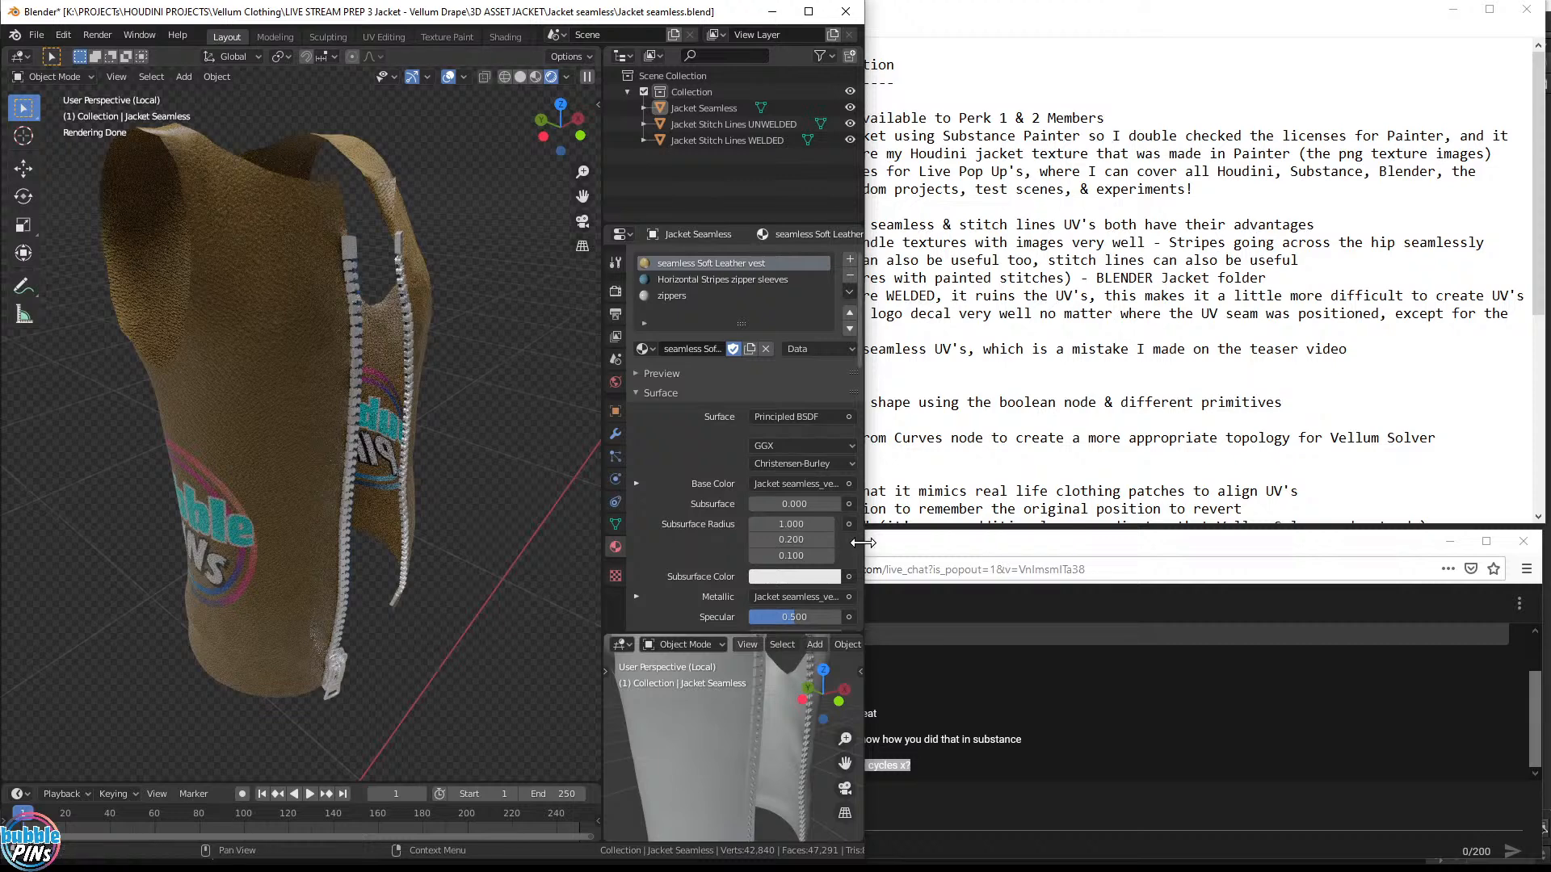
Return to the live chat and the topics.txt notes and highlight the line about assets for Perk 1 & 2 Members
left_click(992, 556)
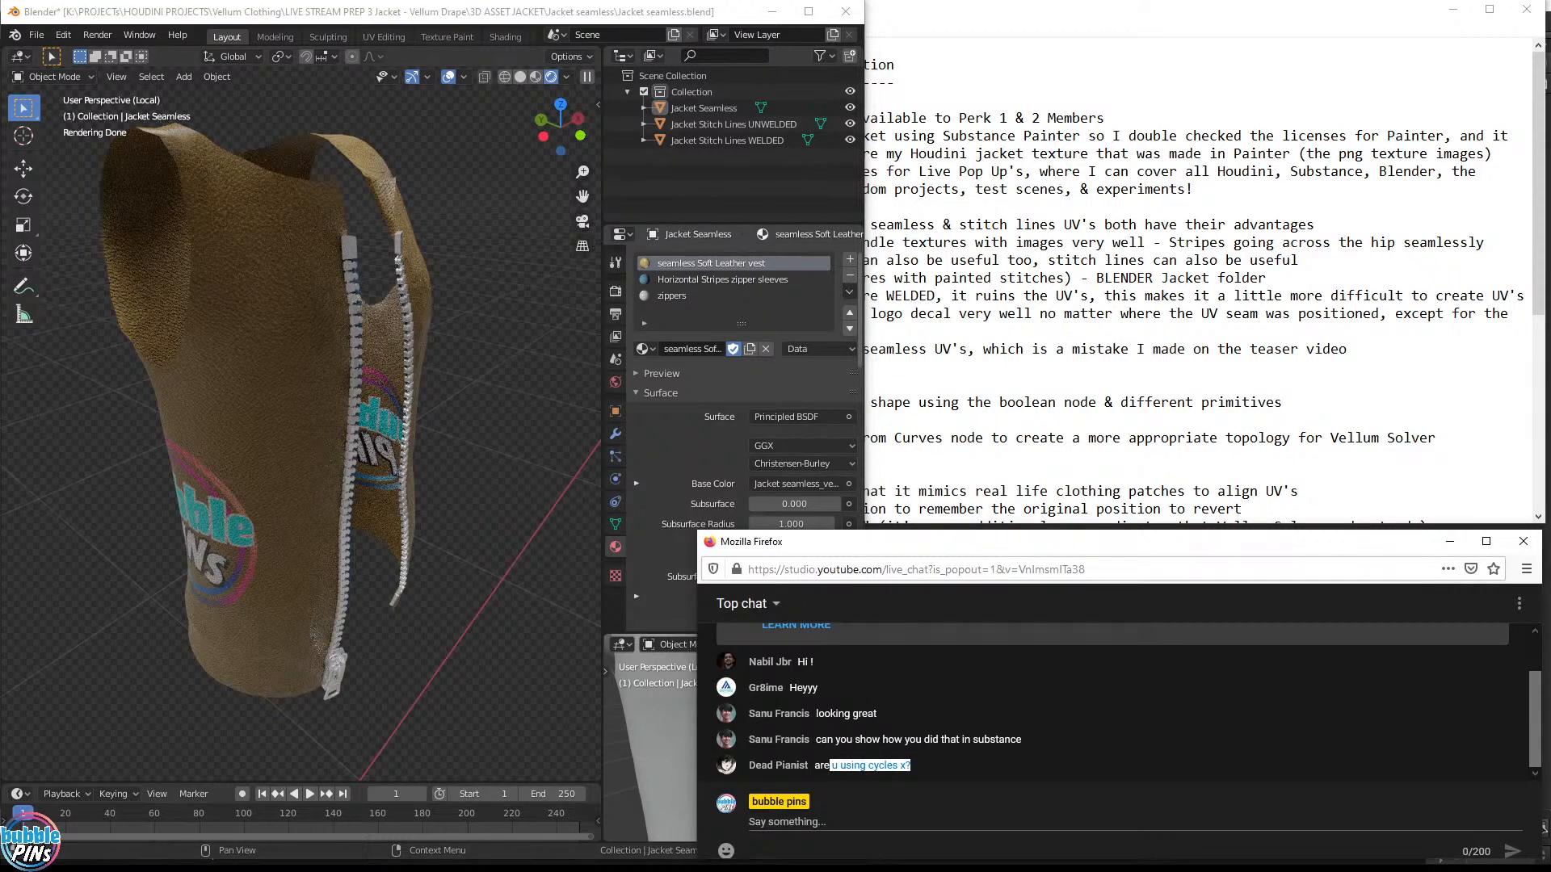
left_click(953, 822)
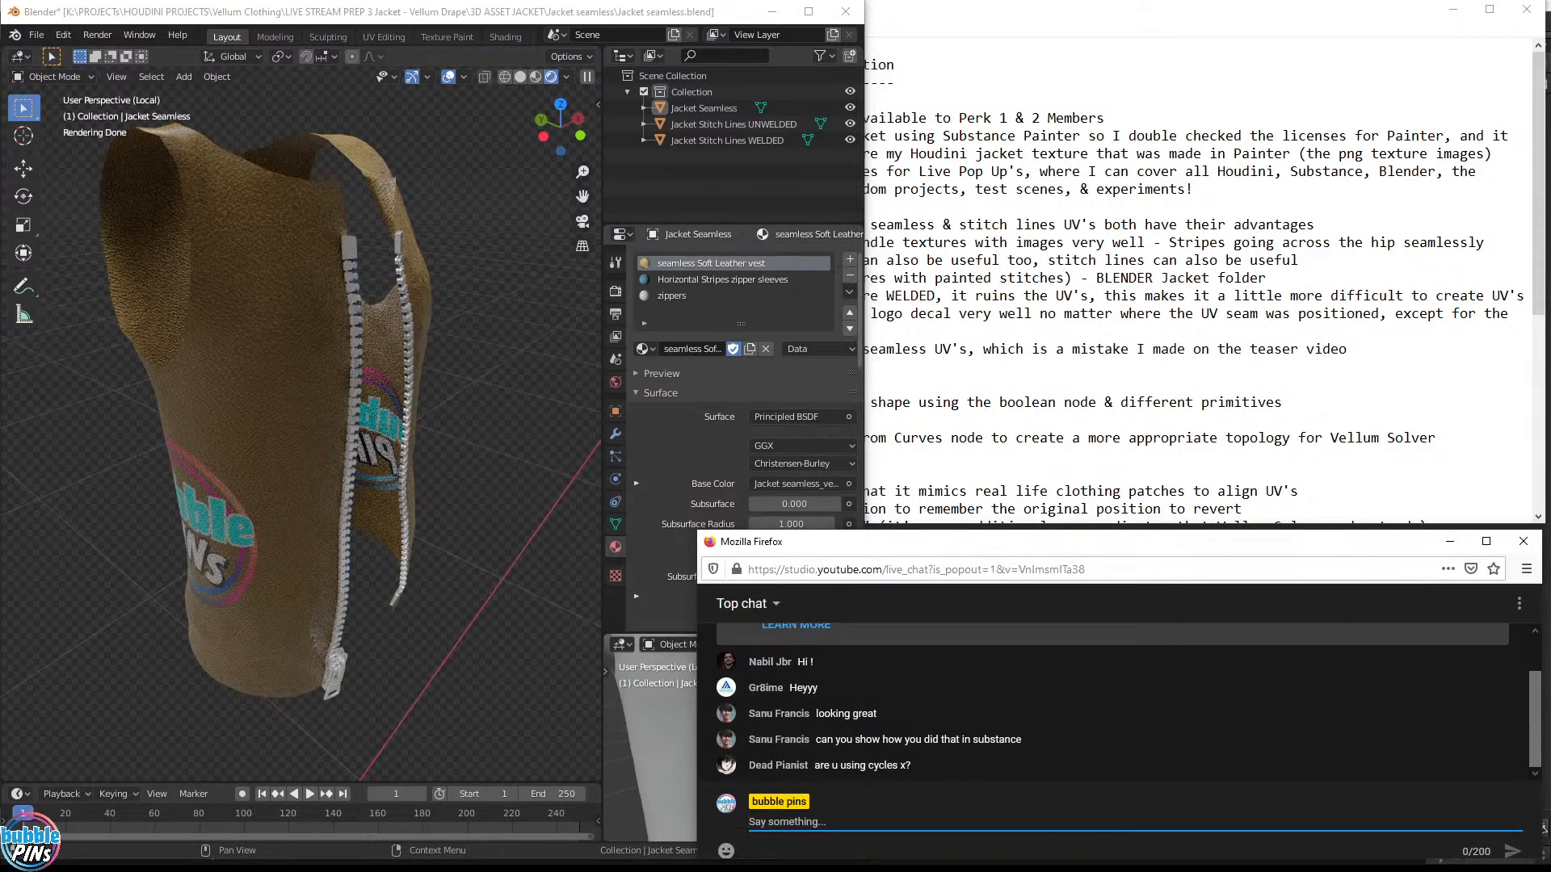
left_click(1356, 437)
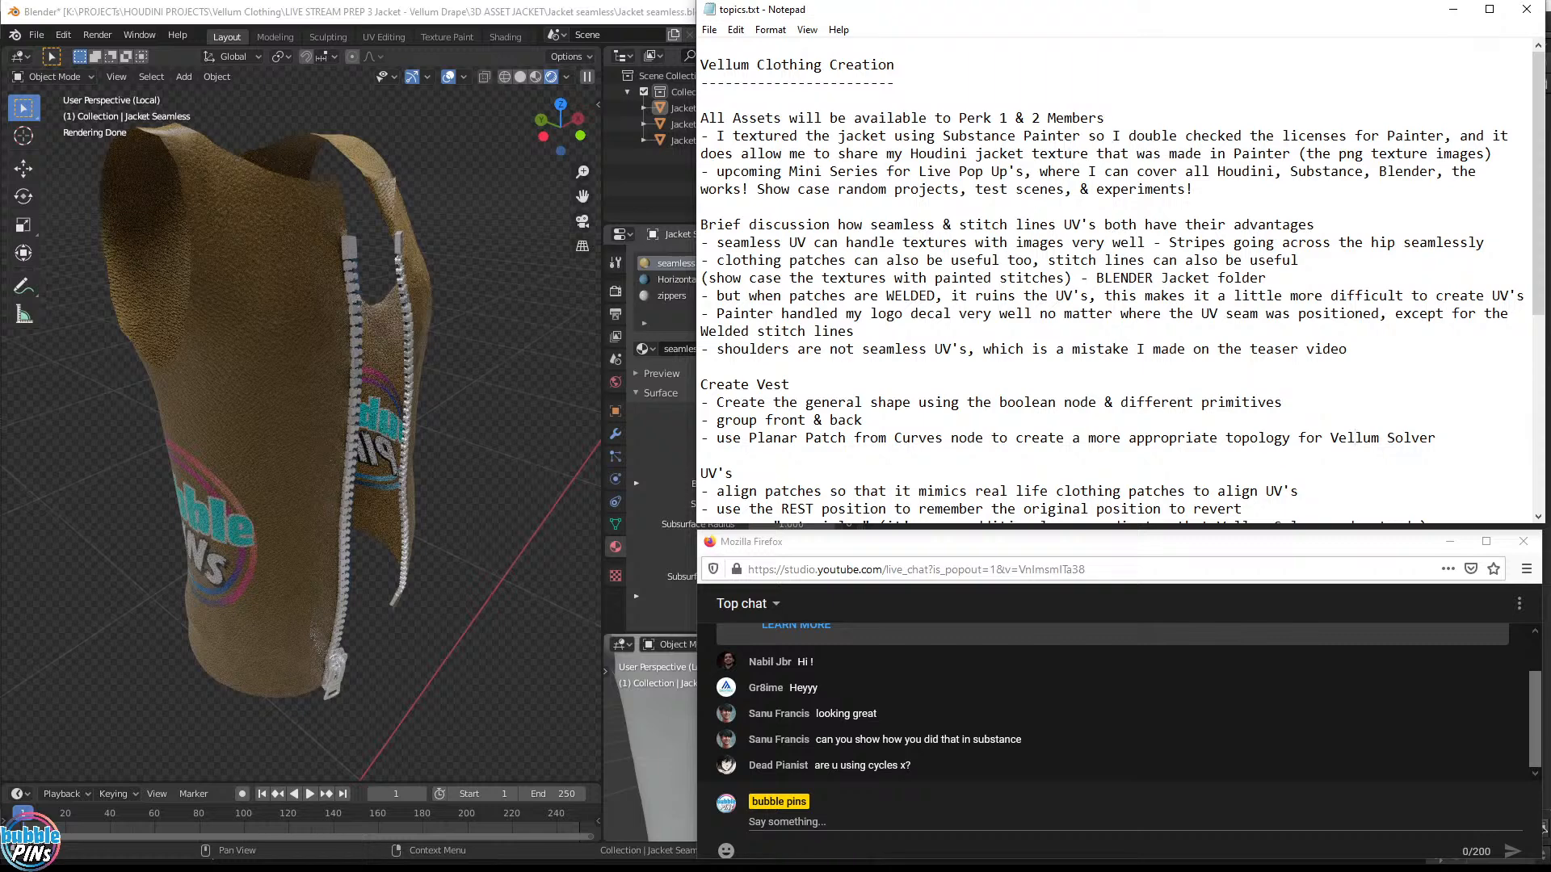
left_click_drag(1104, 118, 701, 99)
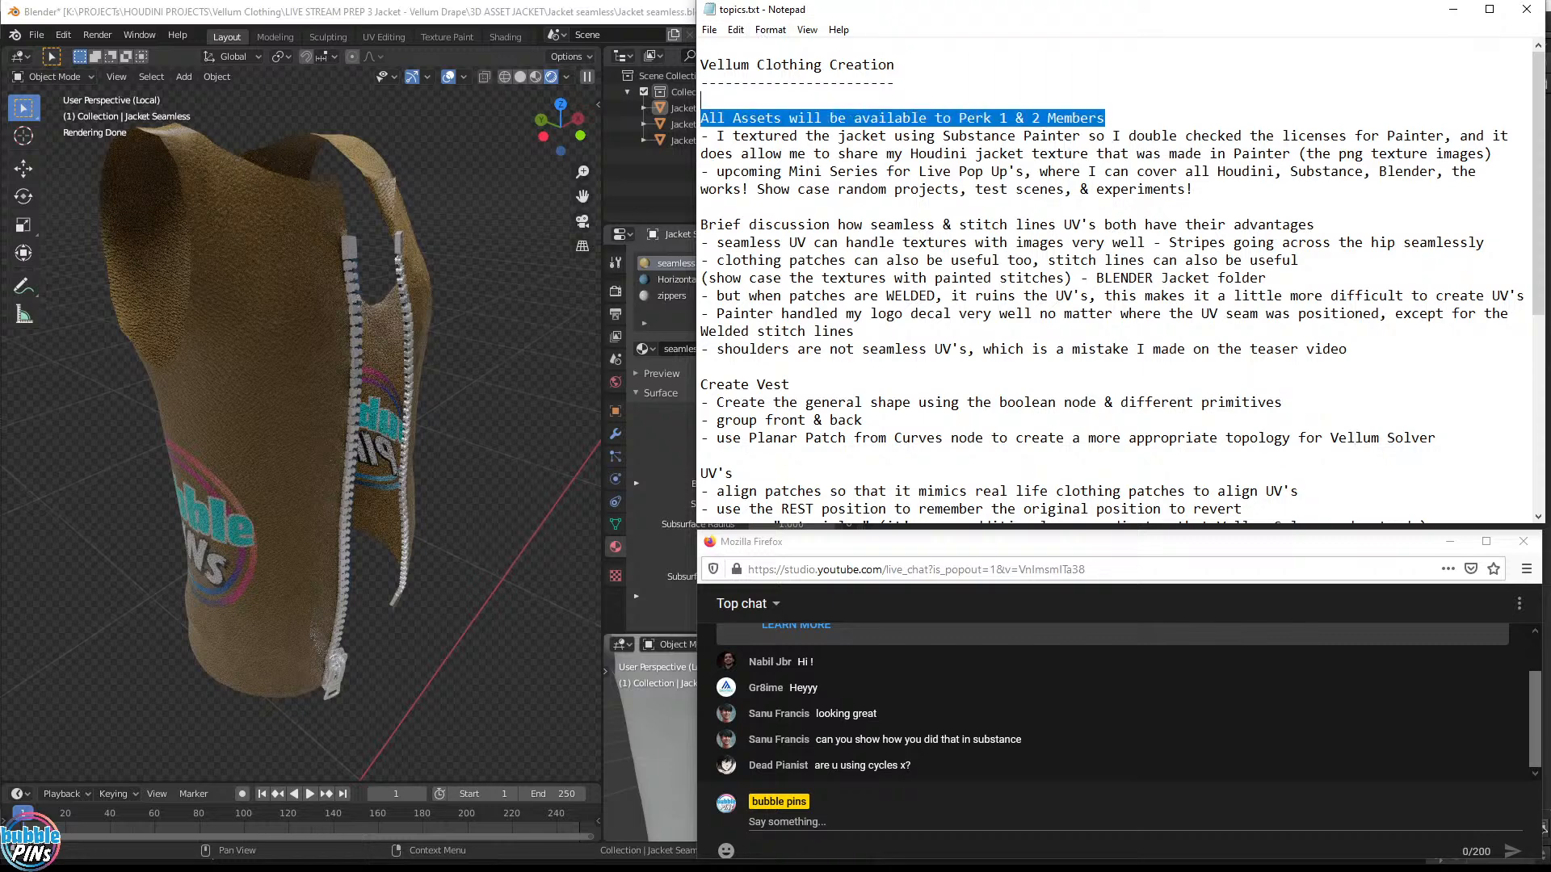
left_click(1032, 171)
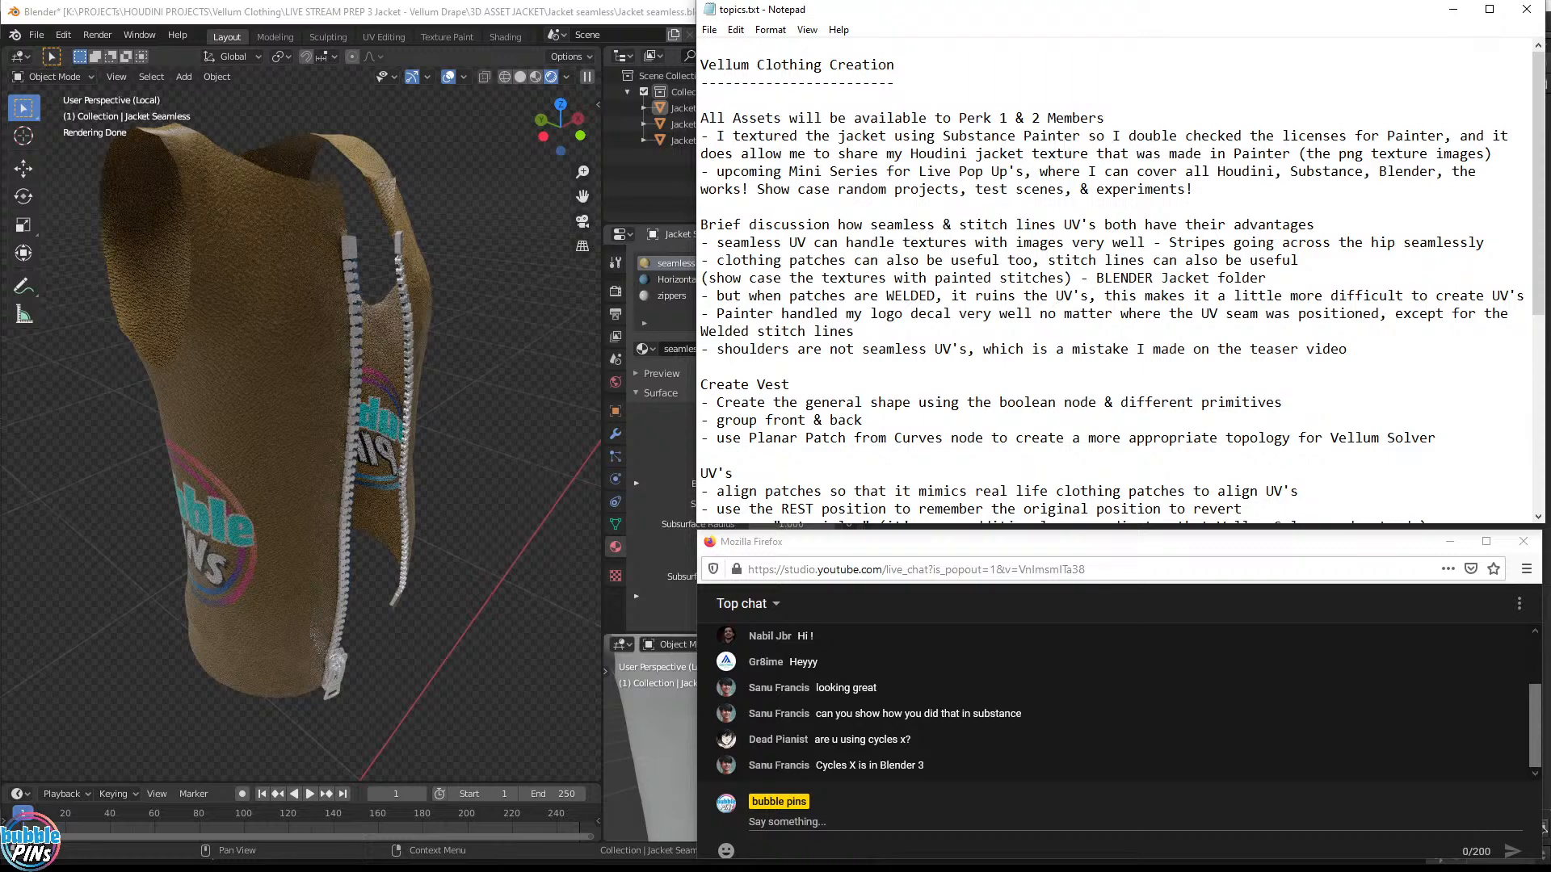
left_click_drag(1104, 118, 700, 118)
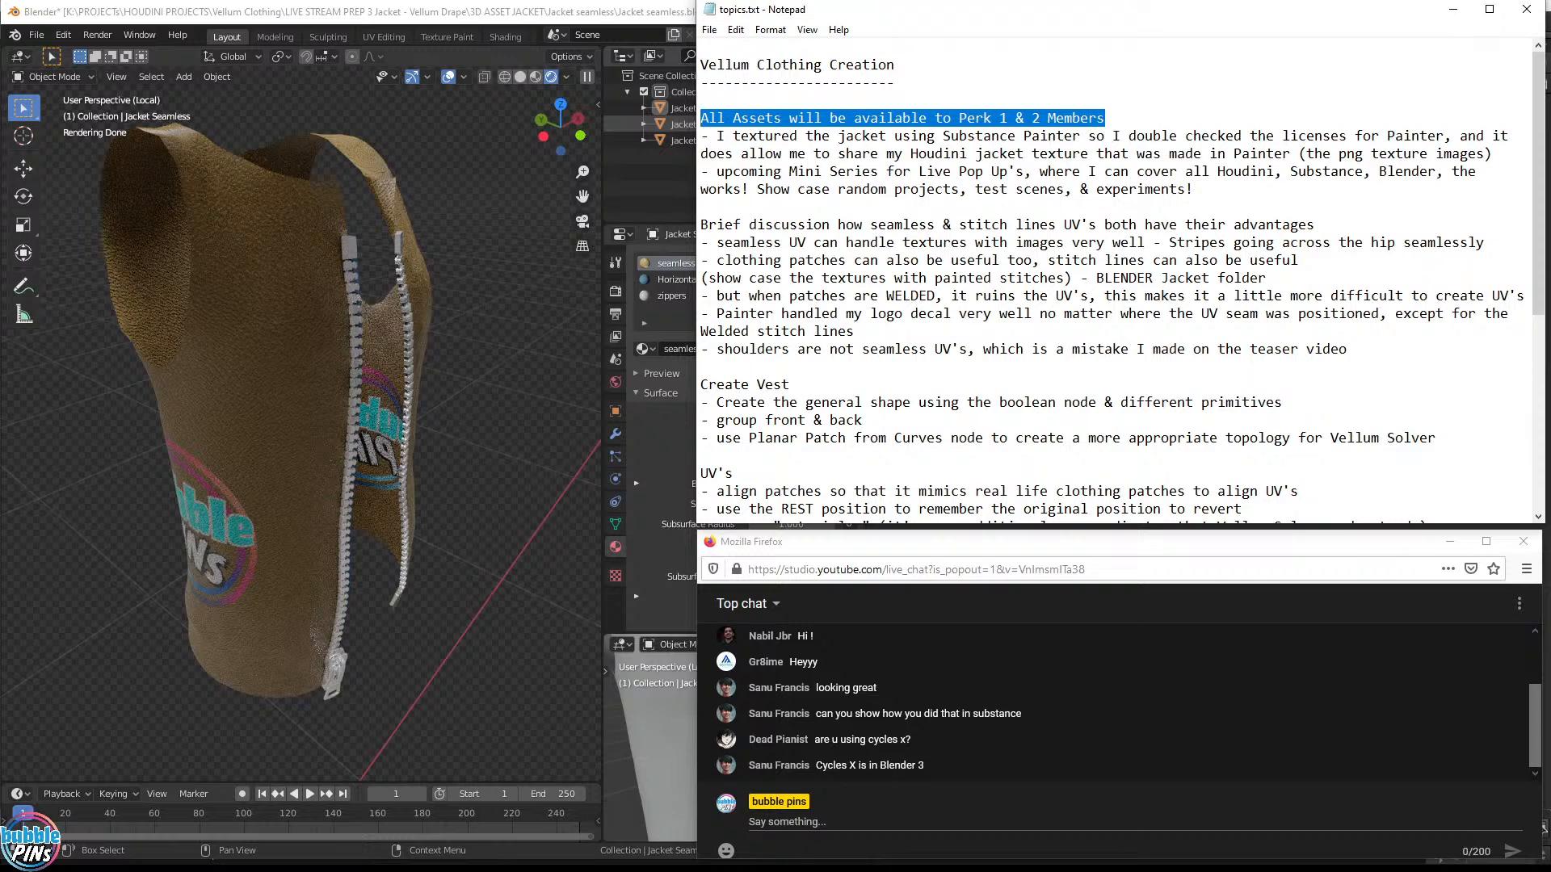
Switch to Blender and replace the seamless jacket's Soft Leather vest material with the seamless Peacock vest material
left_click(248, 244)
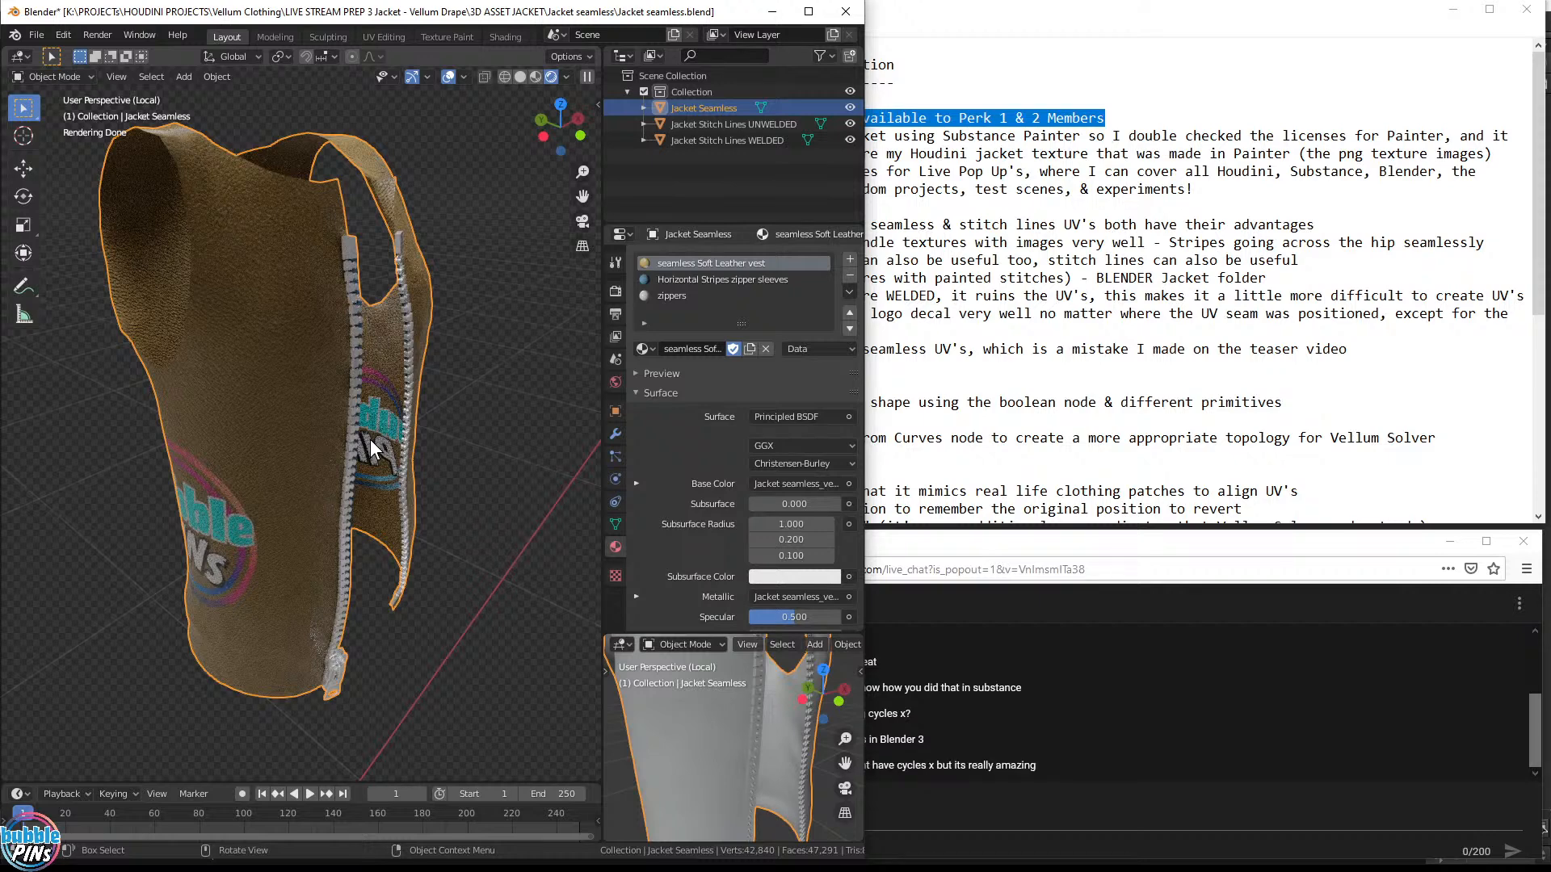
left_click(530, 358)
middle_click_drag(407, 449, 364, 452)
left_click(643, 349)
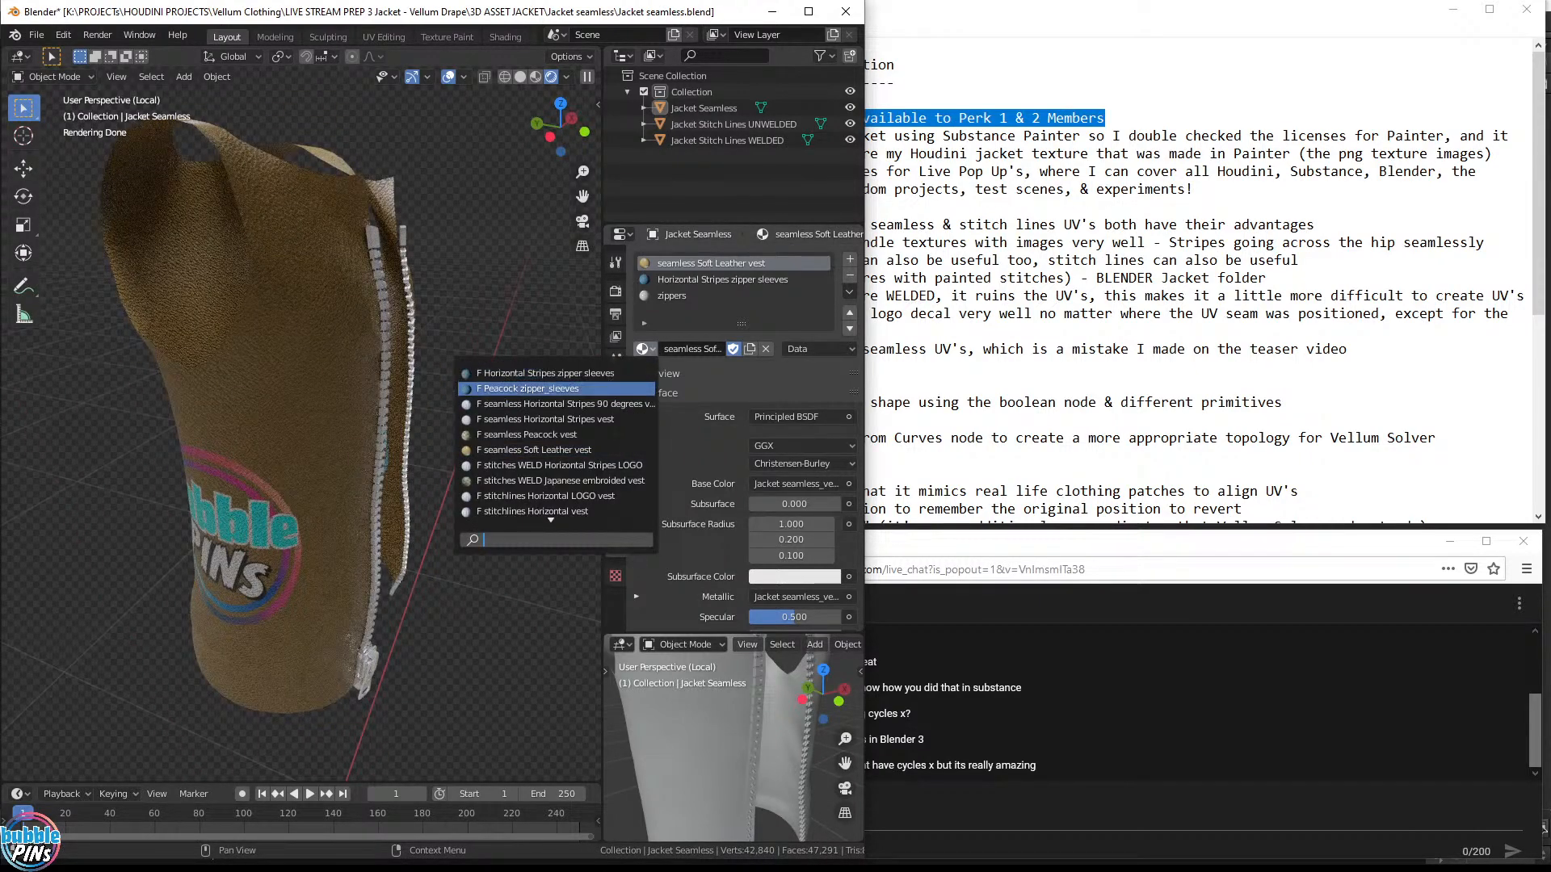
left_click(525, 435)
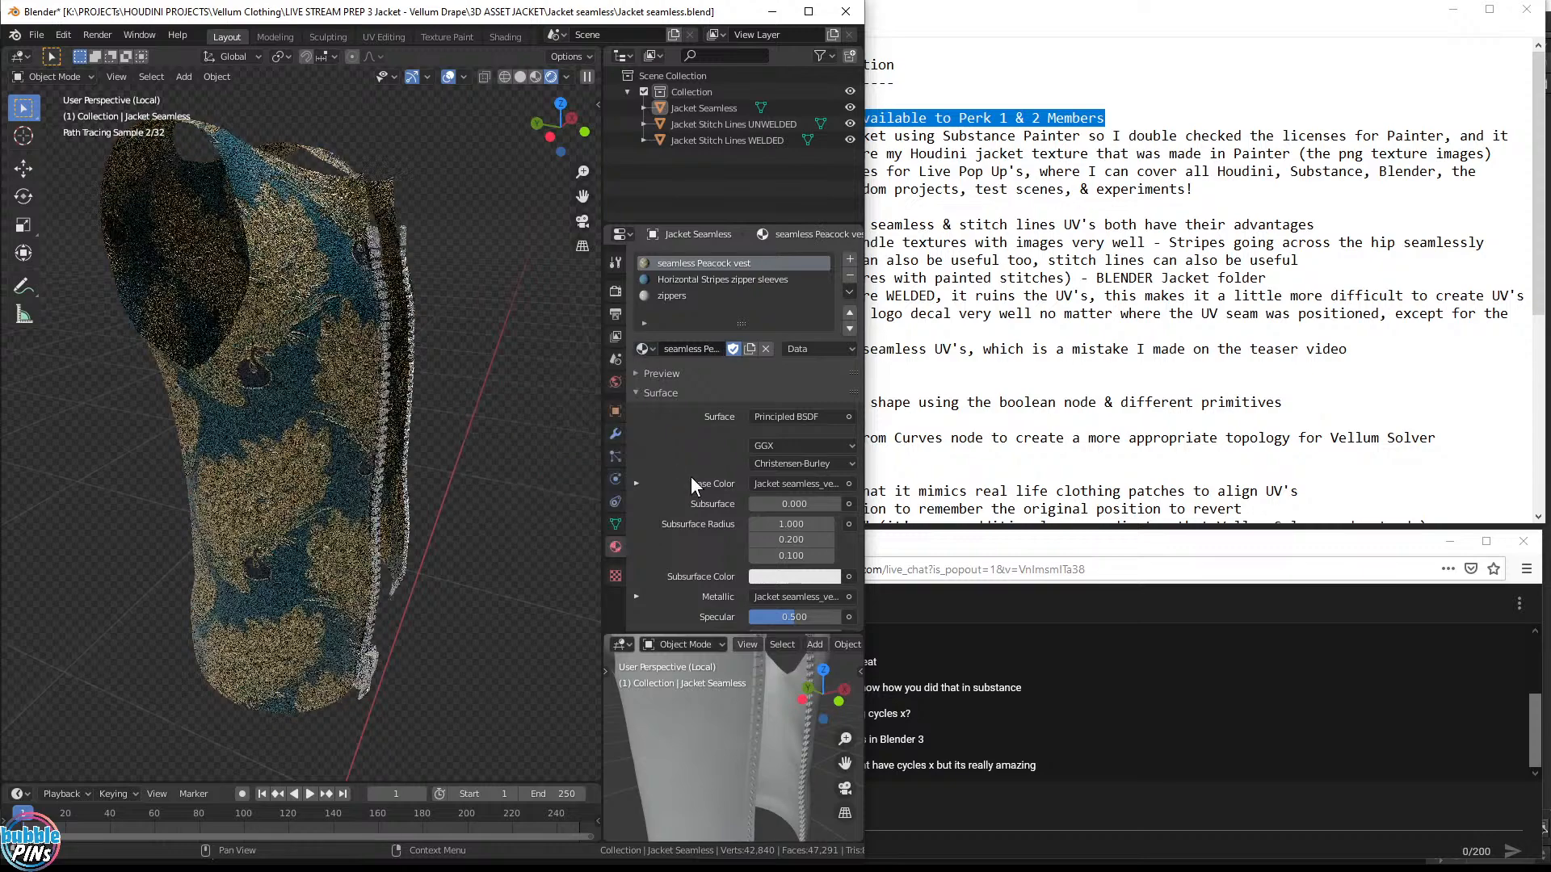
Examine the peacock pattern on the seamless jacket from the side and the front
middle_click_drag(255, 464, 472, 701)
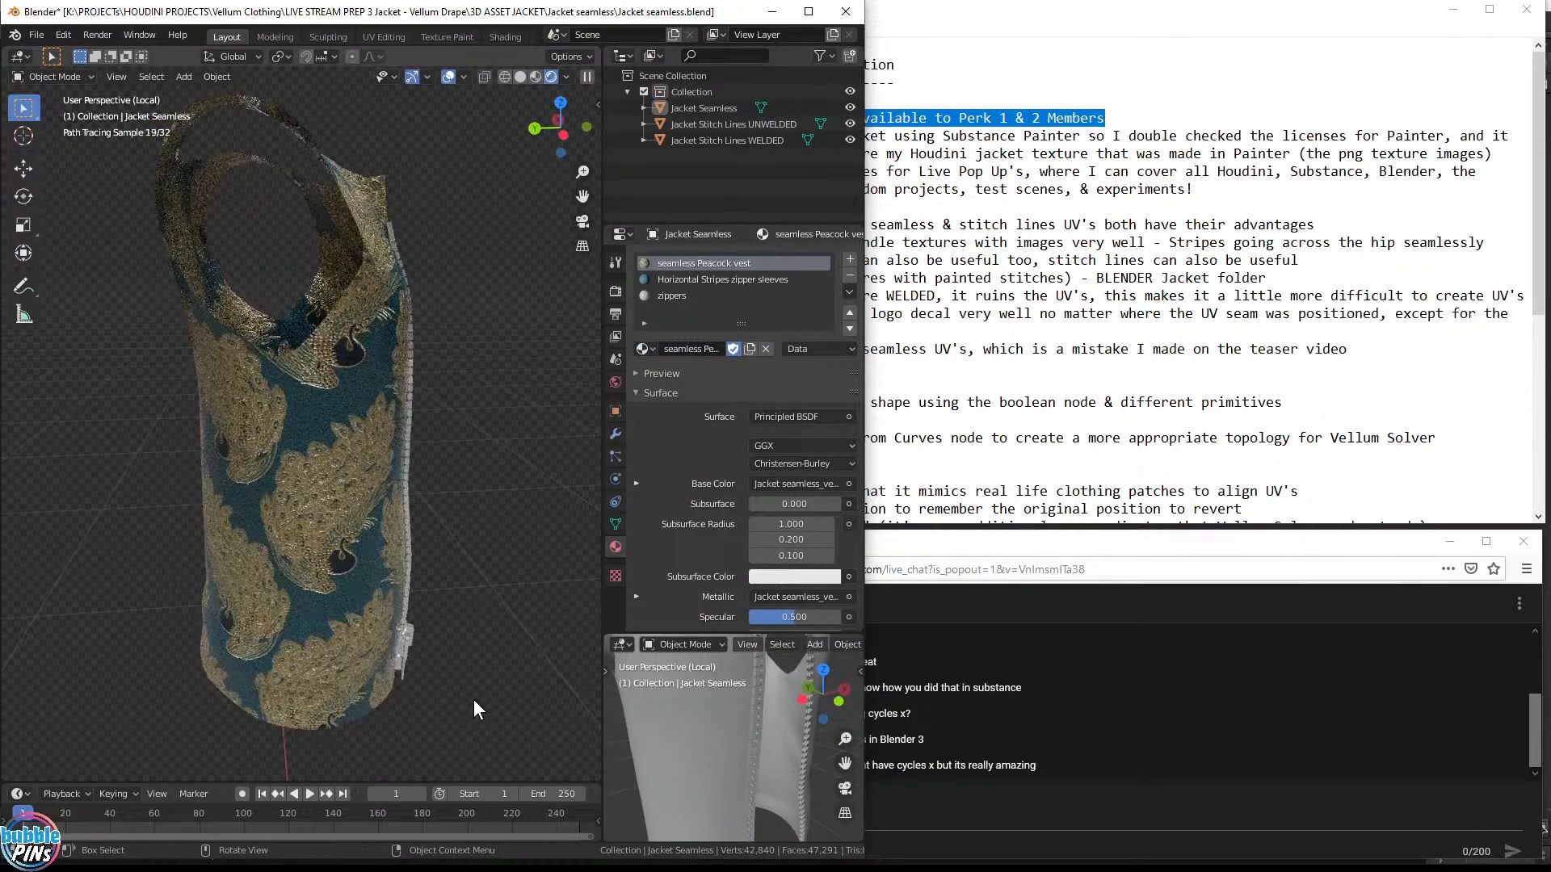
middle_click_drag(488, 483, 462, 456)
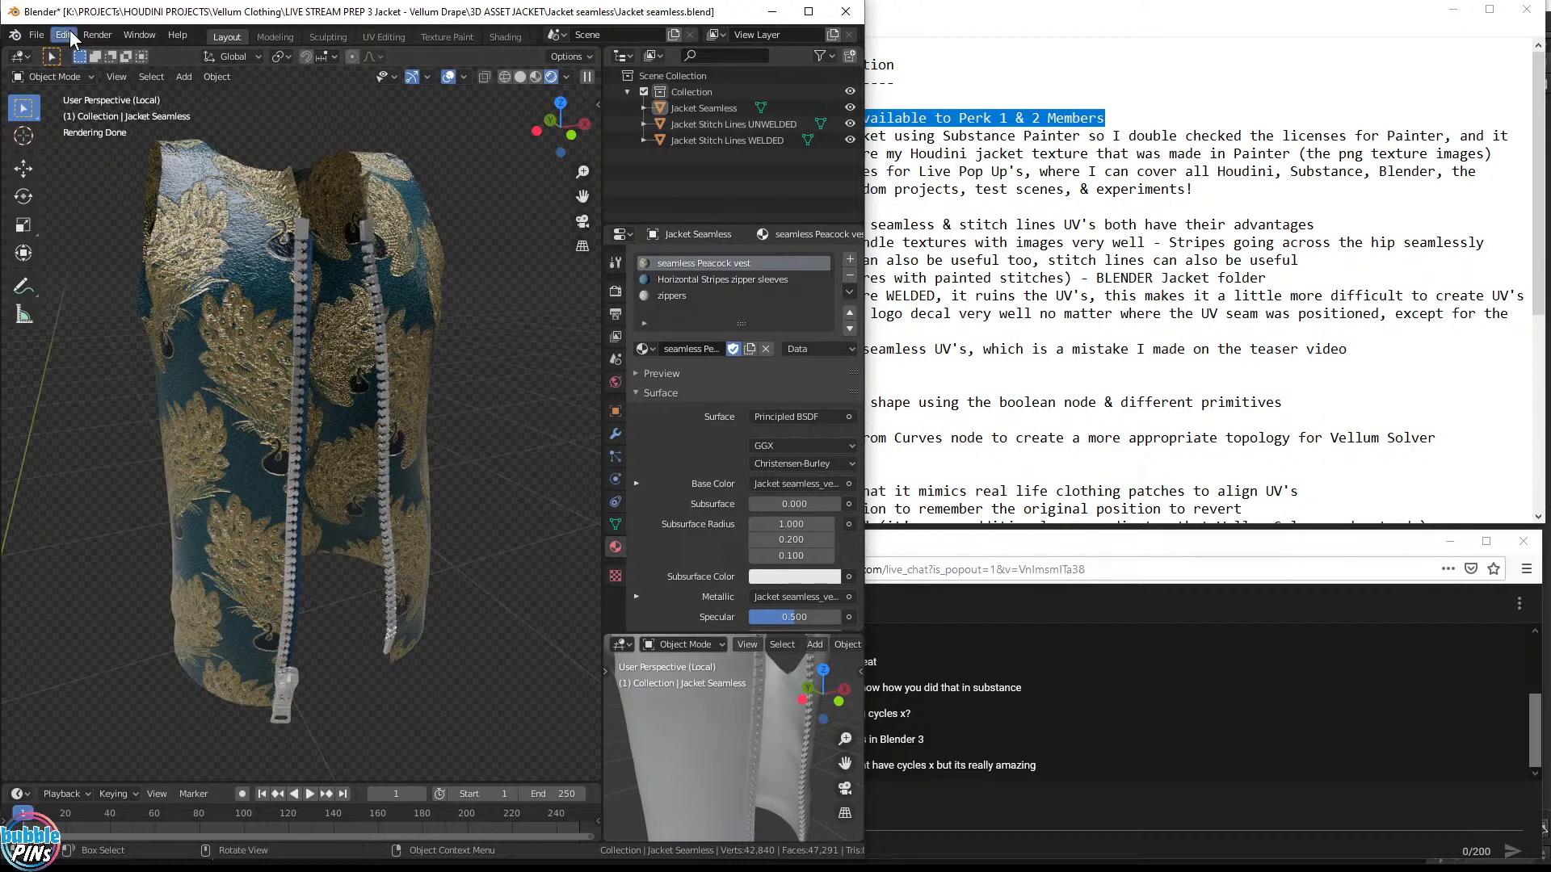
left_click(37, 34)
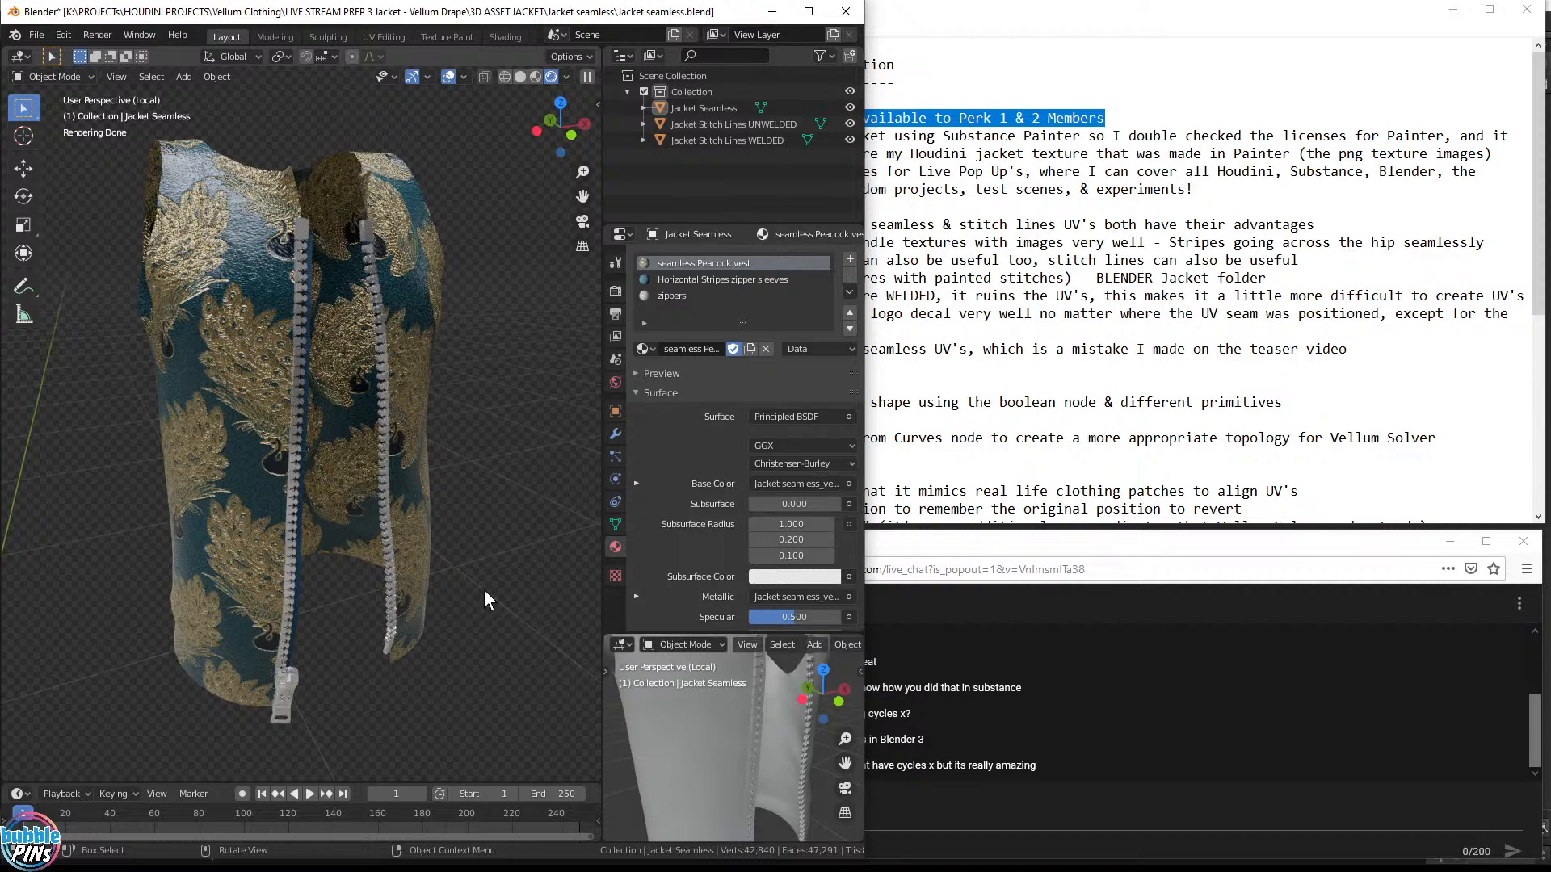
mouse_move(293, 418)
middle_mouse_down()
mouse_move(326, 413)
mouse_move(226, 298)
middle_mouse_up()
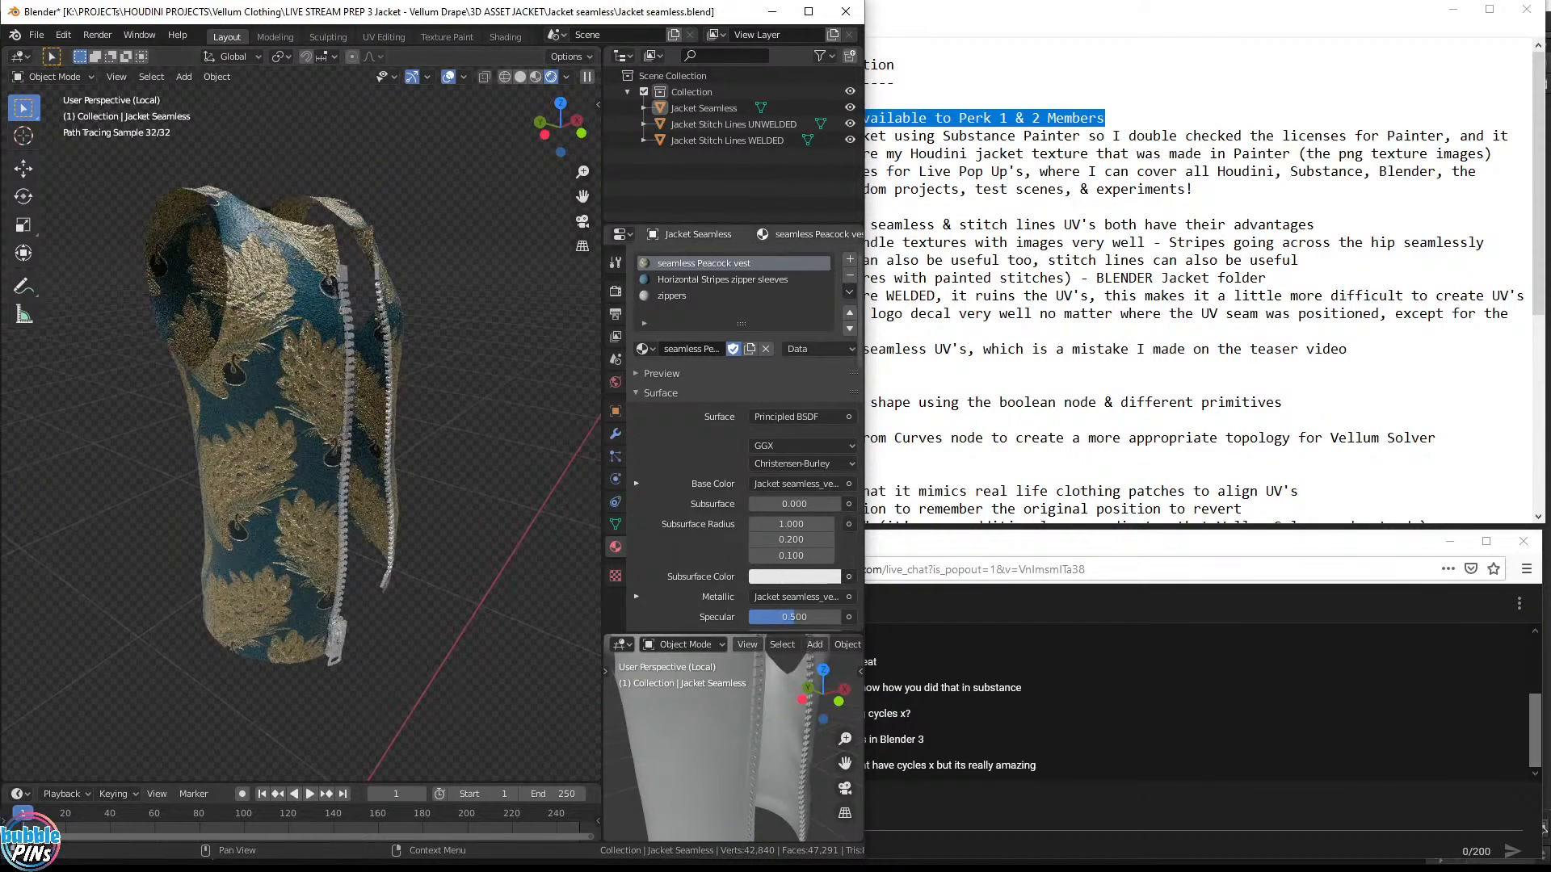
Switch to the notes and highlight the png texture images remark and the upcoming Live Pop Up mini series point
key("alt+Tab")
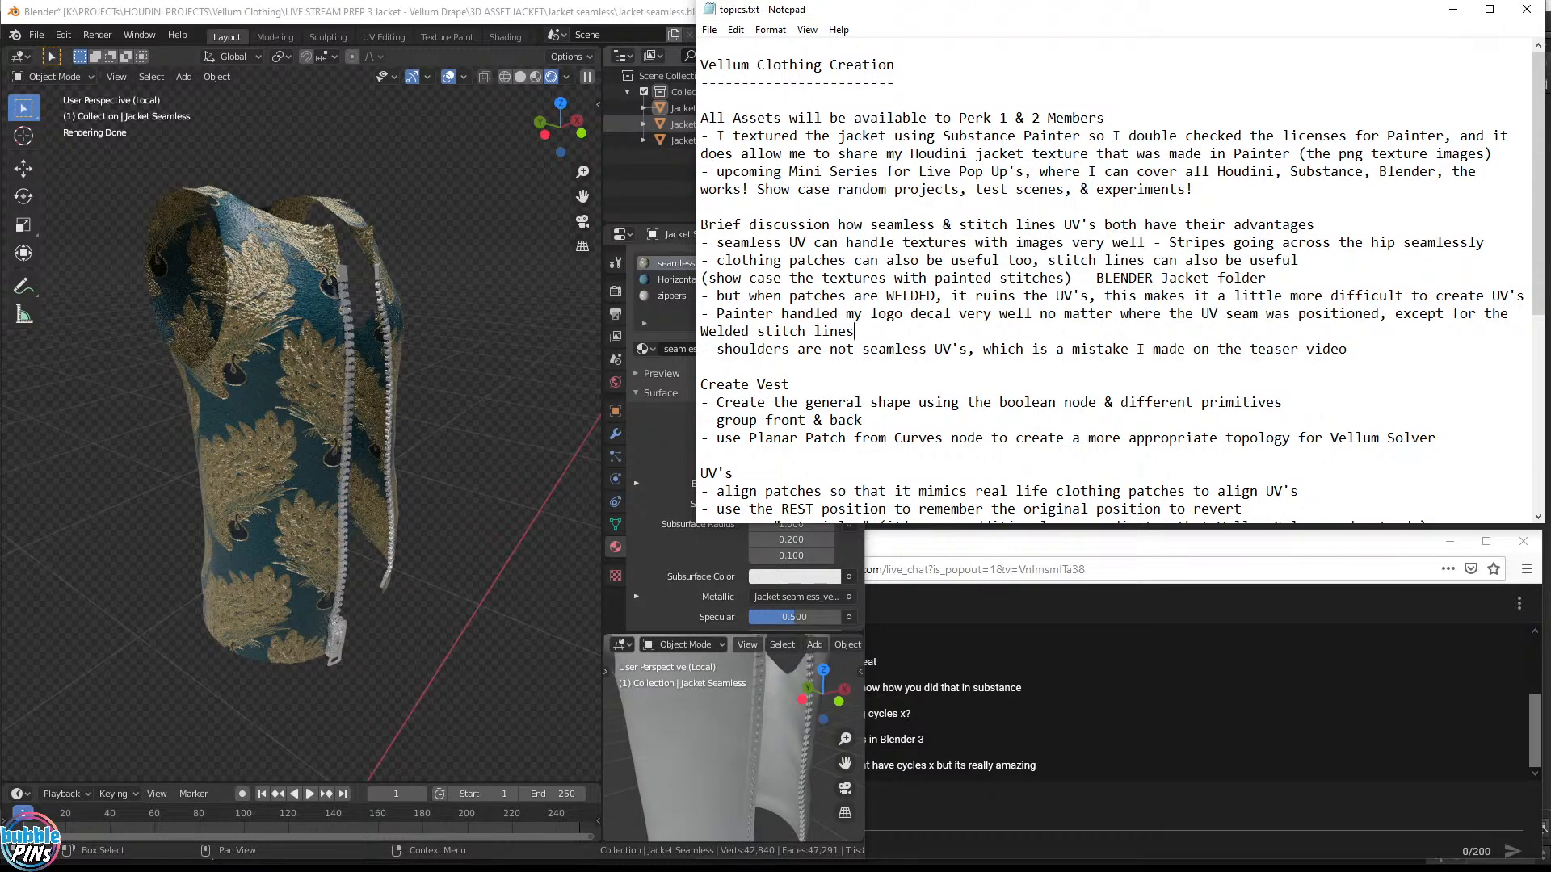
left_click_drag(1306, 153, 1485, 153)
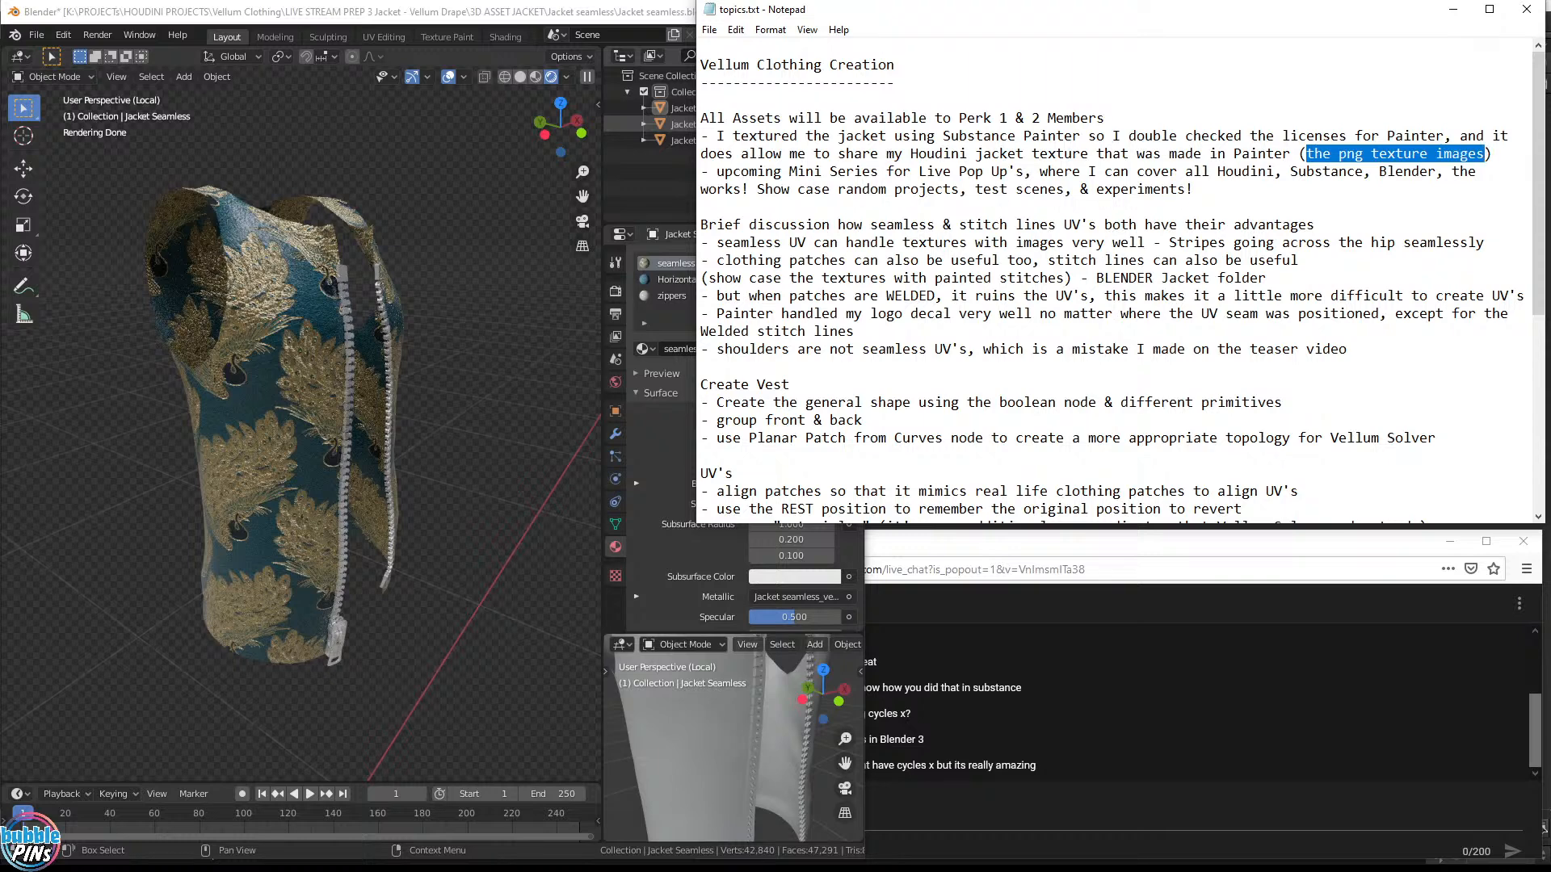
left_click_drag(717, 171, 1193, 189)
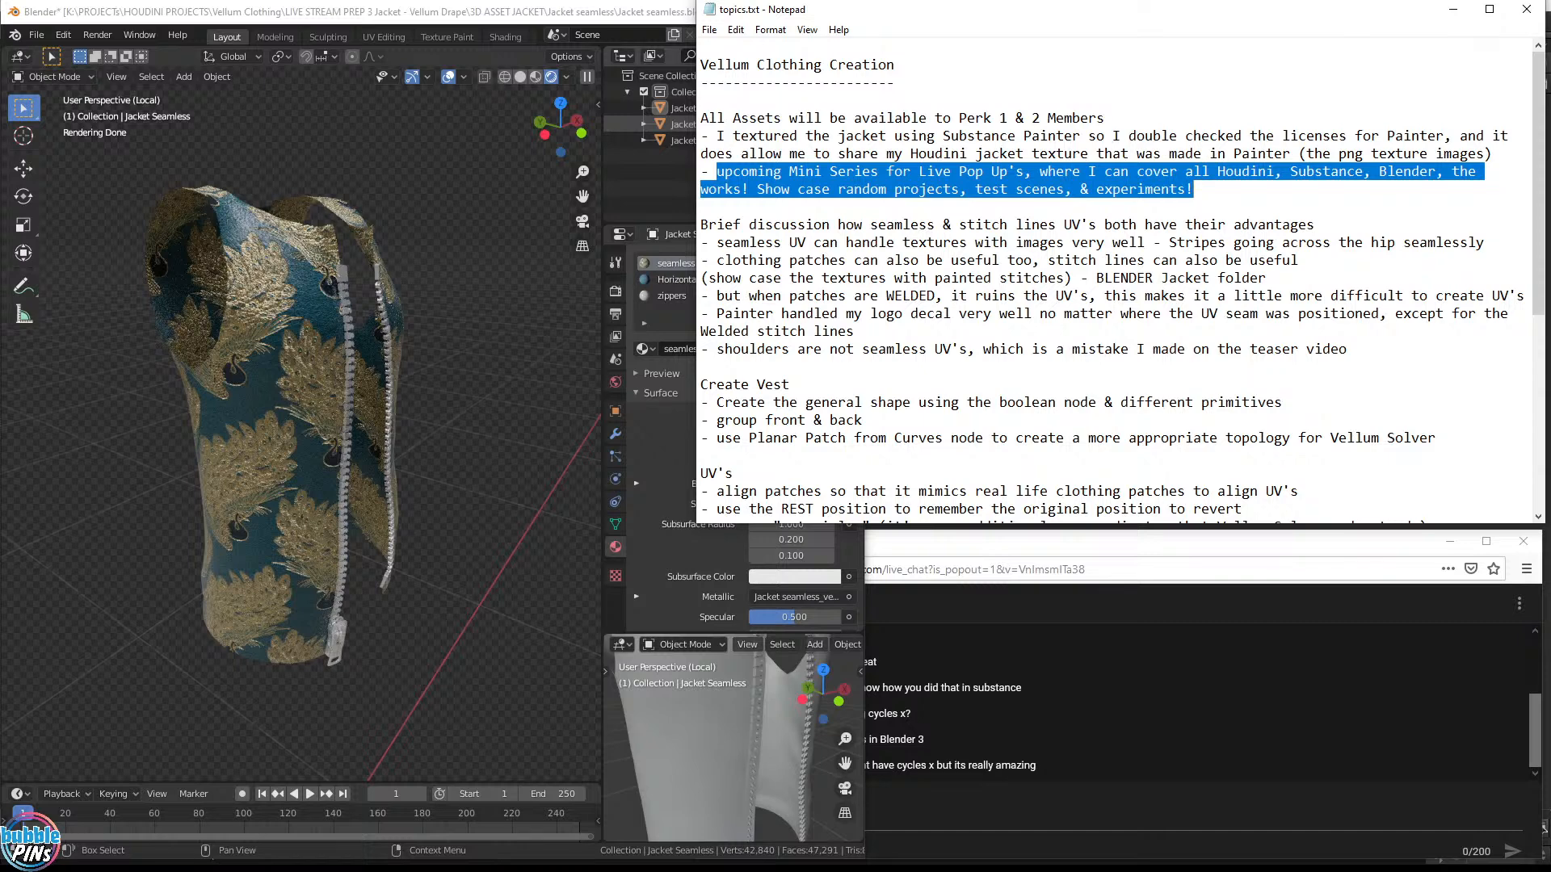
left_click(1034, 260)
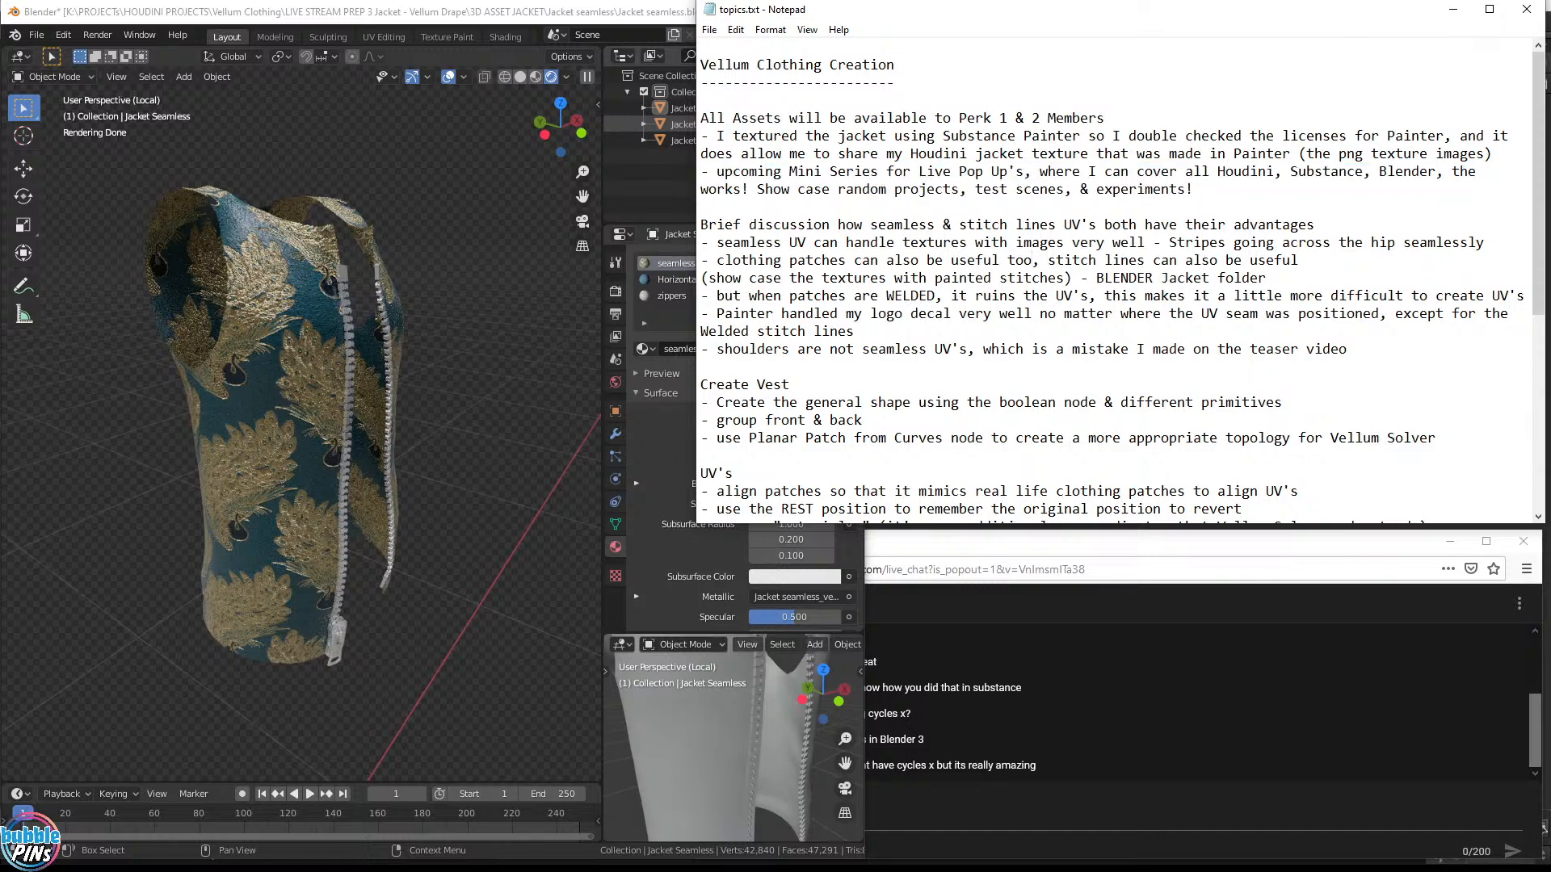
left_click_drag(920, 171, 1008, 171)
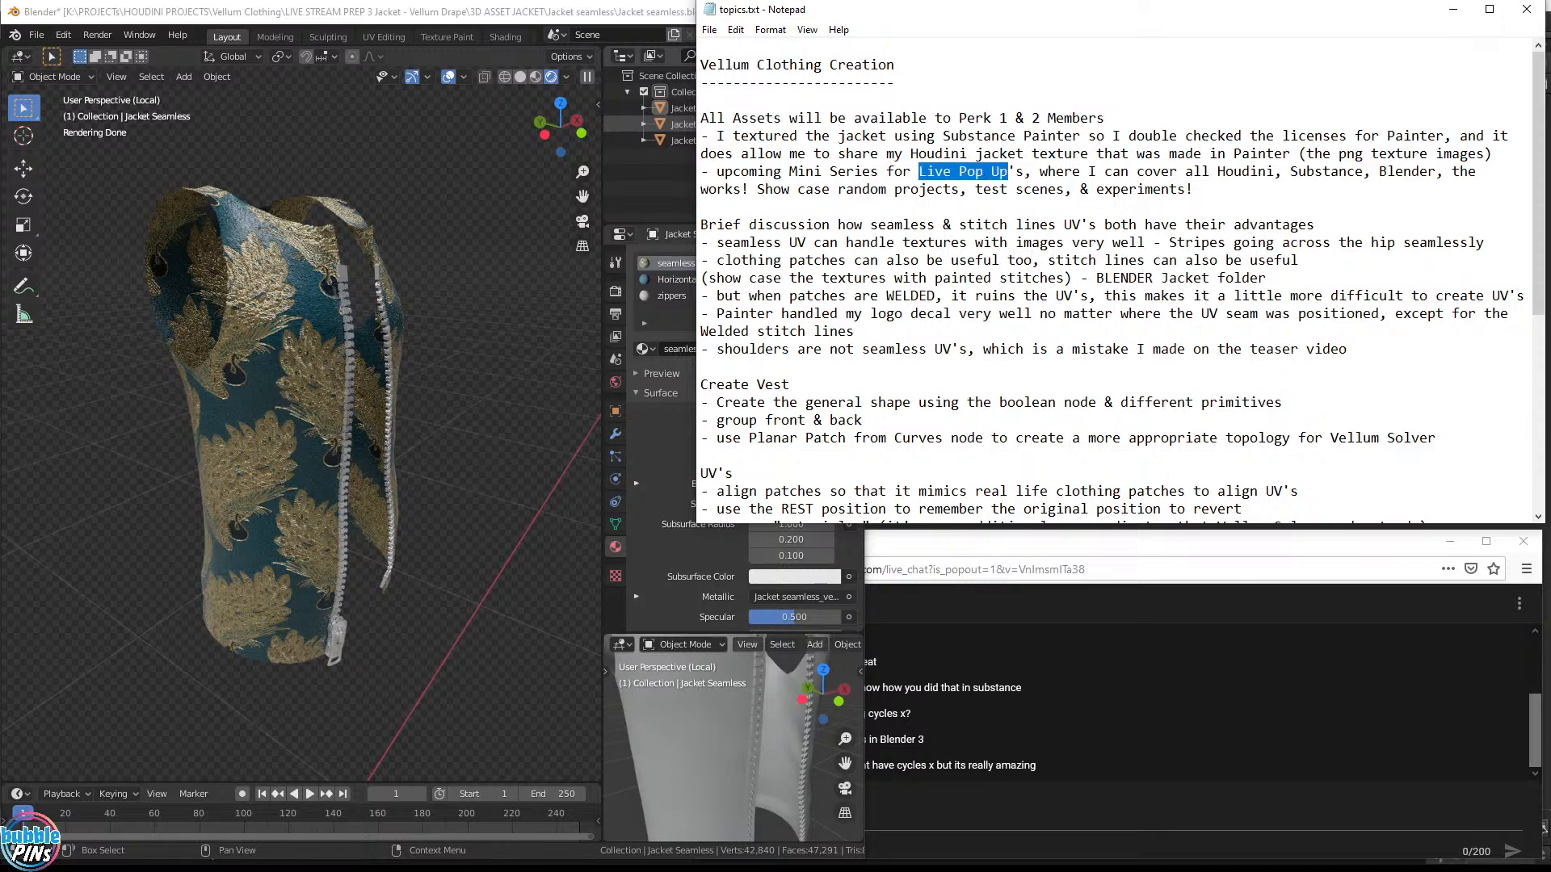
Highlight the notes heading on the advantages of seamless and stitch-line UVs and review the topics below it
left_click(1067, 278)
left_click_drag(700, 224, 1146, 242)
left_click(1299, 260)
left_click_drag(1315, 225, 700, 224)
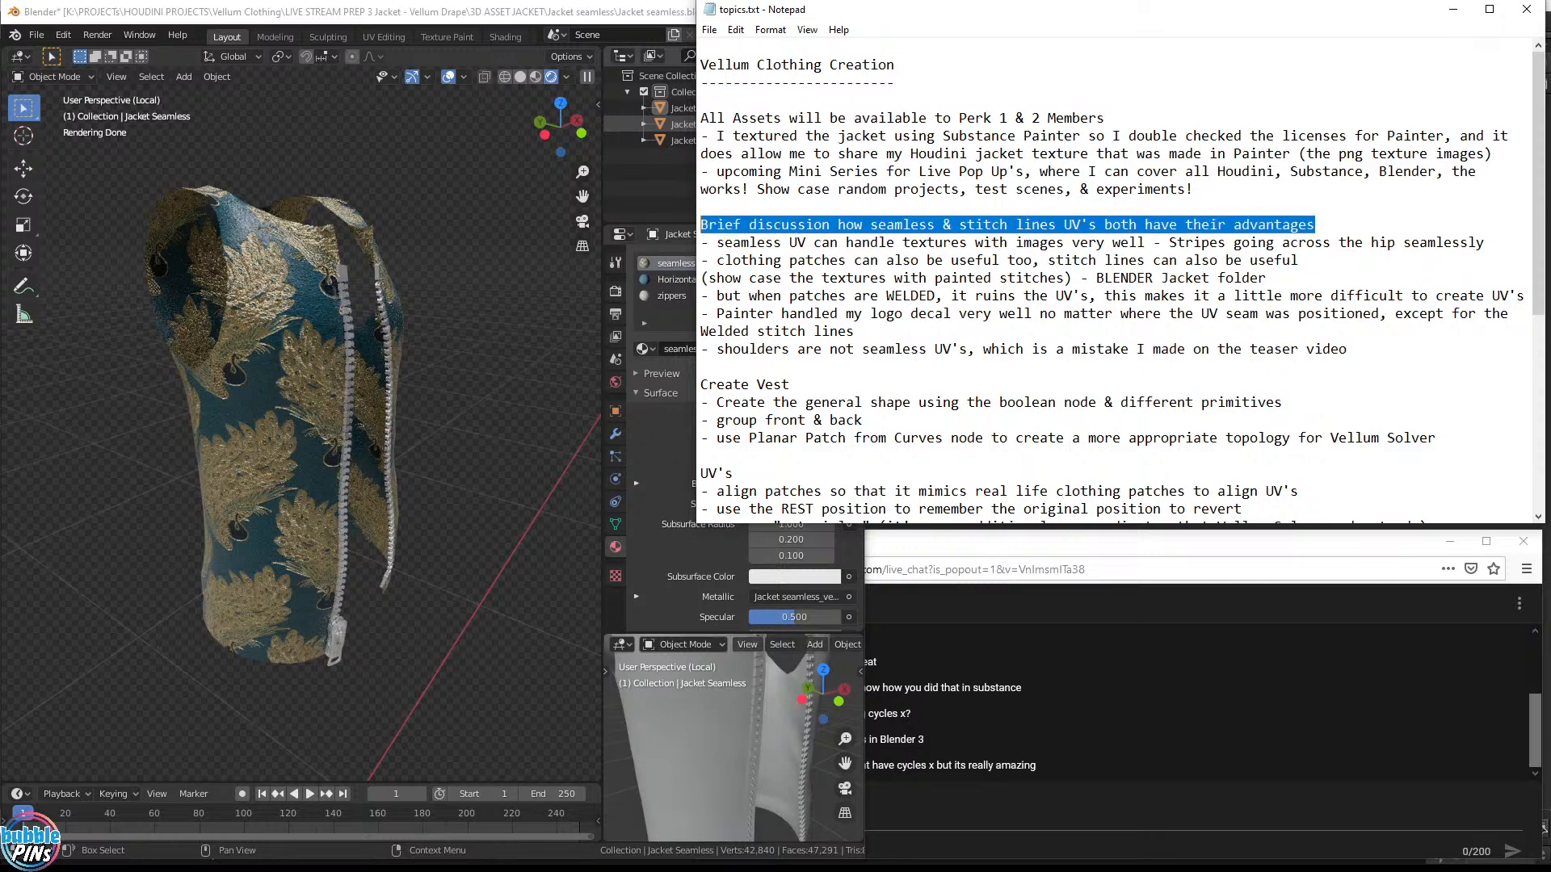
scroll(727, 225, "down", 2)
Switch to the live chat and highlight the viewers' messages about Cycles X and Blender 3
left_click(1139, 691)
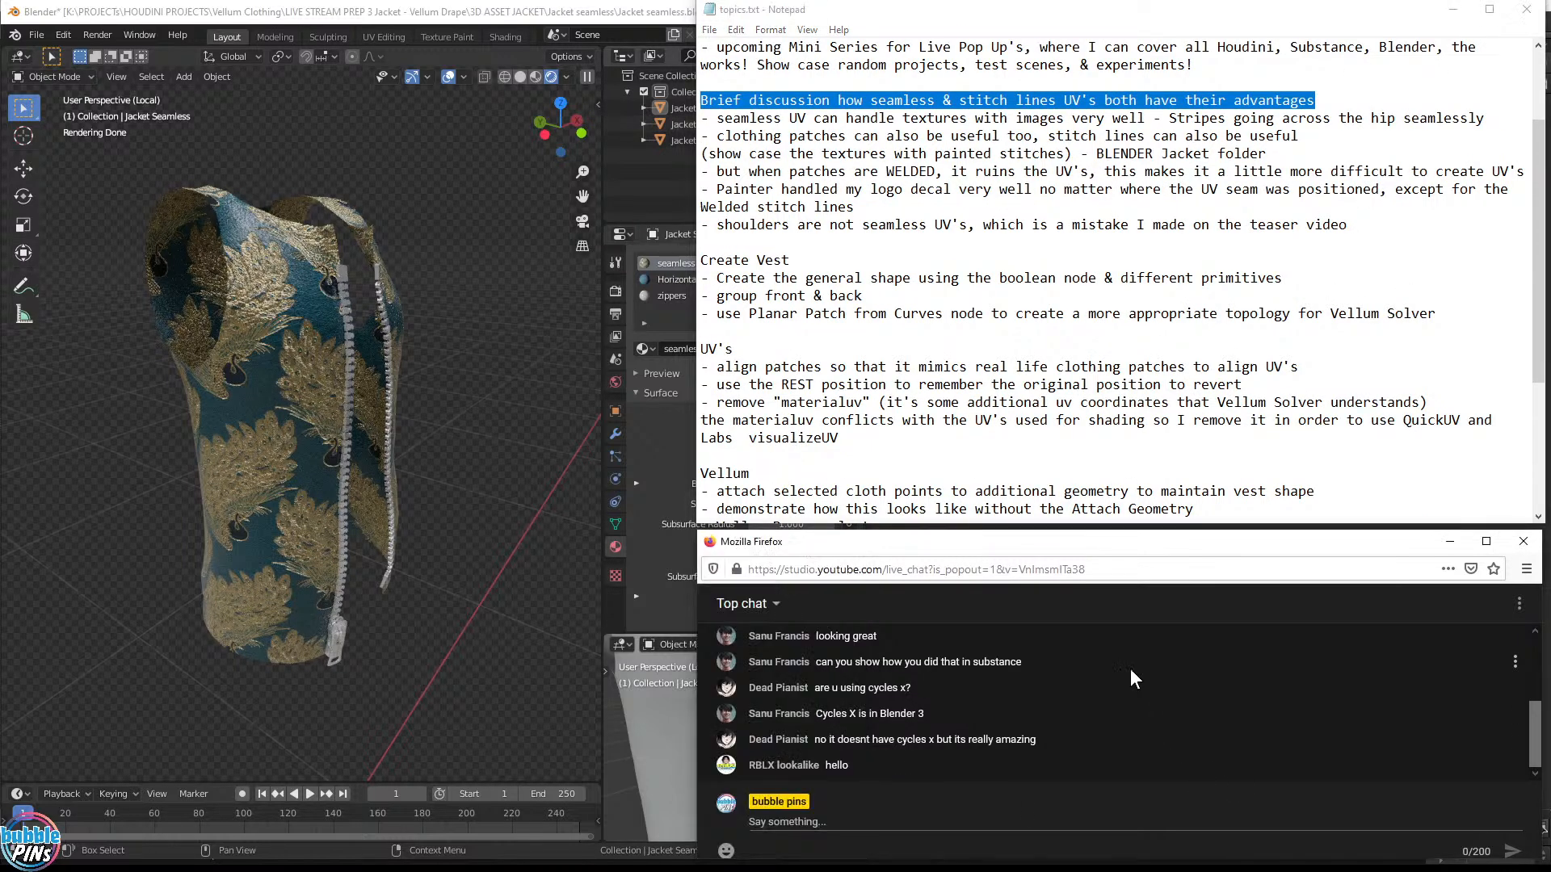
left_click_drag(821, 714, 946, 717)
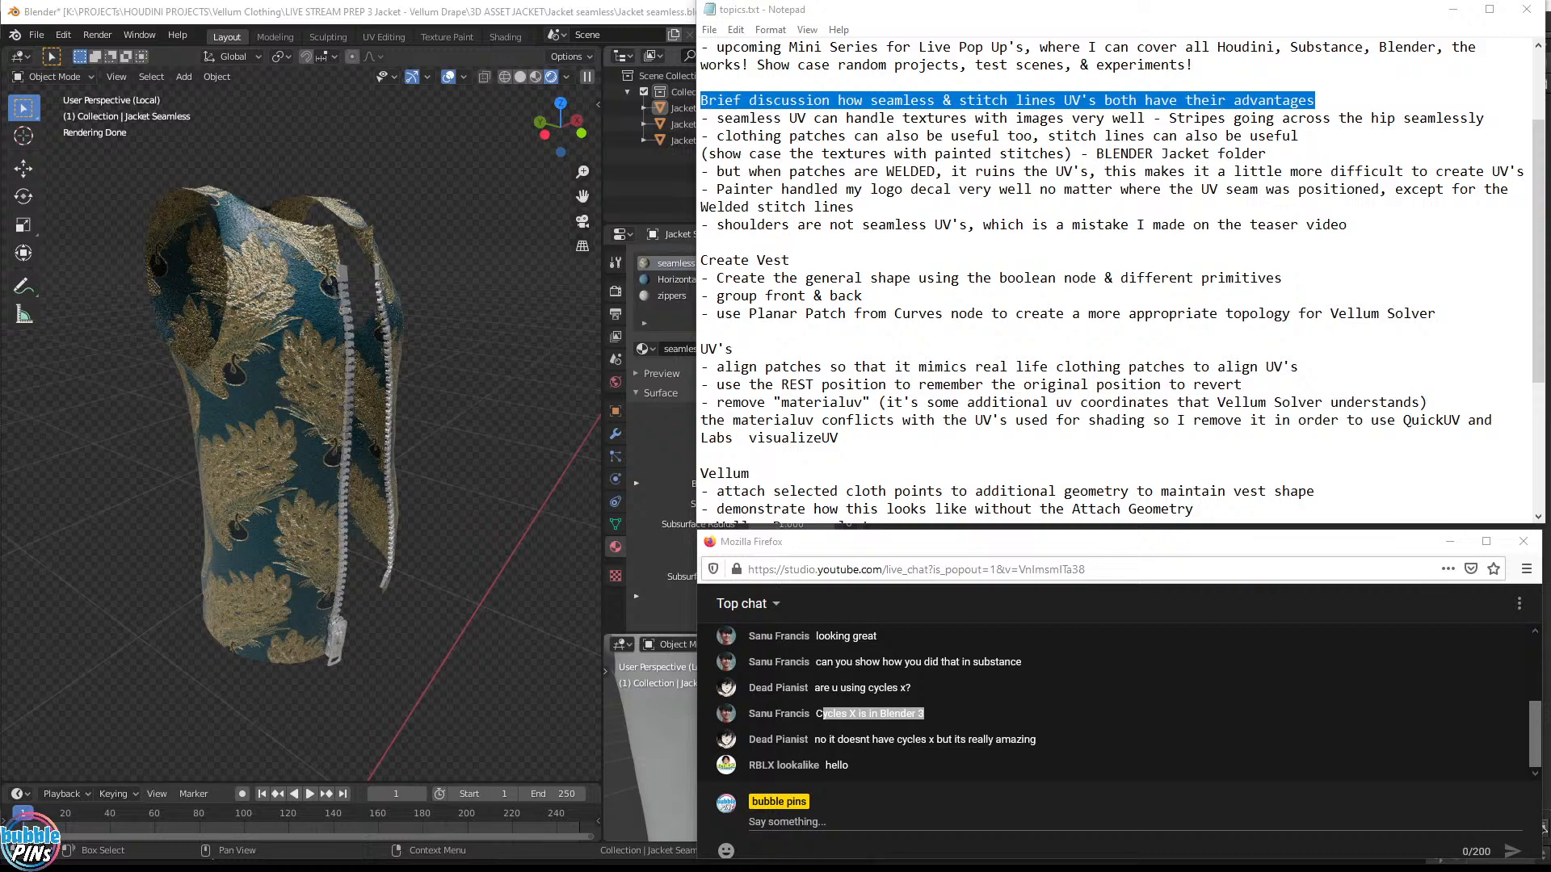
left_click_drag(831, 739, 993, 739)
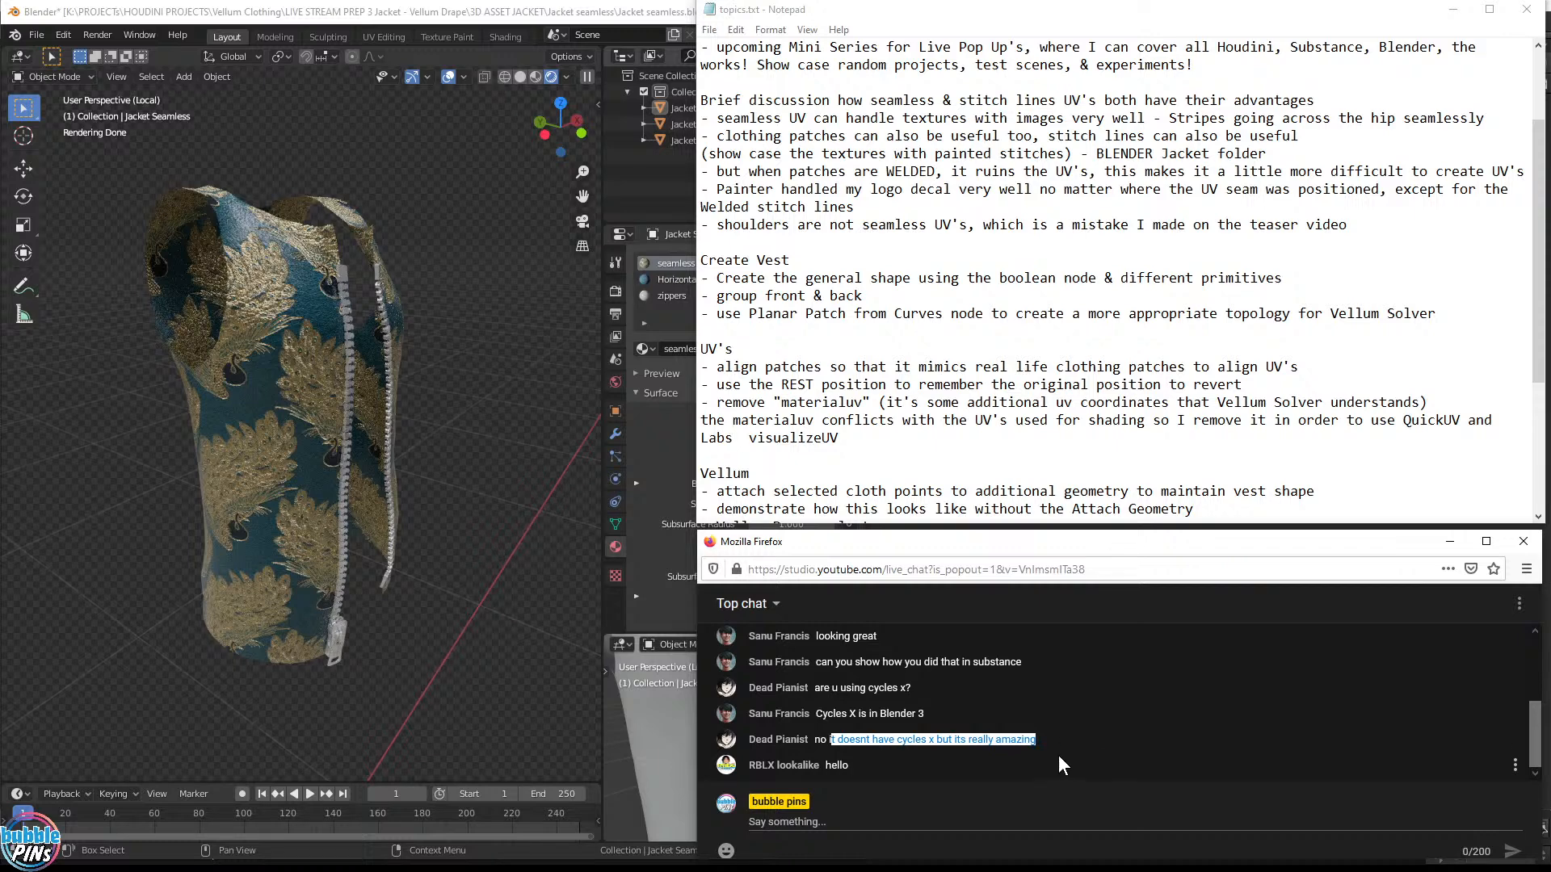
Switch to Blender and inspect how the peacock pattern runs across the seamless jacket's shoulder and side
left_click(541, 285)
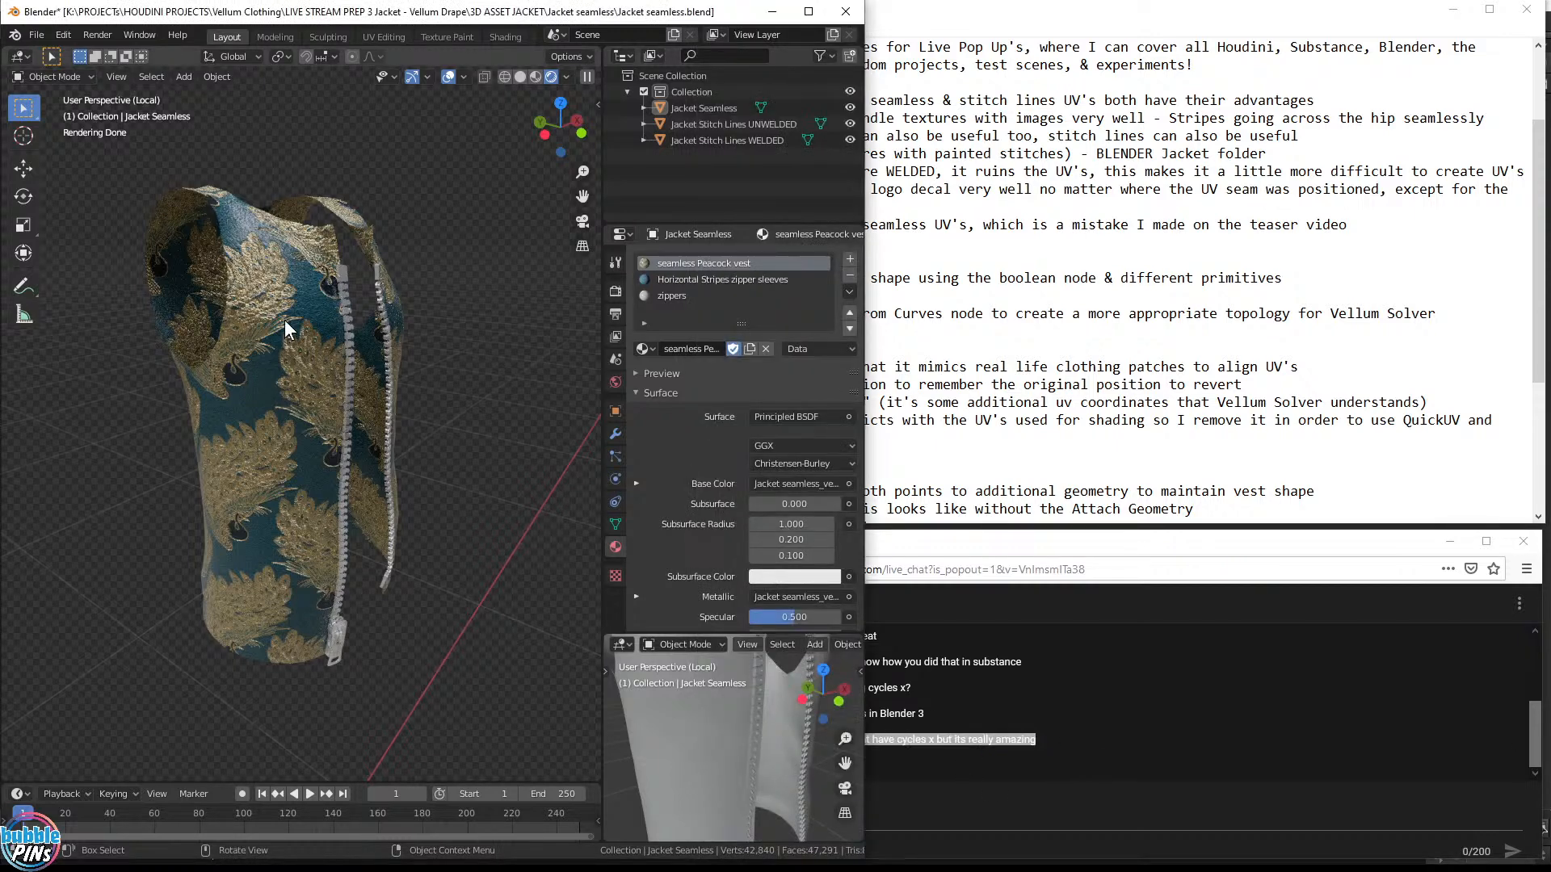
middle_click_drag(274, 331, 314, 357)
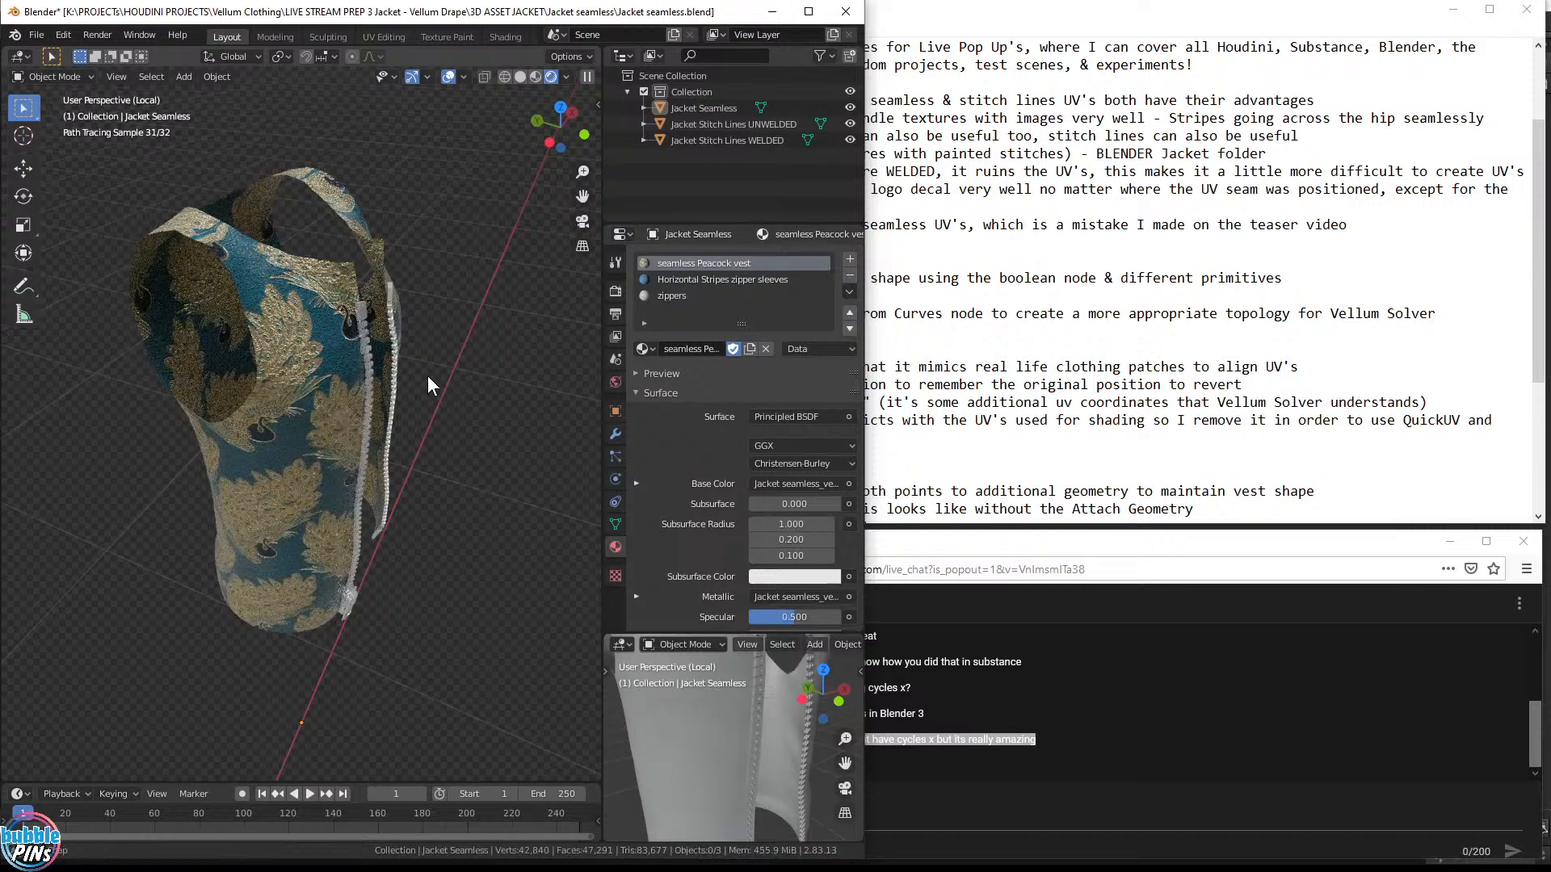
middle_click_drag(449, 376, 406, 376)
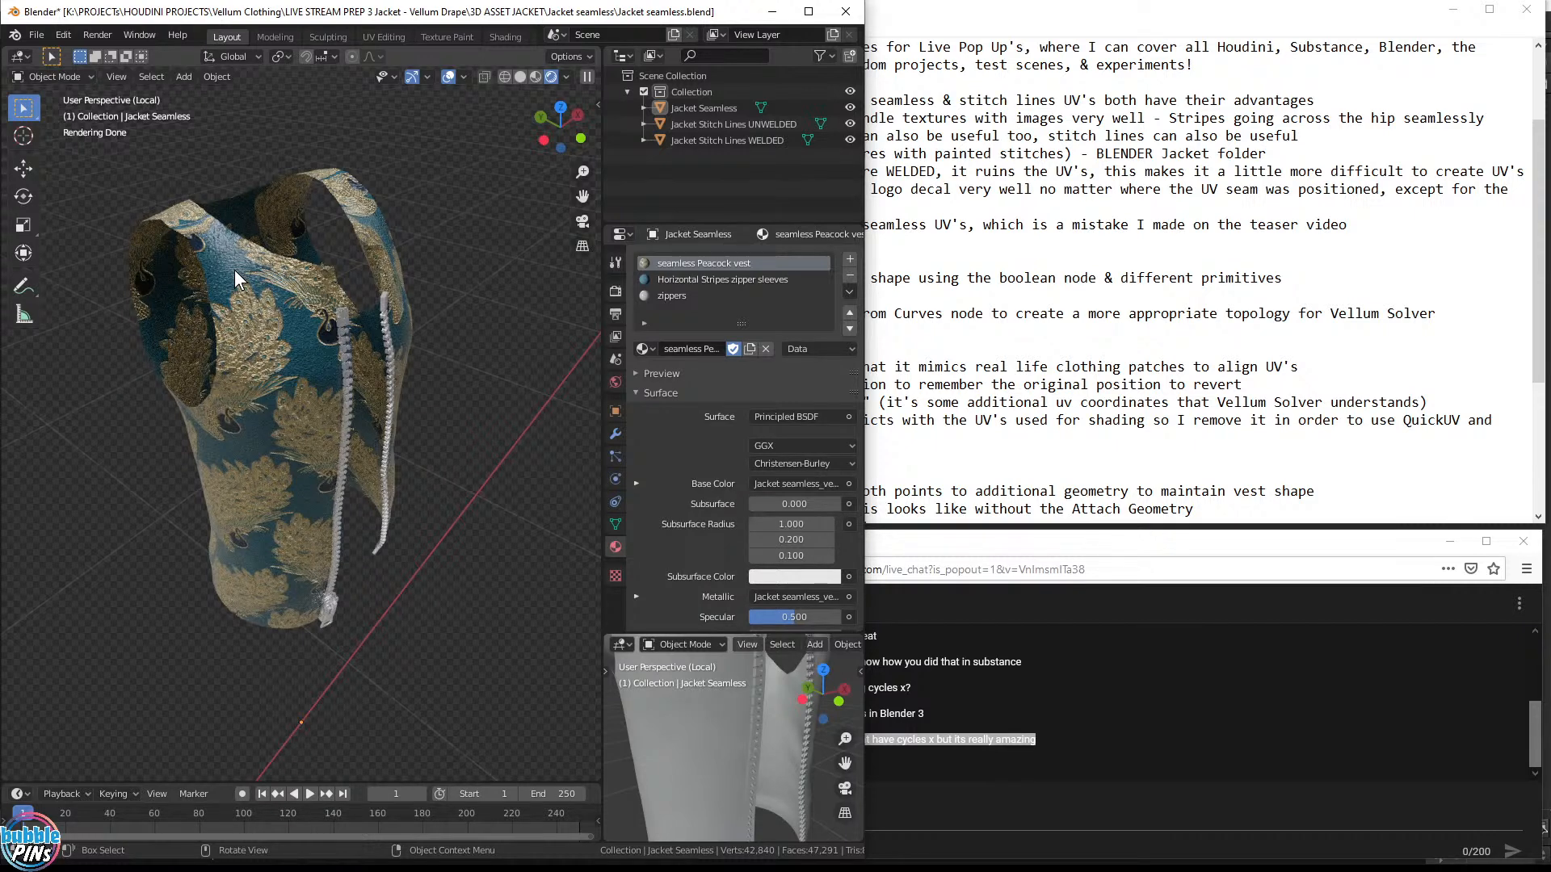
left_click(1193, 278)
mouse_move(391, 360)
middle_mouse_down()
mouse_move(414, 366)
mouse_move(357, 439)
mouse_move(458, 384)
middle_mouse_up()
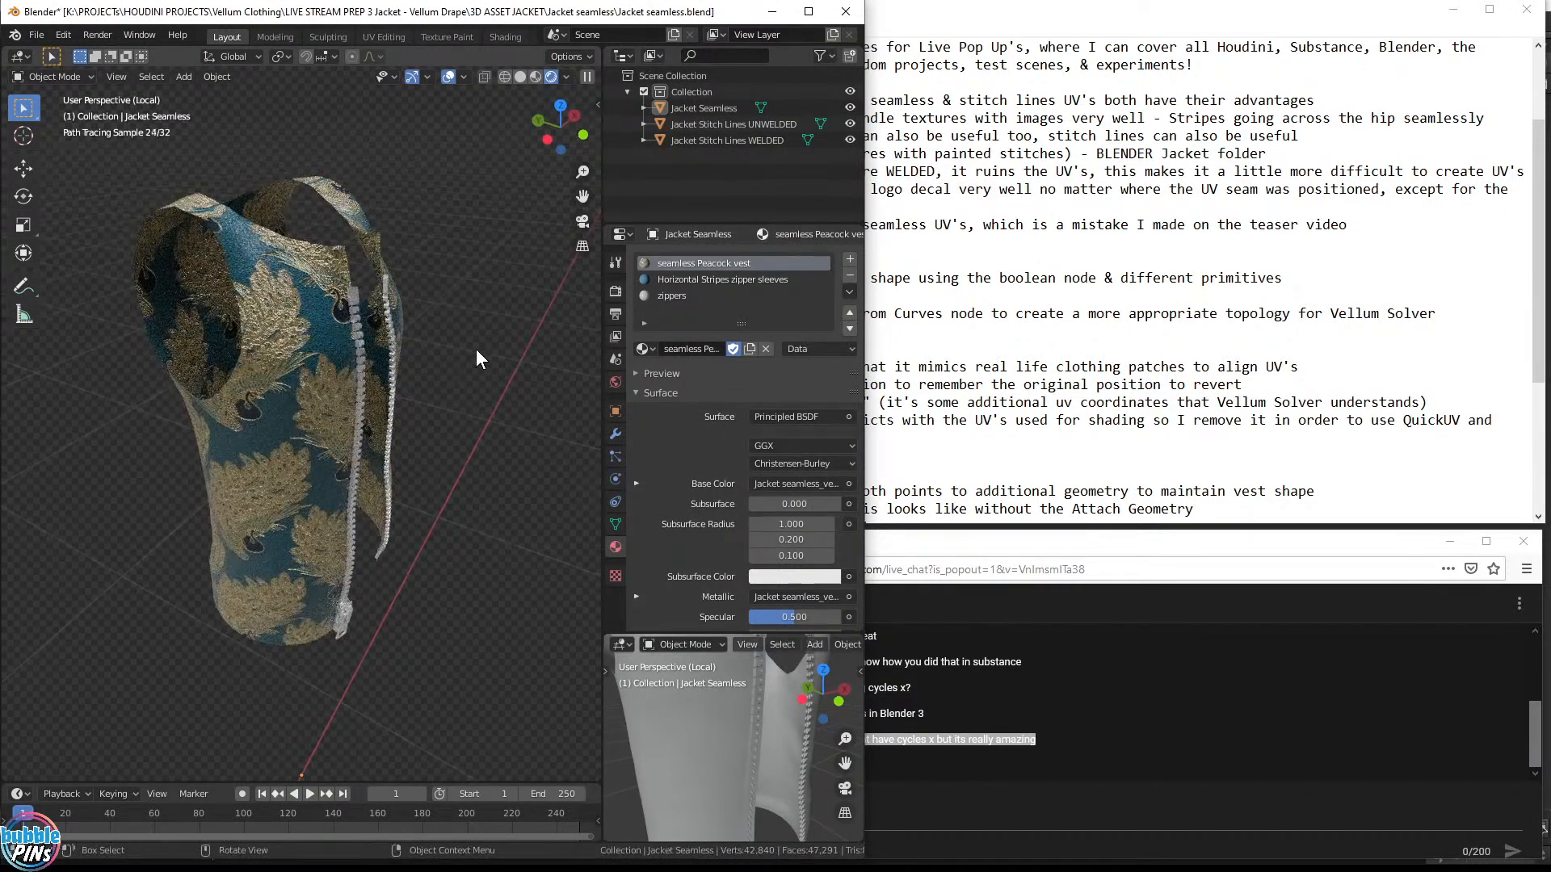
mouse_move(375, 307)
middle_mouse_down()
mouse_move(473, 360)
mouse_move(419, 310)
mouse_move(443, 332)
mouse_move(433, 303)
middle_mouse_up()
scroll(441, 329, "up", 1)
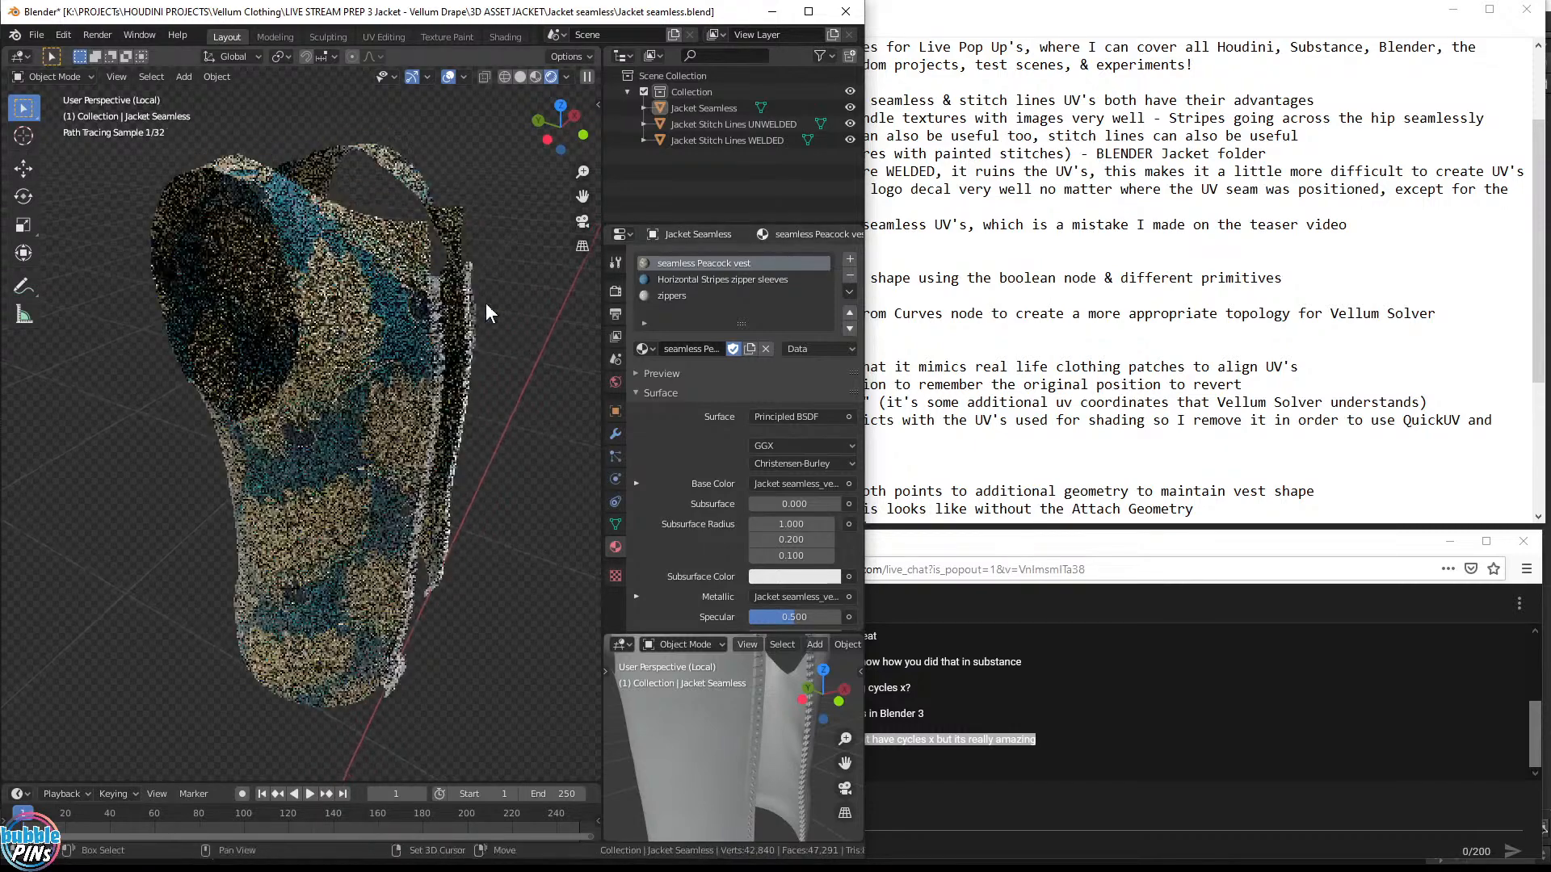
Switch to the notes and highlight the point about seamless UVs handling image textures and stripes
key("alt+Tab")
left_click_drag(717, 118, 1217, 118)
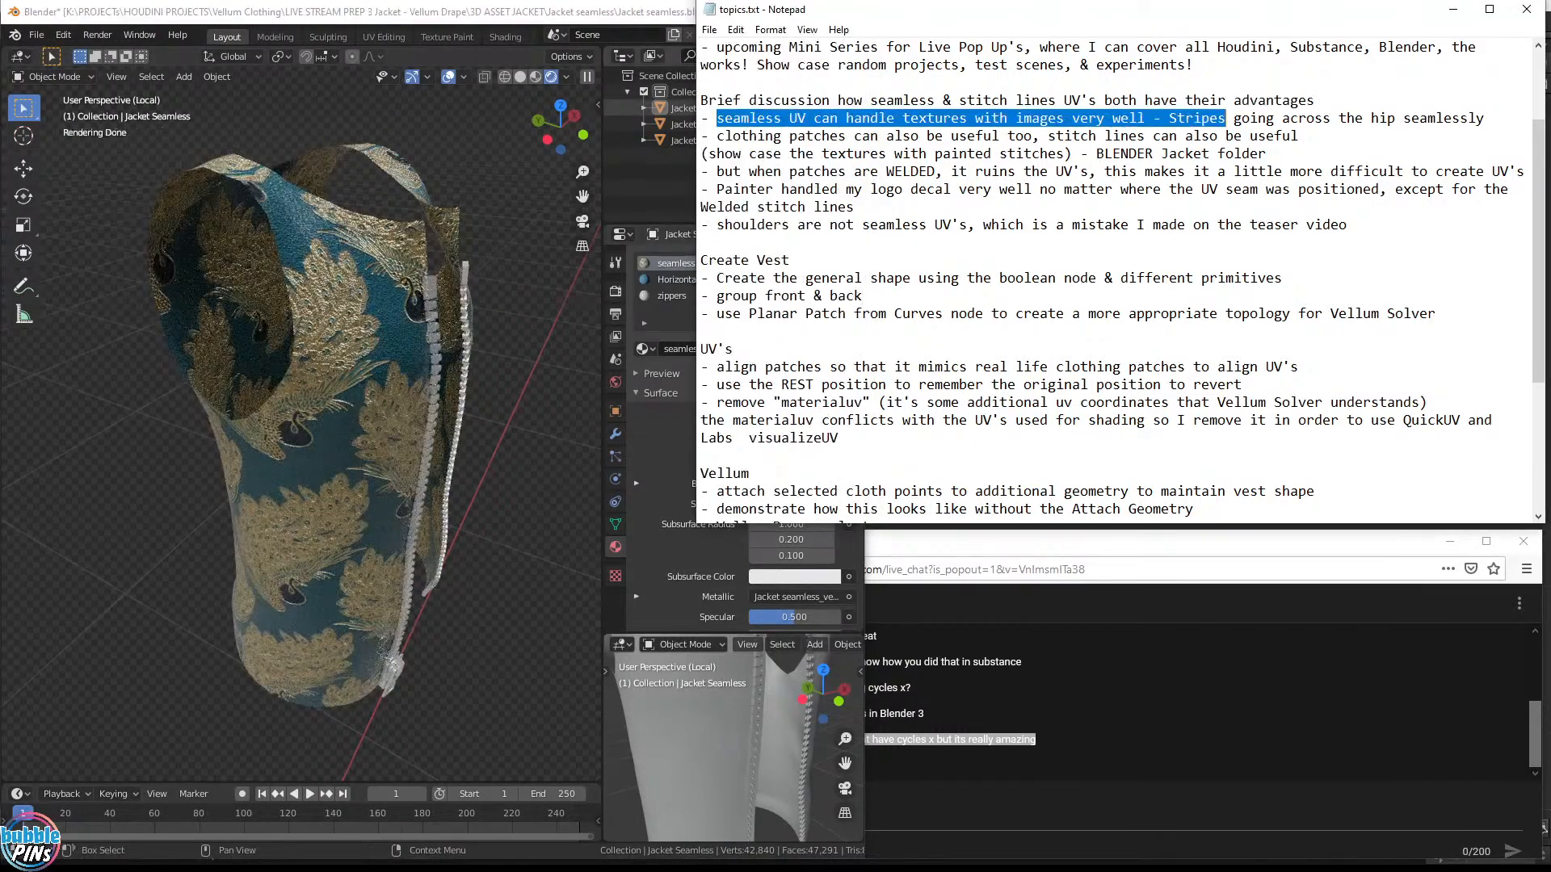
left_click(885, 100)
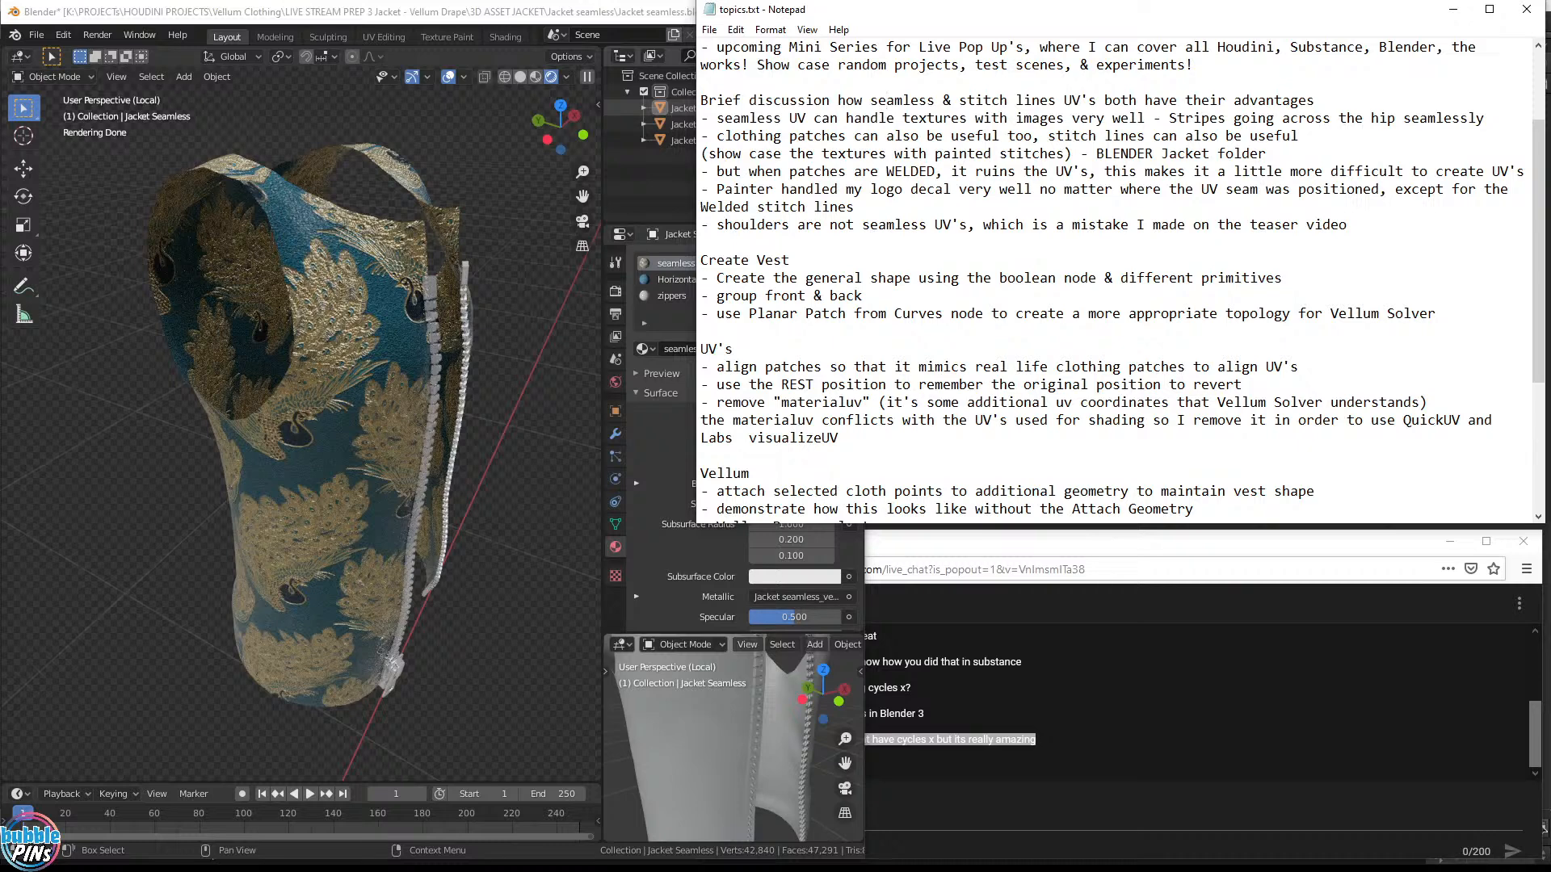
Highlight the notes heading comparing seamless and stitch-line UVs, and set Blender's viewport shading to Solid
left_click_drag(701, 101, 1314, 100)
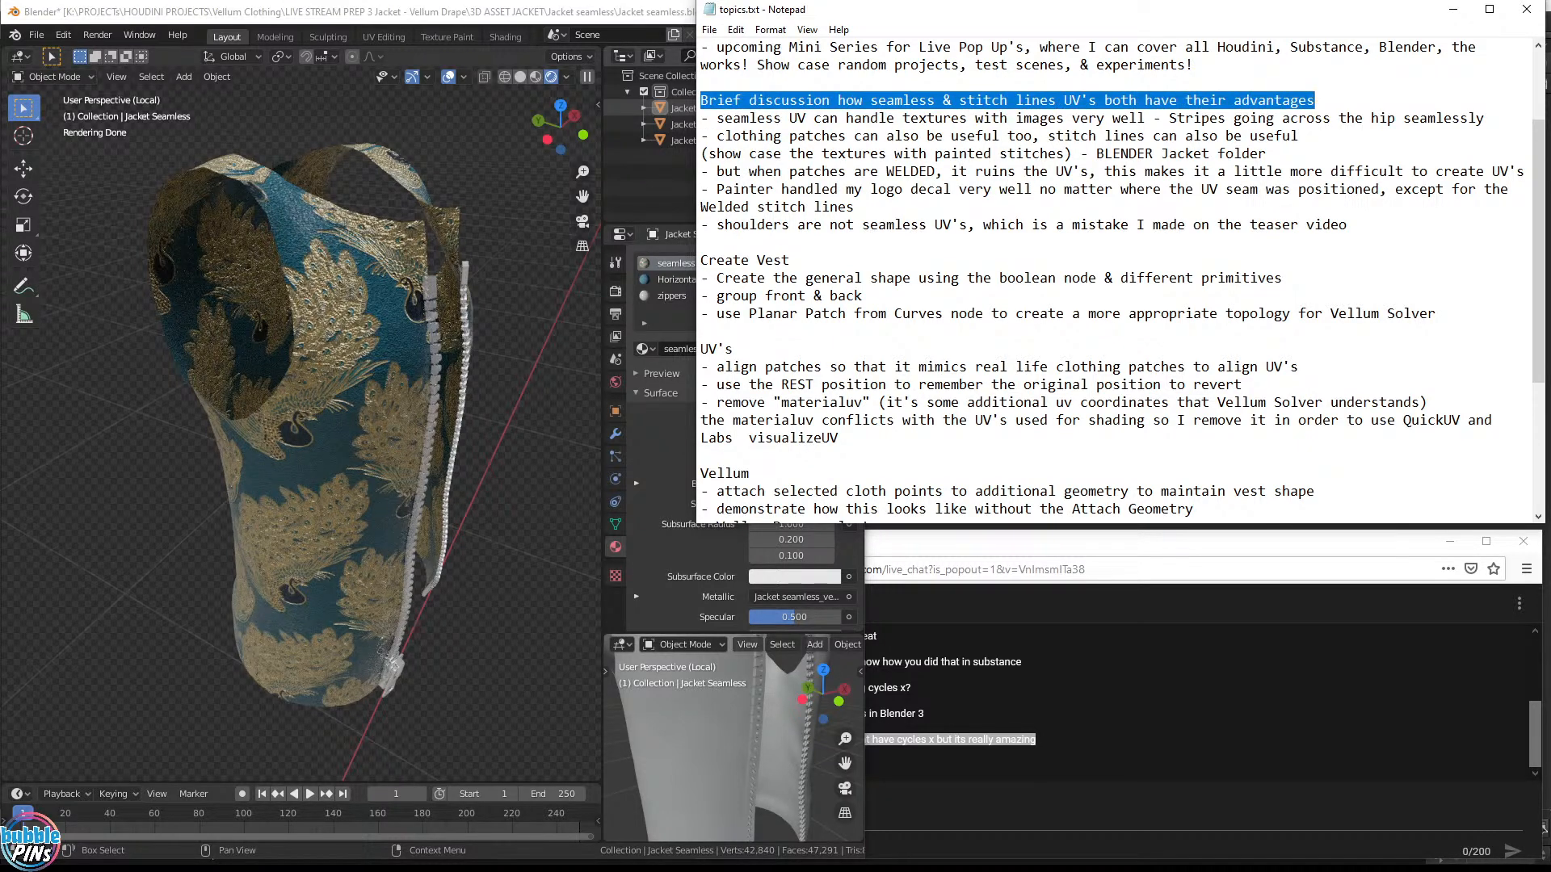
left_click(519, 76)
left_click(701, 242)
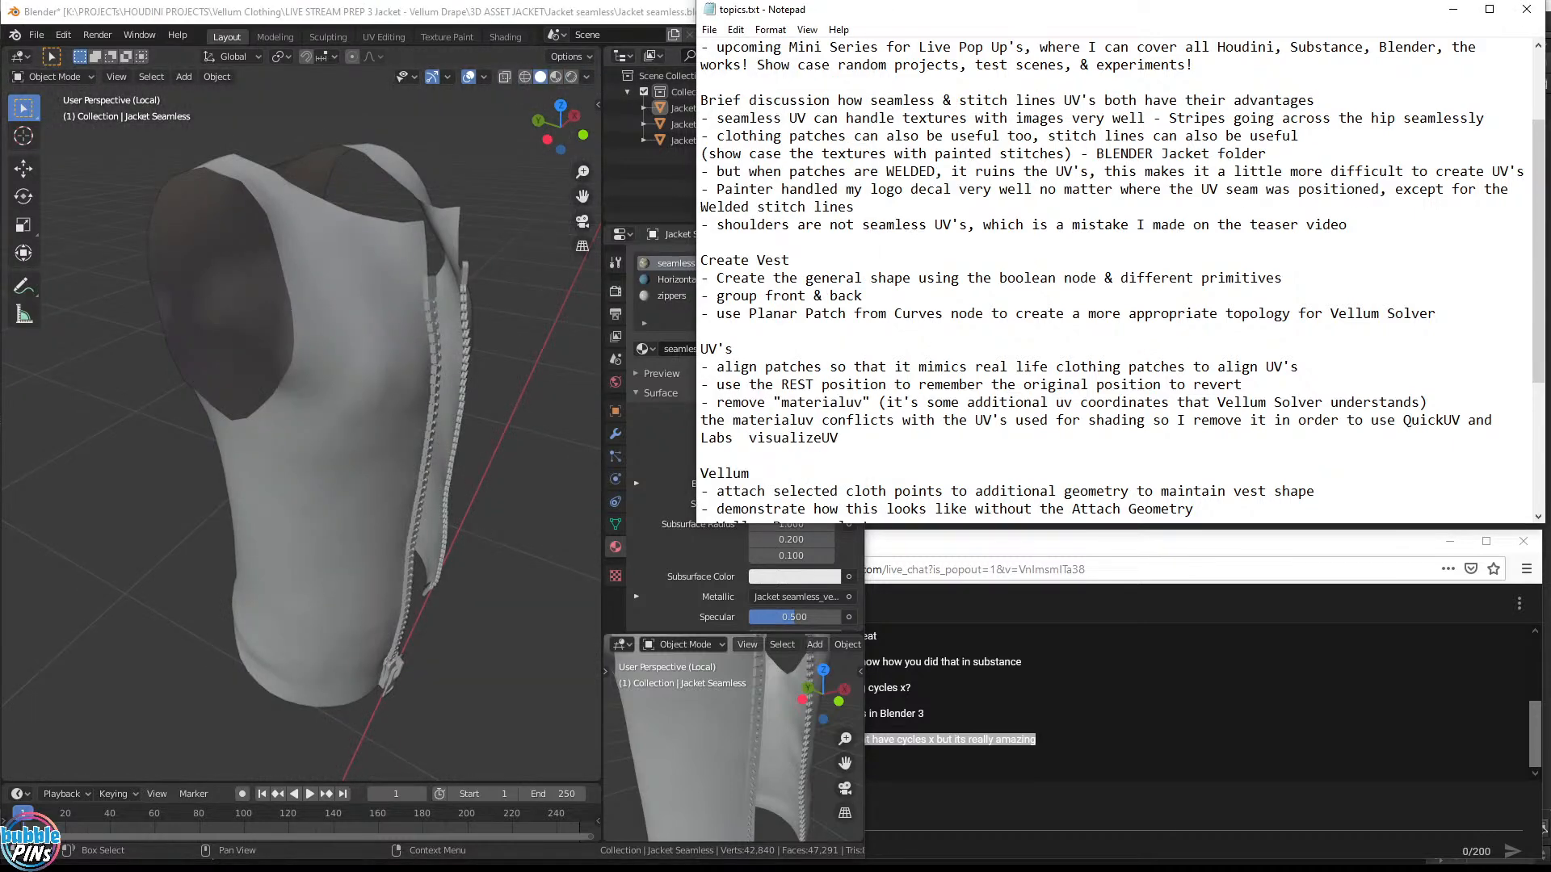
left_click_drag(717, 101, 1314, 100)
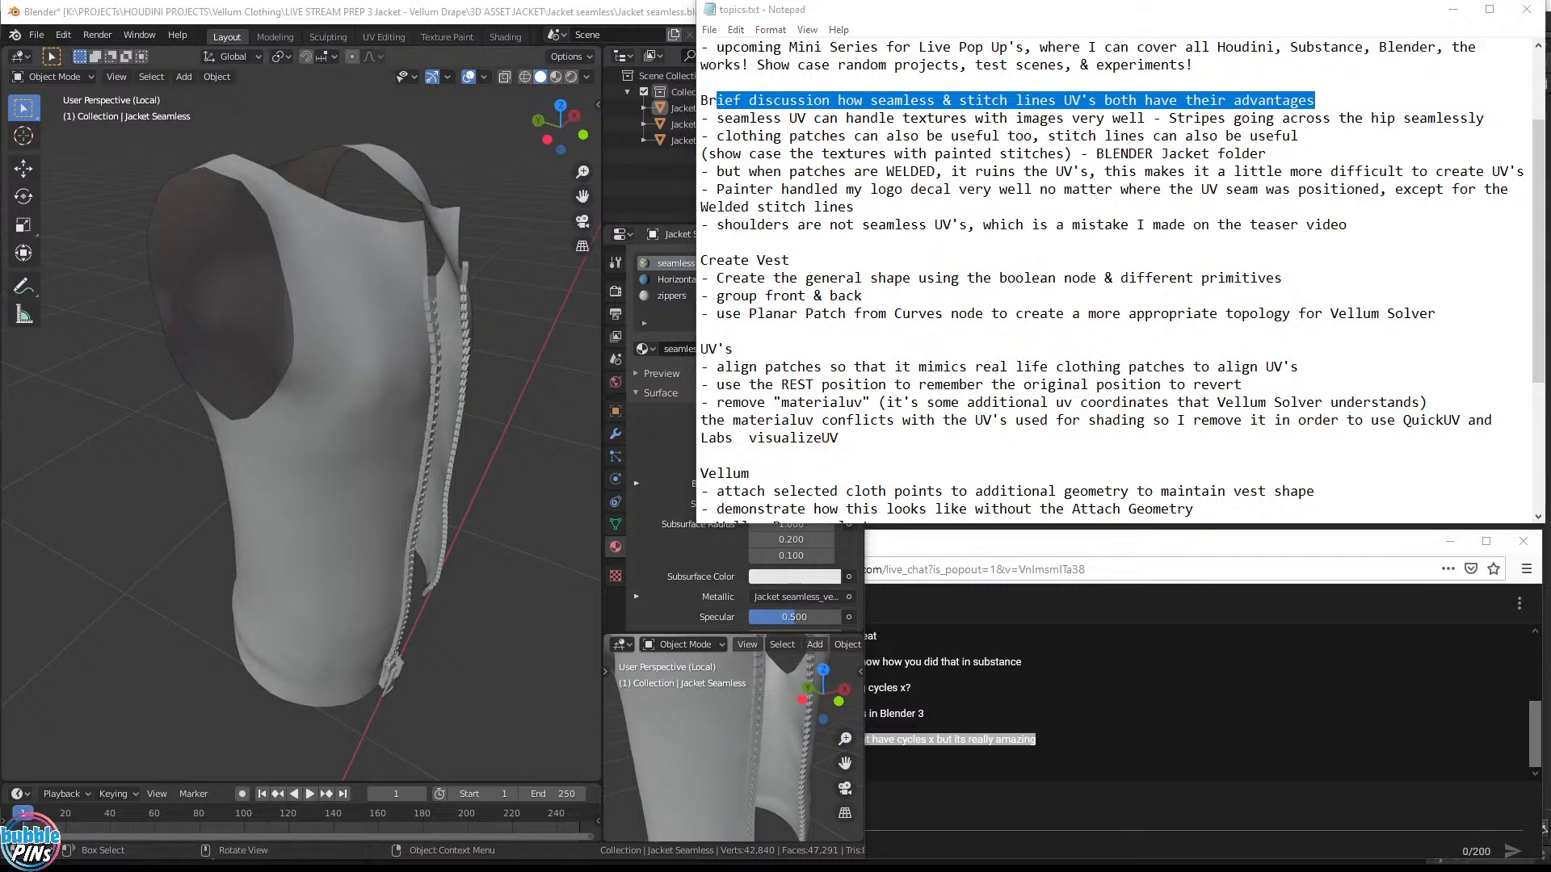
Switch to Houdini, turn the character wearing the stitch-line vest around and hide the other objects
left_click_drag(1550, 307, 758, 72)
double_click(756, 73)
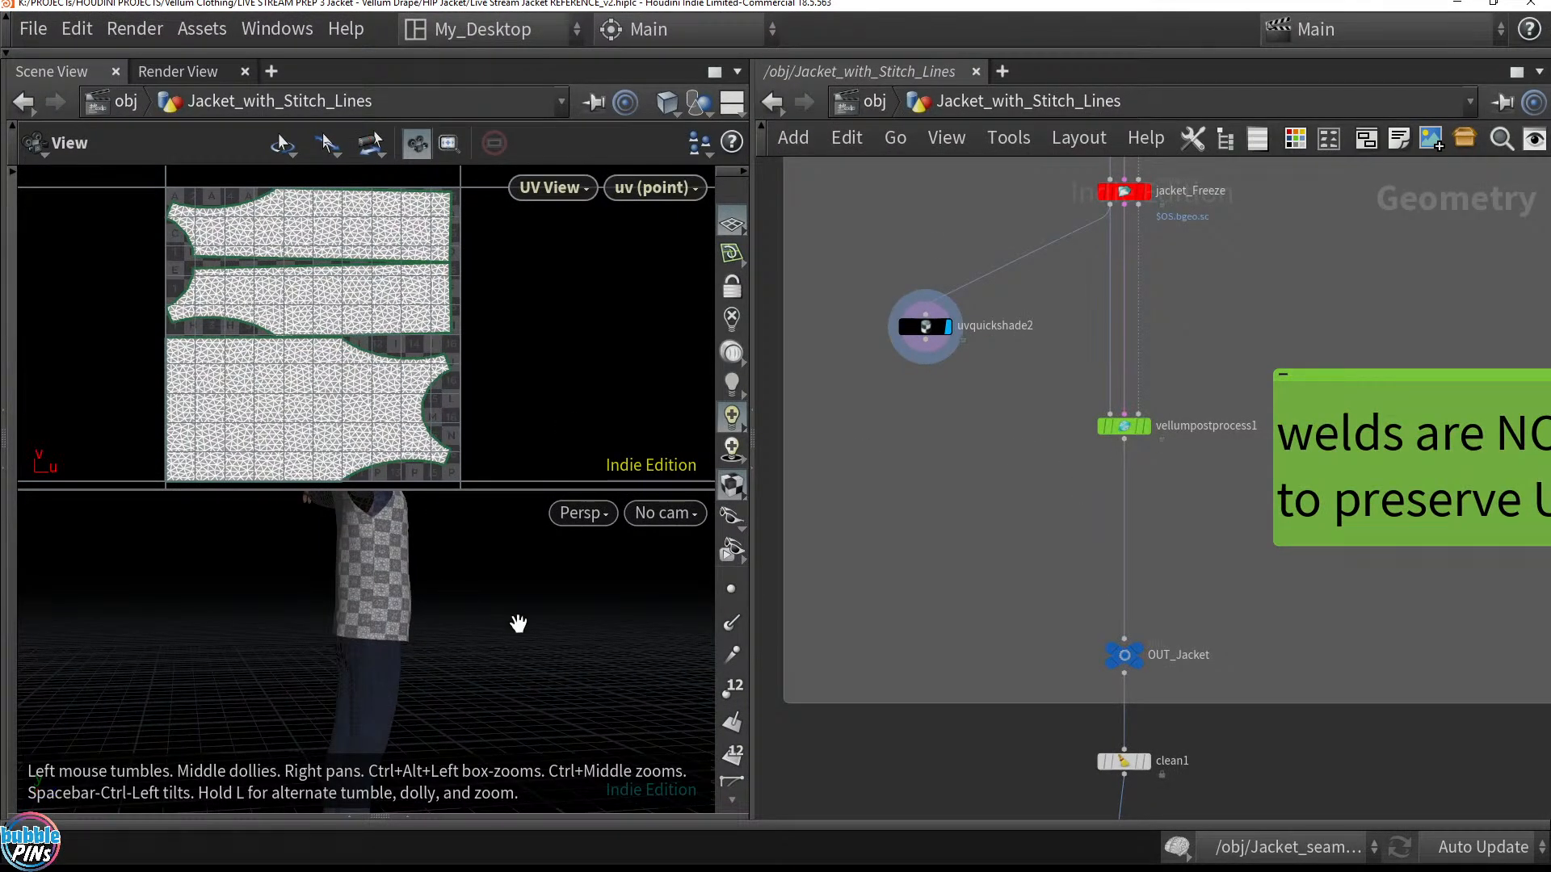
left_click_drag(501, 622, 410, 608)
left_click_drag(491, 556, 622, 538)
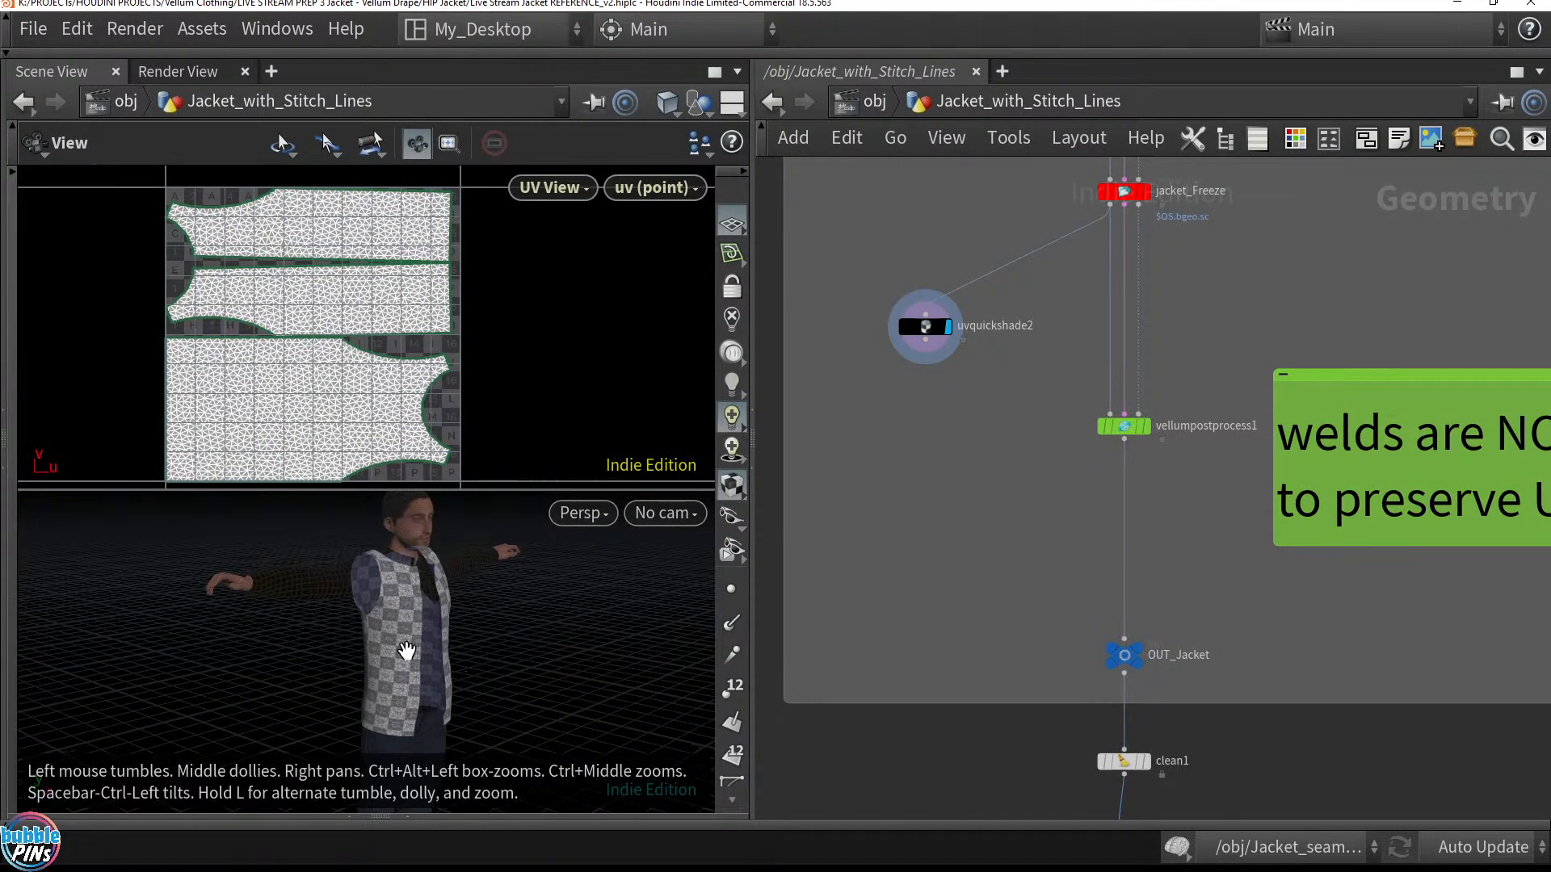
left_click(706, 115)
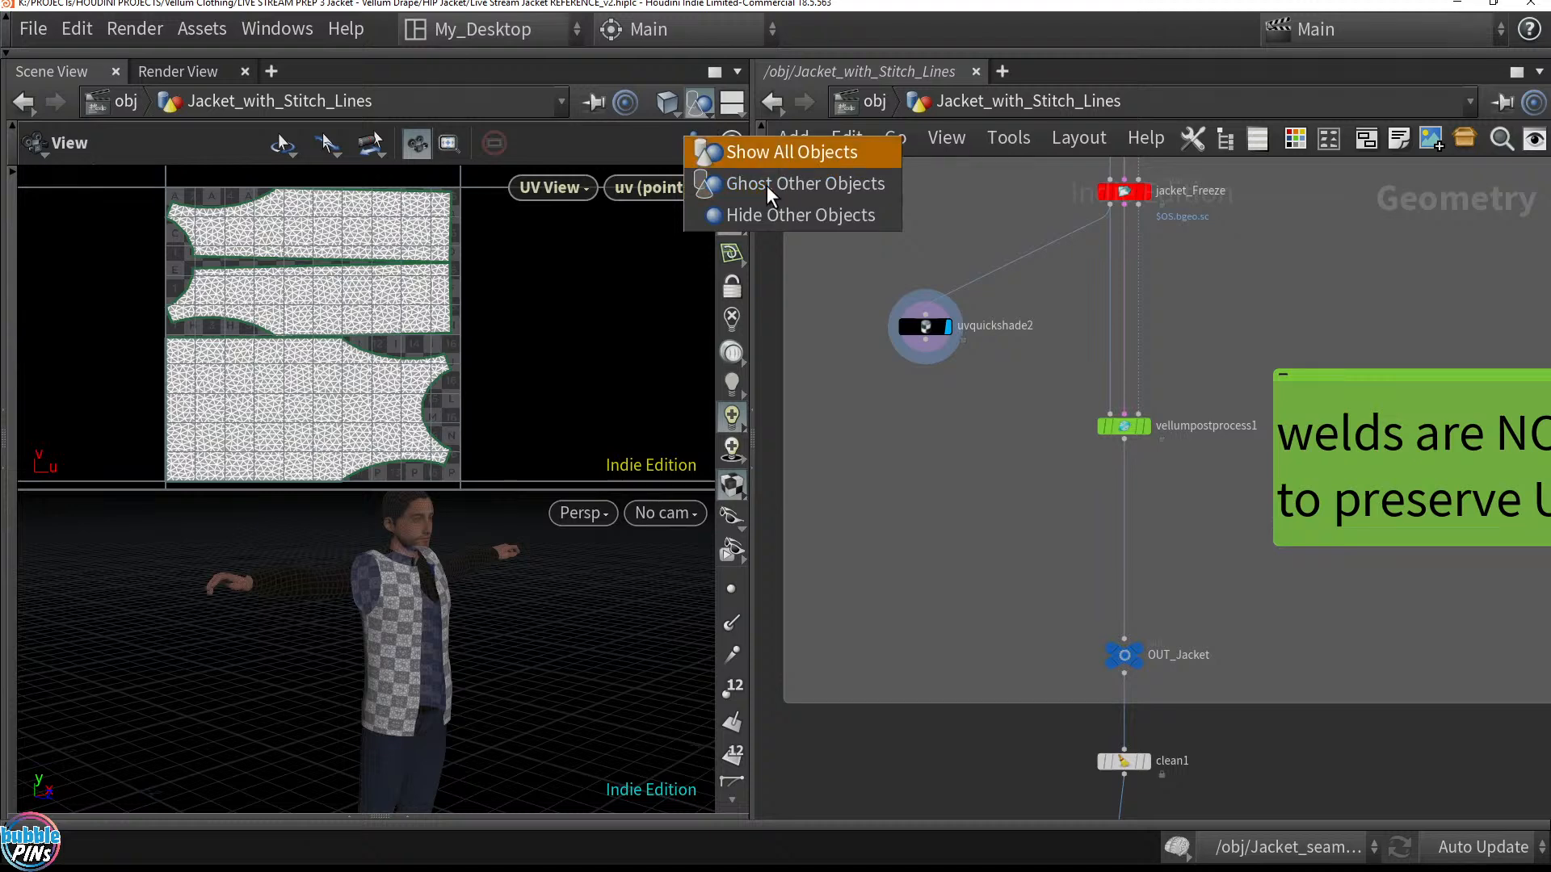
left_click(776, 214)
Examine the UV checker pattern up close where the stitch-line vest's front and back patches meet at the side
left_click_drag(378, 585, 474, 602)
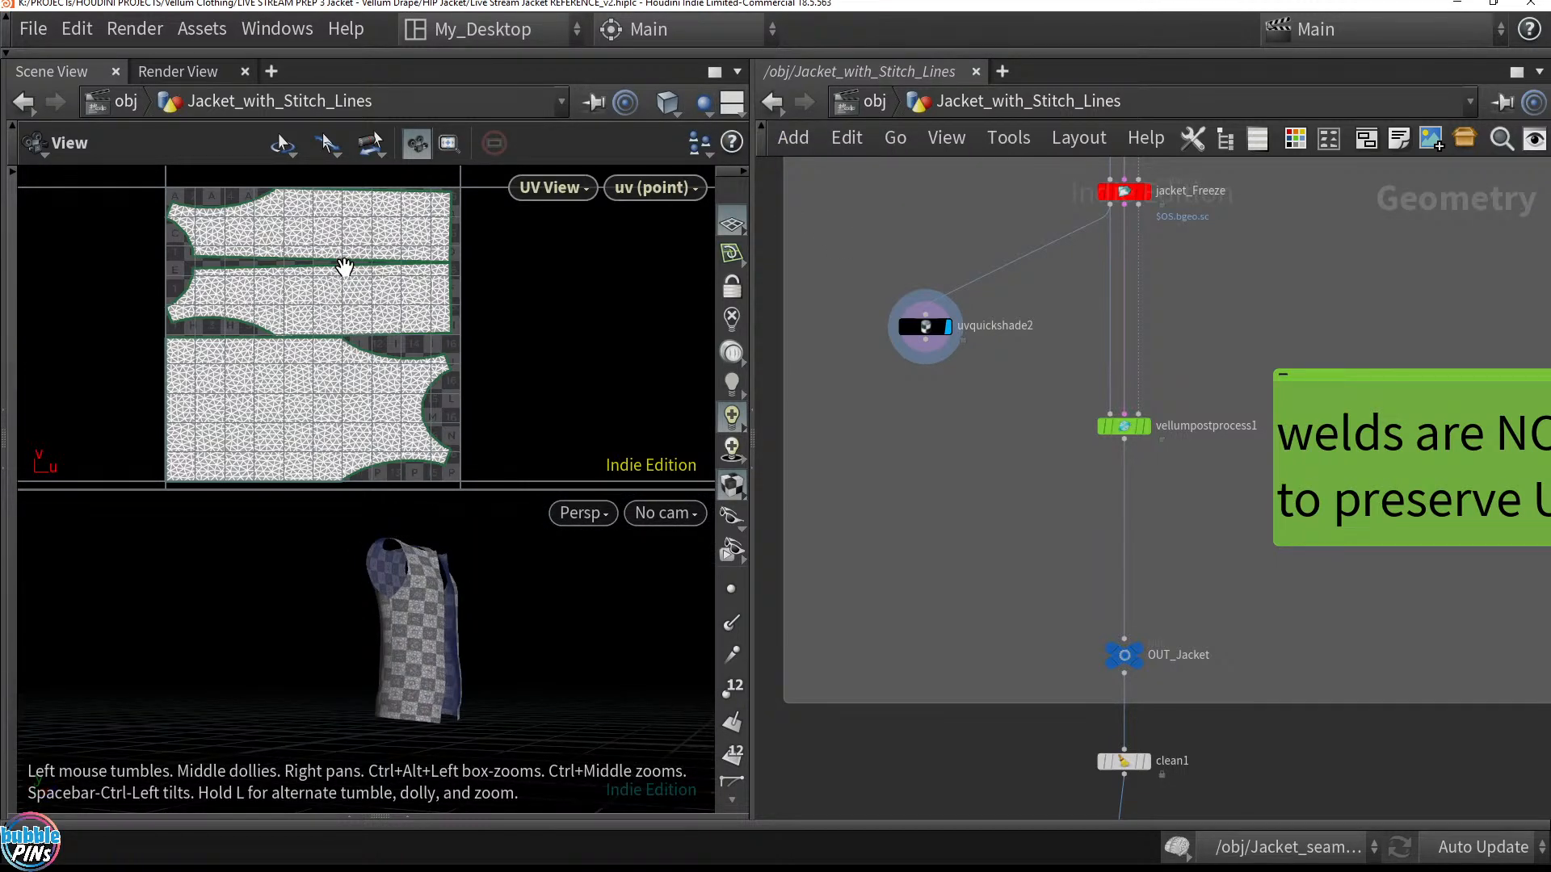
scroll(420, 634, "up", 10)
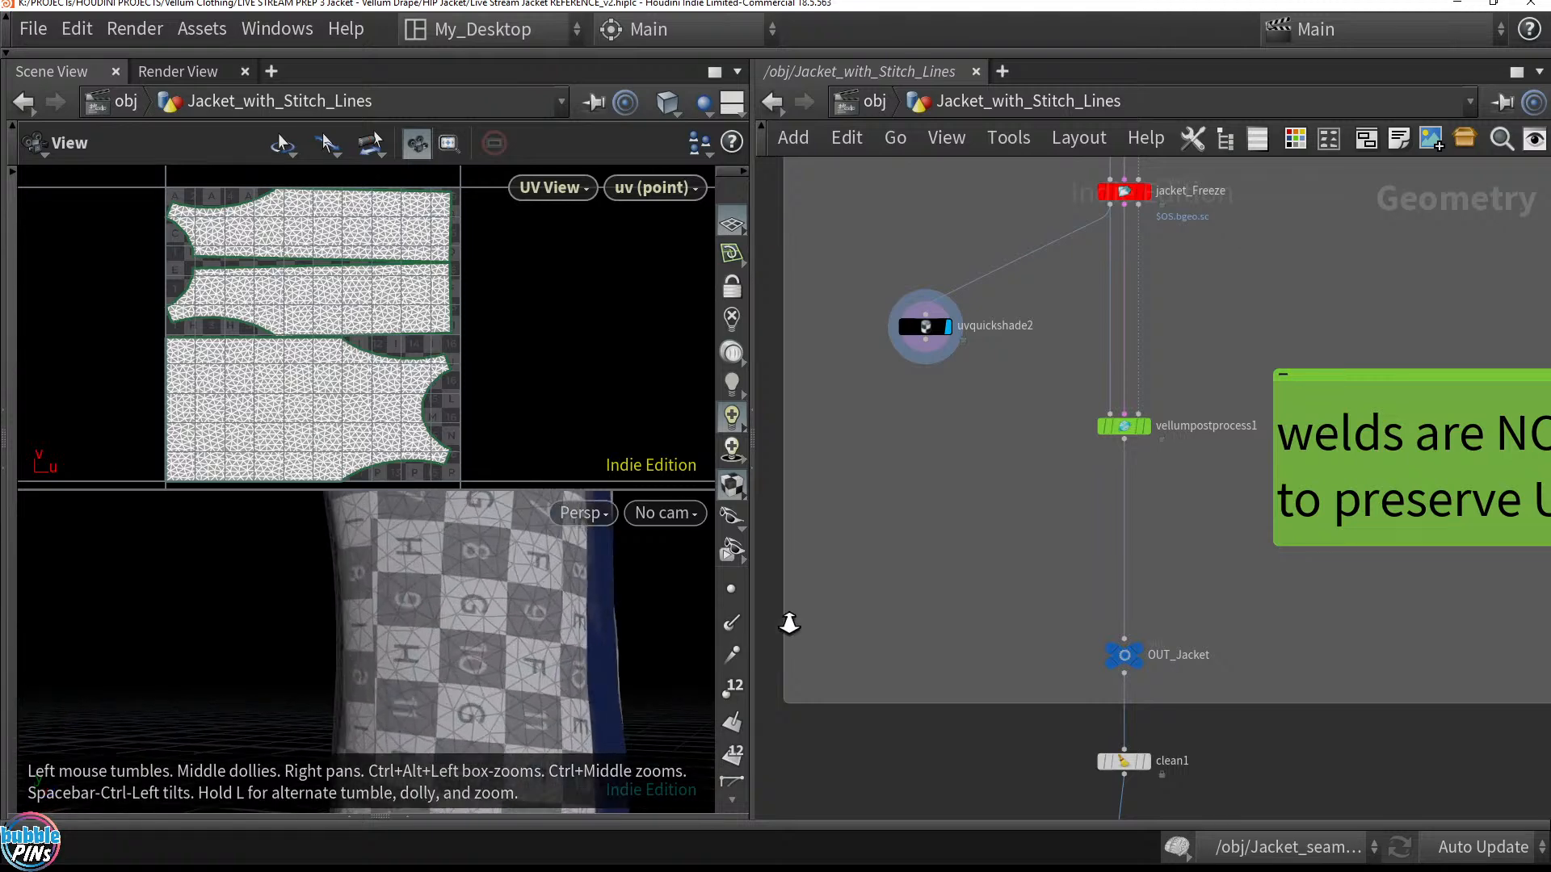
left_click_drag(460, 606, 347, 616)
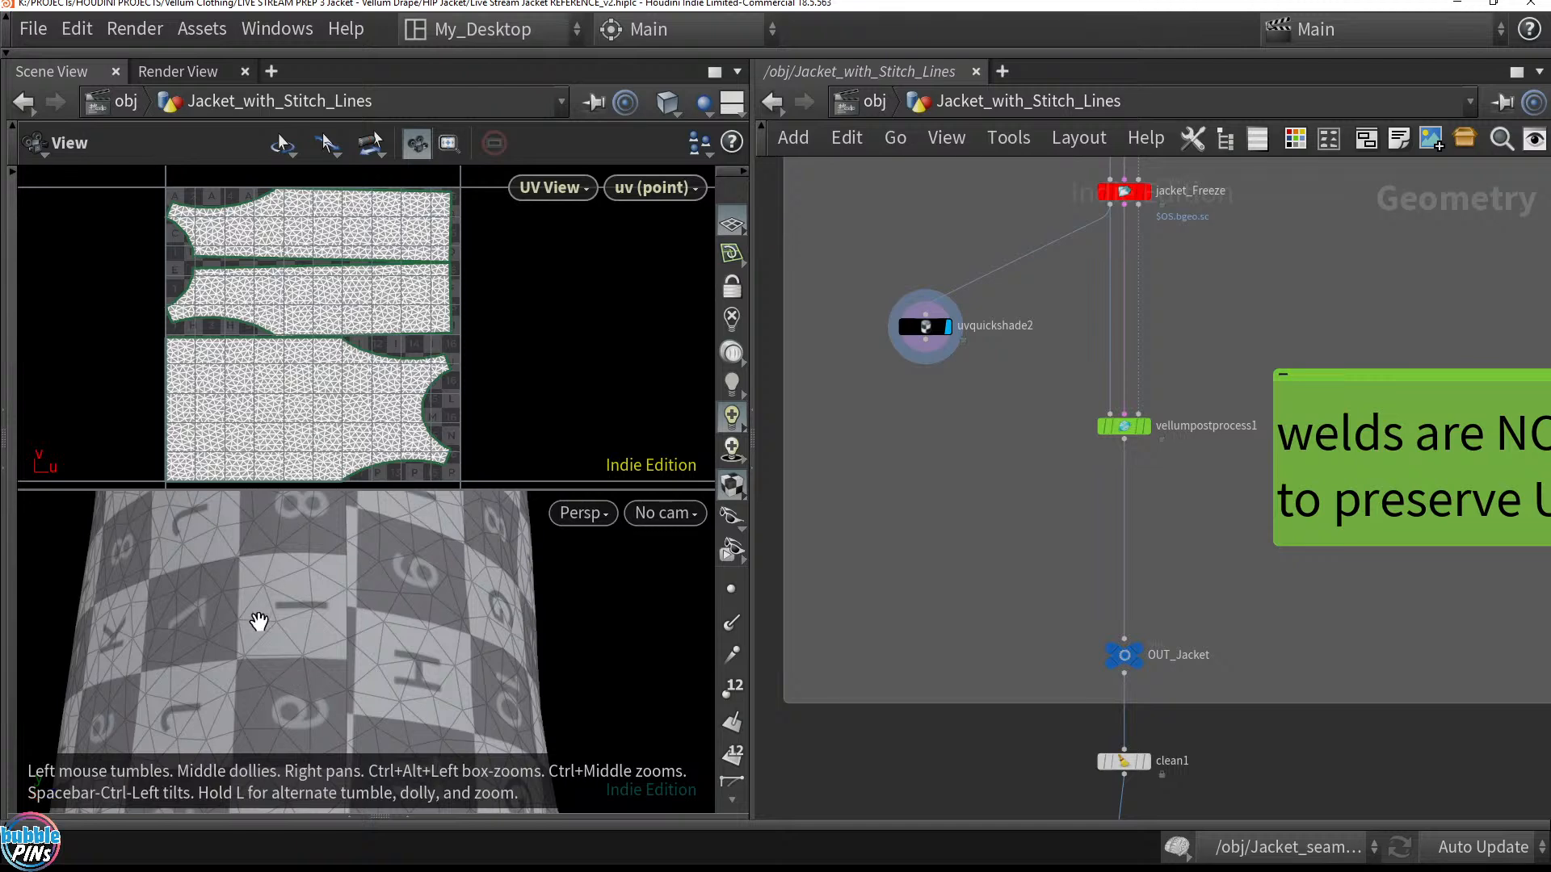
key("alt+Tab")
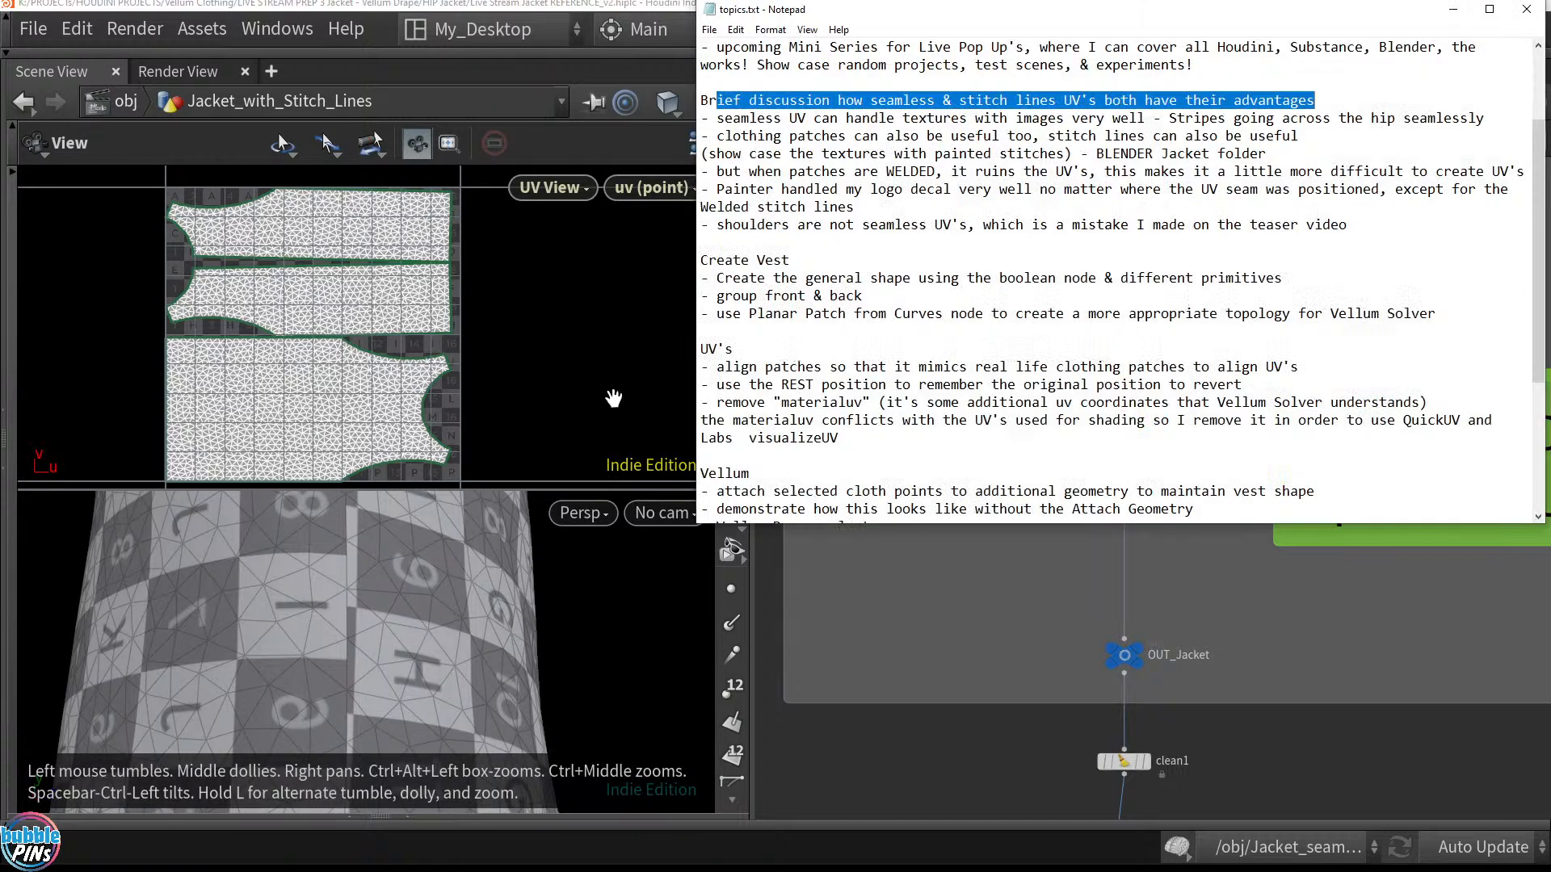
left_click(919, 630)
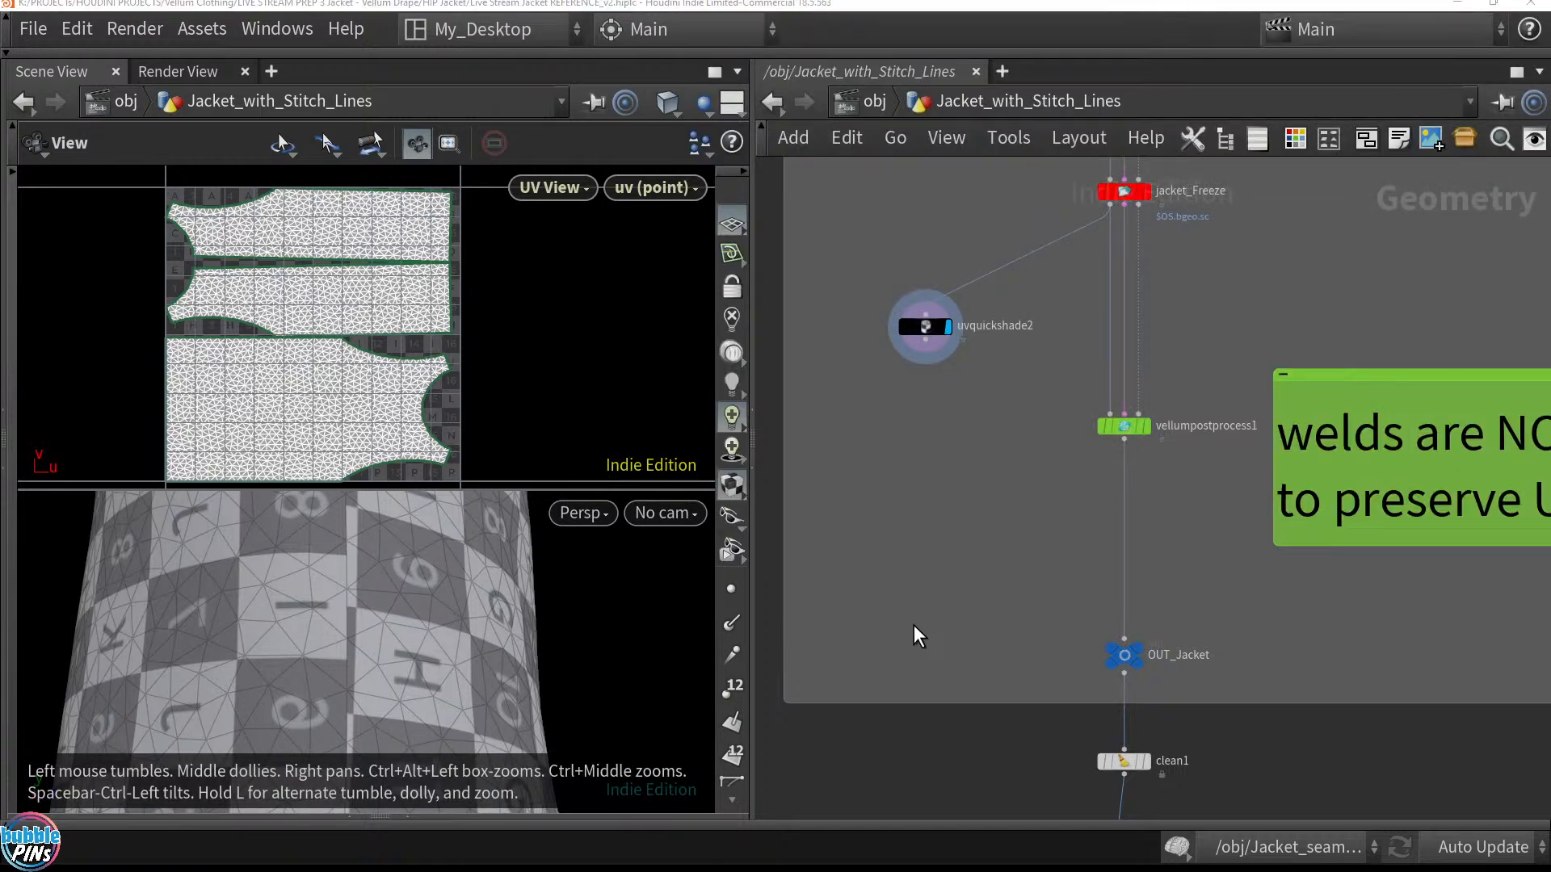
Switch to Blender, inspect the seamless vest's side in Rendered shading, and return to Solid shading
key("alt+Tab")
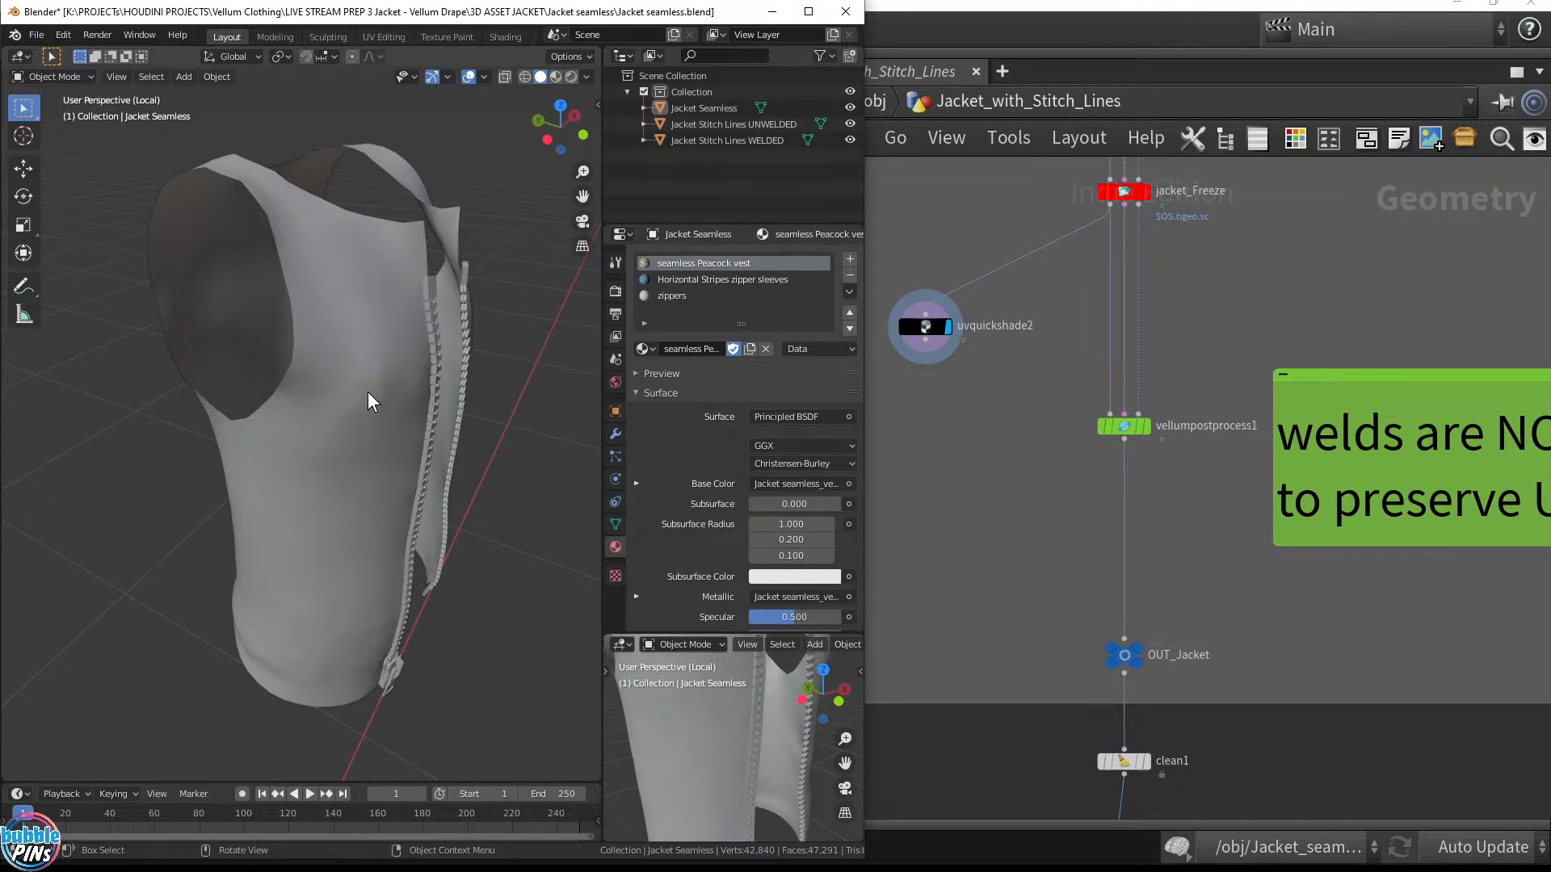
key("z")
left_click(374, 319)
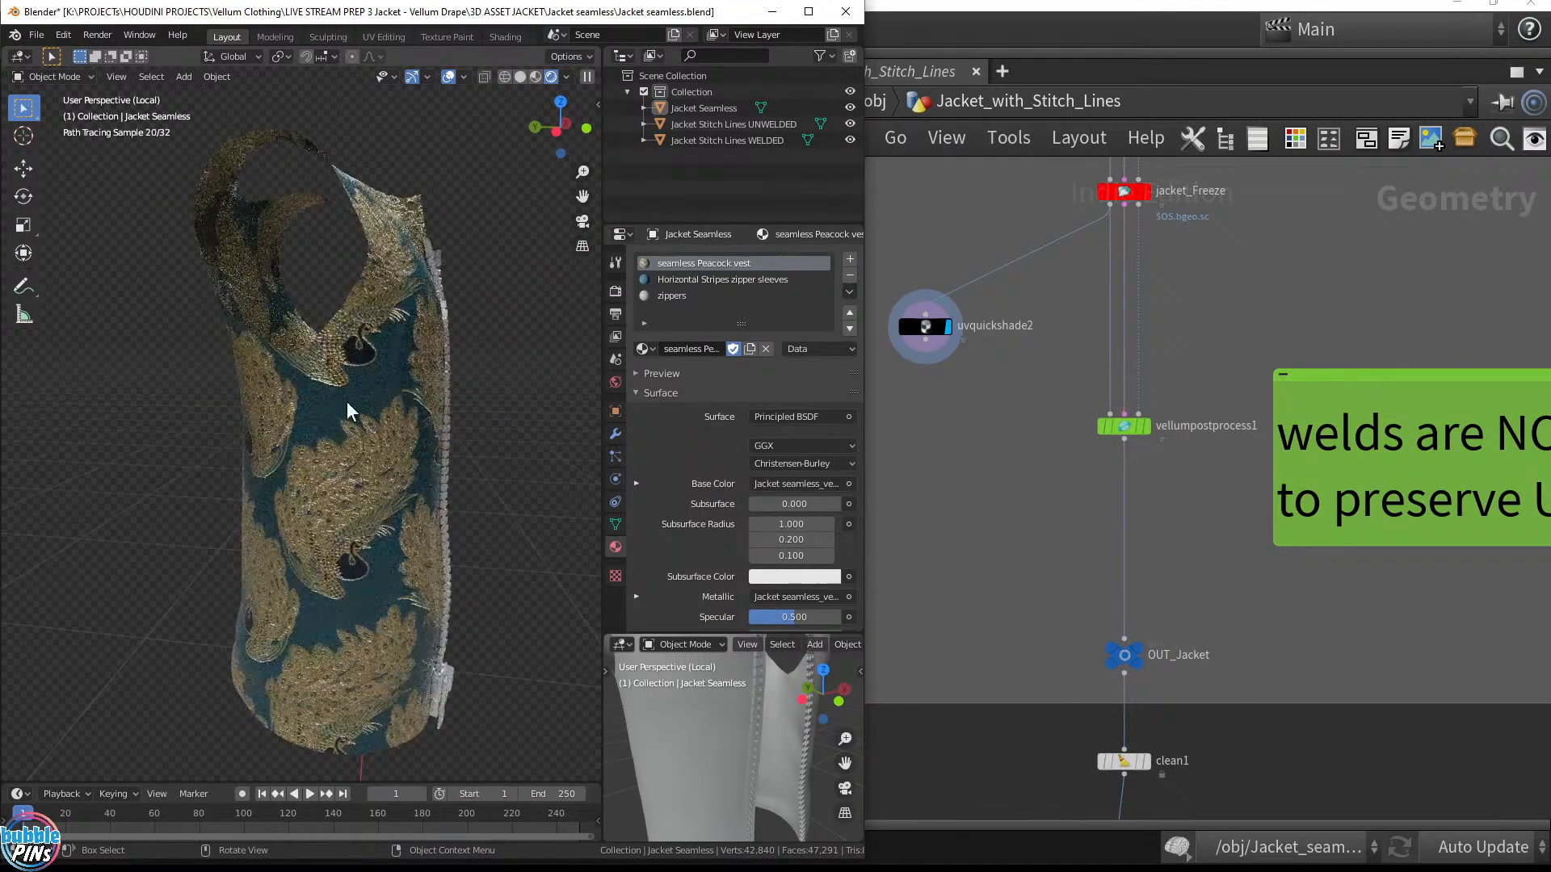
key("z")
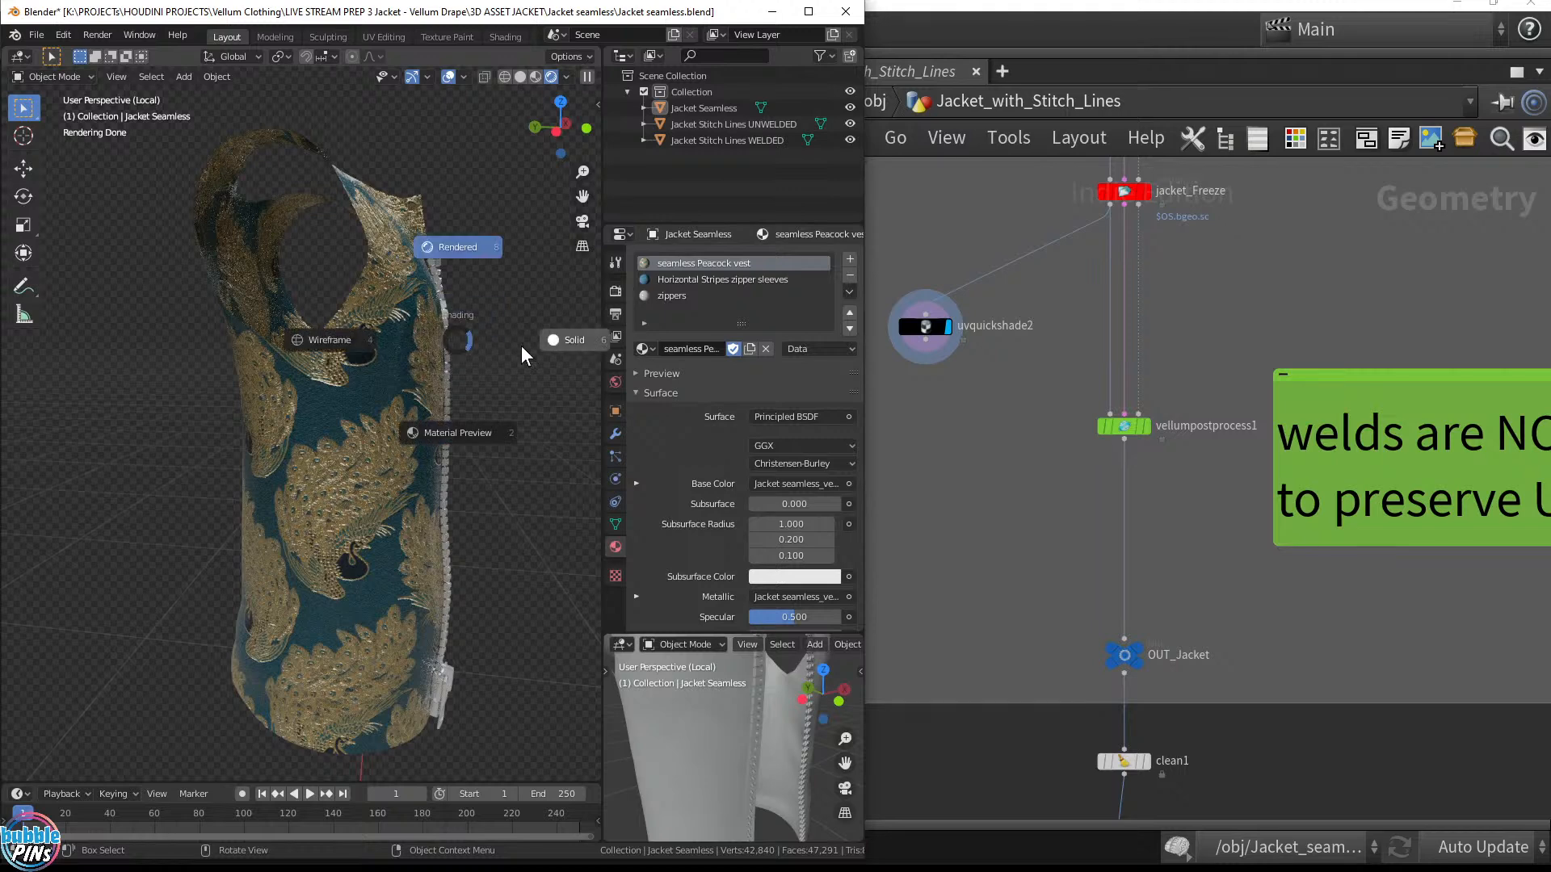
left_click(521, 346)
Isolate Jacket Stitch Lines WELDED, inspect its side seam in Rendered shading, and return to Solid shading
left_click(749, 143)
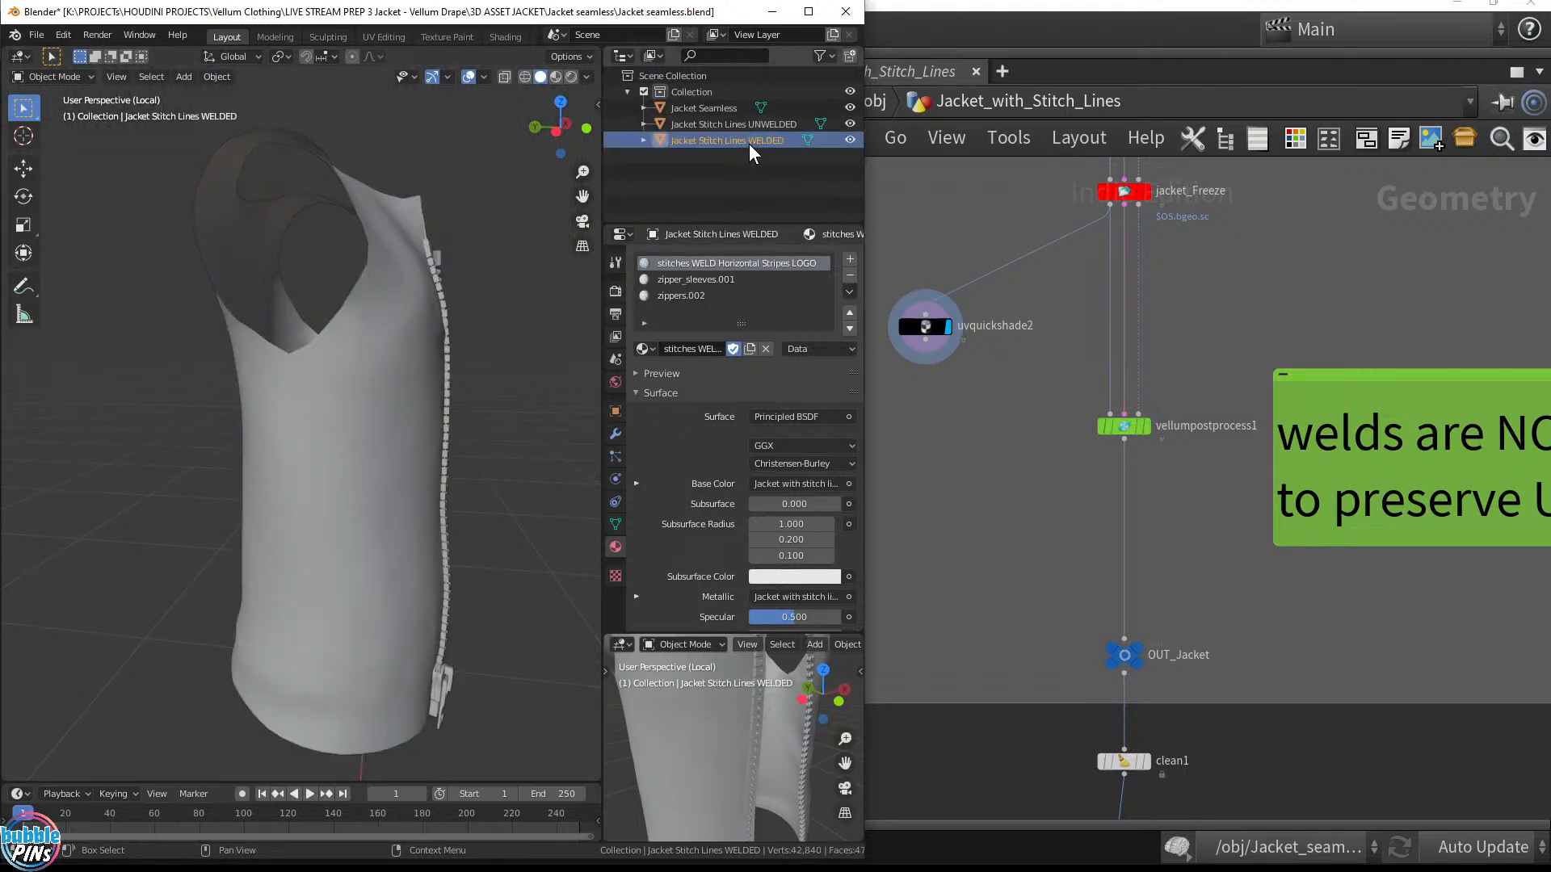
key("KP_Divide")
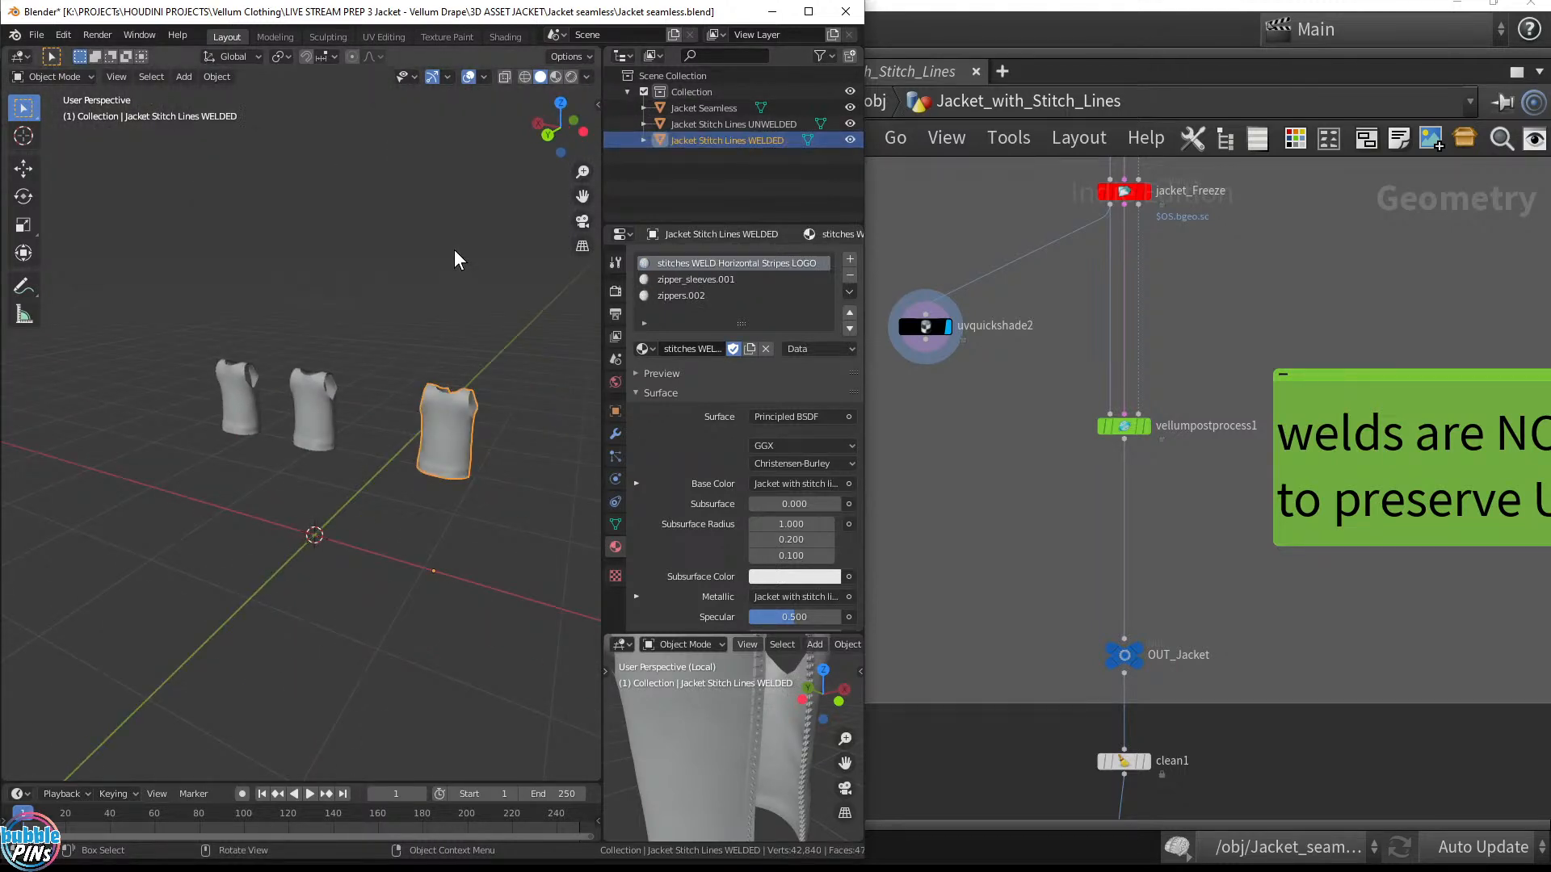
key("KP_Divide")
key("z")
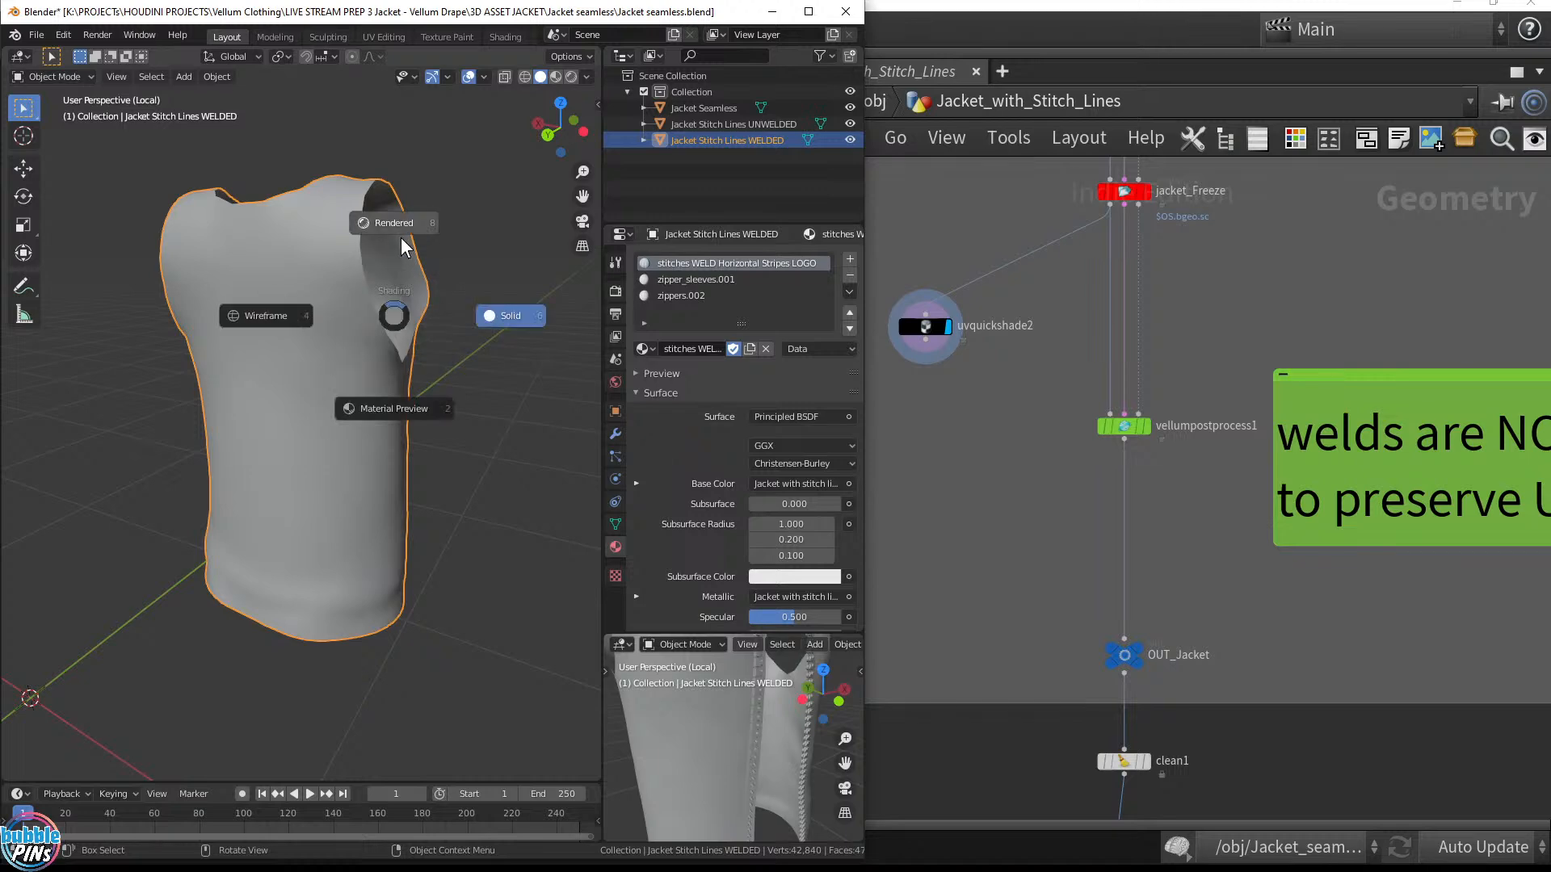
left_click(399, 239)
mouse_move(518, 379)
middle_mouse_down()
mouse_move(370, 386)
mouse_move(439, 247)
mouse_move(507, 424)
middle_mouse_up()
key("z")
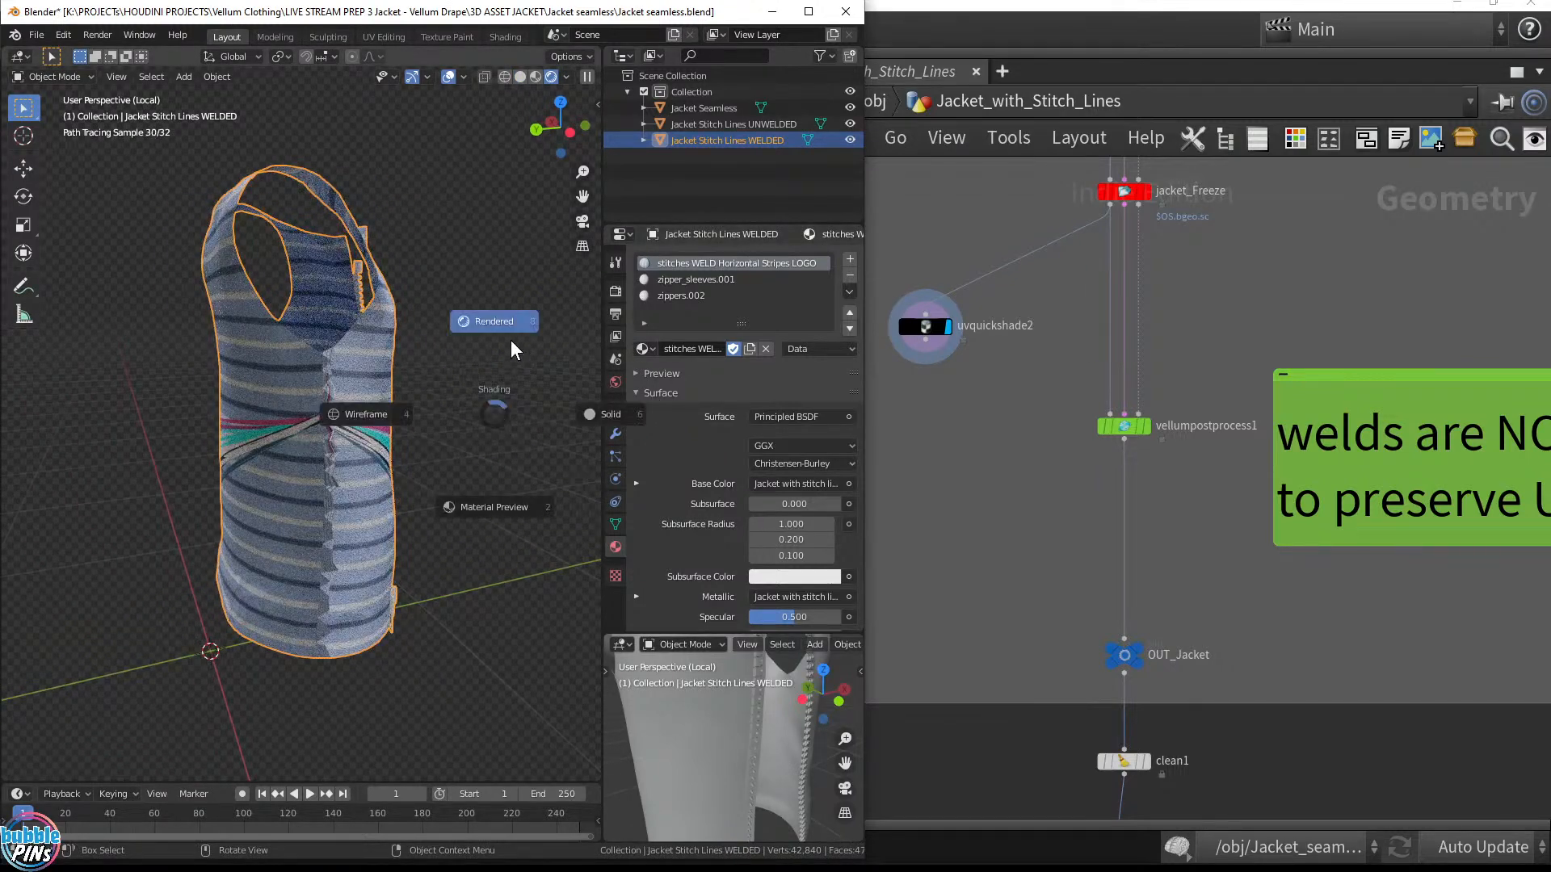
left_click(616, 418)
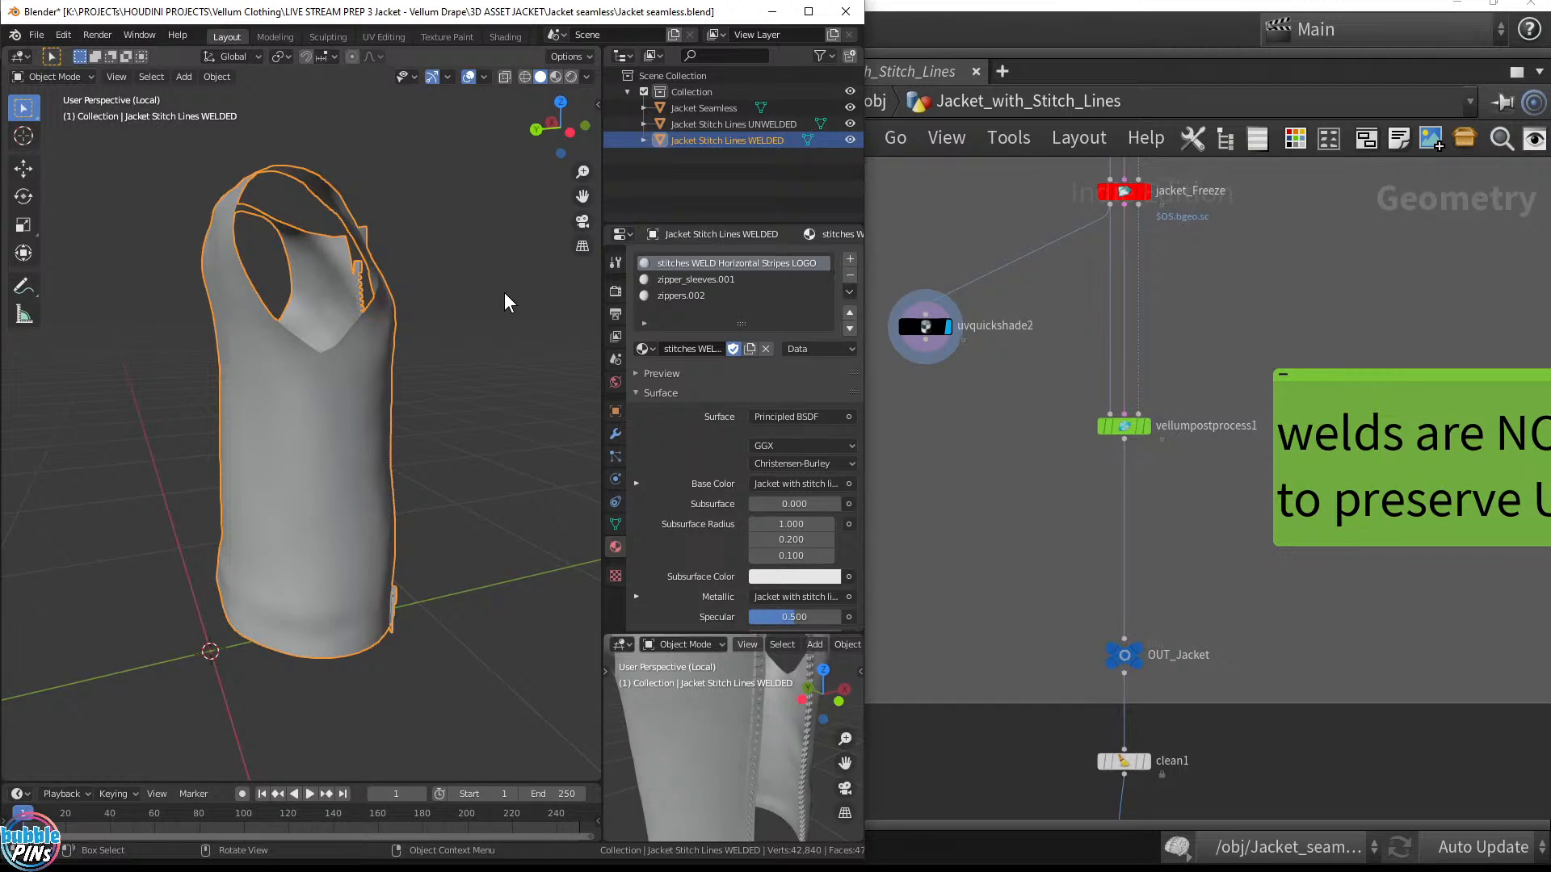
Isolate Jacket Stitch Lines UNWELDED in Rendered shading and inspect the stripes and logo across its side seam
key("KP_Divide")
left_click(715, 124)
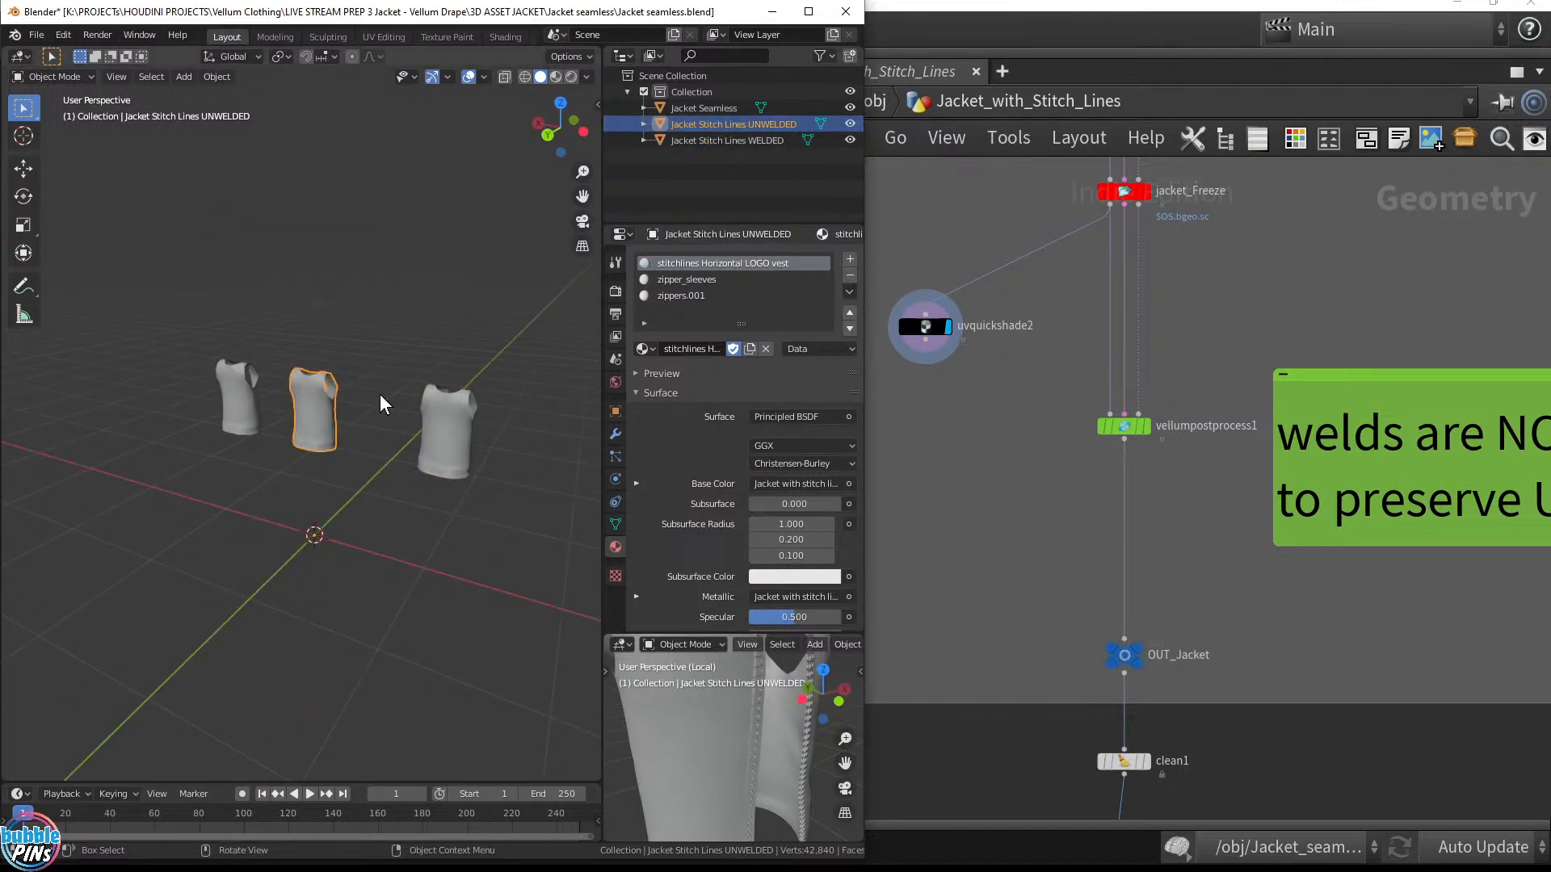
key("KP_Divide")
key("z")
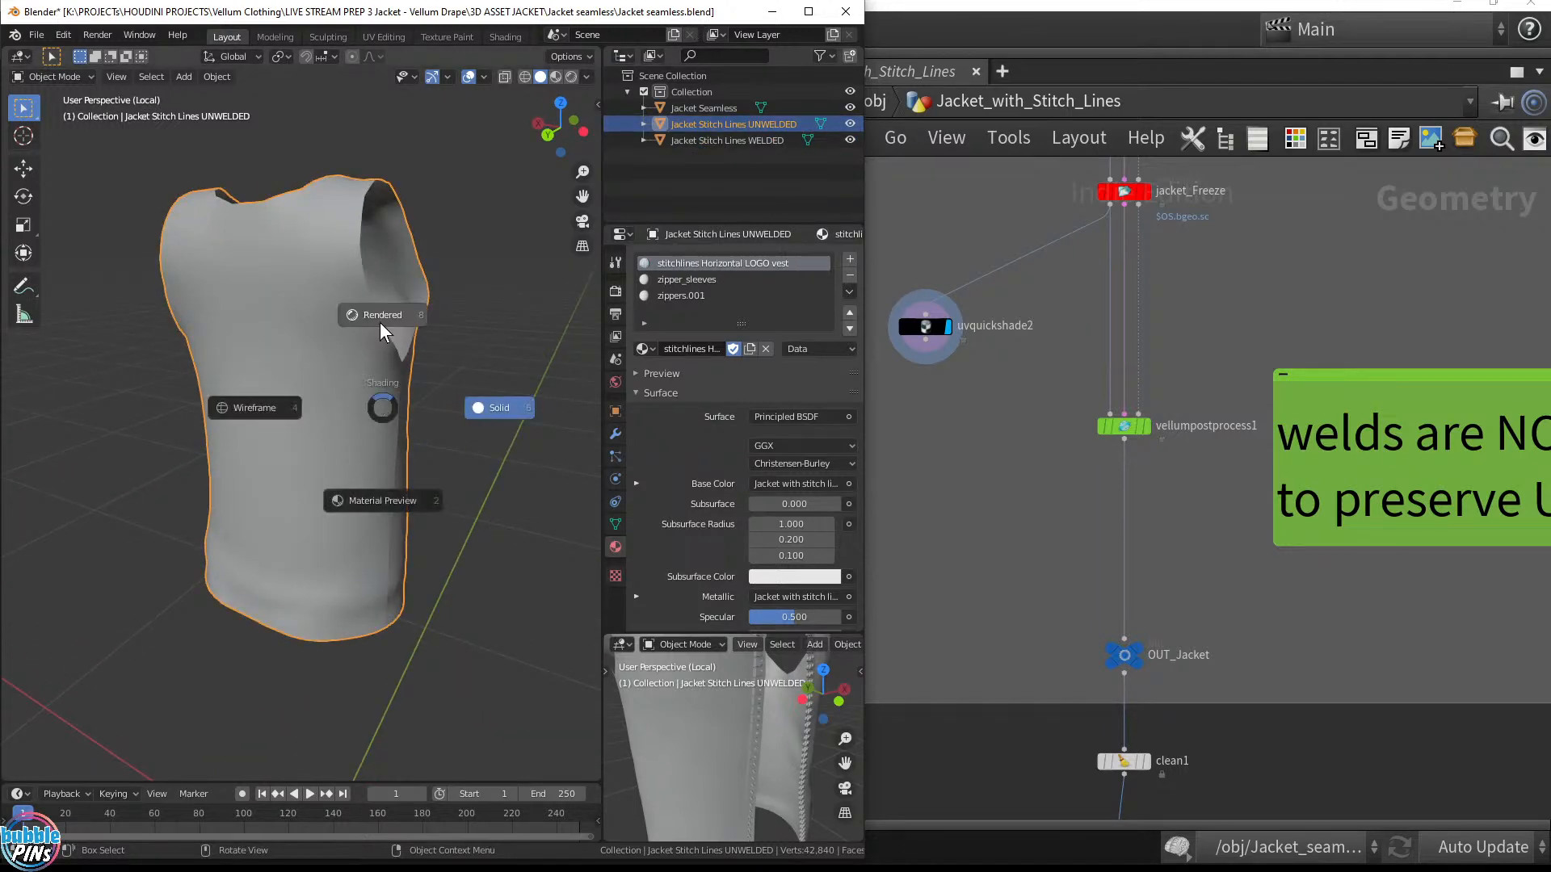
left_click(380, 319)
scroll(283, 383, "up", 5)
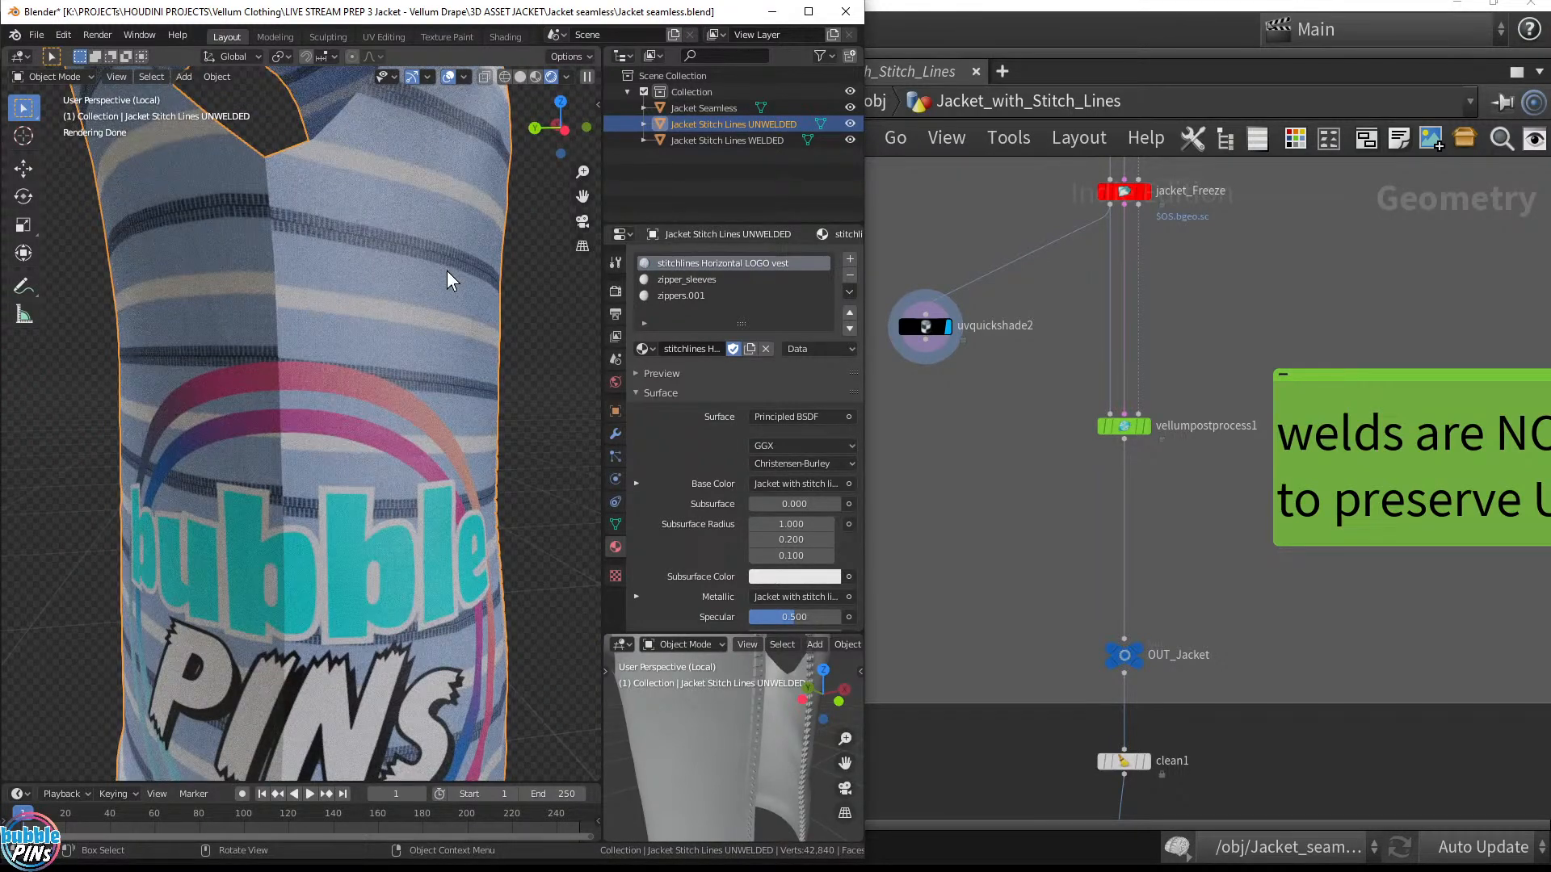
Switch to Houdini and inspect how the UV checker pattern meets along the whole side of the stitch-line vest
left_click(890, 40)
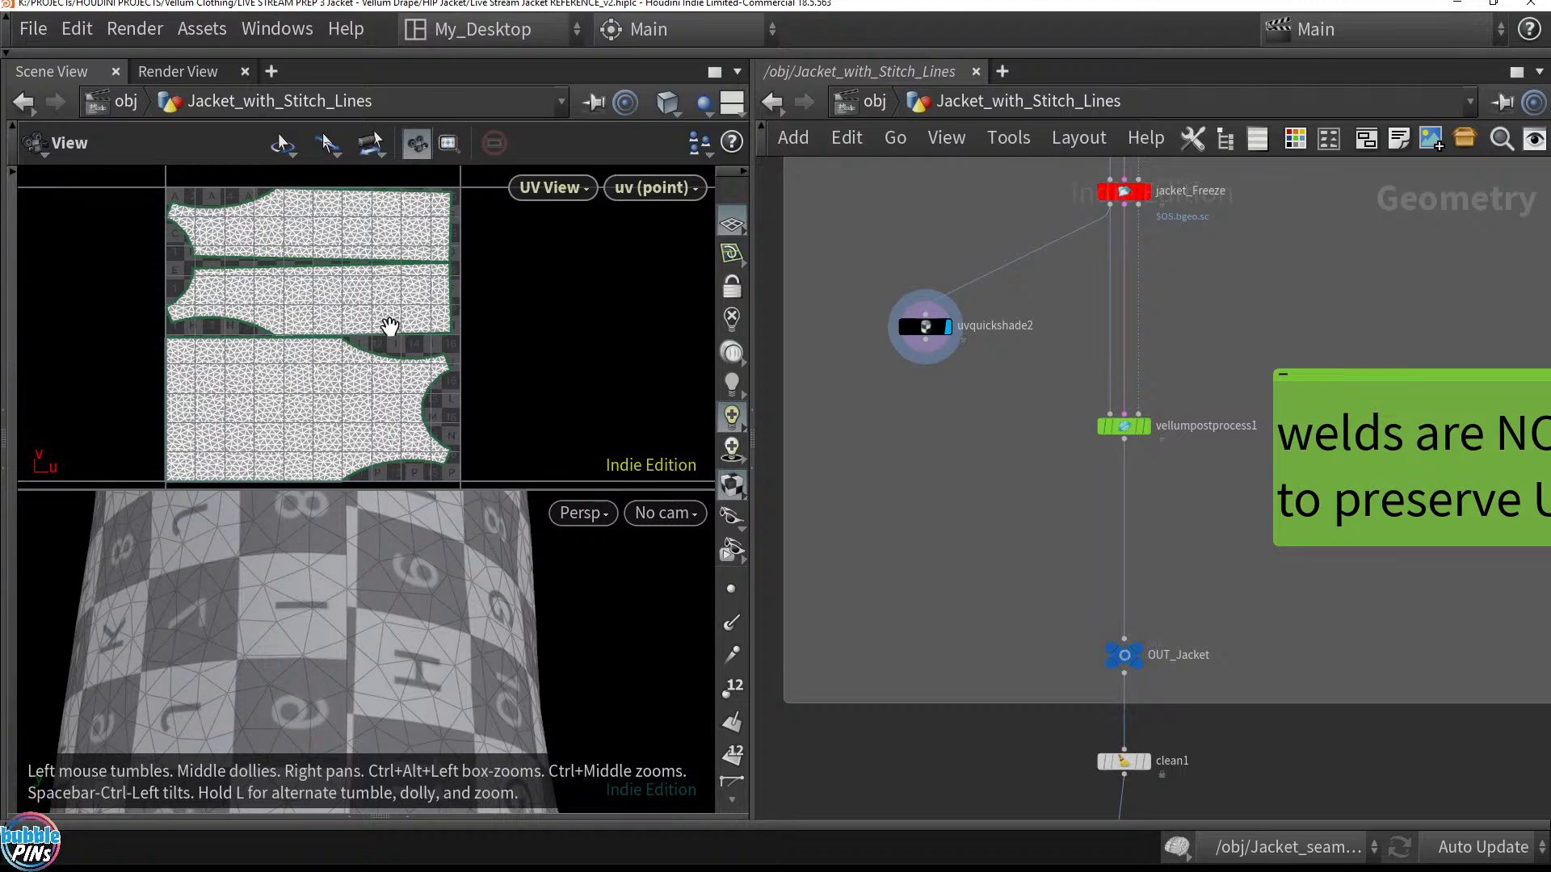
middle_click_drag(507, 598, 396, 602)
mouse_move(454, 616)
left_mouse_down()
mouse_move(399, 673)
mouse_move(374, 638)
mouse_move(487, 491)
mouse_move(457, 605)
left_mouse_up()
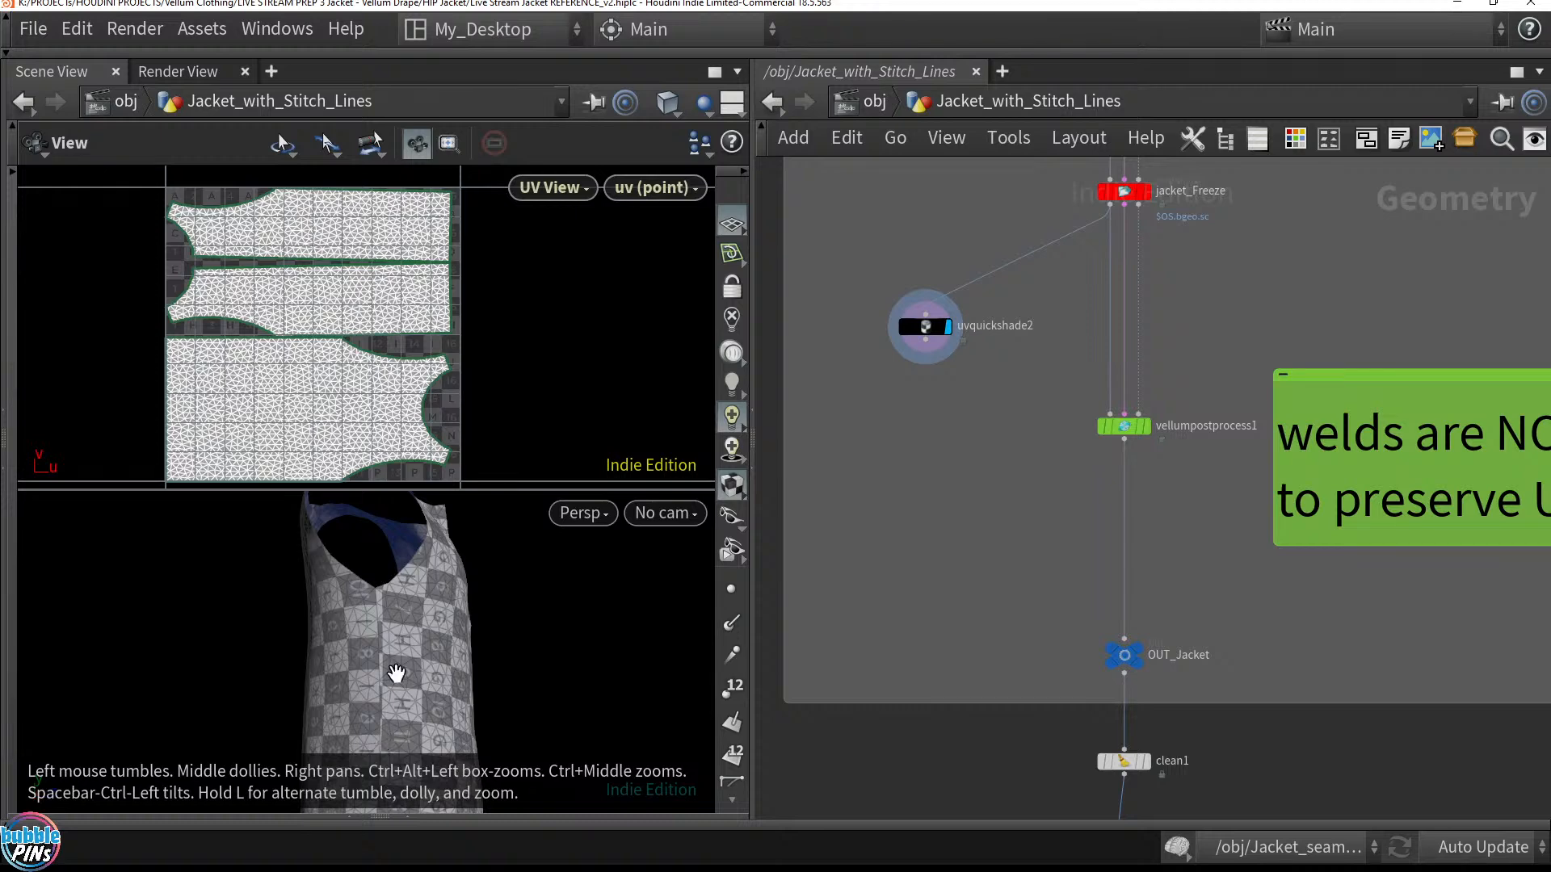
scroll(1002, 634, "down", 5)
Display the merge1 node between the Vellum Topology and UV's network boxes
middle_click_drag(1042, 420, 1018, 687)
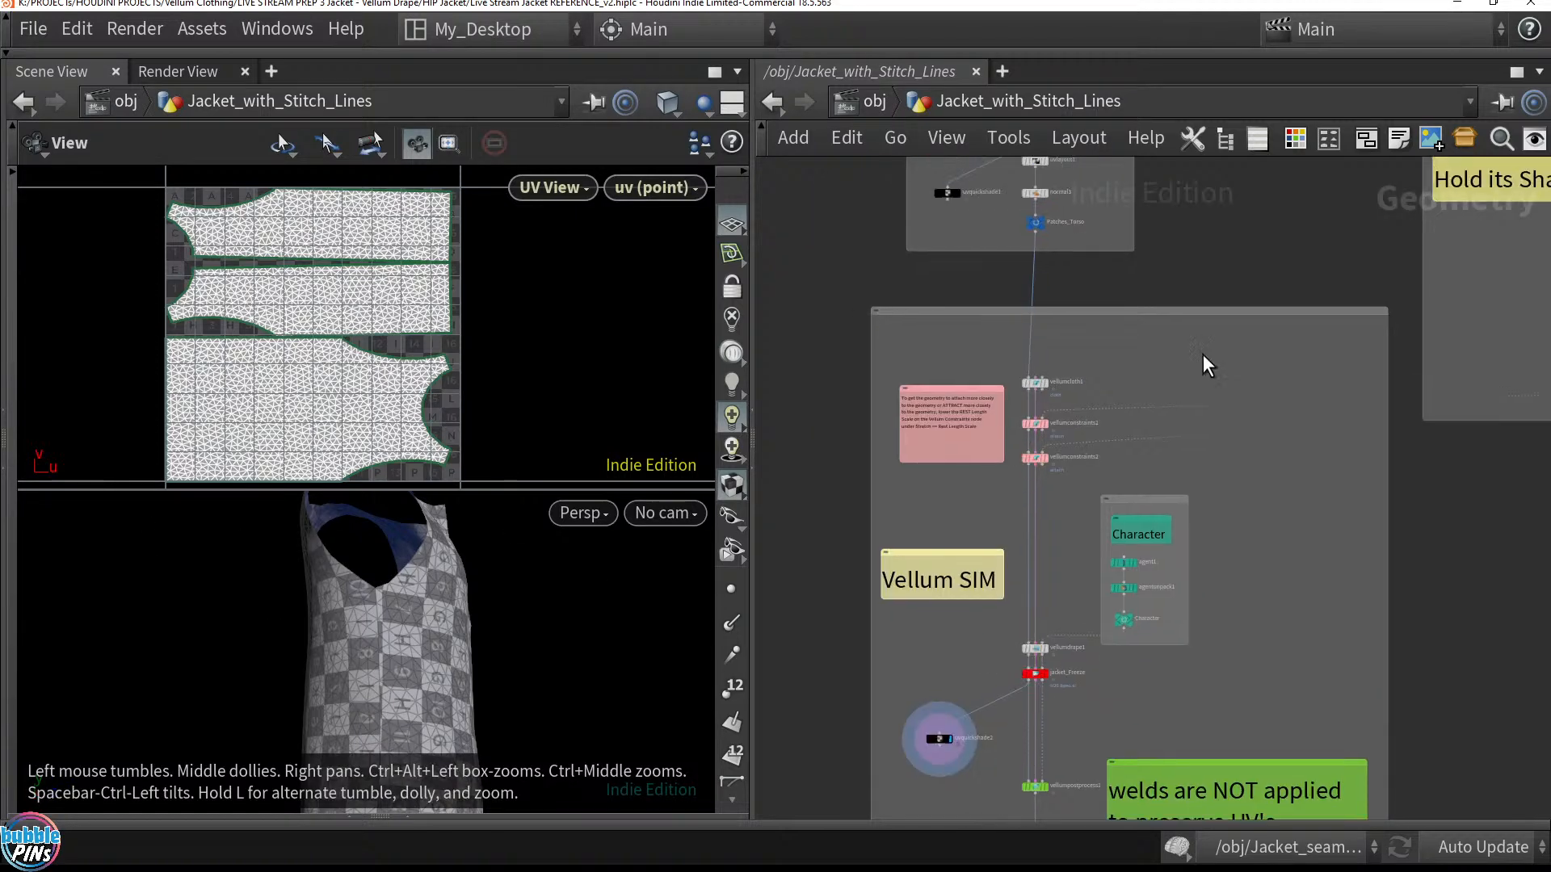
middle_click_drag(1134, 251, 1131, 543)
middle_click_drag(1272, 353, 1269, 529)
middle_click_drag(1187, 234, 1112, 235)
left_click(1073, 490)
left_click(1059, 489)
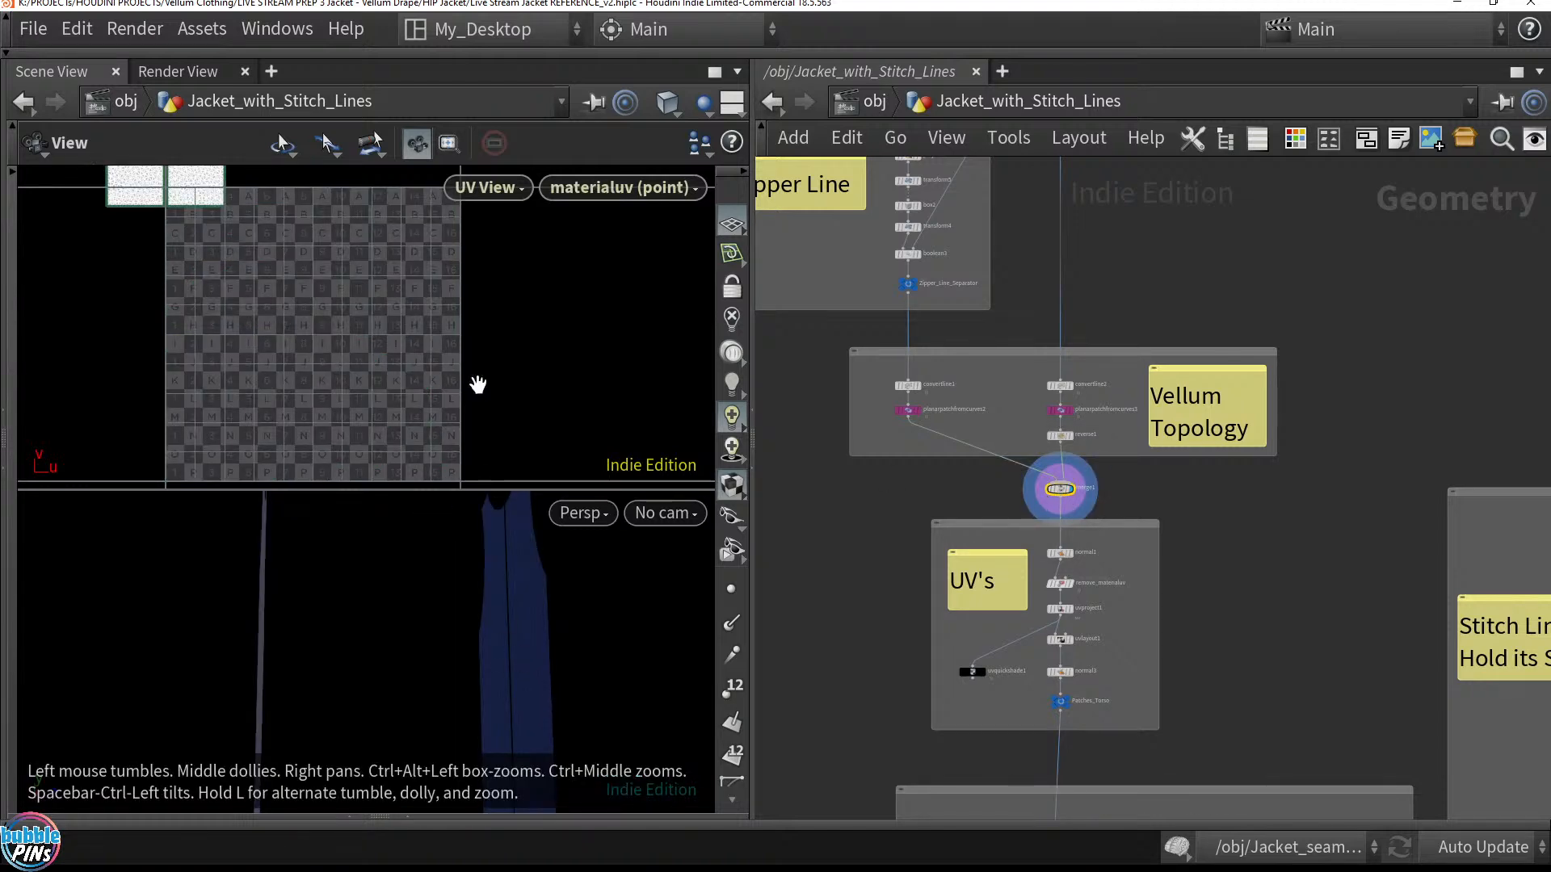
Change the viewport layout to a single perspective view and angle it to show the flat front and back patches
left_click(729, 104)
left_click(775, 148)
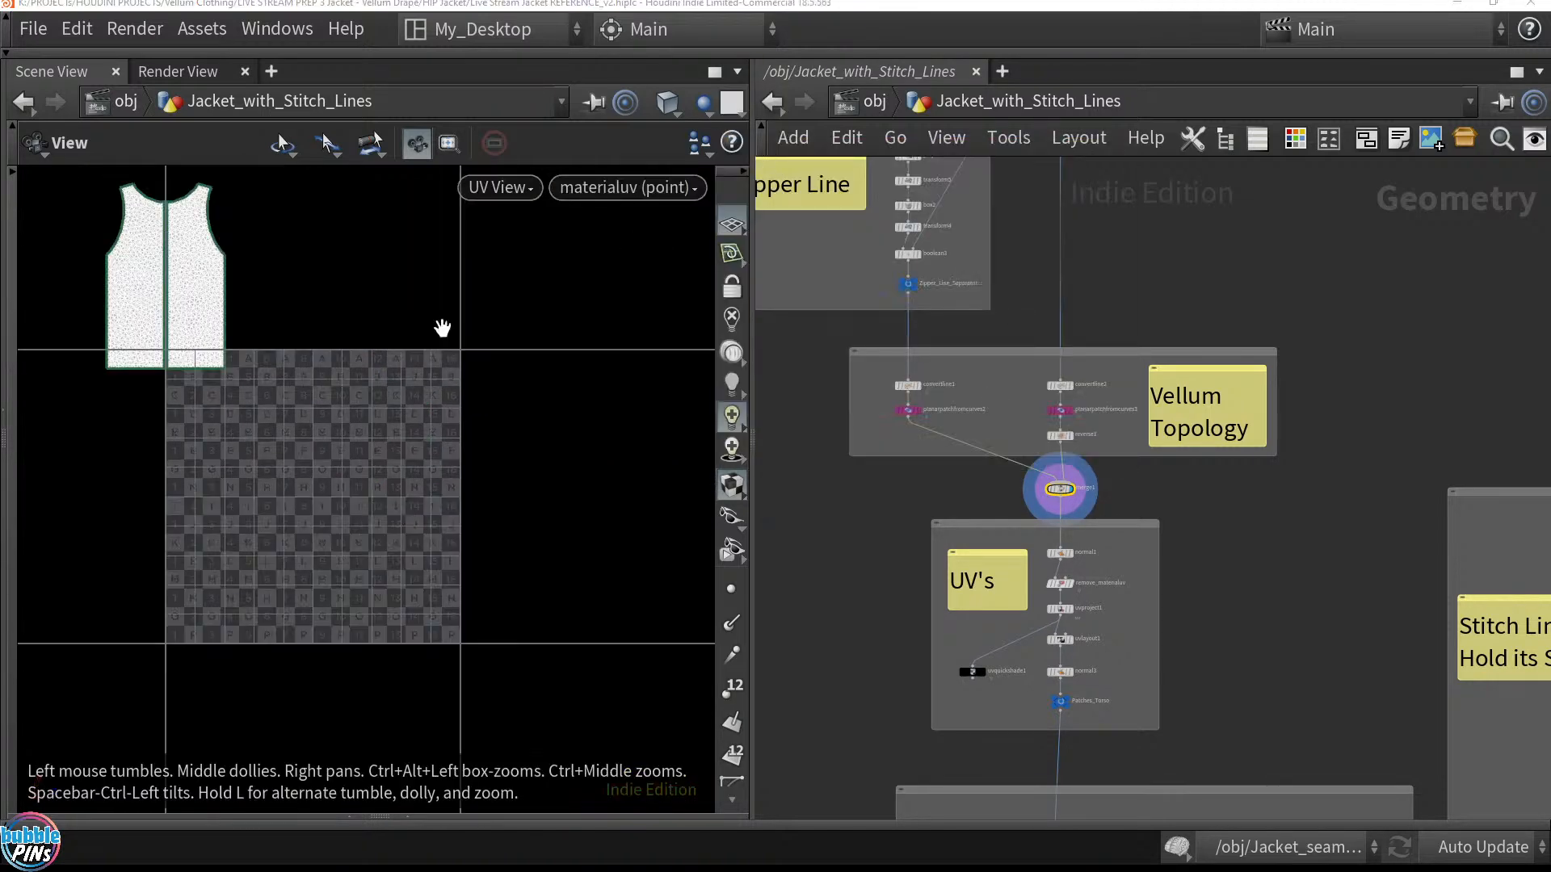
key("space+1")
left_click_drag(495, 388, 514, 472)
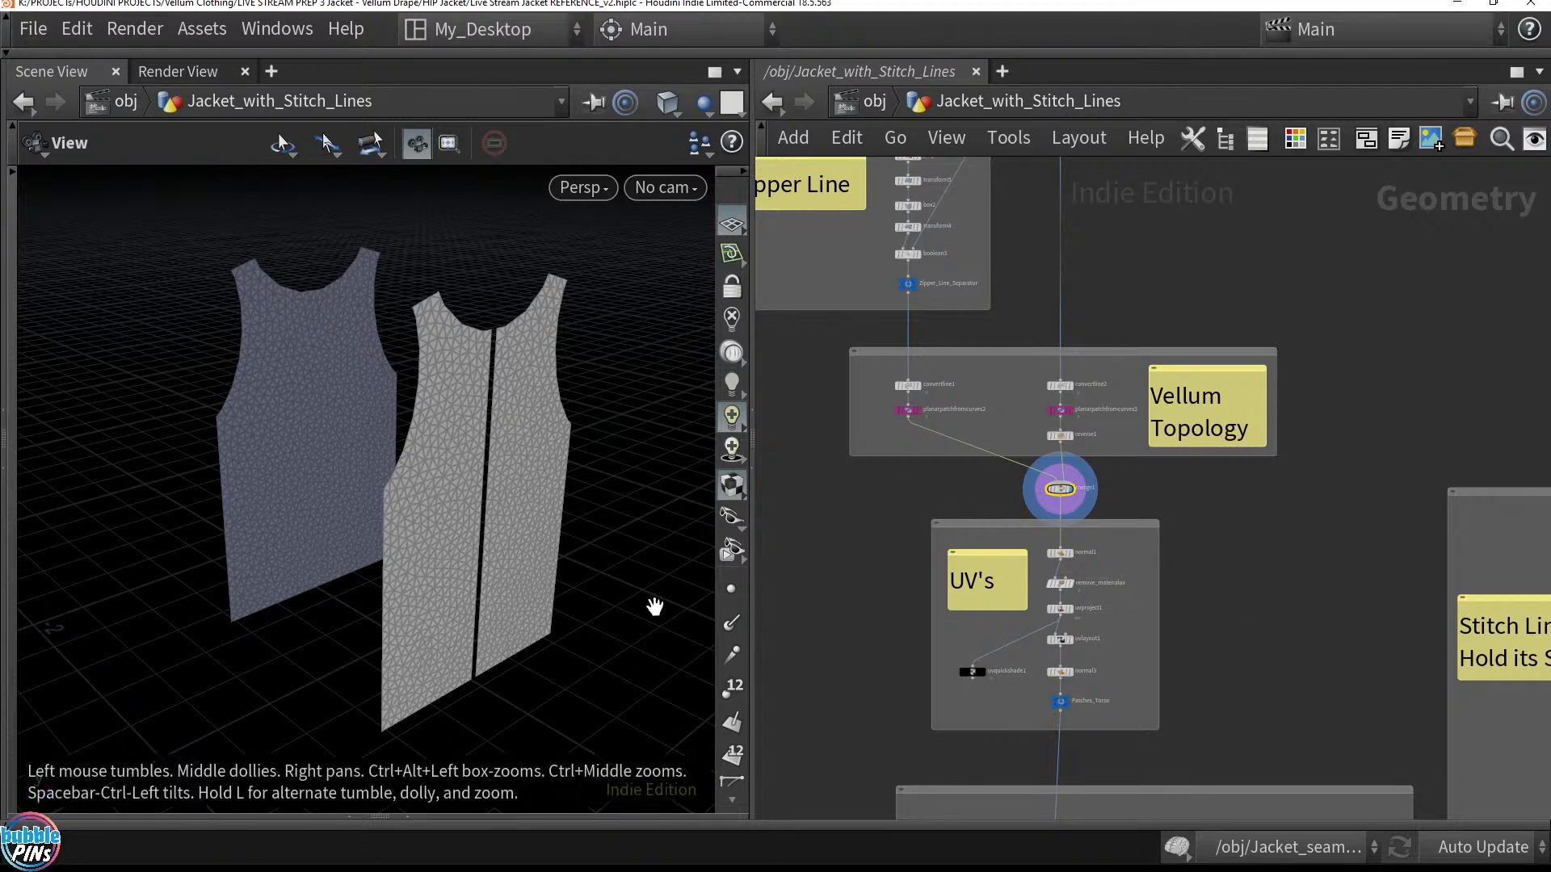
Check the nodes in the UV's network box, including remove_materialuv and uvquickshade1, and set the display to uvproject1
scroll(1050, 579, "up", 6)
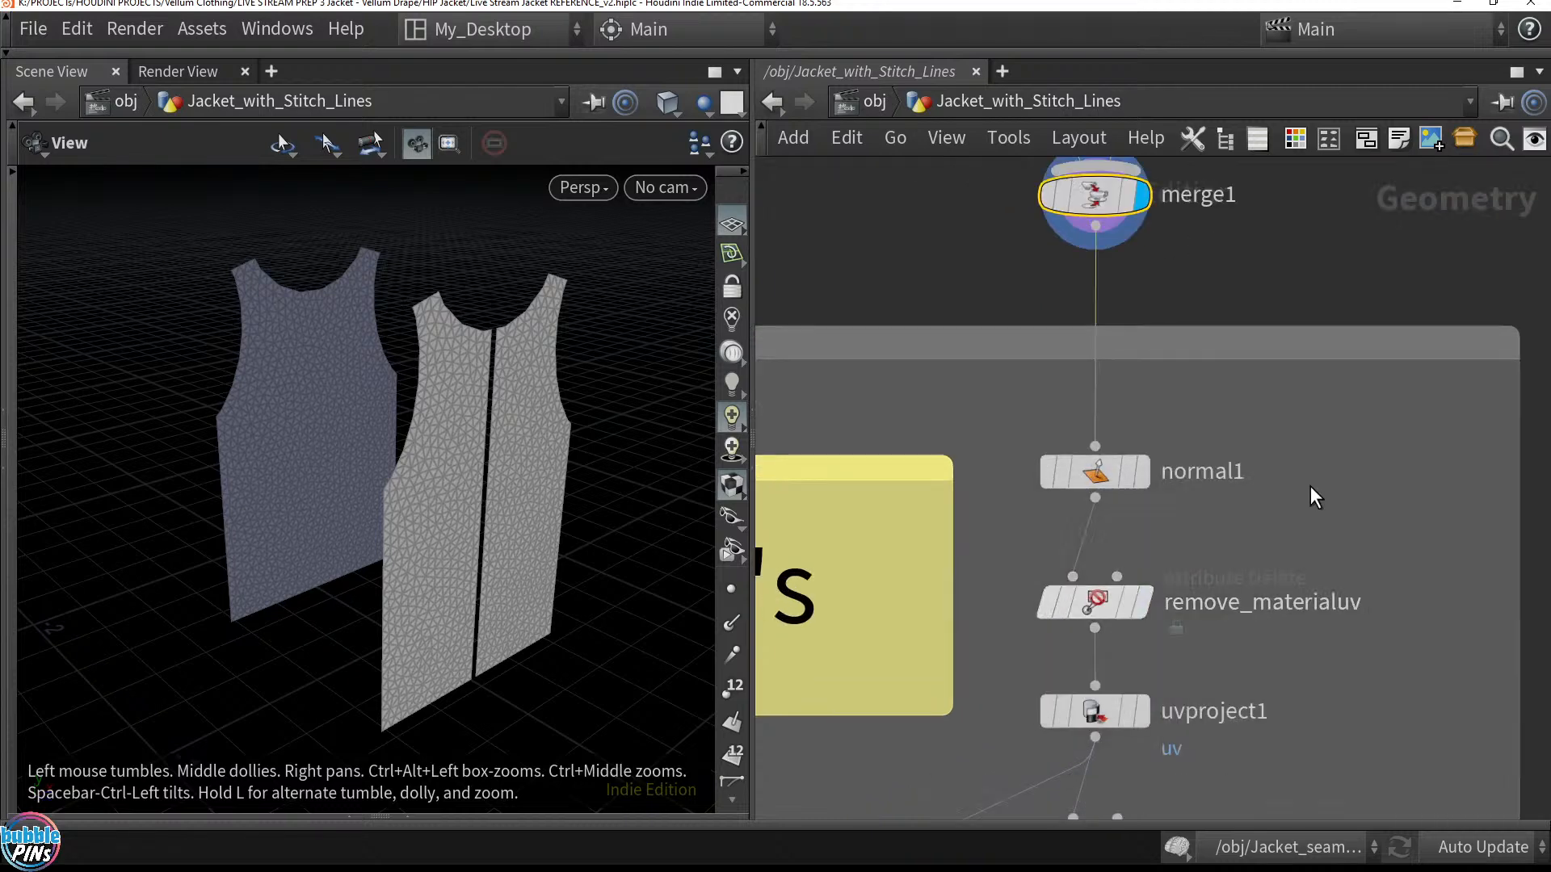
scroll(1212, 517, "down", 3)
left_click(1143, 430)
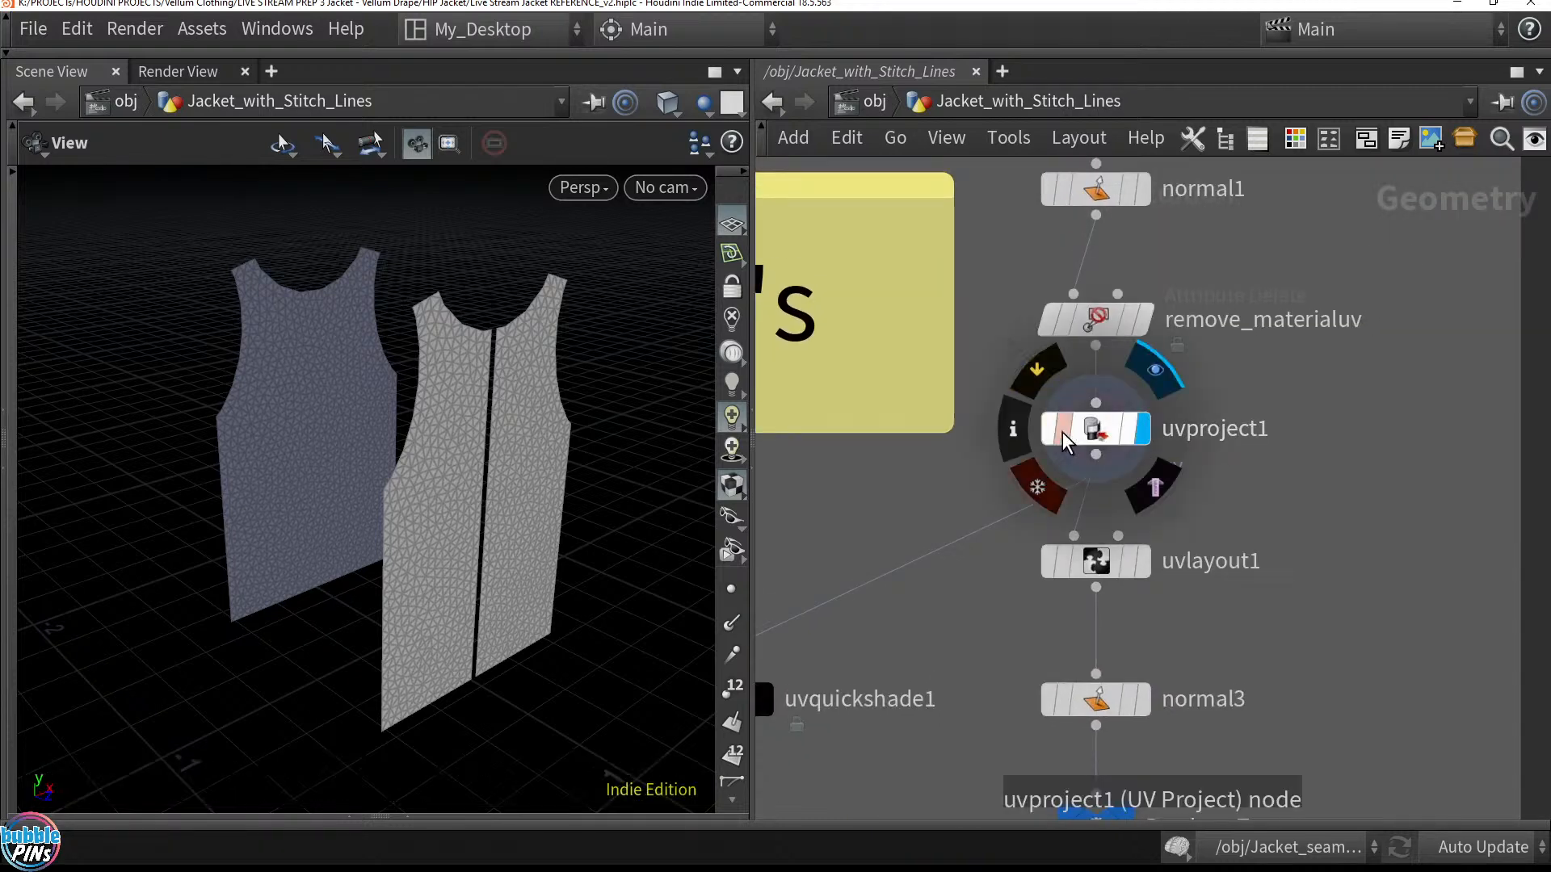
middle_click_drag(907, 681, 990, 660)
left_click(858, 674)
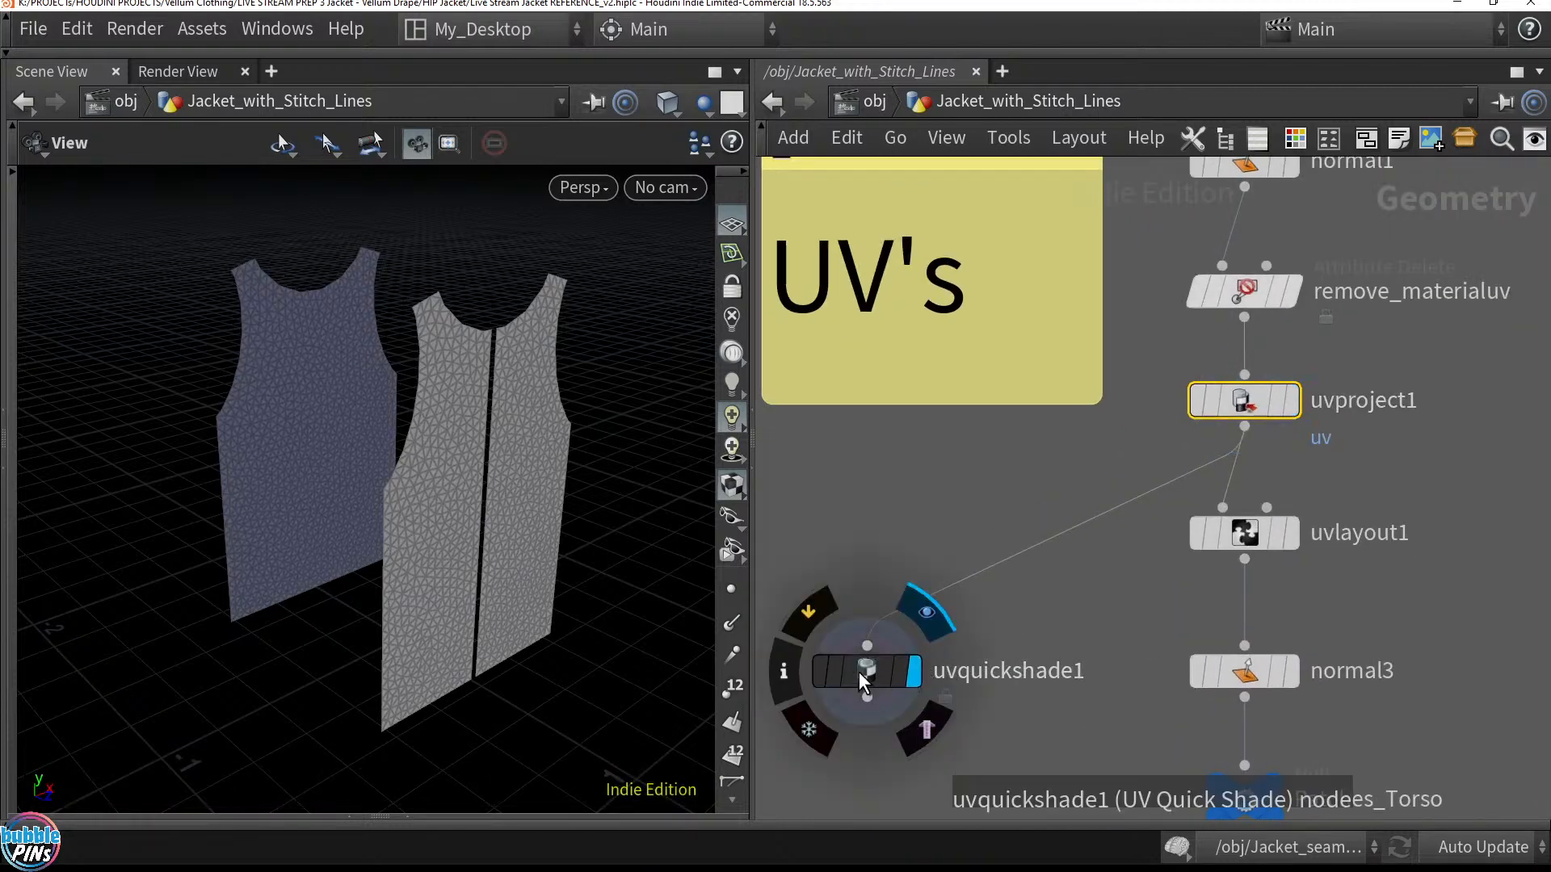
left_click(1300, 389)
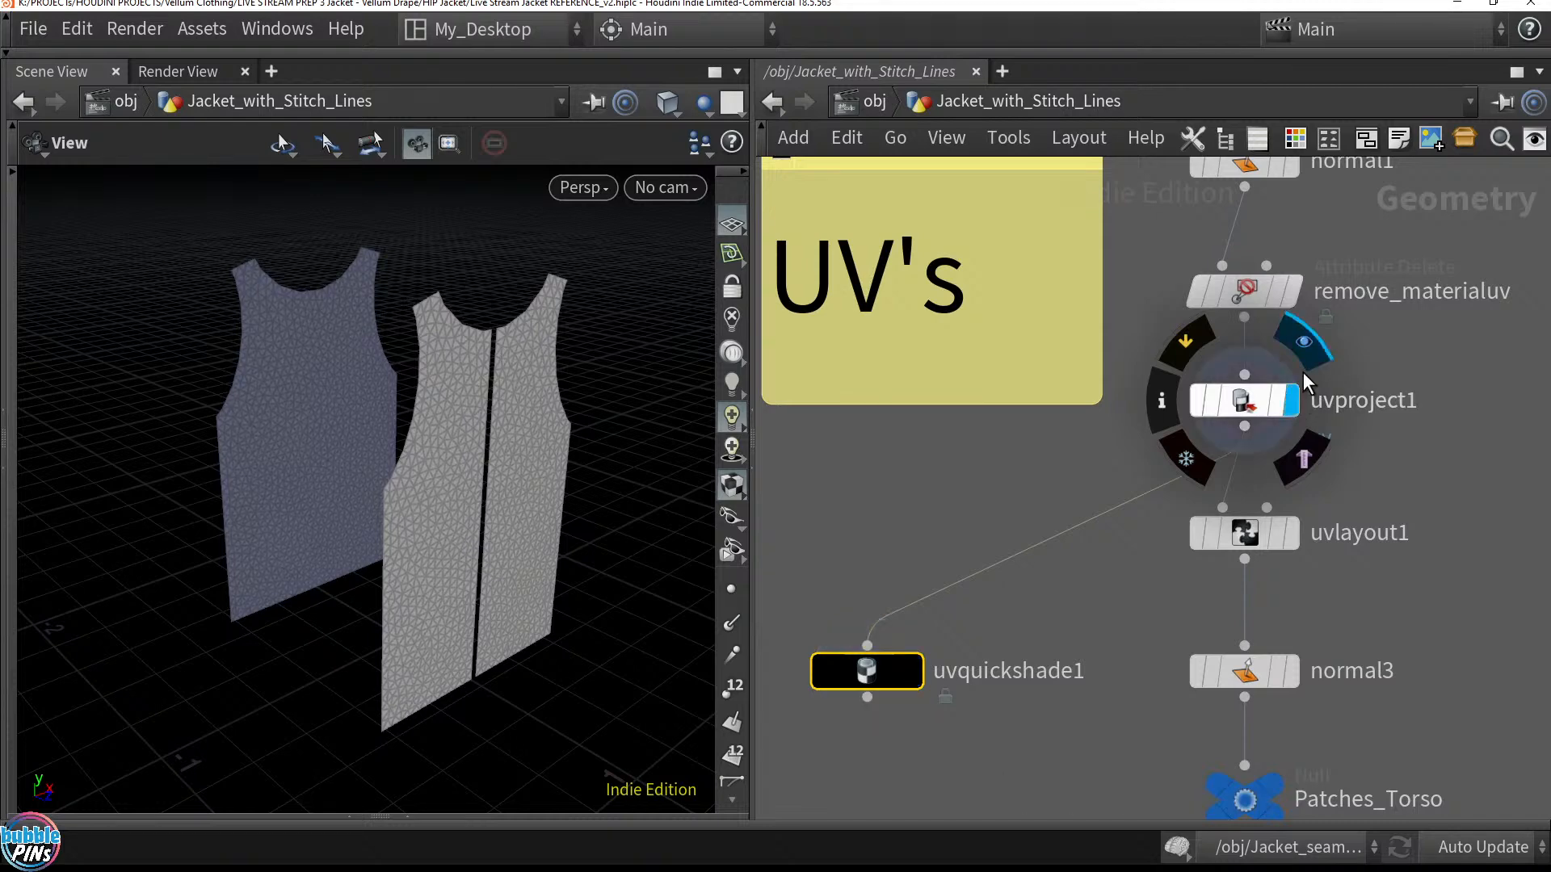
left_click(1296, 294)
left_click(1262, 298)
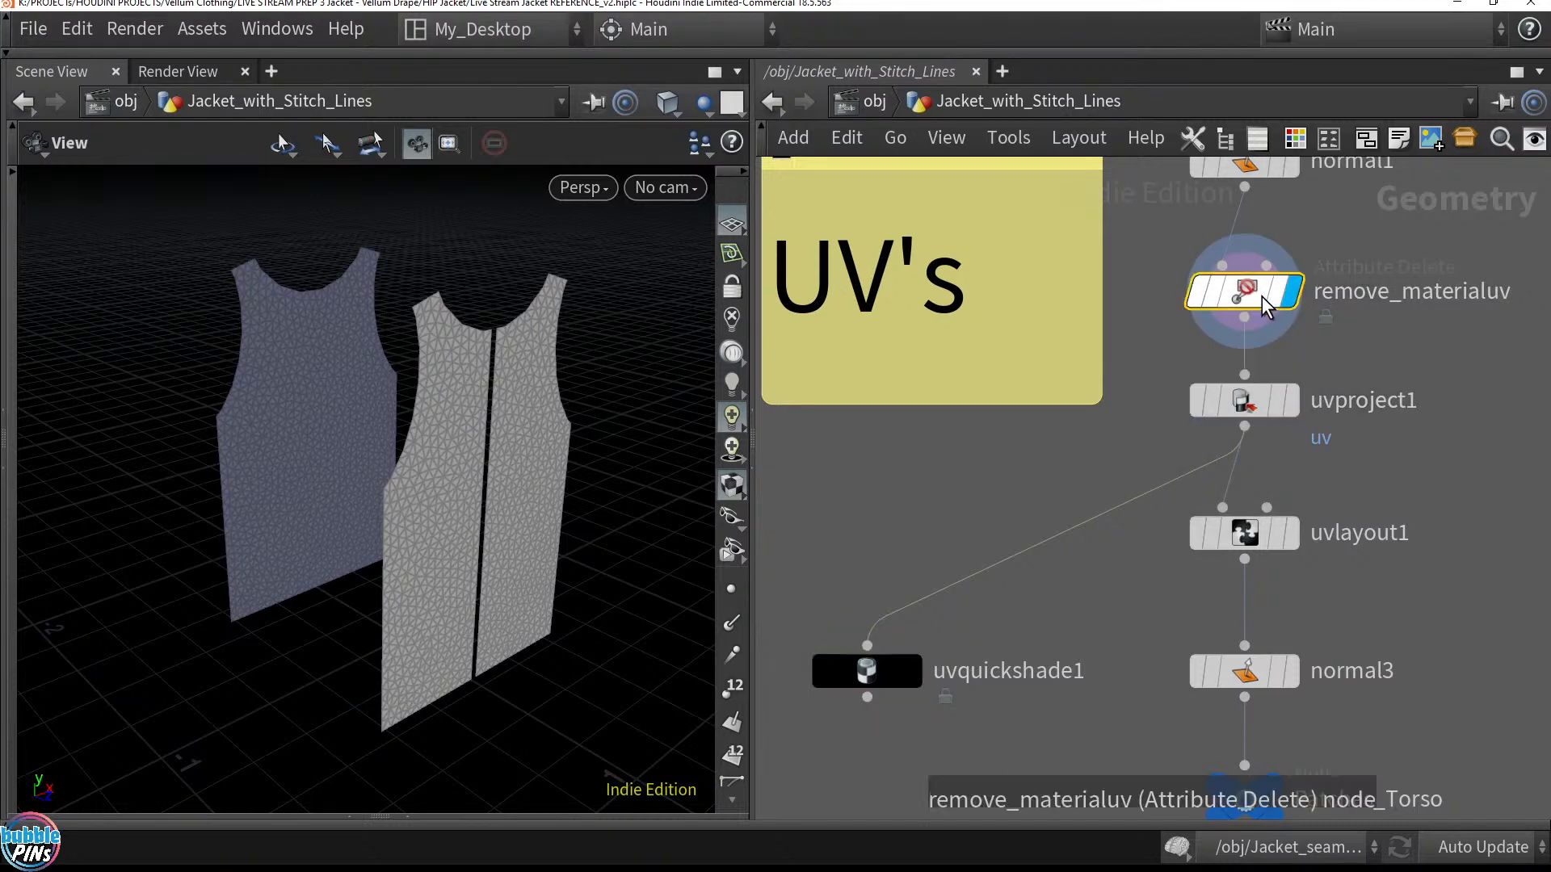
left_click(1293, 403)
Branch a Labs UV visualizer node, visualize_uvs1, off uvproject1's output and display it on the flat patches
mouse_move(1199, 284)
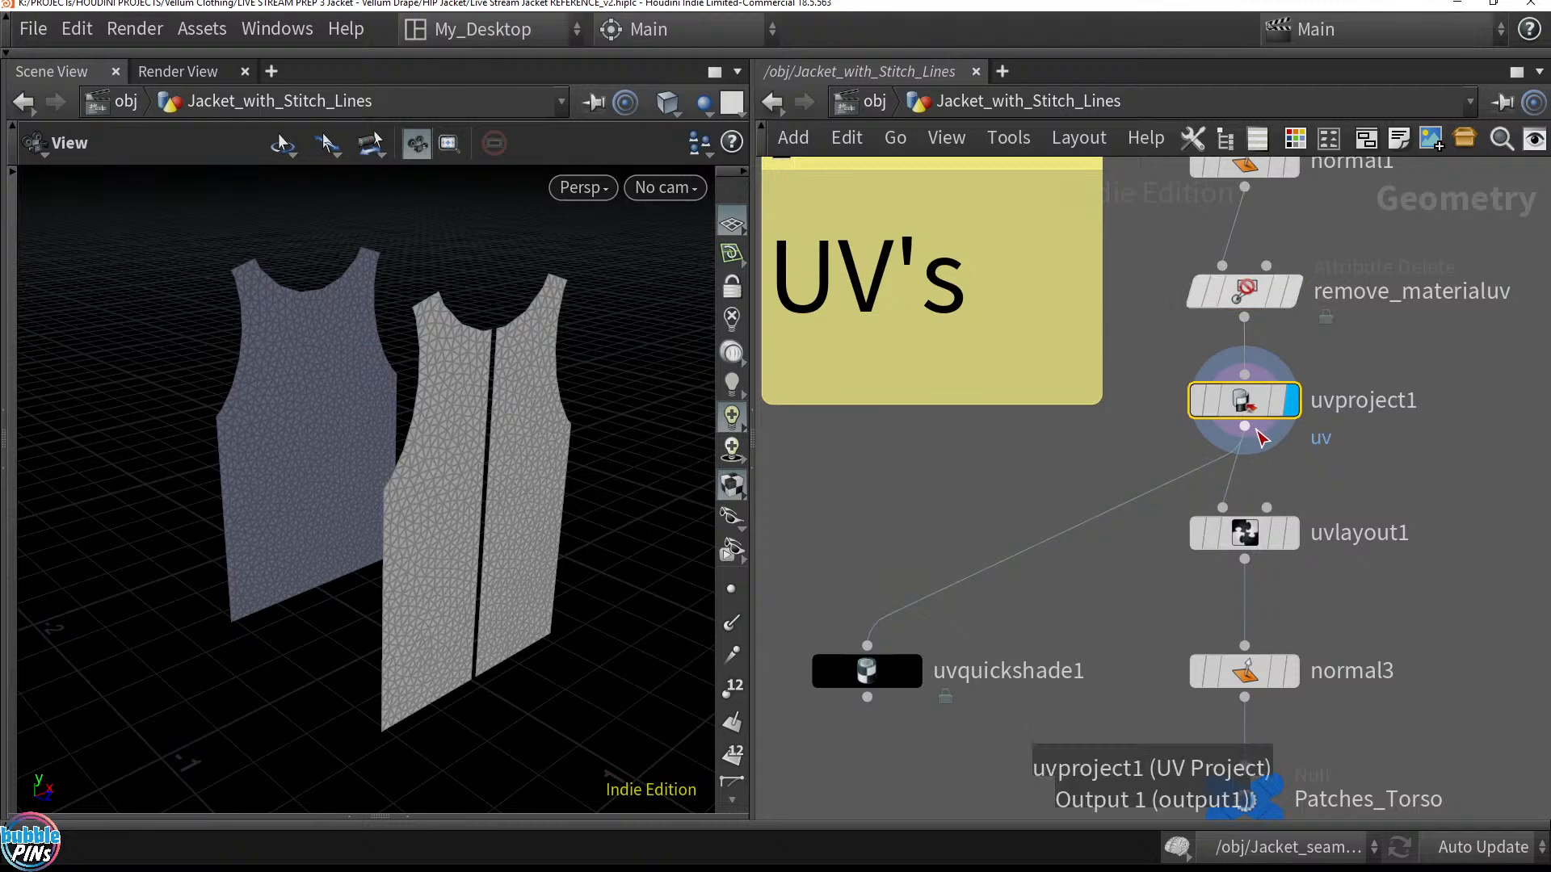
left_click_drag(1244, 426, 972, 494)
key("Tab")
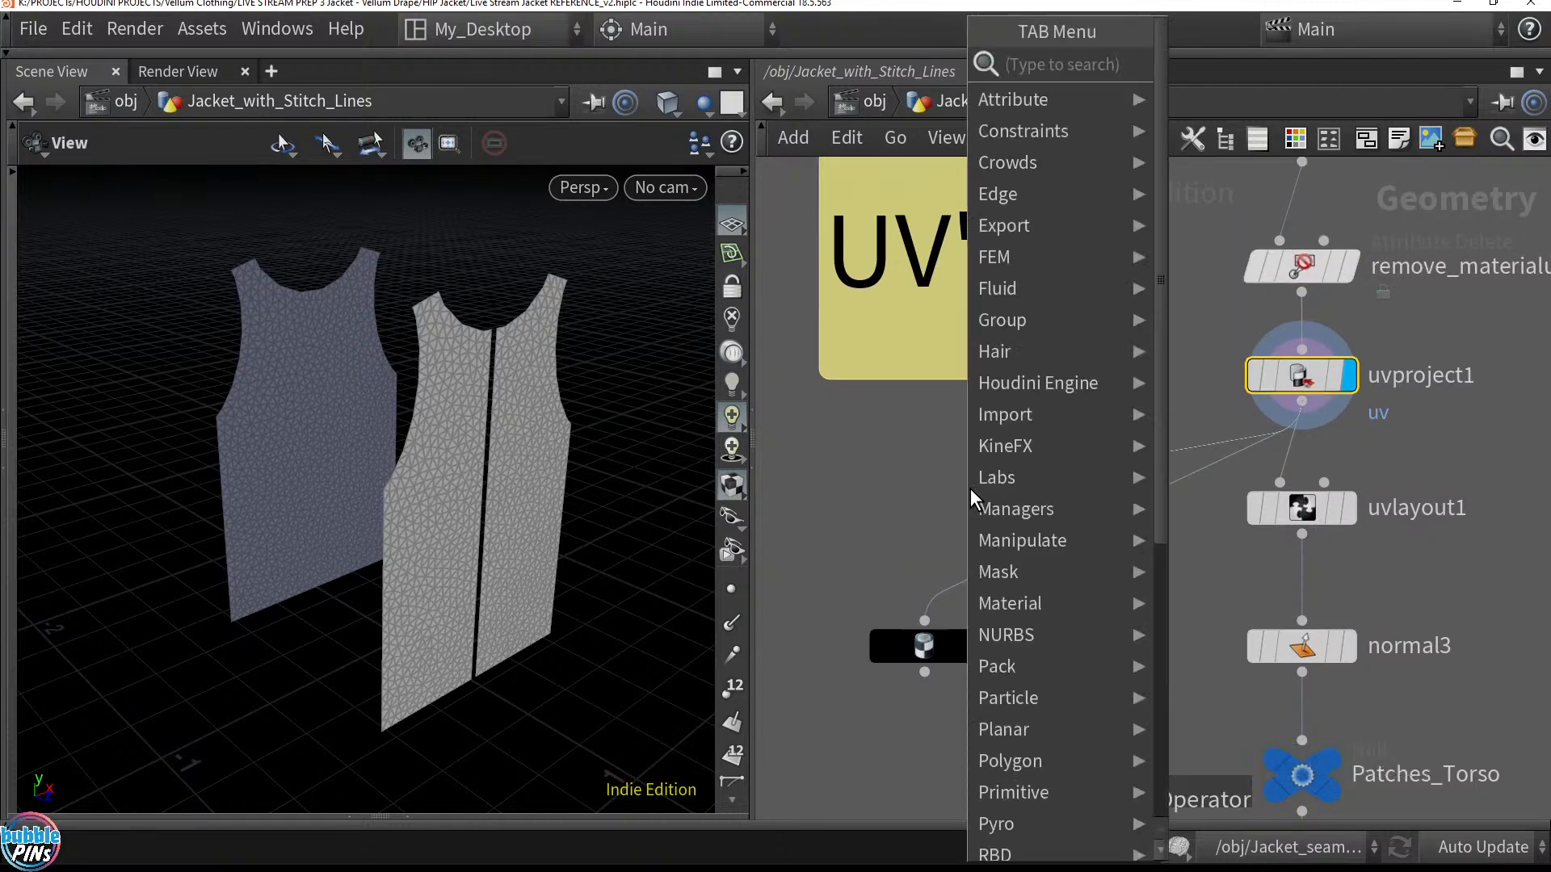
type("labs vi")
key("Down")
key("Return")
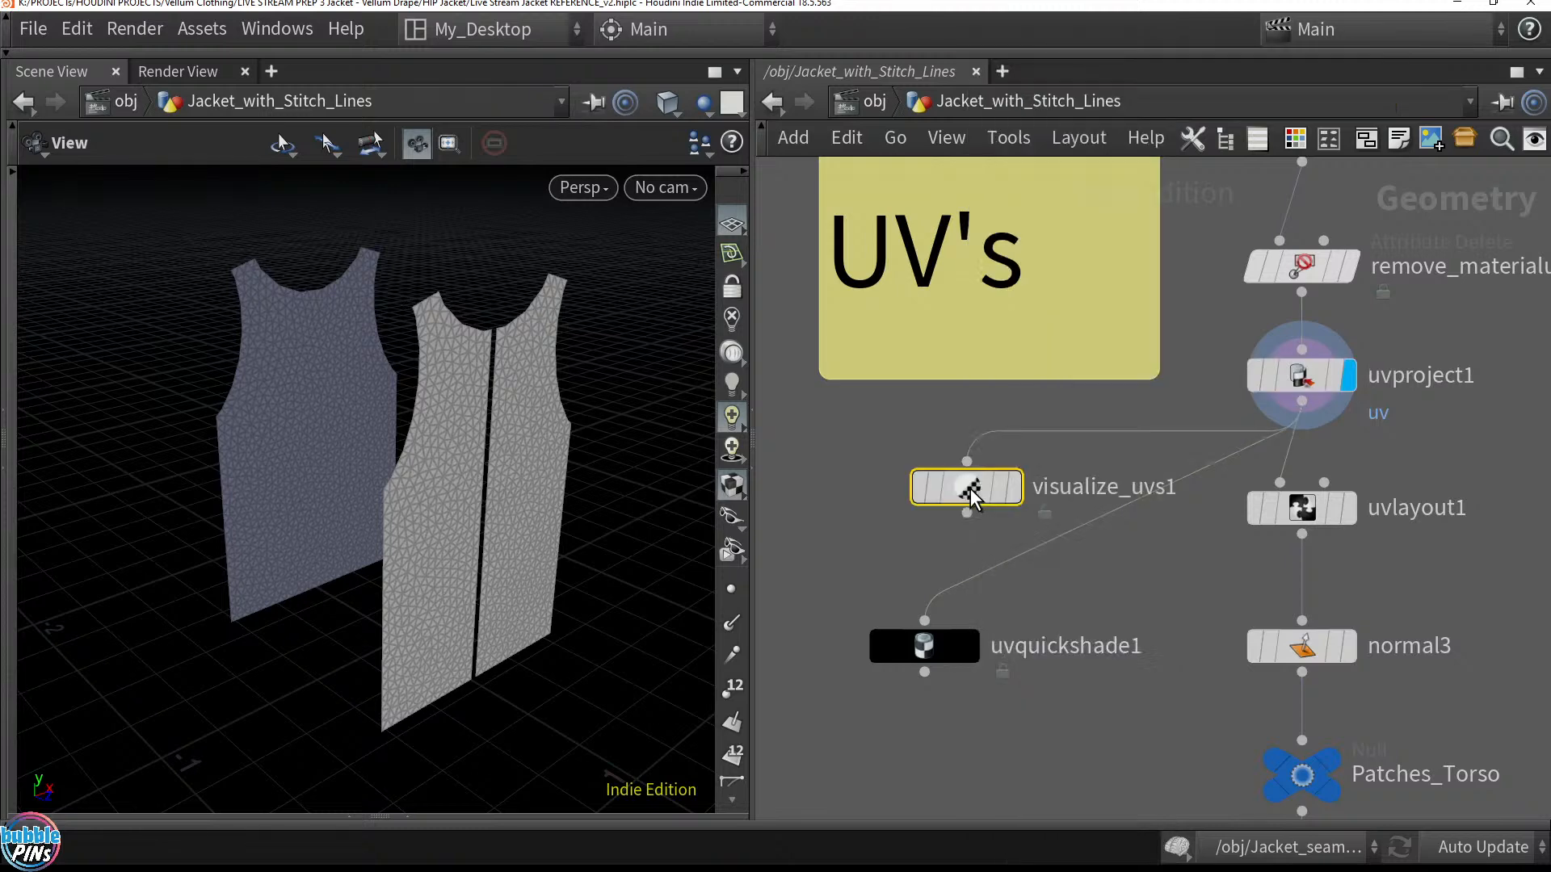
left_click_drag(502, 421, 952, 288)
Set the initialization method of uvproject1 to To XY Plane
left_click_drag(1374, 334, 1293, 386)
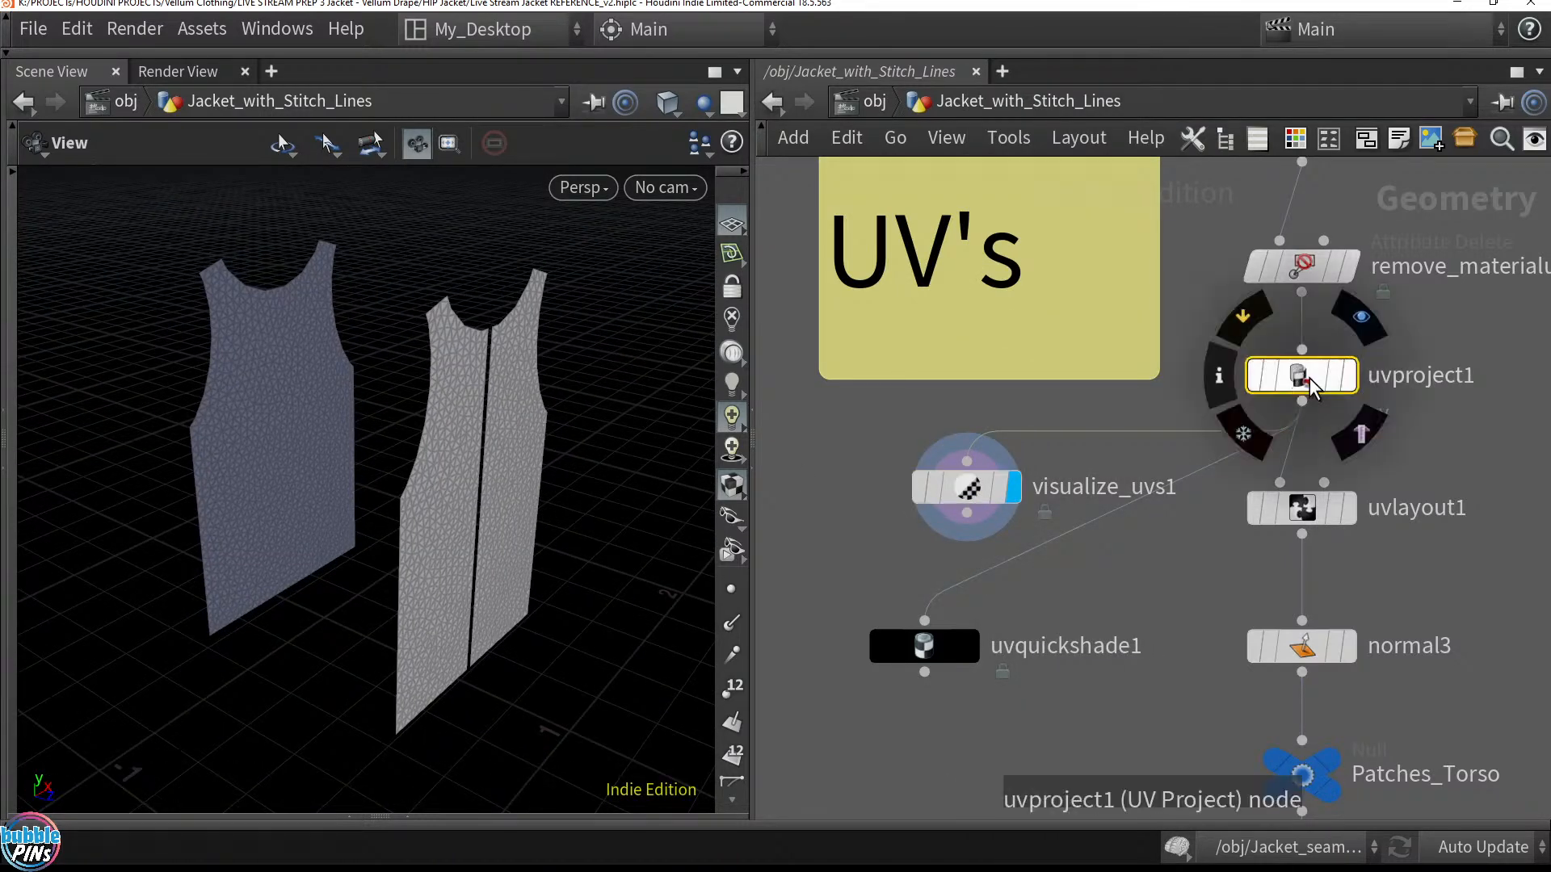
key("p")
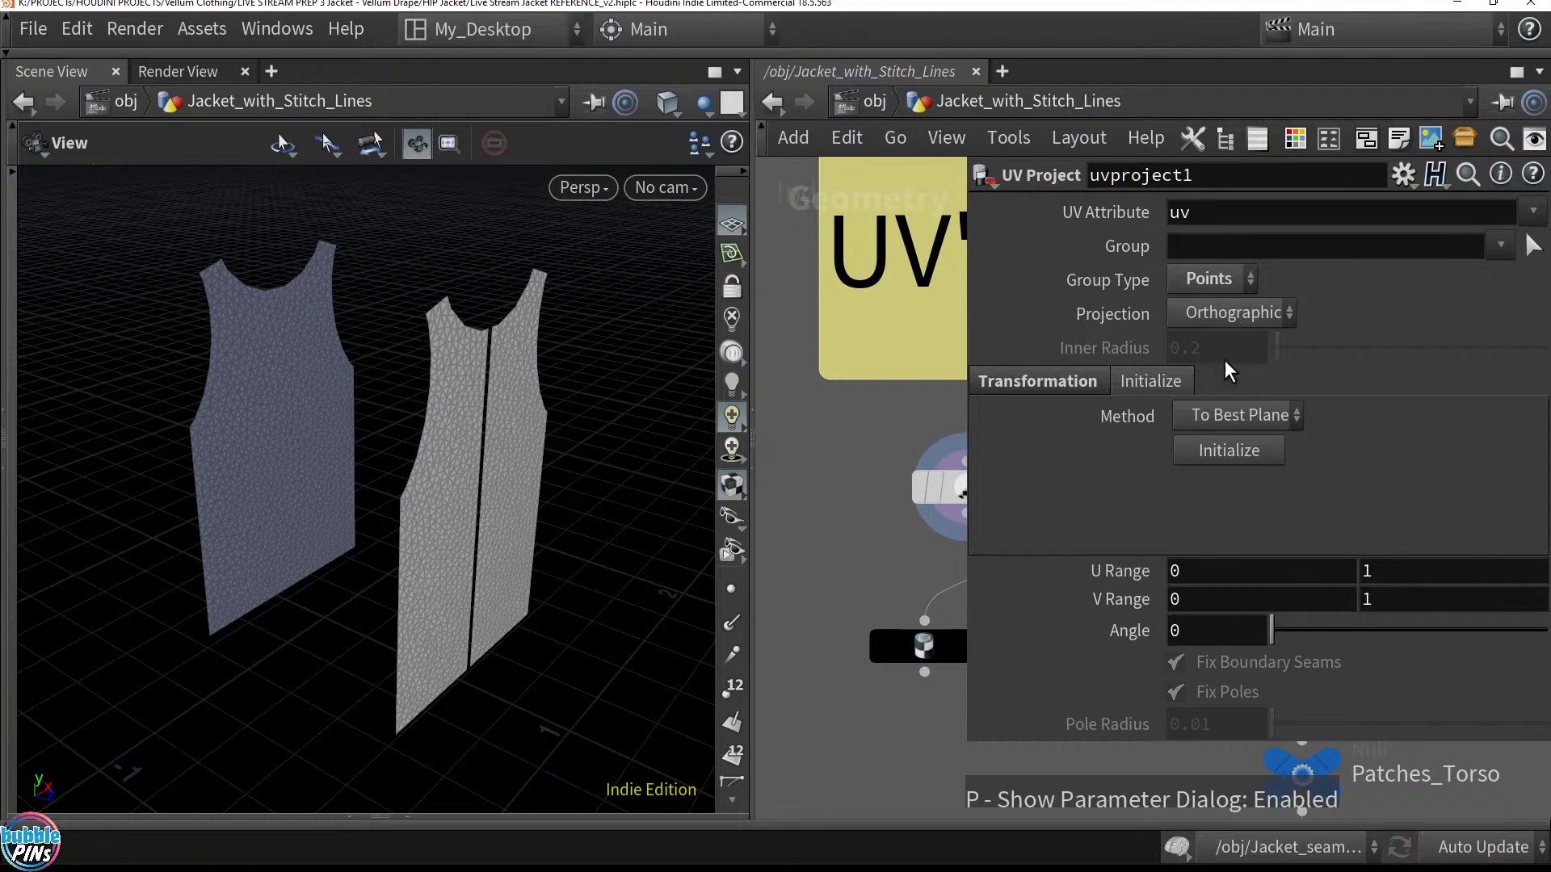
left_click(1252, 416)
left_click(1248, 462)
left_click_drag(303, 233, 830, 634)
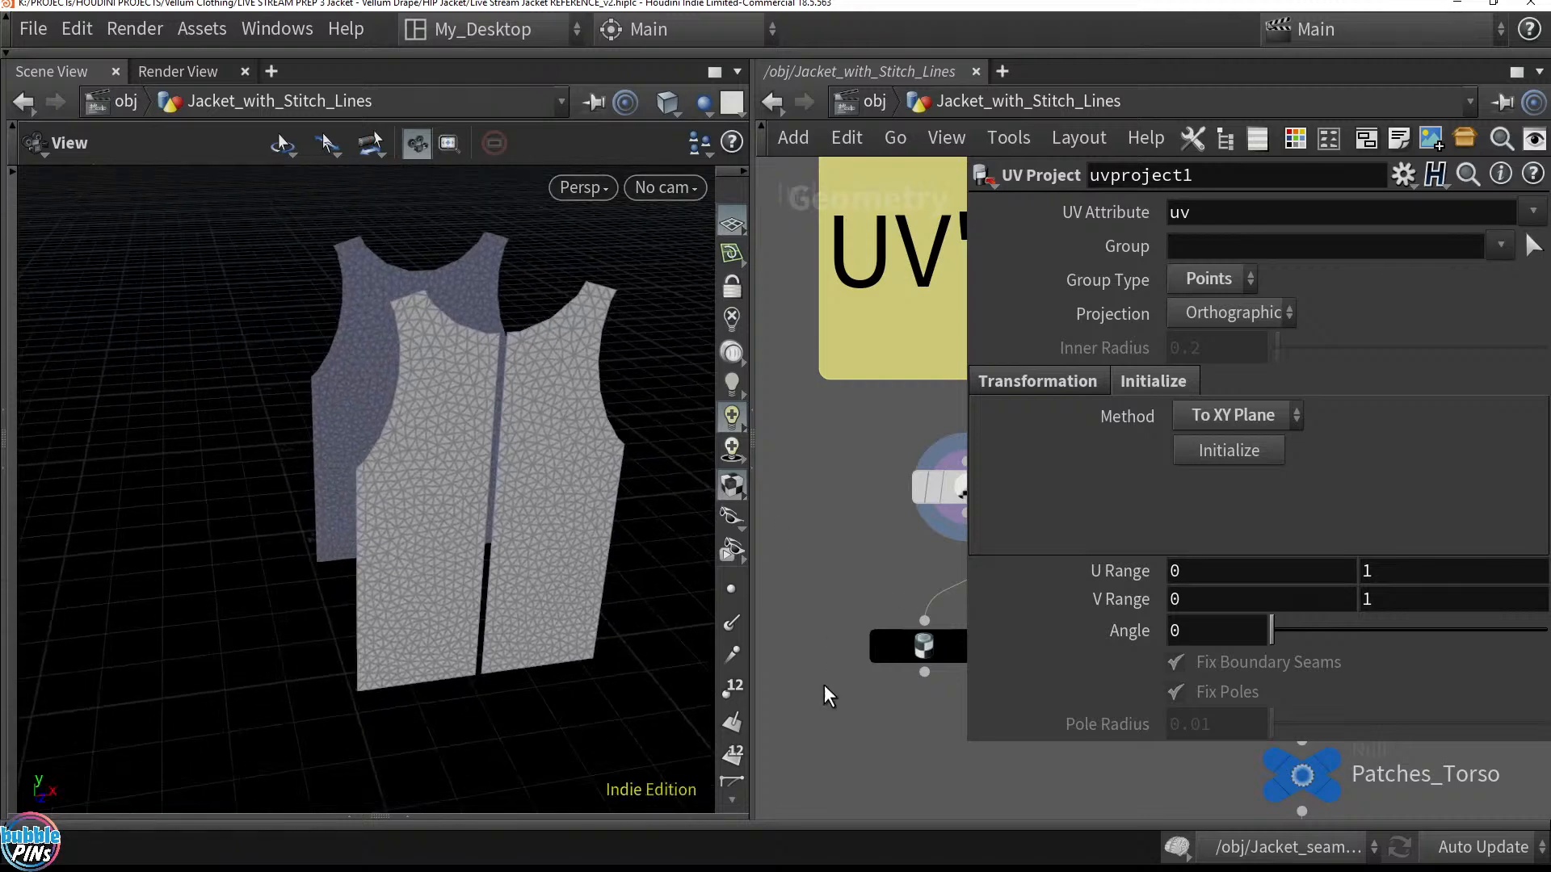
Narrow the parameter overlay to uncover the network, and check the patches at remove_materialuv and normal1
left_click_drag(971, 743, 1234, 674)
middle_click_drag(1022, 602, 884, 627)
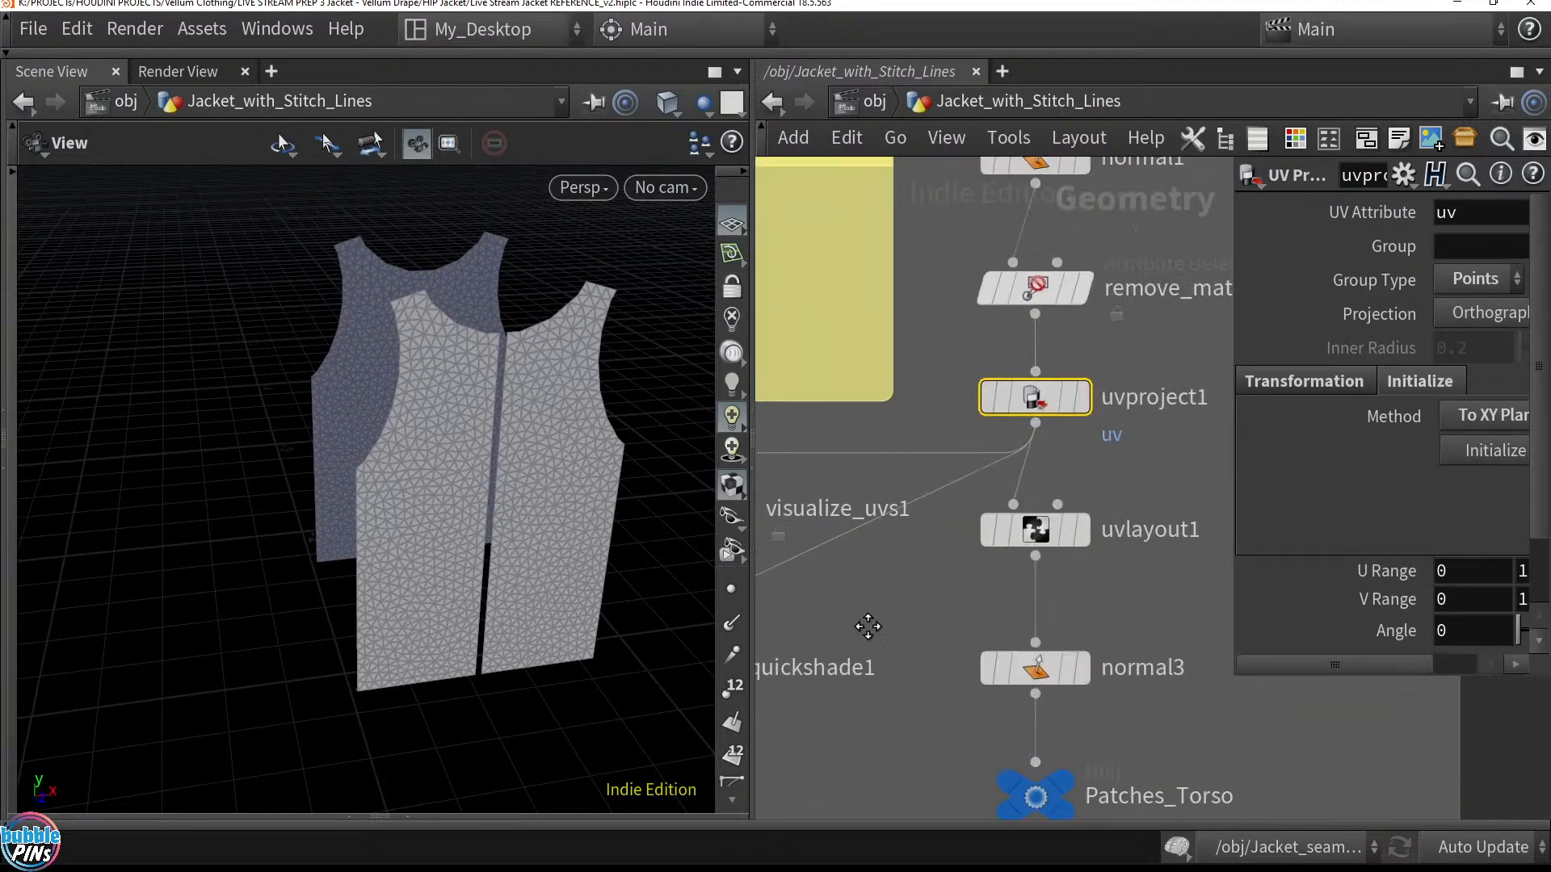
left_click(1064, 299)
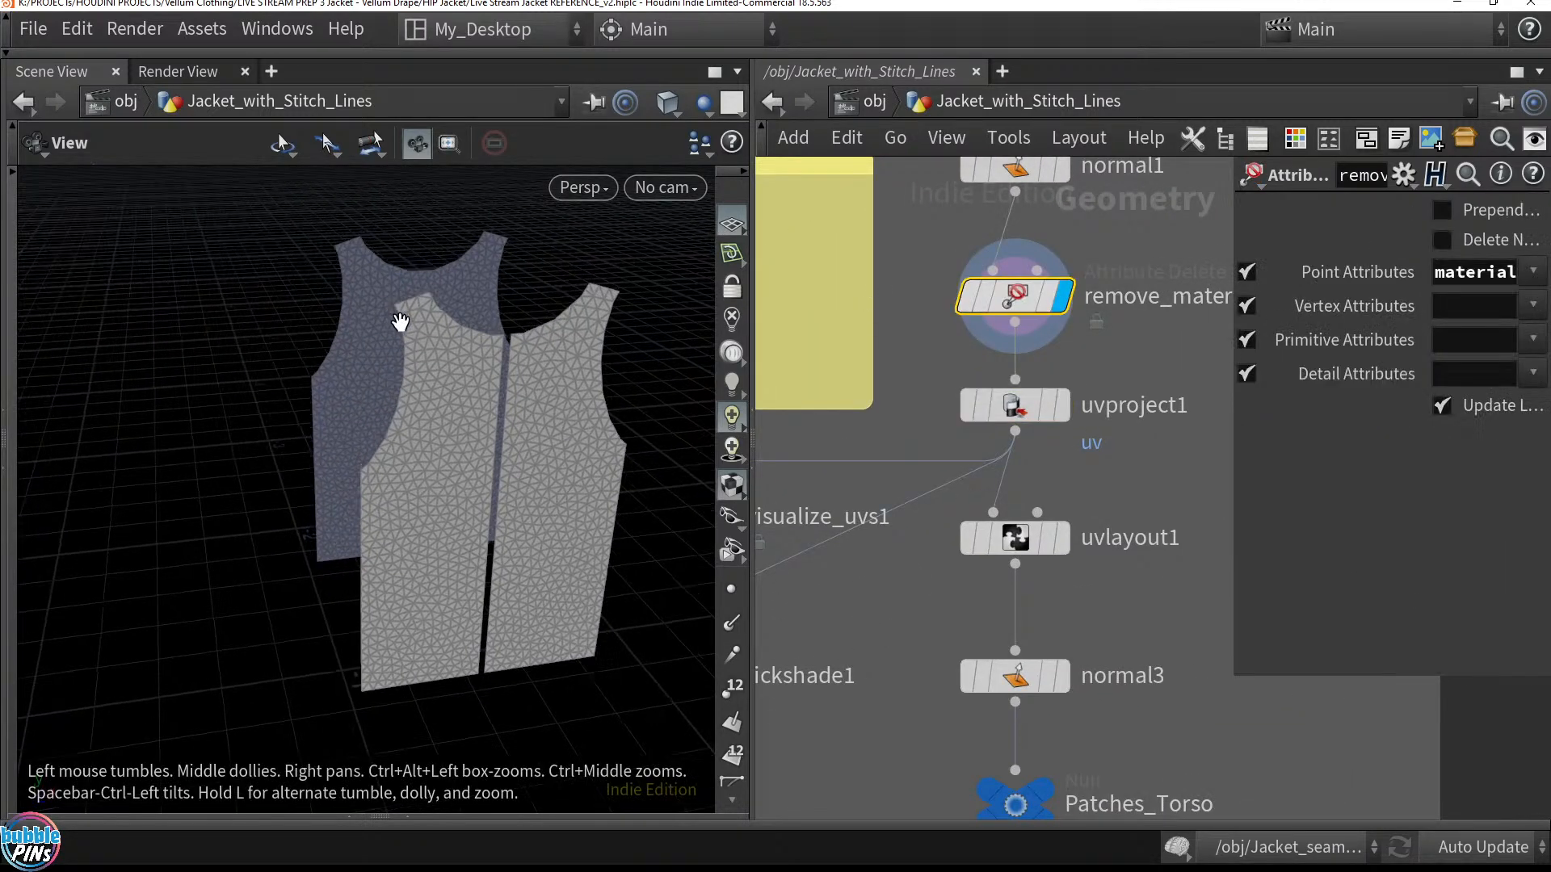
key("f")
middle_click_drag(1092, 158, 1097, 297)
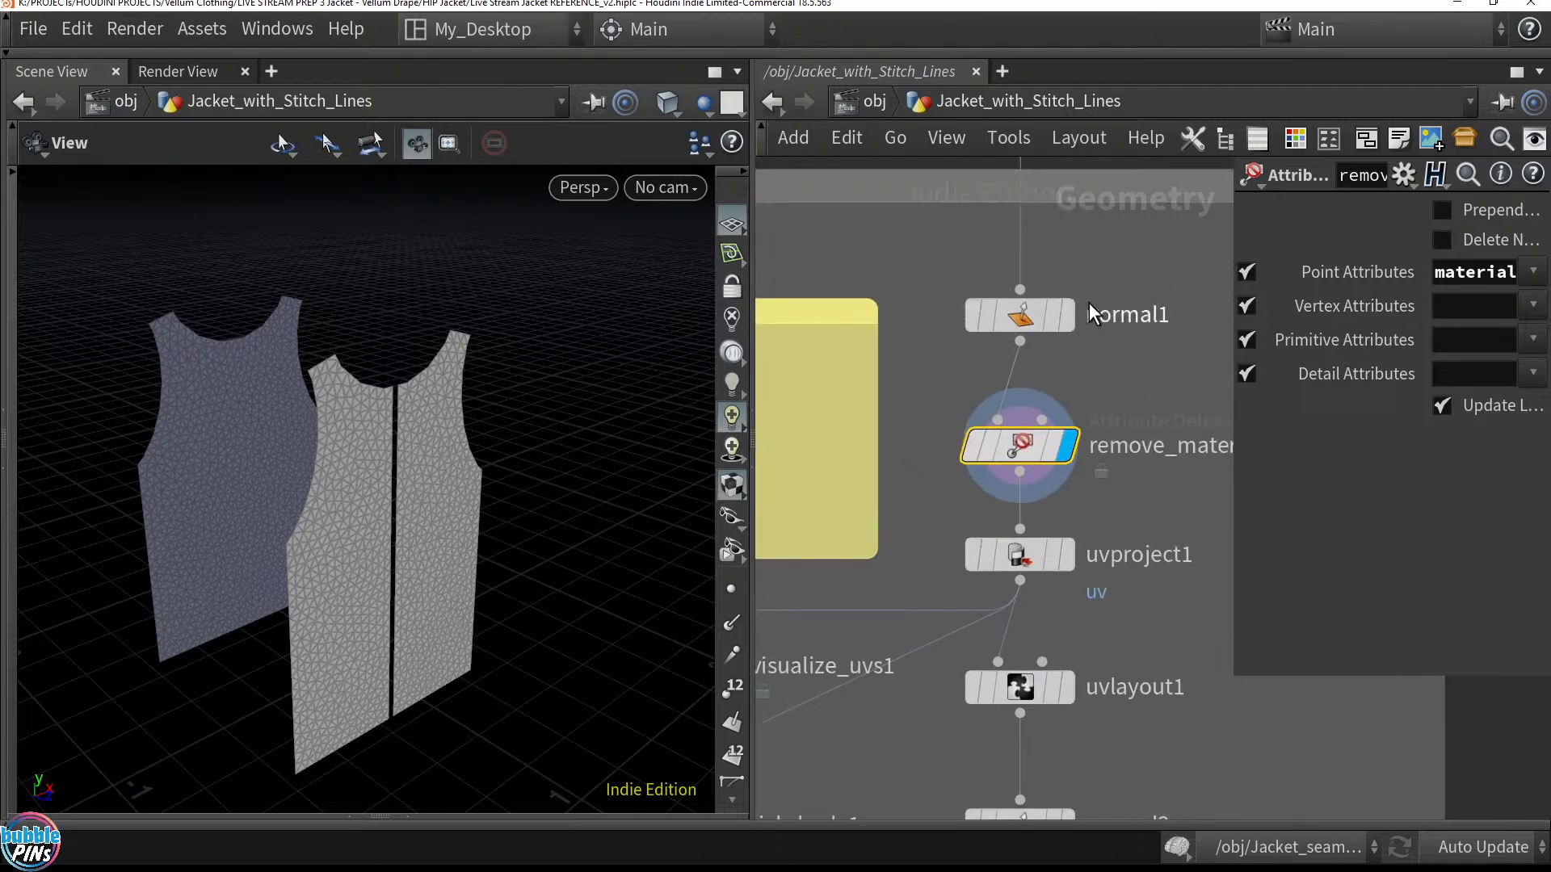
left_click(1039, 314)
left_click(1064, 445)
Close the current Scene View and open a fresh Scene View beside the Render View
left_click(115, 71)
left_click(156, 76)
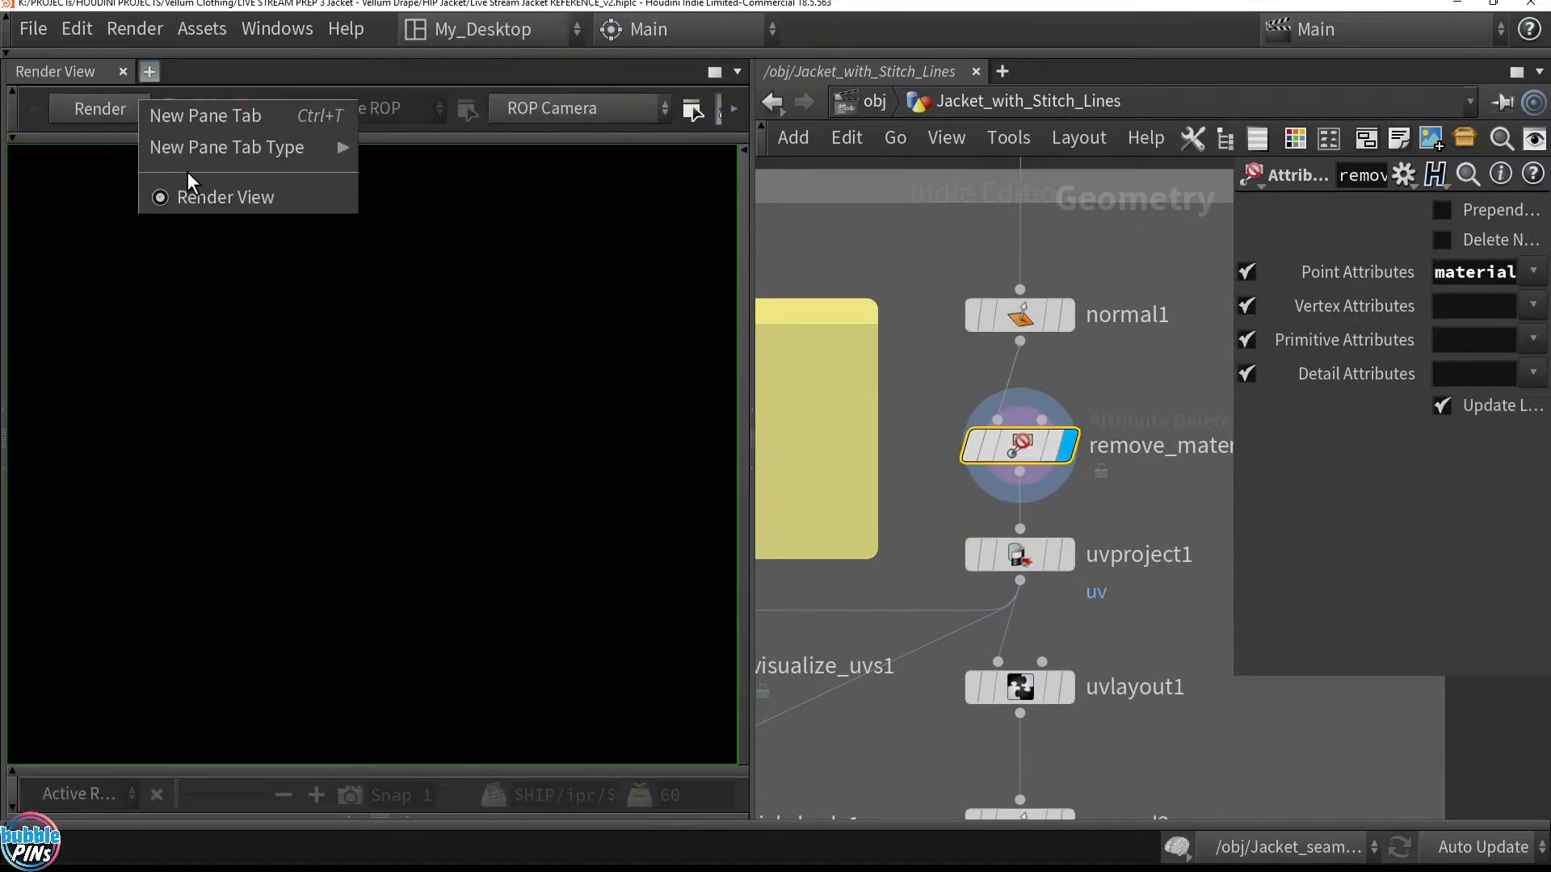
mouse_move(268, 146)
mouse_move(404, 459)
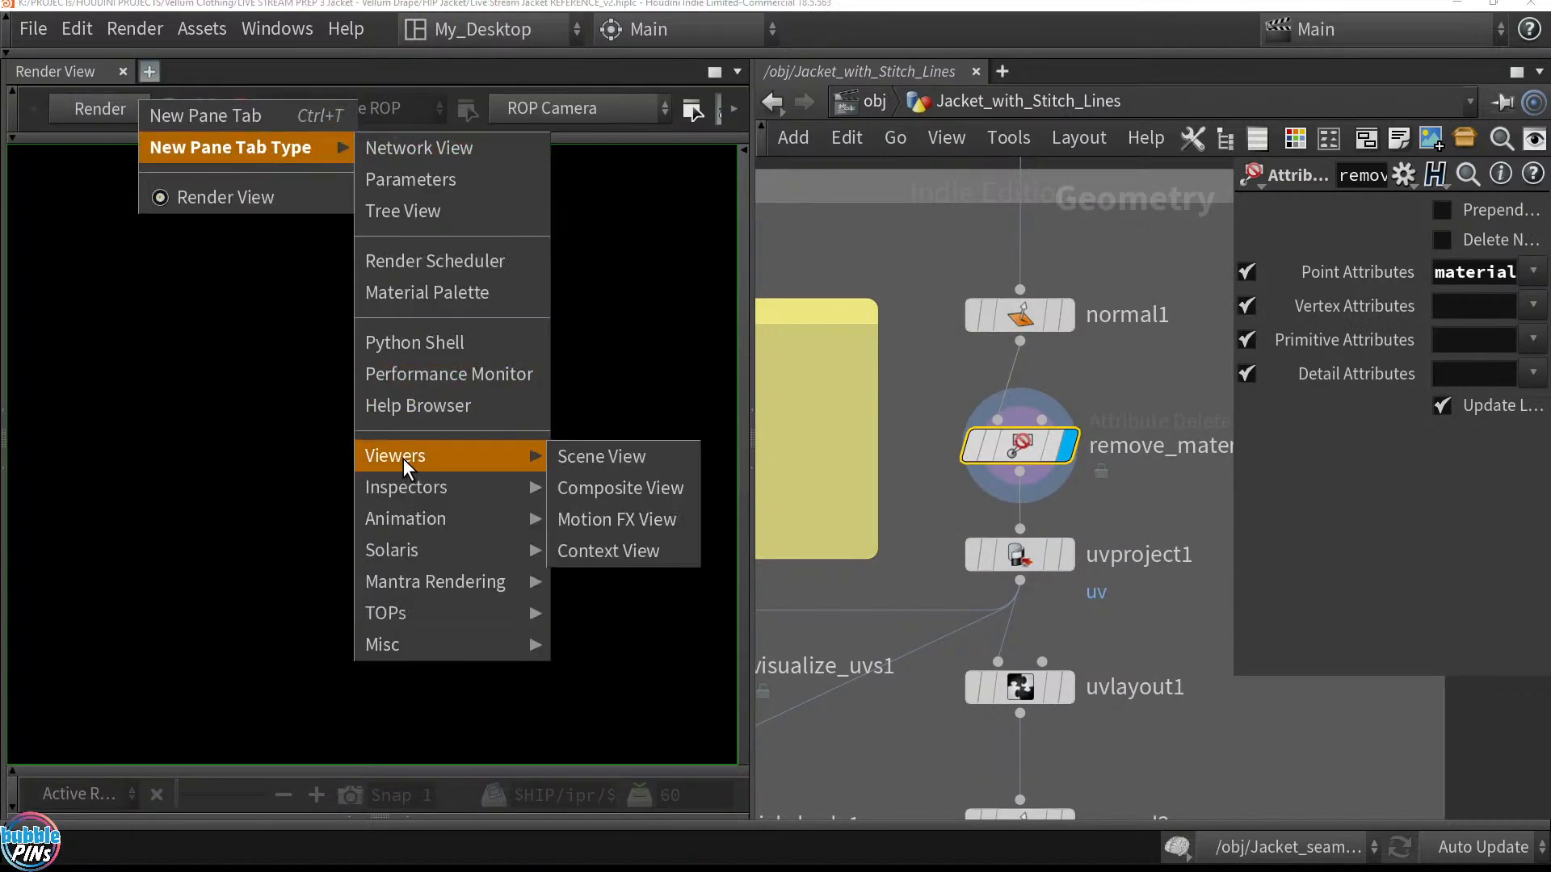
left_click(602, 458)
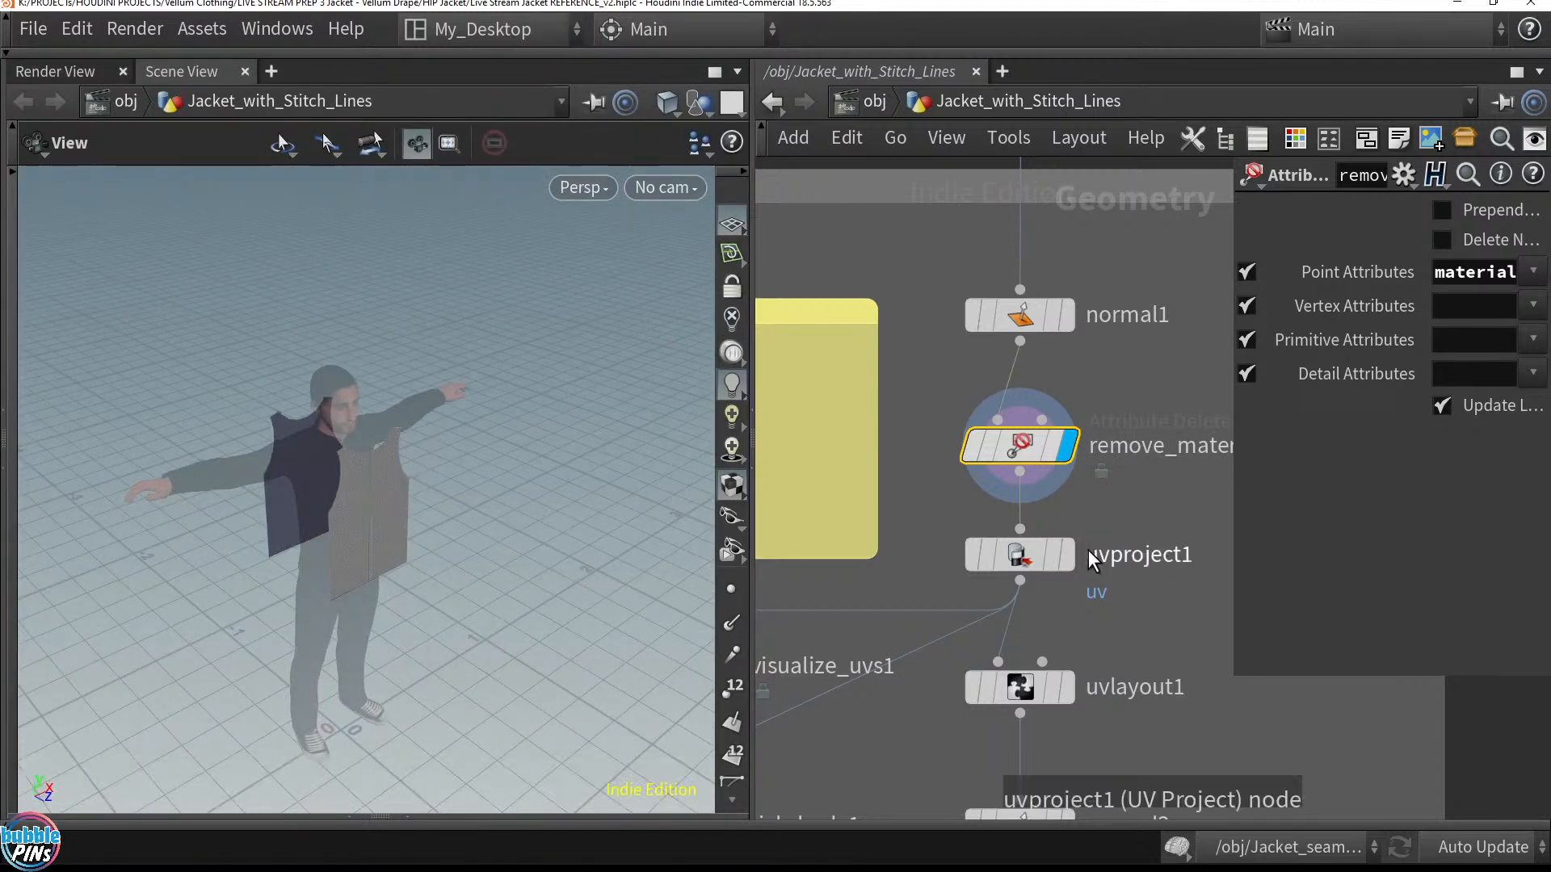
Display uvquickshade1 in the new Scene View and frame the flat vest patches
middle_click_drag(1002, 635, 1029, 525)
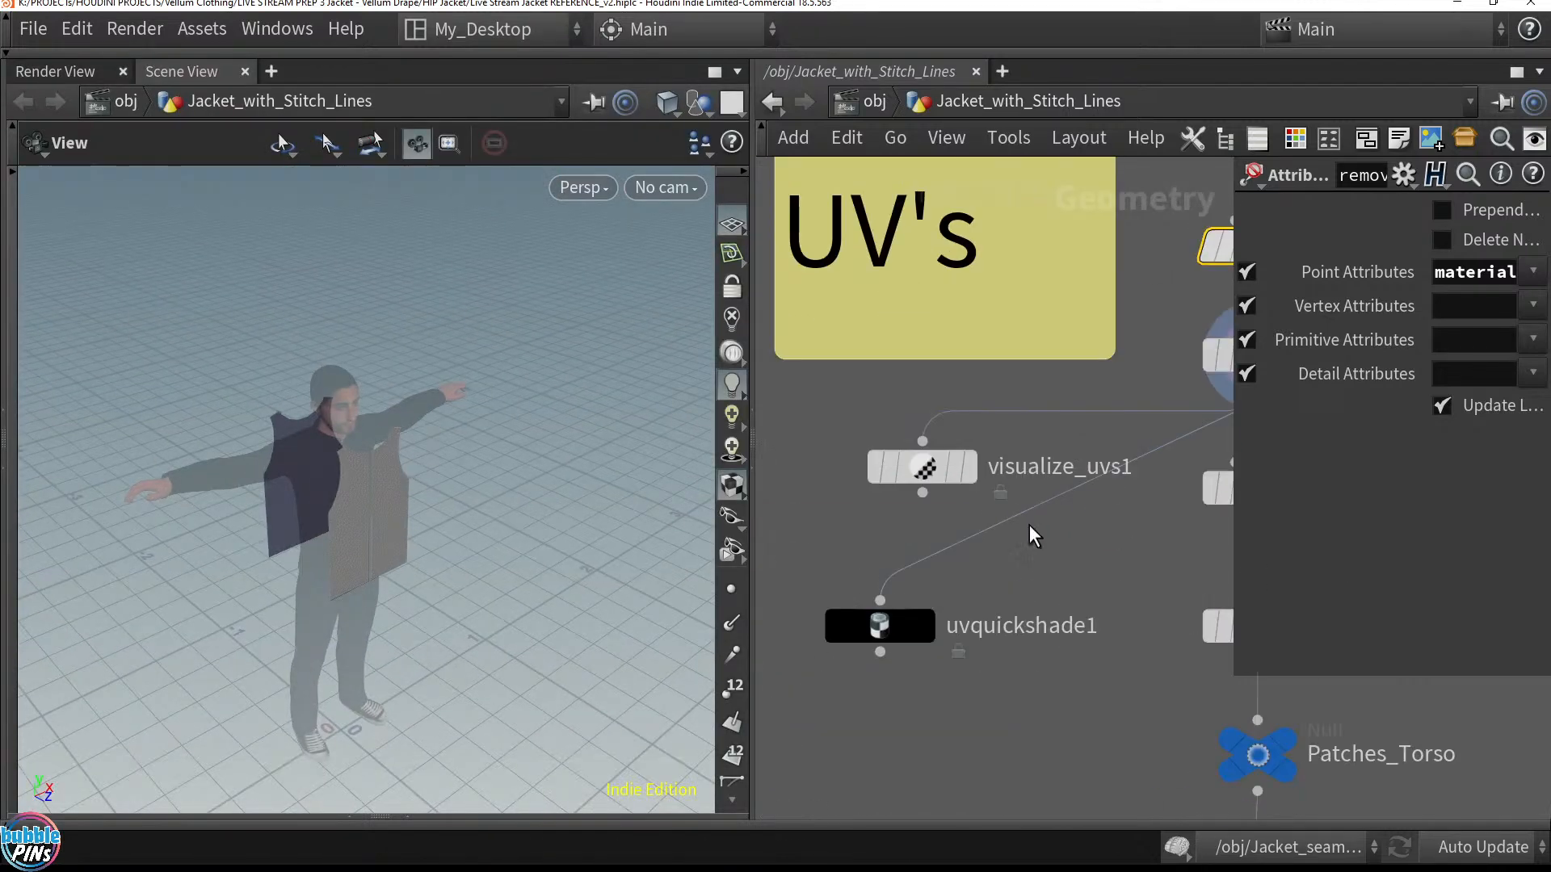
left_click(928, 630)
left_click(898, 629)
key("f")
left_click_drag(564, 472, 392, 461)
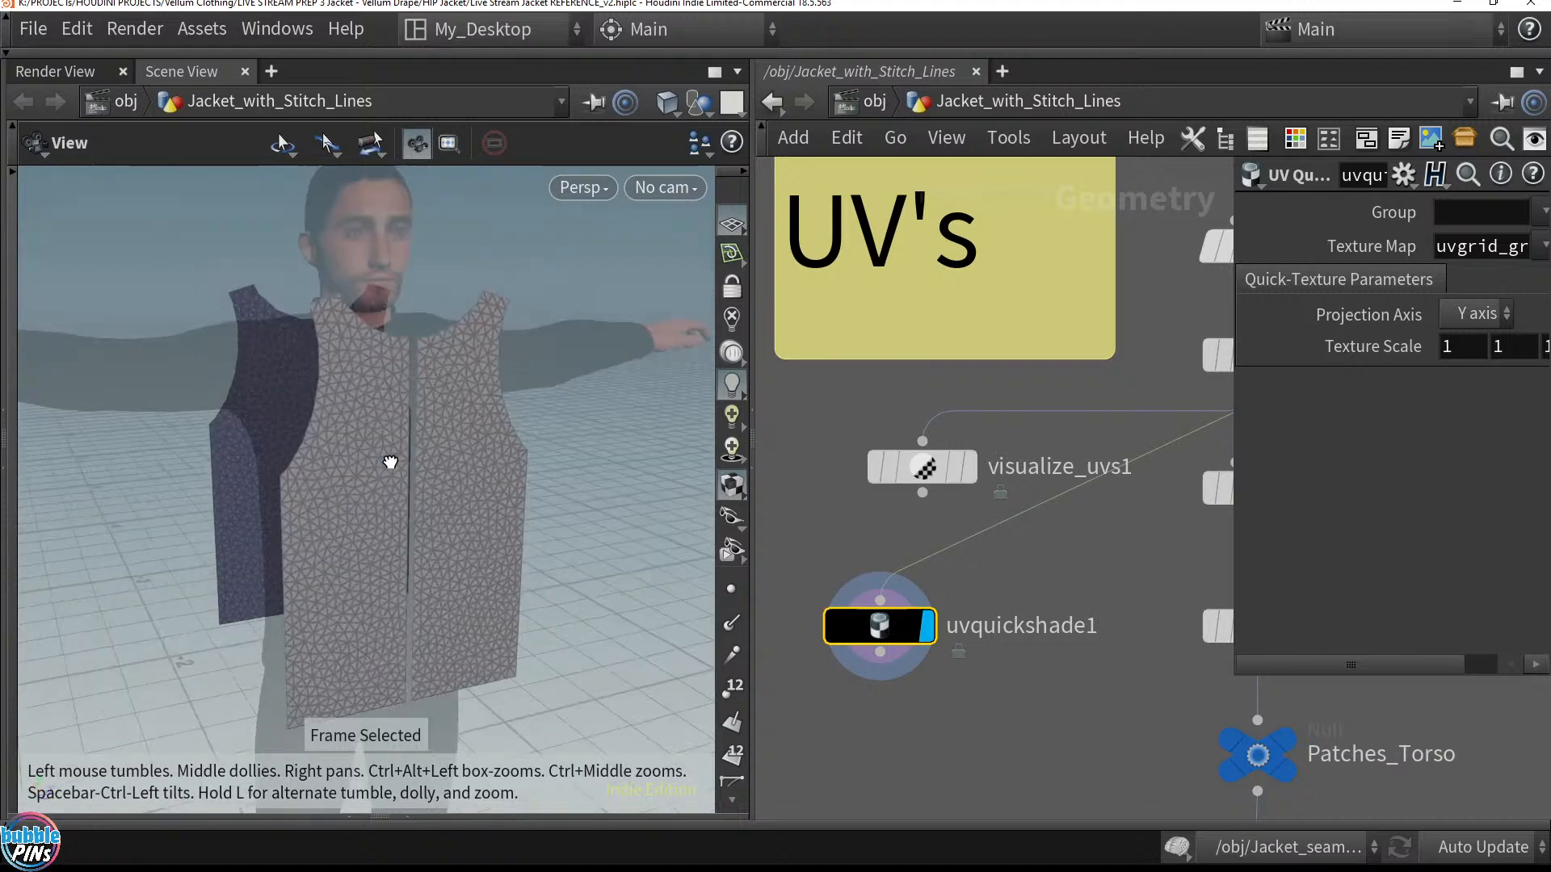
Switch the viewport to the UV view and display uvproject1 to examine the projected UVs
key("space+5")
middle_click_drag(452, 456, 65, 566)
middle_click_drag(339, 545, 681, 463)
right_click_drag(681, 463, 328, 600)
key("f")
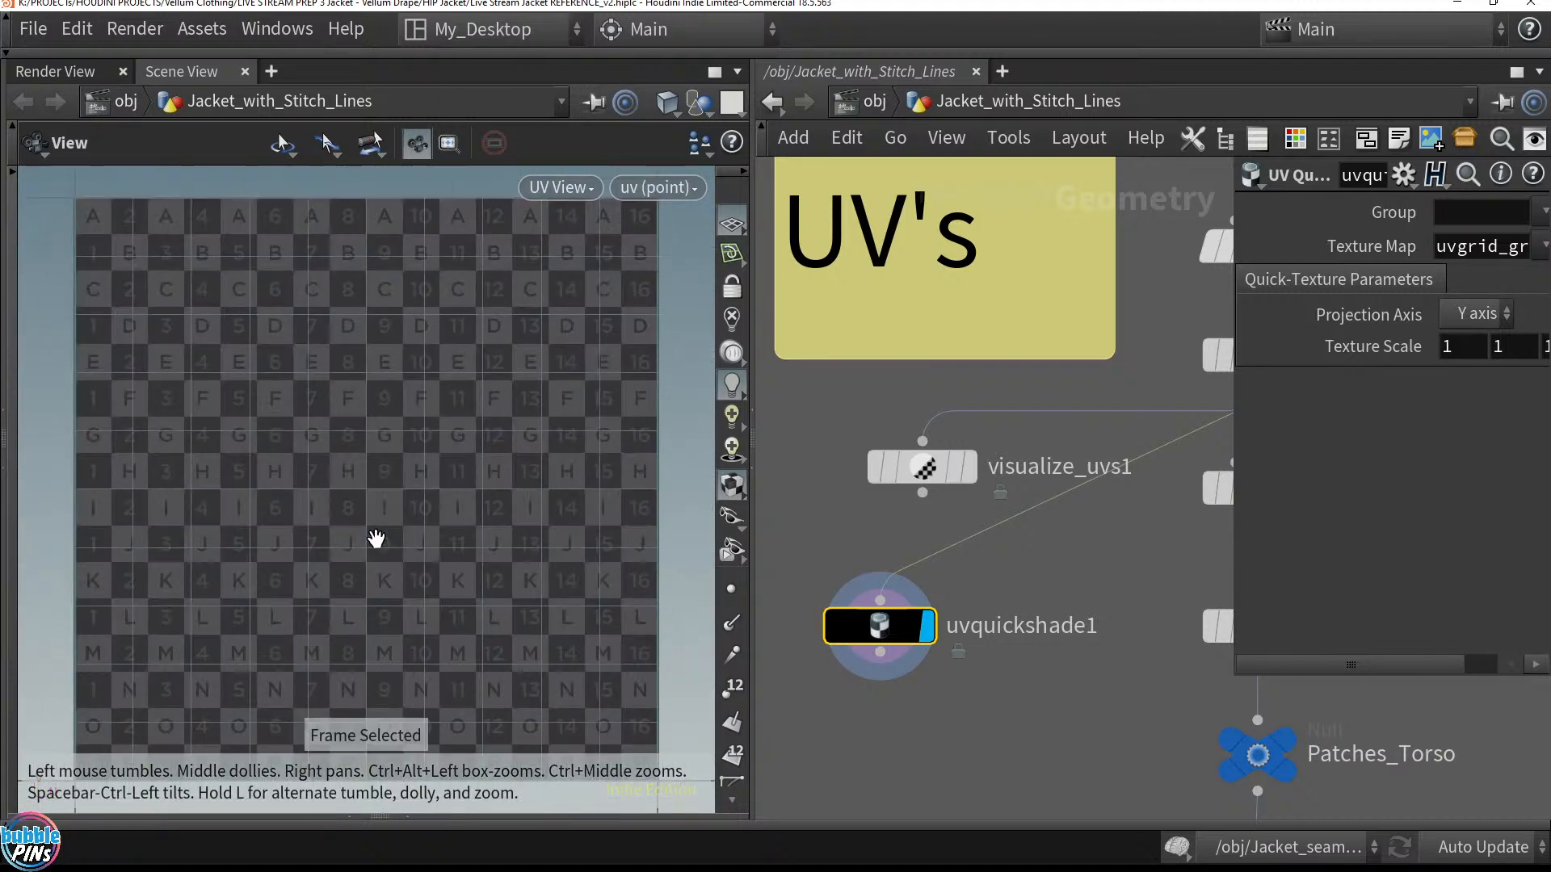
scroll(1067, 532, "down", 4)
middle_click_drag(1067, 531, 943, 622)
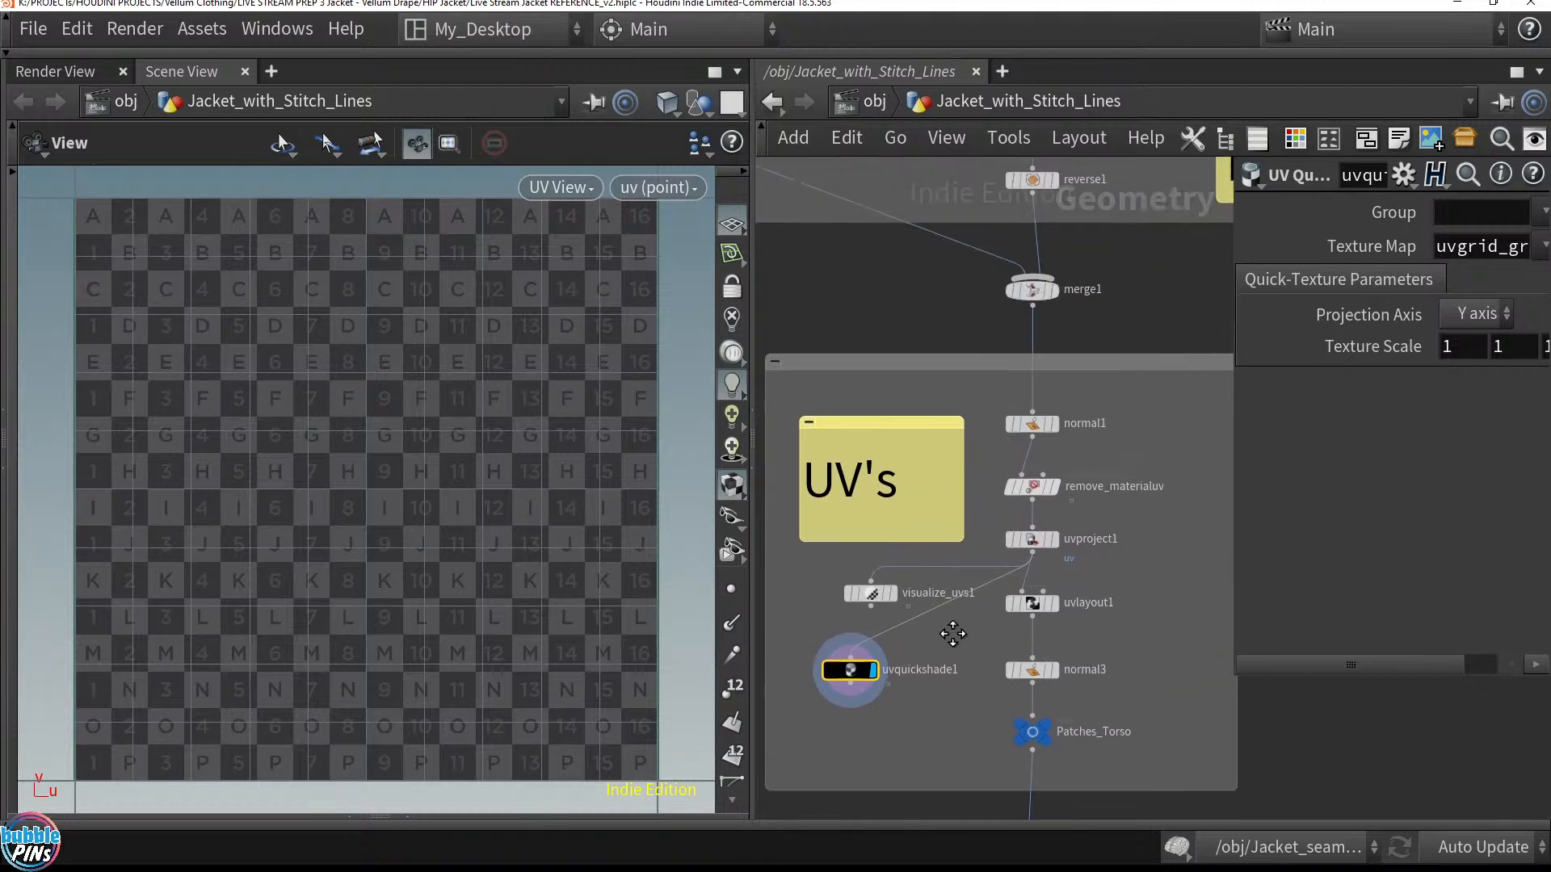
left_click(1058, 540)
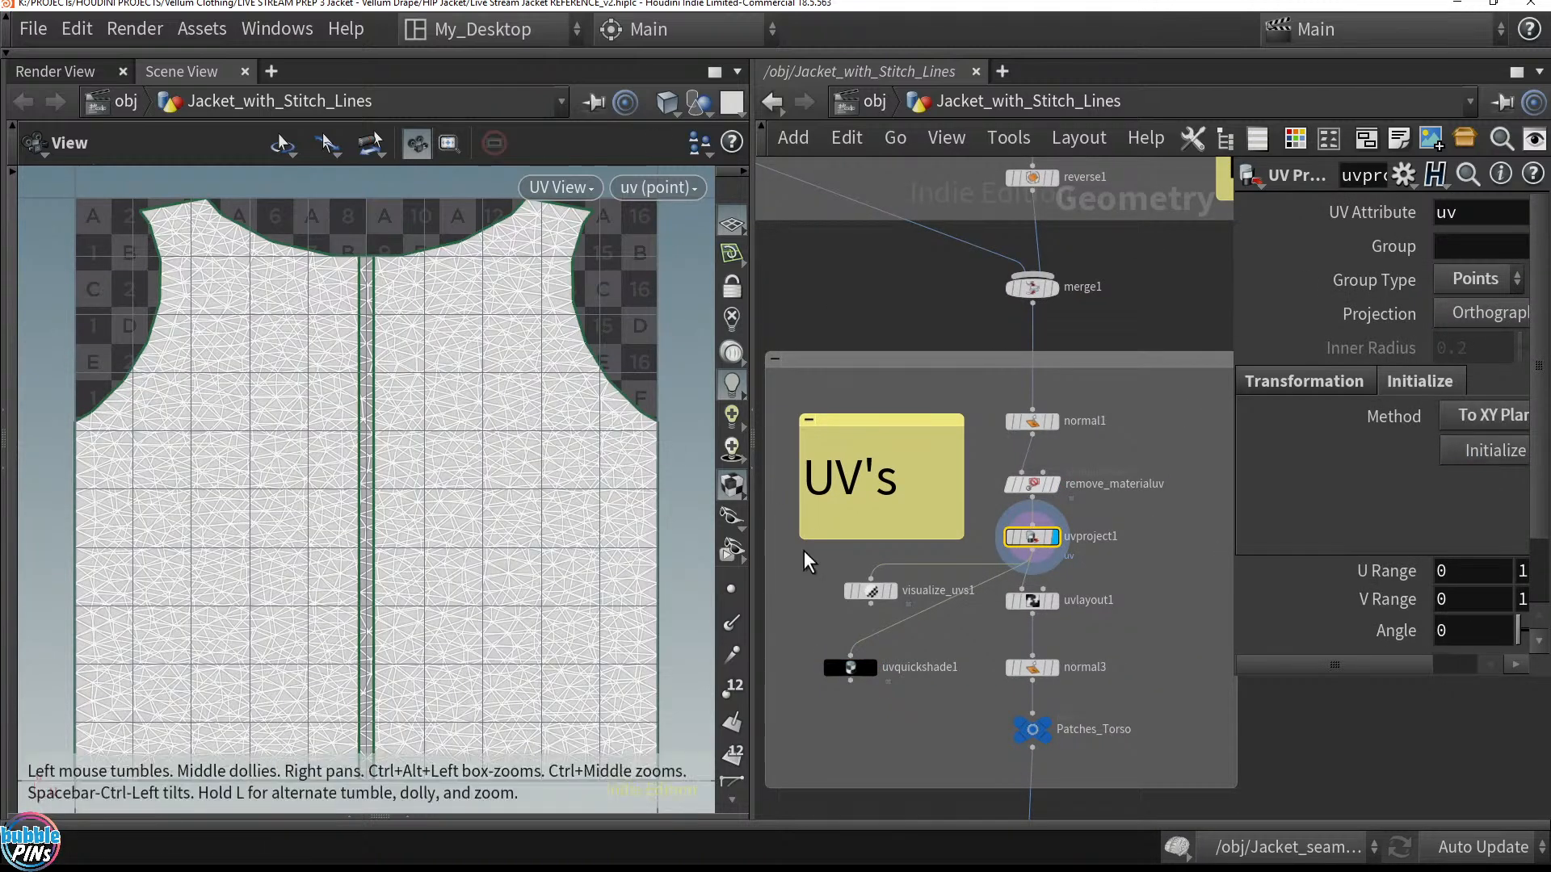
Display uvquickshade1 in the perspective view and hide the other objects
left_click(856, 667)
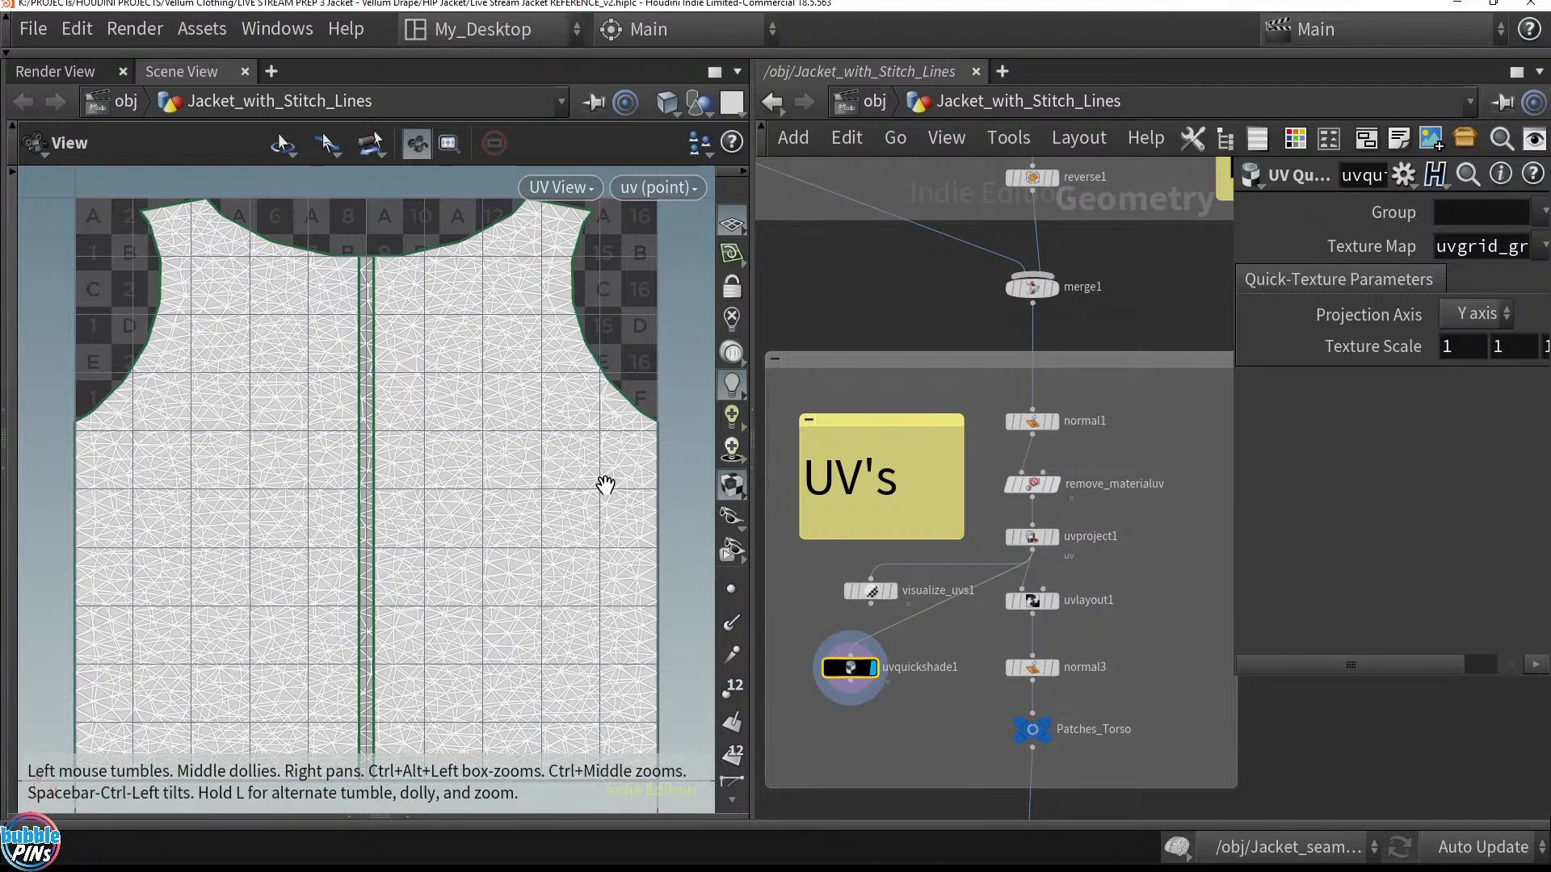
key("space+1")
left_click_drag(605, 484, 544, 463)
left_click_drag(492, 391, 656, 428)
left_click(701, 113)
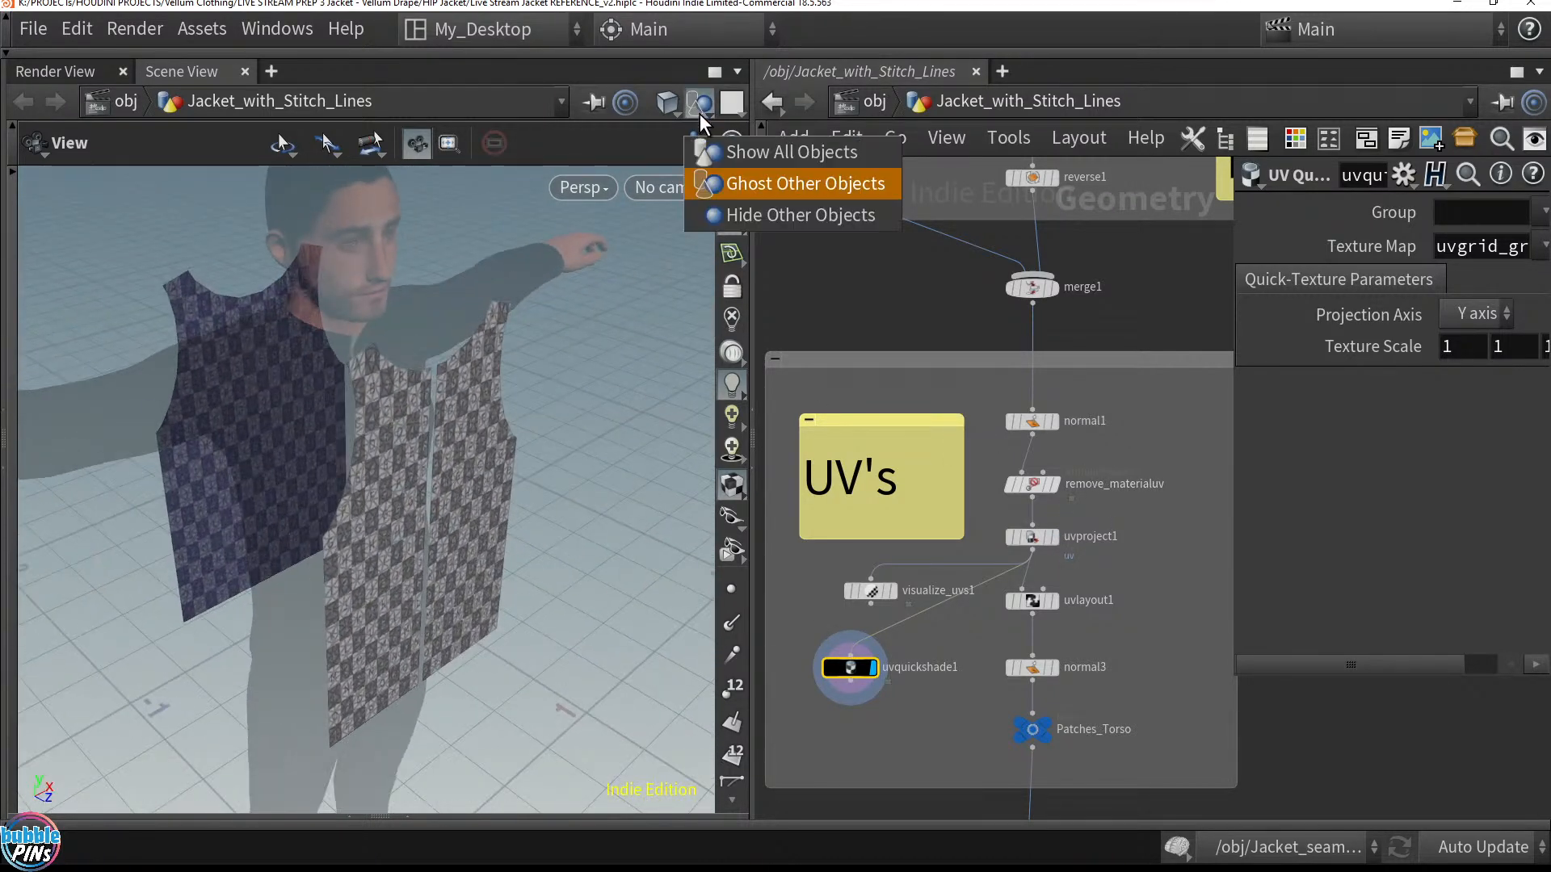
left_click(733, 217)
Display merge1 to show the patches before their UV setup
left_click(1054, 289)
left_click(1050, 291)
left_click_drag(516, 435, 599, 429)
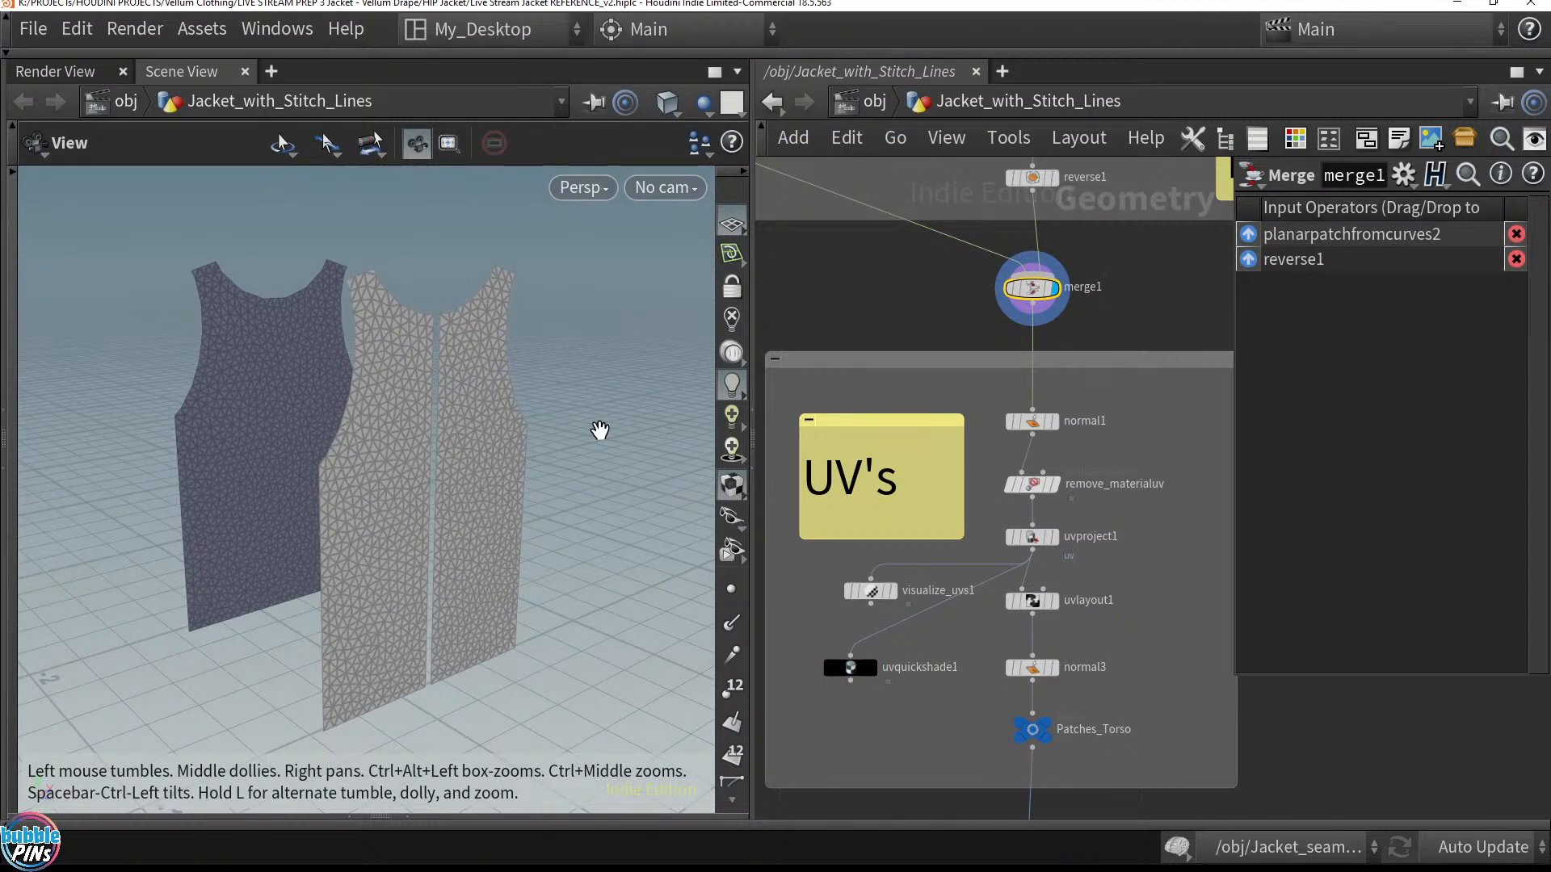
Set the viewport background's color scheme to Dark in the display options
key("d")
left_click(697, 173)
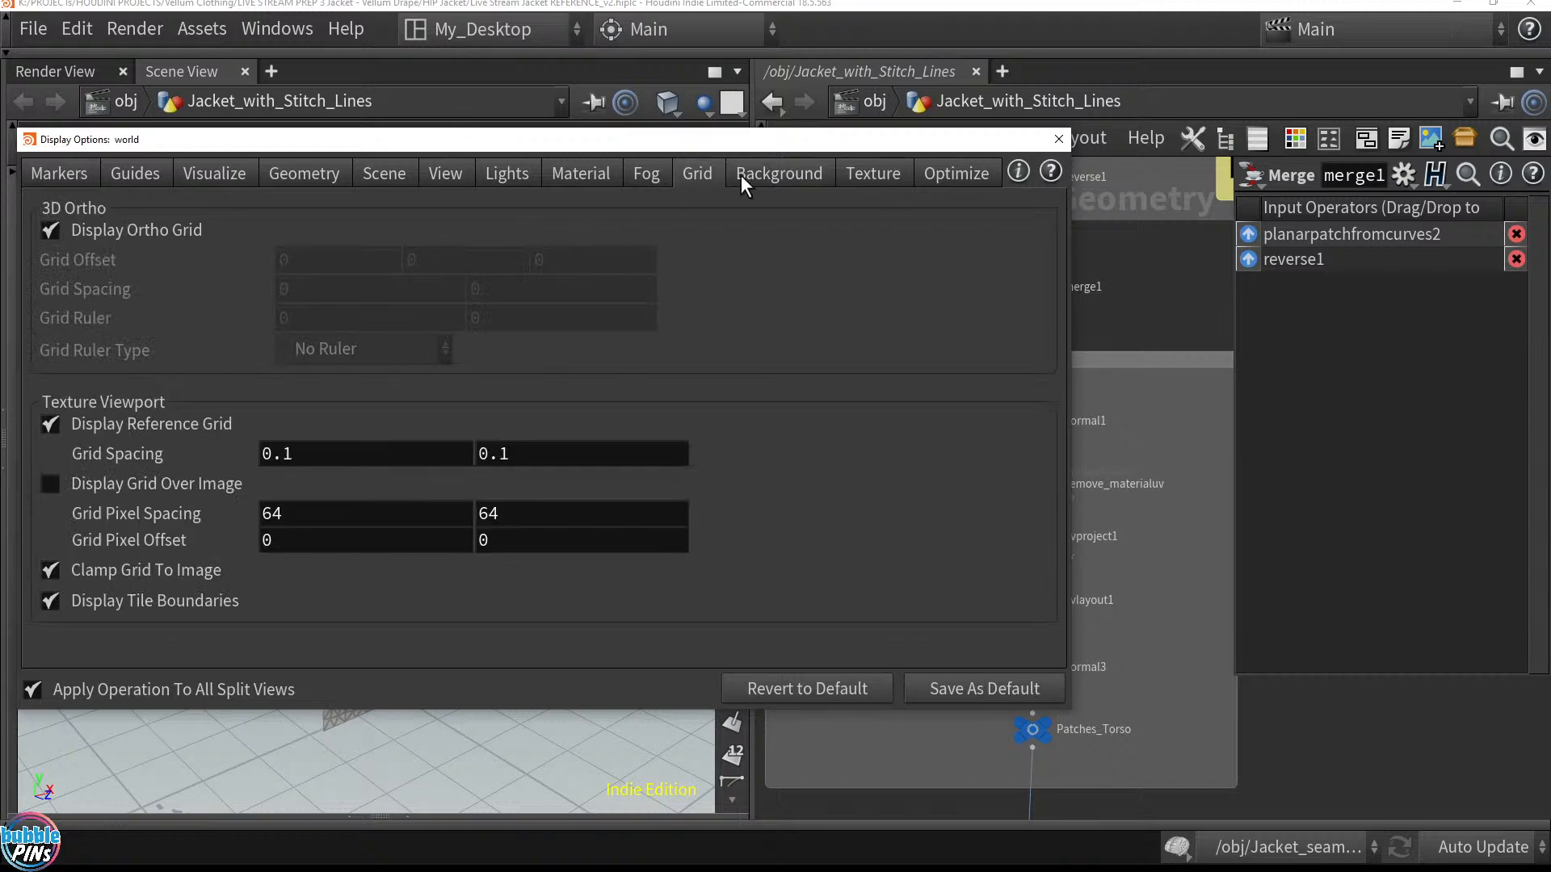
left_click(779, 173)
left_click(230, 212)
left_click(222, 290)
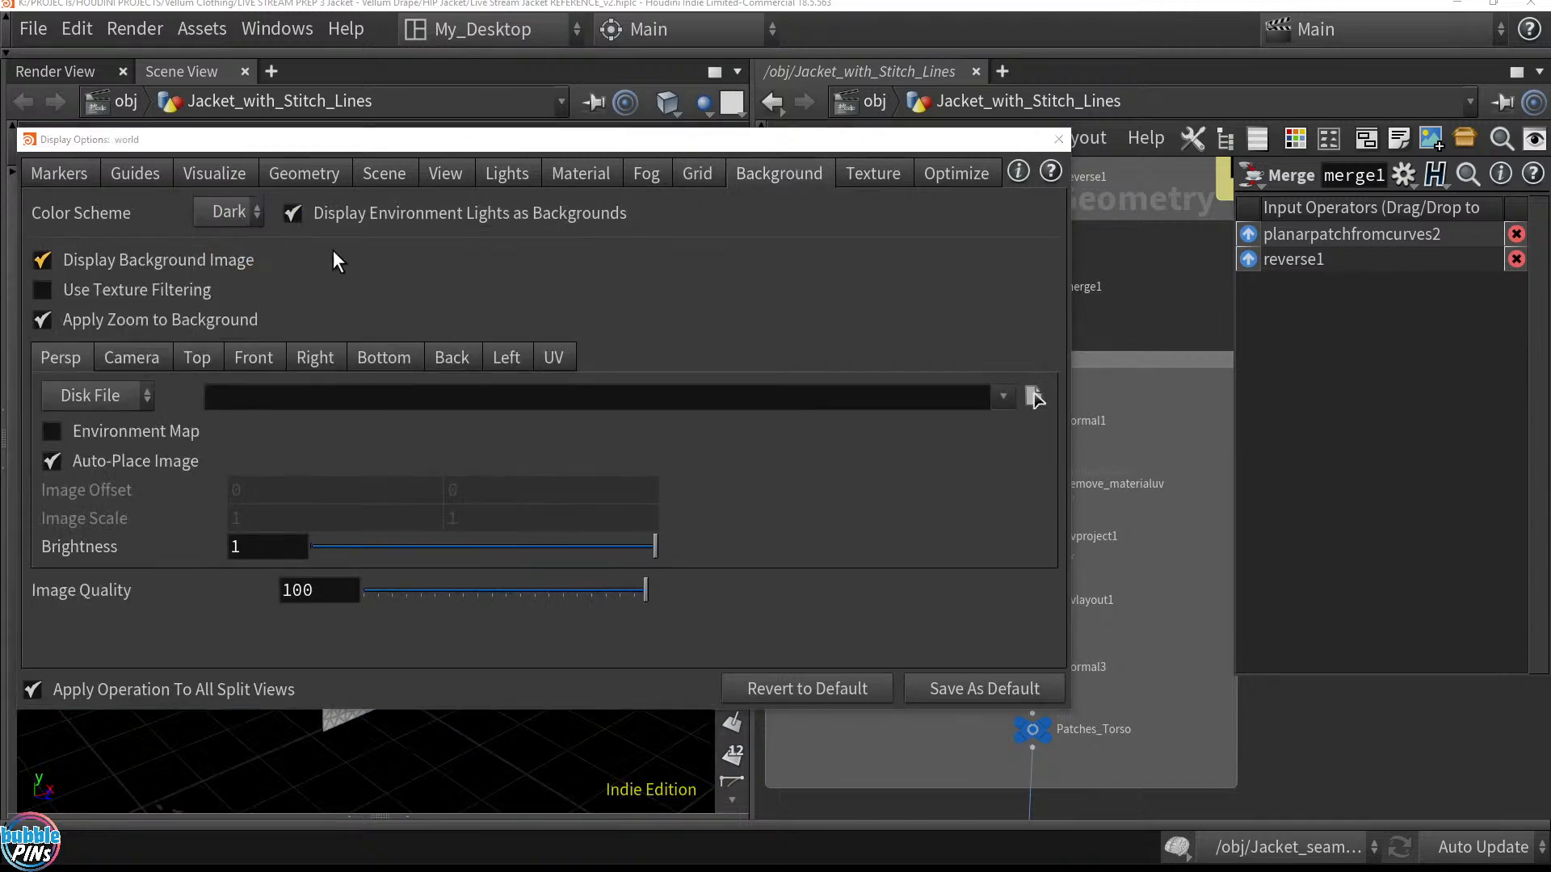
left_click(1058, 139)
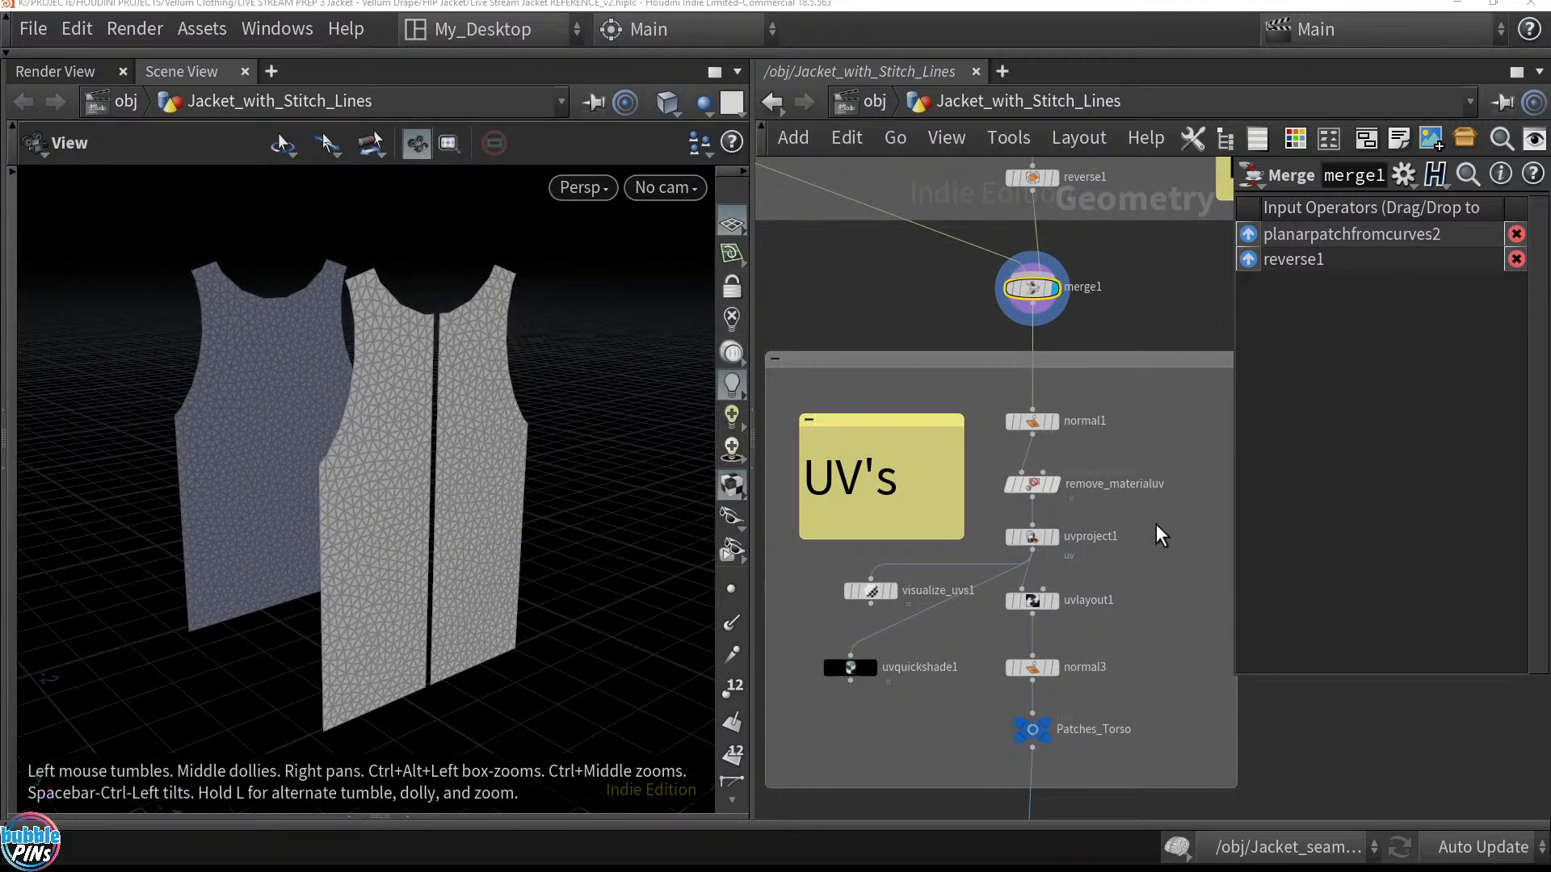
Display uvproject1 and uvquickshade1 in turn, and inspect the checker pattern across the front and back patches
left_click(1034, 537)
left_click(1065, 507)
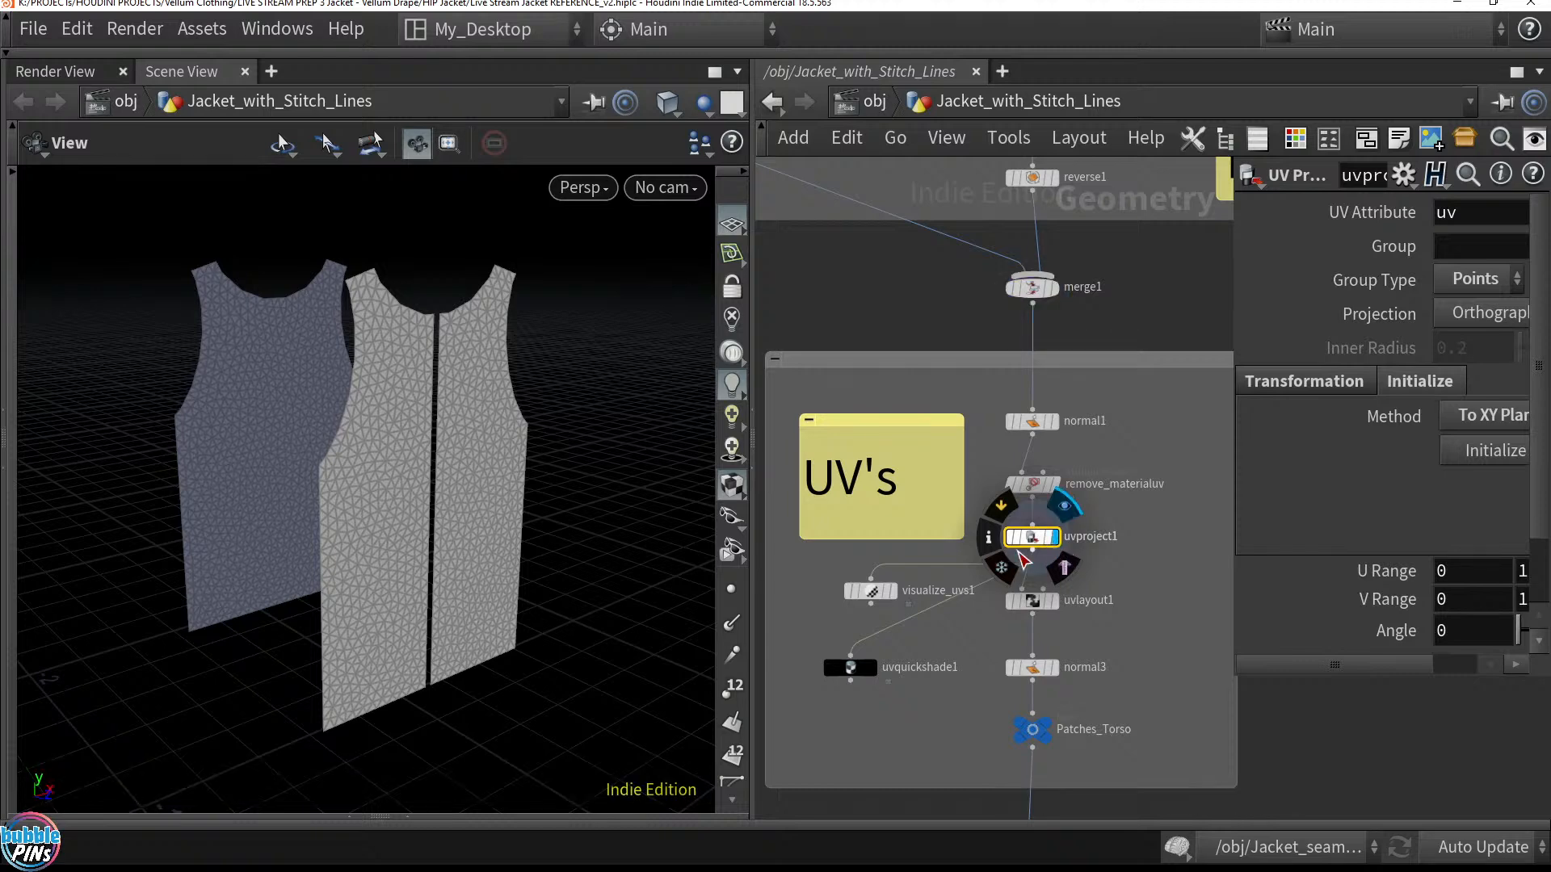
left_click(872, 668)
left_click_drag(395, 510, 284, 489)
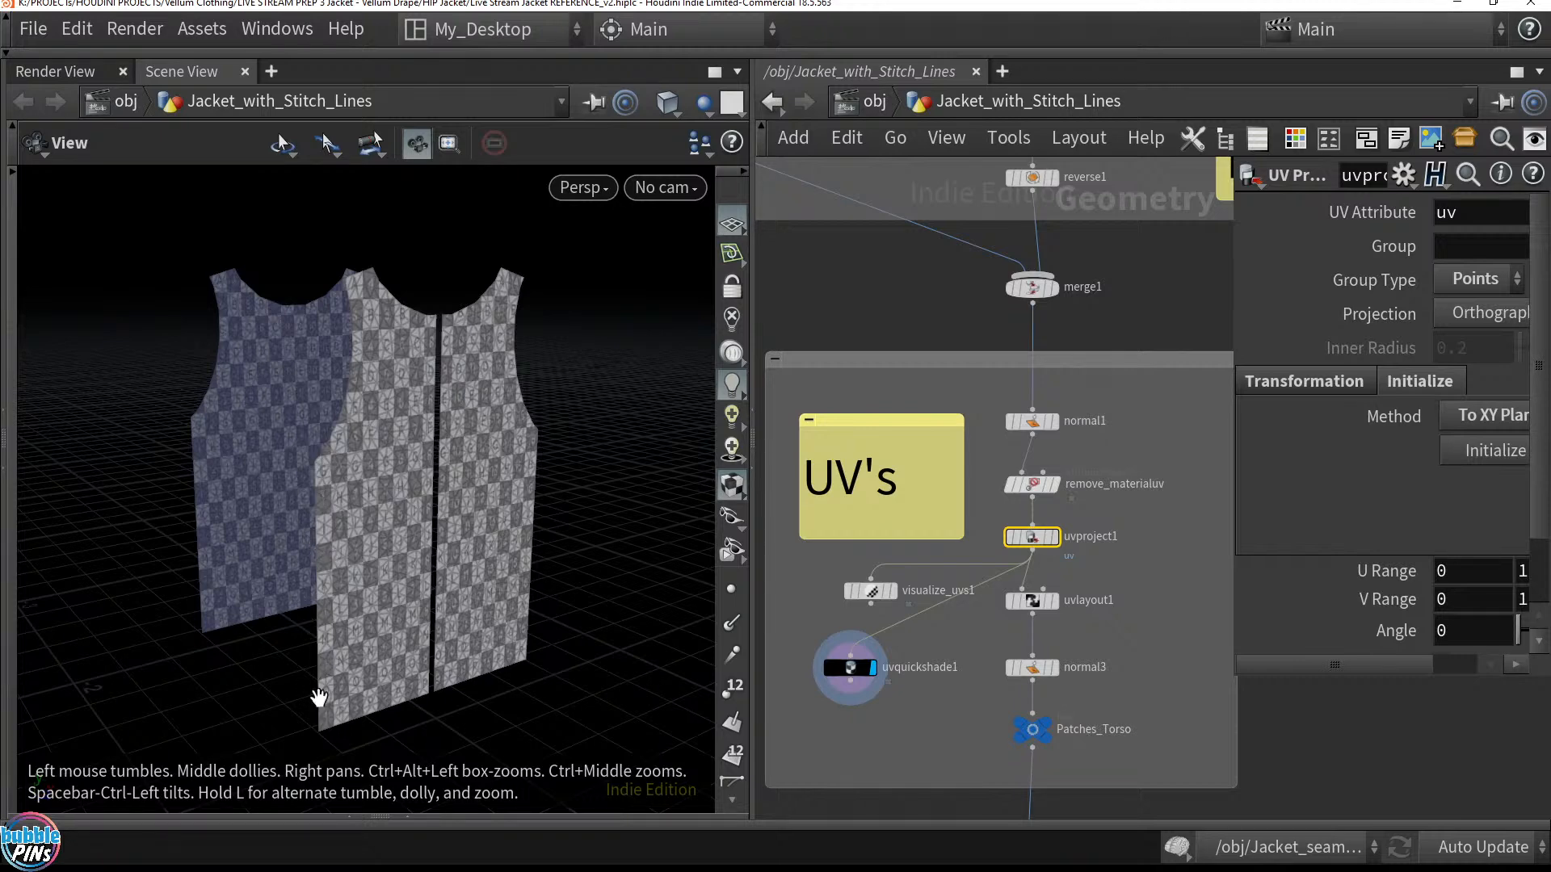
left_click_drag(324, 717, 541, 554)
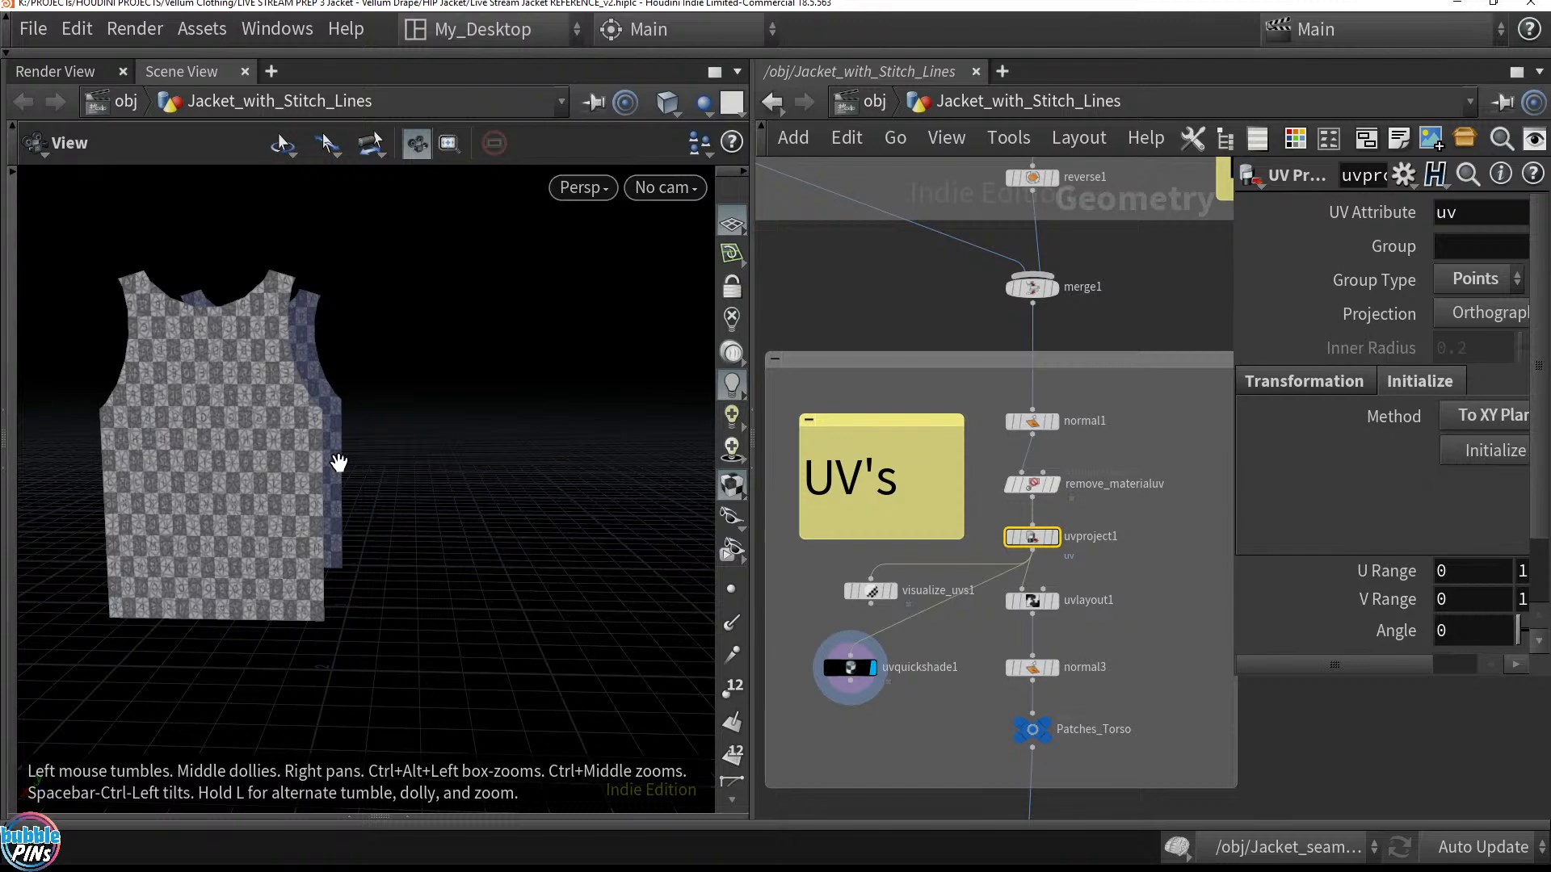
left_click_drag(419, 377, 214, 432)
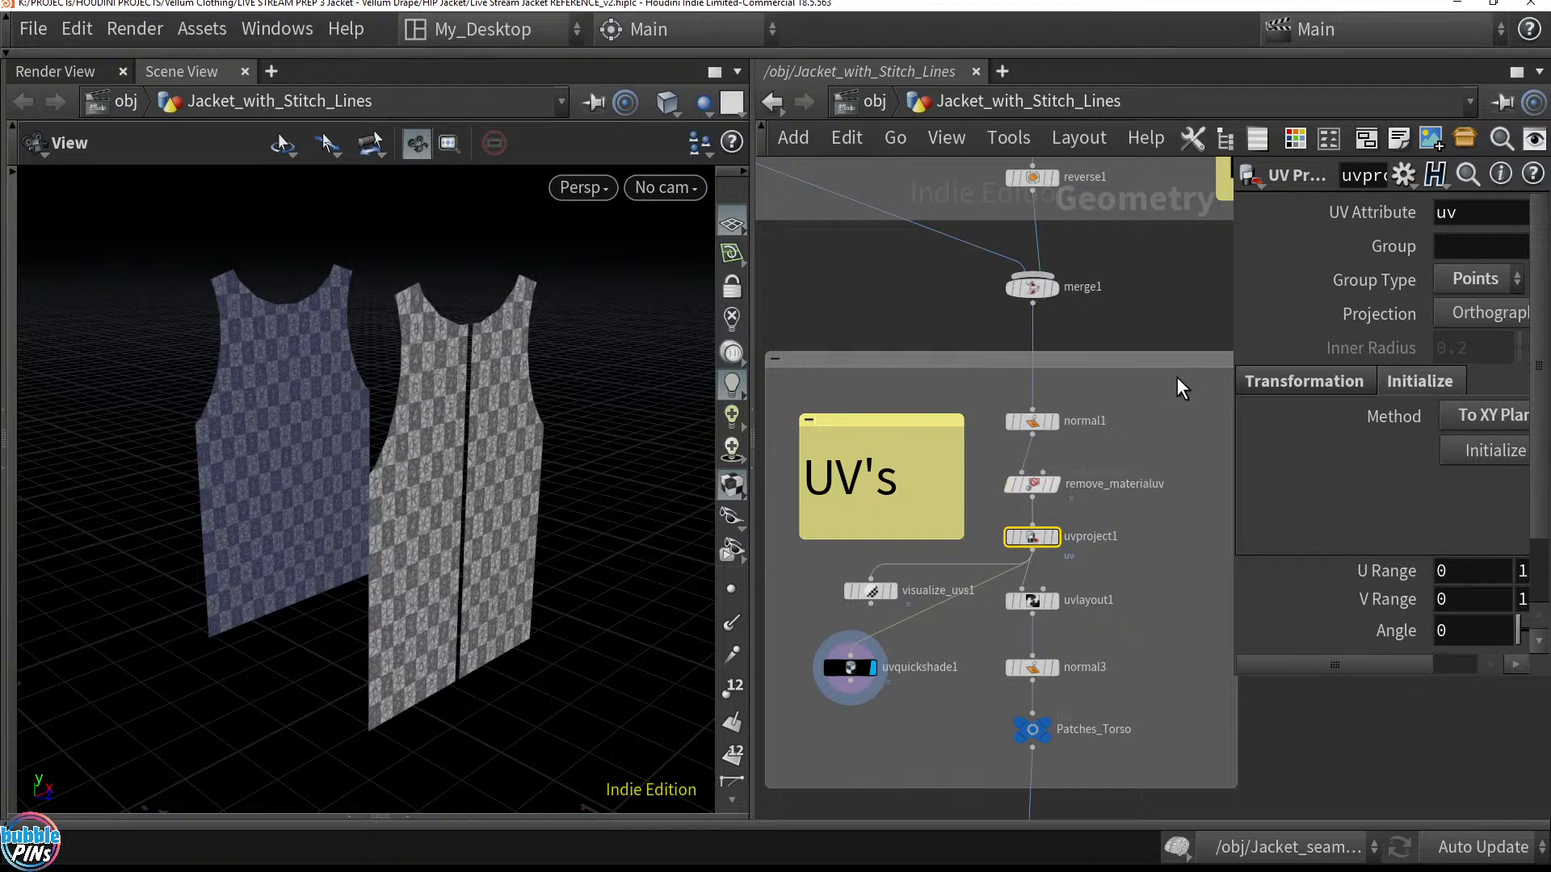
Go up to the object level, enter the Jacket_seamless geometry network, and locate its UV's network box
mouse_move(1067, 304)
left_click(878, 103)
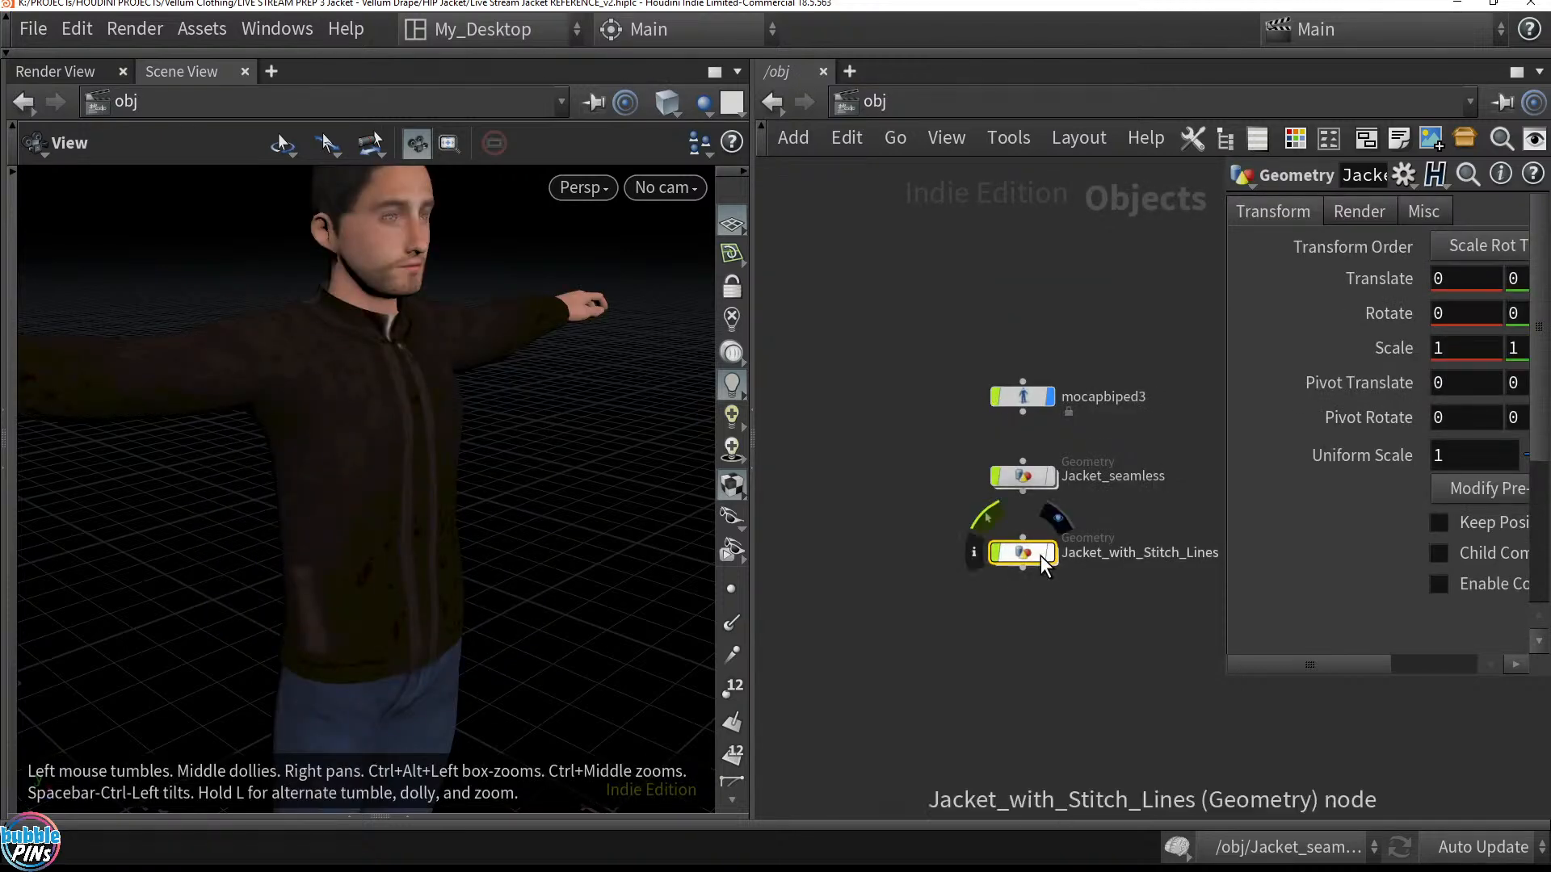
double_click(1027, 477)
middle_click_drag(810, 366, 826, 649)
scroll(851, 581, "up", 10)
scroll(905, 475, "up", 8)
scroll(1097, 395, "down", 1)
middle_click_drag(1097, 394, 1020, 278)
scroll(1020, 278, "up", 3)
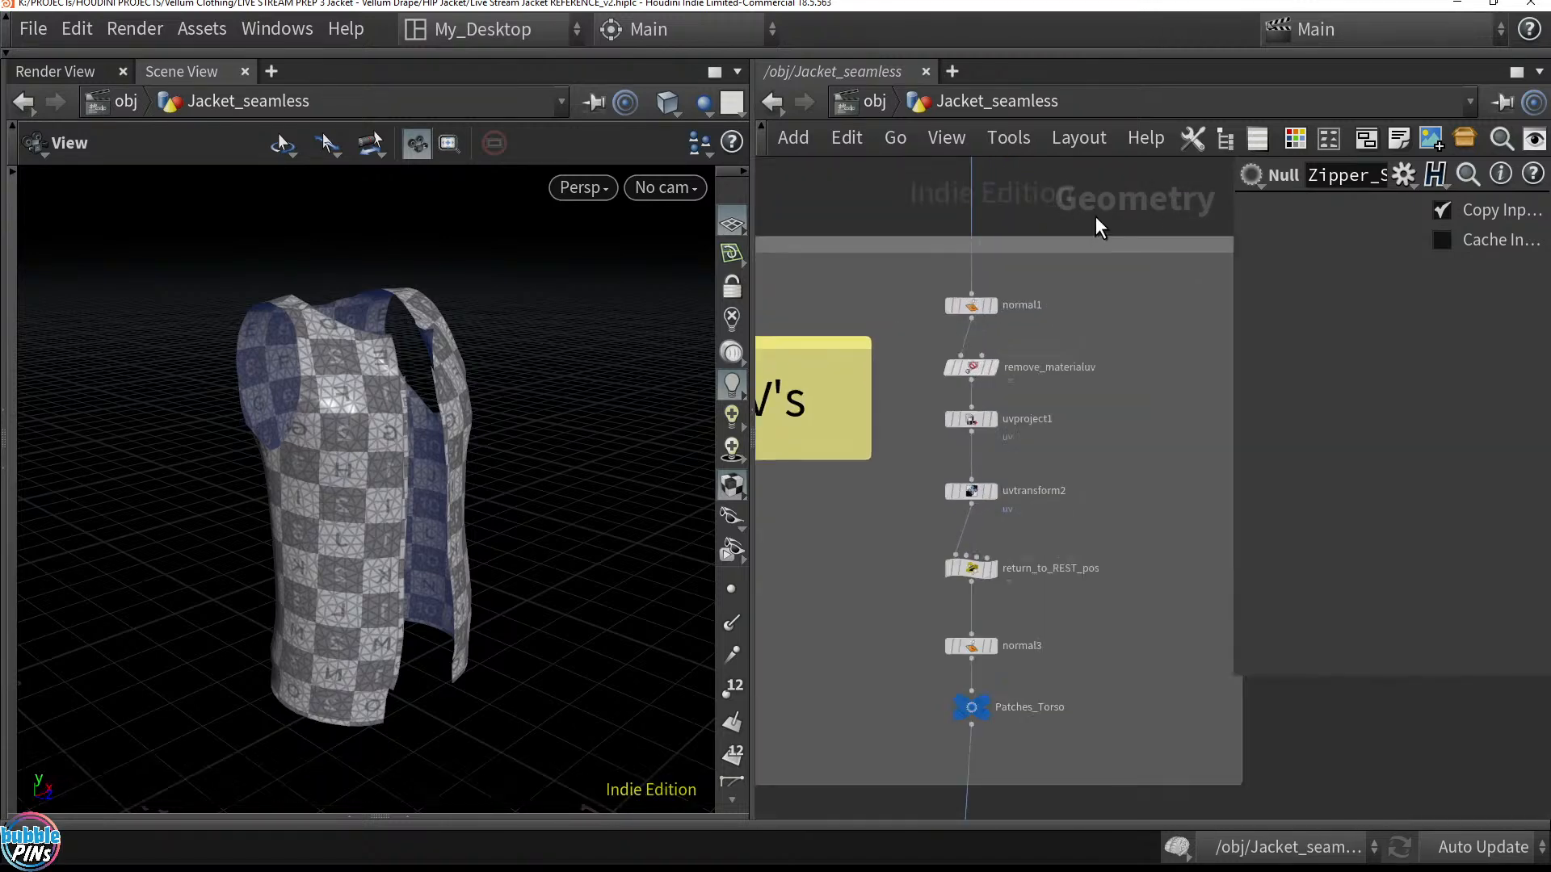
Display normal1 and merge1 in Jacket_seamless to examine the flat patch topology
left_click(994, 306)
scroll(1101, 581, "up", 4)
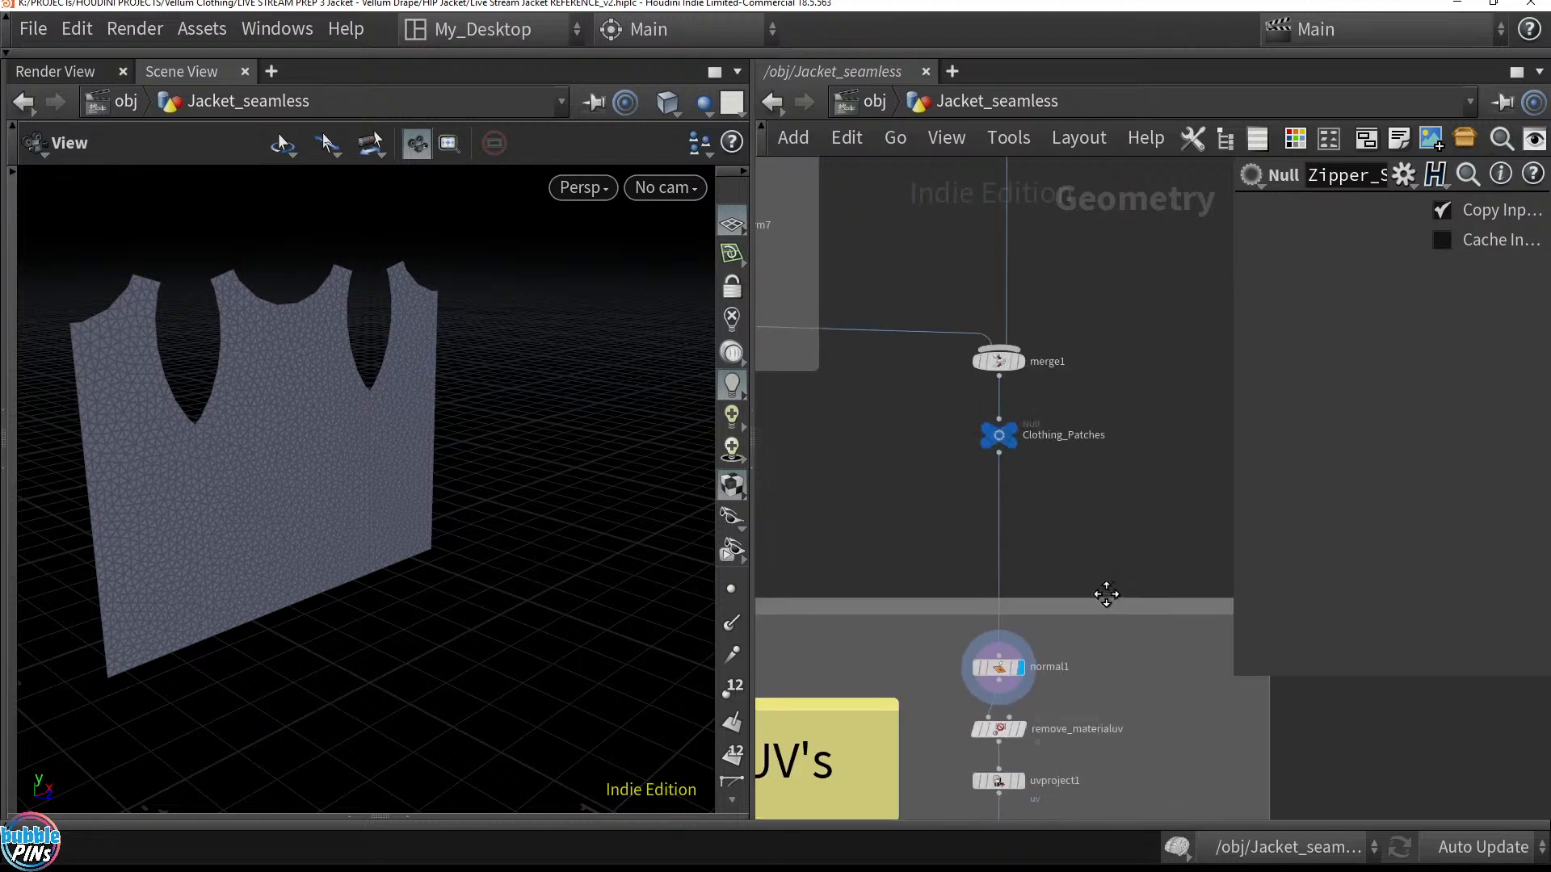
left_click(1023, 362)
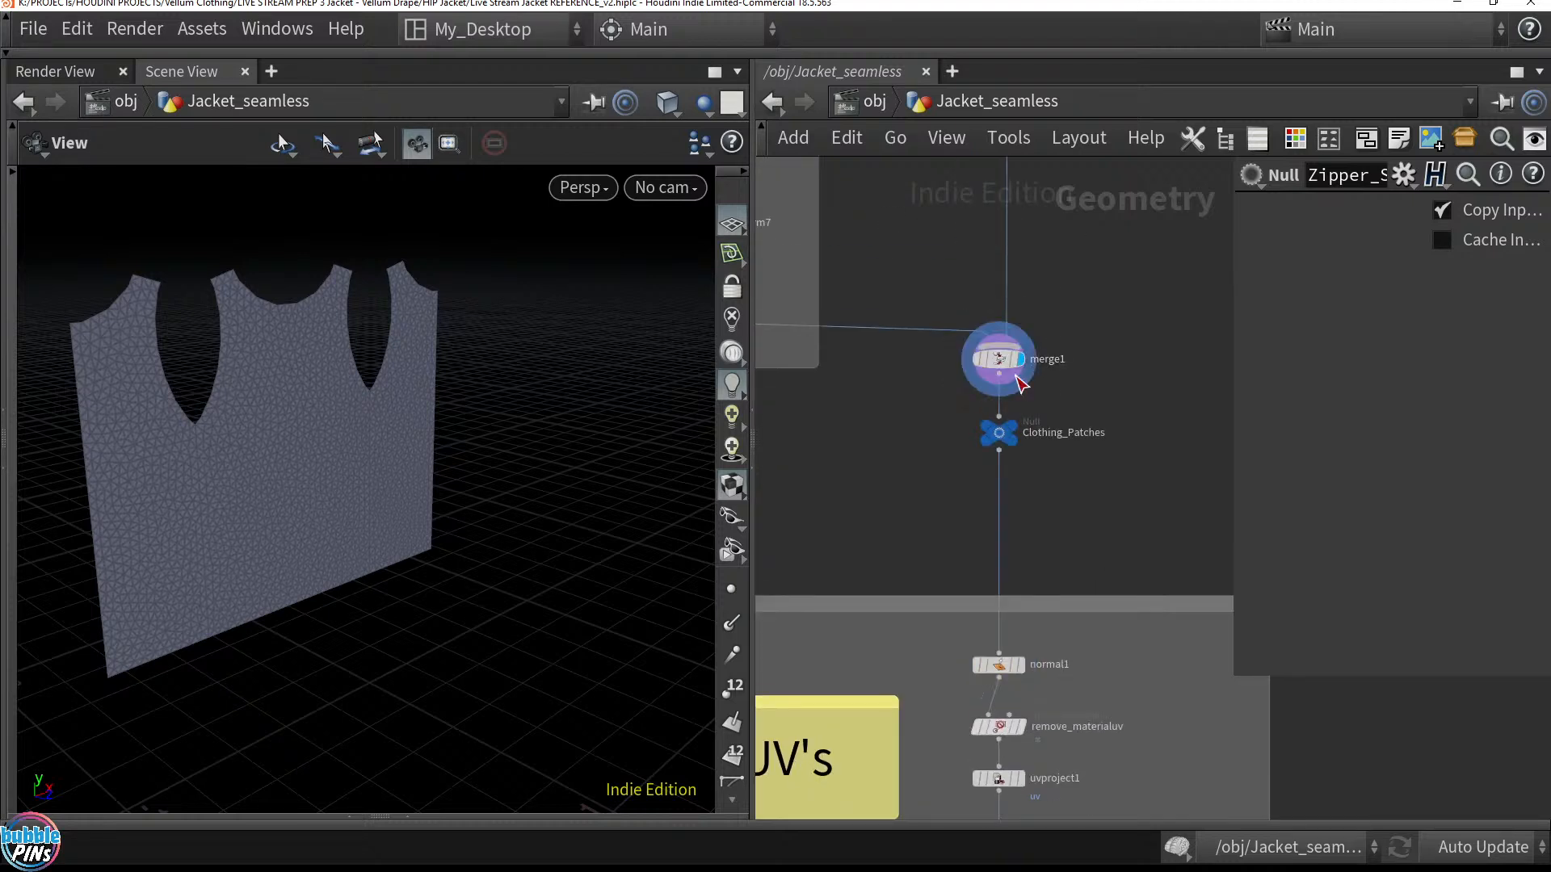
Display the flat torso shapes upstream of Torso_FRONT and Torso_BACK, and trace the network back down to merge1
scroll(1016, 640, "down", 5)
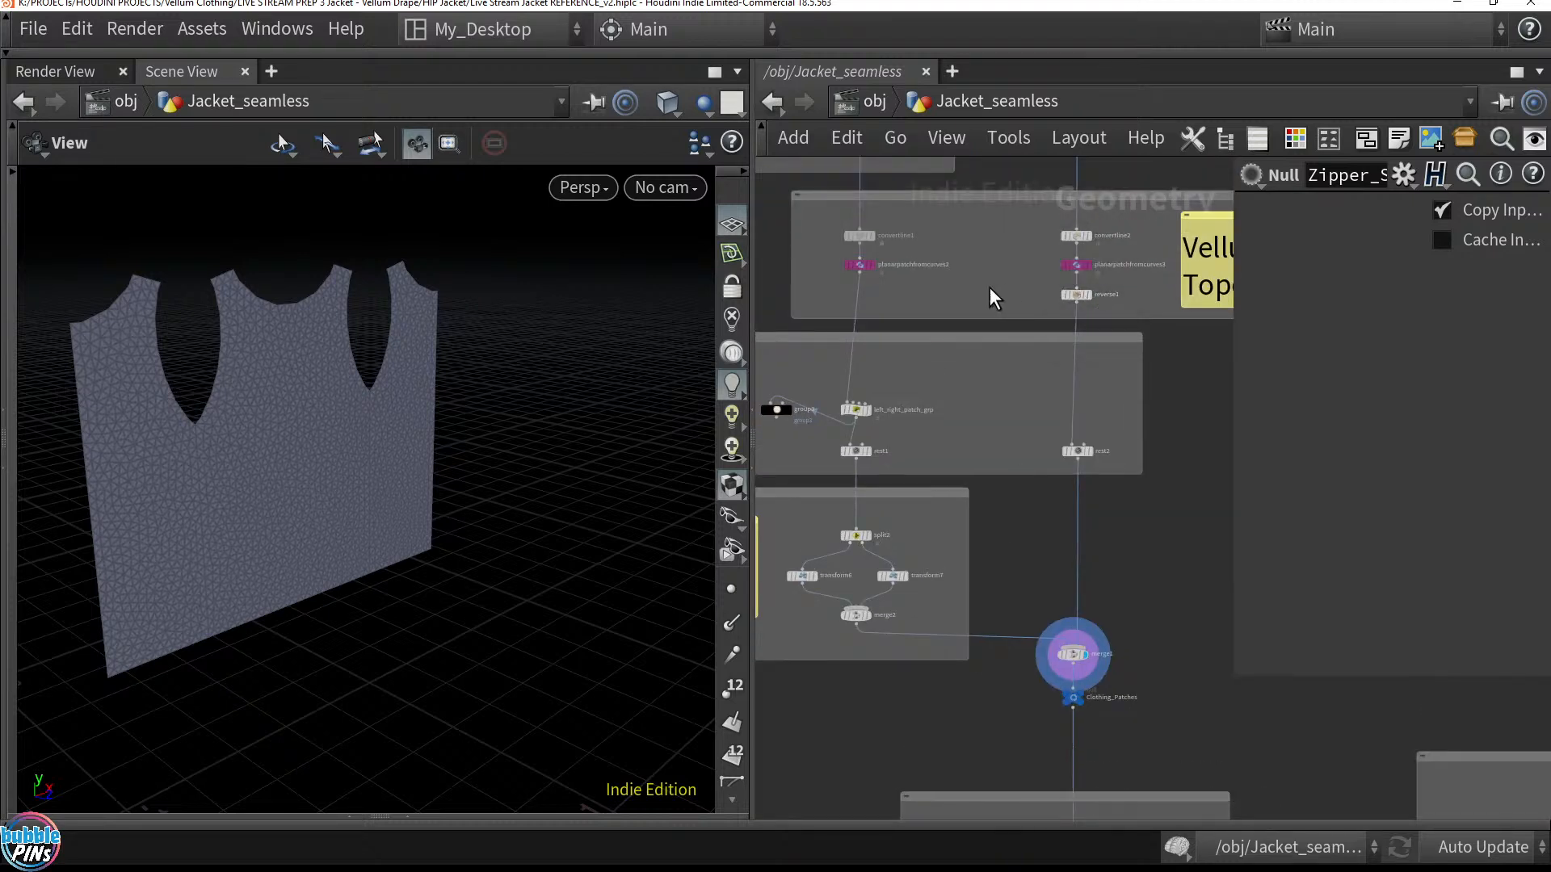
scroll(1019, 263, "up", 3)
scroll(1094, 214, "up", 2)
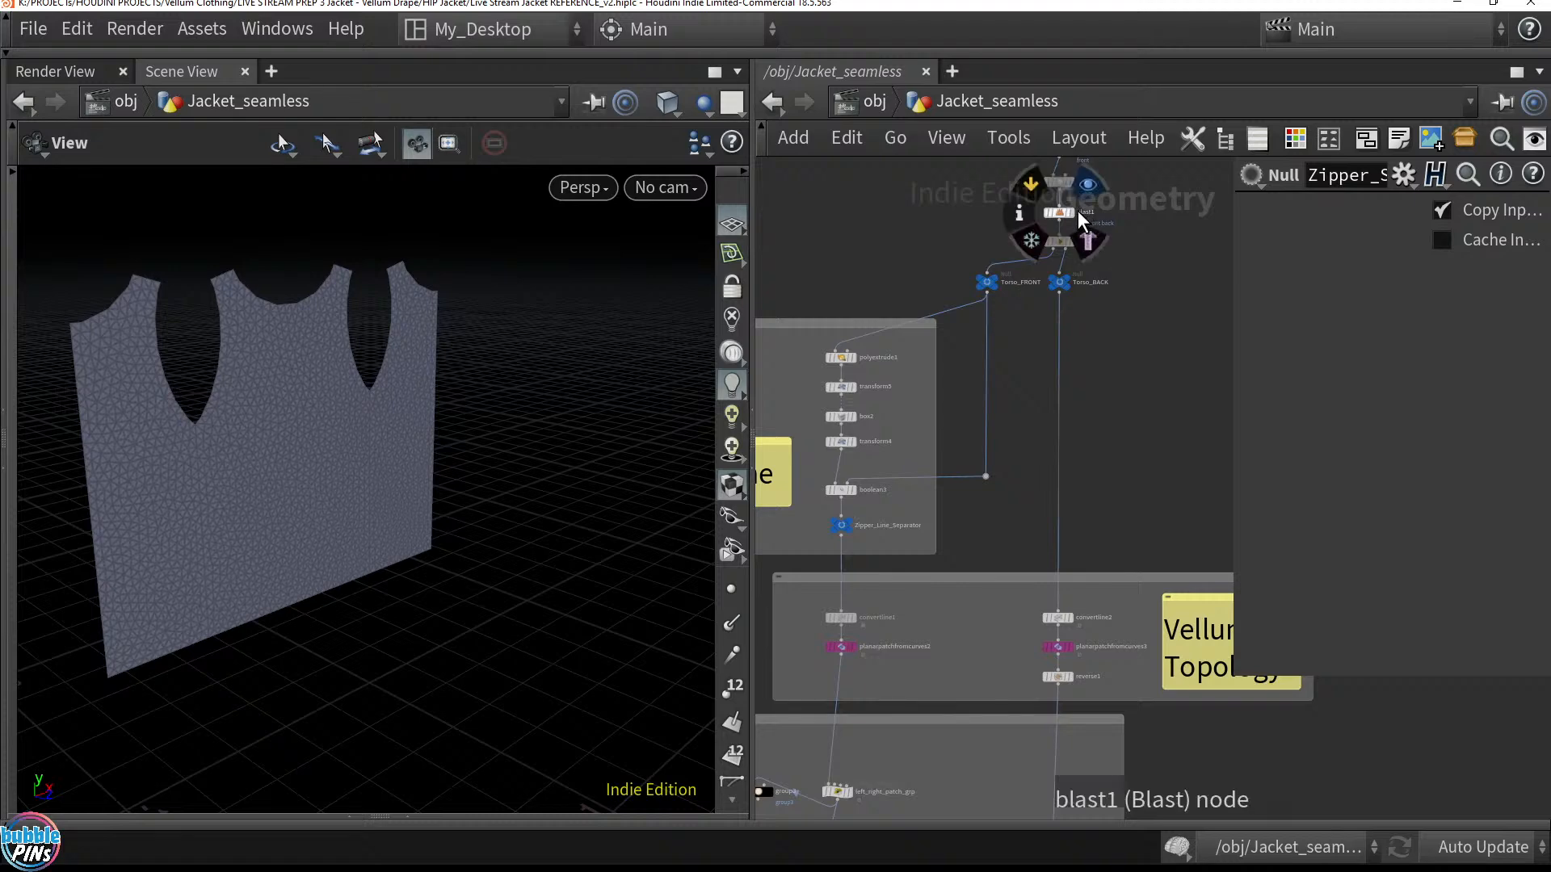
left_click(1059, 213)
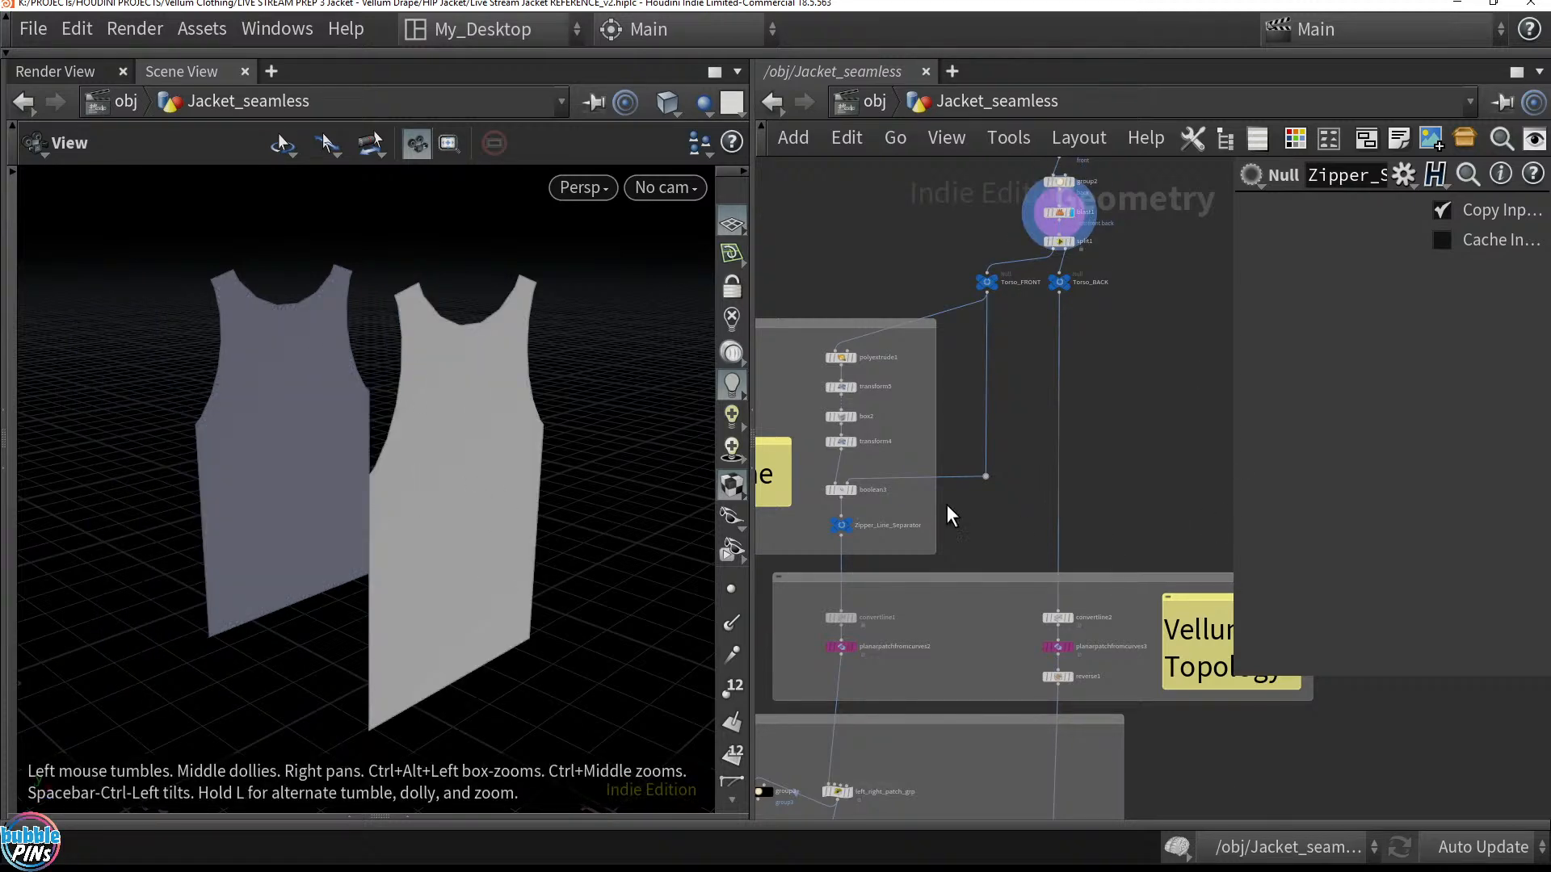
scroll(1050, 517, "down", 5)
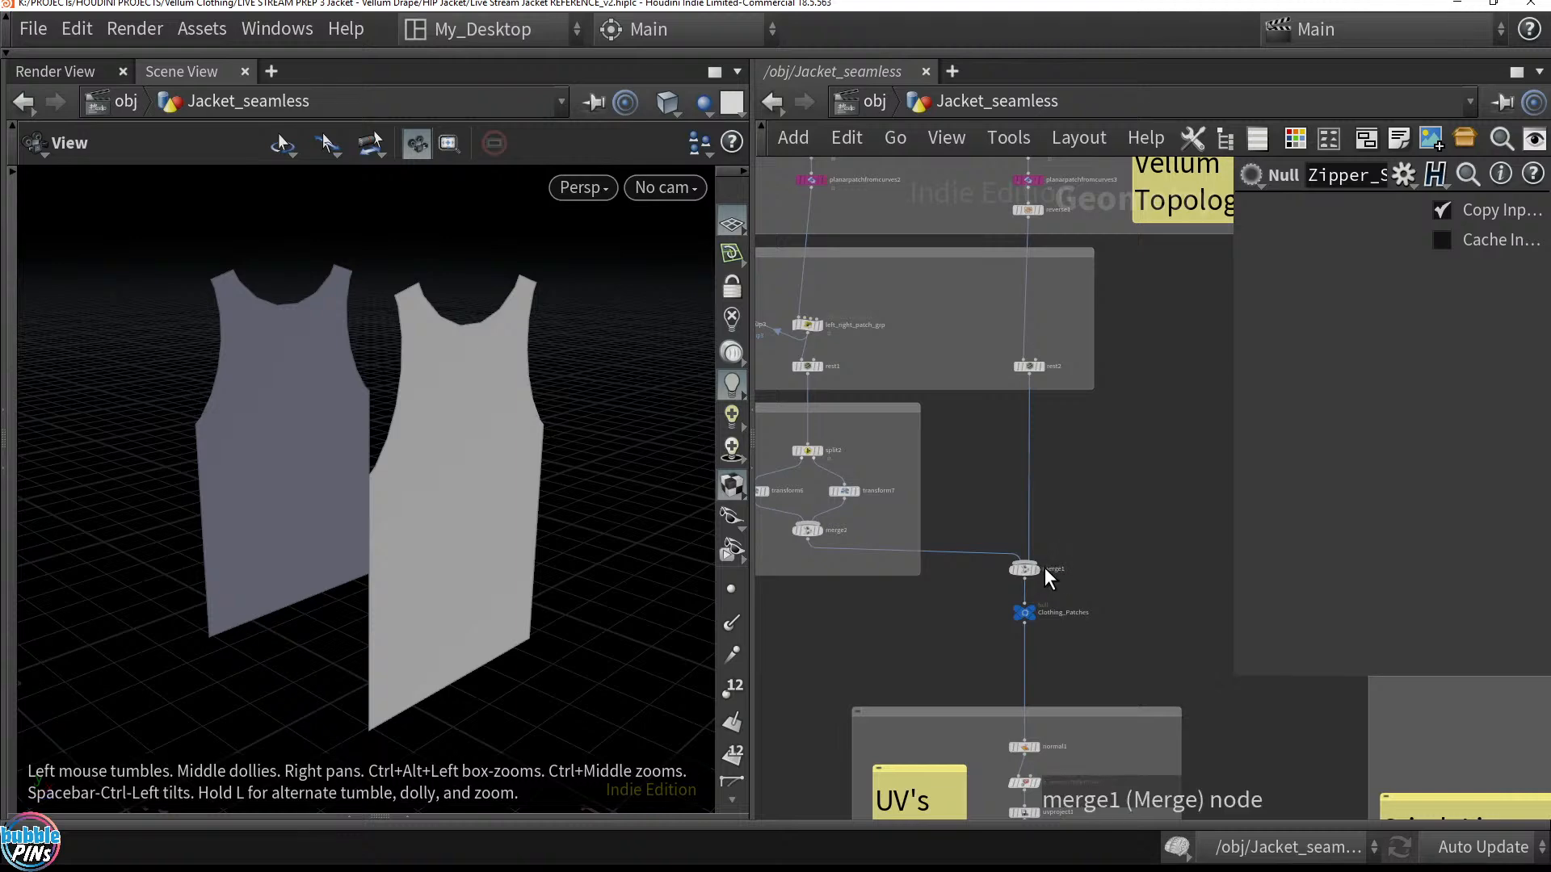
Trace the network up to blast1 and back down, and display Zipper_Line_Separator to examine the split front patch
middle_click_drag(955, 469, 1007, 595)
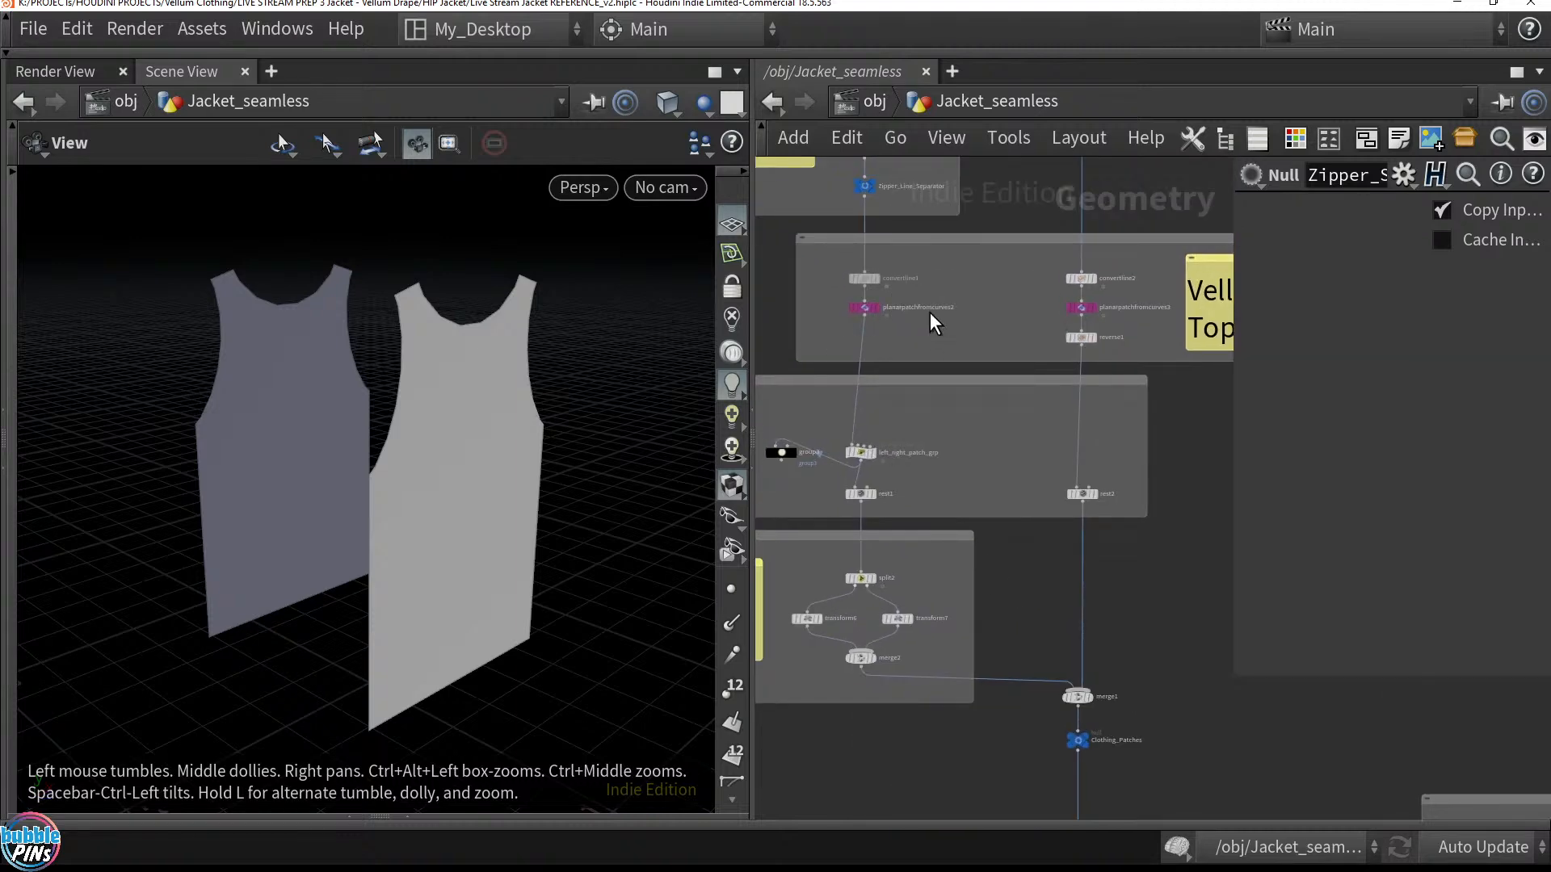
middle_click_drag(929, 313, 949, 488)
middle_click_drag(1007, 360, 996, 651)
scroll(1097, 326, "up", 5)
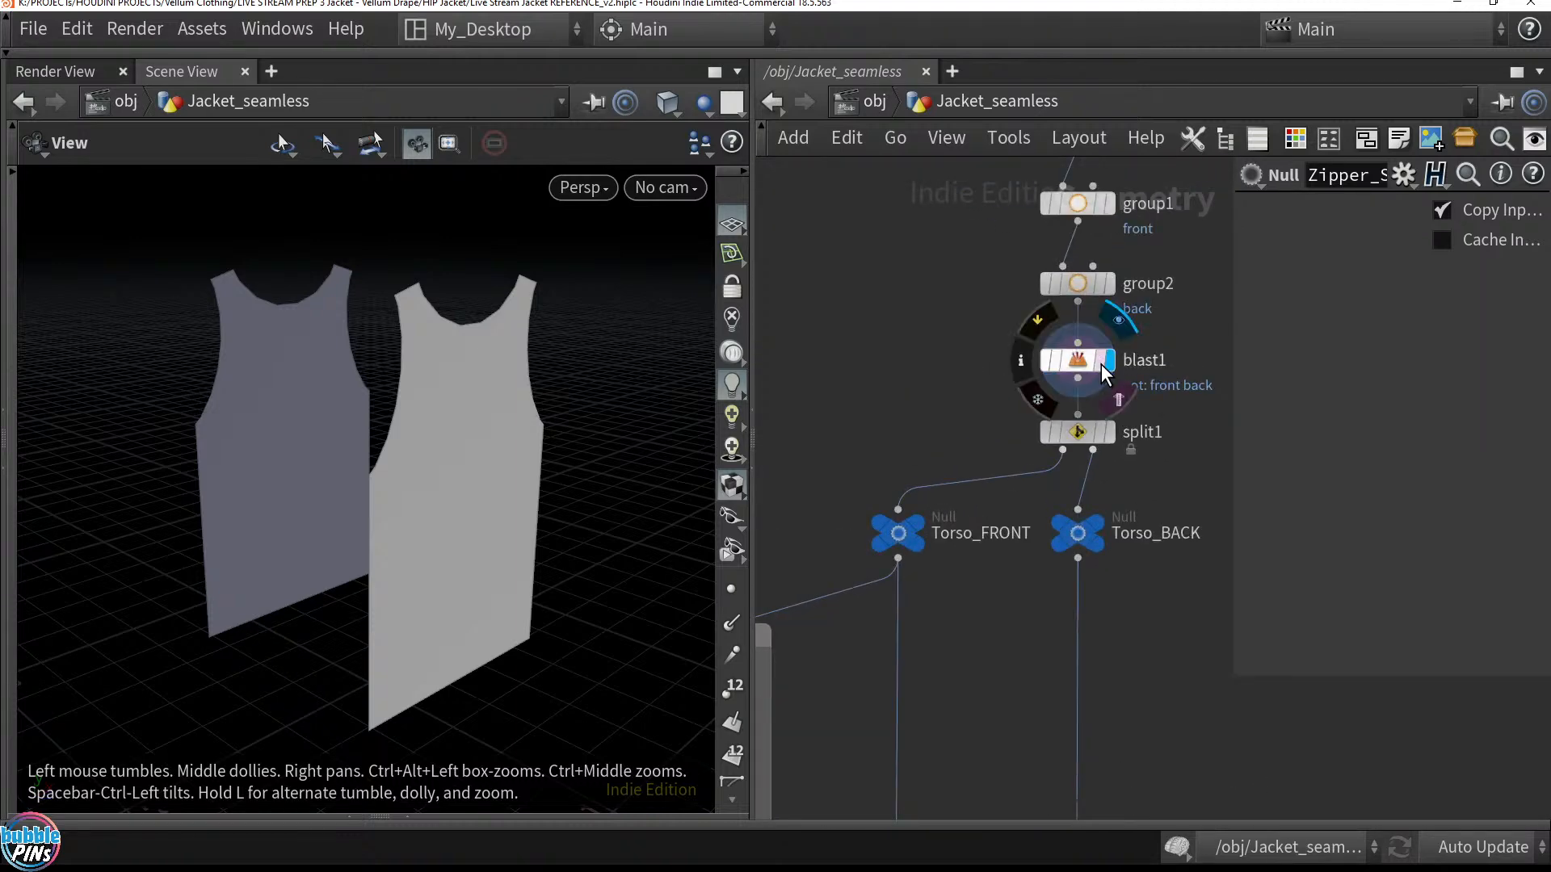
scroll(998, 445, "down", 5)
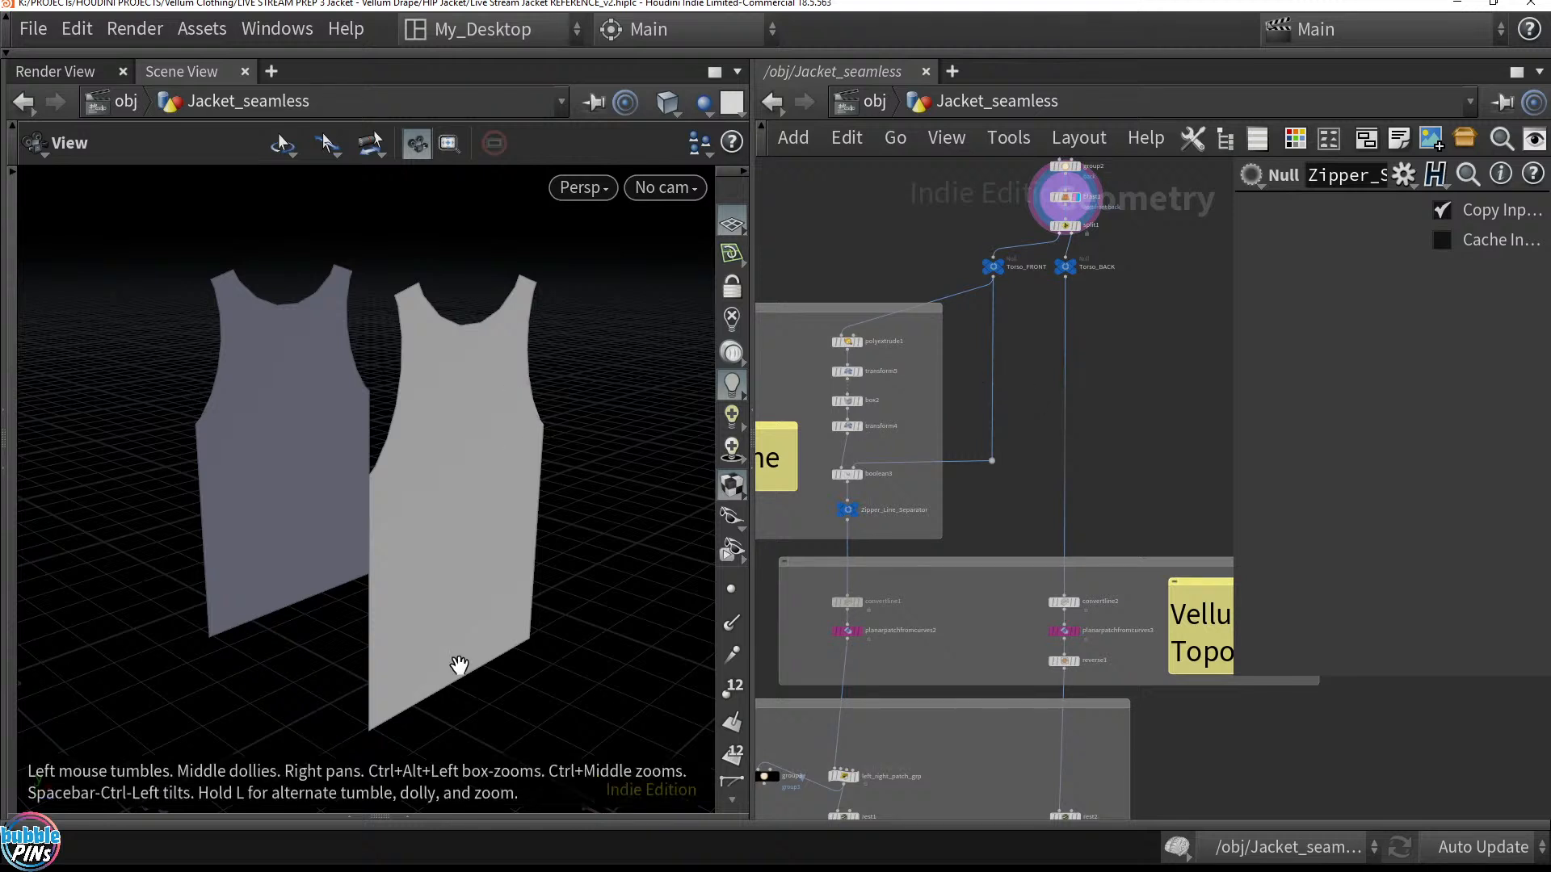
middle_click_drag(847, 584, 942, 341)
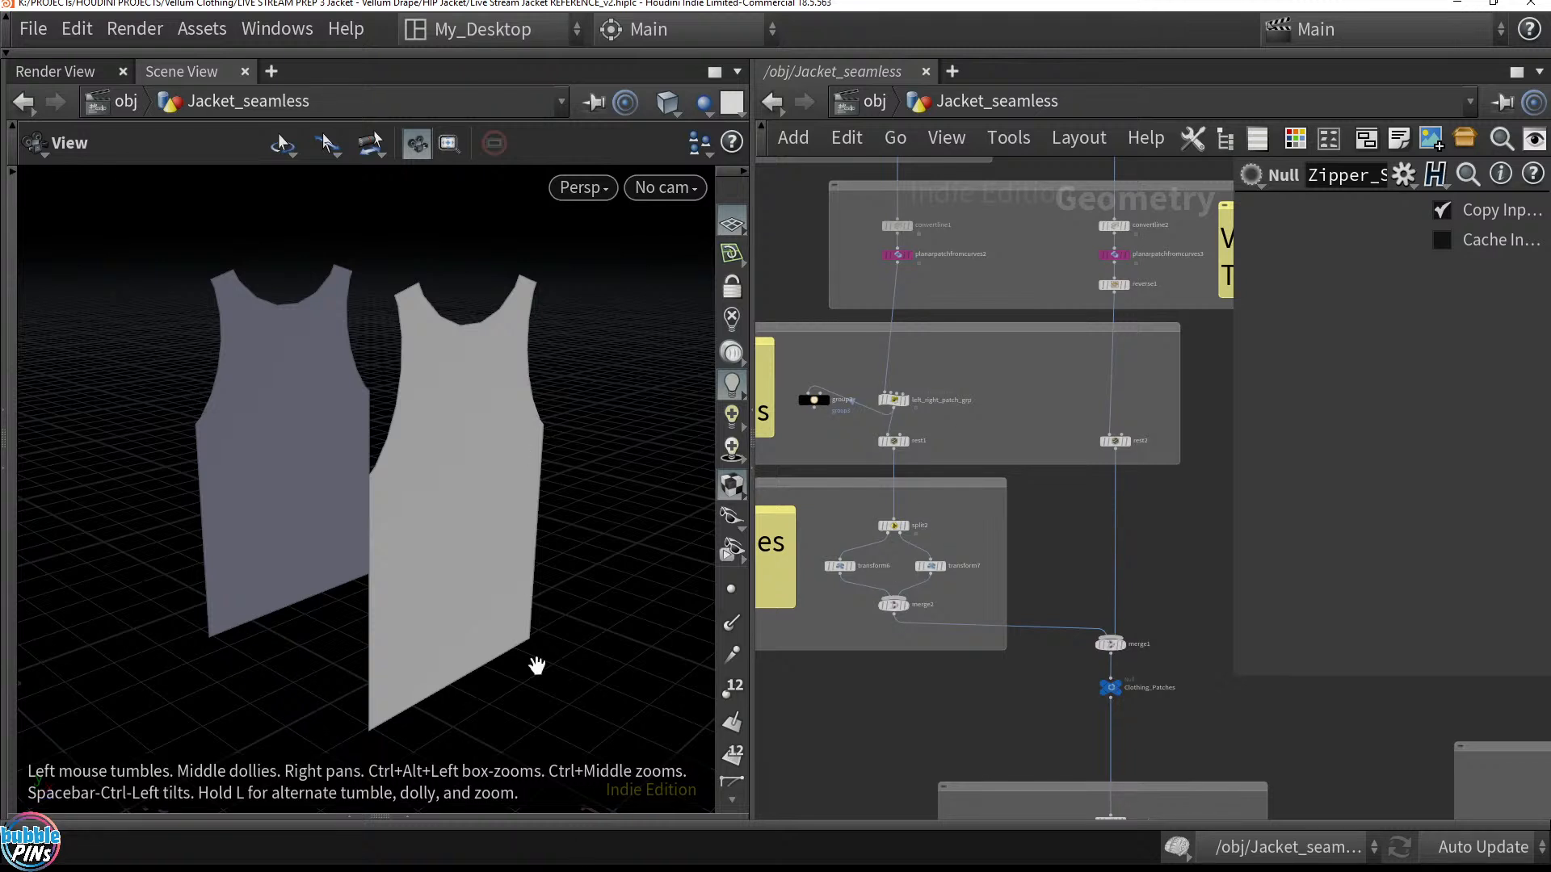
middle_click_drag(984, 428, 1001, 549)
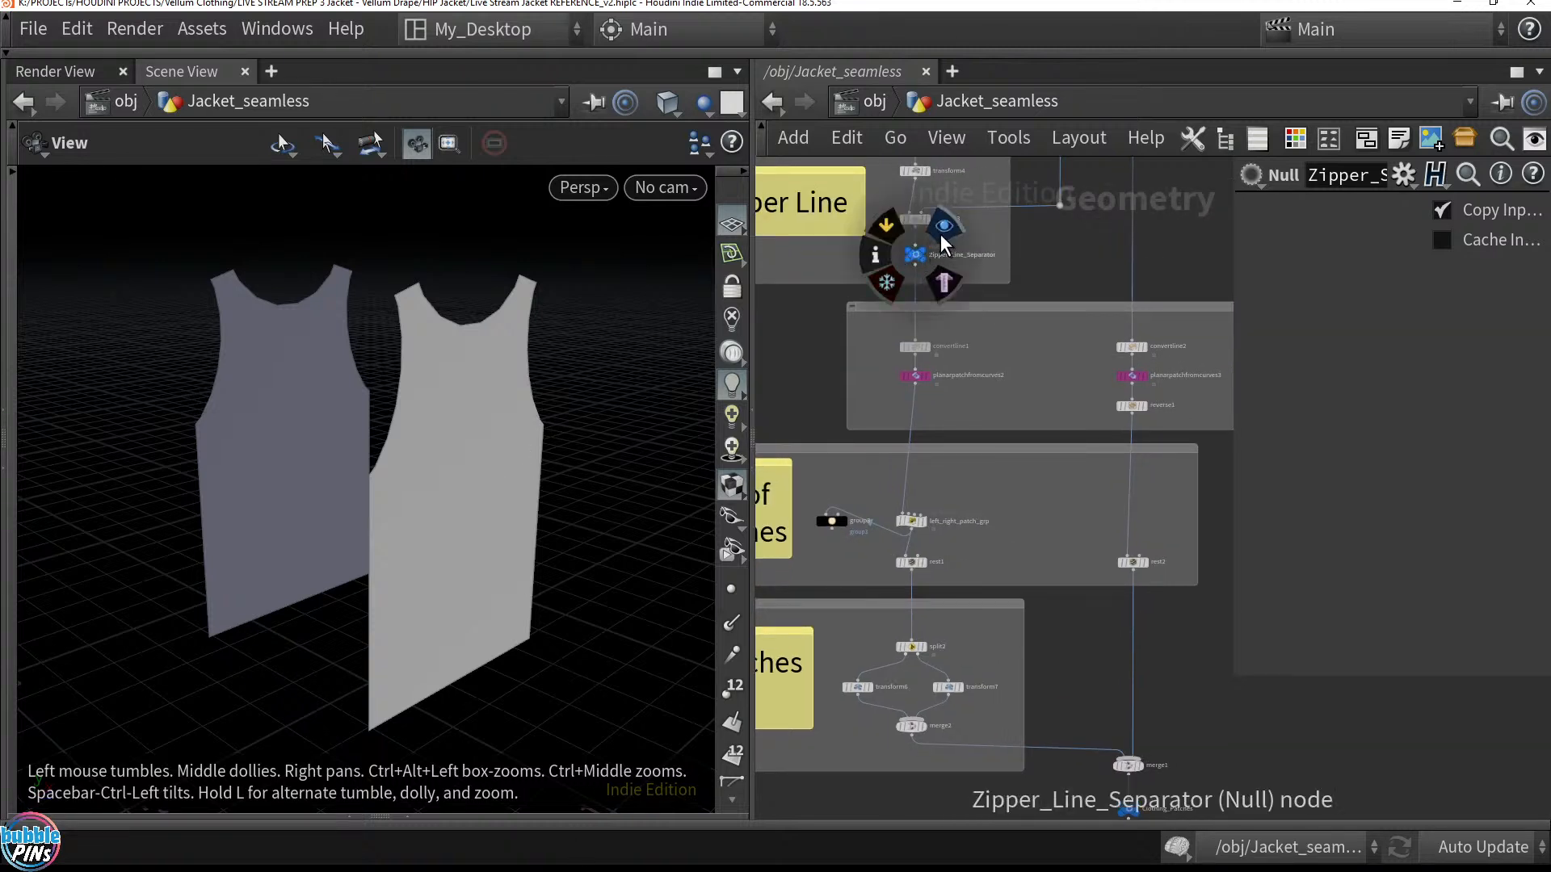
left_click(935, 257)
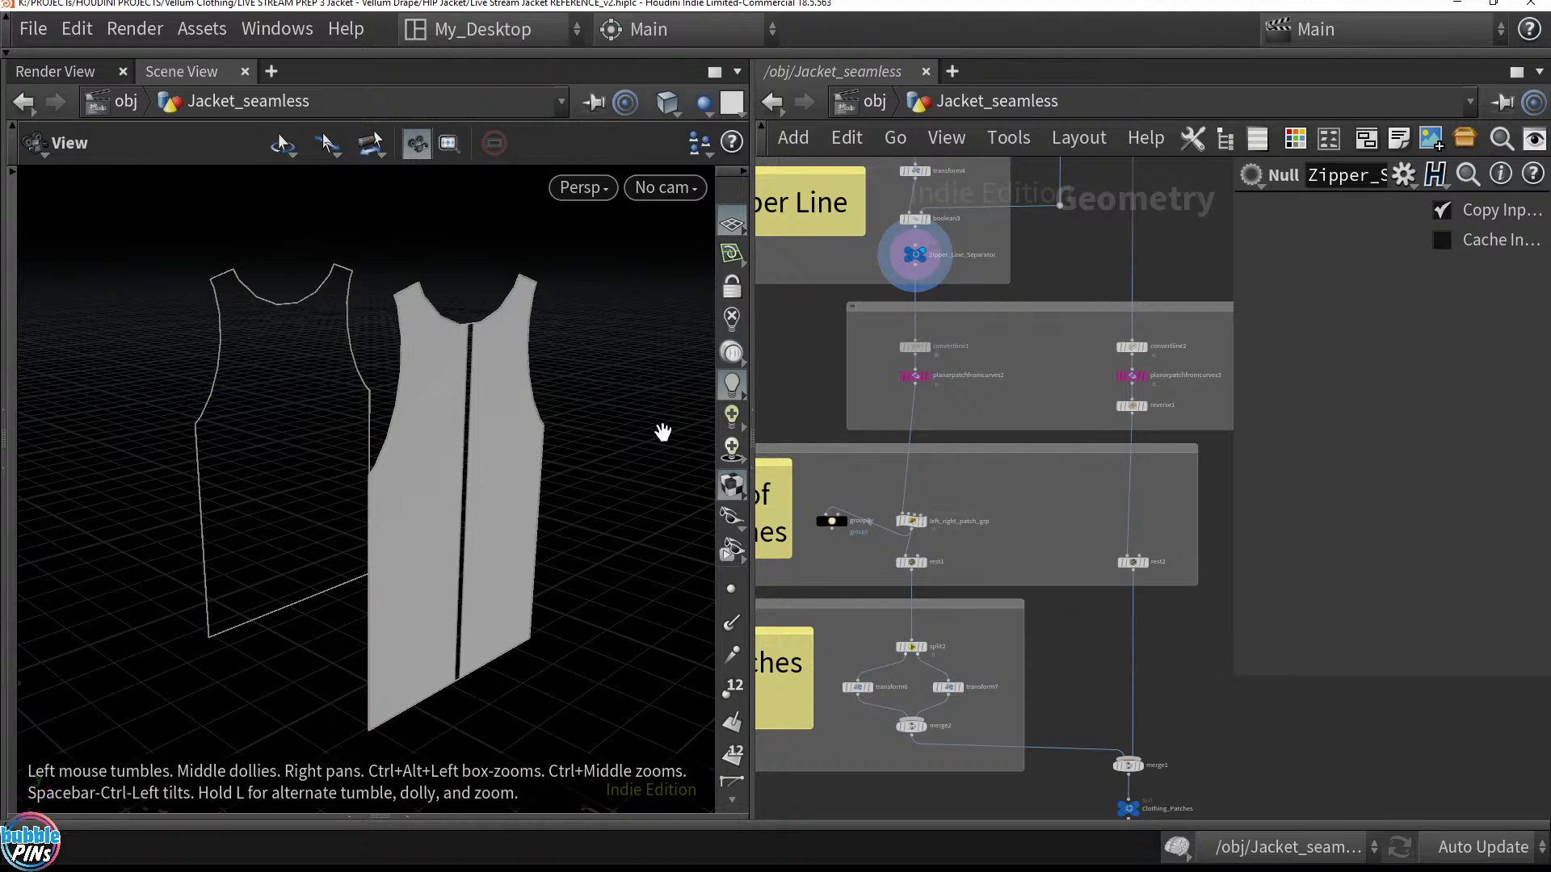
Display merge2 in the network below rest1 and examine the repositioned left and right front patches
middle_click_drag(966, 685, 966, 473)
scroll(921, 444, "up", 4)
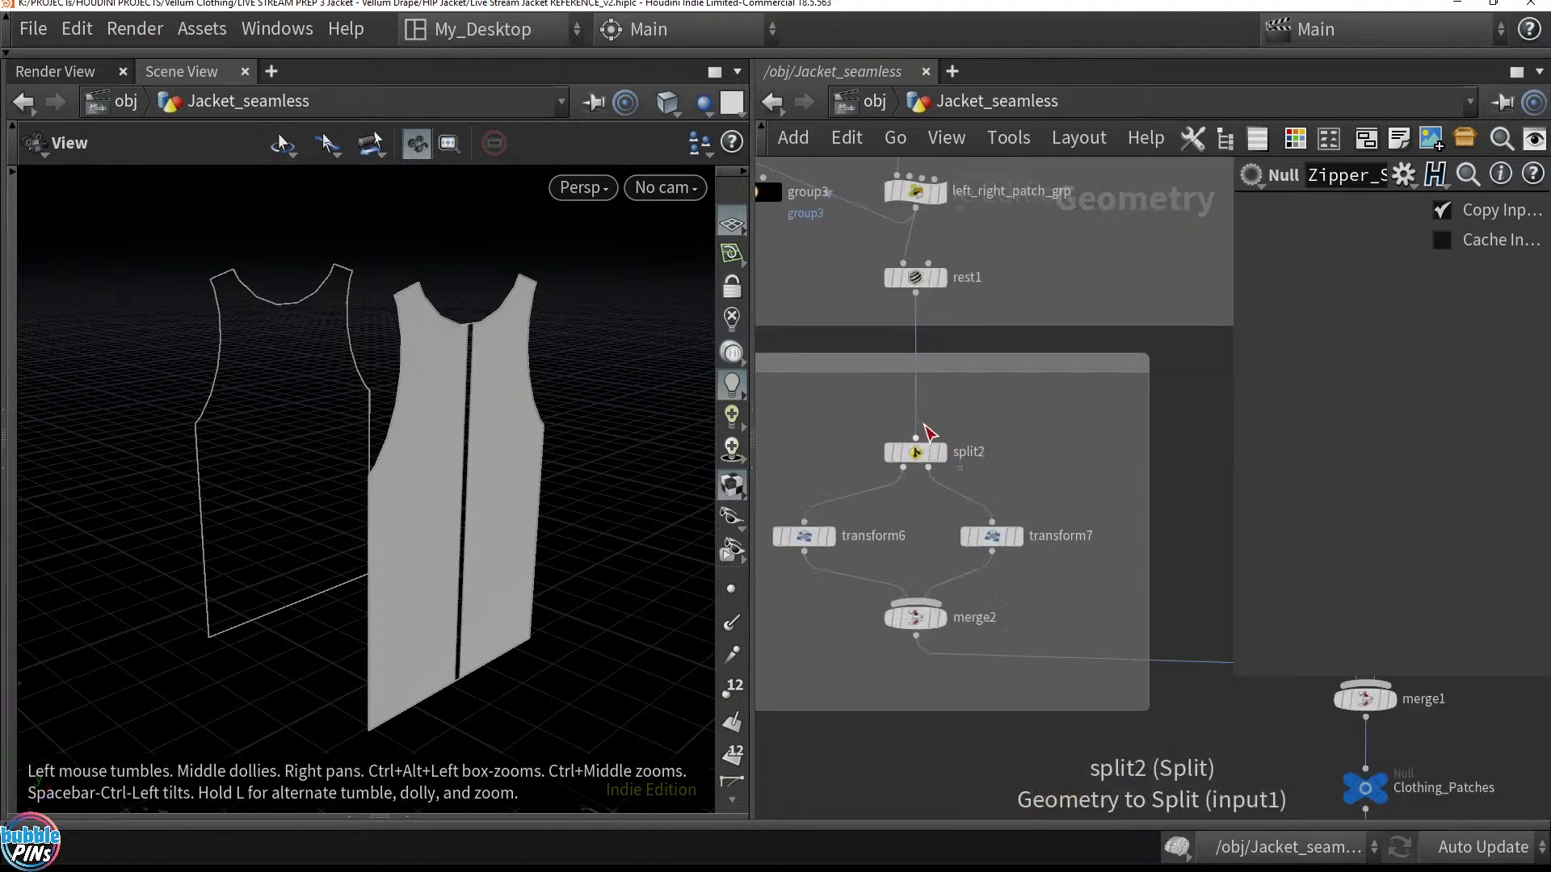
left_click(943, 618)
left_click_drag(128, 312, 488, 357)
left_click_drag(374, 469, 326, 364)
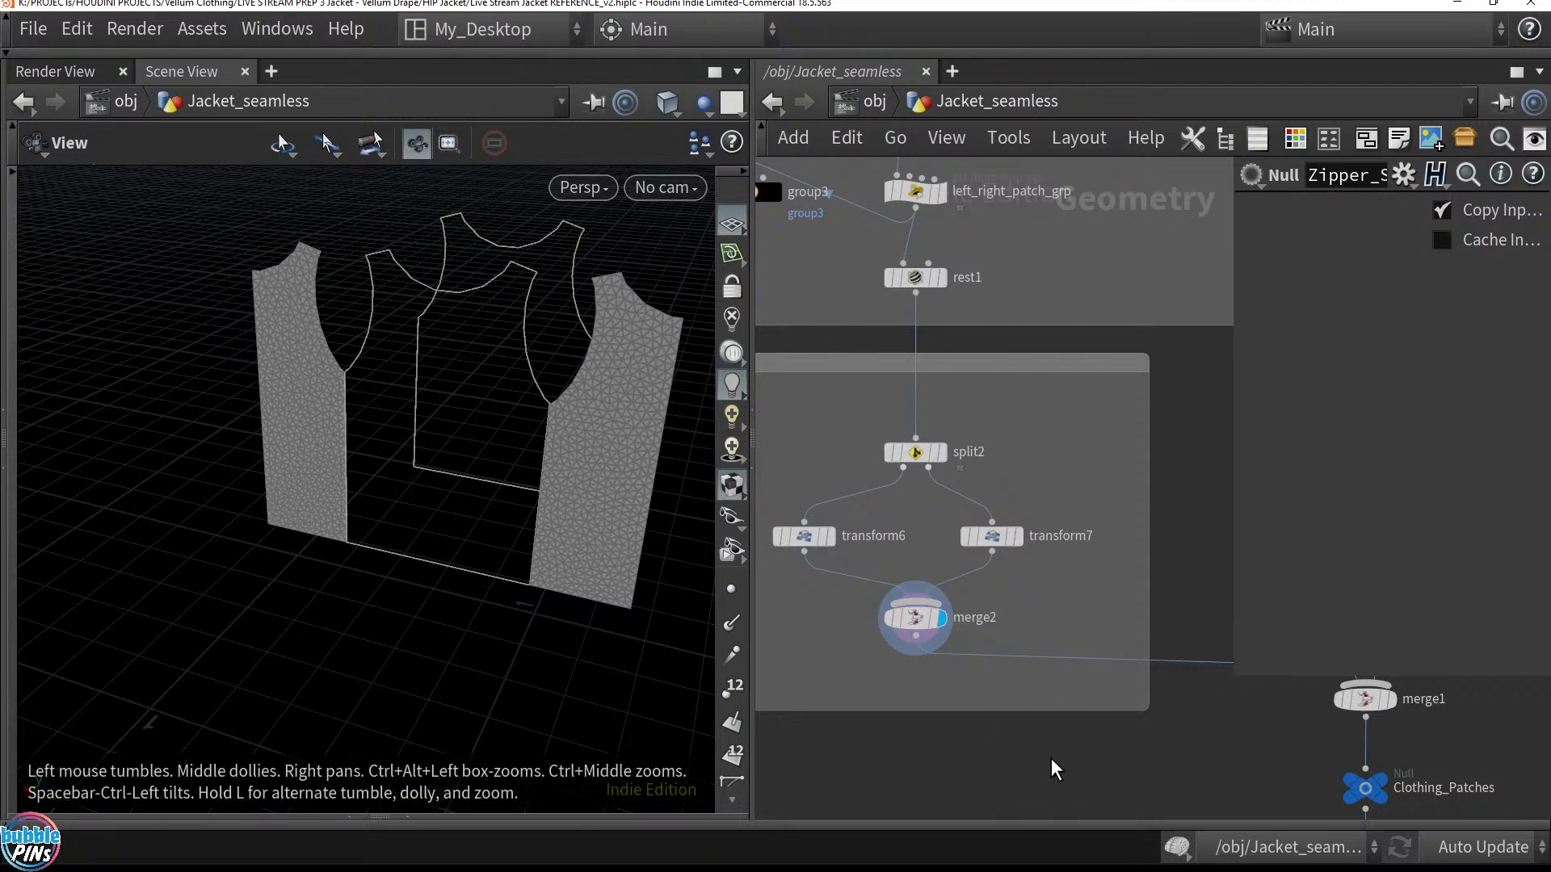
Display and select merge1 to view the front patches combined with the back patch
middle_click_drag(1036, 768, 678, 566)
left_click(1031, 493)
left_click(1006, 494)
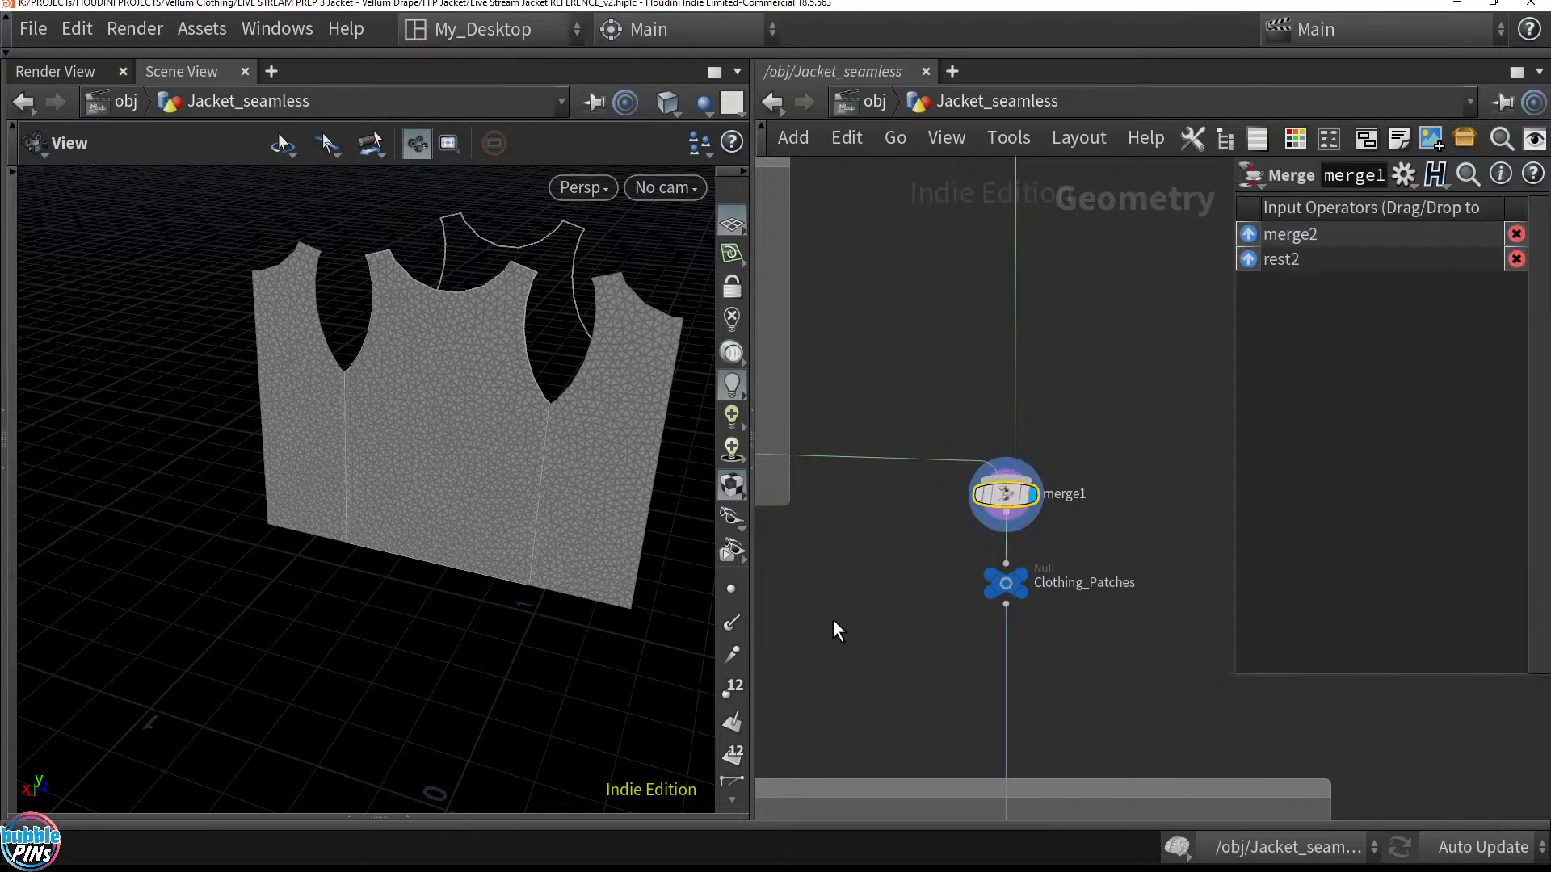
middle_click_drag(850, 608, 855, 399)
mouse_move(1011, 294)
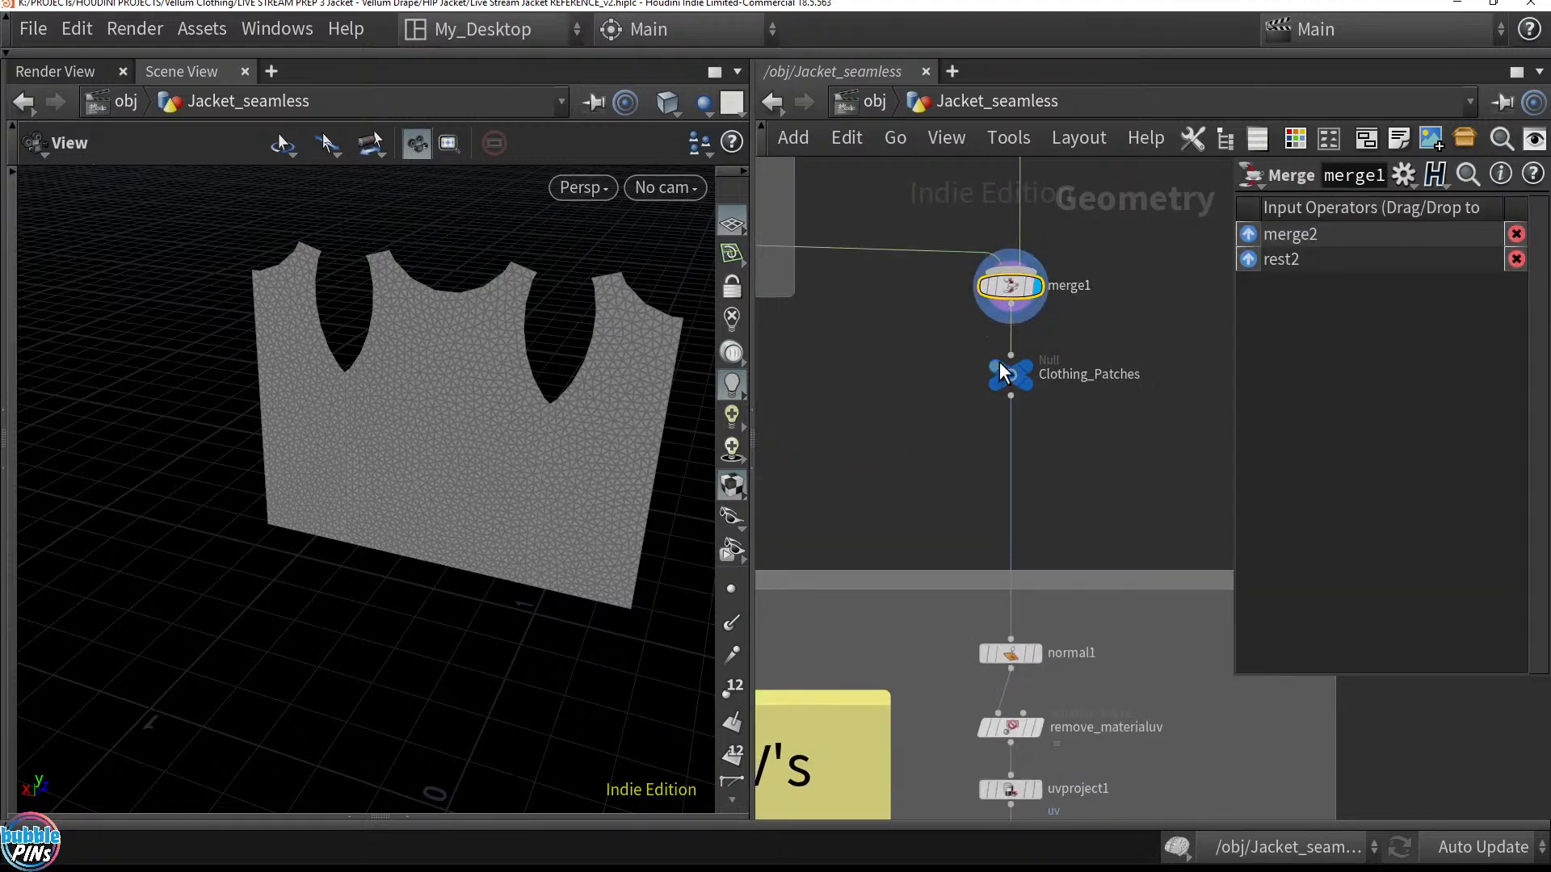
Display uvproject1 in the UV's network box and branch a UV Quick Shade node off its output
middle_click_drag(947, 500, 951, 135)
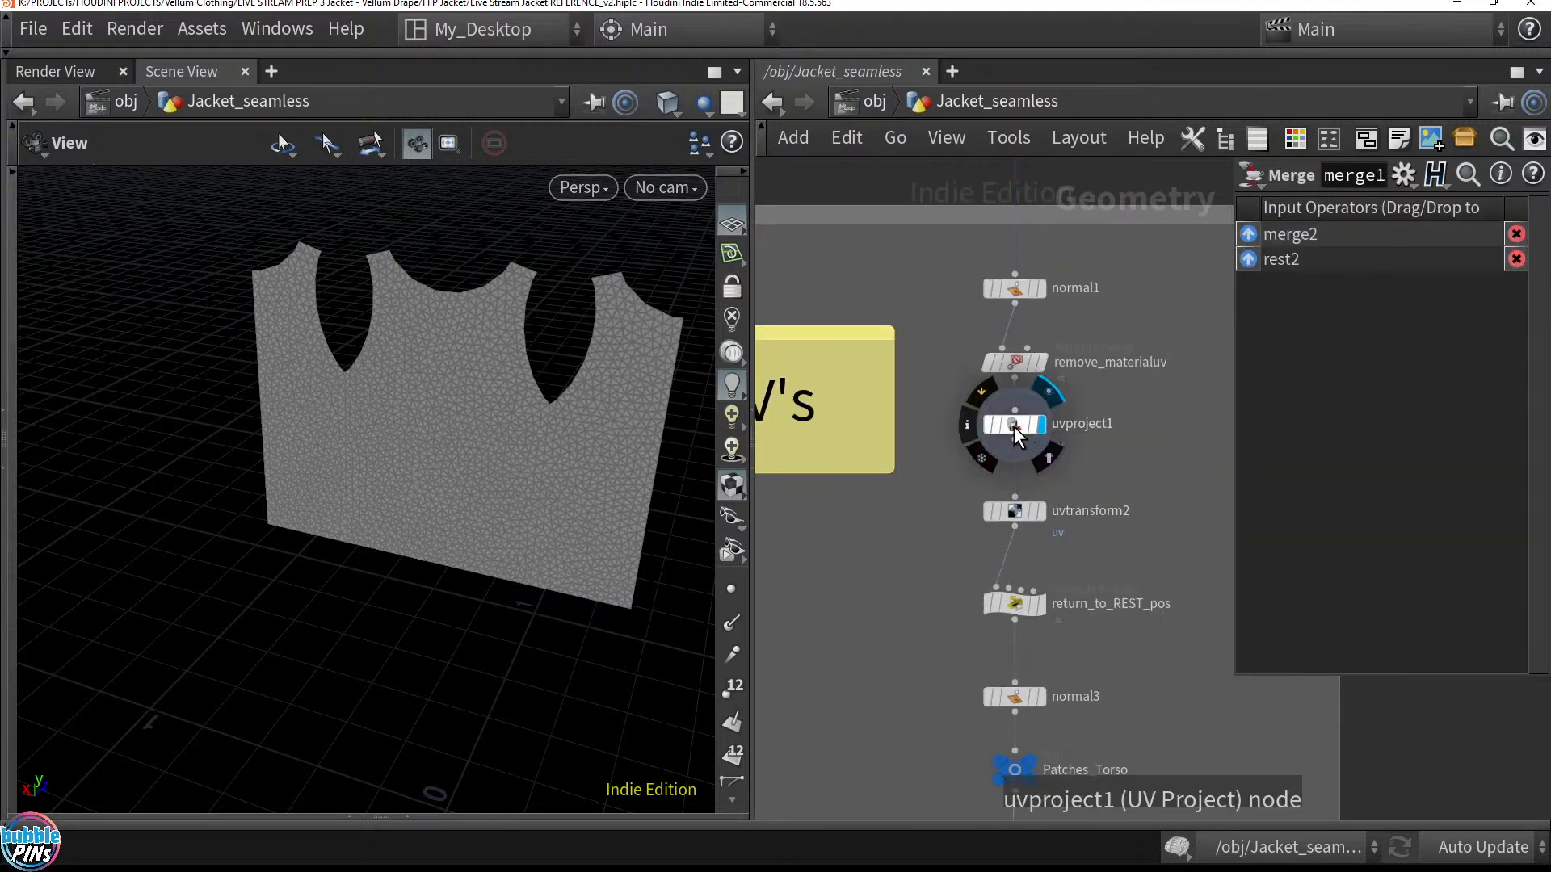
left_click(1014, 427)
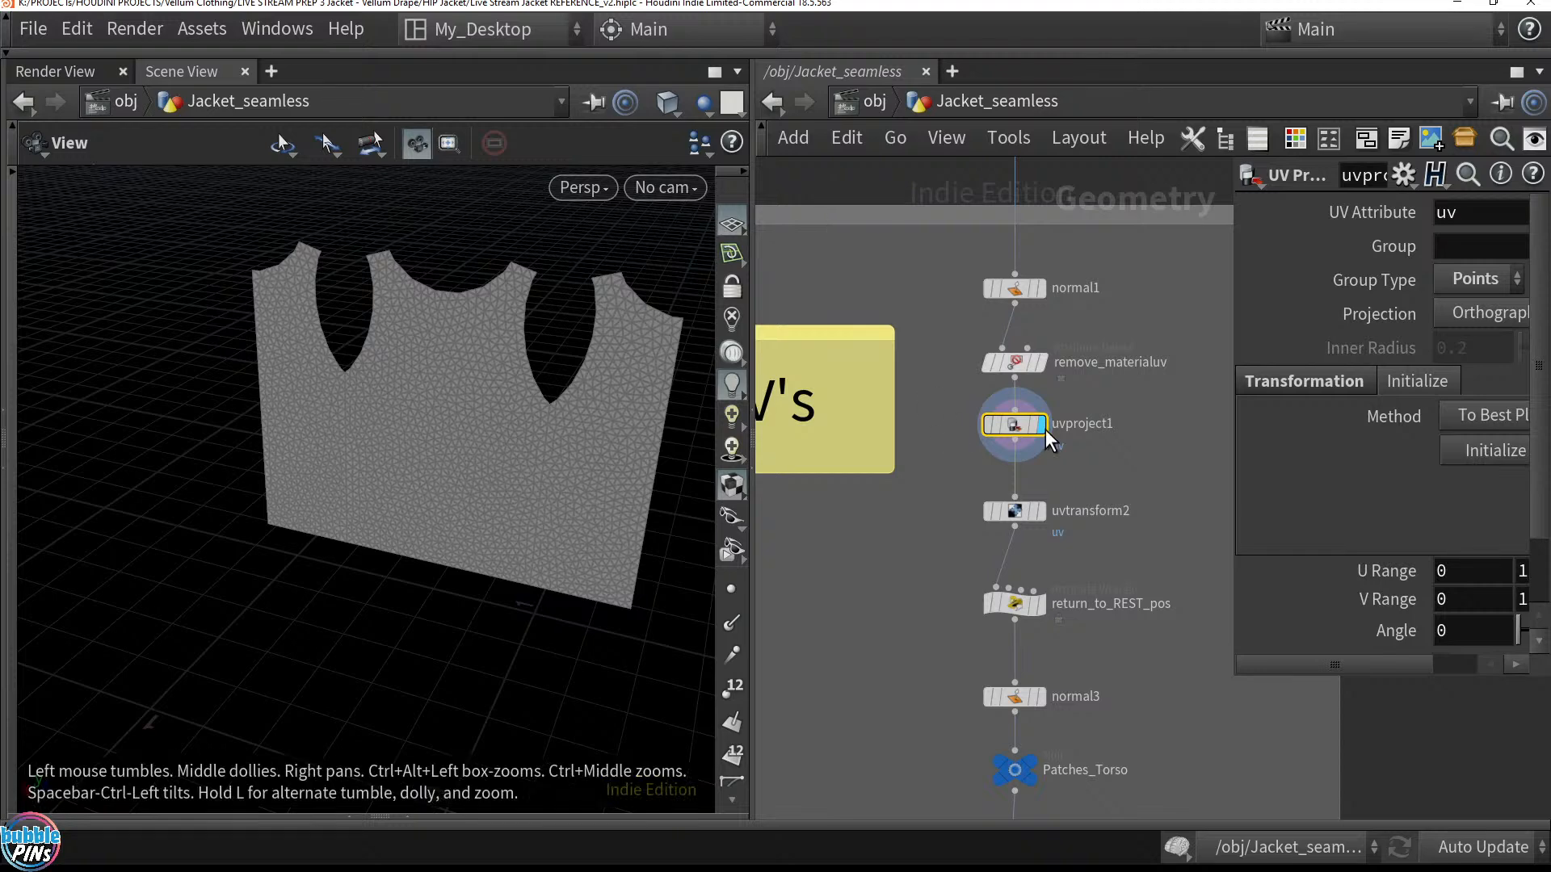
left_click(1014, 439)
key("Tab")
type("u")
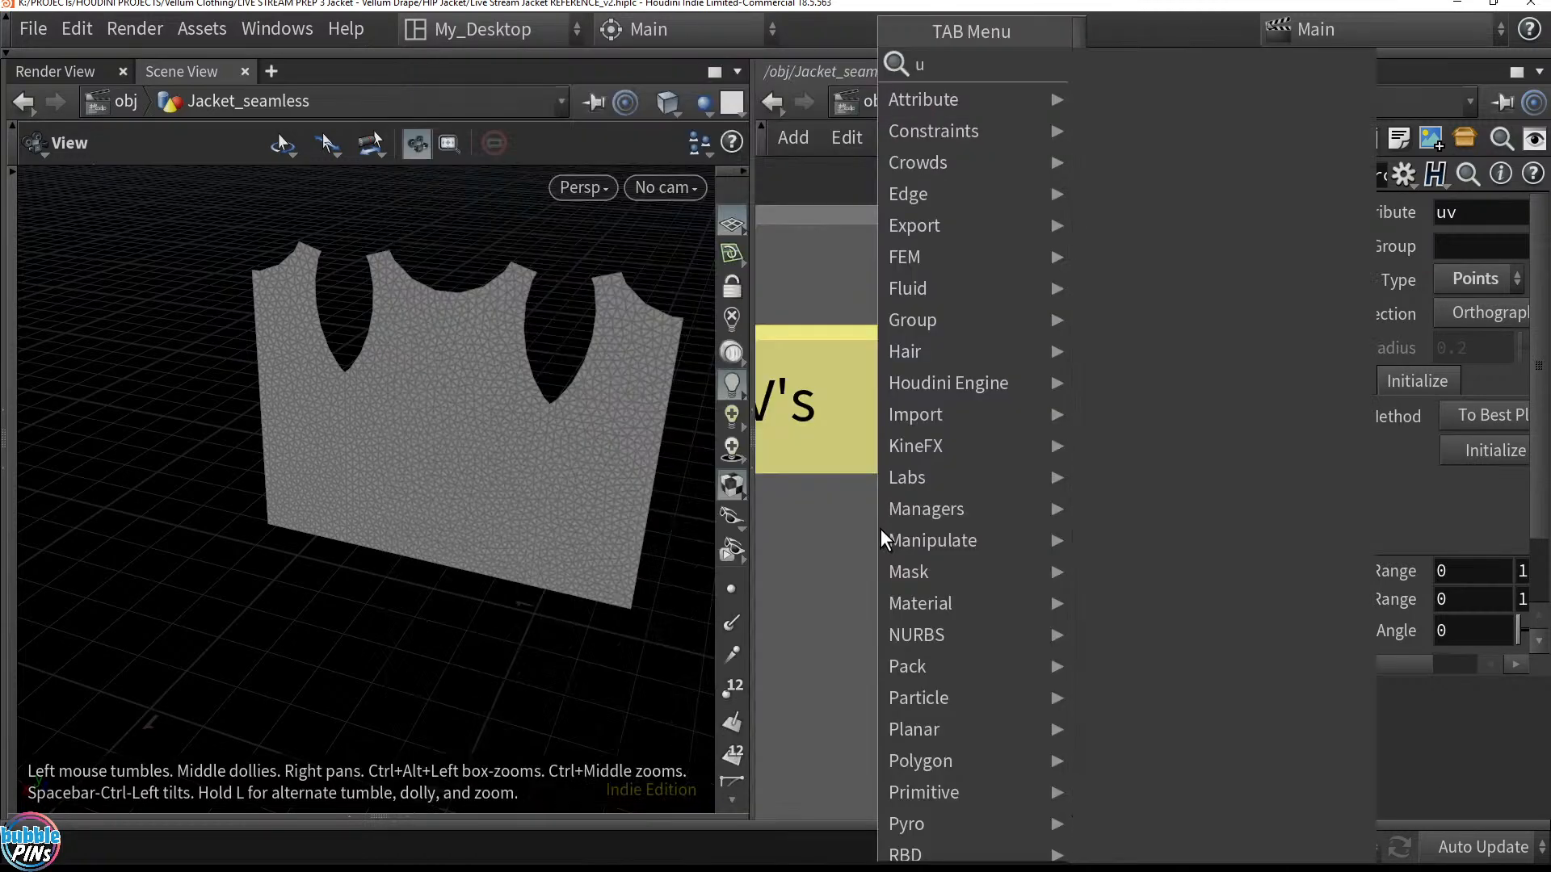
key("BackSpace")
type("quick")
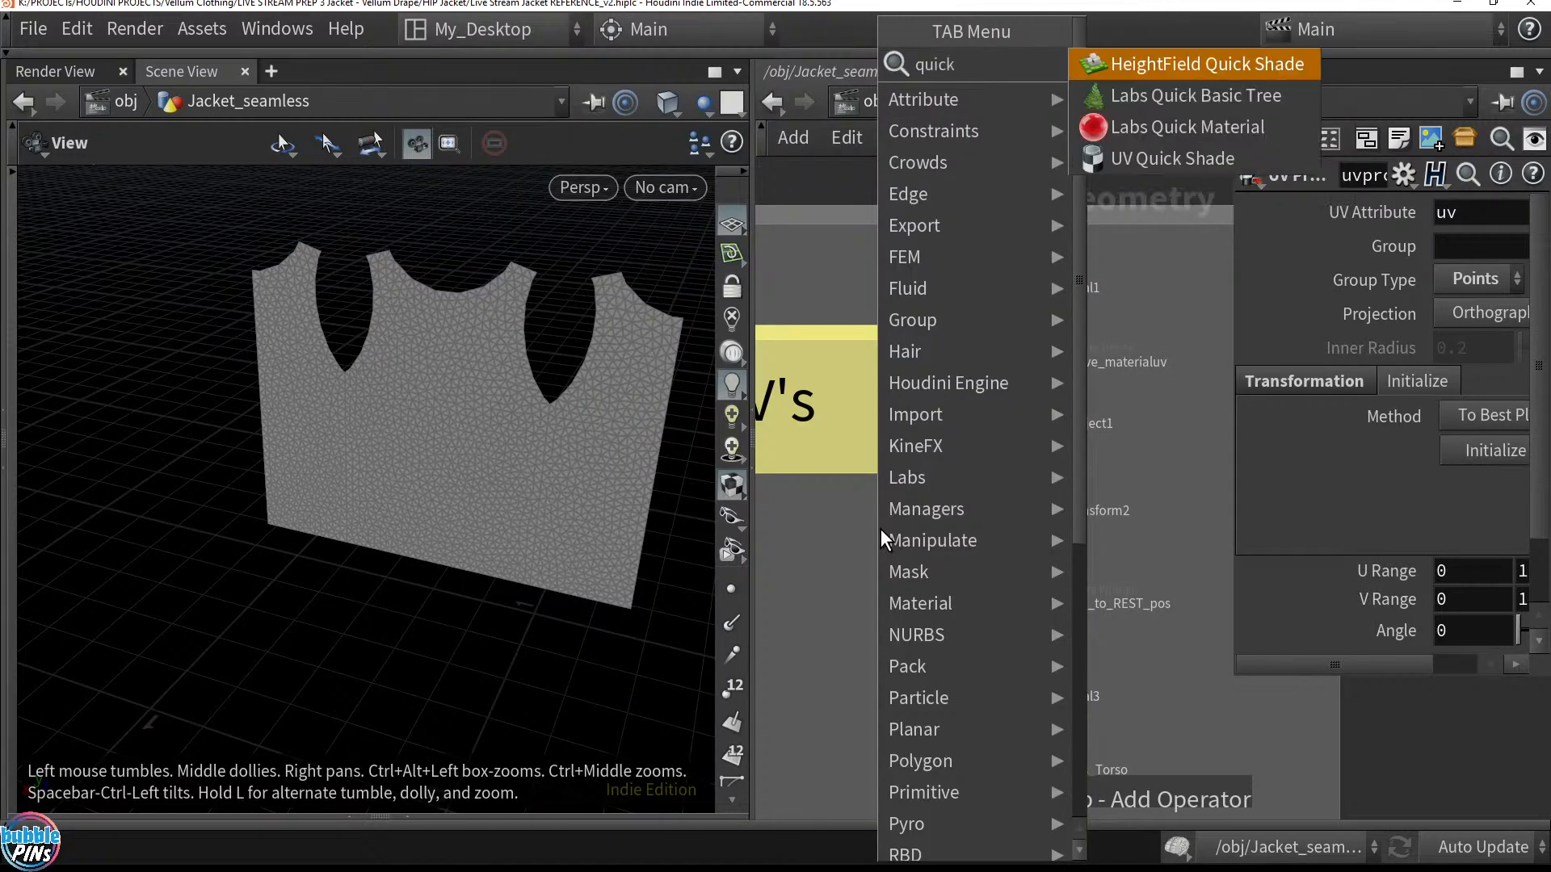
type(" uv")
key("Return")
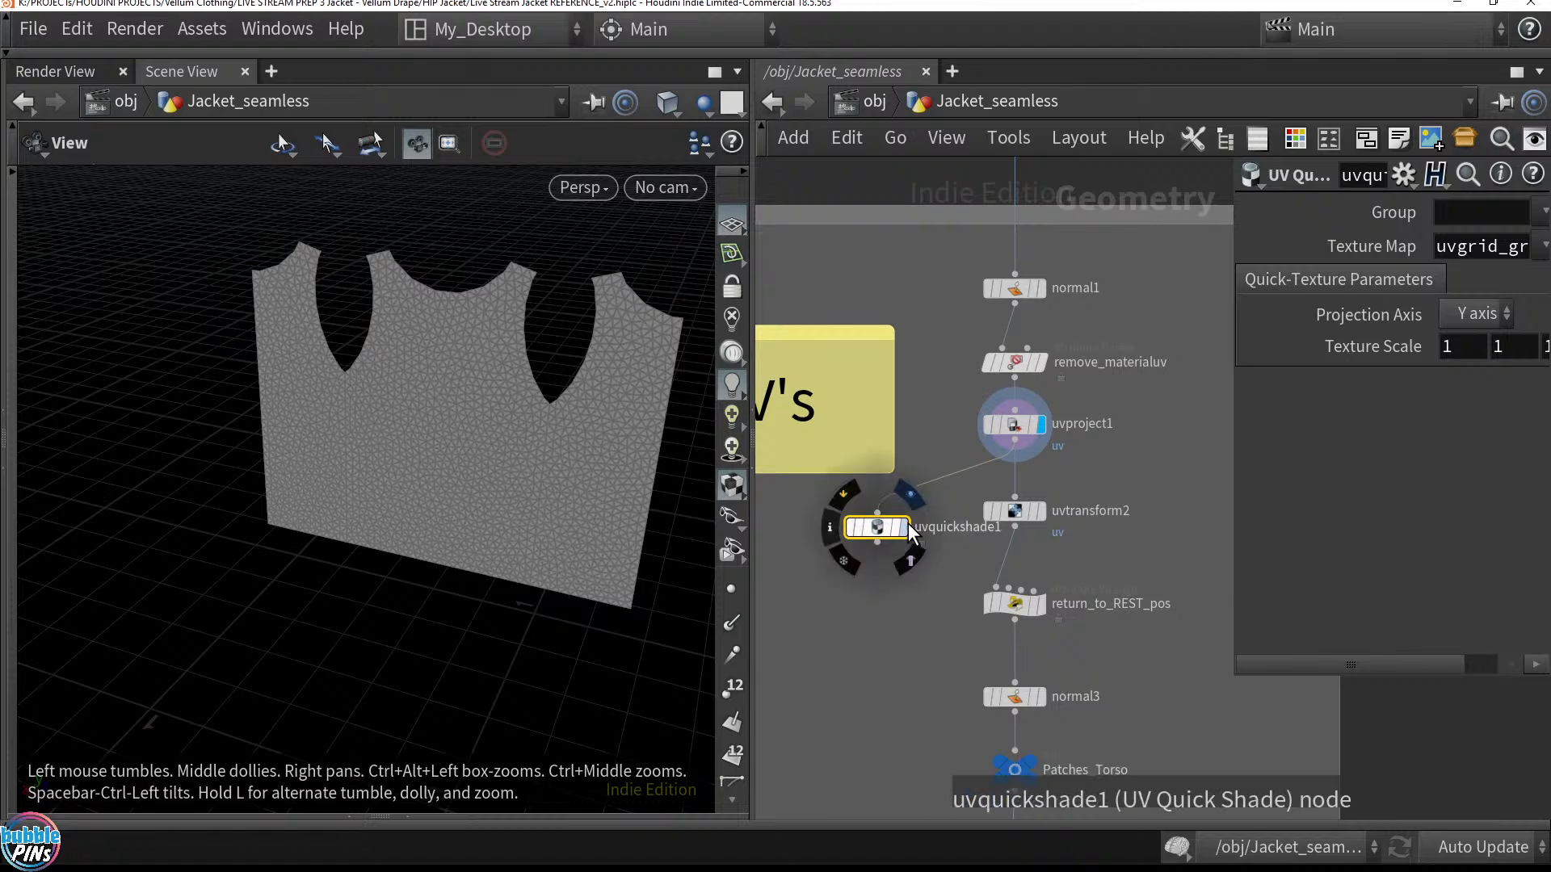
Display uvquickshade1, place it beside the main chain, and inspect the checker pattern across the joined patches
left_click(903, 526)
left_click_drag(878, 529, 814, 580)
left_click_drag(429, 501, 627, 633)
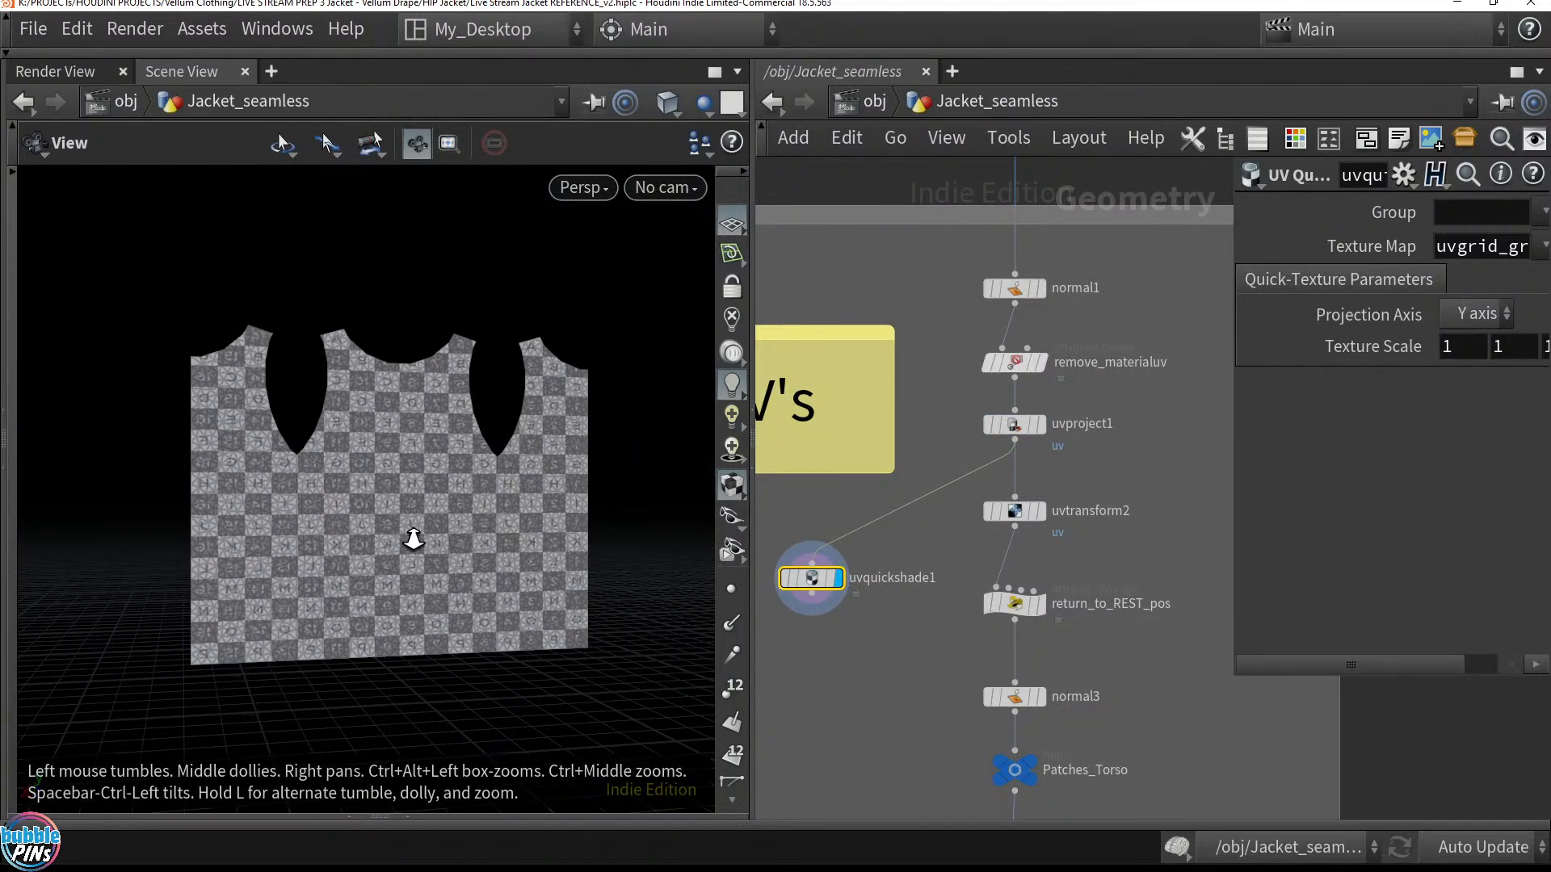
scroll(575, 526, "up", 5)
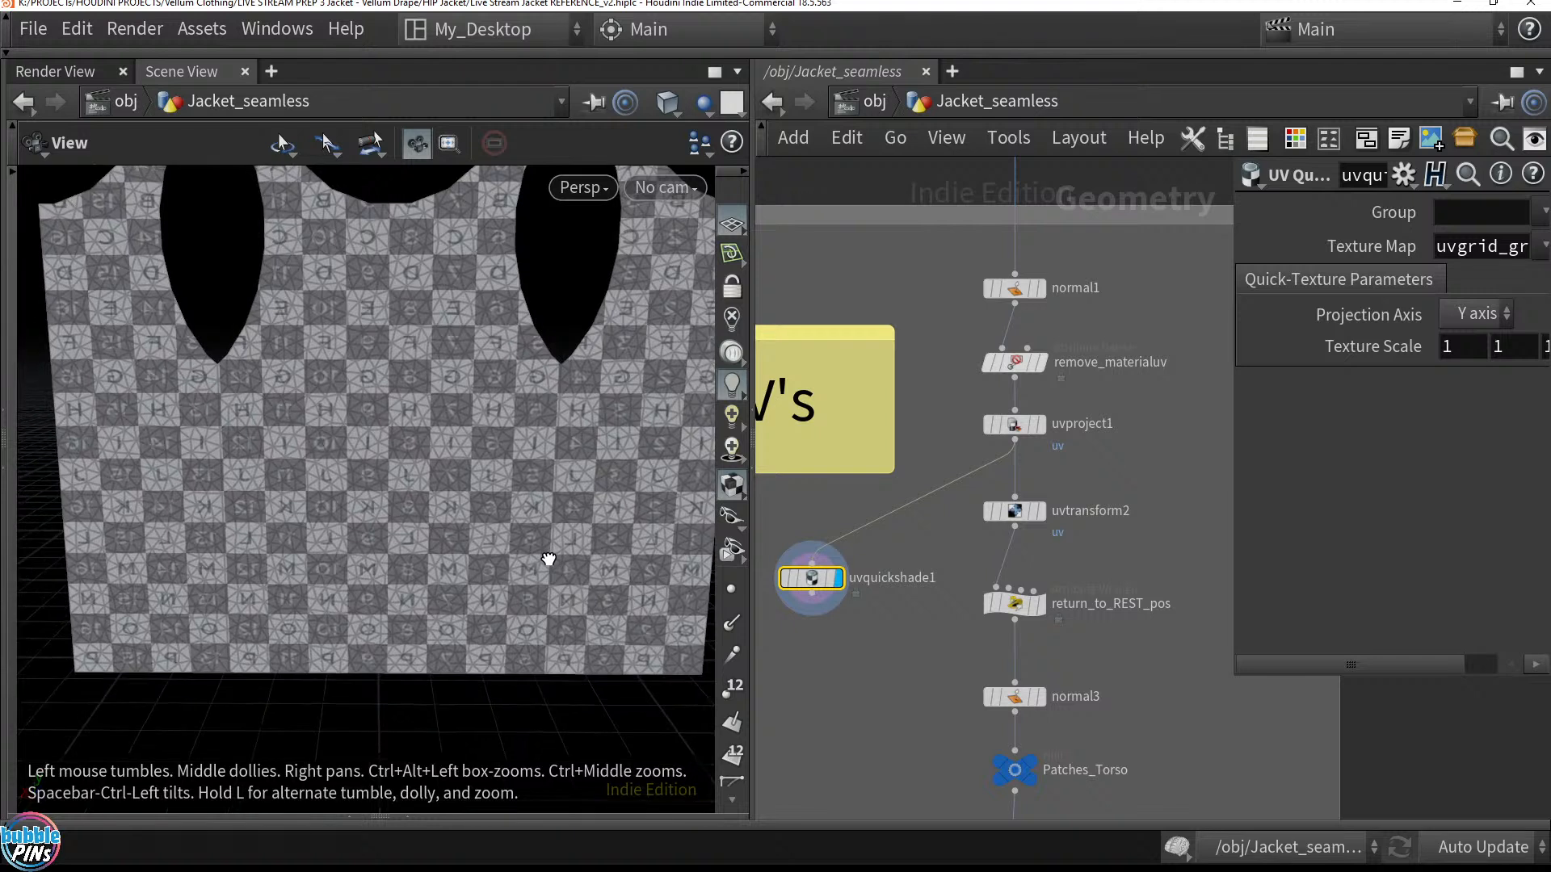
right_click_drag(520, 509, 530, 563)
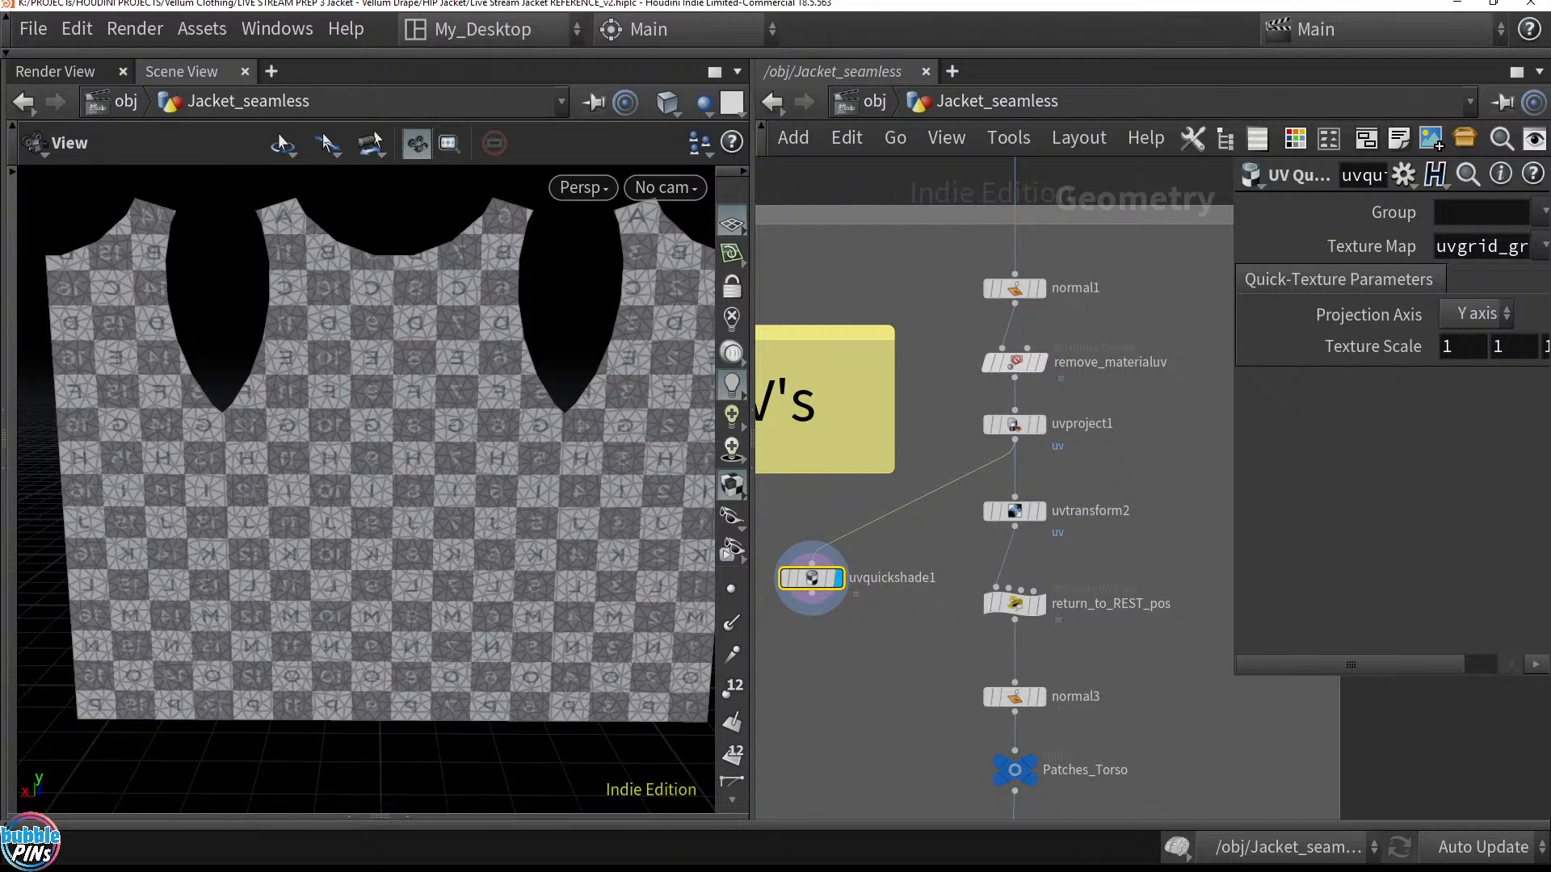
Switch to Blender and assign the seamless Peacock vest material to the main slot of Jacket Stitch Lines UNWELDED
key("alt+Tab")
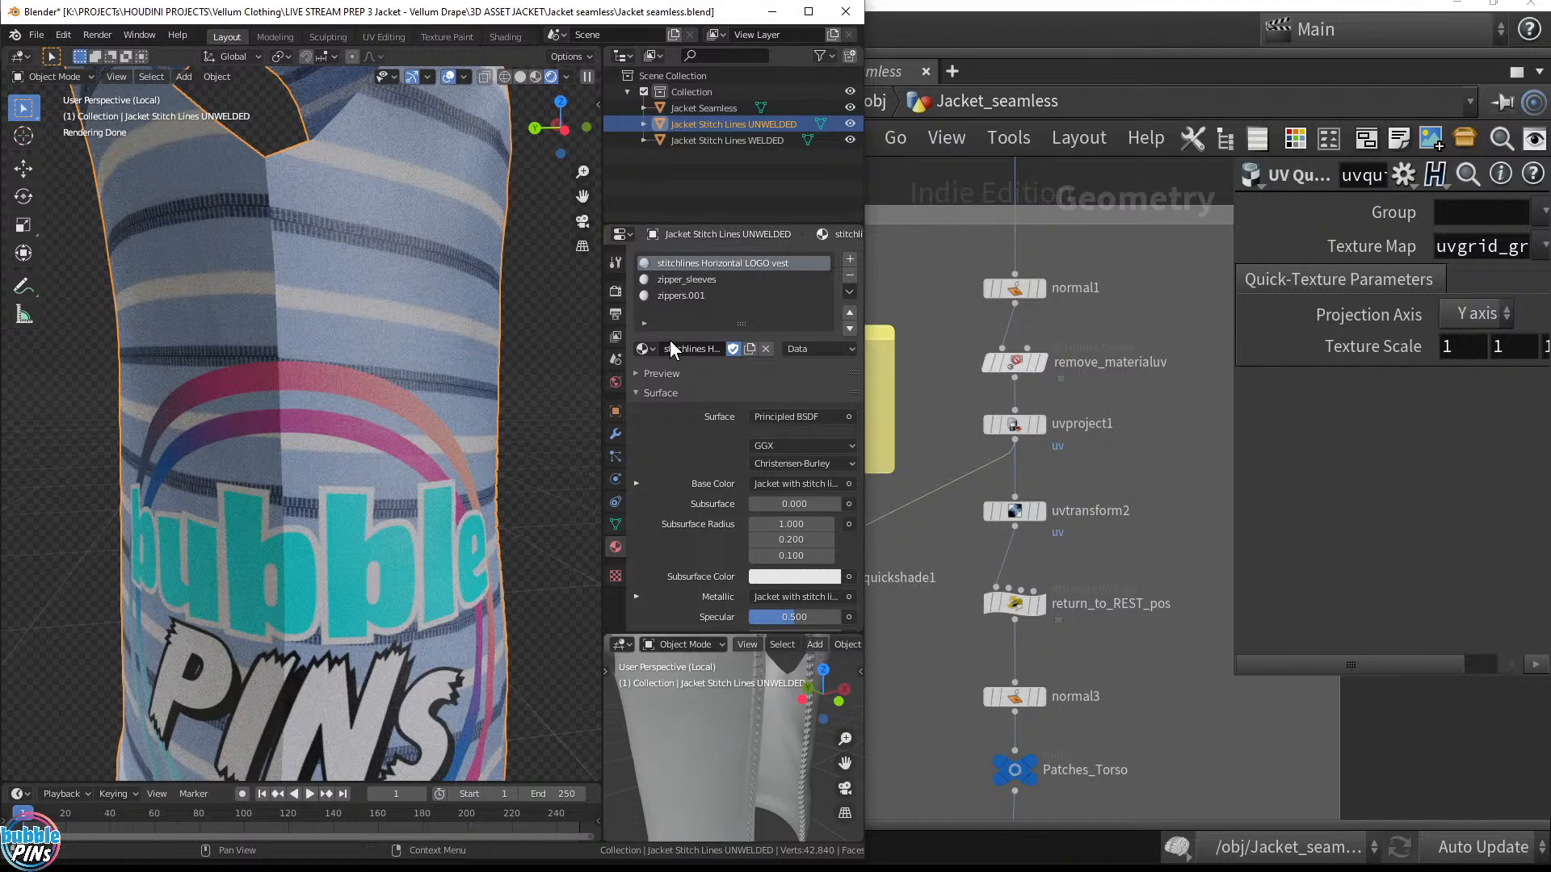
left_click(642, 348)
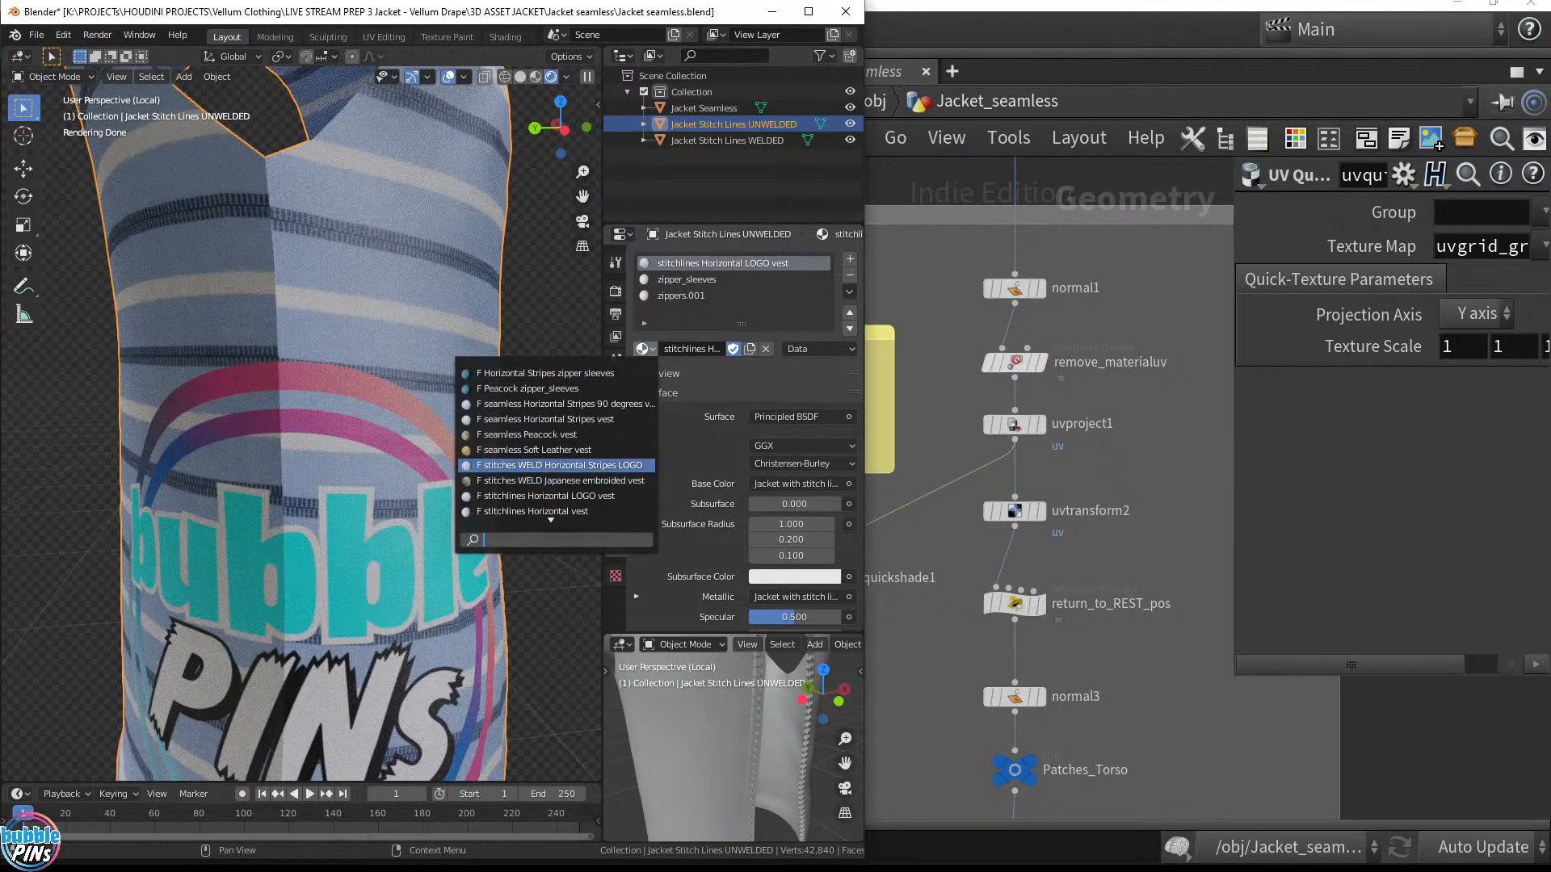
left_click(566, 434)
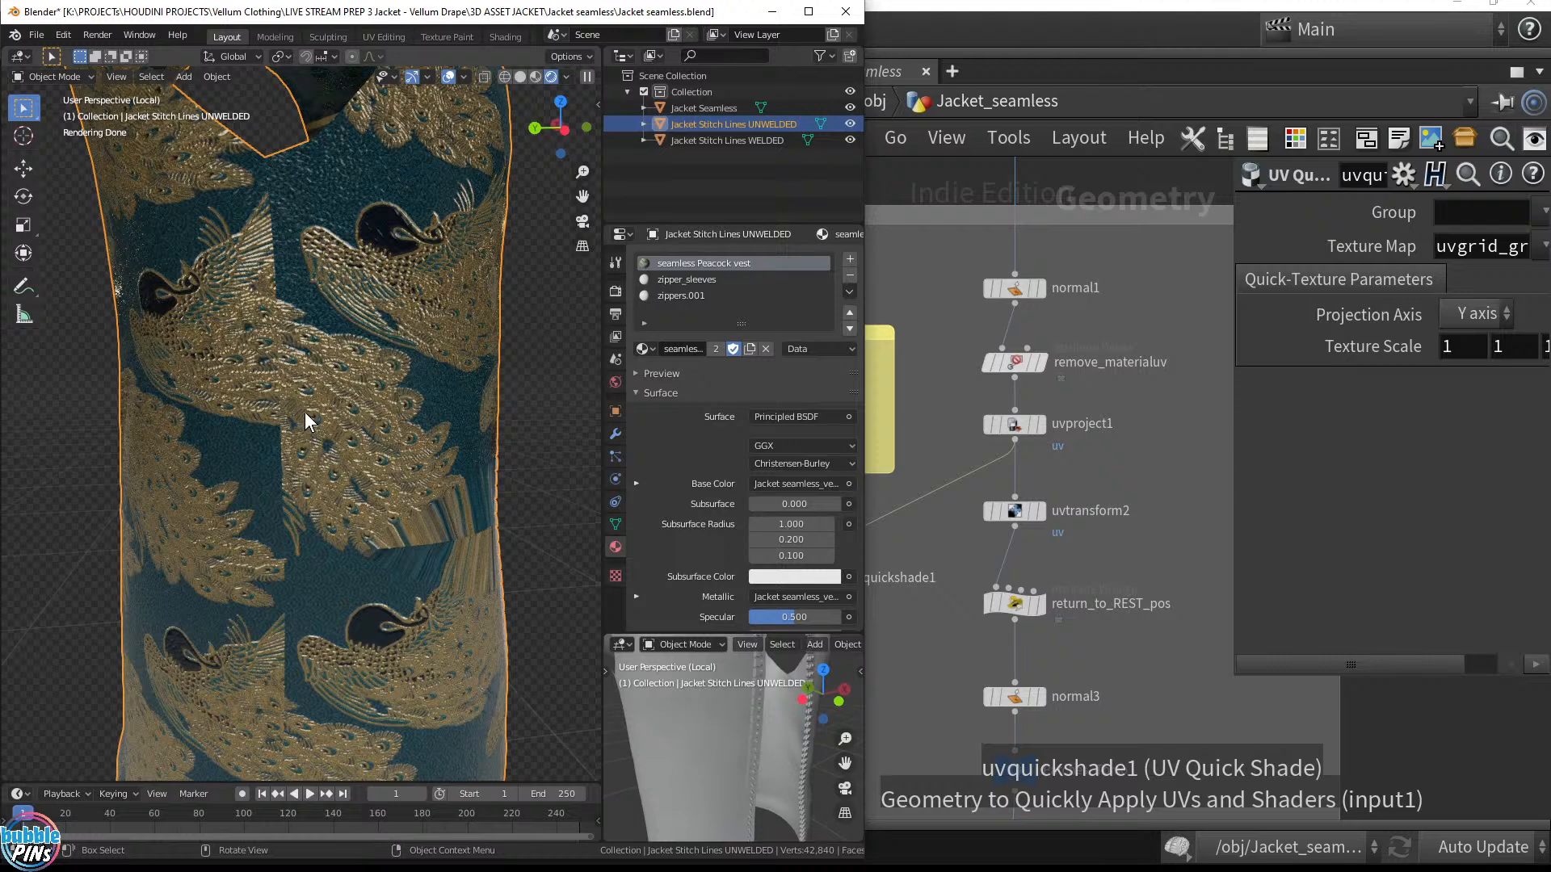
Isolate Jacket Seamless in local view and show it with rendered shading
key("z")
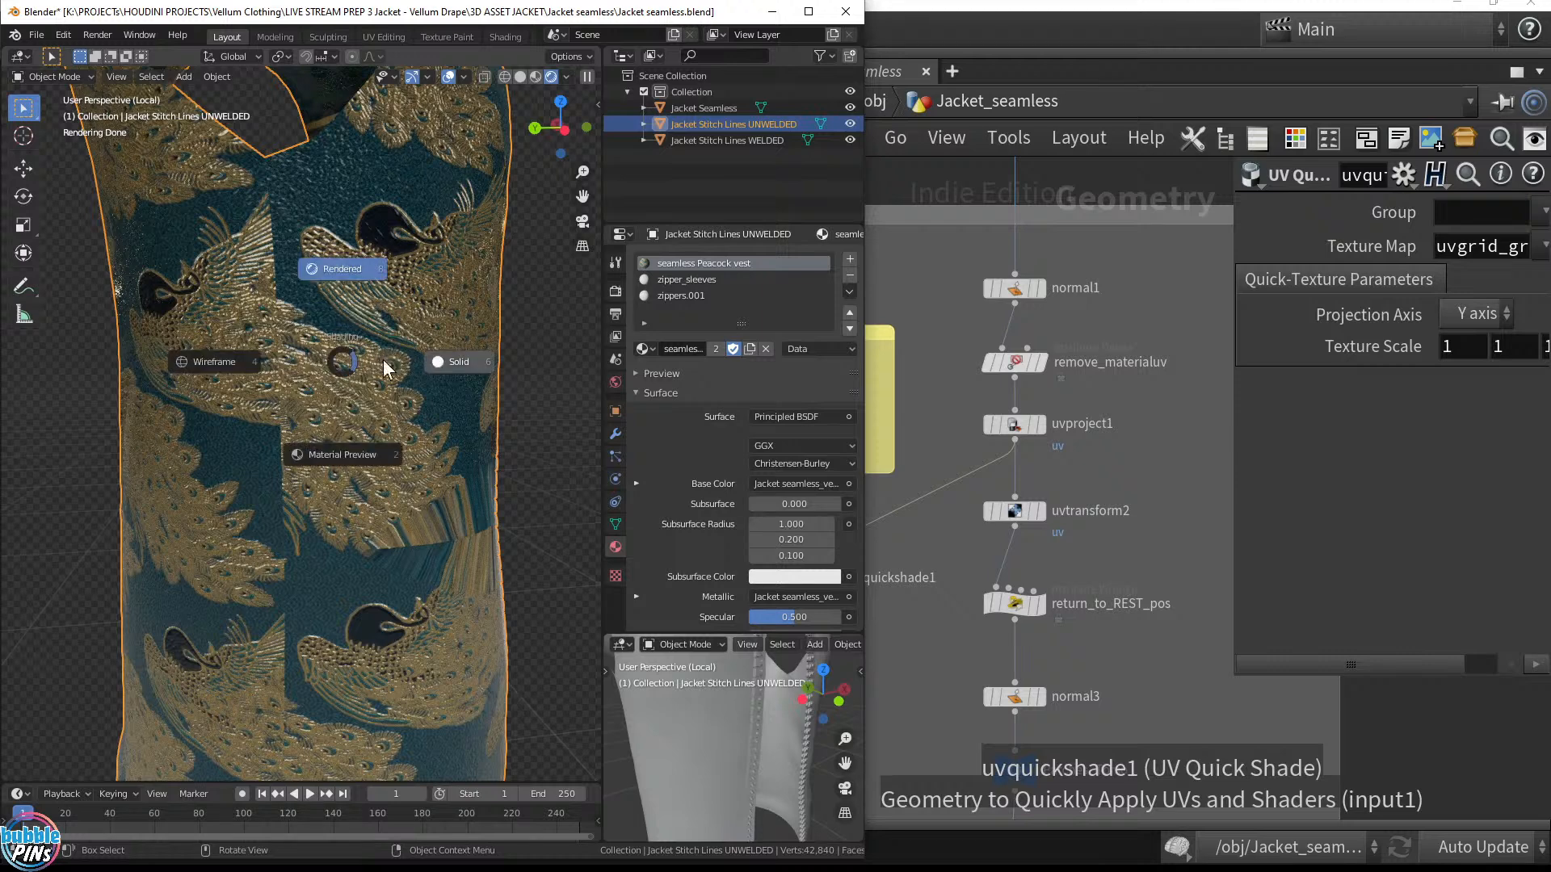
left_click(458, 360)
left_click(724, 110)
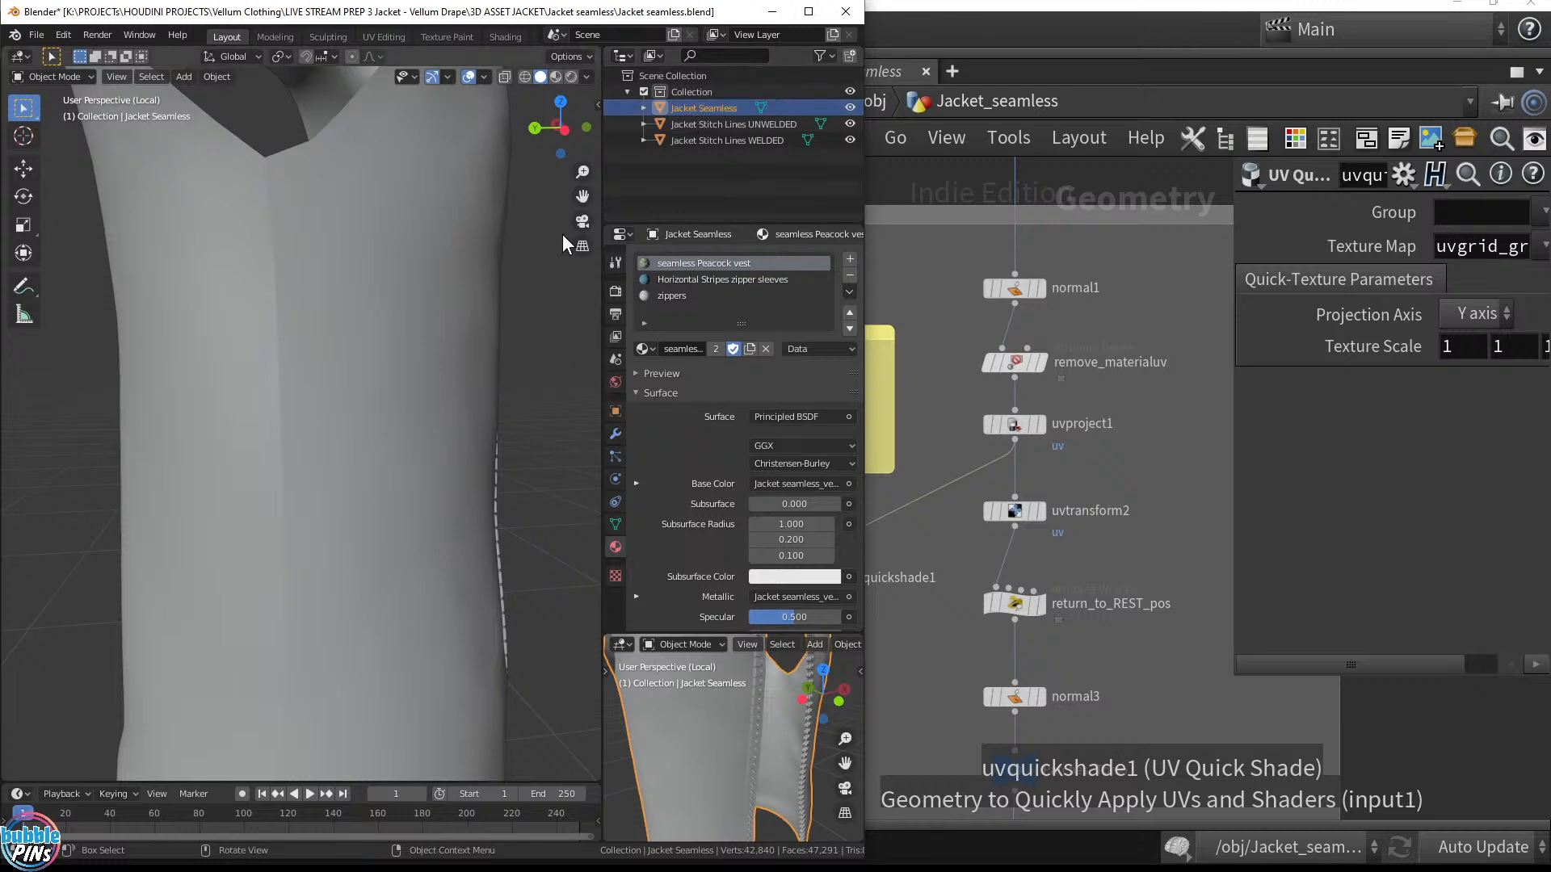
key("KP_Divide")
key("KP_Divide")
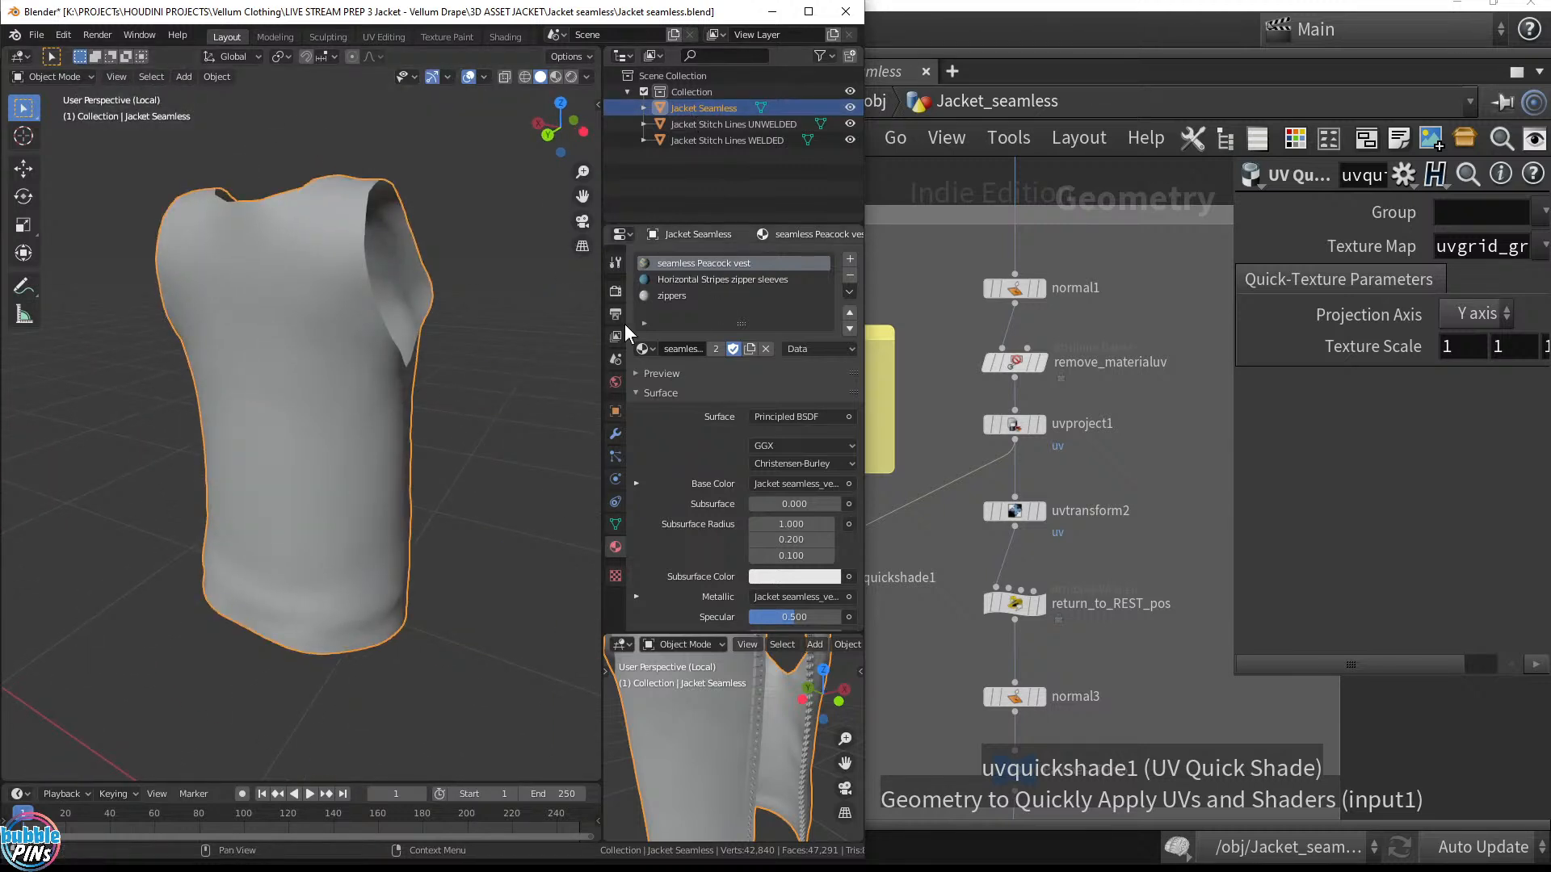
key("z")
left_click(434, 321)
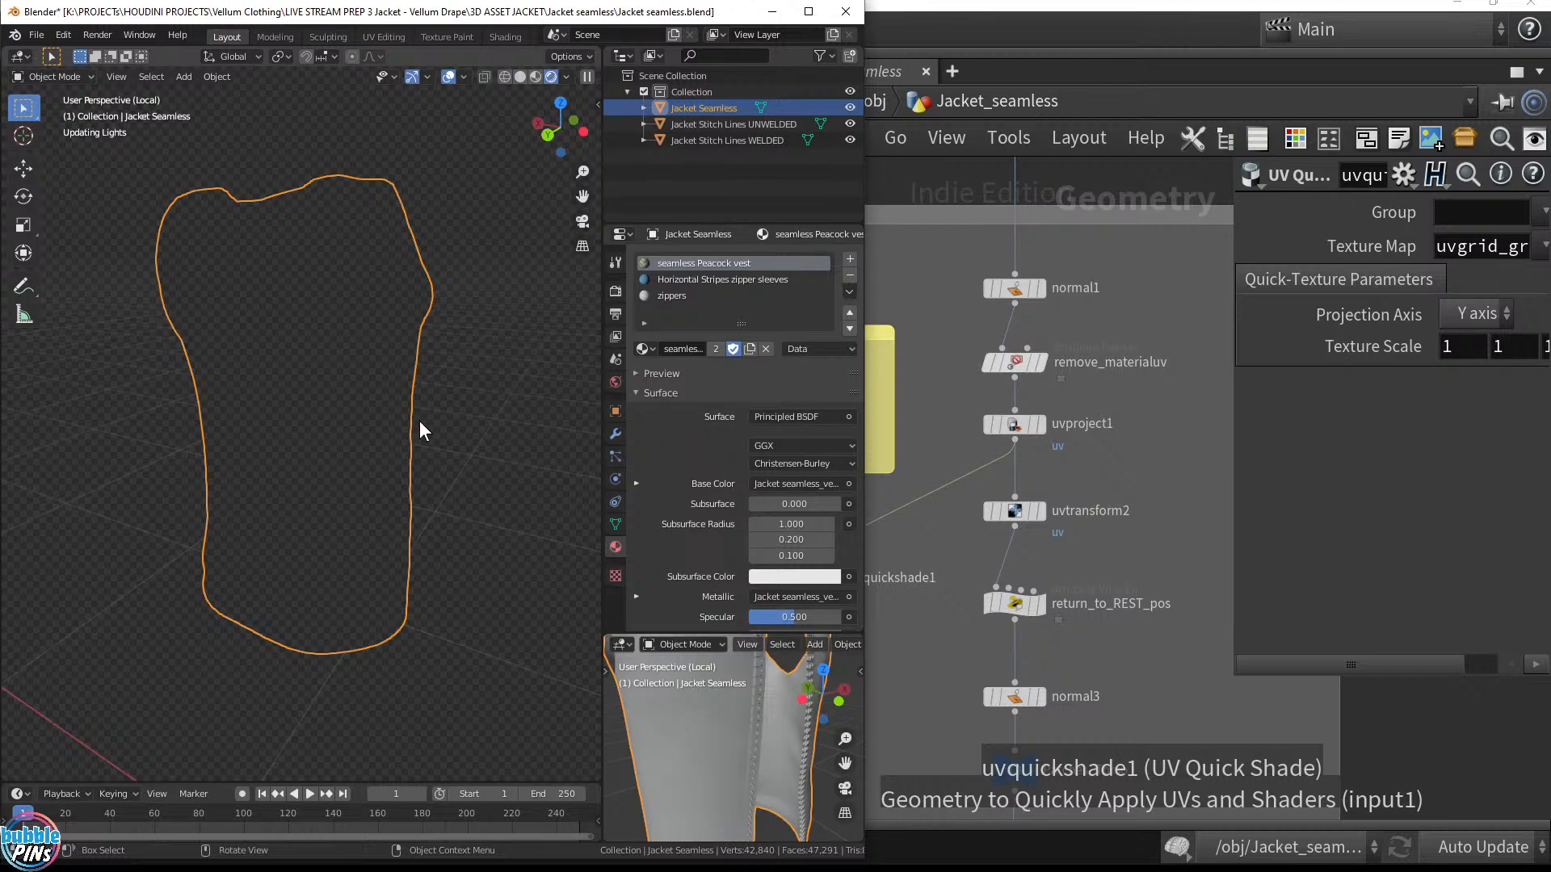
left_click(434, 417)
Inspect the peacock pattern's continuity across the side areas of the seamless vest
mouse_move(434, 417)
middle_mouse_down()
mouse_move(402, 478)
mouse_move(307, 456)
middle_mouse_up()
scroll(298, 444, "up", 8)
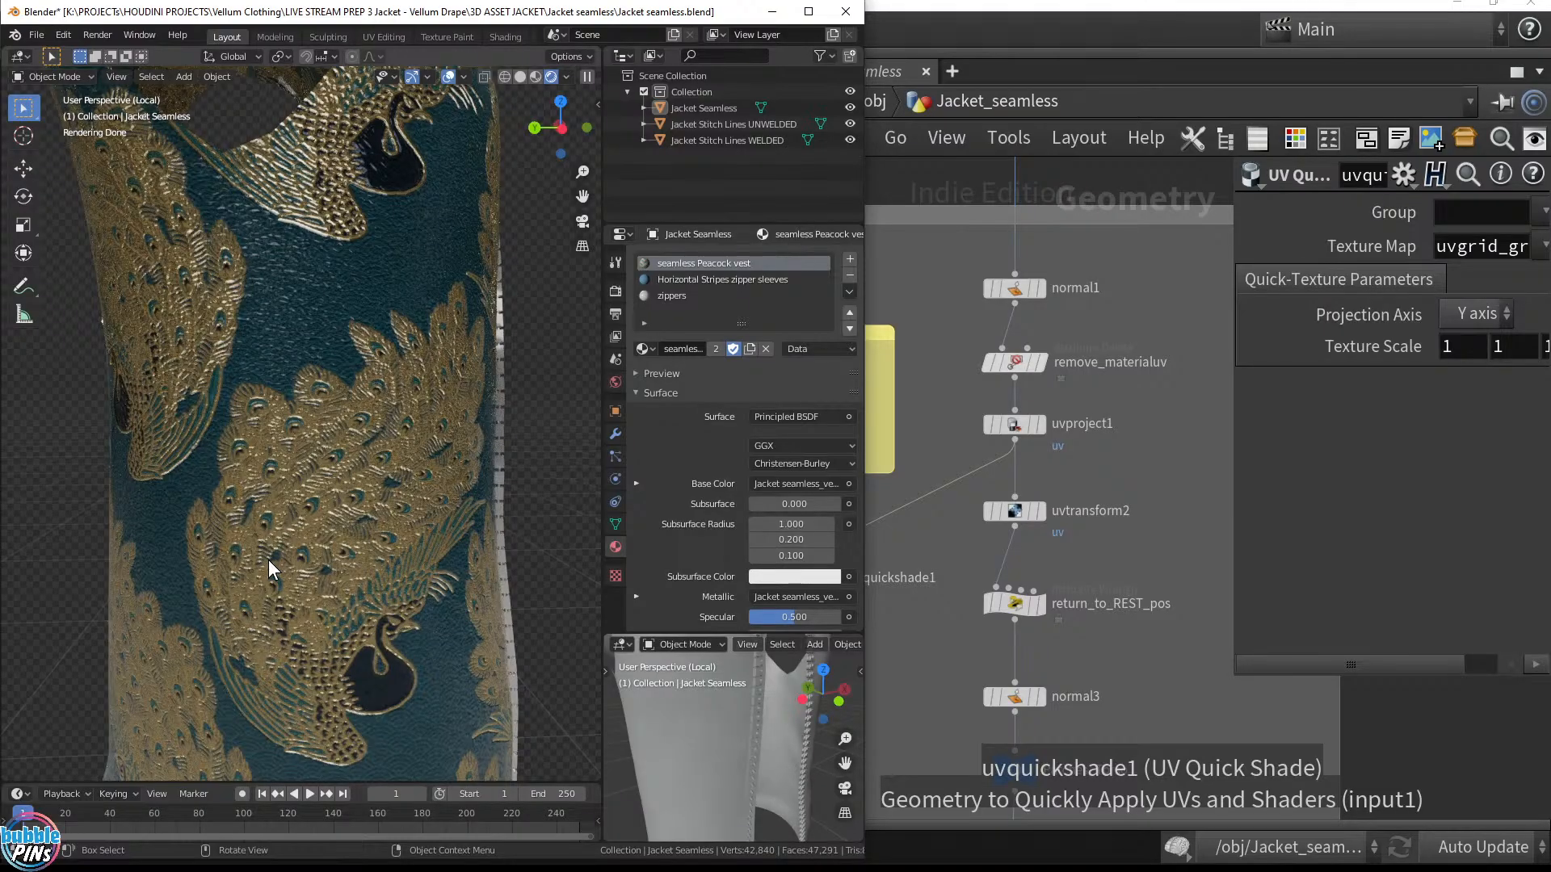
mouse_move(274, 541)
middle_mouse_down()
mouse_move(378, 509)
mouse_move(557, 510)
mouse_move(63, 517)
mouse_move(121, 521)
middle_mouse_up()
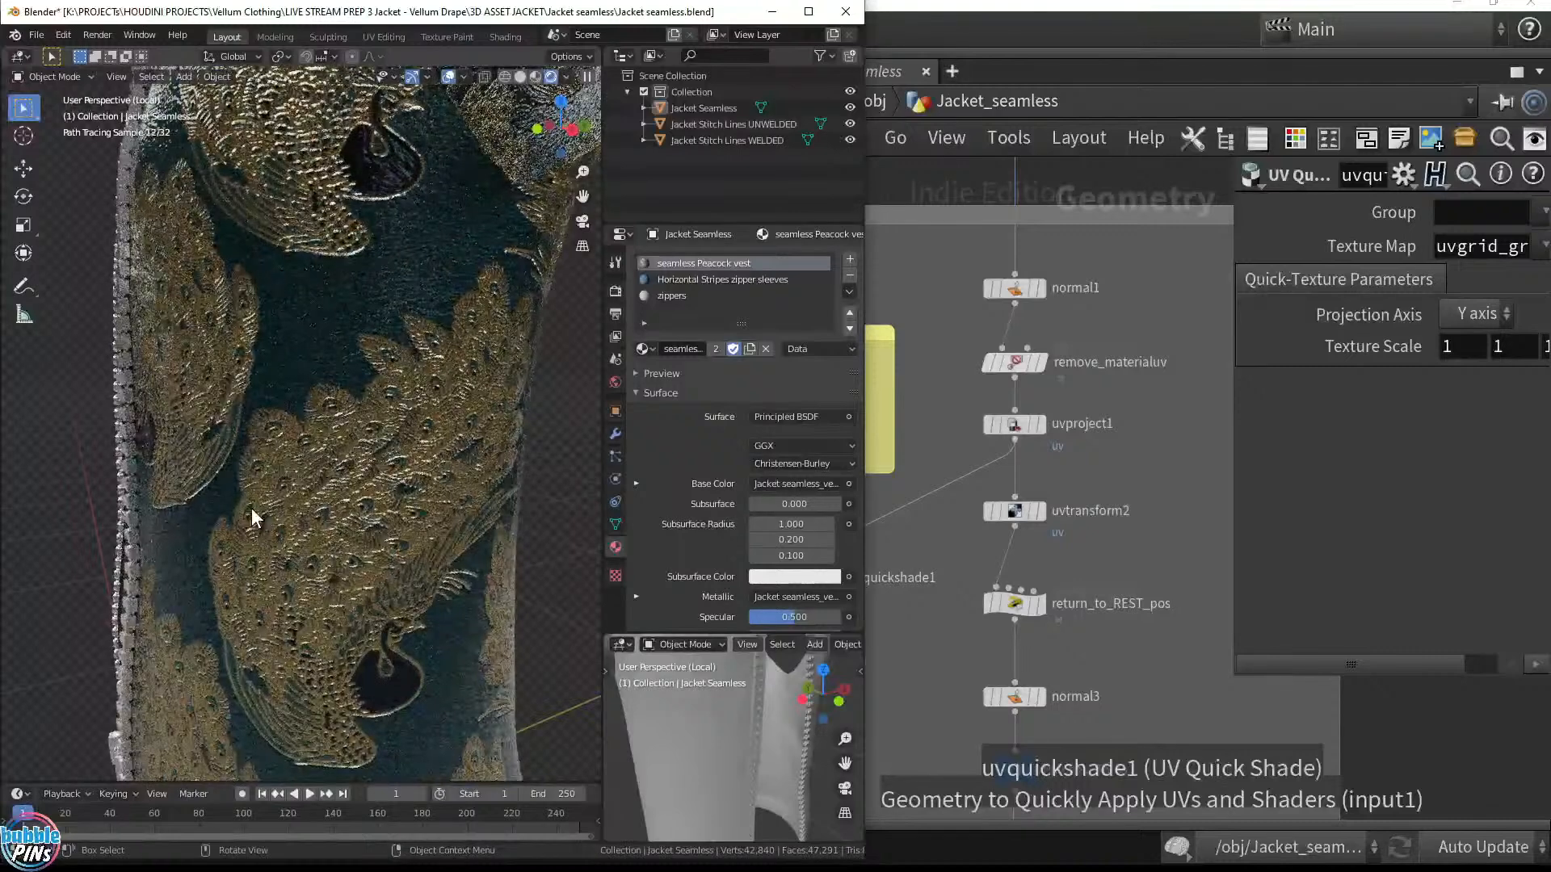
scroll(294, 504, "down", 6)
middle_click_drag(296, 503, 317, 500)
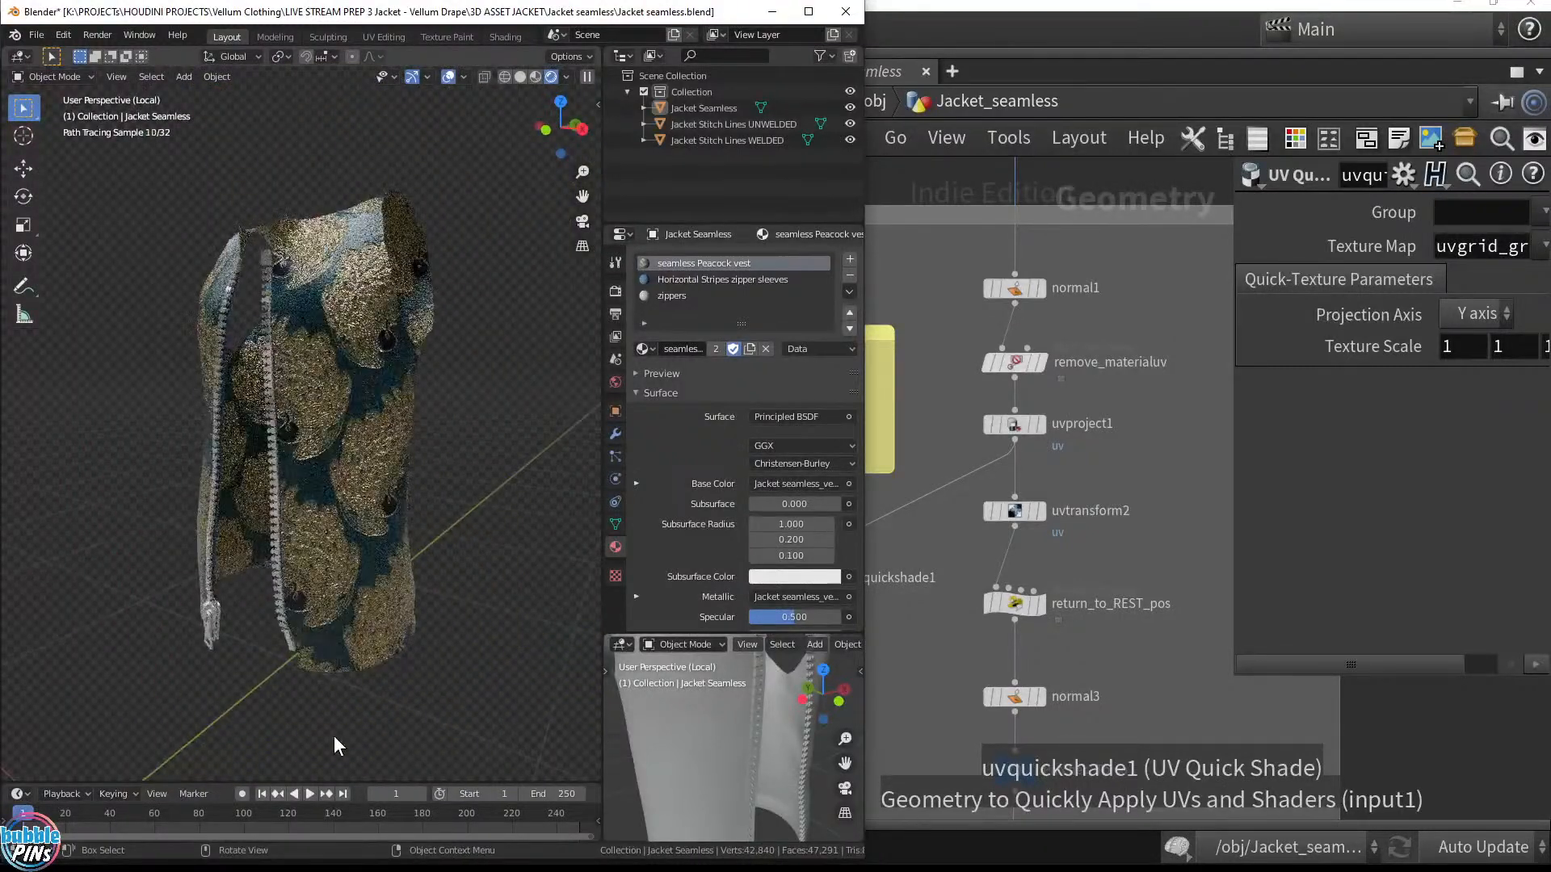
Leave local view and compare the peacock pattern on the seamless vest with the stitch-line vest's side seam
key("KP_Divide")
mouse_move(368, 374)
middle_mouse_down()
mouse_move(284, 414)
mouse_move(422, 419)
mouse_move(234, 442)
middle_mouse_up()
scroll(220, 418, "up", 5)
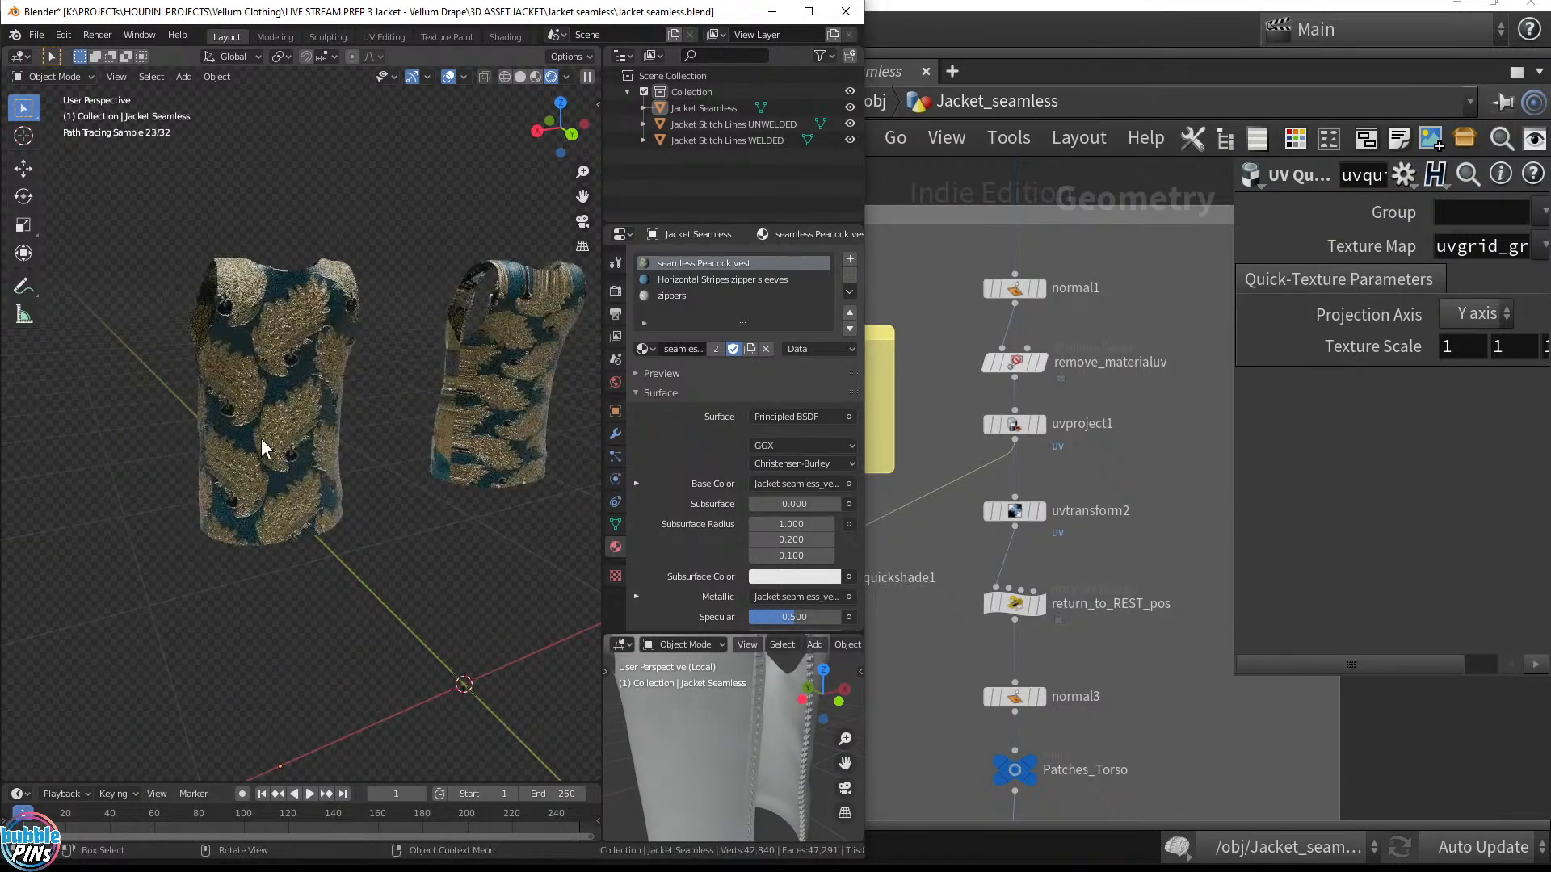
mouse_move(496, 391)
middle_mouse_down()
mouse_move(55, 389)
mouse_move(379, 426)
mouse_move(301, 475)
mouse_move(442, 388)
mouse_move(366, 356)
mouse_move(362, 267)
mouse_move(409, 259)
mouse_move(415, 371)
mouse_move(414, 317)
middle_mouse_up()
scroll(362, 266, "up", 5)
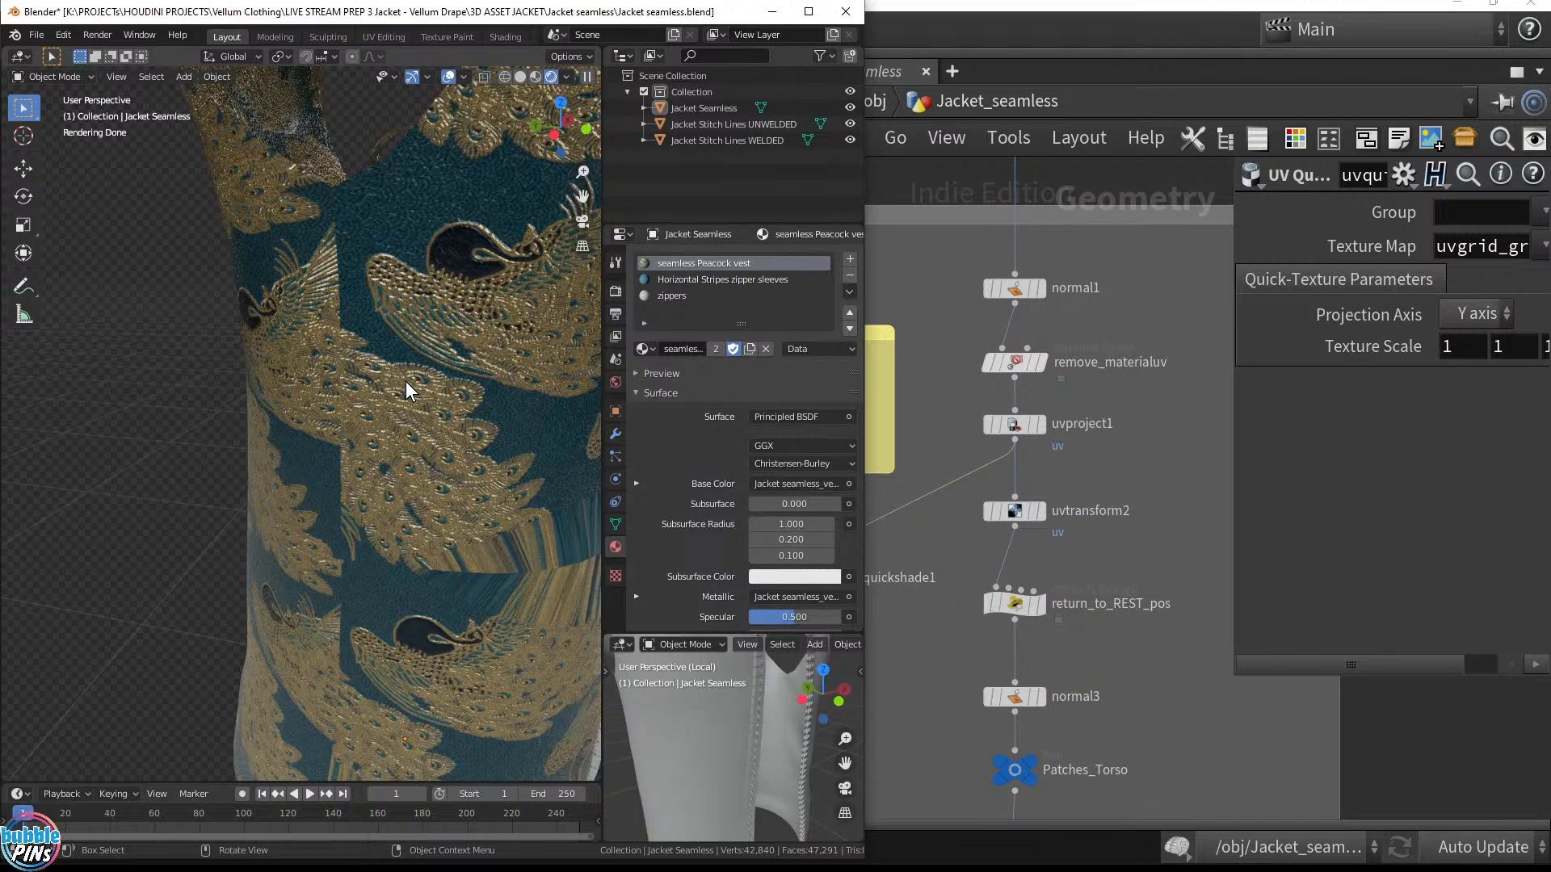
Return to Houdini, enter the Jacket_with_Stitch_Lines network, and inspect the checker pattern on its separate front and back patches
left_click(771, 11)
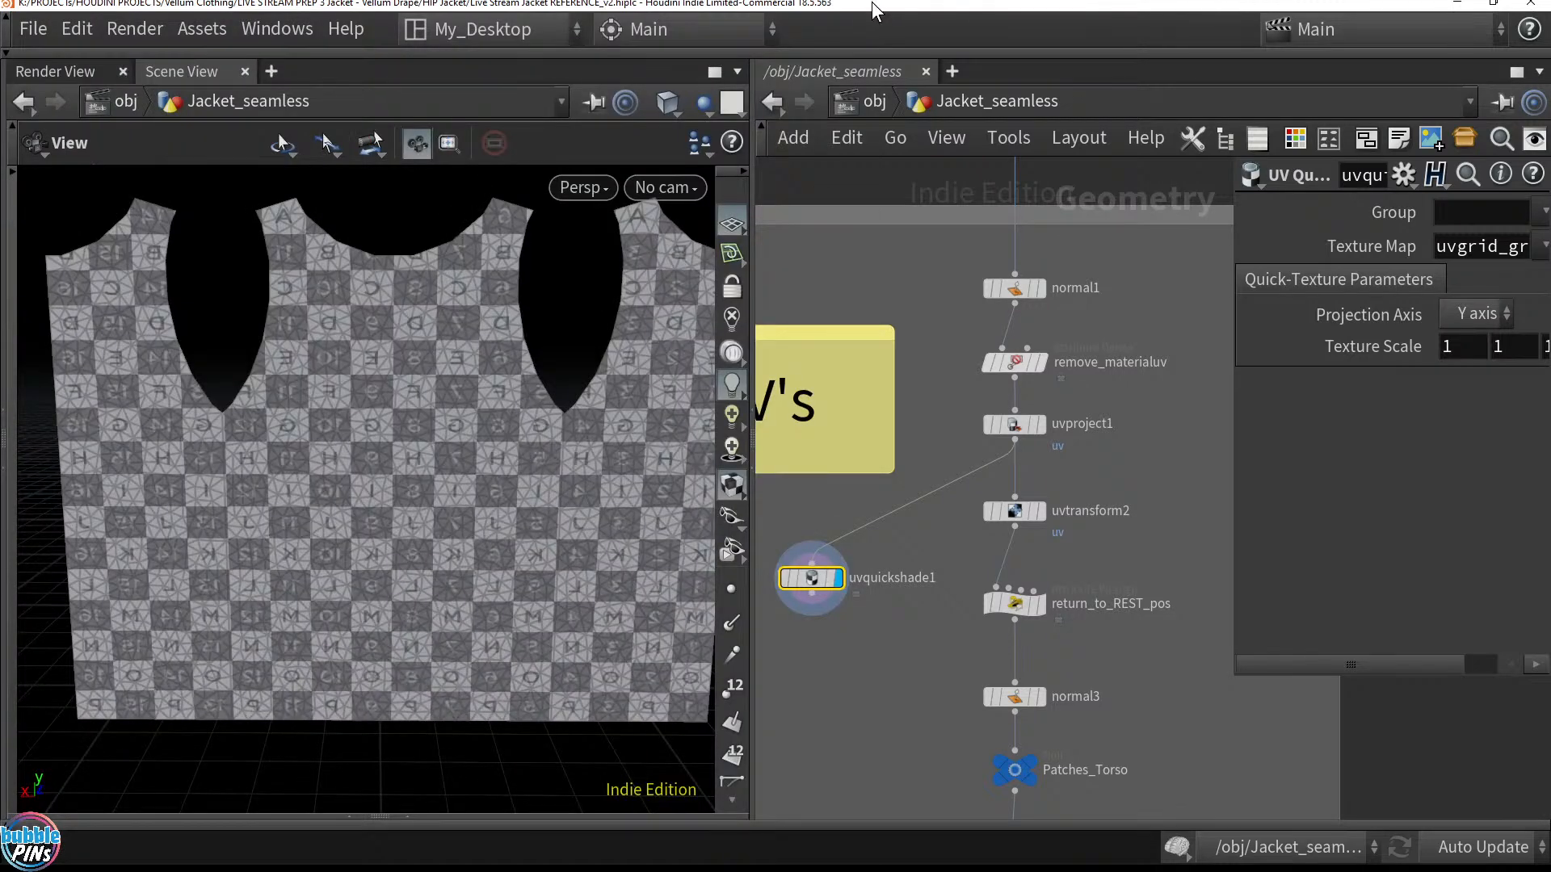
left_click(864, 101)
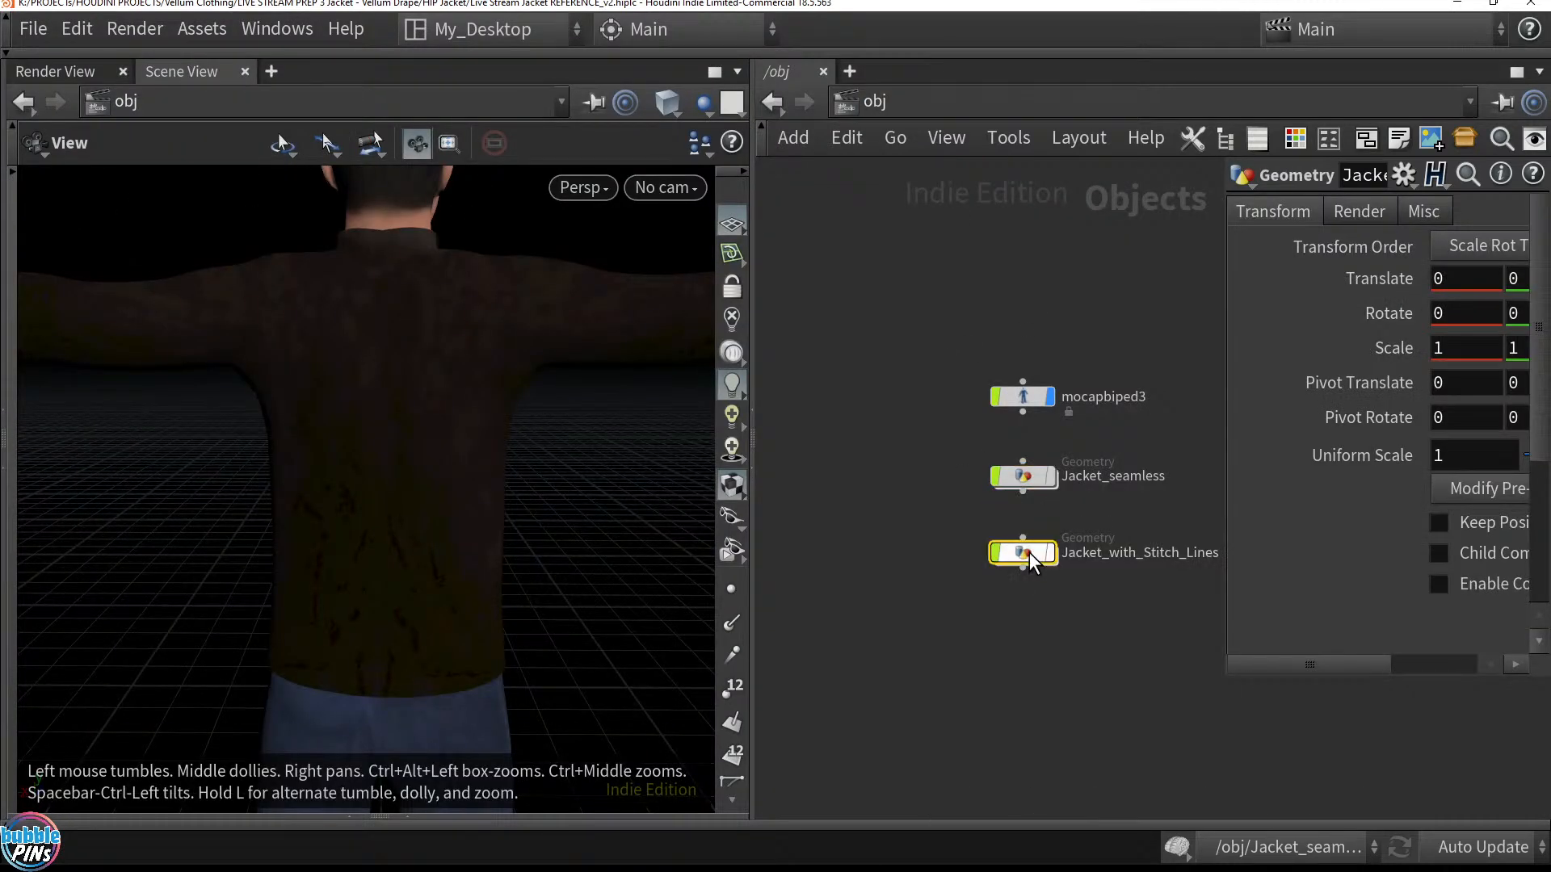
double_click(1029, 552)
left_click_drag(520, 305, 294, 450)
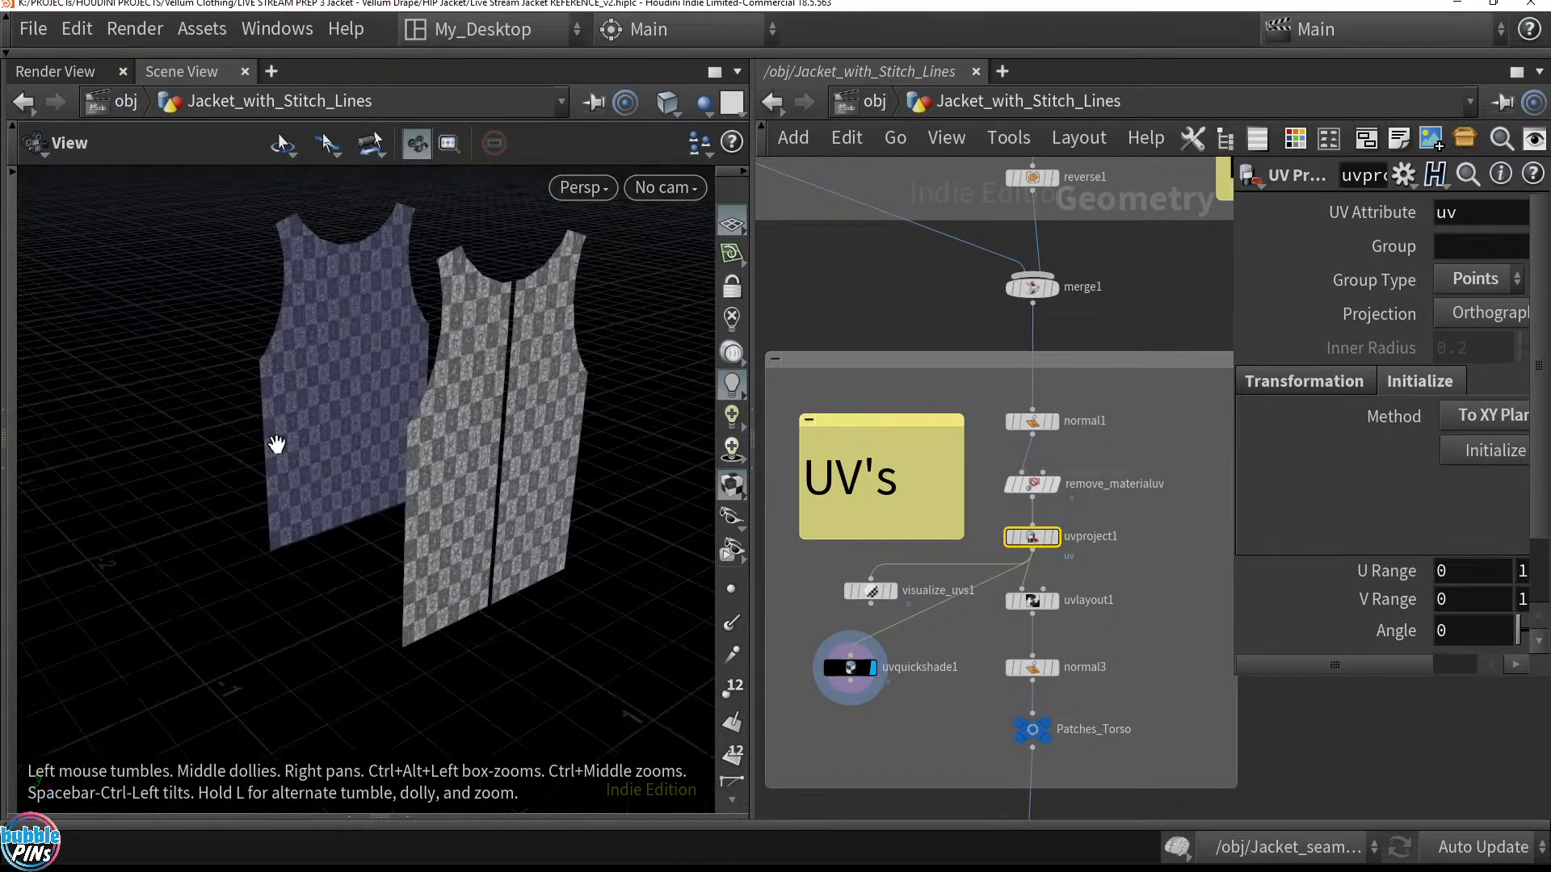
Switch to Blender and select the Jacket Stitch Lines UNWELDED vest with the peacock material
key("alt+Tab")
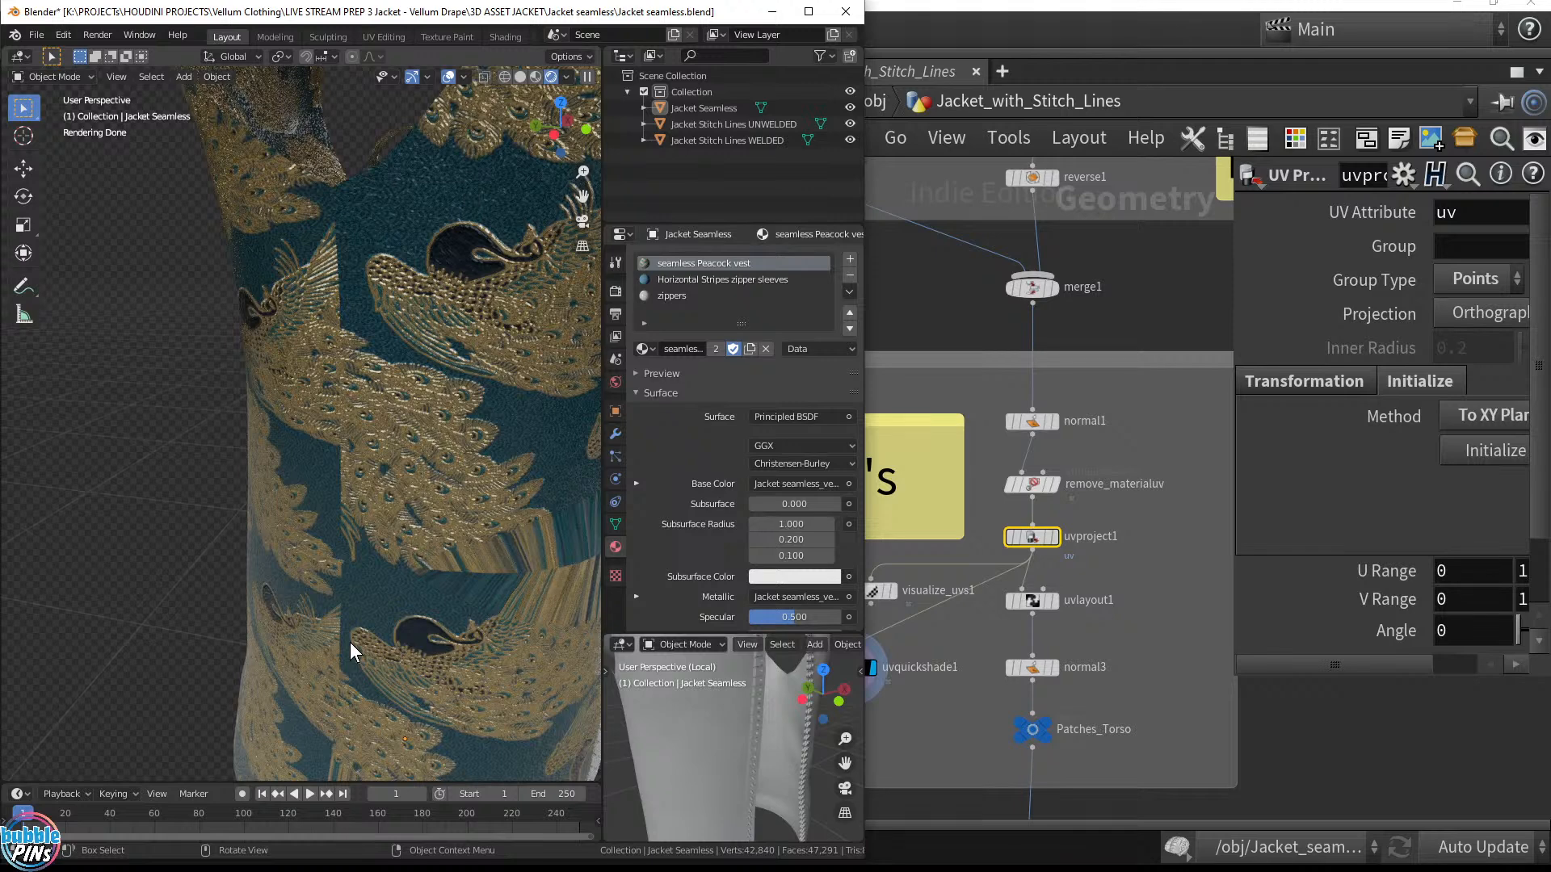
scroll(471, 502, "down", 8)
left_click(391, 522)
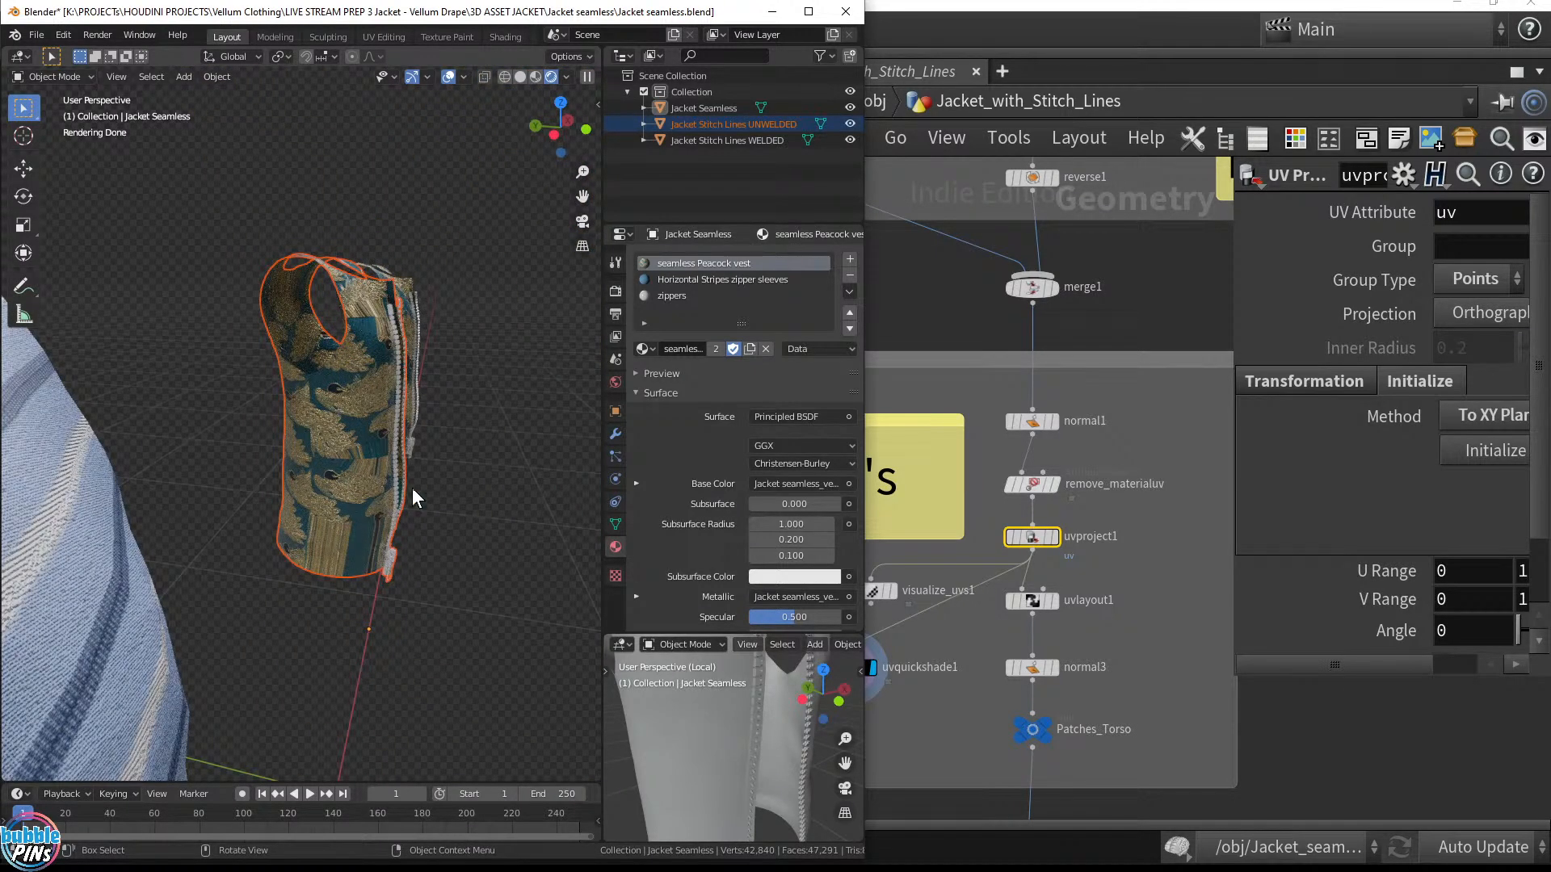
Try the stitches WELD Horizontal Stripes LOGO material on the vest slot of Jacket Seamless
left_click(555, 431)
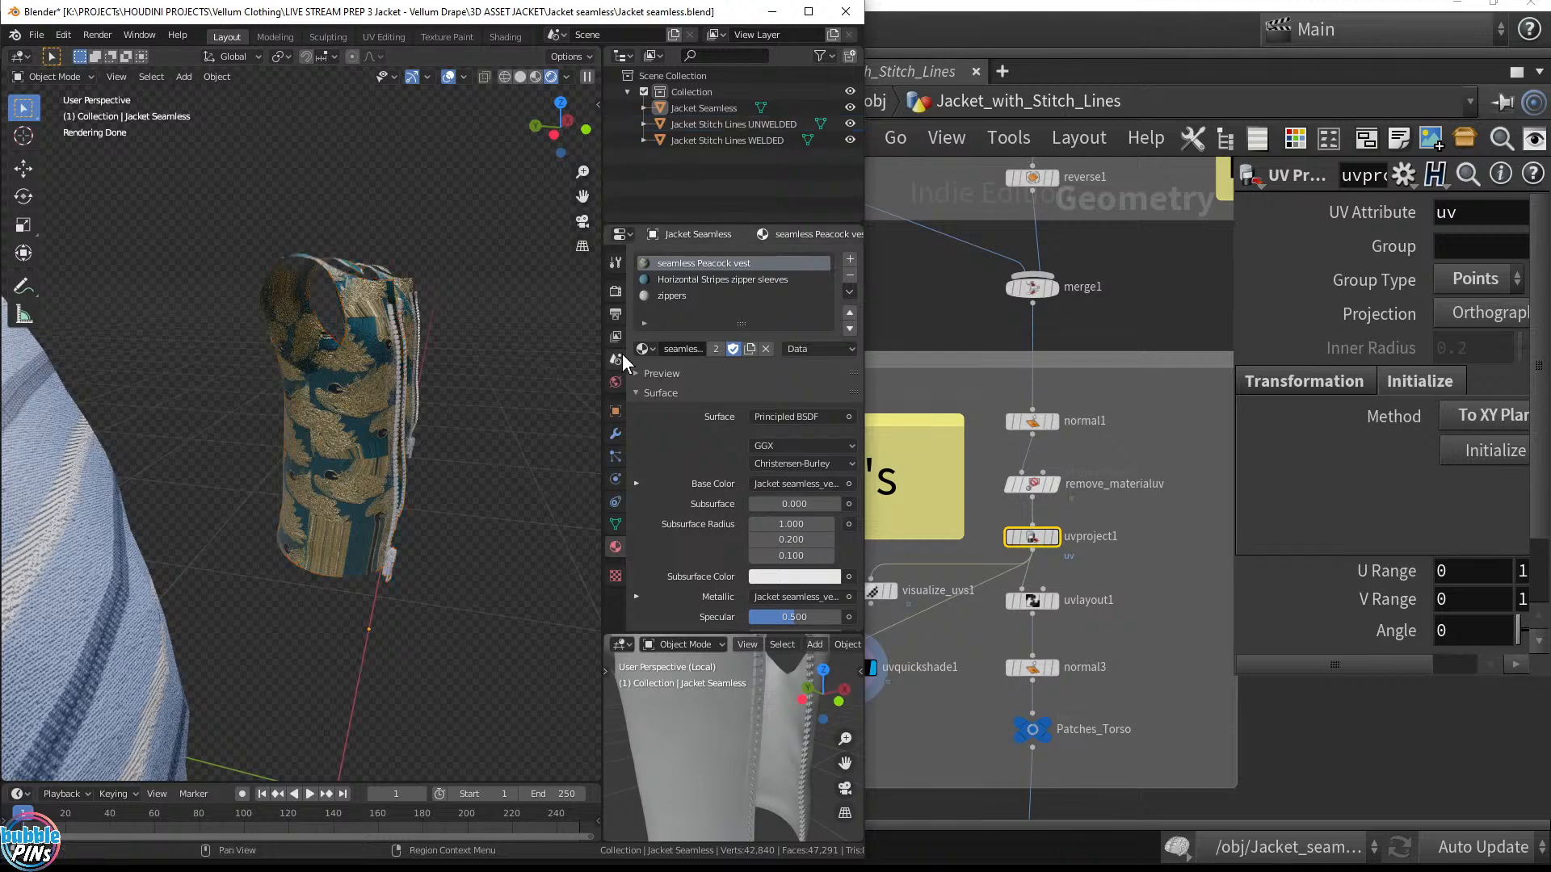
left_click(643, 349)
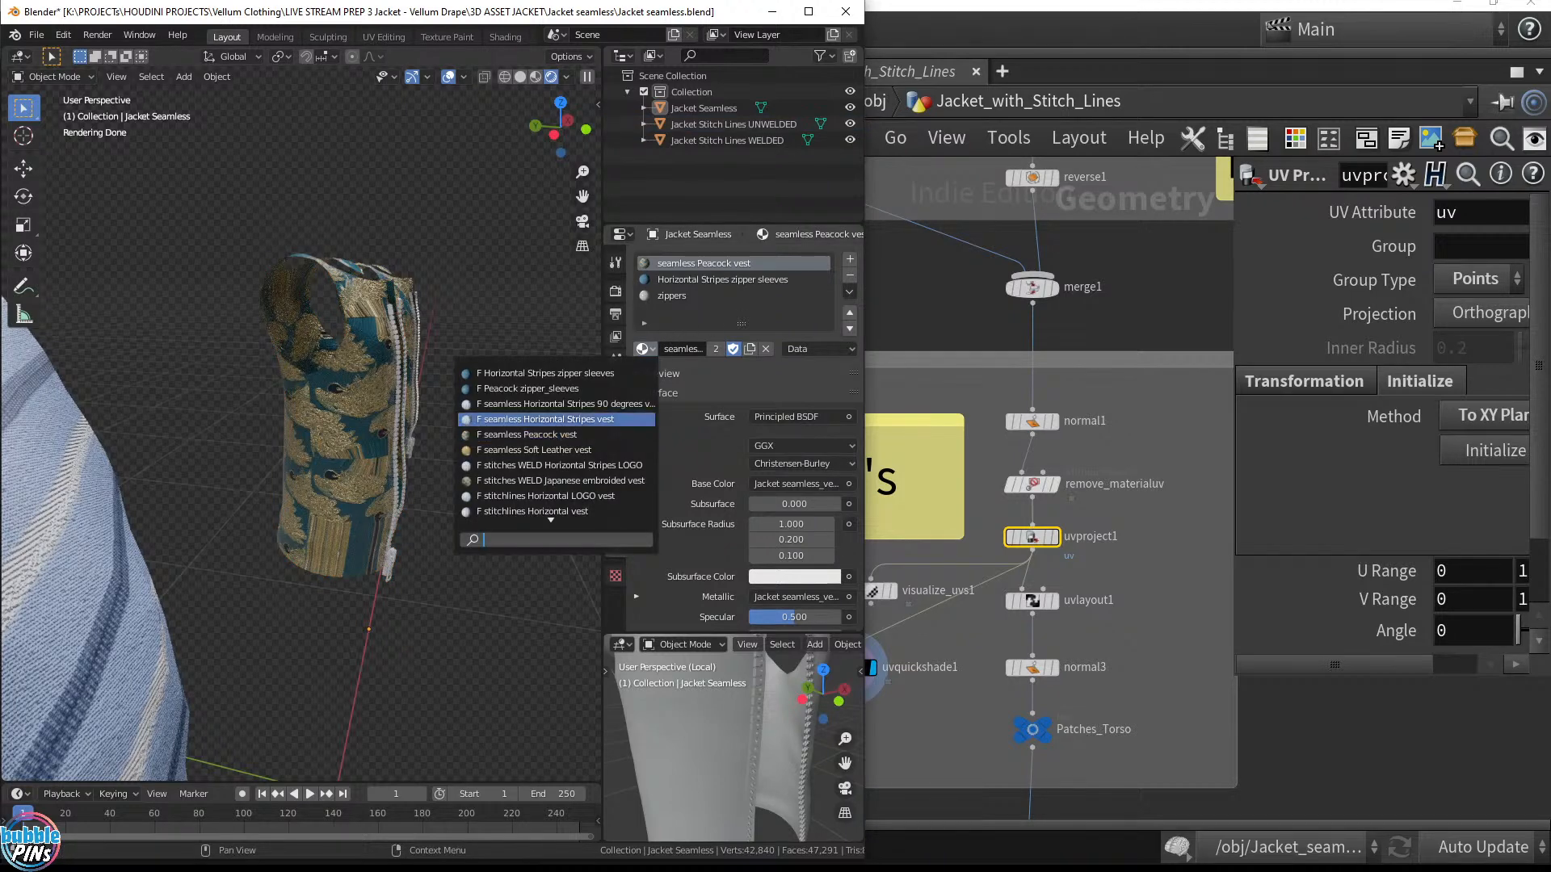
key("Down")
key("Down")
key("Down")
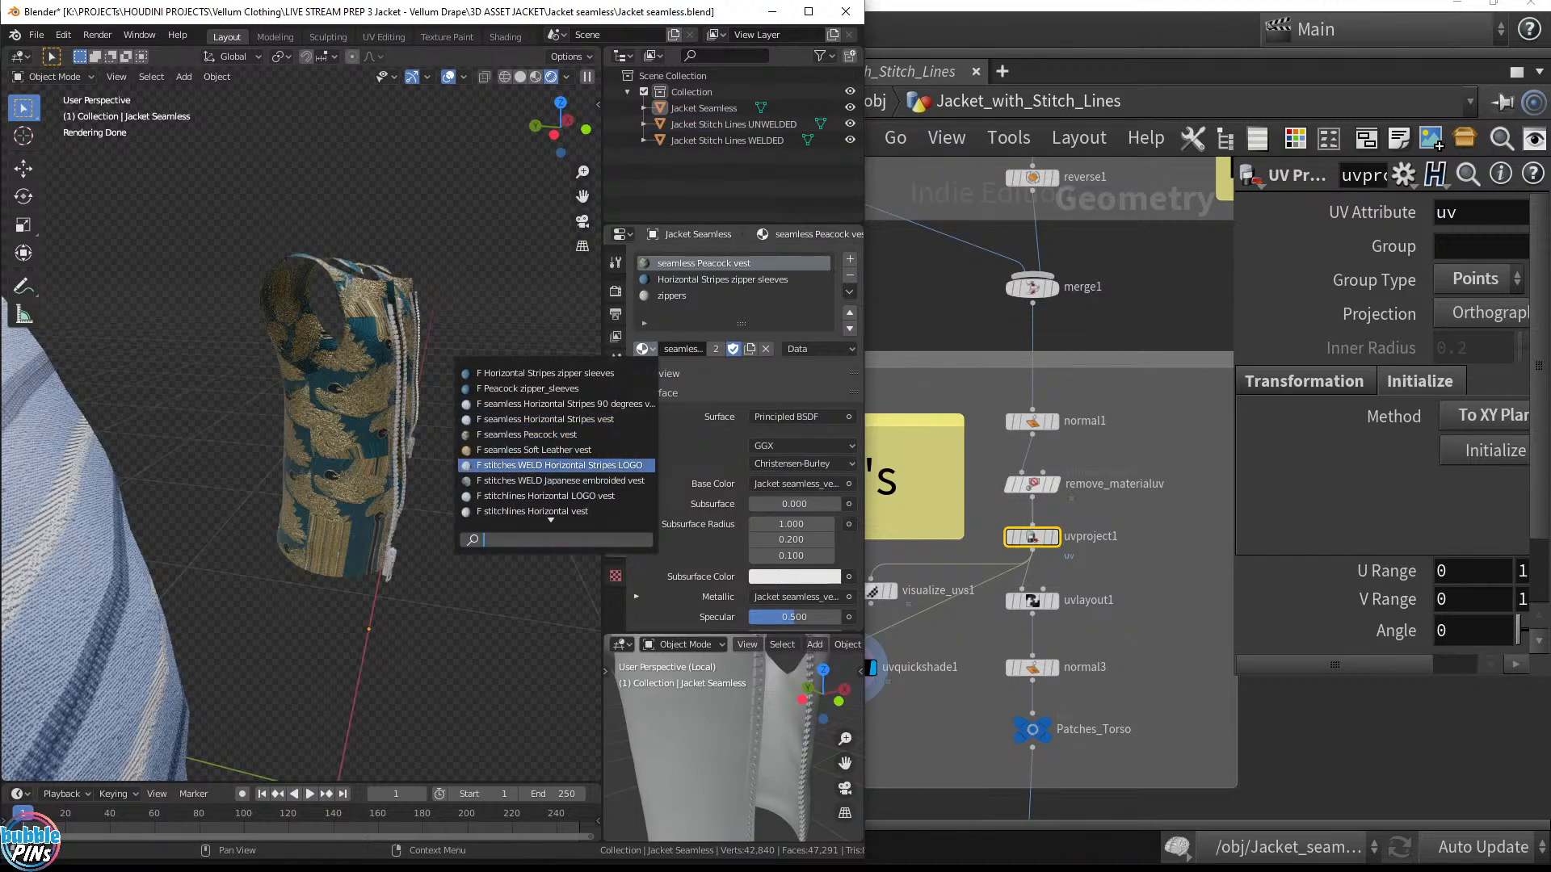
left_click(632, 465)
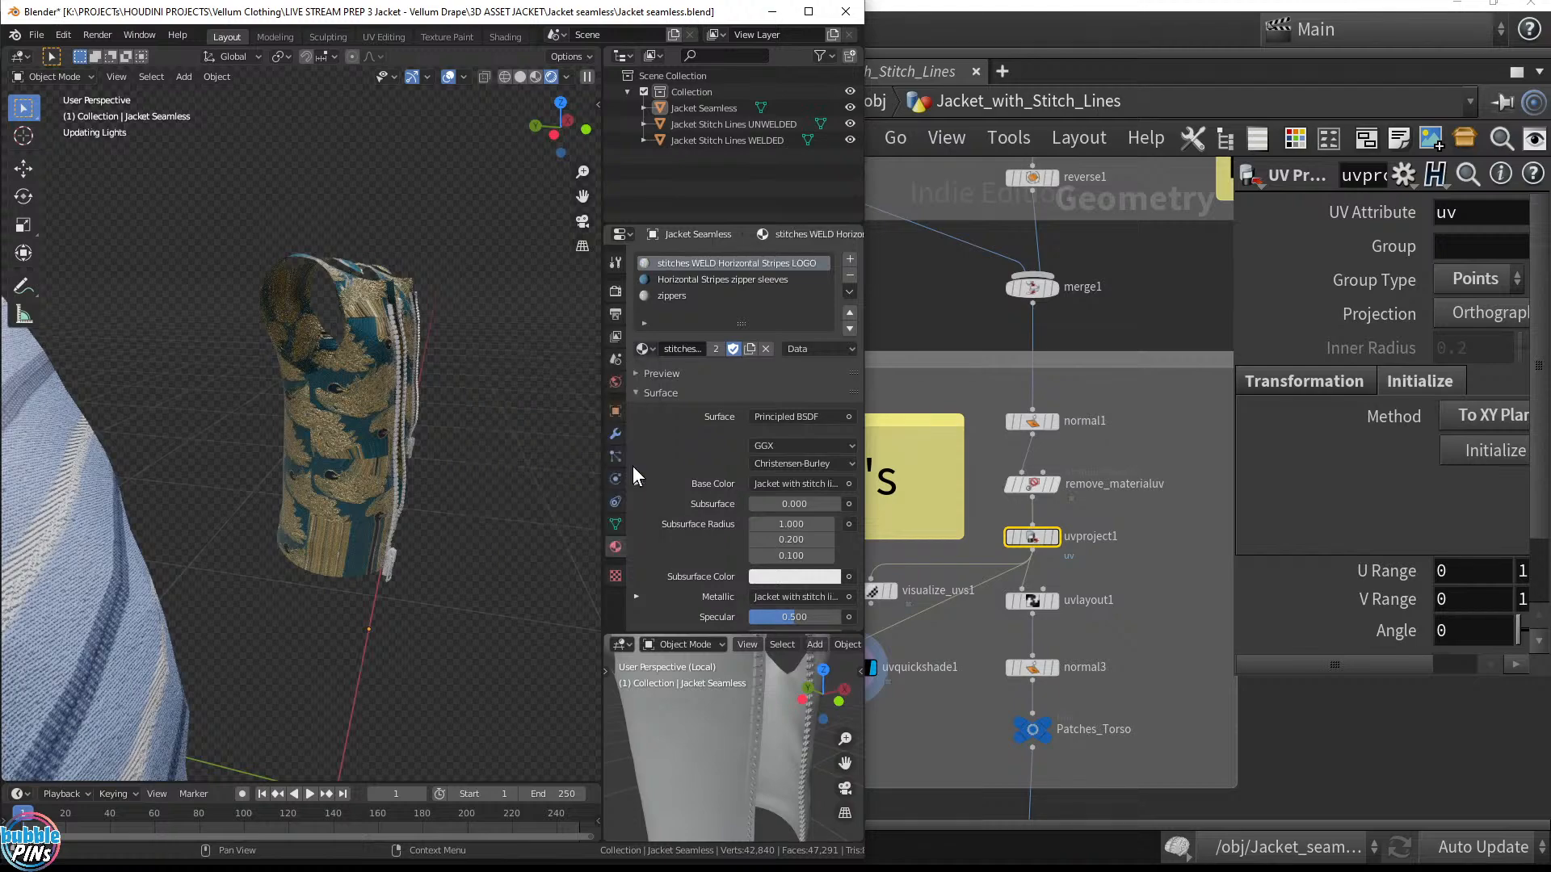
Assign the stitchlines Horizontal LOGO vest material to the first material slot of Jacket Seamless
left_click(642, 349)
key("Down")
key("Down")
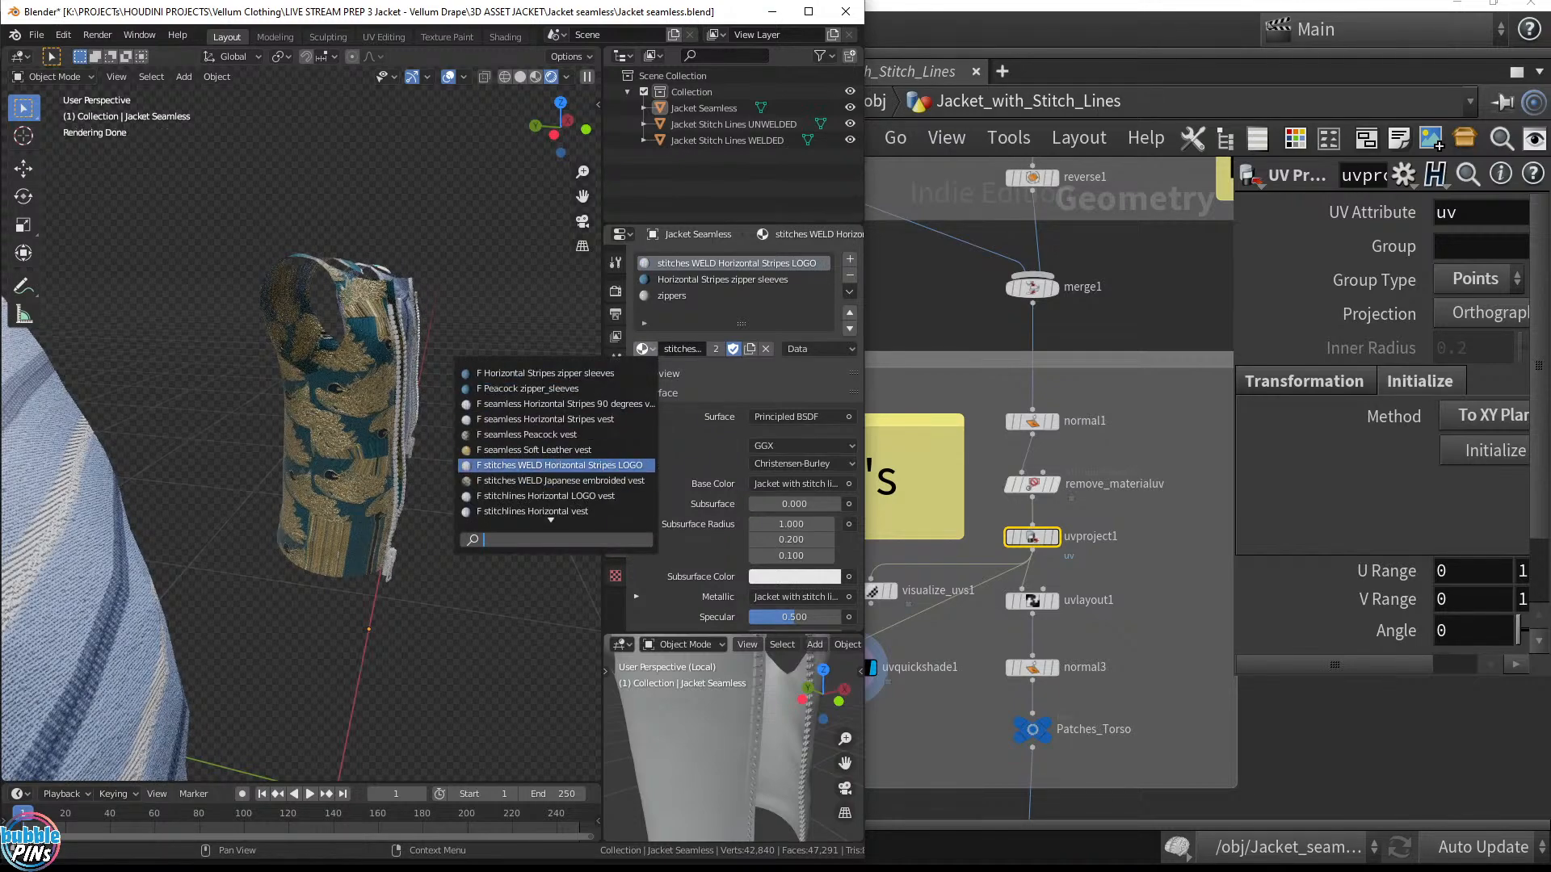
key("Return")
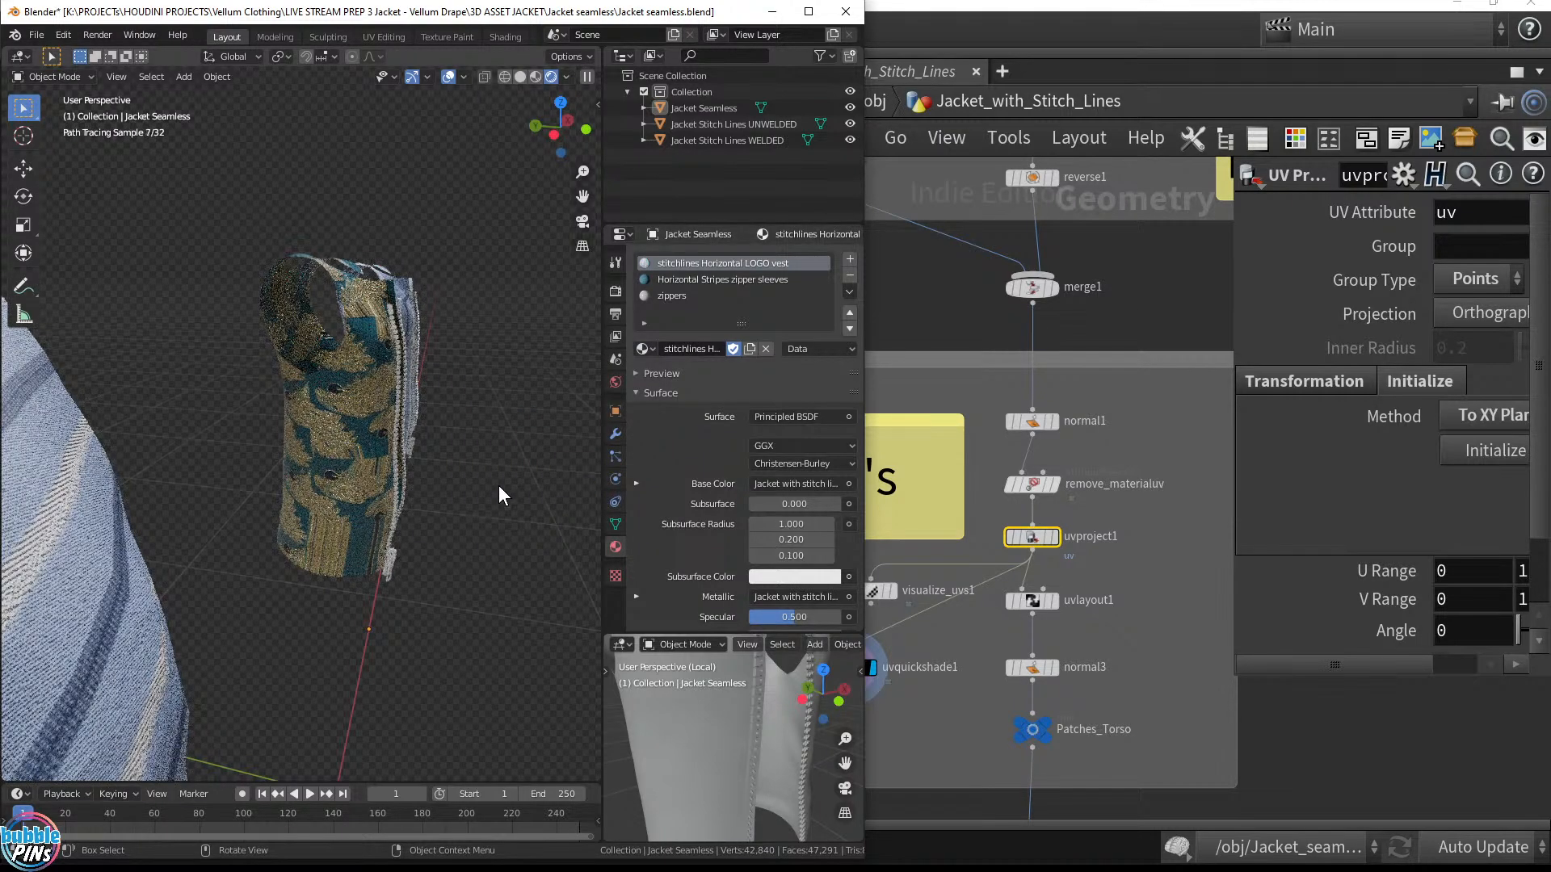
middle_click_drag(473, 487, 425, 462)
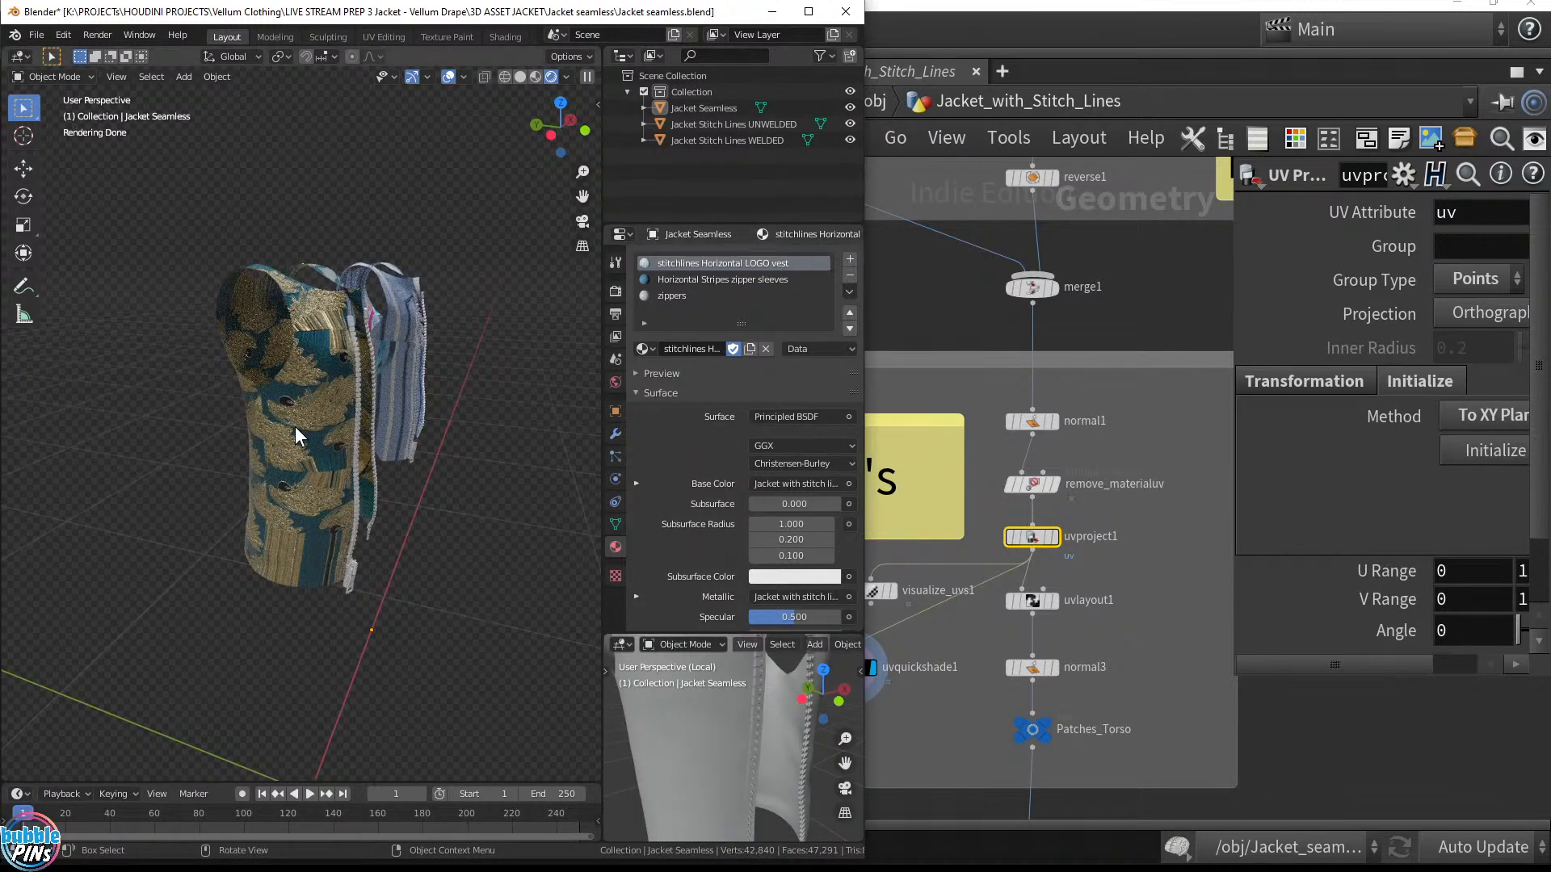
Assign the stitchlines Horizontal LOGO vest material to Jacket Stitch Lines UNWELDED and isolate the vest to examine the logo across its side seam
left_click(784, 124)
left_click(644, 349)
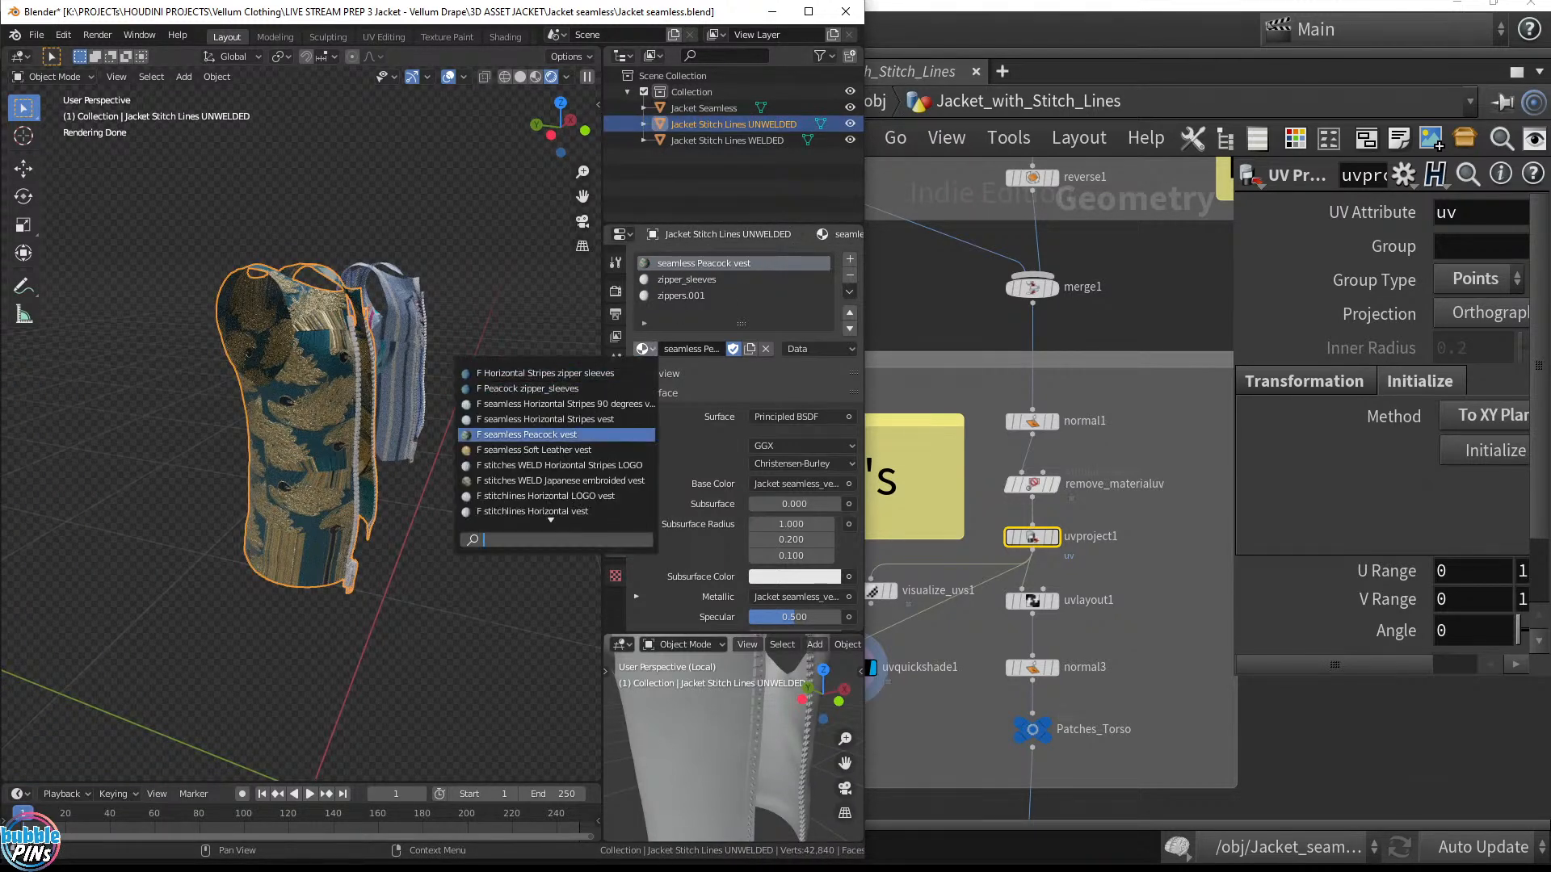
left_click(550, 496)
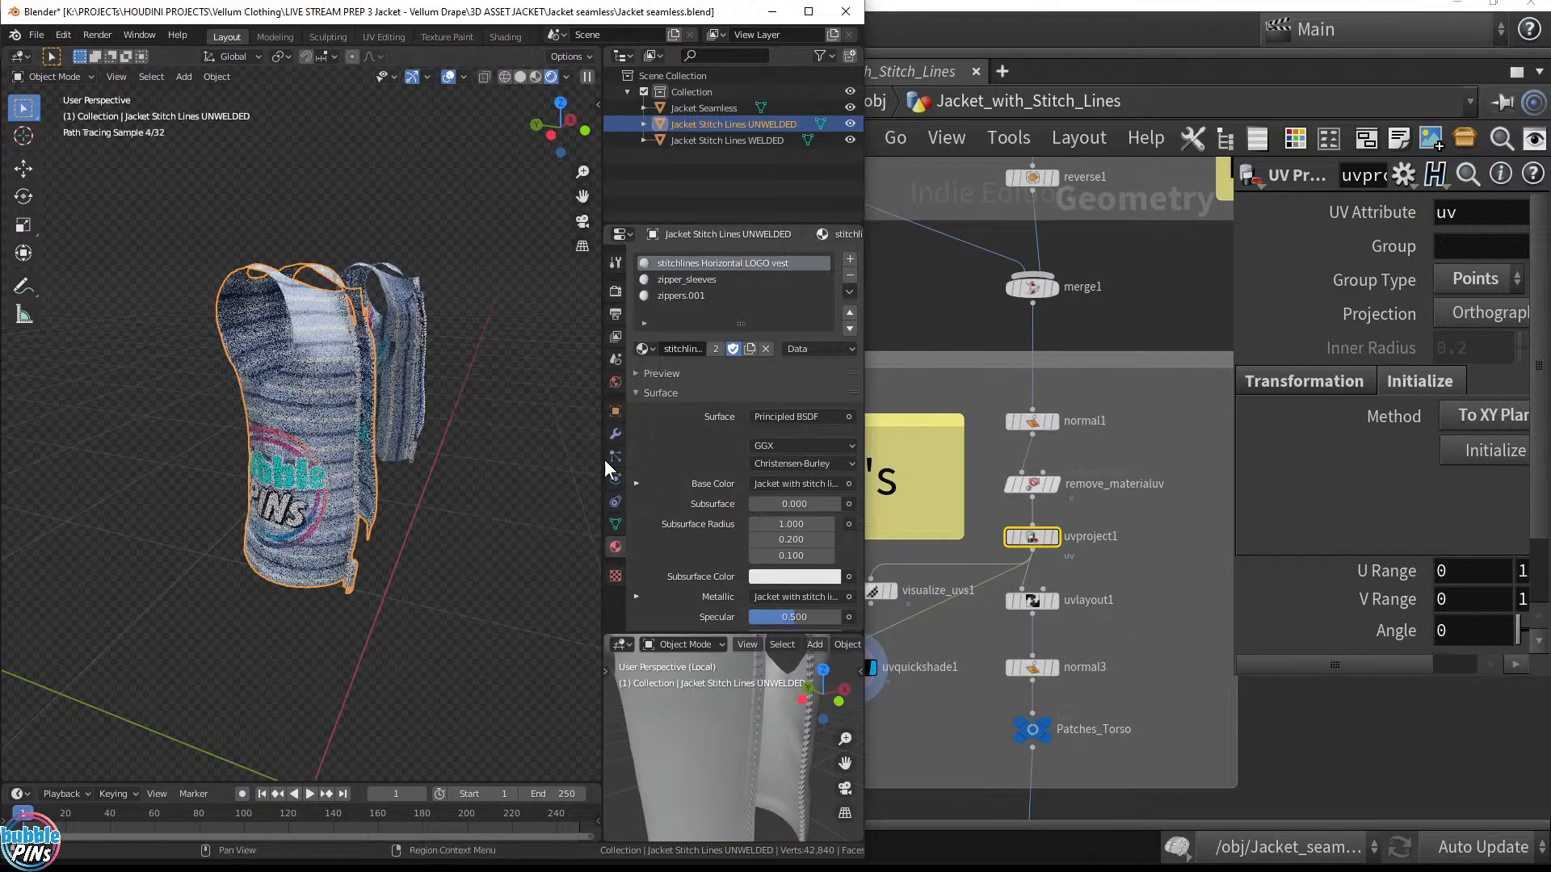
middle_click_drag(217, 444, 250, 351)
key("KP_Divide")
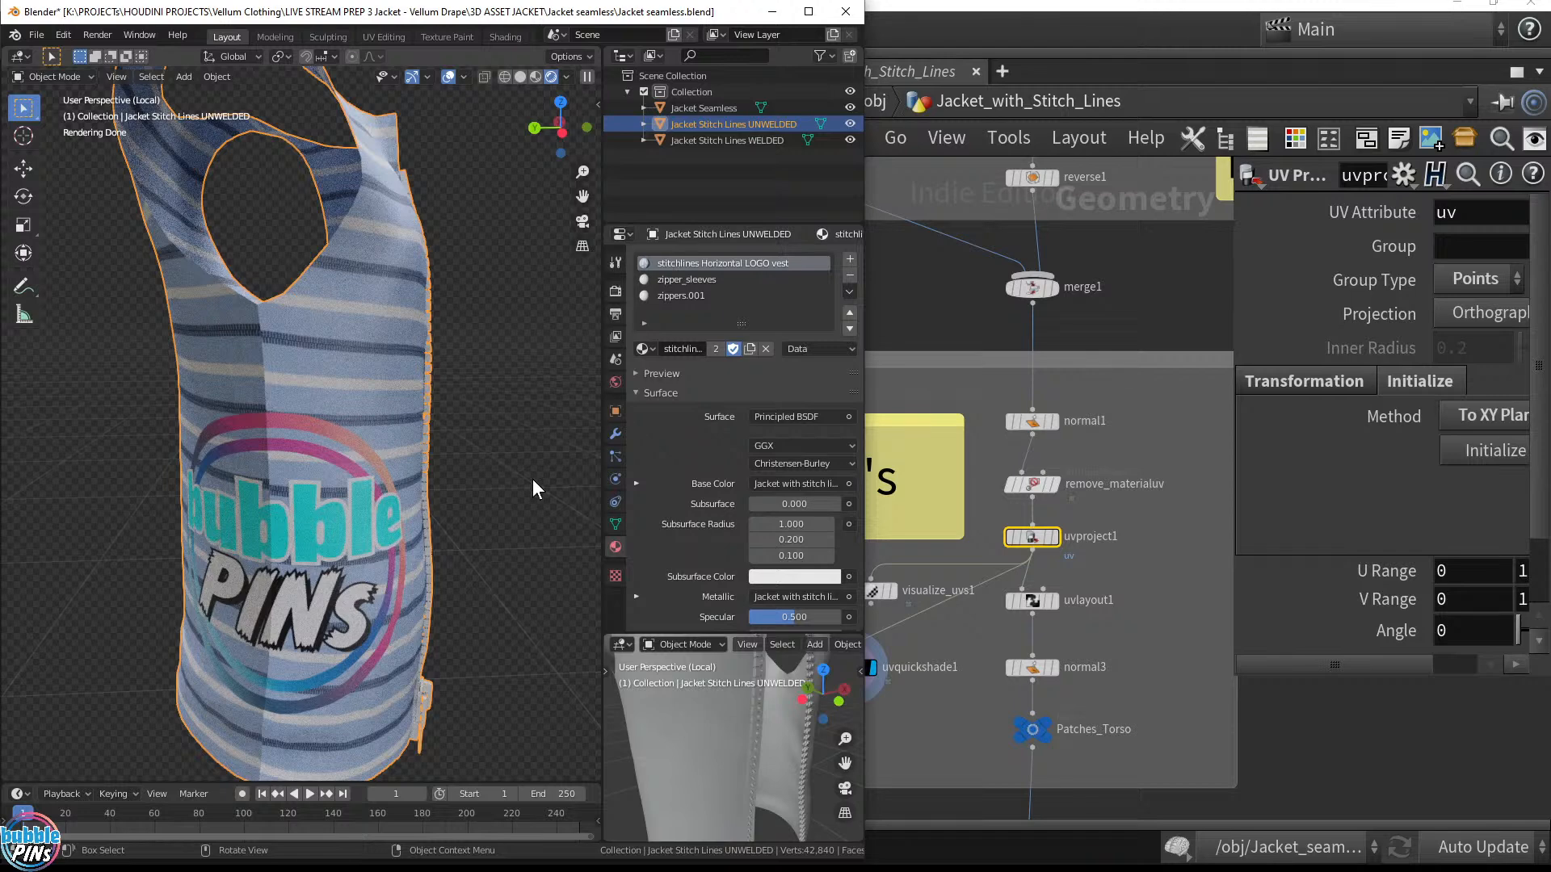
left_click(525, 457)
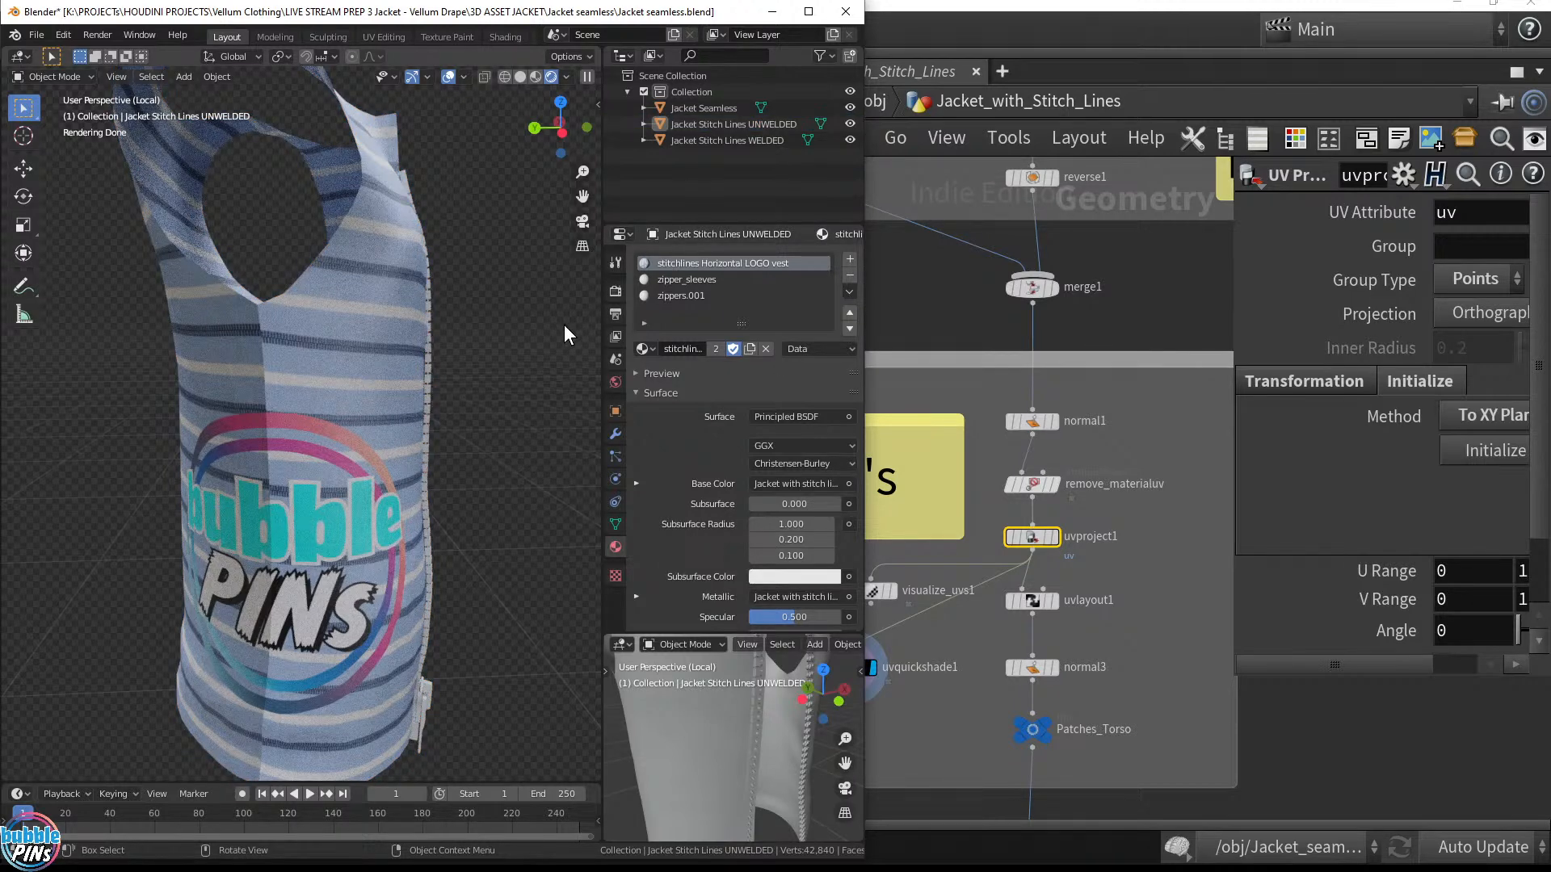
Set the viewport to solid shading and consult the UV discussion points in the topics.txt notes
key("z")
left_click(667, 321)
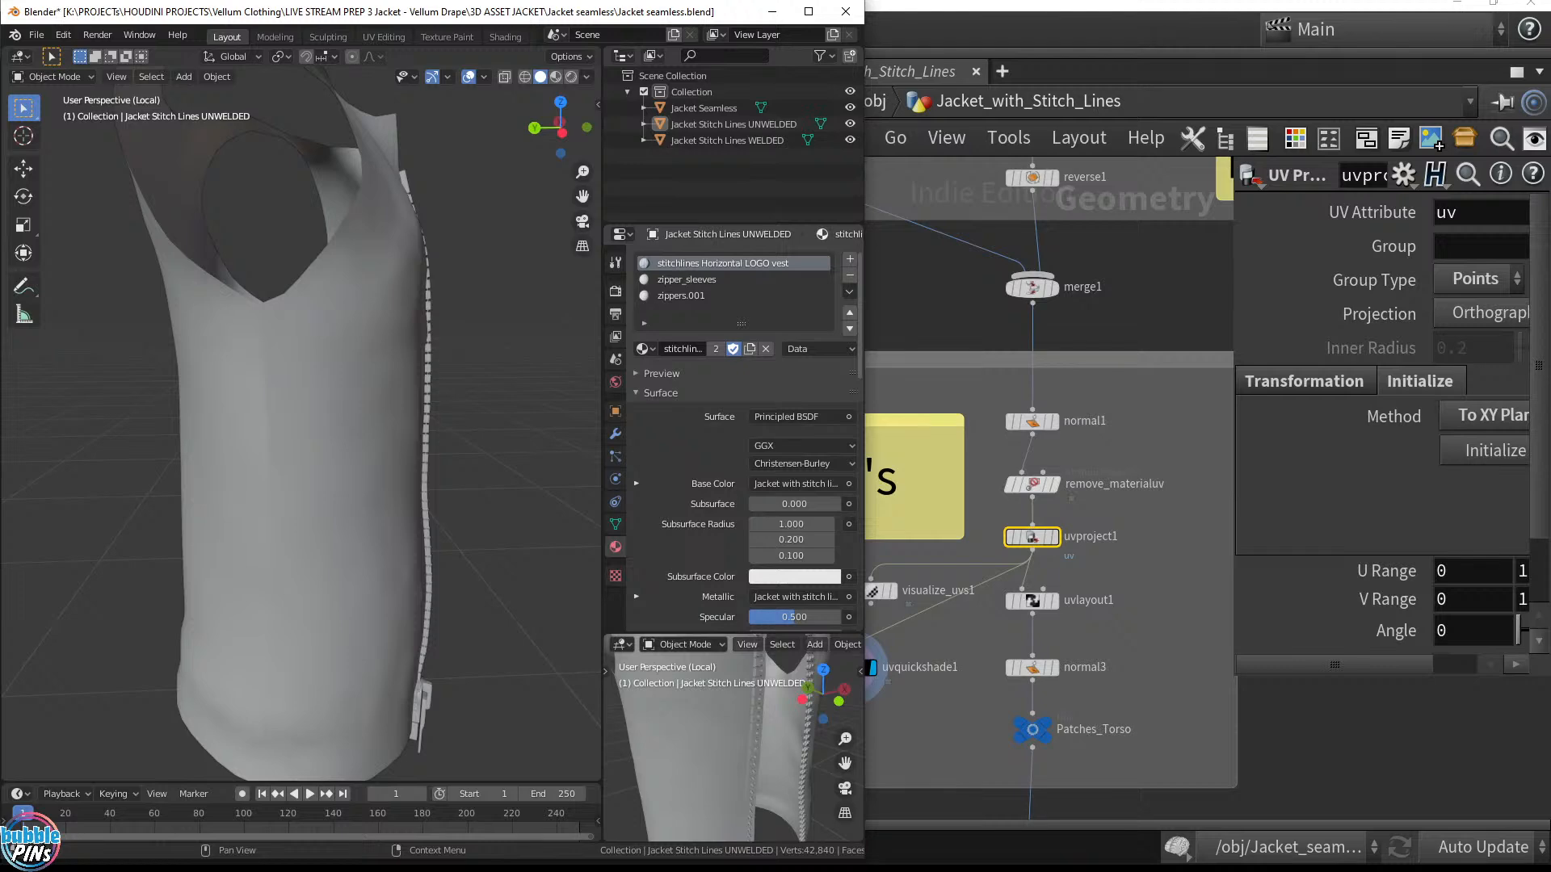
key("alt+Tab")
left_click(980, 172)
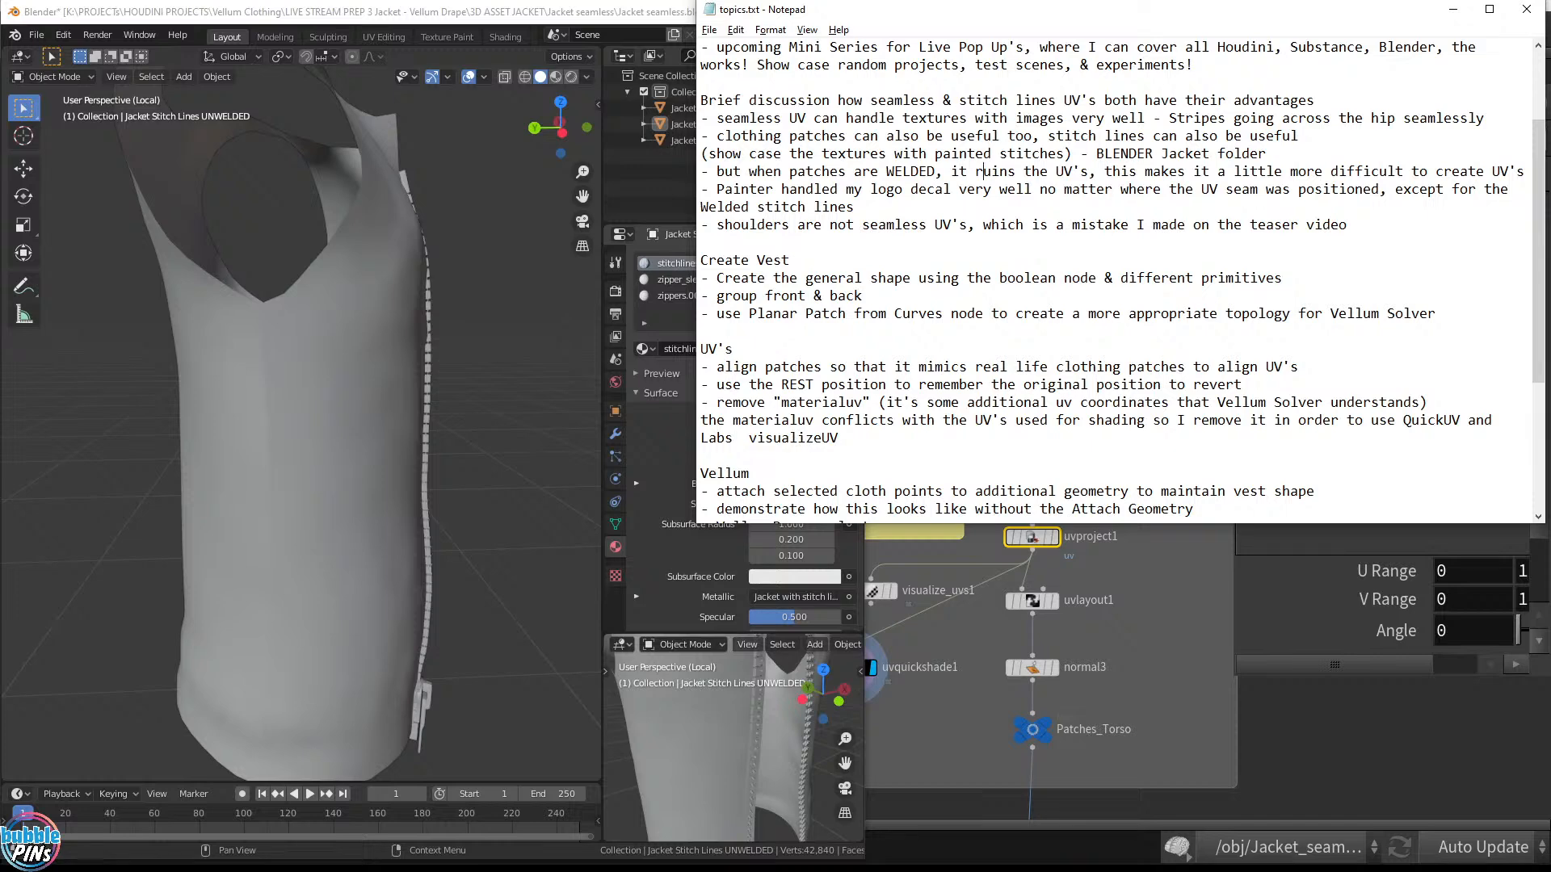
Return to Houdini, enter the Jacket_seamless network, and inspect the checker pattern on the continuous vest patch
left_click(1174, 604)
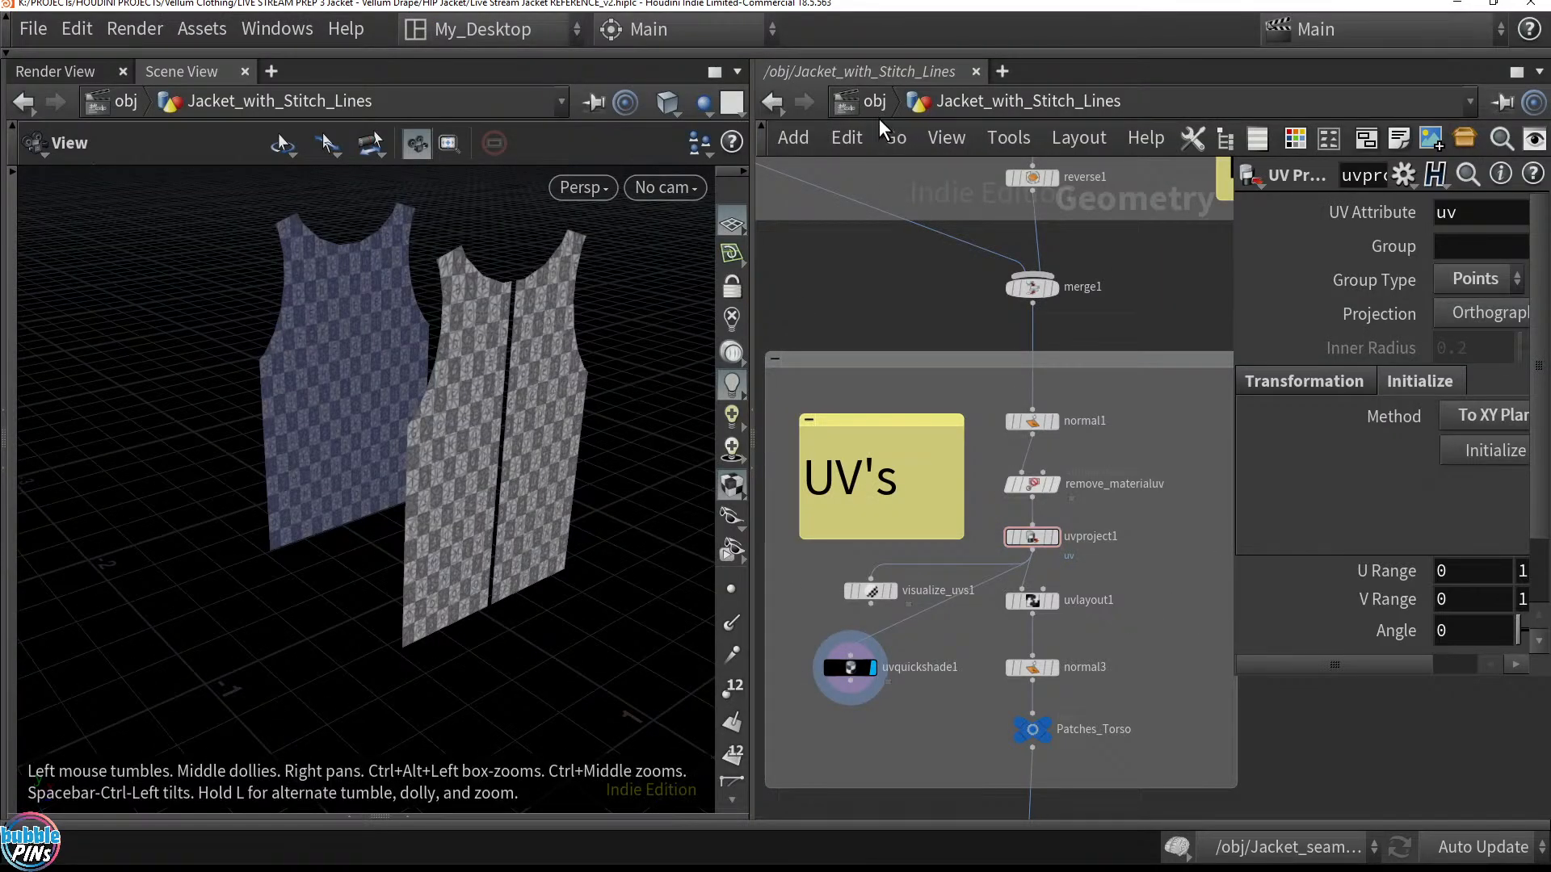
key("u")
double_click(1024, 477)
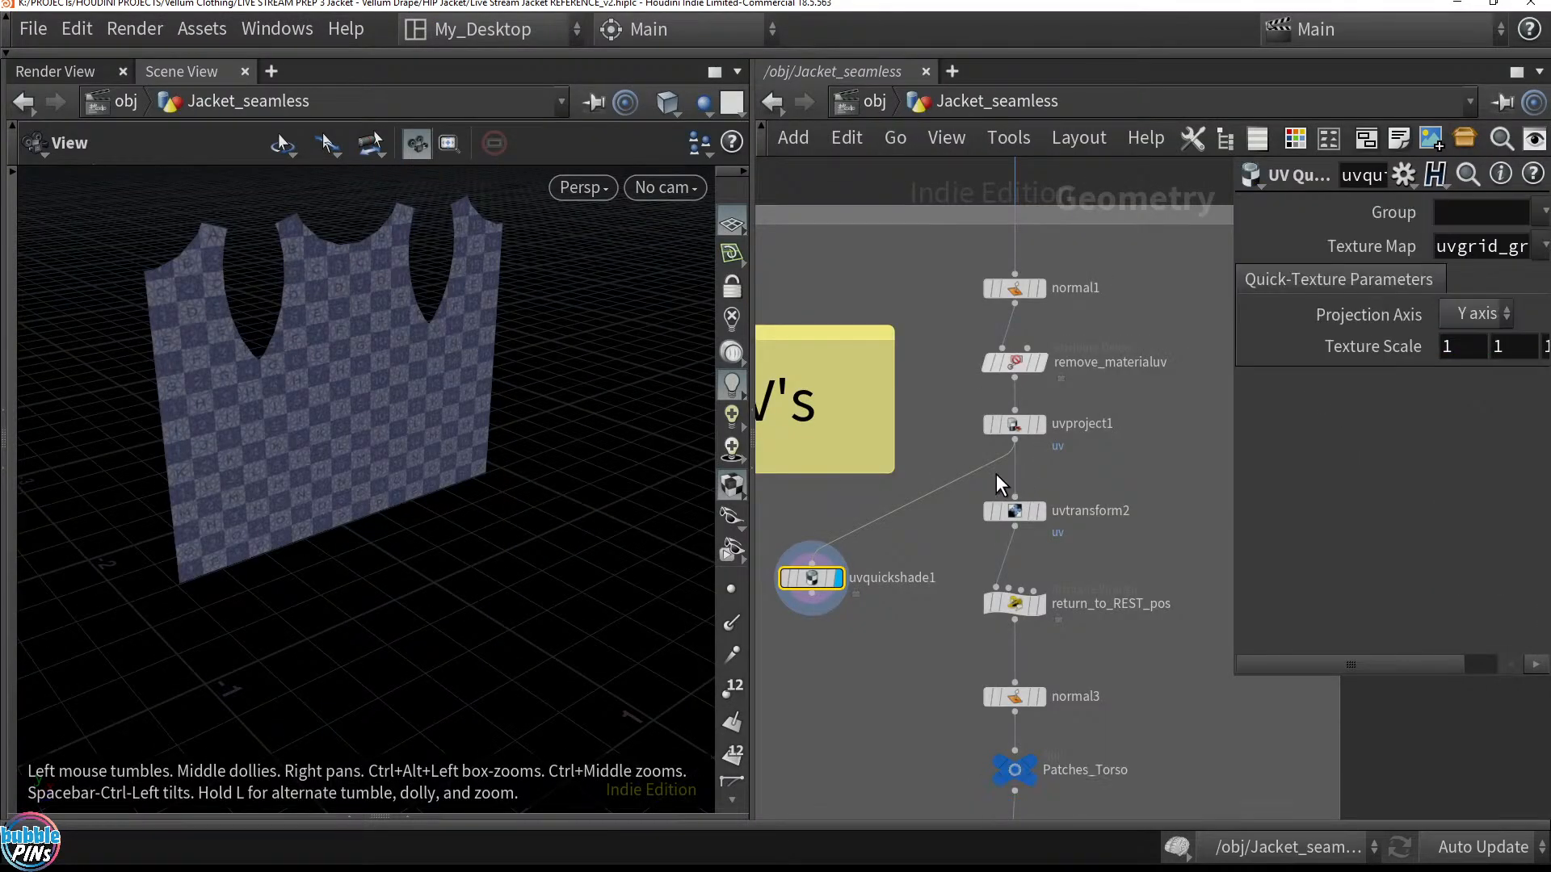
mouse_move(347, 422)
left_mouse_down()
mouse_move(554, 388)
mouse_move(512, 429)
left_mouse_up()
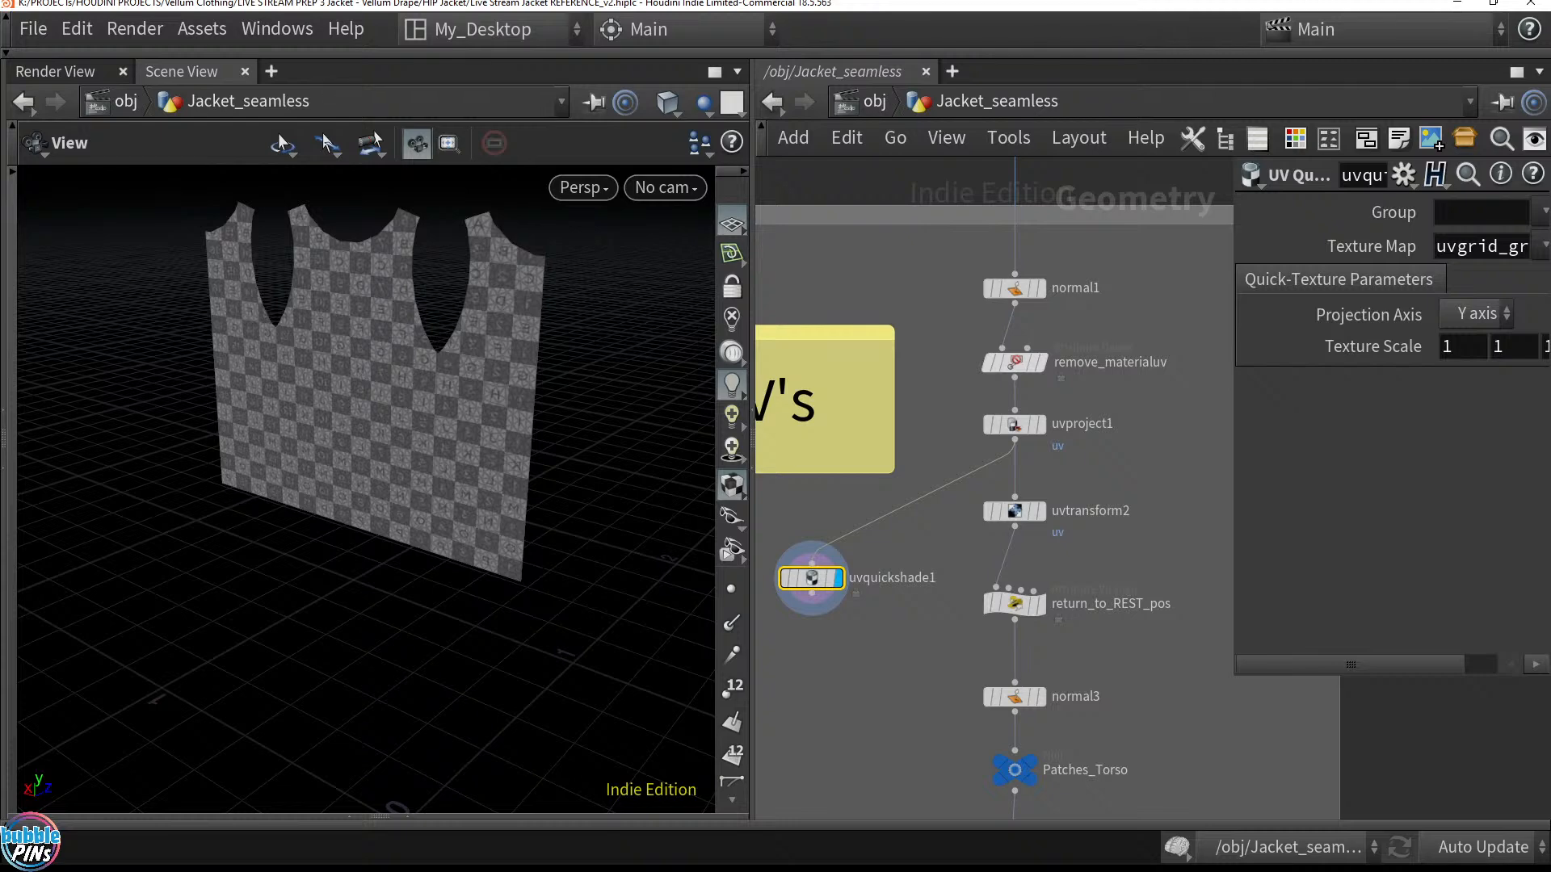
Switch to Blender and close the Jacket seamless file without saving its changes
key("alt+Tab")
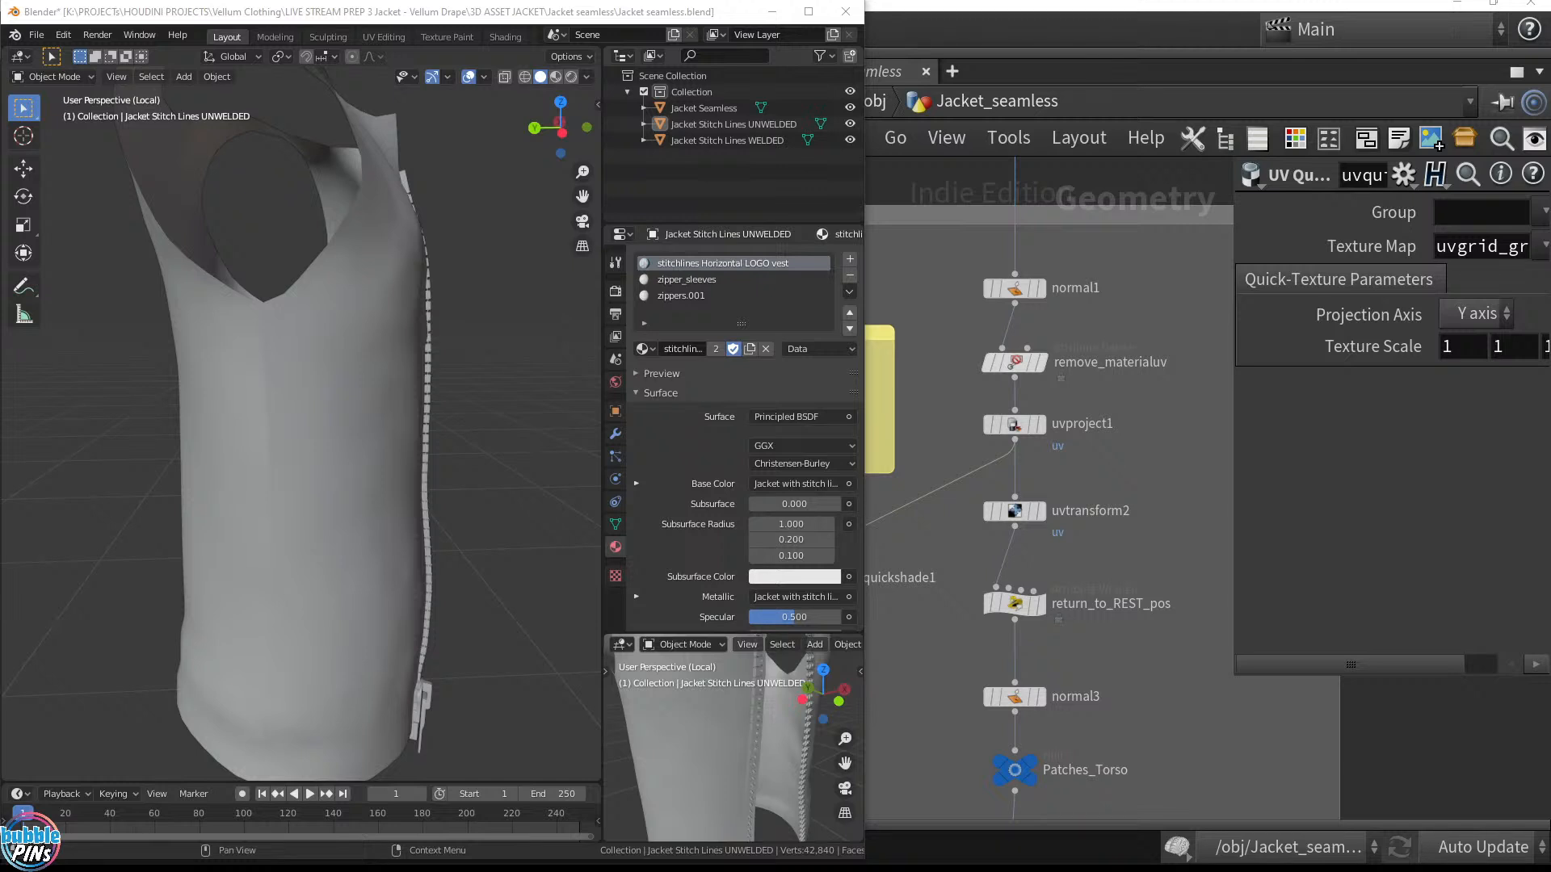
left_click(841, 13)
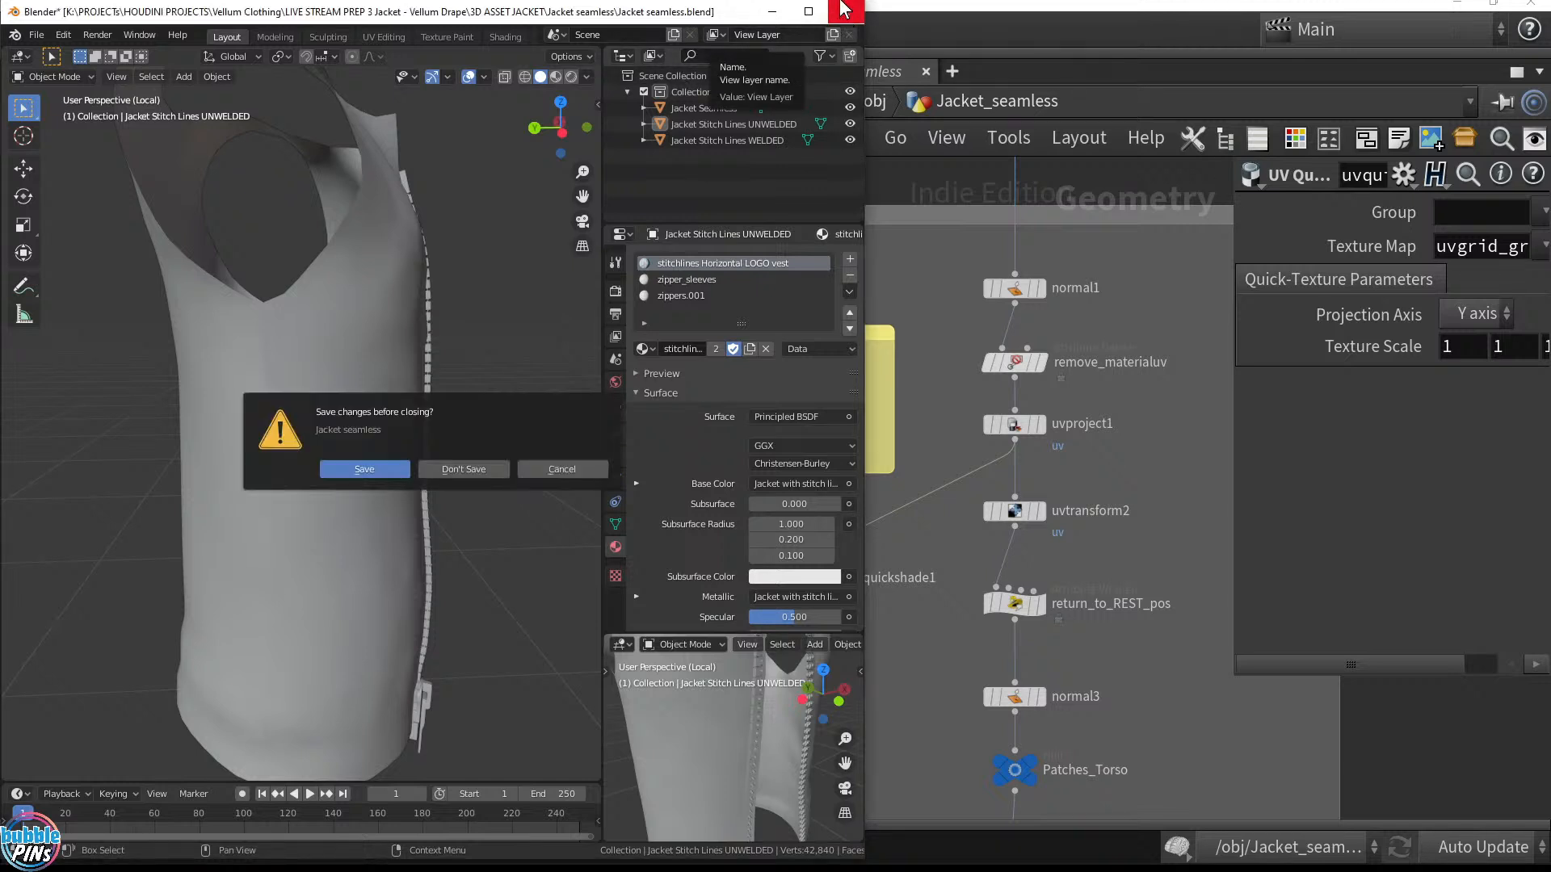
left_click(494, 469)
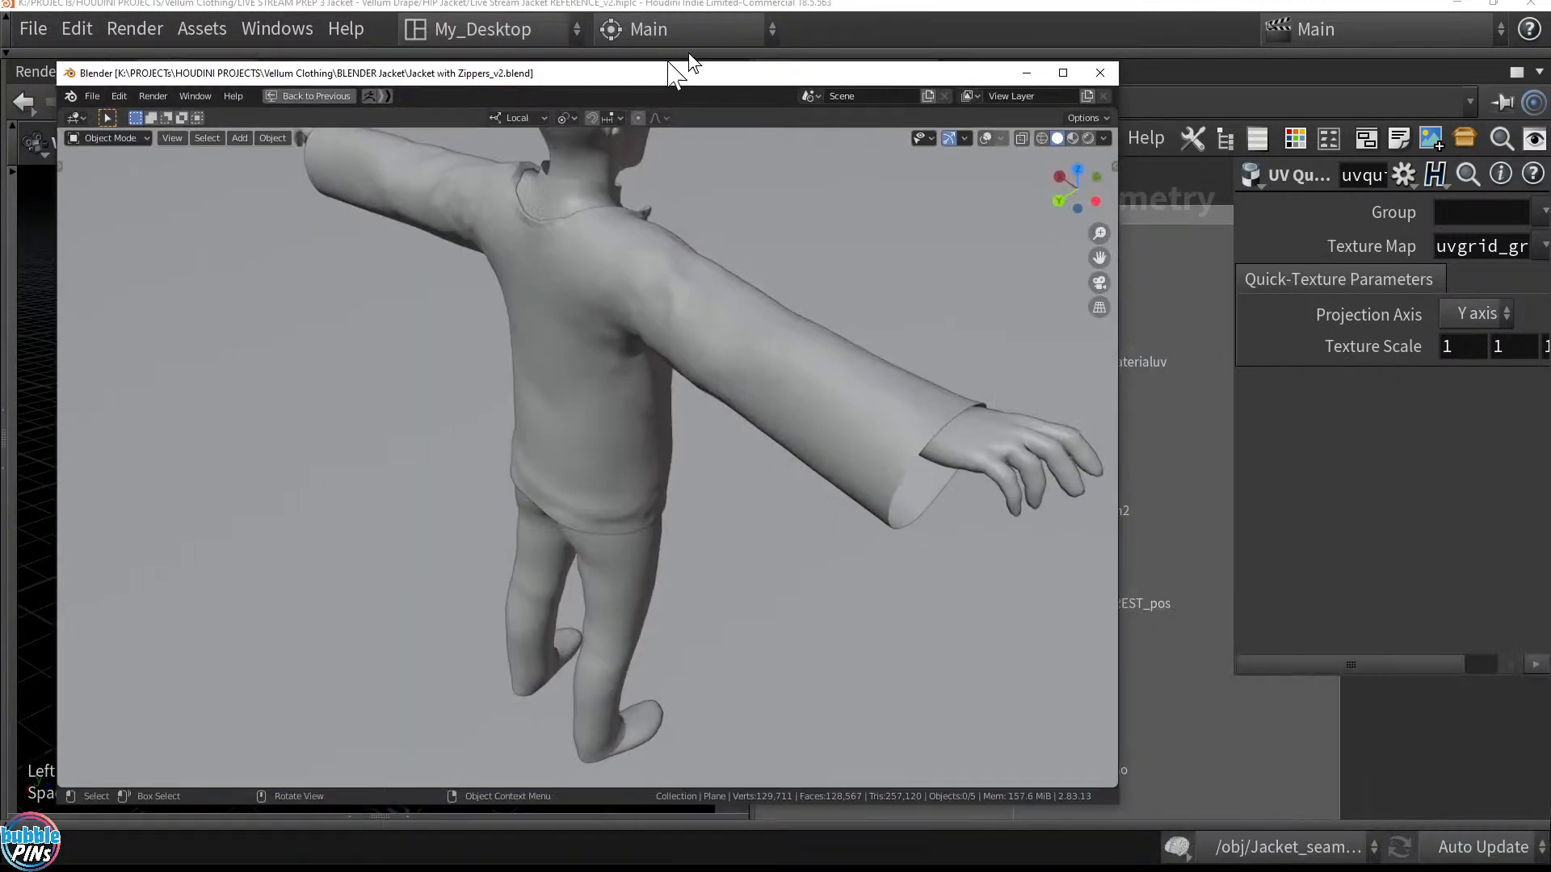
Maximize the Blender window with Jacket with Zippers_v2.blend and display the jacket in rendered shading
left_click_drag(688, 52, 740, 32)
double_click(739, 32)
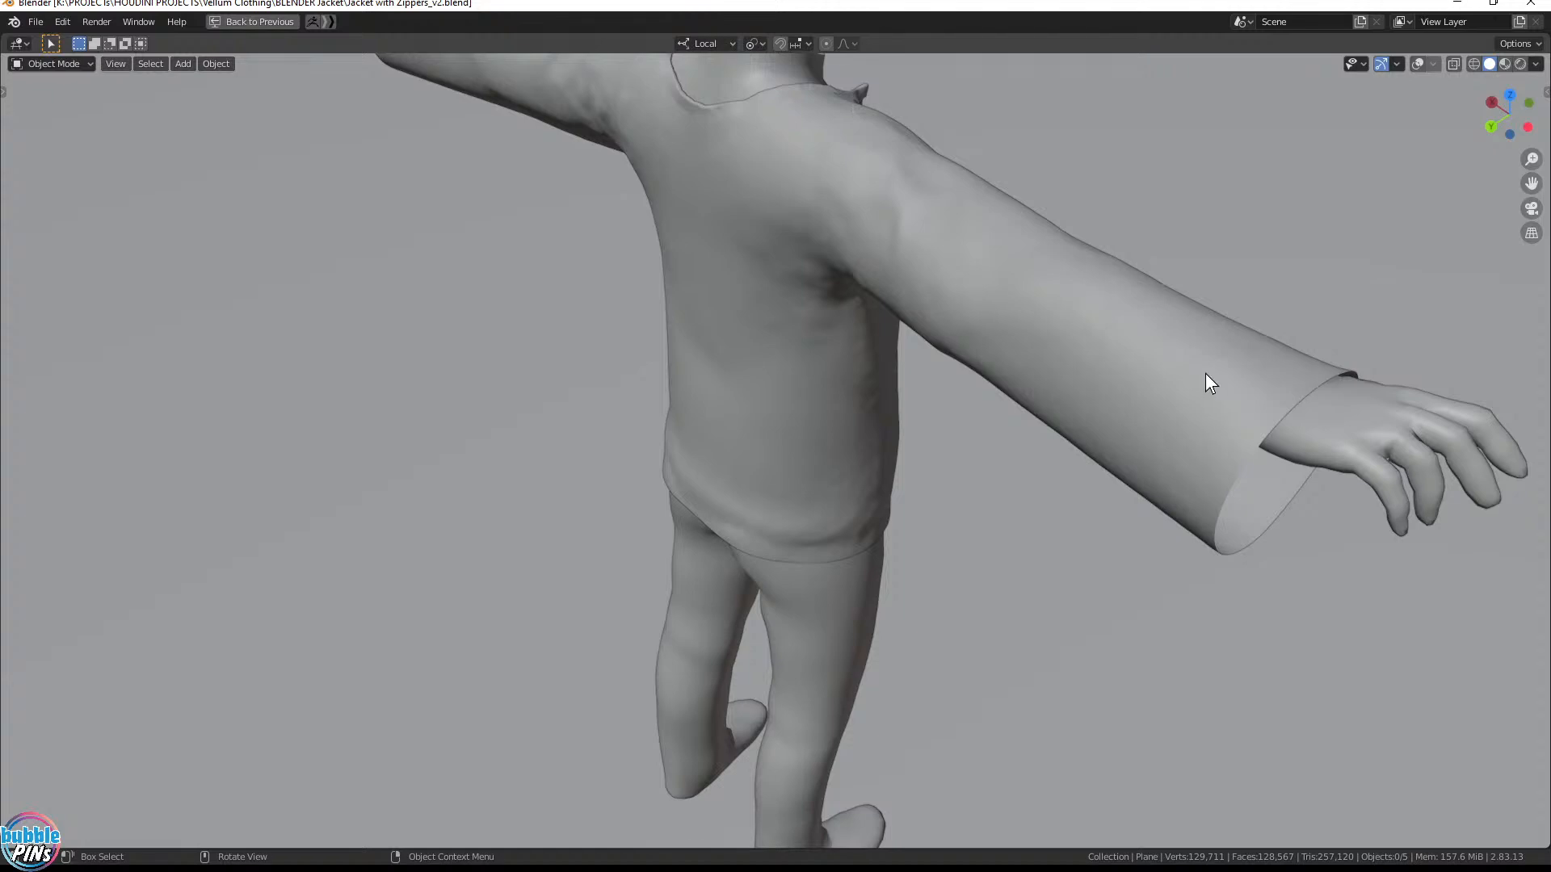
key("z")
key("8")
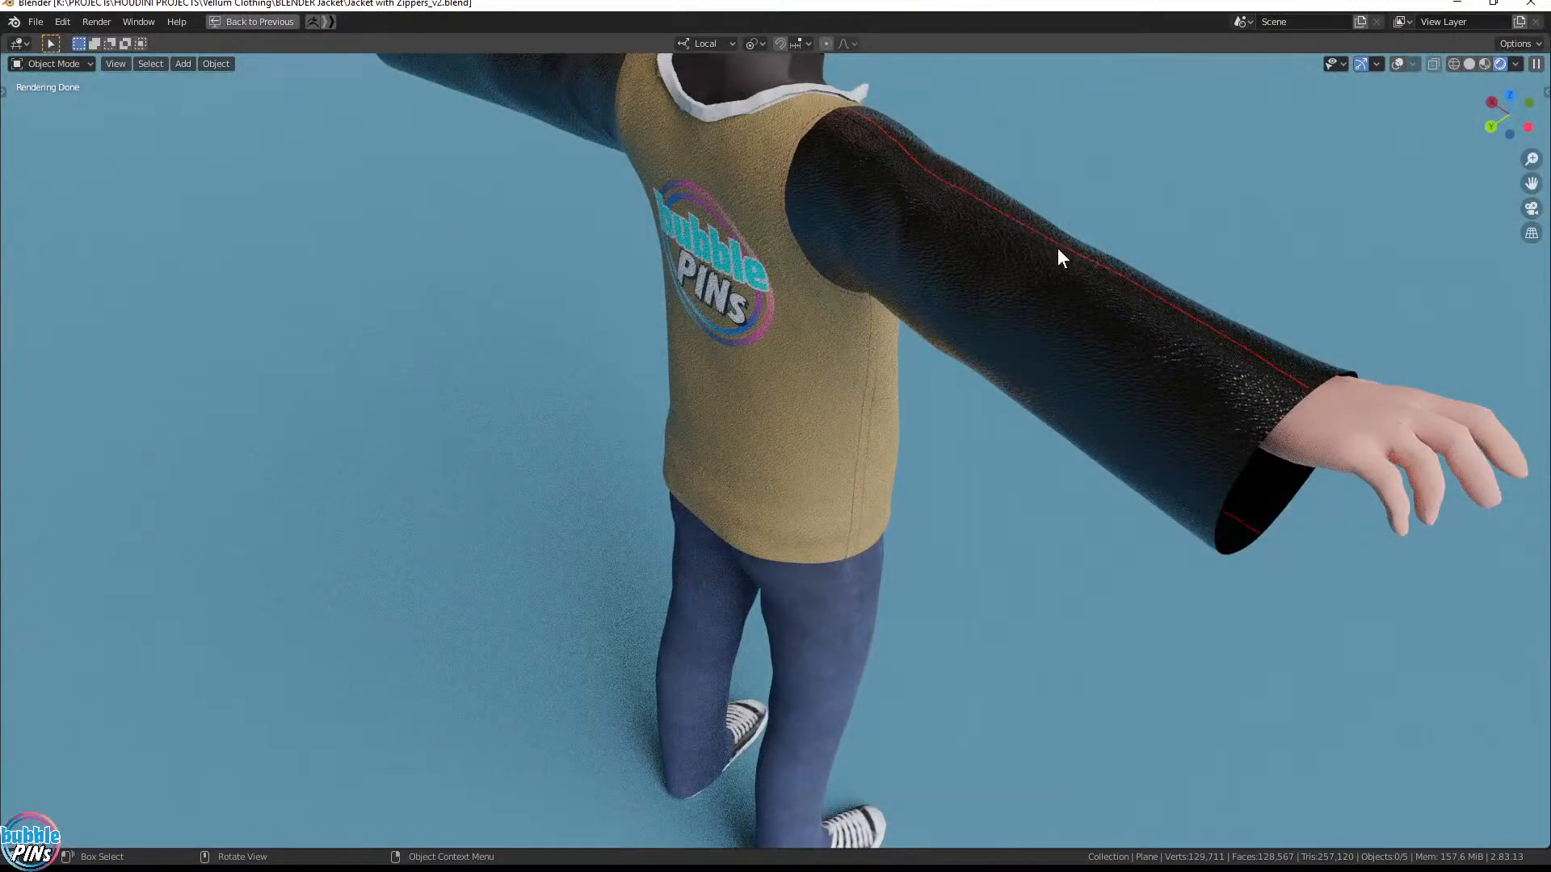
Examine the jacket's front and the painted red stitches around the armhole up close
mouse_move(1282, 369)
middle_mouse_down()
mouse_move(1092, 283)
mouse_move(941, 280)
mouse_move(900, 249)
middle_mouse_up()
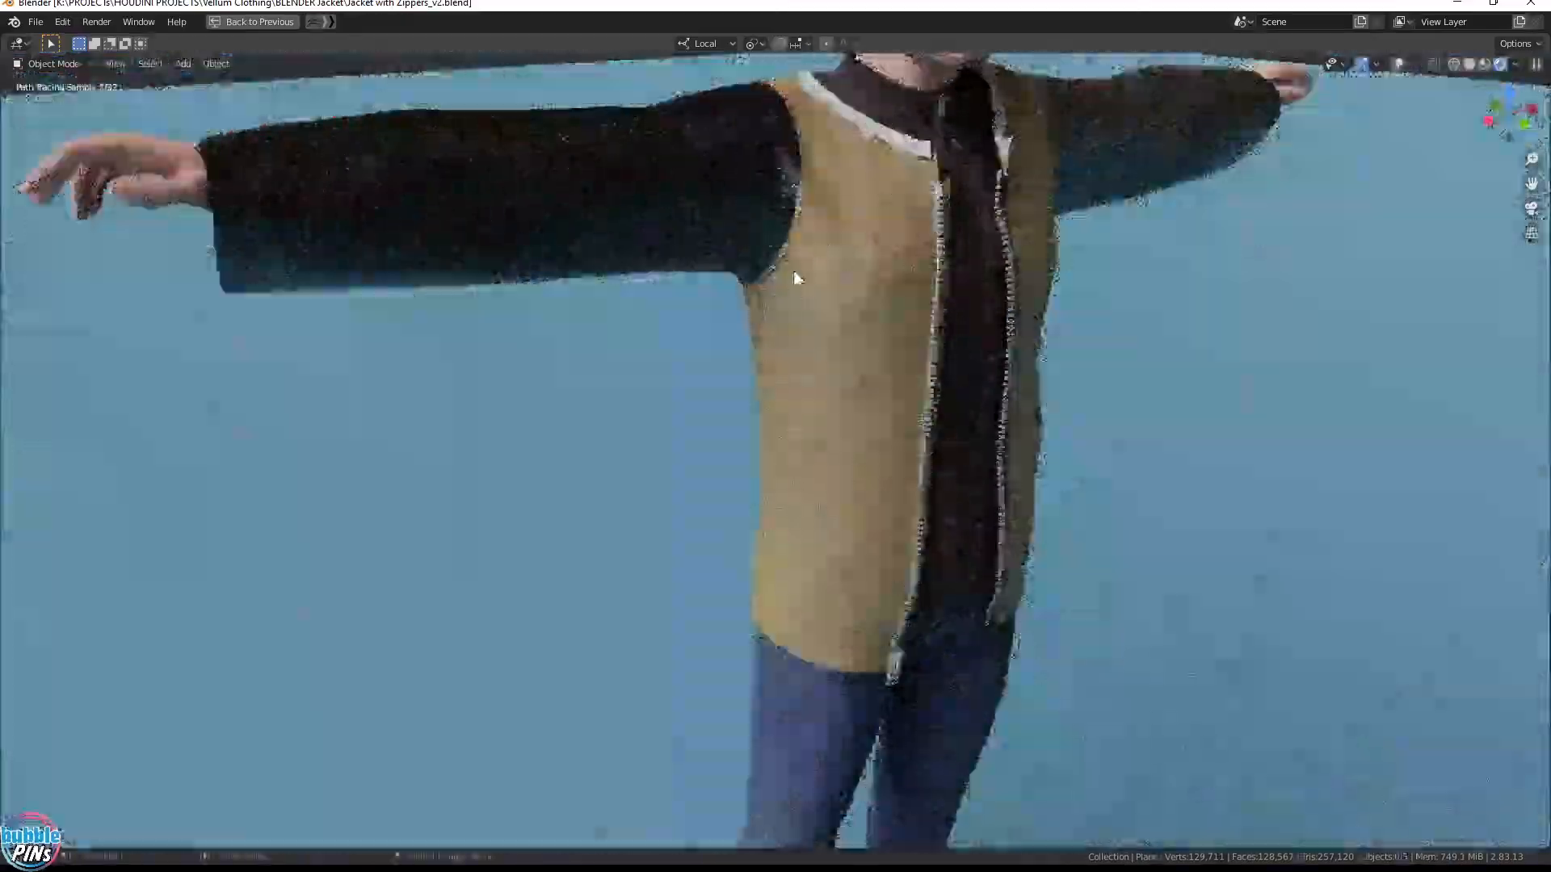
mouse_move(793, 269)
middle_mouse_down()
mouse_move(814, 245)
mouse_move(822, 148)
middle_mouse_up()
scroll(822, 148, "up", 3)
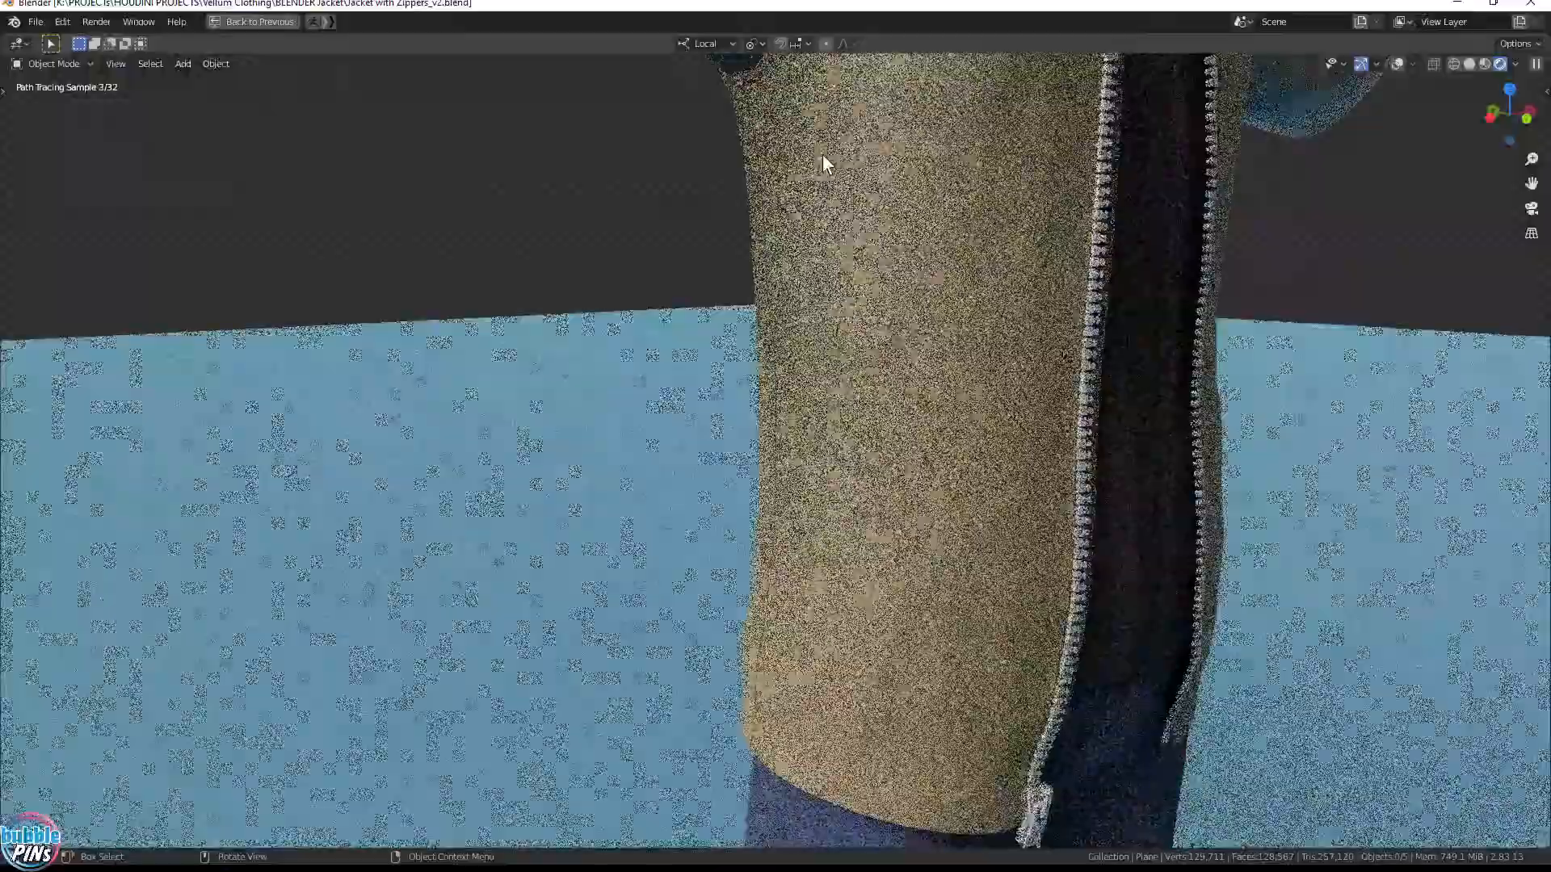
middle_click_drag(886, 109, 907, 356, "shift")
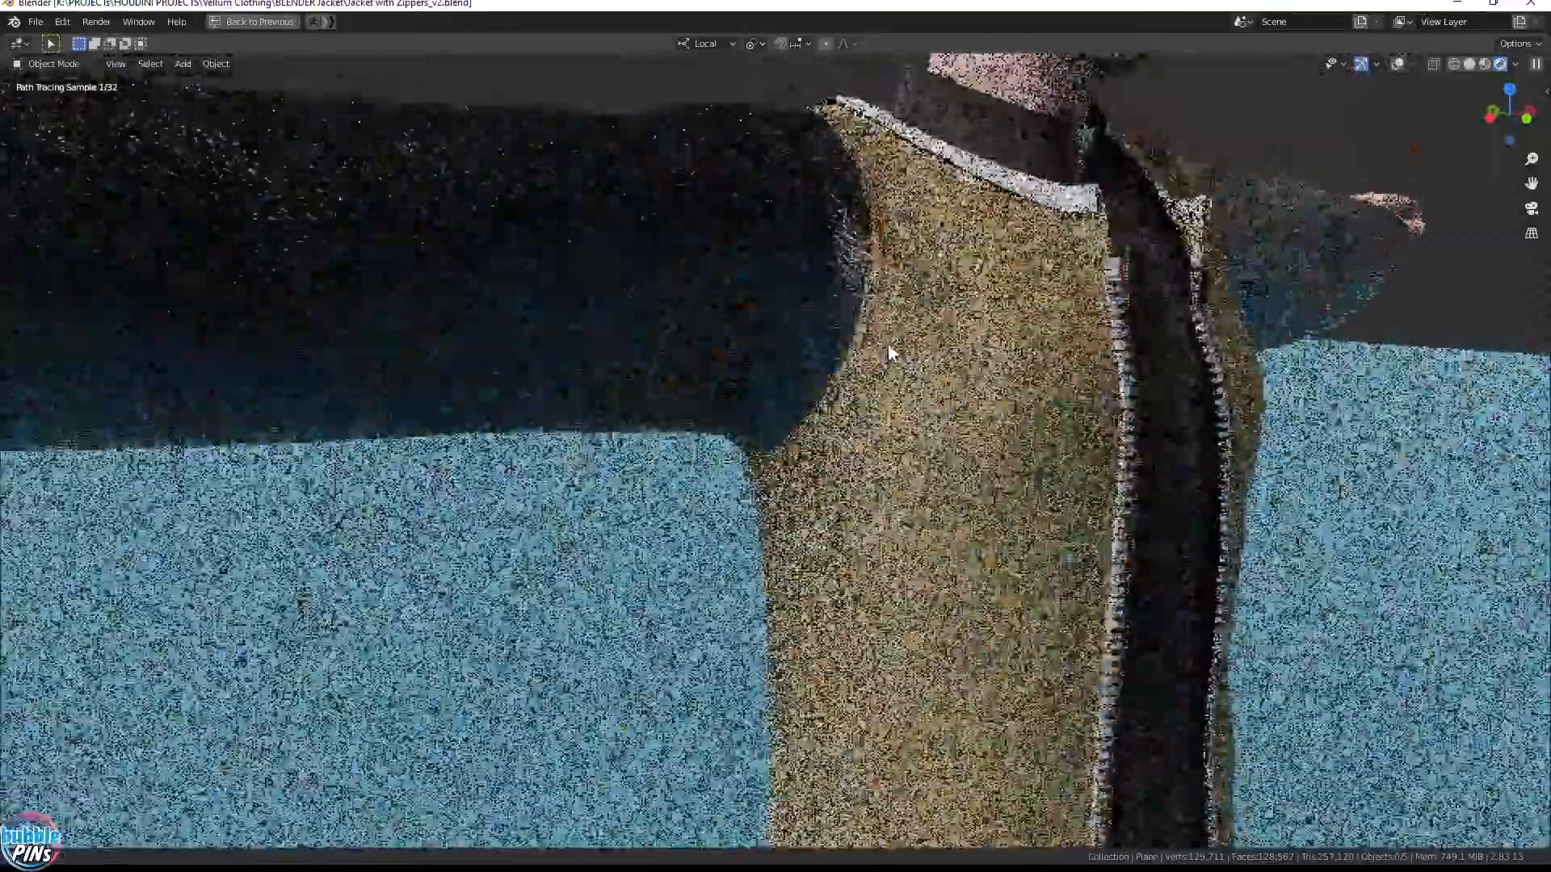
scroll(918, 259, "up", 3)
middle_click_drag(958, 231, 947, 355, "shift")
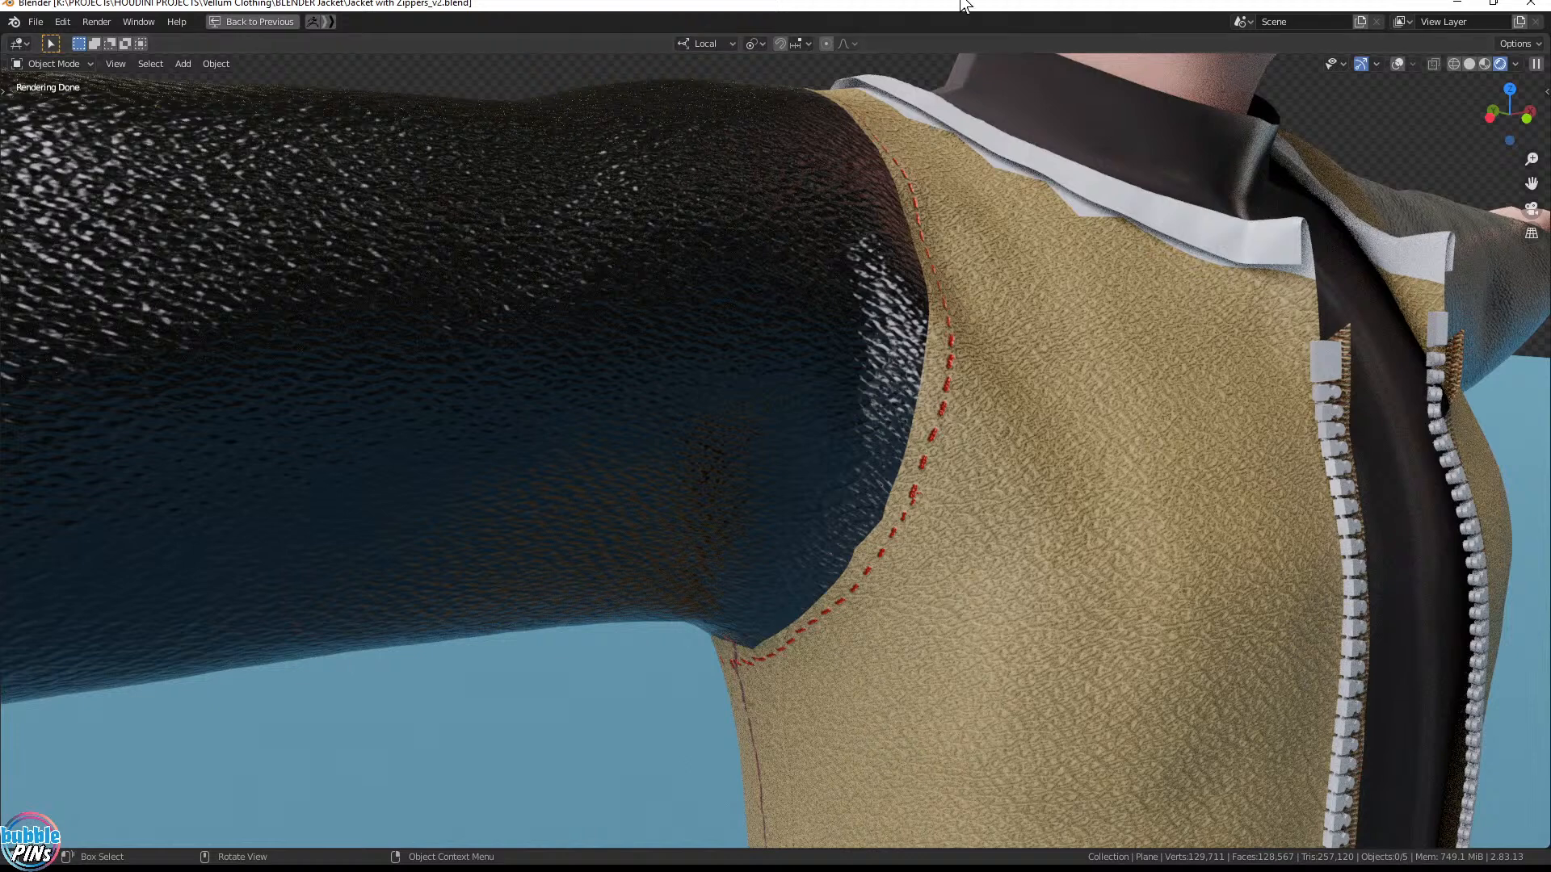
Bring up the topics.txt notes and the YouTube live chat in Firefox, and read the viewers' questions about Blender, Houdini and UVs
key("alt+Tab")
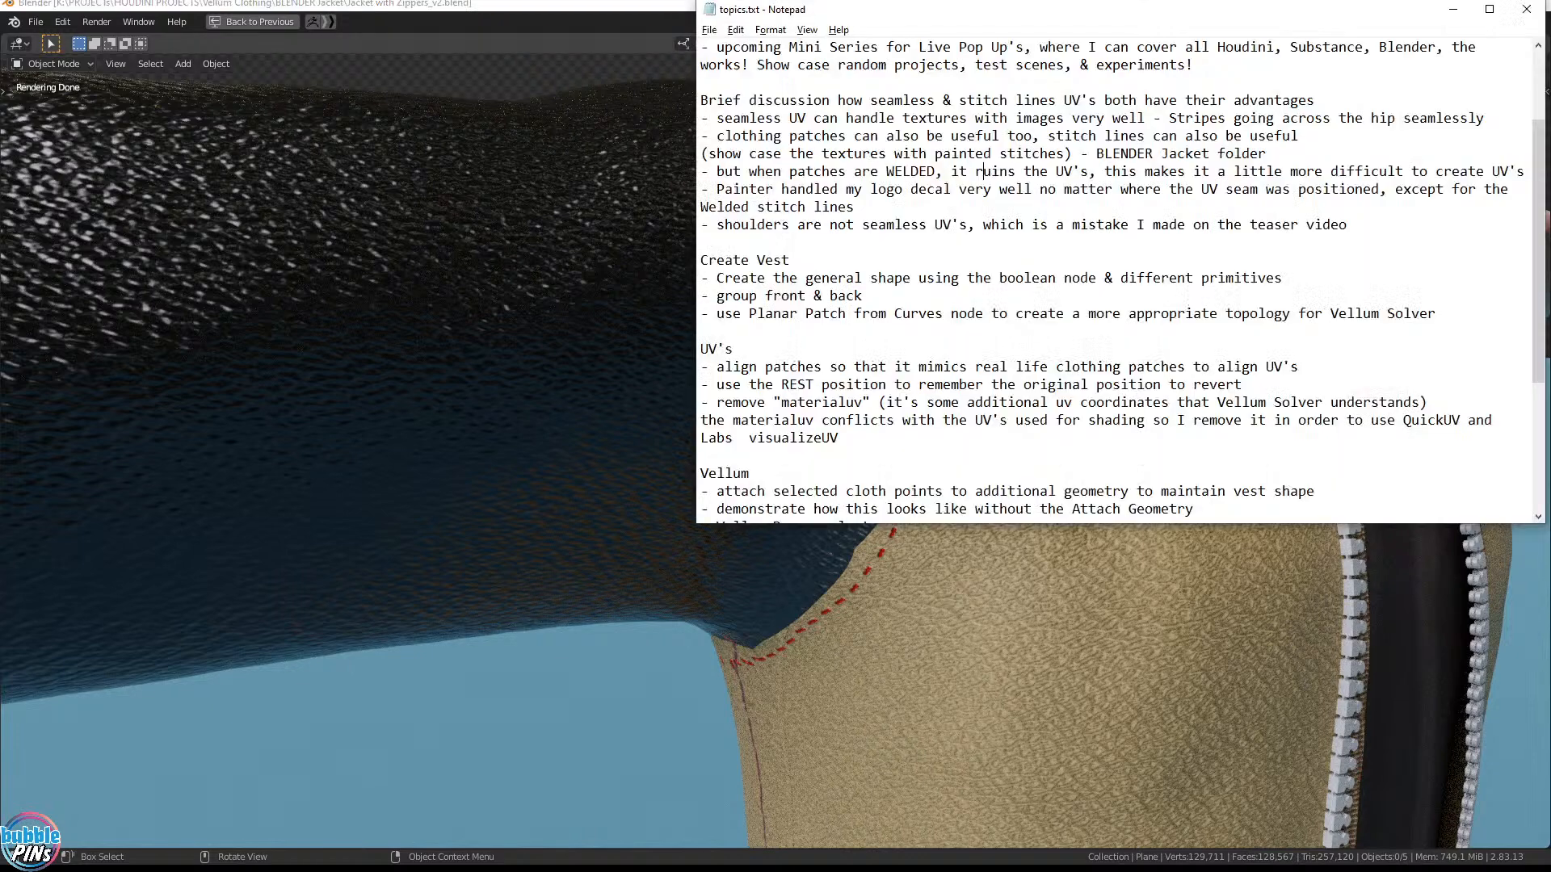
key("alt+Tab")
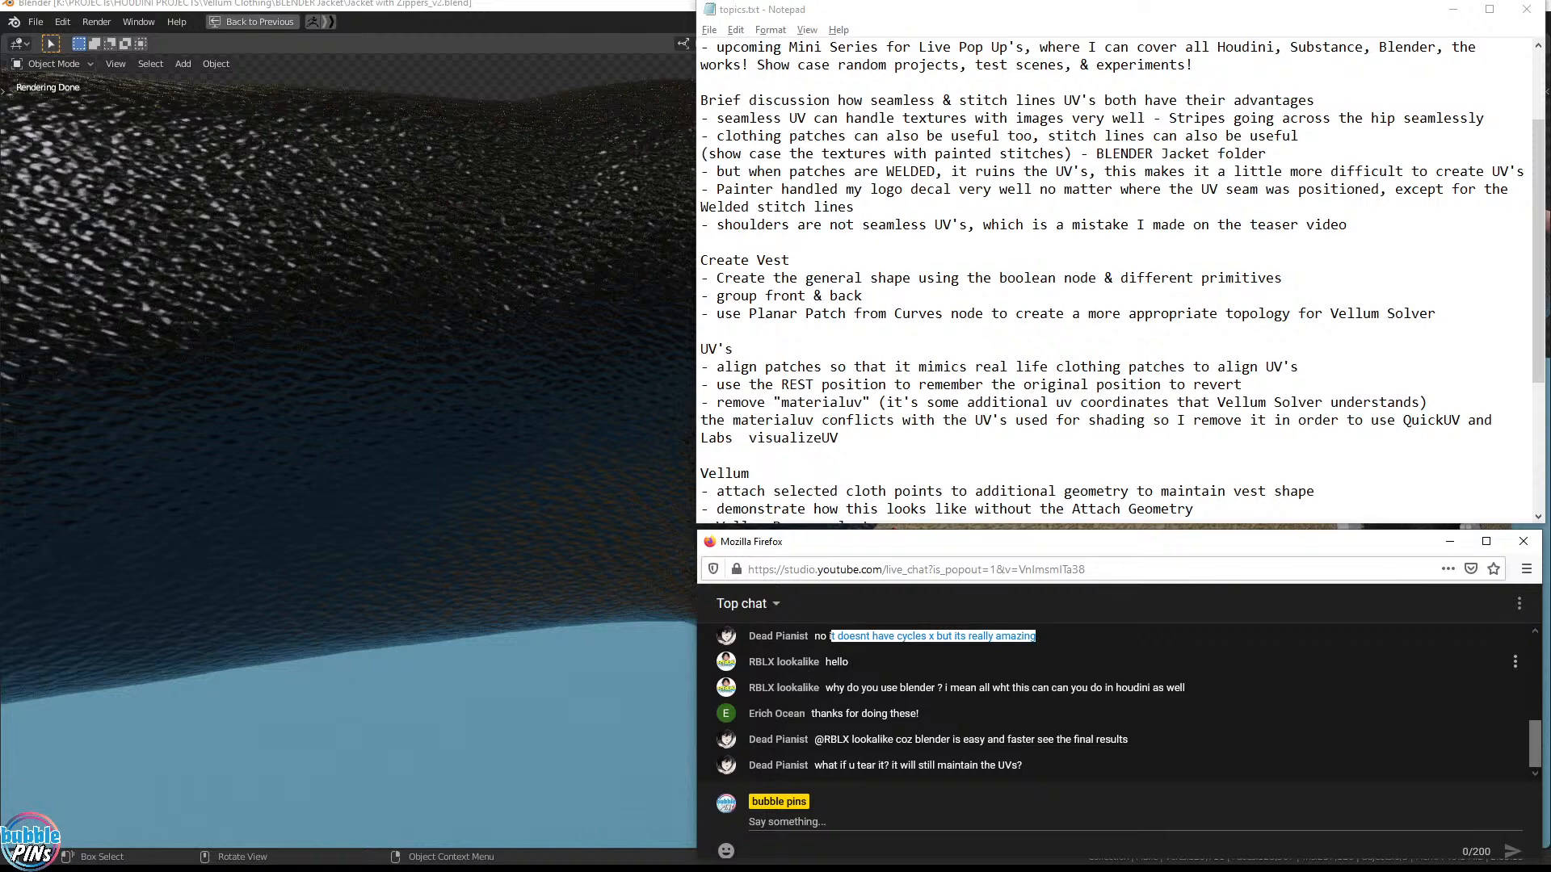
left_click_drag(825, 662, 1016, 664)
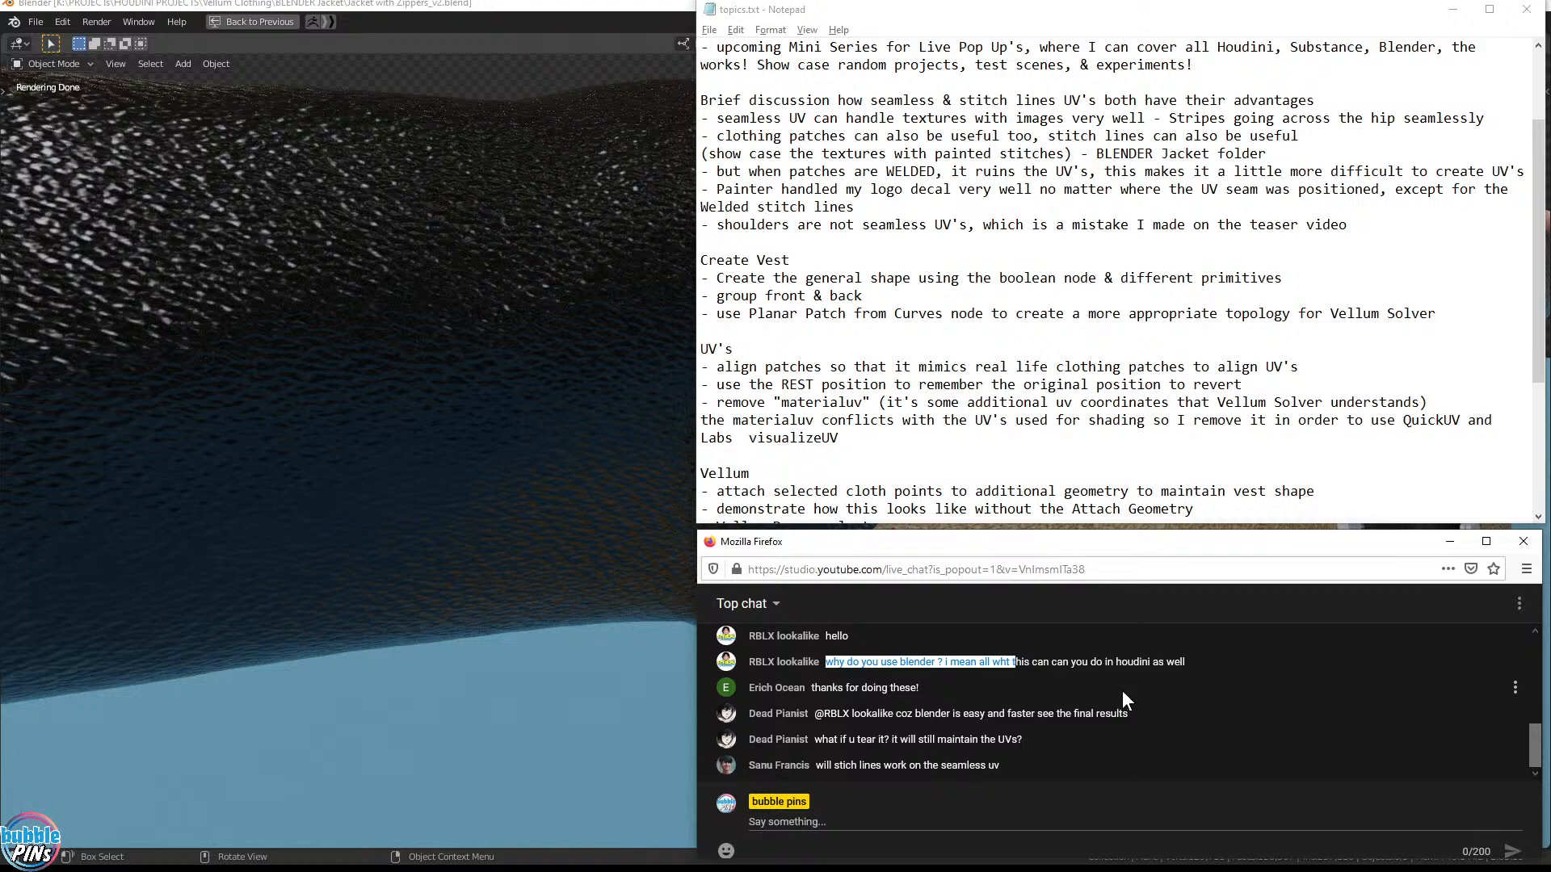
scroll(1329, 696, "up", 1)
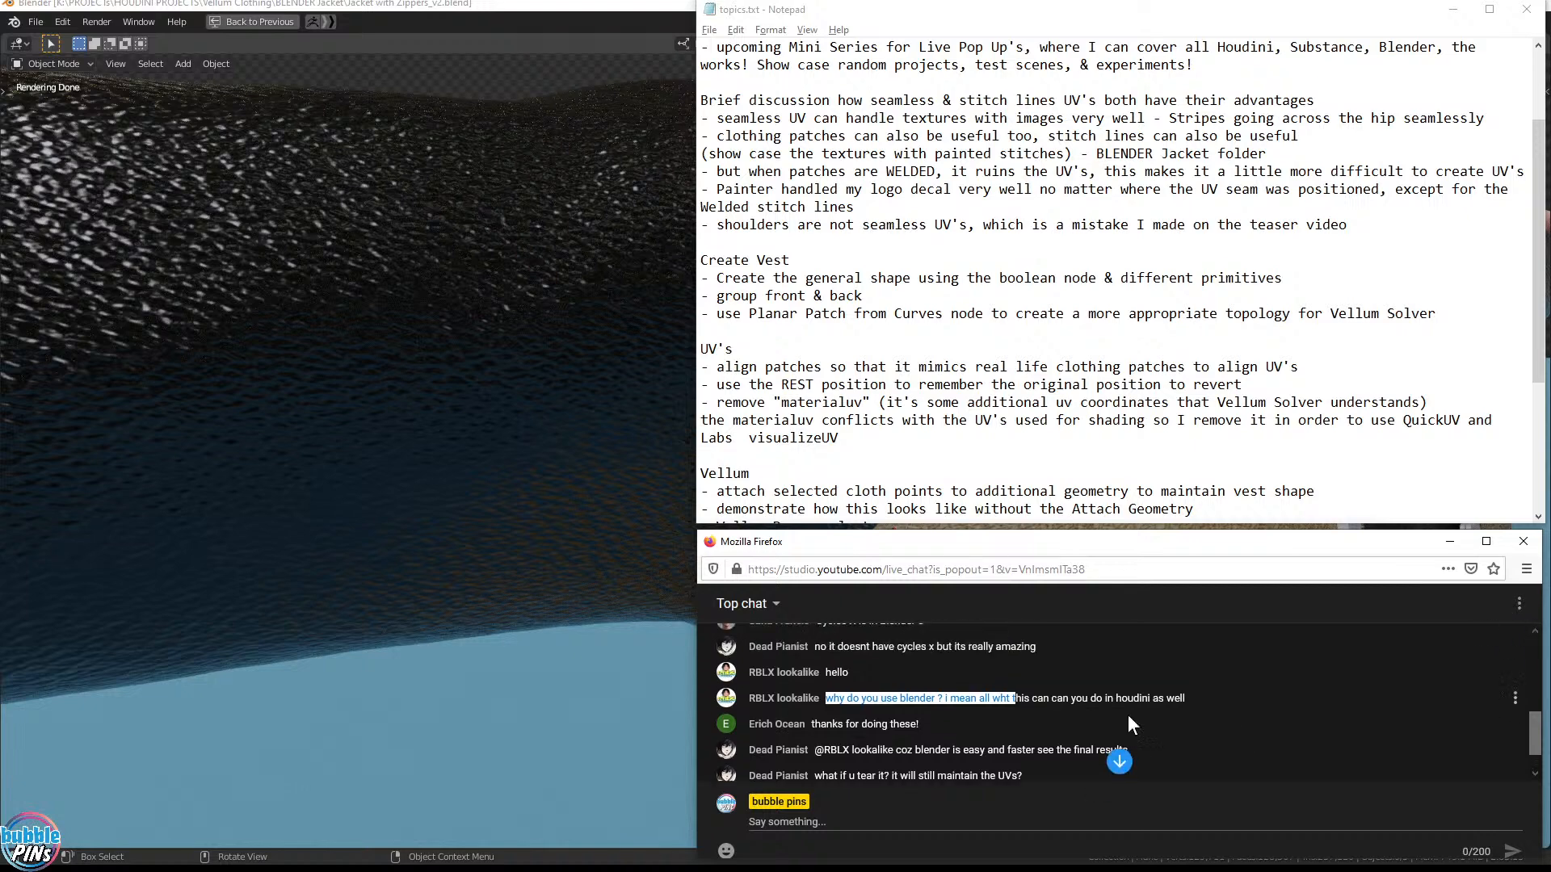
left_click_drag(1022, 698, 1175, 698)
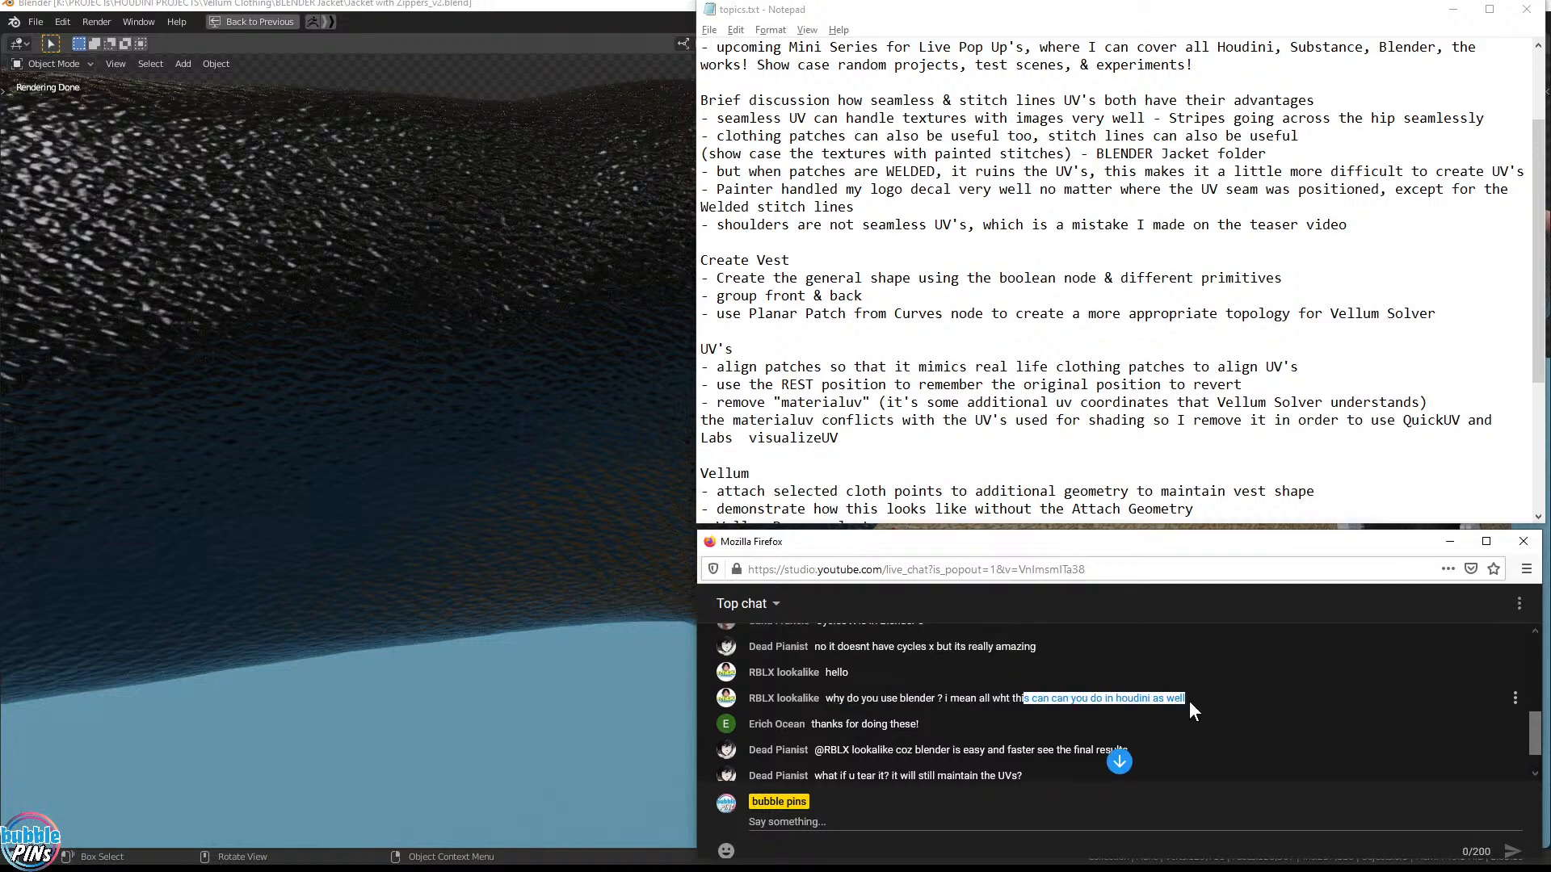
left_click_drag(982, 698, 1200, 700)
left_click(1141, 706)
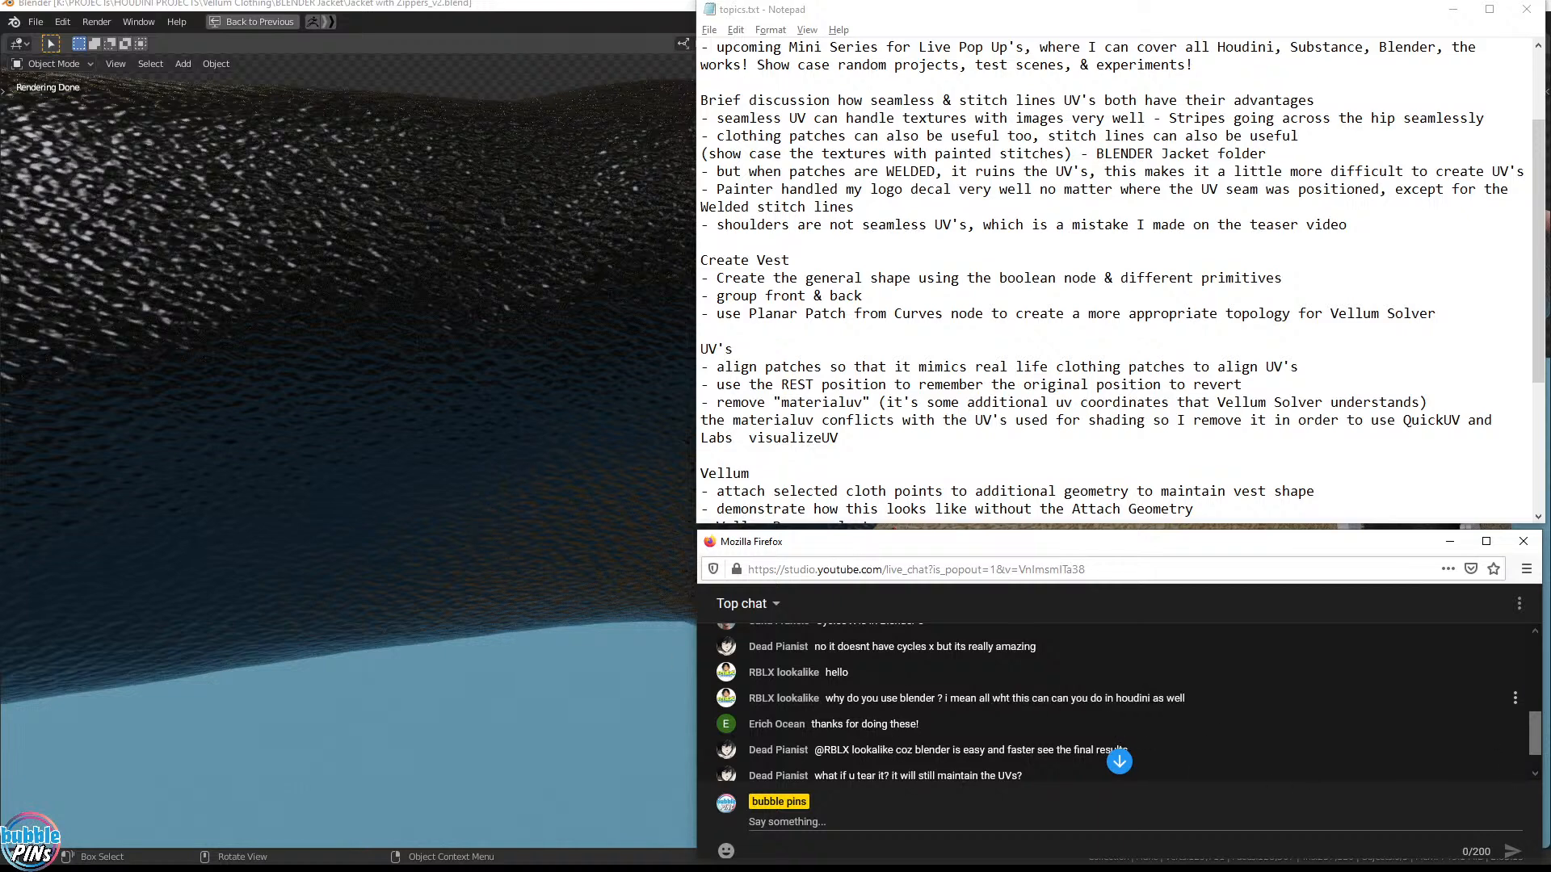
left_click_drag(861, 699, 1268, 715)
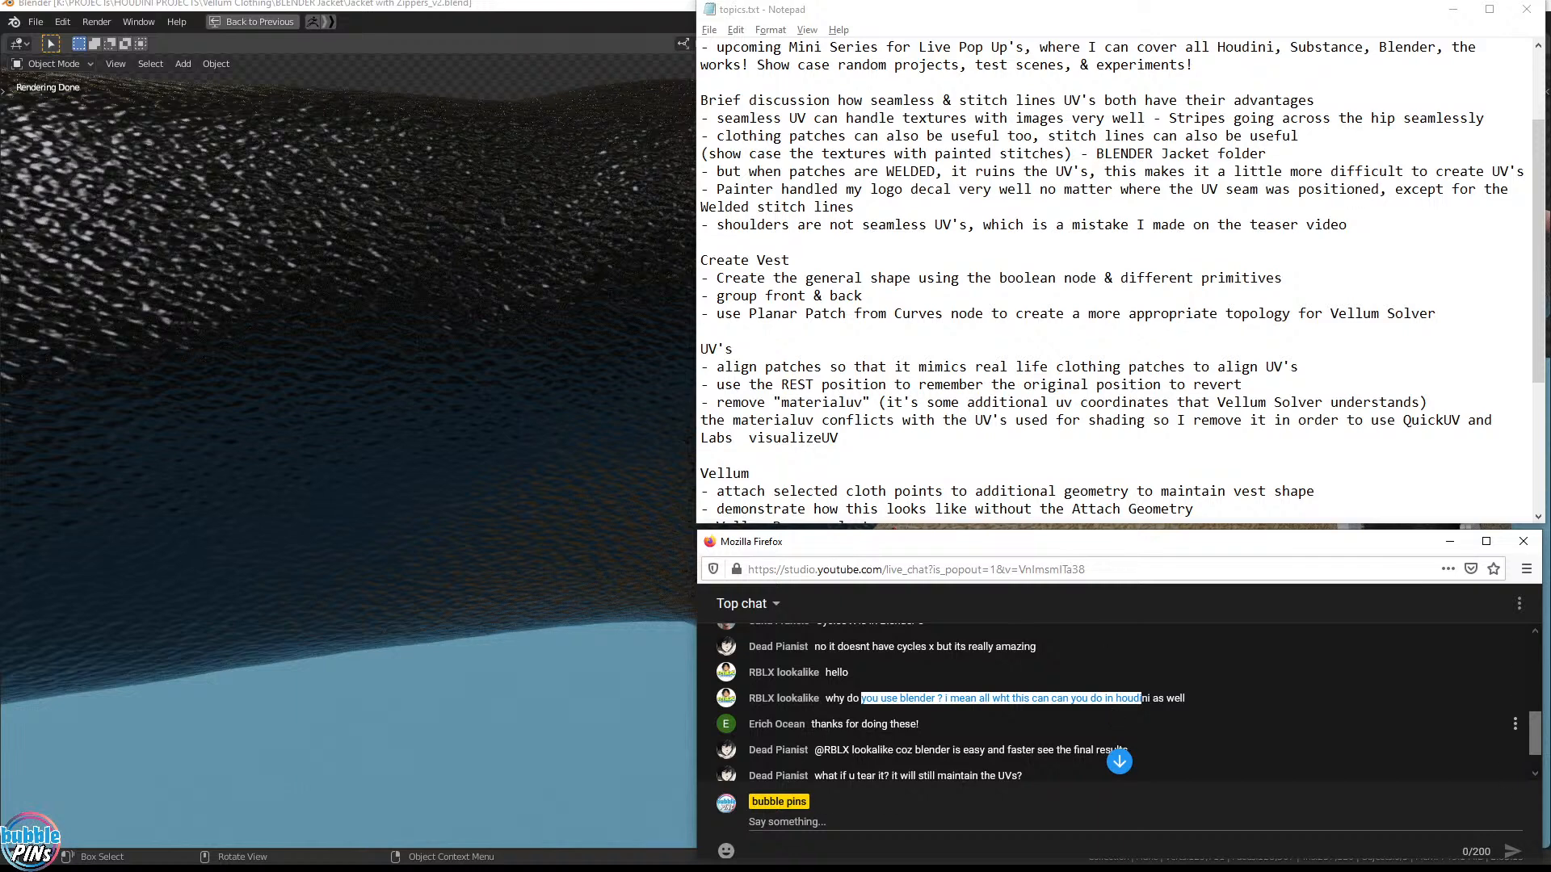
left_click(756, 723)
left_click_drag(840, 698, 934, 699)
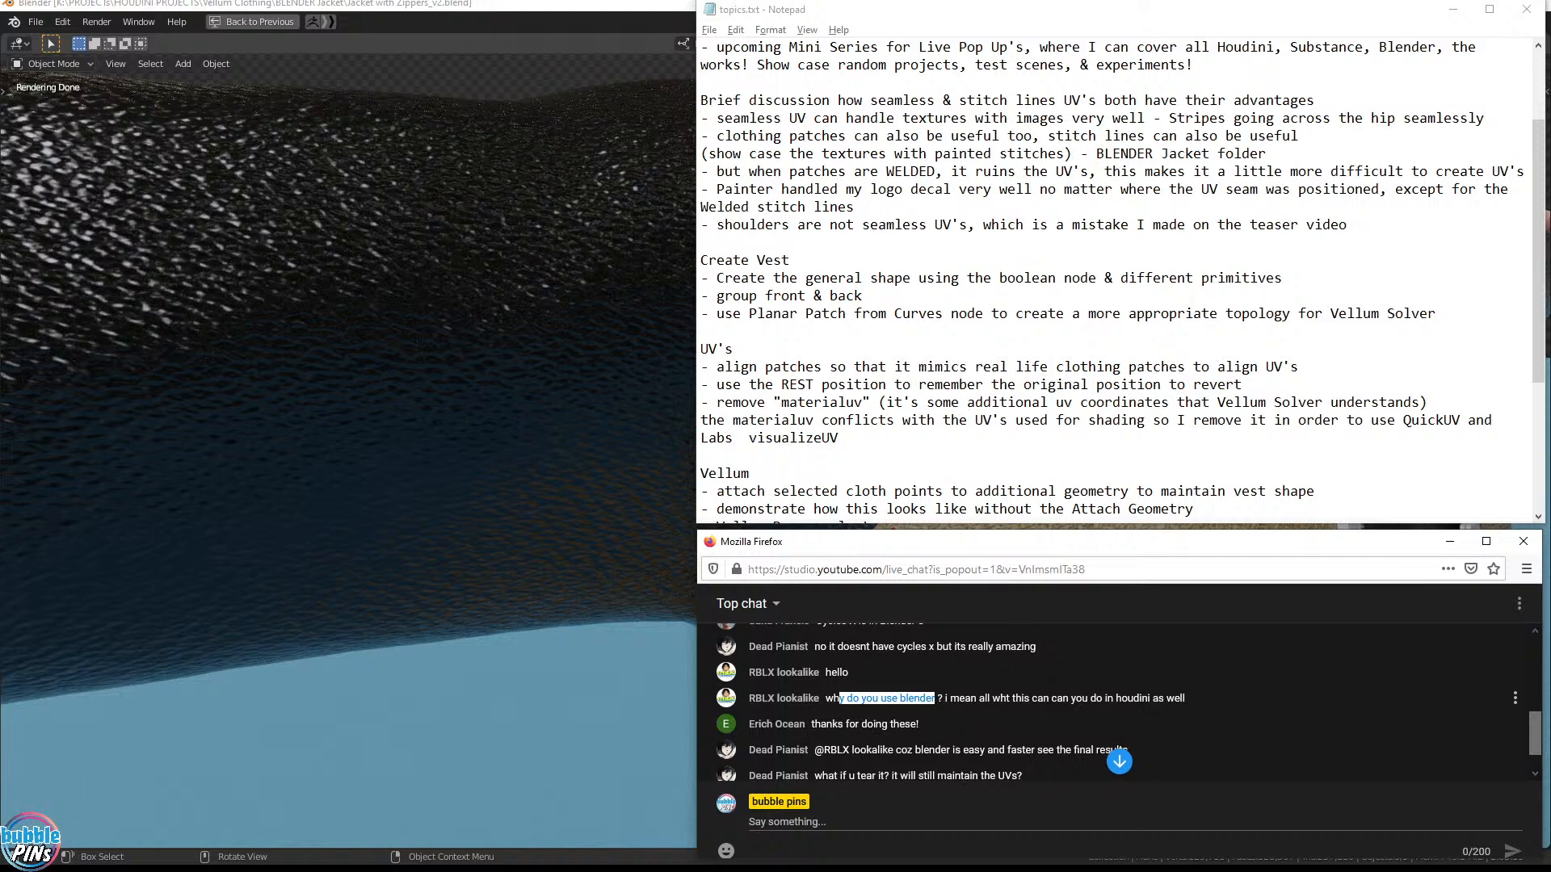
left_click_drag(820, 723, 943, 729)
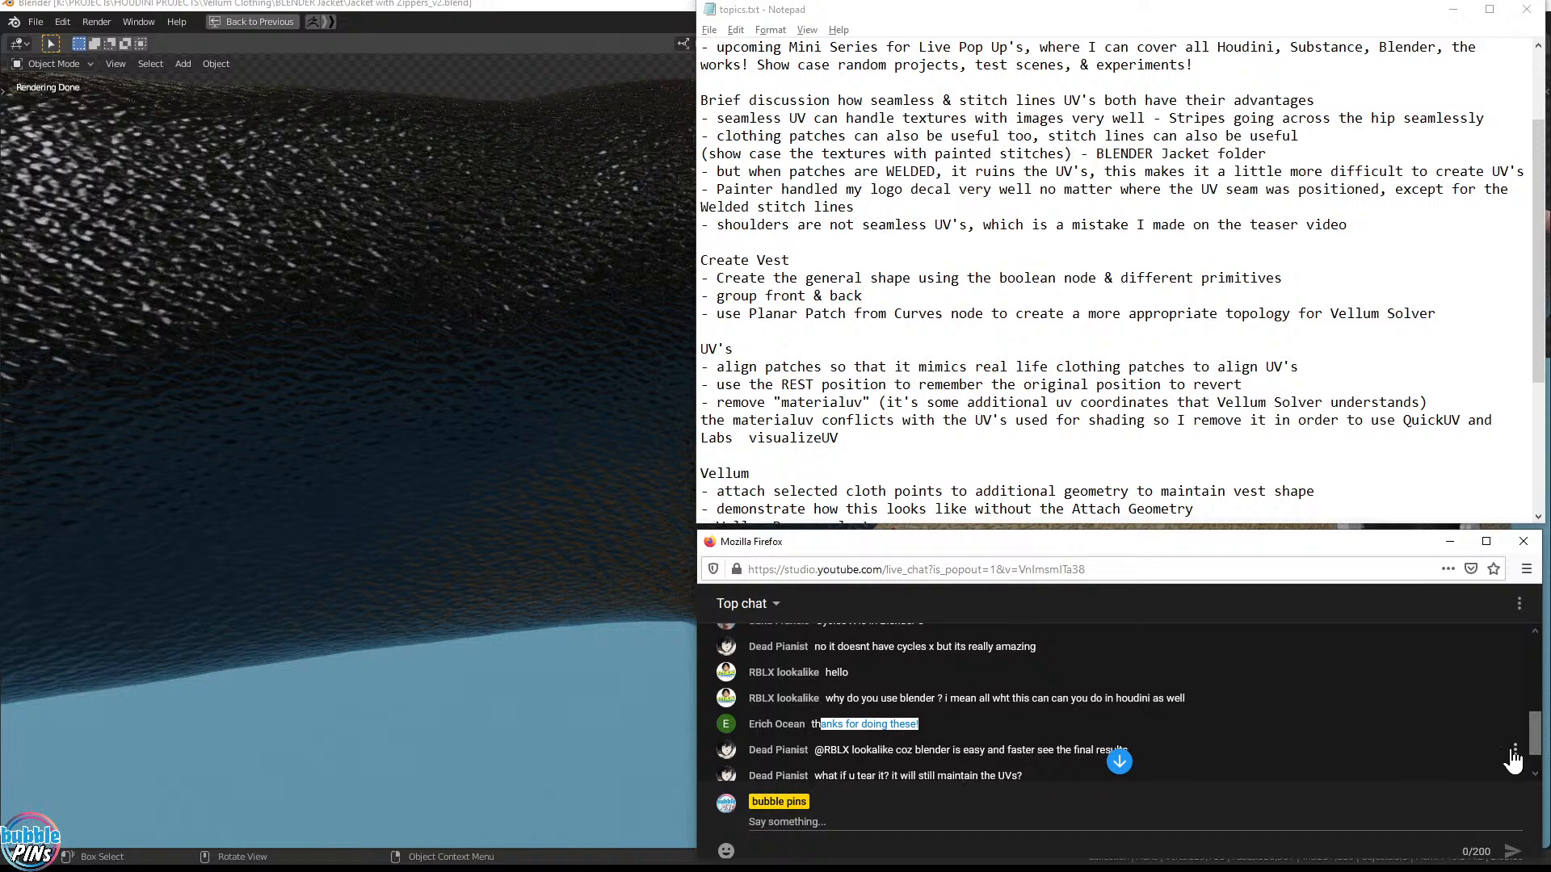
scroll(1535, 751, "down", 2)
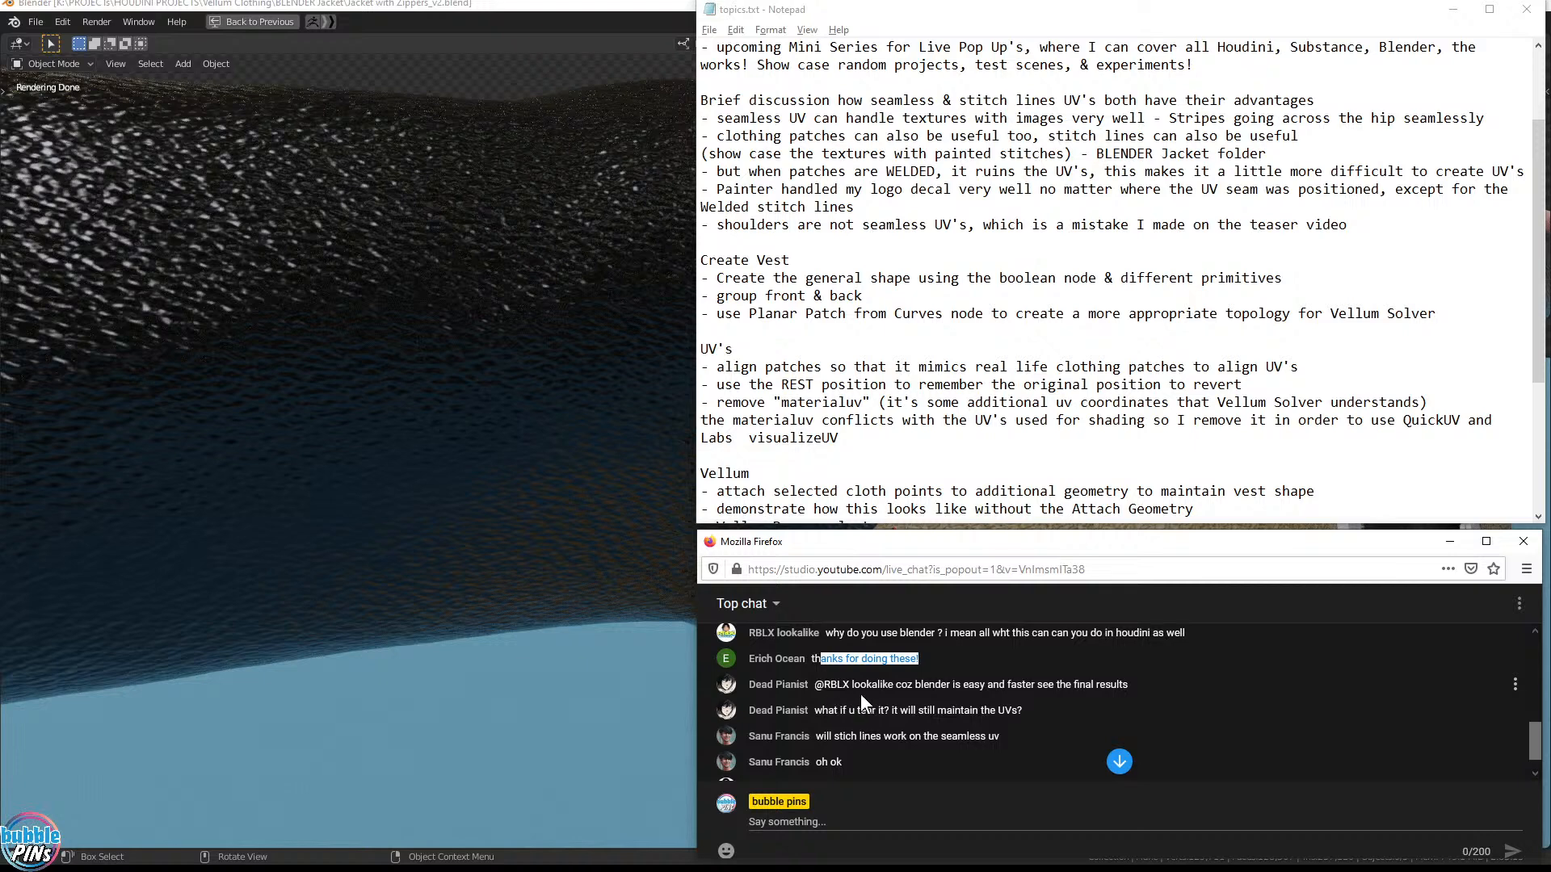
Read the live-chat messages on Blender's speed, whether tearing keeps the UVs, and whether stitch lines work on seamless UVs
left_click_drag(906, 684, 1095, 685)
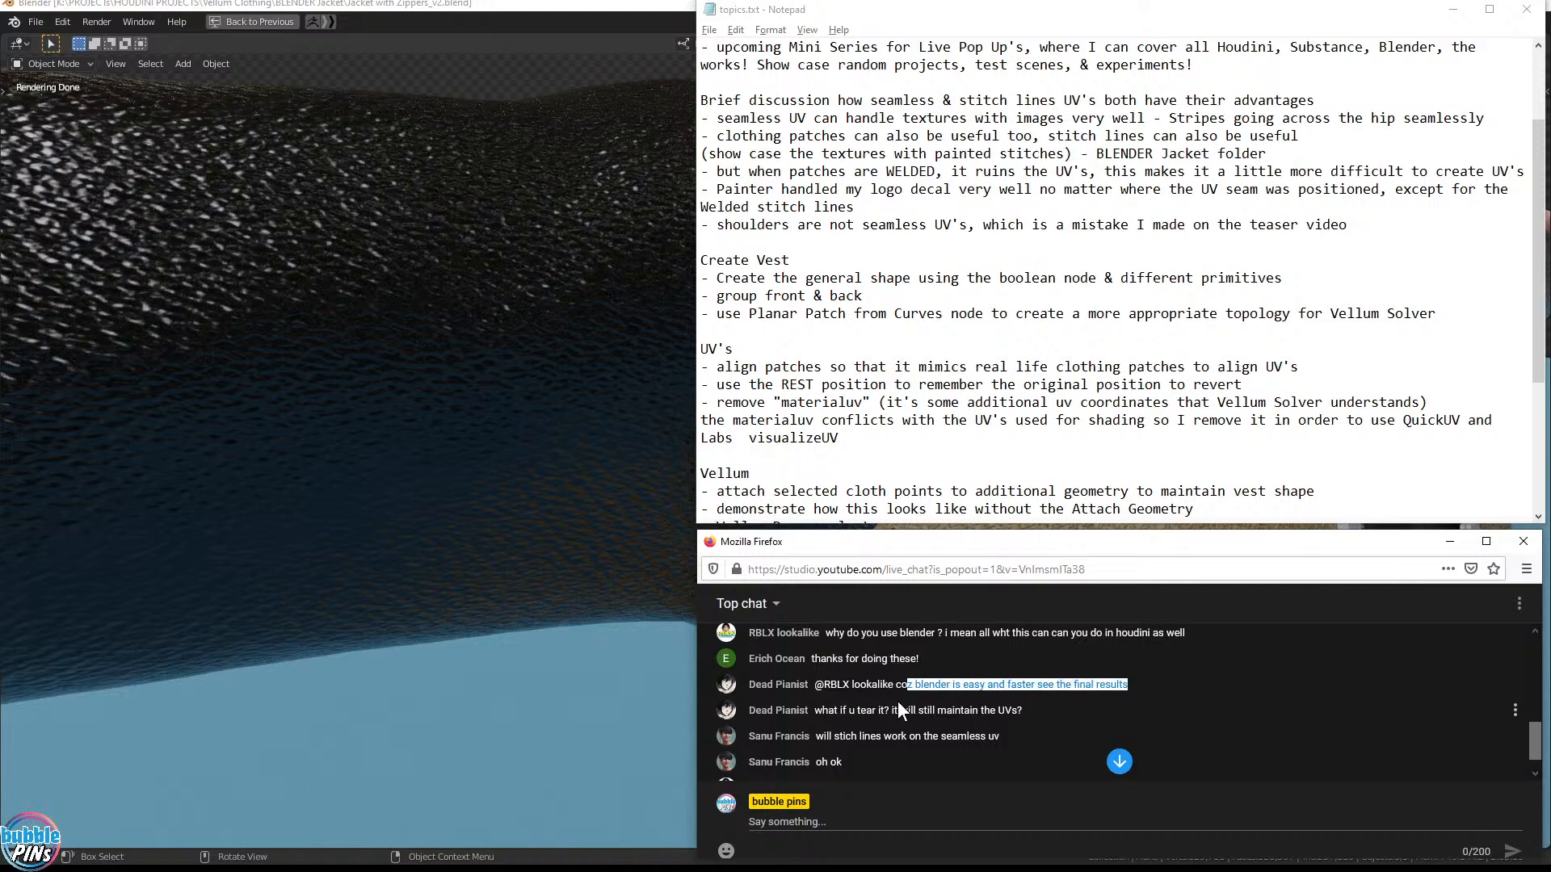
left_click_drag(827, 710, 889, 711)
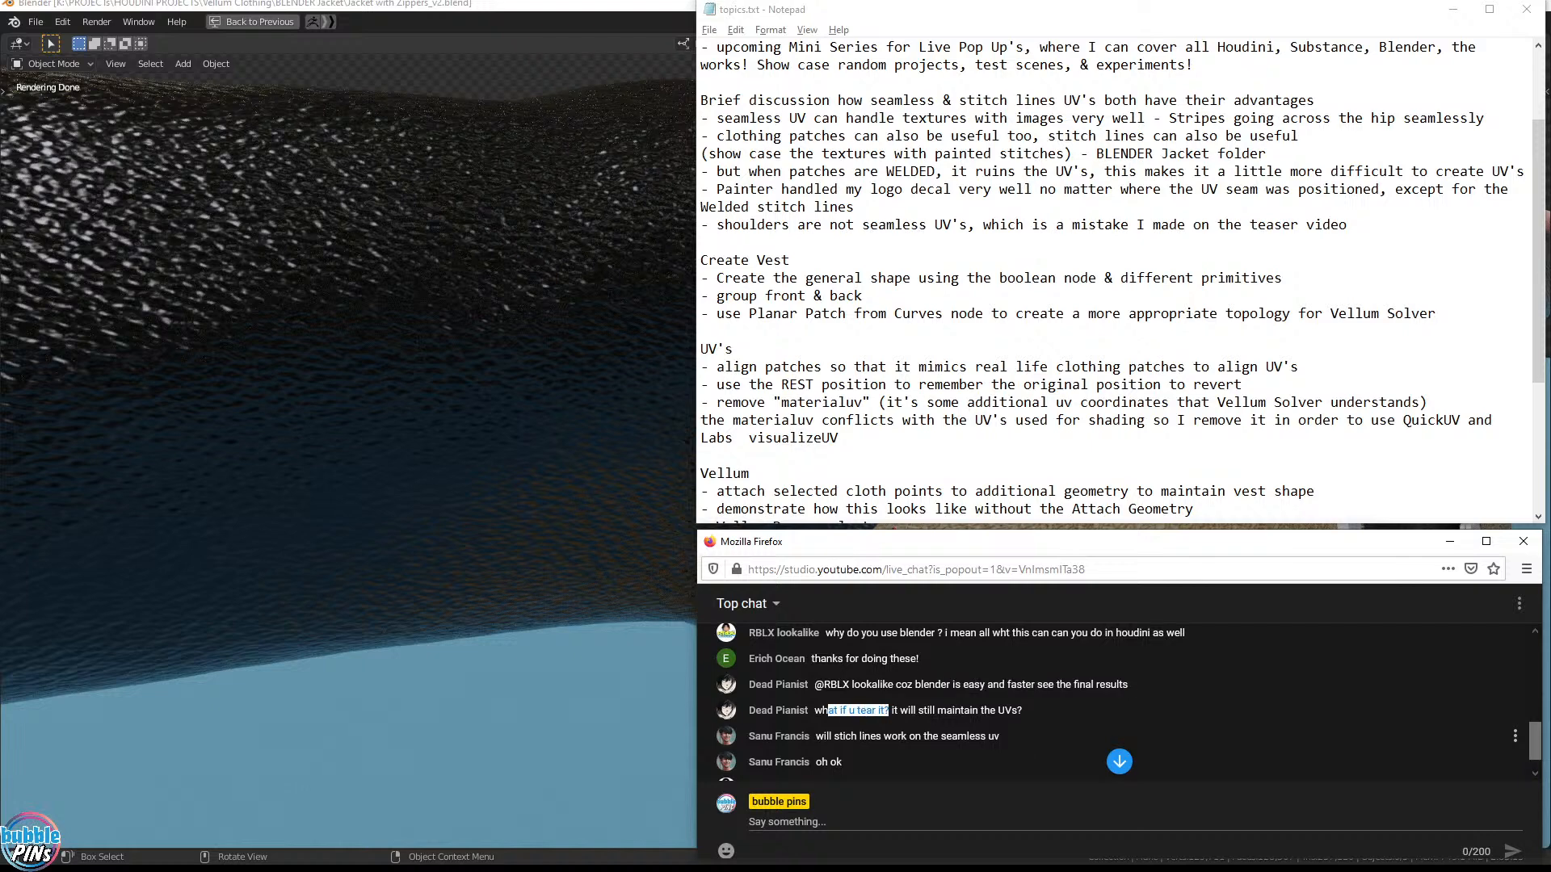
left_click(1019, 711)
left_click_drag(827, 710, 1047, 714)
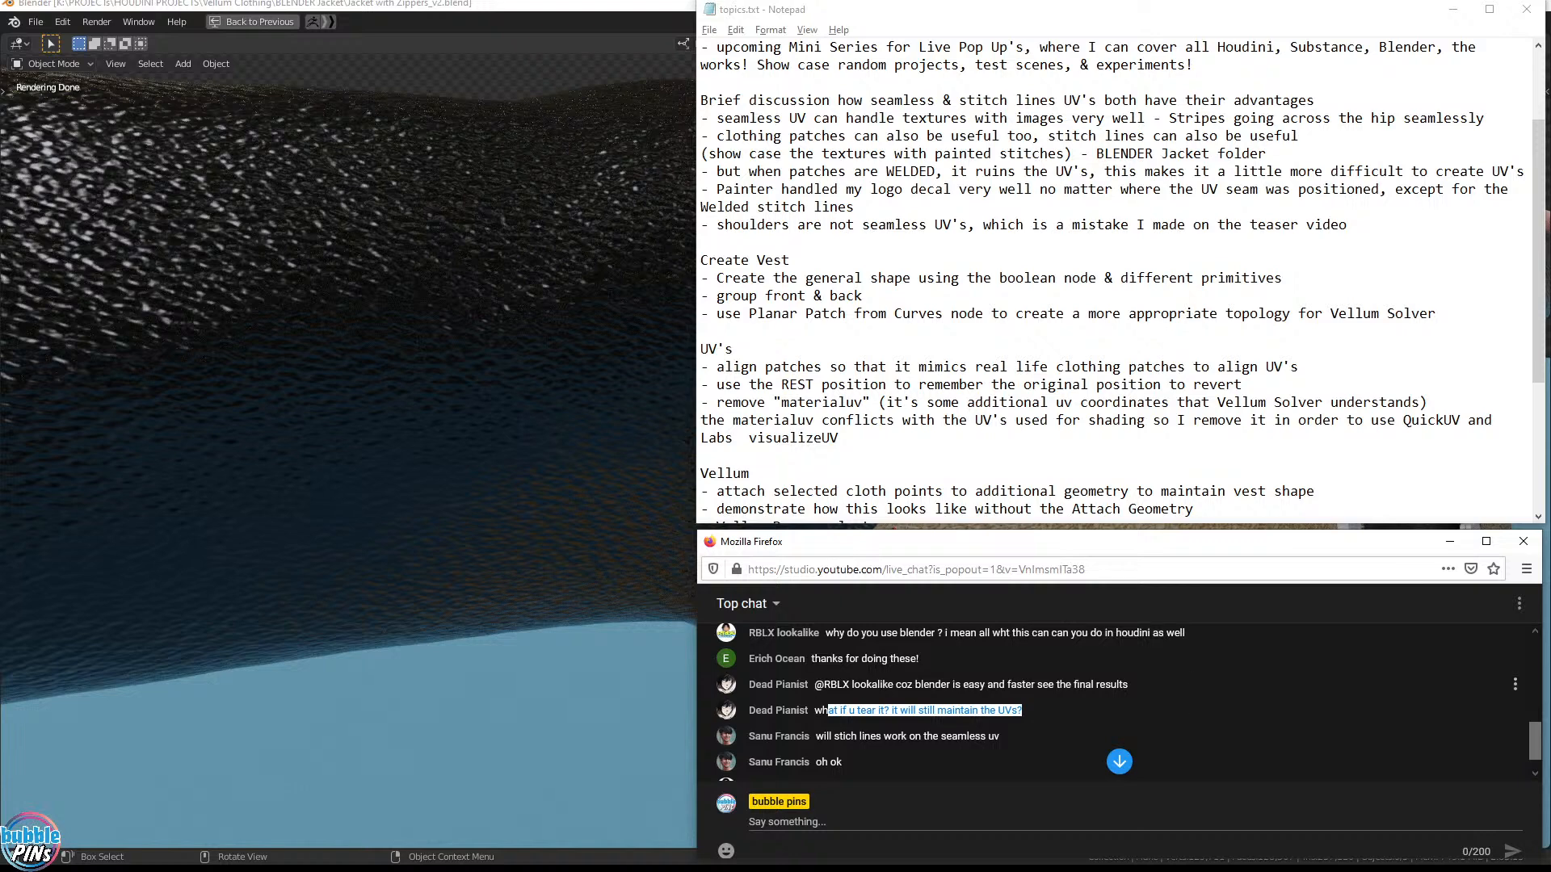
left_click_drag(823, 735, 1043, 735)
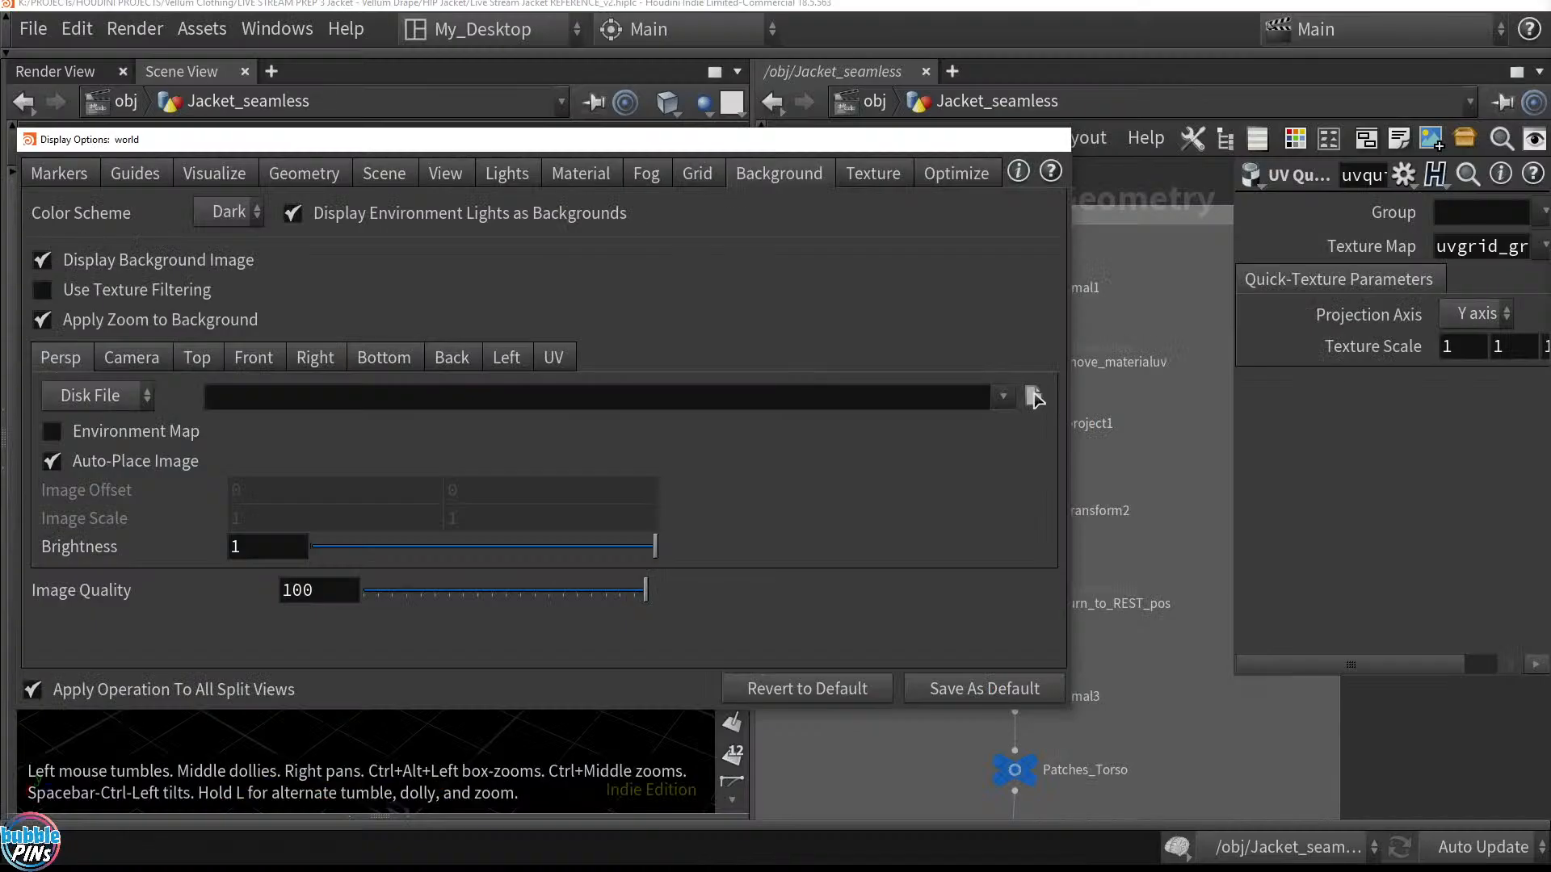
Switch to Houdini, dismiss the display options, and show the Jacket_with_Stitch_Lines vest's projected UVs in the UV view
key("Escape")
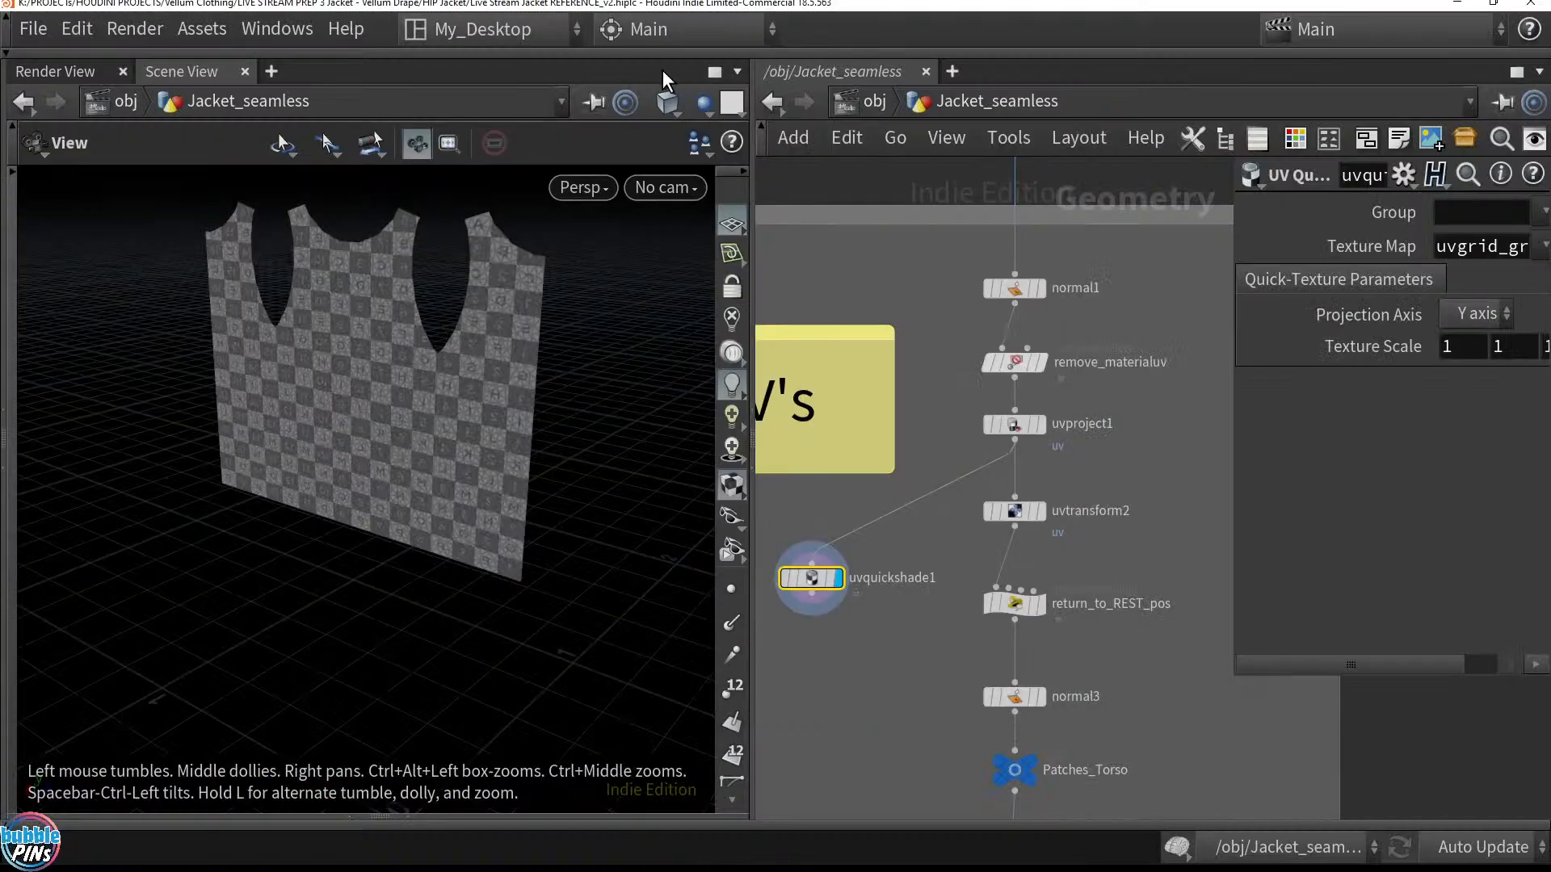
left_click(872, 99)
double_click(1038, 555)
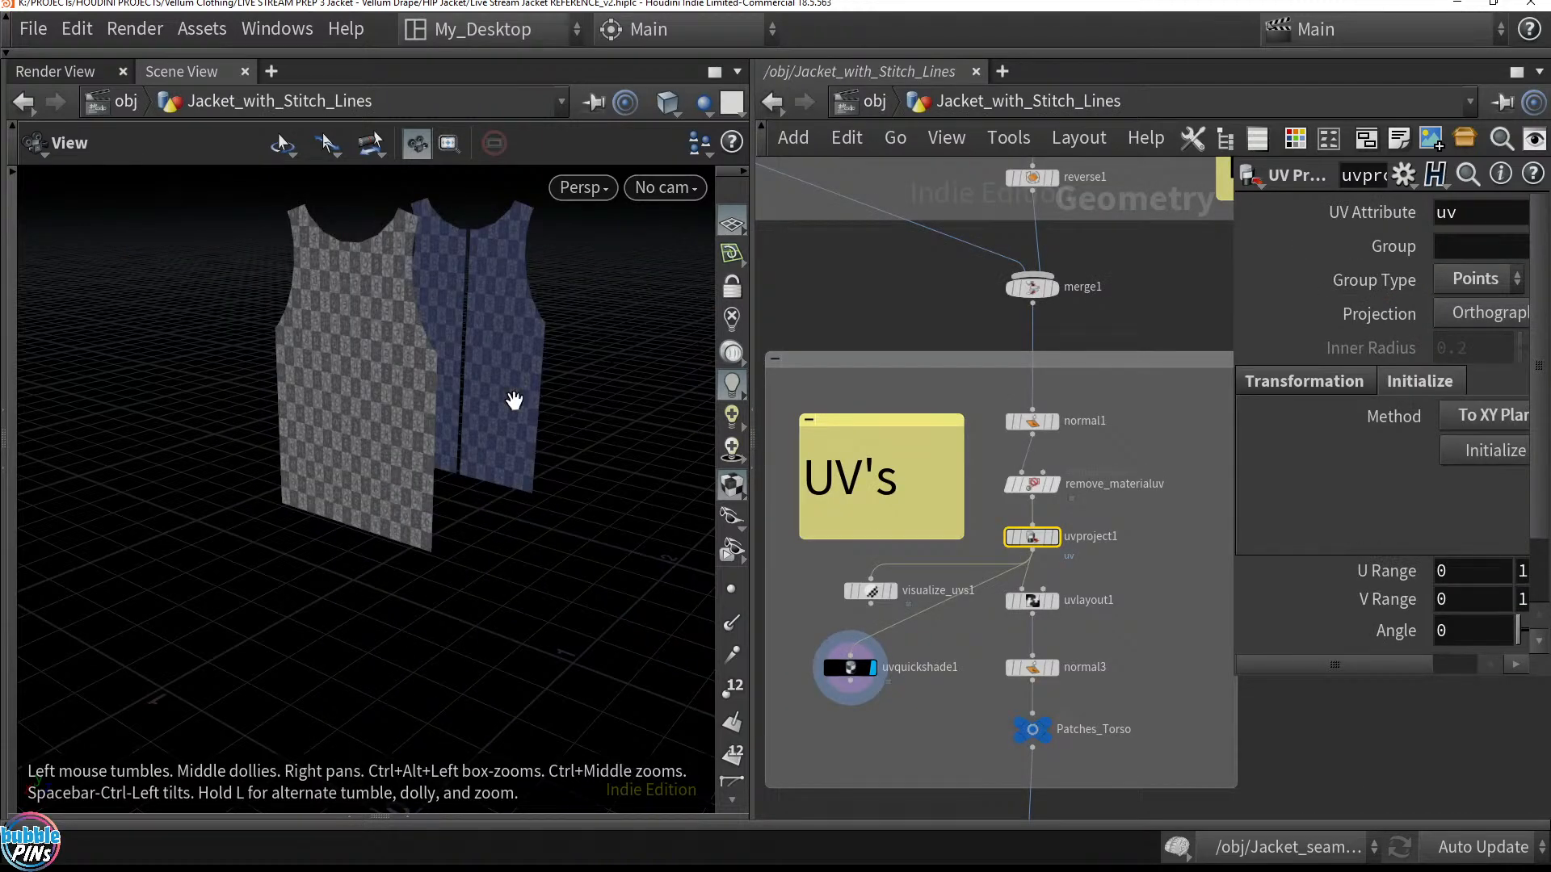
key("space+5")
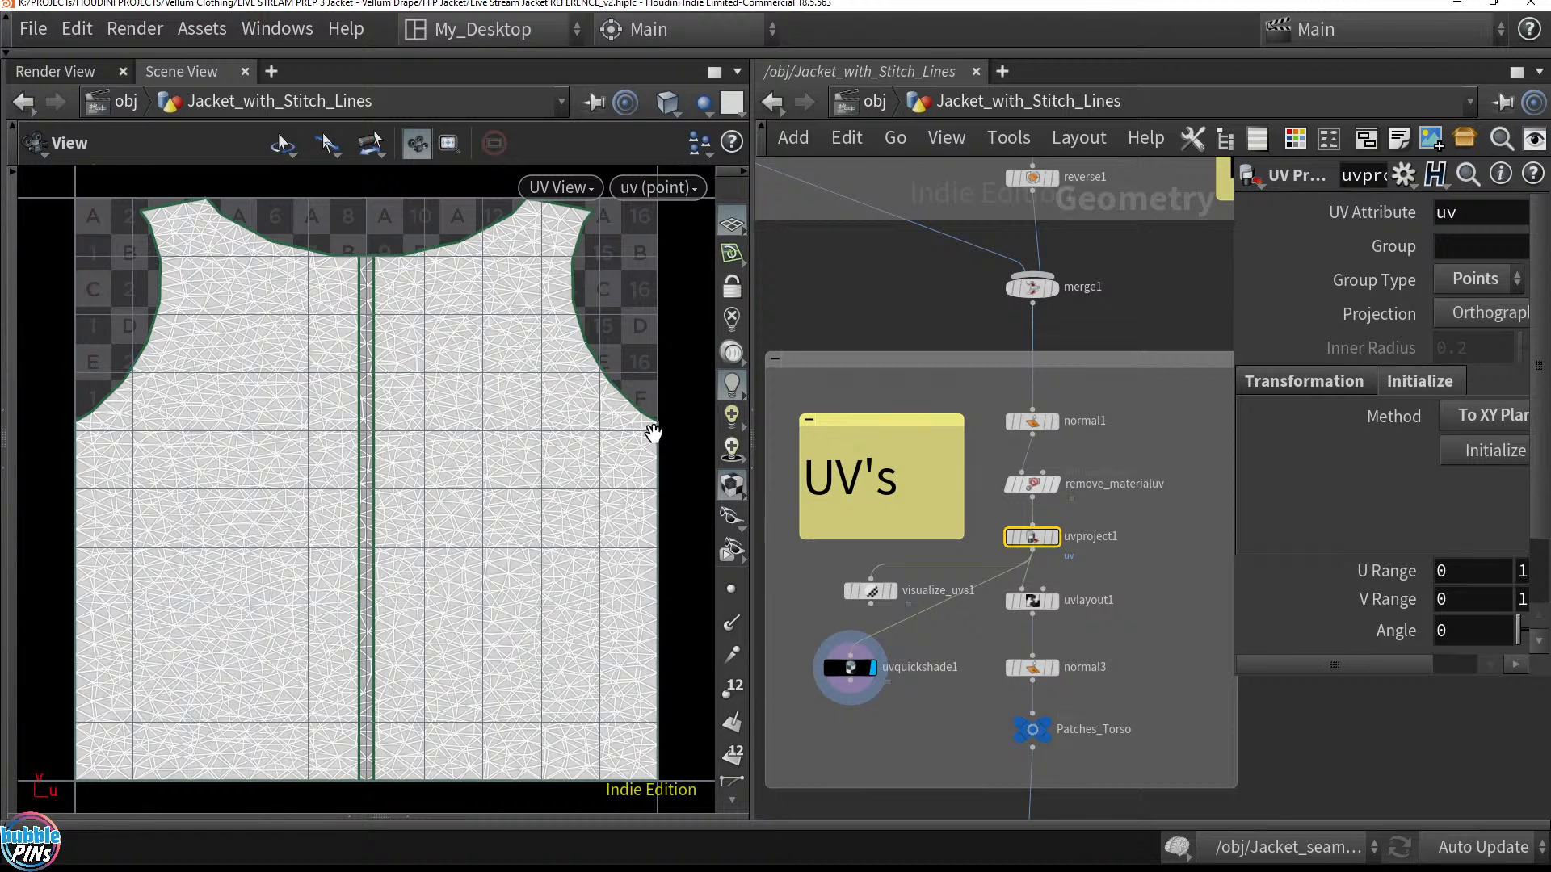
Return to the live chat, jump to its newest messages, and read the comment about using Cycles in Houdini and Cinema 4D
left_click(1458, 4)
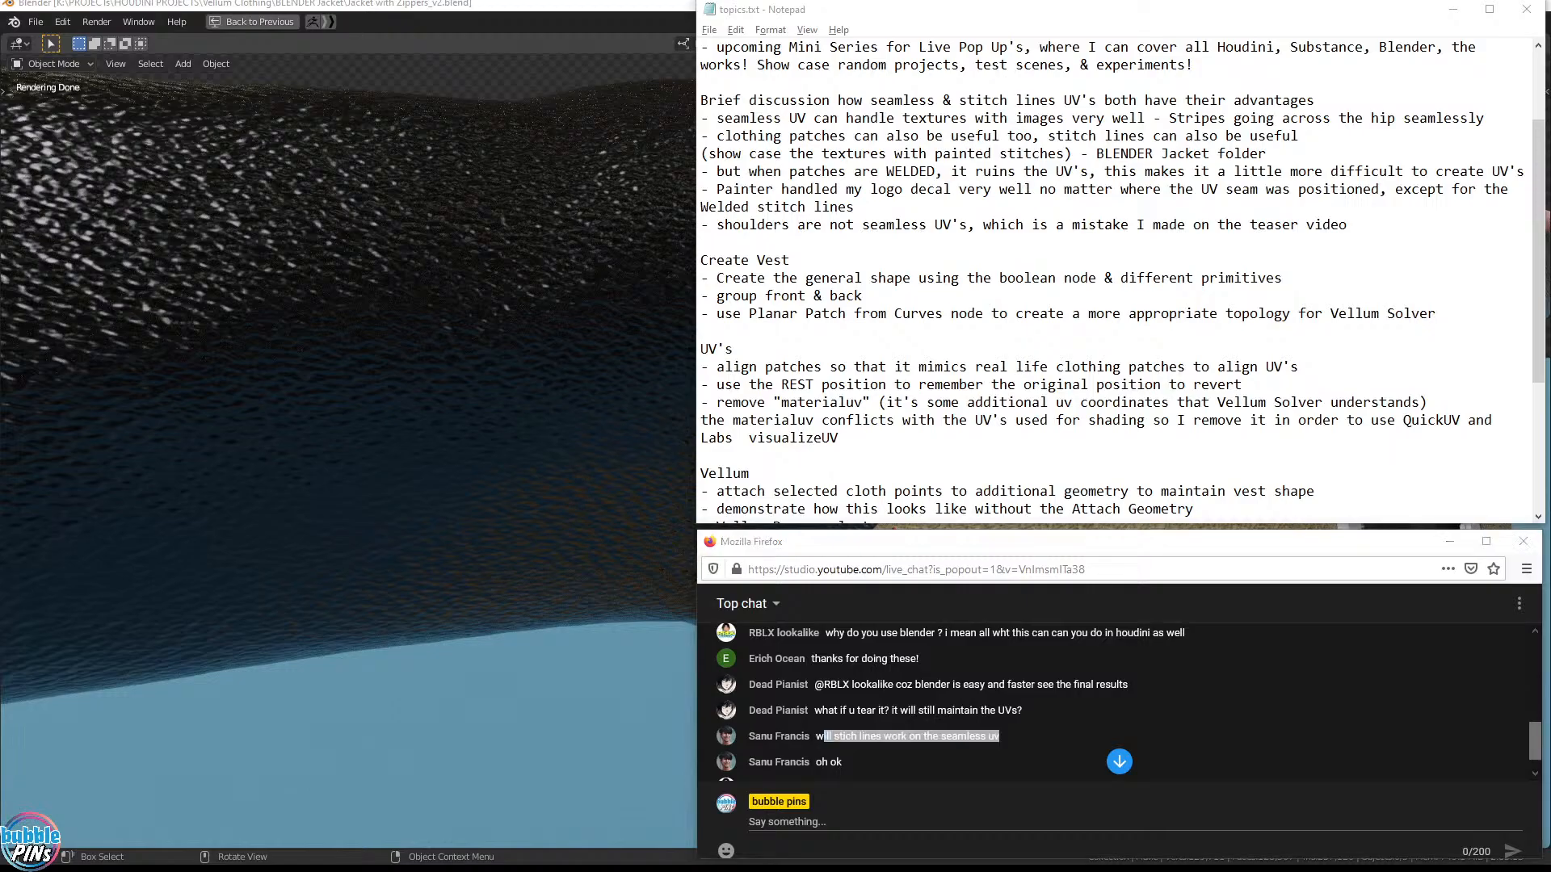
key("alt+Tab")
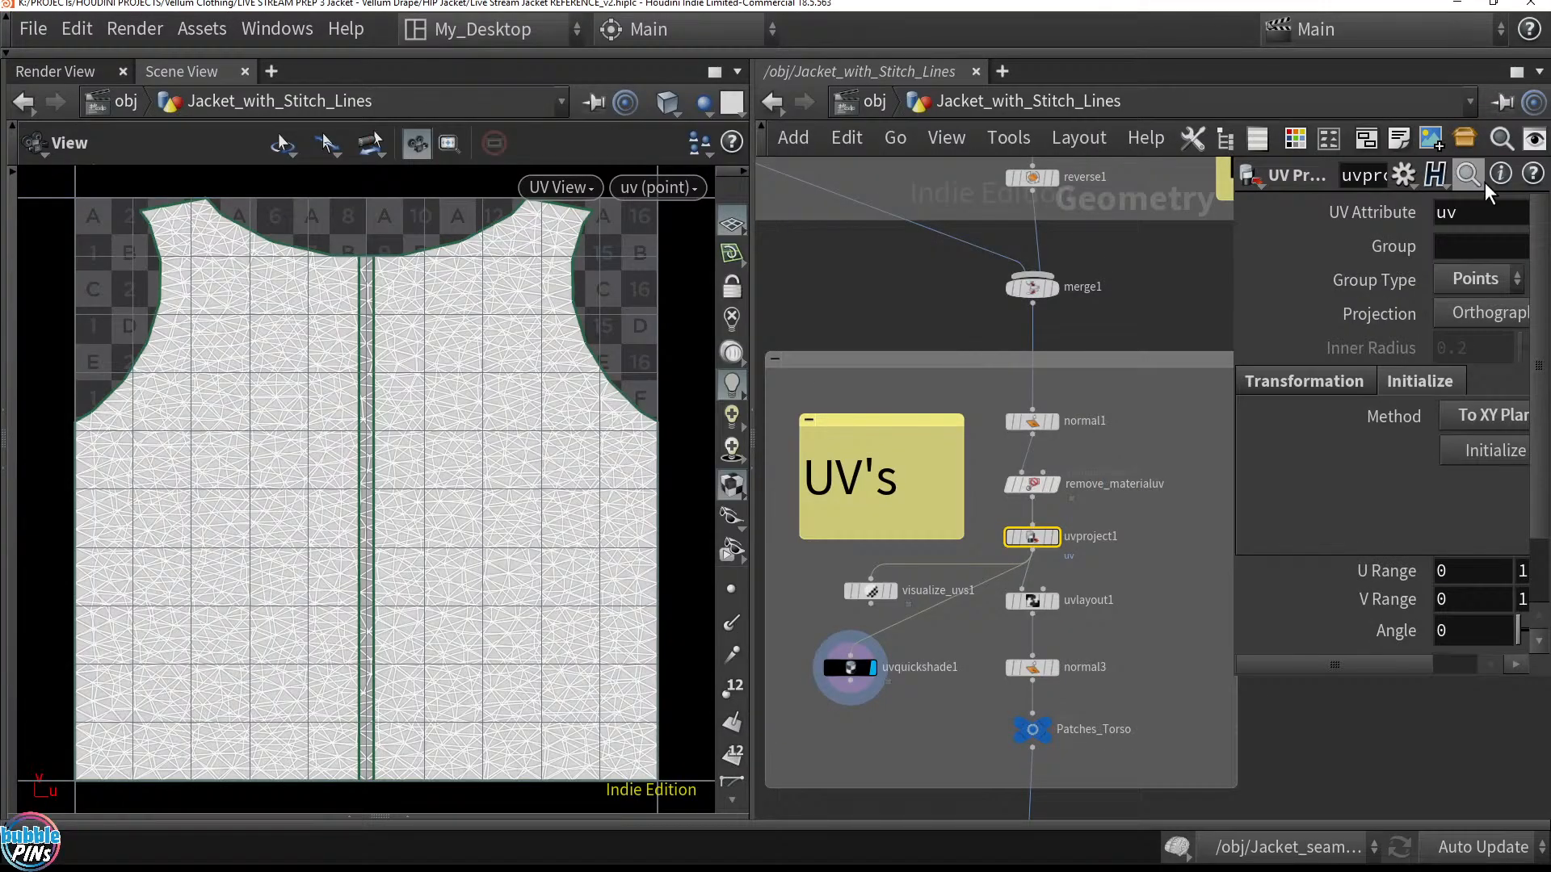
left_click_drag(905, 3, 1550, 33)
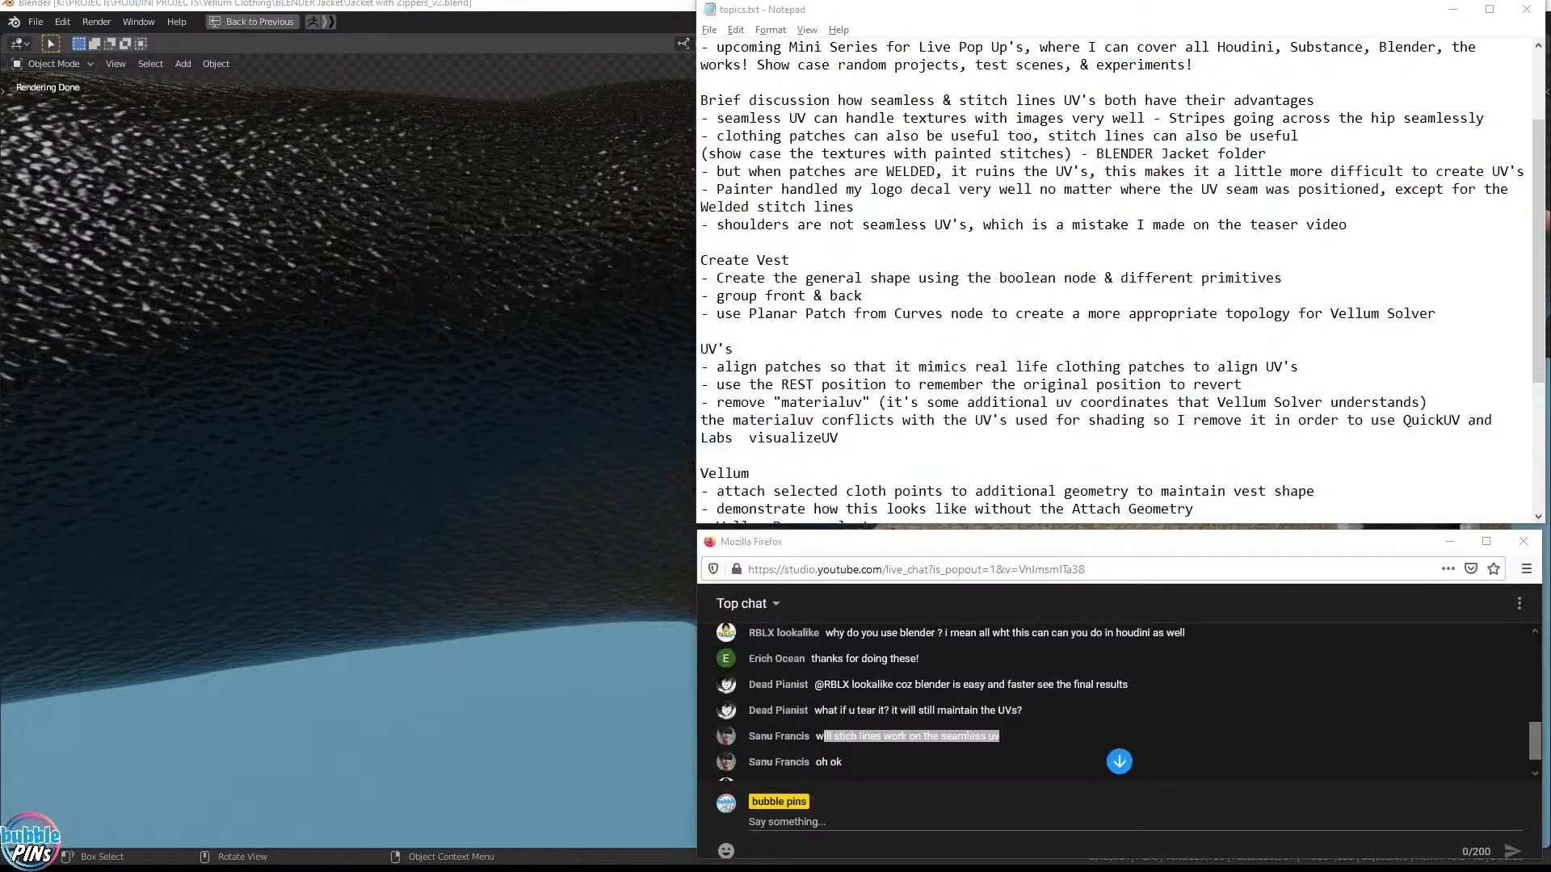
left_click(1000, 774)
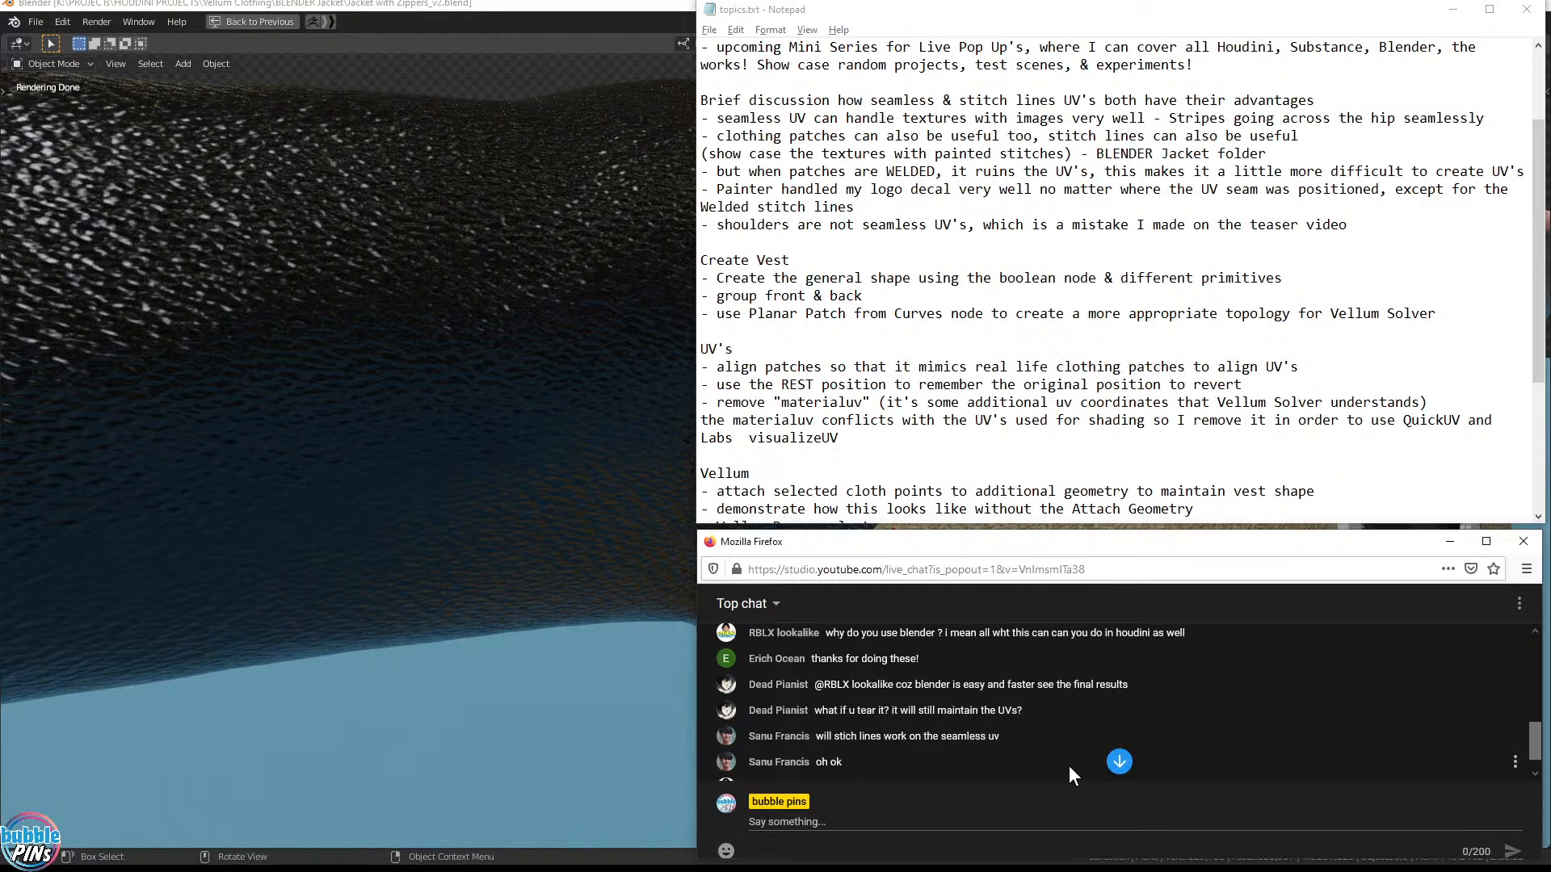
left_click(1118, 761)
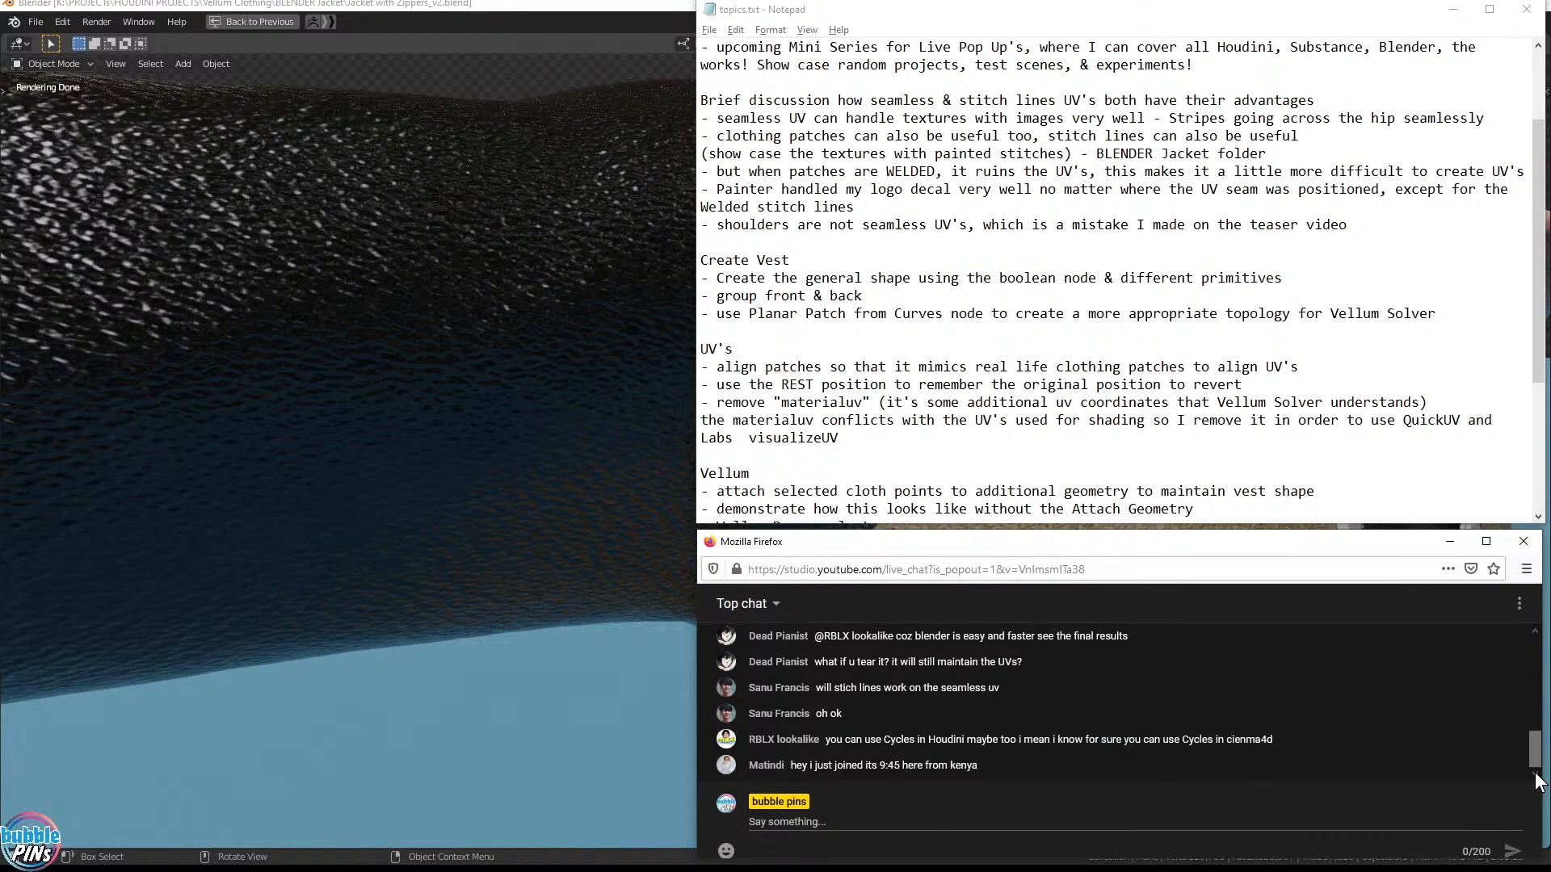
left_click_drag(845, 740, 935, 740)
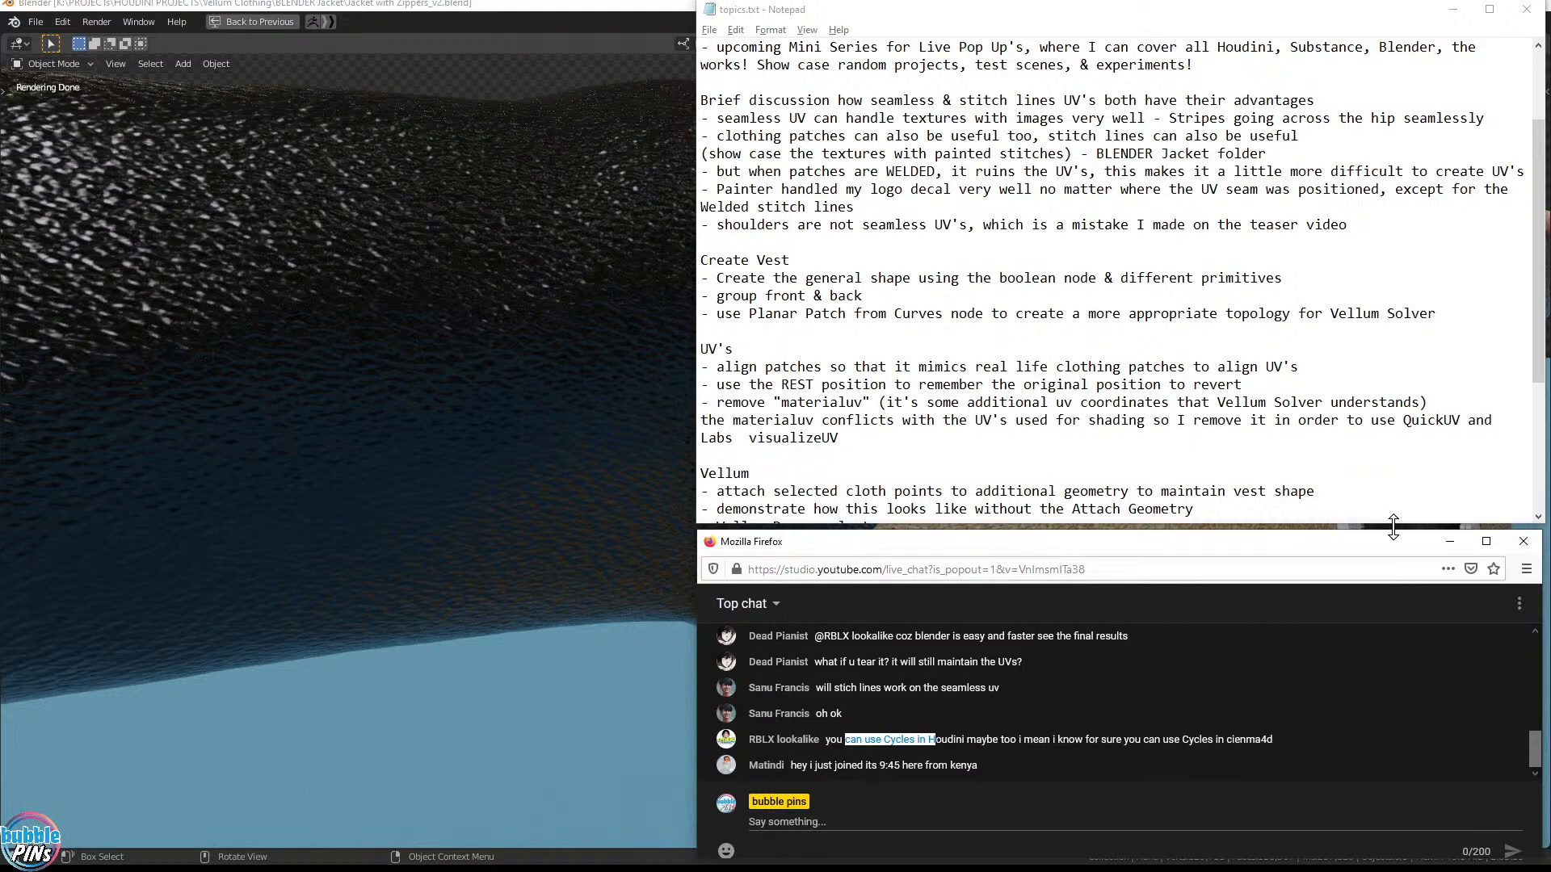
left_click_drag(1187, 740, 1321, 742)
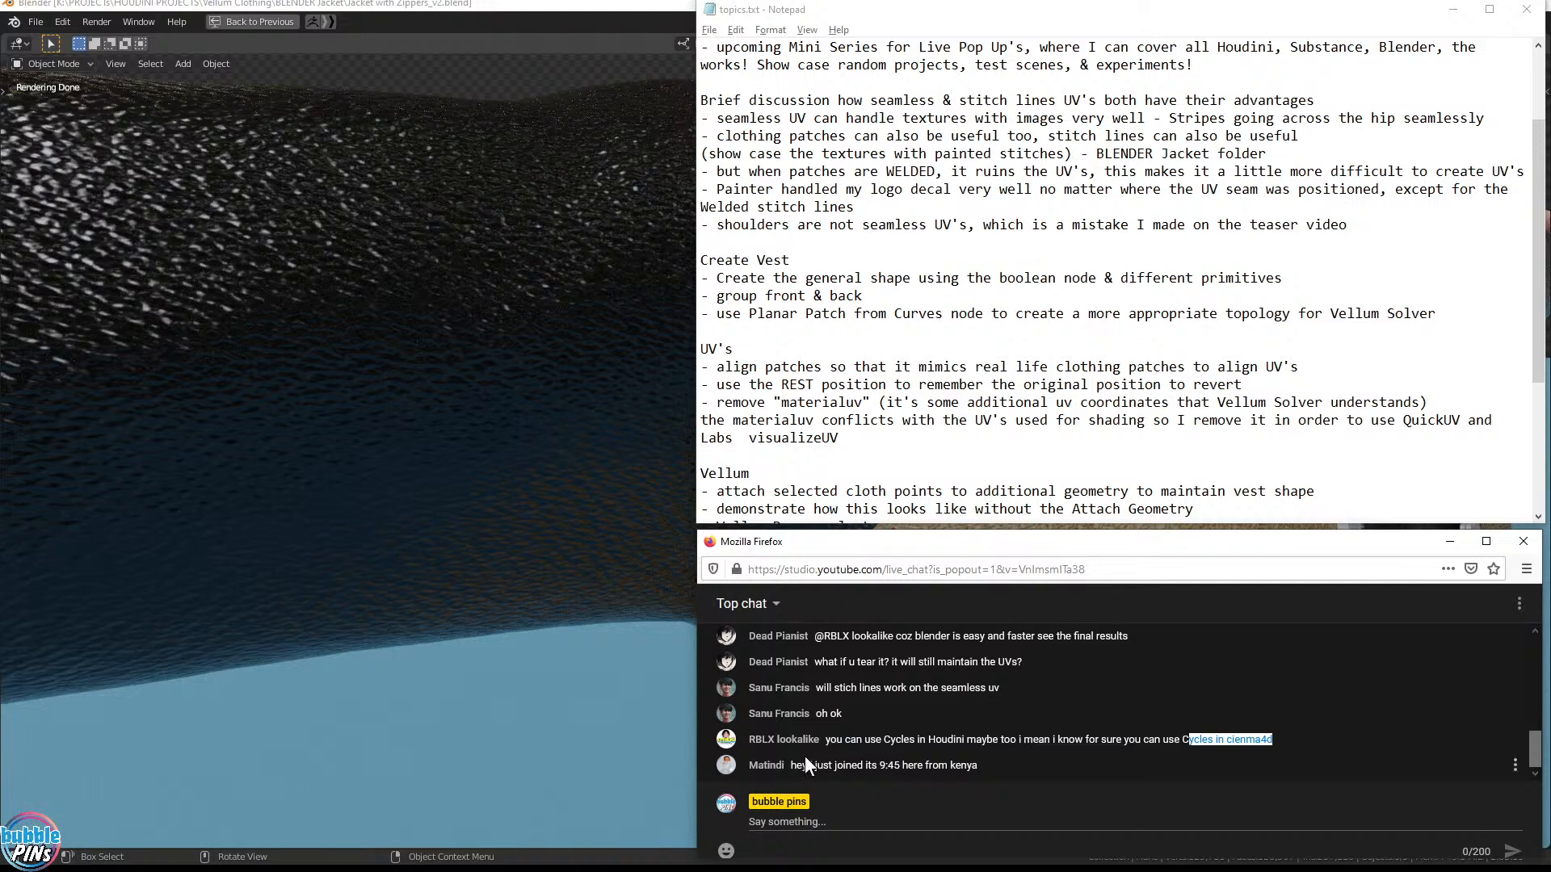
left_click_drag(876, 740, 967, 740)
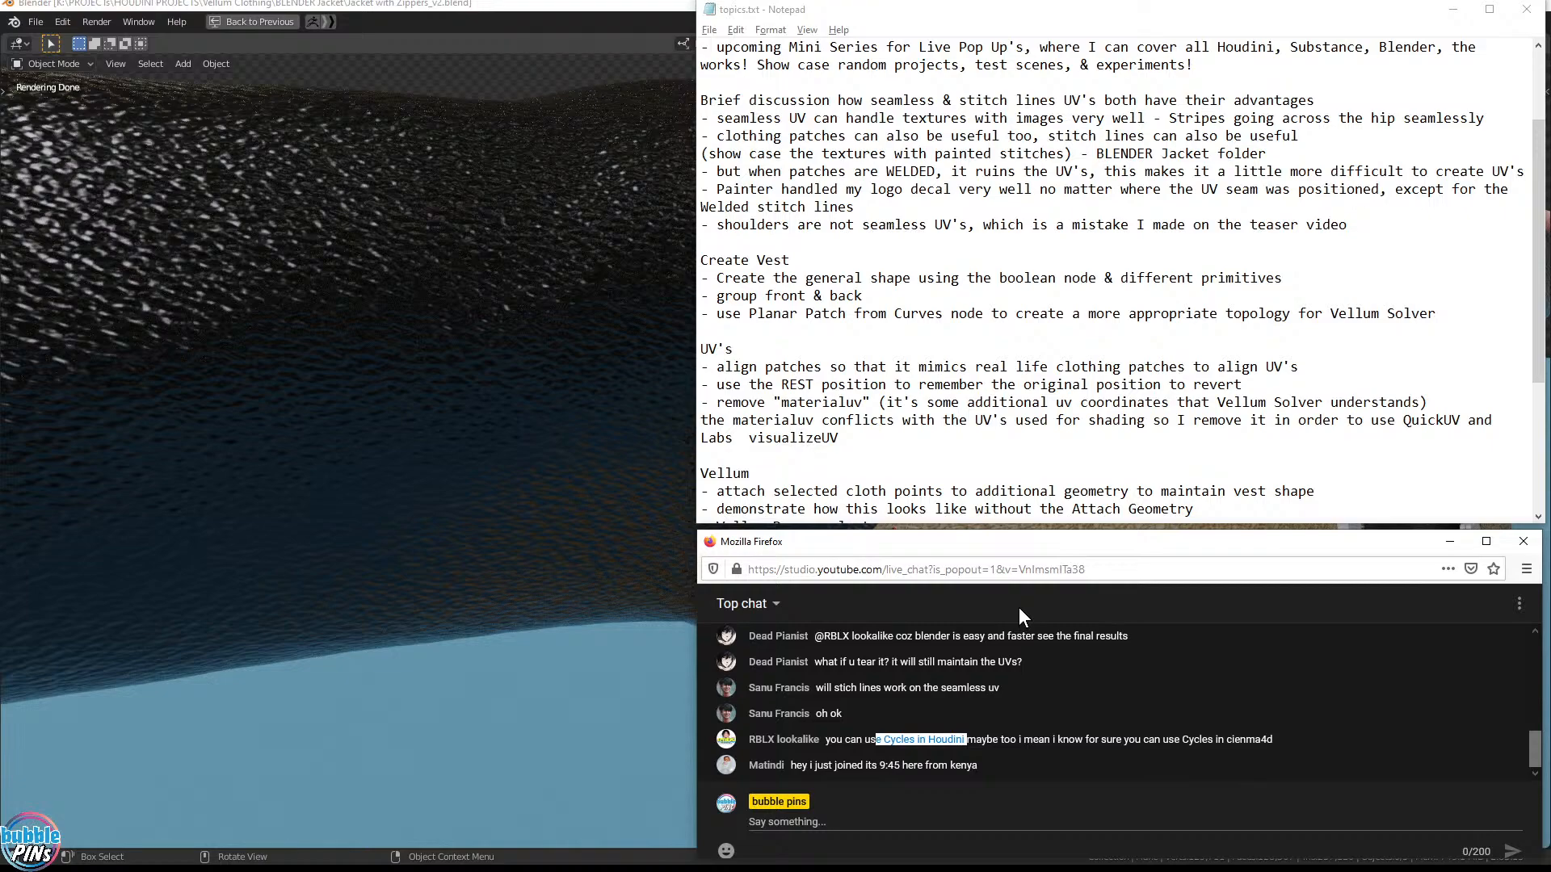
Show the character's back with the bubble pins logo on the jacket in Blender's rendered view
scroll(362, 453, "down", 4)
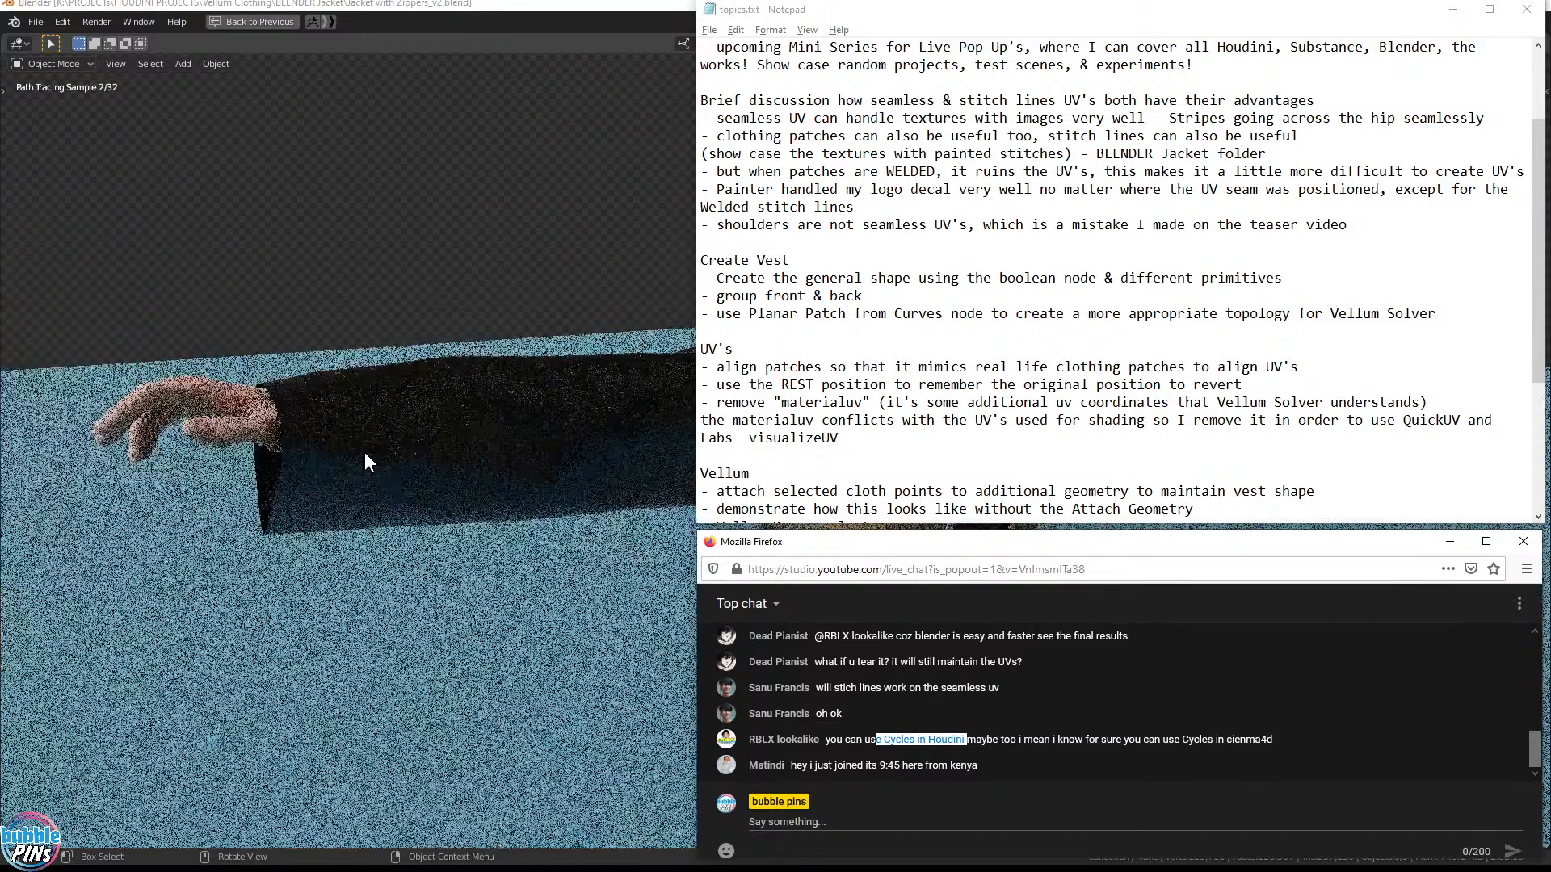
scroll(434, 459, "down", 1)
middle_click_drag(434, 459, 510, 468)
middle_click_drag(647, 469, 458, 471, "shift")
Bring the notes and live chat back up and read the greeting from the viewer who just joined from Kenya
key("alt+Tab")
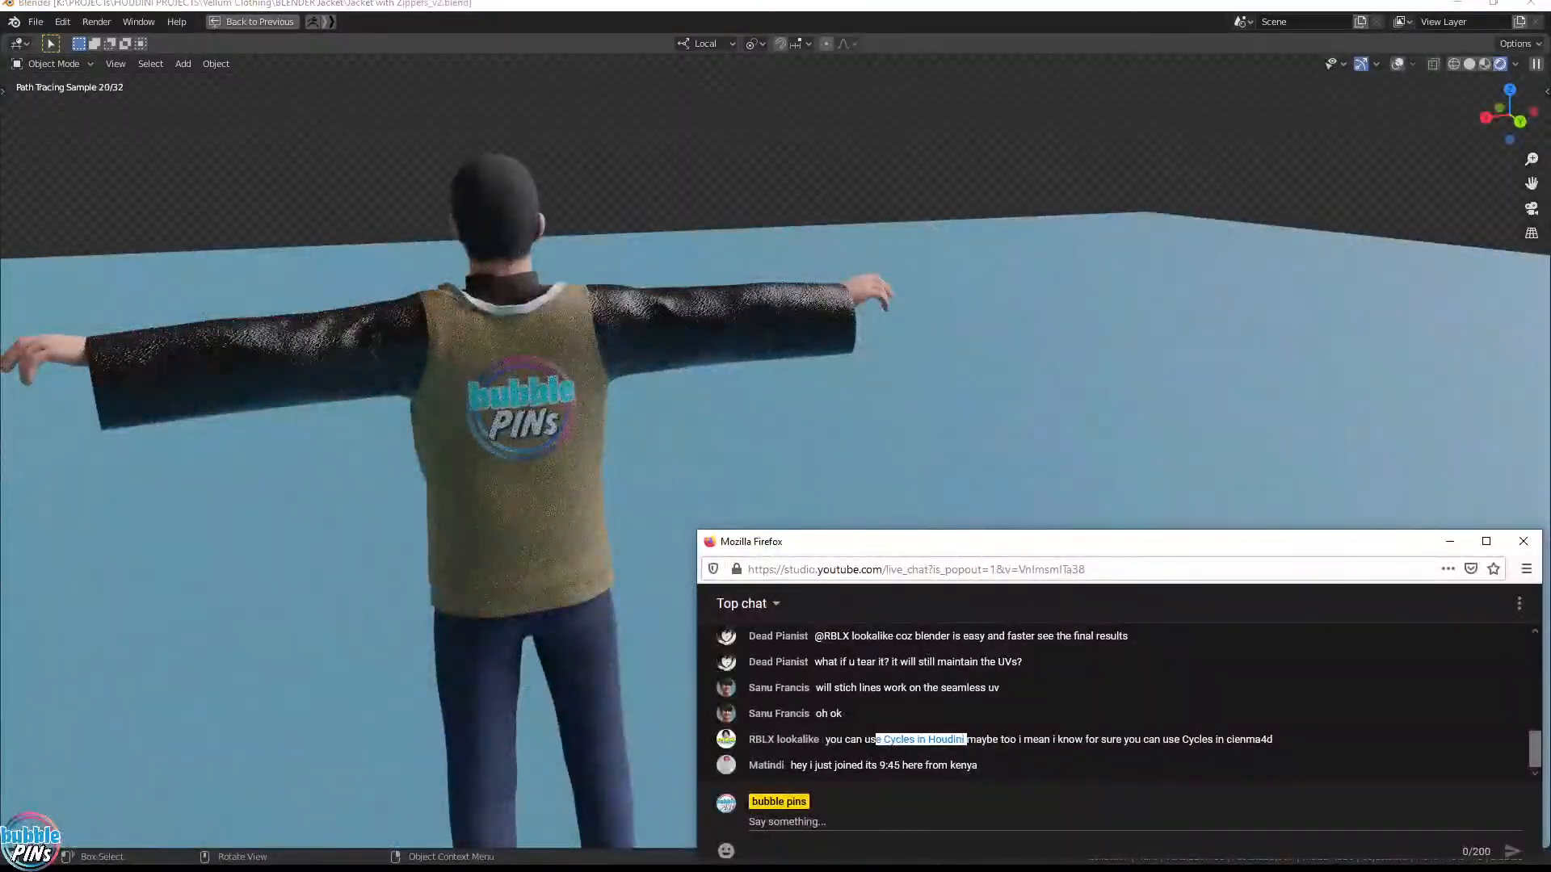
key("alt+Tab")
left_click(826, 767)
left_click_drag(823, 766, 948, 766)
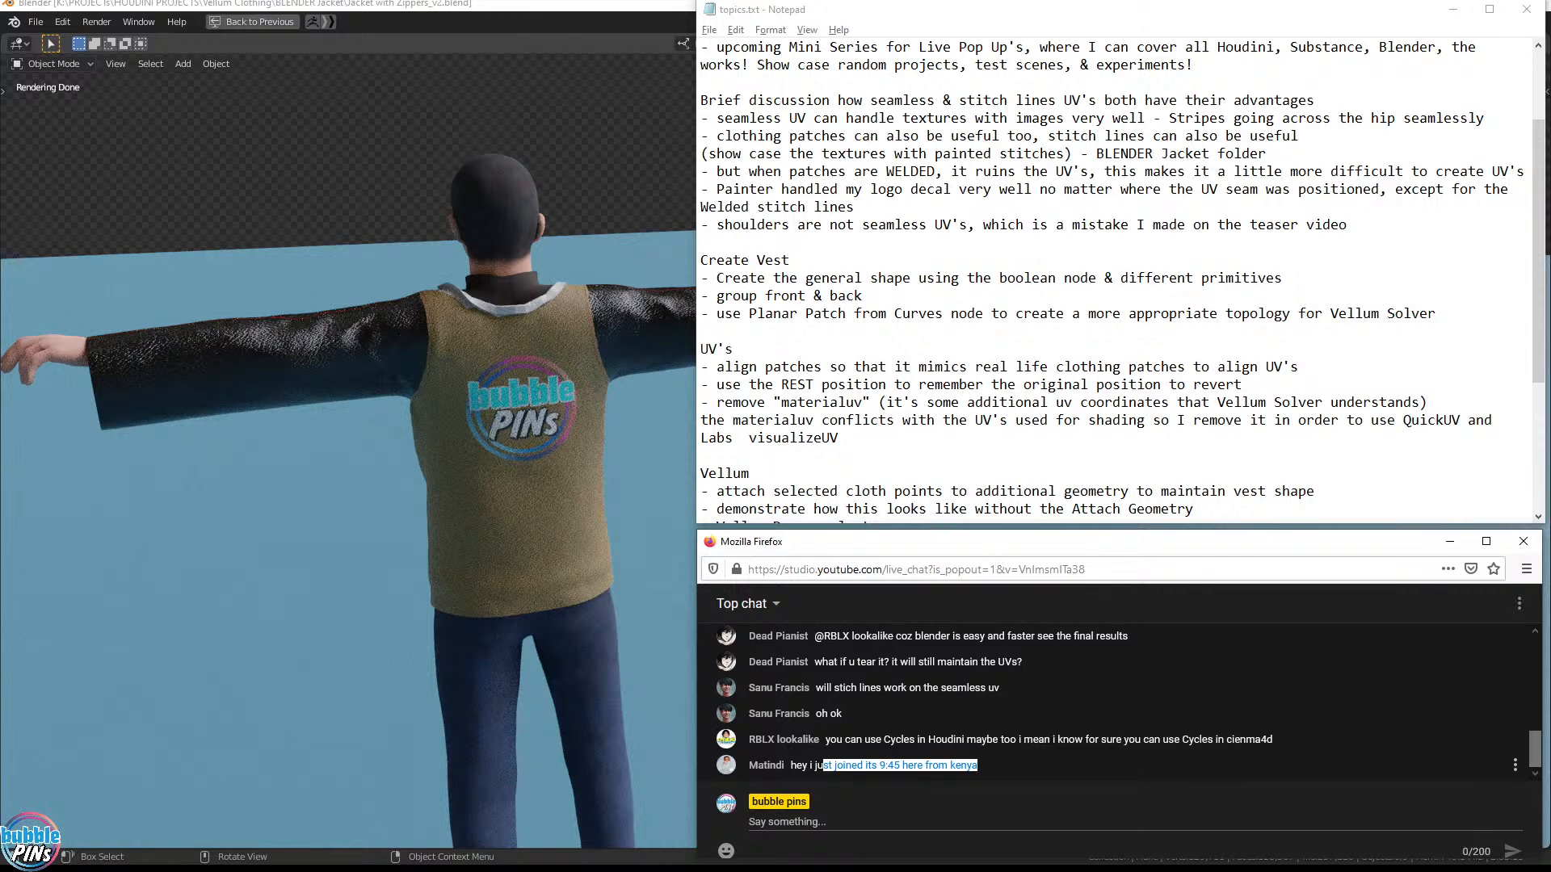
double_click(766, 765)
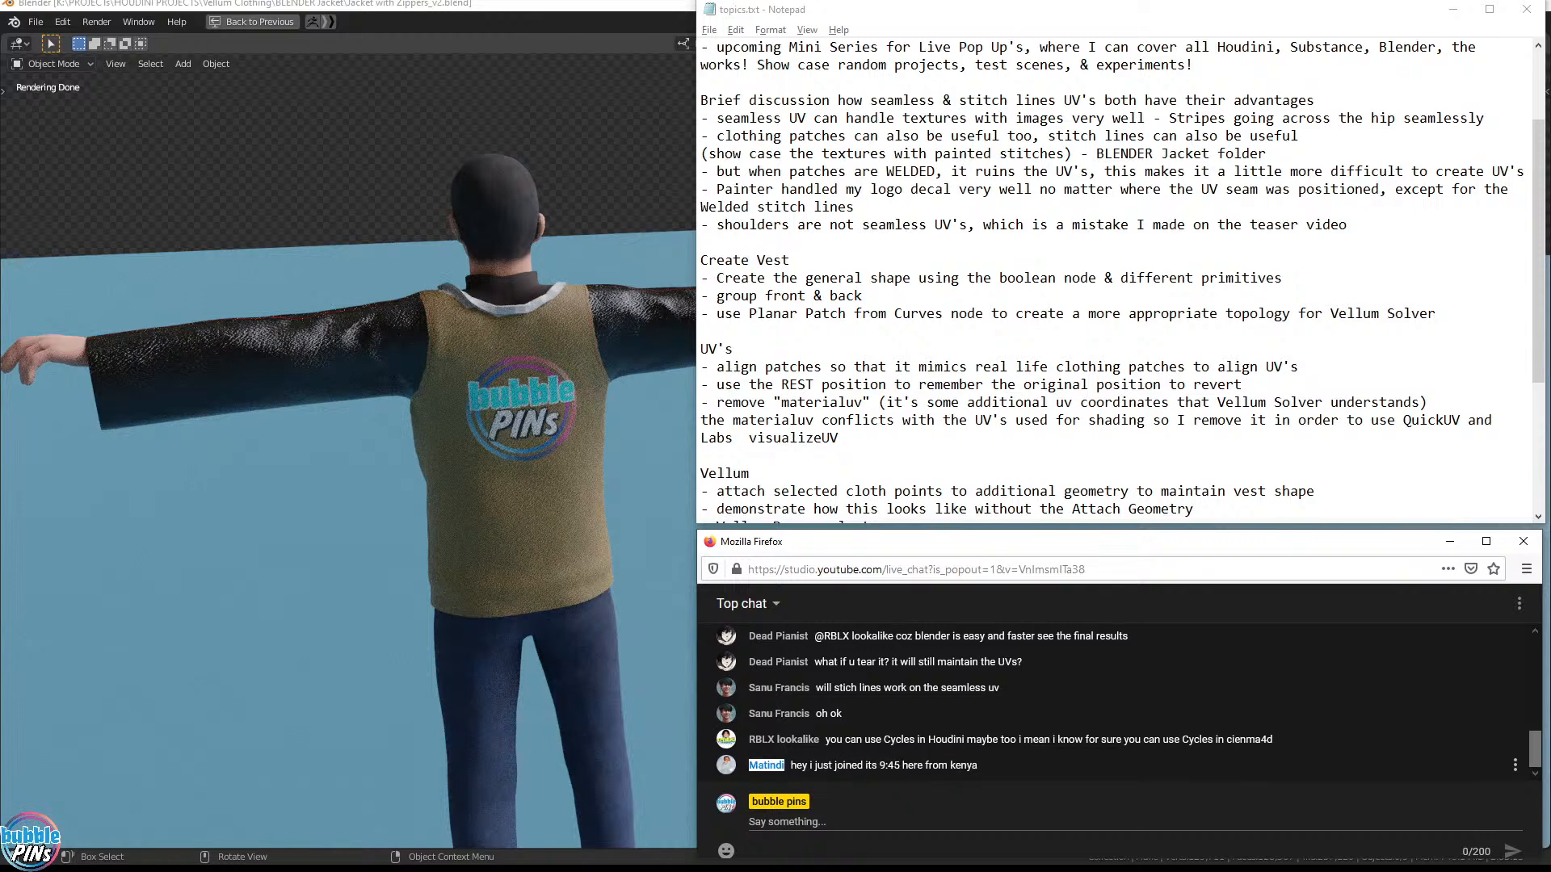
left_click(1006, 821)
Go through the notes on seamless UV textures, hip stripes, clothing patches, painted stitches and welded patches by highlighting each point
left_click(1202, 314)
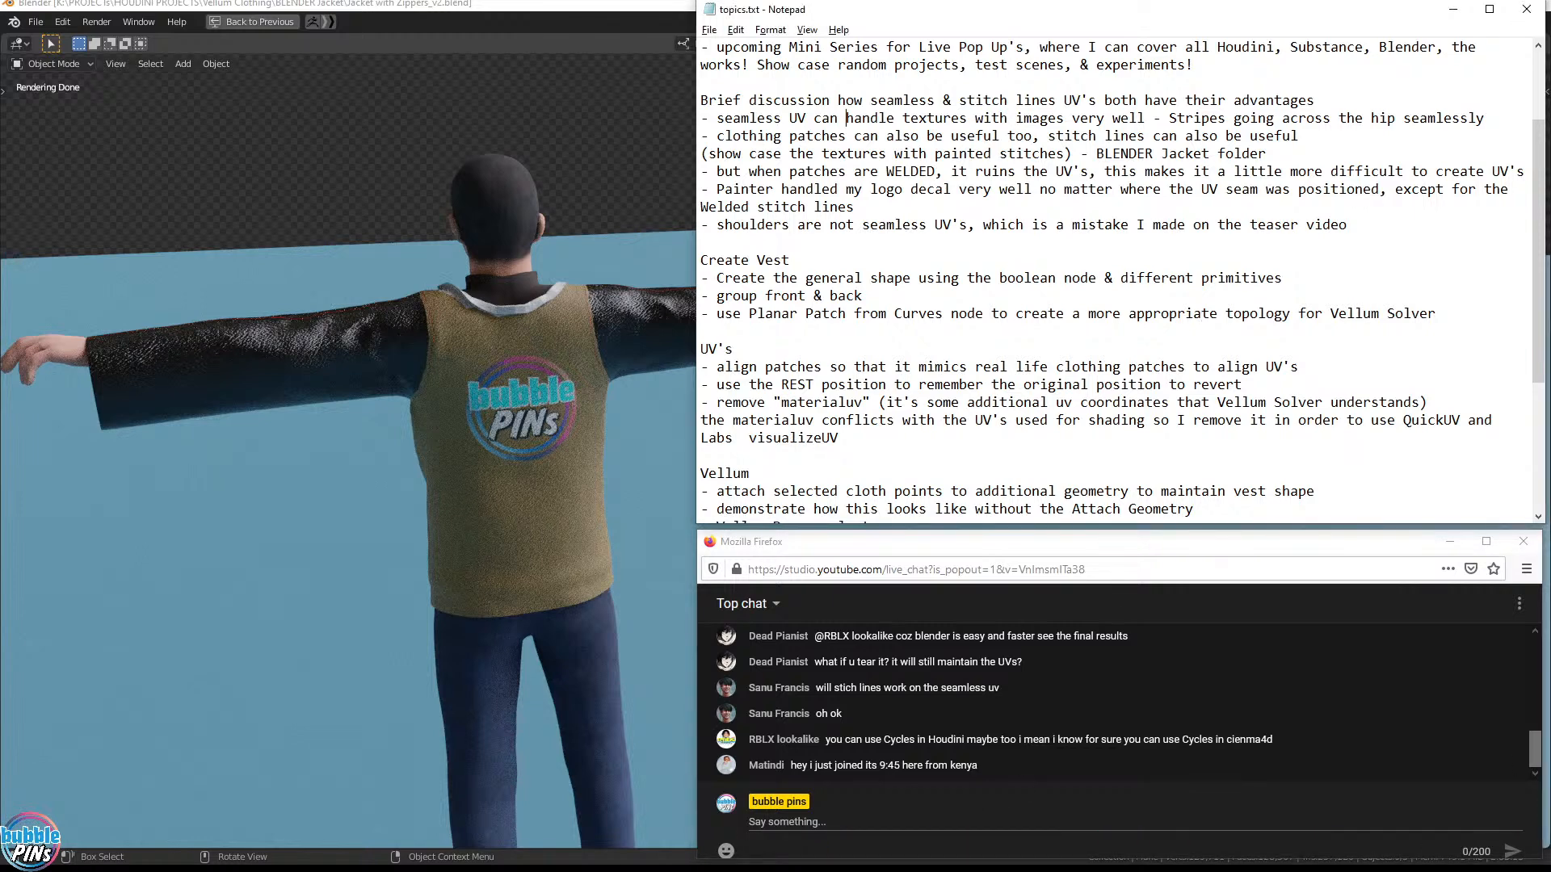
left_click_drag(1298, 136, 1063, 117)
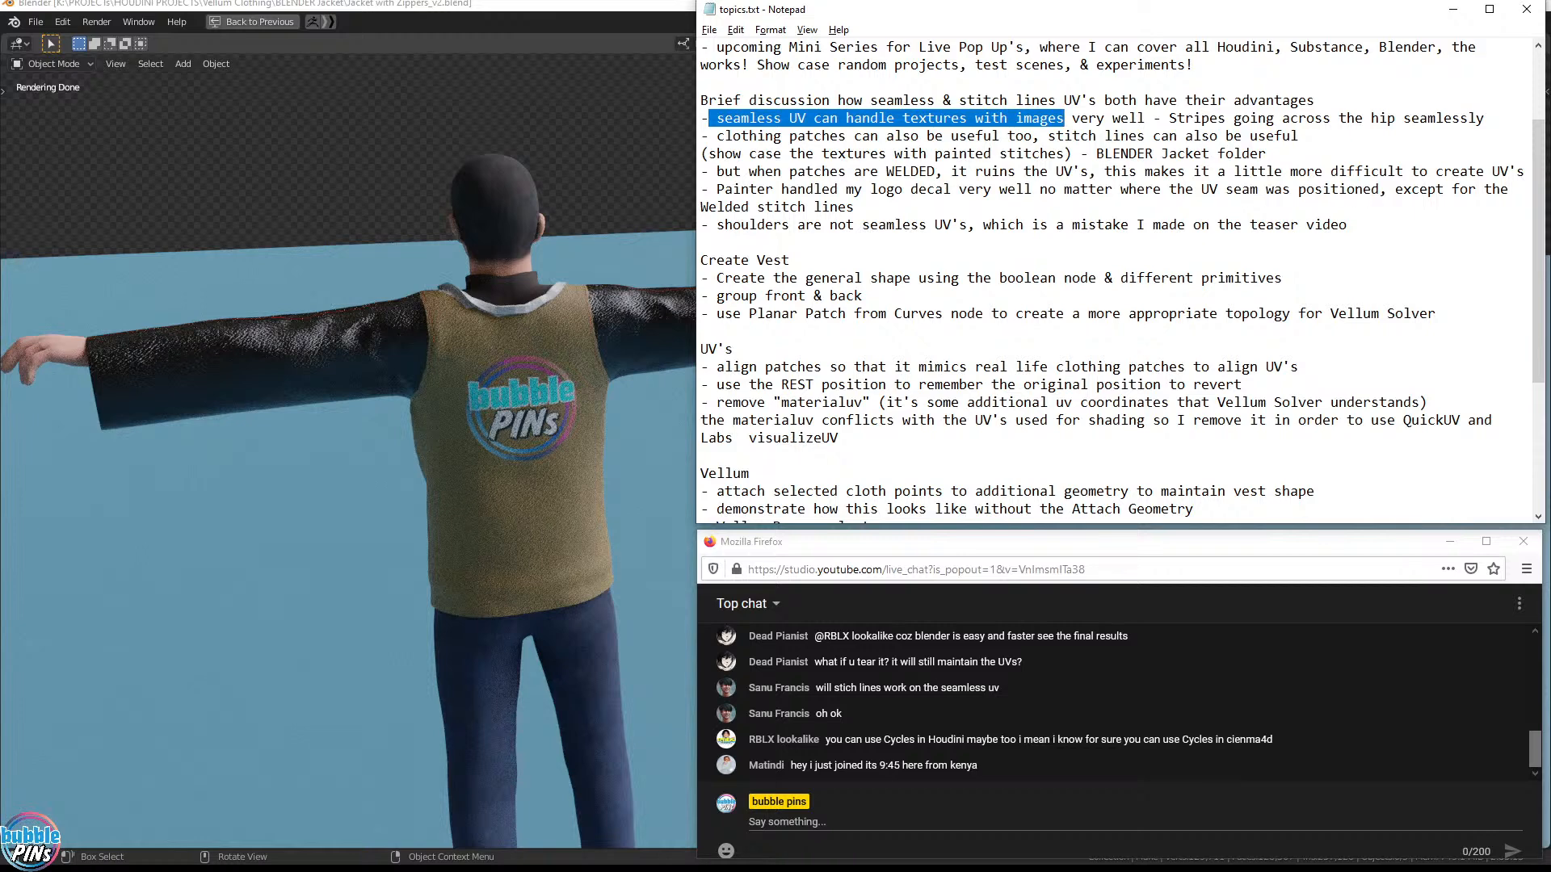
left_click_drag(1153, 118, 1485, 118)
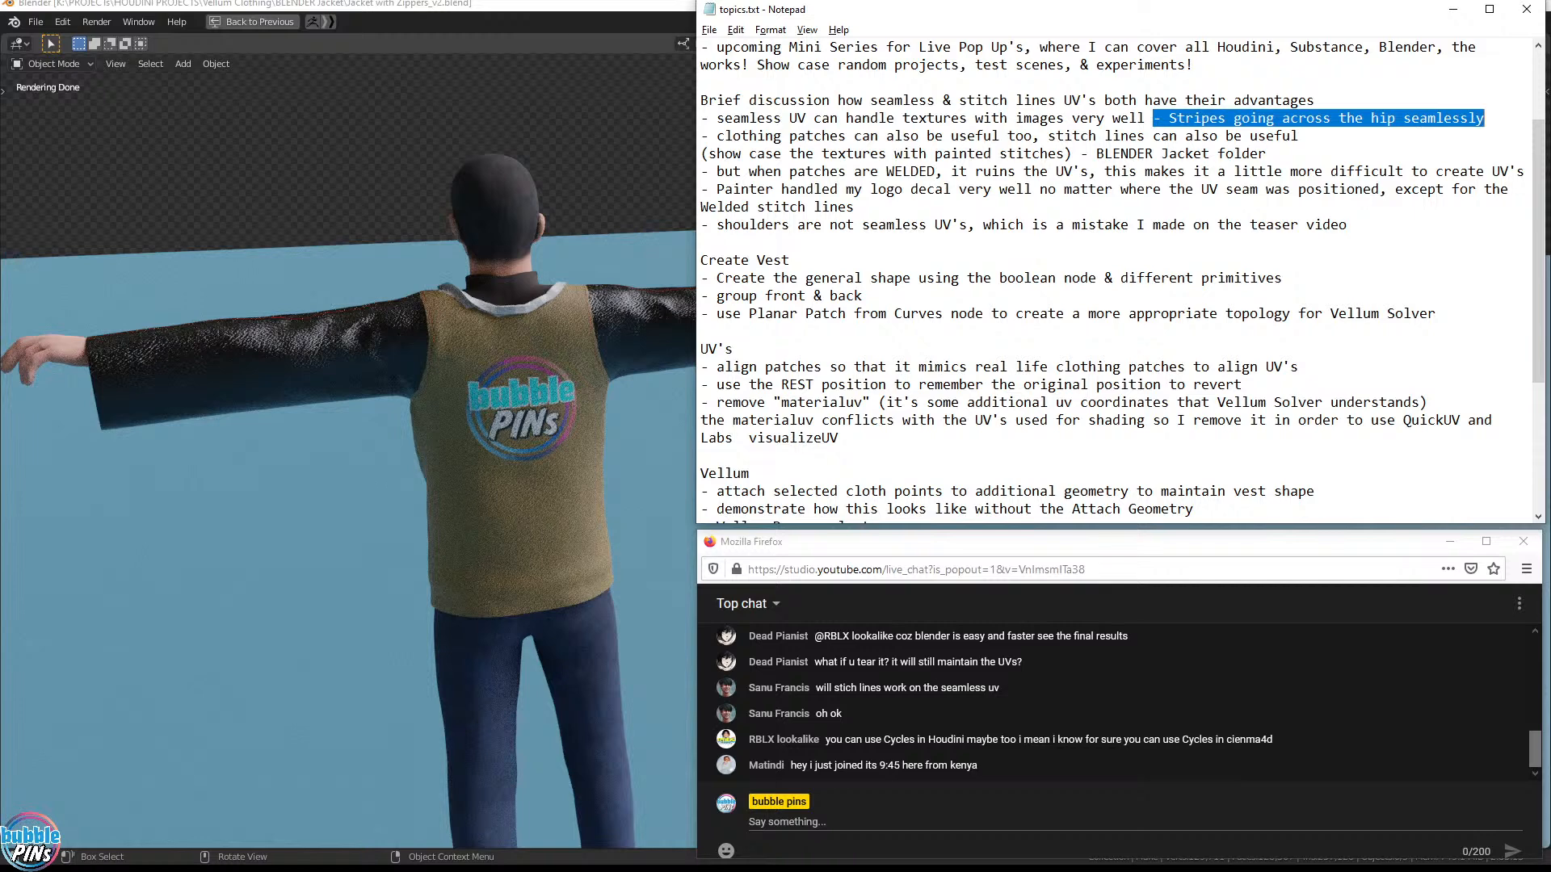
left_click_drag(717, 135, 1298, 136)
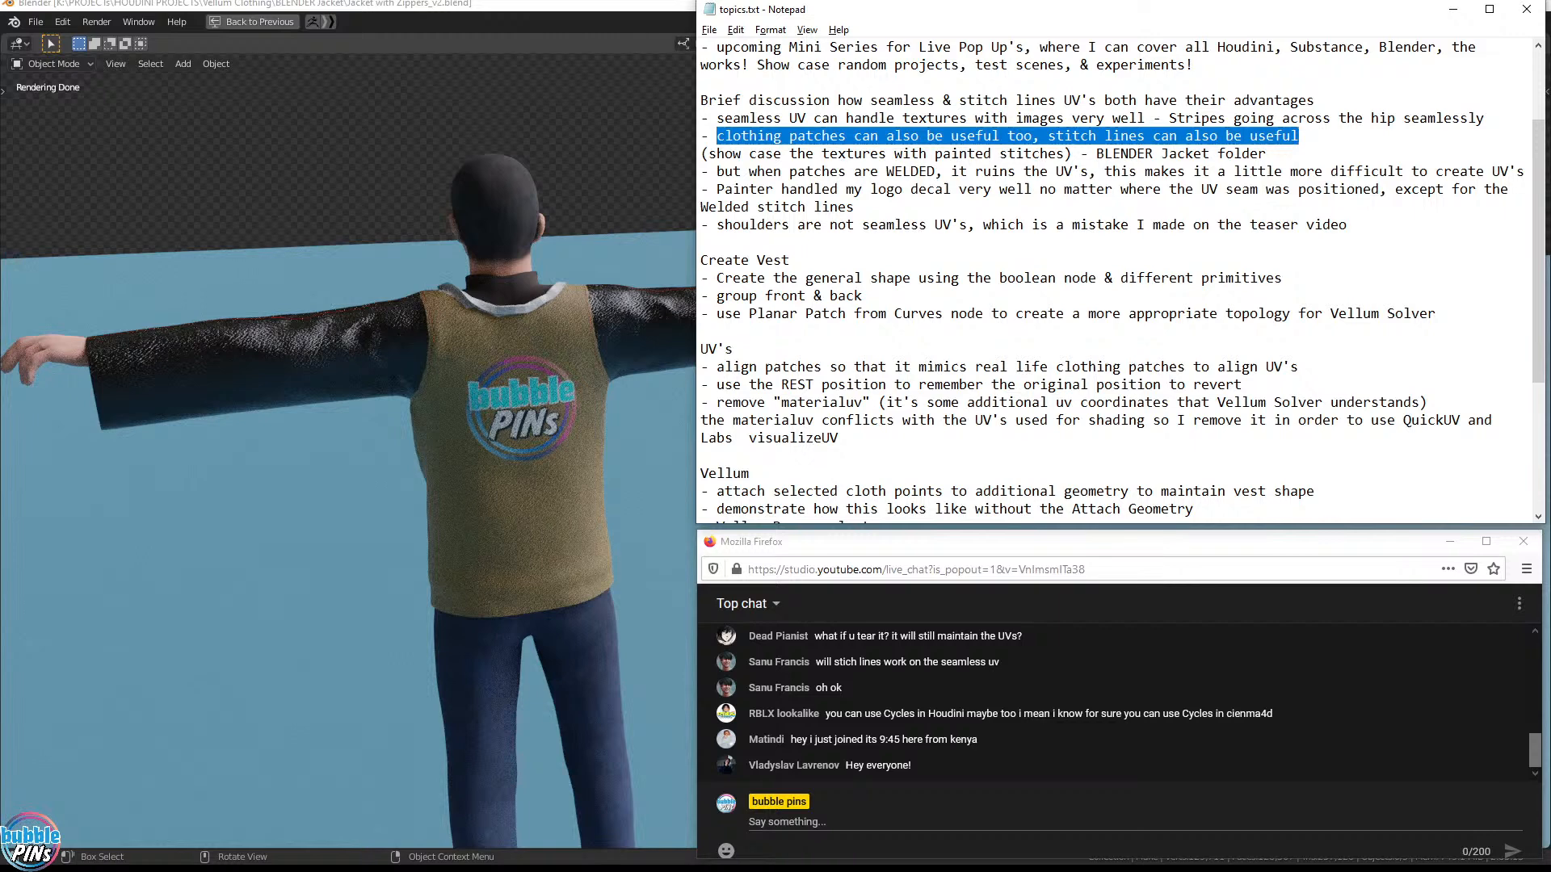
left_click_drag(716, 153, 1266, 154)
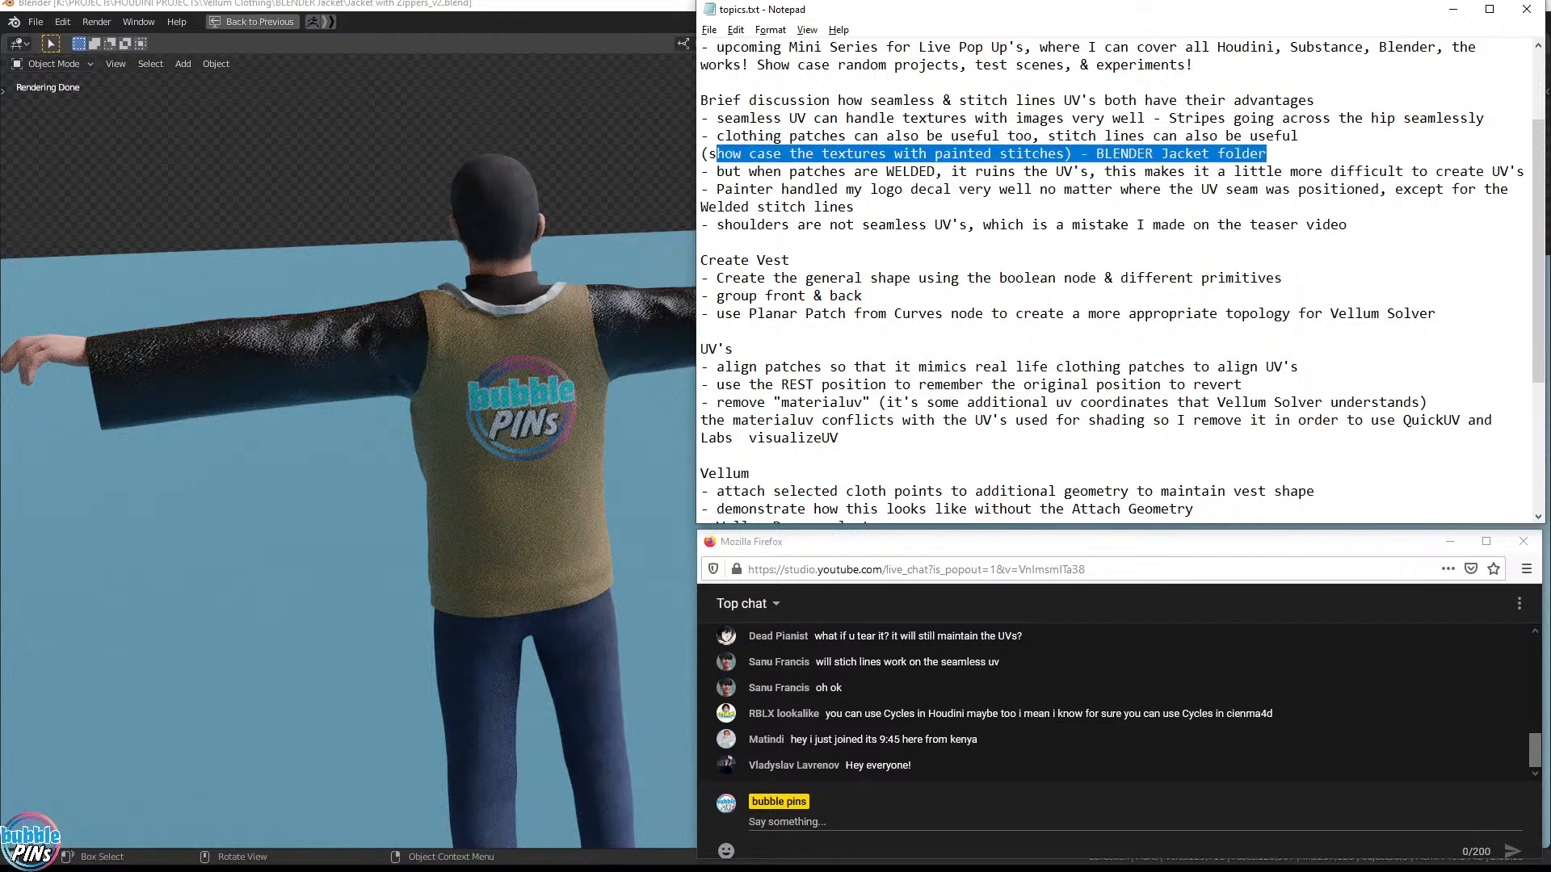
left_click_drag(717, 171, 1081, 171)
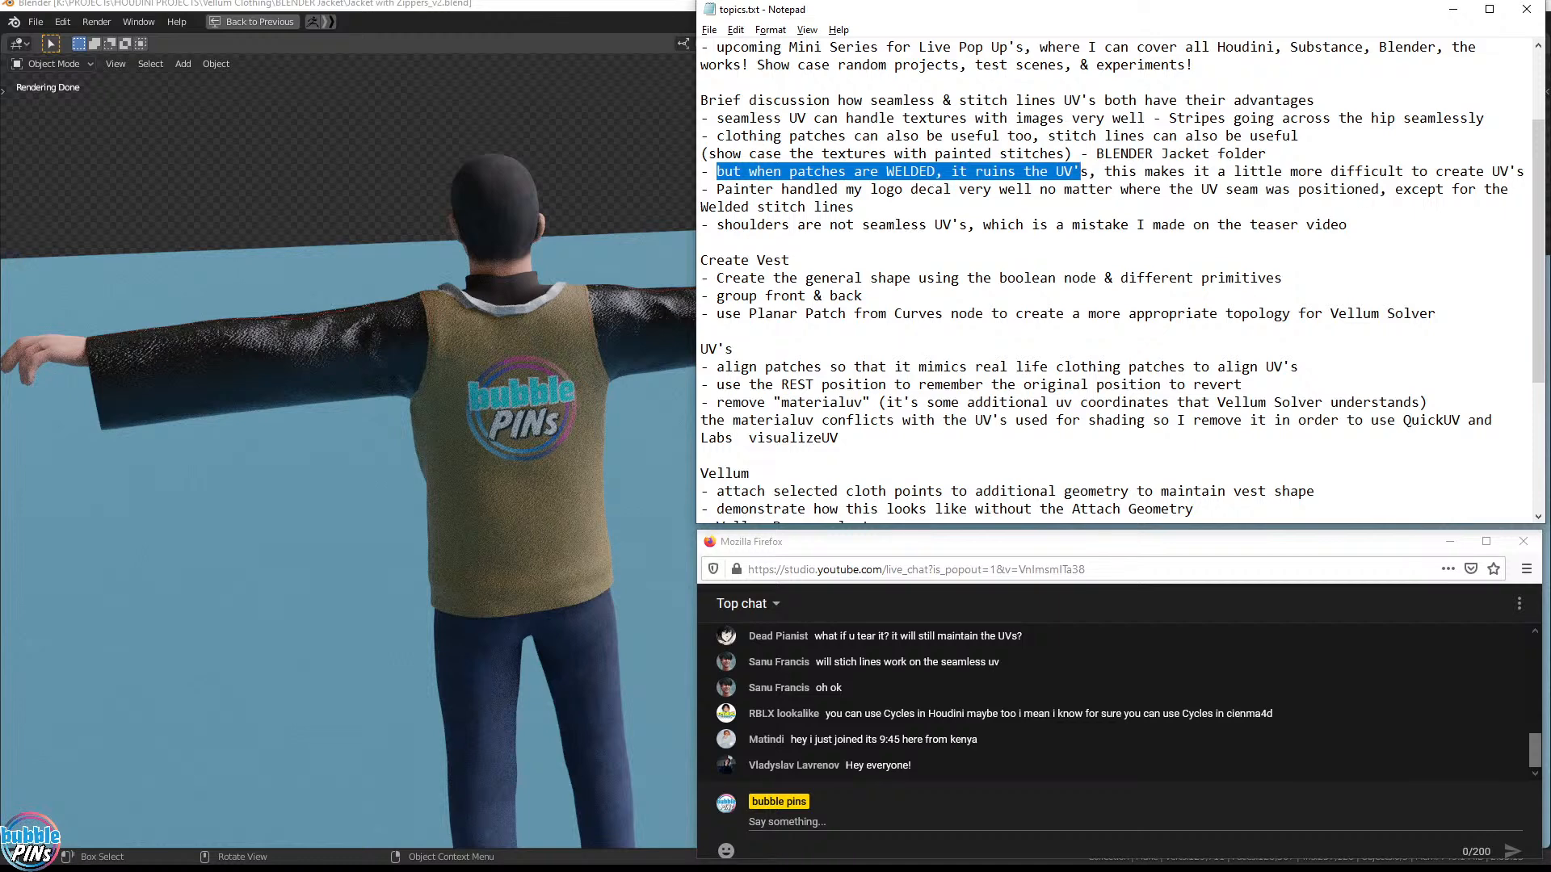
Reread the chat question about whether a torn garment still maintains its UVs
scroll(980, 689, "up", 2)
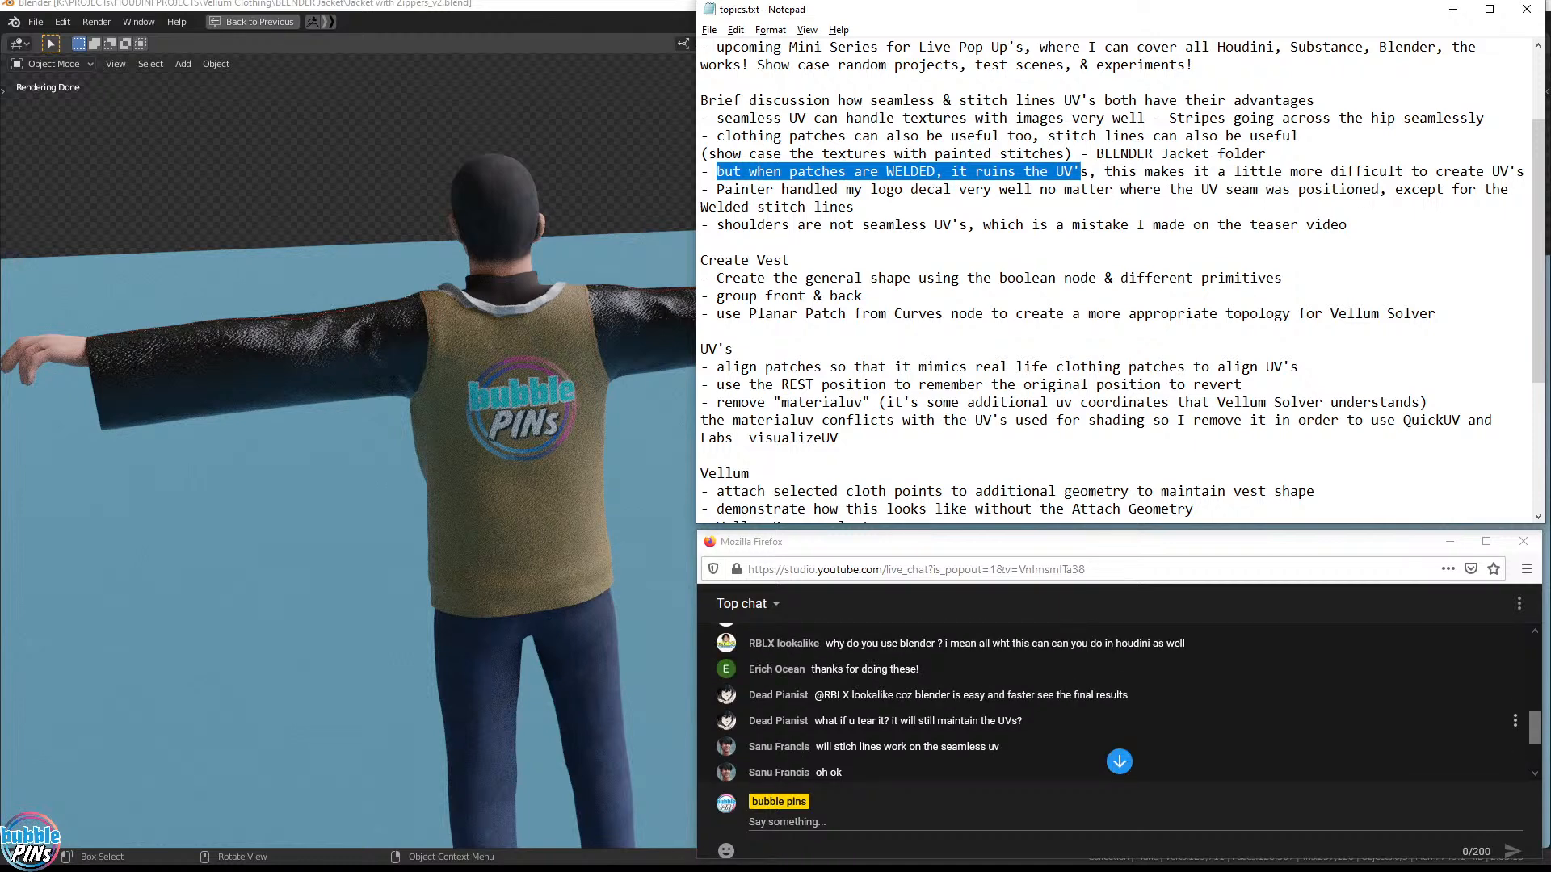
left_click_drag(828, 720, 1176, 726)
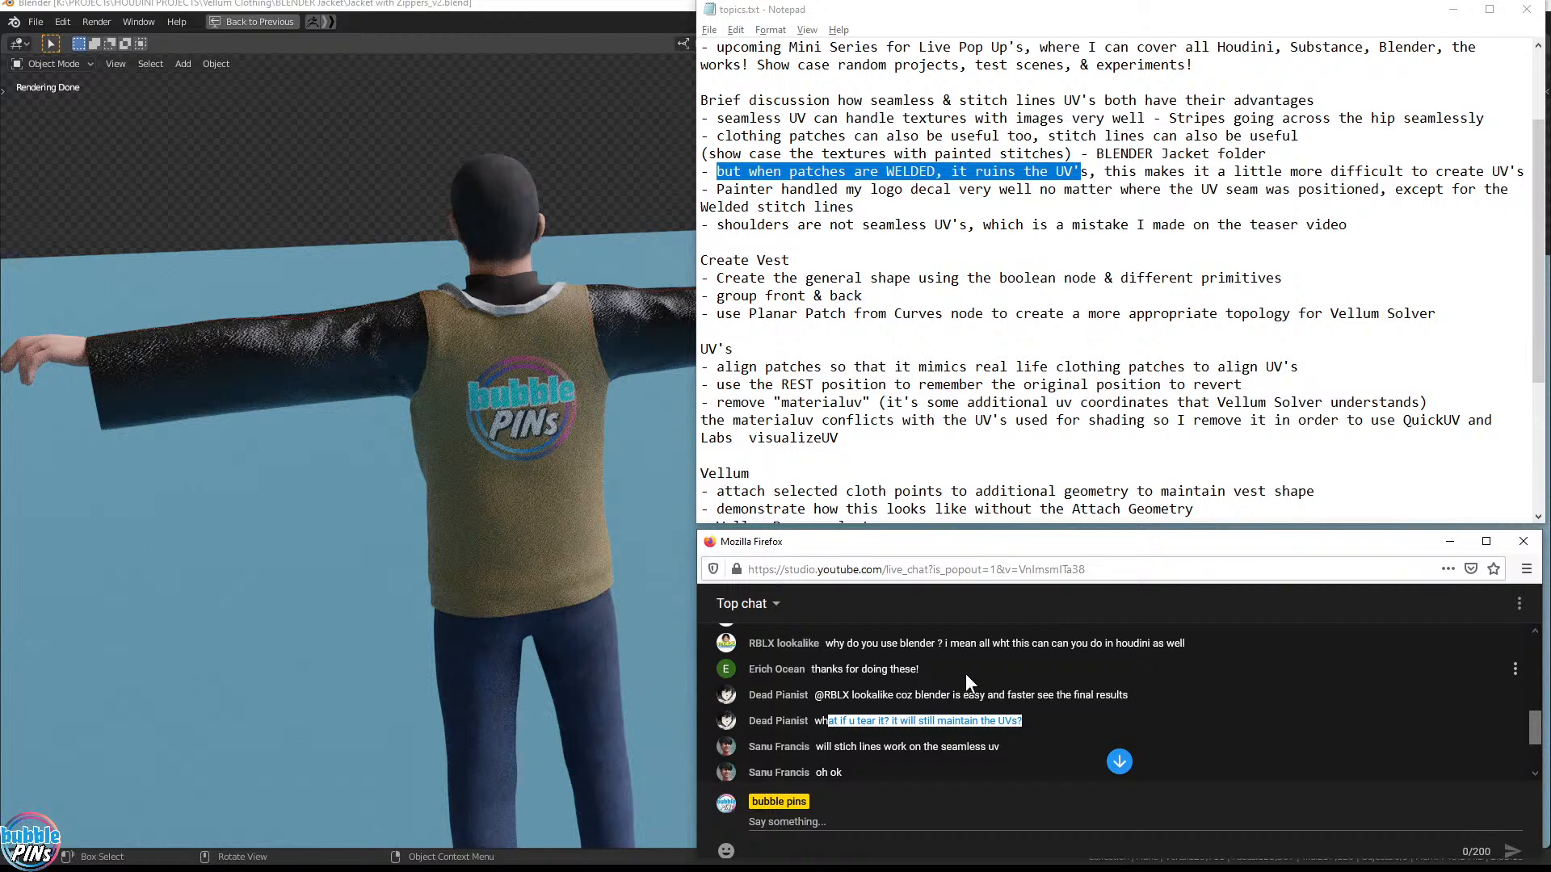
left_click(1002, 687)
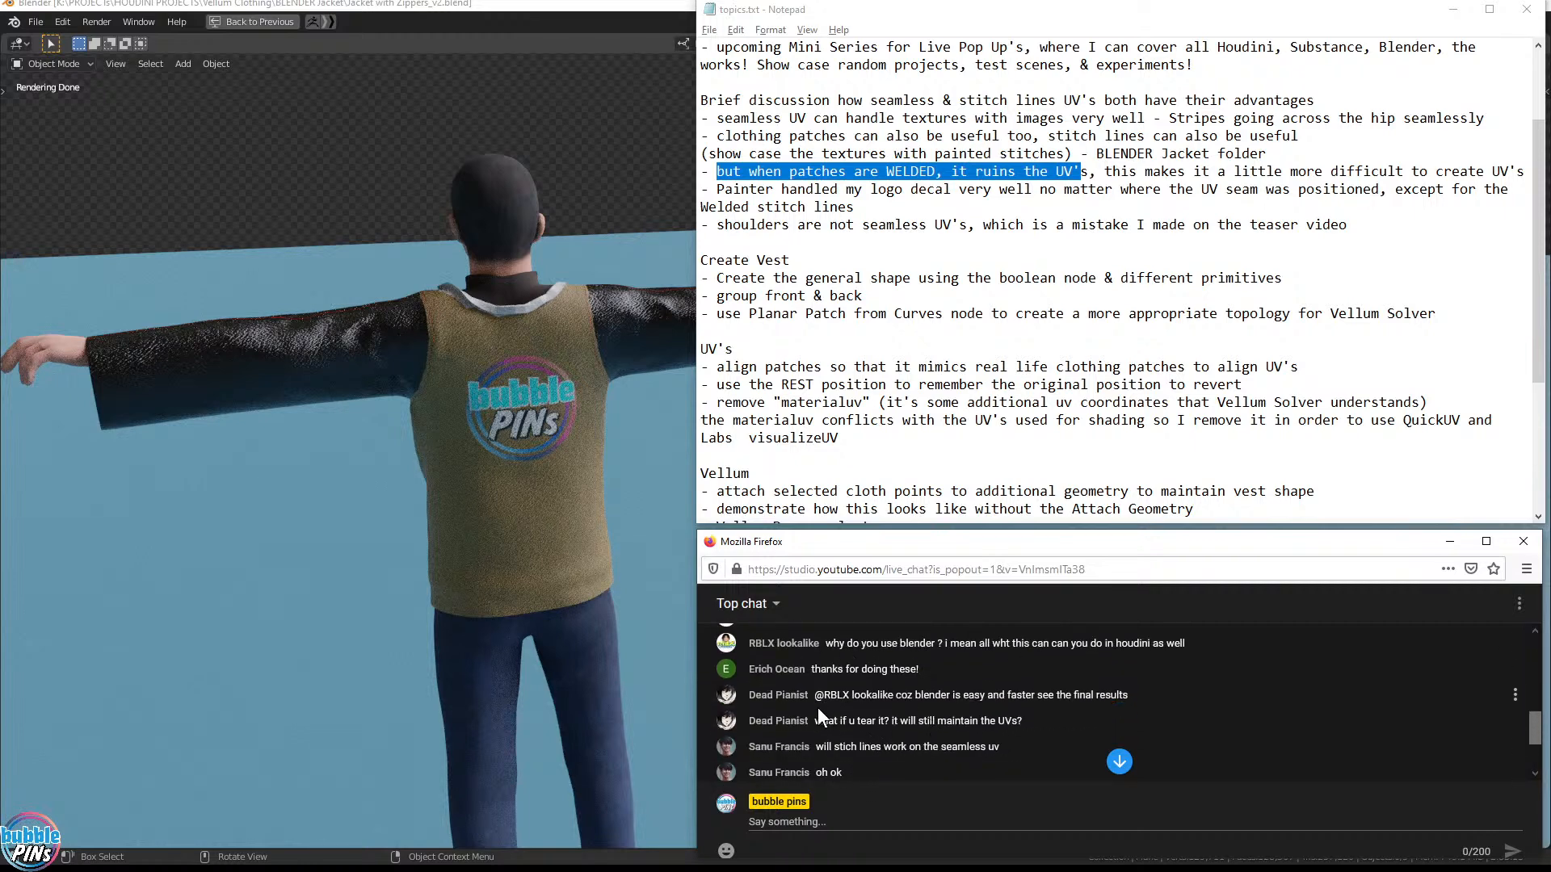
left_click_drag(860, 721, 1134, 723)
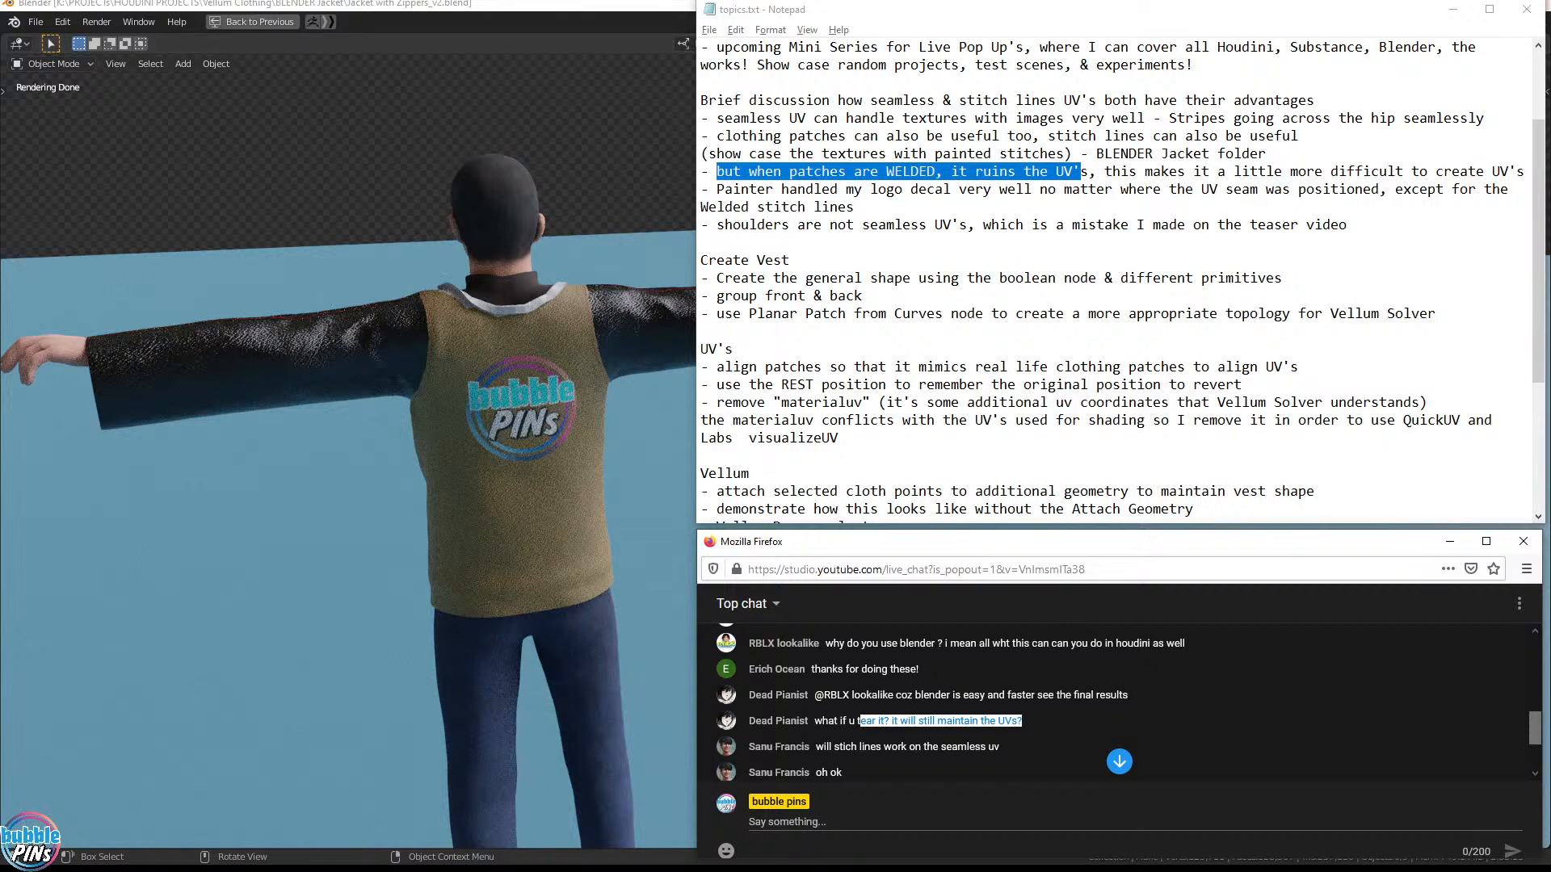
Switch to Houdini and view the stitch-line vest's checkered front and back patches in perspective
key("alt+Tab")
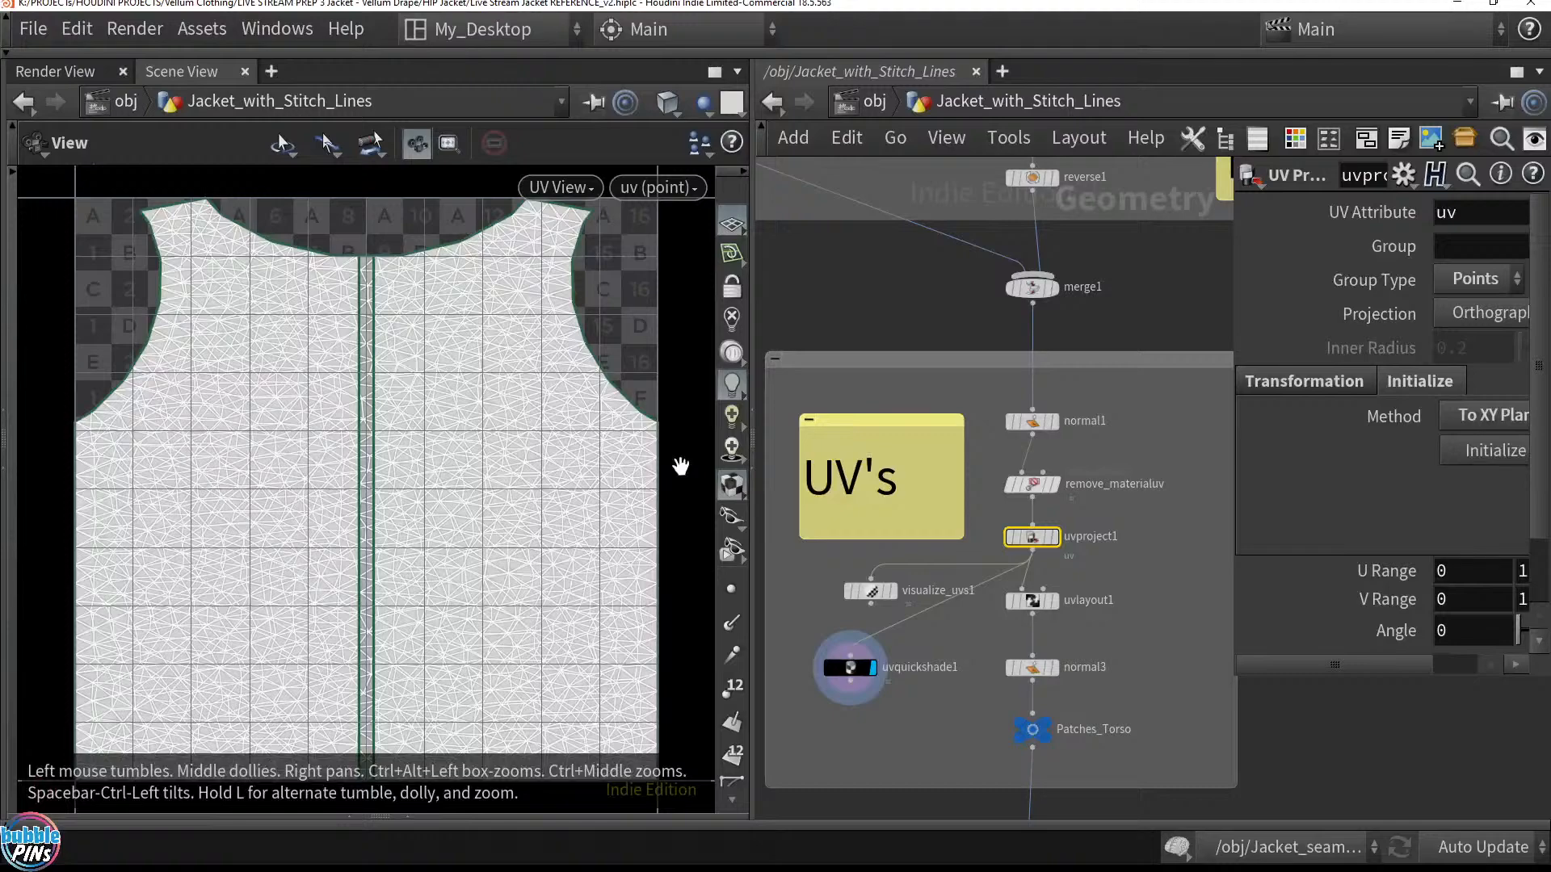
key("space+1")
left_click_drag(465, 364, 450, 423)
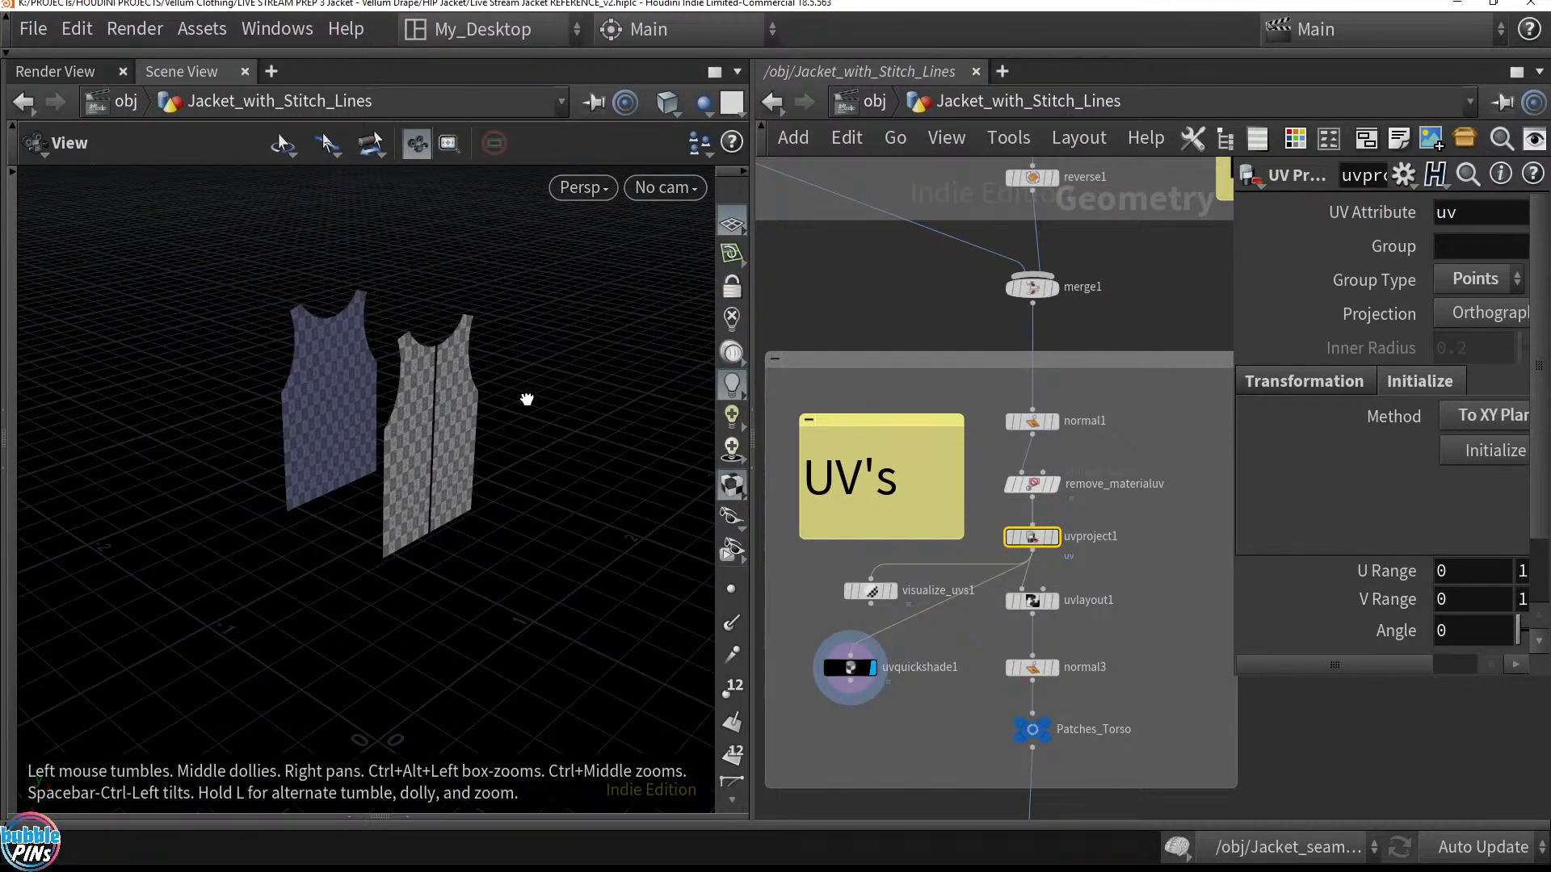
scroll(500, 392, "up", 6)
left_click_drag(427, 426, 485, 428)
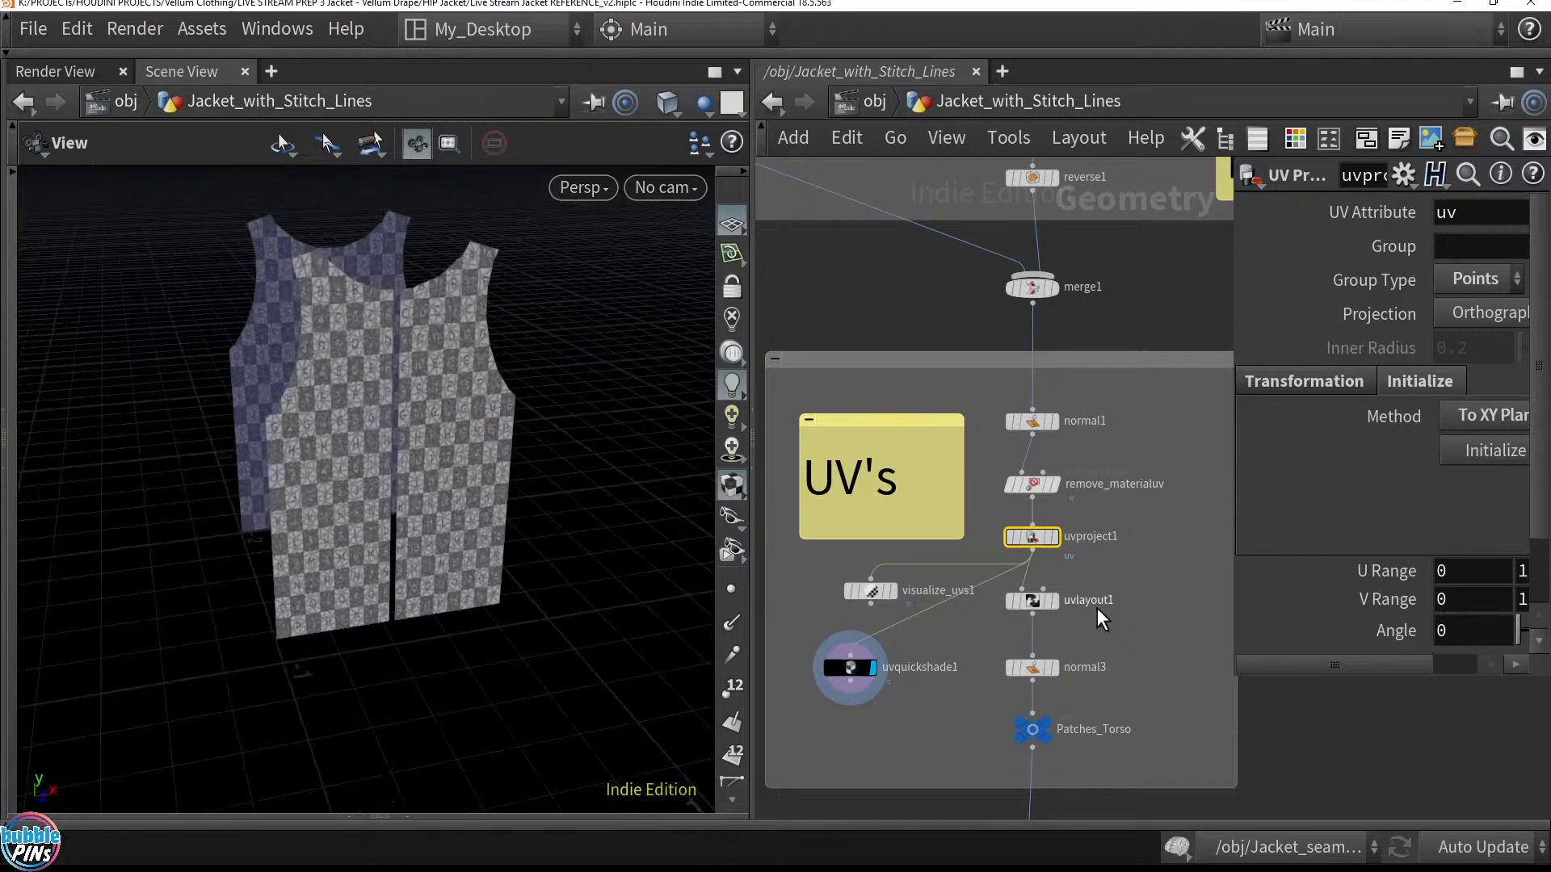
Display the vellumcloth1 node's output and inspect the separate front and back vest patches
middle_click_drag(1180, 683, 1000, 409)
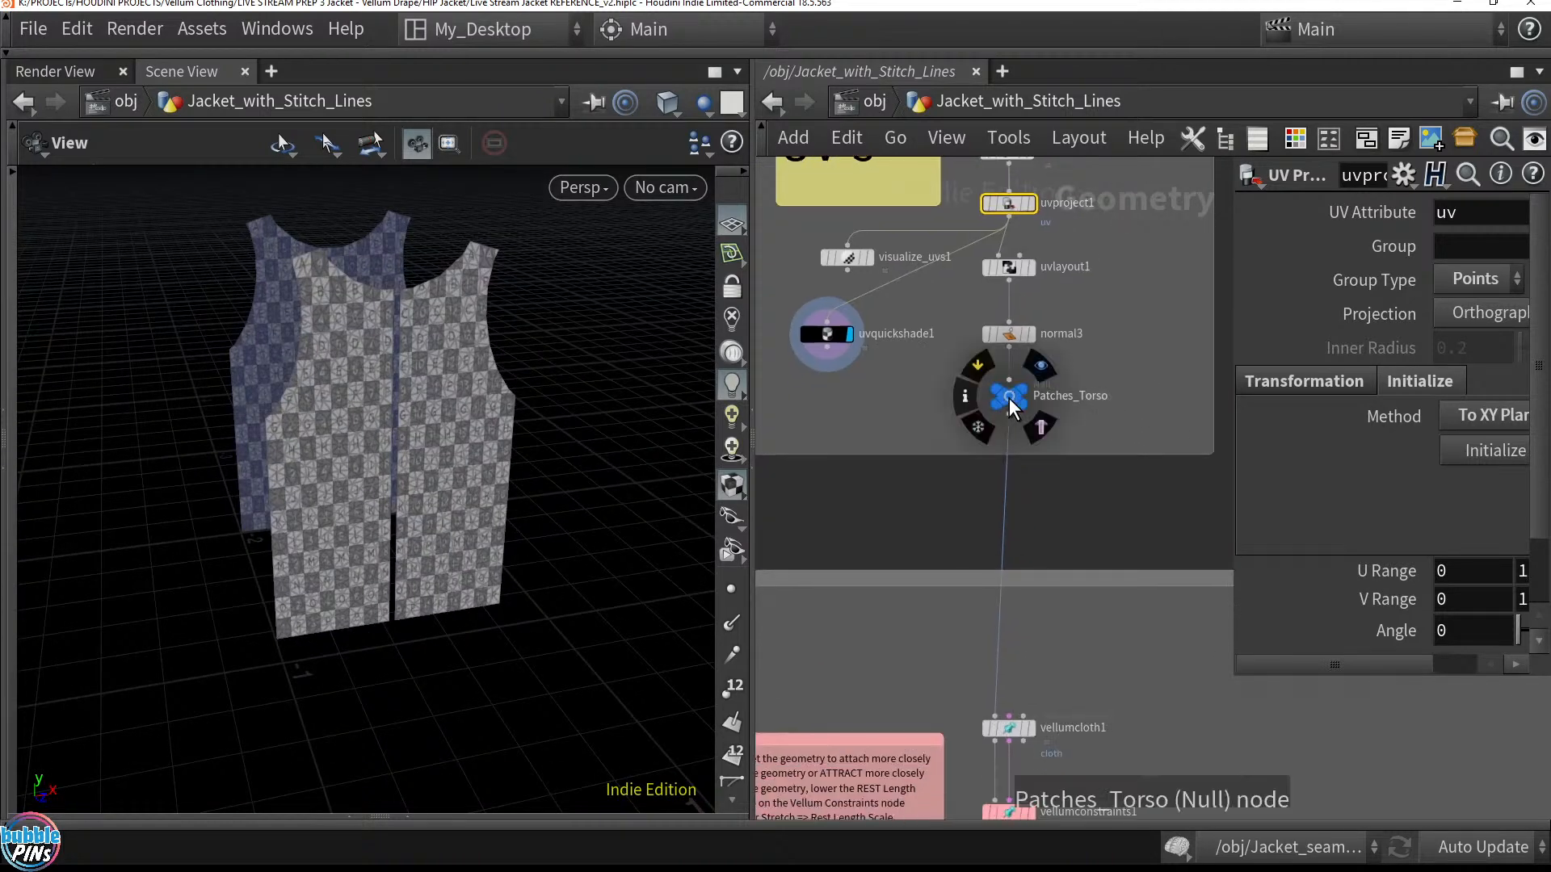
middle_click_drag(1187, 692, 1158, 385)
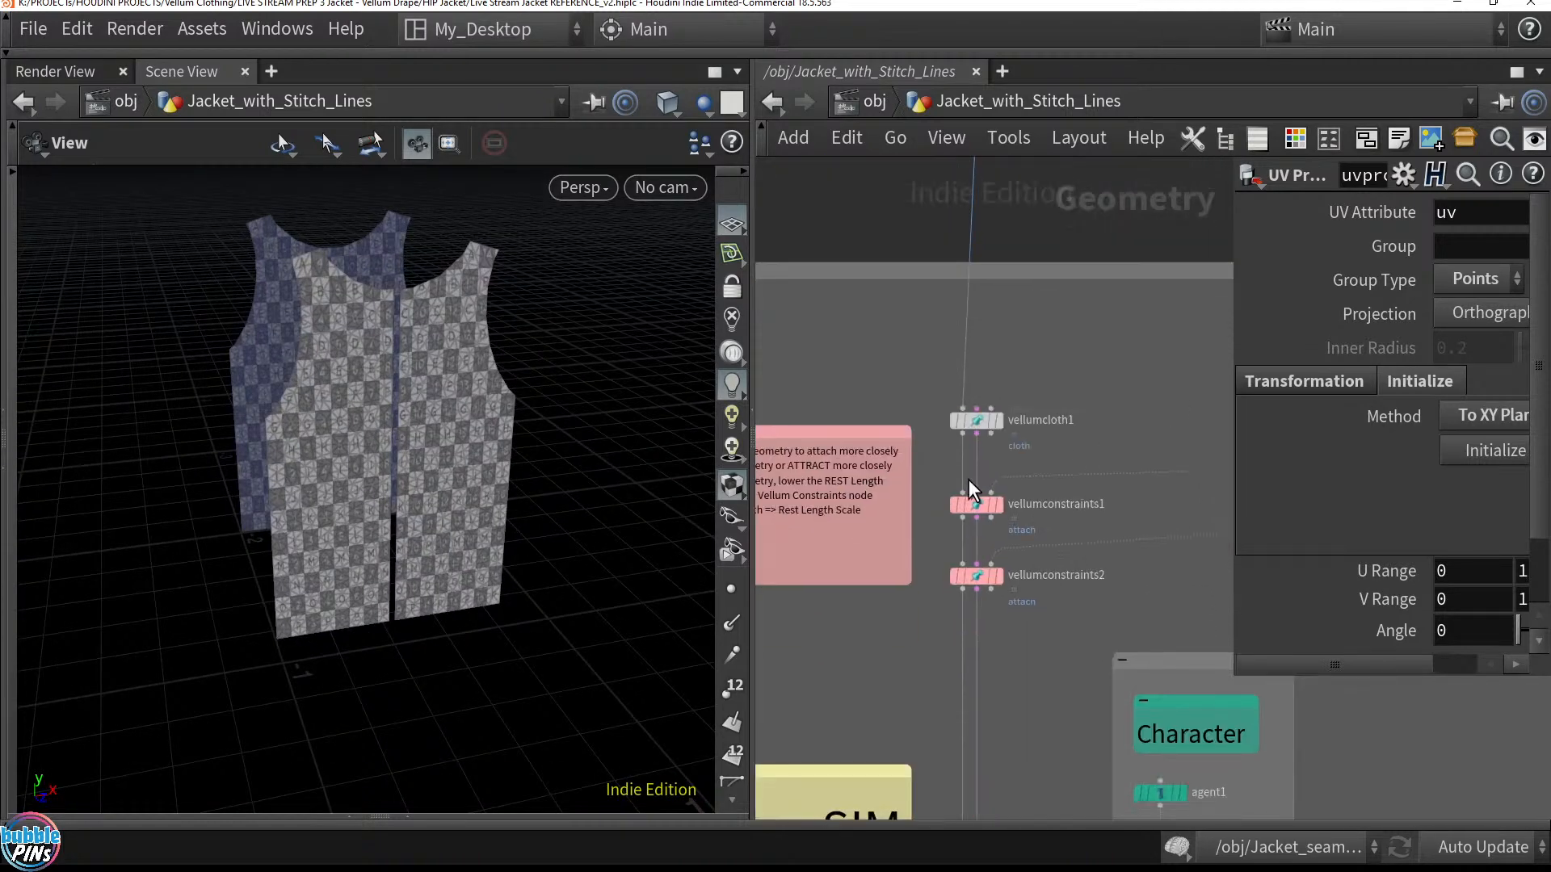
left_click(969, 422)
left_click_drag(452, 452, 379, 452)
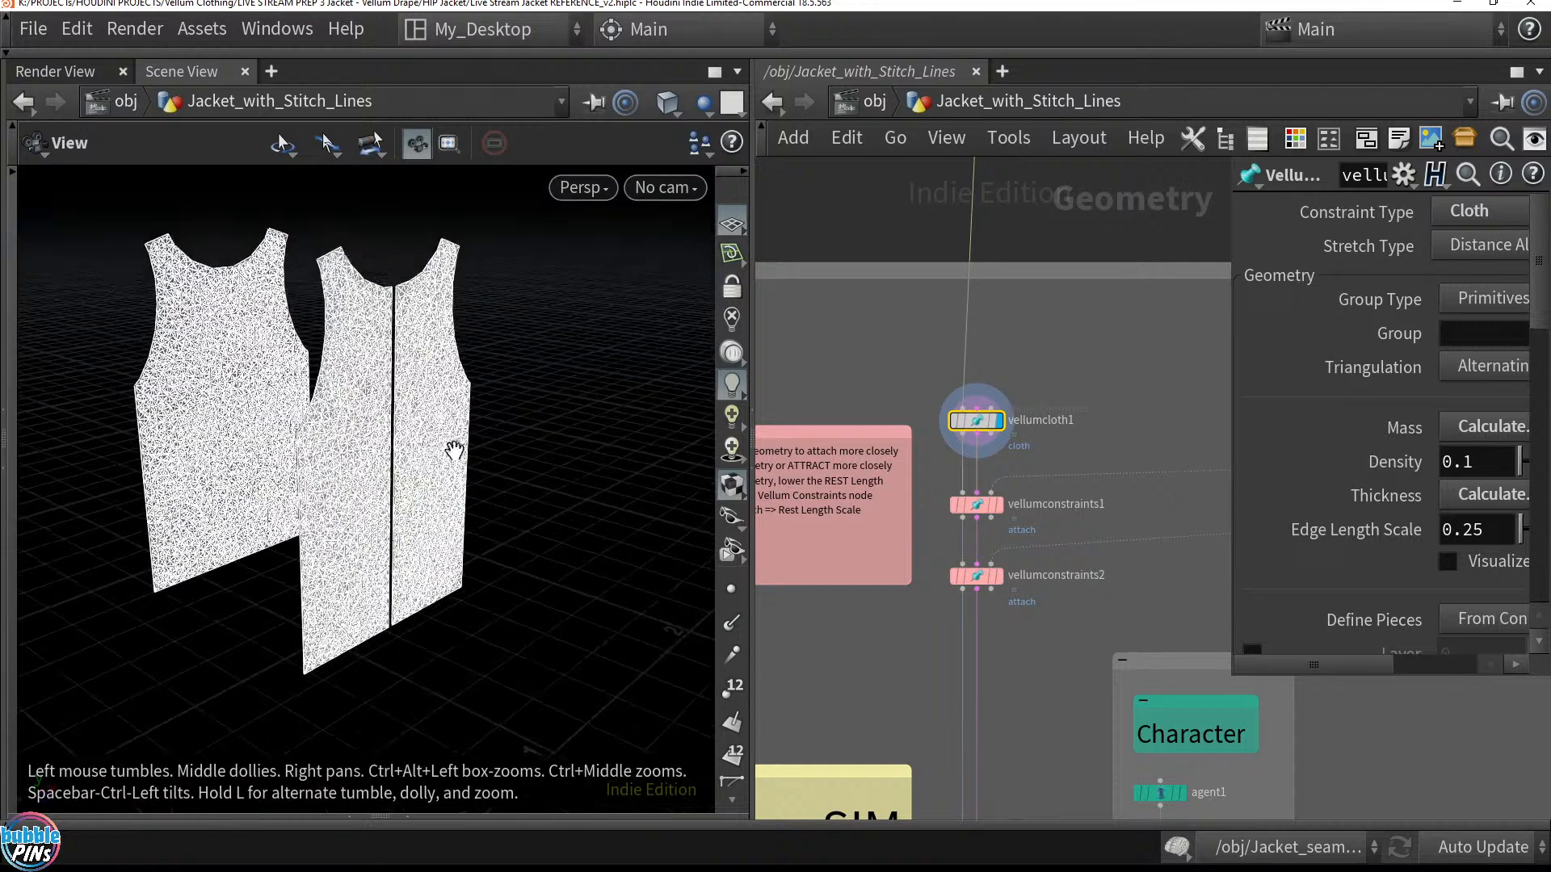
Display the vellumdrape1 output with the timeline shown, switch the display to jacket_Freeze, and inspect the draped vest
mouse_move(997, 507)
middle_click_drag(997, 507, 927, 103)
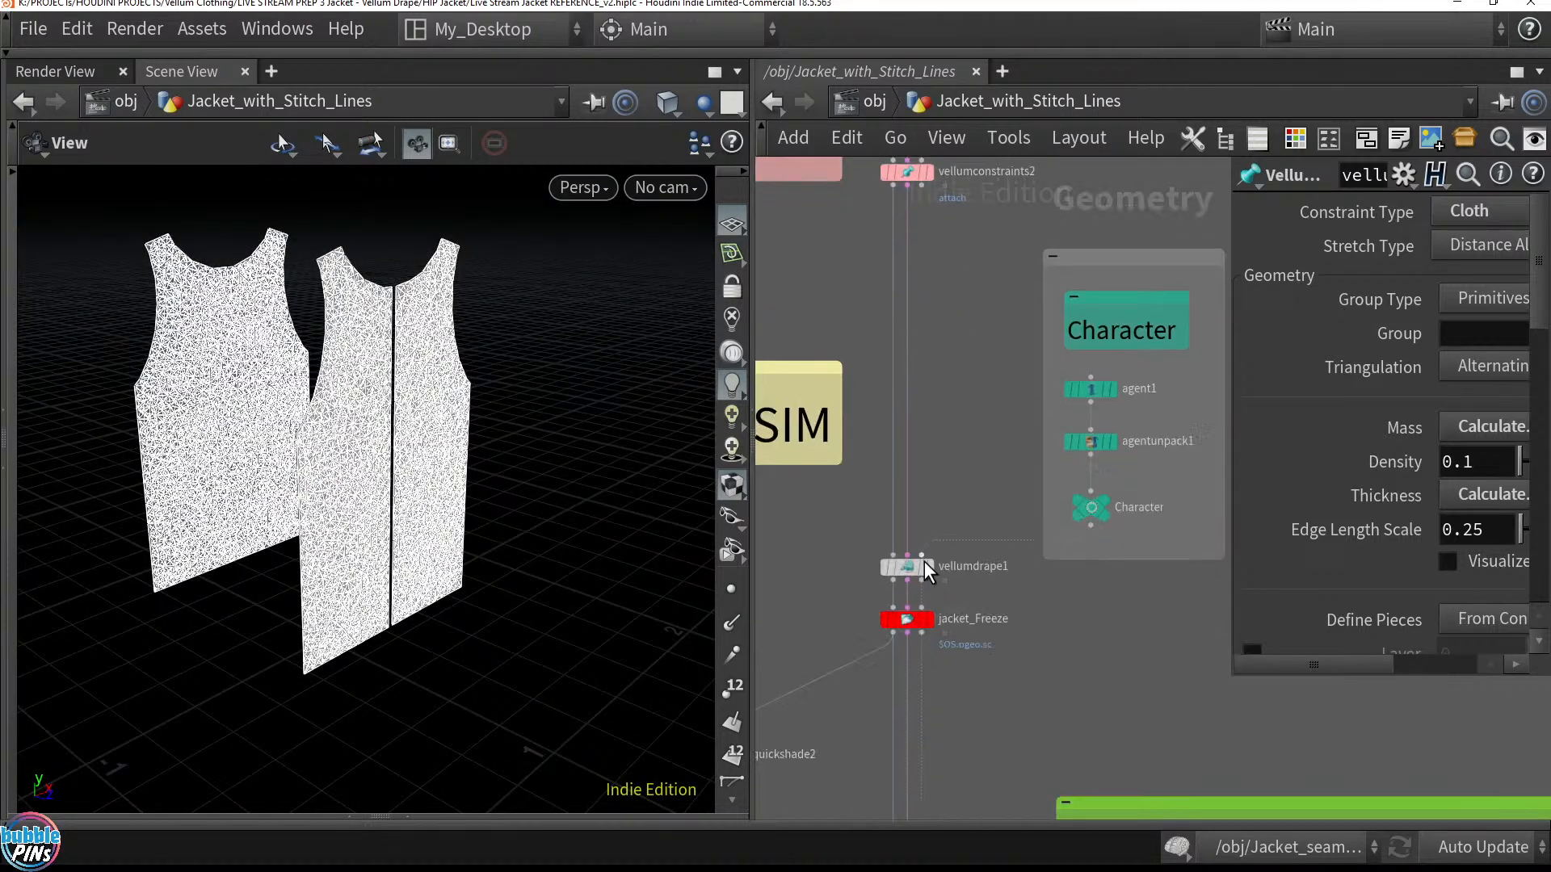
left_click(929, 567)
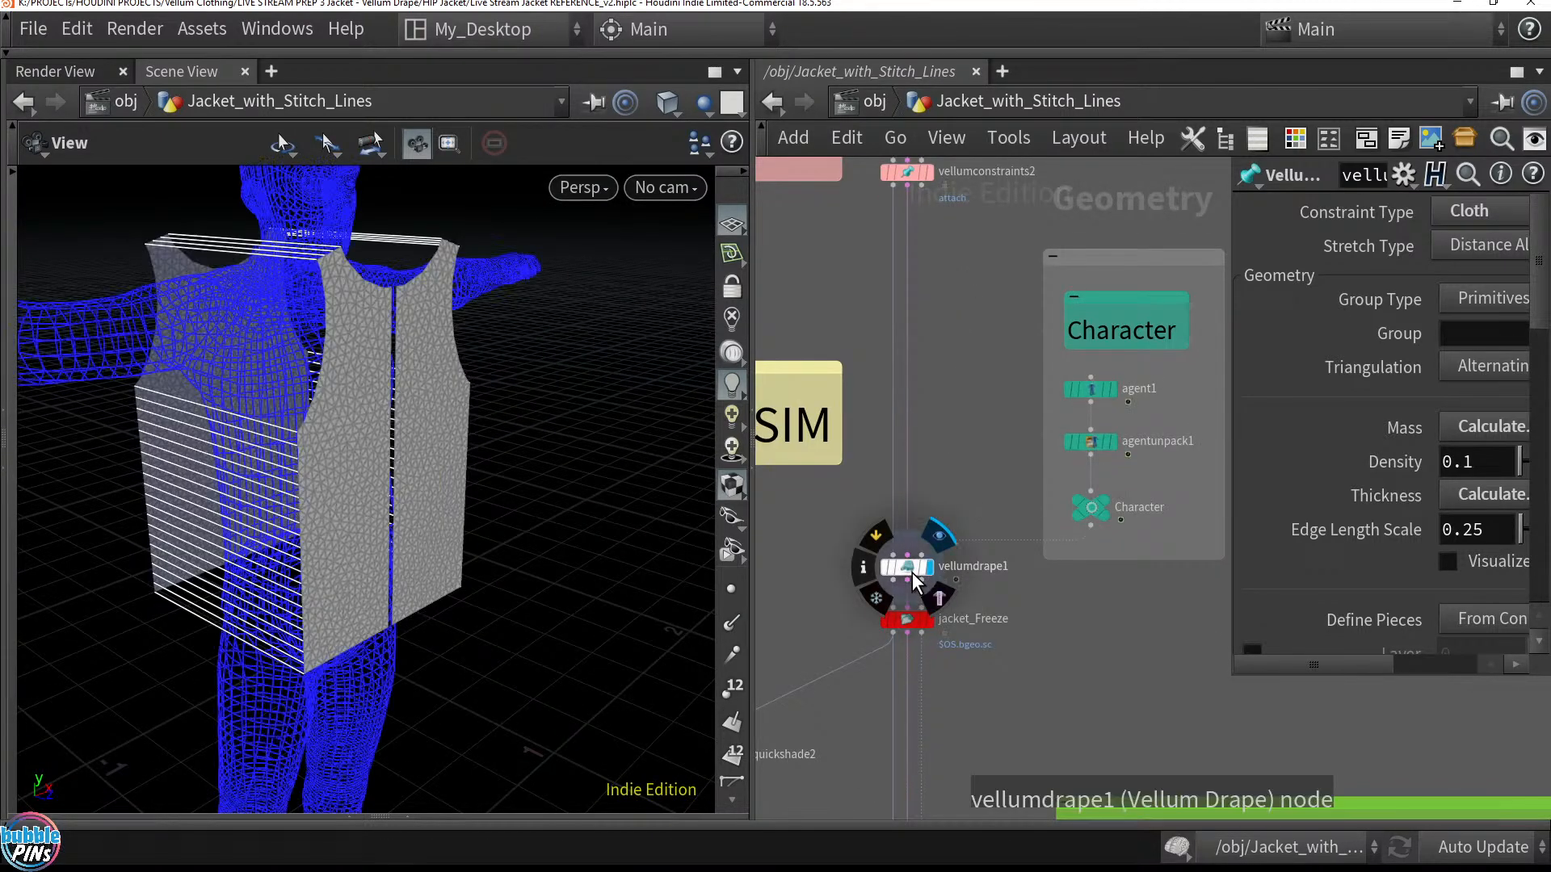
left_click_drag(427, 817, 427, 763)
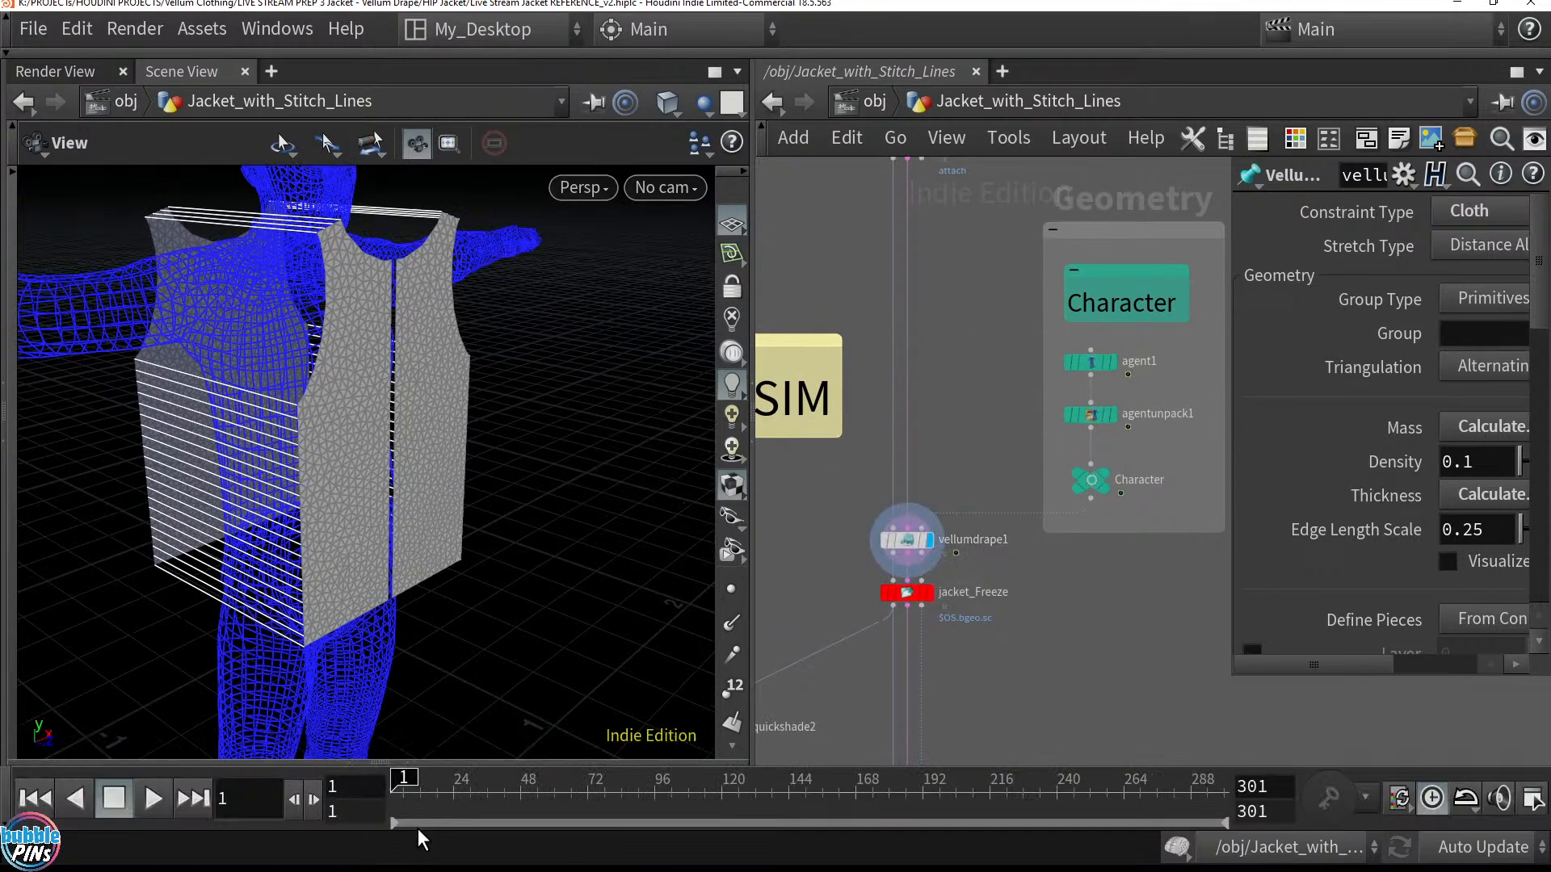
left_click(928, 595)
left_click(904, 593)
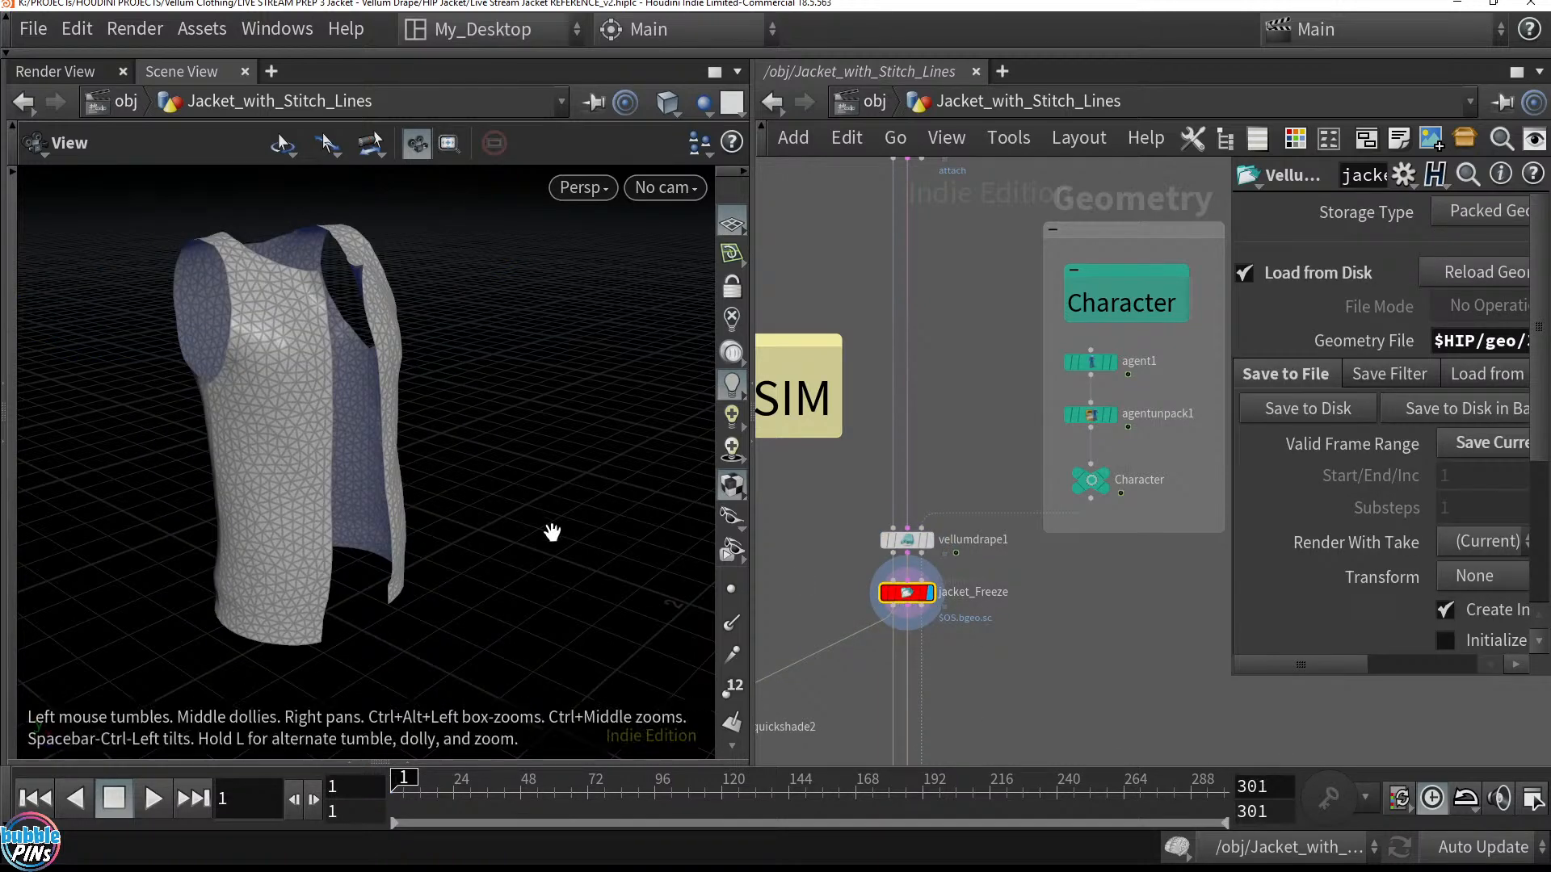
left_click_drag(1229, 674, 1192, 670)
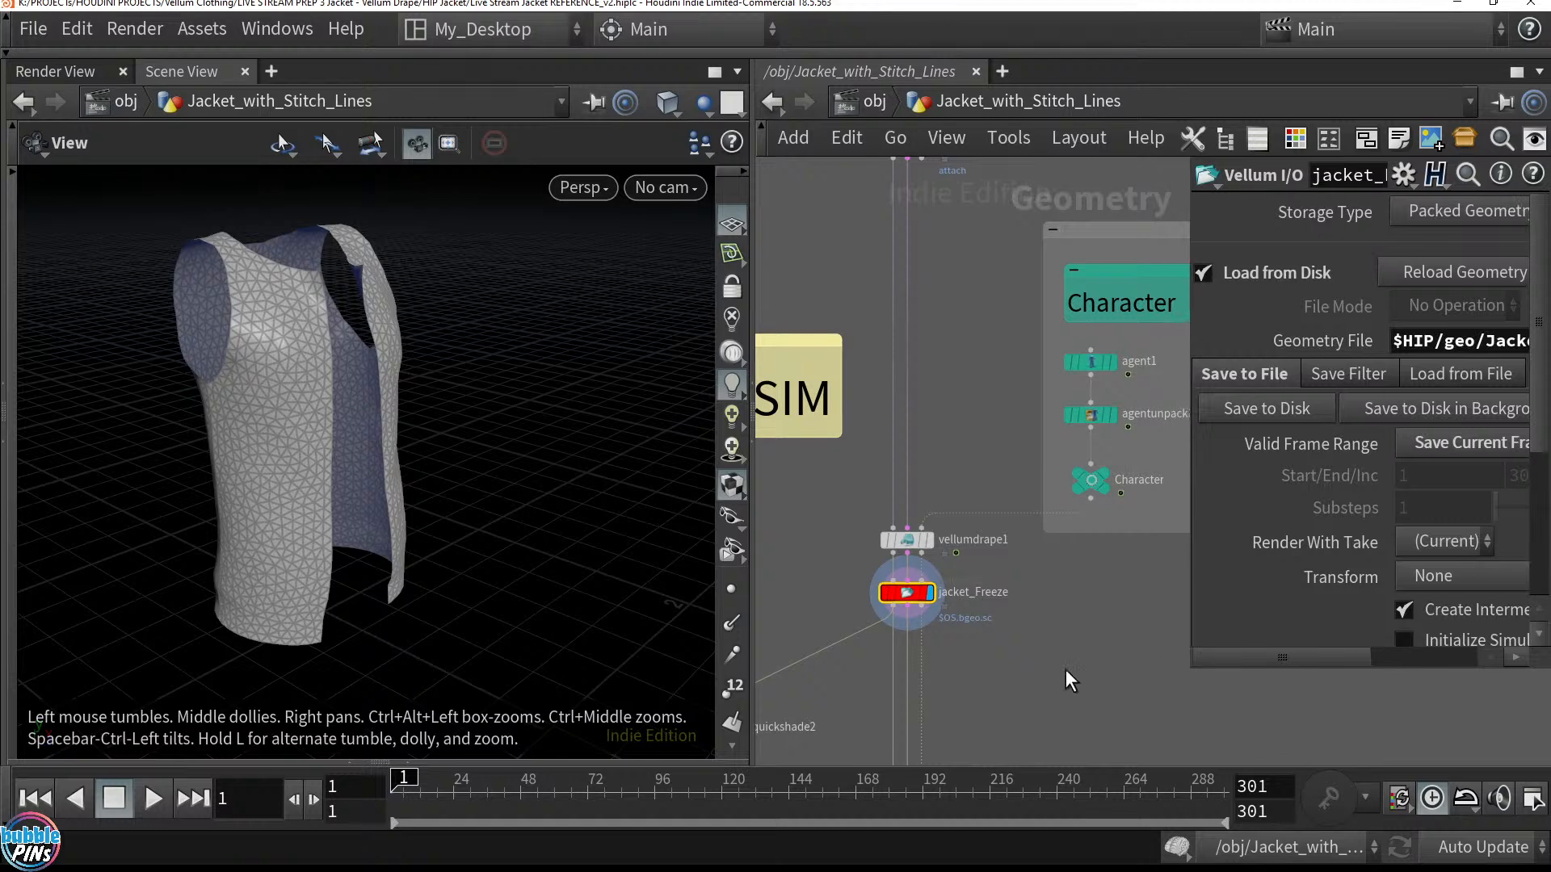
left_click_drag(502, 510, 460, 509)
middle_click_drag(1031, 685, 1113, 480)
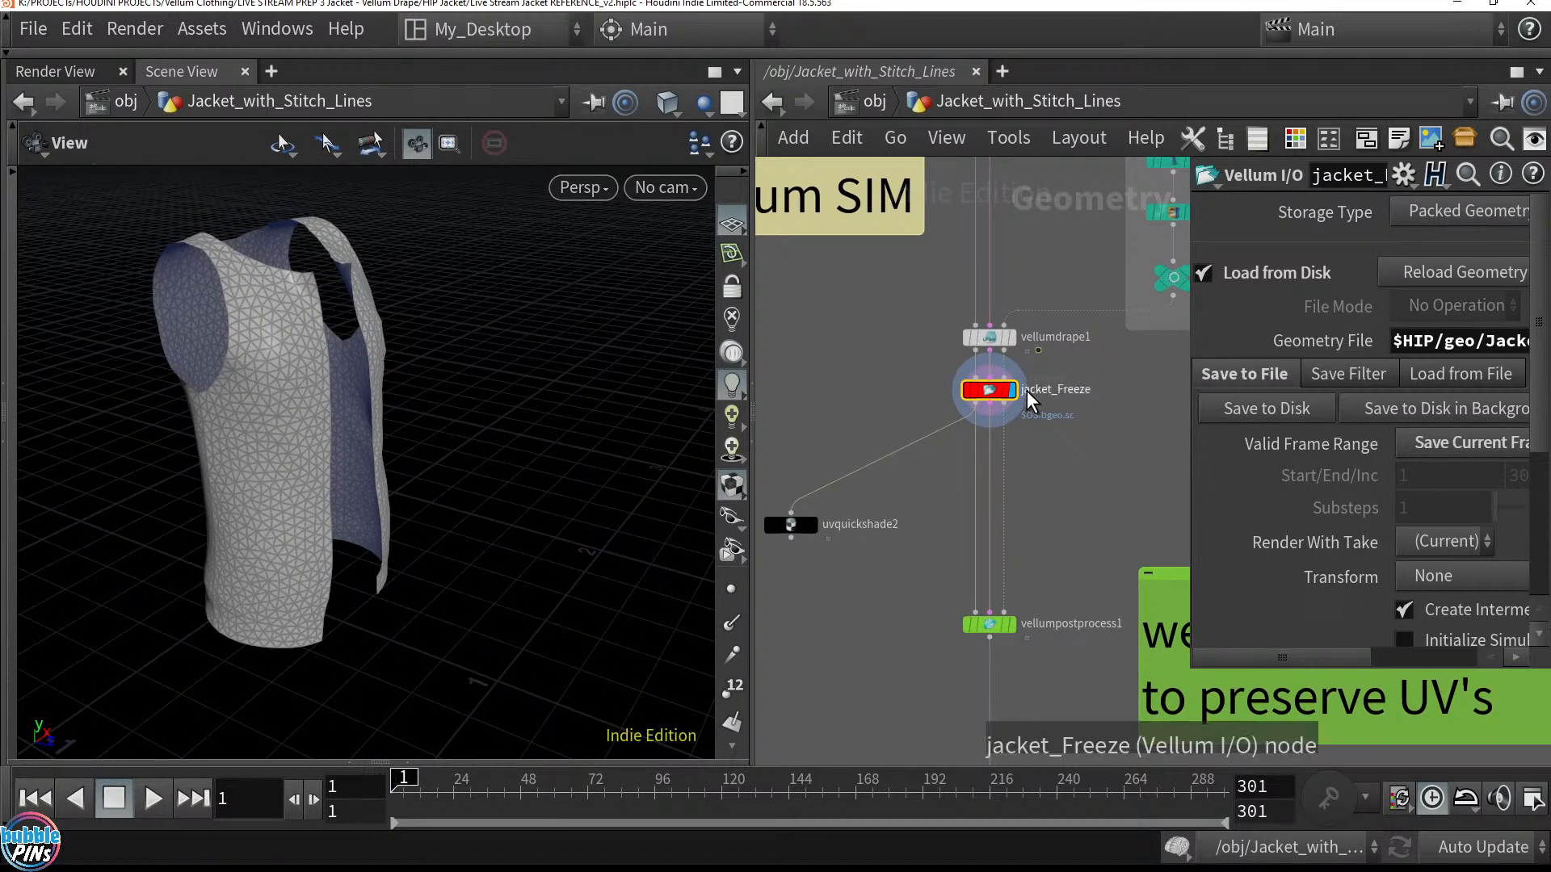
Select the vellumpostprocess1 node and widen its parameter area to examine the Apply Welds option
left_click_drag(990, 641, 986, 593)
middle_click_drag(1038, 644, 975, 620)
scroll(957, 588, "up", 5)
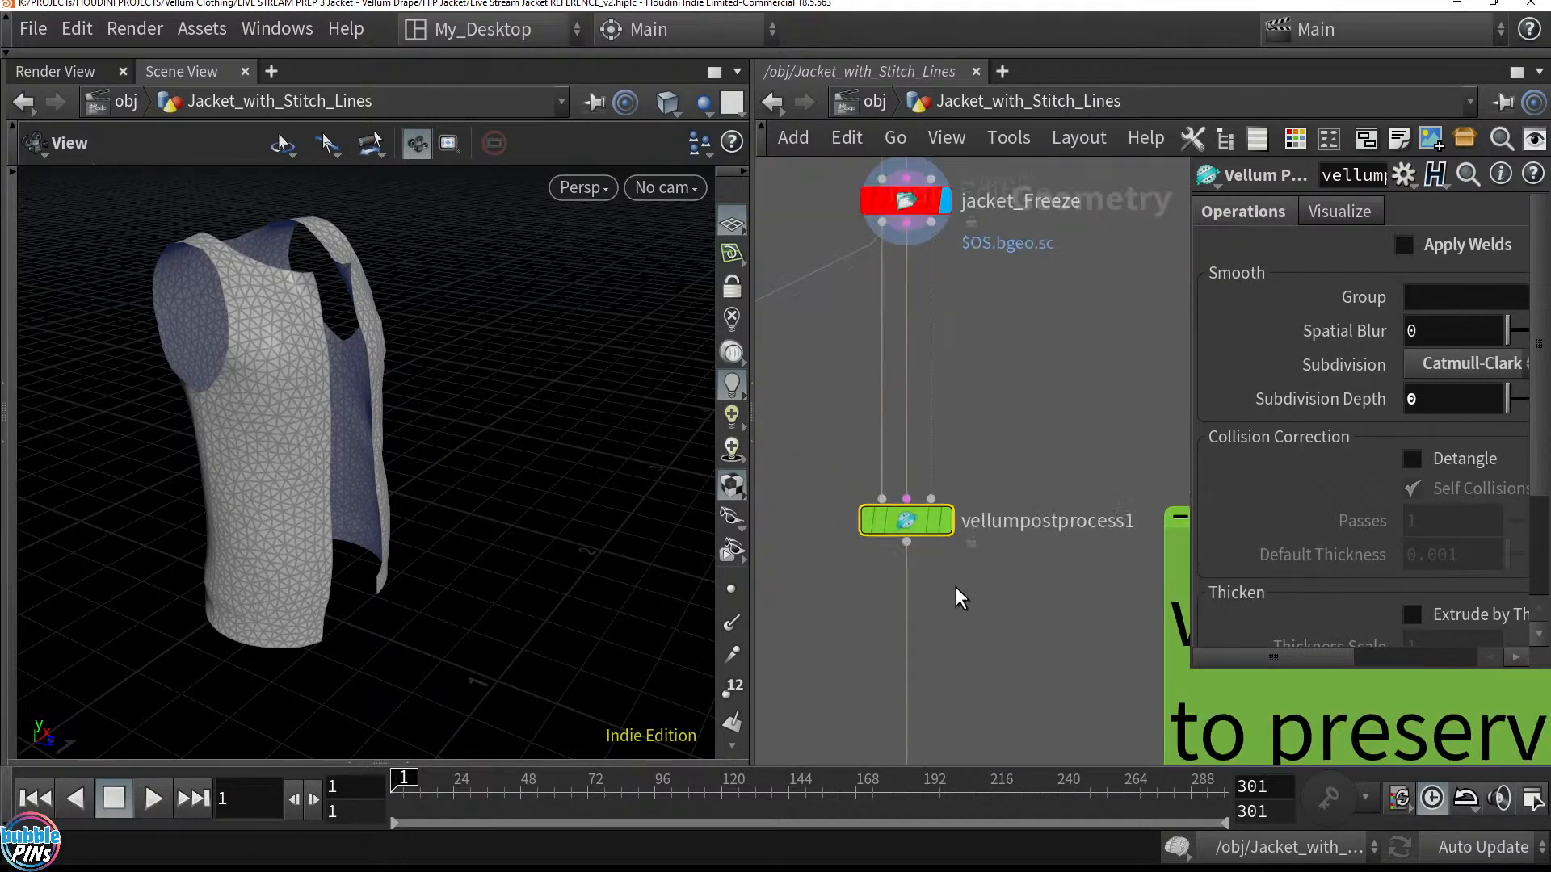
left_click_drag(964, 492, 788, 658)
middle_click_drag(912, 618, 946, 618)
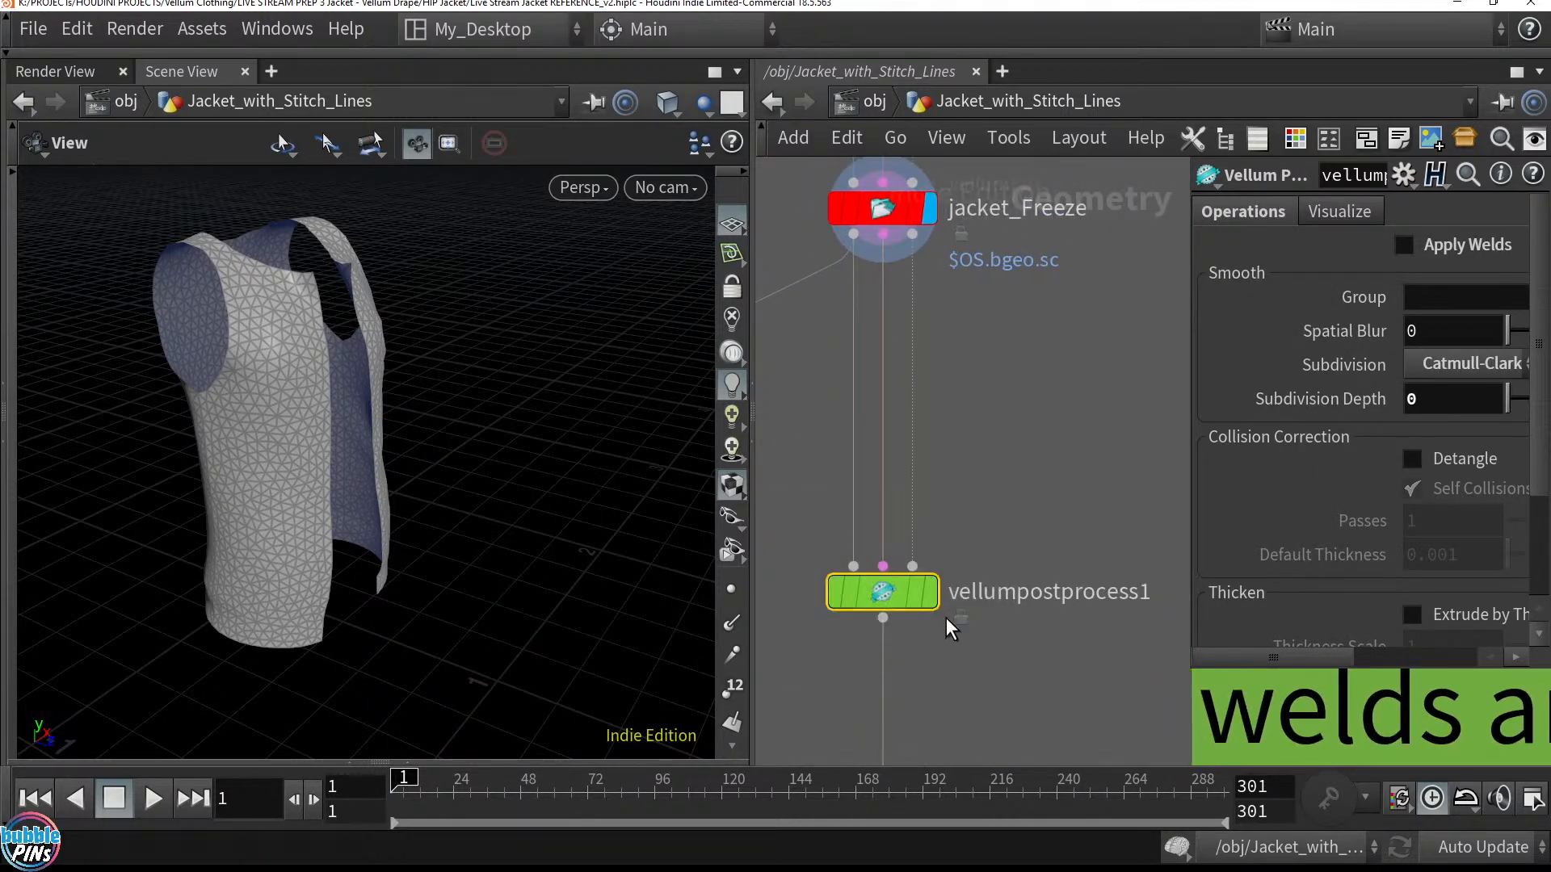
mouse_move(904, 599)
left_click_drag(1192, 385, 1081, 385)
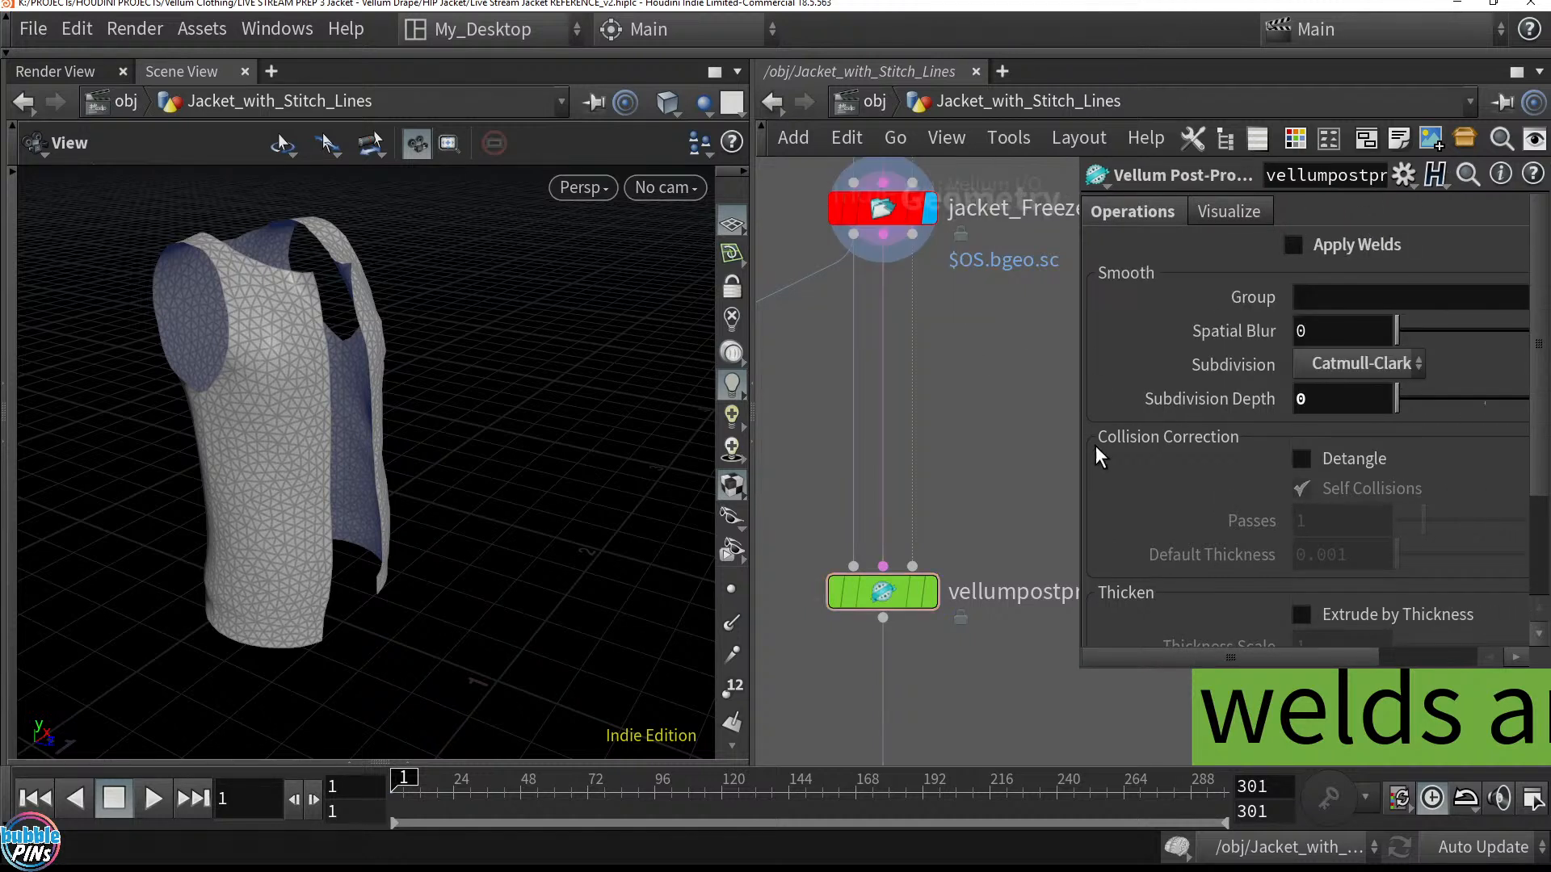
Display the vellumdrape1 node, play the drape simulation for a few frames, and rewind it to frame 1
middle_click_drag(954, 338, 953, 475)
left_click(868, 344)
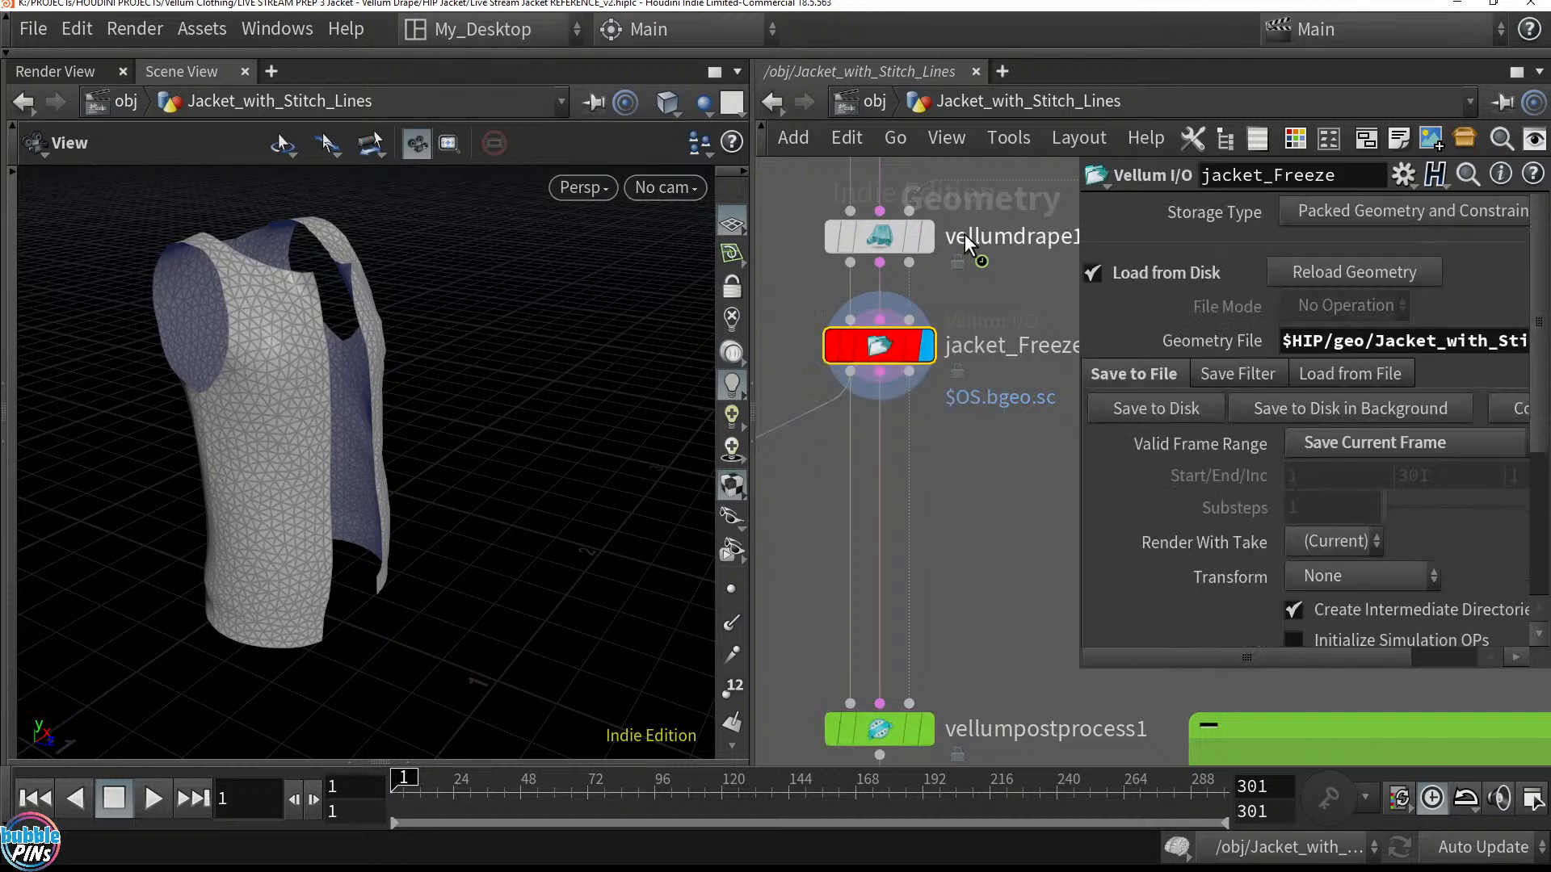
left_click(925, 237)
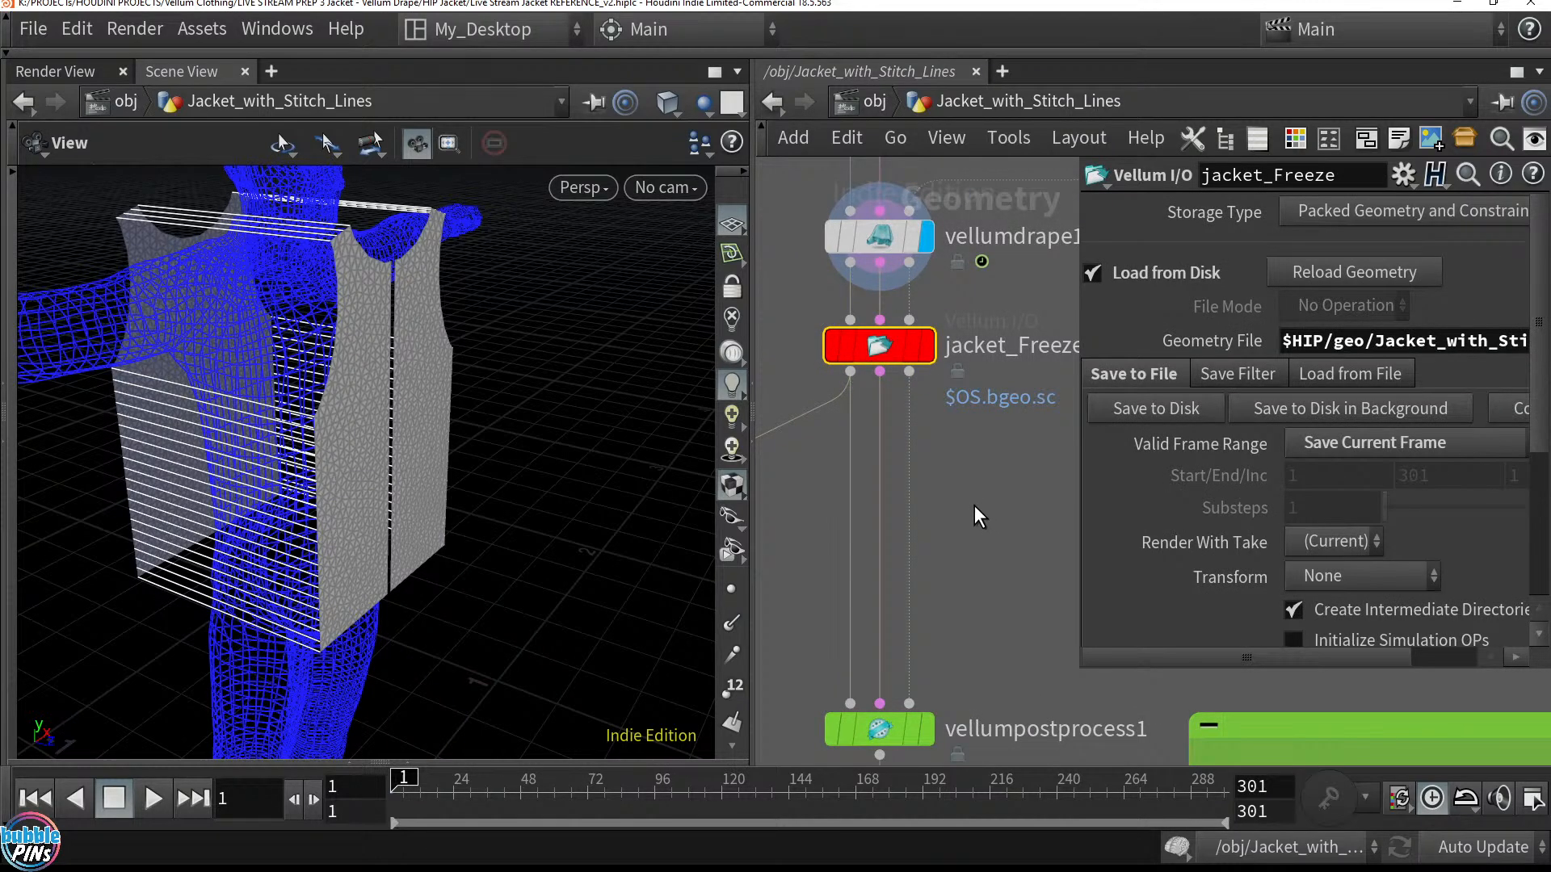
key("Up")
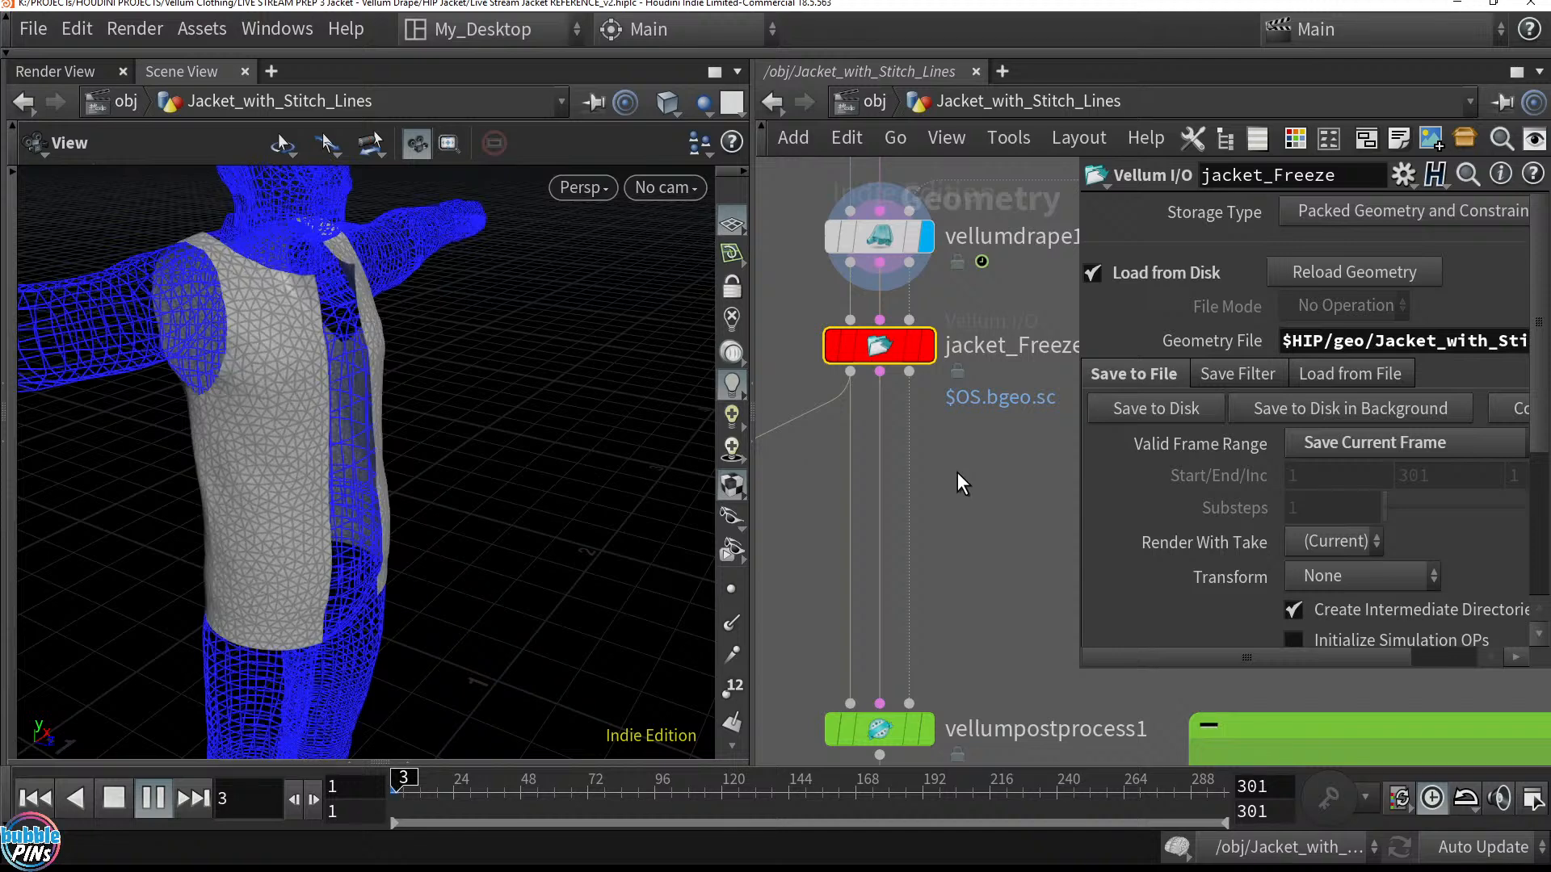
key("Up")
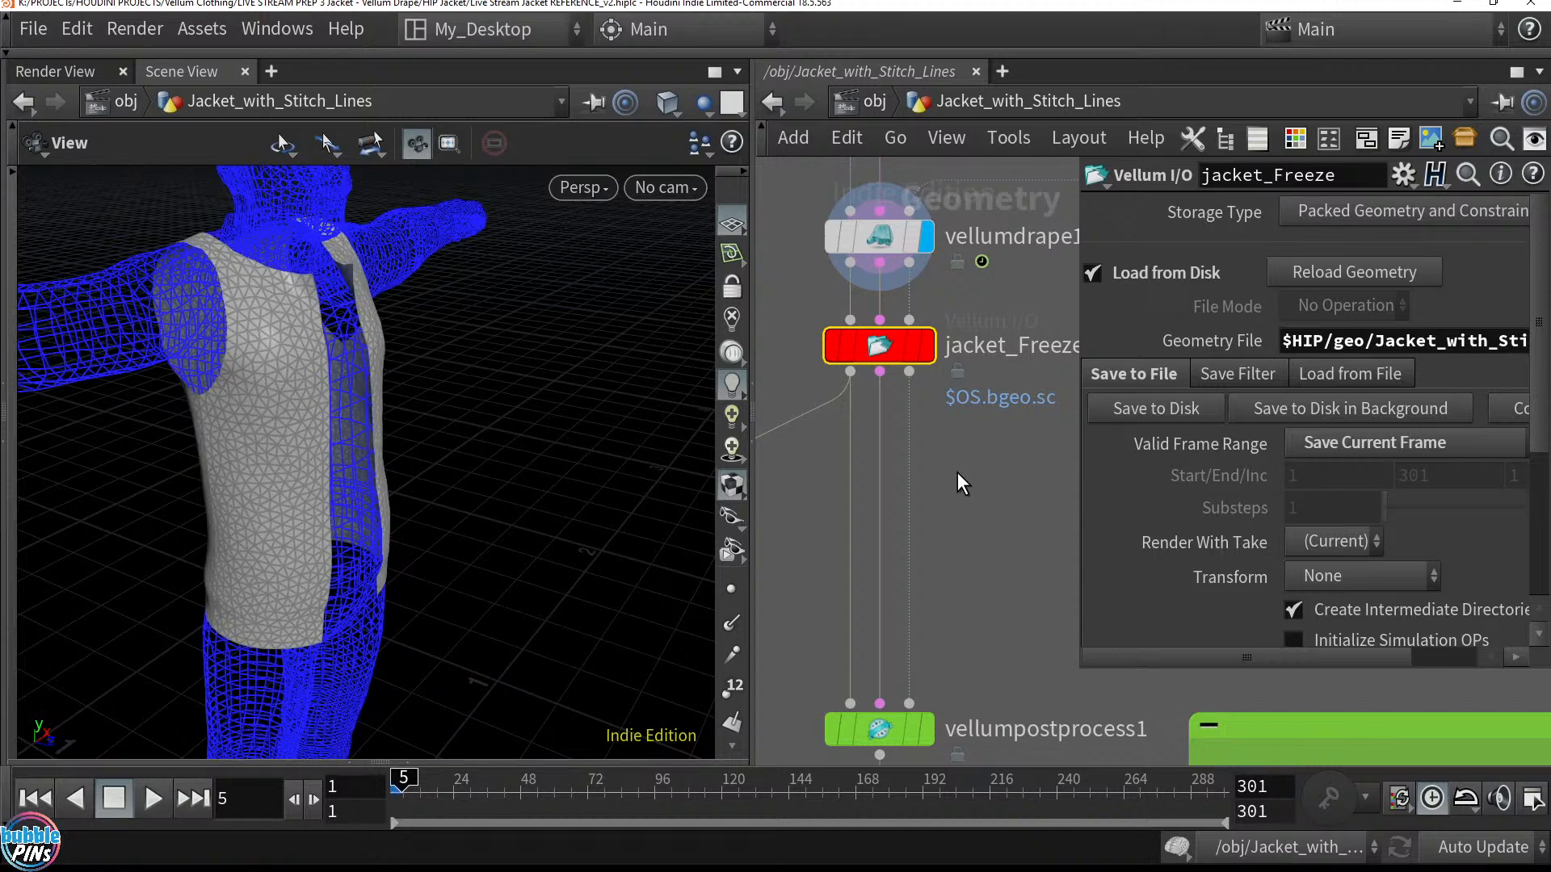
key("ctrl+Up")
Display the jacket_Freeze output and examine the side seam below the vest's armhole up close
left_click(927, 346)
left_click_drag(355, 388, 204, 404)
scroll(323, 387, "up", 6)
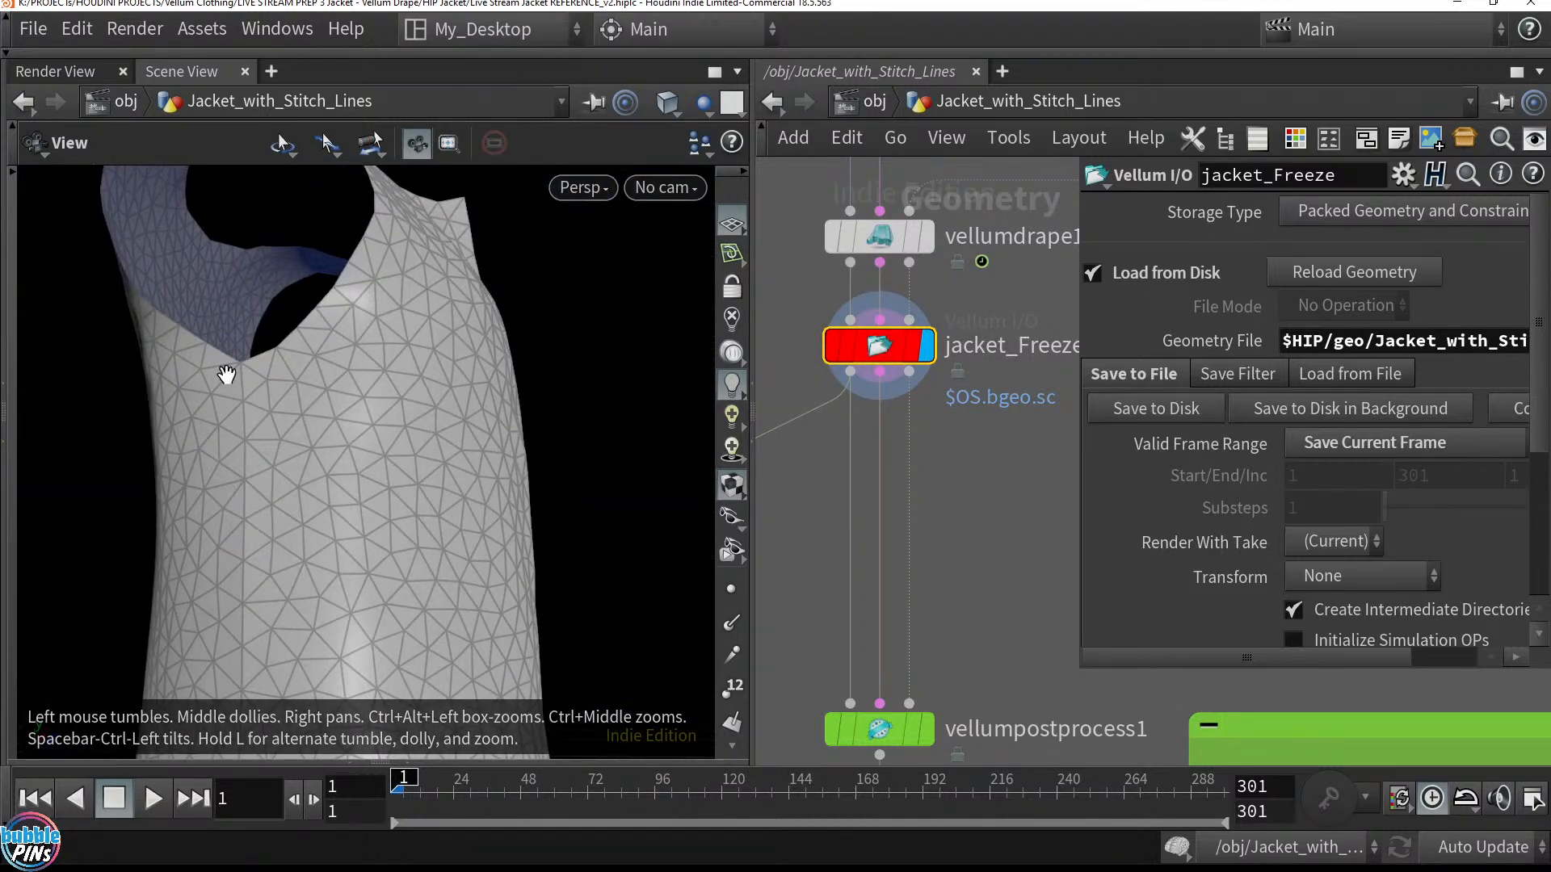
Move a single triangle at the side seam below the armhole away from the vest, and undo the edit
left_click(13, 345)
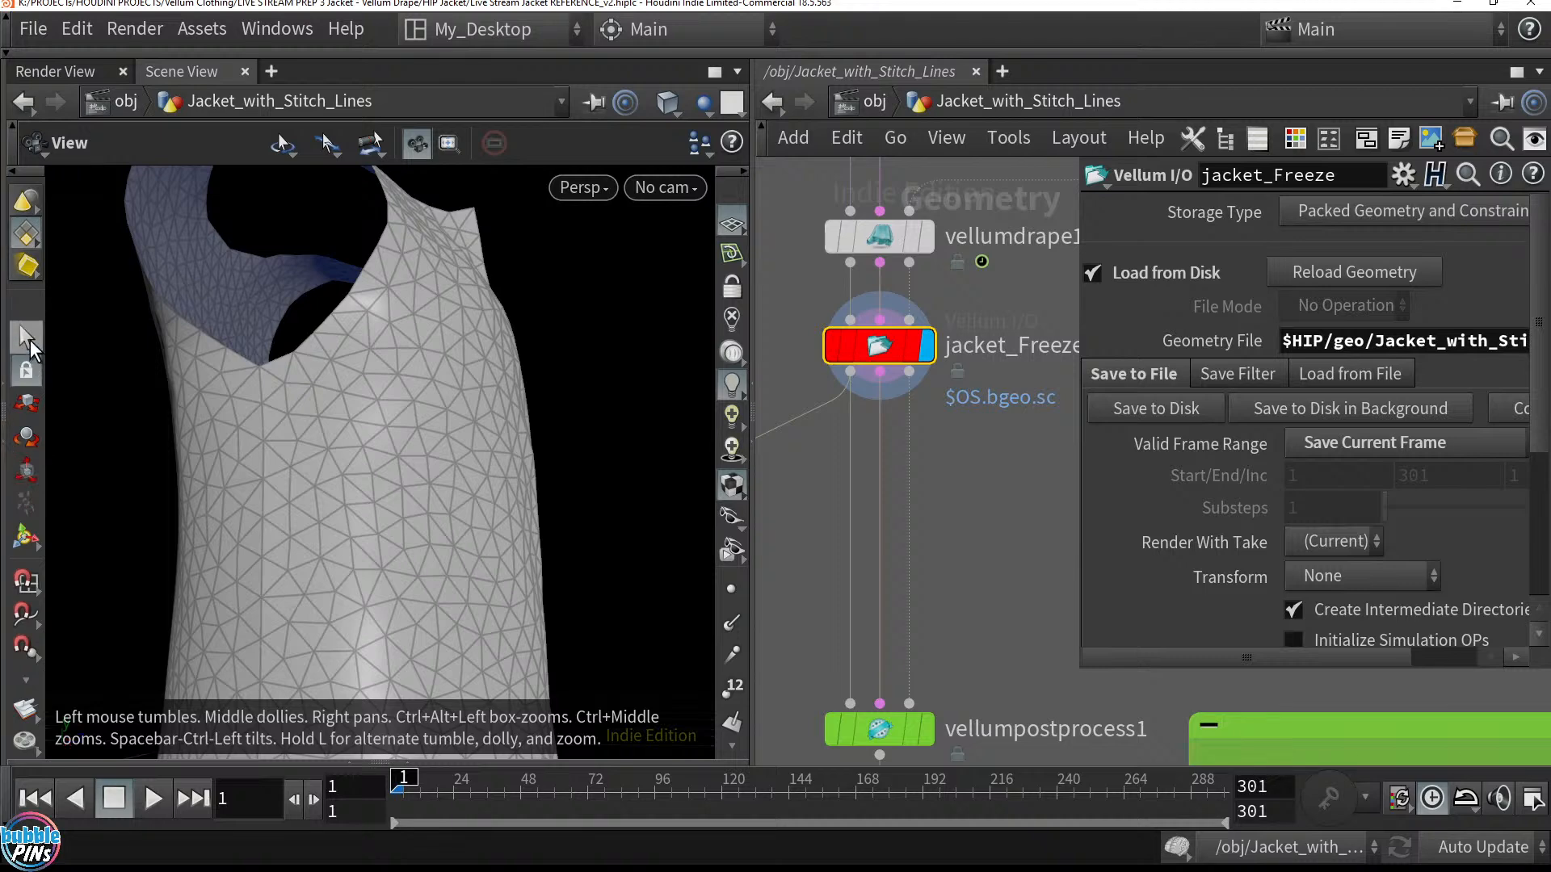
left_click(27, 339)
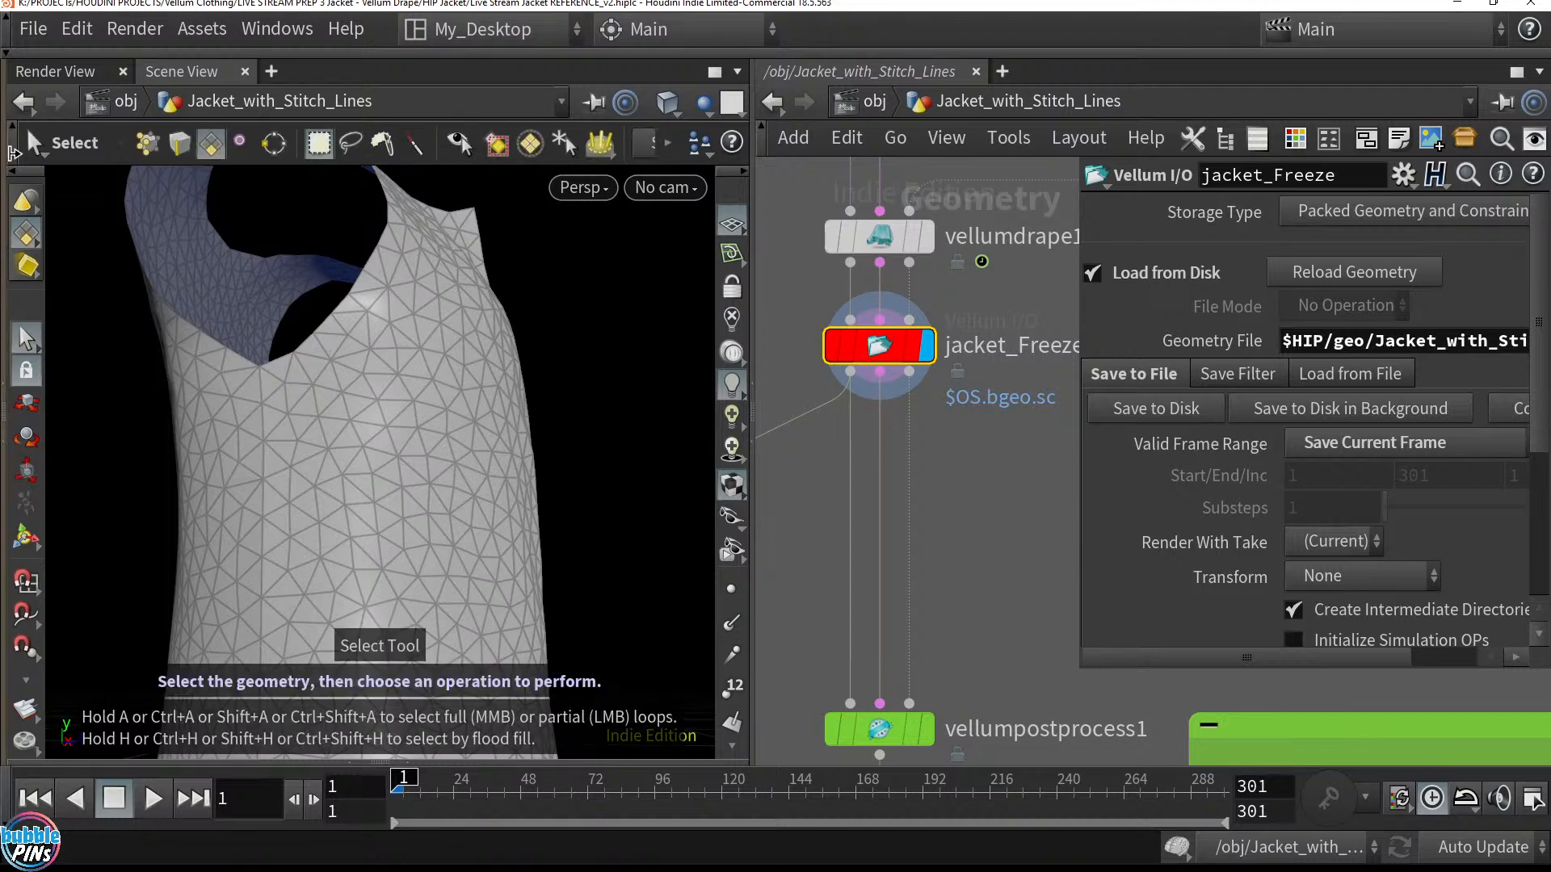
left_click(271, 396)
key("t")
left_click_drag(277, 391, 307, 334)
left_click_drag(421, 501, 208, 370, "alt")
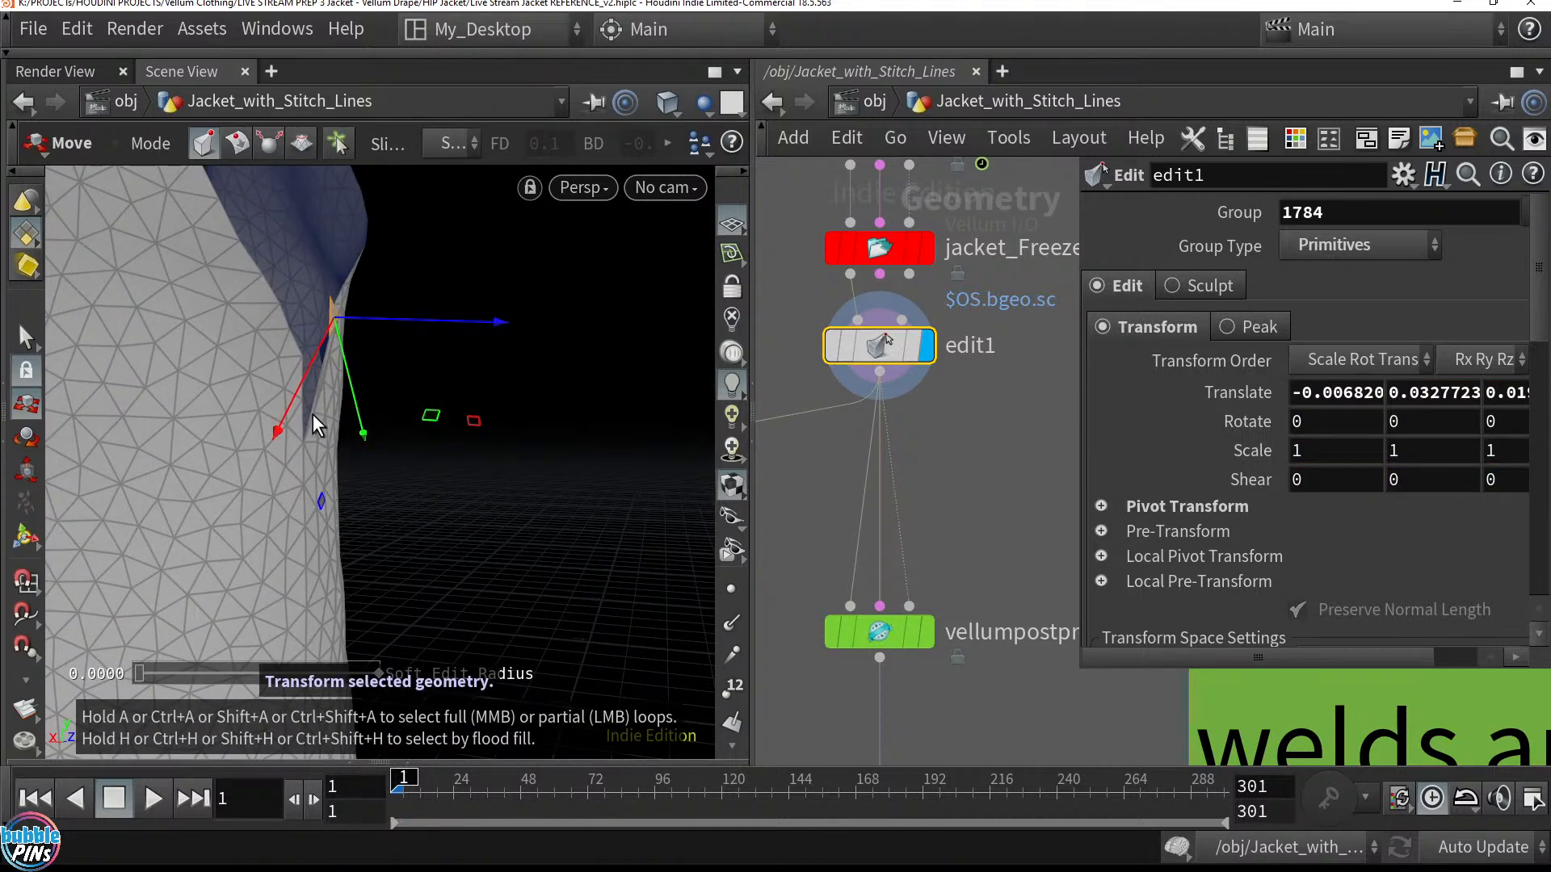
key("Escape")
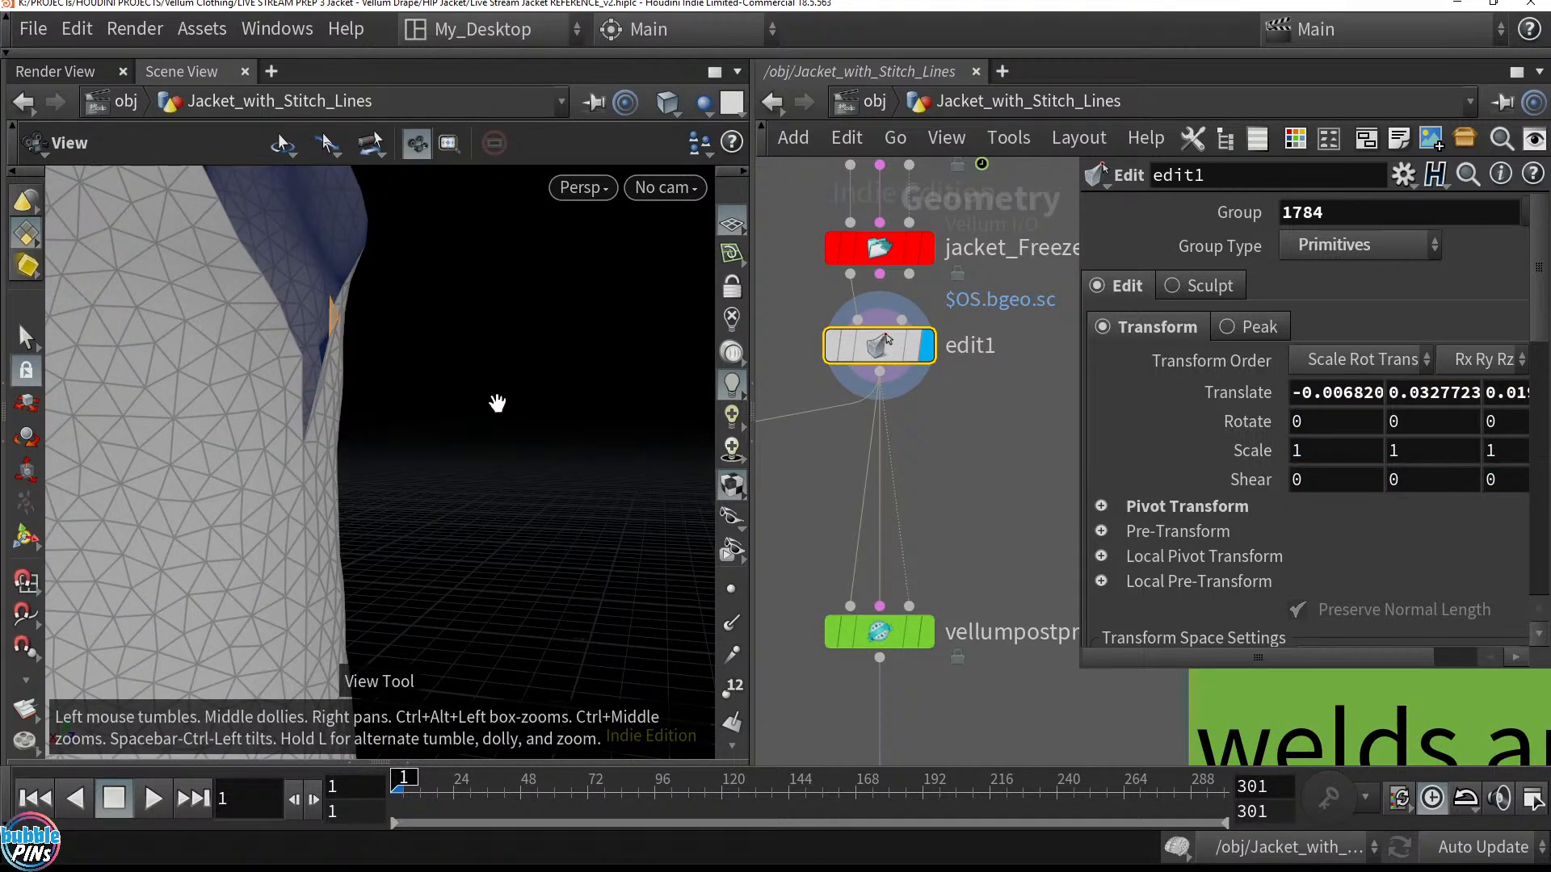
key("ctrl+z")
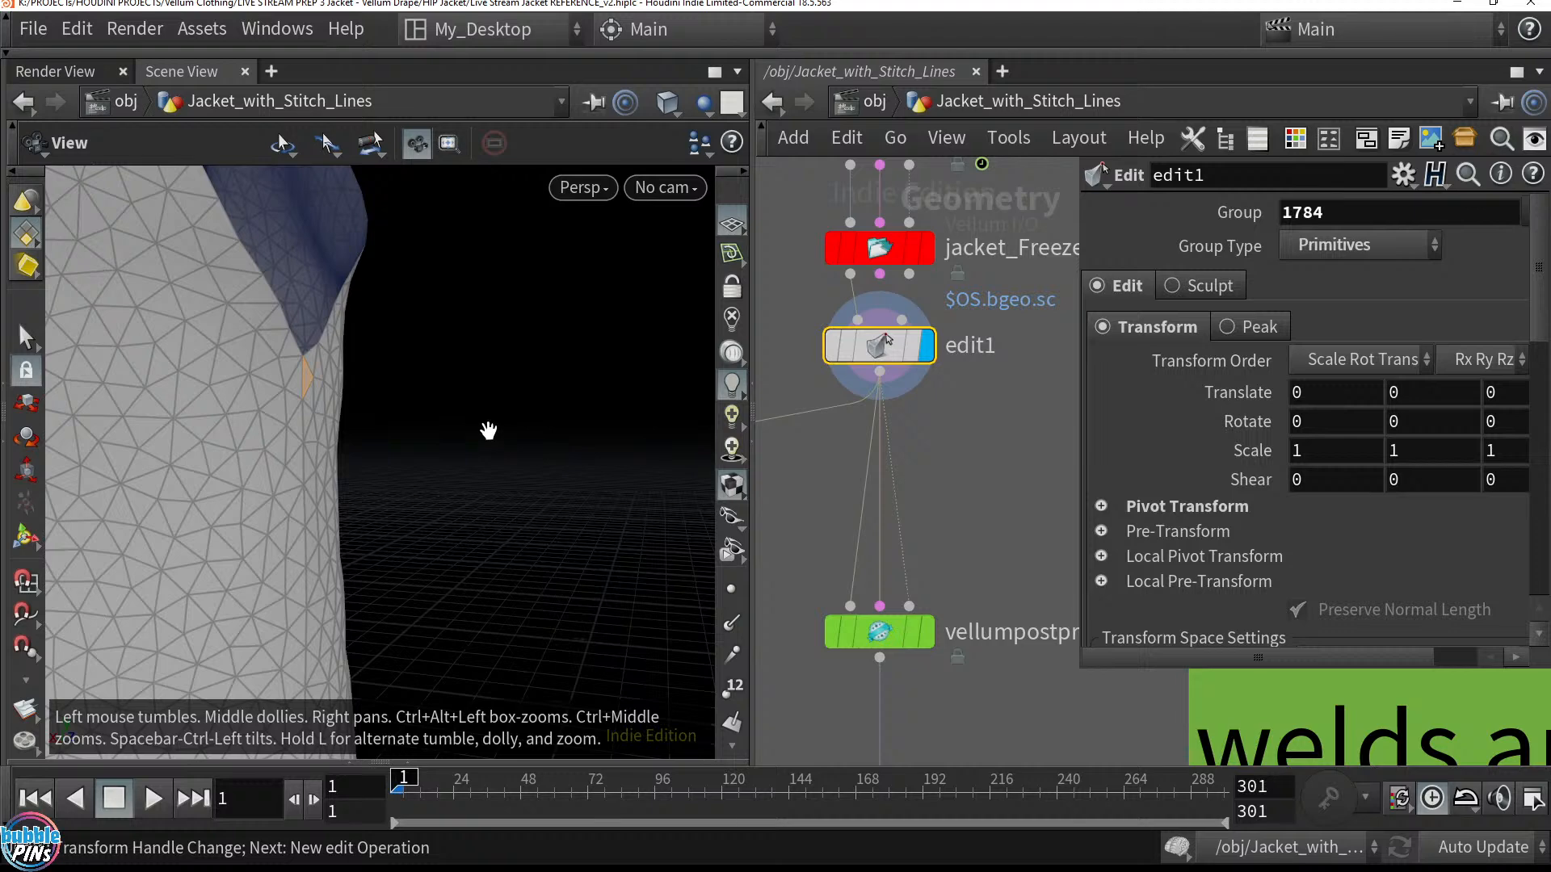
key("ctrl+z")
Select the vellumpostprocess1 node and display uvquickshade2 to view the checker texture on the frozen vest
middle_click_drag(1044, 590, 1022, 333)
left_click_drag(1016, 400, 791, 605)
middle_click_drag(970, 571, 929, 624)
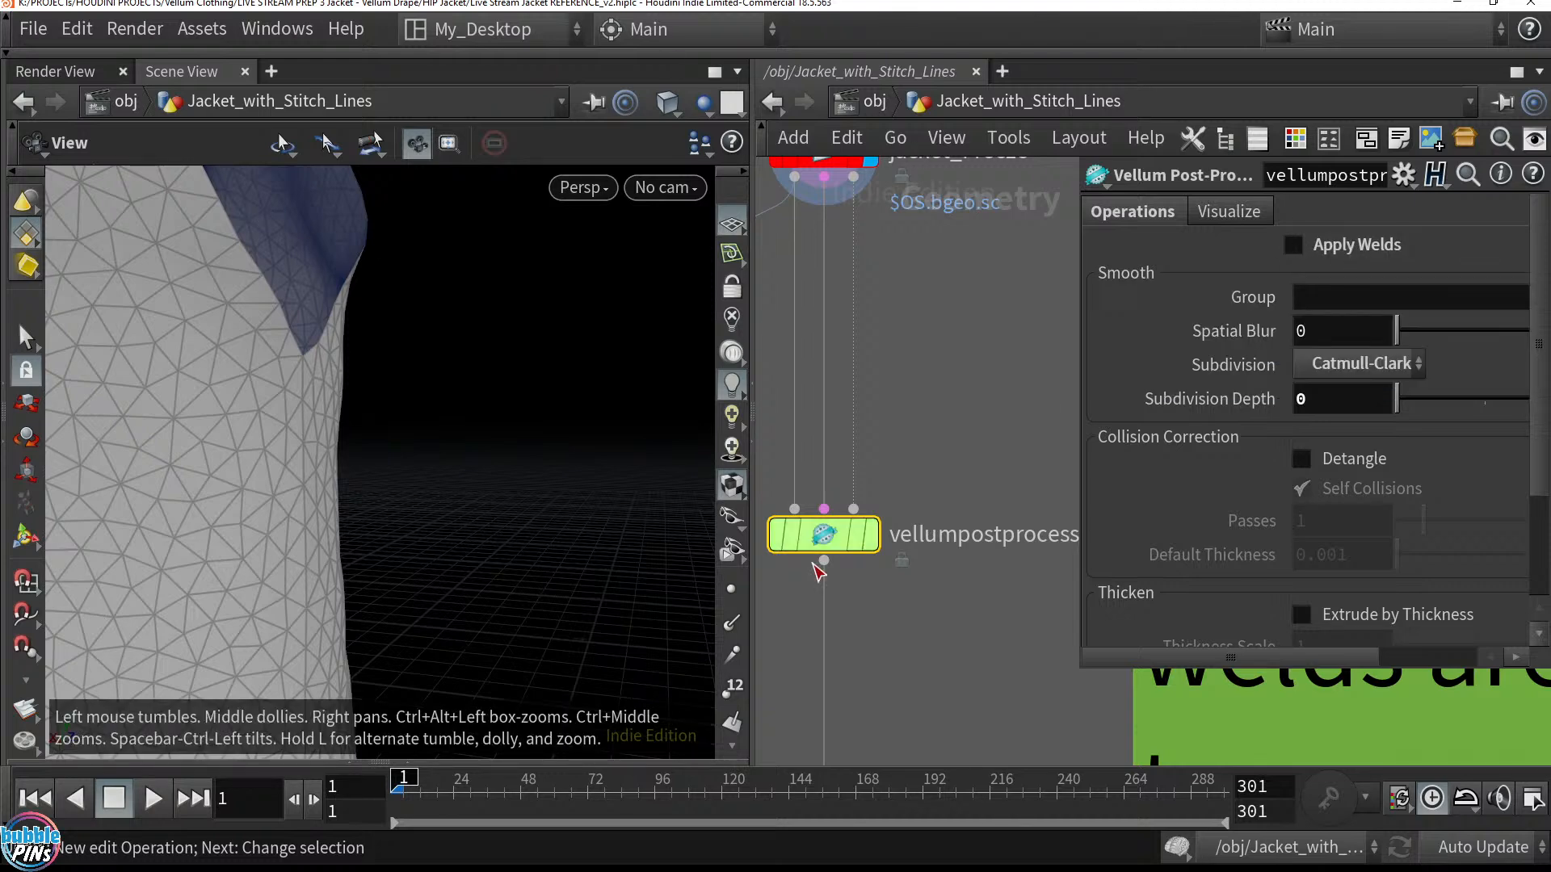
scroll(994, 638, "down", 4)
middle_click_drag(843, 643, 888, 552)
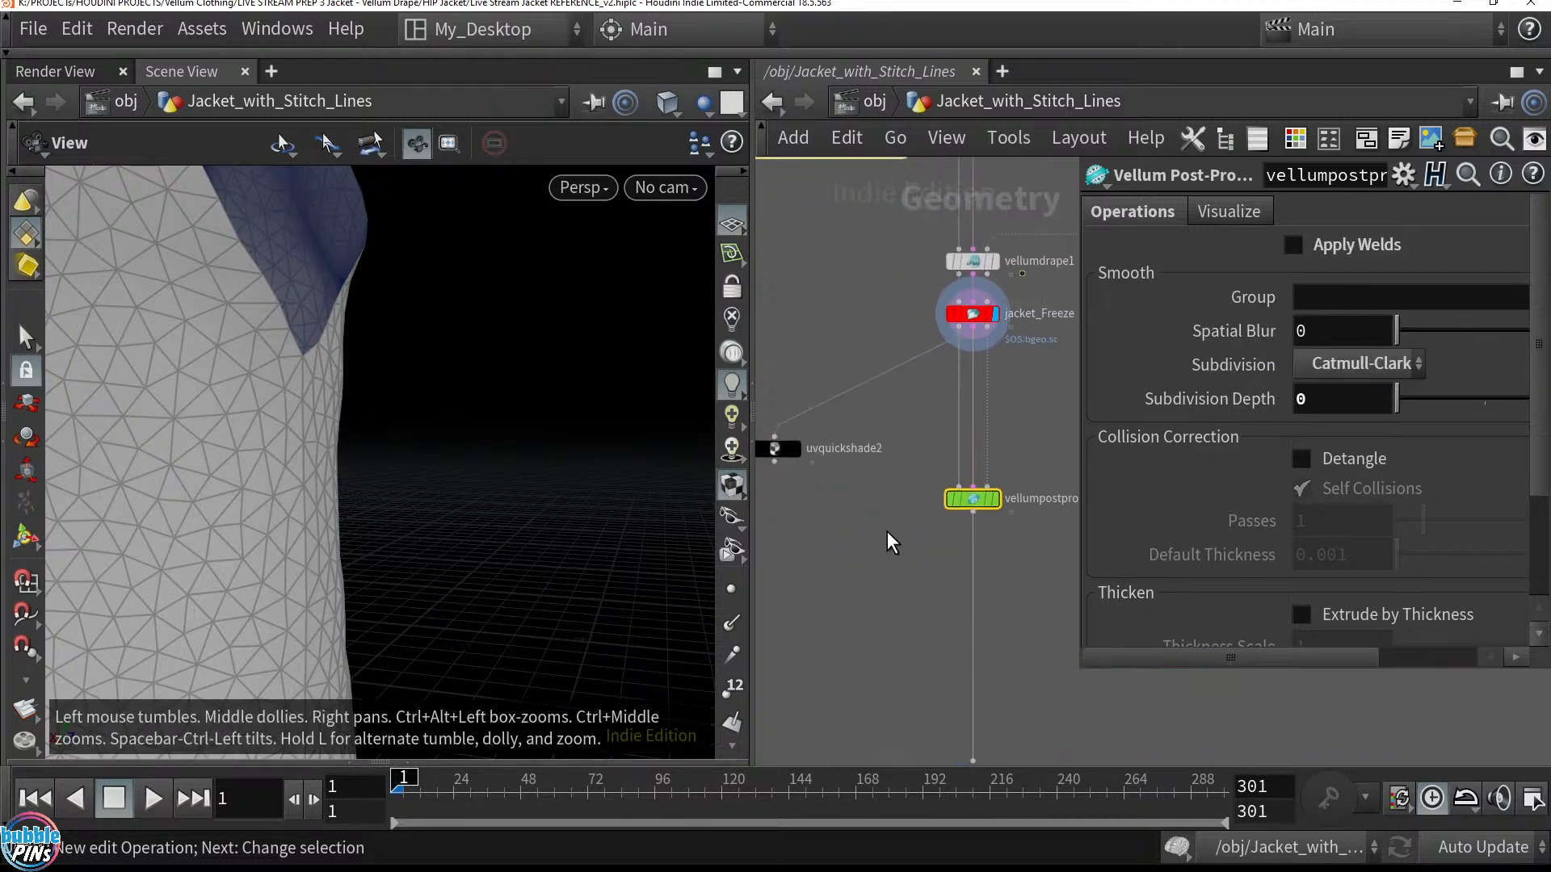
left_click(800, 461)
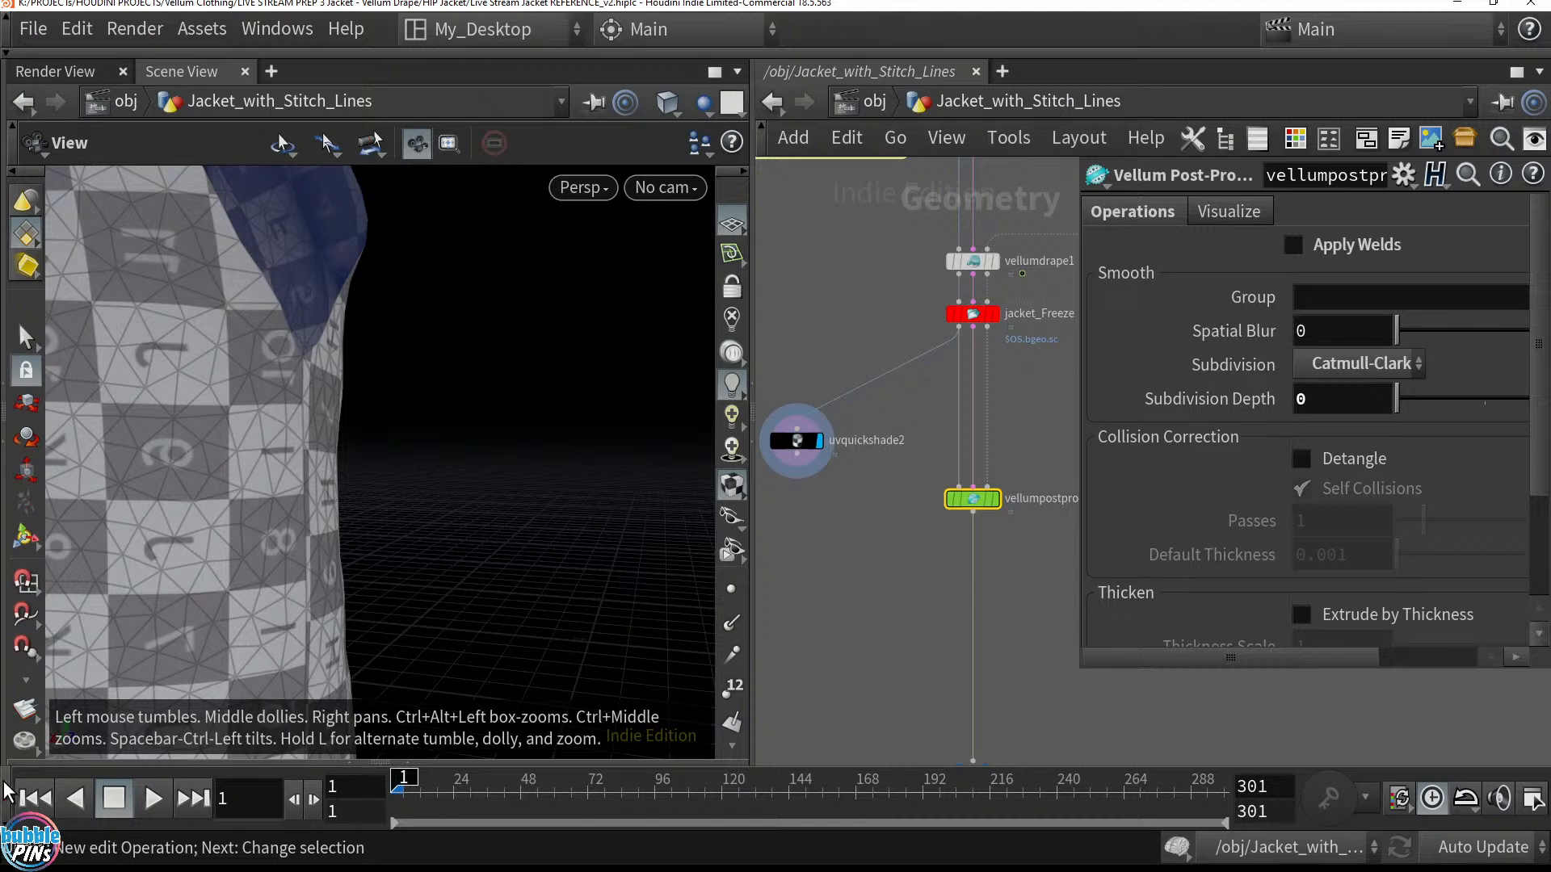
Hide the timeline and side toolbar, and split the viewport into two stacked views with the lower one showing UVs
left_click(8, 792)
left_click(703, 144)
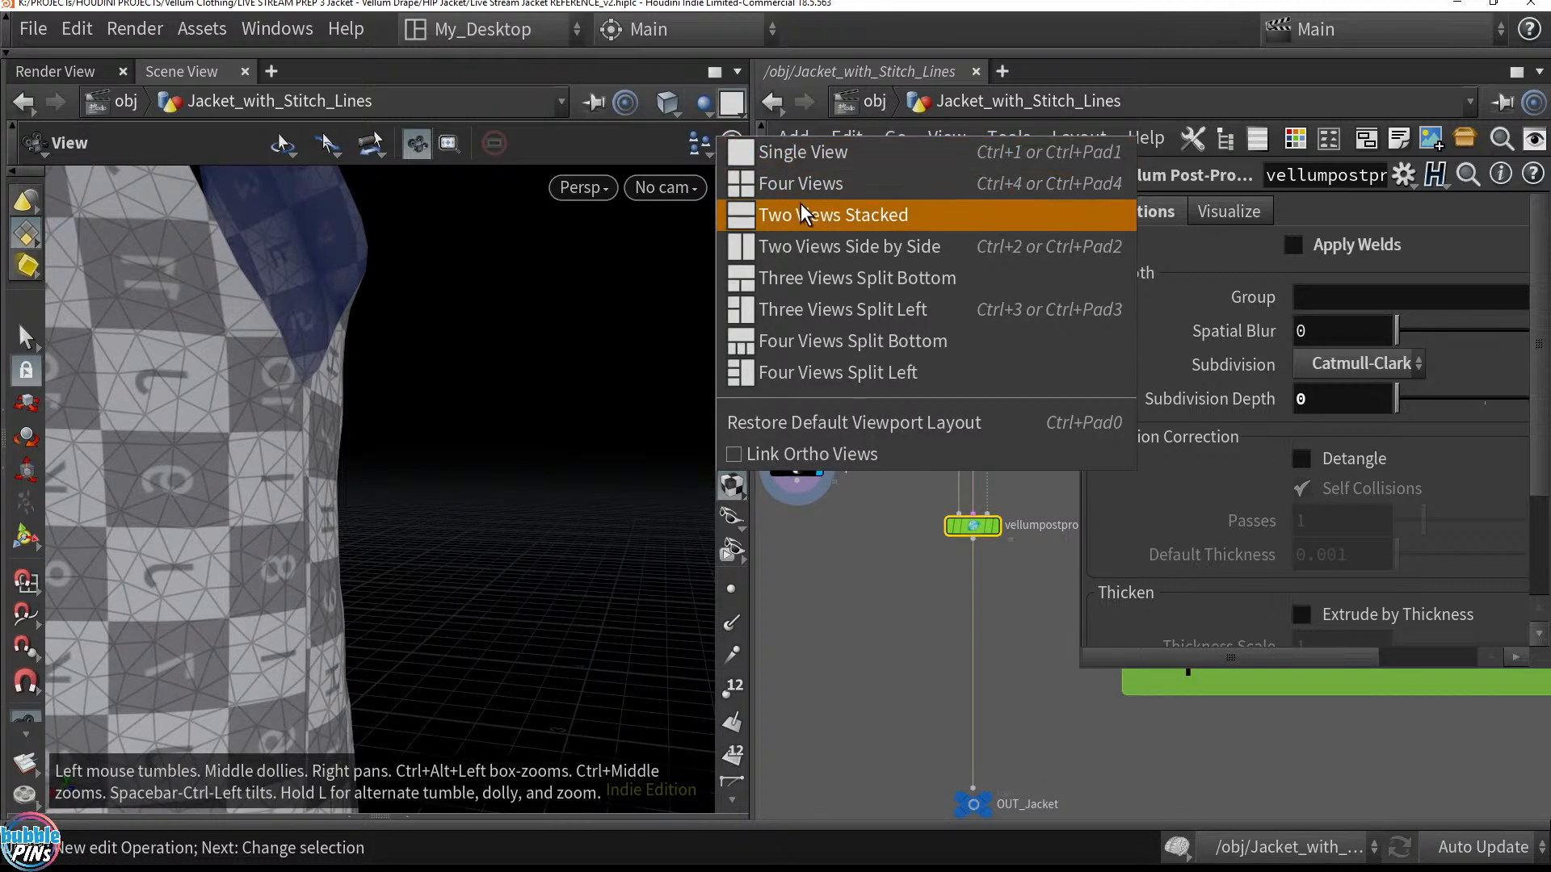
left_click(781, 218)
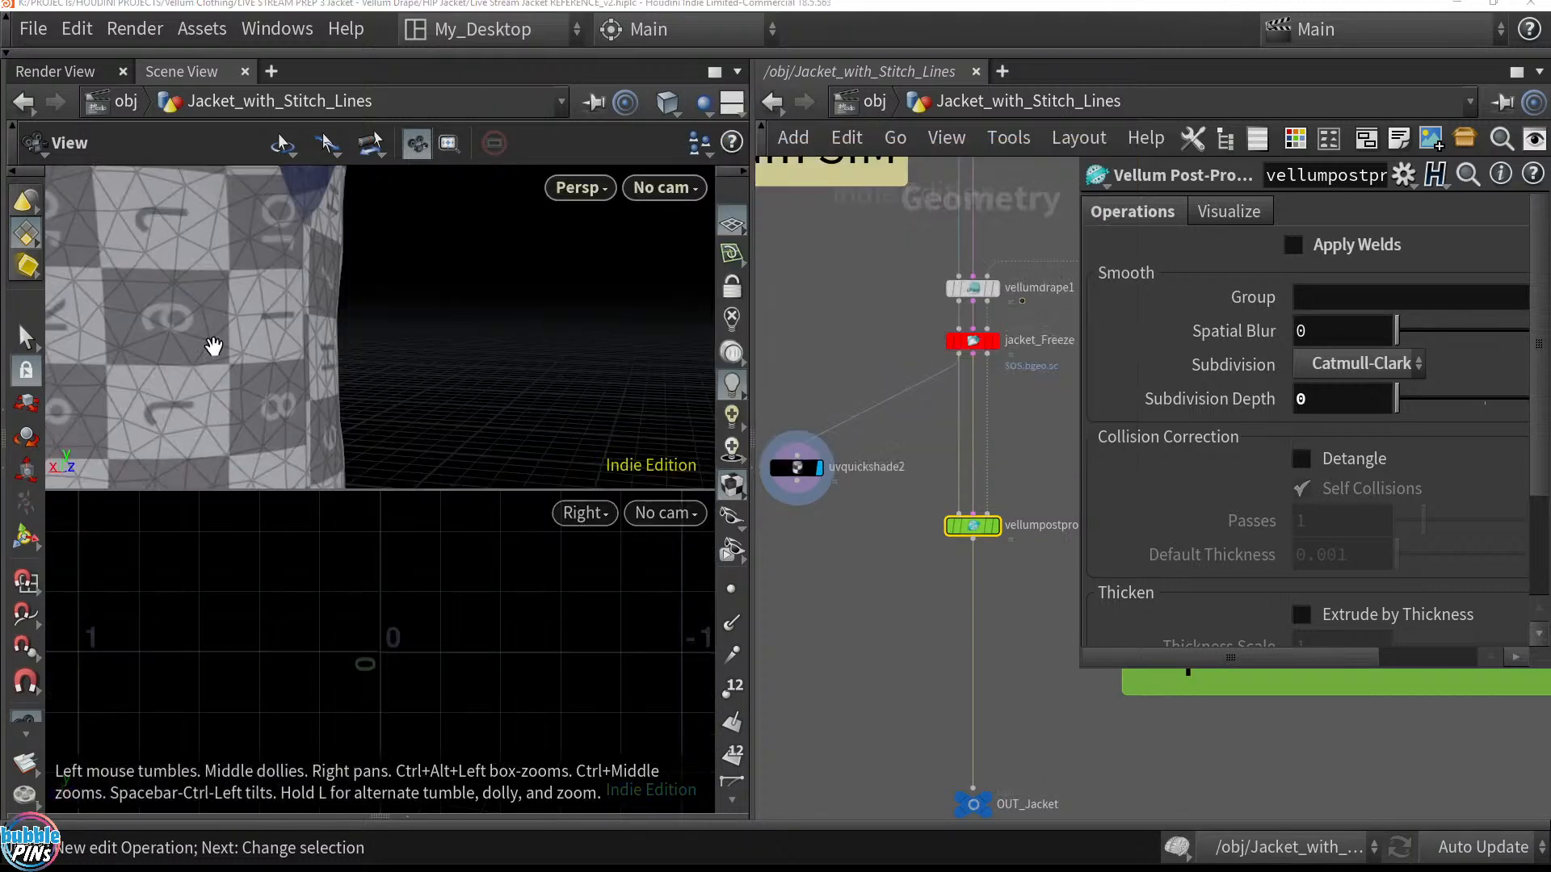
left_click(27, 171)
key("space+5")
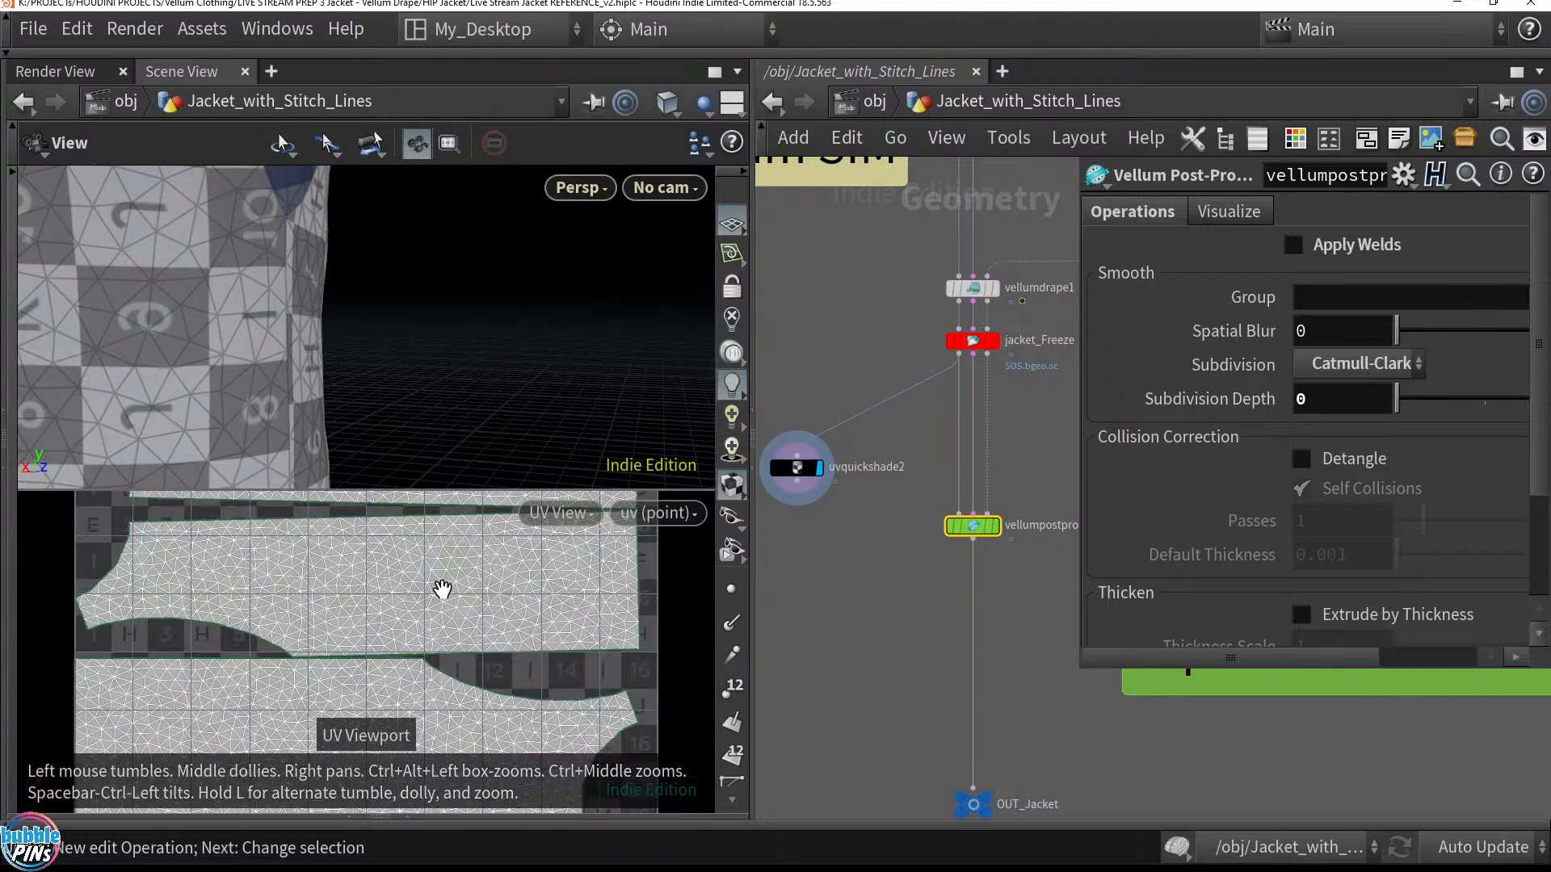
left_click_drag(323, 340, 484, 331)
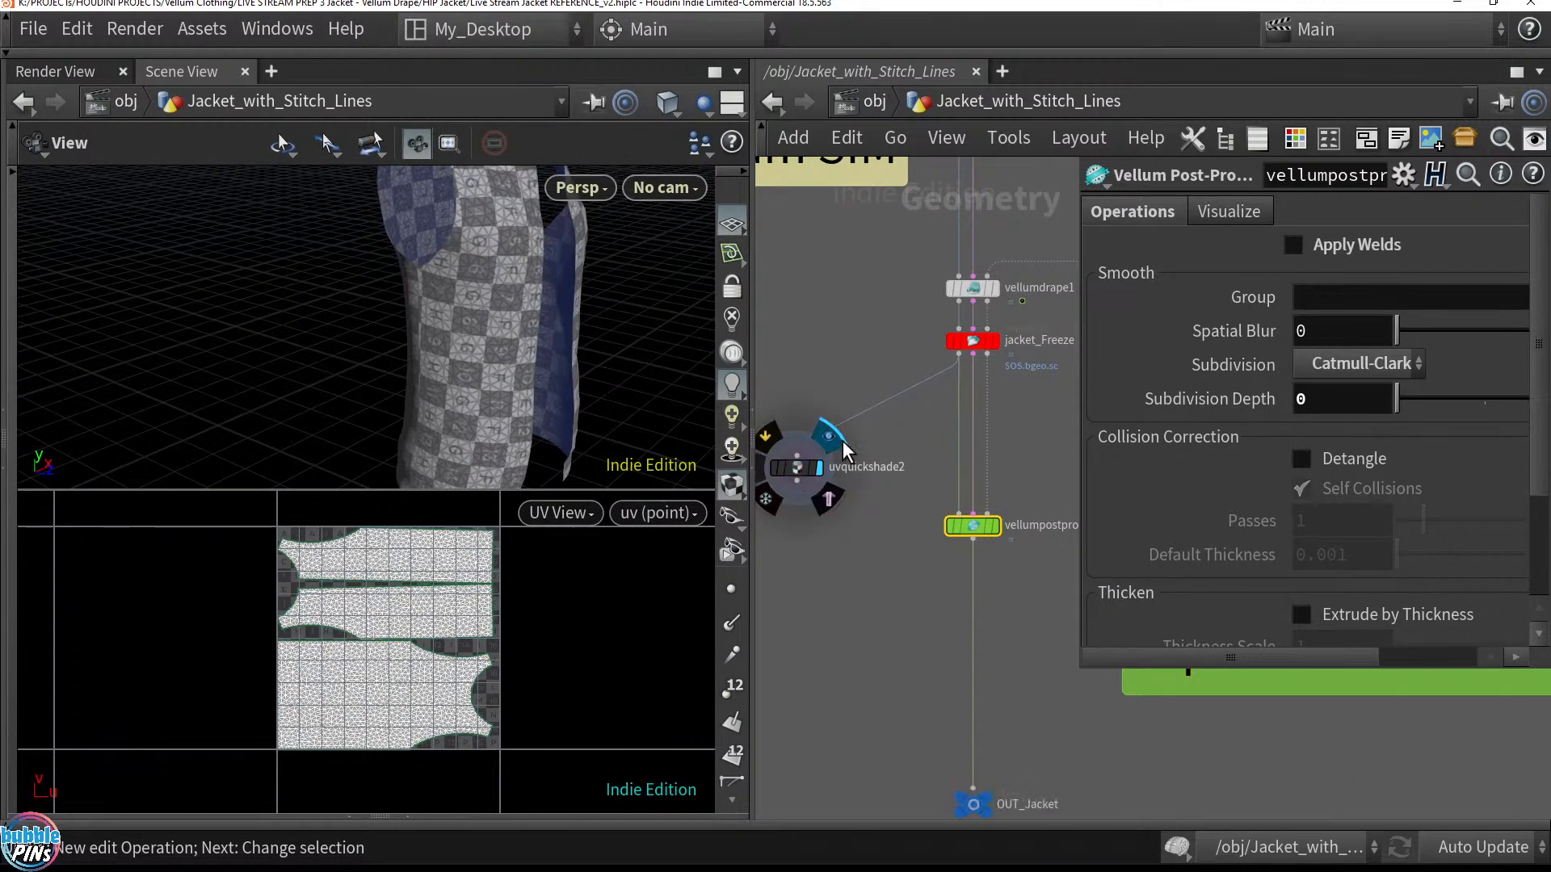
Connect a displayed copy of the UV Quick Shade node to vellumpostprocess1's output and enable Apply Welds on vellumpostprocess1
left_click_drag(798, 471, 973, 539)
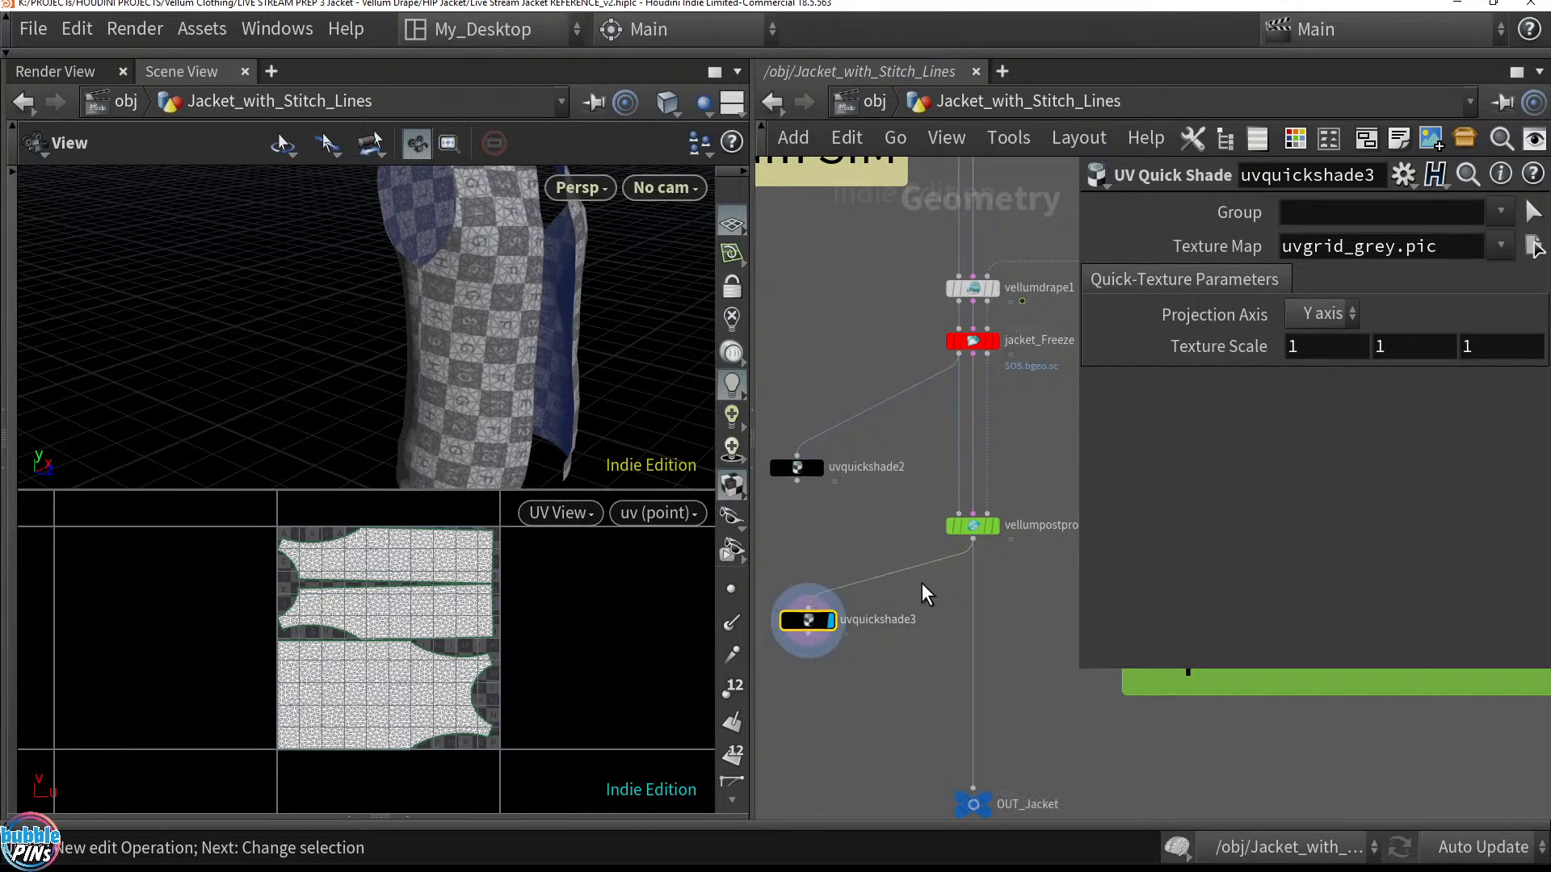
left_click(977, 528)
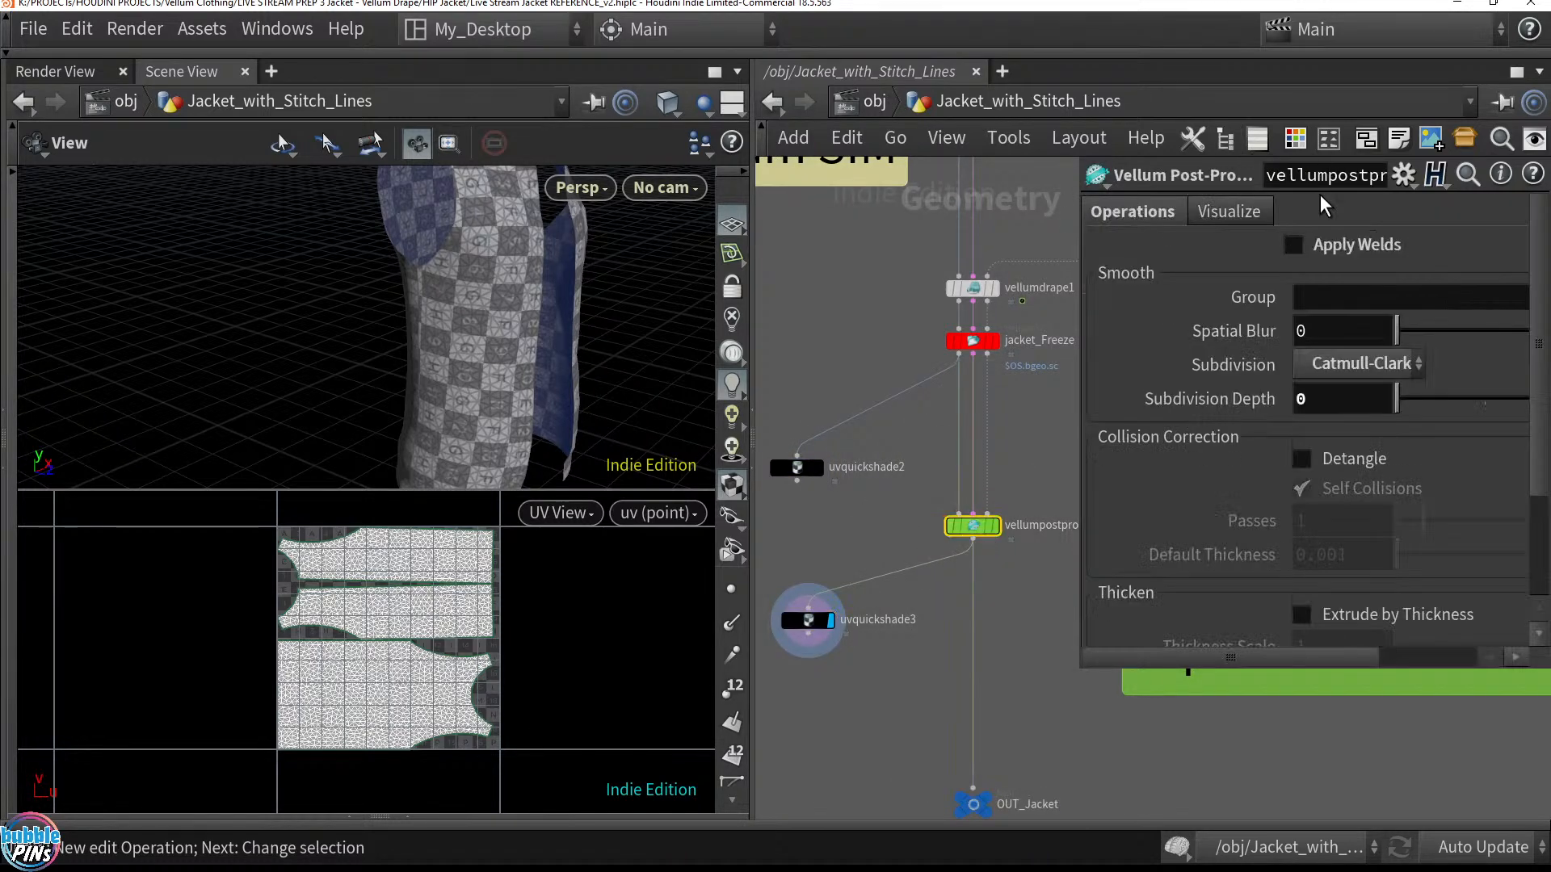
left_click(1292, 246)
Compare the side seam's checker pattern and the UV layout with Apply Welds off and on
left_click_drag(420, 323, 620, 300)
scroll(620, 300, "up", 8)
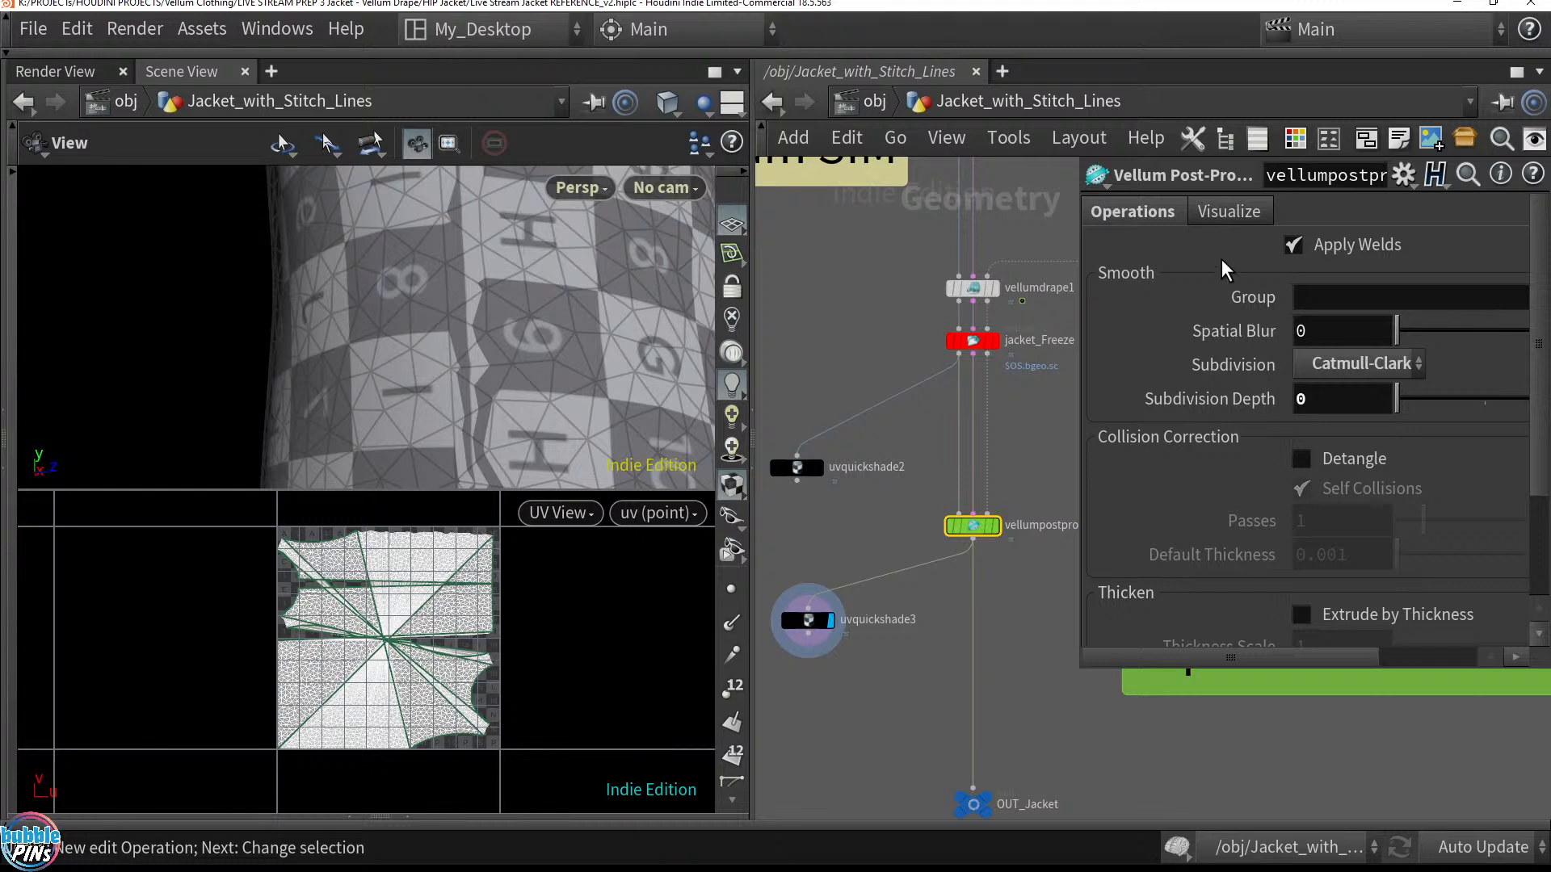
left_click(1299, 246)
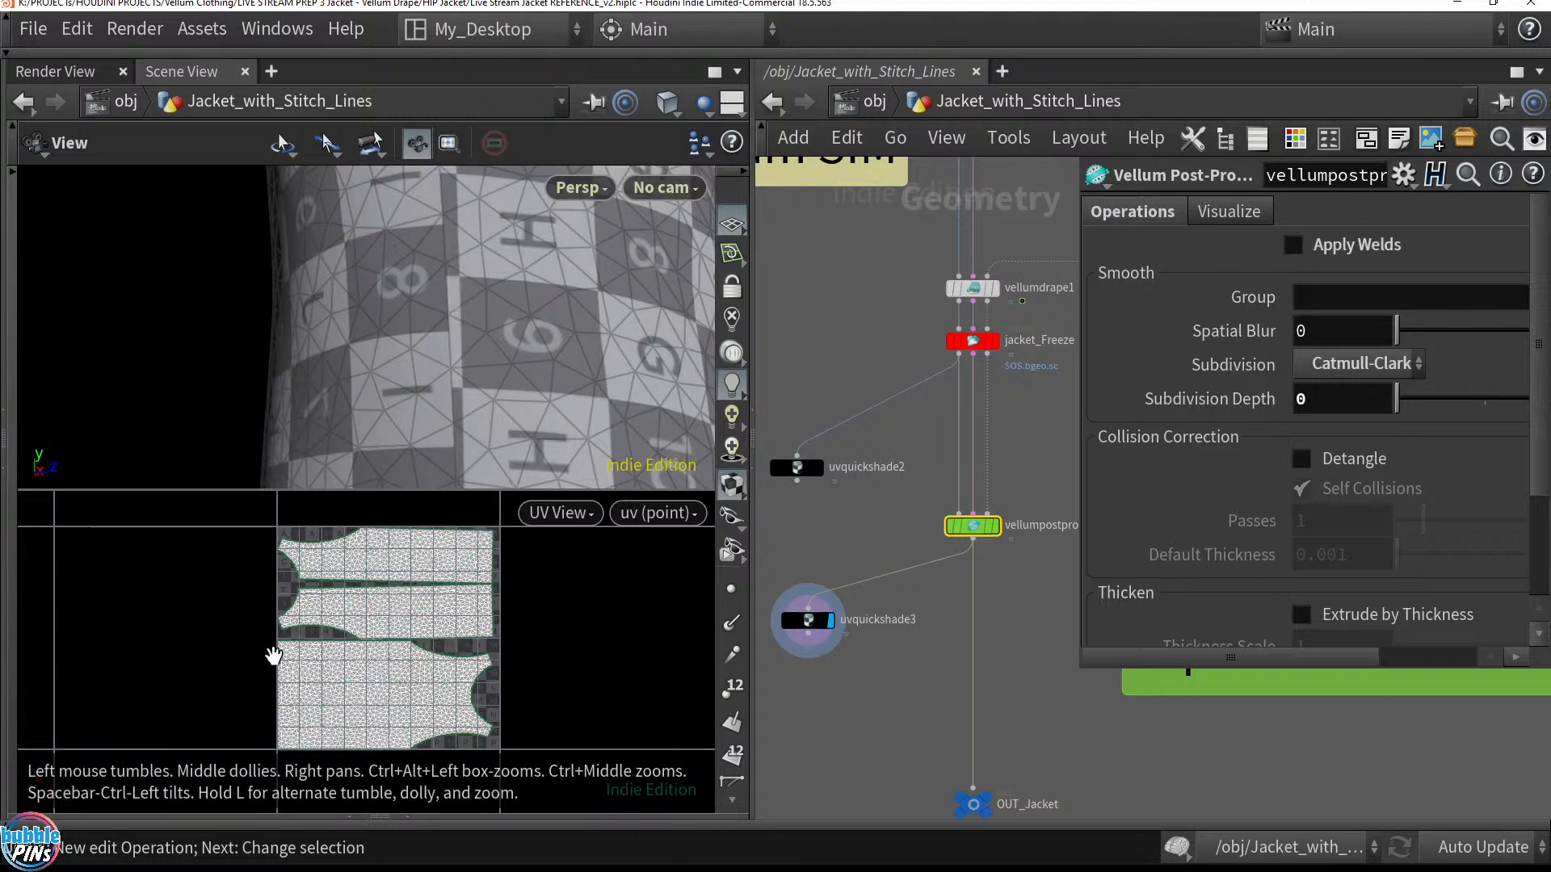
left_click(1336, 246)
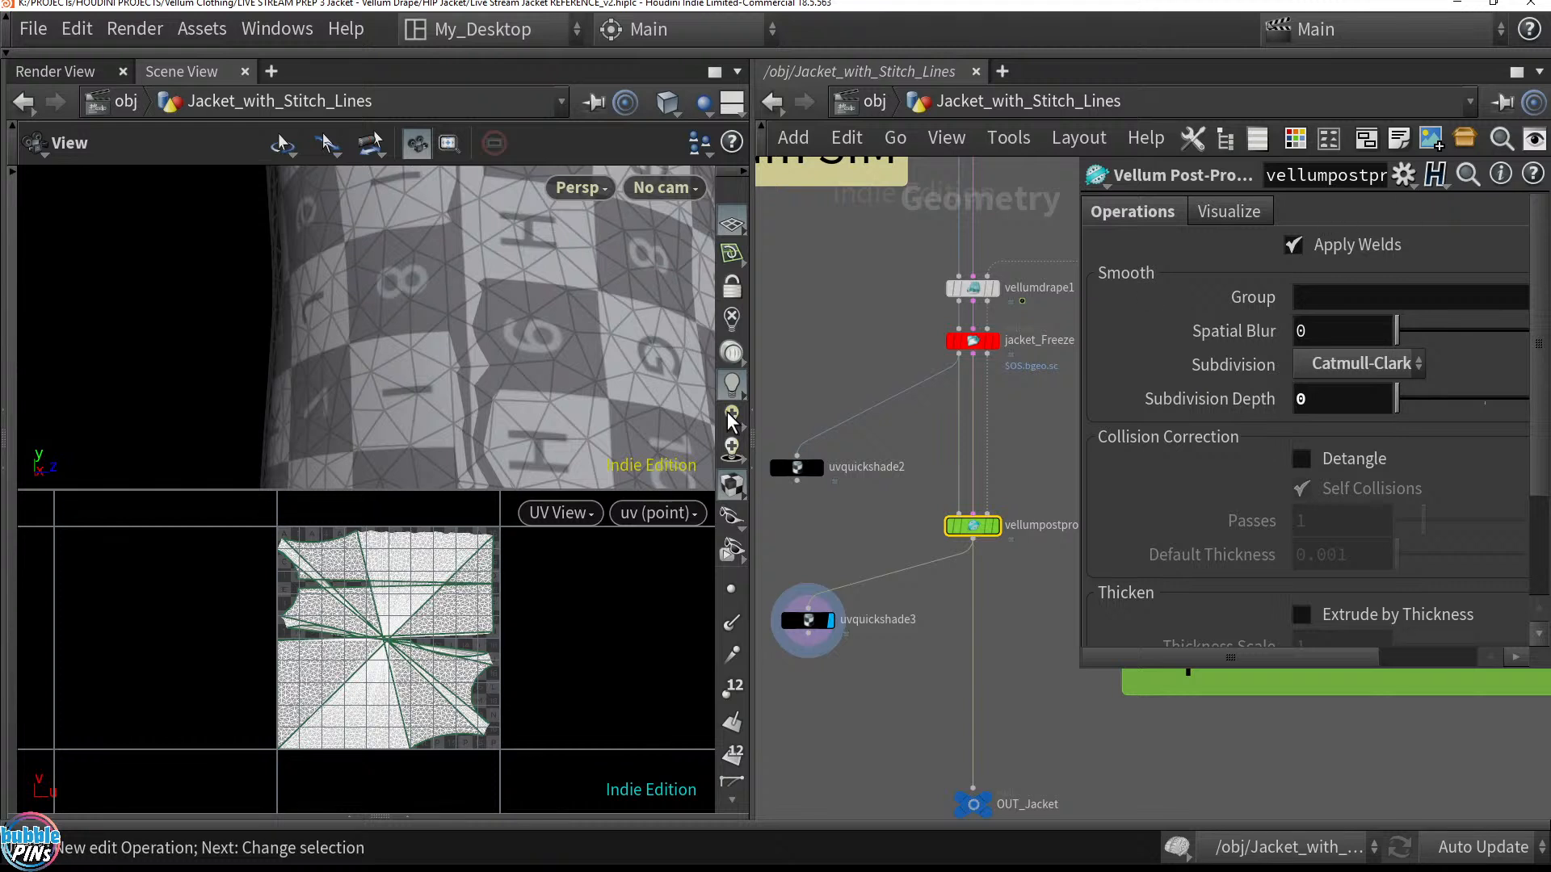
mouse_move(973, 526)
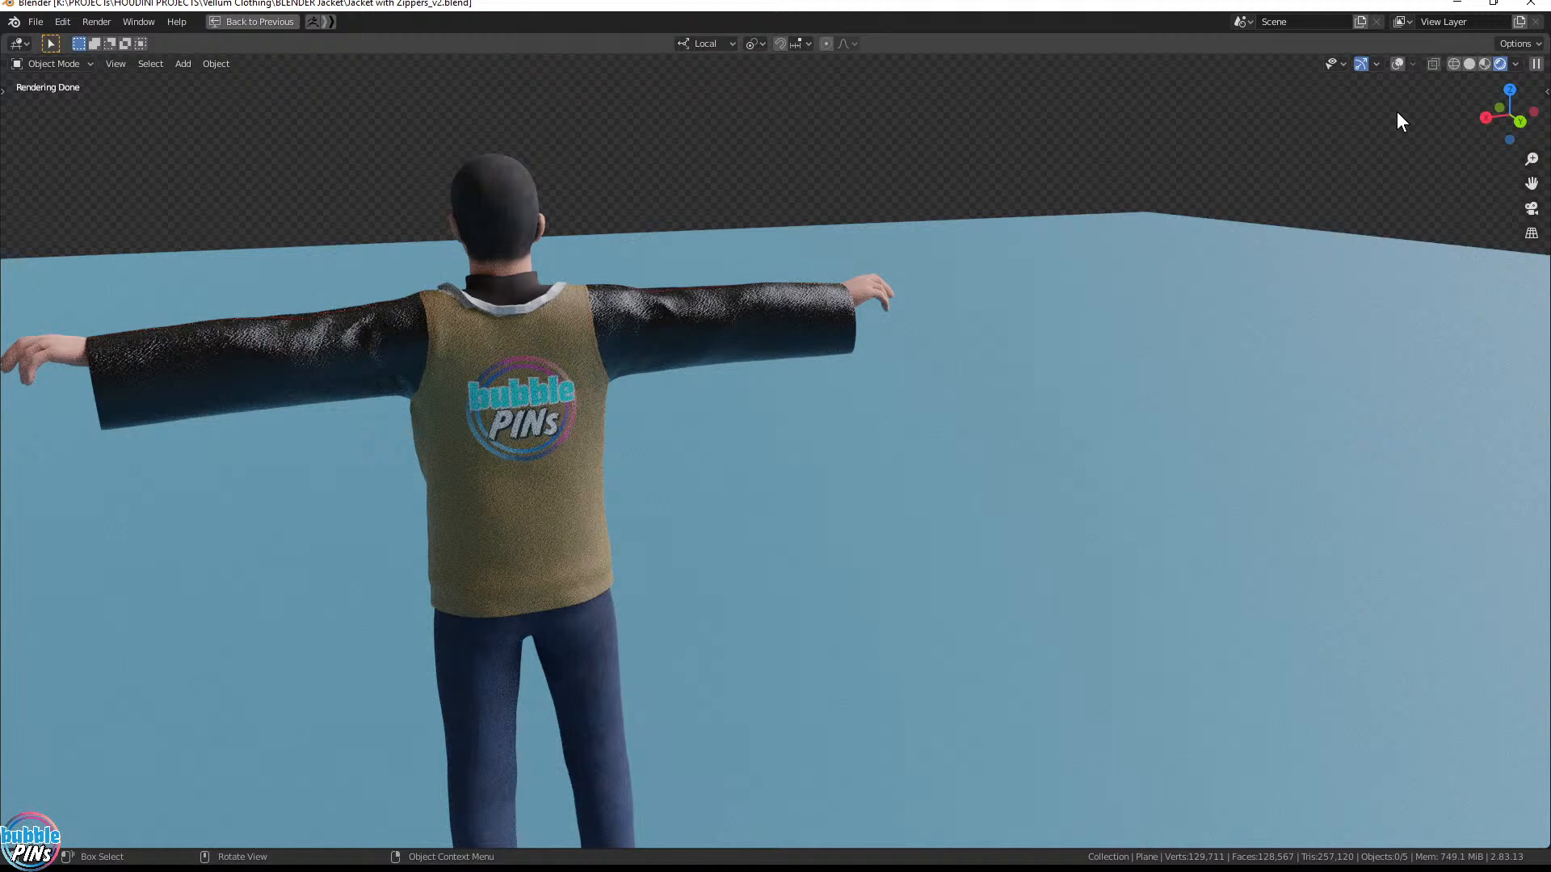
Switch to Blender and set the zippered jacket scene's viewport shading to Solid
left_click(1017, 351)
key("z")
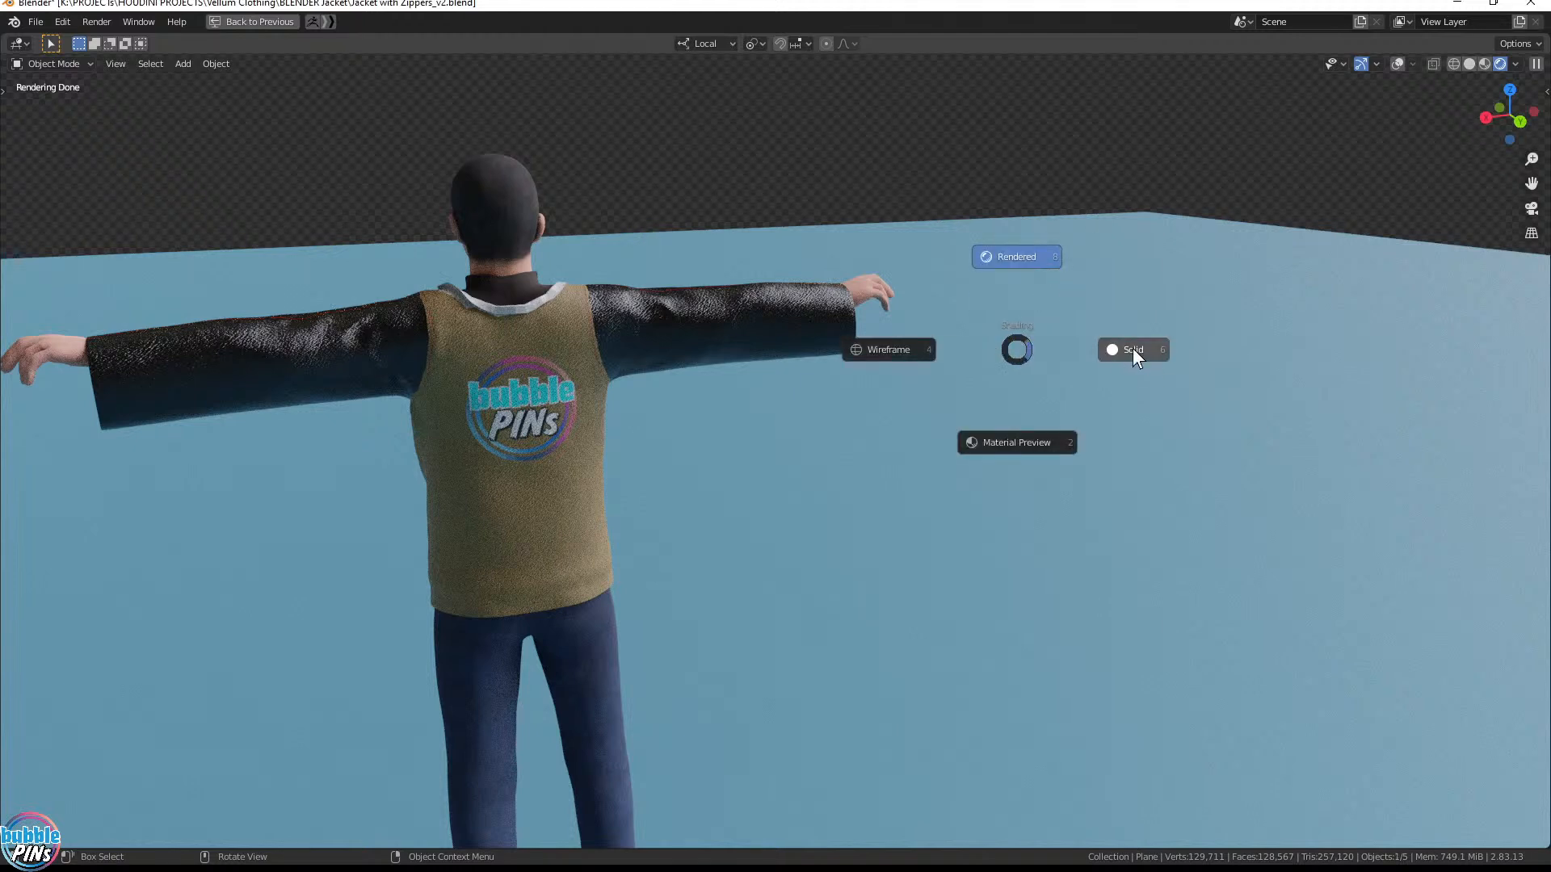
left_click(1124, 350)
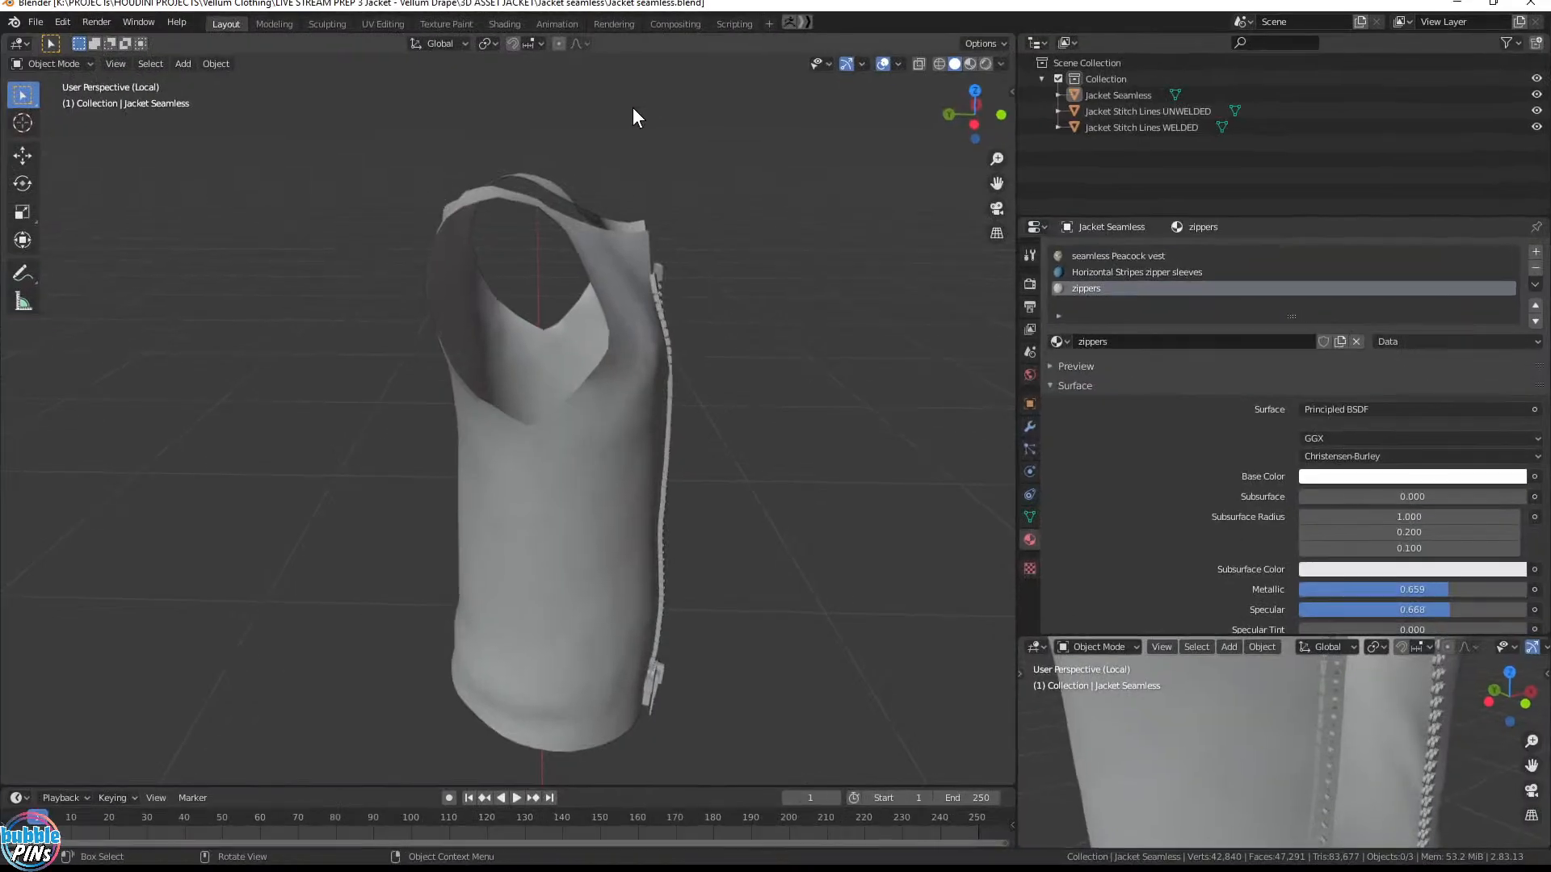
Isolate the Jacket Stitch Lines WELDED object in local view and set the viewport shading to Rendered
left_click(1165, 126)
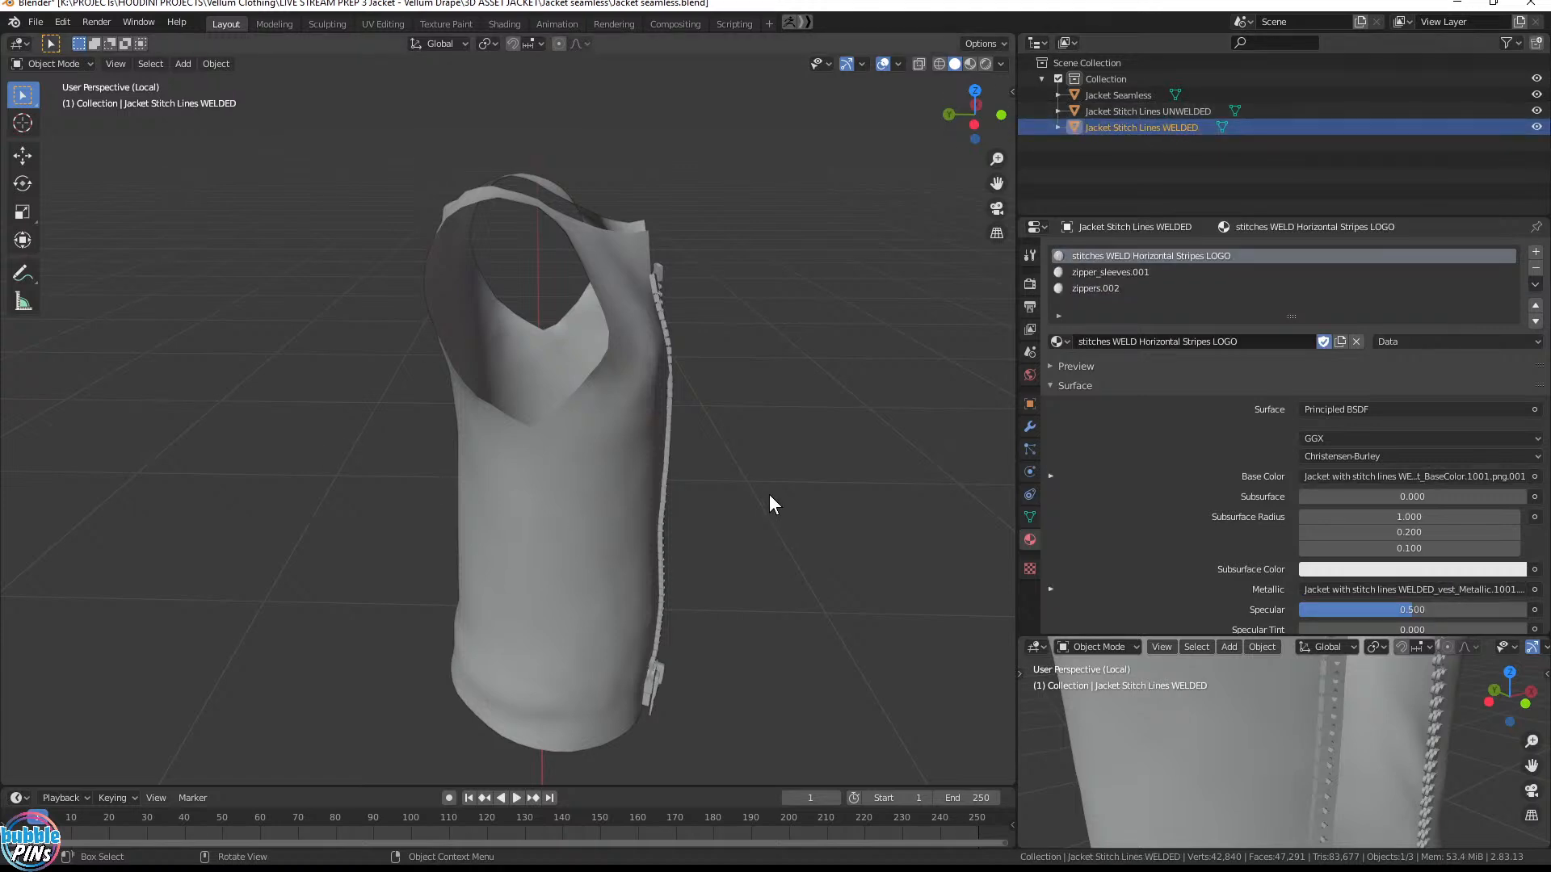
key("KP_Divide")
key("KP_Divide")
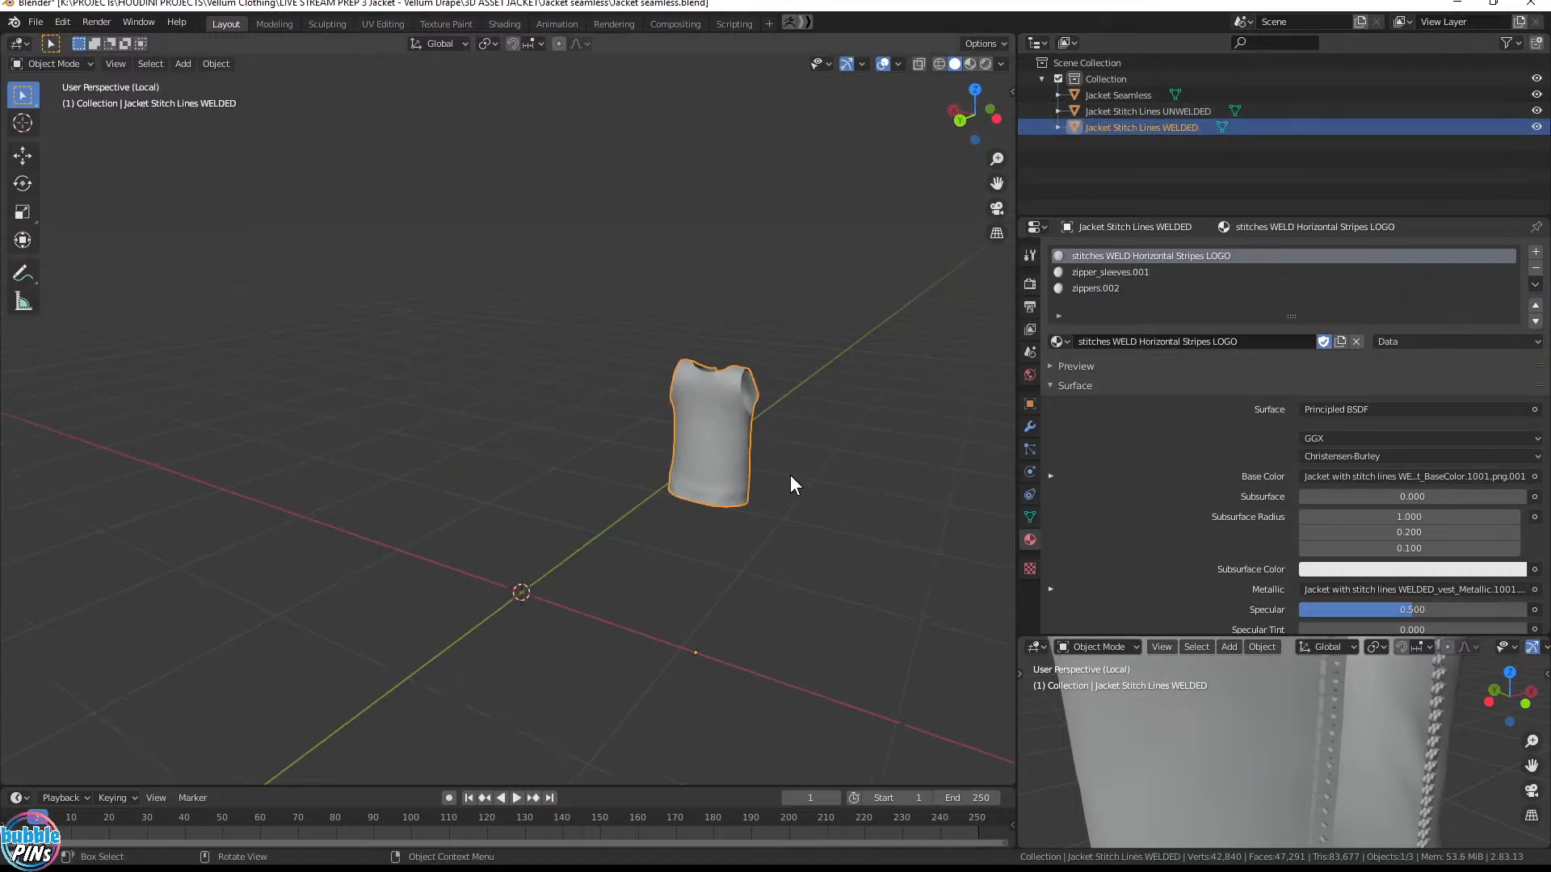
key("z")
left_click(799, 381)
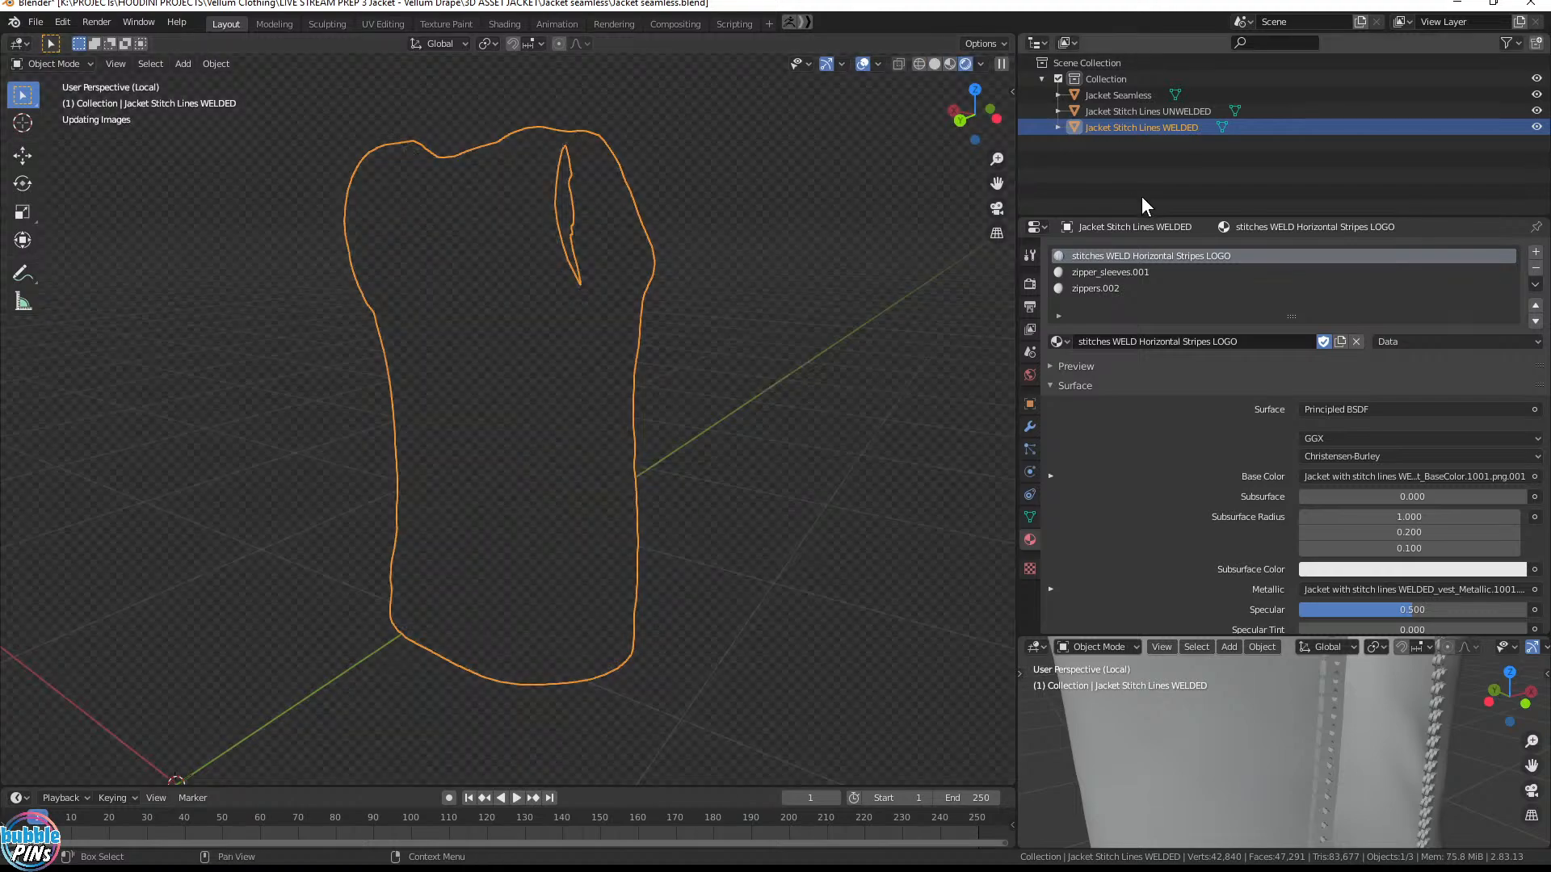
Examine the stripes and logo texture along both side seams and the open front of the welded vest
mouse_move(724, 452)
middle_mouse_down()
mouse_move(300, 433)
mouse_move(642, 604)
mouse_move(608, 525)
mouse_move(514, 473)
middle_mouse_up()
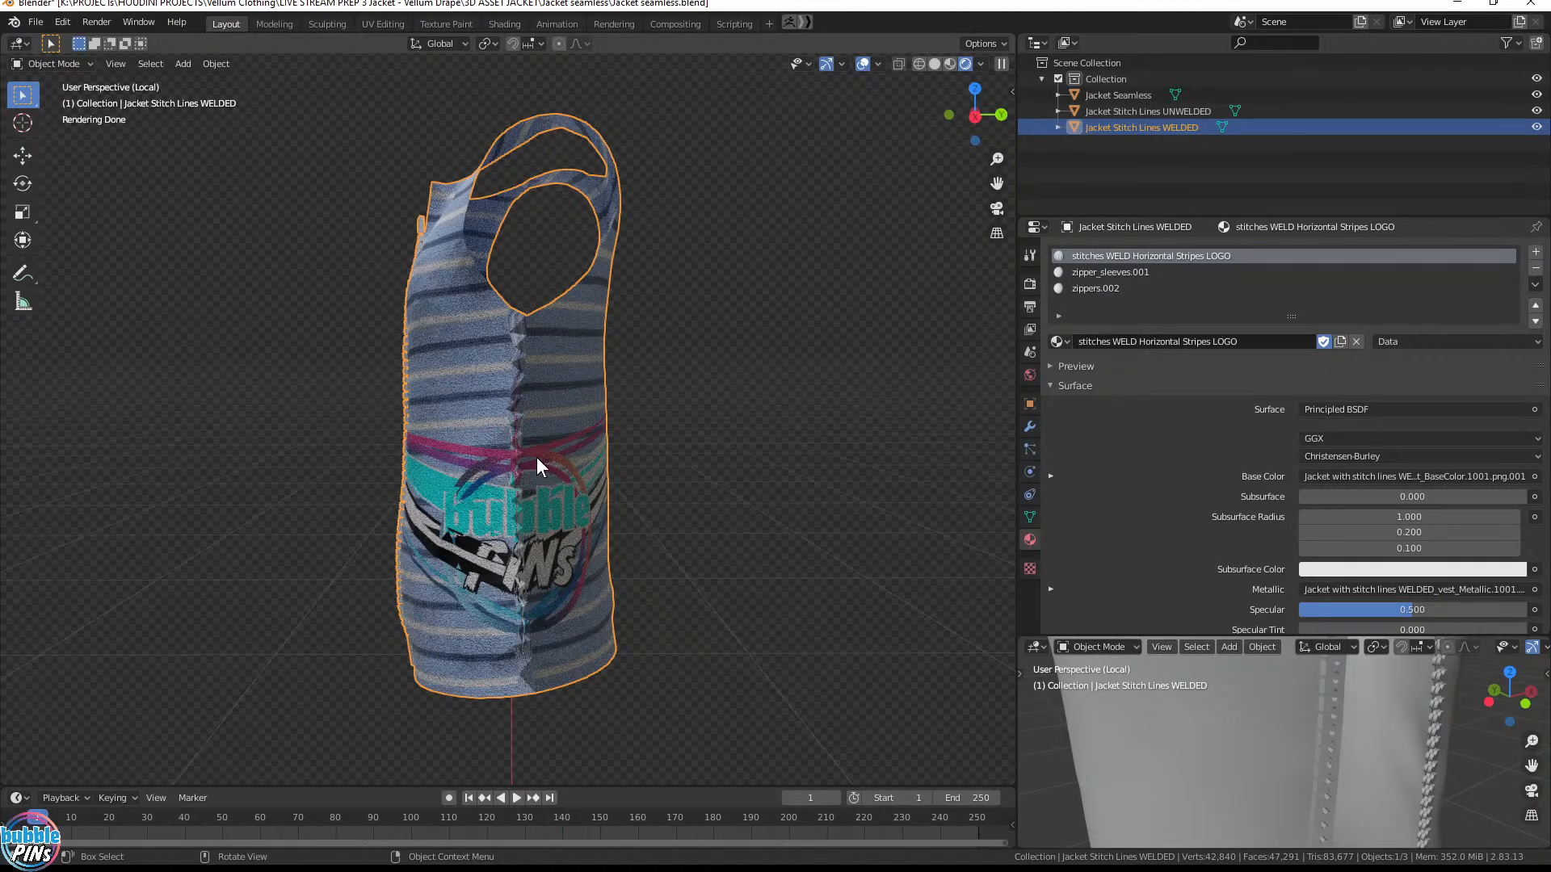
mouse_move(564, 471)
middle_mouse_down()
mouse_move(435, 447)
mouse_move(479, 452)
middle_mouse_up()
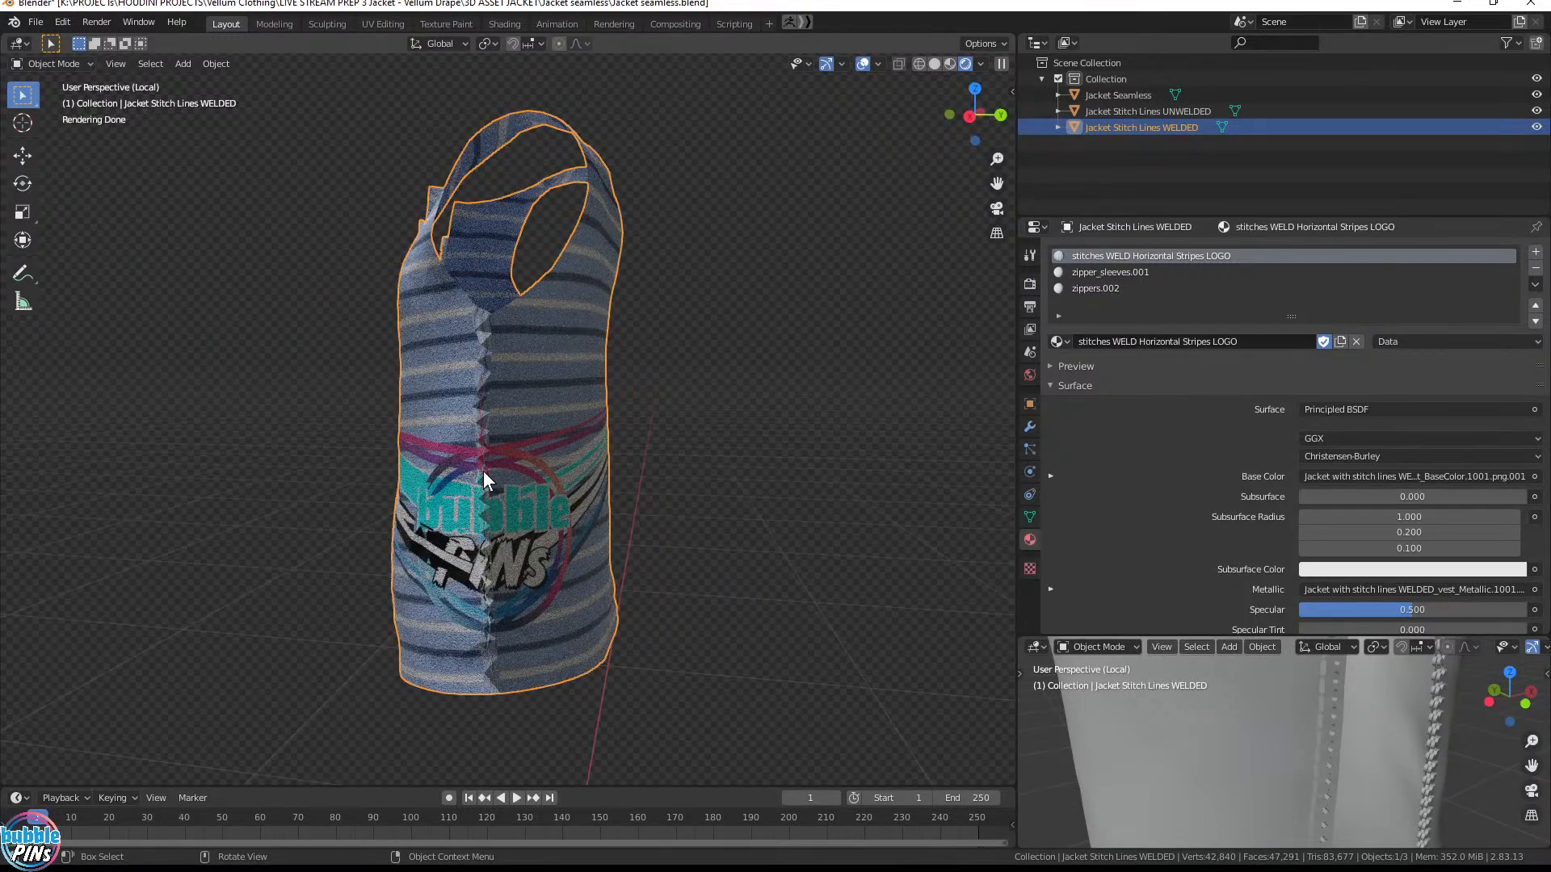
mouse_move(491, 545)
middle_mouse_down()
mouse_move(439, 425)
mouse_move(660, 414)
mouse_move(506, 465)
middle_mouse_up()
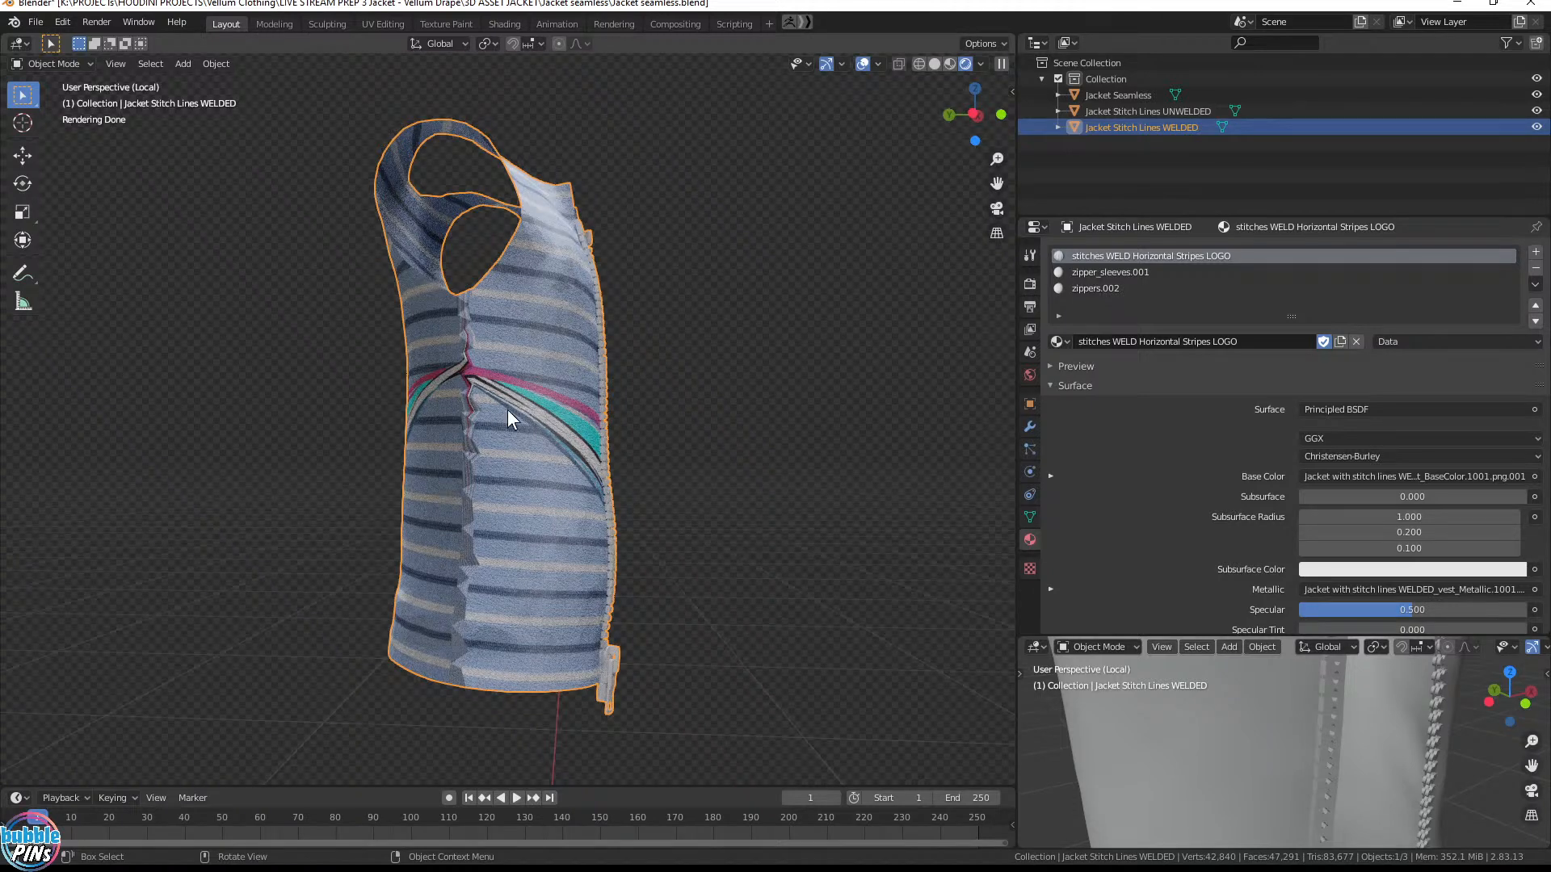
middle_click_drag(709, 414, 716, 402)
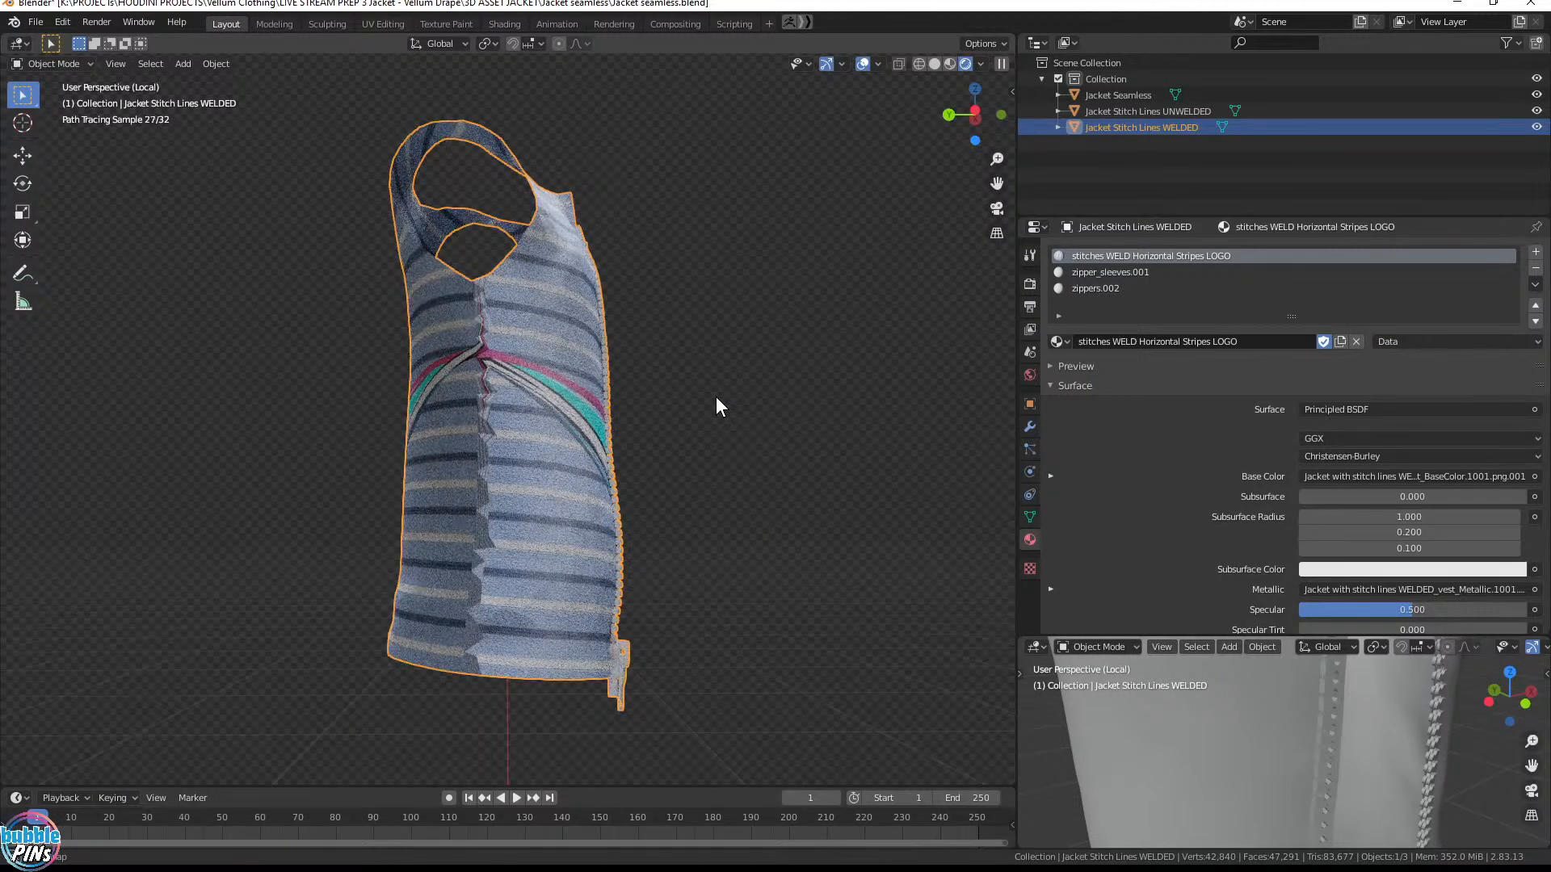
mouse_move(716, 399)
middle_mouse_down()
mouse_move(414, 483)
mouse_move(560, 435)
mouse_move(493, 456)
middle_mouse_up()
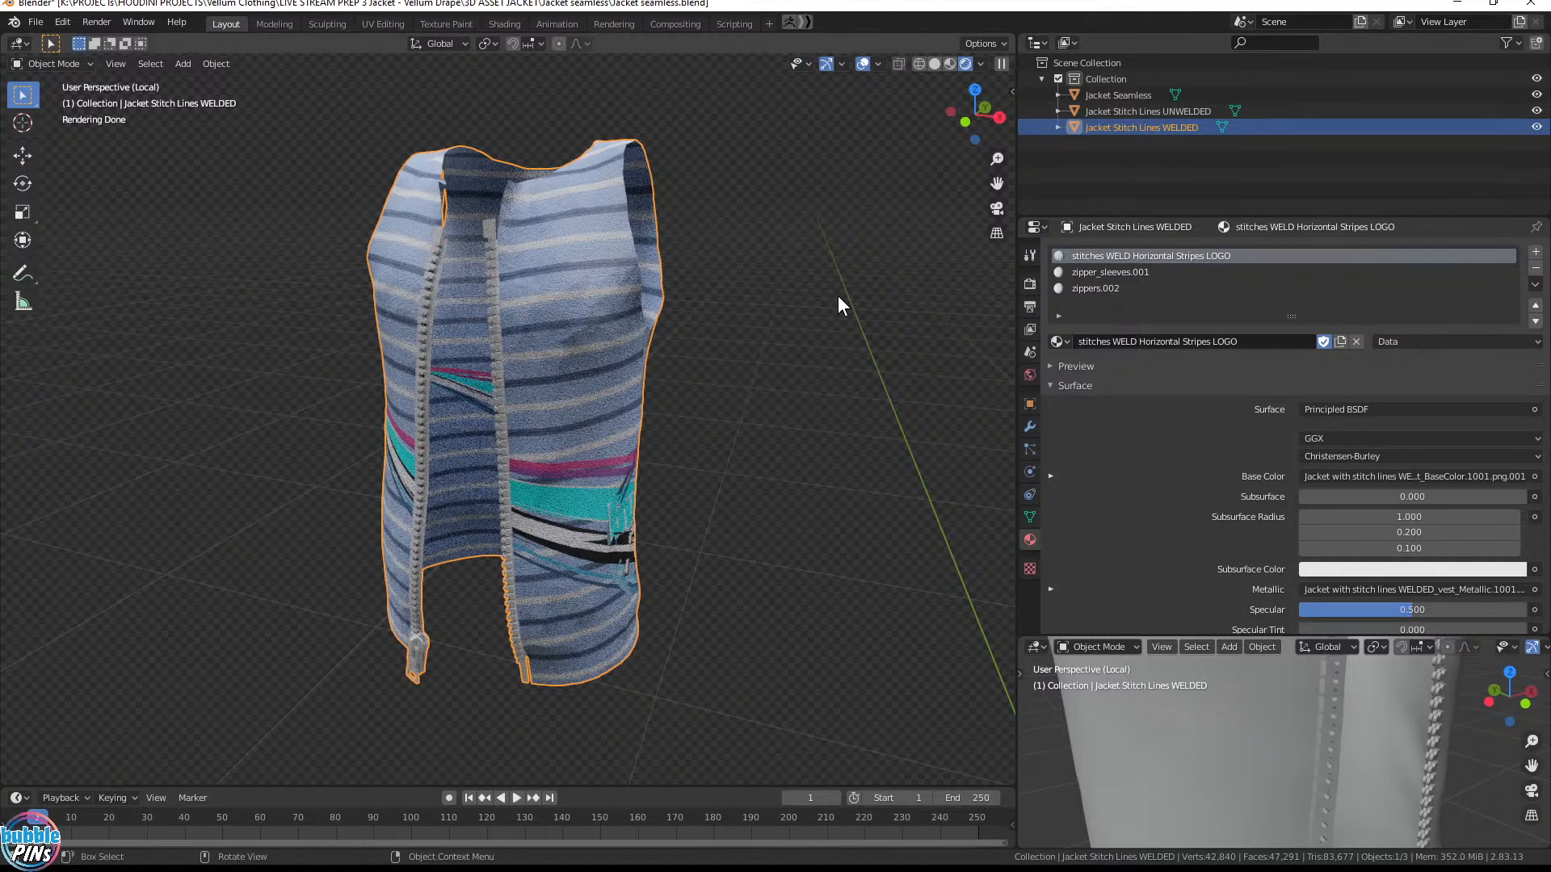
Set the viewport shading to Solid and move both Blender windows and the Houdini reference window aside
key("z")
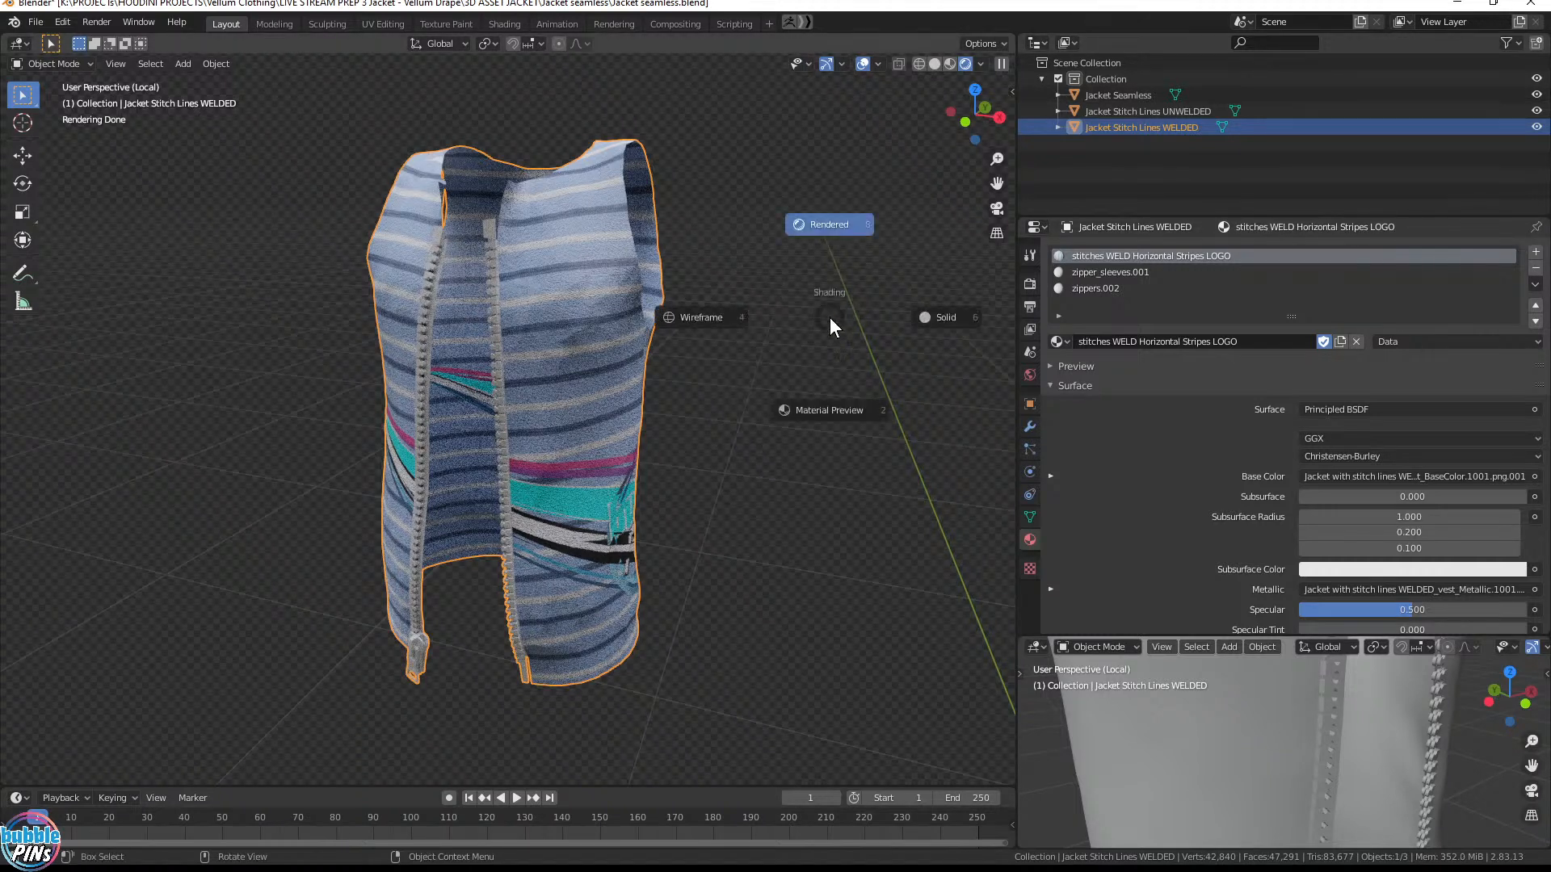
left_click(921, 314)
left_click_drag(904, 5, 1080, 219)
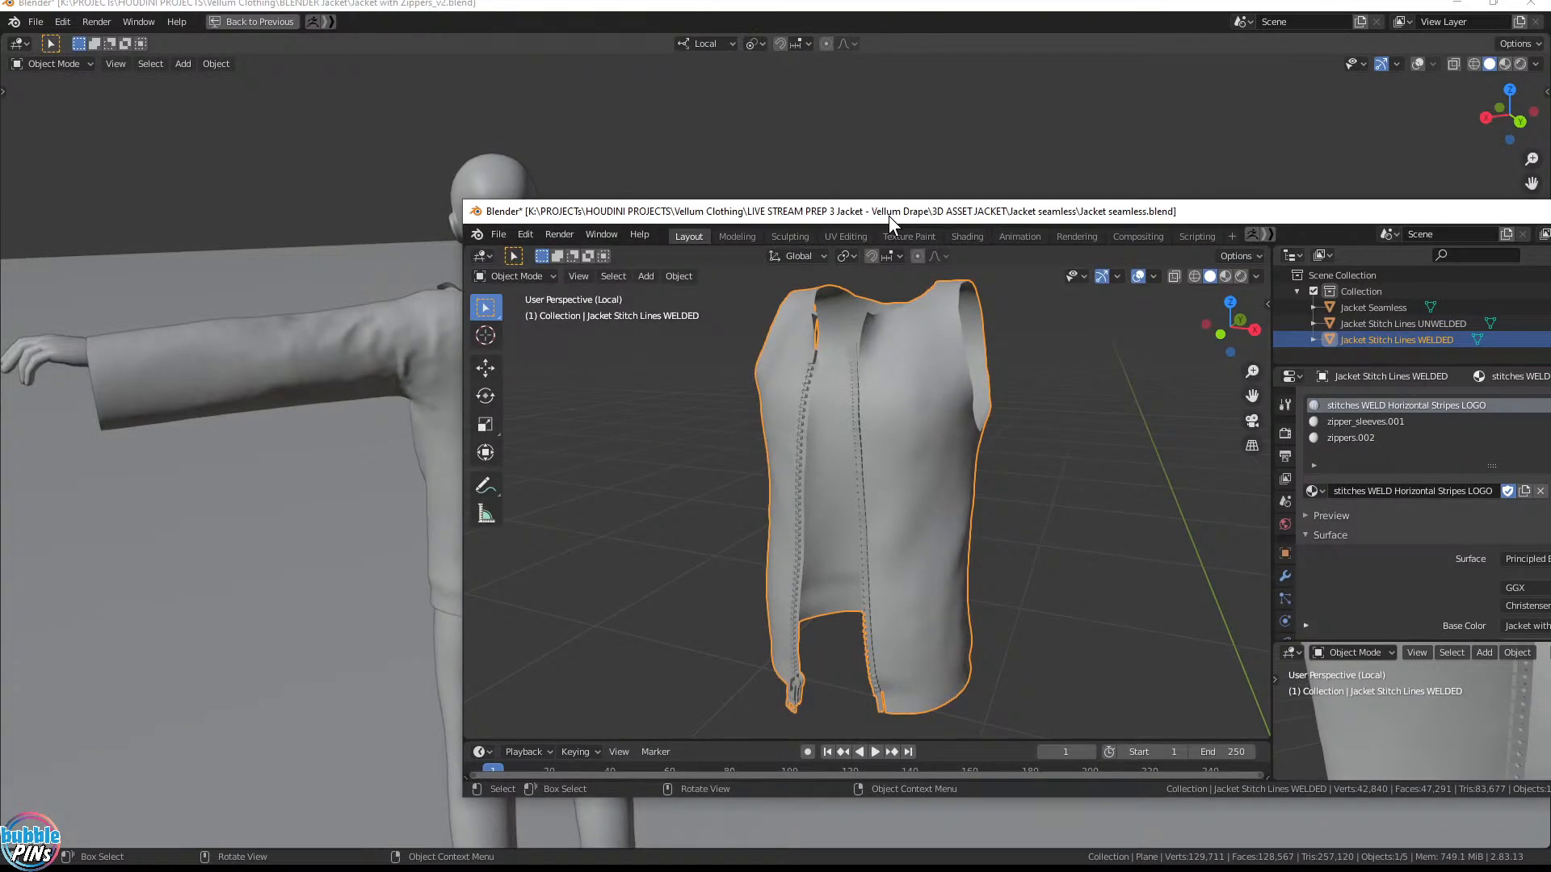
left_click_drag(889, 215, 1550, 243)
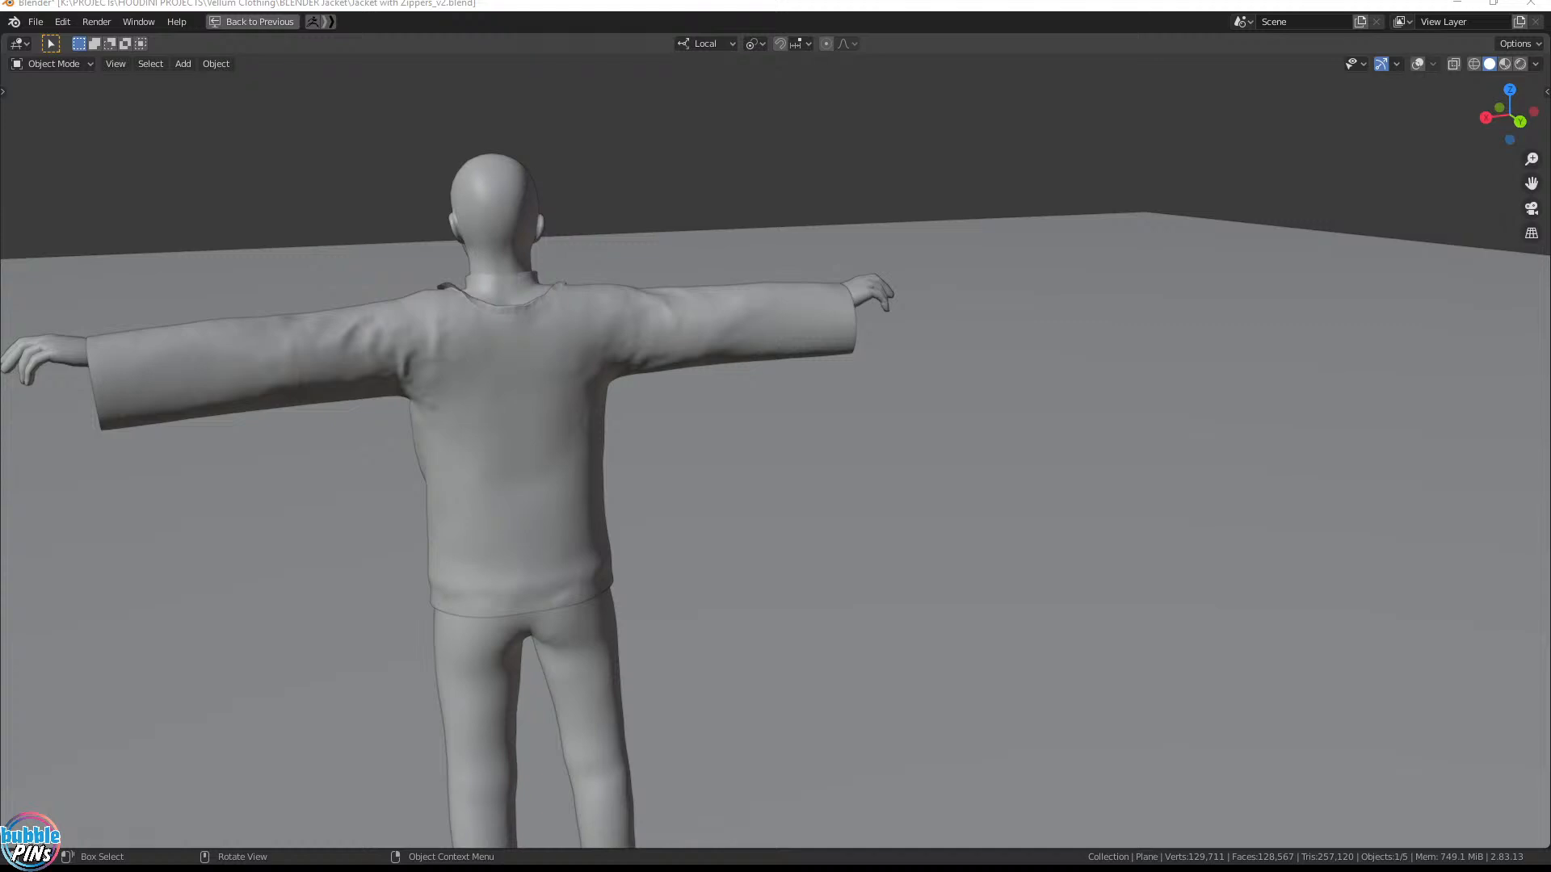
left_click_drag(463, 3, 1549, 242)
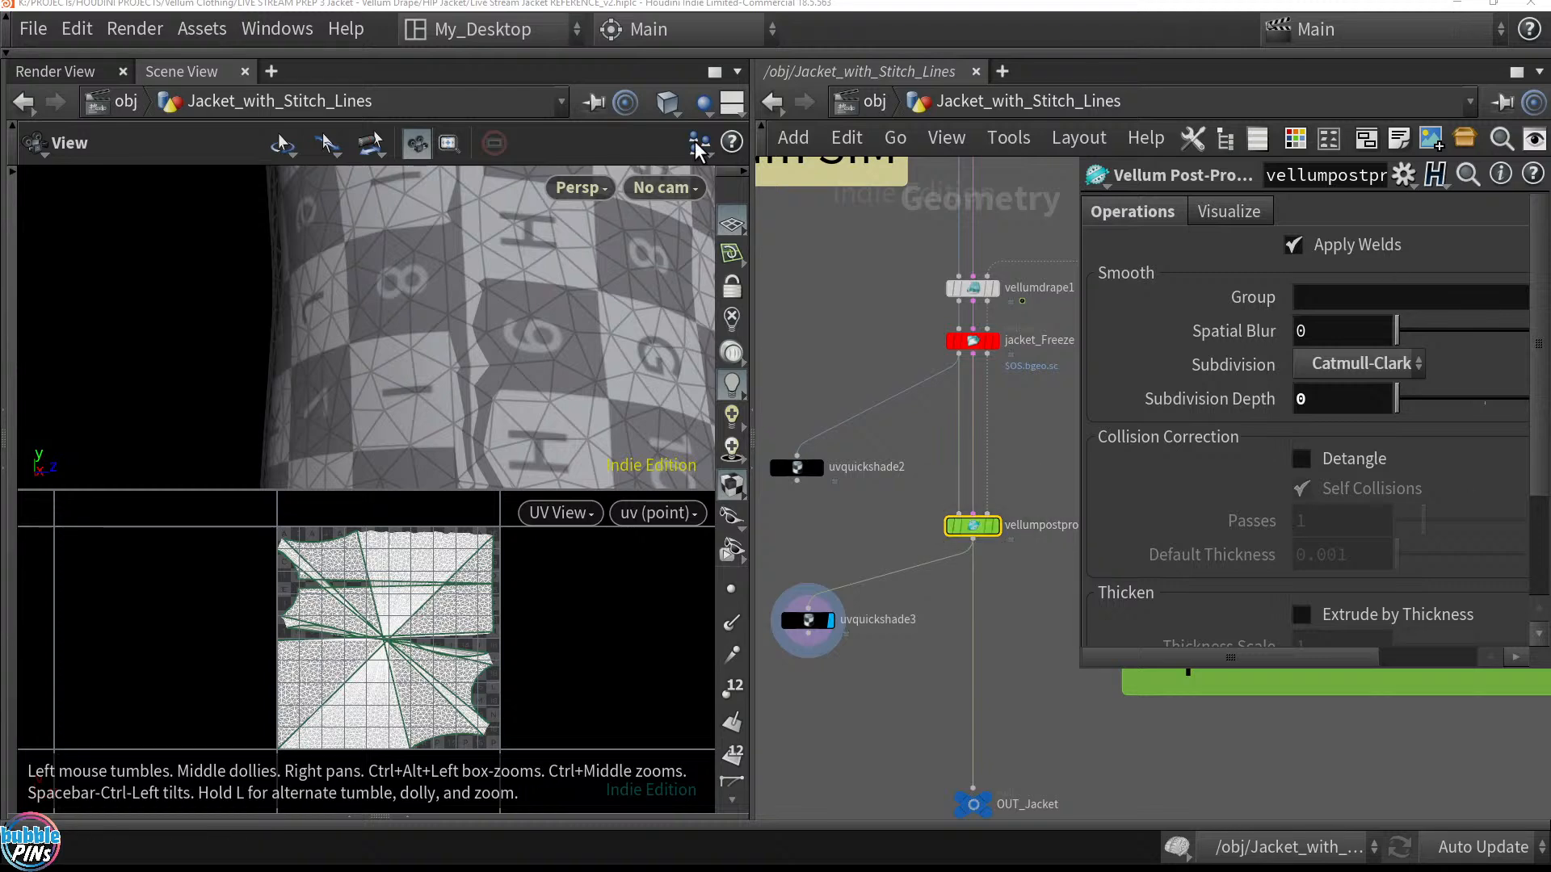
left_click_drag(876, 4, 1550, 121)
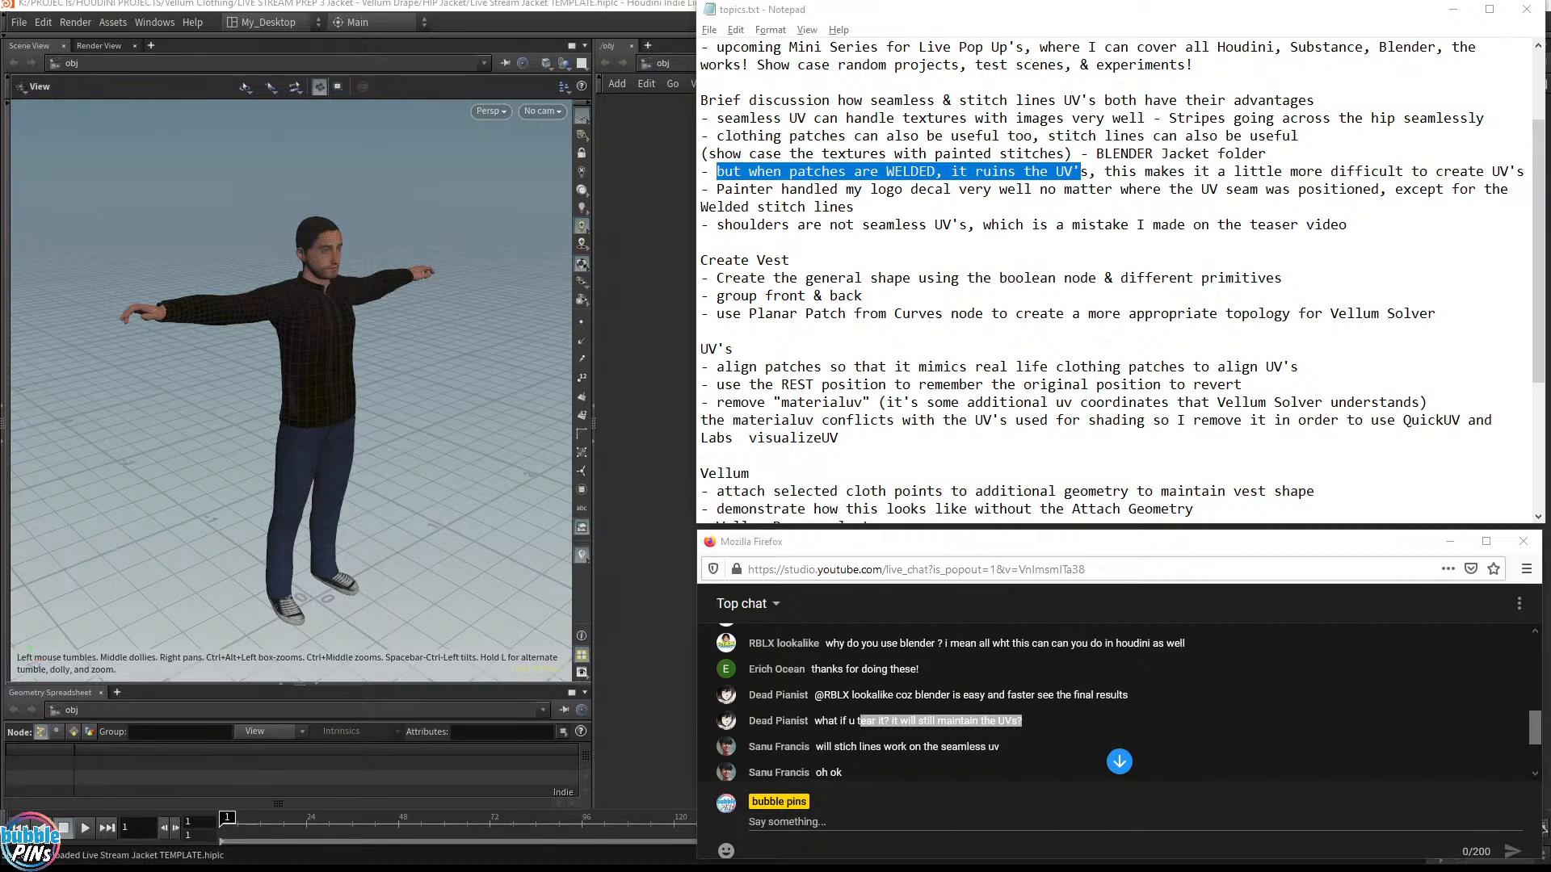
Read the newest live-chat messages, highlighting the Houdini Engine in Cinema 4D comment and the question about stitching the jacket
scroll(959, 737, "down", 3)
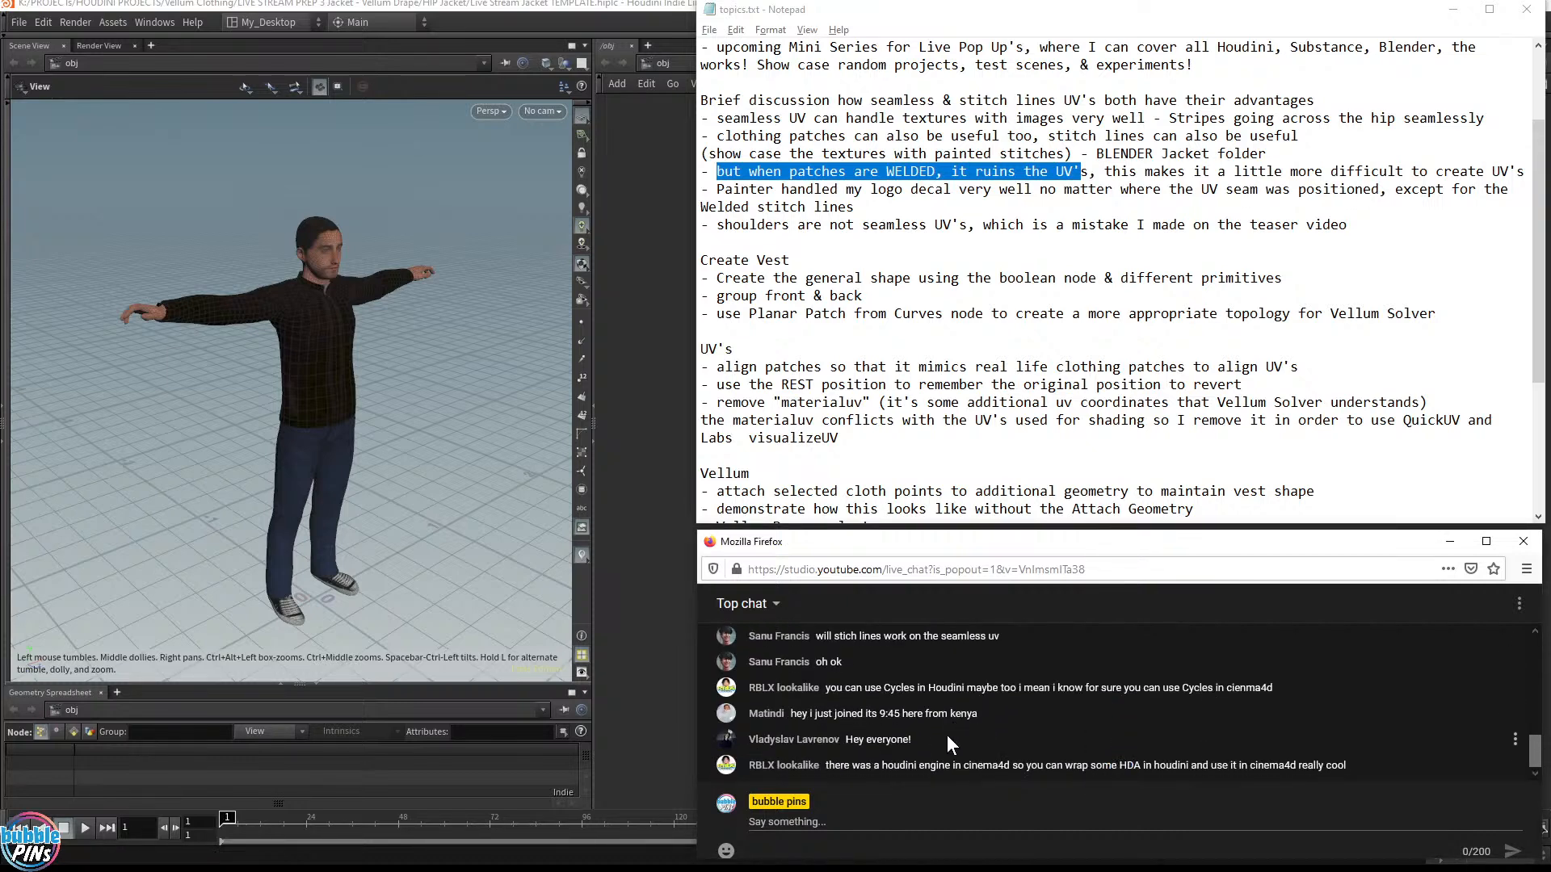
left_click_drag(853, 739, 991, 741)
left_click_drag(844, 765, 1111, 777)
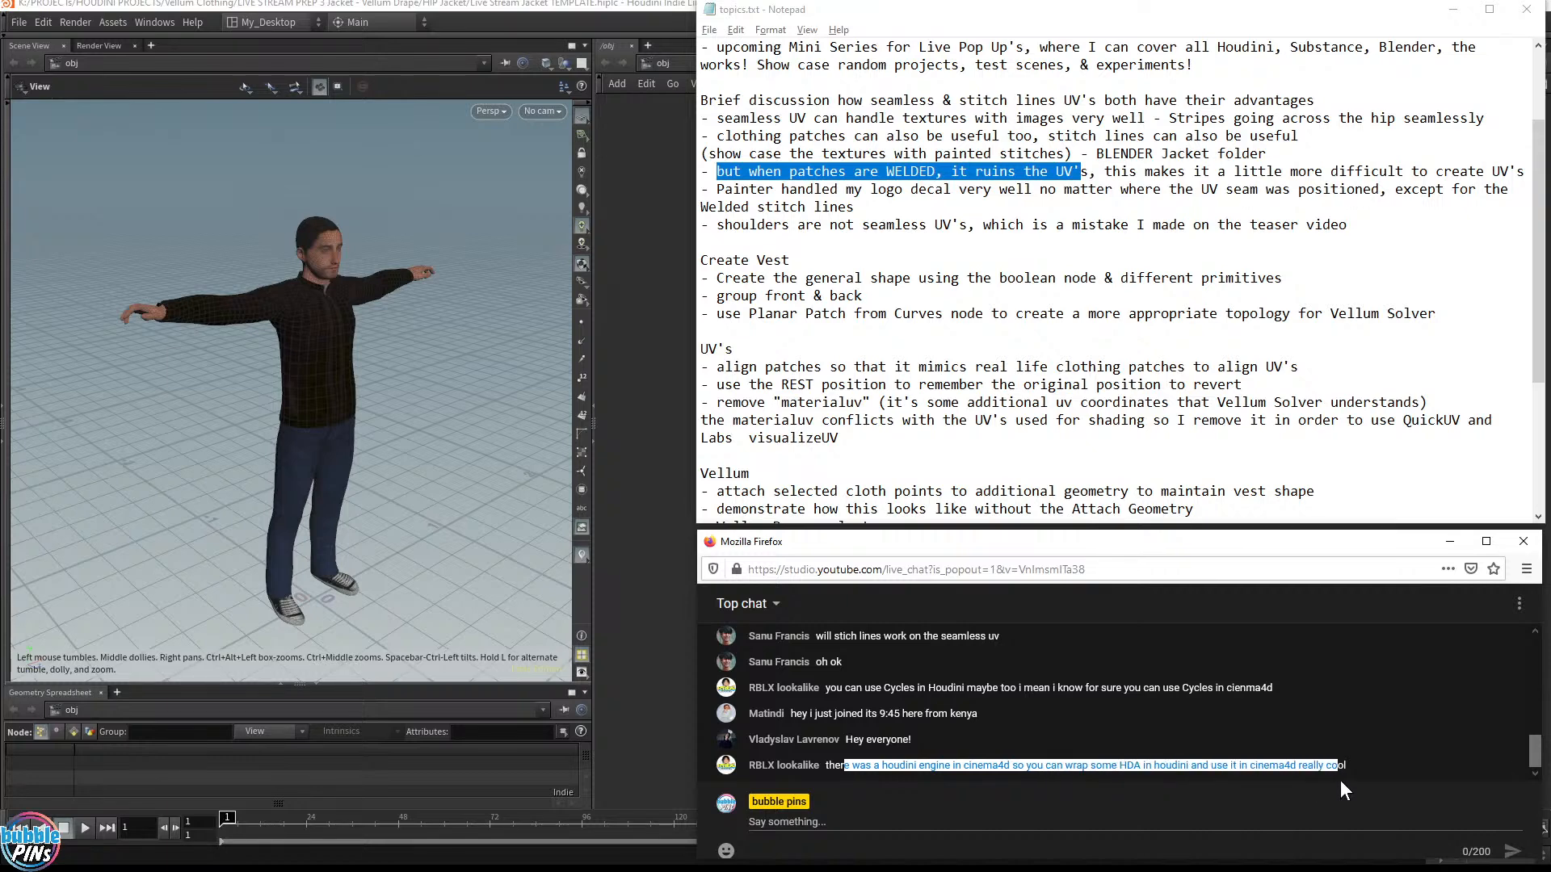
left_click(1089, 774)
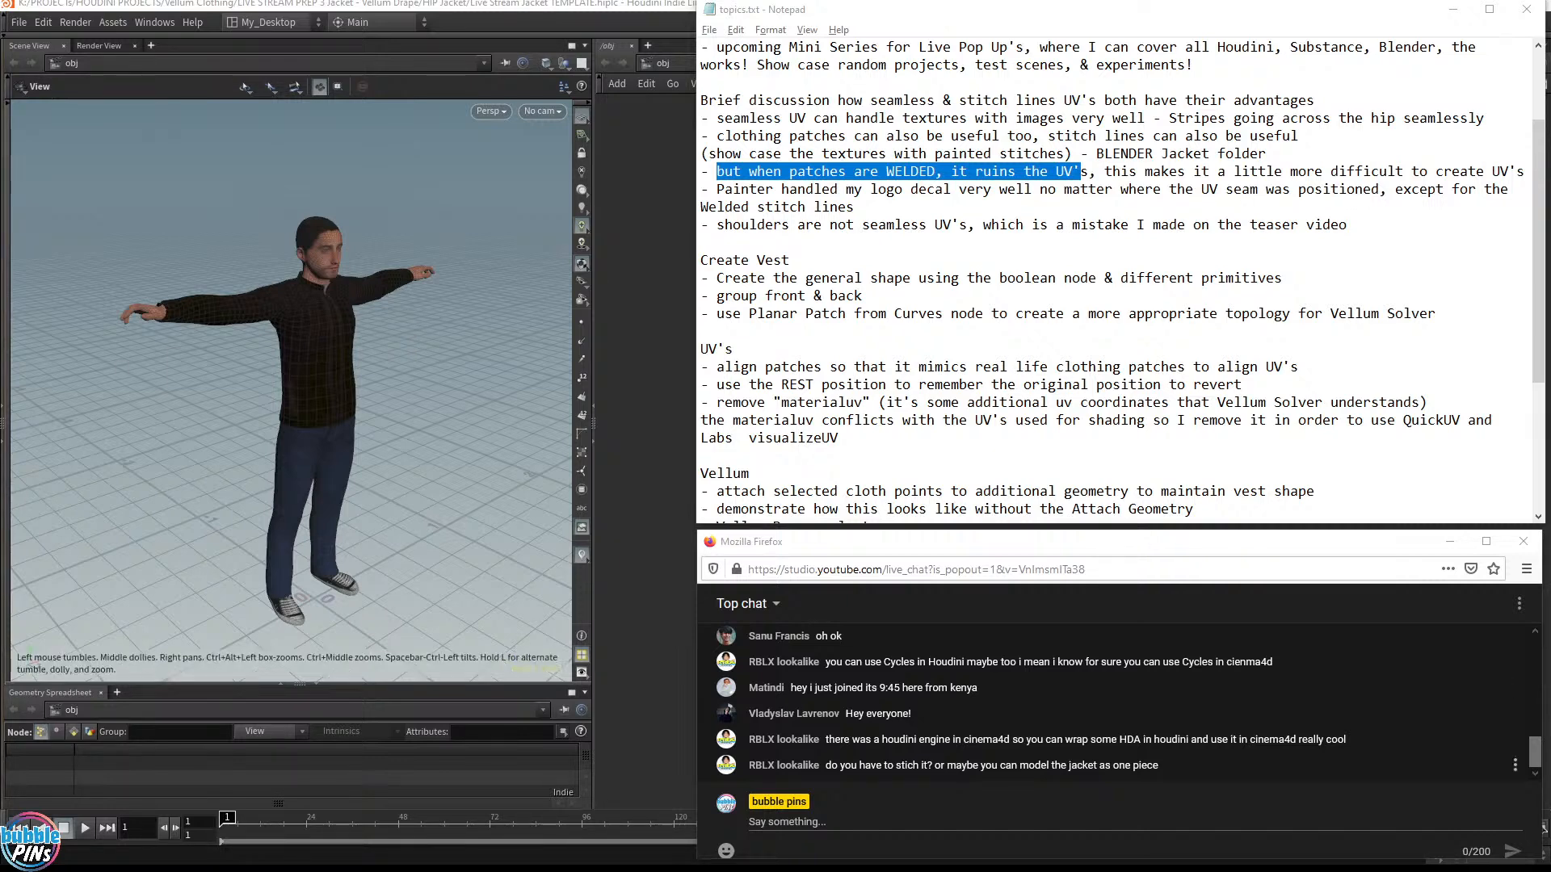
left_click_drag(852, 765, 1085, 781)
left_click_drag(989, 772, 1160, 766)
left_click_drag(845, 765, 1219, 763)
Show the flat seamless vest's checker pattern in the Houdini reference scene and return to the jacket template scene
left_click(652, 304)
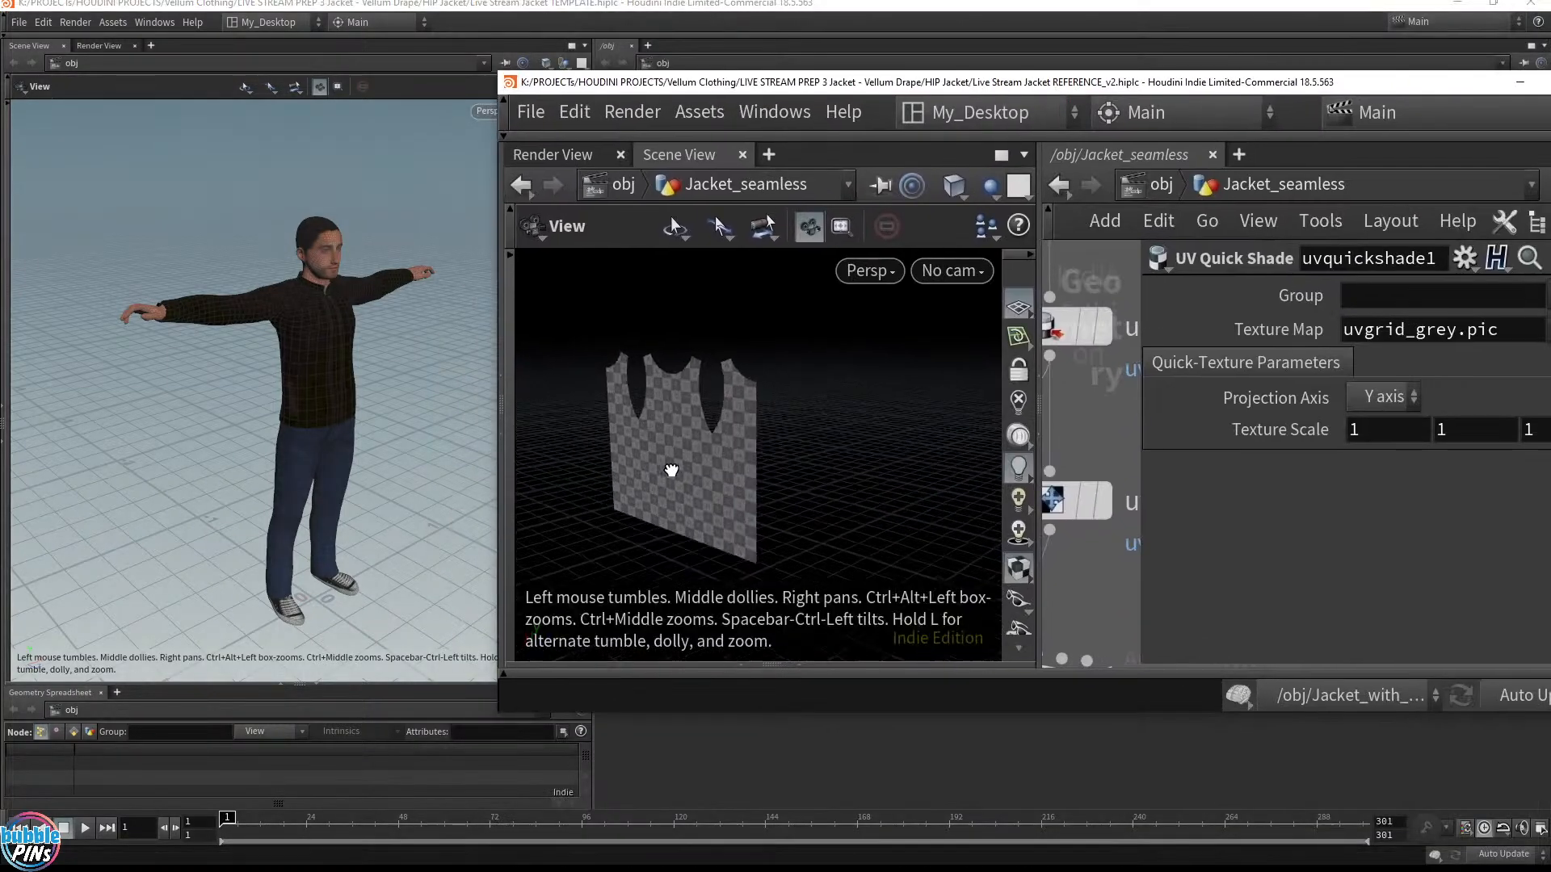
mouse_move(671, 470)
left_mouse_down()
mouse_move(708, 461)
mouse_move(699, 449)
mouse_move(798, 315)
mouse_move(689, 434)
mouse_move(738, 450)
mouse_move(684, 490)
left_mouse_up()
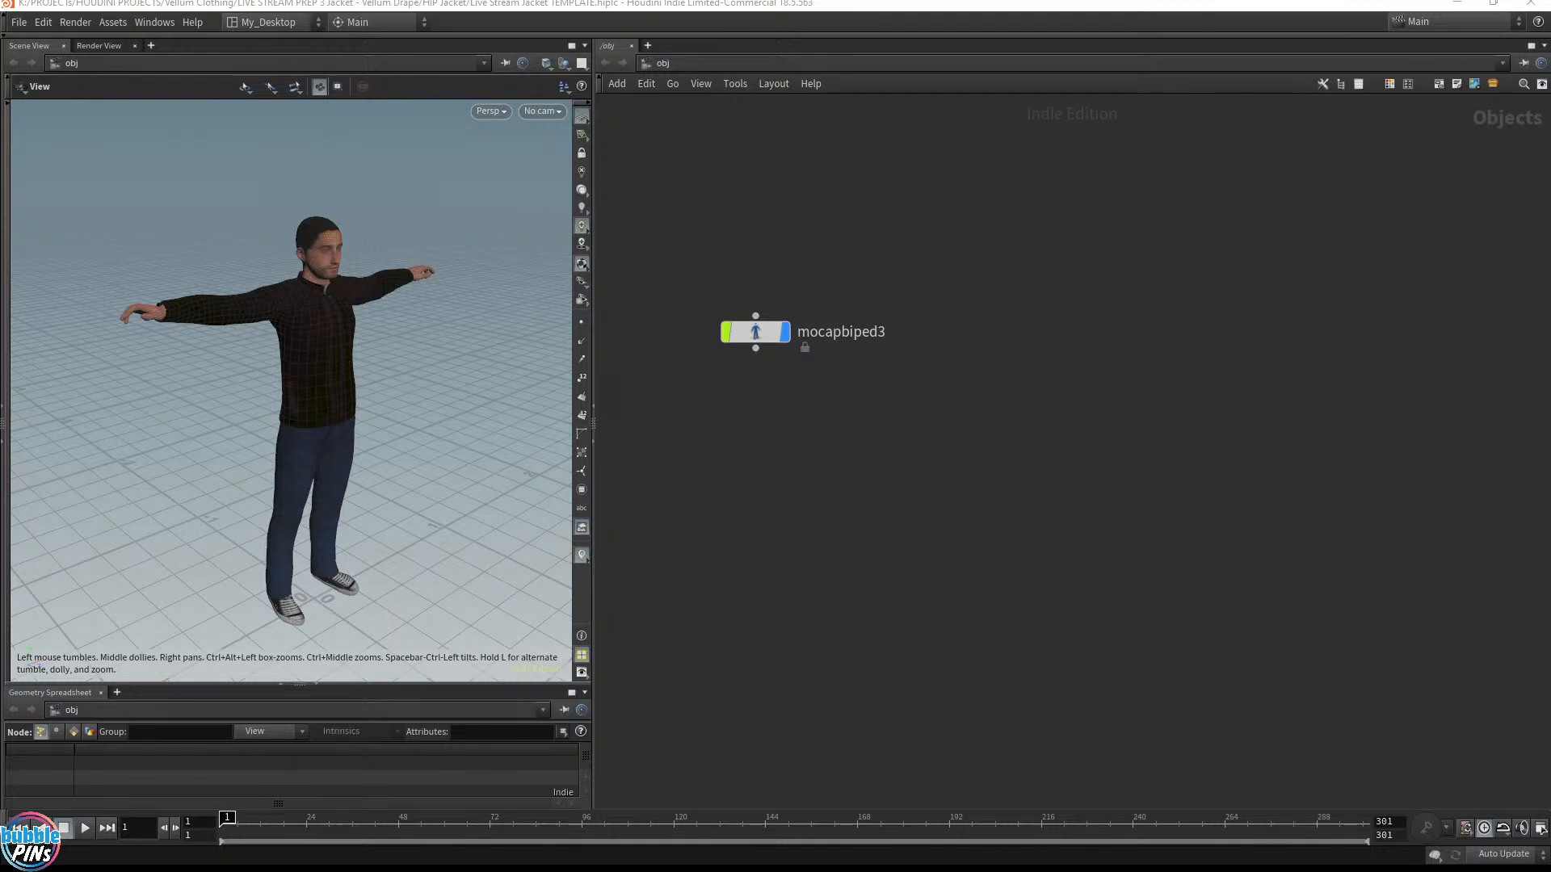
middle_click_drag(1025, 482, 1033, 458)
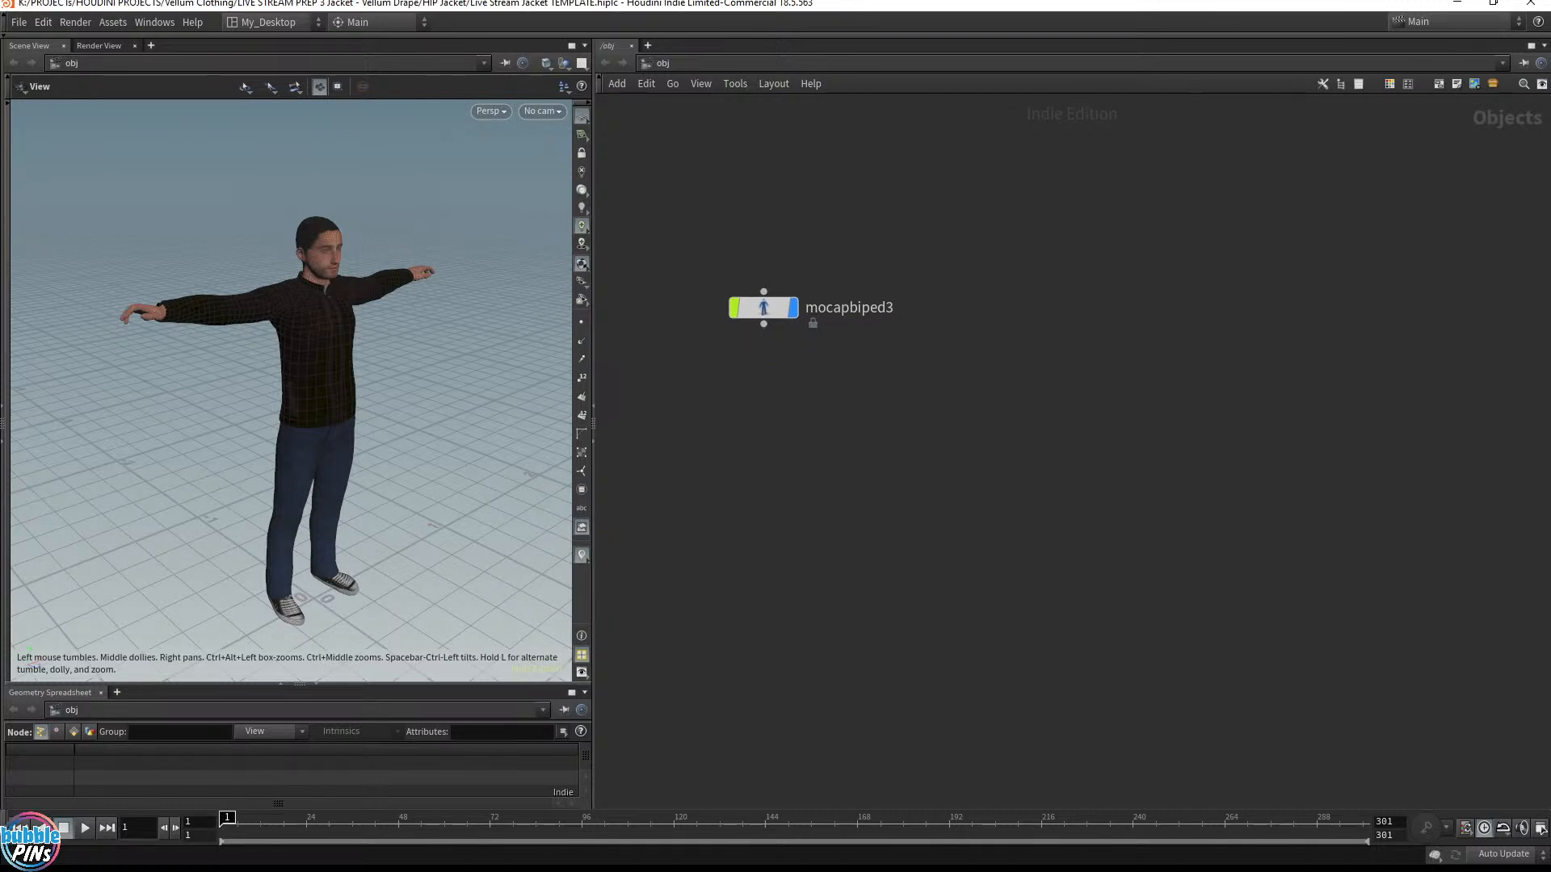
Switch to the Notepad topic notes and highlight the Painter logo decal note, followed by the note on non-seamless shoulder UVs
key("alt+Tab")
left_click(1007, 225)
key("shift+Up")
key("shift+Up")
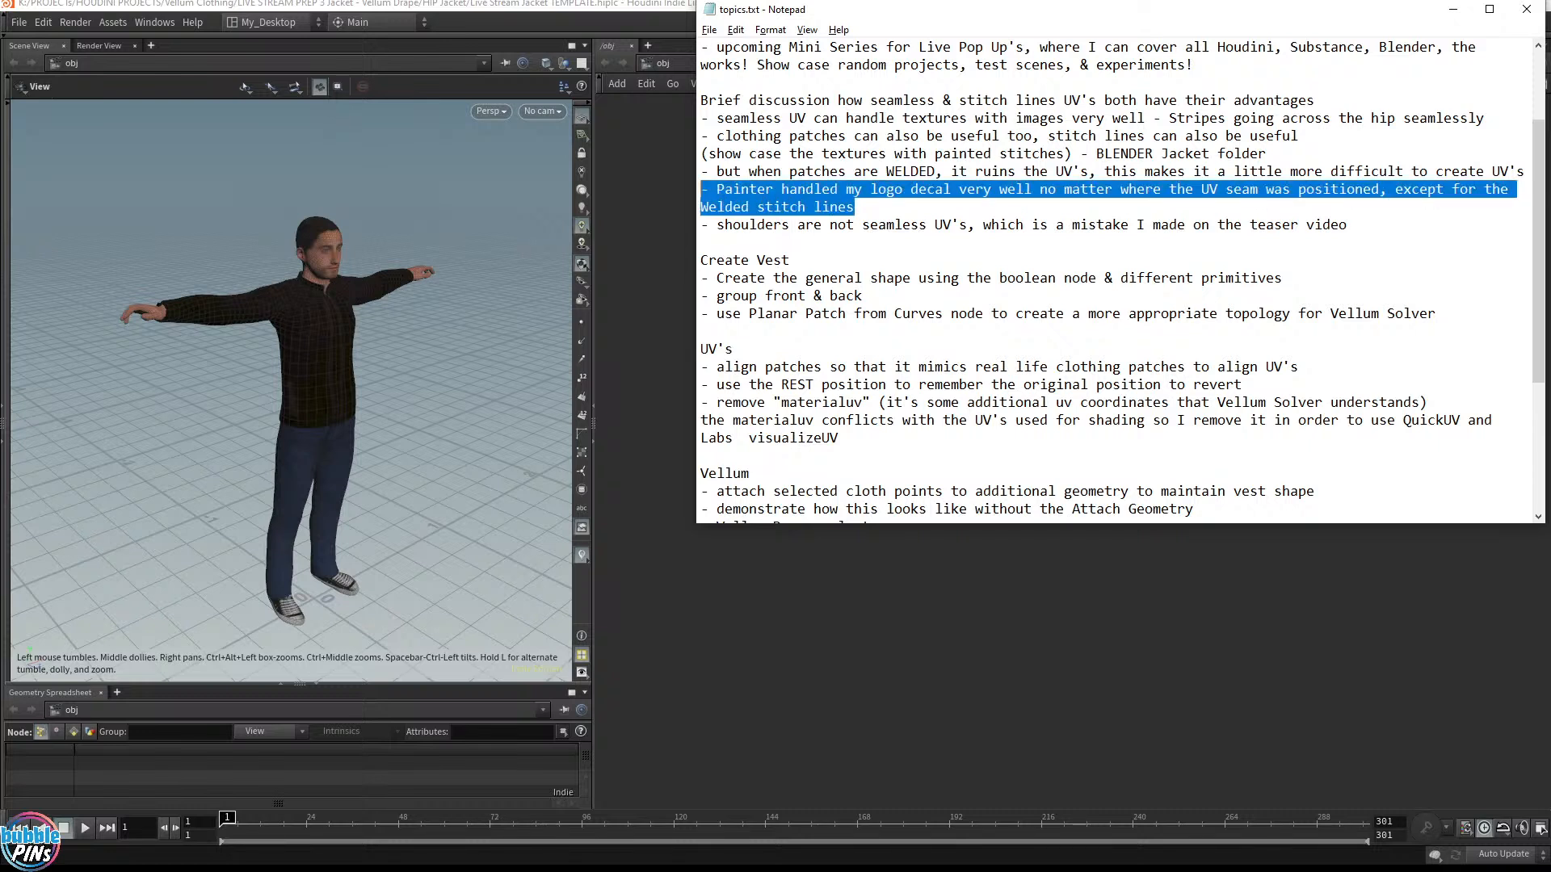
key("Right")
key("shift+End")
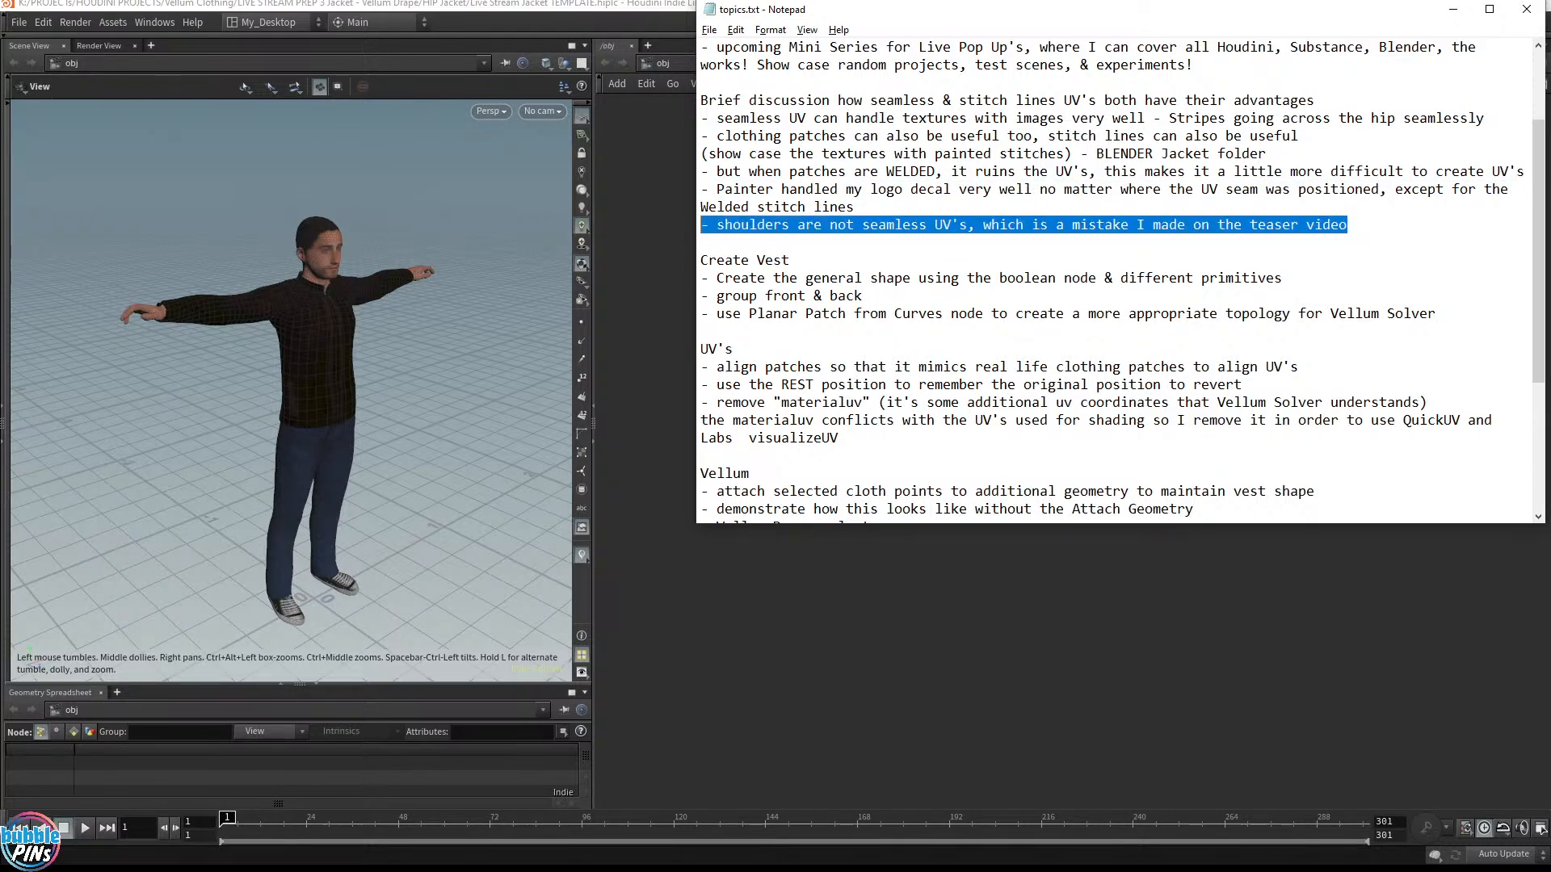
Switch to VLC, maximize the SEAMLESS UVs promo video and pause it at the circled close-up of the shoulder seam
key("alt+Tab")
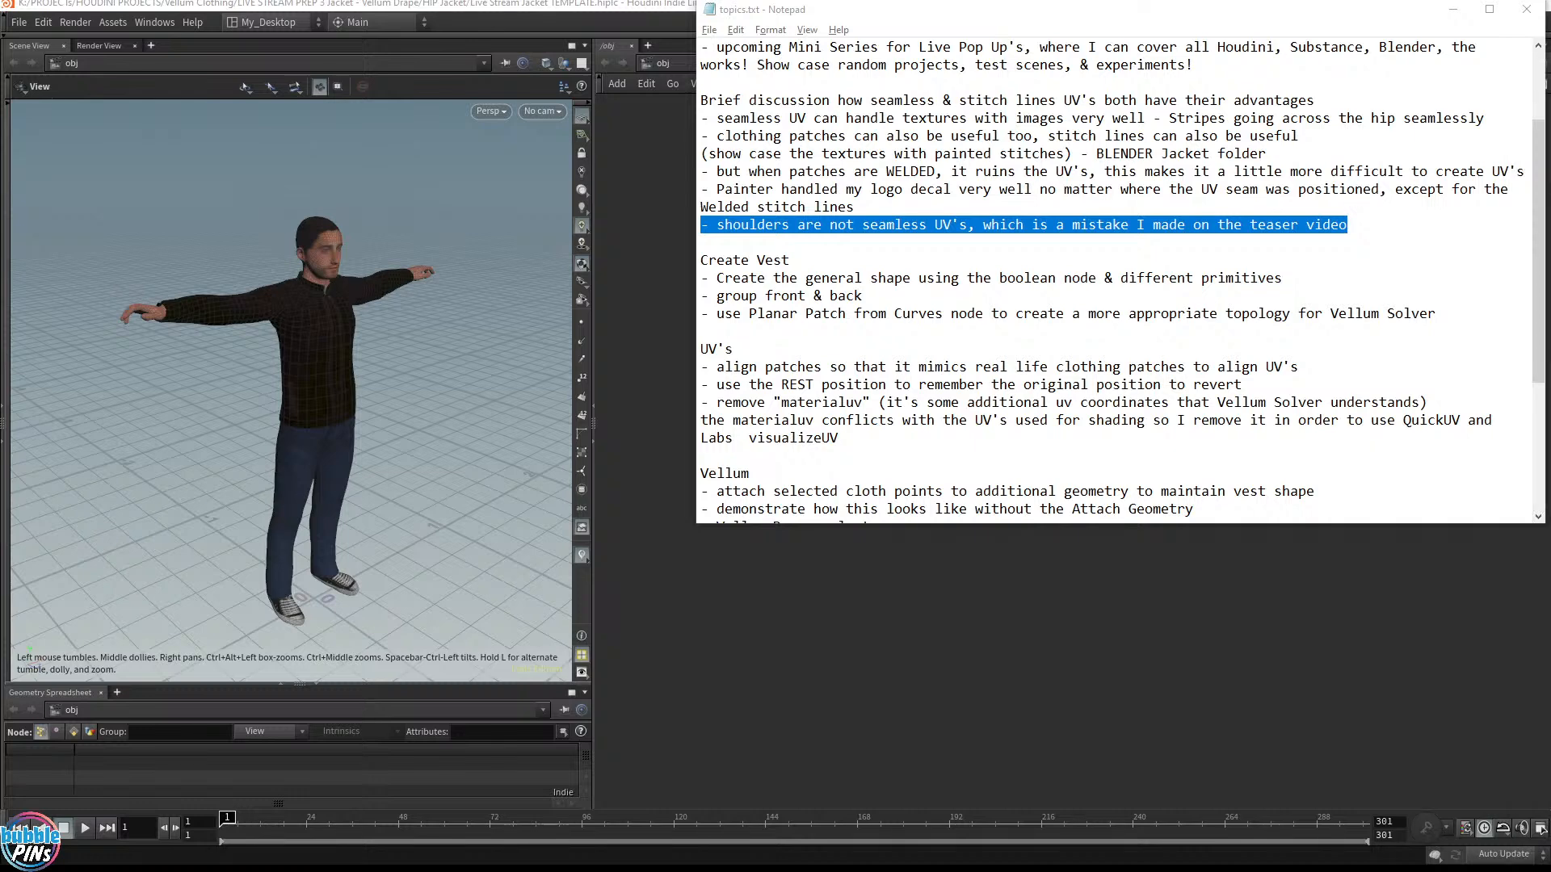
left_click_drag(1550, 415, 1155, 149)
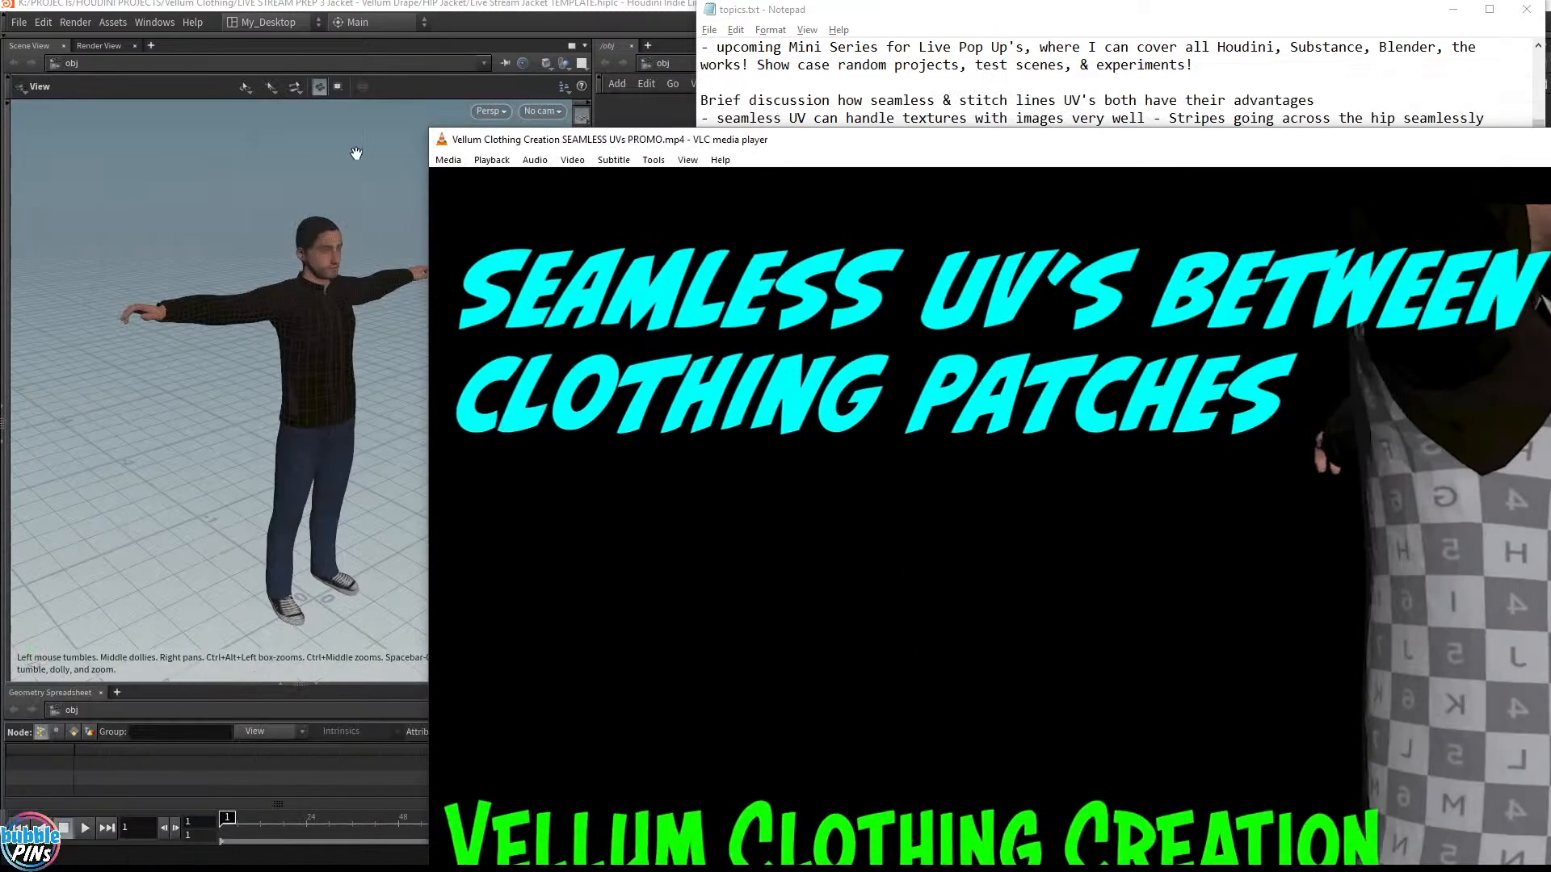
double_click(504, 140)
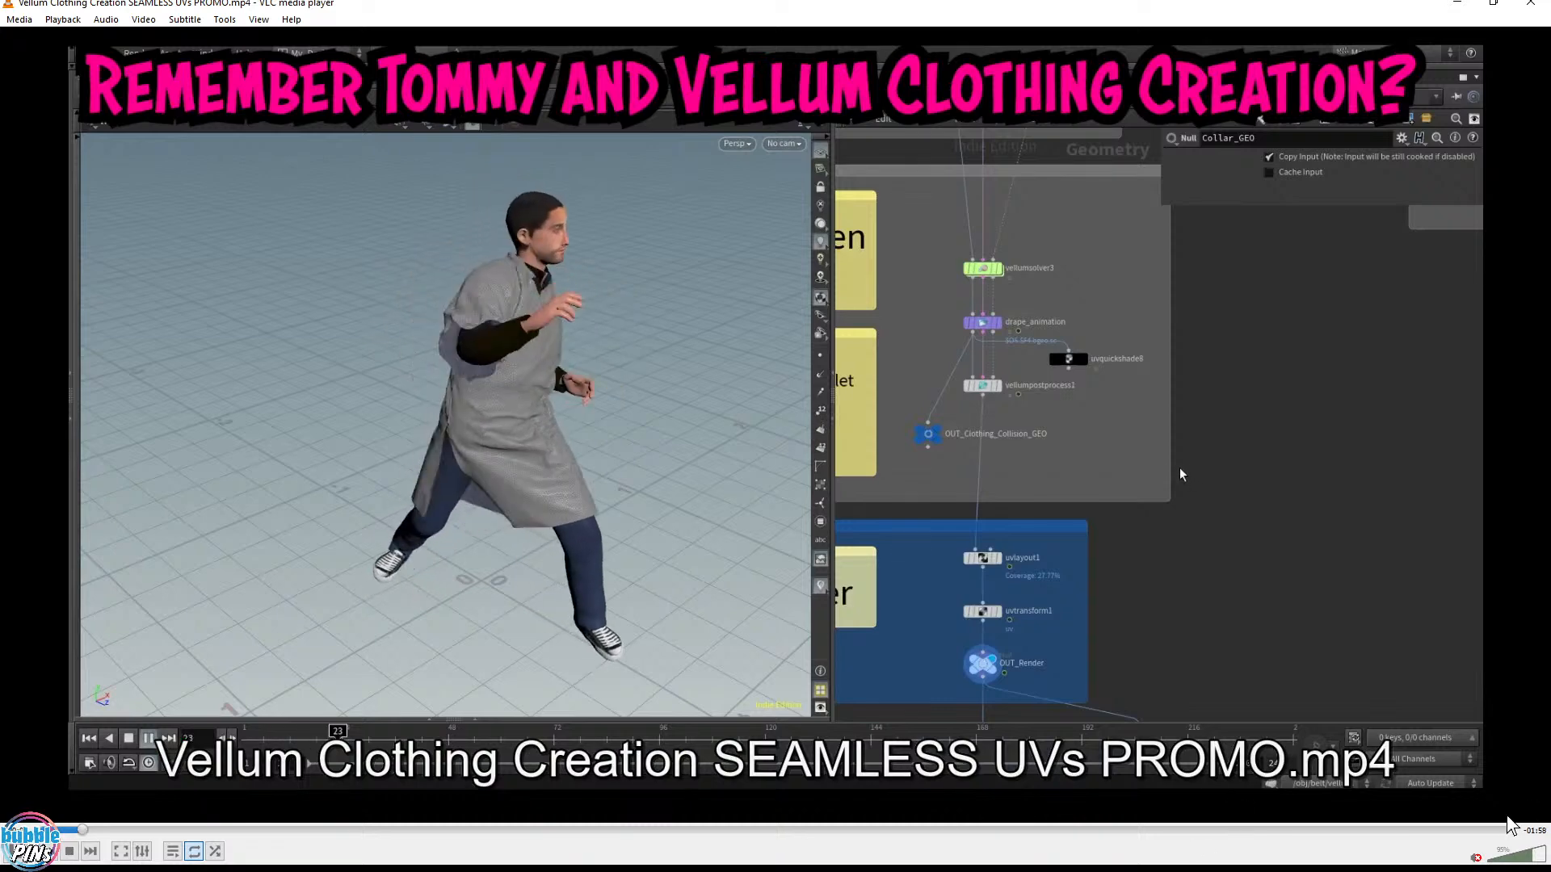
left_click_drag(727, 830, 1212, 845)
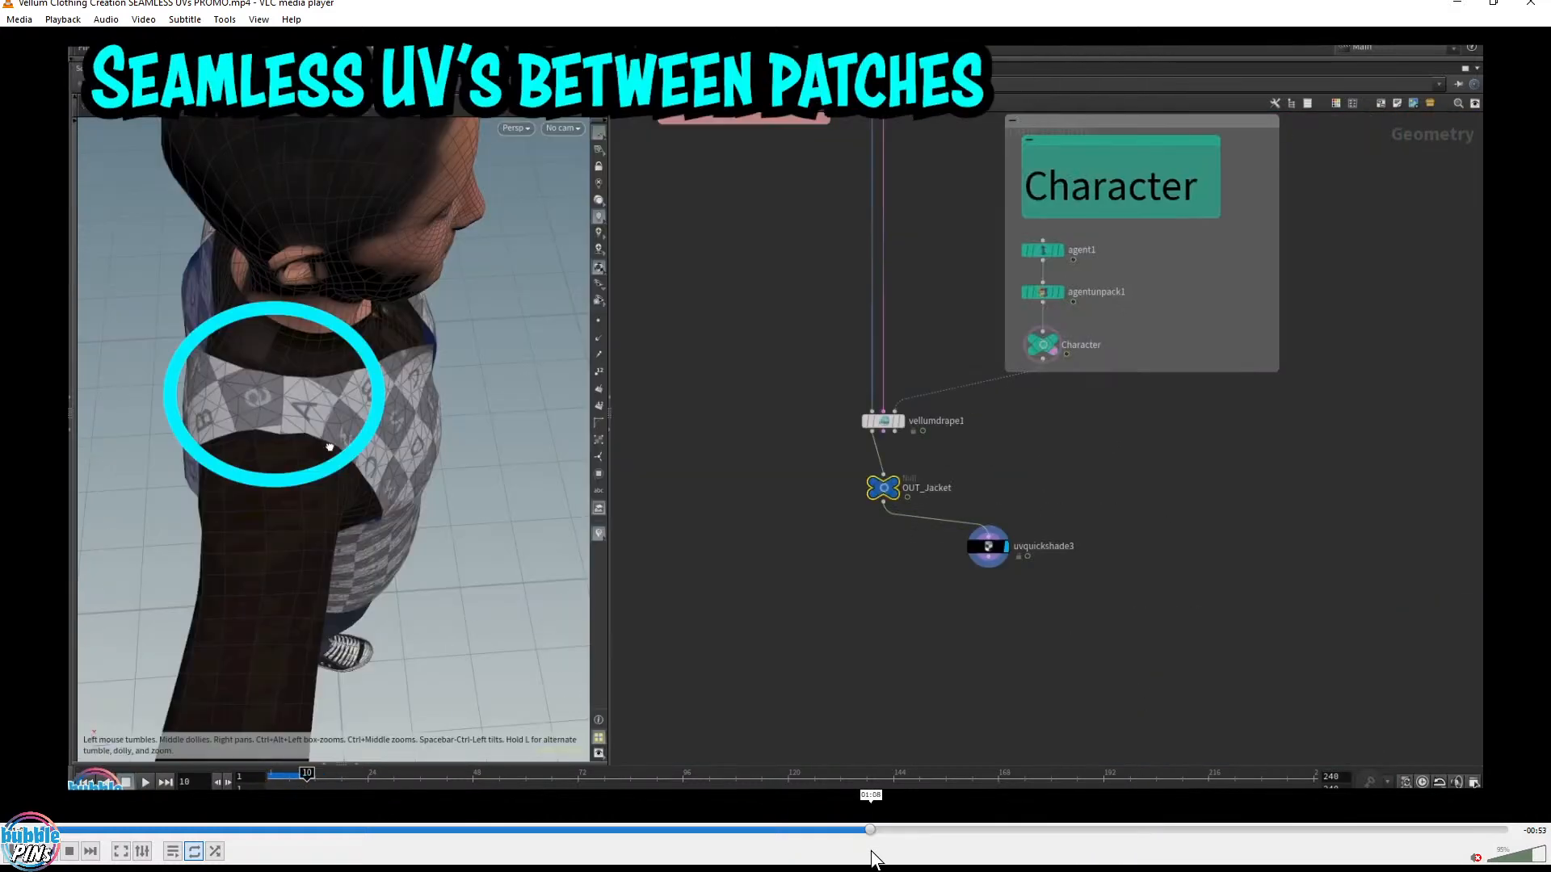
left_click_drag(871, 851, 807, 856)
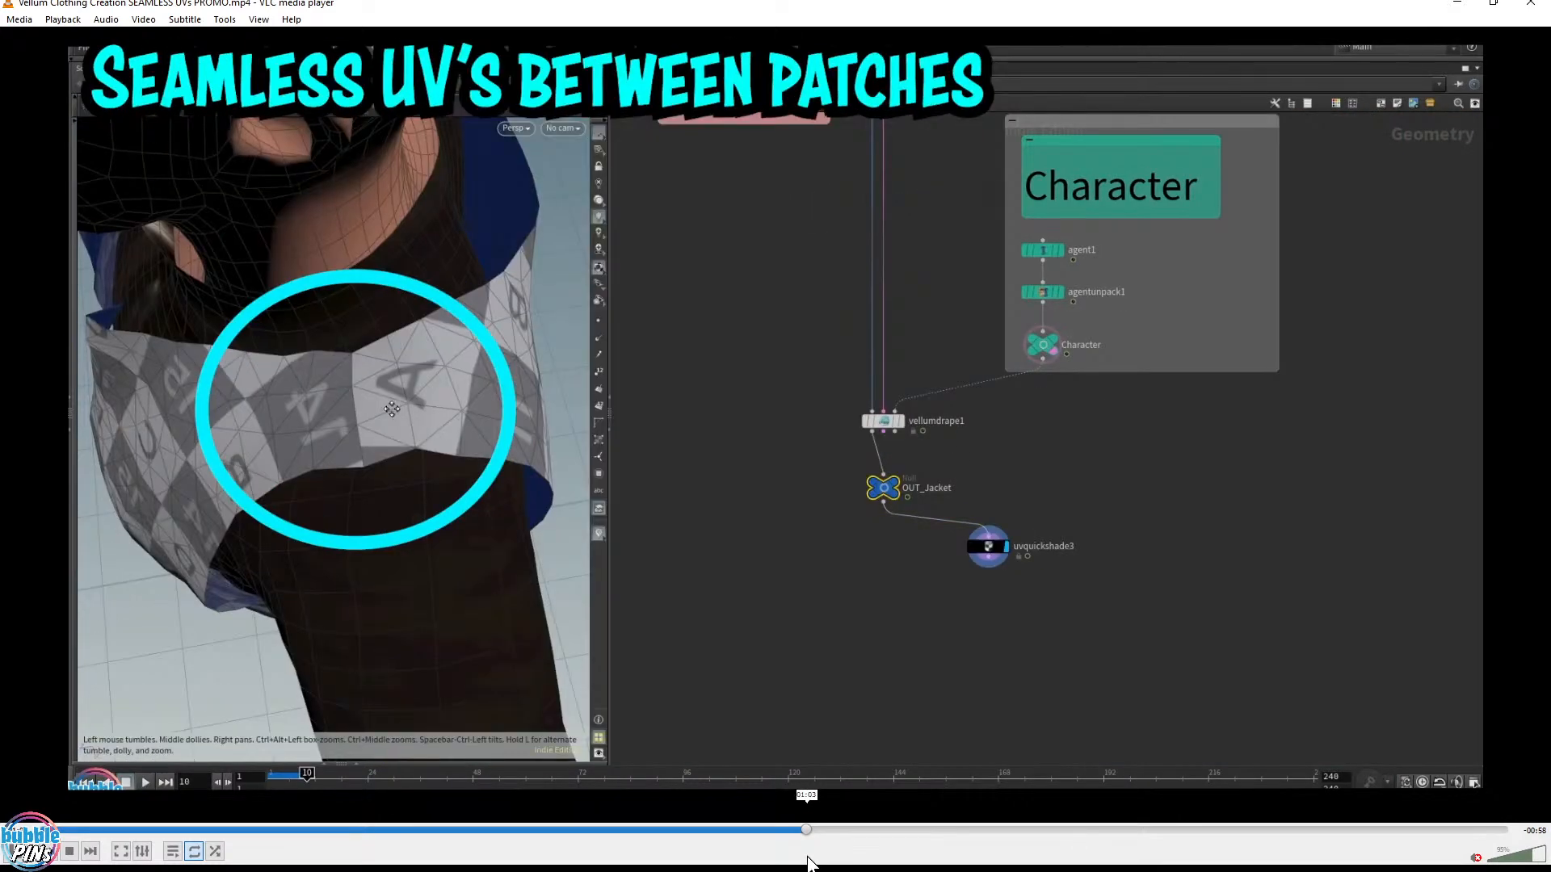
left_click(425, 438)
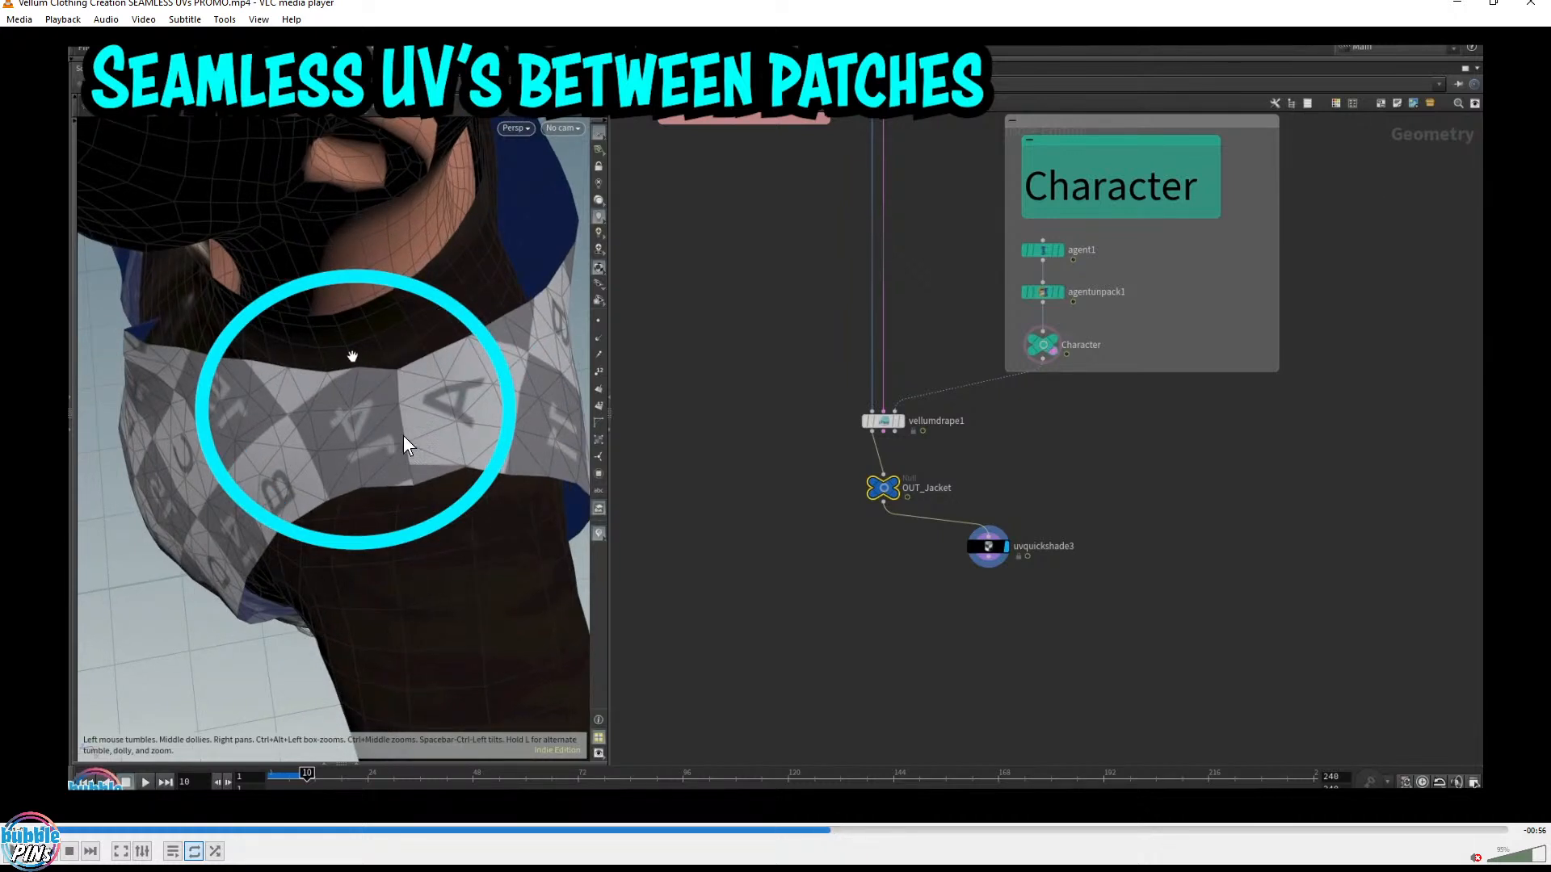
Switch to the Houdini reference scene and examine the checker pattern at the seamless vest's shoulder edges
key("alt+Tab")
left_click_drag(723, 467, 821, 435)
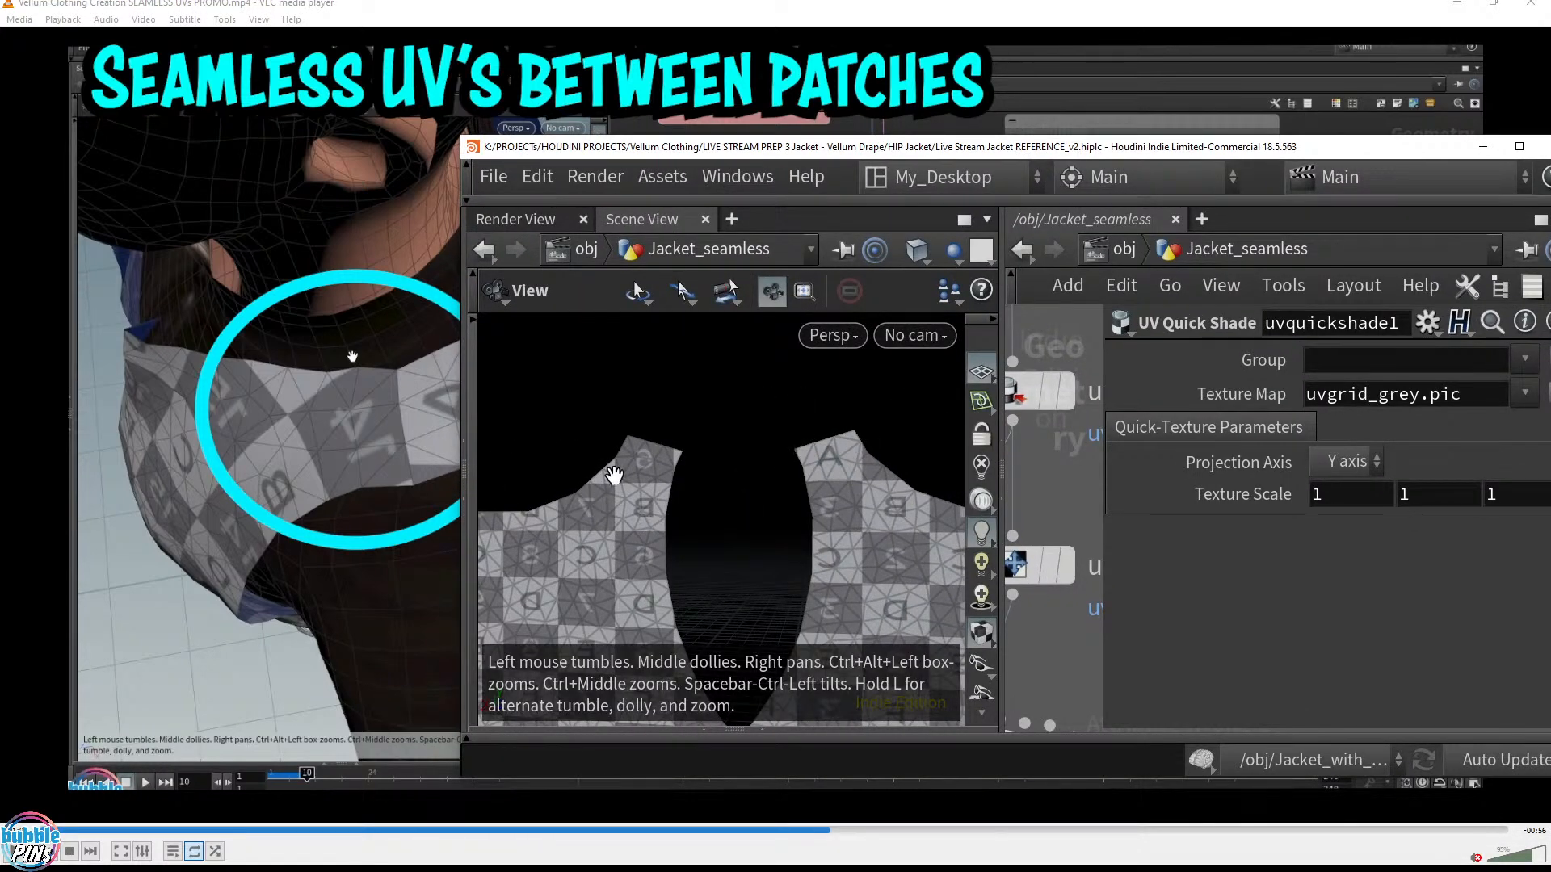
left_click_drag(607, 488, 703, 463)
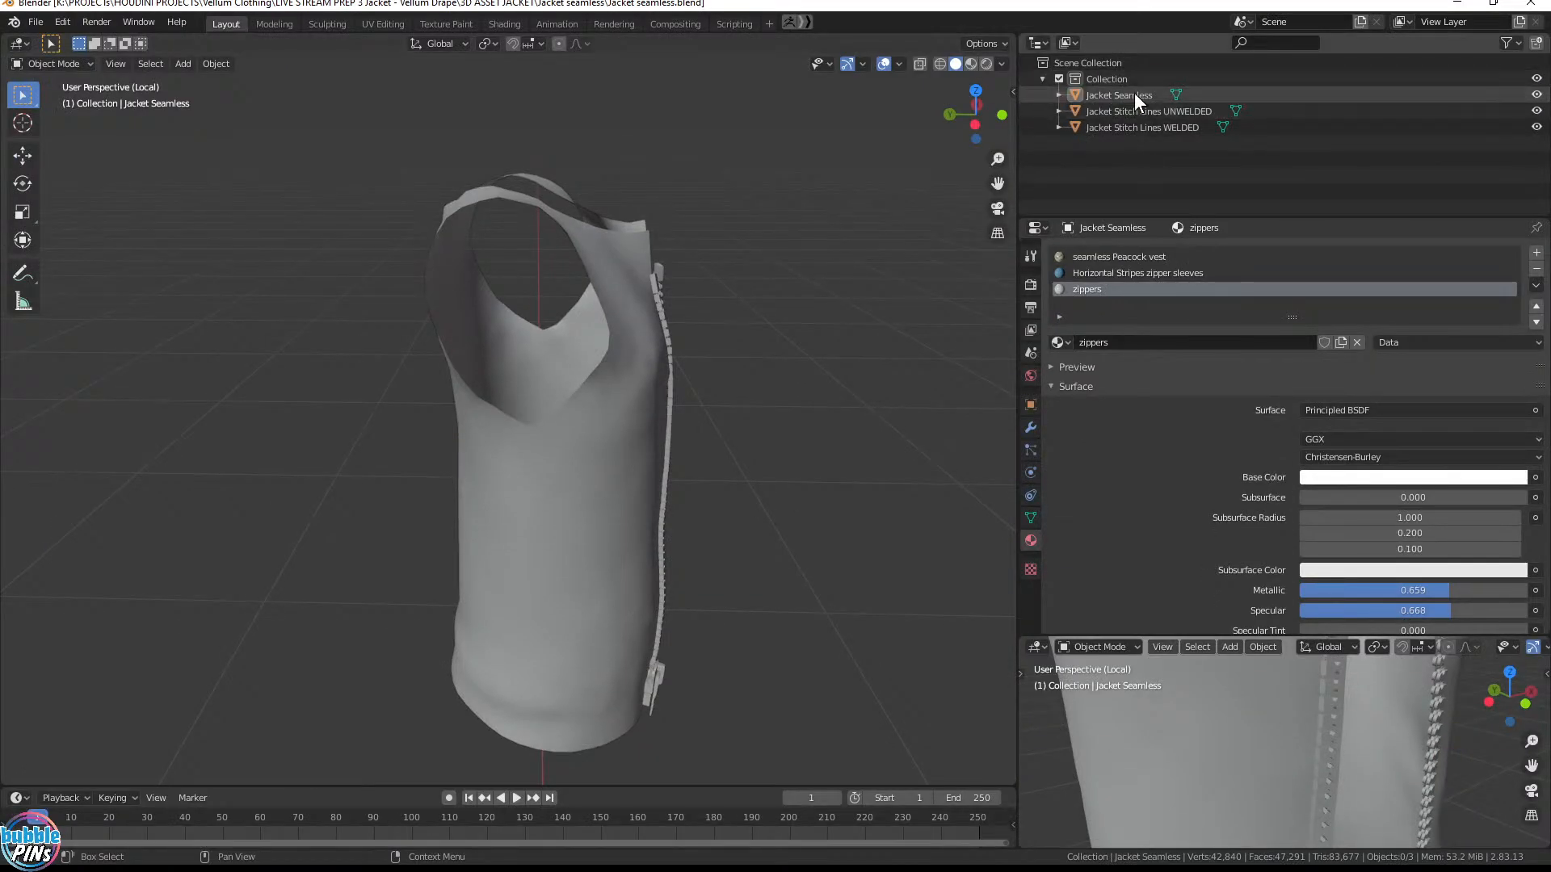
In Blender, select Jacket Seamless with its seamless Peacock vest material slot and set the viewport shading to Rendered
left_click(1130, 96)
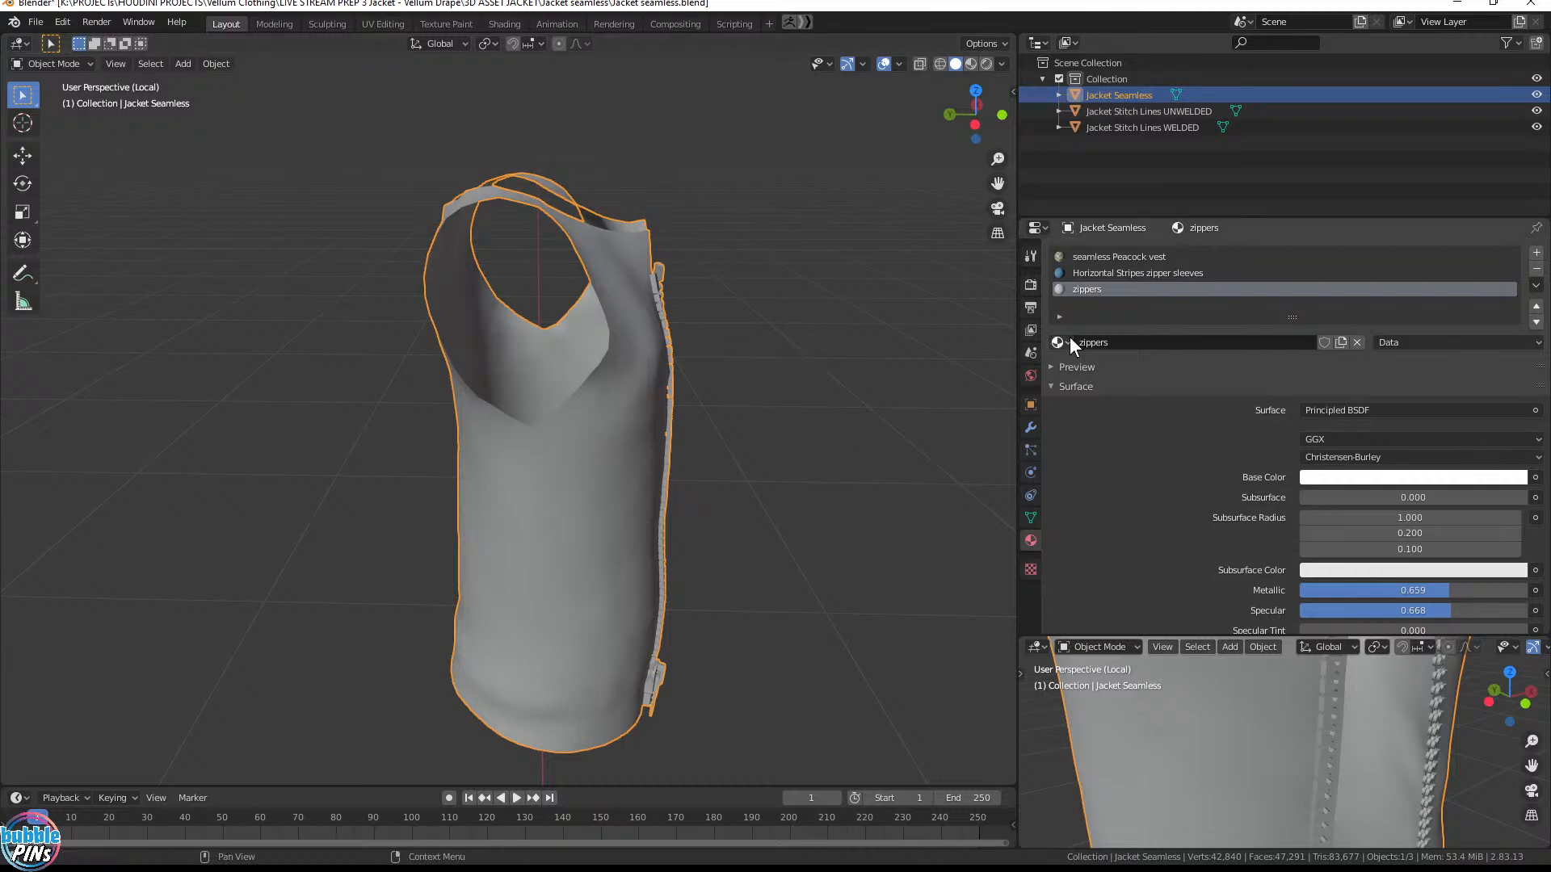
left_click(1131, 257)
key("z")
left_click(511, 479)
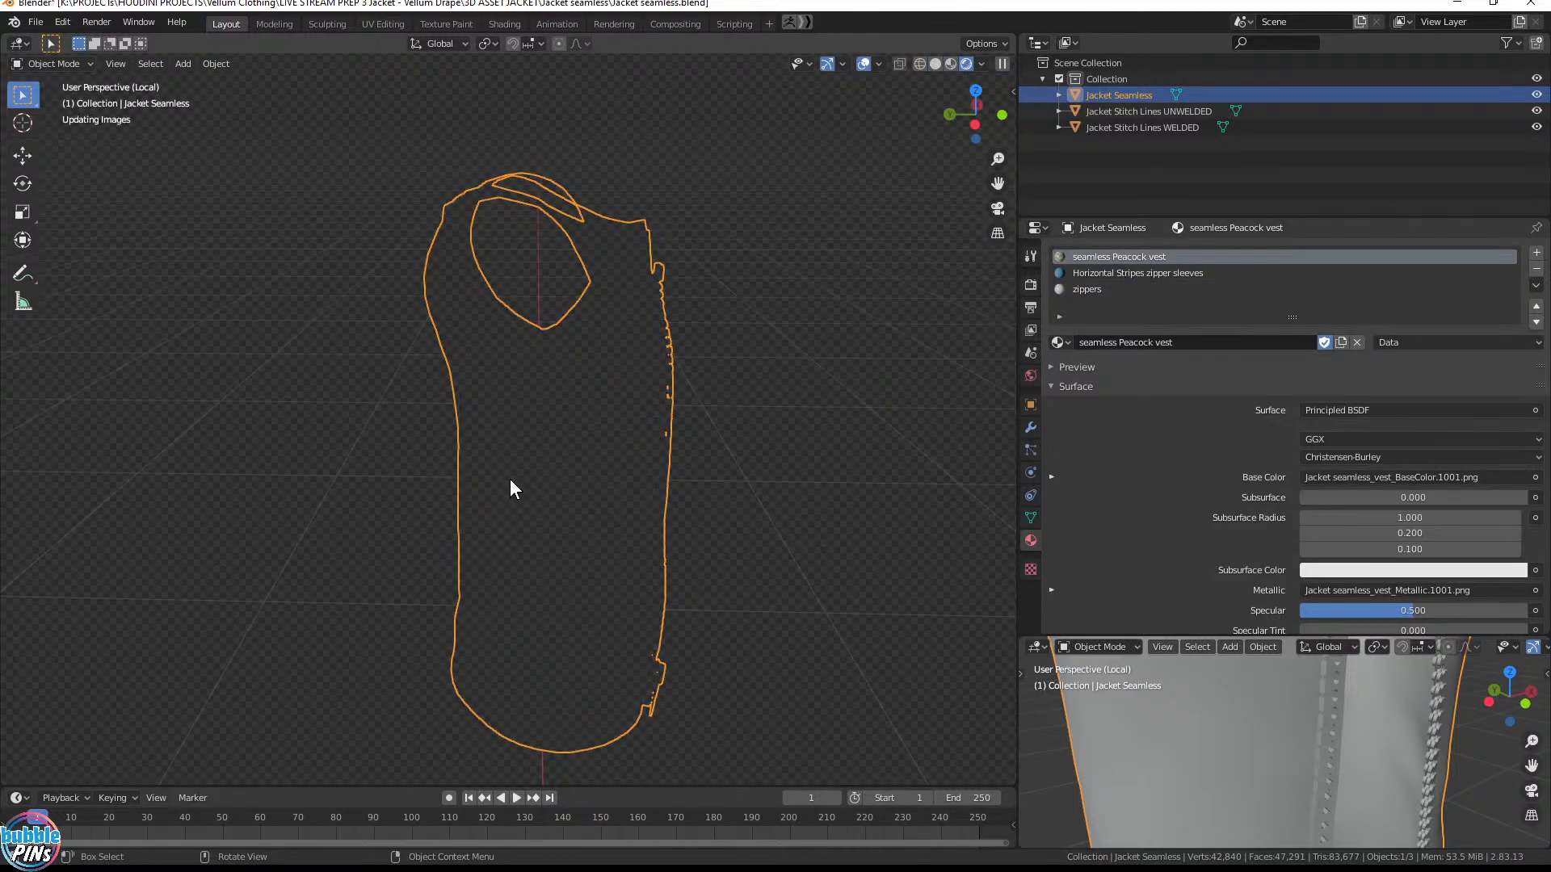
key("z")
key("2")
key("z")
key("8")
Examine the peacock texture up close where it crosses the vest's shoulder seam
middle_click_drag(458, 293, 481, 358)
scroll(481, 359, "up", 6)
mouse_move(689, 509)
middle_mouse_down()
mouse_move(673, 404)
mouse_move(585, 414)
mouse_move(550, 380)
middle_mouse_up()
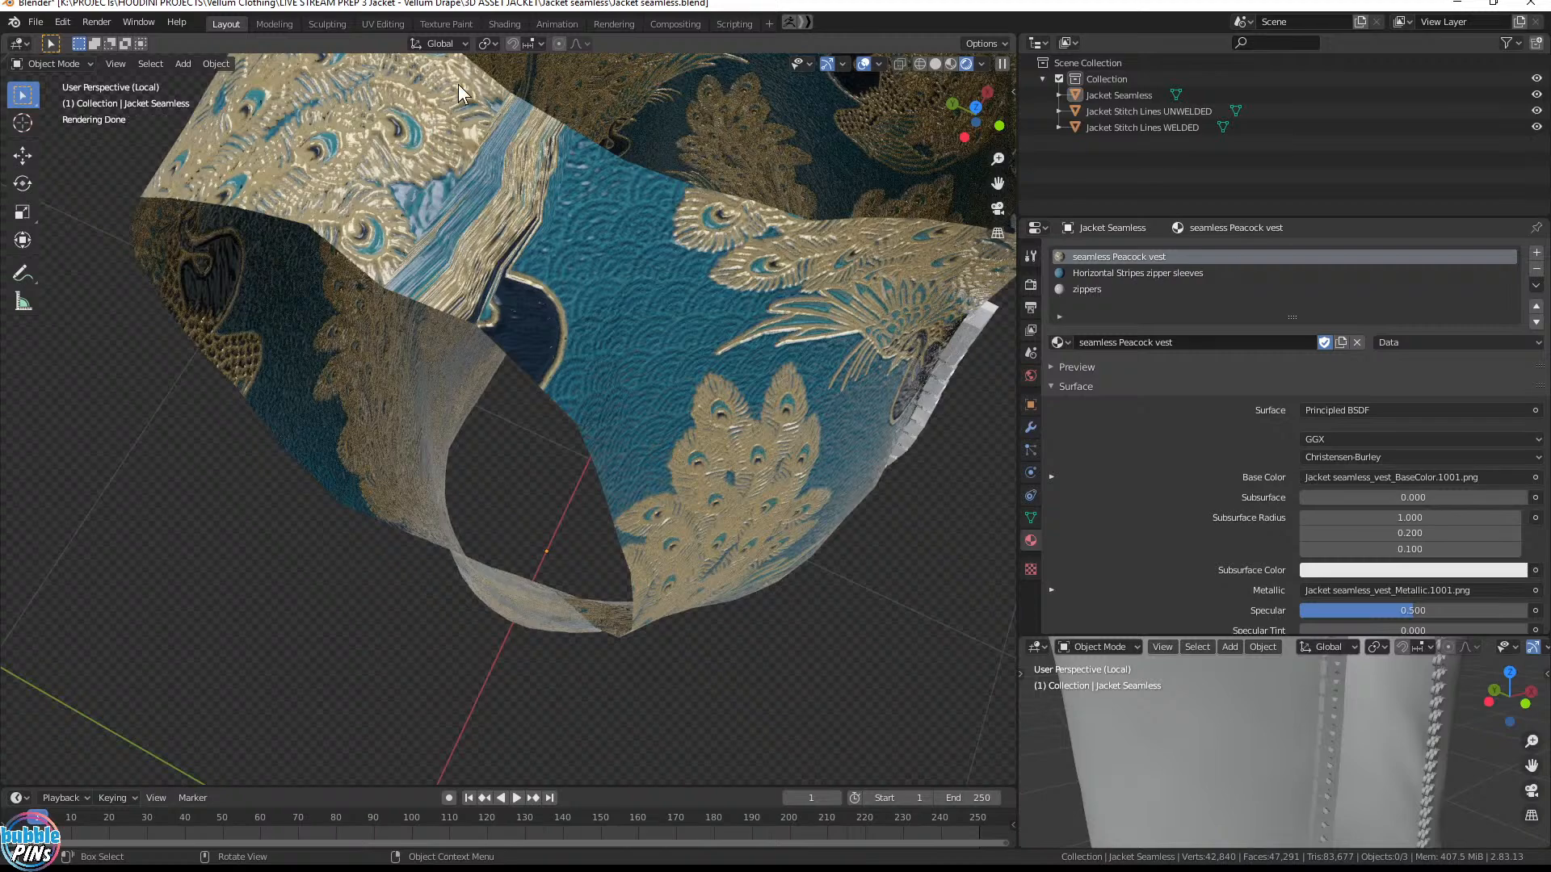
Replace the seamless Peacock vest material in the first slot with Horizontal Stripes zipper sleeves
middle_click_drag(788, 145, 797, 226, "shift")
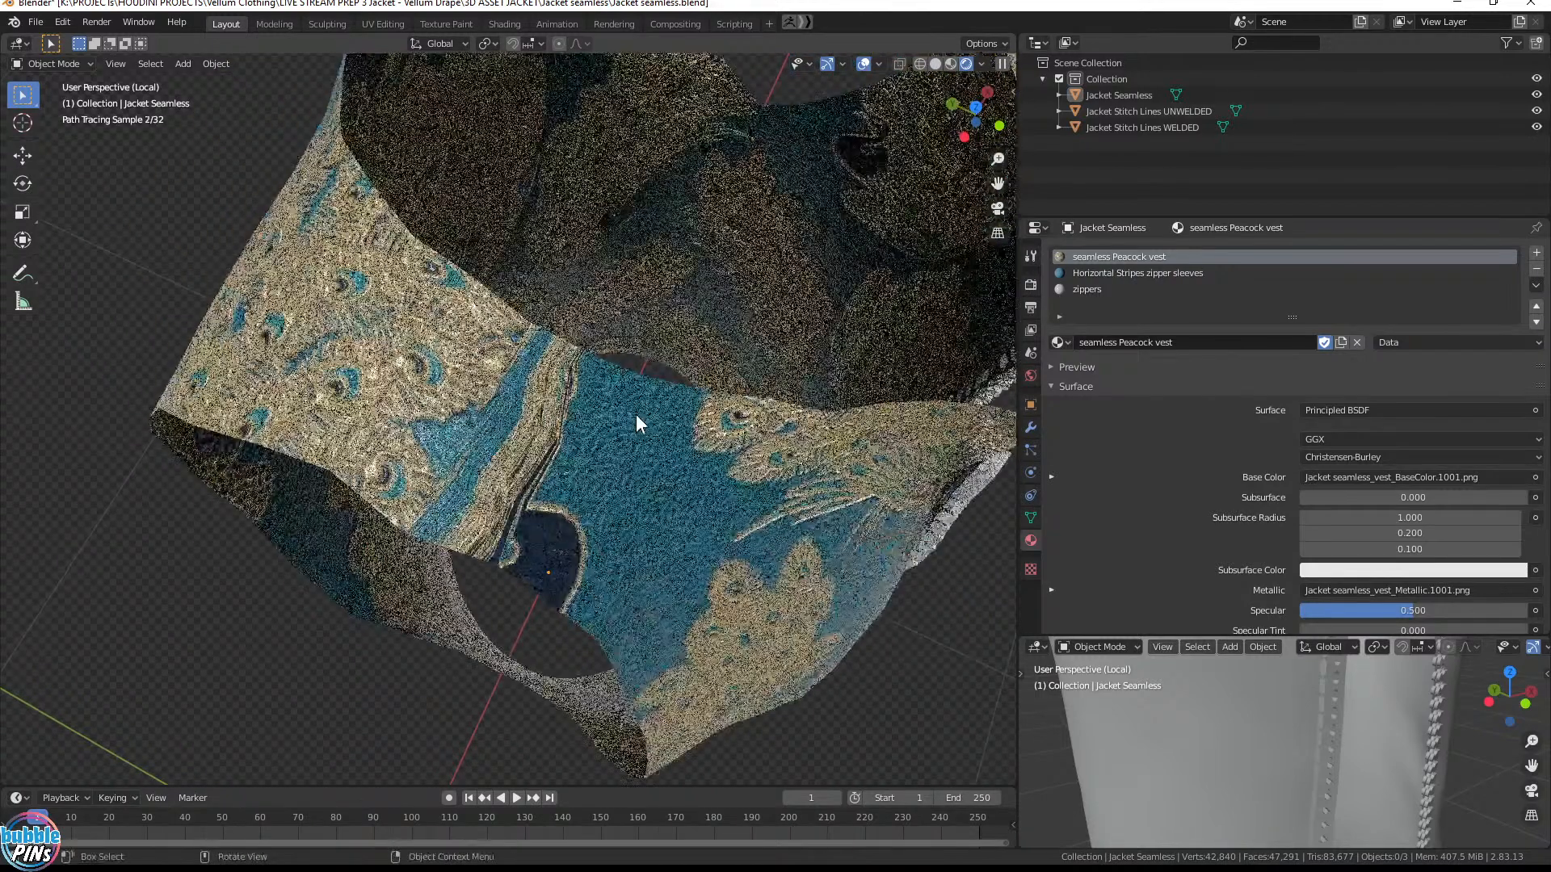
left_click(1059, 342)
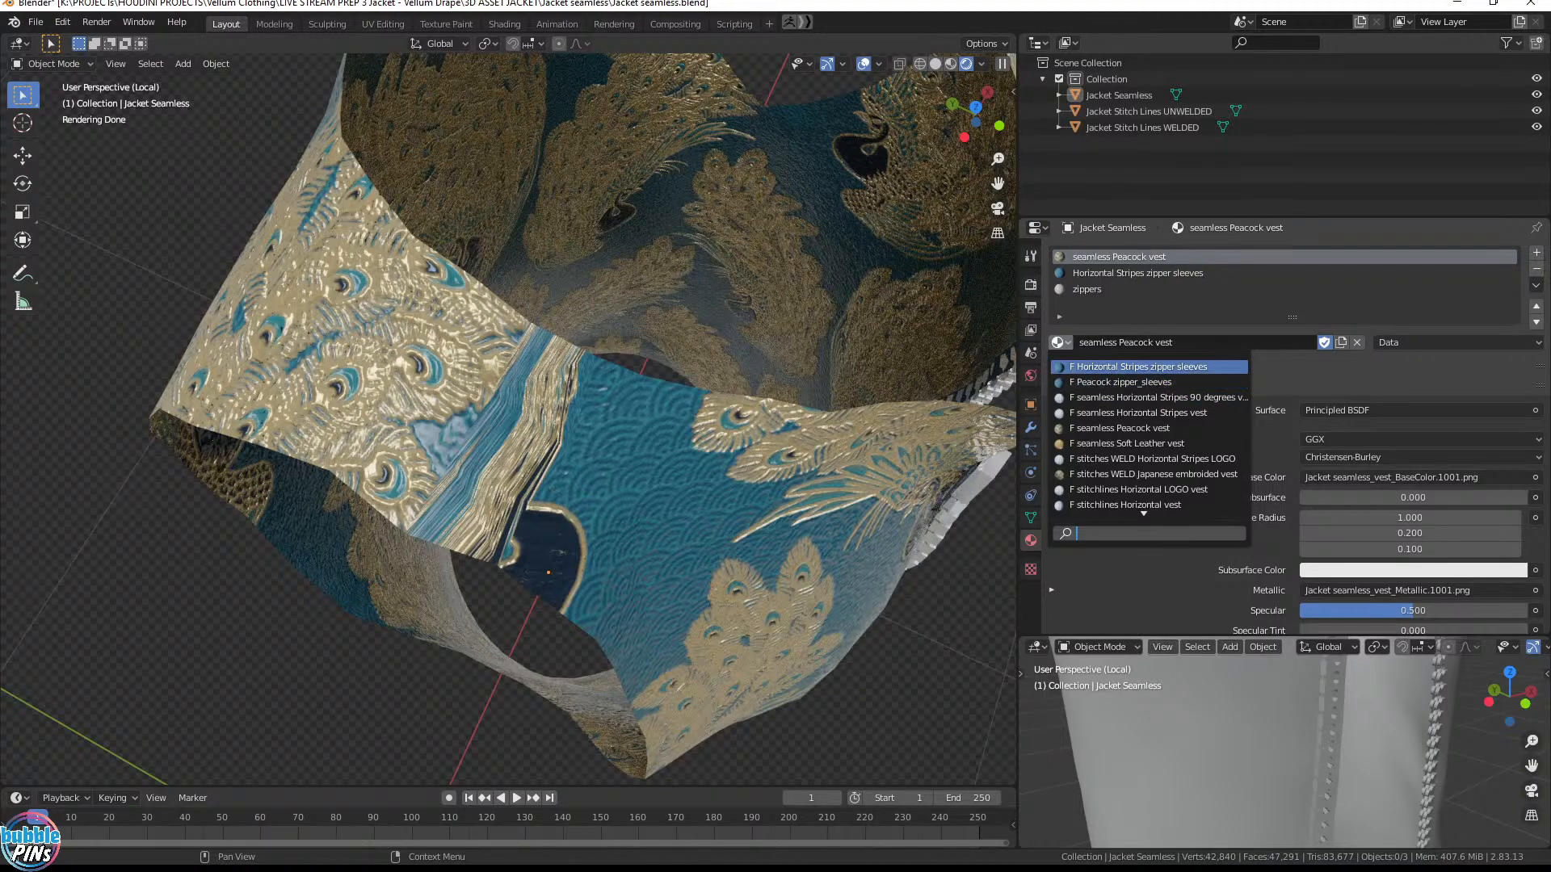
left_click(1231, 368)
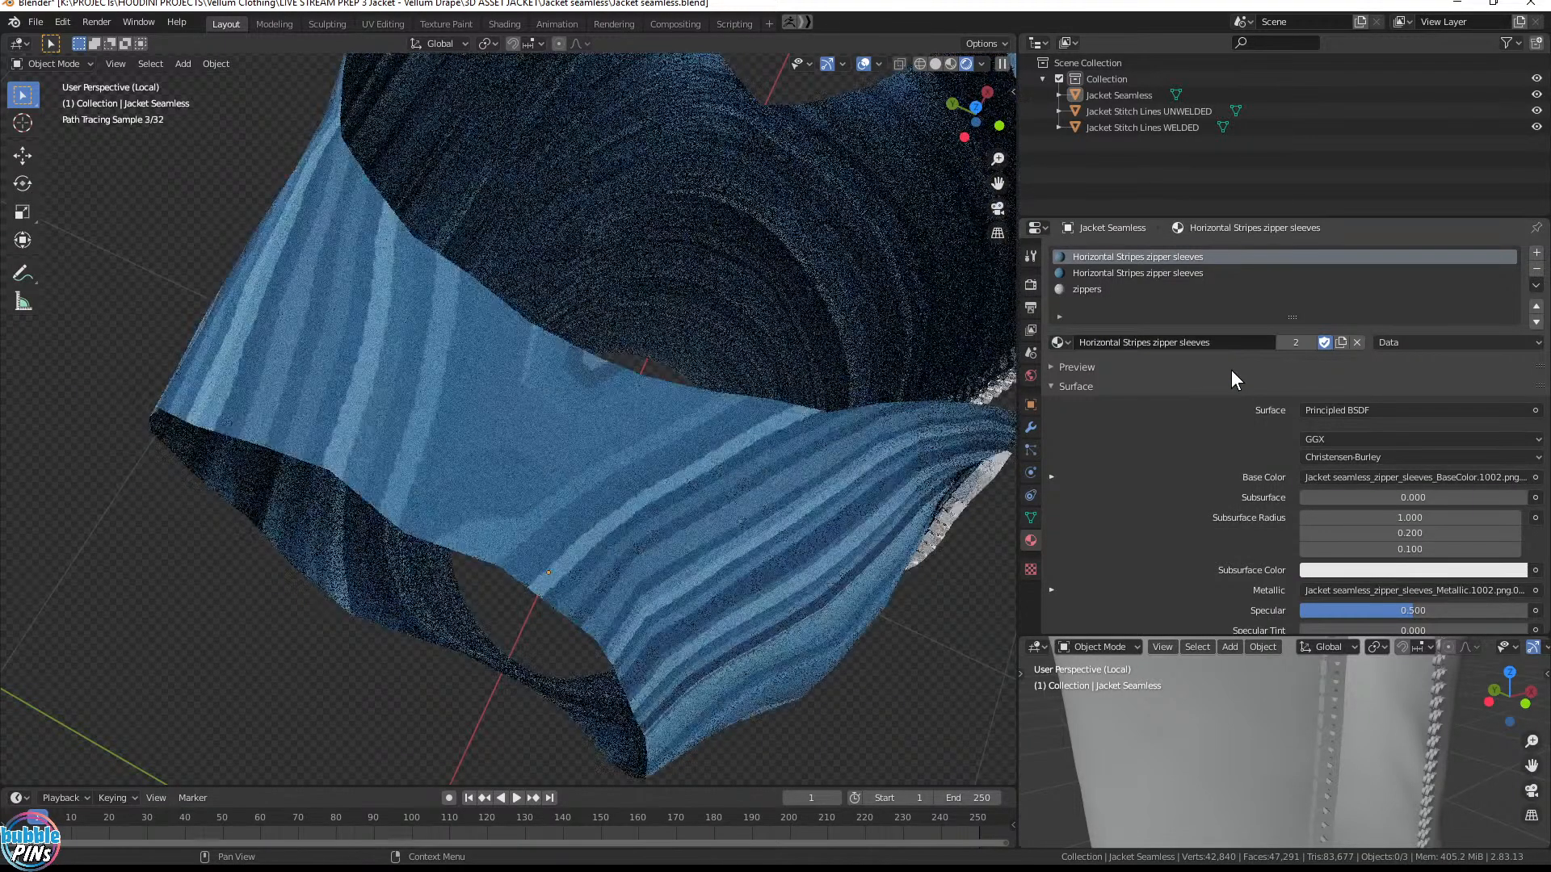
Assign the seamless Horizontal Stripes vest material to the first material slot of Jacket Seamless
middle_click_drag(730, 399, 670, 400)
left_click(1067, 348)
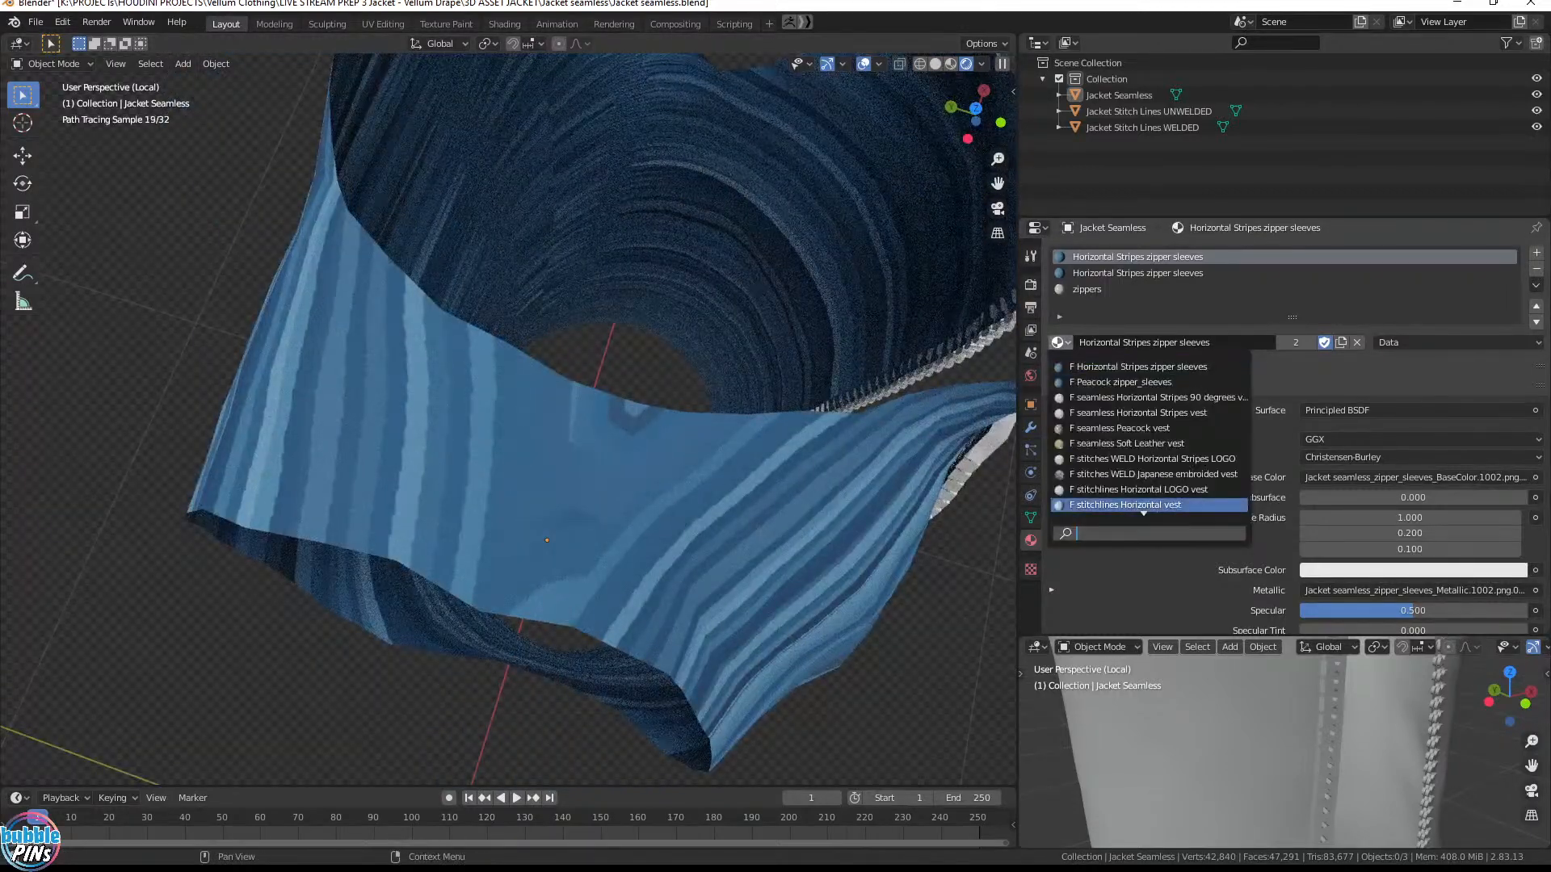
left_click(1184, 411)
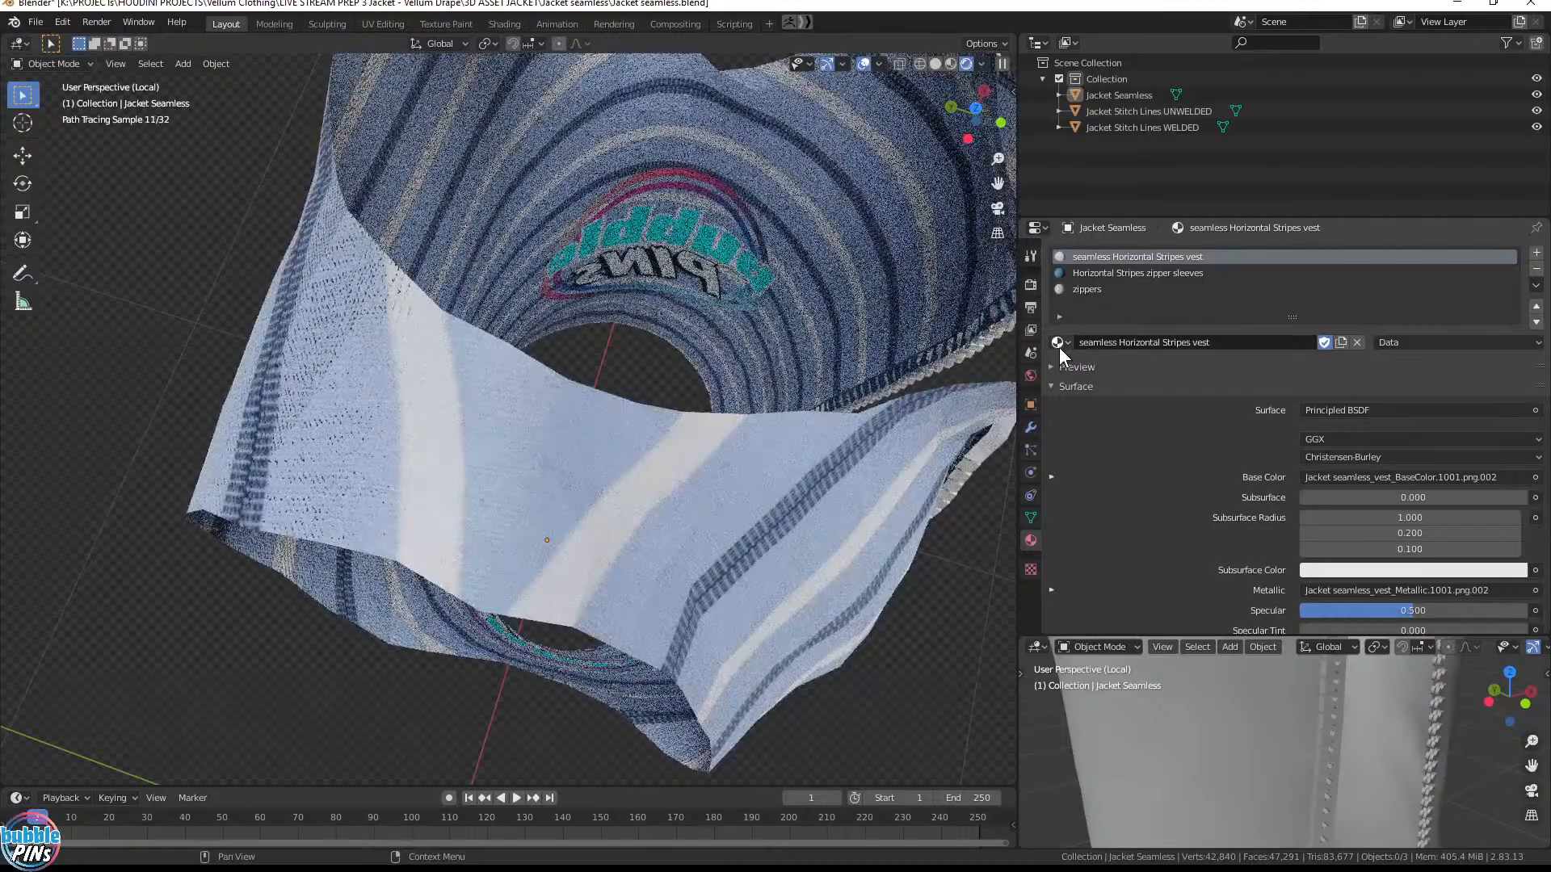
Replace the first slot's material with seamless Horizontal Stripes 90 degrees vest and inspect the stripes from the front and across the shoulder
left_click(1058, 343)
left_click(1147, 397)
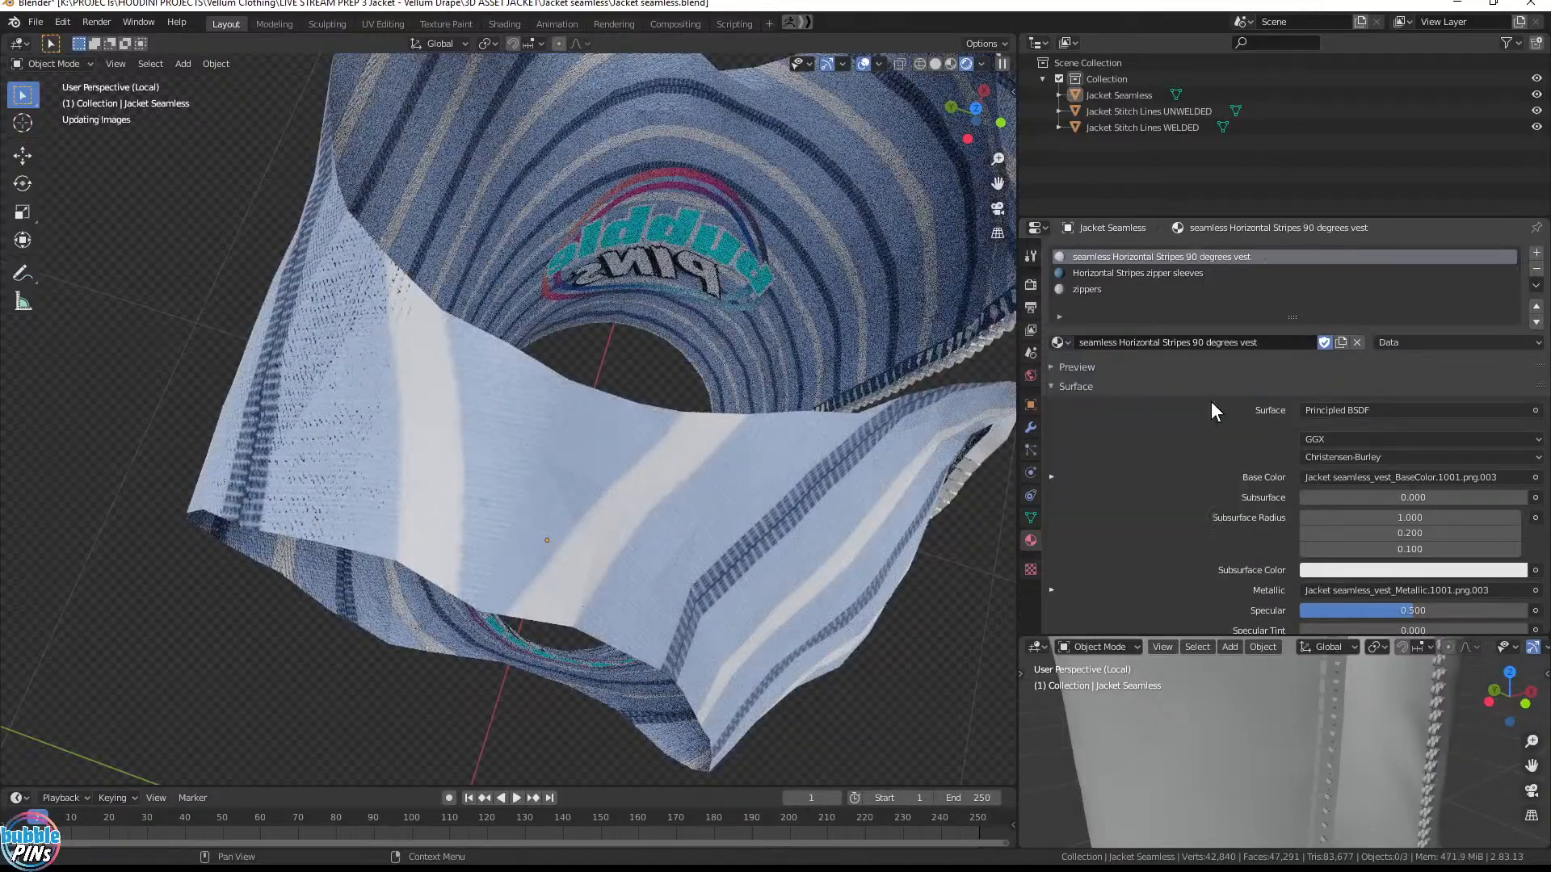
middle_click_drag(680, 509, 423, 358)
scroll(795, 421, "down", 5)
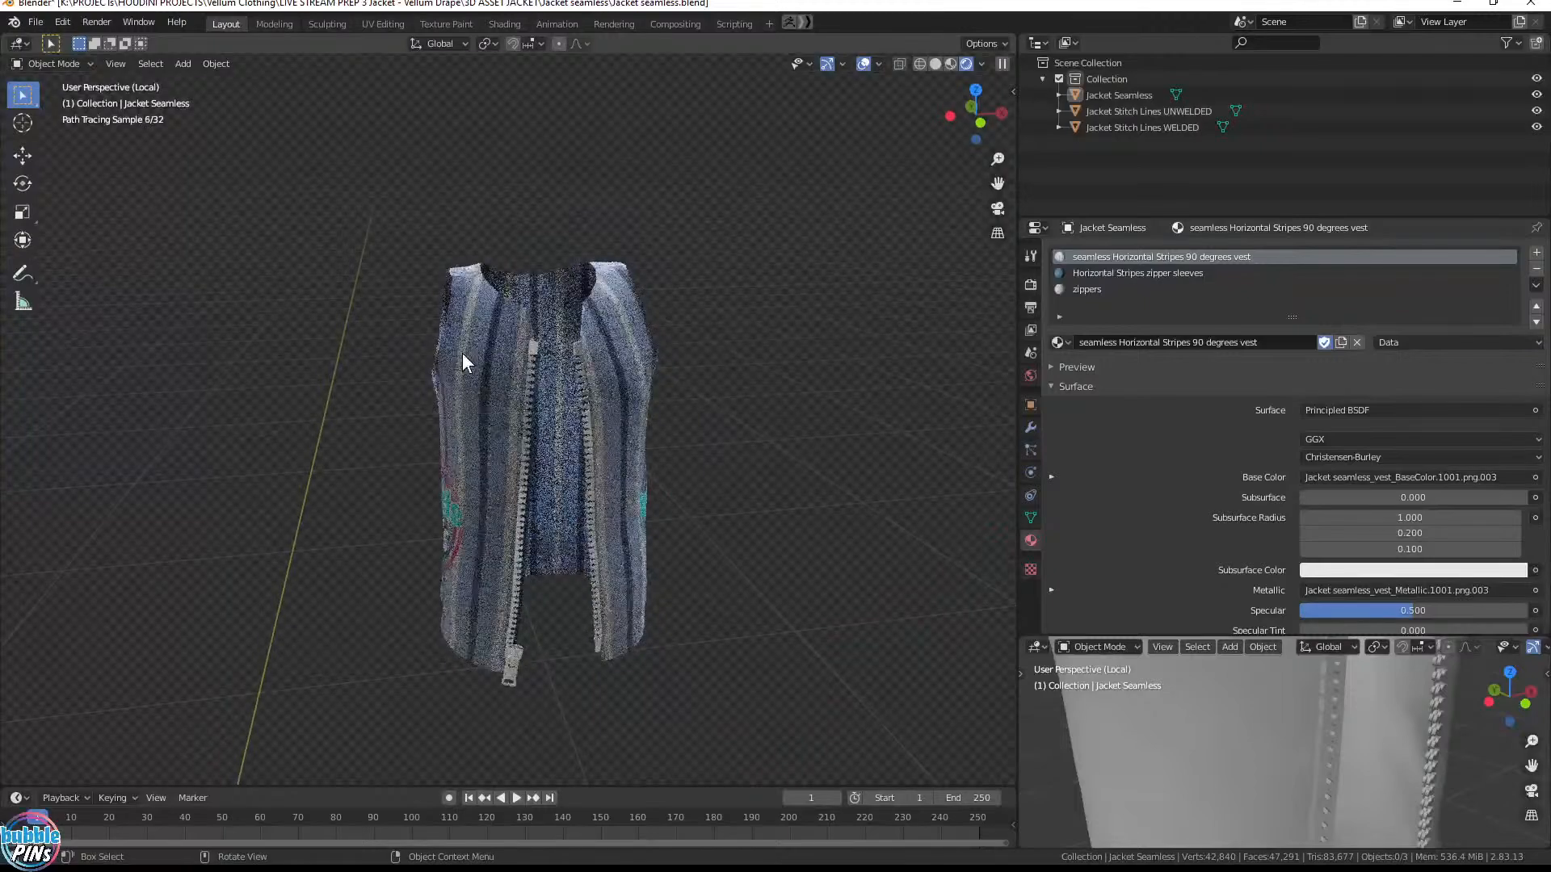
middle_click_drag(420, 570, 581, 452)
middle_click_drag(449, 421, 635, 404)
scroll(642, 402, "up", 6)
mouse_move(791, 381)
middle_mouse_down()
mouse_move(875, 330)
mouse_move(803, 446)
mouse_move(520, 409)
middle_mouse_up()
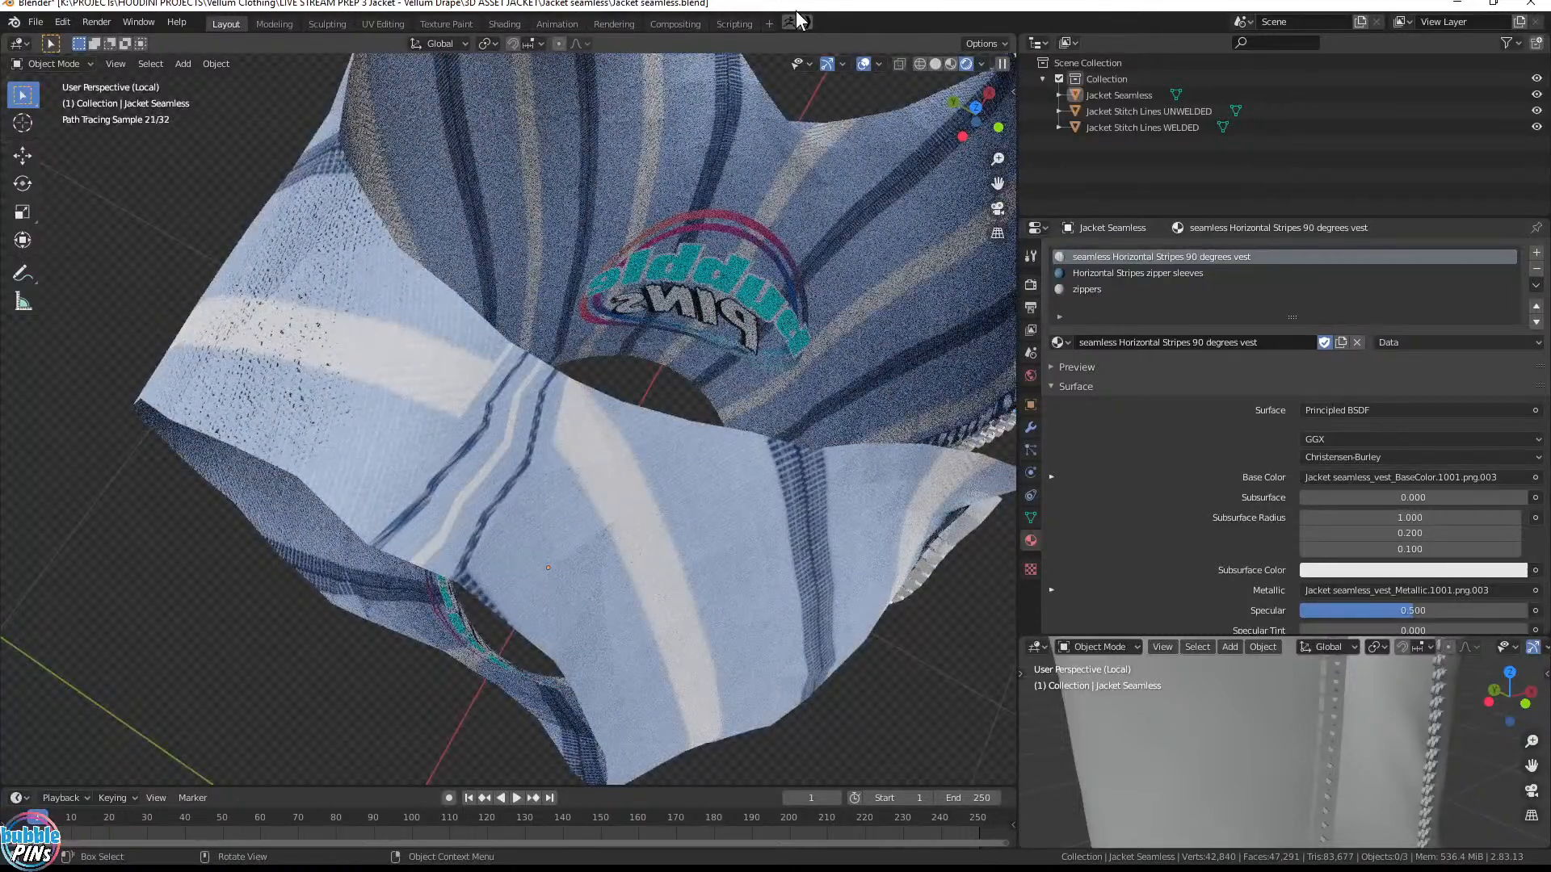
Put away the Blender jacket scene and close the VLC promo video to get back to Houdini and the topics.txt notes
left_click(1531, 3)
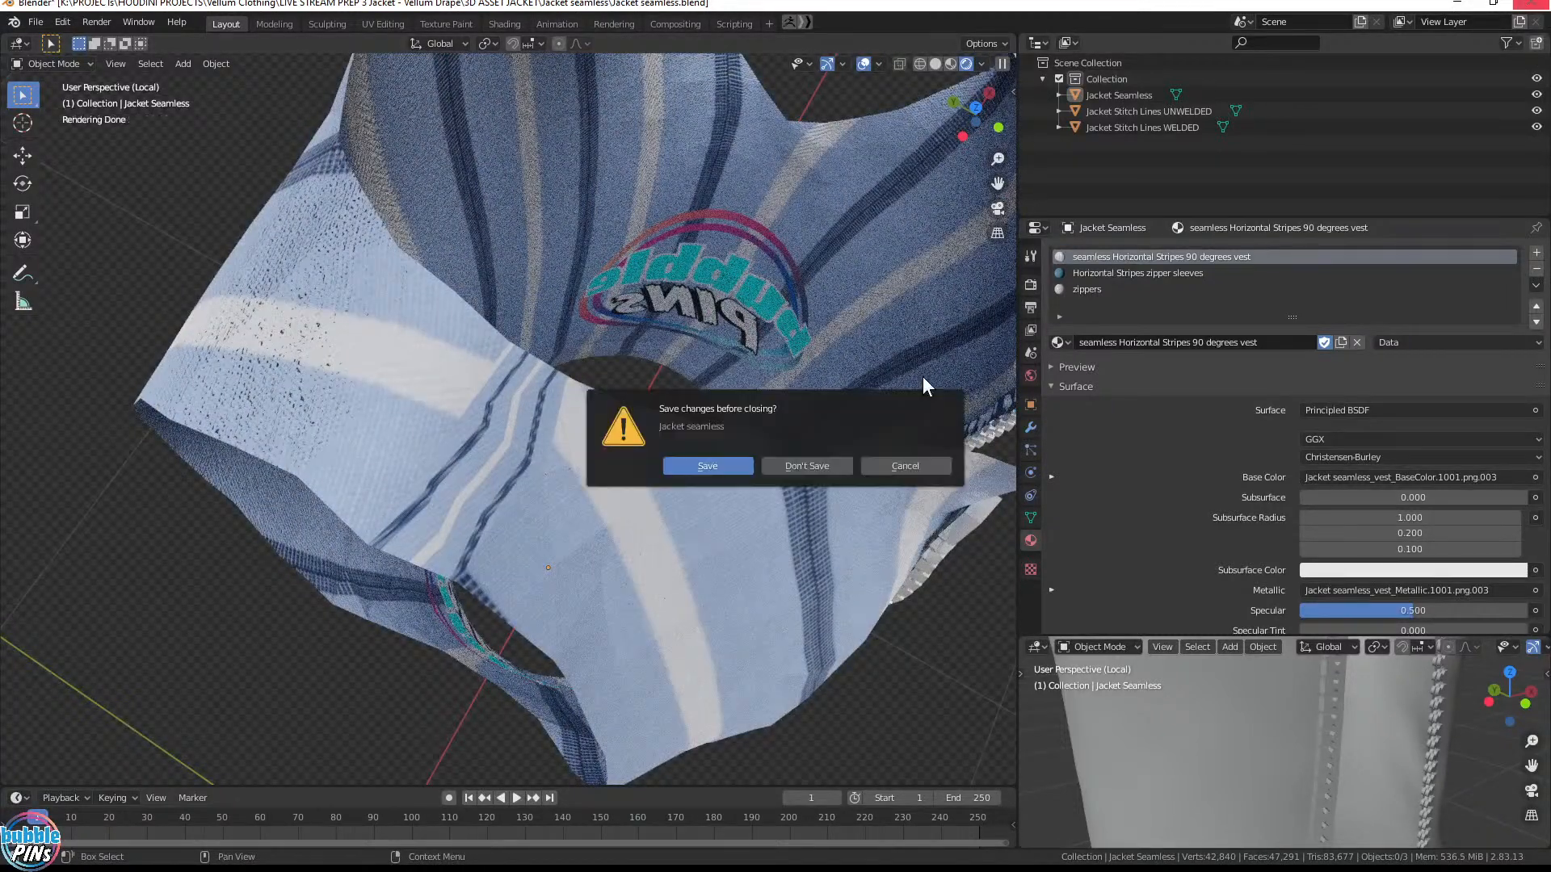
left_click(879, 465)
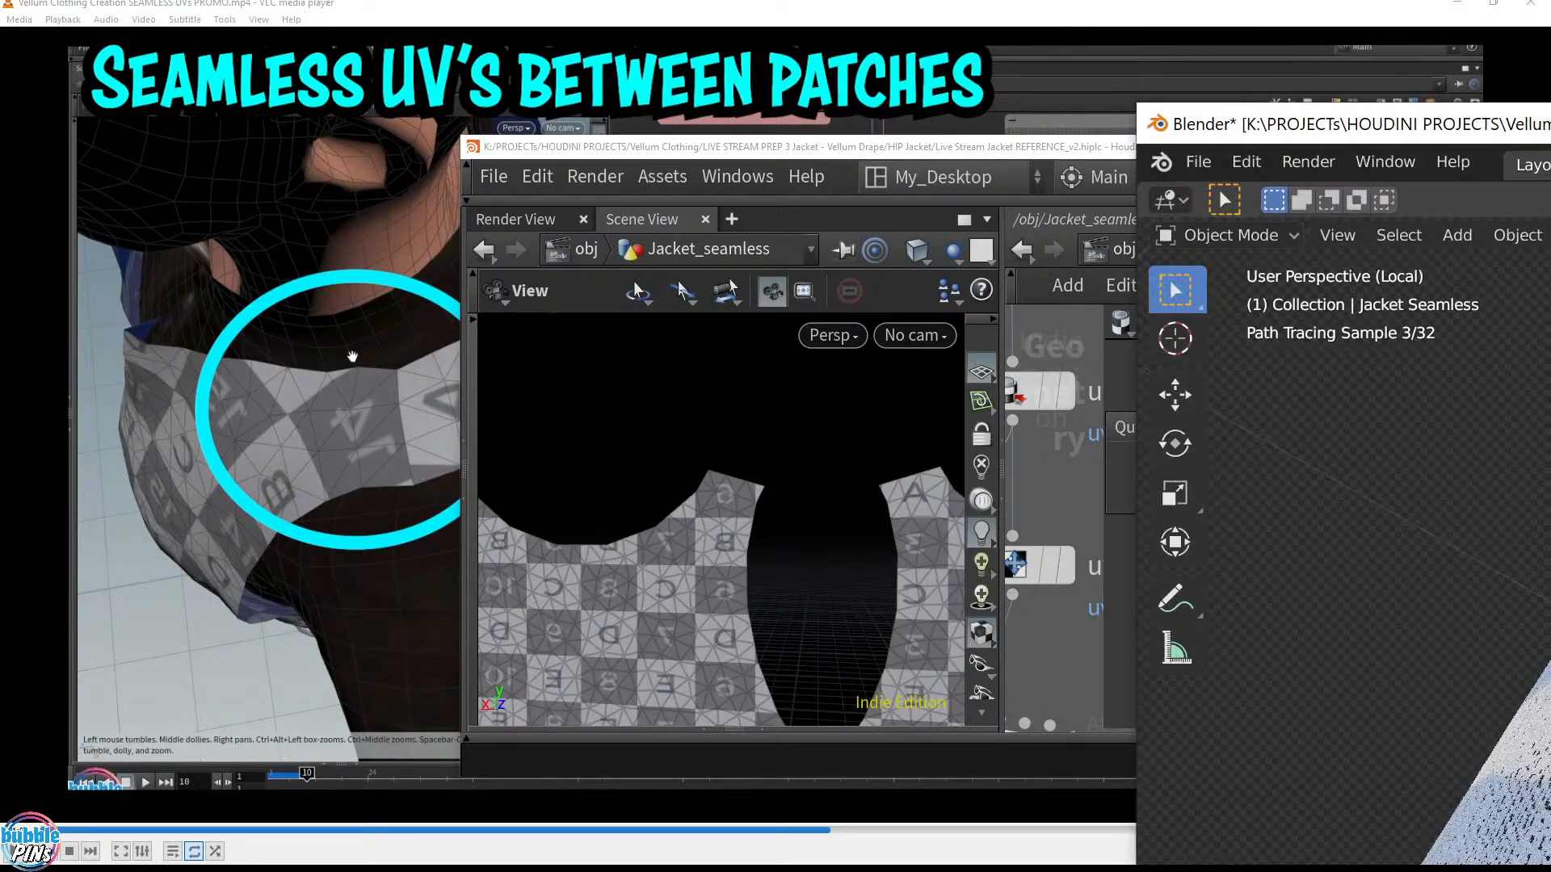
key("alt+Tab")
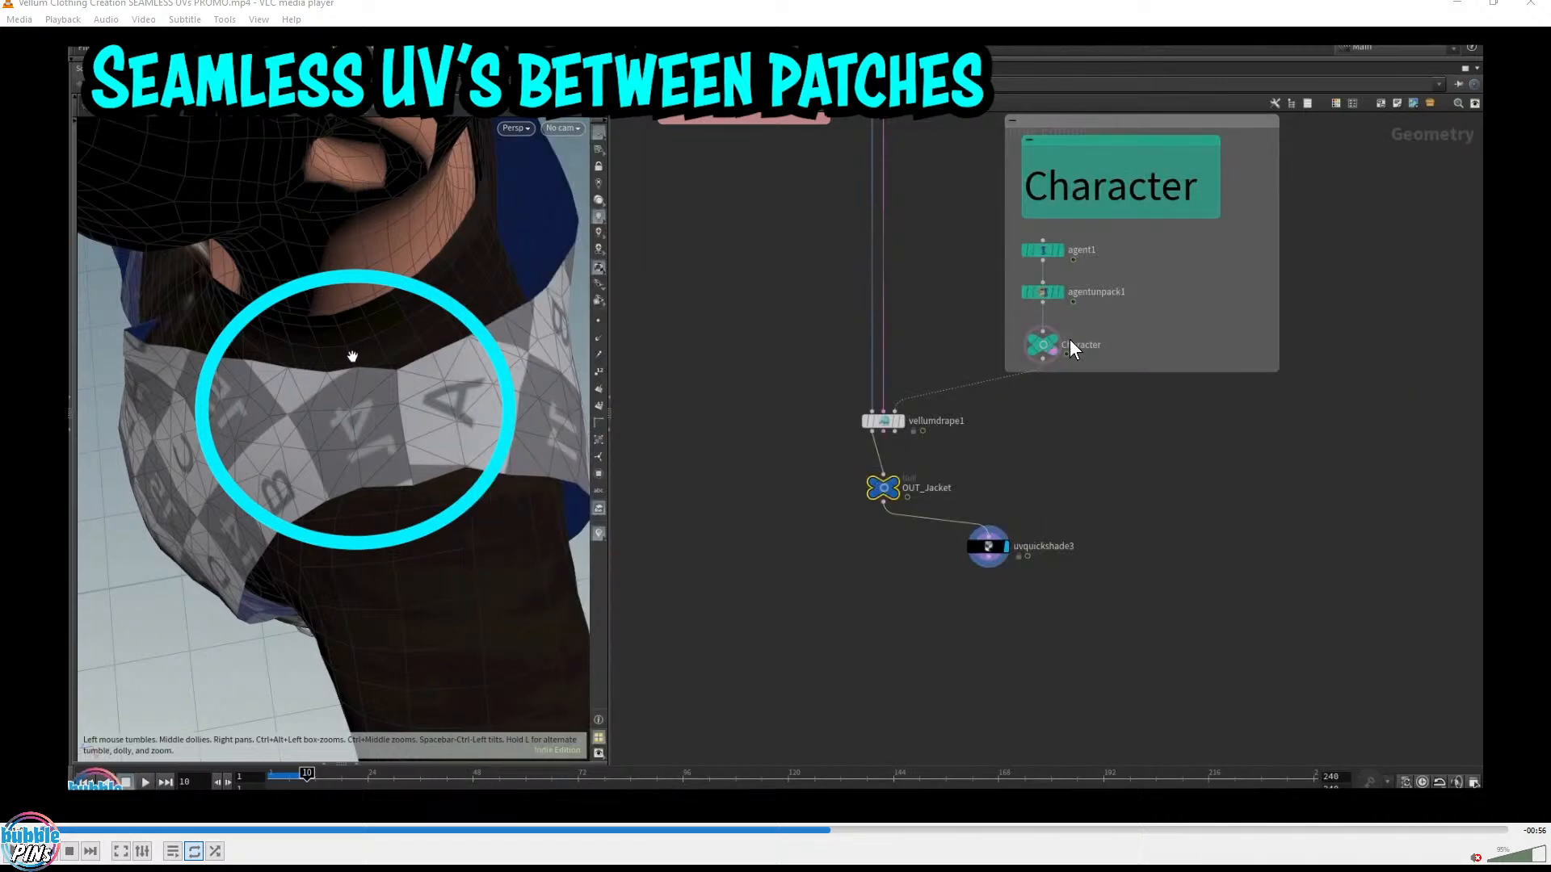
left_click(1531, 4)
left_click(863, 296)
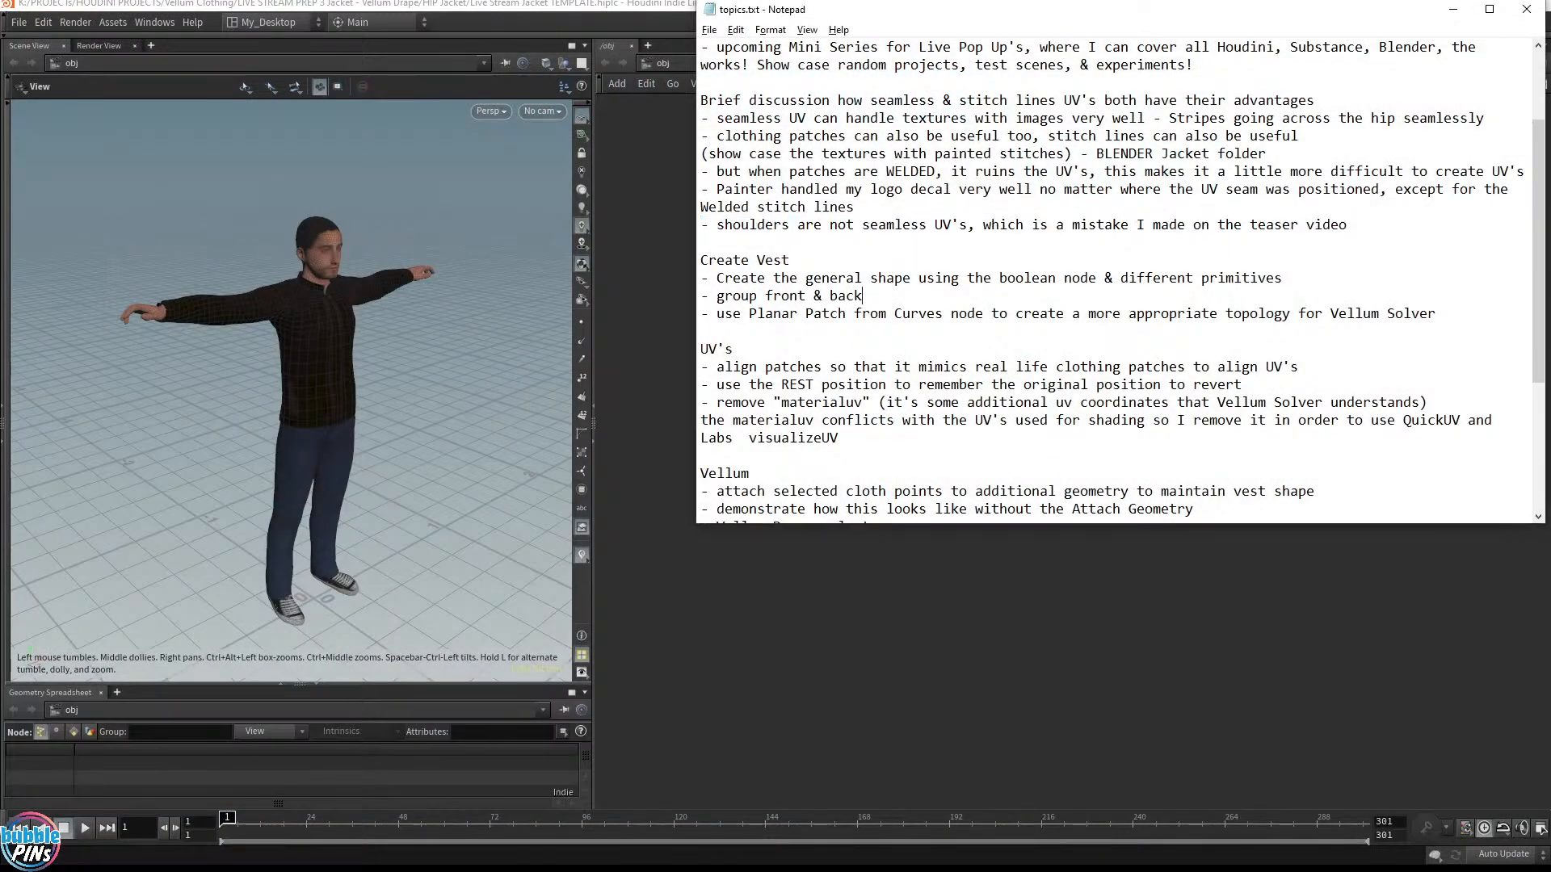
Switch to the live chat in Firefox and read the question about tweaking the Vellum solver for real cloth or heavy fabric
key("alt+Tab")
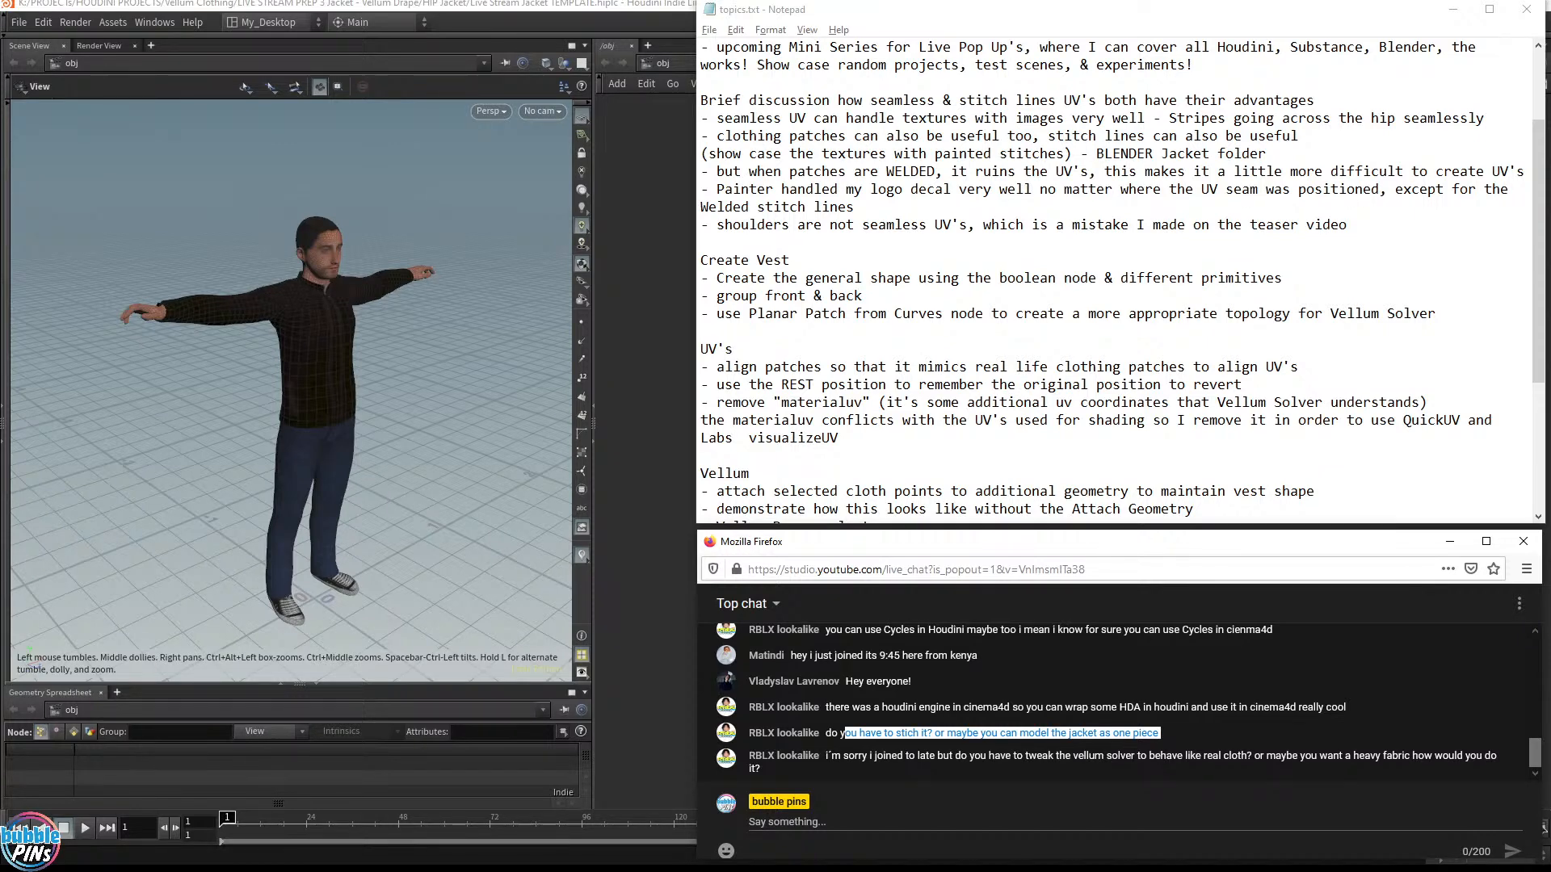
left_click_drag(1211, 757, 1318, 758)
left_click(1318, 758)
left_click_drag(861, 757, 1006, 757)
left_click(1006, 758)
left_click_drag(841, 757, 1001, 757)
left_click(1001, 756)
left_click_drag(848, 757, 1463, 757)
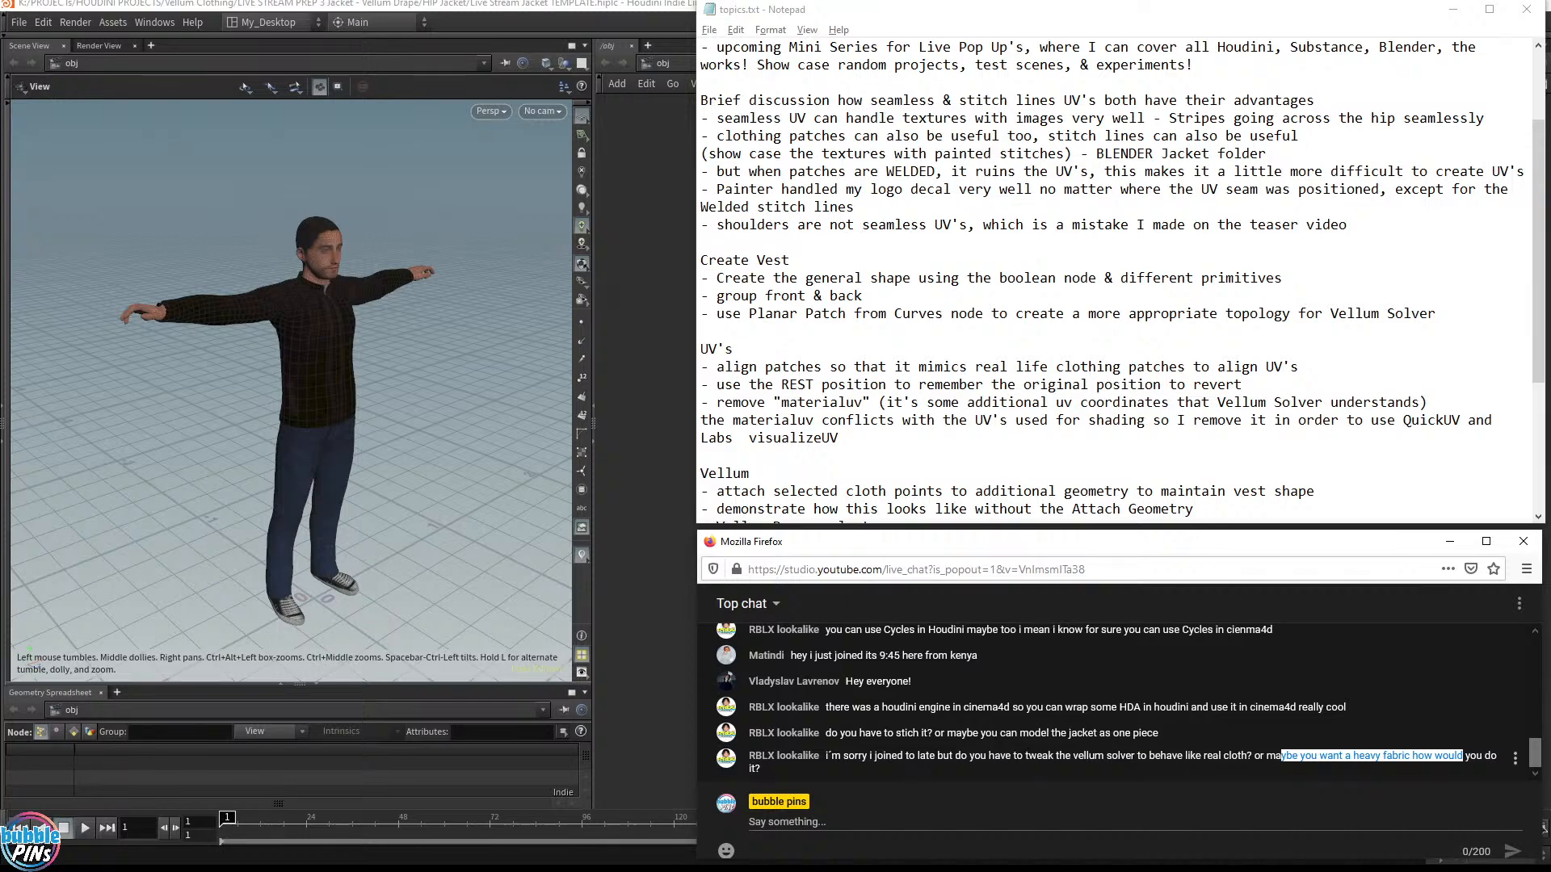
left_click_drag(1026, 757, 1252, 757)
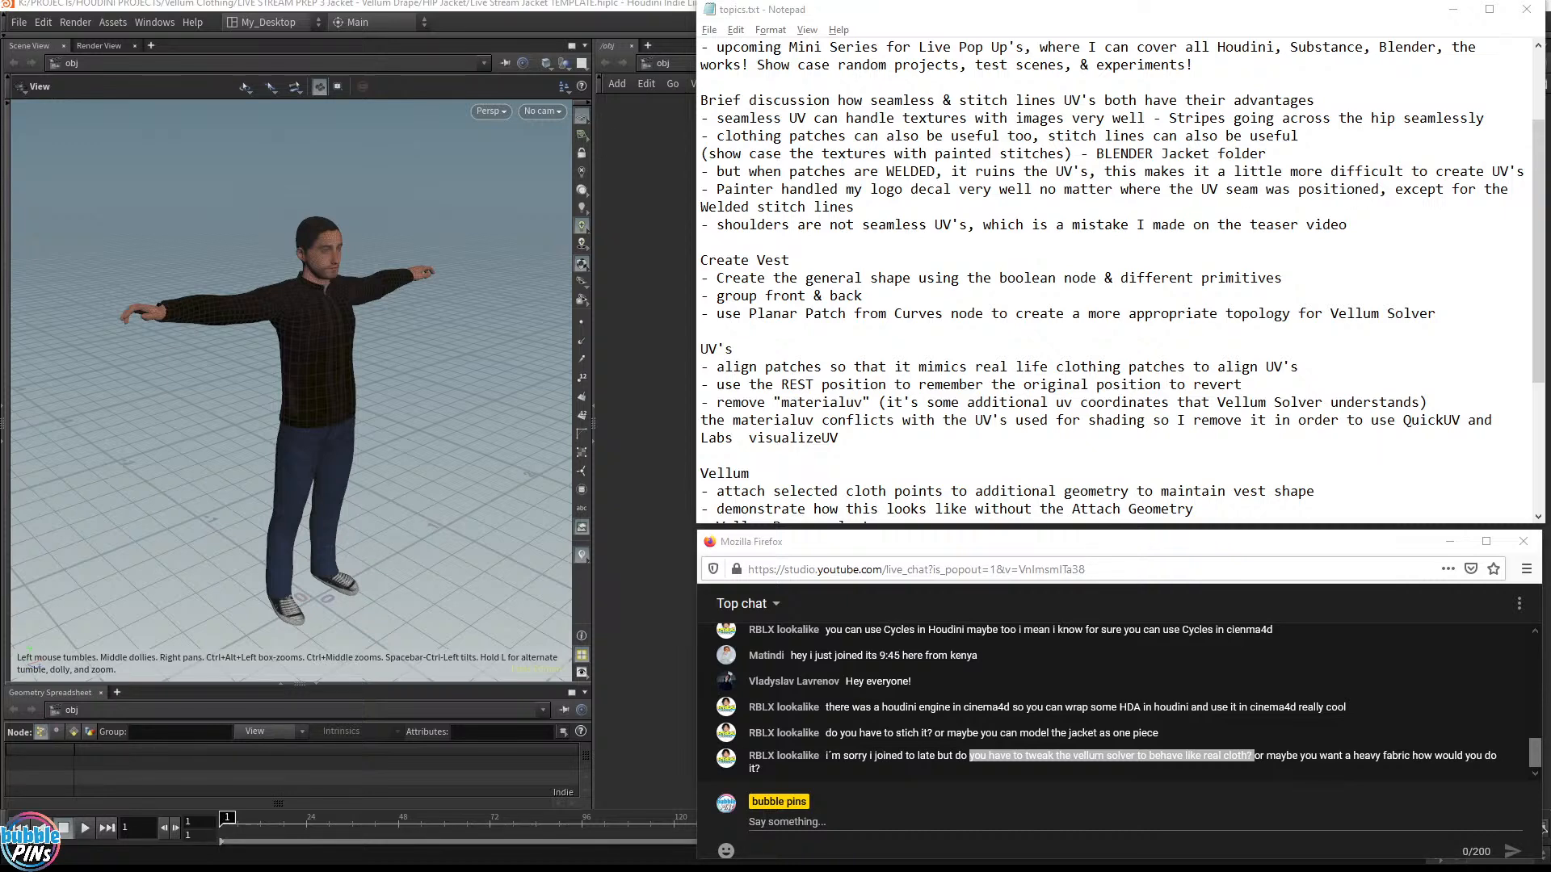
left_click(1451, 543)
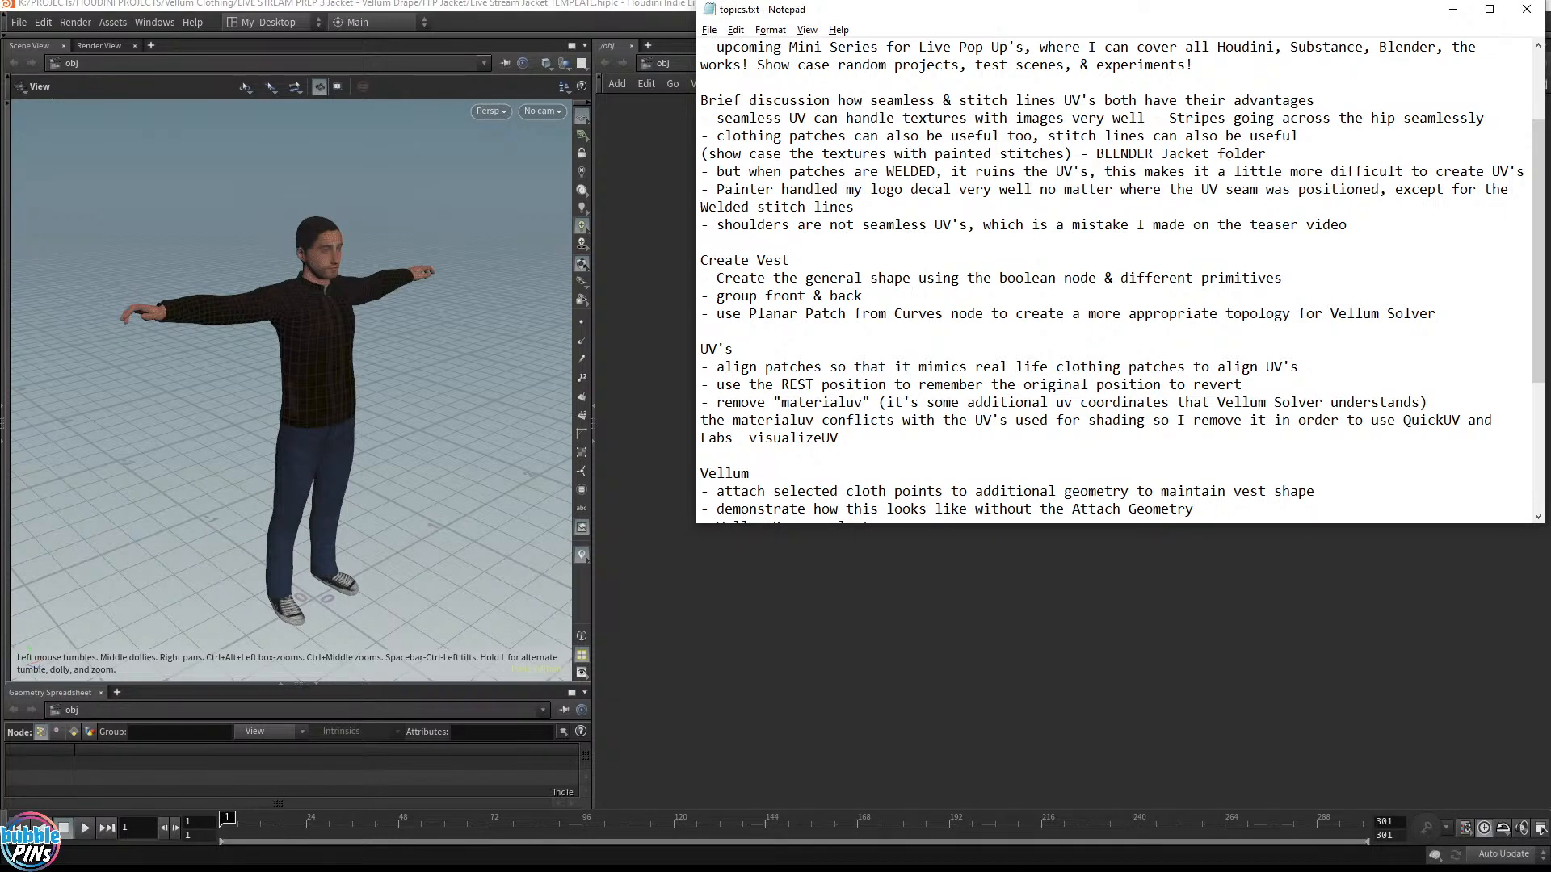
Mark the Create Vest heading in the notes, and in Houdini add a Geometry object below mocapbiped3 and go inside it
left_click_drag(790, 260, 700, 243)
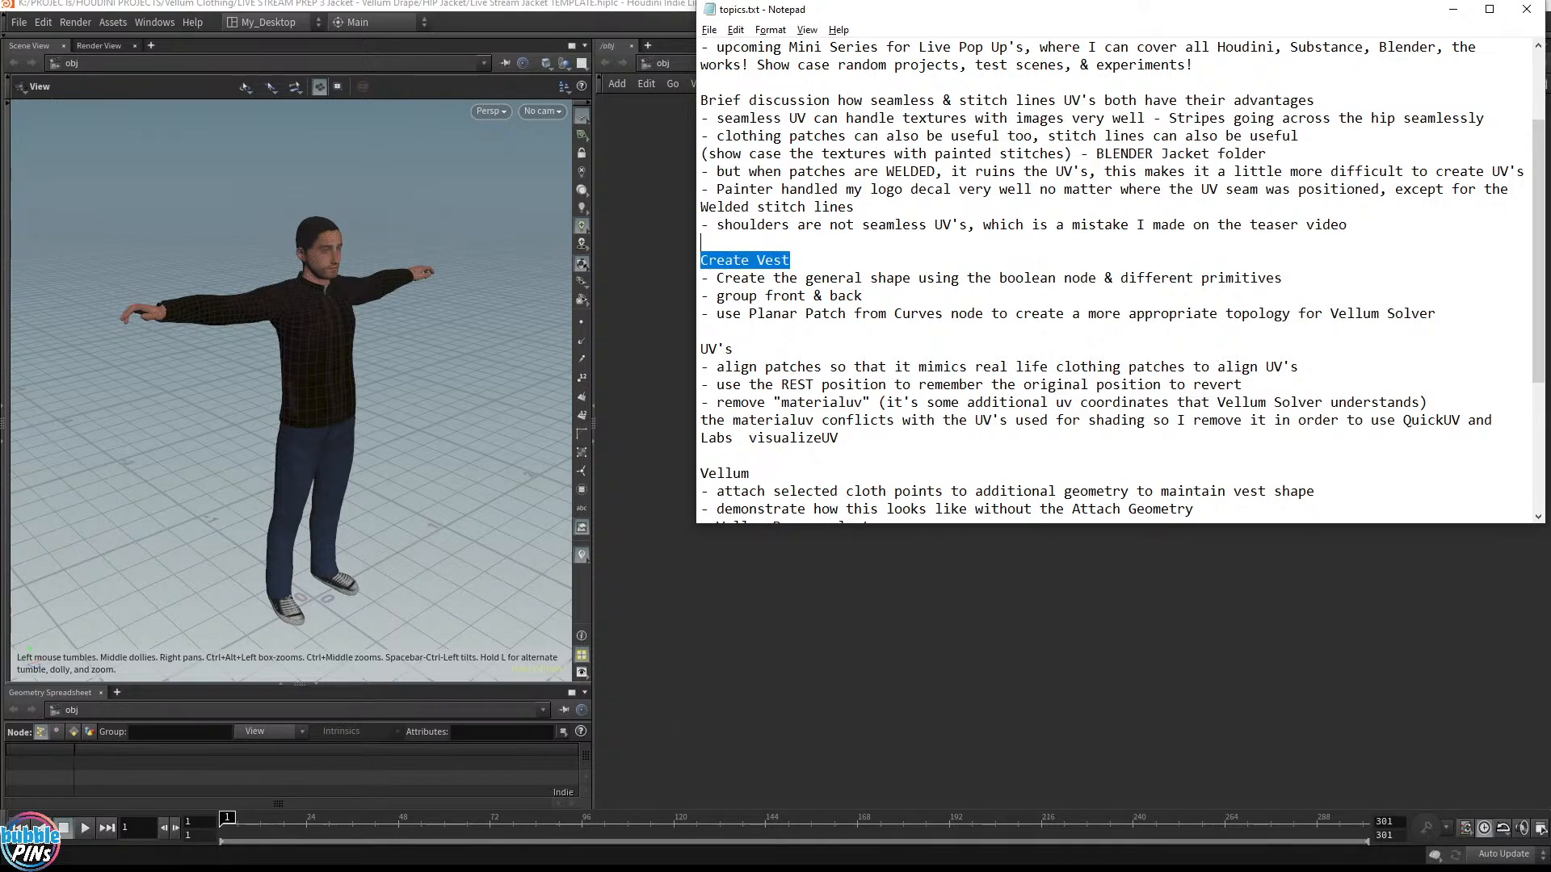
left_click(943, 653)
key("Tab")
type("geo")
key("Return")
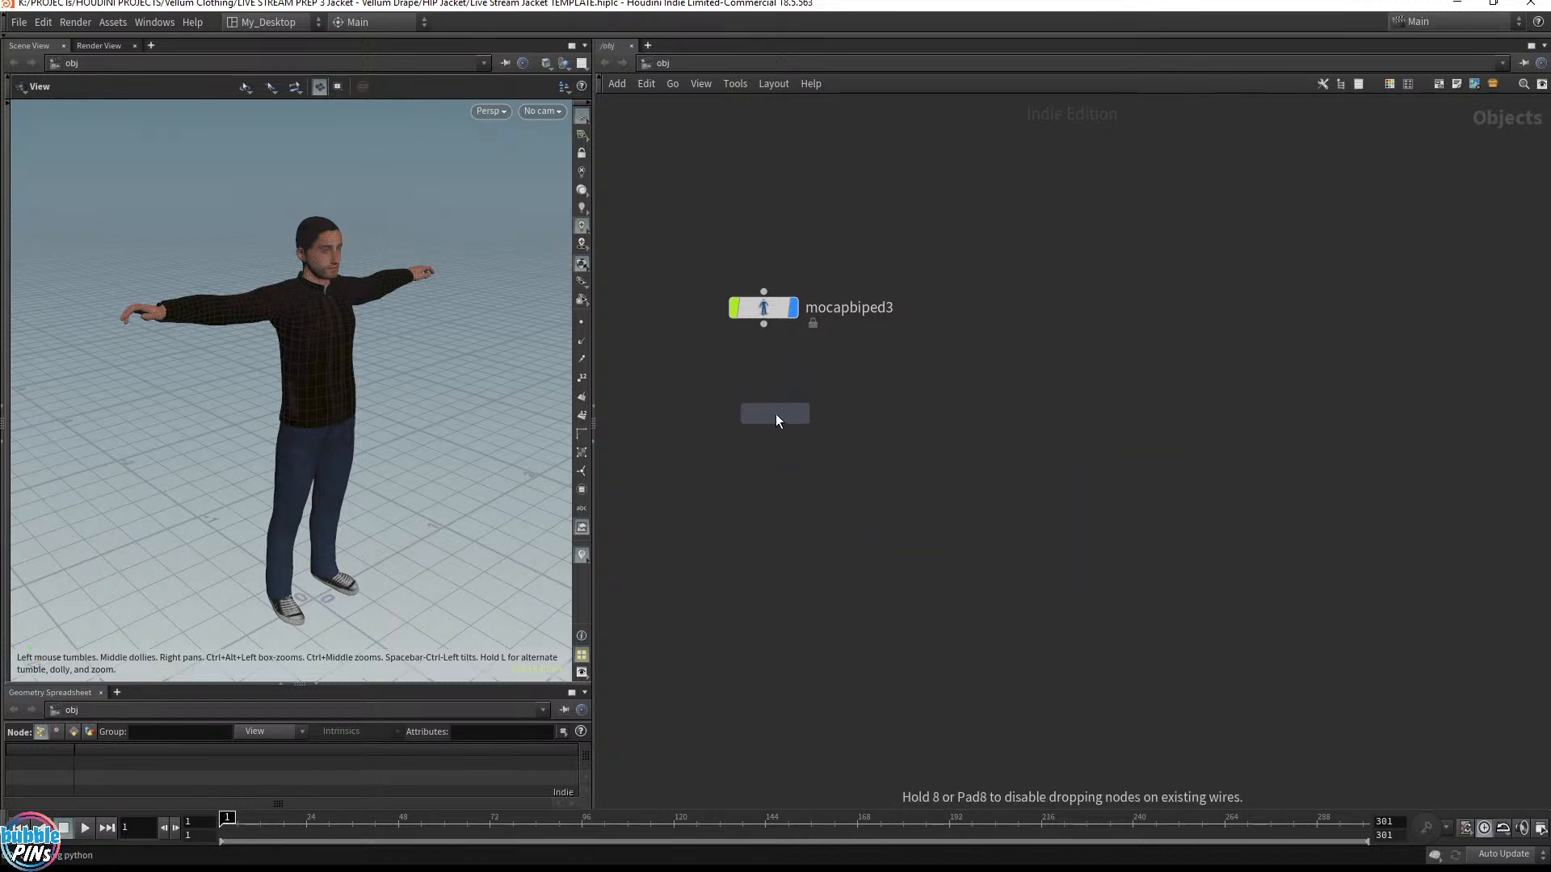
left_click(766, 423)
double_click(764, 418)
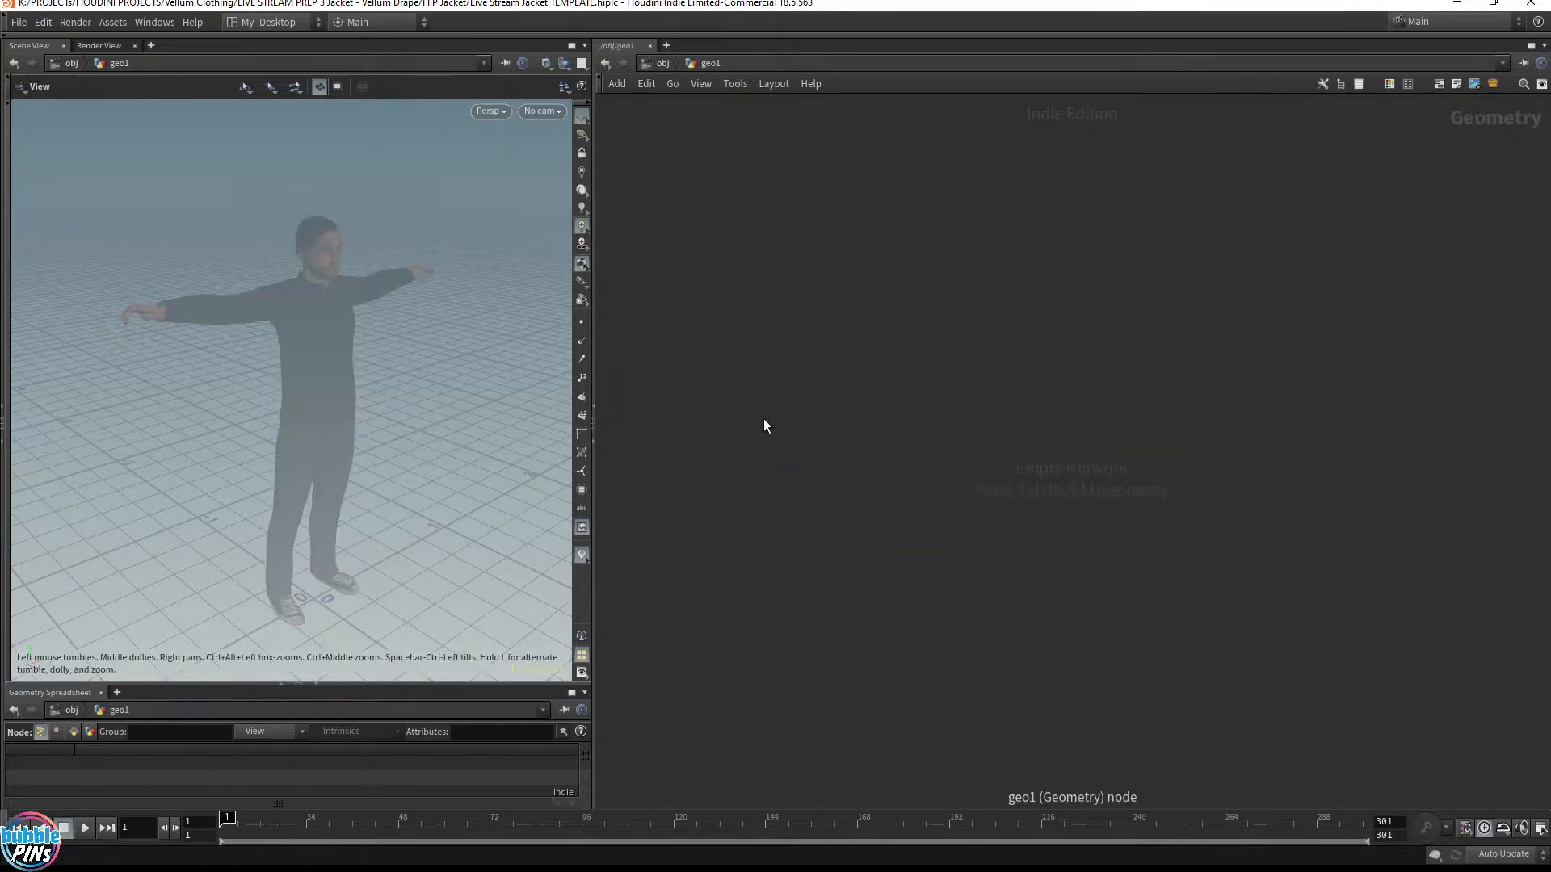
Add an Object Merge node inside the new geometry object
key("Tab")
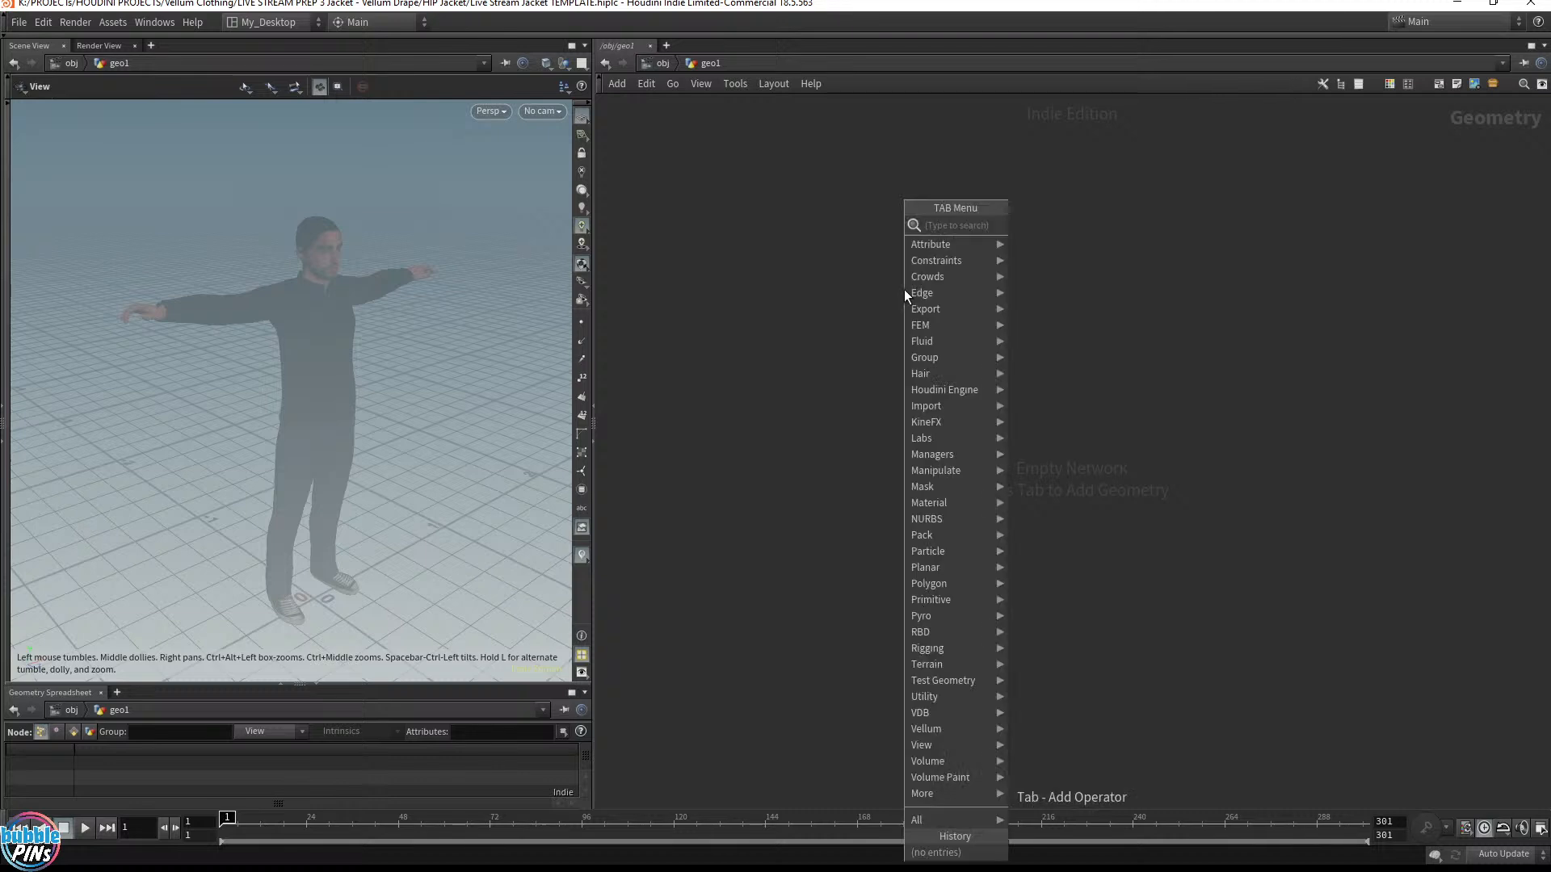
type("obj")
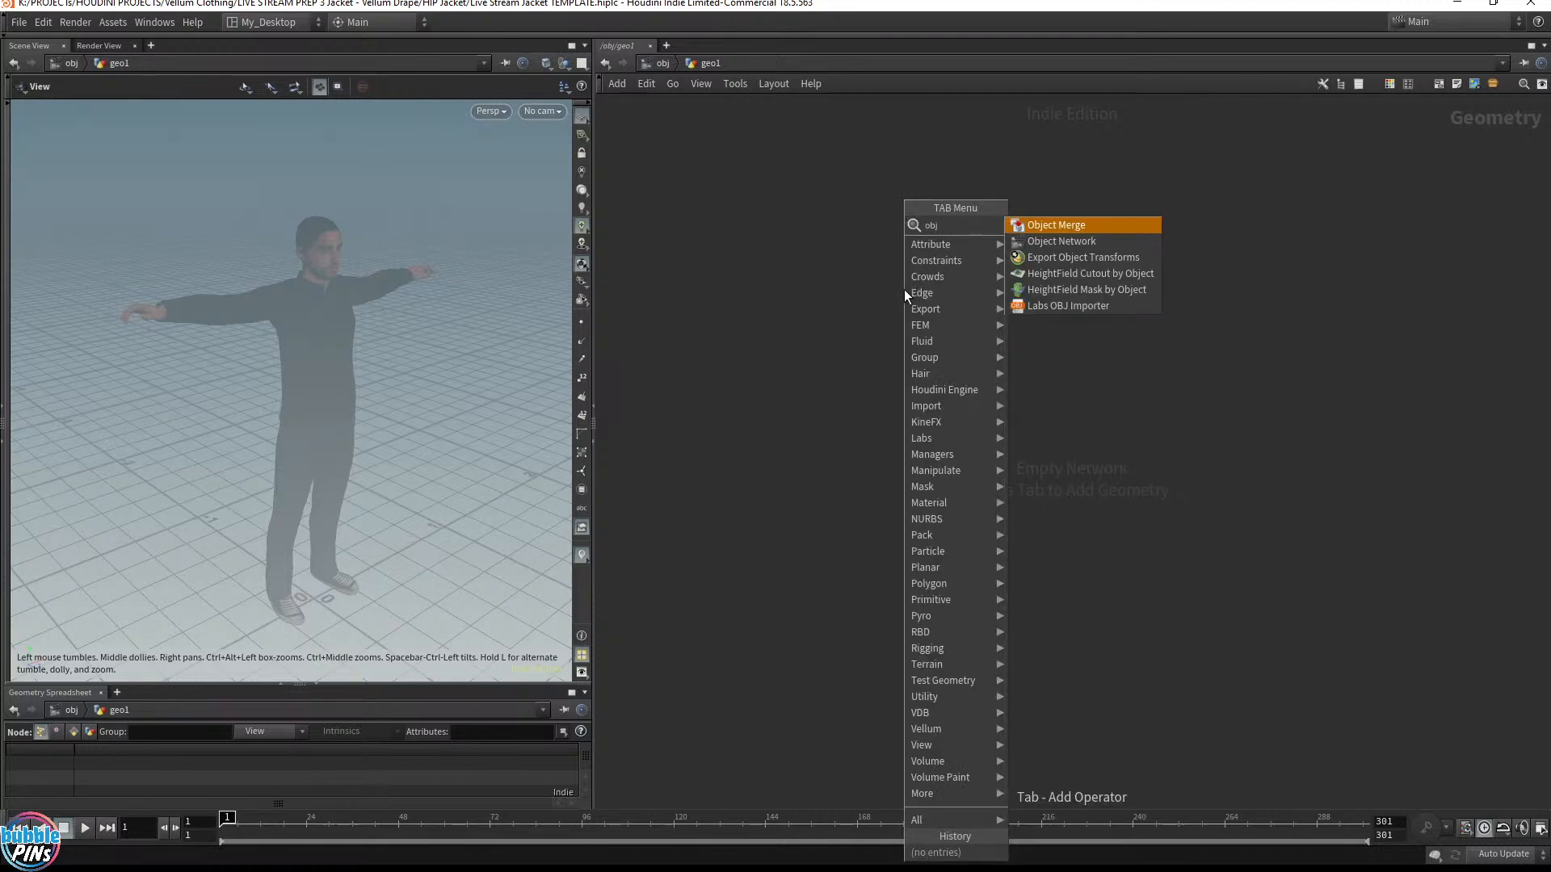
key("Return")
left_click(900, 288)
left_click(658, 63)
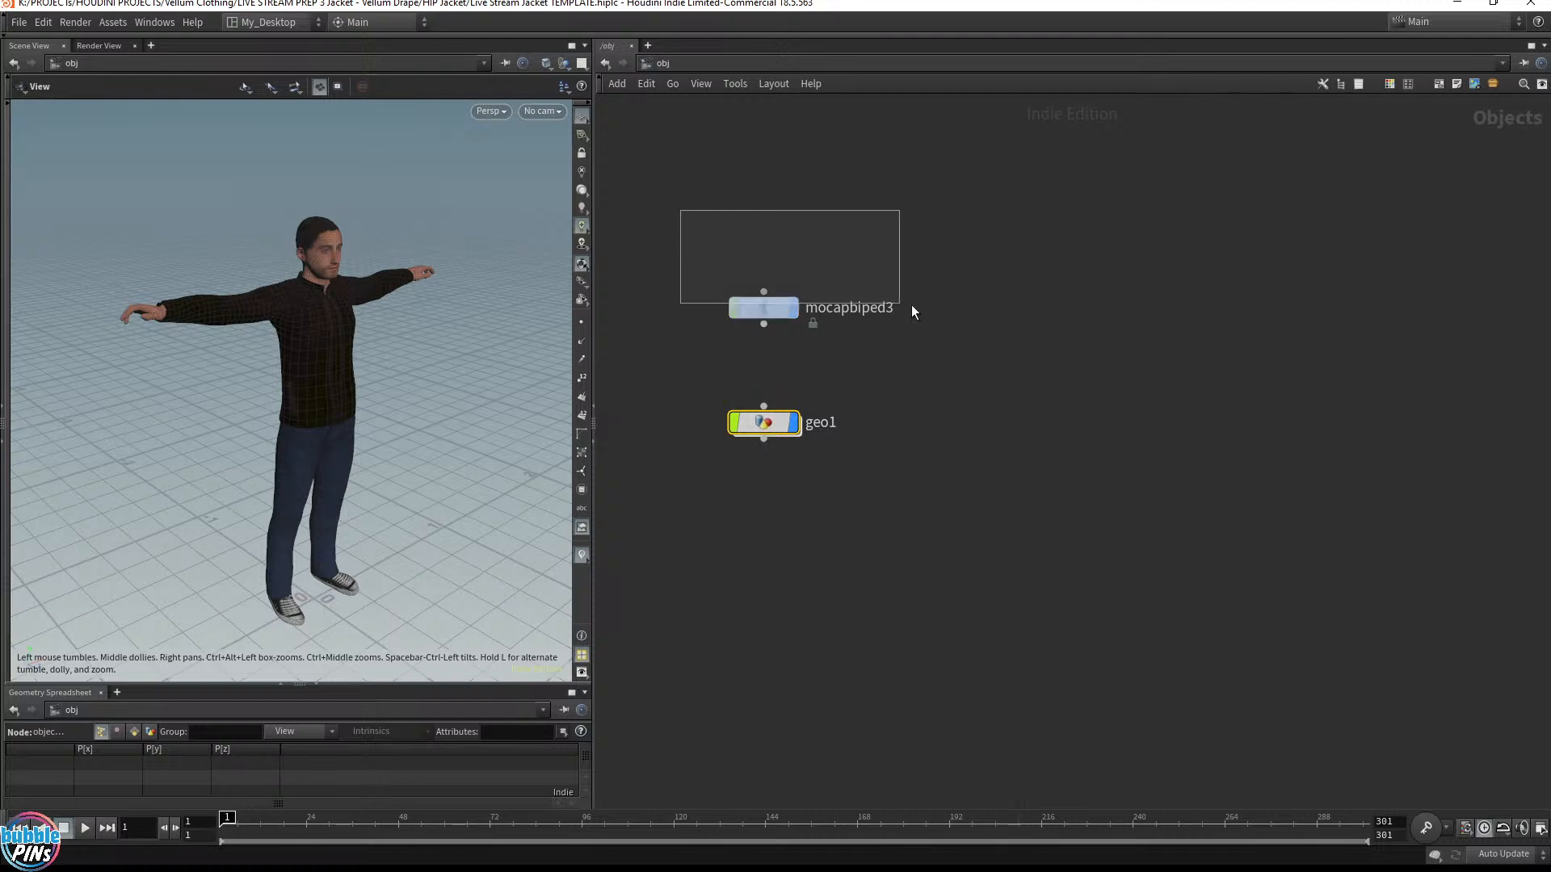
double_click(763, 423)
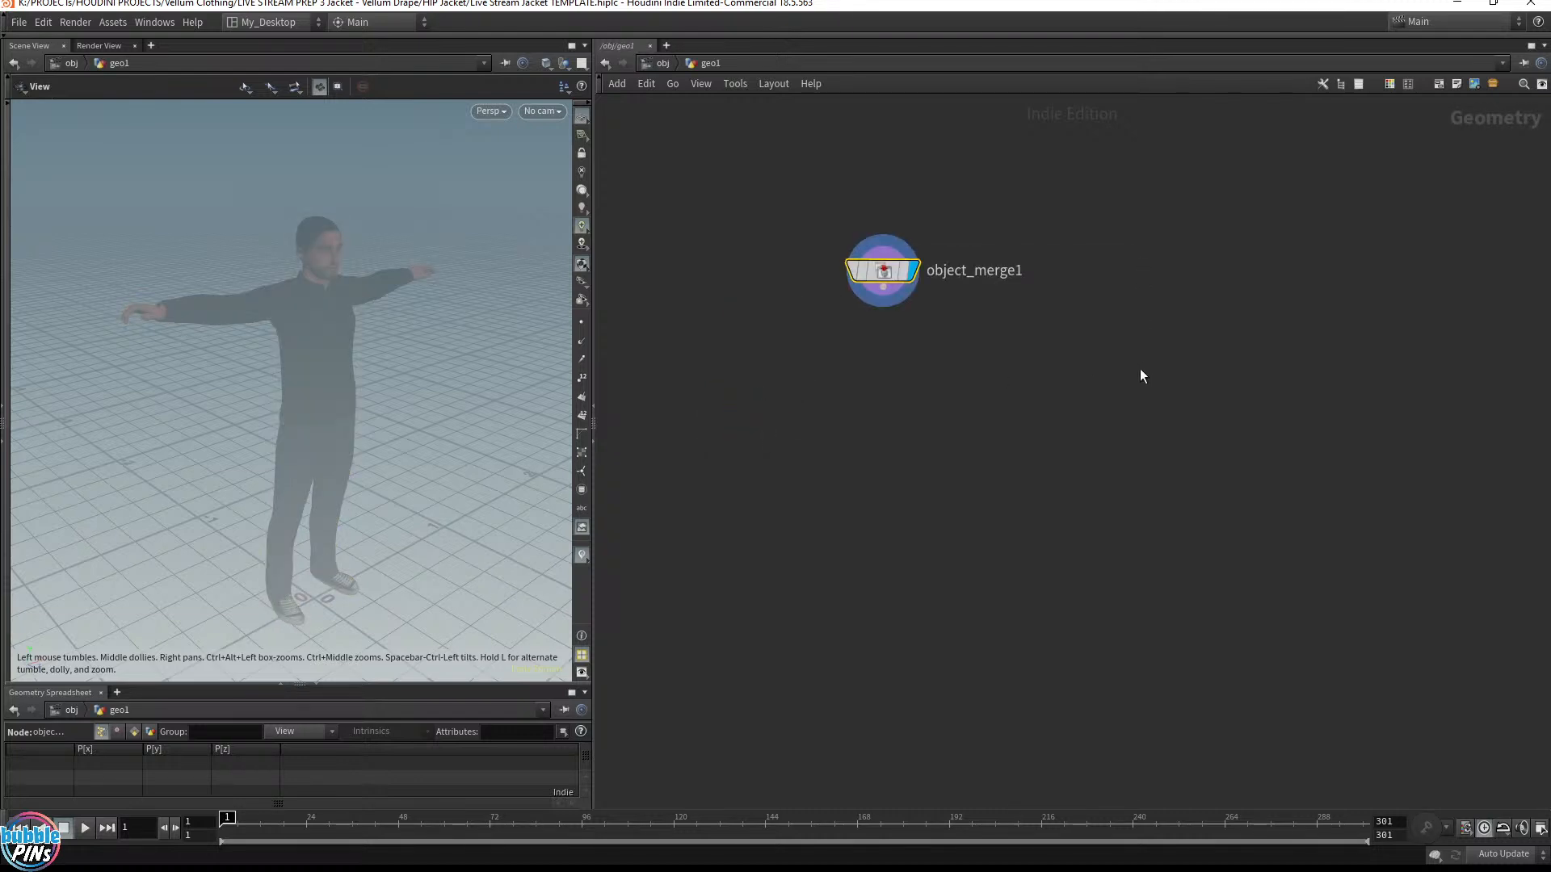
Try to bring in the character by setting the Object Merge node's Object 1 to /obj/mocapbiped3
key("p")
left_click(1538, 161)
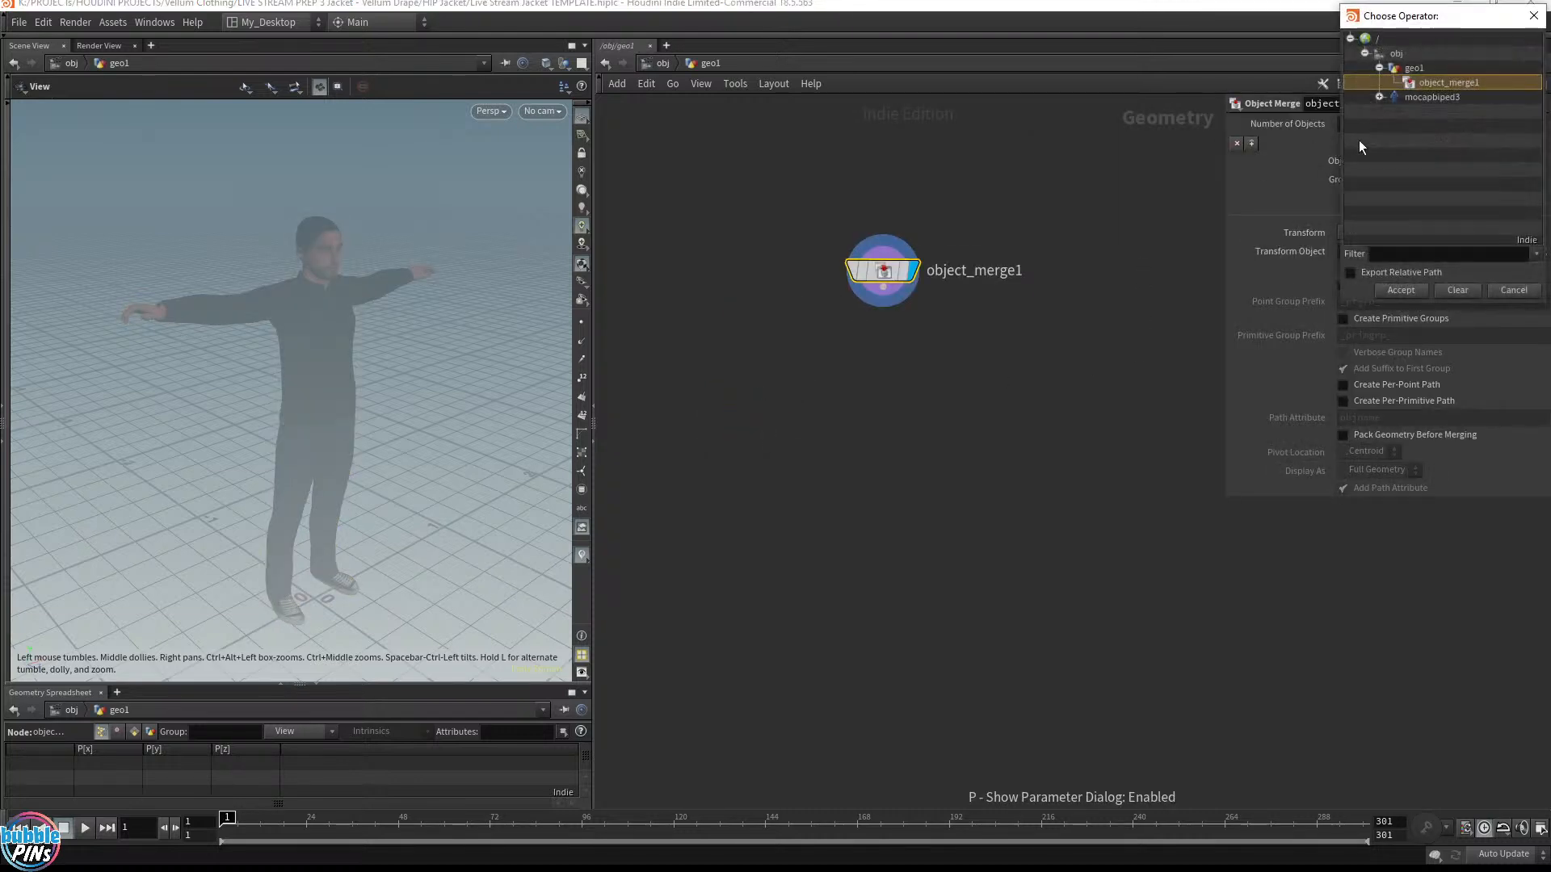
double_click(1409, 98)
left_click(1370, 230)
left_click(1387, 280)
mouse_move(907, 278)
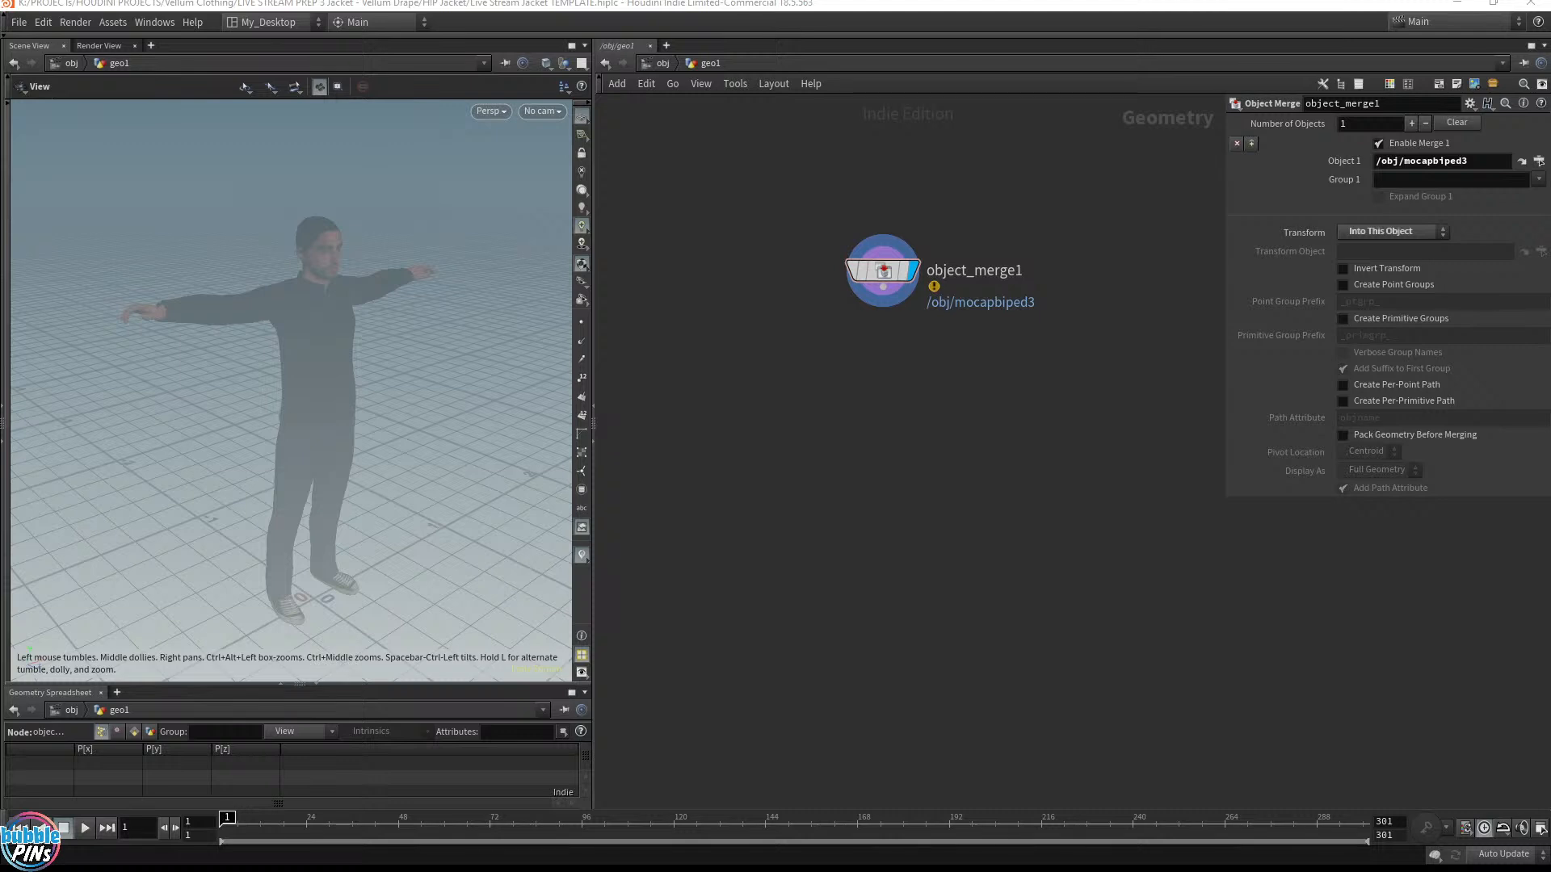
left_click_drag(822, 352, 1158, 185)
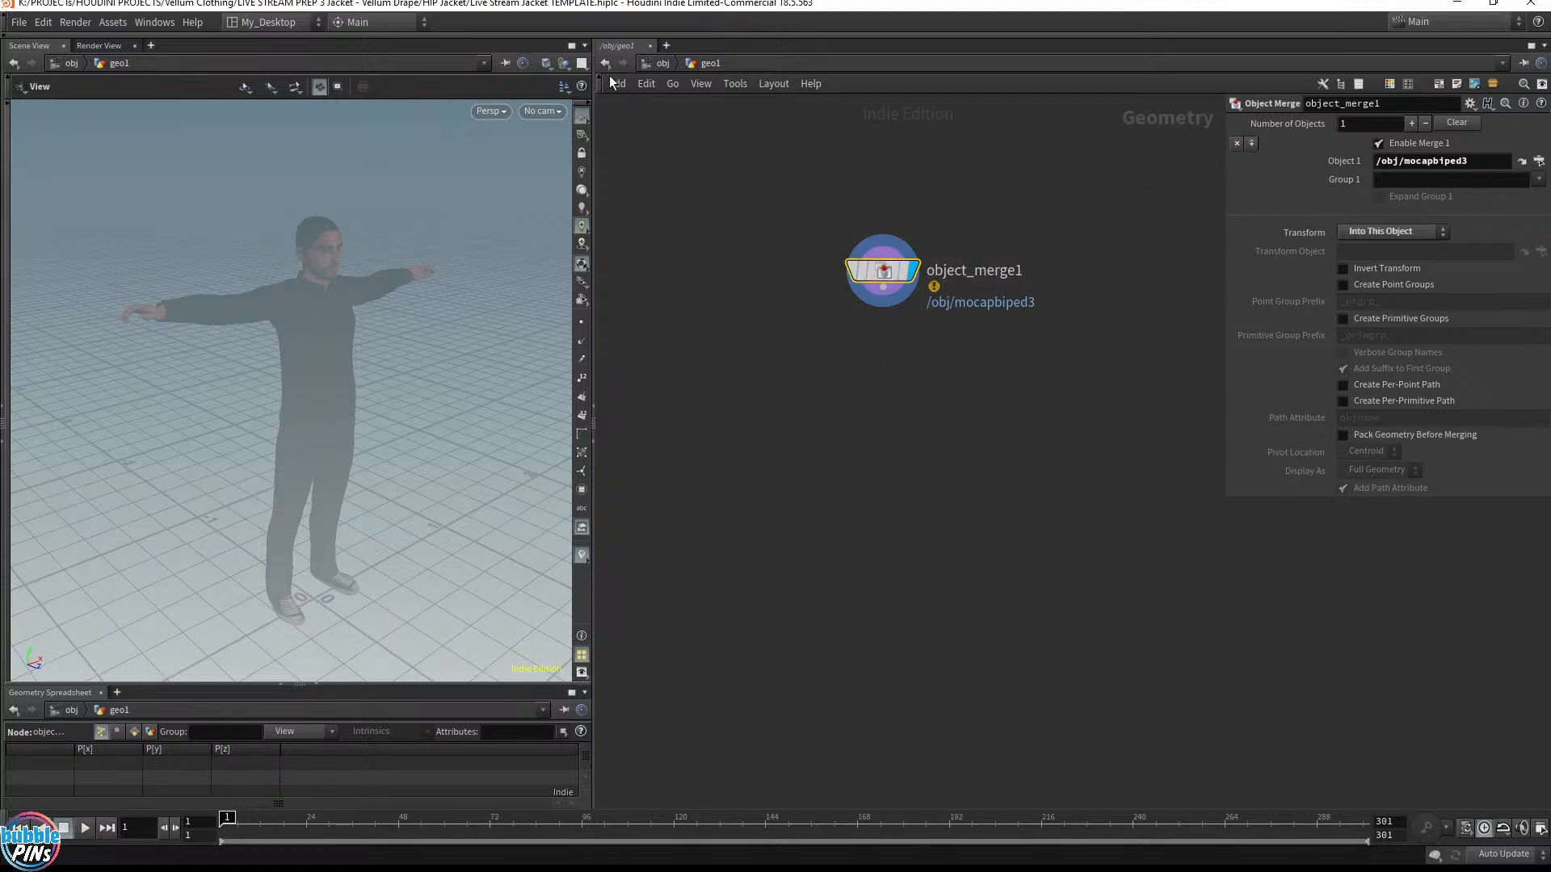
Examine the mocapbiped3 character, the Mocap Biped character tools and the nodes inside the rig
left_click(661, 64)
left_click_drag(684, 218, 934, 360)
left_click(140, 34)
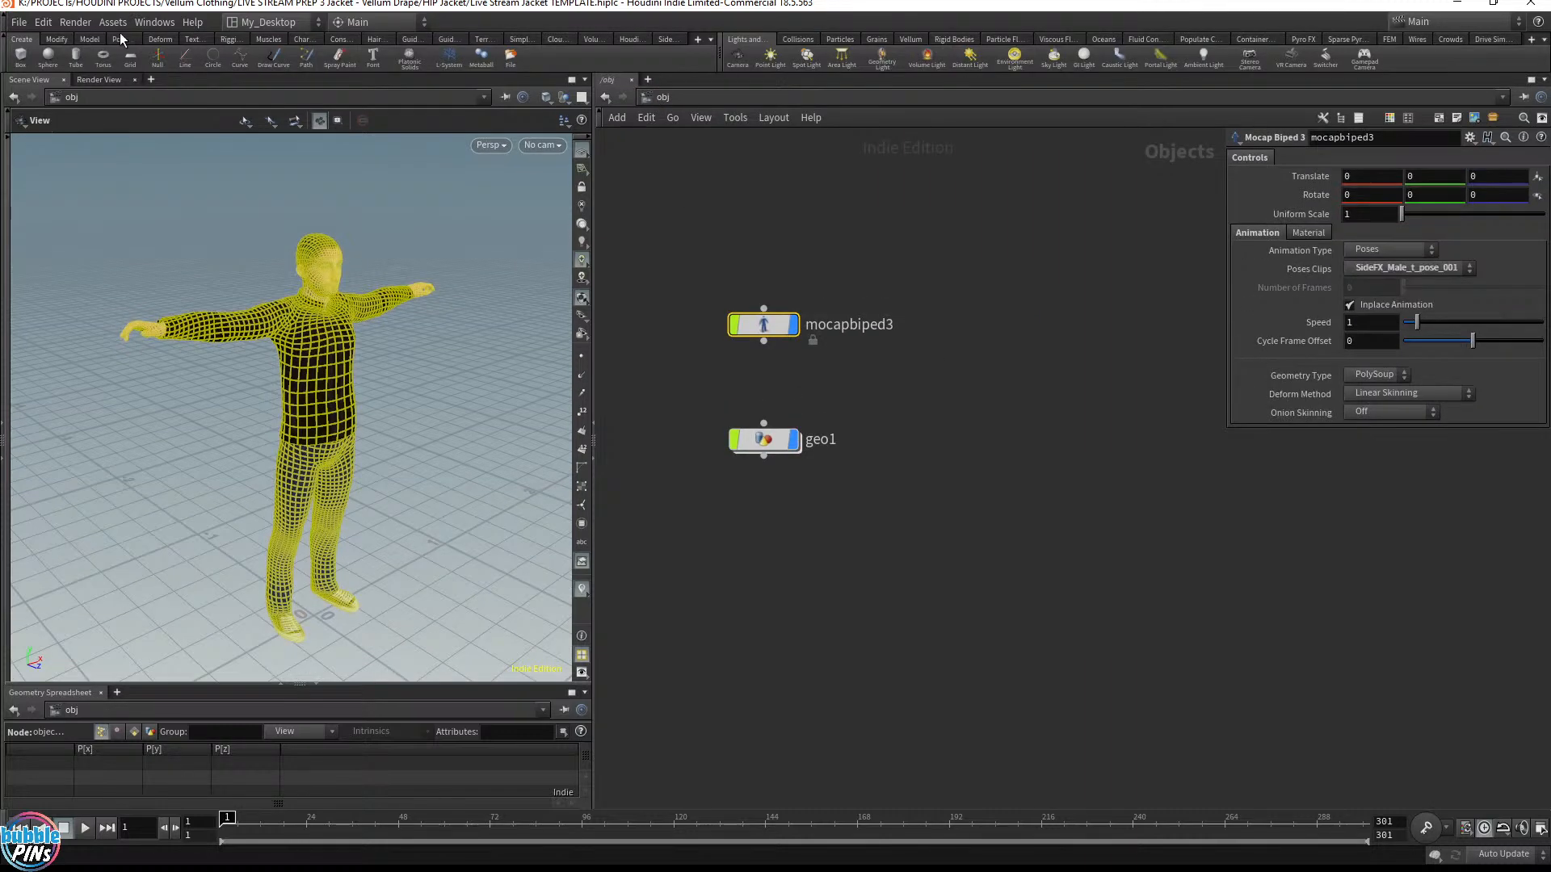
left_click(304, 39)
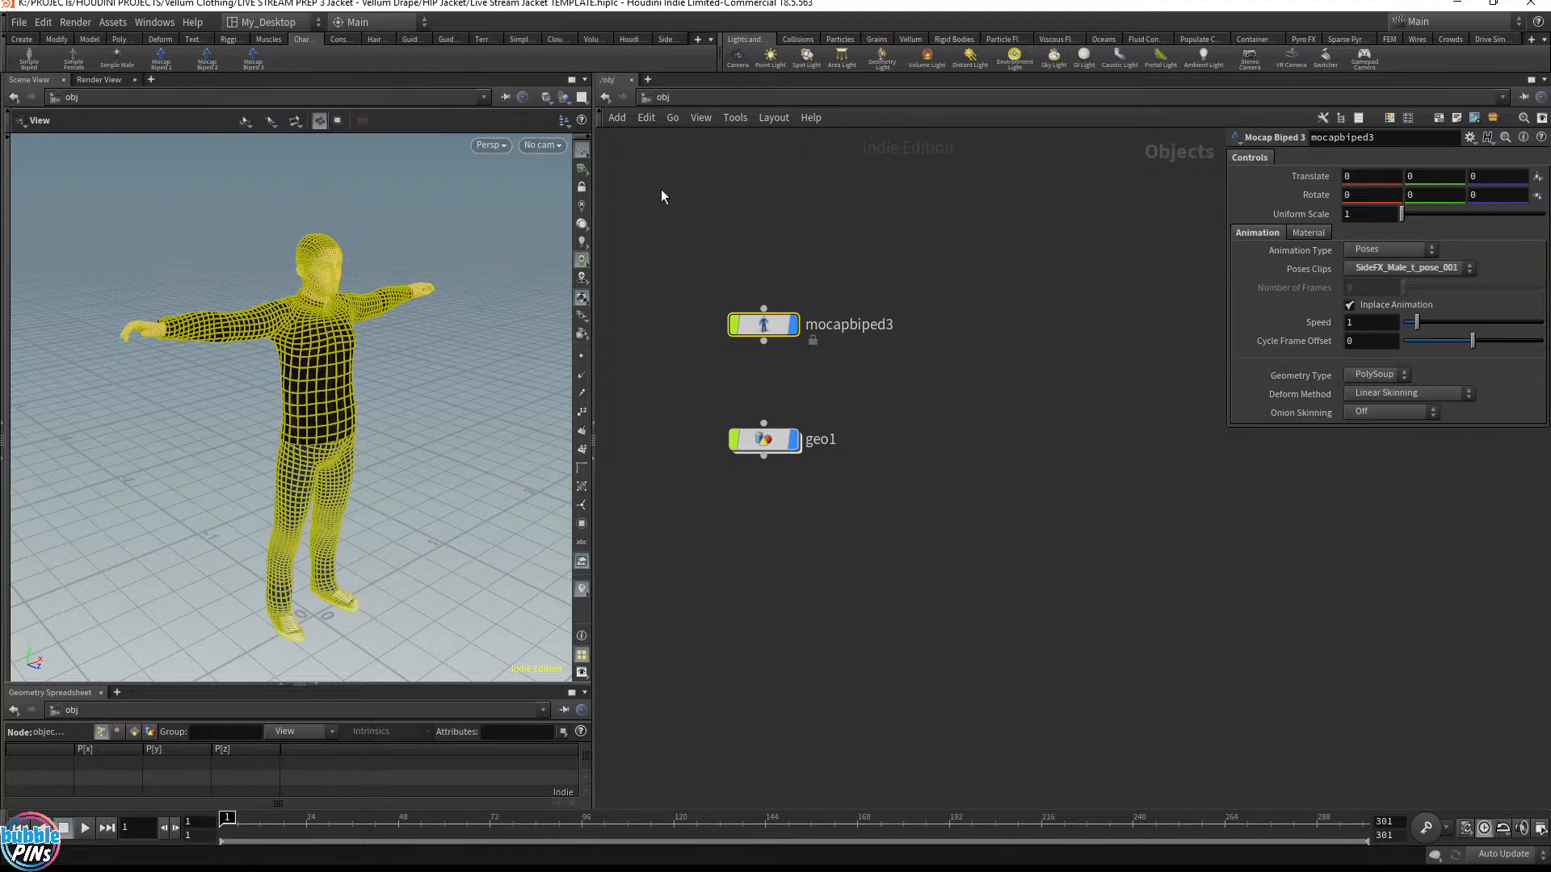
double_click(782, 328)
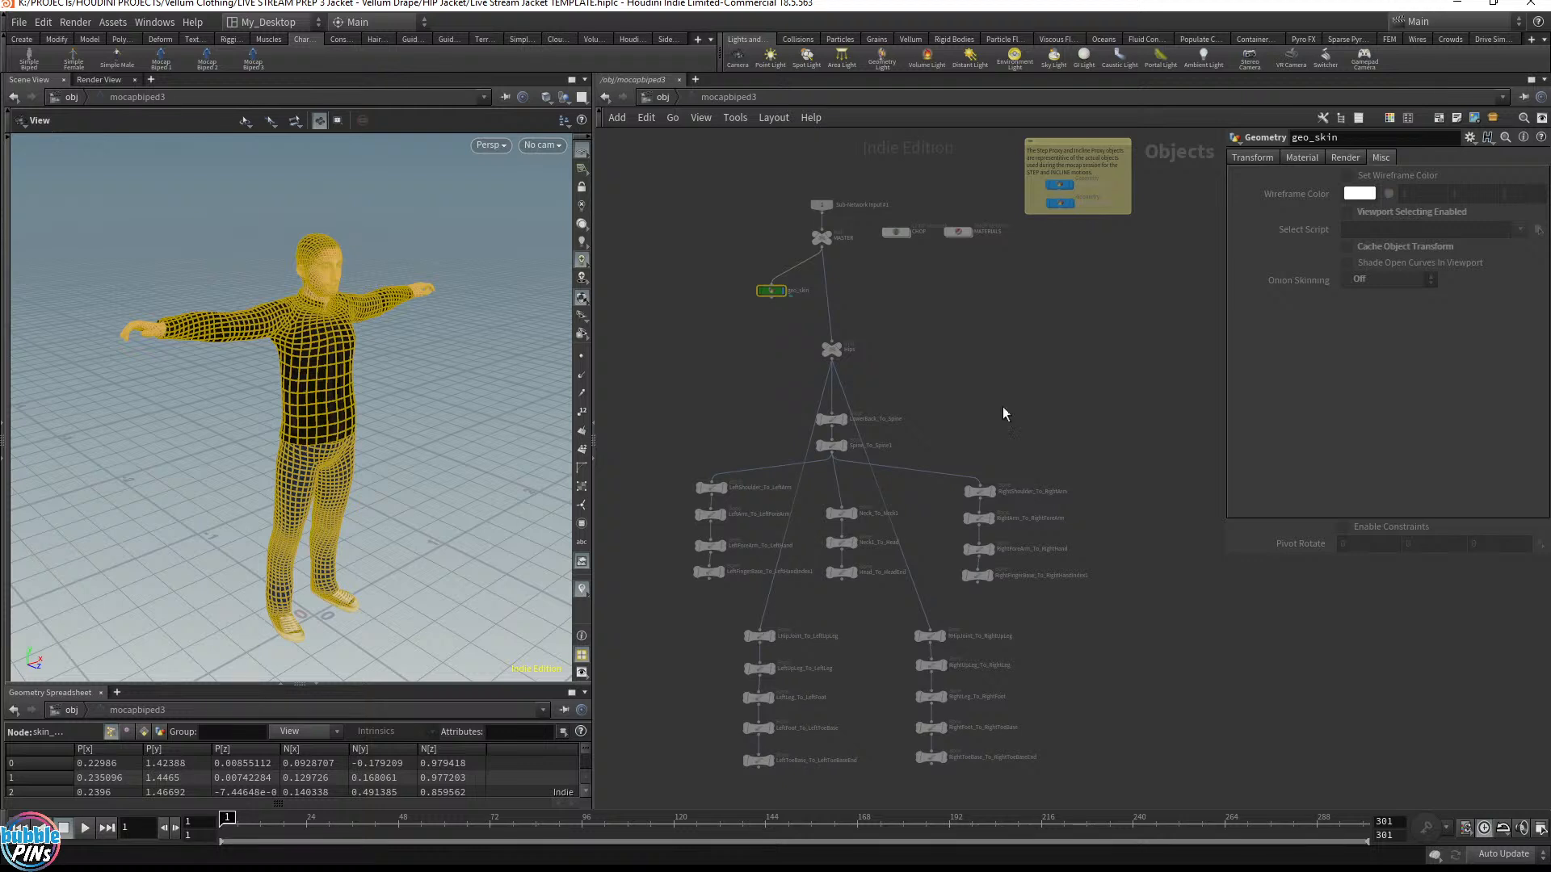
left_click_drag(625, 153, 1178, 792)
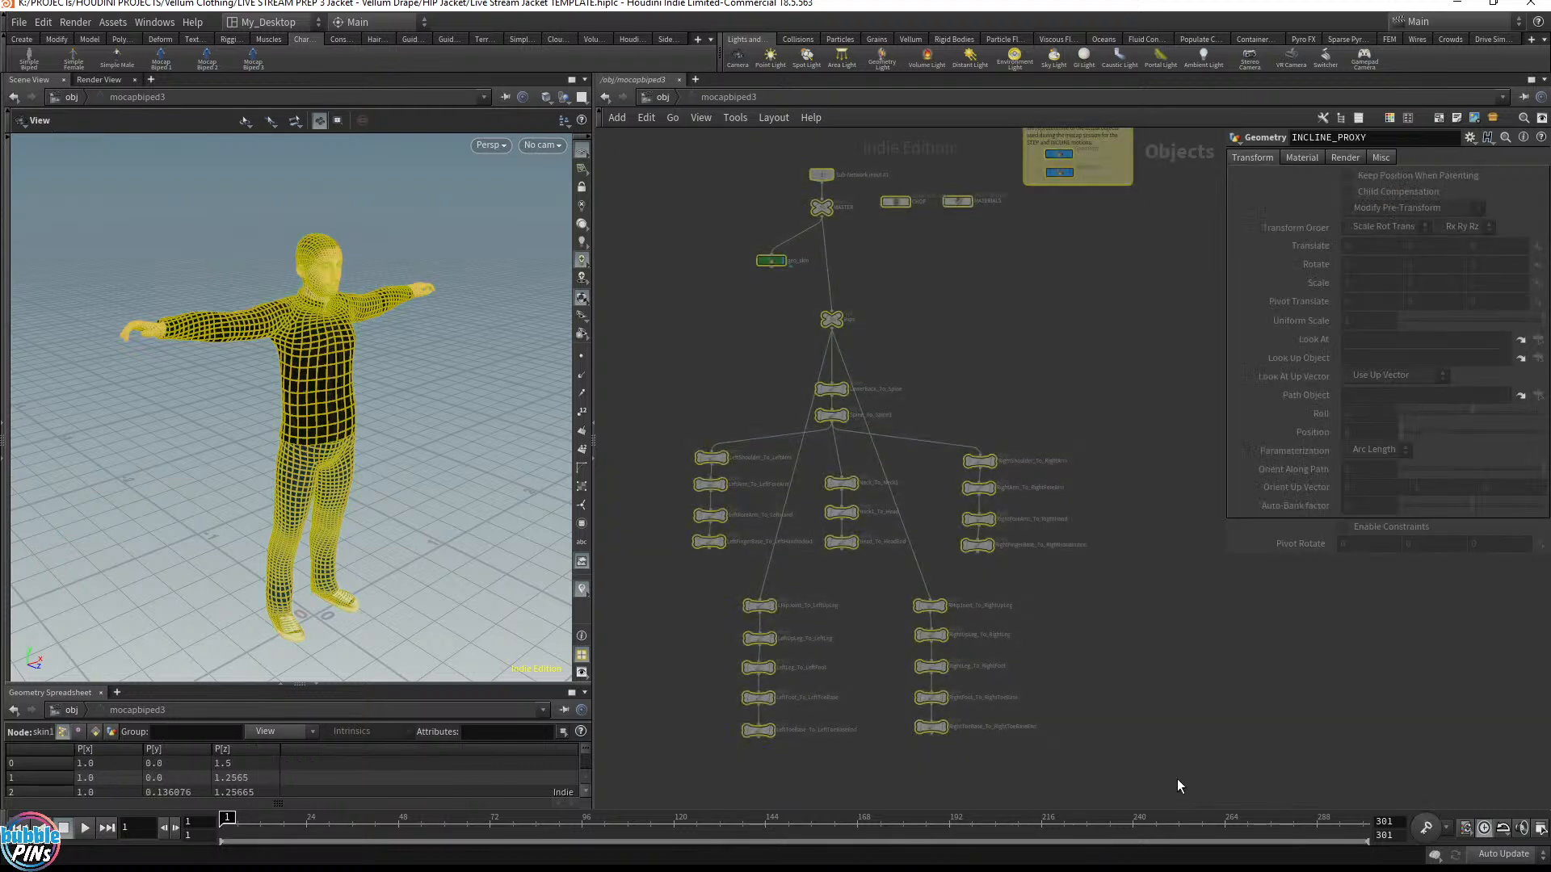
middle_click_drag(1120, 326, 1104, 367)
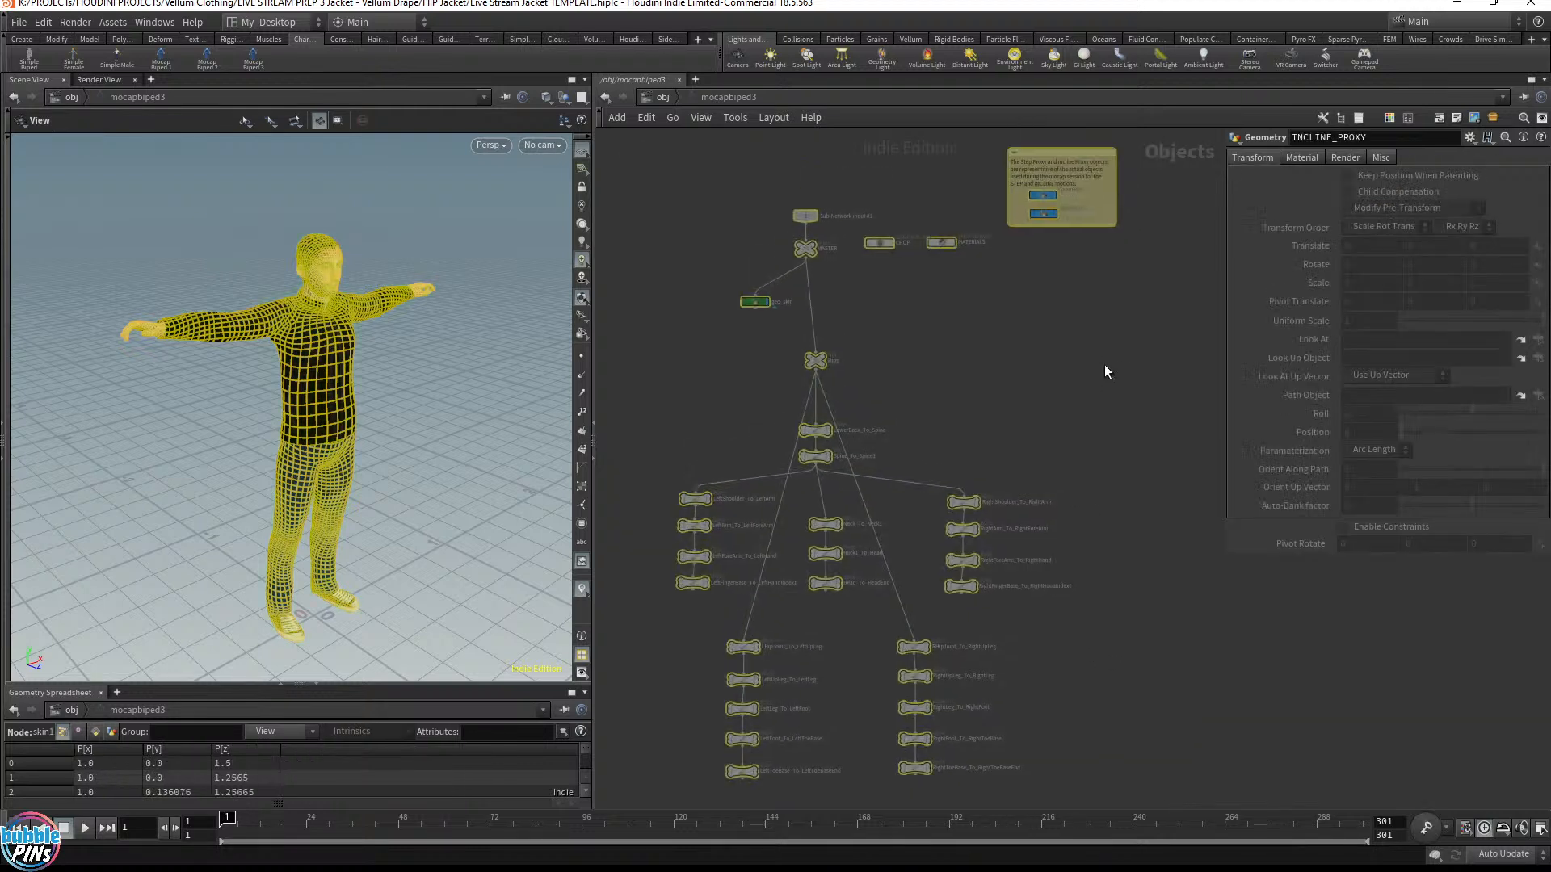
left_click(662, 97)
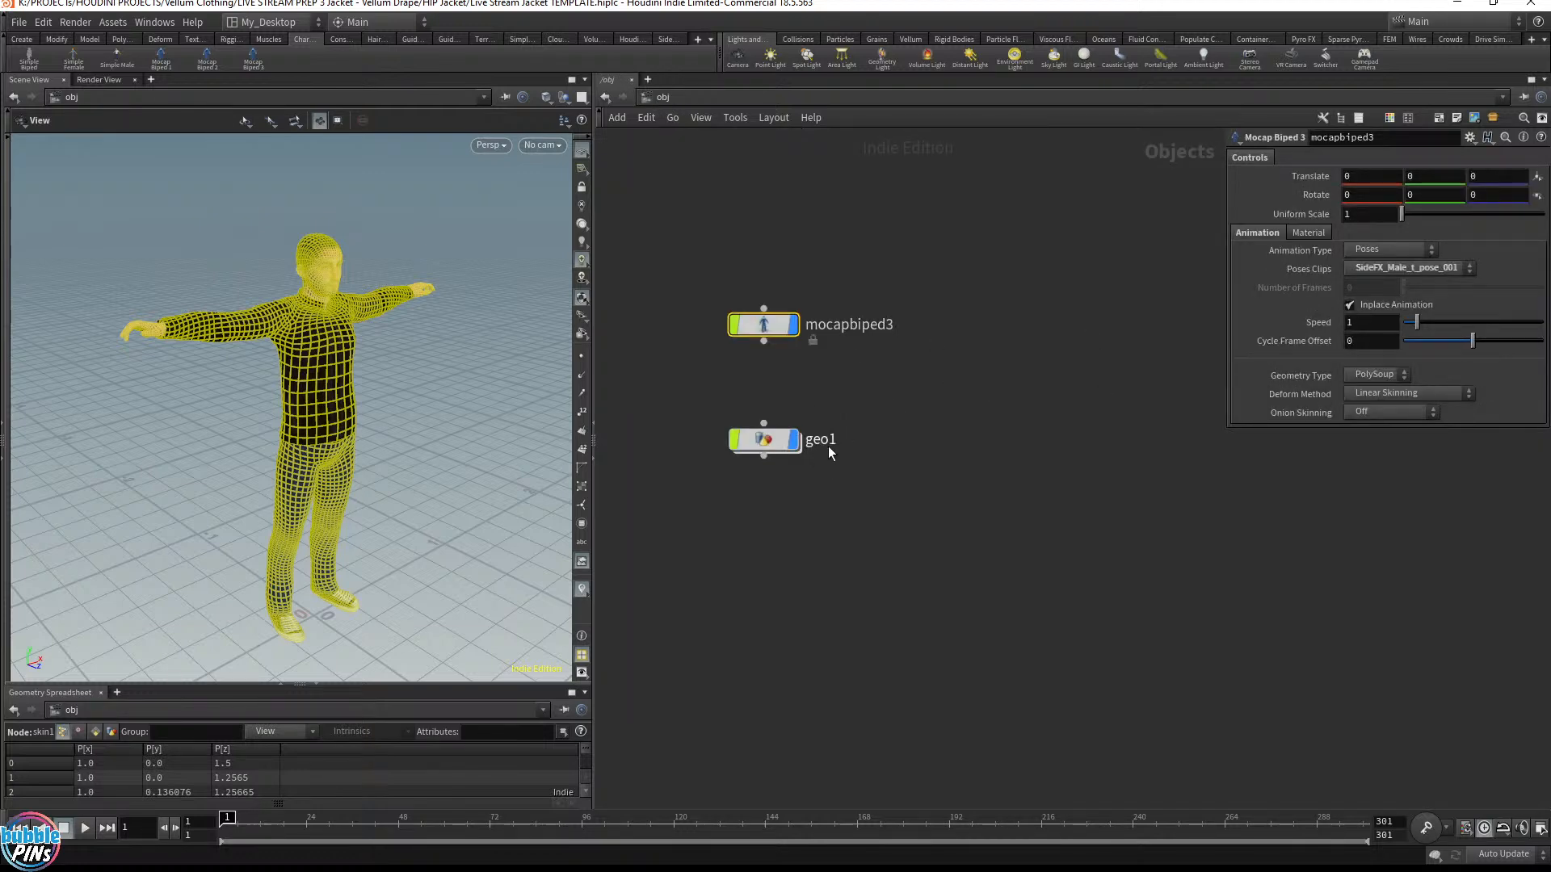
Delete the Object Merge node inside geo1 and add an Agent node in its place
double_click(764, 440)
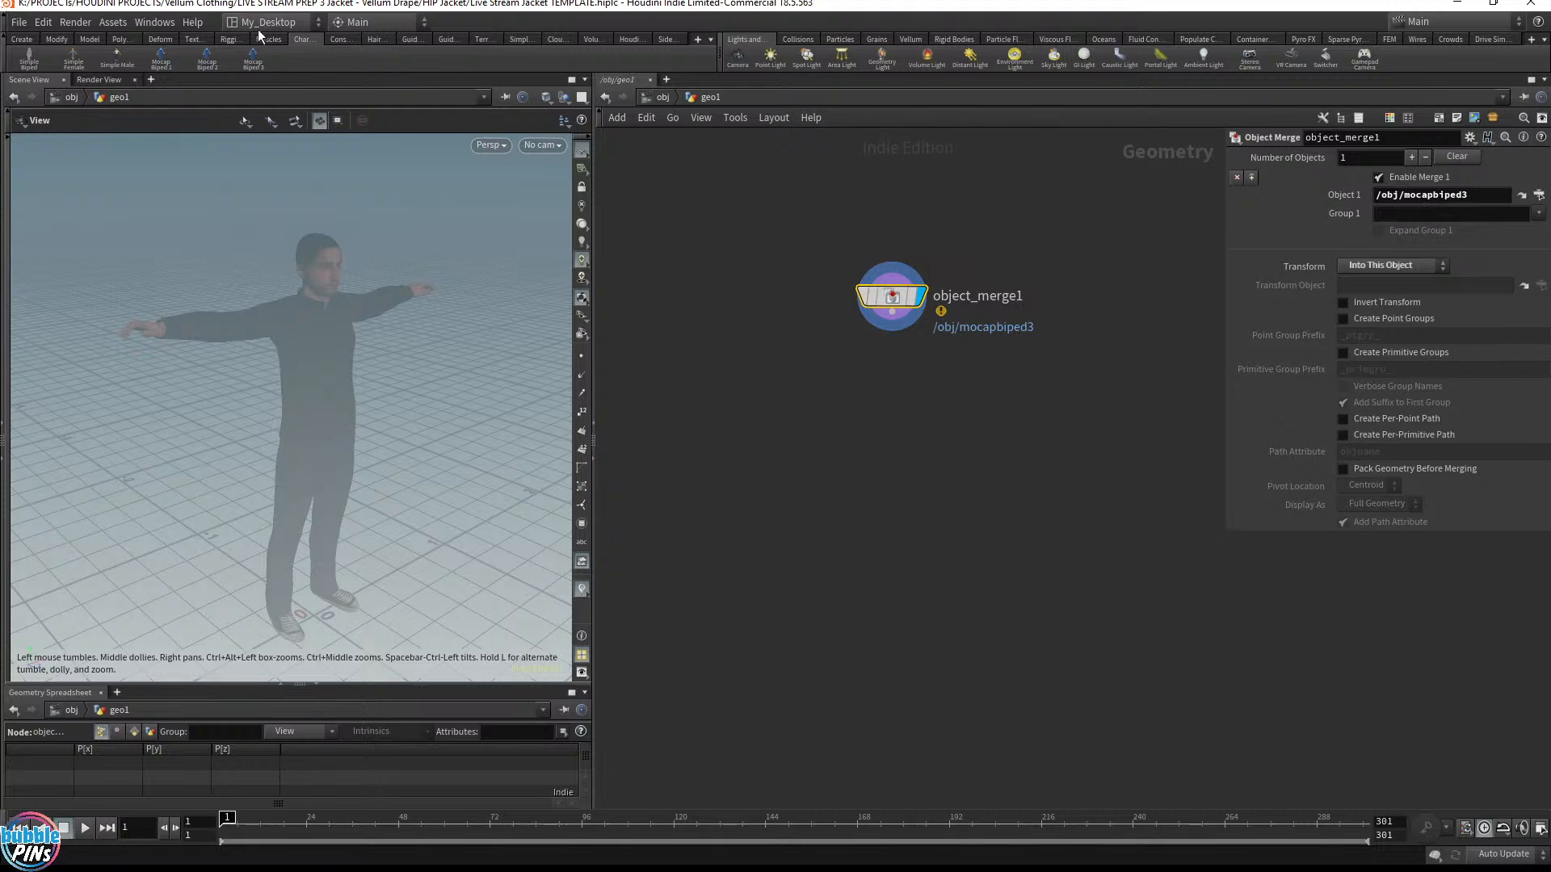
left_click(6, 58)
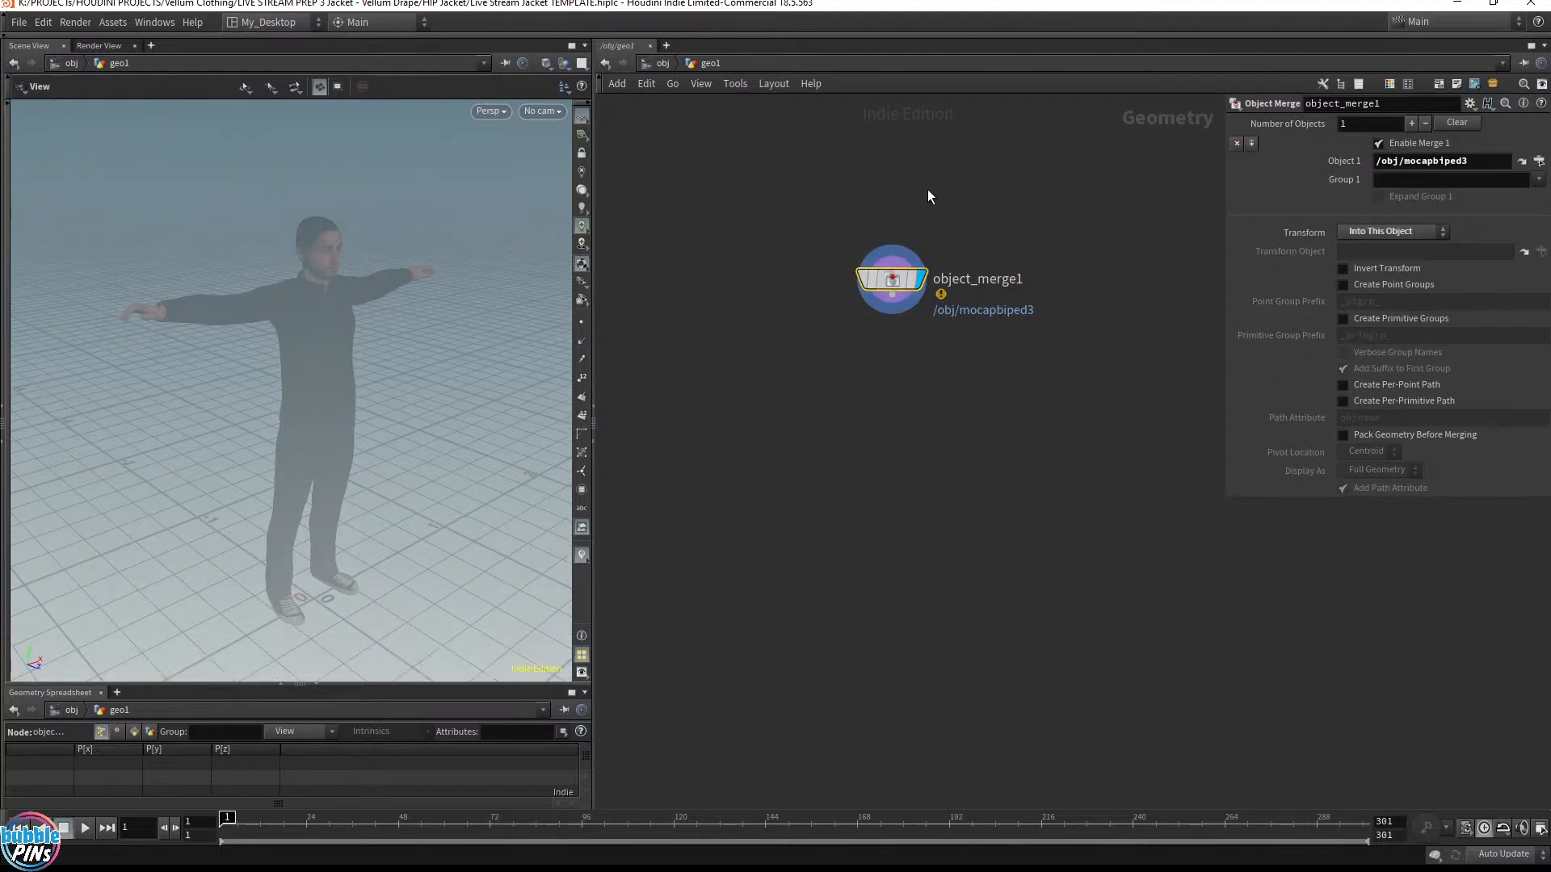
key("Delete")
key("Tab")
type("agent")
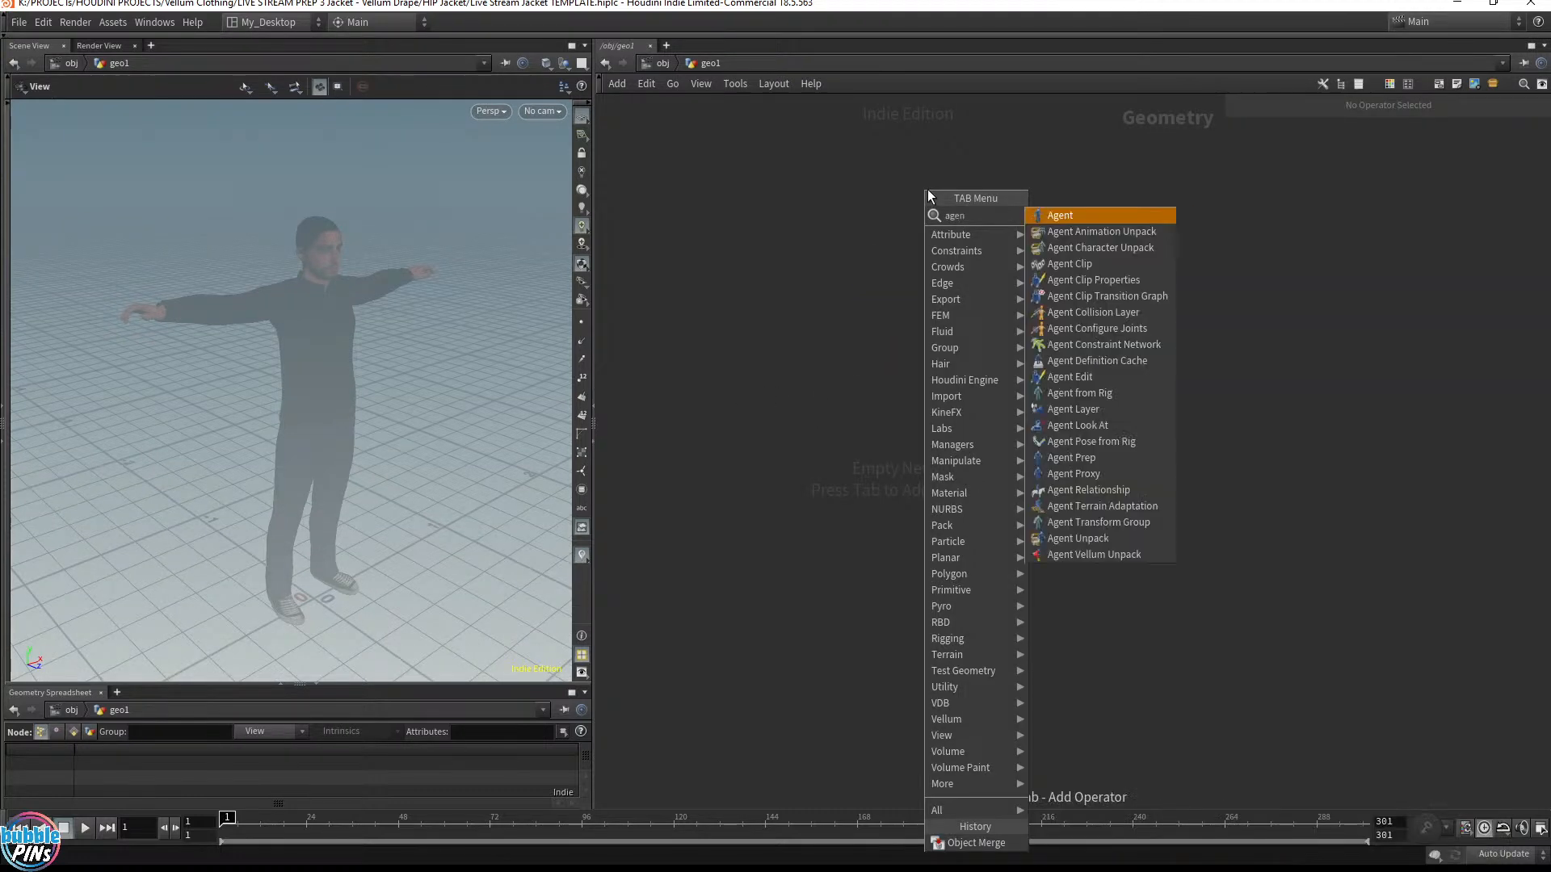
key("Return")
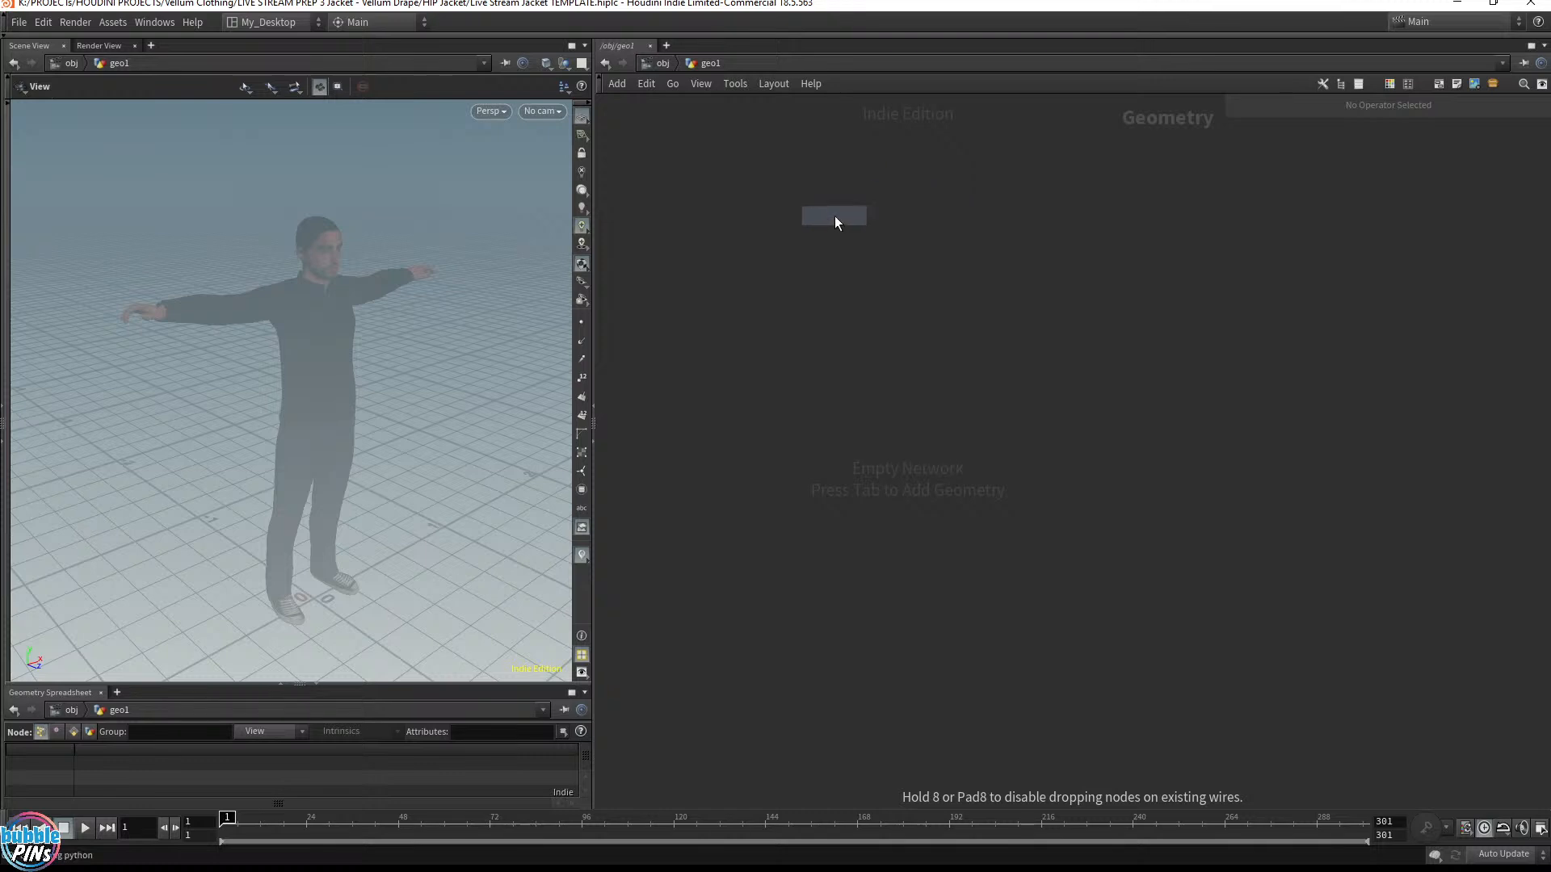
left_click(822, 230)
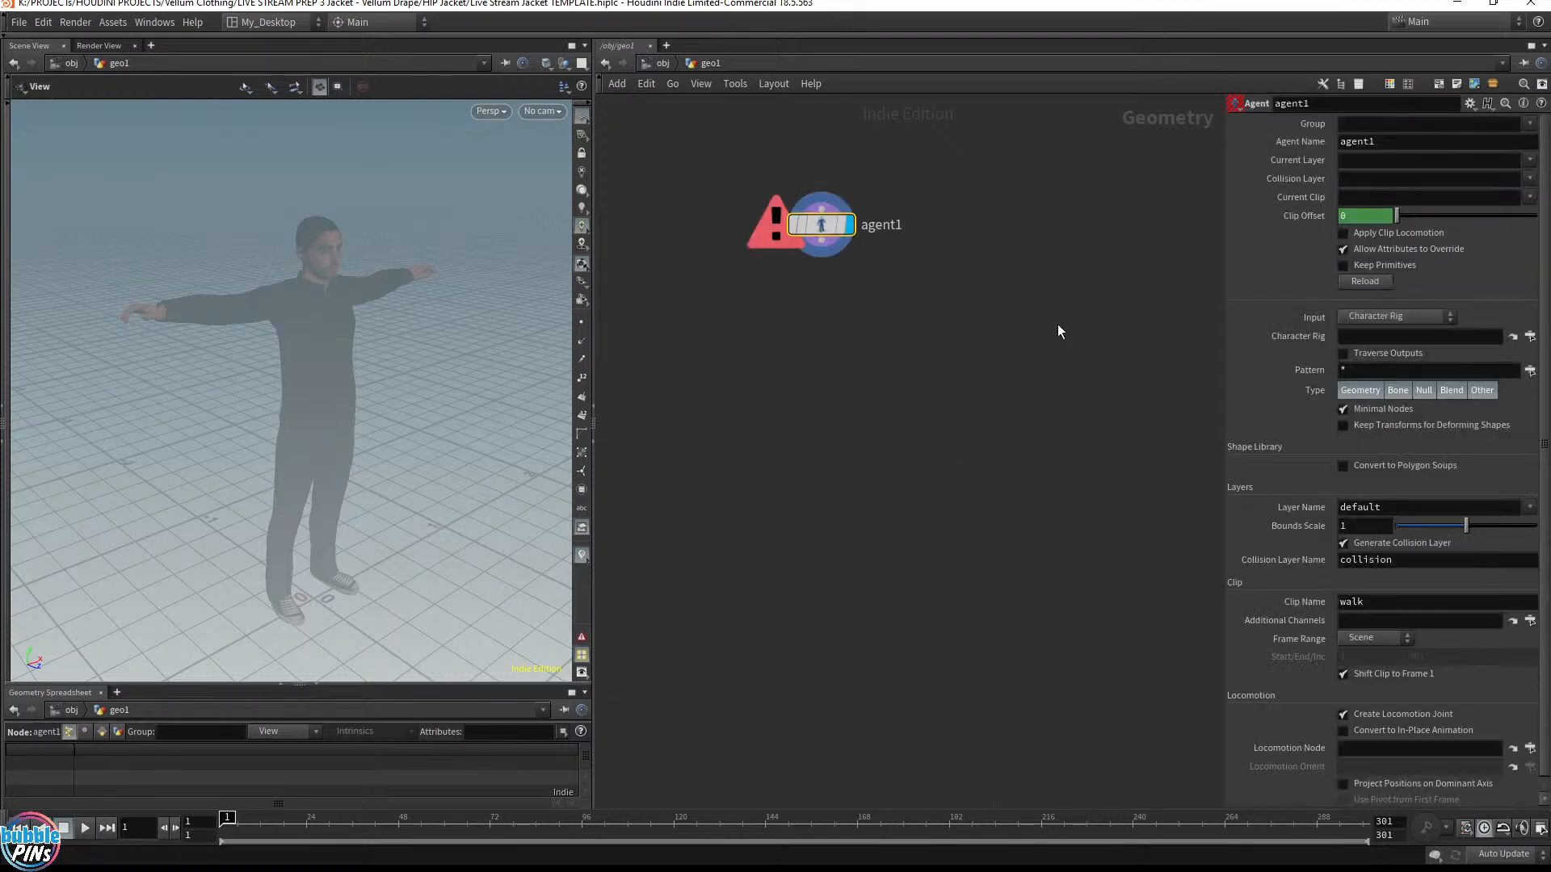
Set the Agent node's Character Rig to /obj/mocapbiped3
left_click(1530, 338)
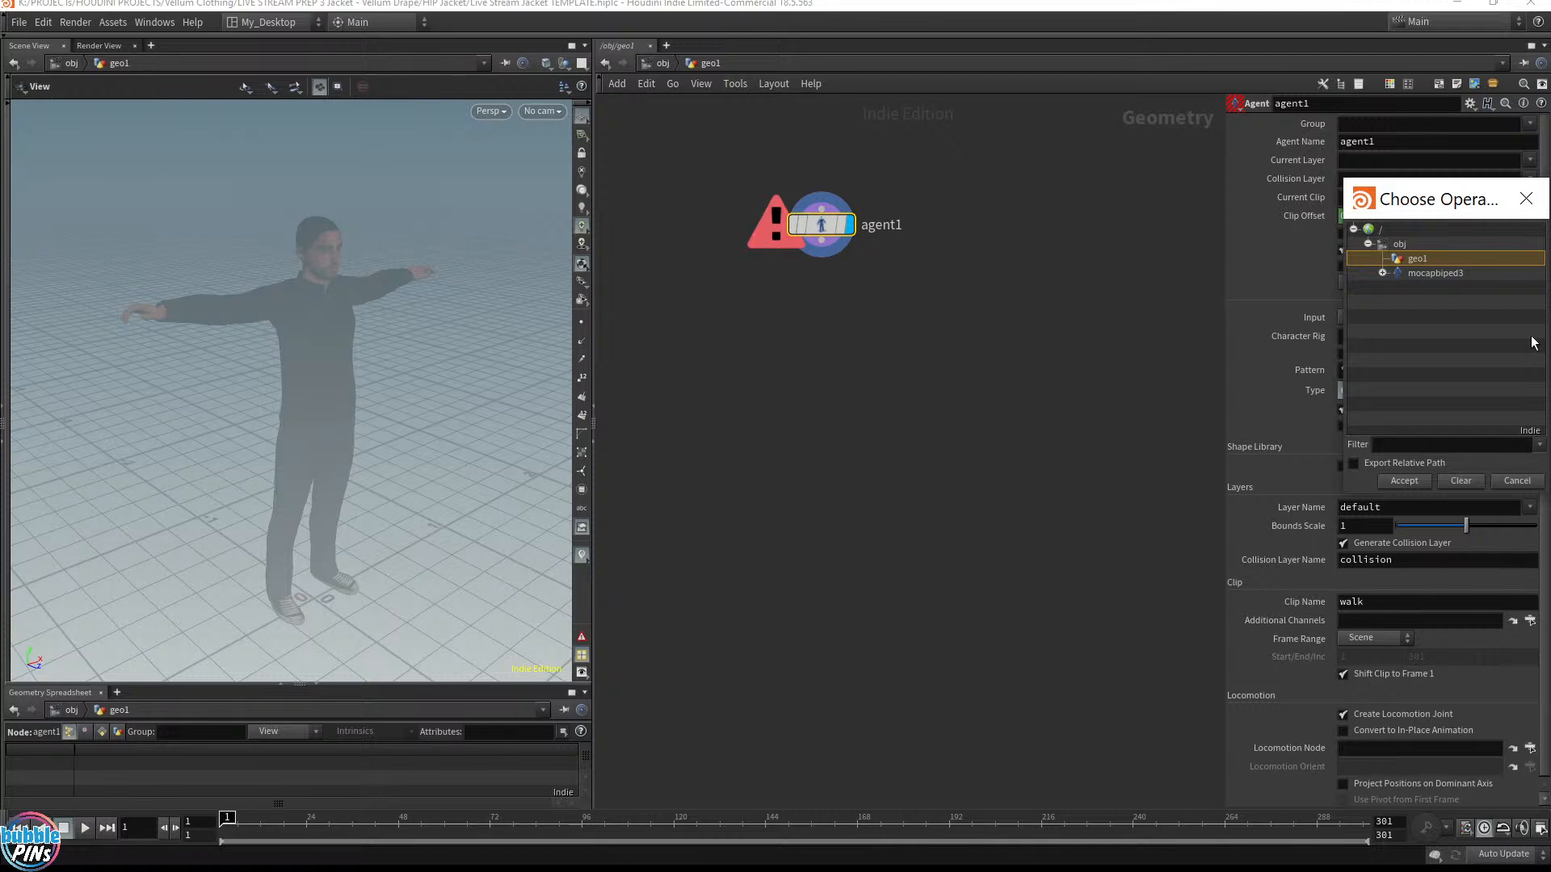
left_click(1422, 273)
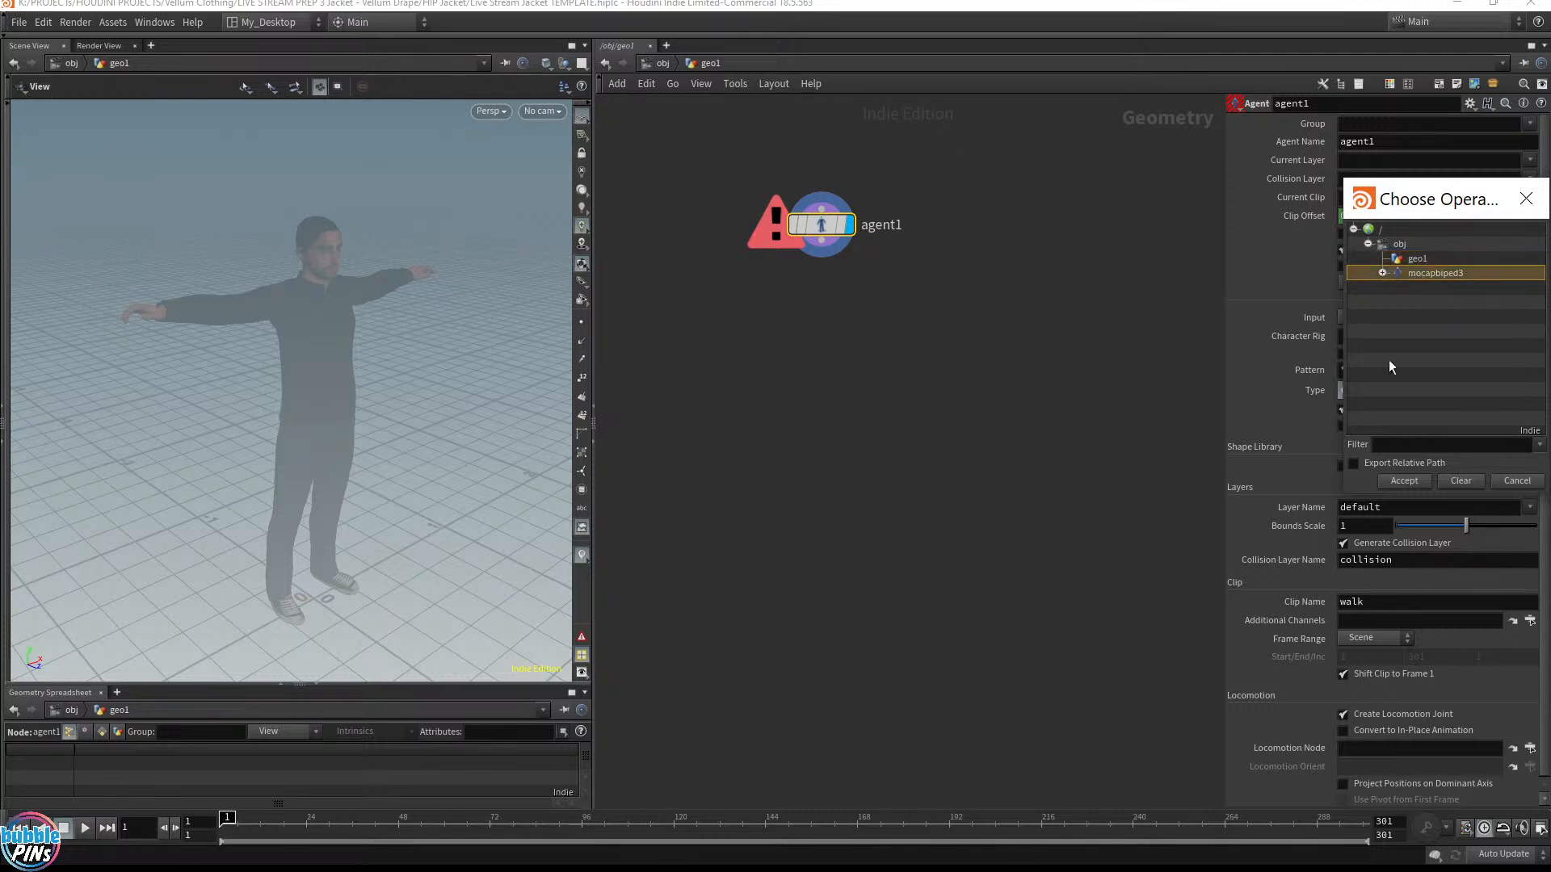
left_click(1404, 481)
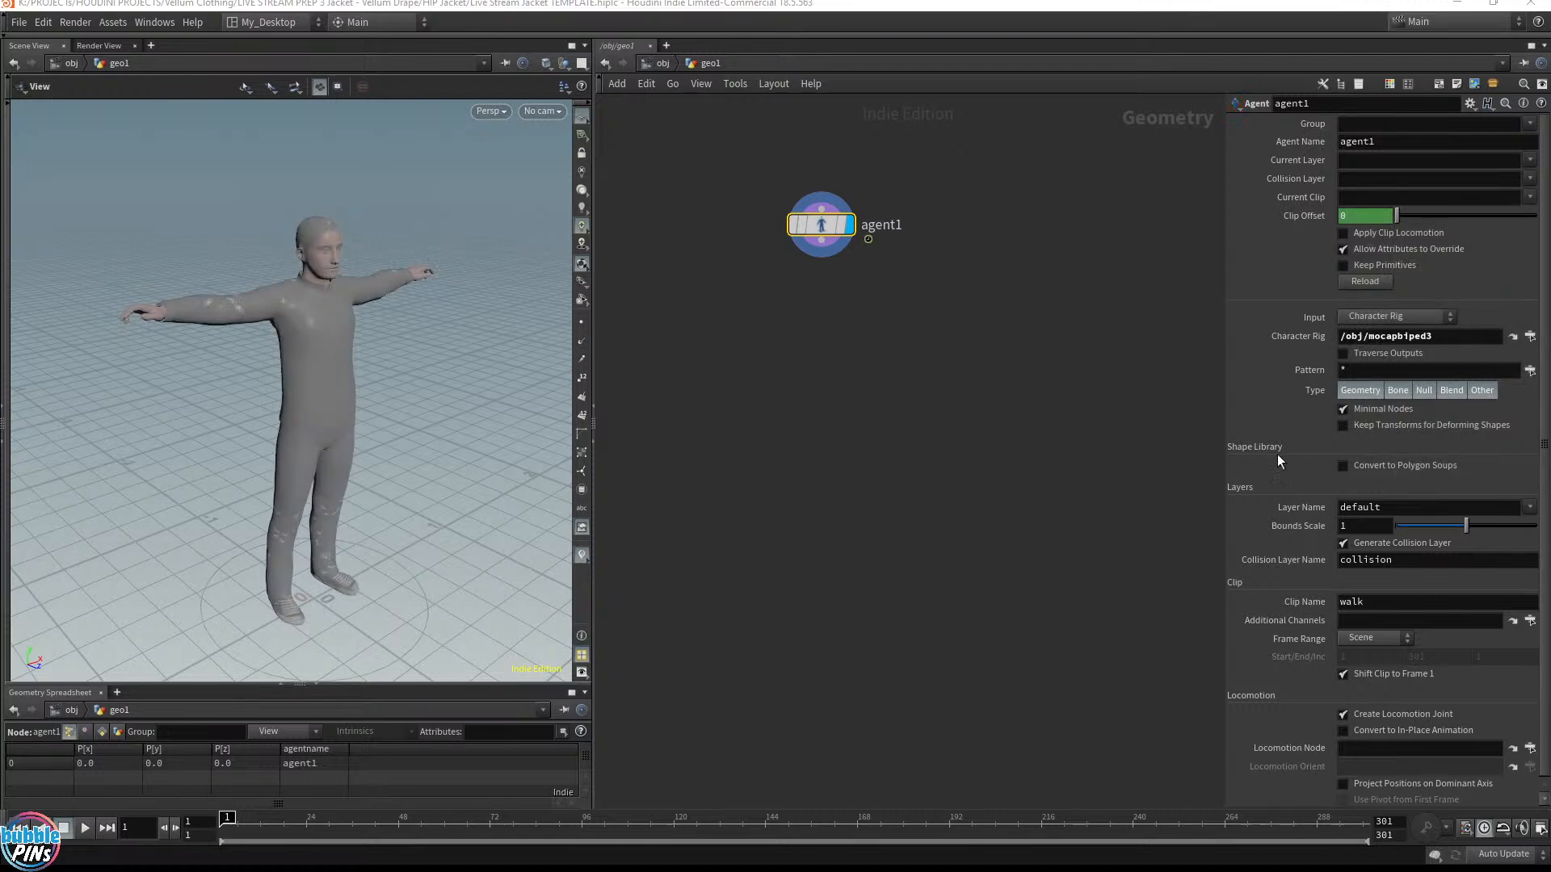
left_click(820, 244)
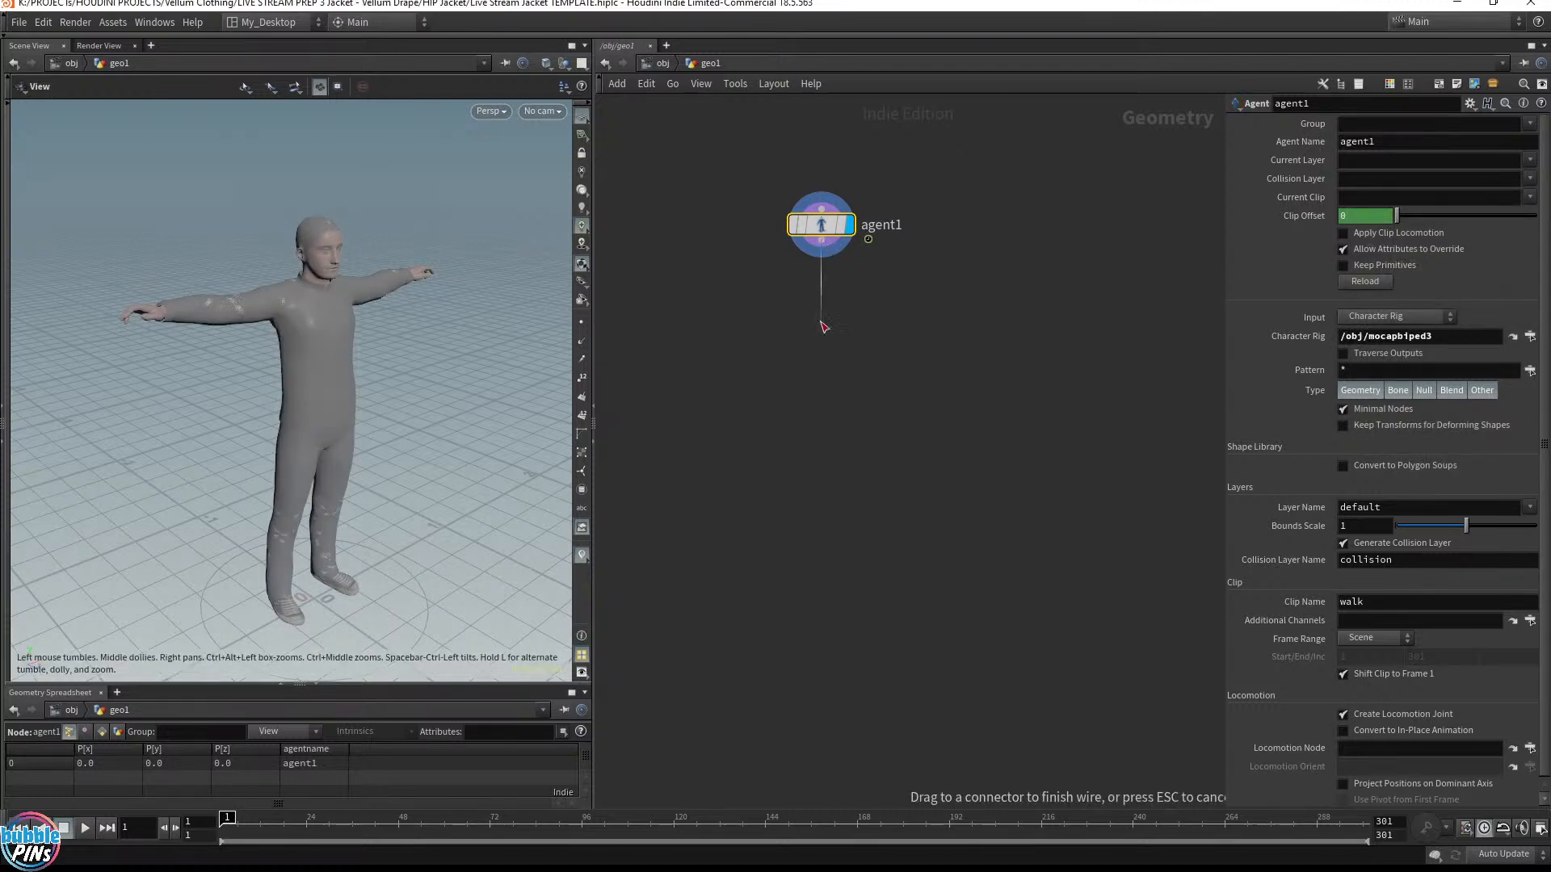
left_click(817, 325)
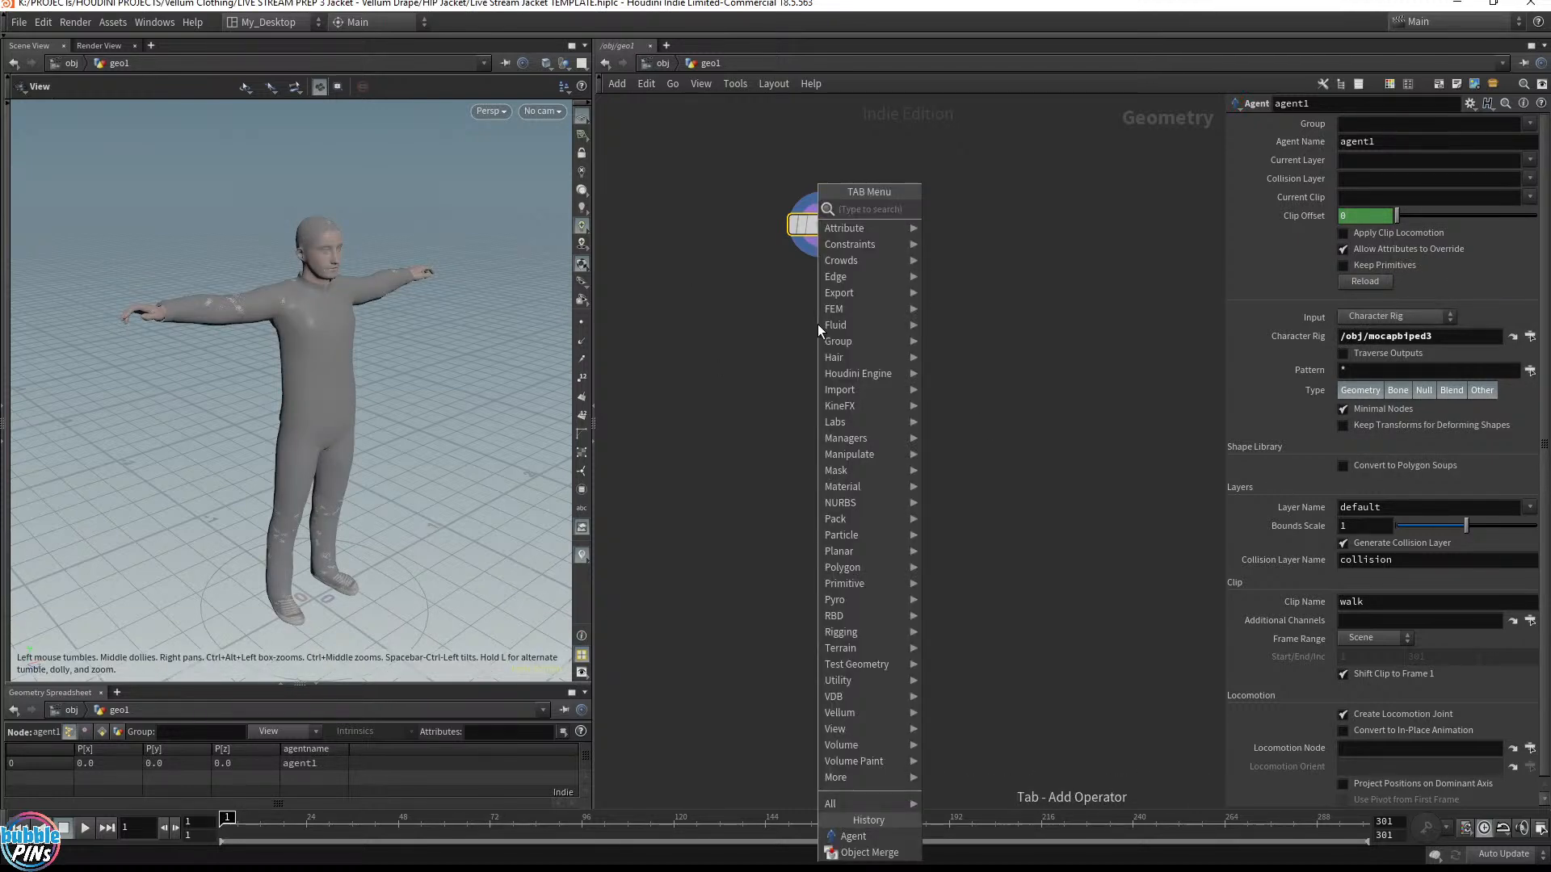
key("Escape")
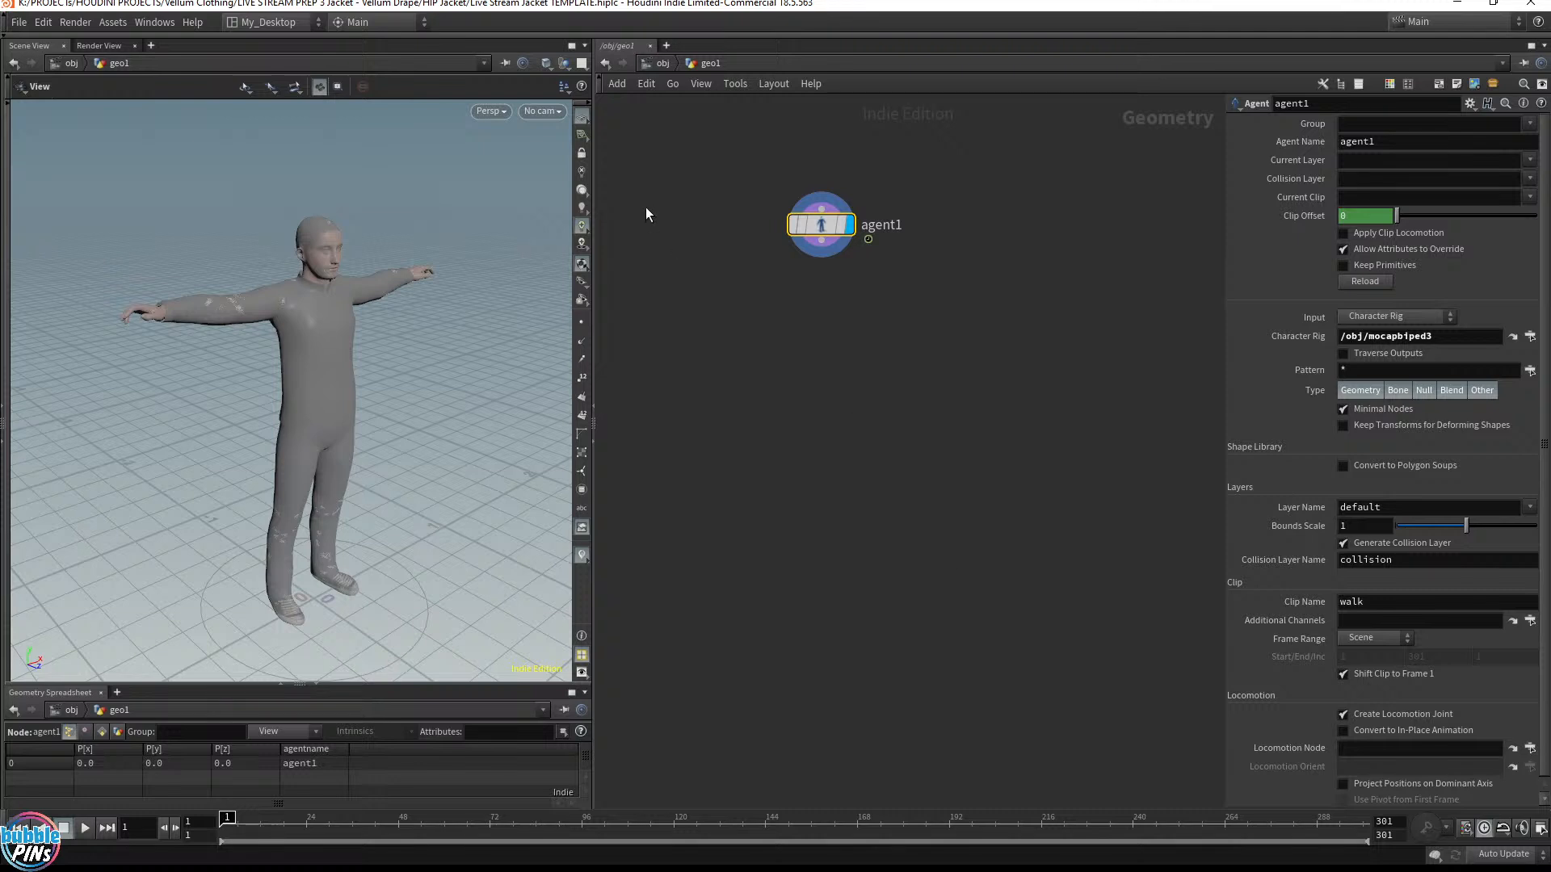
Hide the other scene objects in the viewport so only the geometry inside geo1 is displayed
left_click(564, 86)
left_click(602, 134)
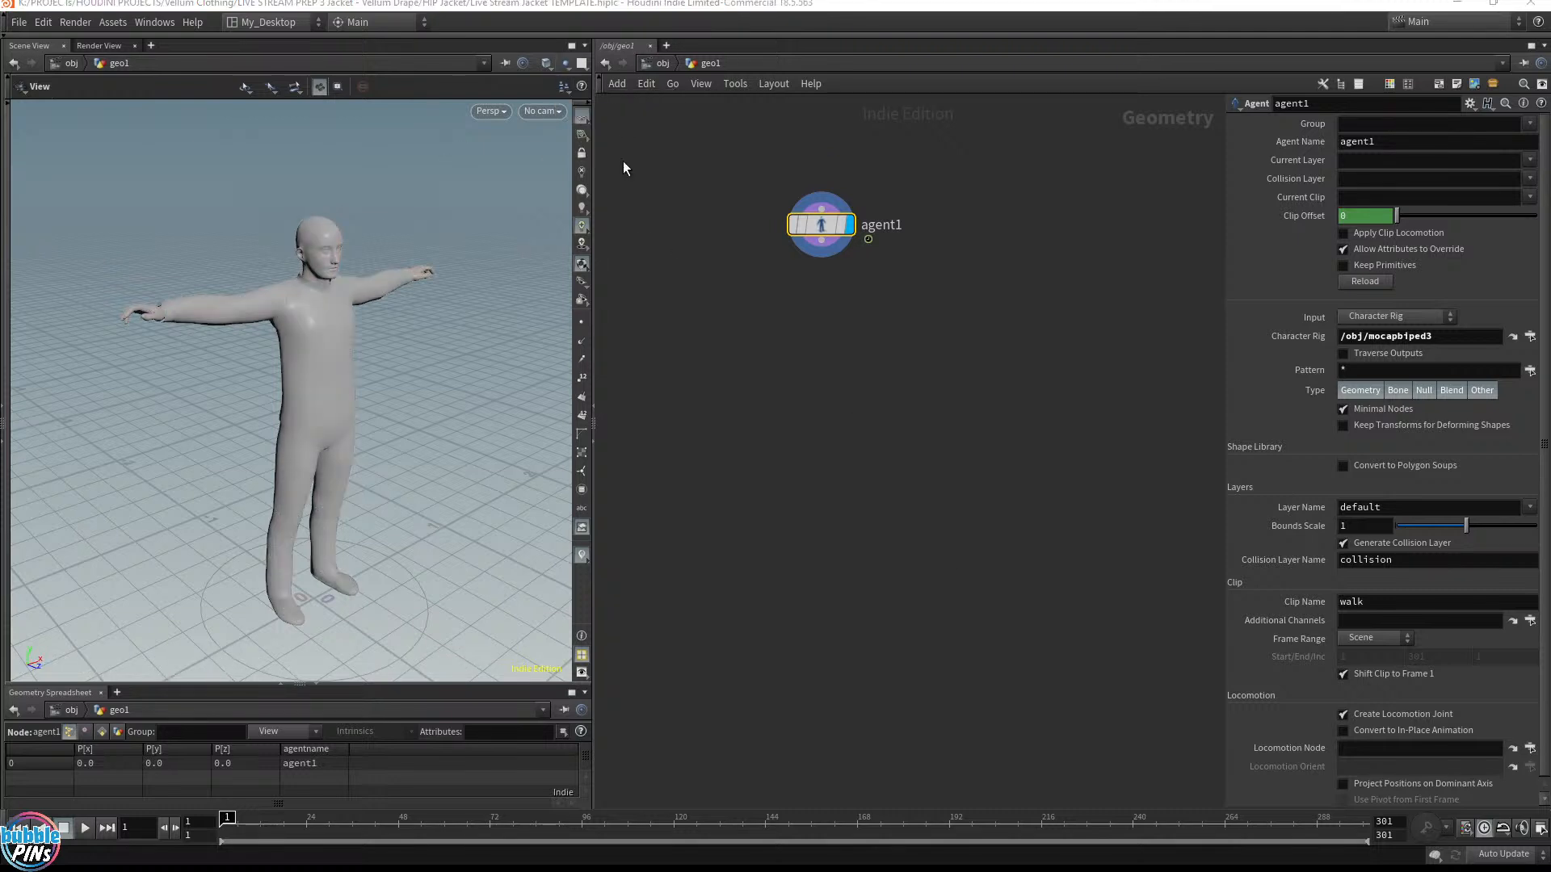
left_click(822, 251)
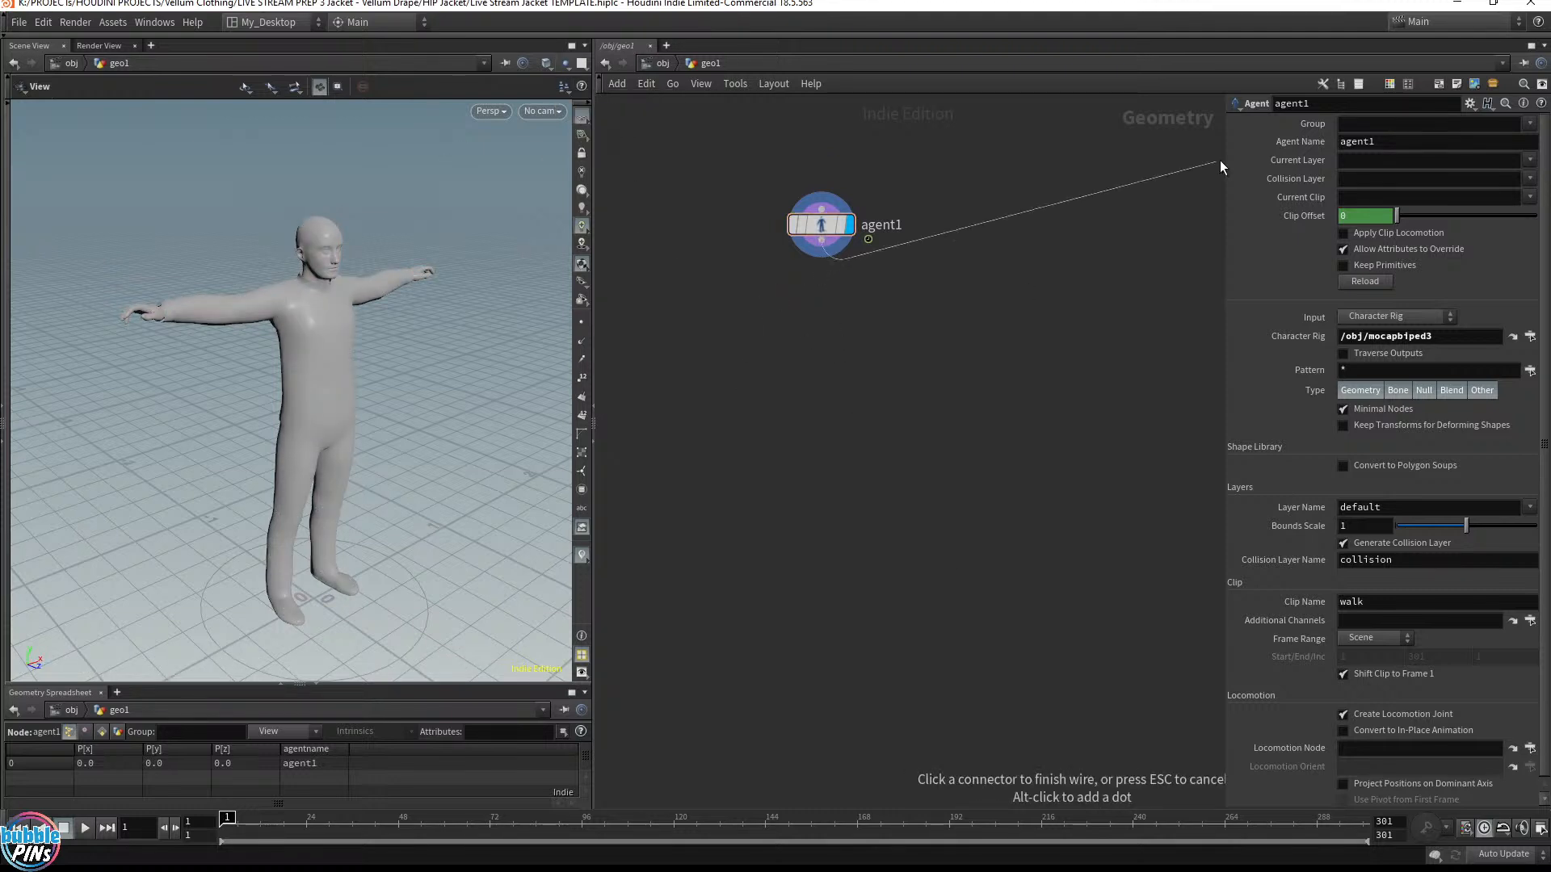
key("Escape")
left_click_drag(798, 317, 929, 174)
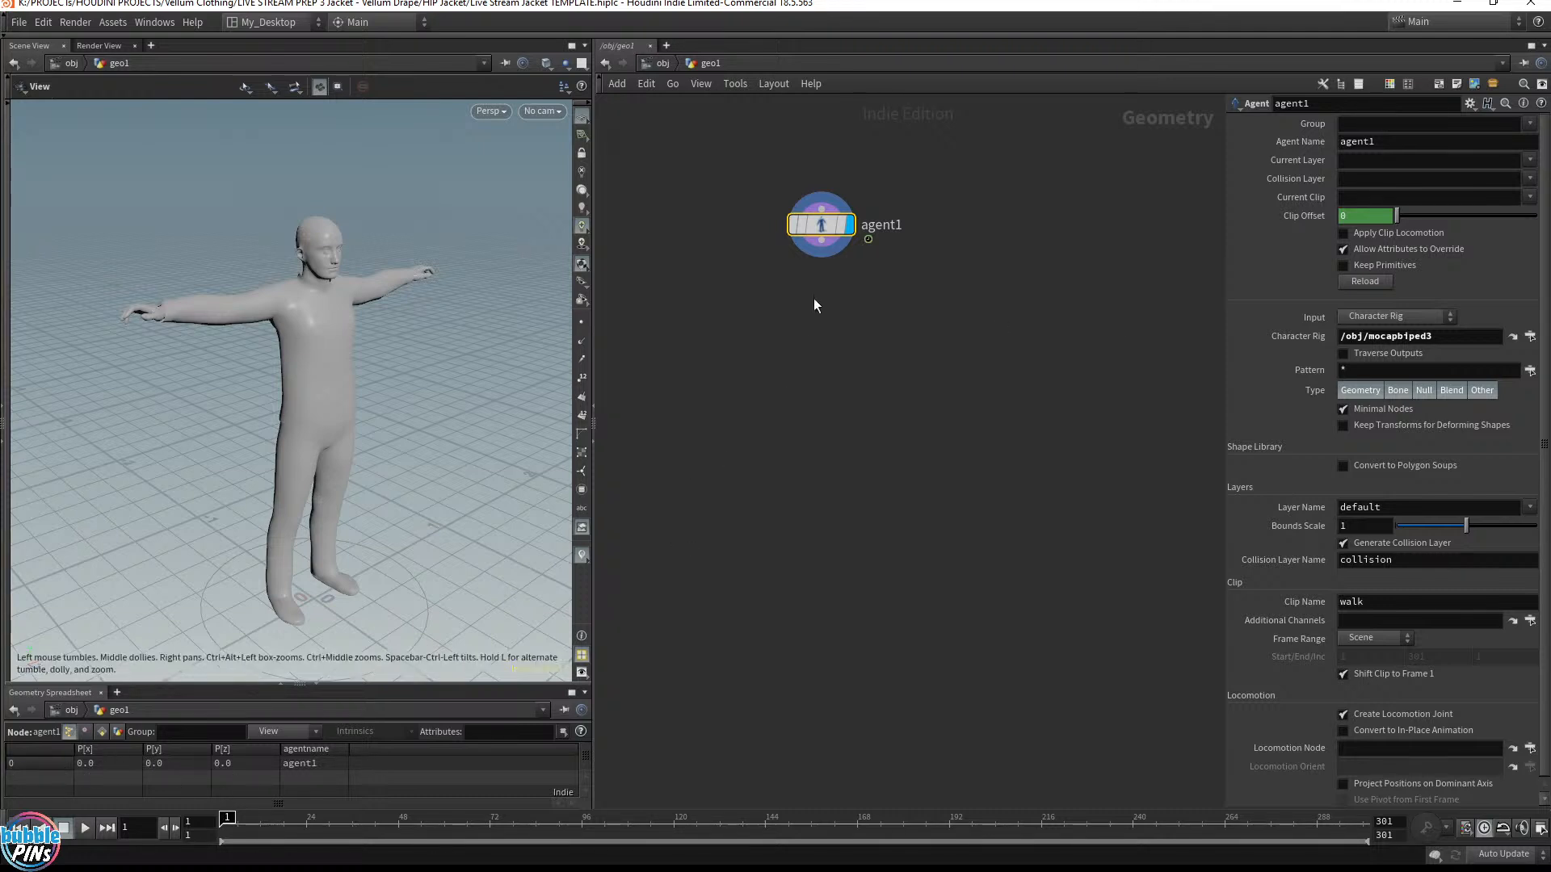
Connect an Agent Unpack node to the Agent node's output, display it and align it directly below
left_click(822, 240)
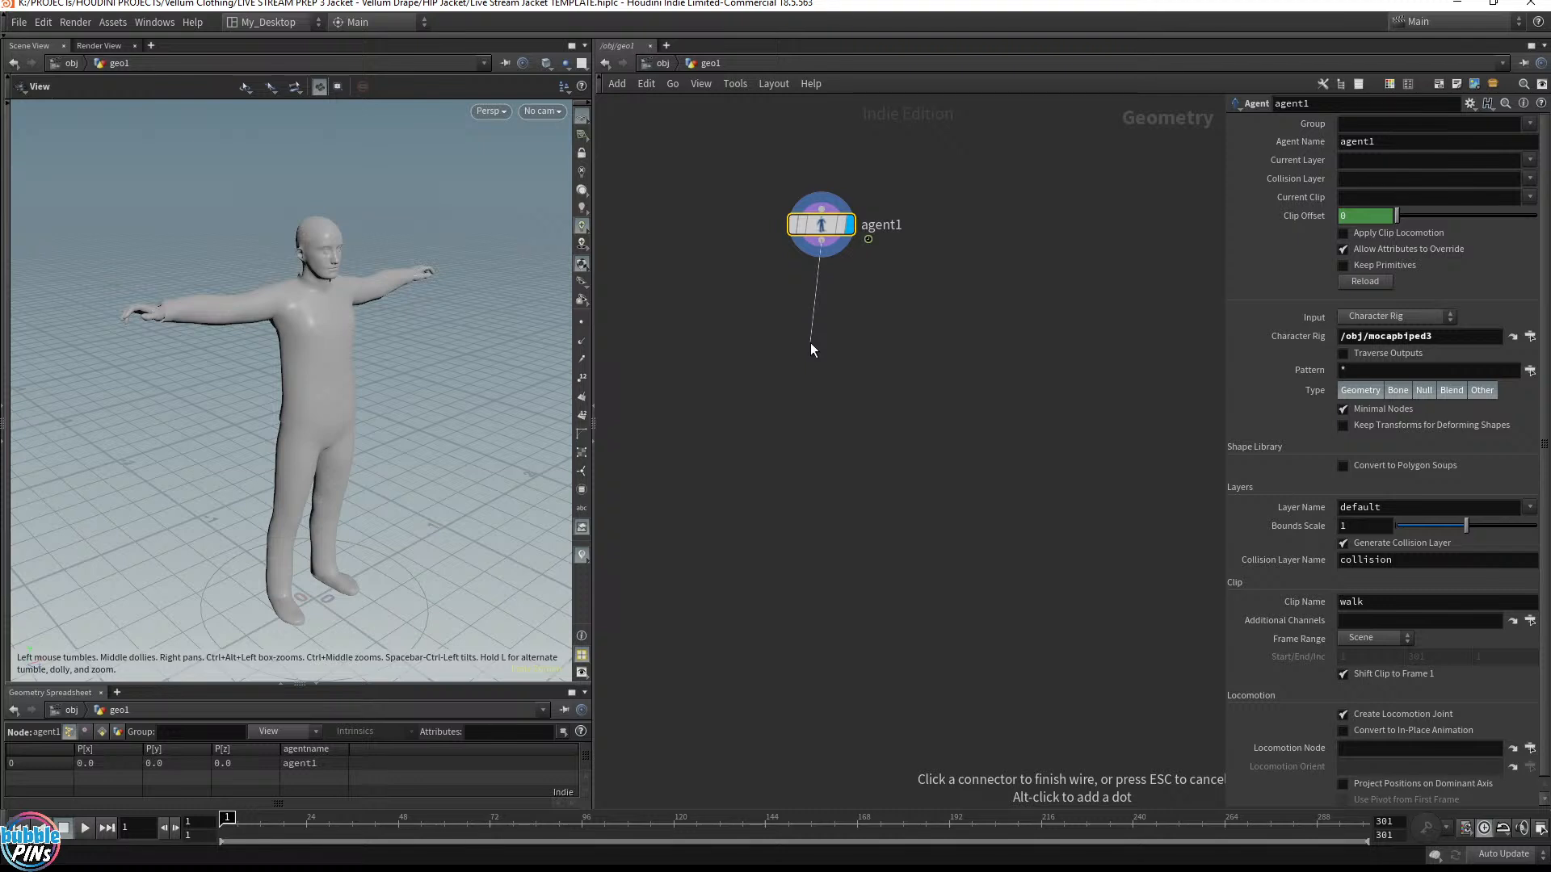
key("Tab")
type("agentunp")
key("Return")
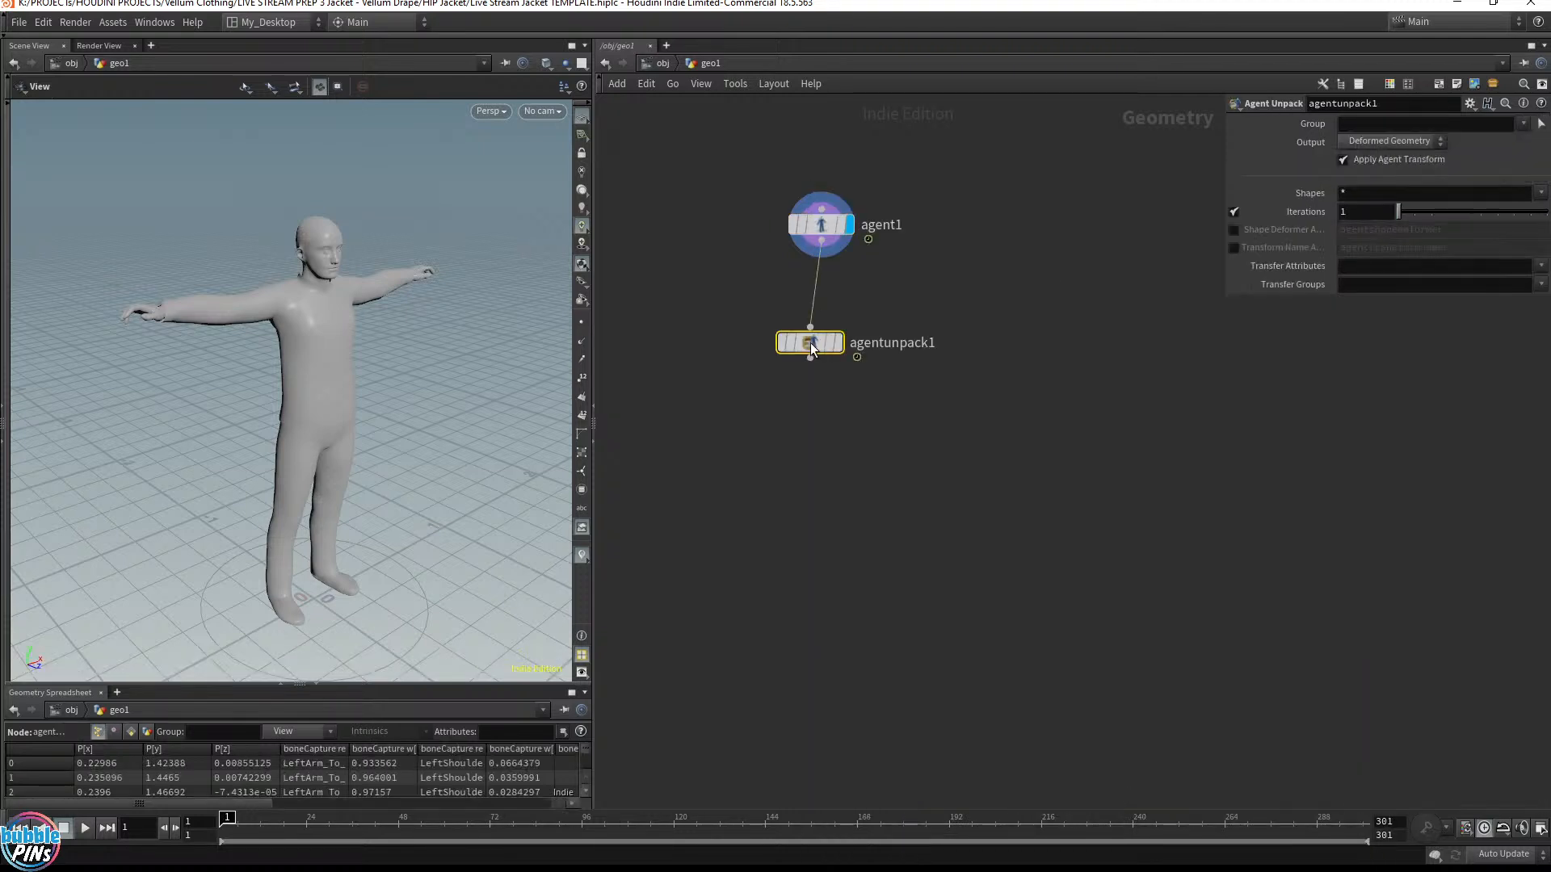
key("r")
left_click_drag(801, 344, 804, 298)
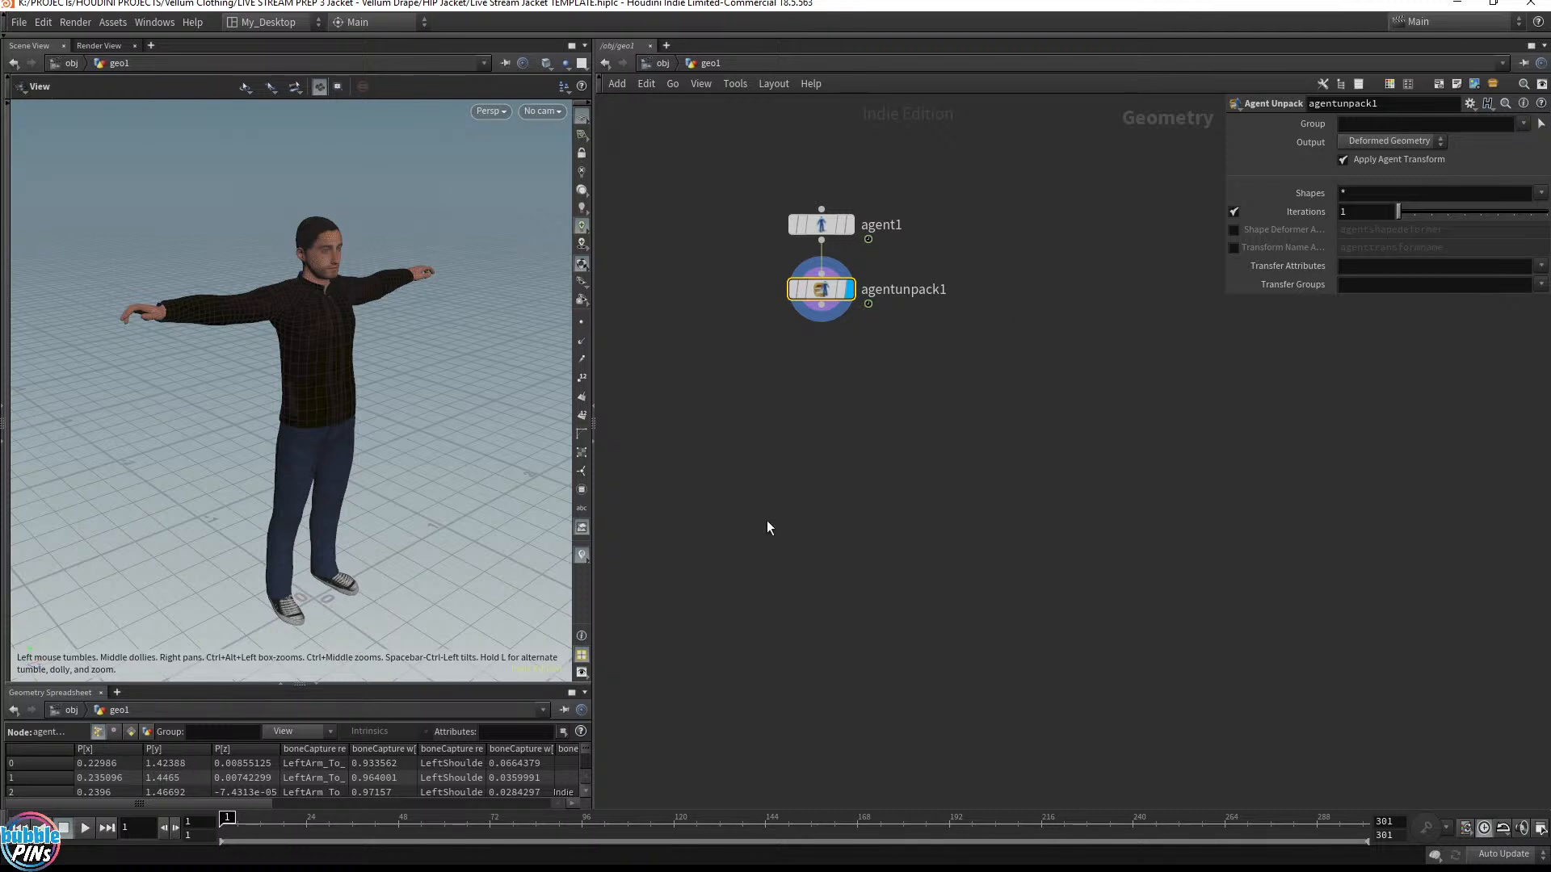
Append a Null node below the Agent Unpack node and rename it Character
left_click(805, 385)
type("null")
key("Return")
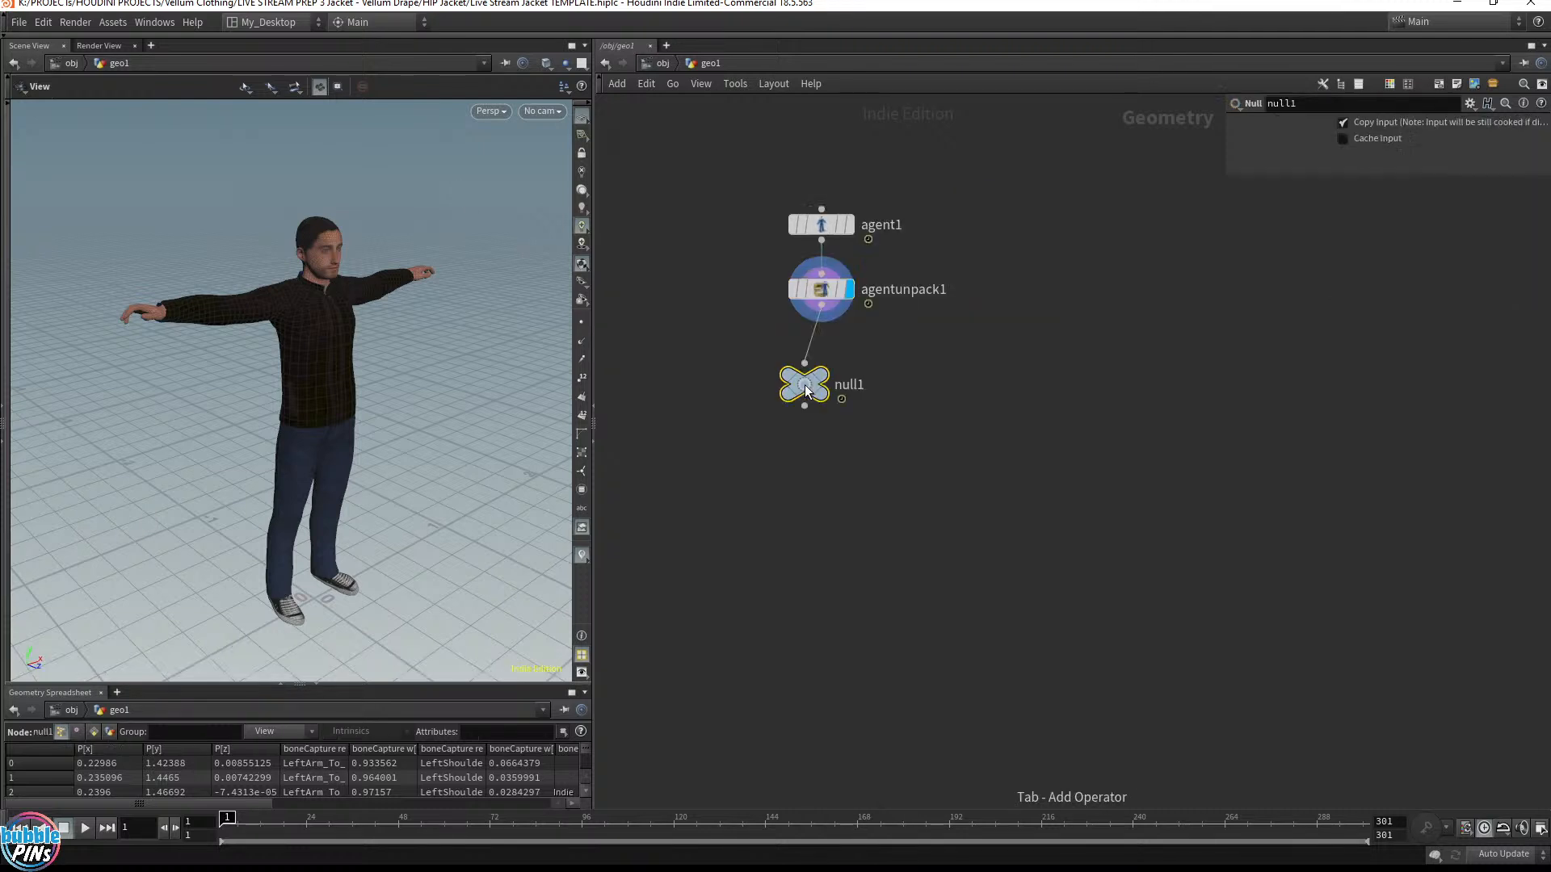
left_click(816, 362)
double_click(865, 364)
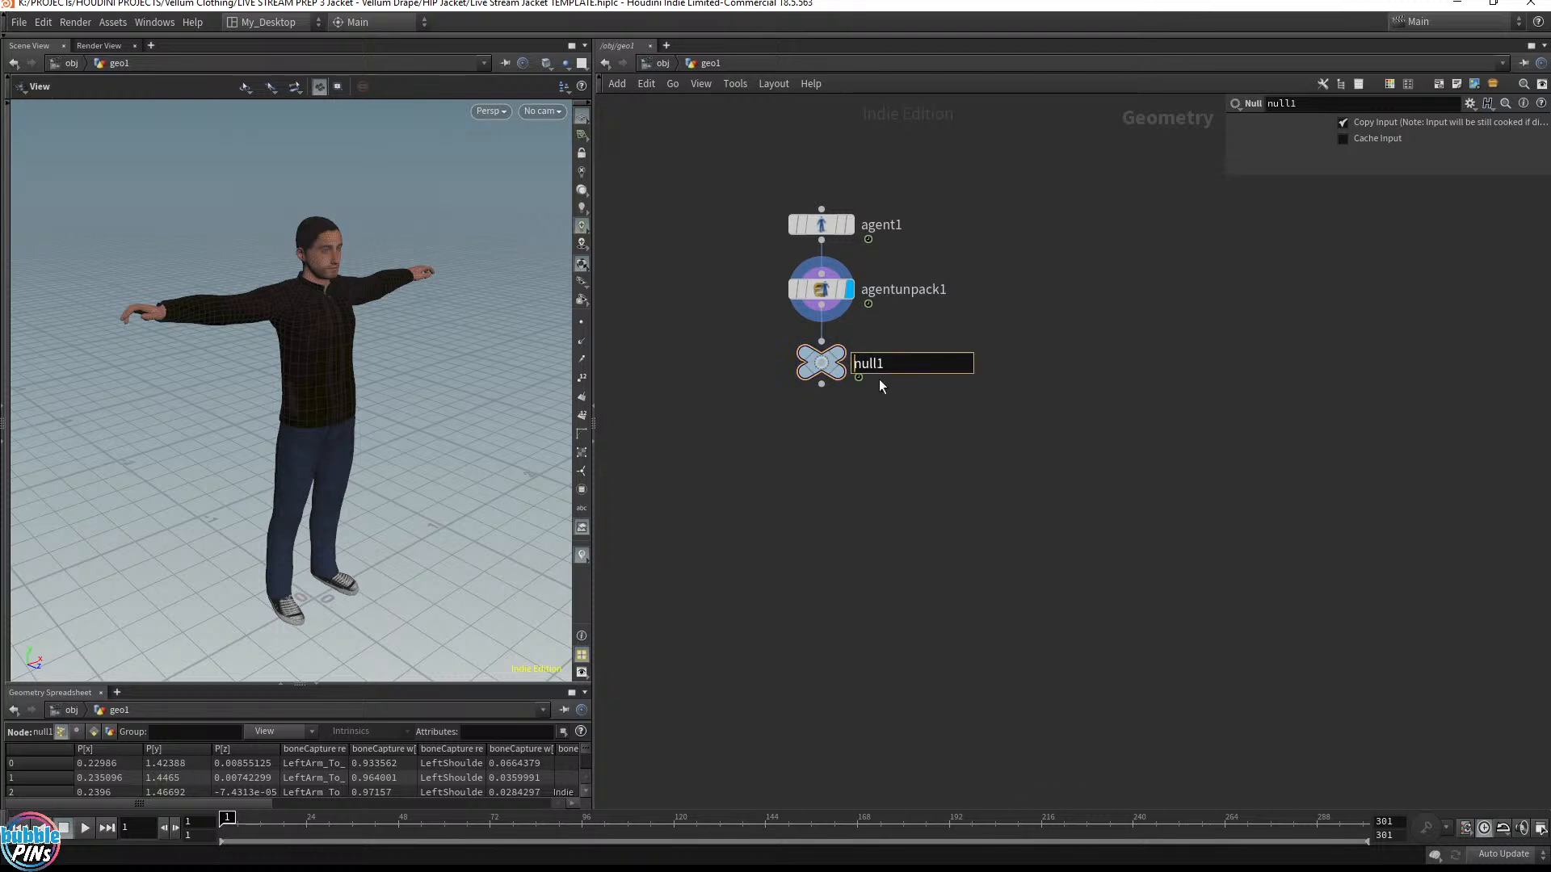
type("Character")
key("Return")
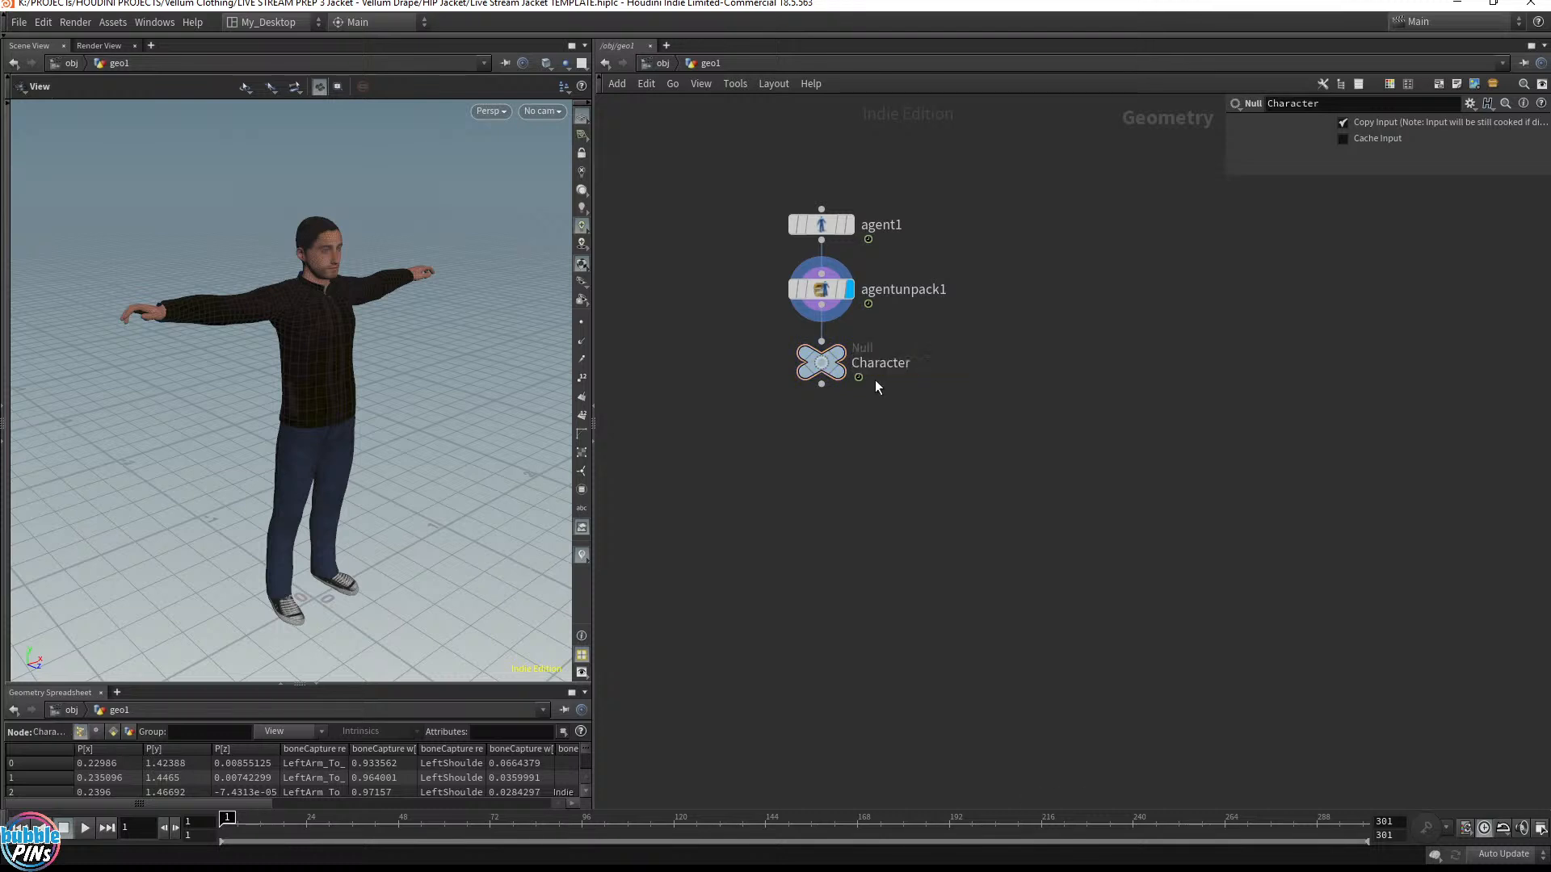
Save the template scene, and save a copy in the same folder as Live Stream Jacket.hiplc
key("ctrl+s")
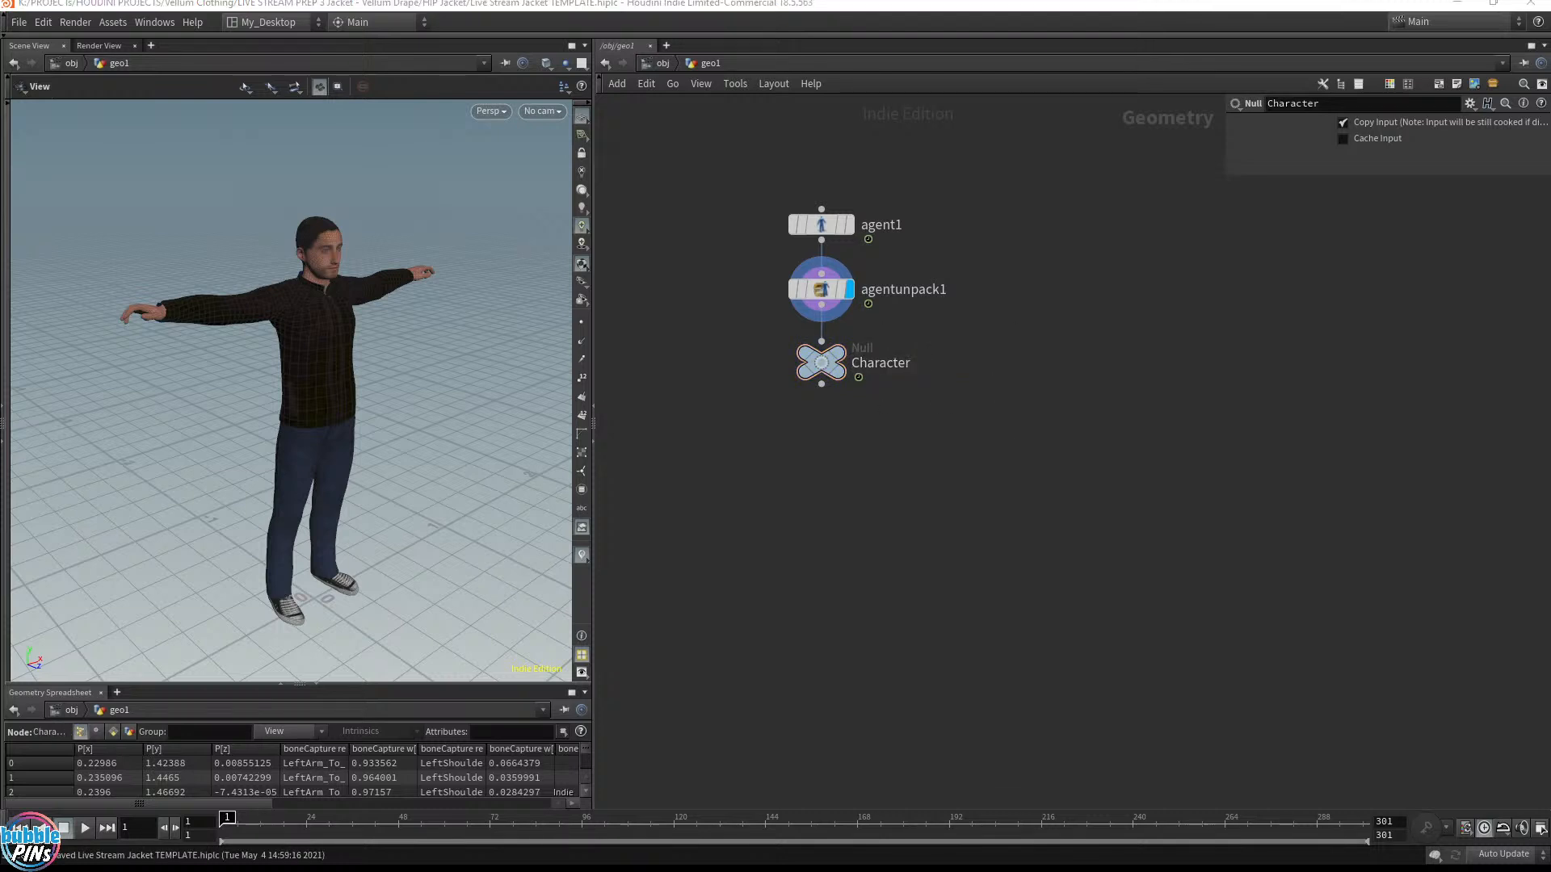
left_click(18, 22)
left_click(34, 148)
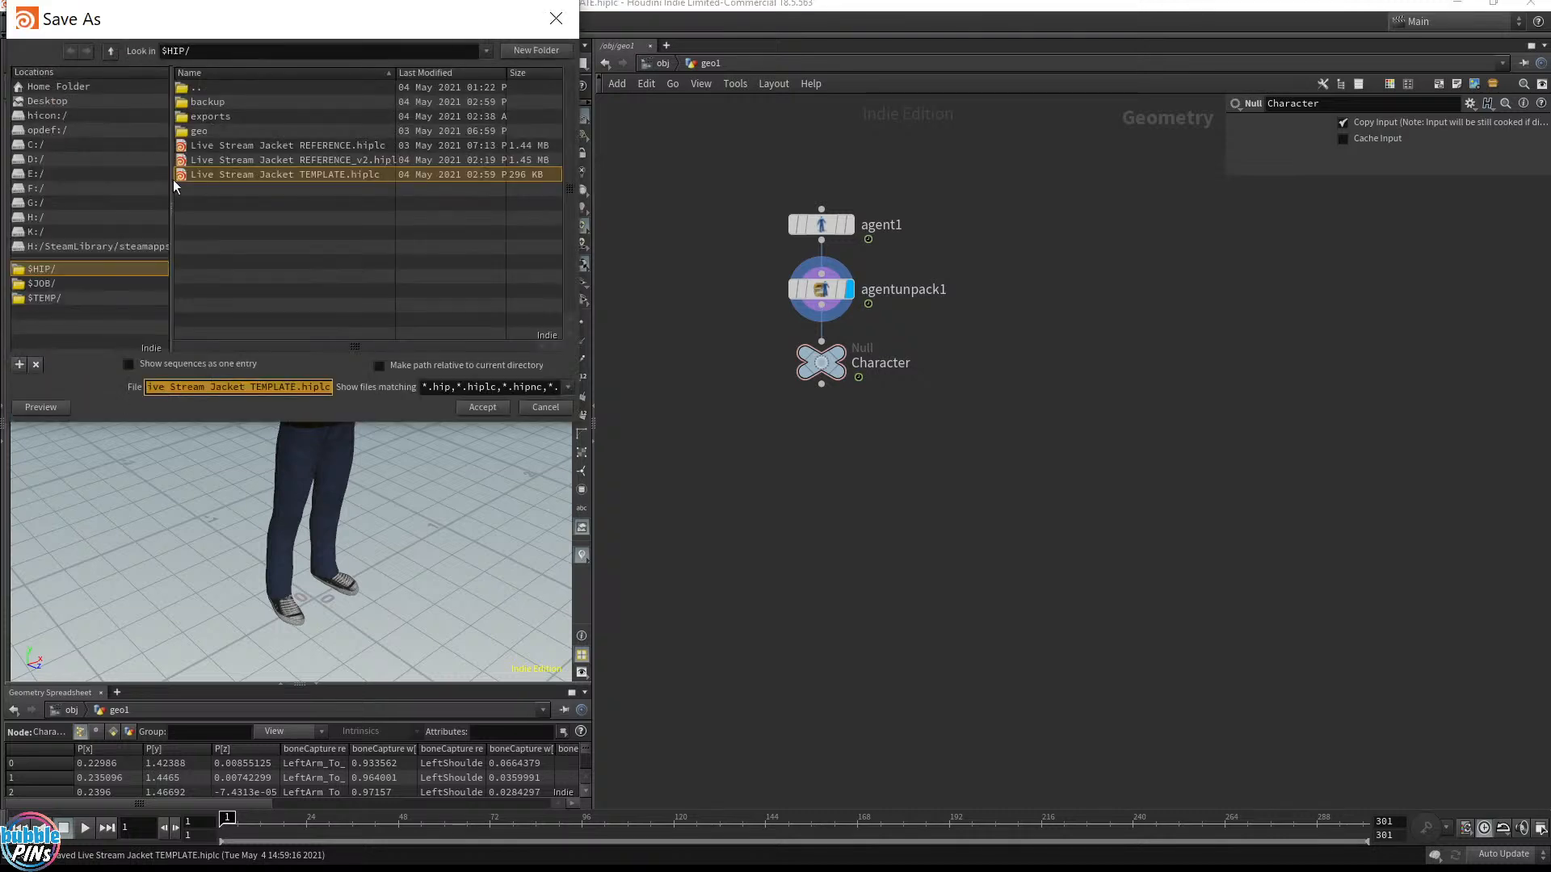
left_click(277, 387)
key("BackSpace")
key("BackSpace")
key("BackSpace")
key("BackSpace")
key("BackSpace")
key("BackSpace")
key("BackSpace")
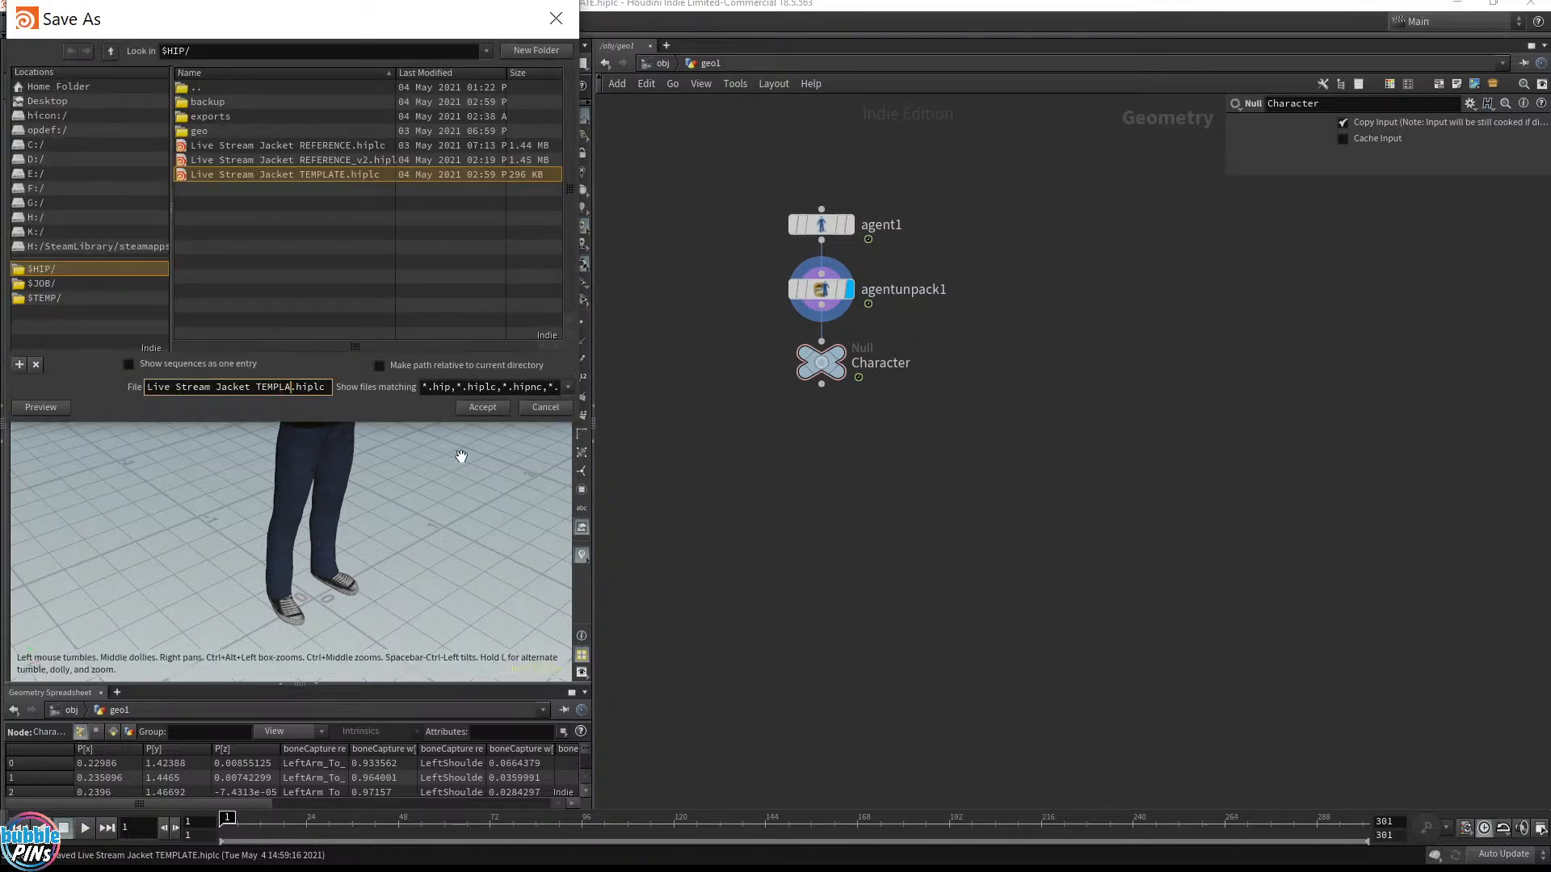
key("BackSpace")
key("BackSpace")
key("Return")
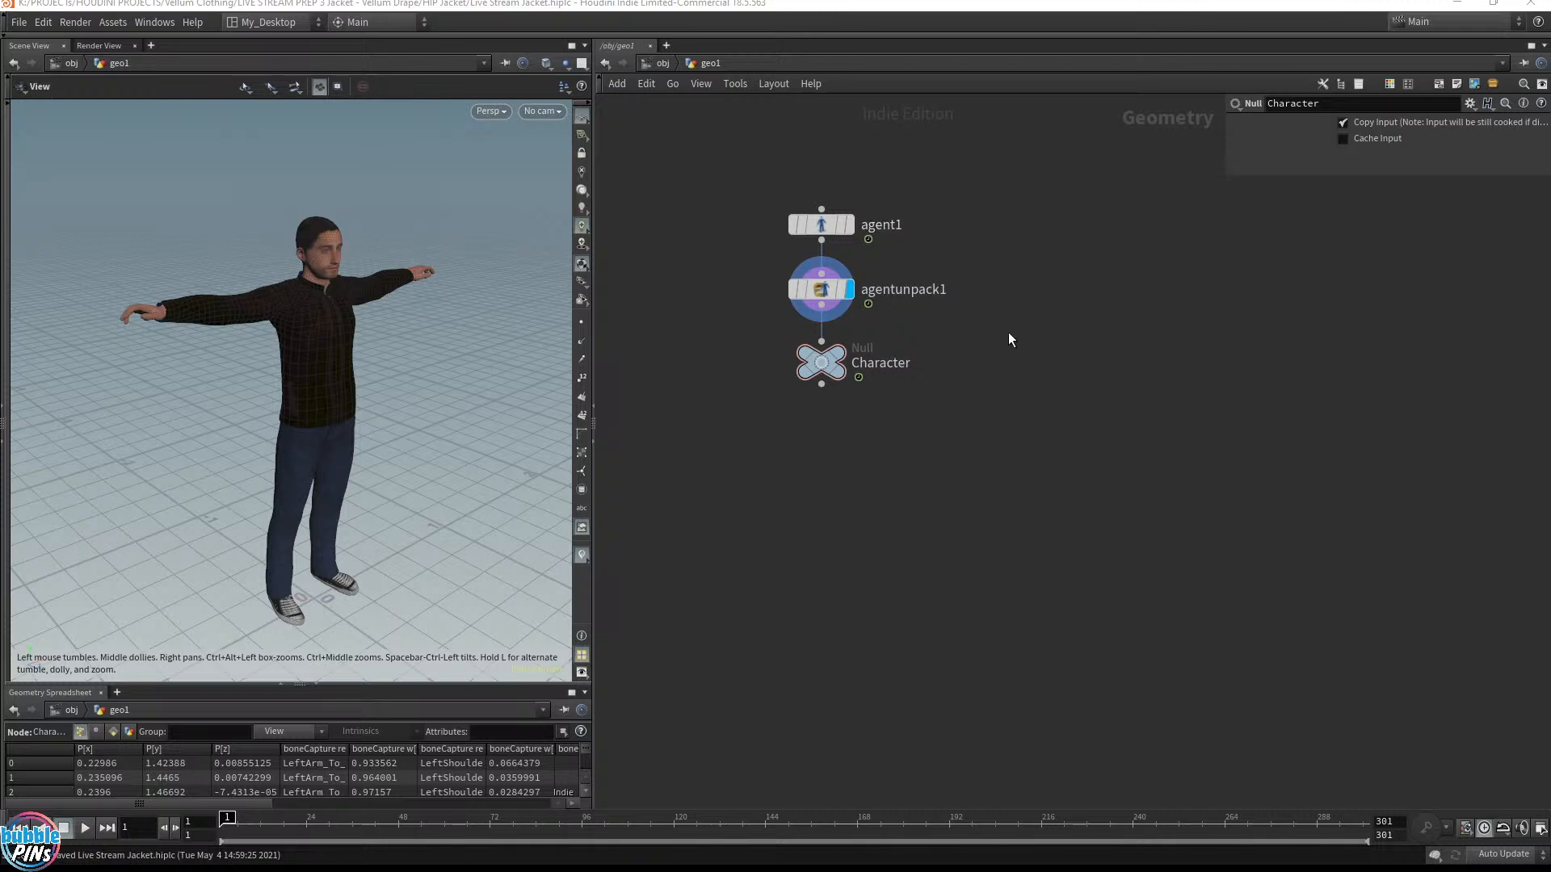
Display the Character null and move the three-node character chain aside to free space in the network
mouse_move(824, 372)
left_mouse_down()
mouse_move(905, 359)
mouse_move(822, 368)
left_mouse_up()
left_click_drag(765, 443, 937, 186)
left_click_drag(821, 355, 971, 325)
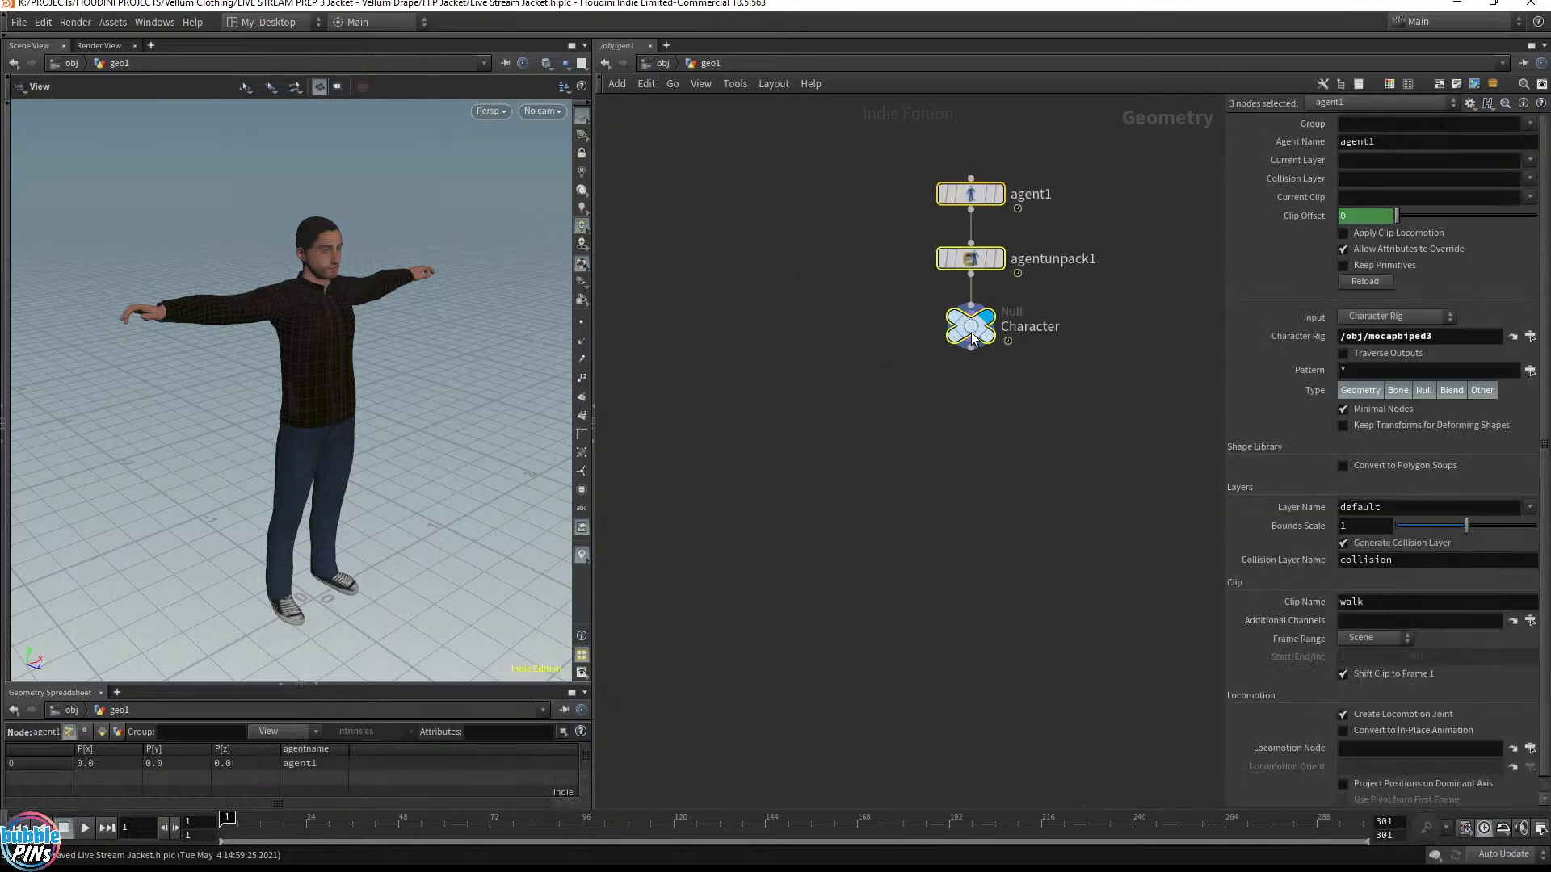
left_click(955, 536)
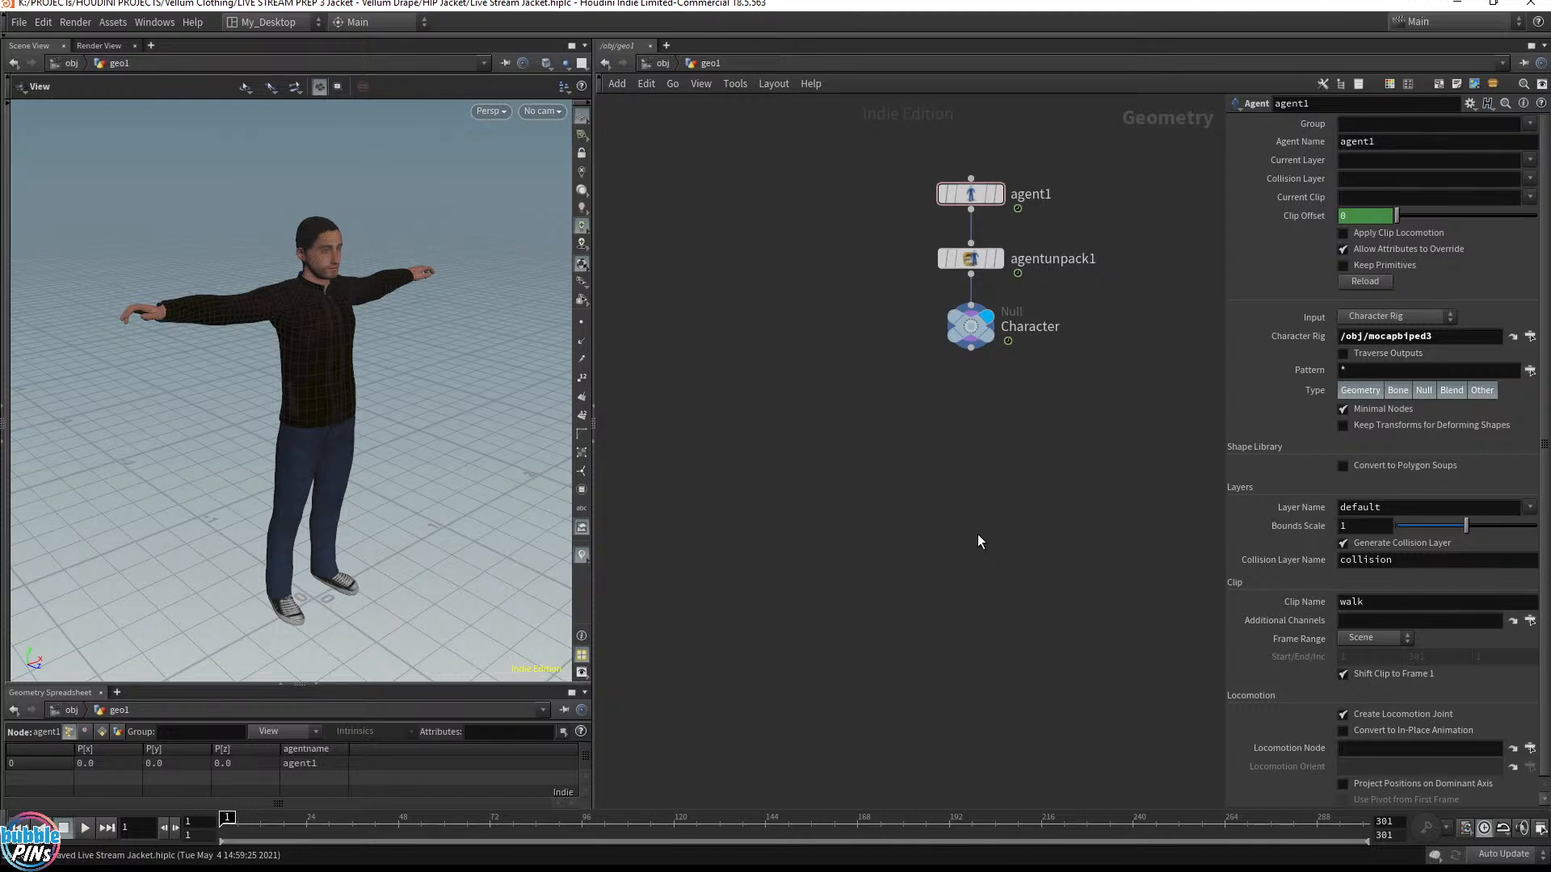
Add a Draw Curve node and sketch a freehand T-shaped jacket outline around the character's torso on the XY plane
key("Tab")
type("draw")
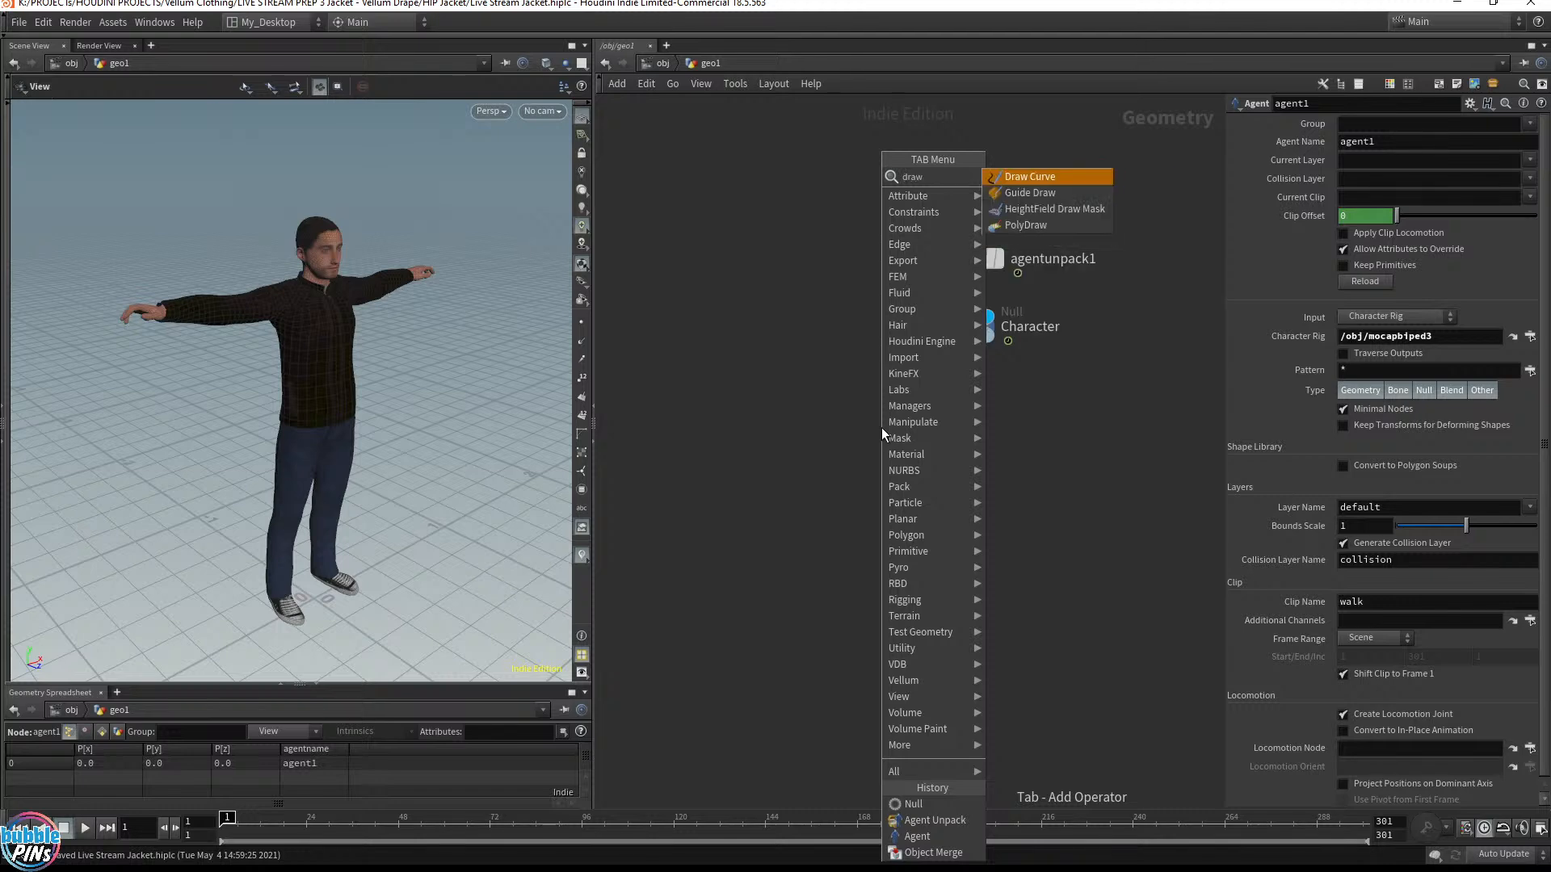
key("Return")
left_click(842, 365)
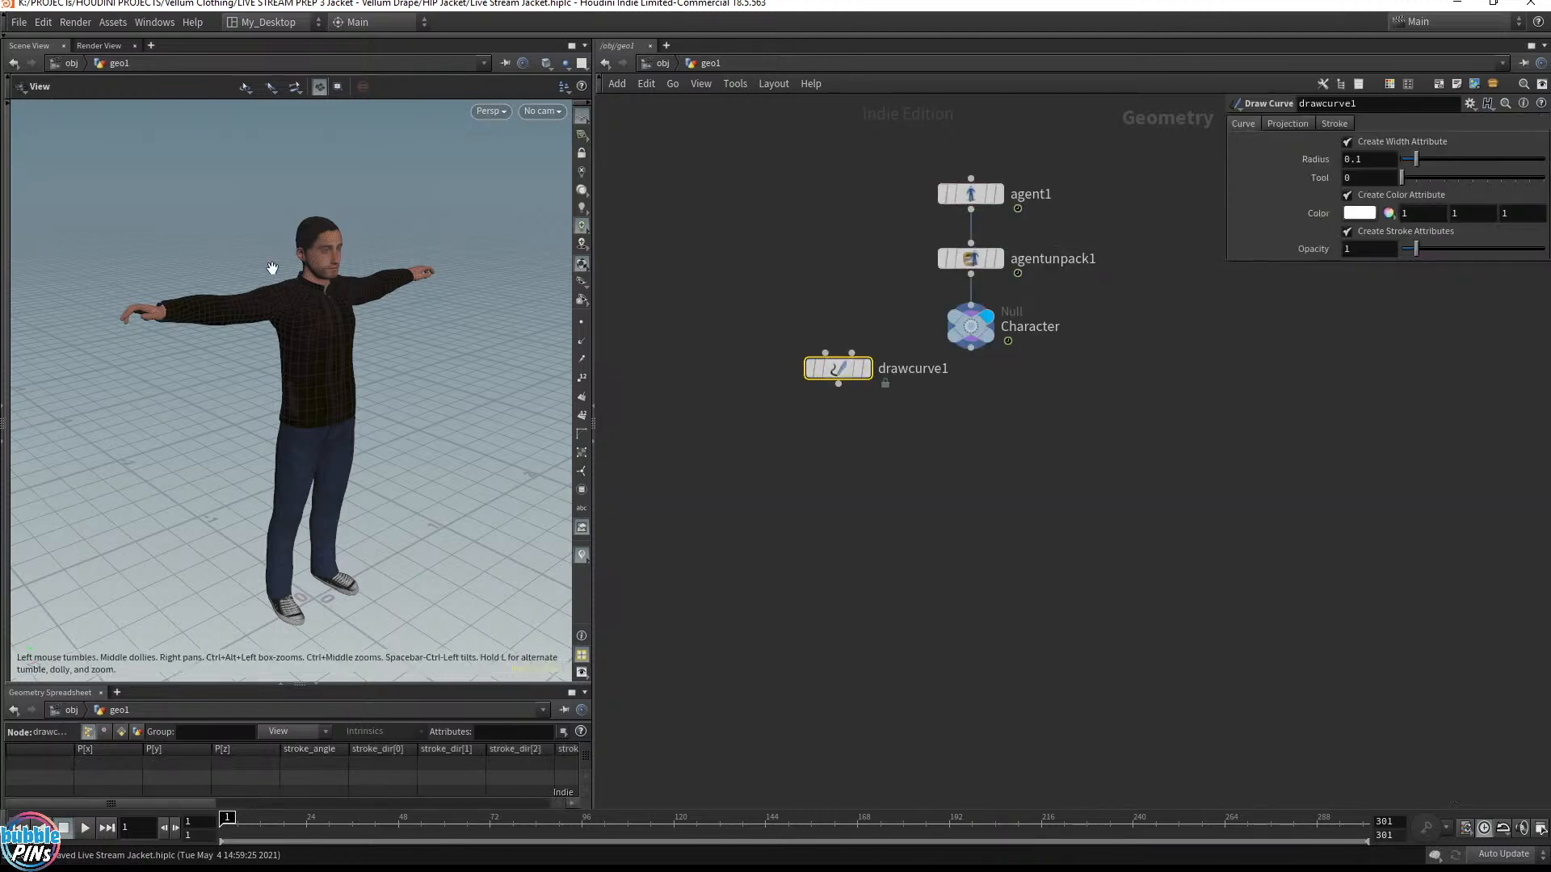
left_click_drag(353, 309, 322, 302)
key("Return")
mouse_move(266, 252)
left_mouse_down()
mouse_move(227, 262)
mouse_move(176, 311)
mouse_move(223, 406)
mouse_move(433, 331)
mouse_move(422, 243)
mouse_move(263, 252)
left_mouse_up()
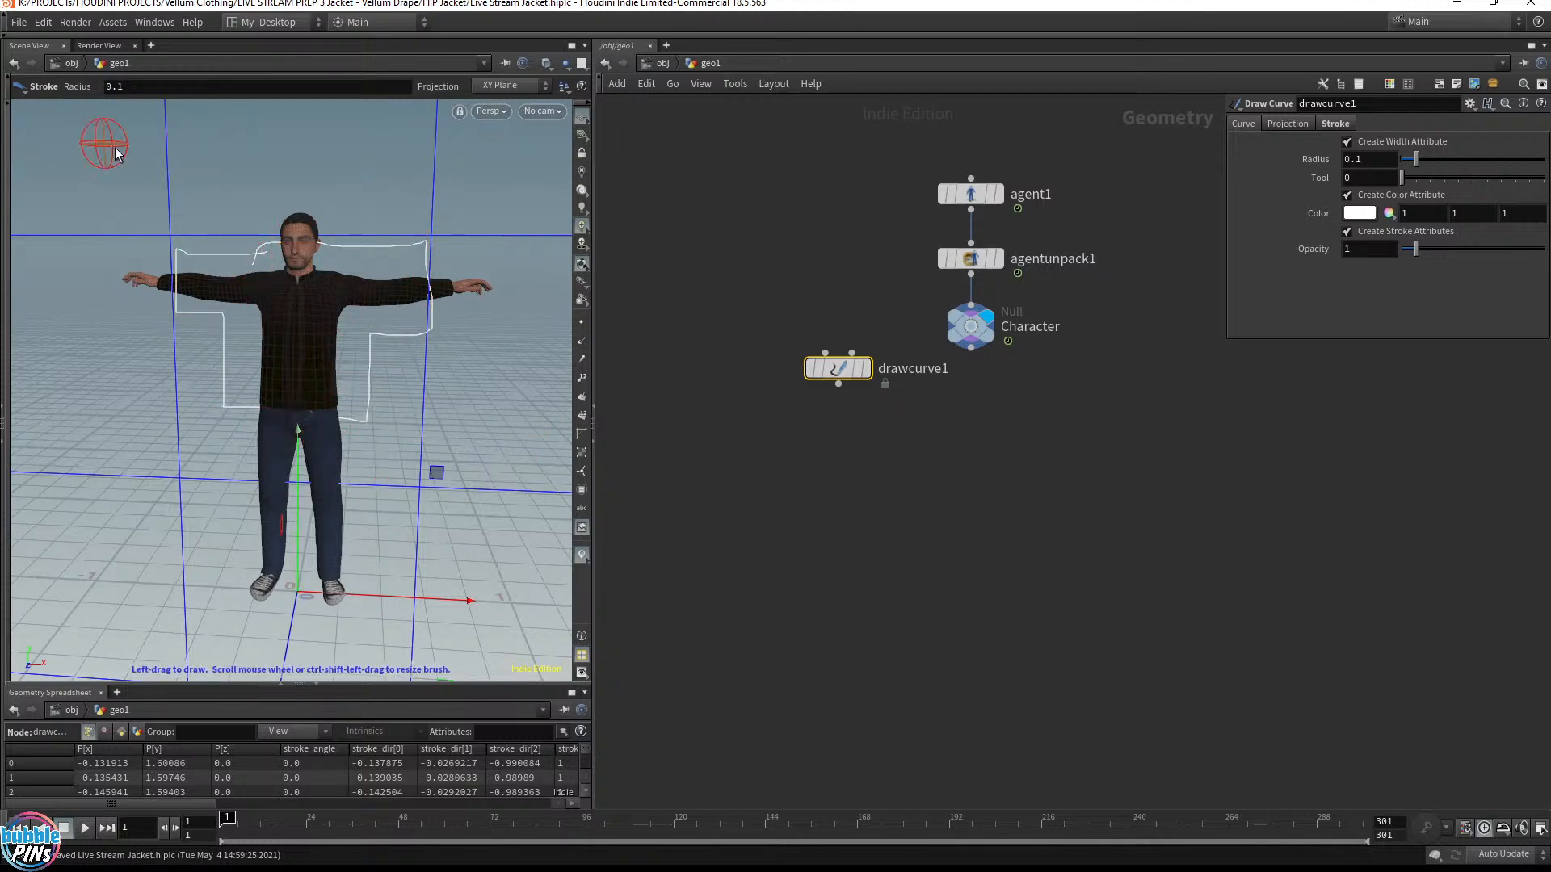
Check the freehand outline against the character from an angle and delete the Draw Curve node
key("Escape")
mouse_move(307, 299)
left_mouse_down()
mouse_move(429, 308)
mouse_move(471, 291)
mouse_move(306, 292)
left_mouse_up()
key("Return")
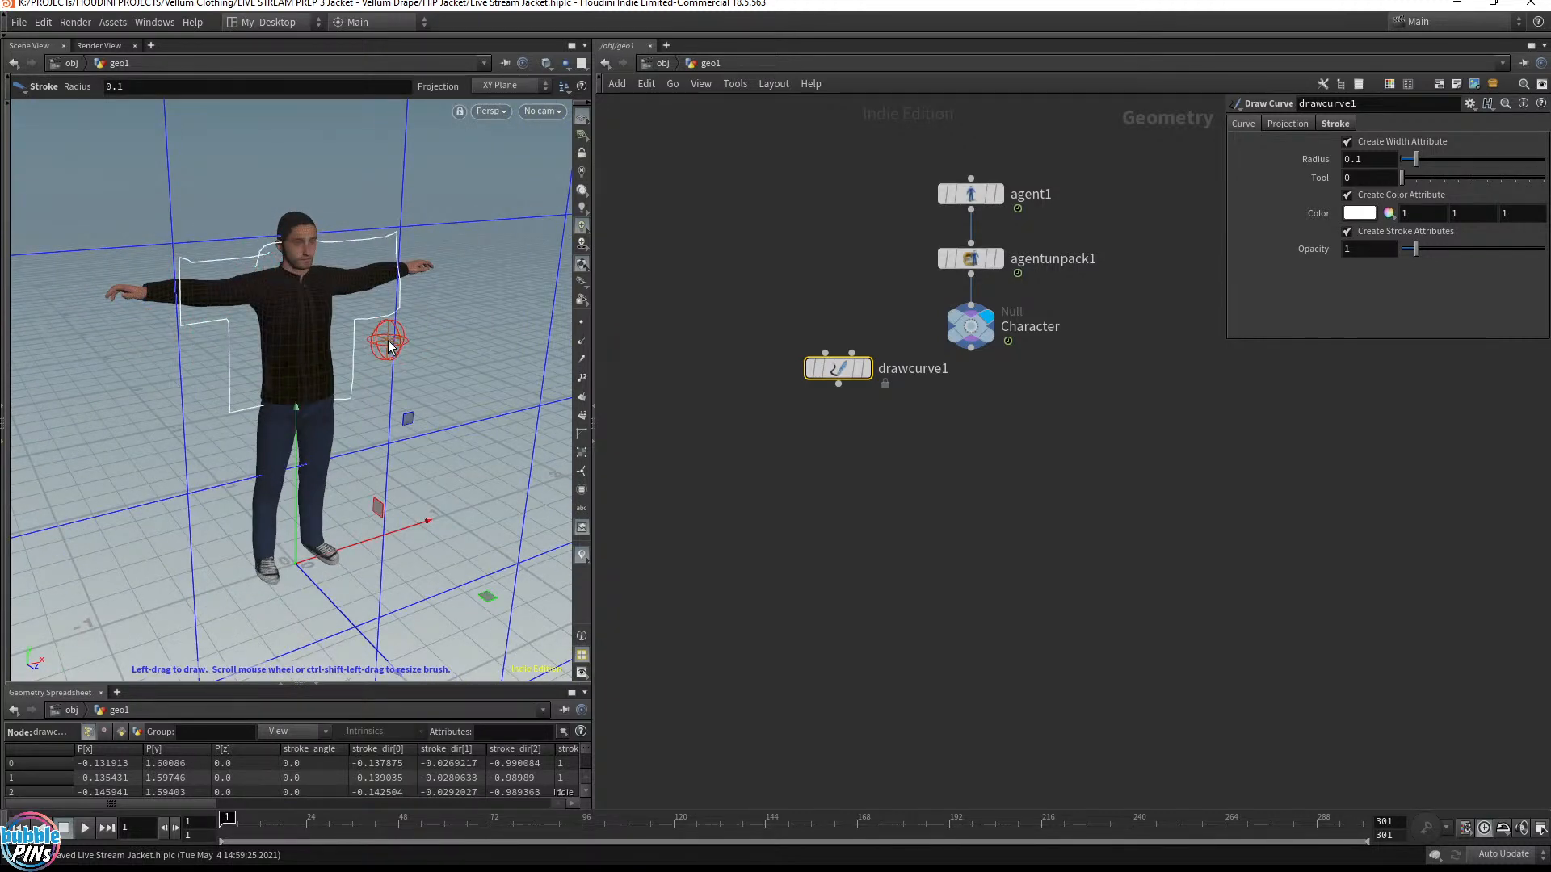
key("Escape")
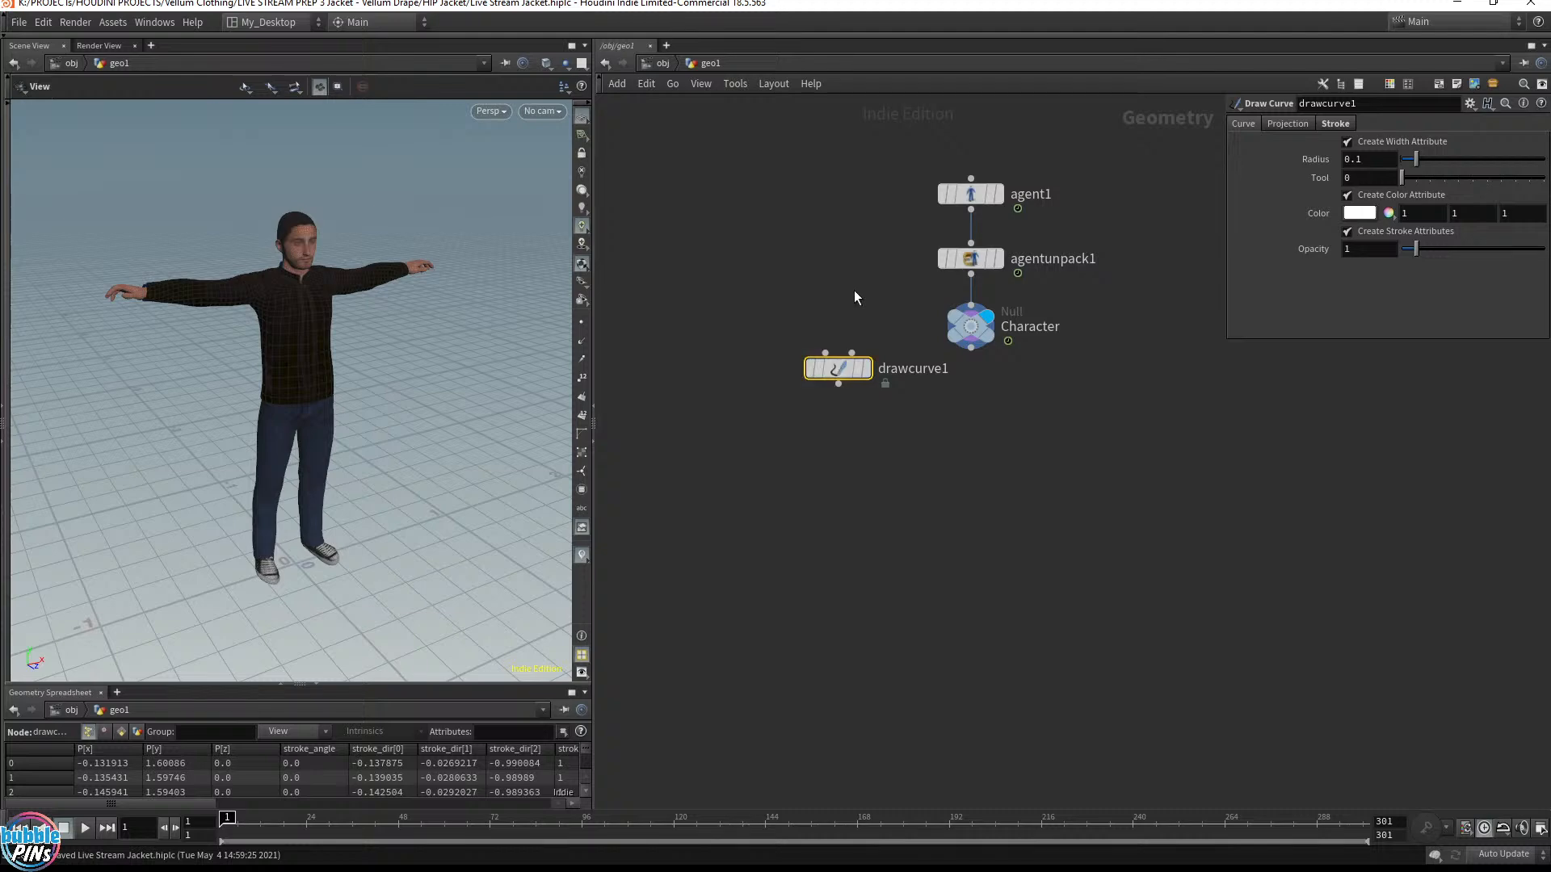
key("Delete")
Add a Curve node and place eight points forming a T-shaped jacket outline around the character's upper body
key("Tab")
type("curve")
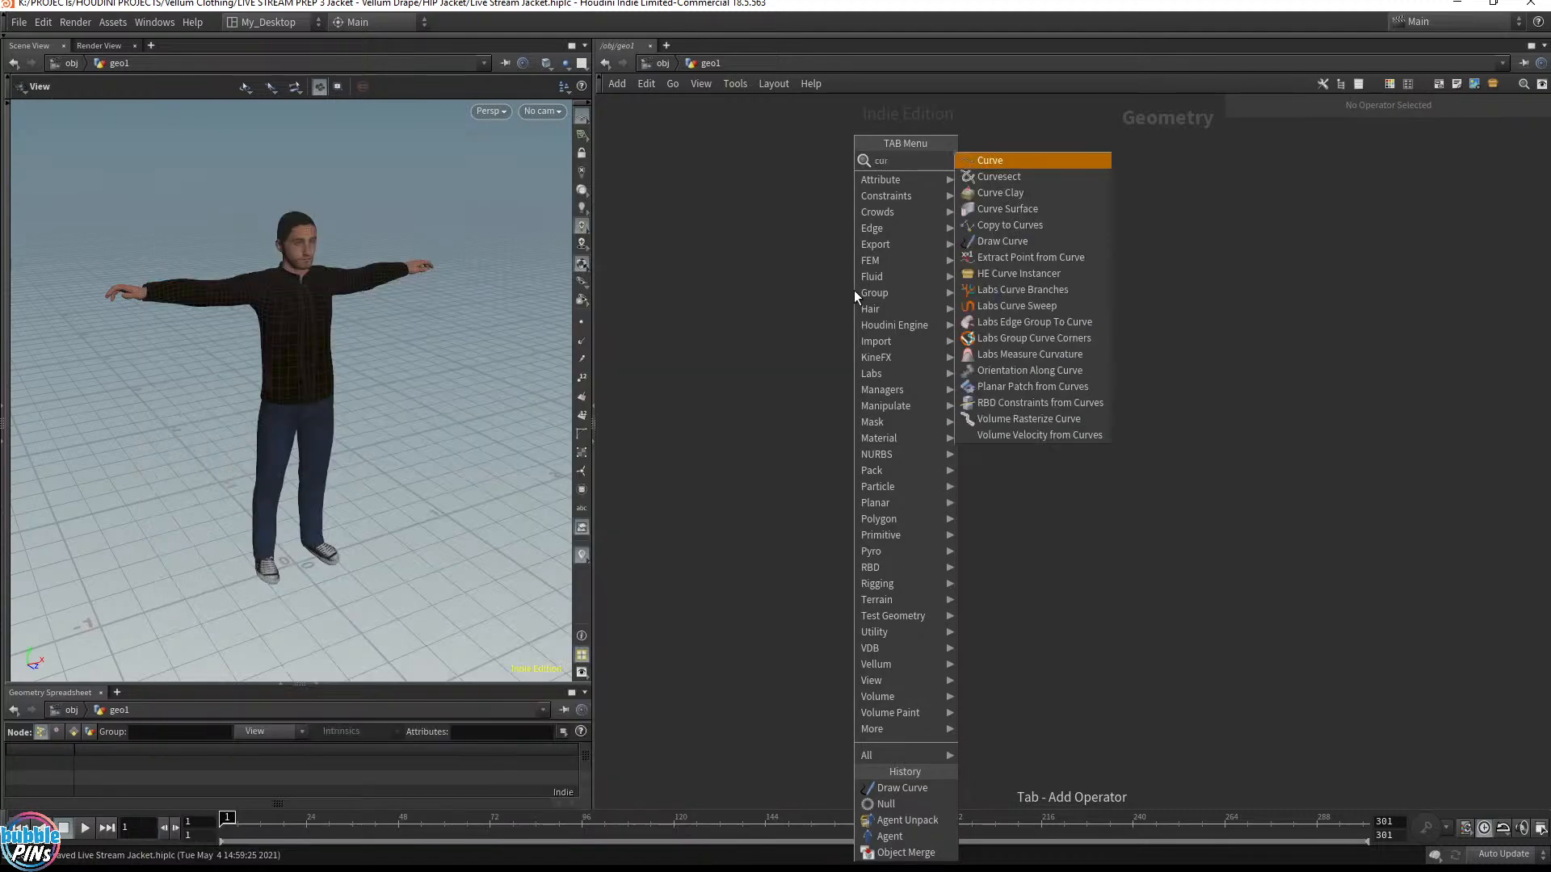
key("Return")
left_click(801, 414)
left_click_drag(284, 293, 253, 293)
key("Return")
left_click(184, 260)
left_click(179, 332)
left_click(268, 328)
left_click(249, 417)
left_click(409, 412)
left_click(390, 328)
left_click(445, 328)
left_click(423, 247)
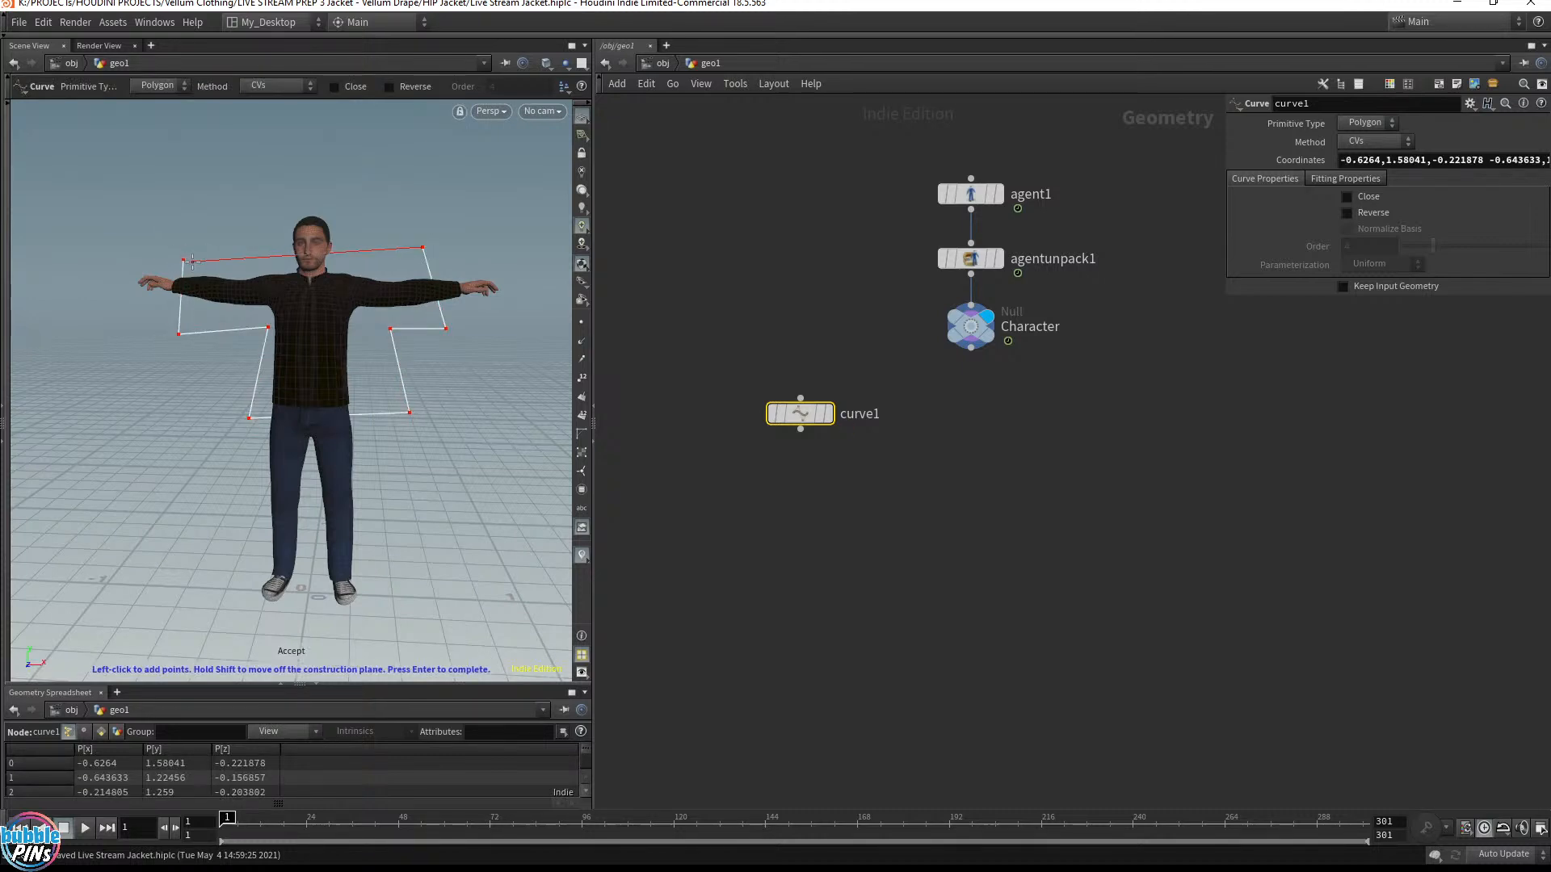
Finish placing points and close the T-shaped curve
key("Escape")
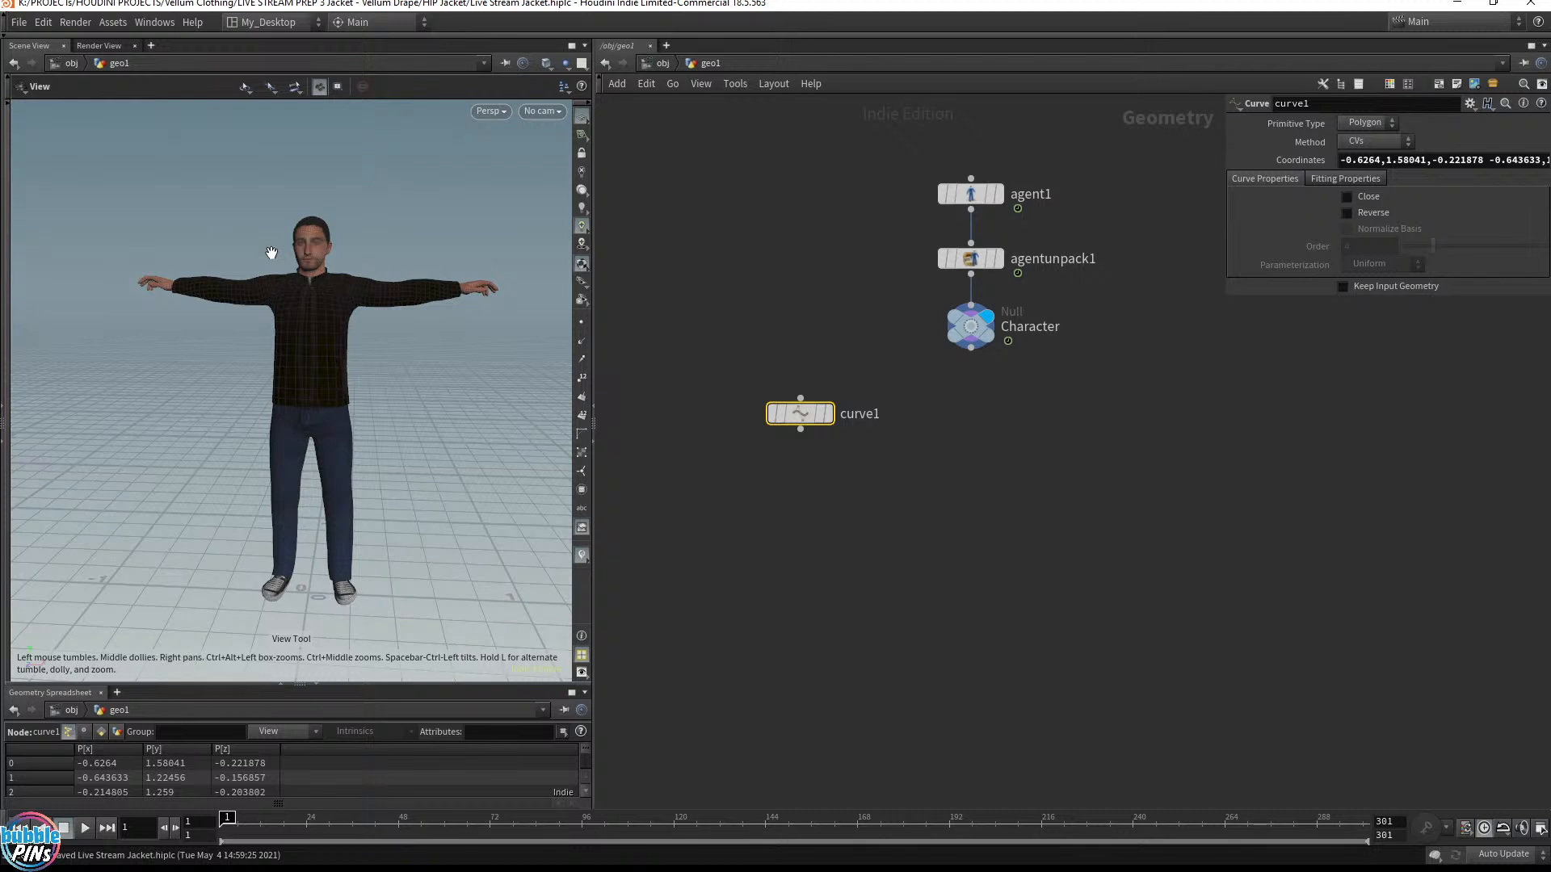
key("Return")
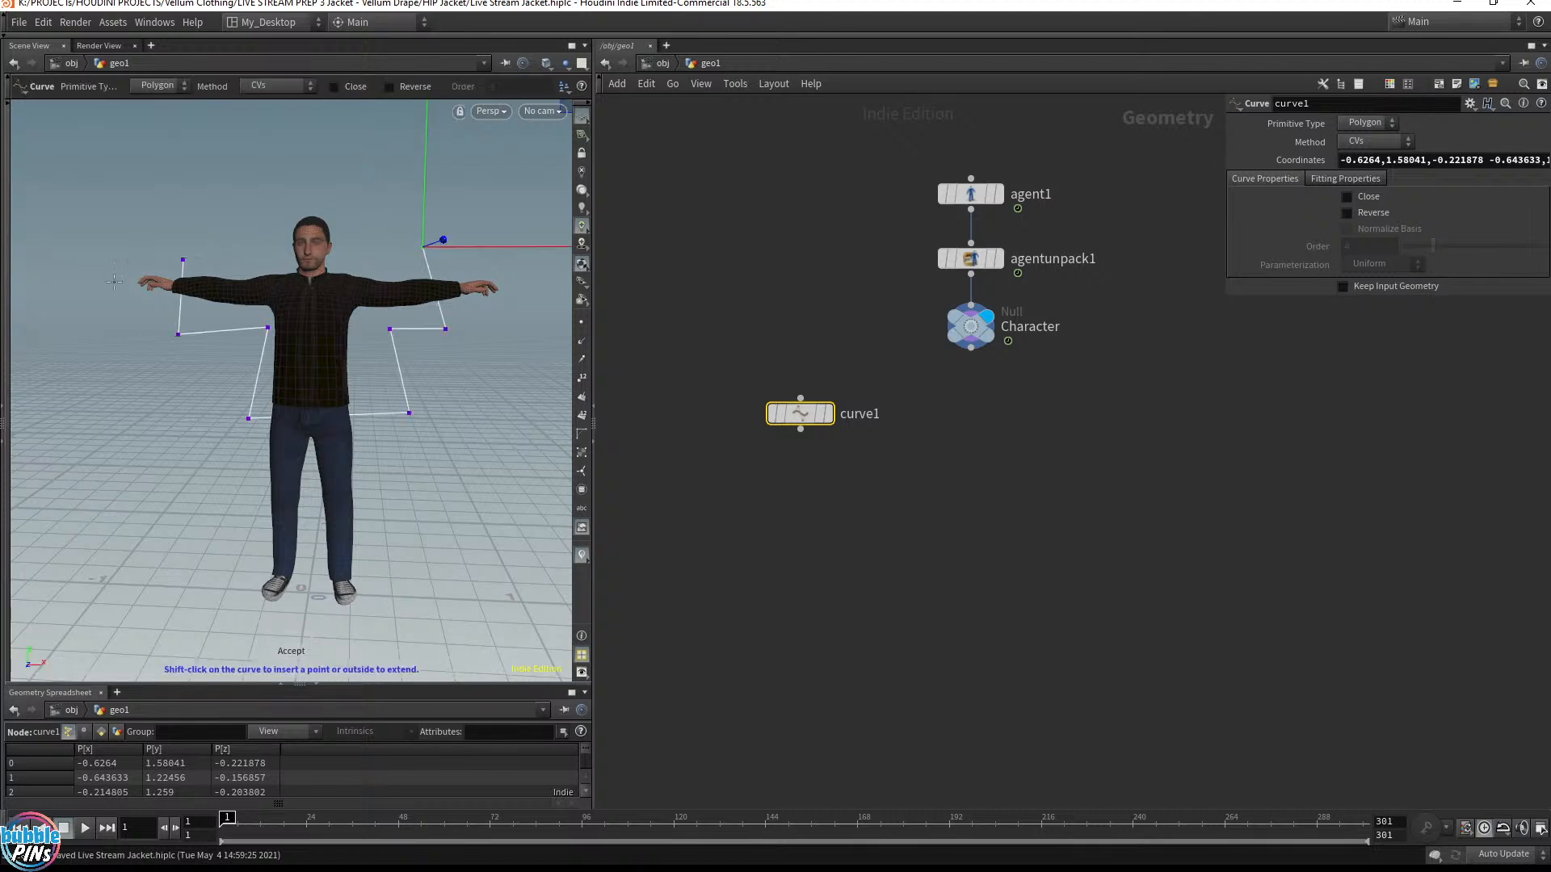
left_click(1364, 198)
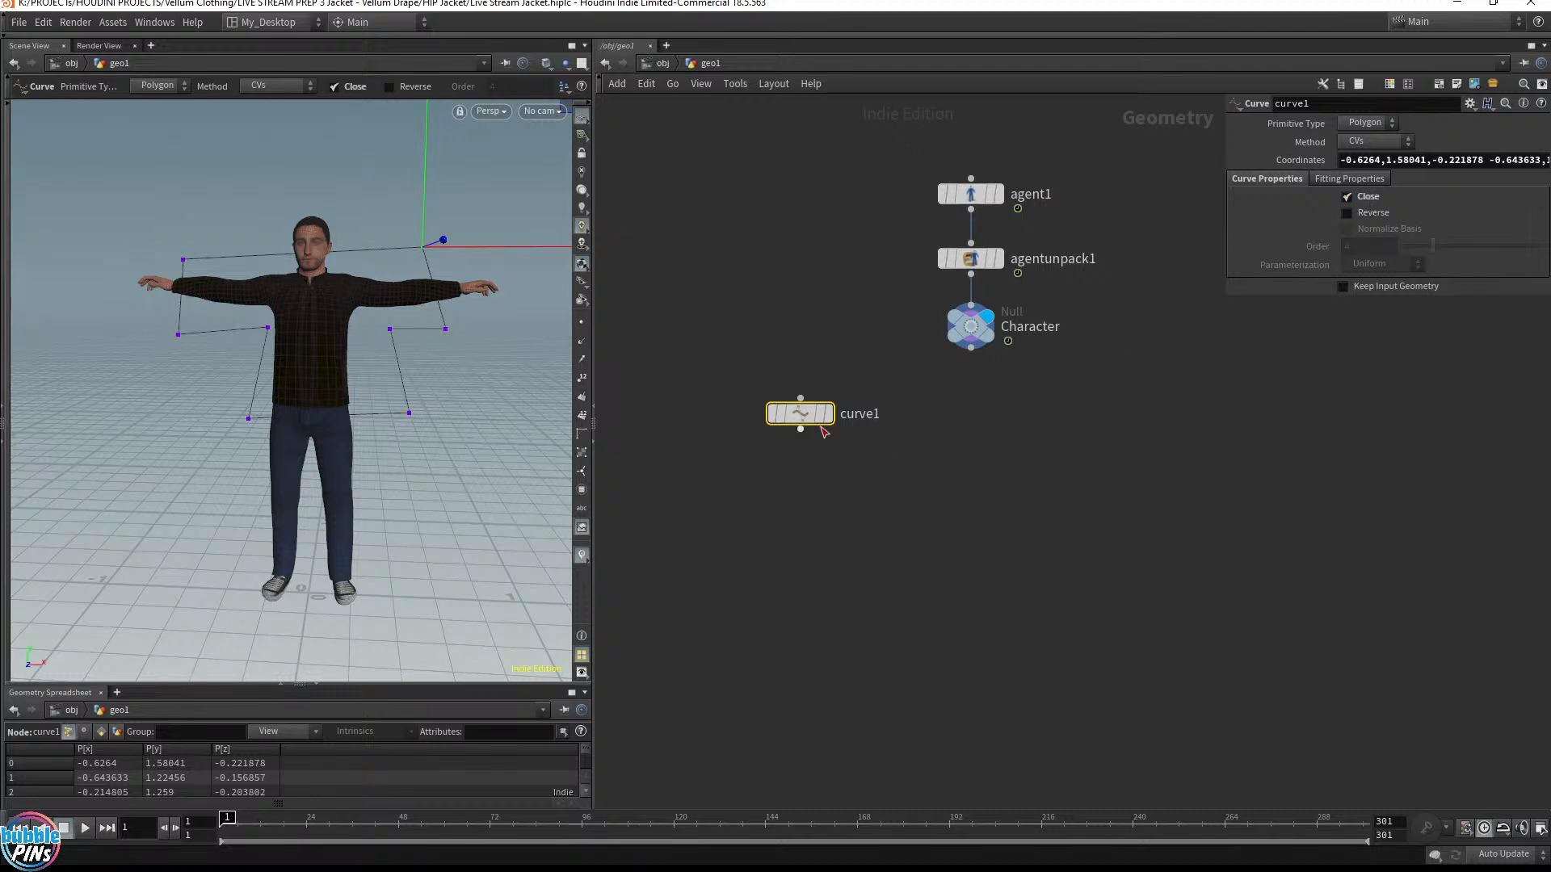
Display the closed curve with the Character null templated behind it
left_click(829, 378)
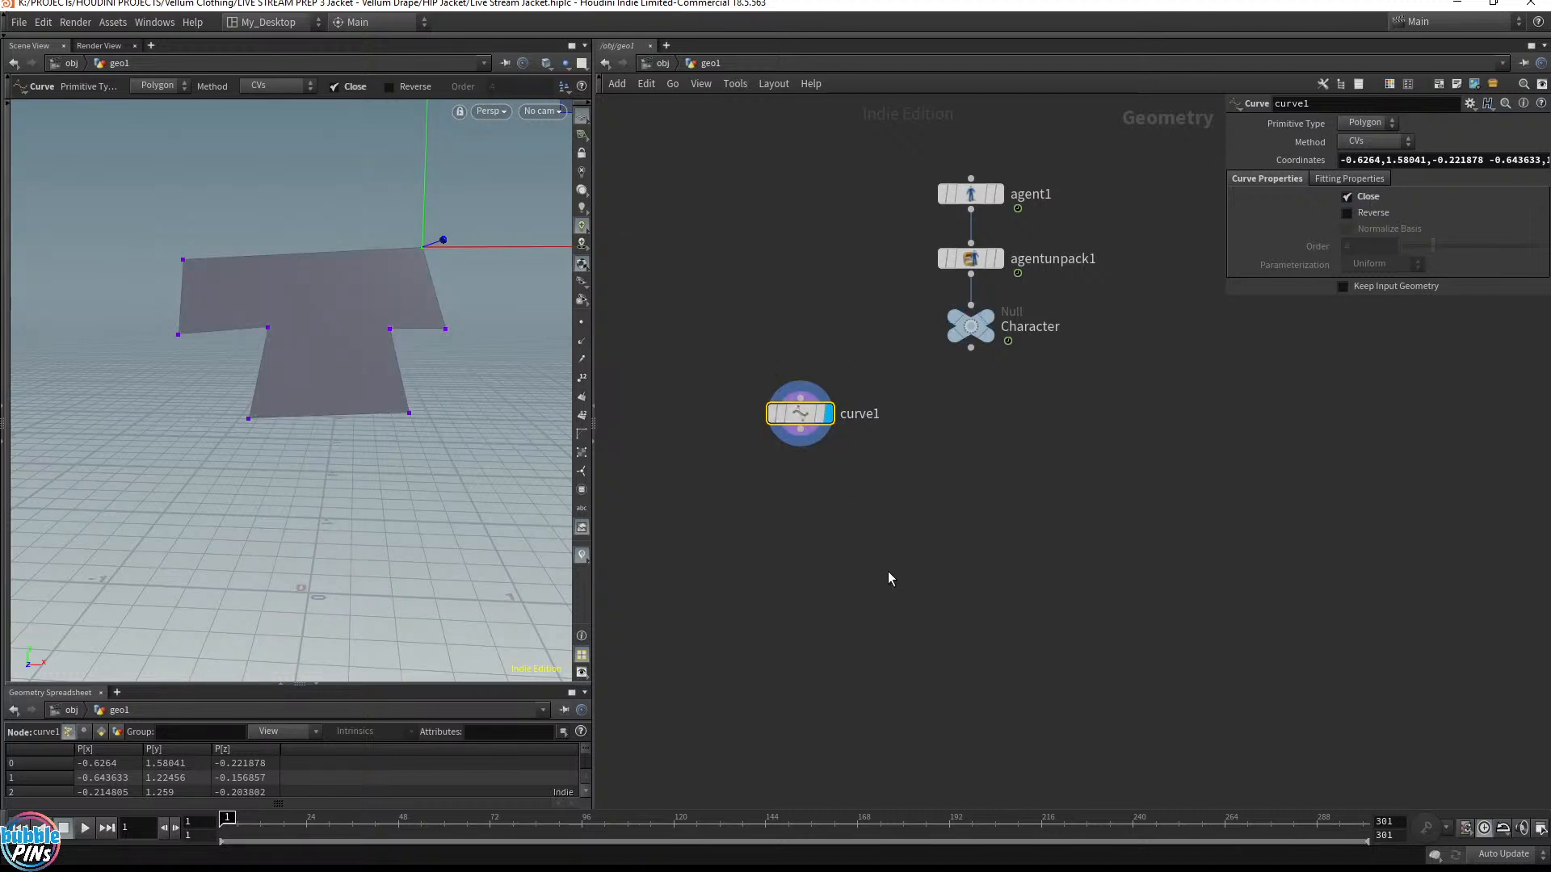
left_click(987, 335)
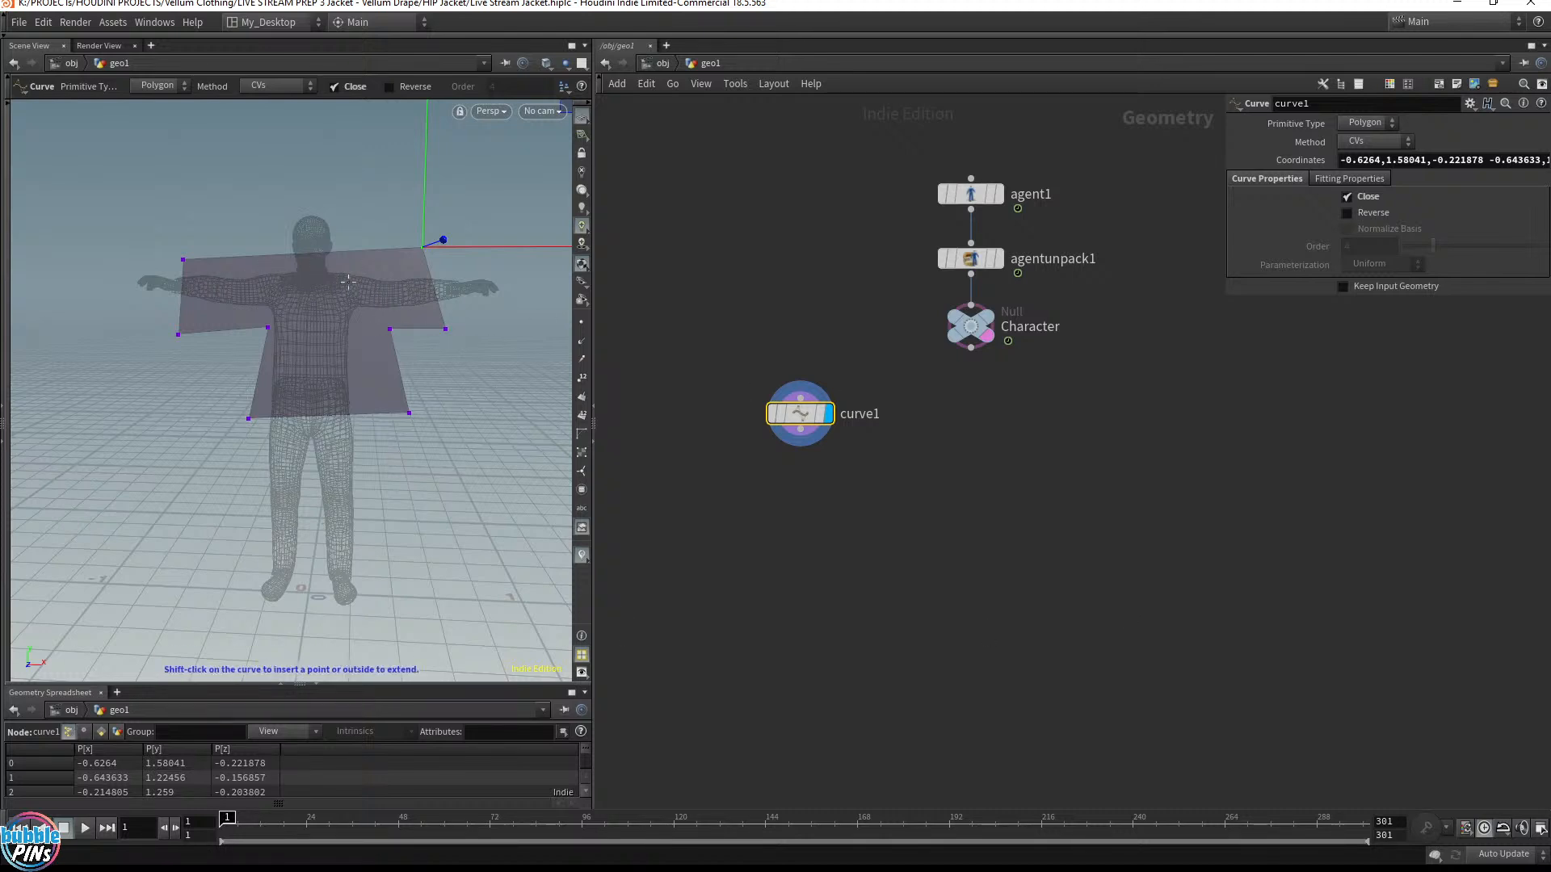
Delete the Curve node holding the T-shaped outline
key("Escape")
left_click_drag(702, 481, 823, 335)
key("Delete")
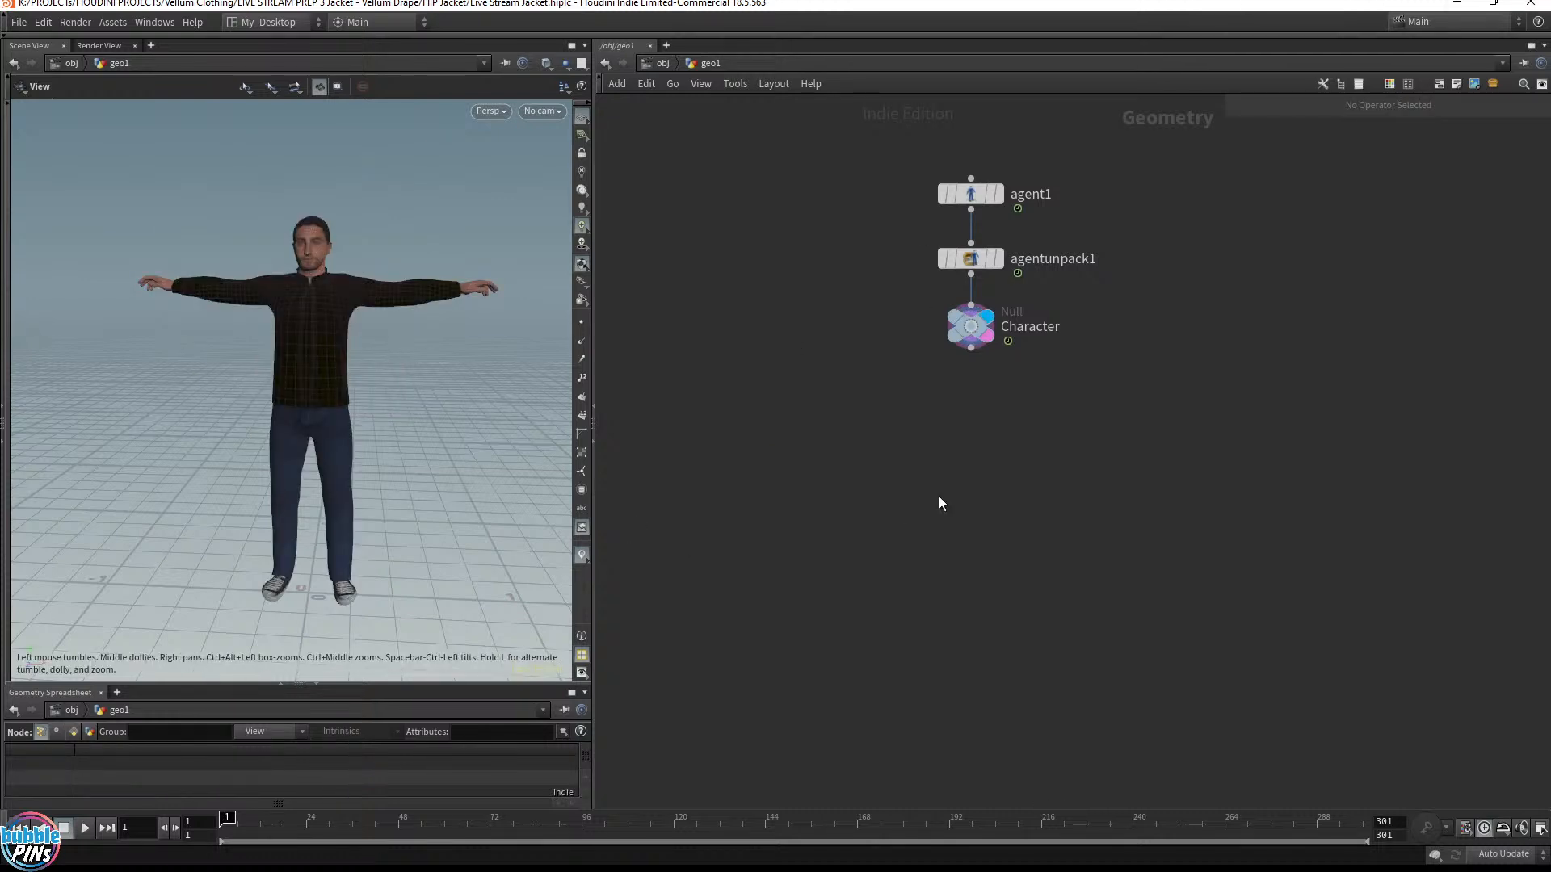
key("Tab")
key("Escape")
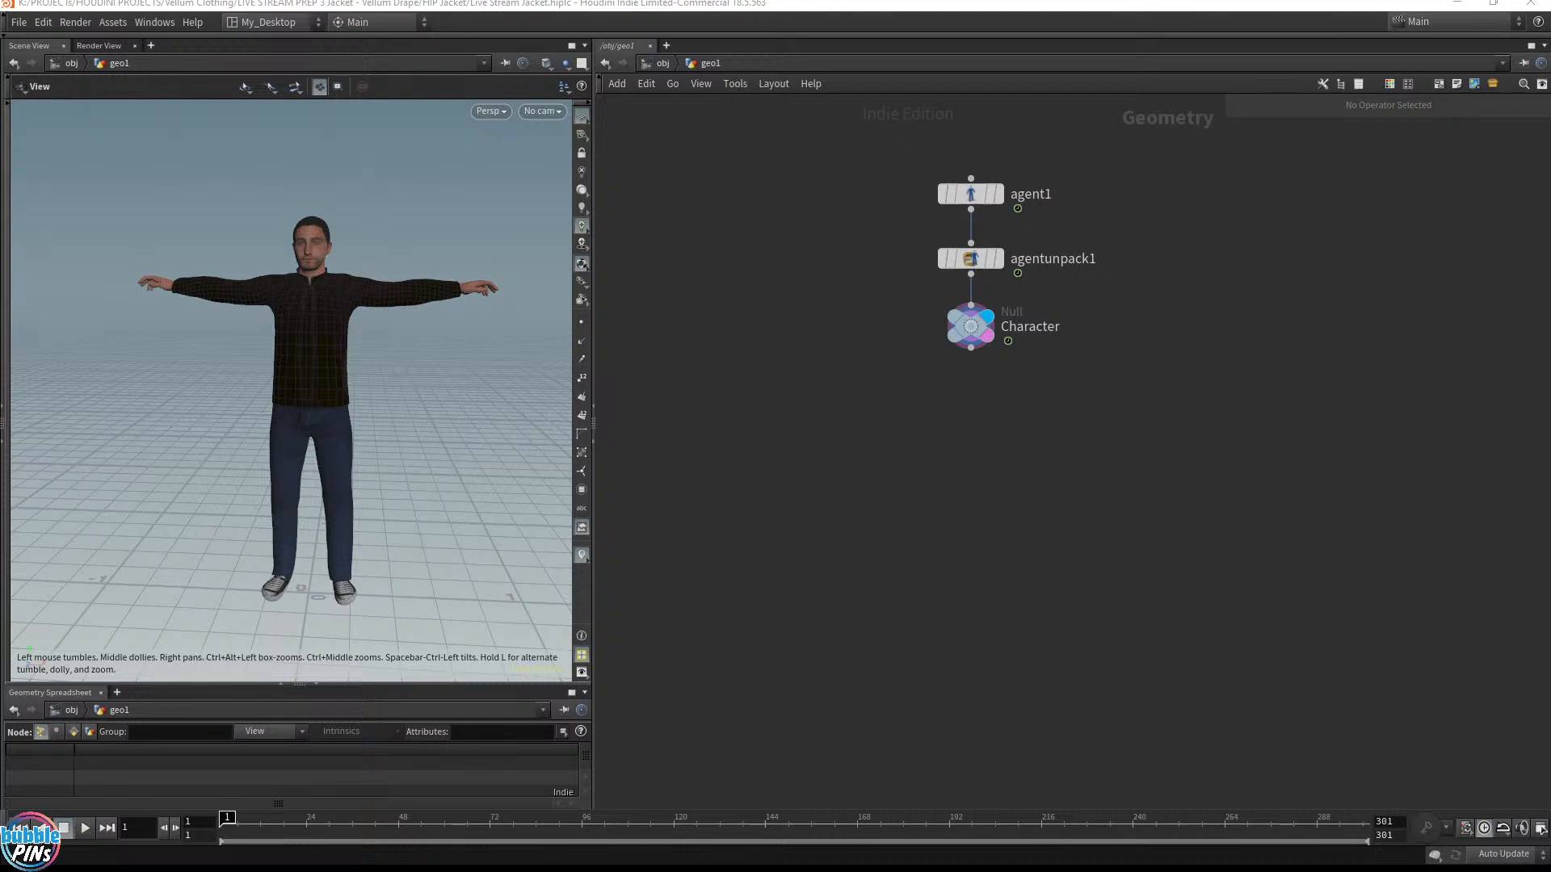
key("ctrl+v")
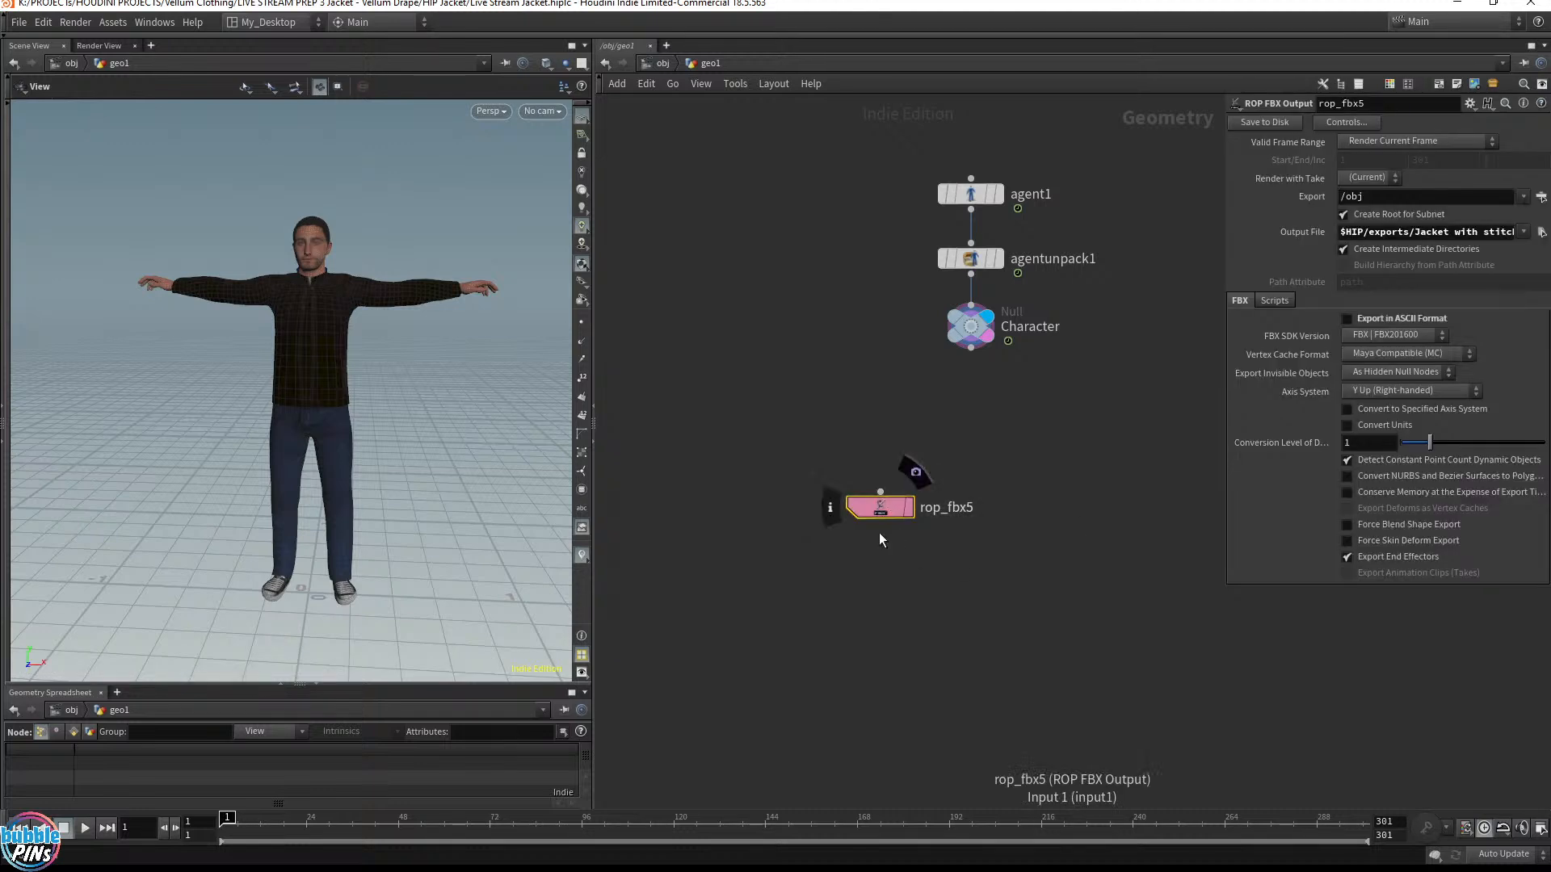
key("Delete")
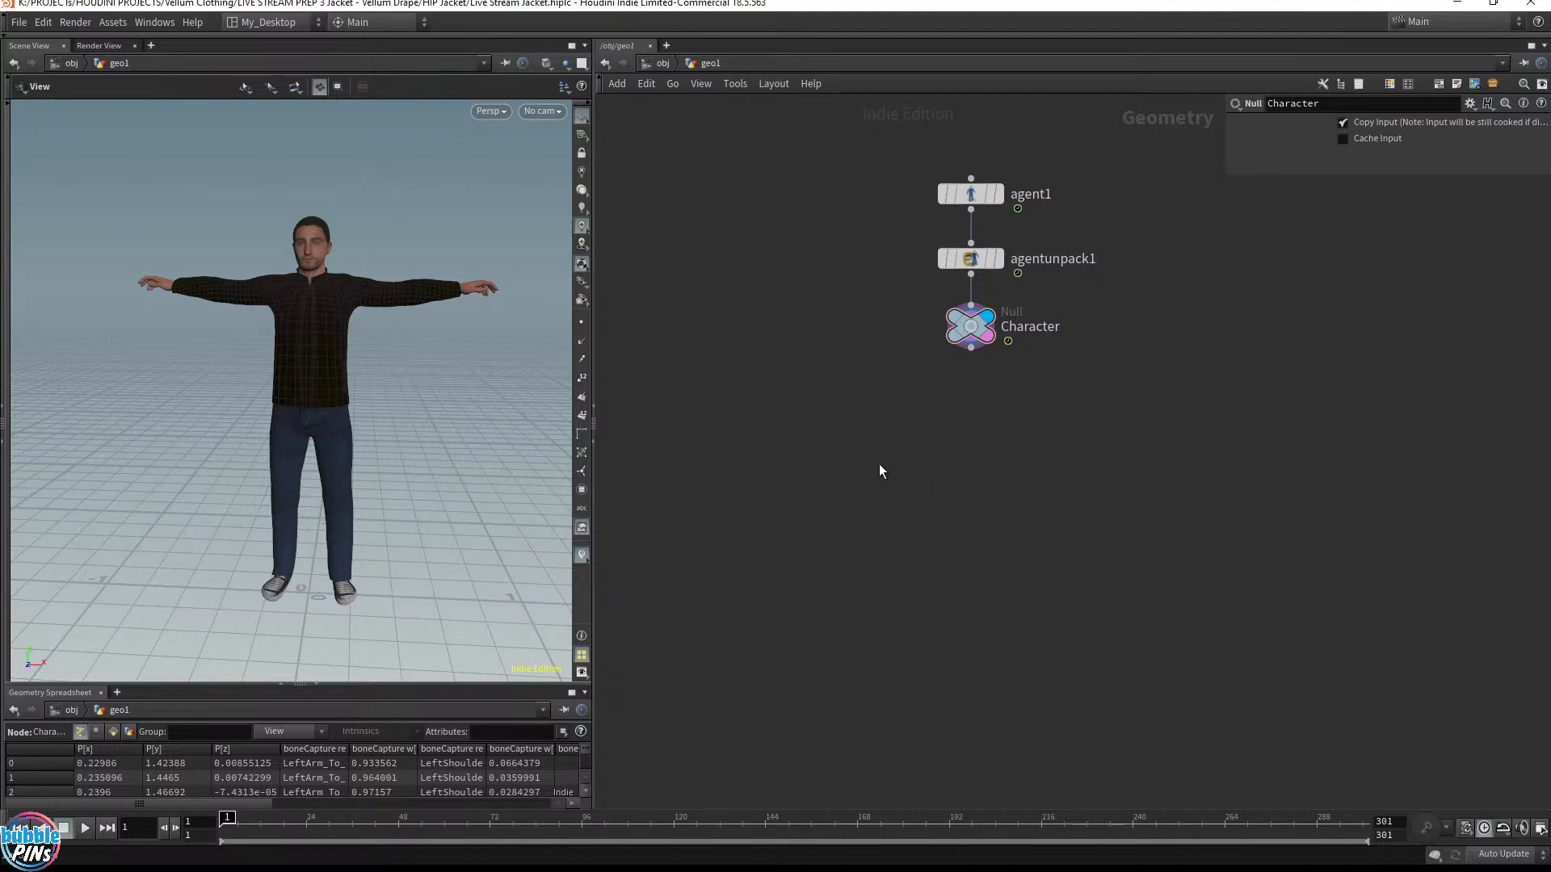
key("ctrl+v")
left_click(740, 301)
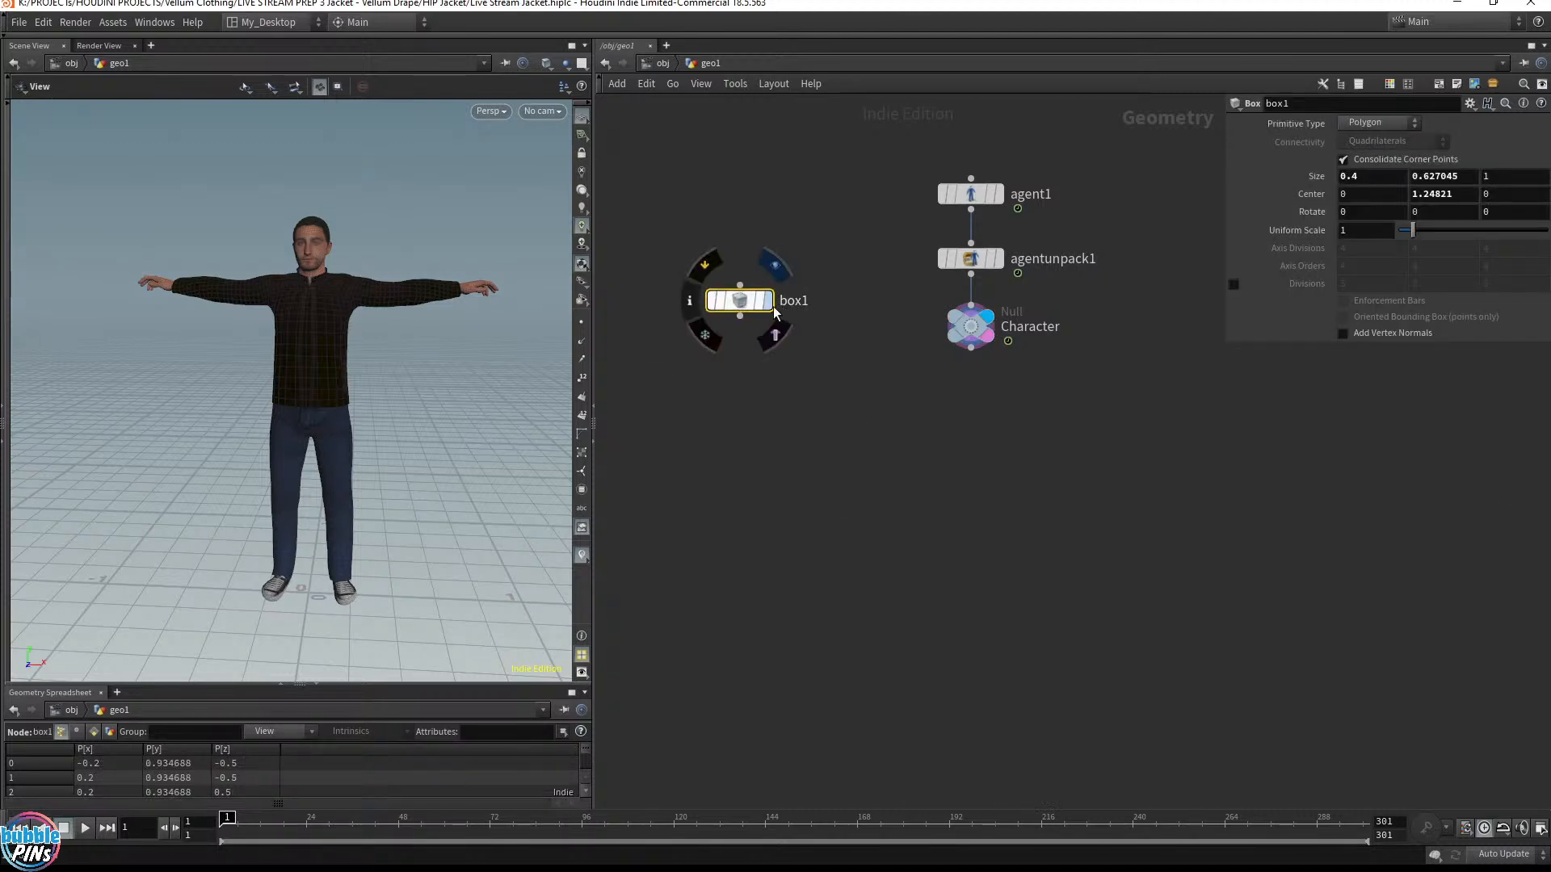
left_click(767, 300)
left_click_drag(748, 308, 733, 335)
left_click_drag(400, 388, 523, 356)
left_click_drag(693, 378, 775, 255)
key("Delete")
Add a default Box node and display it with the Character null templated behind it
key("Tab")
key("Return")
left_click(740, 326)
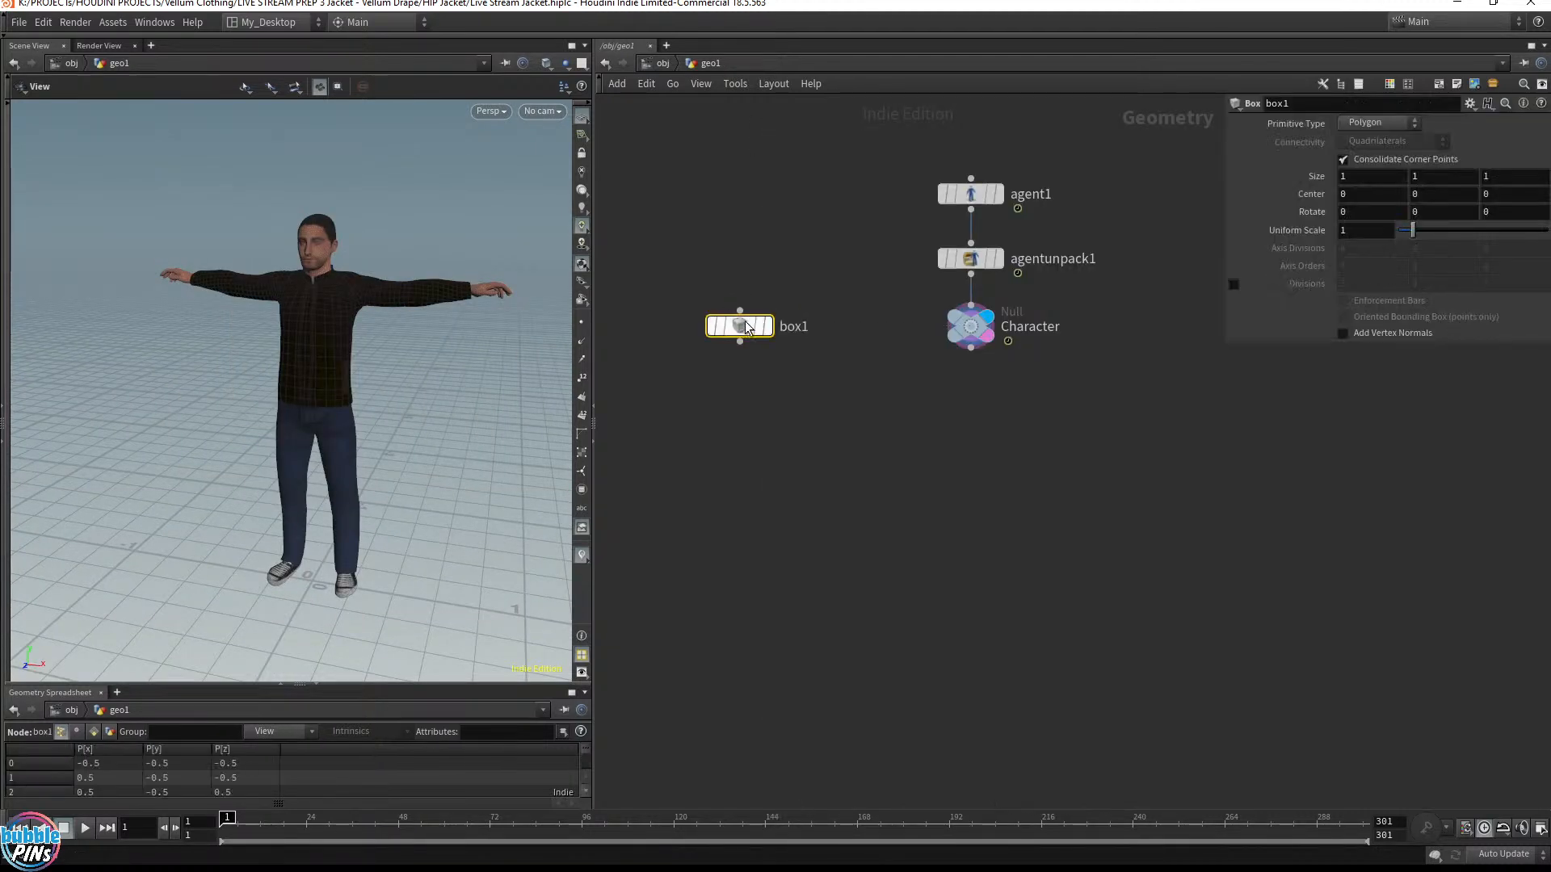
left_click(767, 334)
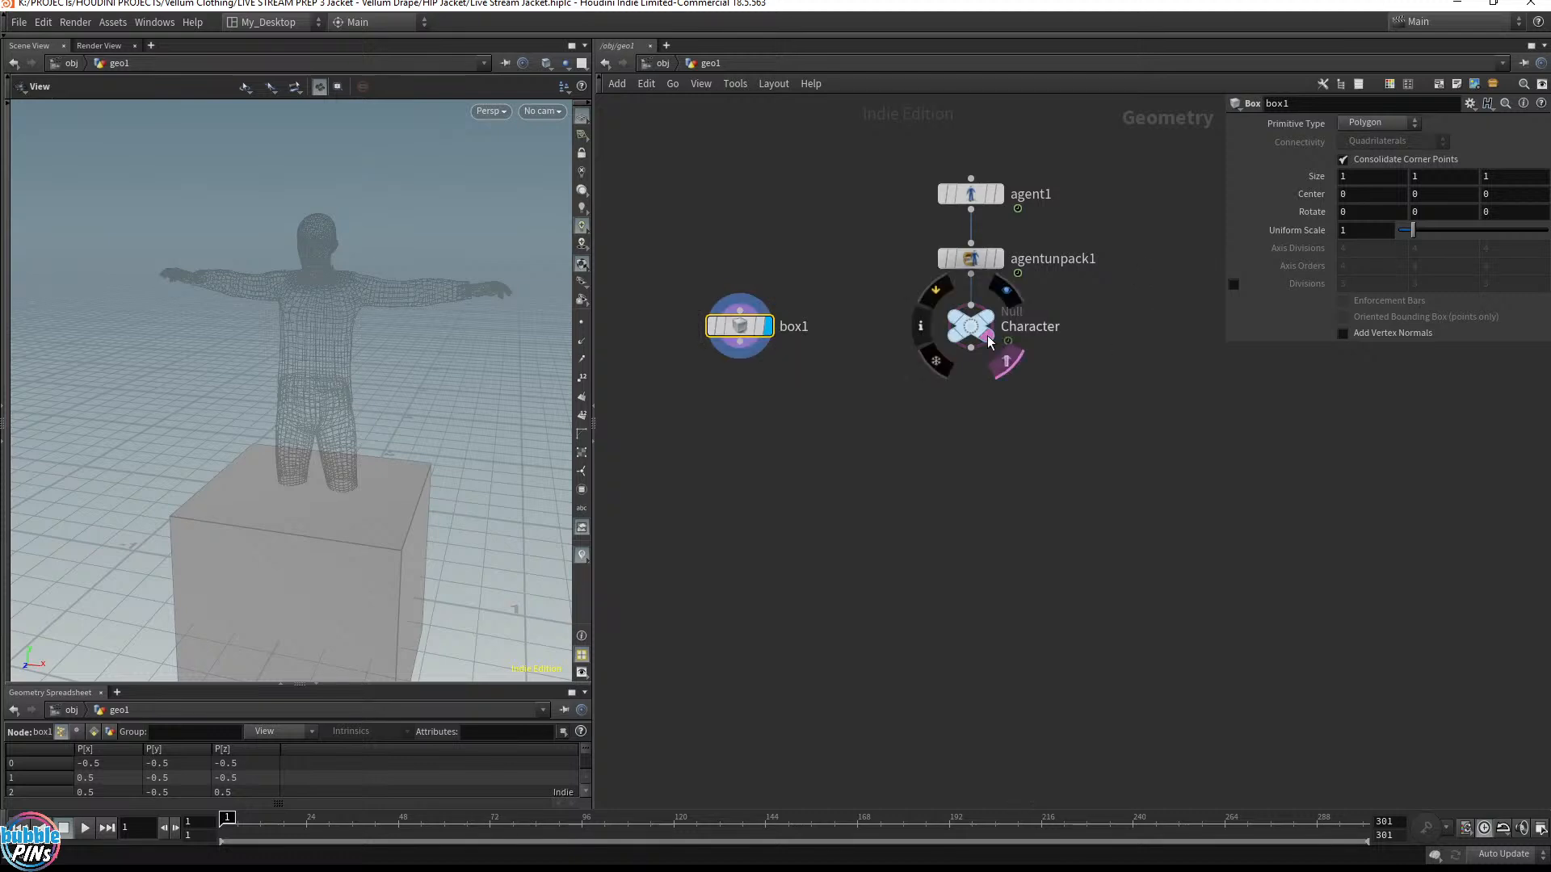
left_click(1000, 361)
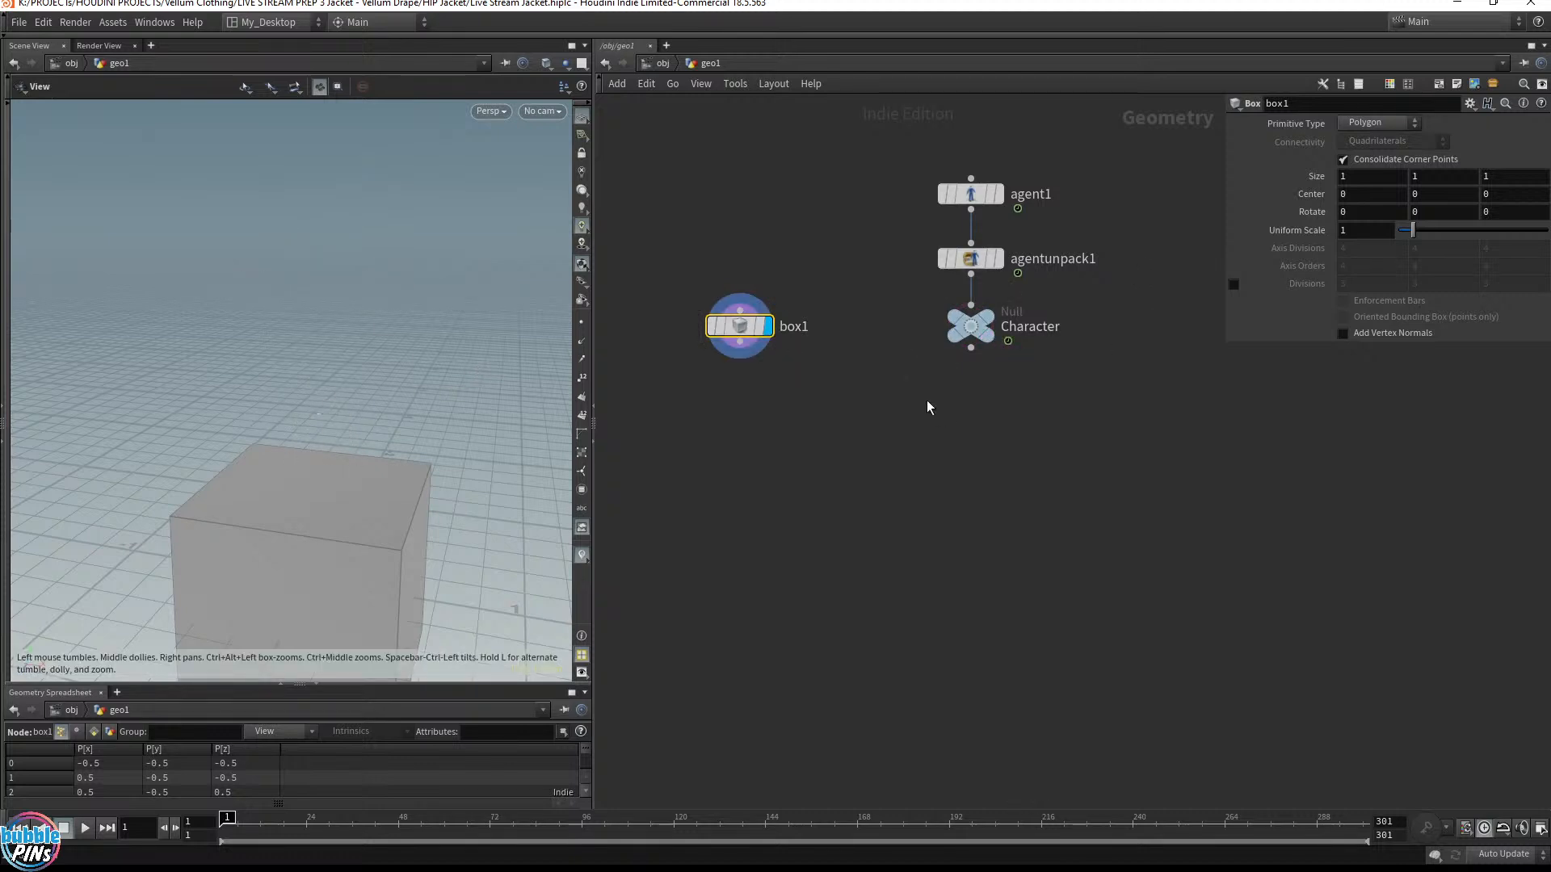
left_click(1000, 360)
Collapse the geometry spreadsheet pane so the 3D viewport uses the full height
left_click_drag(379, 404, 348, 420)
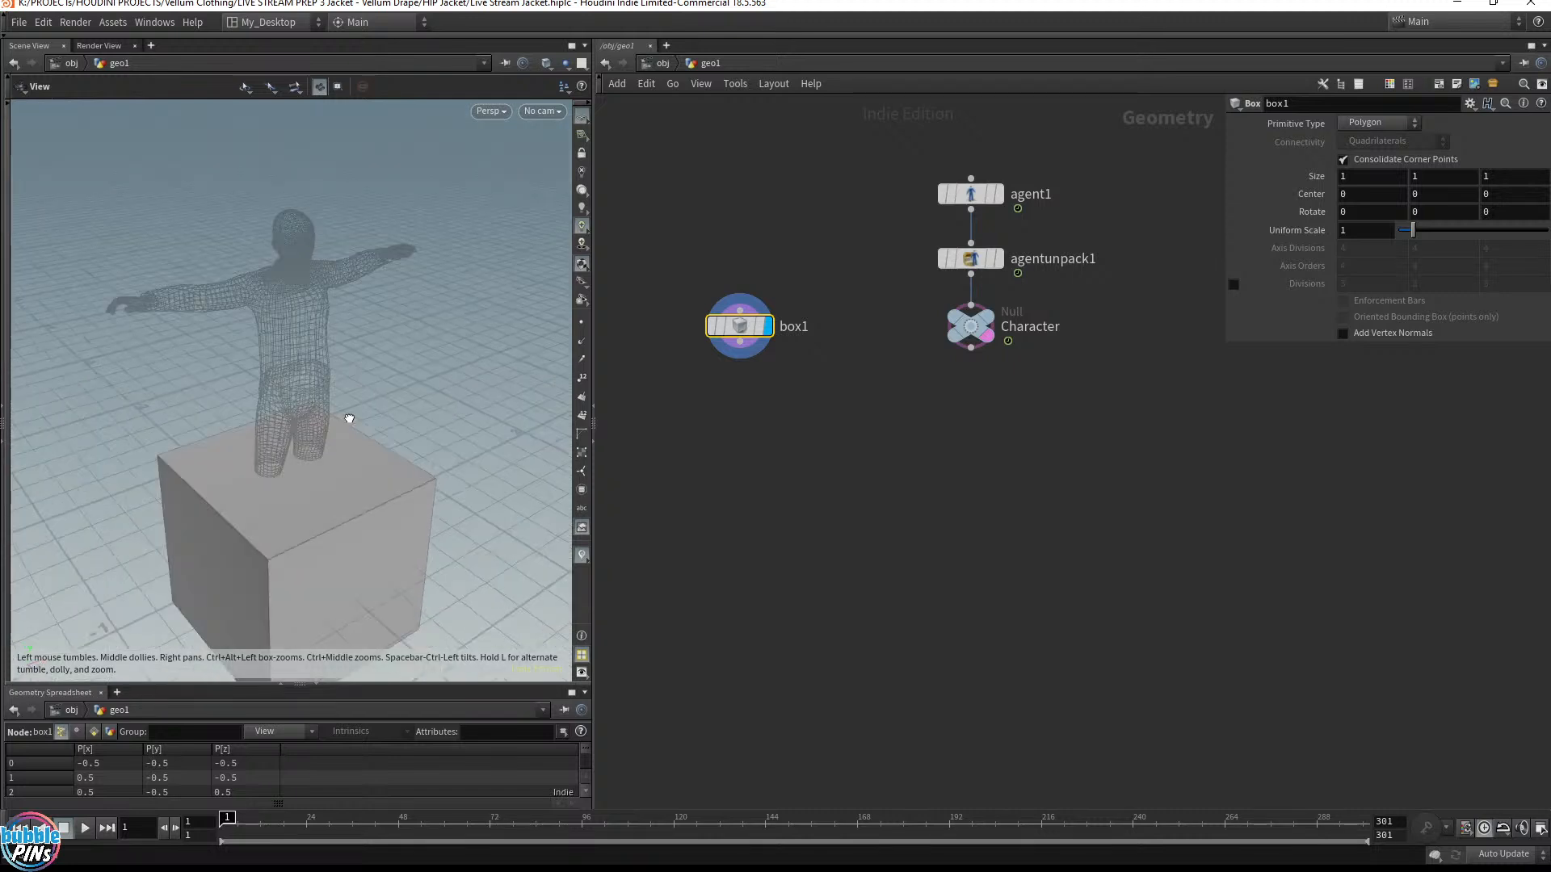
left_click(314, 688)
left_click_drag(669, 429, 850, 252)
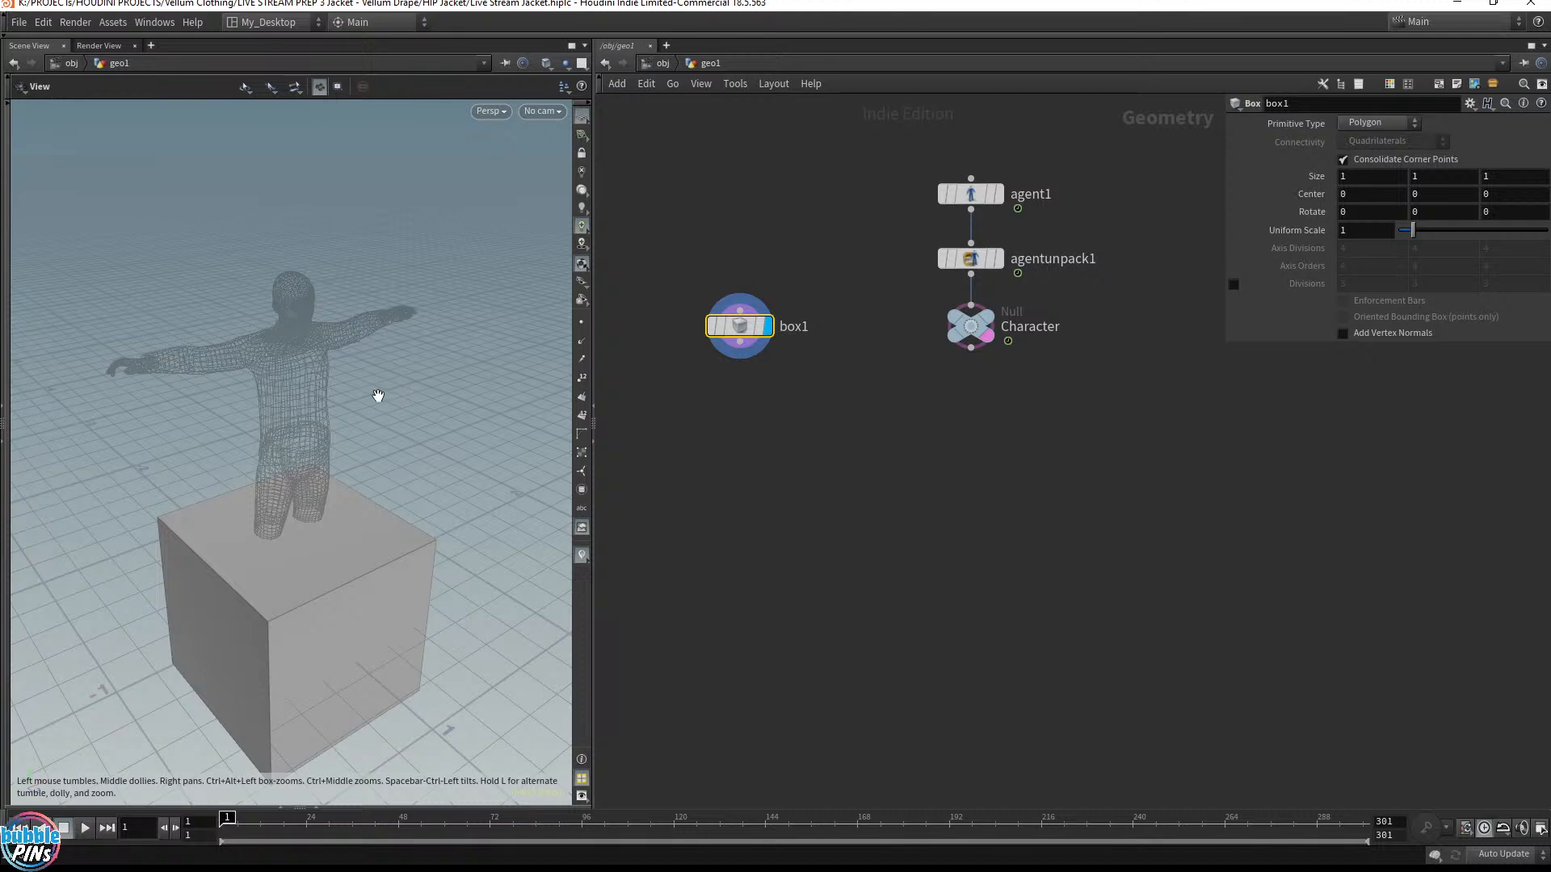
left_click_drag(378, 396, 372, 383)
Stretch the box up to the character's shoulders and raise its base to hip level, about 0.51 tall
key("Return")
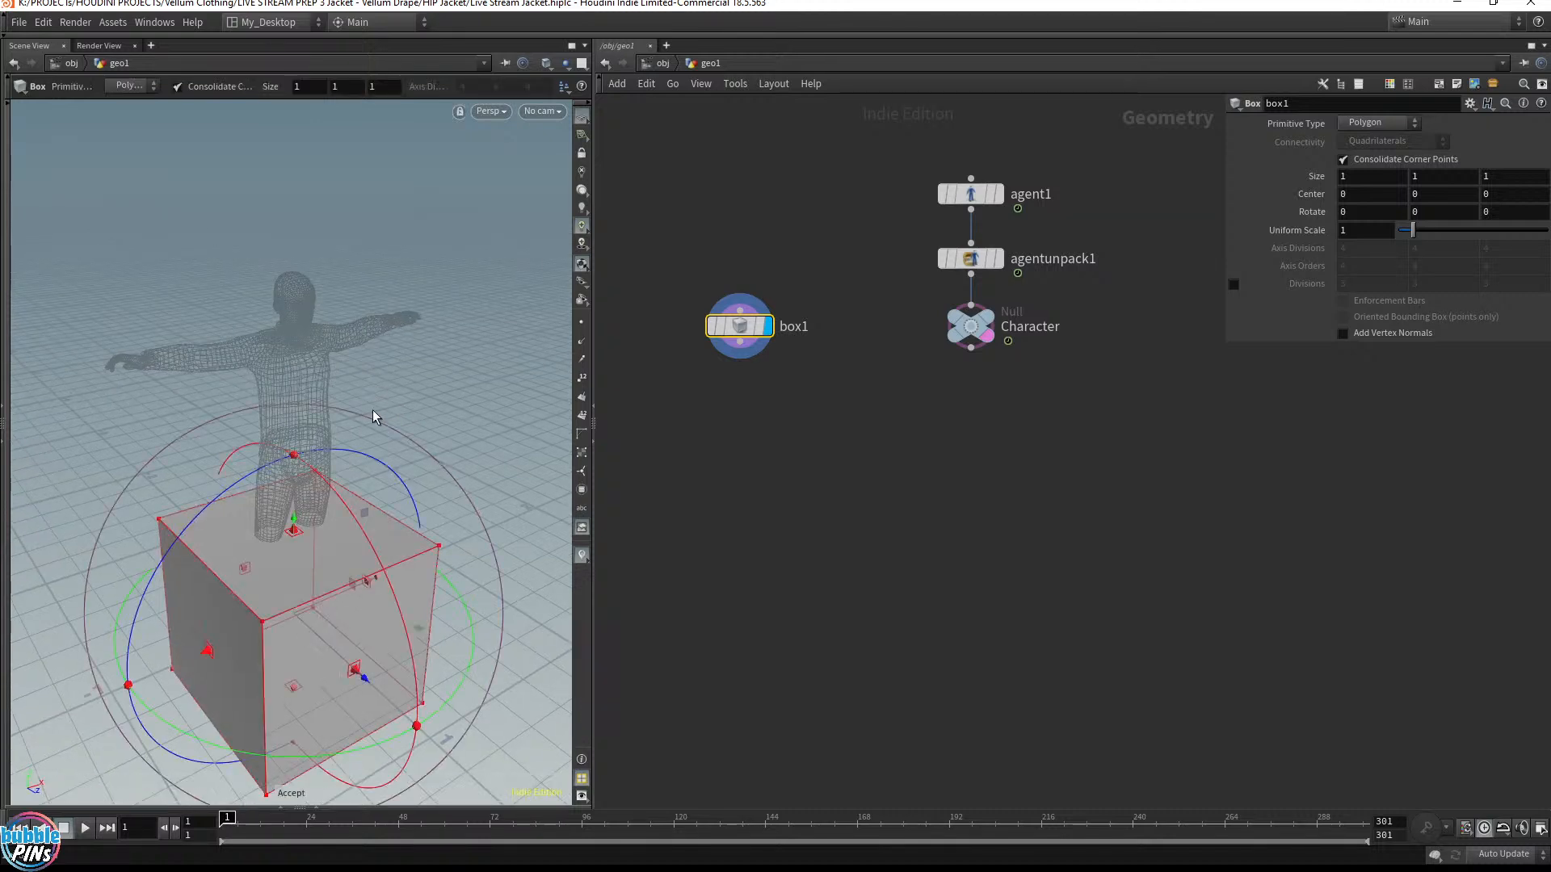
left_click_drag(294, 532, 297, 325)
key("Escape")
left_click_drag(414, 486, 342, 461)
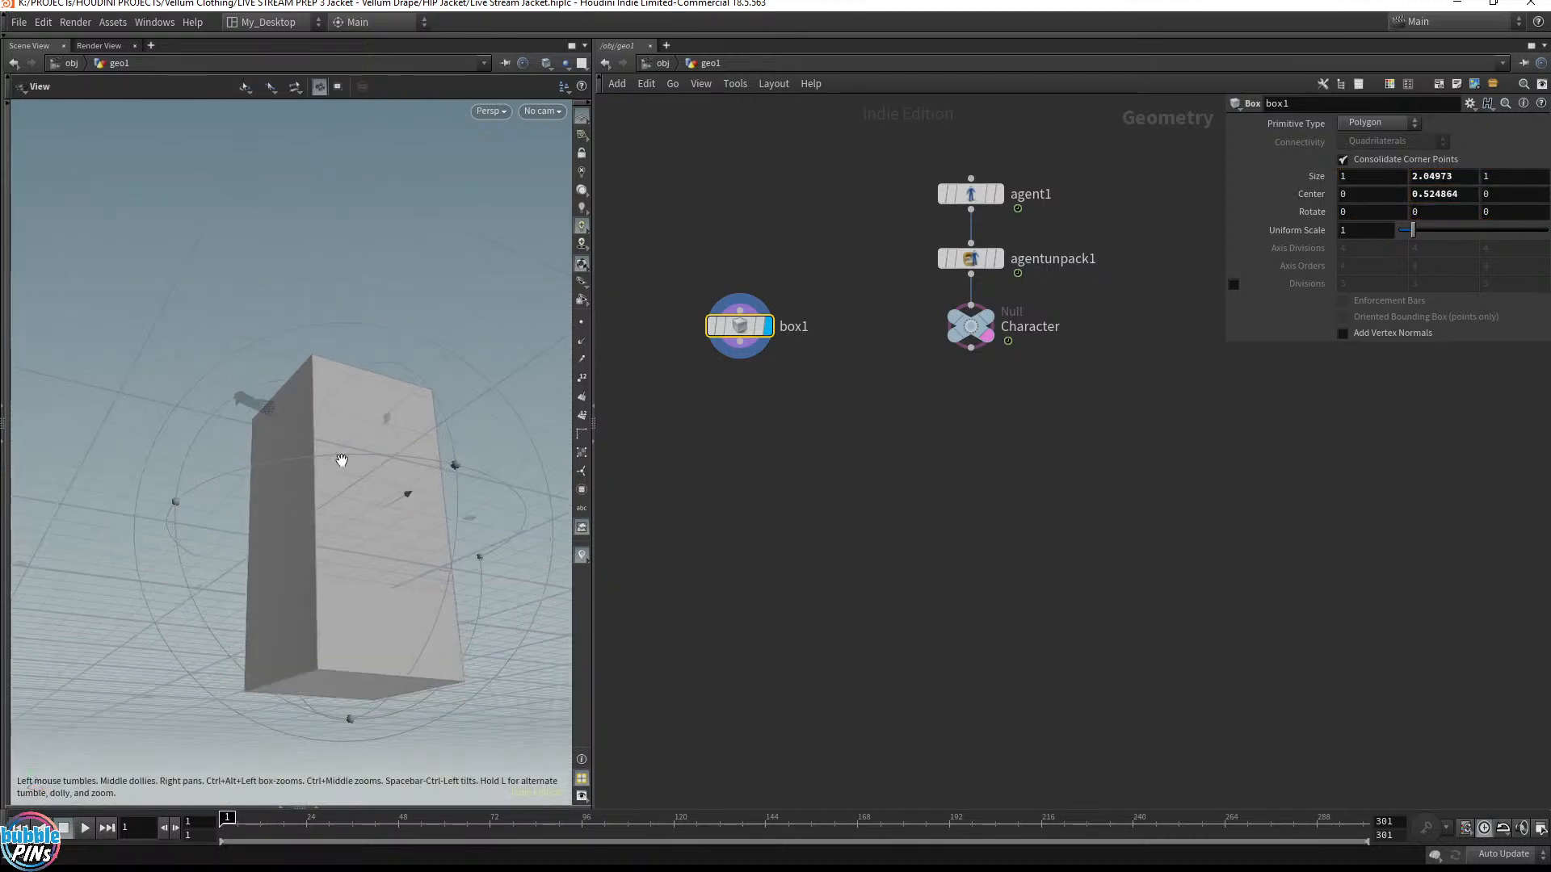
key("Return")
left_click_drag(317, 569, 322, 336)
key("Escape")
Narrow the box from both sides around the character's torso to about 0.47 wide
scroll(403, 339, "up", 3)
key("Return")
key("Escape")
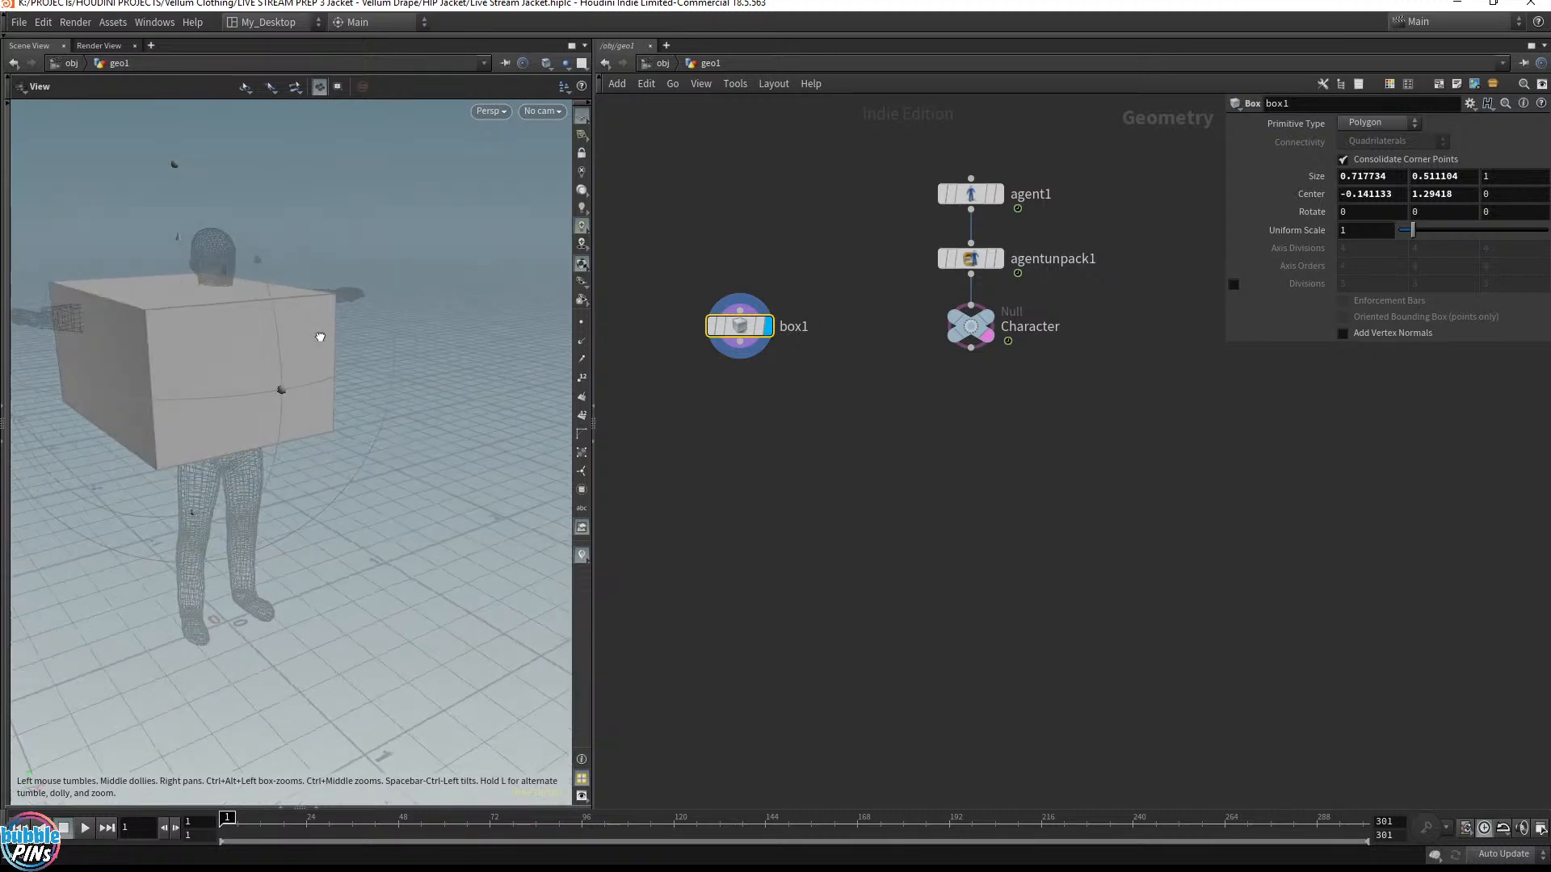
key("Return")
left_click_drag(64, 343, 269, 311)
key("Escape")
key("Return")
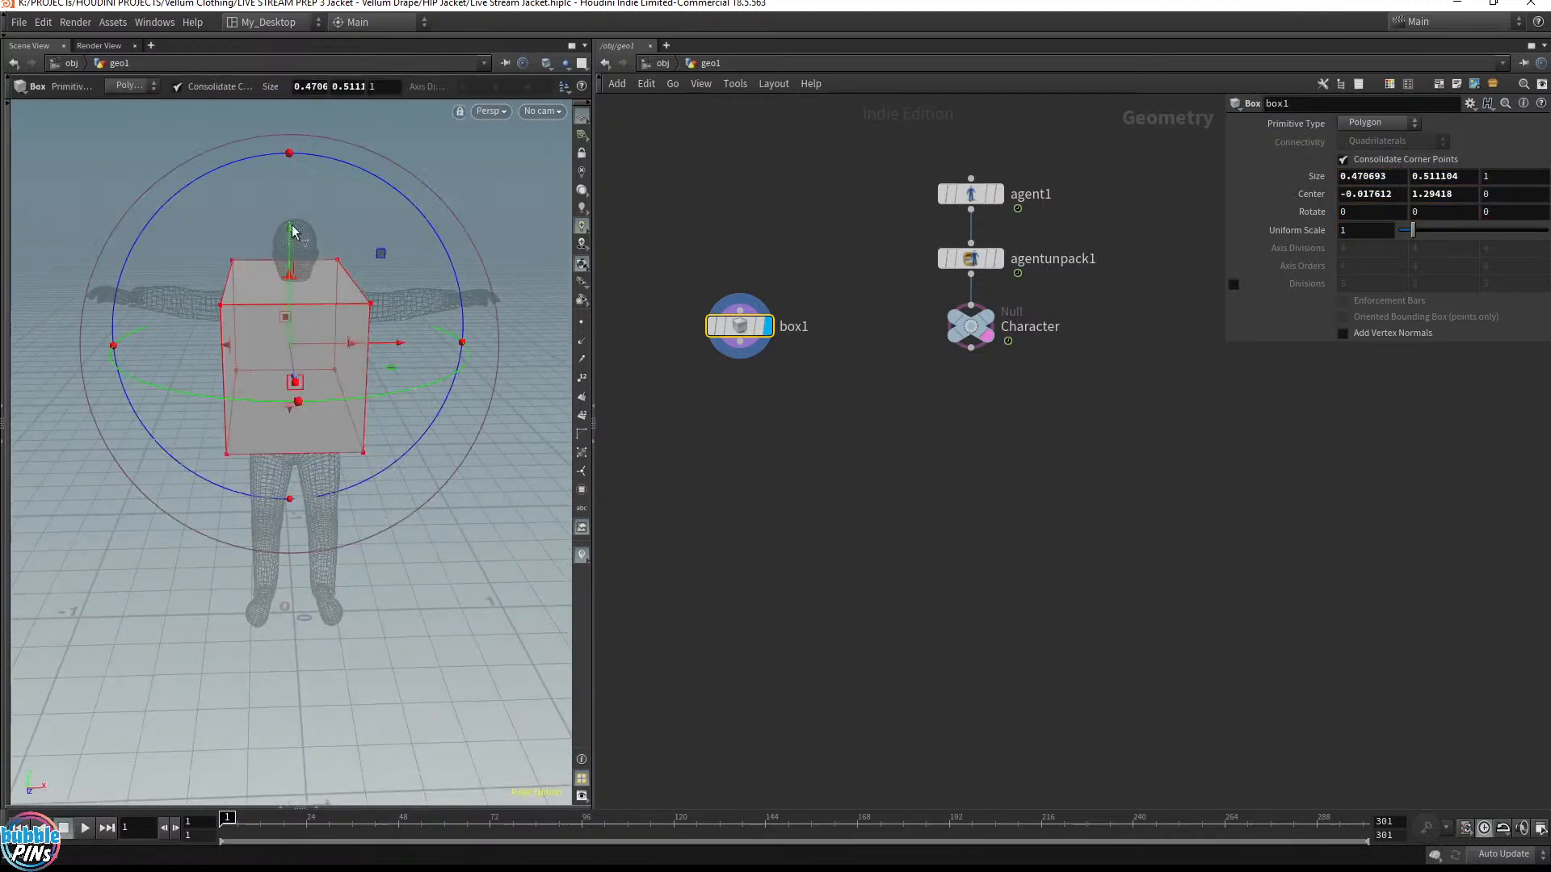
key("Escape")
left_click_drag(535, 386, 284, 312)
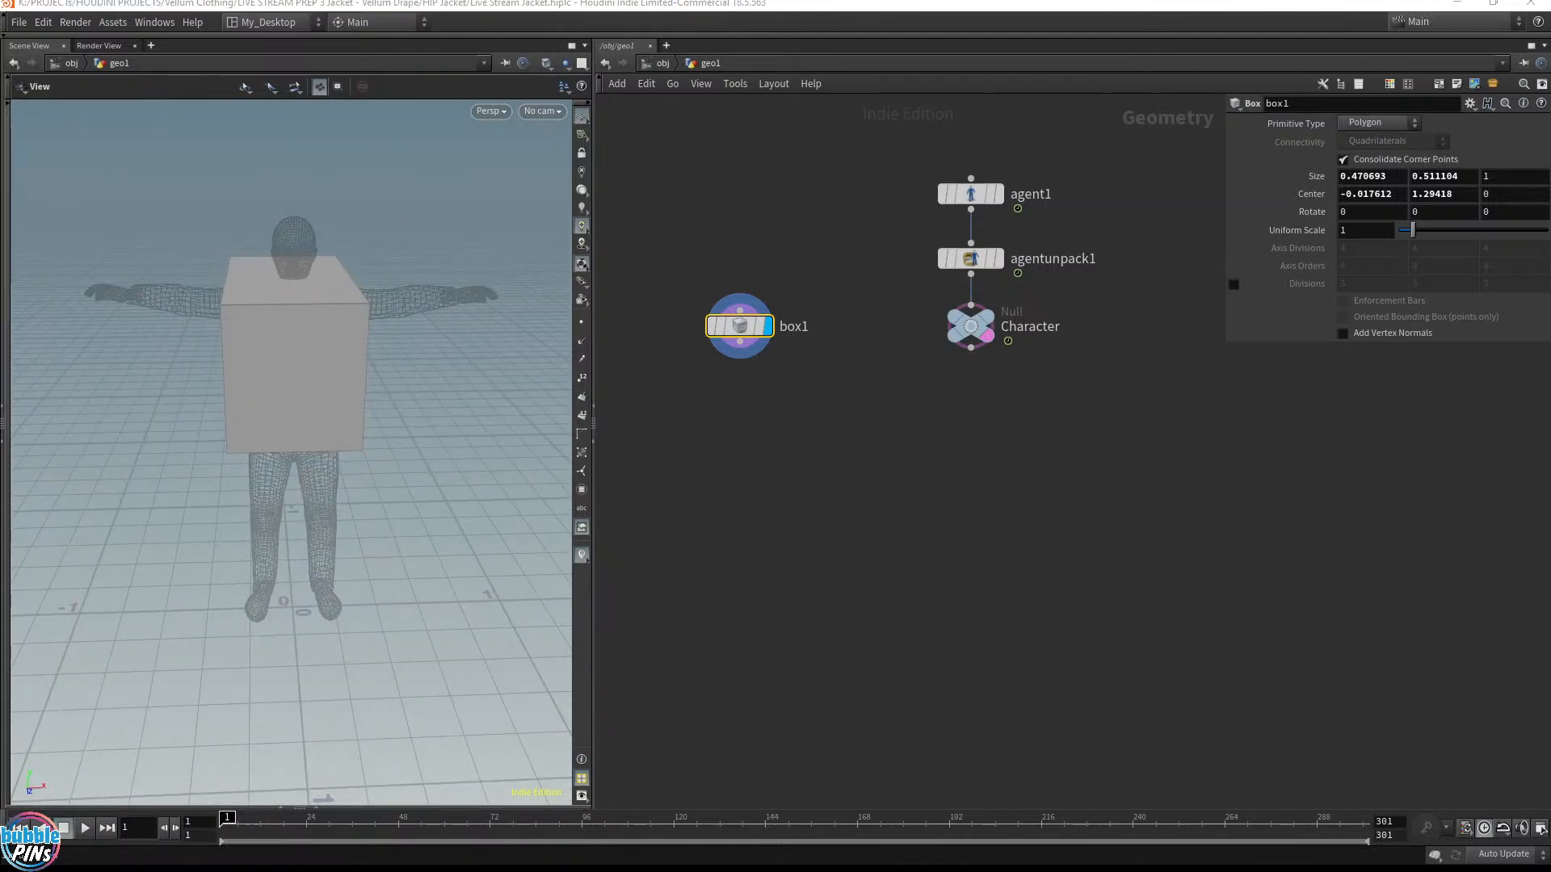
Add a second box sized 0.4 by 0.627045 by 1 with its centre at 1.24821 in Y, and display it
key("Tab")
type("box")
key("Return")
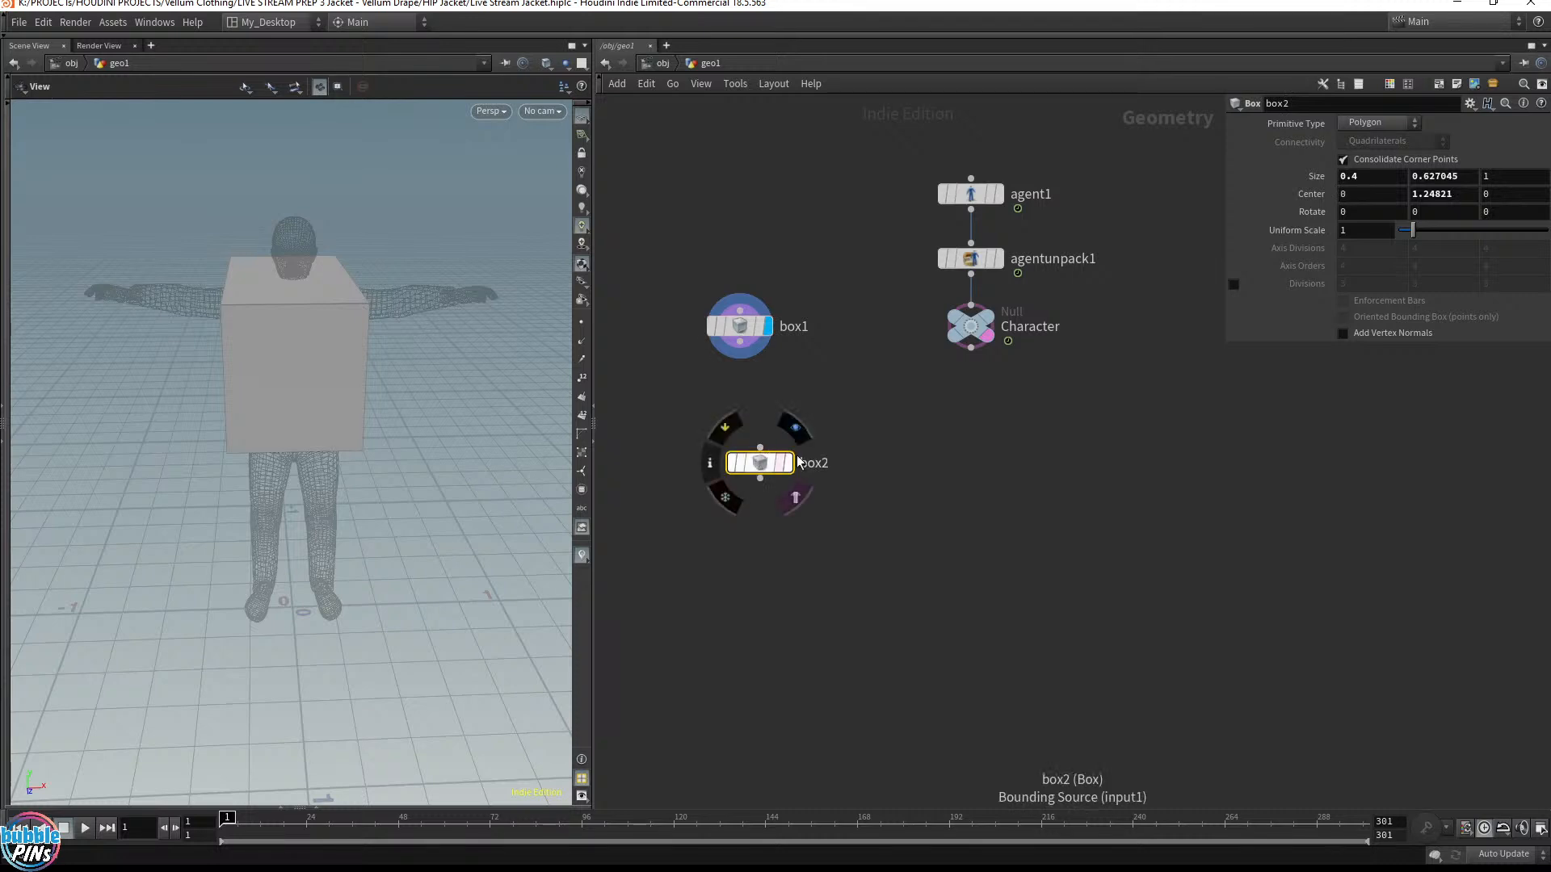
left_click(747, 432)
Delete the box1 node and move box2 into its place in the network
left_click(735, 324)
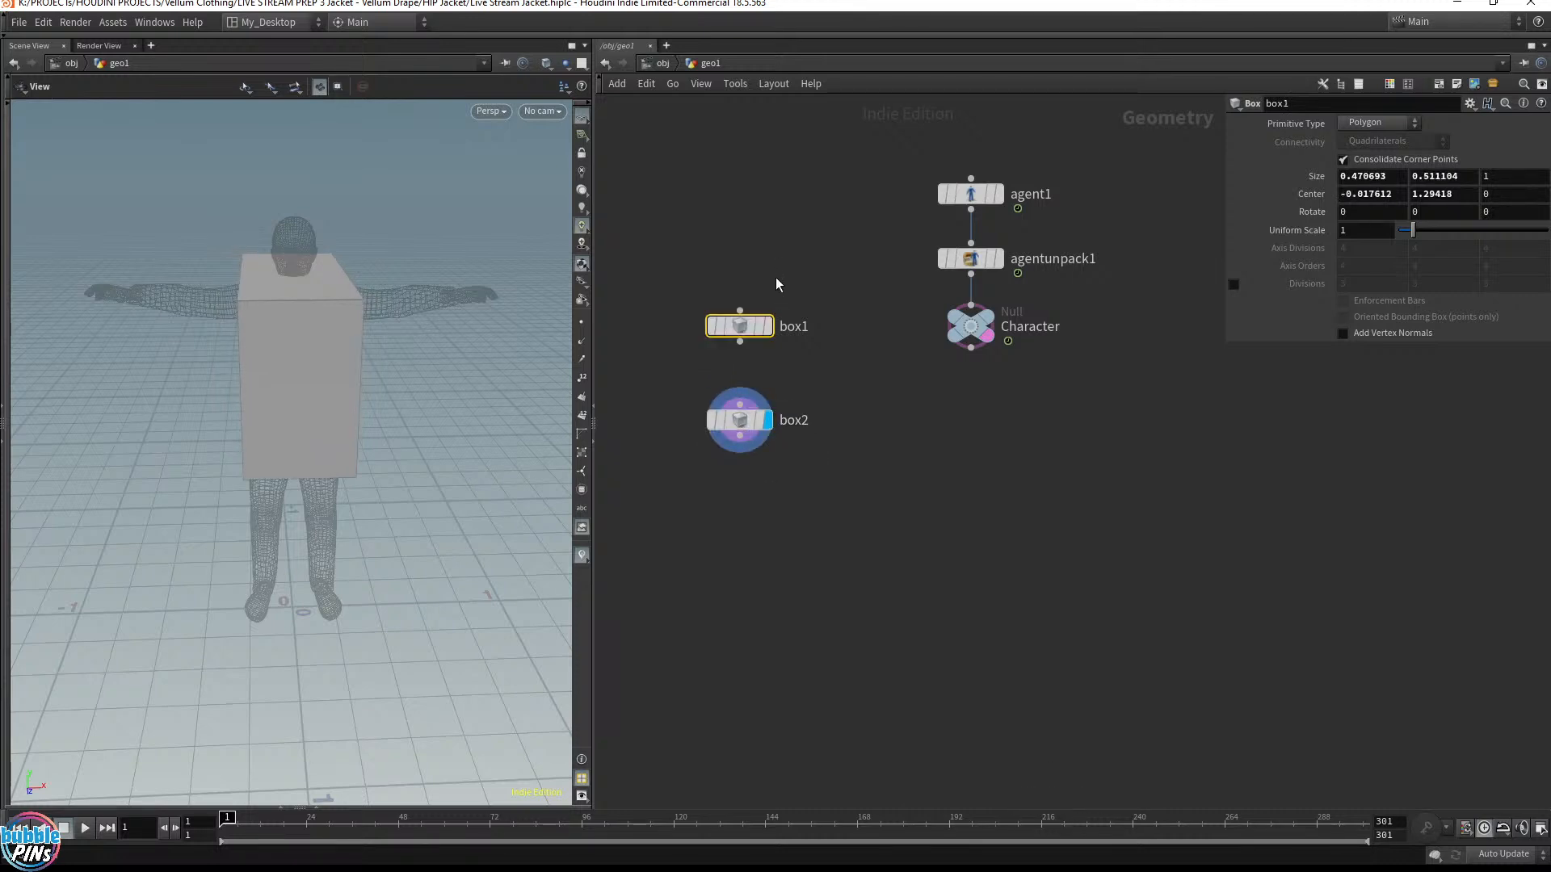
key("Delete")
left_click_drag(746, 420, 734, 333)
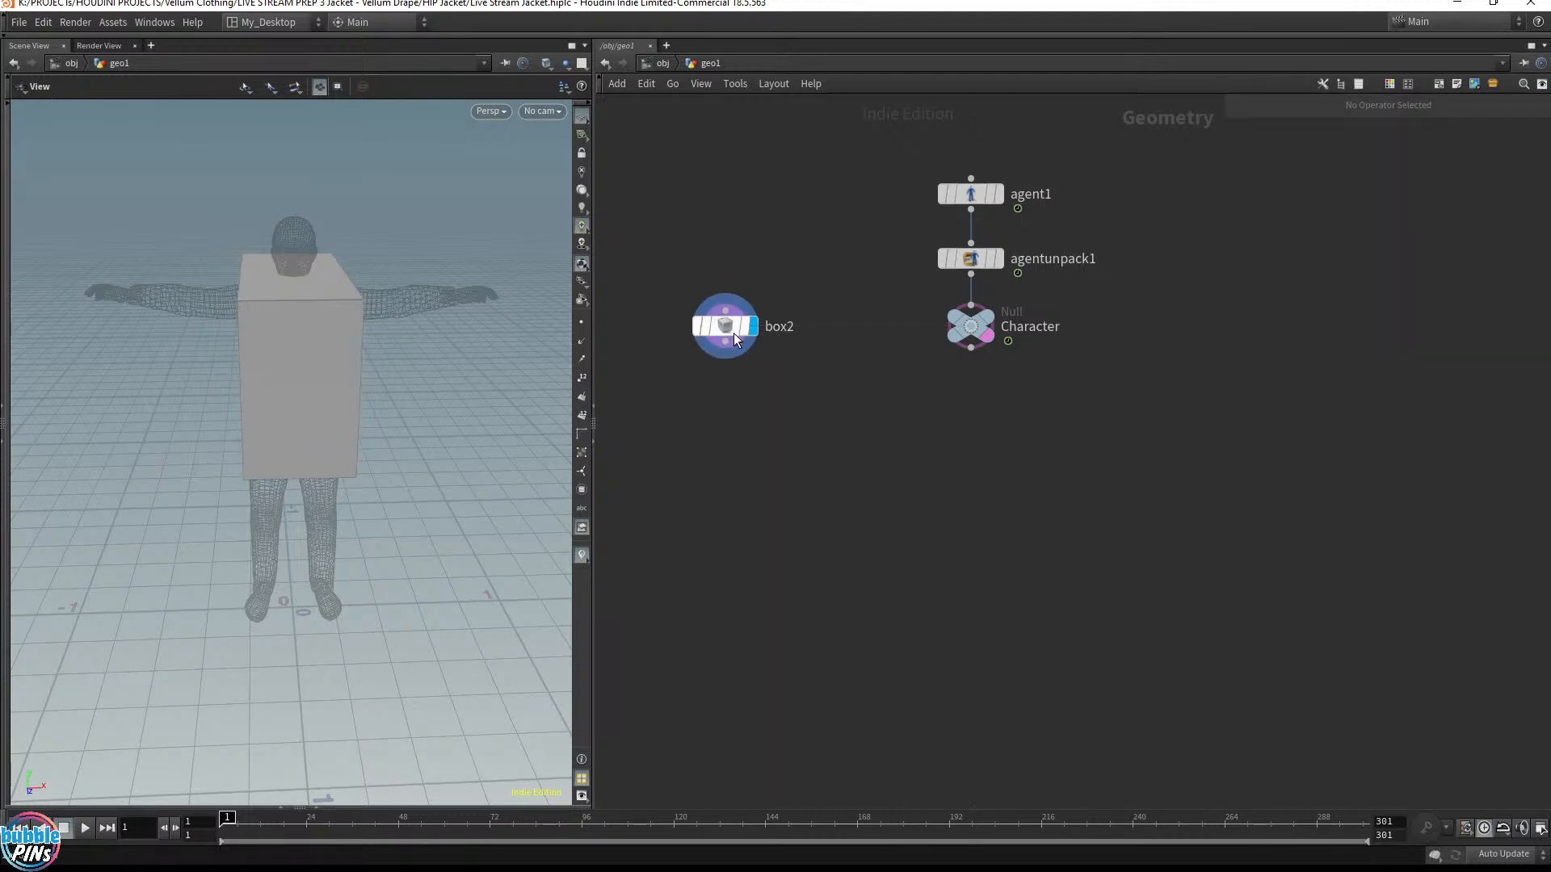
left_click(734, 333)
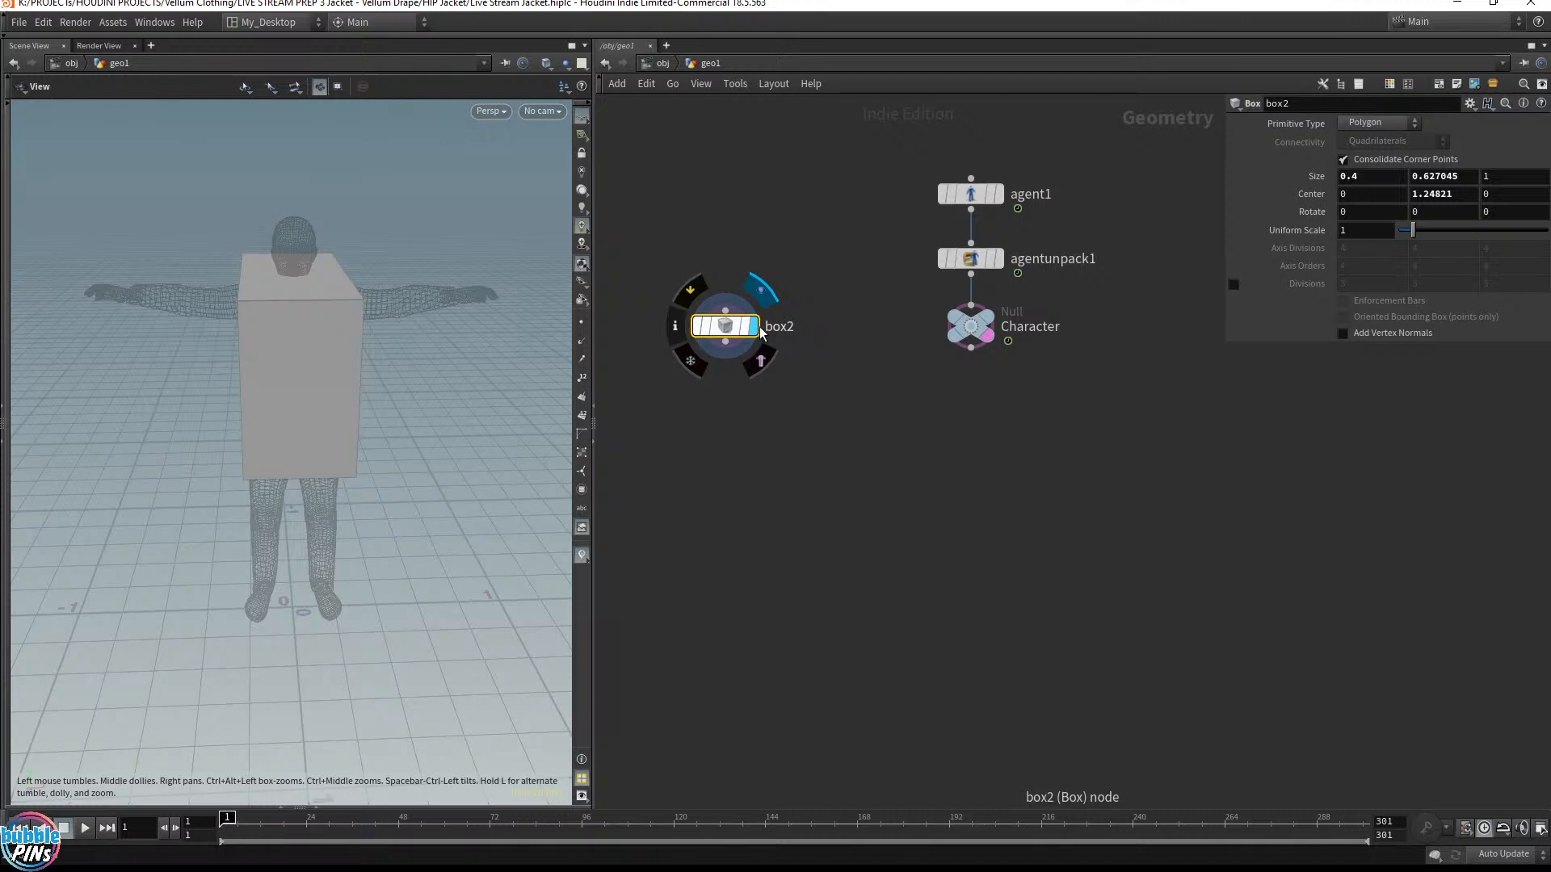
Set the viewport background colour scheme to Dark in the display options
left_click_drag(314, 319, 431, 321)
key("d")
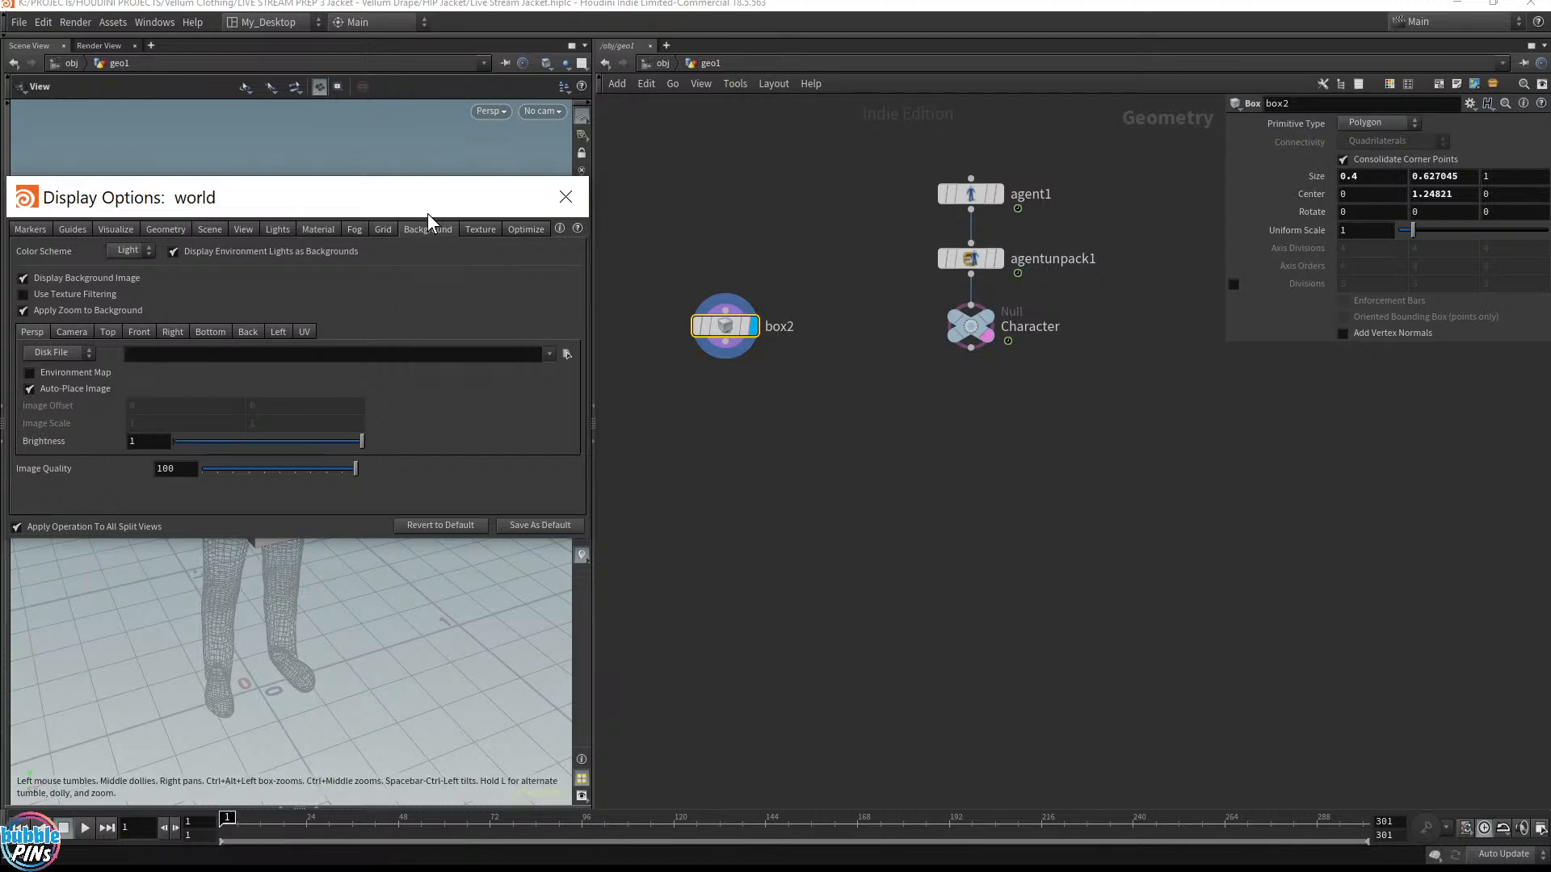
left_click(123, 252)
left_click(125, 287)
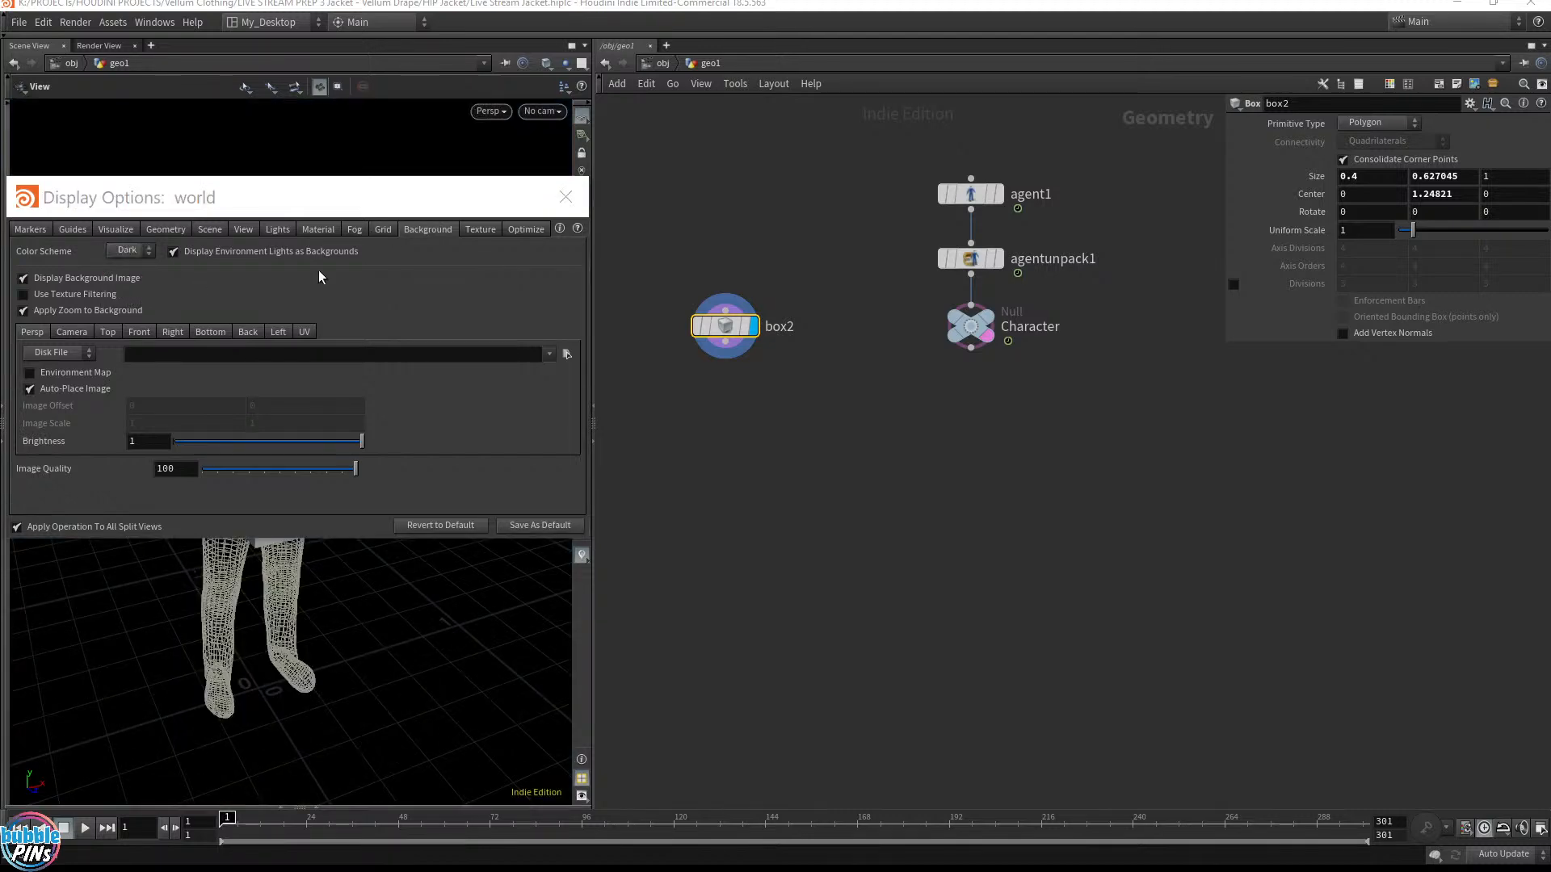
left_click(565, 197)
left_click_drag(371, 312, 389, 279)
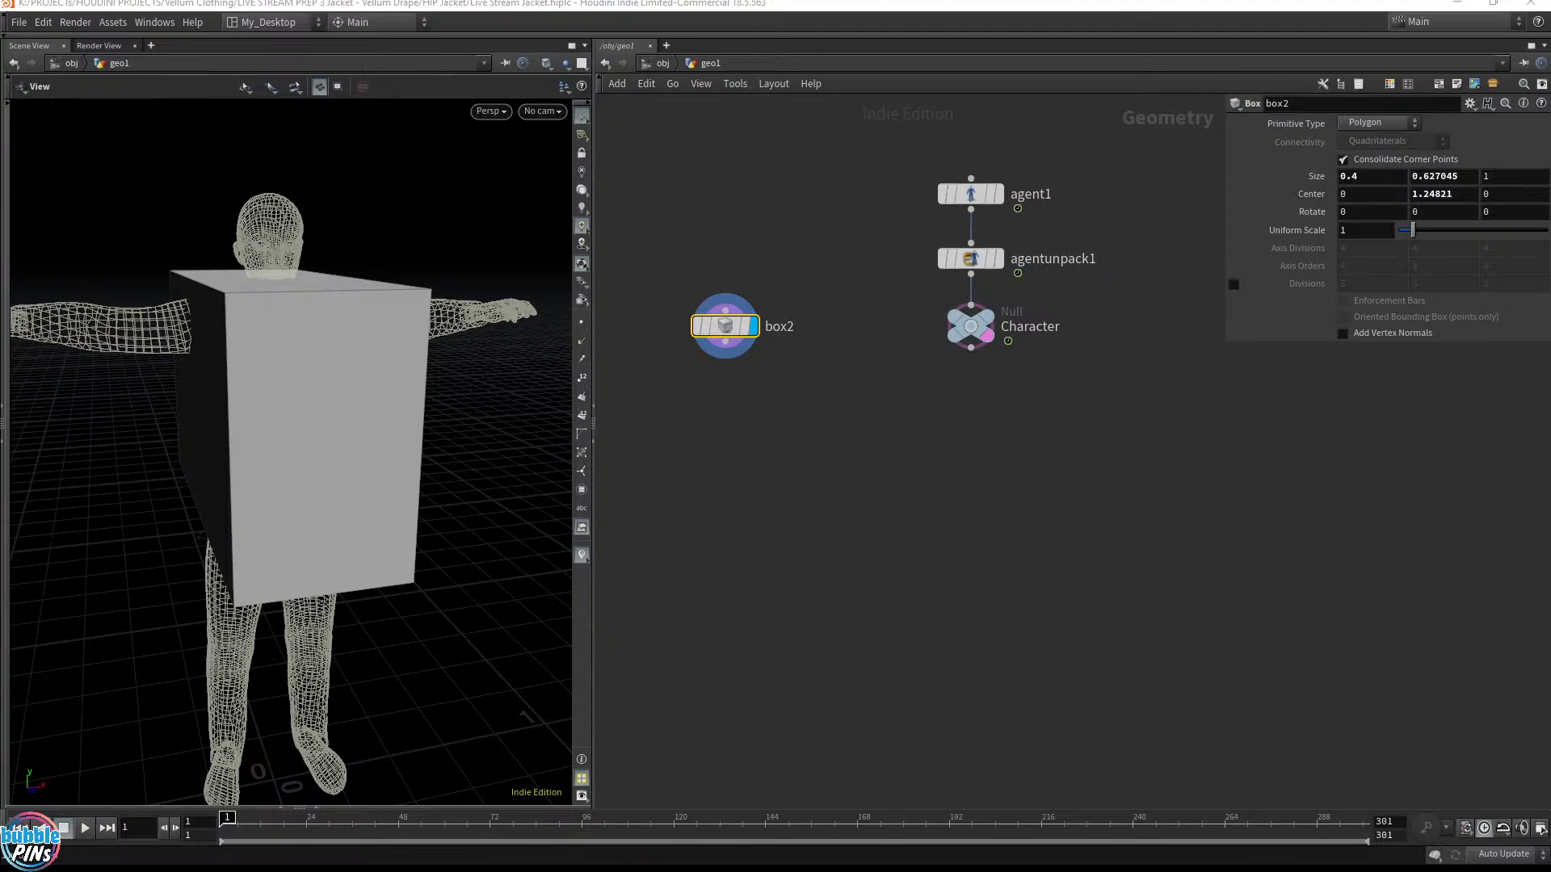
Widen the viewport and append a displayed Transform node to box2
left_click_drag(517, 291, 663, 338)
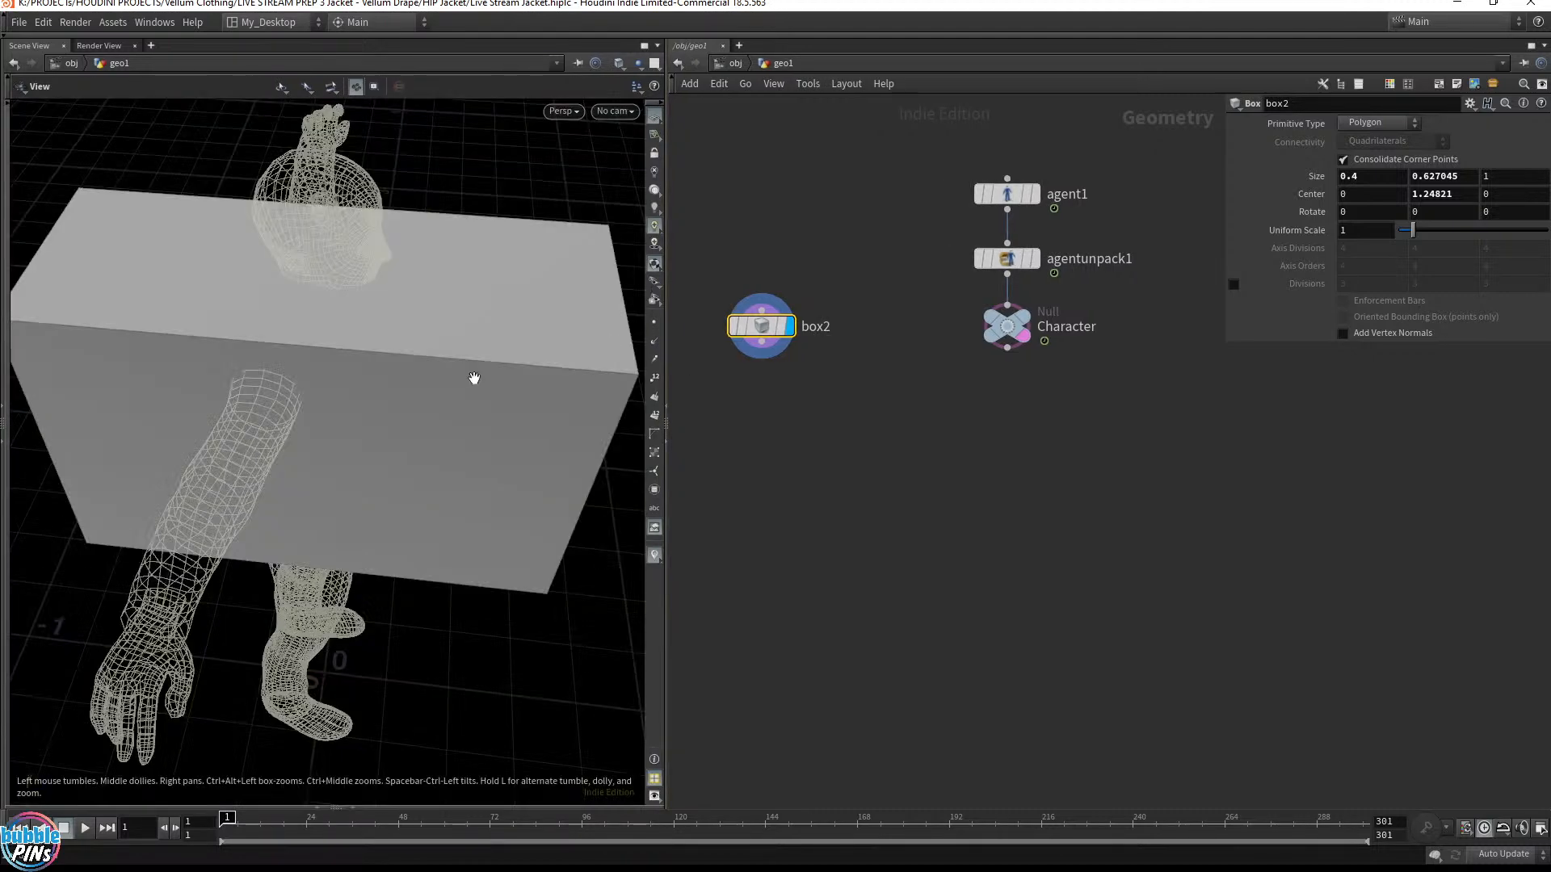
left_click_drag(491, 377, 444, 395)
left_click_drag(266, 351, 239, 410)
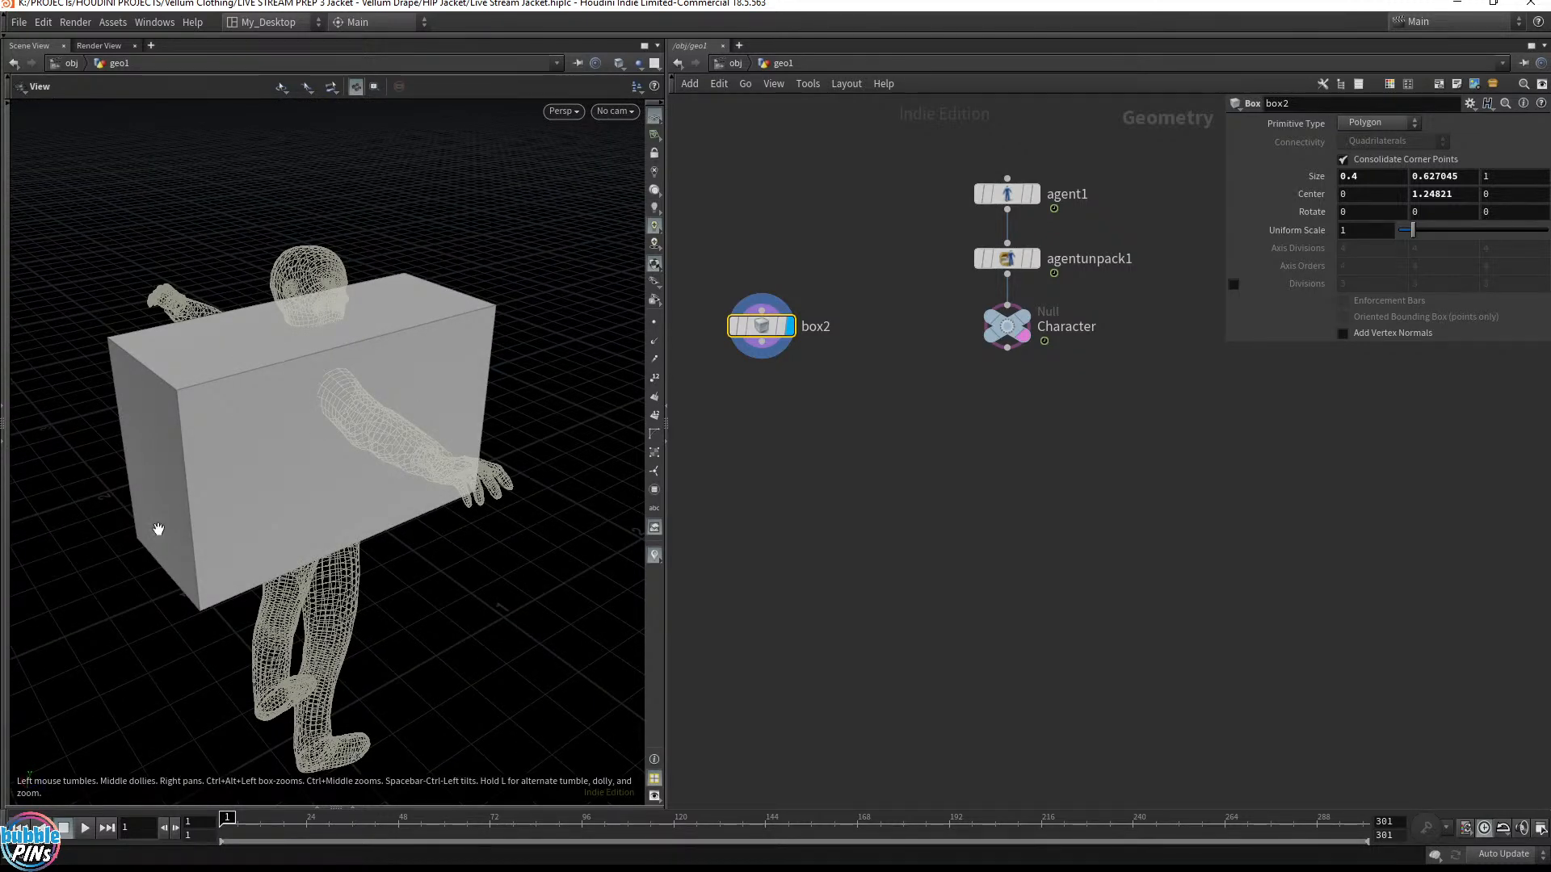
left_click_drag(477, 398, 533, 582)
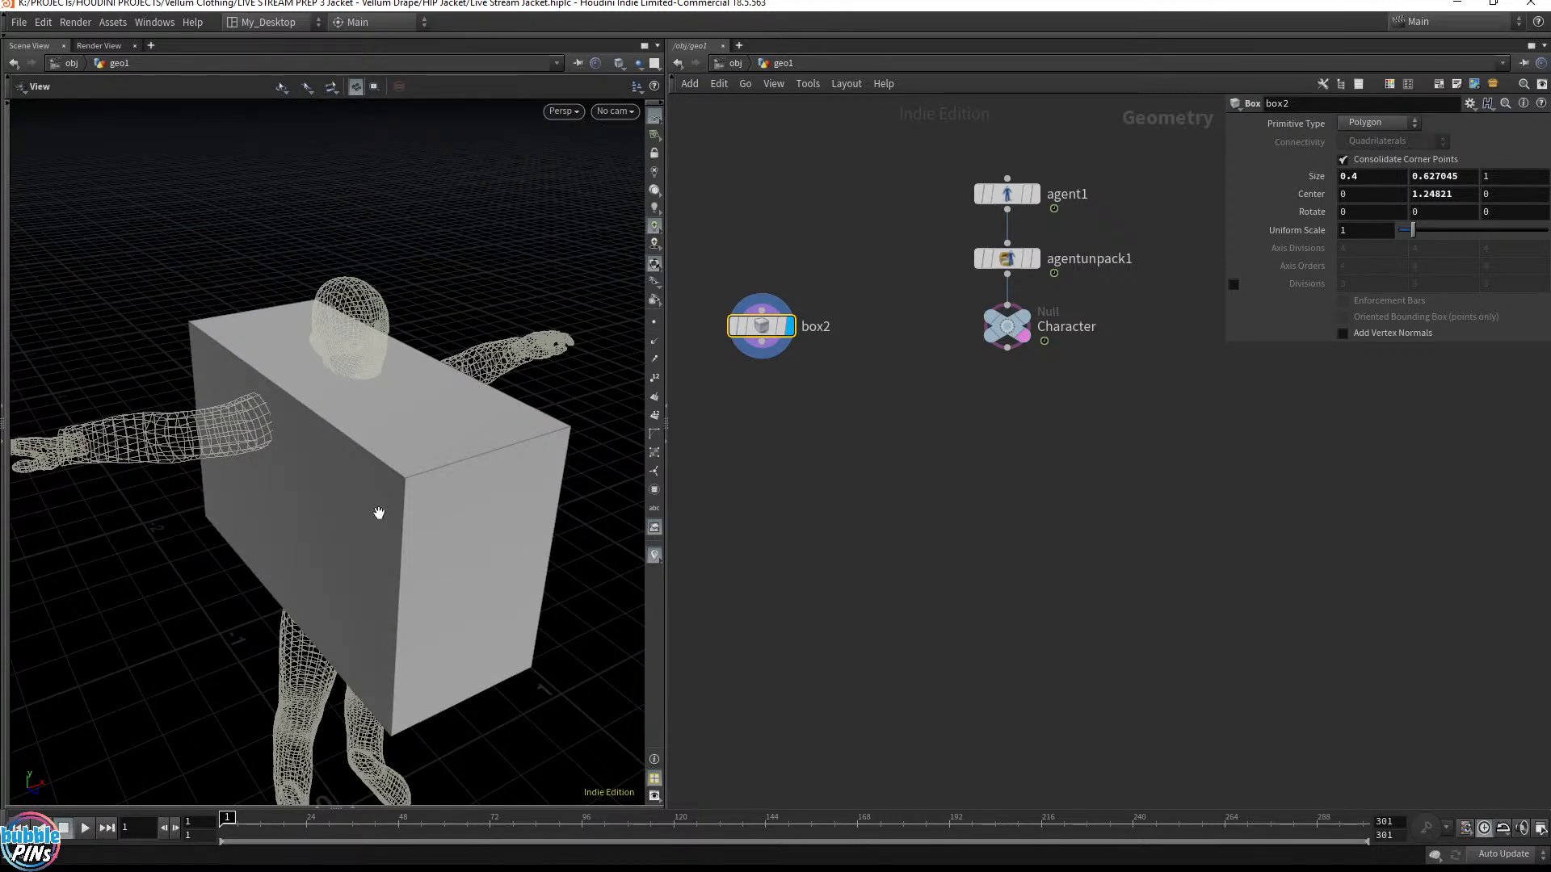
left_click_drag(276, 470, 249, 298)
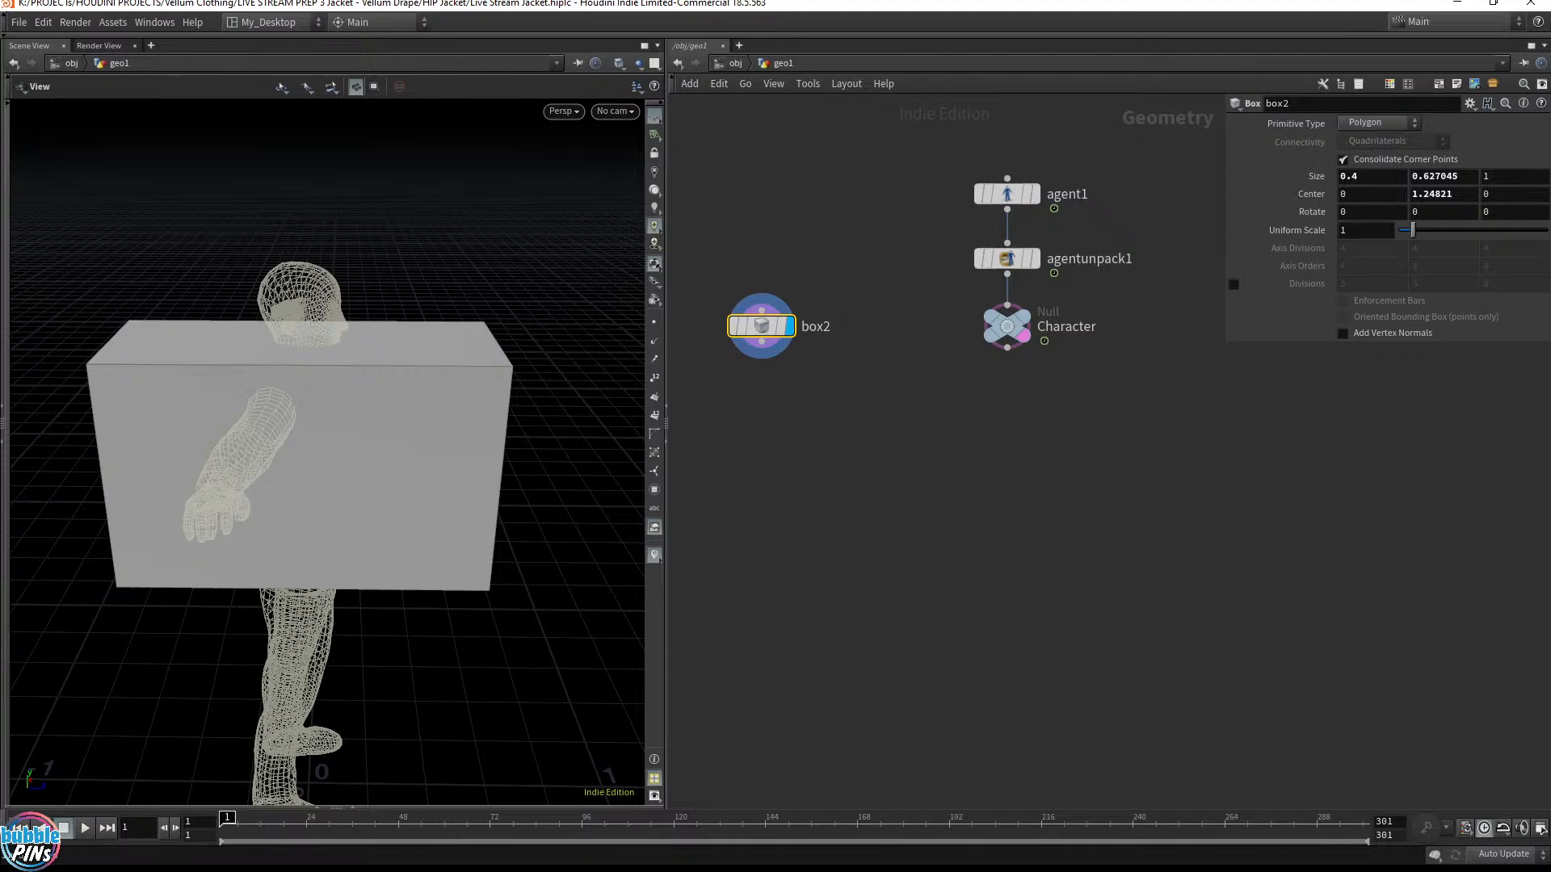
left_click_drag(762, 342, 767, 407)
type("transfo")
key("Return")
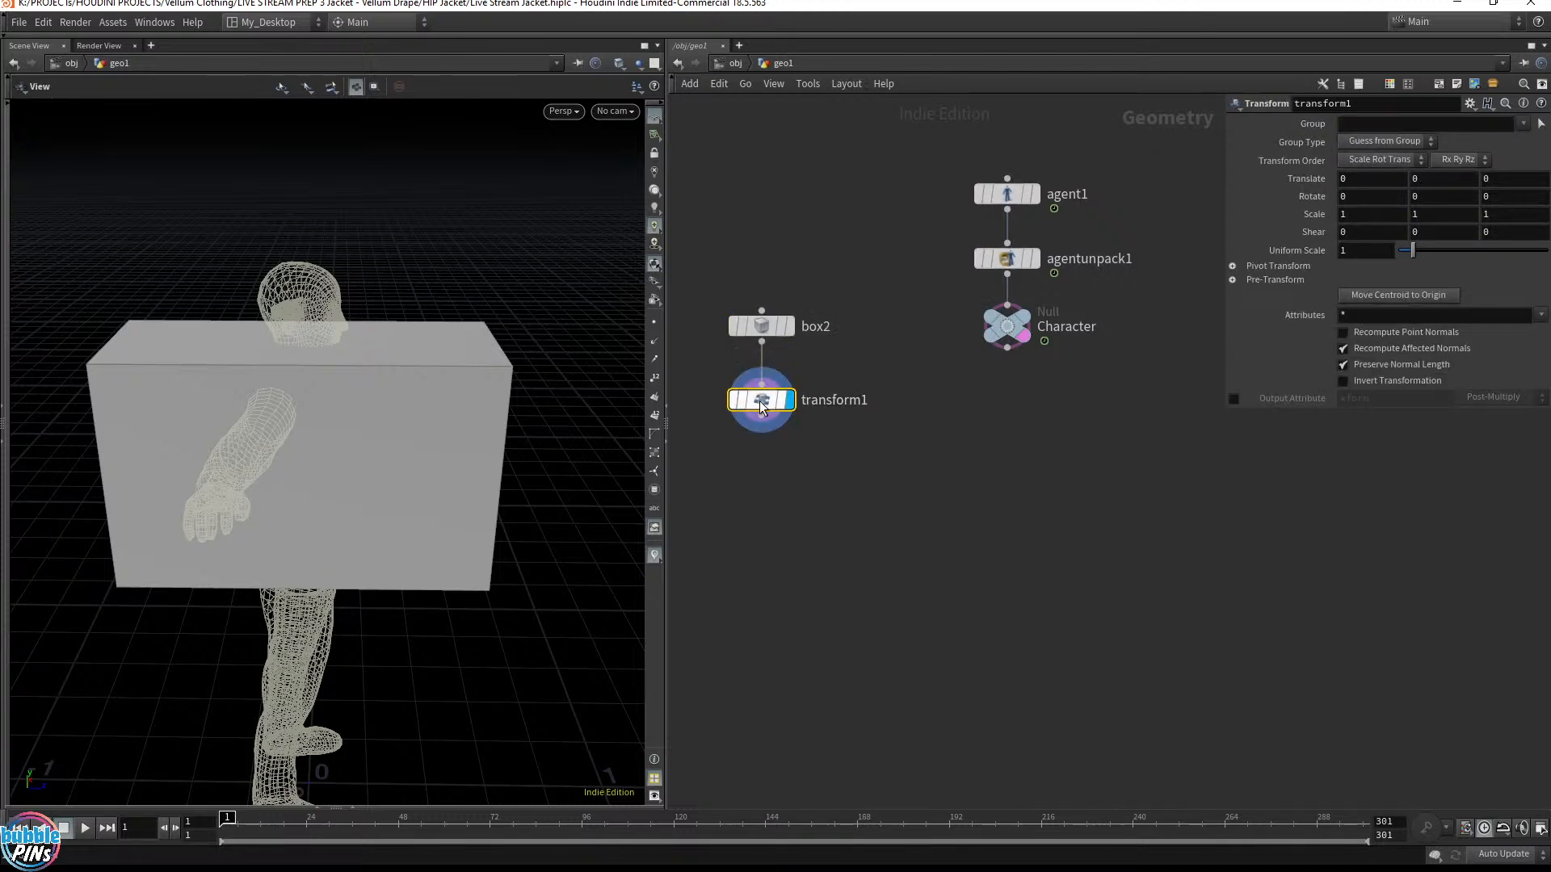
Set the Transform node's Z scale to 0.9
left_click(1504, 216)
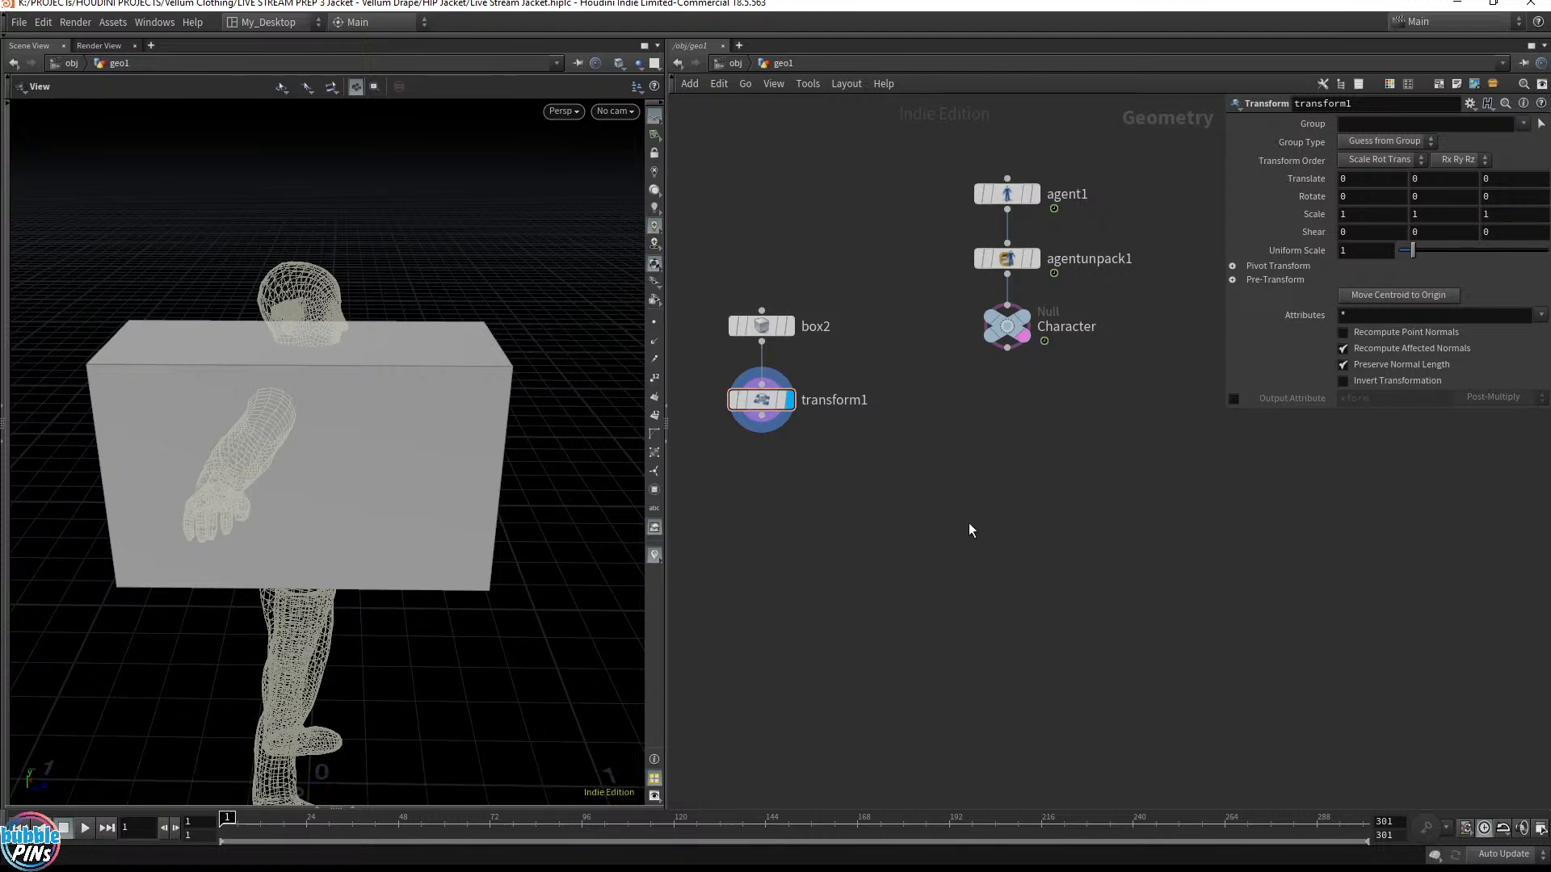
double_click(1509, 215)
type("0.6")
key("Return")
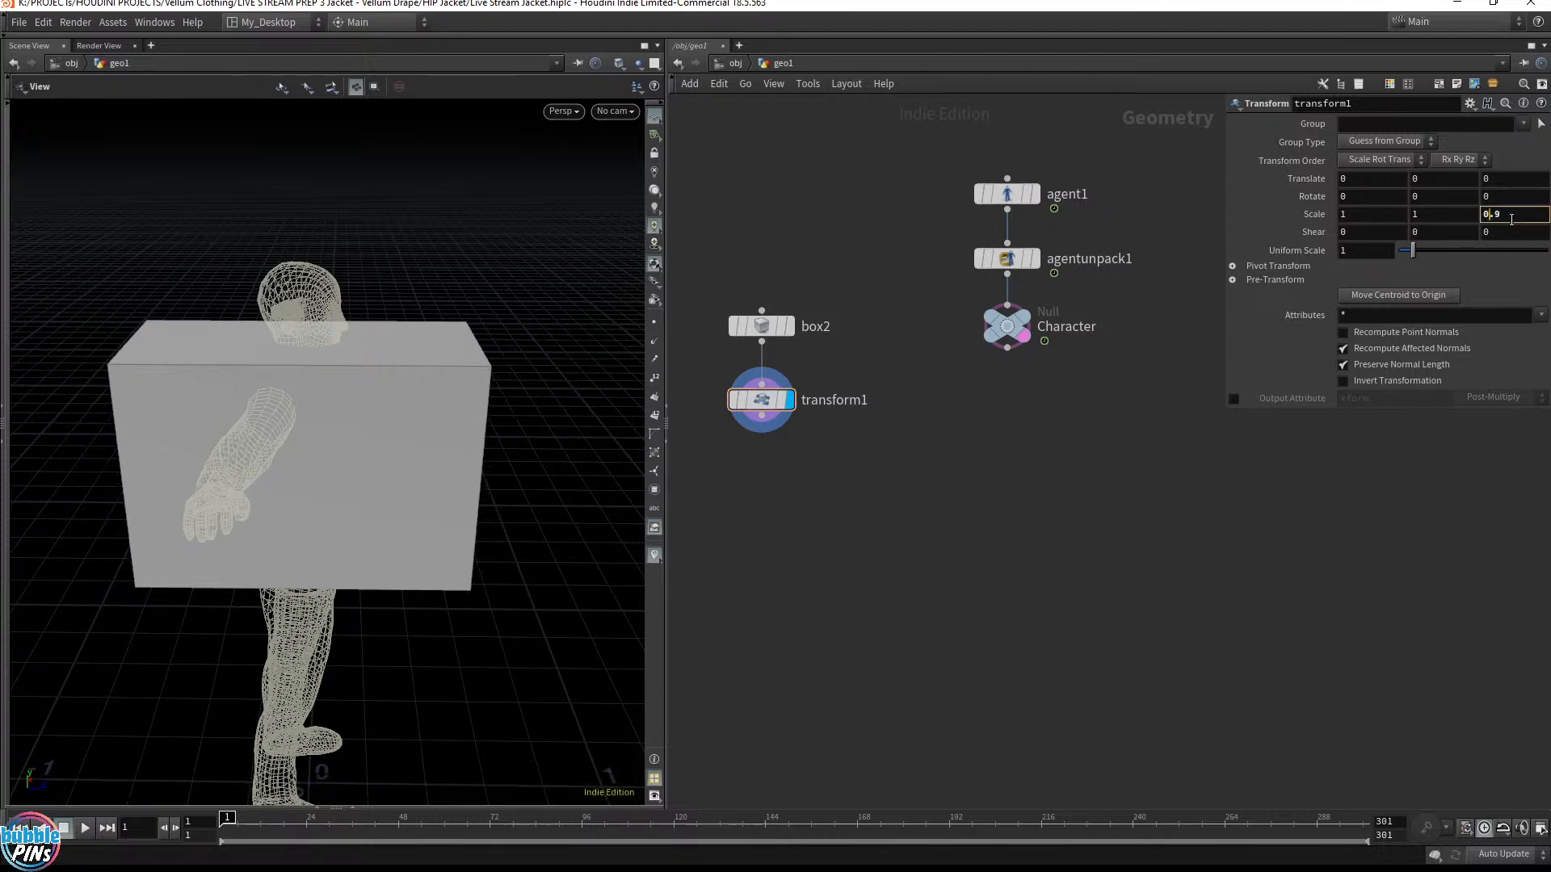
key("BackSpace")
type("9")
key("Return")
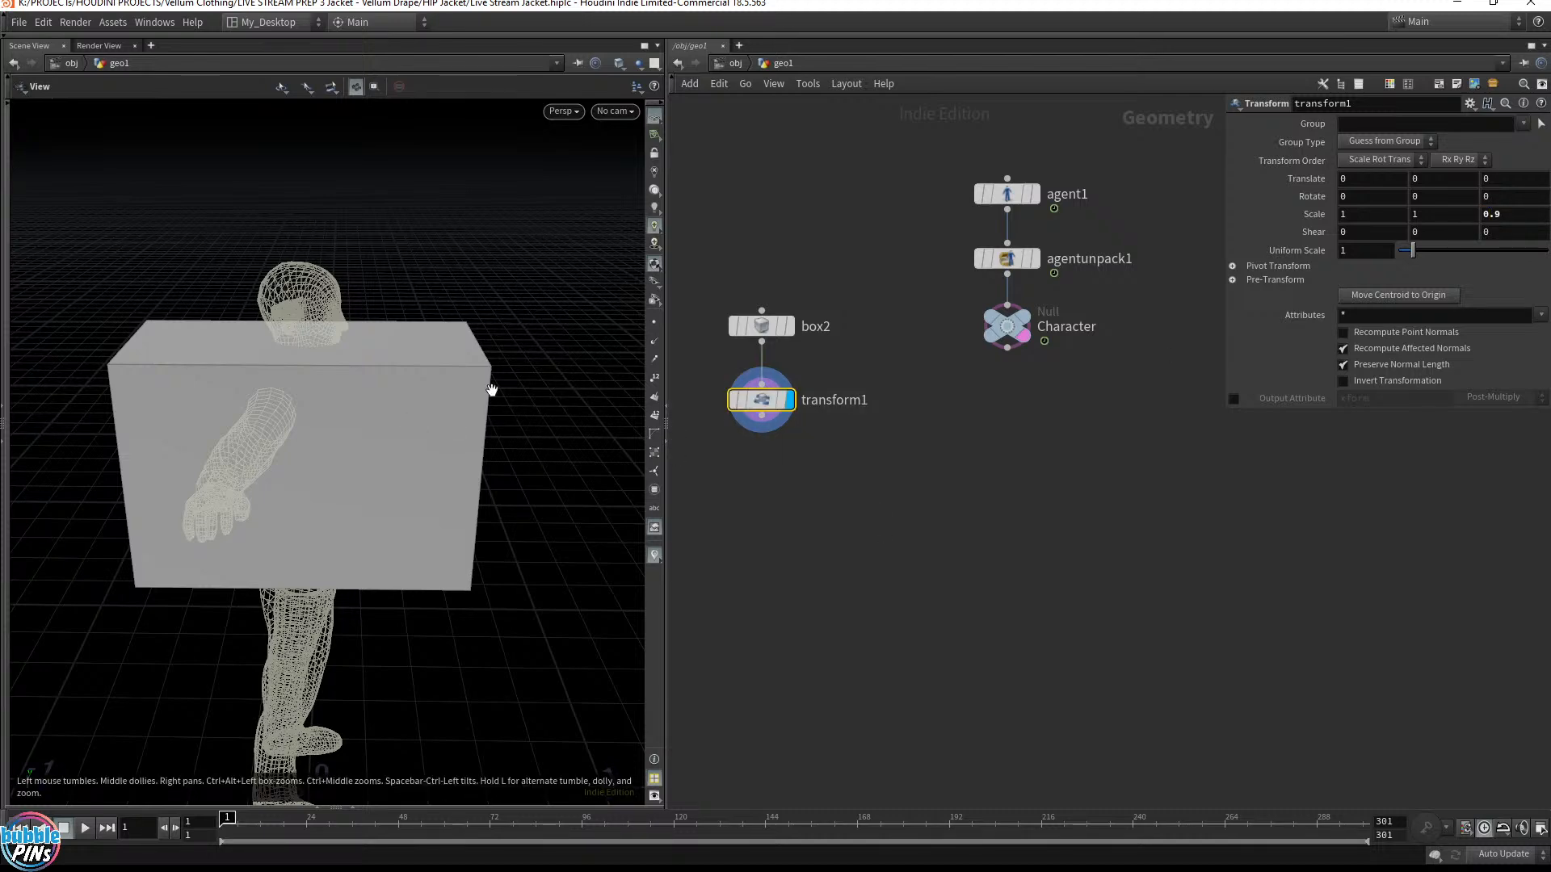
Shrink the box's depth with the Scale tool handle to a Z scale of about 0.467
key("Return")
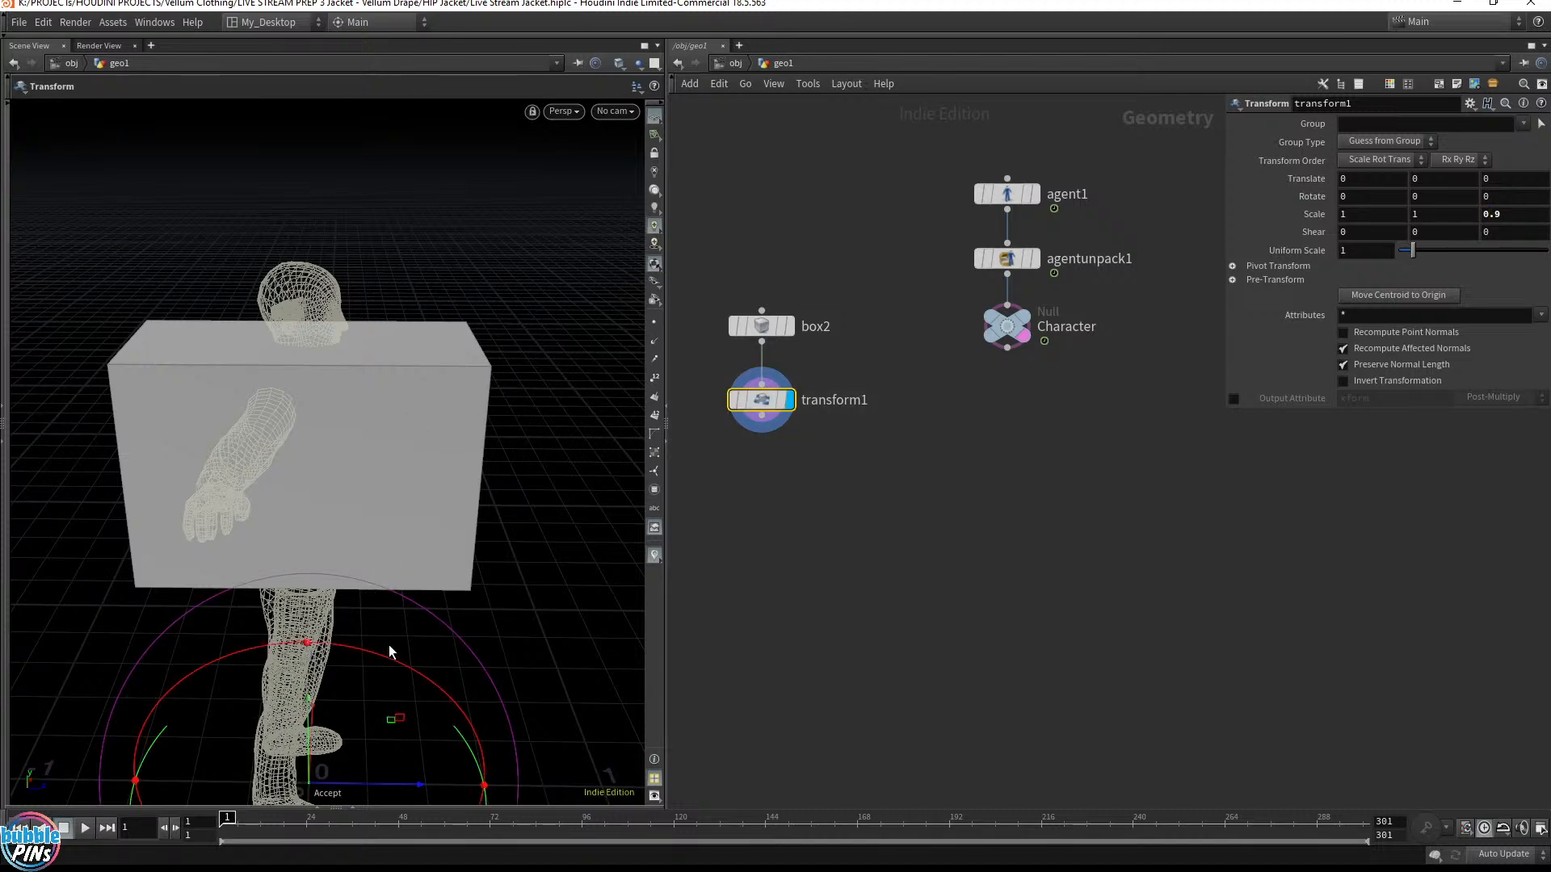
left_click_drag(431, 522, 287, 291, "alt")
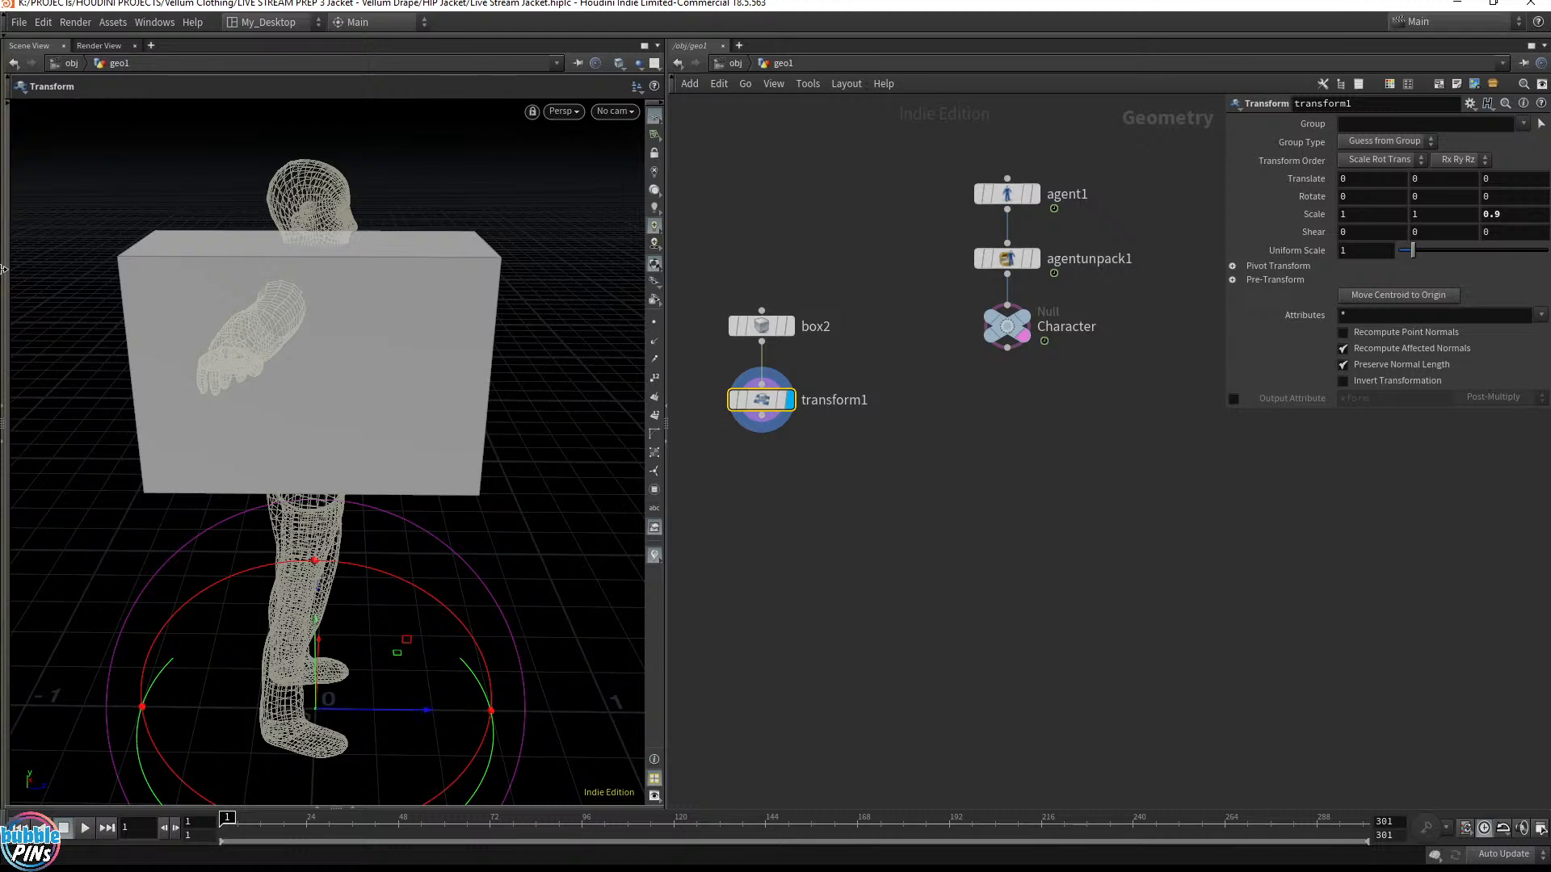
left_click(6, 210)
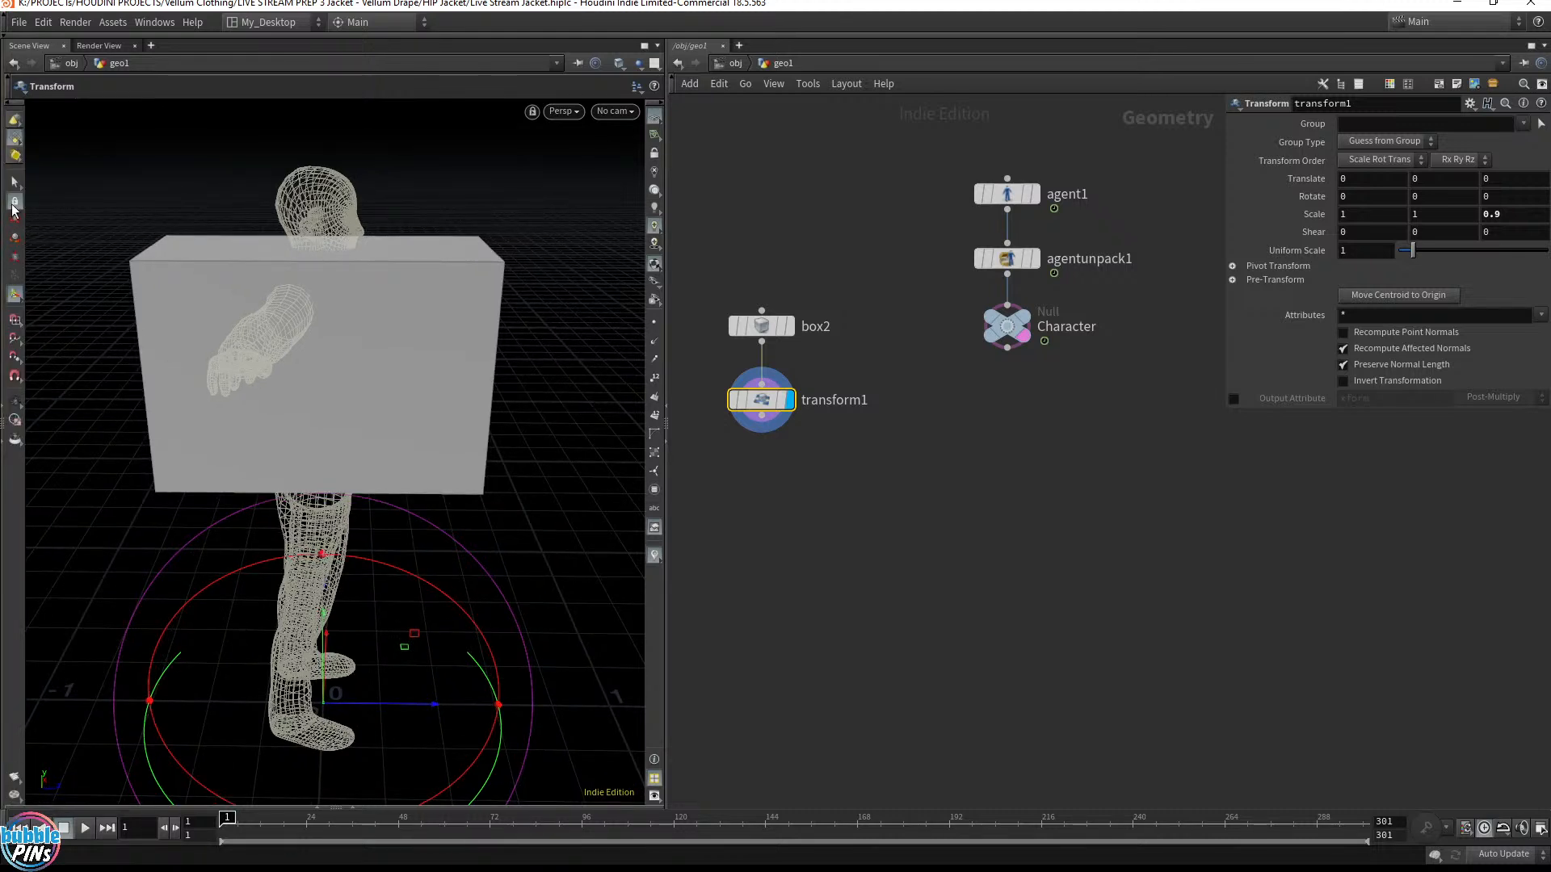
left_click(14, 257)
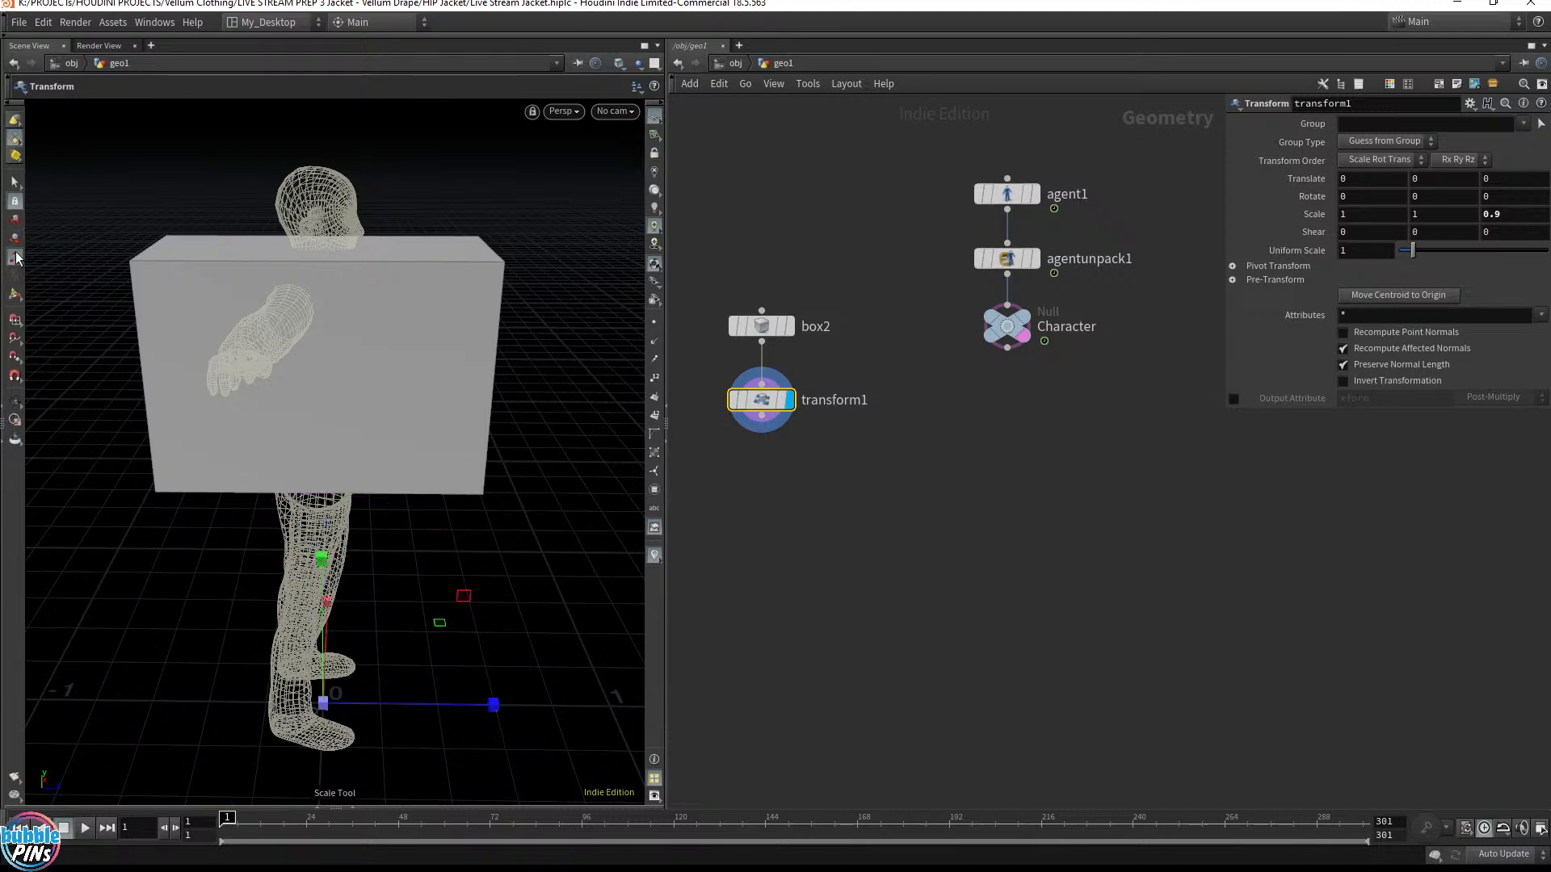
left_click_drag(493, 705, 413, 715)
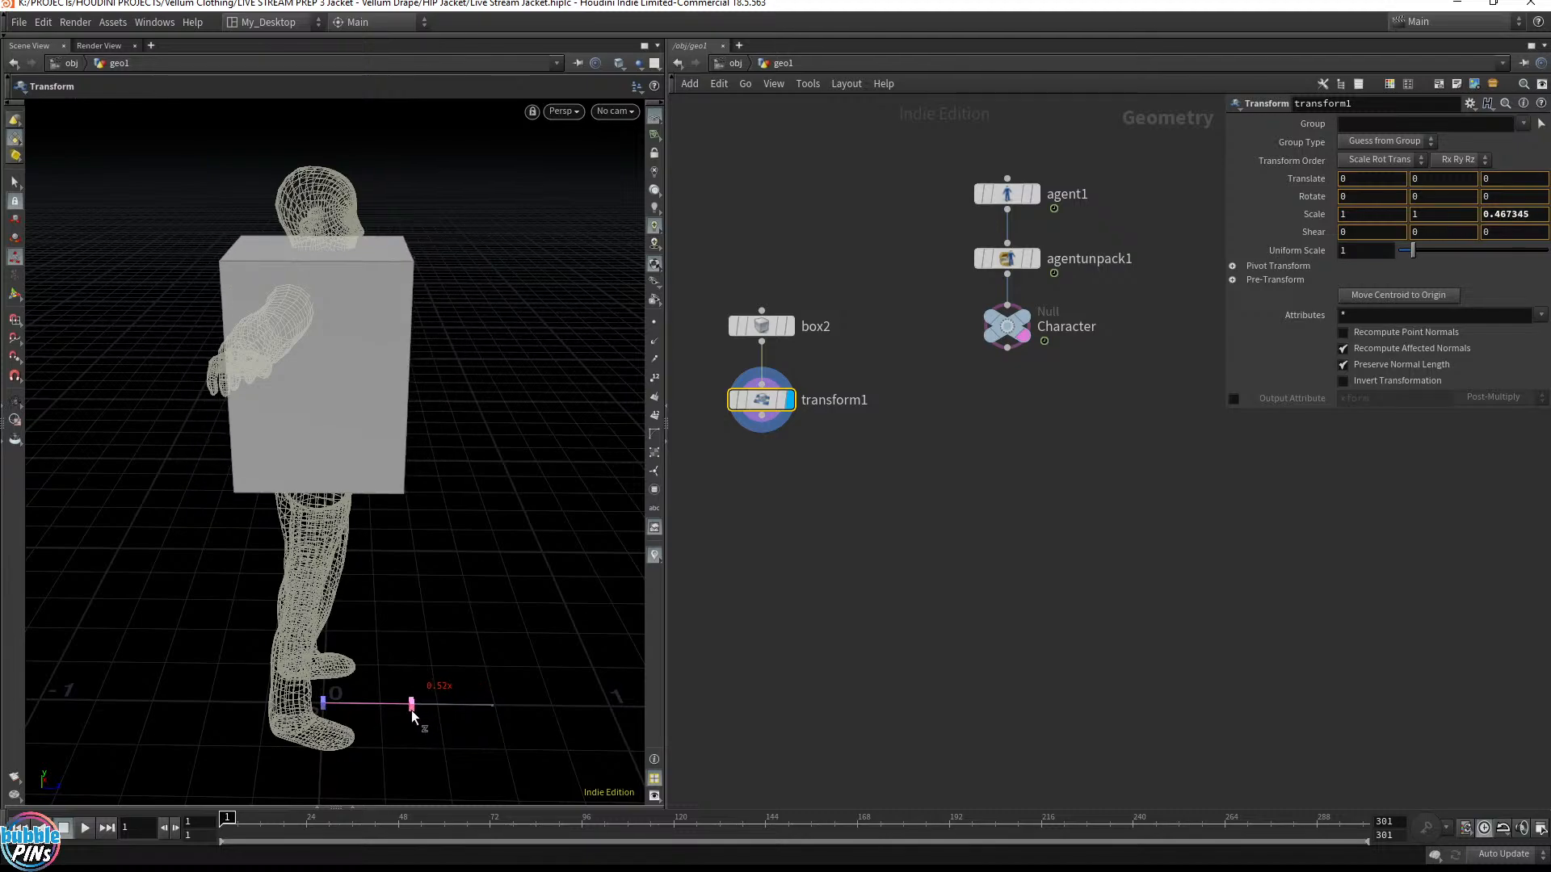
key("Escape")
left_click_drag(398, 356, 334, 370)
key("t")
key("Escape")
left_click_drag(424, 416, 329, 374)
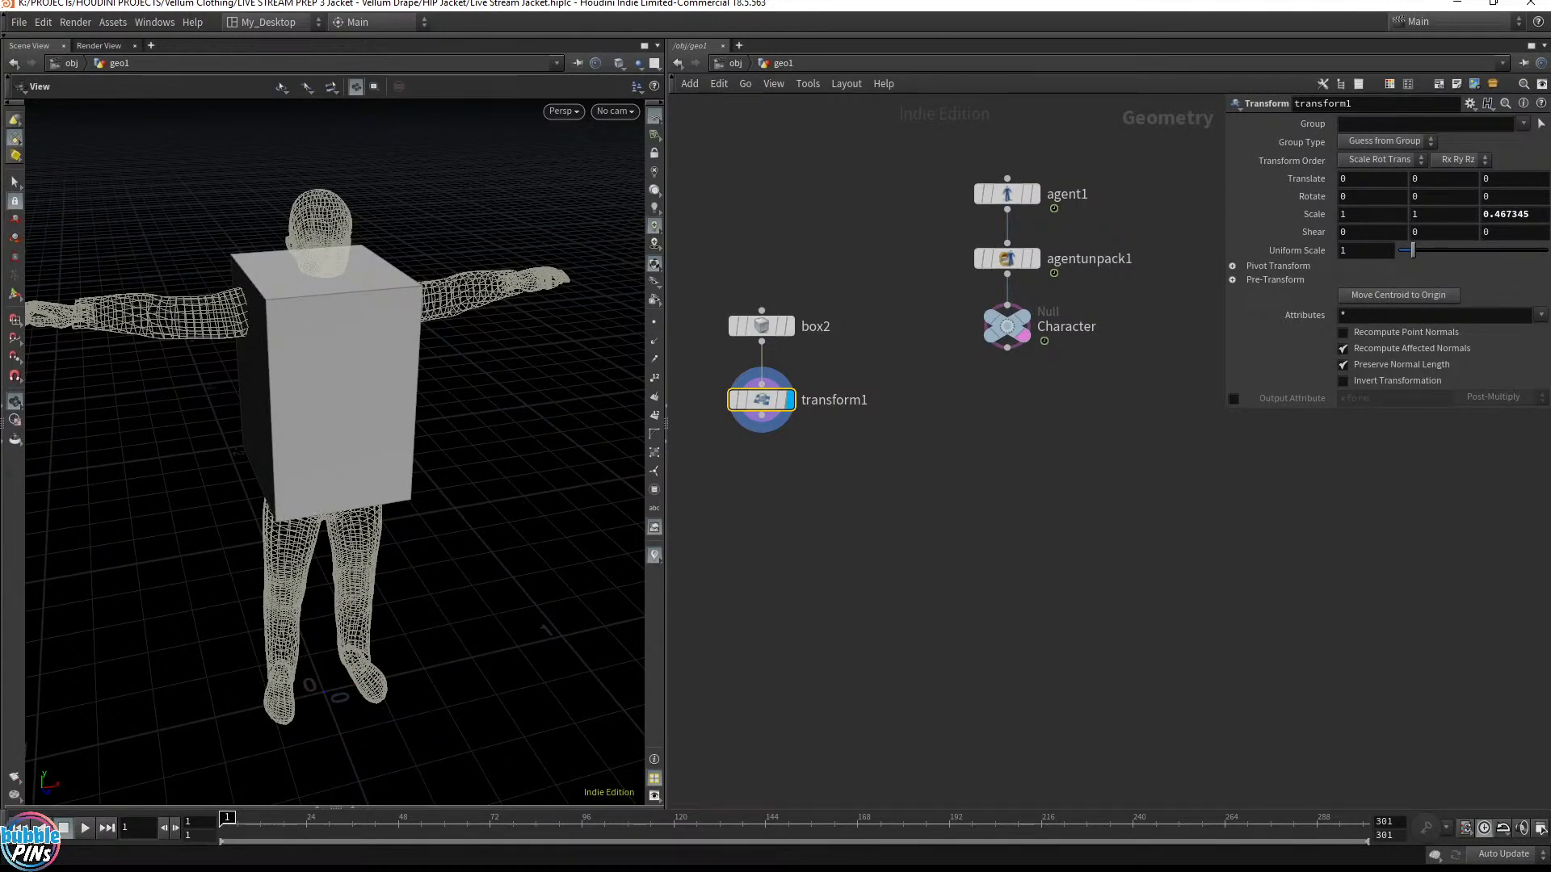
Set the Transform node's Z scale to 0.4
double_click(1546, 214)
type("0.4")
key("Return")
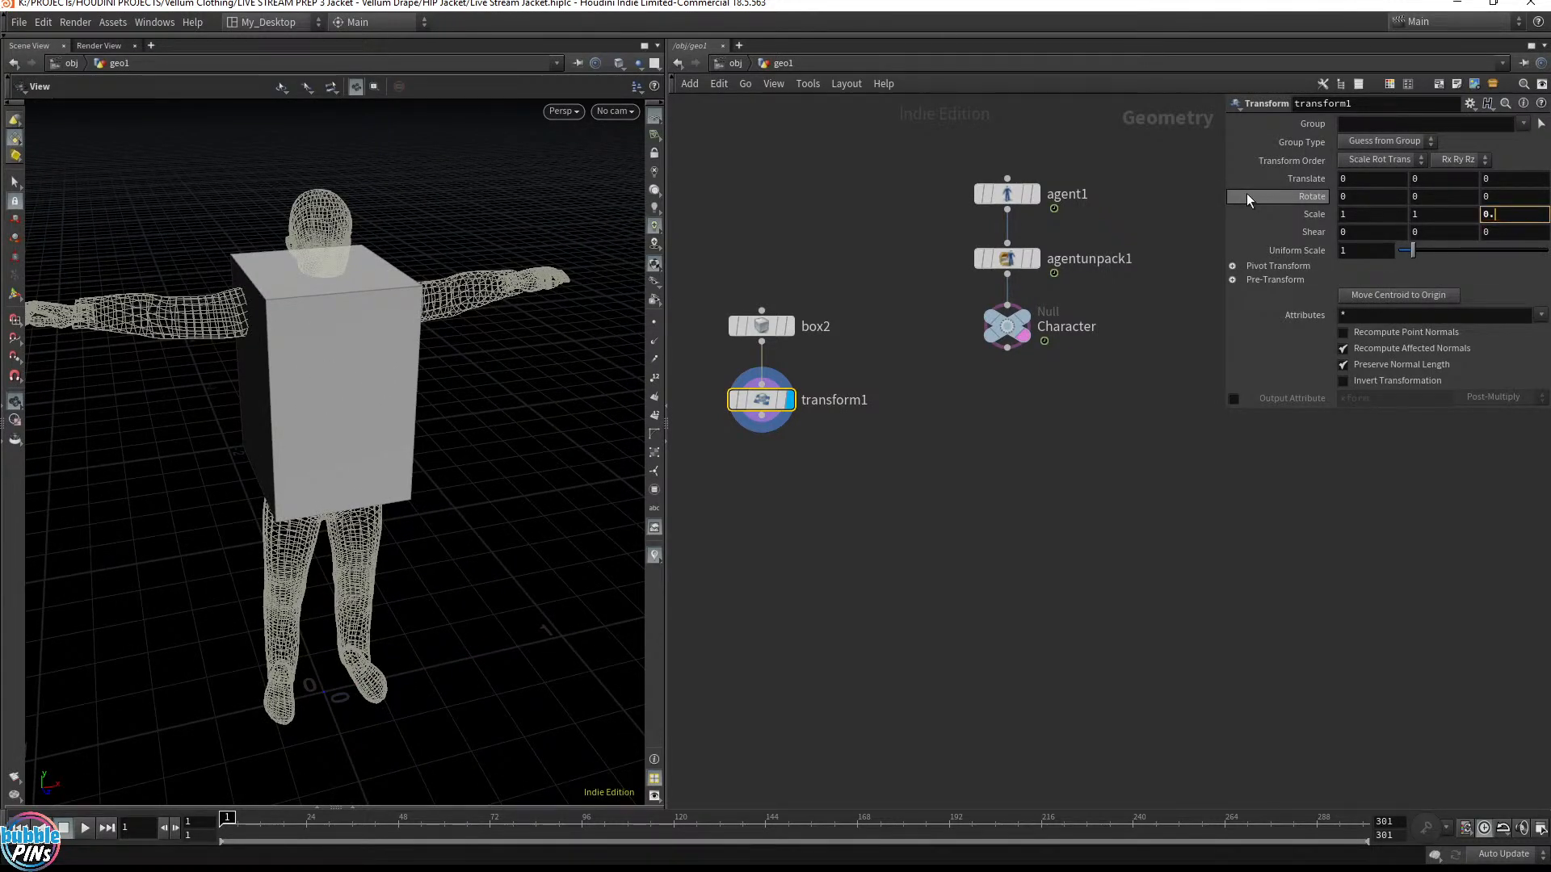
Save the scene file and check the thinned box against the character's torso
key("ctrl+s")
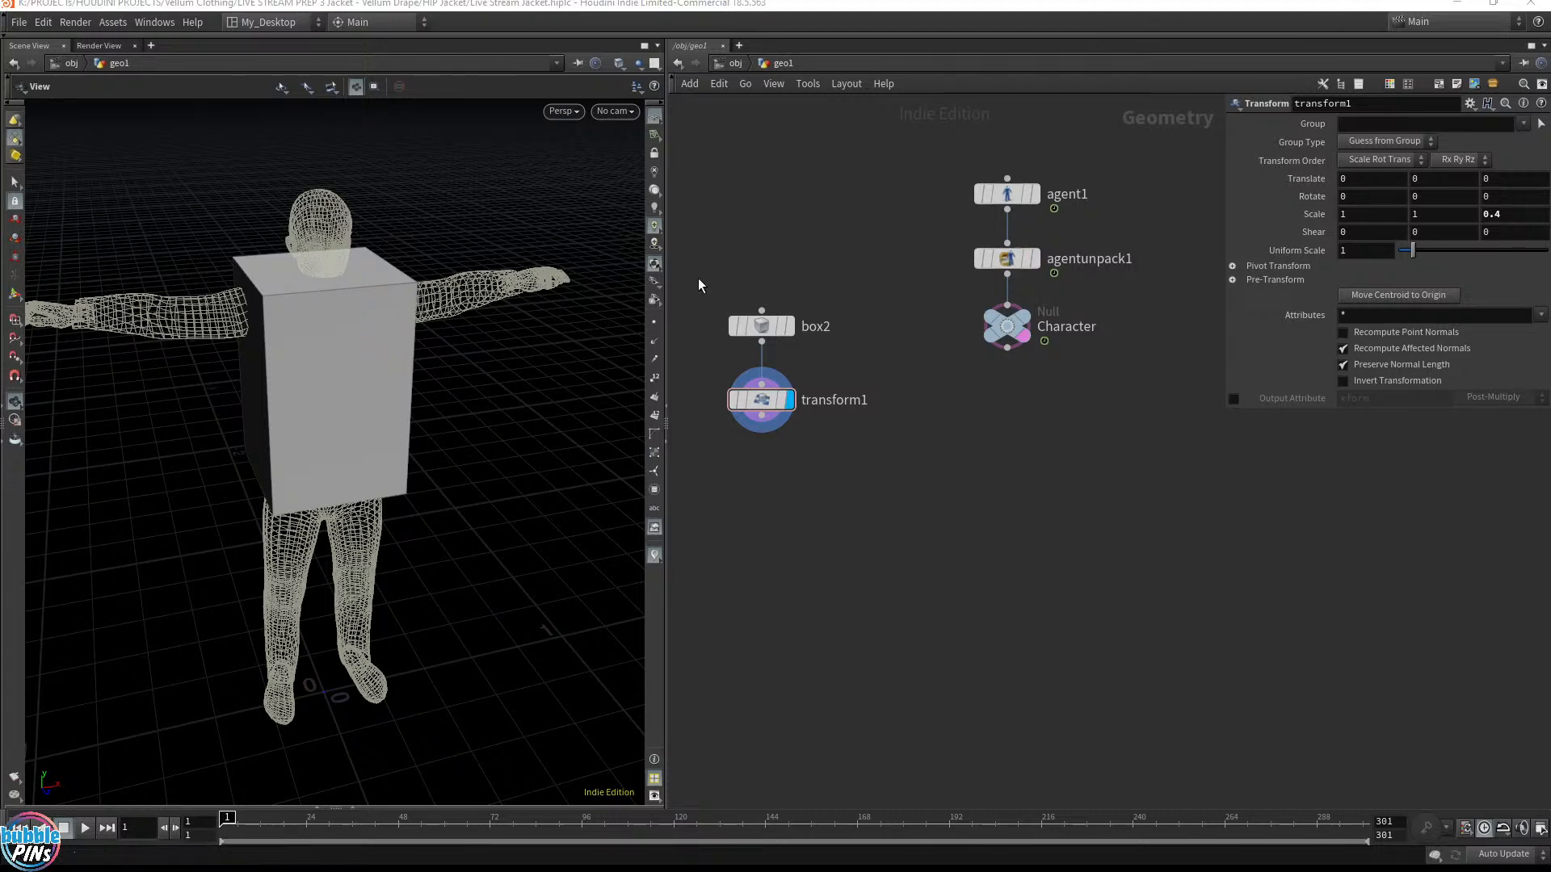
scroll(387, 304, "up", 3)
left_click_drag(408, 339, 472, 327)
left_click_drag(440, 425, 460, 294)
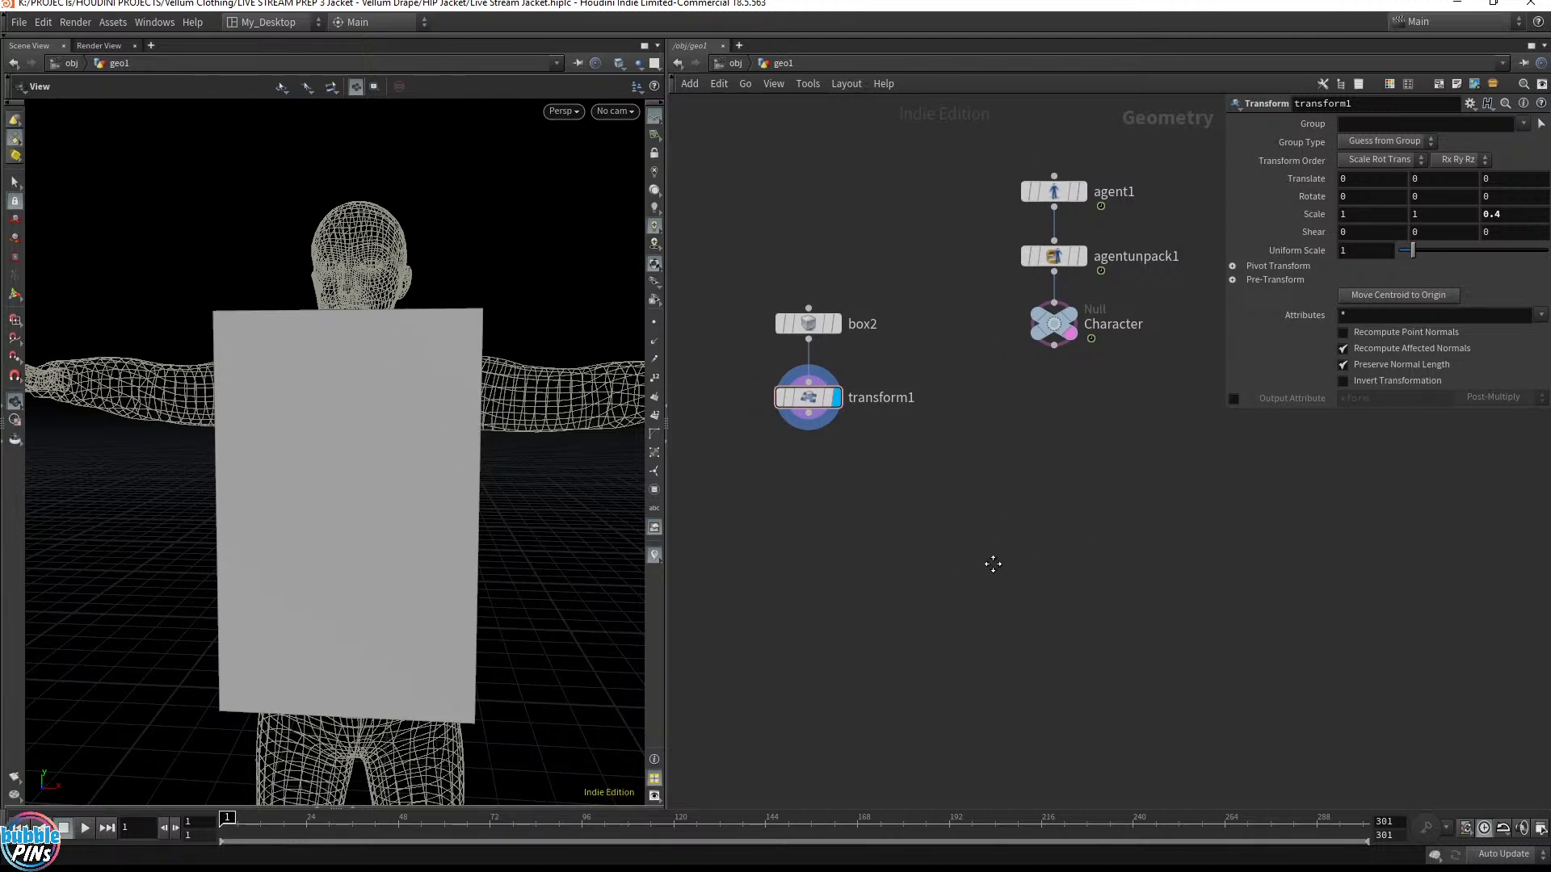
left_click_drag(565, 485, 418, 425)
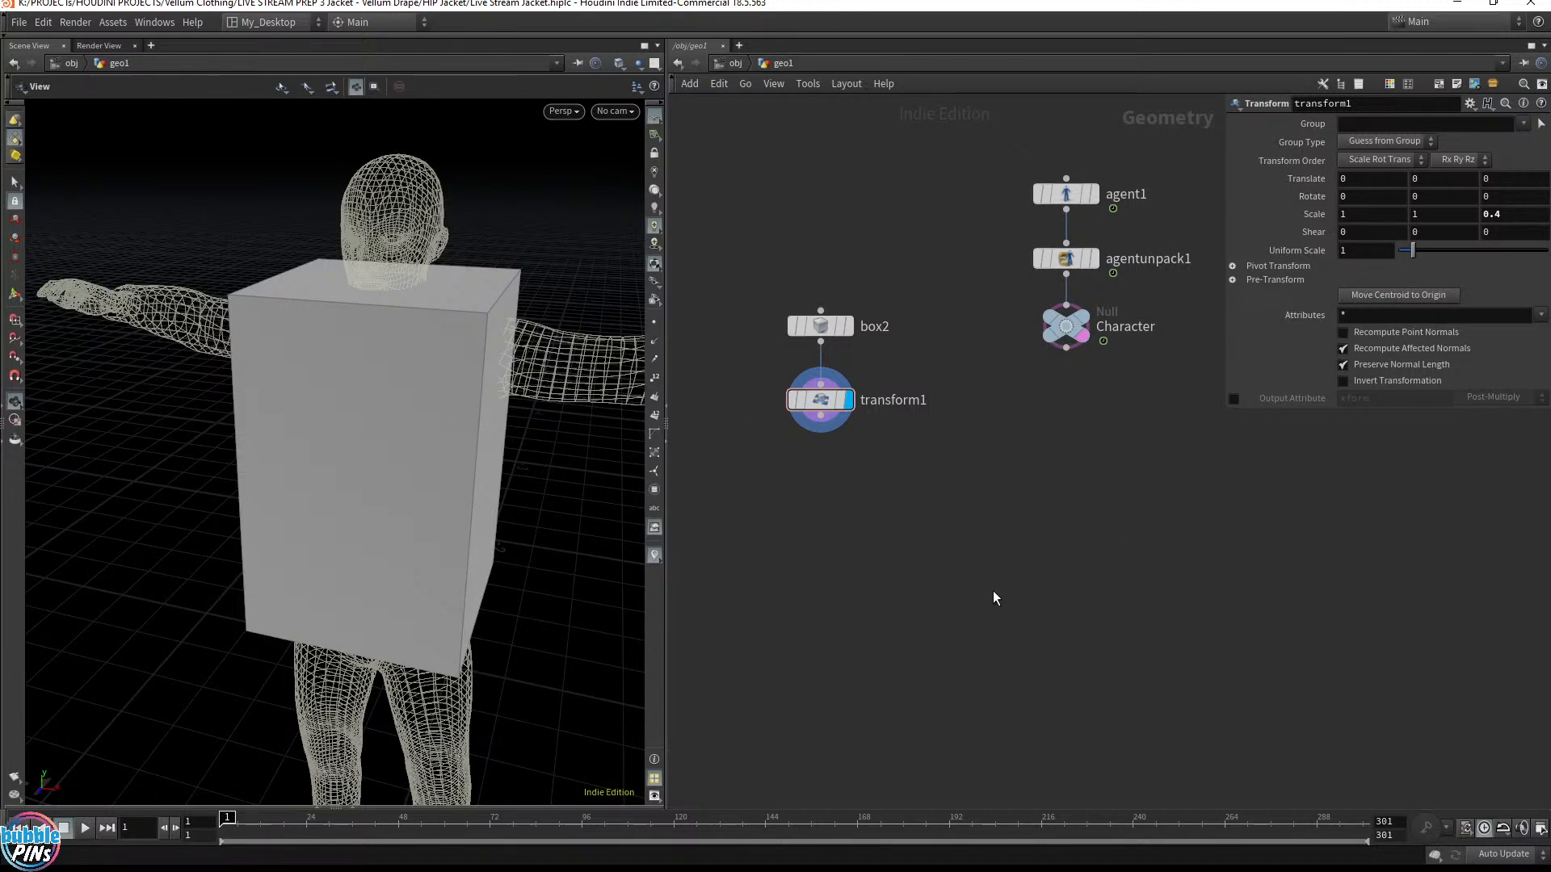
Append a Boolean node after transform1 and make it the displayed node
key("Tab")
type("boolean")
key("Return")
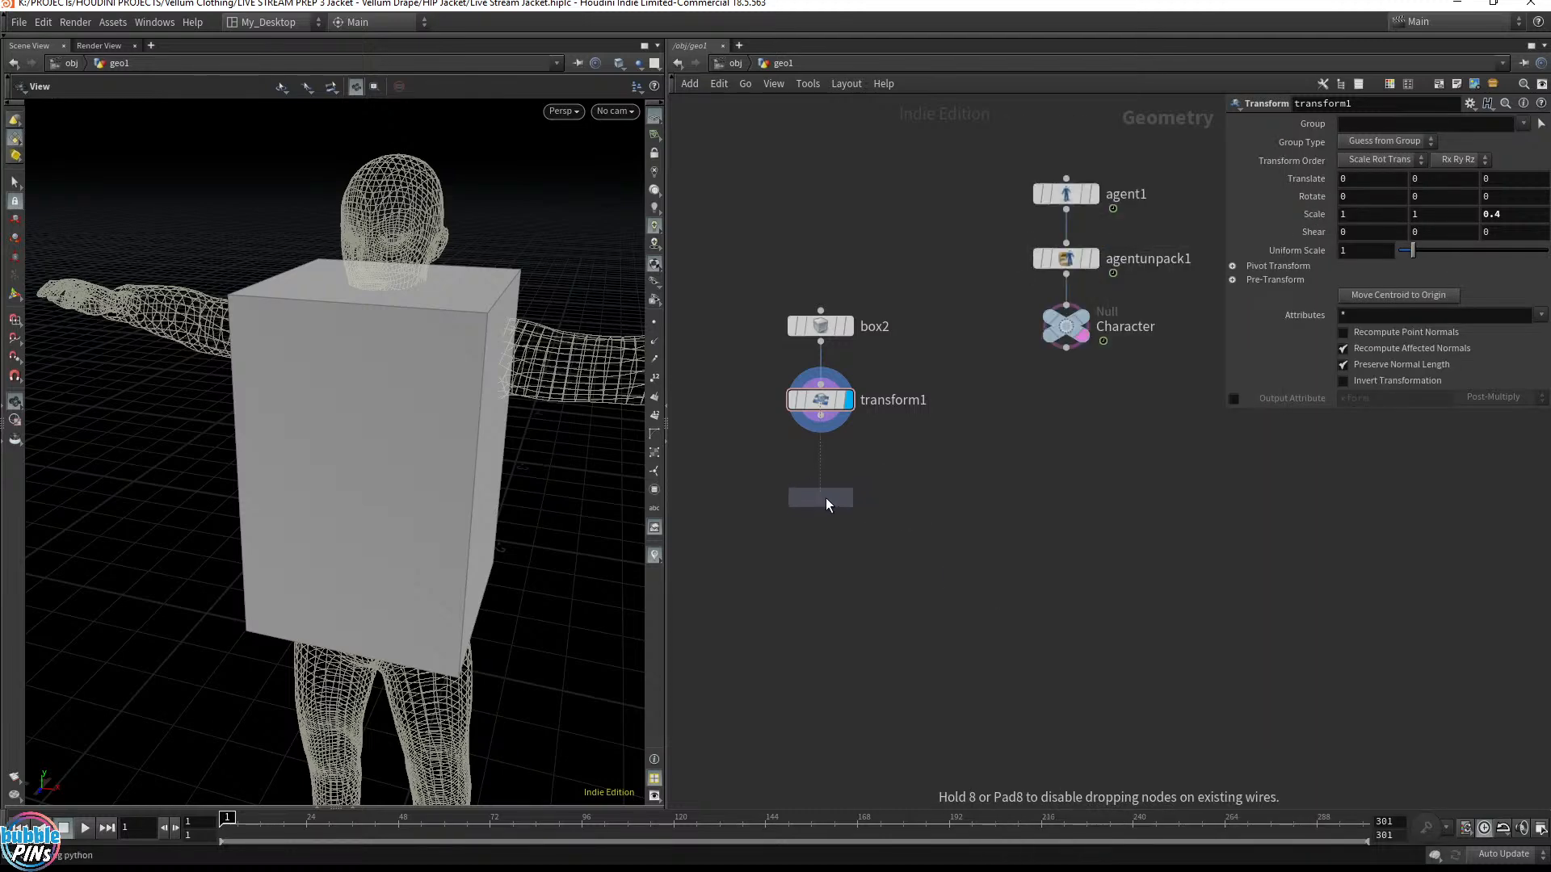
left_click(824, 500)
left_click_drag(821, 416, 826, 580)
left_click(848, 504)
left_click(1157, 517)
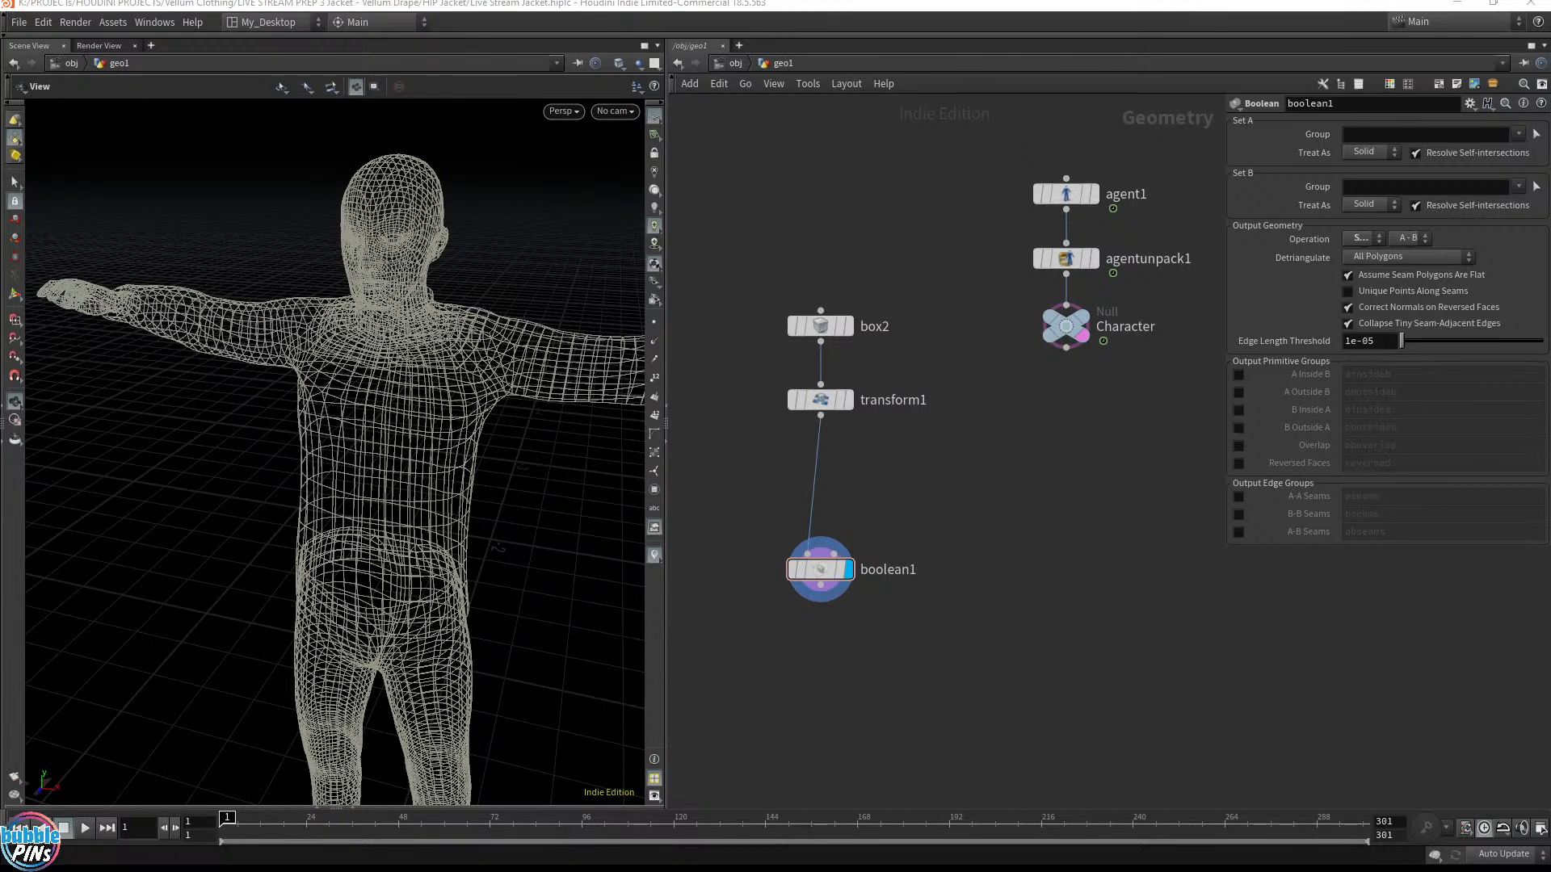
Paste the four copied nodes from tube1 to Neck_Line_Cut_Out and align them beneath the Character node
key("ctrl+v")
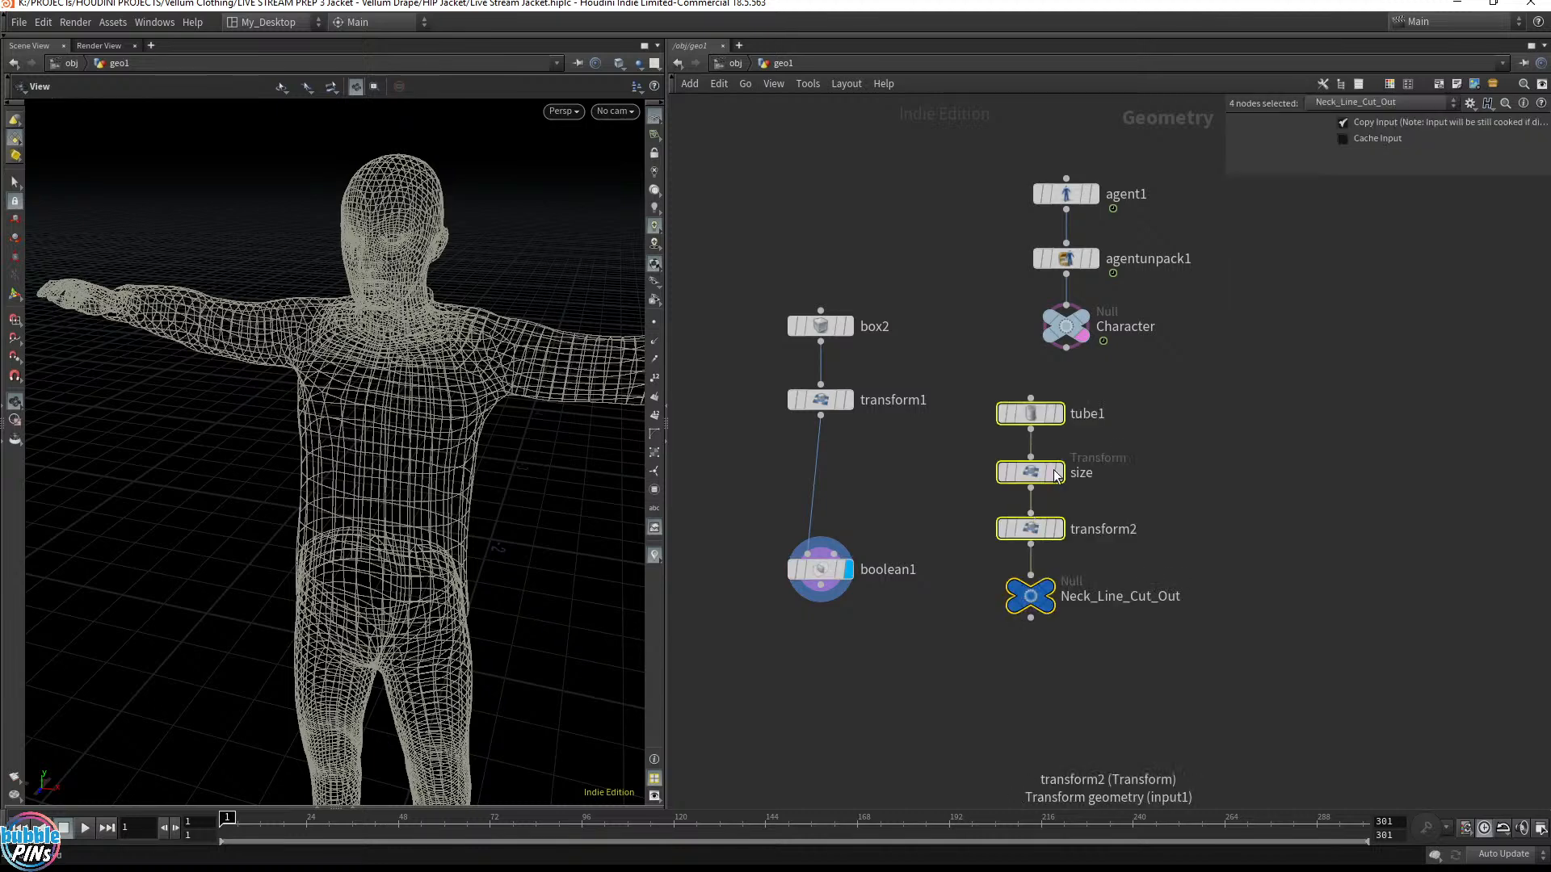
left_click_drag(1024, 595, 1079, 618)
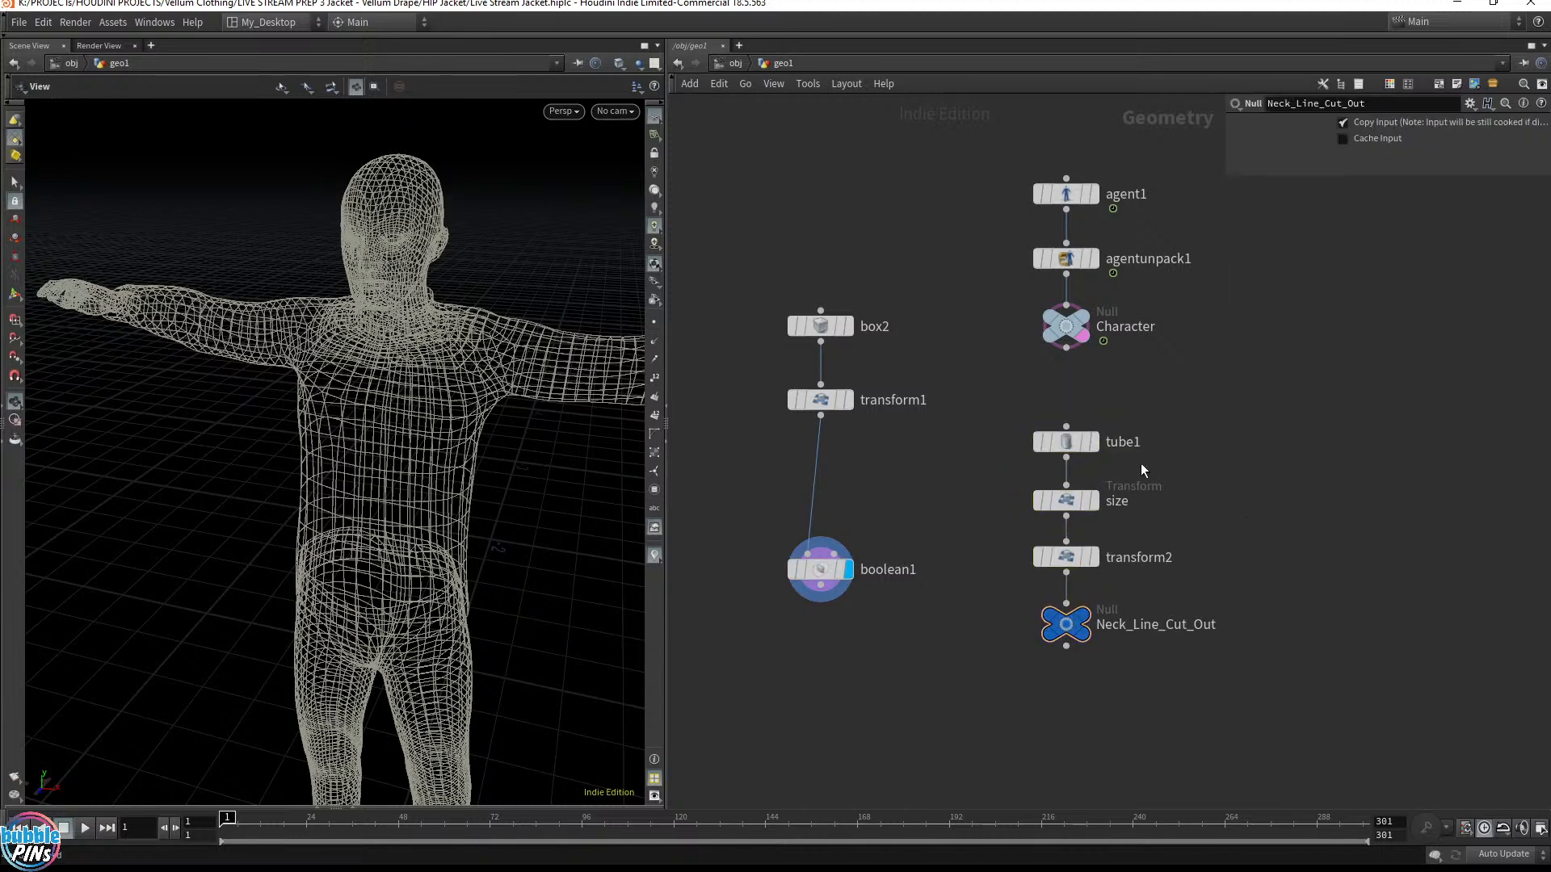
Display the tube1, size and transform2 nodes one after another and examine each node's parameters and geometry
left_click(1095, 442)
left_click(1067, 448)
scroll(477, 426, "down", 10)
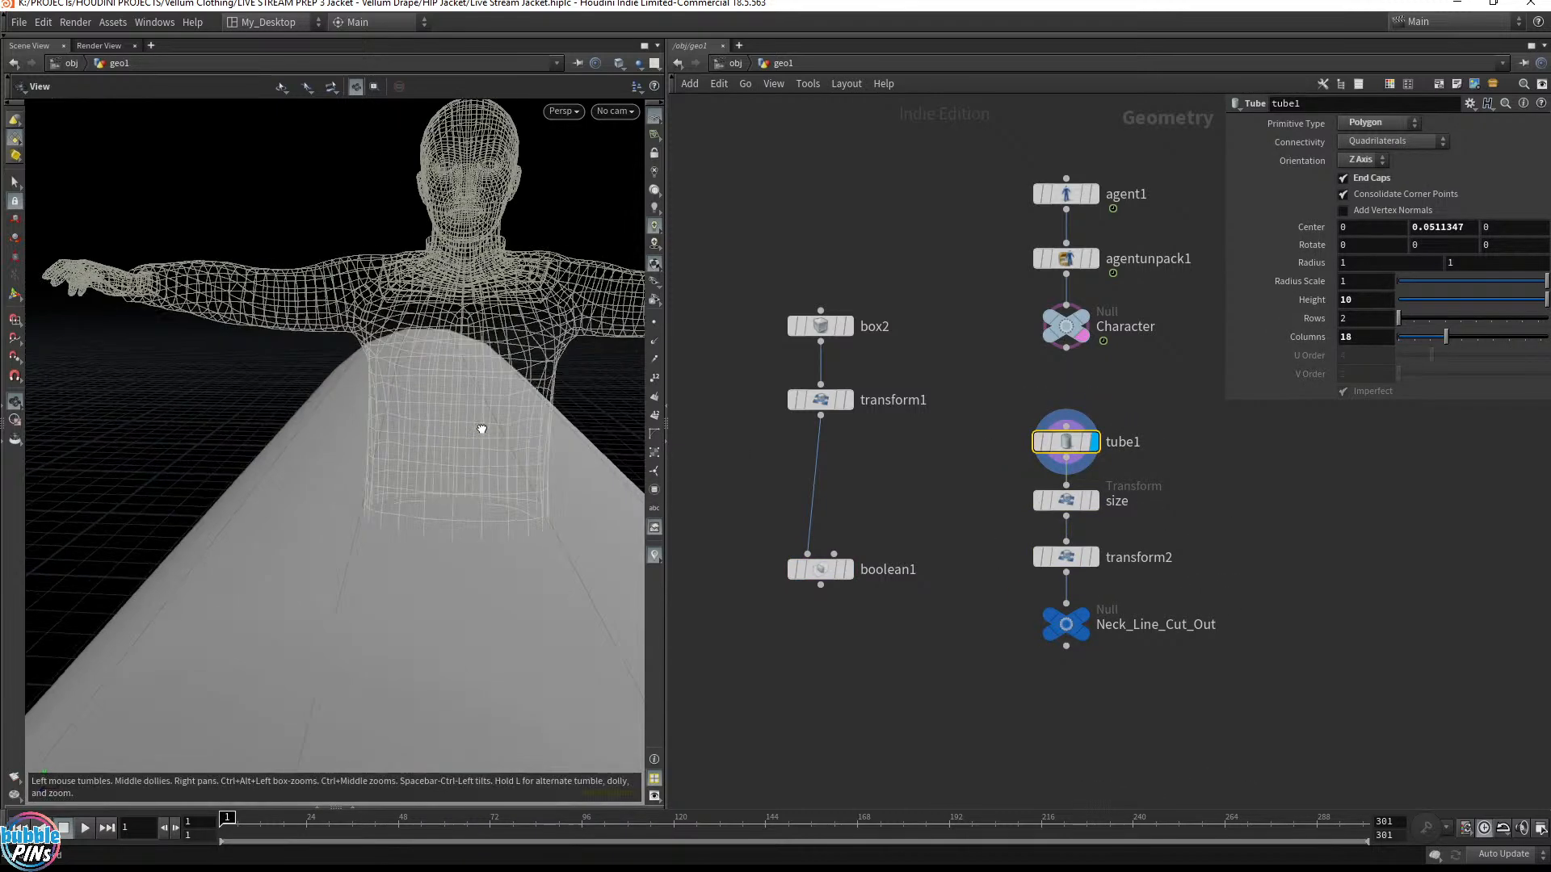
left_click_drag(387, 507, 422, 464)
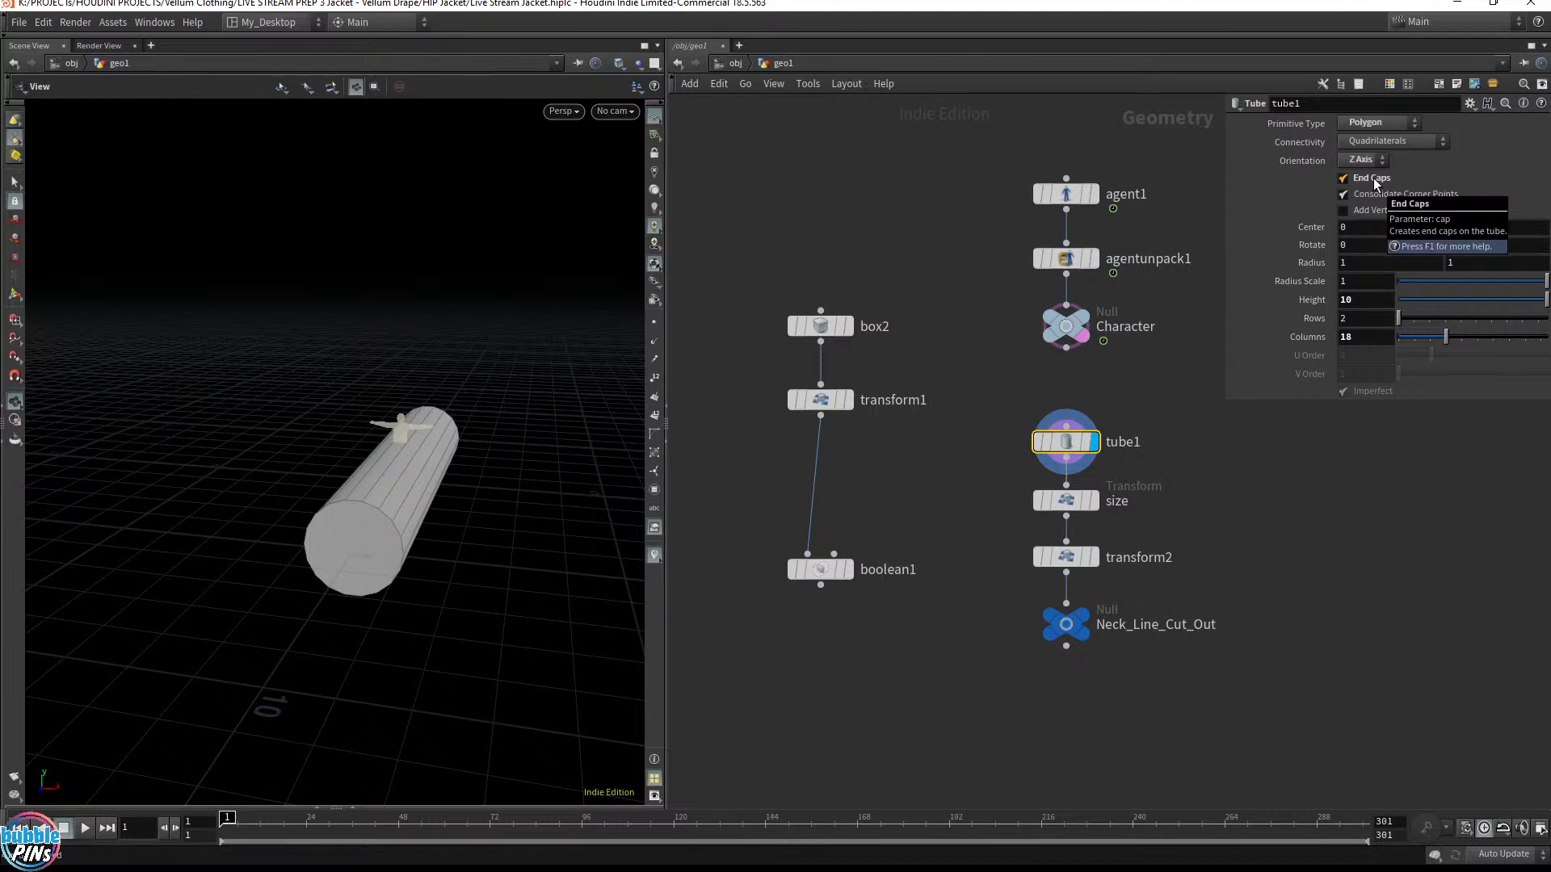
left_click(1092, 501)
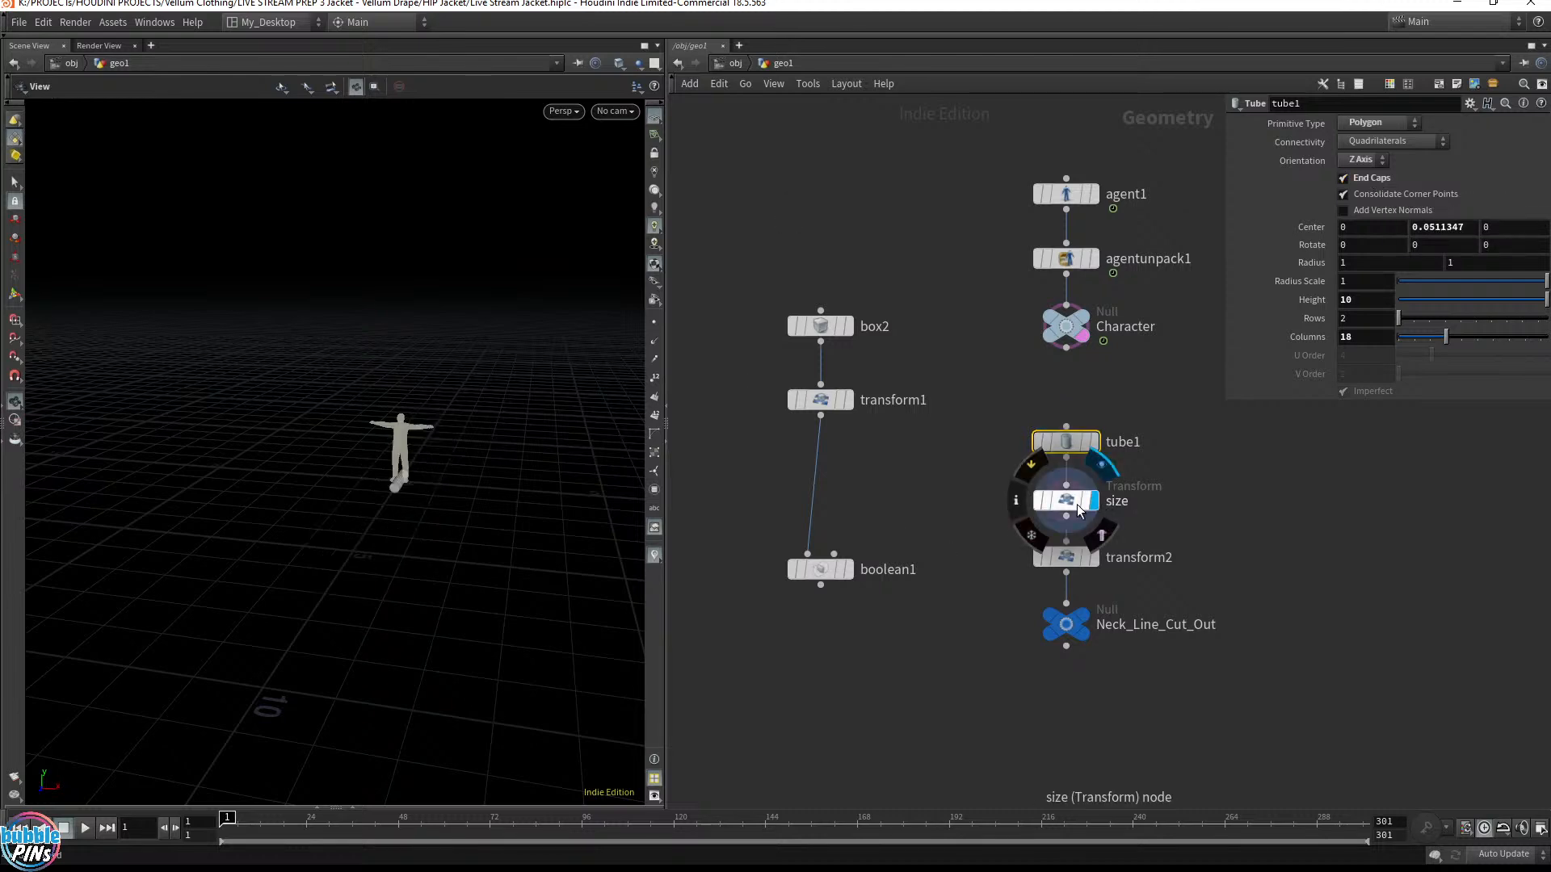
left_click(1054, 507)
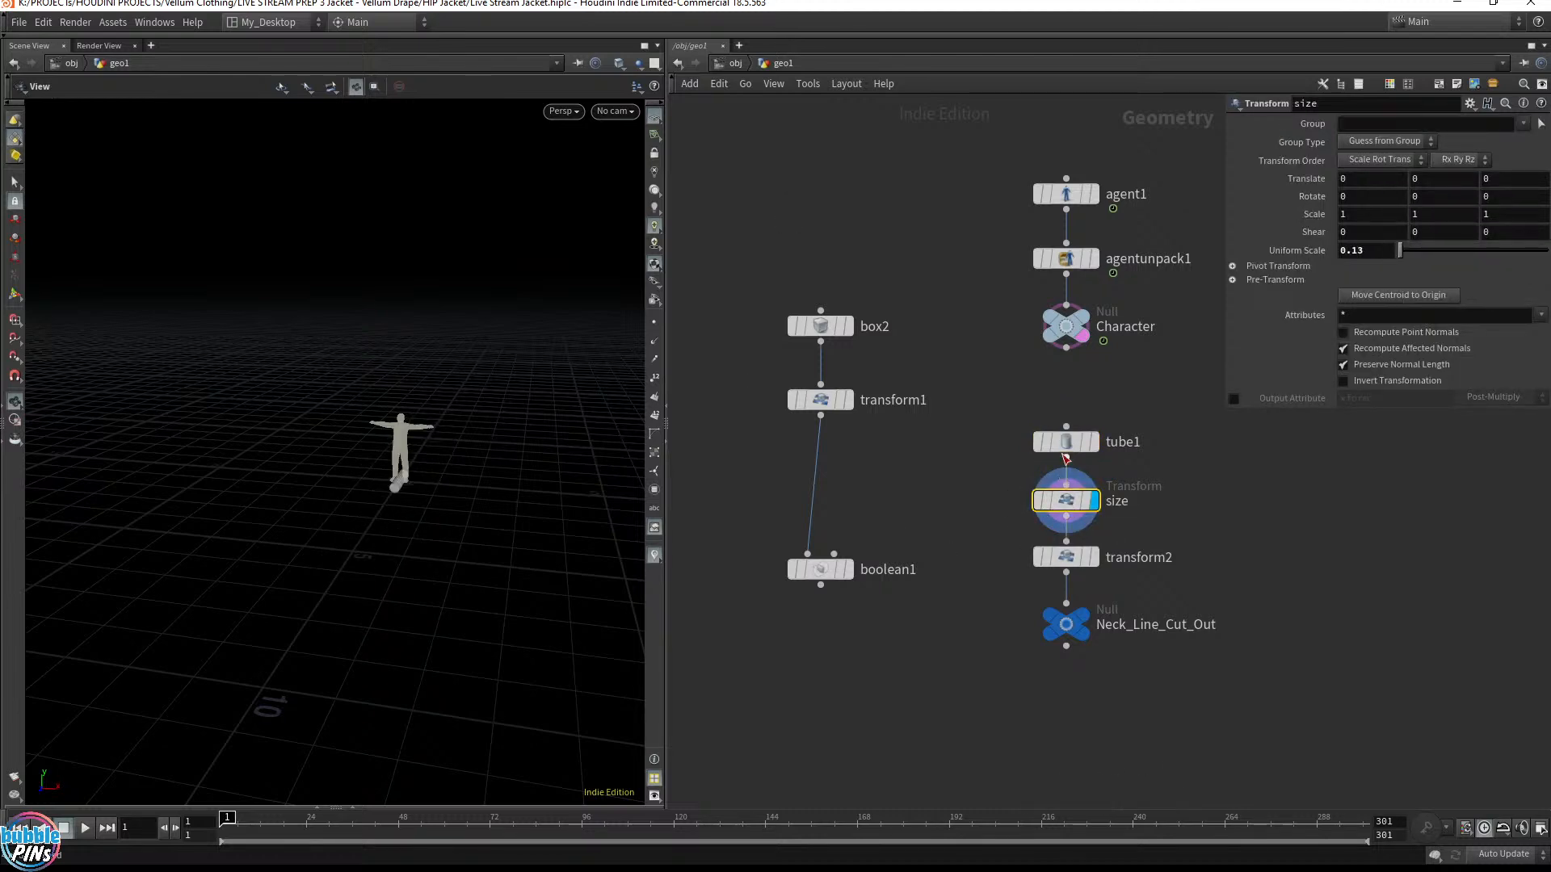
left_click(1093, 558)
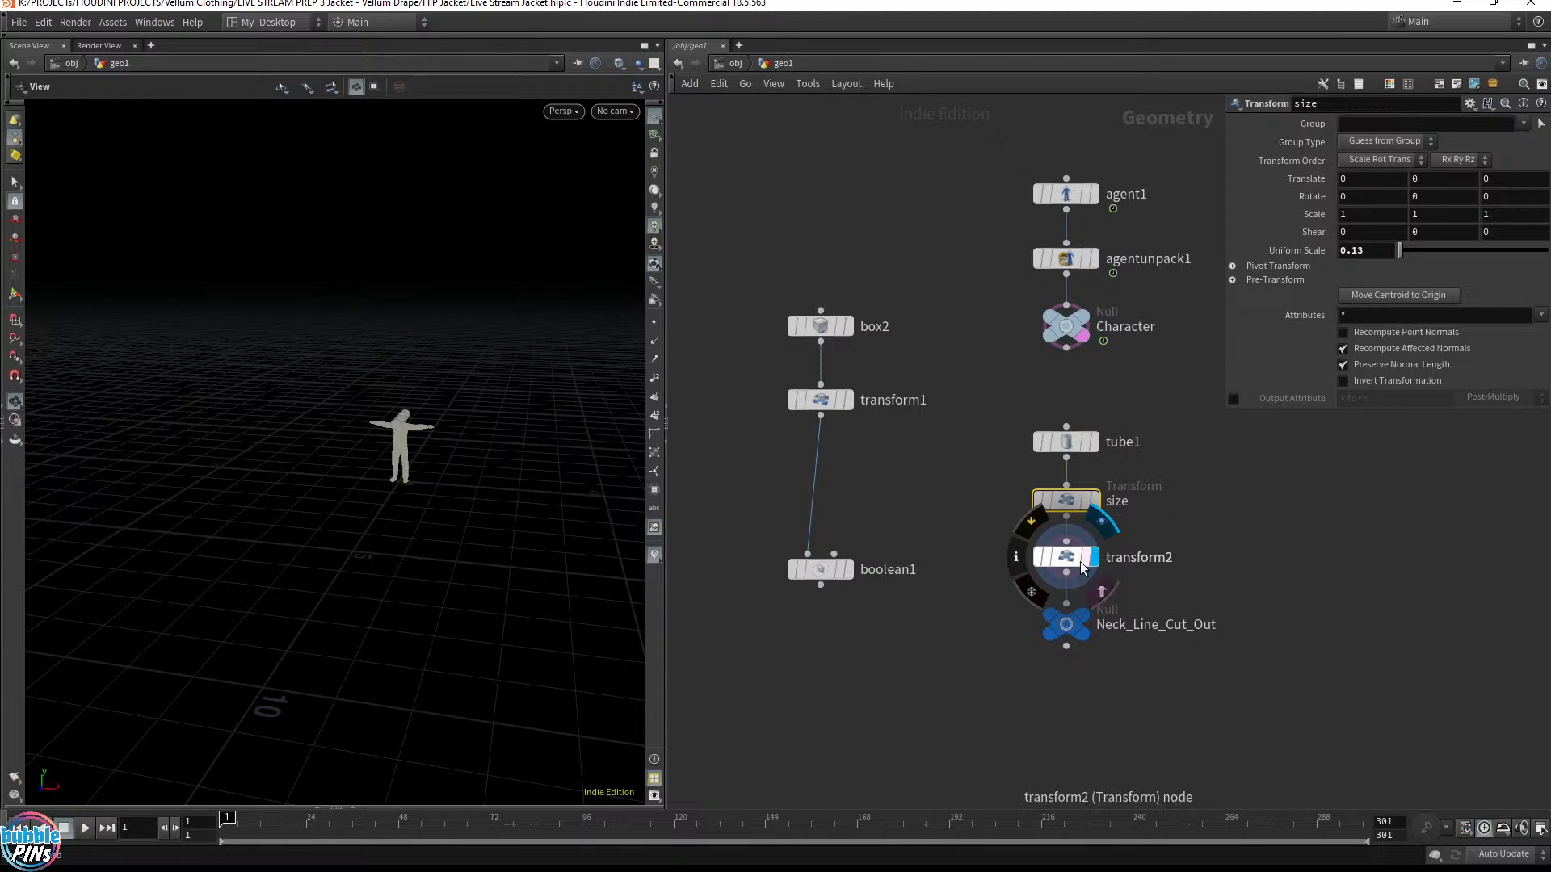
left_click(1099, 563)
scroll(550, 380, "up", 5)
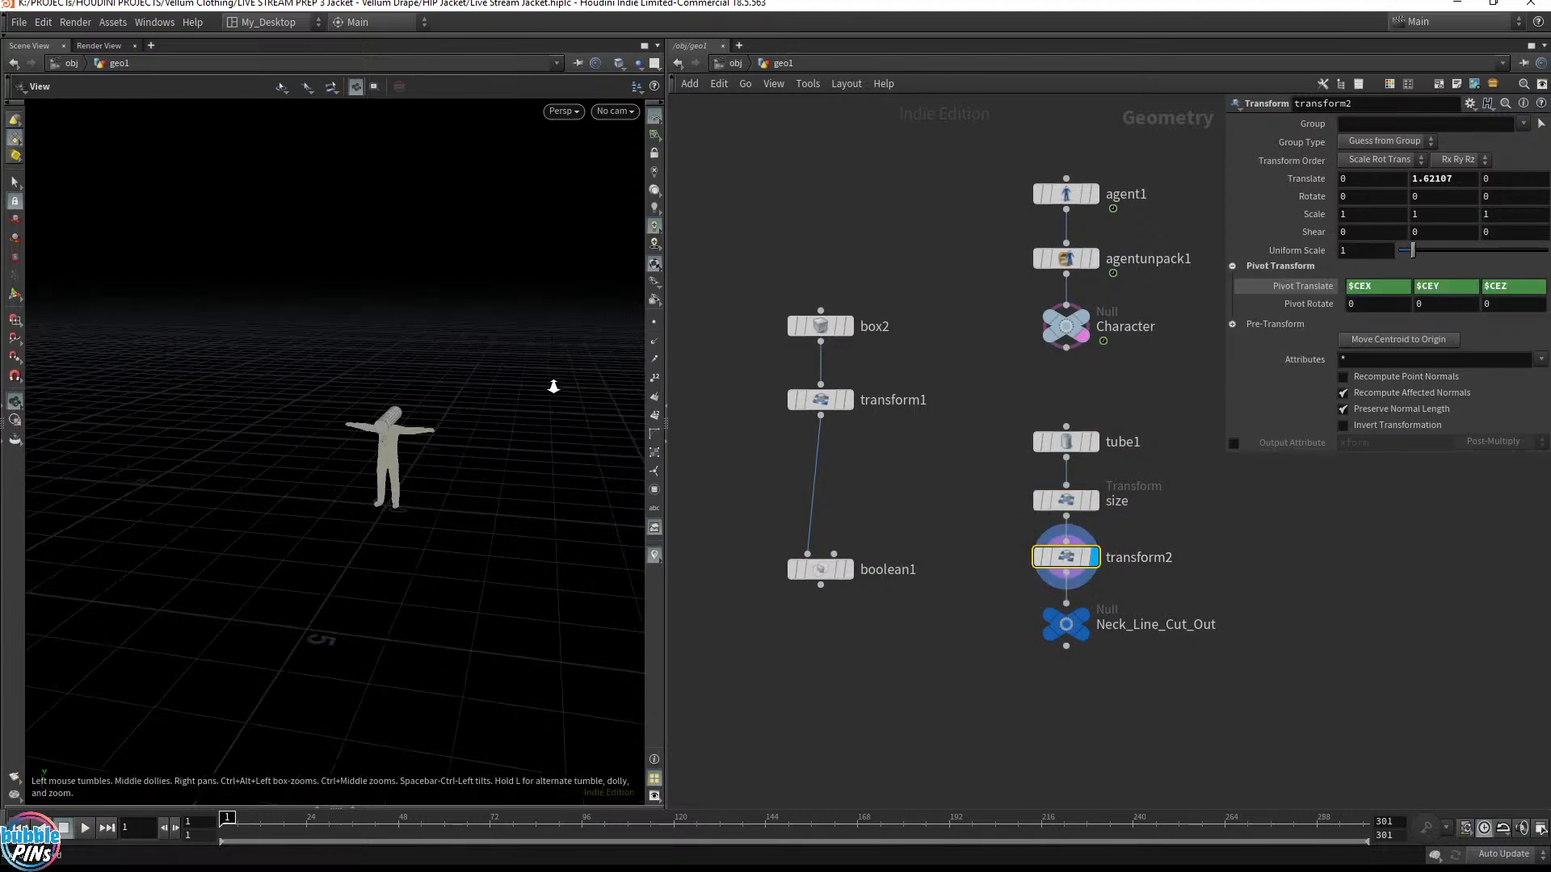
left_click_drag(485, 420, 315, 437)
left_click_drag(327, 492, 298, 480)
Move the boolean1 node further down the network and display the transform1 node
left_click_drag(836, 573, 824, 737)
left_click(847, 400)
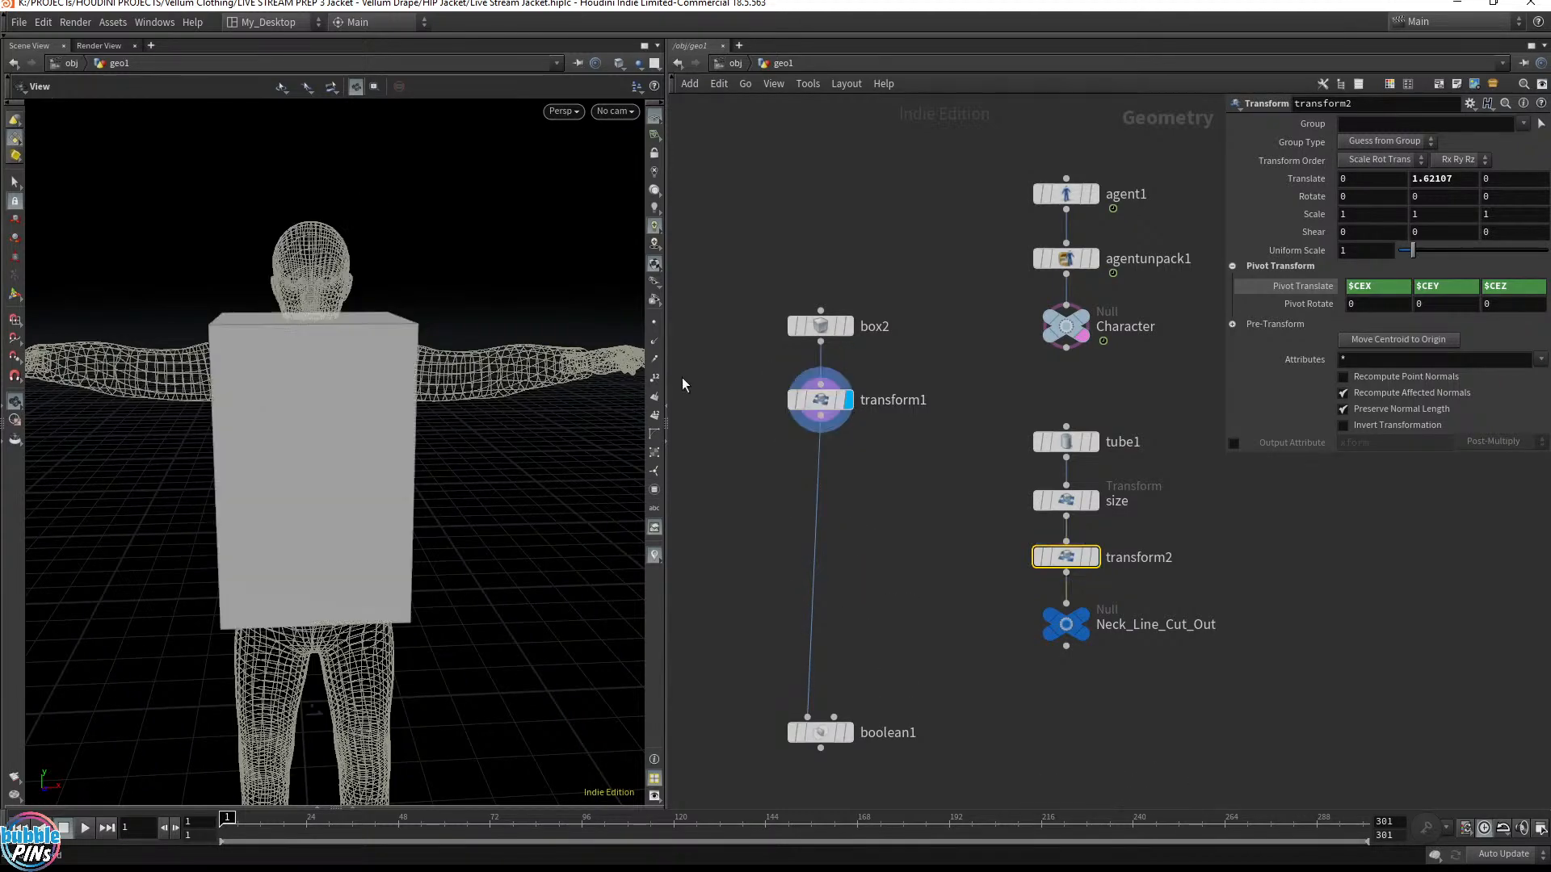
mouse_move(346, 426)
left_mouse_down()
mouse_move(412, 409)
mouse_move(371, 433)
mouse_move(353, 420)
mouse_move(373, 429)
left_mouse_up()
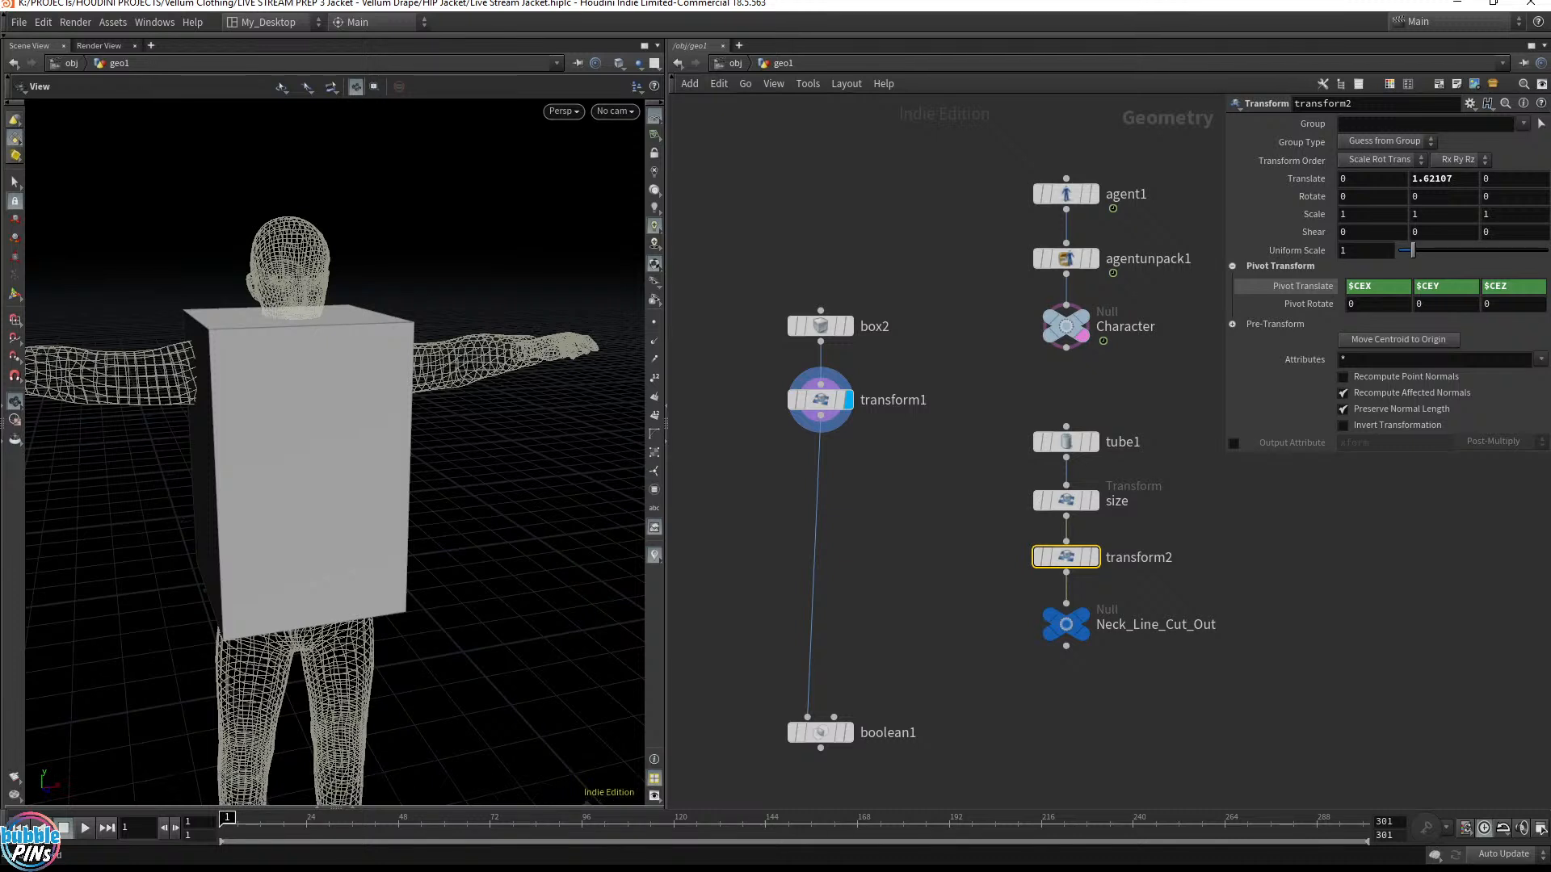
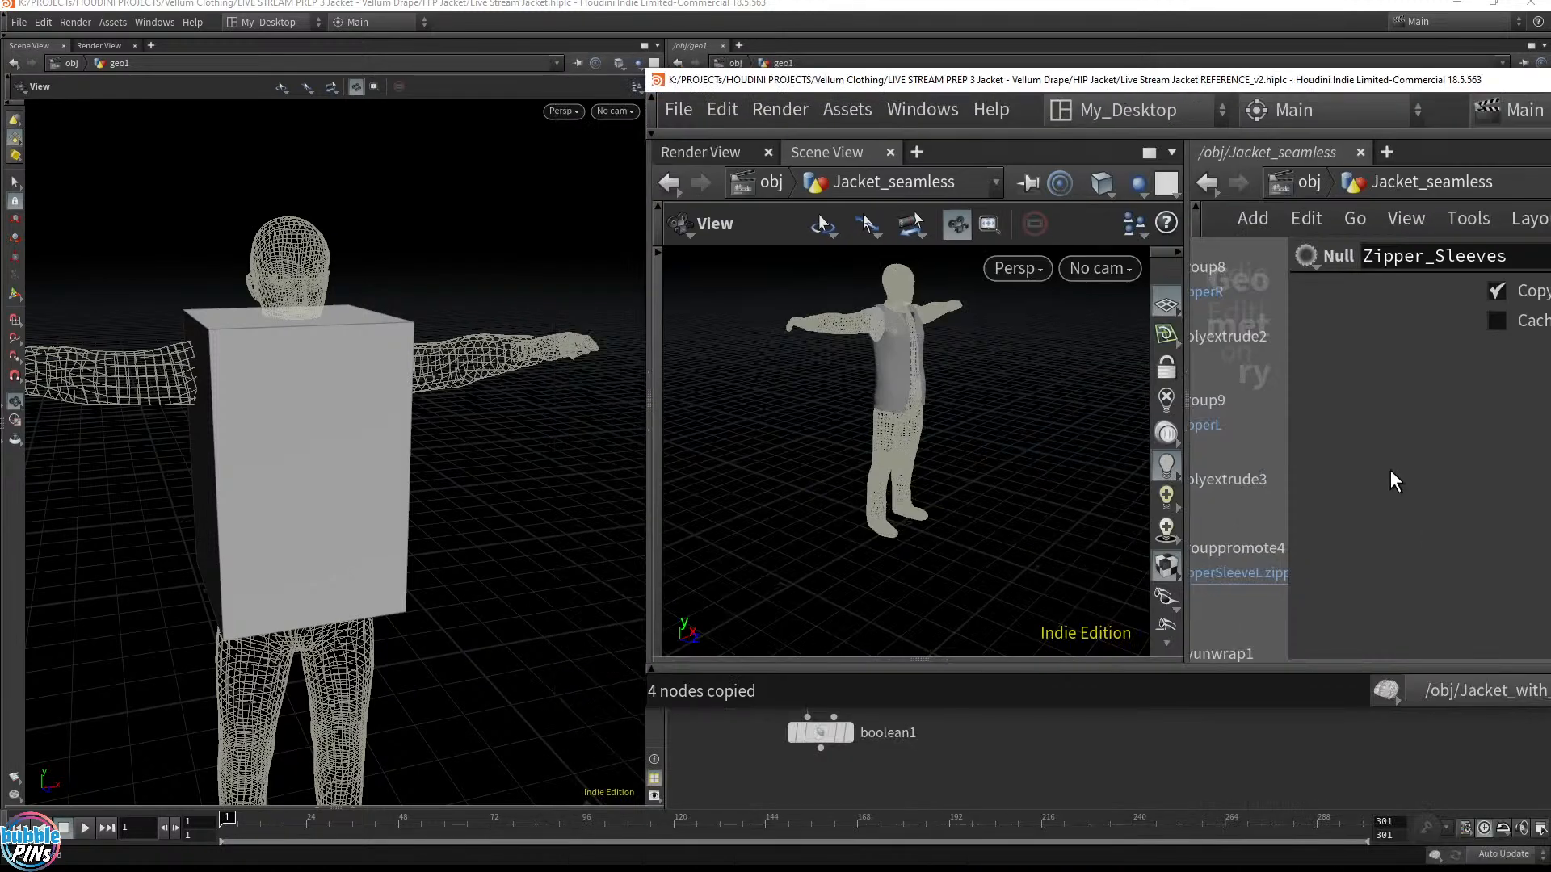
Switch to the Live Stream Jacket REFERENCE_v2 scene, hide the parameter dialog, and locate the neck and arm cut-out section of Jacket_seamless
left_click_drag(1275, 72, 1089, 123)
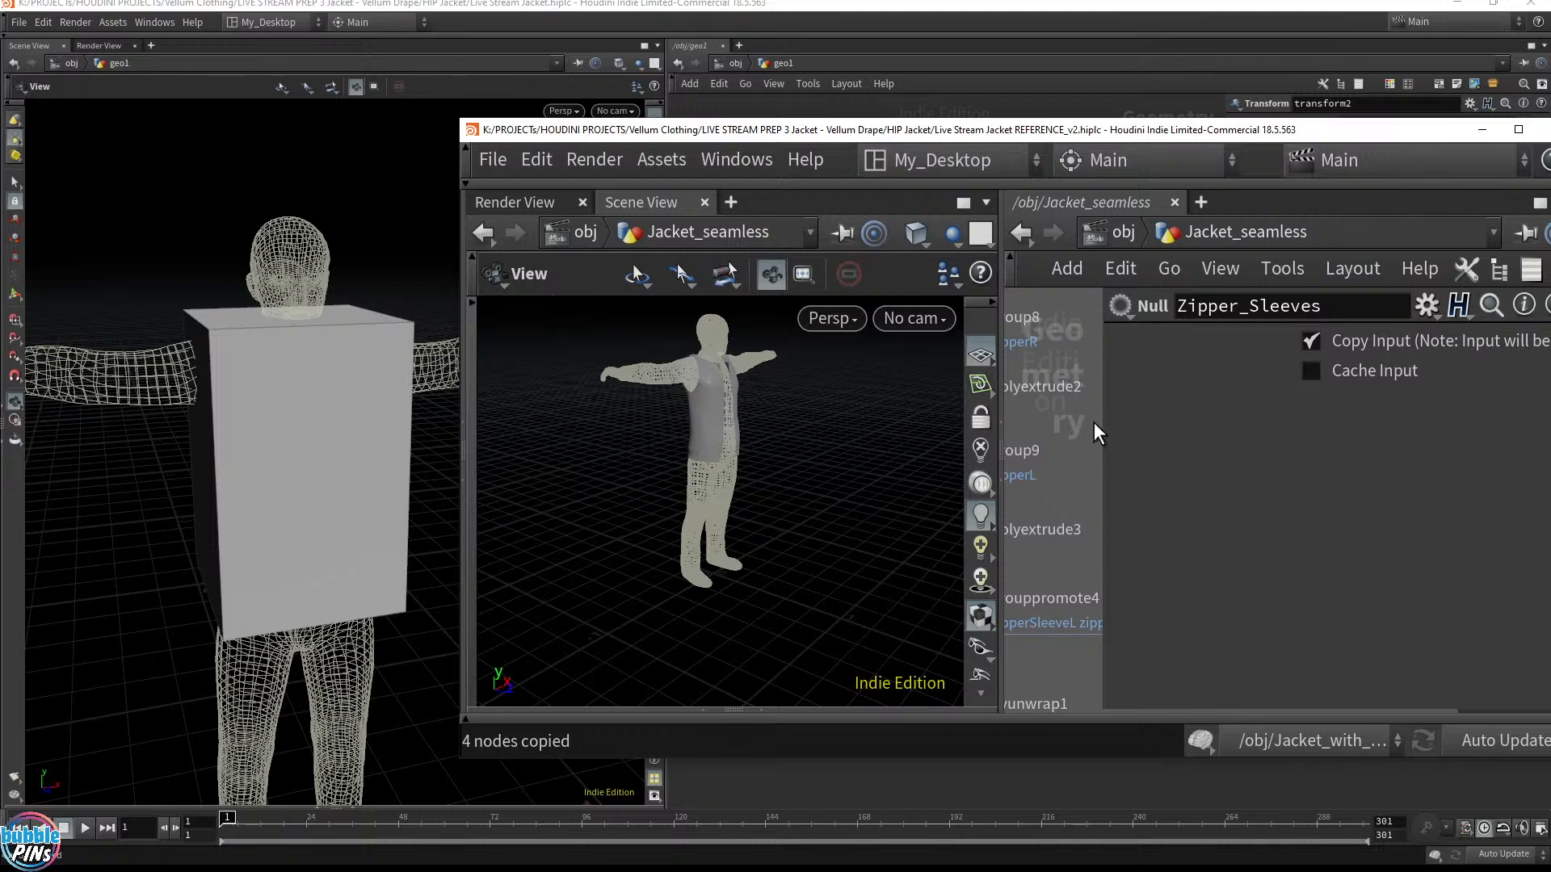
key("p")
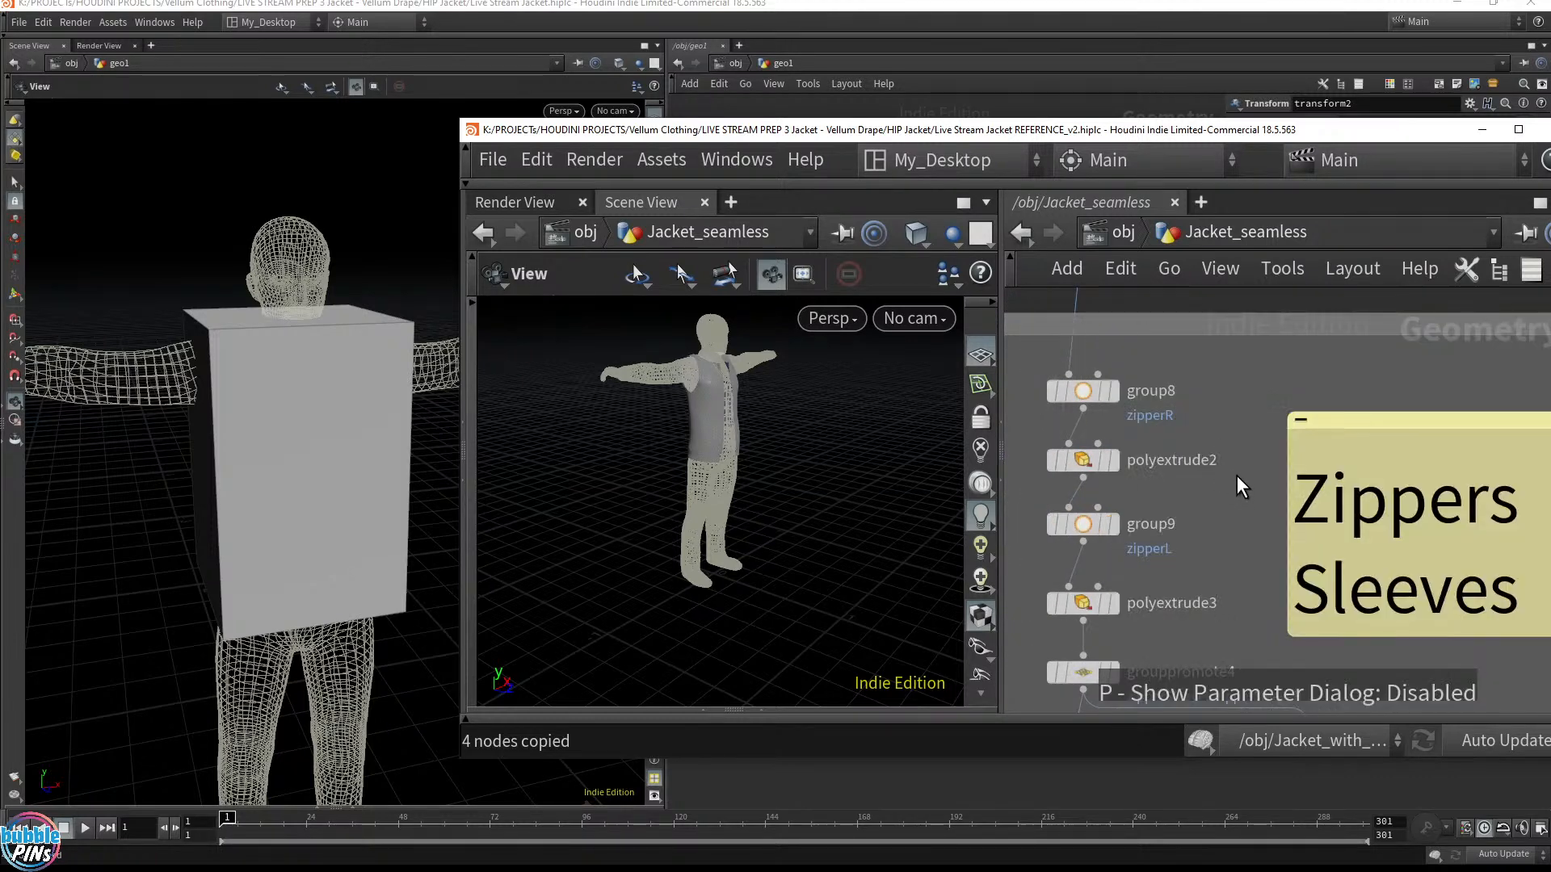
scroll(1234, 483, "down", 5)
middle_click_drag(1238, 356, 1284, 687)
middle_click_drag(1325, 380, 1335, 587)
middle_click_drag(1364, 396, 1360, 695)
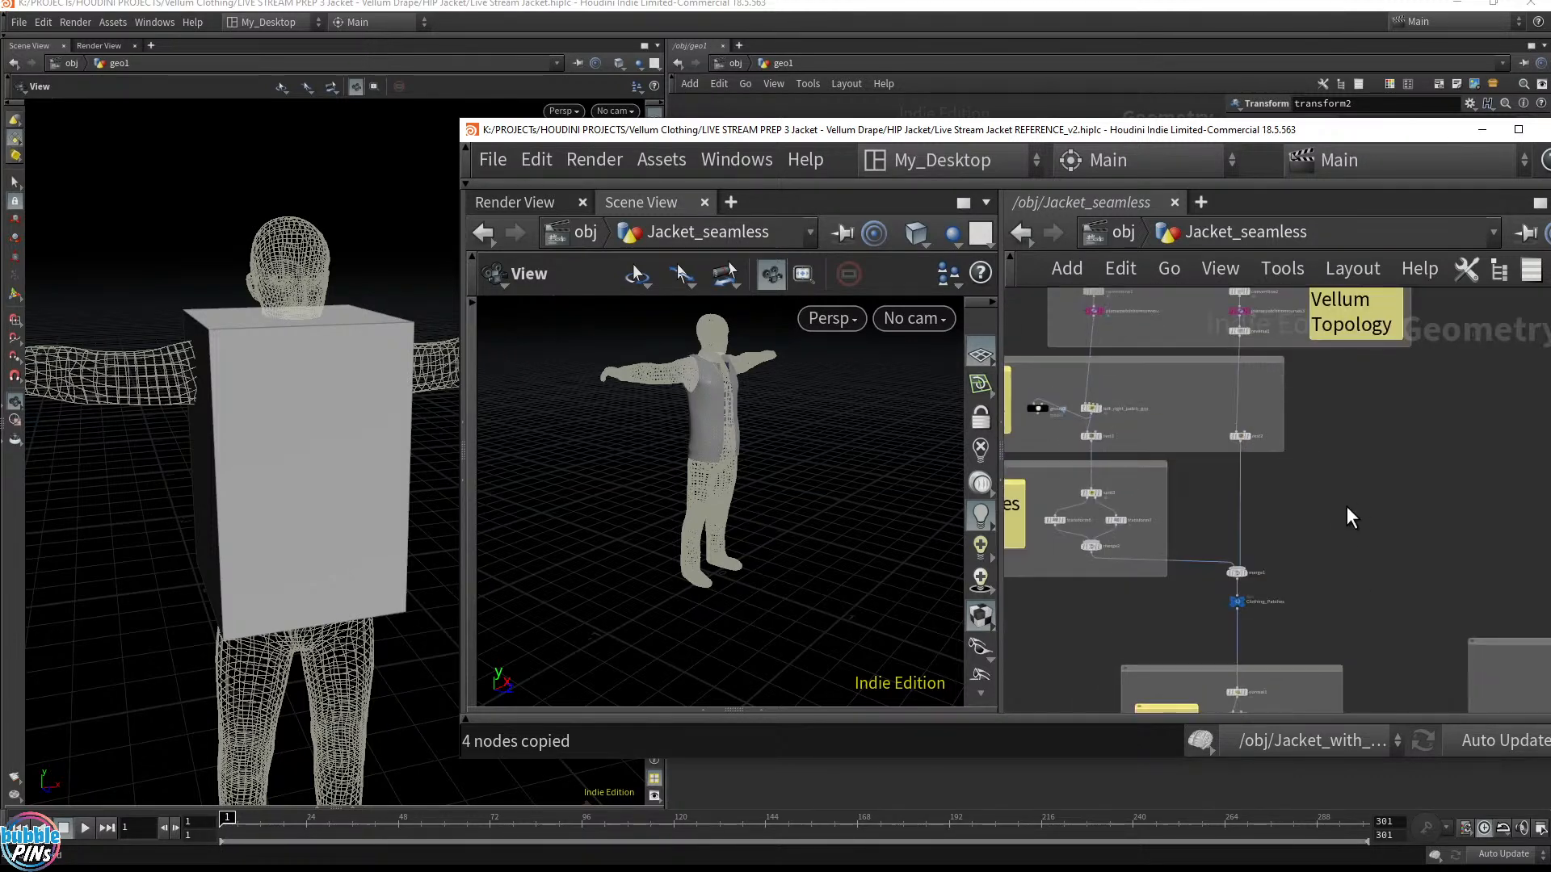
middle_click_drag(1269, 483, 1276, 748)
middle_click_drag(1302, 437, 1316, 713)
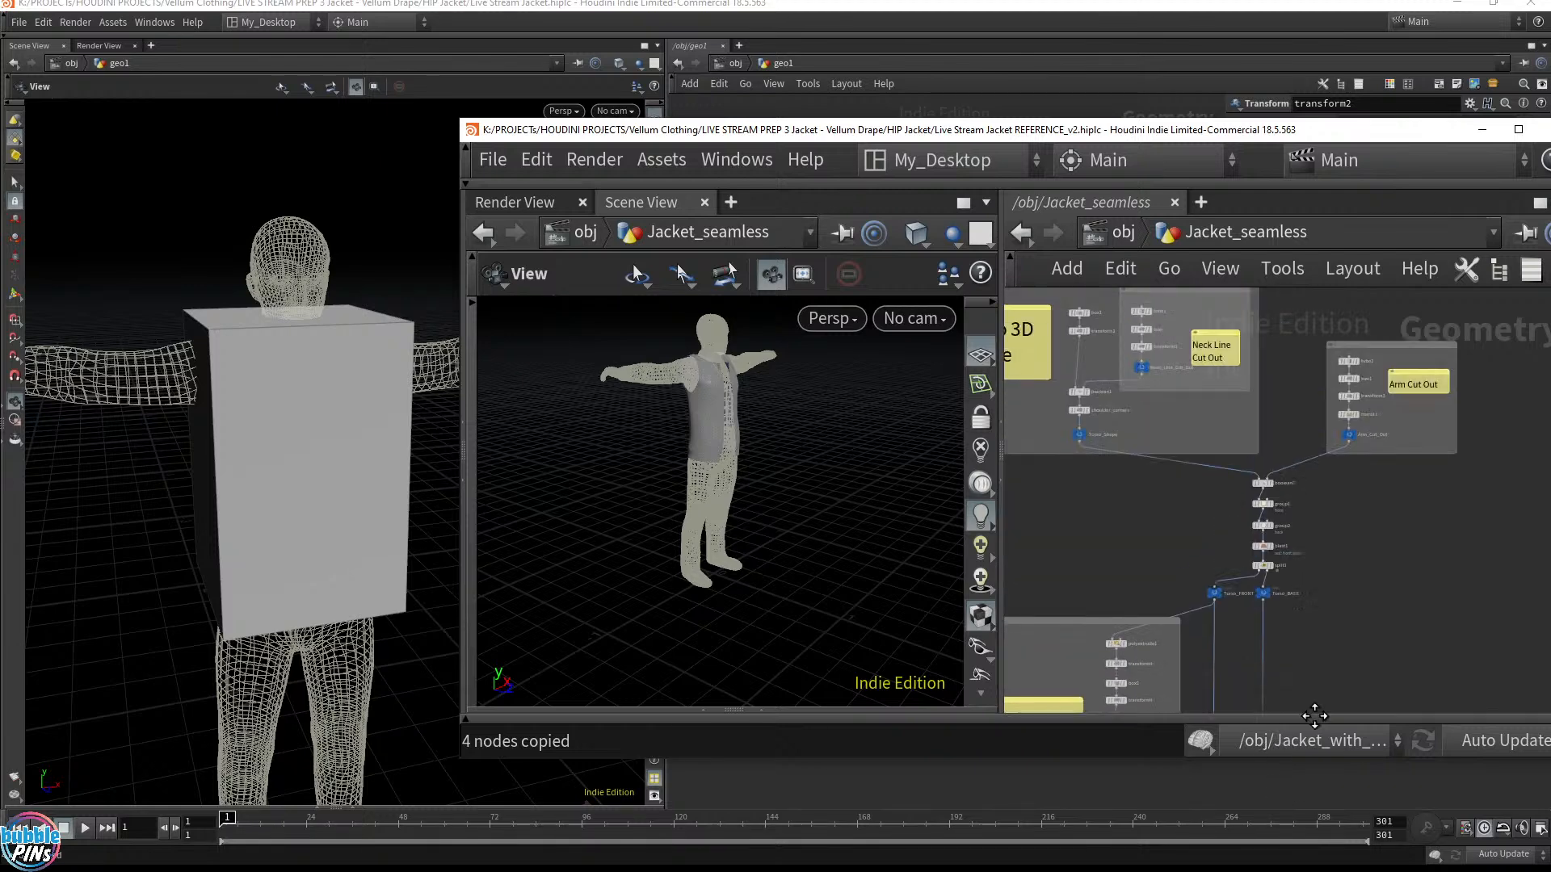
Display the blast1 node with other objects hidden and examine the neckline of the front and back jacket panels
scroll(1288, 530, "up", 4)
scroll(1288, 530, "up", 3)
left_click(1224, 623)
left_click_drag(719, 413, 881, 339)
left_click(952, 233)
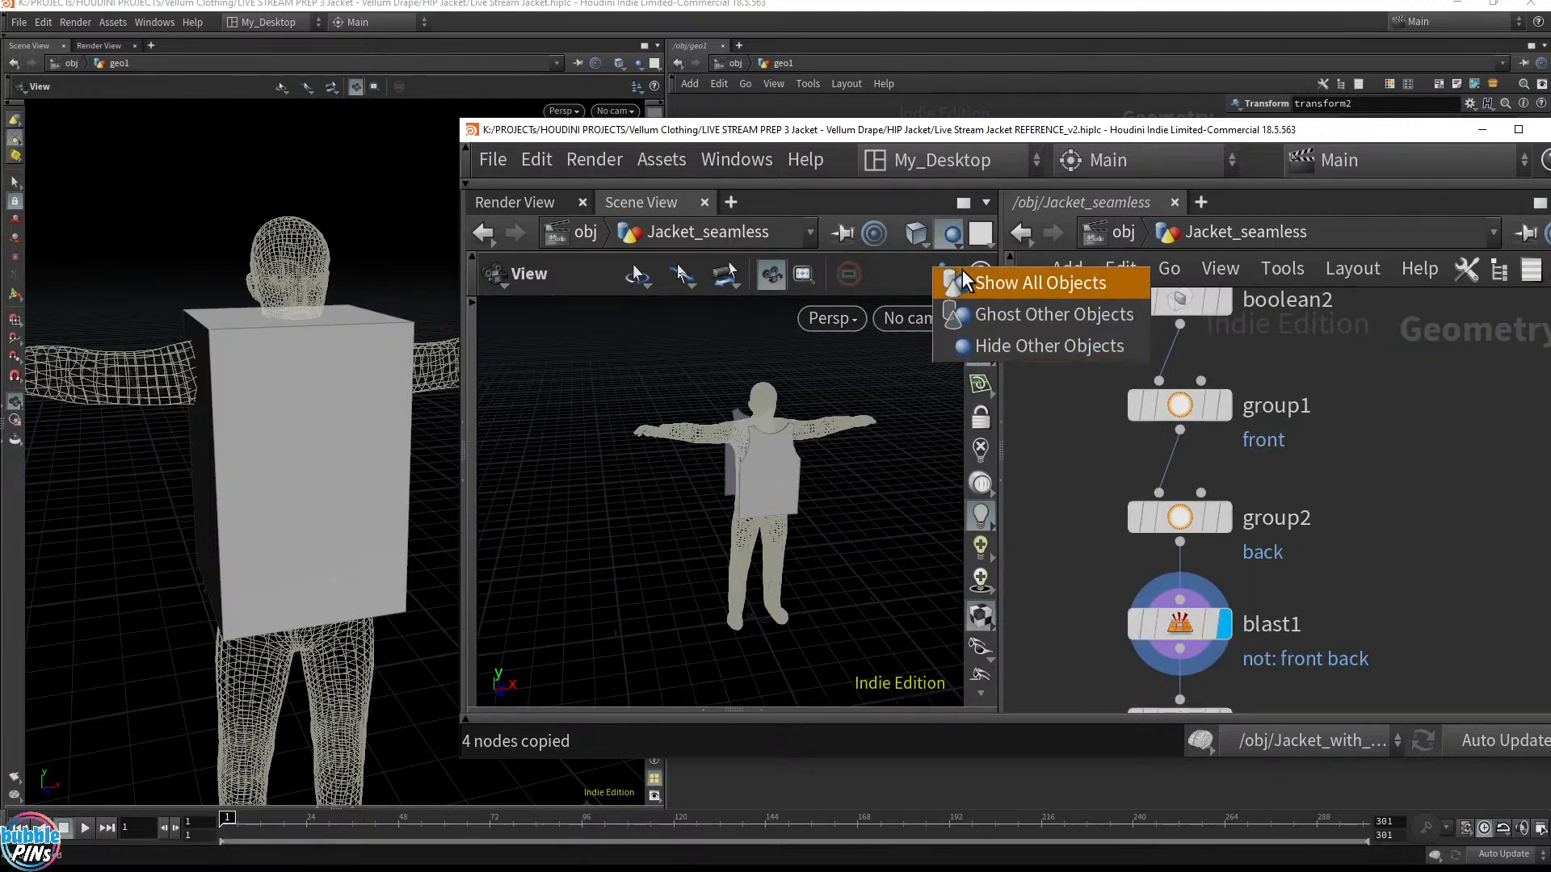
left_click(985, 346)
scroll(832, 474, "up", 6)
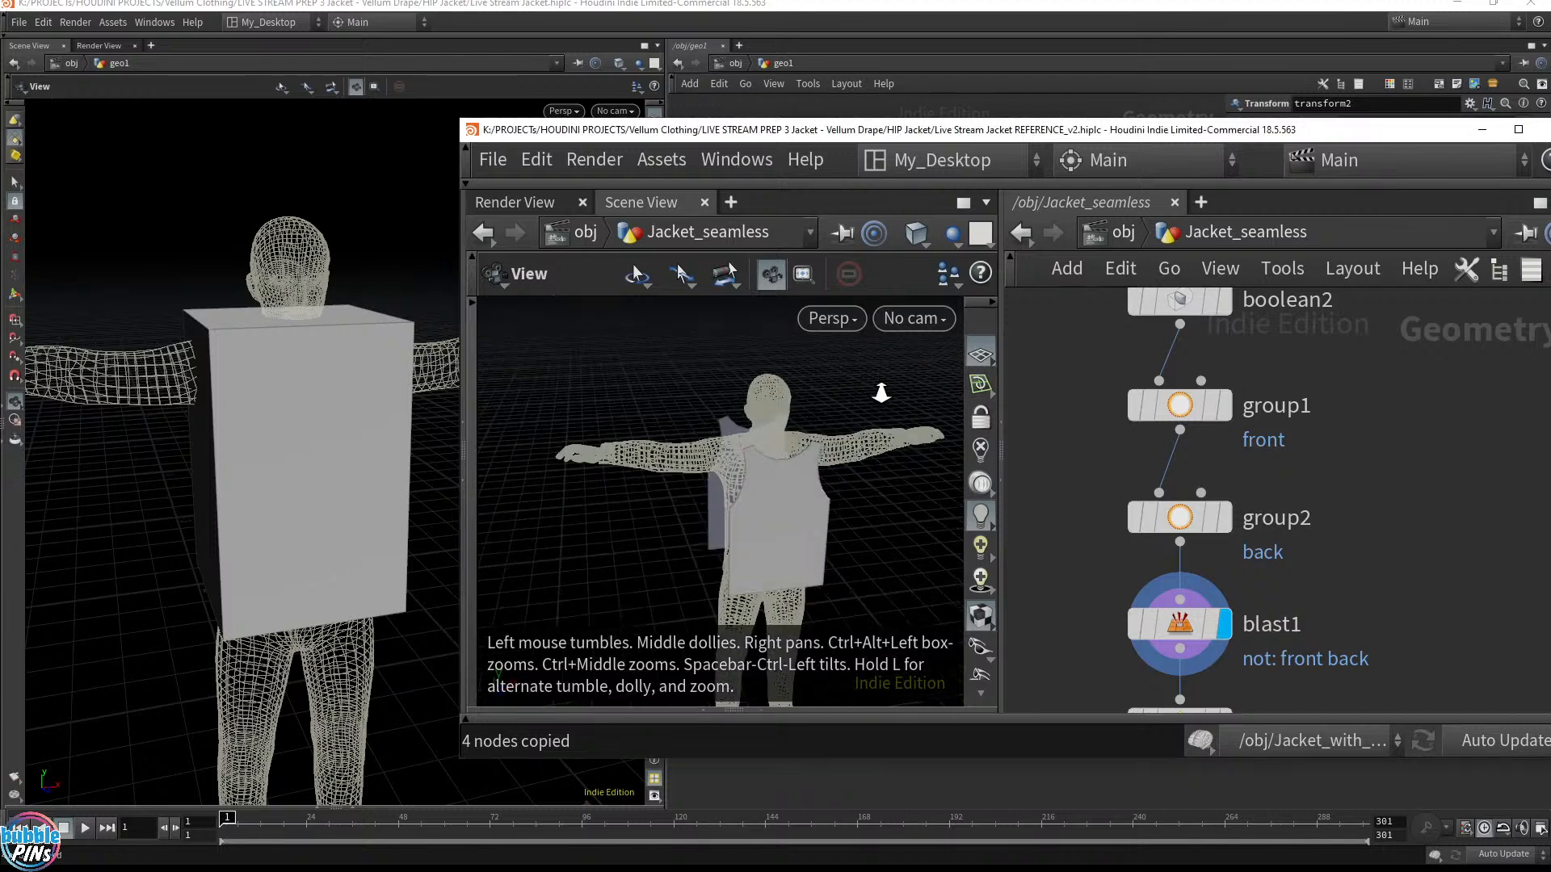
left_click_drag(832, 475, 735, 461)
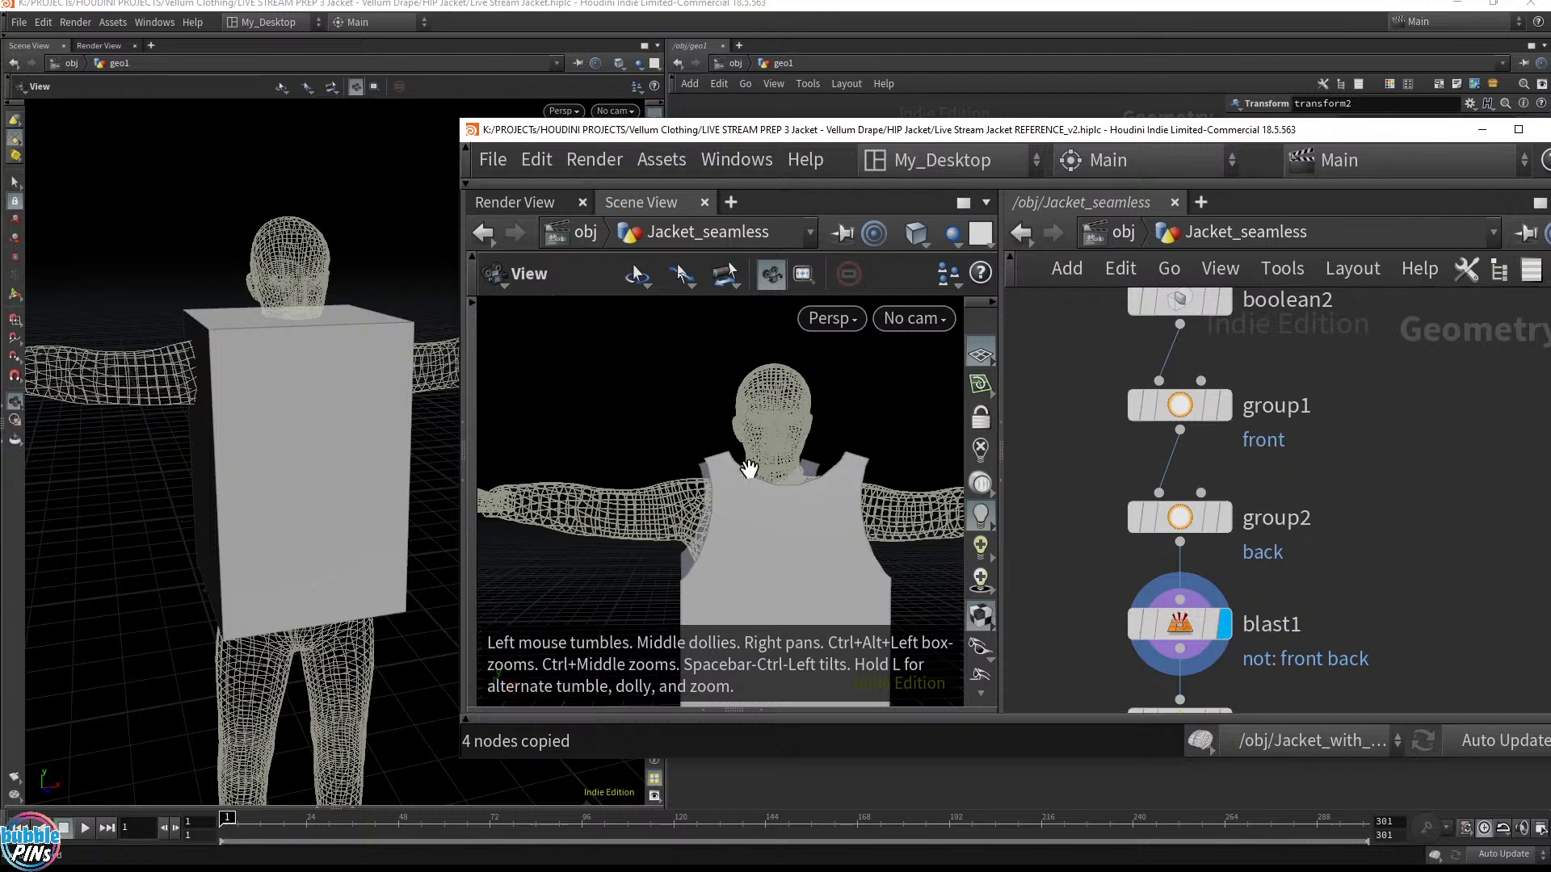
left_click_drag(826, 461, 776, 479)
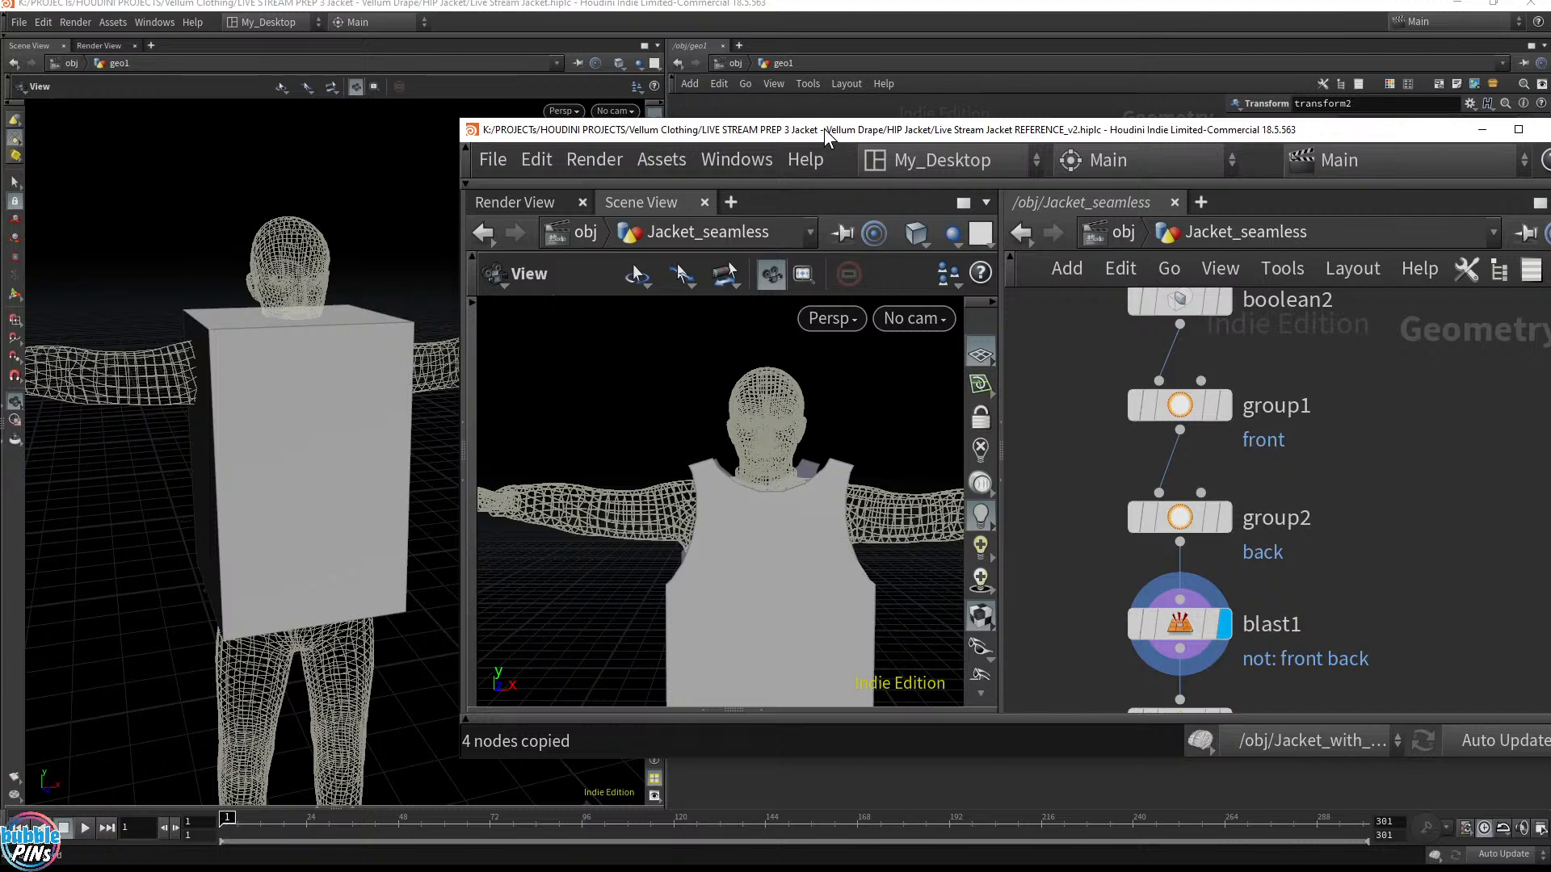
Return to the Live Stream Jacket scene, wire Neck_Line_Cut_Out into boolean1's second input, and display boolean1
left_click_drag(827, 136, 1491, 136)
left_click(149, 94)
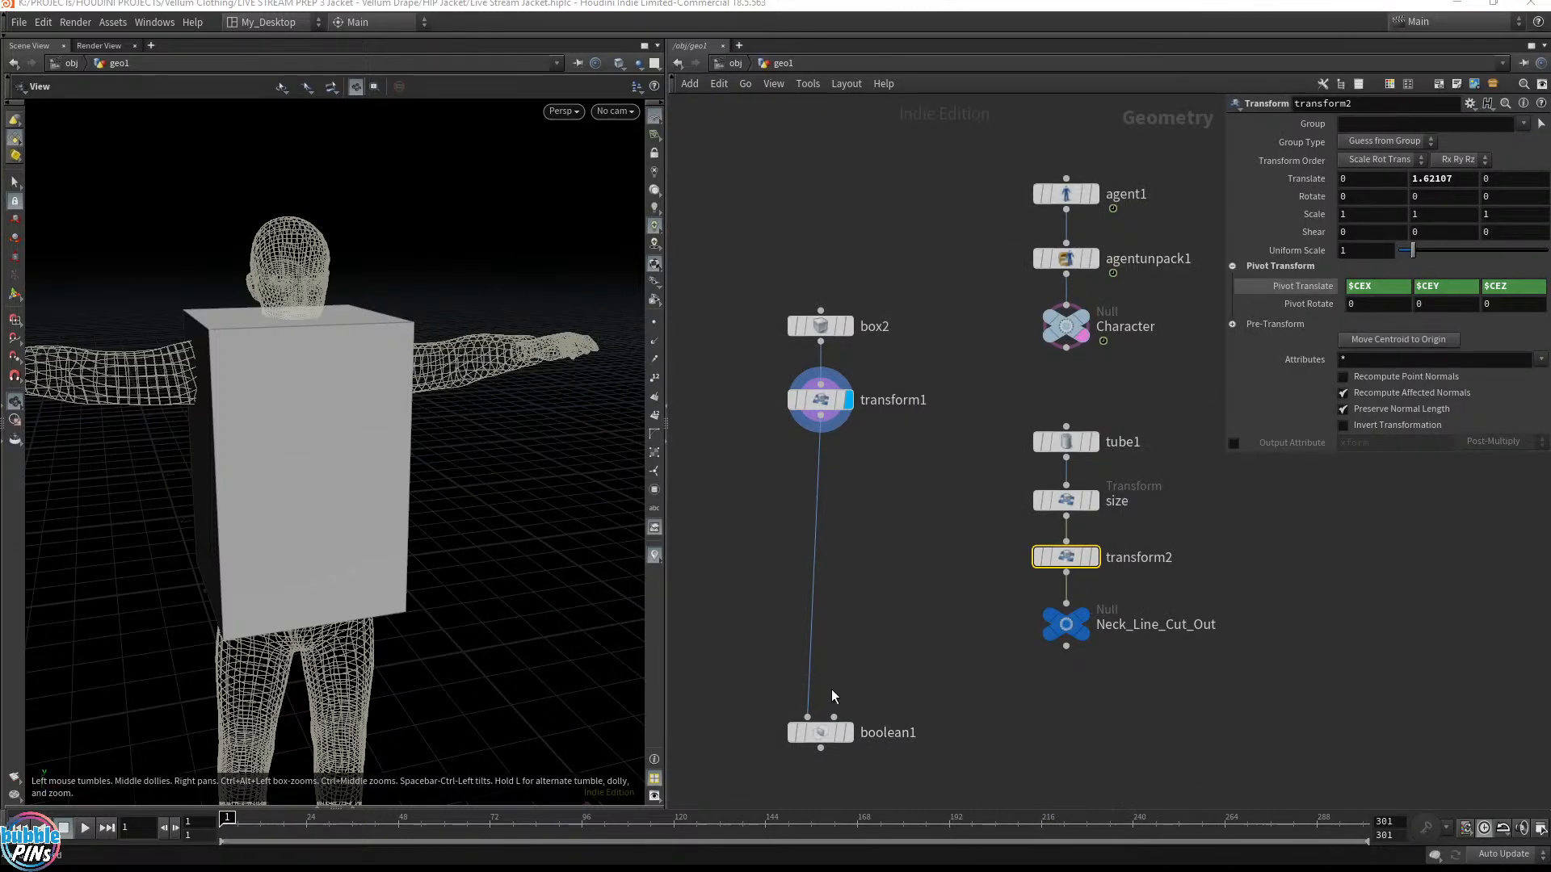
left_click_drag(834, 717, 1066, 646)
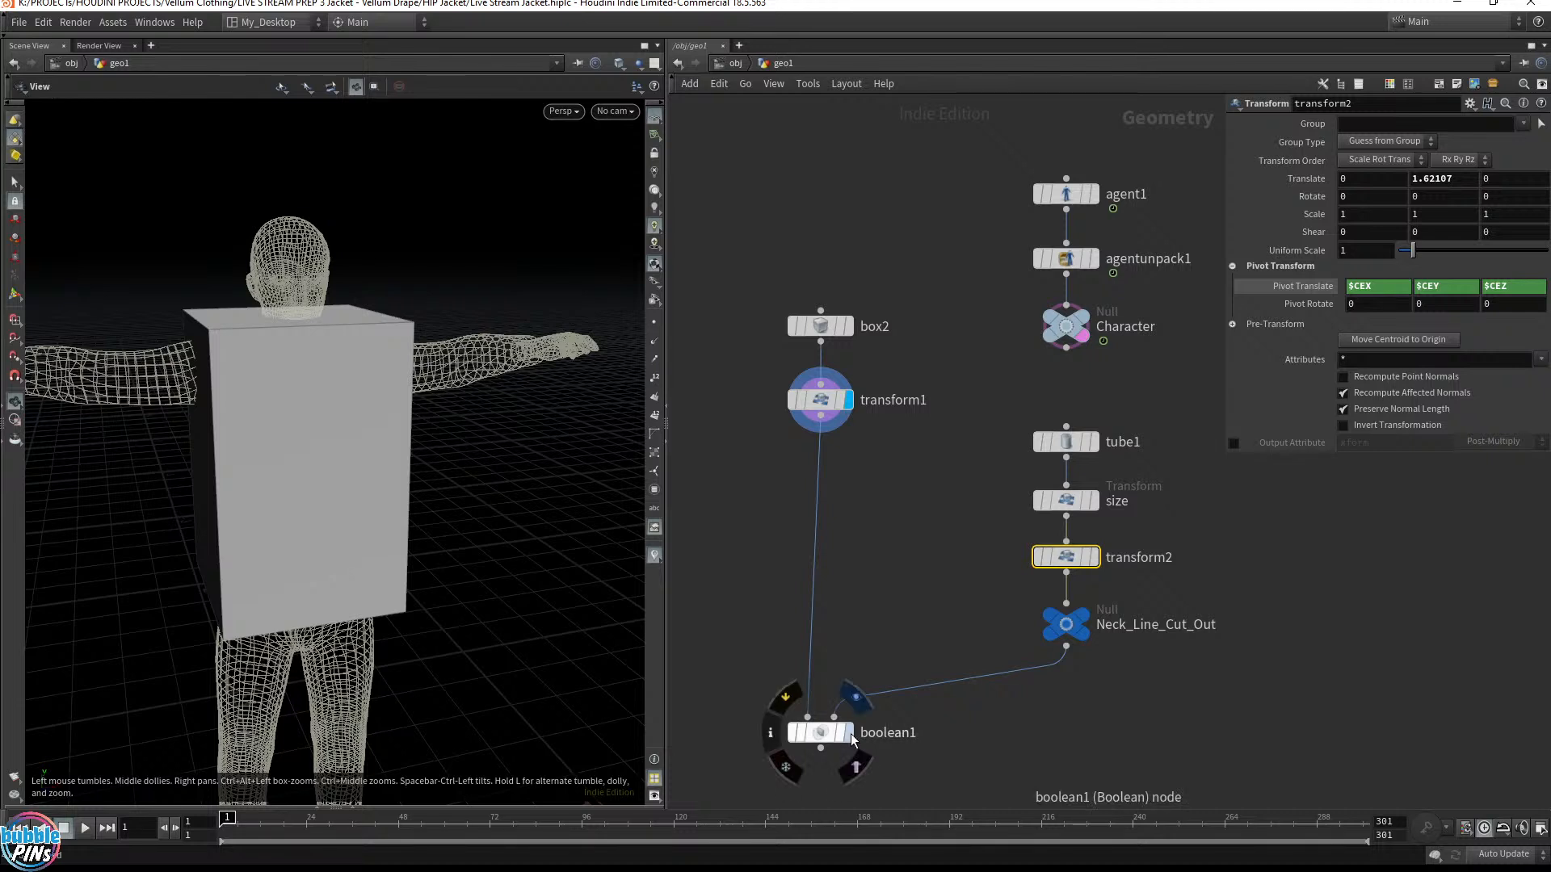
left_click(848, 733)
left_click(829, 735)
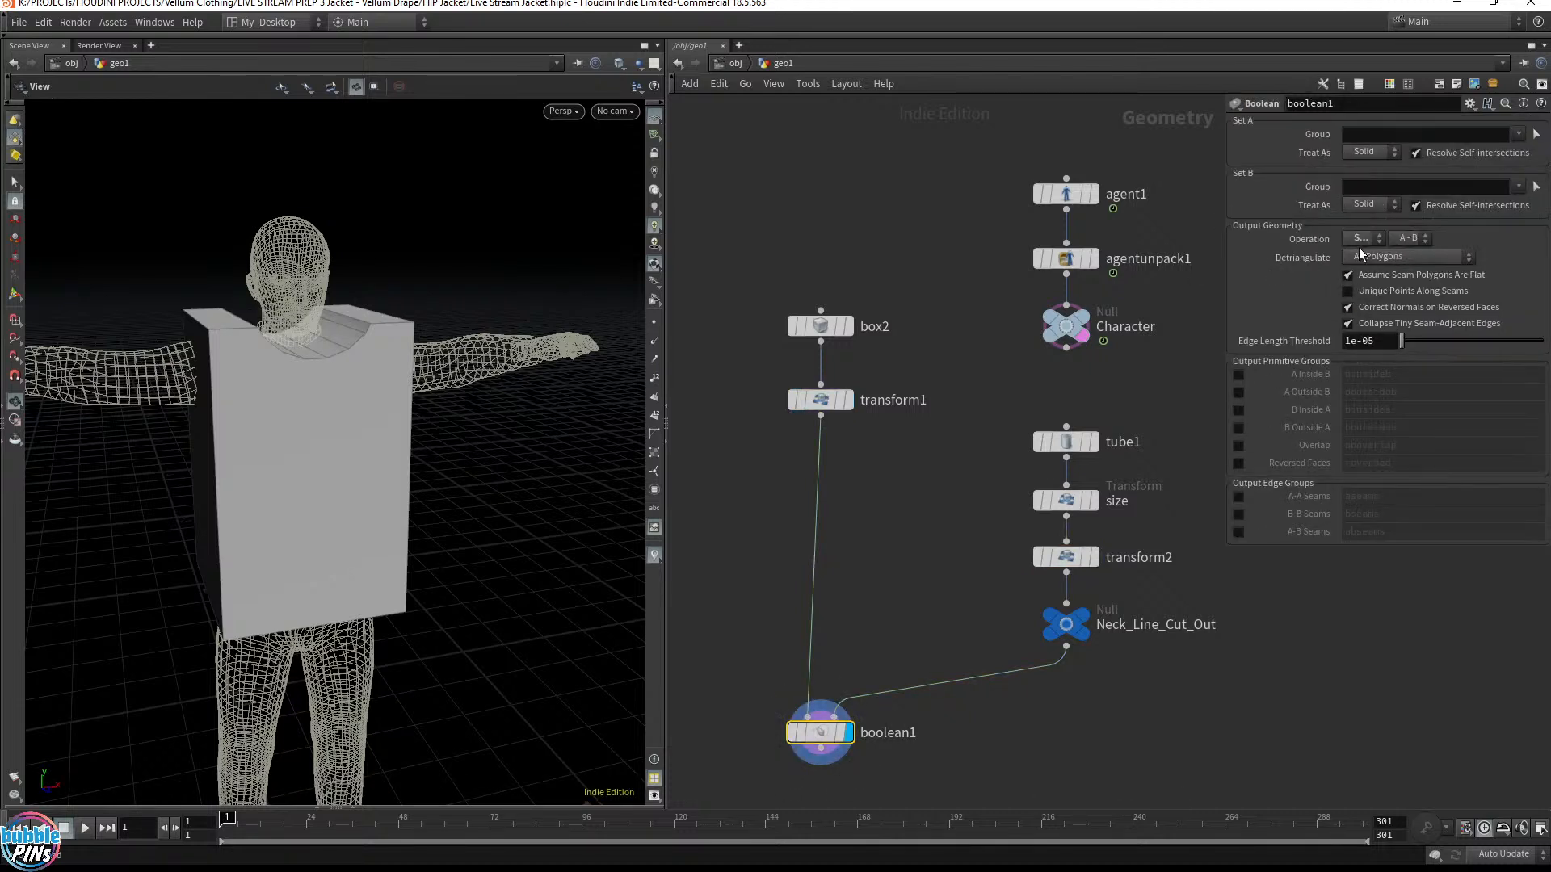
Compare the uncut box, the neck cut-out tube and the Boolean output by displaying each node in turn
left_click(850, 400)
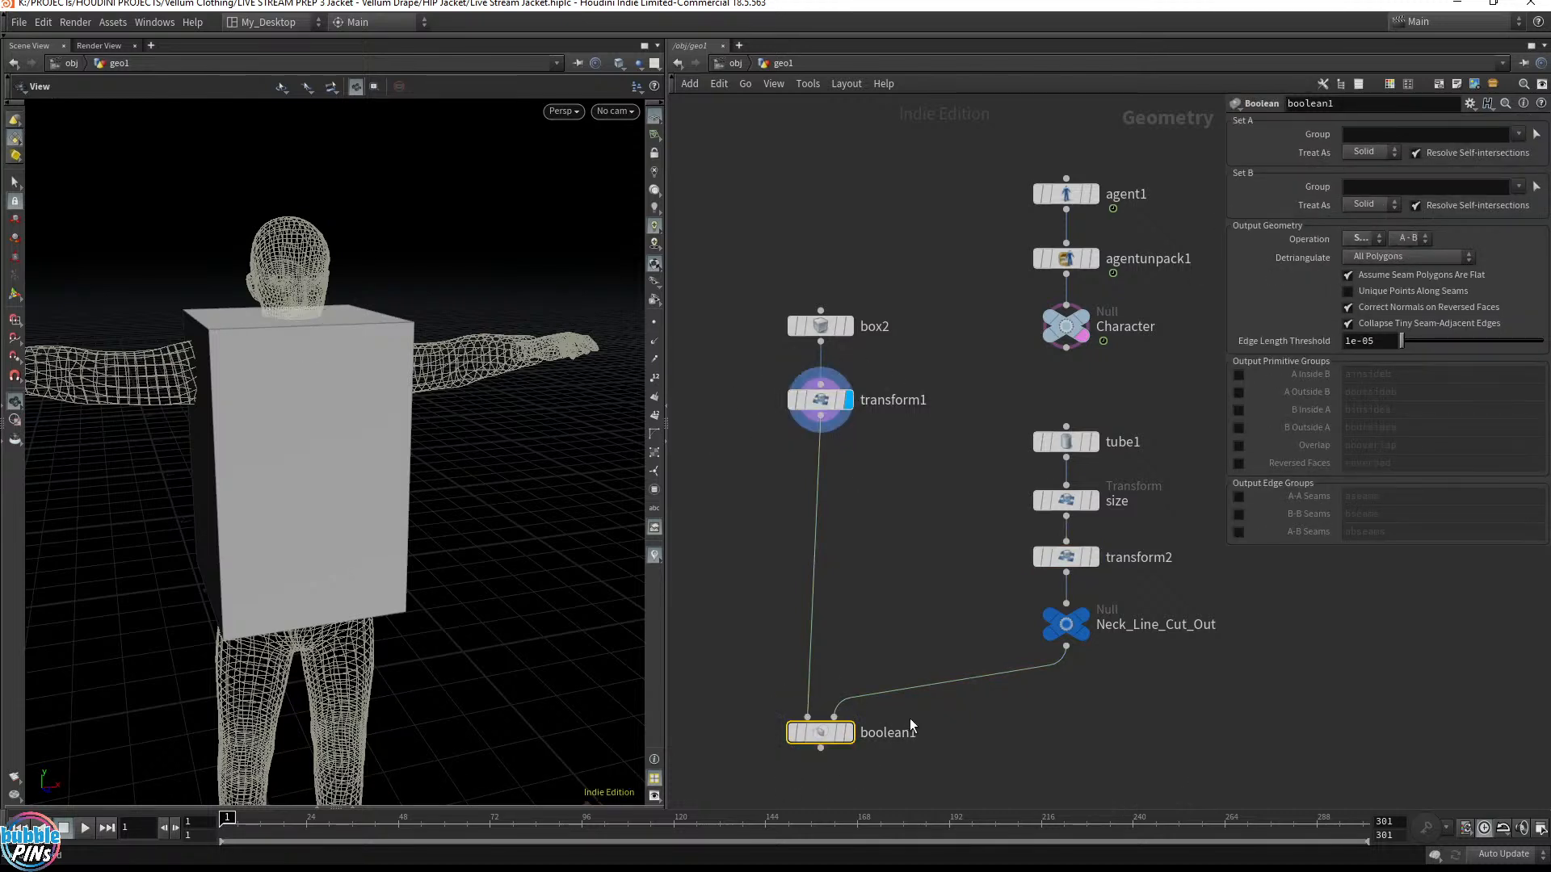
left_click(1089, 618)
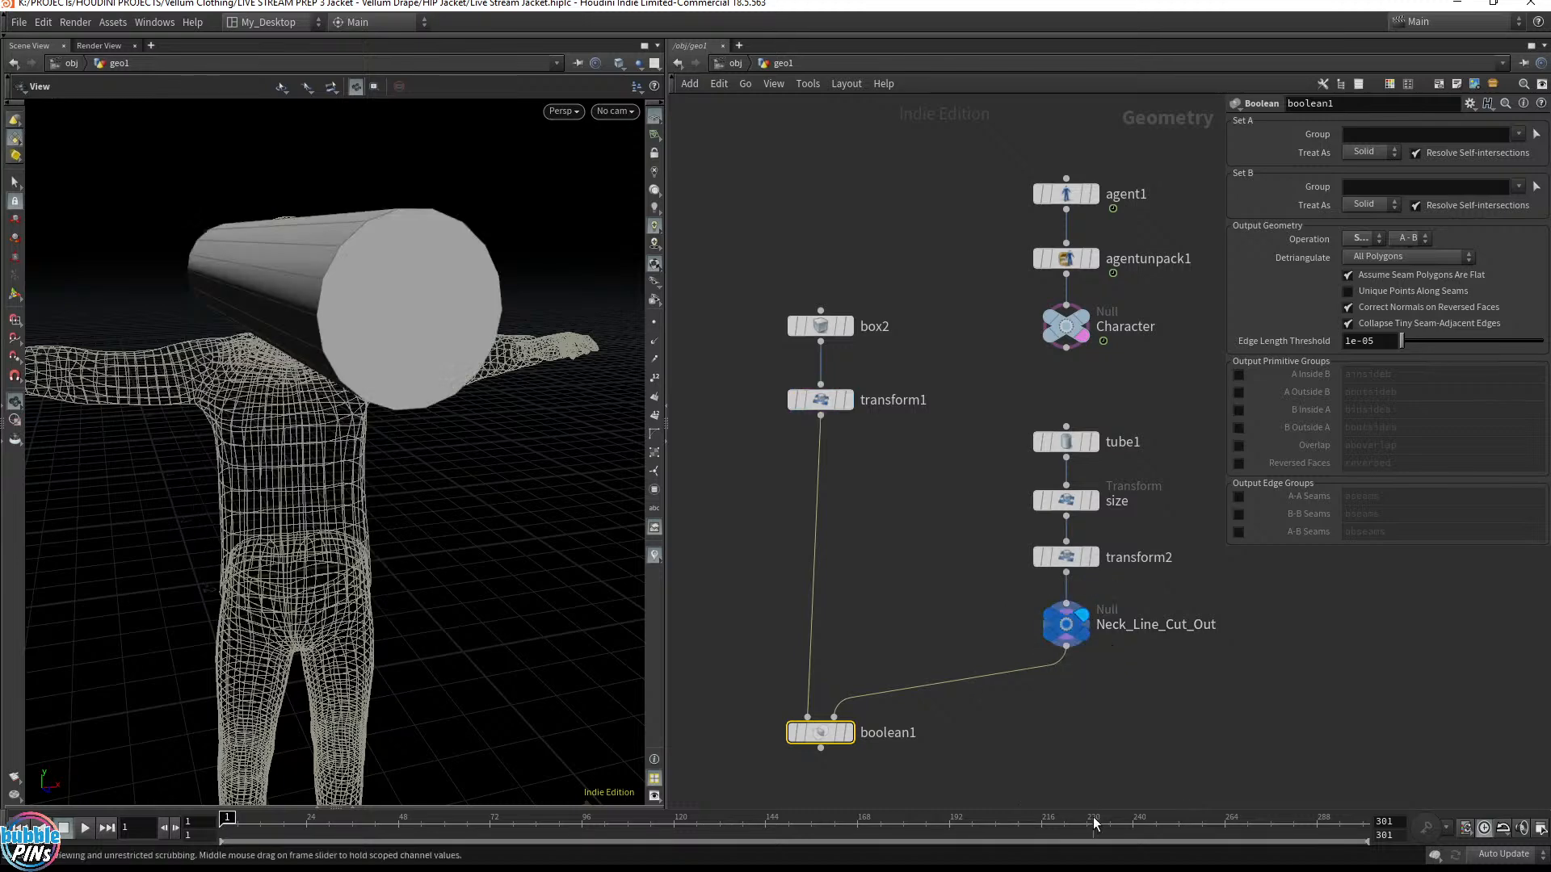
left_click(848, 732)
scroll(953, 594, "down", 3)
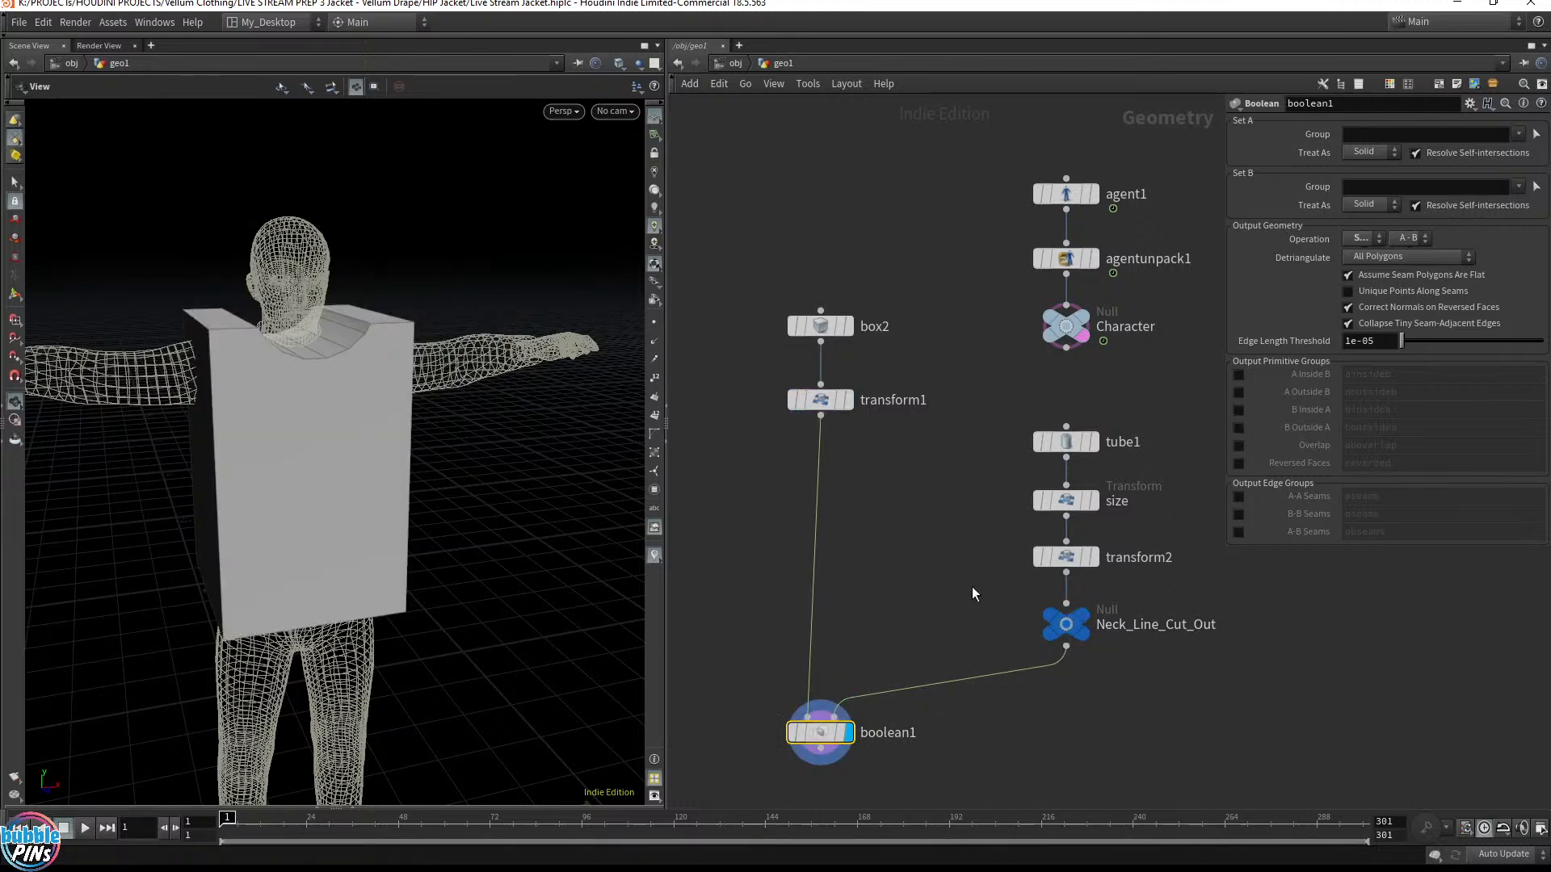
Move the box2 and transform1 nodes together down the network, level with the tube1 chain
left_click_drag(798, 504, 960, 347)
left_click_drag(875, 457, 868, 501)
mouse_move(889, 494)
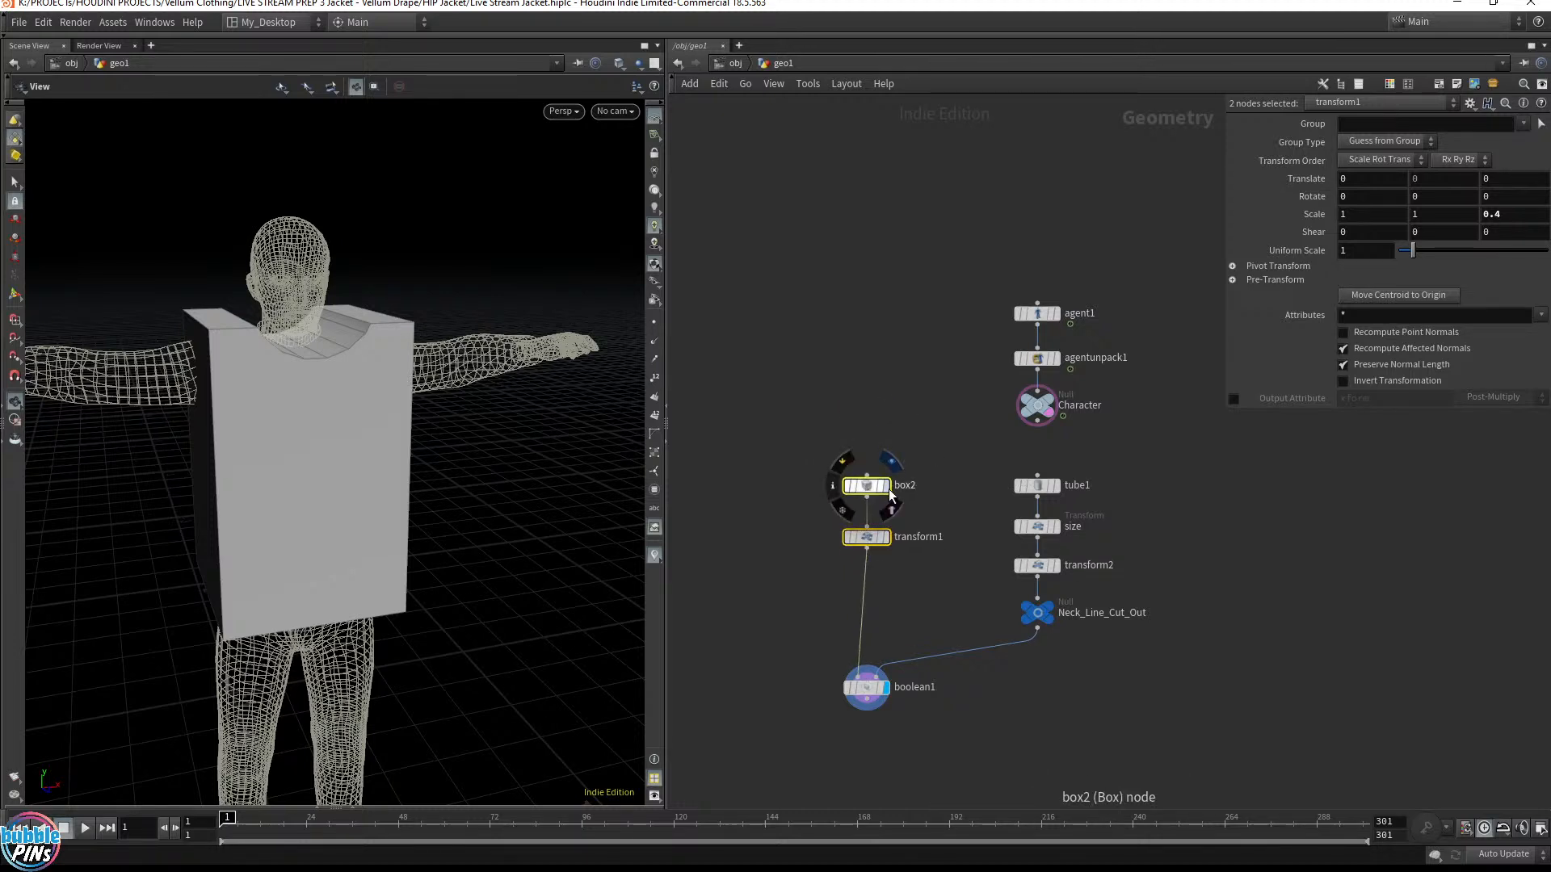
Display box2 and boolean1 in turn and examine the neckline cut-out from several angles around the character
middle_click_drag(1231, 568, 1181, 452)
left_click_drag(470, 423, 289, 366)
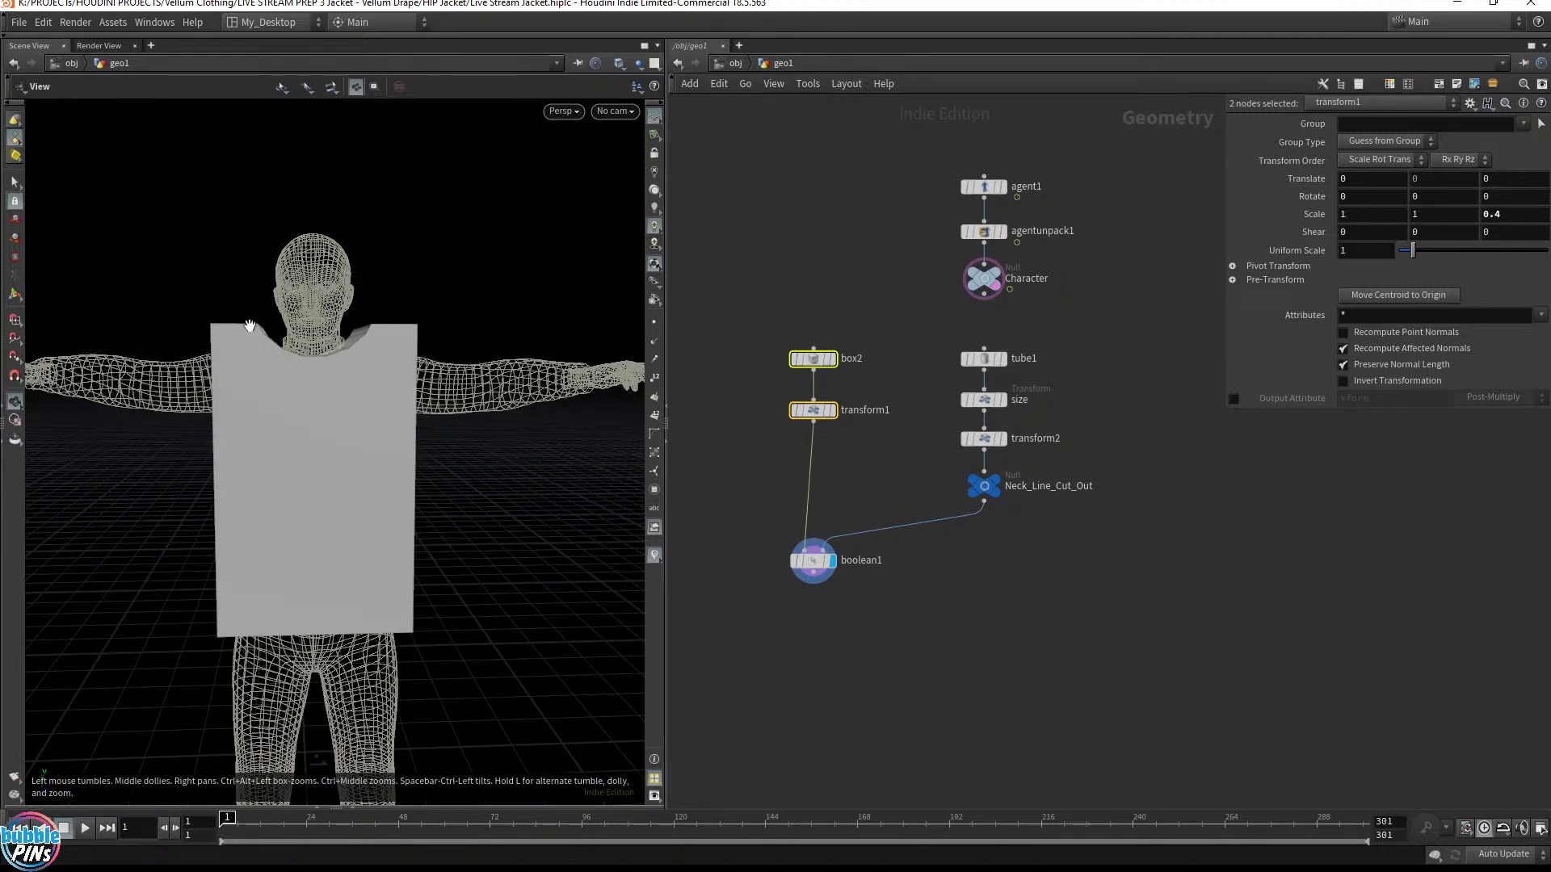
left_click_drag(371, 360, 319, 375)
scroll(835, 370, "up", 3)
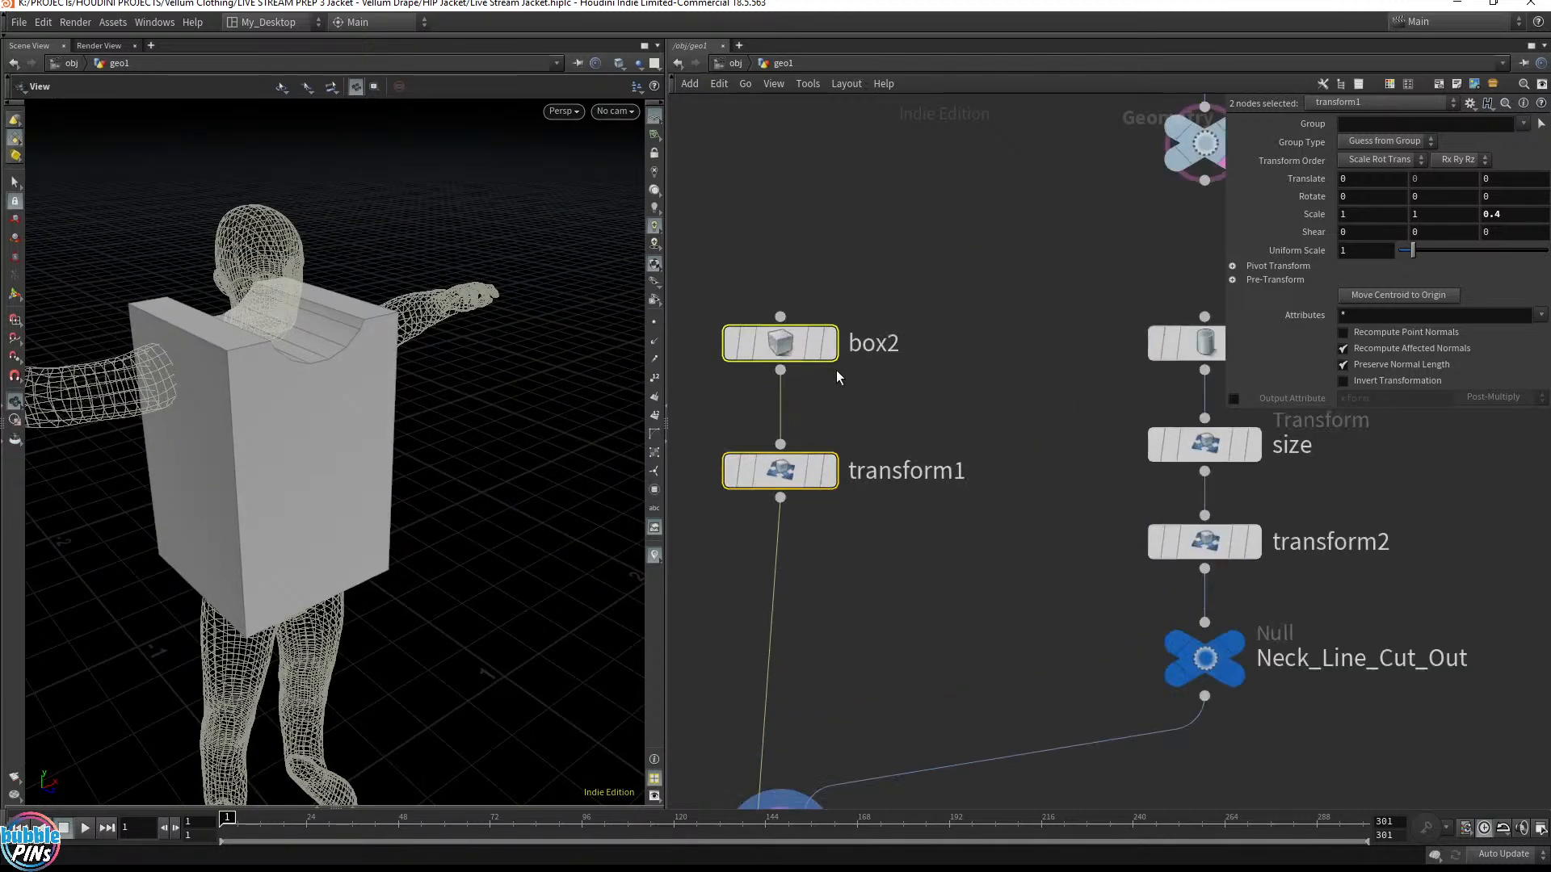
left_click(828, 343)
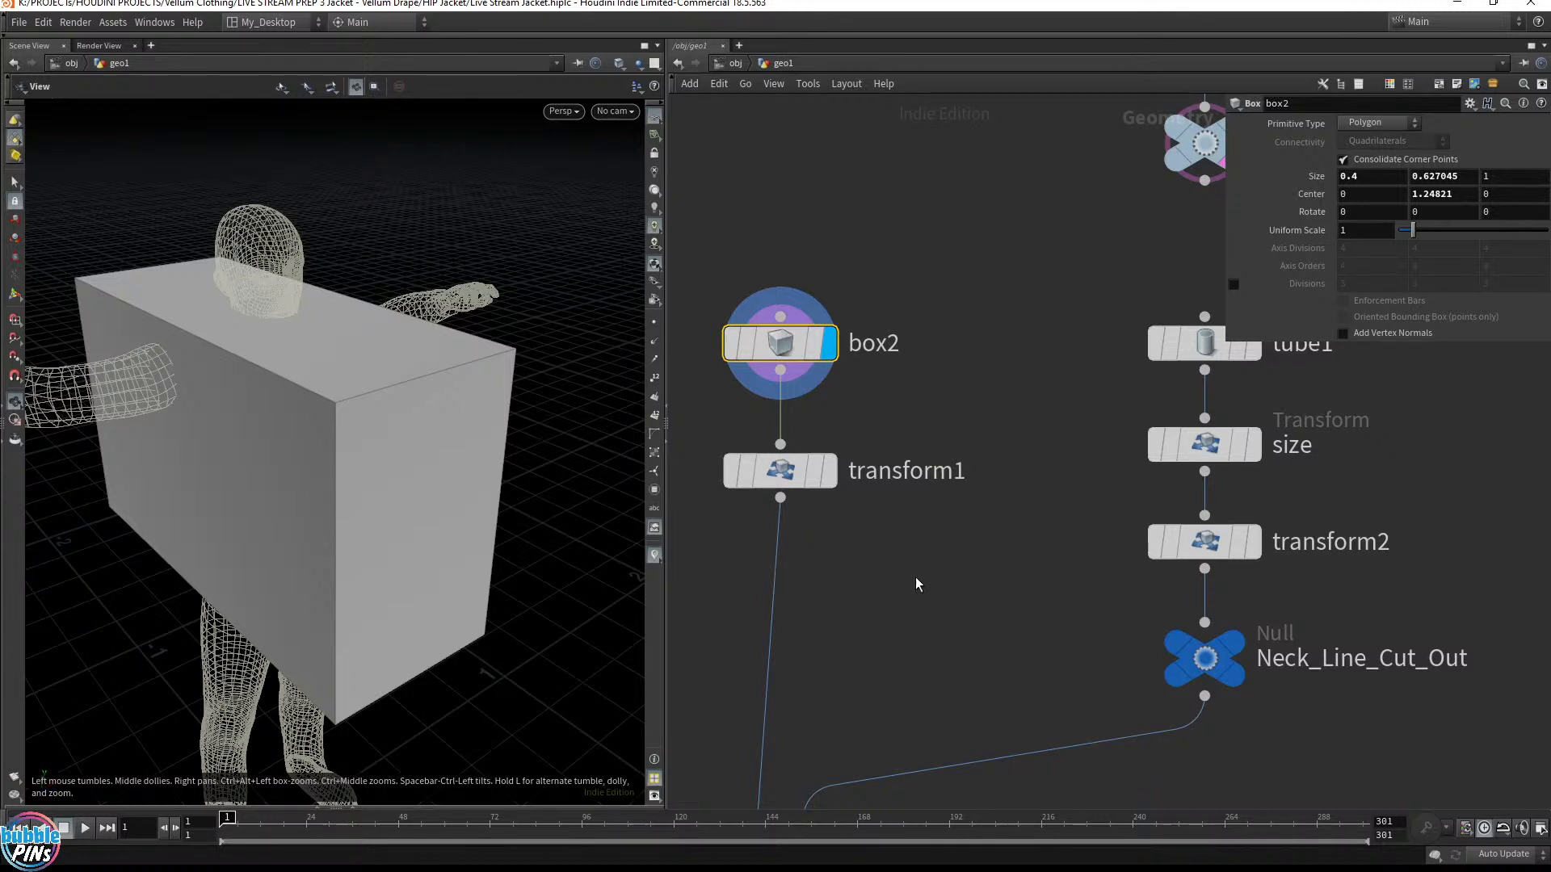
middle_click_drag(916, 583, 973, 356)
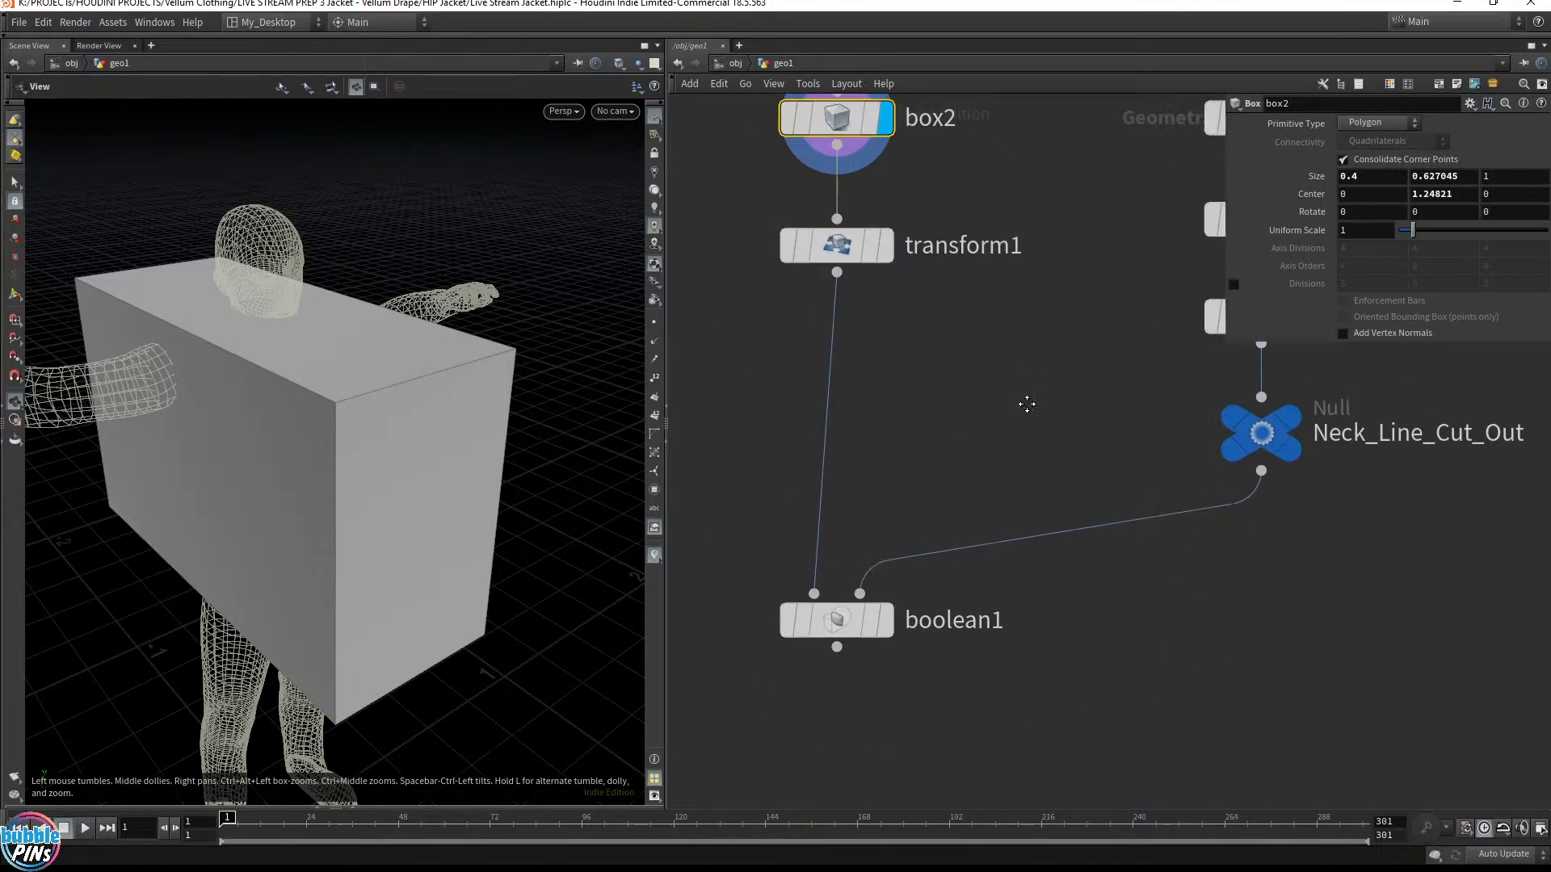
left_click(888, 624)
left_click(855, 624)
left_click_drag(994, 678, 717, 527)
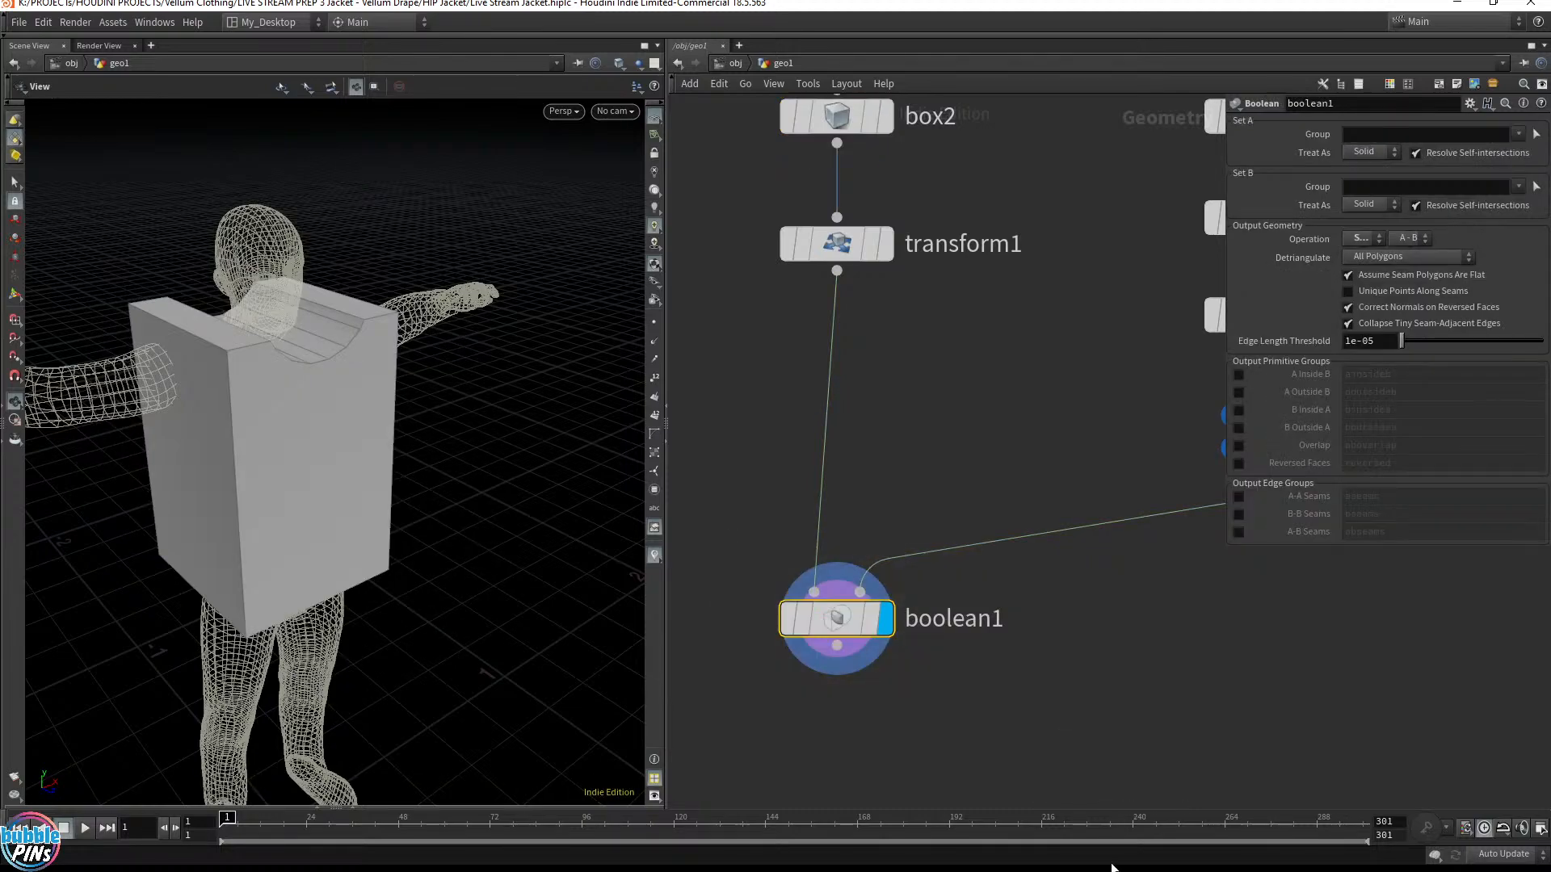
left_click_drag(530, 474, 498, 465)
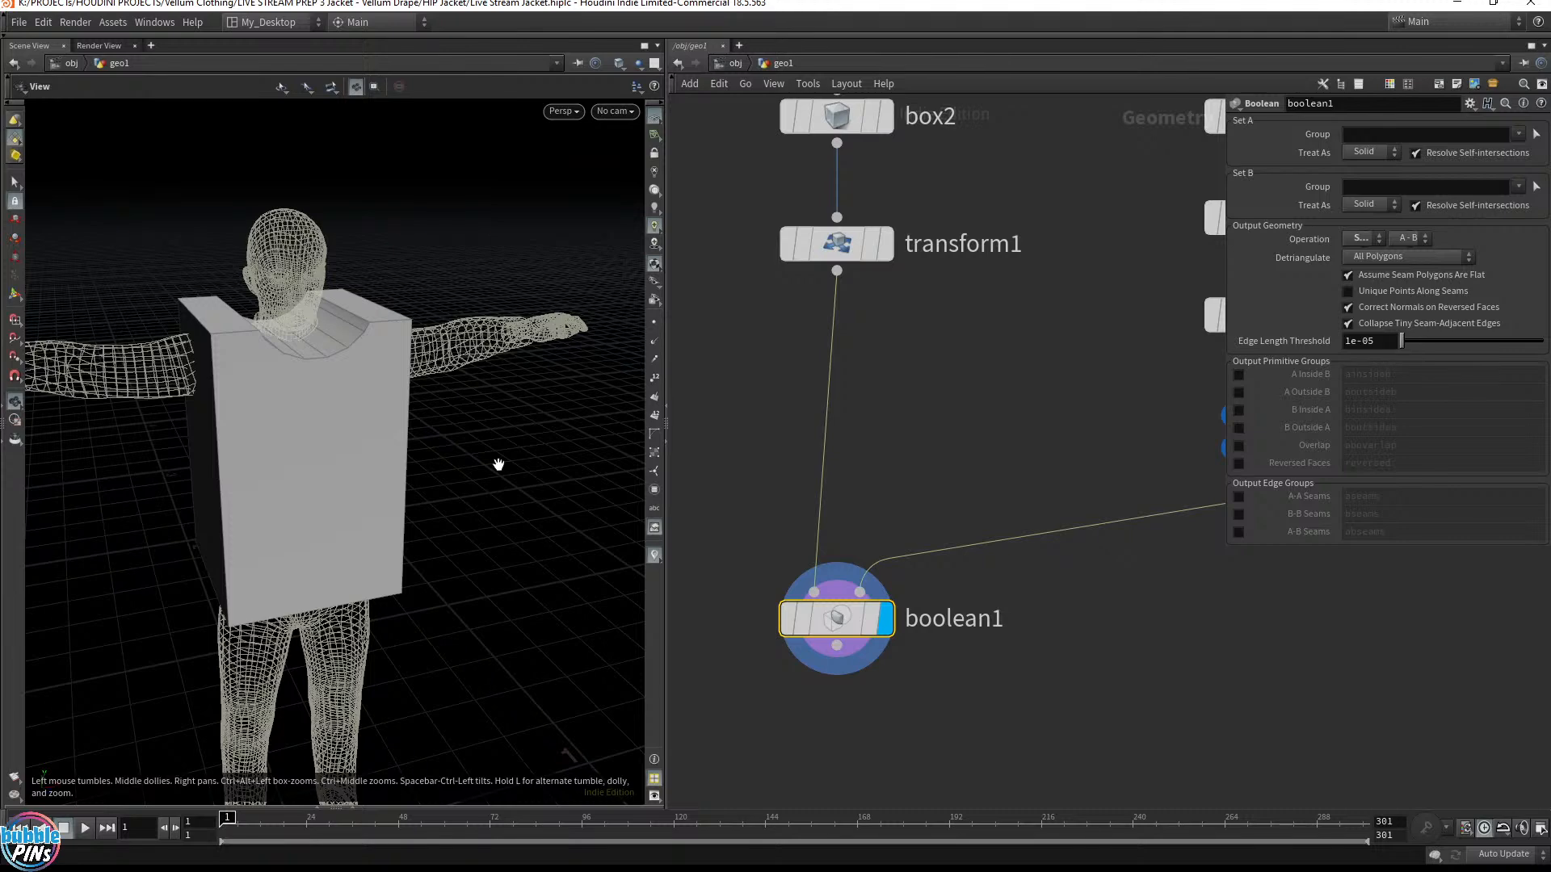
left_click_drag(415, 349, 140, 262)
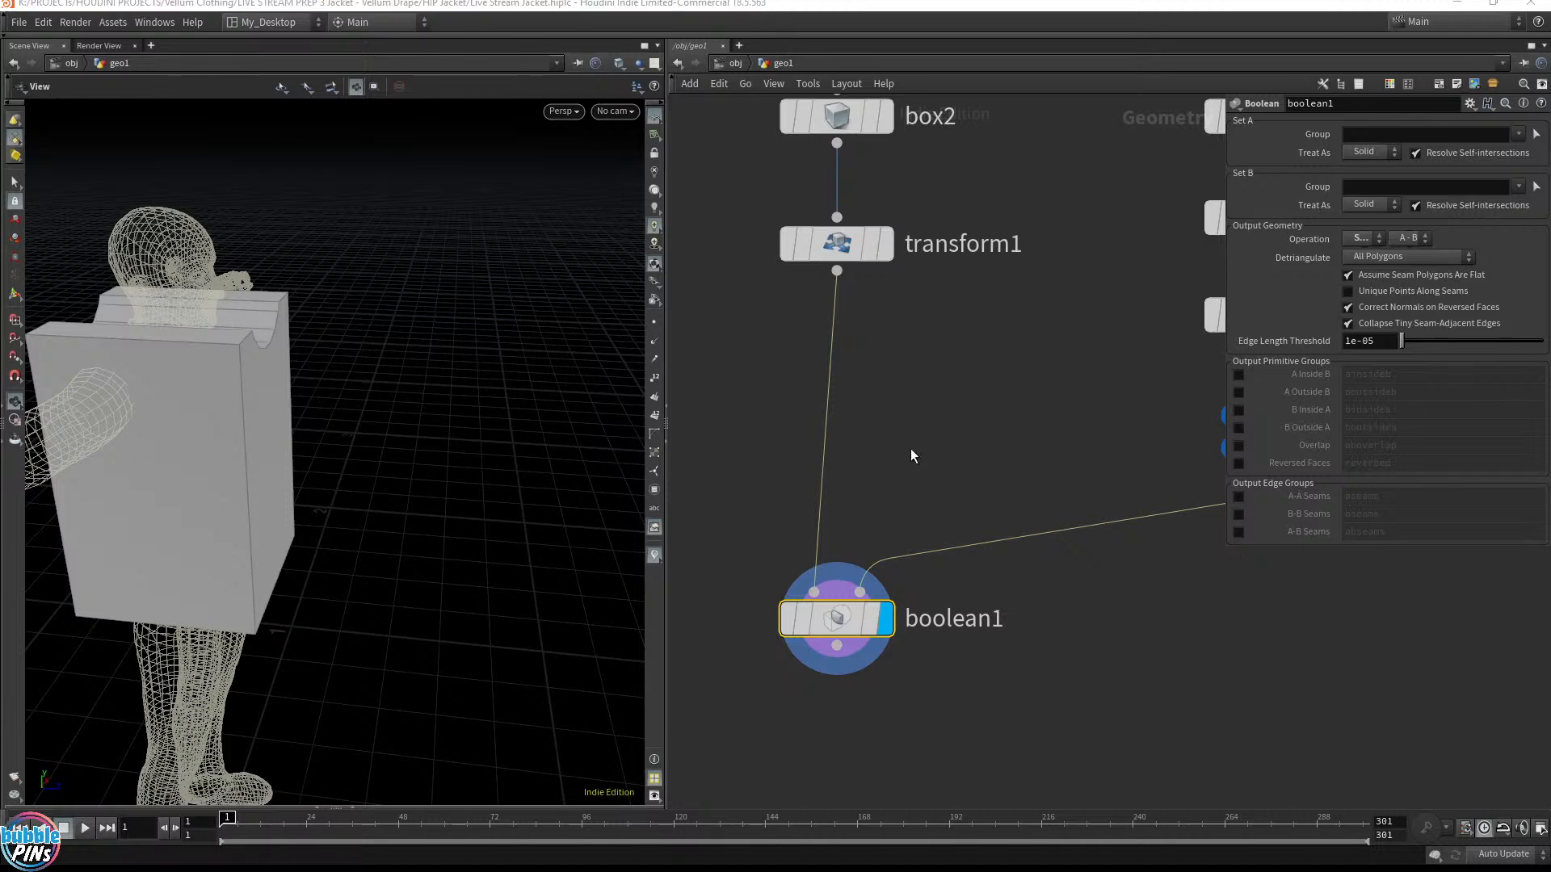
left_click_drag(294, 381, 188, 357)
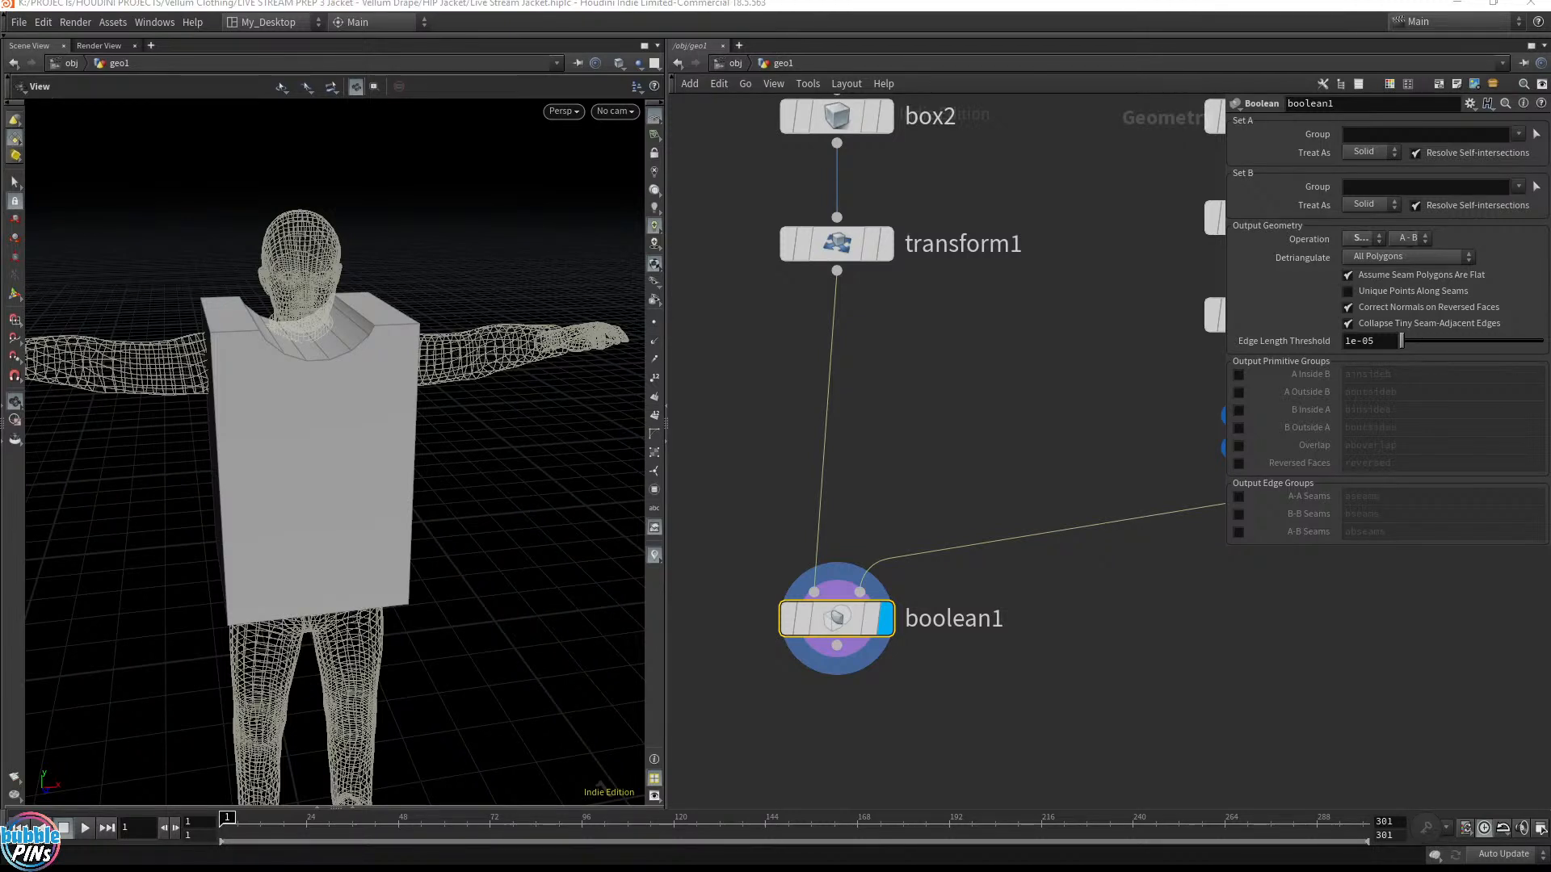
middle_click_drag(1150, 689, 1112, 450)
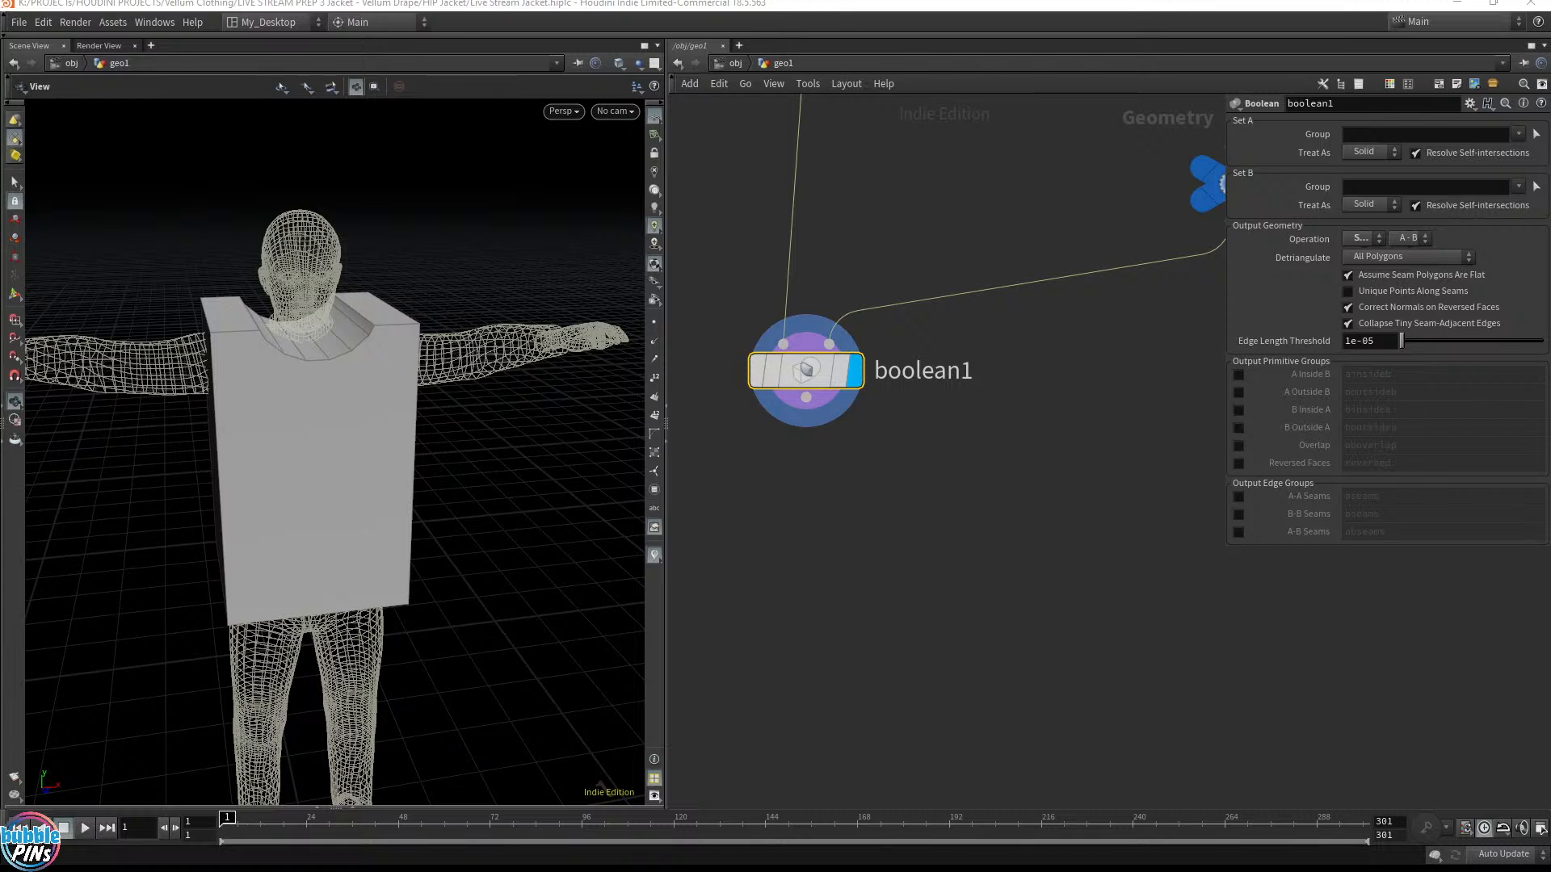
middle_click_drag(1142, 504, 1044, 491)
key("ctrl+v")
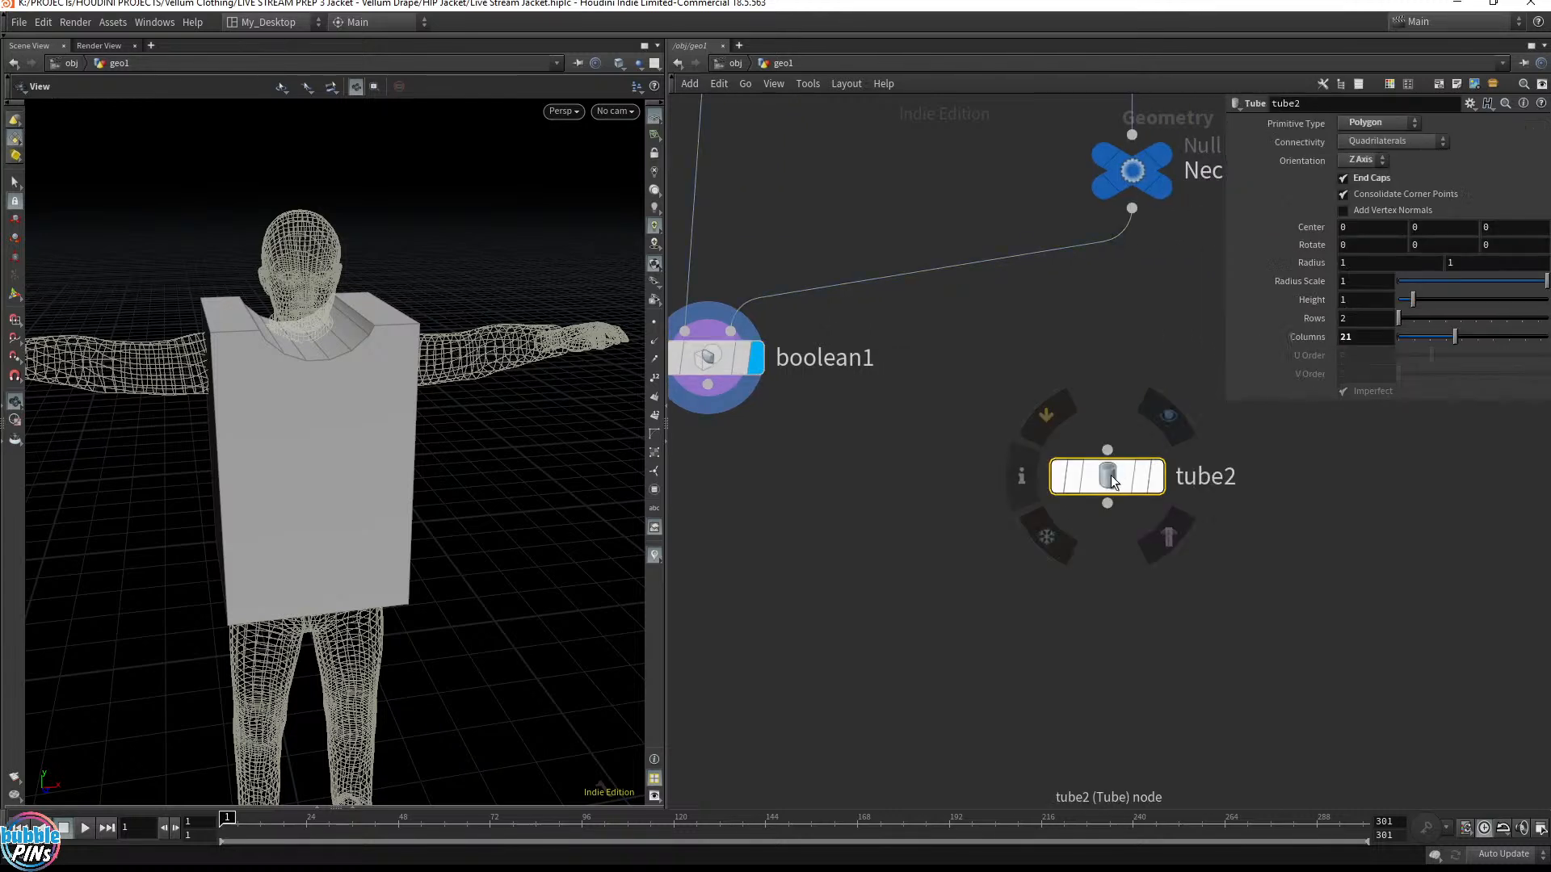
left_click_drag(1123, 475, 1148, 470)
left_click(1182, 470)
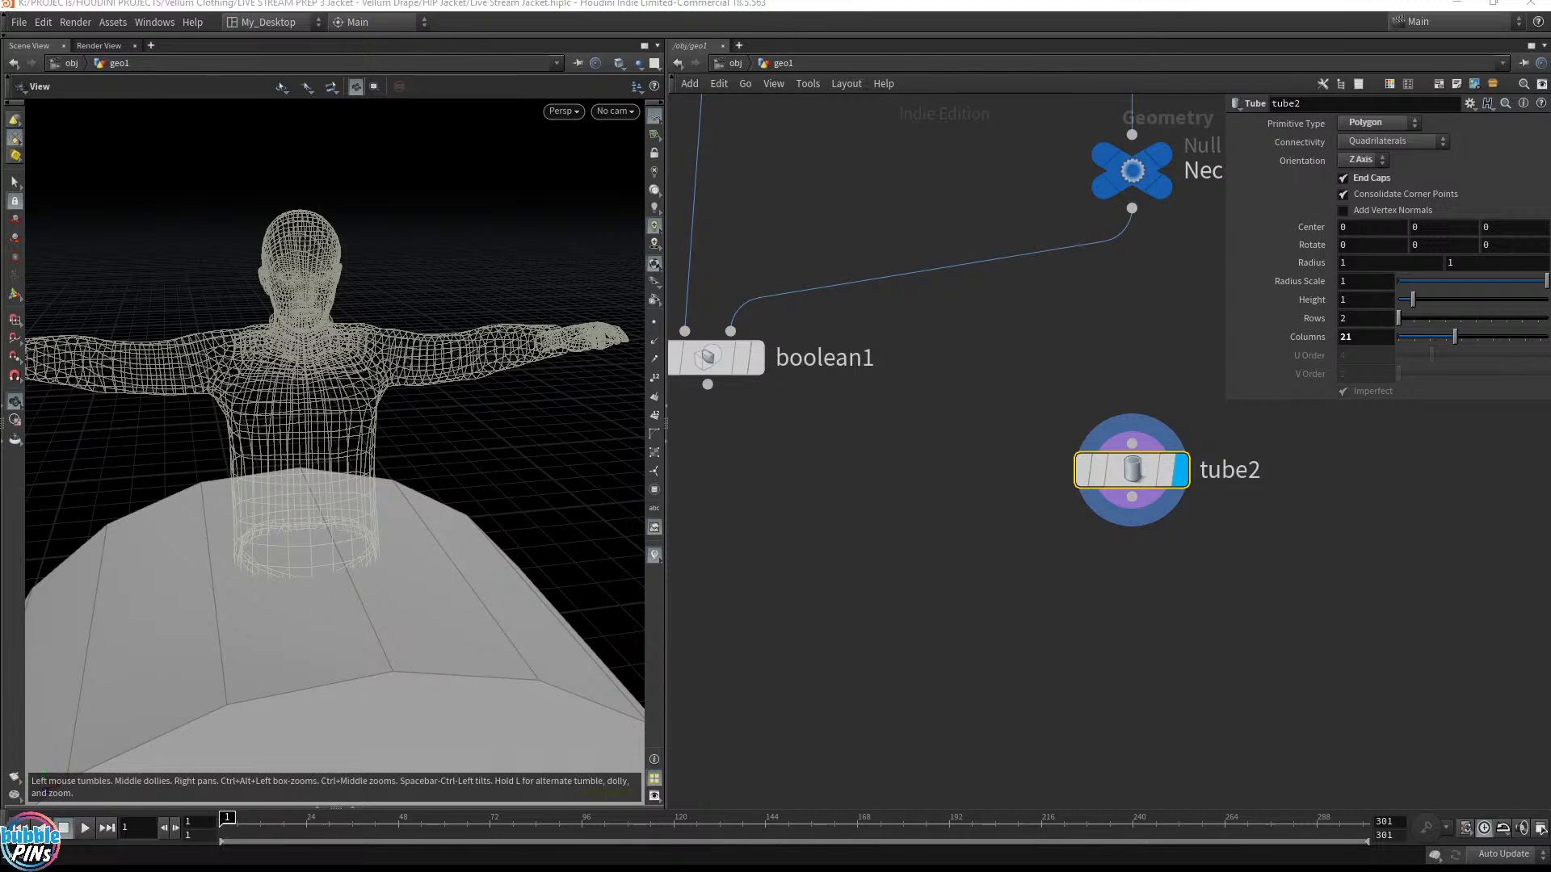
key("Delete")
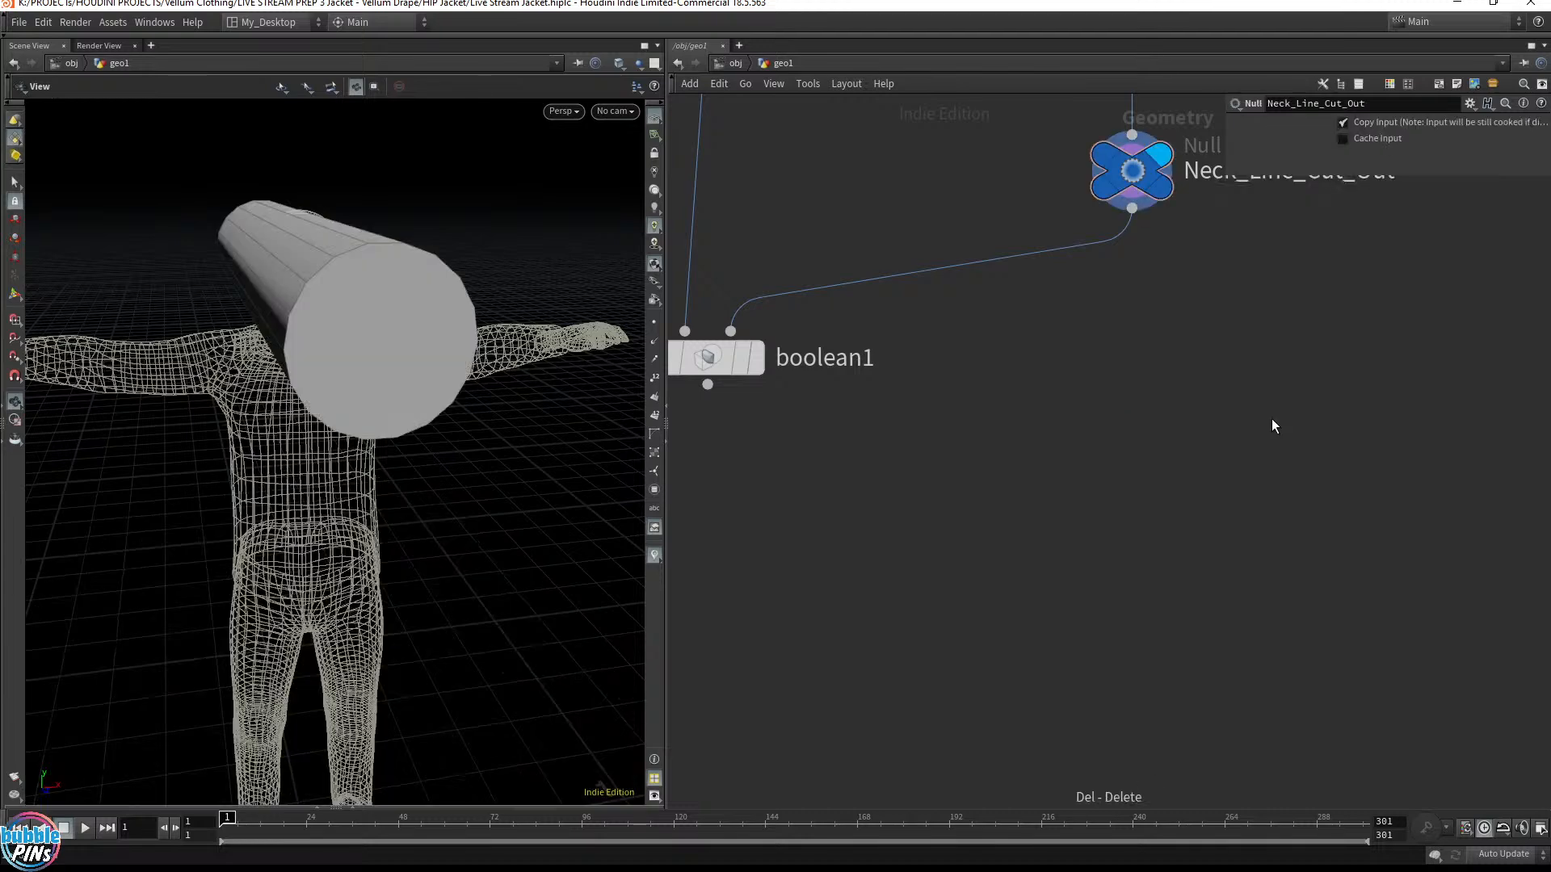
Paste the tube2, size1, transform3, mirror1 and Arm_Cut_Out node chain and place it below Neck_Line_Cut_Out
key("ctrl+z")
left_click_drag(1141, 229, 1139, 489)
key("f")
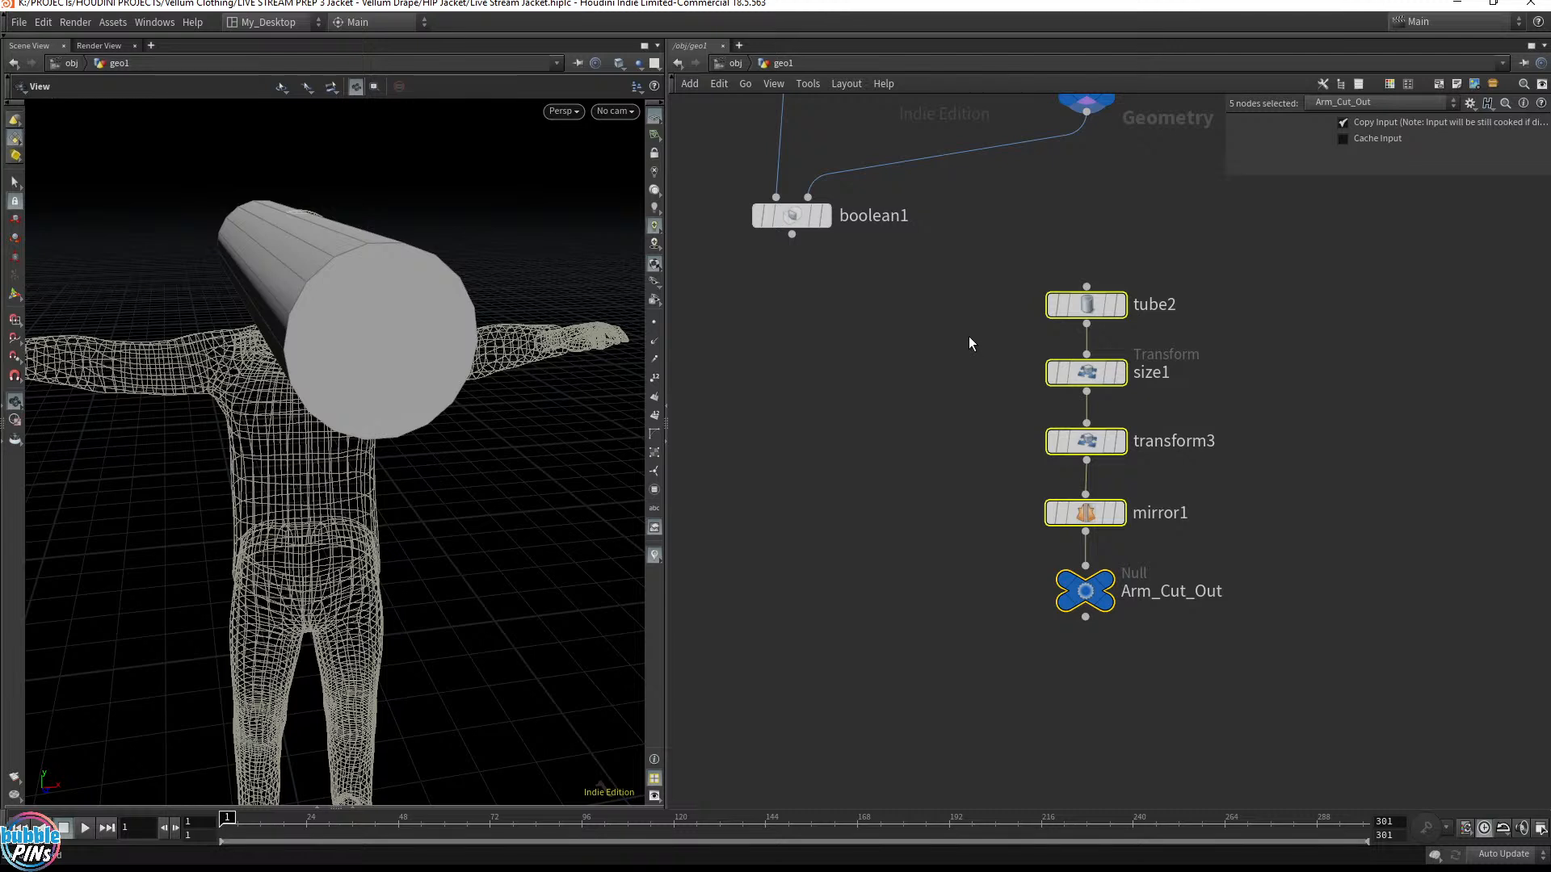
left_click(953, 341)
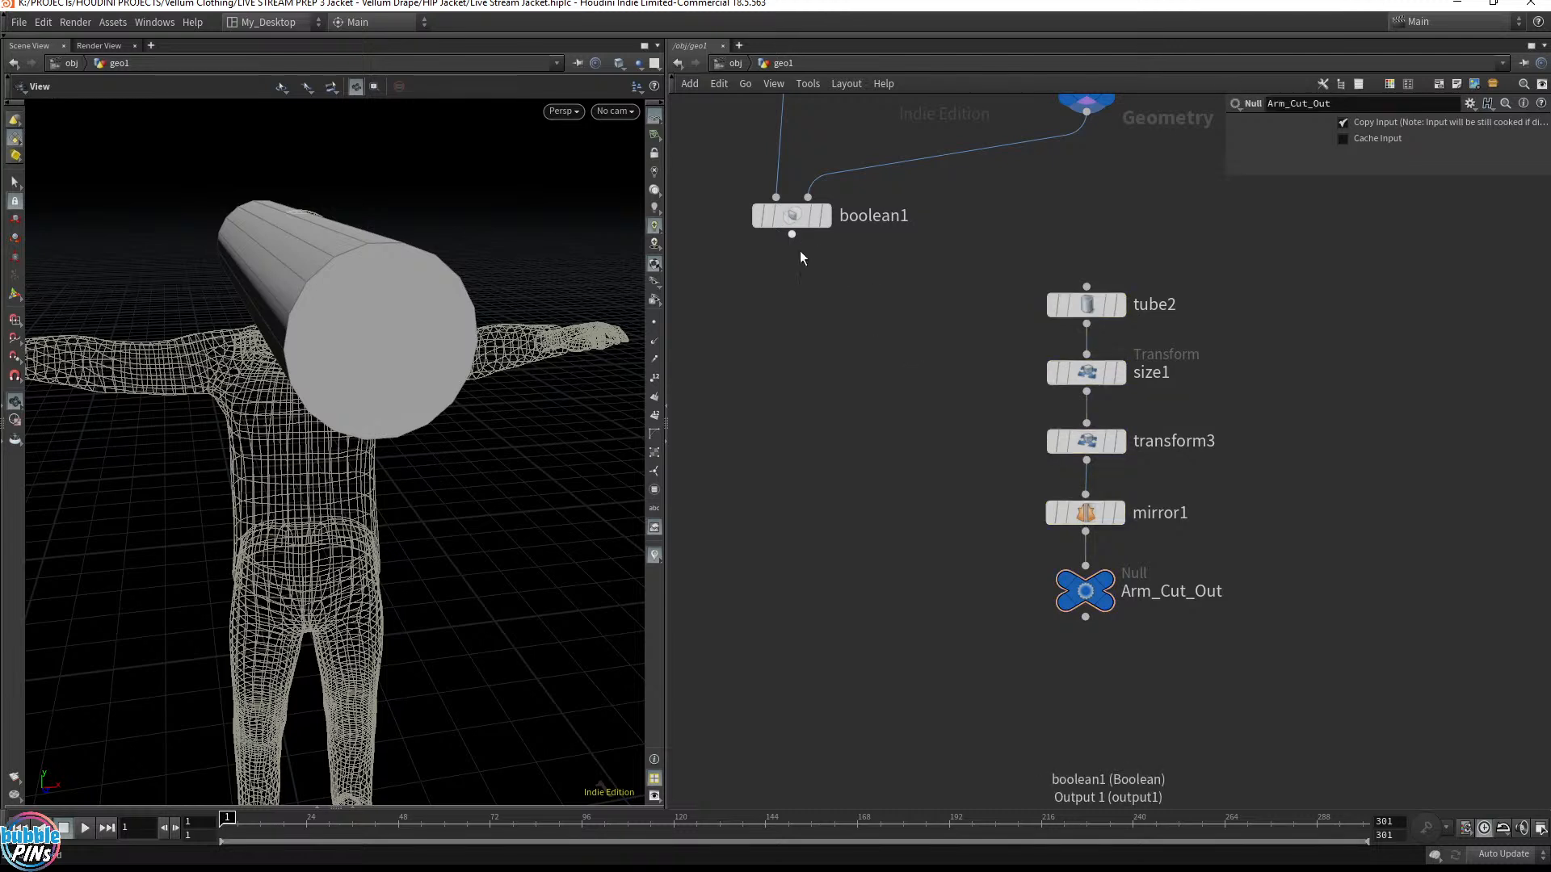
Template boolean1 and the Character null, and display Arm_Cut_Out to show the arm tubes against both
left_click(825, 215)
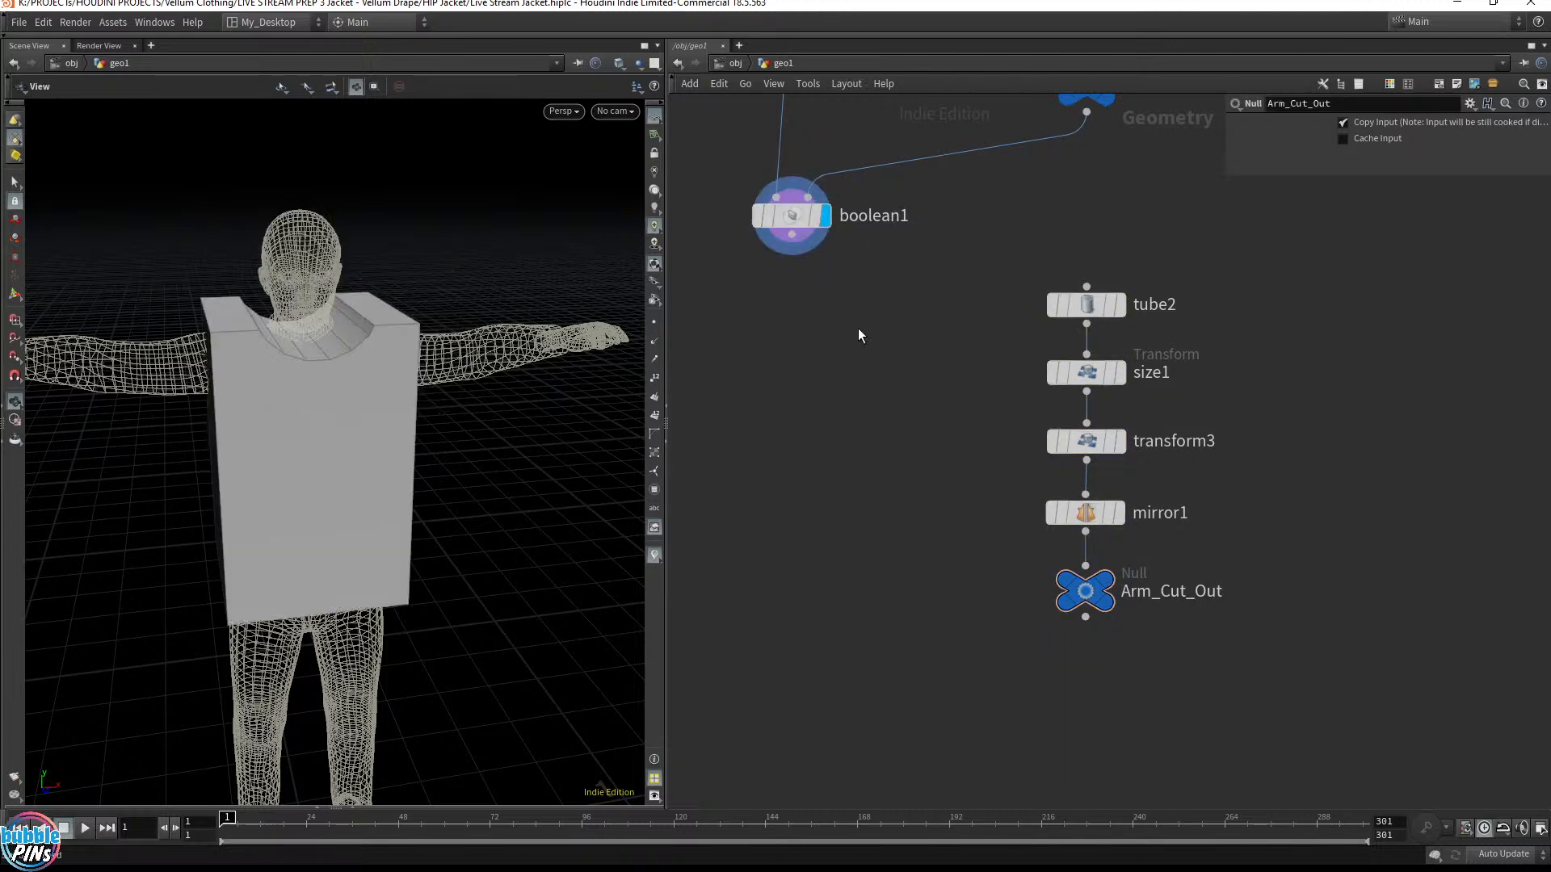
left_click(828, 181, "ctrl")
left_click(1108, 582)
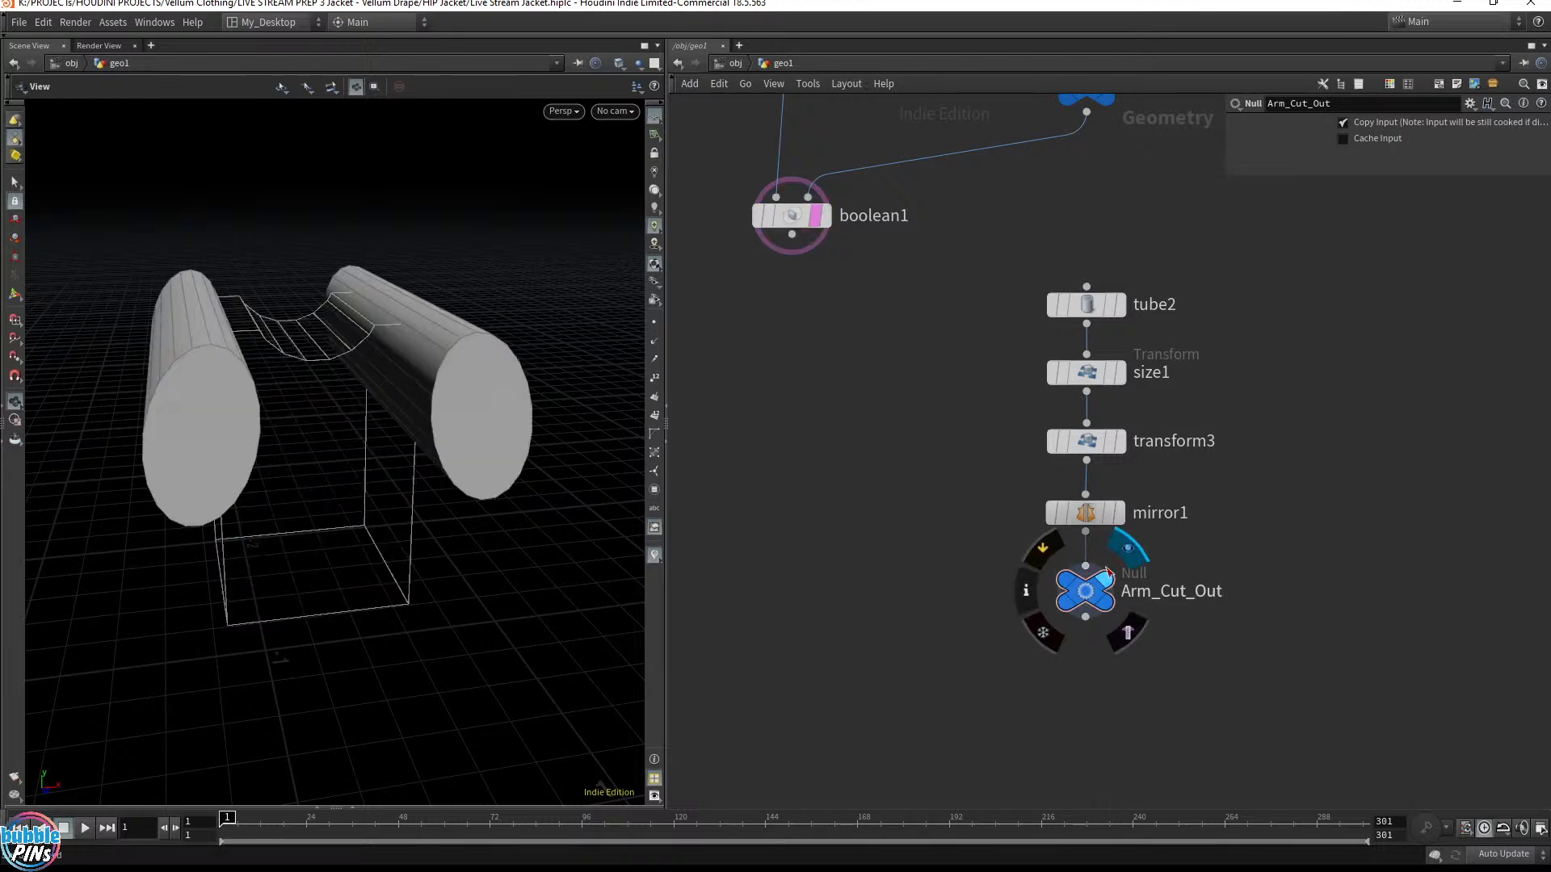
left_click_drag(443, 471, 469, 404)
middle_click_drag(923, 244, 906, 332)
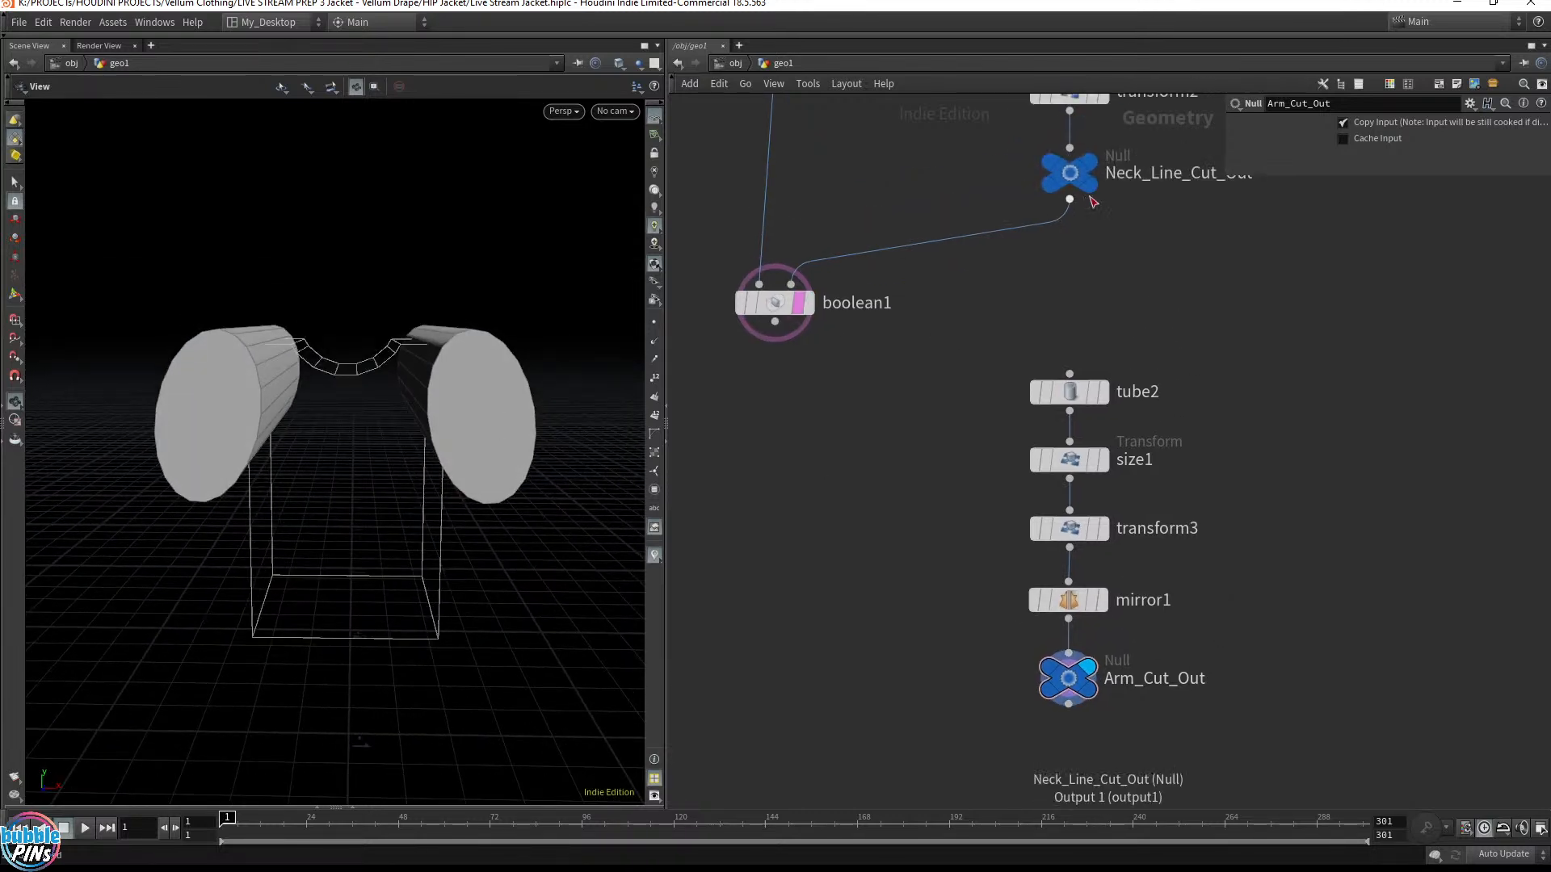
middle_click_drag(1222, 301, 1241, 541)
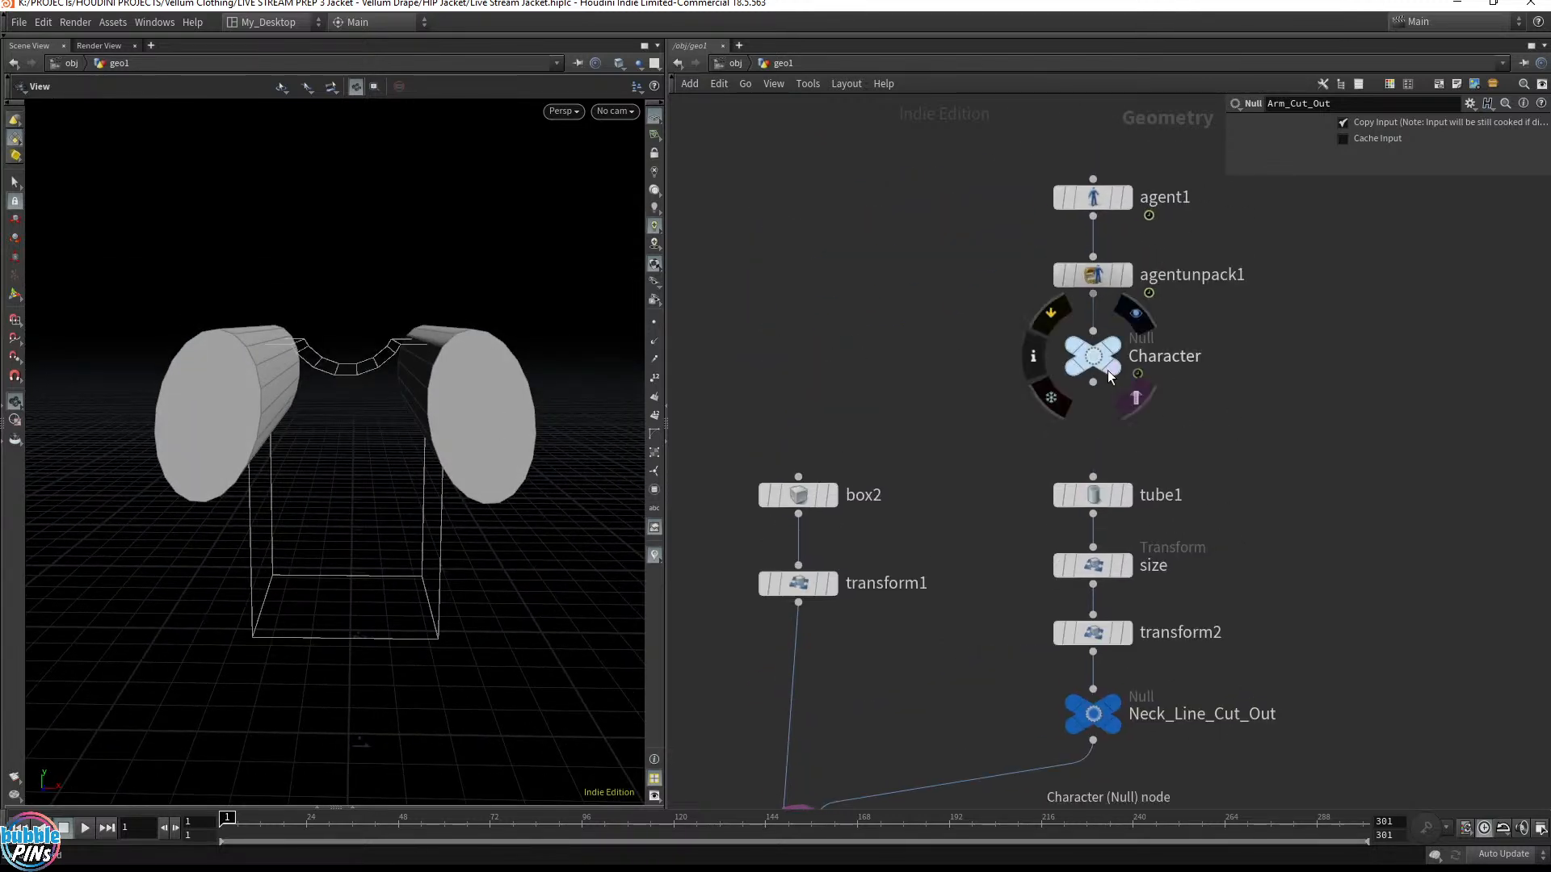
left_click(1135, 396)
Examine how the arm cut-out tubes meet the shoulders in wireframe and shaded display, using the perspective and front views
middle_click_drag(995, 473, 972, 433)
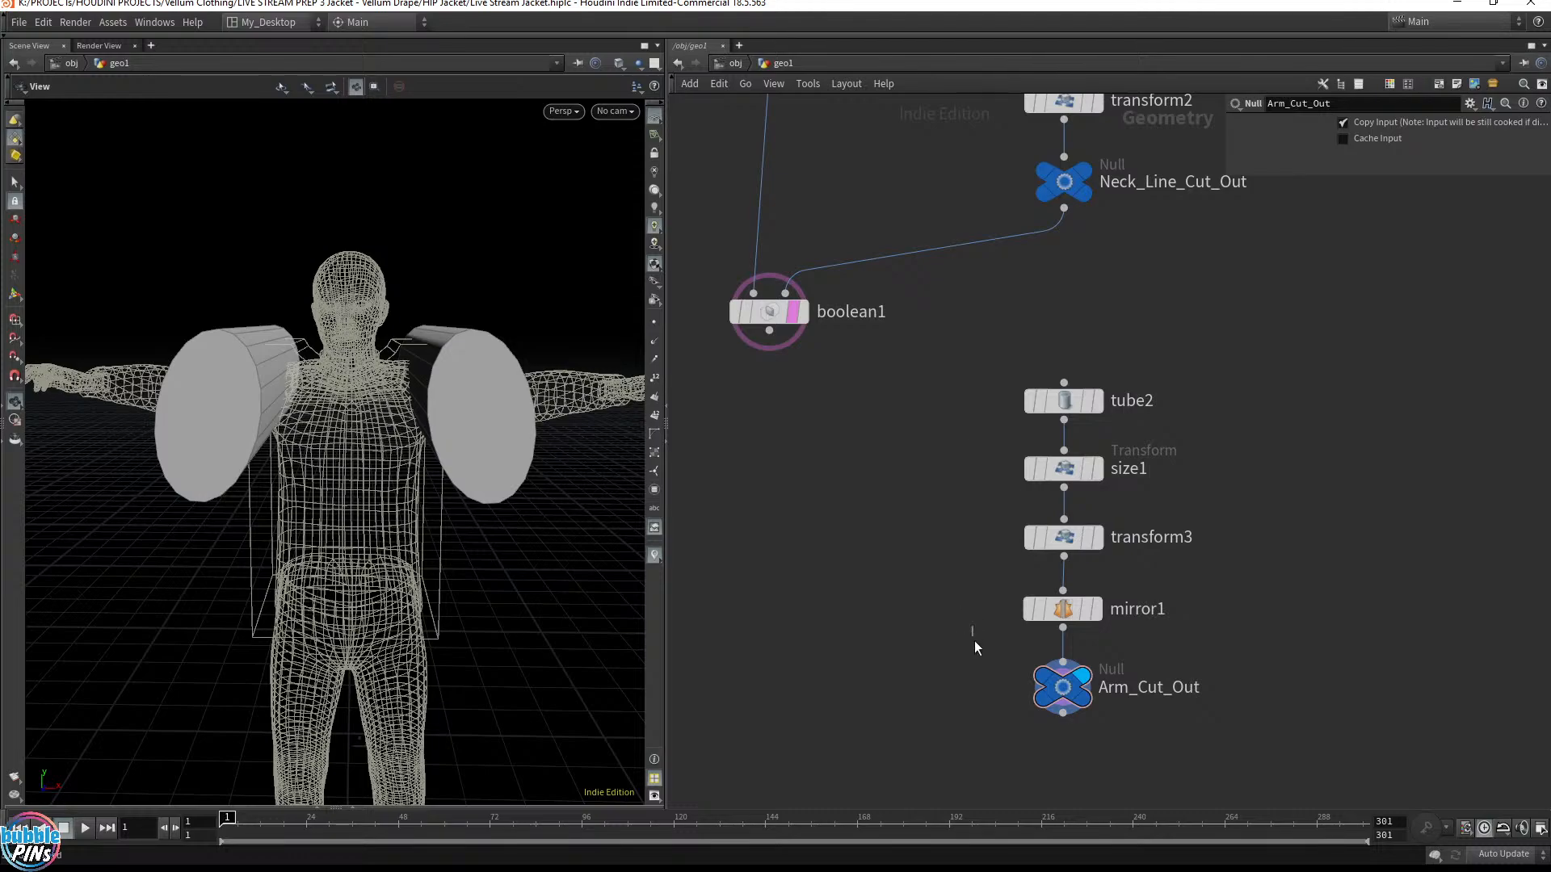
mouse_move(533, 404)
left_mouse_down()
mouse_move(451, 433)
mouse_move(470, 391)
mouse_move(405, 419)
mouse_move(419, 406)
left_mouse_up()
scroll(470, 391, "up", 5)
key("w")
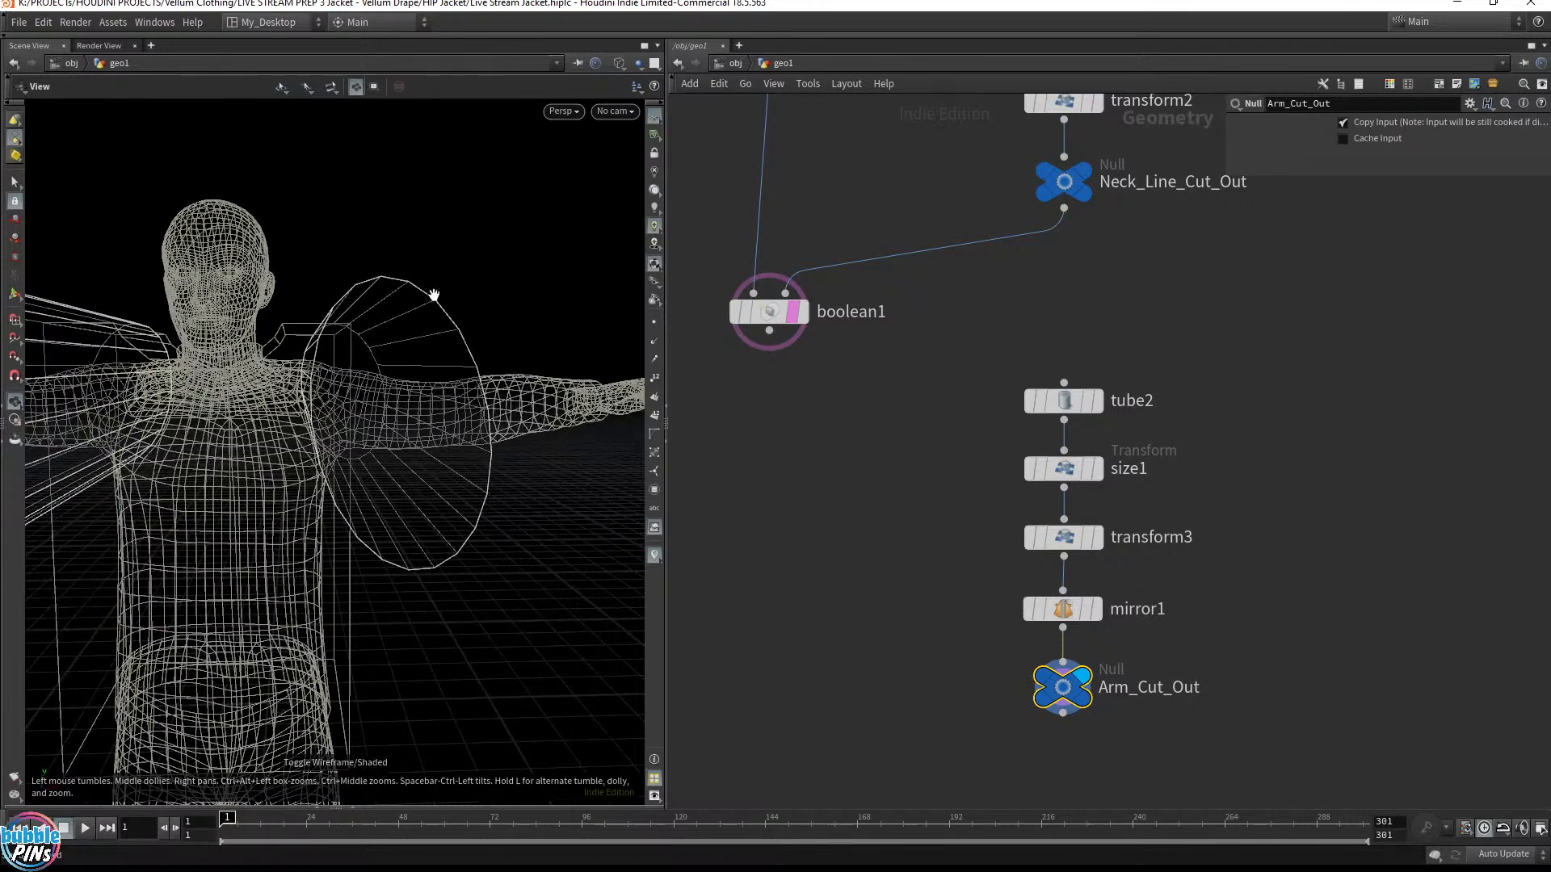
mouse_move(341, 365)
left_mouse_down()
mouse_move(379, 392)
mouse_move(356, 391)
left_mouse_up()
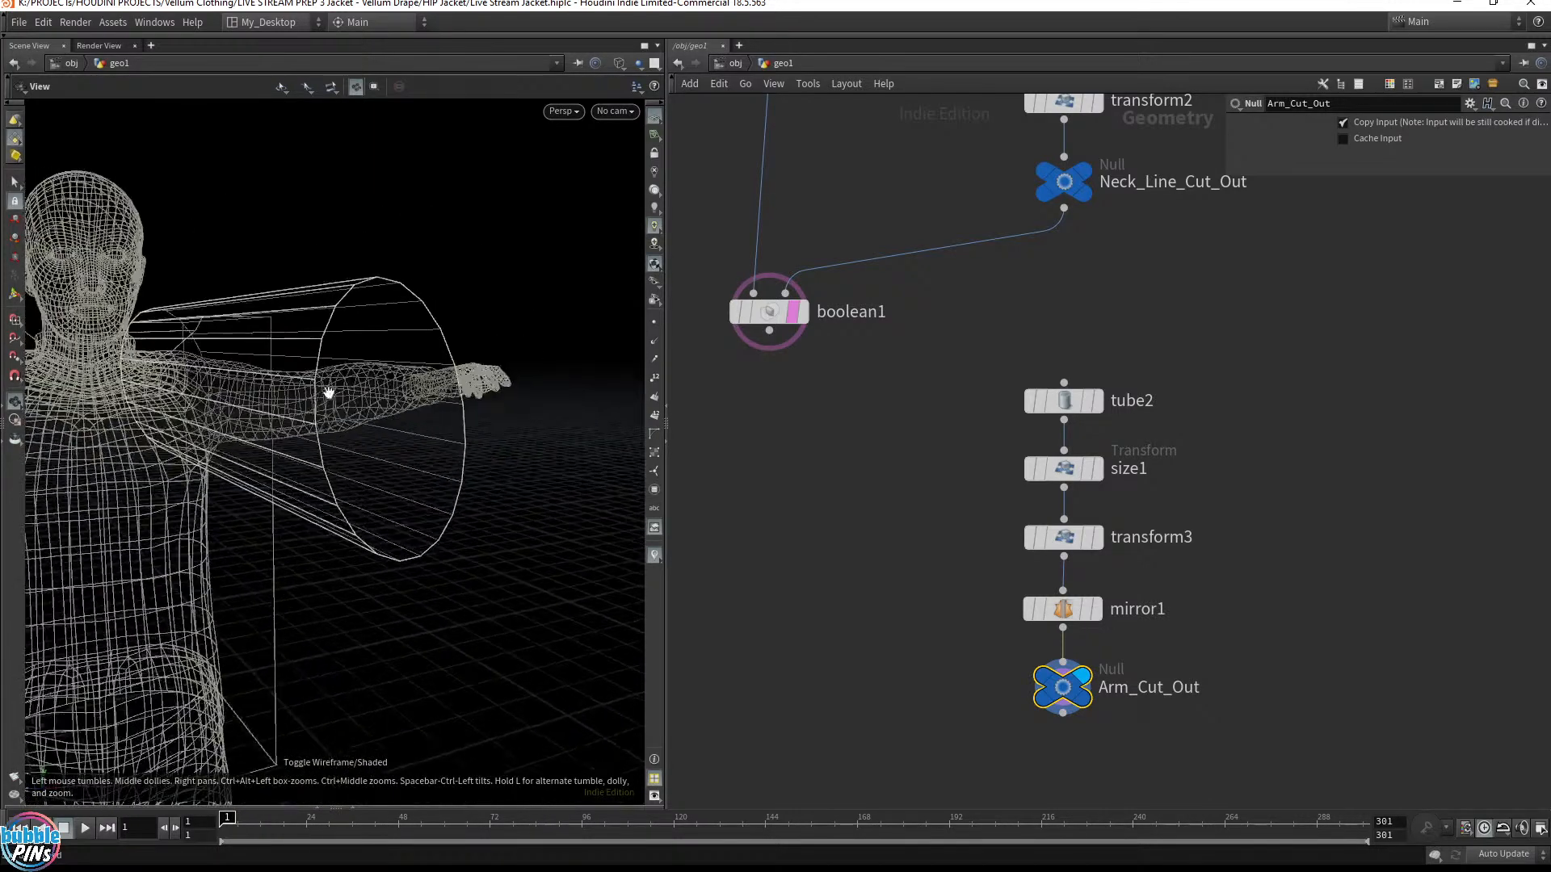
left_click_drag(233, 383, 201, 383)
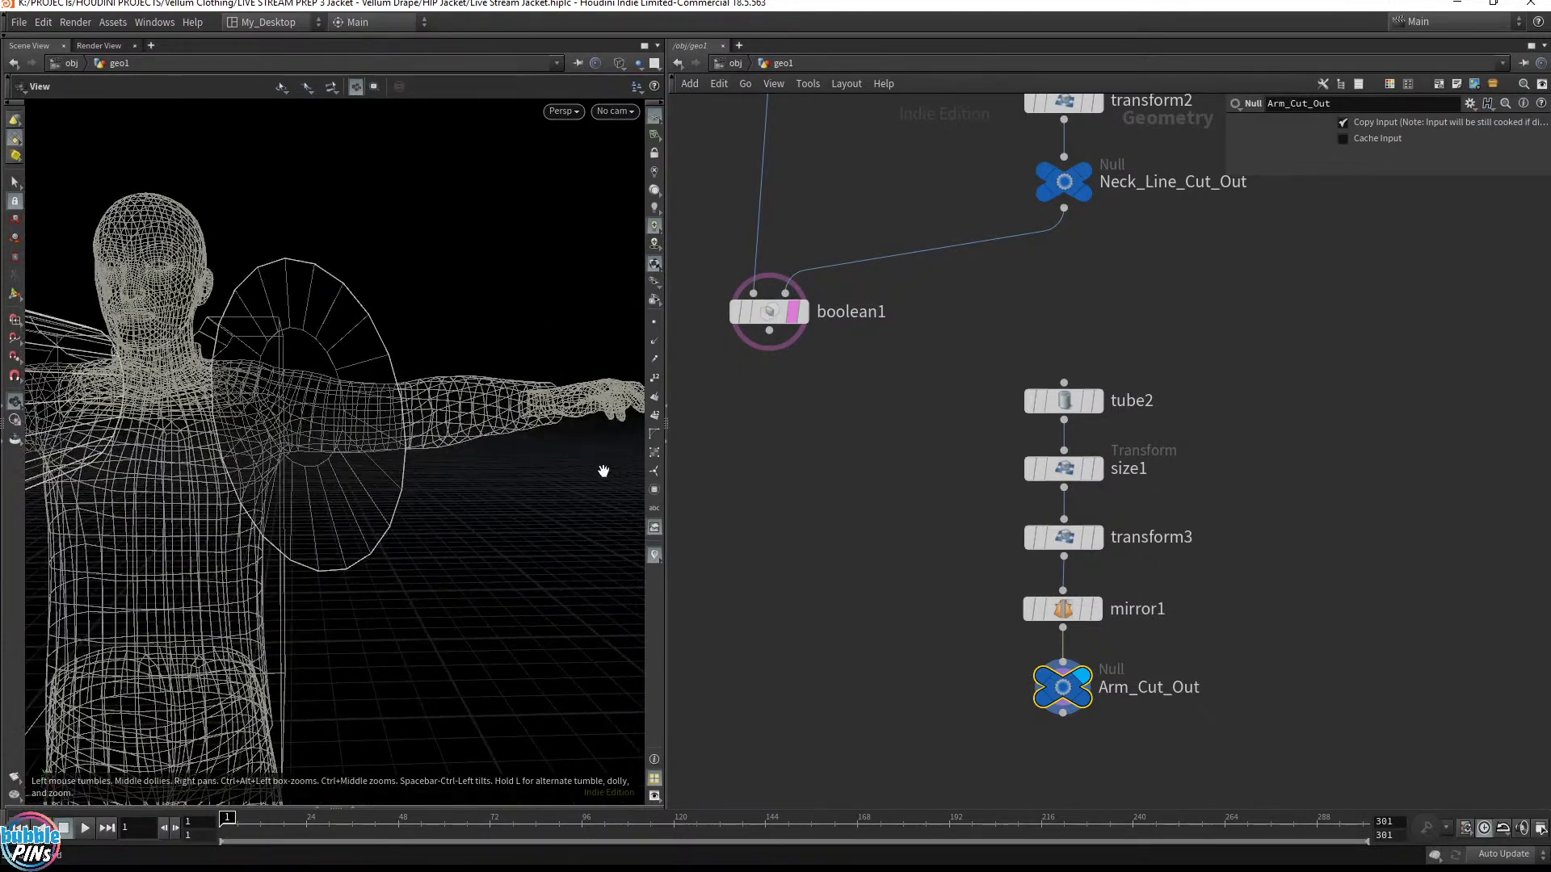
key("space+2")
key("space+3")
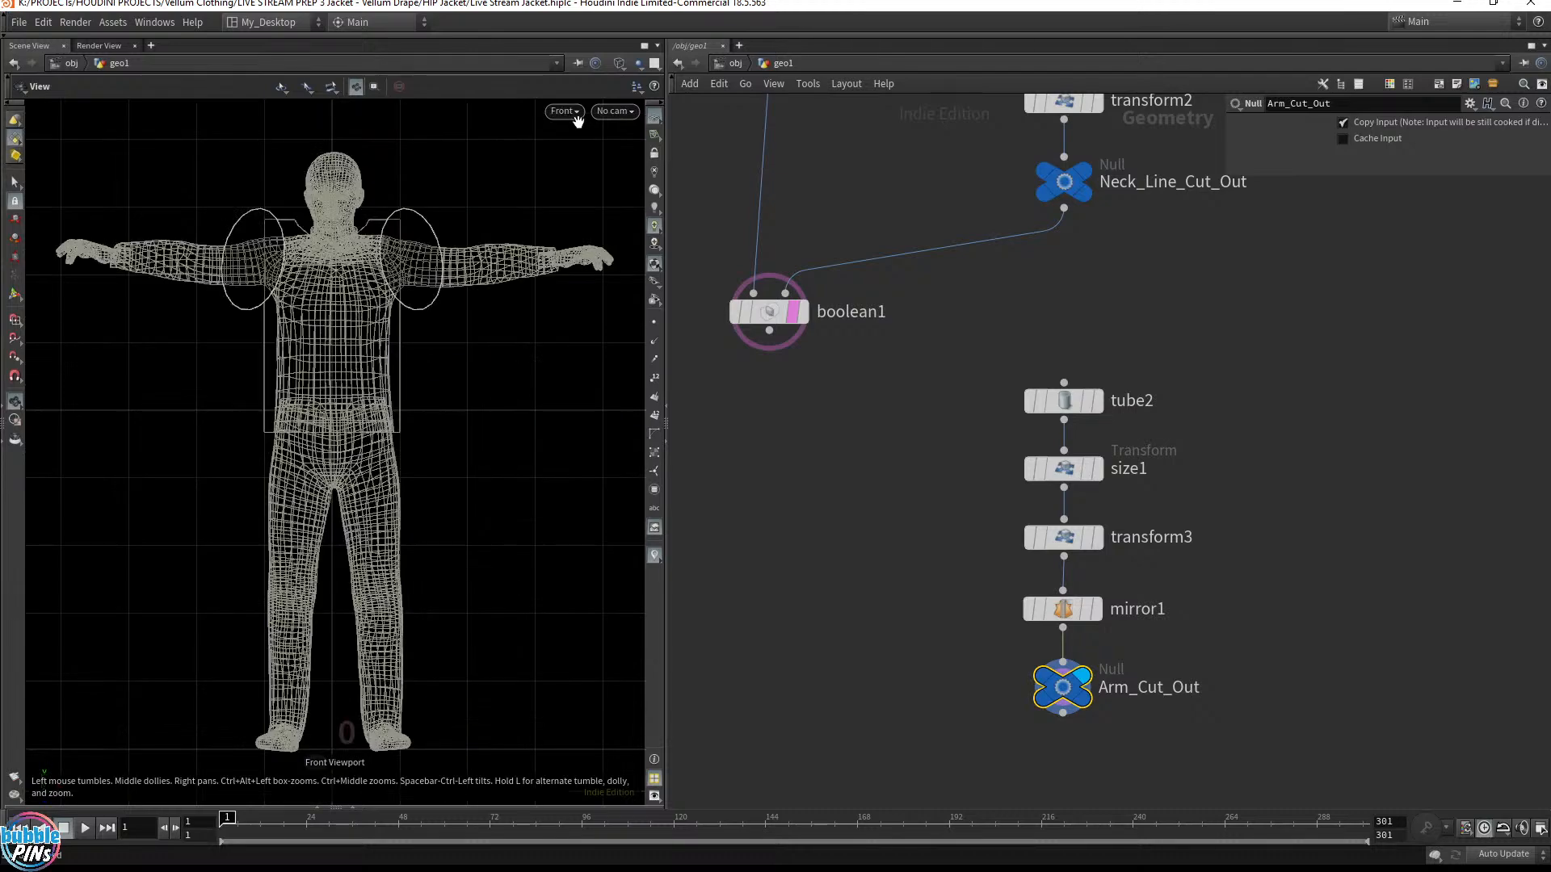
middle_click_drag(406, 275, 823, 274)
right_click_drag(489, 202, 478, 356)
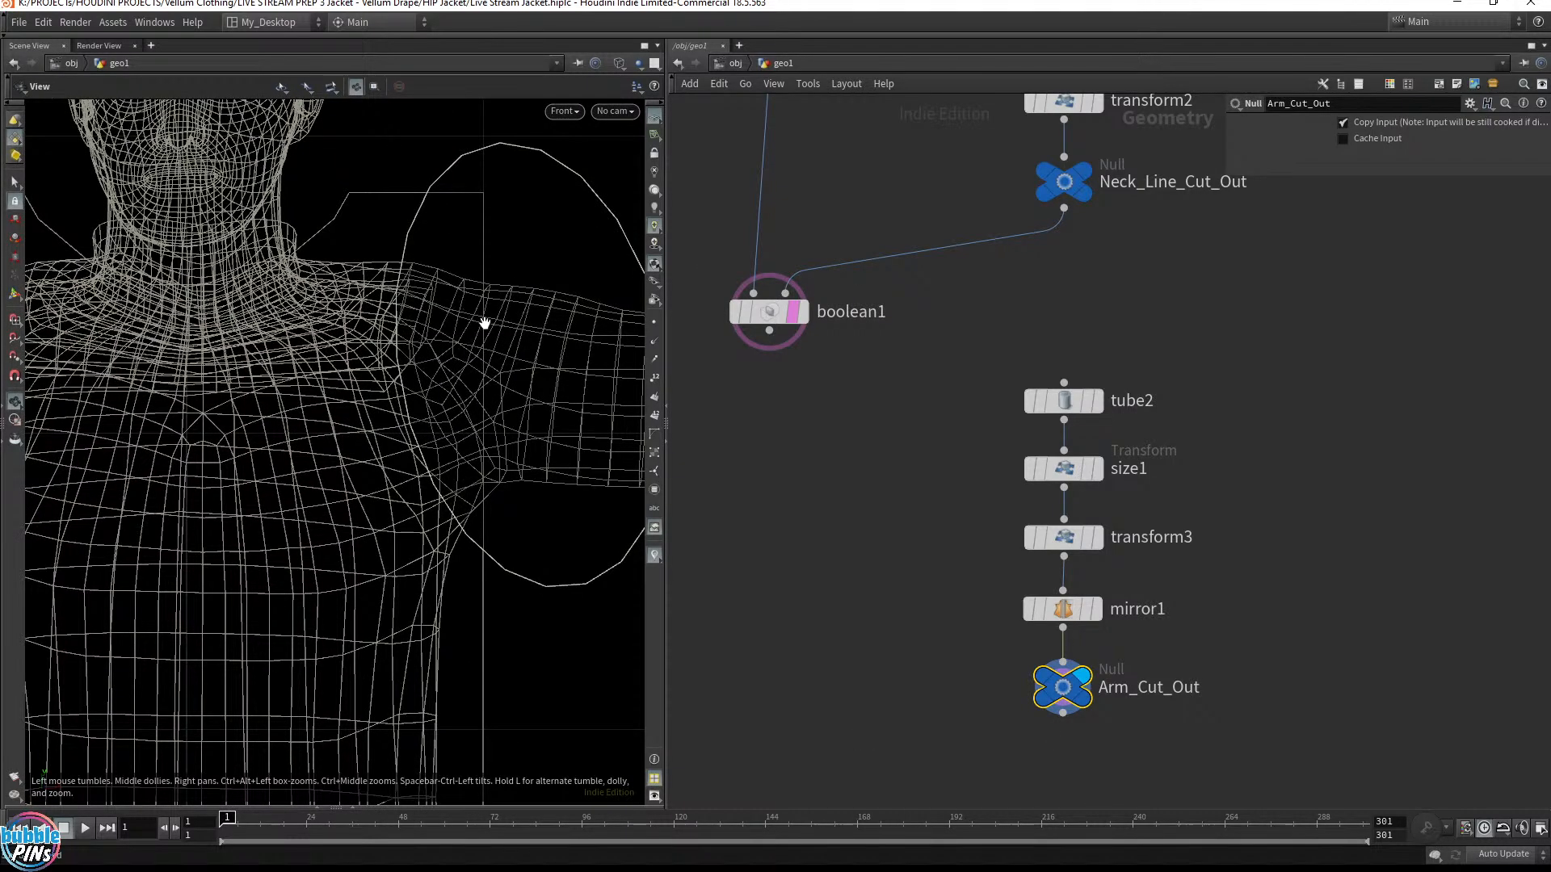
key("w")
key("w")
key("w")
key("w")
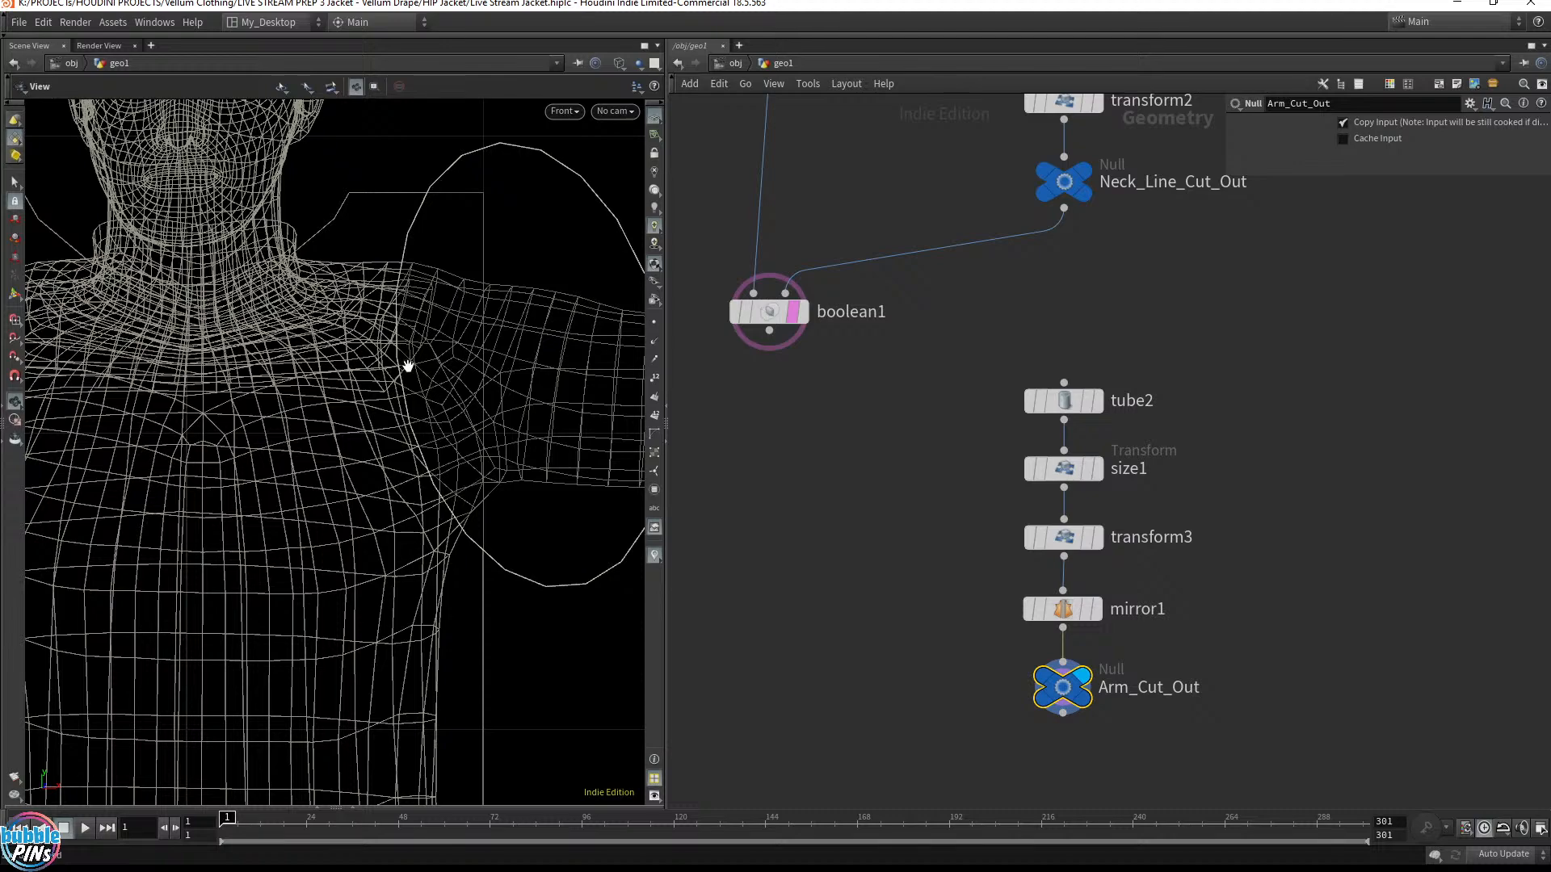
key("w")
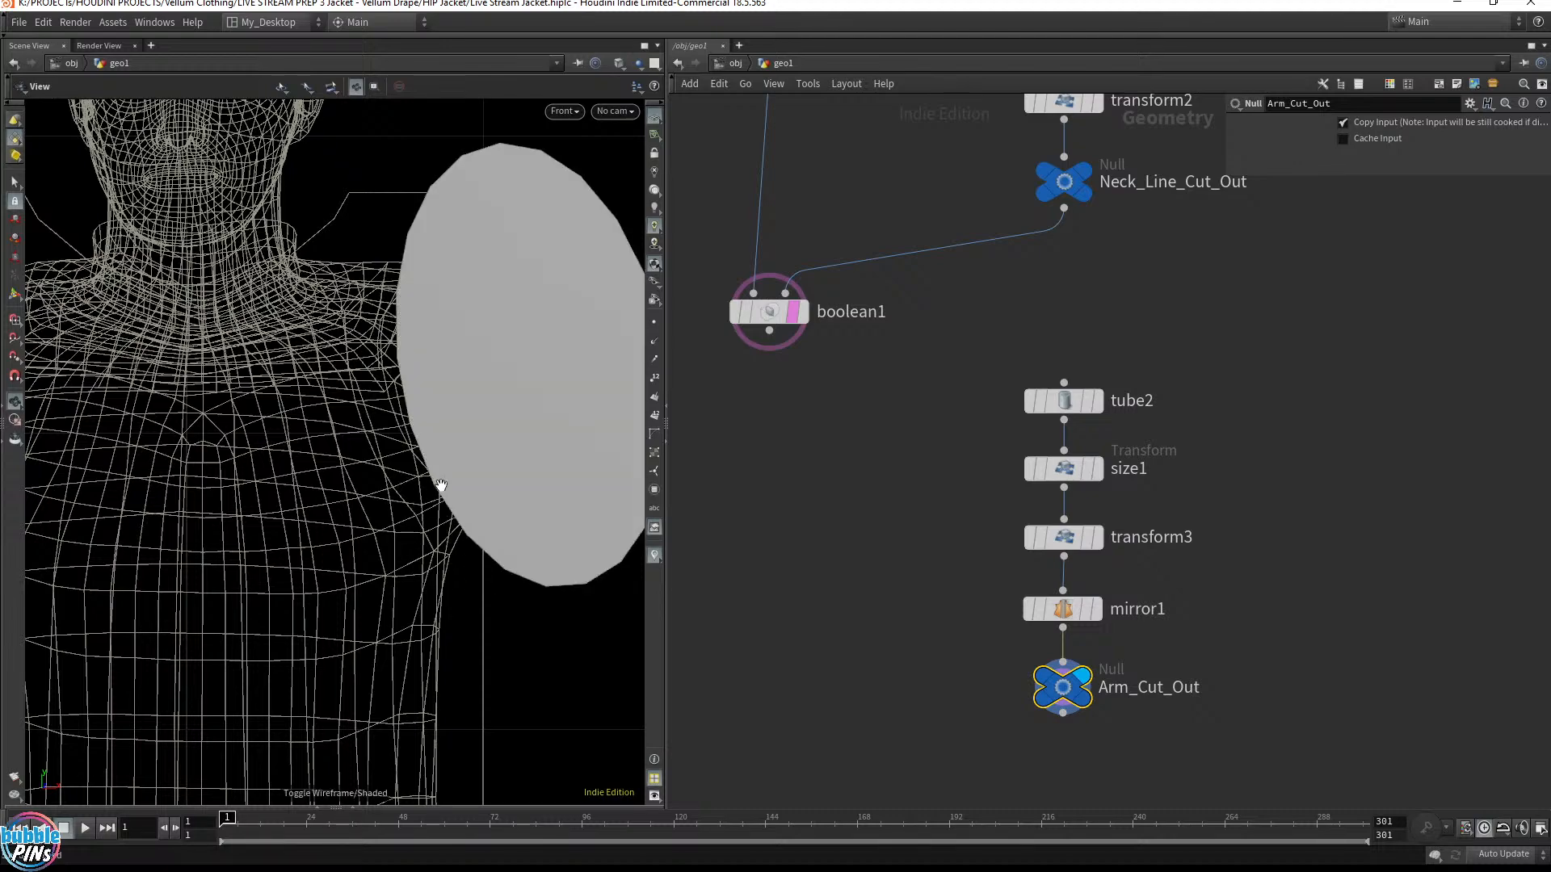
key("space+1")
left_click_drag(441, 485, 225, 444)
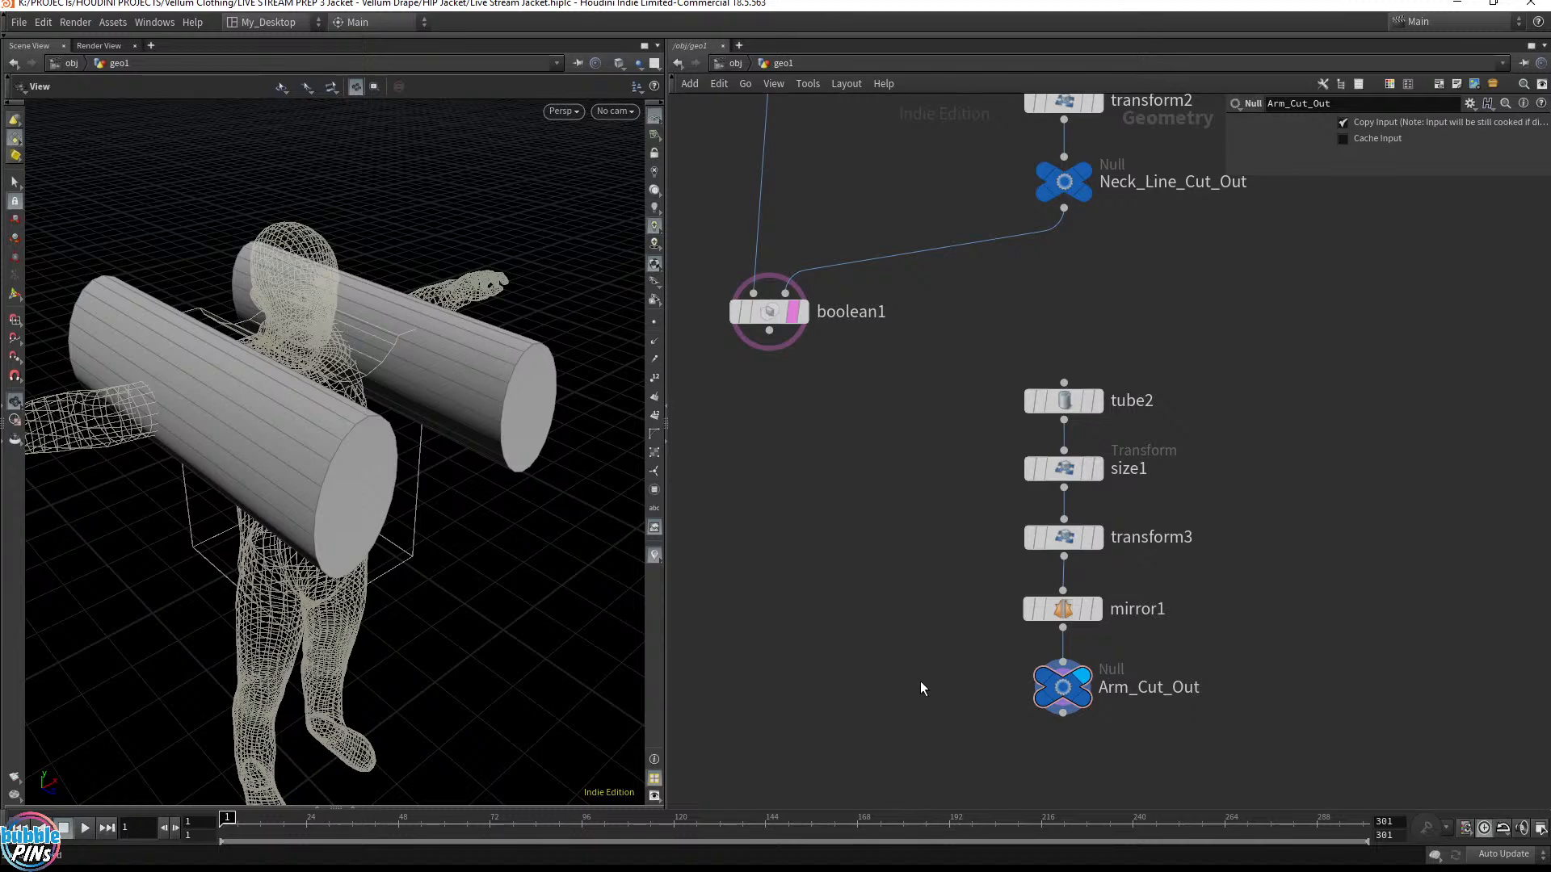
Add a second Boolean node, wire boolean1 and Arm_Cut_Out into its first and second inputs, and display it
key("Tab")
key("Return")
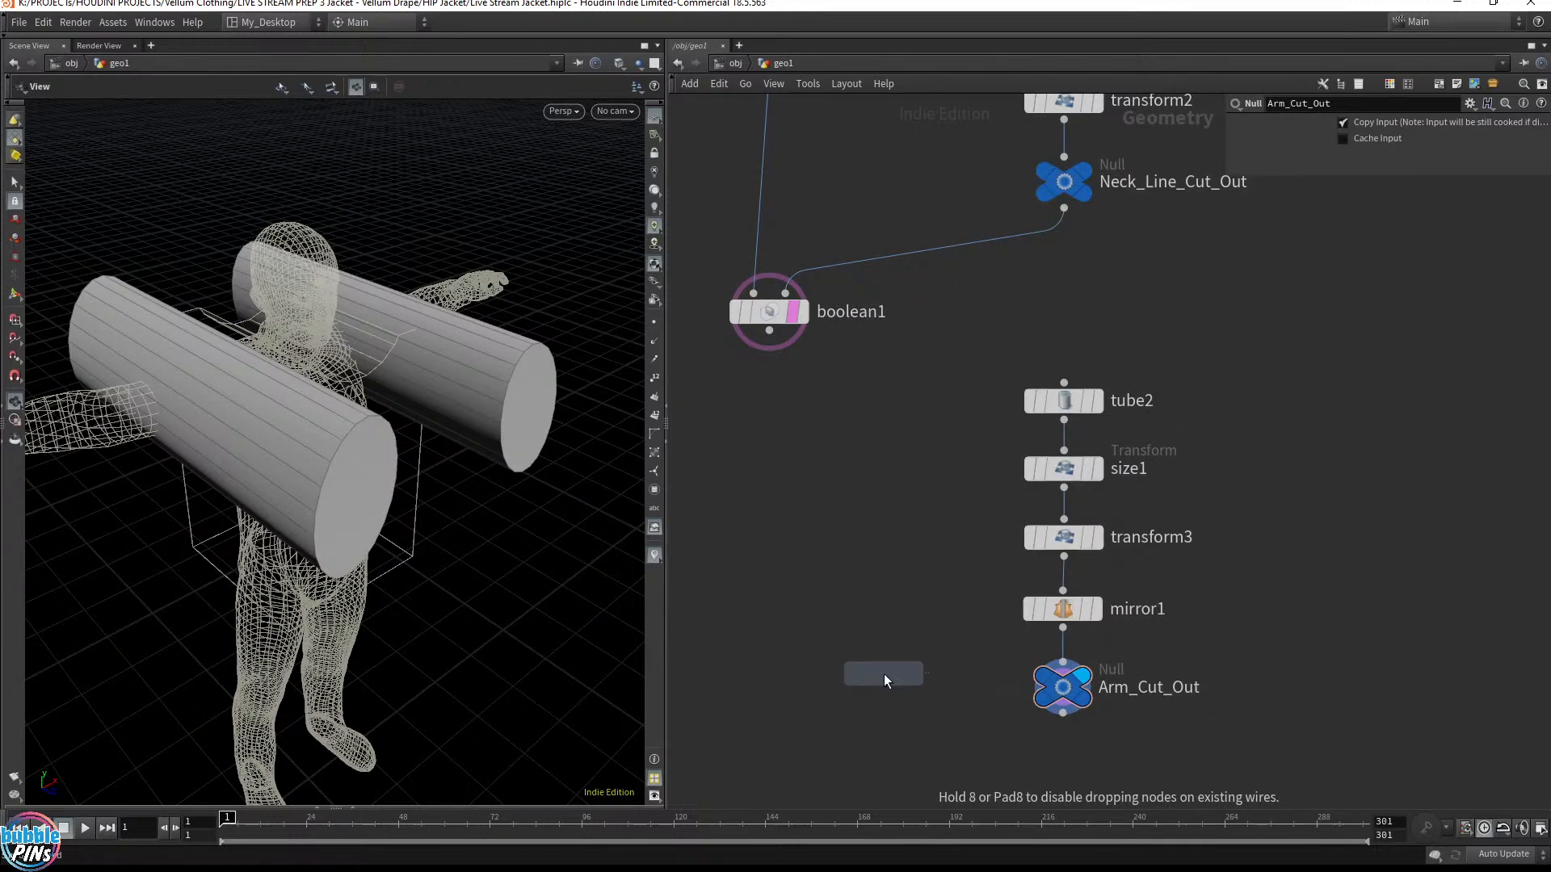
left_click(771, 746)
left_click_drag(769, 331, 987, 711)
left_click(1050, 704)
middle_click_drag(873, 658, 867, 471)
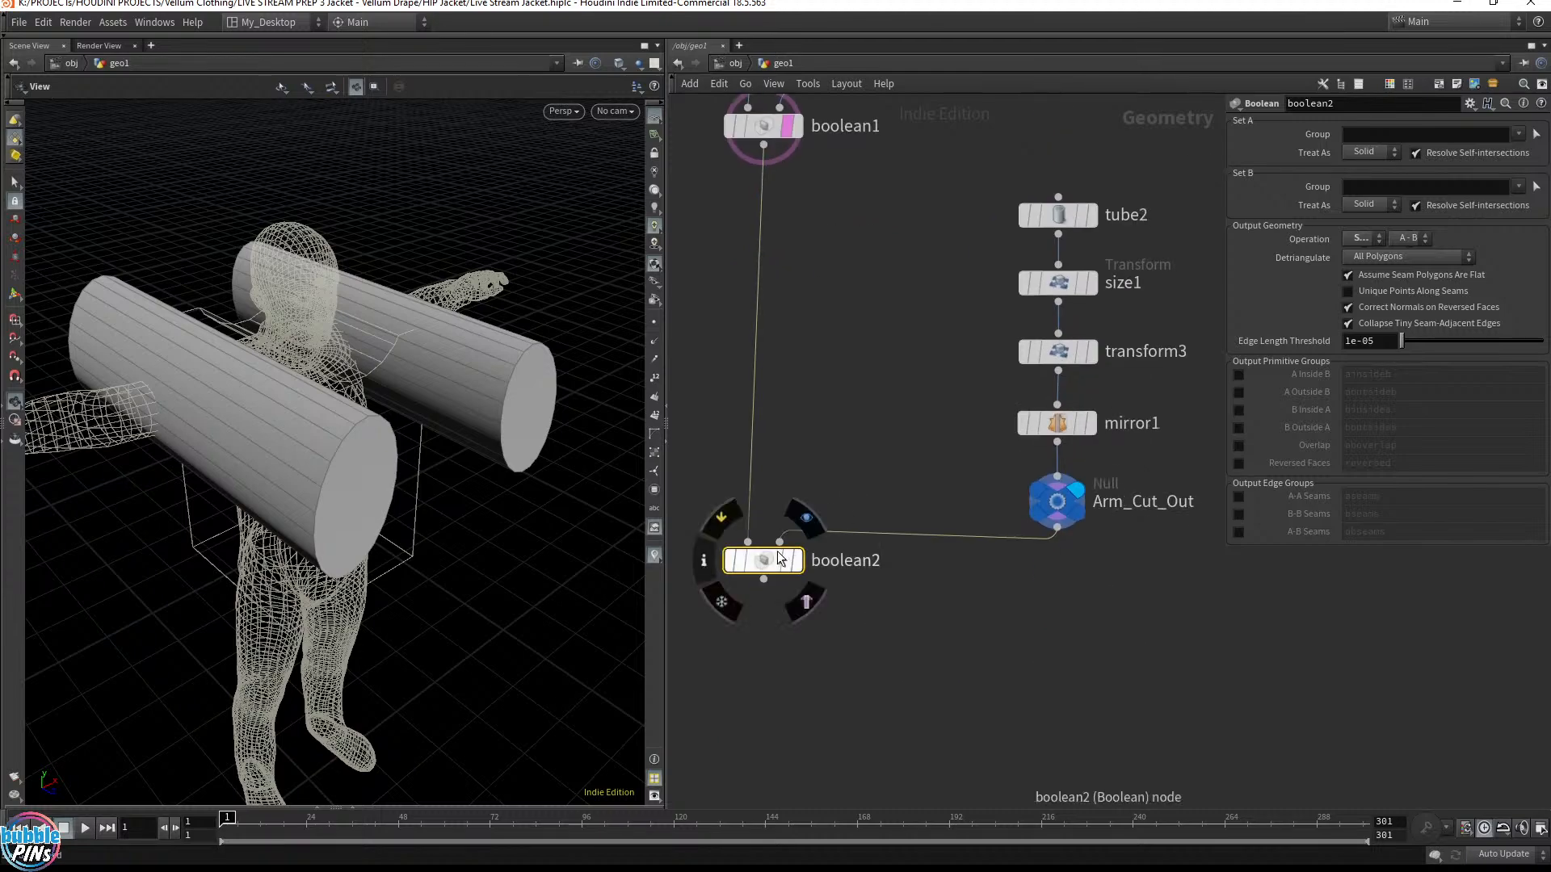
left_click_drag(765, 566, 765, 629)
left_click_drag(370, 443, 453, 428)
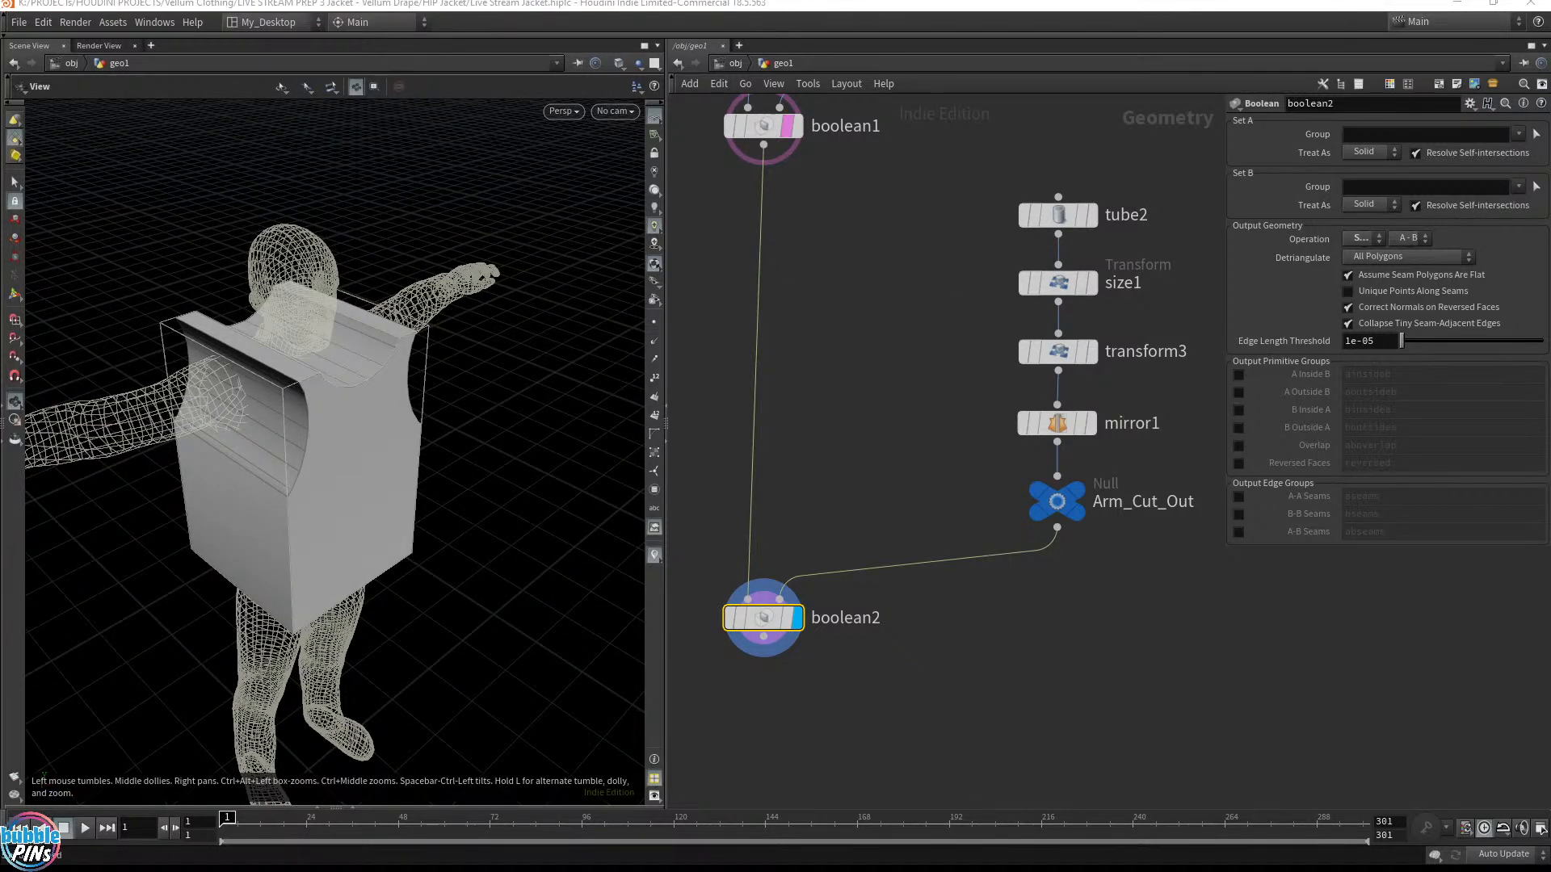
Wire a Group node to boolean2's output, place it below and to the side, and select boolean2
middle_click_drag(1094, 645, 1163, 591)
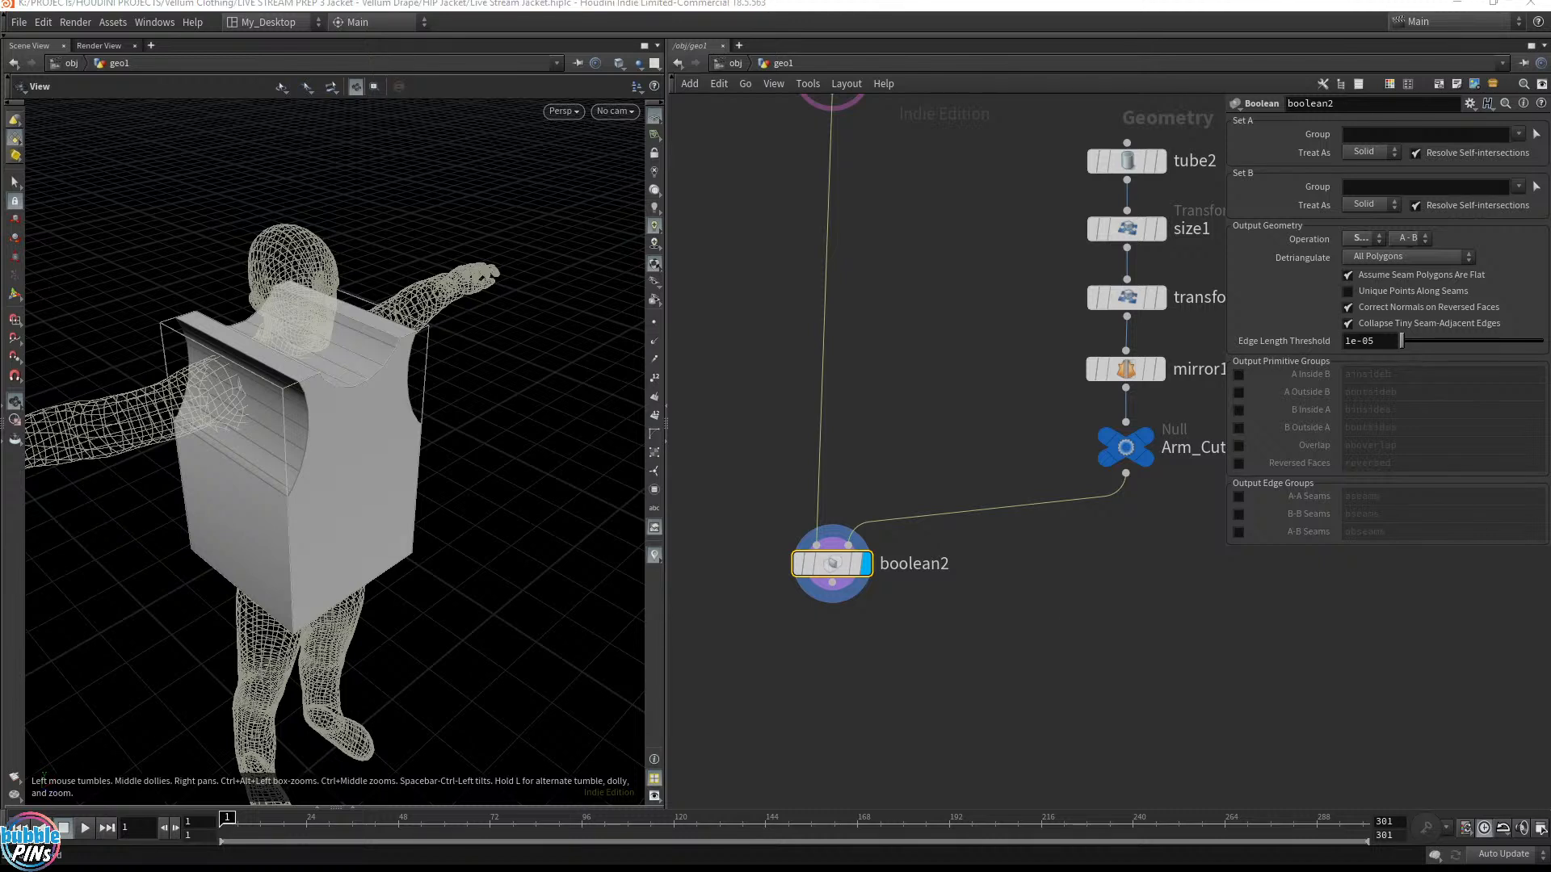
middle_click_drag(961, 634, 932, 306)
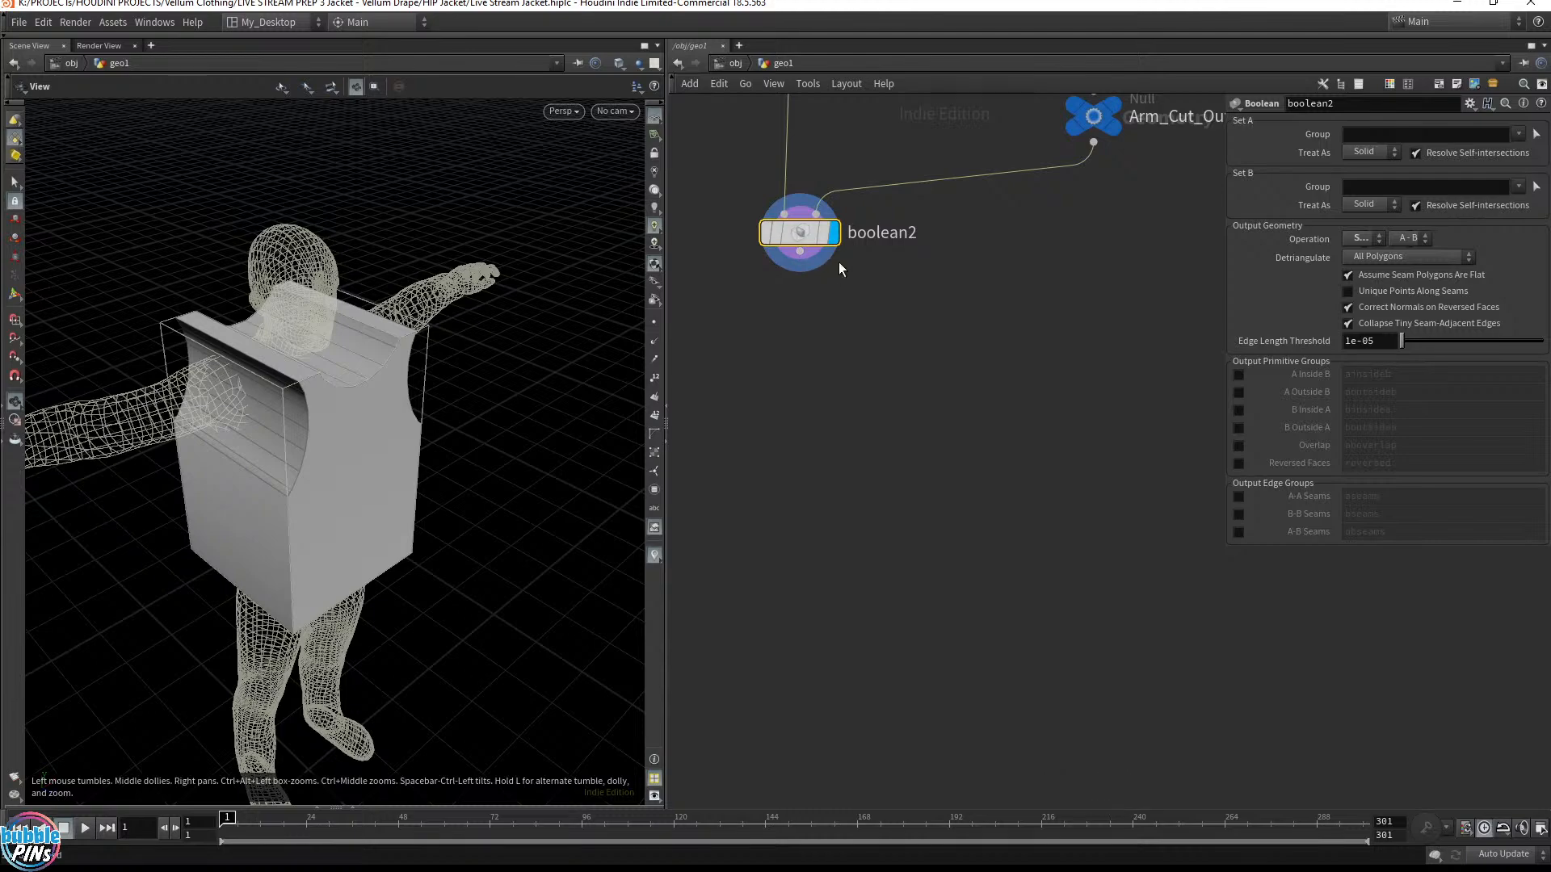
left_click_drag(398, 454, 242, 446)
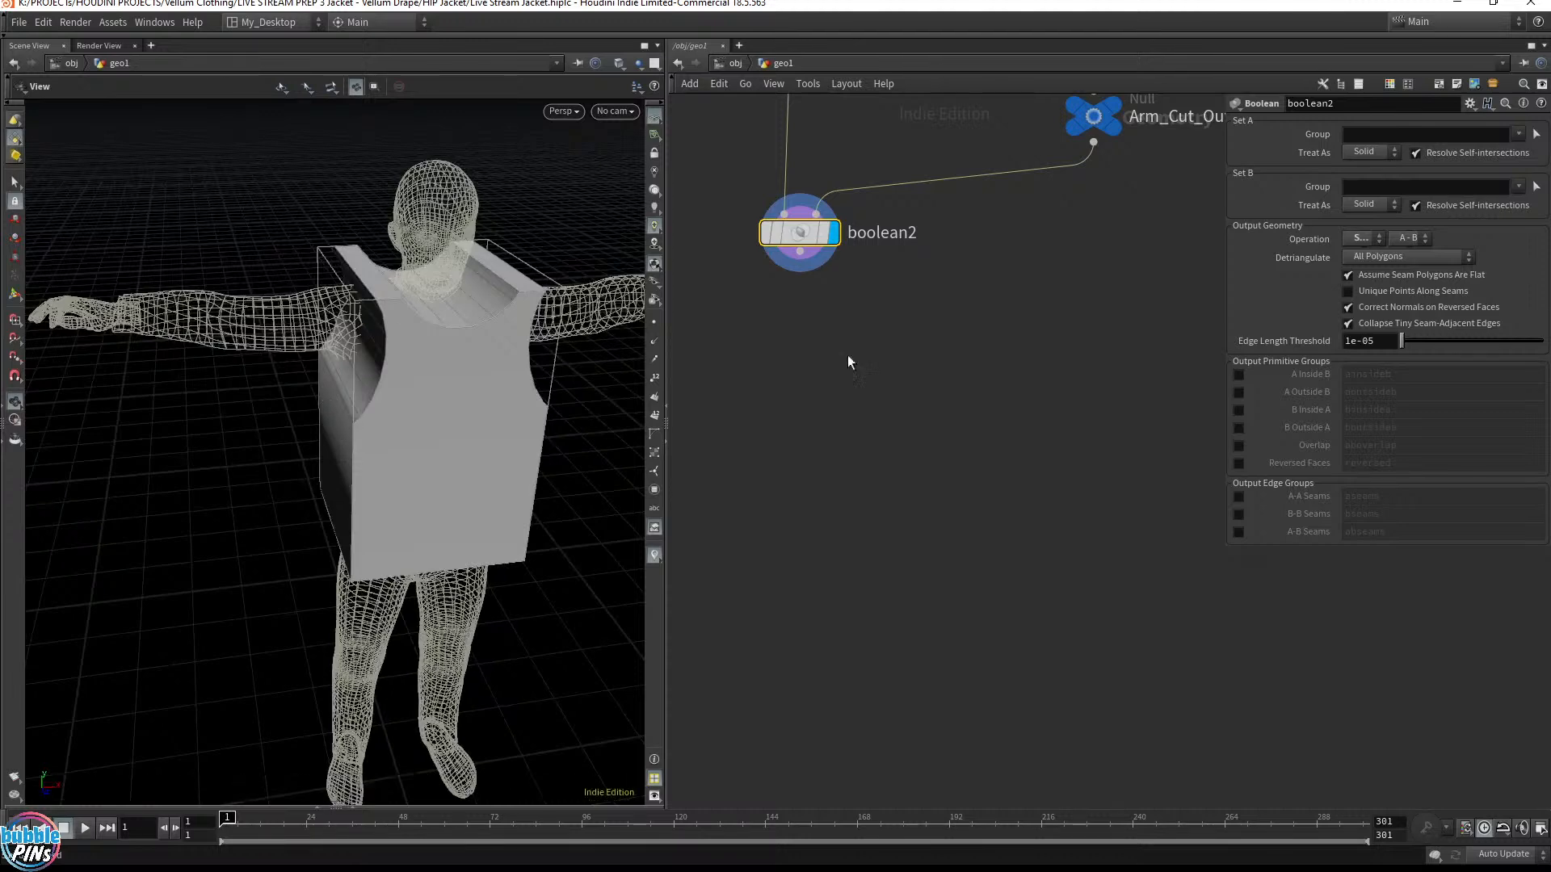
left_click(799, 252)
key("Tab")
type("group")
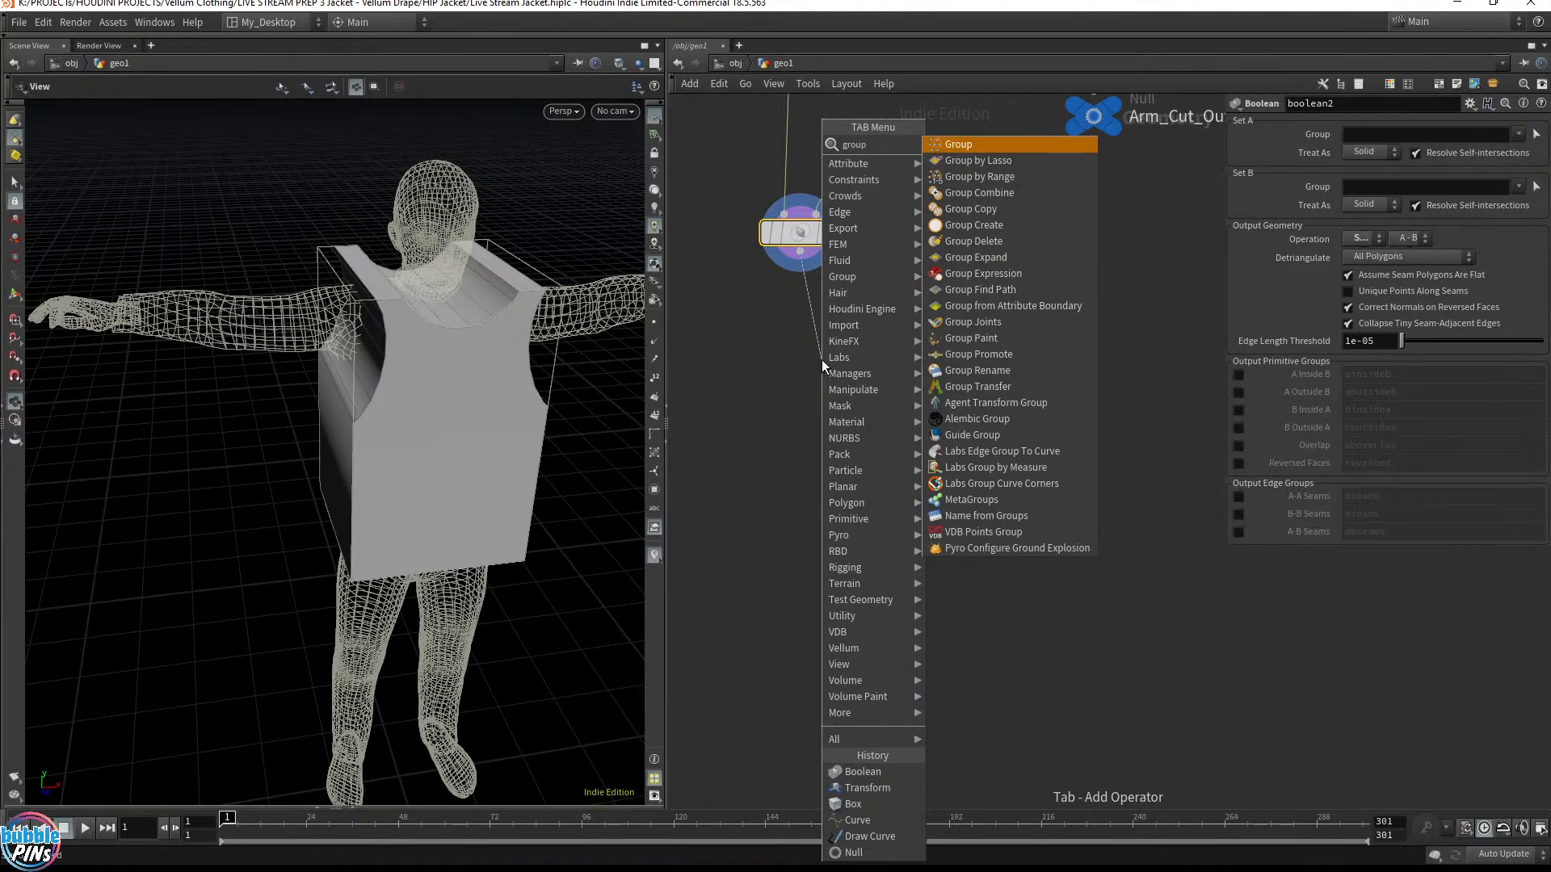
key("Return")
left_click_drag(822, 359, 1074, 470)
left_click(812, 234)
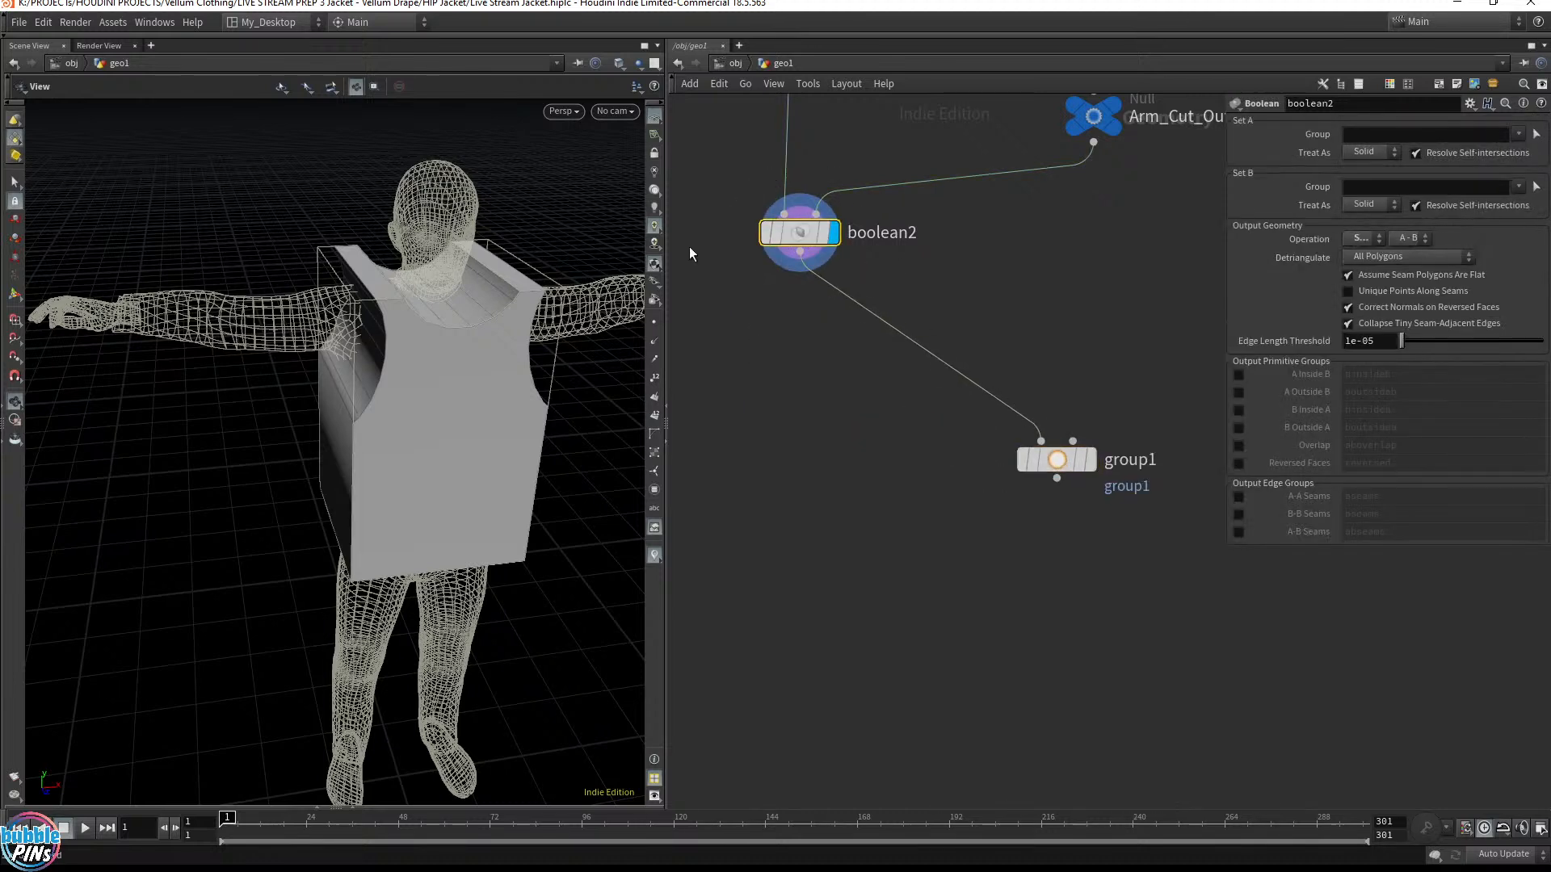
Select the front and back faces of the cut box from boolean2 and add a Blast node for them
left_click(16, 182)
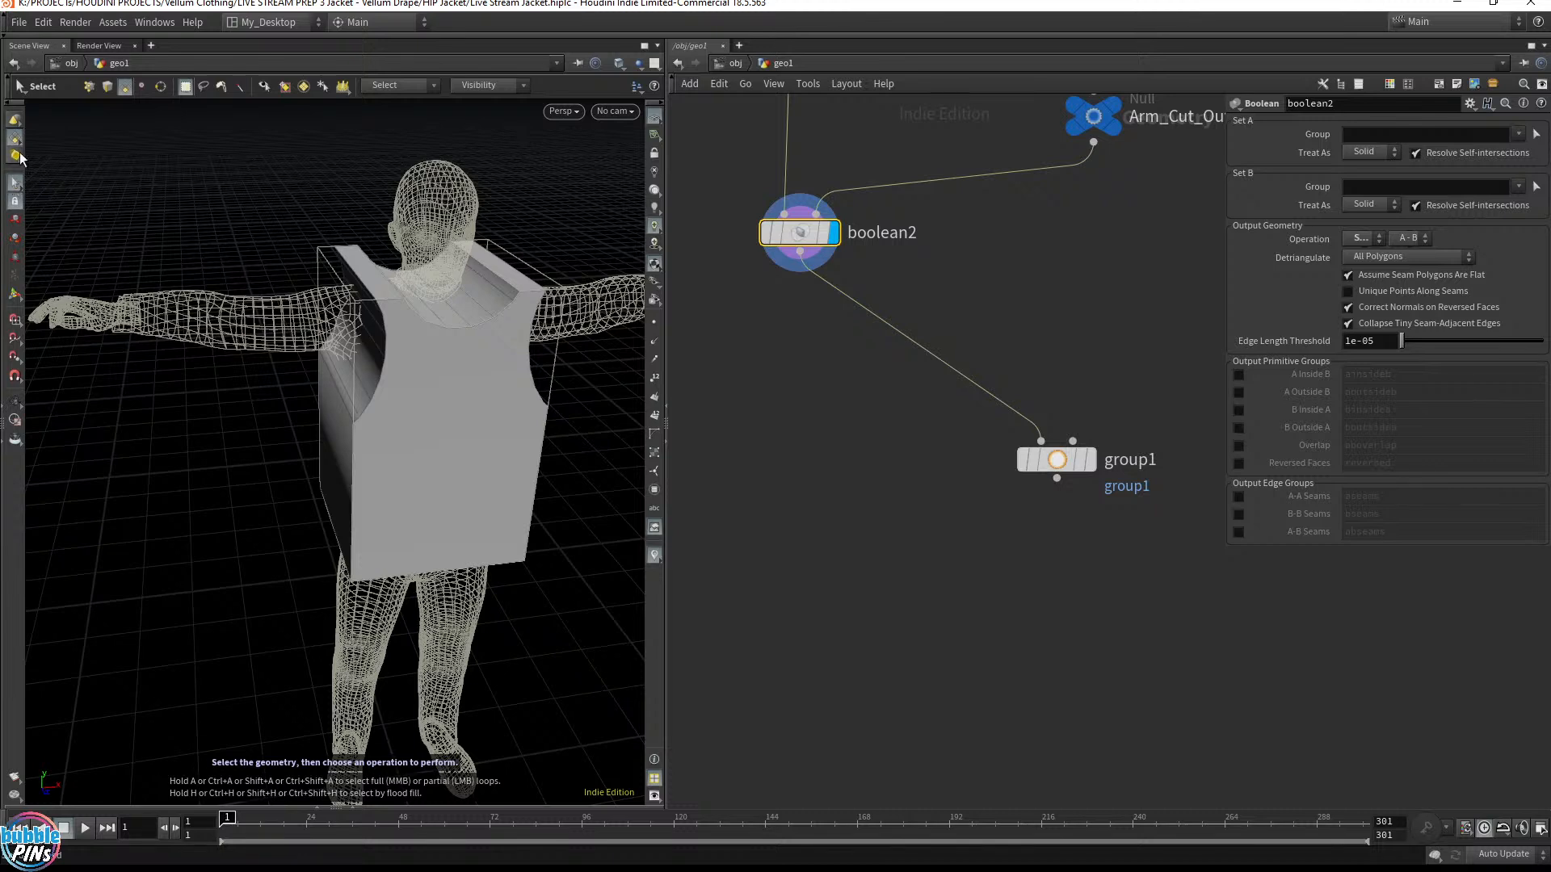
left_click(126, 86)
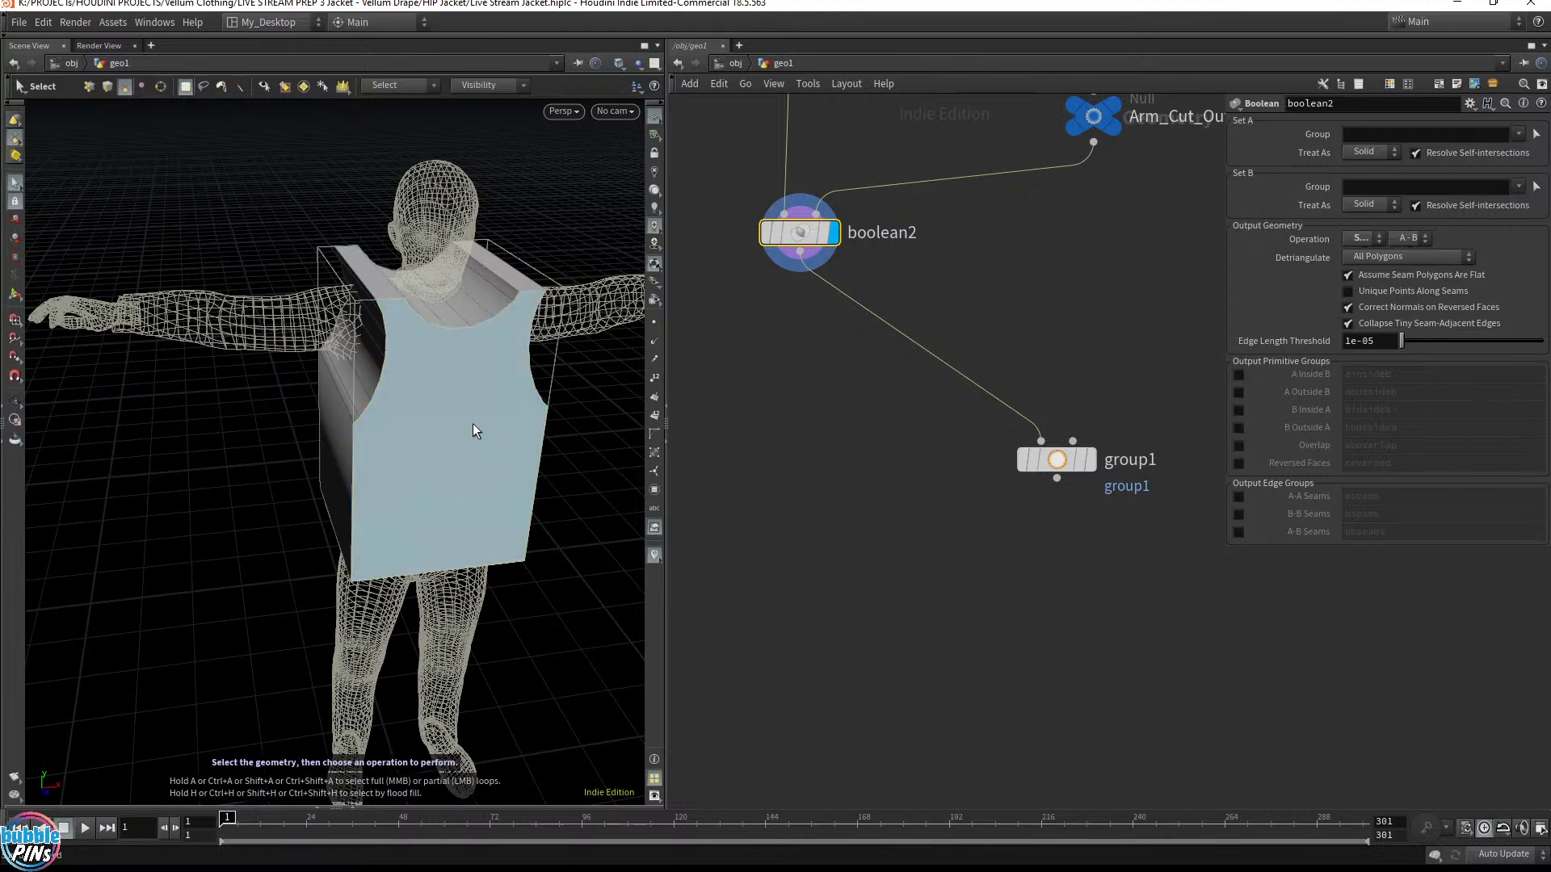
key("Escape")
left_click_drag(486, 467, 599, 348)
left_click(244, 429, "shift")
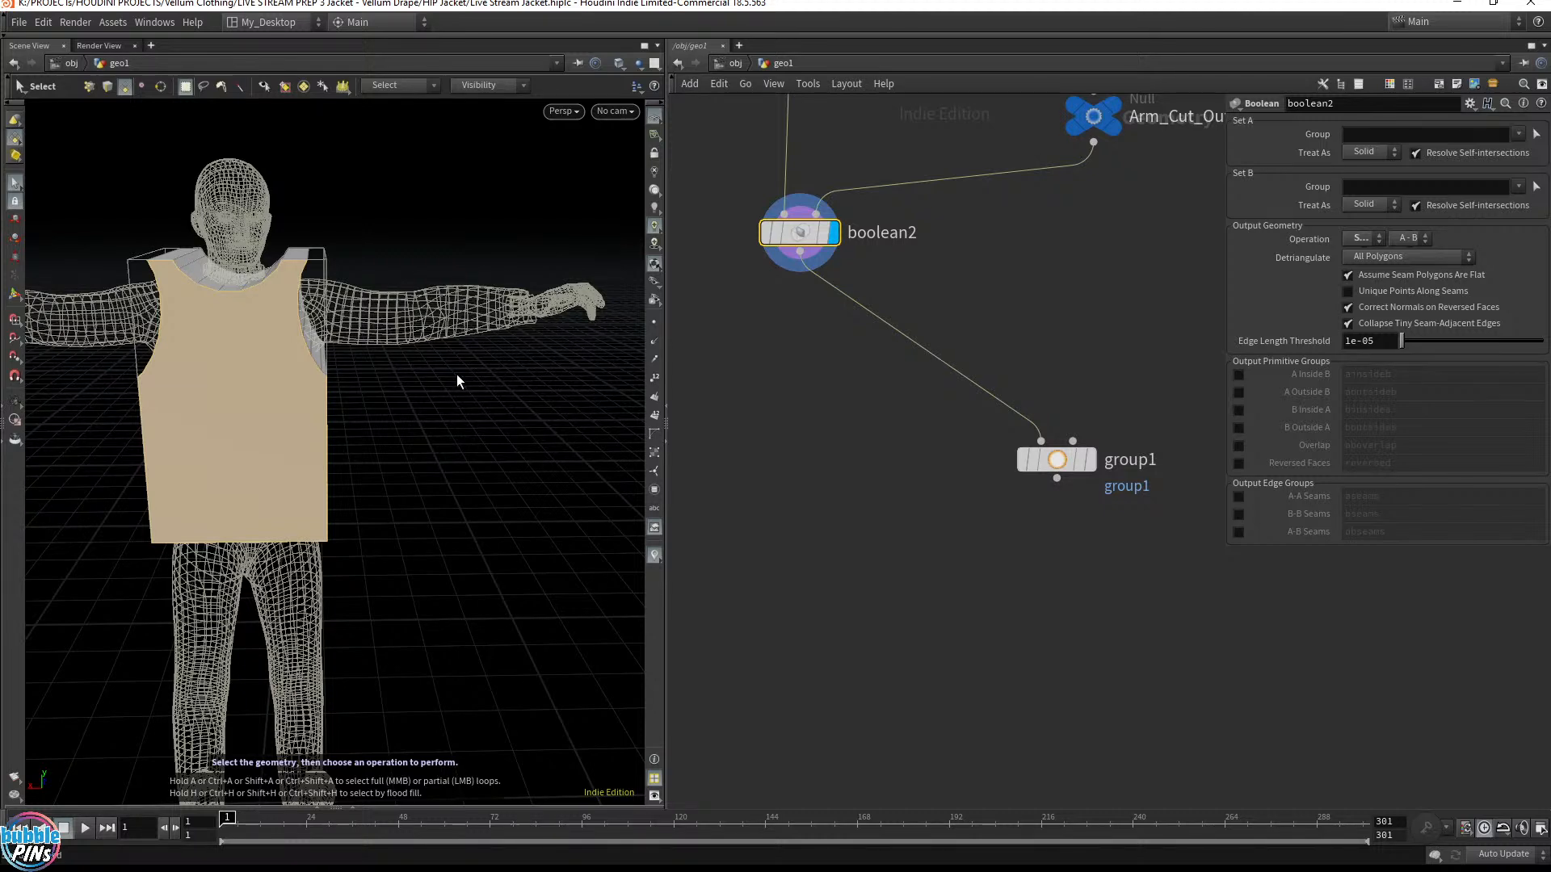
key("Tab")
type("blast")
key("Return")
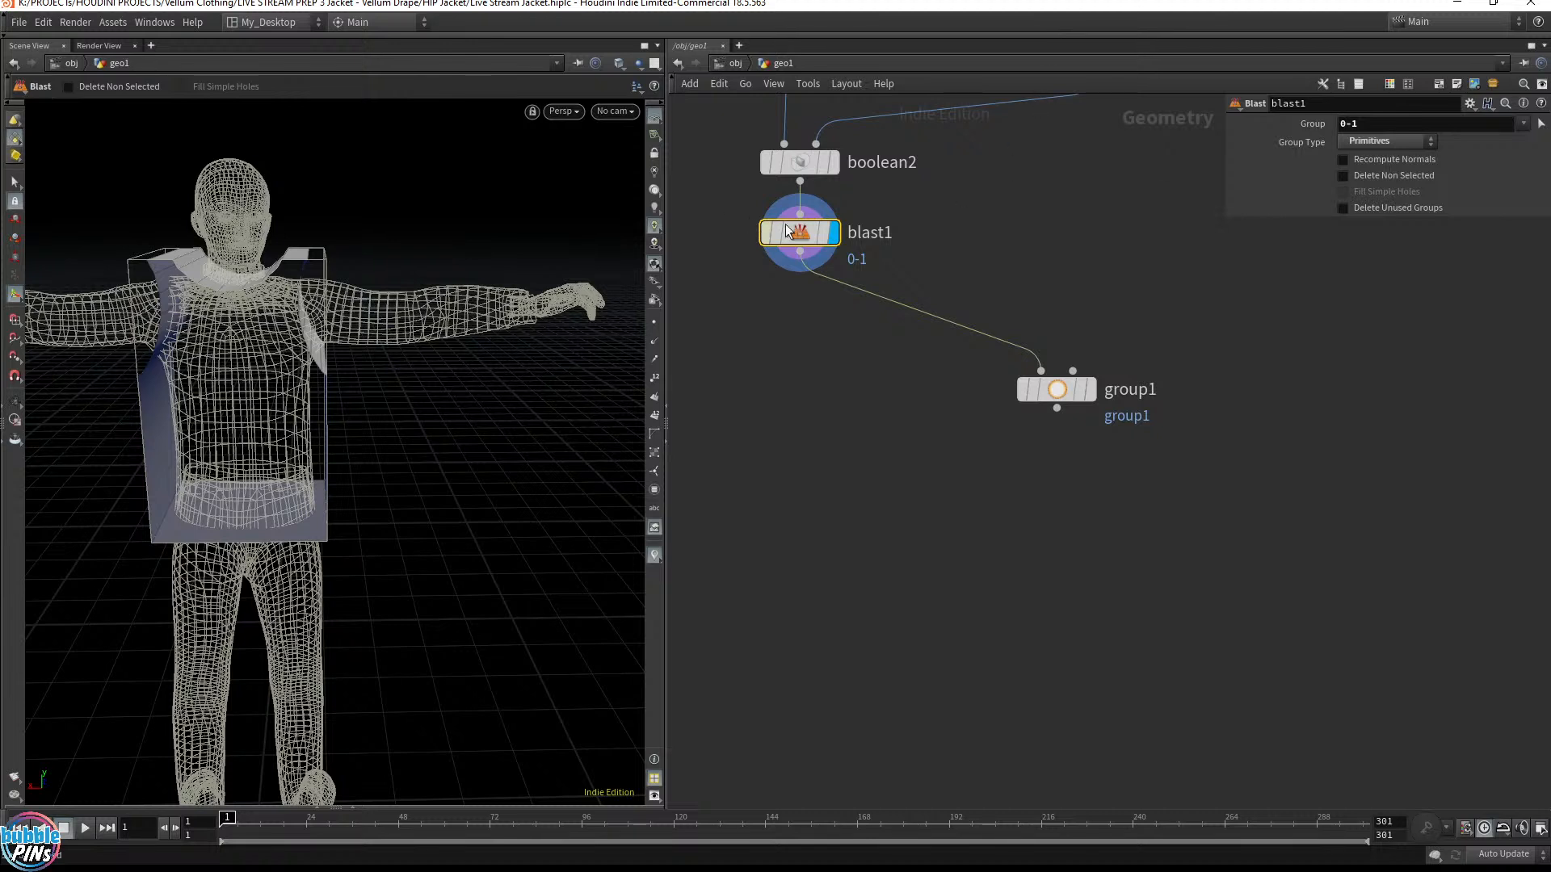
Enable Delete Non Selected on blast1 to keep only the front and back panels, and hide the templated geometry
left_click_drag(753, 228, 754, 262)
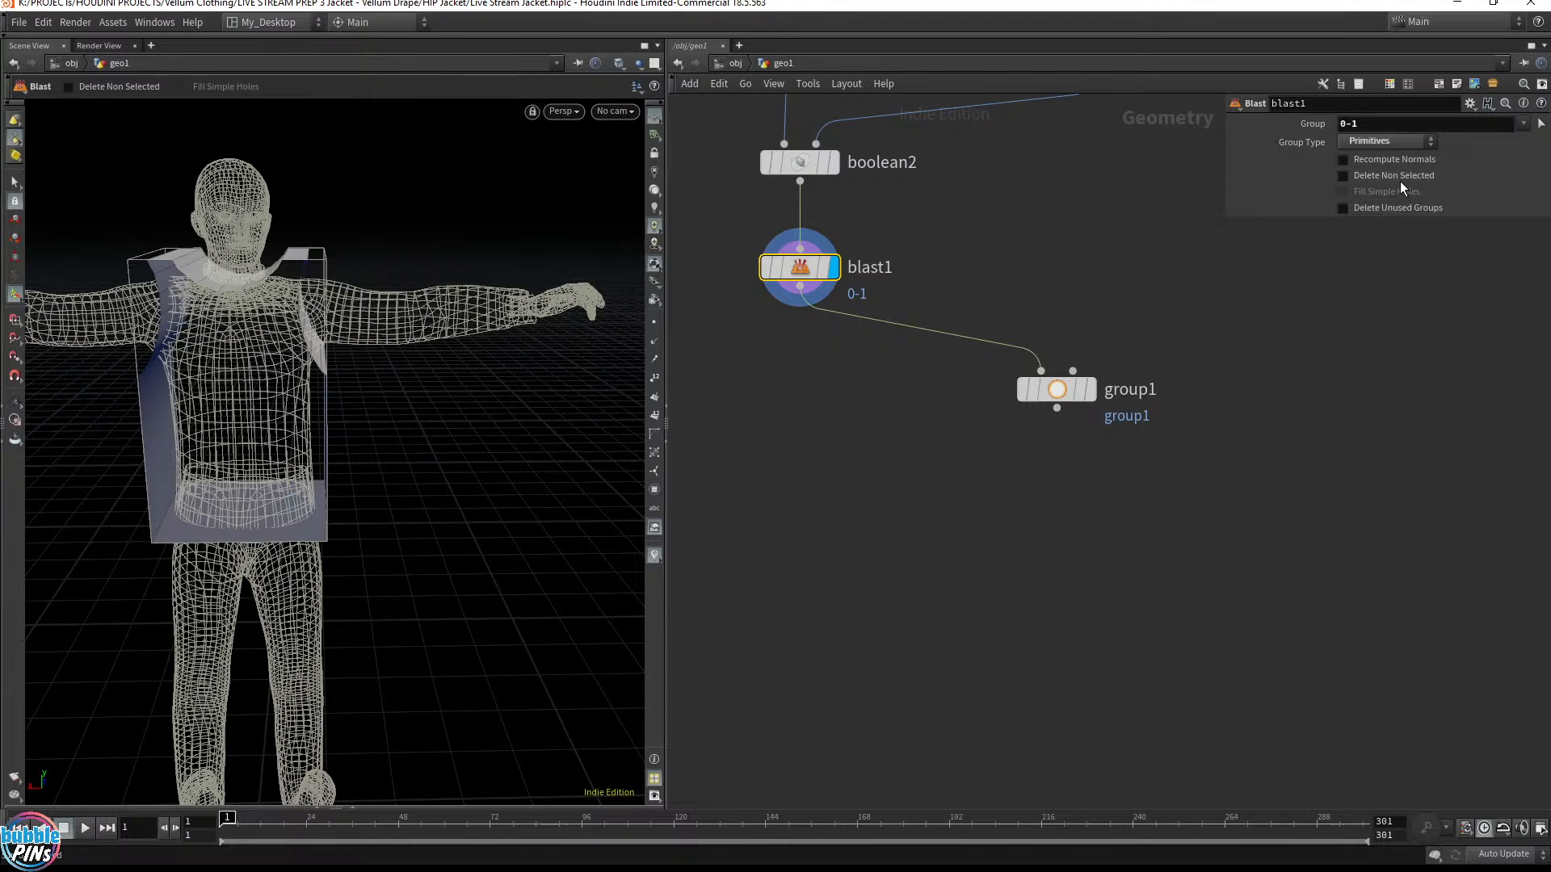
left_click(1344, 176)
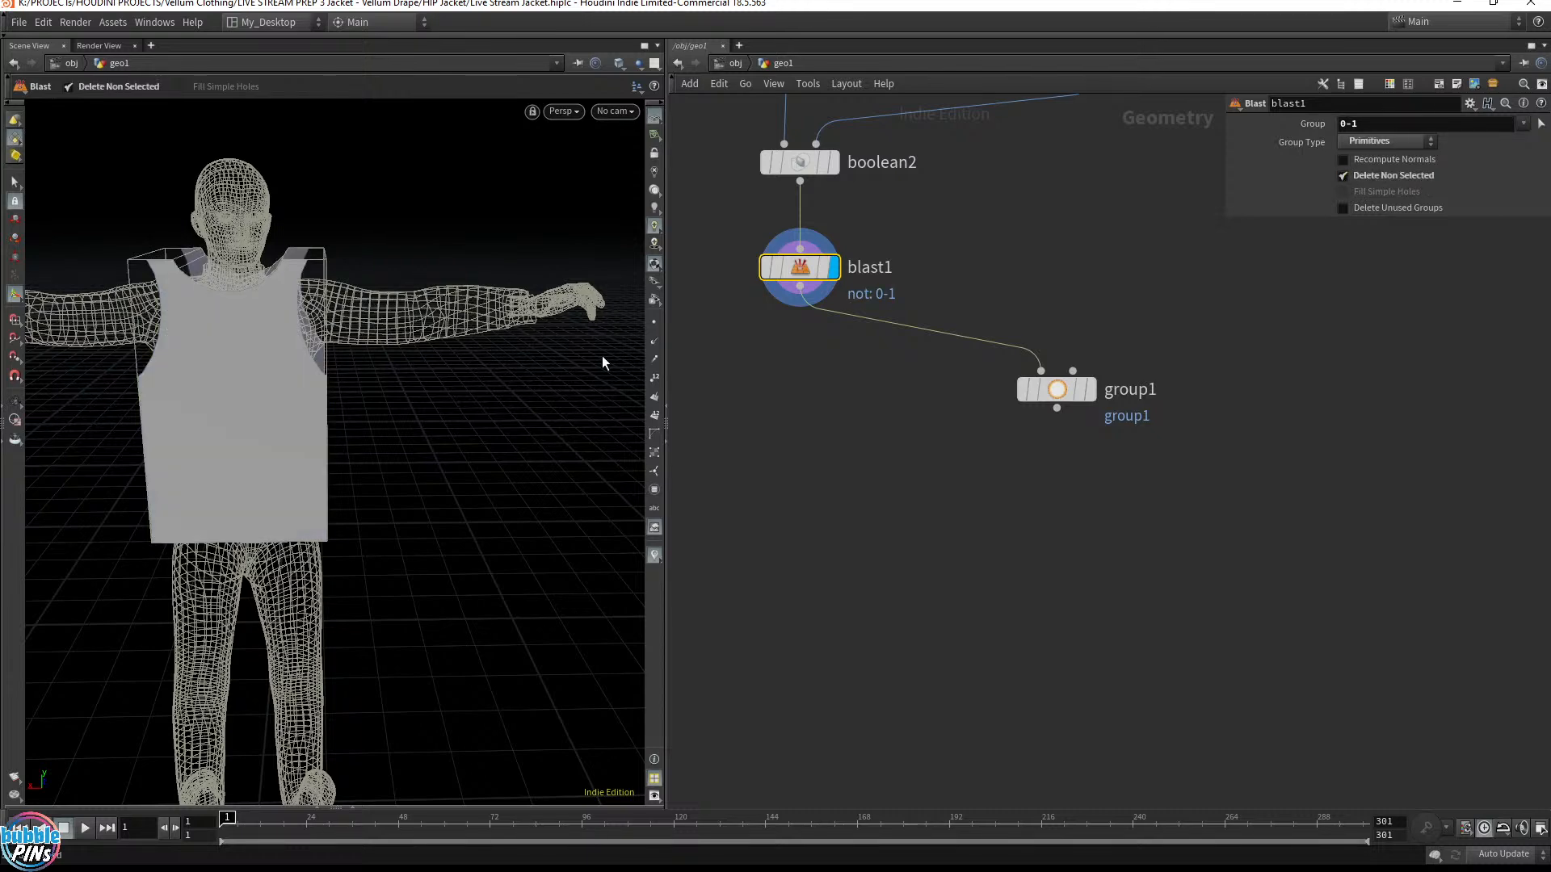
key("Escape")
left_click_drag(429, 323, 140, 333)
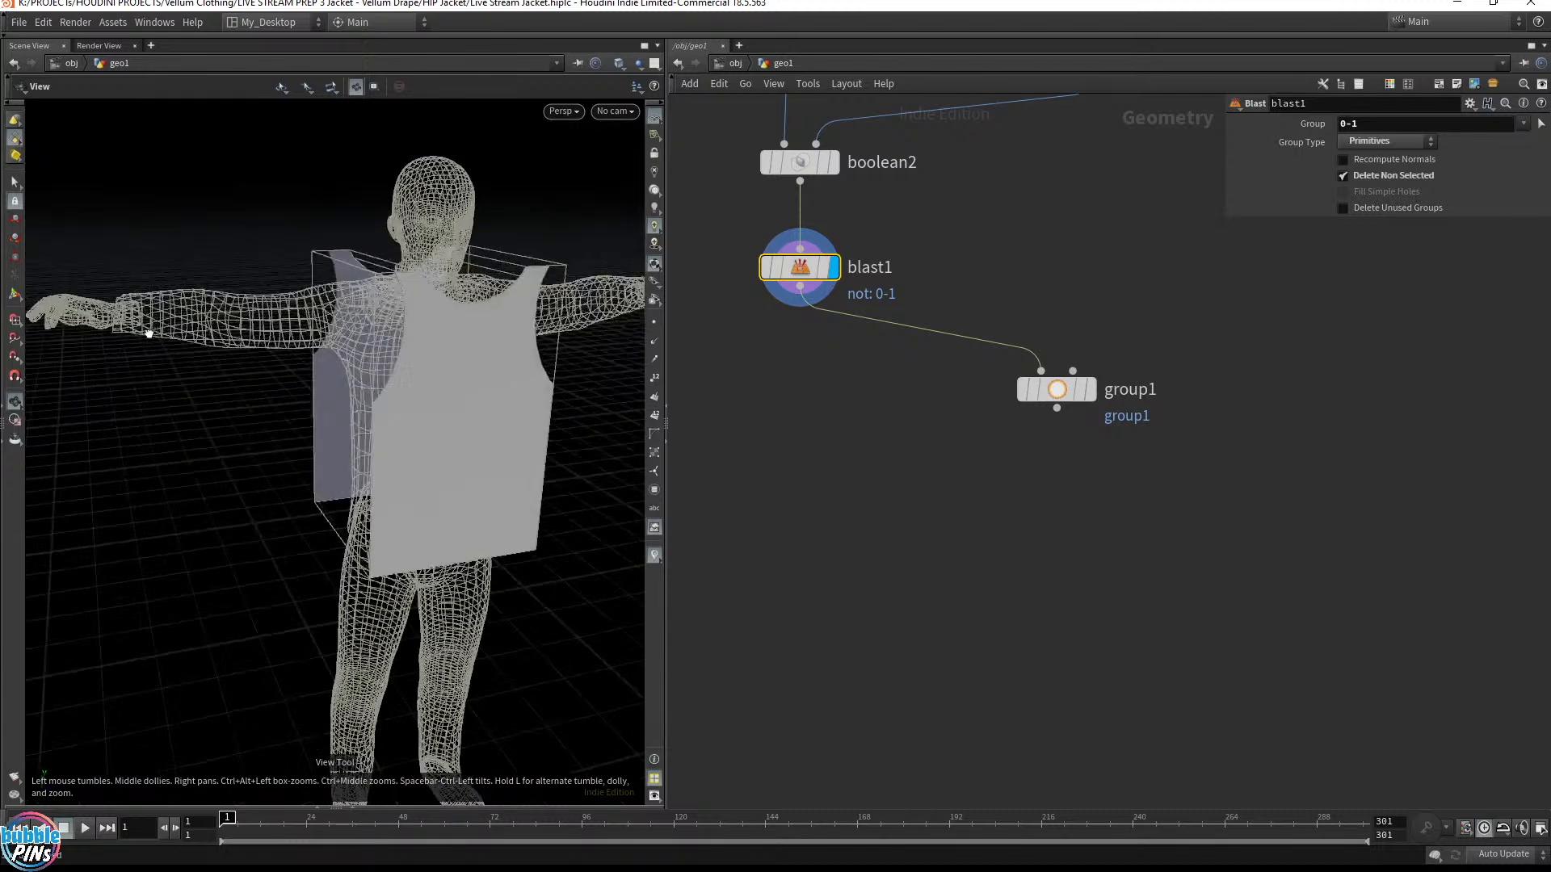
left_click(840, 309)
left_click_drag(416, 340, 484, 379)
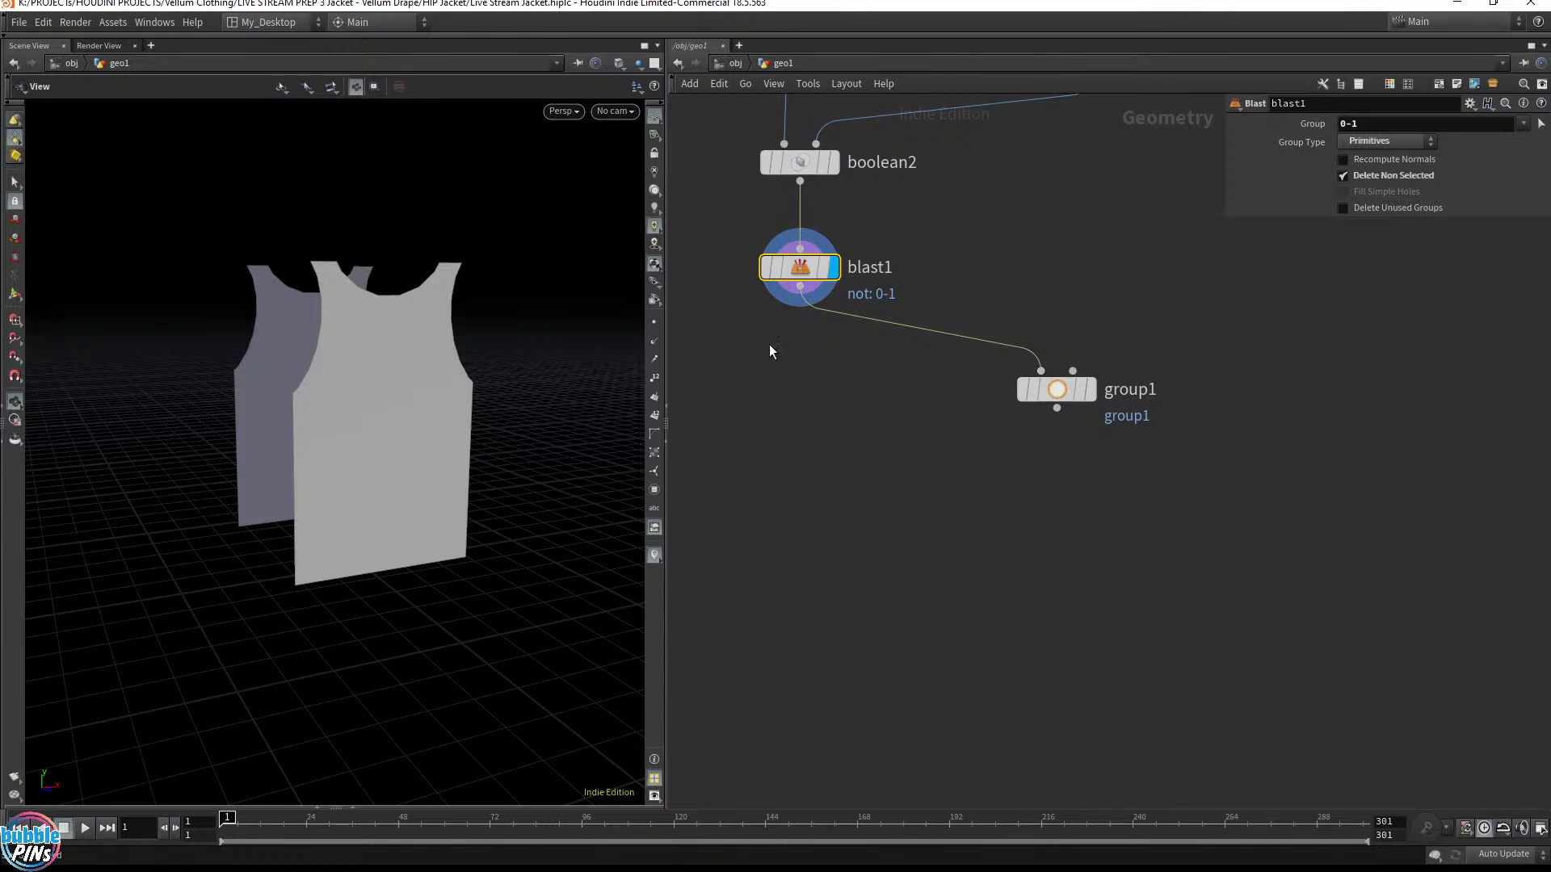
Move blast1 aside as its own branch, wire group1 directly to boolean2, place it underneath and display it
middle_click_drag(831, 314, 991, 334)
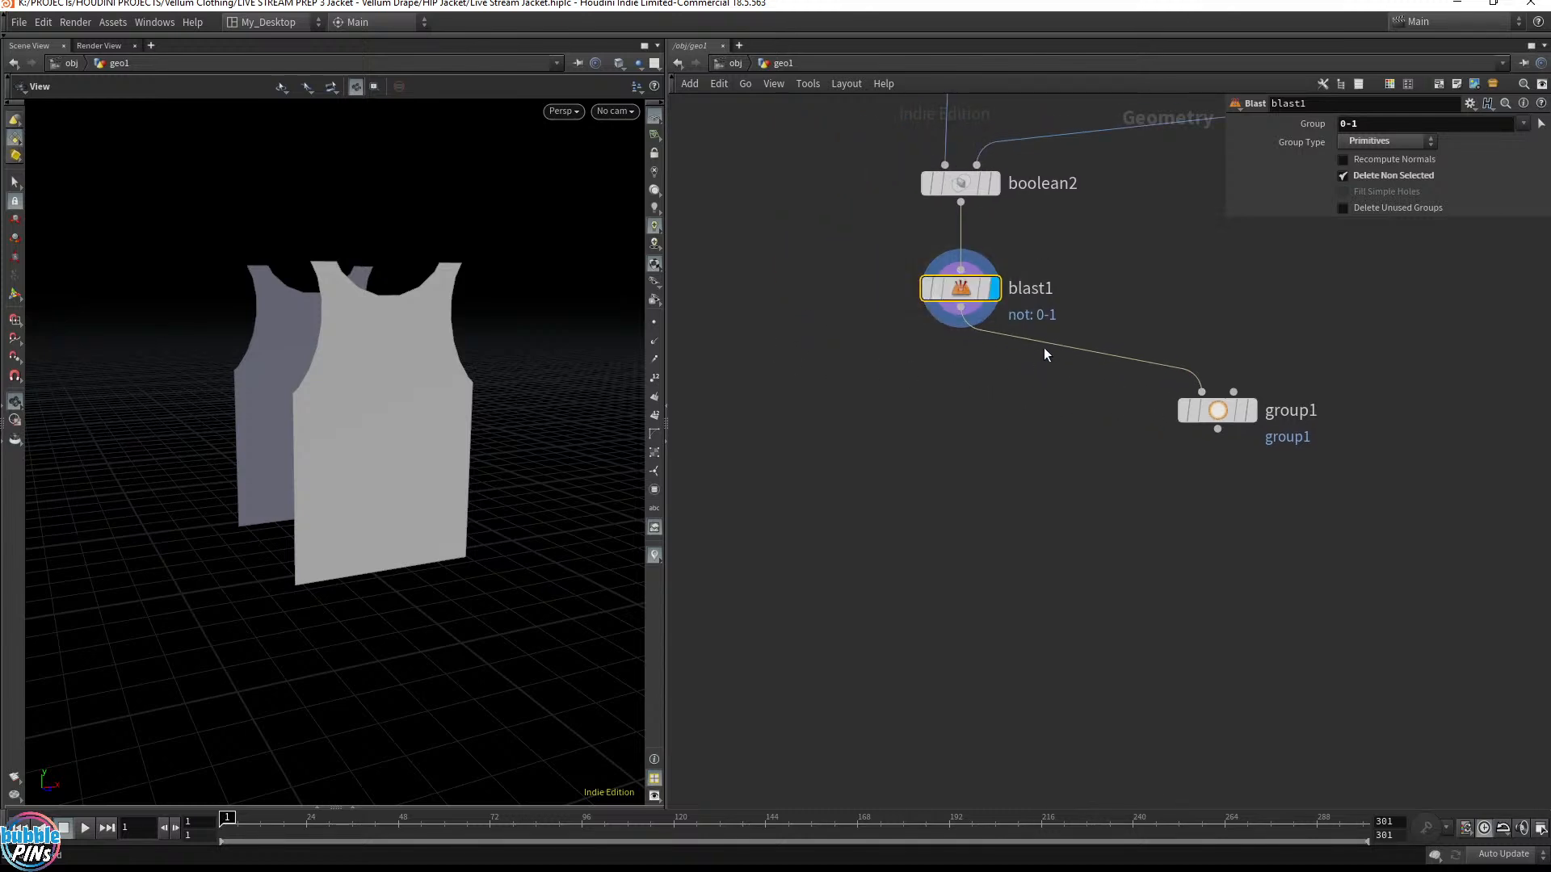
left_click_drag(965, 296, 758, 319)
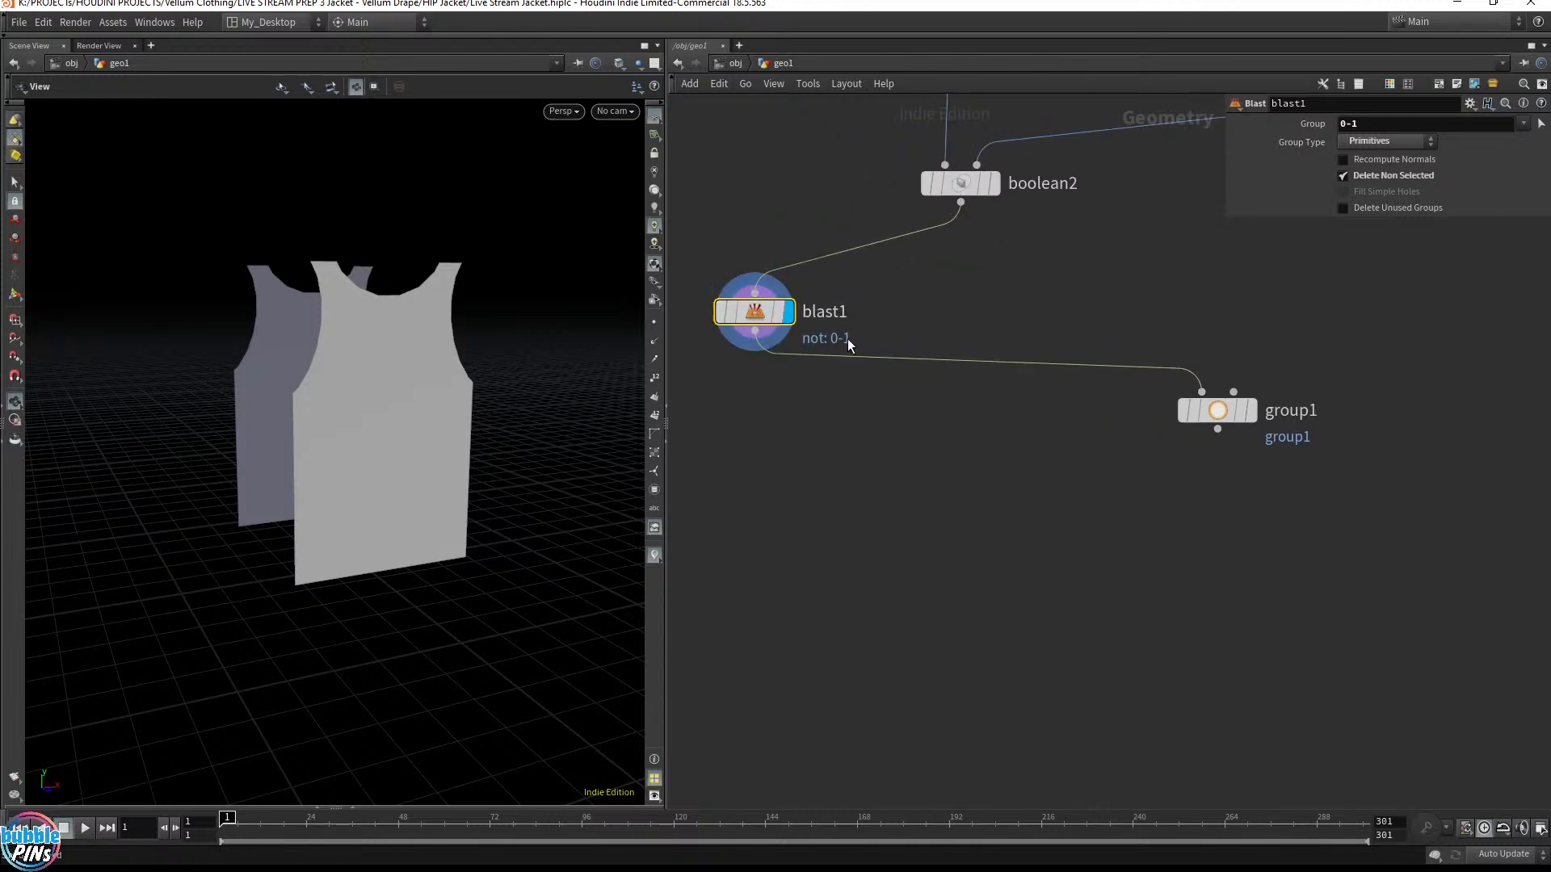
left_click_drag(1201, 391, 960, 203)
left_click_drag(1239, 419, 982, 320)
double_click(1020, 316)
left_click(991, 312)
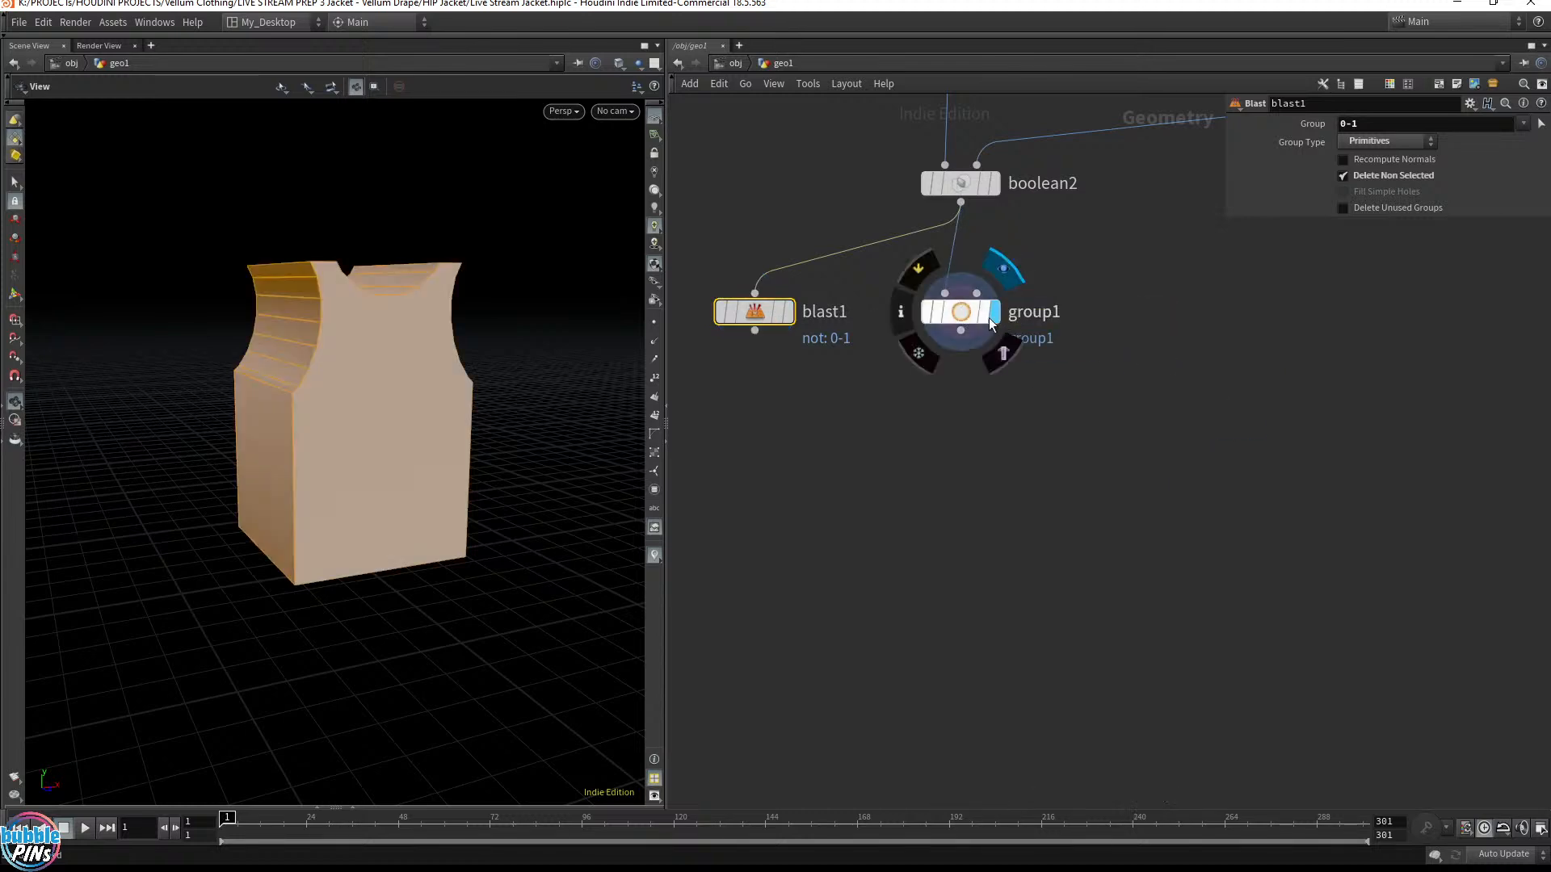
Turn off the Base Group on group1 and enable Keep by Normals
left_click(1349, 189)
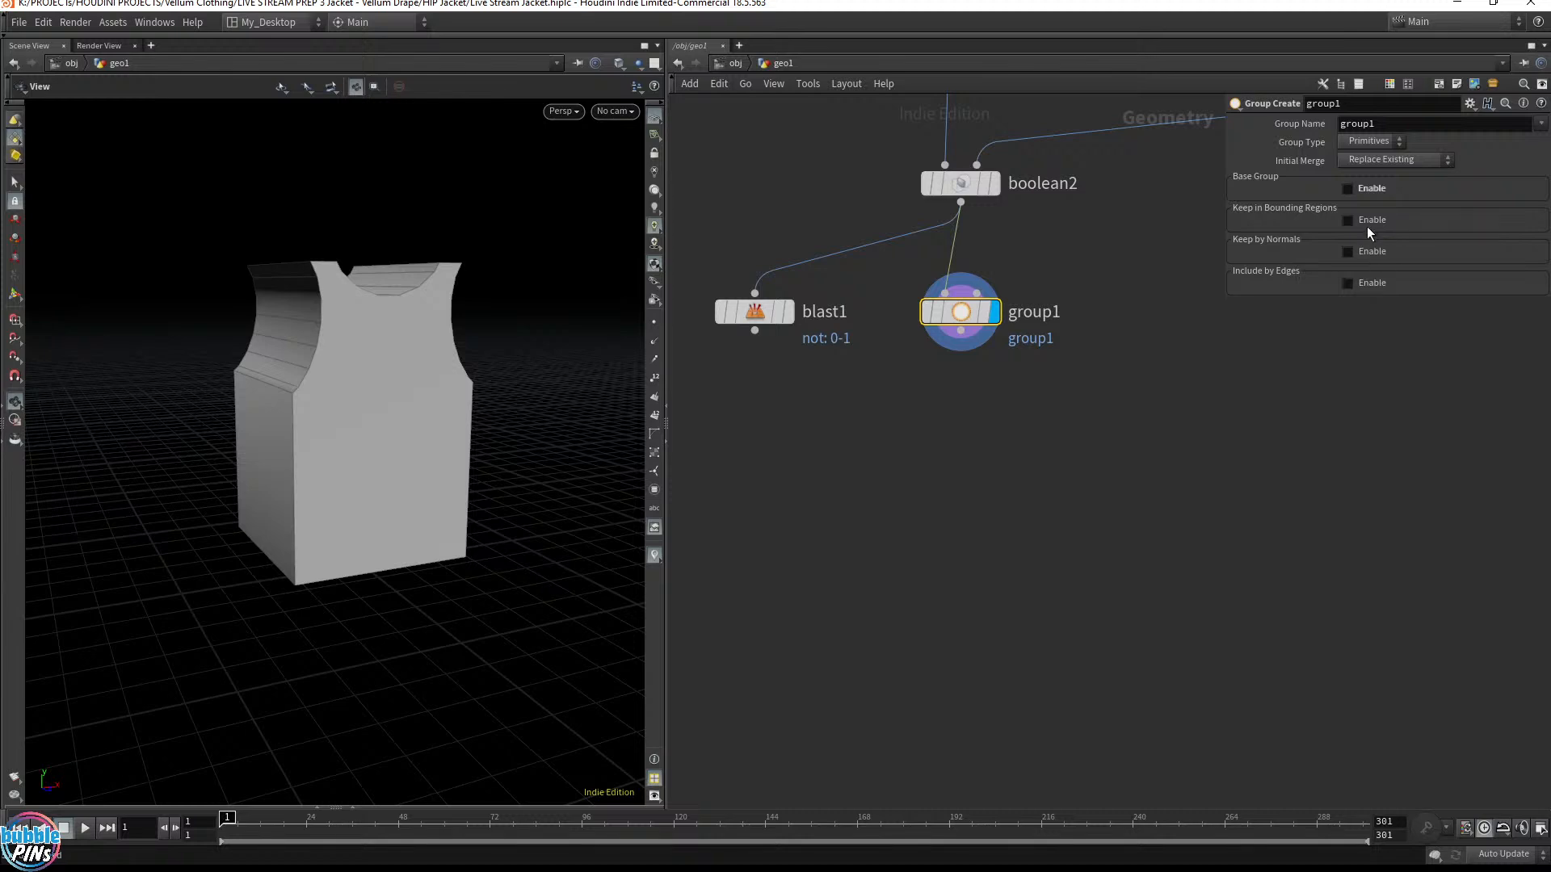
left_click(1348, 252)
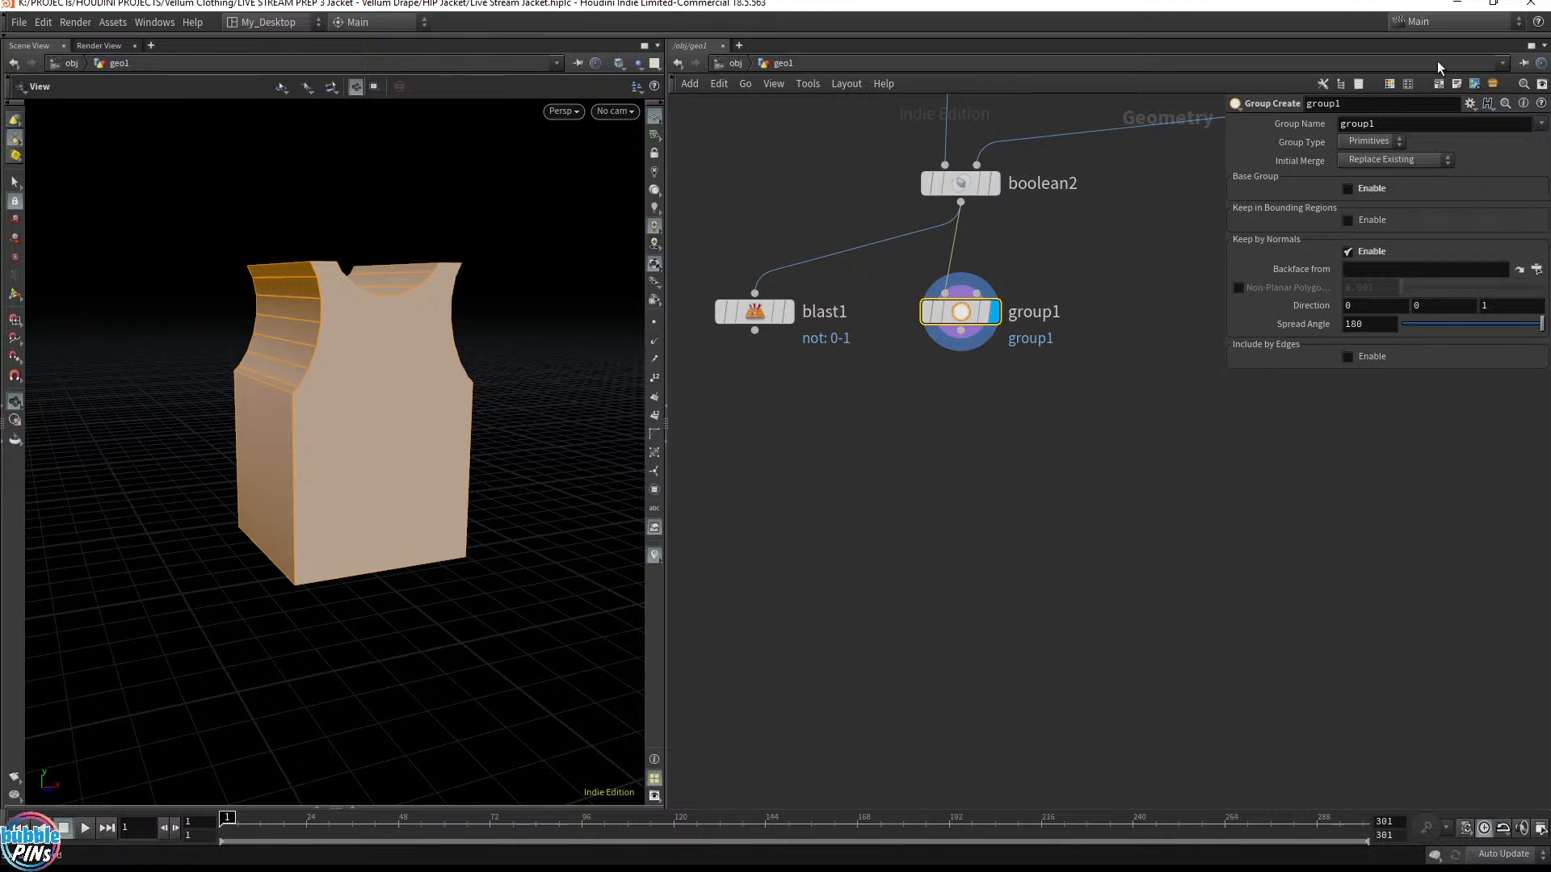
left_click(1369, 306)
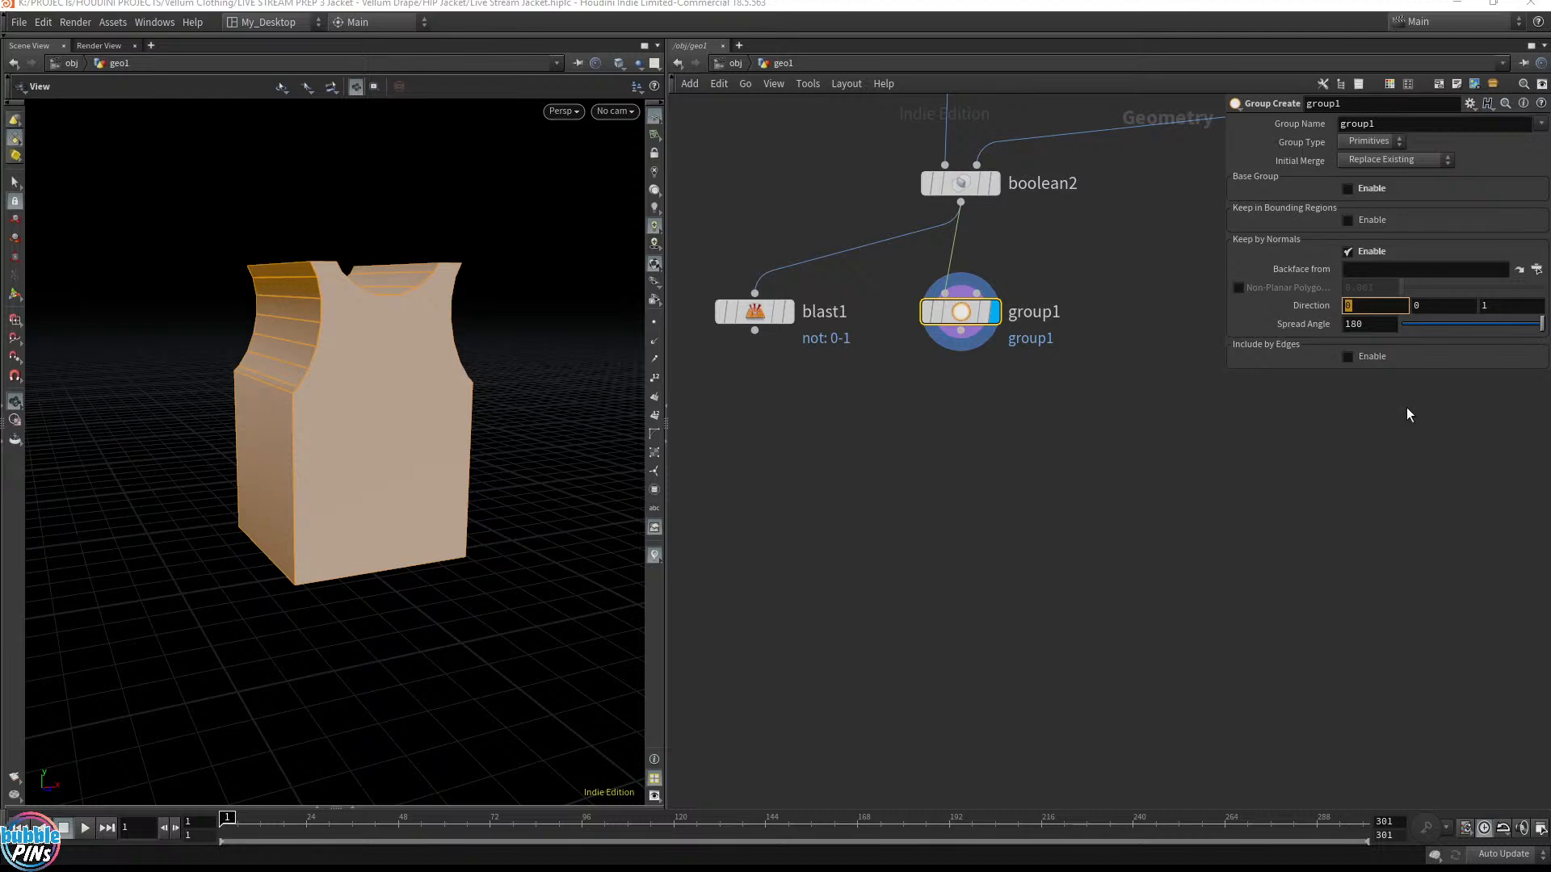
left_click_drag(481, 436, 474, 506)
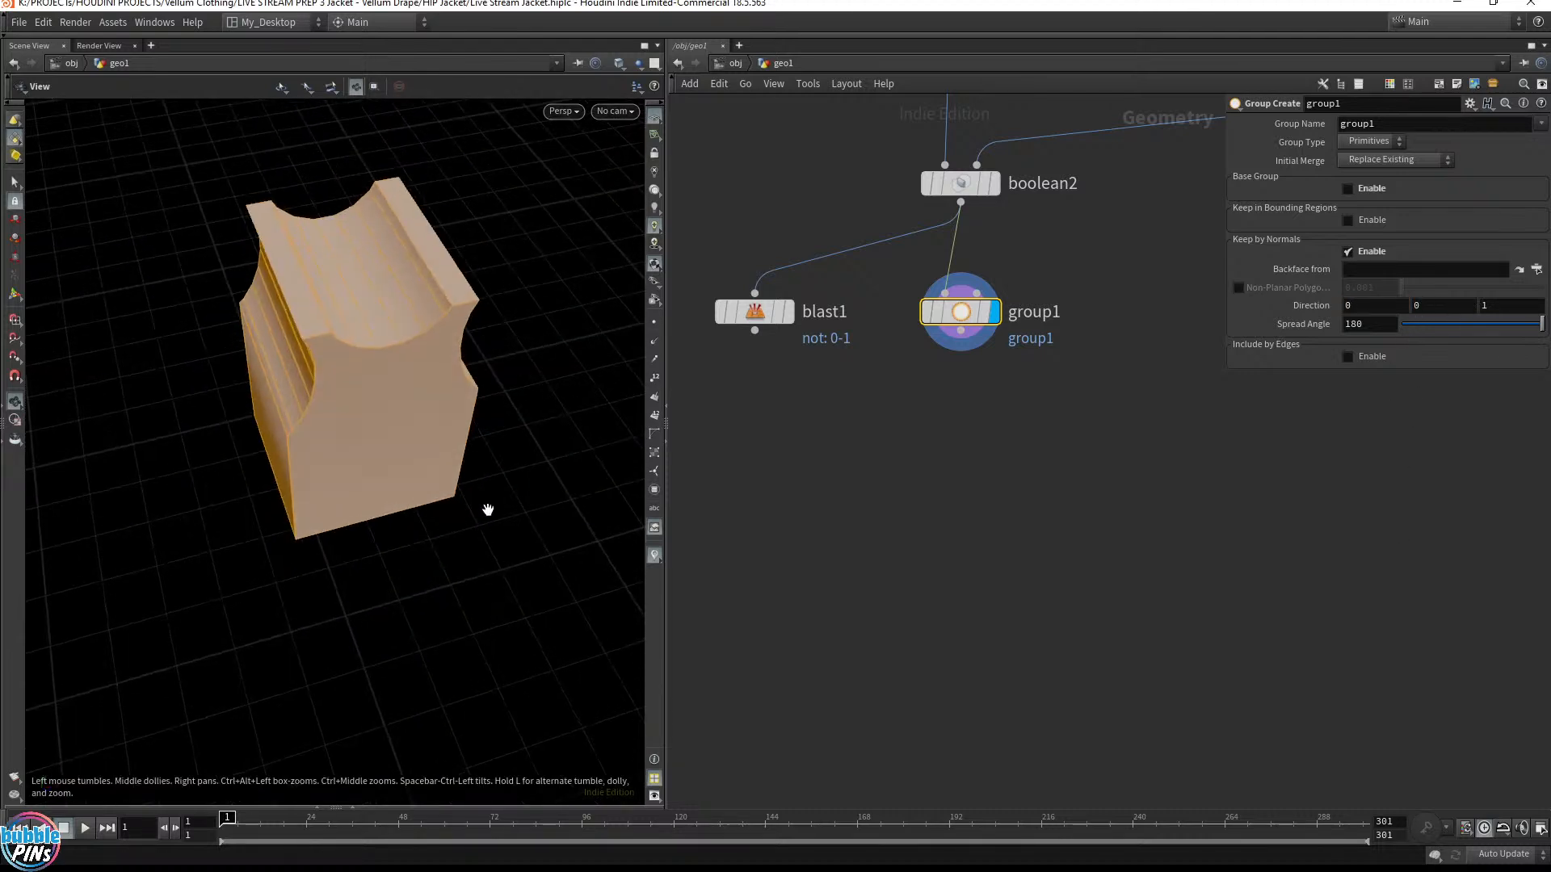
scroll(474, 506, "down", 8)
middle_click_drag(184, 537, 622, 491)
right_click_drag(363, 490, 125, 454)
left_click_drag(428, 440, 381, 410)
middle_click_drag(443, 401, 350, 505)
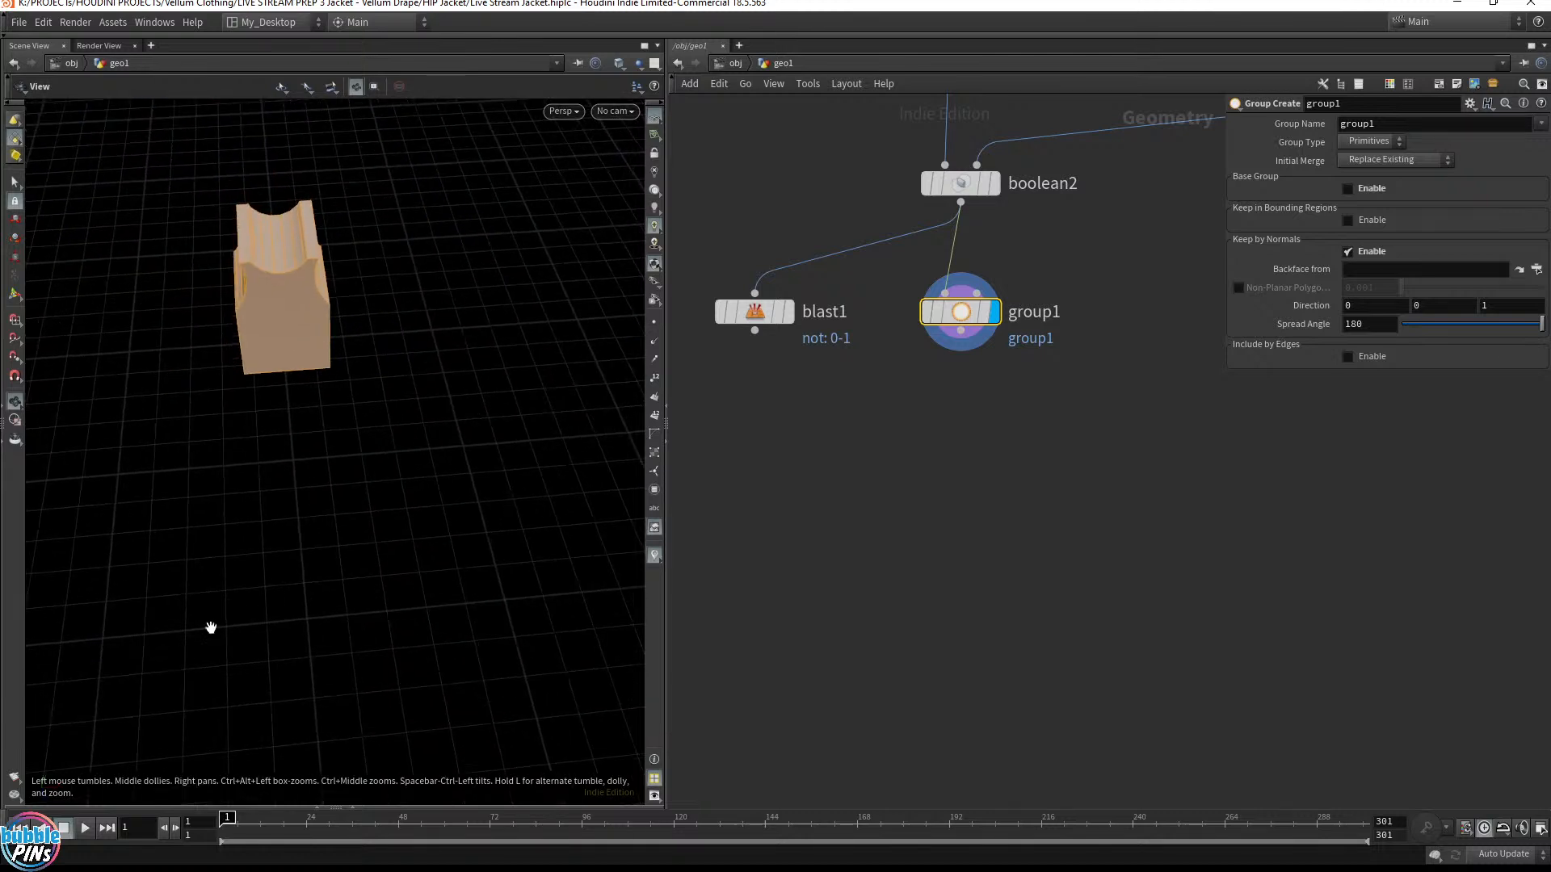
Set group1's spread angle to 0 so that only the front face facing direction 0, 0, 1 is grouped
double_click(1507, 305)
key("Tab")
type("0")
key("Return")
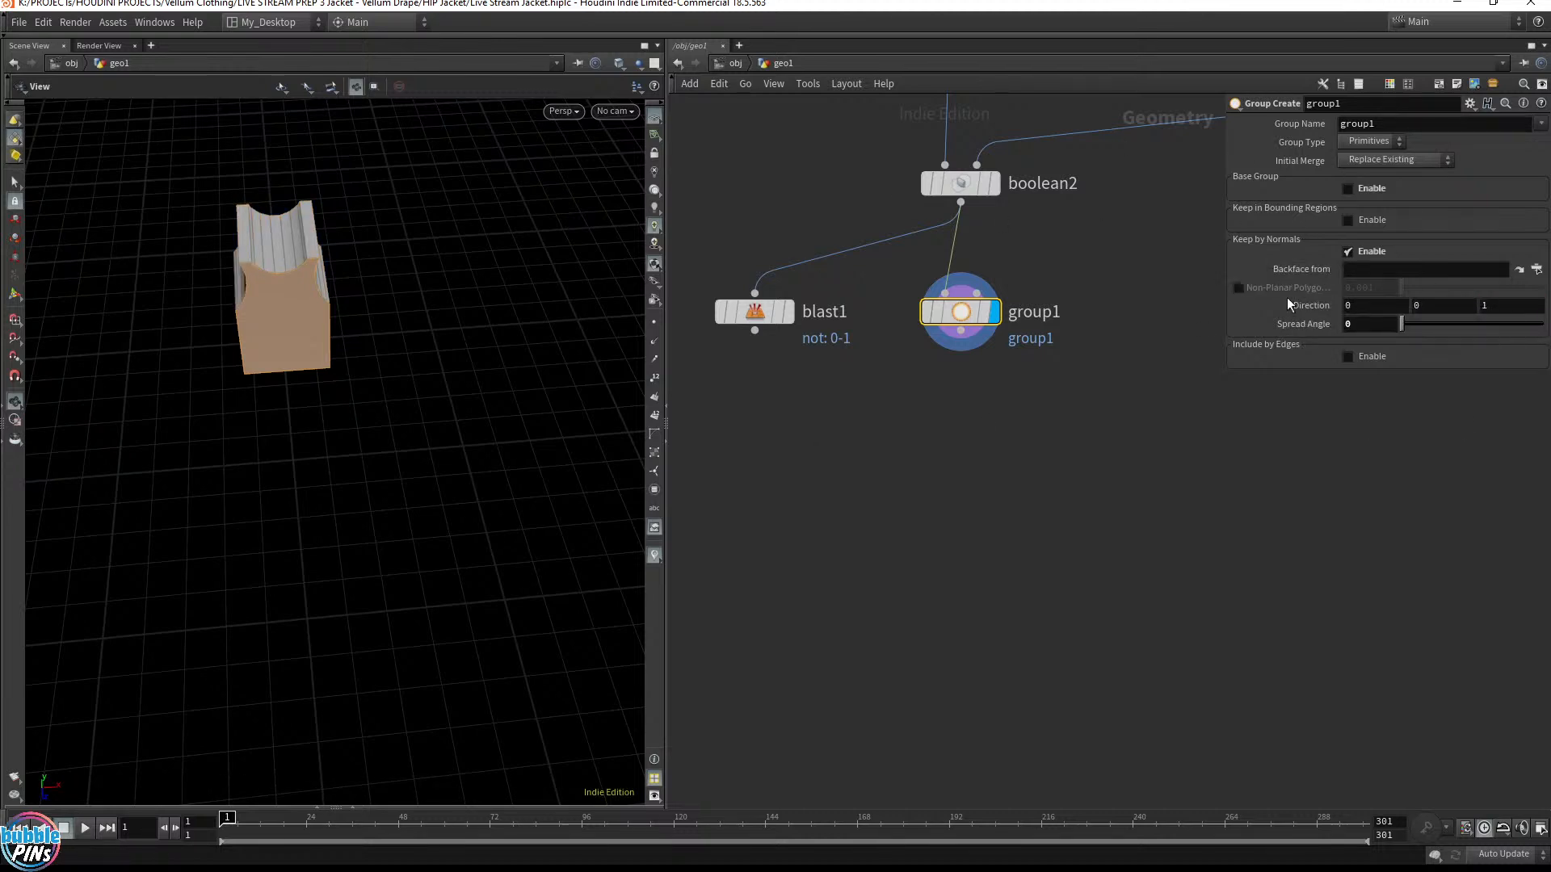
left_click_drag(868, 420, 1087, 257)
scroll(484, 282, "up", 4)
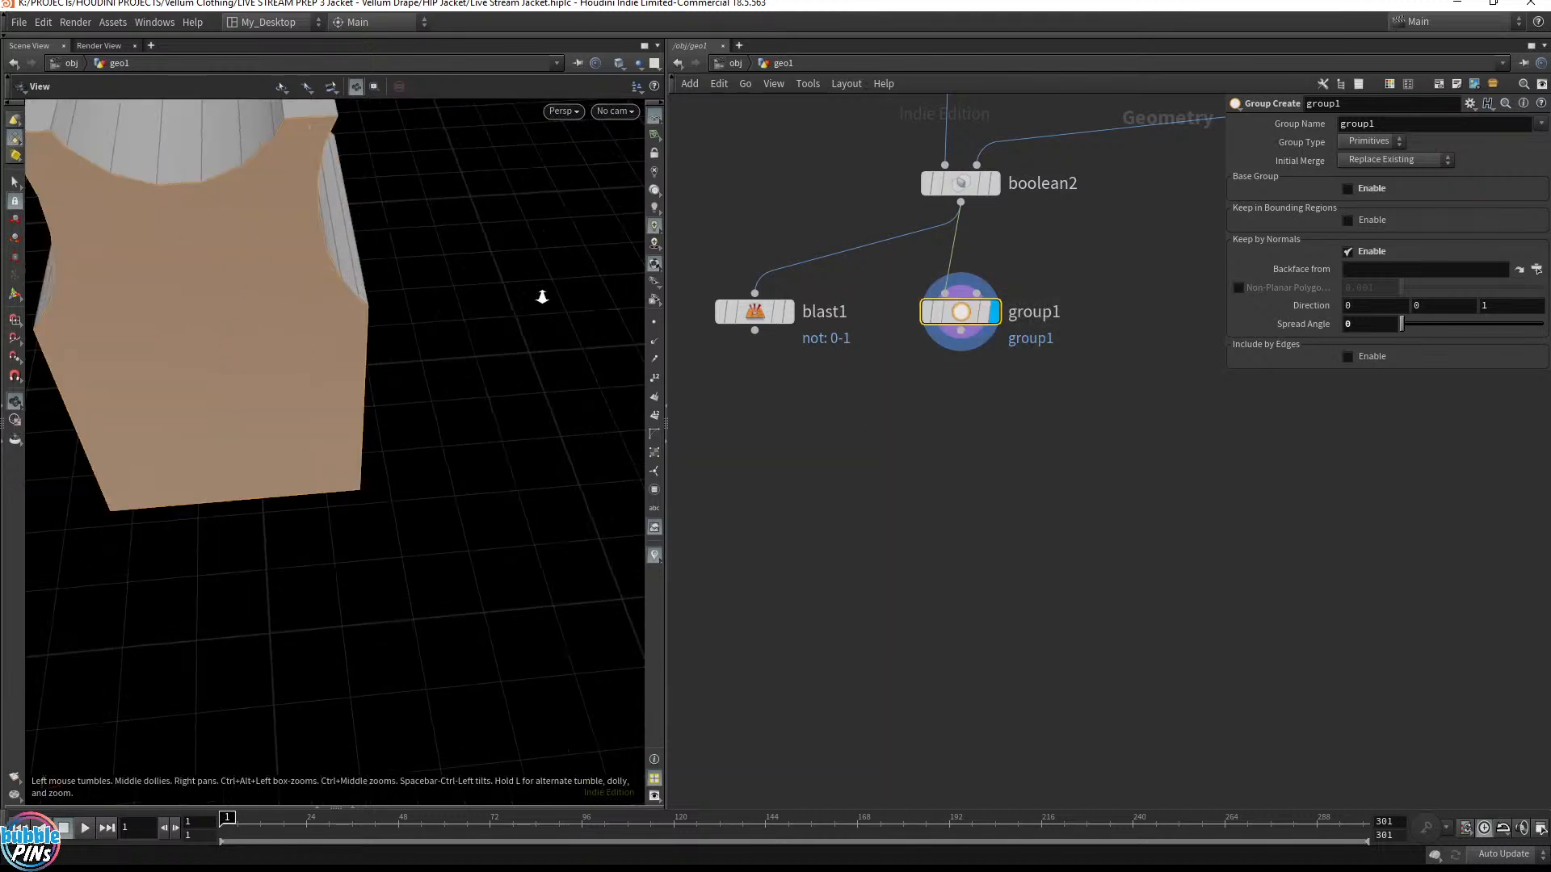
right_click_drag(363, 389, 505, 509)
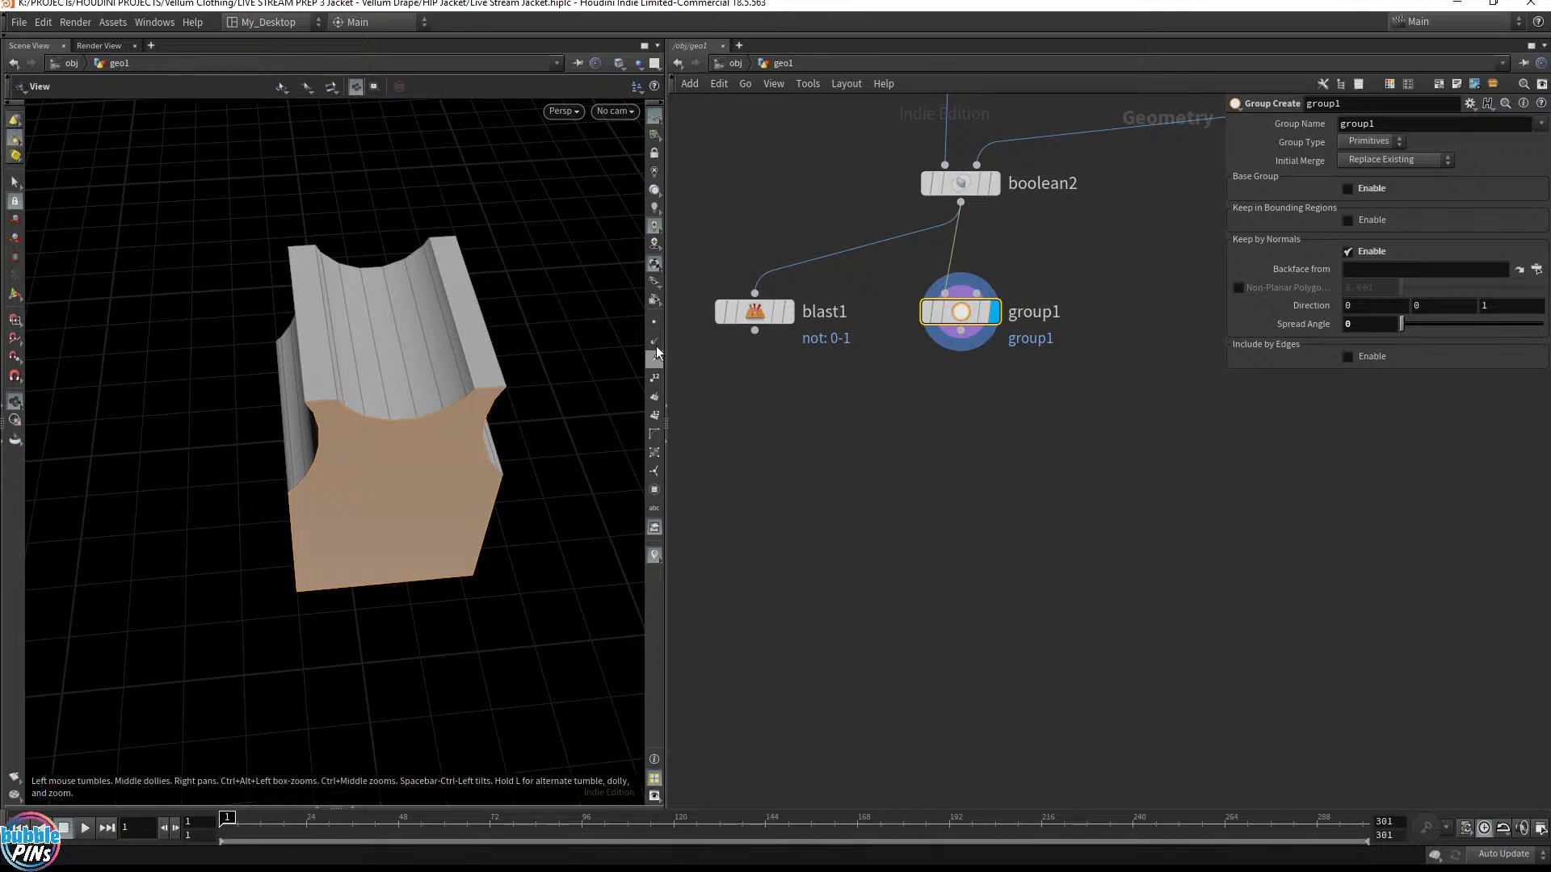
Display the primitive normals and examine their directions around the cut box
left_click(654, 397)
left_click_drag(350, 453, 417, 422)
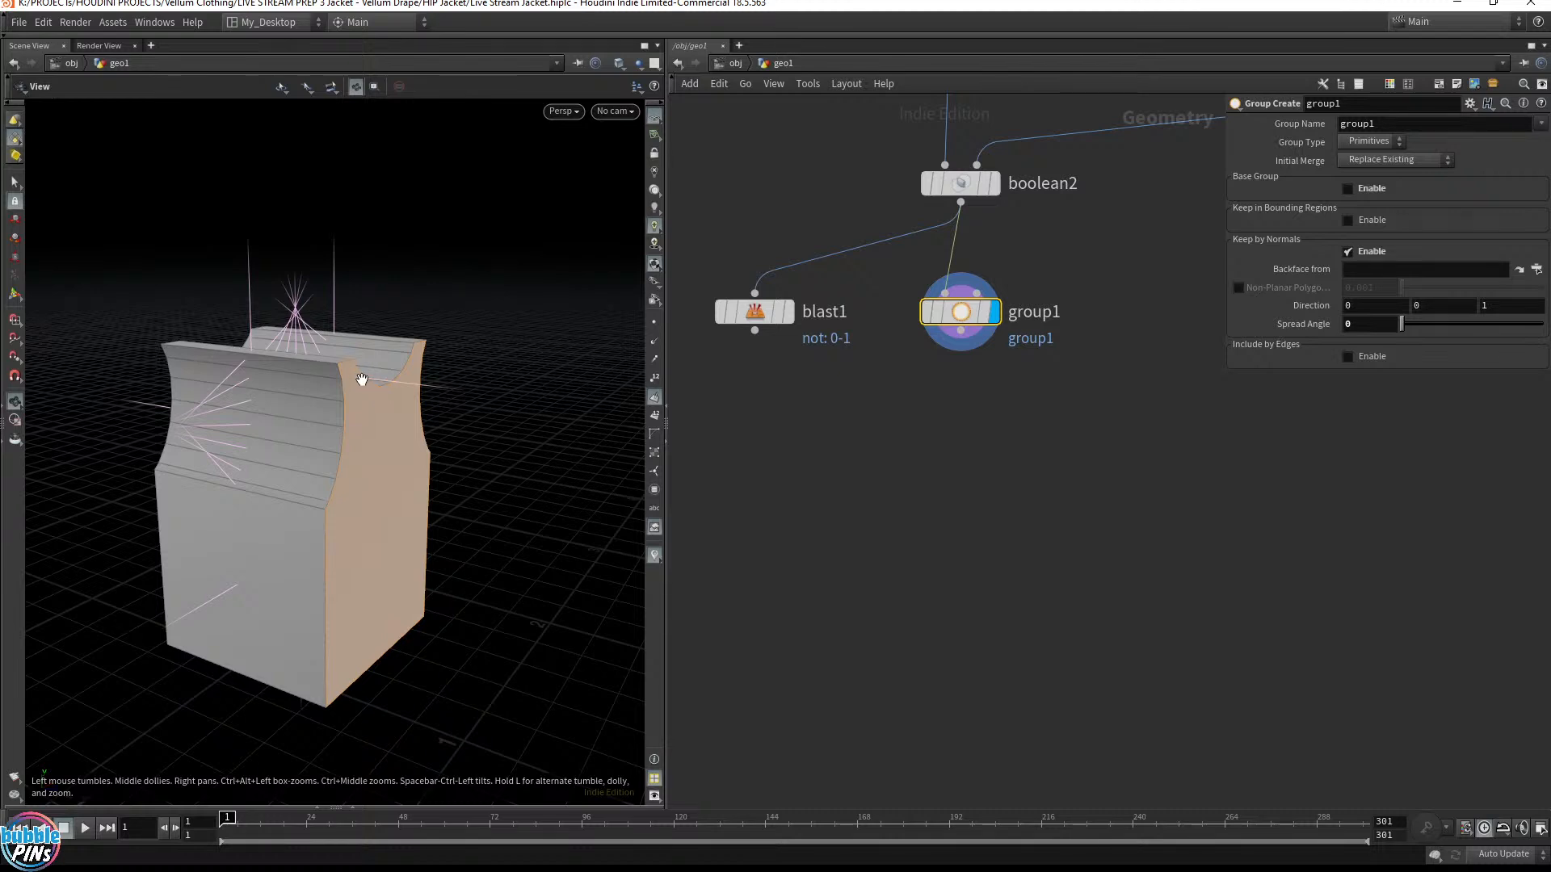
left_click_drag(603, 453, 504, 574)
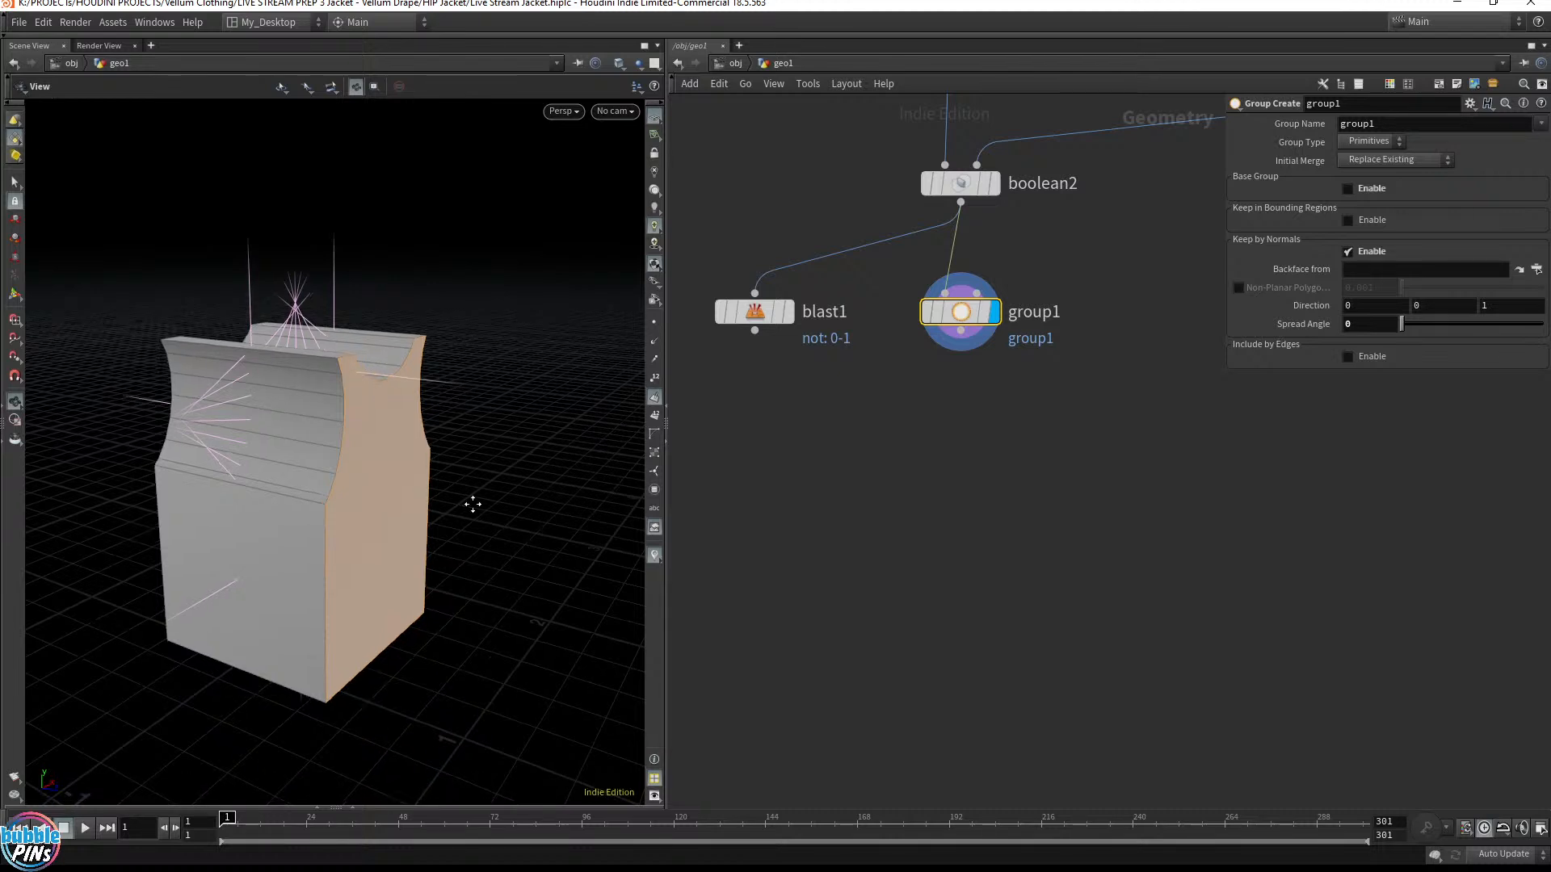
scroll(505, 574, "down", 5)
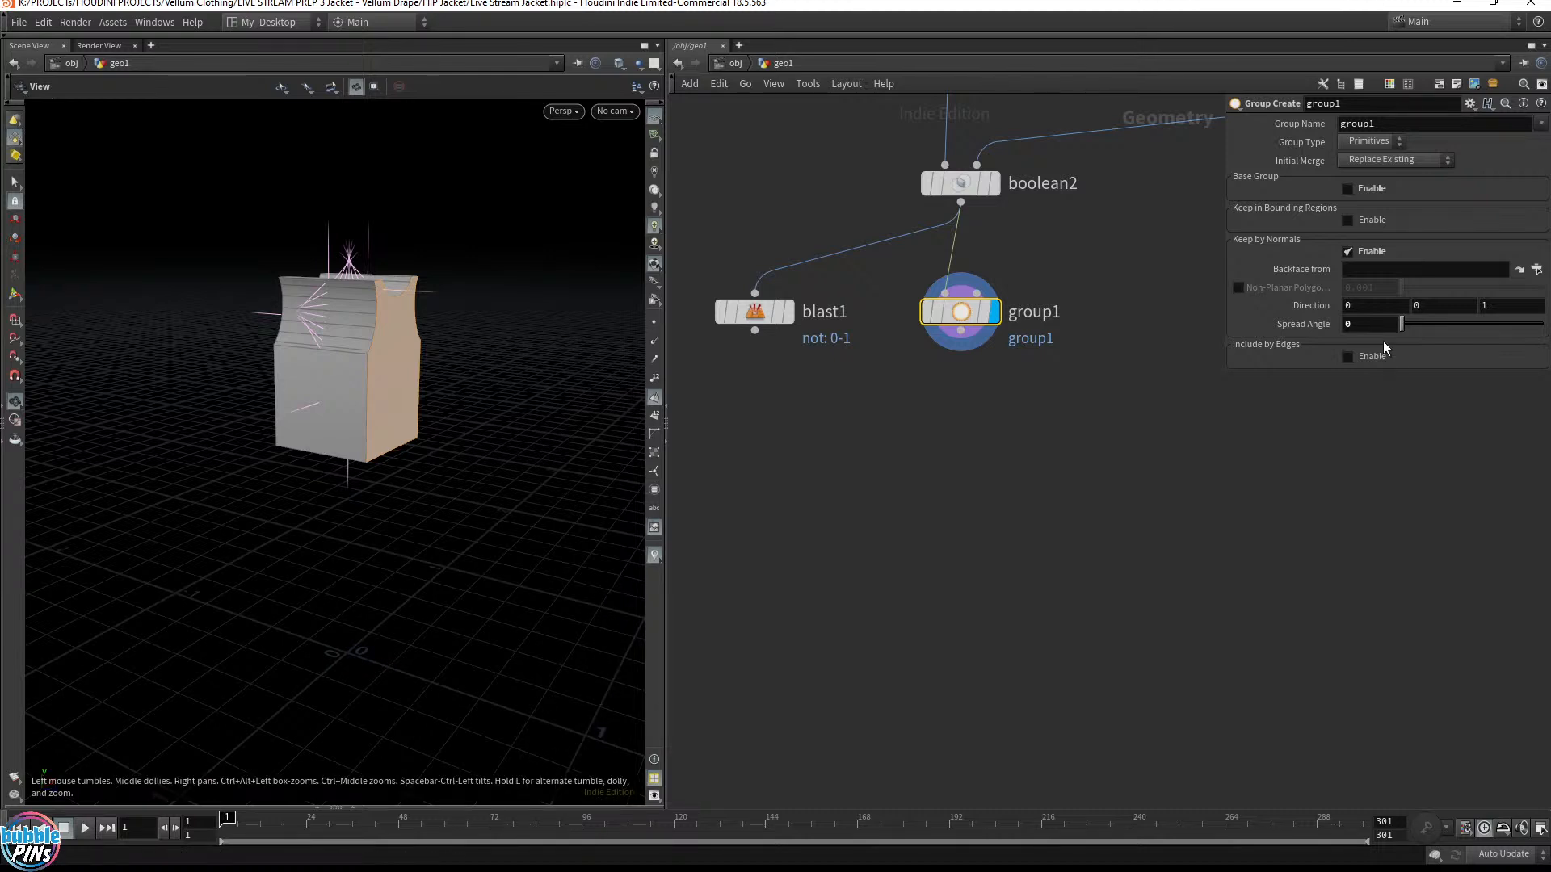
Try a spread angle of 99 on group1 to compare which faces get grouped, and return it to 0
left_click(1523, 306)
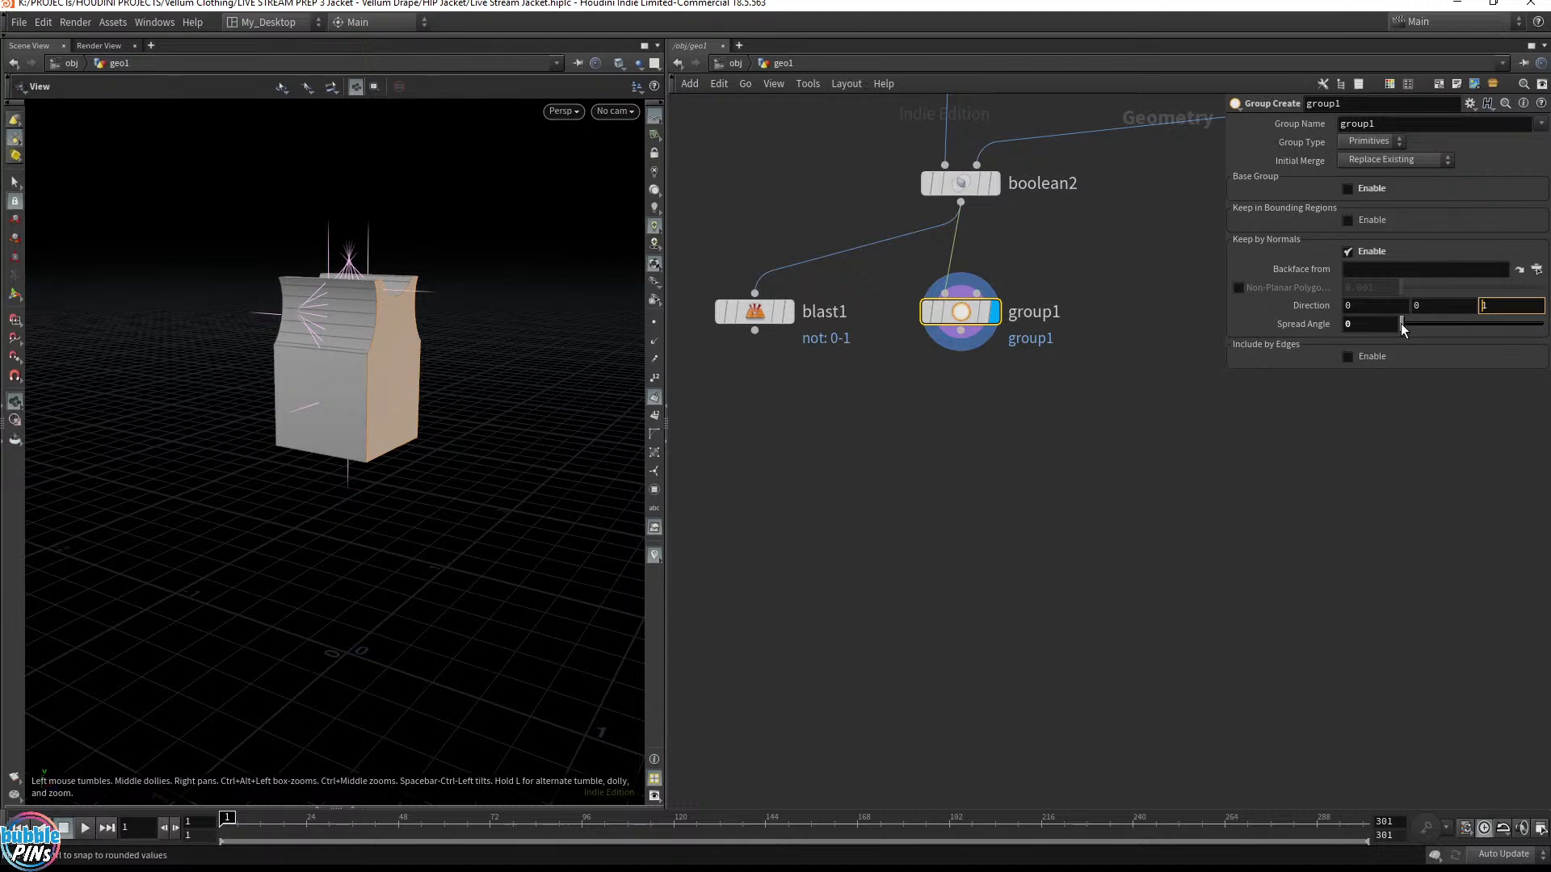
key("Return")
left_click_drag(1402, 327, 1475, 326)
scroll(388, 336, "up", 6)
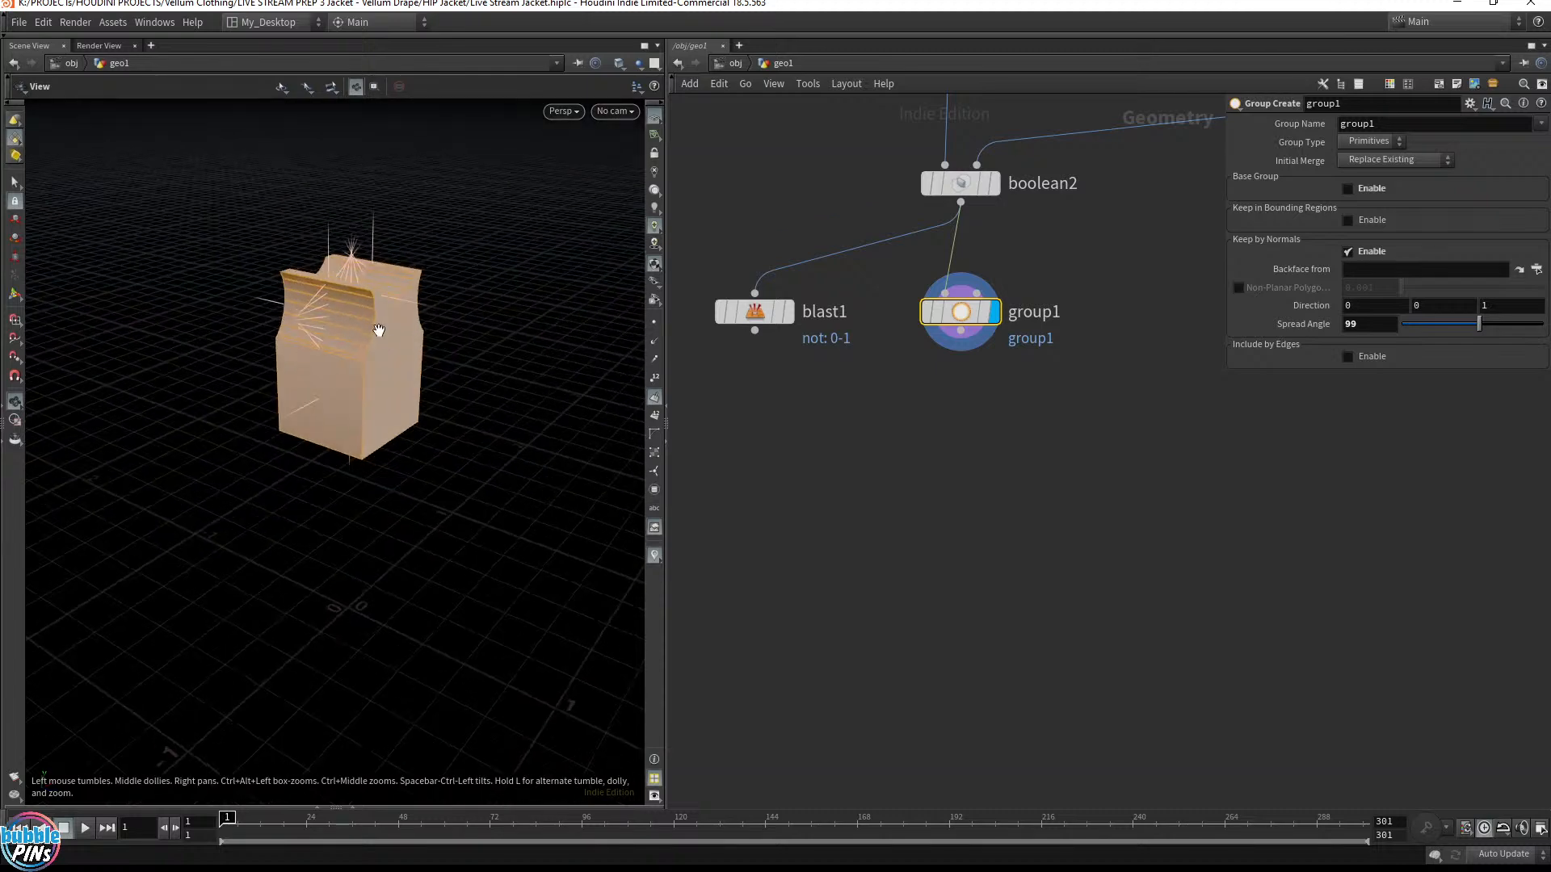
left_click_drag(386, 400, 433, 336)
scroll(434, 336, "down", 5)
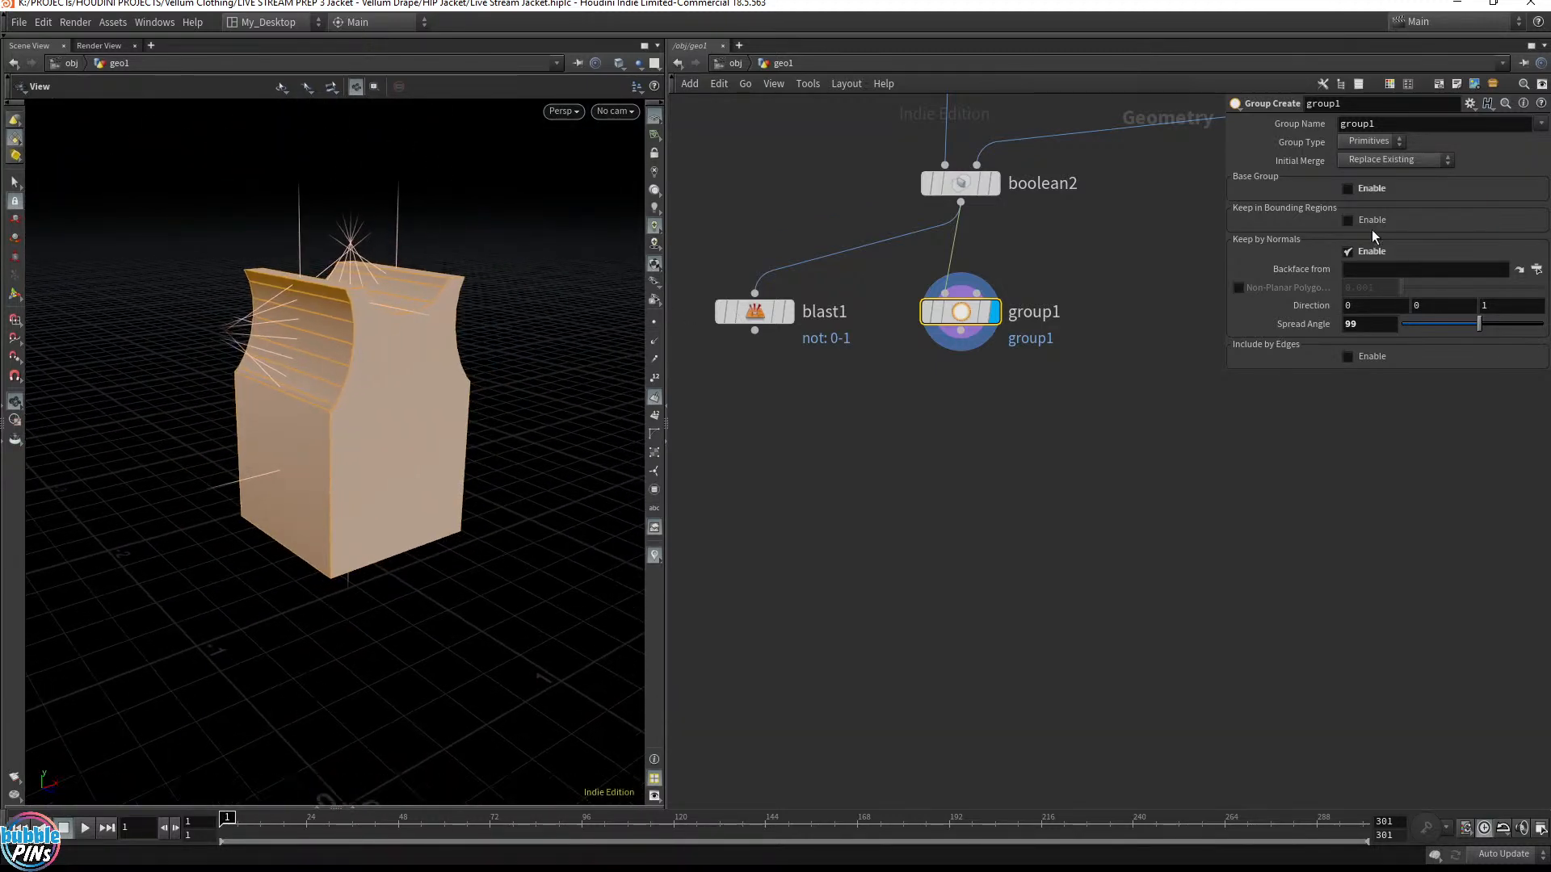
left_click(1381, 328)
type("0")
key("Return")
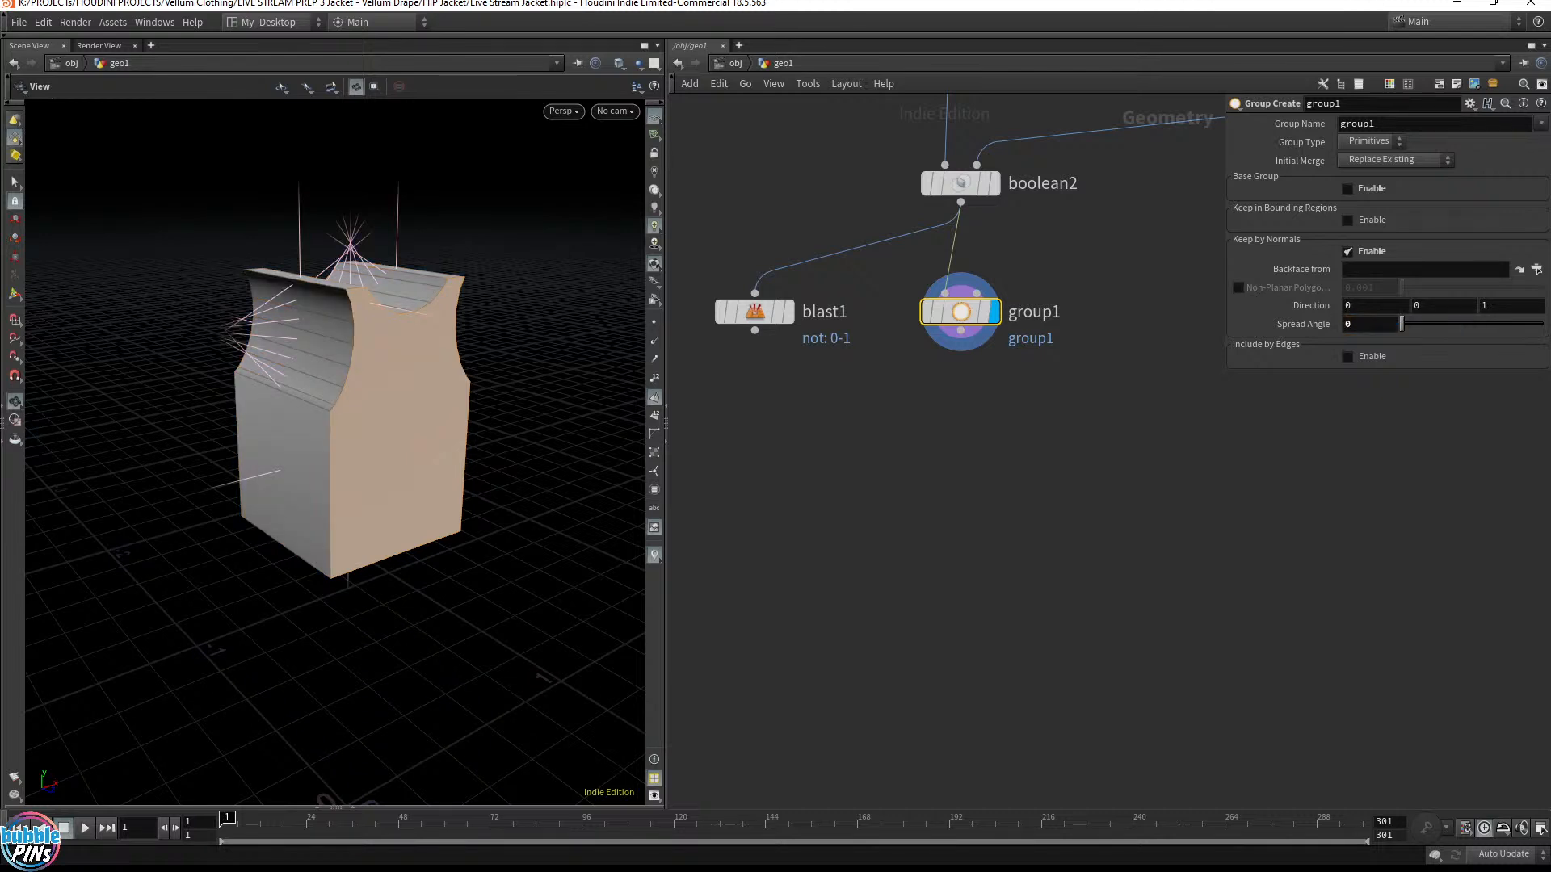
Set group1's group name to front
left_click(1357, 124)
type("front")
key("Return")
Add a second Group node below group1, display it and name its group back
left_click(960, 332)
left_click(967, 394)
type("group")
key("Return")
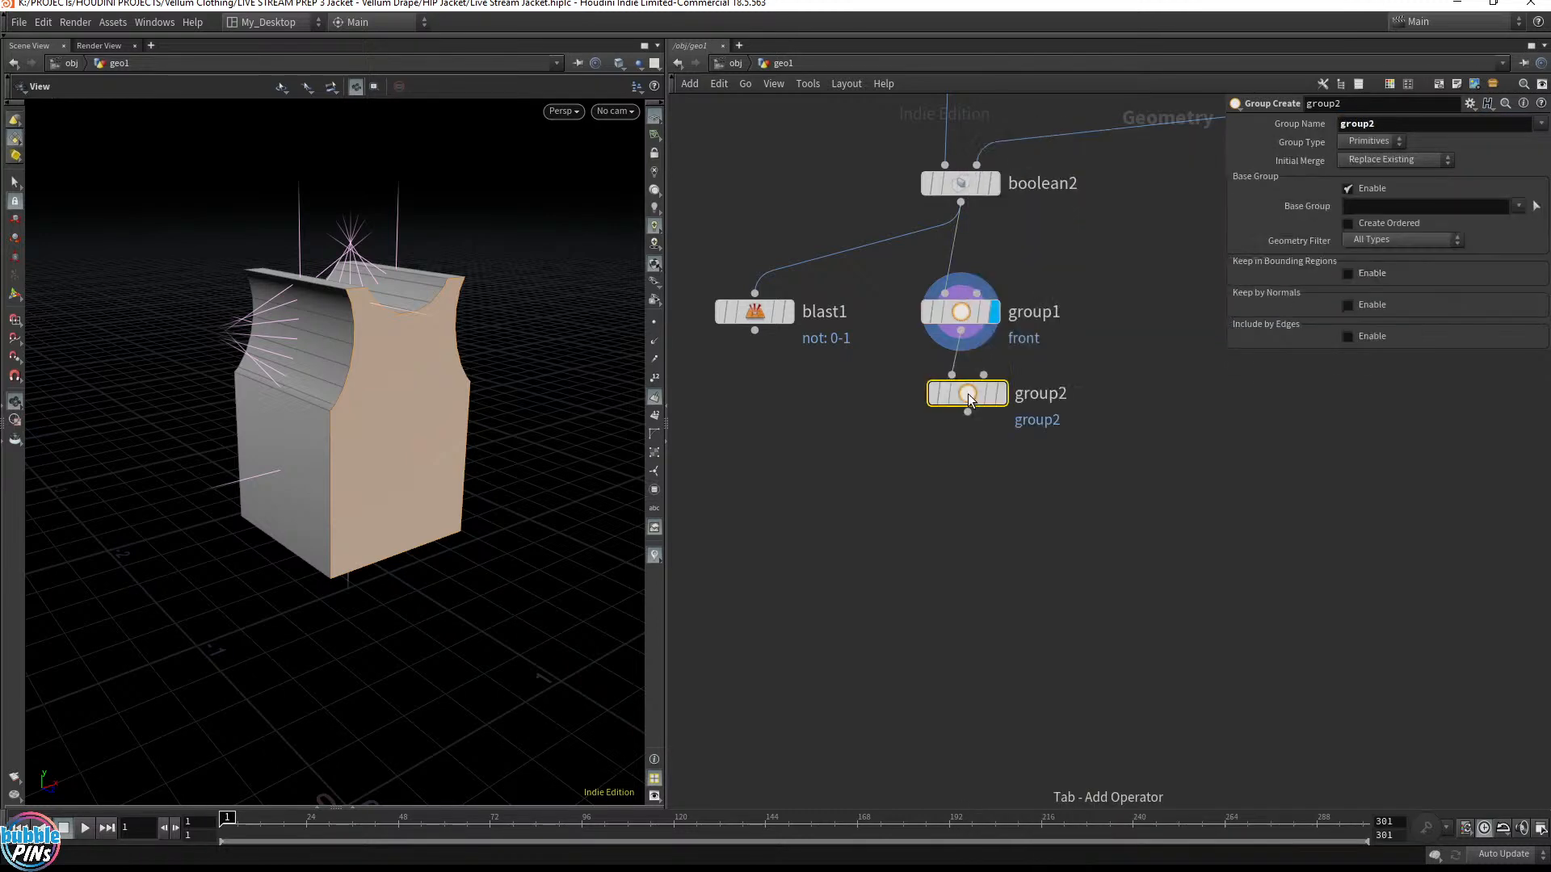
left_click(984, 407)
left_click_drag(955, 409, 966, 406)
double_click(1343, 124)
type("back")
key("Return")
Switch group2 from Base Group to Keep by Normals, with Z direction -1 and spread angle 0, and check the back face
left_click(1367, 190)
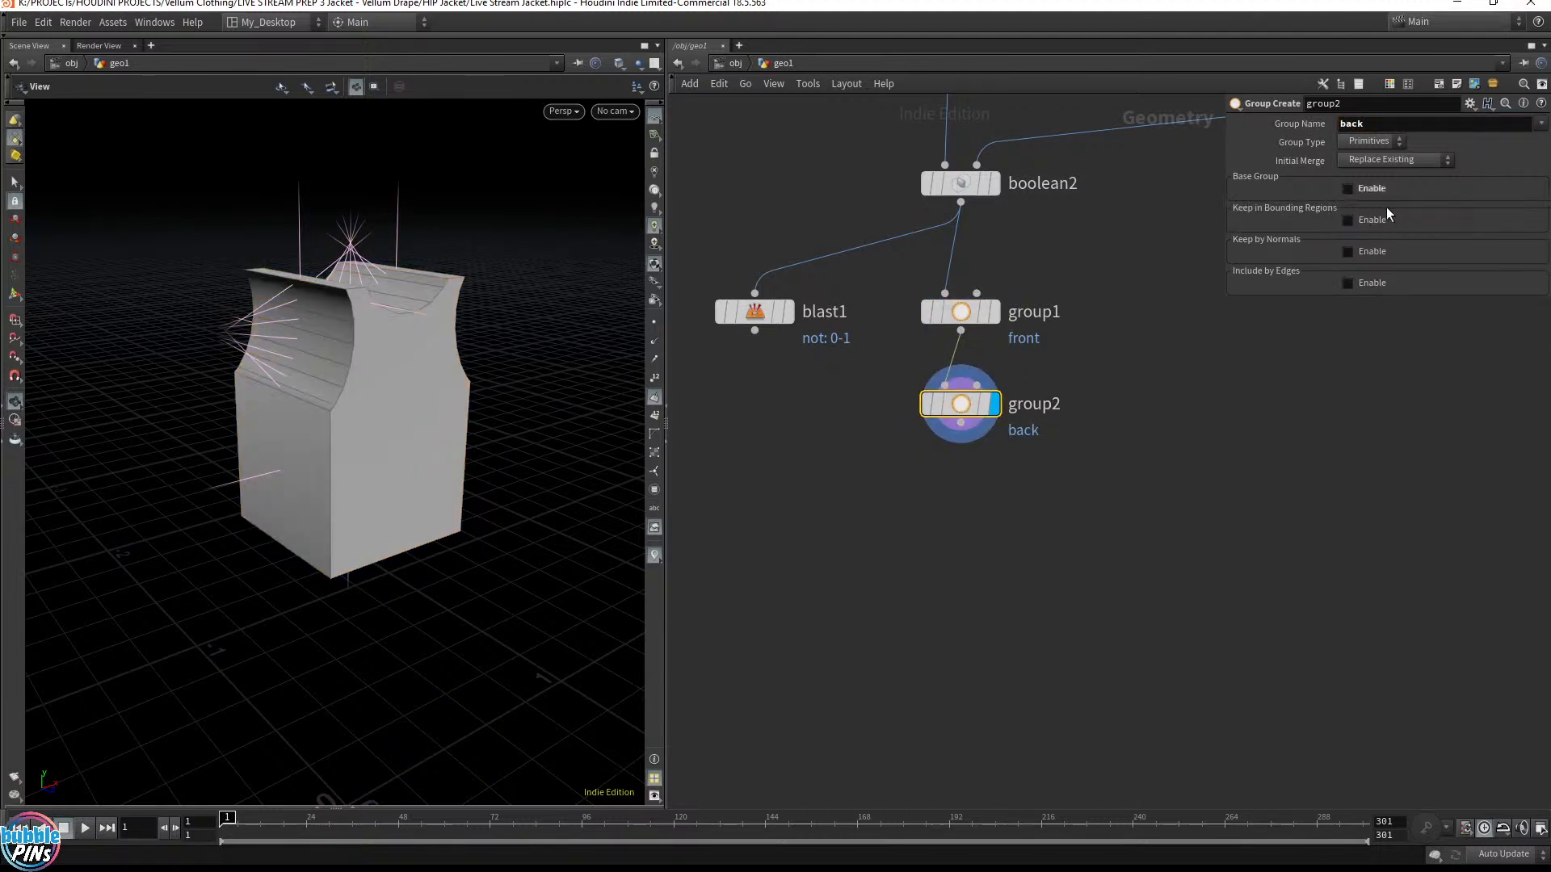
left_click(1365, 252)
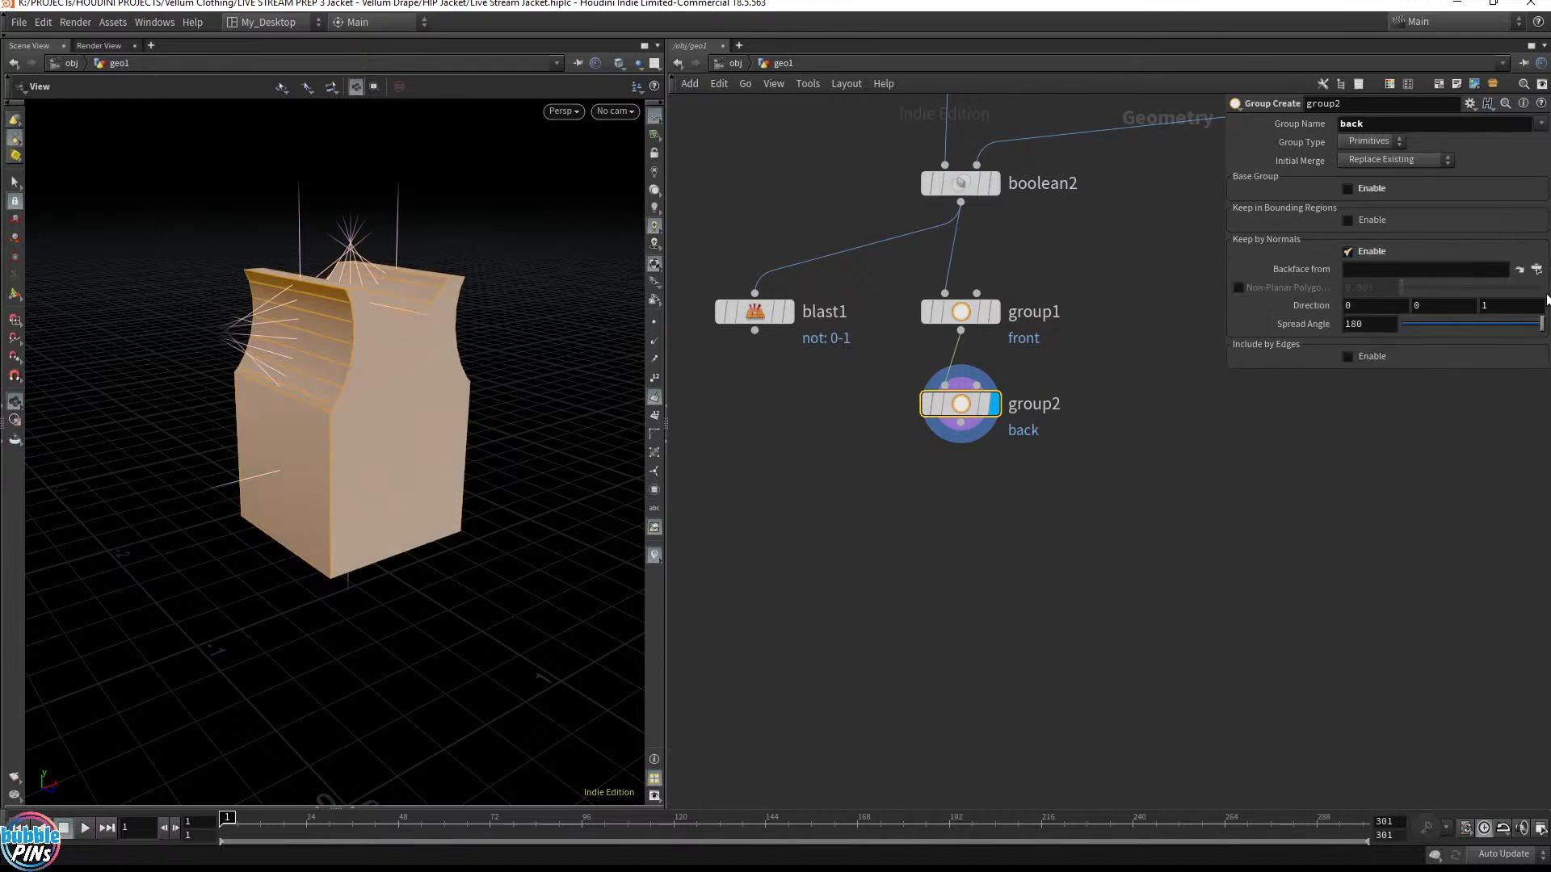
key("BackSpace")
type("-1")
key("Tab")
type("0")
key("Return")
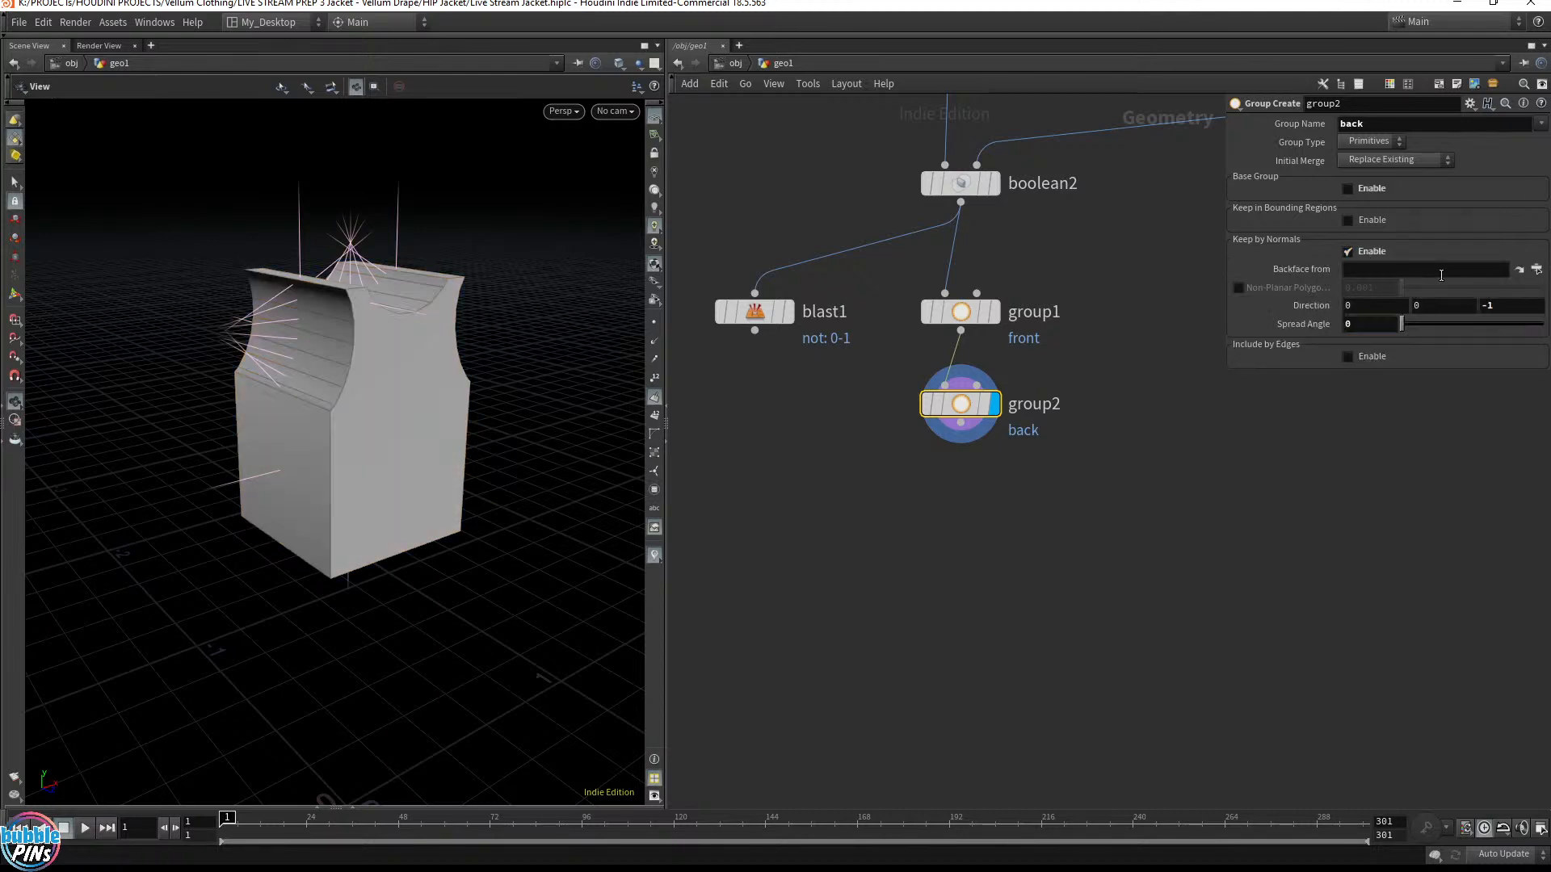
left_click_drag(537, 409, 224, 417)
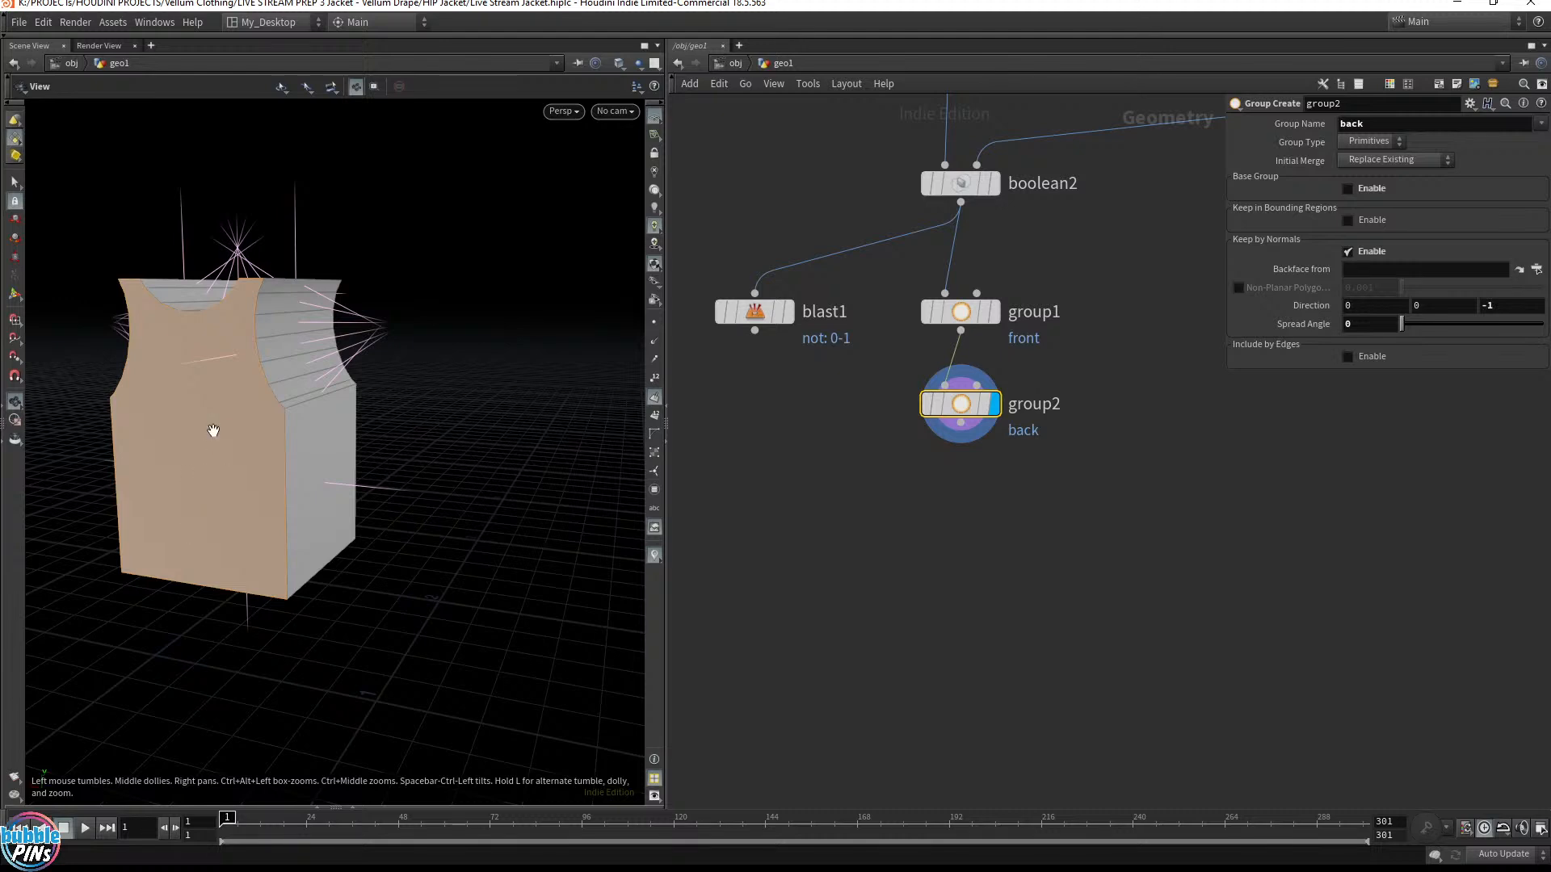
left_click_drag(447, 426, 581, 424)
Add a Blast node below group2 and display it
left_click(960, 422)
left_click(961, 517)
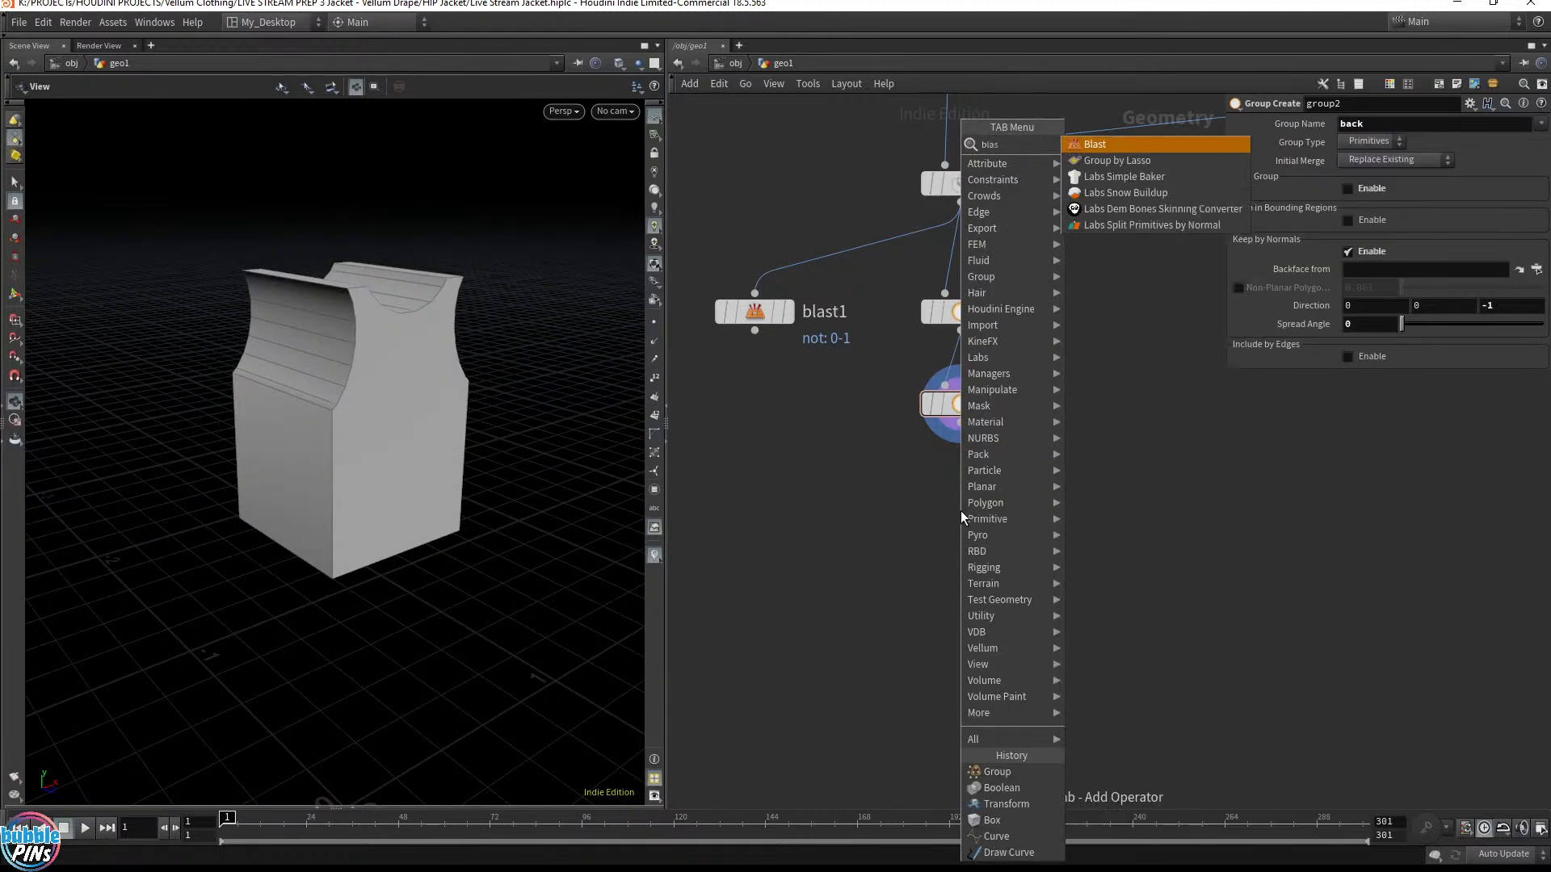
type("blast")
key("Return")
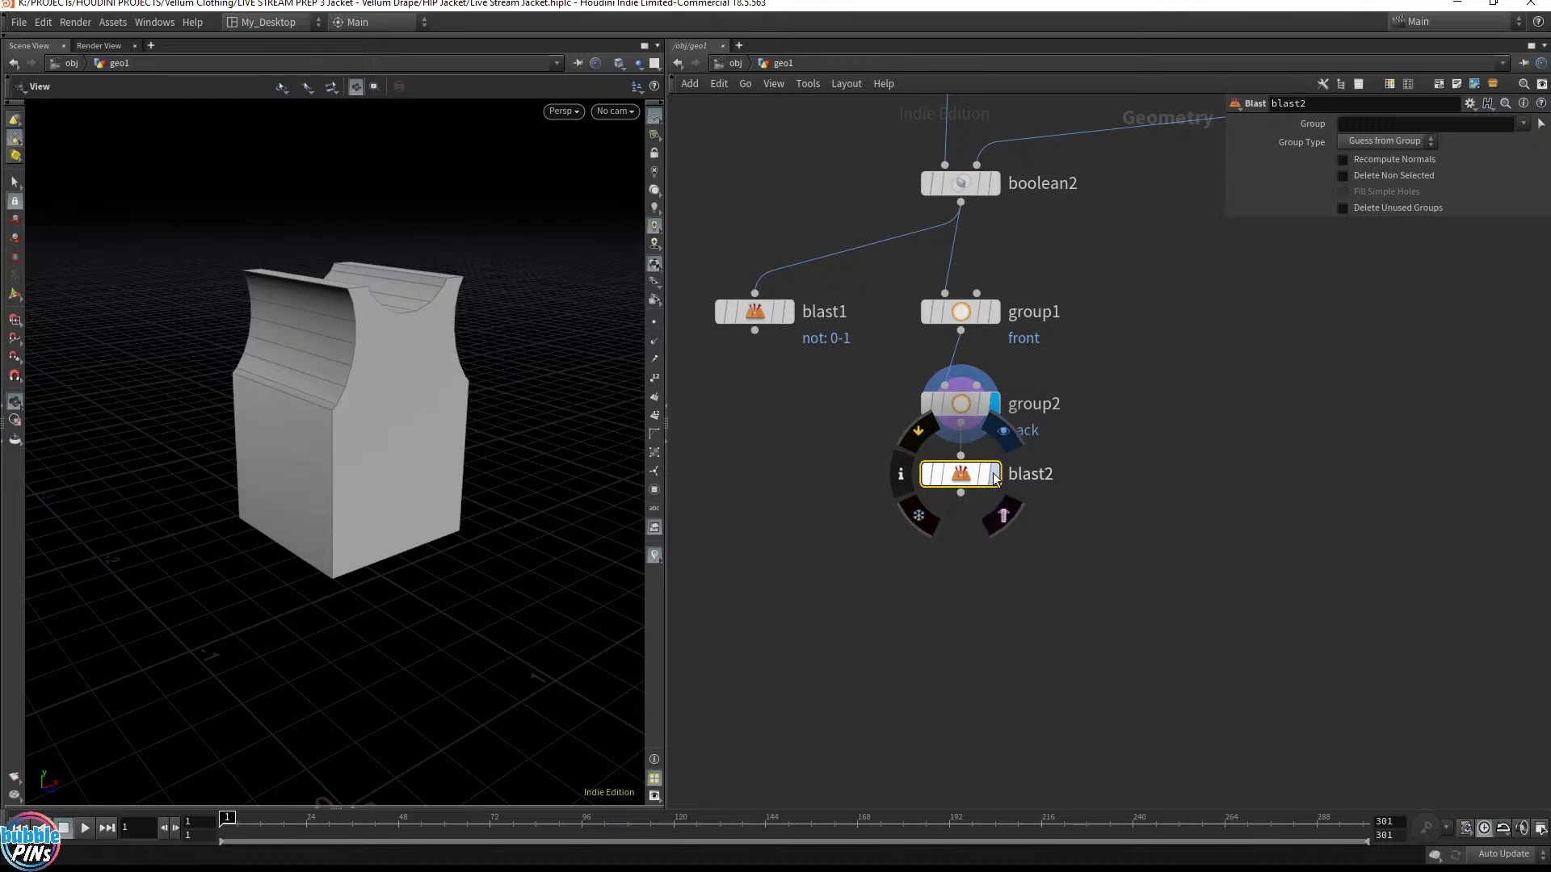
left_click(1004, 430)
Set blast2's group to back and front, and enable Delete Non Selected to keep only those two panels
left_click(1524, 123)
left_click(1513, 157)
left_click(1523, 123)
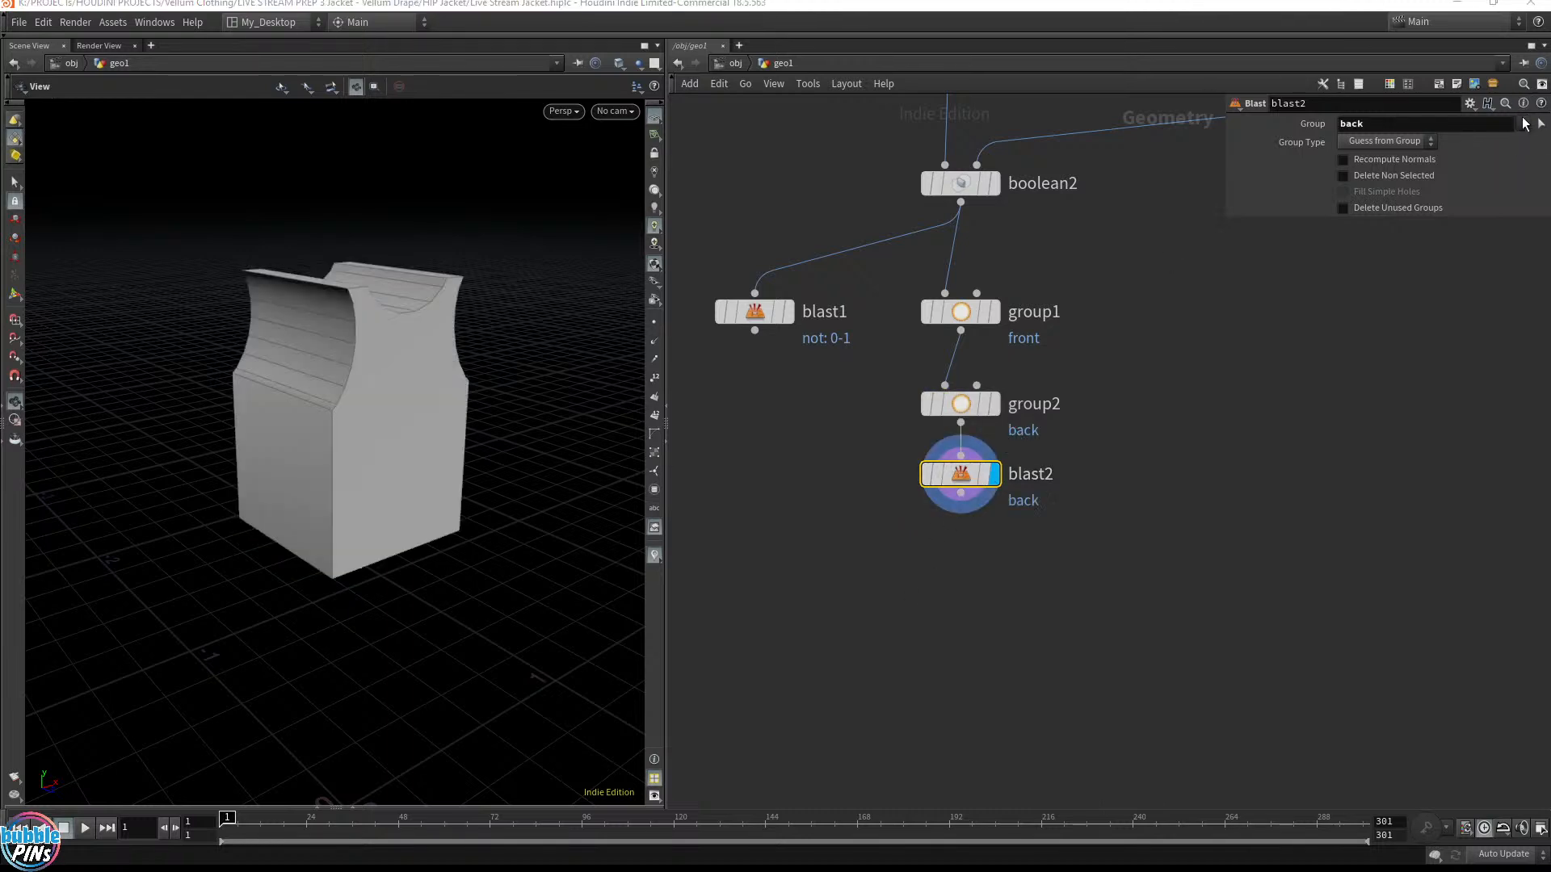
left_click(1513, 173)
left_click(1397, 176)
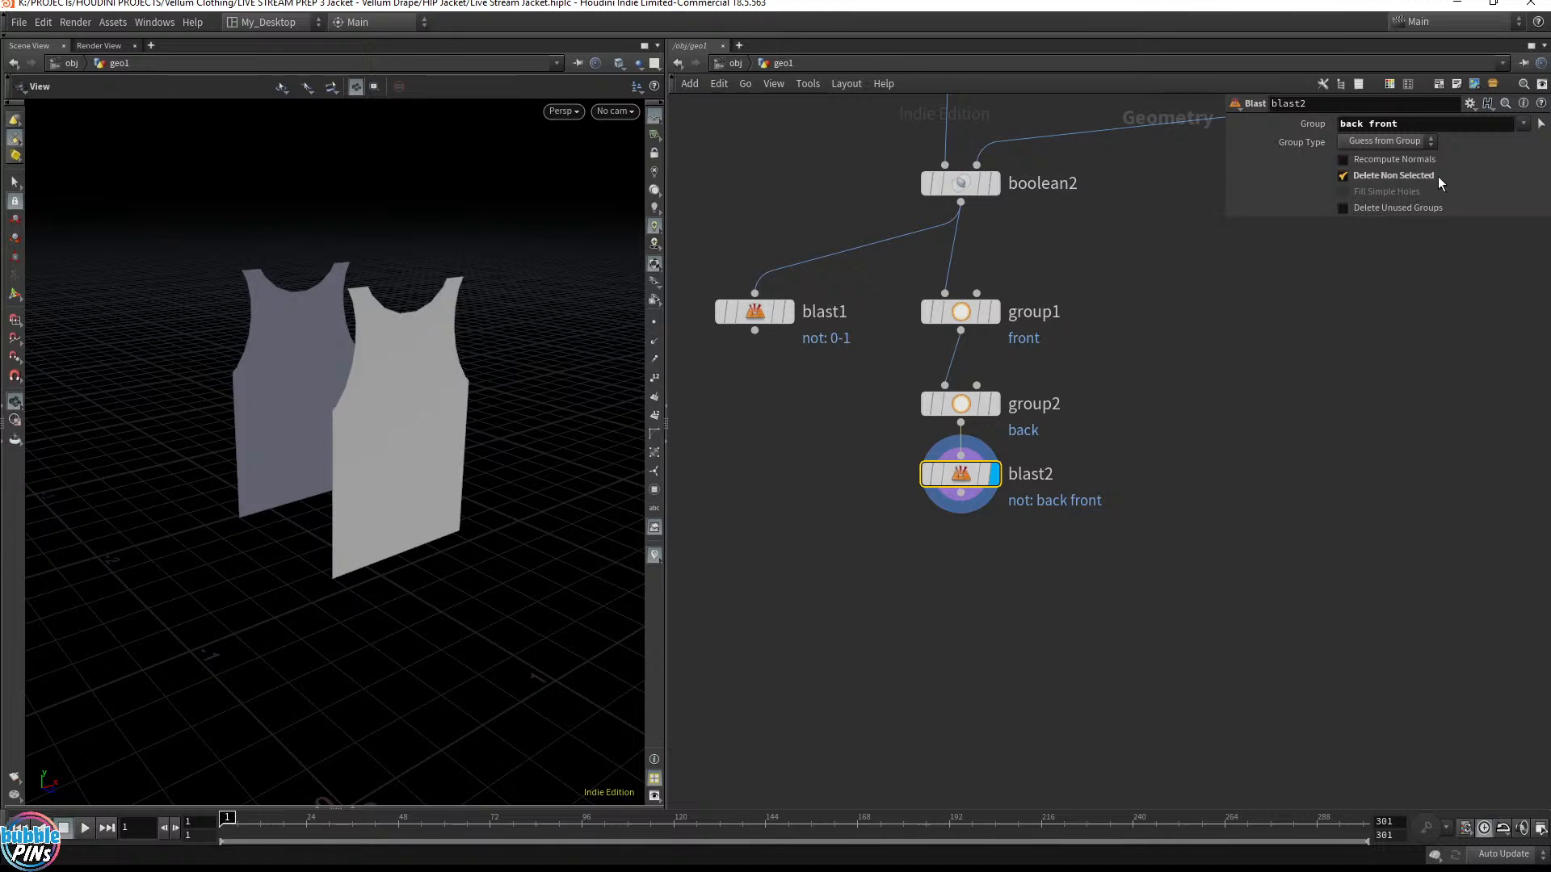
Save the scene, then add and display a Split node below blast2 with its group set to front
key("ctrl+s")
middle_click_drag(1042, 581, 1044, 534)
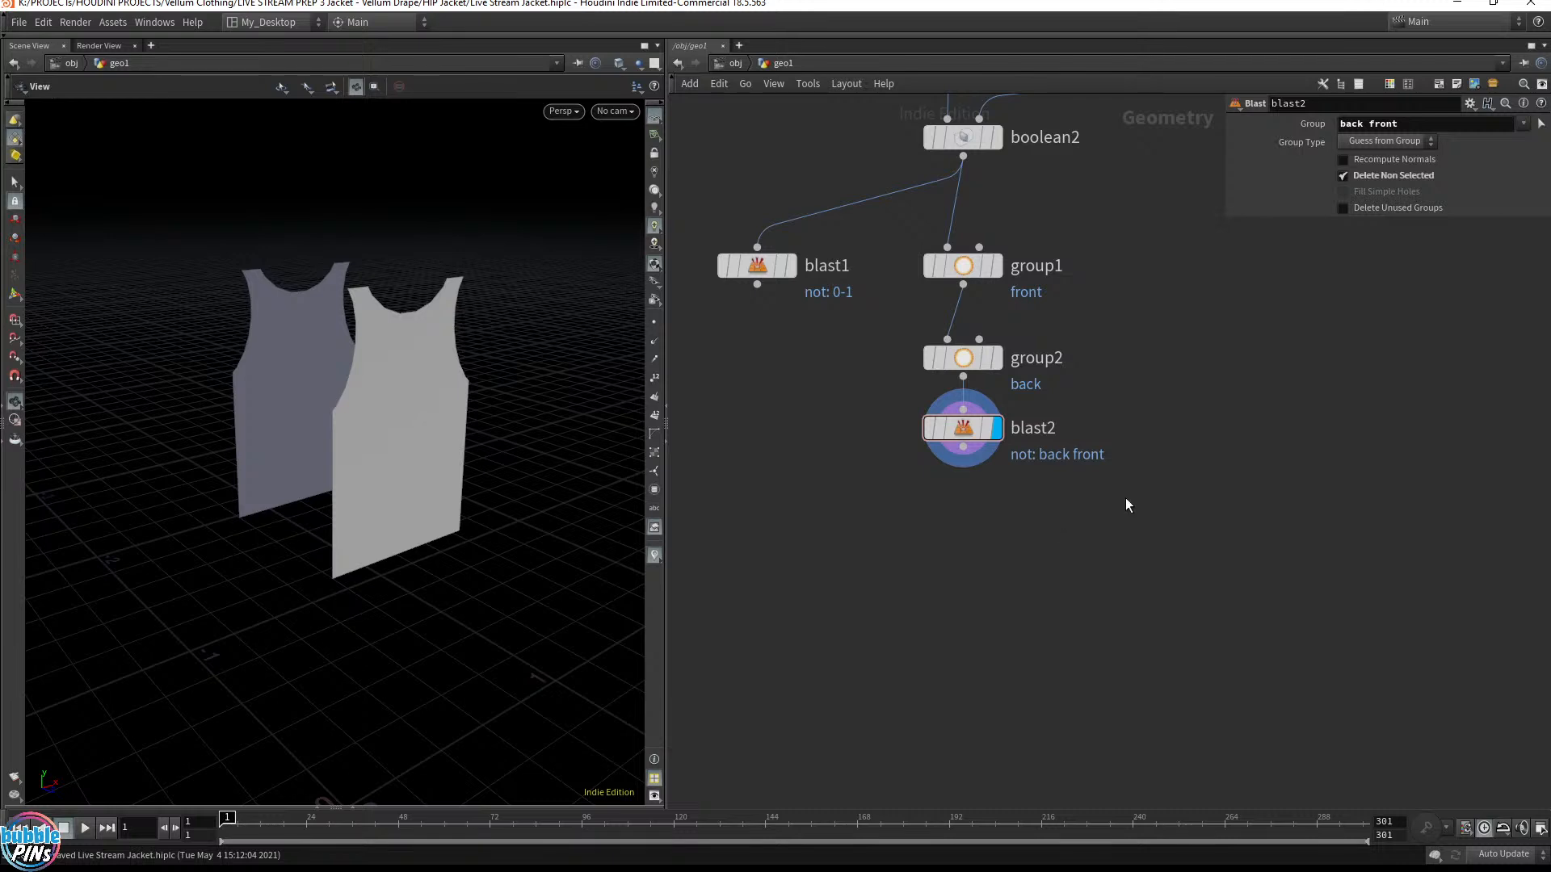
left_click(962, 446)
left_click(959, 515)
type("split")
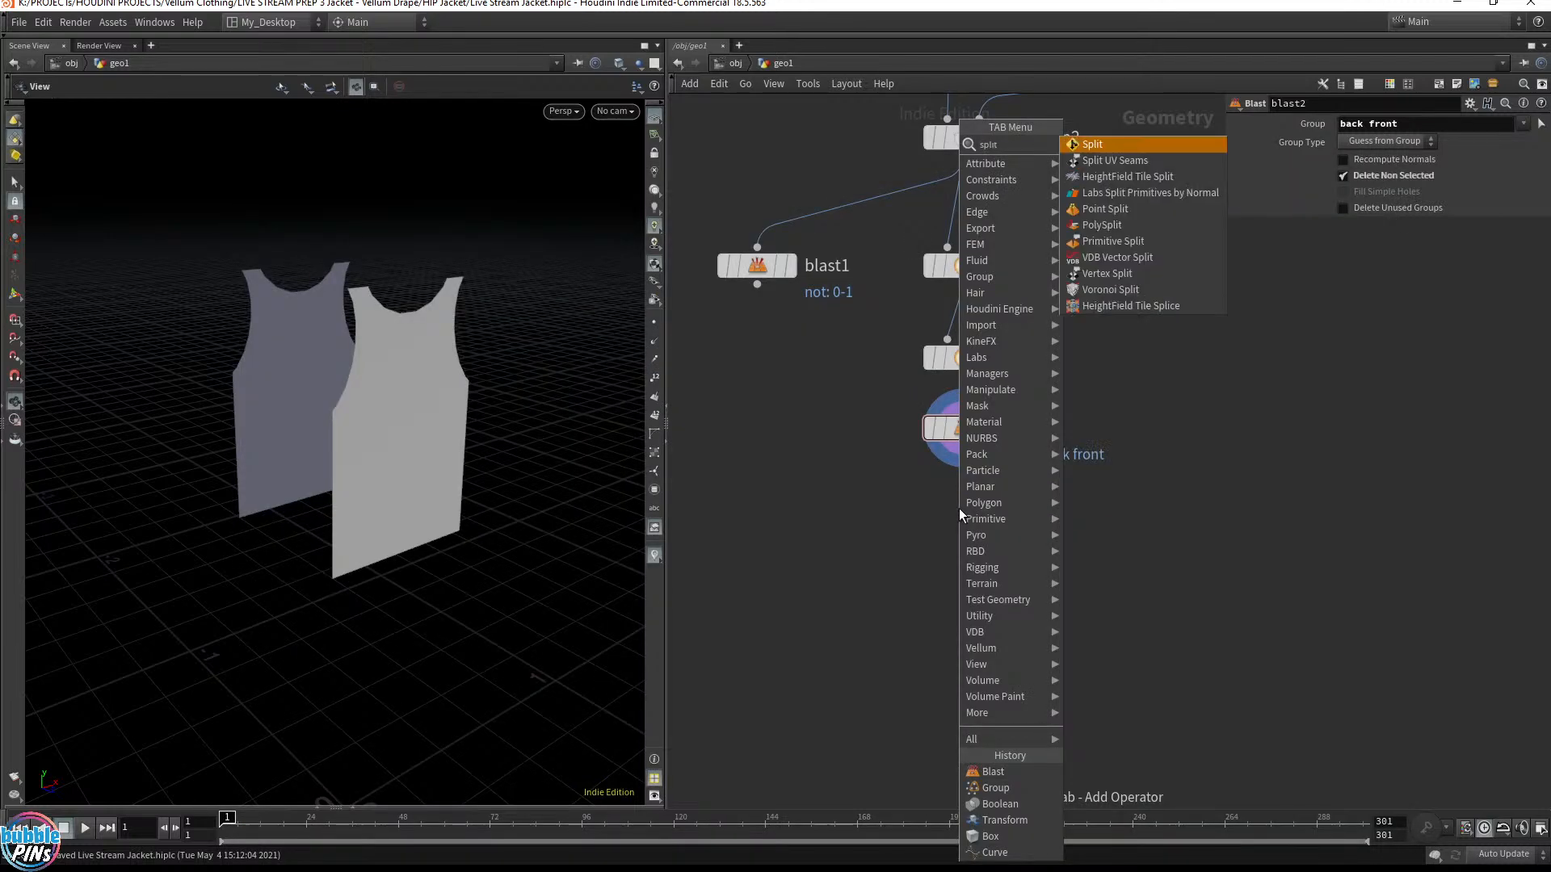
key("Return")
left_click(958, 507)
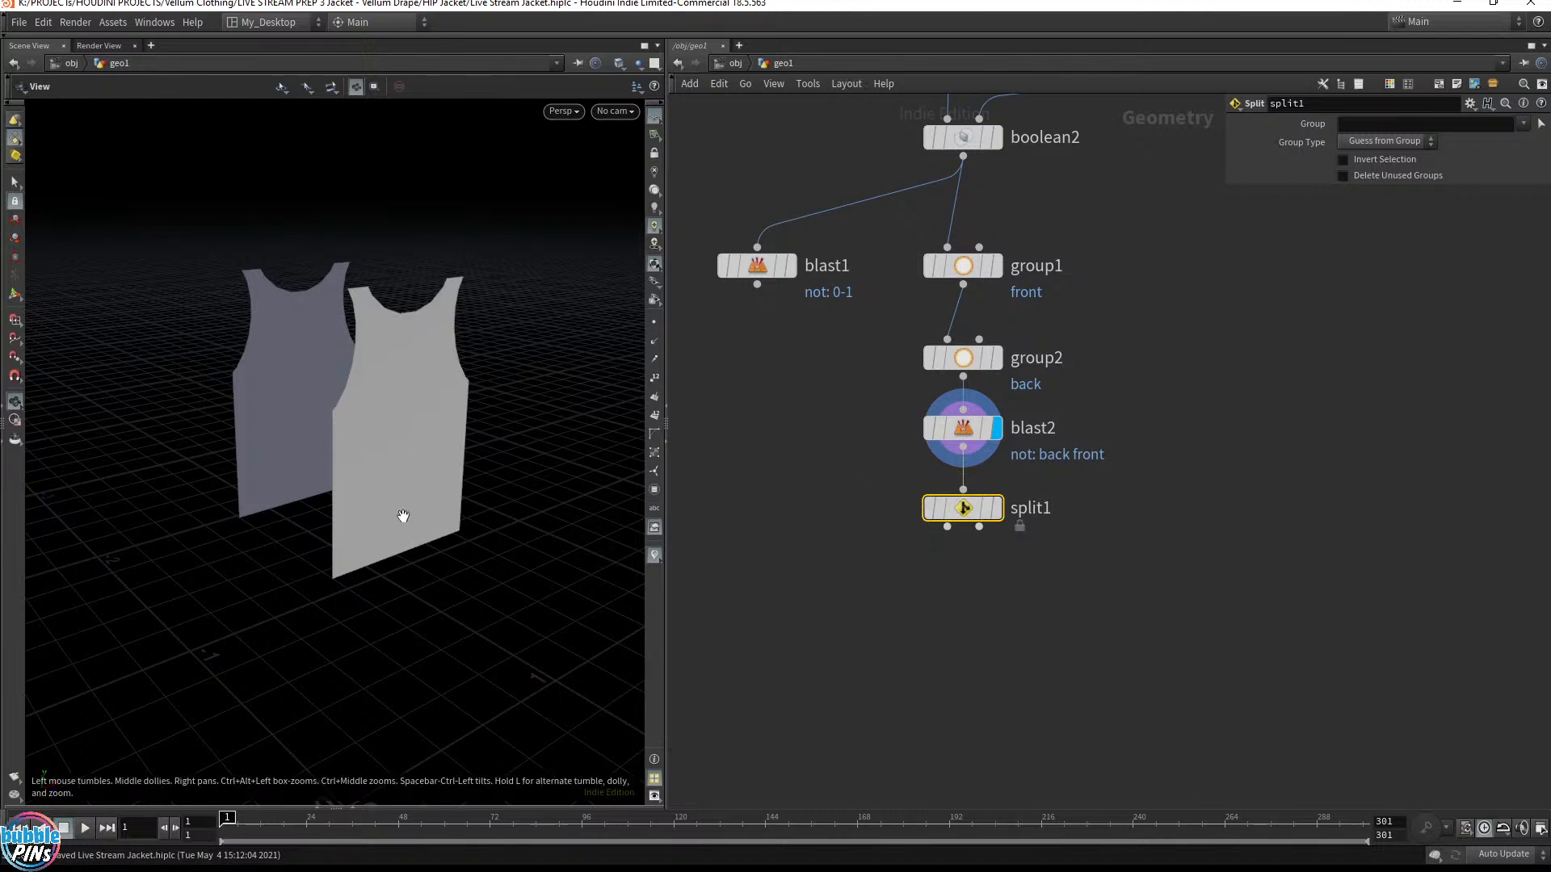
key("r")
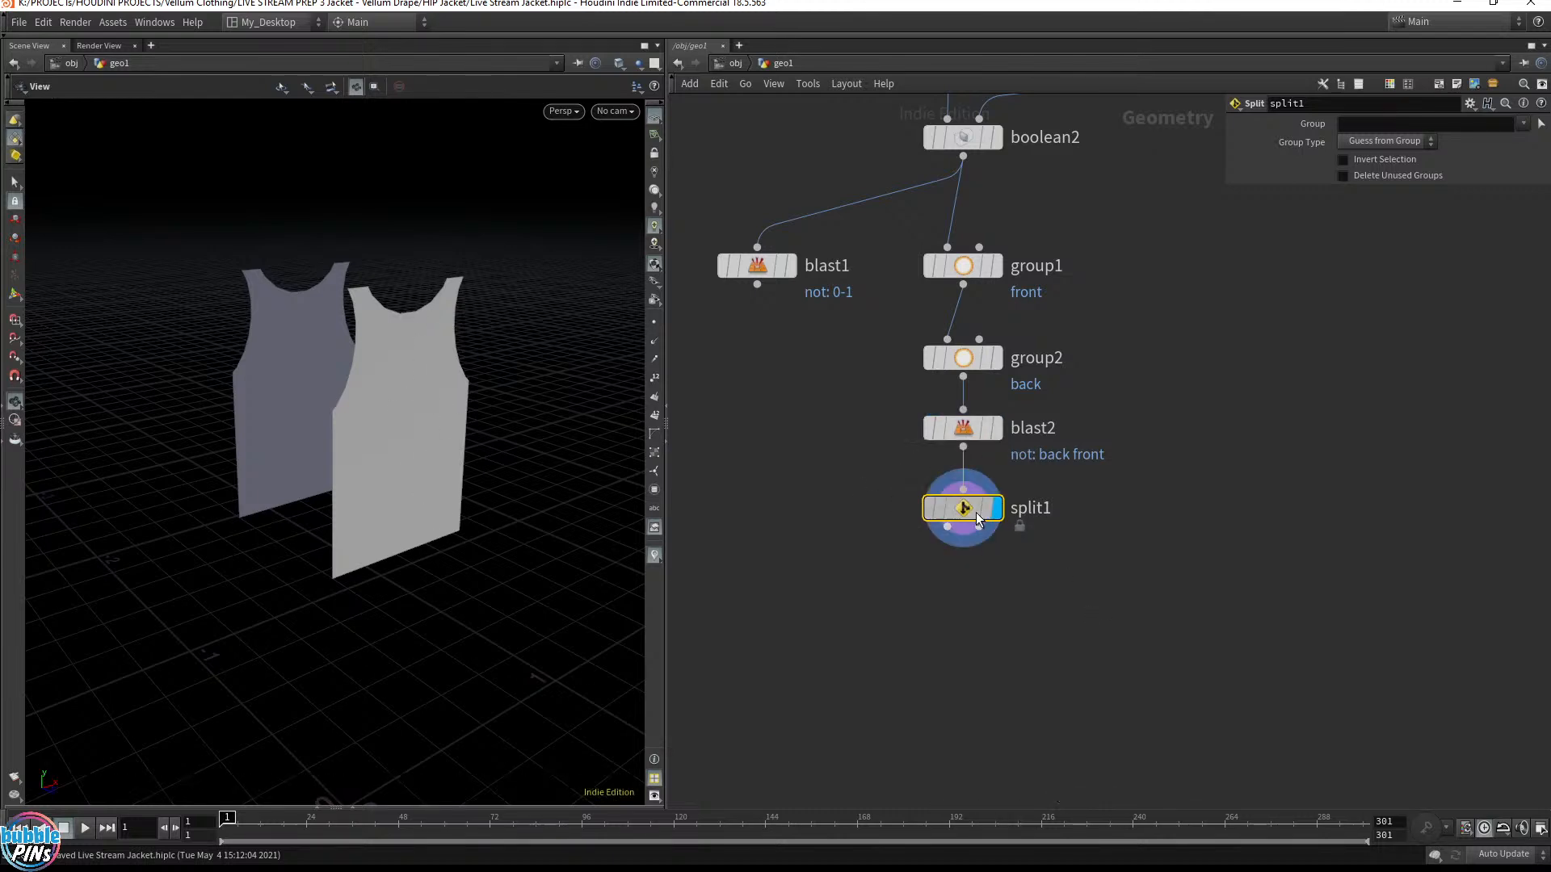
left_click(1533, 125)
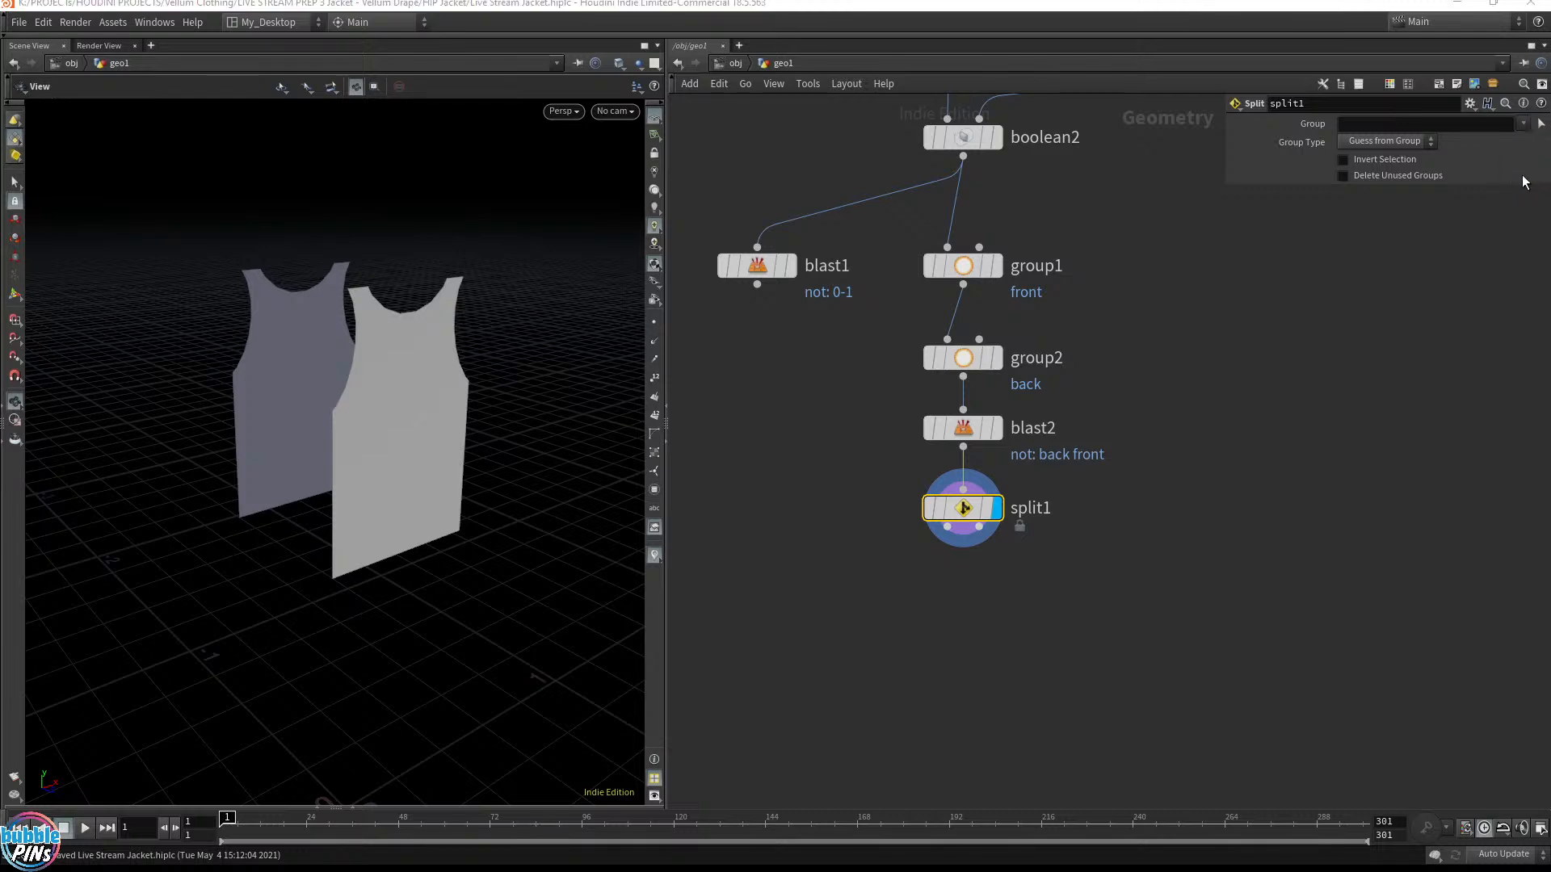
left_click(1513, 166)
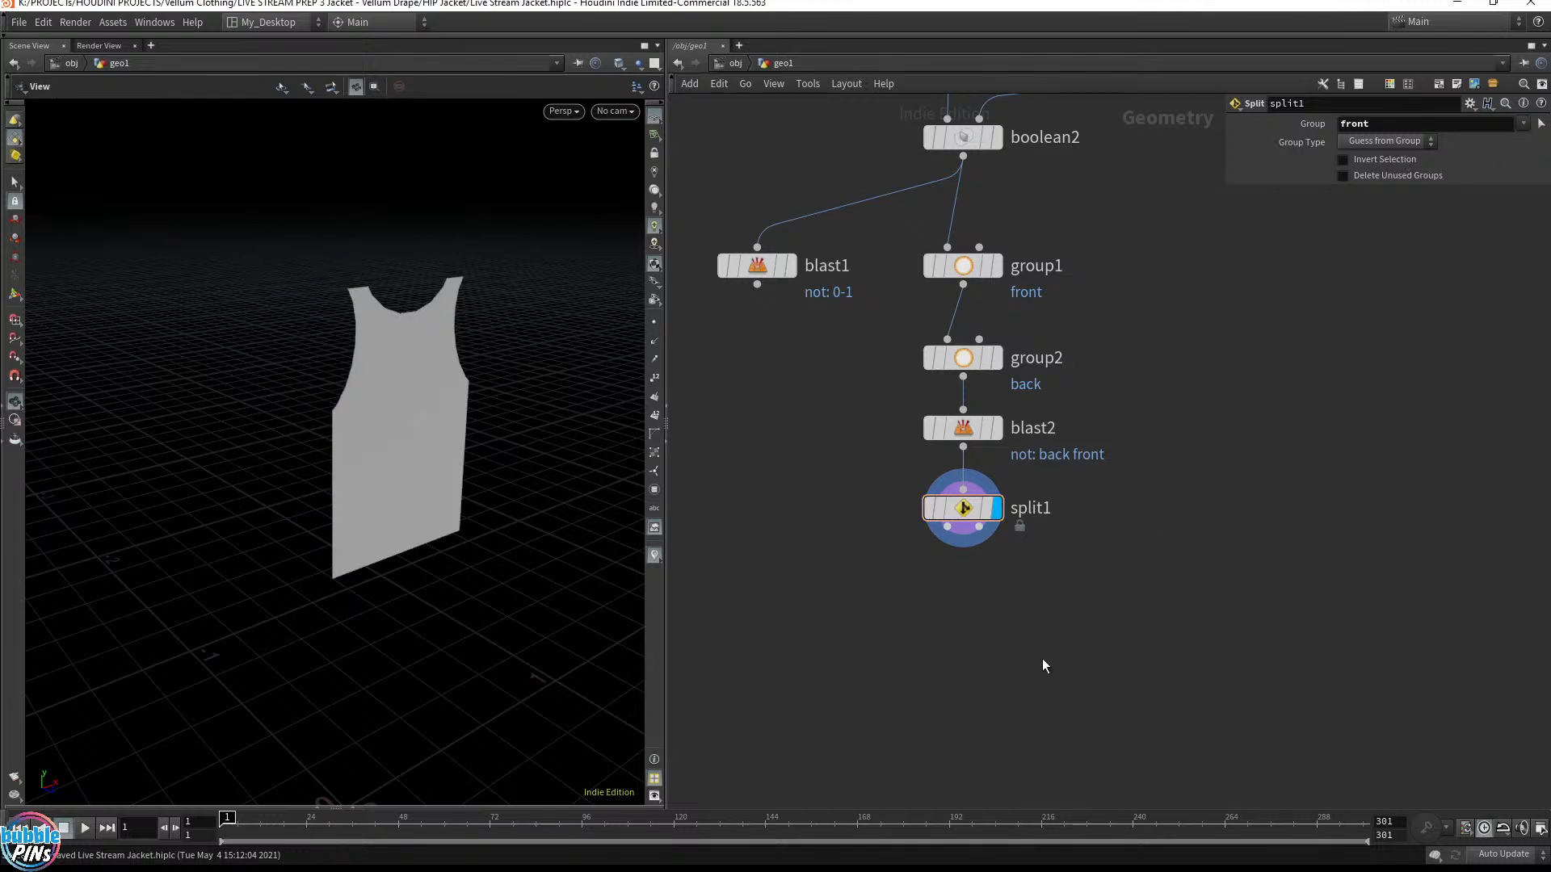
Paste the Torso_FRONT and Torso_BACK nulls below split1, wire one to each output and space them apart
key("ctrl+v")
left_click(1153, 633)
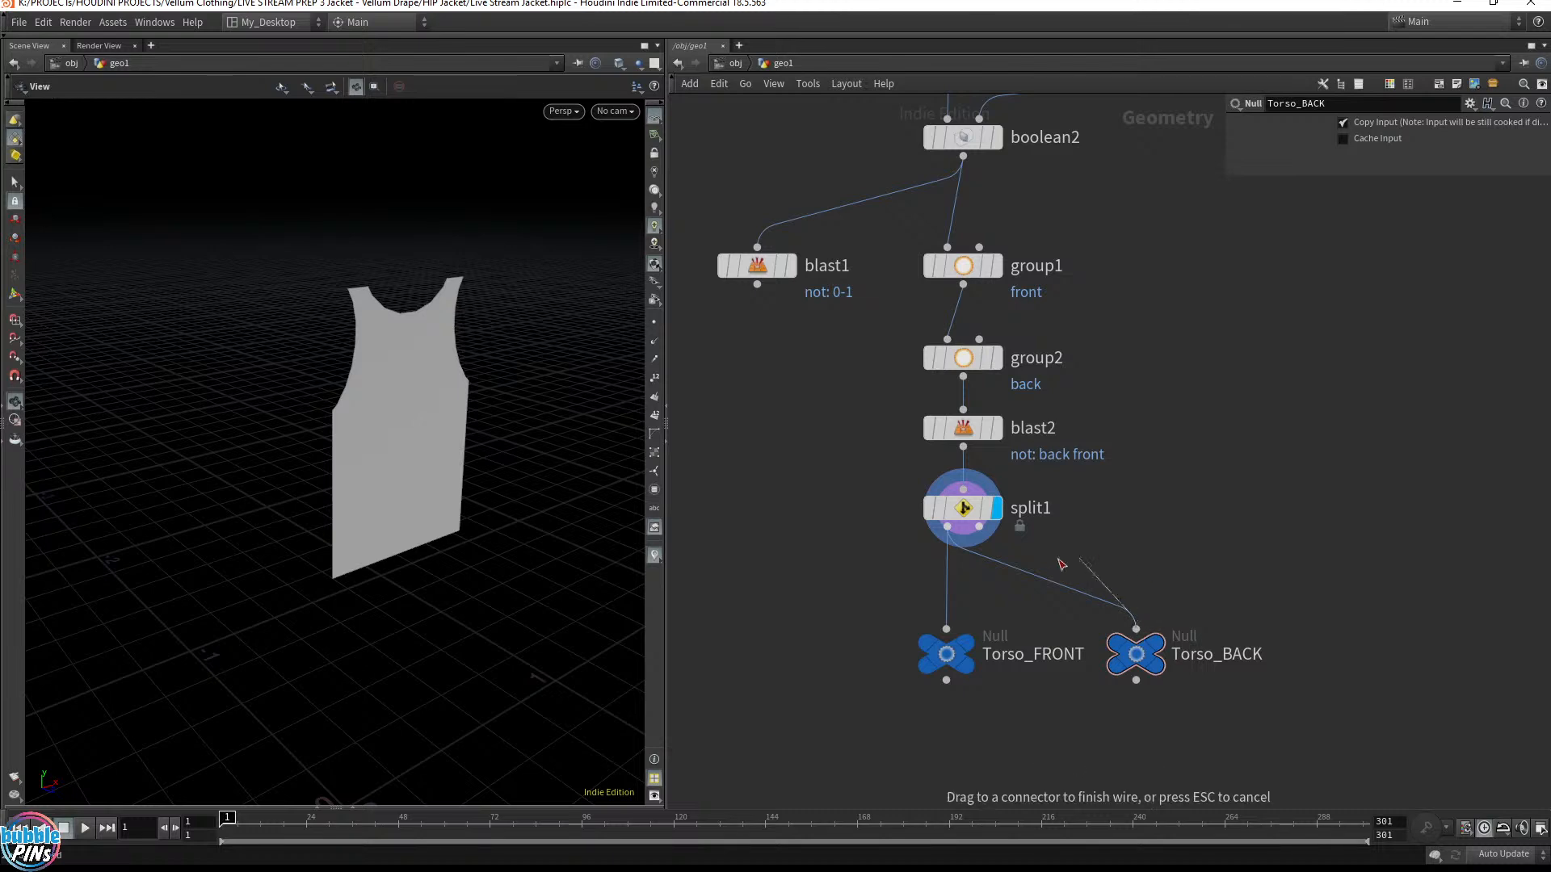
left_click_drag(956, 659, 719, 640)
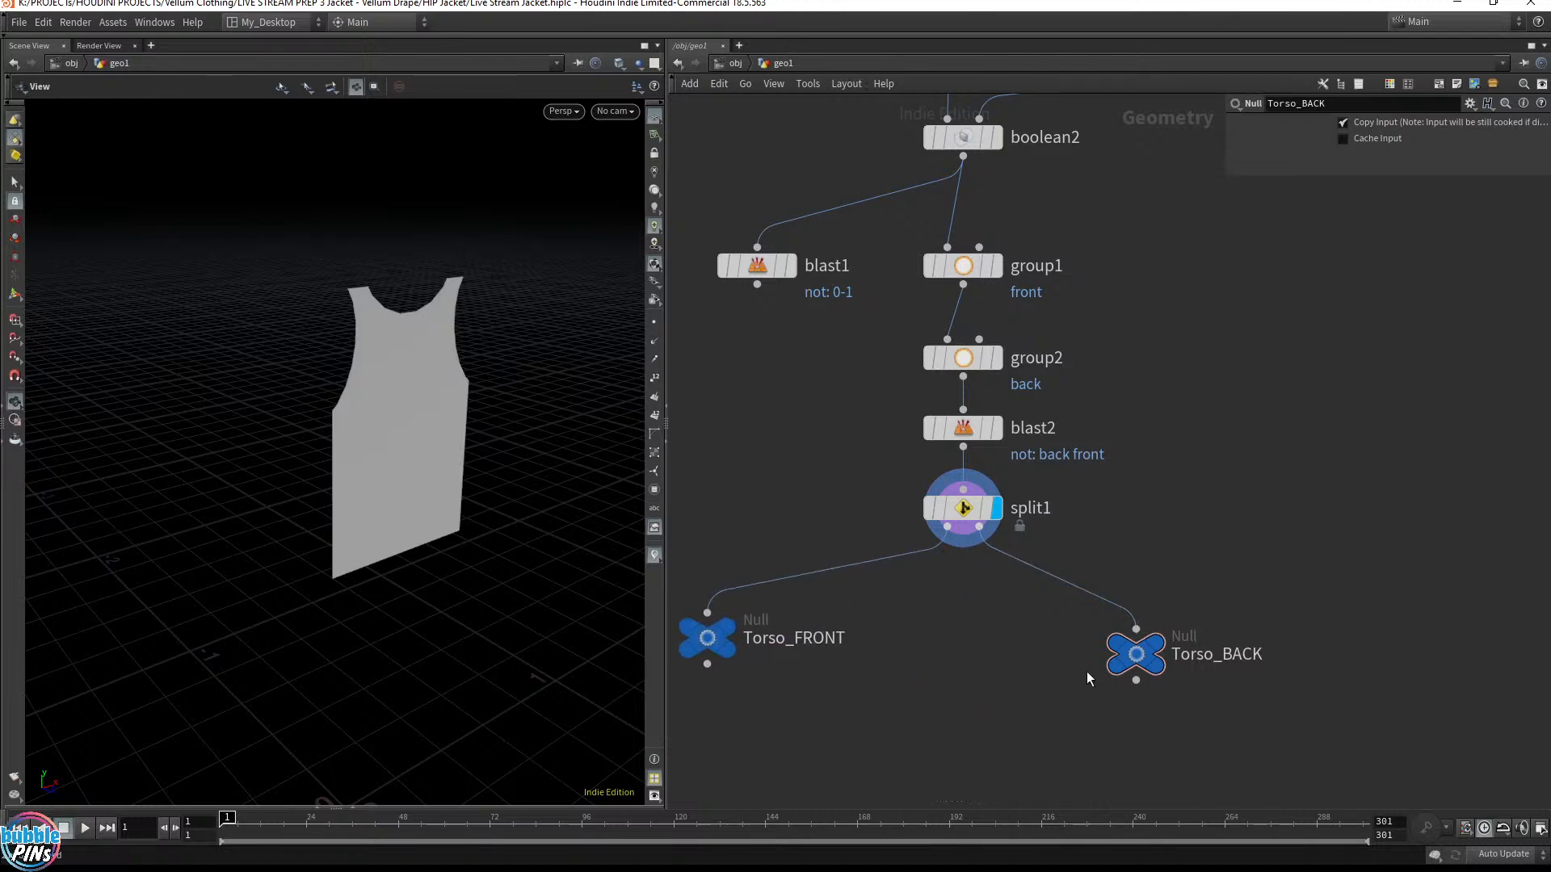
middle_click_drag(925, 669, 997, 547)
left_click_drag(787, 515, 784, 526)
middle_click_drag(1002, 657, 989, 521)
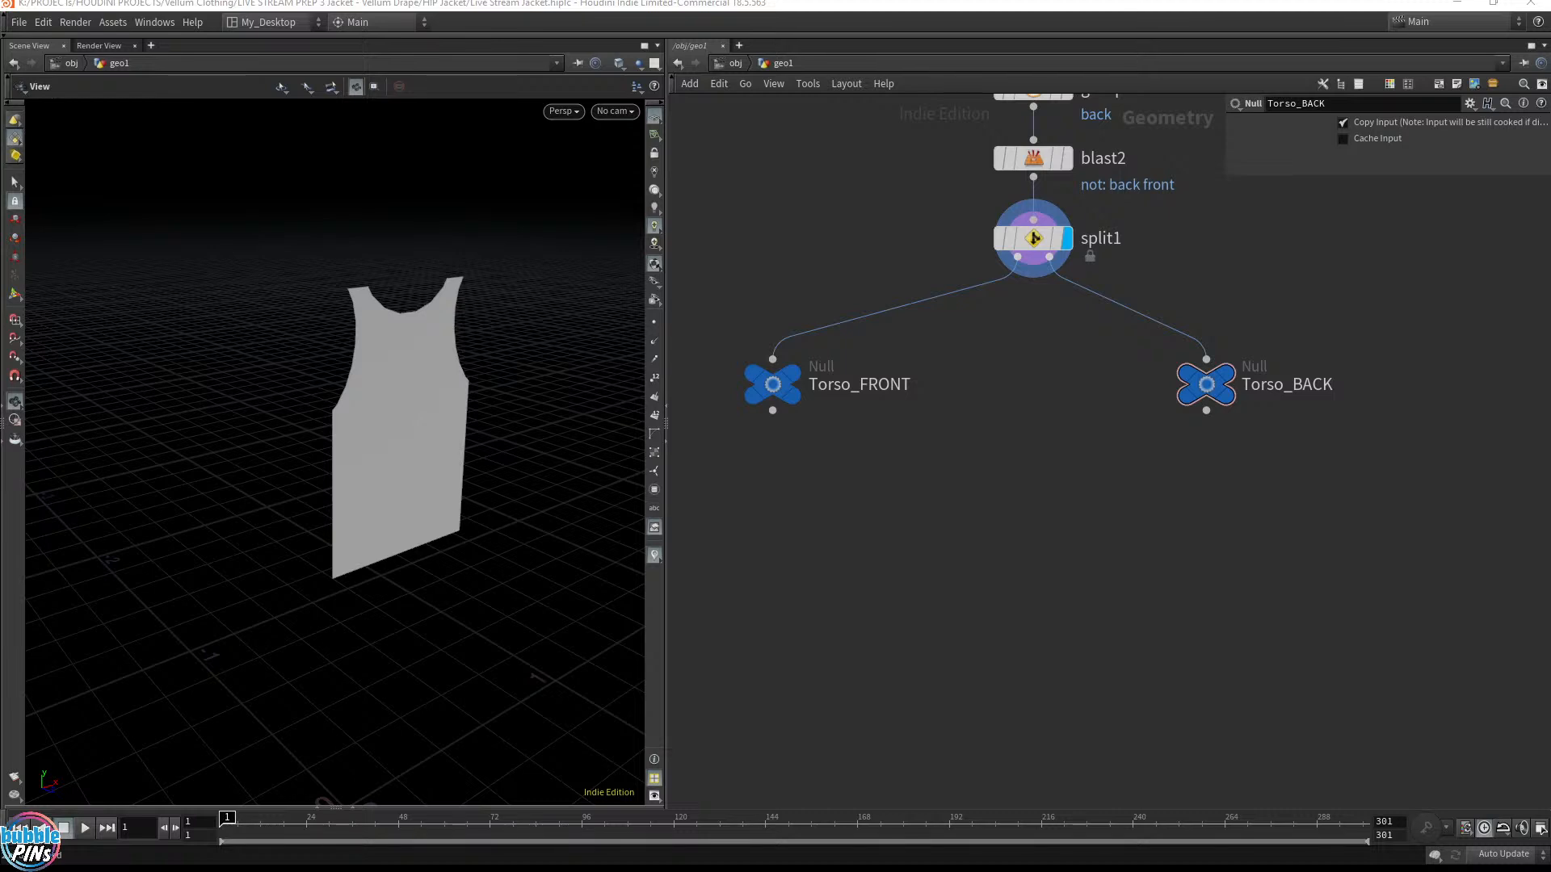
Switch to the YouTube live chat in Firefox and read the messages about cloth tearing and baked UVs
key("alt+Tab")
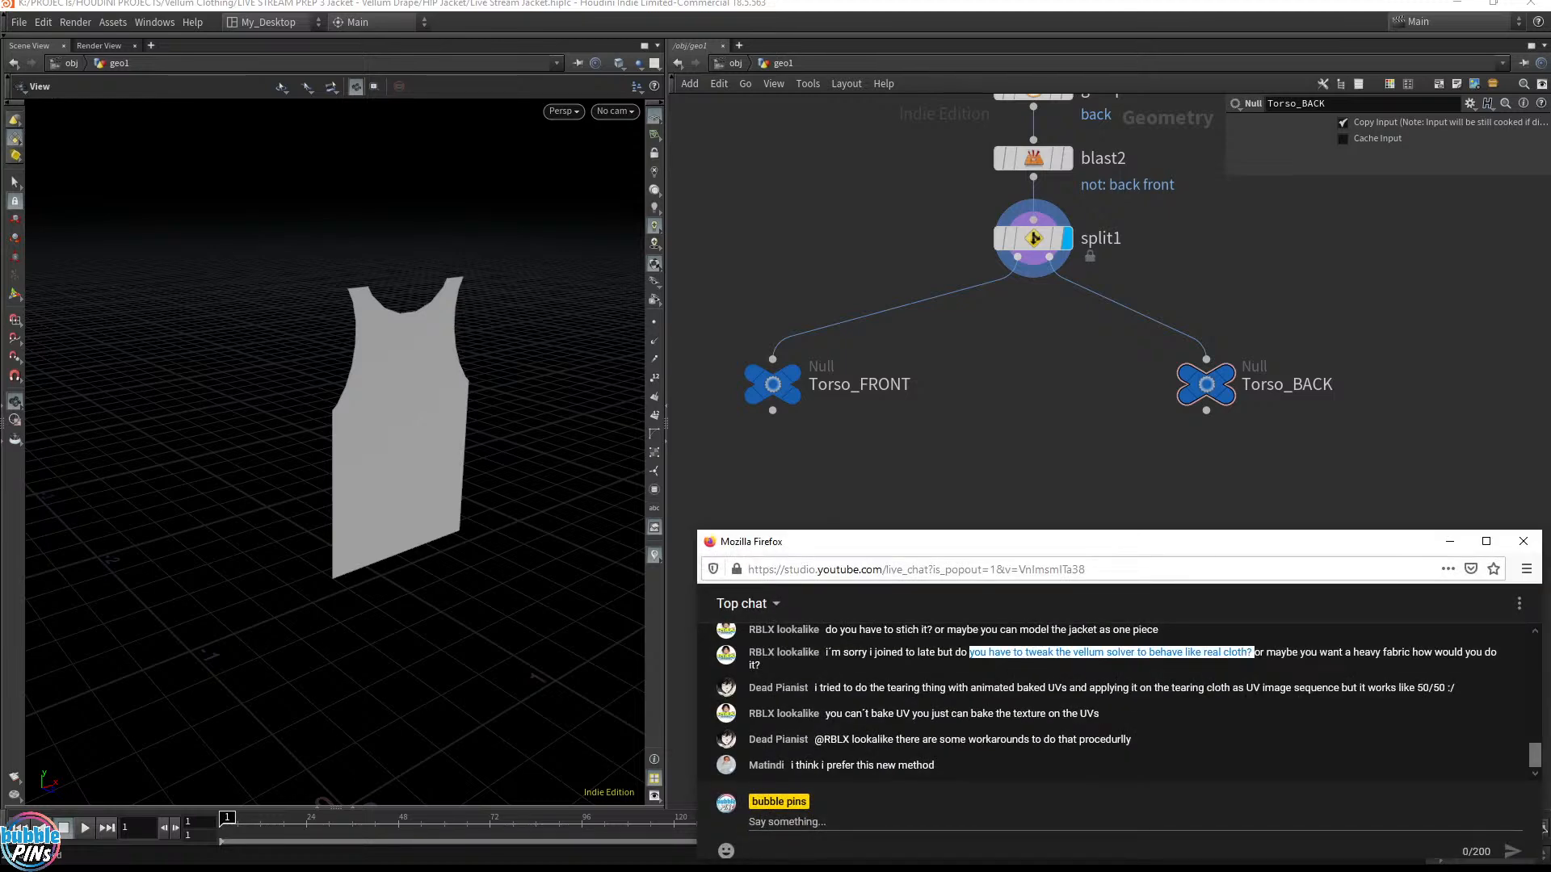
left_click_drag(826, 687, 1225, 701)
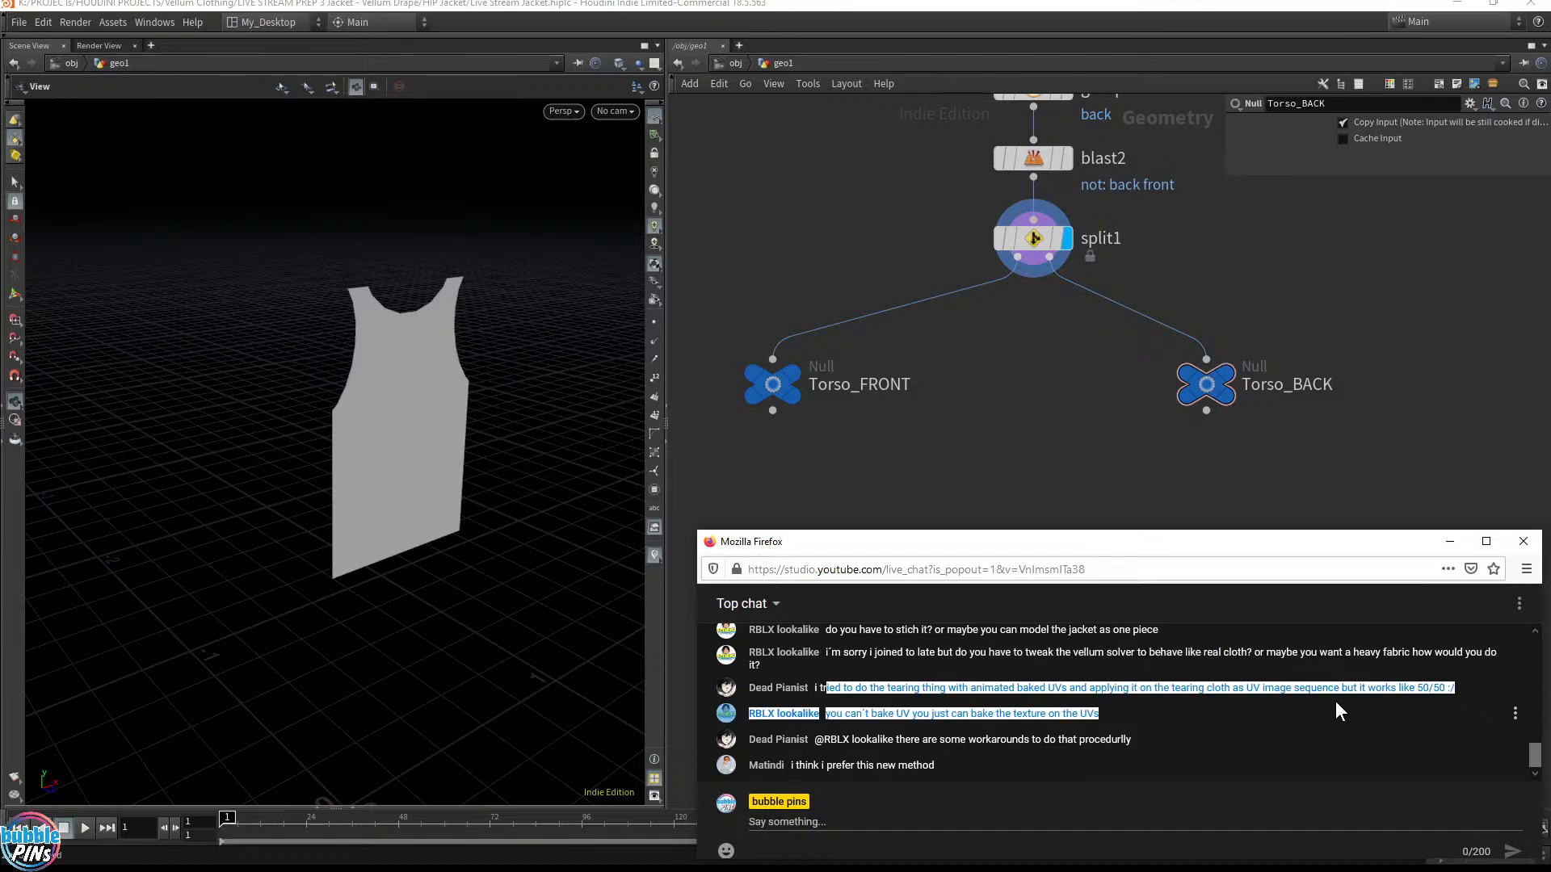
left_click_drag(1409, 703, 1421, 698)
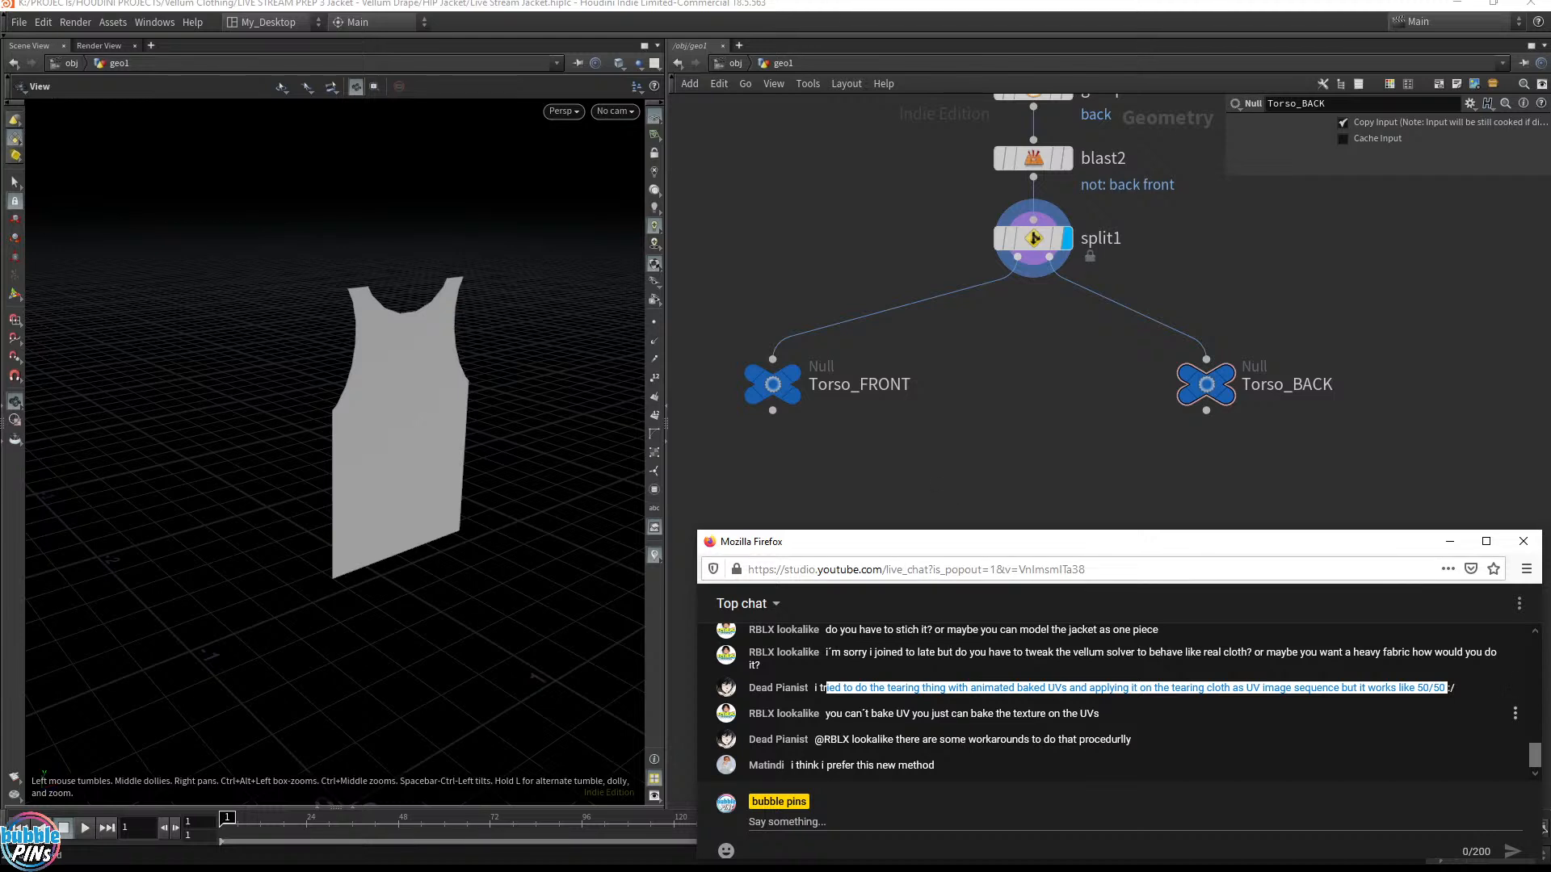
left_click_drag(845, 714, 1117, 721)
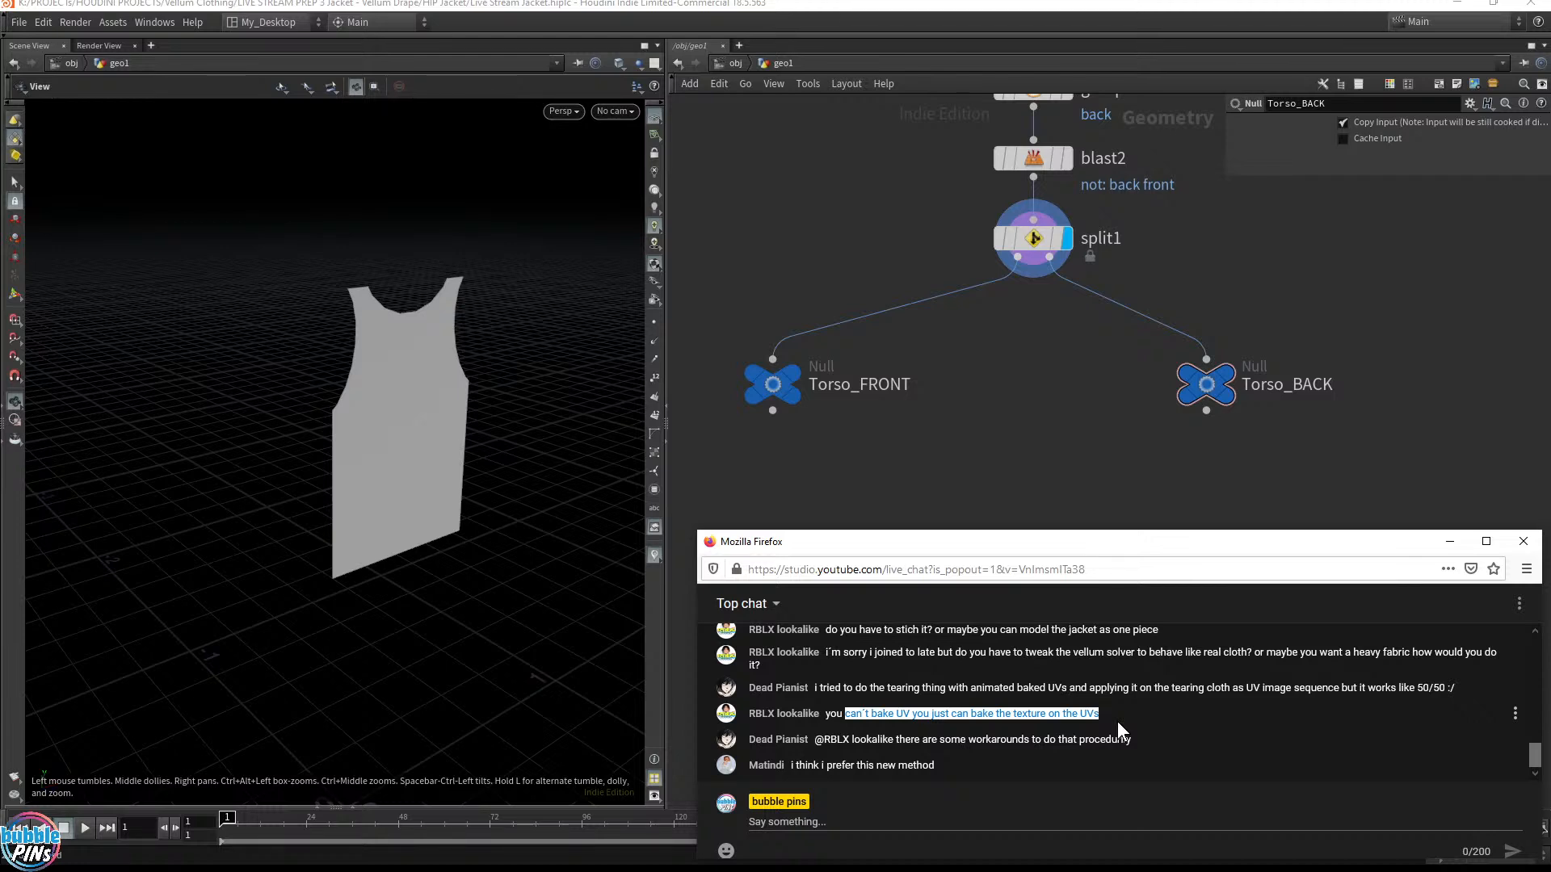
left_click(1006, 374)
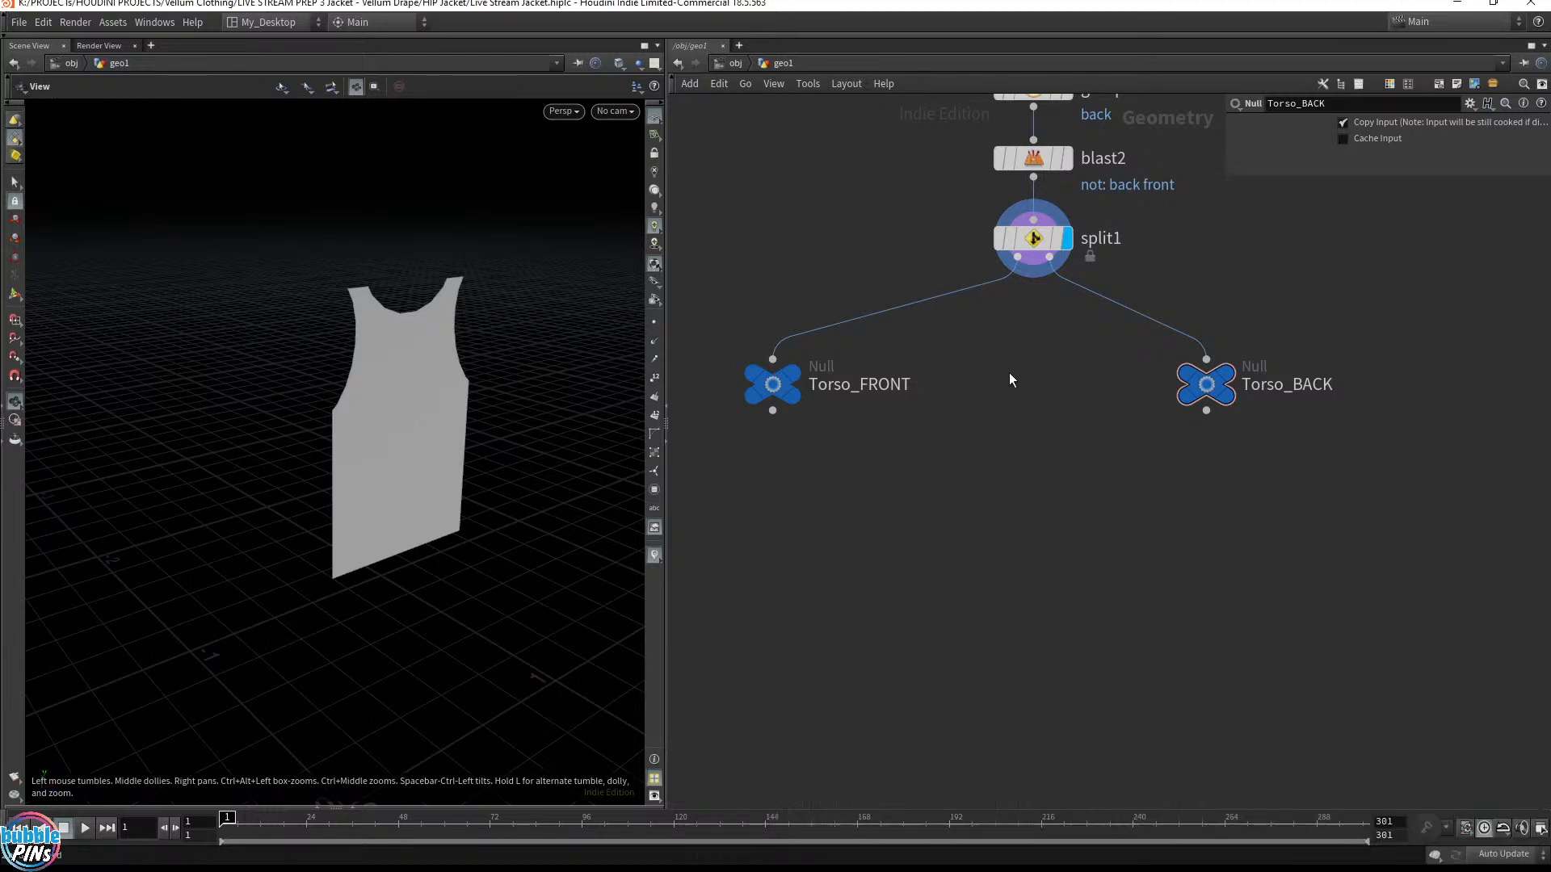
Add a UV Project node below Torso_FRONT and display it
scroll(1006, 375, "down", 1)
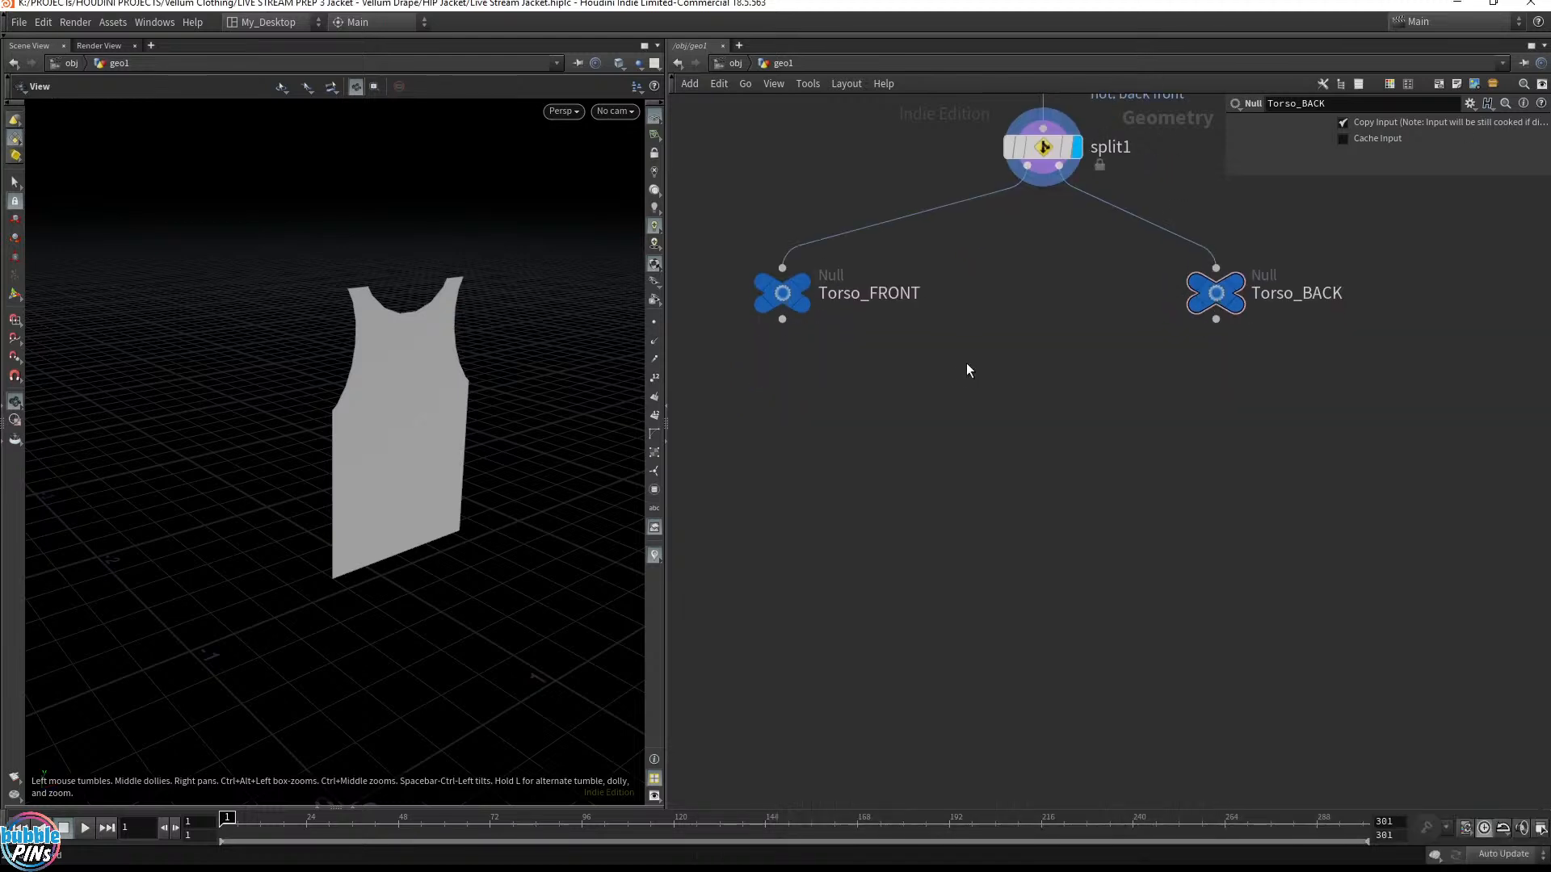
left_click(782, 319)
key("Tab")
type("uvproject")
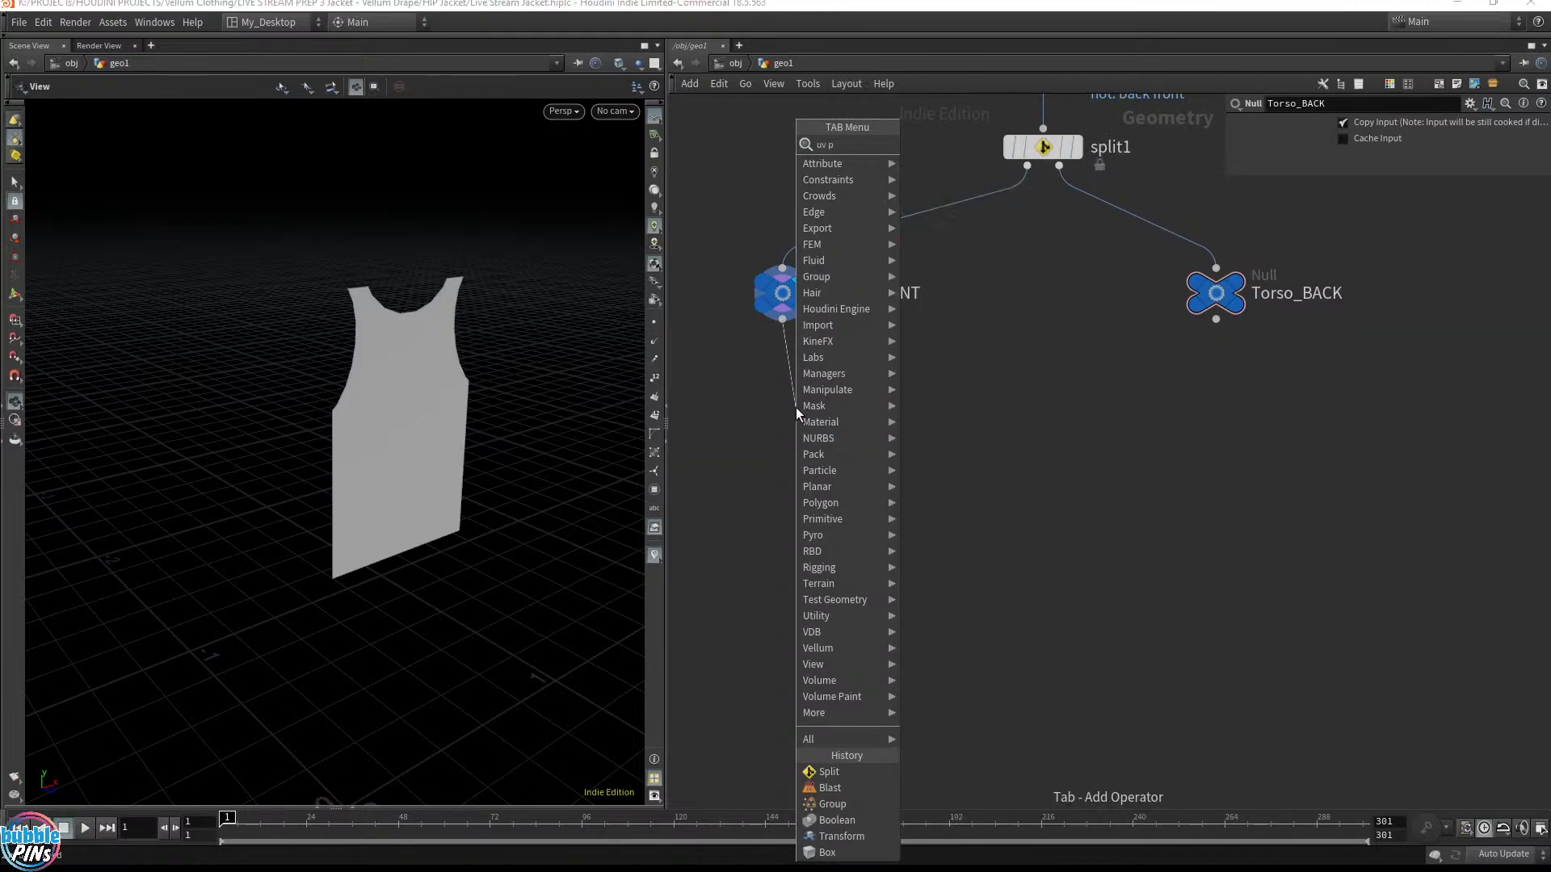
key("Return")
left_click(830, 409)
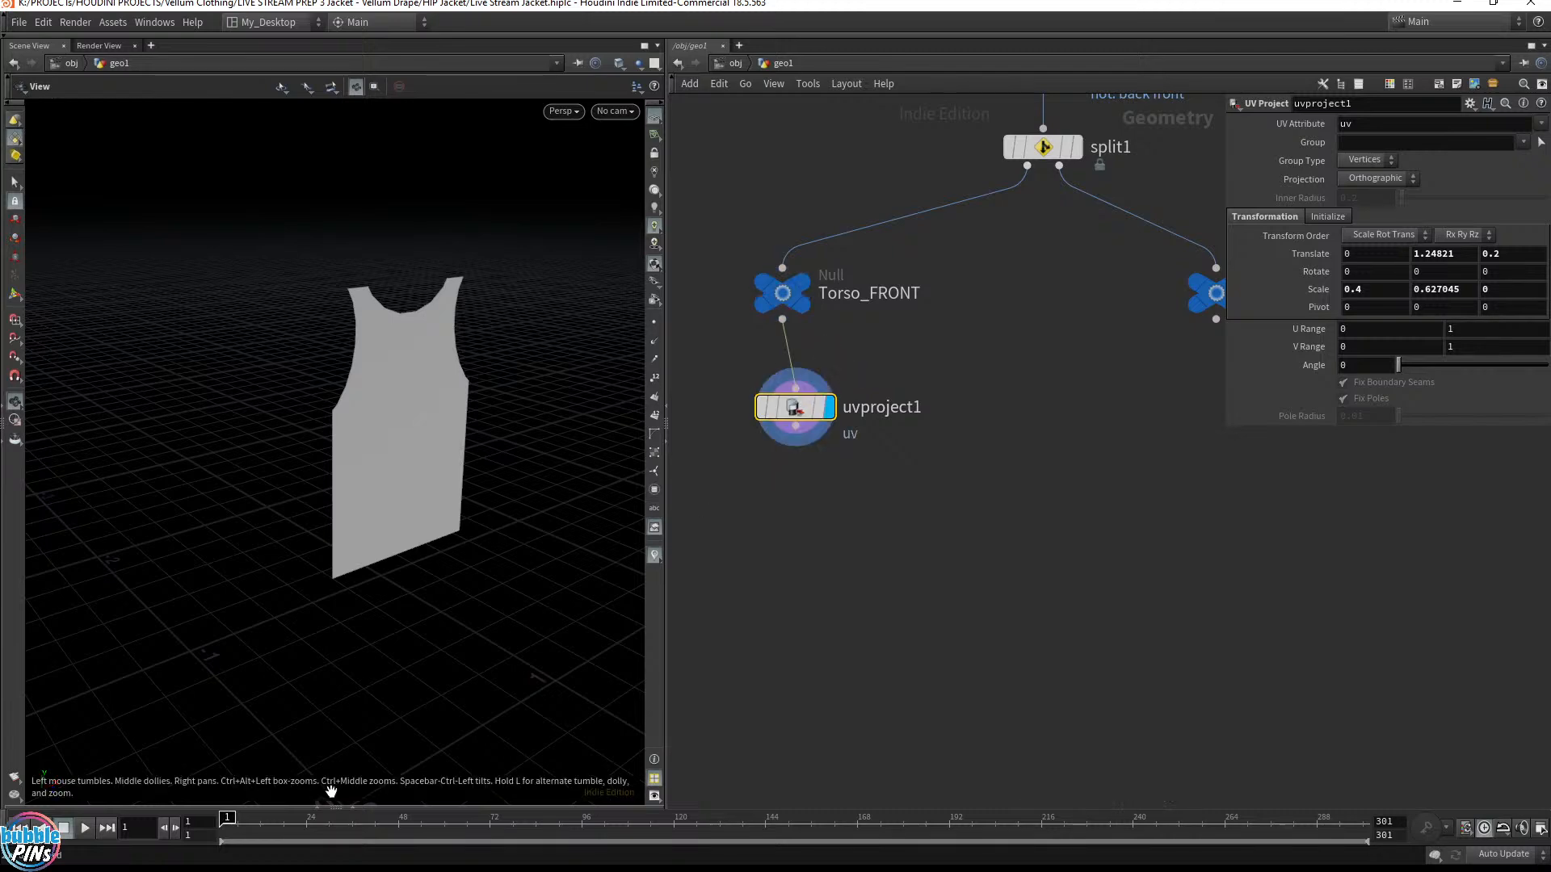
Inspect the projected uv values in the Geometry Spreadsheet, then delete the UV Project node
left_click(353, 805)
left_click(100, 731)
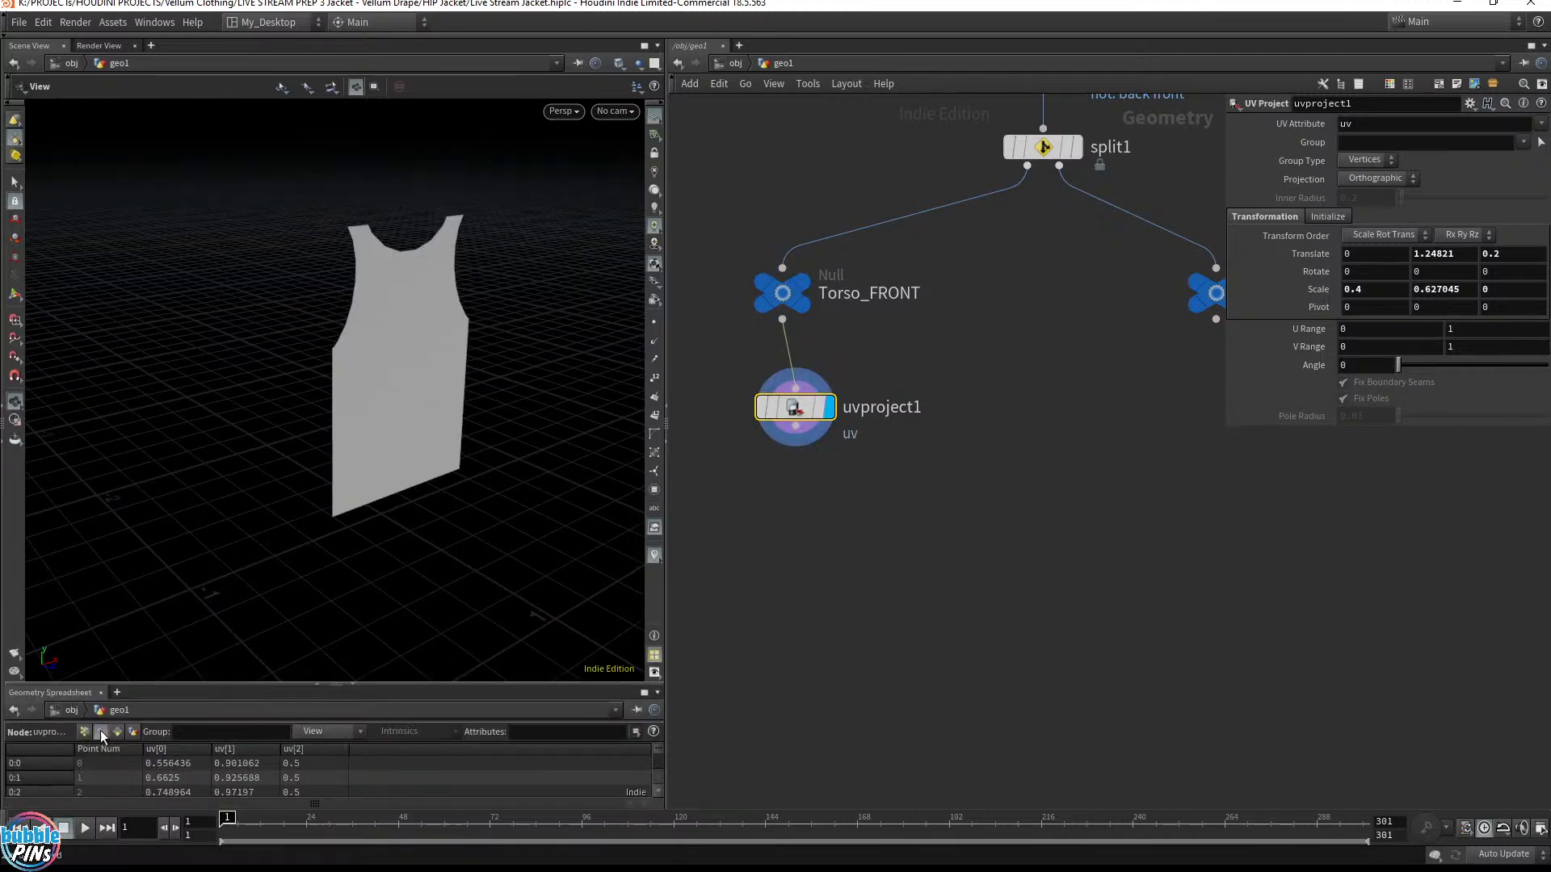
left_click_drag(298, 336, 367, 398)
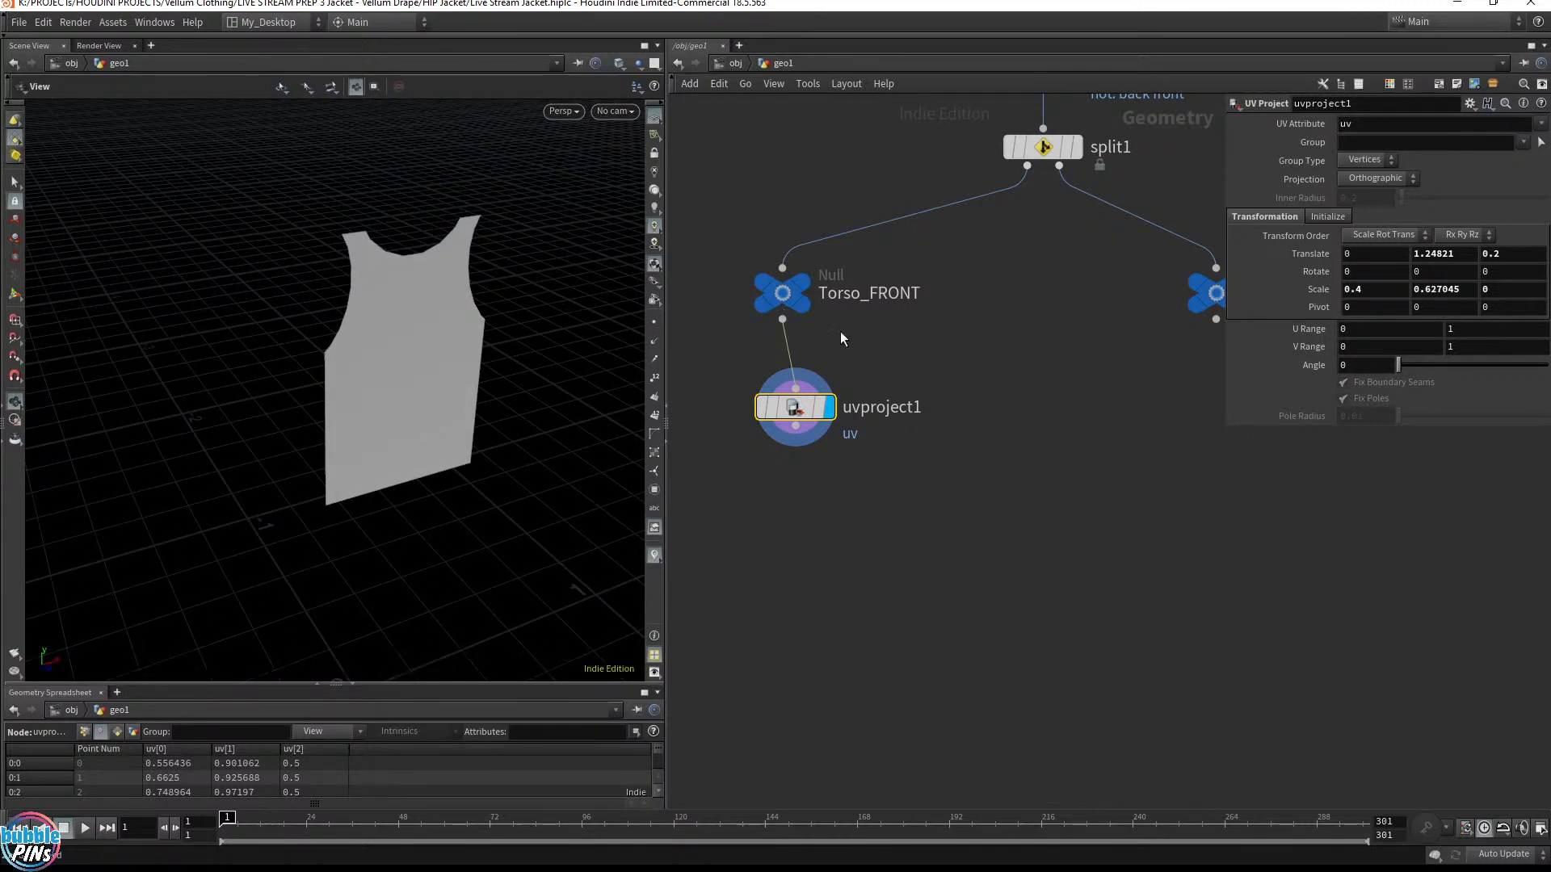
left_click_drag(987, 512, 727, 372)
key("Delete")
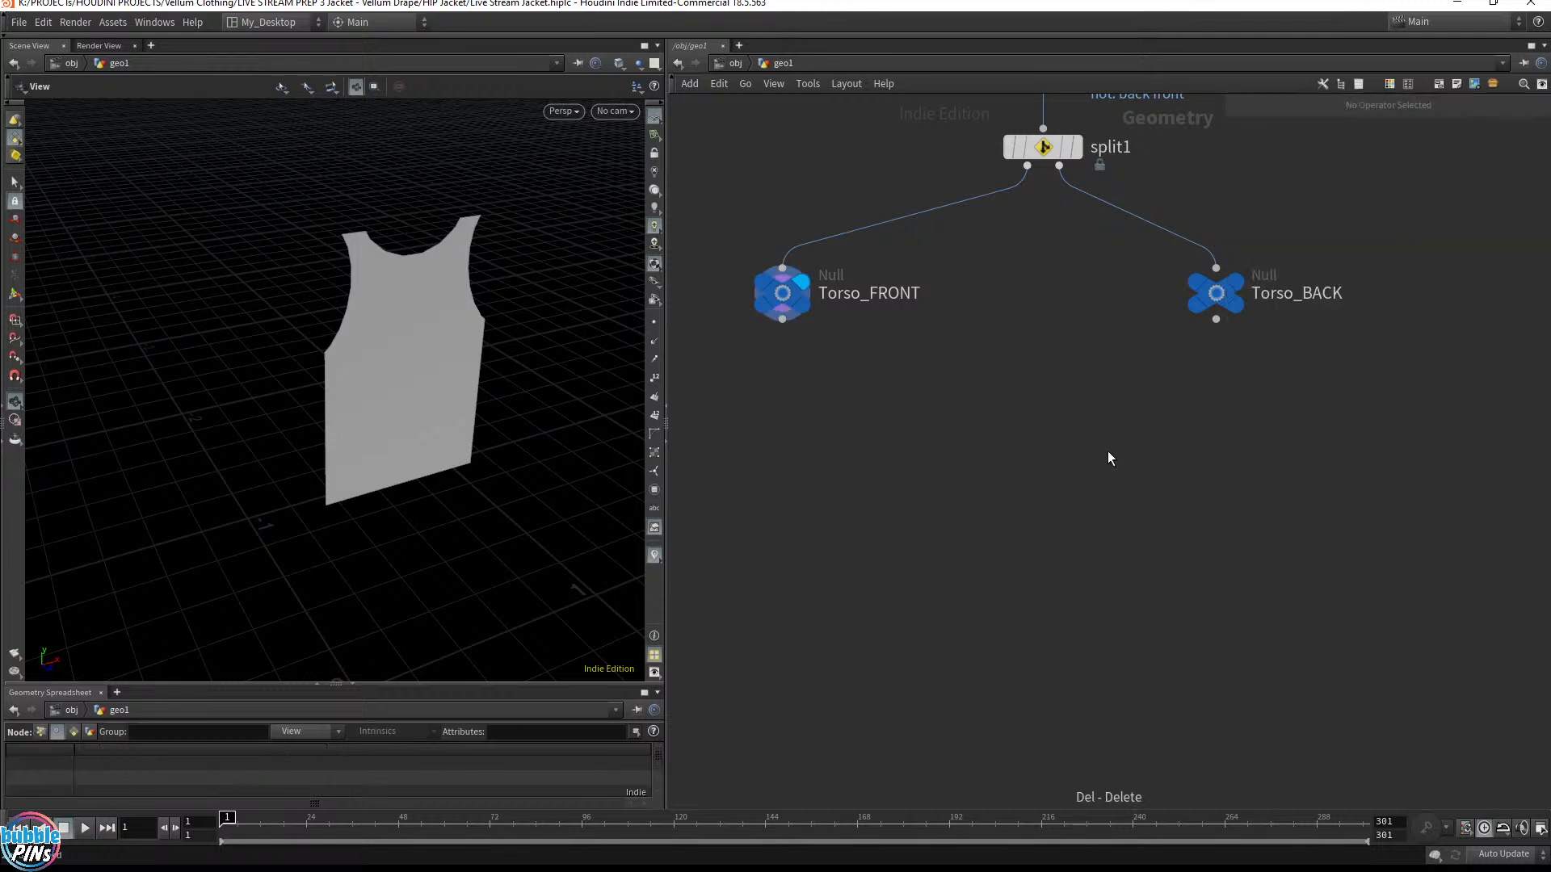
Return to the YouTube live chat in Firefox and read the remaining messages on workarounds and the new method
key("alt+Tab")
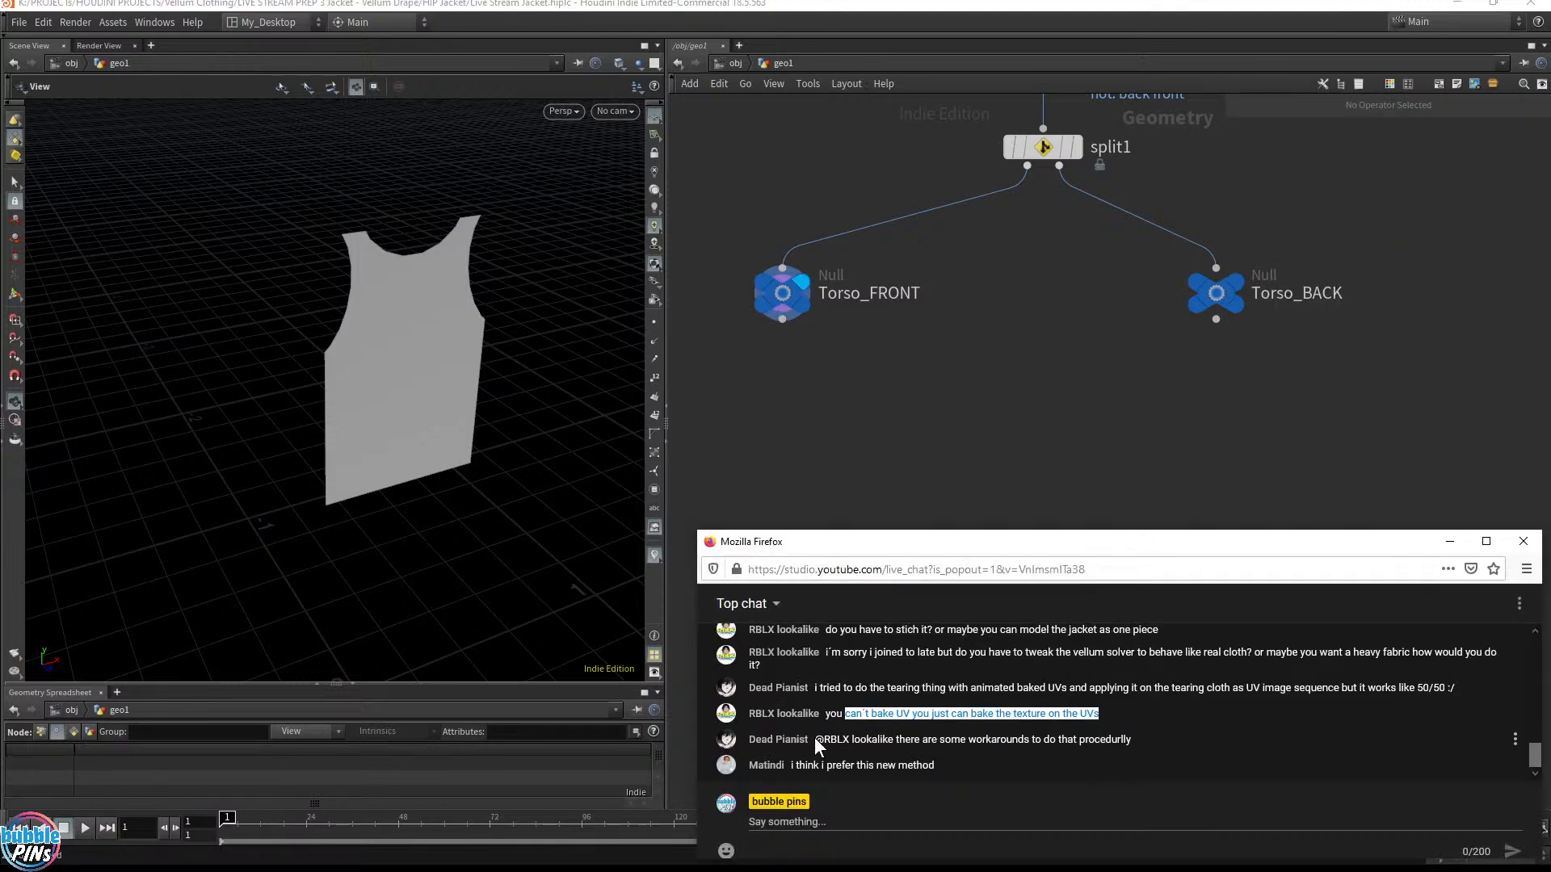
left_click_drag(814, 740, 1158, 744)
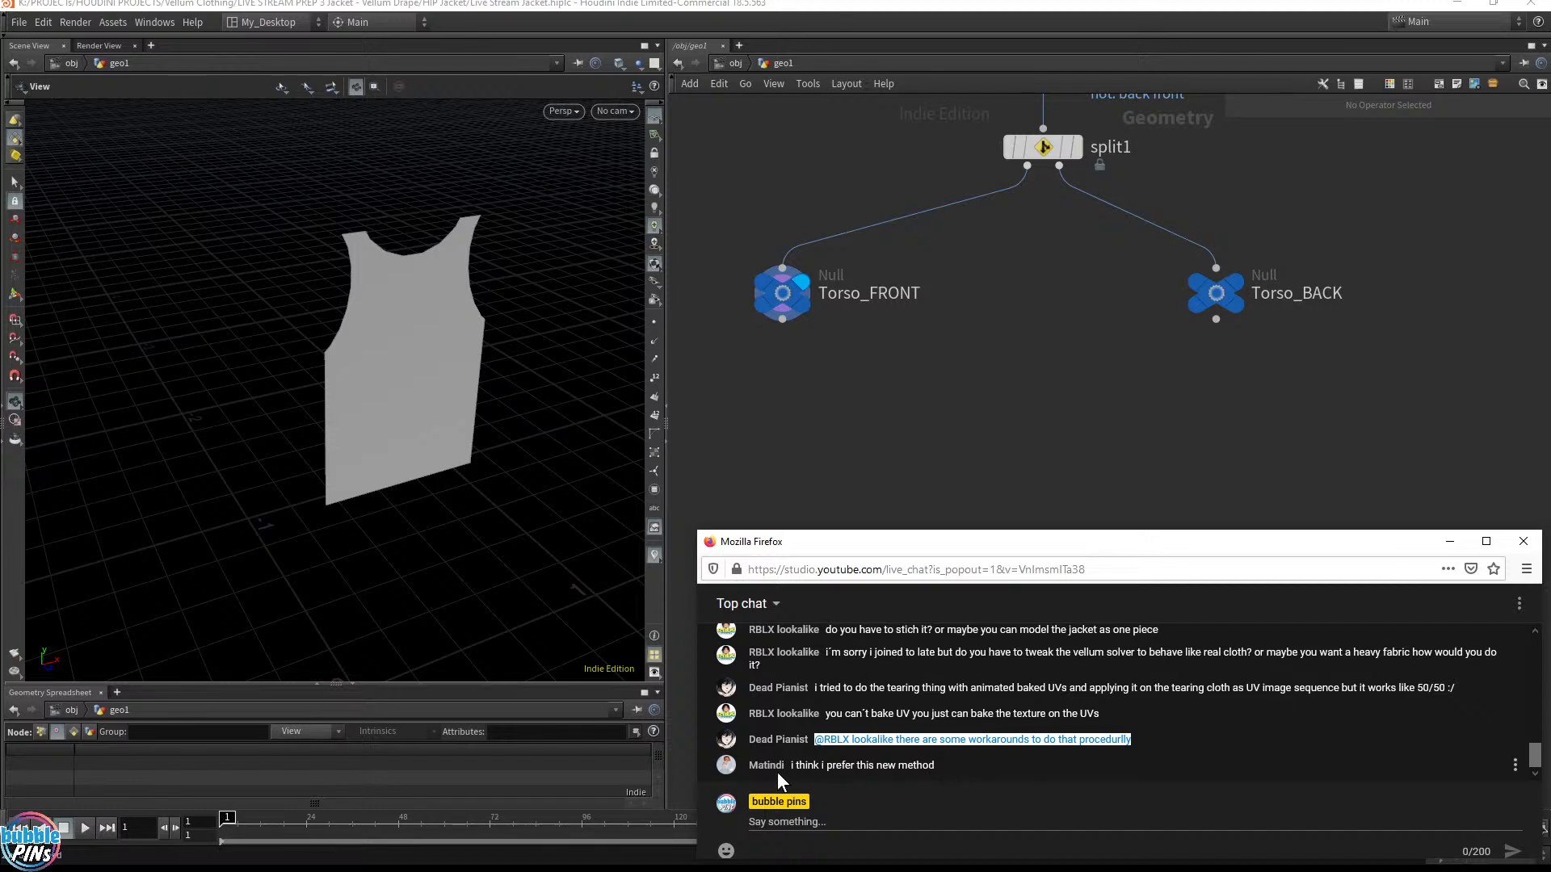
left_click_drag(792, 765, 975, 767)
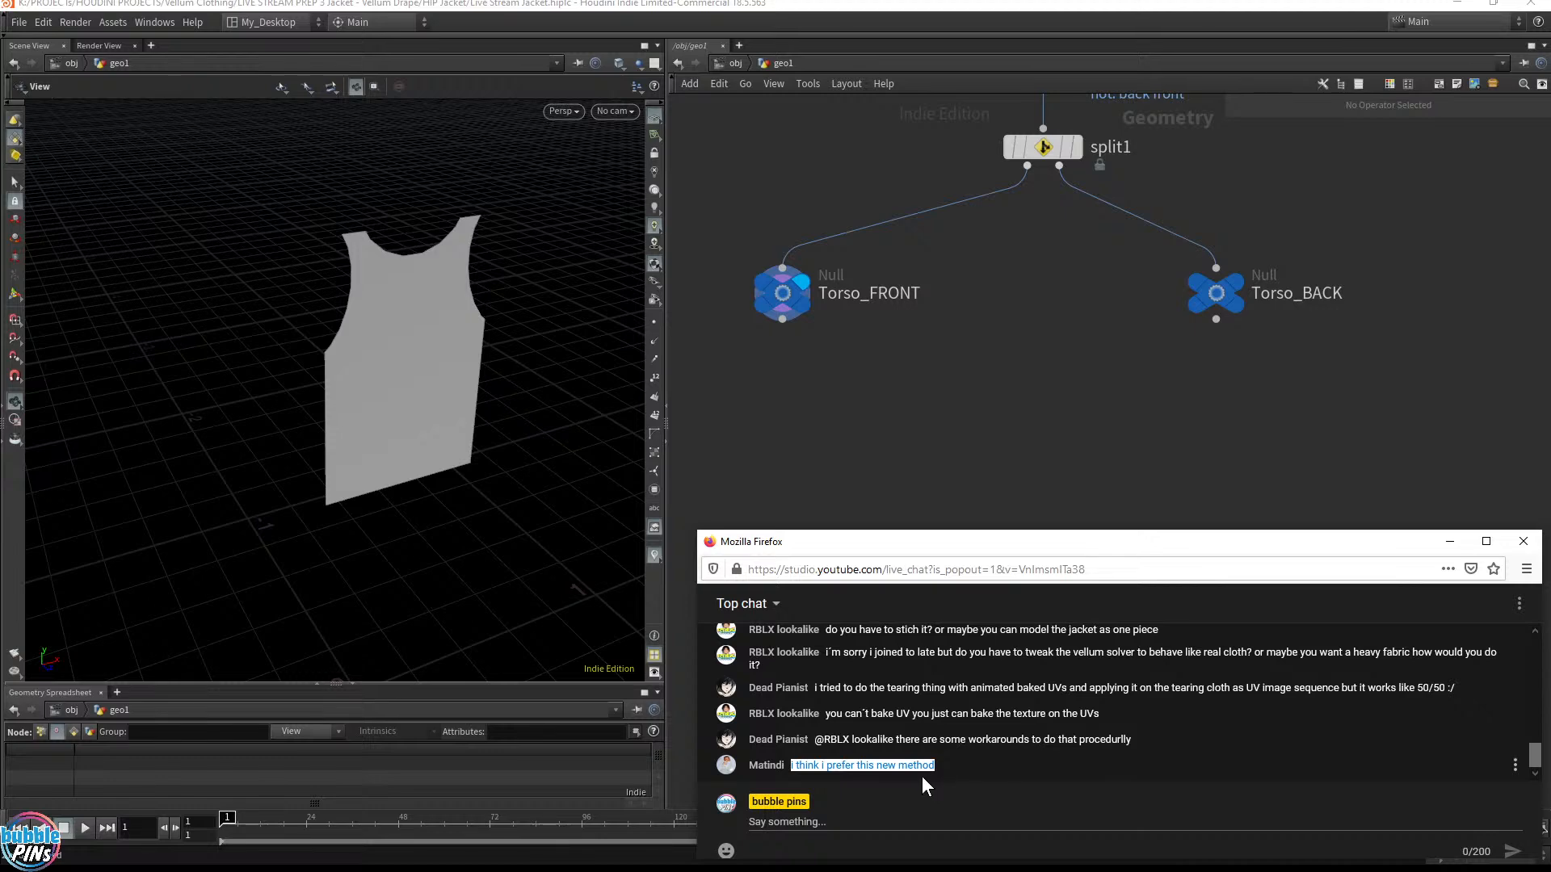
left_click_drag(415, 367, 450, 368)
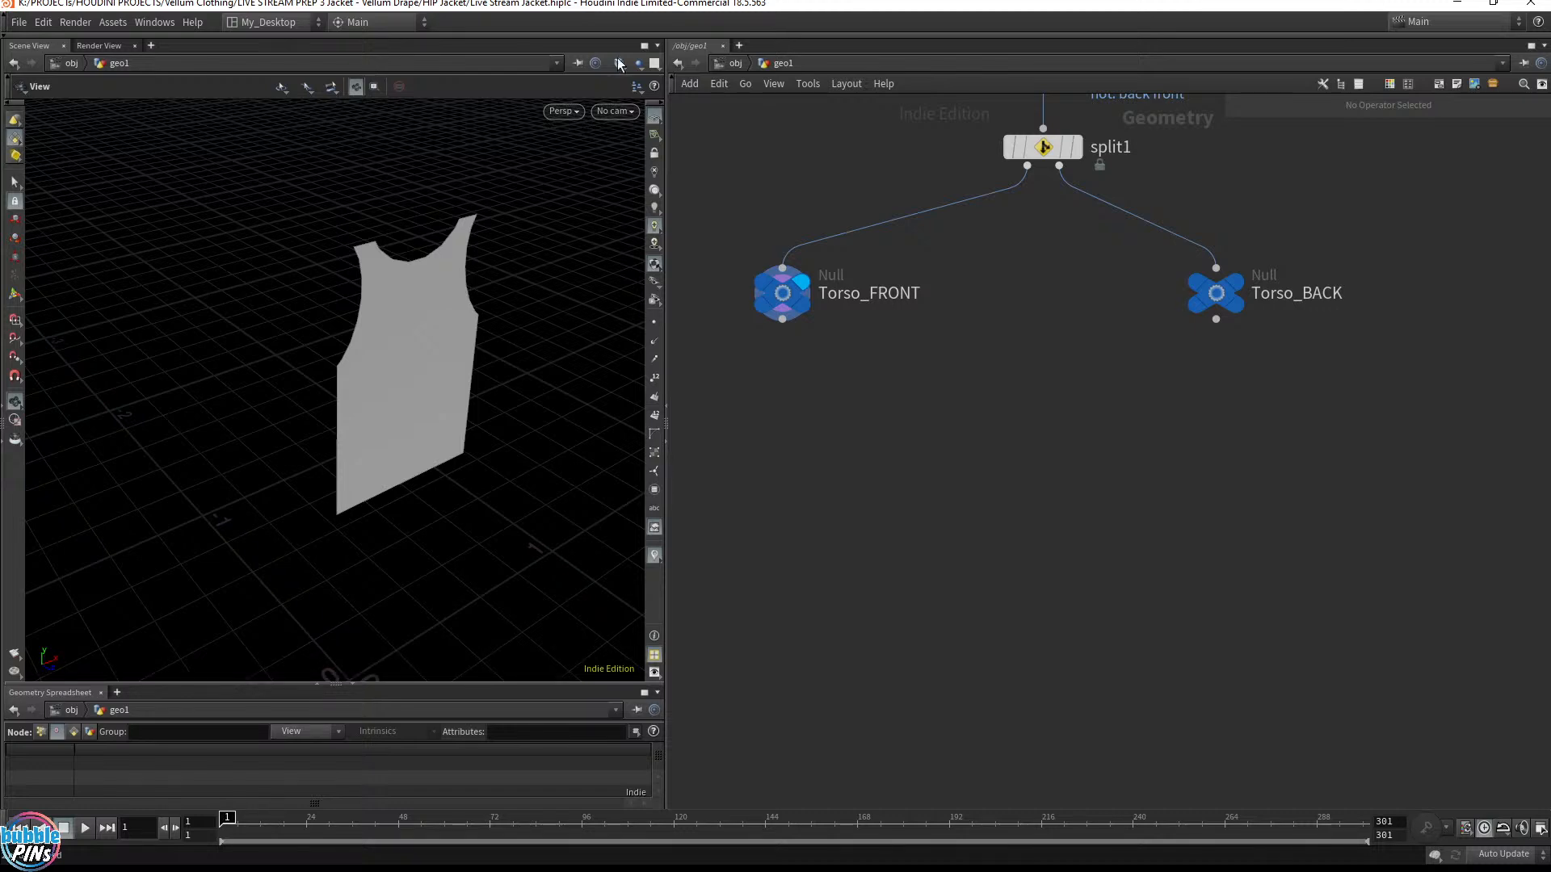
Move the Torso_FRONT and Torso_BACK nulls together so they sit more evenly beneath split1
left_click_drag(1372, 373, 755, 250)
left_click_drag(783, 303, 830, 279)
left_click(828, 268, "ctrl")
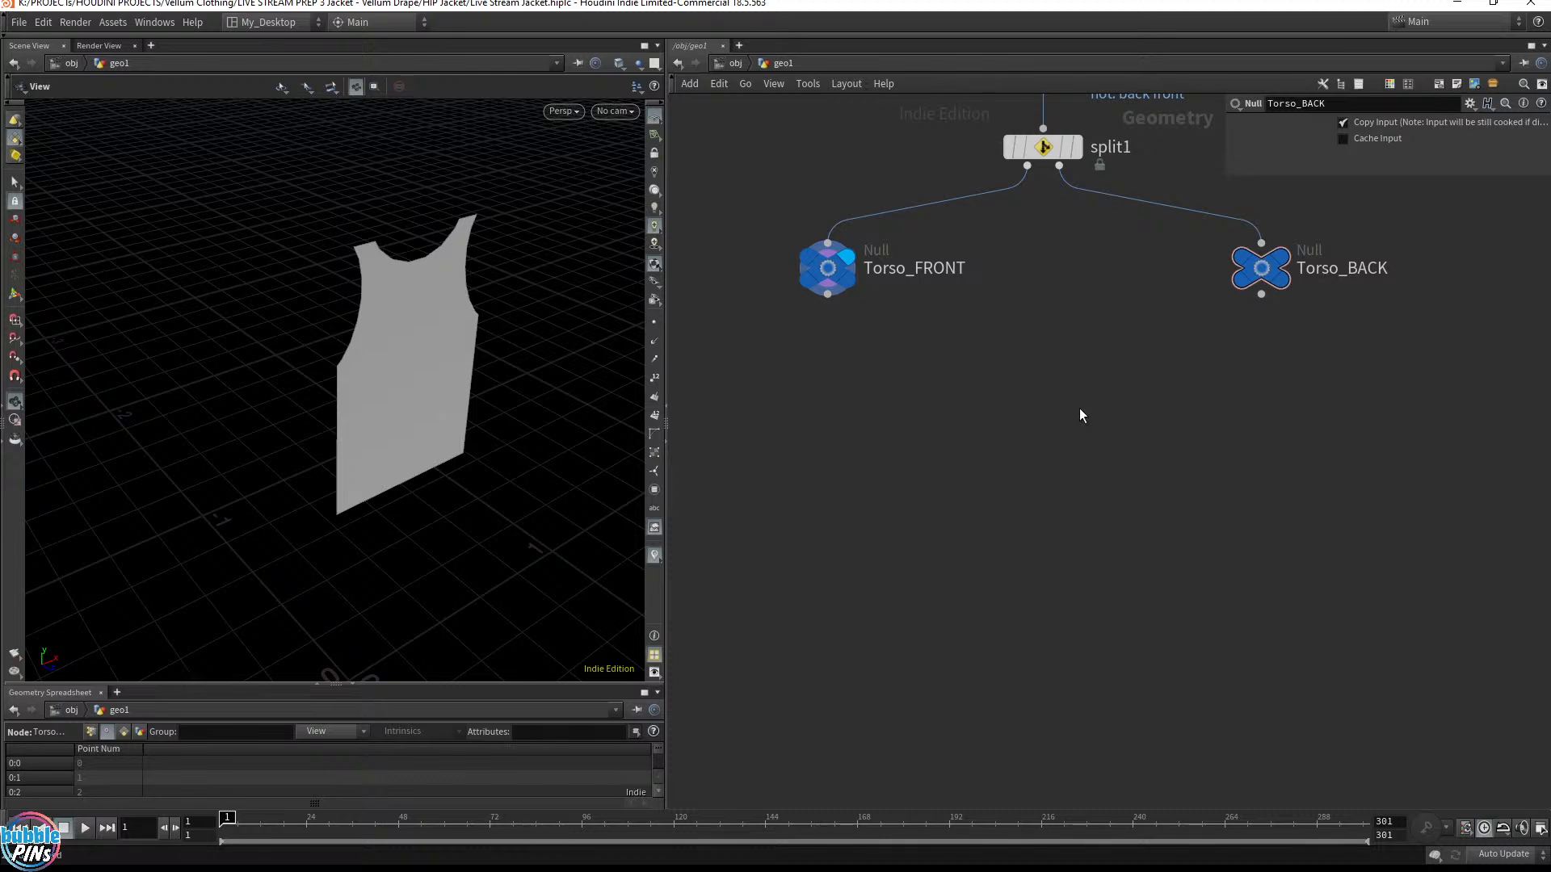
key("Tab")
left_click(967, 399)
key("Escape")
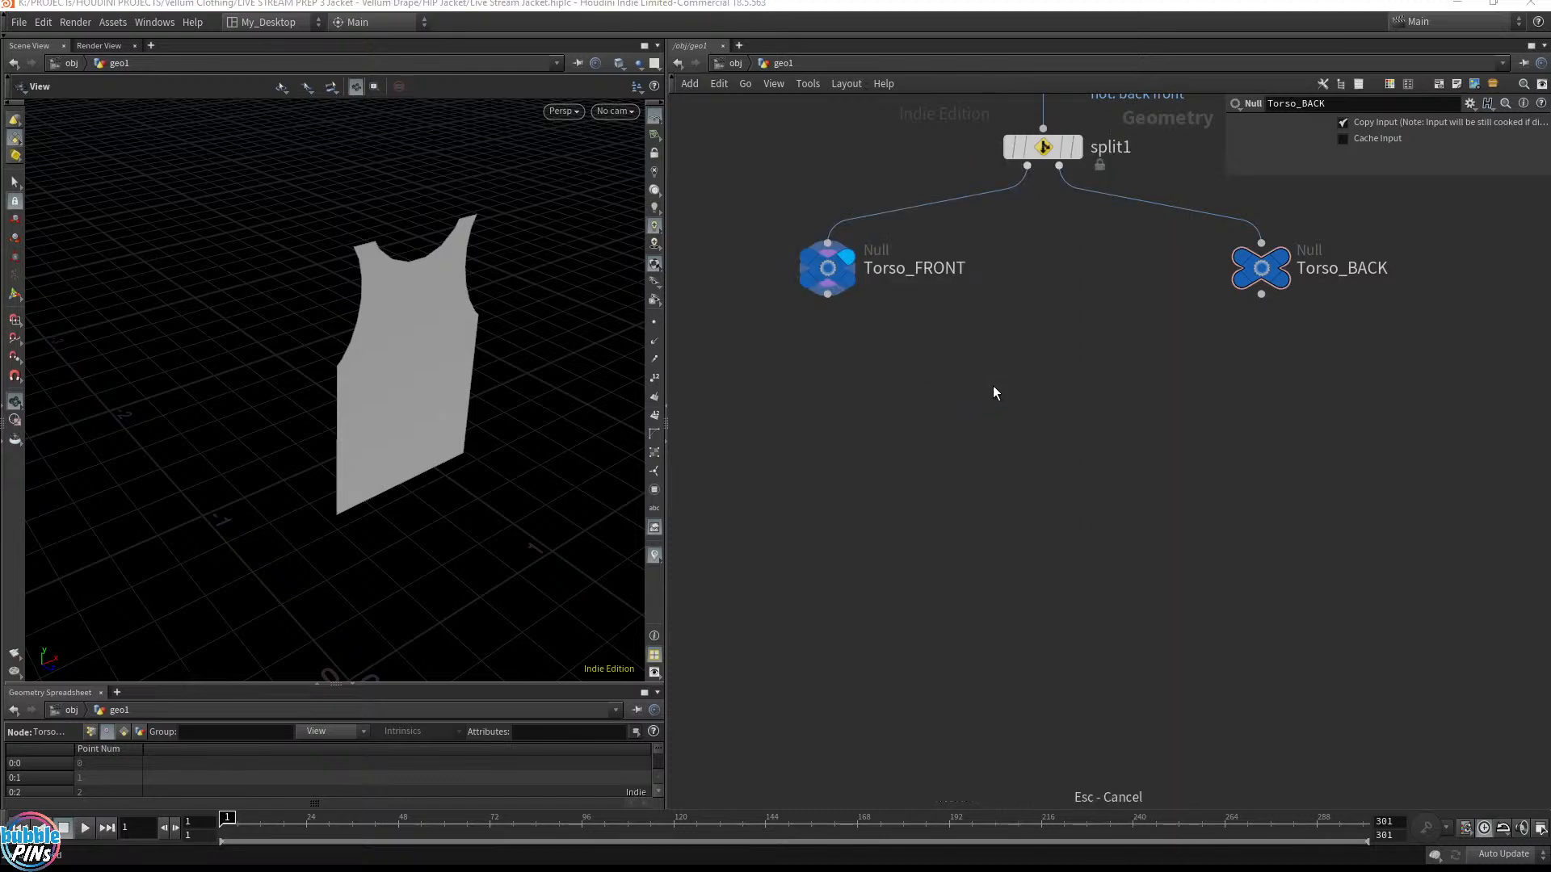
Display boolean2 to show the full box with the neckline and arm cut-outs
middle_click_drag(994, 388, 937, 804)
middle_click_drag(915, 466, 914, 586)
scroll(963, 429, "down", 3)
middle_click_drag(963, 430, 949, 576)
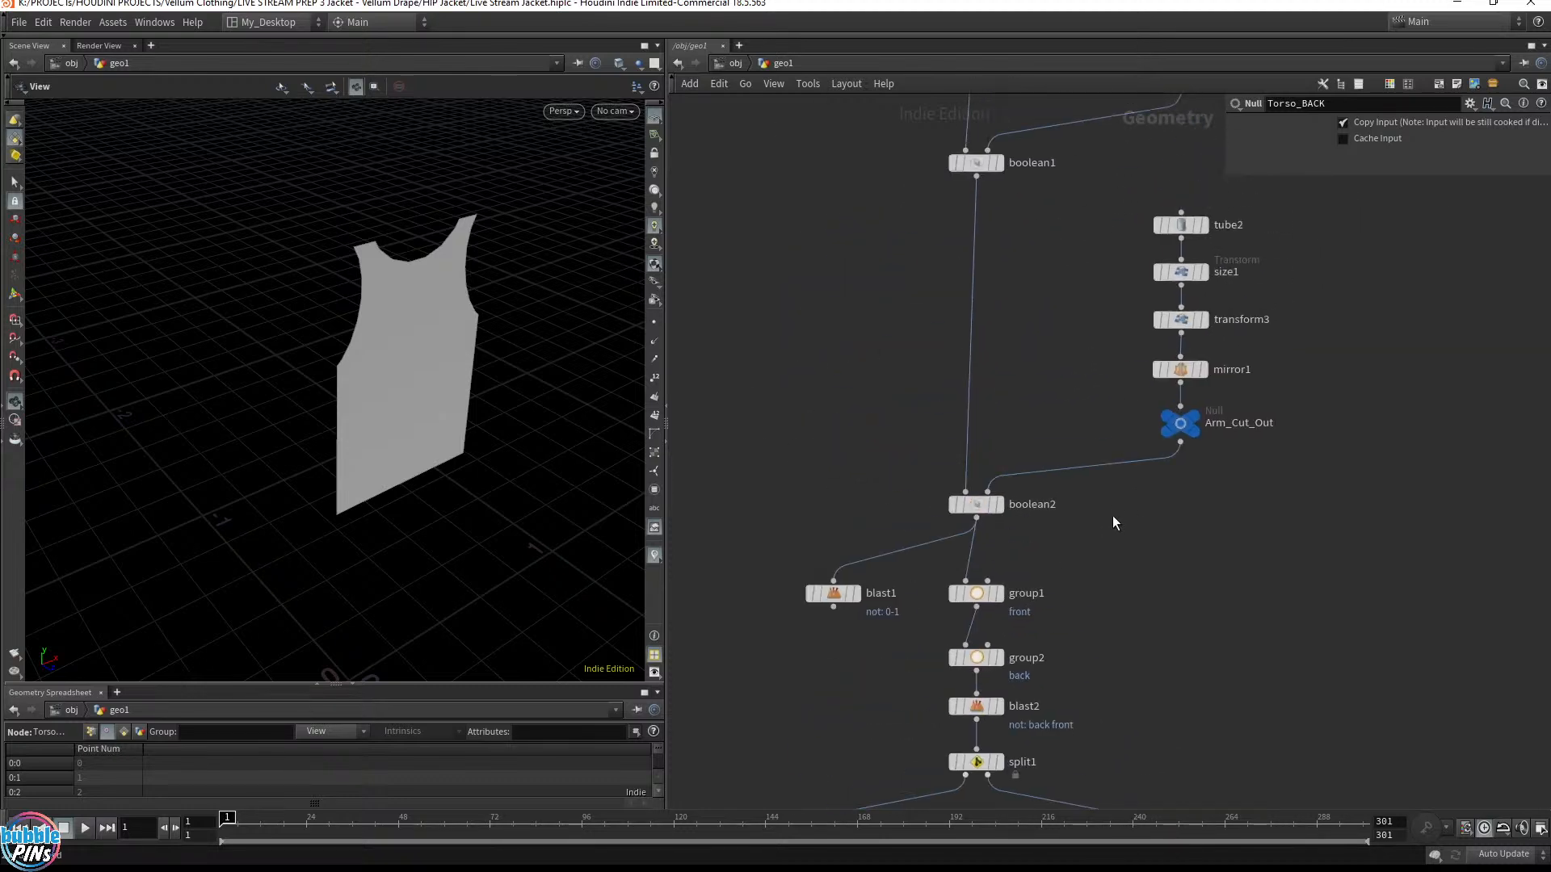
left_click(1000, 504)
middle_click_drag(890, 349, 676, 738)
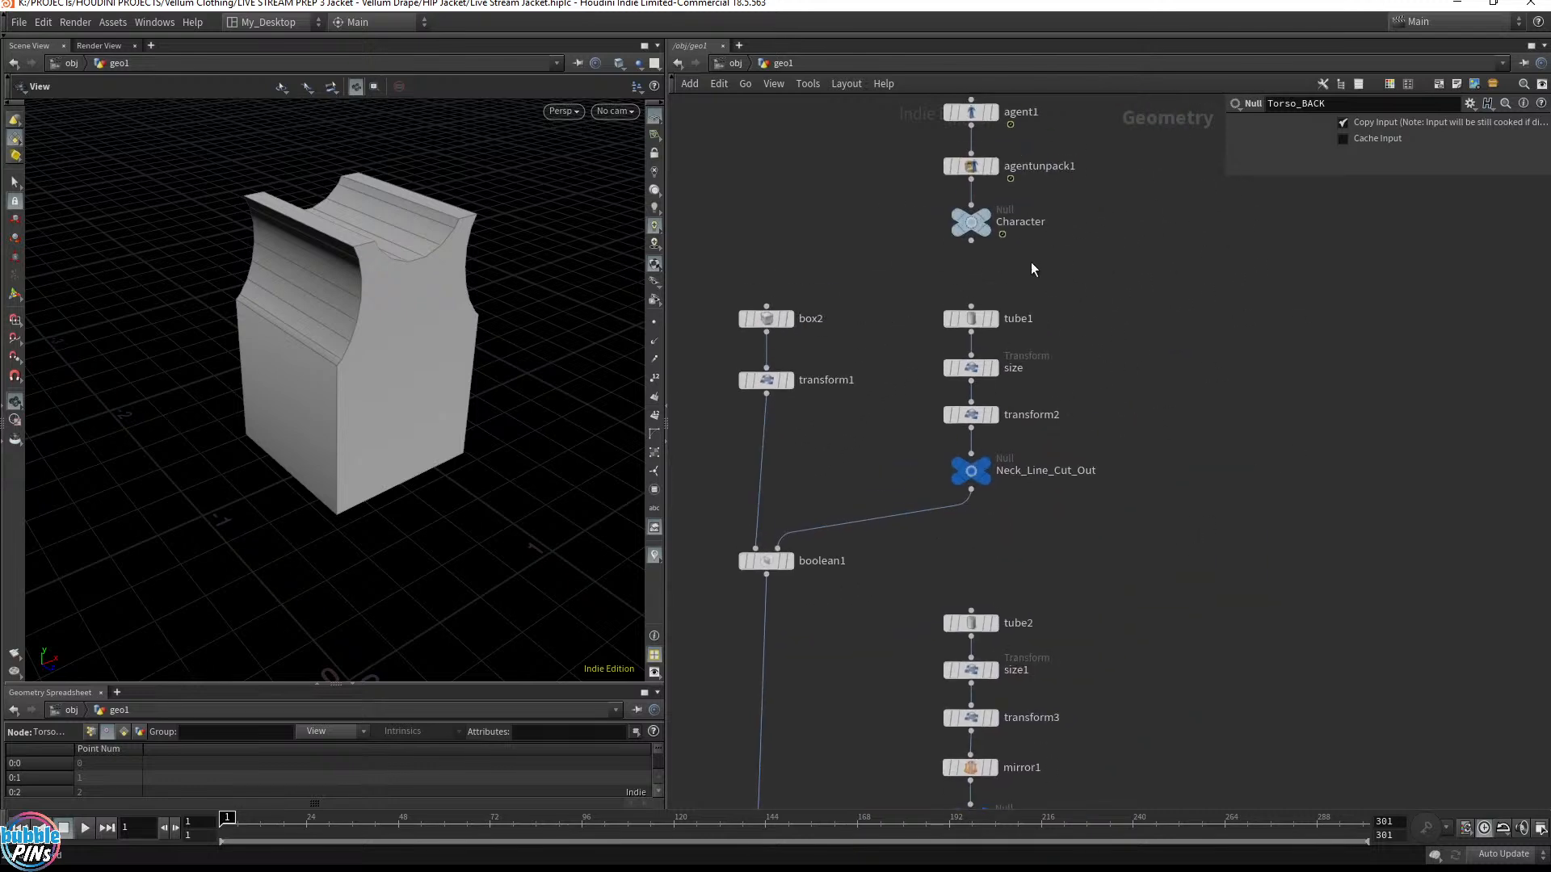
Show the Character null as a wireframe template and display Torso_FRONT over it
left_click(987, 231)
middle_click_drag(1194, 525, 1174, 243)
middle_click_drag(1060, 559, 1191, 533)
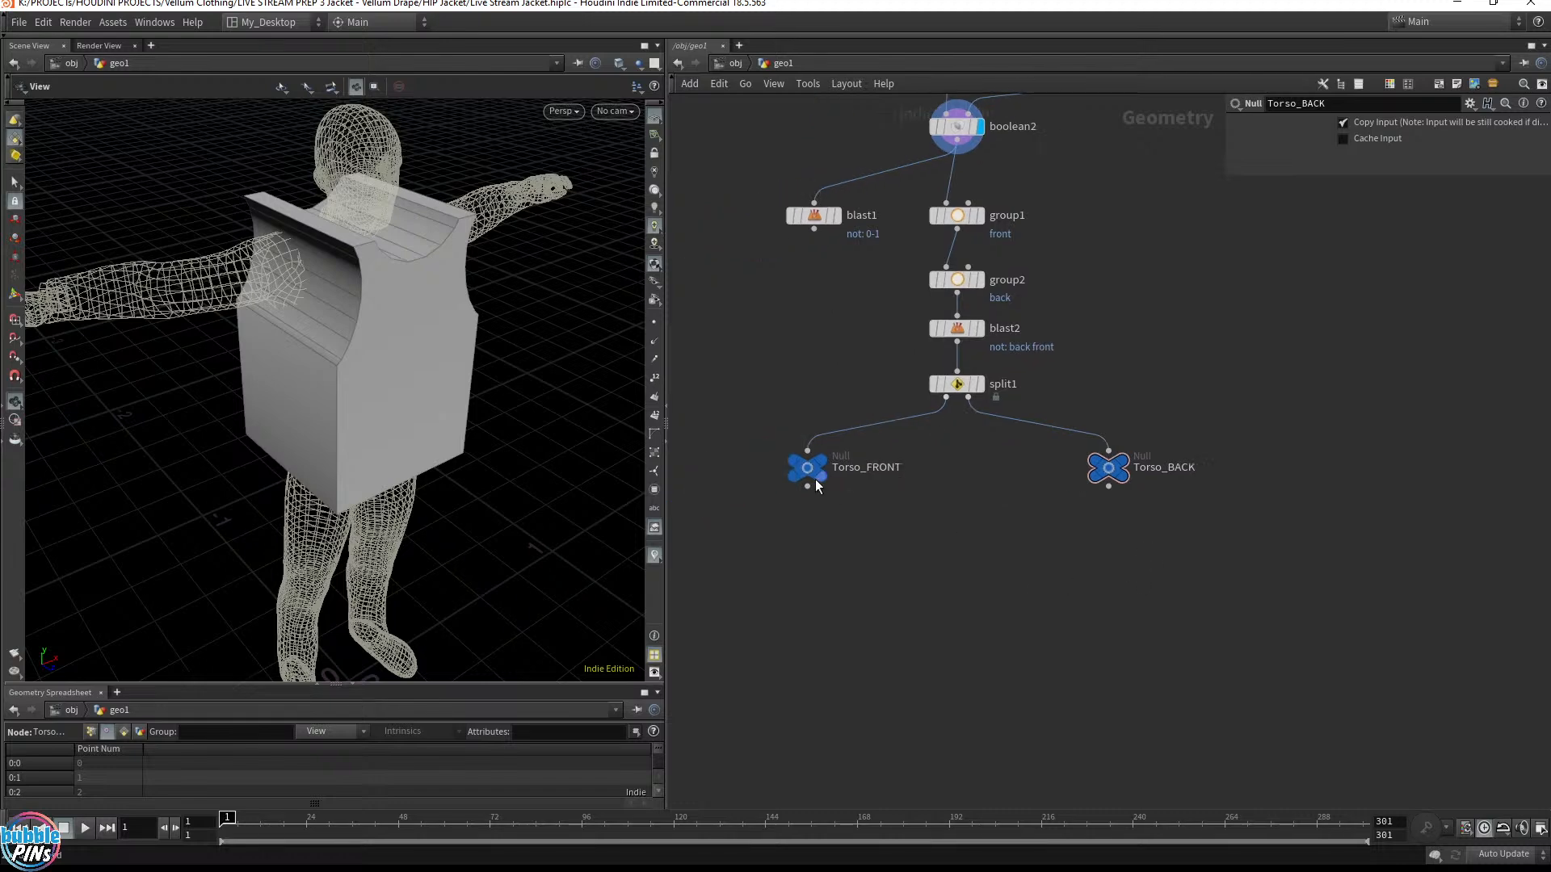
left_click(817, 462)
Collapse the Geometry Spreadsheet pane and examine how the front panel sits against the wireframe character
left_click_drag(339, 242, 379, 246)
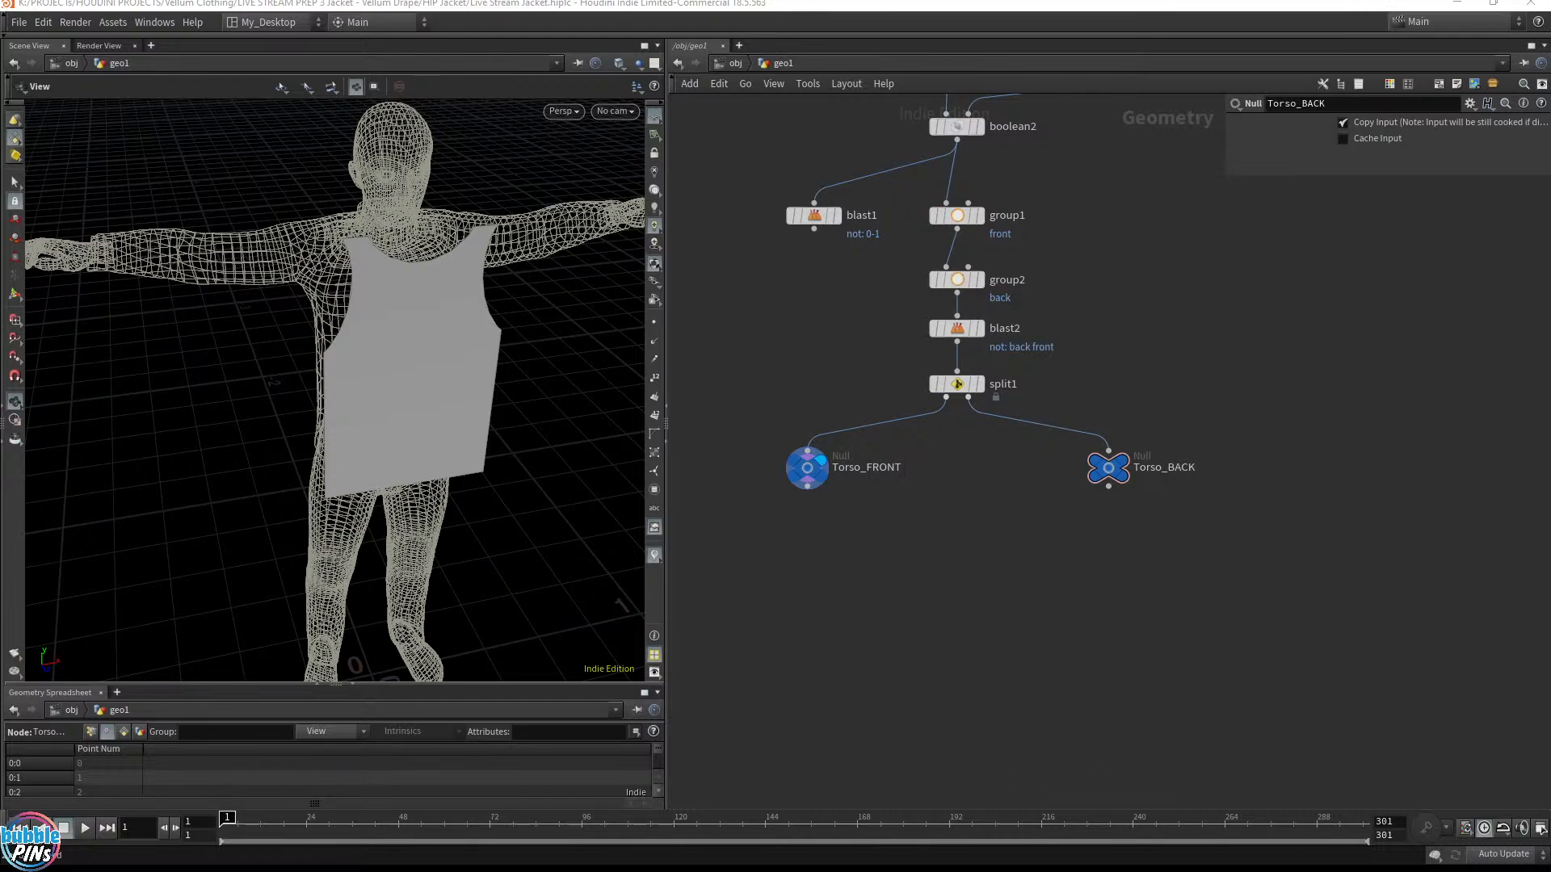
left_click_drag(472, 324, 495, 360)
scroll(530, 331, "up", 6)
scroll(495, 360, "down", 3)
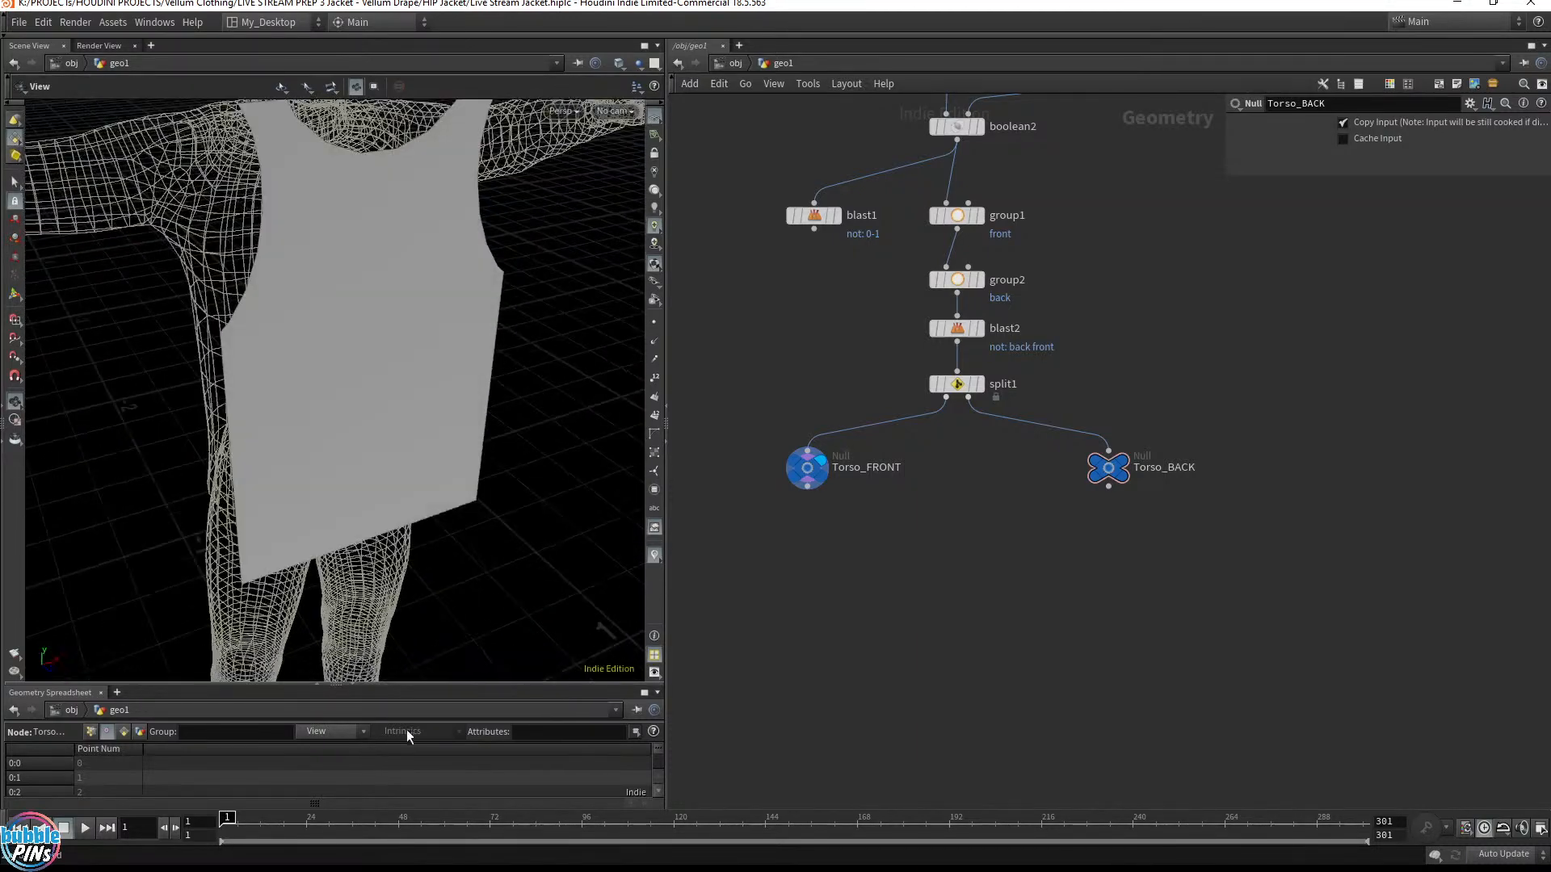
left_click(355, 685)
left_click_drag(492, 465, 376, 438)
scroll(376, 438, "down", 3)
left_click_drag(523, 424, 383, 333)
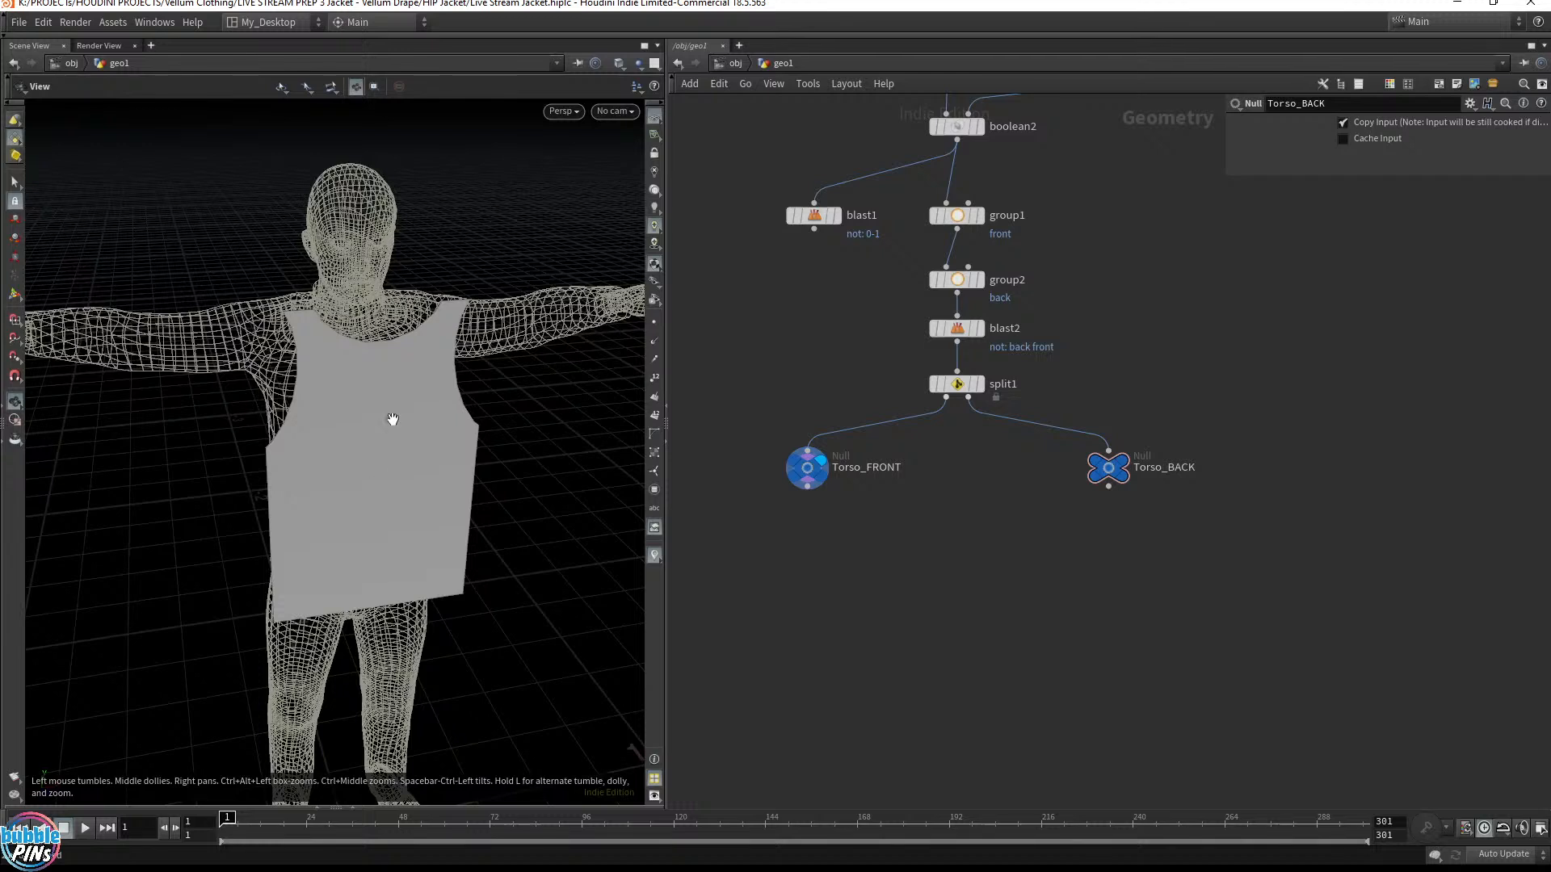
Add an unconnected Boolean node in the space below Torso_FRONT
middle_click_drag(908, 595, 898, 581)
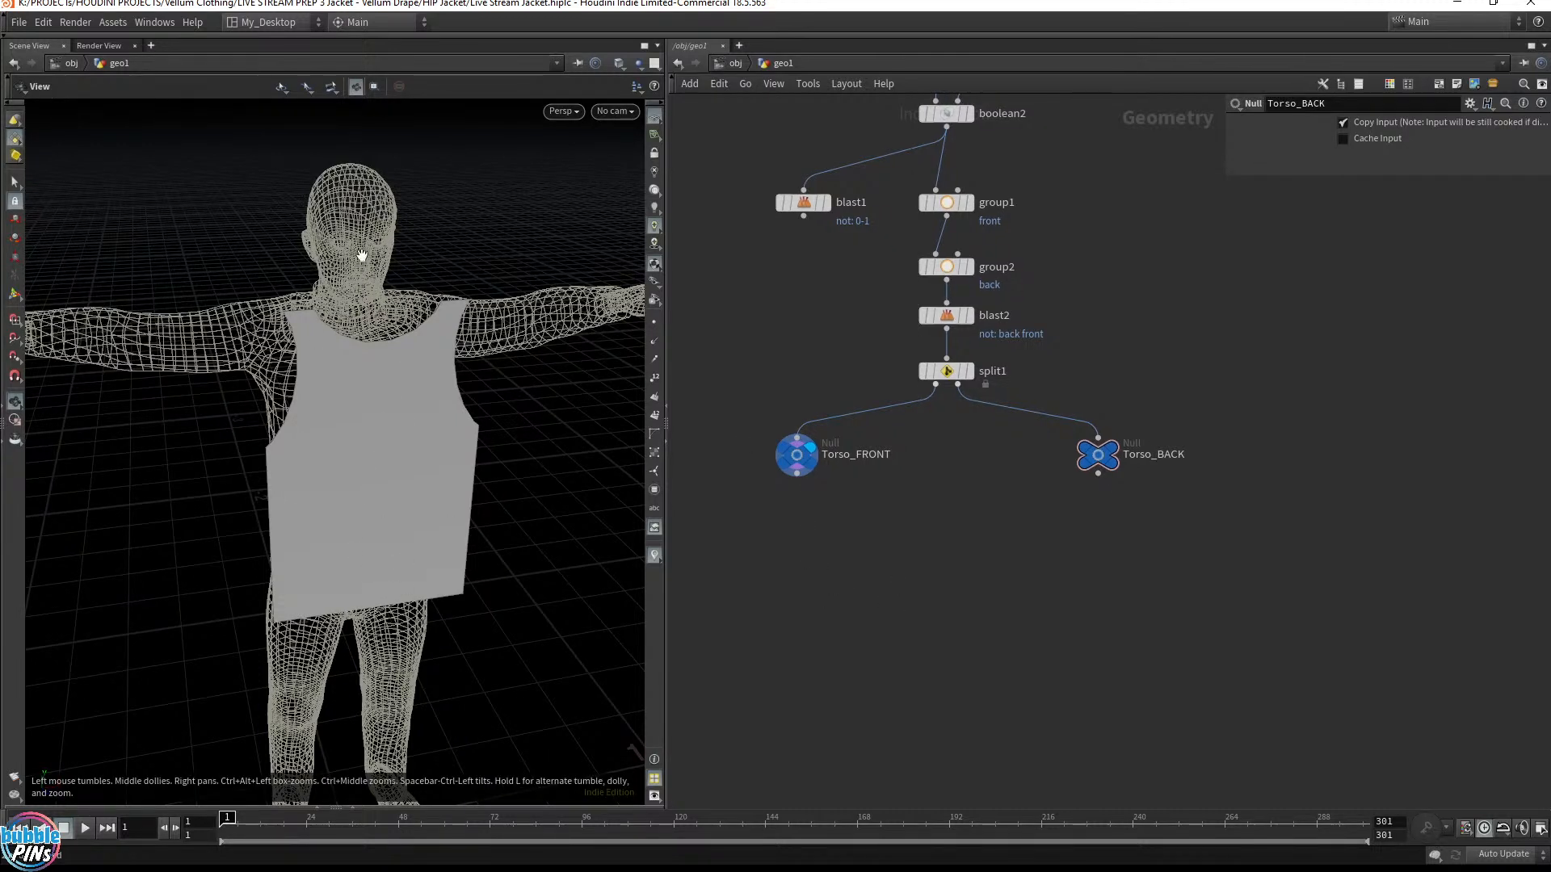
key("Tab")
type("boo")
key("Return")
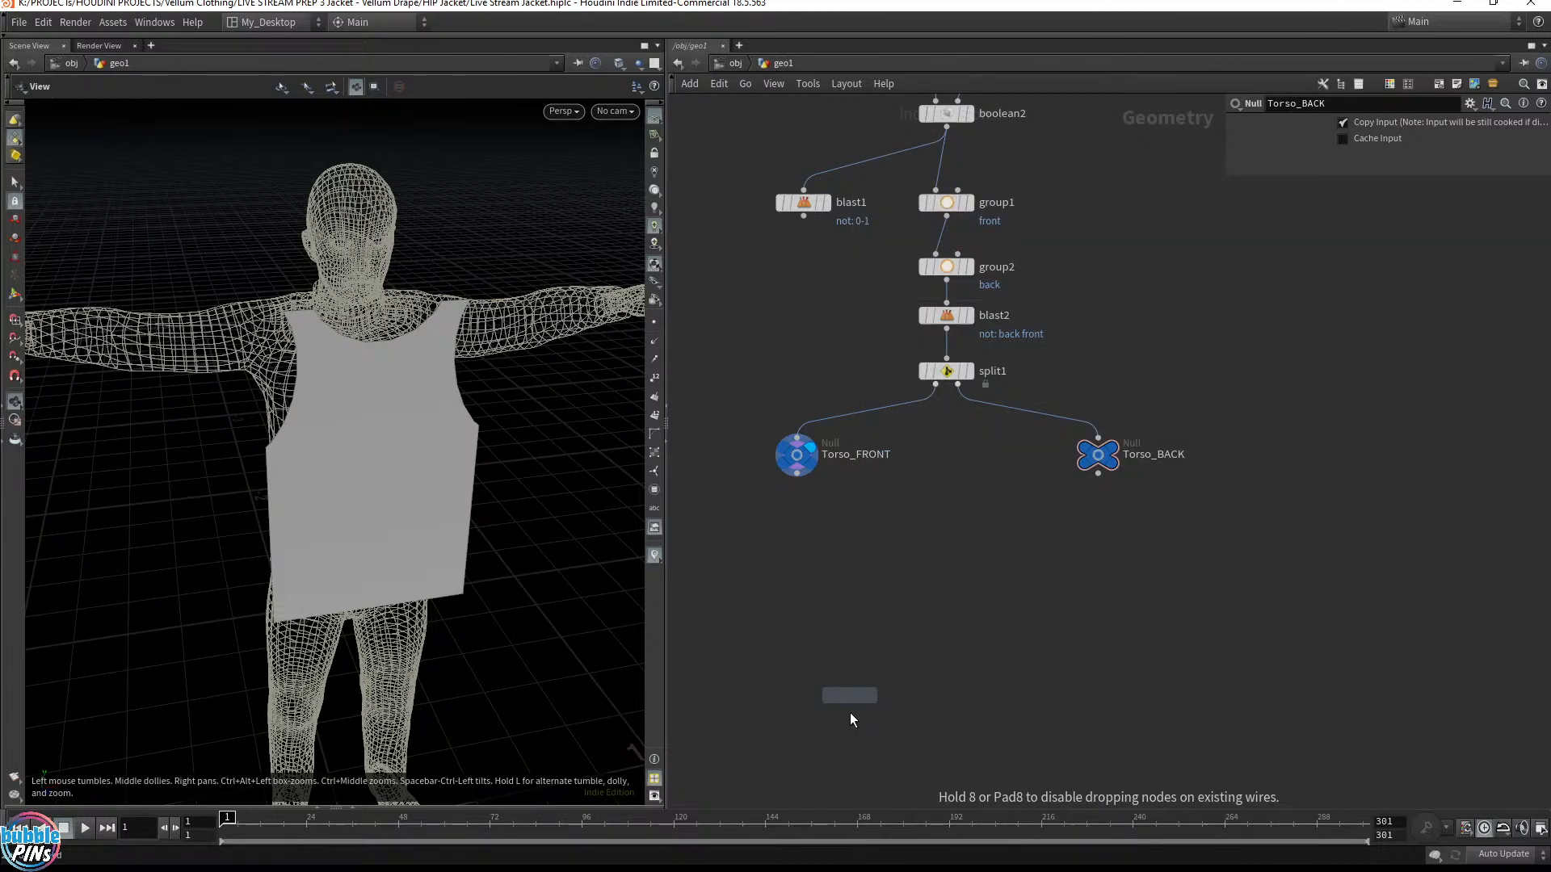
left_click(801, 641)
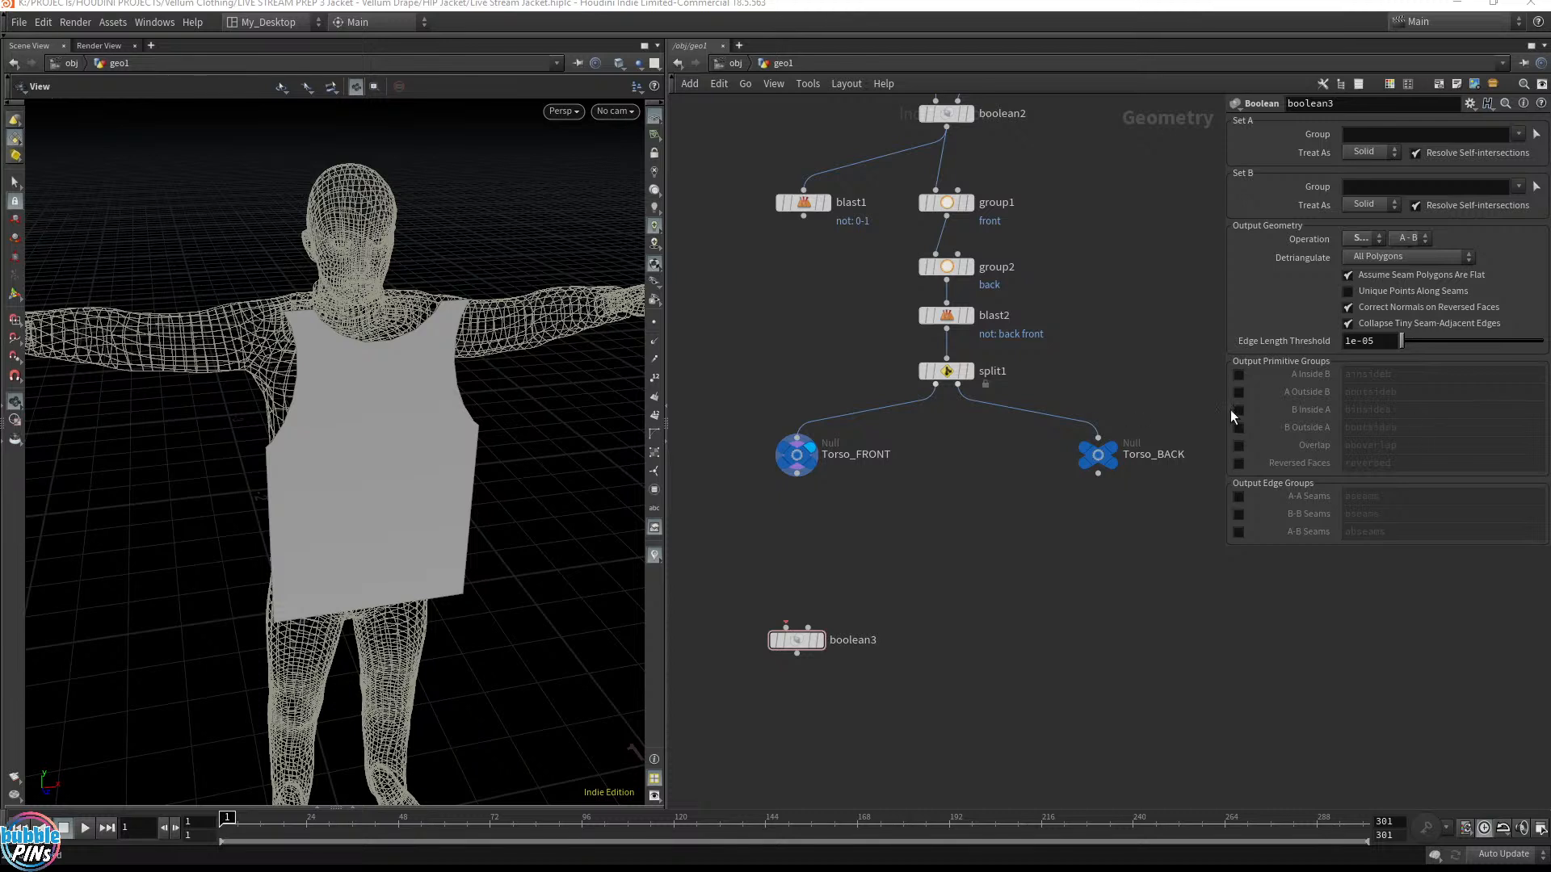
Add a Box node below Torso_FRONT and wire it into the second input of boolean3
middle_click_drag(735, 491, 953, 509)
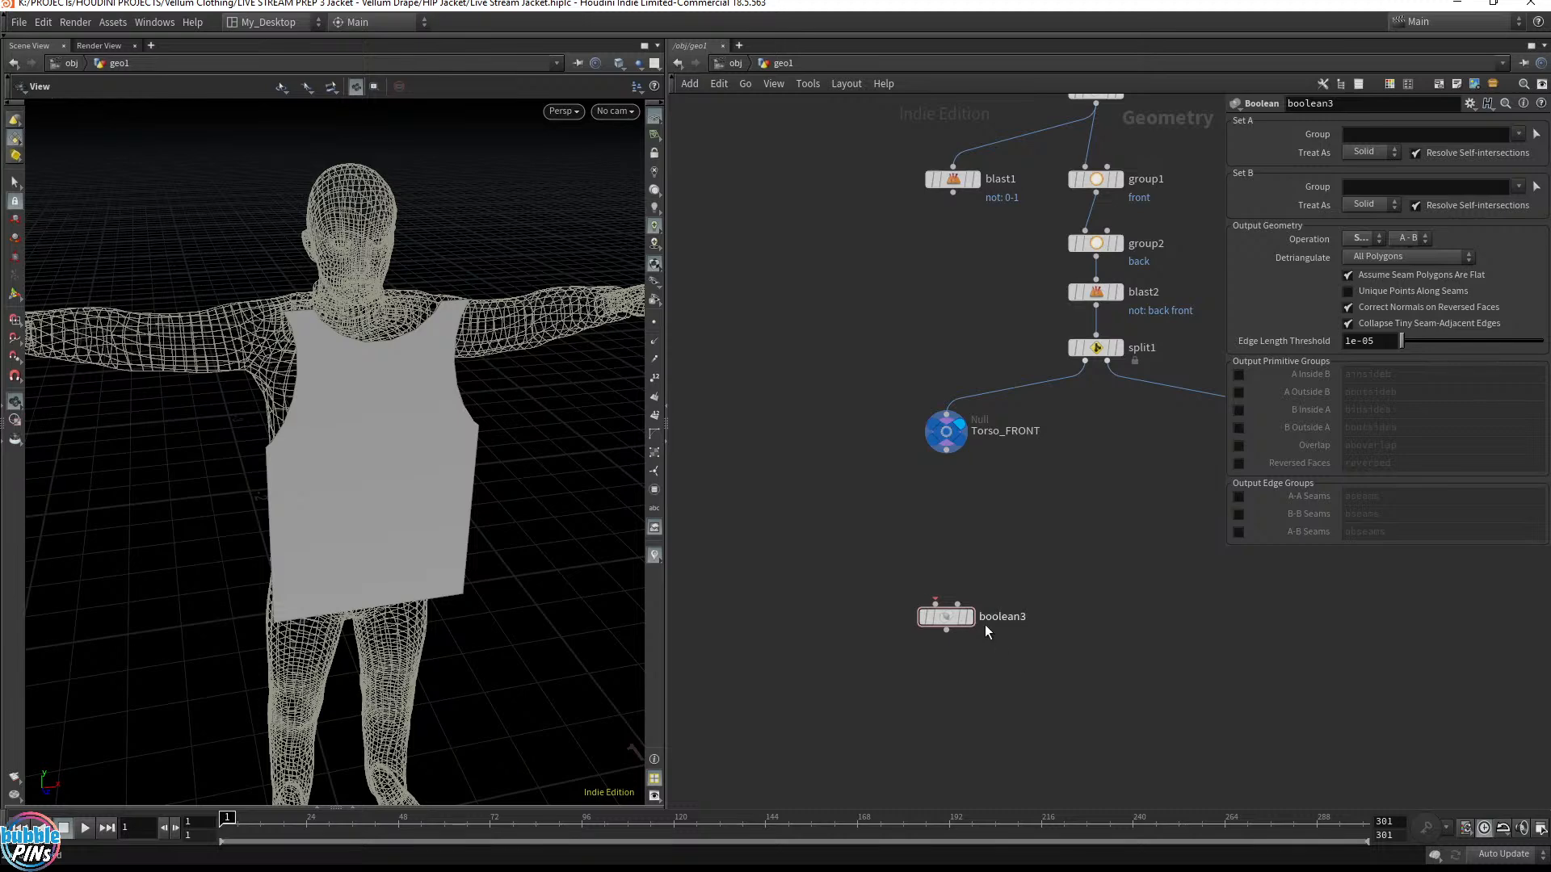
left_click_drag(948, 618, 943, 662)
key("Tab")
type("box")
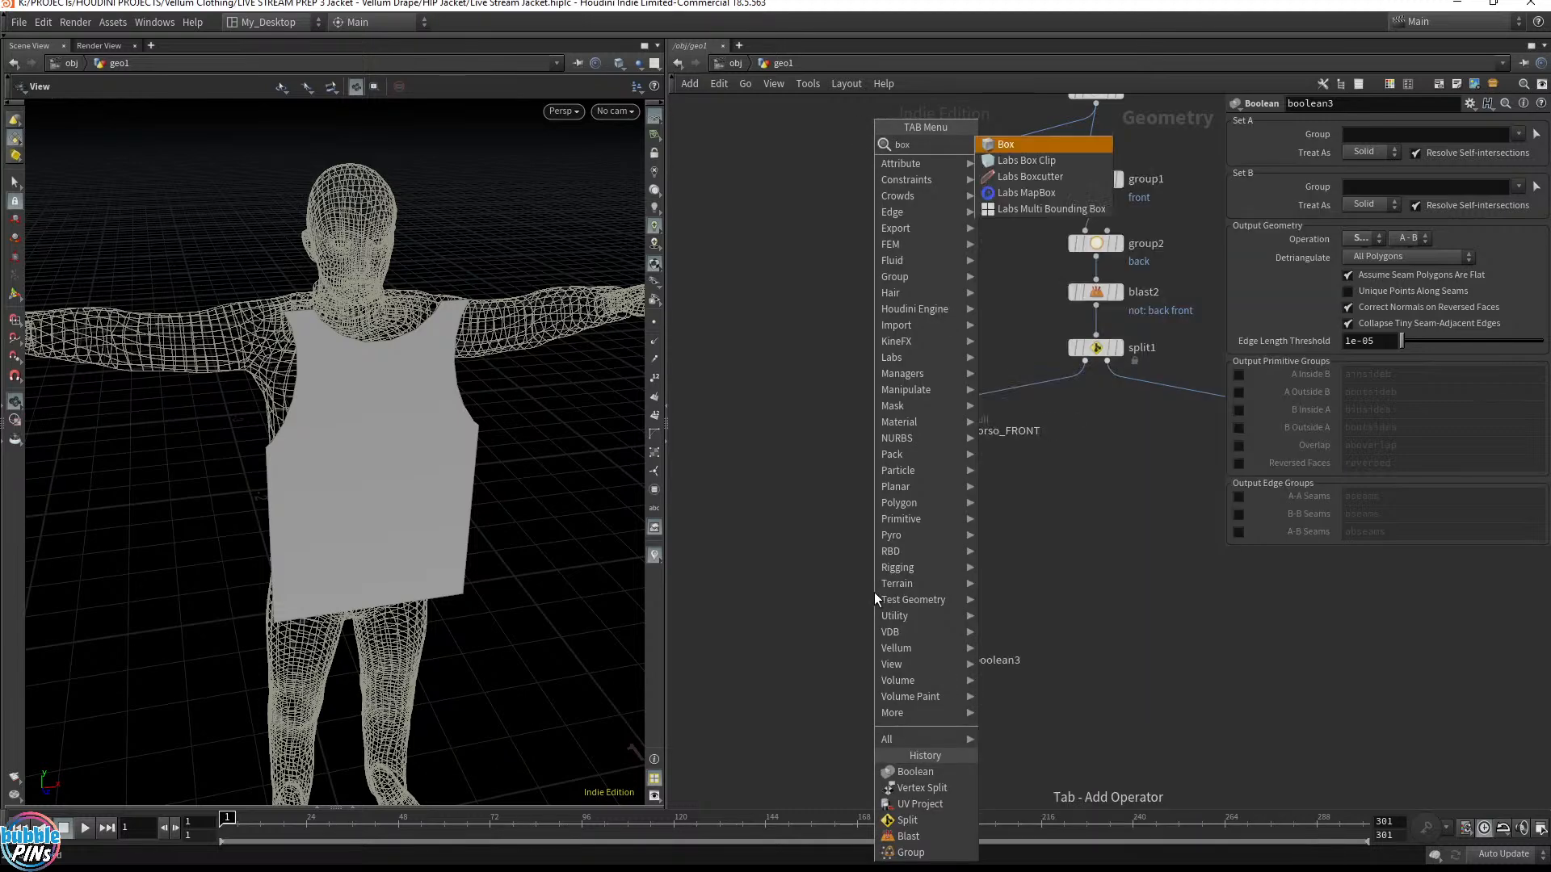
key("Return")
left_click(823, 505)
left_click(822, 514)
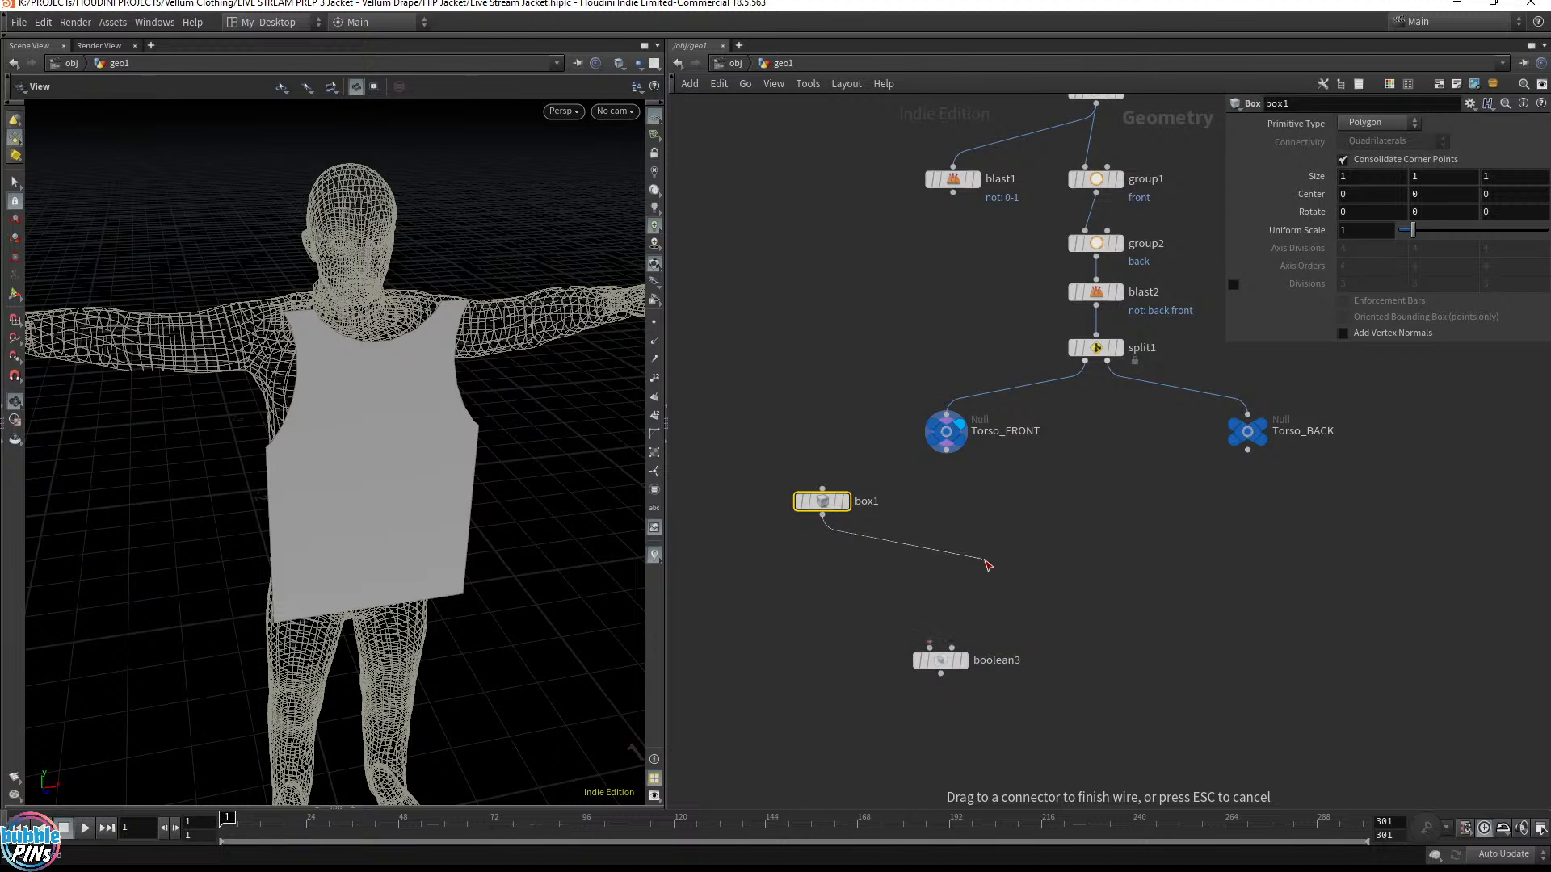
left_click(952, 647)
left_click_drag(840, 504, 1074, 541)
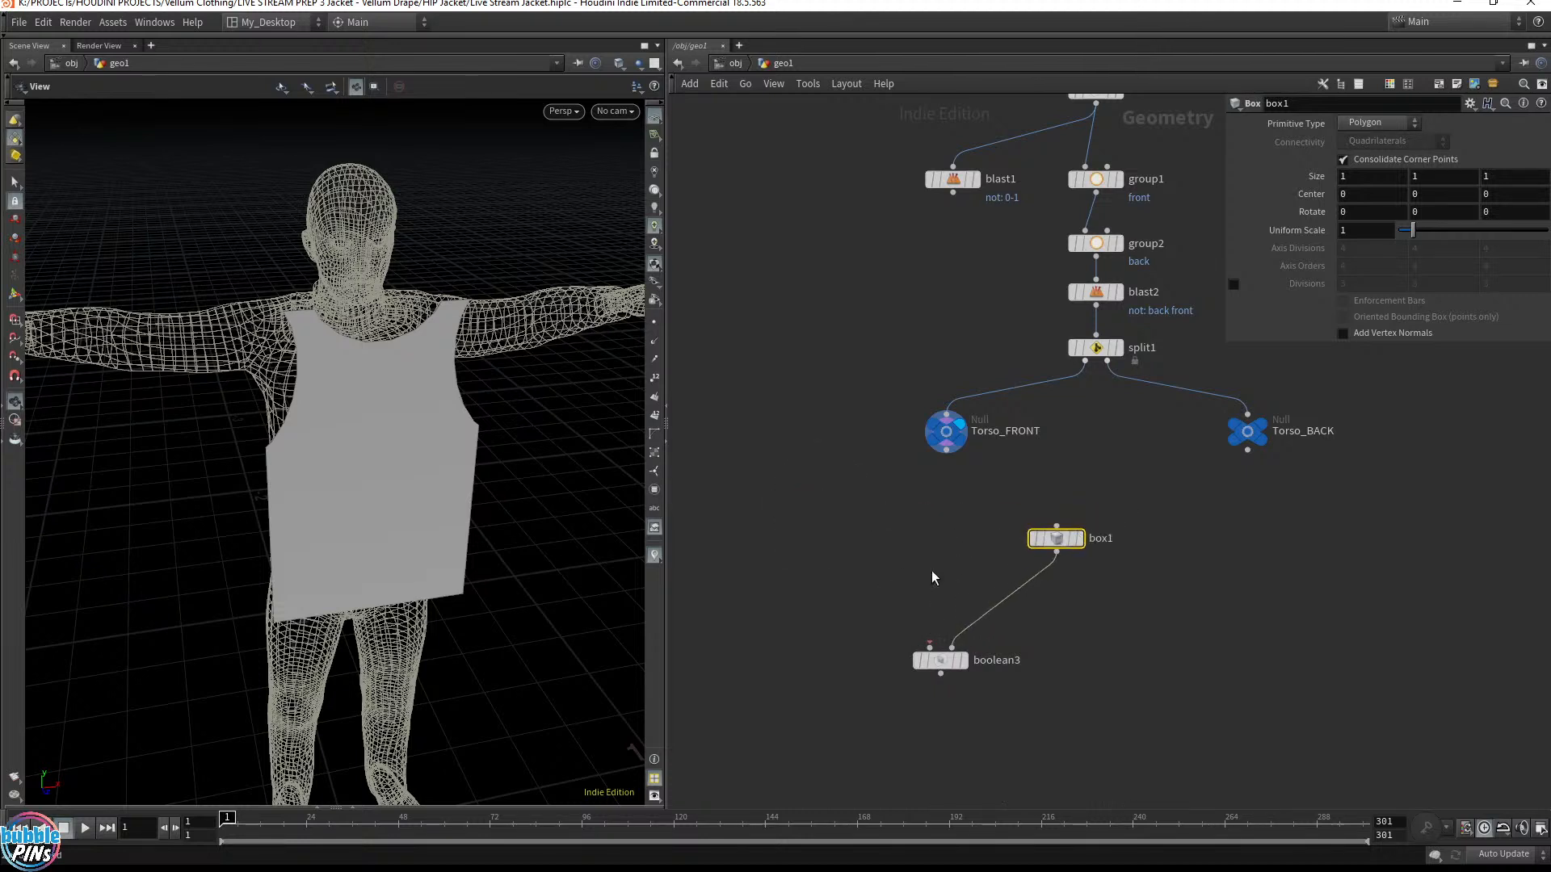
Connect Torso_FRONT to the first input of boolean3, tidy the node layout and display boolean3
left_click_drag(934, 662, 941, 642)
left_click_drag(840, 742, 1106, 416)
left_click_drag(946, 436, 734, 436)
middle_click_drag(719, 514, 849, 479)
left_click(849, 478)
left_click_drag(863, 415, 852, 592)
left_click(885, 606)
left_click(866, 607)
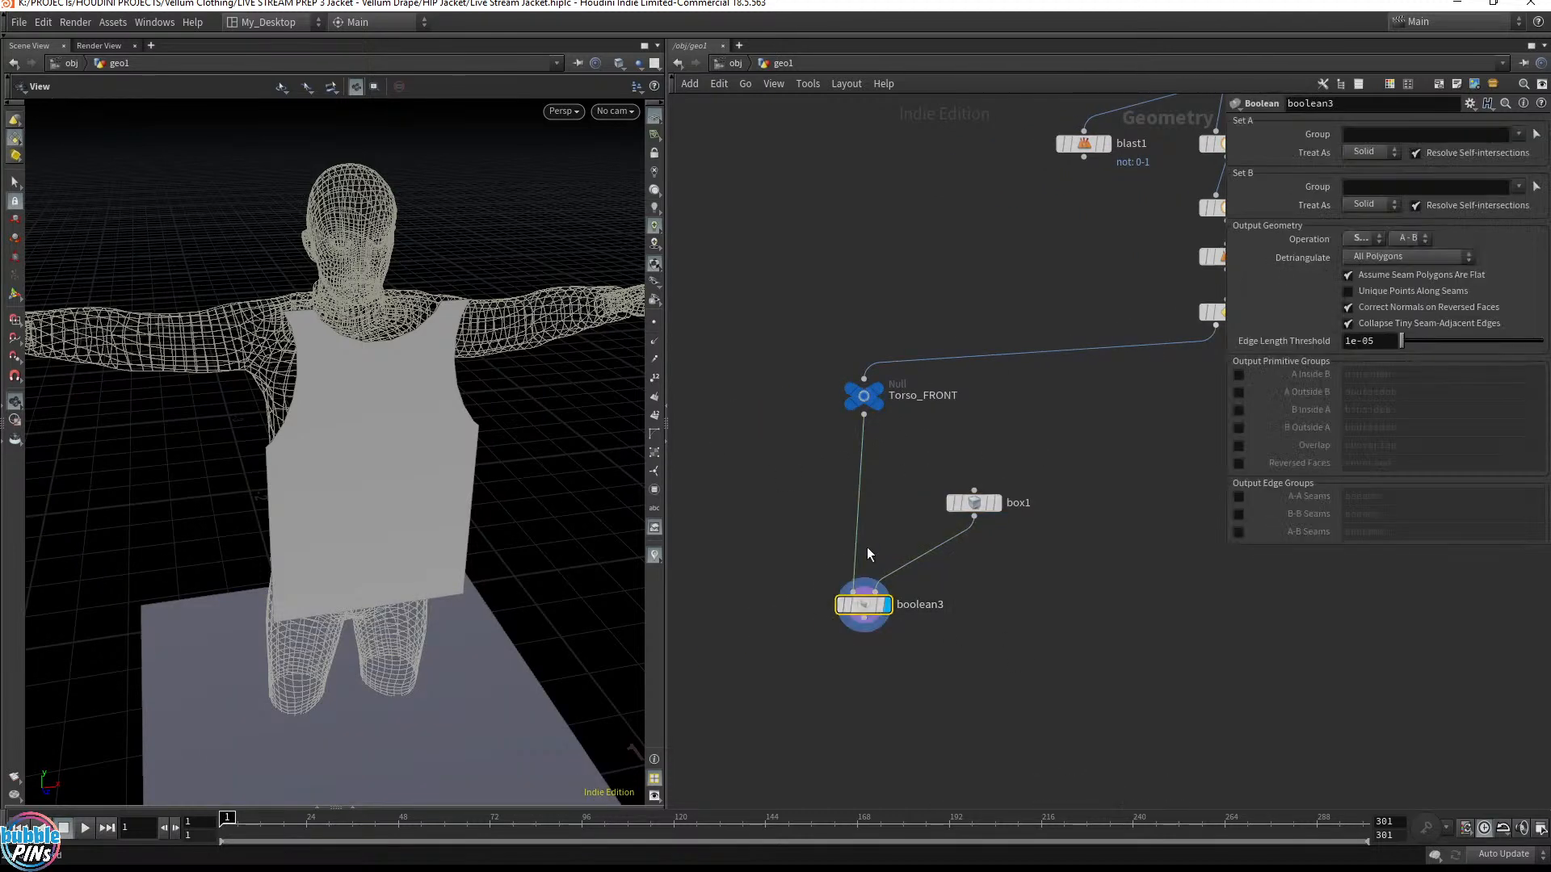
Compare the Torso_FRONT, box1 and boolean3 outputs against the wireframe character to see where the cutter box sits
left_click_drag(782, 348, 904, 444)
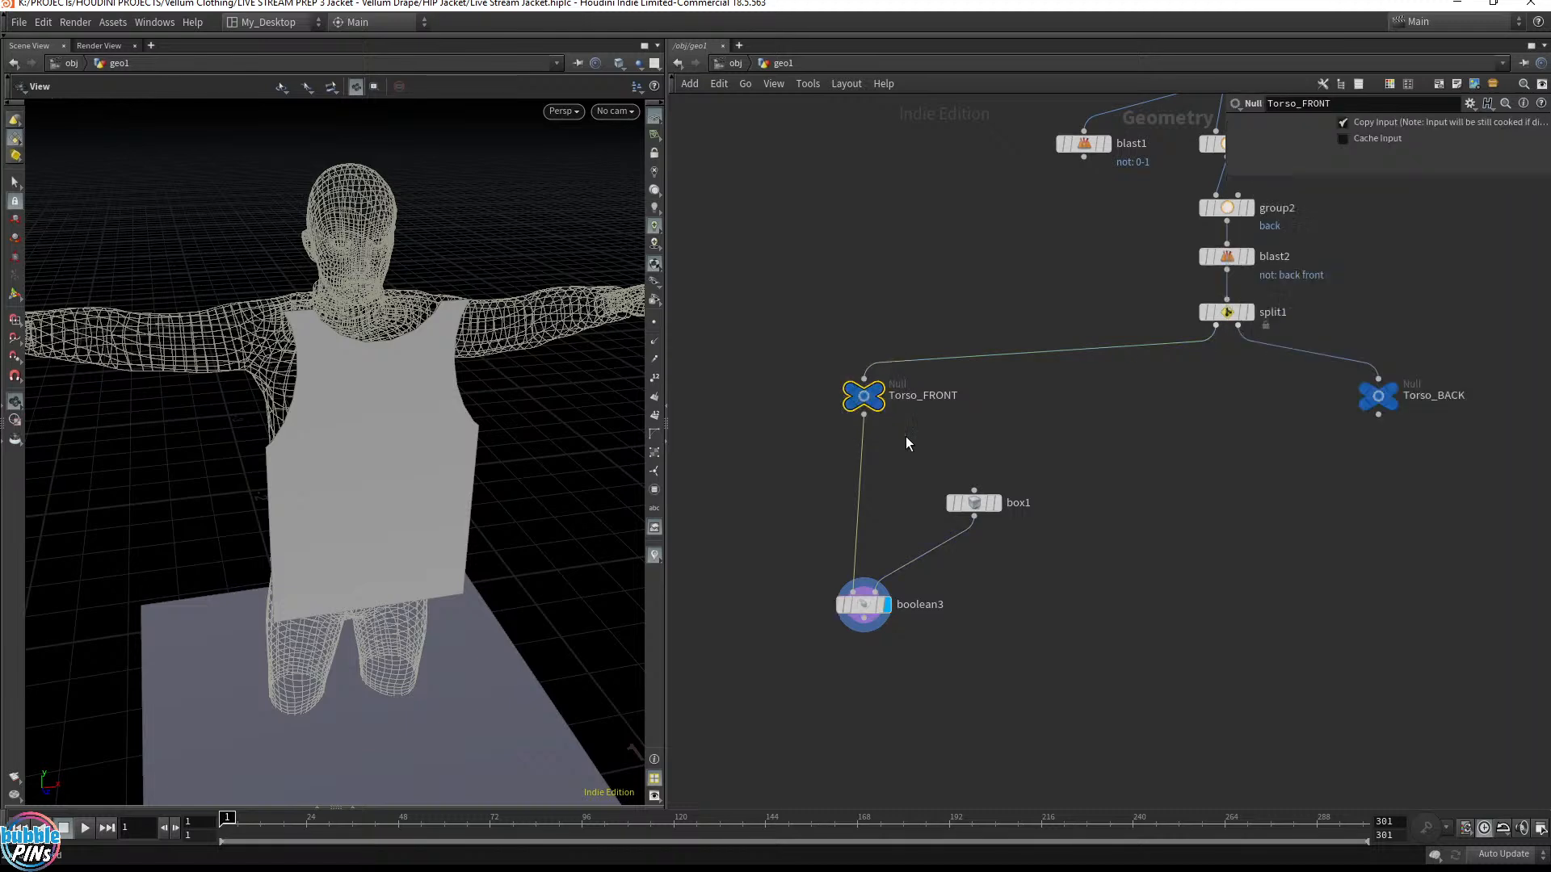
key("r")
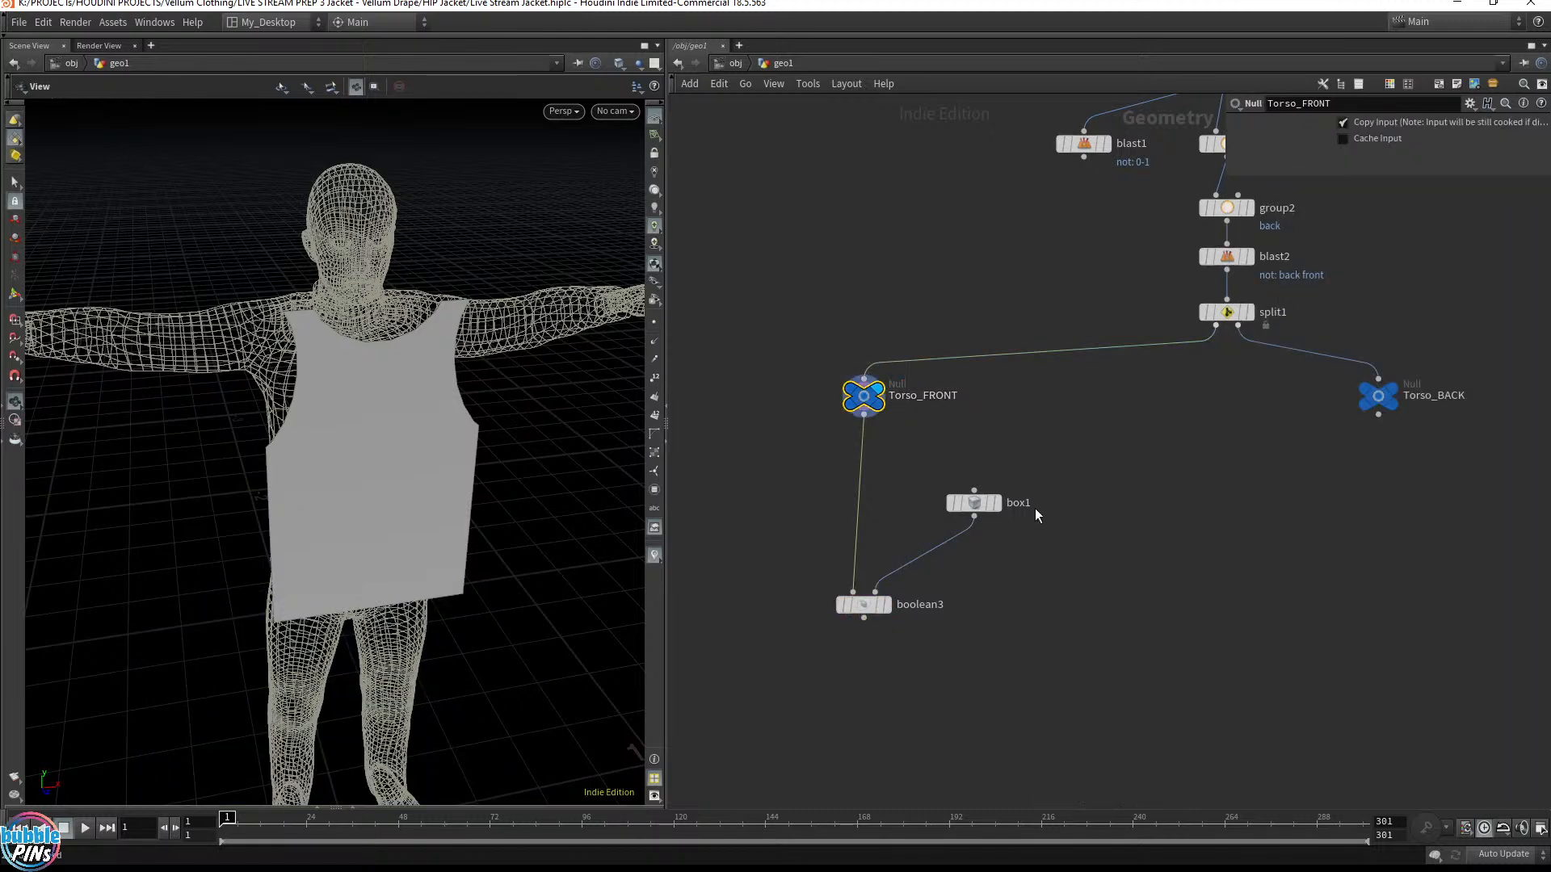
left_click(996, 504)
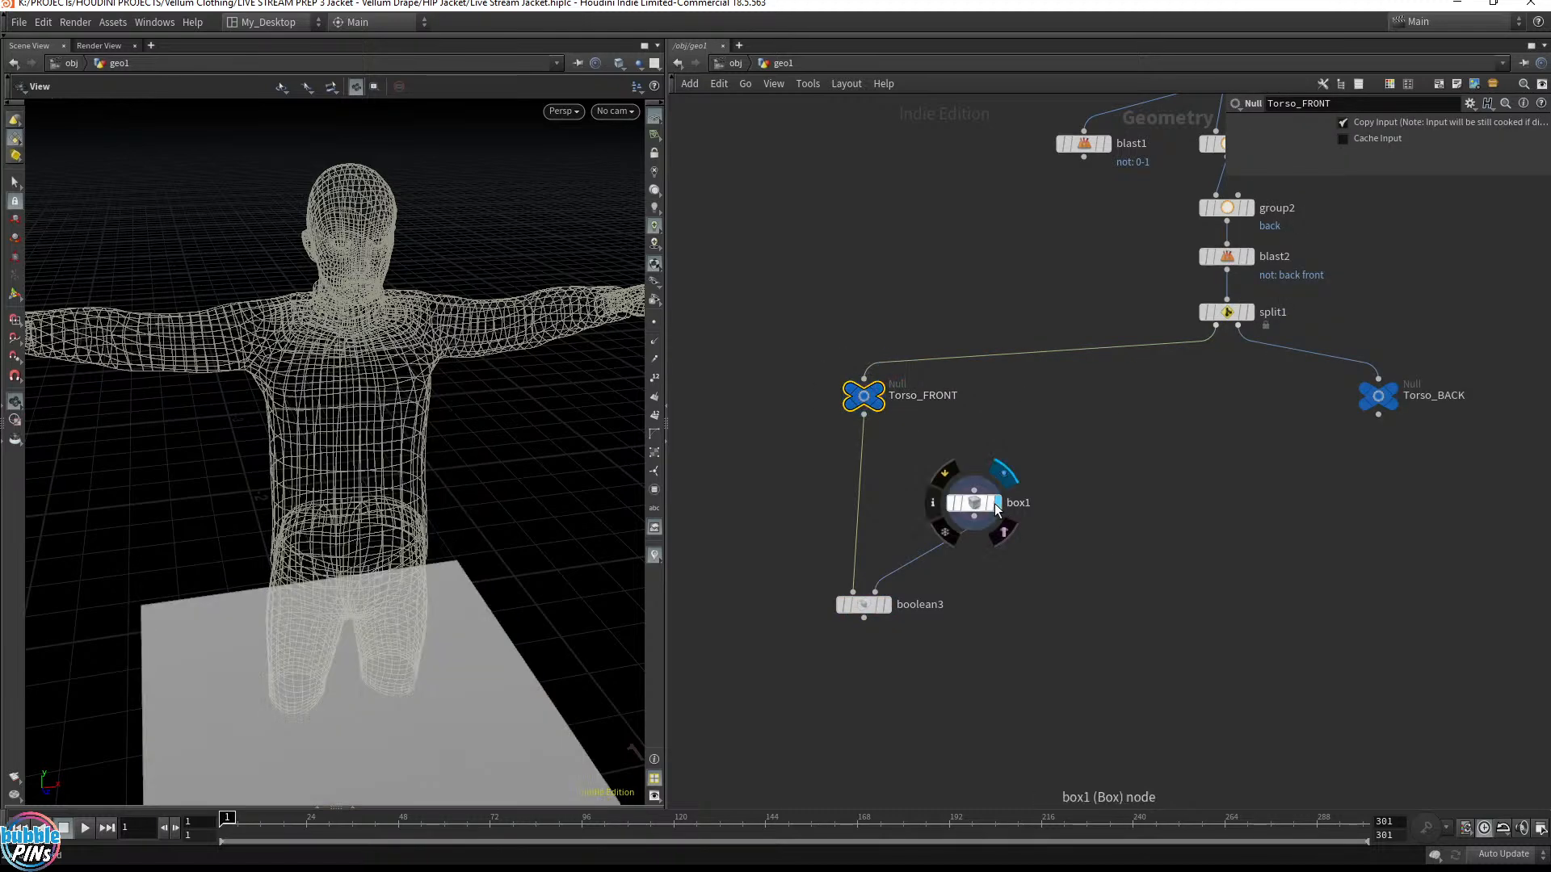
left_click_drag(533, 543, 412, 533)
left_click(889, 605)
left_click(884, 607)
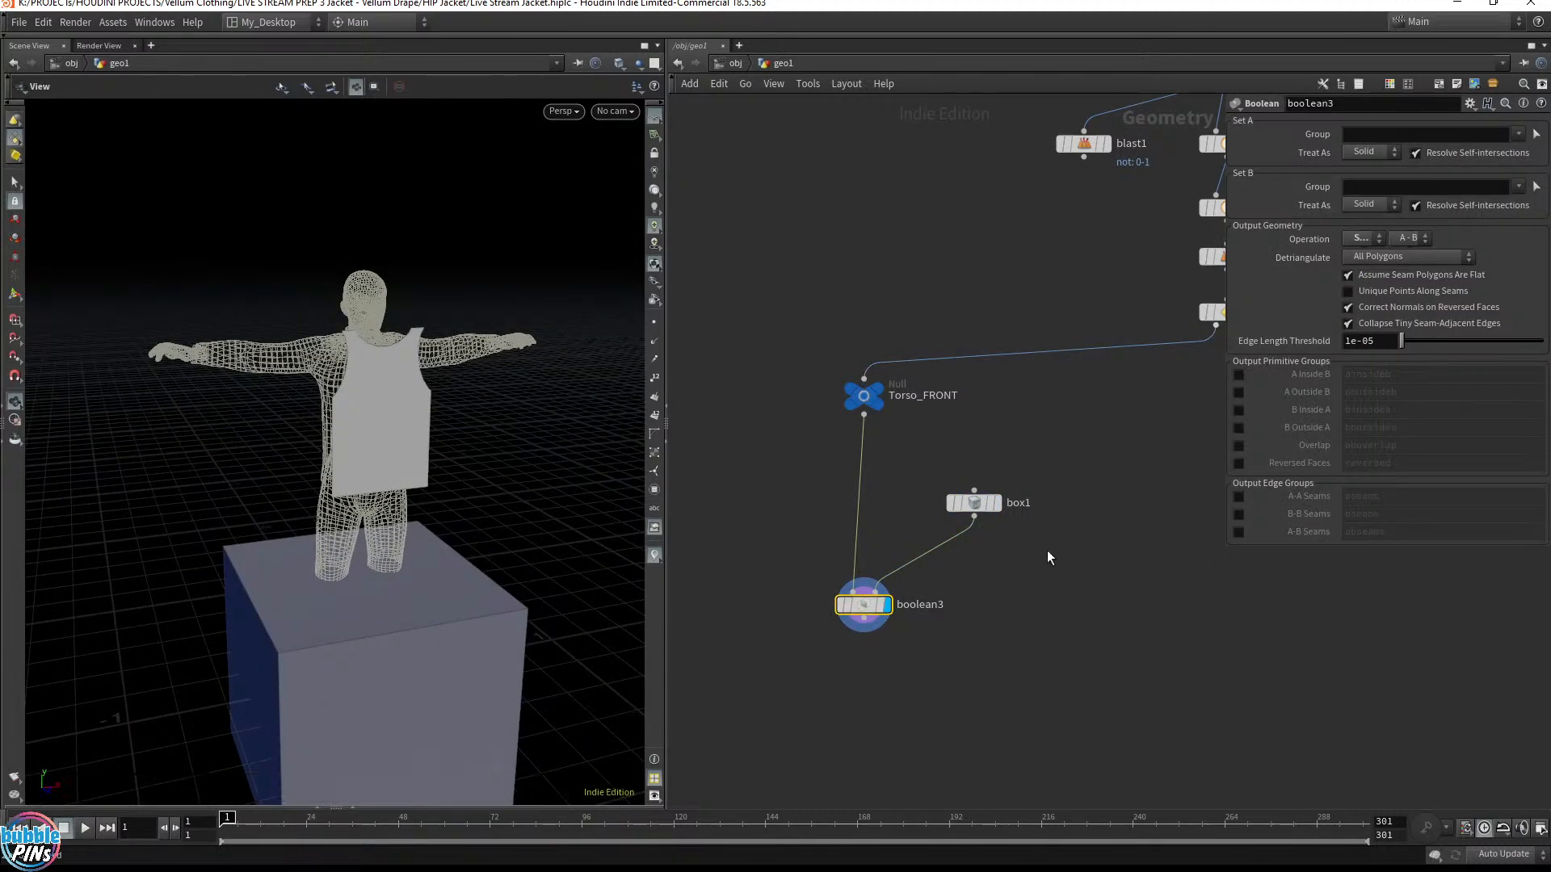
Raise the box1 cutter to torso height, to a Y centre of about 1.139
left_click(973, 502)
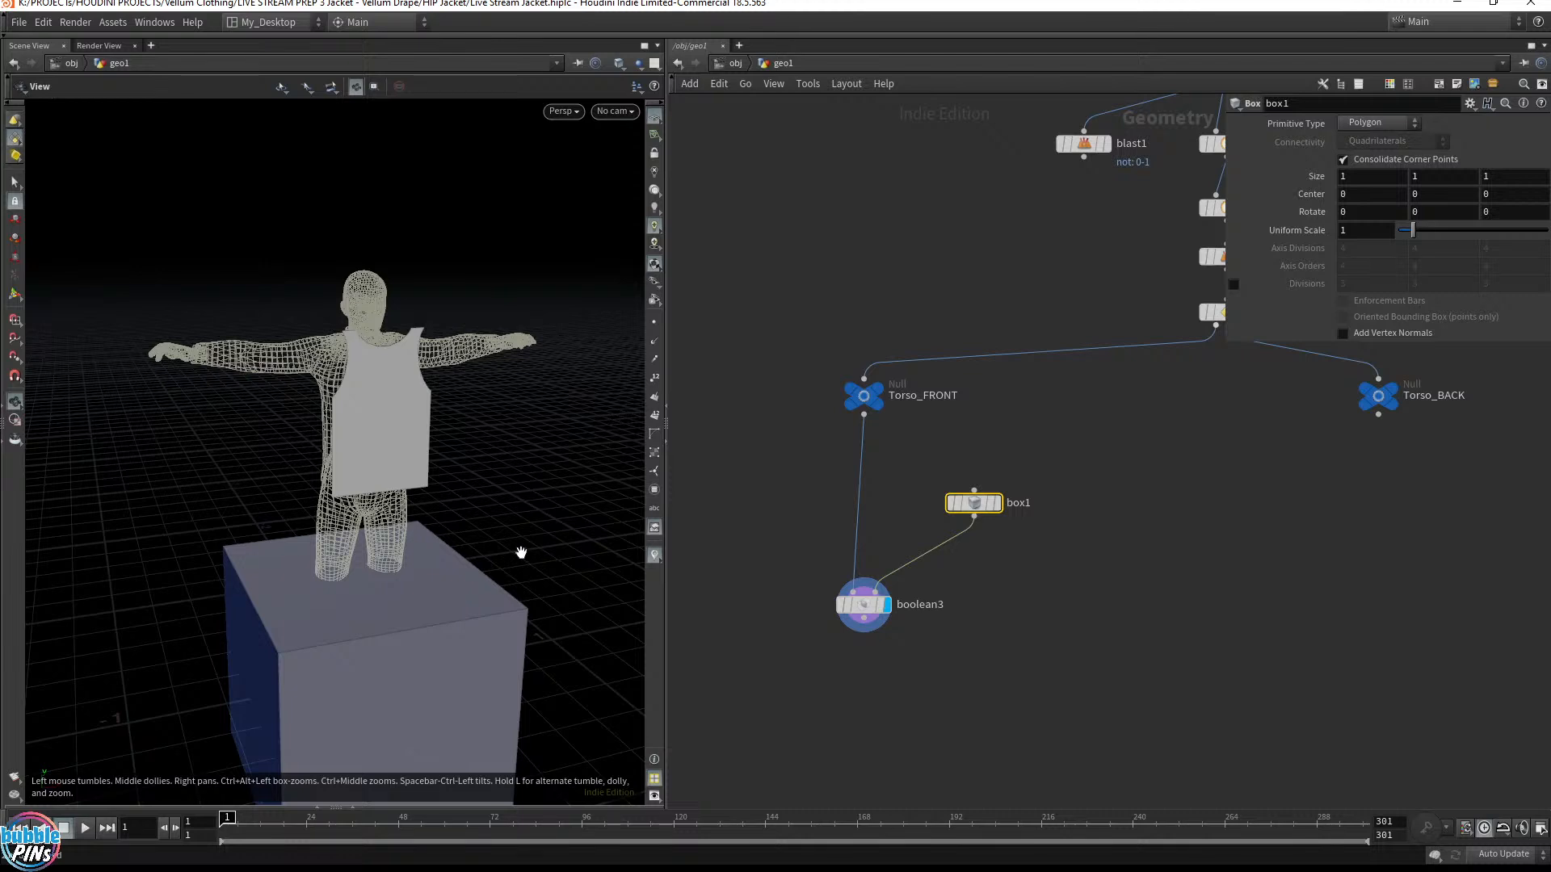
key("Return")
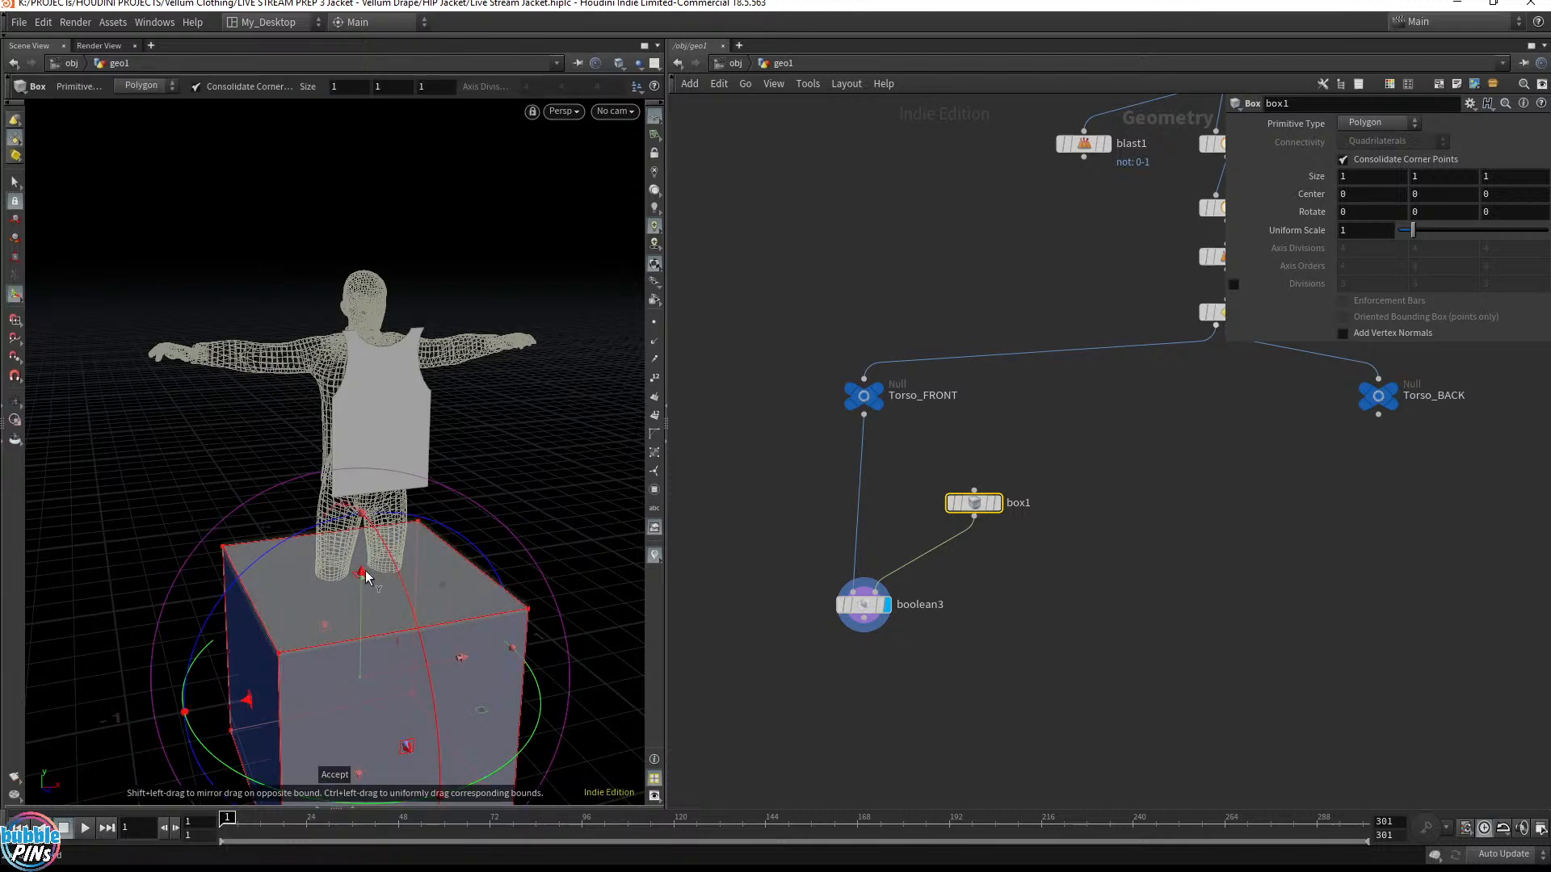
left_click_drag(364, 594, 370, 339)
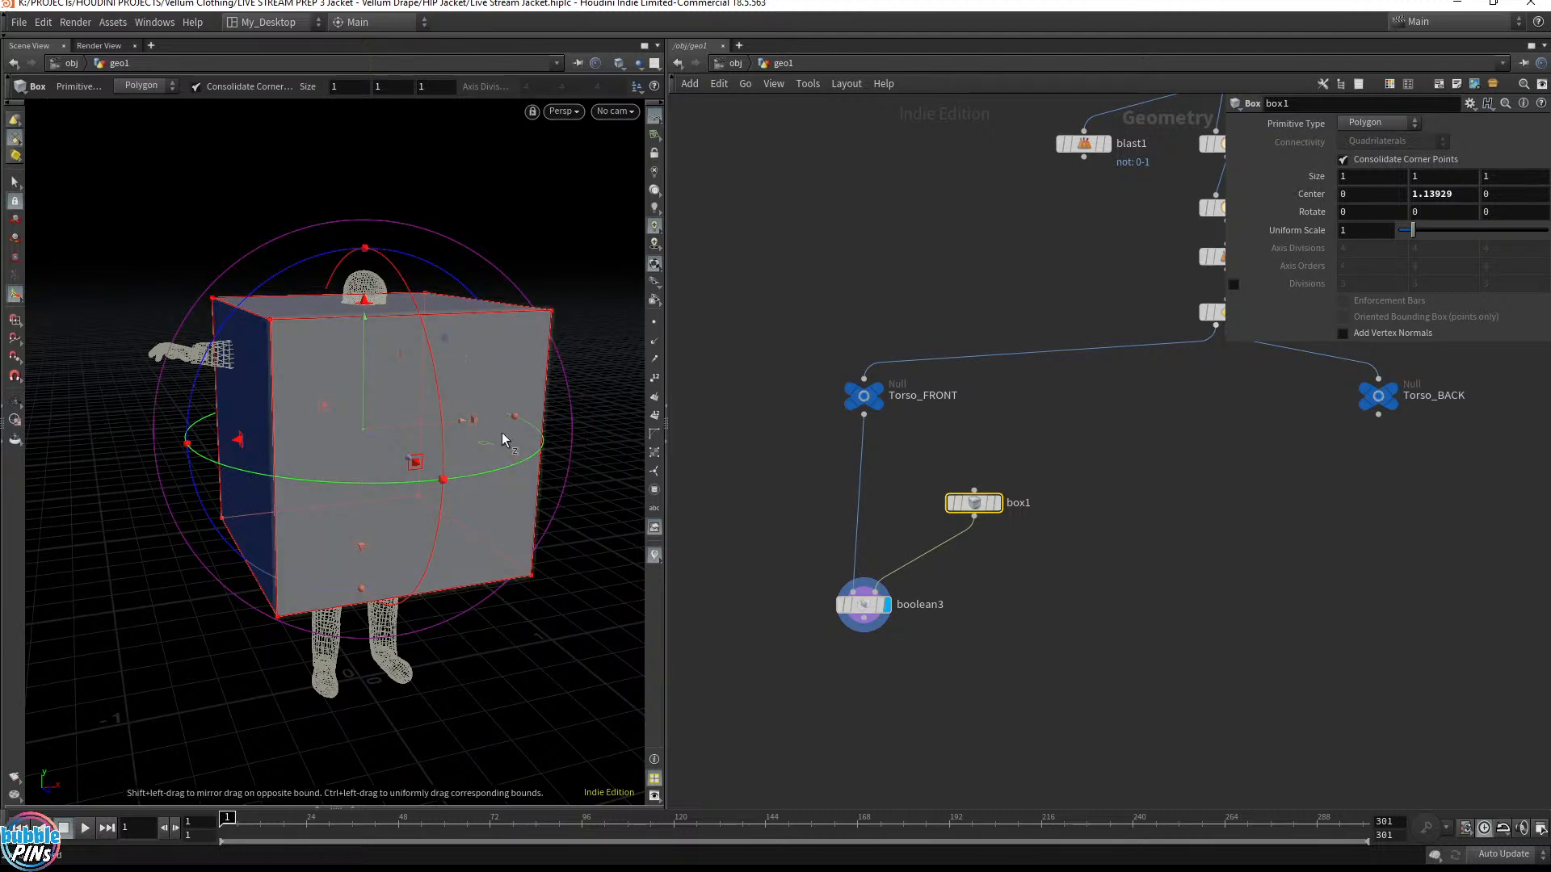
left_click_drag(501, 424, 452, 419, "alt")
Narrow box1 to an X size of about 0.0135, centred at about 0.011 in X, to cut a thin slit down the front panel
left_click_drag(571, 413, 436, 337)
key("Escape")
key("Return")
left_click_drag(262, 406, 348, 394)
scroll(168, 469, "up", 5)
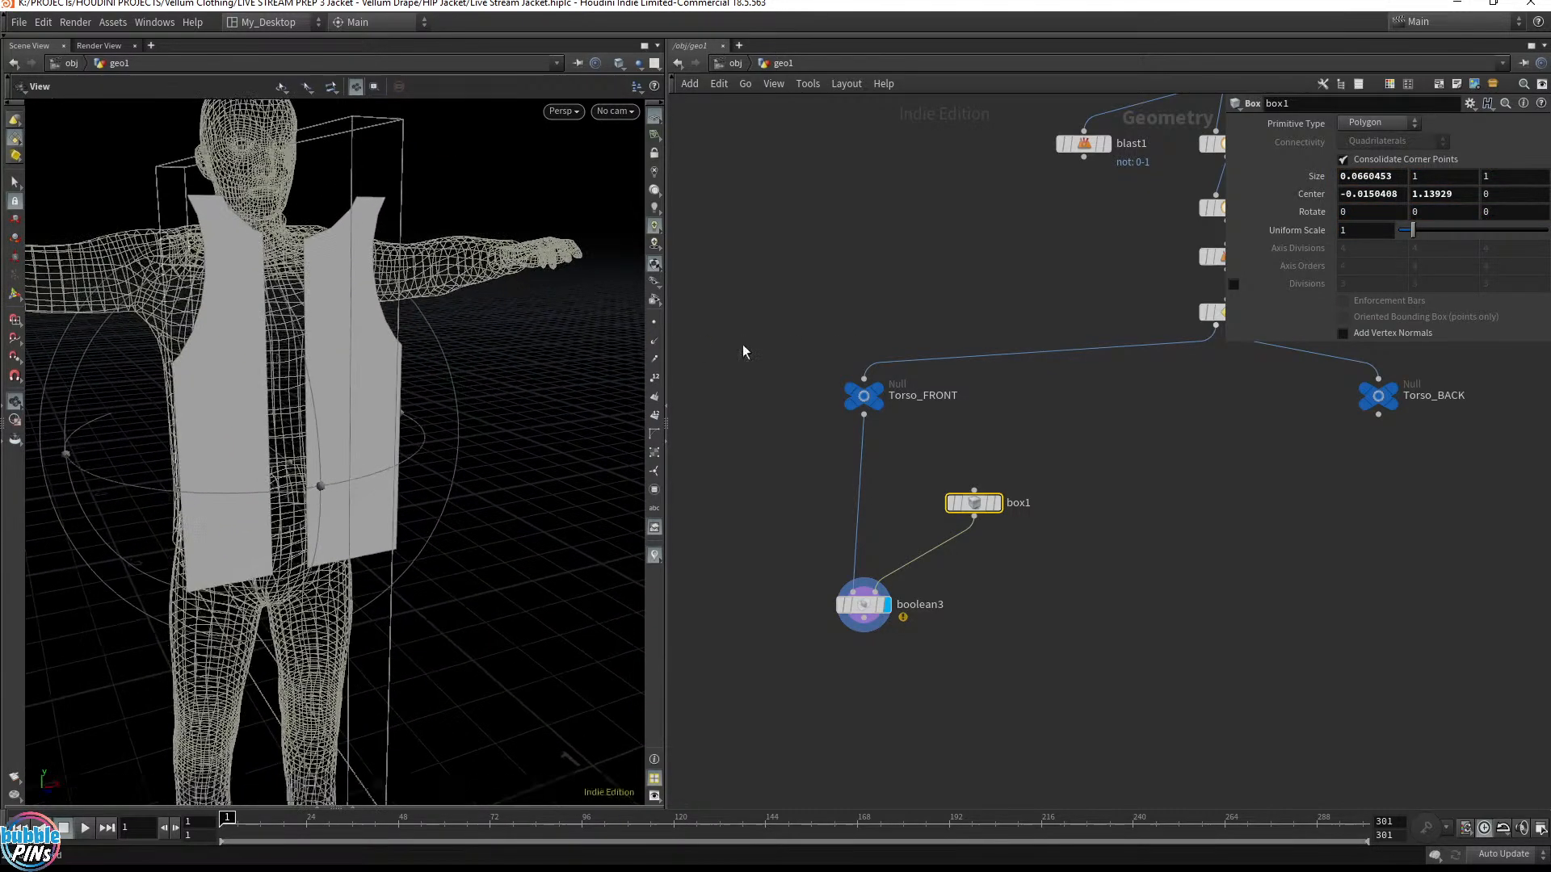
left_click_drag(234, 432, 255, 424)
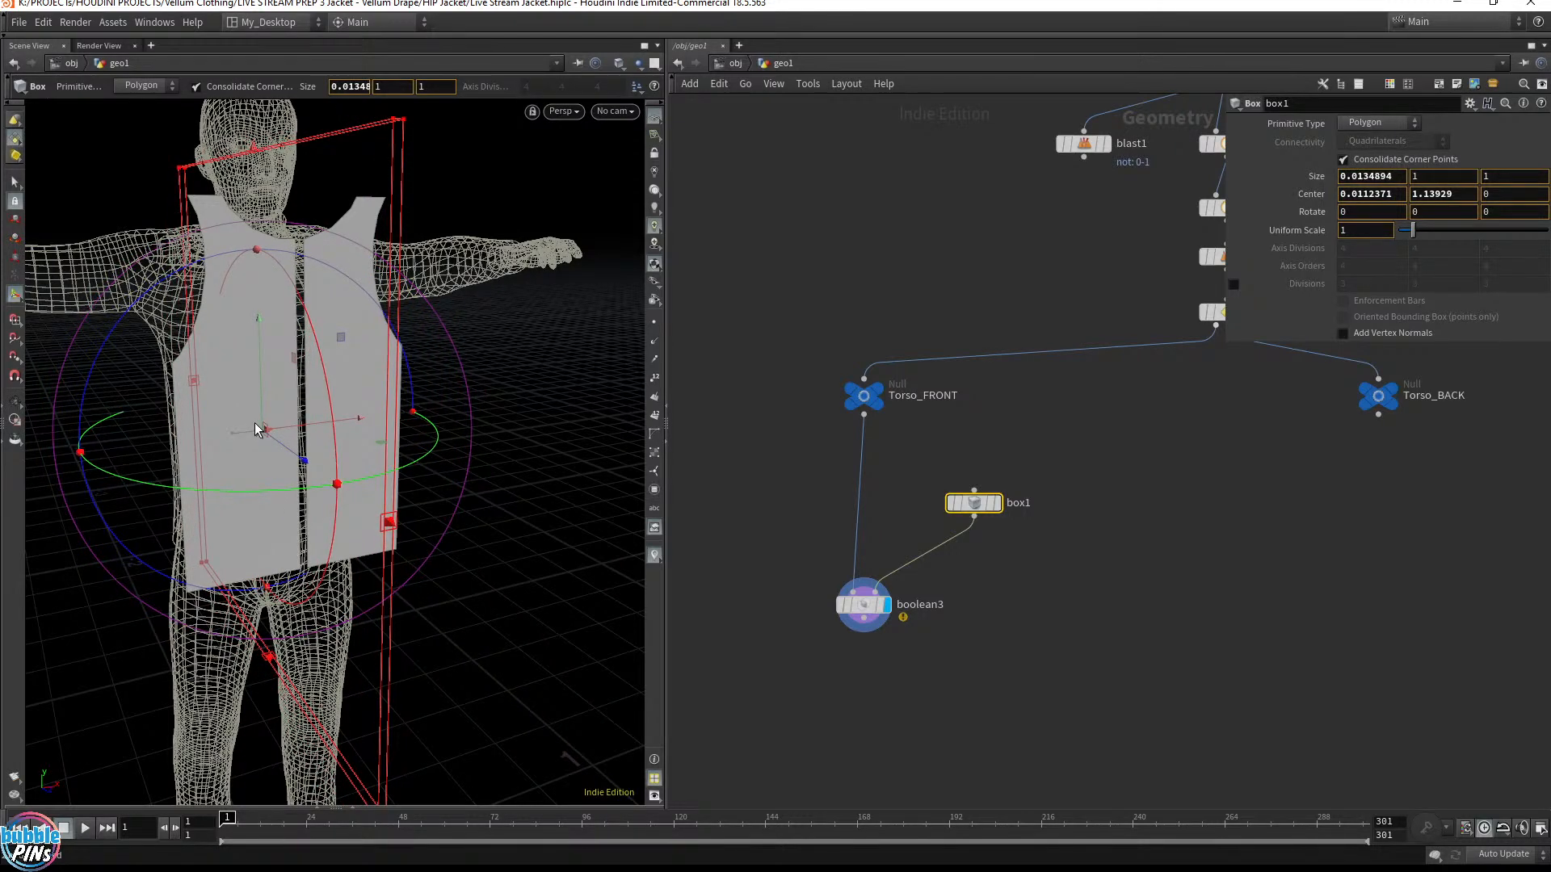
key("Escape")
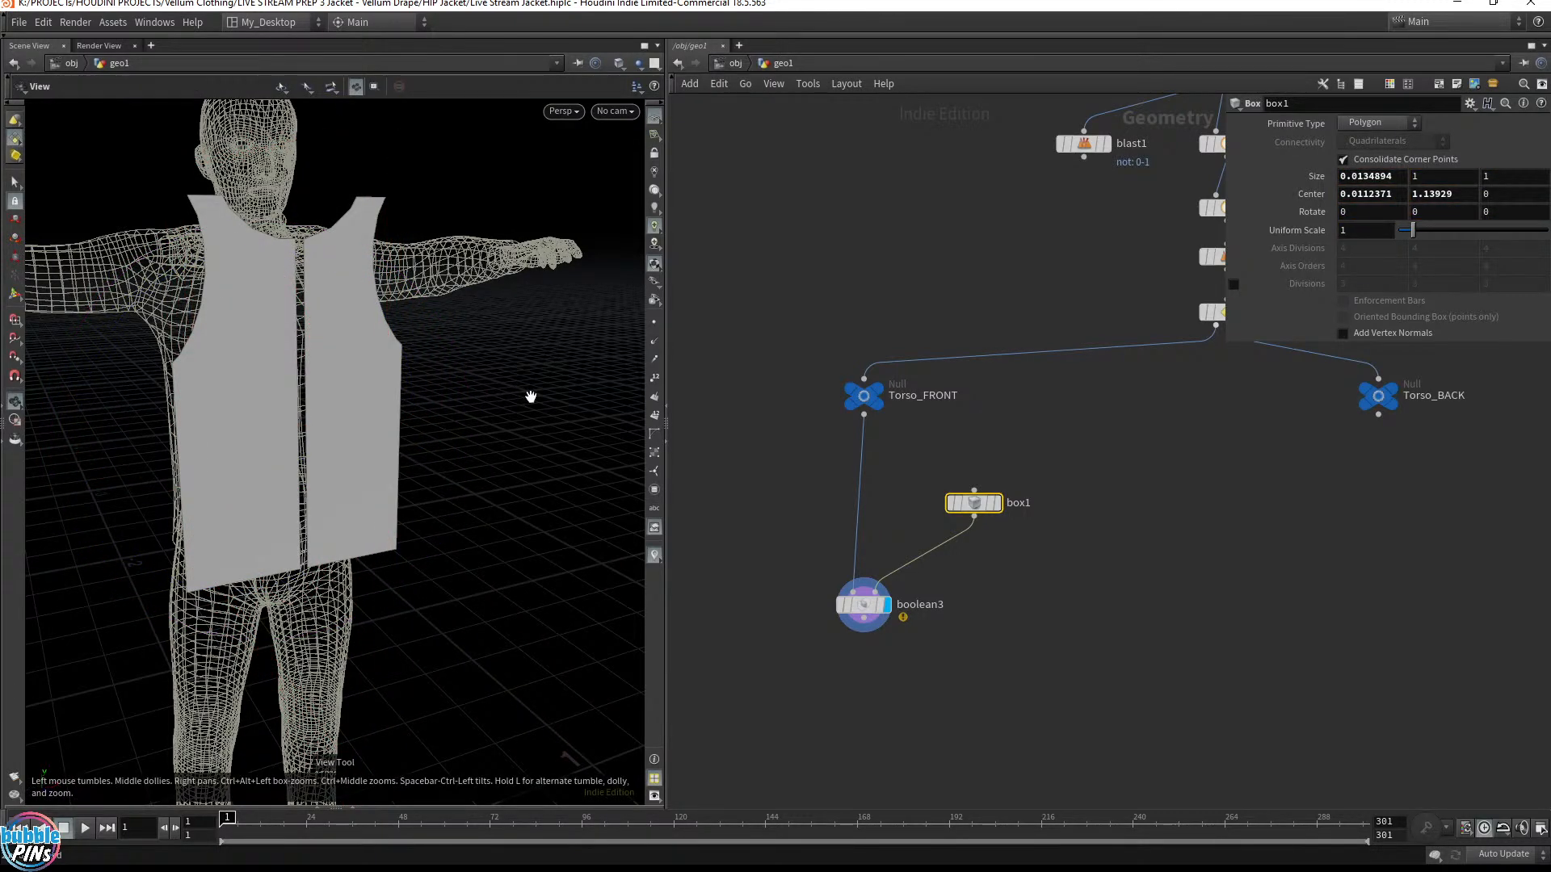
mouse_move(464, 336)
left_mouse_down()
mouse_move(364, 343)
mouse_move(443, 312)
mouse_move(453, 340)
left_mouse_up()
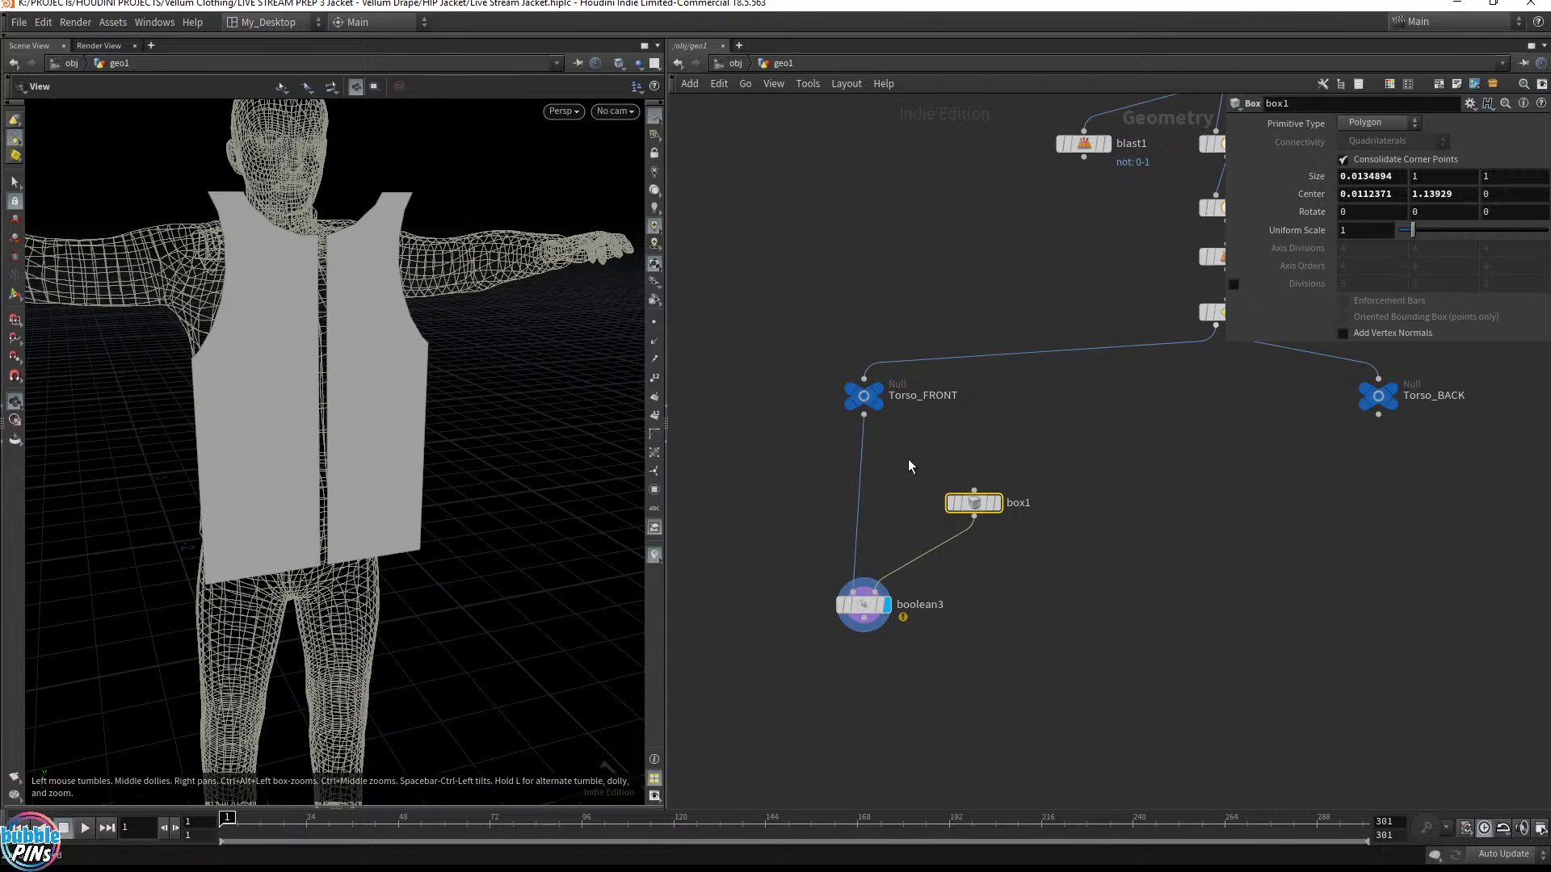
Find boolean2 in the network and display it to view the full torso box without the front slit
key("h")
mouse_move(1019, 425)
middle_mouse_down()
mouse_move(924, 498)
mouse_move(803, 483)
middle_mouse_up()
left_click_drag(888, 280, 962, 323)
middle_click_drag(971, 624, 942, 297)
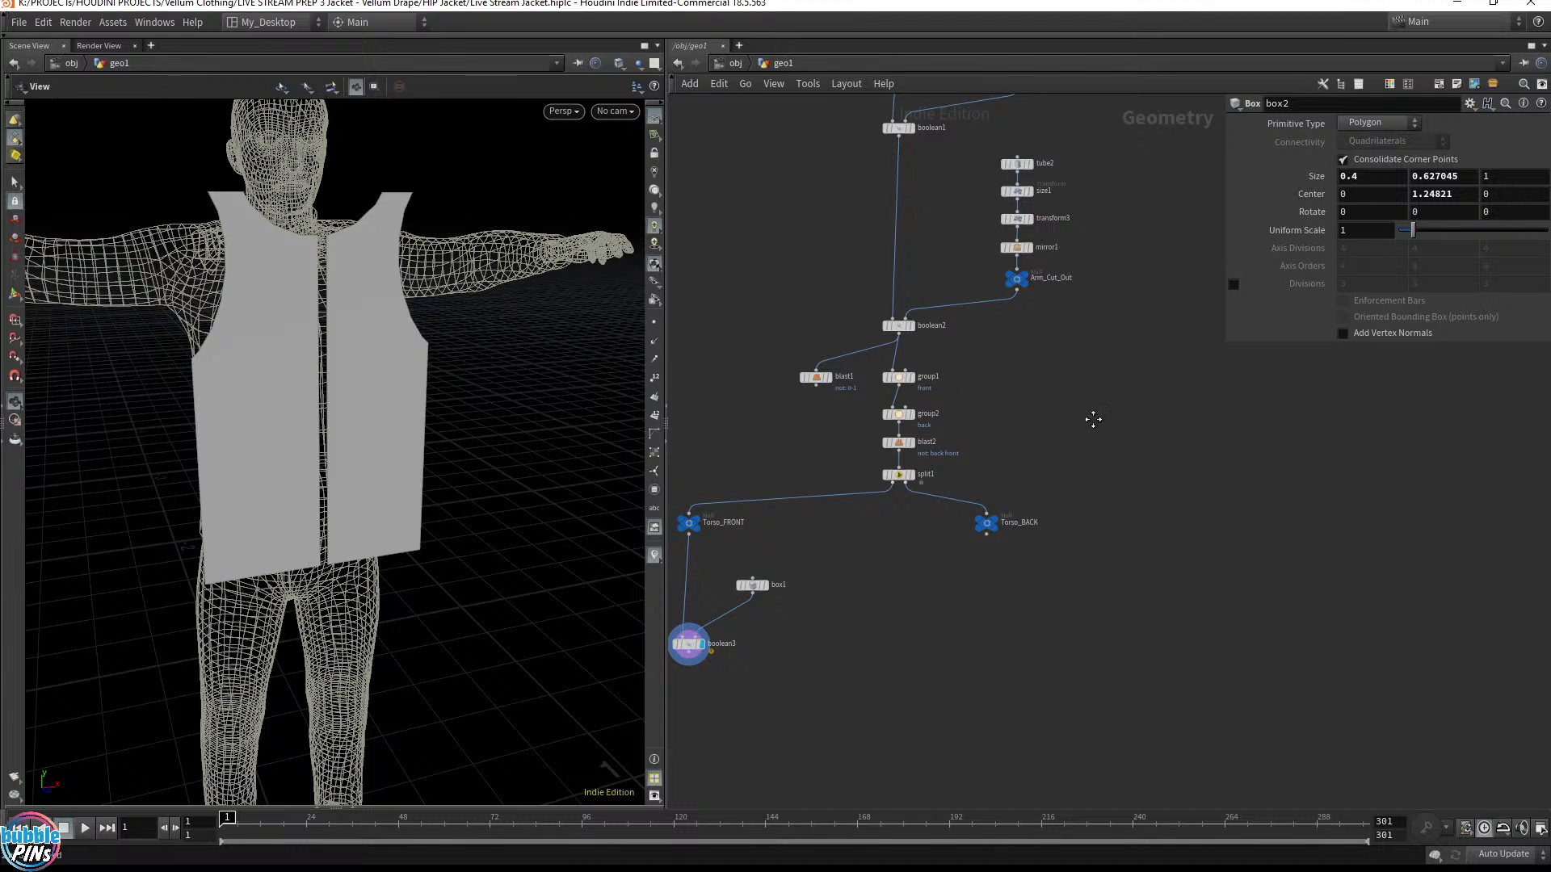
middle_click_drag(829, 154, 855, 278)
left_click(924, 449)
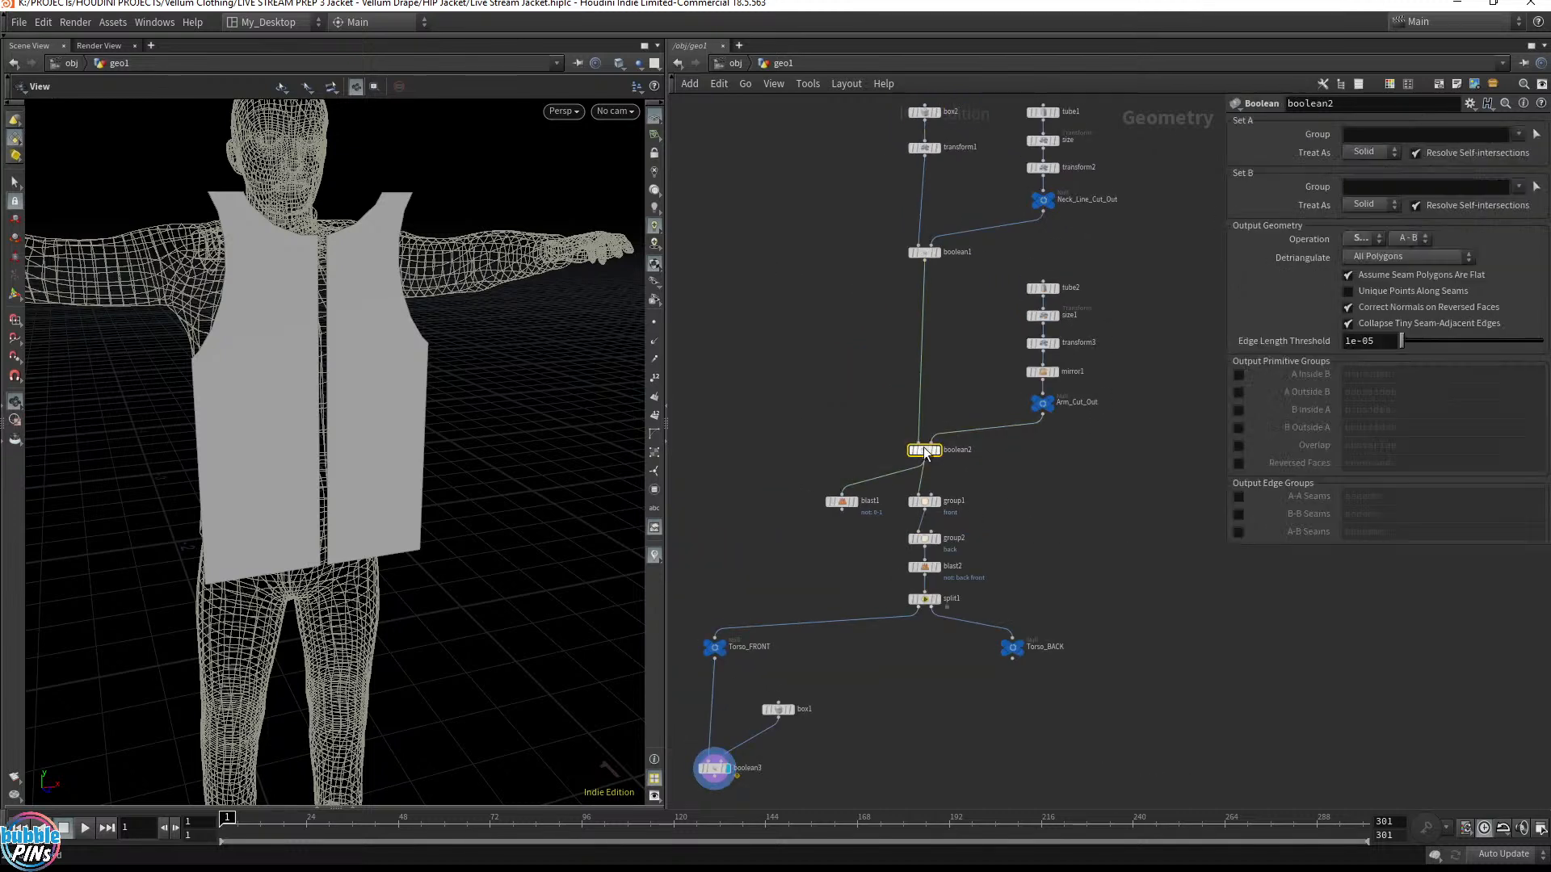
left_click(942, 432)
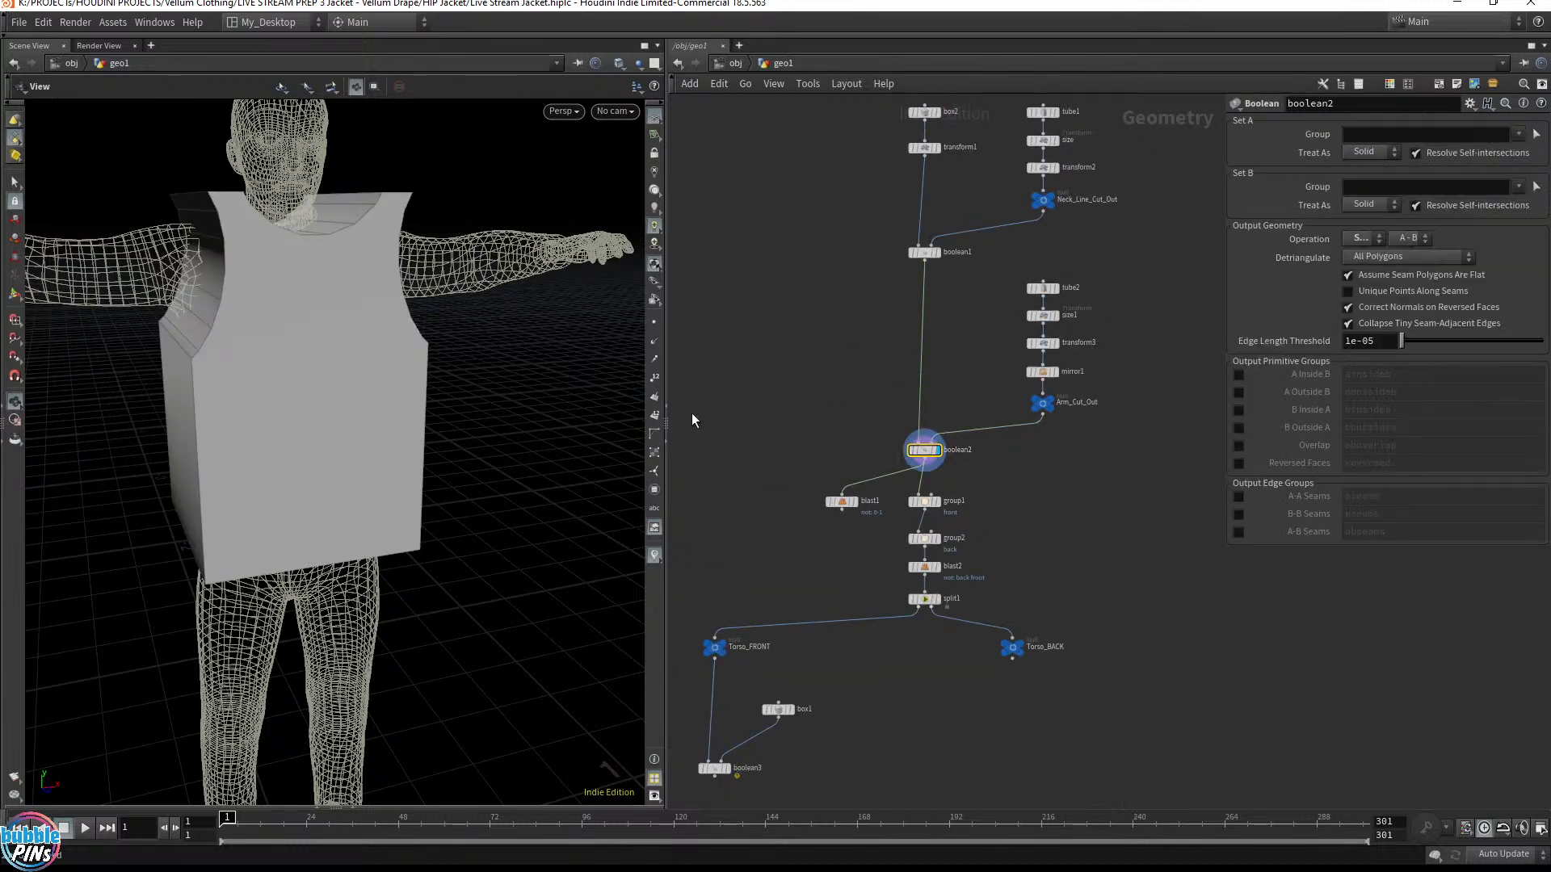
Move boolean2, blast1 and all nodes upstream of them up to open a gap above group1
scroll(1004, 422, "down", 2)
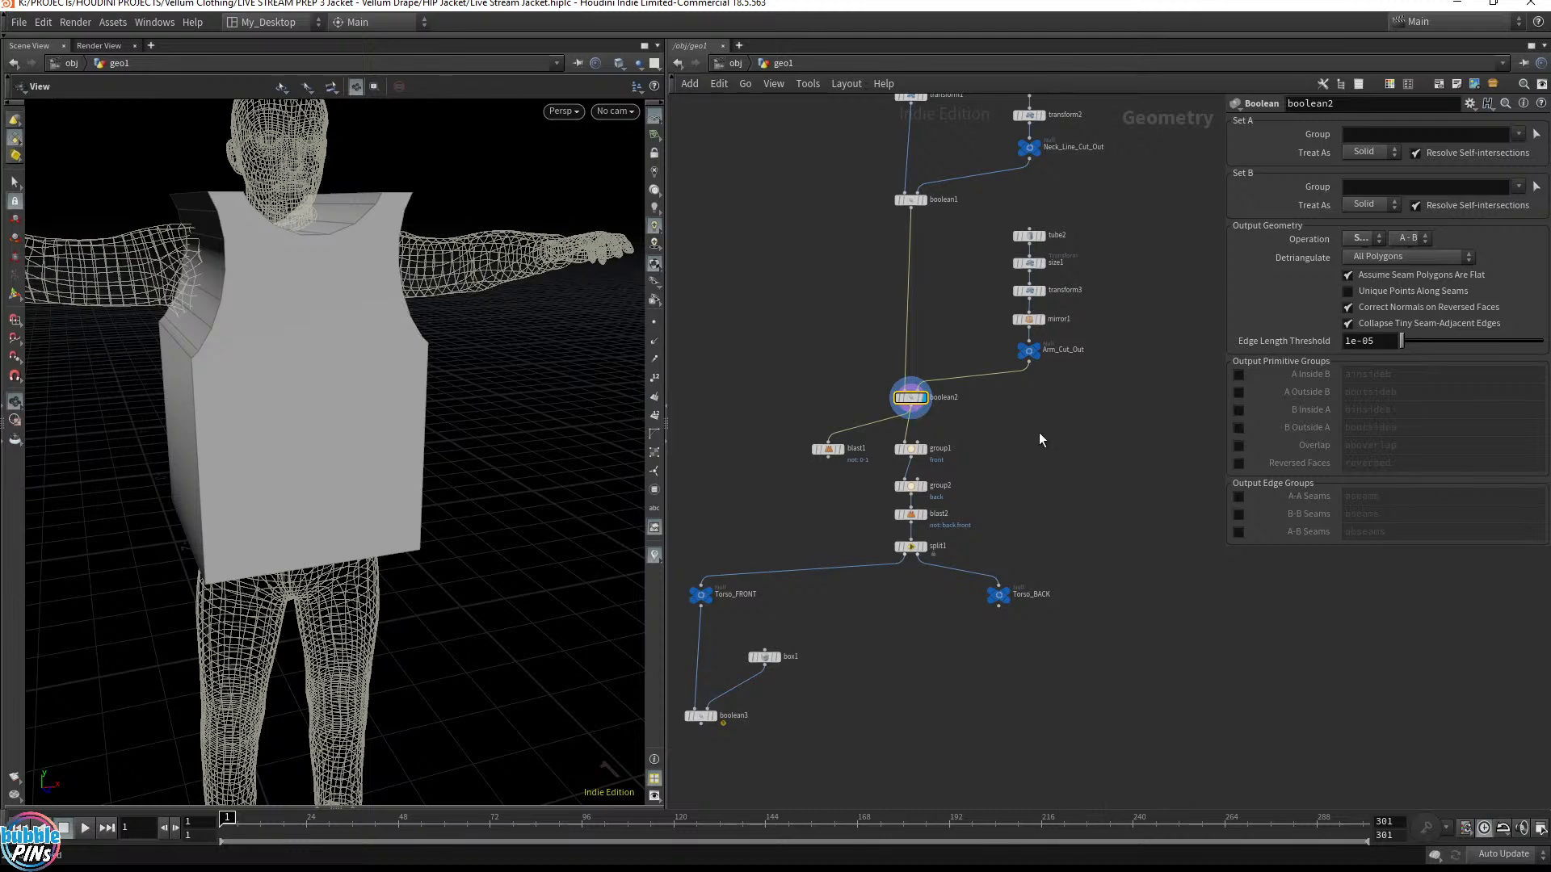
scroll(1020, 452, "down", 2)
scroll(1010, 478, "down", 2)
left_click_drag(884, 176, 1060, 486)
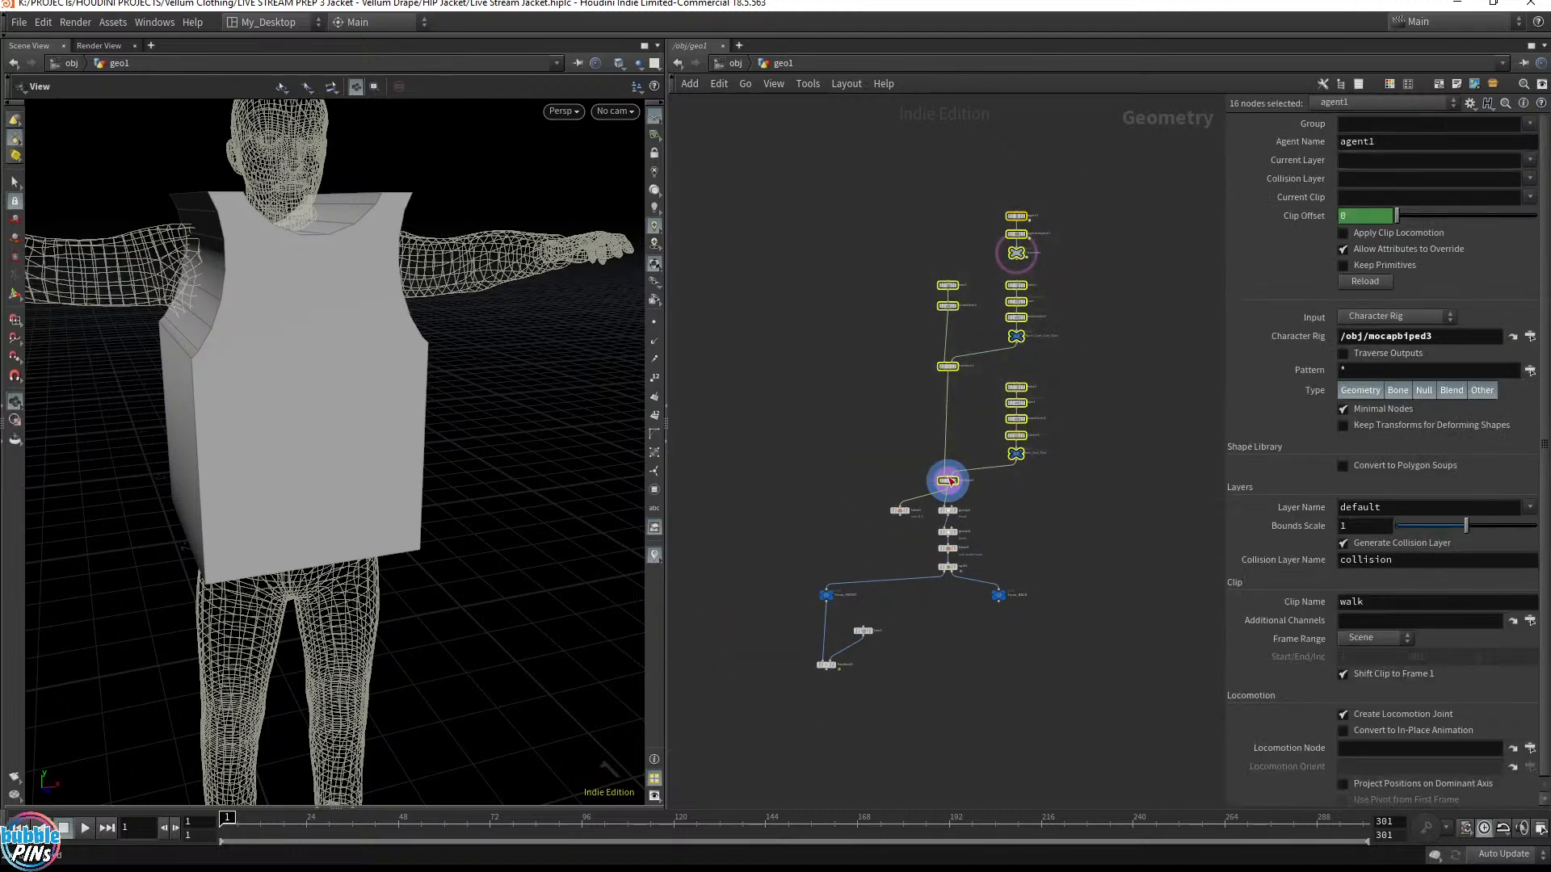
left_click_drag(947, 482, 943, 372)
left_click_drag(895, 511, 934, 370)
scroll(872, 388, "up", 5)
key("Escape")
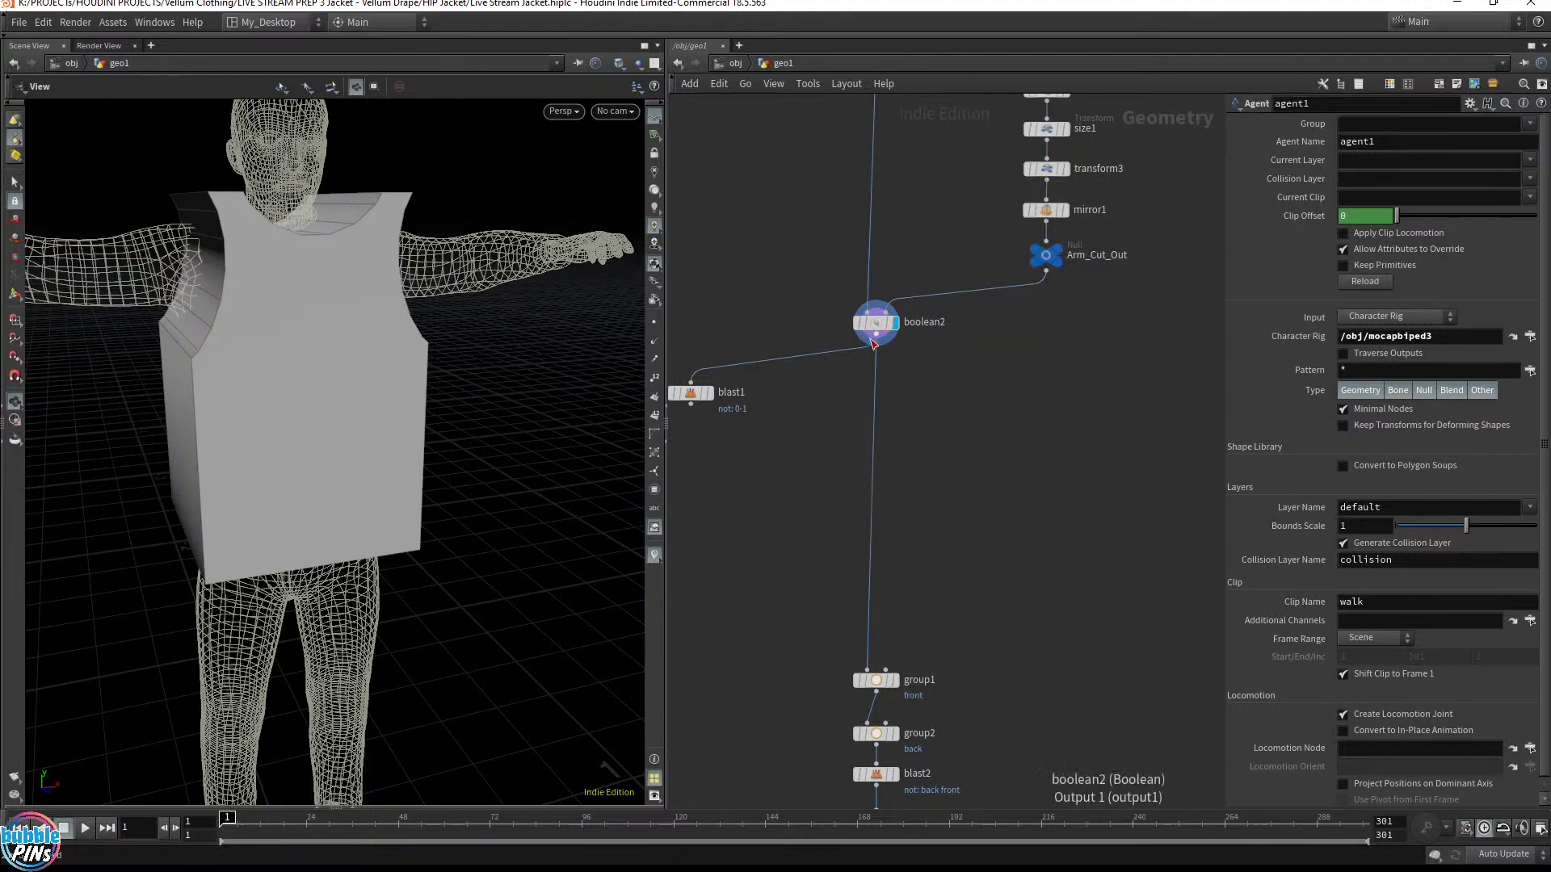
Insert a Transform node on the wire between boolean2 and group1
left_click(877, 335)
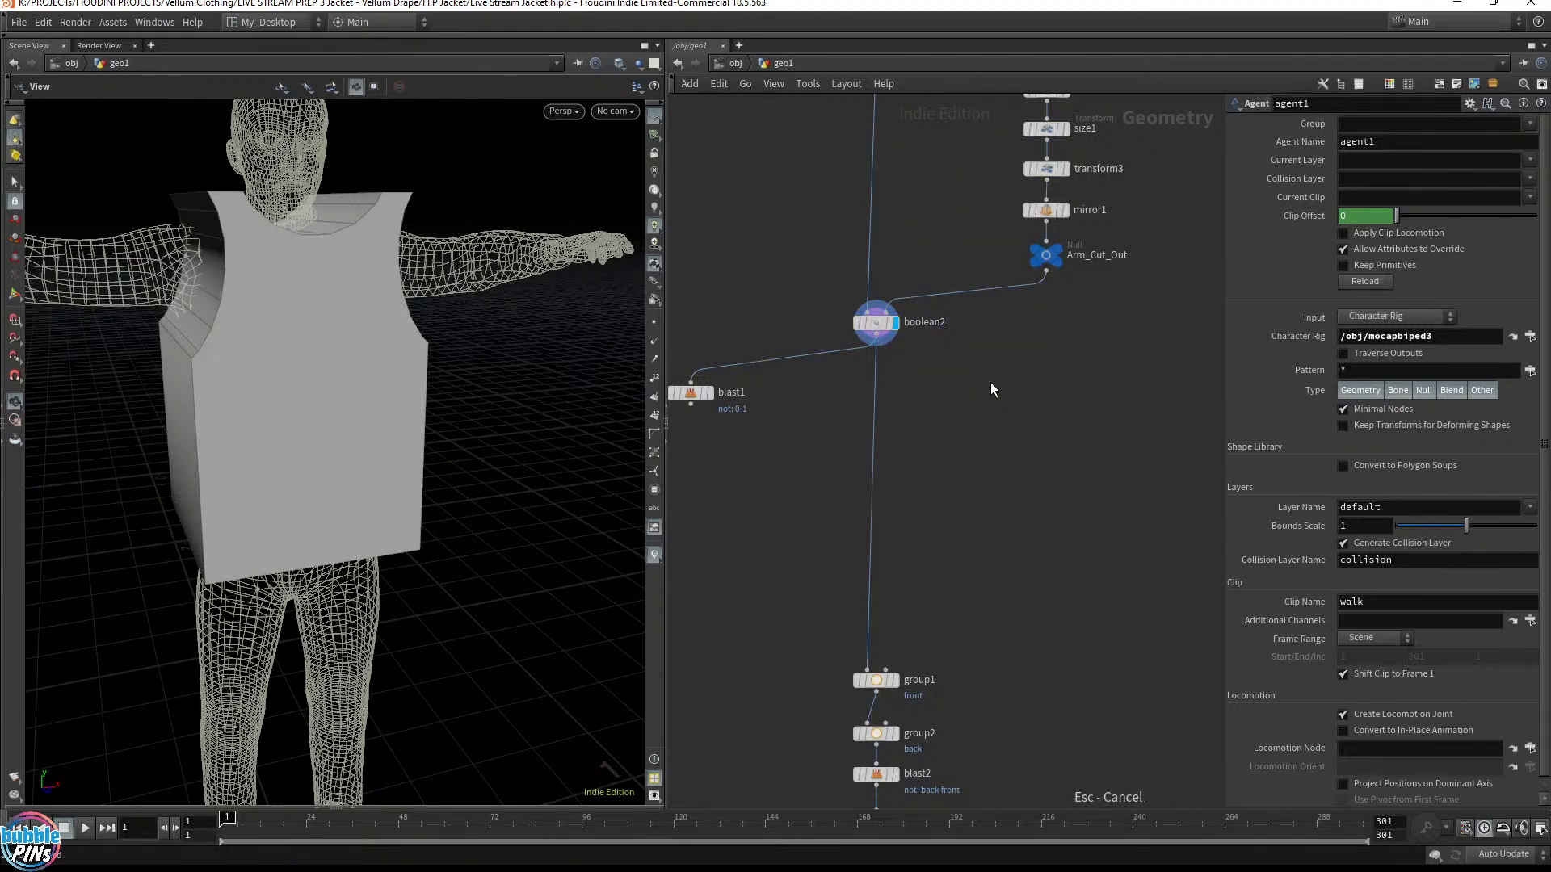
key("Tab")
key("Return")
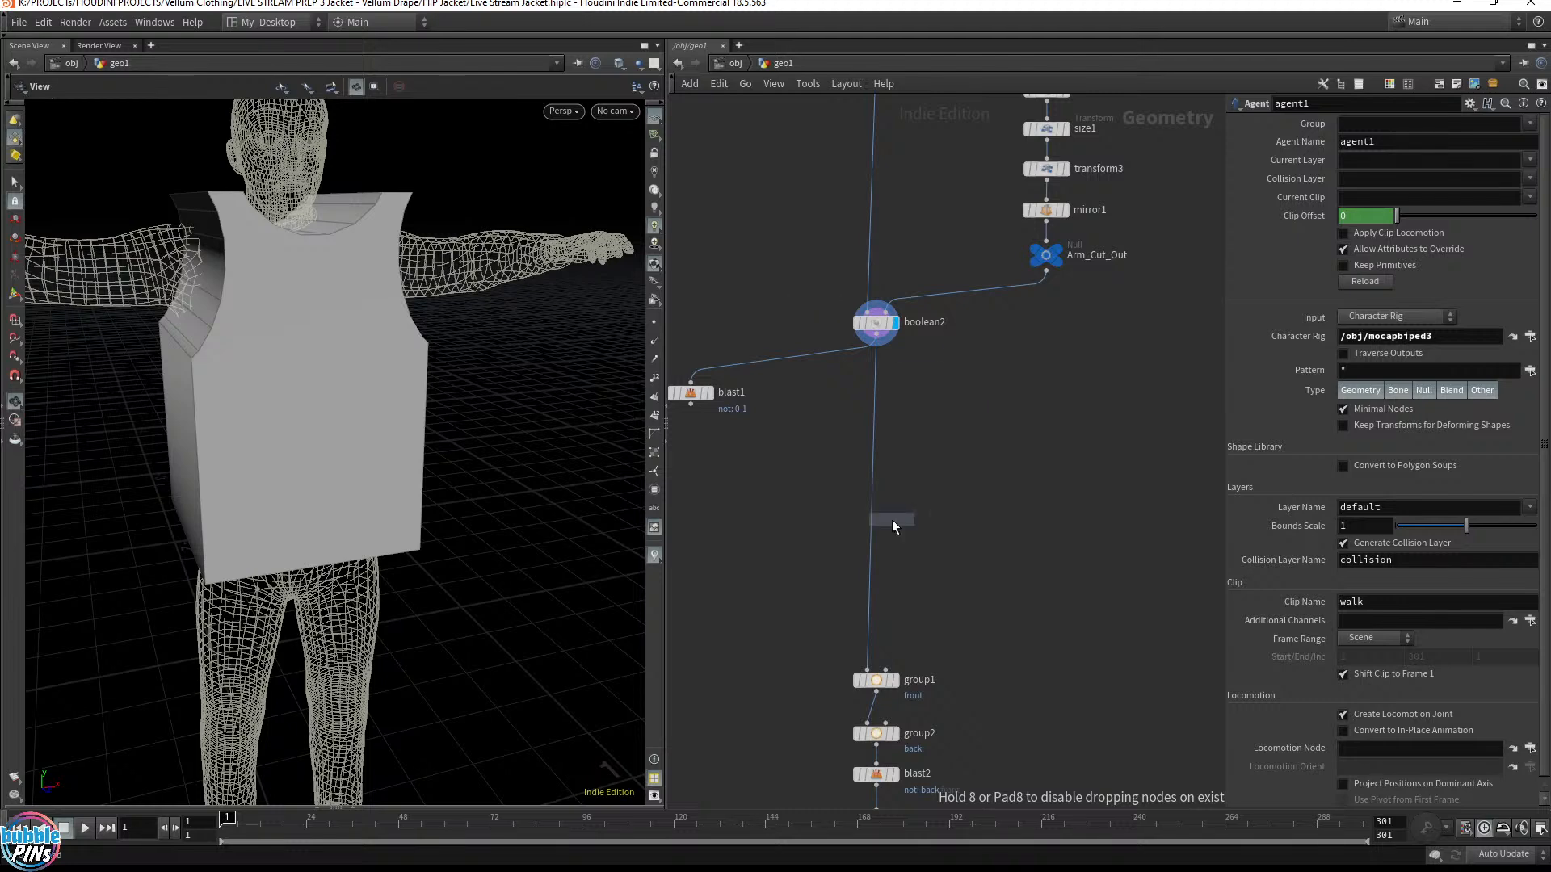
left_click(871, 503)
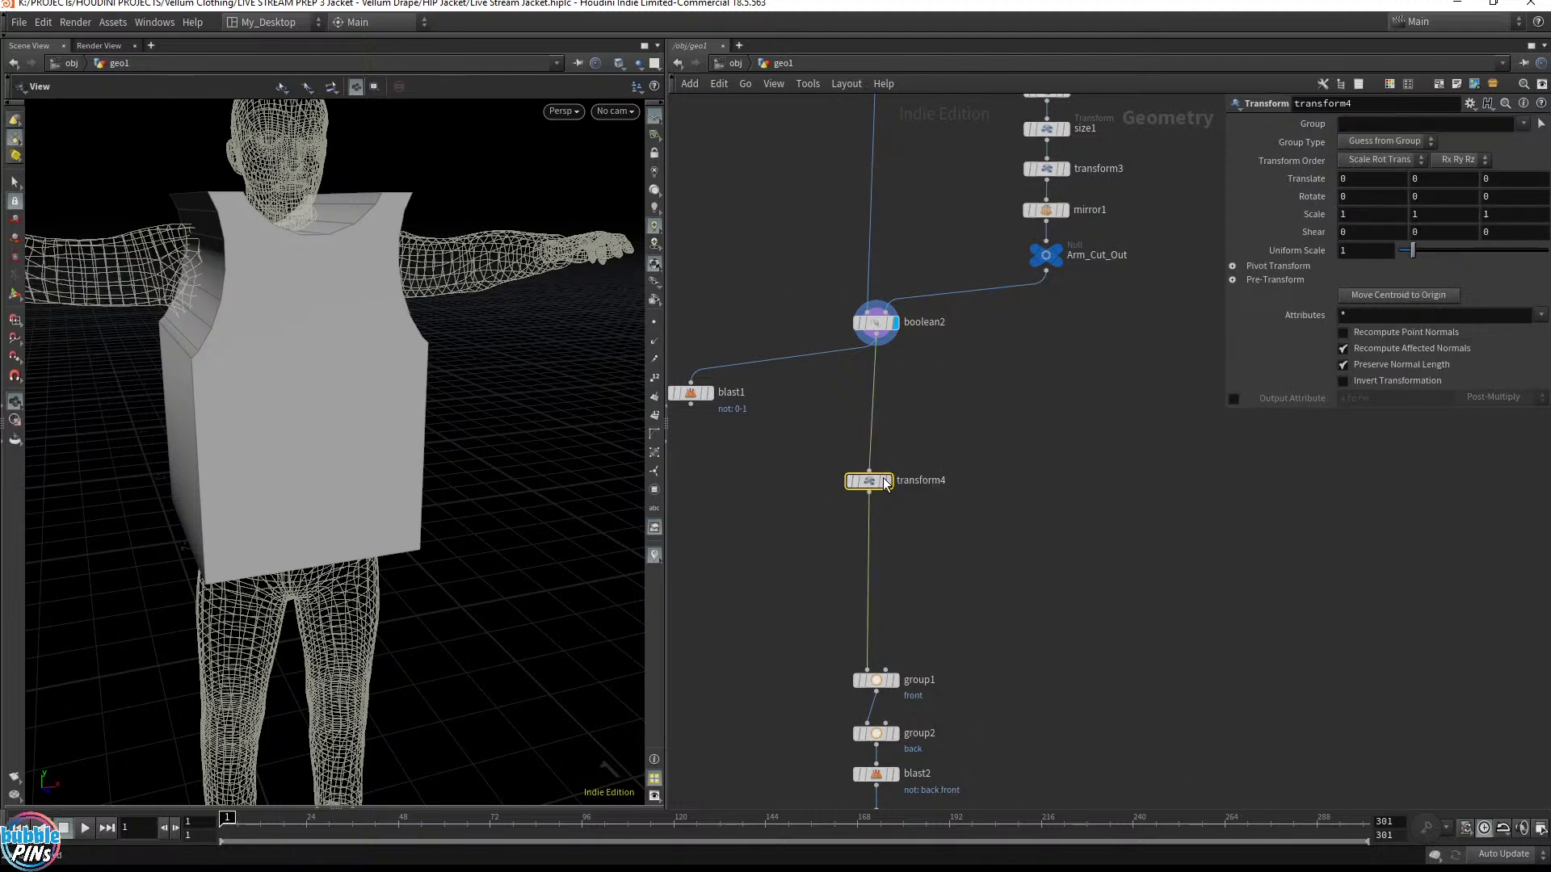
With boolean3 displayed, set the uniform scale of transform4 to 1.5 to enlarge the jacket panels
middle_click_drag(754, 633, 927, 503)
scroll(927, 503, "down", 3)
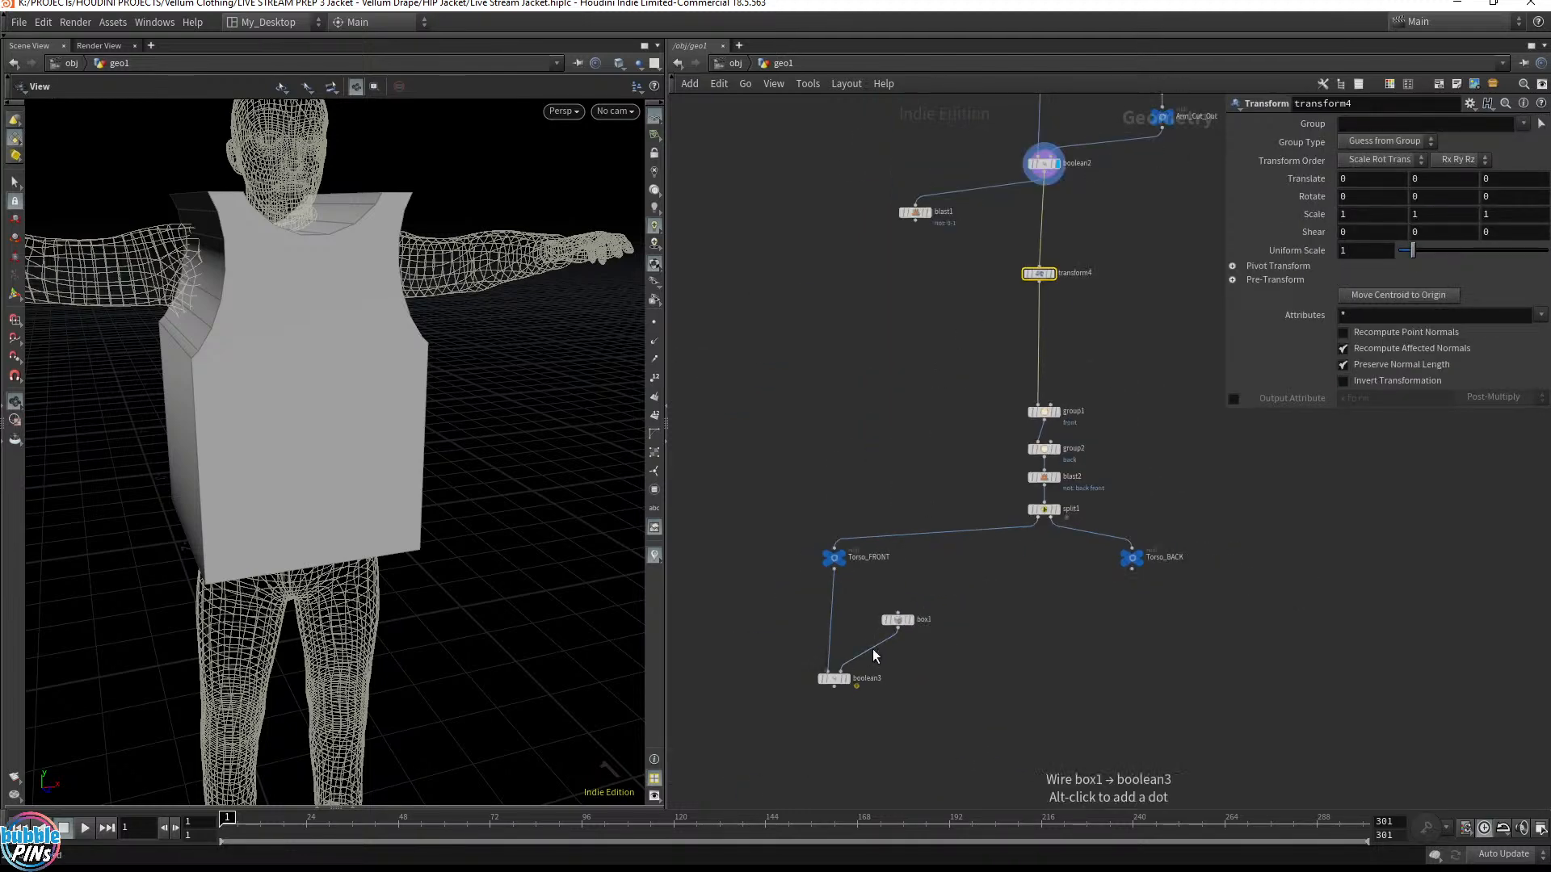
left_click(844, 677)
middle_click_drag(961, 311, 897, 362)
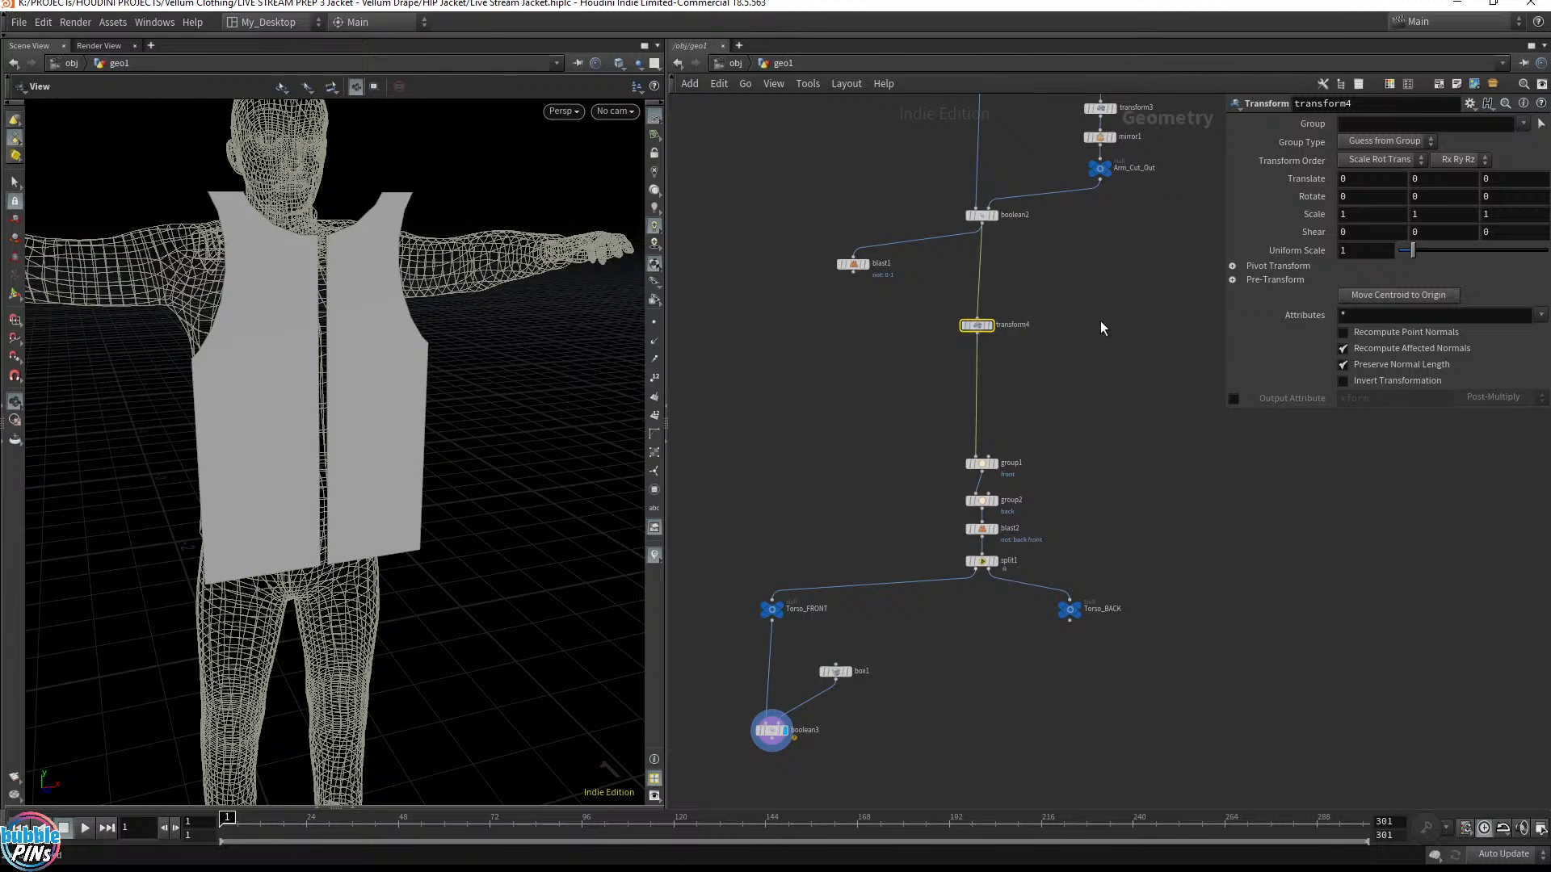
left_click(1372, 251)
type(".3")
key("Return")
key("BackSpace")
type("5")
key("Return")
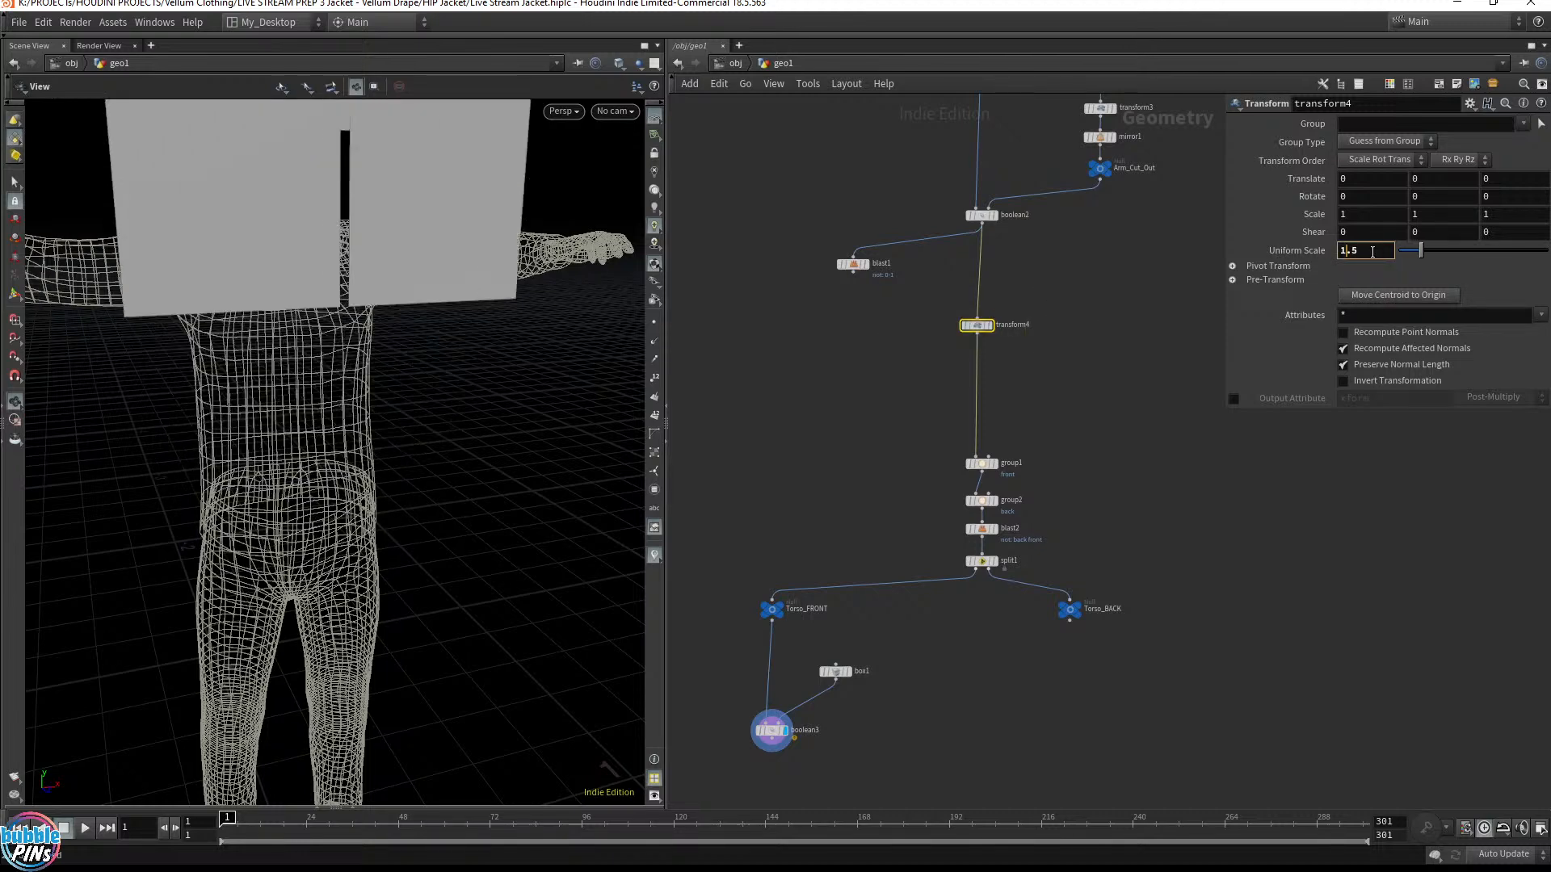
scroll(425, 353, "down", 5)
left_click_drag(422, 412, 364, 419)
scroll(547, 370, "up", 3)
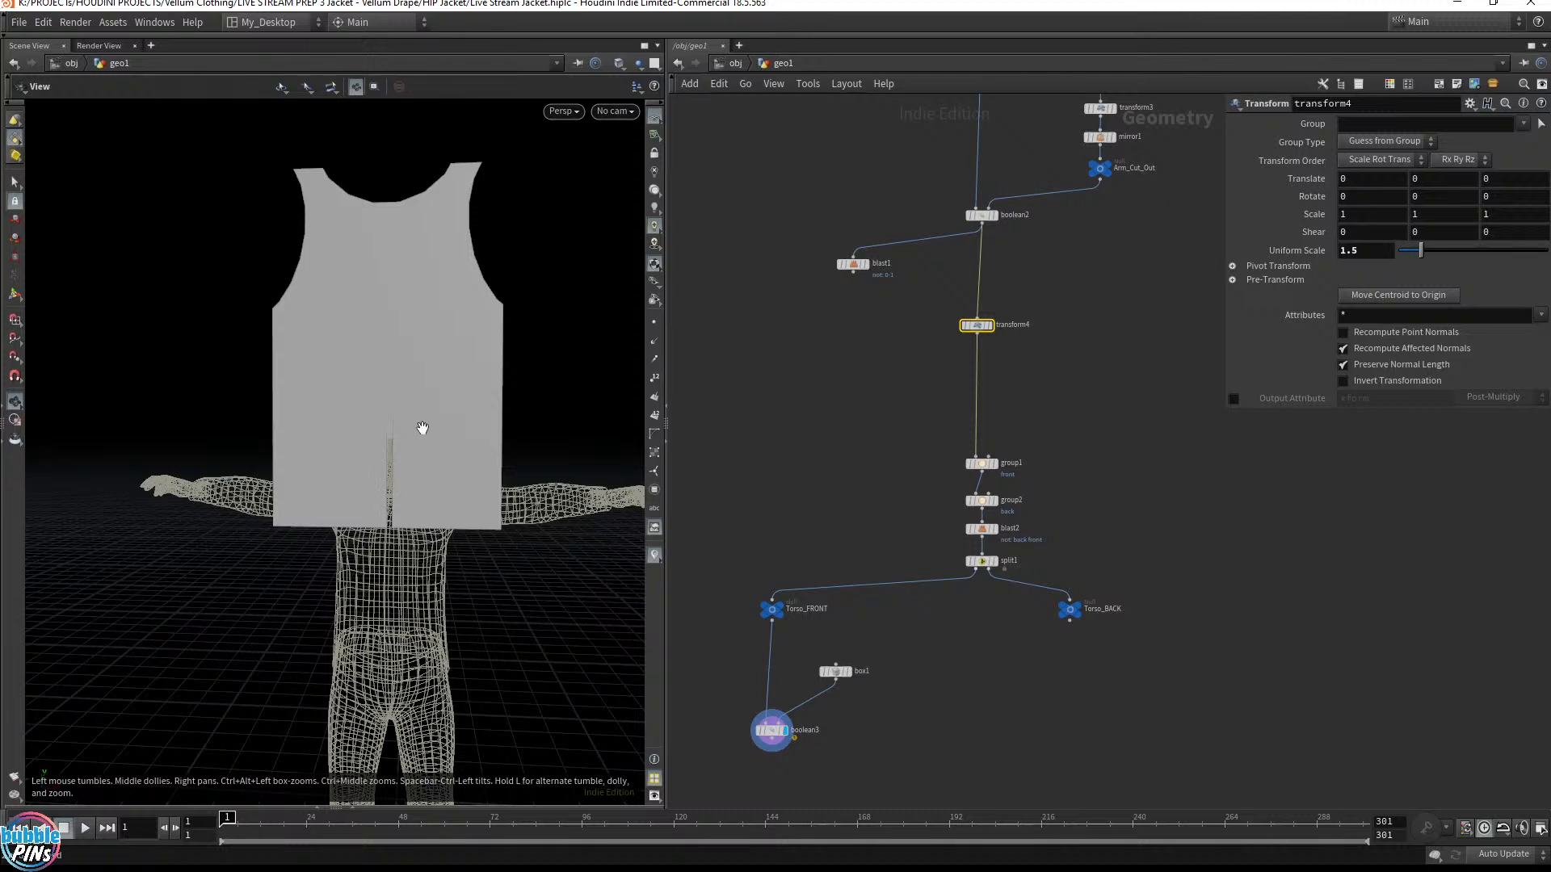
Raise box1 to a Y centre of about 1.795 so its slit runs the full height of the enlarged front panel
left_click_drag(913, 353, 1070, 302)
left_click_drag(911, 731, 806, 642)
mouse_move(855, 681)
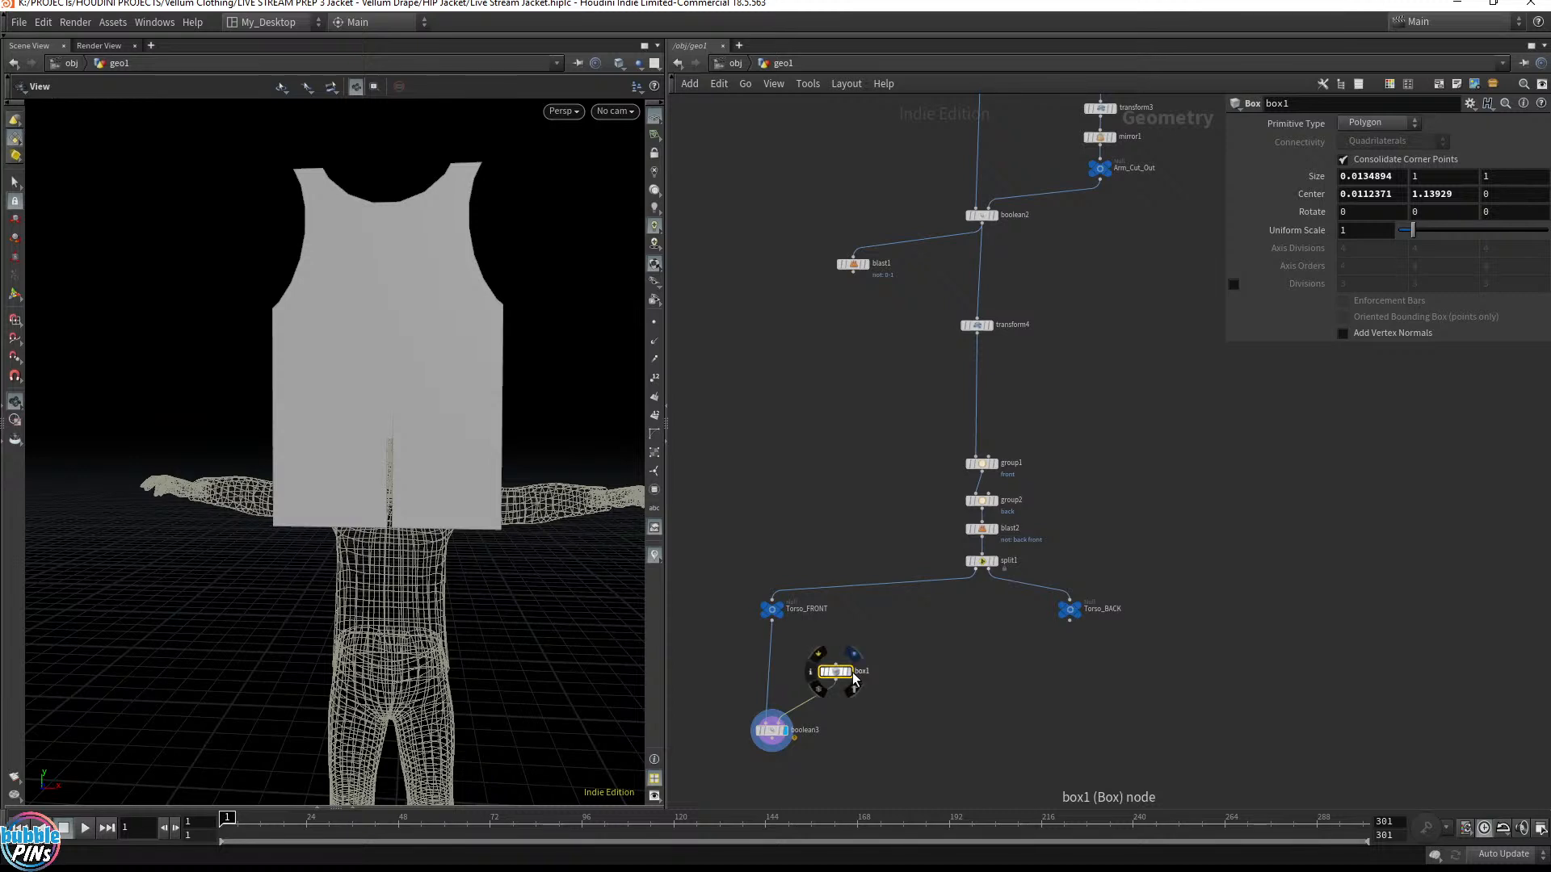
left_click(854, 655)
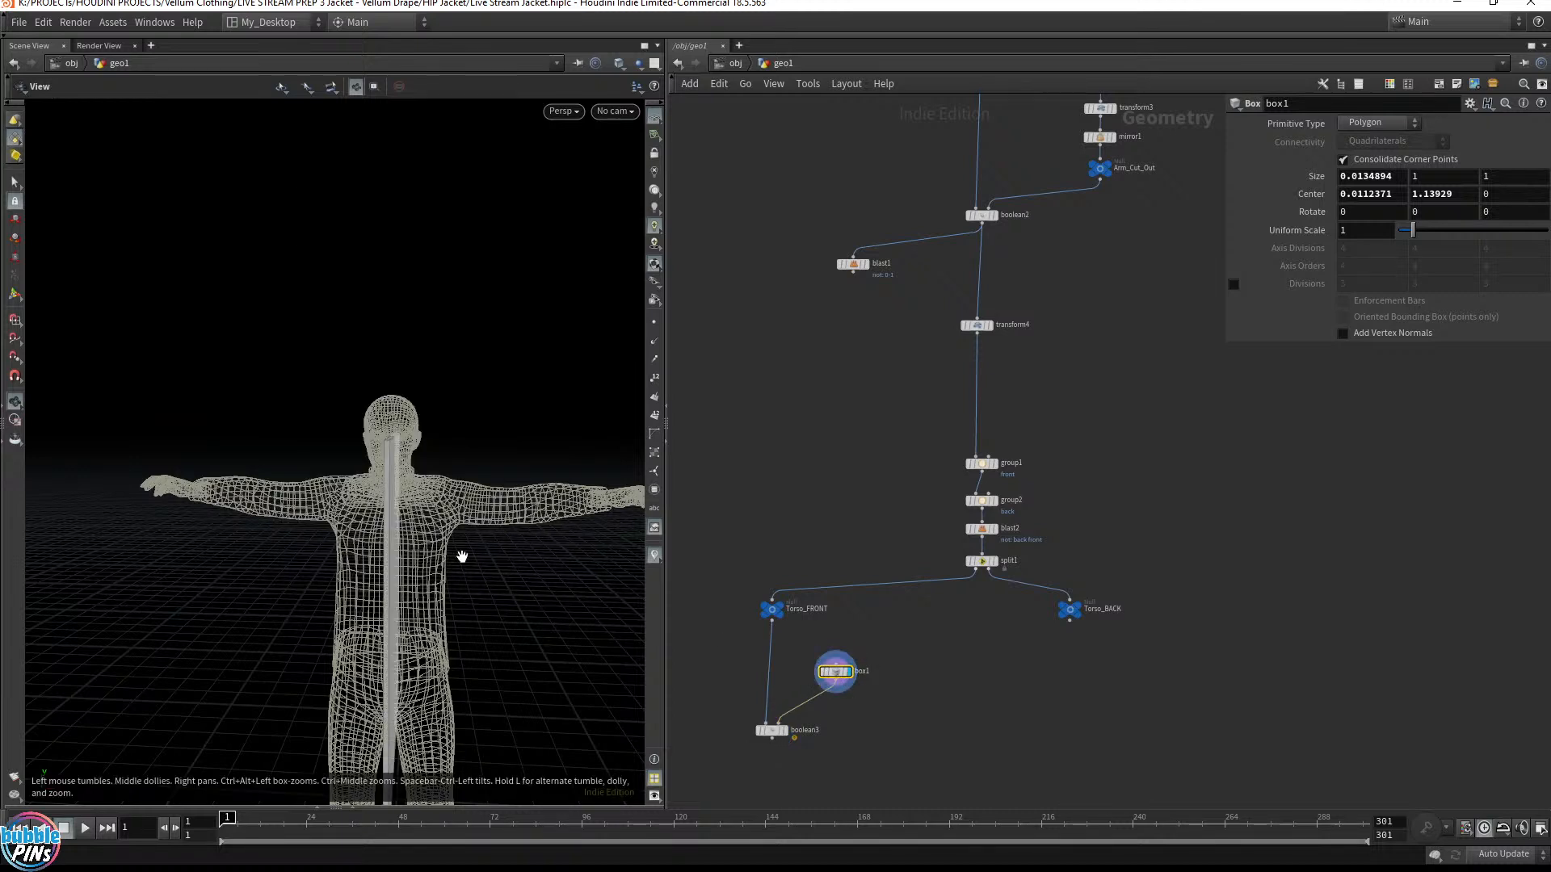
left_click(783, 731)
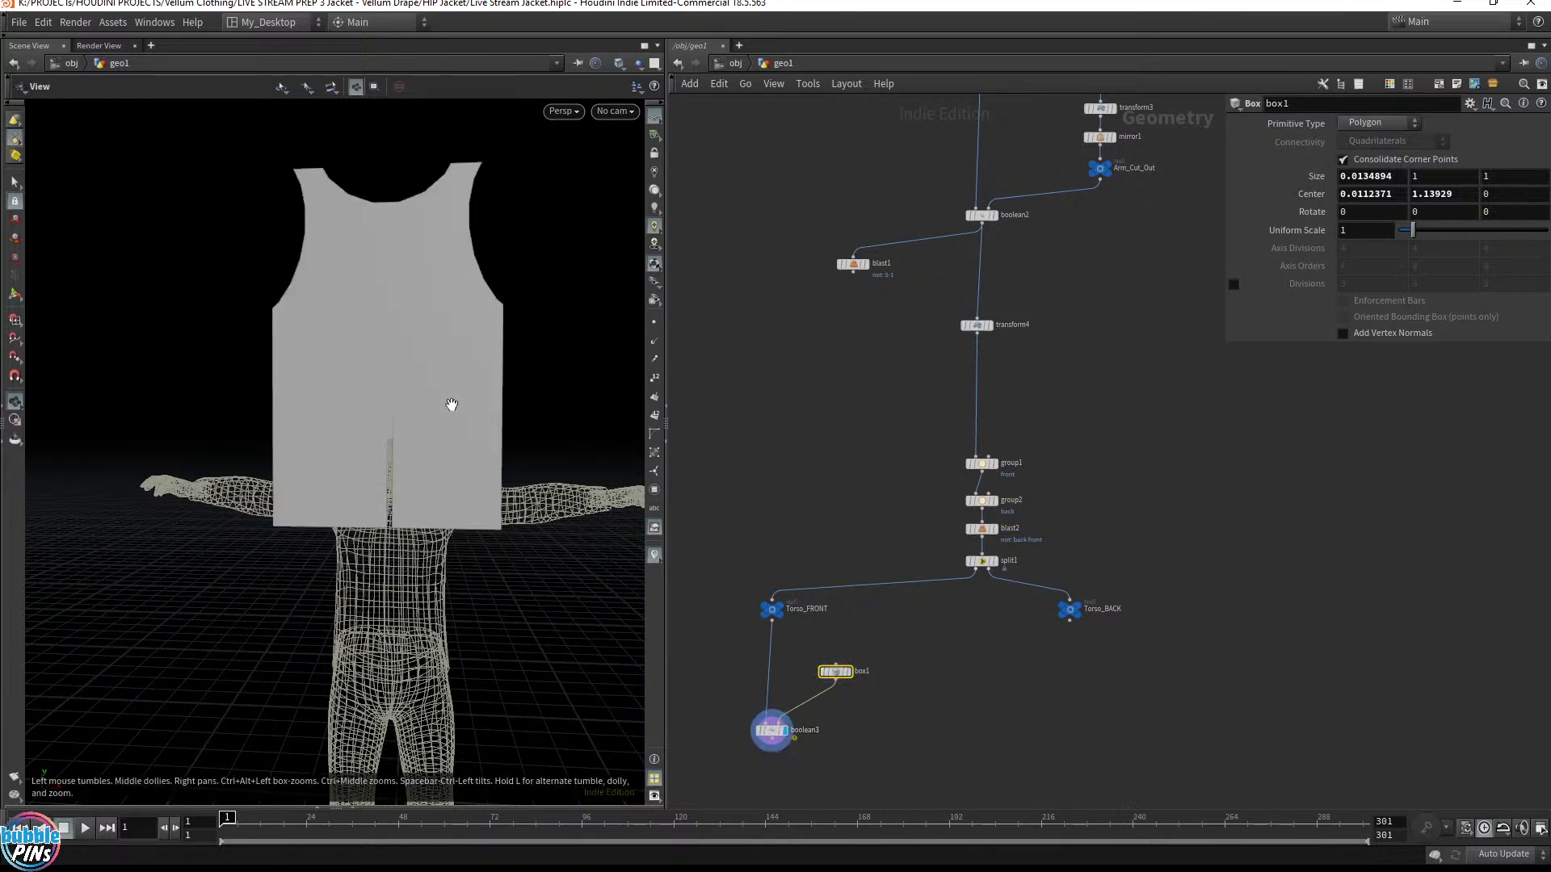
key("Return")
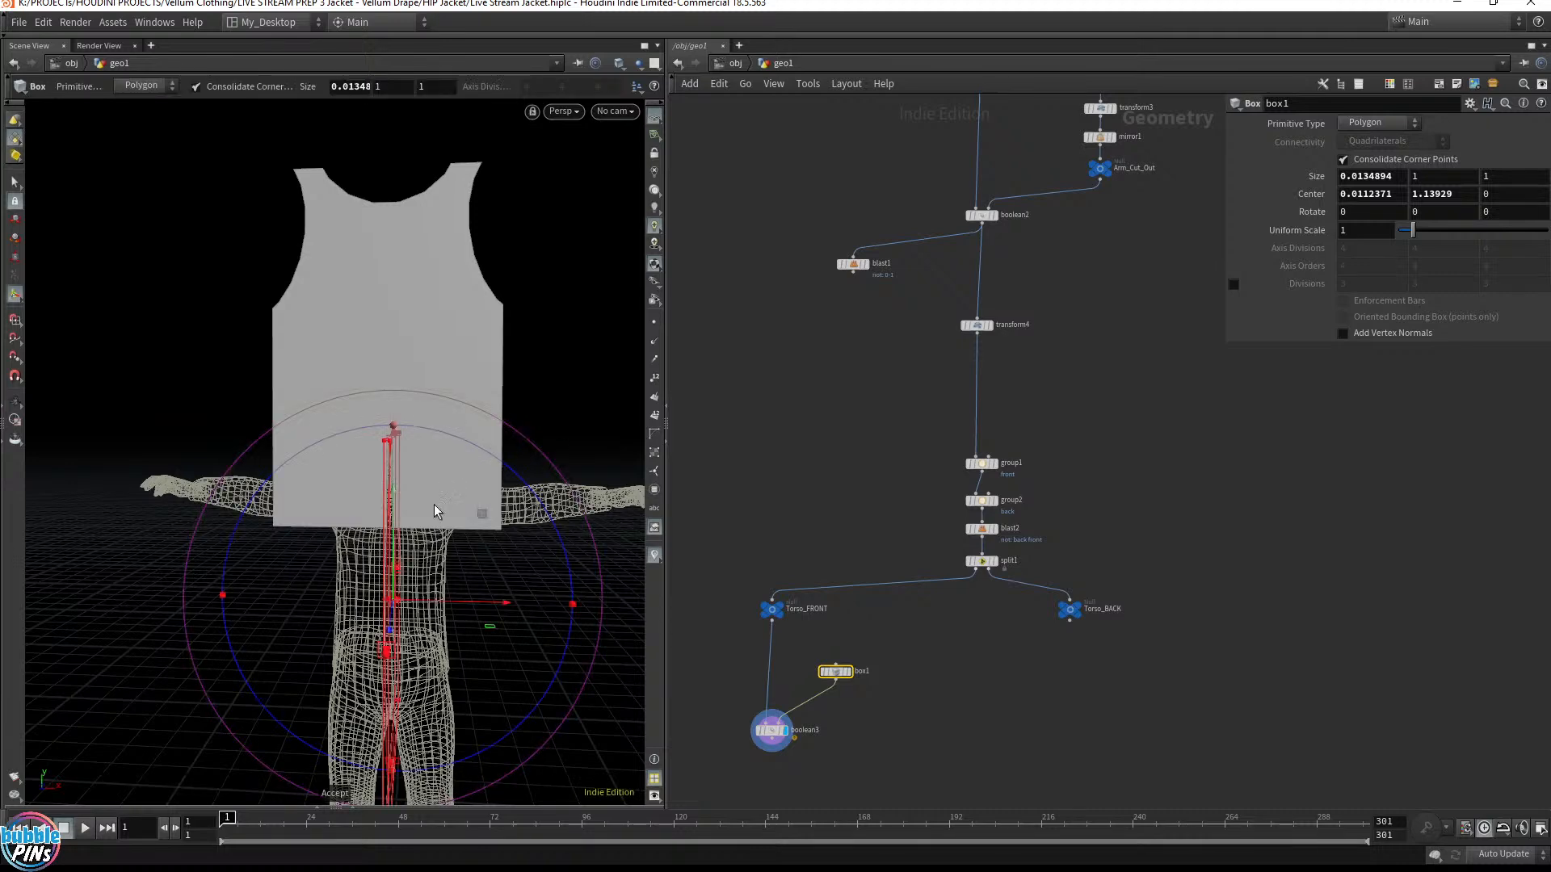
left_click_drag(433, 506, 328, 302, "alt")
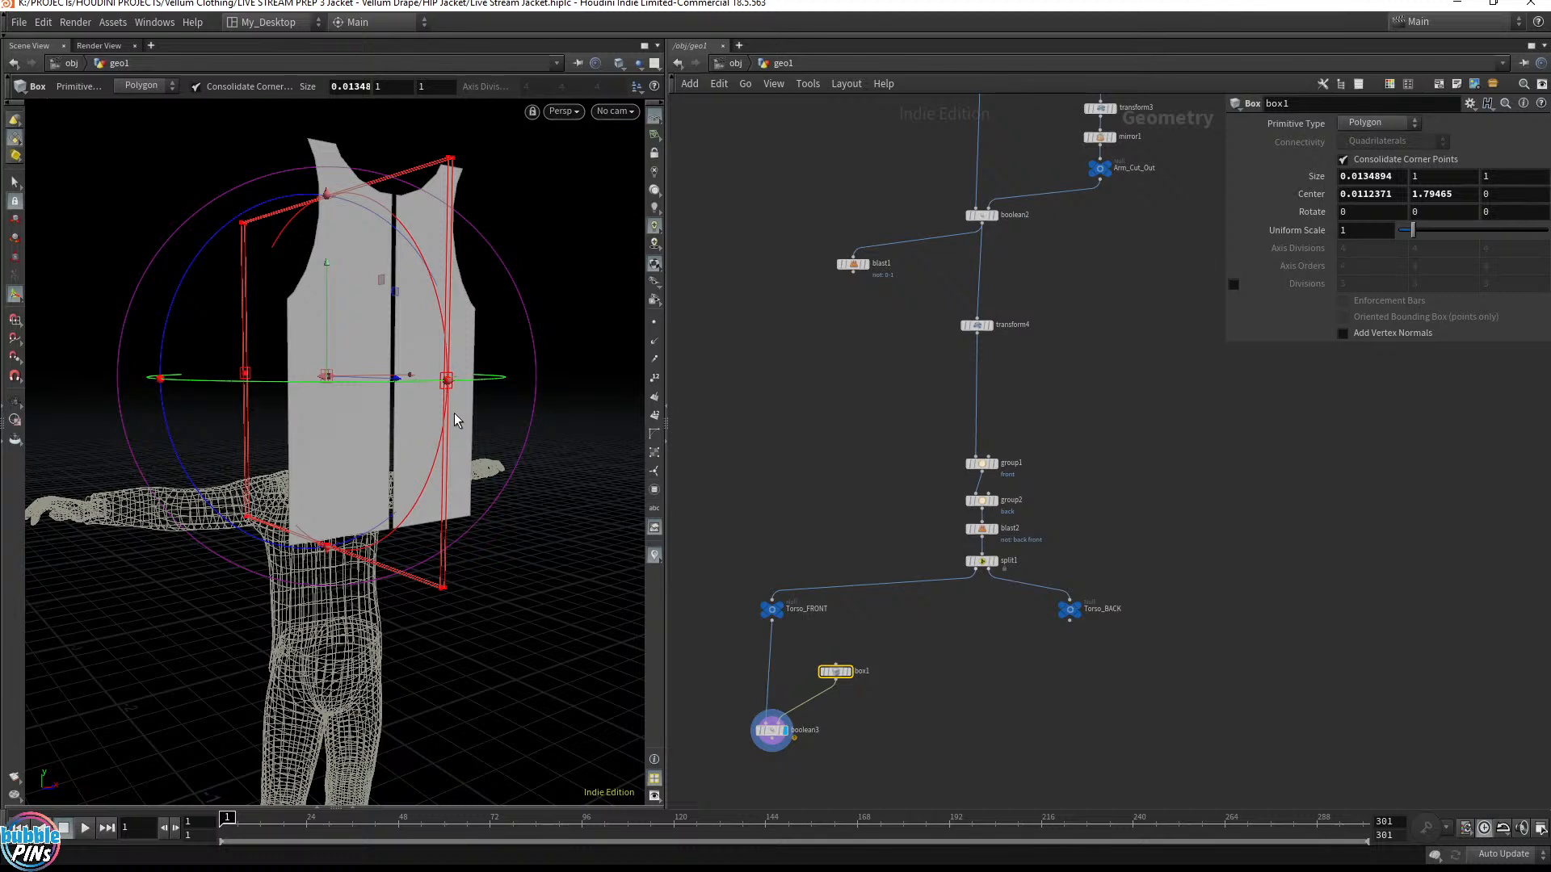
key("Escape")
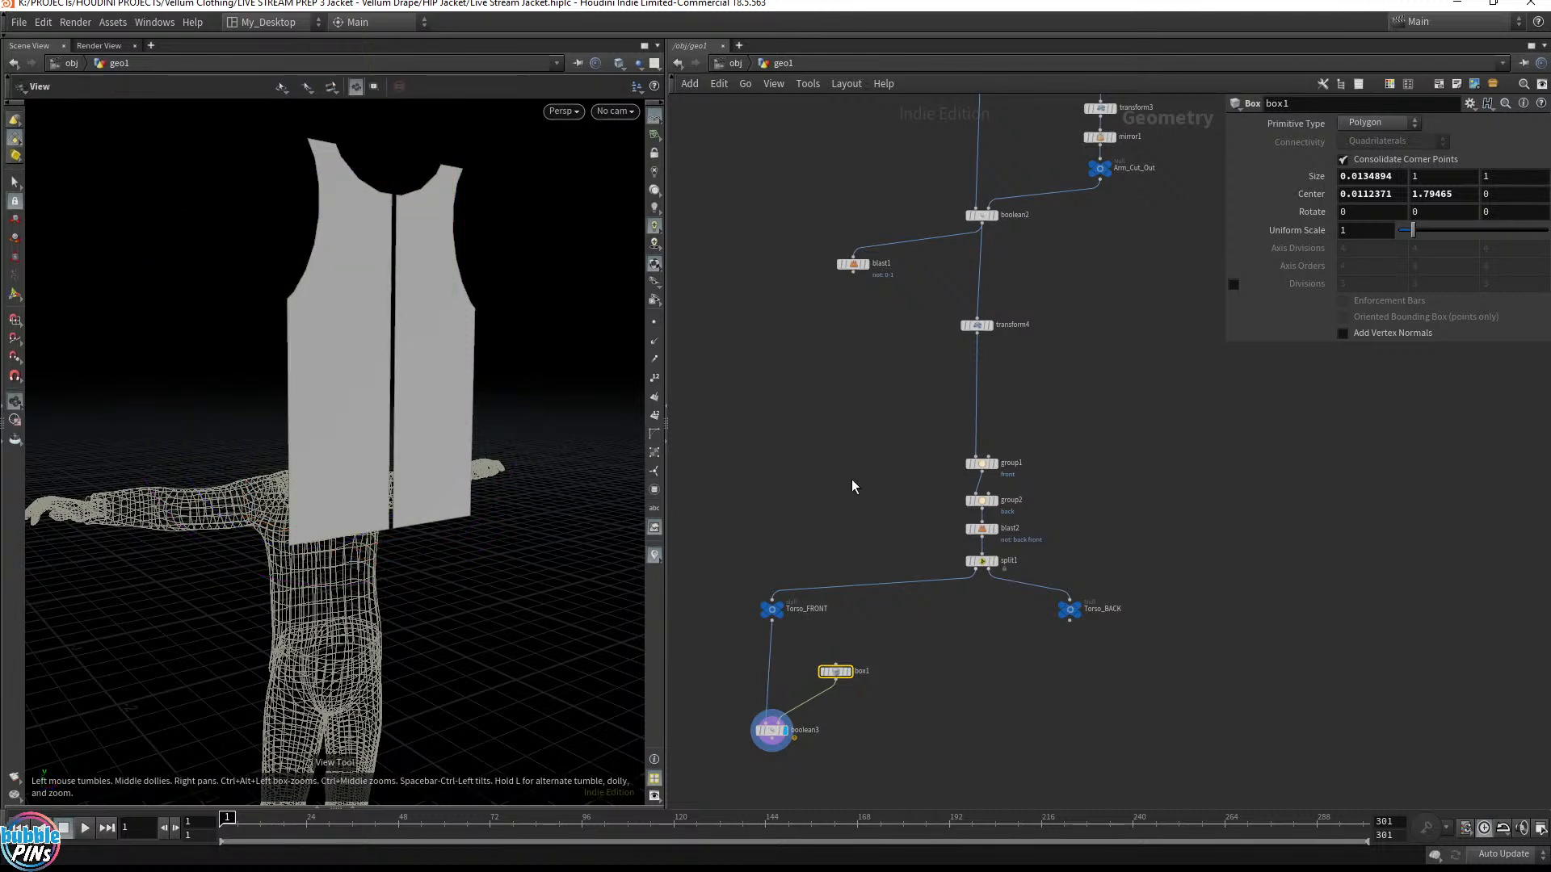
Move box1 and boolean3 further down, leaving a larger gap below Torso_FRONT
middle_click_drag(924, 664, 938, 578)
left_click_drag(926, 589, 819, 541)
scroll(843, 628, "up", 3)
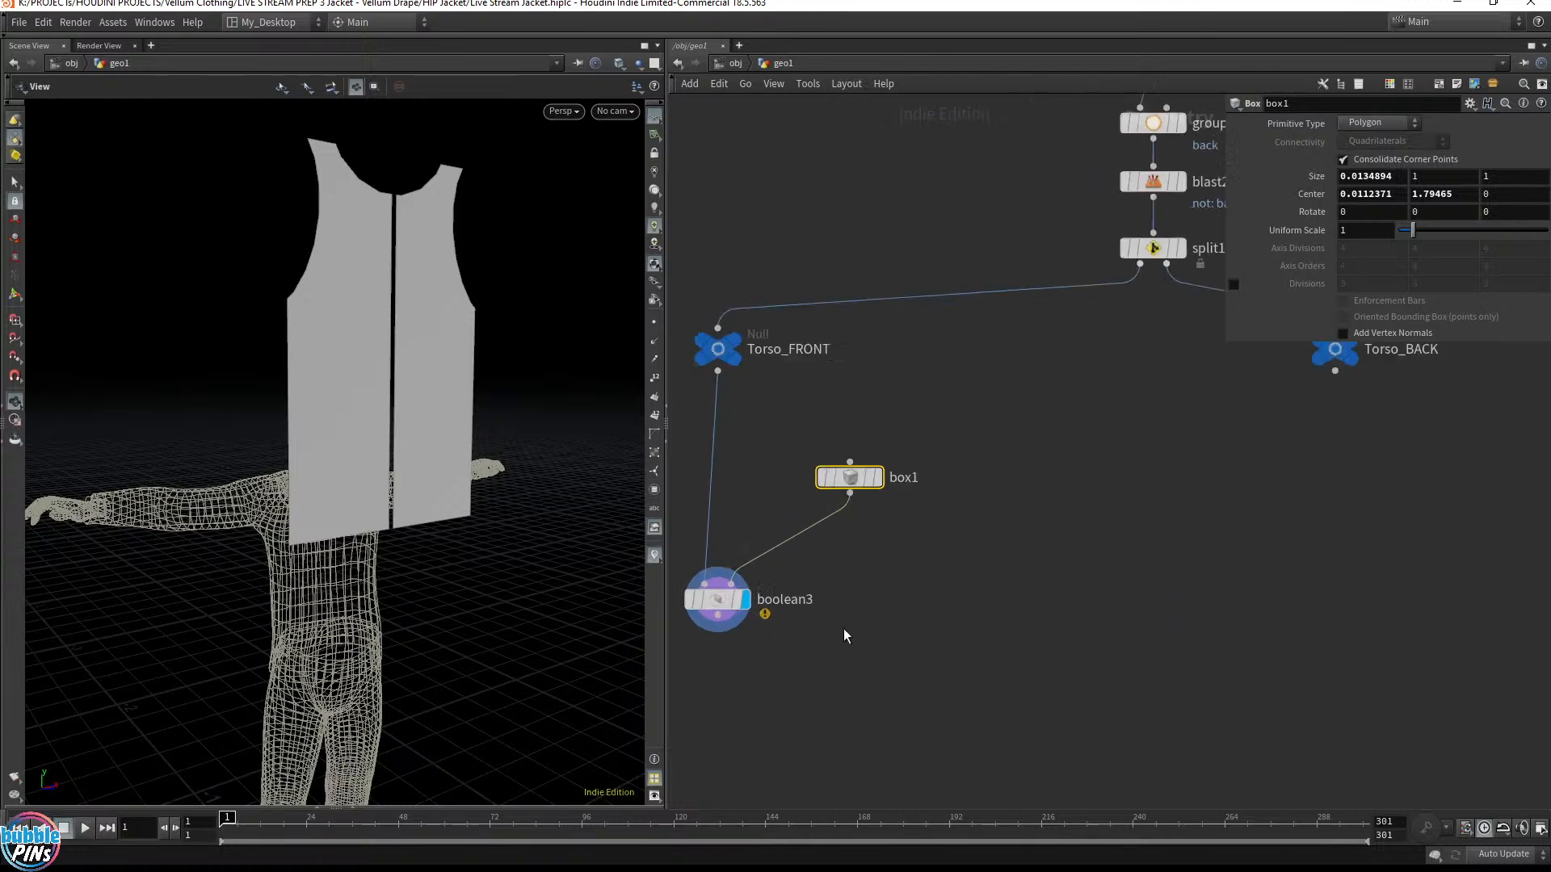
scroll(843, 628, "up", 2)
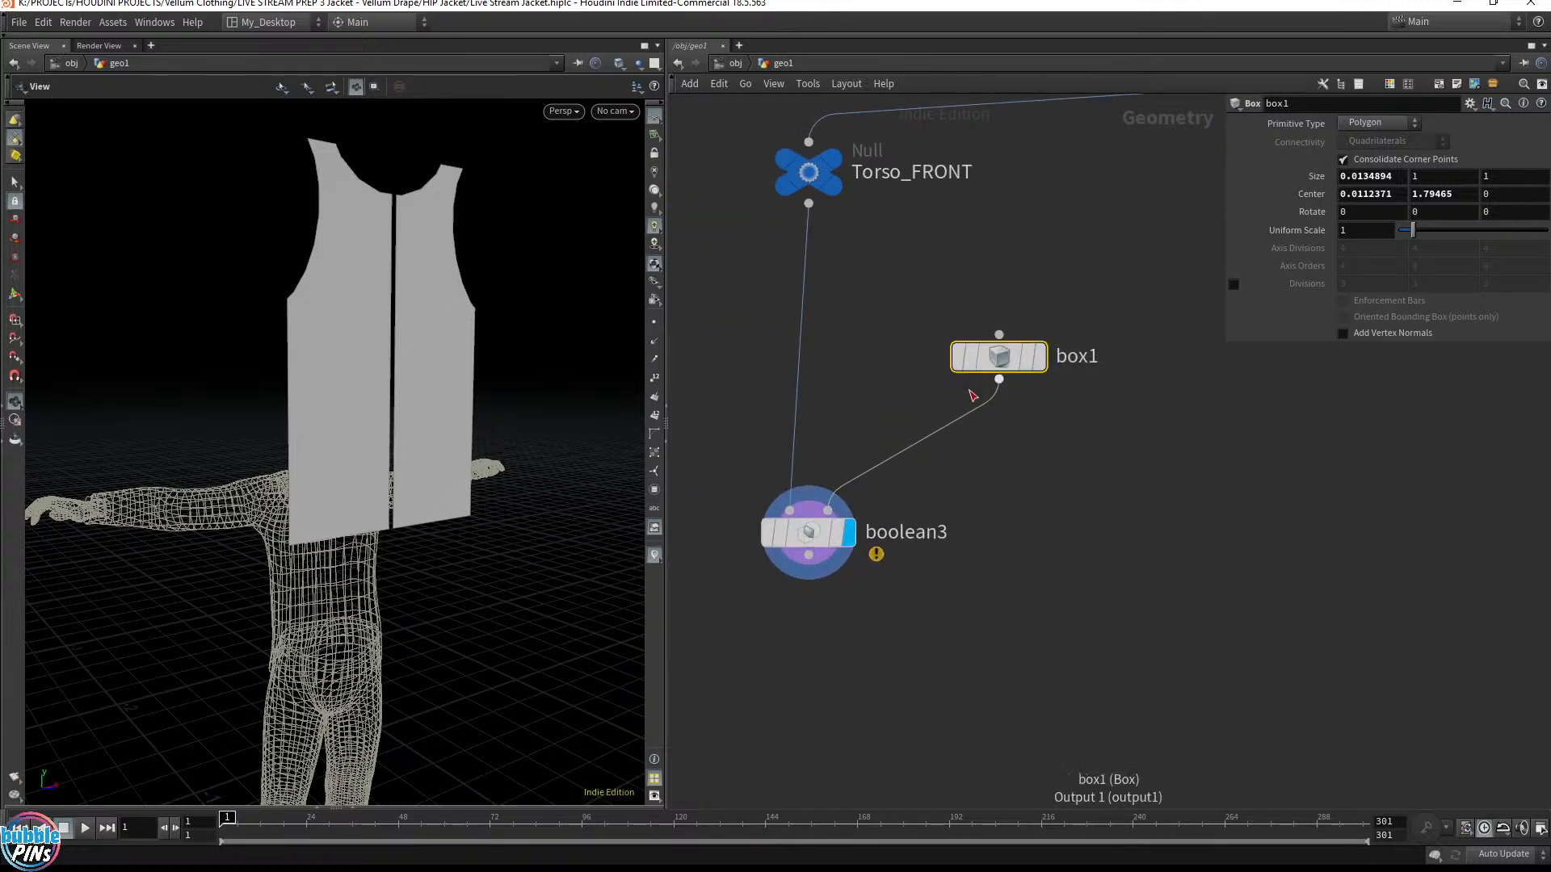
left_click(788, 533, "shift")
left_click_drag(787, 530, 799, 745)
scroll(906, 565, "down", 5)
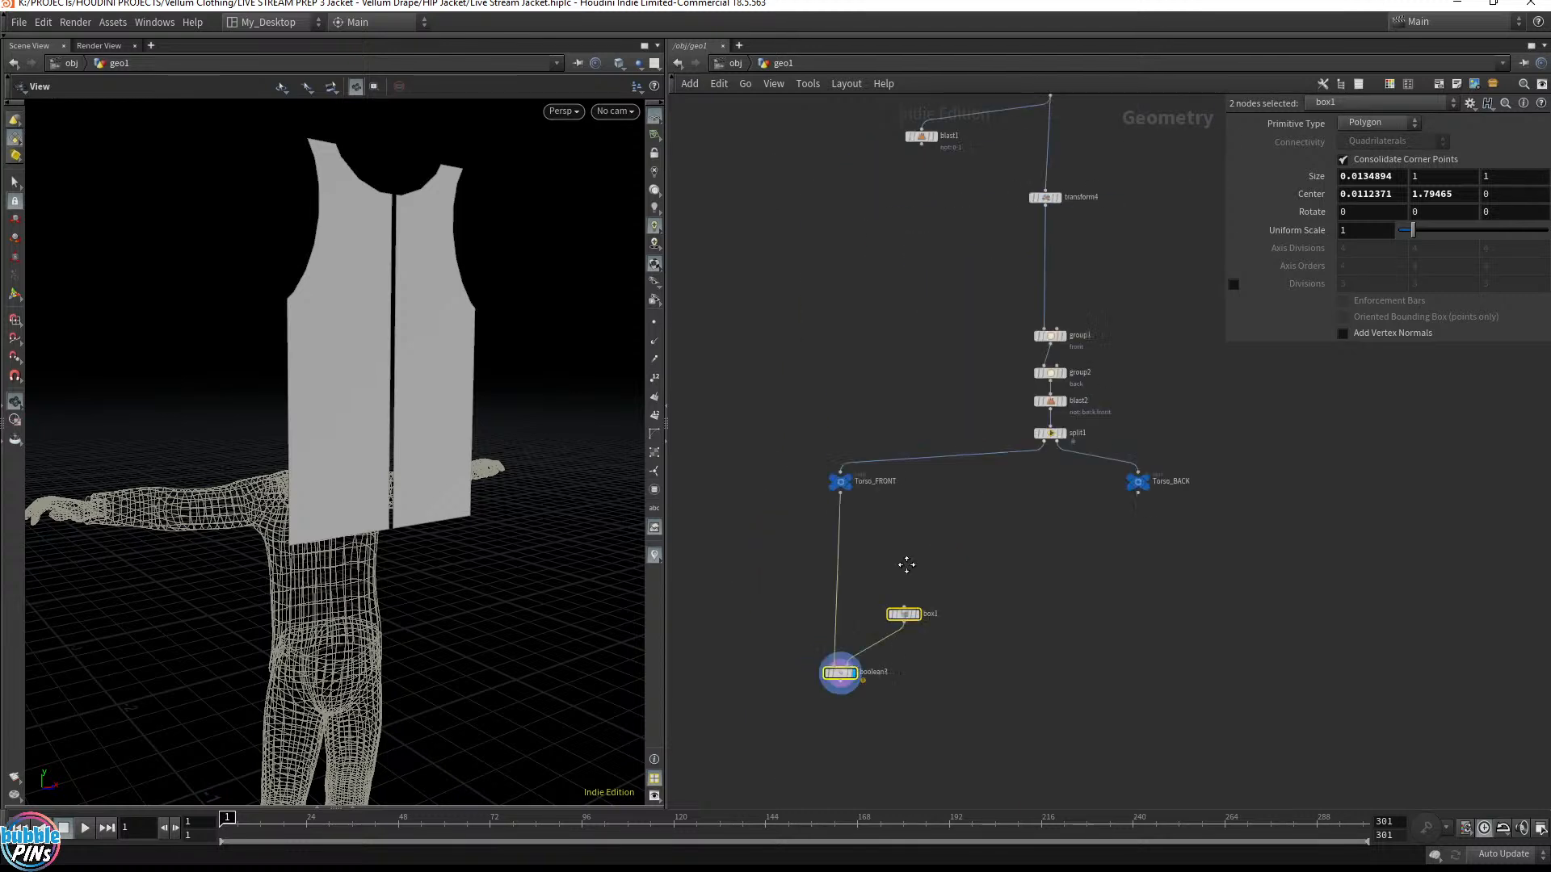
Delete the transform4 and box1 nodes and save the scene
left_click(937, 408)
key("Delete")
scroll(874, 395, "up", 5)
left_click(931, 450)
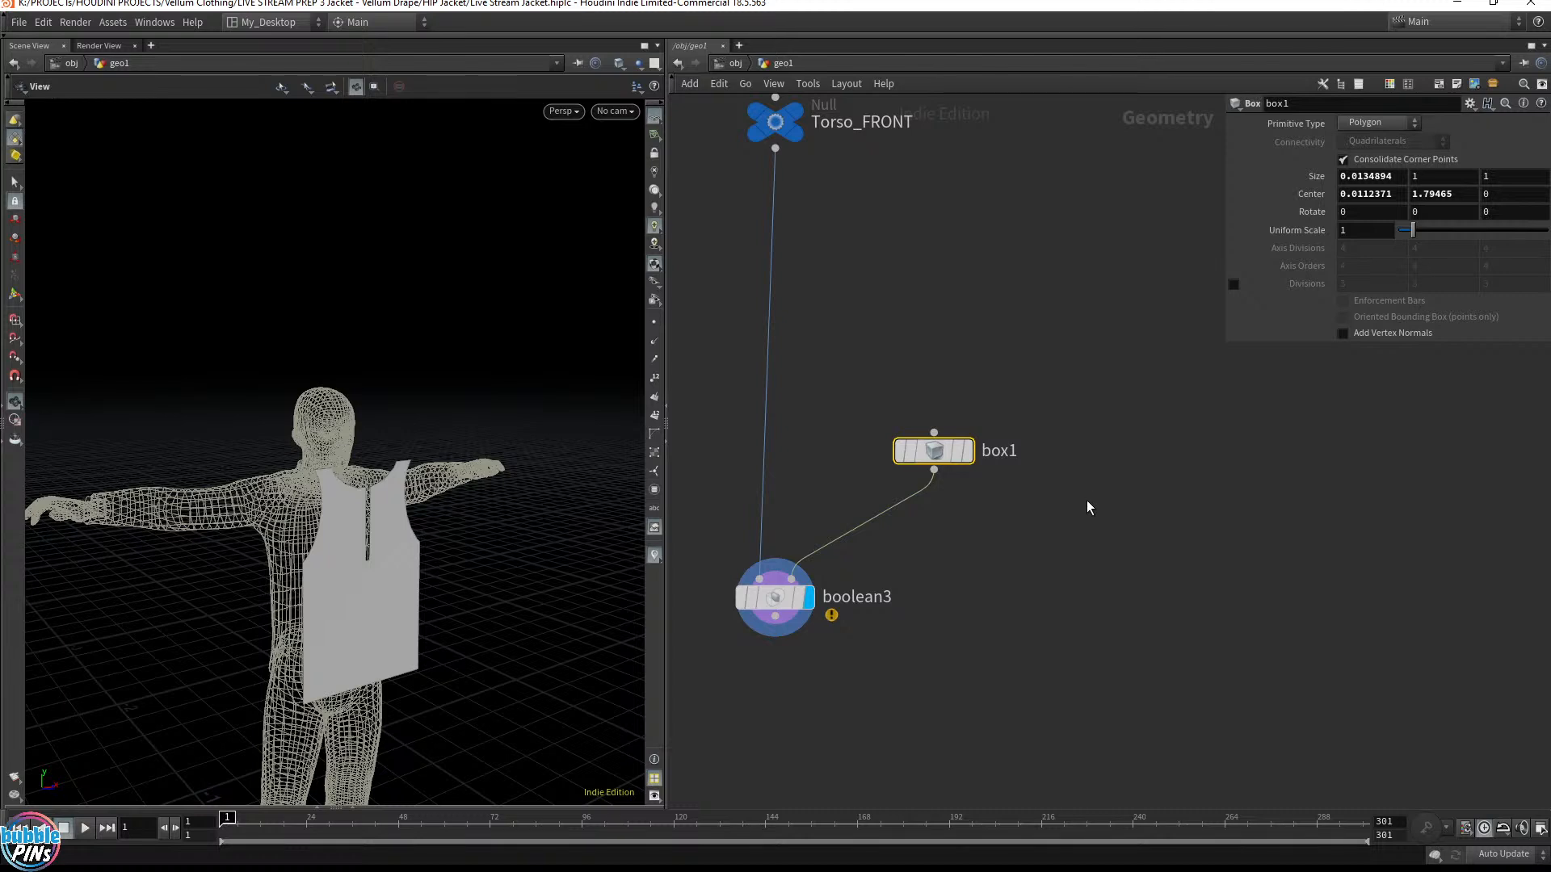
key("Delete")
scroll(997, 519, "up", 2)
scroll(1004, 476, "down", 2)
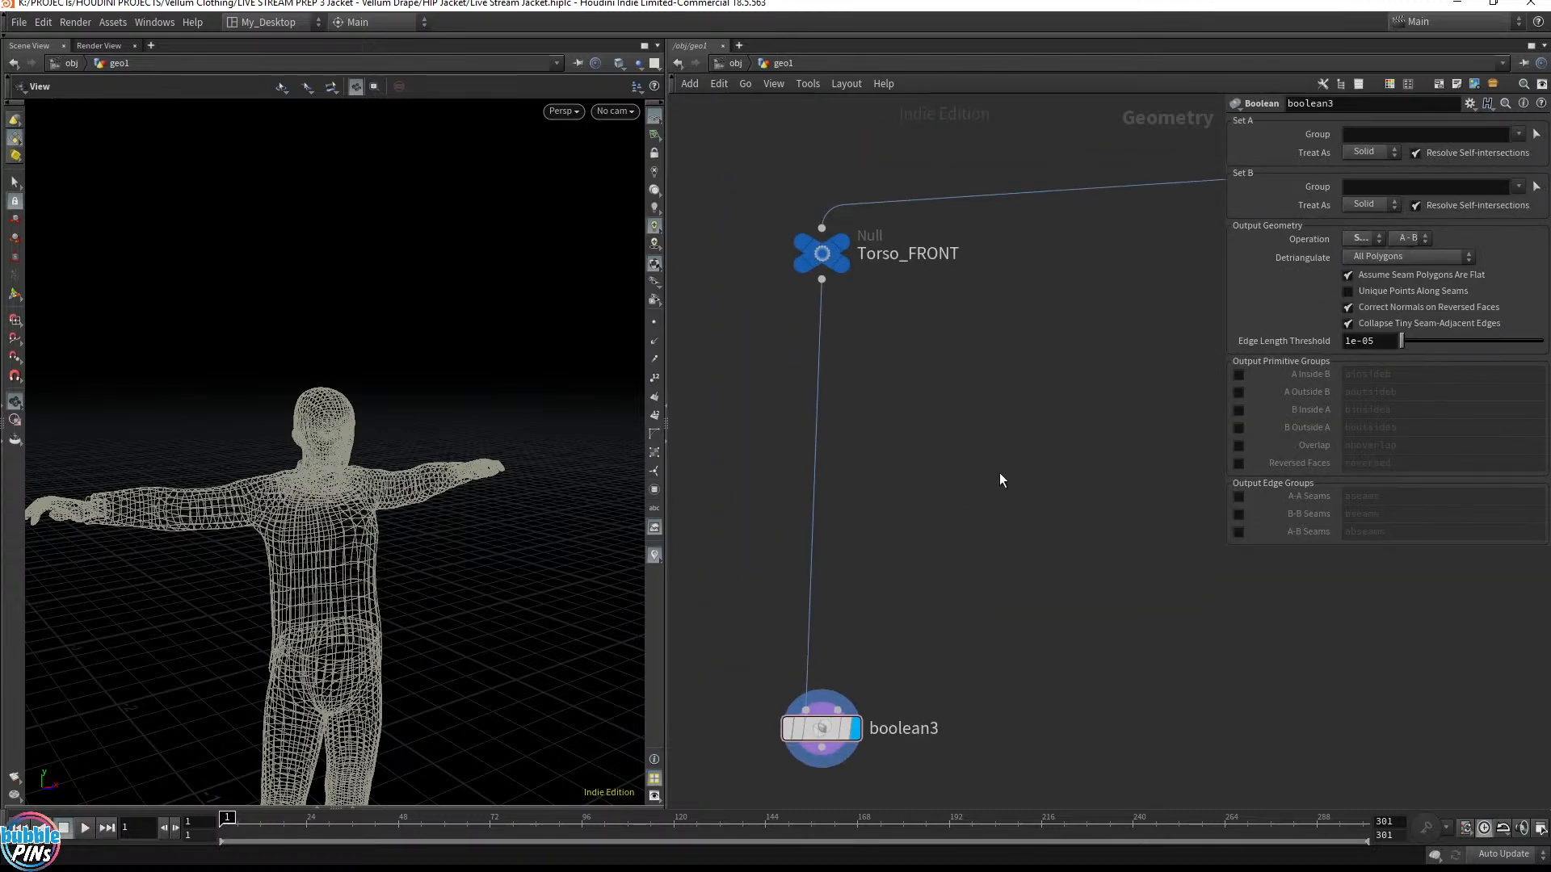
key("ctrl+s")
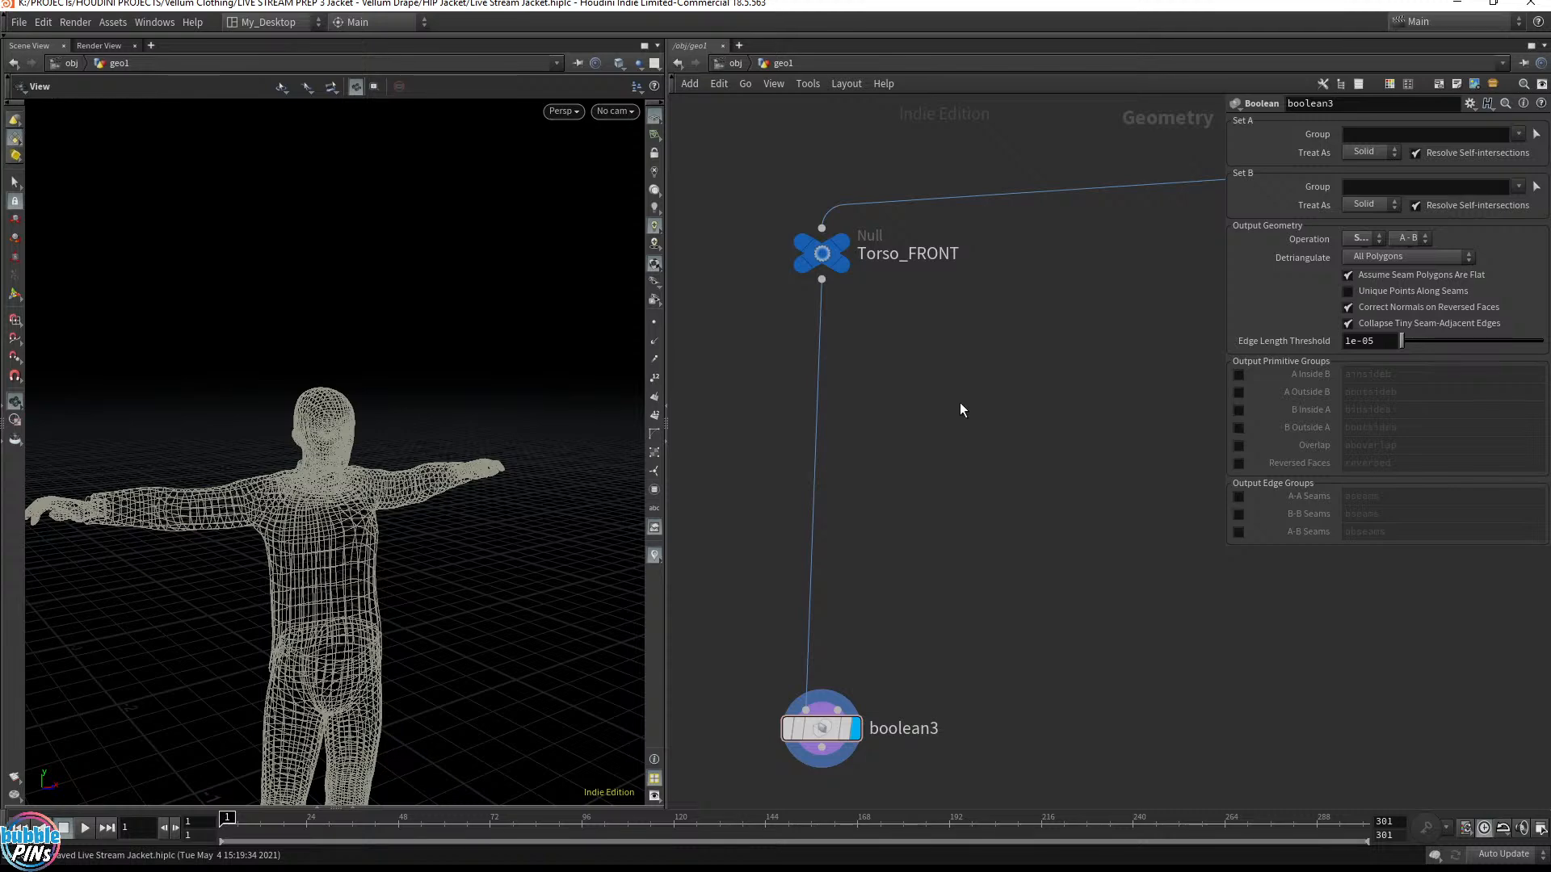
Display Torso_FRONT and add a new, unconnected Box node between it and boolean3
left_click(847, 243)
left_click_drag(408, 658, 436, 526)
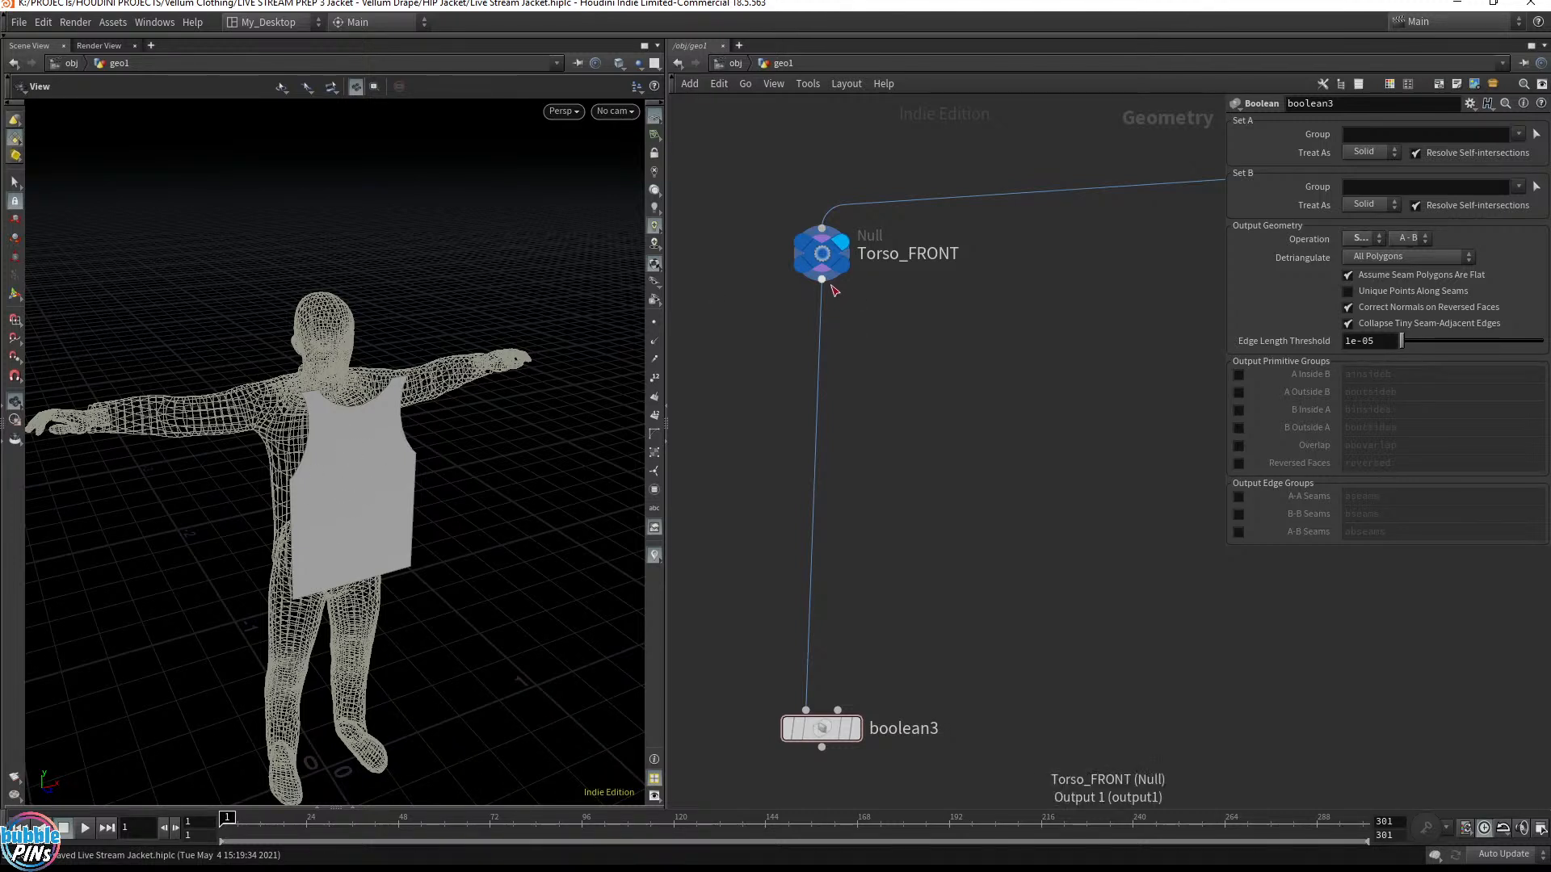
key("Tab")
left_click(967, 444)
left_click(971, 443)
left_click(970, 422)
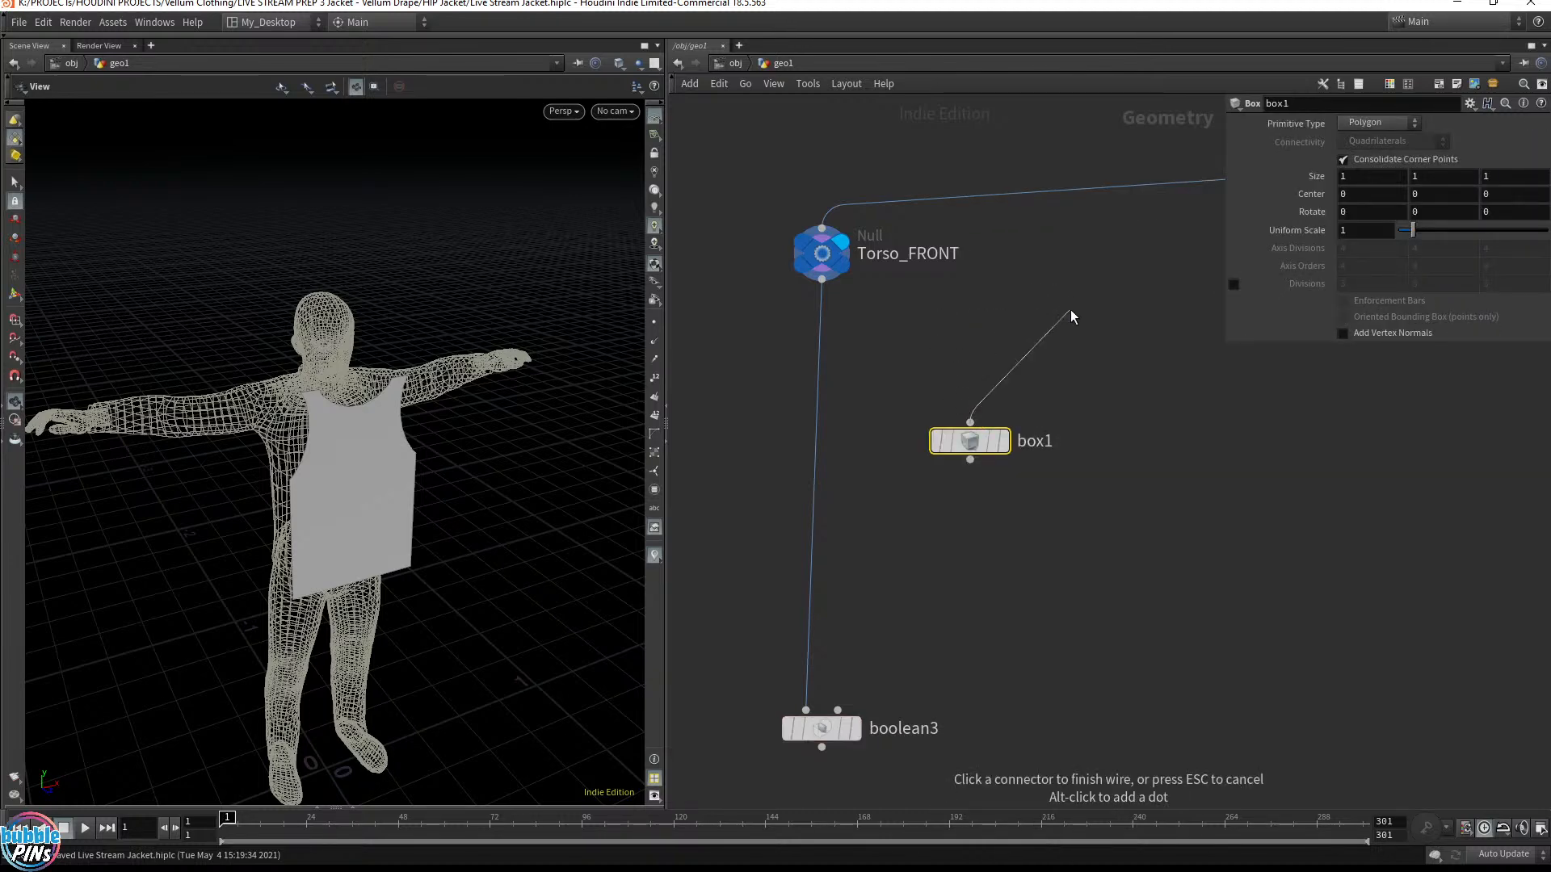
key("Escape")
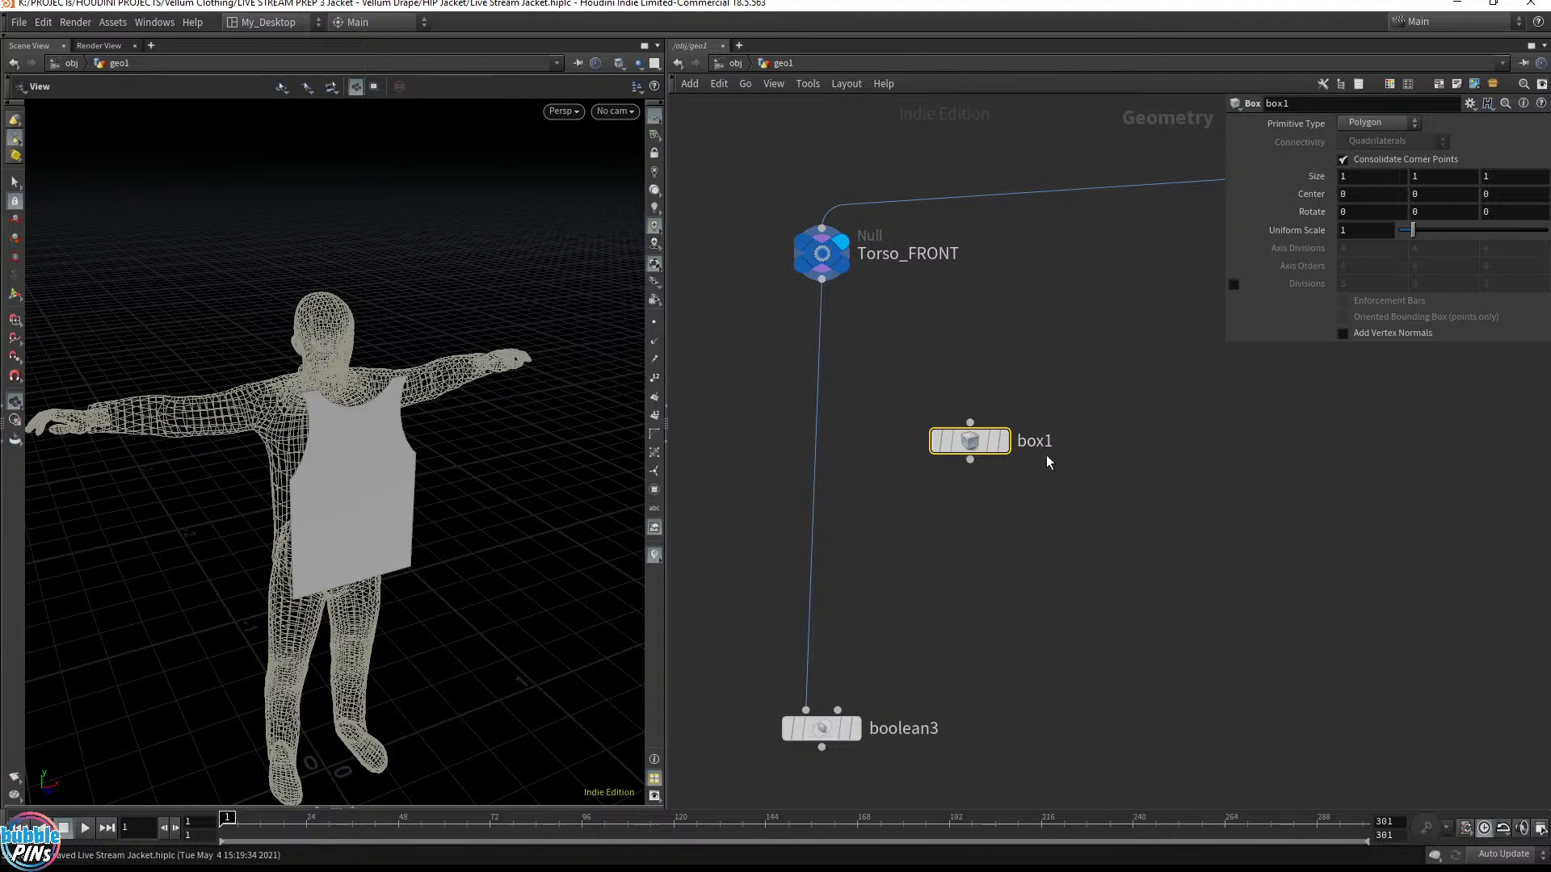
left_click_drag(969, 440, 1015, 558)
scroll(1047, 453, "down", 3)
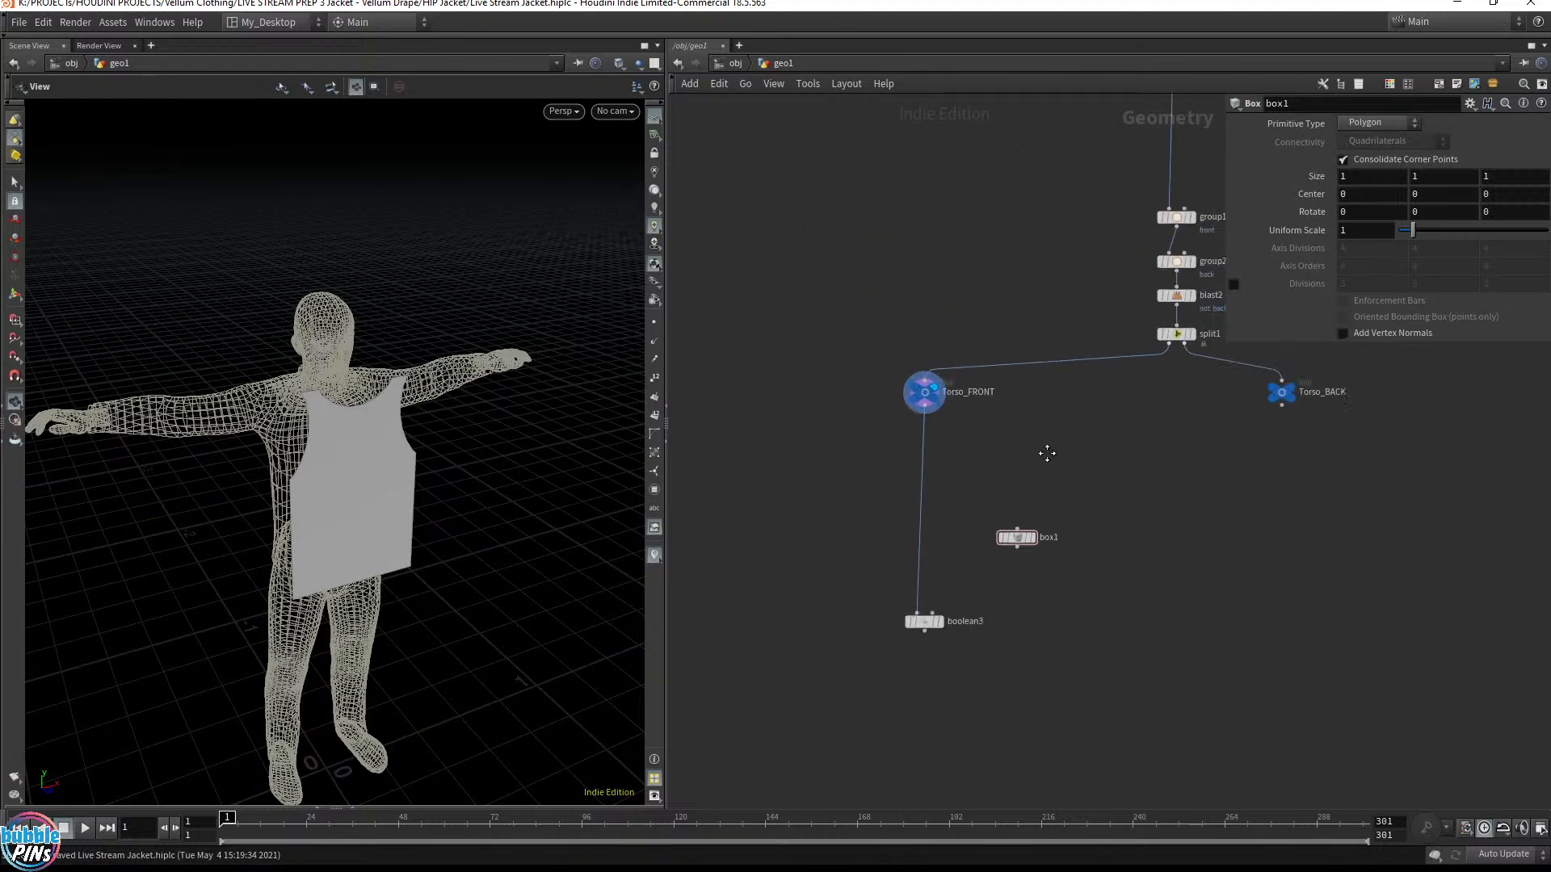
Add a Test Geometry: Rubber Toy node above box1
key("Tab")
type("test")
key("Down")
key("Down")
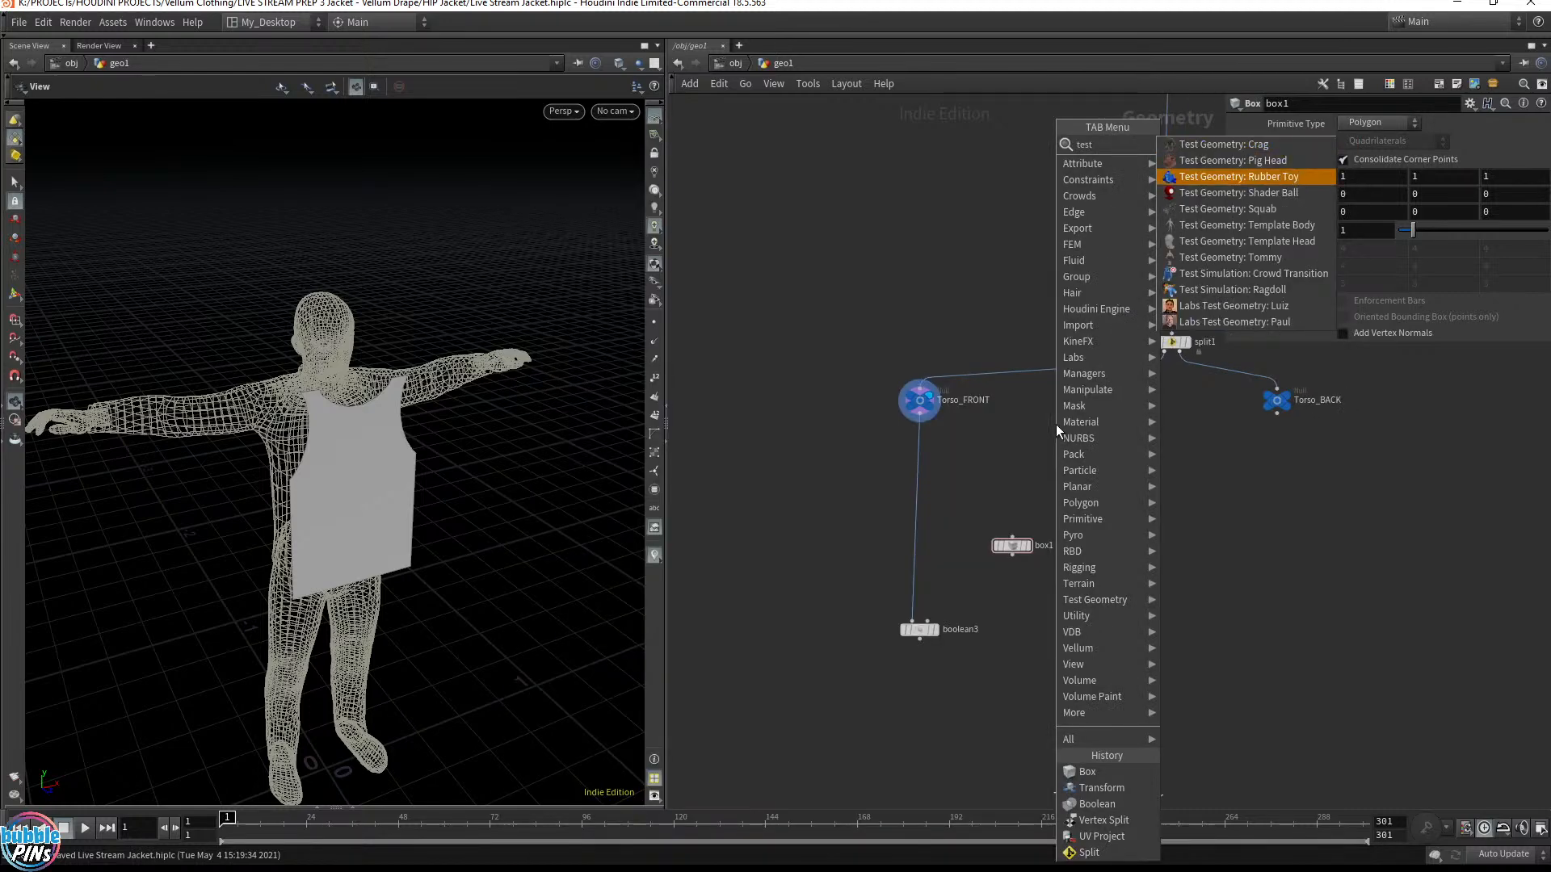
key("Return")
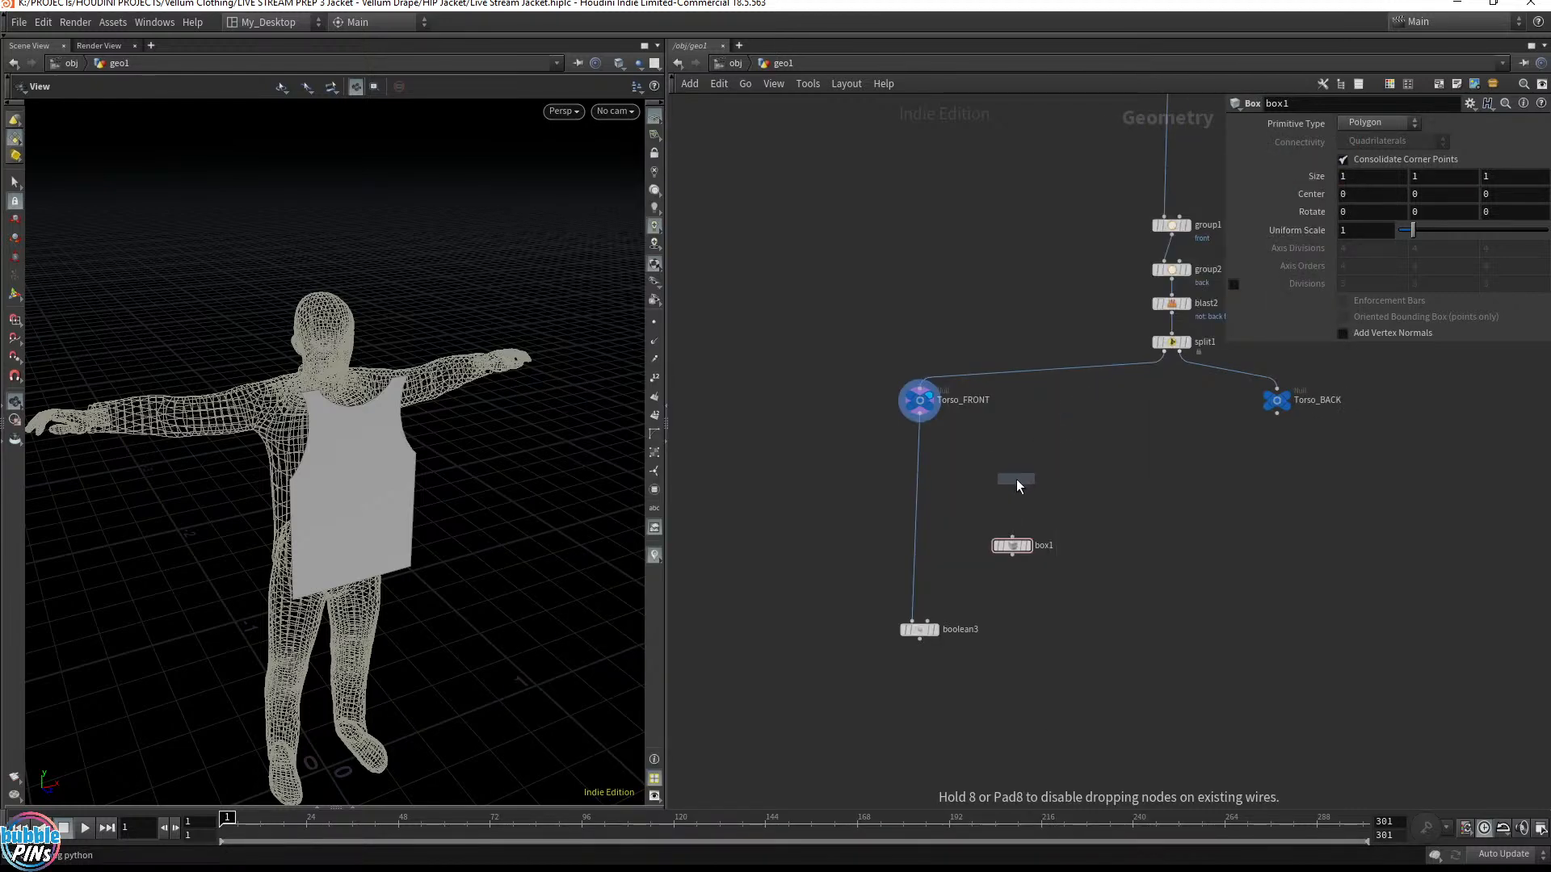
left_click(1016, 478)
left_click(1030, 478)
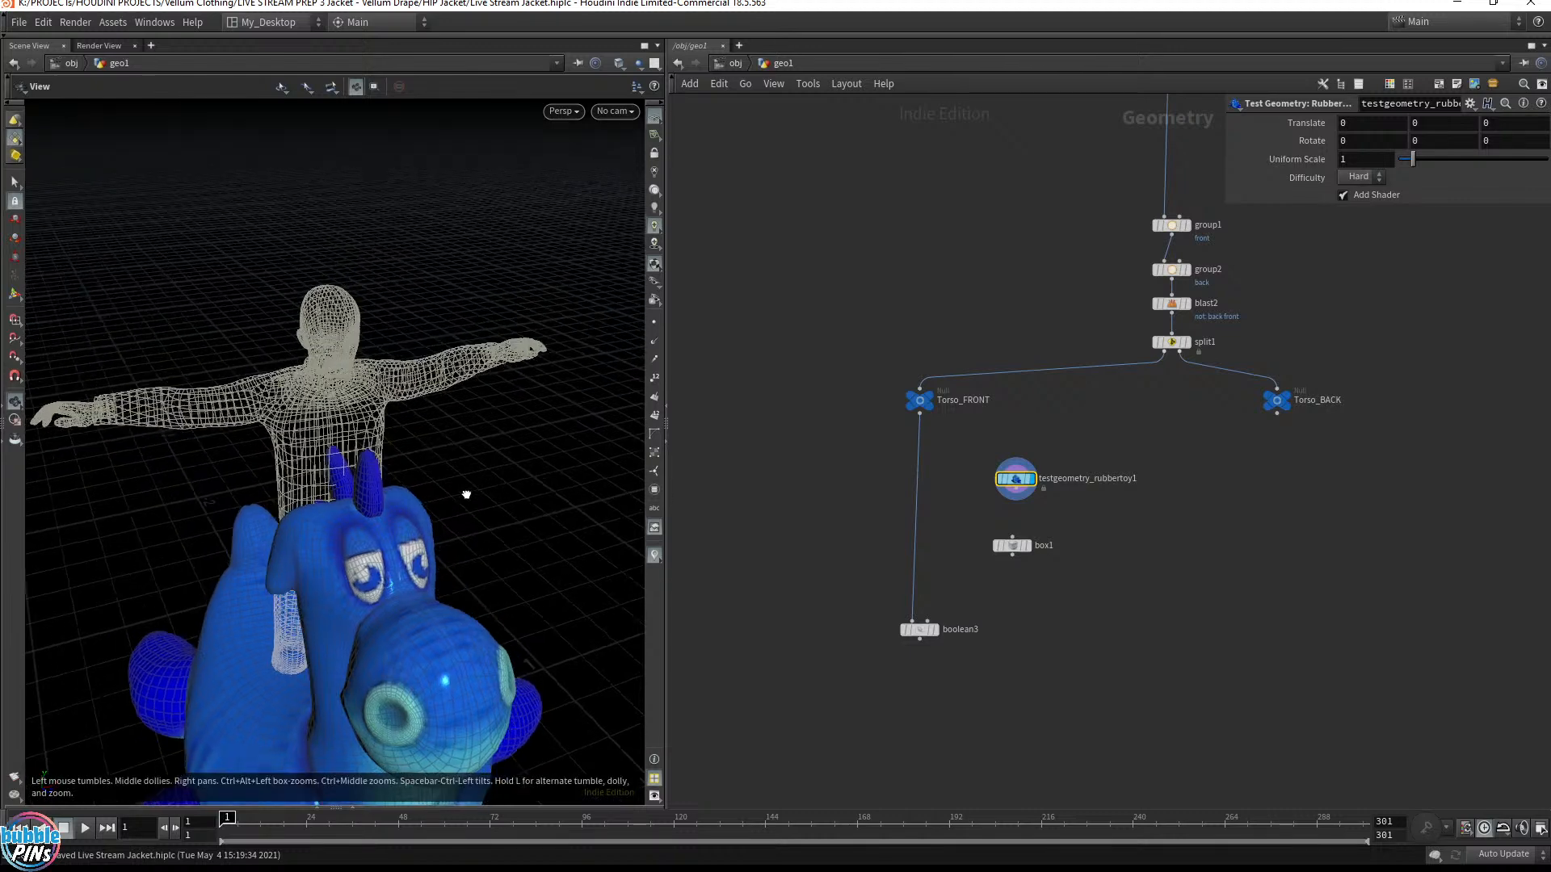
left_click_drag(495, 484, 566, 493)
Wire the rubber toy into box1 and display box1
scroll(1032, 506, "up", 4)
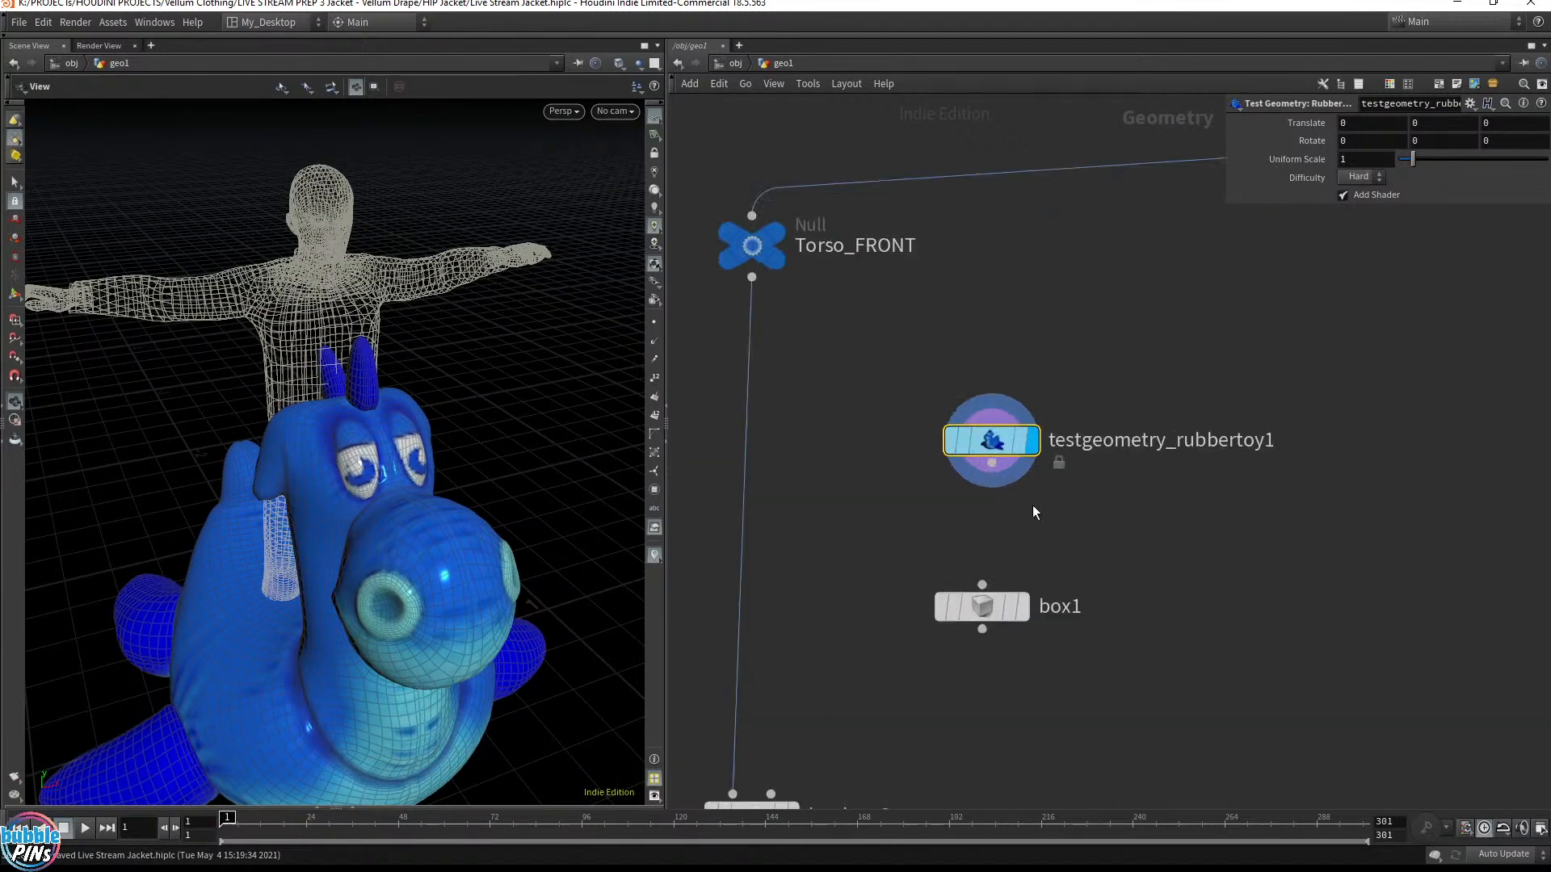
scroll(1030, 453, "up", 3)
left_click_drag(984, 362, 977, 474)
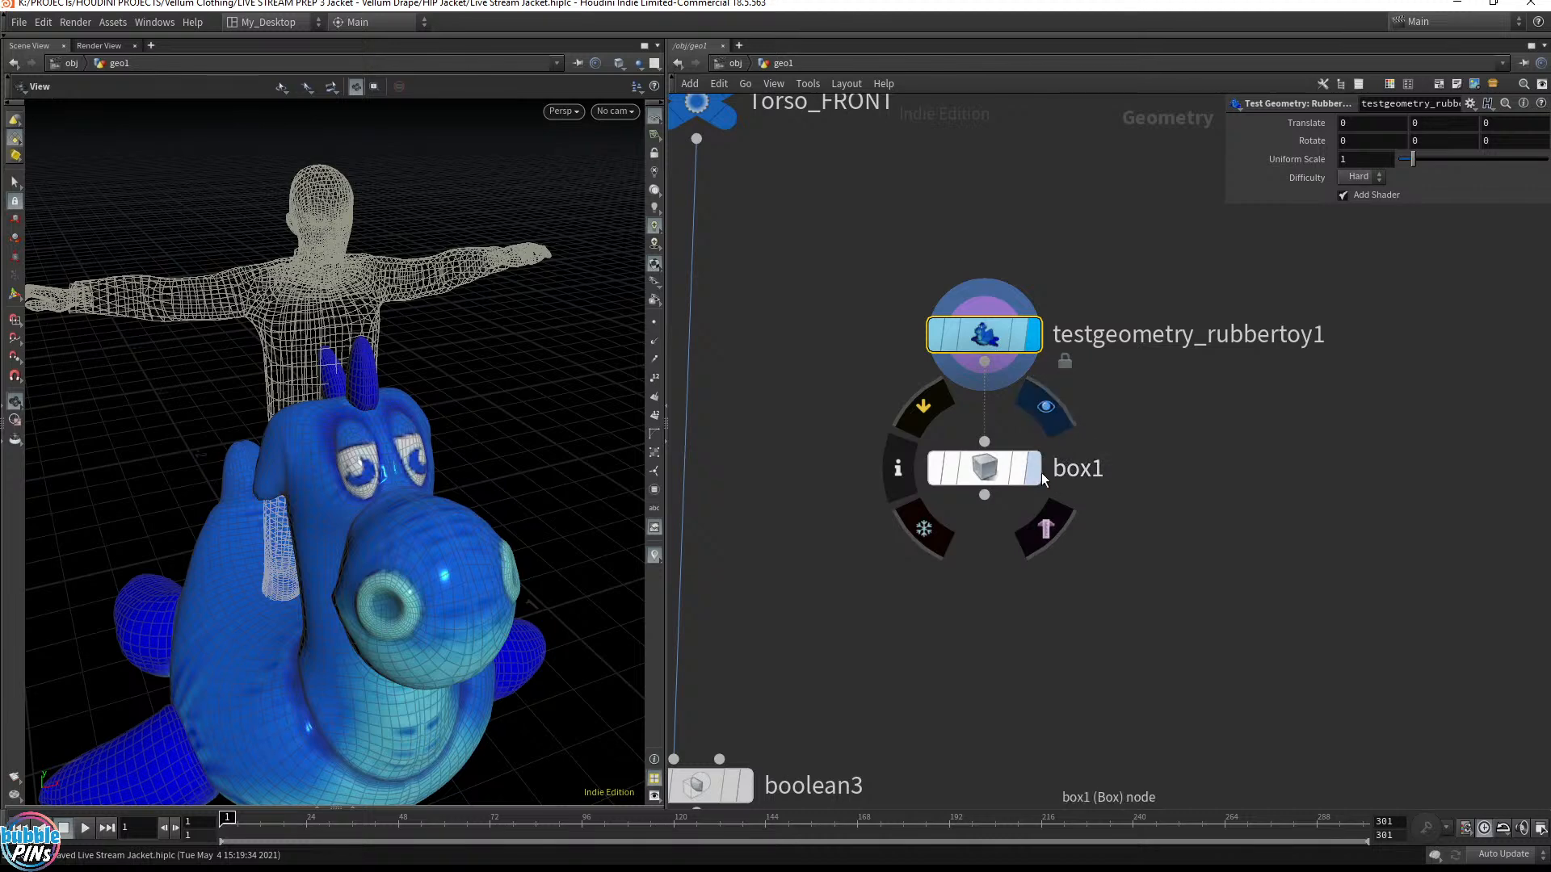
left_click(1039, 473)
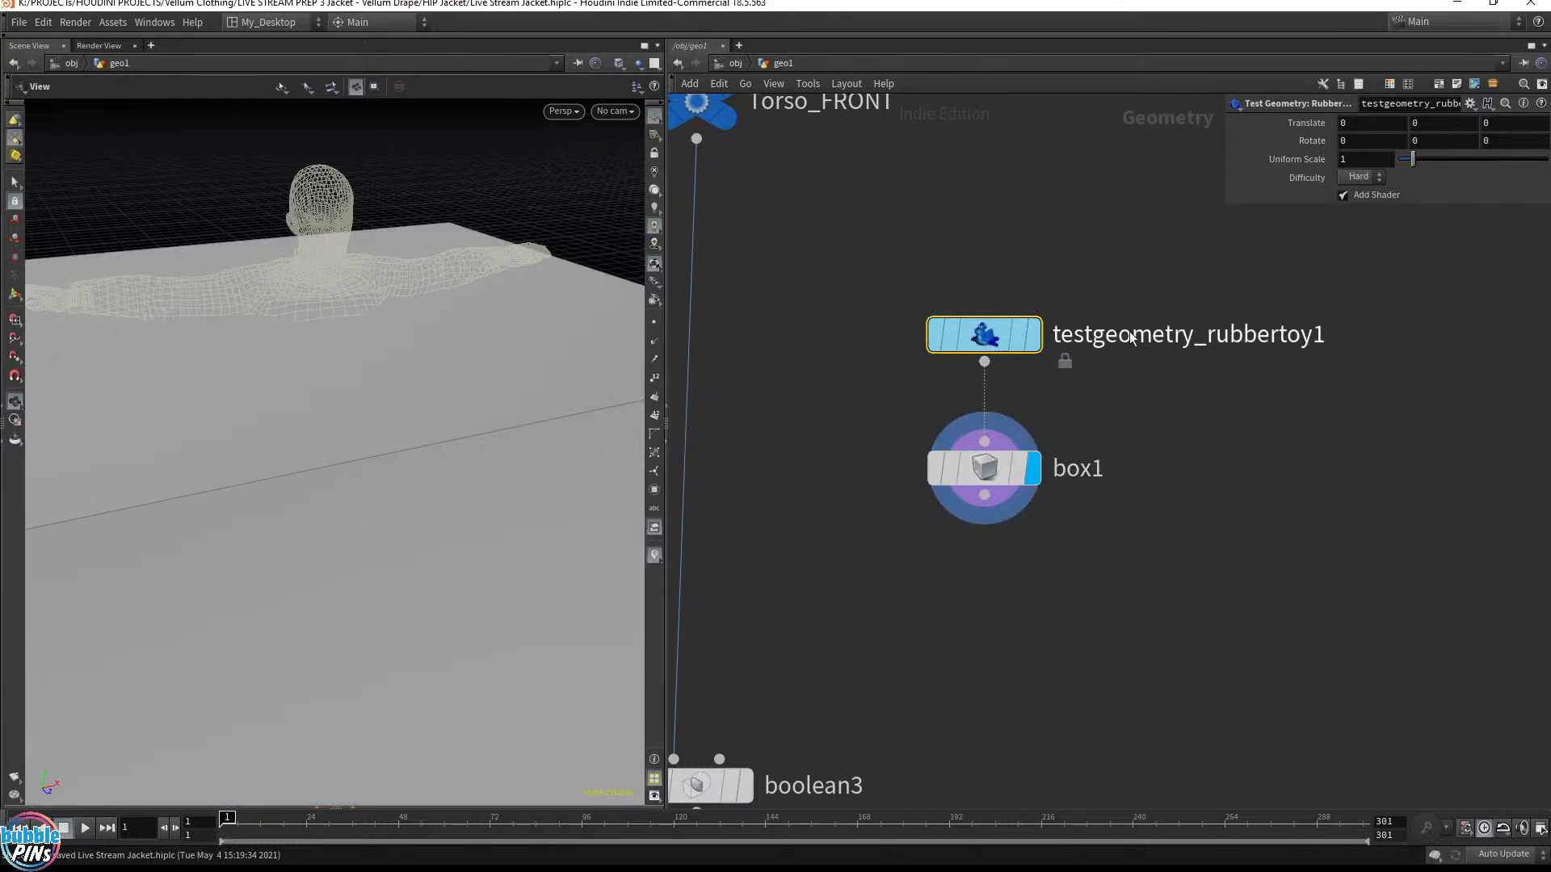
Turn off the template flag of the Character node to hide the mocap figure
scroll(1281, 443, "down", 5)
middle_click_drag(1281, 444, 1066, 727)
middle_click_drag(1221, 113, 1165, 367)
middle_click_drag(1165, 223, 1176, 476)
scroll(1176, 476, "down", 6)
left_click_drag(1189, 376, 988, 609)
left_click(1440, 87)
middle_click_drag(1304, 510, 1320, 313)
scroll(997, 374, "up", 6)
middle_click_drag(1204, 394, 980, 162)
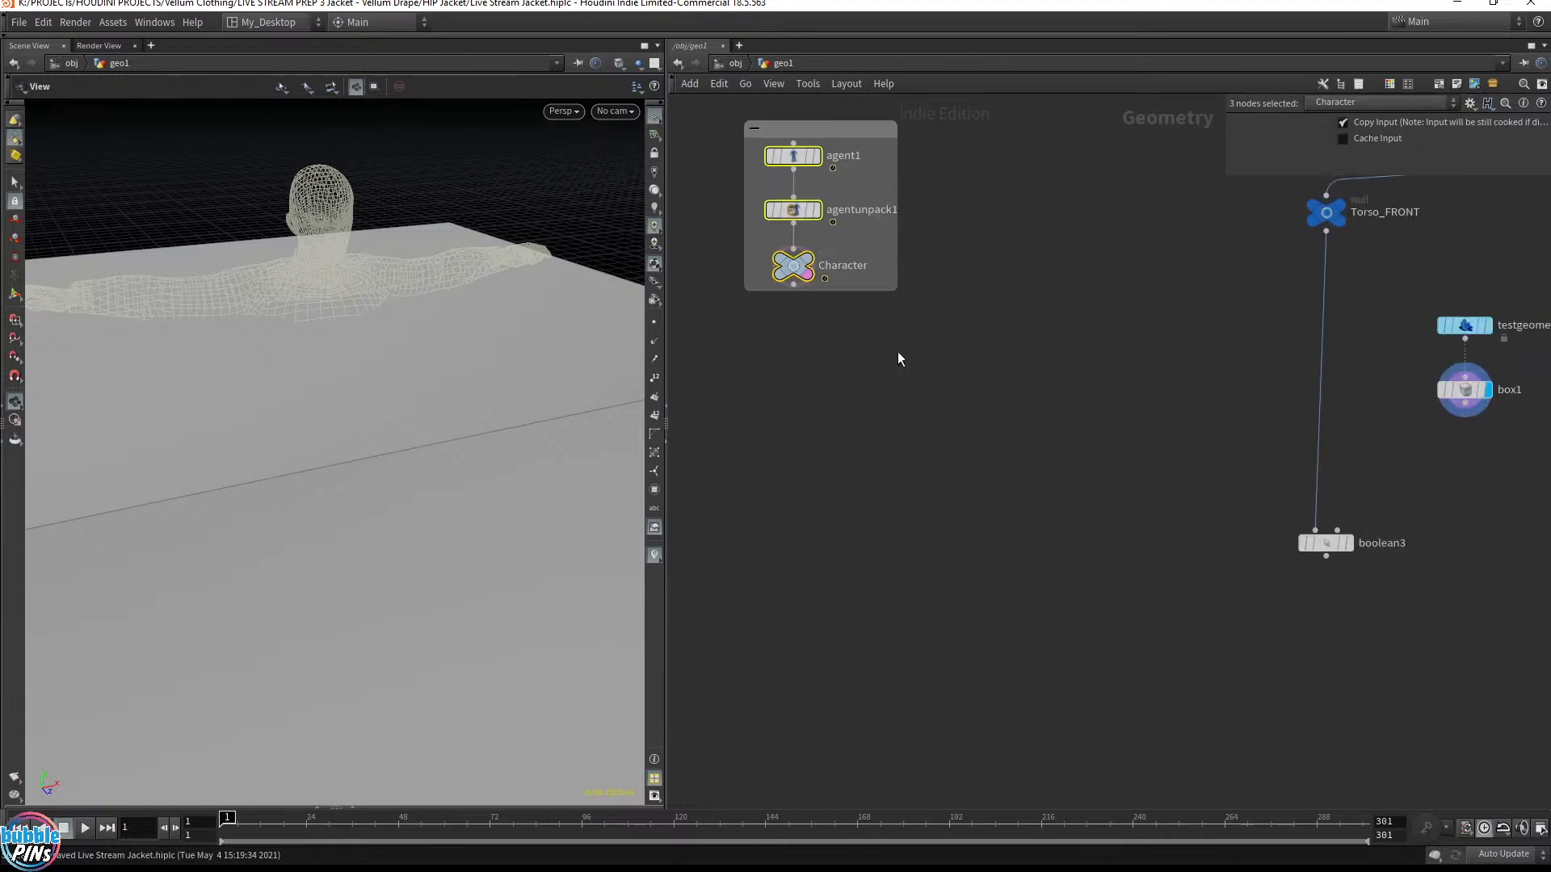
left_click(893, 355)
left_click(808, 275)
middle_click_drag(1134, 438, 866, 428)
middle_click_drag(1262, 495, 1114, 433)
scroll(317, 395, "down", 5)
Show the viewport in wireframe and template the rubber toy to inspect how box1 bounds it
left_click_drag(537, 400, 433, 371)
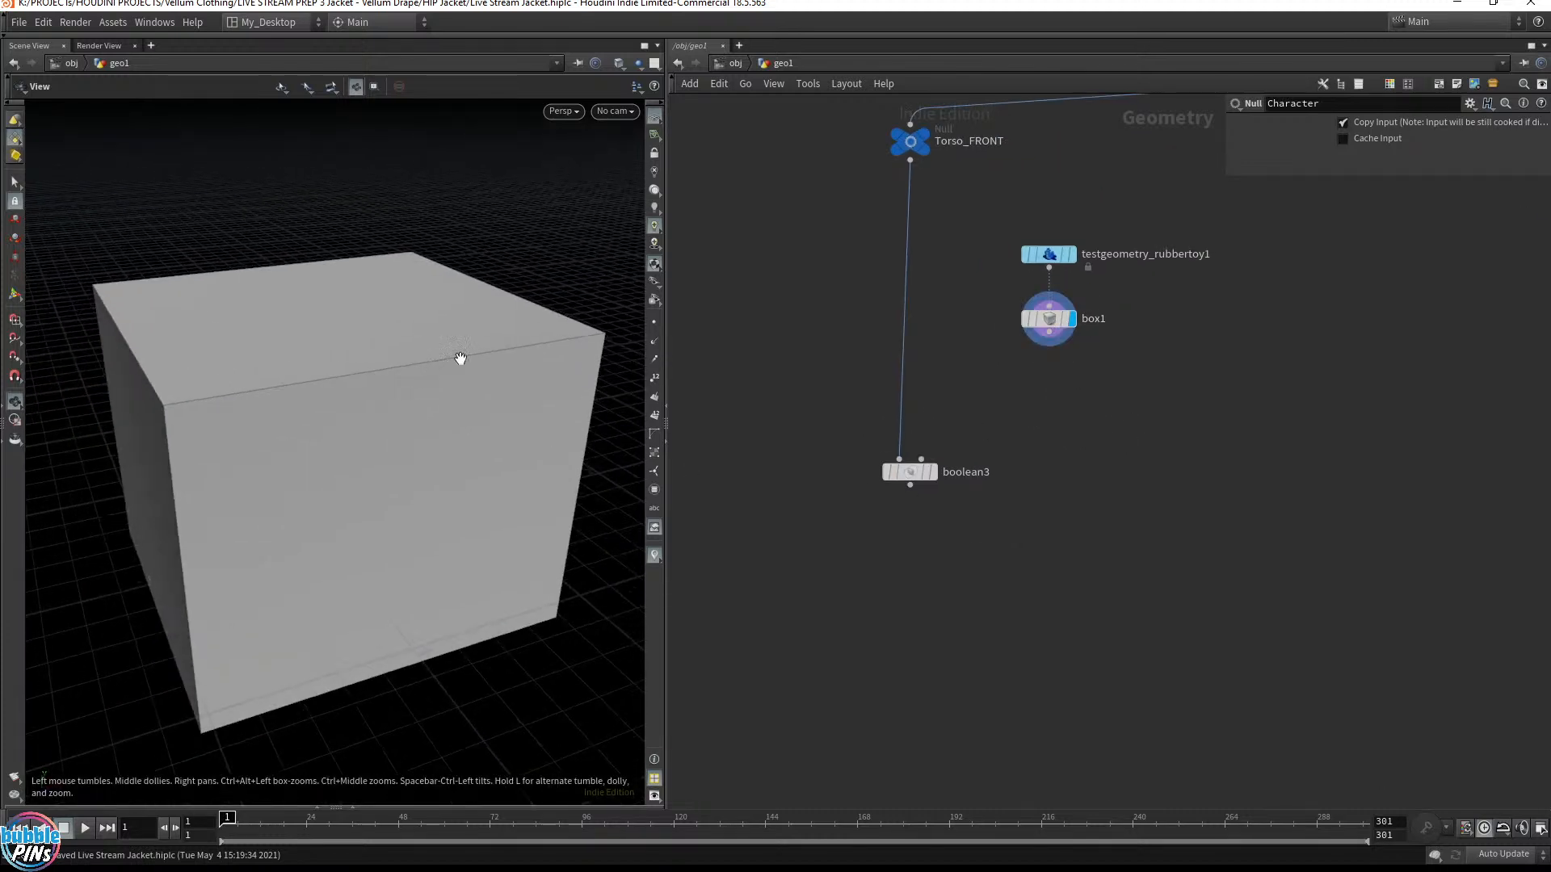
key("w")
left_click(1068, 255)
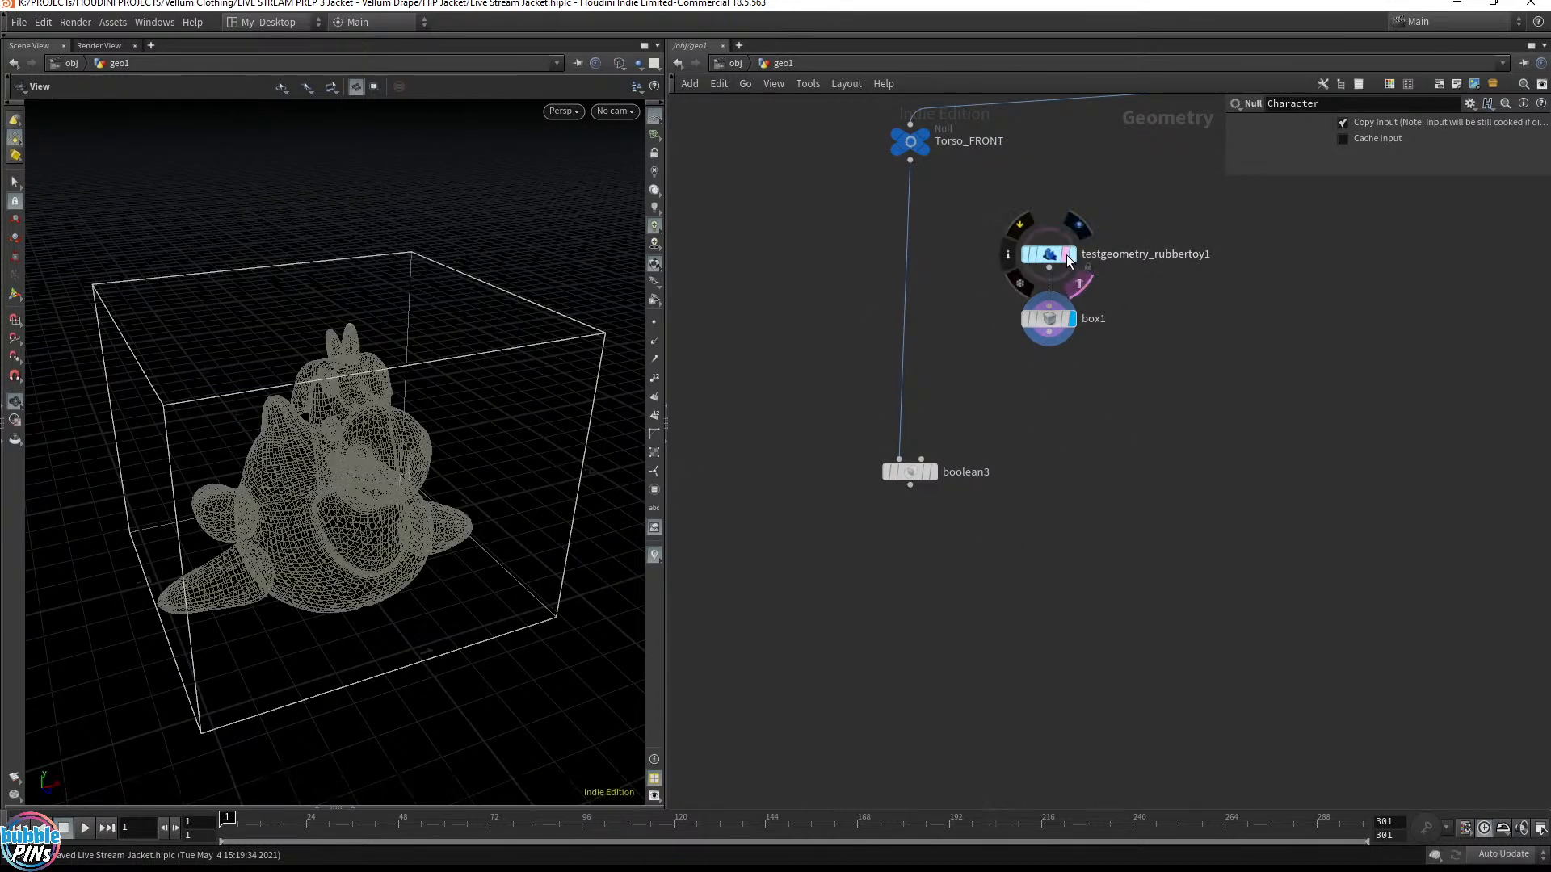
left_click_drag(428, 443, 346, 376)
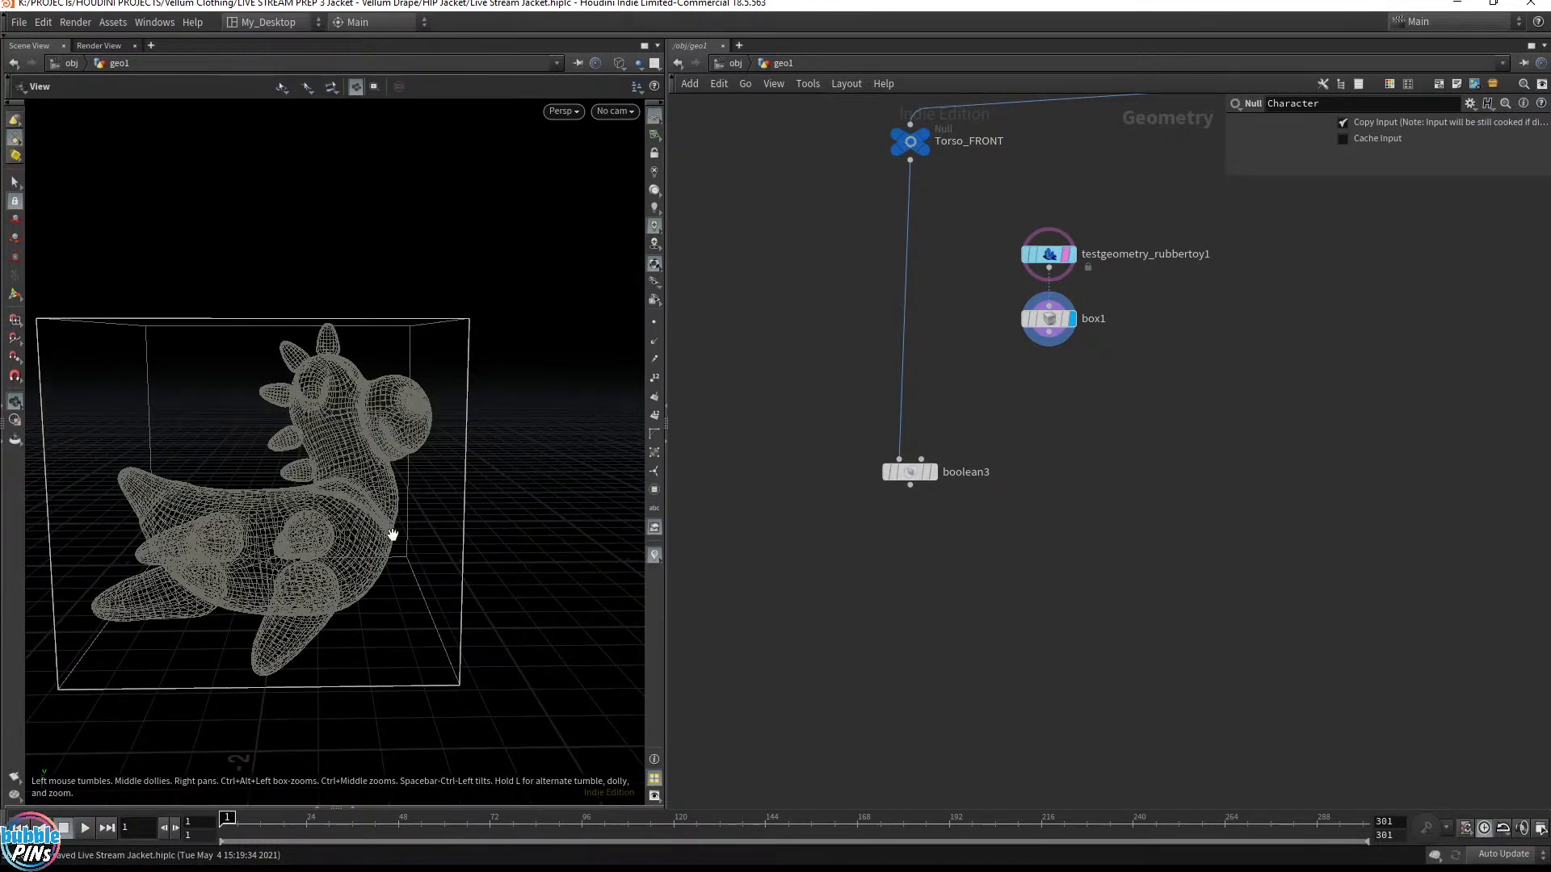
left_click_drag(347, 439, 284, 462)
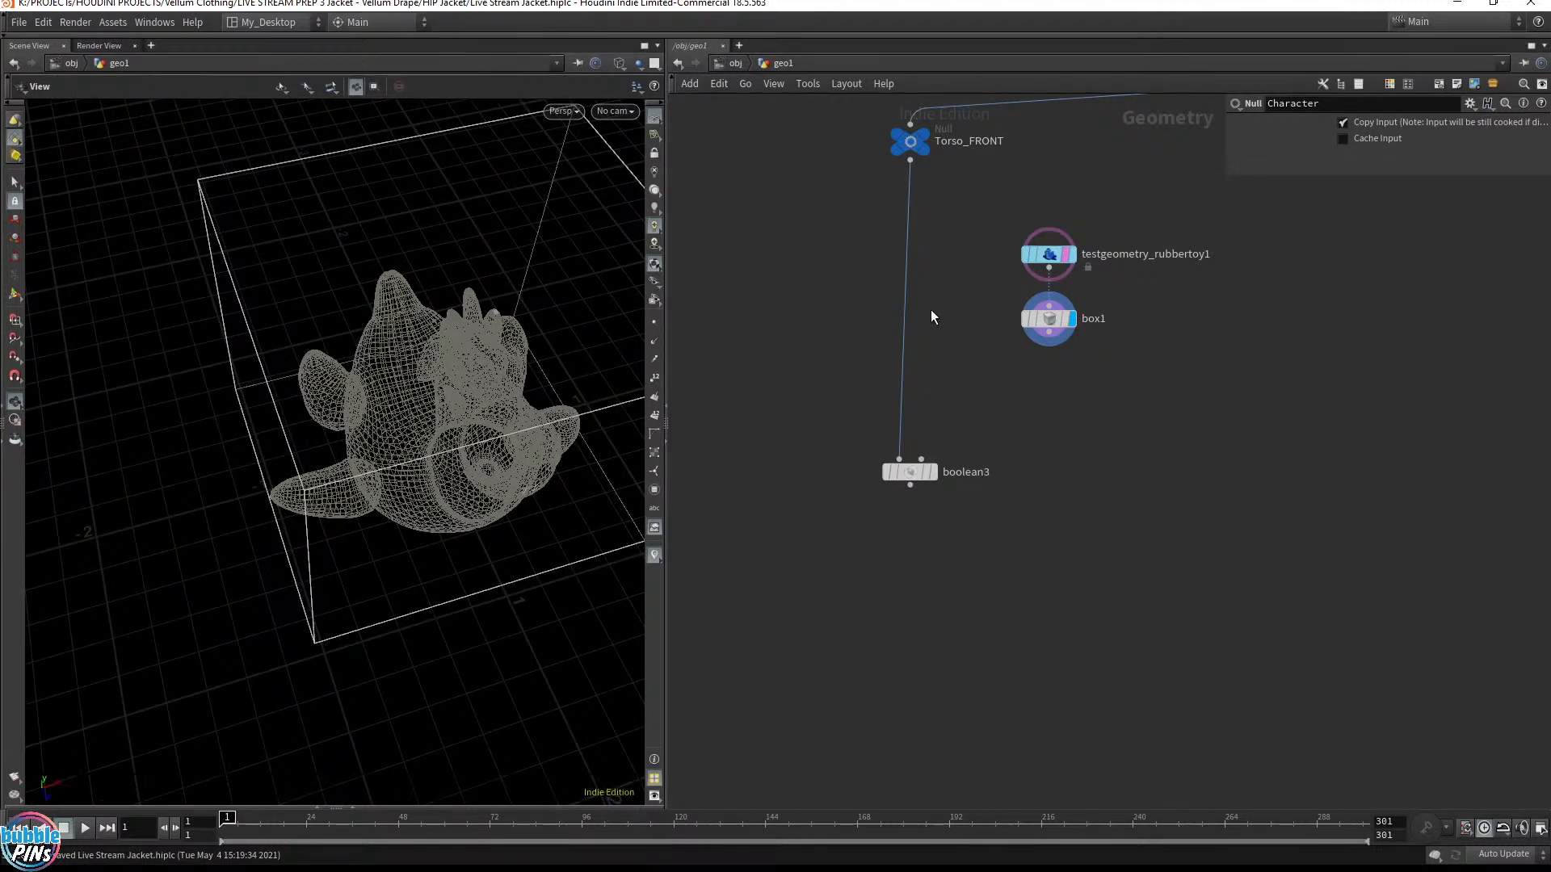
Disconnect the rubber toy from box1 and delete the rubber toy node
left_click(1058, 319)
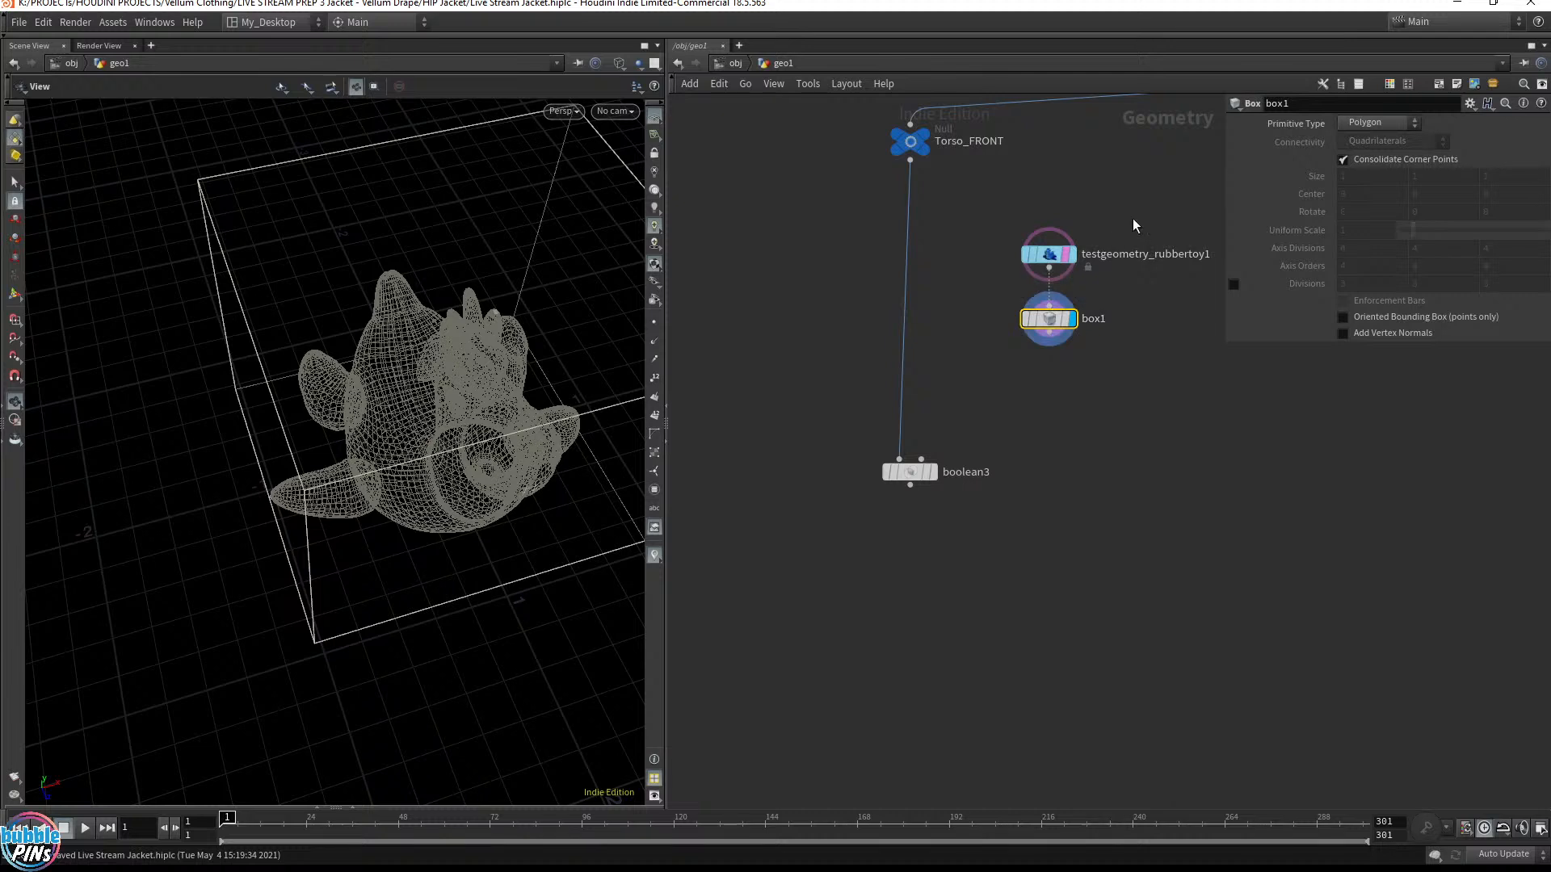
left_click(1037, 255)
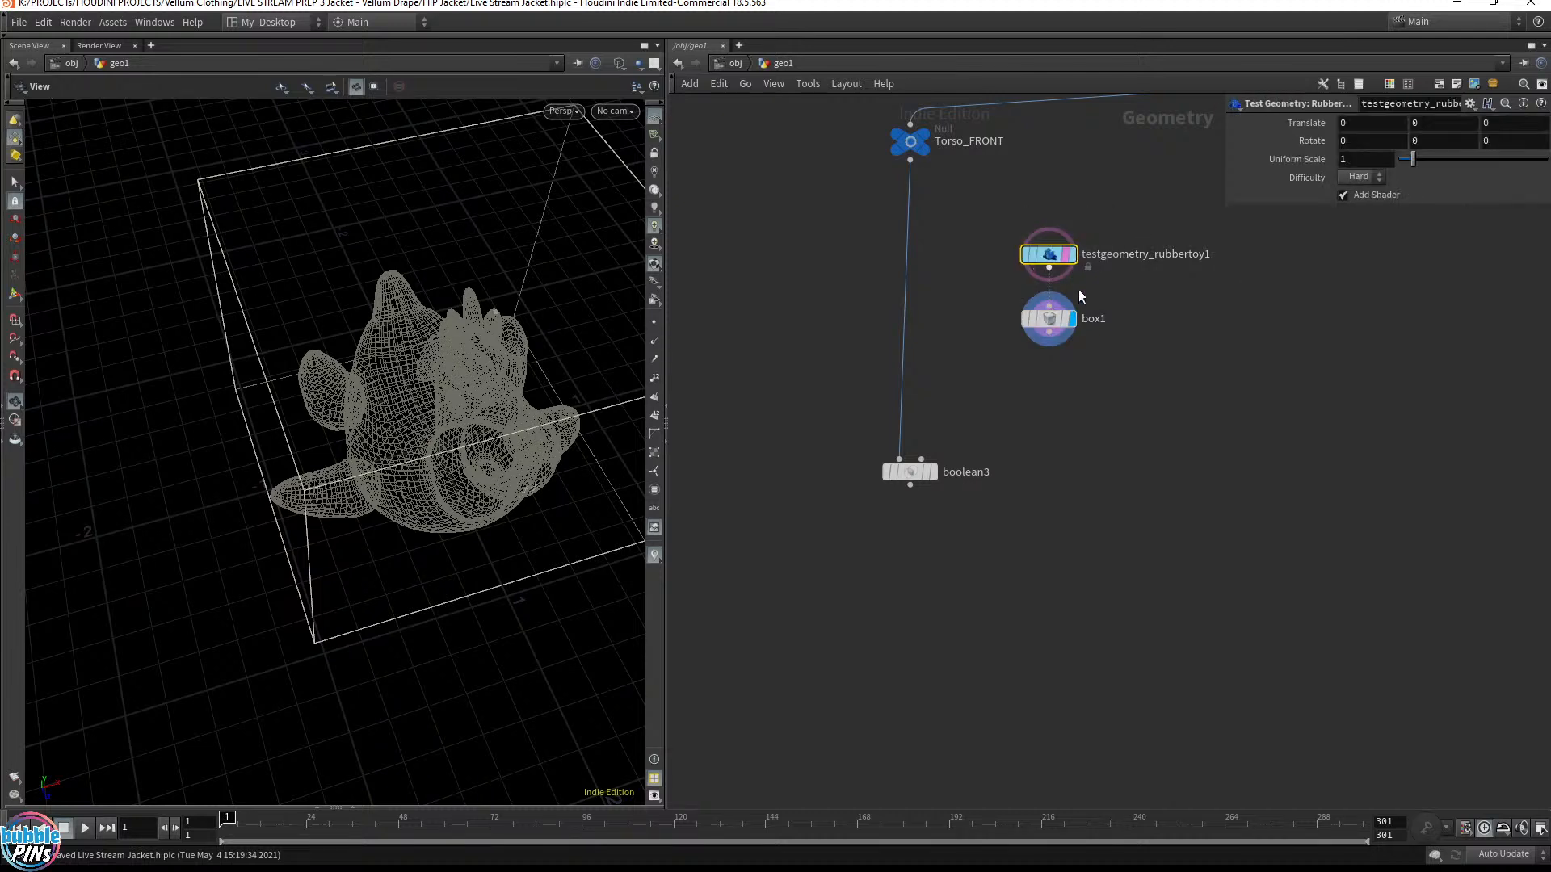
left_click(1050, 304)
left_click(1184, 312)
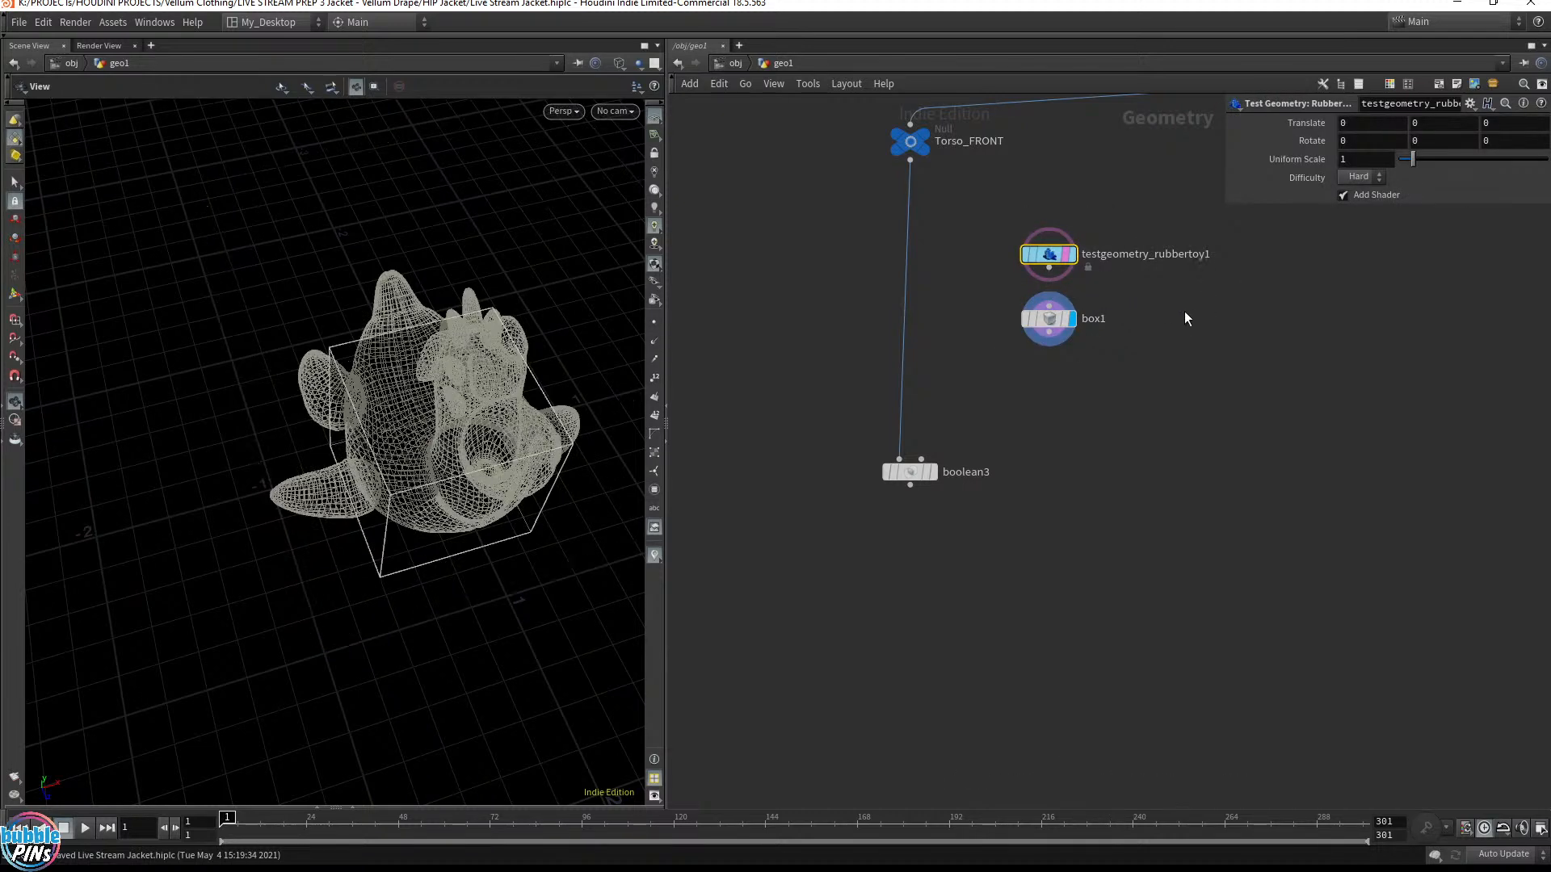
key("Delete")
middle_click_drag(1059, 206, 1032, 288)
Wire Torso_FRONT into box1 and display the bounding box around the front panel
mouse_move(453, 328)
left_mouse_down()
mouse_move(484, 291)
mouse_move(453, 301)
mouse_move(681, 249)
left_mouse_up()
left_click(895, 230)
left_click_drag(388, 204, 400, 315)
scroll(374, 299, "up", 5)
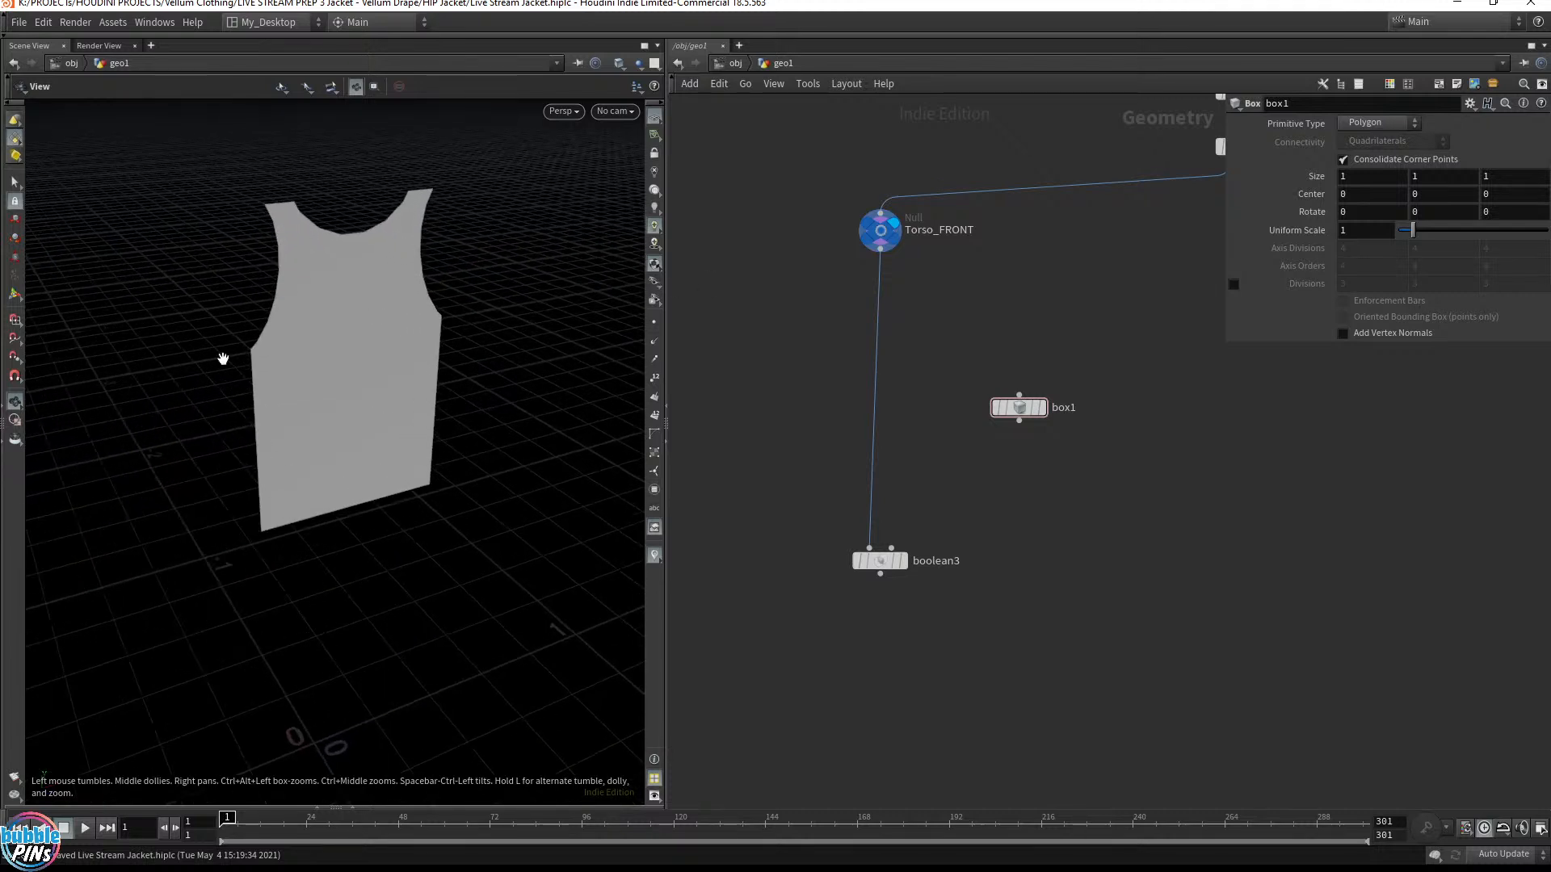
left_click_drag(250, 236, 384, 417)
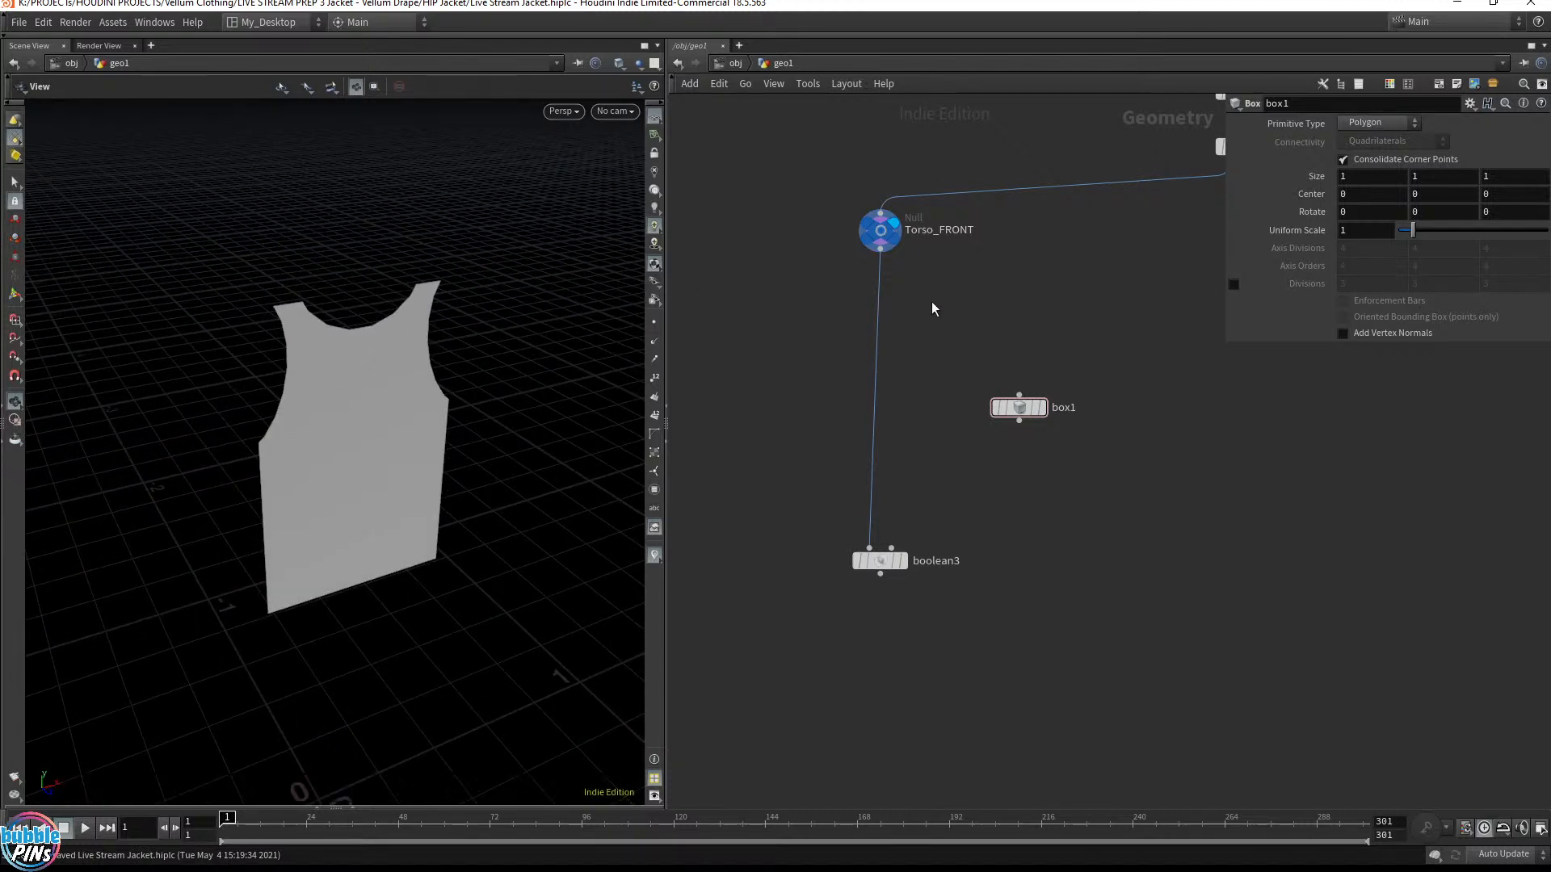
left_click_drag(881, 249, 1018, 408)
left_click(1018, 408)
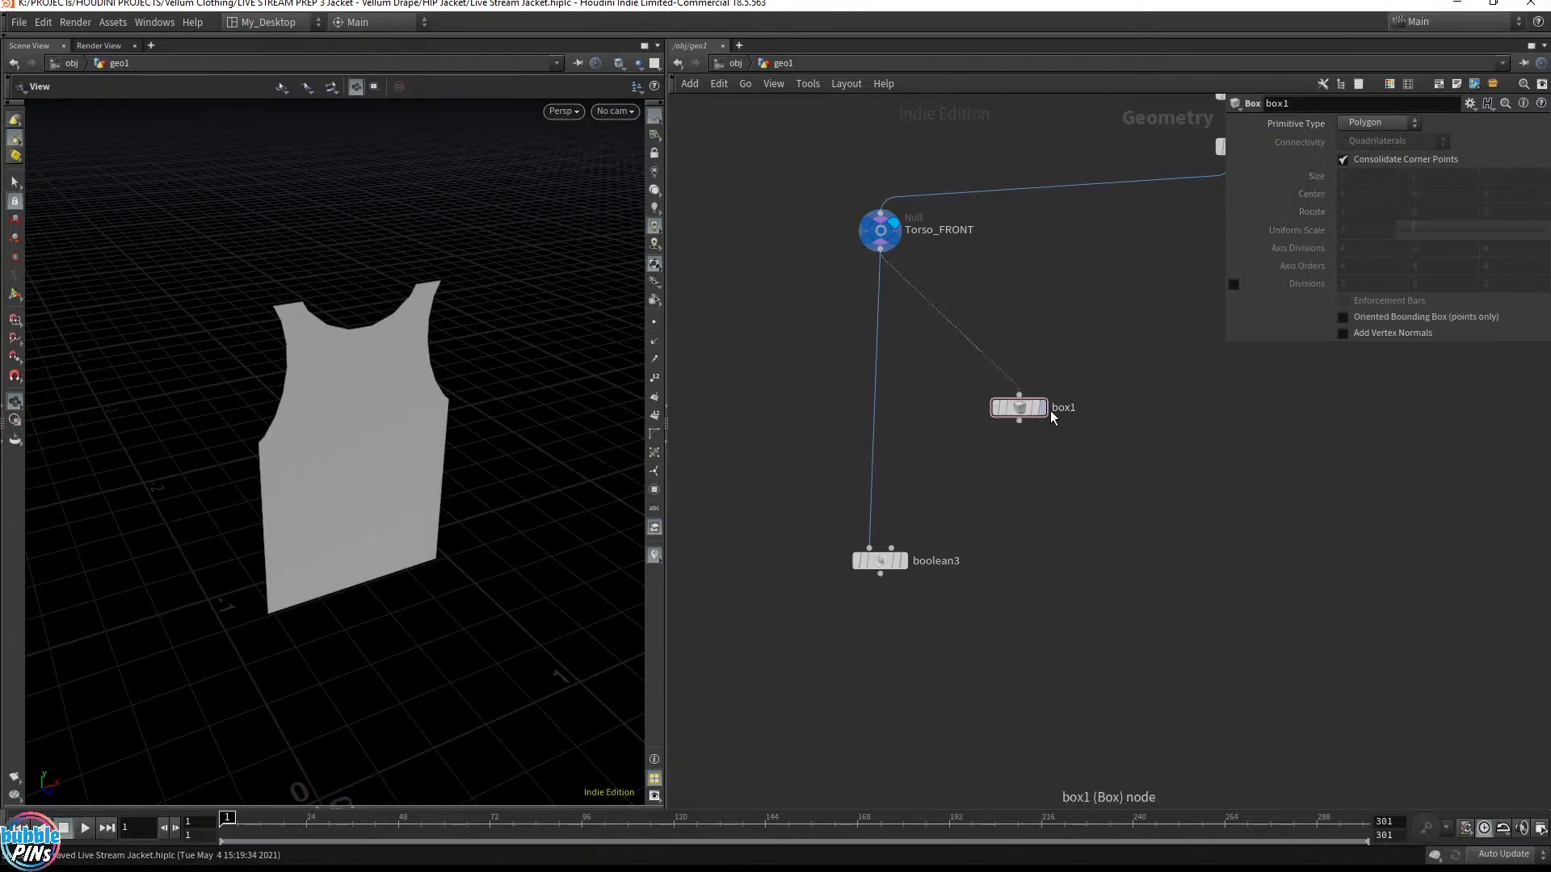
left_click(1045, 409)
Display Torso_FRONT and boolean2 in turn to compare the flat front panel with the solid torso block
left_click_drag(315, 408, 520, 369)
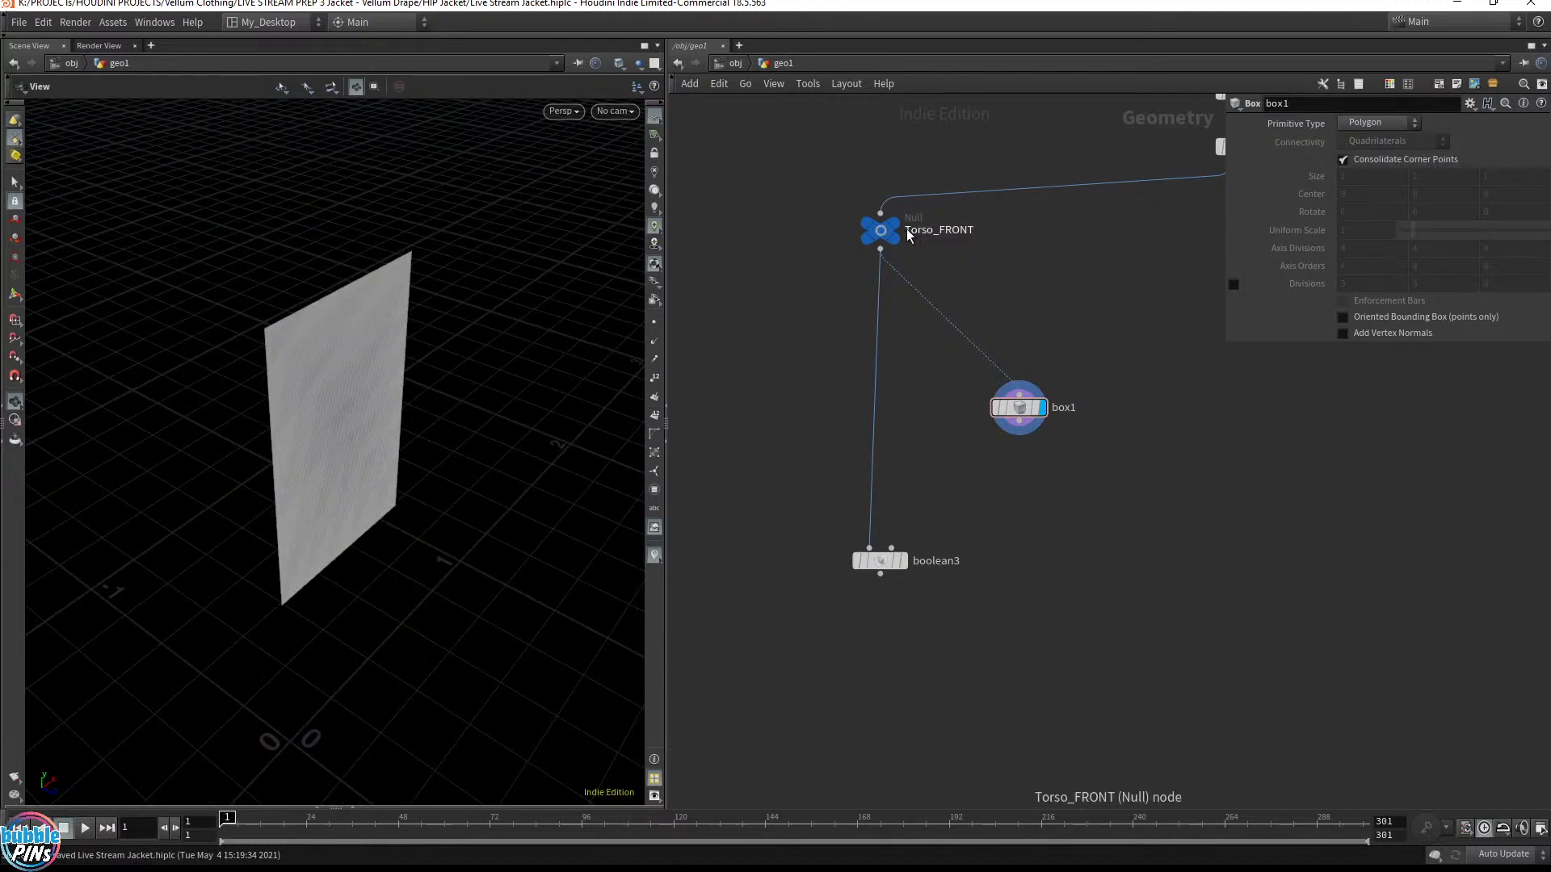
left_click(889, 231)
left_click_drag(420, 356, 460, 332)
left_click_drag(365, 374, 332, 380)
key("h")
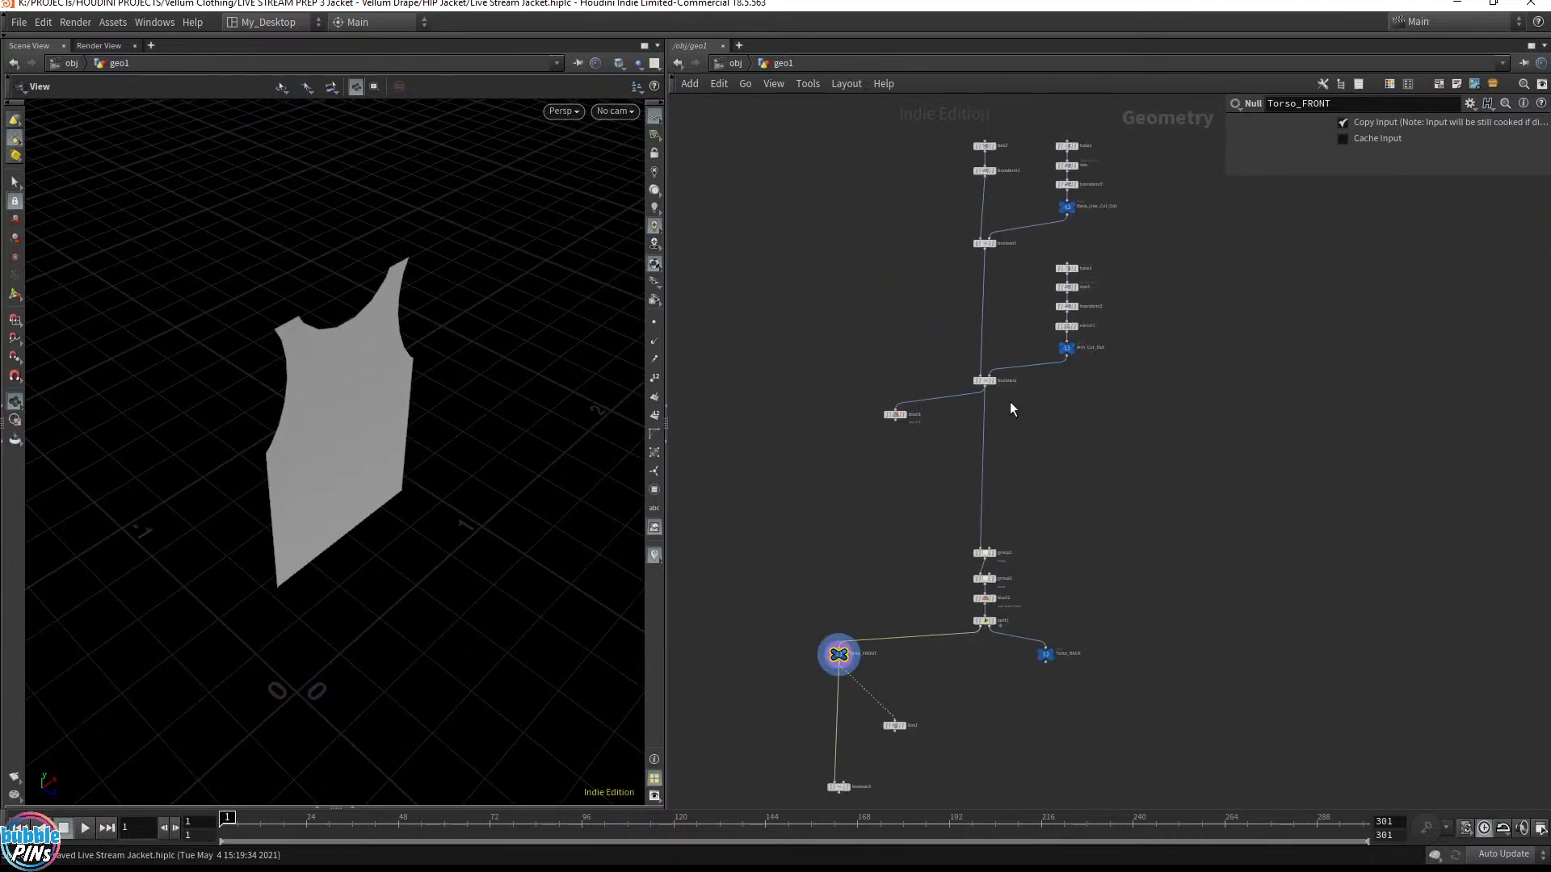
scroll(1010, 399, "up", 5)
left_click(956, 333)
left_click_drag(387, 347, 370, 315)
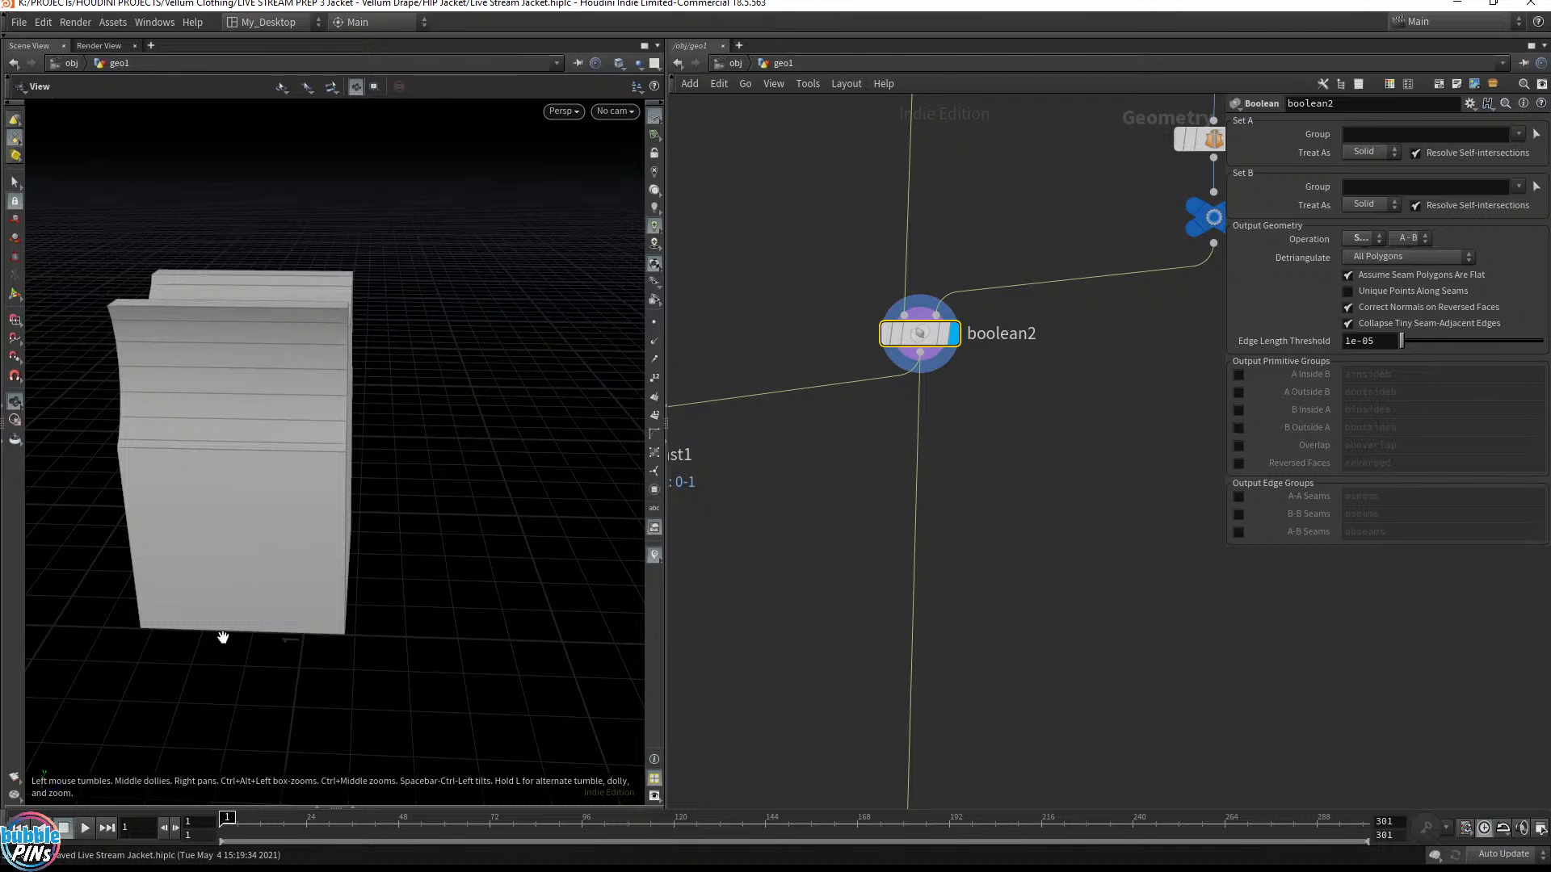
Display Torso_FRONT again and switch to box1 to compare the panel with its flat bounding box
middle_click_drag(778, 679, 1091, 93)
middle_click_drag(889, 496, 955, 67)
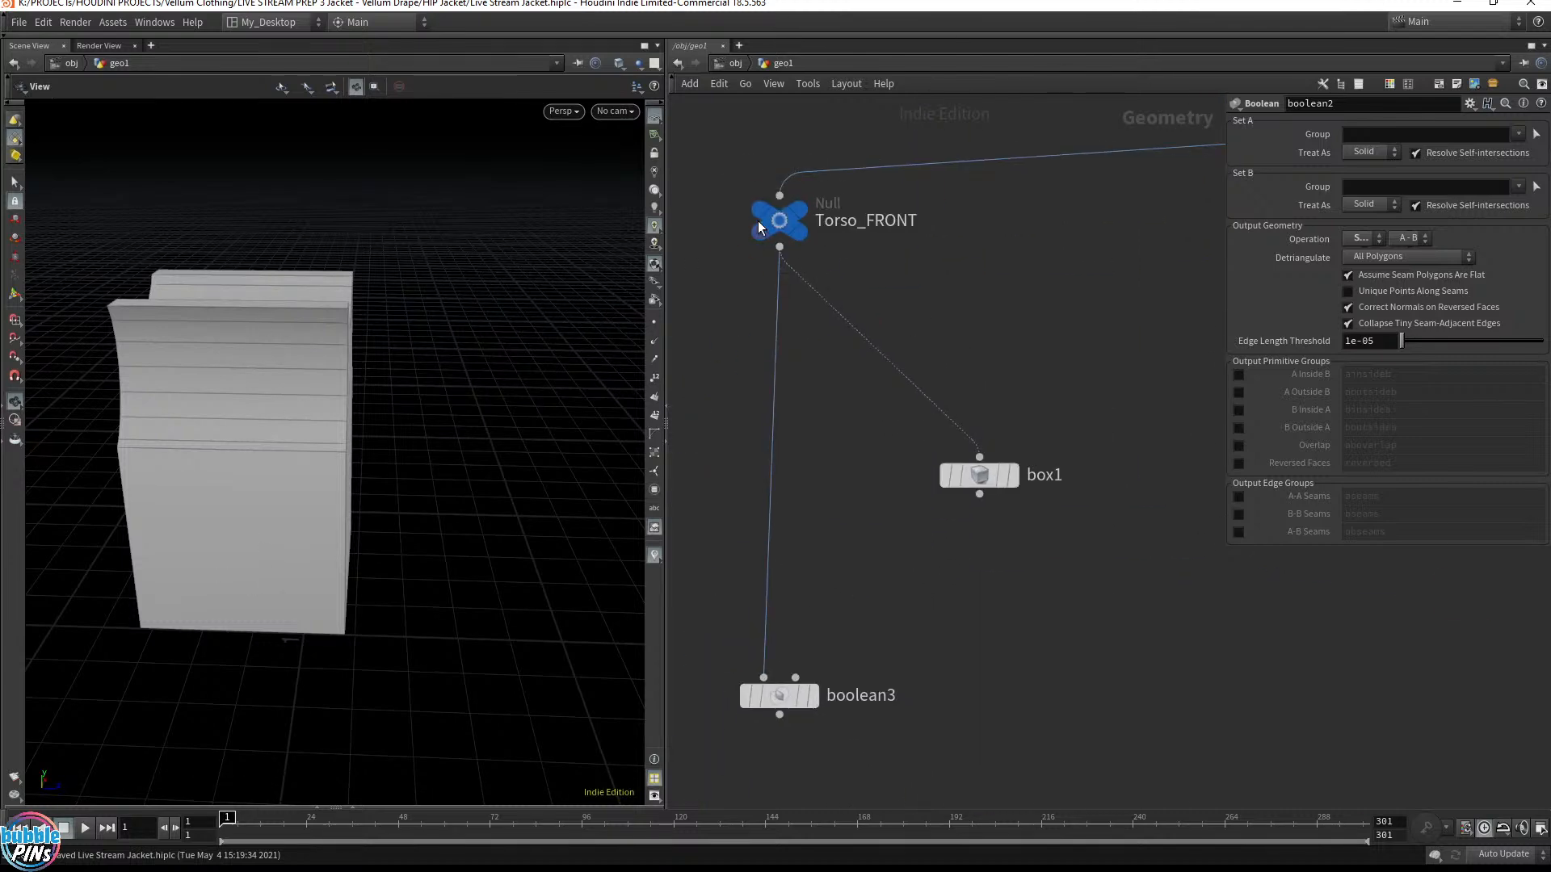
mouse_move(780, 216)
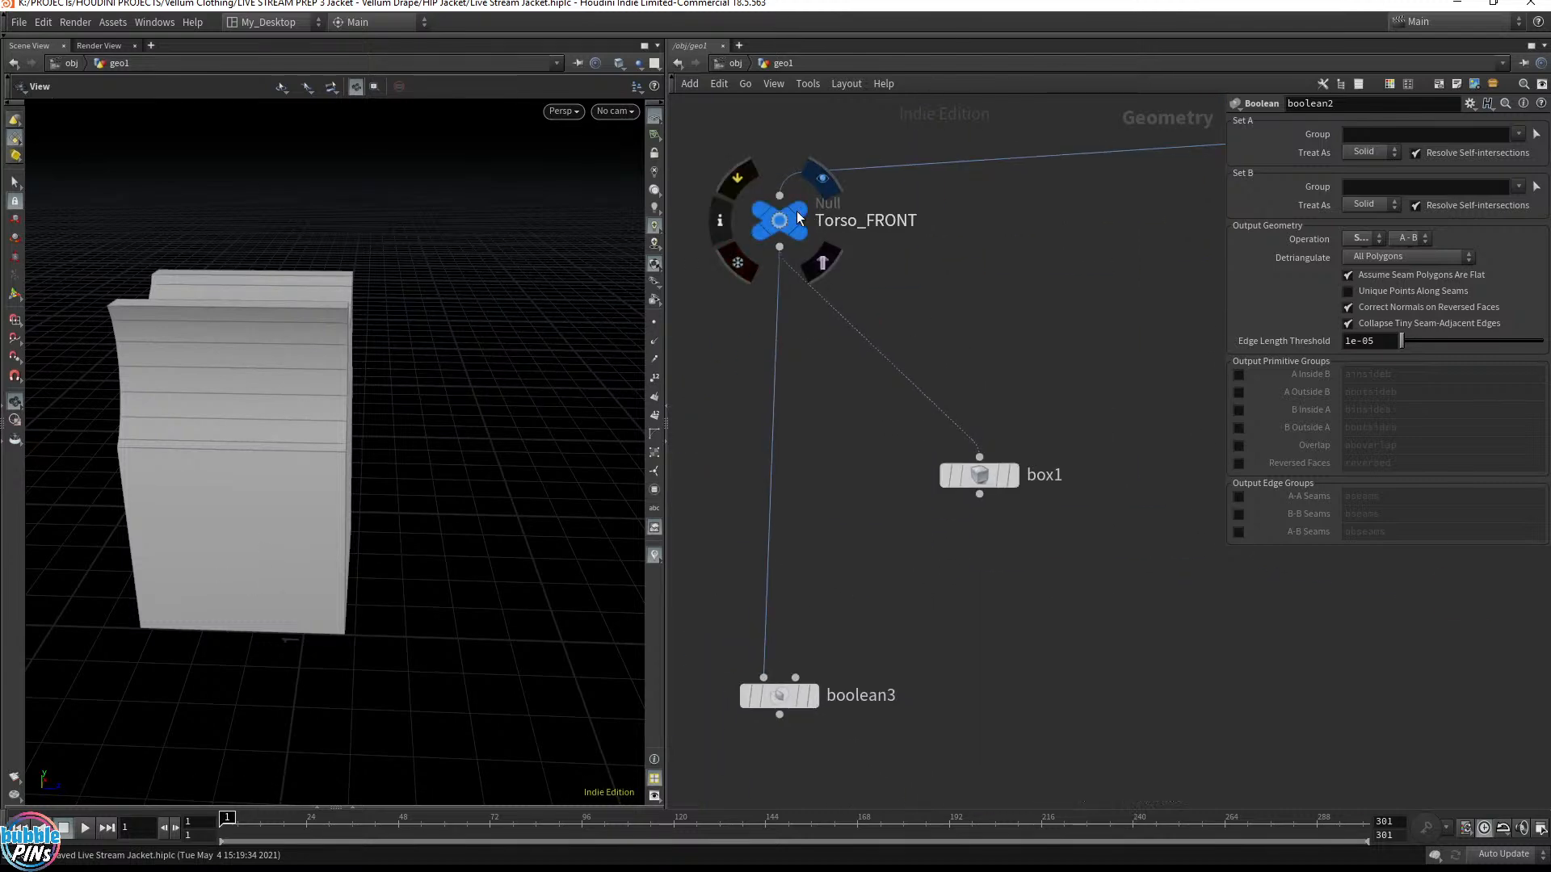
left_click(798, 216)
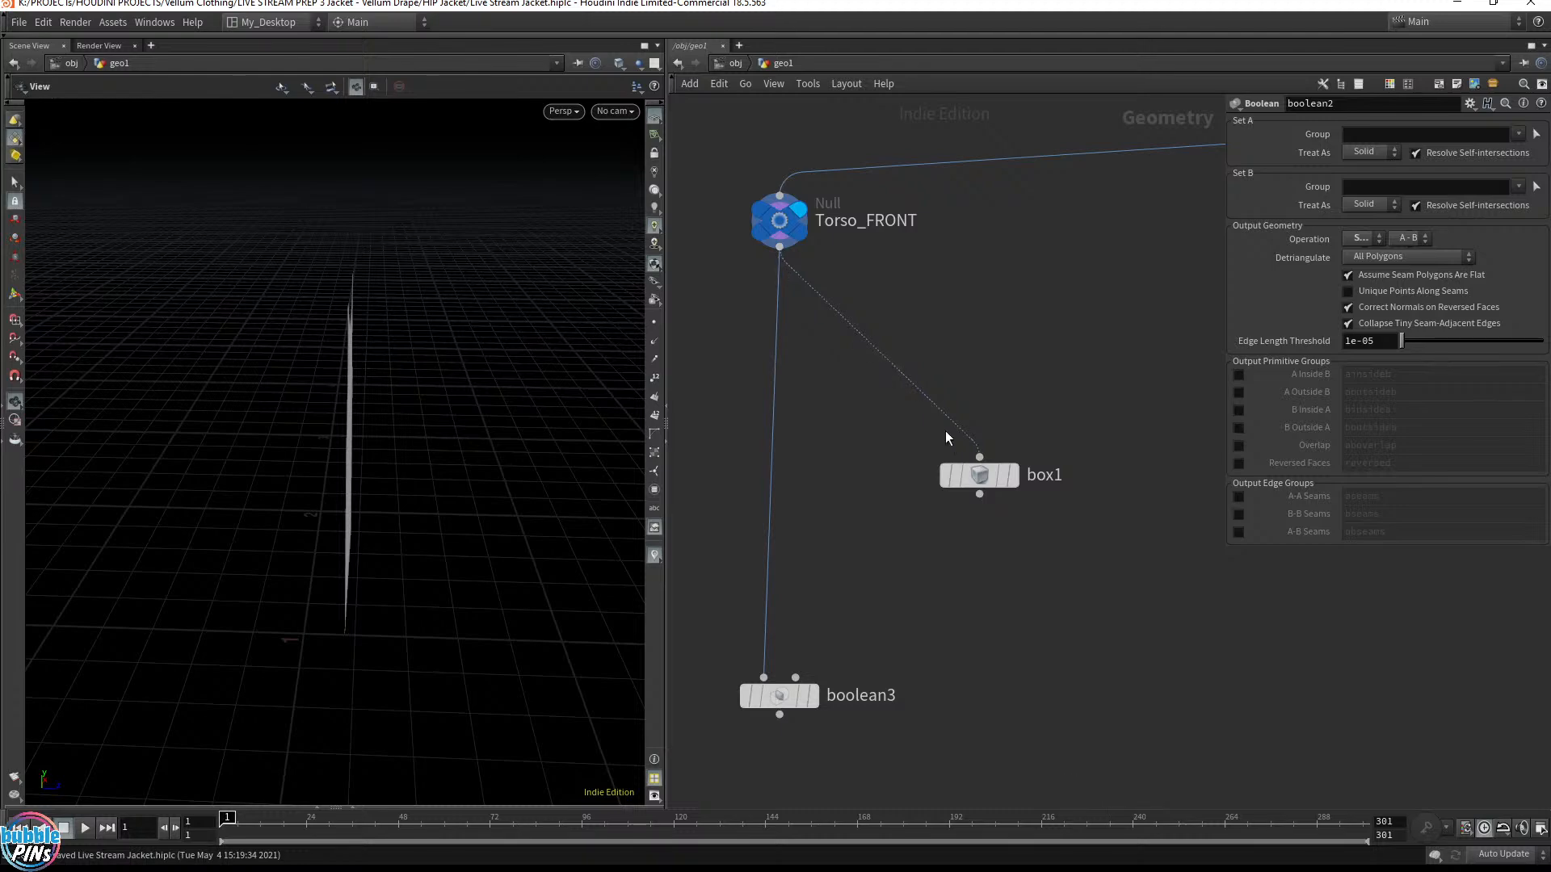
left_click(1013, 477)
mouse_move(461, 370)
left_mouse_down()
mouse_move(401, 401)
mouse_move(443, 391)
left_mouse_up()
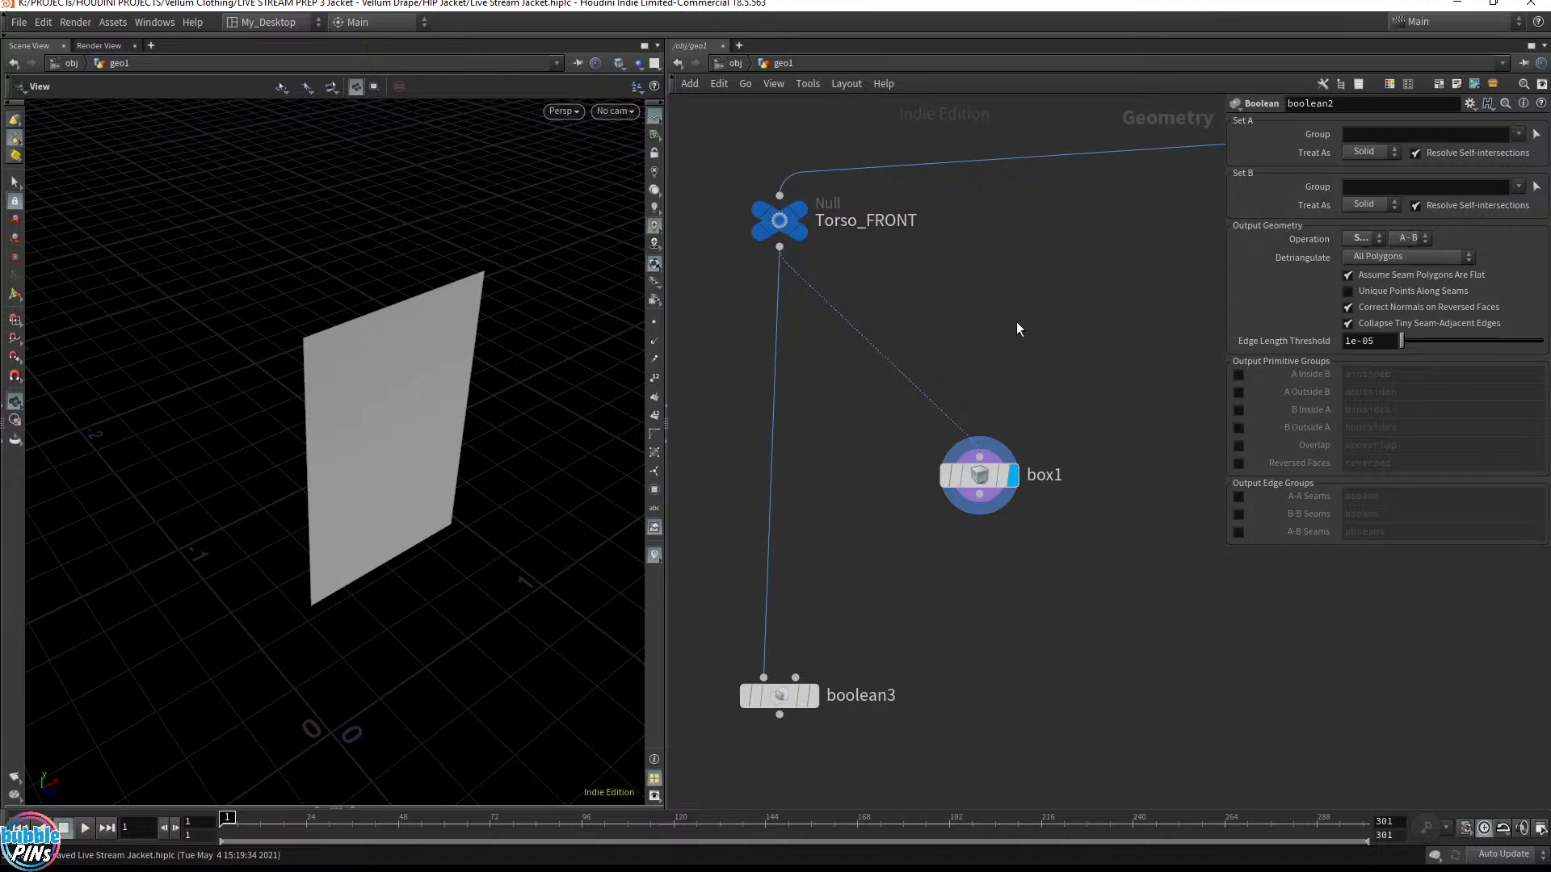
Insert a PolyExtrude node between Torso_FRONT and box1 and display it on the front panel
key("Tab")
key("Return")
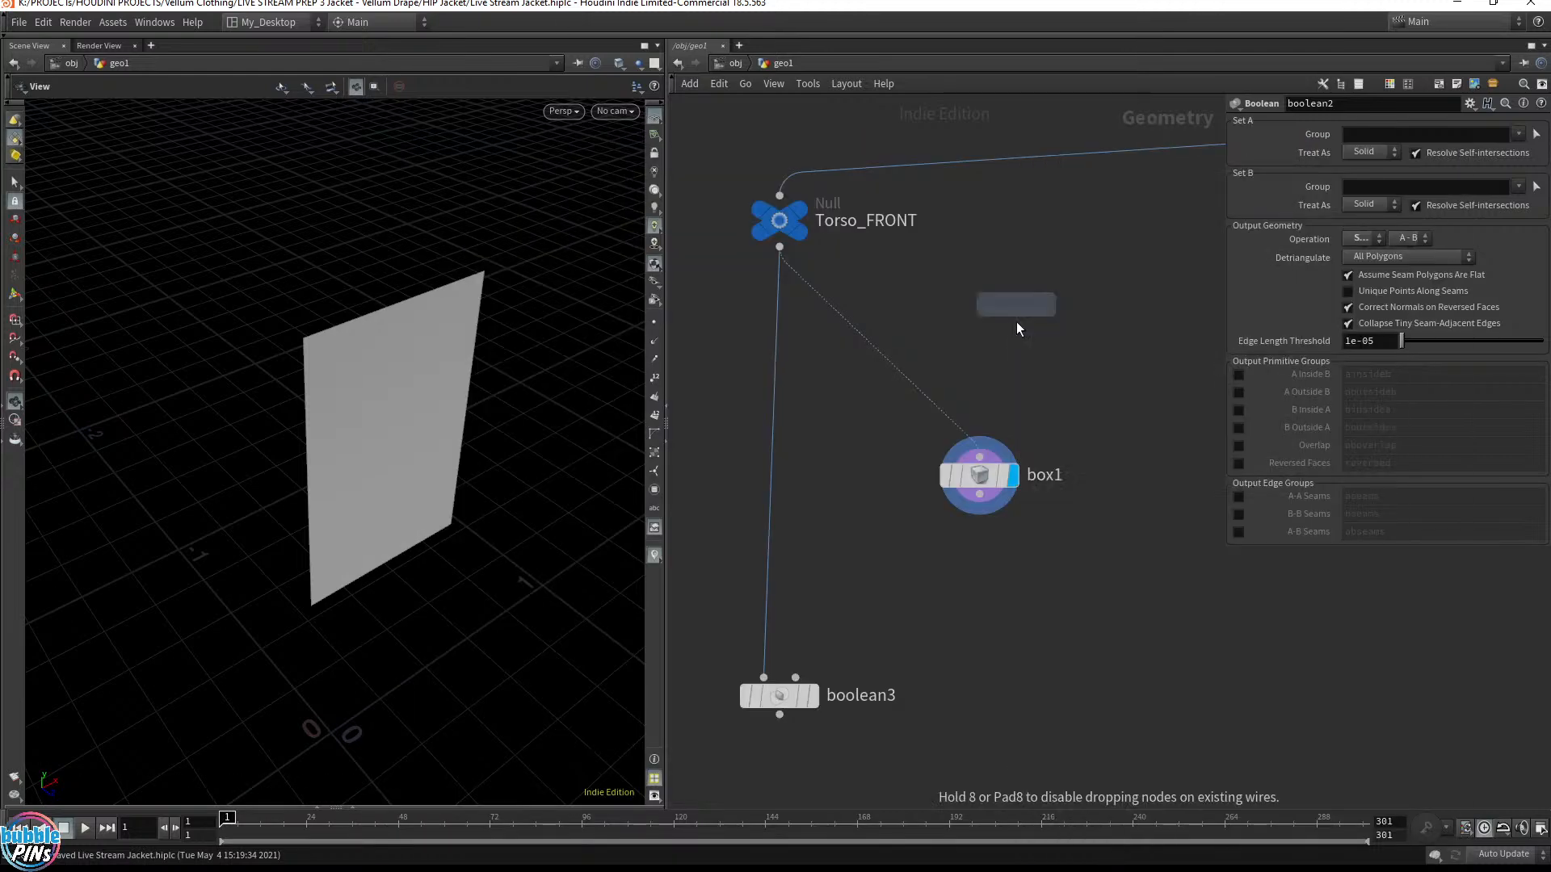
left_click(909, 386)
left_click_drag(908, 386, 982, 397)
left_click(1012, 381)
left_click_drag(371, 290, 450, 349)
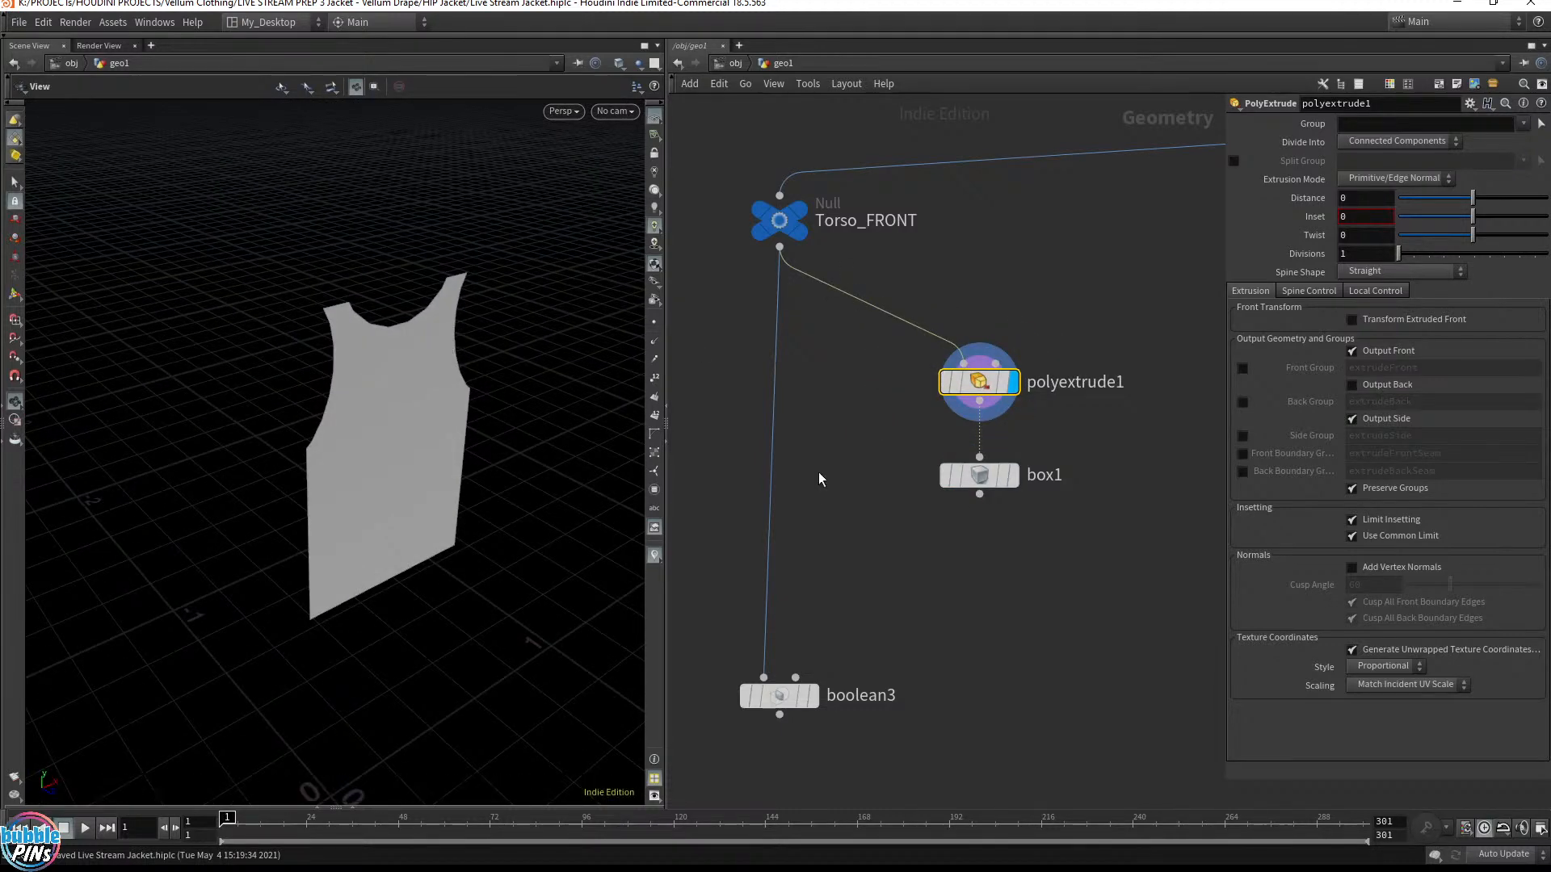
Set the front panel's extrusion distance to 0.2 and enable Output Back to close the solid
left_click_drag(913, 550, 1084, 311)
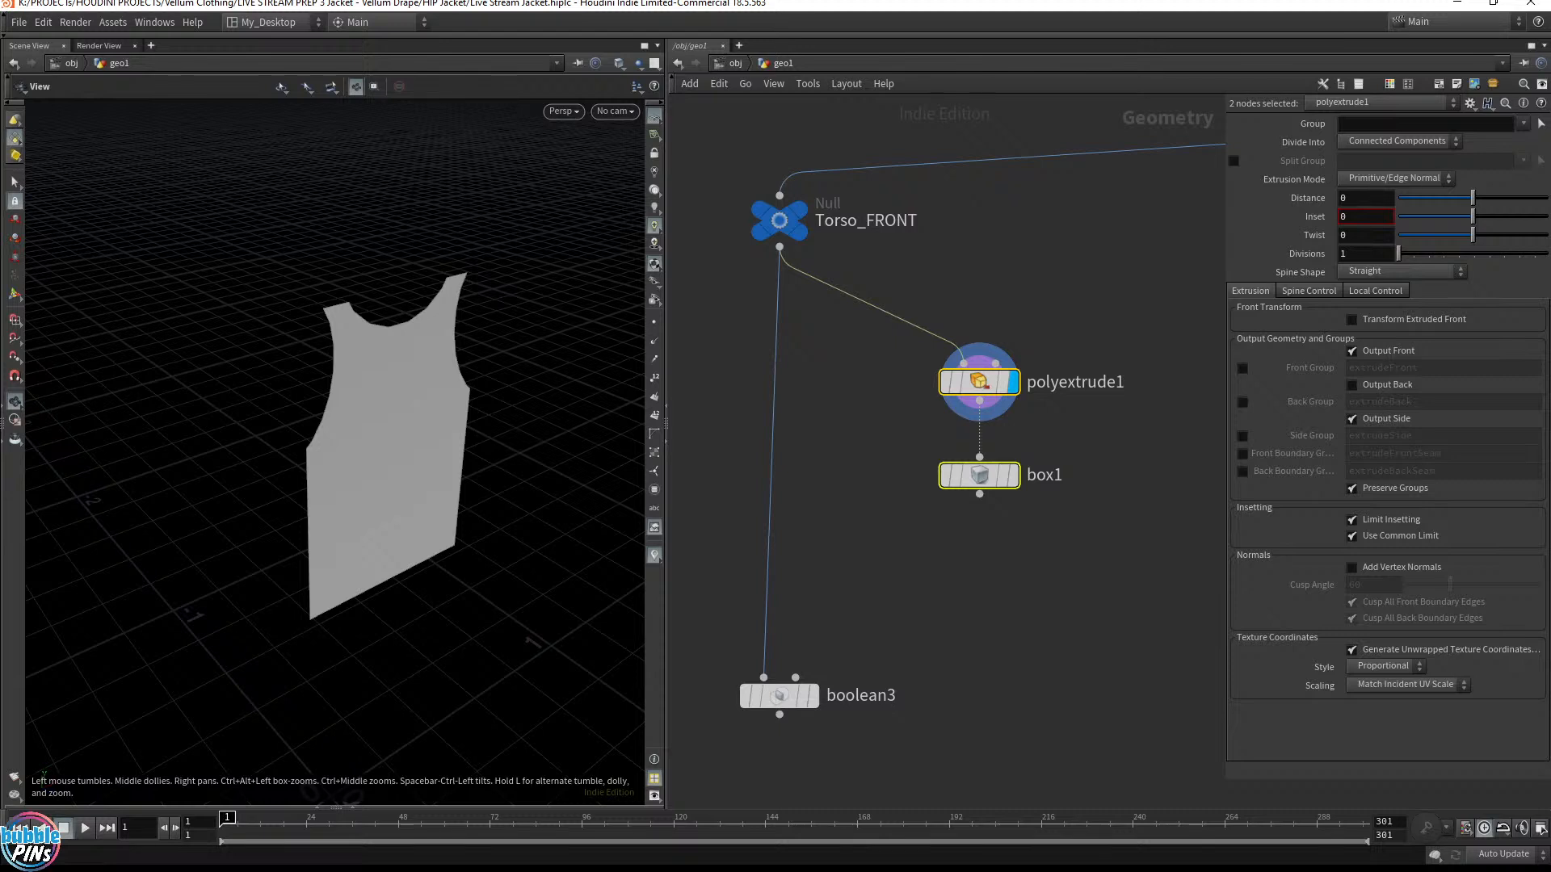
left_click(1365, 198)
type(".2")
key("Return")
left_click_drag(485, 391, 541, 387)
left_click(1353, 385)
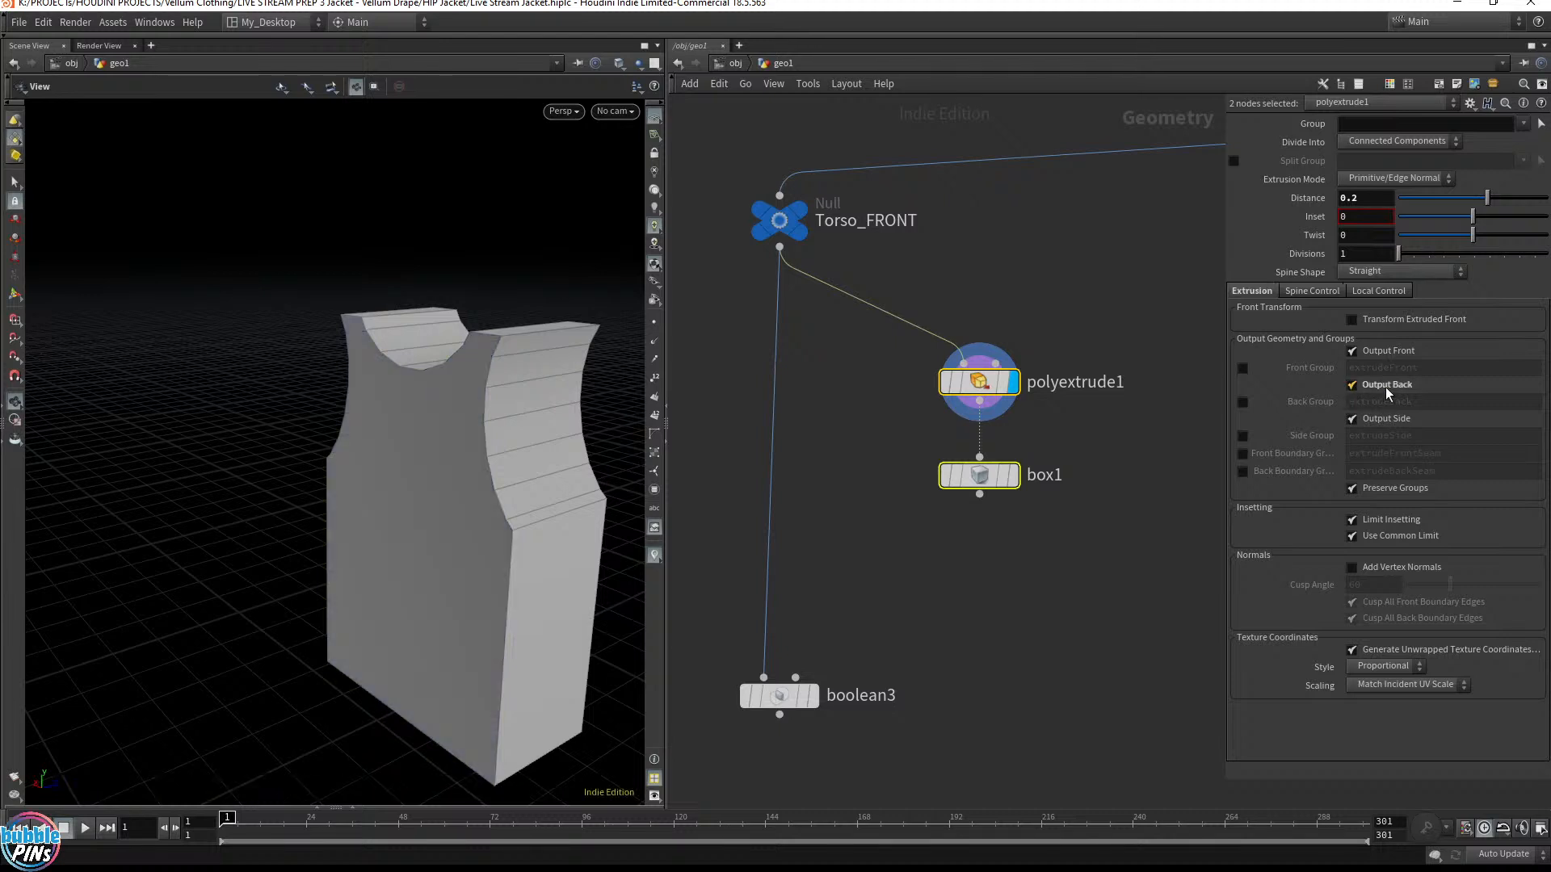
left_click(977, 382)
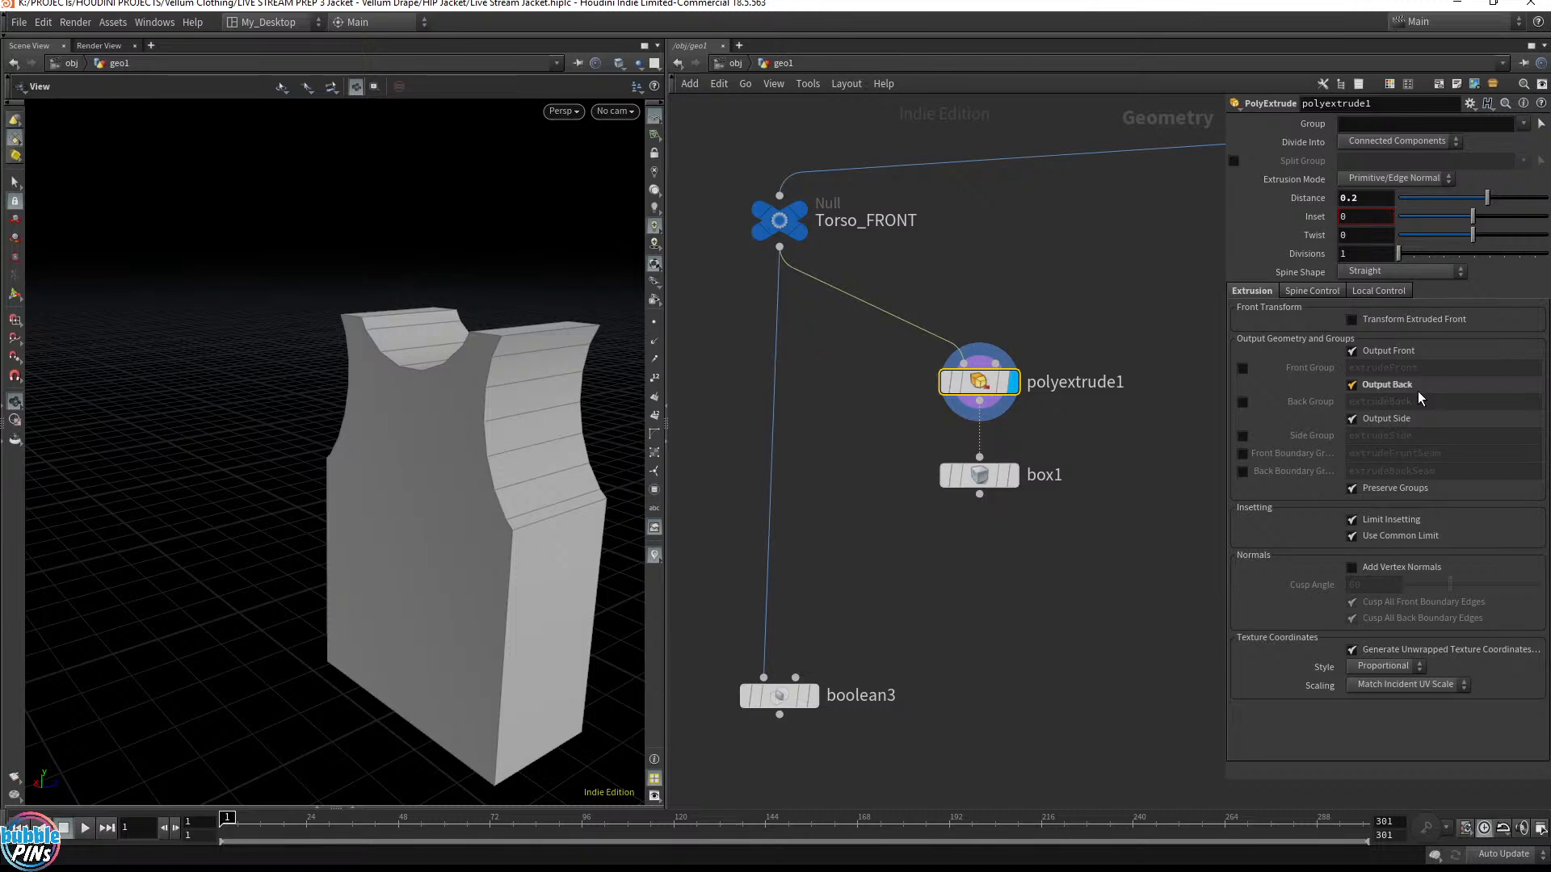
left_click_drag(409, 368, 364, 432)
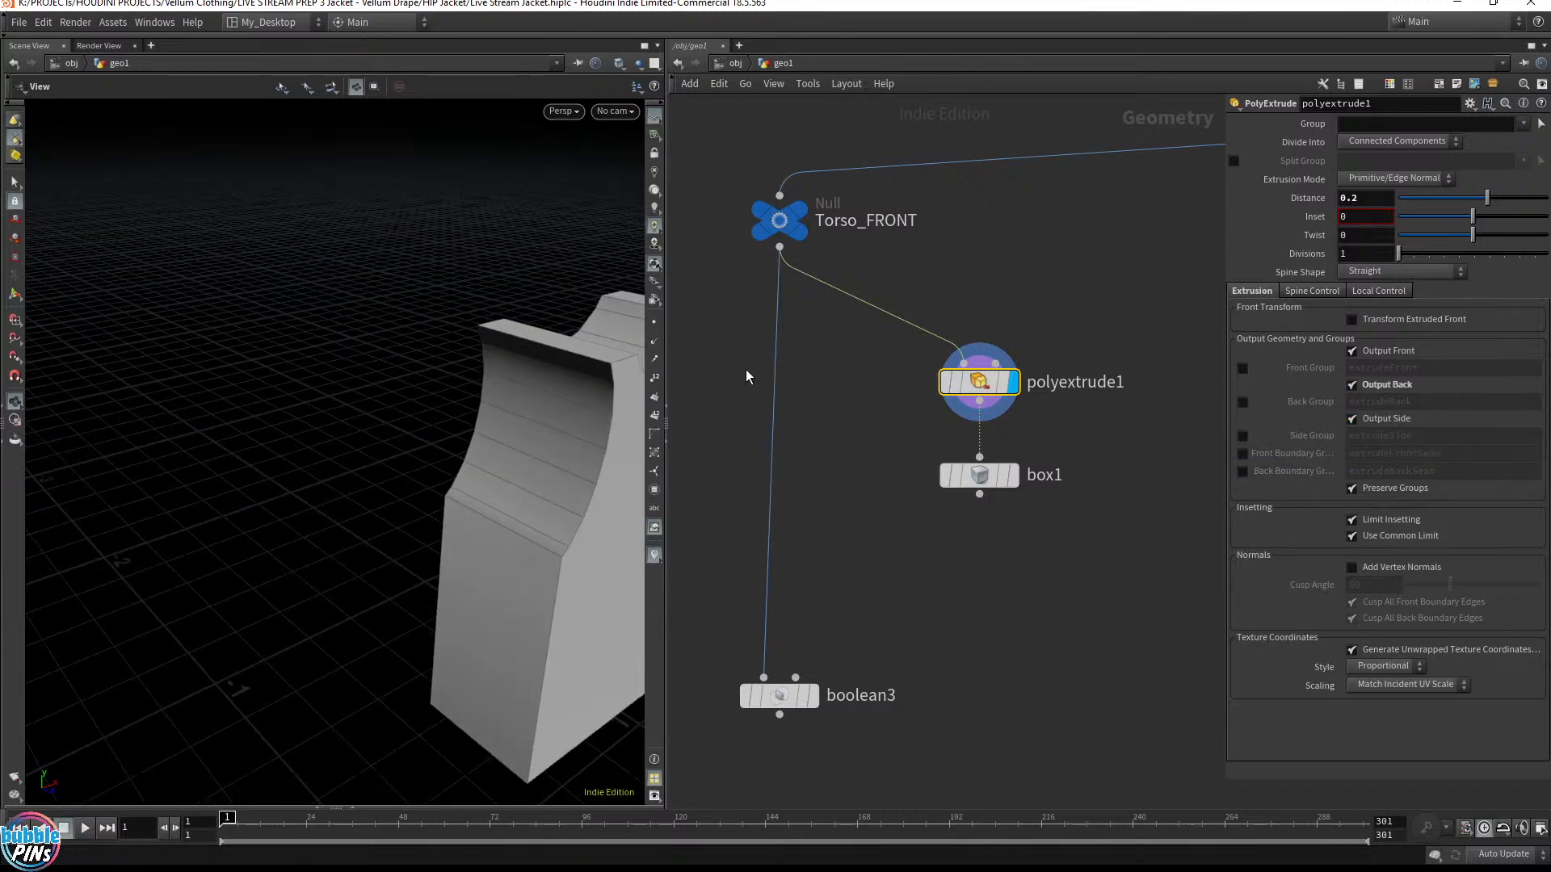
Template the Character behind the extruded panel and display box1 to compare the fitted box with the body
middle_click_drag(761, 363, 980, 404)
scroll(980, 405, "down", 3)
left_click(750, 394)
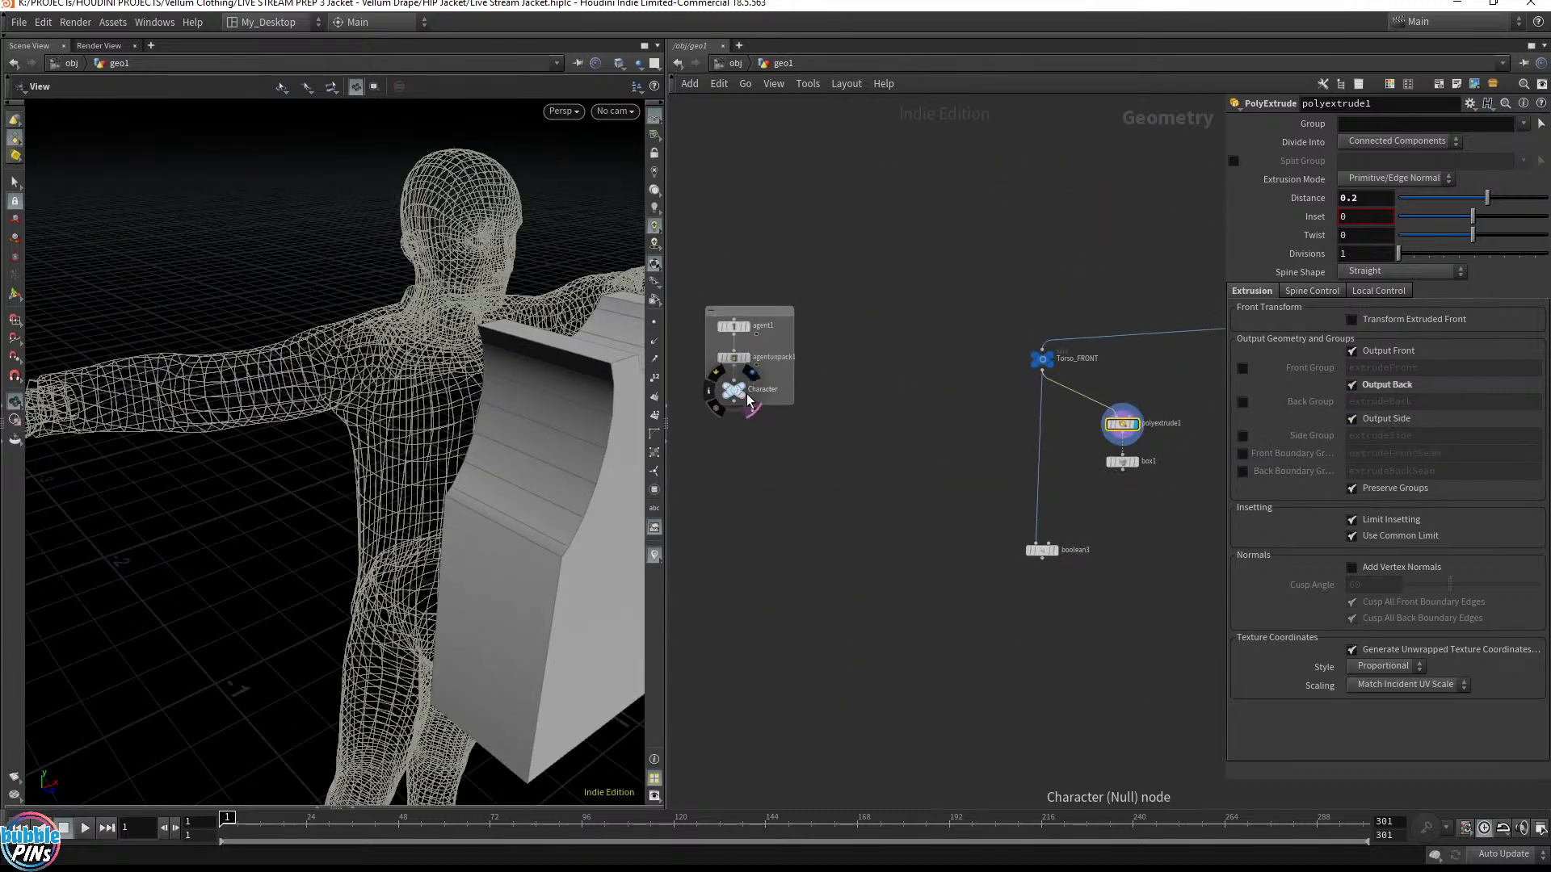
left_click_drag(450, 429, 427, 385)
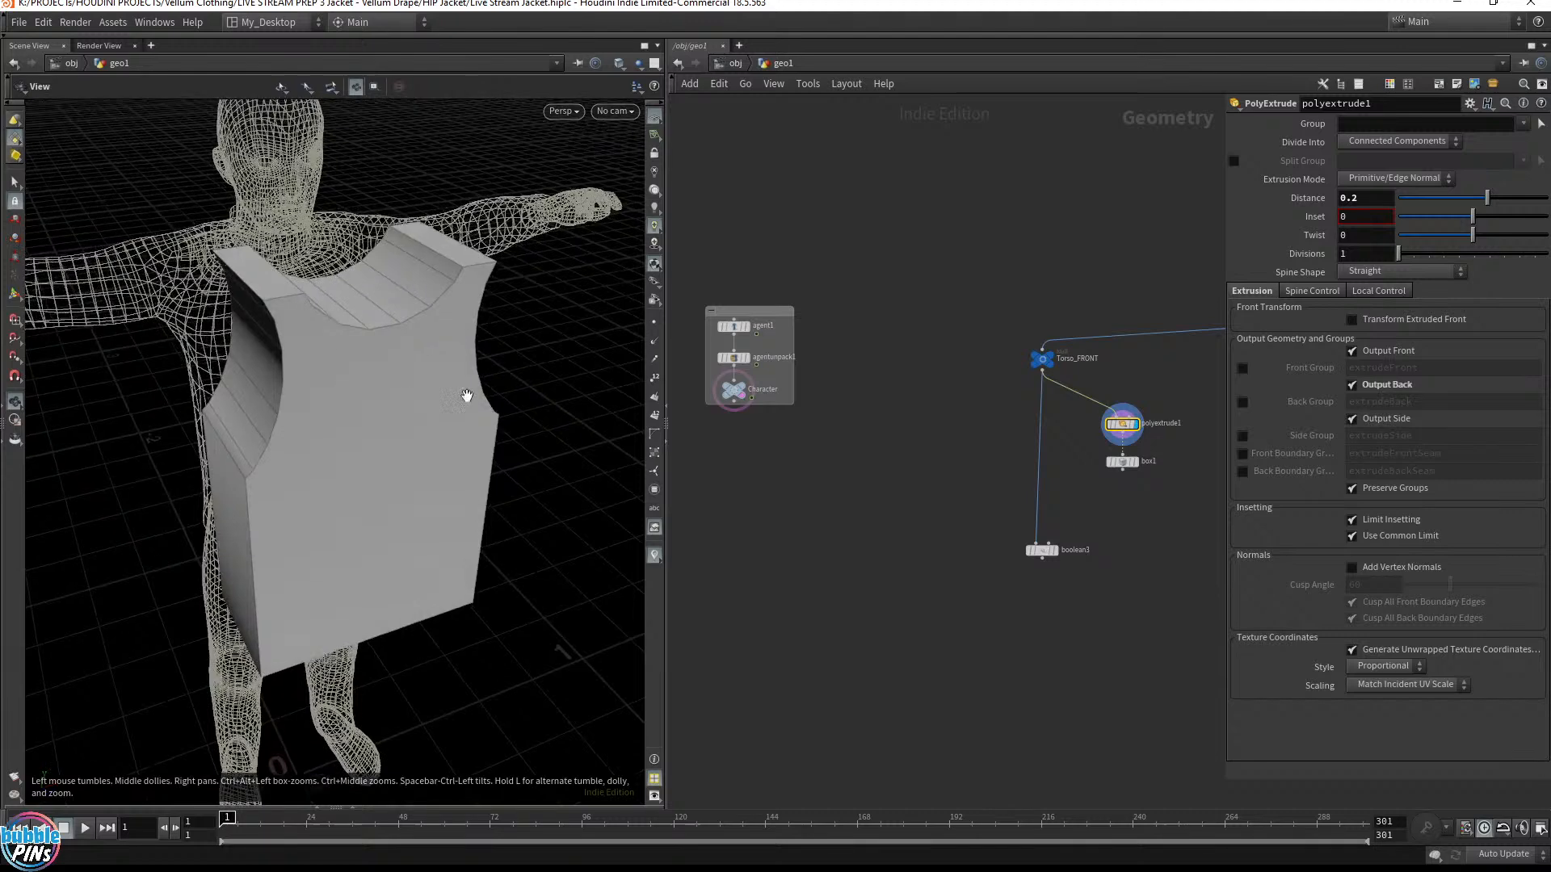
scroll(975, 462, "up", 3)
middle_click_drag(964, 398, 1026, 391)
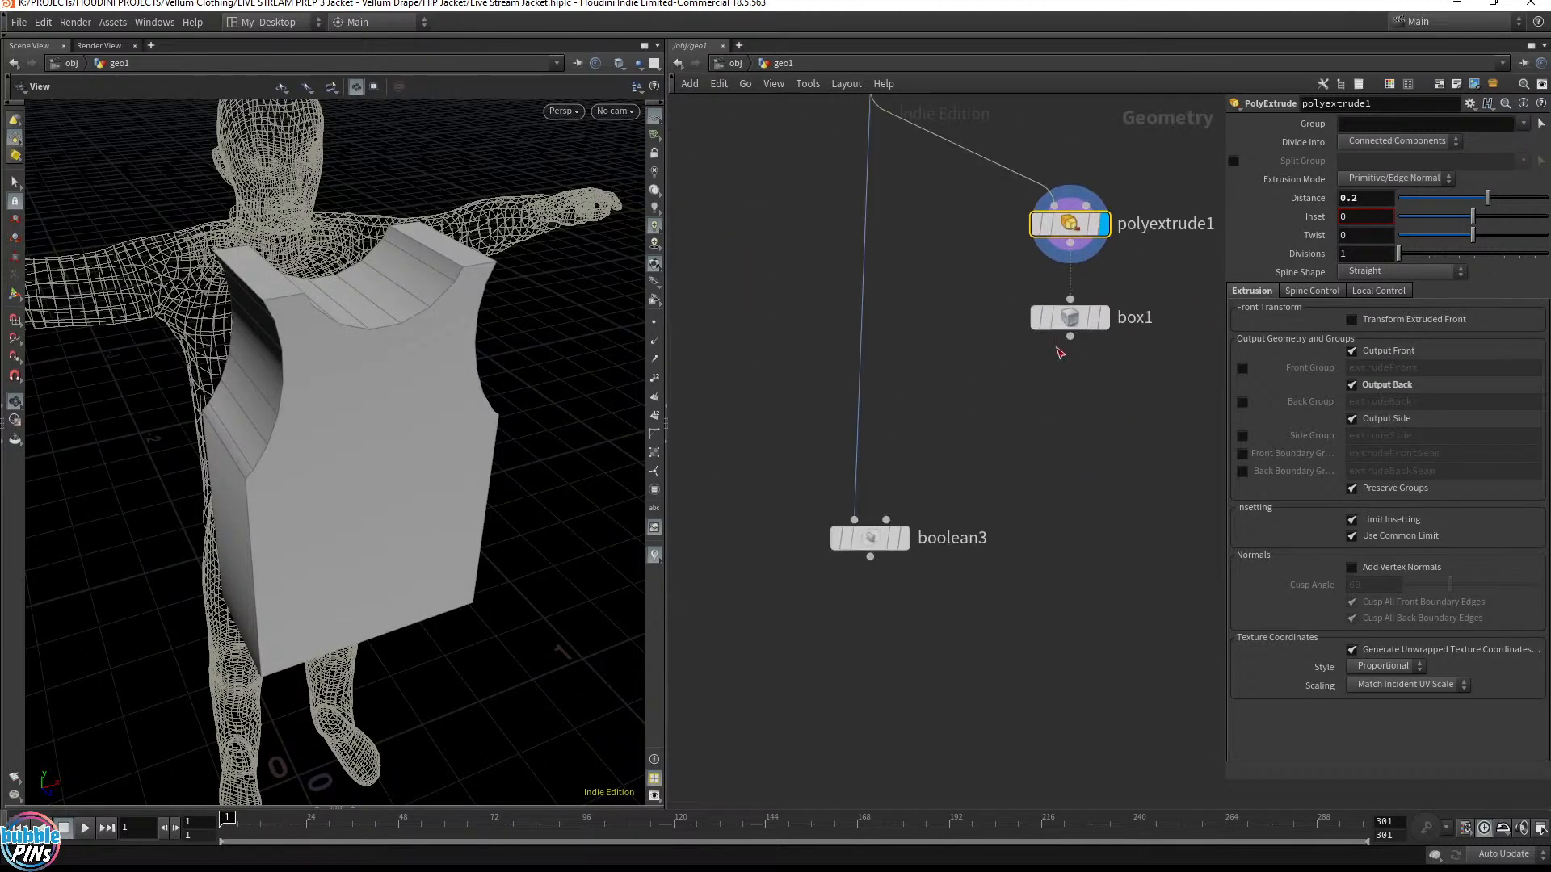
left_click(1103, 323)
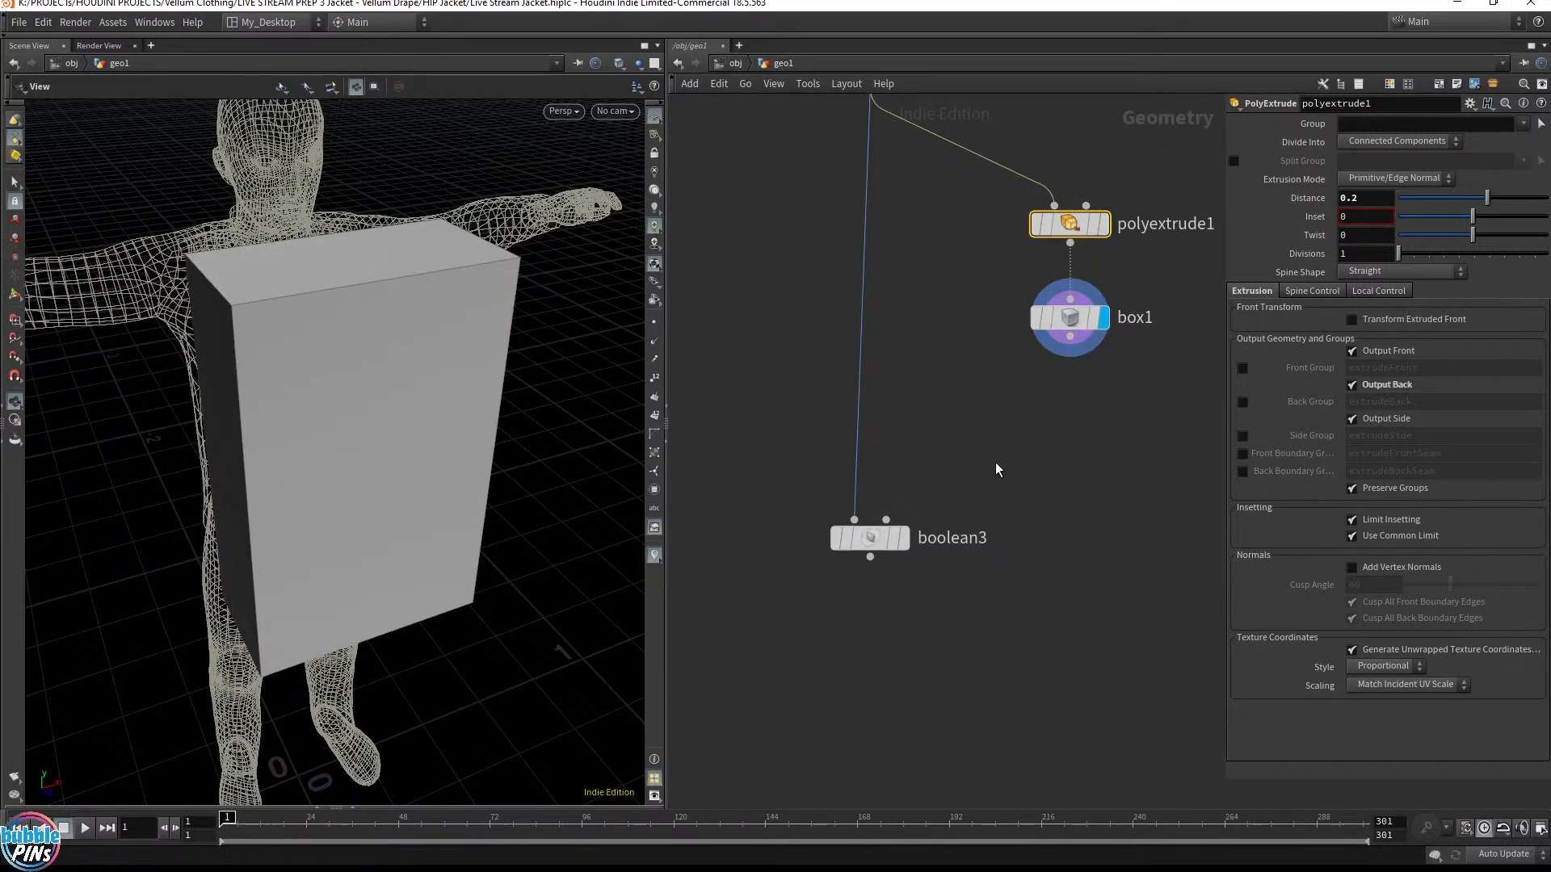
Template and display Torso_FRONT to view the flat panel against the wireframe character
middle_click_drag(902, 112, 900, 215)
left_click(887, 176)
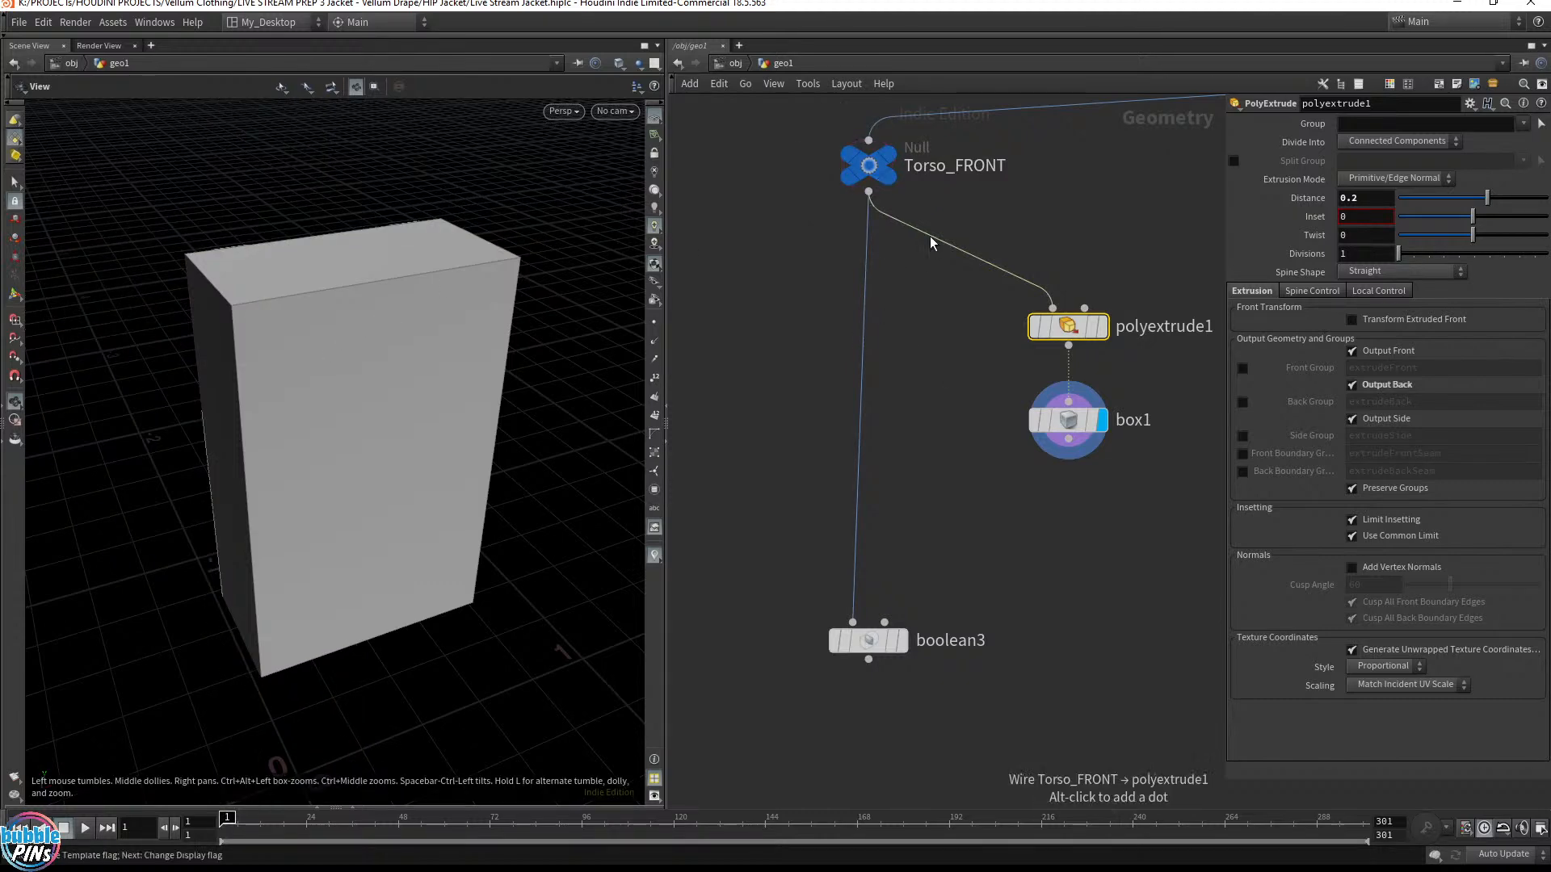
left_click(889, 179)
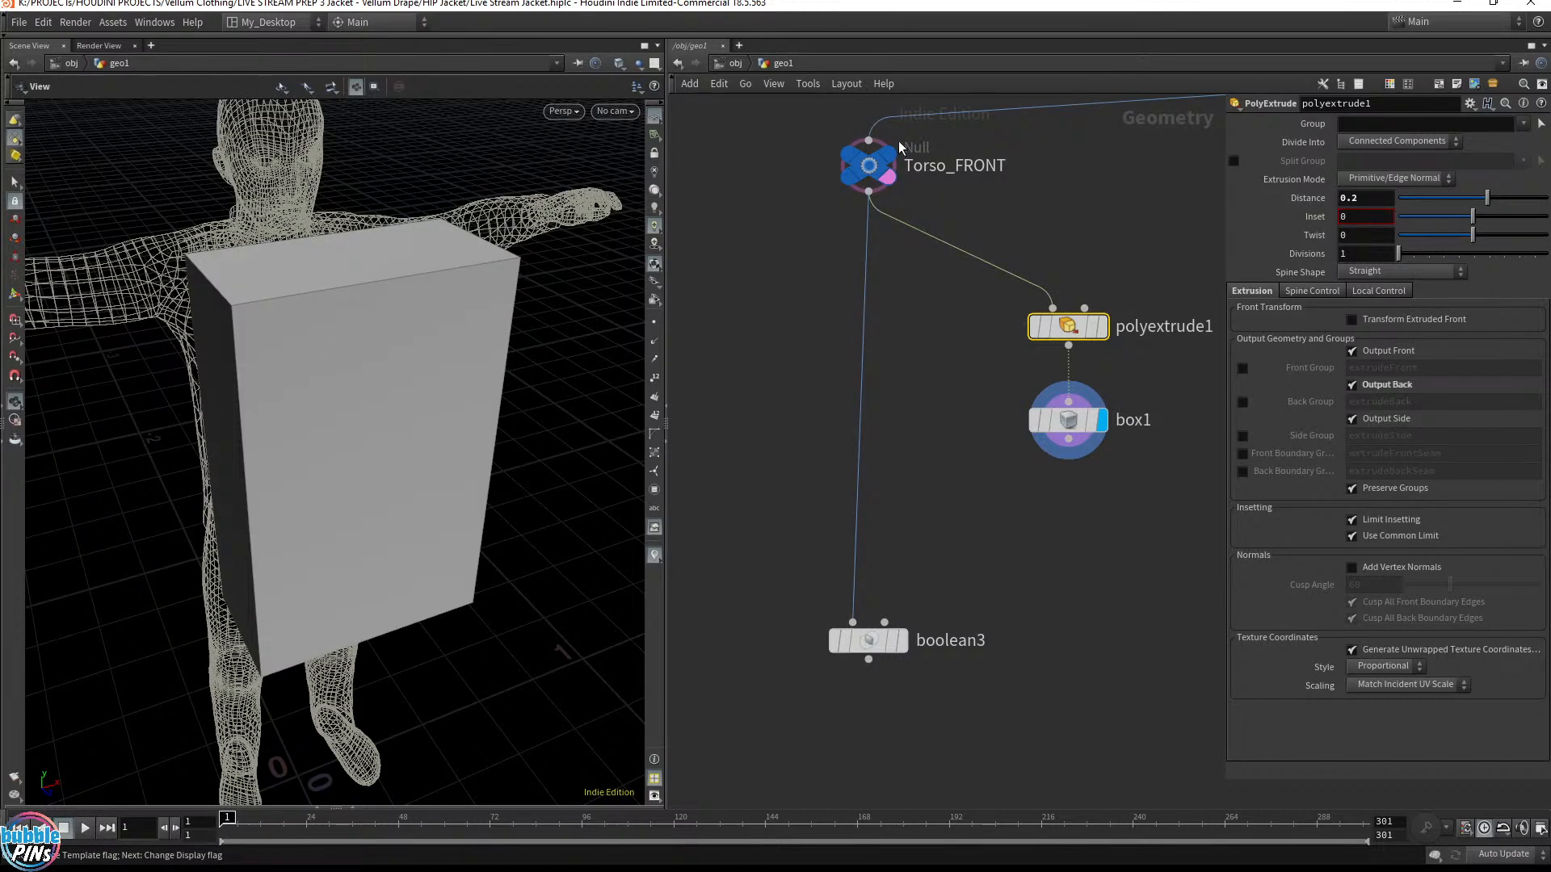
left_click(890, 162)
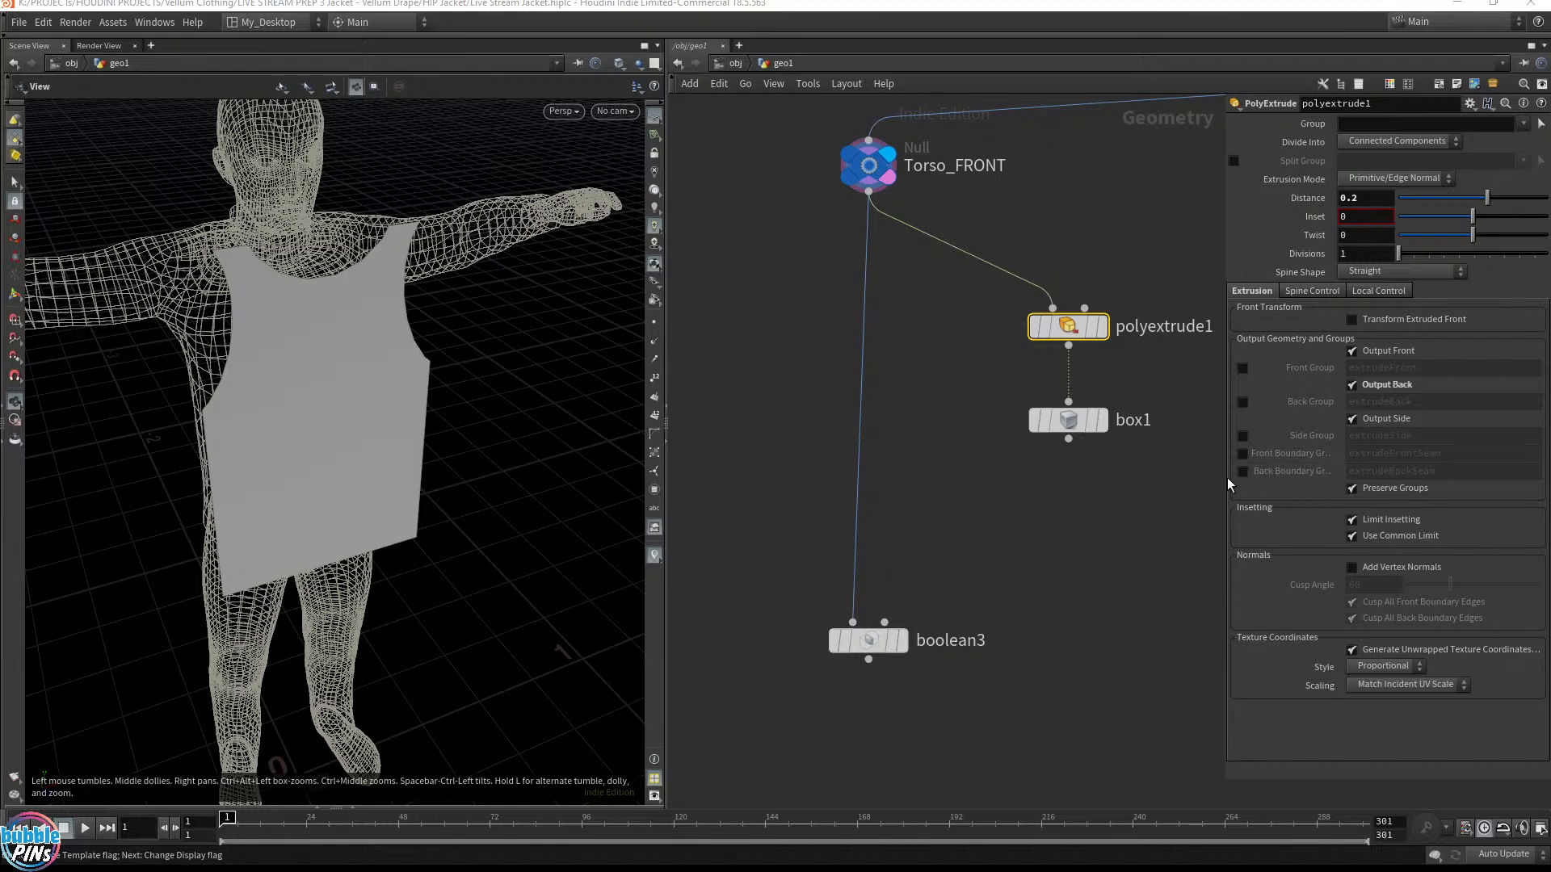
Move polyextrude1 and box1 up closer to Torso_FRONT and display box1 without the templates
left_click_drag(1149, 507, 1062, 268)
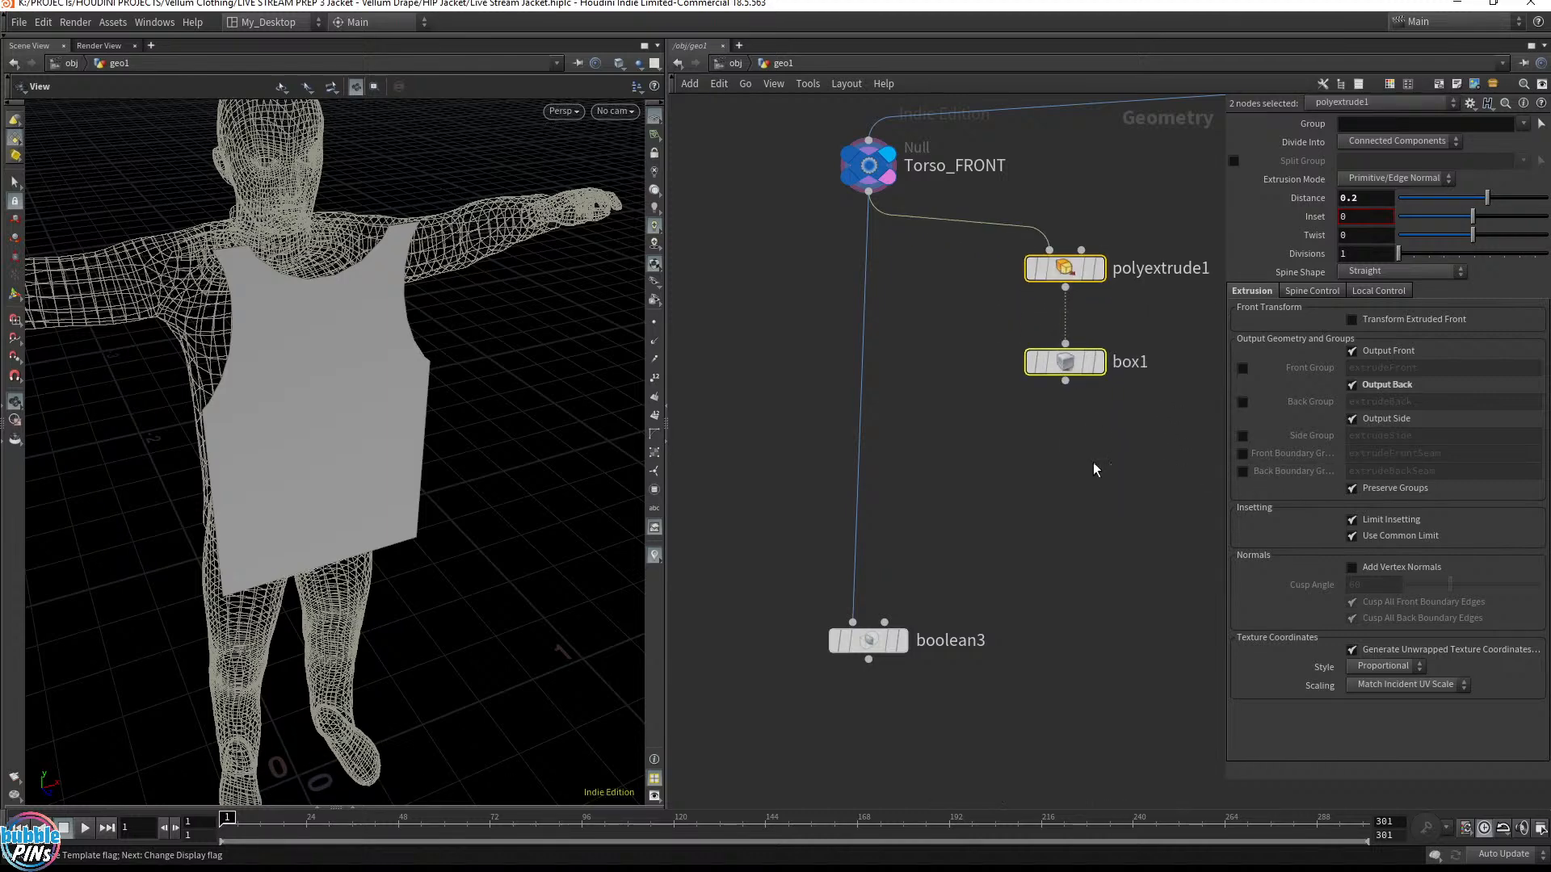
left_click(1062, 268)
left_click(1088, 369)
left_click(1088, 369)
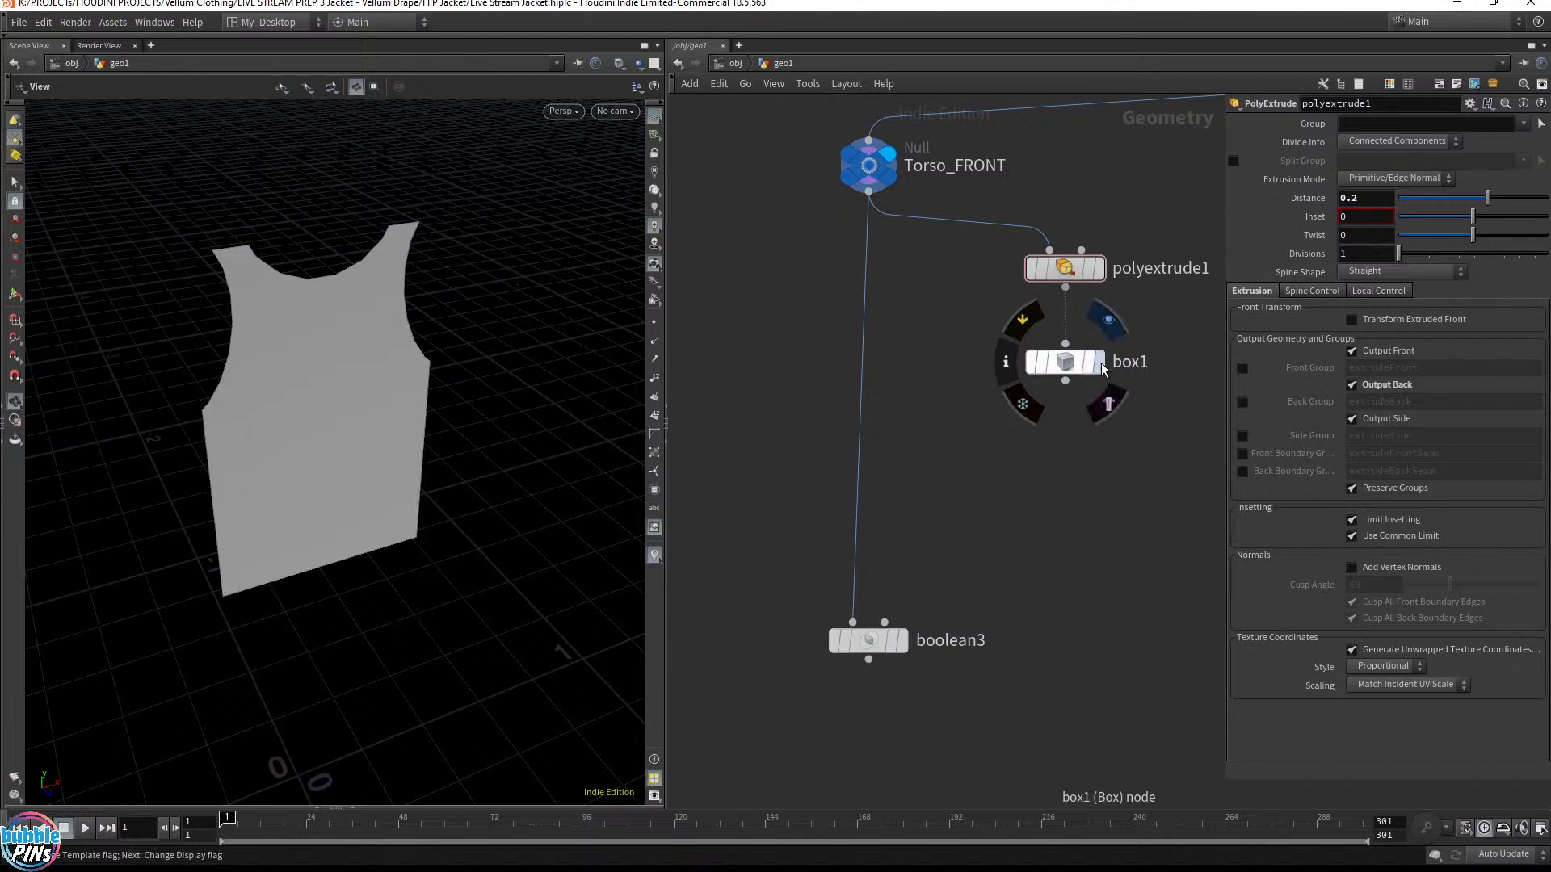
left_click(1088, 369)
Append a Transform node to box1, align it underneath, and display it
left_click_drag(1066, 380, 1074, 443)
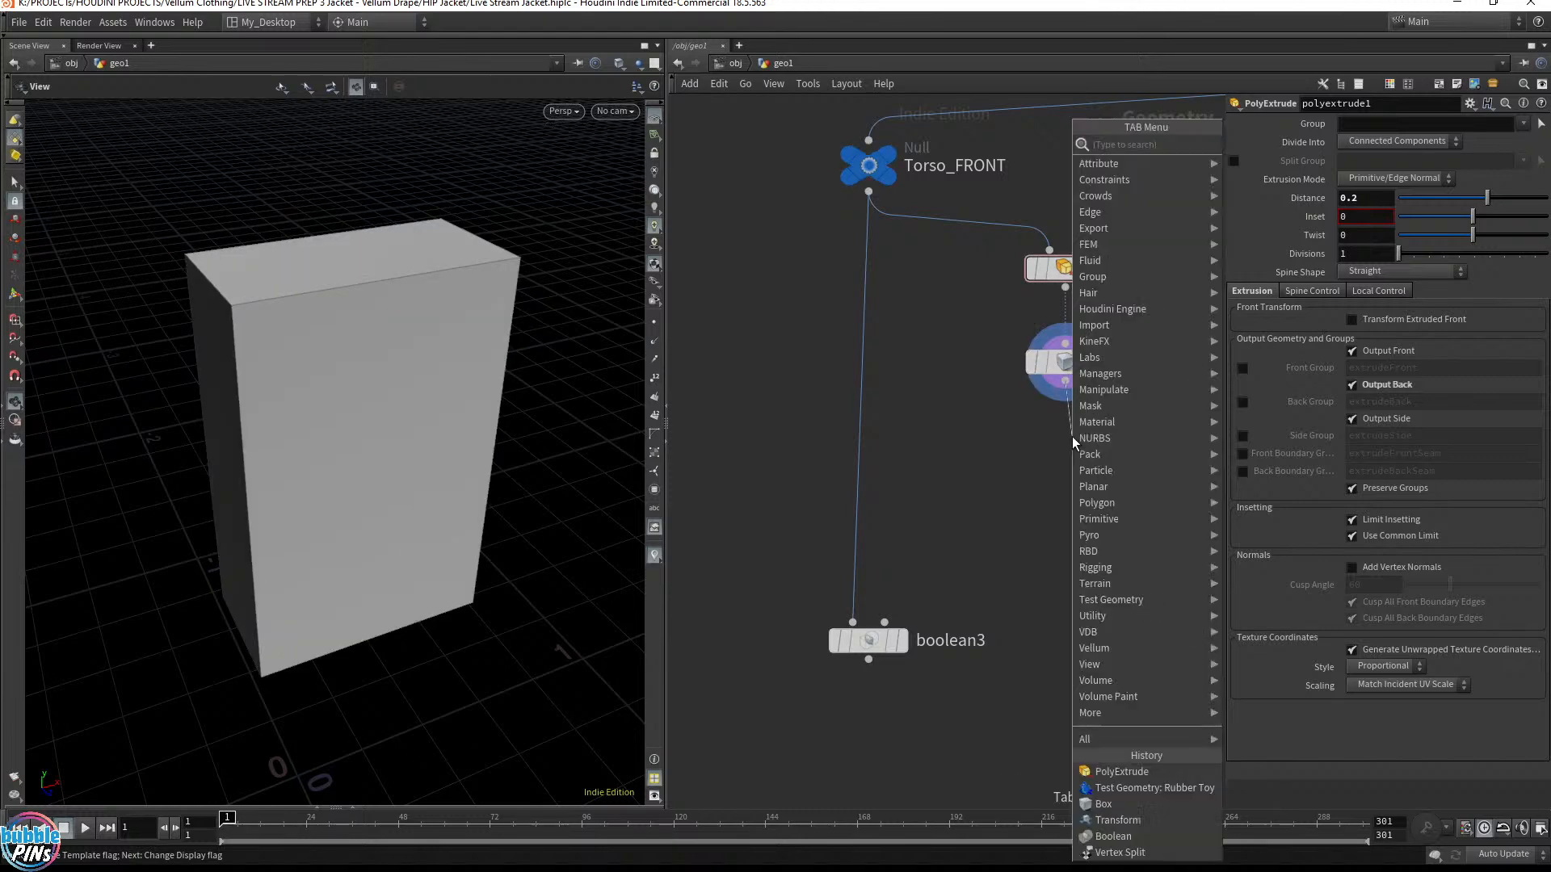
type("trans")
key("Return")
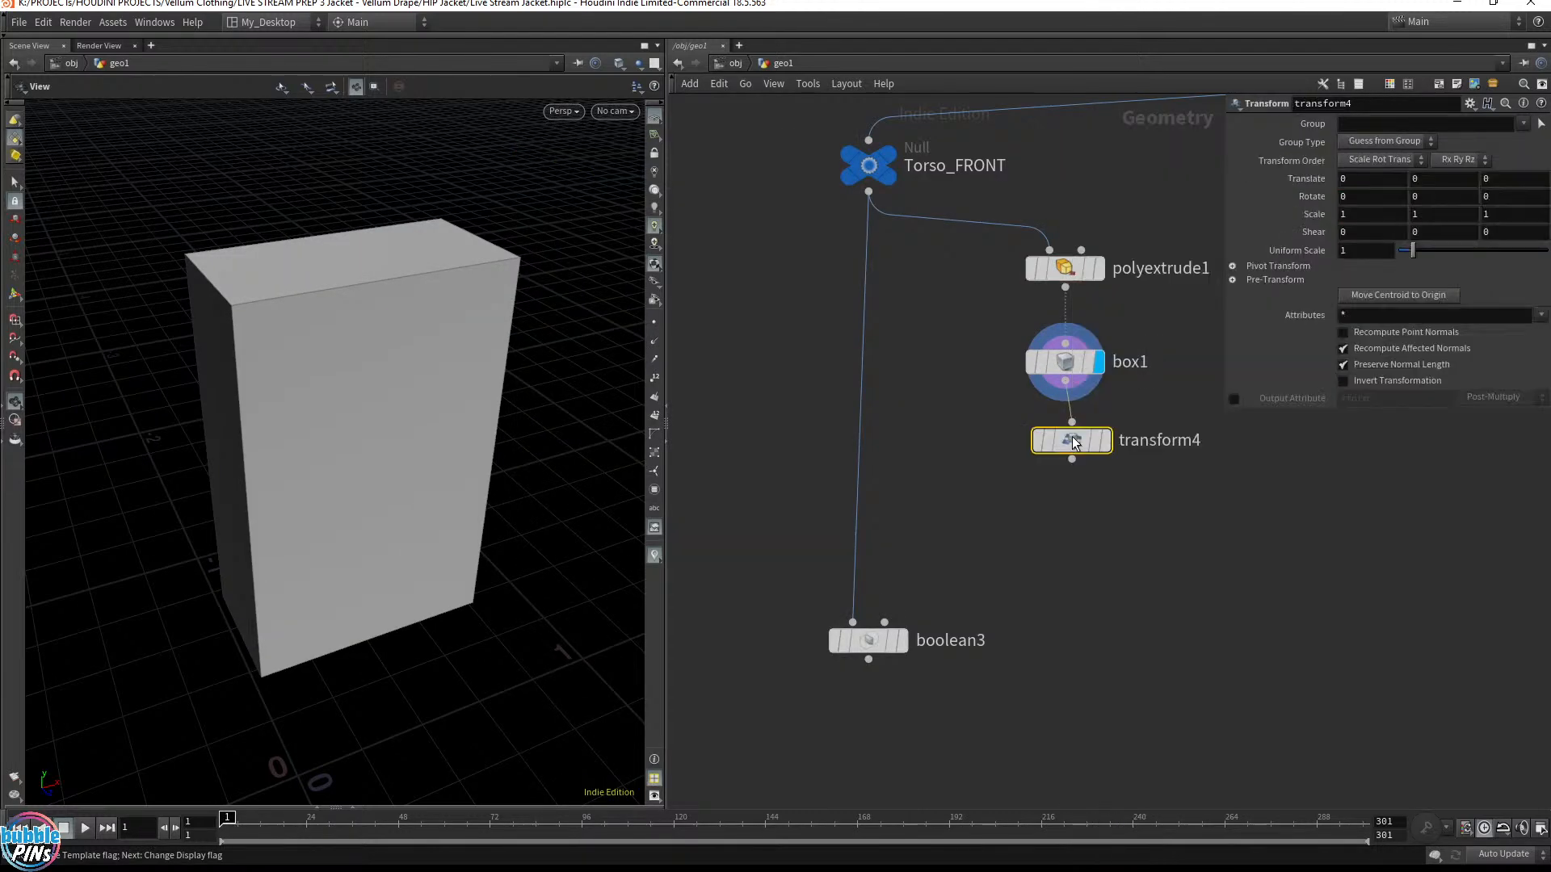
left_click_drag(1082, 459, 1075, 474)
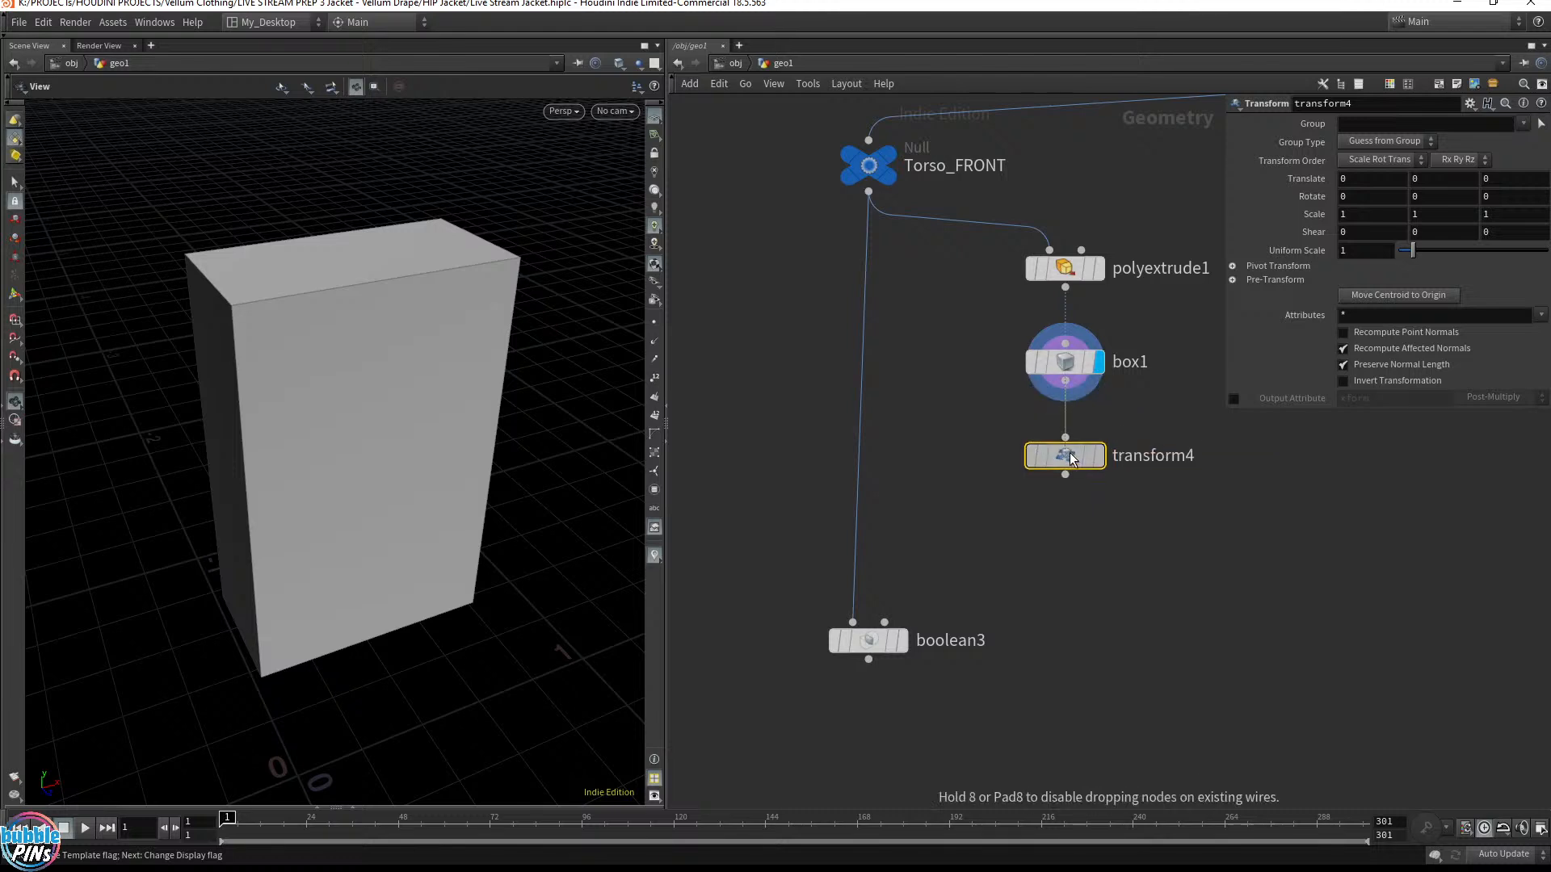
left_click(1099, 456)
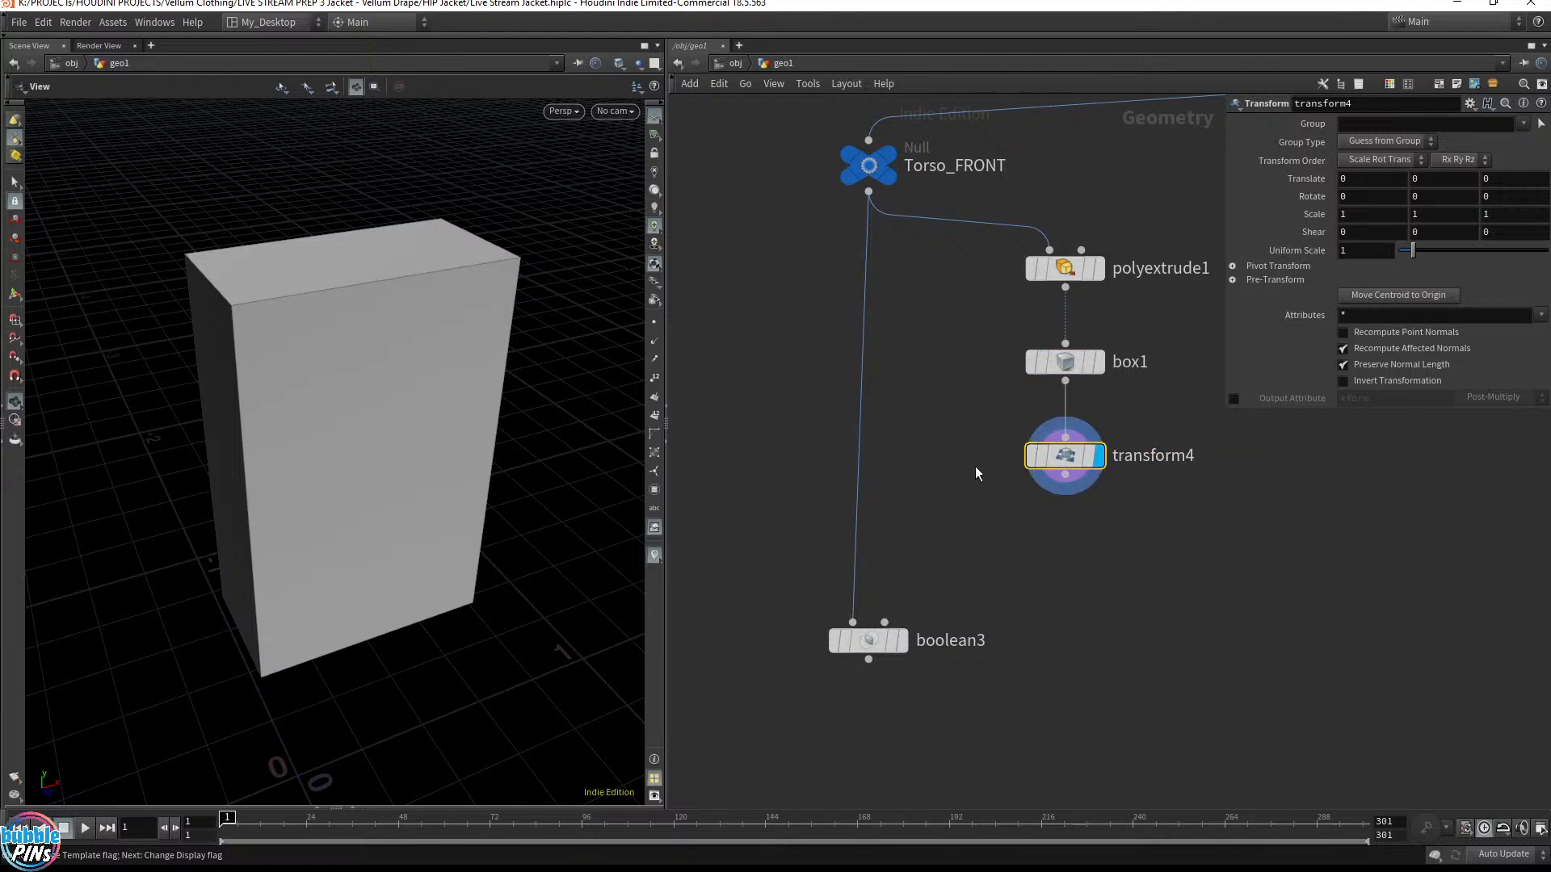
Wire transform4 into boolean3's second input and display boolean3 with the Character templated
left_click_drag(884, 622, 1065, 477)
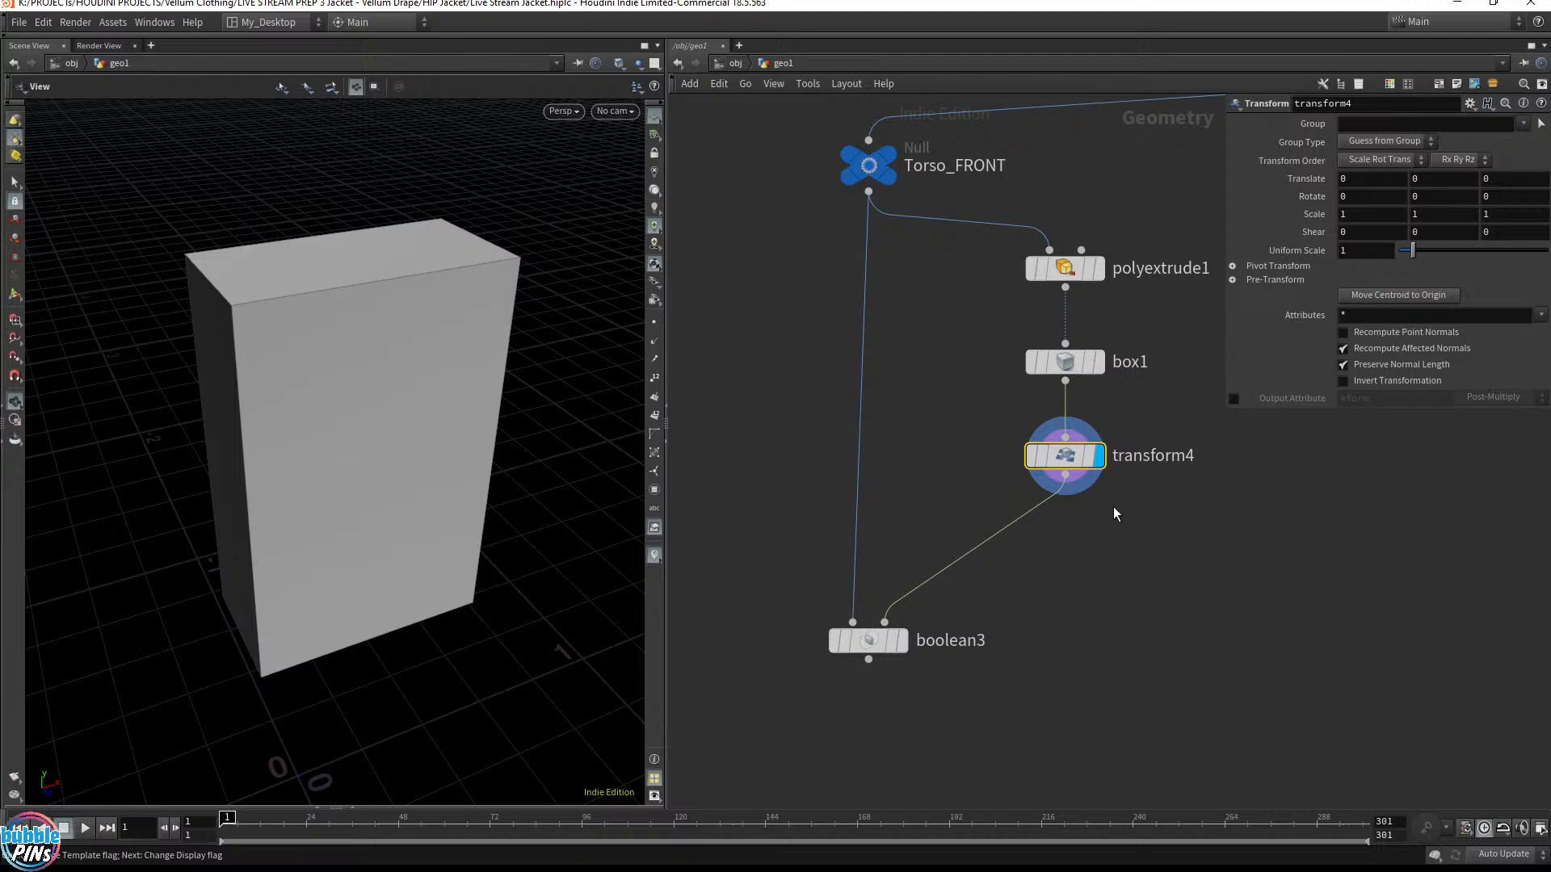
left_click(903, 641)
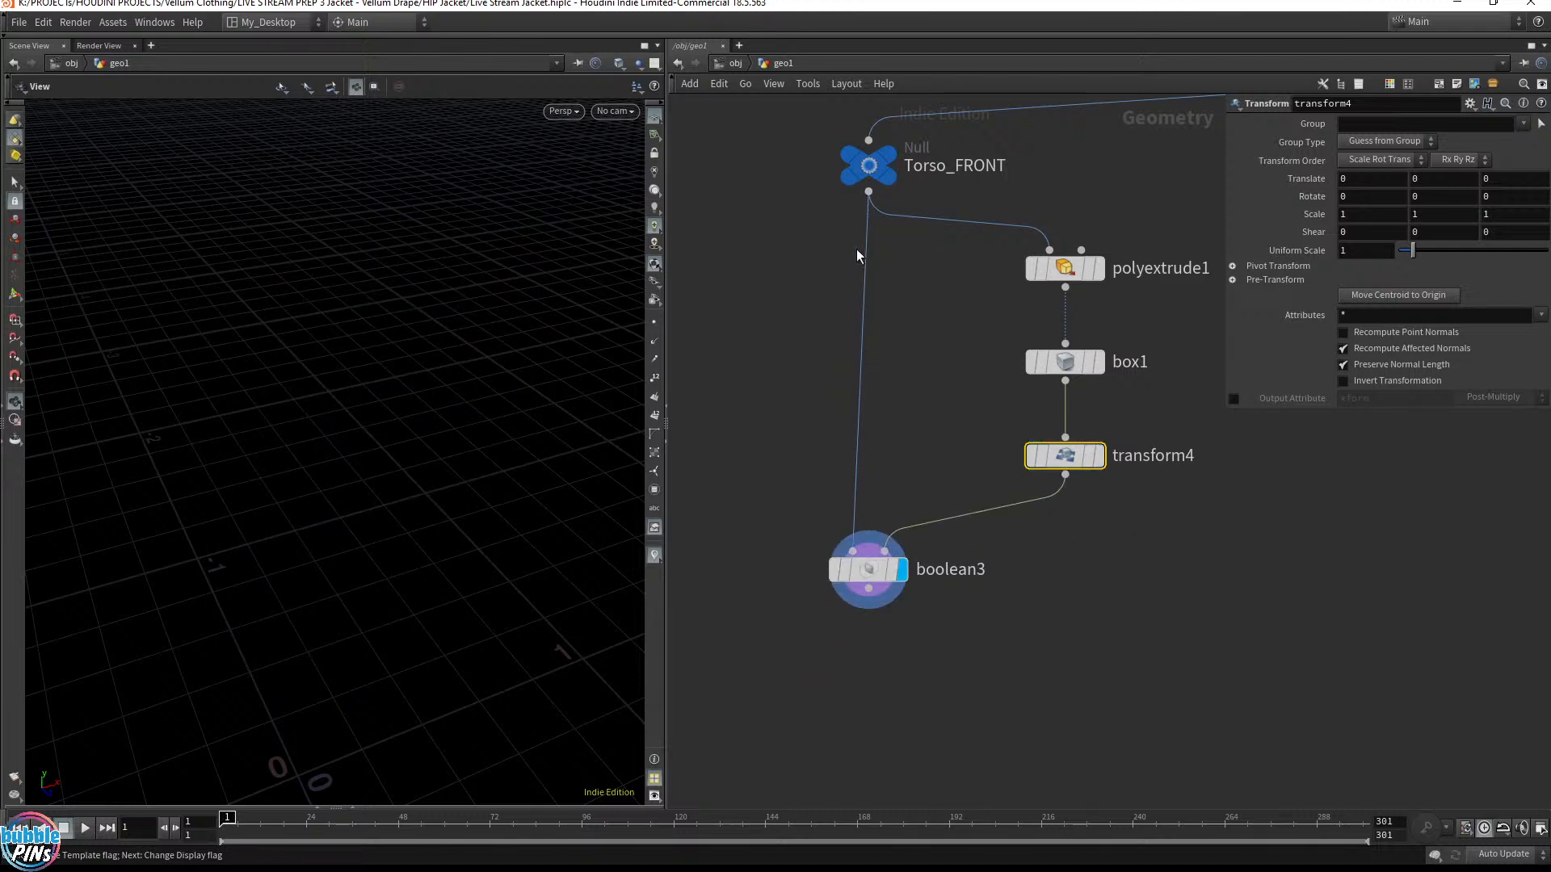
scroll(787, 201, "down", 5)
middle_click_drag(786, 201, 1005, 401)
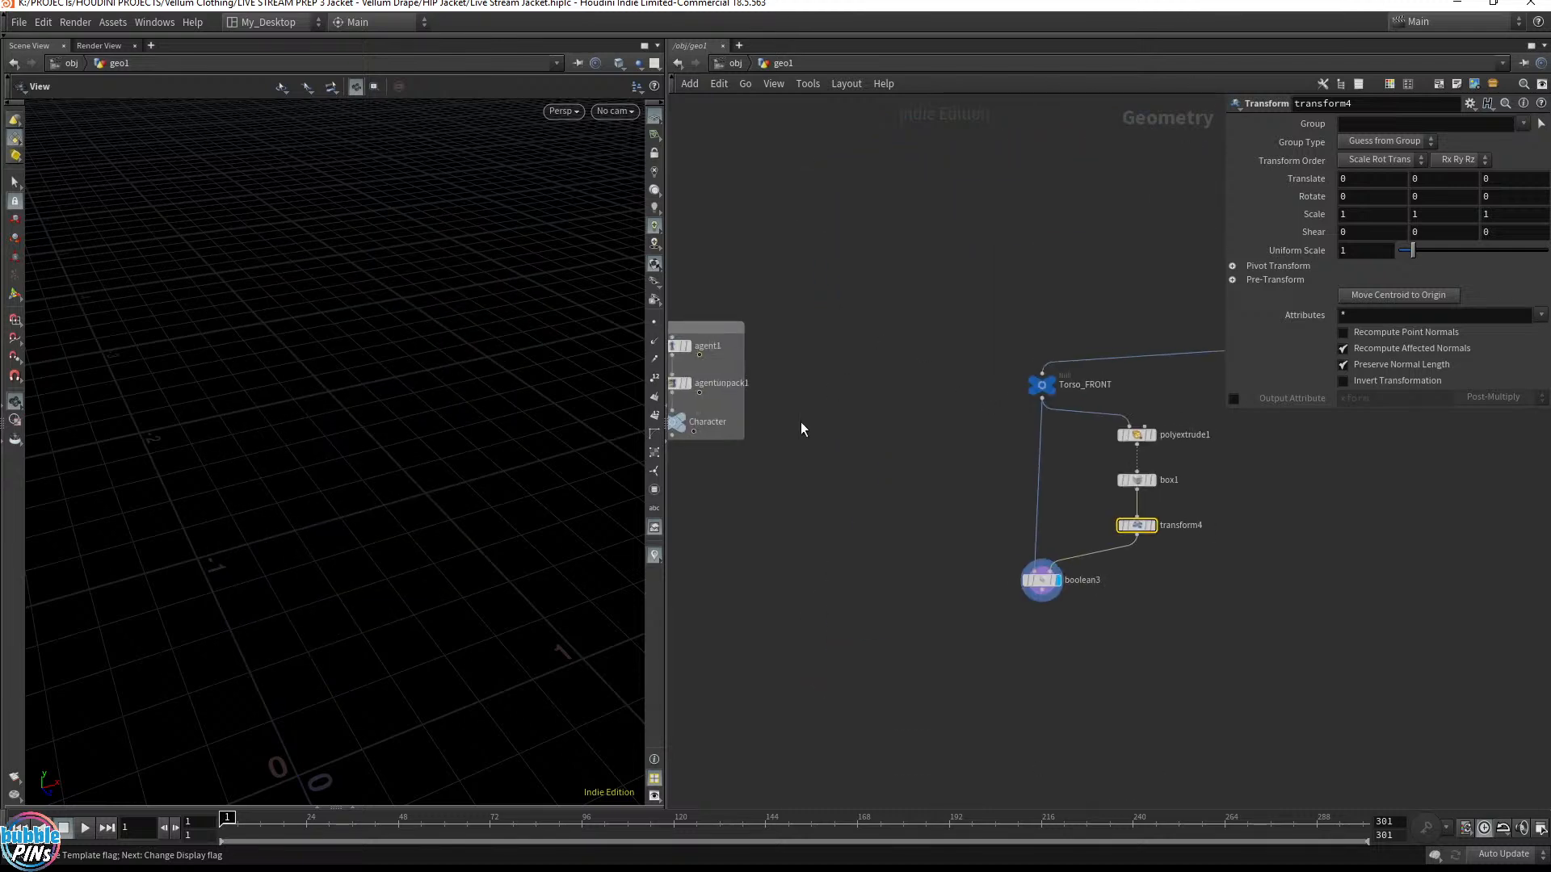
left_click(686, 428)
middle_click_drag(1119, 501, 1025, 434)
scroll(1026, 435, "up", 5)
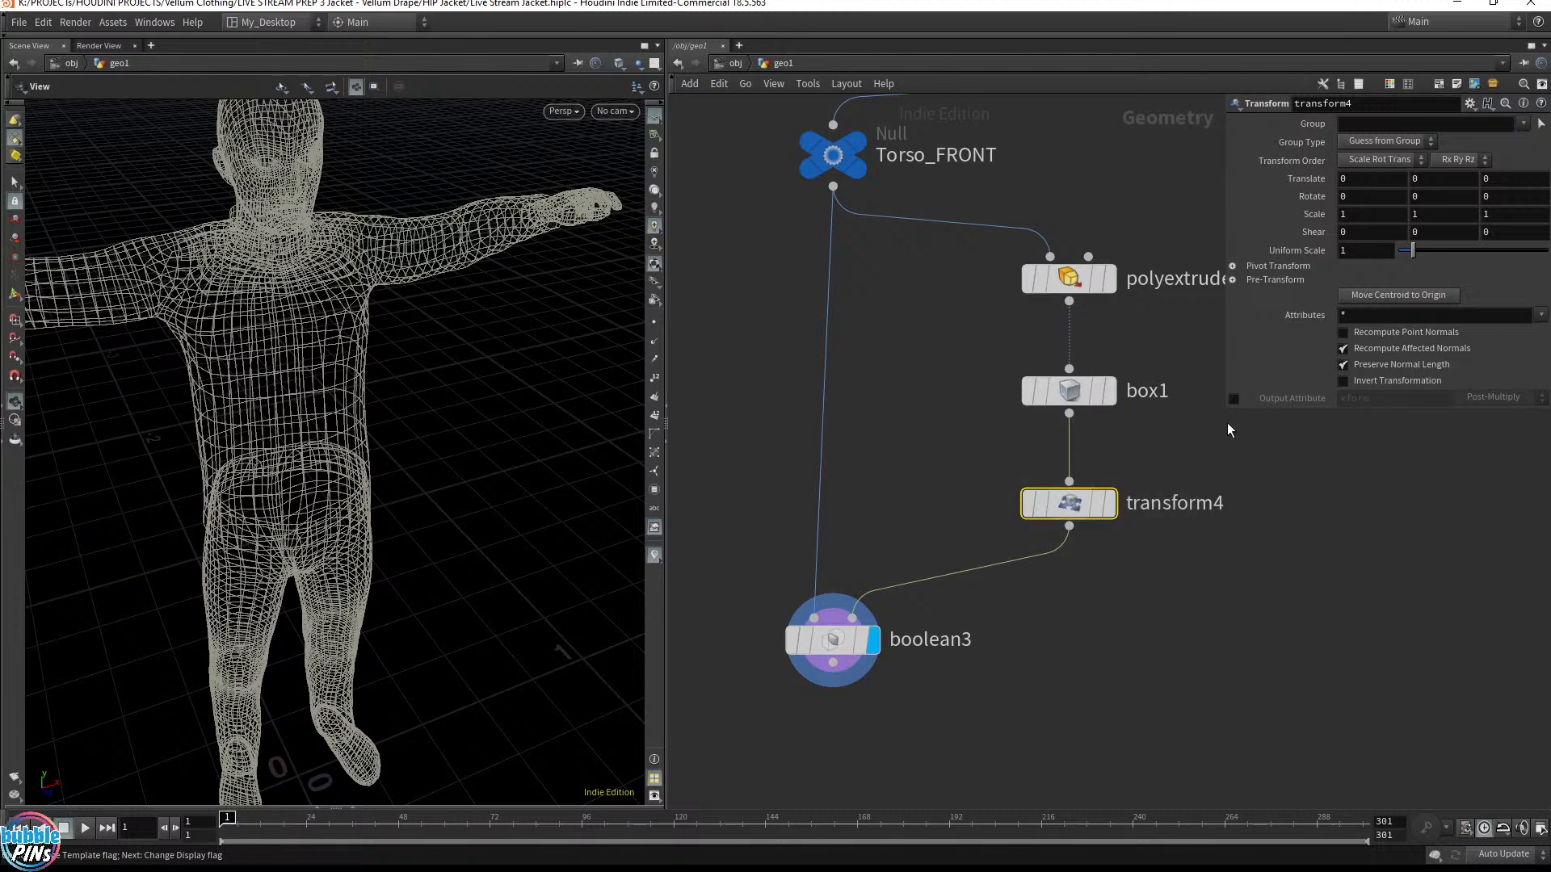
Set transform4's X scale to 0.5 to narrow the cutting box
left_click(1363, 215)
type("0.7")
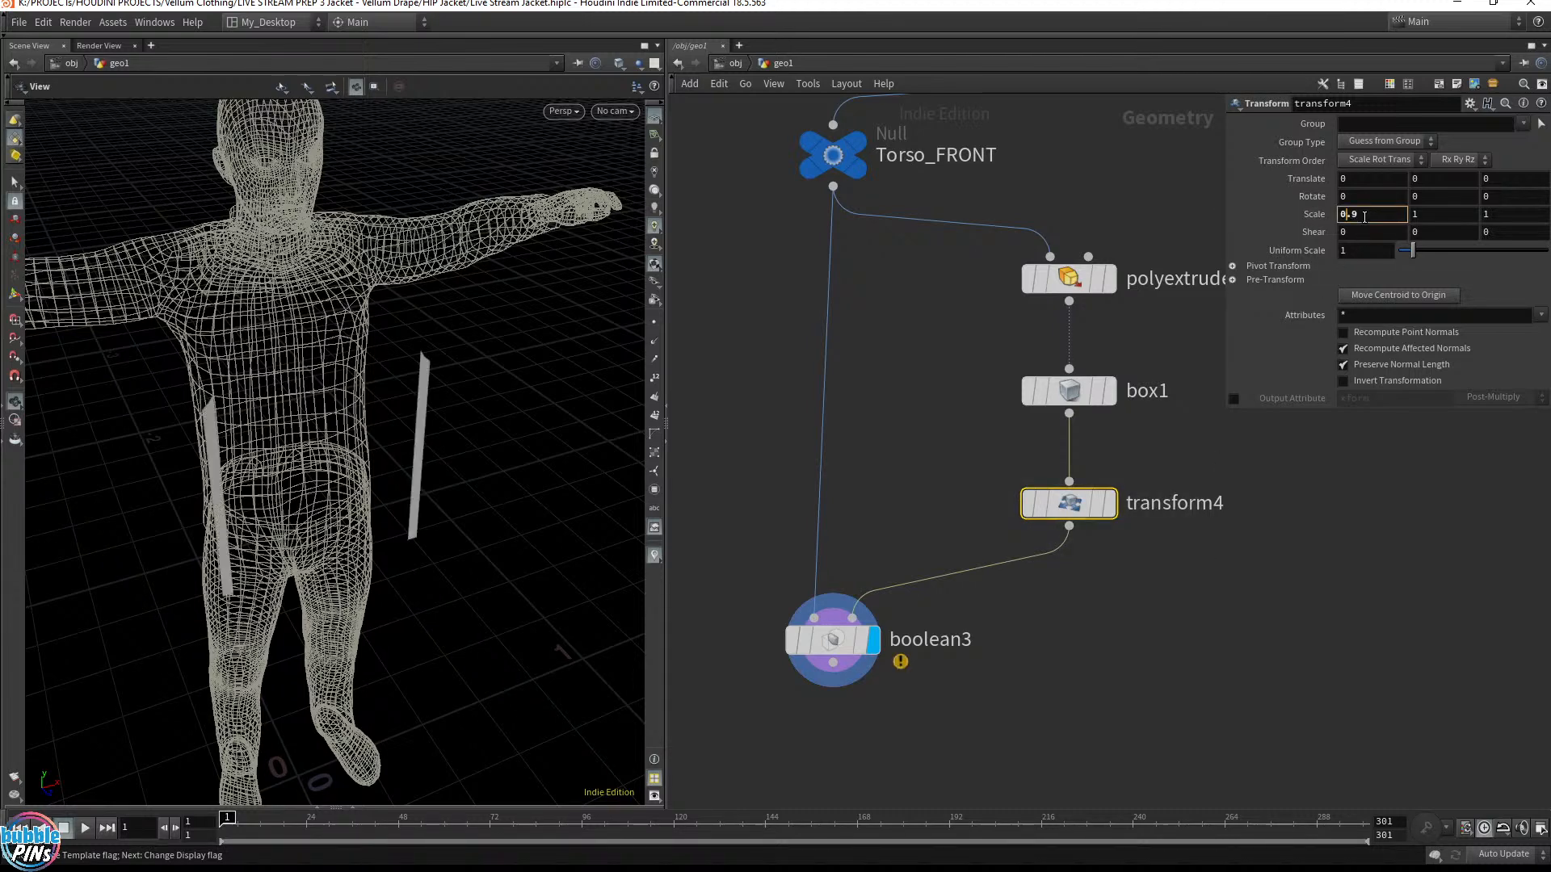
key("BackSpace")
type("5")
key("Return")
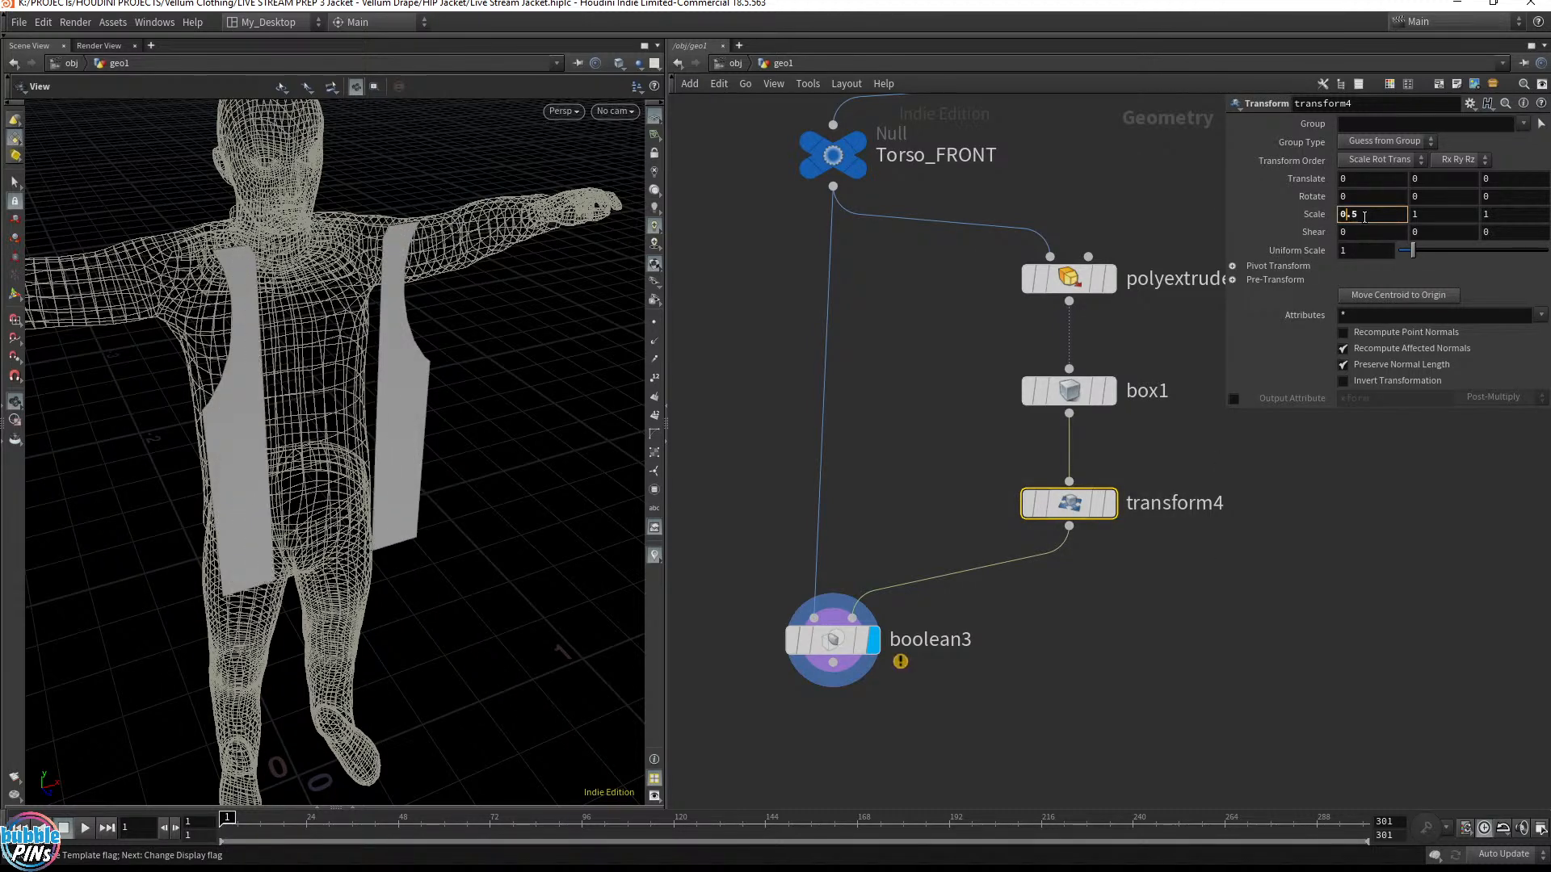
Template Torso_FRONT and transform4, and try an X scale of 1.3 to compare the cutting box with the panel
left_click(856, 169)
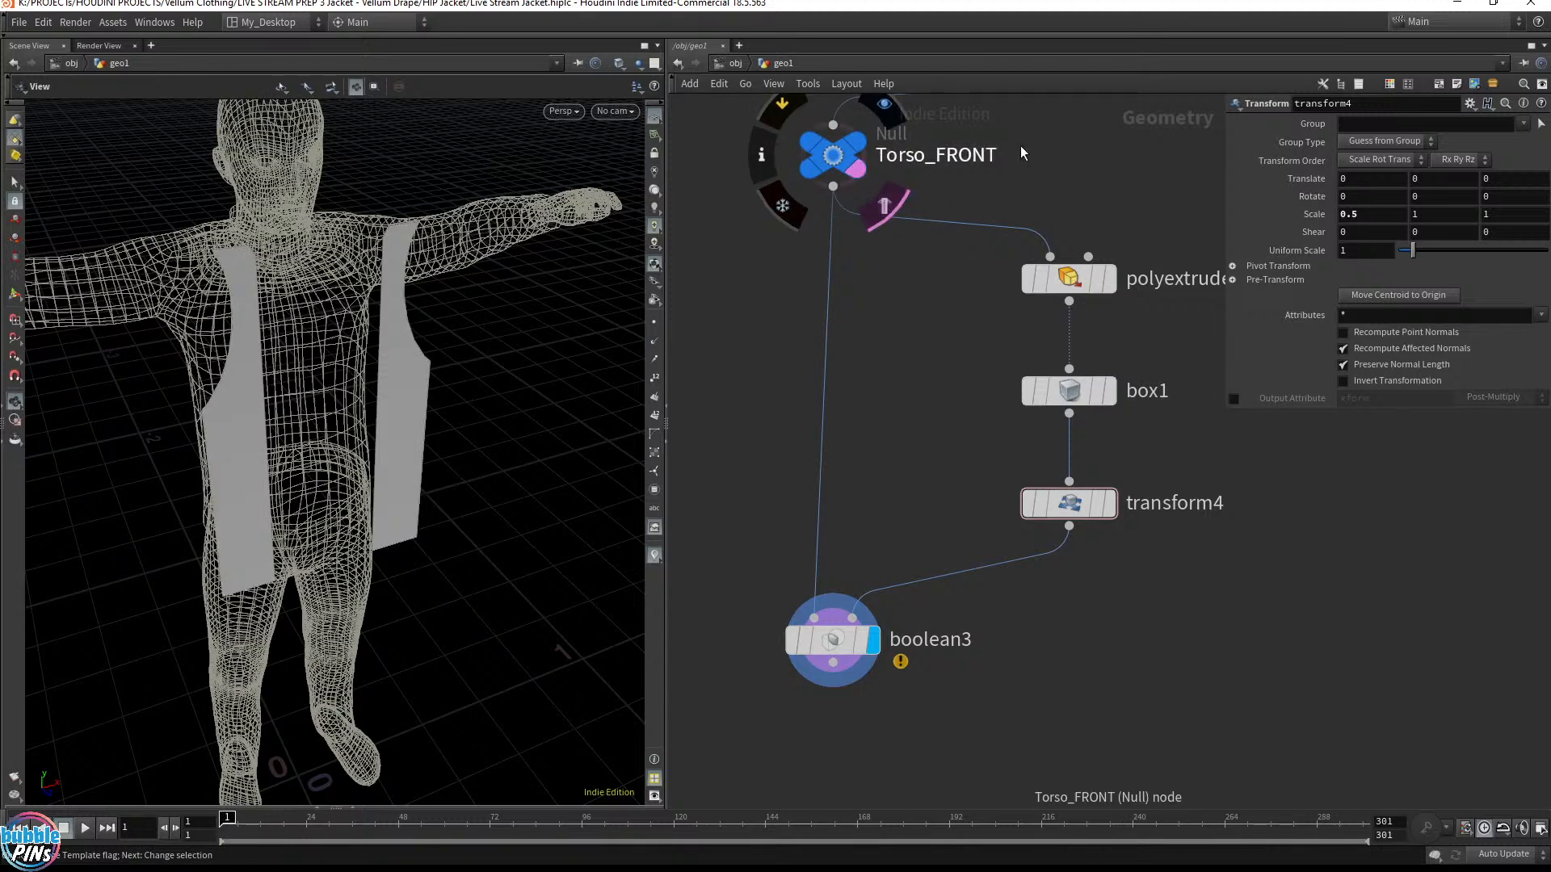
double_click(1373, 214)
type("1.1")
key("Return")
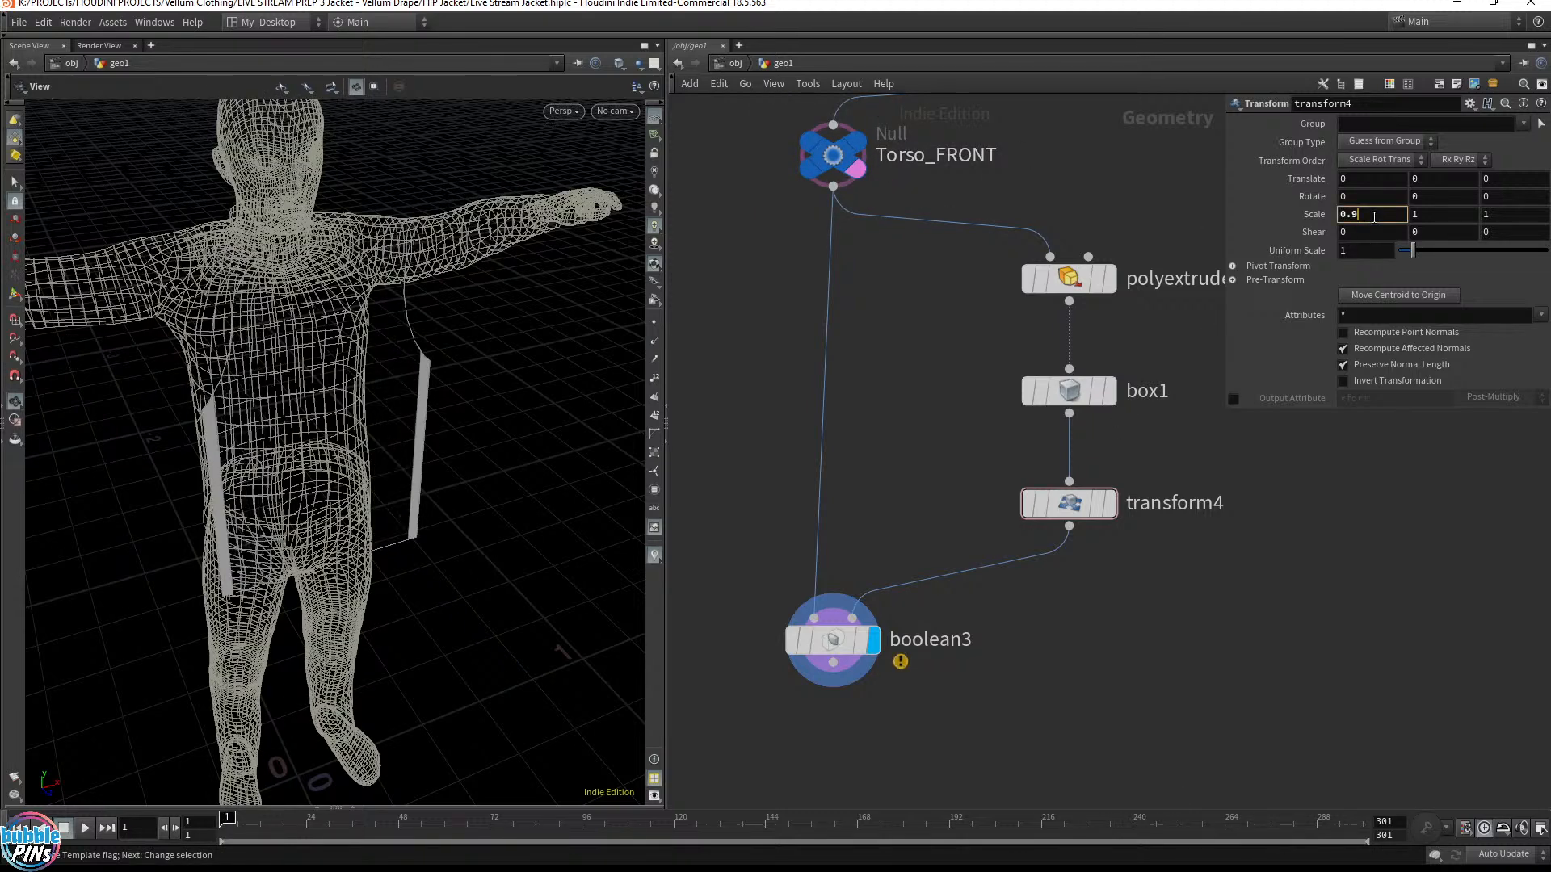
left_click_drag(484, 387, 425, 304, "alt")
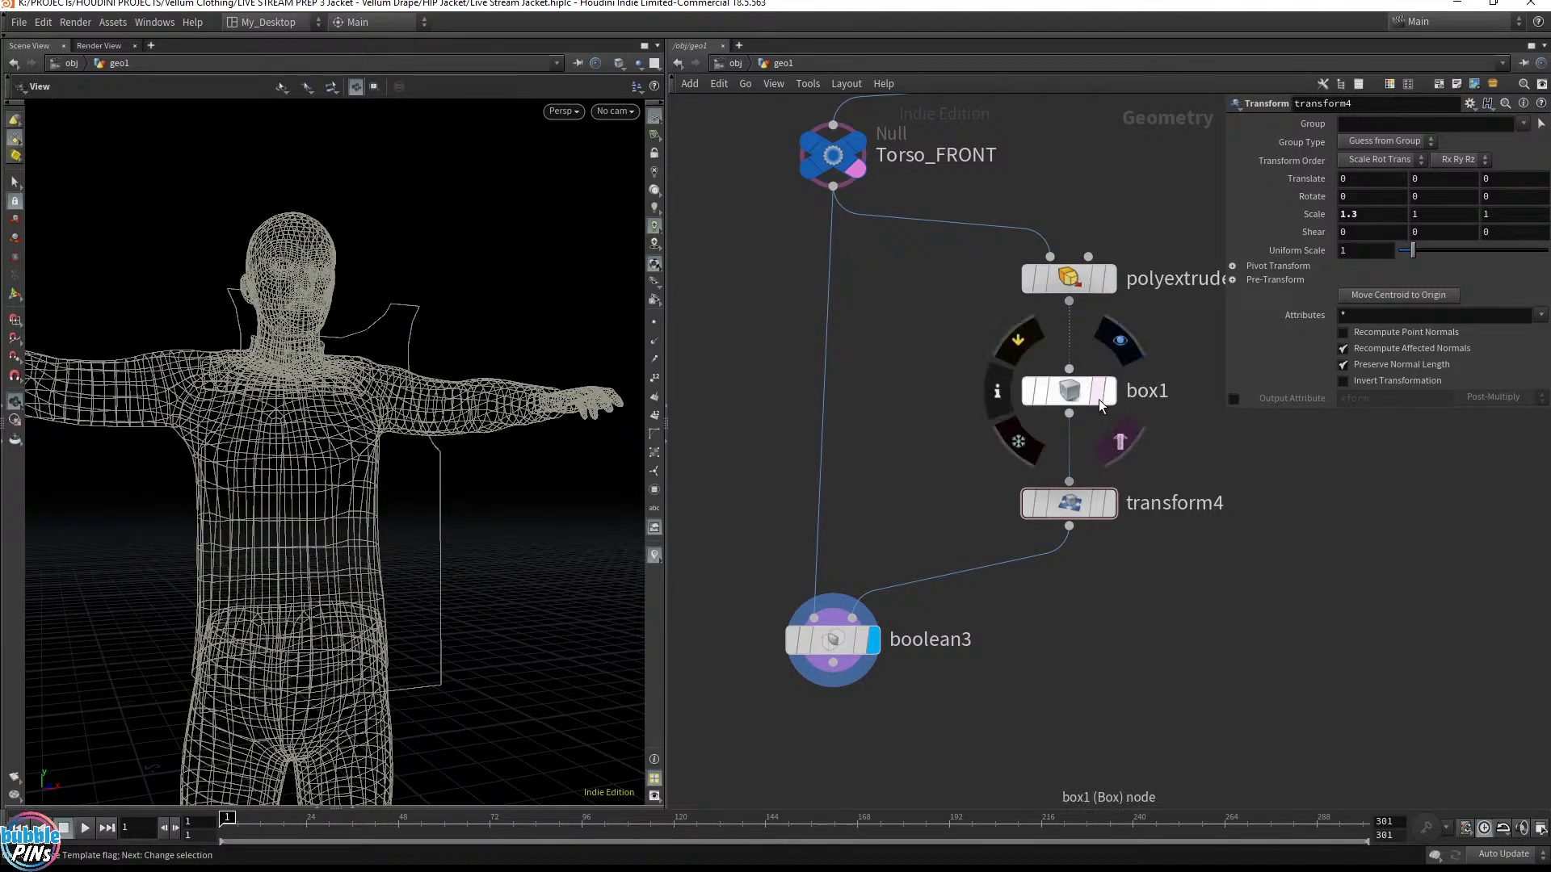
left_click(1098, 507)
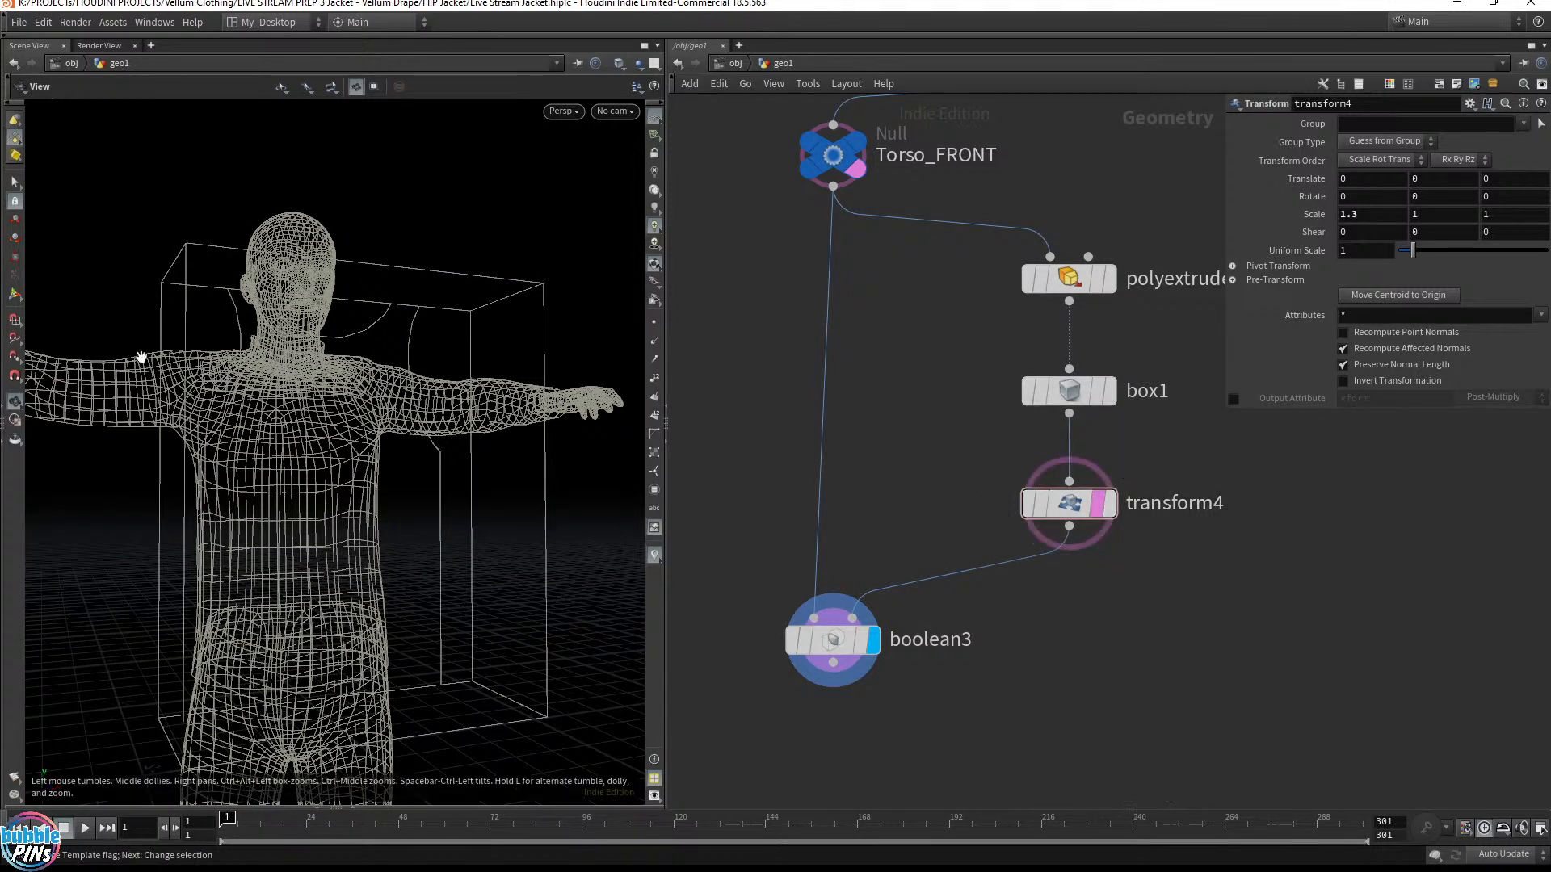
left_click_drag(356, 324, 509, 310, "alt")
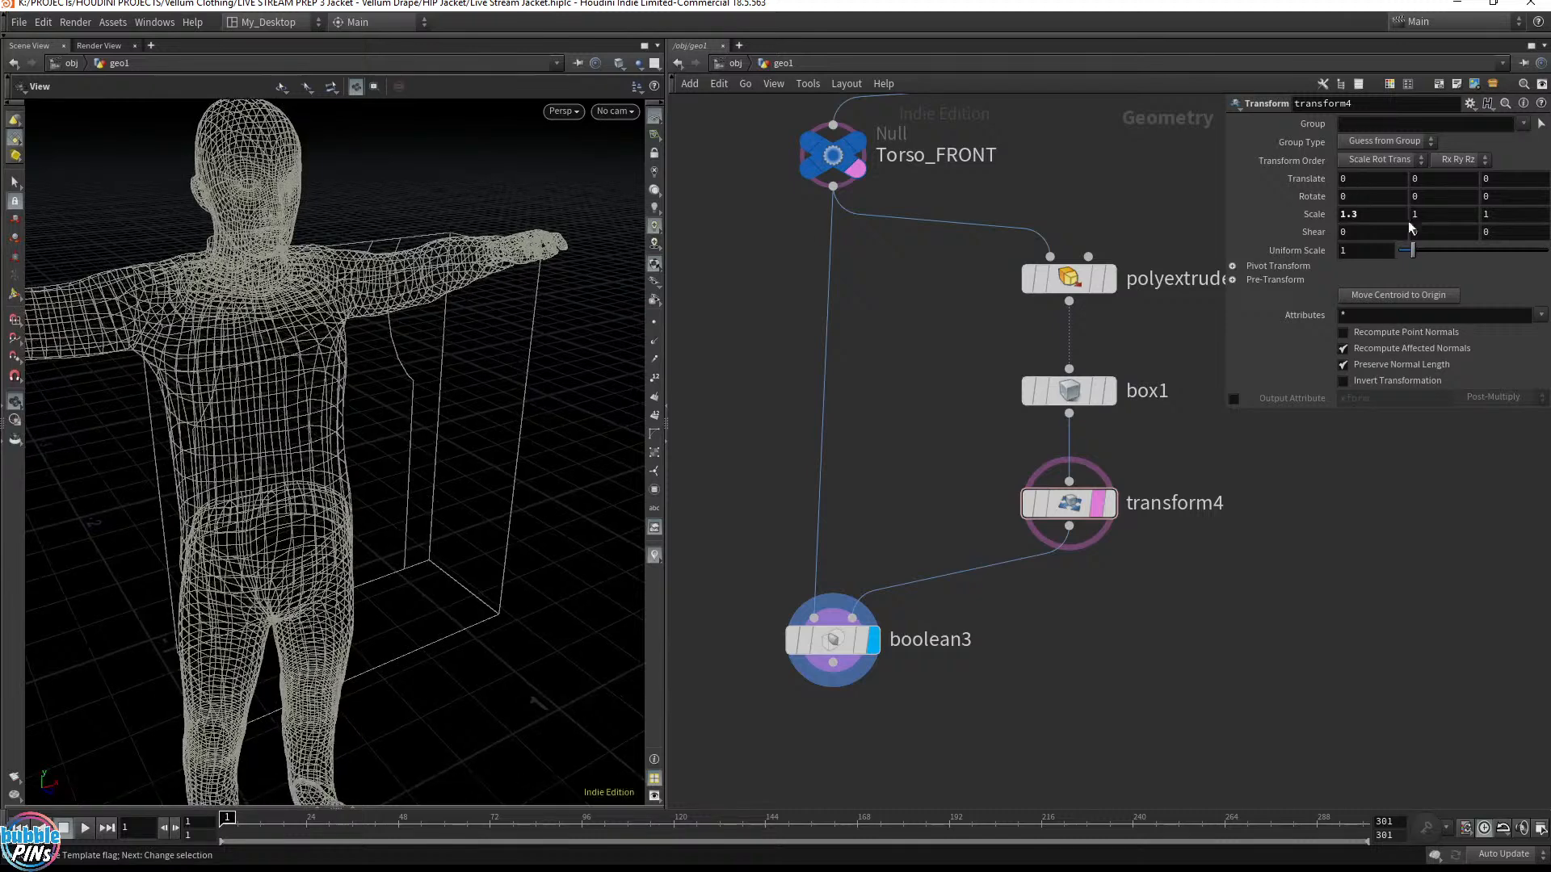
Reduce transform4's X scale to 0.025 to cut a thin opening down the front panel
left_click(1376, 216)
scroll(1381, 213, "down", 6)
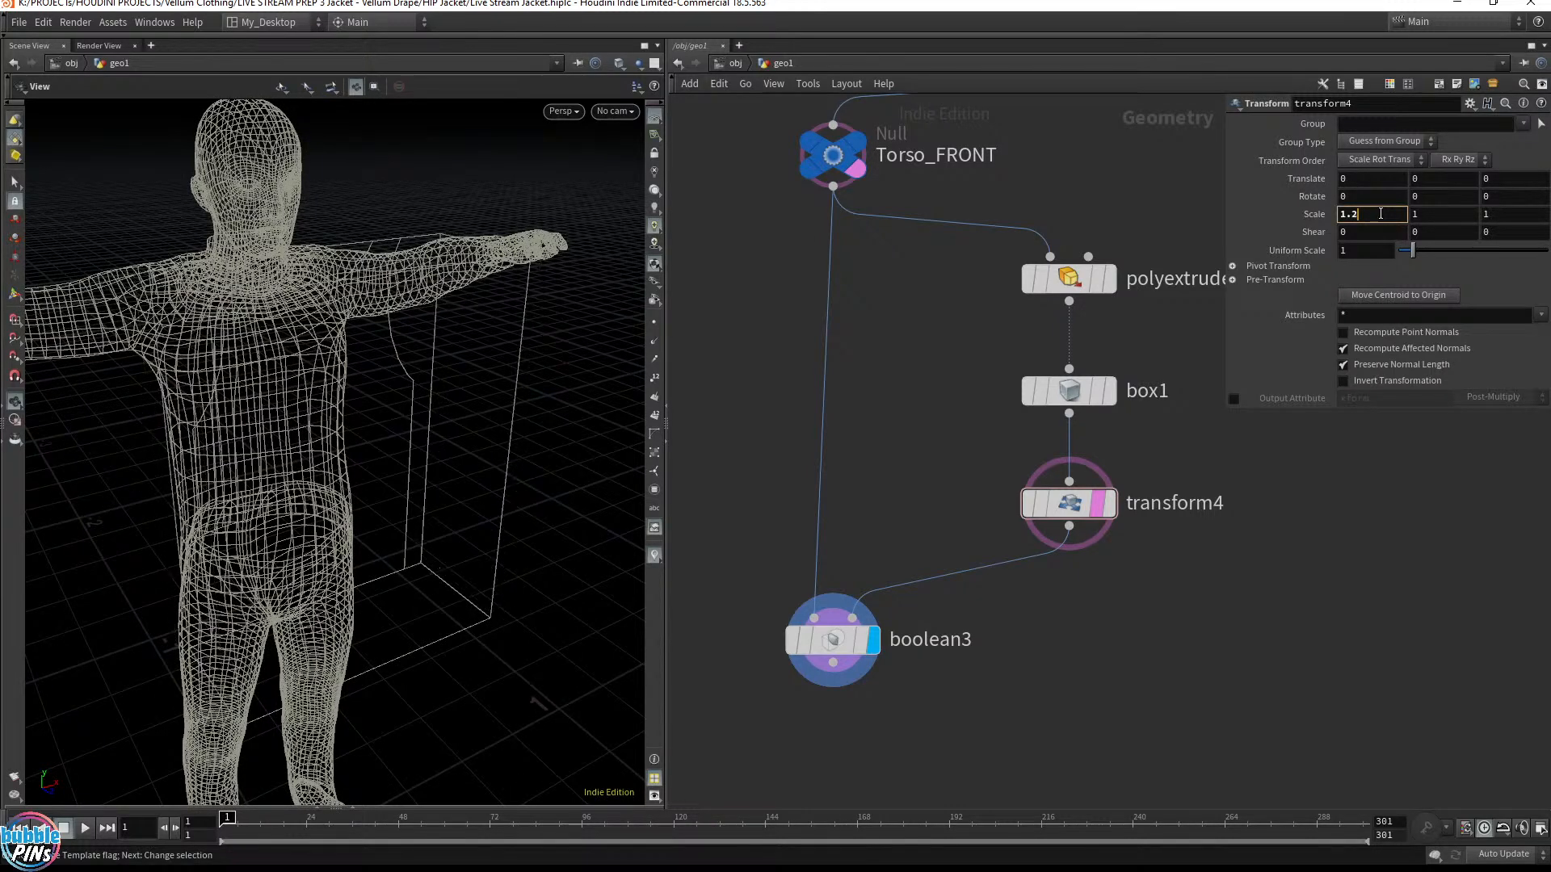
scroll(1380, 213, "down", 6)
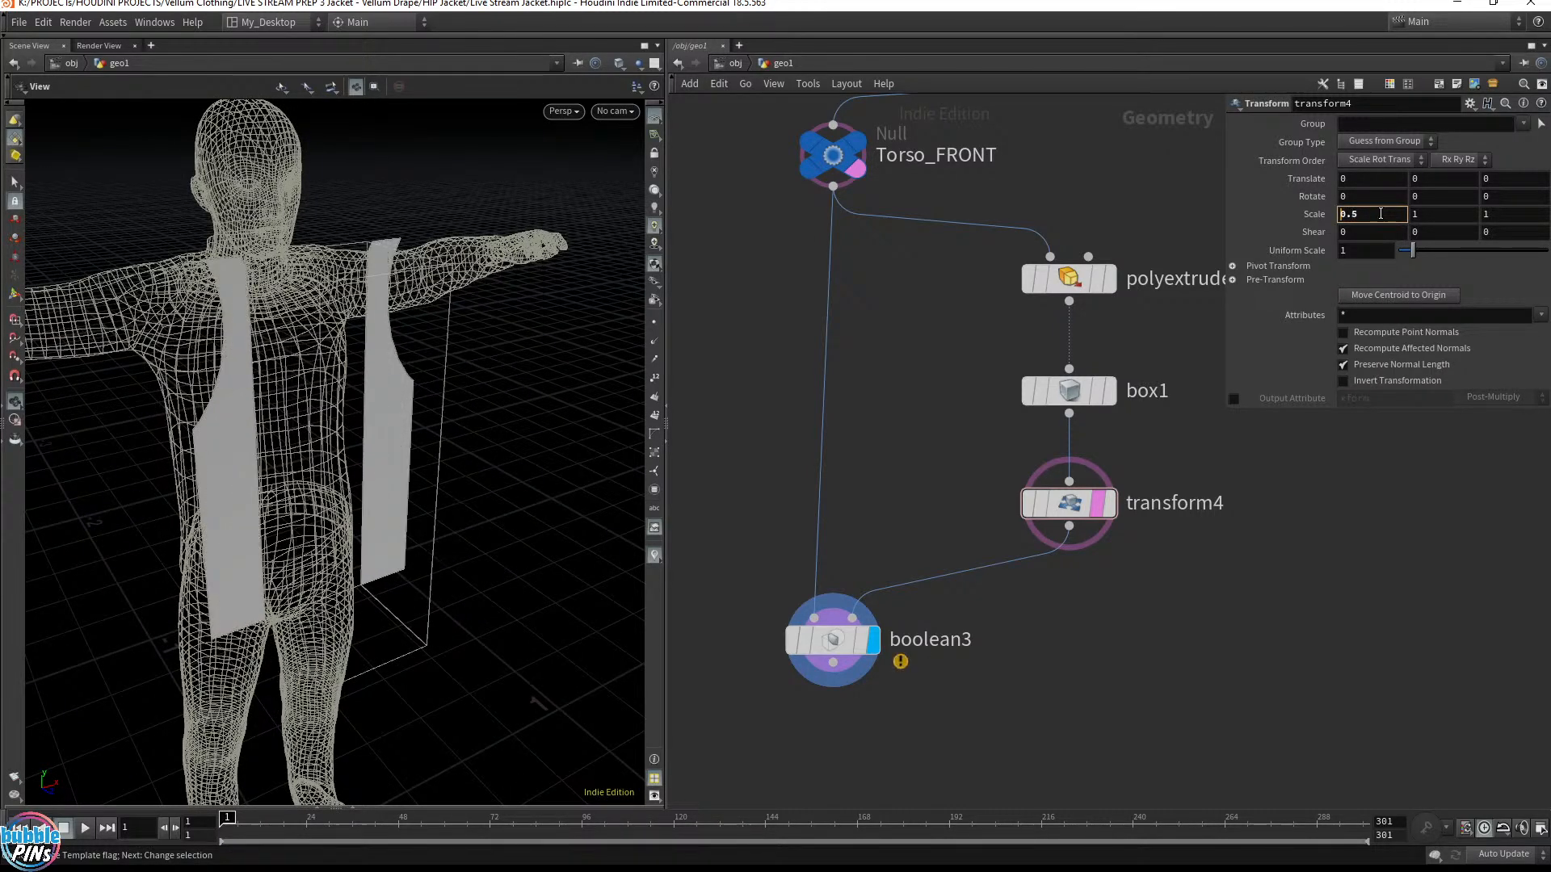
scroll(1380, 213, "down", 1)
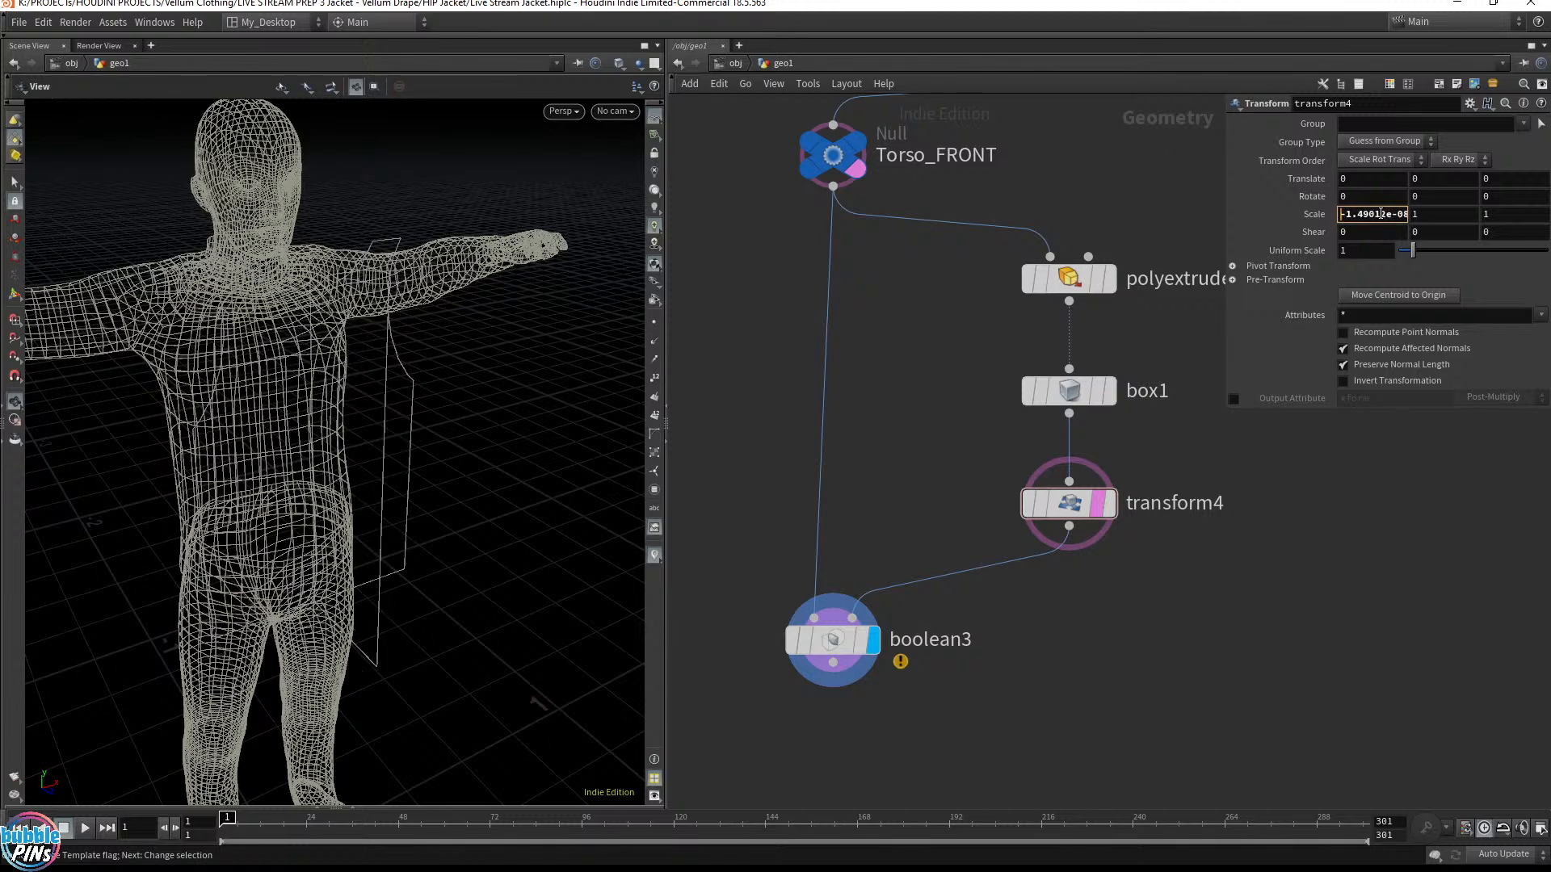
scroll(1380, 214, "up", 1)
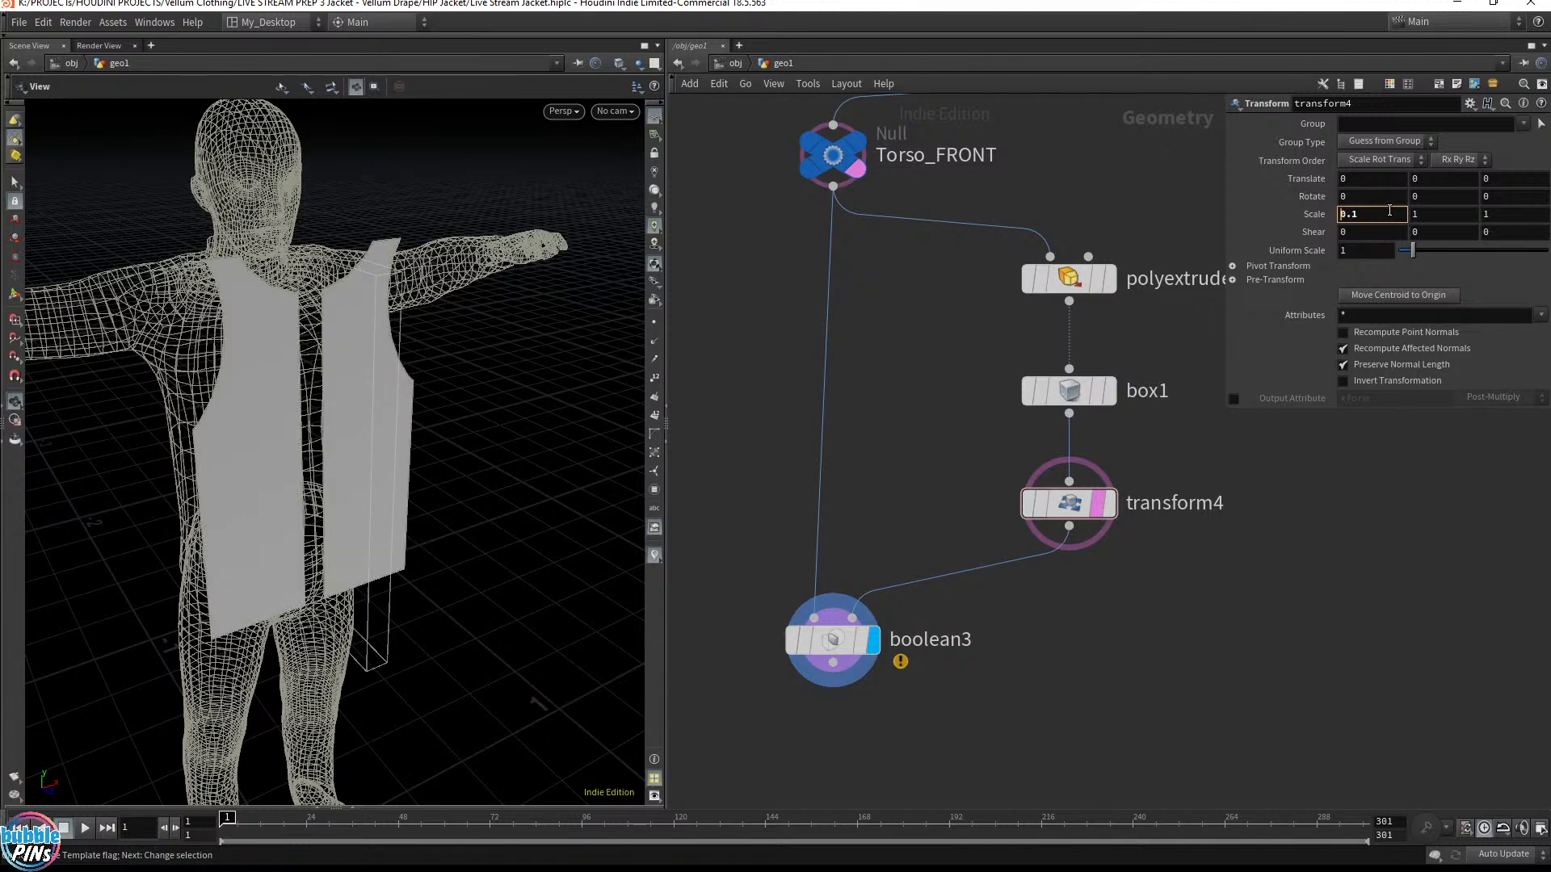
key("ctrl+a")
key("Return")
left_click_drag(370, 370, 299, 350)
middle_click_drag(298, 350, 536, 329)
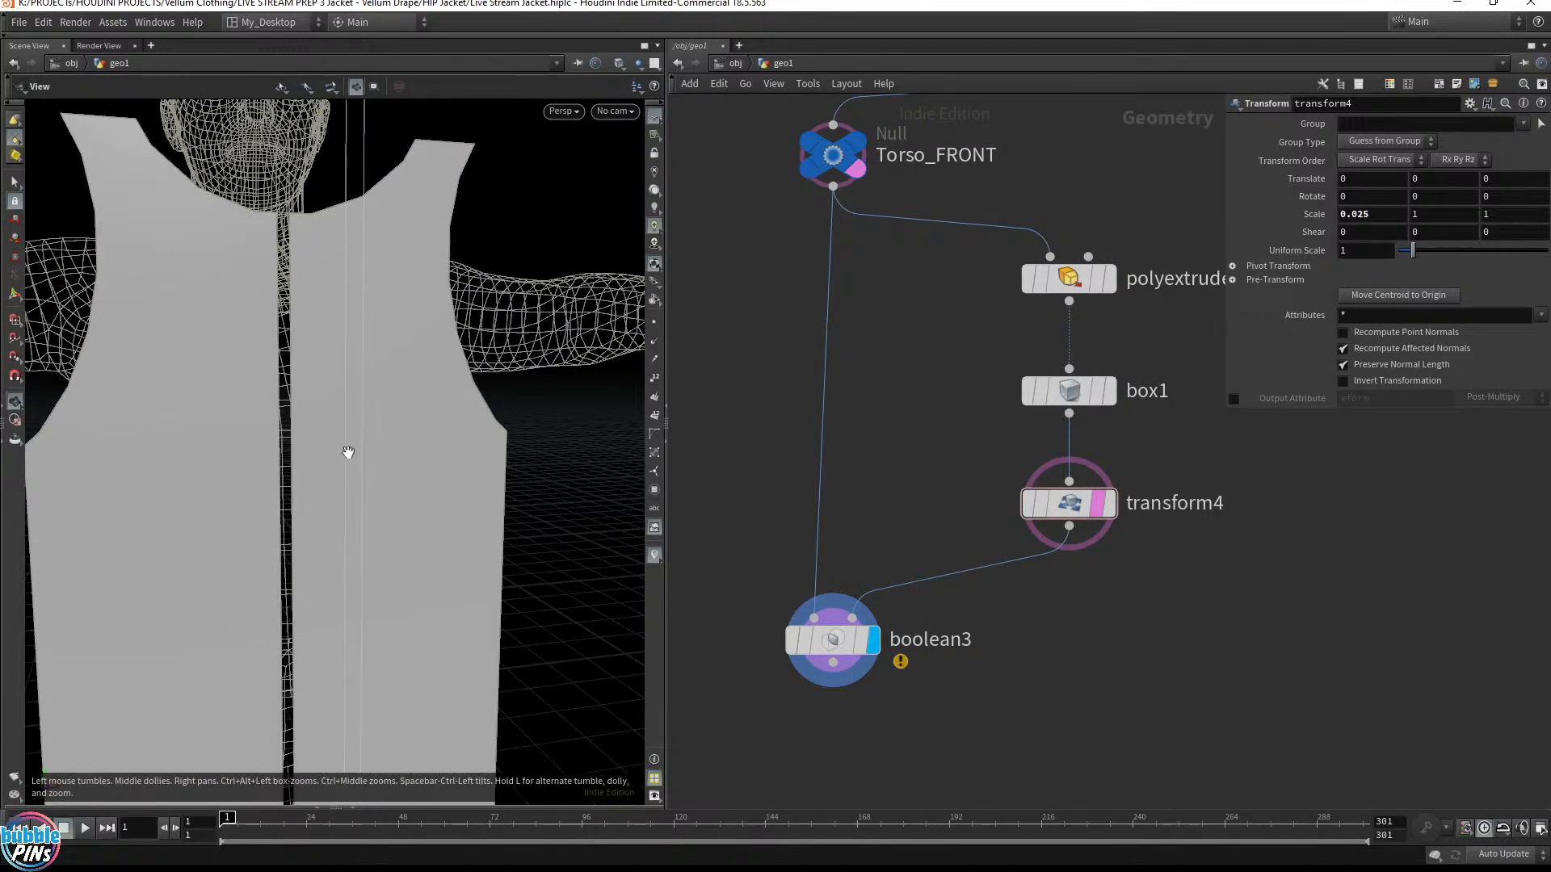
Insert a Transform node on the wire between boolean2 and group1
scroll(346, 453, "down", 5)
middle_click_drag(903, 368, 911, 787)
middle_click_drag(1149, 374, 655, 632)
middle_click_drag(838, 376, 813, 696)
middle_click_drag(844, 303, 840, 498)
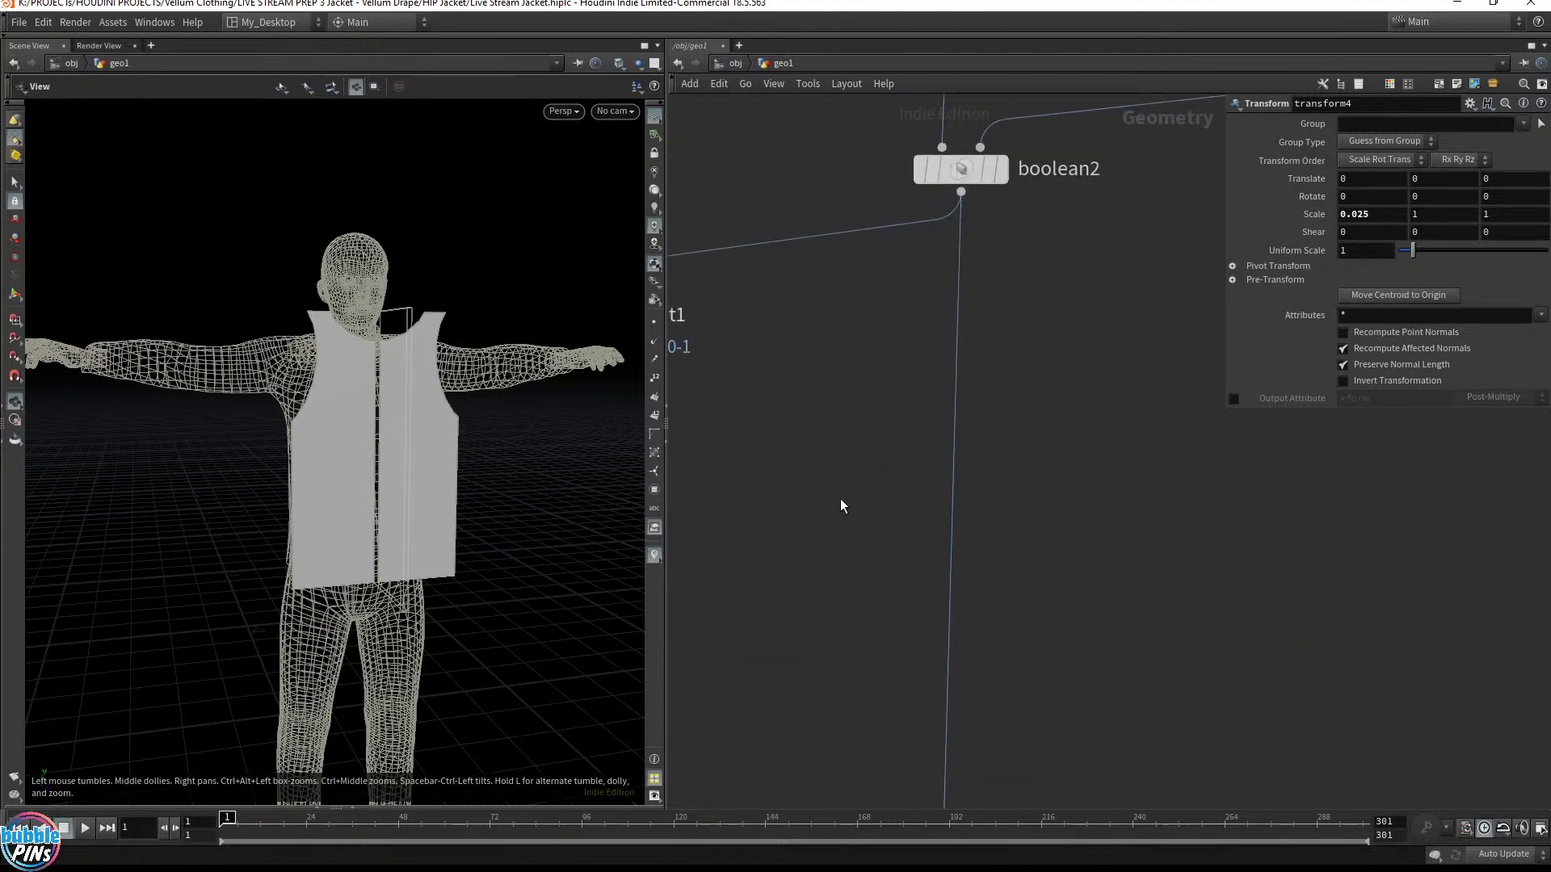
key("Tab")
type("trans")
key("Return")
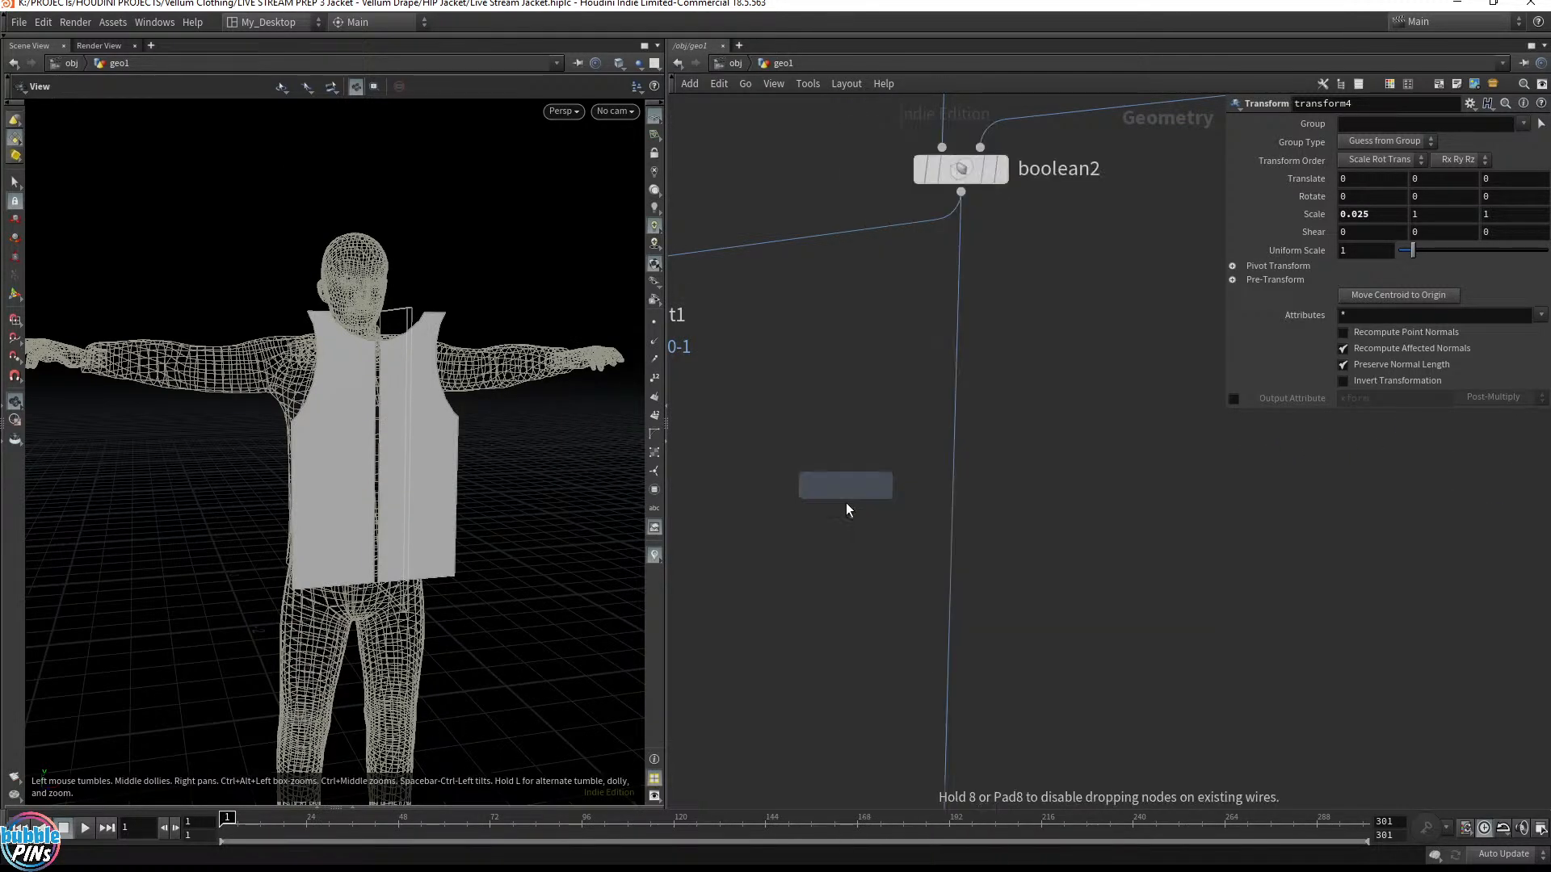
left_click(955, 491)
scroll(872, 508, "down", 6)
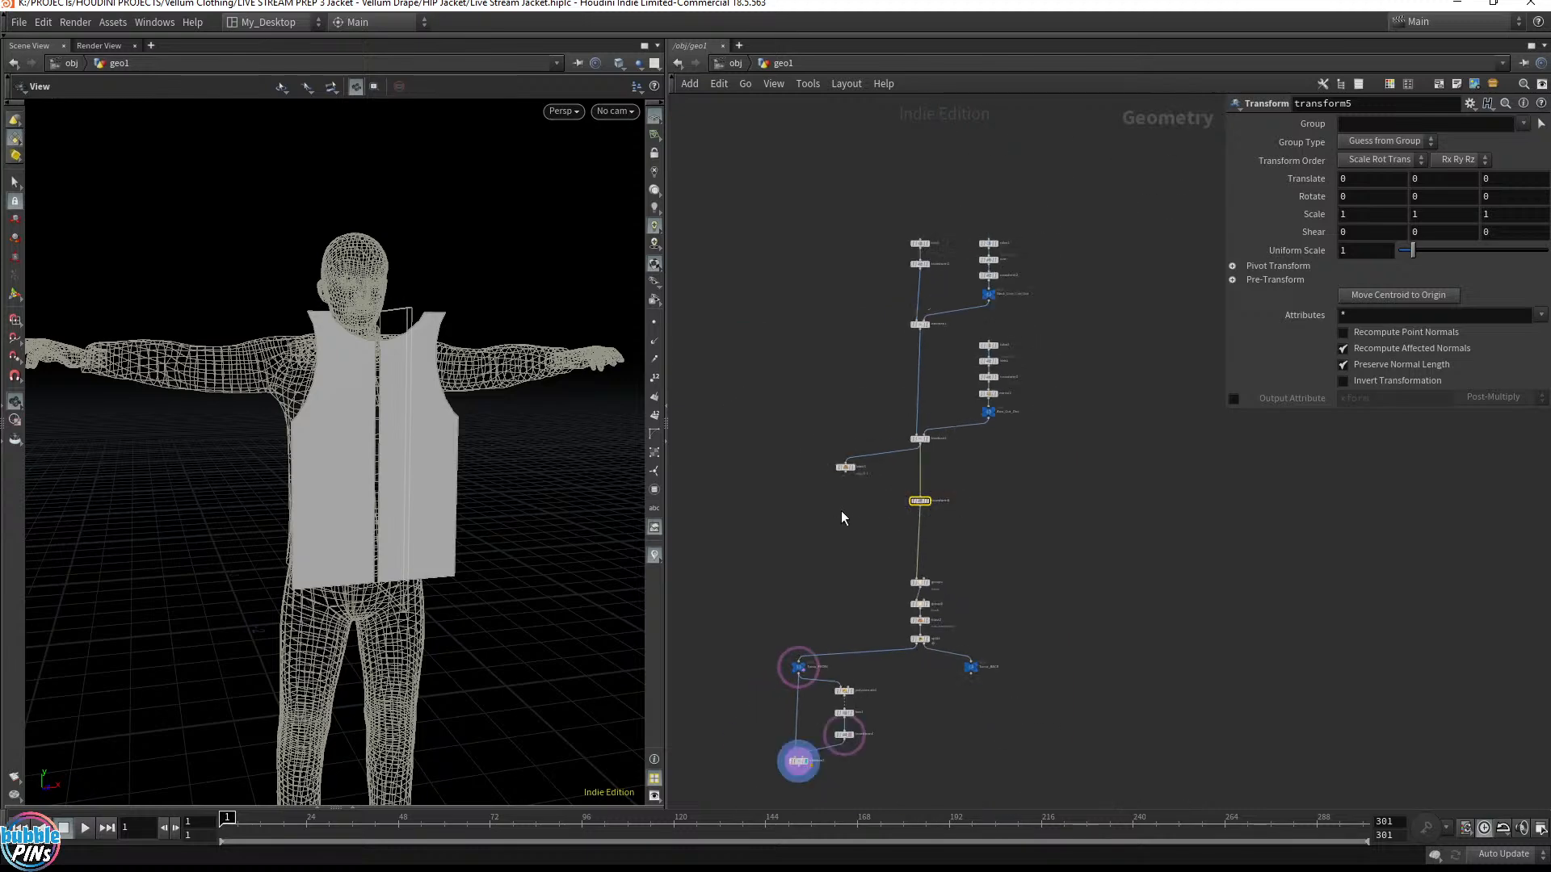
Display boolean2 to examine the torso solid with its neck and arm cutouts
left_click_drag(787, 158, 1172, 456)
scroll(1036, 418, "up", 8)
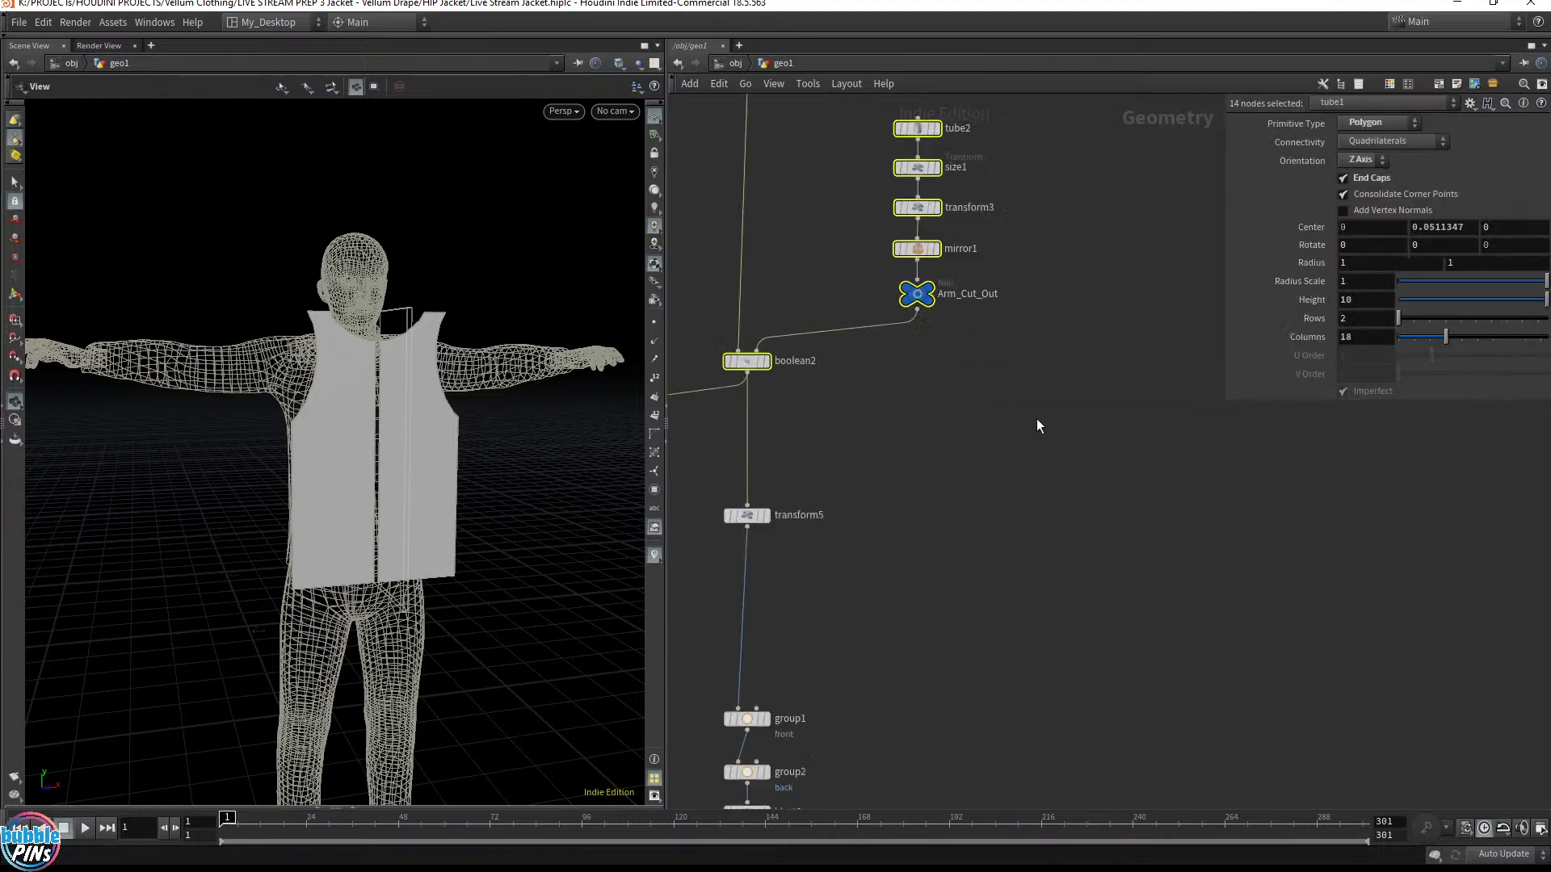
left_click(764, 361)
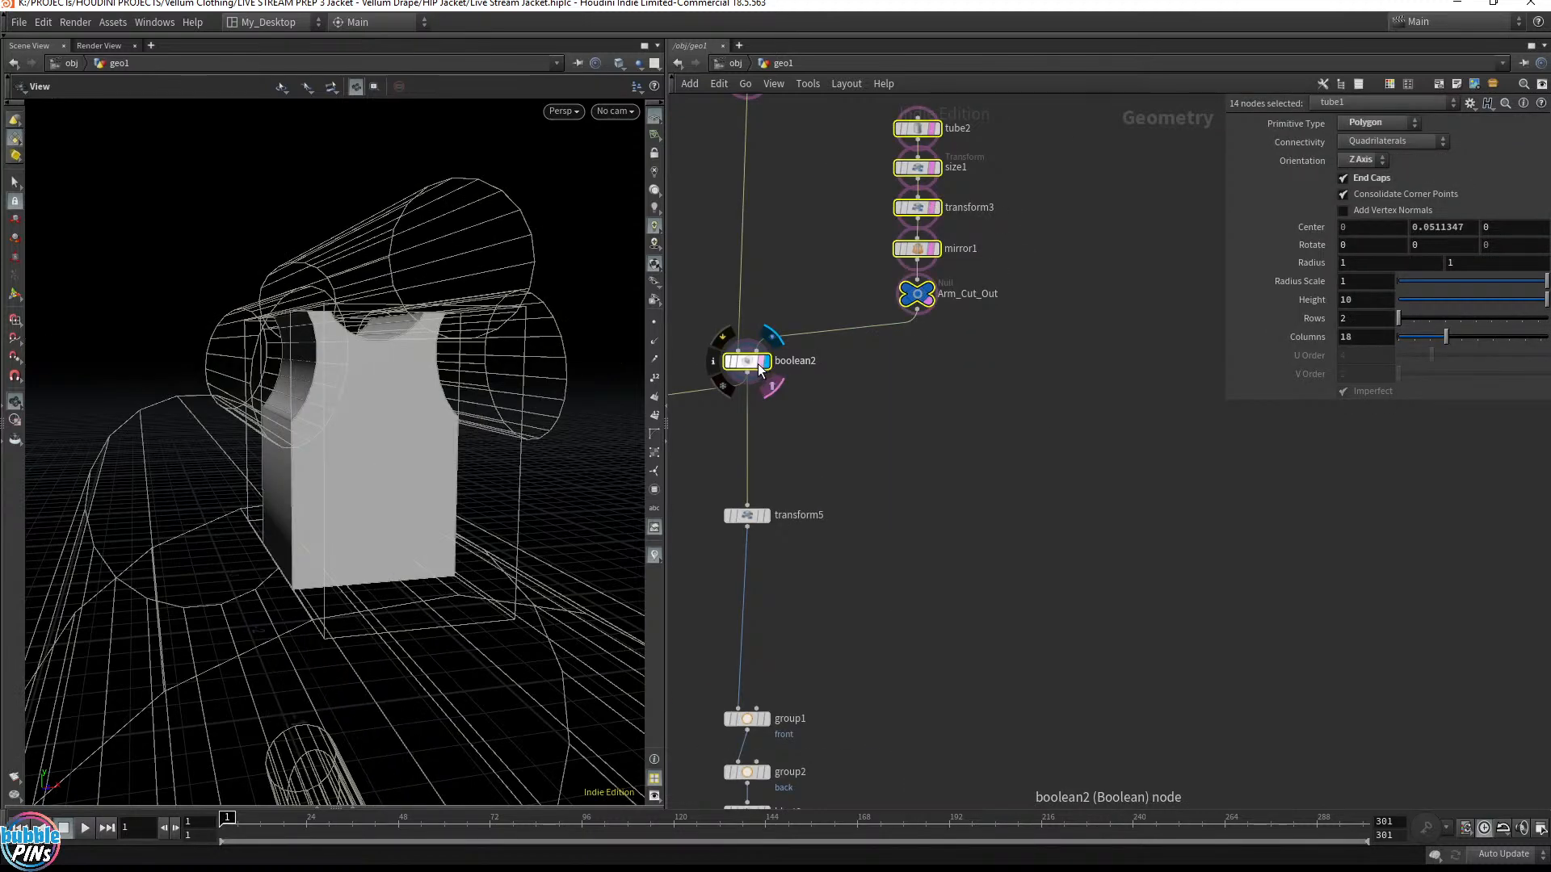
left_click(756, 362)
left_click_drag(526, 421, 413, 429)
middle_click_drag(695, 573, 913, 266)
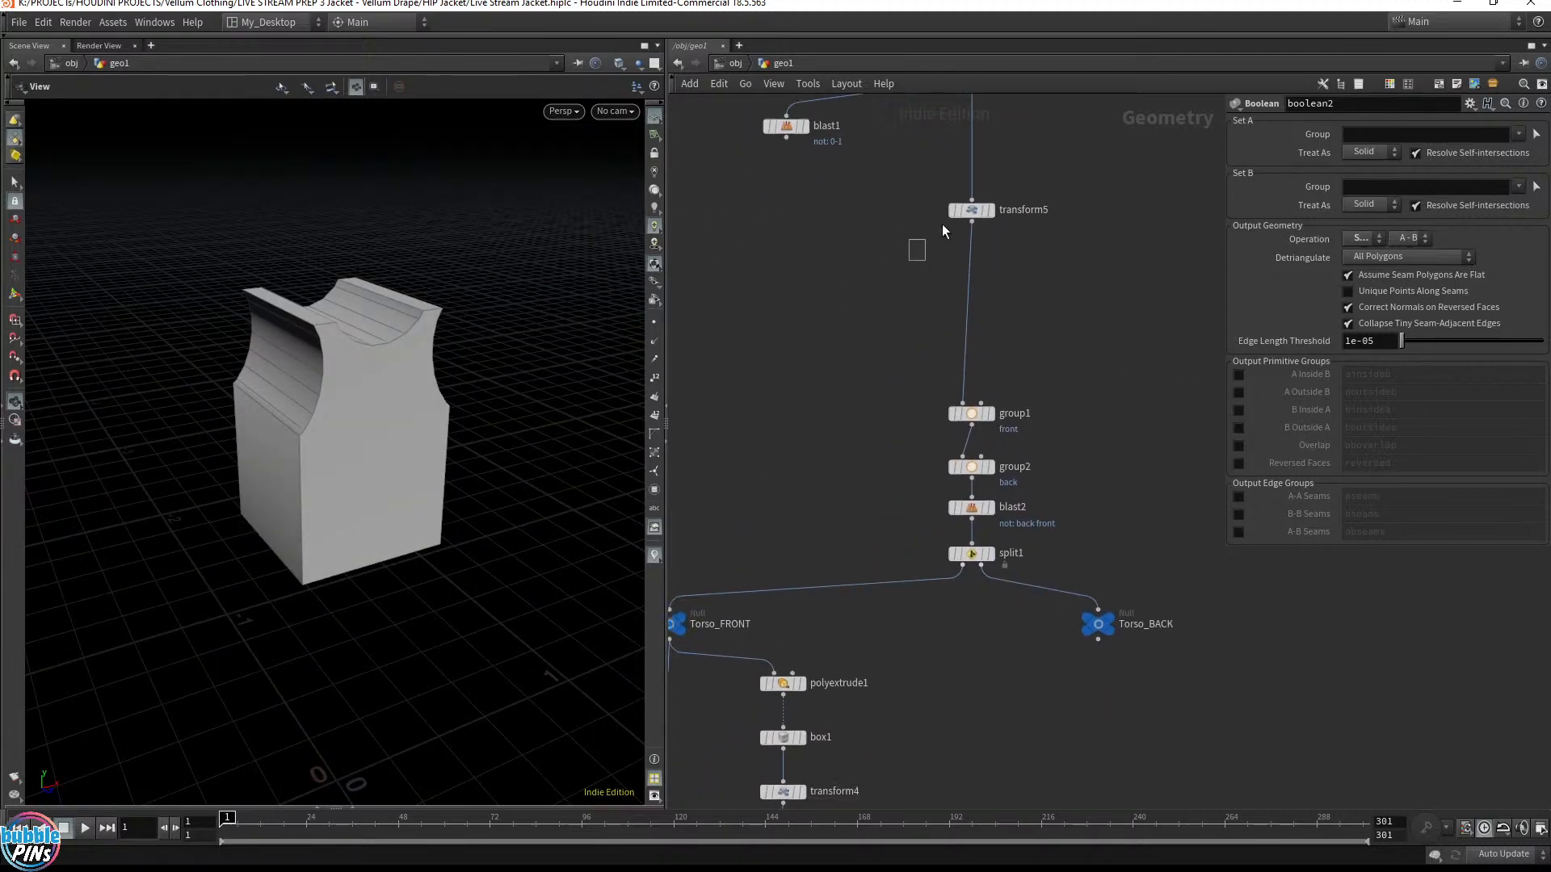
Display boolean3 and try a uniform scale of 1.3 on transform5 to test how the panel cut follows
left_click(974, 211)
middle_click_drag(621, 717, 834, 584)
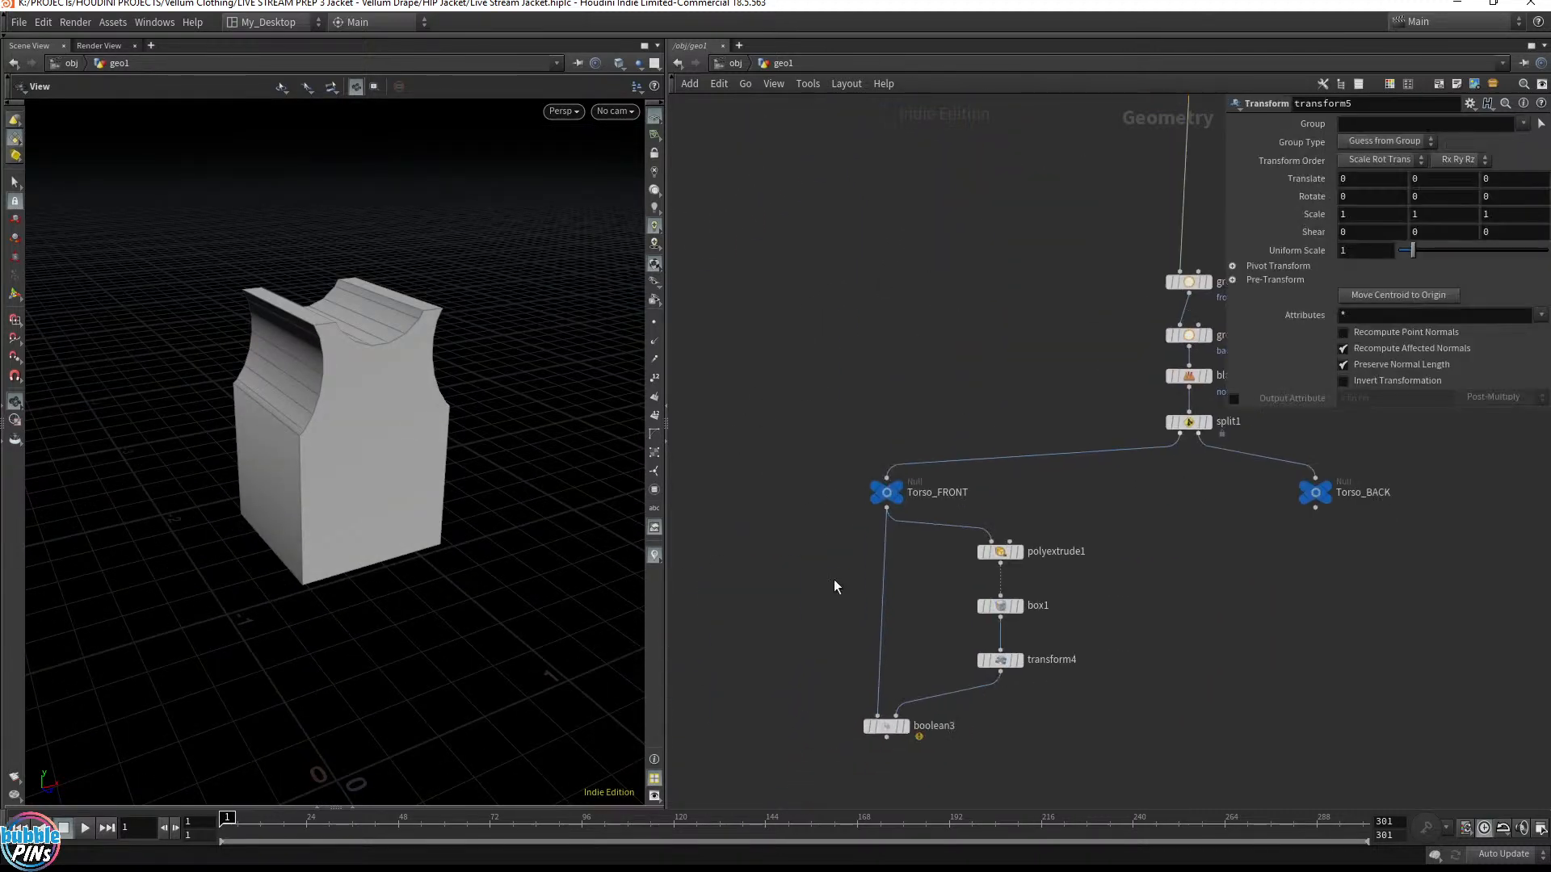
left_click(906, 725)
key("f")
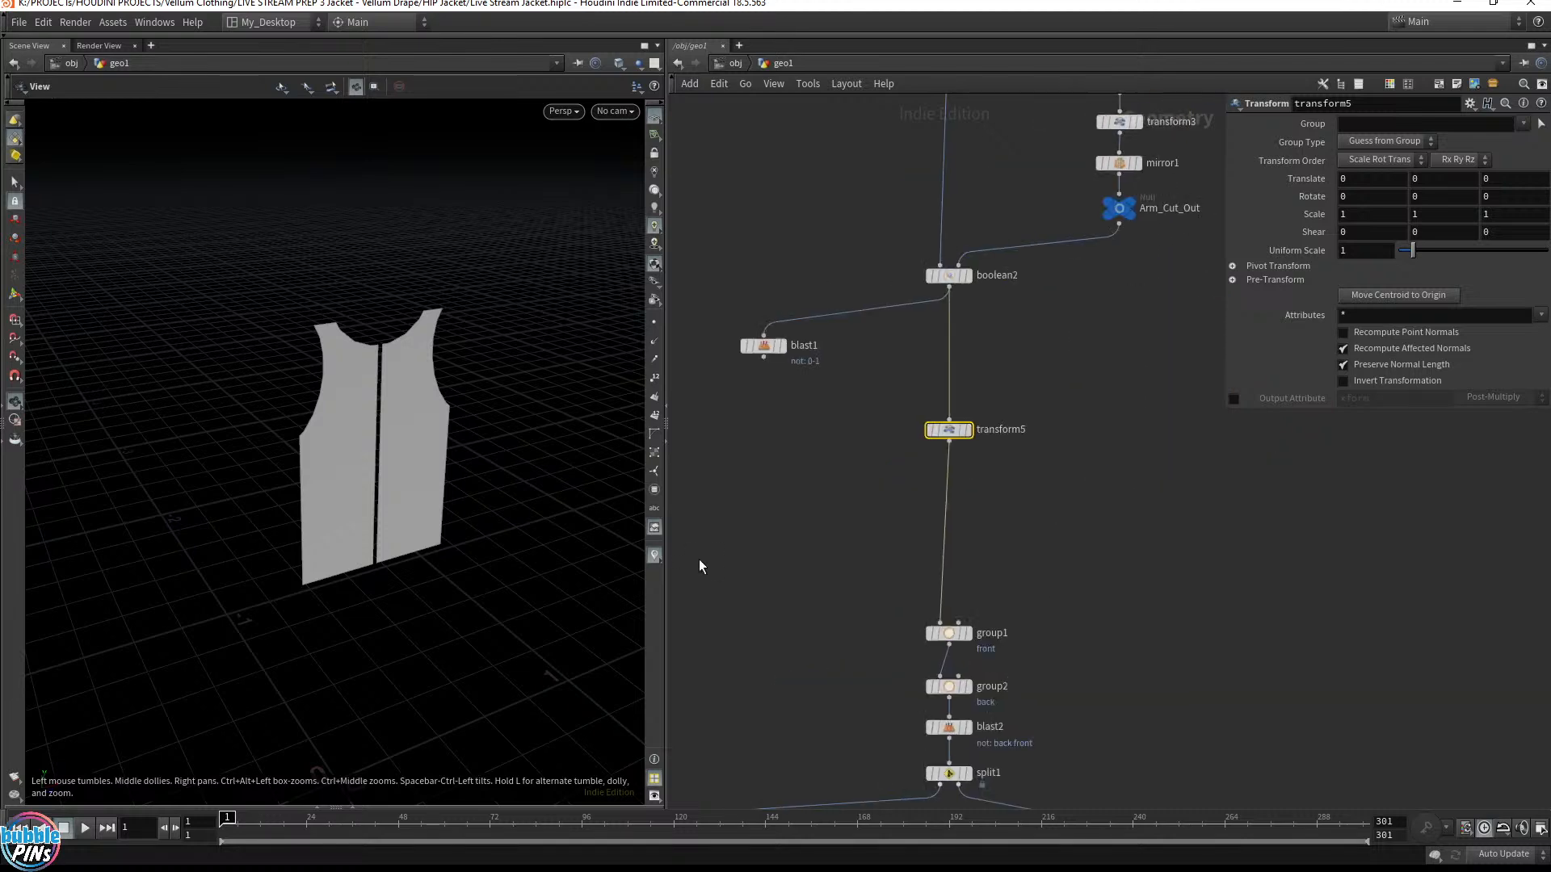
left_click(1369, 250)
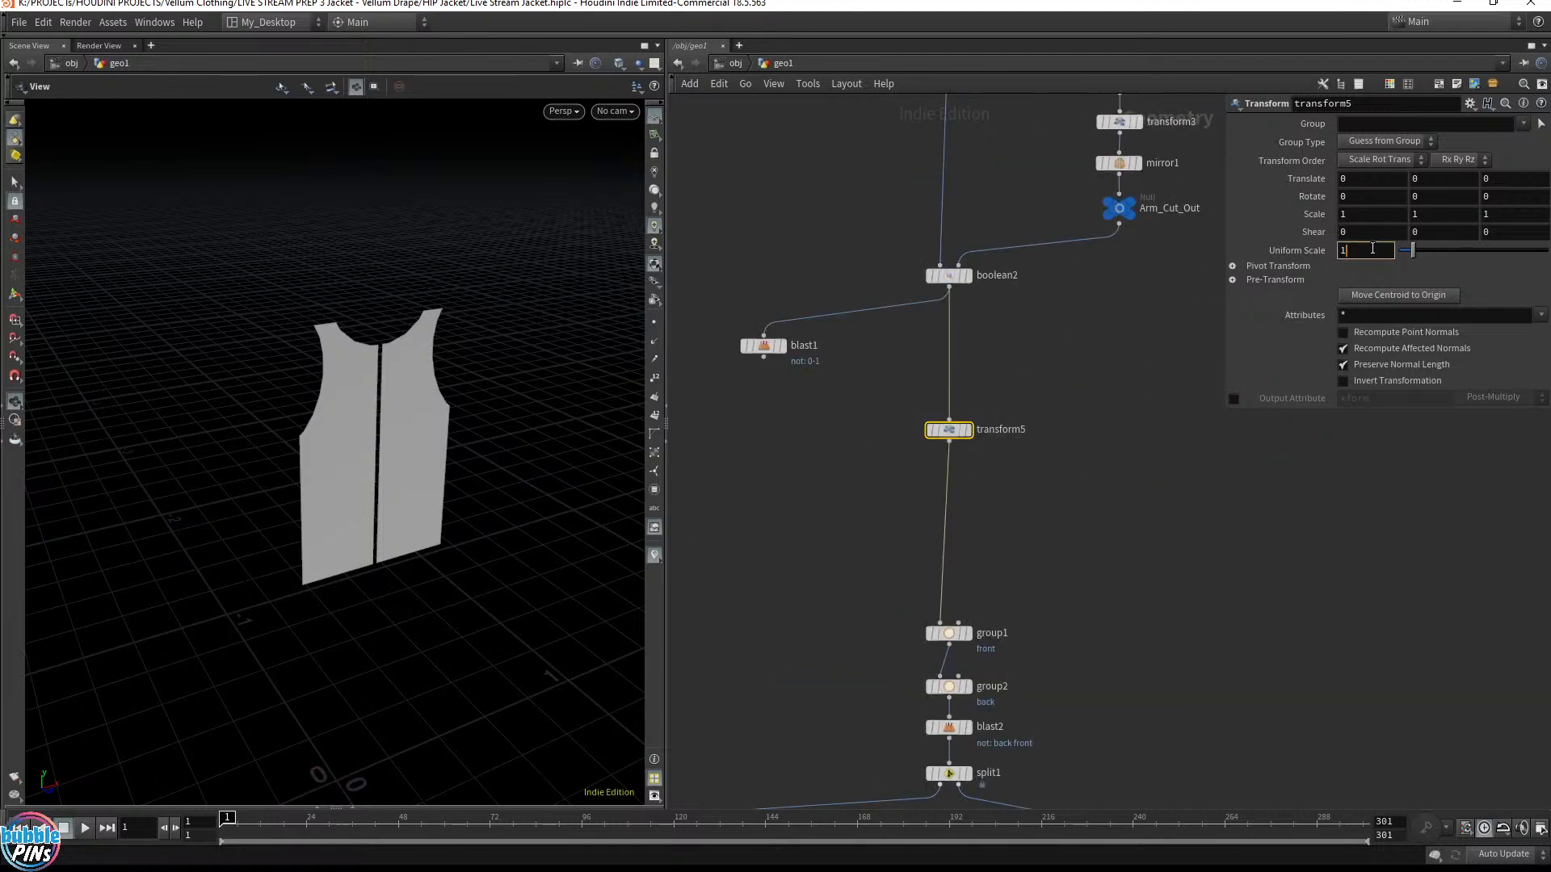
type(".2")
key("Return")
scroll(1373, 249, "up", 1)
middle_click_drag(526, 253, 503, 354)
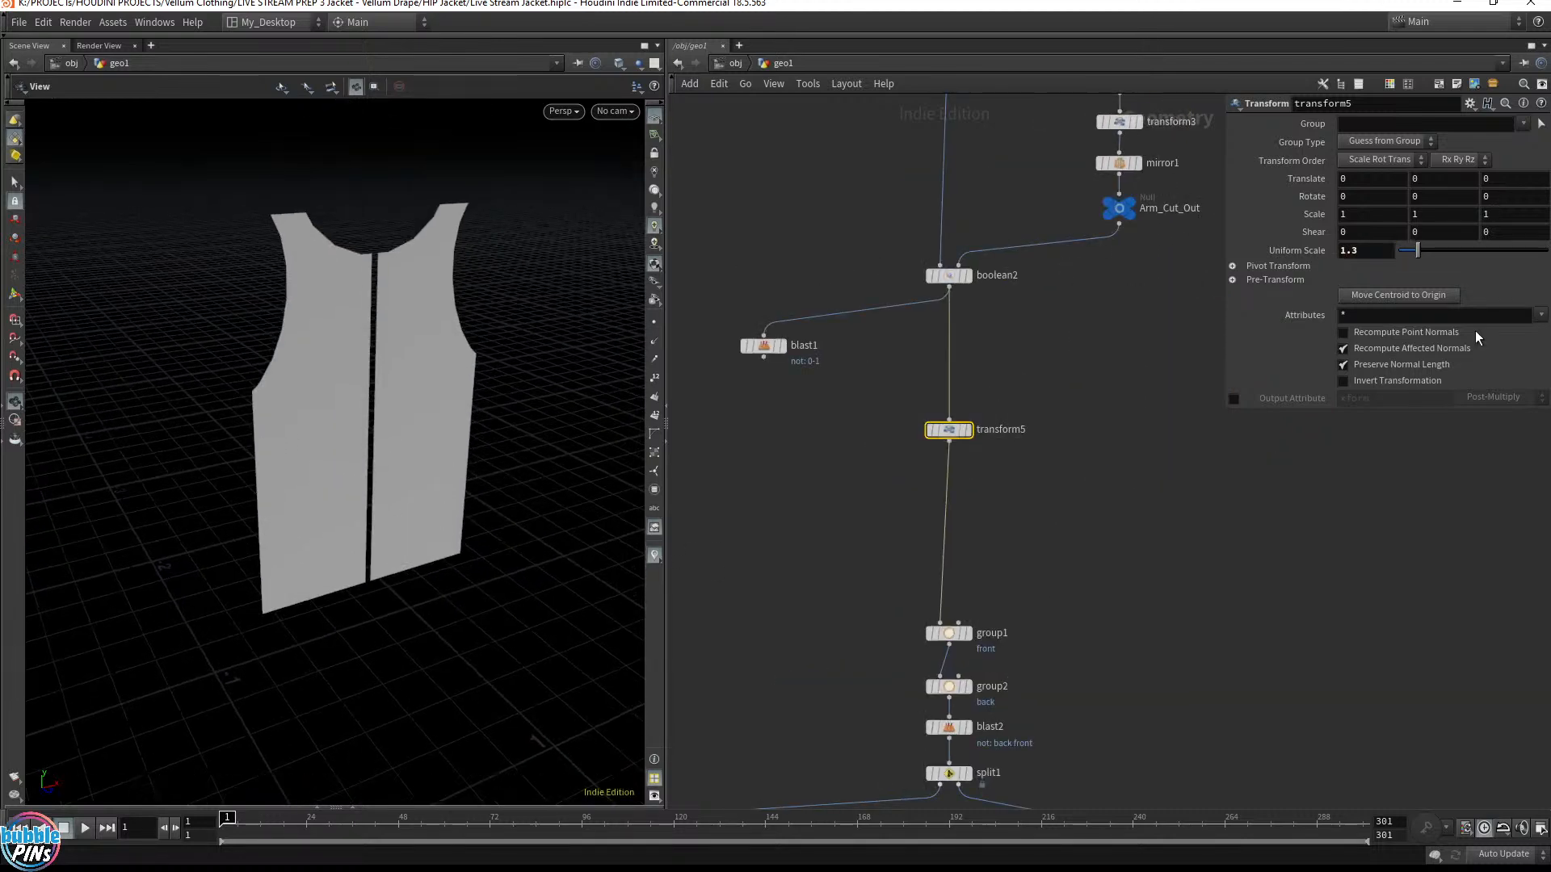
Try a uniform scale of 1.7 on transform5, and delete that node from the network
left_click(1369, 254)
scroll(1370, 254, "up", 4)
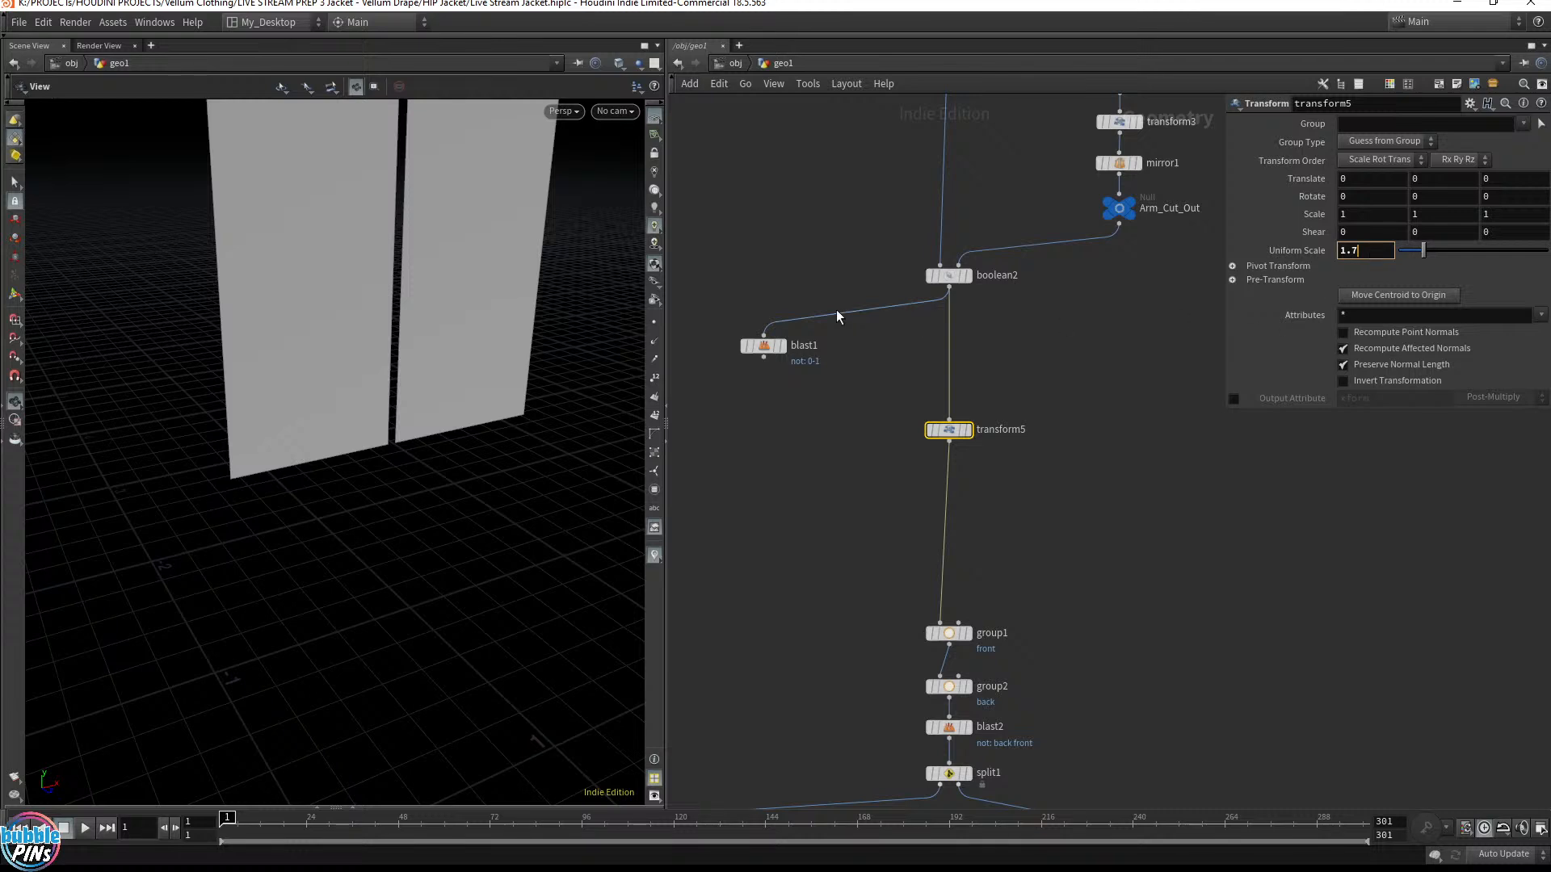
scroll(836, 315, "down", 2)
key("space+h")
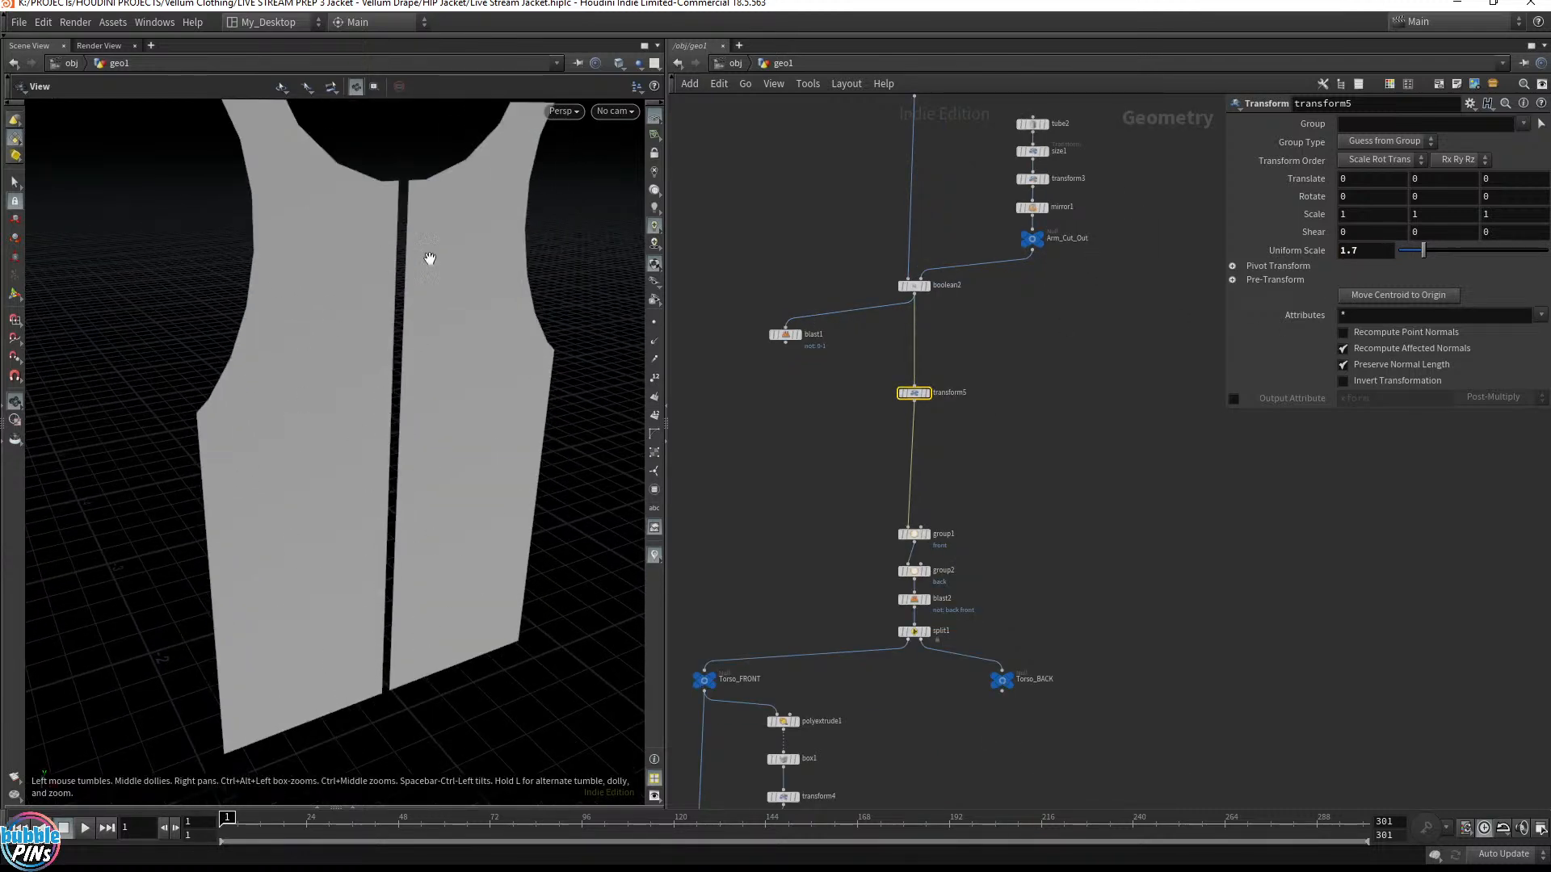
left_click_drag(863, 446, 1076, 329)
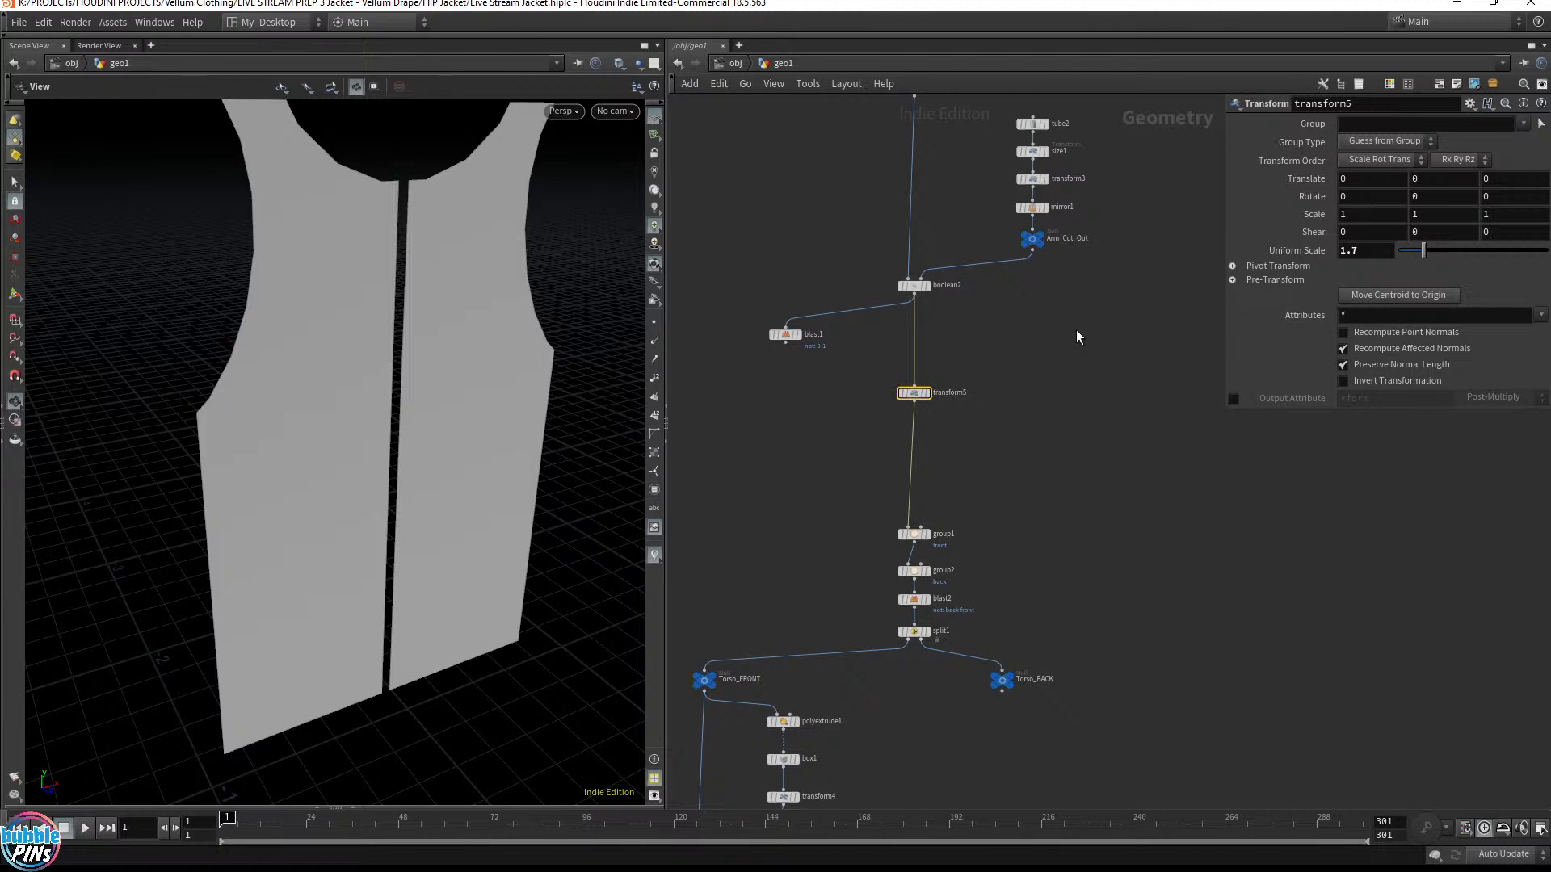
key("Delete")
Template the Character again to compare the body with the opened front panel
middle_click_drag(775, 792, 947, 428)
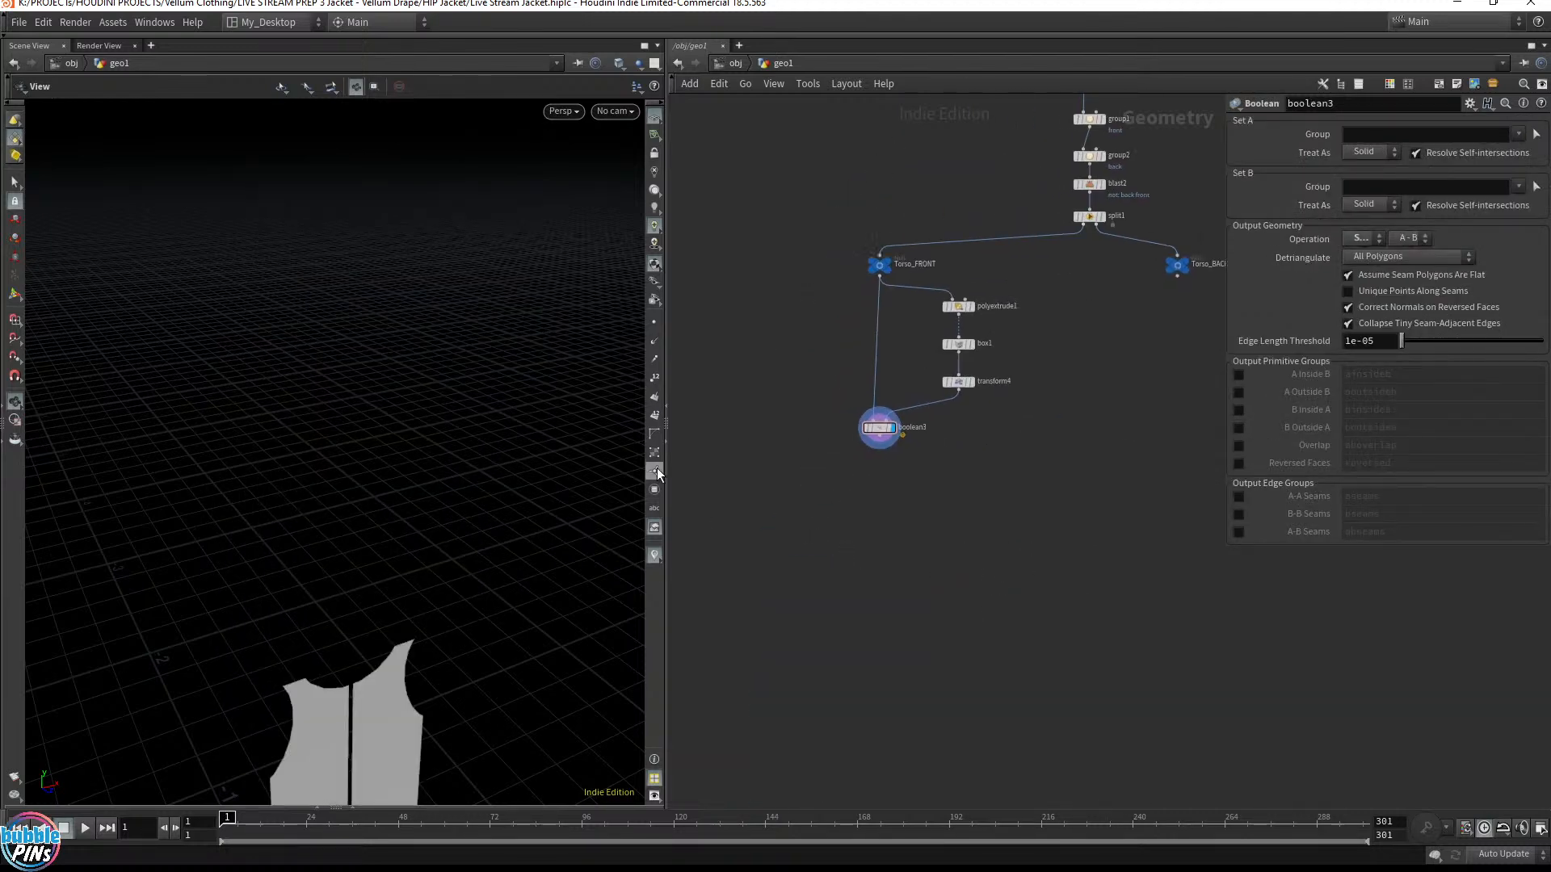
middle_click_drag(787, 402, 893, 590)
left_click(688, 489)
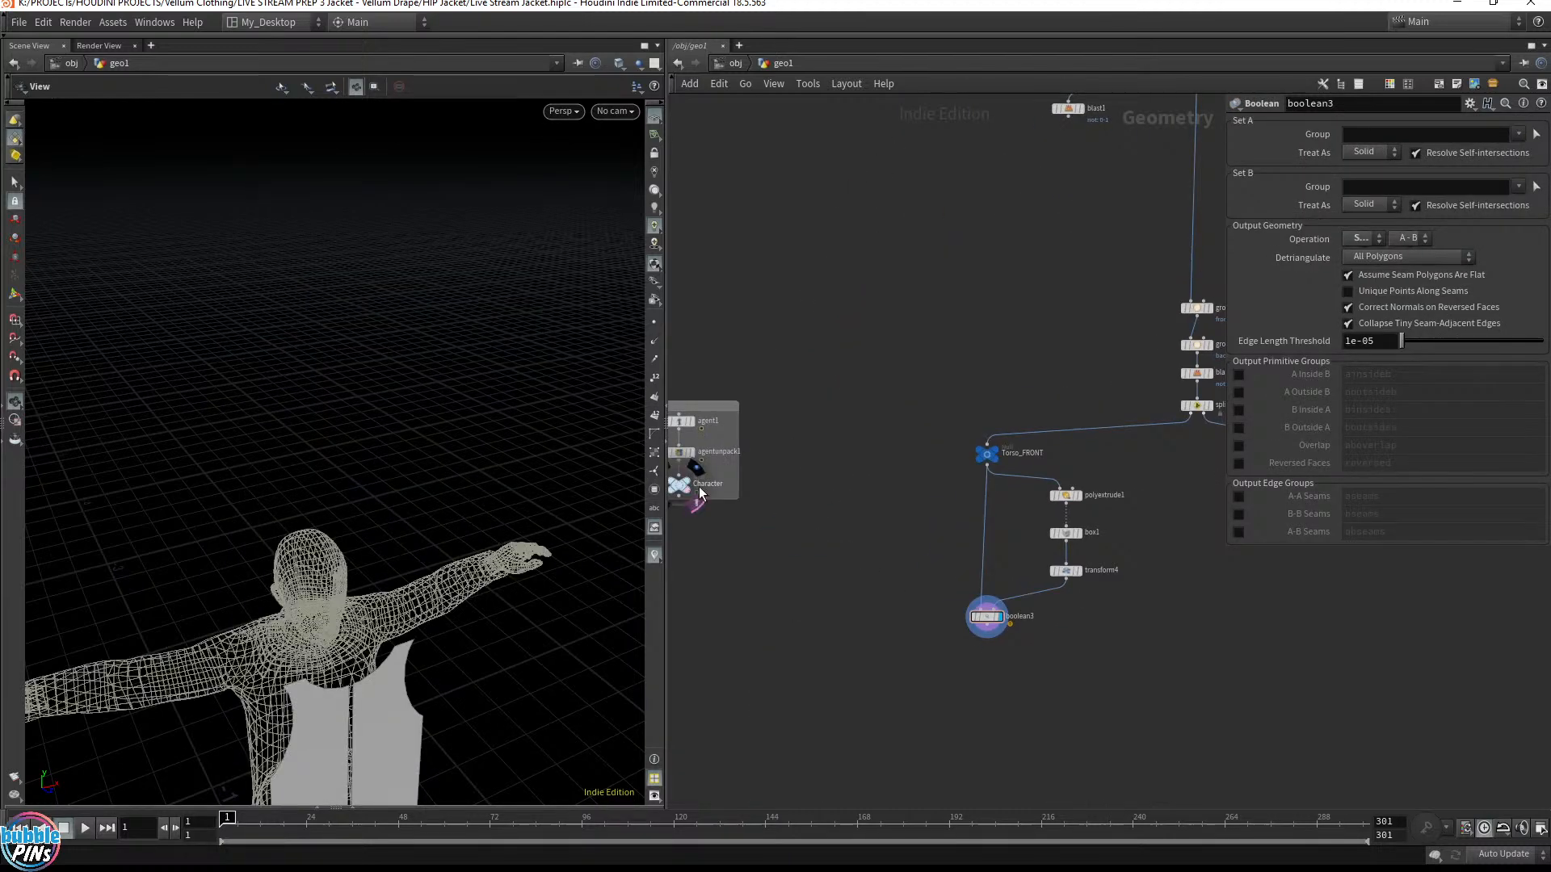
left_click_drag(453, 242, 494, 374)
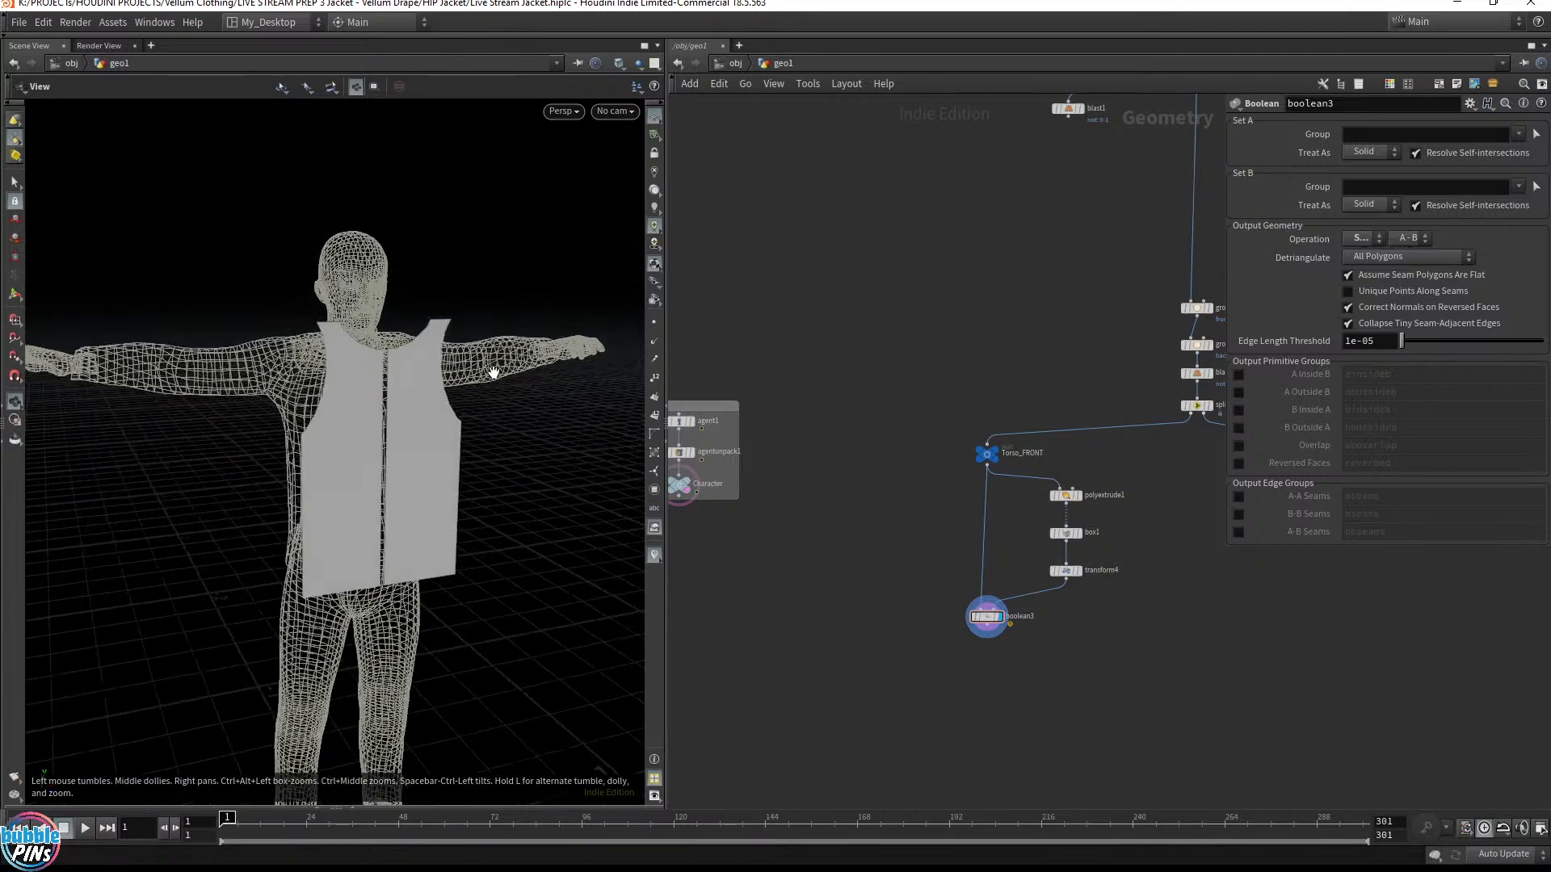
scroll(494, 374, "up", 10)
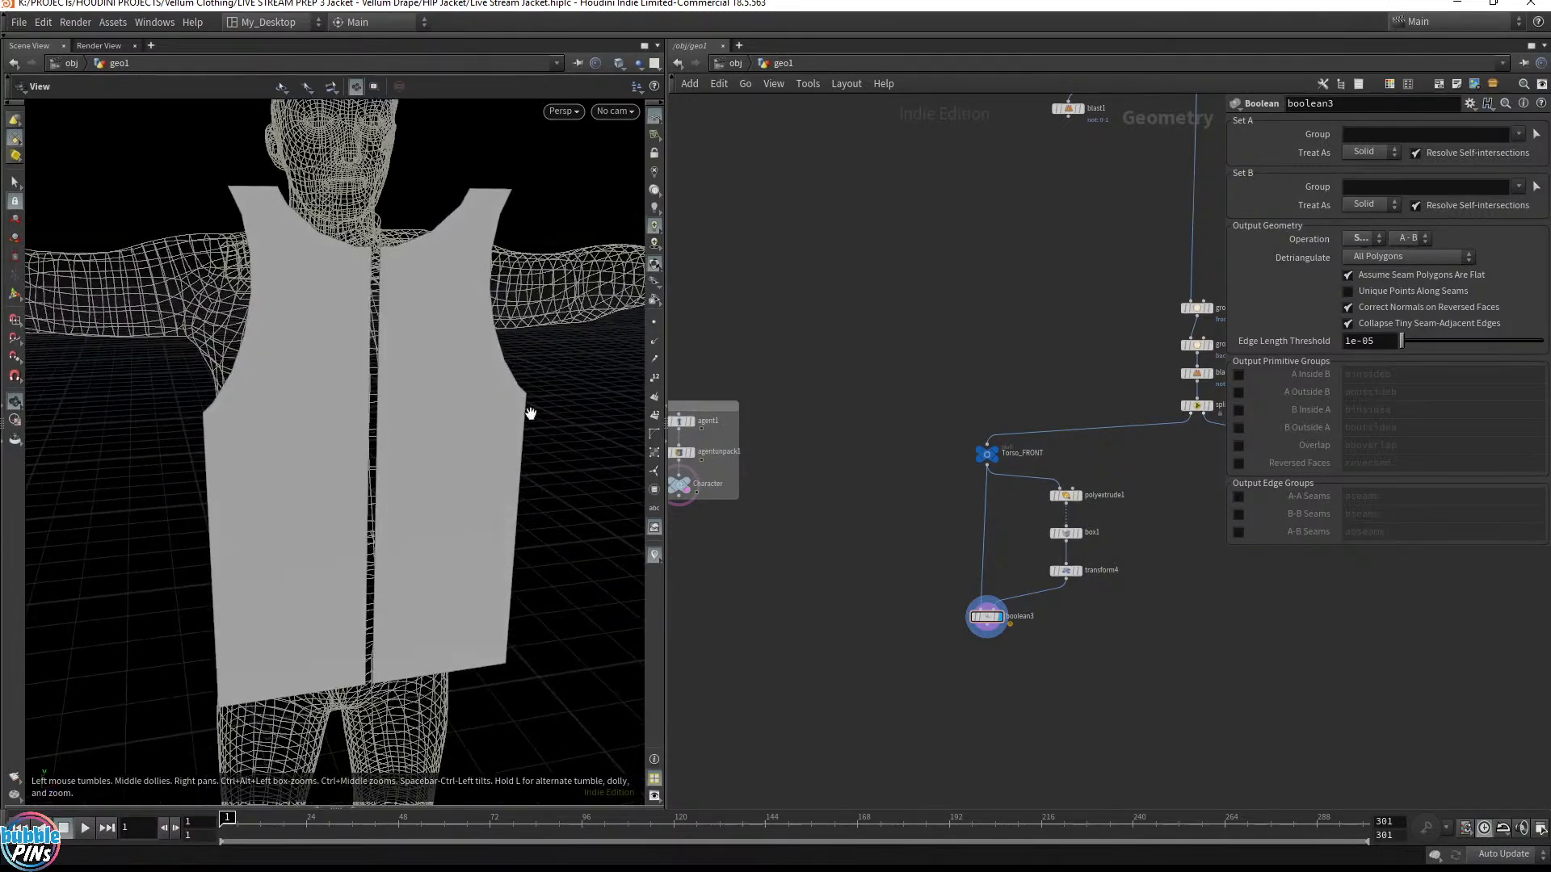
Select the boolean3 node and save the scene
left_click_drag(770, 393, 822, 542)
left_click(1050, 675)
middle_click_drag(1066, 677, 959, 586)
scroll(957, 590, "up", 5)
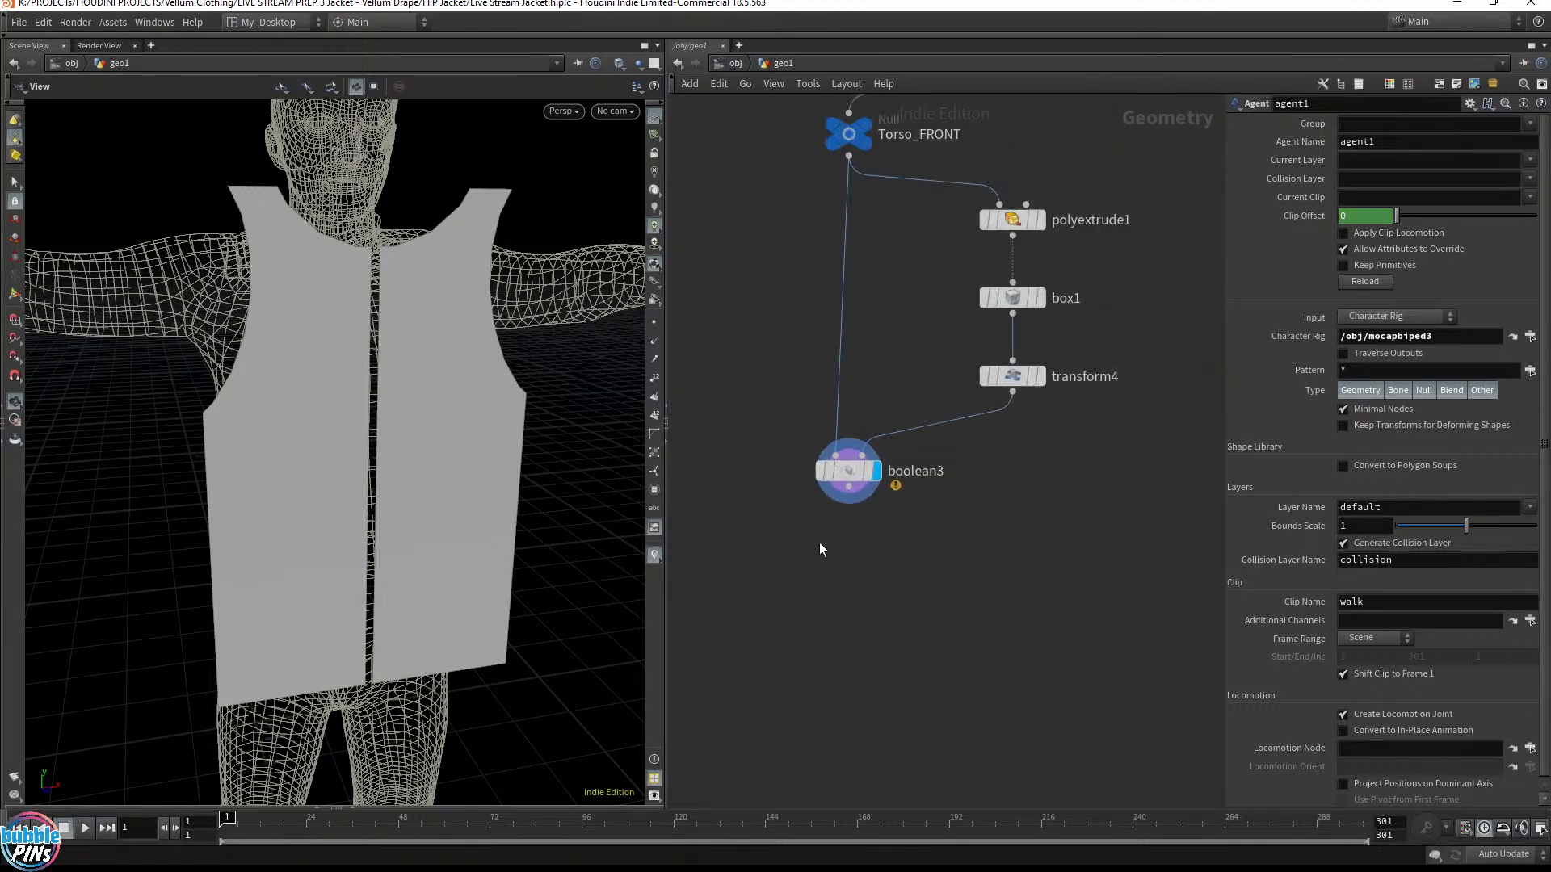
left_click(848, 471)
key("ctrl+s")
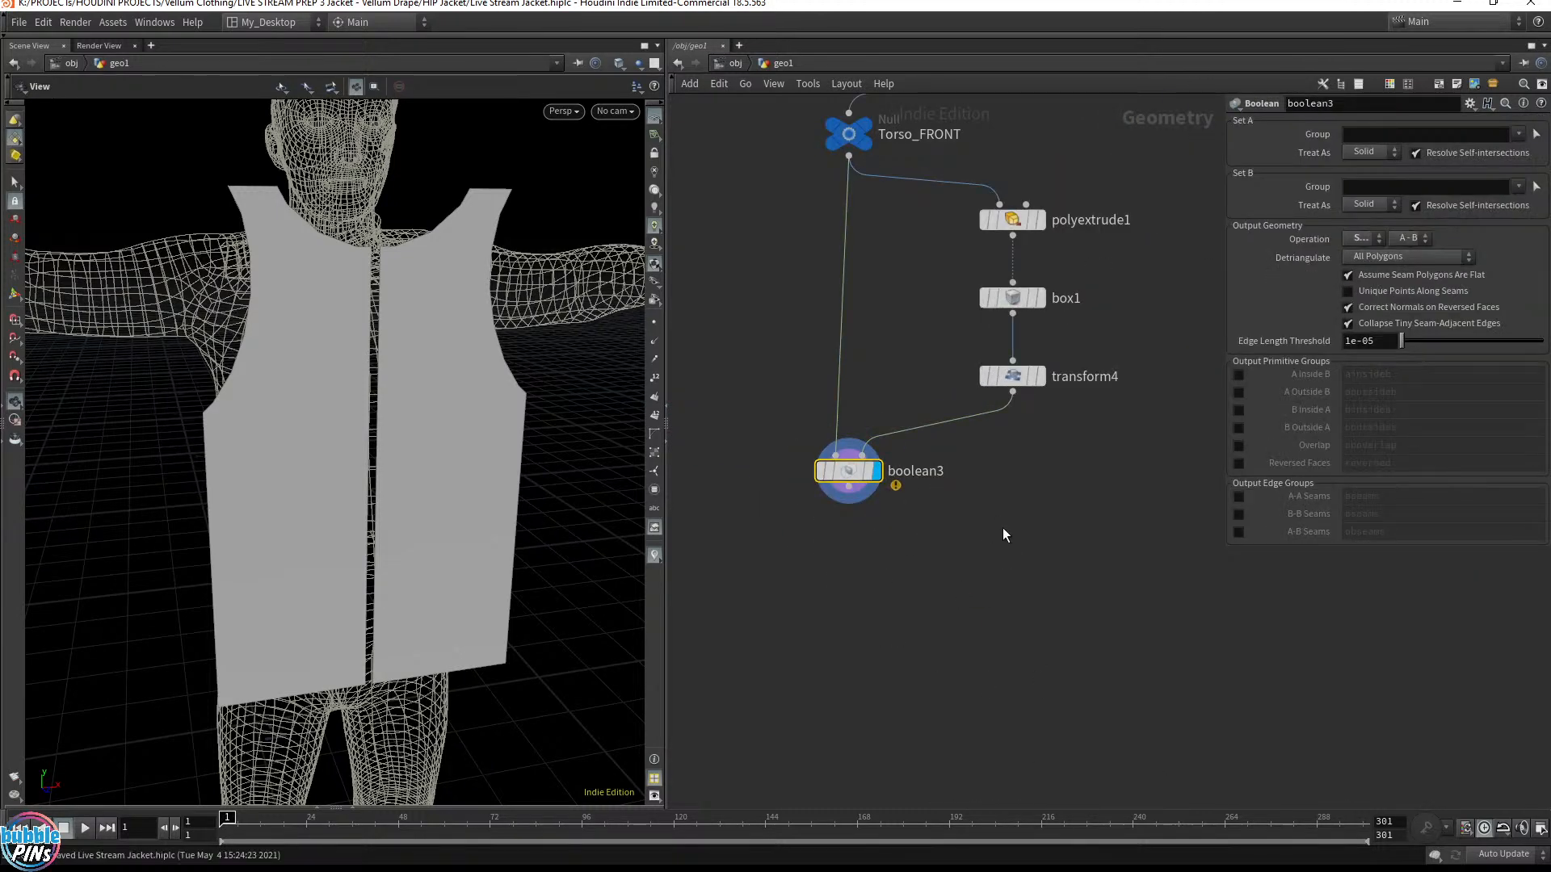
left_click_drag(401, 356, 476, 383)
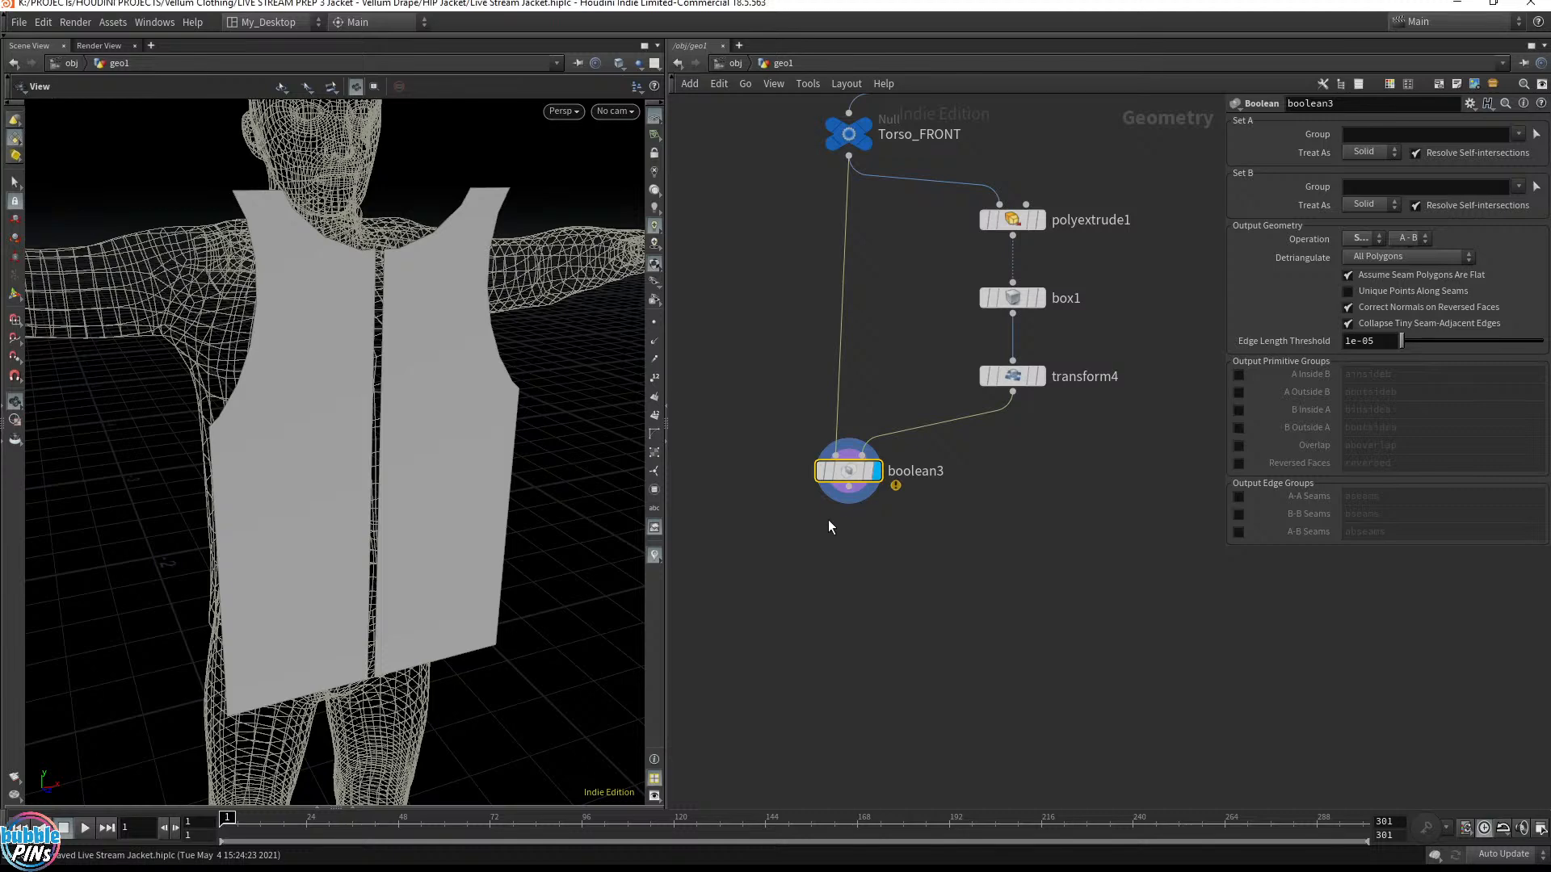
Set boolean3's Set A to be treated as Surface, comparing the uncut Torso_FRONT panel with the displayed Boolean
mouse_move(826, 477)
left_click_drag(1316, 253, 999, 323)
left_click(1149, 357)
middle_click_drag(988, 150, 991, 264)
left_click(868, 241)
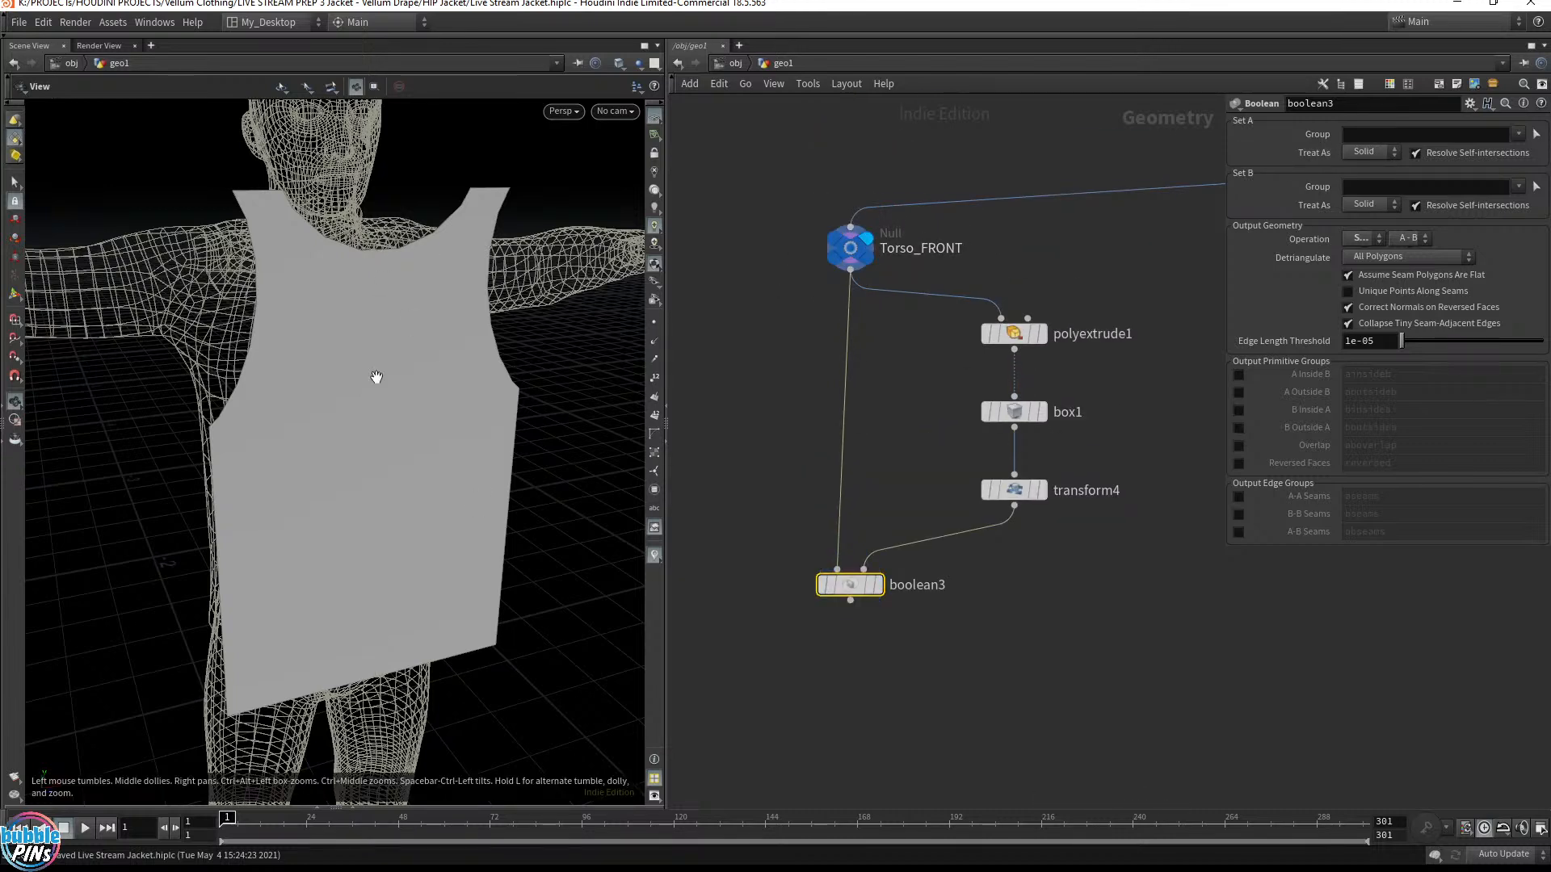
left_click(1378, 153)
left_click(1367, 201)
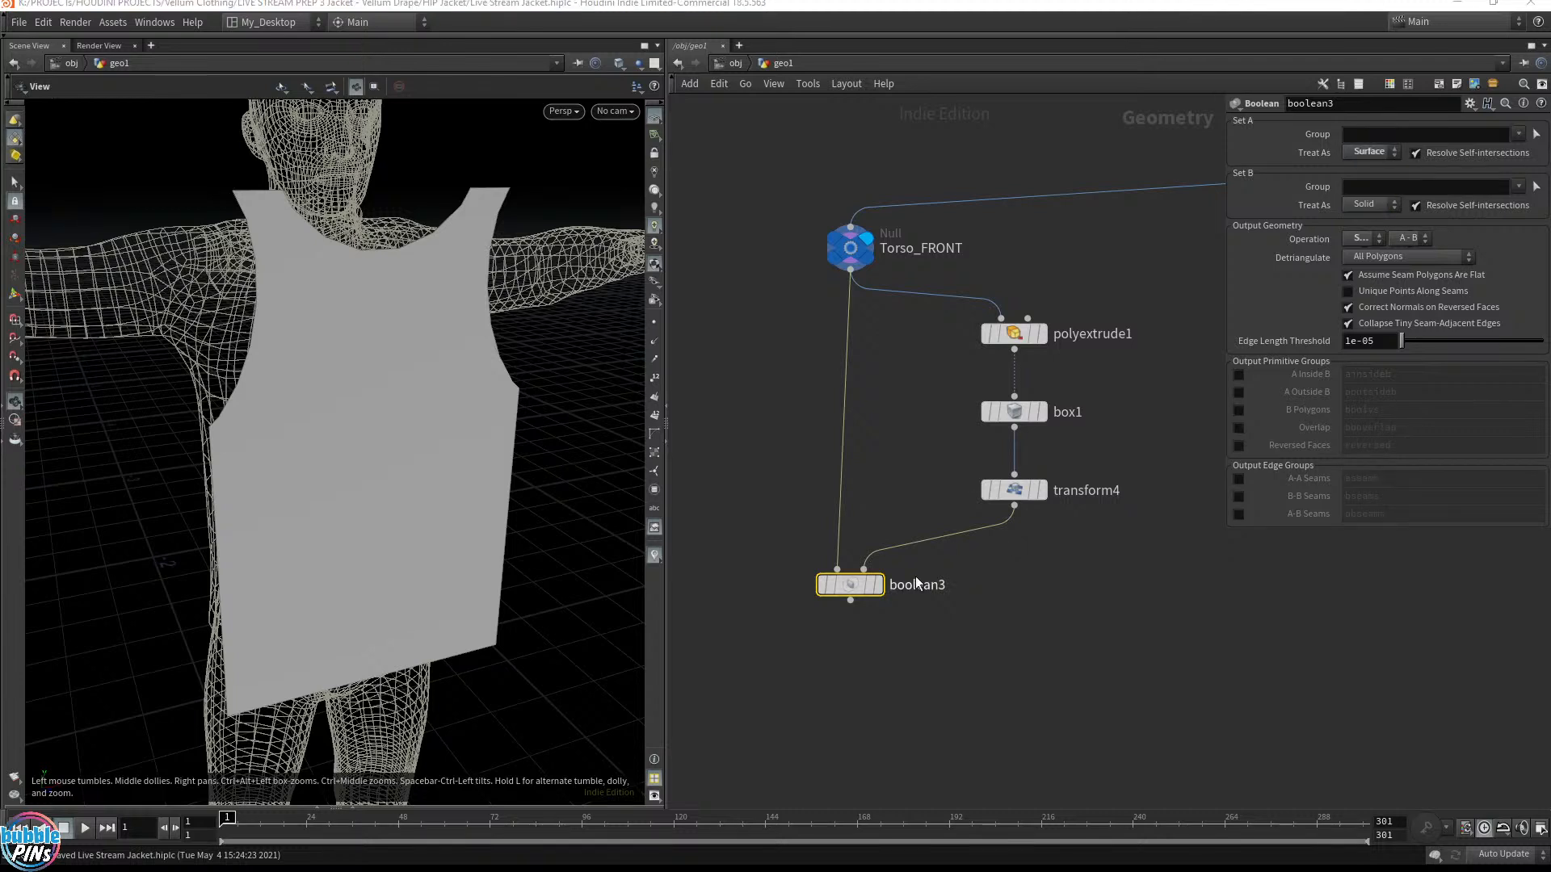
left_click(879, 585)
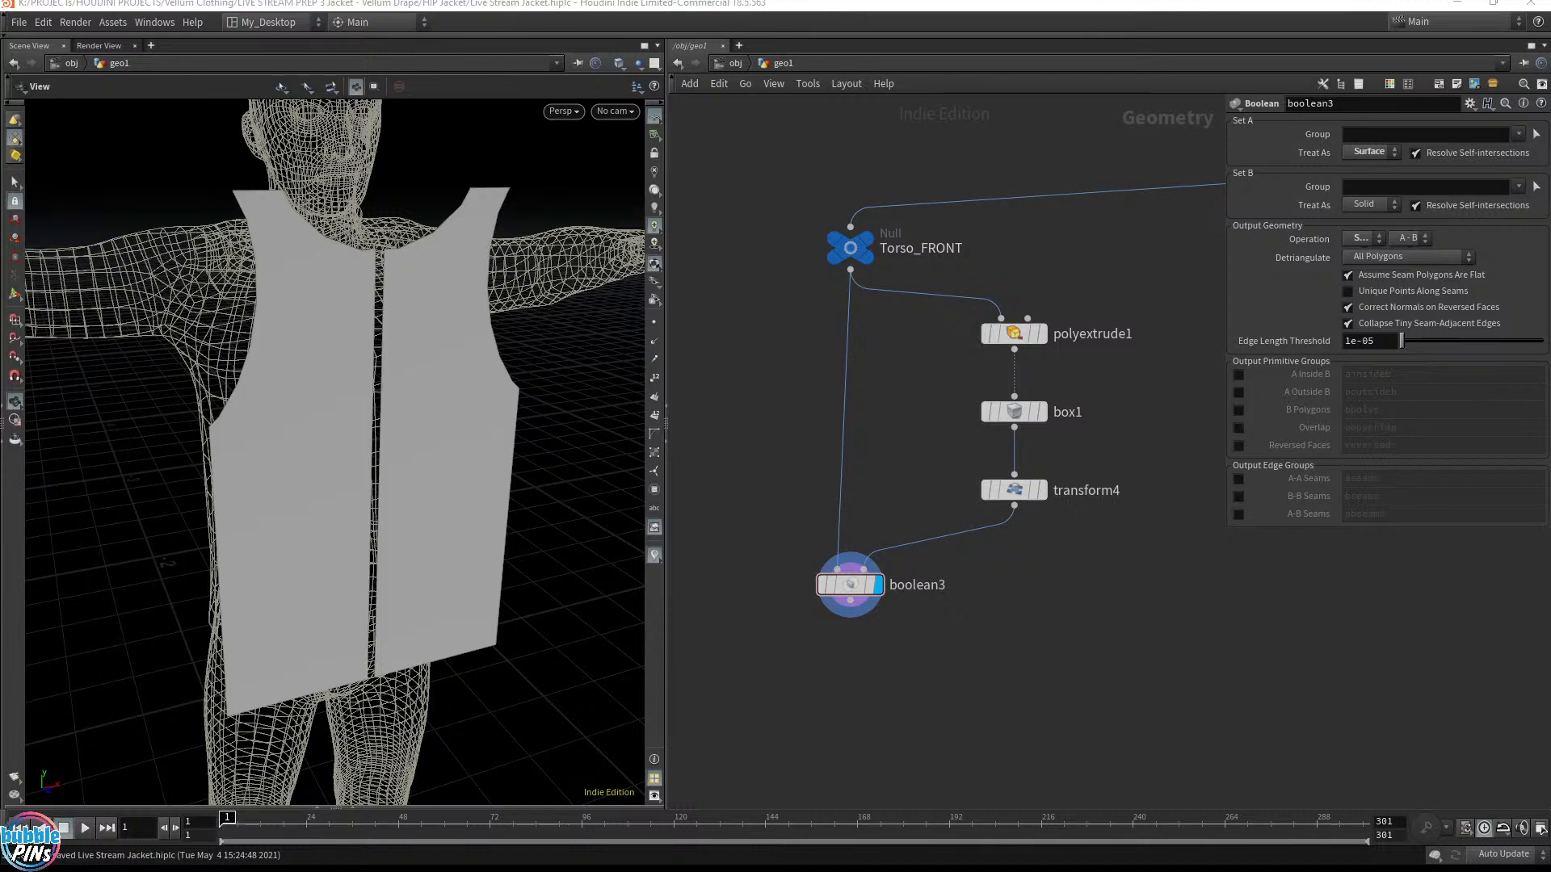
Attach and display a null named Zipper_Line_Separator below boolean3, and save the scene
key("ctrl+v")
left_click(866, 679)
left_click_drag(866, 678, 838, 670)
left_click(874, 664)
key("ctrl+s")
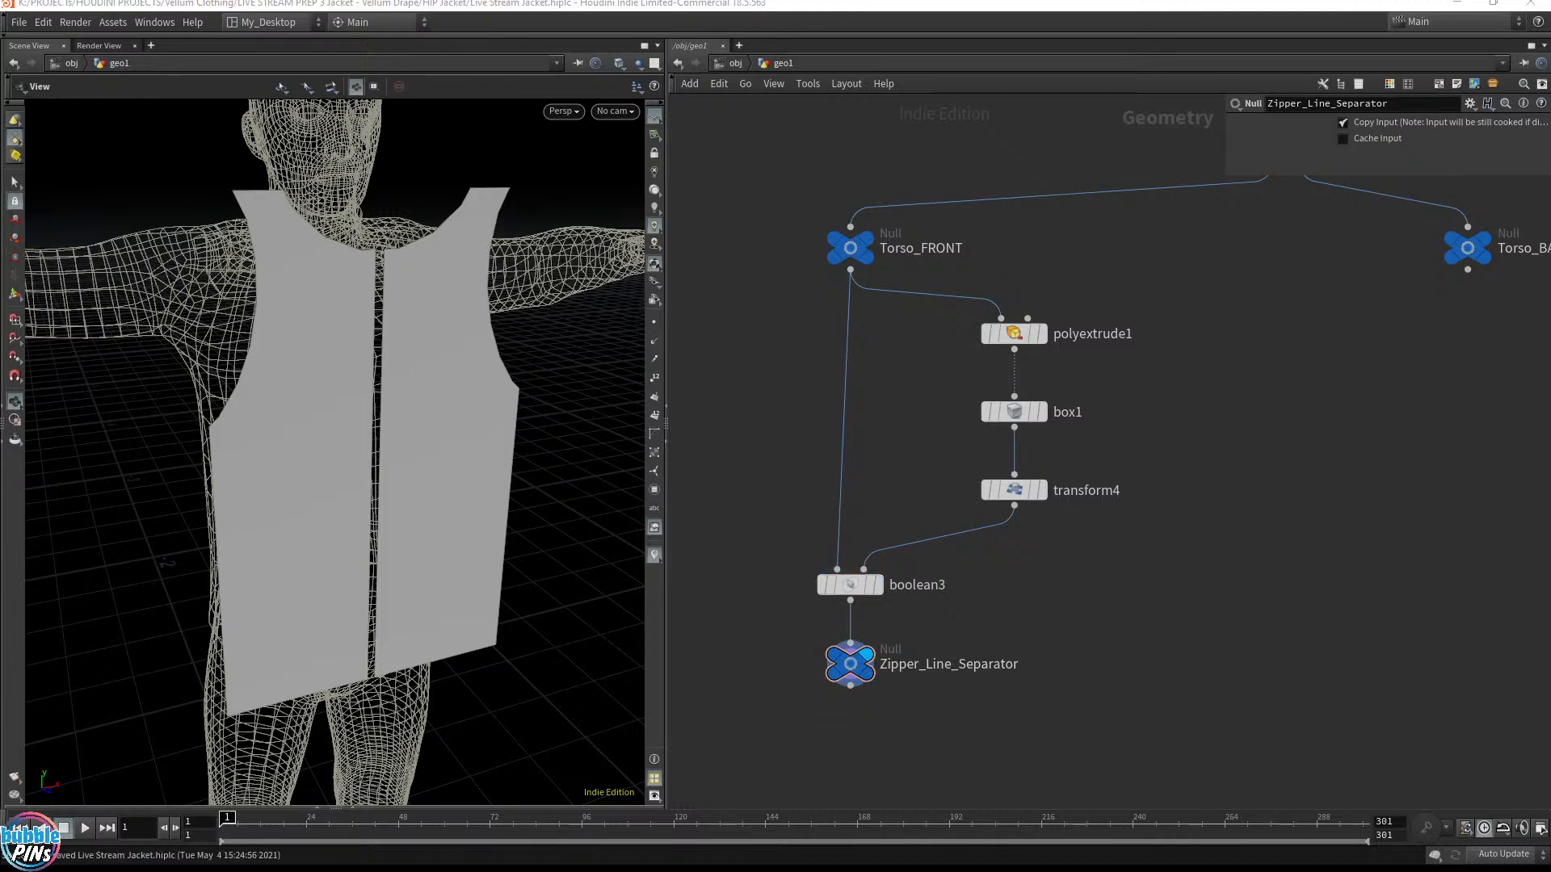
key("alt+Tab")
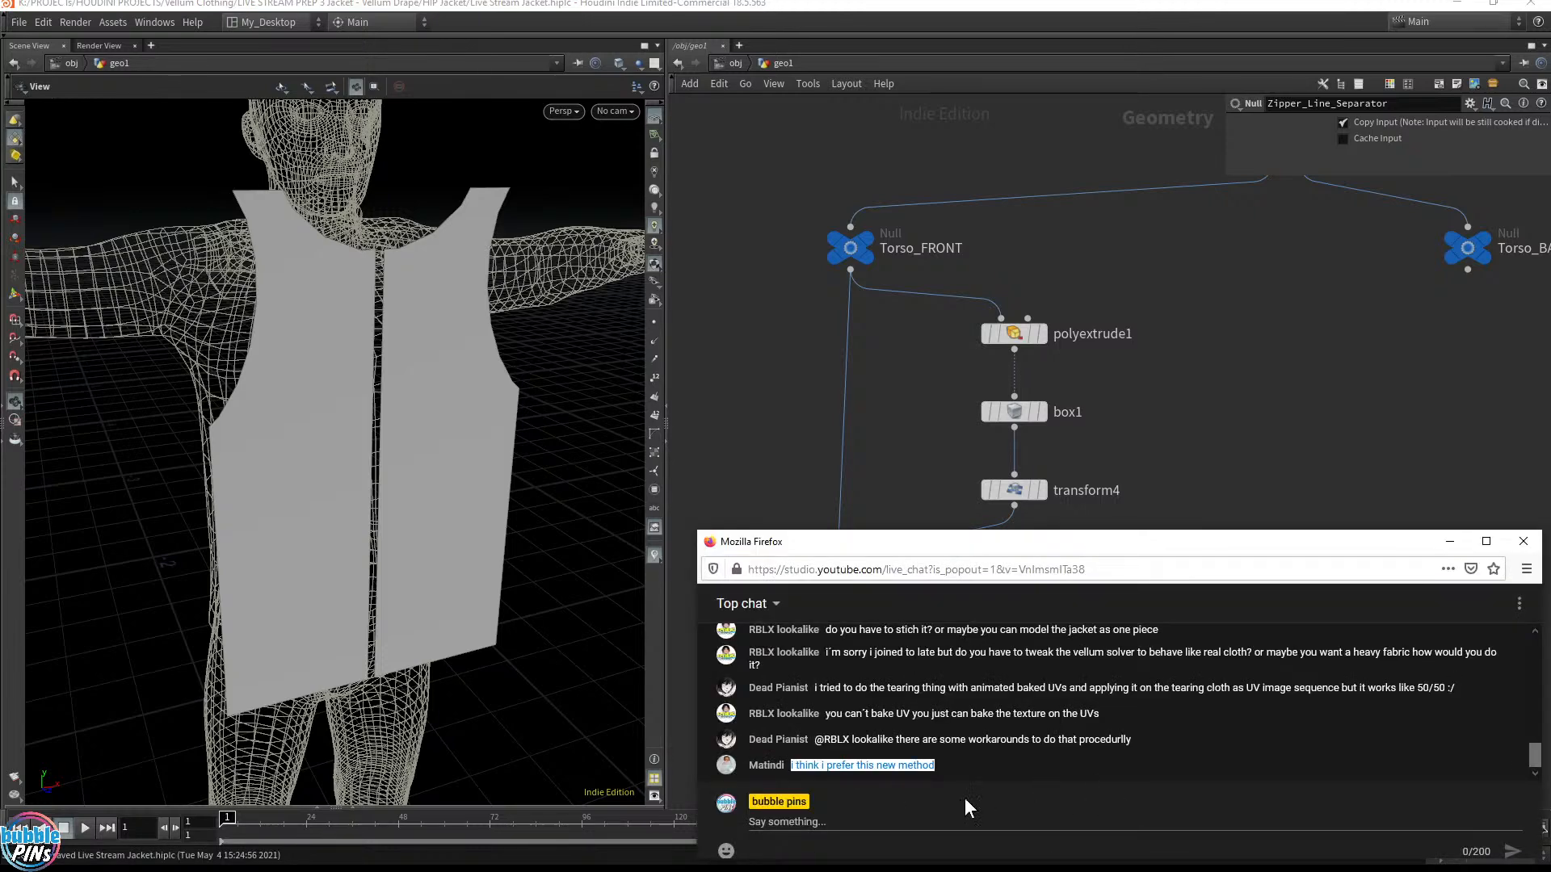
left_click(1222, 510)
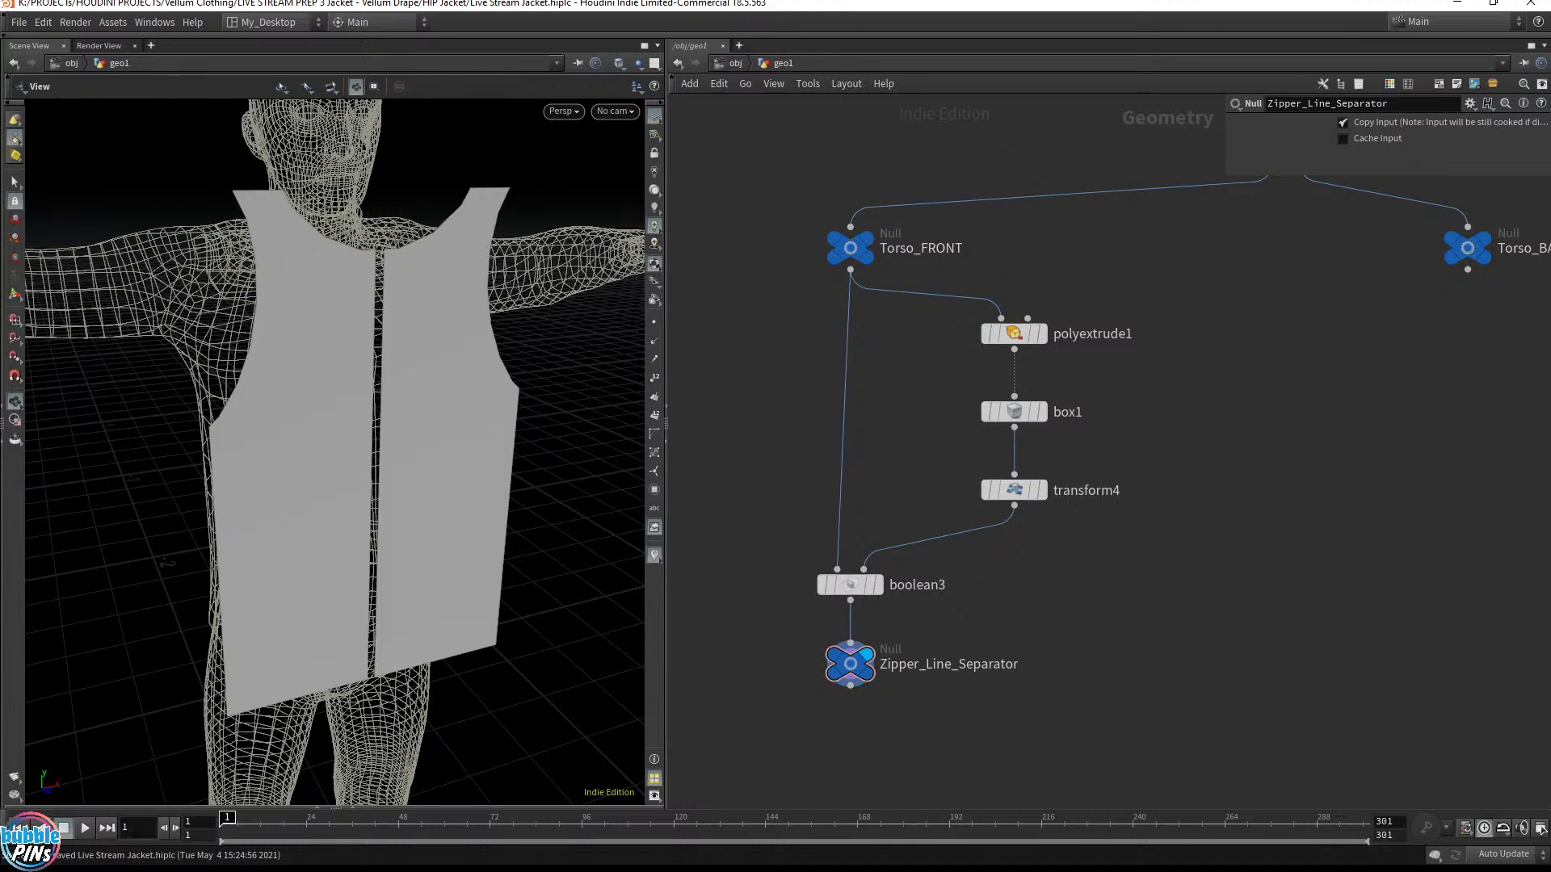
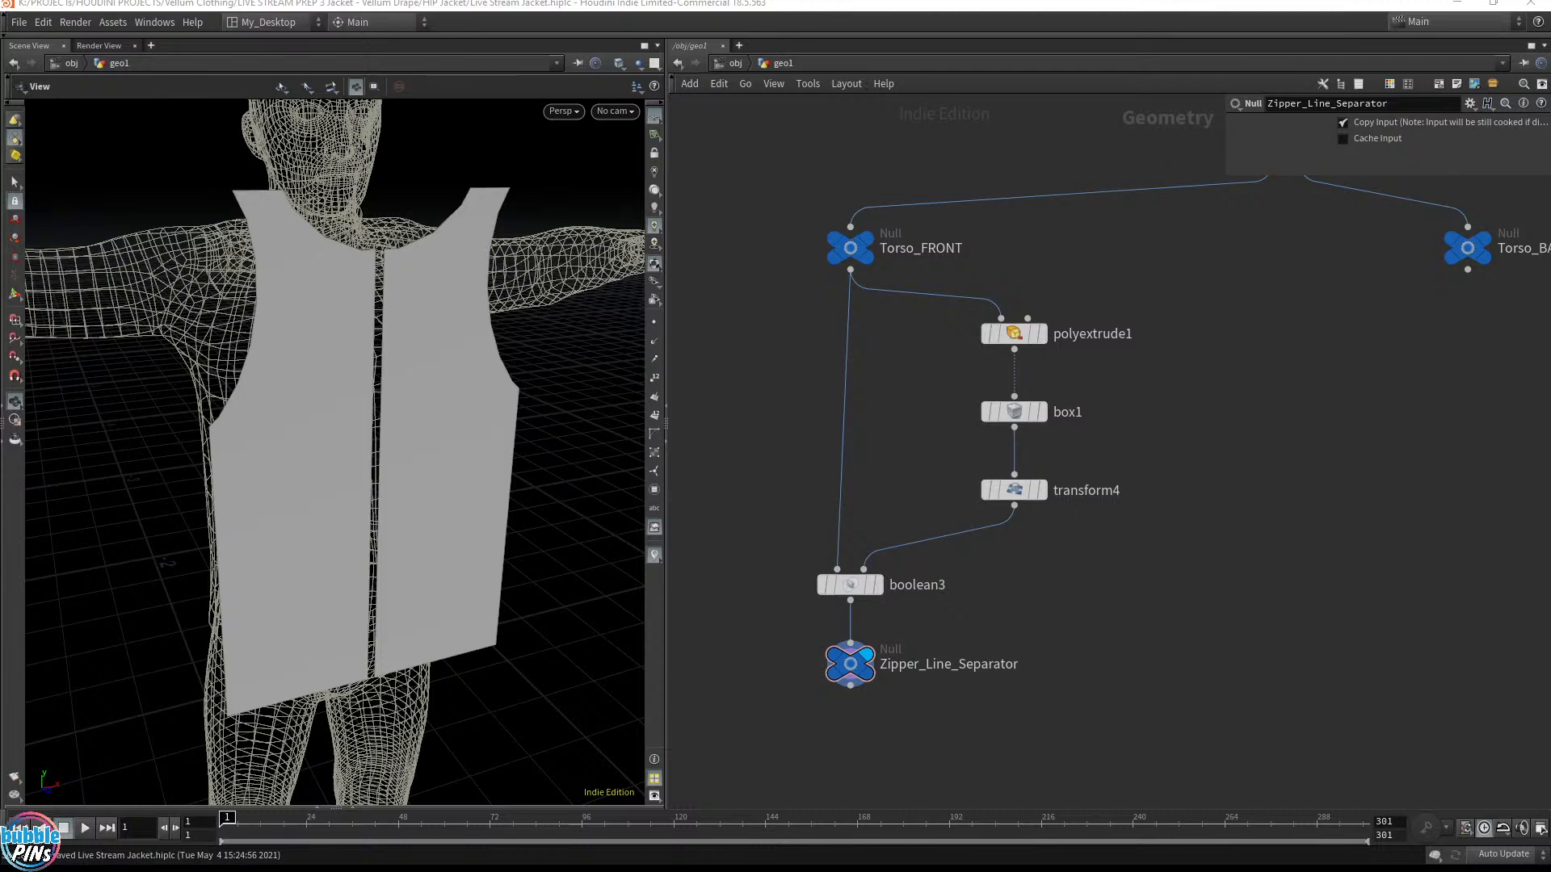
Merge Zipper_Line_Separator with Torso_BACK in a new Merge node and display it around the character
scroll(1319, 598, "down", 5)
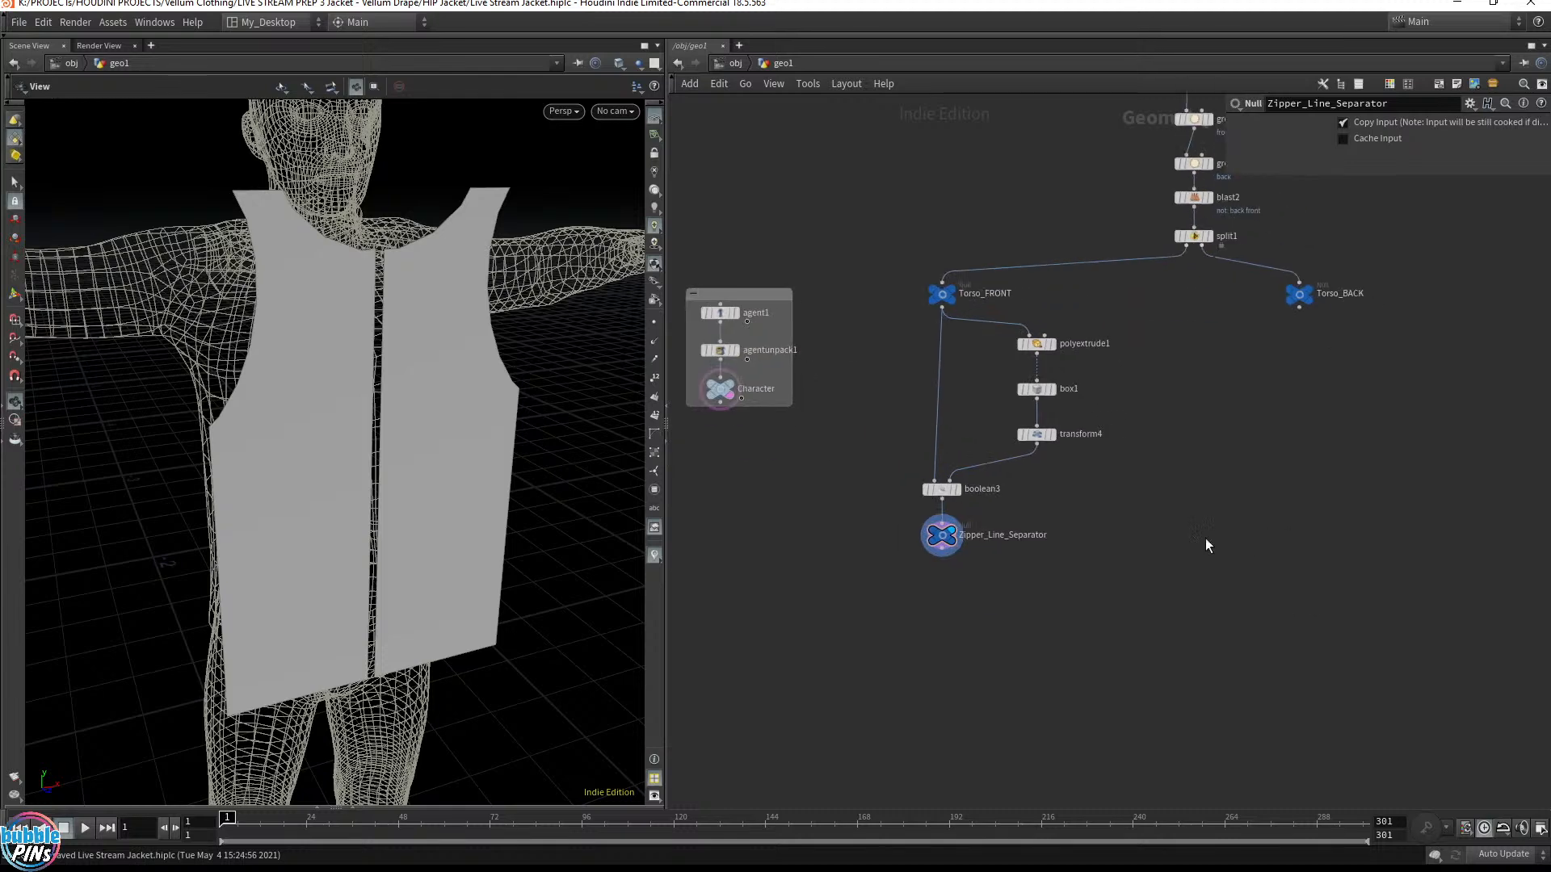
key("Tab")
left_click(1205, 599)
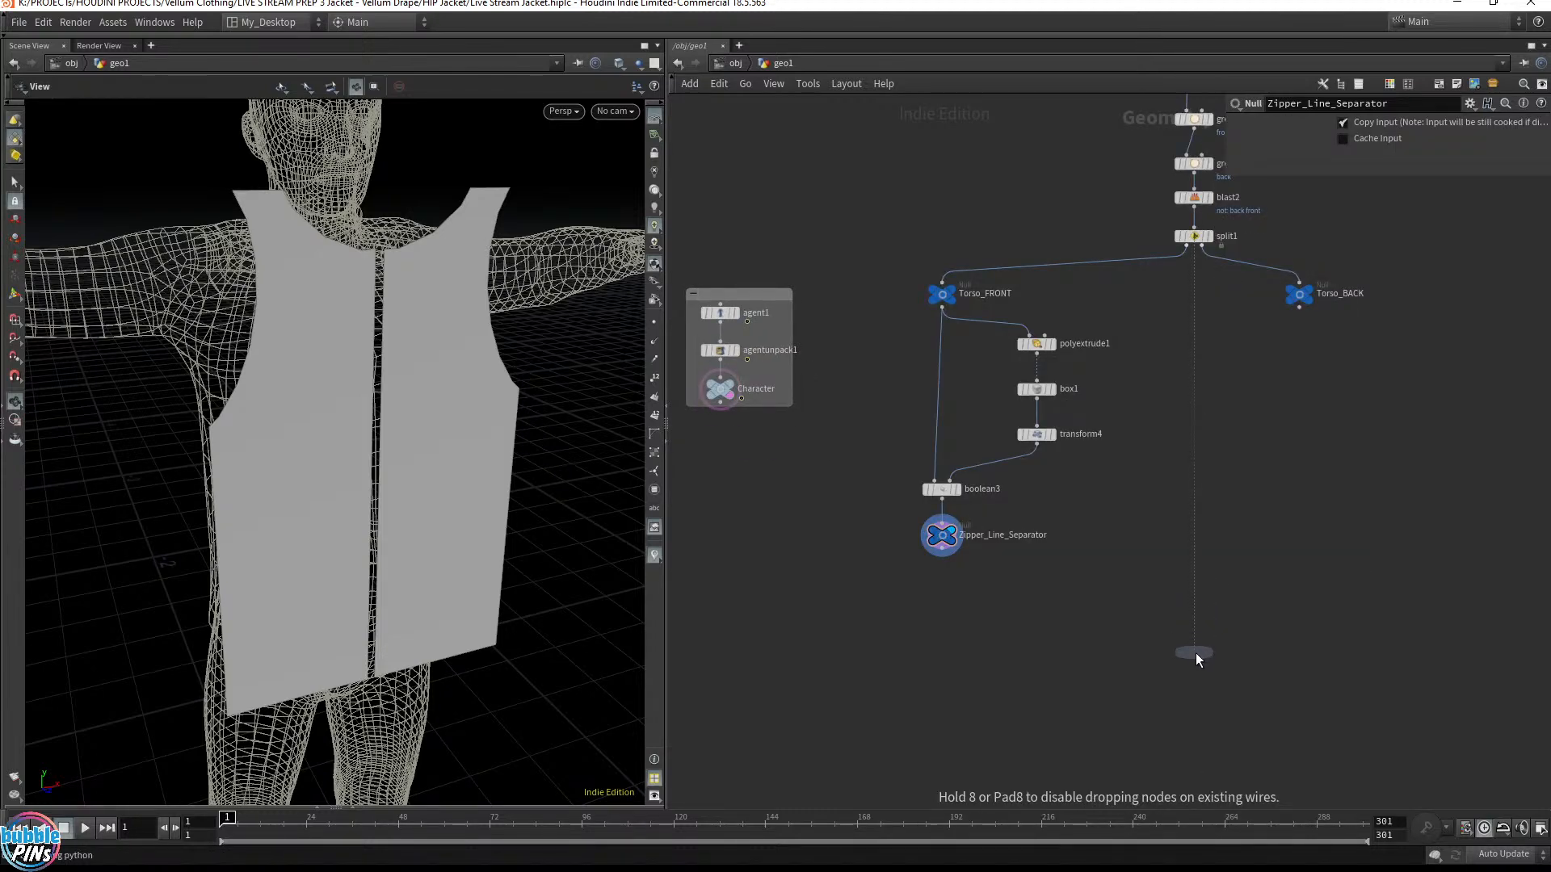
left_click(1192, 720)
left_click_drag(943, 549, 1194, 712)
left_click_drag(1301, 308, 1194, 714)
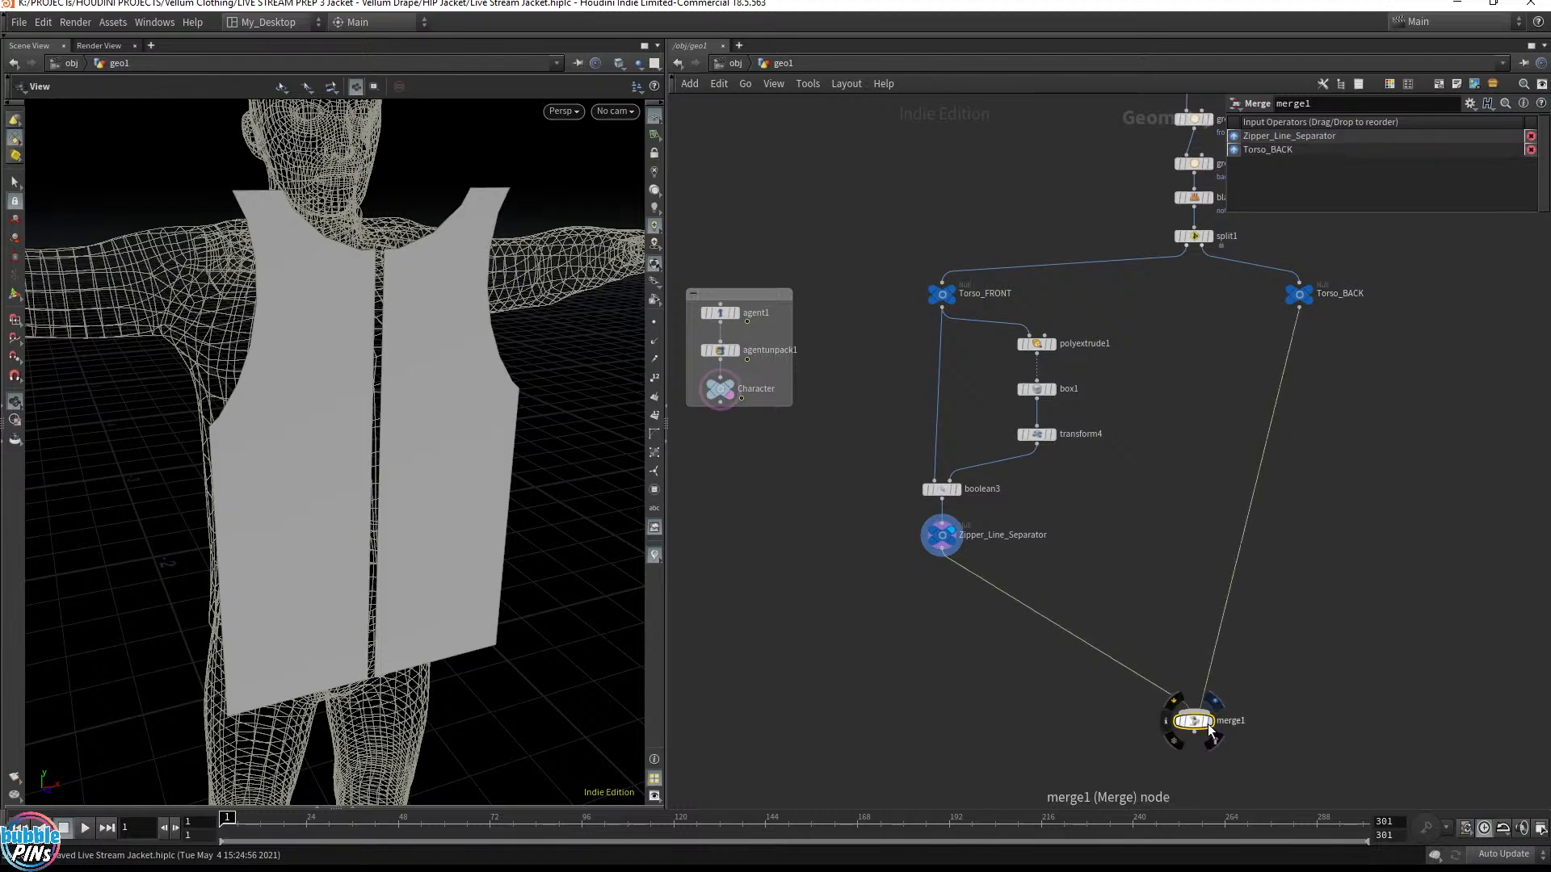
left_click_drag(411, 544, 441, 483)
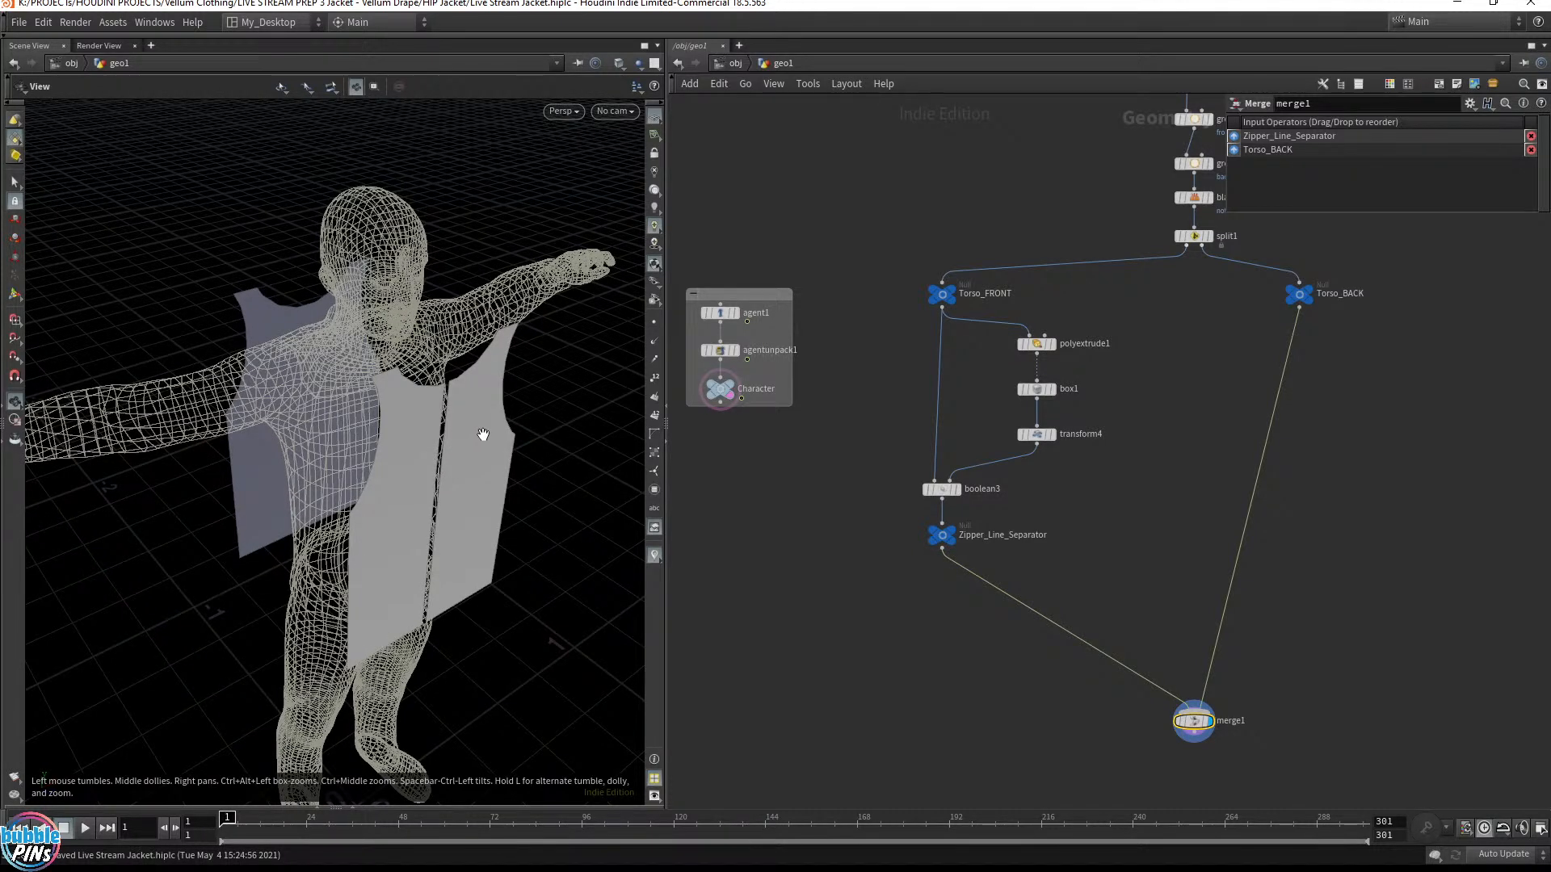
left_click_drag(483, 434, 450, 357)
Show the points of merge1 in the viewport and set the point marker size to 6
middle_click_drag(1097, 748, 971, 537)
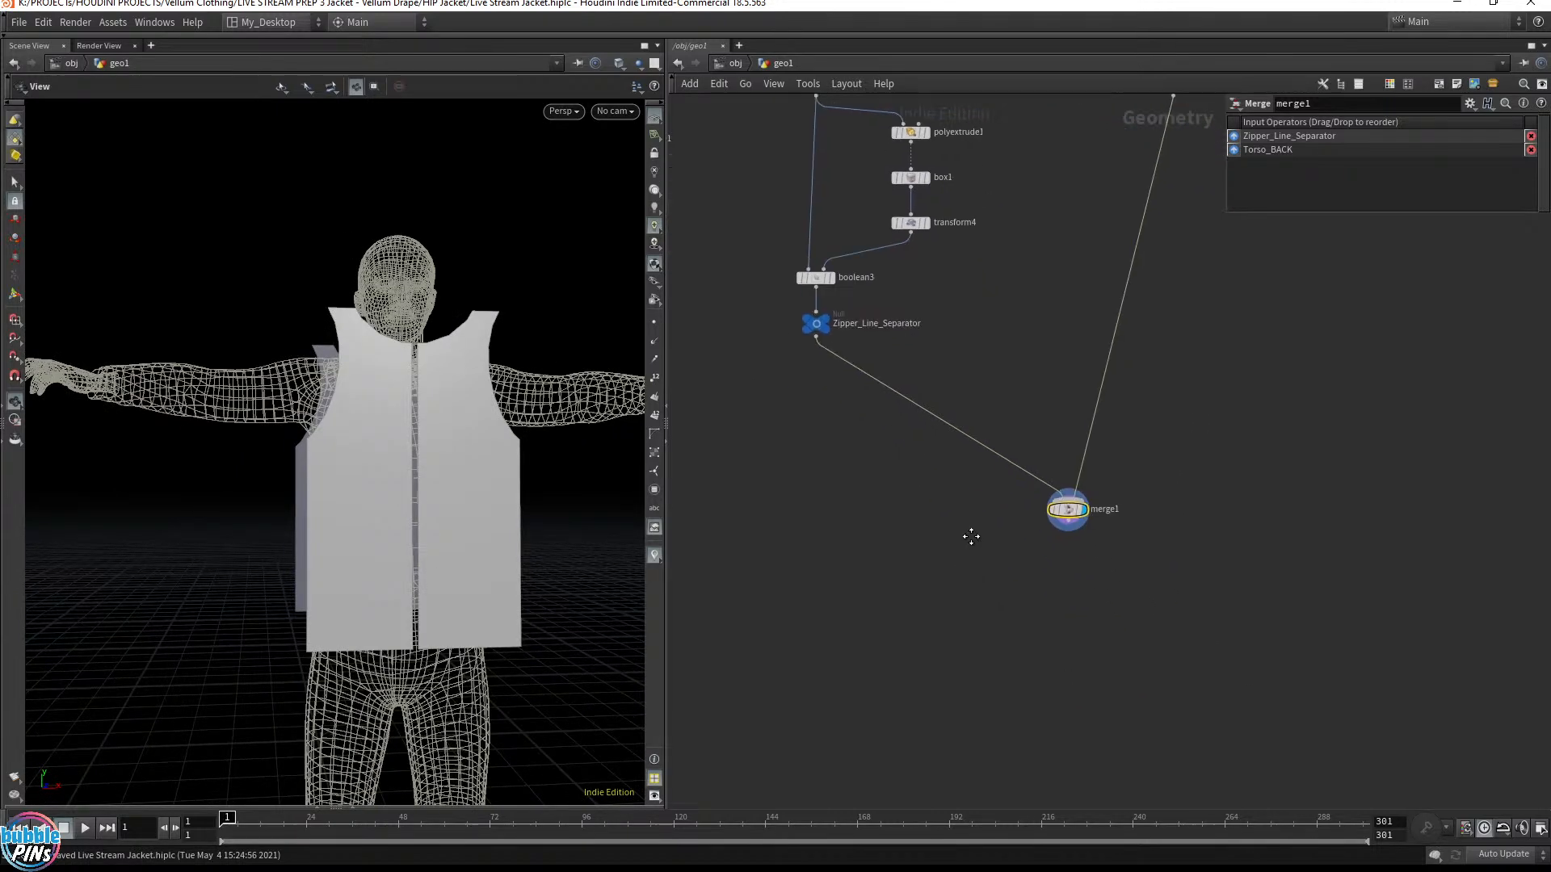
scroll(1070, 513, "up", 3)
left_click(1020, 510)
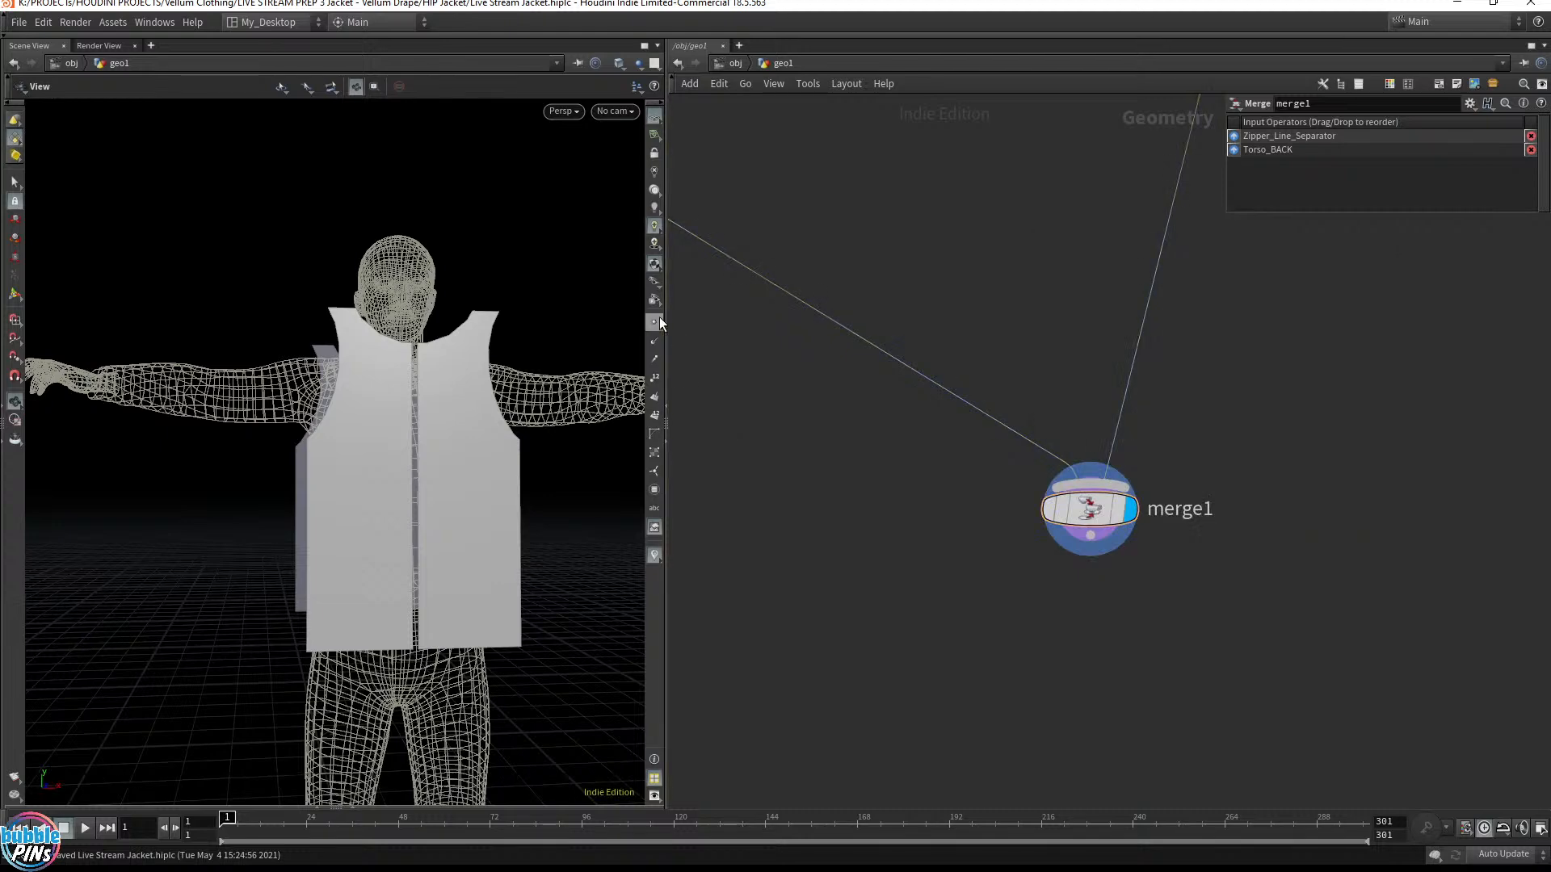
key("d")
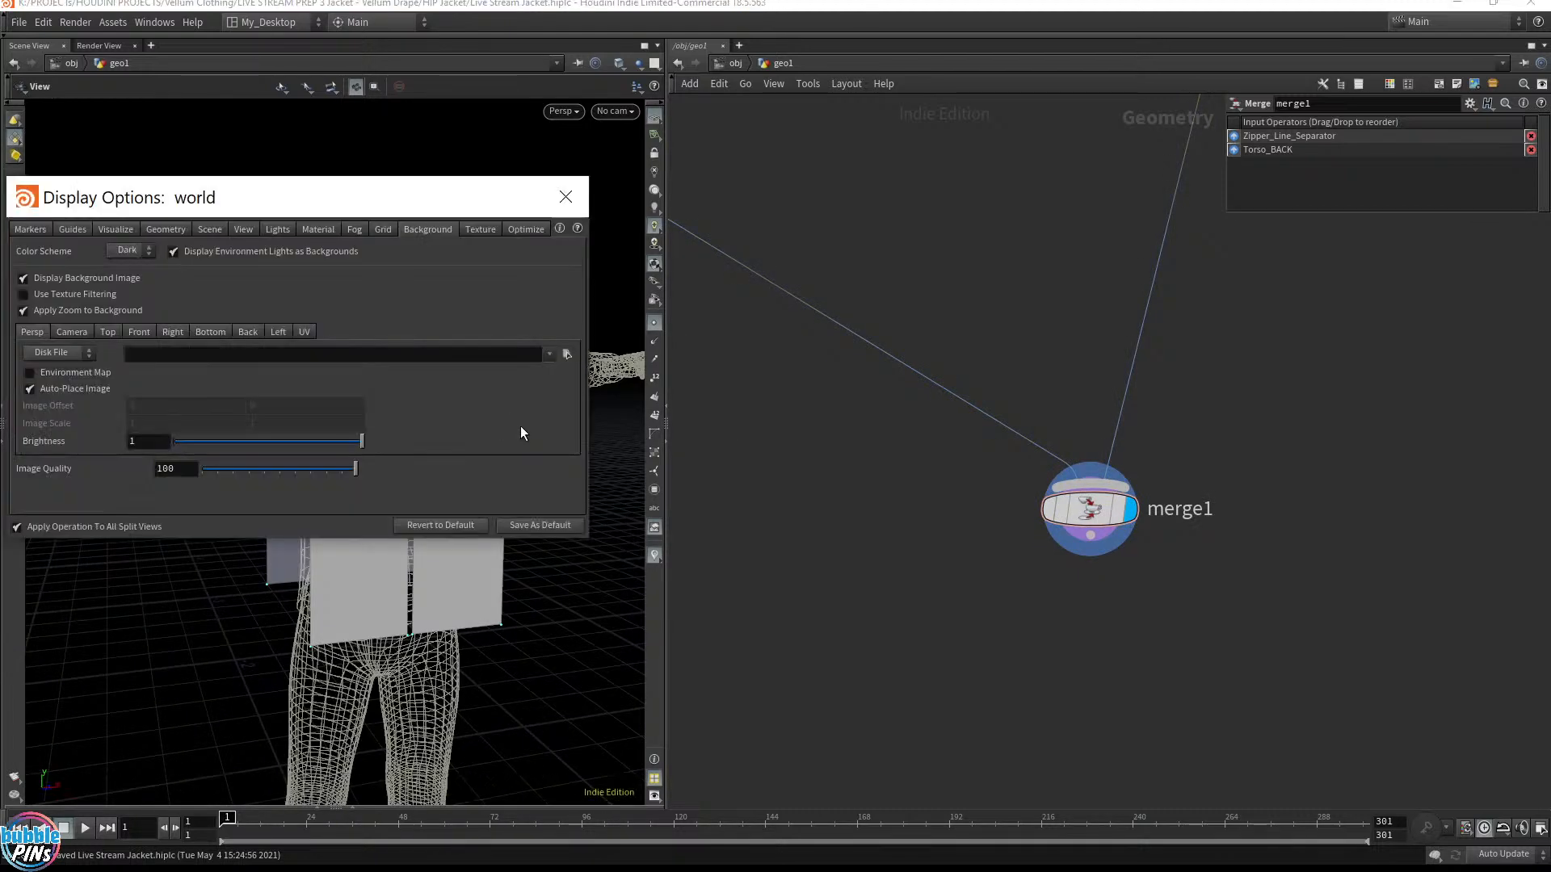
left_click_drag(445, 206, 1304, 425)
left_click(949, 451)
left_click_drag(1251, 638, 1296, 638)
type("6")
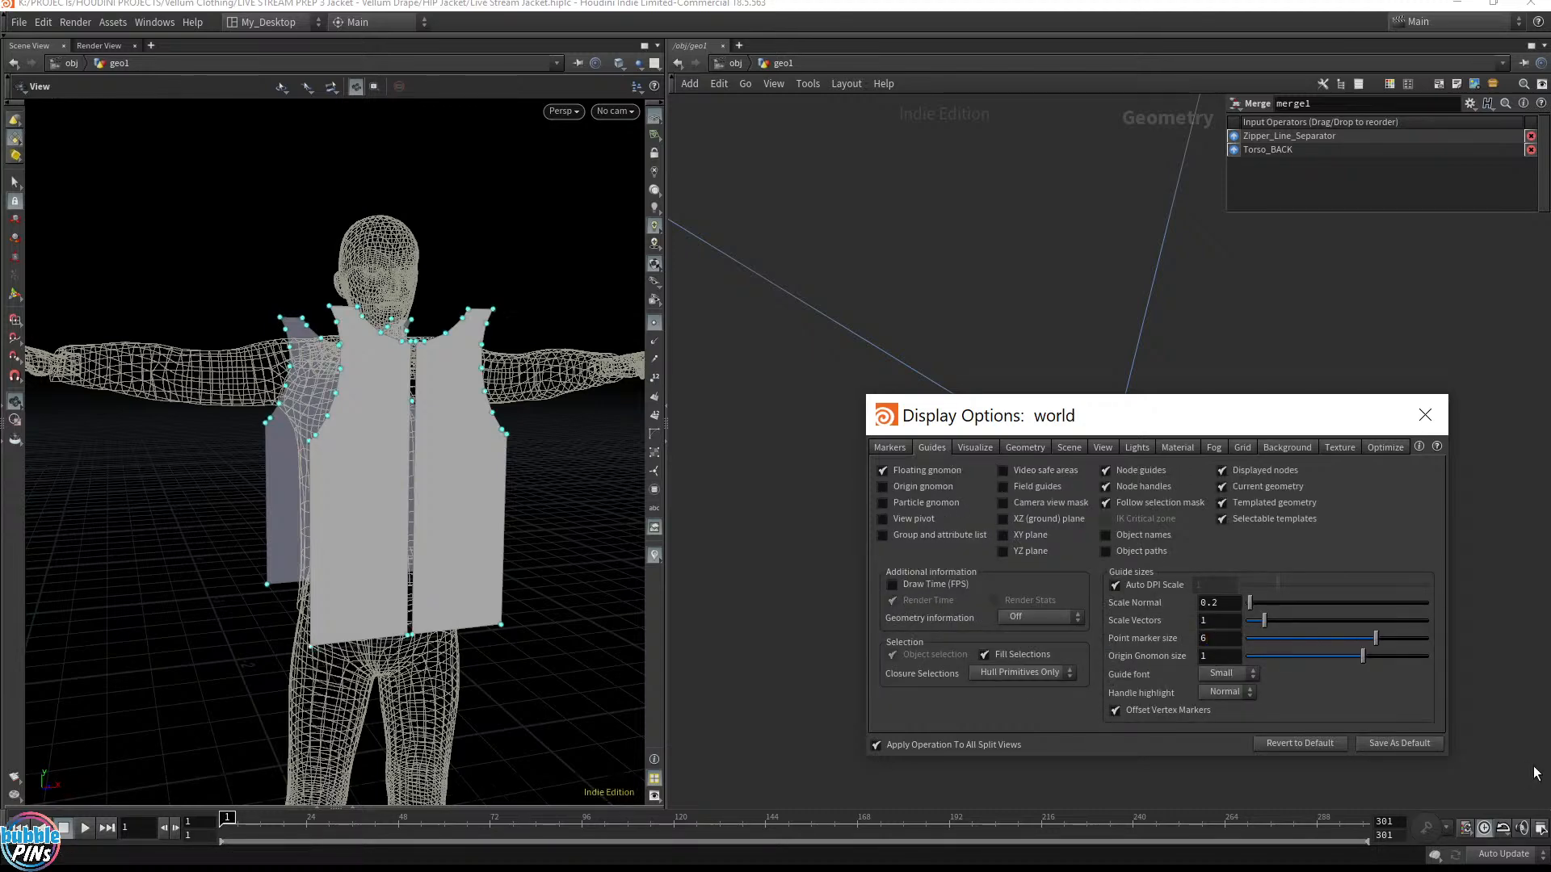
left_click(1424, 415)
Examine the points along the front and back panel outlines, hide the point markers and save the scene
left_click_drag(459, 460, 385, 481)
middle_click_drag(384, 481, 616, 469)
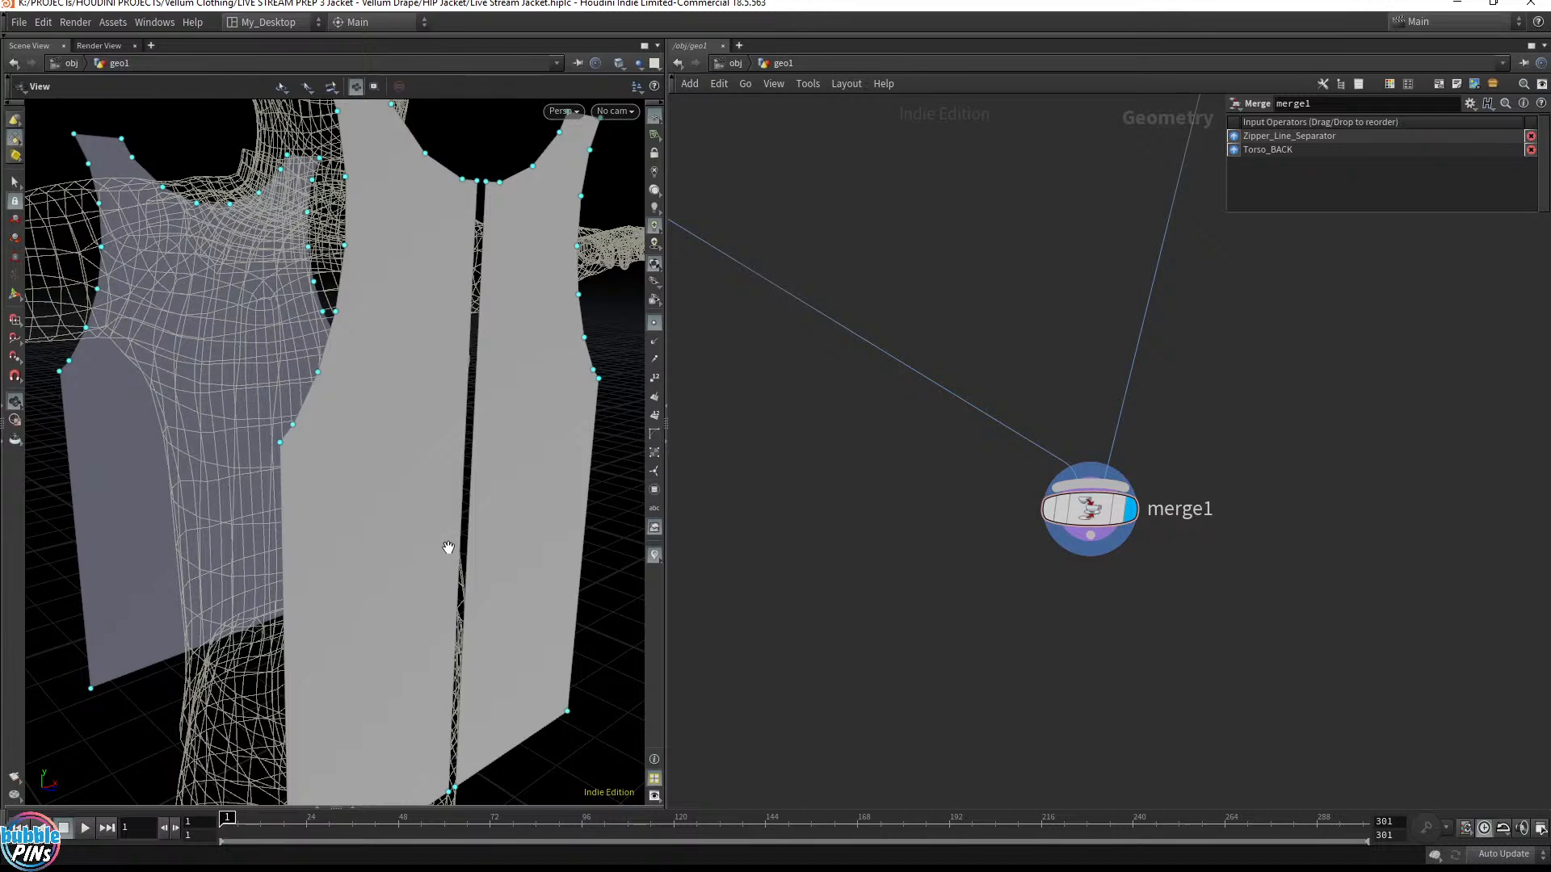
left_click_drag(453, 536, 477, 484)
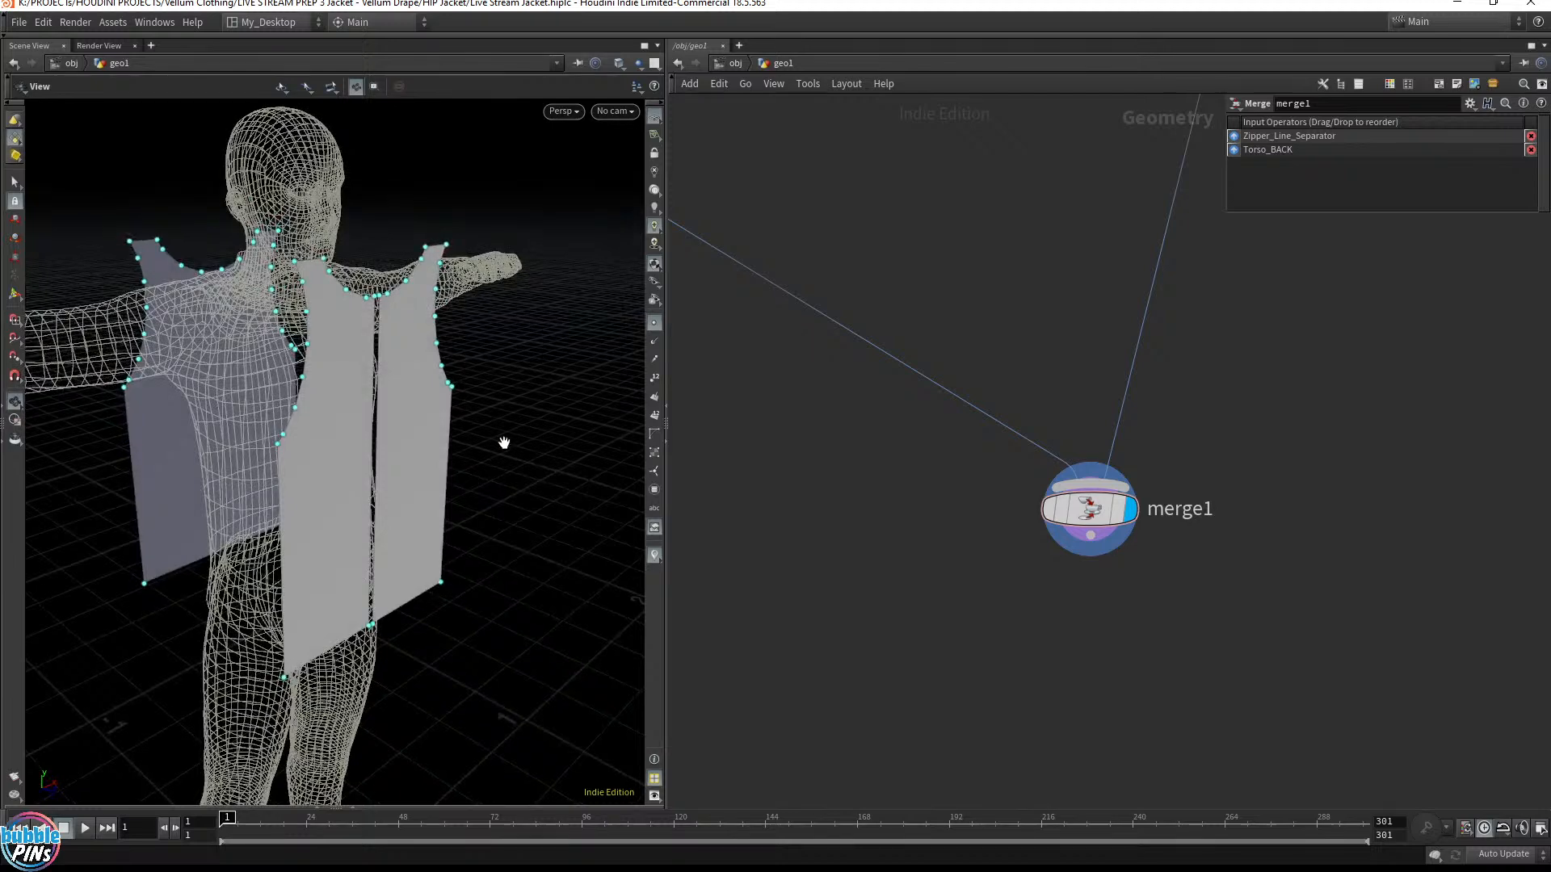
key("ctrl+s")
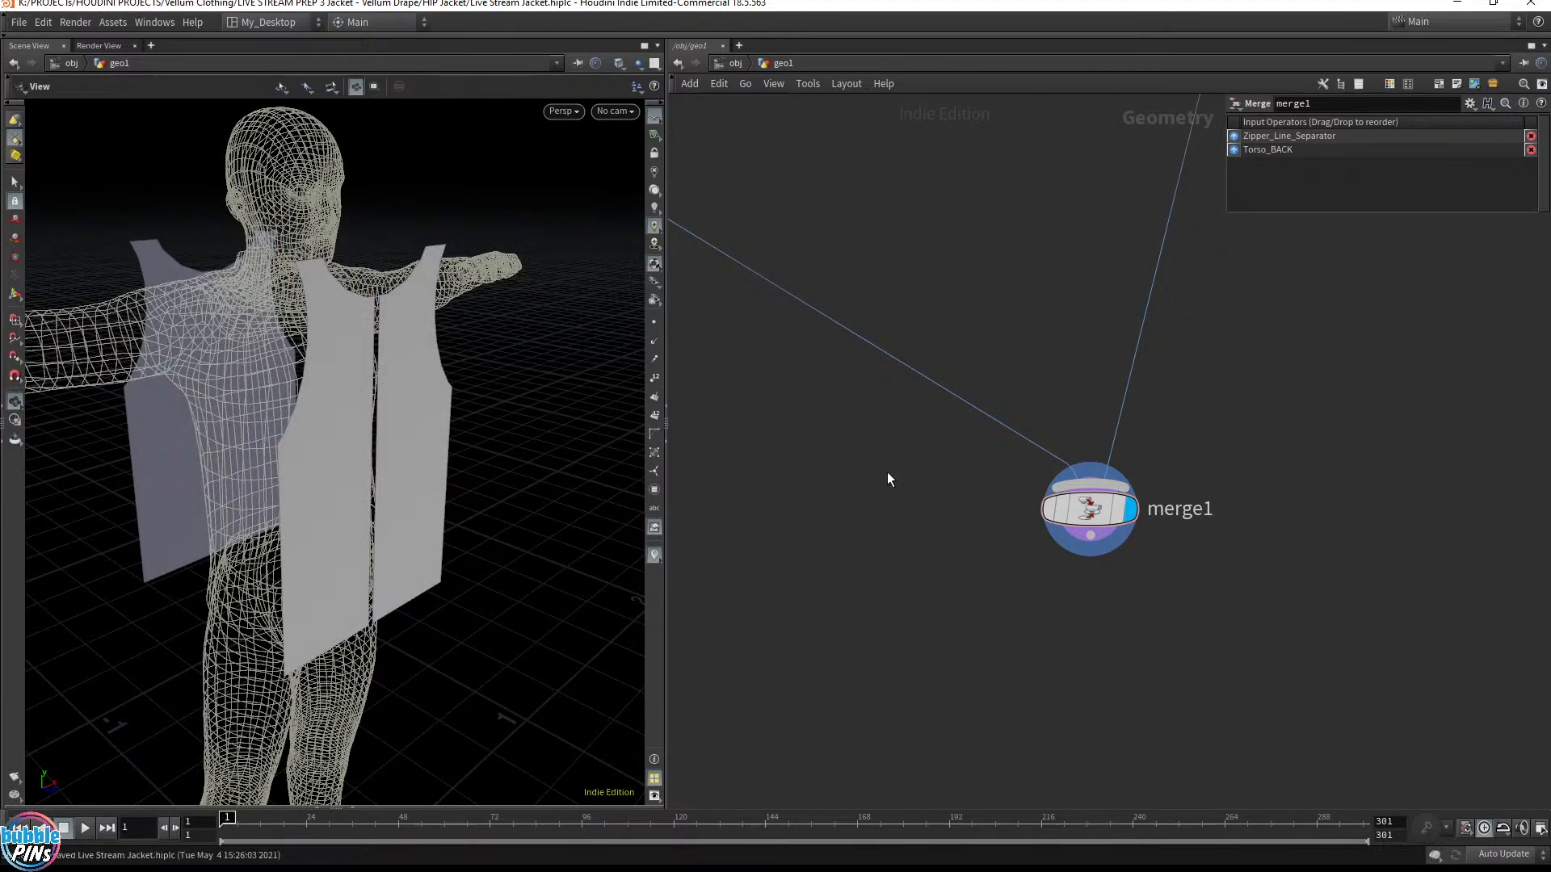
middle_click_drag(945, 575, 928, 484)
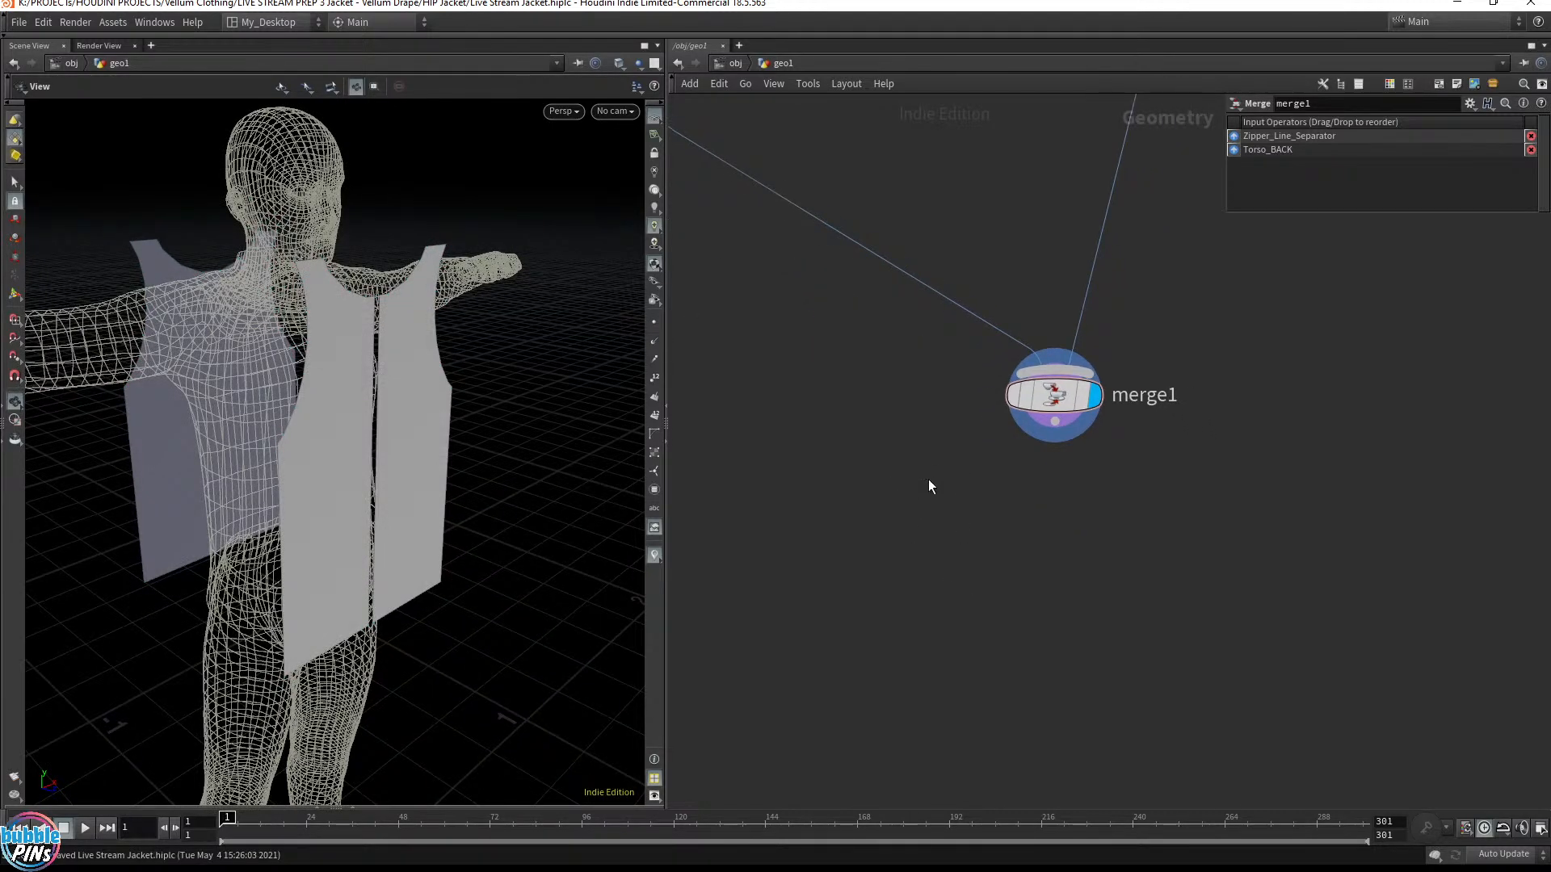
Add a Planar Patch node in the empty area near merge1 and display its rectangular patch
key("Tab")
type("plan")
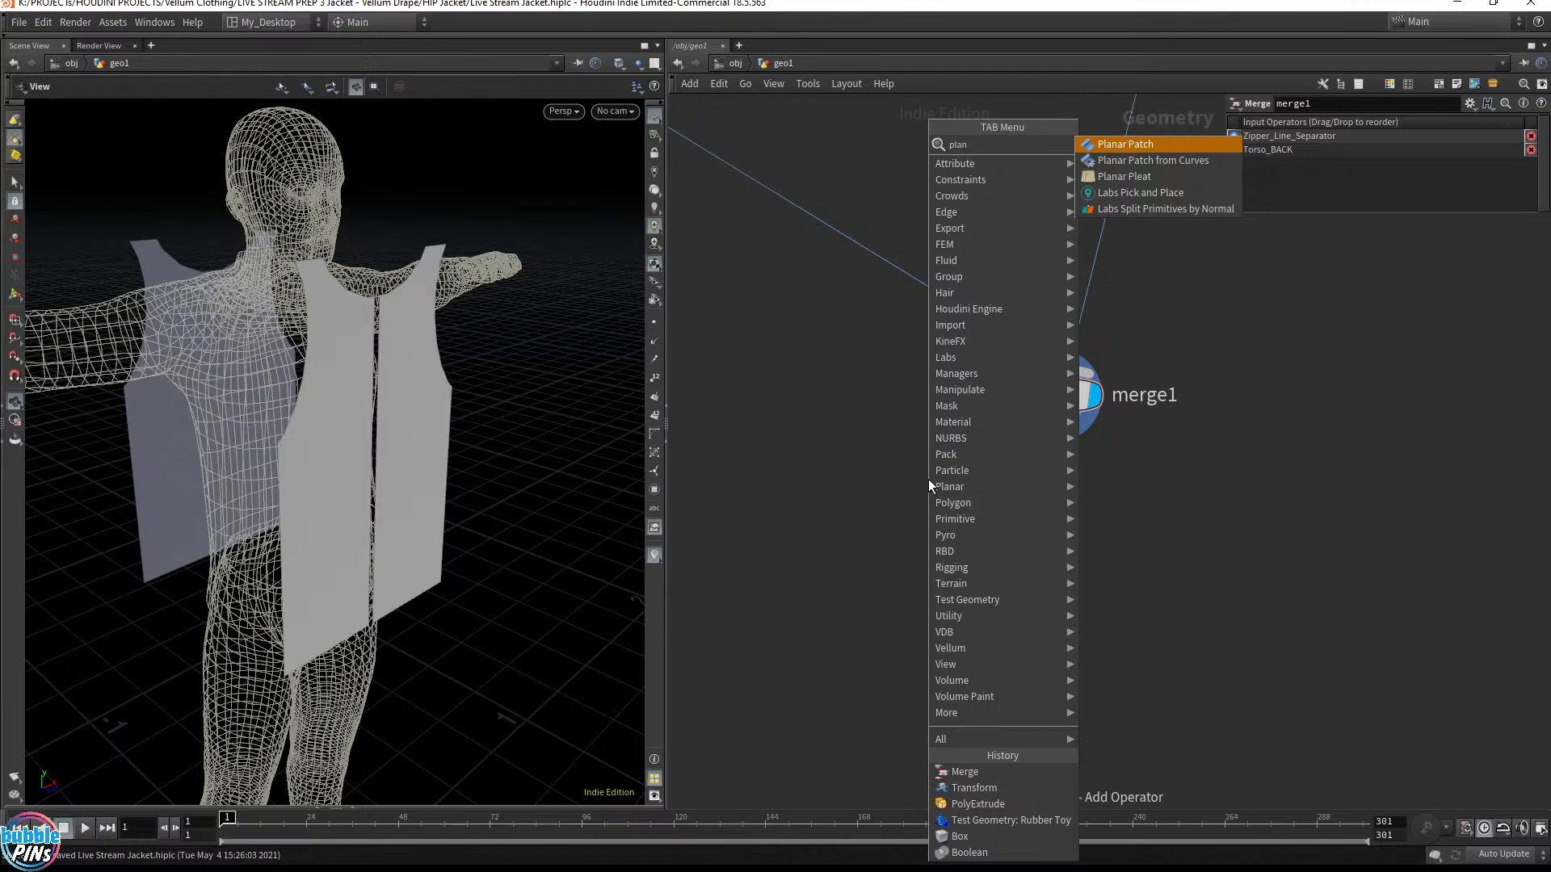
key("Down")
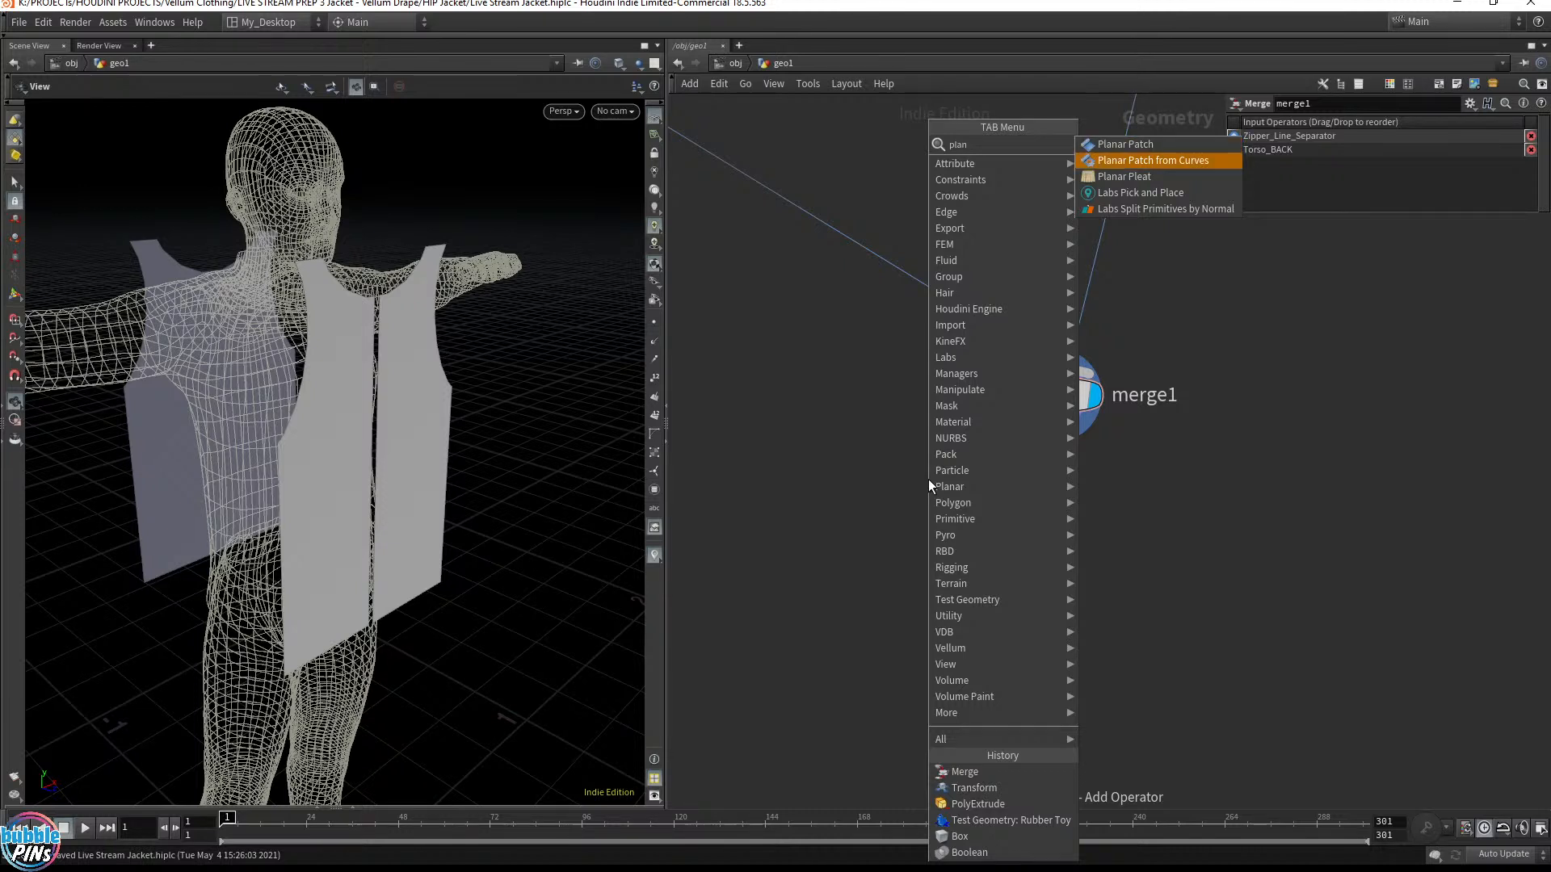
key("Up")
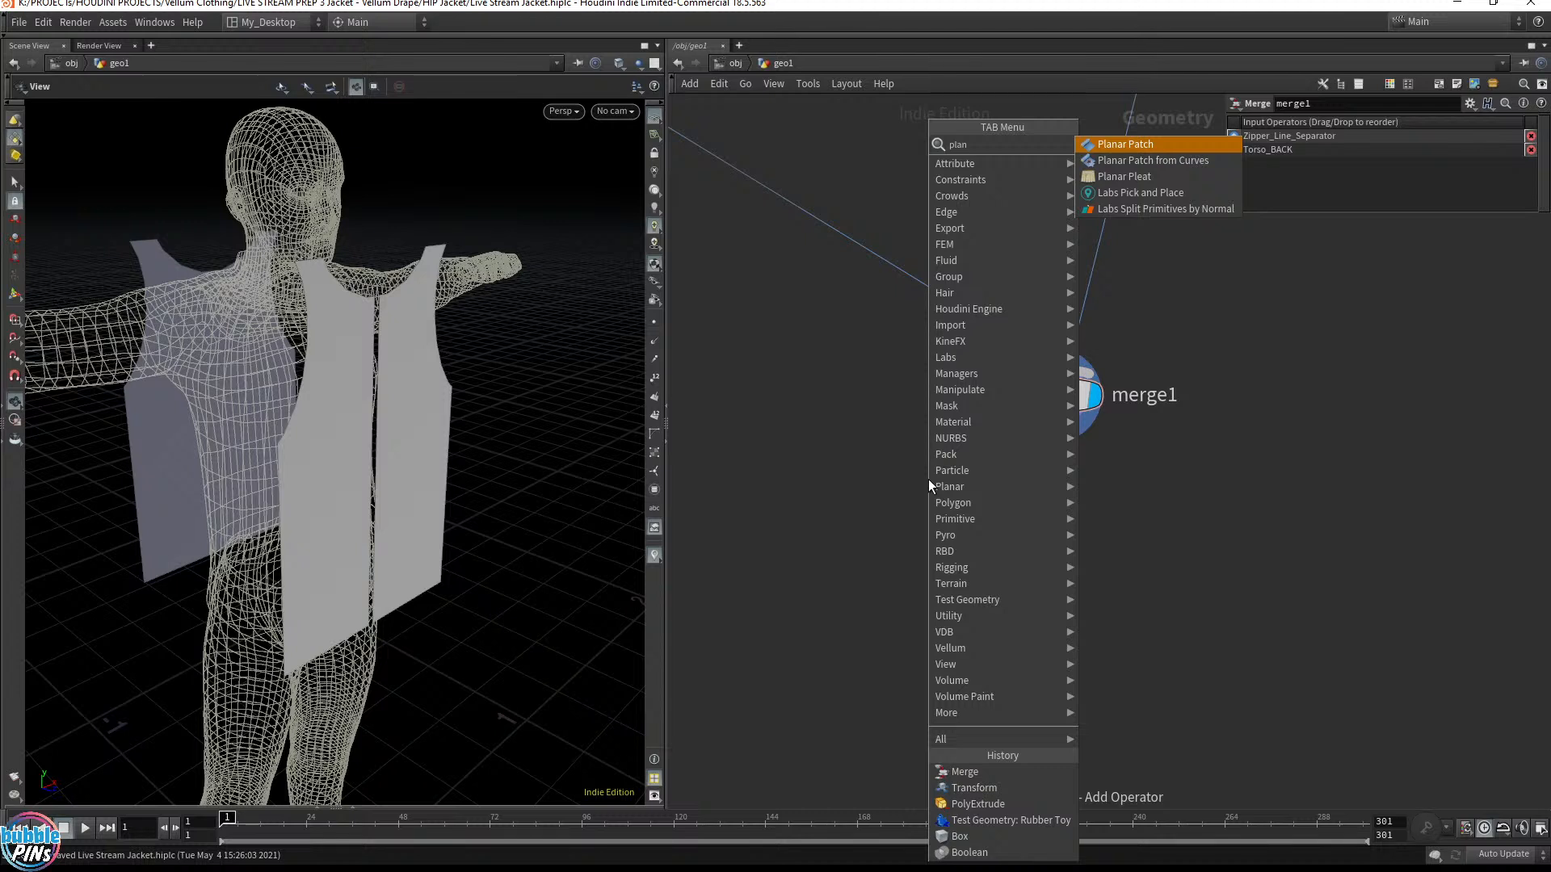
key("Return")
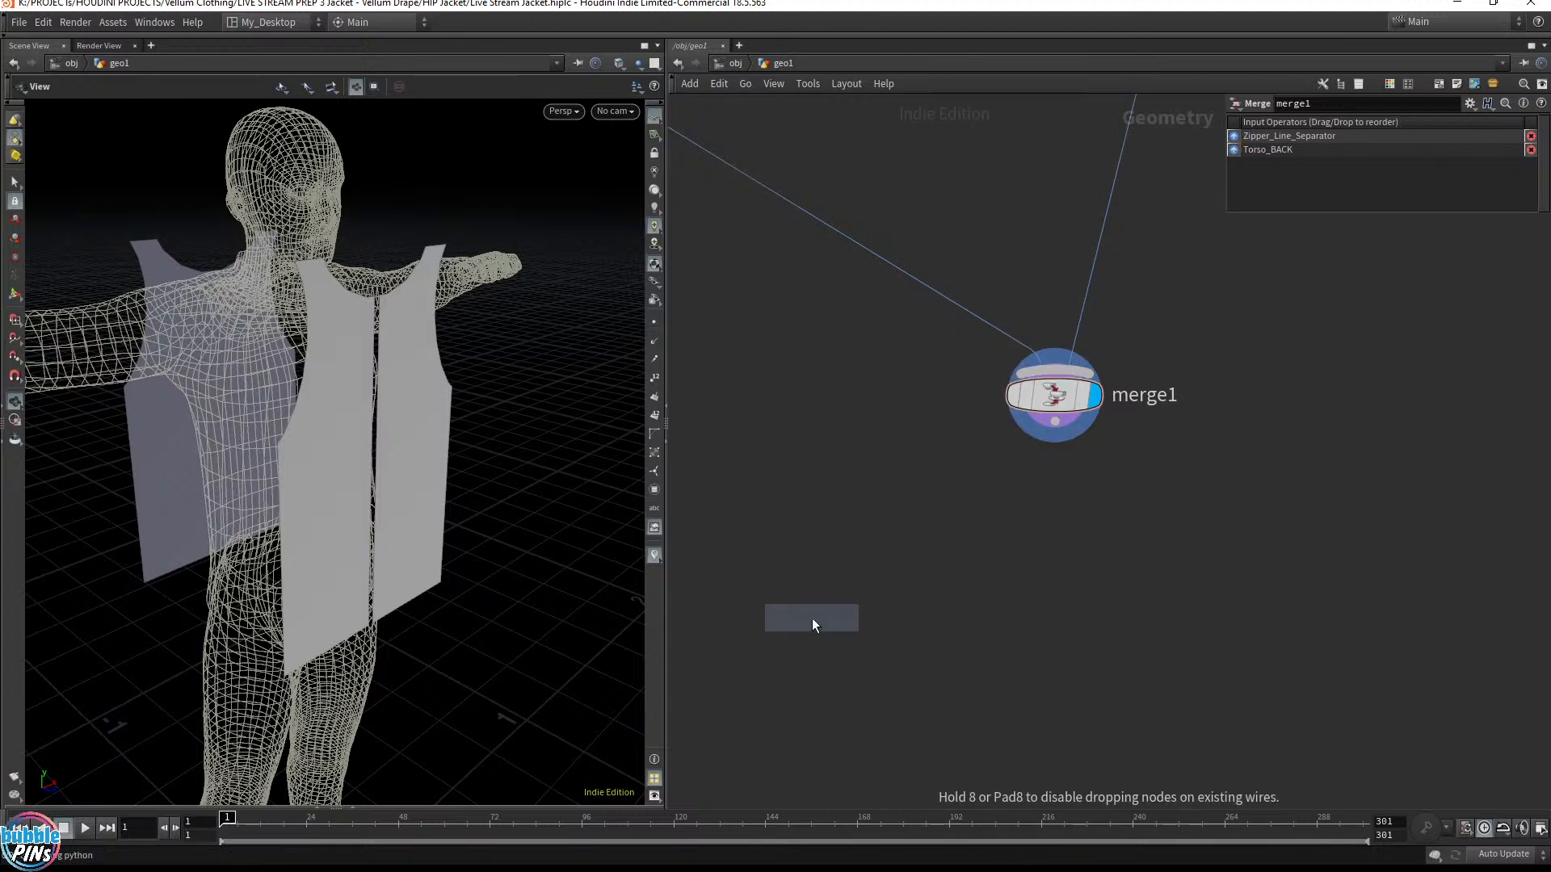
left_click(815, 601)
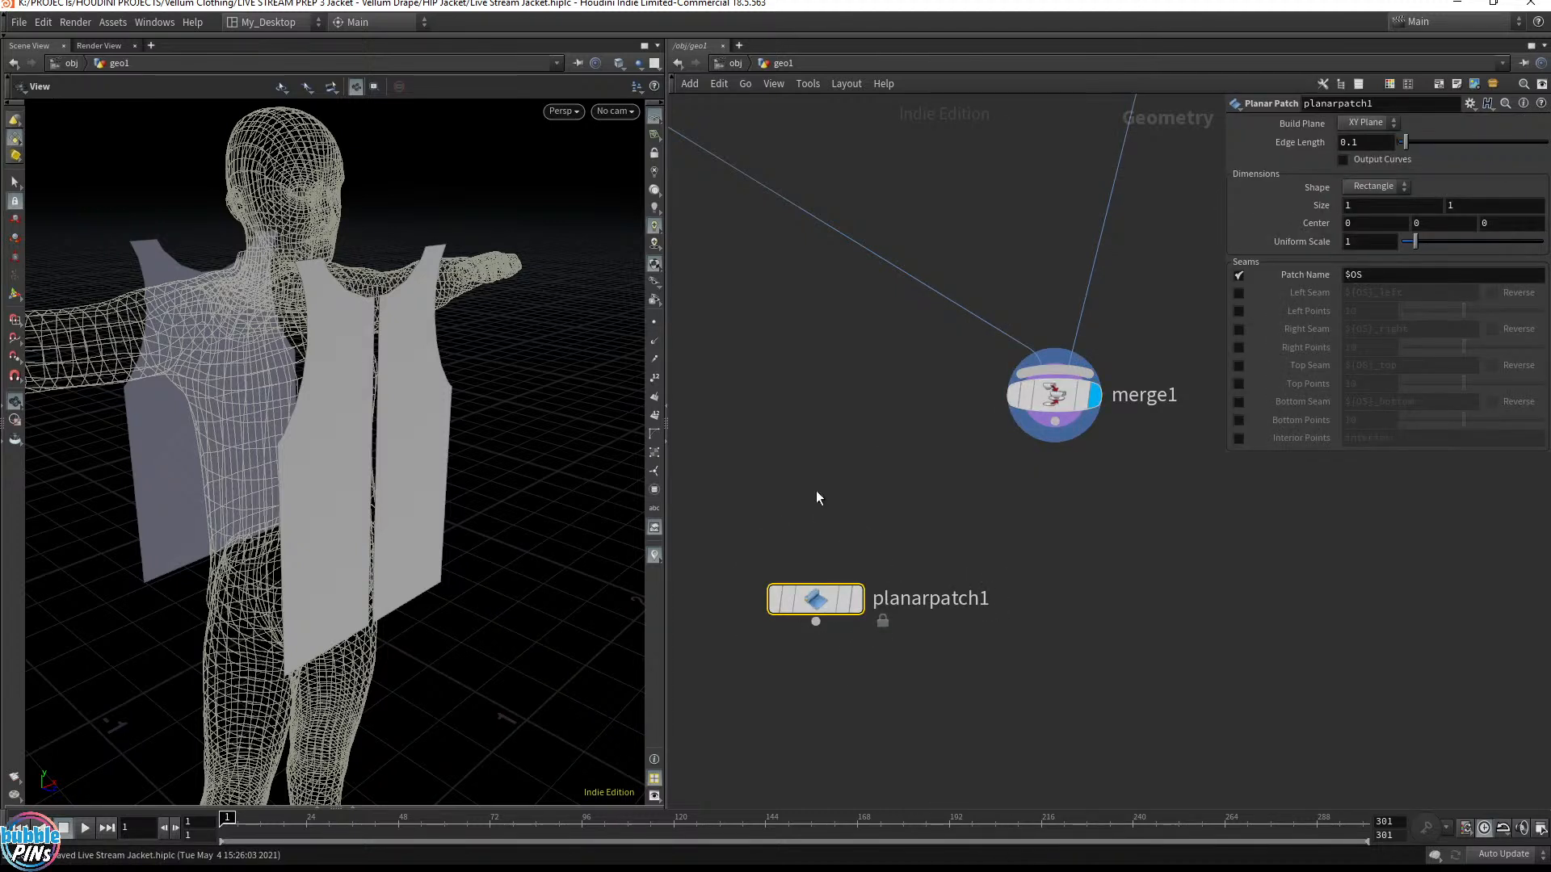
left_click(854, 598)
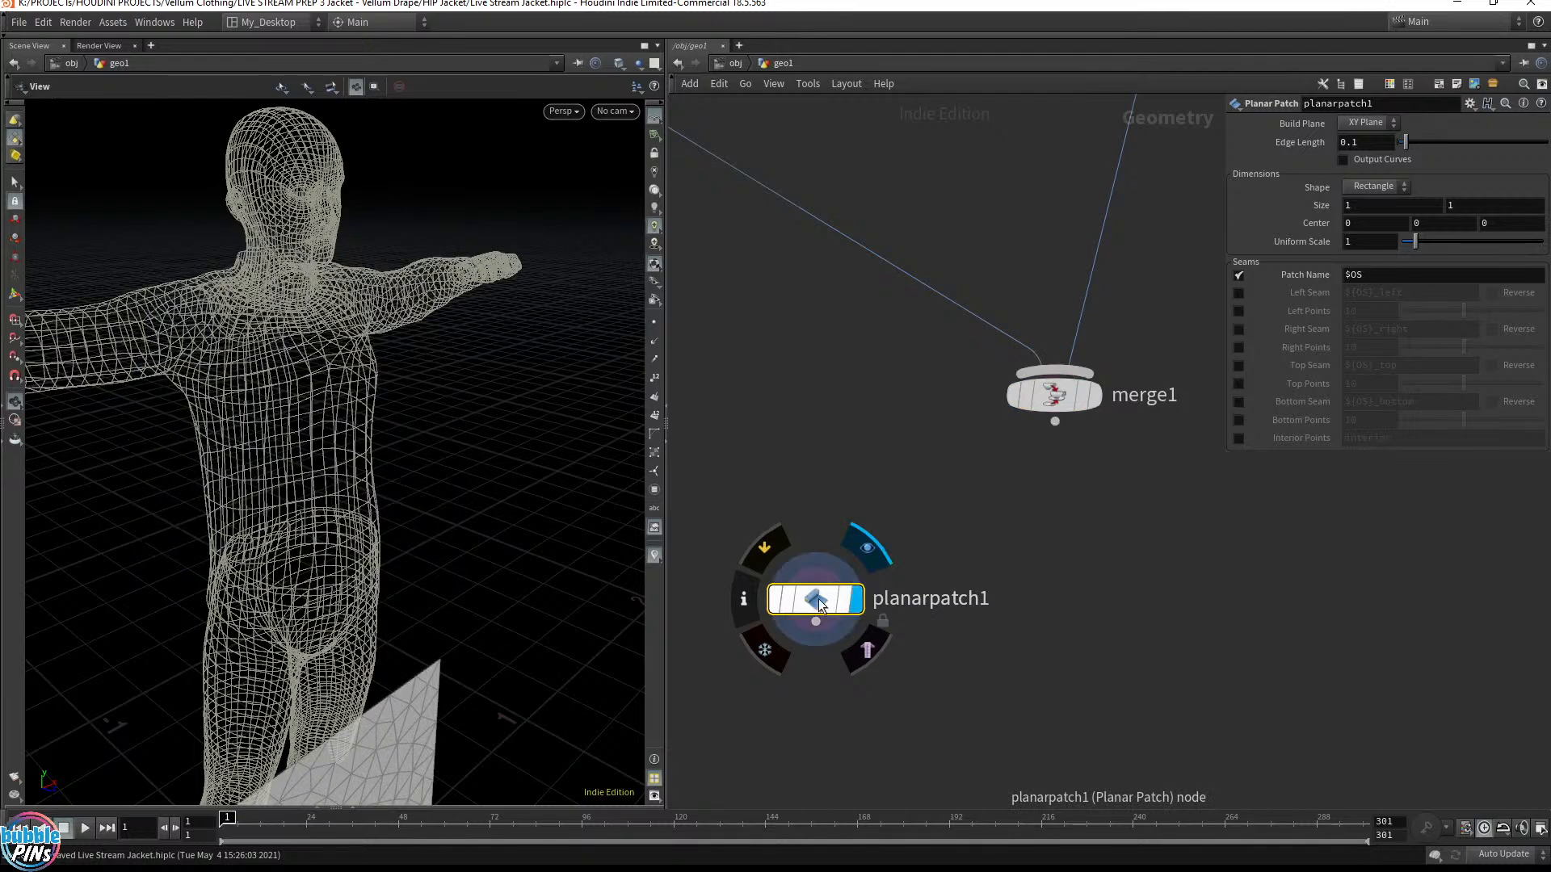
left_click_drag(532, 436, 215, 336)
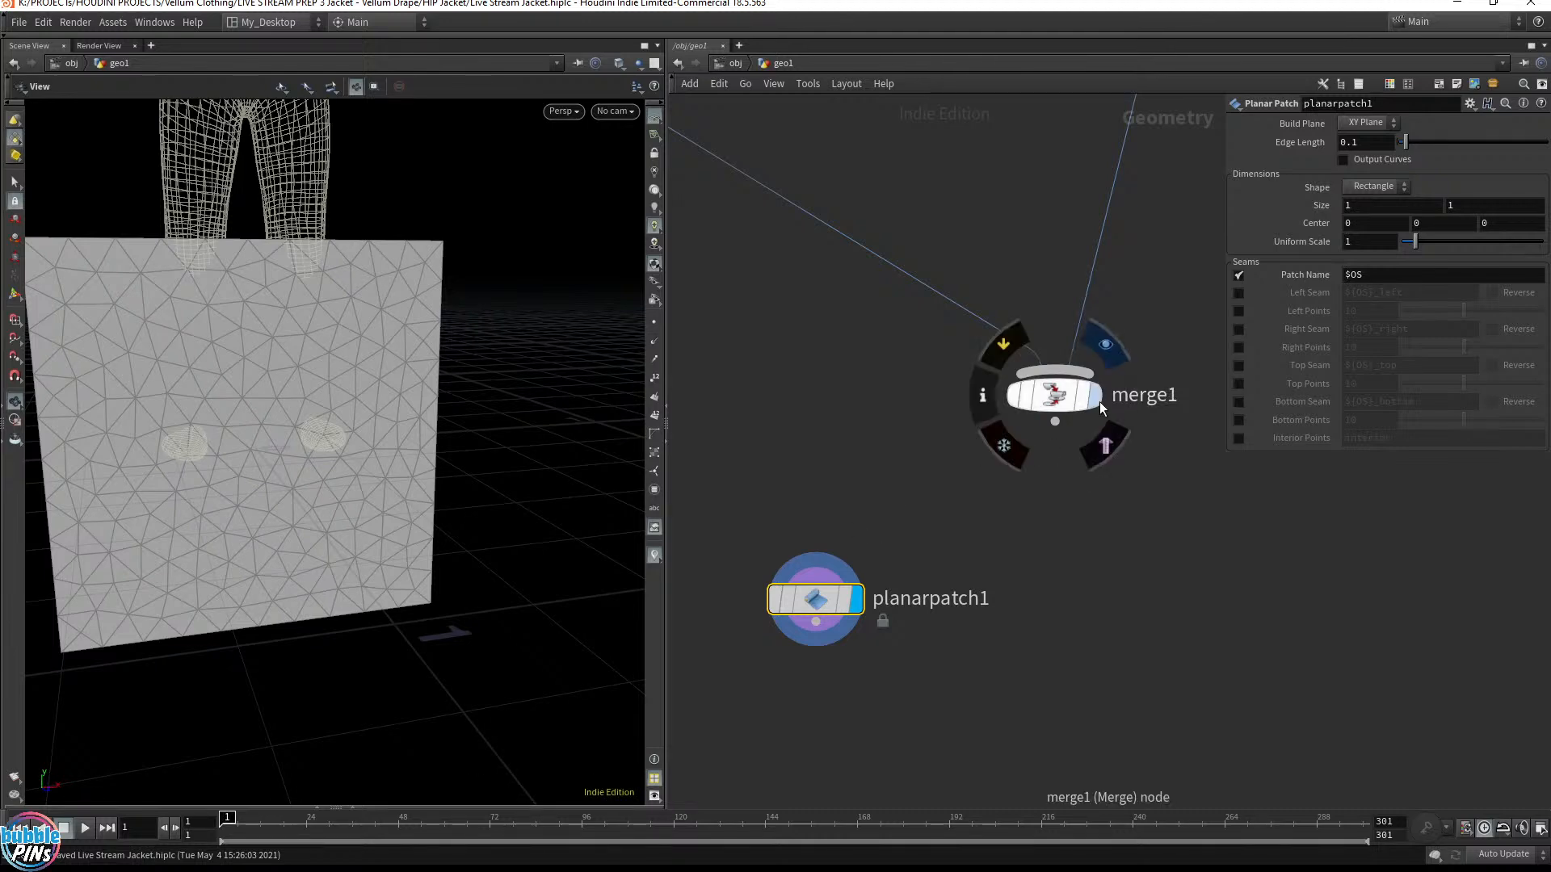
Switch the display back to merge1 and delete the Planar Patch node
left_click(1101, 331)
left_click(1054, 395)
scroll(373, 581, "down", 3)
left_click_drag(372, 582, 436, 428)
left_click_drag(812, 490, 928, 682)
key("Delete")
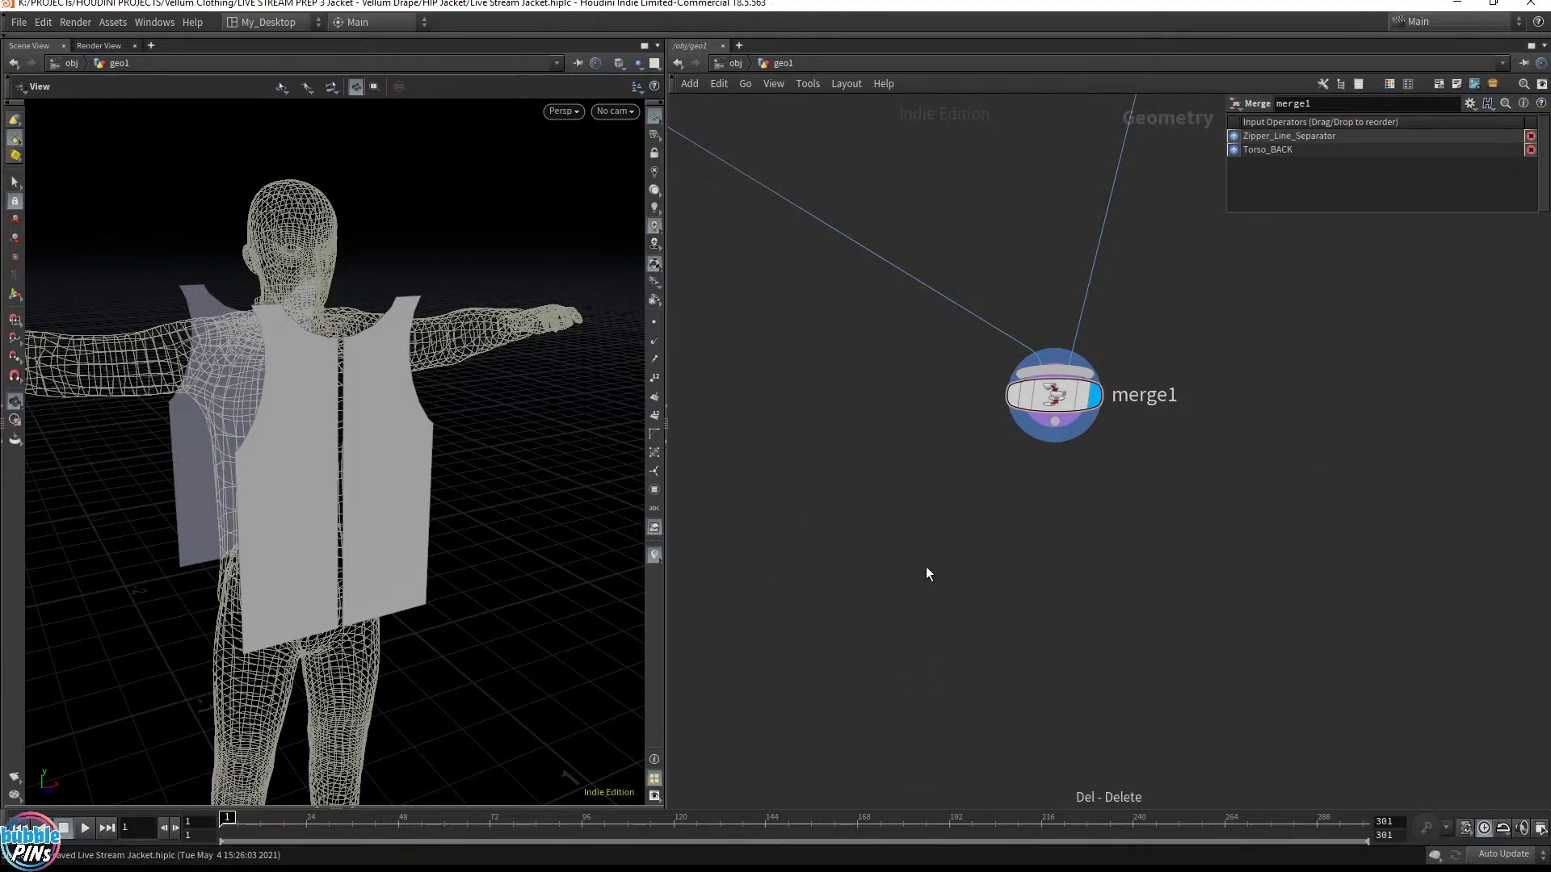
Add a Planar Patch from Curves node in the empty area below merge1
key("Tab")
type("plan")
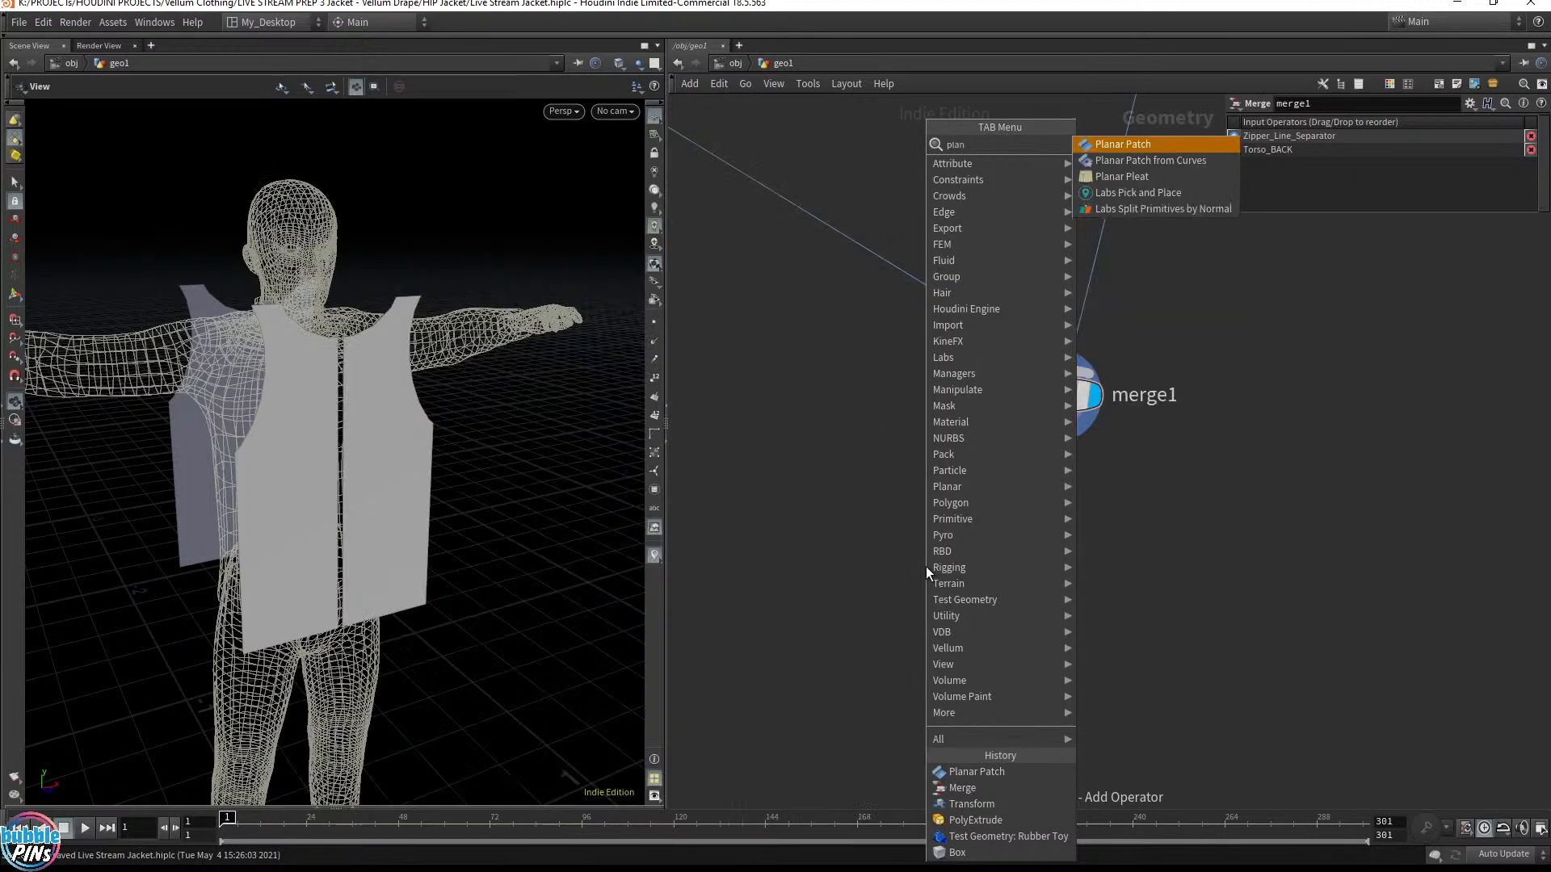
key("Down")
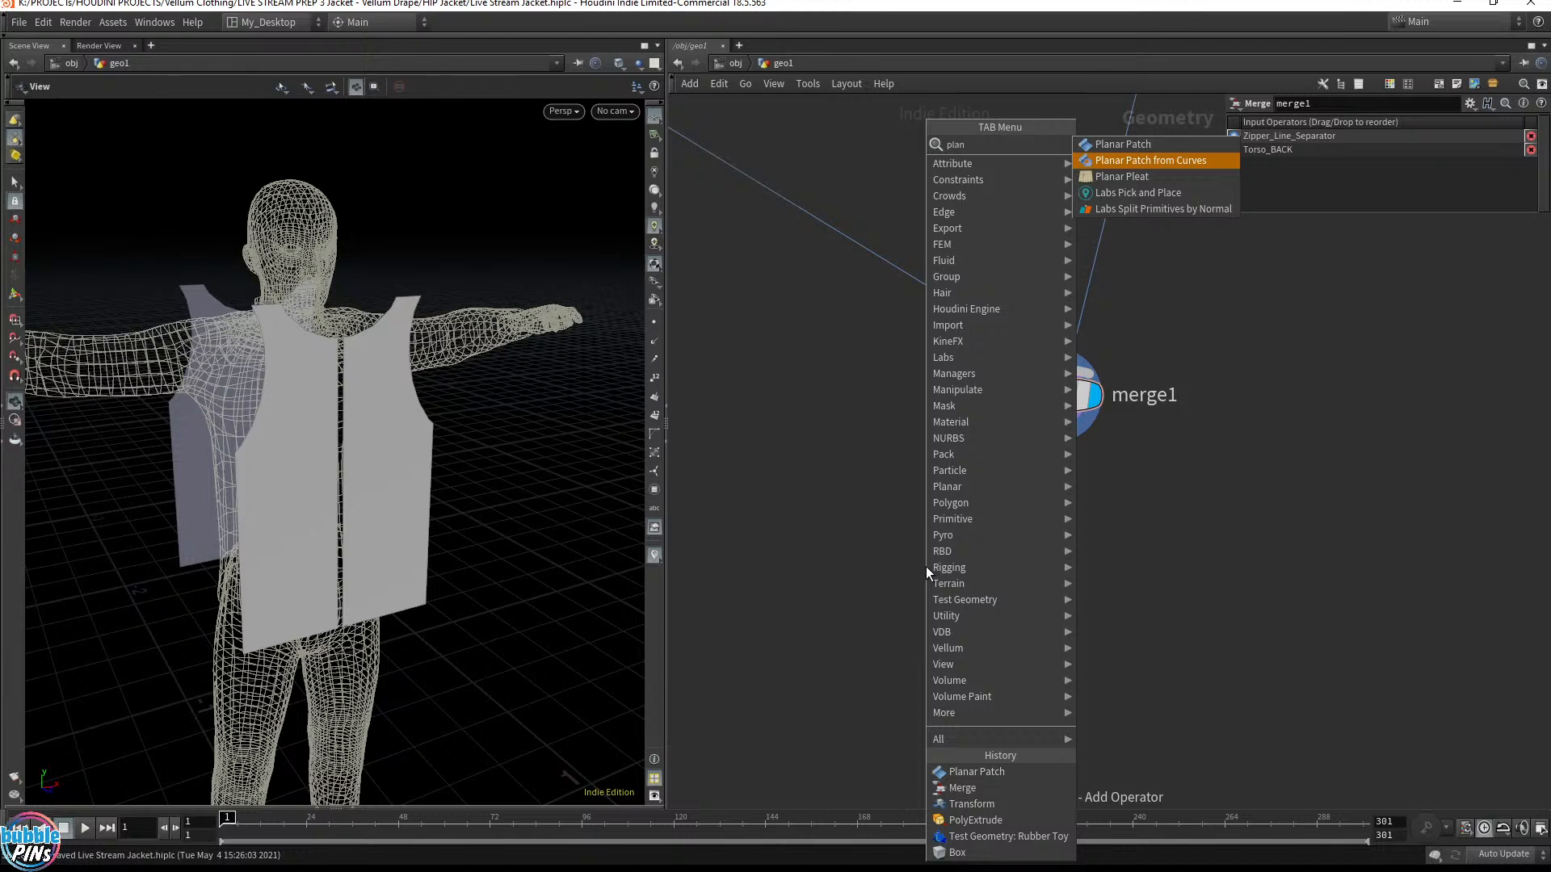
key("Return")
left_click(880, 601)
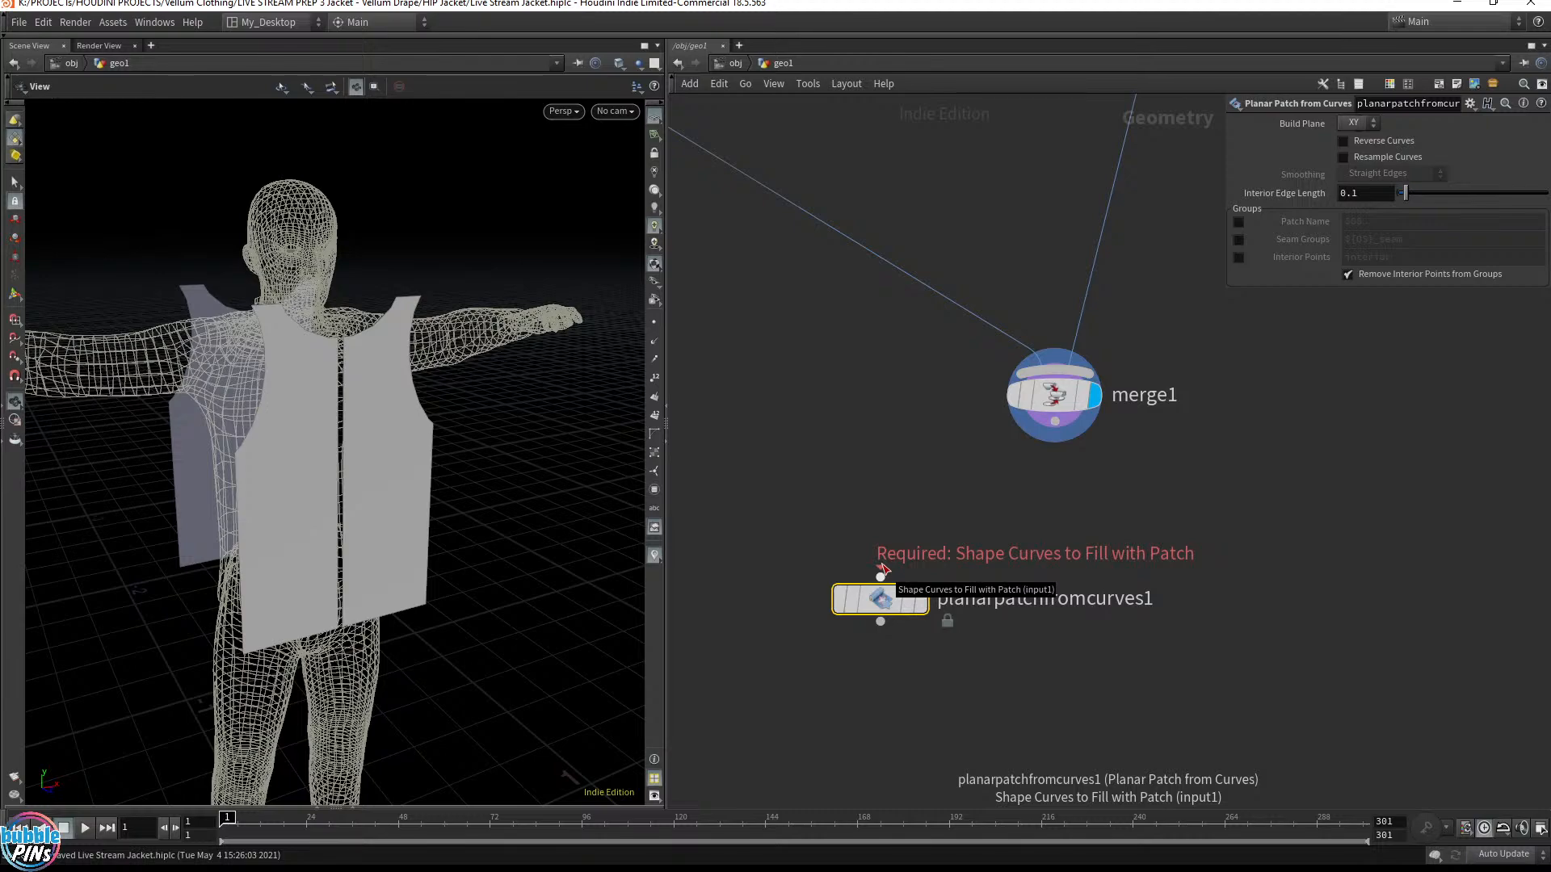
Try feeding merge1 into the Planar Patch from Curves node, then disconnect it and display merge1 again
left_click_drag(1054, 422, 881, 576)
left_click(923, 601)
left_click_drag(529, 564, 468, 514)
left_click_drag(880, 575, 961, 490)
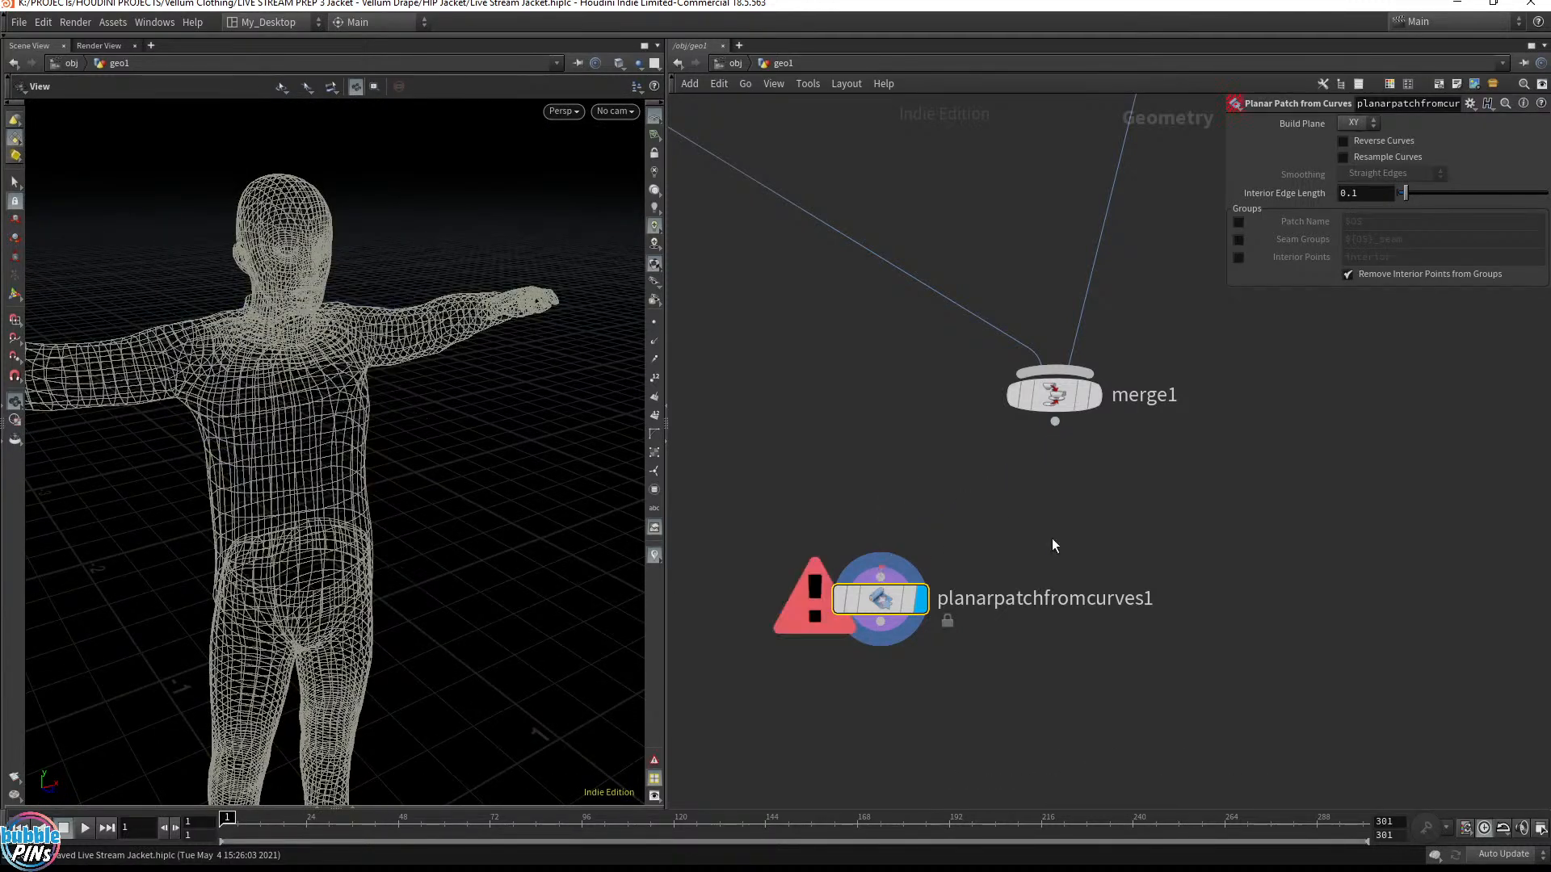
left_click_drag(1013, 541, 800, 662)
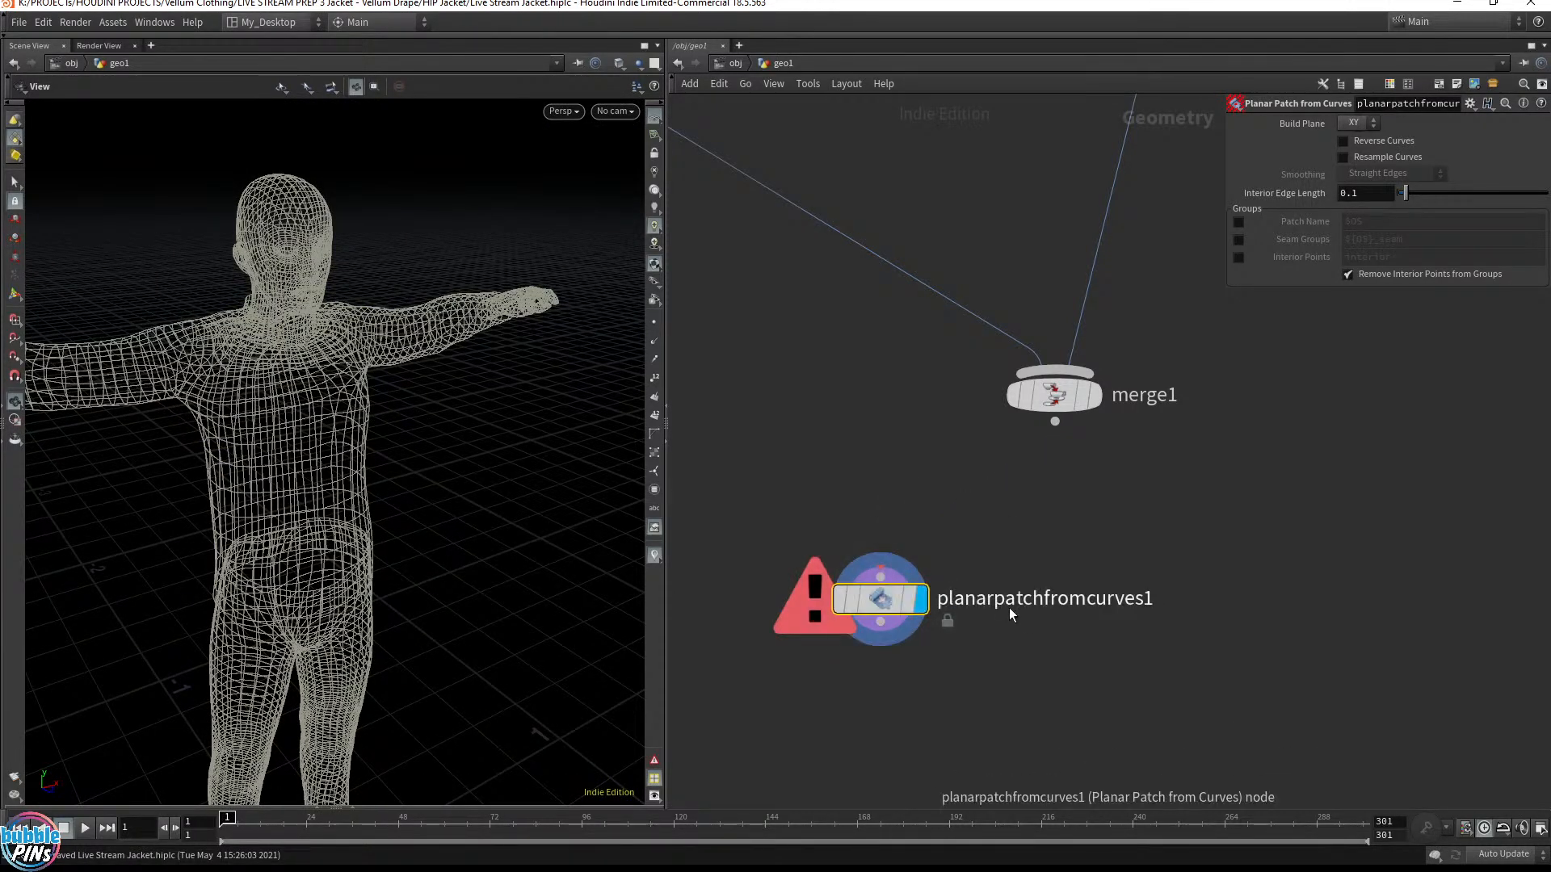
left_click(1095, 396)
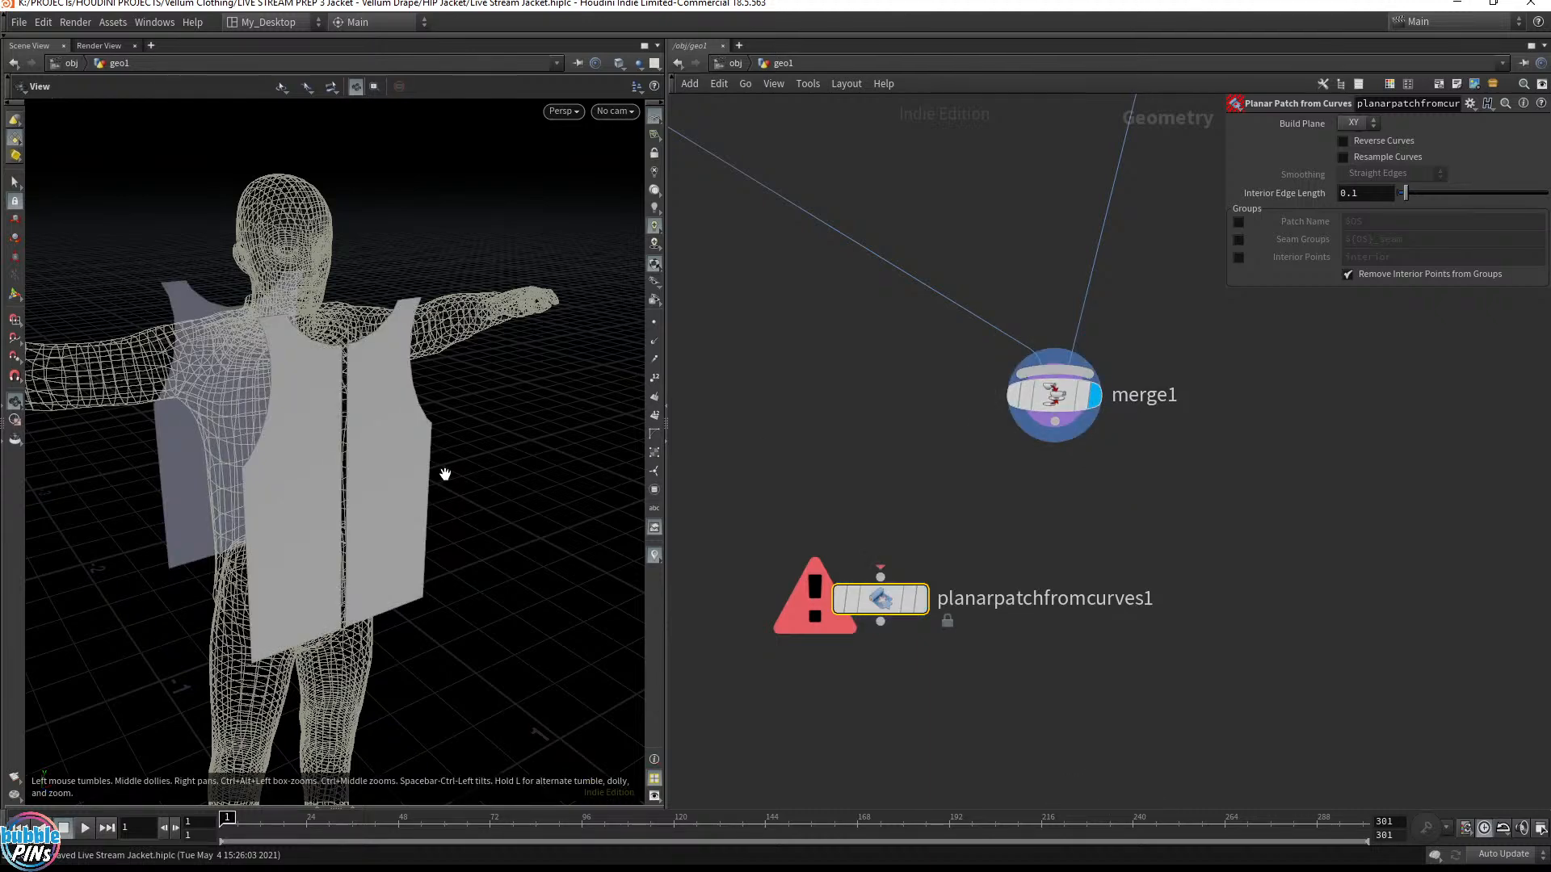
left_click_drag(445, 474, 439, 439)
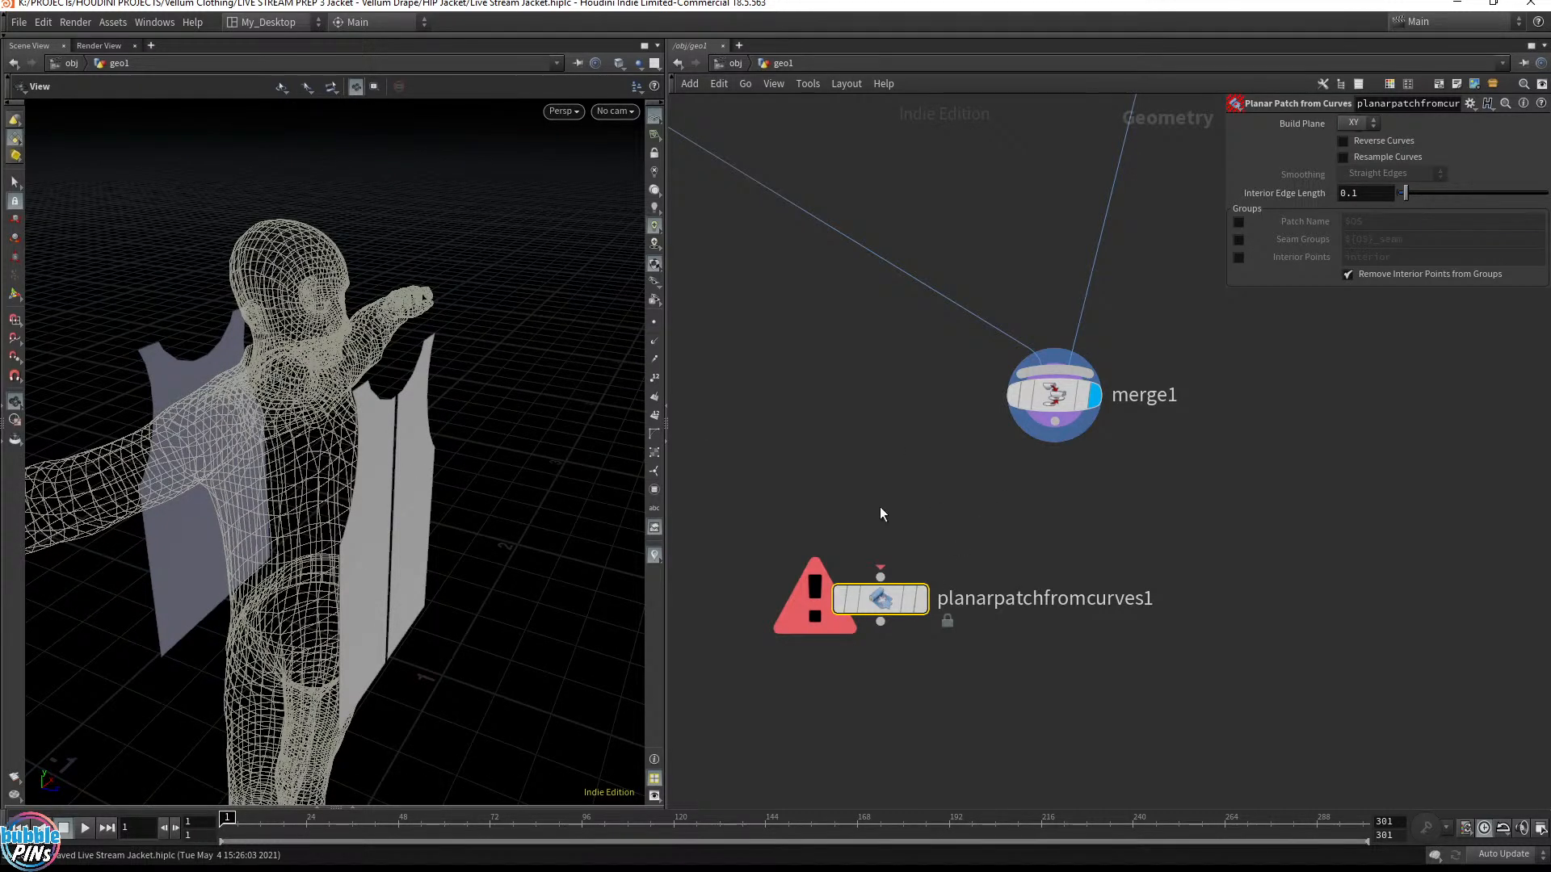
Insert the Planar Patch from Curves node on the wire between Torso_BACK and merge1, and display Torso_BACK
mouse_move(927, 604)
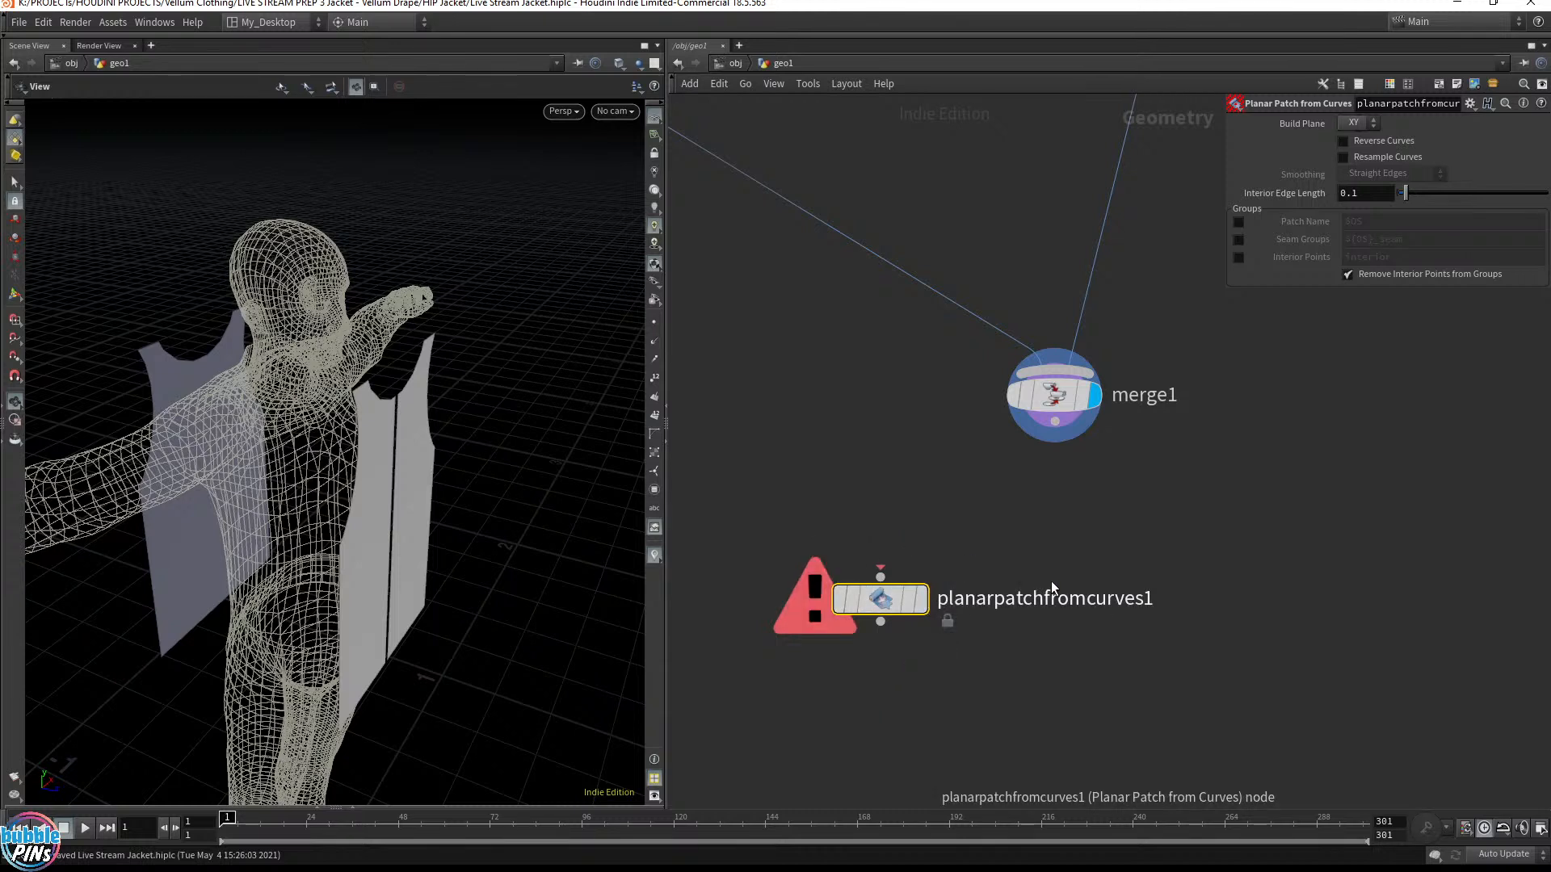
scroll(929, 584, "down", 5)
left_click_drag(914, 592, 1211, 457)
middle_click_drag(1212, 456, 935, 678)
scroll(920, 481, "up", 3)
mouse_move(943, 420)
left_click(954, 387)
scroll(987, 504, "down", 5)
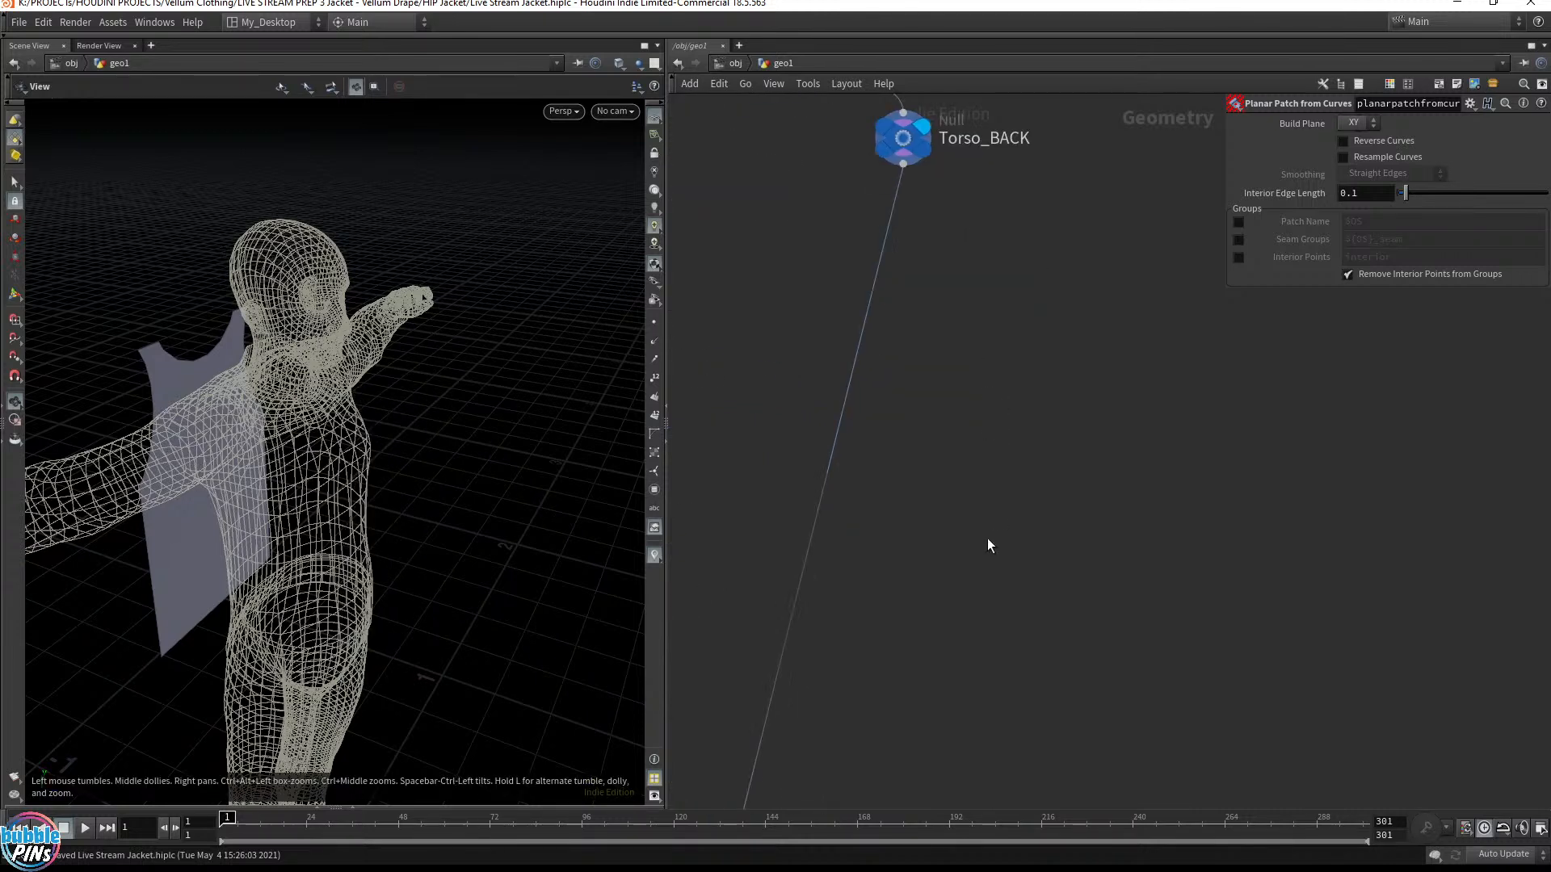
left_click_drag(1040, 666, 963, 625)
scroll(1018, 488, "up", 4)
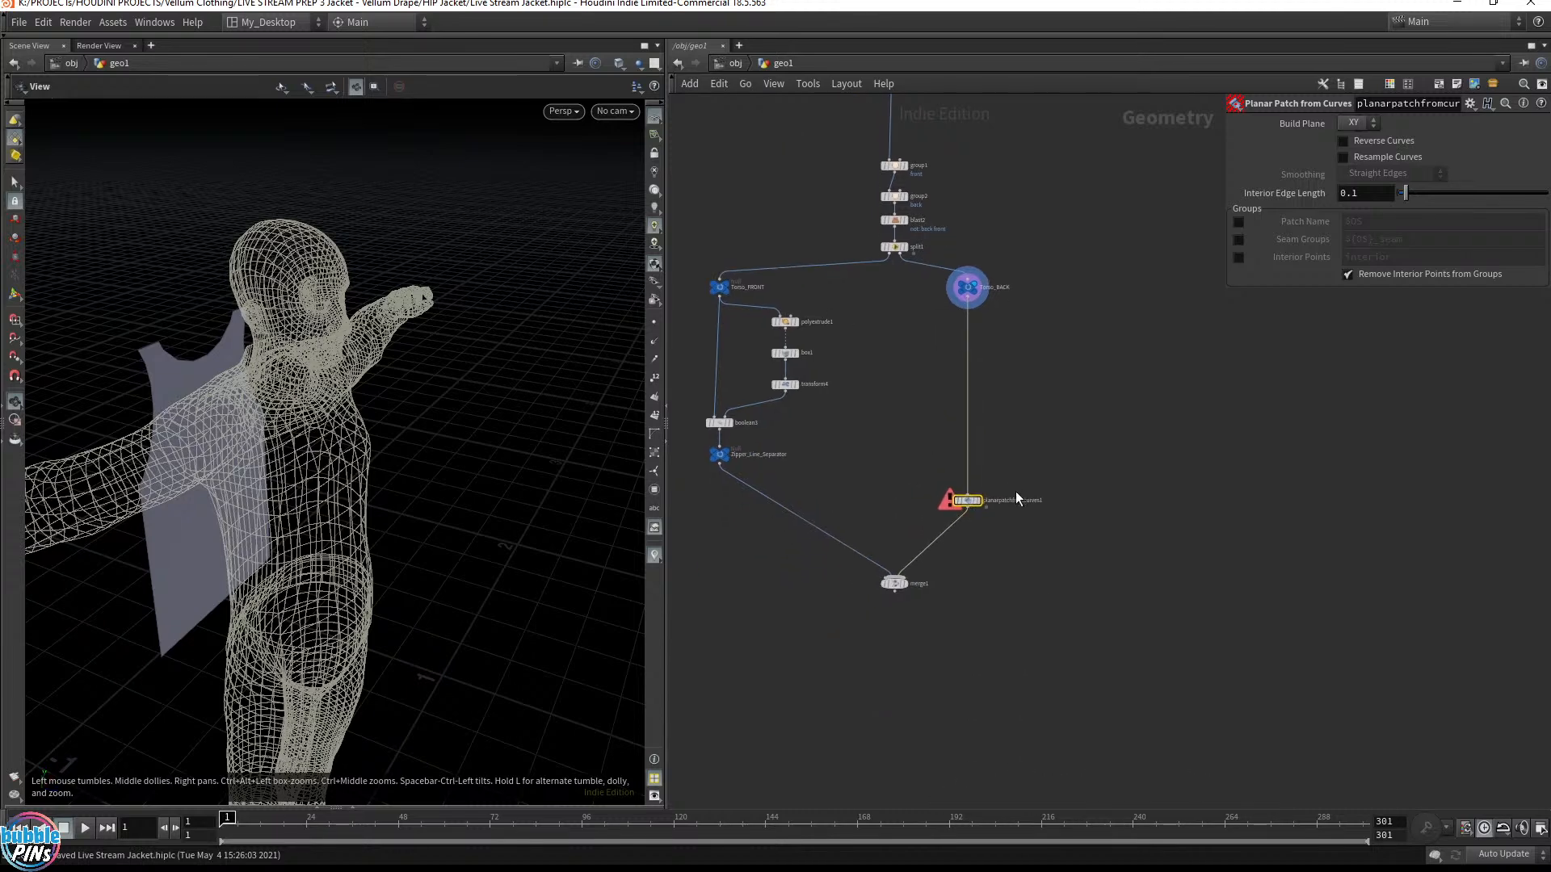
Display the Planar Patch from Curves result and turn on point display in the viewport
scroll(997, 528, "up", 2)
left_click(920, 367)
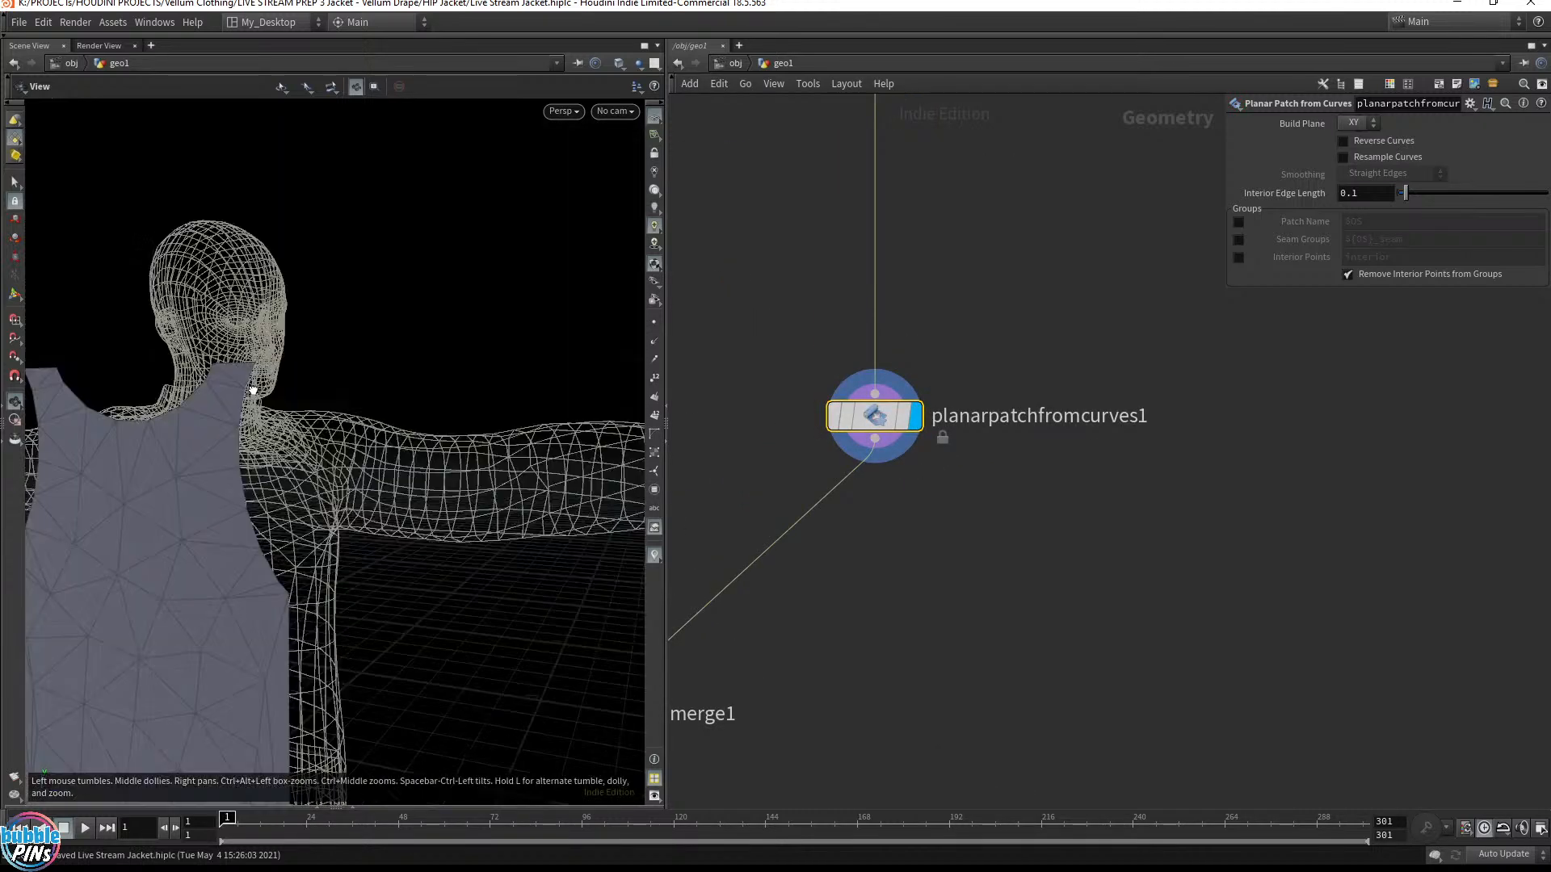
middle_click_drag(329, 396, 420, 452)
left_click(654, 322)
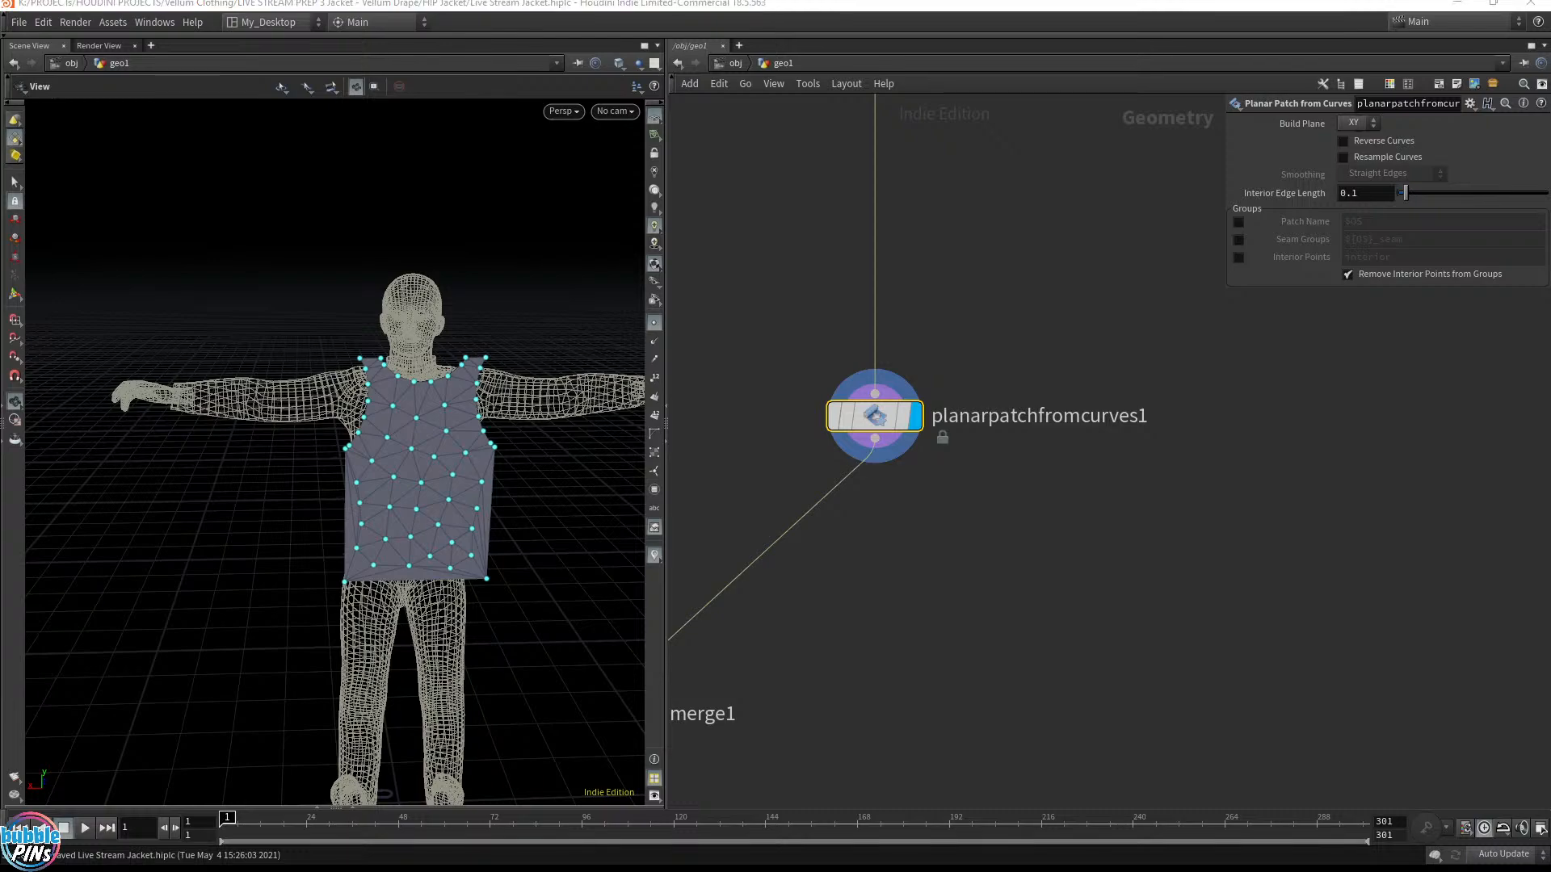
left_click_drag(614, 379, 630, 428)
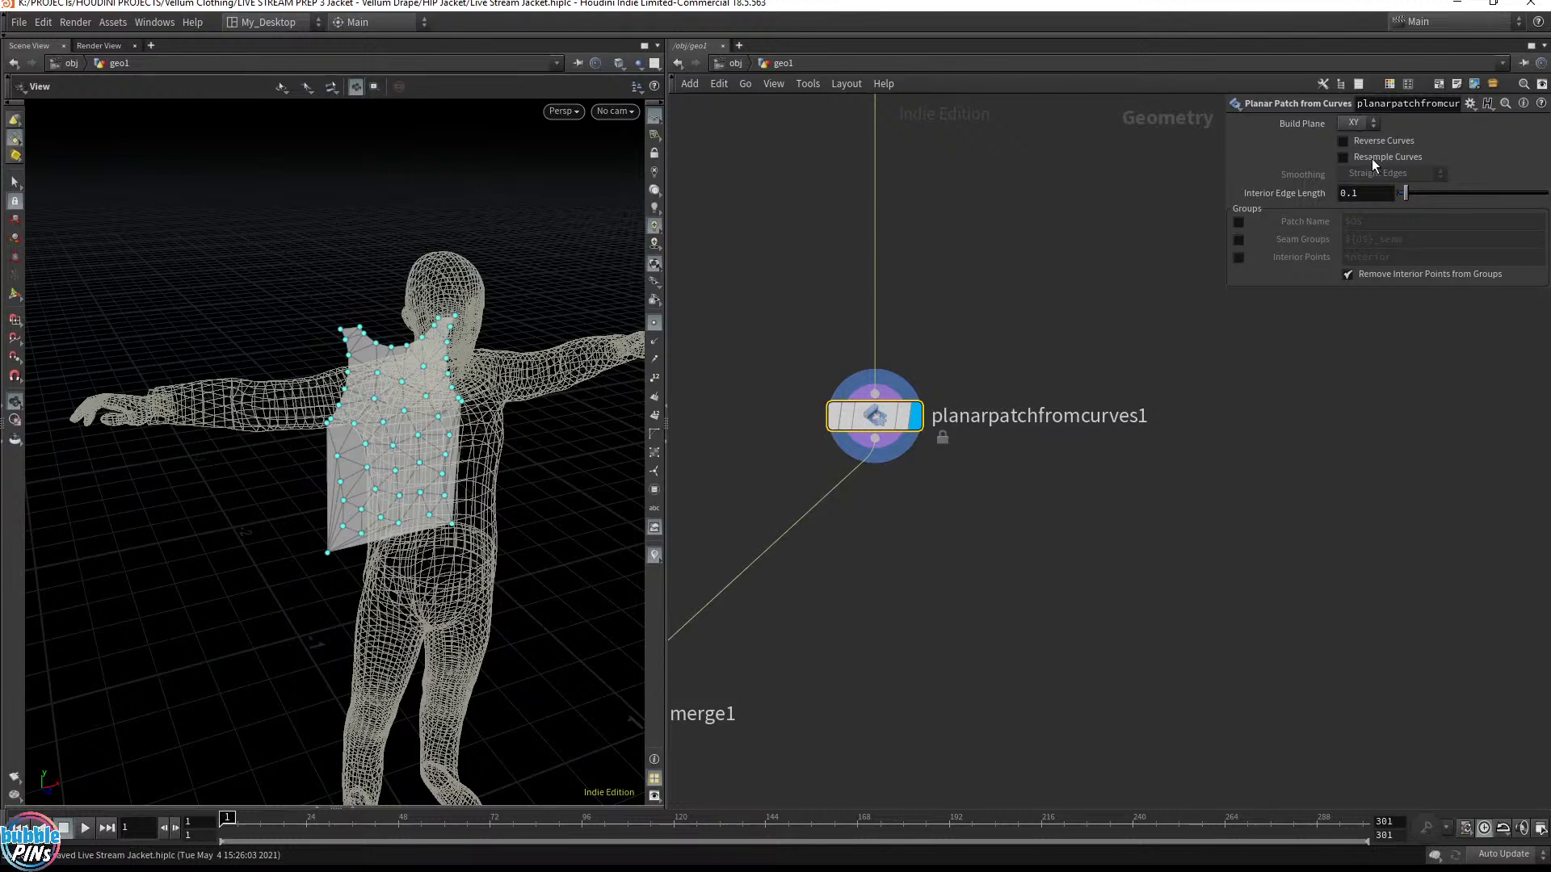
Try Resample Curves on the patch, turn it off again, and display Torso_BACK to compare its outline points
left_click(1373, 158)
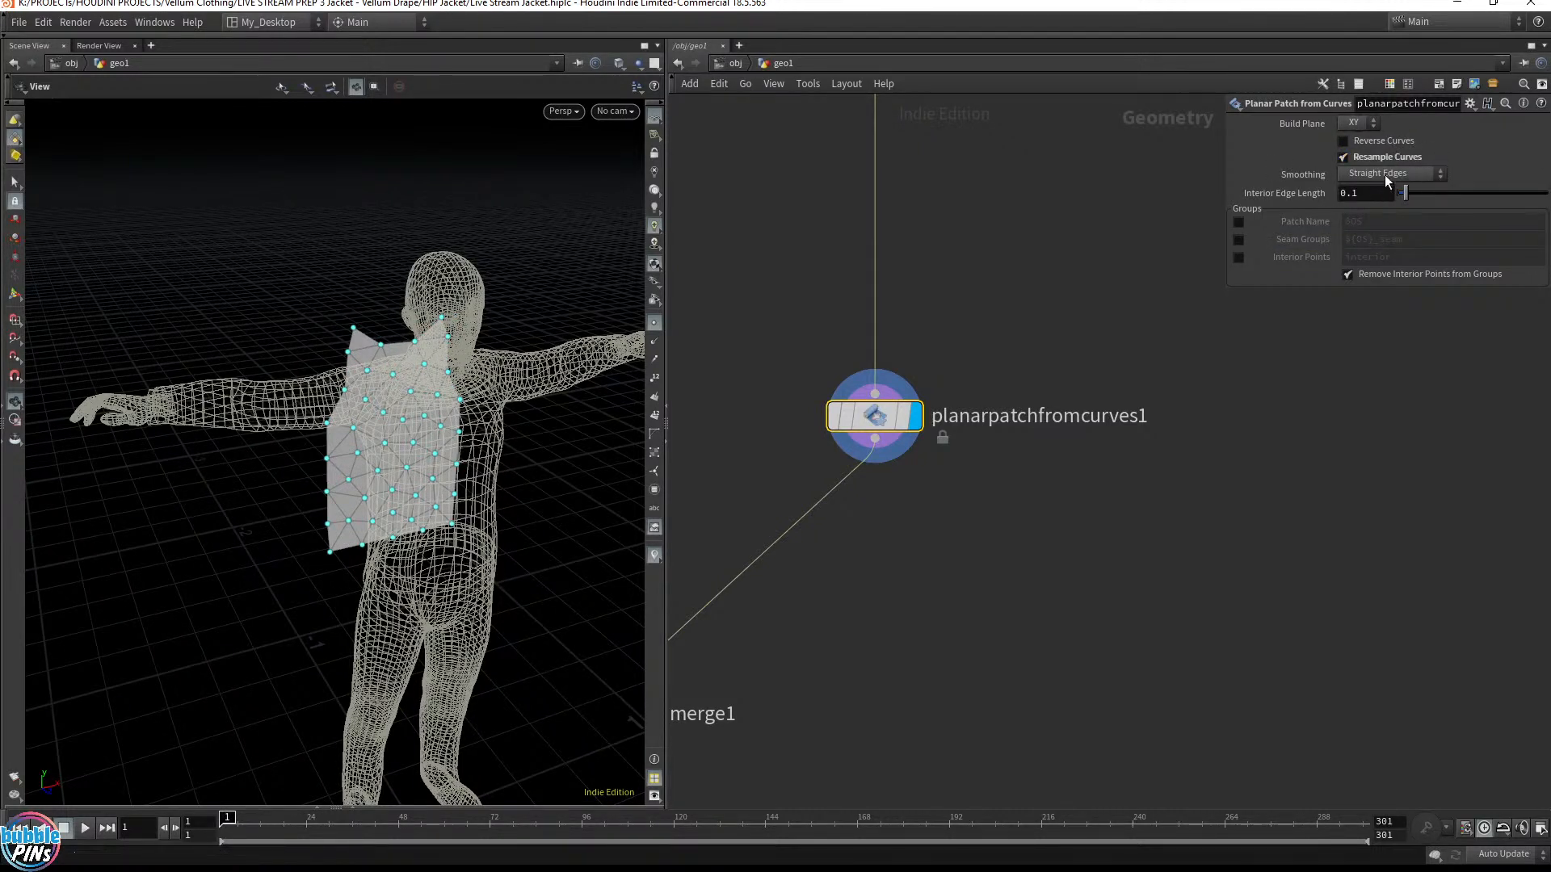
left_click(1376, 159)
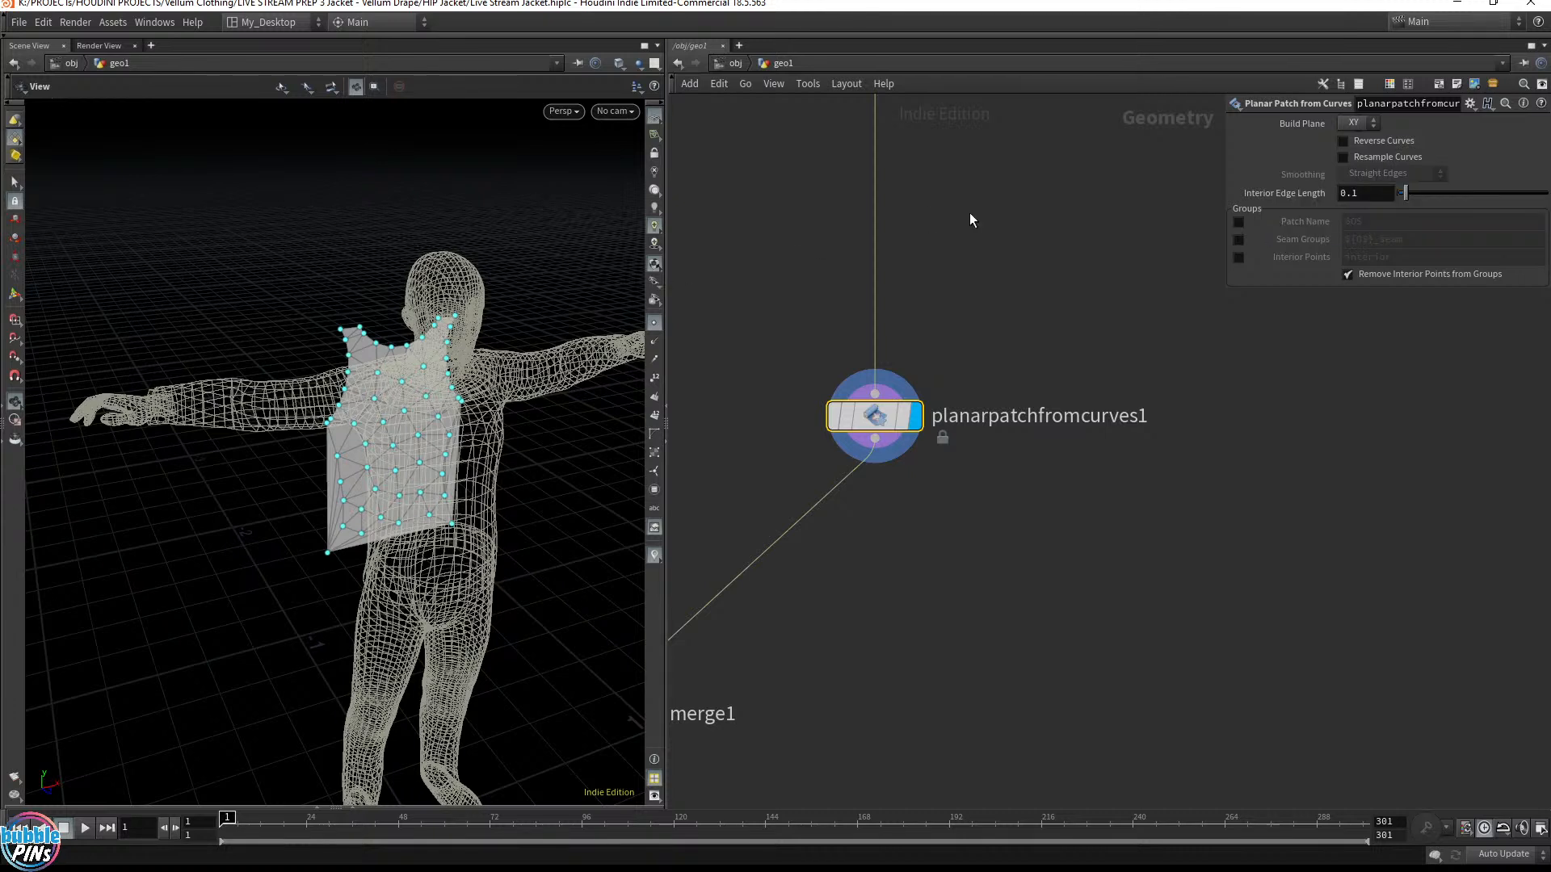
scroll(992, 247, "down", 3)
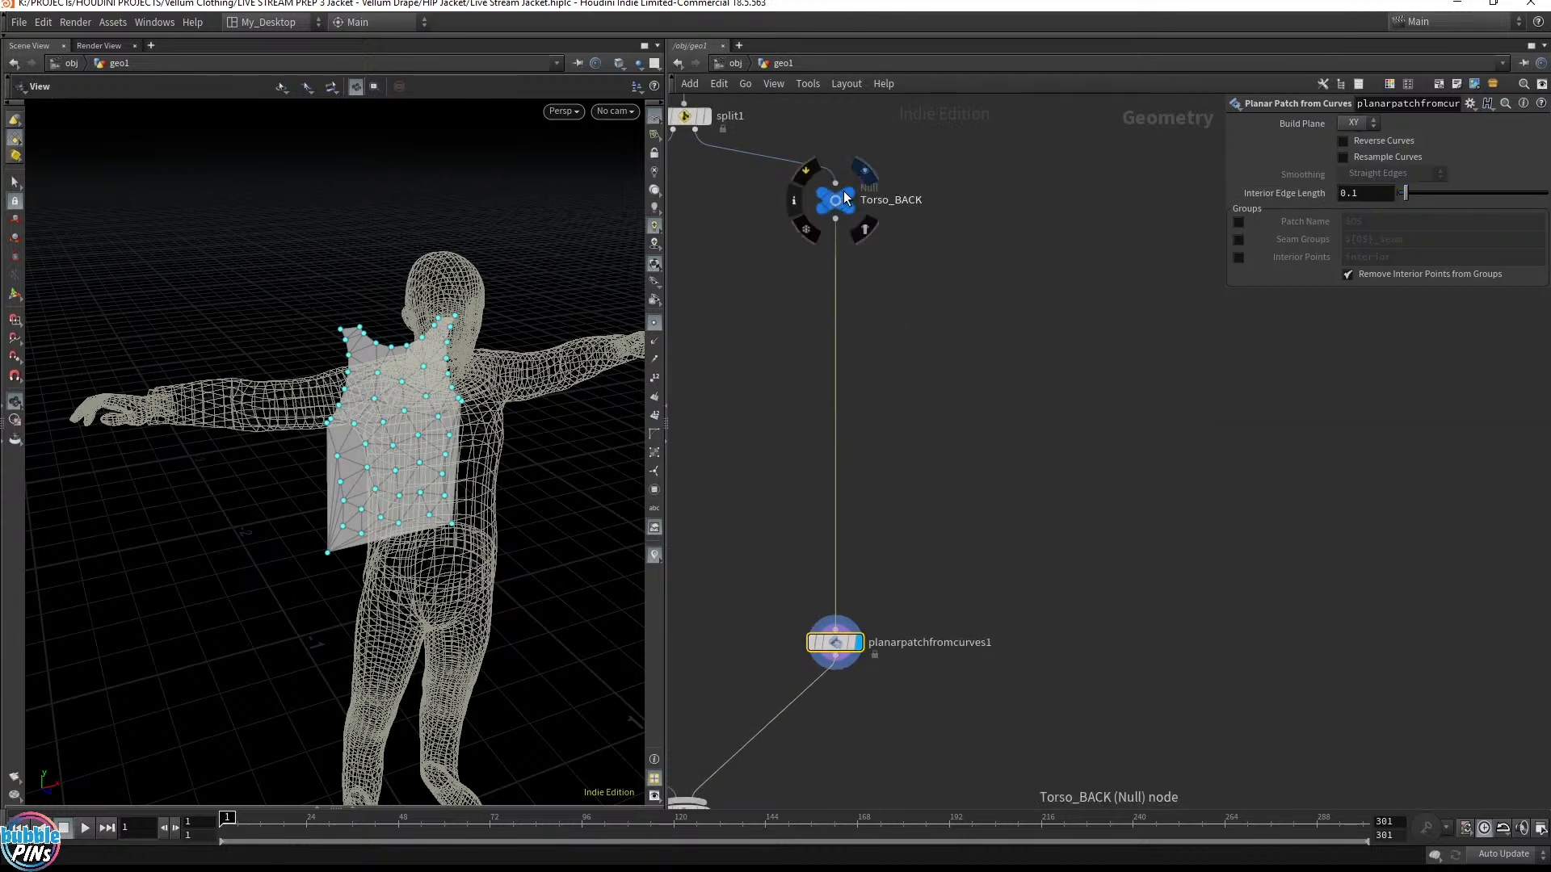
left_click(845, 191)
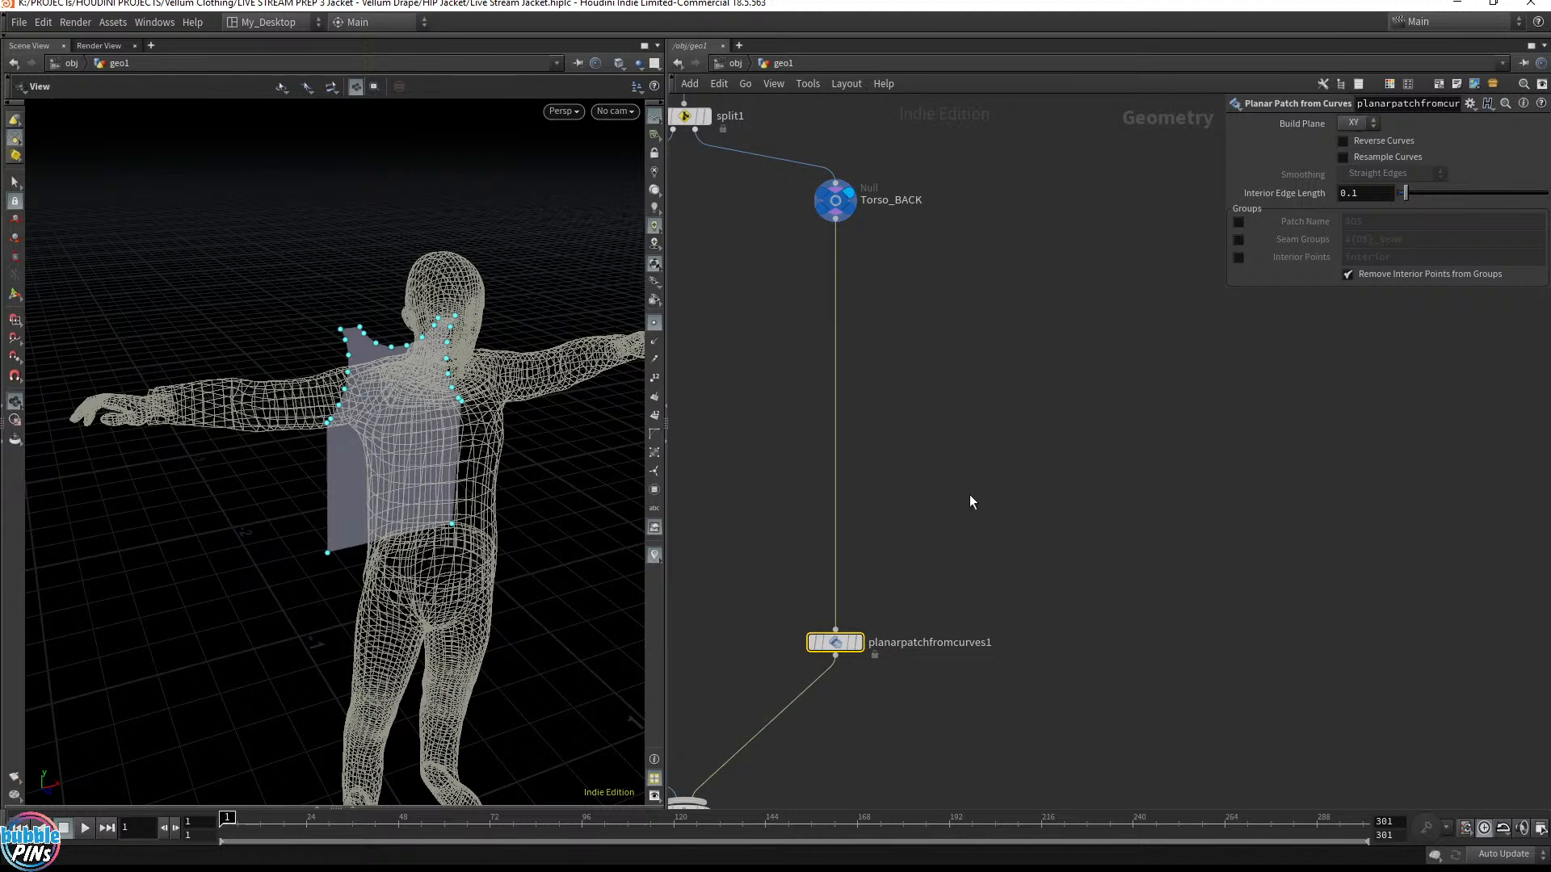
Enable Resample Curves on the planar patch, inspect Torso_BACK's outline points, and display the patch result
left_click(1344, 157)
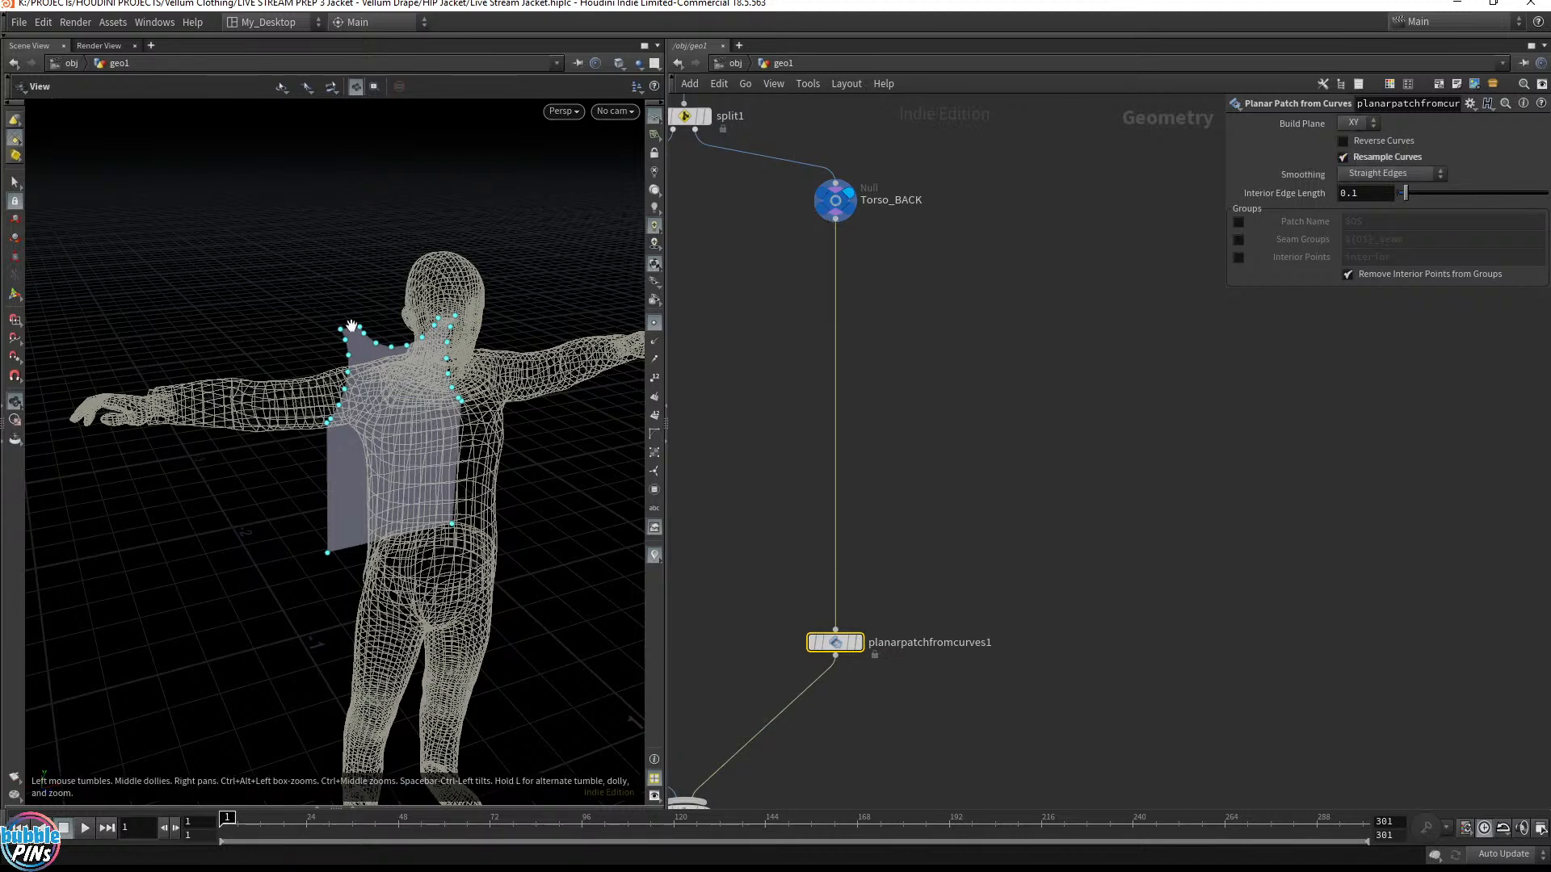
middle_click_drag(336, 329, 488, 366)
right_click_drag(488, 367, 420, 333)
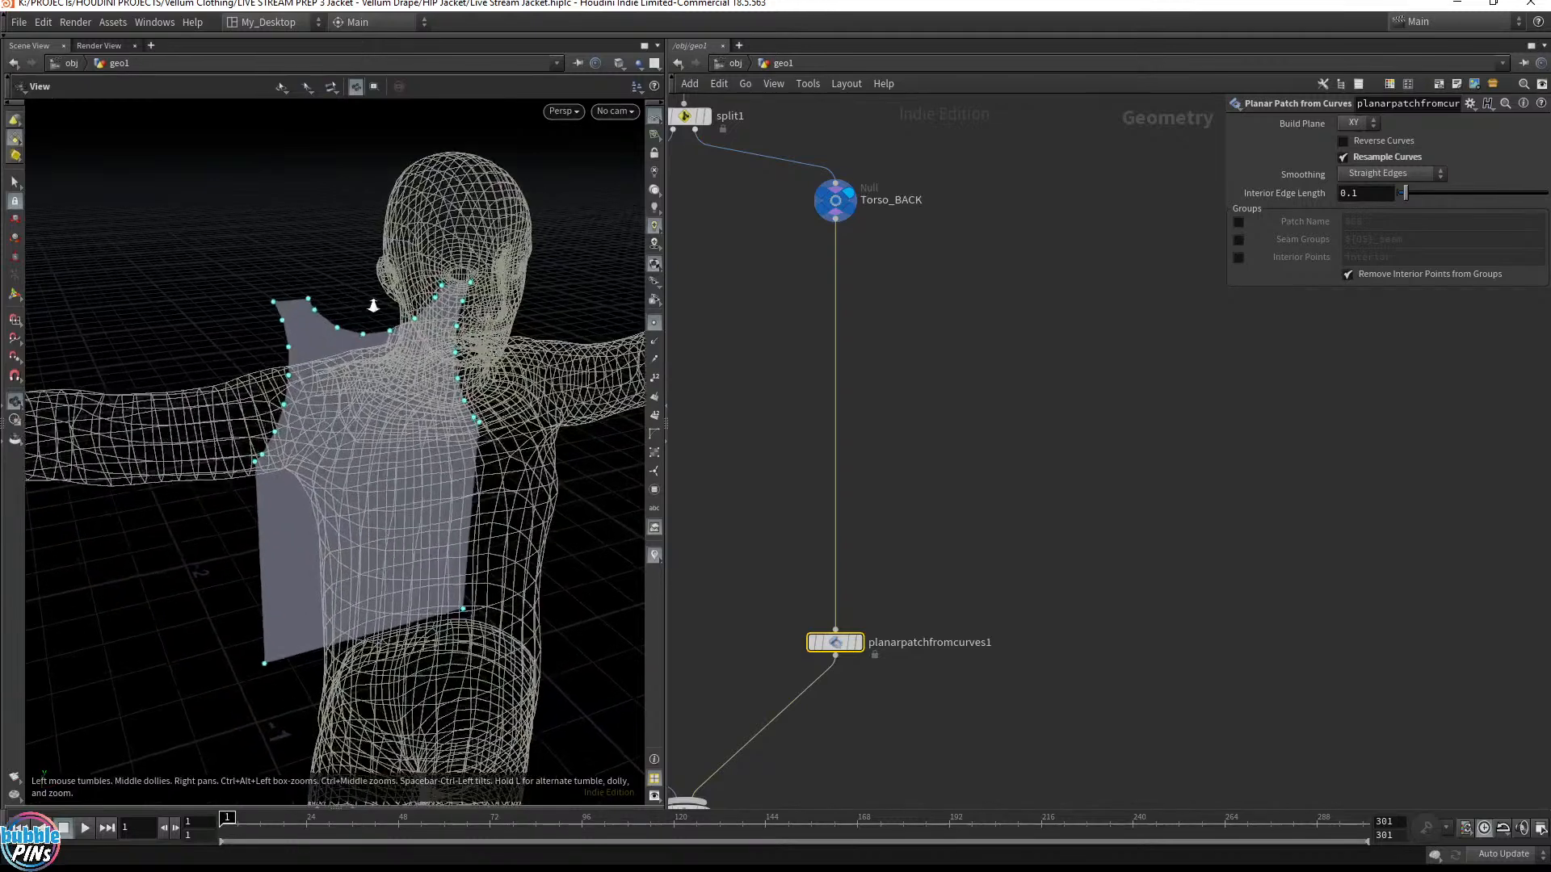
middle_click_drag(359, 312, 431, 296)
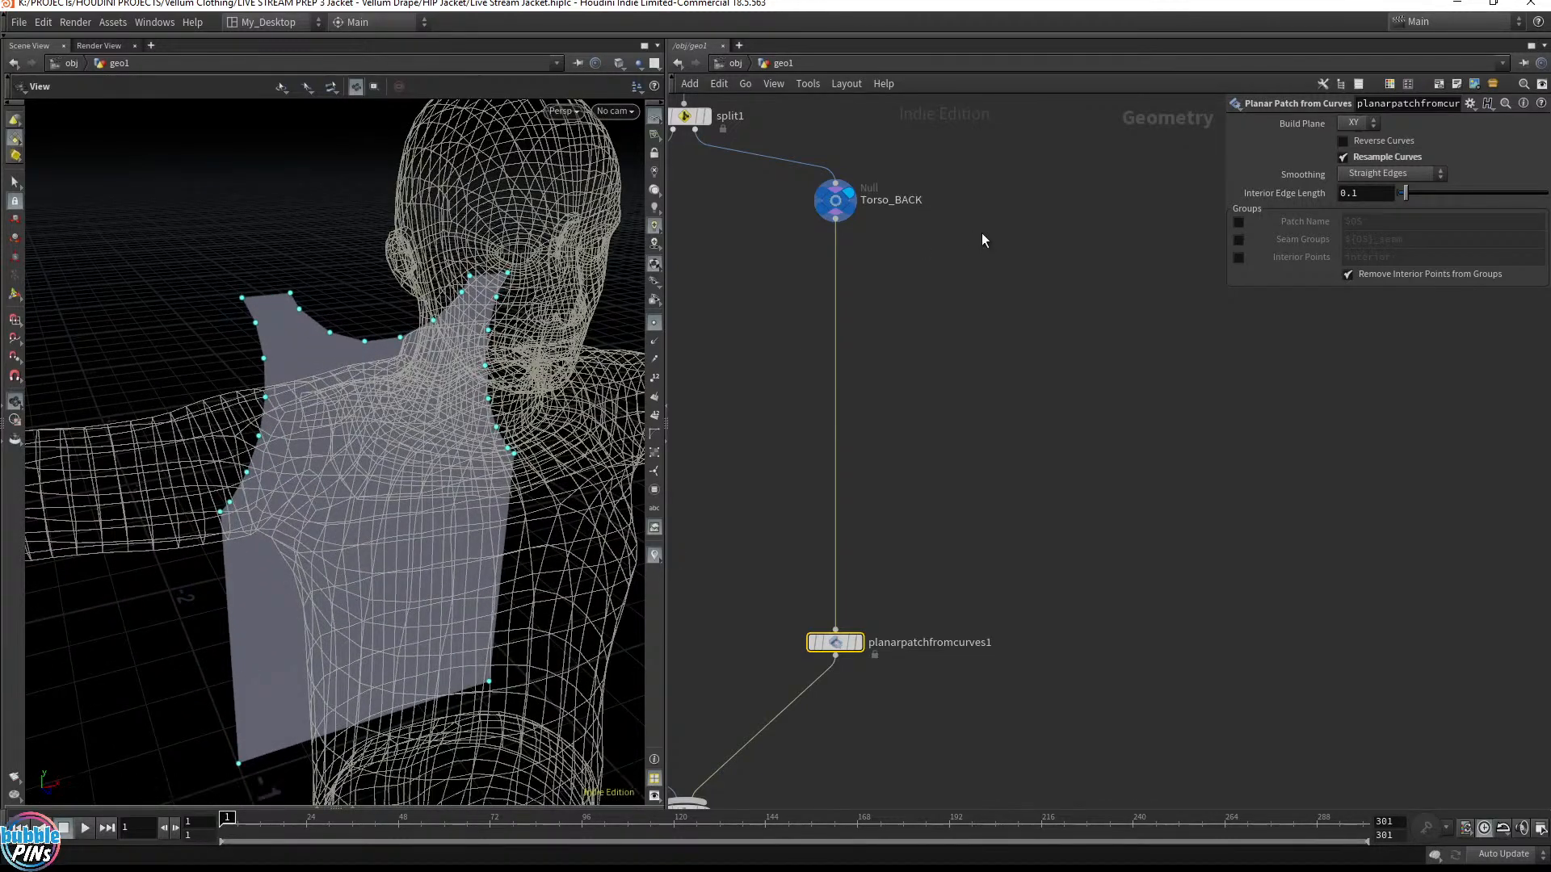
left_click(858, 642)
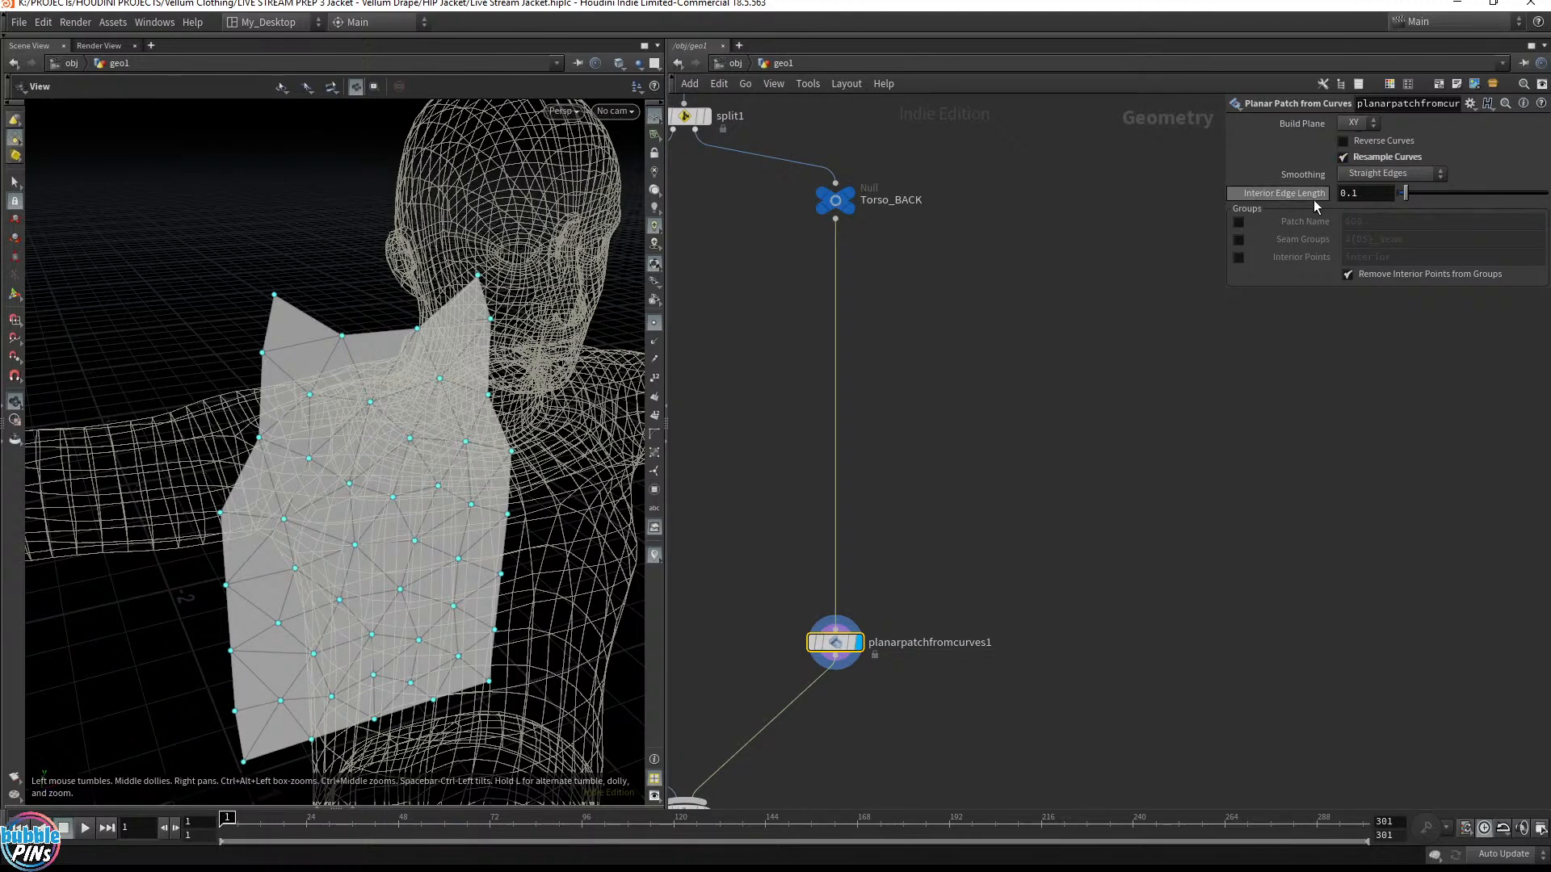
Set the patch's Interior Edge Length to 0.02 and turn off point display in the viewport
left_click(1374, 196)
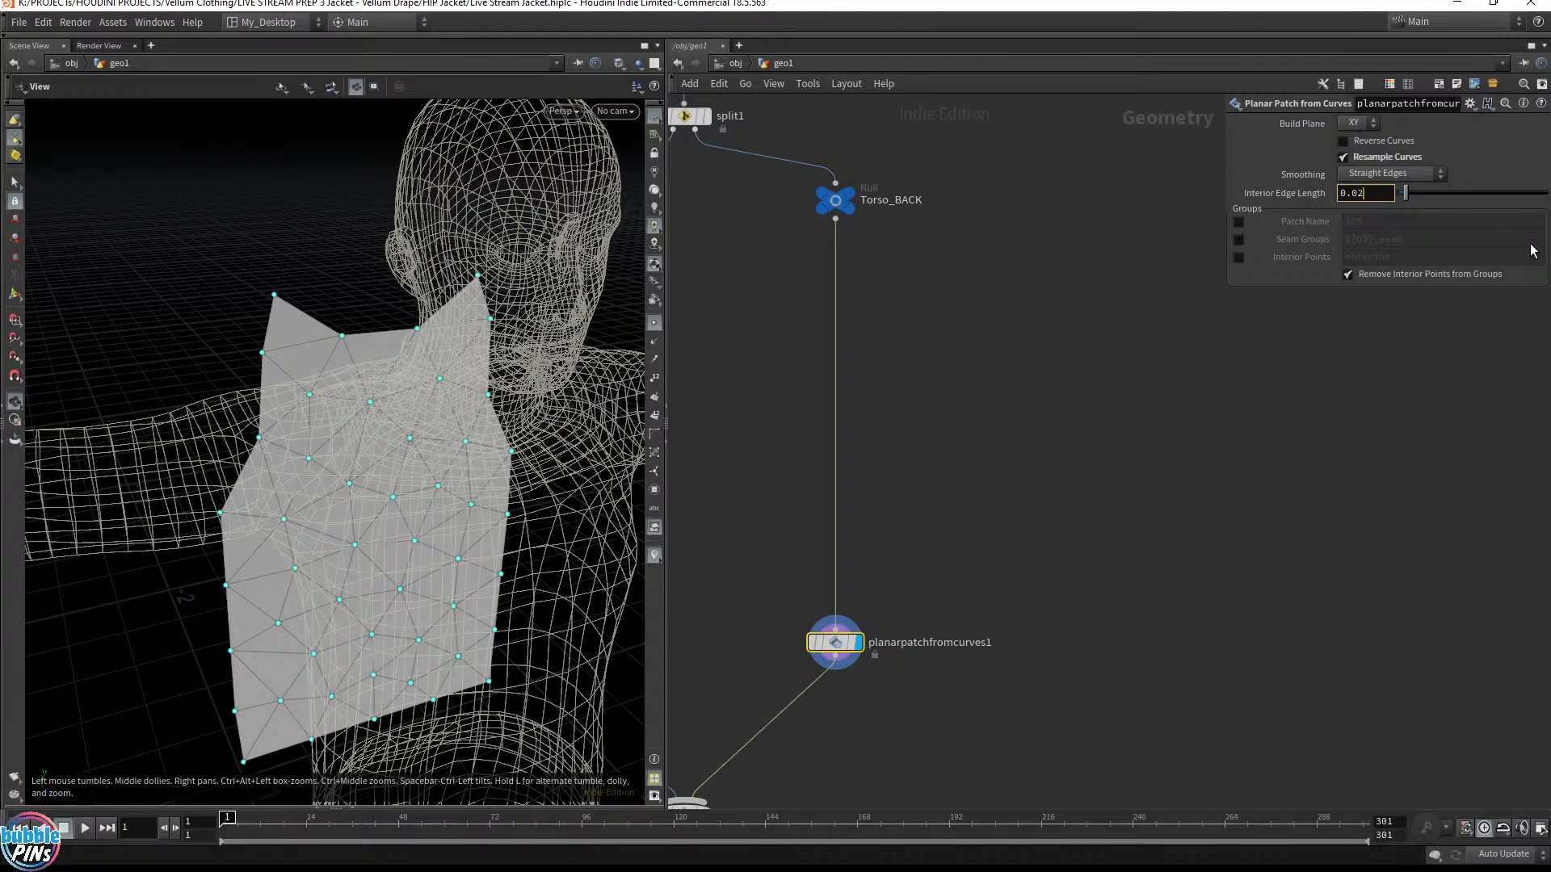
key("Return")
left_click_drag(455, 250, 369, 414)
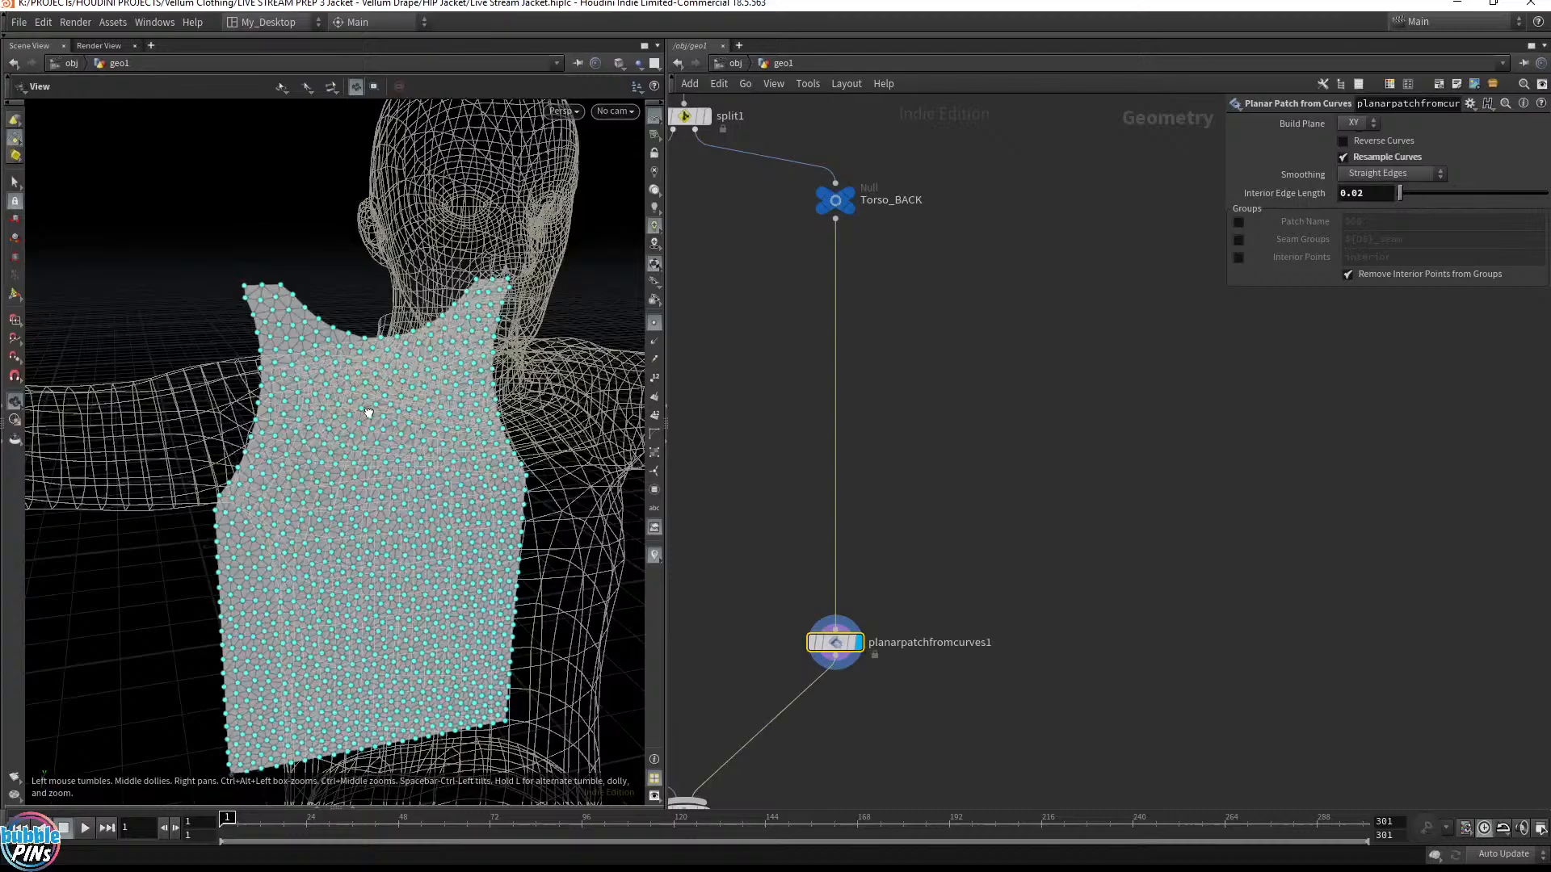
left_click(655, 322)
left_click_drag(423, 474, 277, 405)
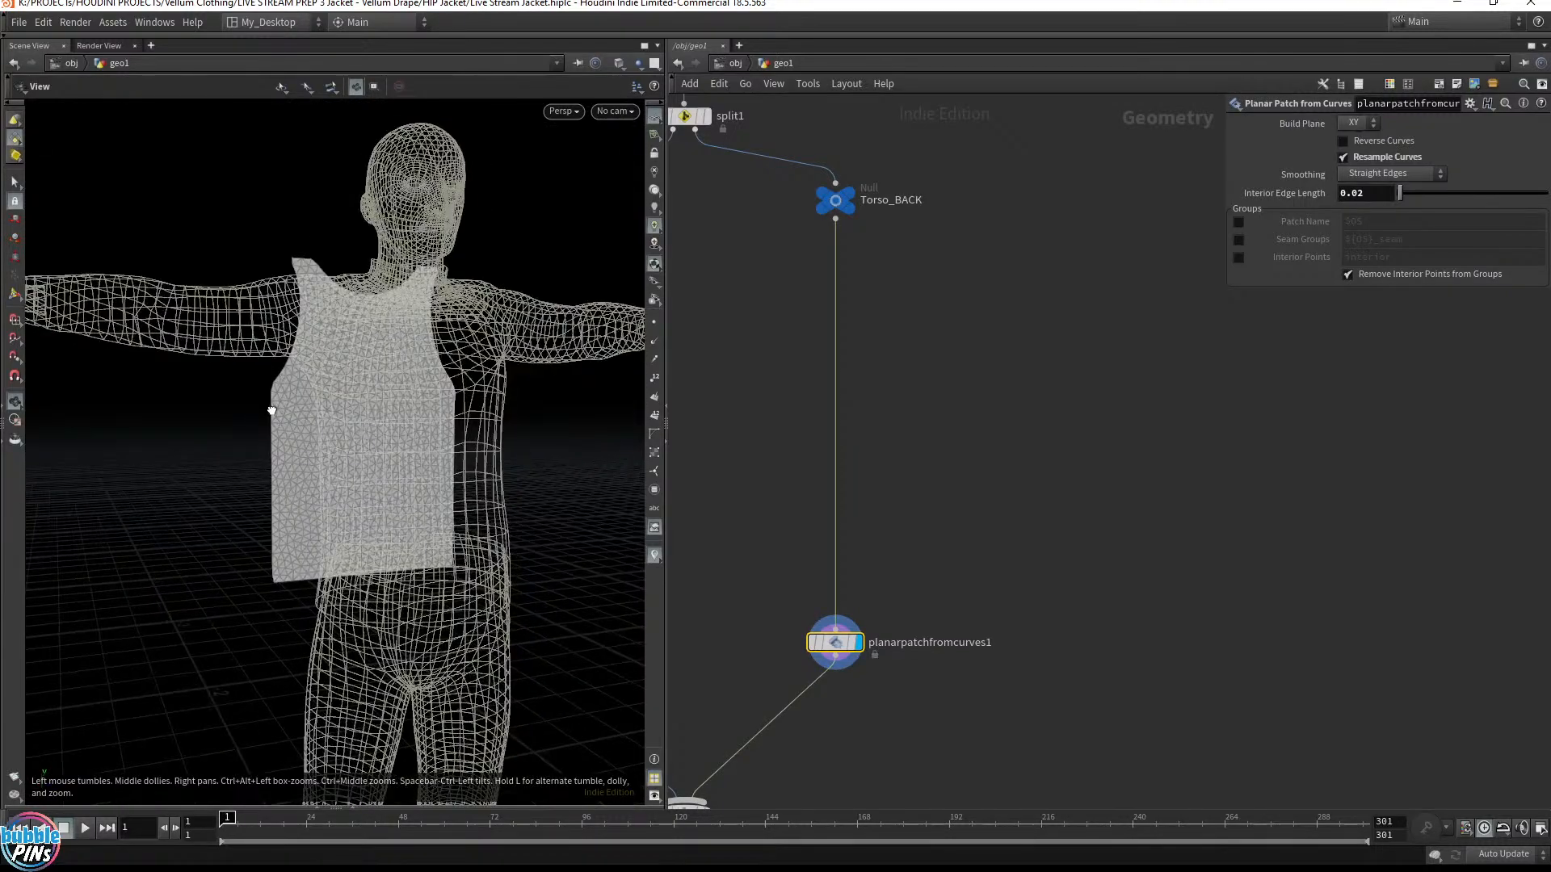
Compare the original Torso_BACK panel with the remeshed planar patch by displaying each node in turn
left_click(848, 194)
left_click(835, 200)
left_click_drag(614, 408, 564, 439)
scroll(277, 374, "up", 5)
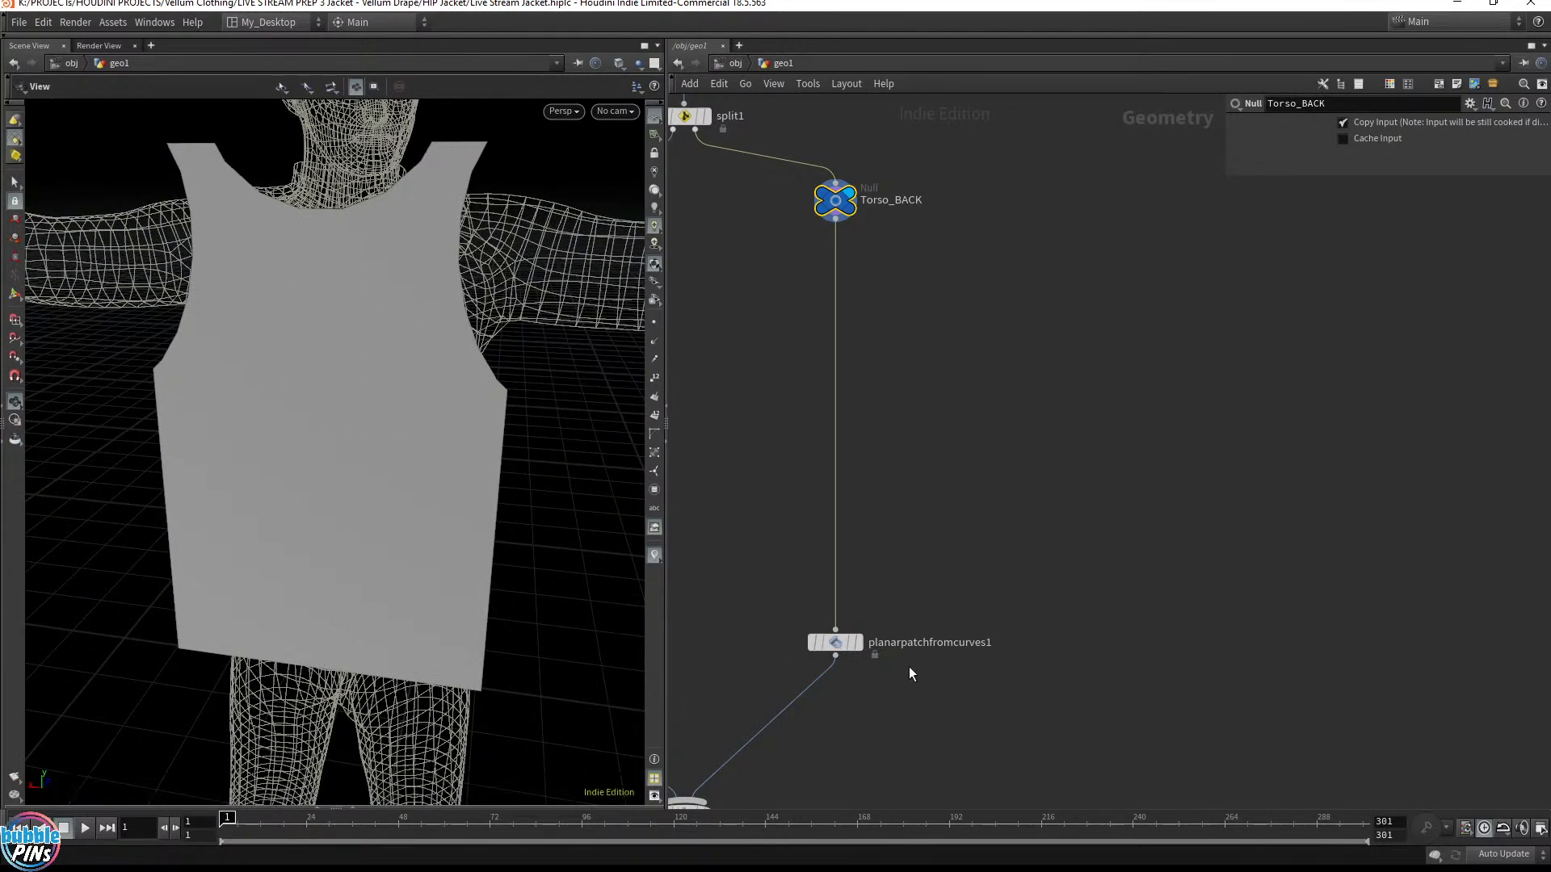
left_click(858, 642)
left_click(835, 642)
left_click_drag(349, 376, 269, 374)
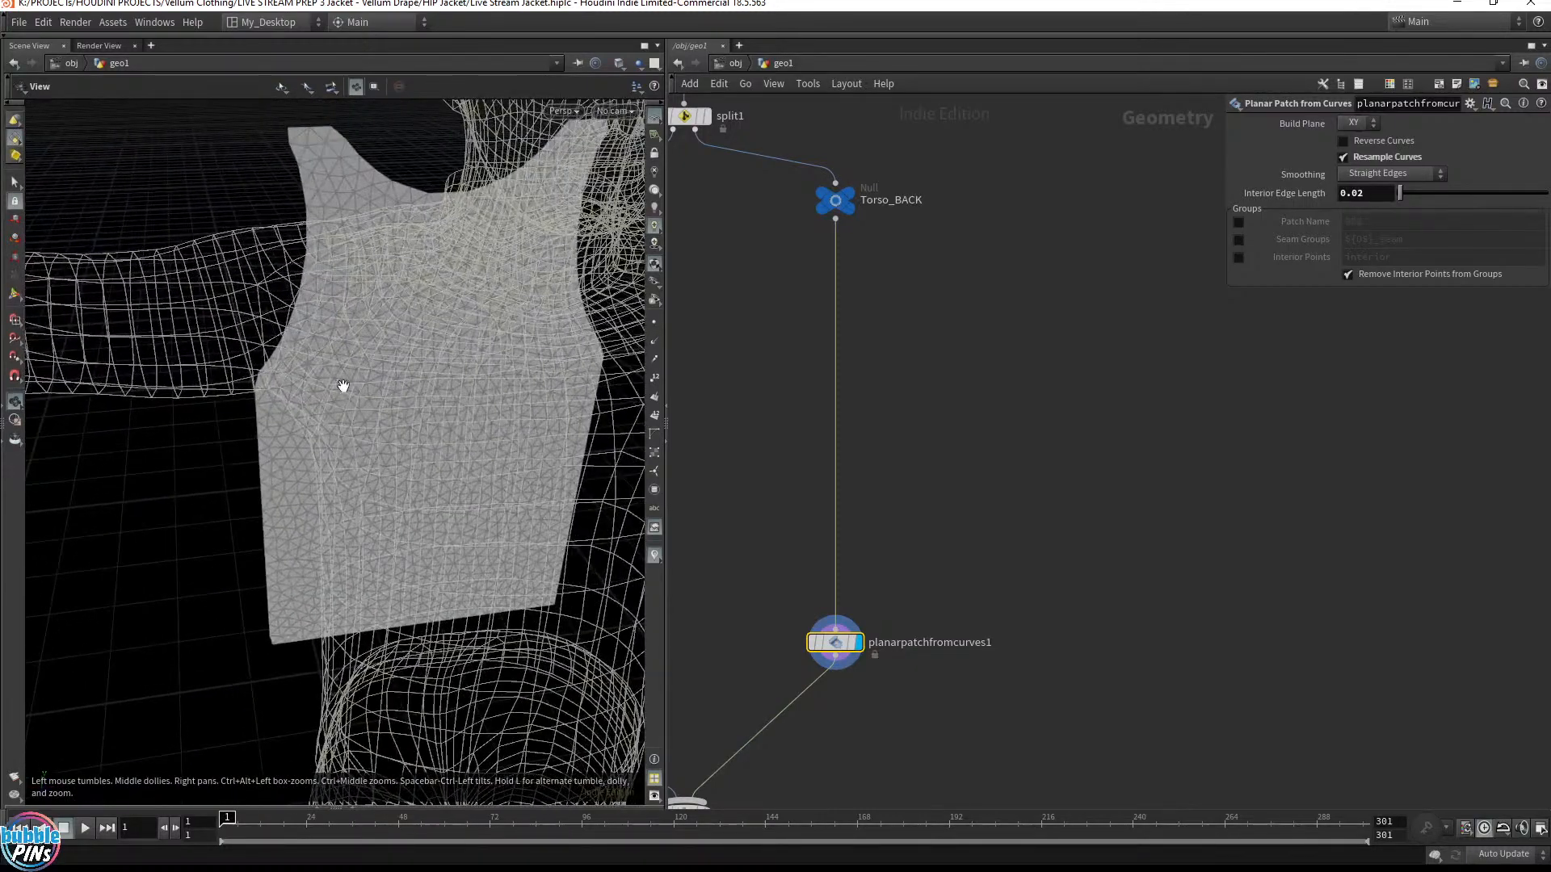
Try a Reverse node between the planar patch and merge1, inspect the back panel with it displayed, and delete the node
middle_click_drag(1010, 457, 993, 511)
key("Tab")
type("r")
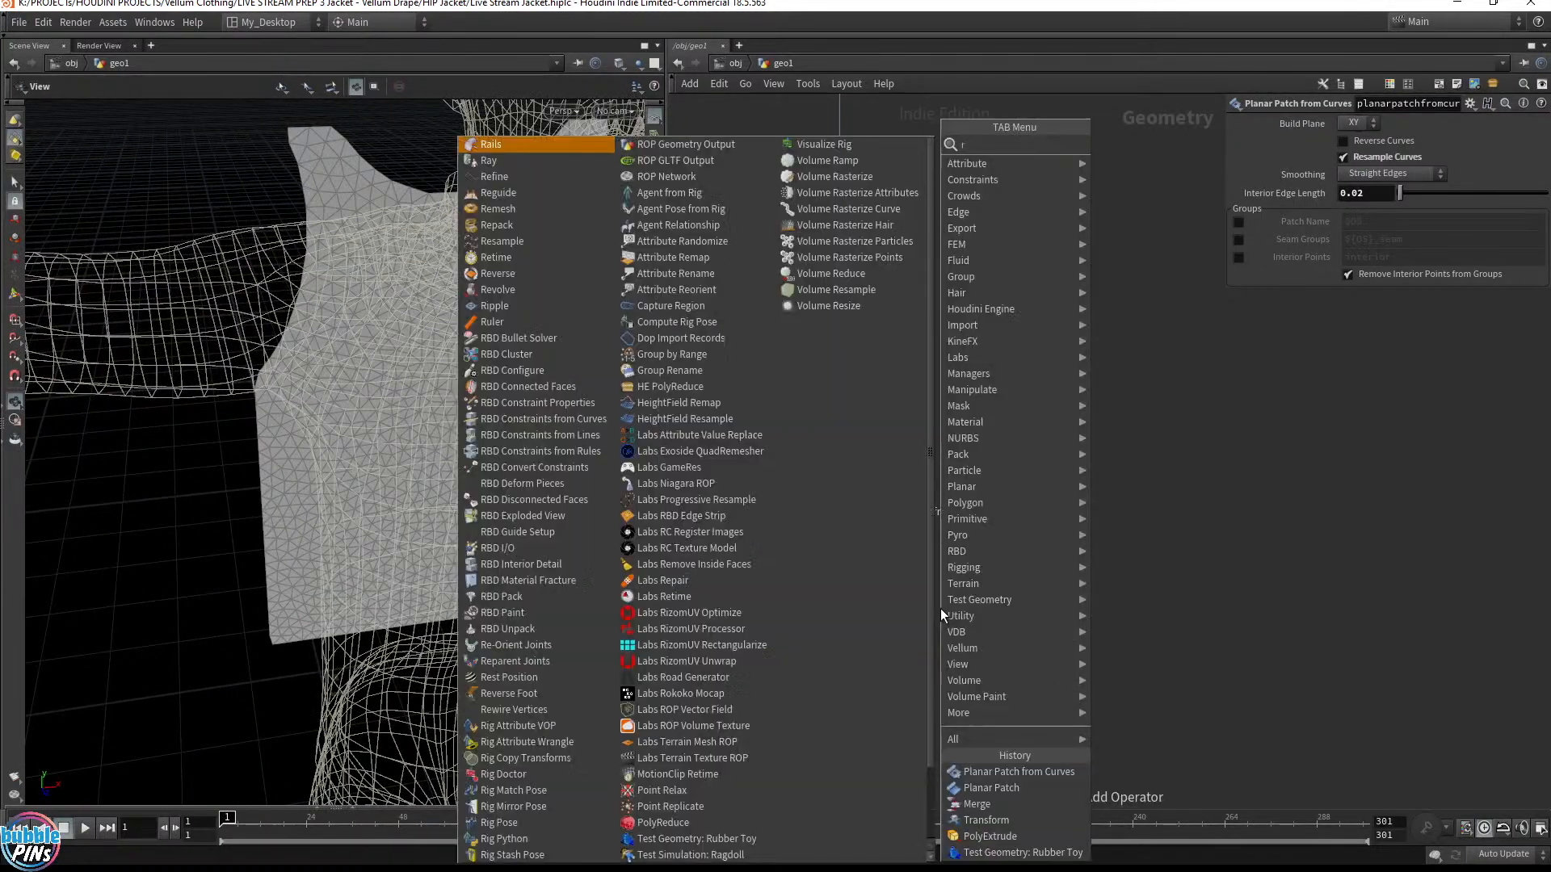
type("est")
key("Return")
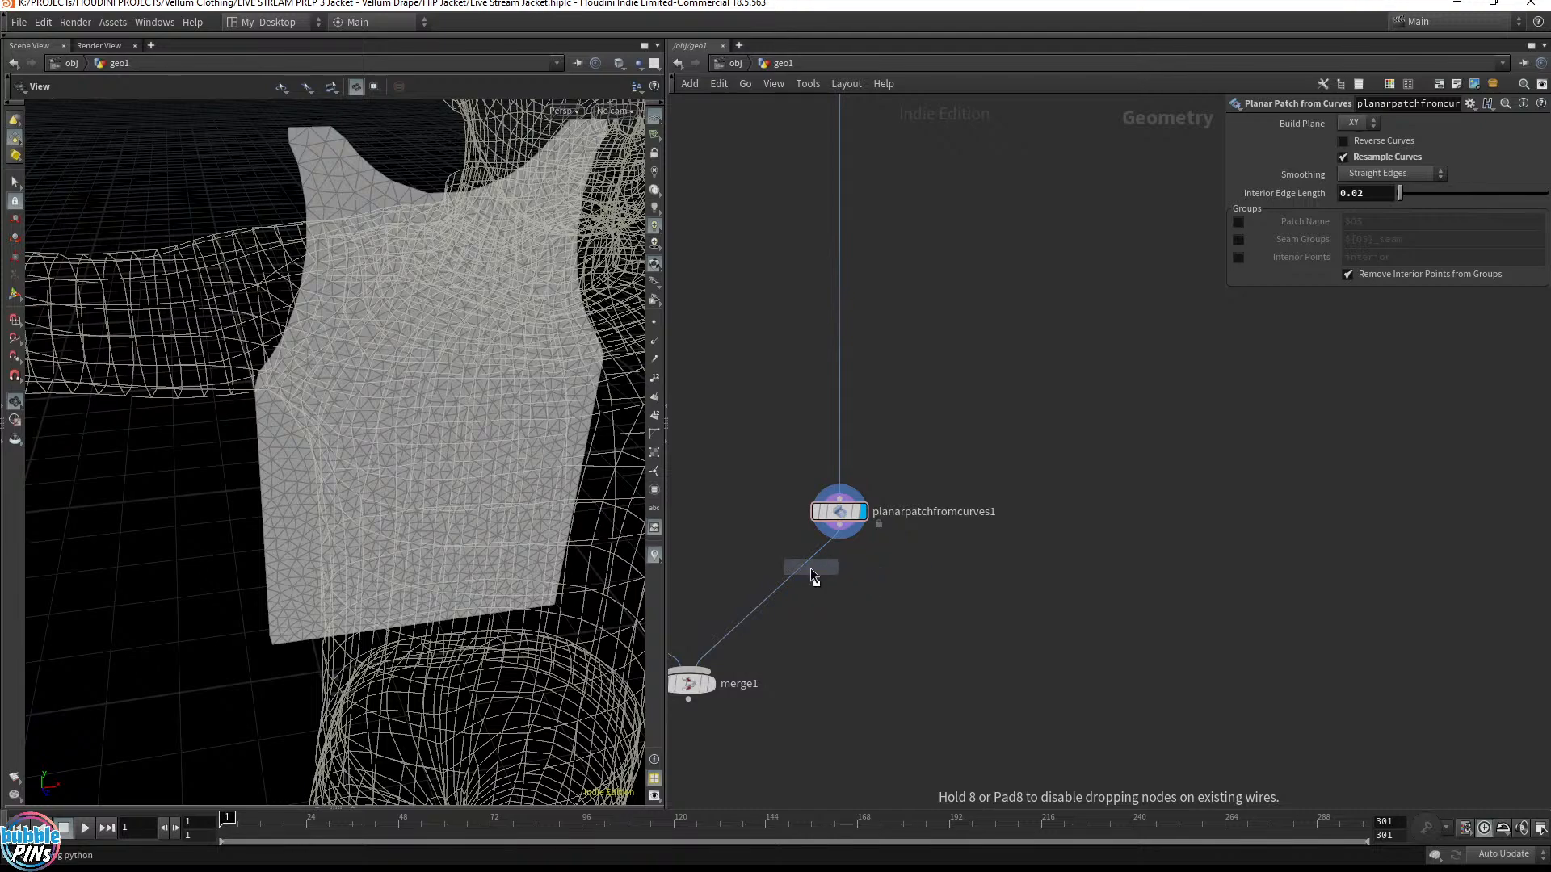
left_click(799, 569)
left_click_drag(798, 568, 875, 575)
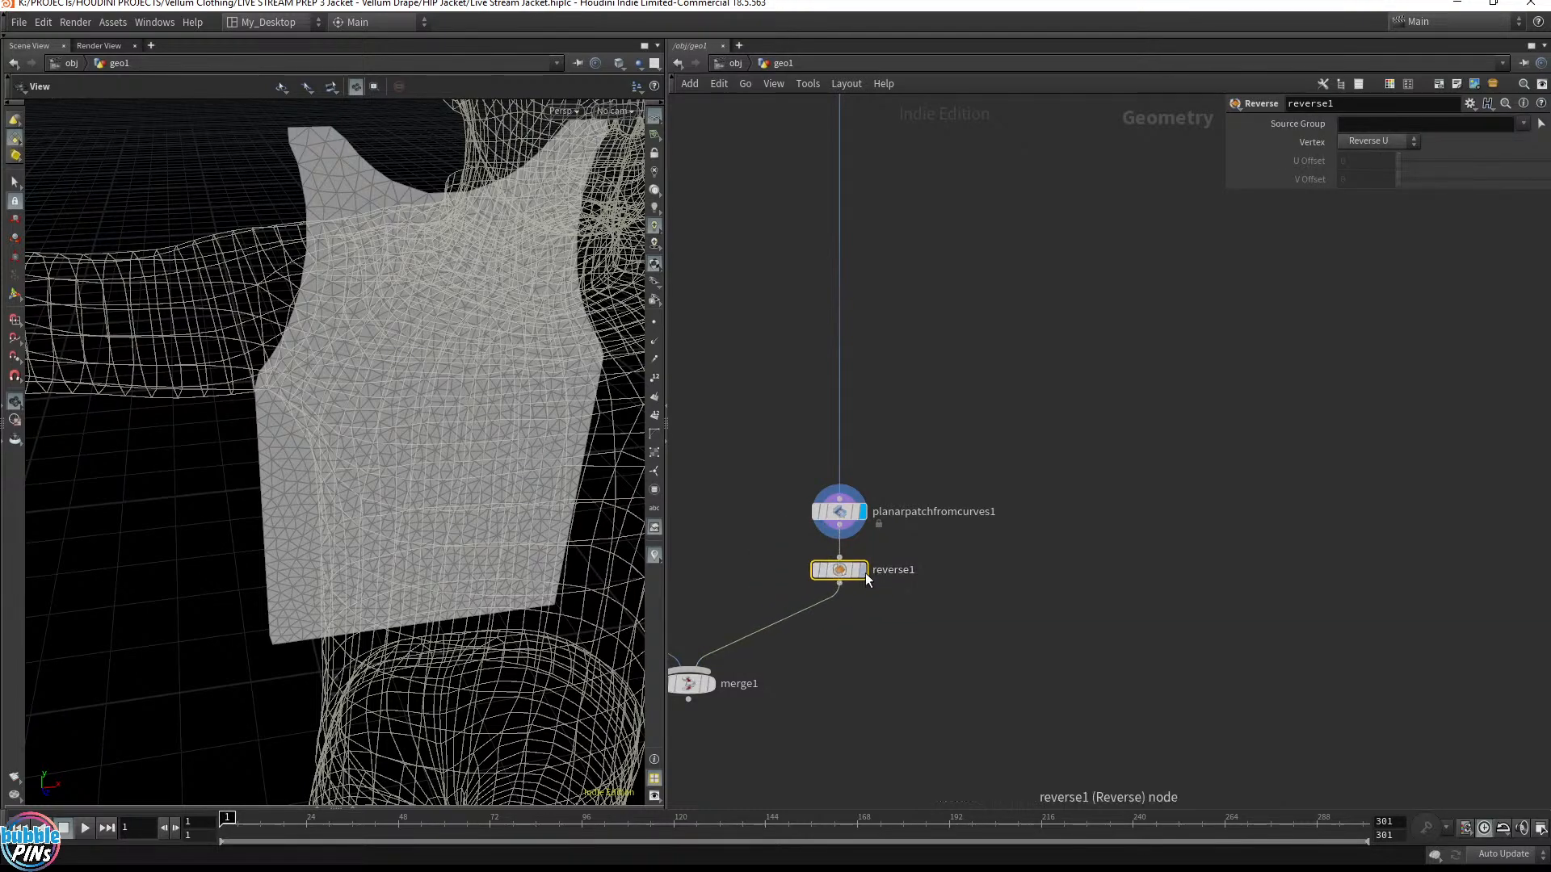
left_click(862, 571)
left_click_drag(613, 484, 484, 336)
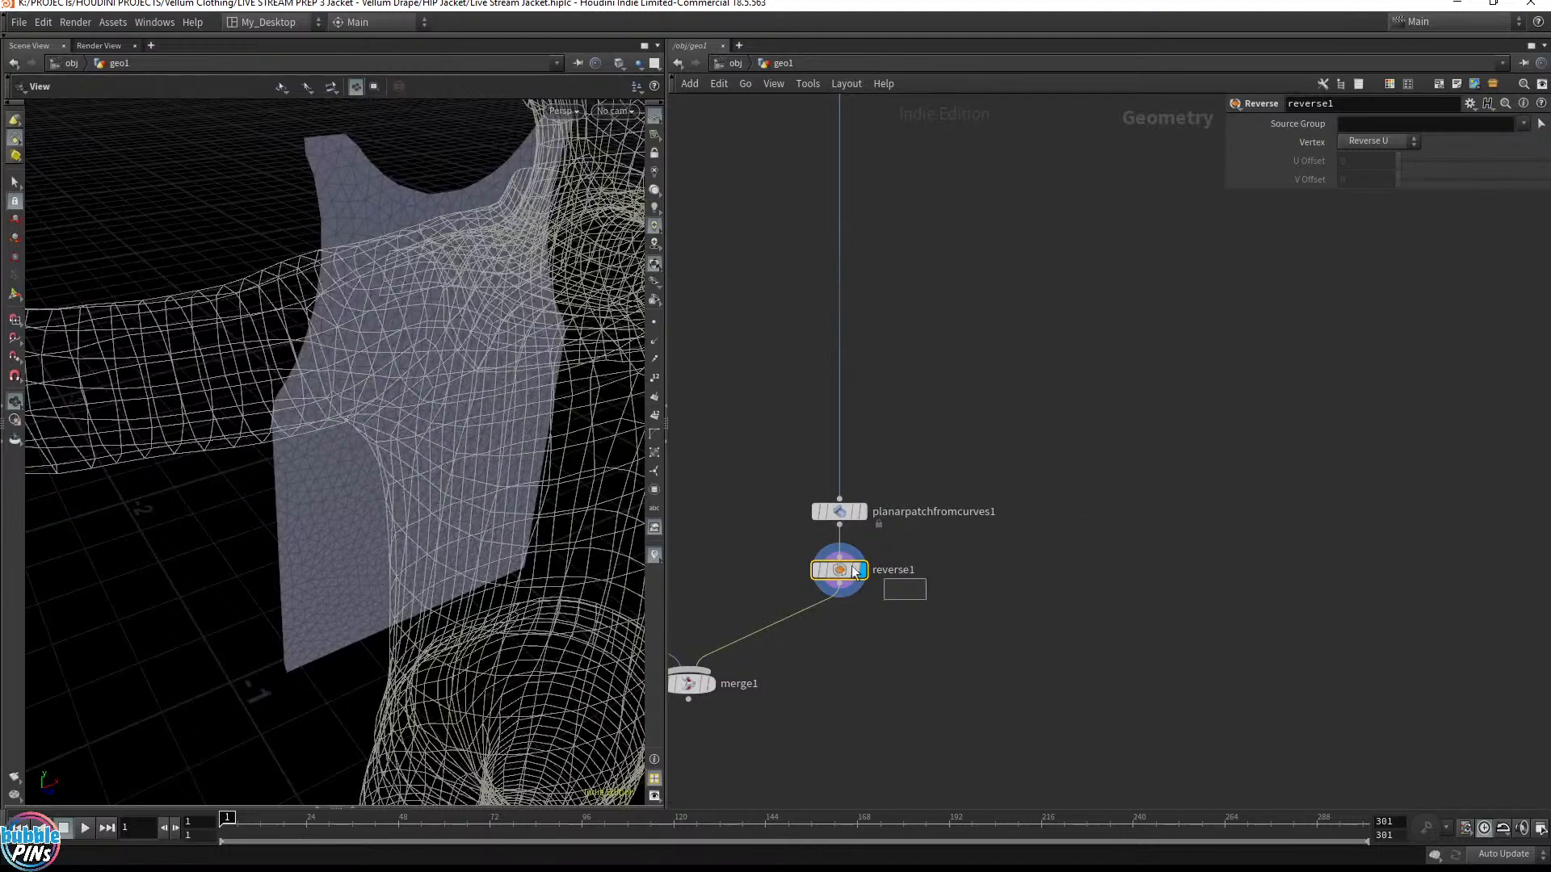
key("Delete")
Display the original Torso_BACK panel and examine it from the other side of the body
middle_click_drag(868, 113, 899, 277)
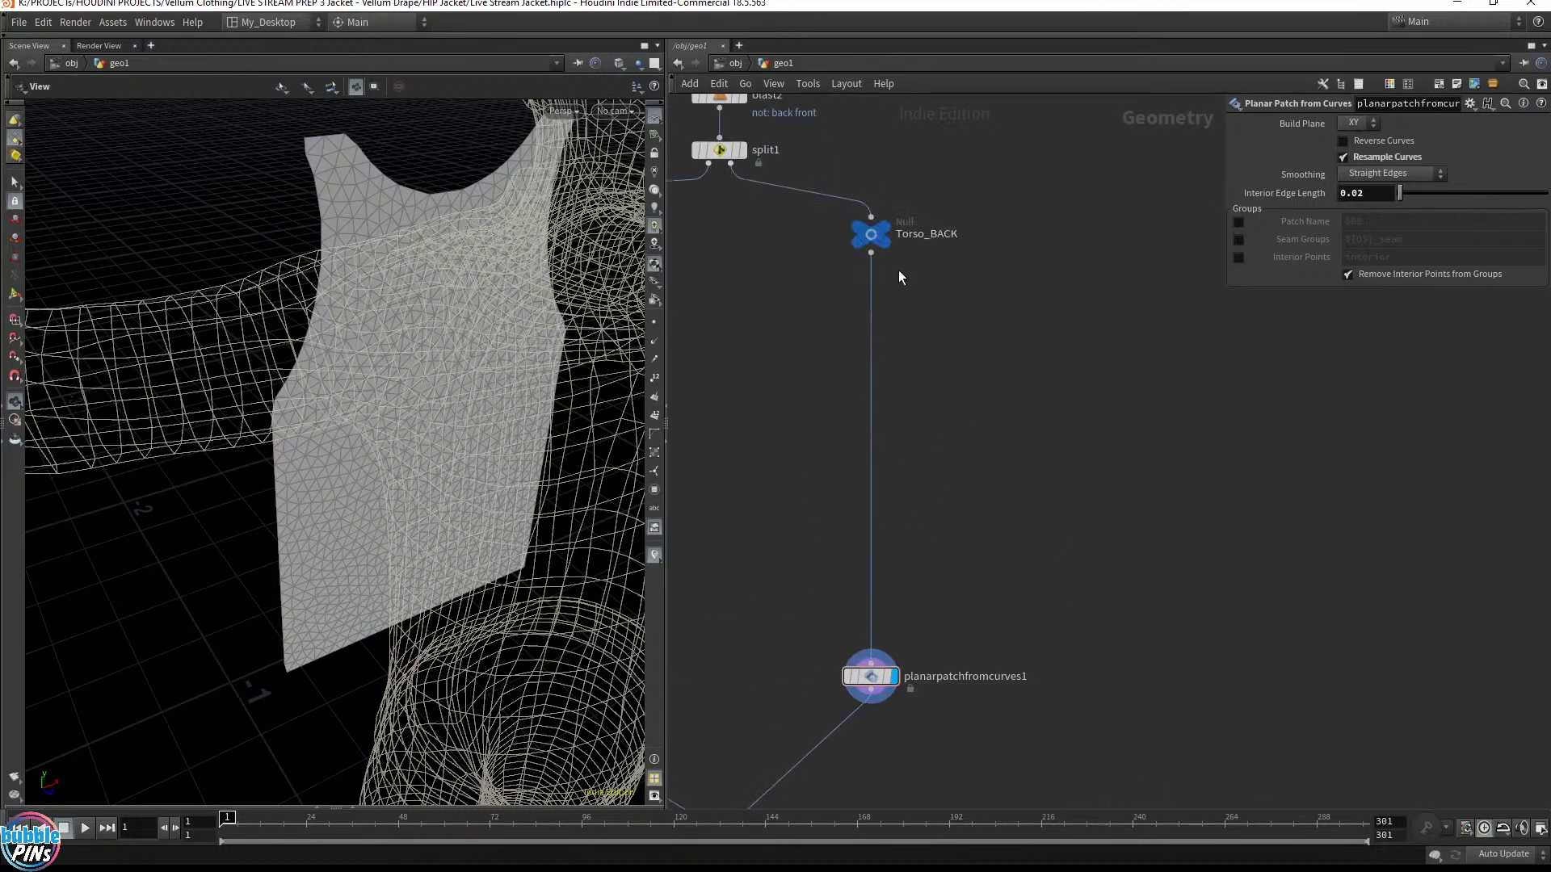
left_click(886, 235)
left_click(871, 234)
left_click_drag(485, 323, 342, 229)
left_click(964, 546)
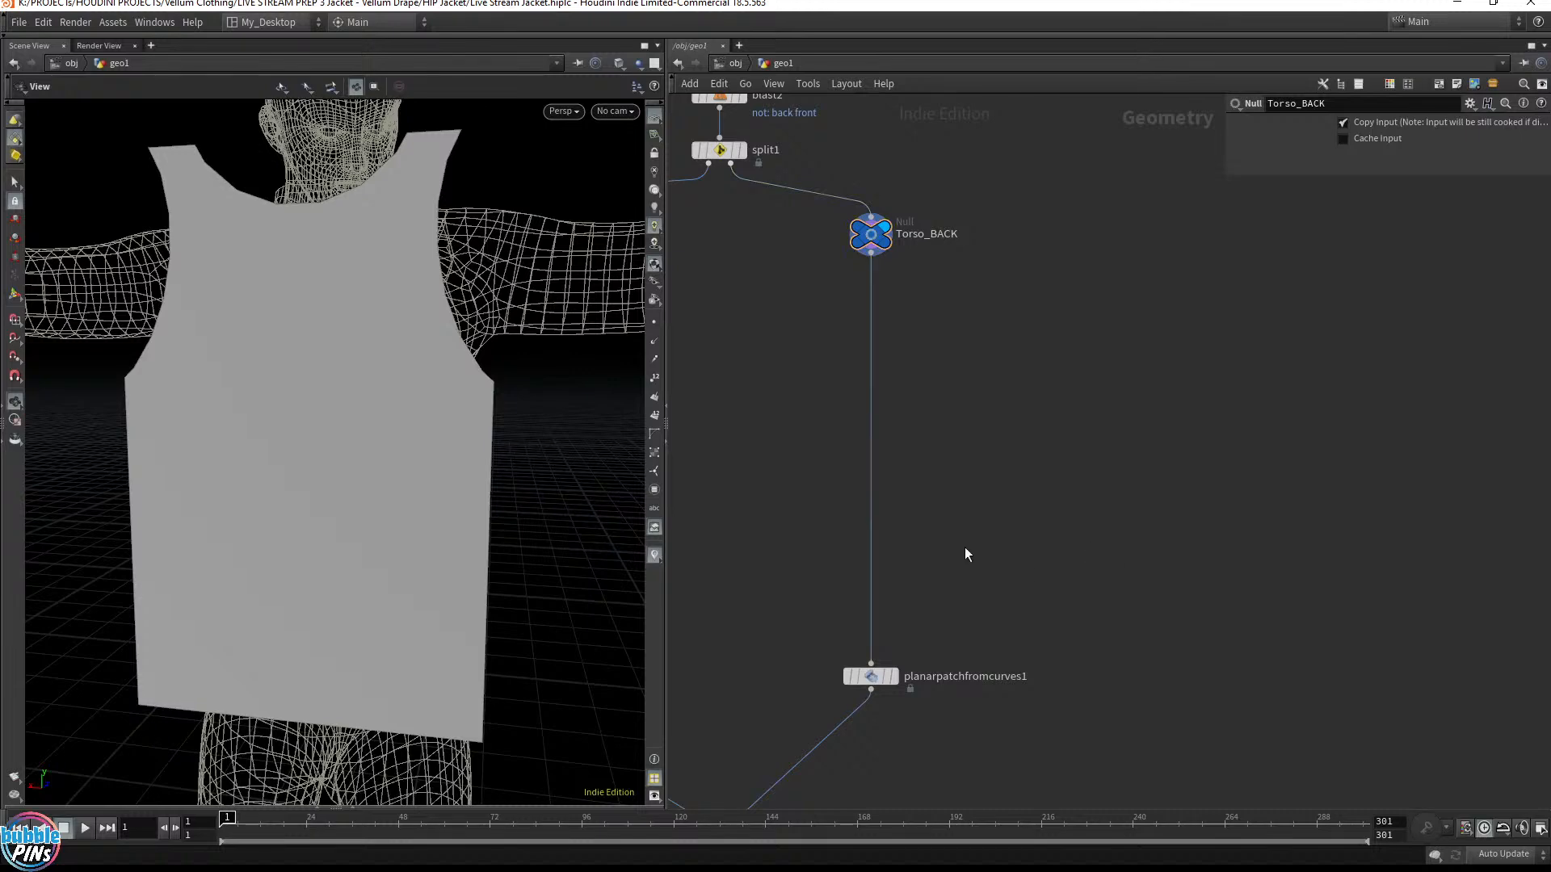
Insert a Convert Line node between Torso_BACK and the planar patch, and display its outline
key("Tab")
type("conver")
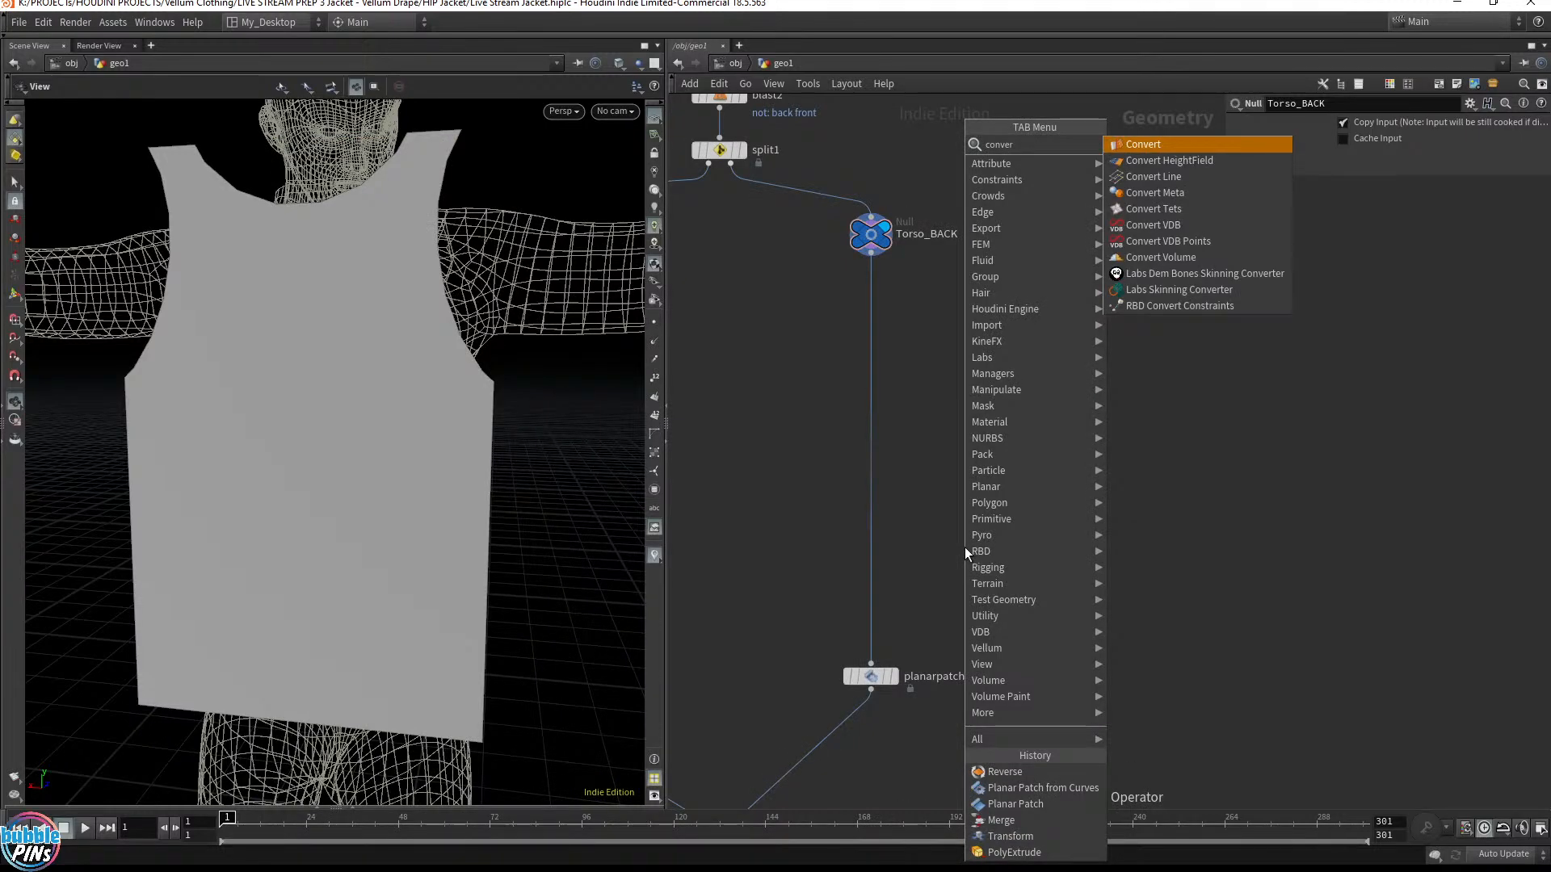
key("Return")
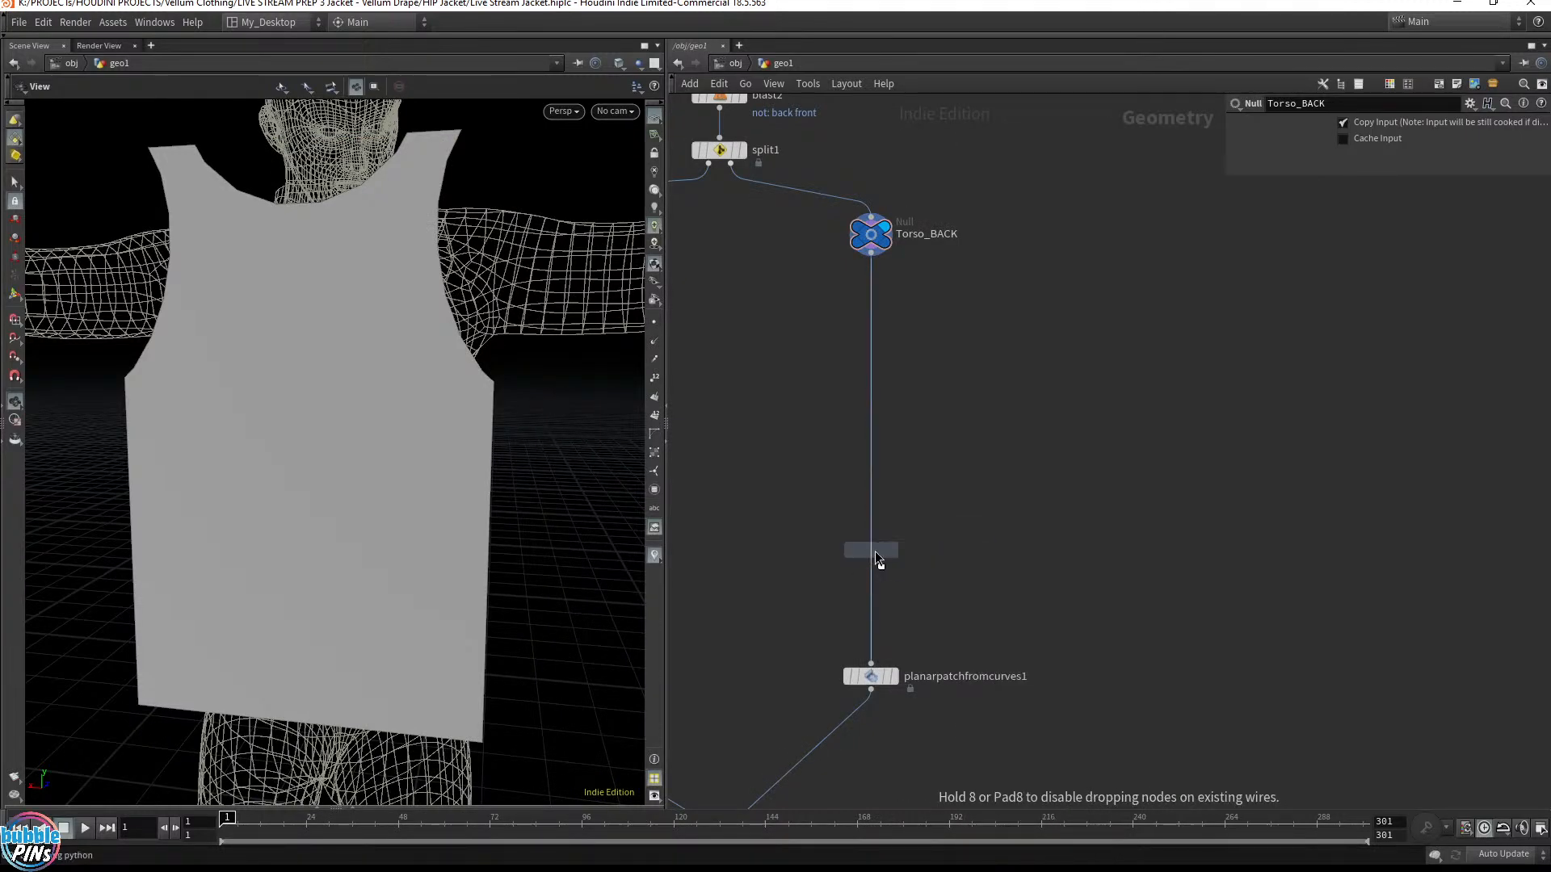
left_click(875, 553)
mouse_move(867, 551)
left_mouse_down()
mouse_move(850, 558)
mouse_move(872, 566)
left_mouse_up()
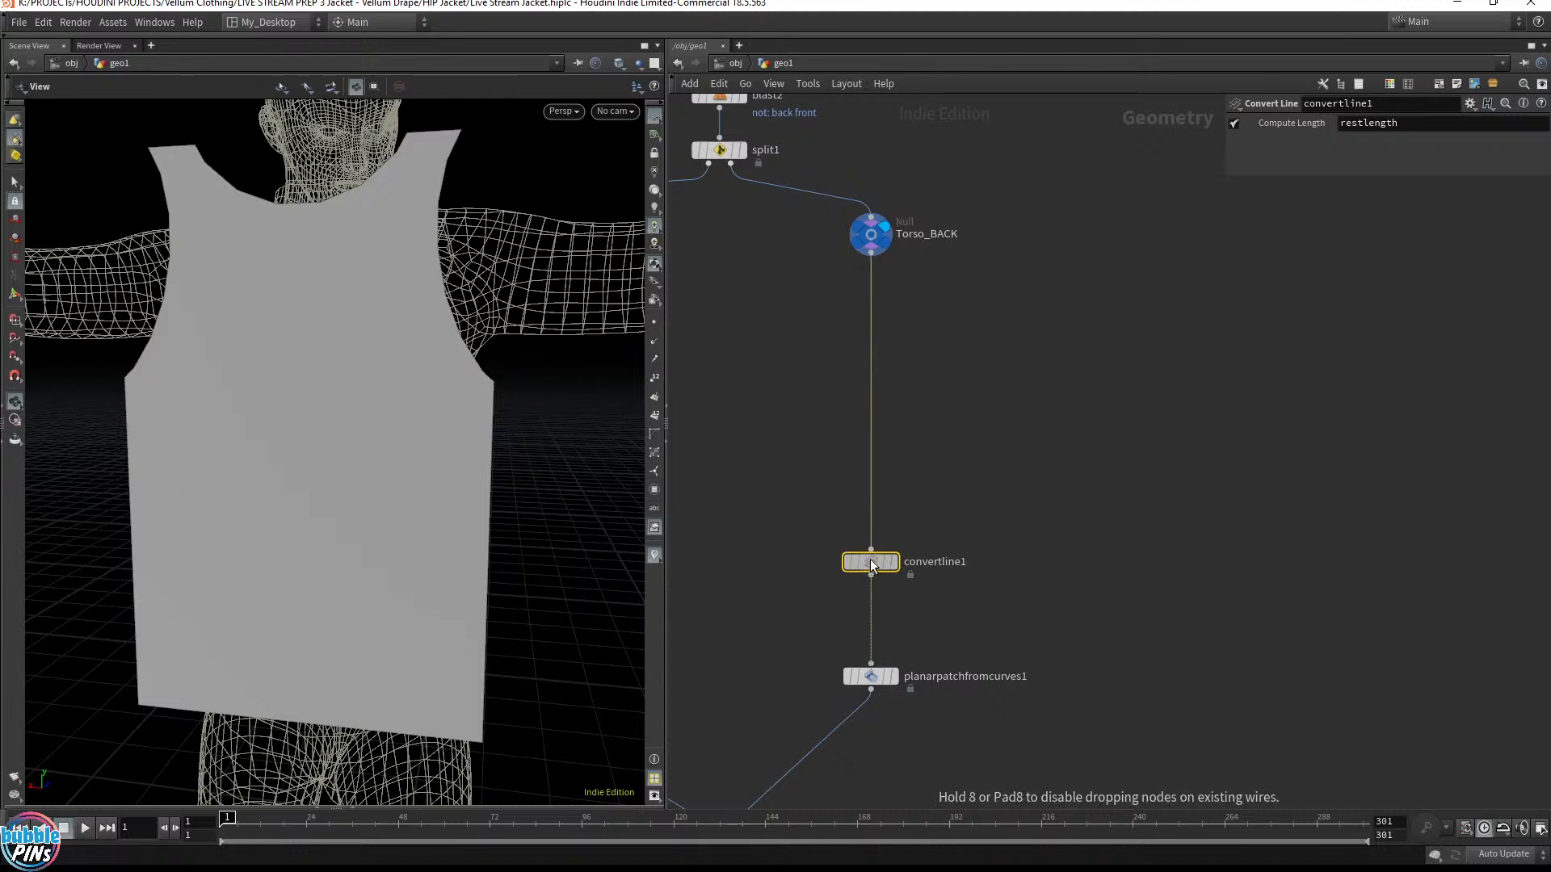
left_click(893, 563)
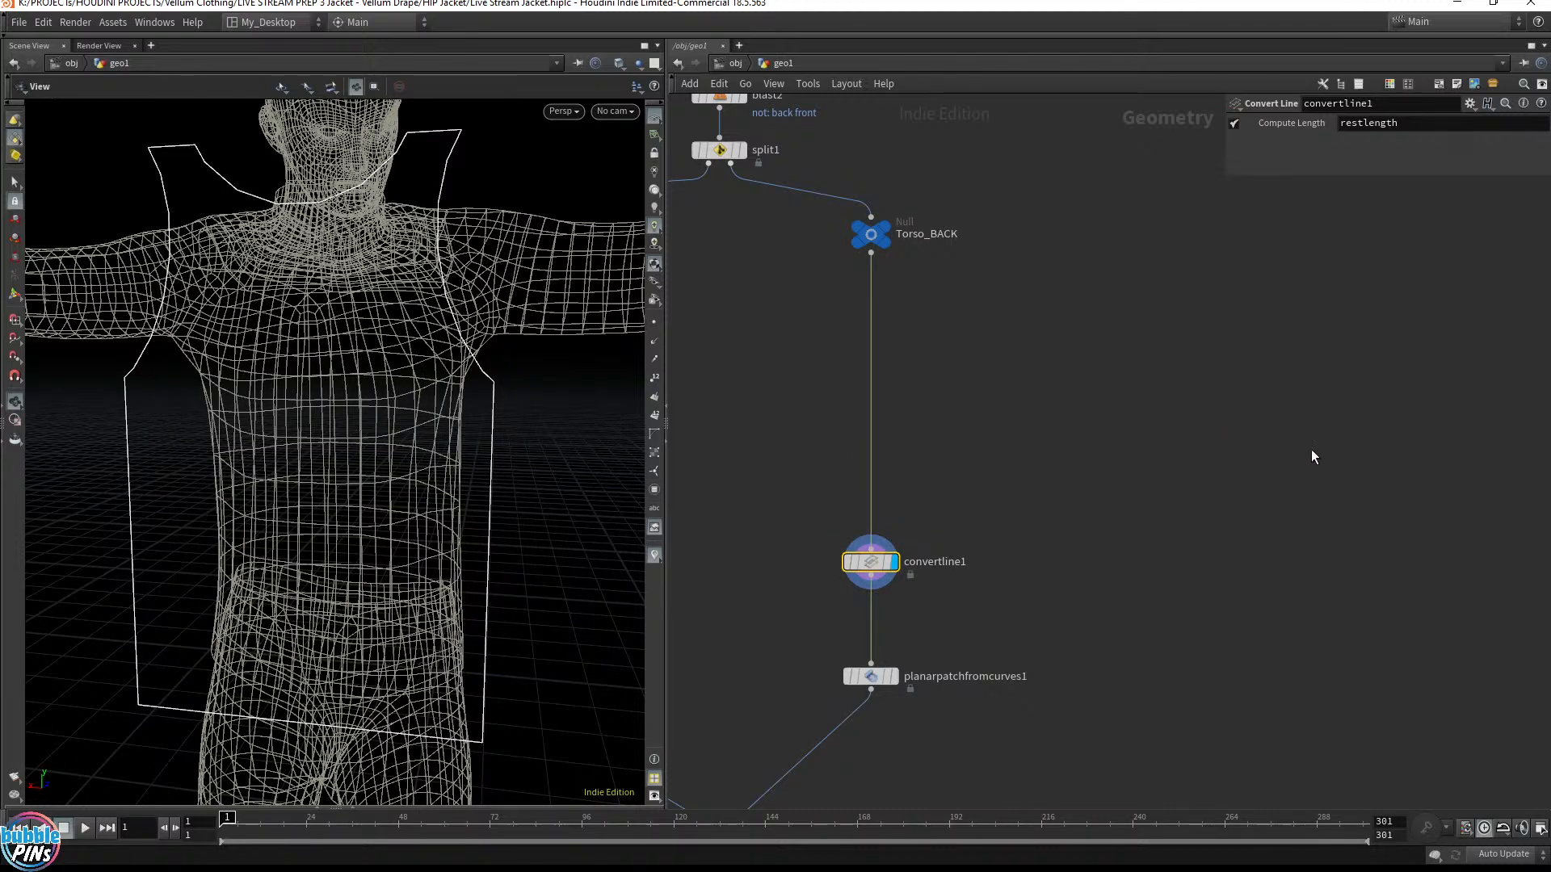
Compare the Convert Line outline with the remeshed planar patch by displaying each node in turn
left_click(894, 678)
left_click(873, 676)
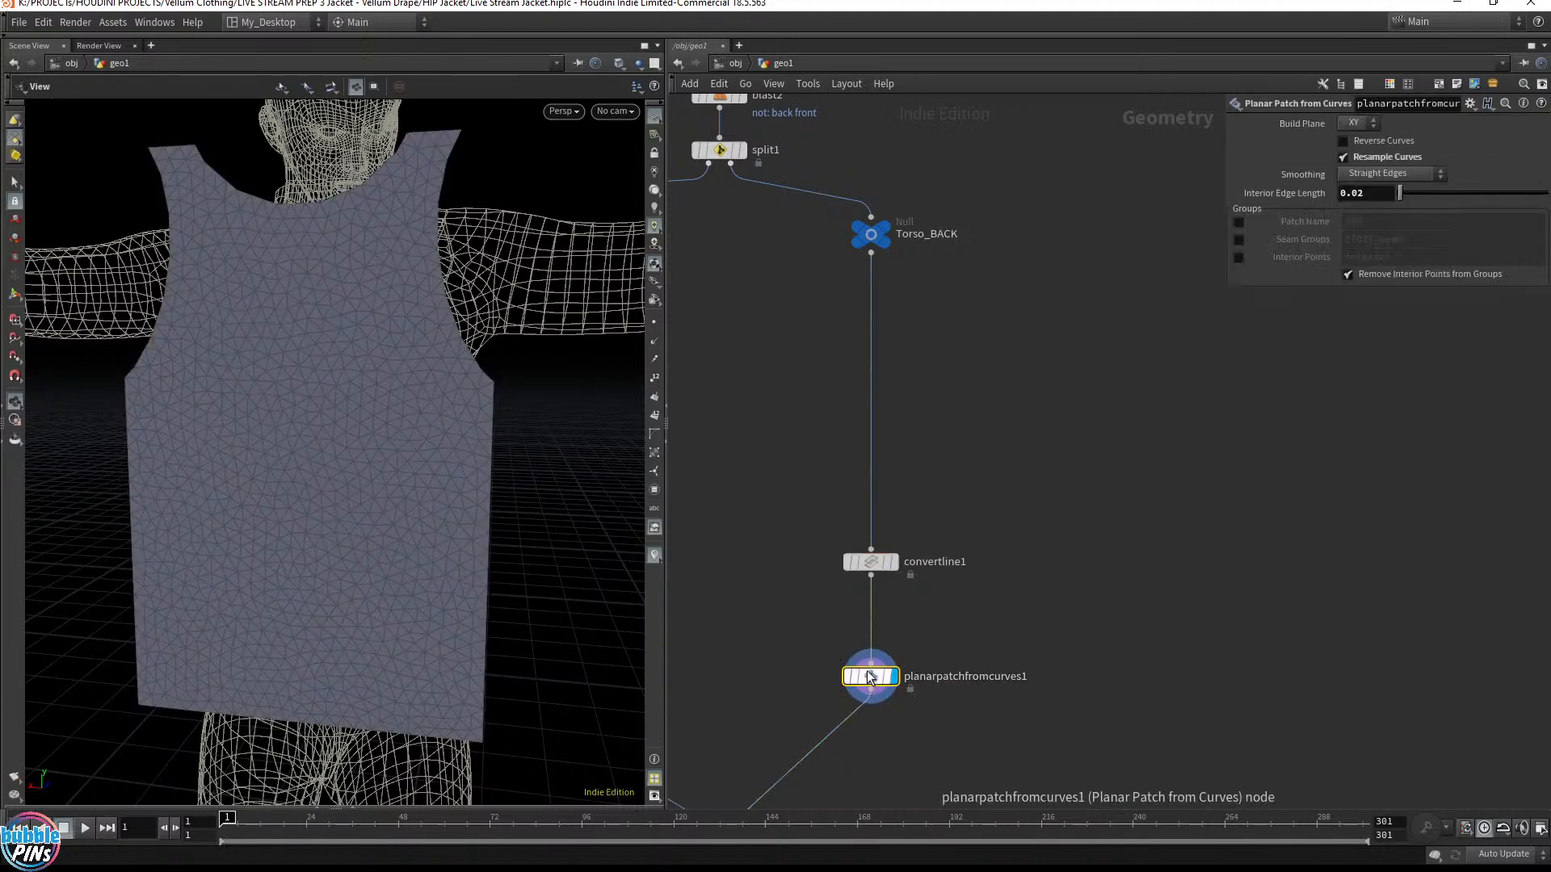
left_click_drag(384, 371, 463, 320)
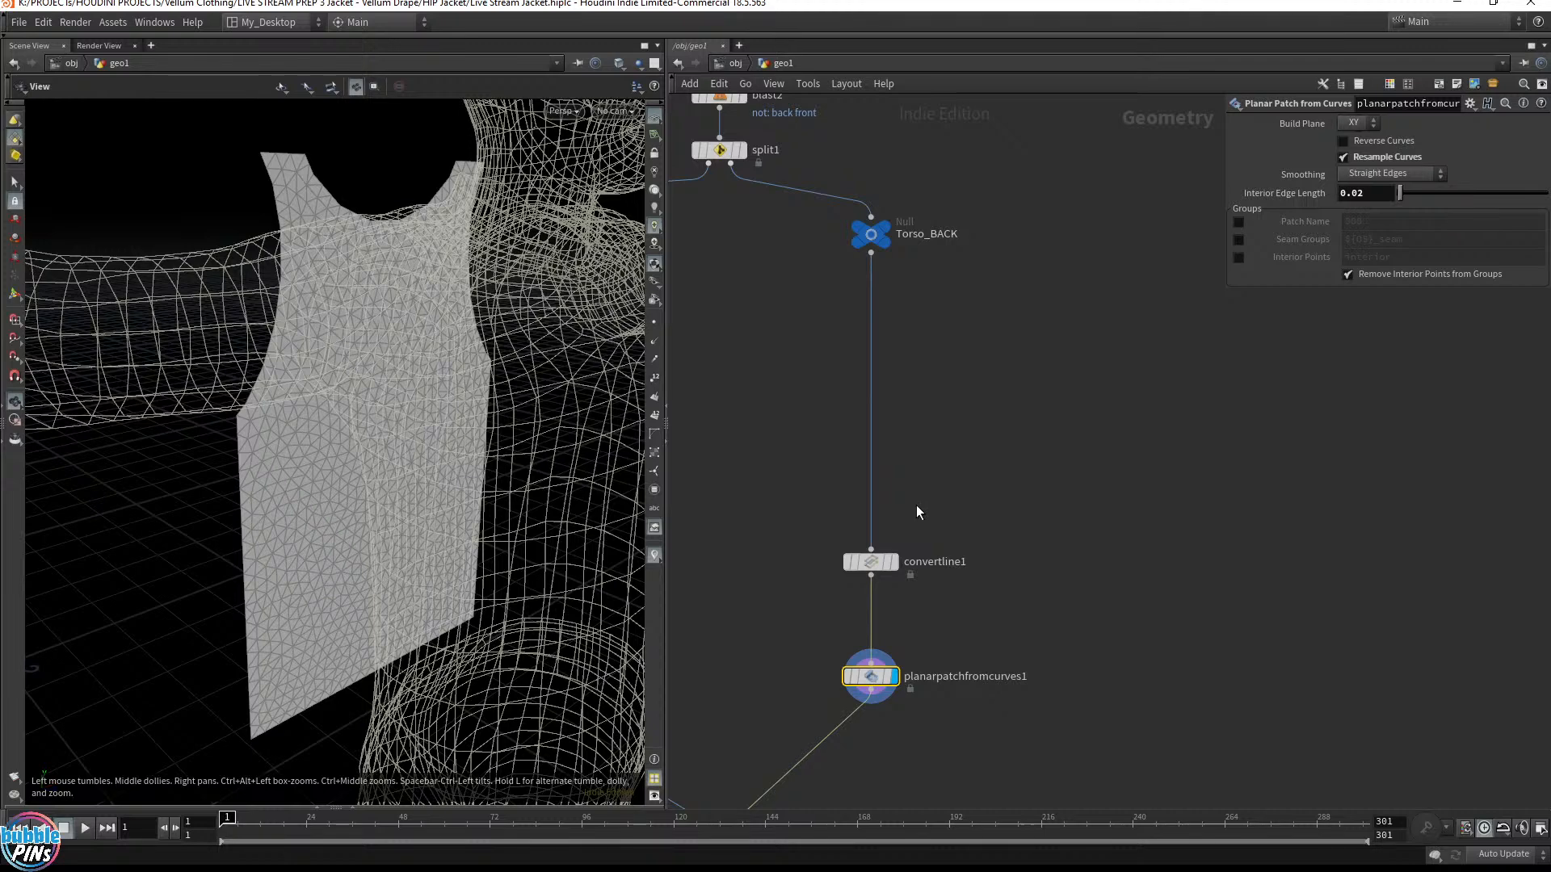
left_click_drag(914, 512, 840, 594)
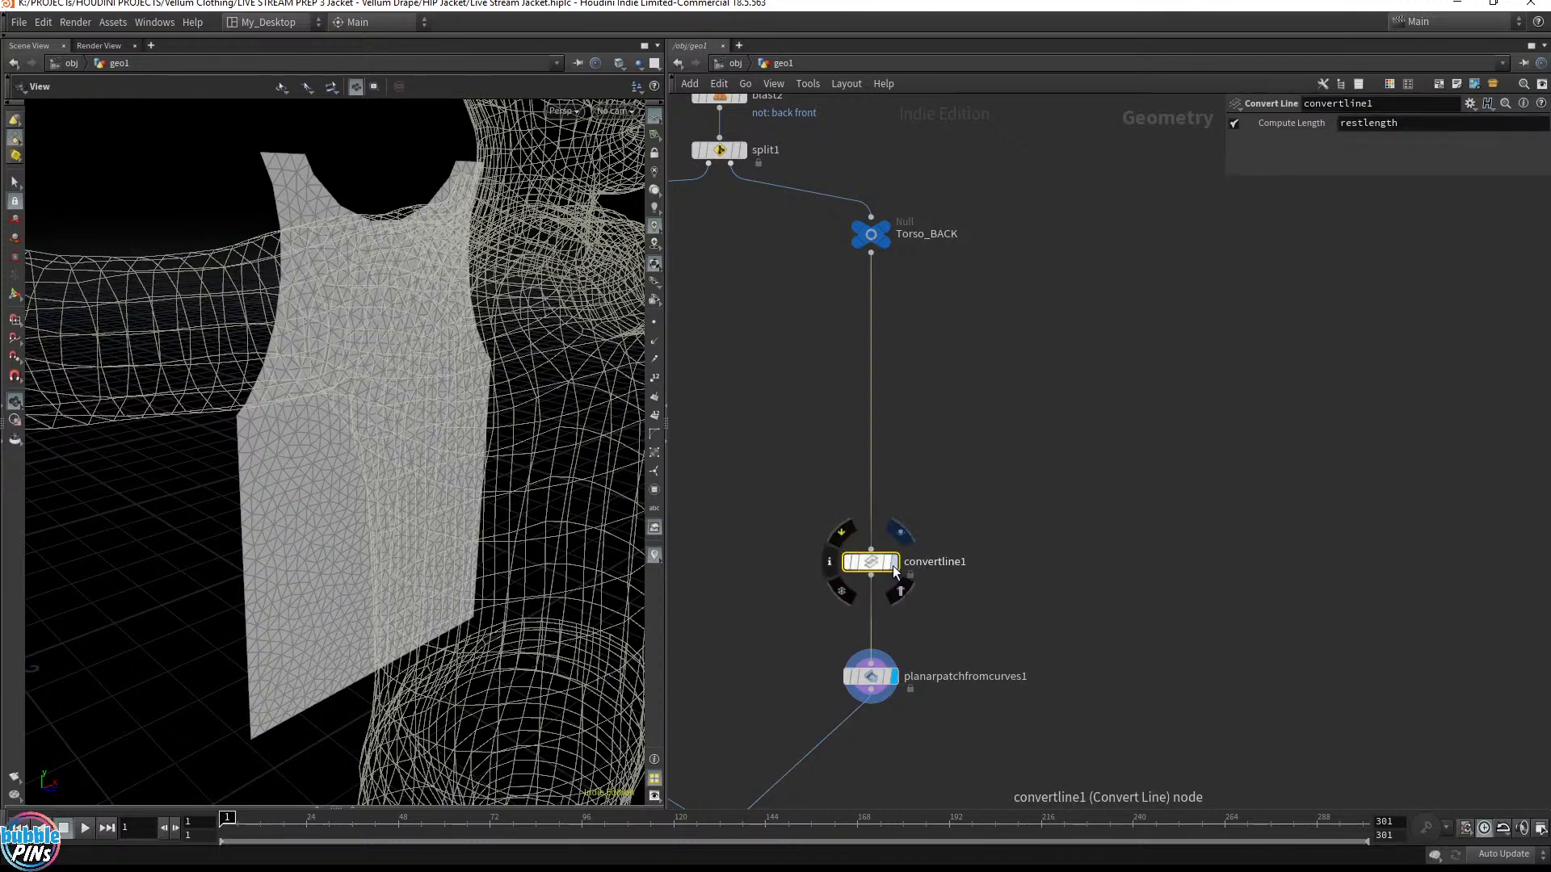
left_click(894, 562)
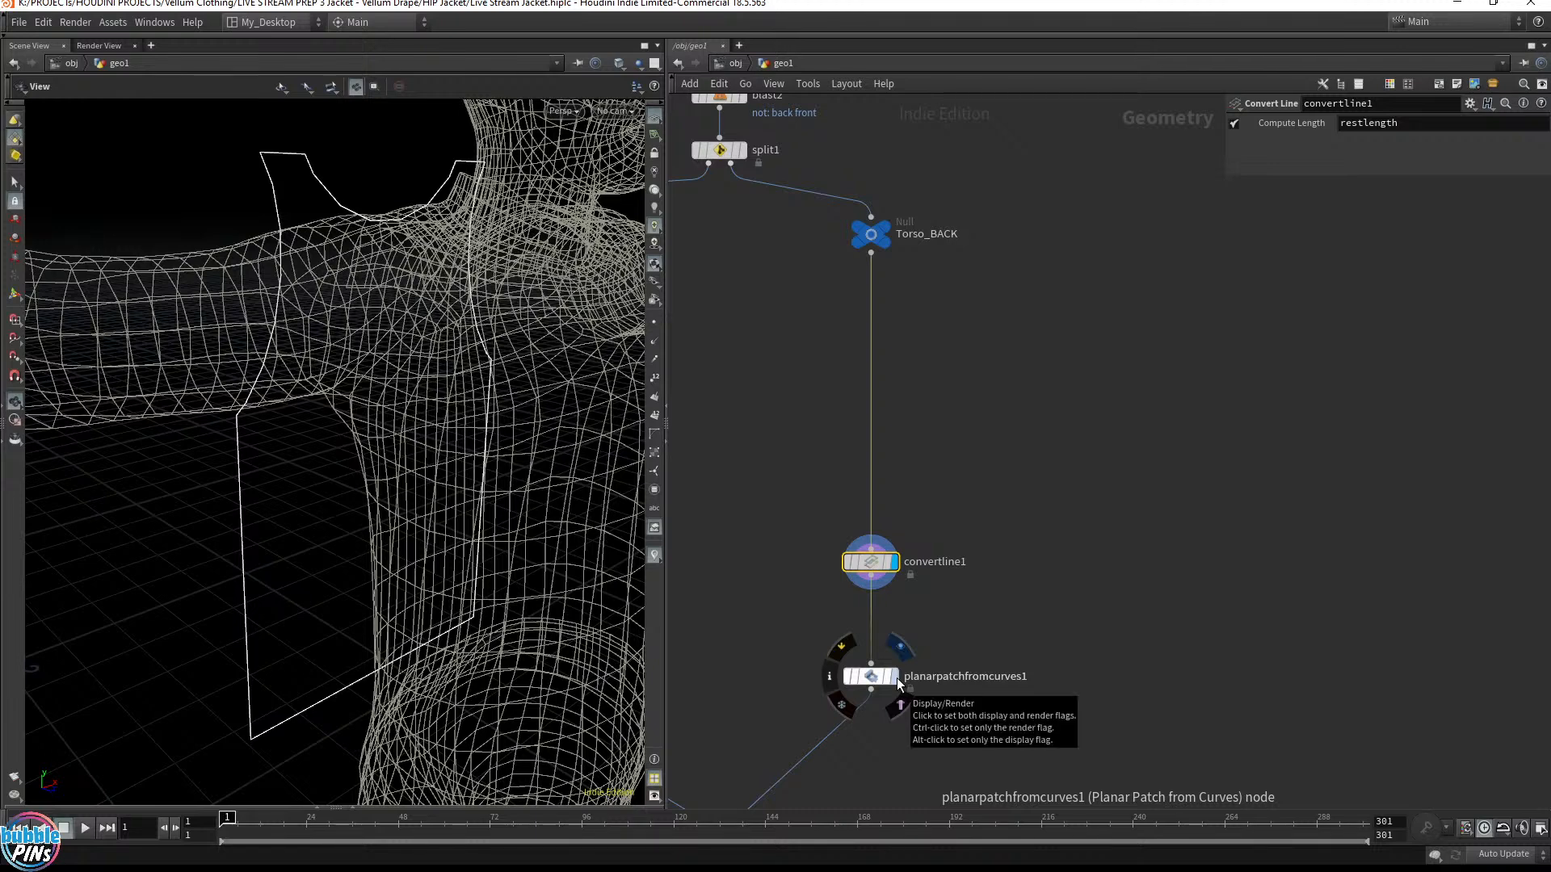
left_click(897, 683)
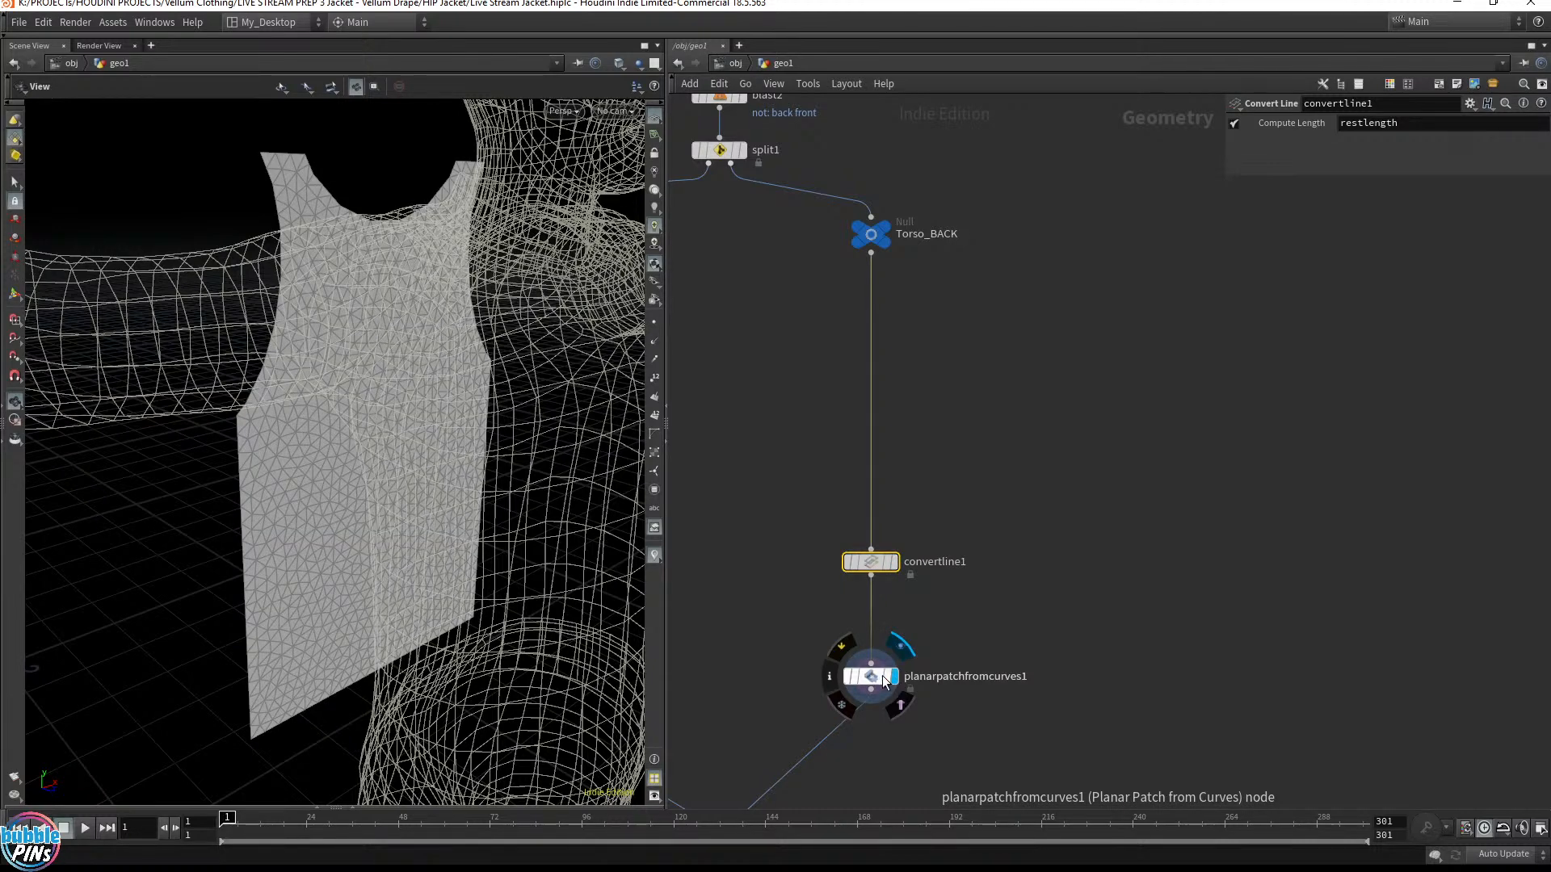
left_click(872, 676)
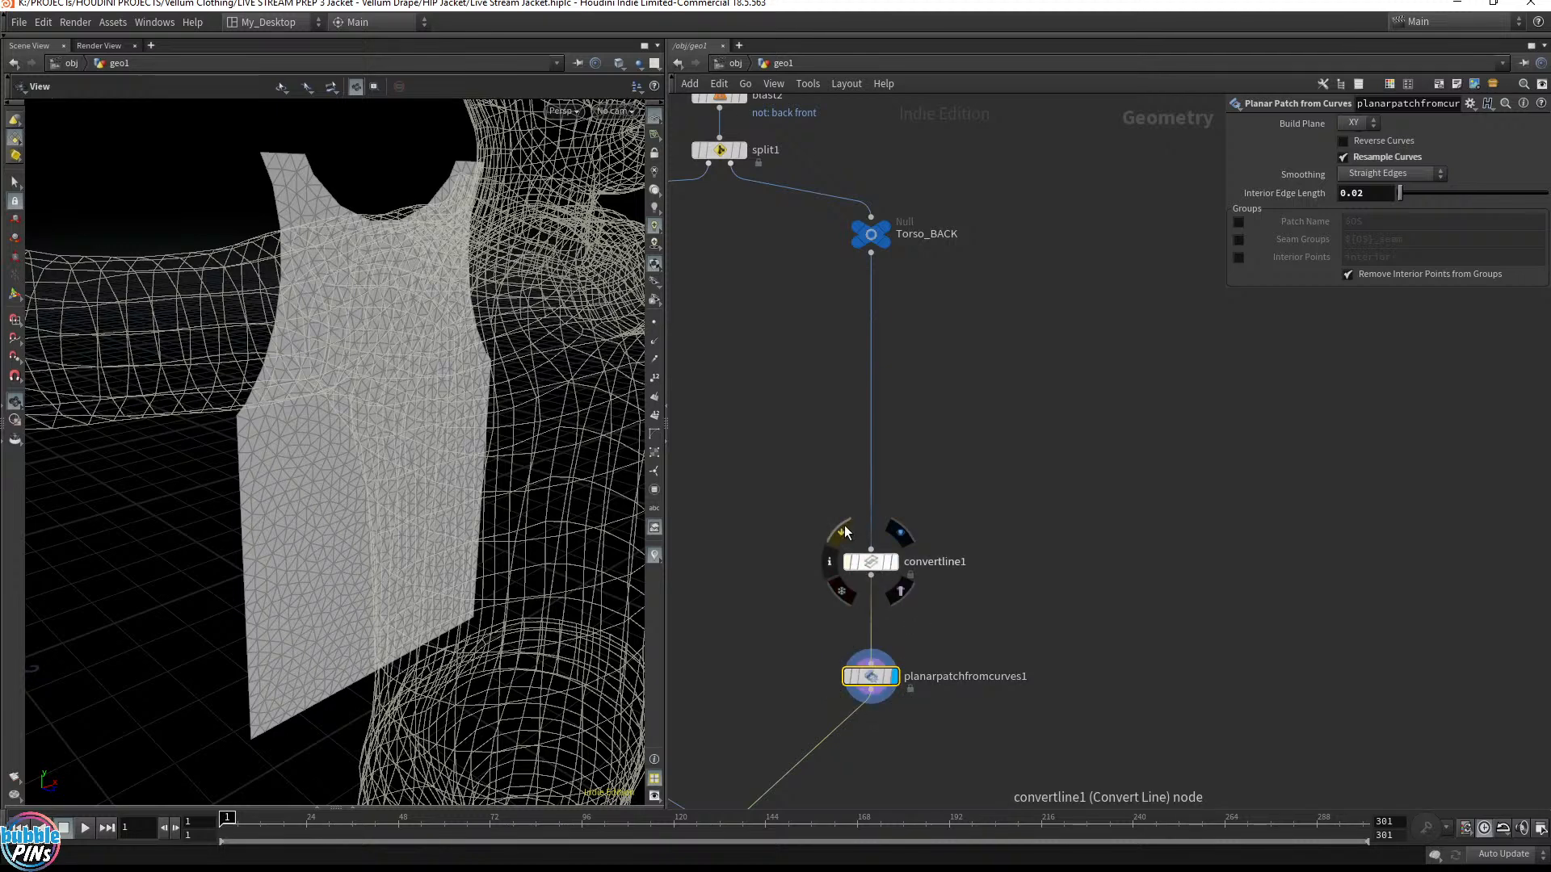
Toggle the bypass of the Convert Line node repeatedly to compare the whole back patch with and without it
left_click(843, 533)
left_click(843, 533)
left_click(842, 533)
left_click(842, 533)
left_click(843, 533)
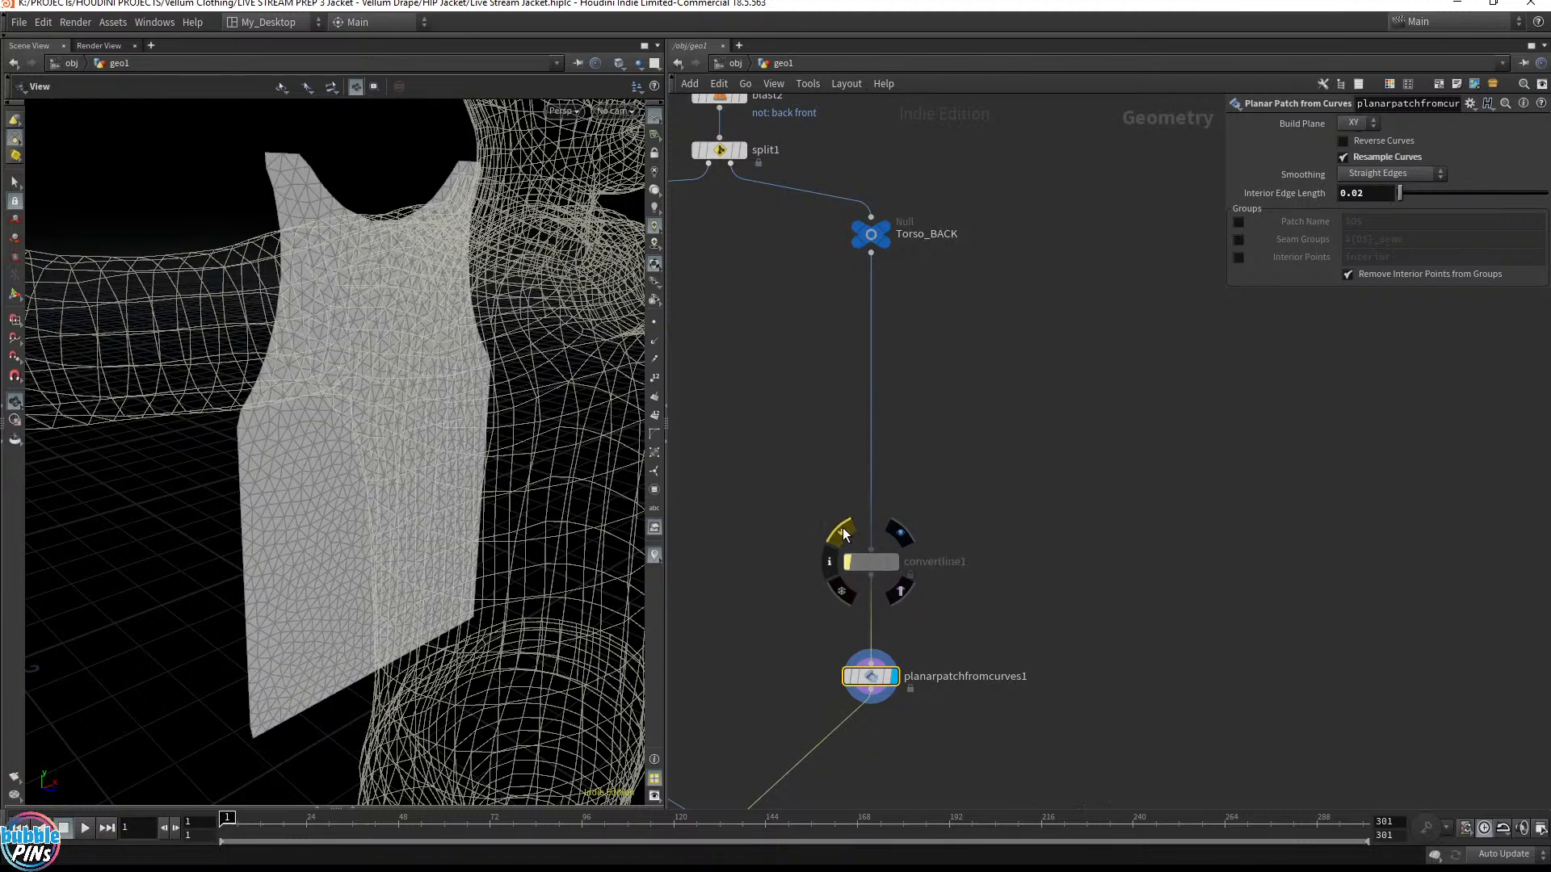
left_click(842, 533)
Examine the patch's shoulder corner up close while switching the Convert Line bypass on and off
left_click_drag(298, 270, 275, 223)
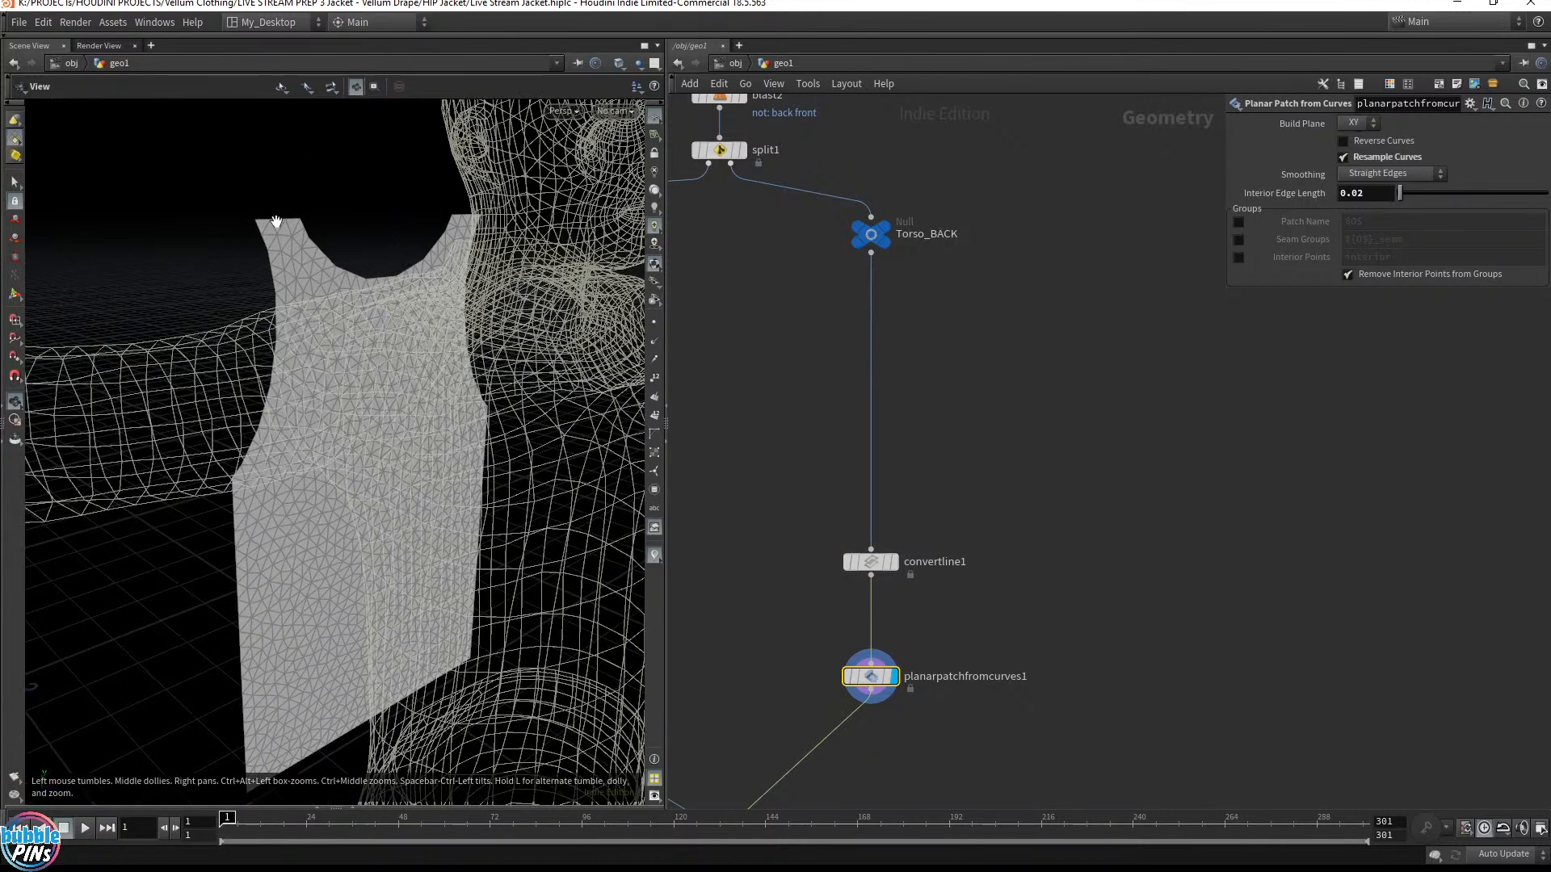
scroll(276, 222, "up", 5)
left_click(847, 560)
left_click(846, 560)
left_click(846, 560)
left_click(847, 561)
left_click(846, 561)
left_click(846, 560)
left_click(846, 561)
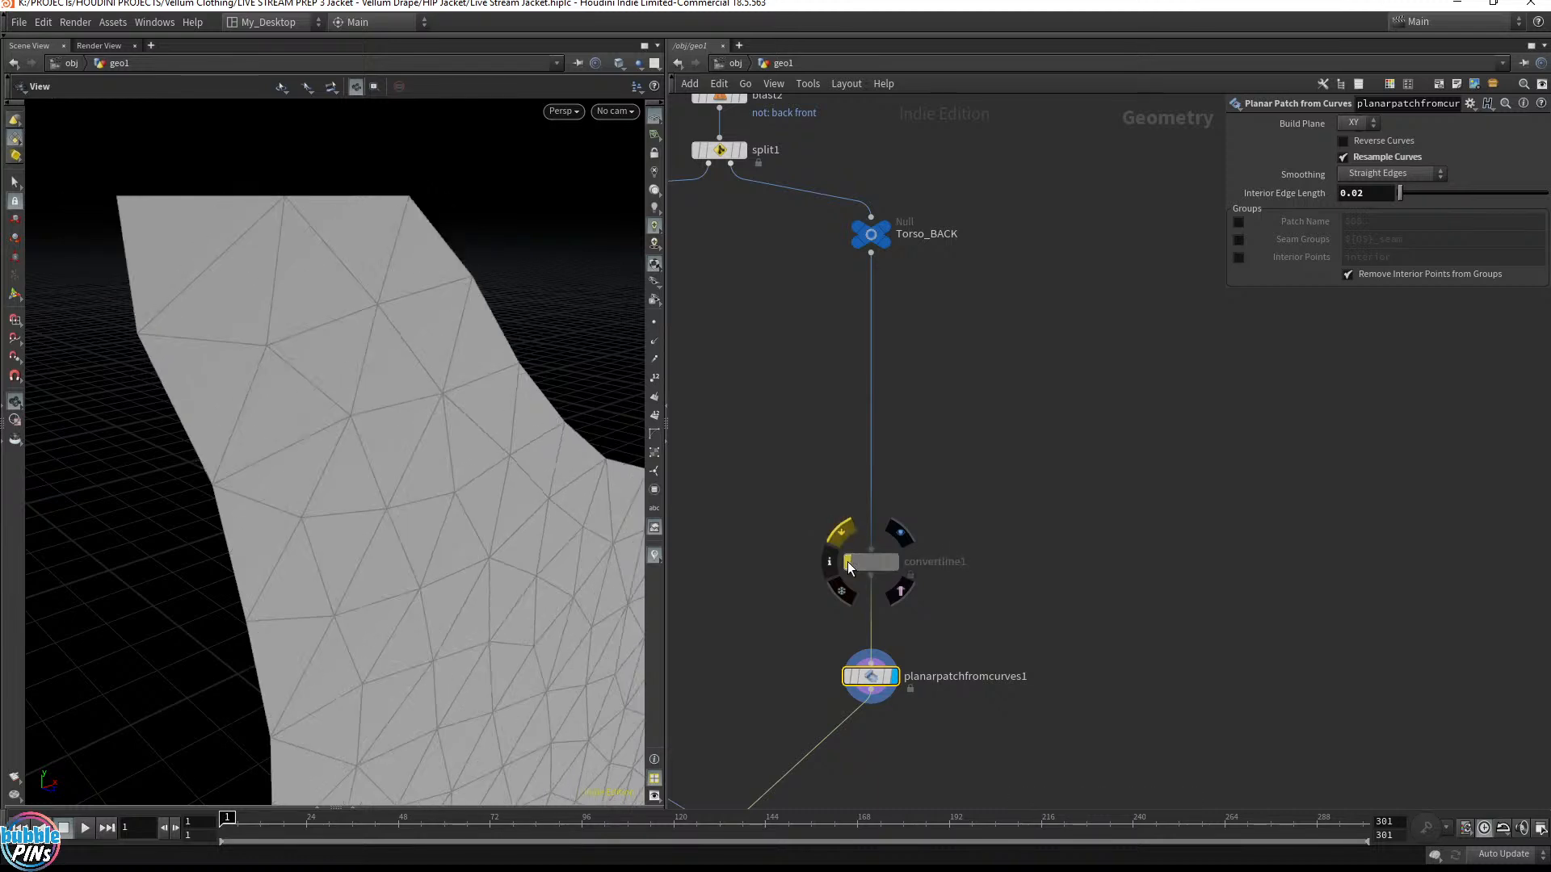
left_click(847, 560)
Display Torso_BACK and the Convert Line node in turn to compare the original shoulder shape with the line outline
left_click(876, 561)
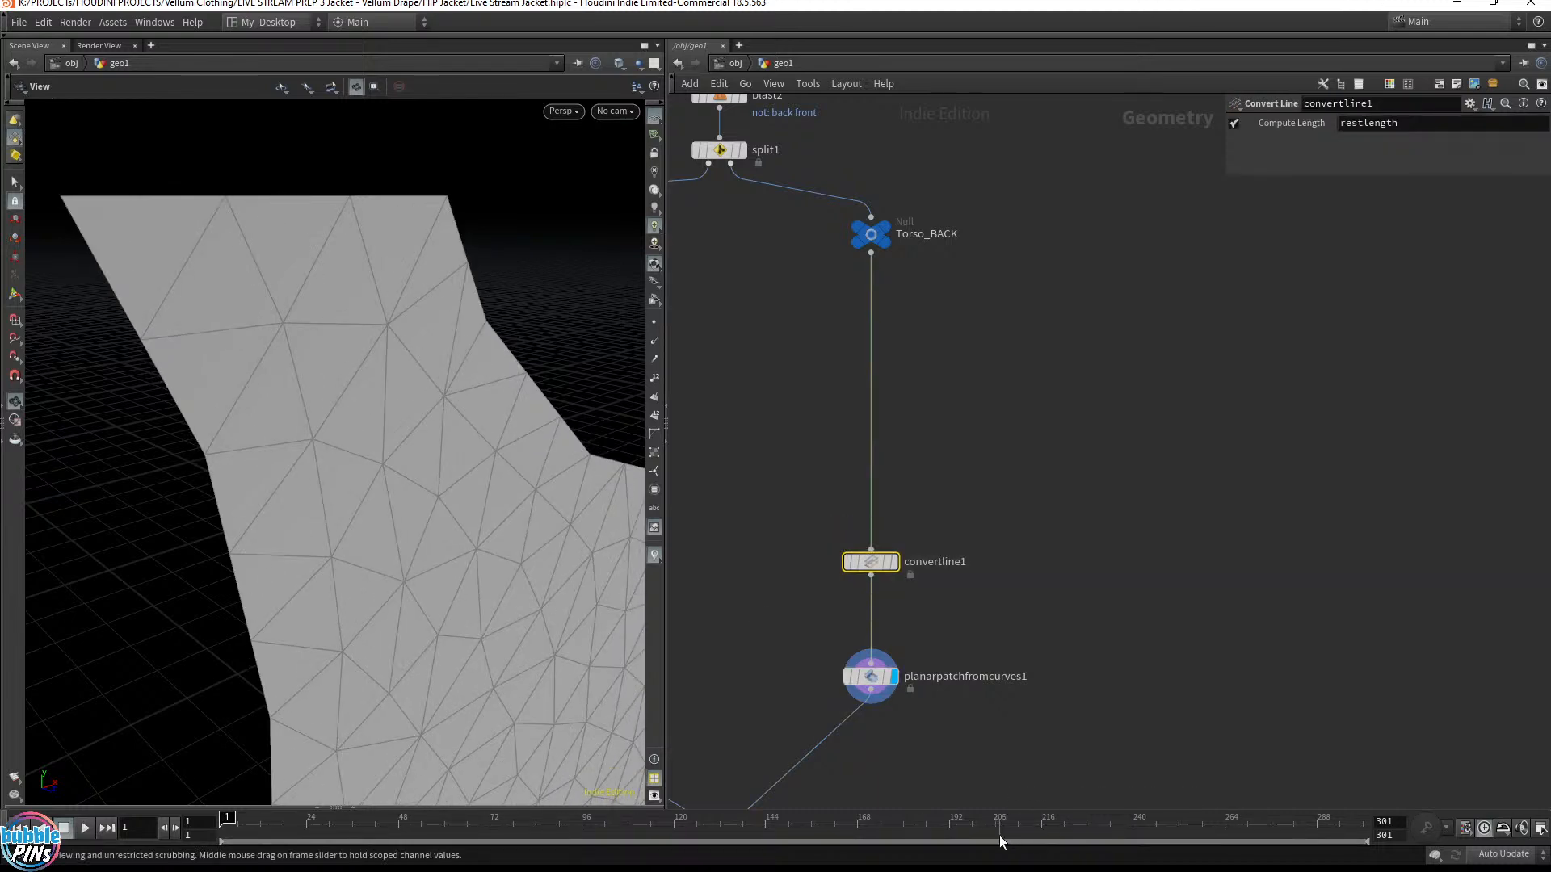
left_click(868, 234)
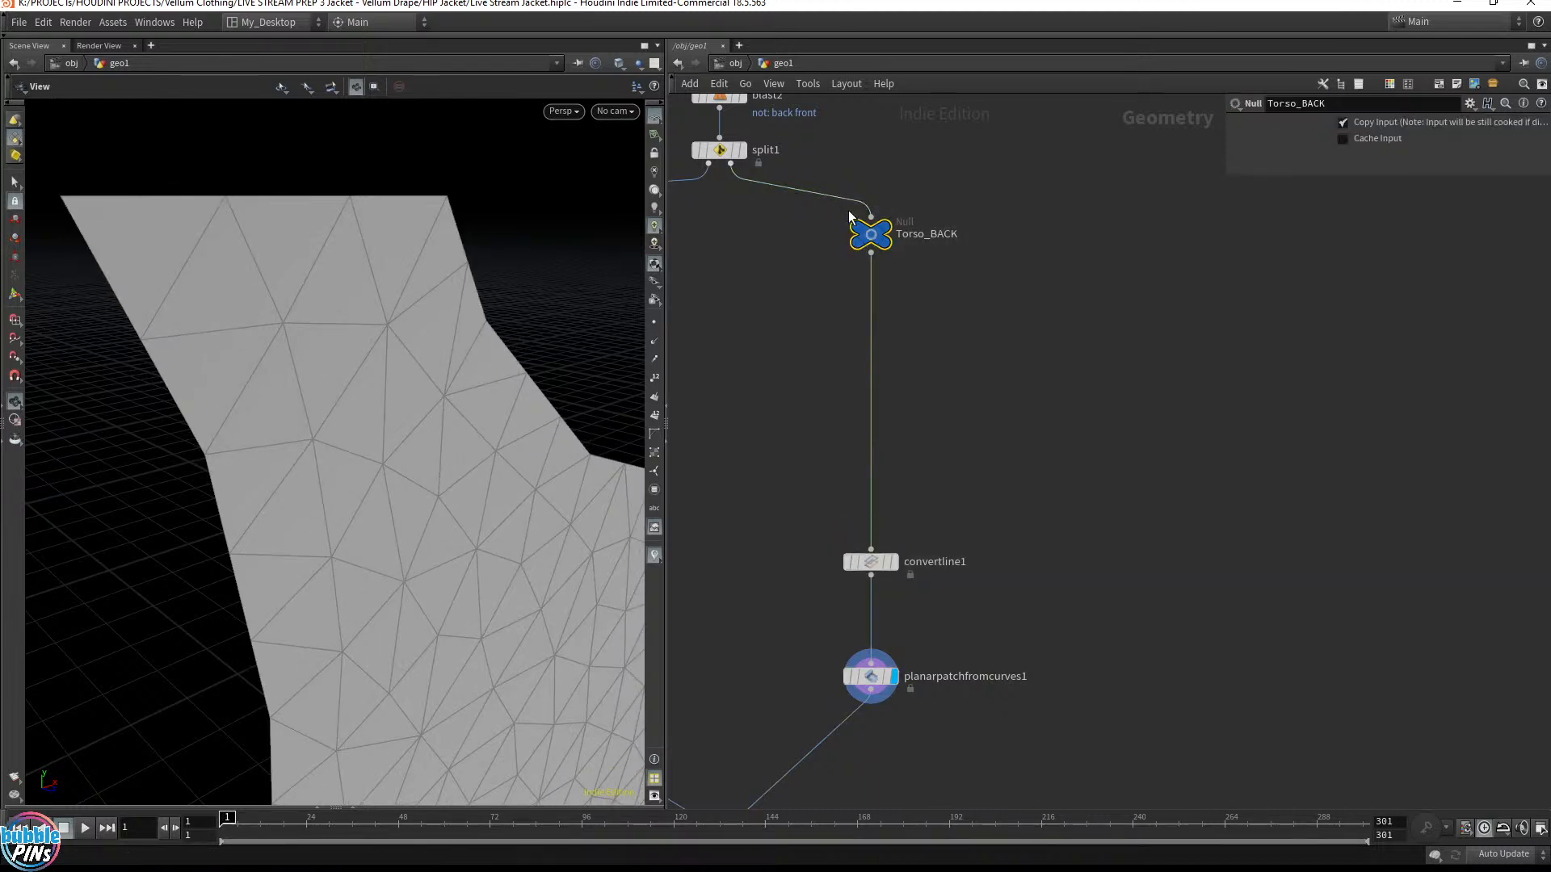
left_click(897, 235)
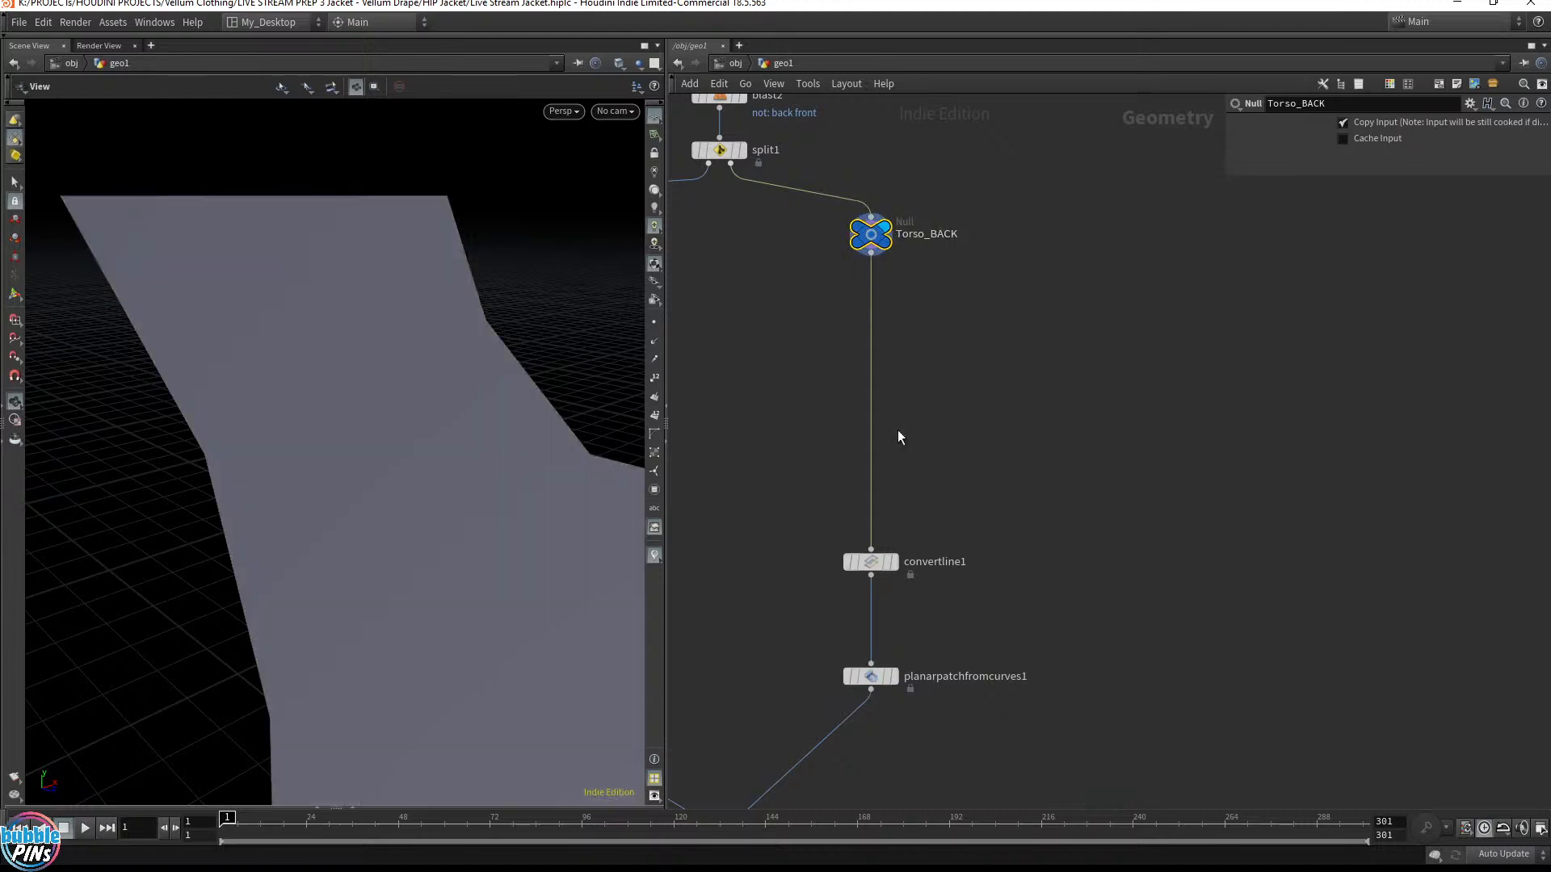
left_click(893, 565)
left_click(875, 563)
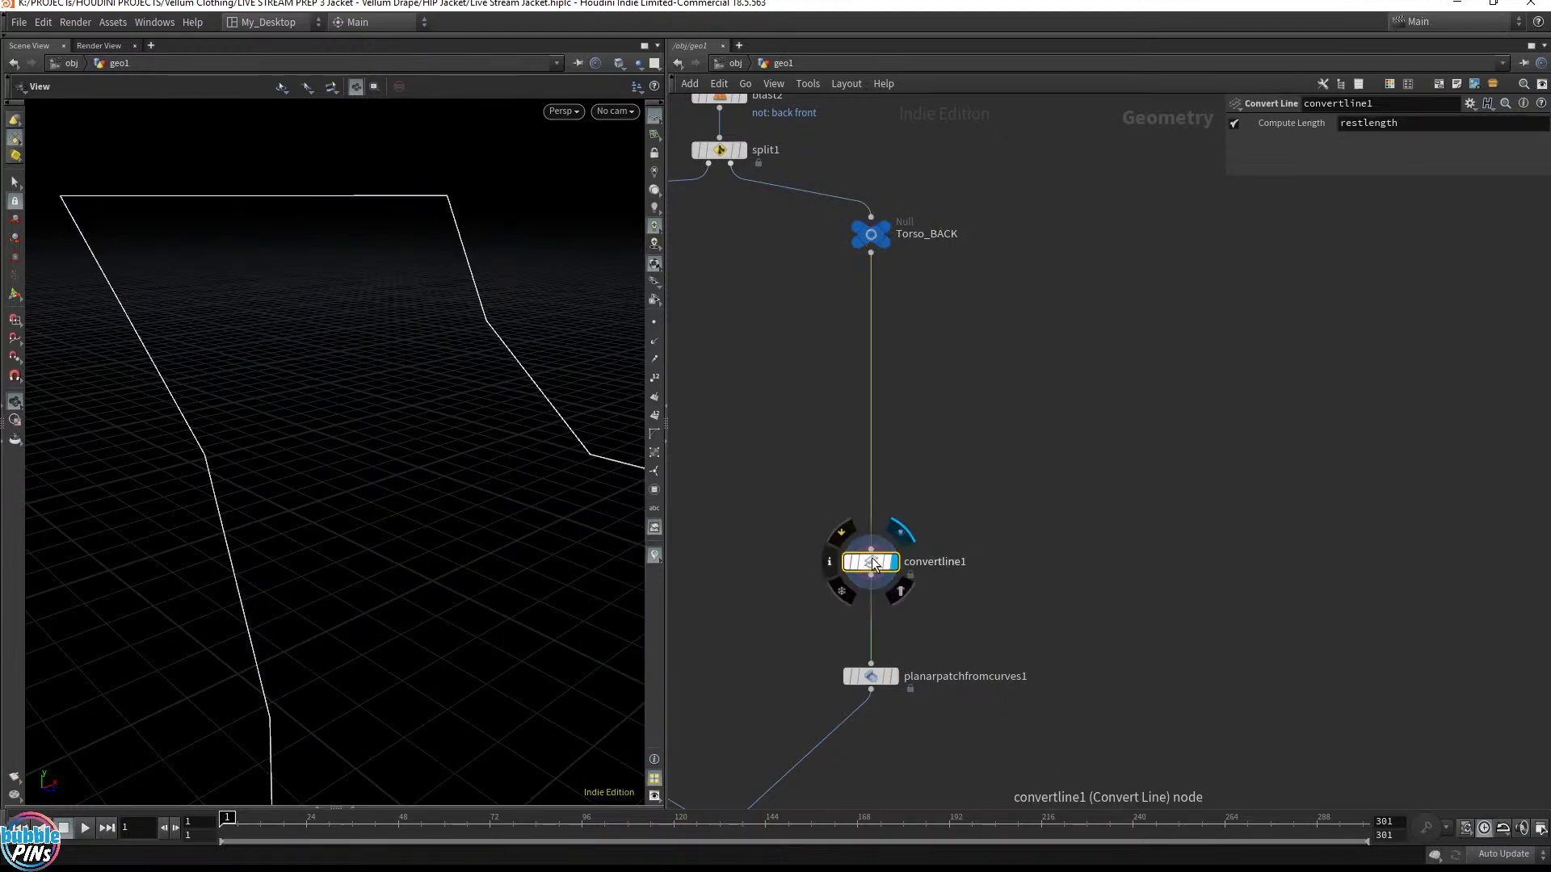
Bypass the Convert Line node, check the planar patch's shoulder without it, and reactivate the node
left_click(848, 562)
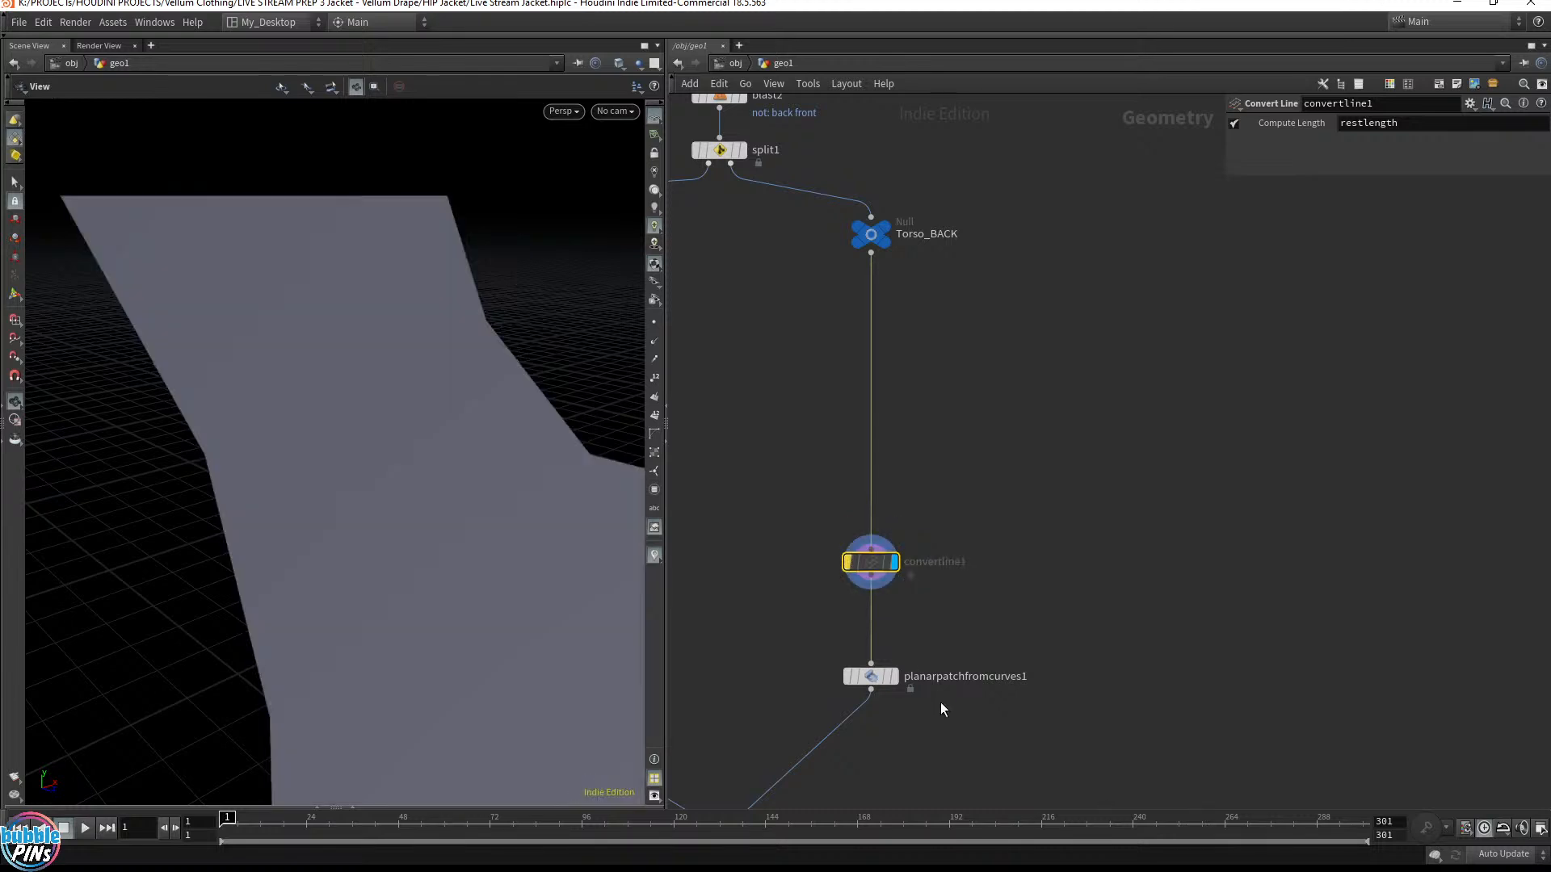
left_click(894, 678)
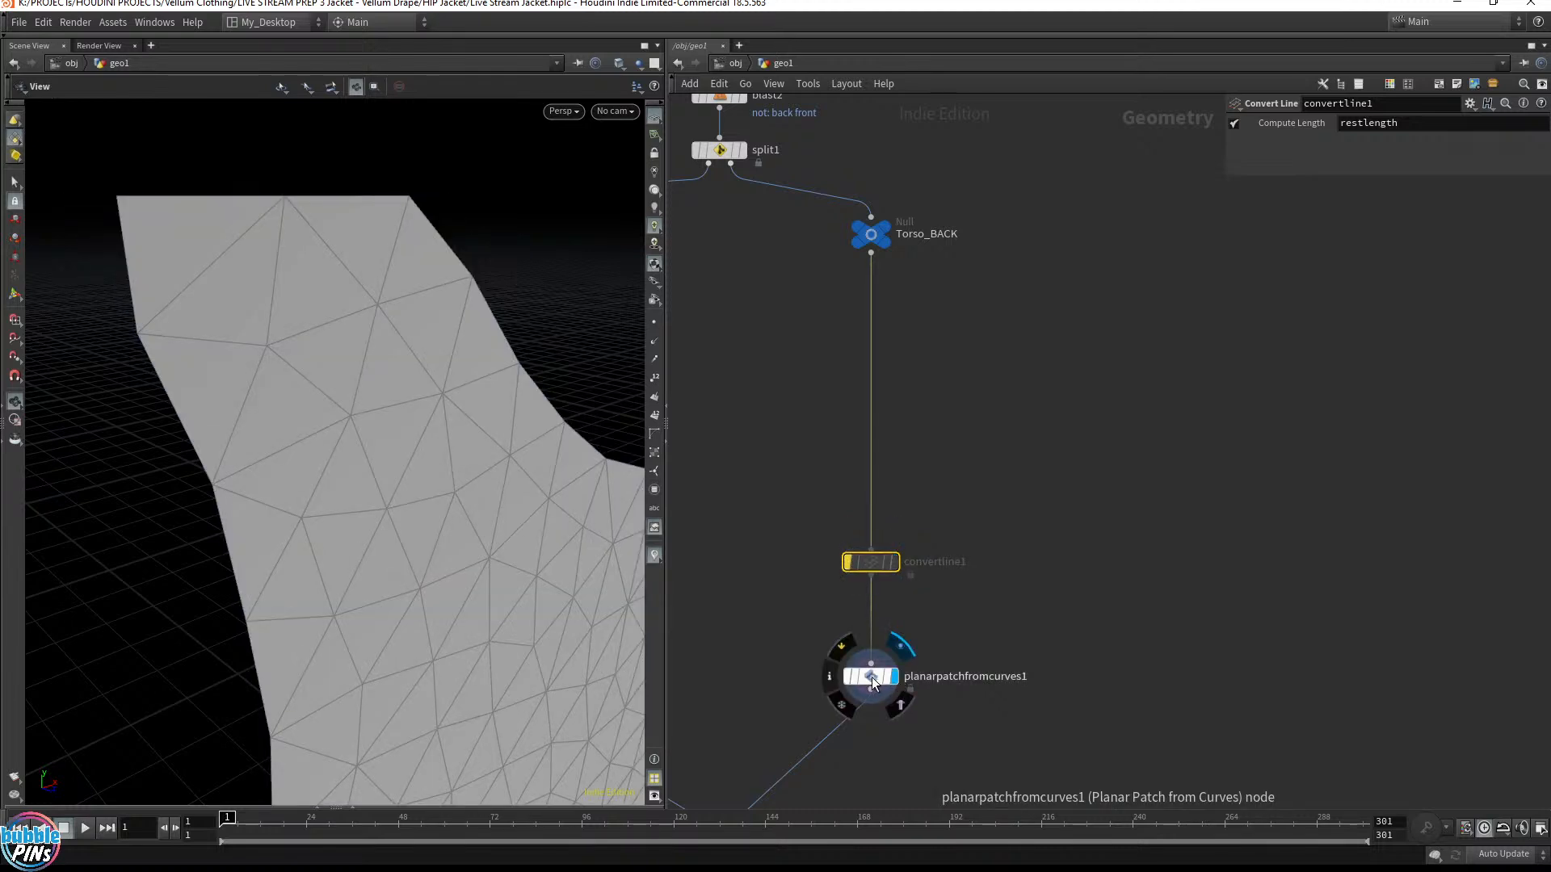
left_click(873, 678)
left_click(848, 563)
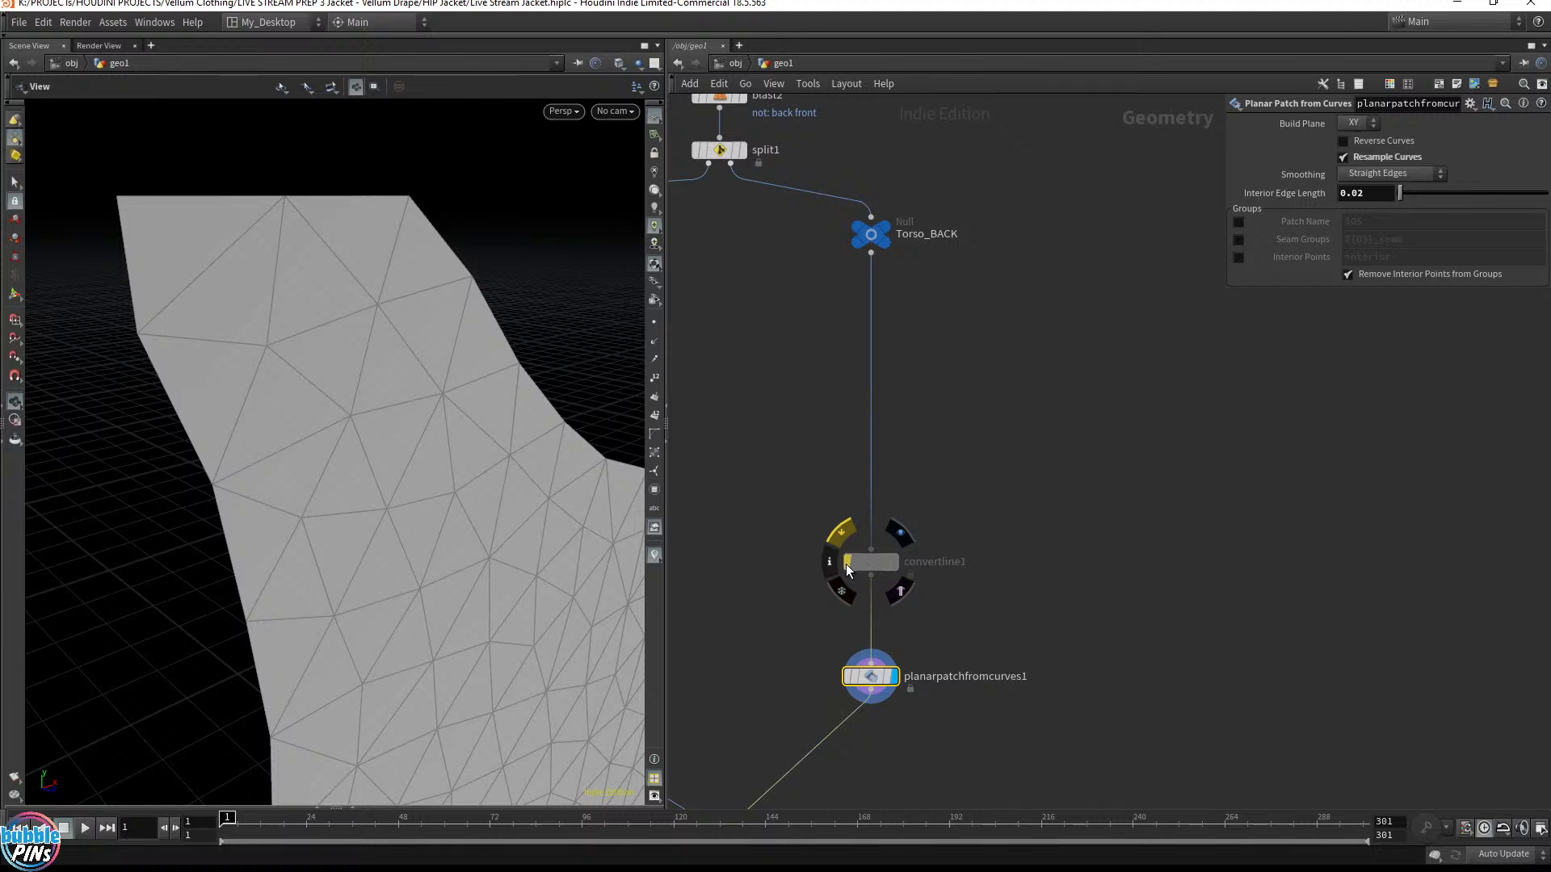
Check the patch's Interior Edge Length setting and compare the active Convert Line outline with the patch's shoulder corners
left_click(1372, 195)
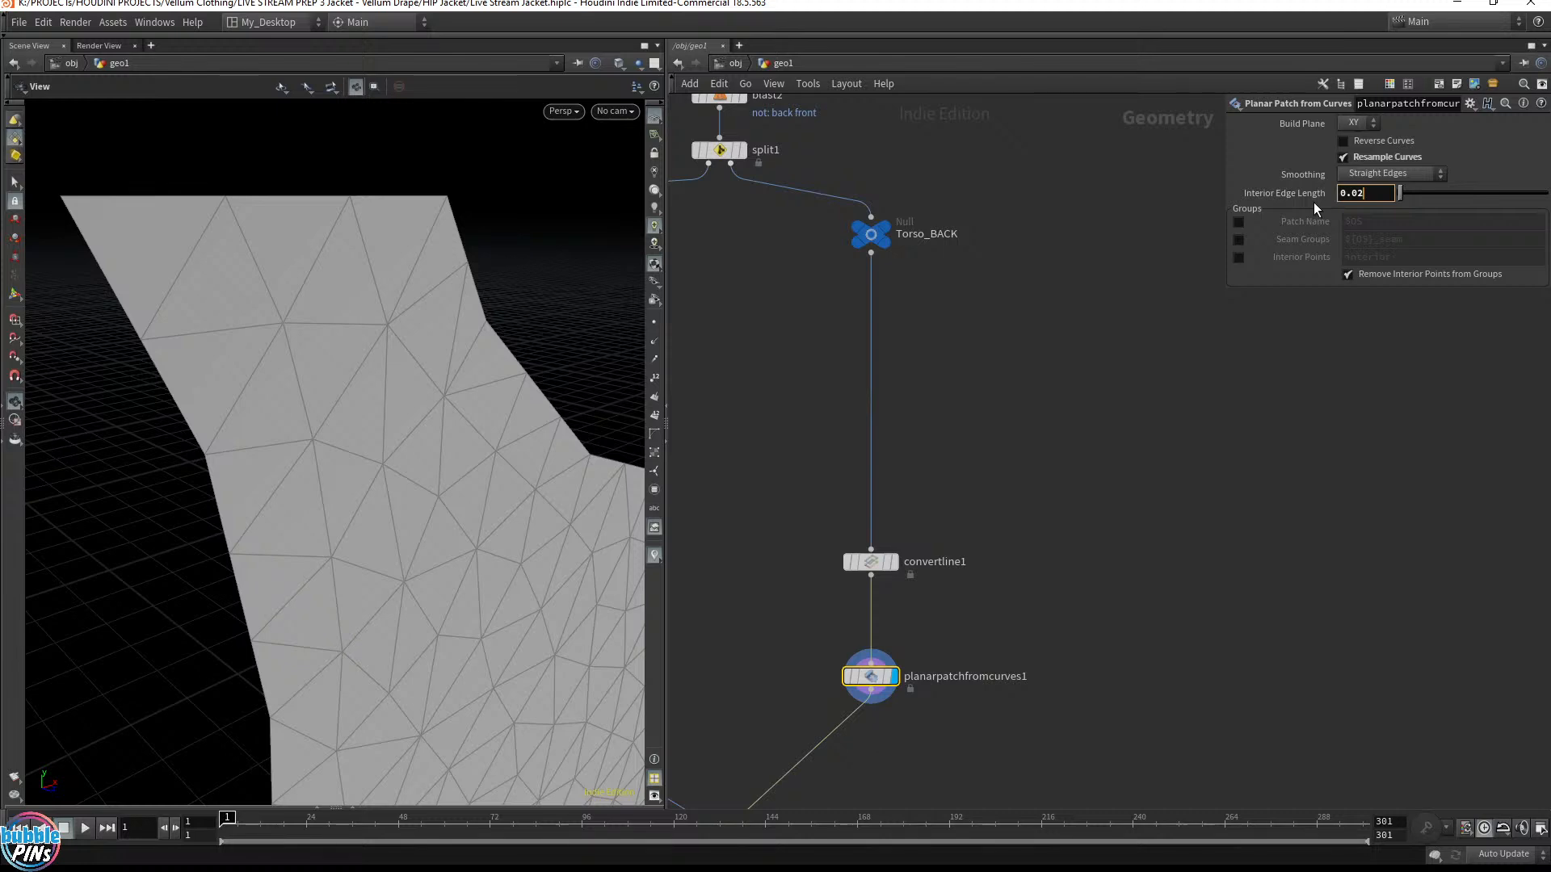
left_click(888, 563)
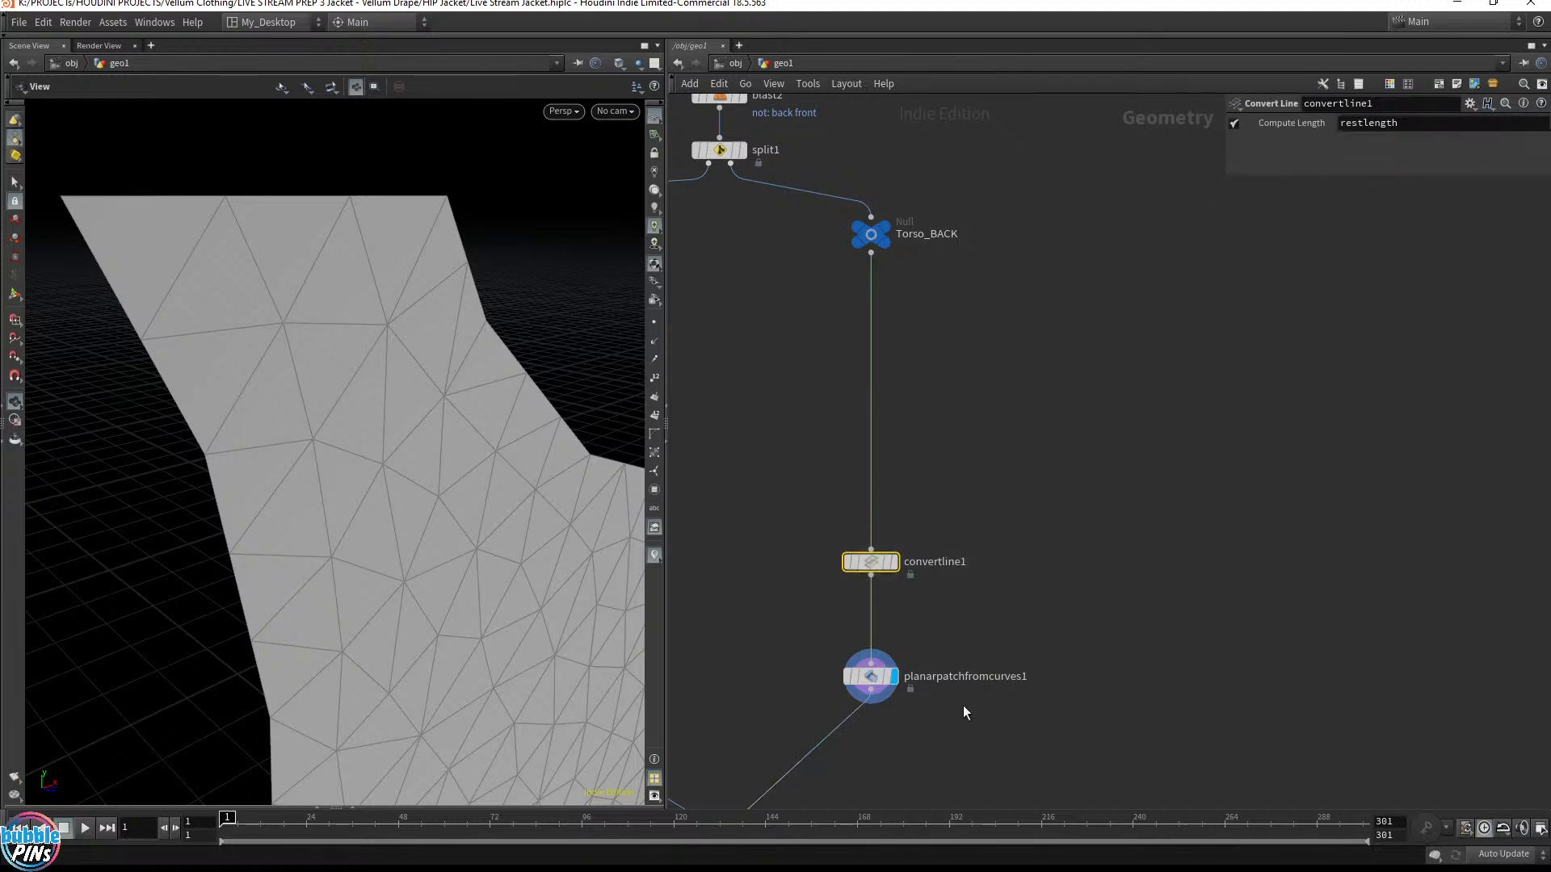
left_click(894, 562)
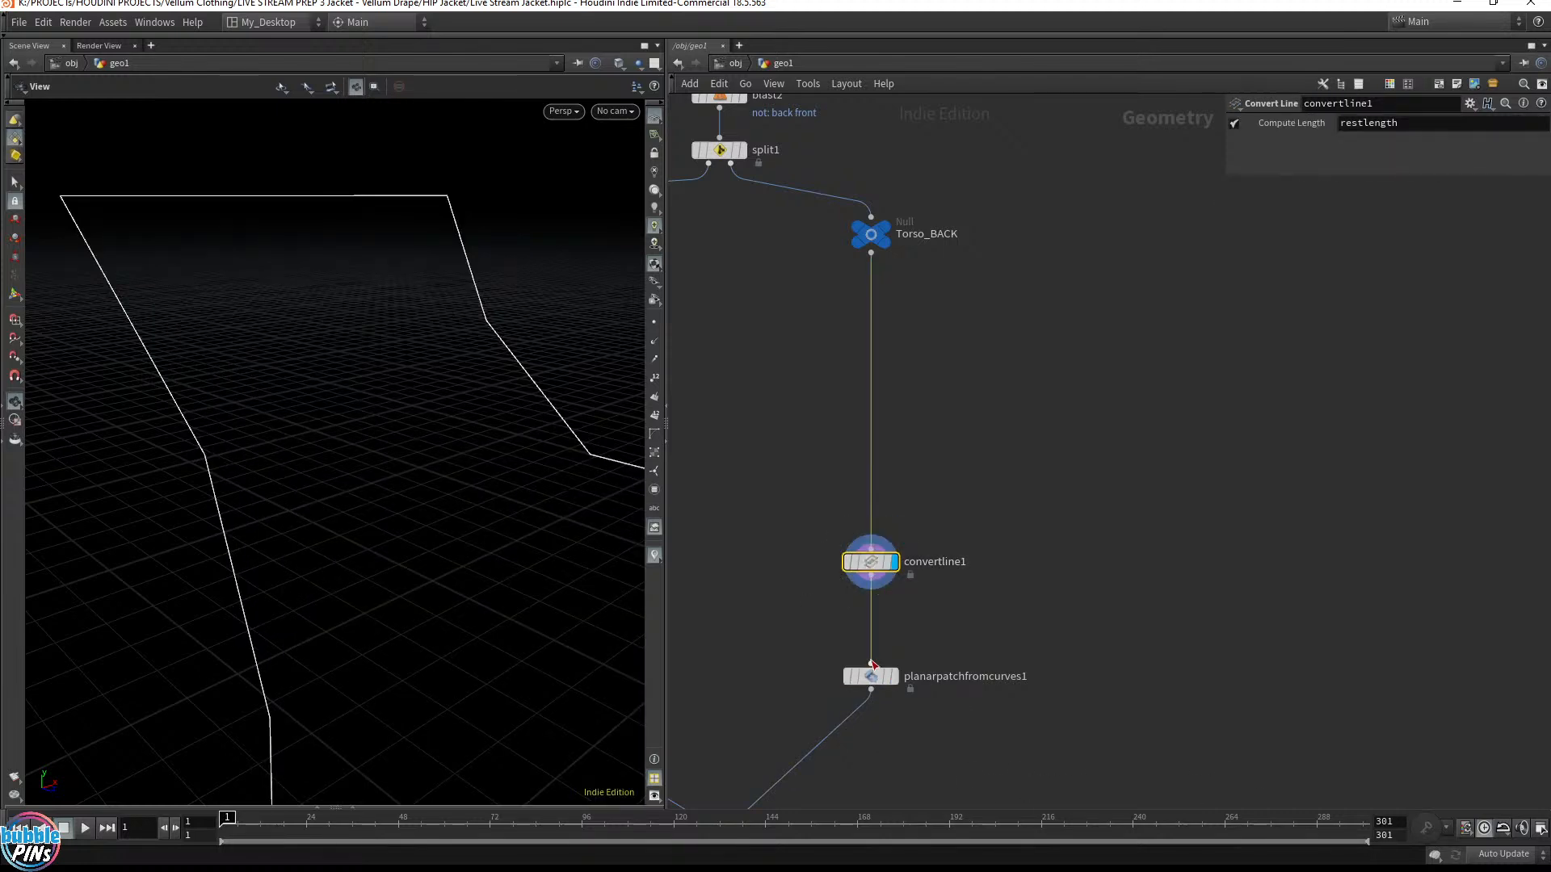
left_click(892, 676)
left_click(869, 676)
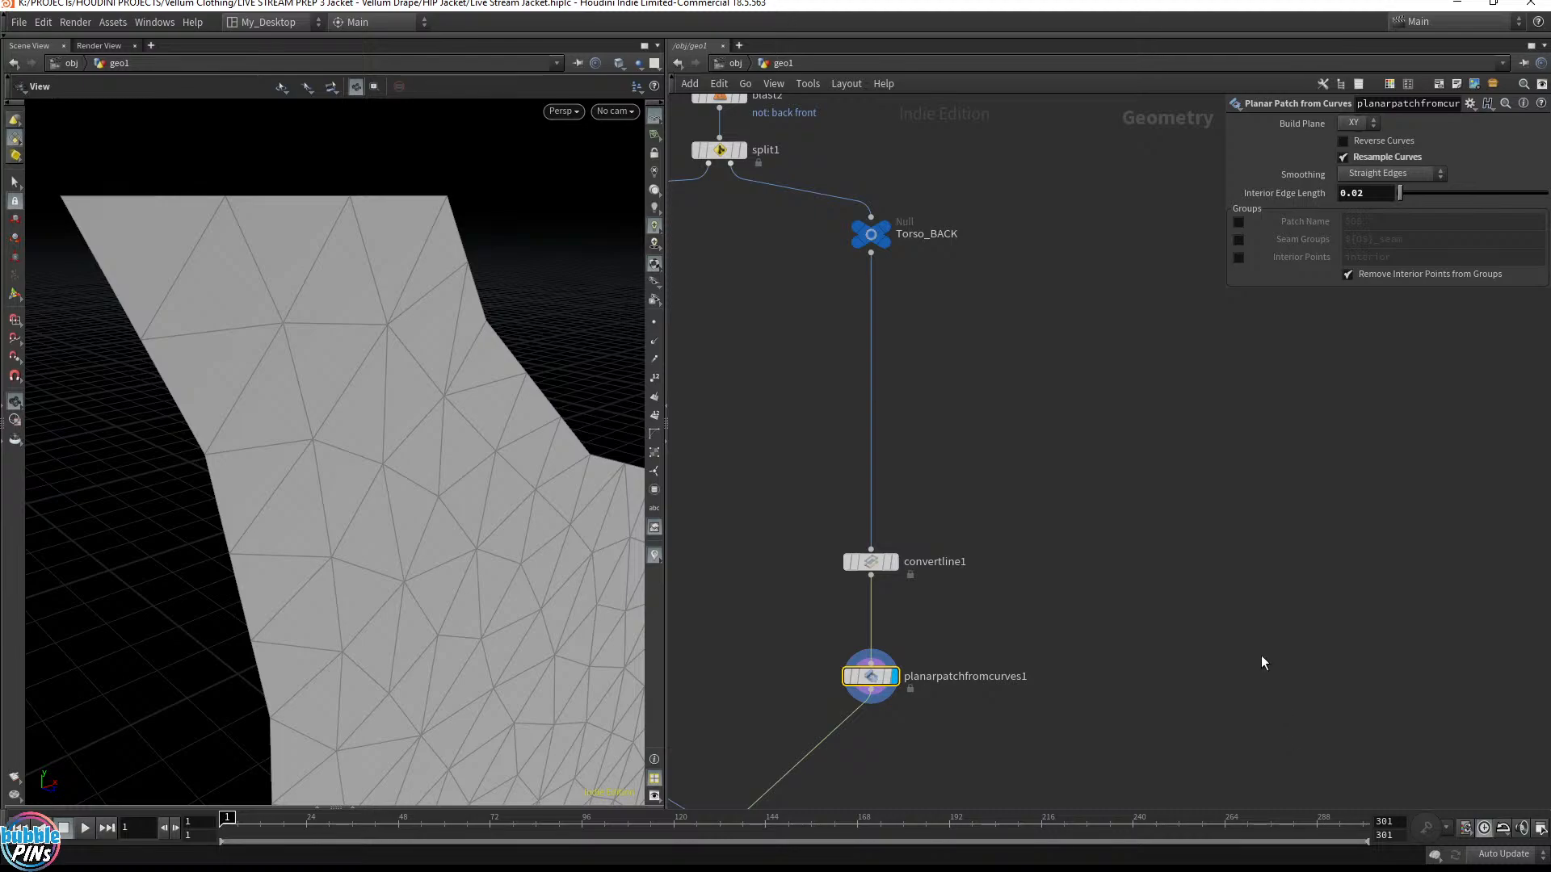
Move the planar patch node closer to Convert Line, insert a Reverse node between it and merge1, and display the Reverse result
left_click_drag(496, 408, 638, 462)
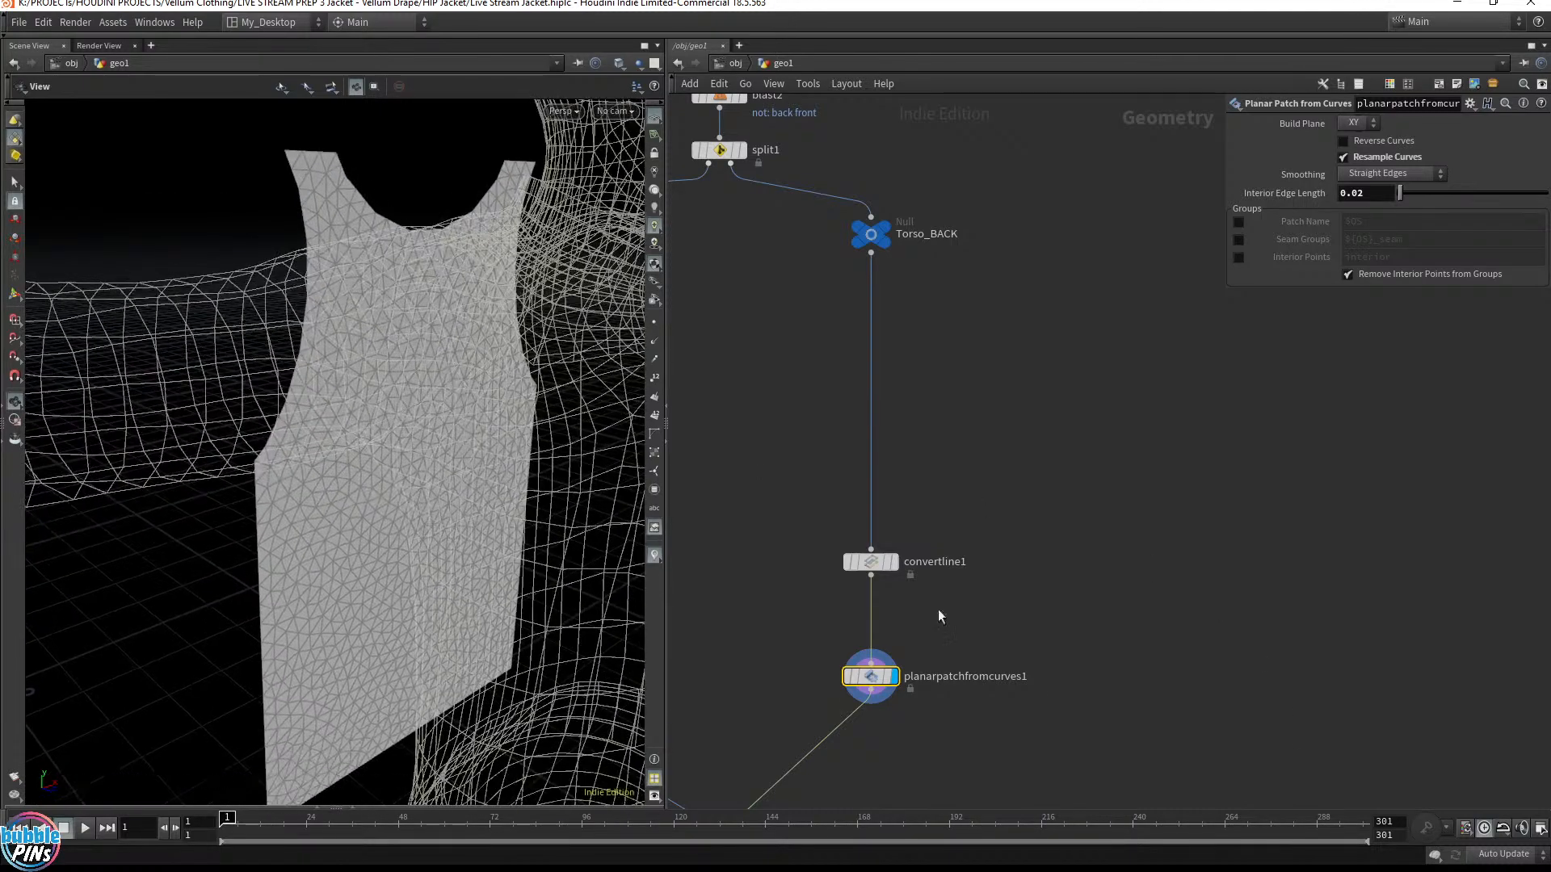
left_click_drag(871, 676, 871, 618)
key("Tab")
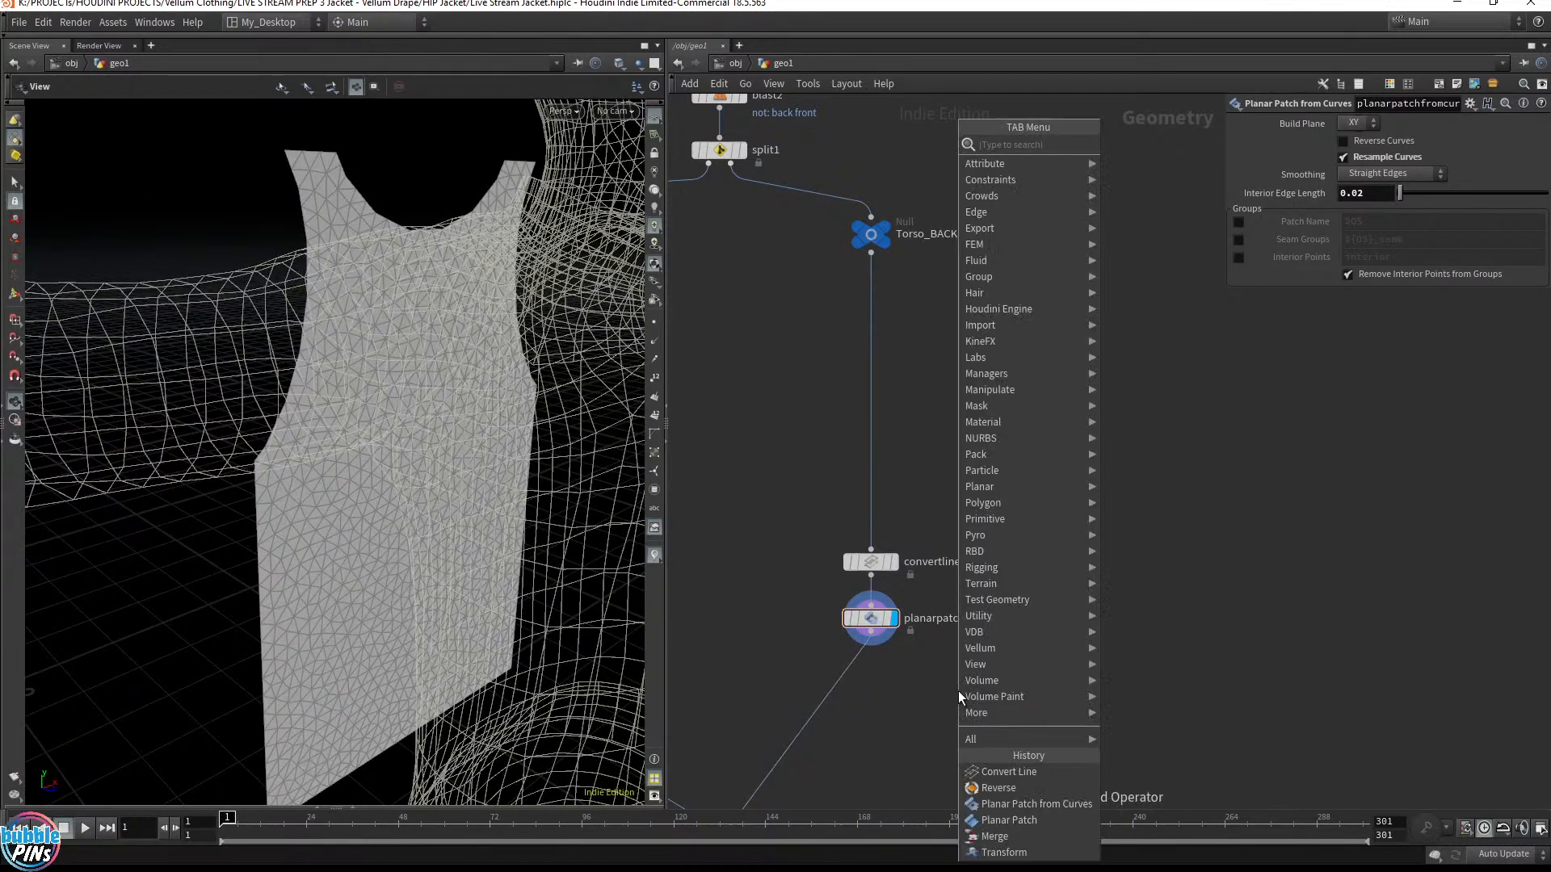
type("remesh")
key("Return")
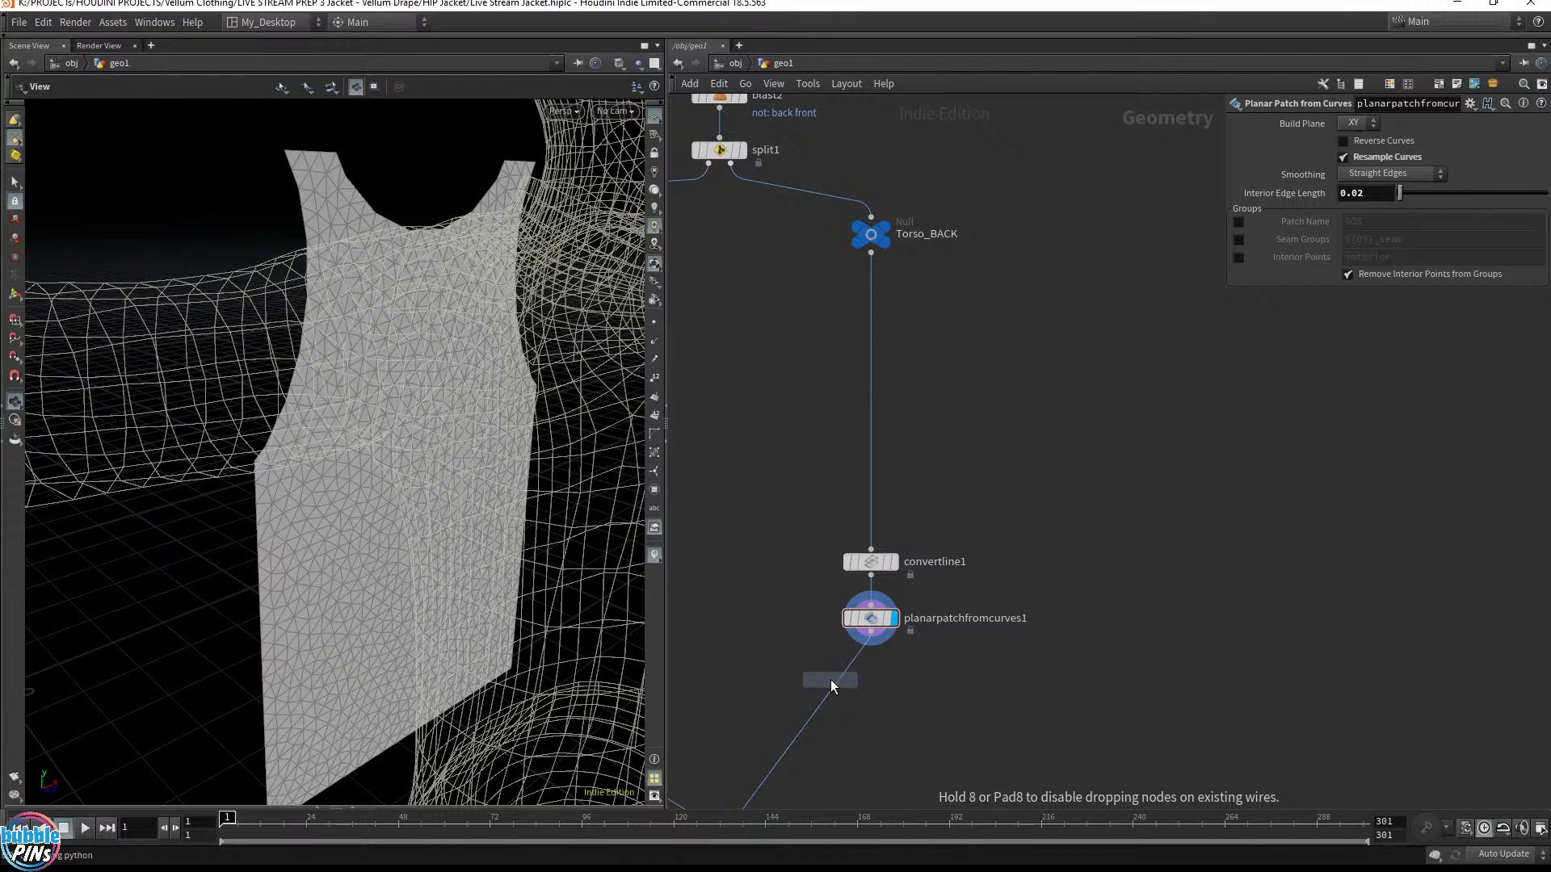
left_click(842, 679)
left_click(864, 677)
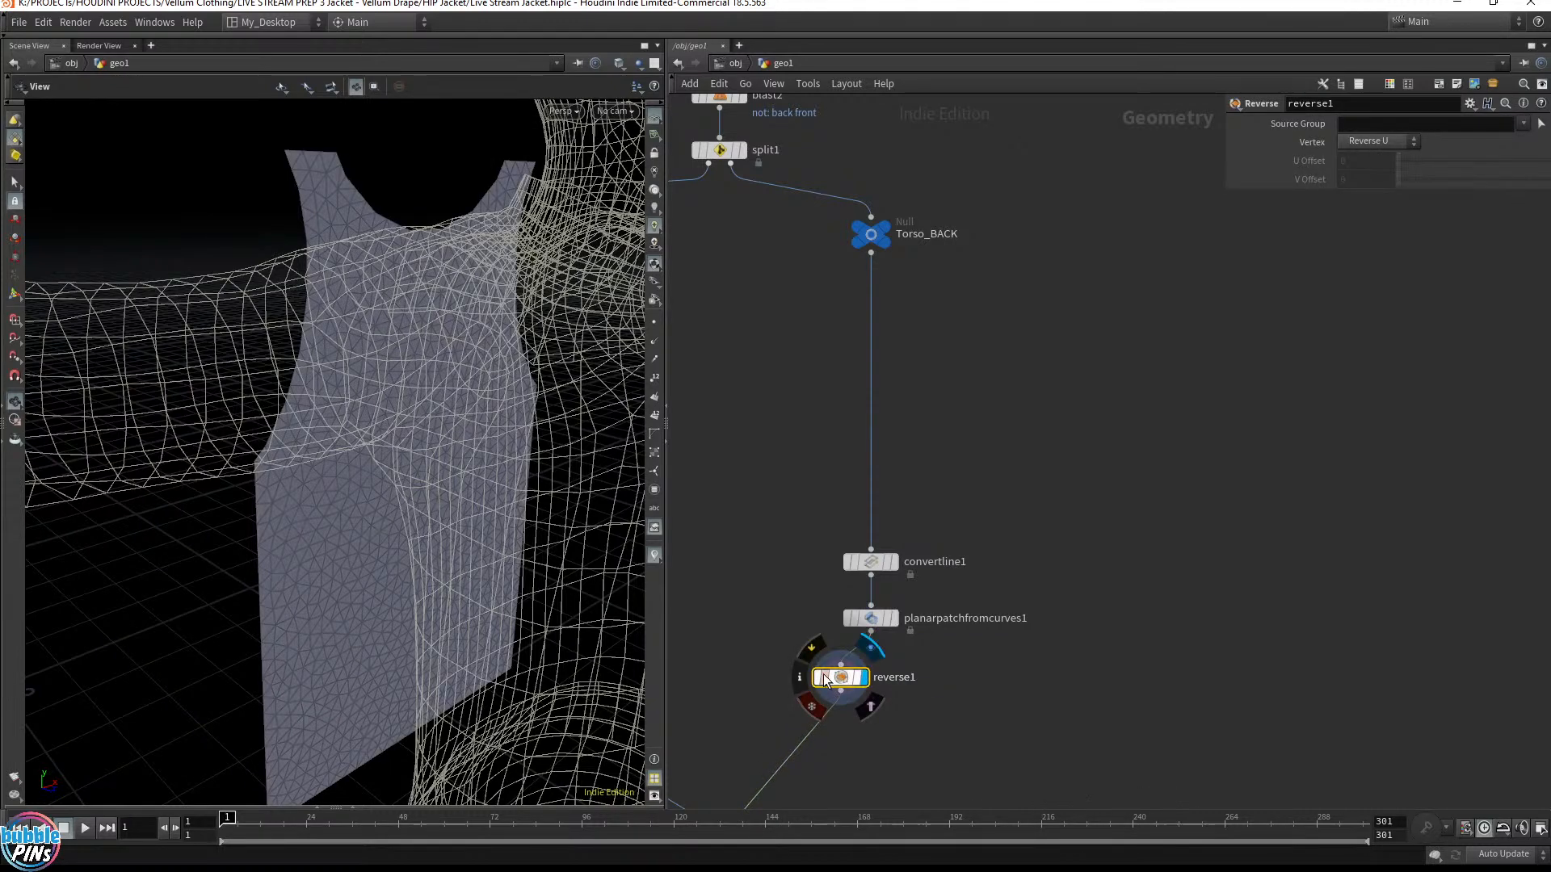
Review the reversed back panel and the torso node branches, and save the scene file
middle_click_drag(769, 631, 1193, 603)
left_click_drag(398, 391, 485, 388)
key("ctrl+s")
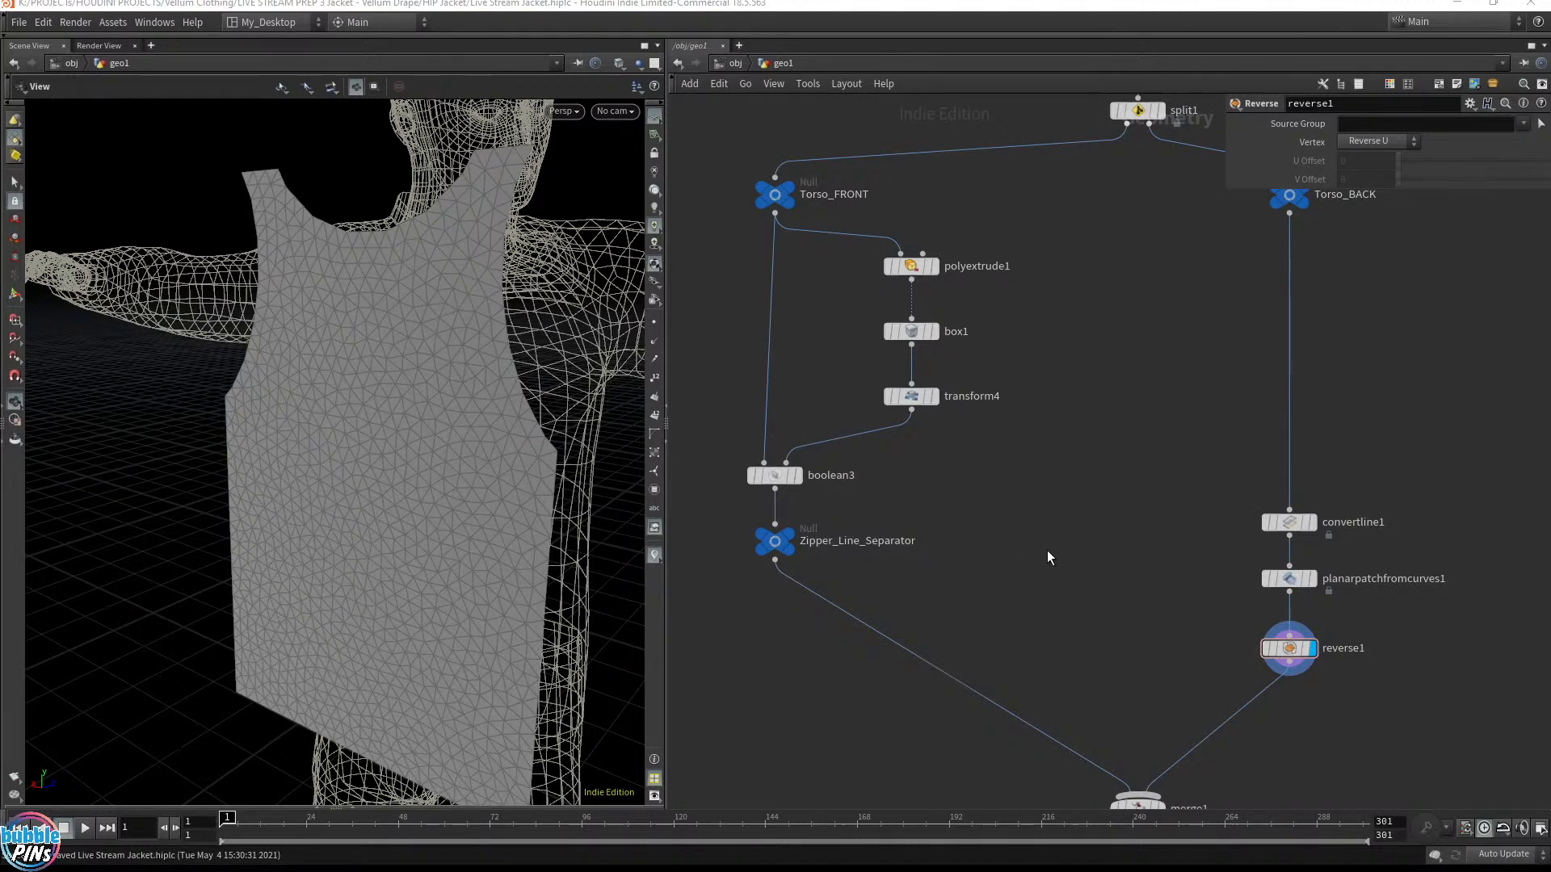
Display the Zipper_Line_Separator node and examine the split front torso panels on the body
left_click(788, 534)
middle_click_drag(946, 581, 974, 516)
left_click_drag(476, 384, 433, 391)
middle_click_drag(433, 390, 304, 409)
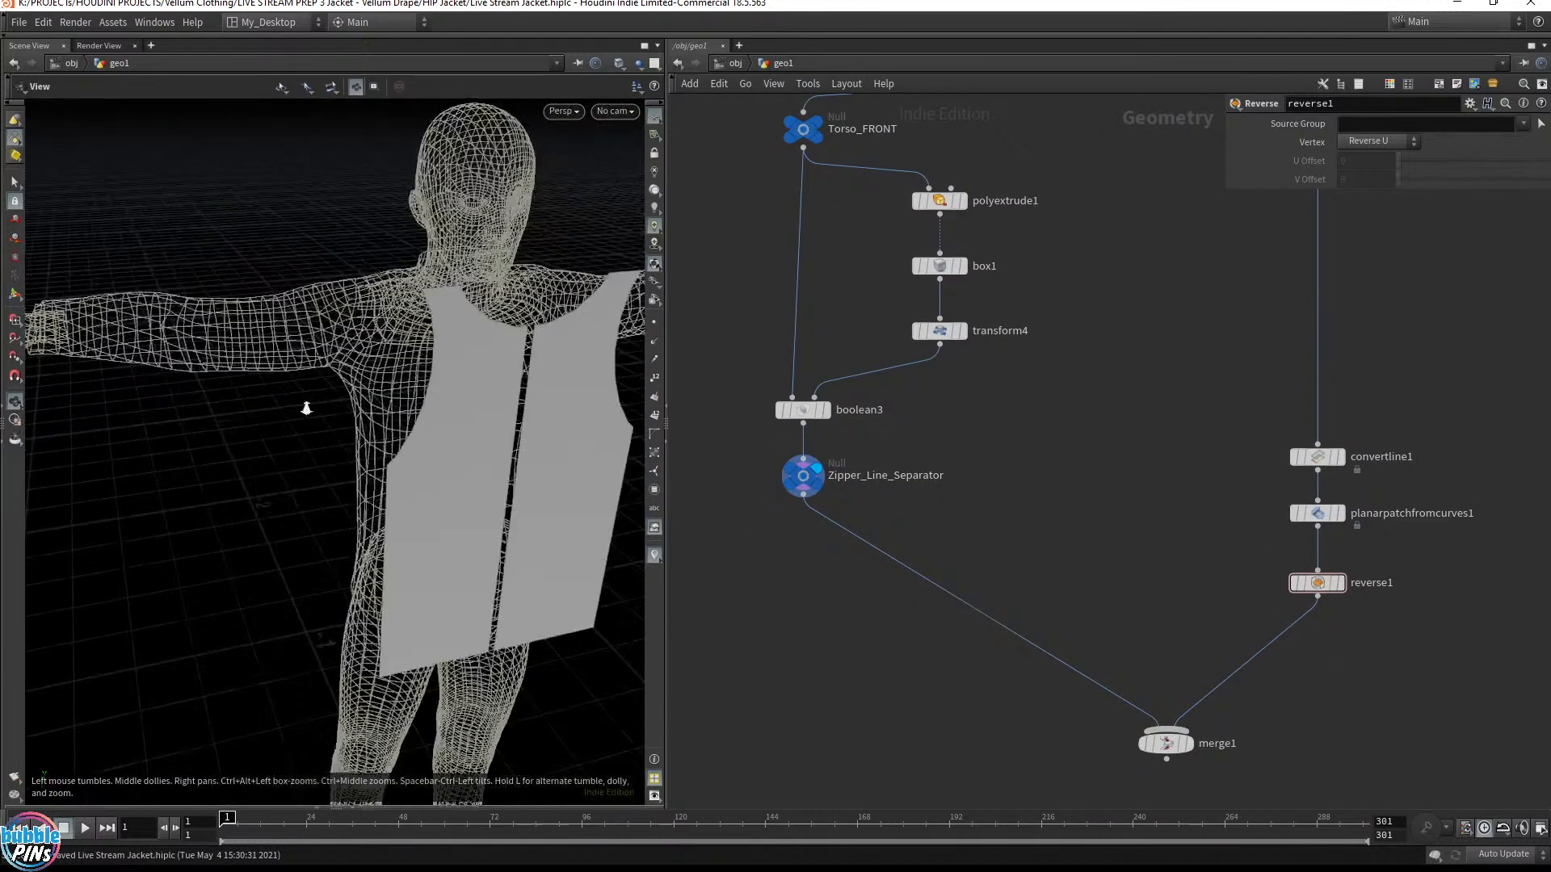
left_click_drag(305, 409, 415, 385)
Insert a Convert Line node between Zipper_Line_Separator and merge1, and display the resulting front panel outlines
key("Tab")
type("conver lin")
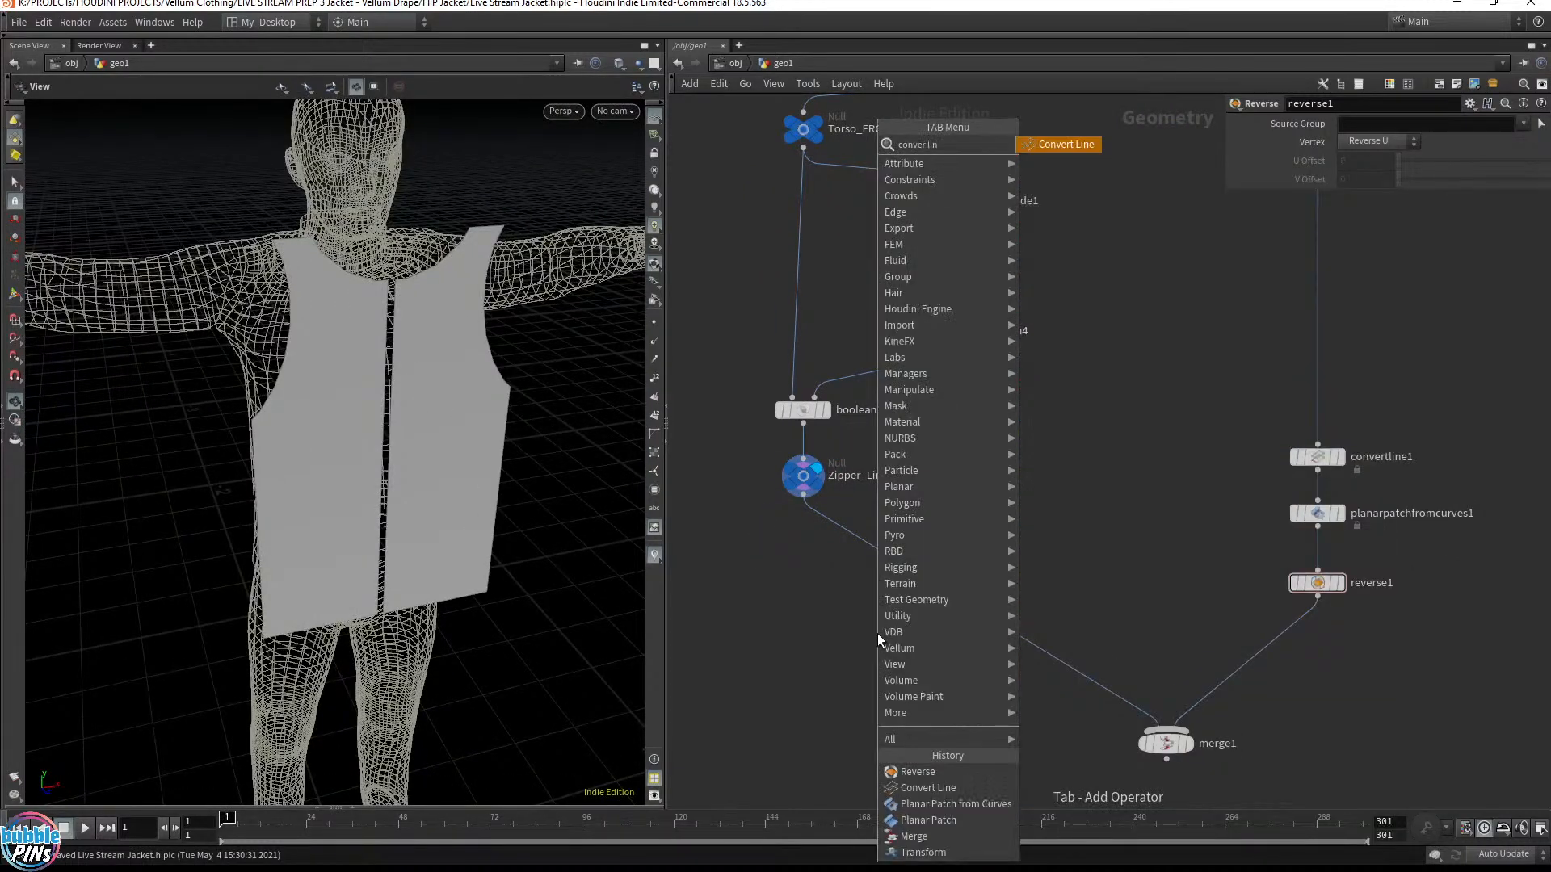
key("Return")
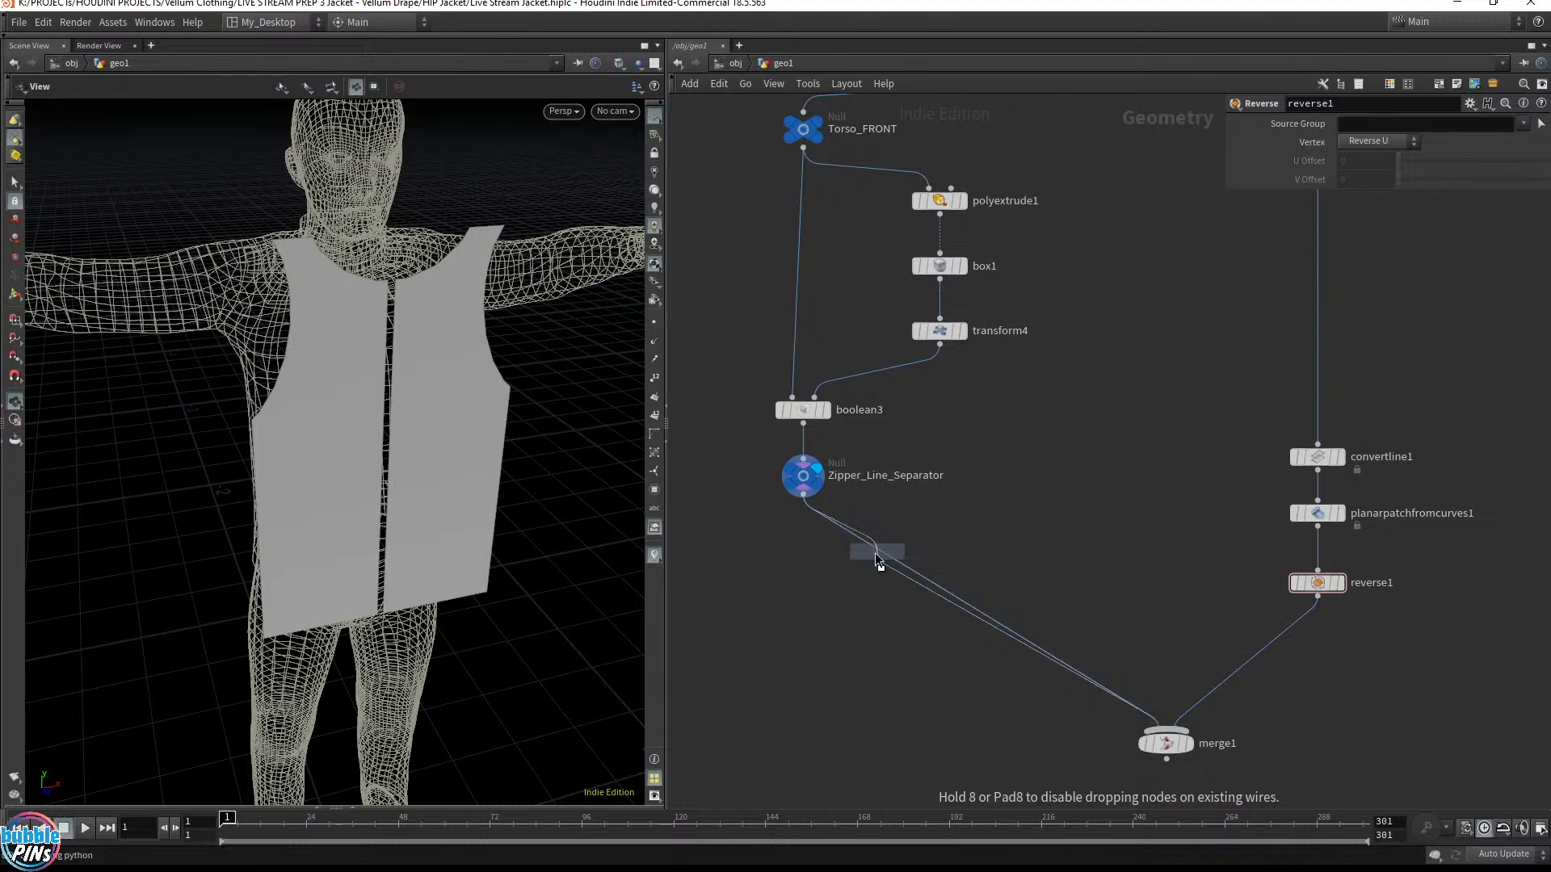
left_click(879, 557)
left_click_drag(879, 555, 804, 551)
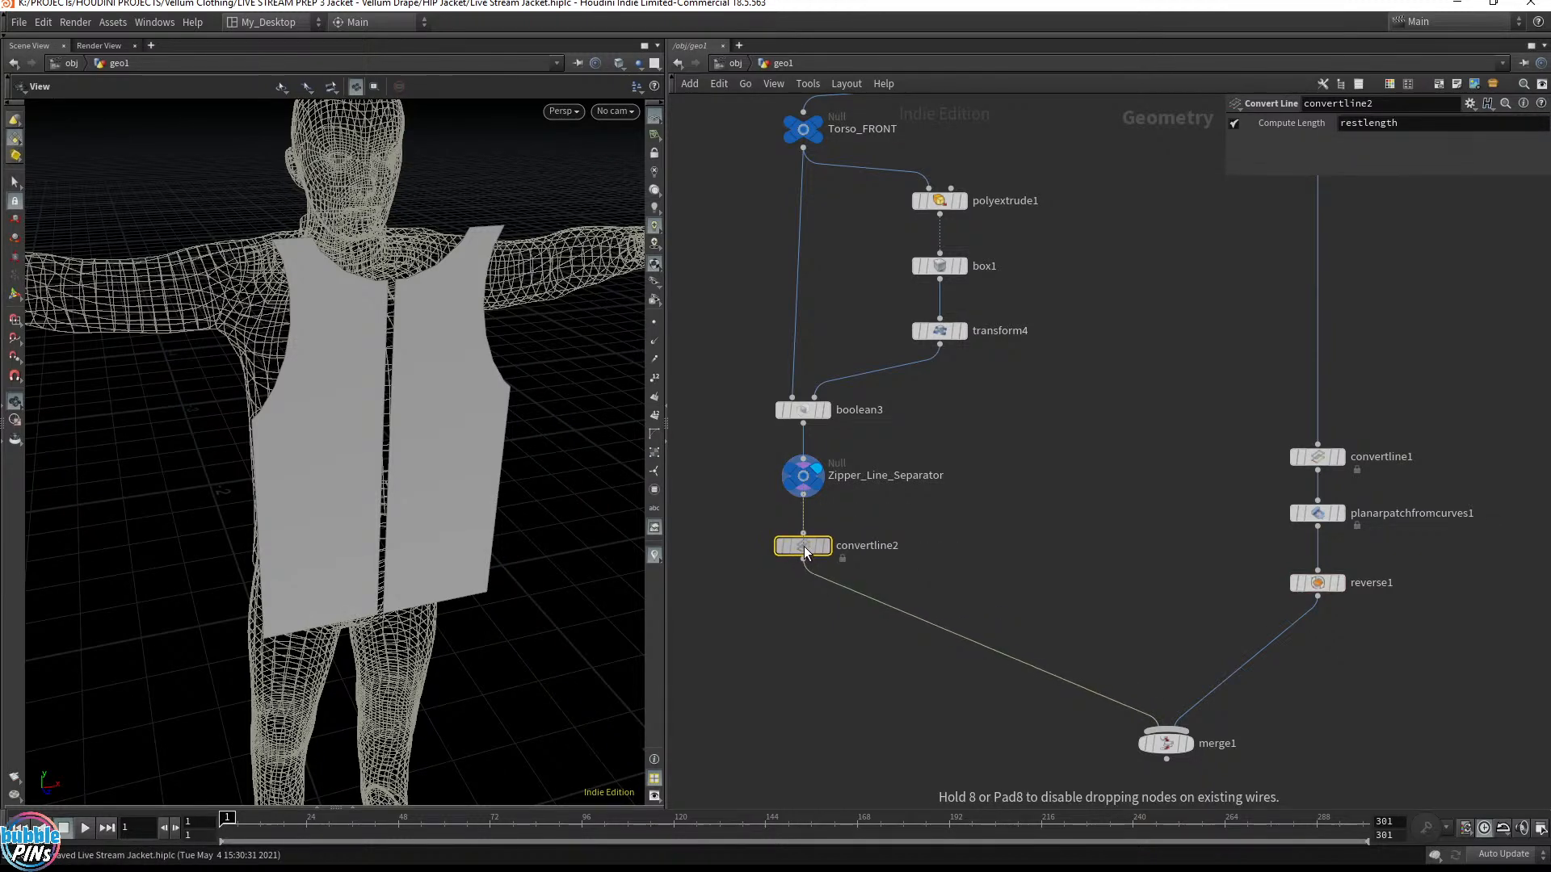
left_click(827, 548)
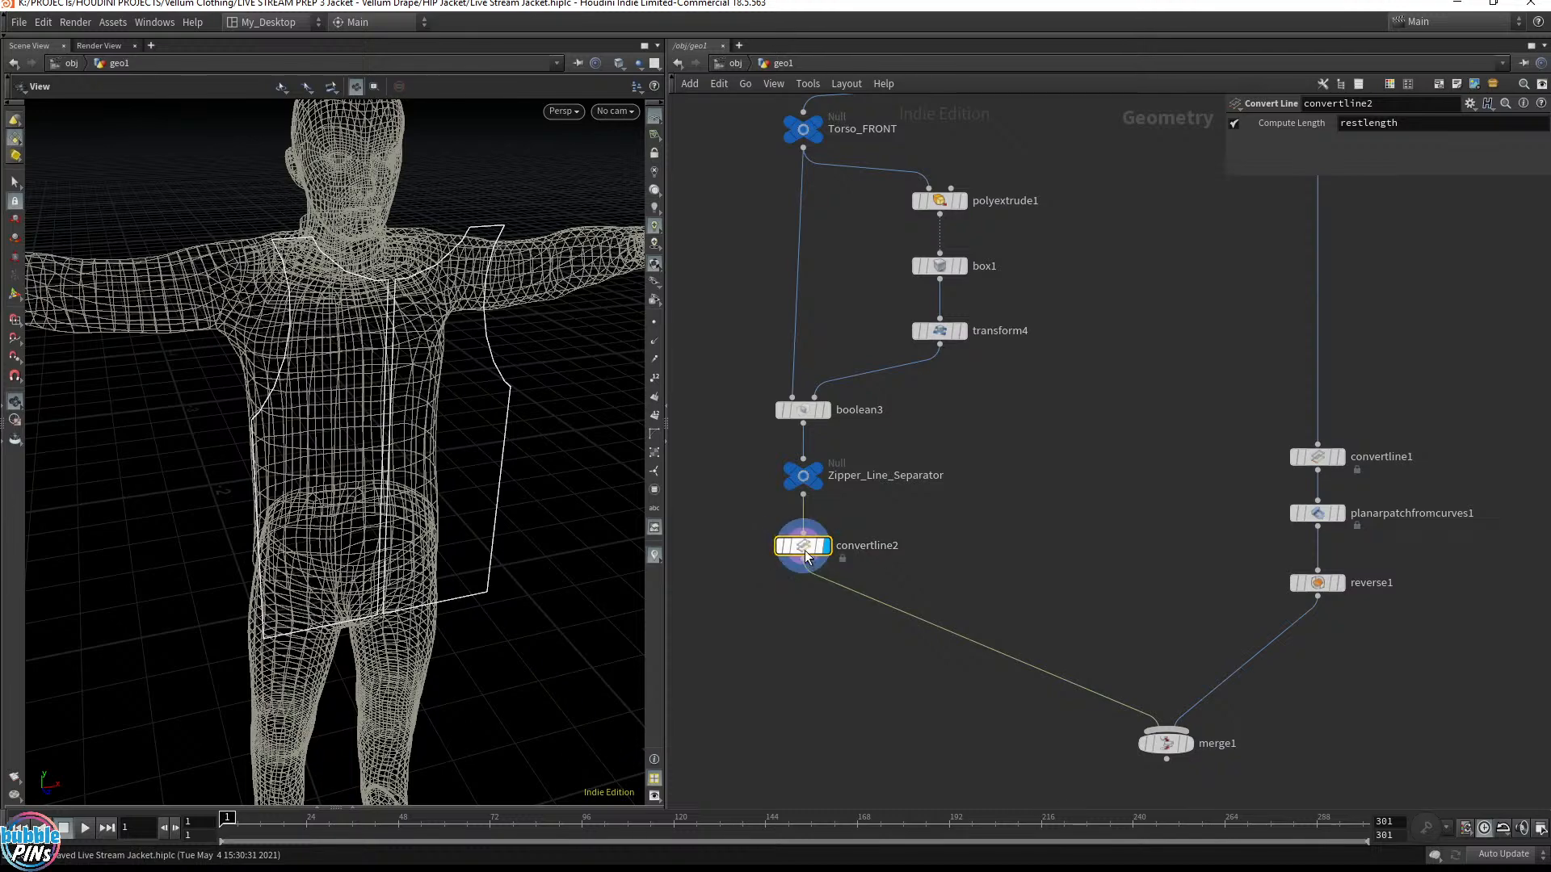
scroll(269, 301, "up", 3)
scroll(269, 300, "down", 1)
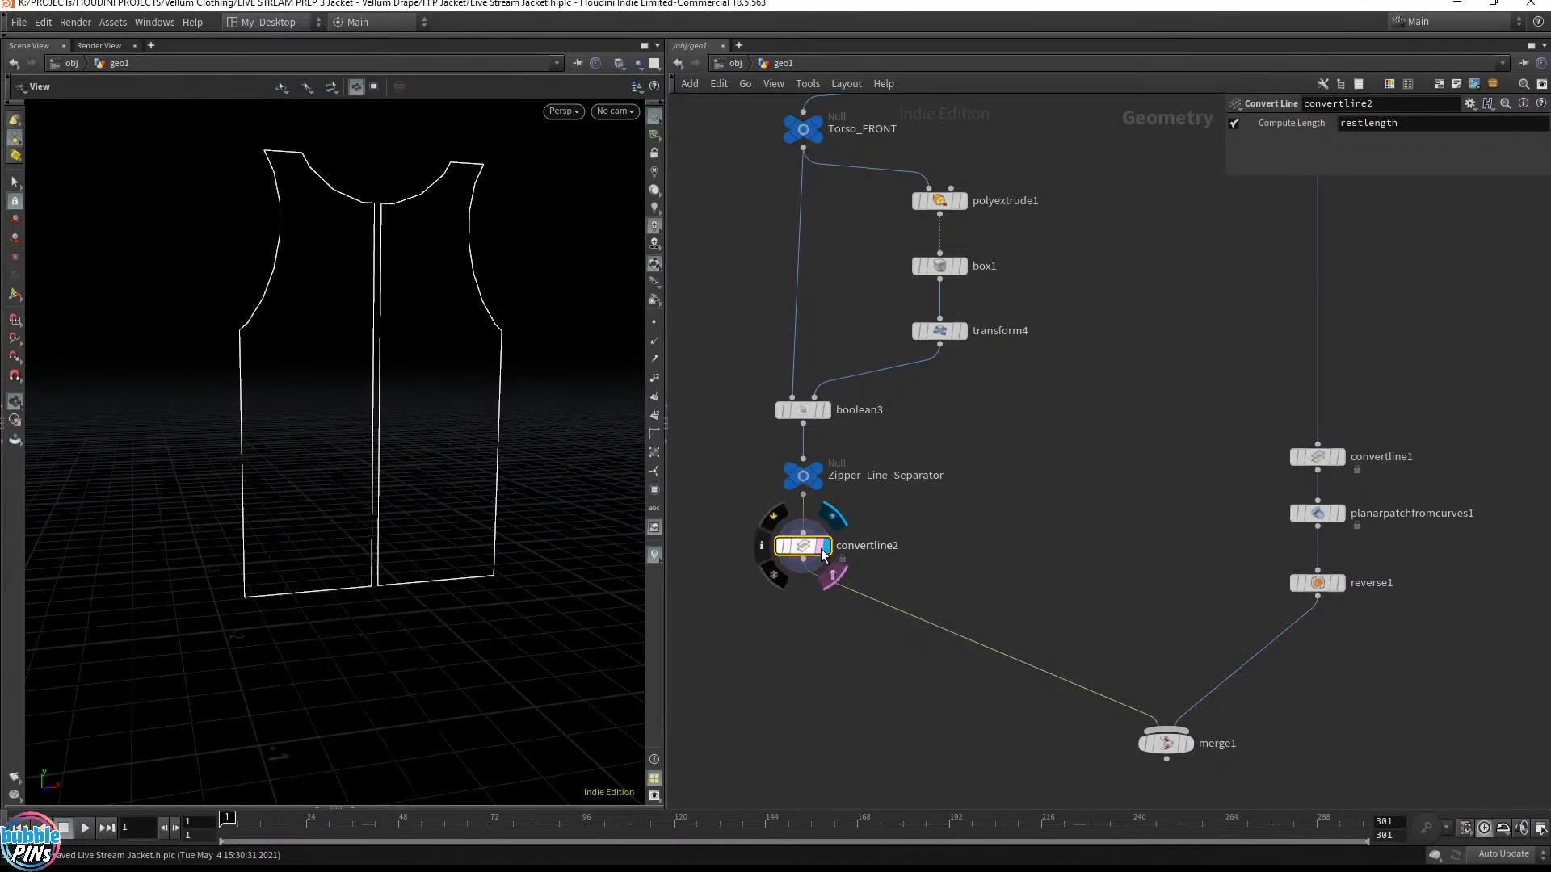
left_click_drag(318, 350, 382, 370)
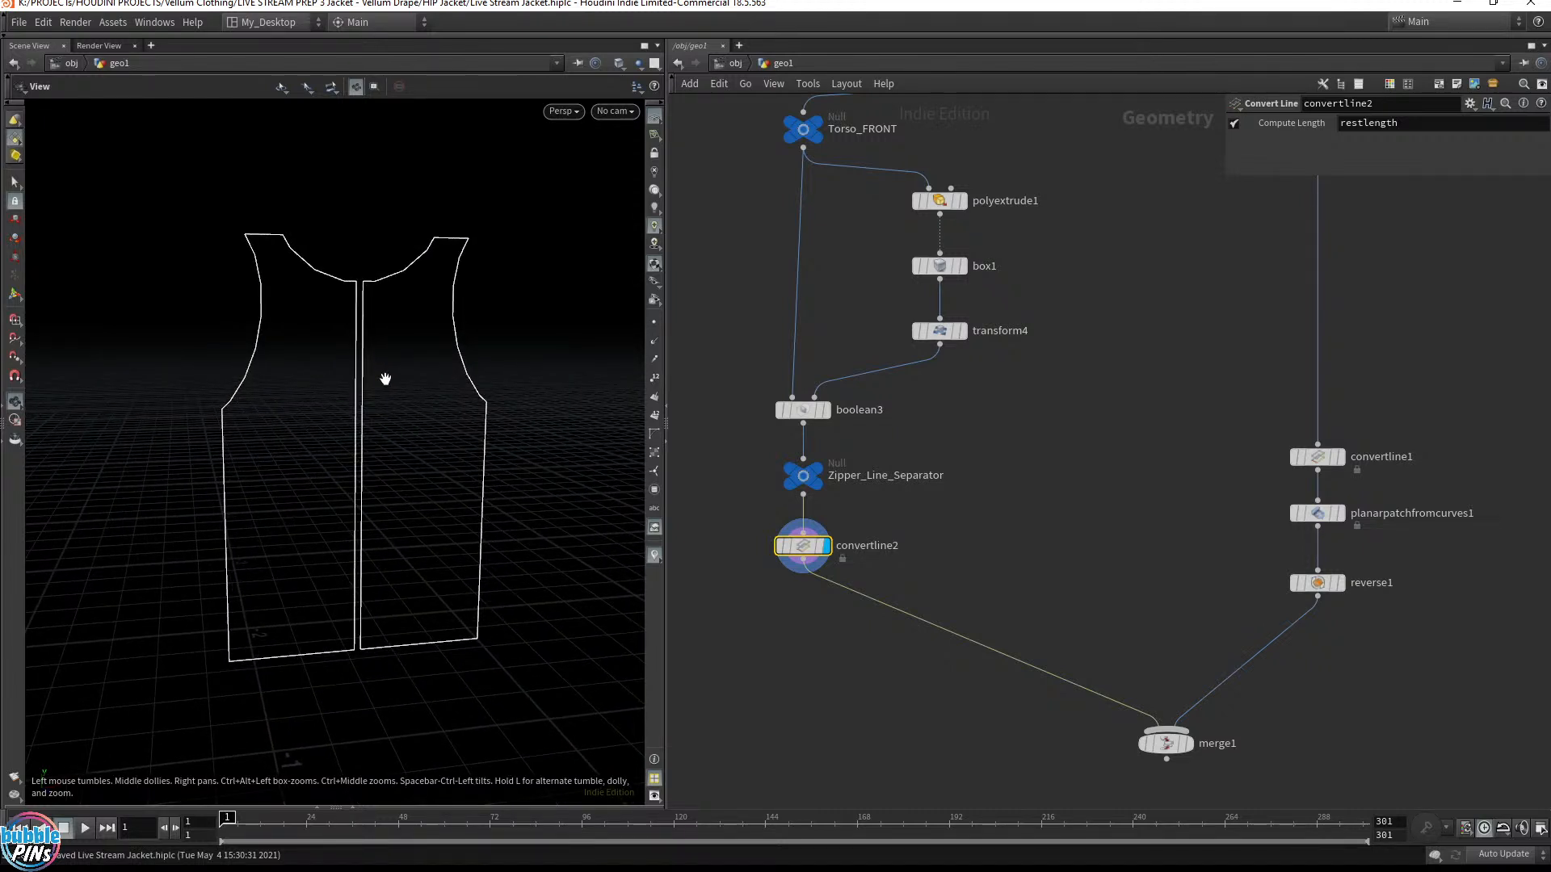
Move the back branch's convertline1, planarpatchfromcurves1 and reverse1 nodes down level with the front branch's Convert Line
middle_click_drag(911, 700, 886, 602)
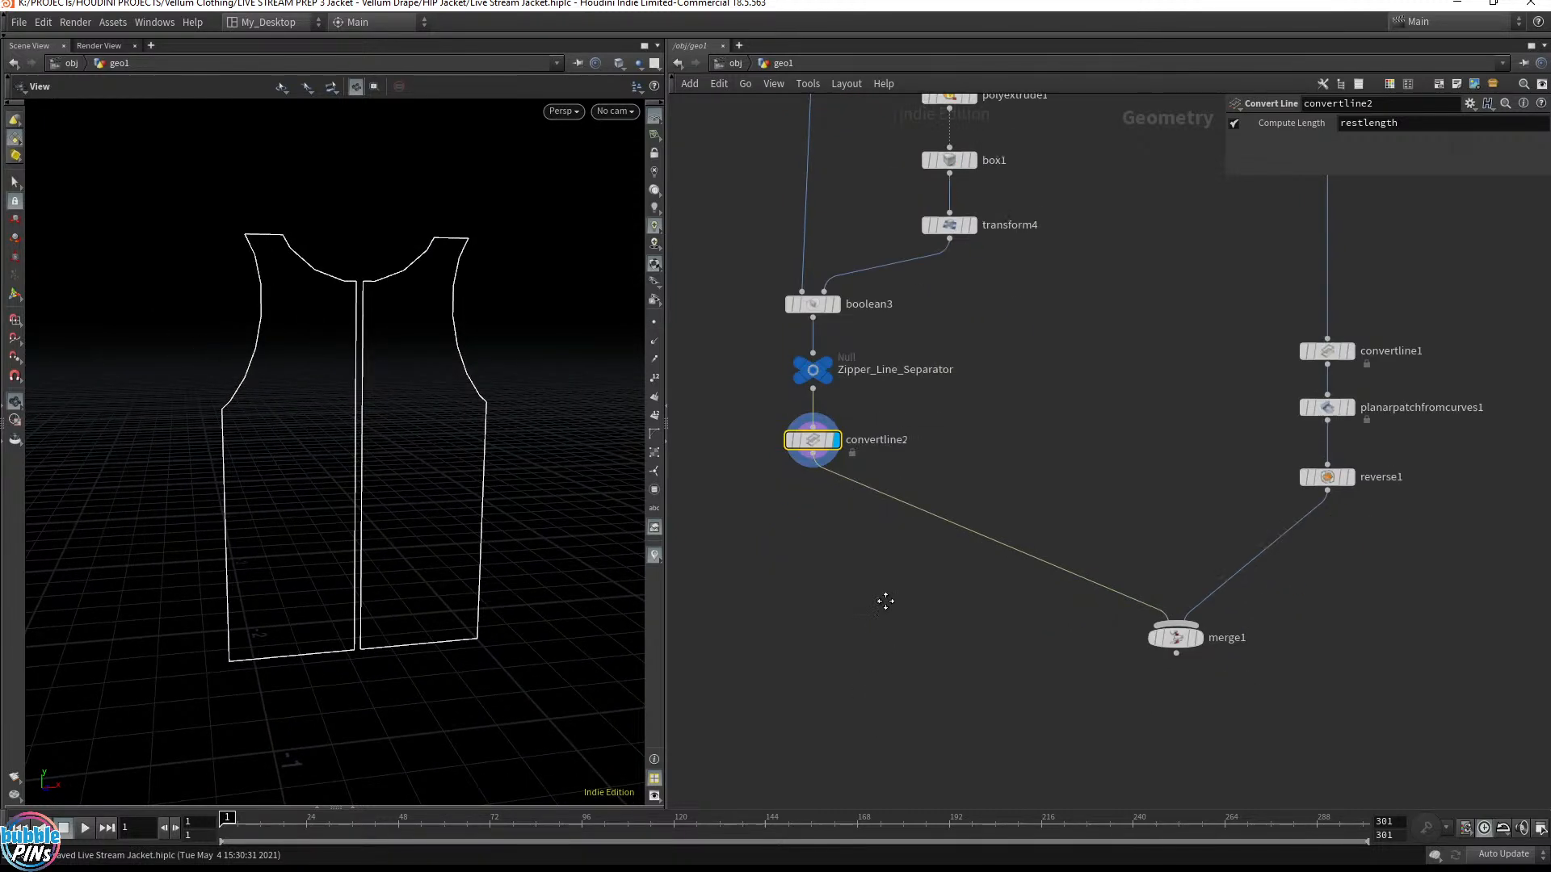
left_click_drag(1217, 496, 1423, 330)
left_click_drag(1330, 353, 1324, 442)
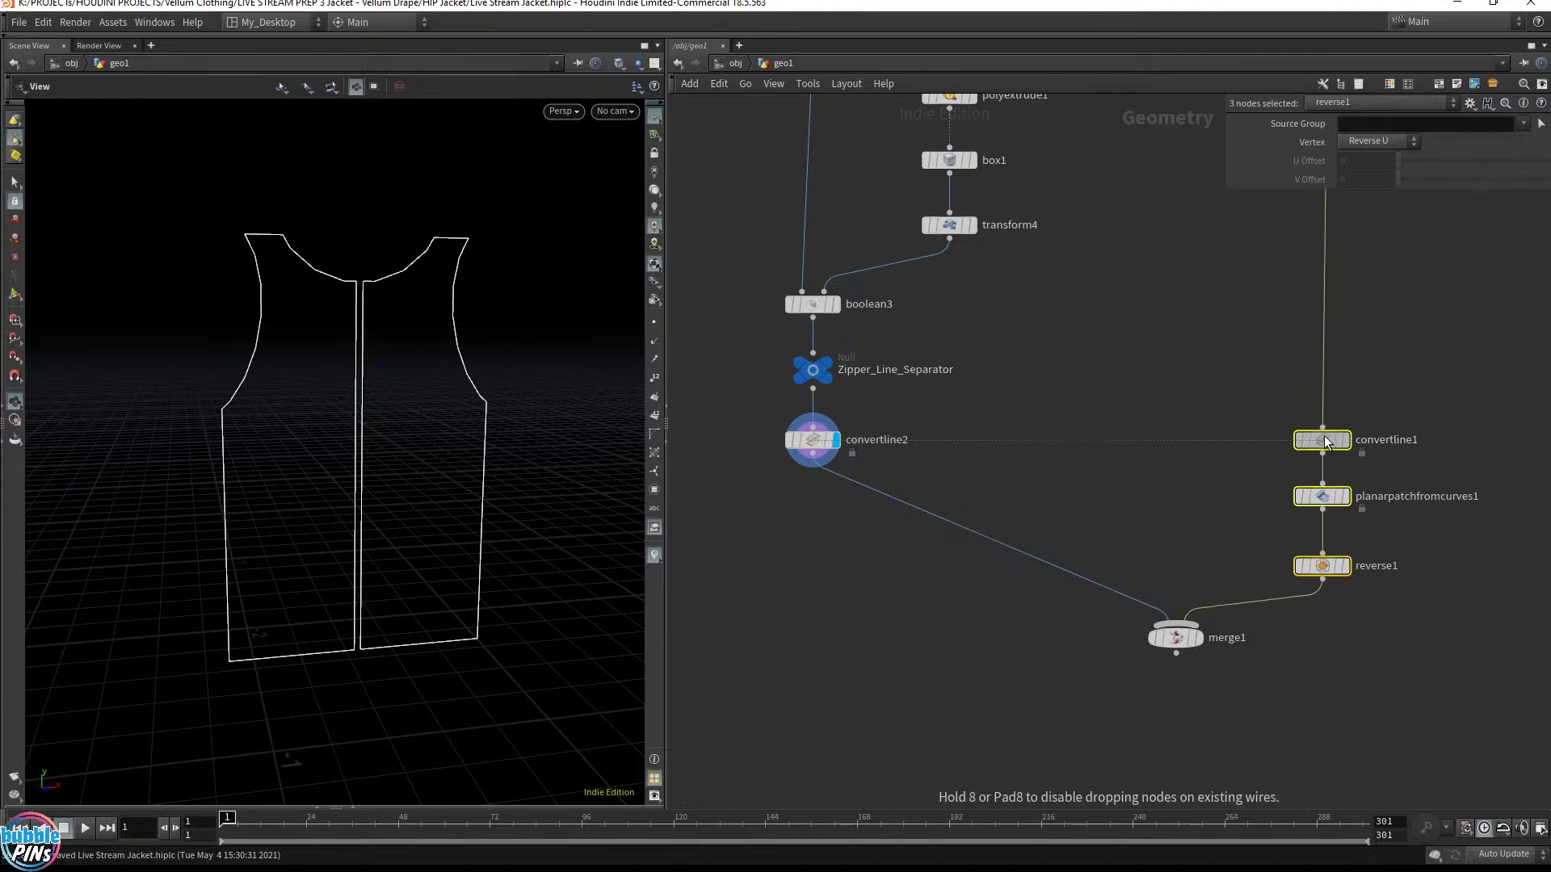
left_click(1181, 458)
Insert a Planar Patch from Curves node between convertline2 and merge1, and display the front patches
key("Tab")
type("plan")
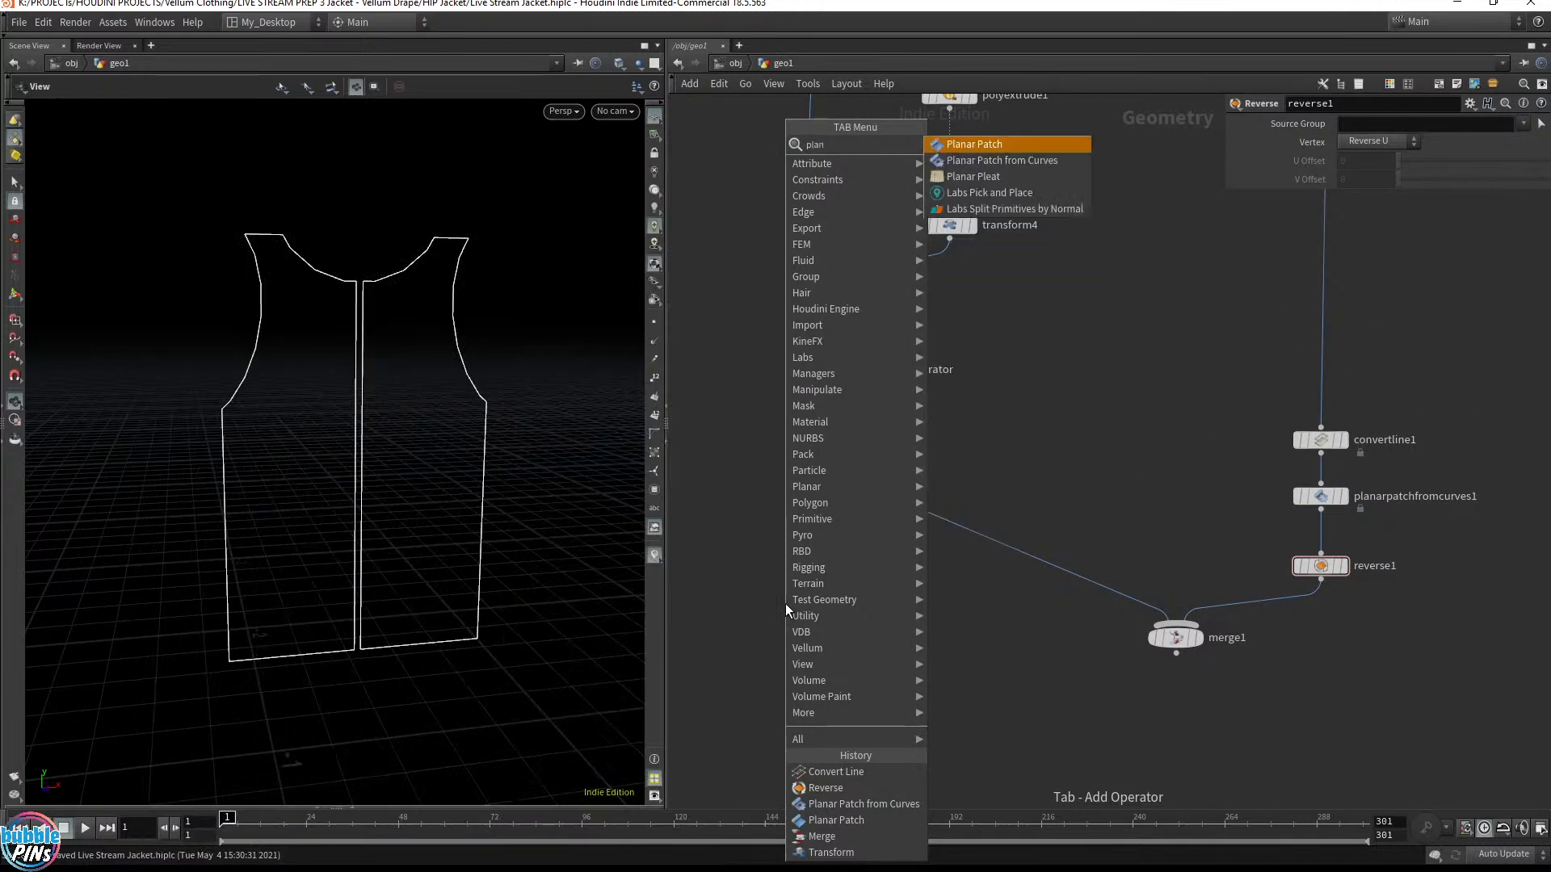
key("Return")
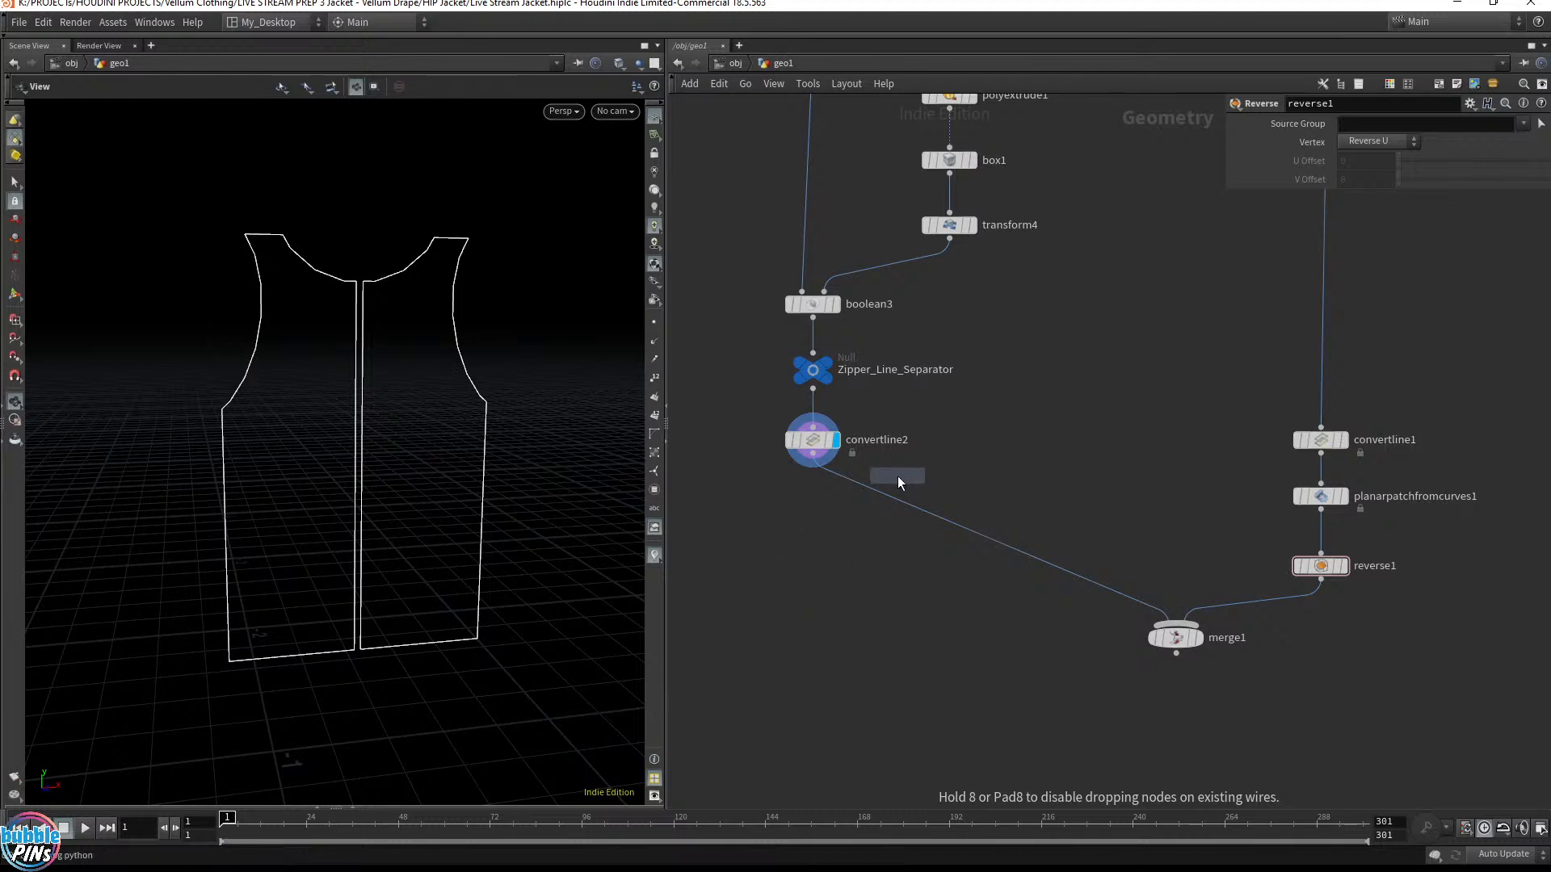
left_click(891, 498)
left_click_drag(895, 500, 817, 501)
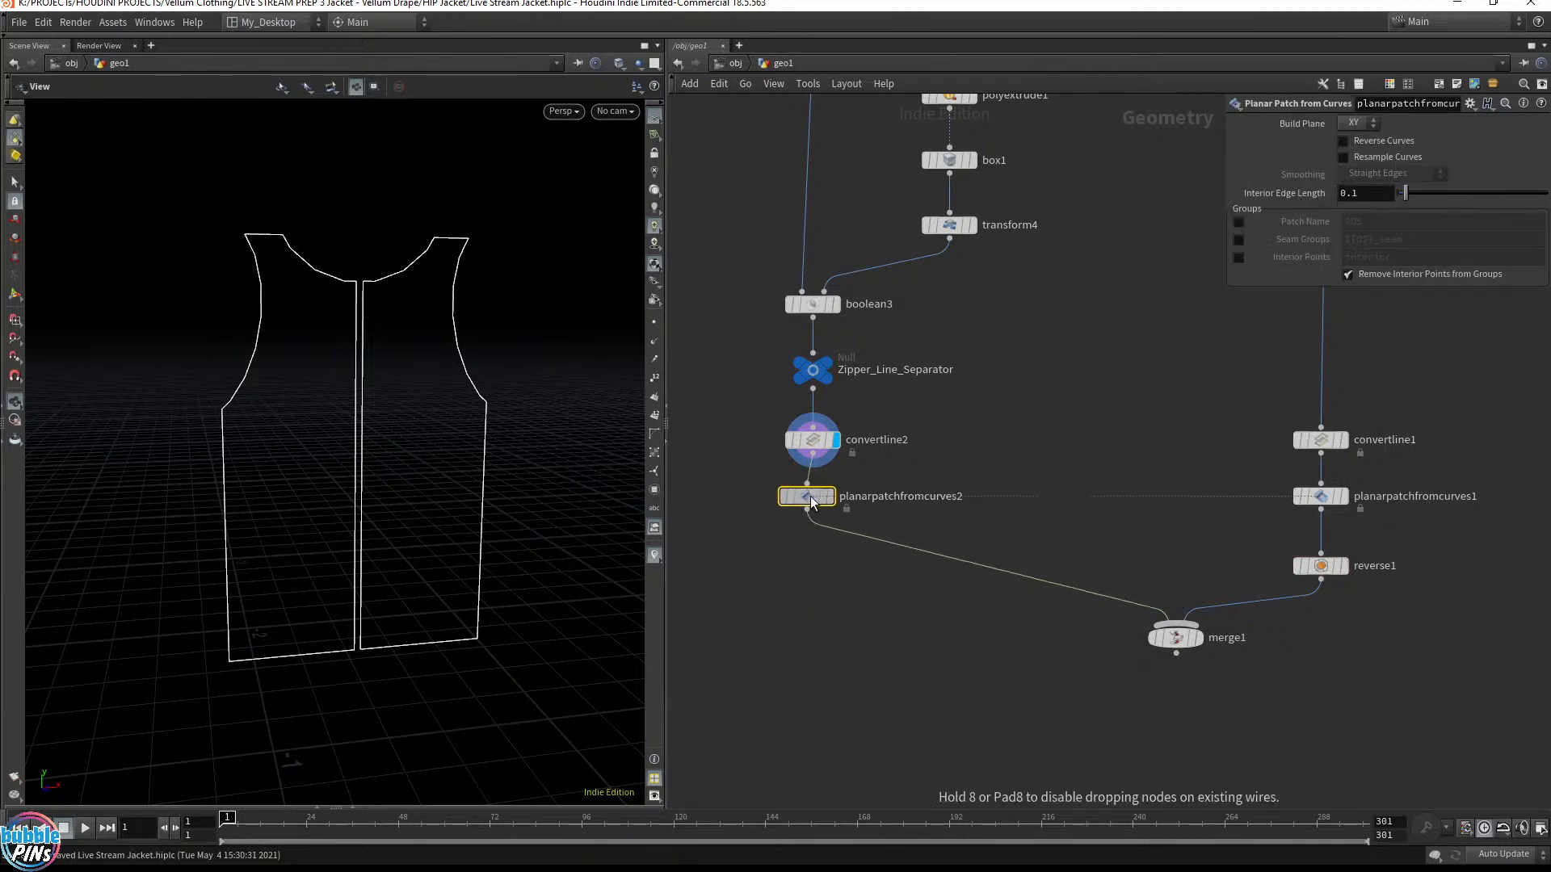
left_click(842, 467)
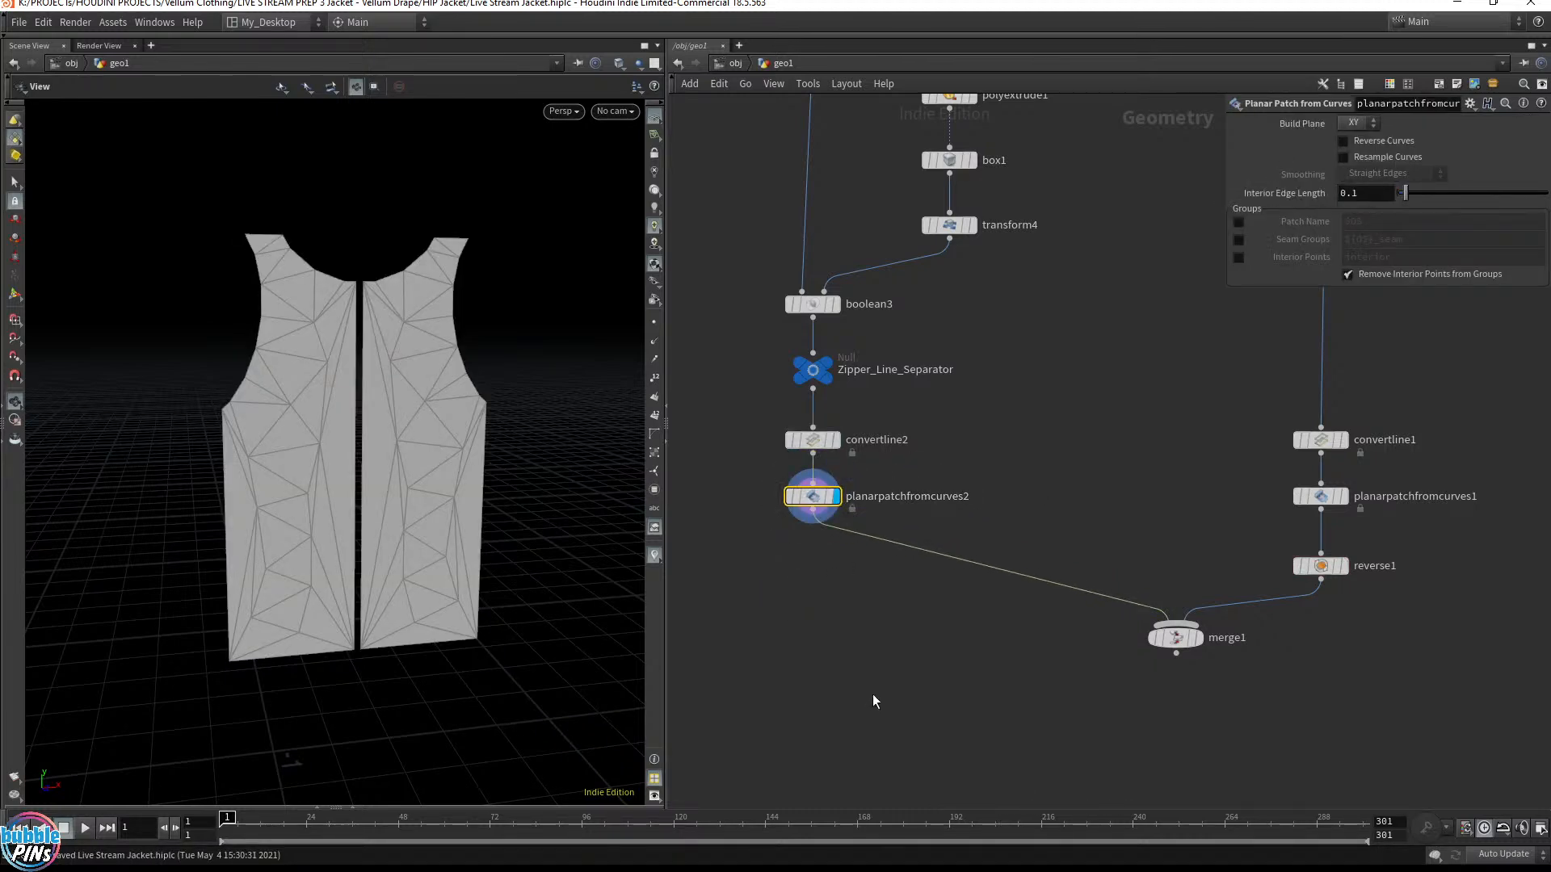
Check the coarse front patches and tighten the spacing of planarpatchfromcurves1 and reverse1 below convertline1
left_click_drag(609, 374, 437, 456)
left_click_drag(317, 459, 307, 464)
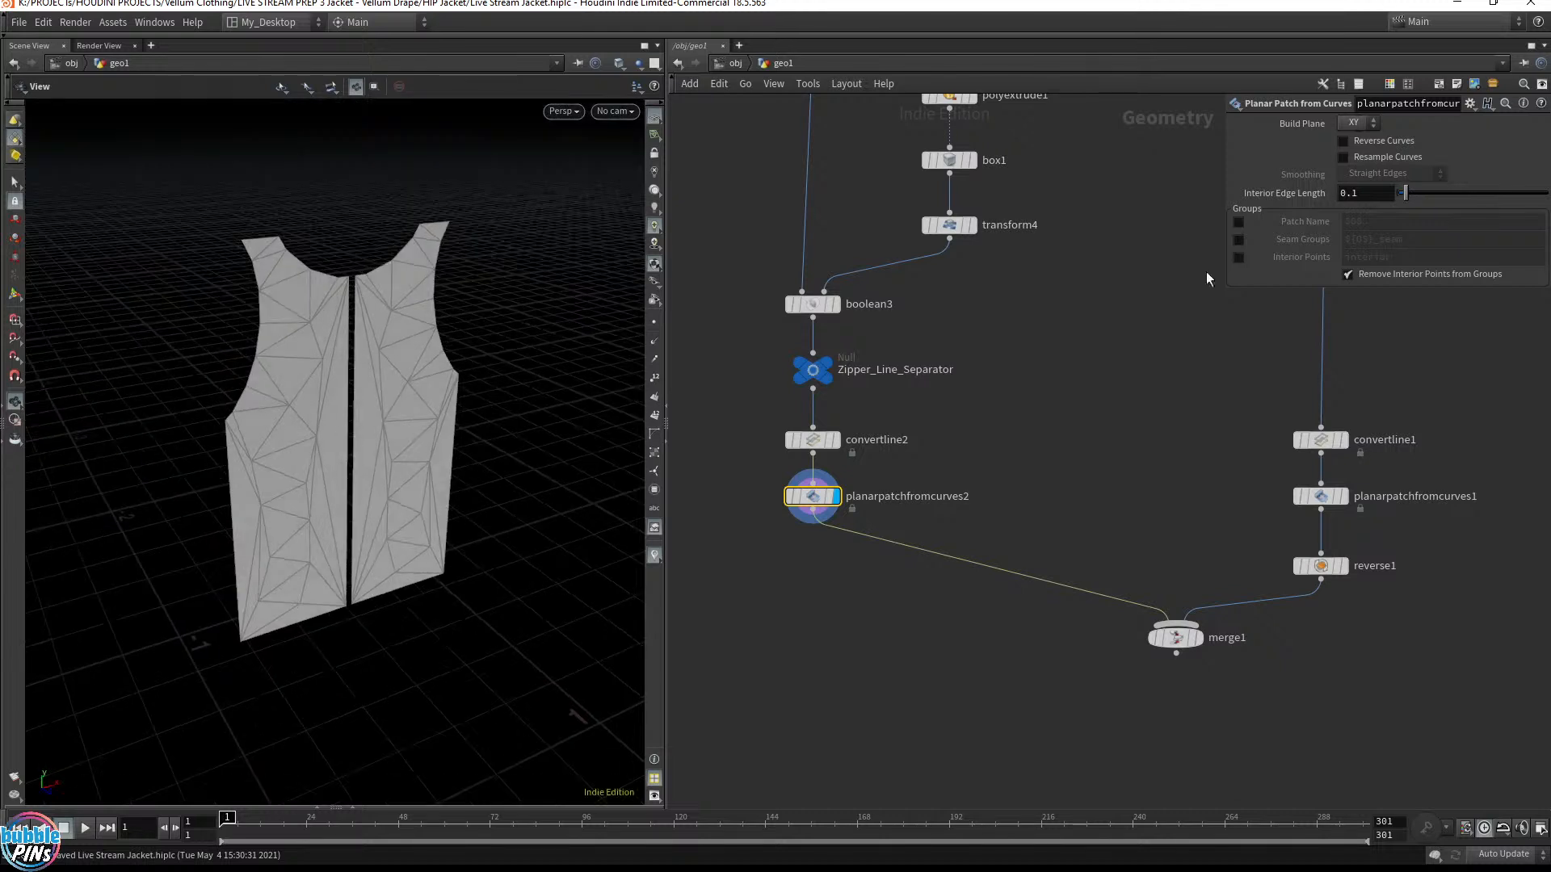
left_click_drag(1326, 574, 1326, 554)
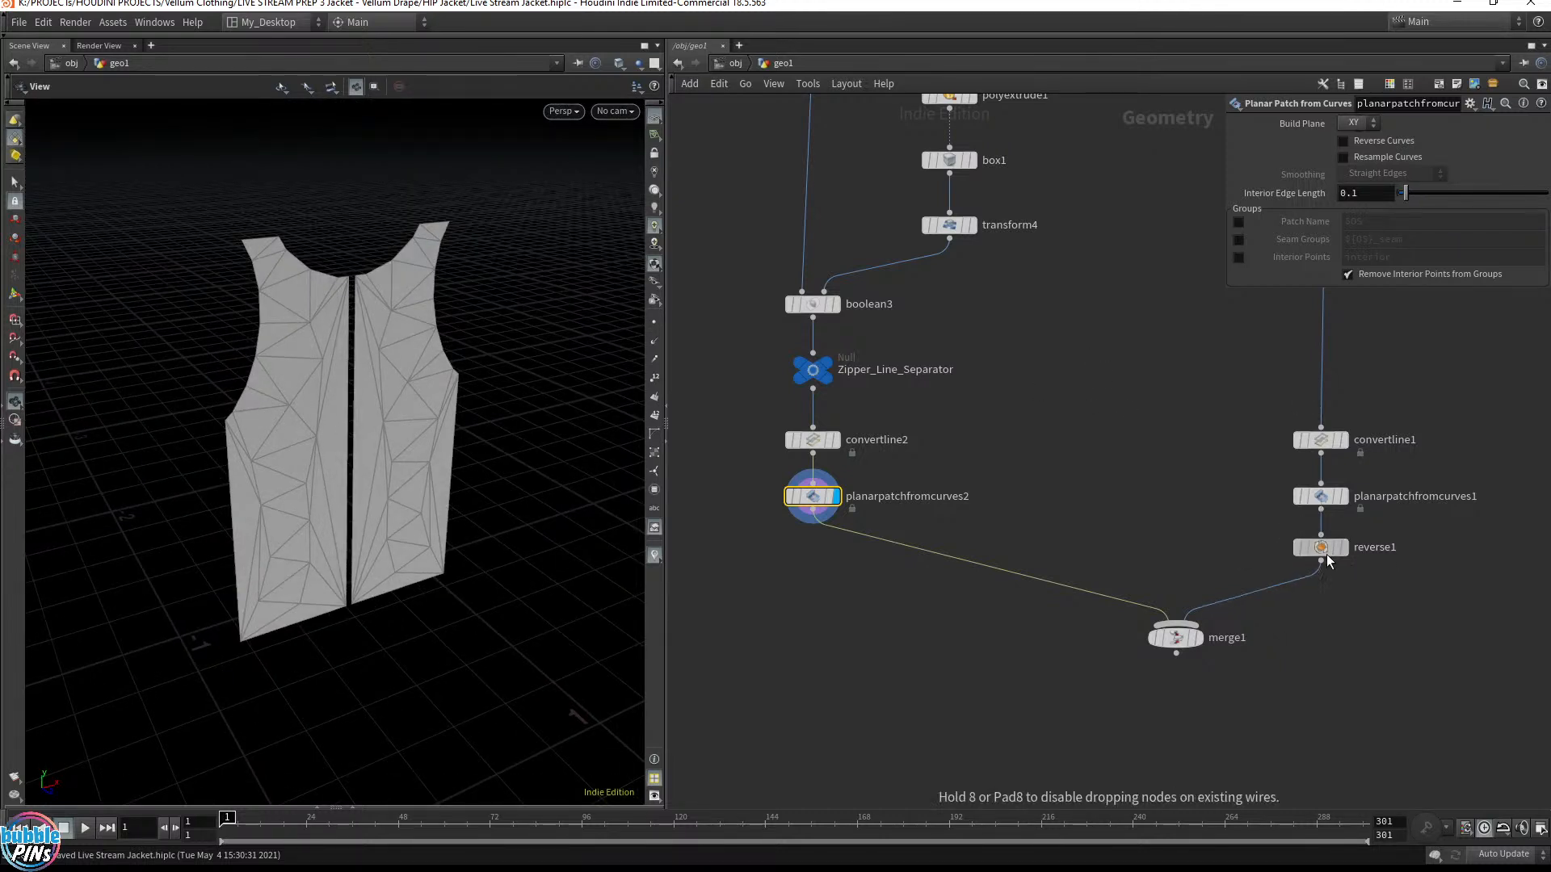
left_click_drag(1316, 496, 1317, 490)
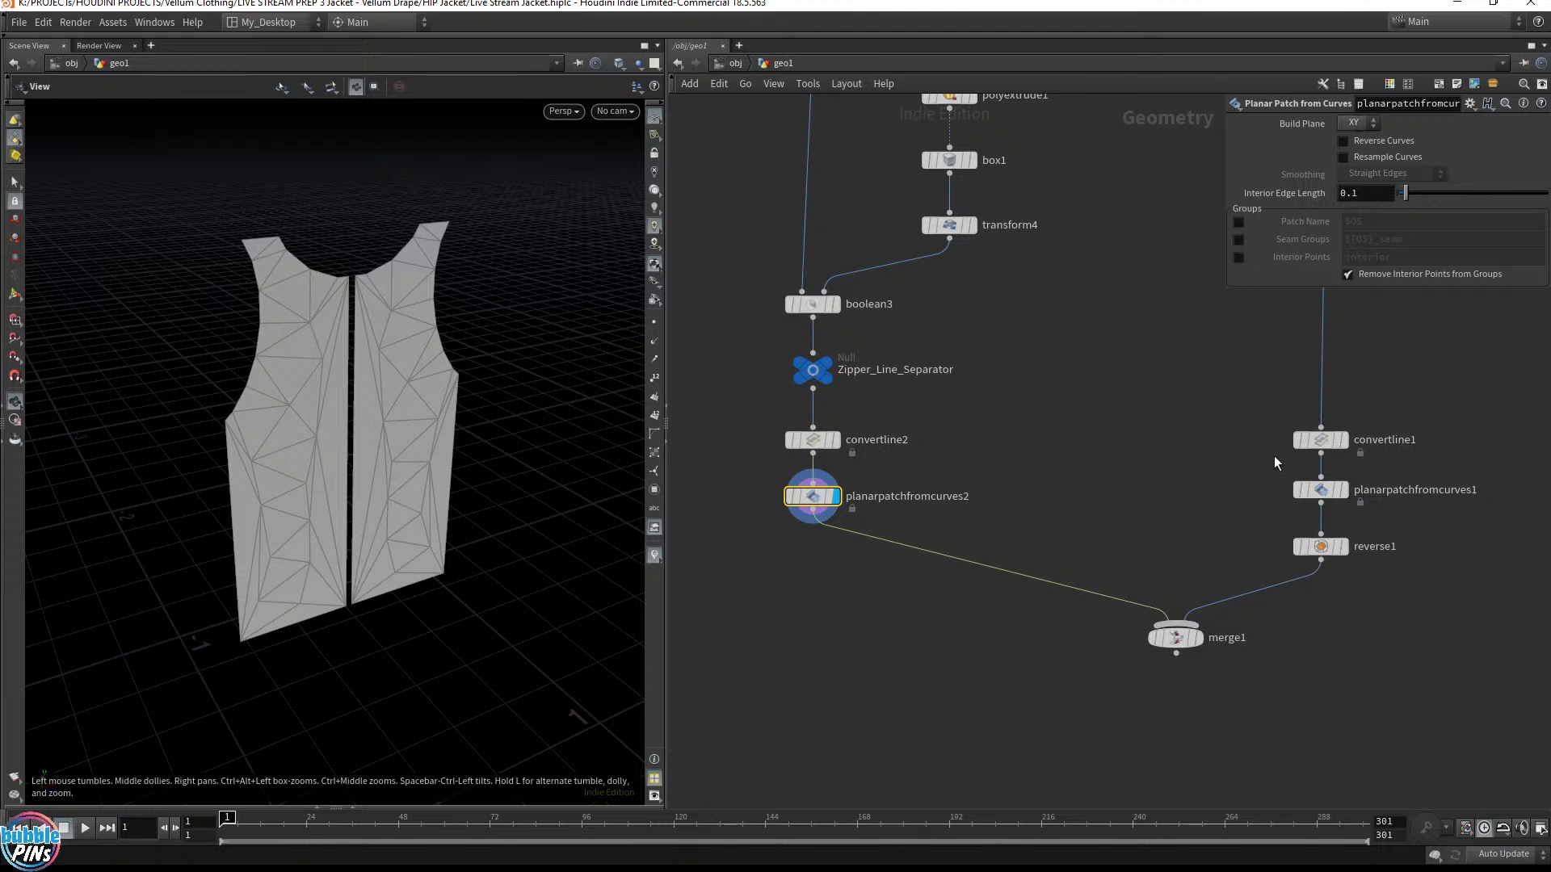
Copy the 0.02 Interior Edge Length from planarpatchfromcurves1 and paste it as a linked channel into planarpatchfromcurves2
left_click_drag(1237, 512, 1510, 474)
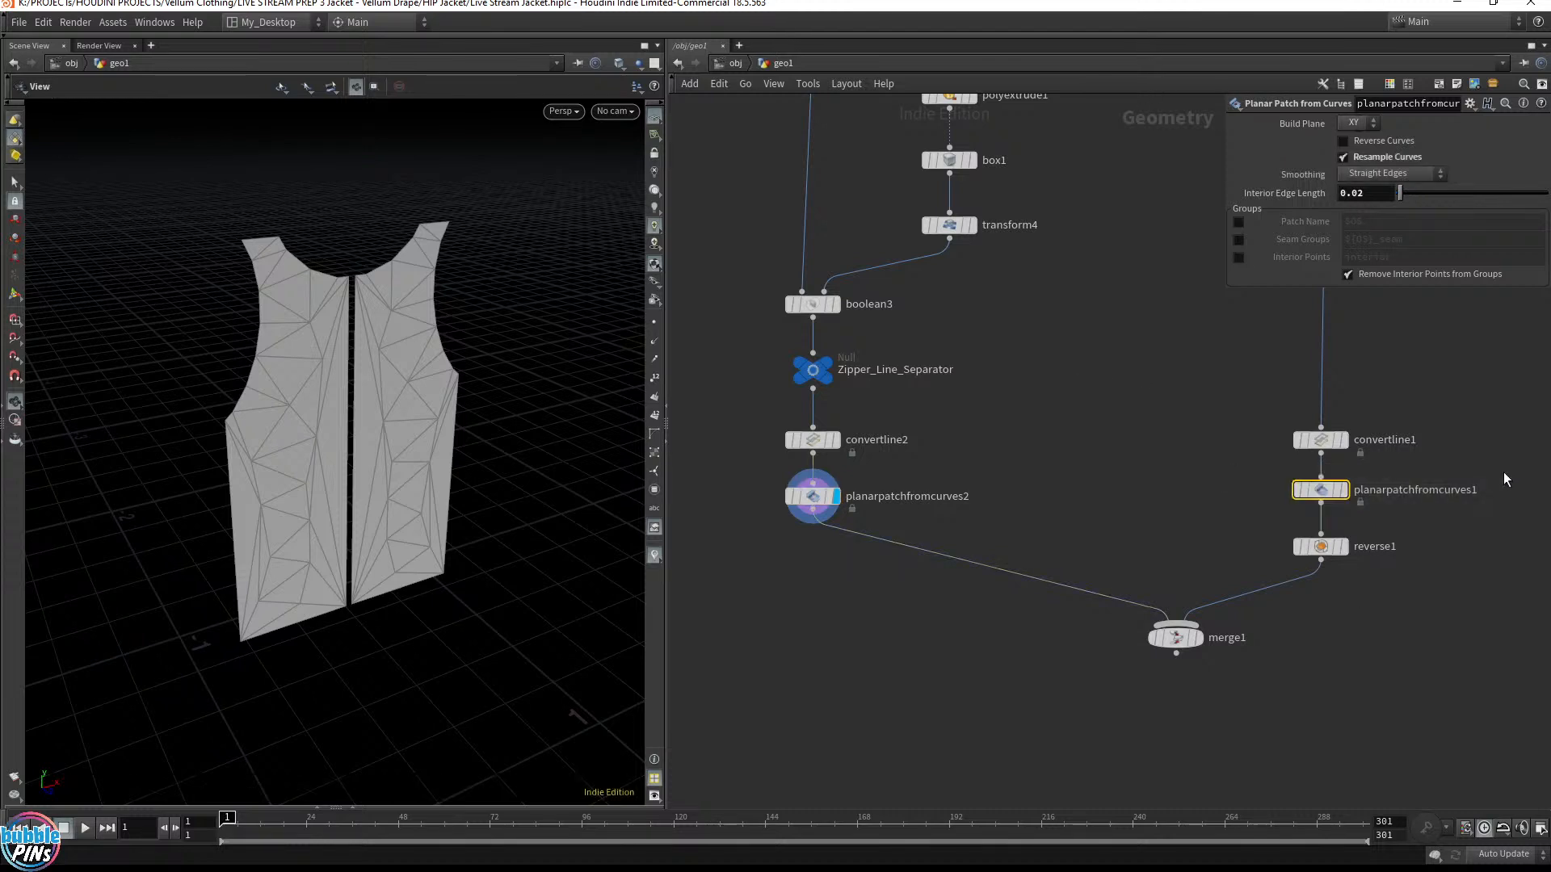
right_click(1274, 197)
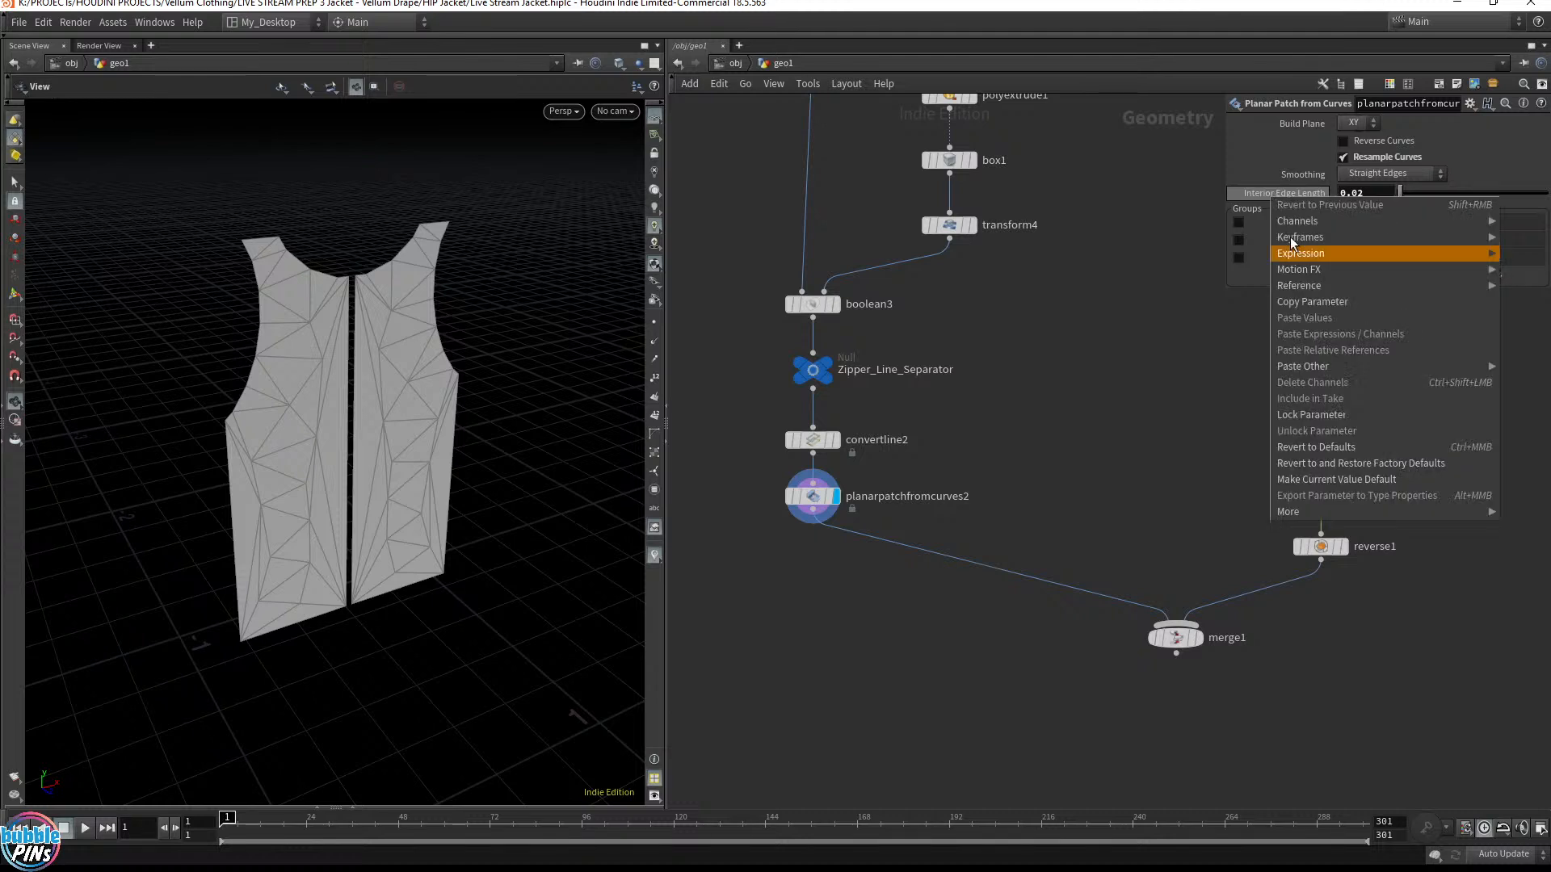
left_click(1320, 302)
left_click_drag(734, 533, 907, 457)
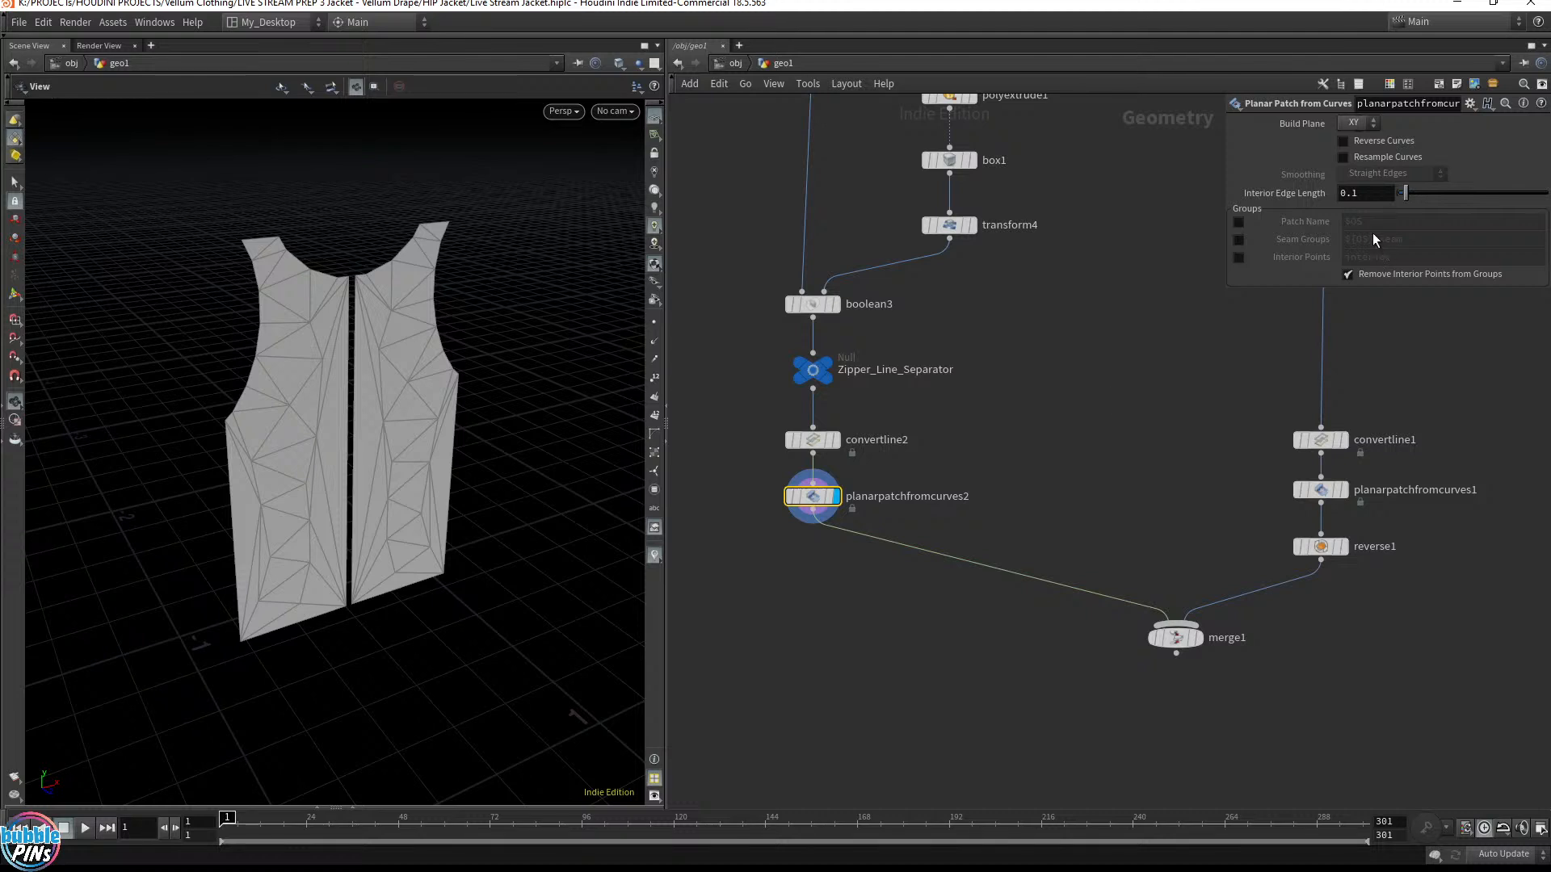
right_click(1308, 195)
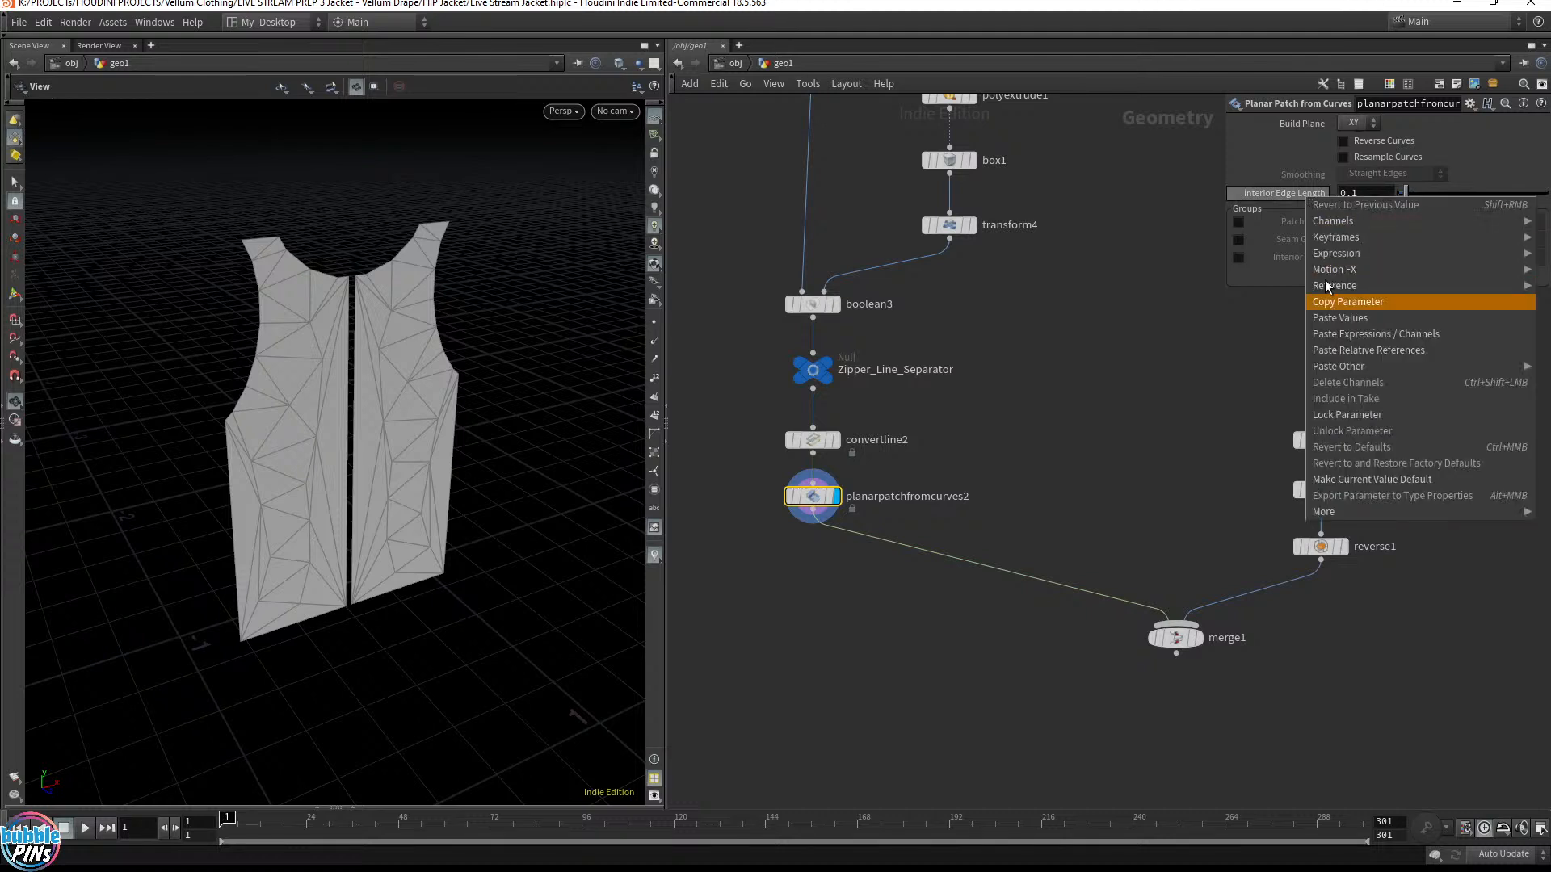
left_click(1341, 337)
left_click(1308, 194)
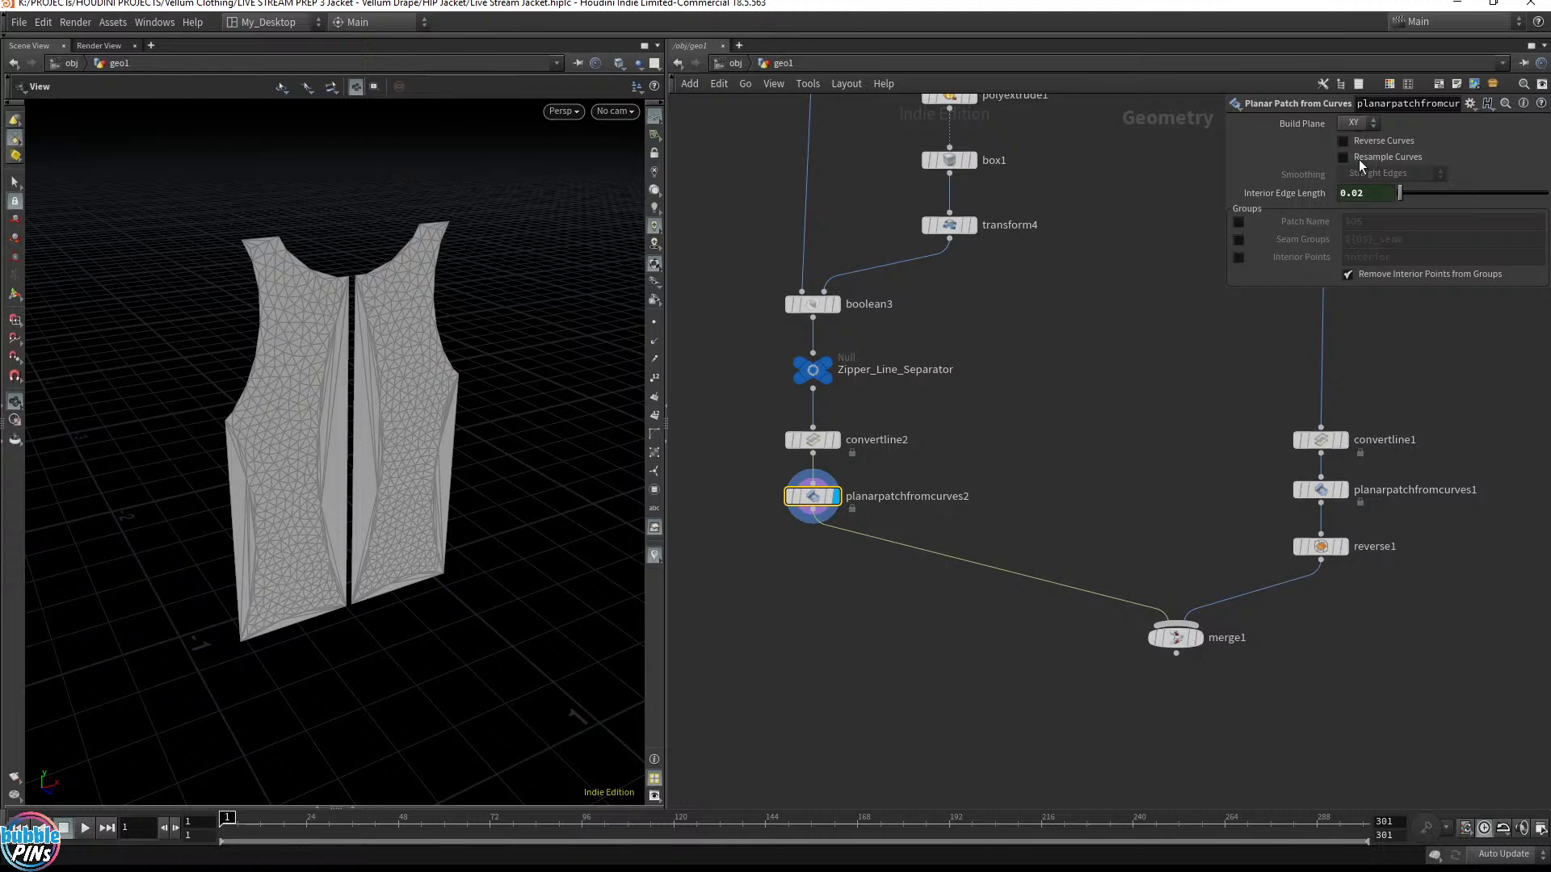
Enable Resample Curves on planarpatchfromcurves2, review the front panels' edges, and save the scene file
left_click_drag(373, 364, 387, 365)
scroll(386, 365, "up", 6)
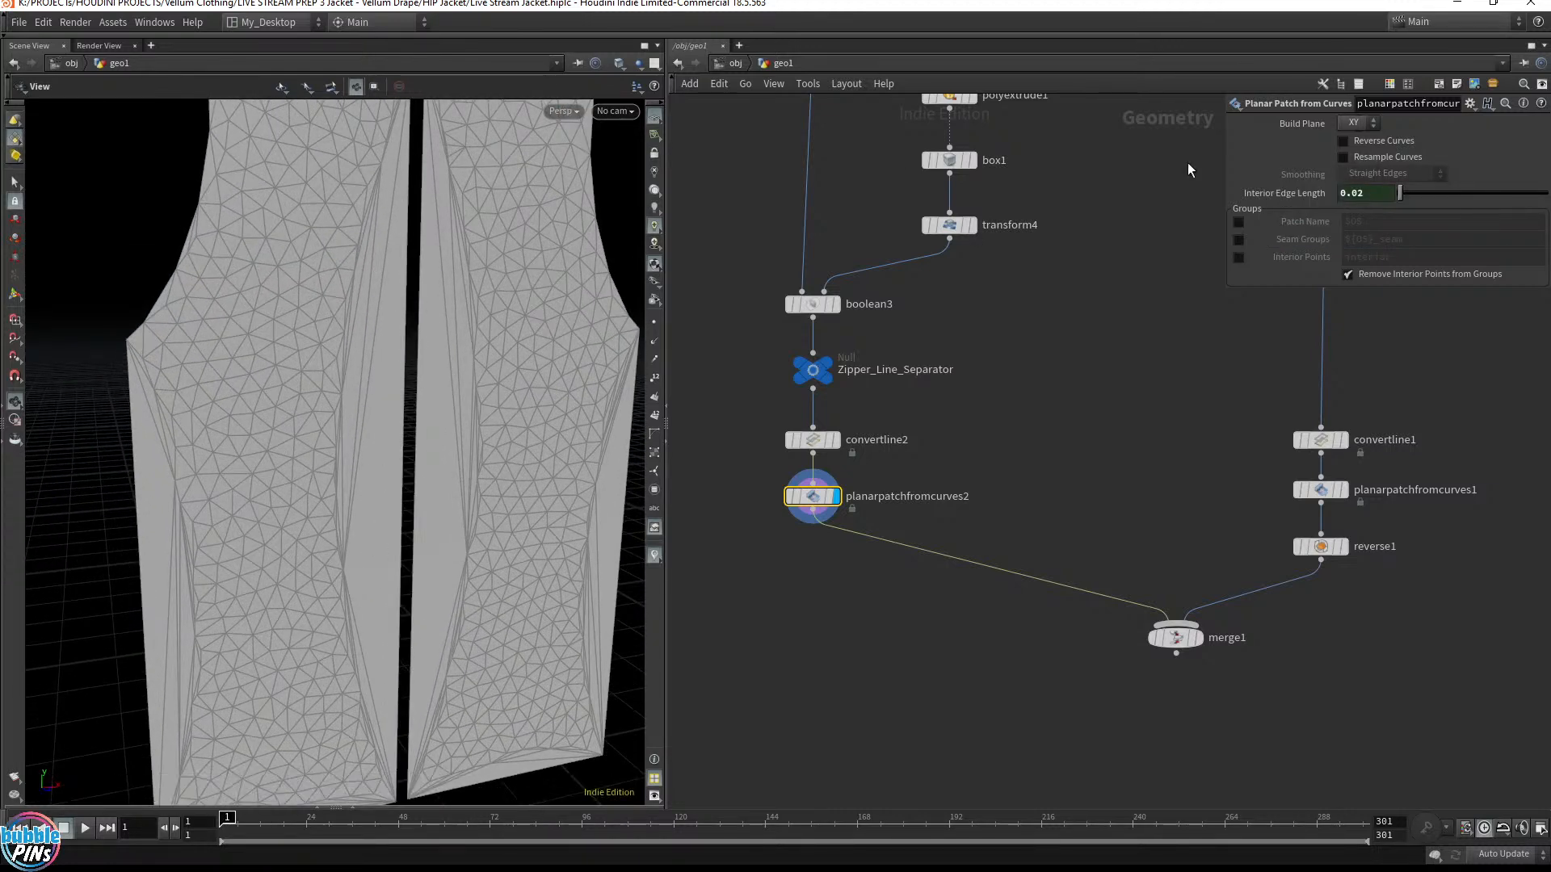
left_click(1365, 158)
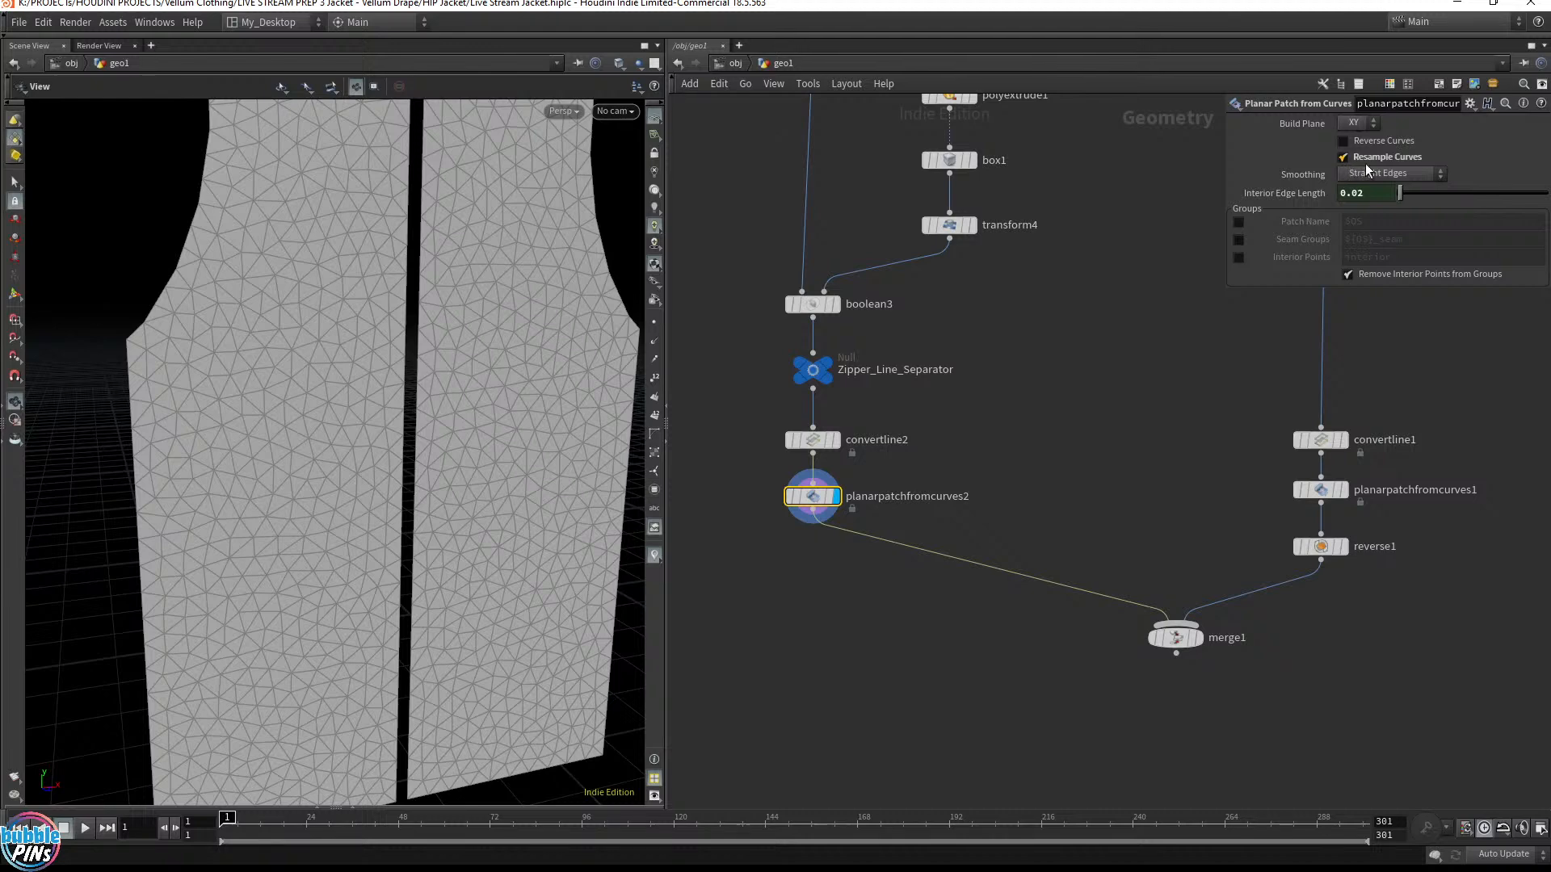
scroll(951, 448, "down", 6)
scroll(537, 328, "down", 5)
scroll(1006, 456, "up", 2)
scroll(1006, 457, "up", 5)
key("ctrl+s")
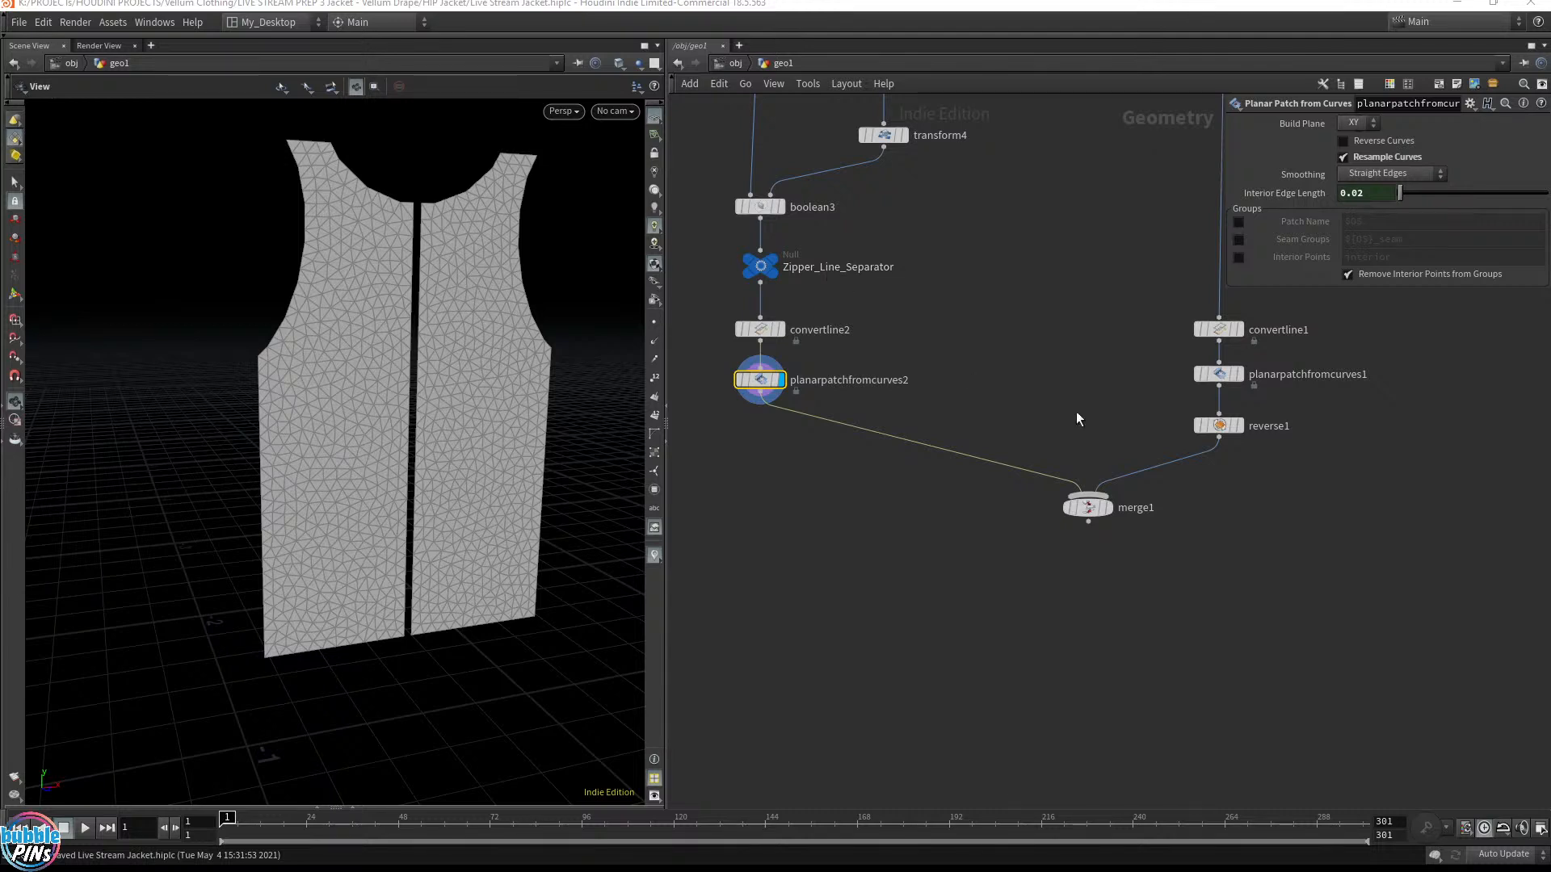
Display and select merge1 to show the remeshed front and back torso panels together
scroll(1006, 467, "down", 4)
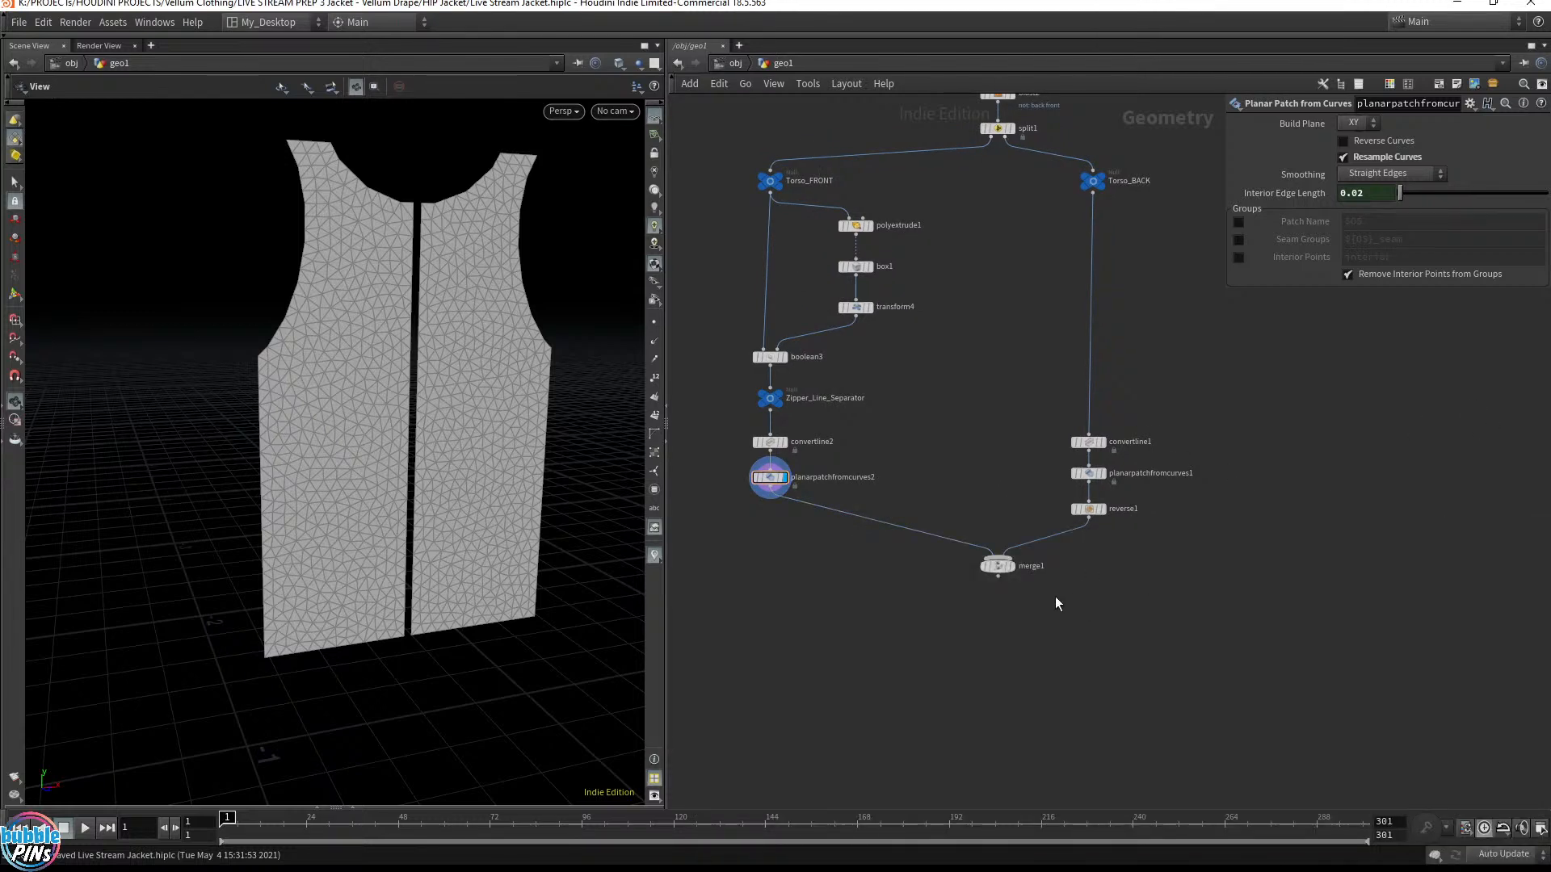
scroll(998, 565, "up", 3)
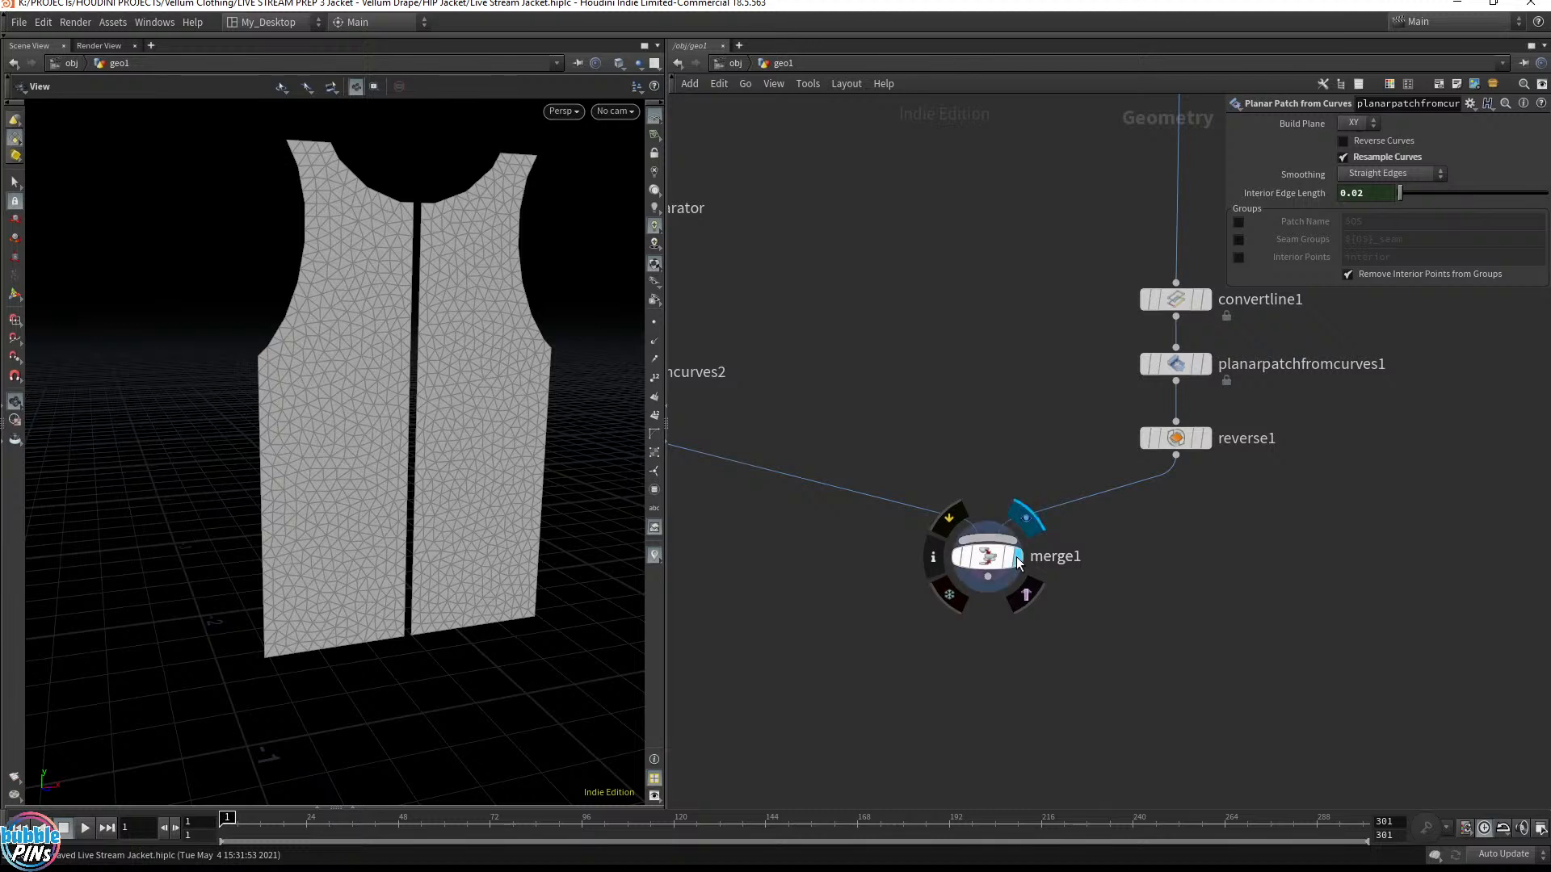
left_click(1012, 565)
left_click(995, 570)
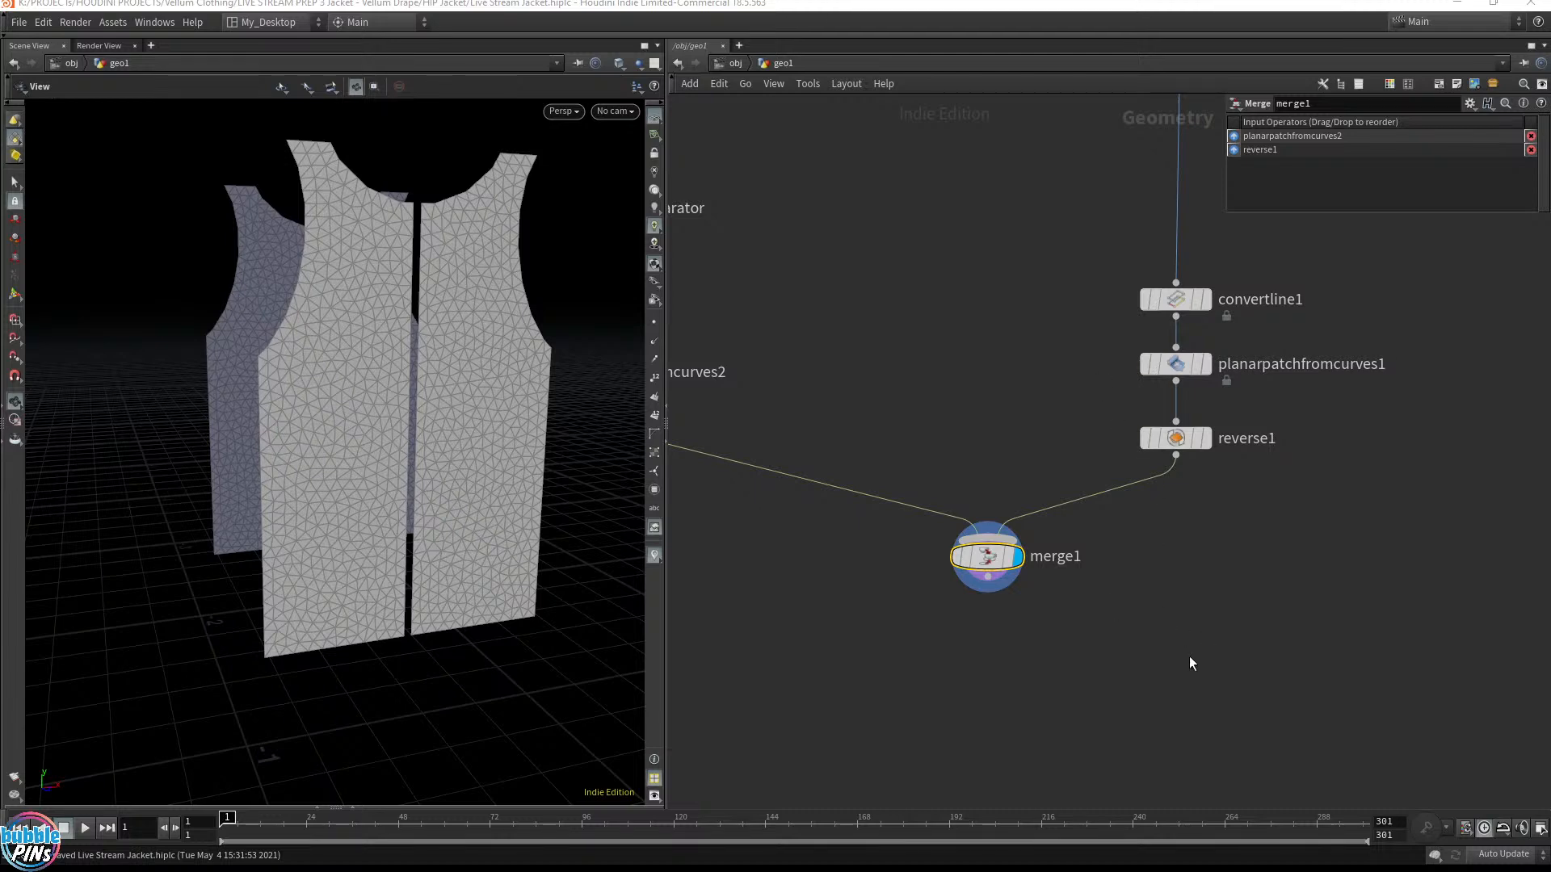
left_click_drag(987, 578, 991, 646)
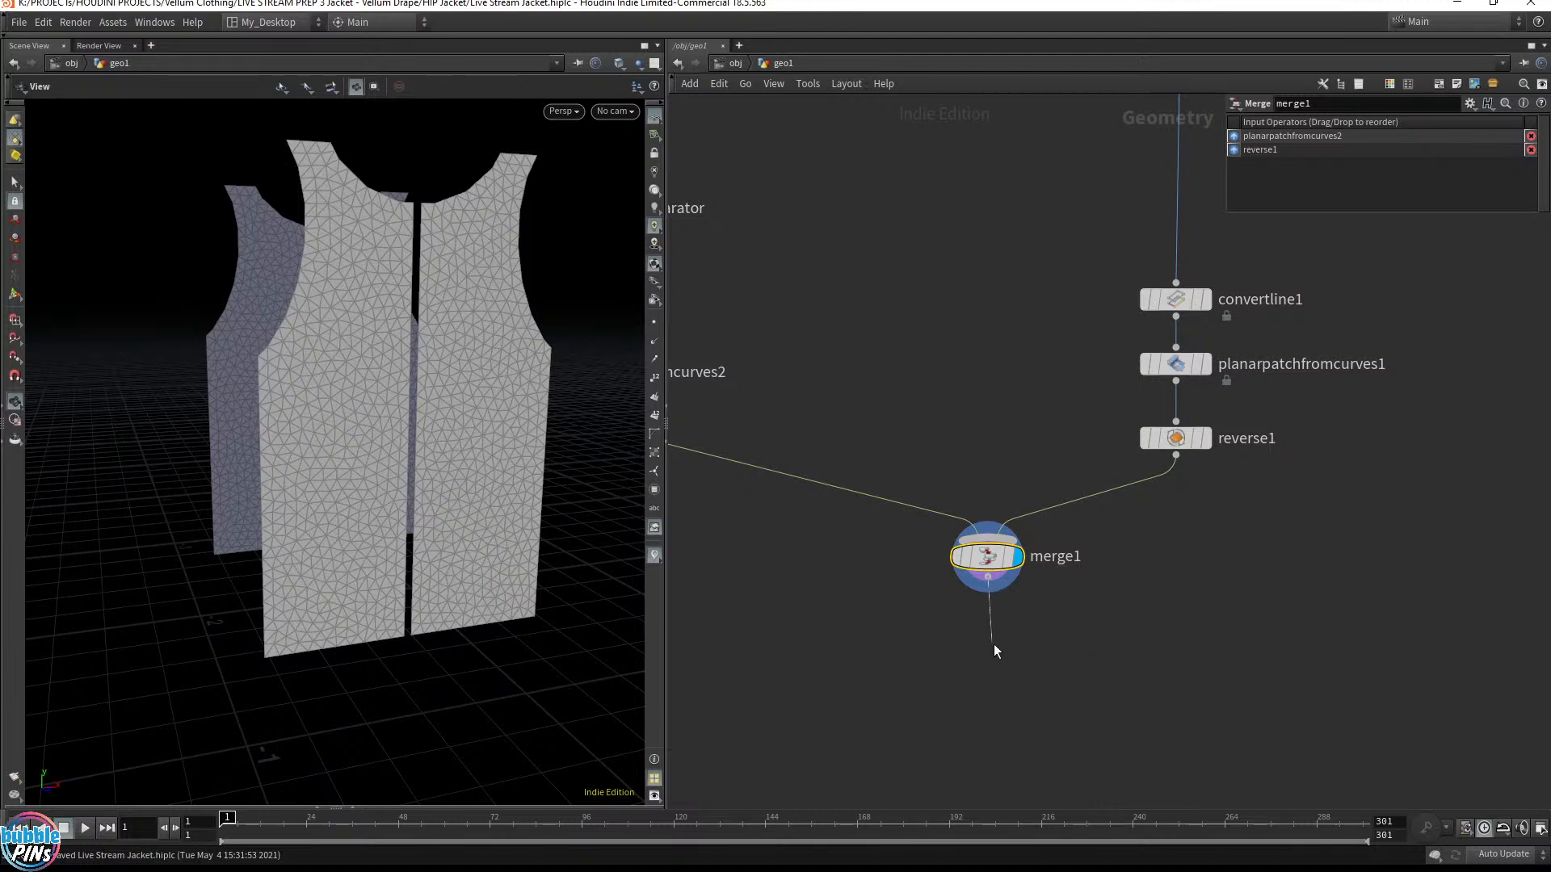
middle_click_drag(991, 646, 976, 450)
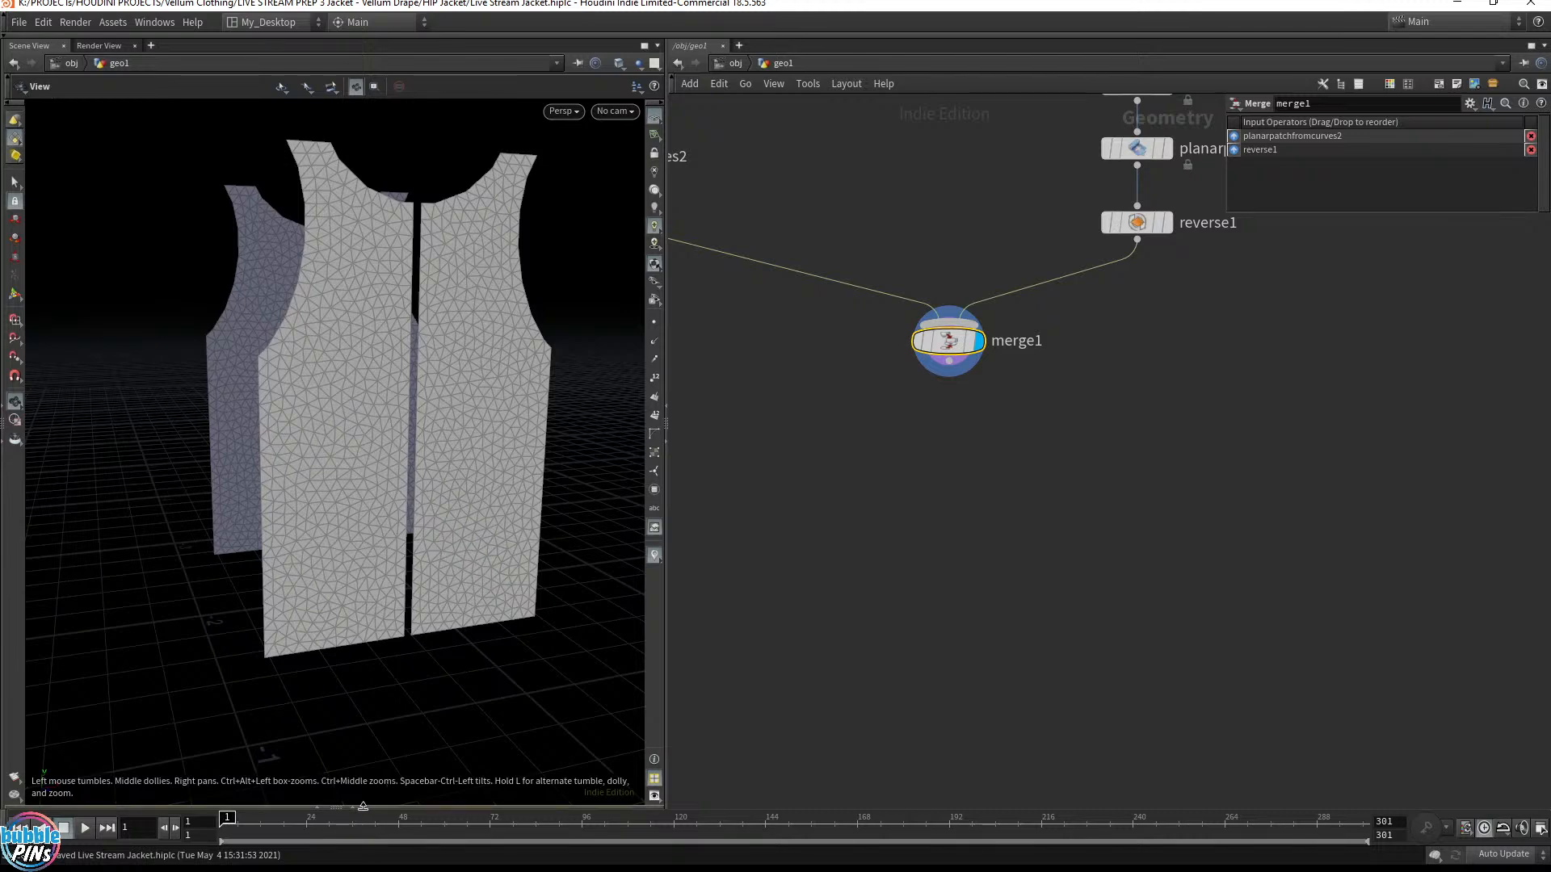
Reveal the Geometry Spreadsheet and inspect merge1's point attributes, including materialuv
left_click(353, 807)
left_click(71, 732)
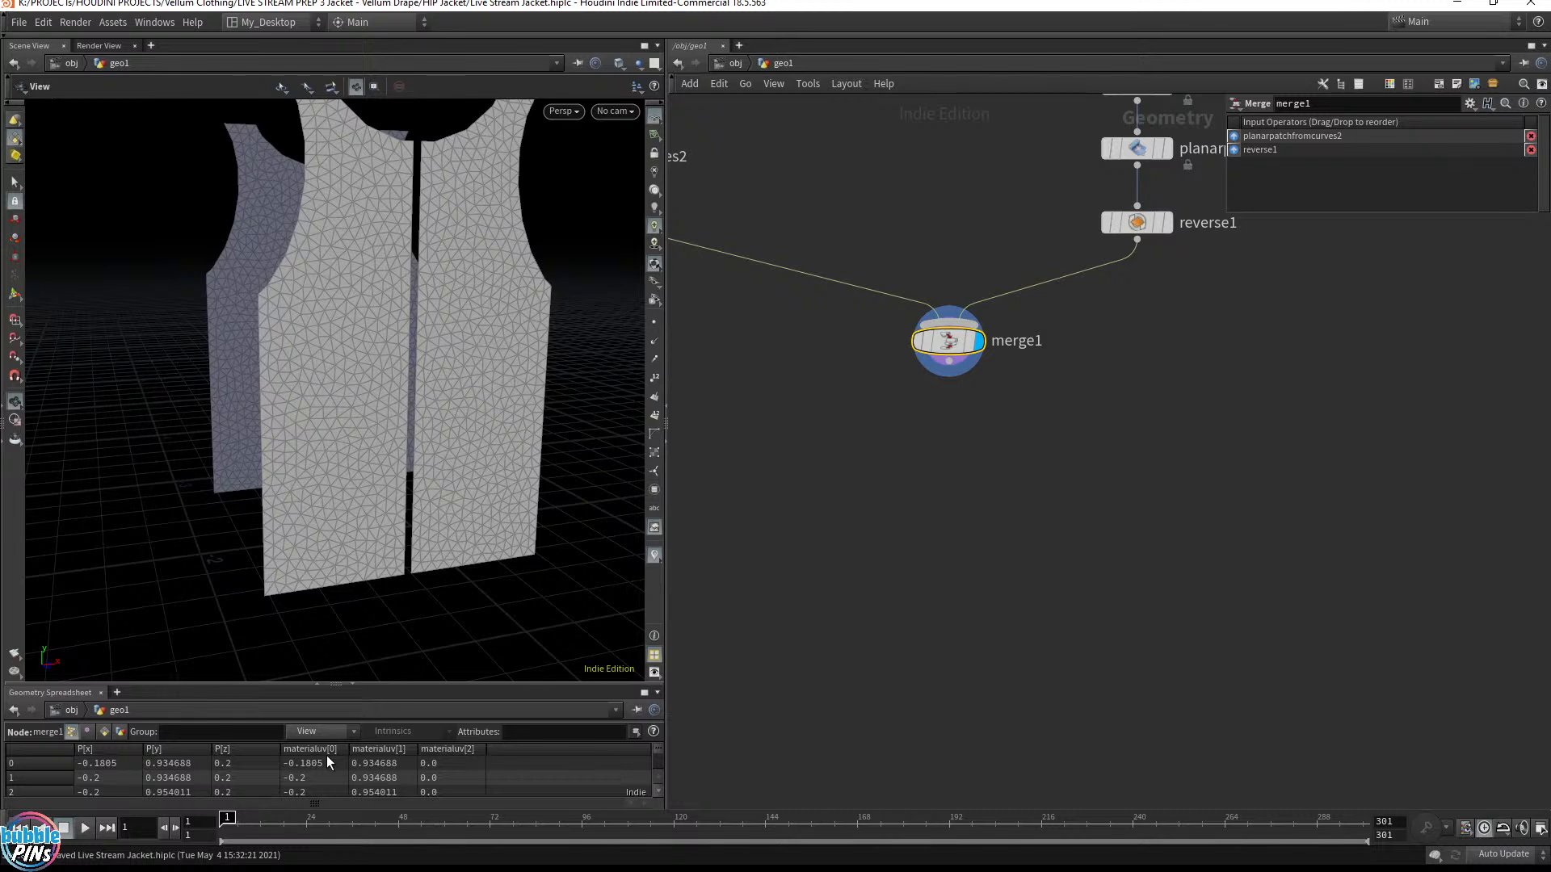
mouse_move(469, 433)
left_mouse_down()
mouse_move(460, 477)
mouse_move(459, 462)
left_mouse_up()
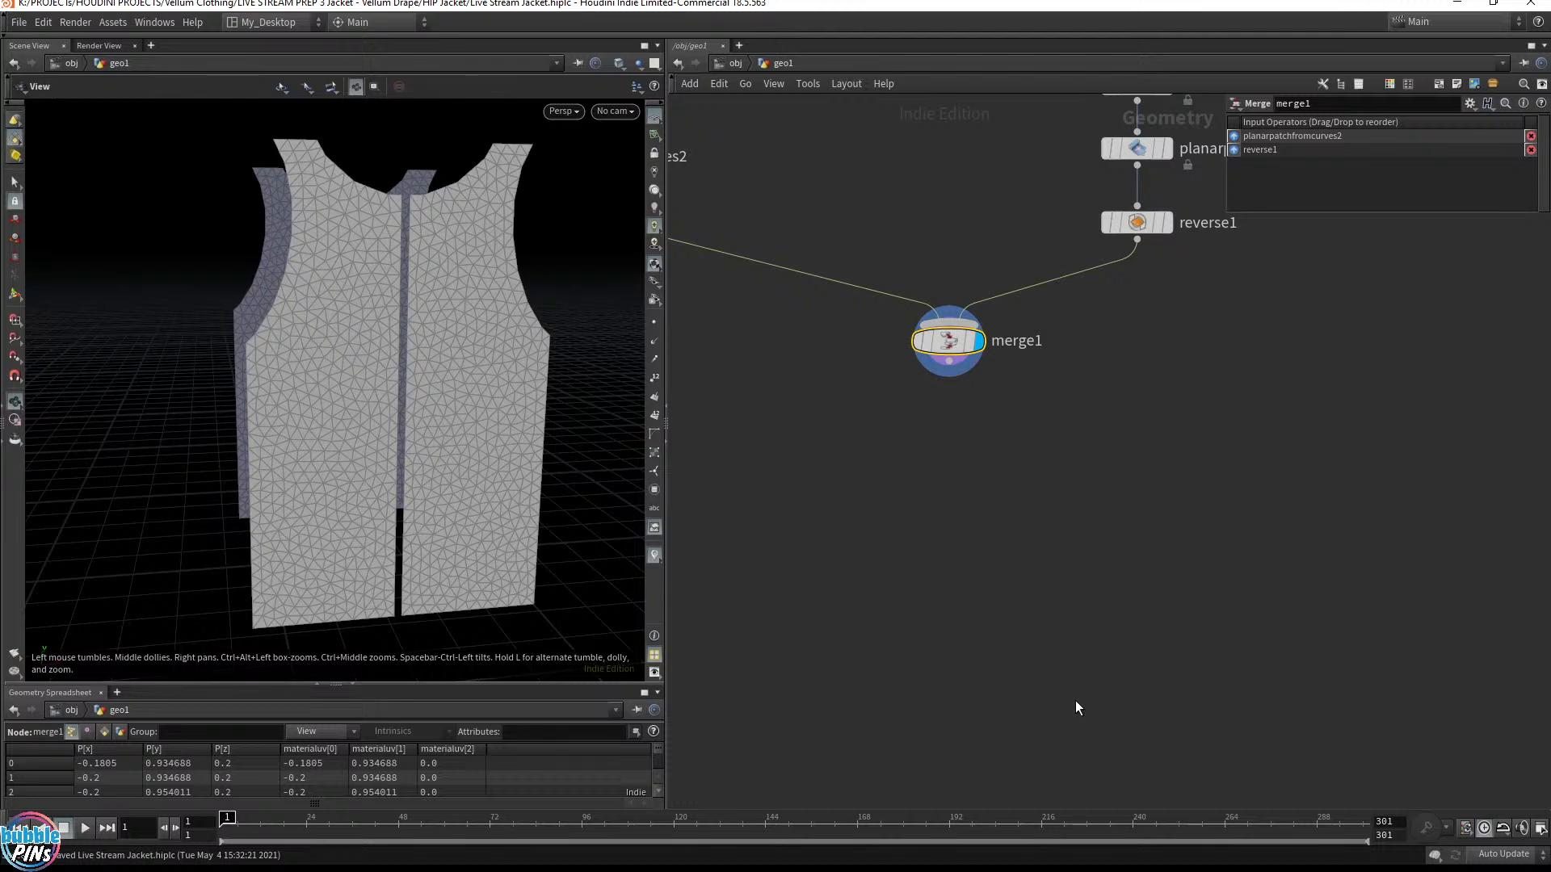
Append a UV Project node to merge1, inspect its vertex uv attribute in the Geometry Spreadsheet, and delete the node
key("Tab")
type("uv proj")
key("Return")
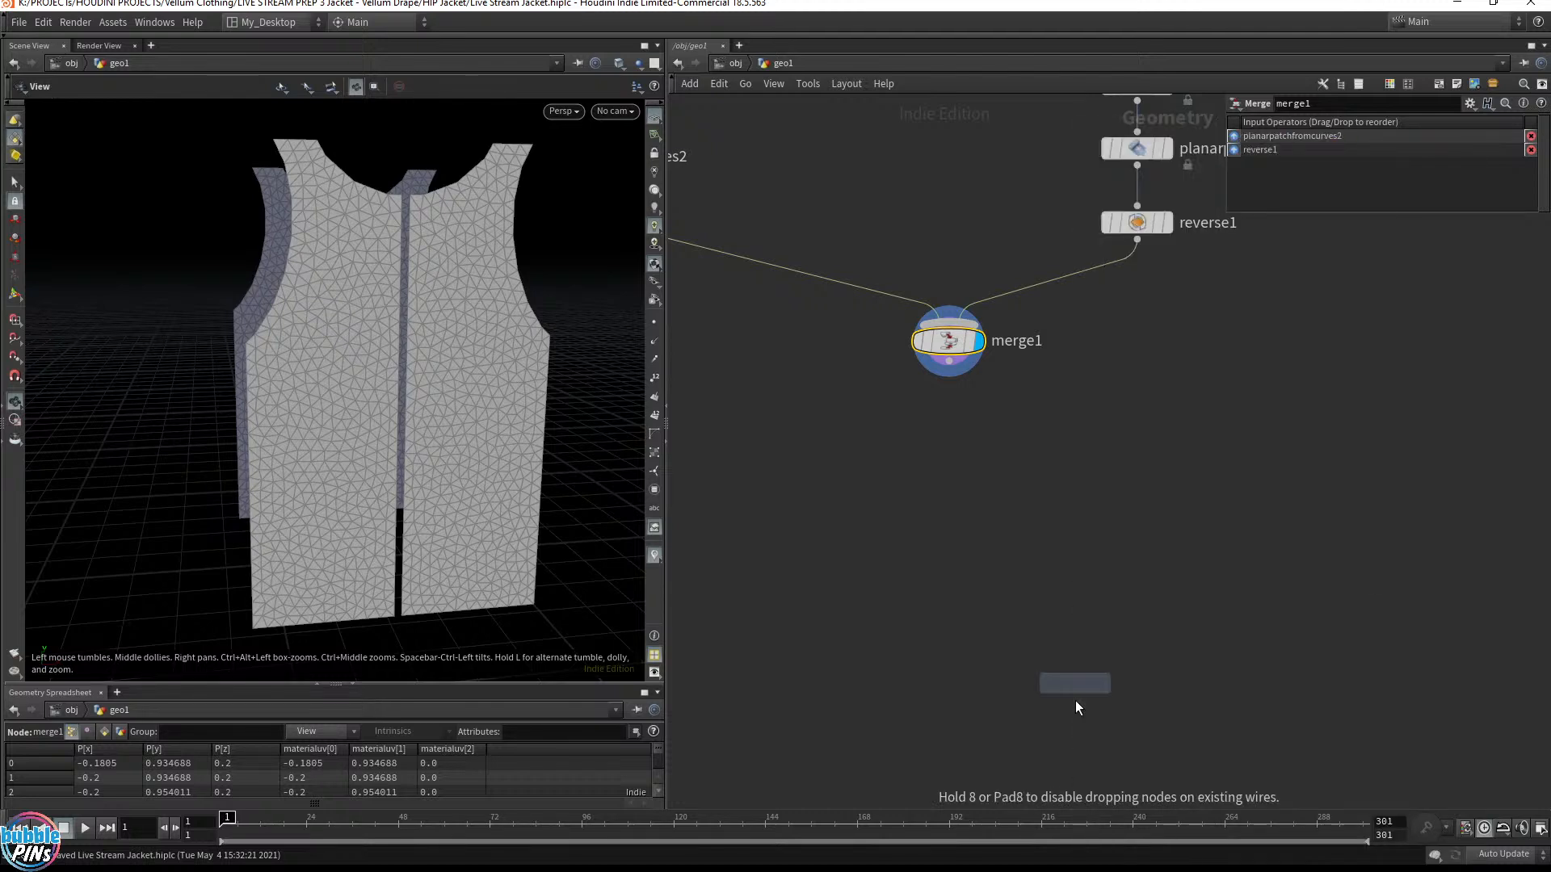
left_click(996, 438)
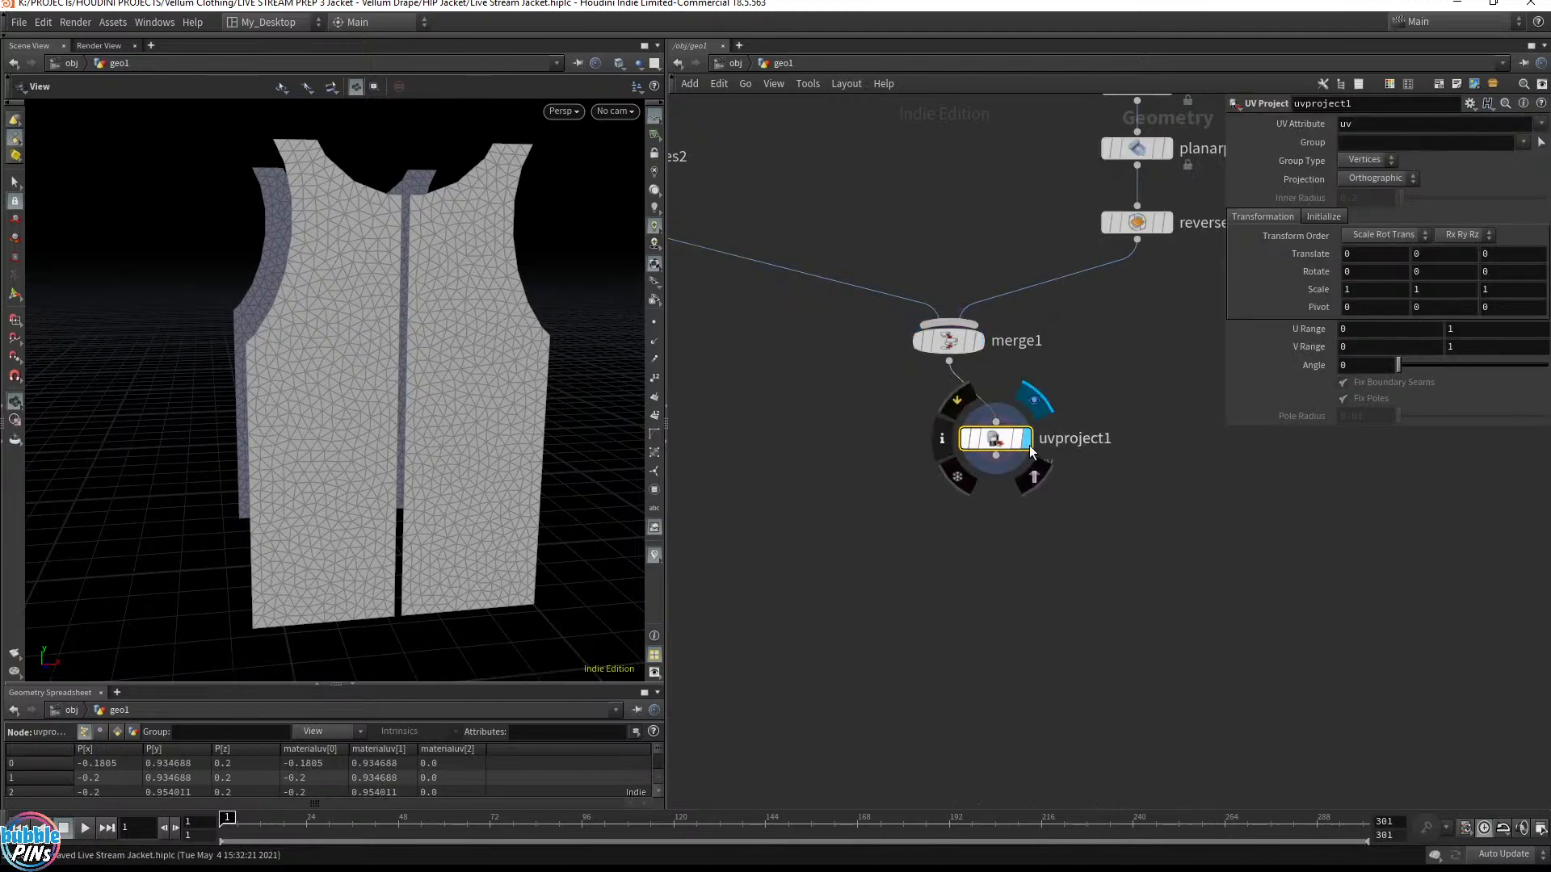
left_click(102, 733)
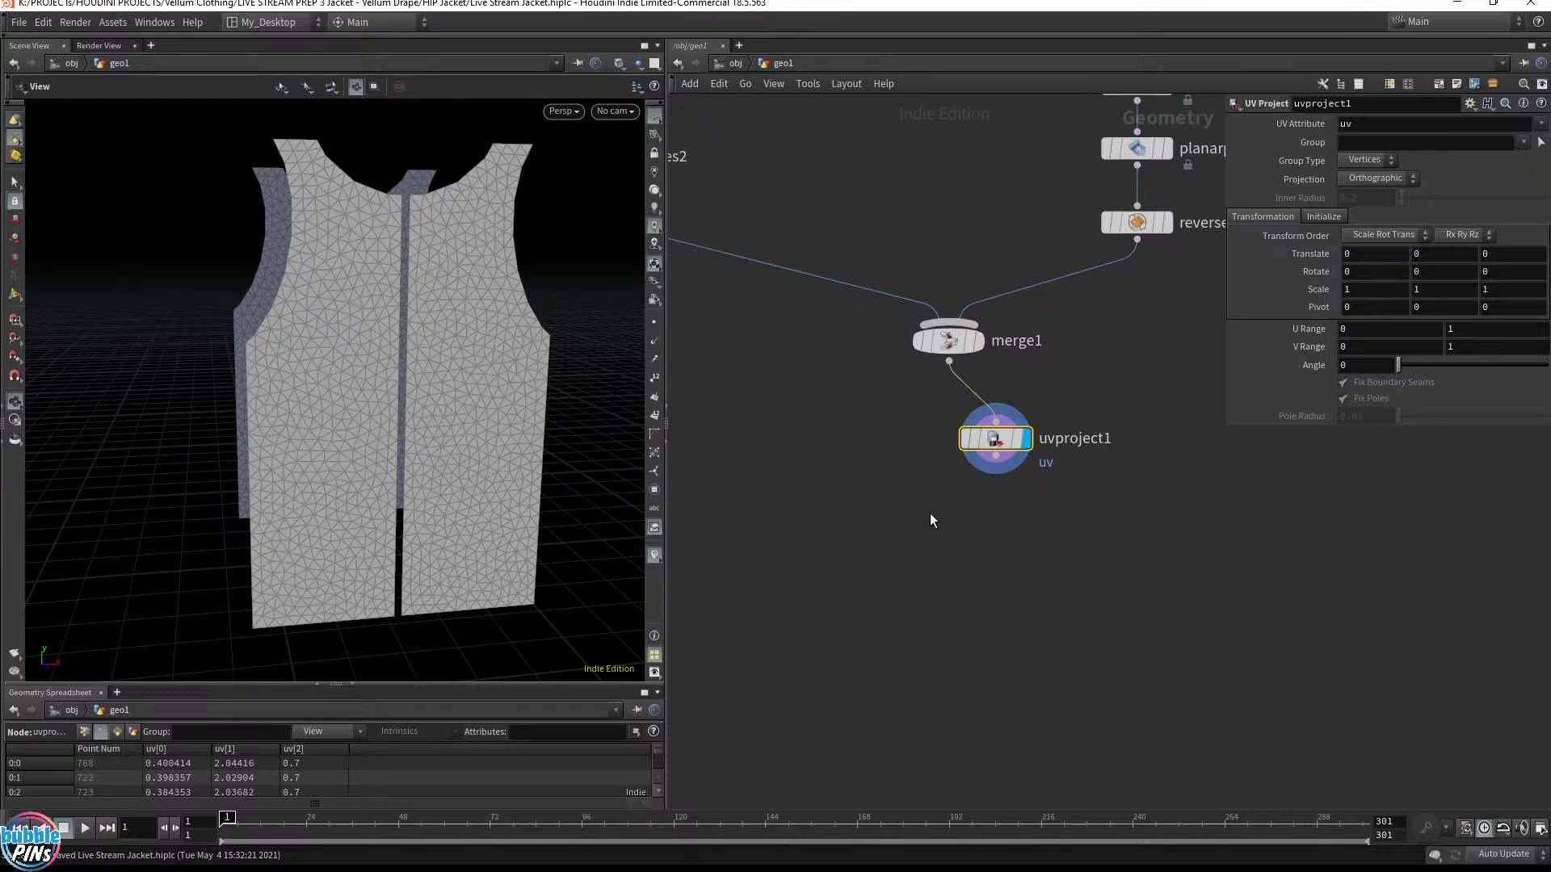
key("Delete")
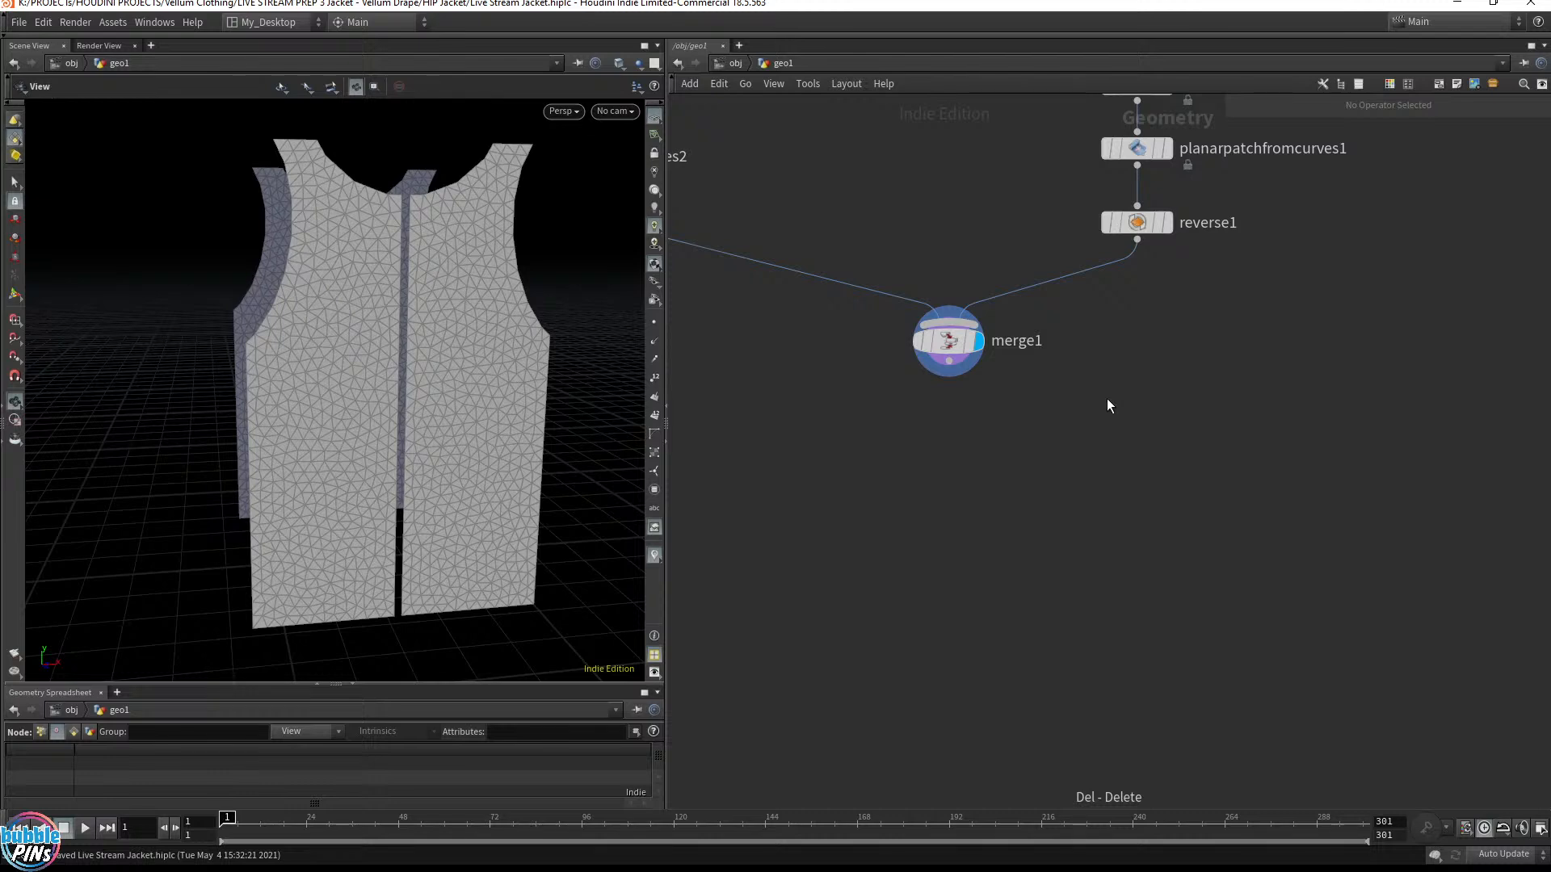
Append a UV Project node to merge1 and display its result
key("Tab")
type("null")
key("Return")
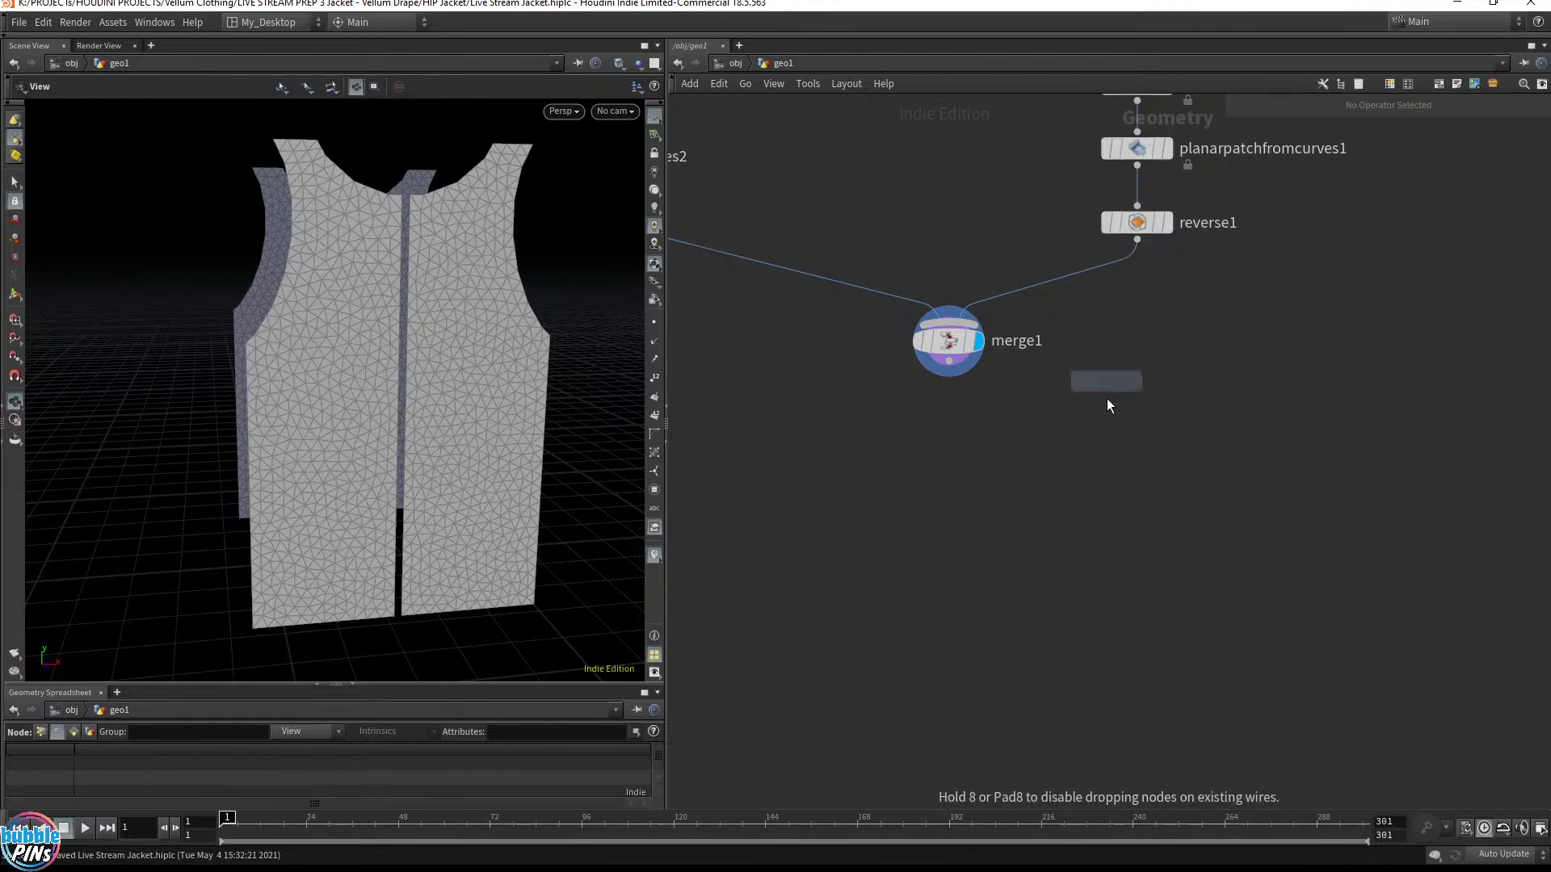
left_click(948, 428)
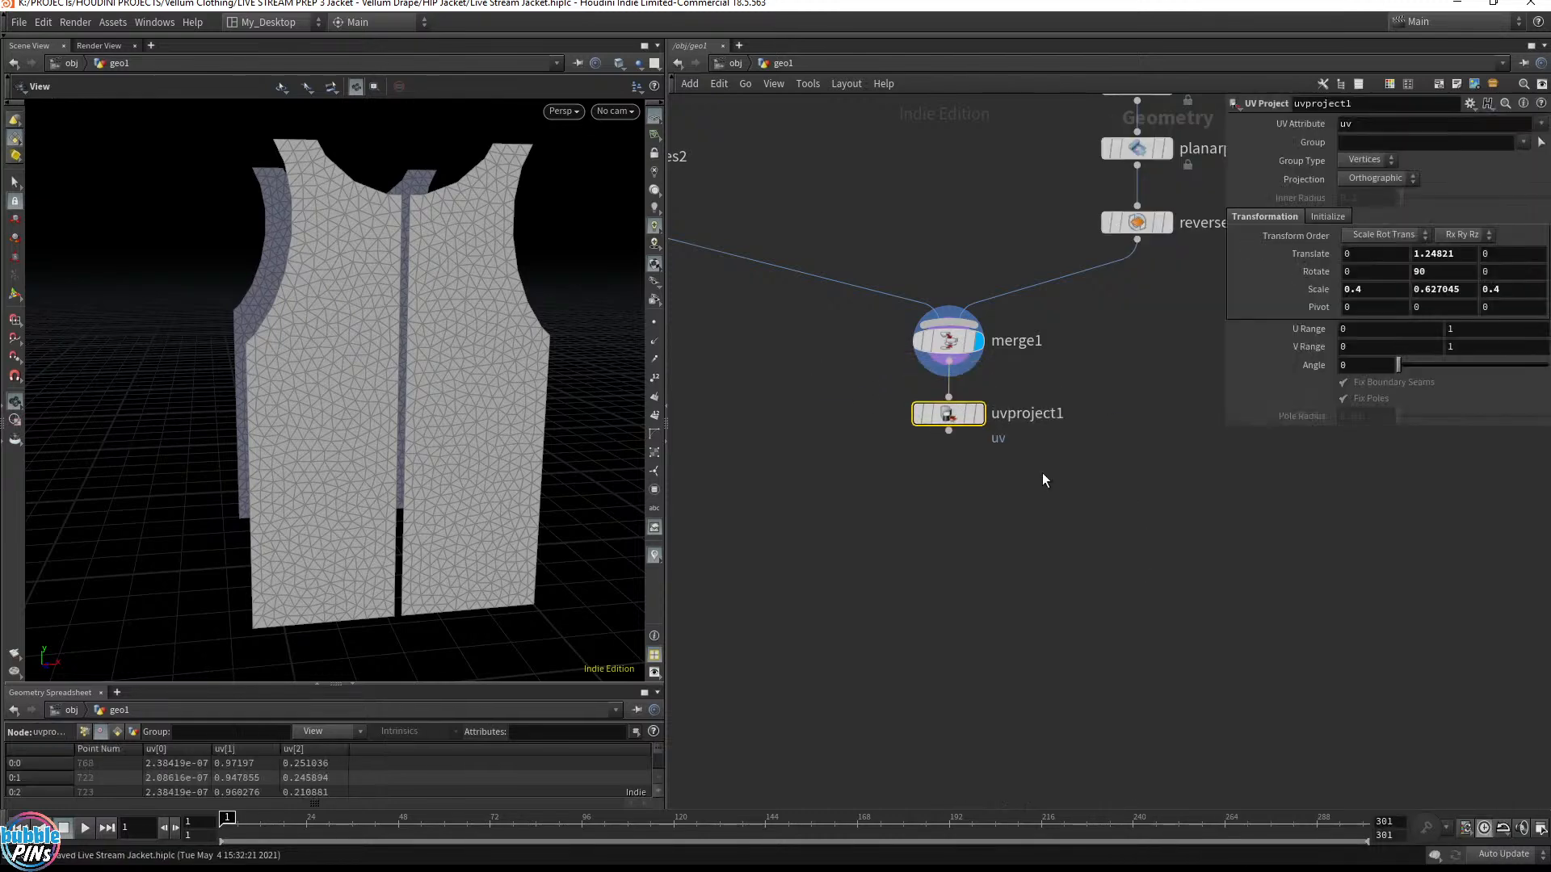
left_click(977, 414)
Add a Labs UV Visualize node after uvproject1, display it, and colour the node black
left_click_drag(953, 415, 772, 531)
key("Tab")
type("labs uv vi")
key("Return")
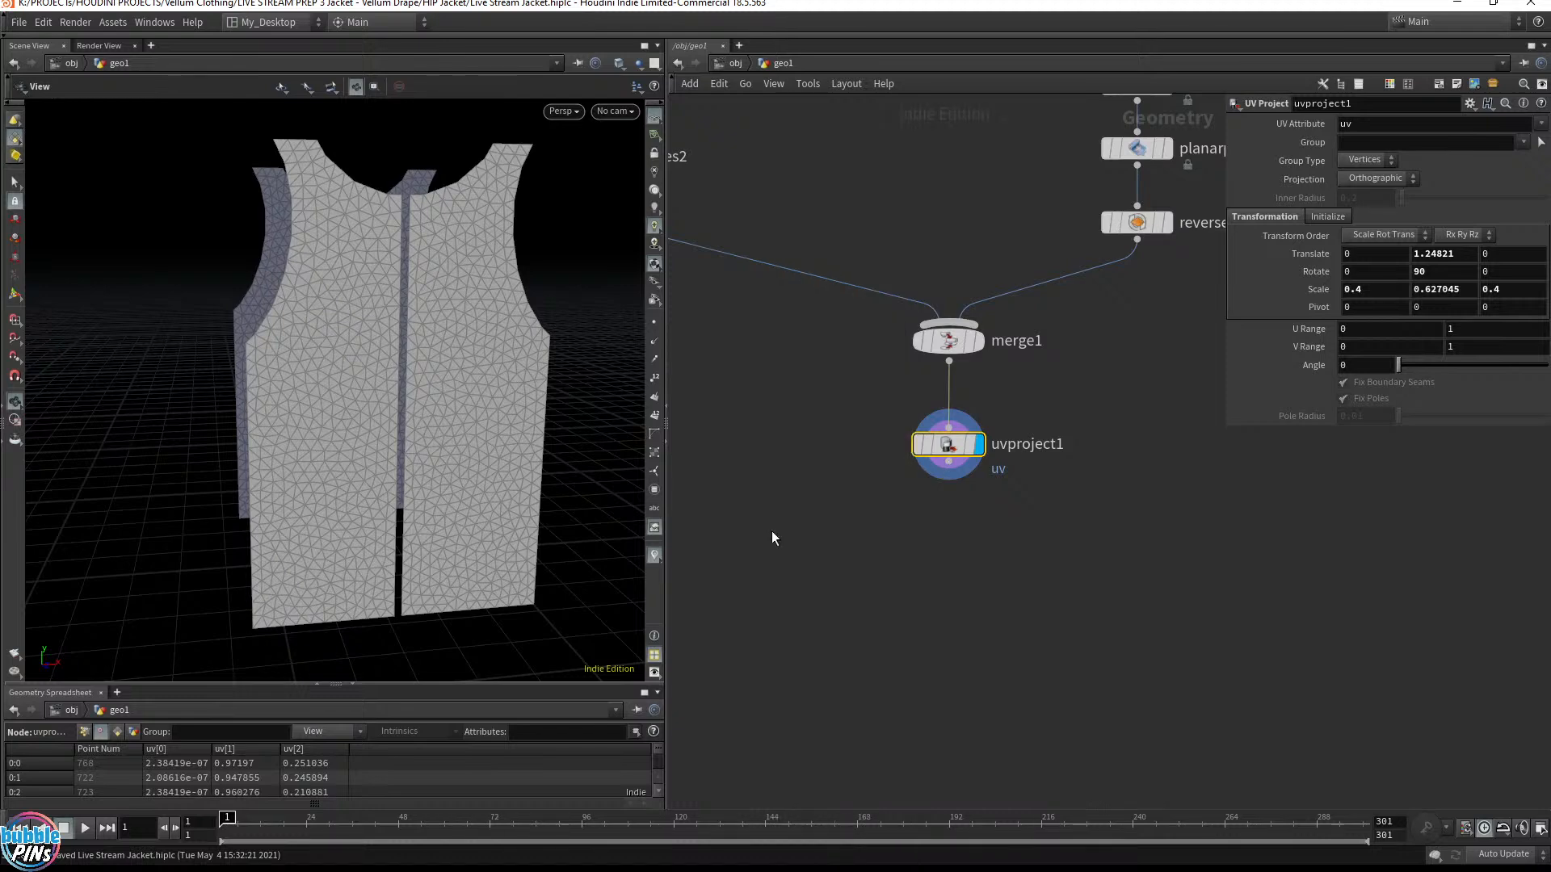
left_click(772, 531)
left_click(802, 531)
key("c")
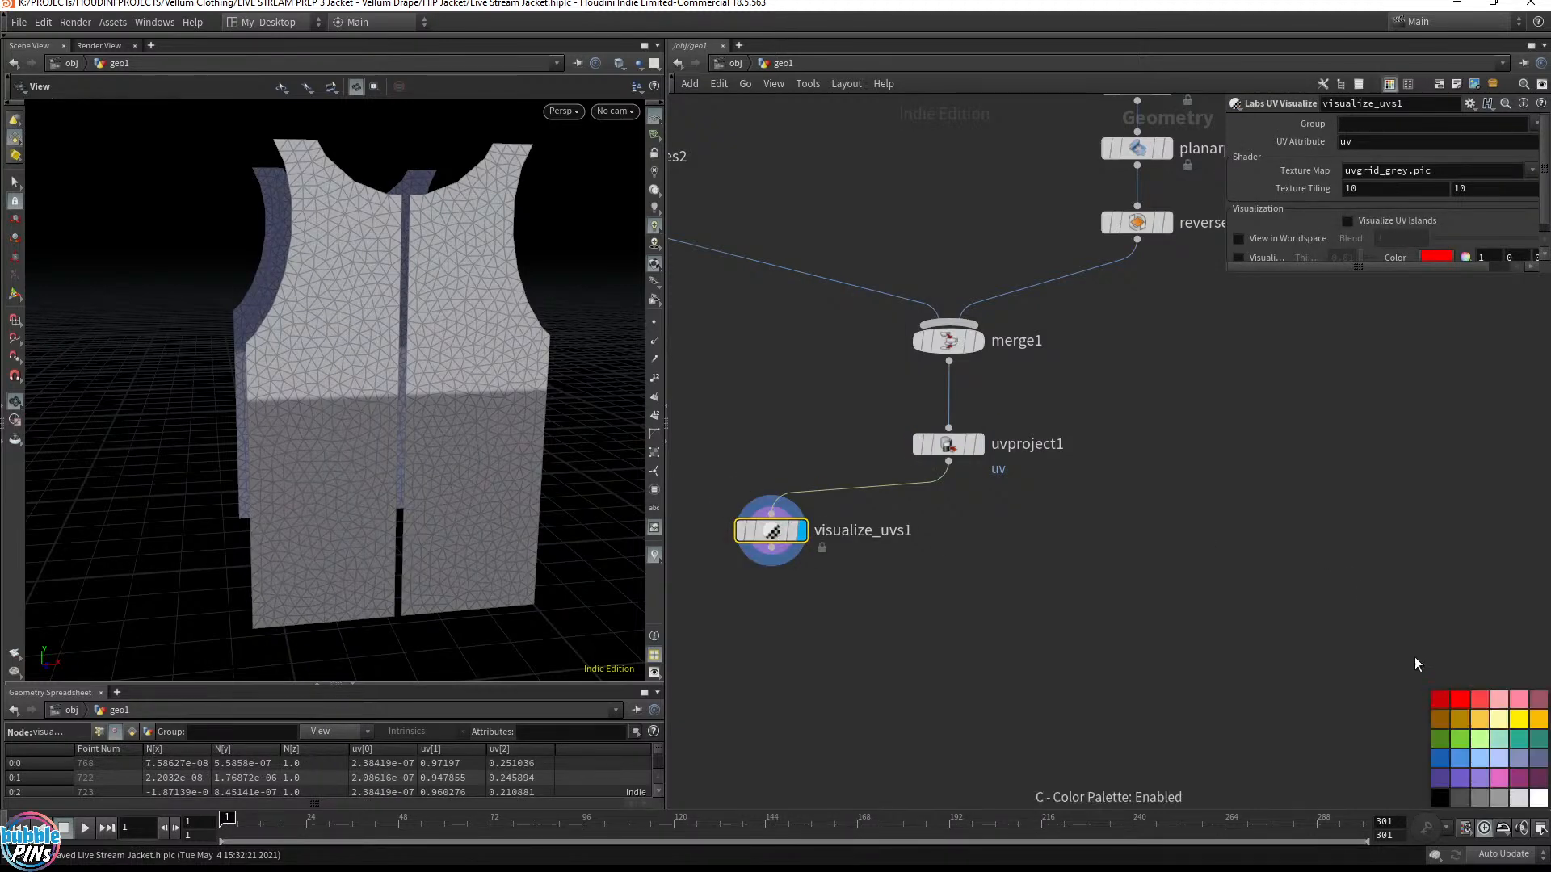
left_click(1439, 798)
left_click_drag(845, 613, 714, 471)
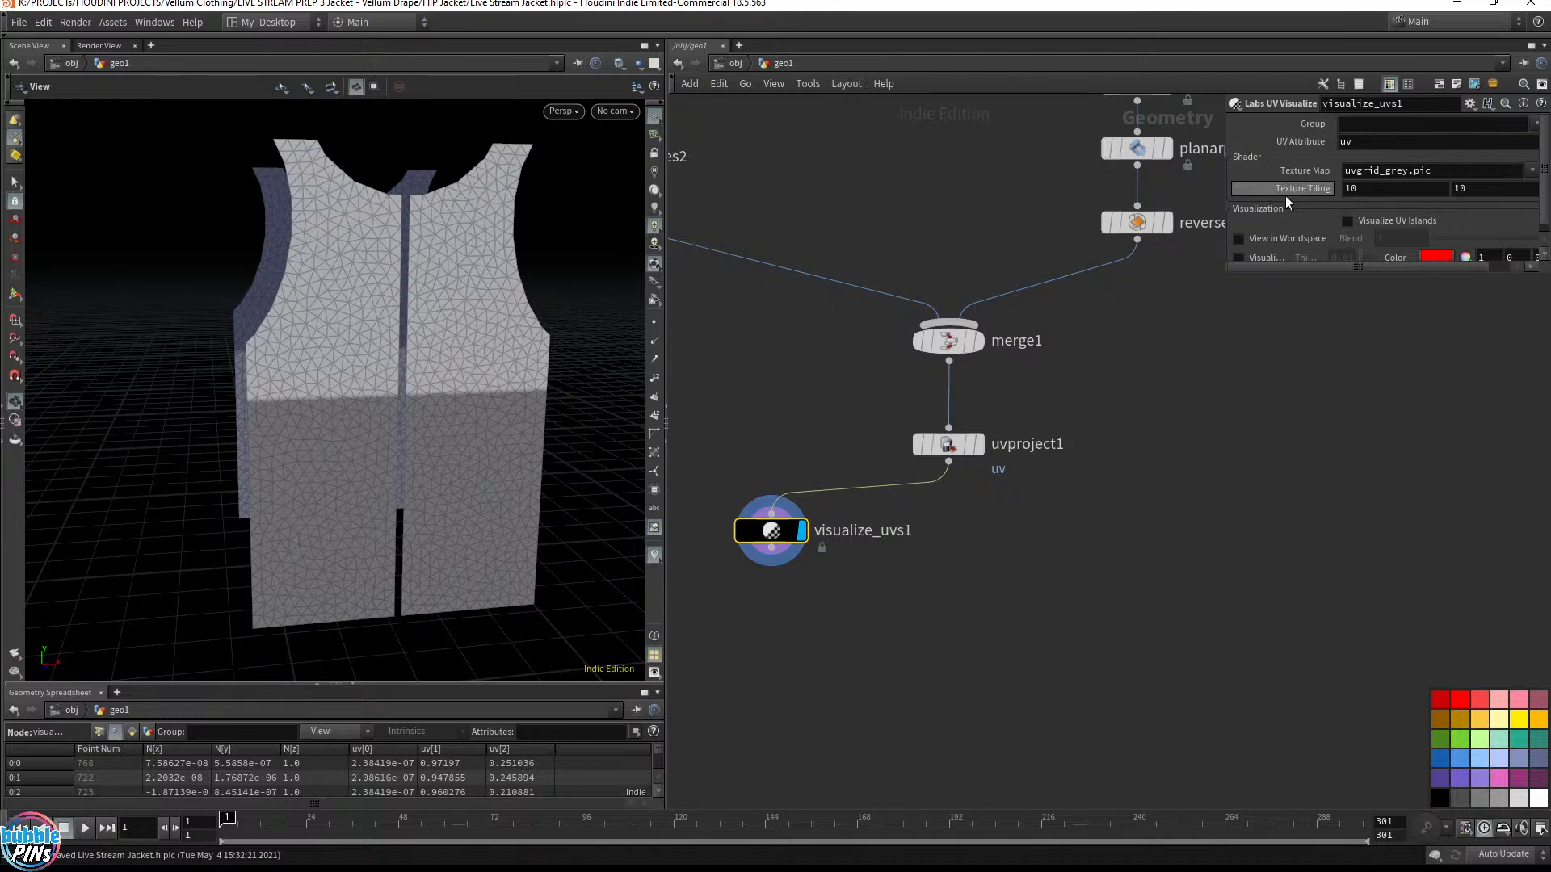
Set both Texture Tiling values of visualize_uvs1 to 1
left_click(1357, 188)
key("Tab")
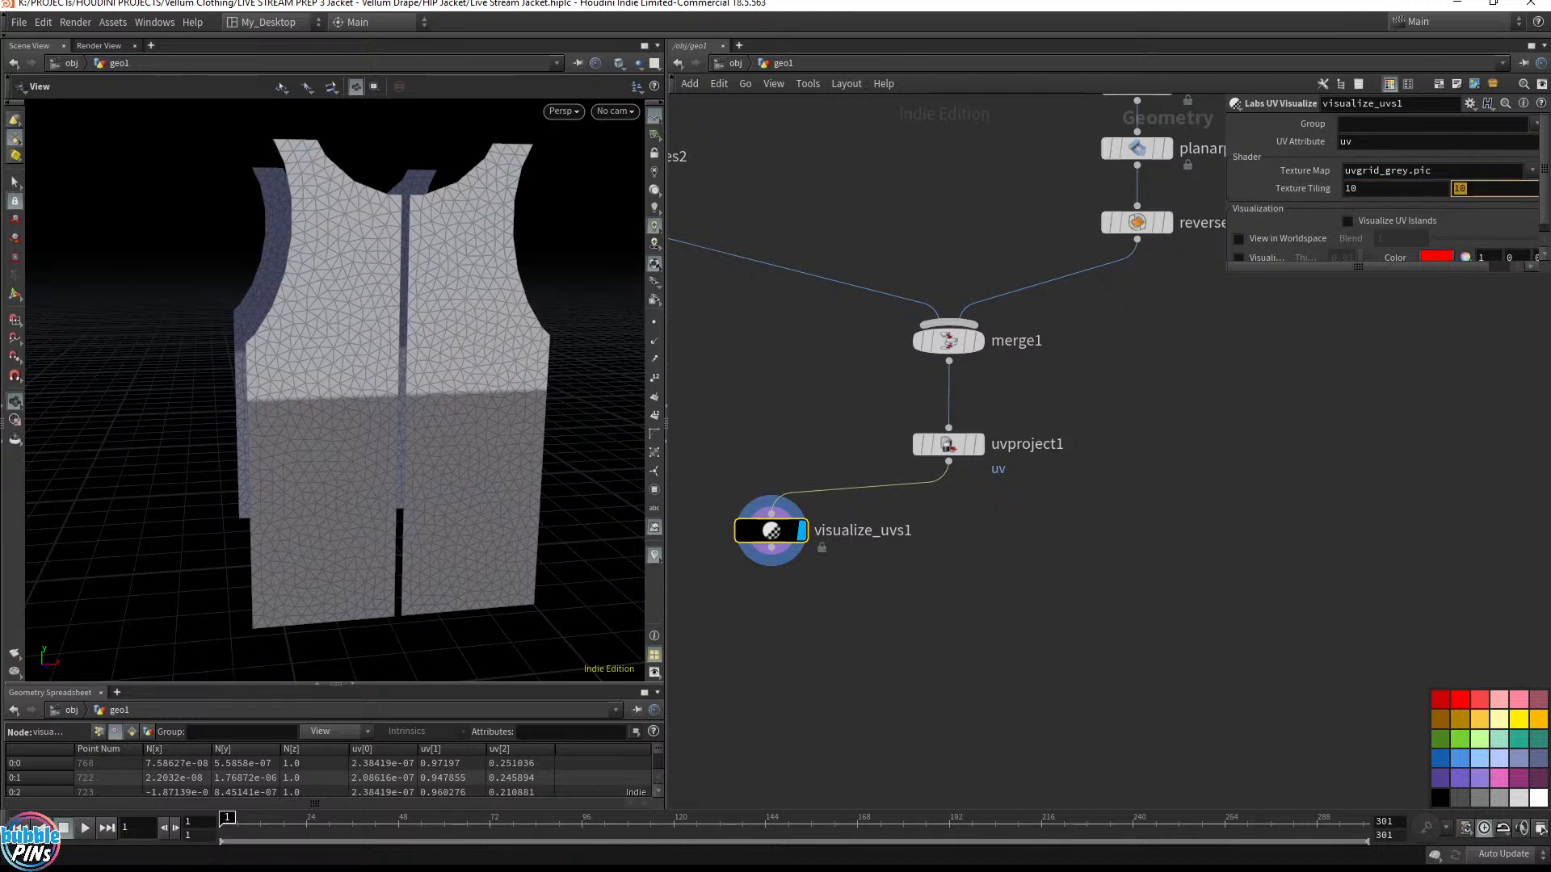
type("1")
key("Return")
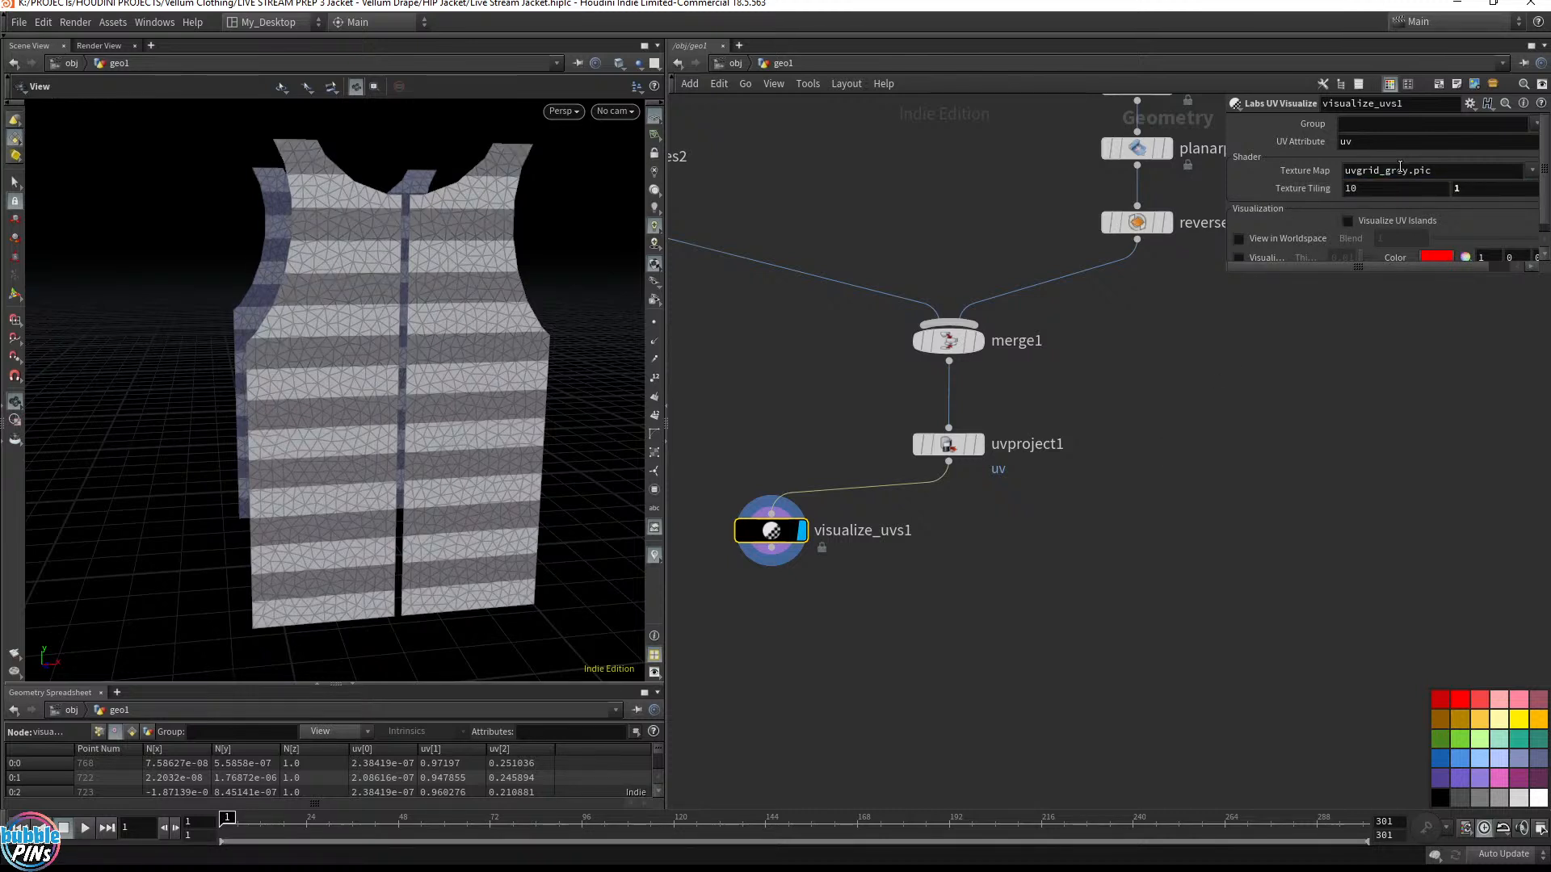
middle_click(1274, 176, "ctrl")
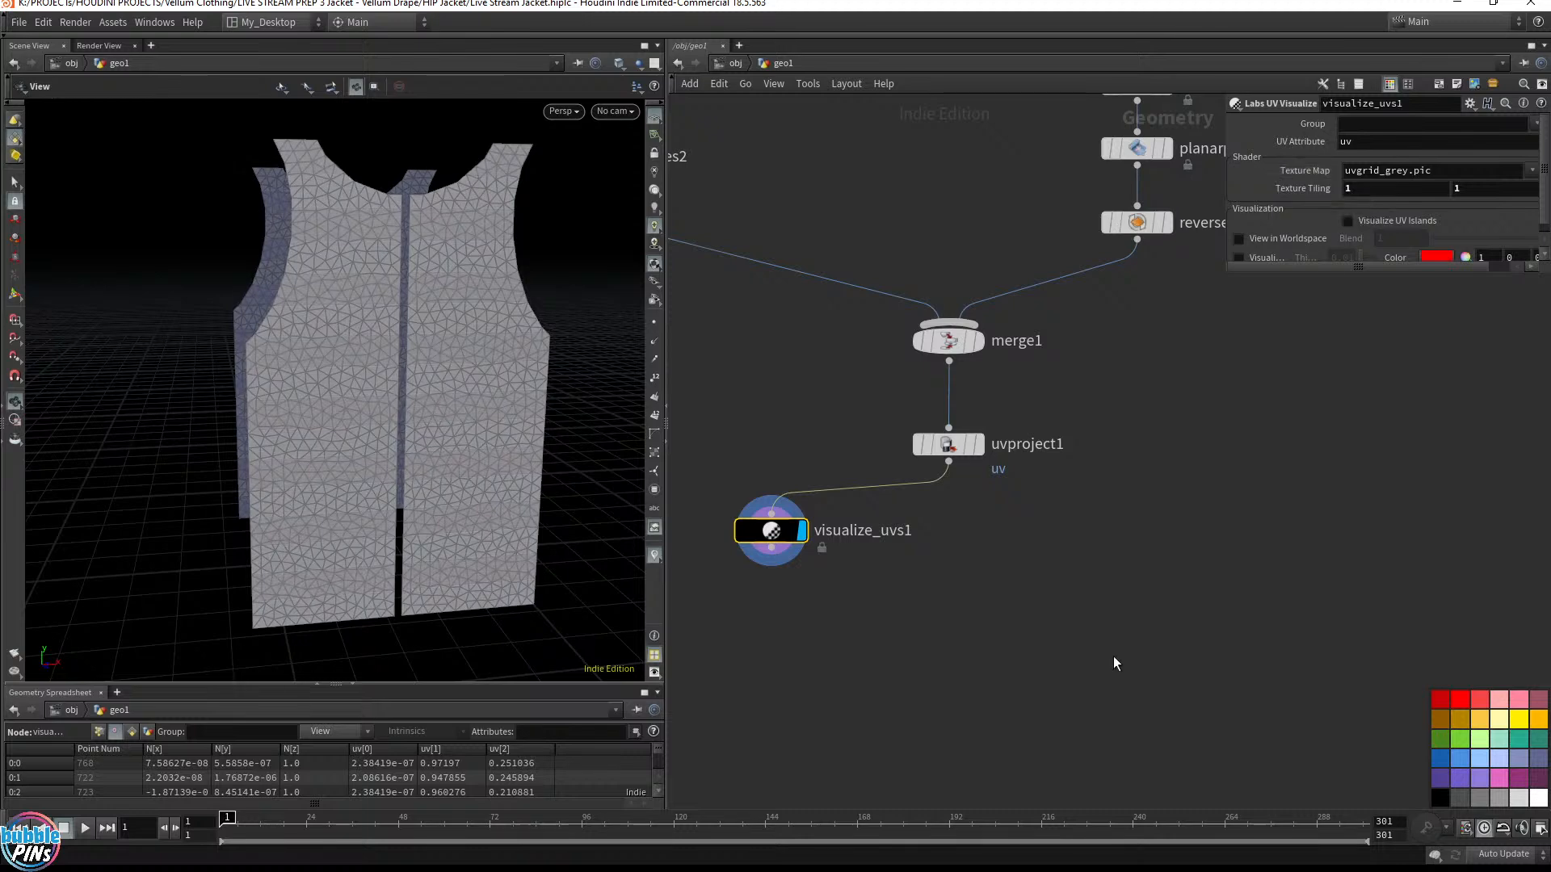
Show uvproject1's initialization settings and switch the viewport to the UV view
left_click_drag(824, 383, 992, 465)
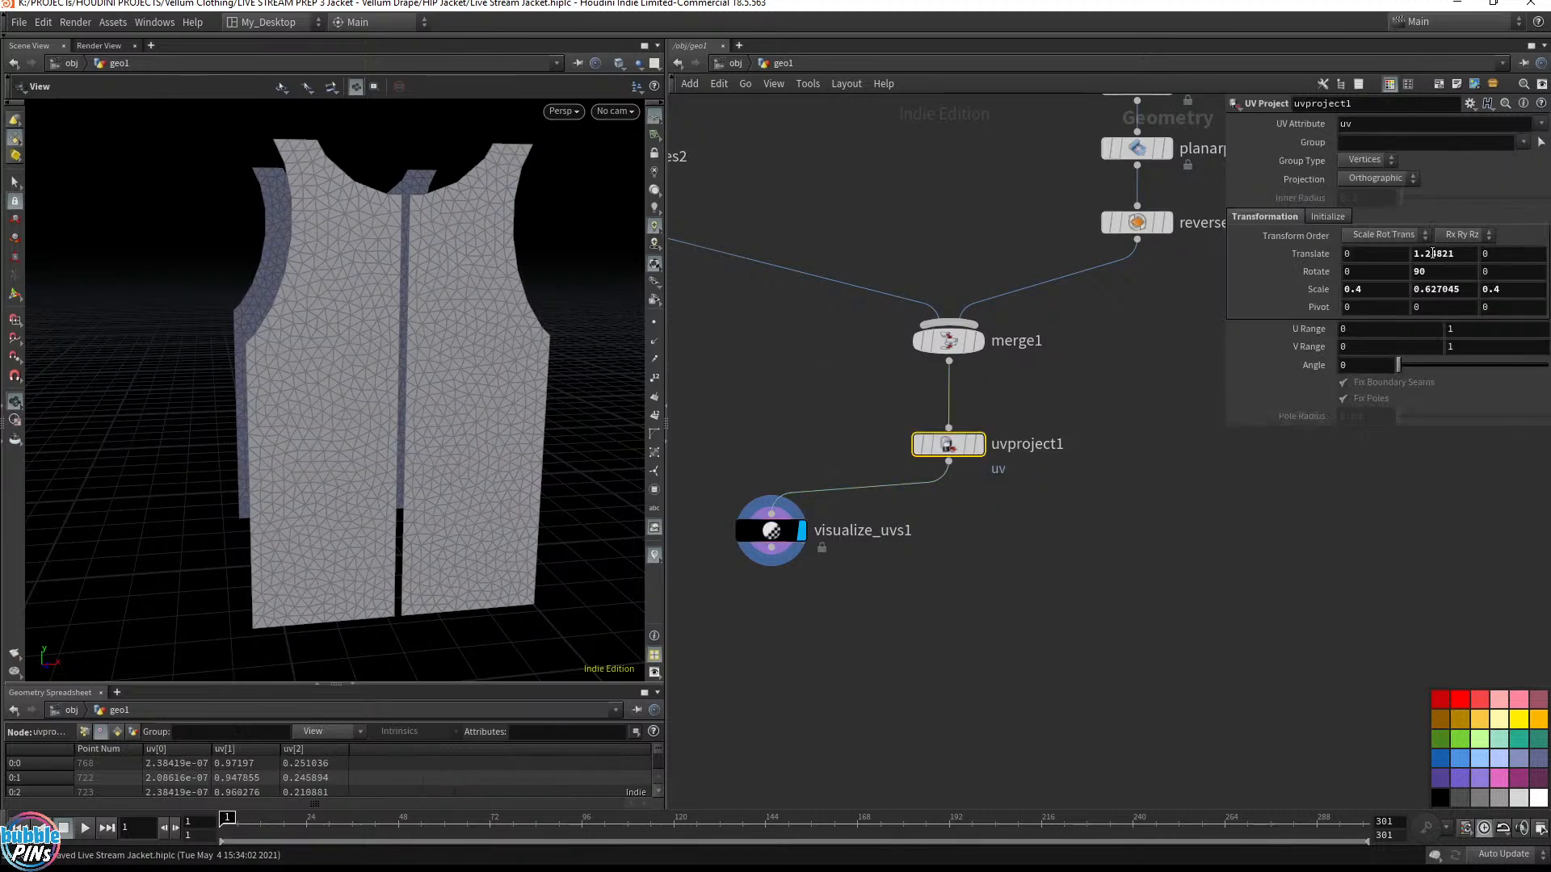
left_click(1318, 218)
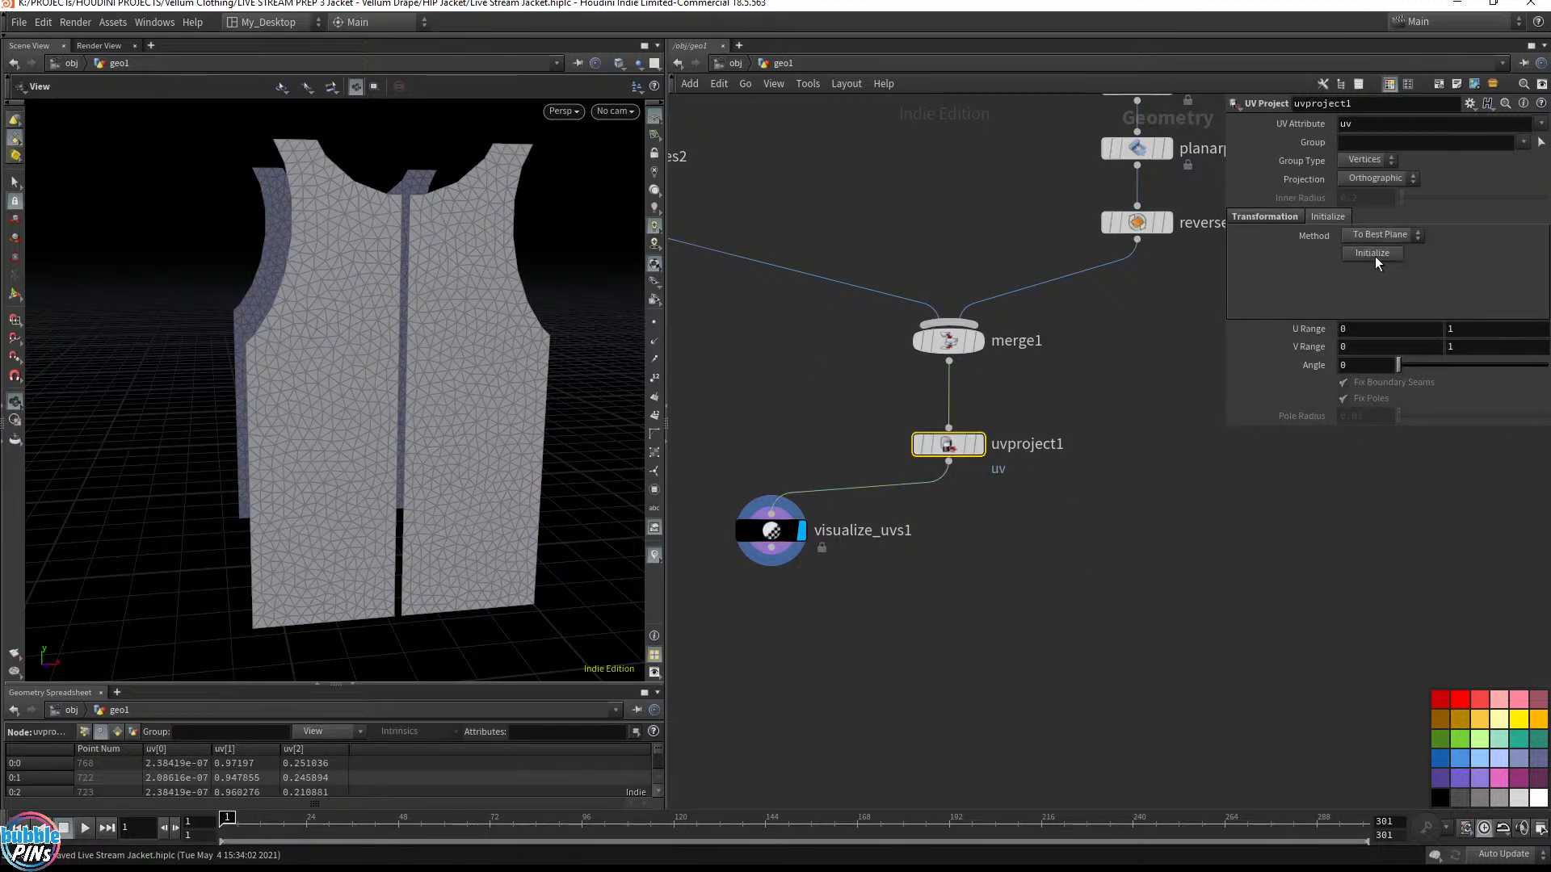
left_click_drag(614, 323, 363, 371)
key("space+5")
scroll(564, 329, "down", 3)
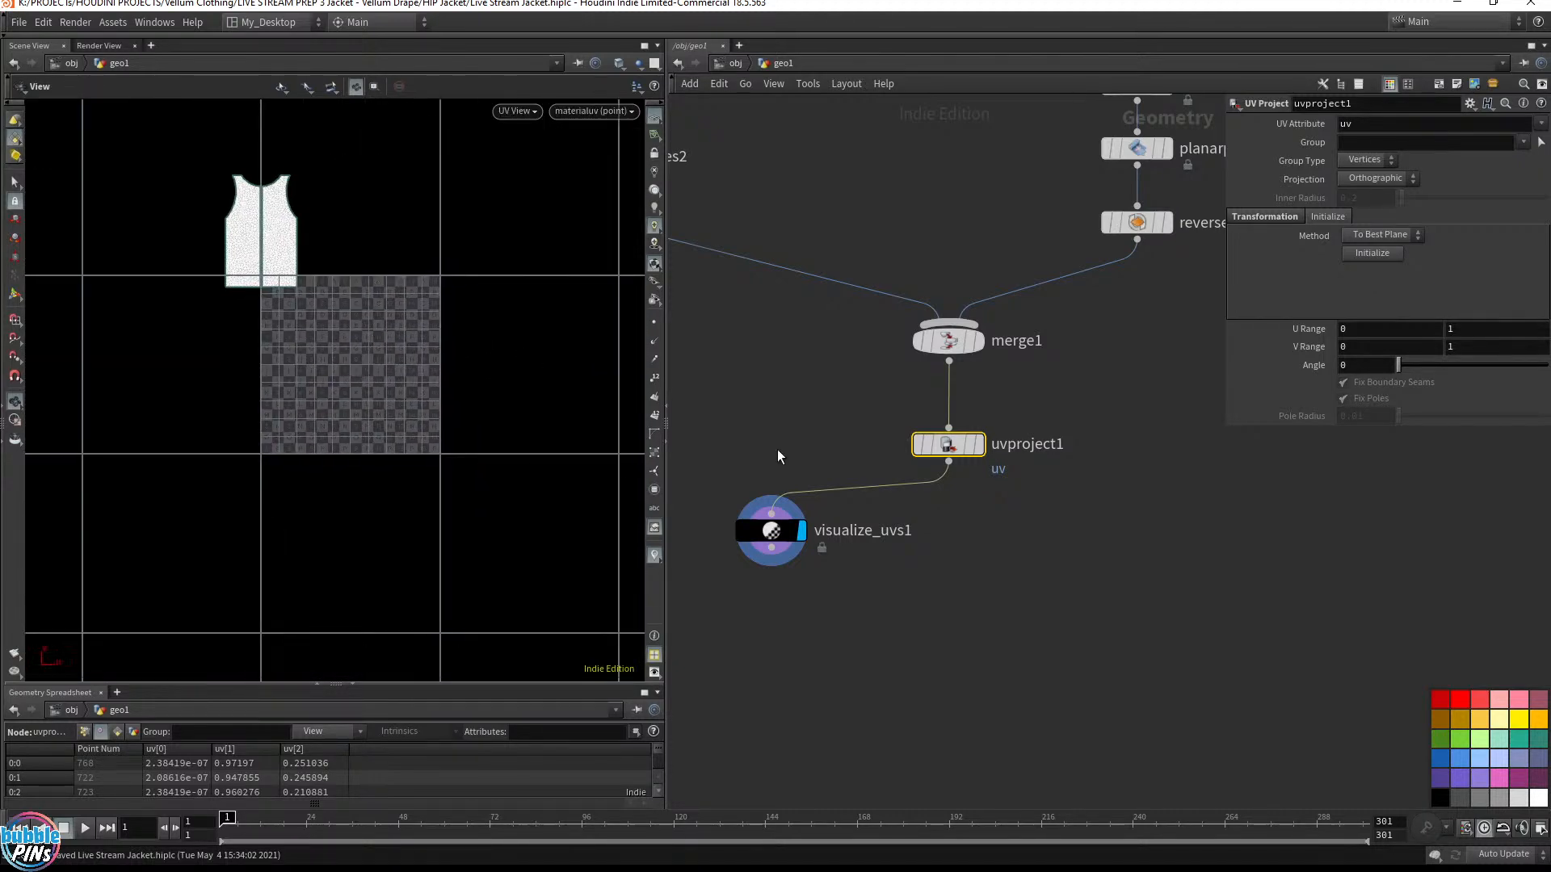
Move visualize_uvs1 lower in the network and compare its UV layout with uvproject1's, leaving uvproject1 displayed
mouse_move(777, 529)
left_click_drag(777, 529, 756, 646)
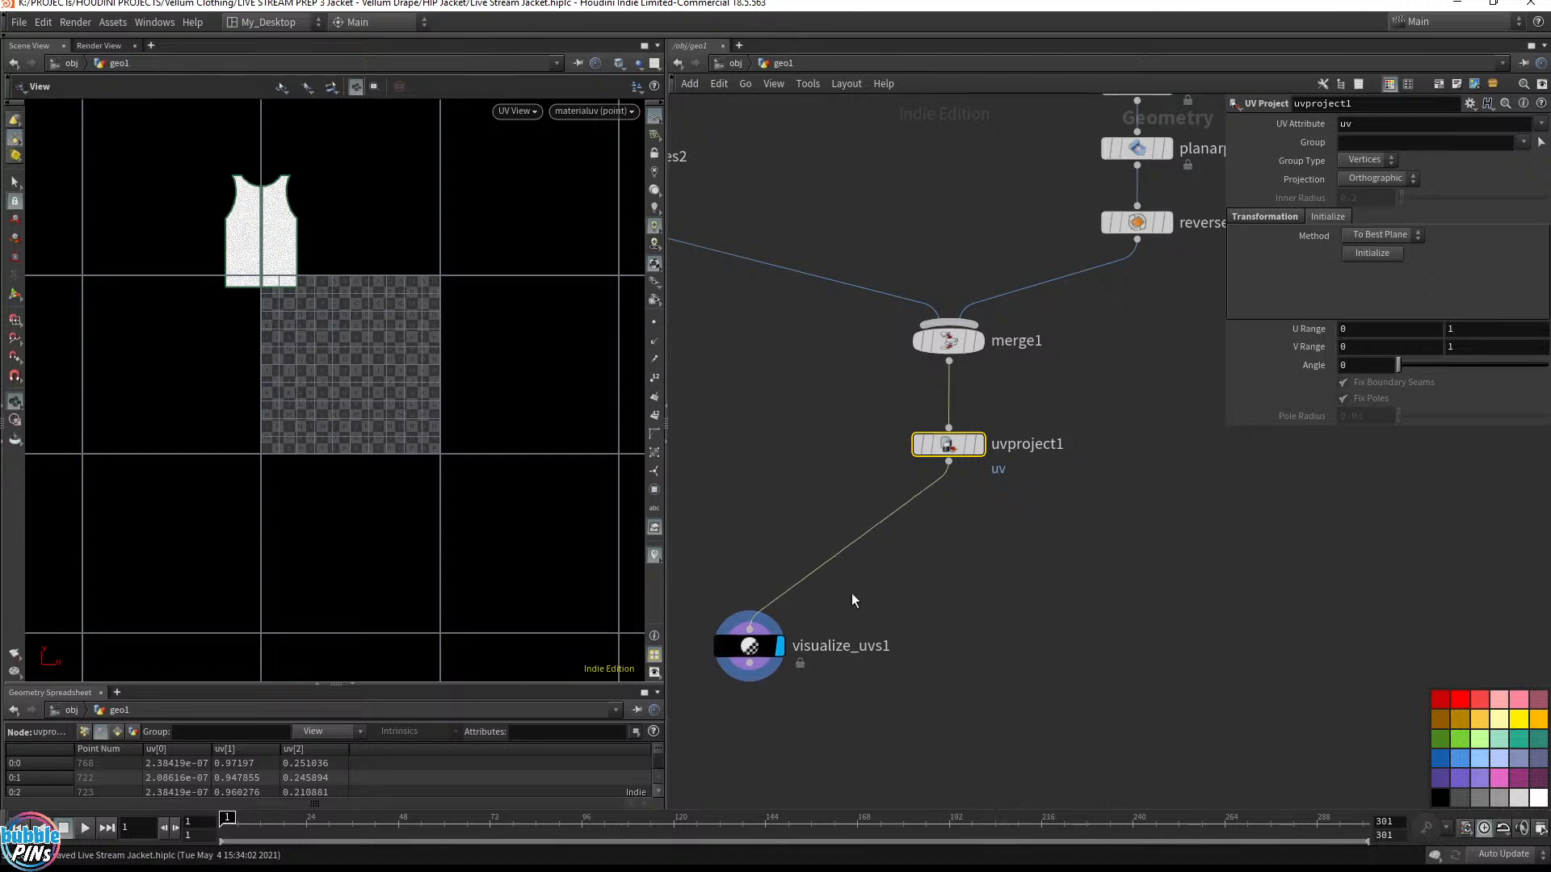
left_click(978, 445)
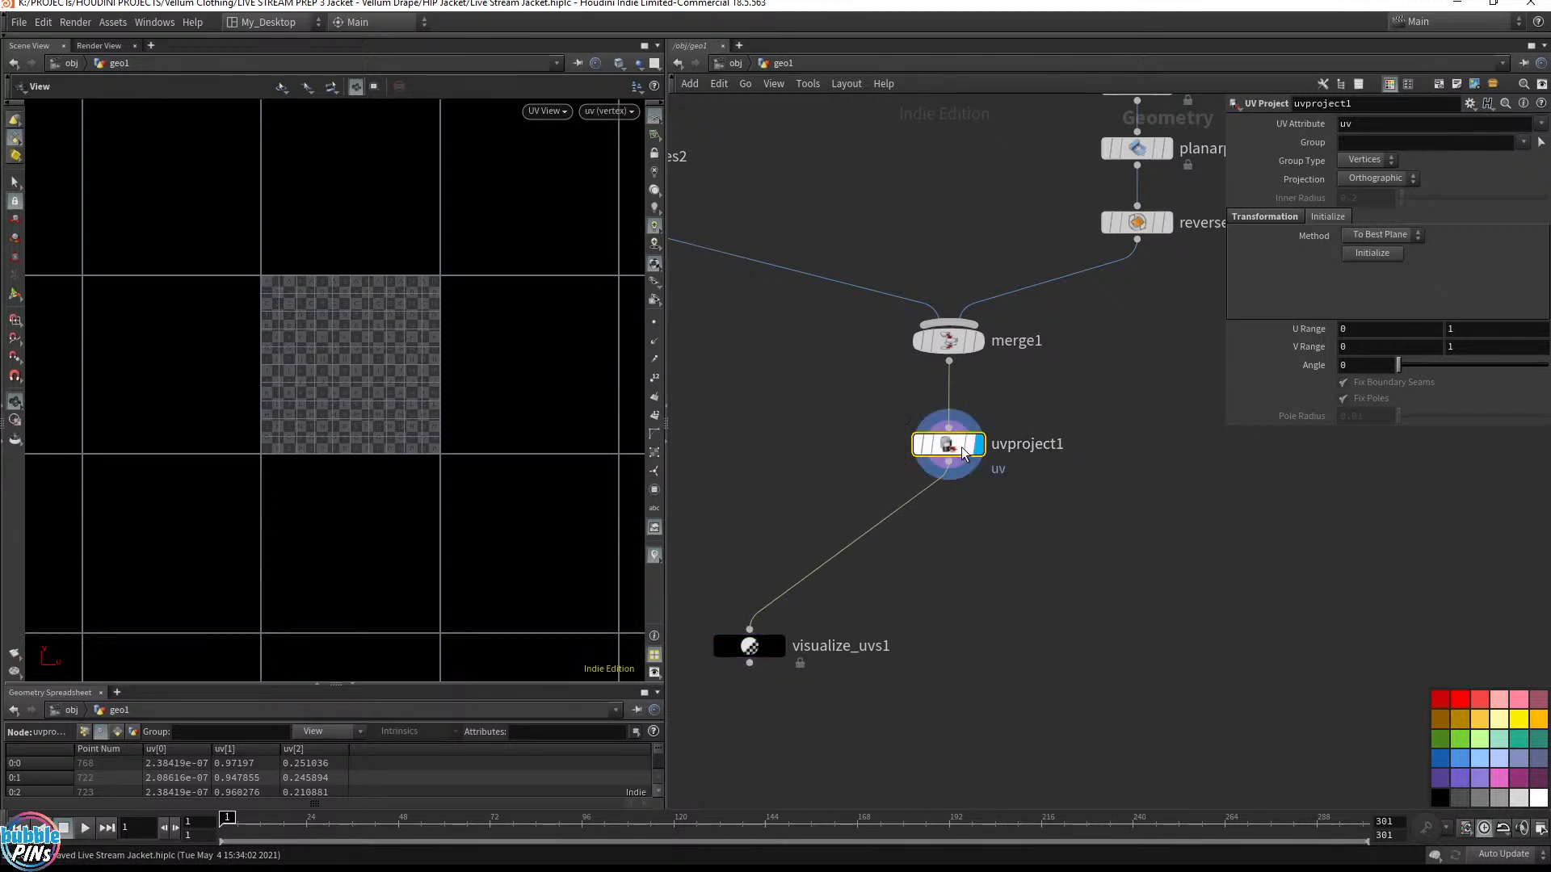
left_click_drag(398, 273, 498, 406)
left_click_drag(717, 565, 777, 687)
left_click(780, 646)
left_click_drag(863, 412, 1034, 468)
left_click(978, 445)
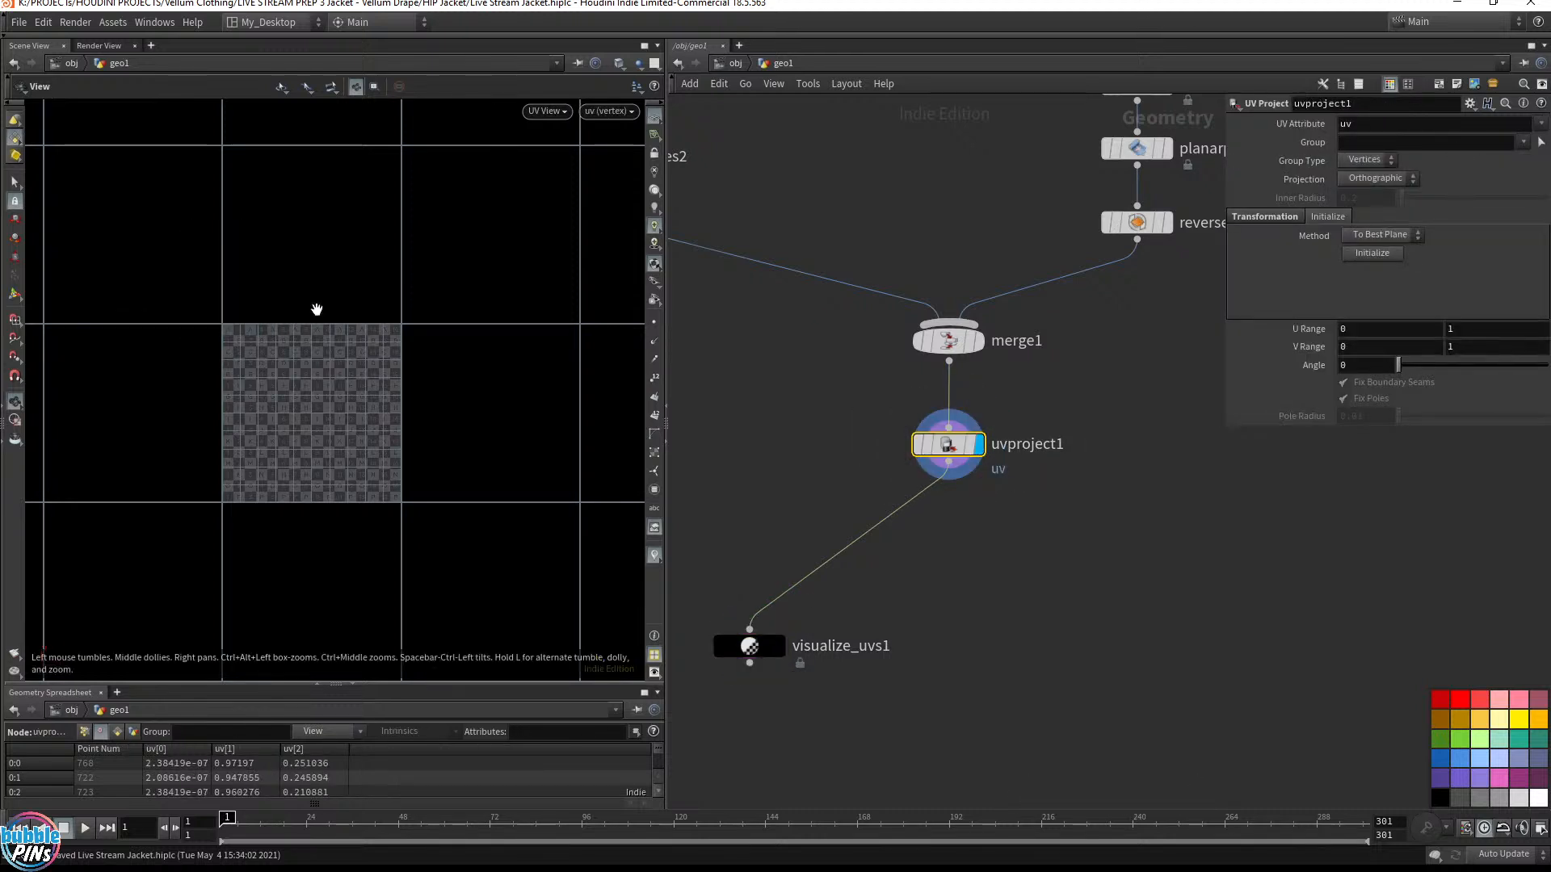
Split the viewport into two stacked views, with the UV layout above and the perspective view of the panels below
left_click(638, 86)
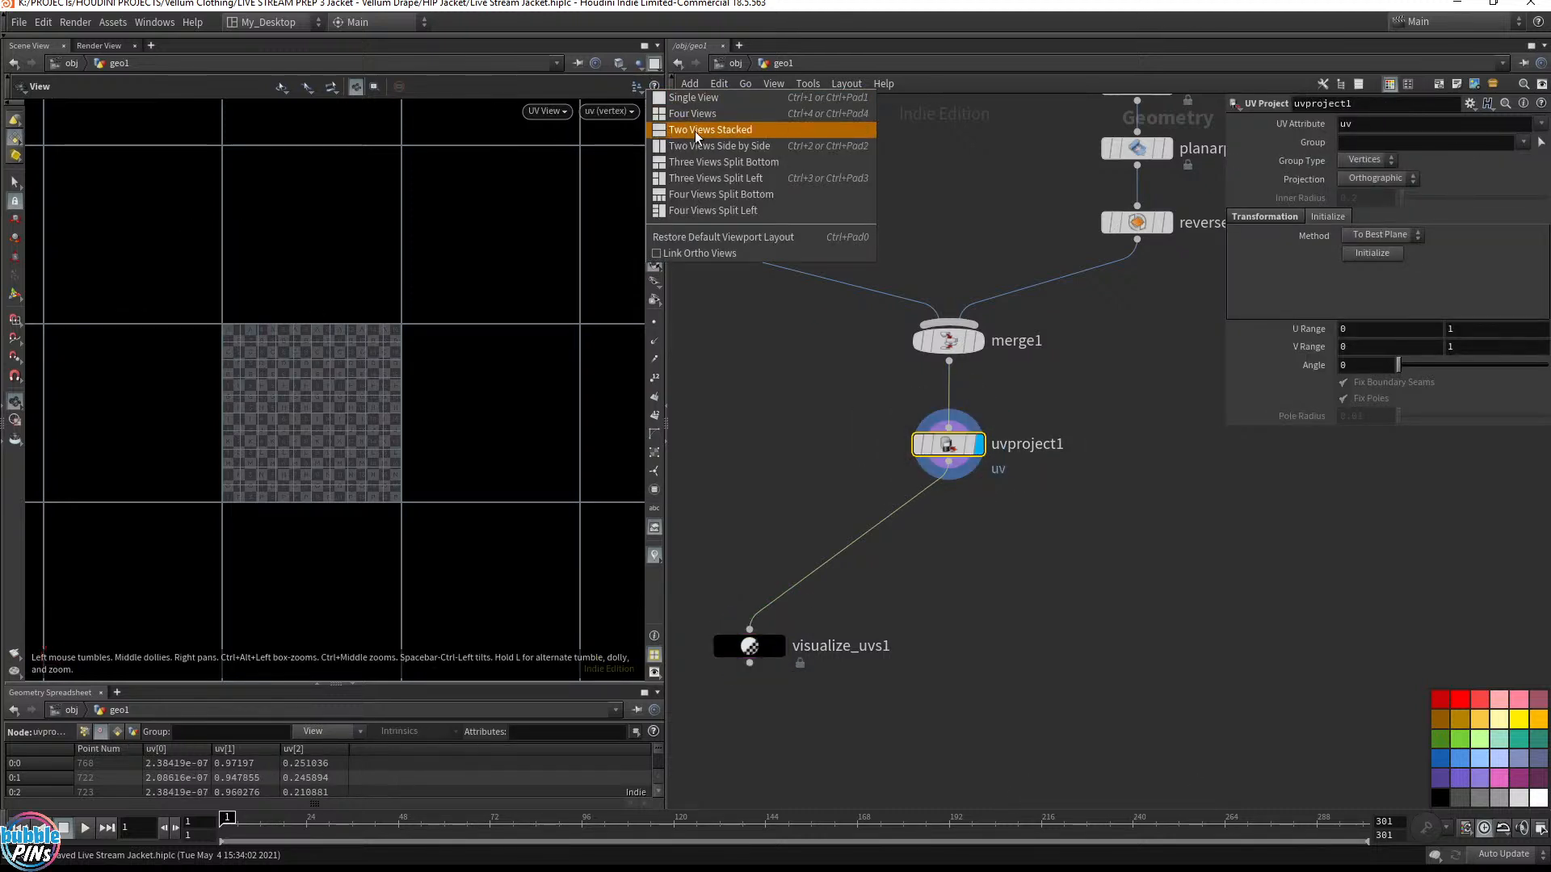
left_click(686, 139)
key("space+1")
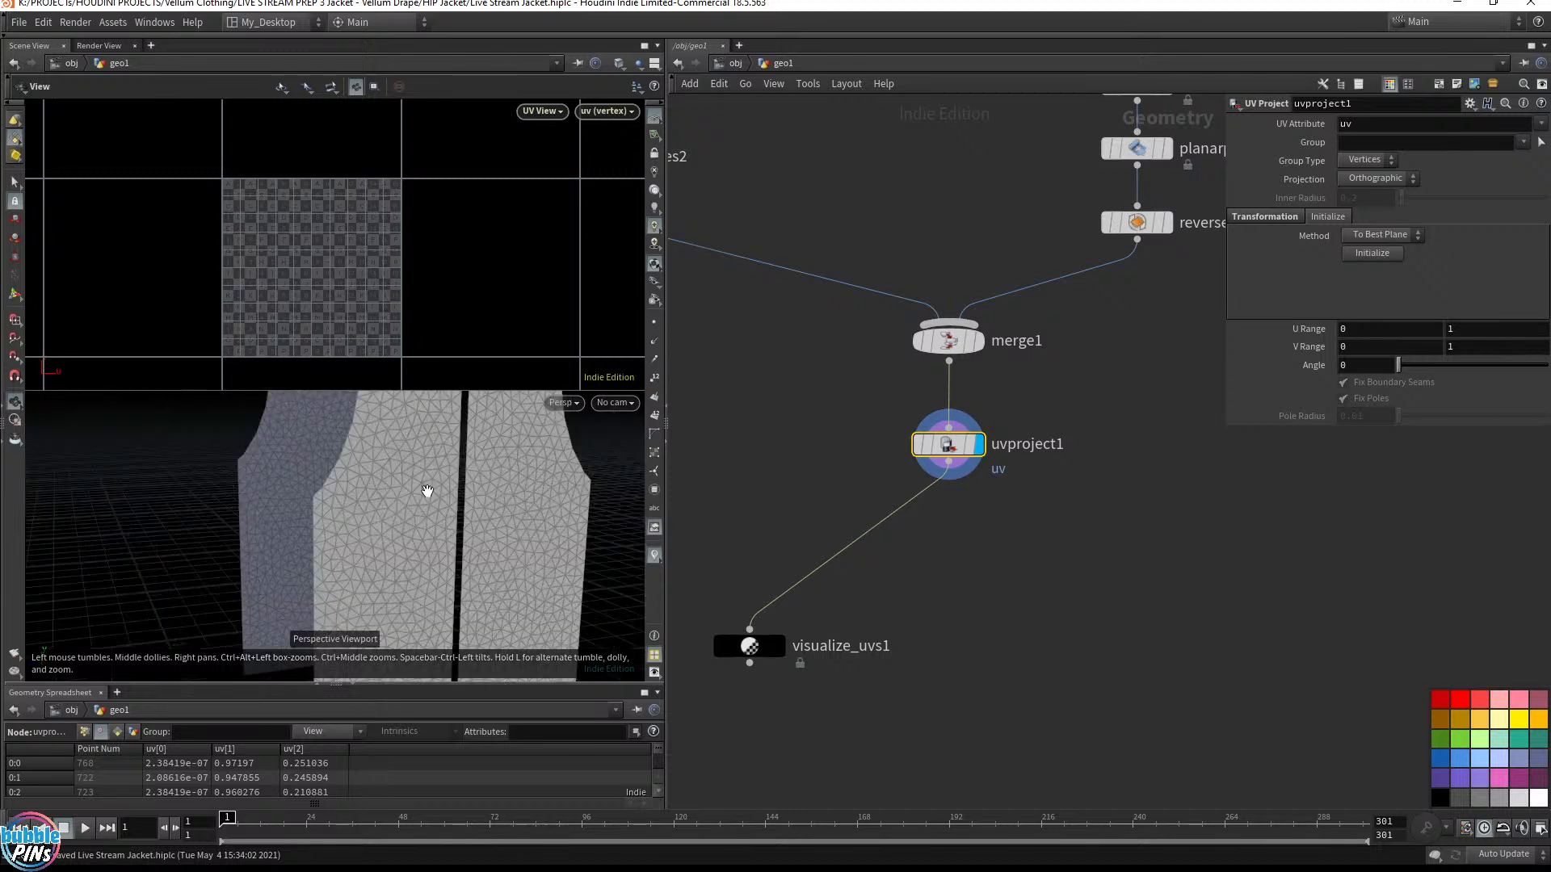
middle_click_drag(445, 531, 415, 485)
right_click_drag(429, 269, 478, 234)
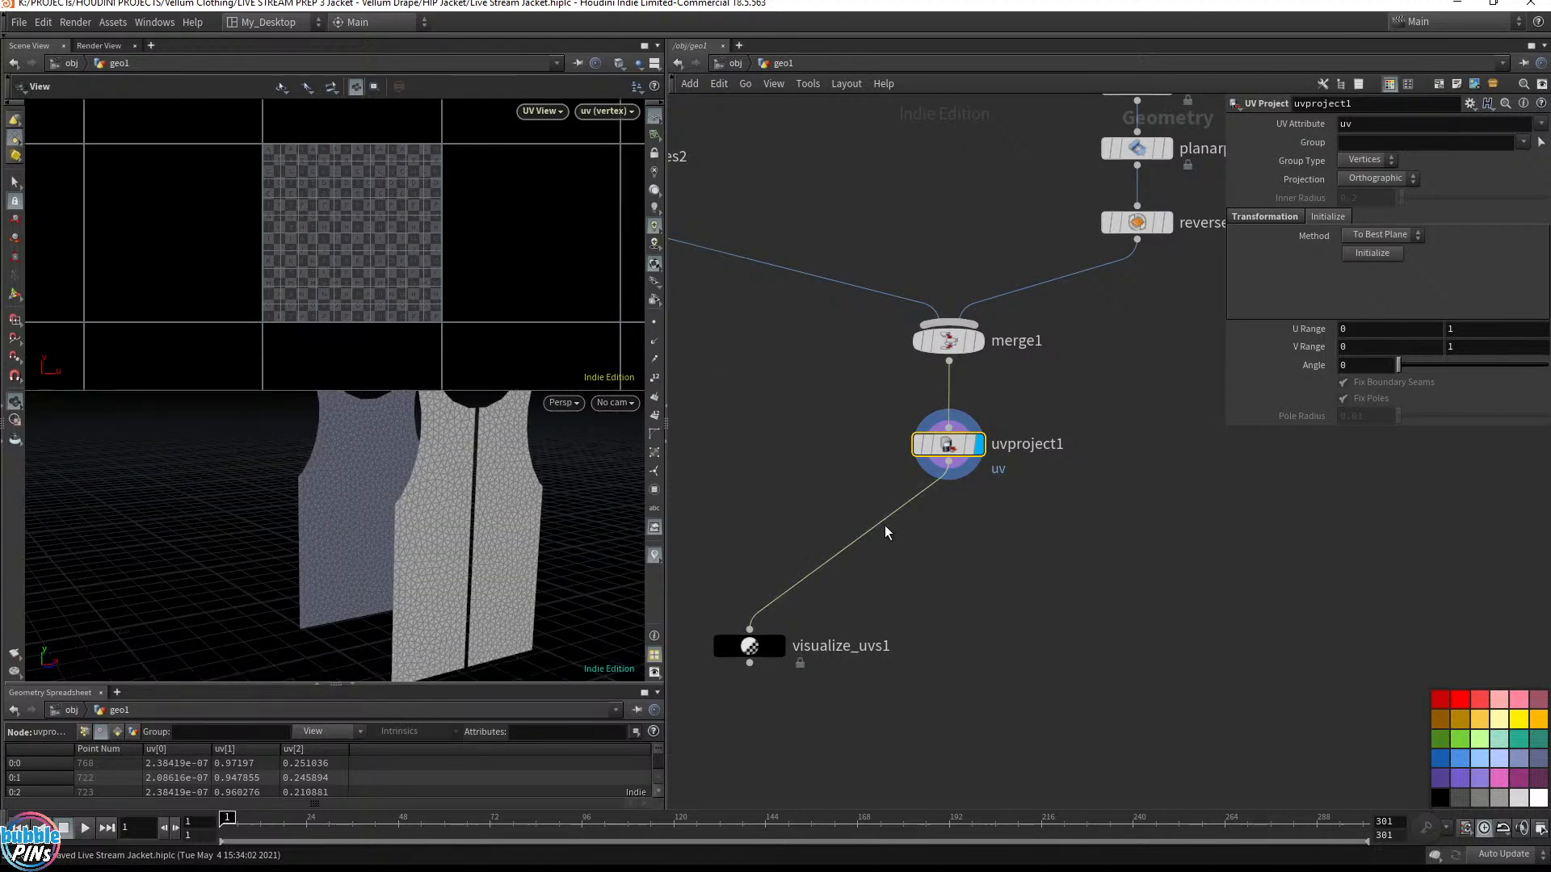
Set uvproject1's initialization method to To XY Plane and initialize the projection
left_click(1365, 235)
left_click(1388, 262)
left_click(1386, 254)
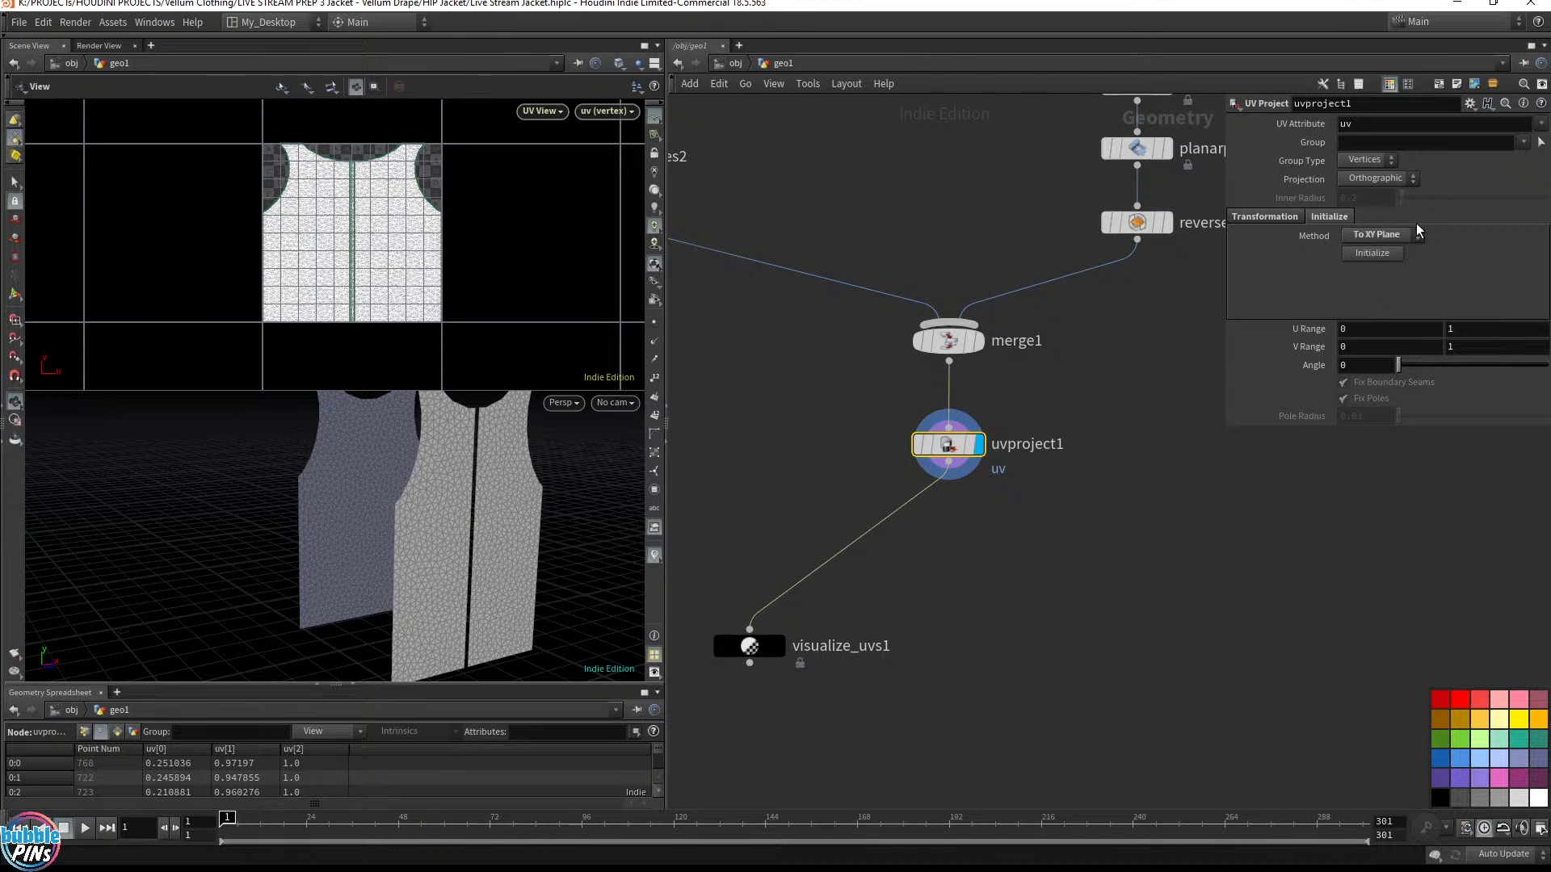
Compare the displayed UVs of visualize_uvs1 and uvproject1, and leave visualize_uvs1 displayed
left_click(777, 650)
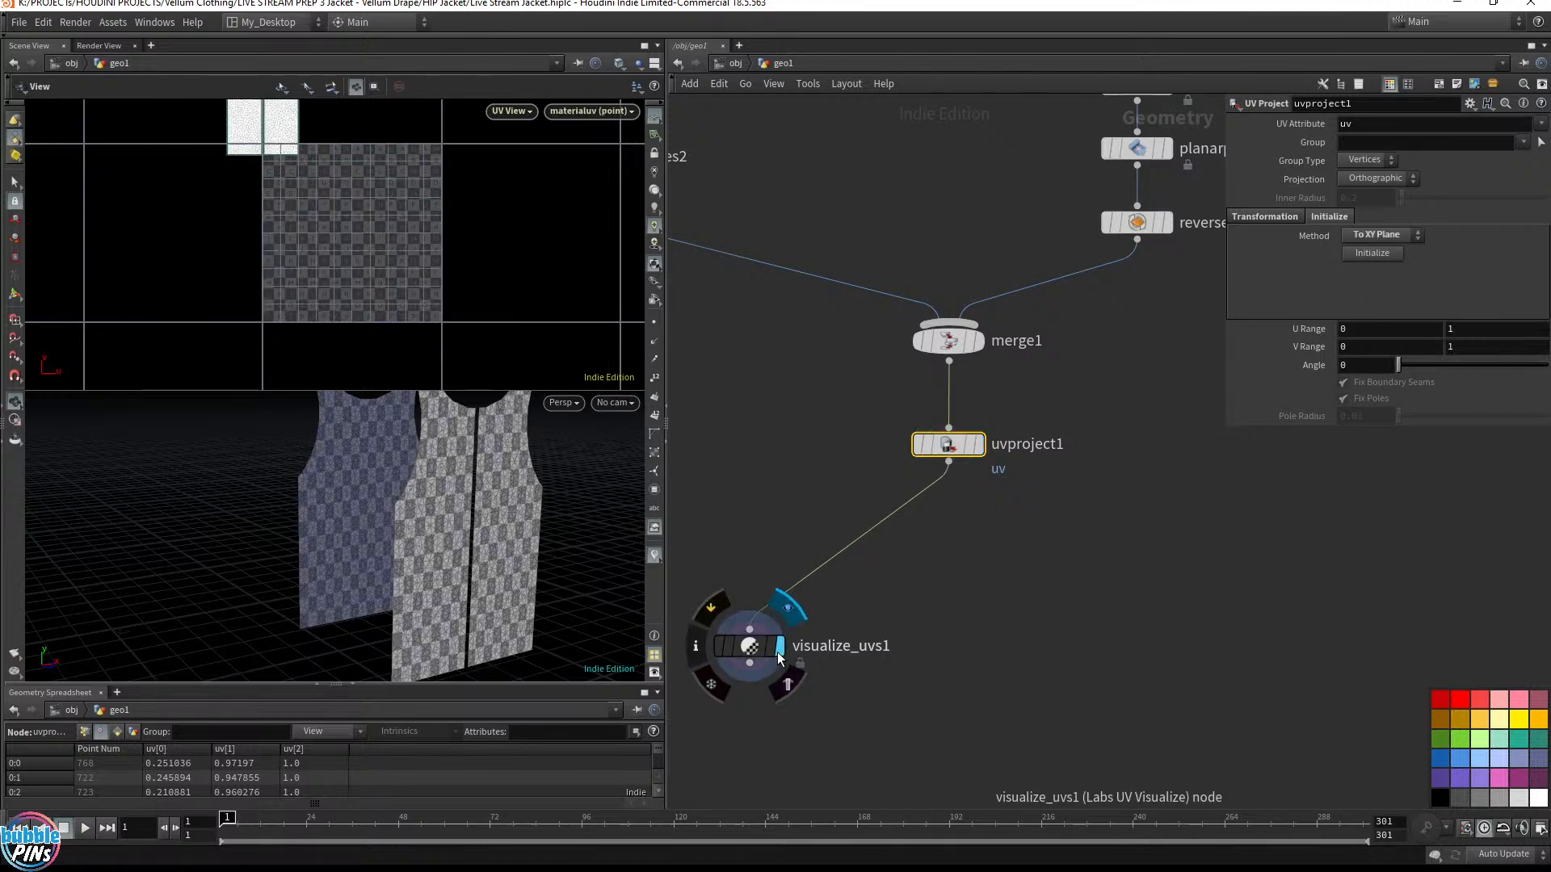
left_click(777, 656)
left_click_drag(778, 656, 778, 571)
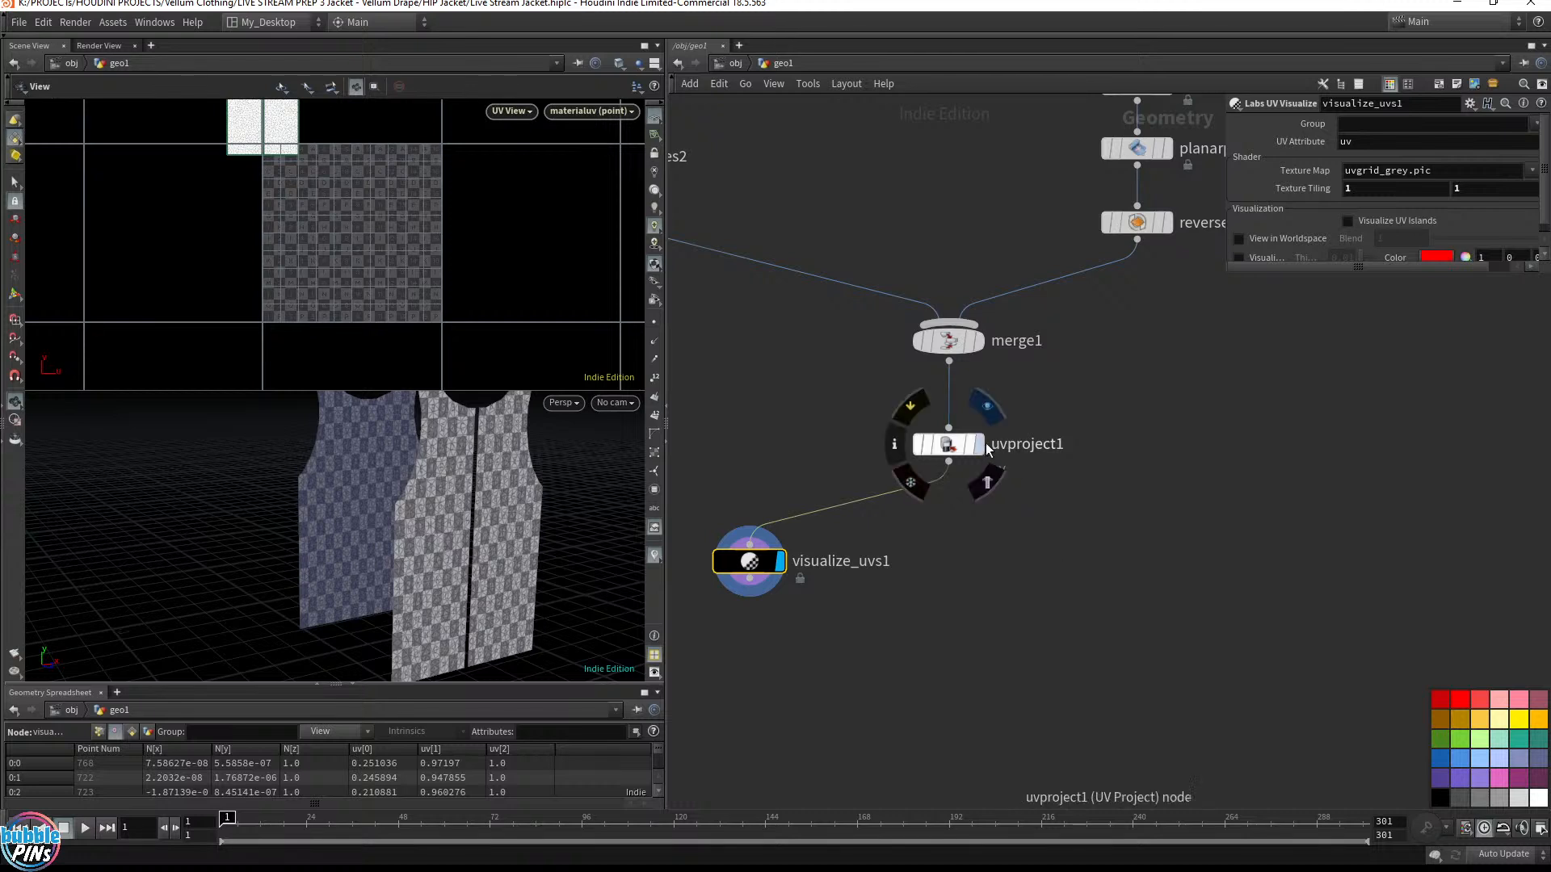
left_click(979, 444)
left_click(949, 453)
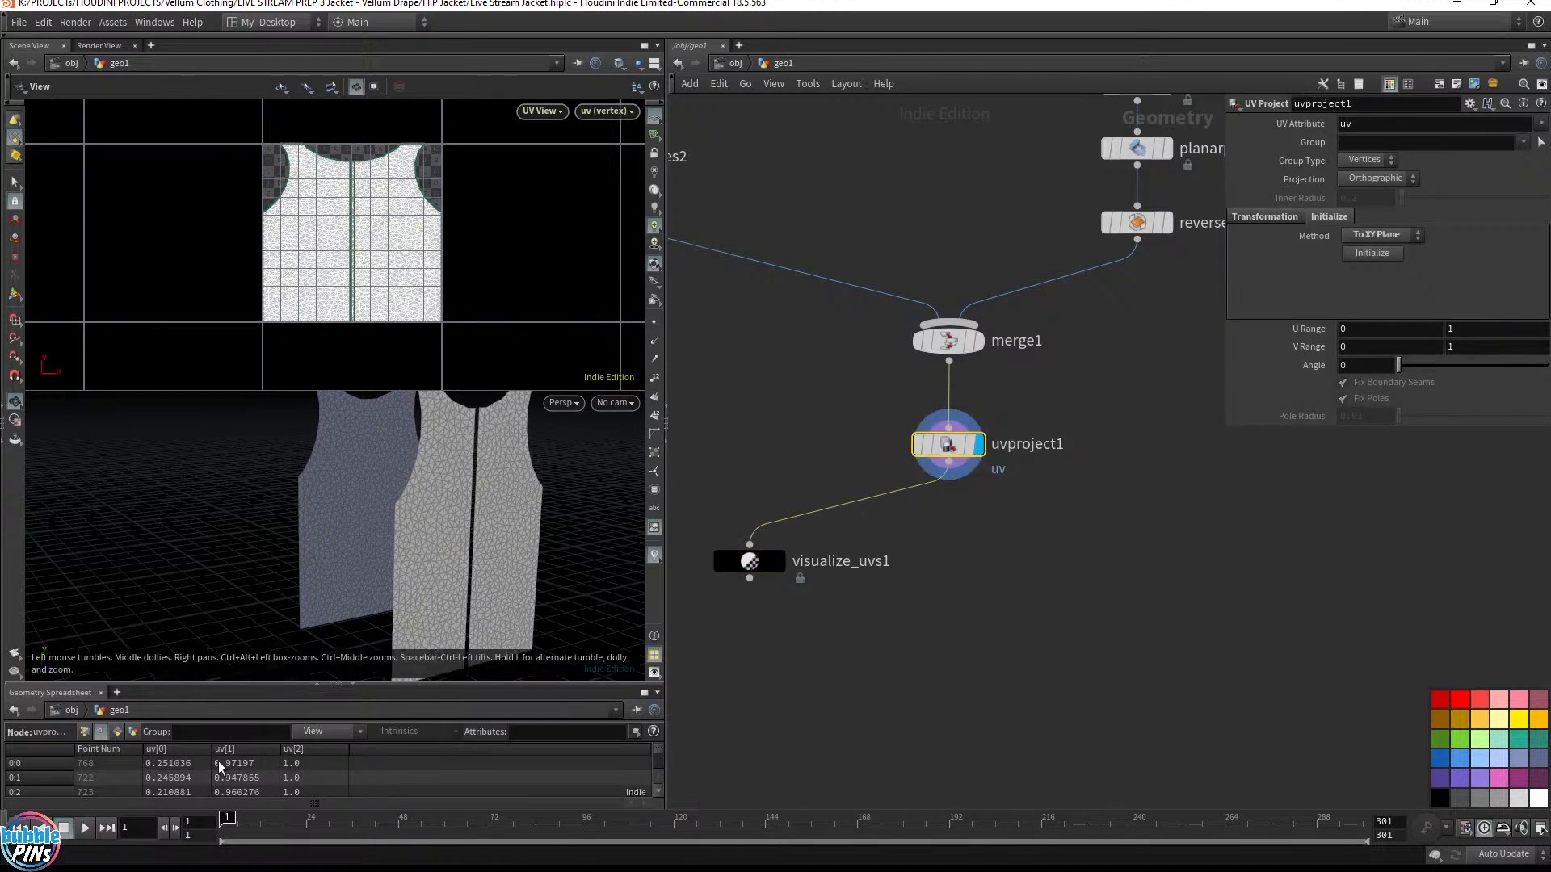
left_click_drag(831, 640, 677, 477)
left_click(812, 561)
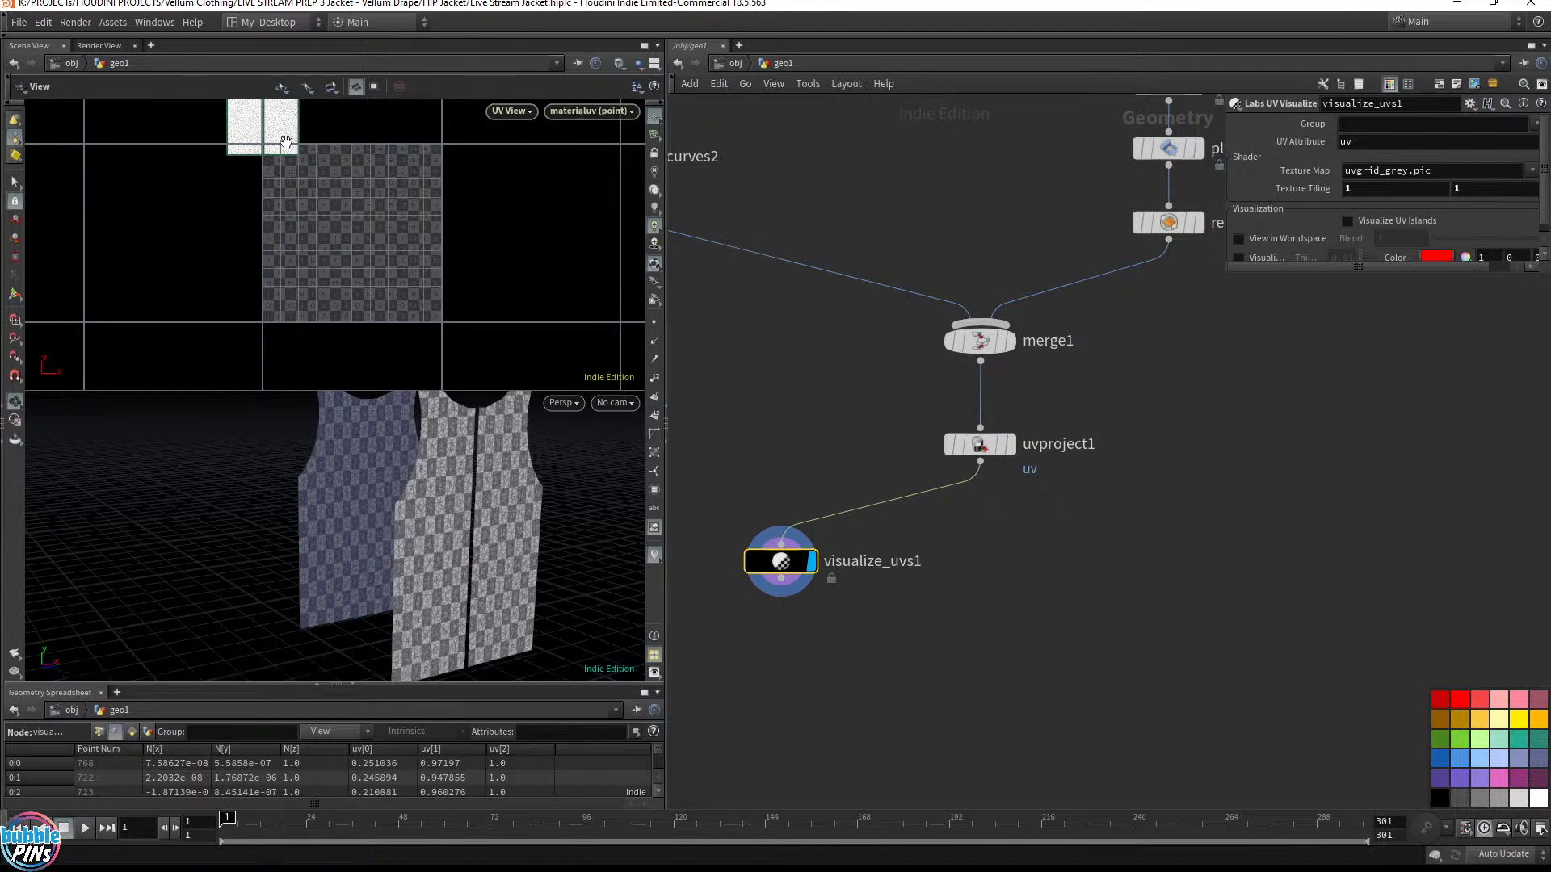
Switch the UV view between the materialuv point attribute and the uv vertex attribute, leaving it on uv
left_click_drag(385, 140, 395, 256)
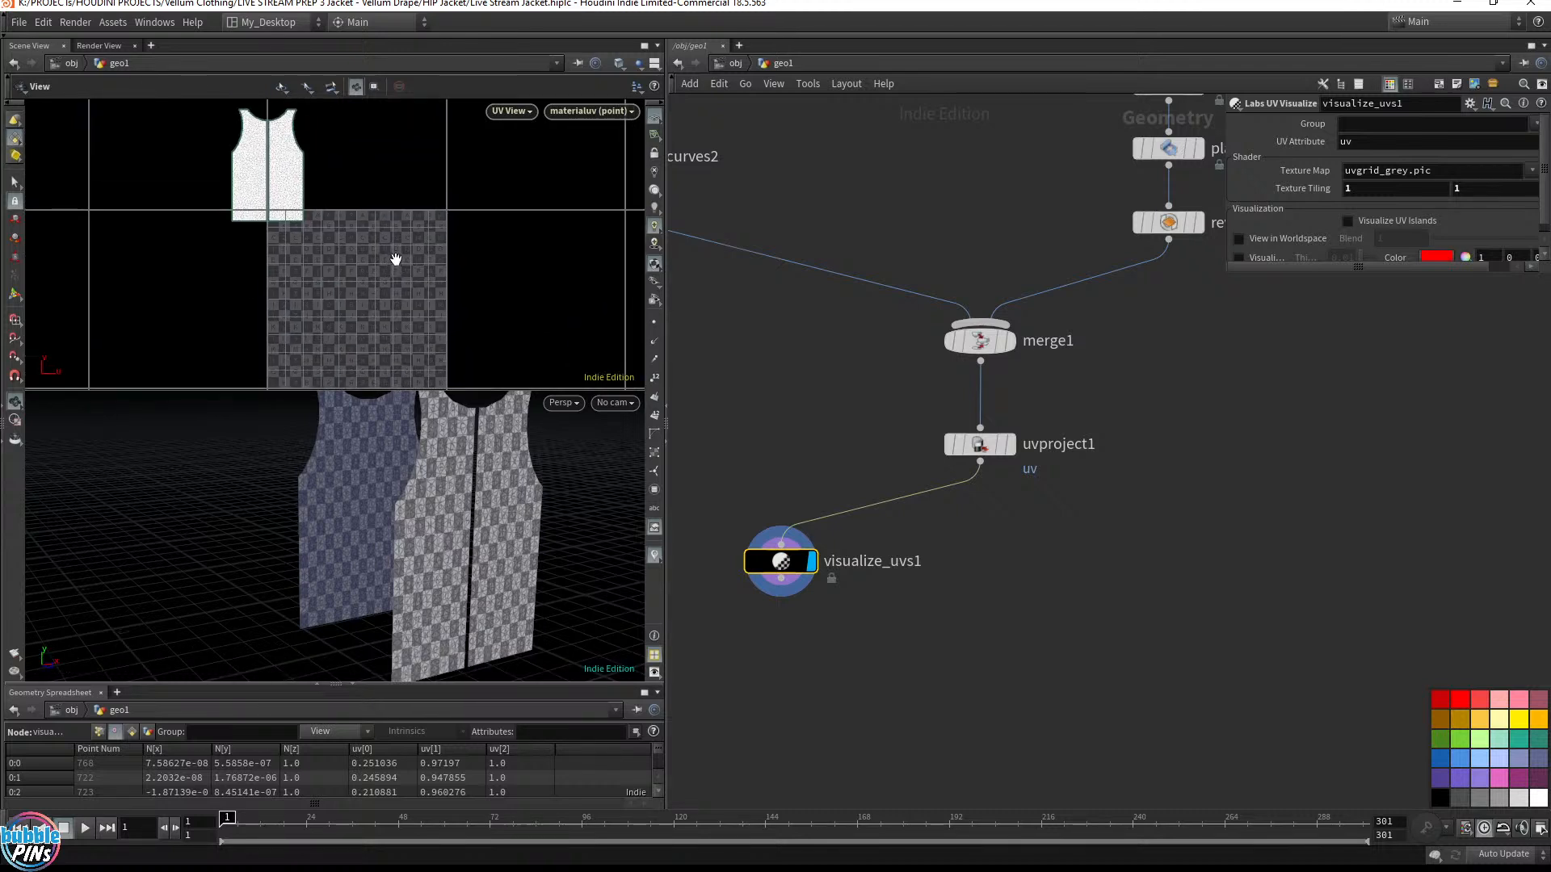
left_click(614, 115)
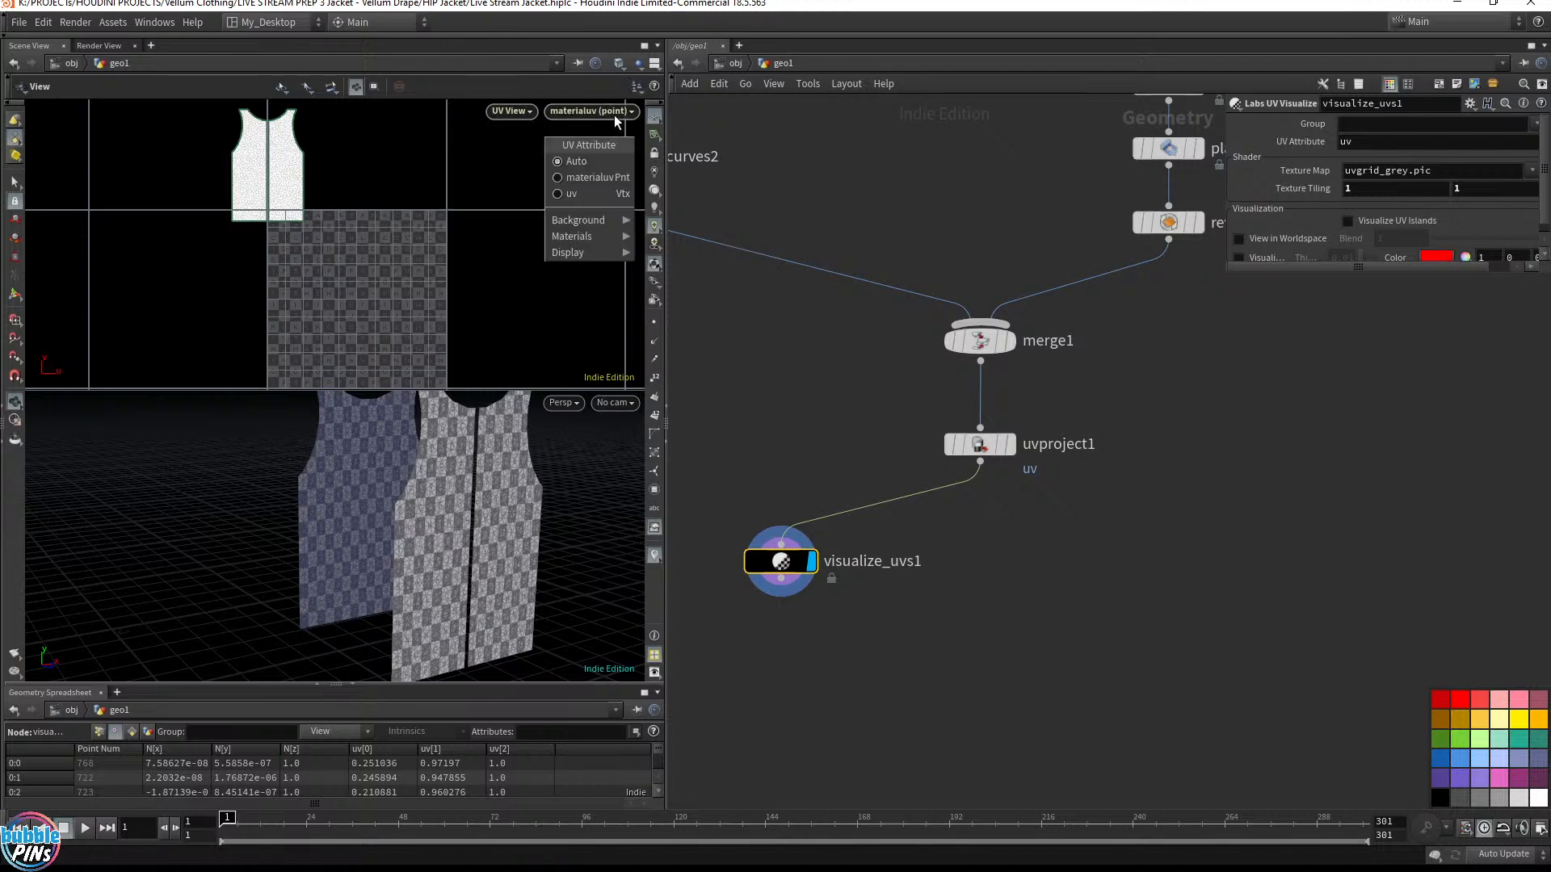
left_click(579, 194)
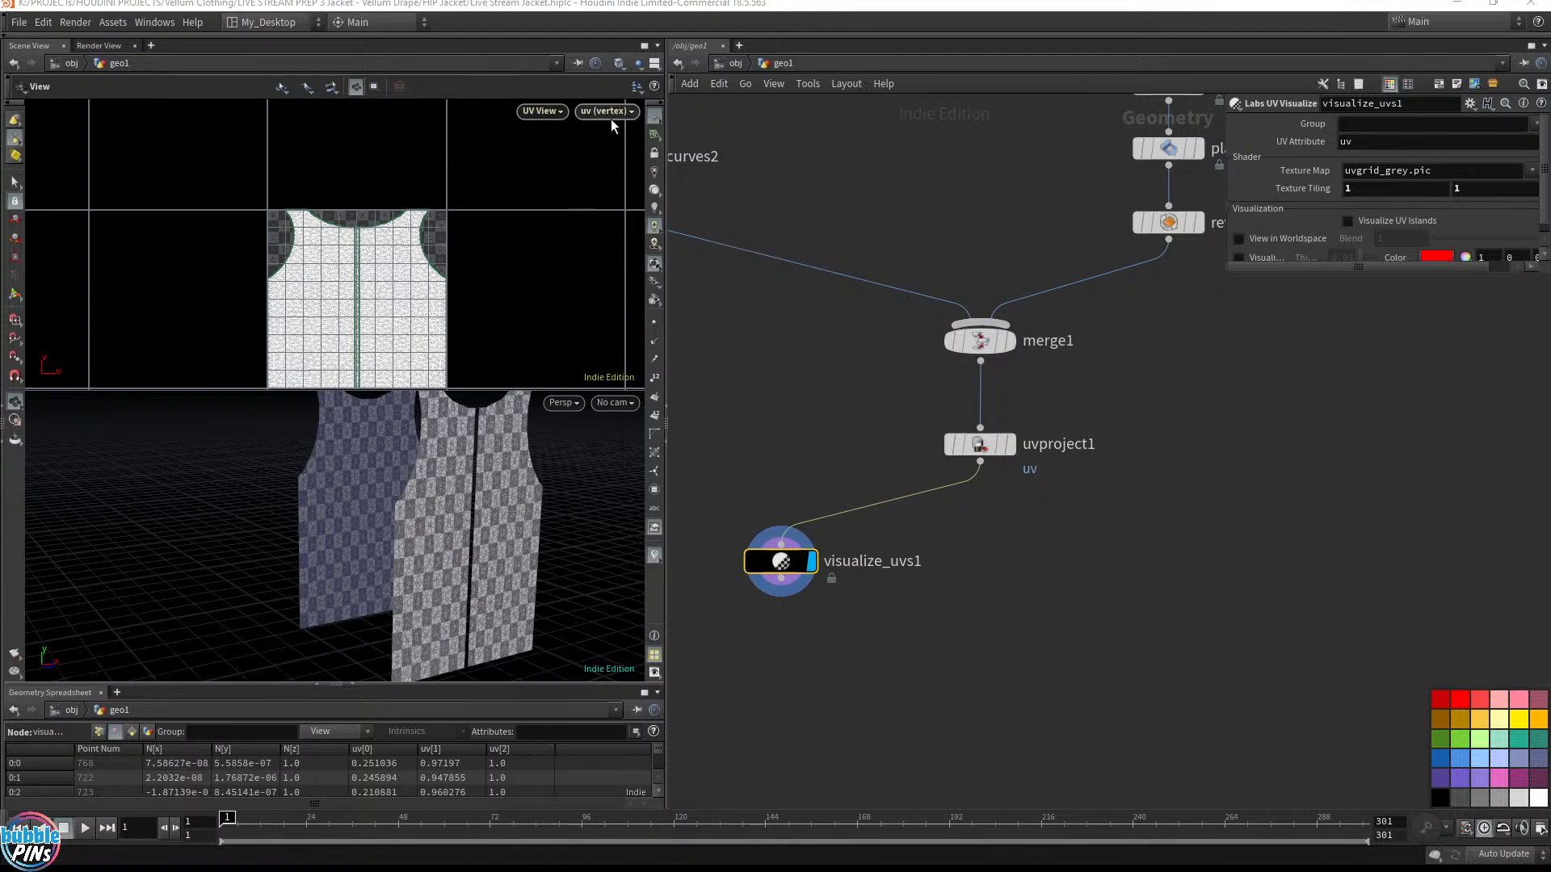
left_click(614, 113)
left_click(606, 179)
left_click(592, 111)
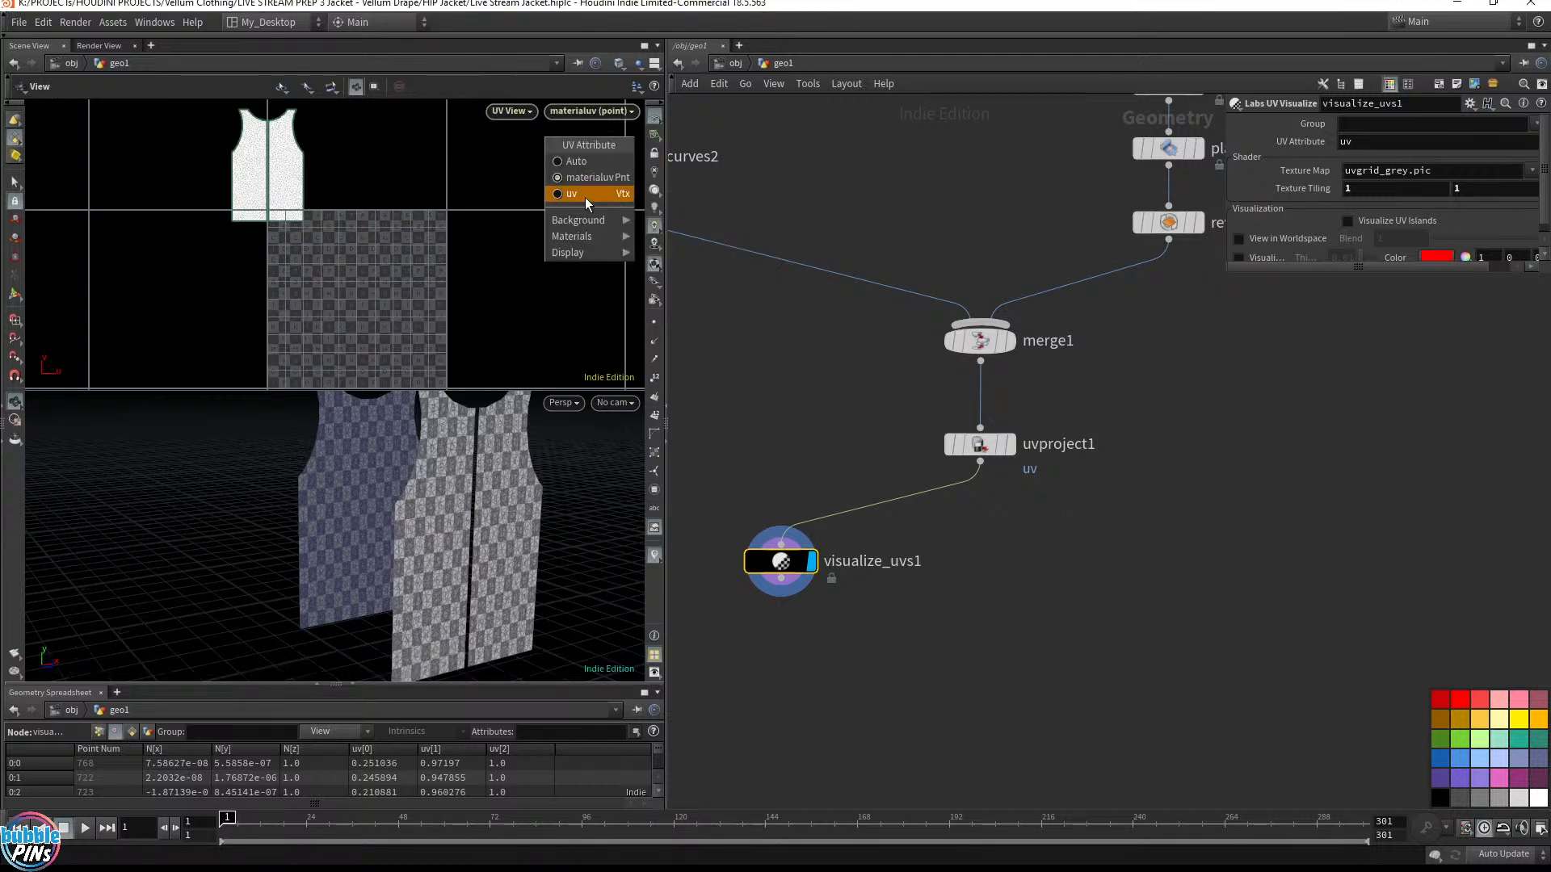
left_click(586, 198)
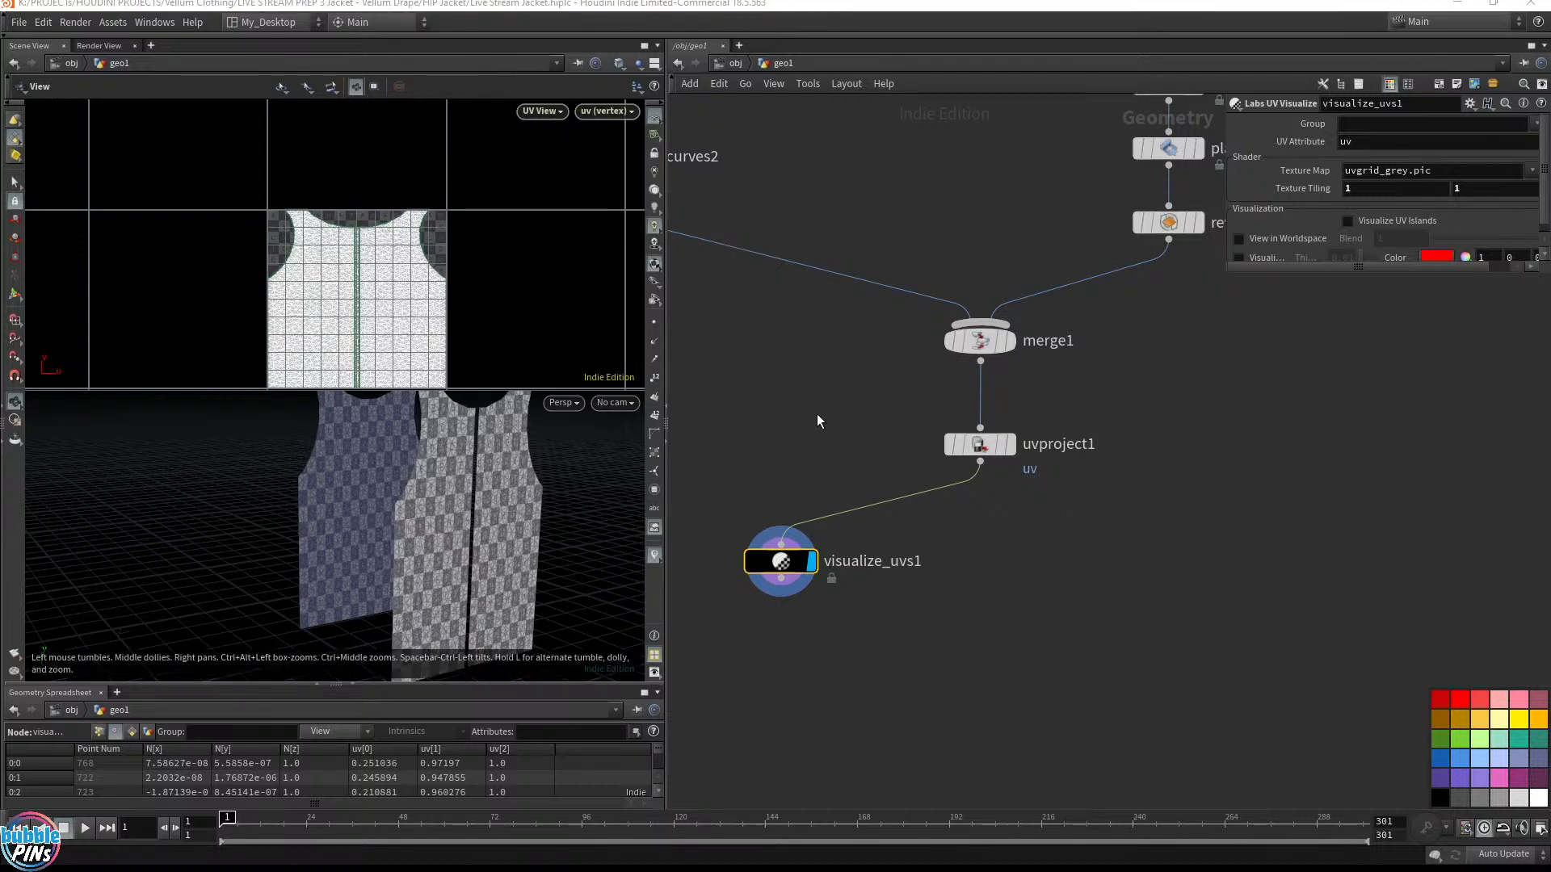
Make room below merge1 and insert an Attribute Delete node between merge1 and uvproject1
left_click_drag(817, 414, 969, 540, "shift")
left_click(1034, 482)
key("Tab")
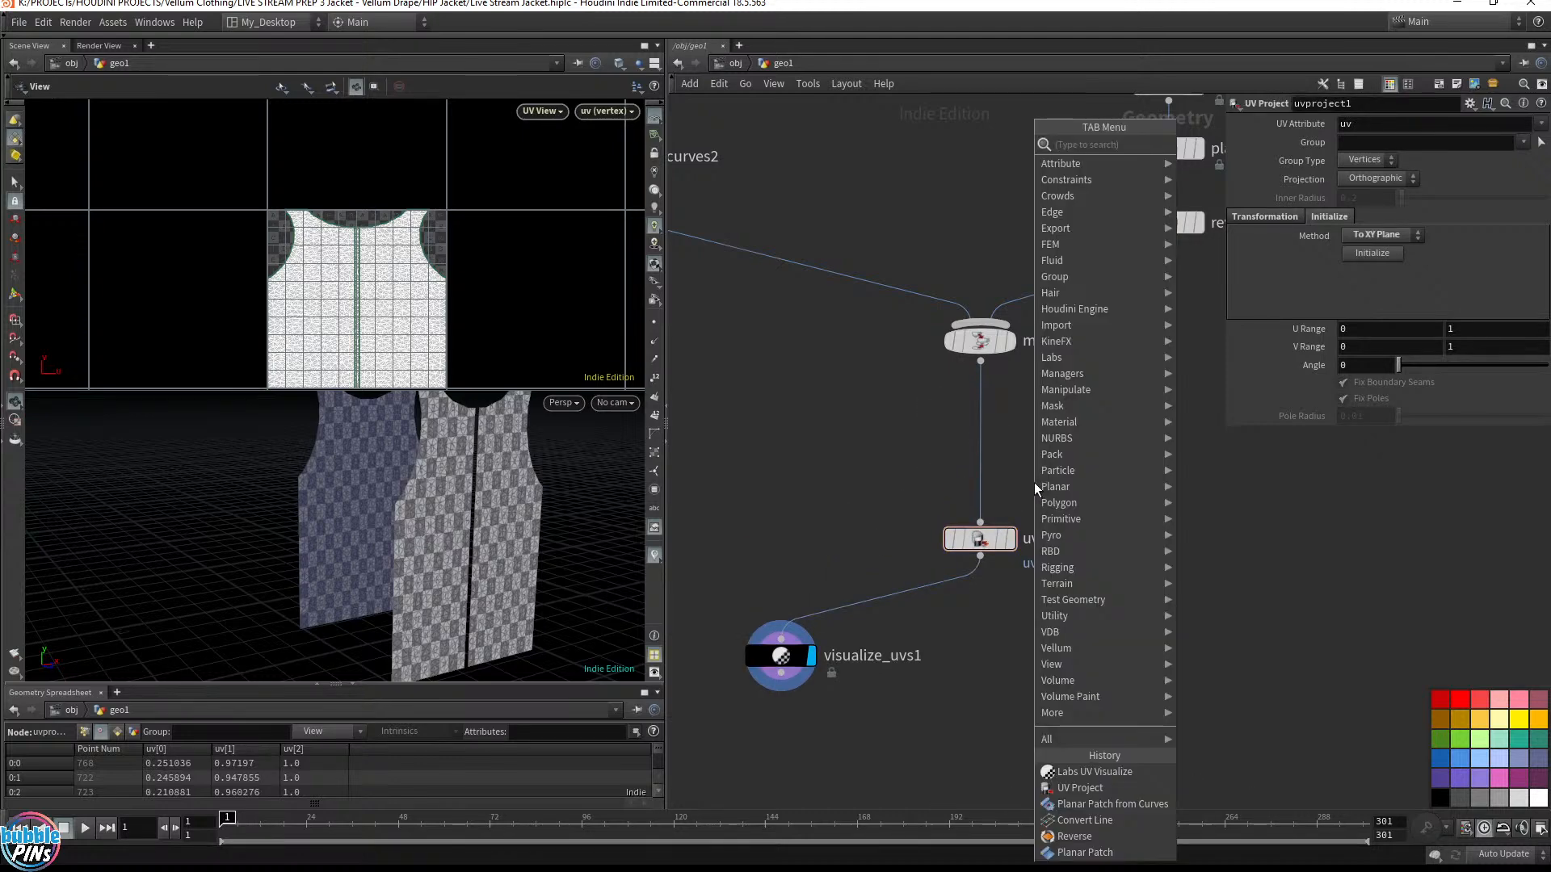
type("attri de")
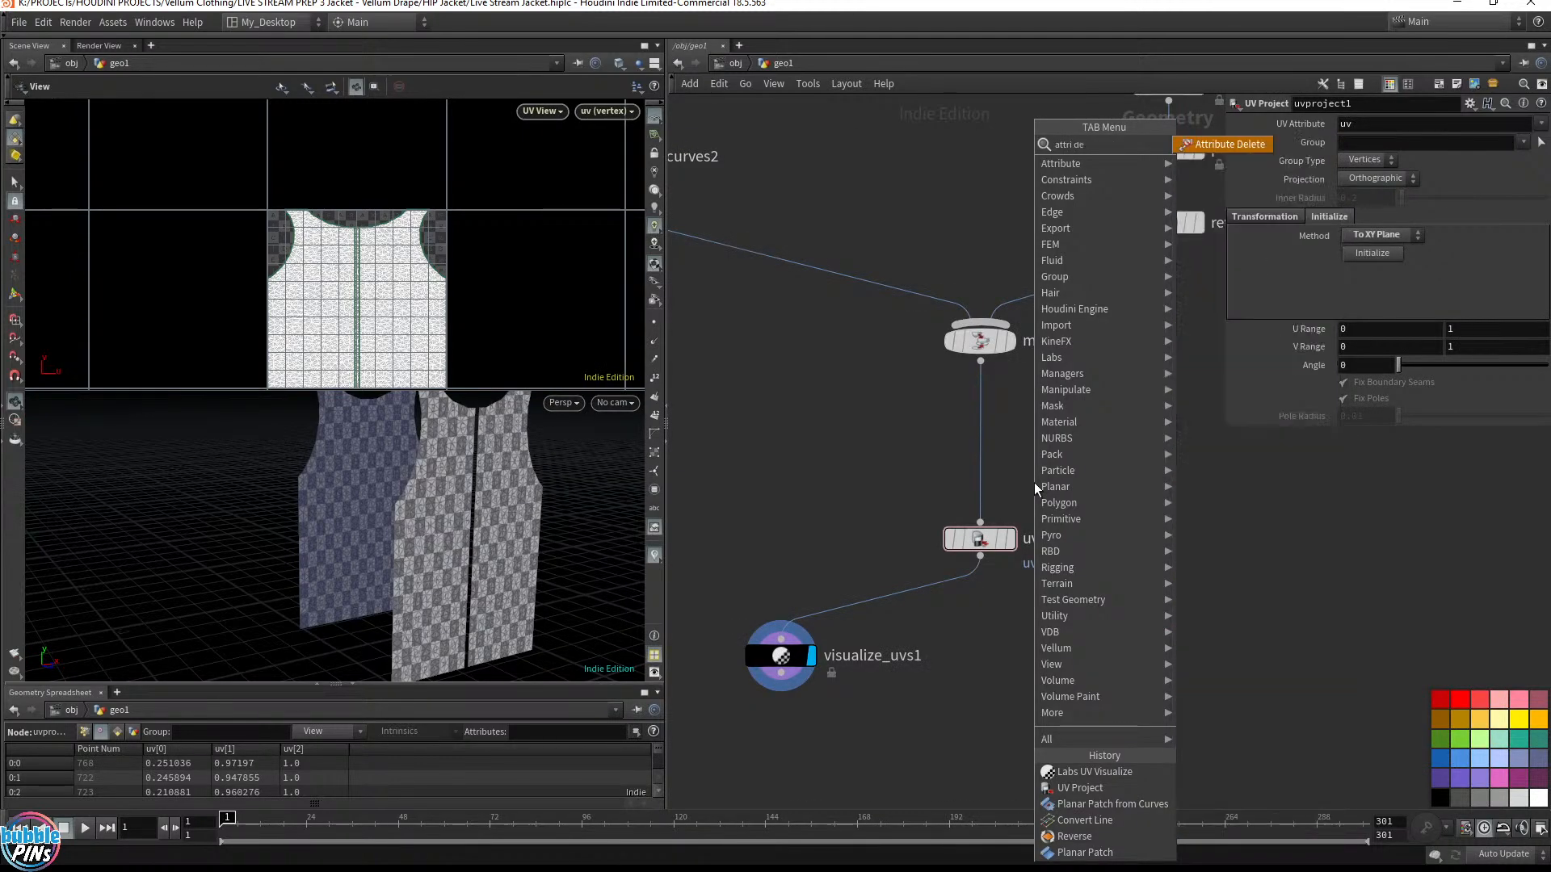
key("Return")
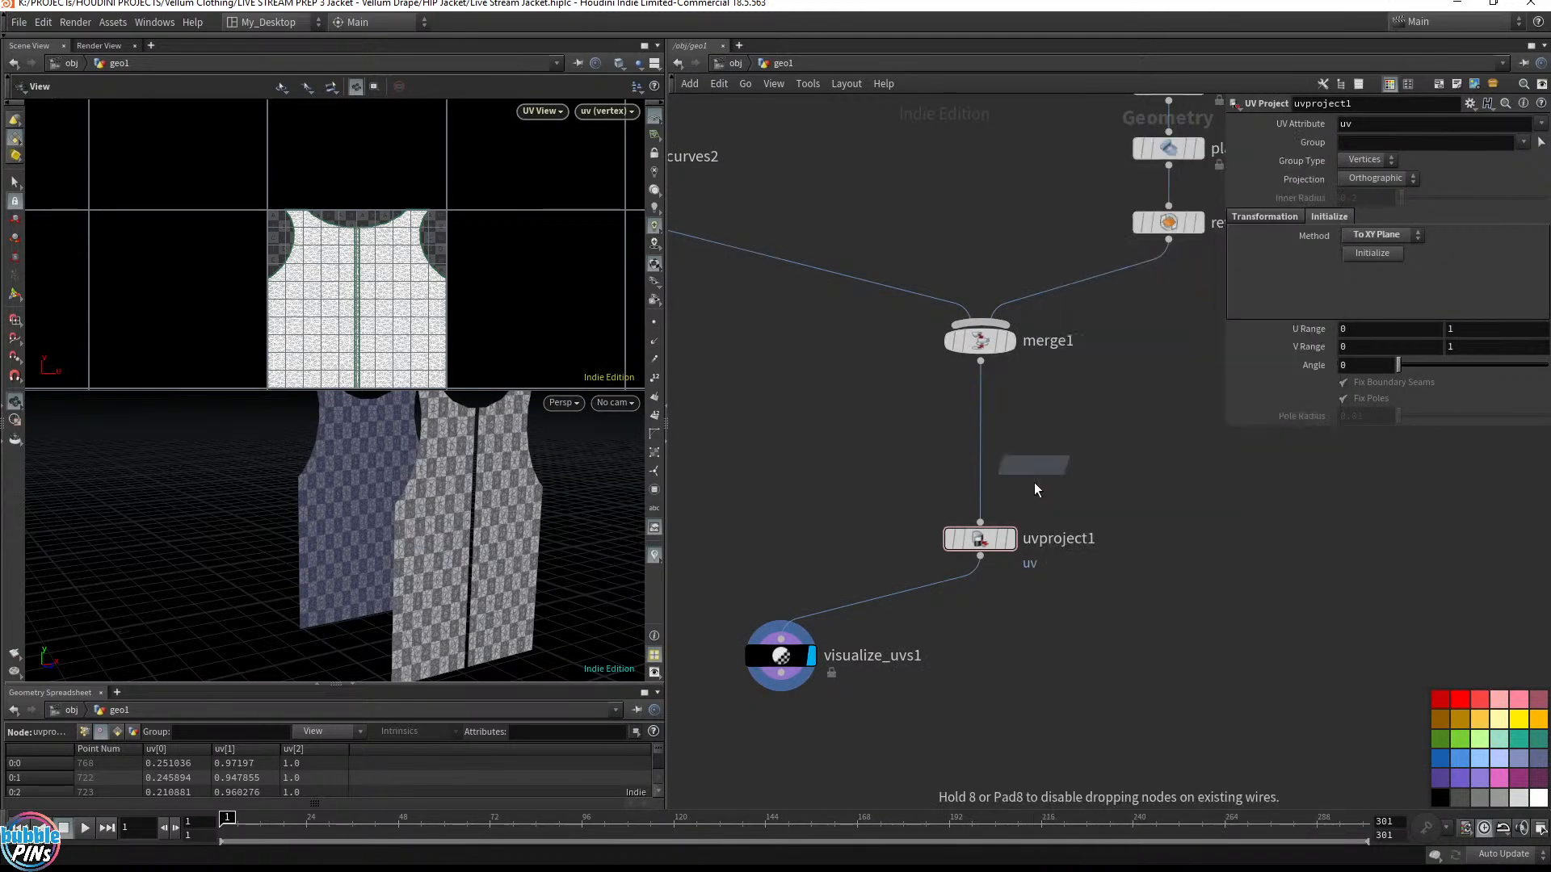
left_click(979, 429)
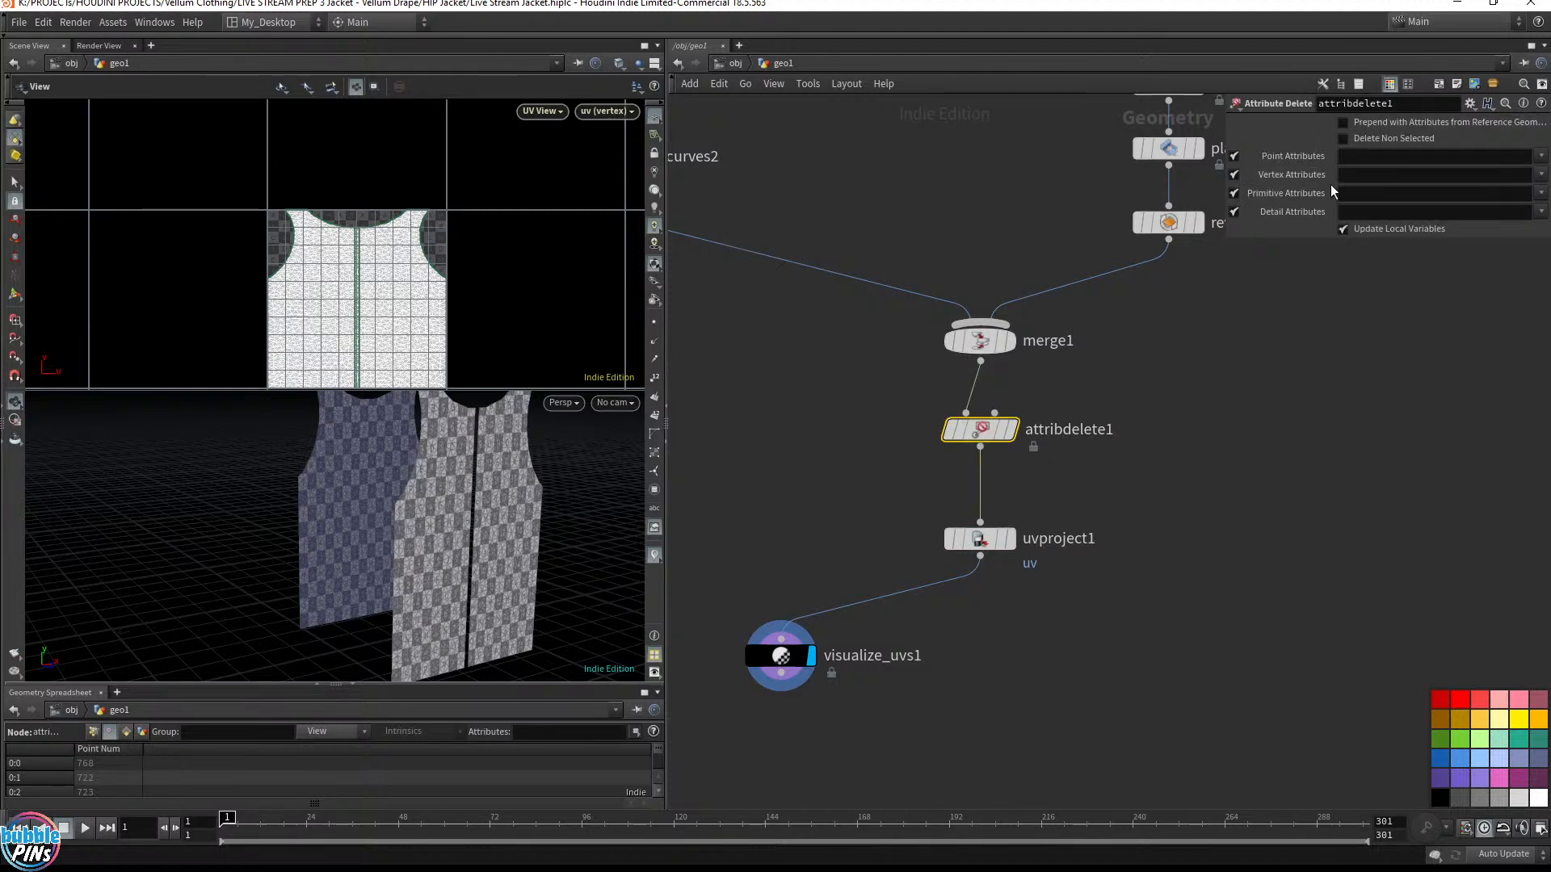
Set attribdelete1 to remove the materialuv point attribute
left_click(1540, 156)
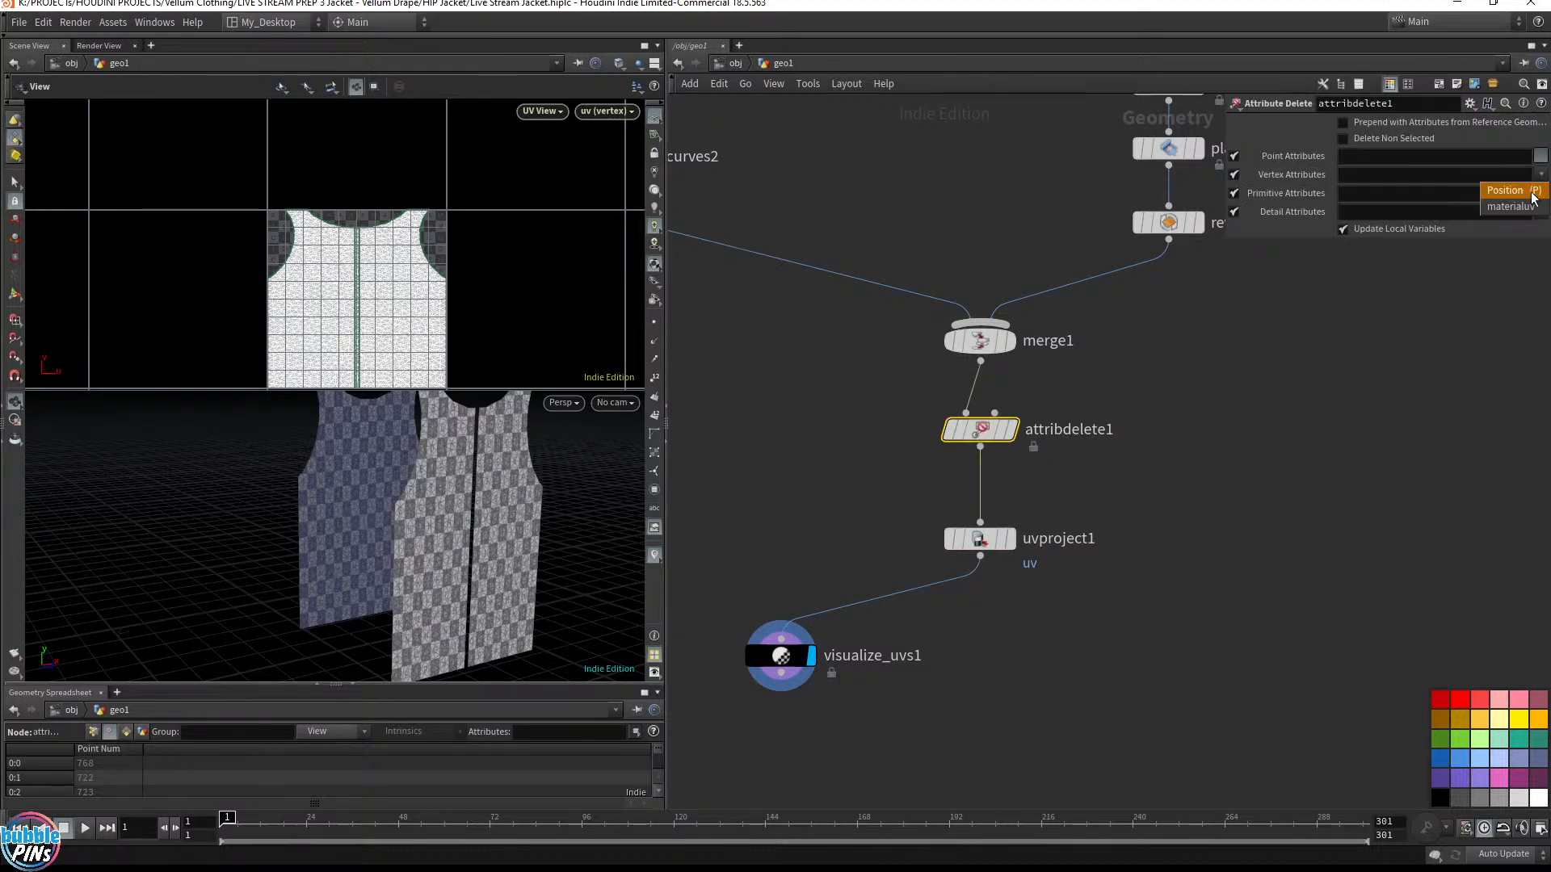
left_click(1512, 207)
mouse_move(1019, 476)
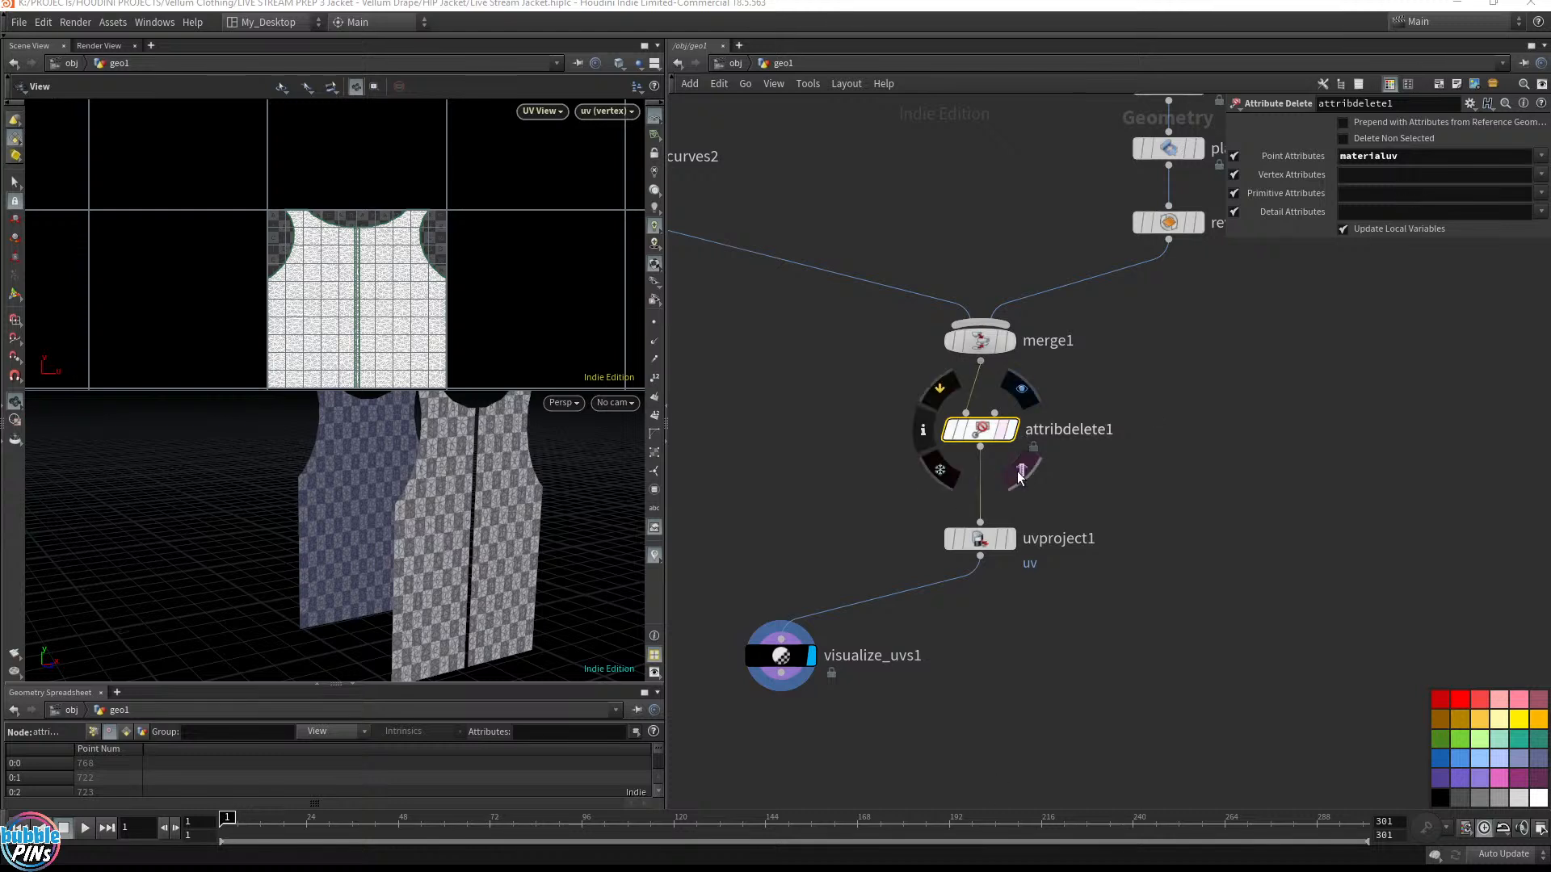
Select visualize_uvs1, switch the viewport to a single perspective view of the torso panels, and save the scene
left_click(780, 646)
key("h")
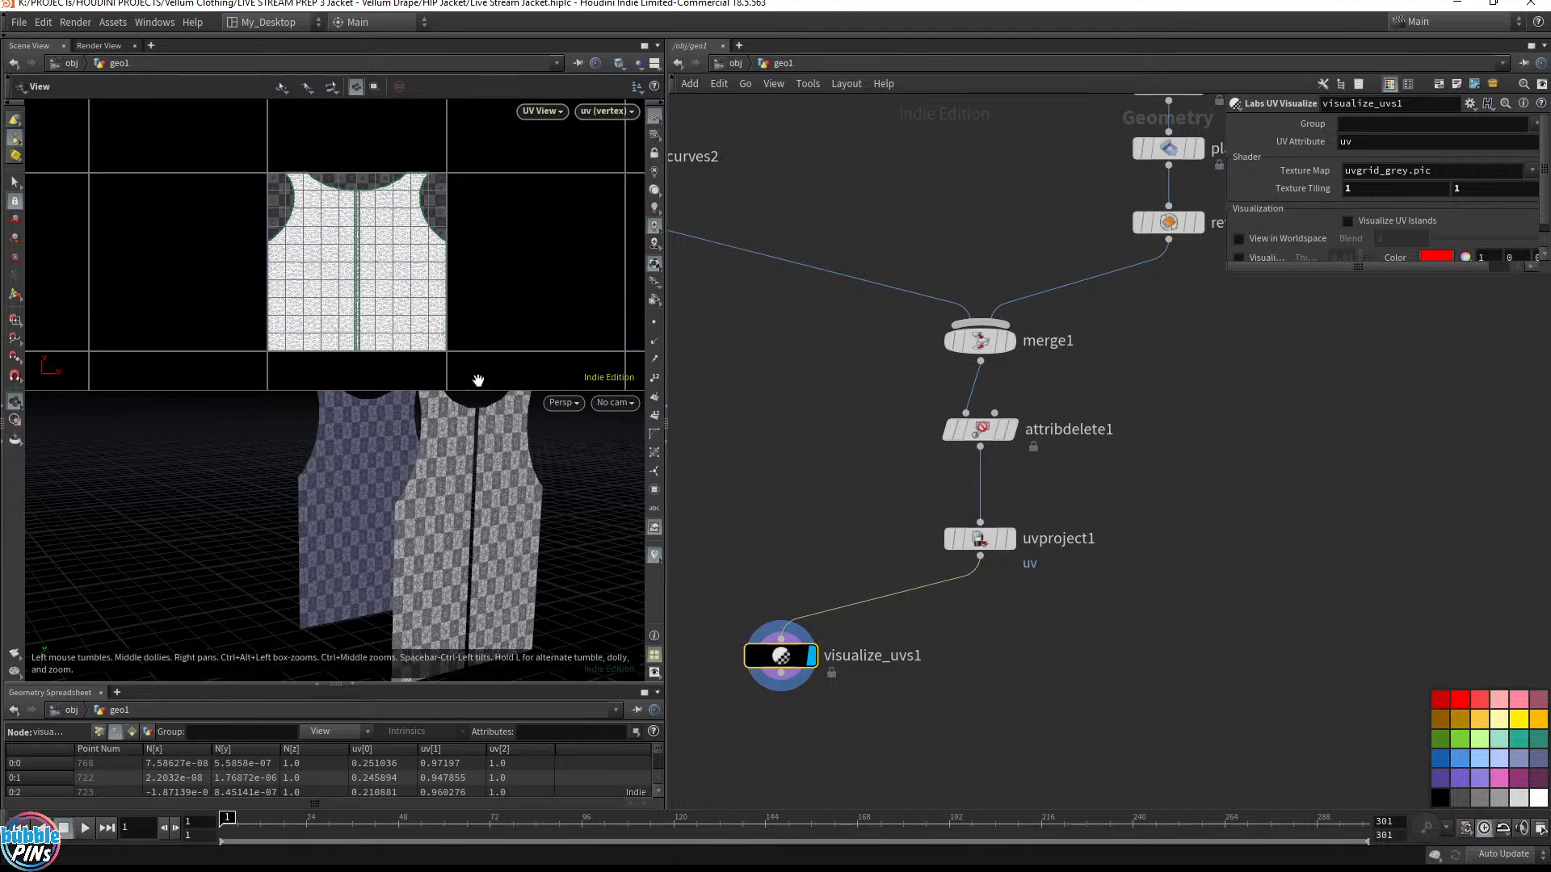
left_click(654, 87)
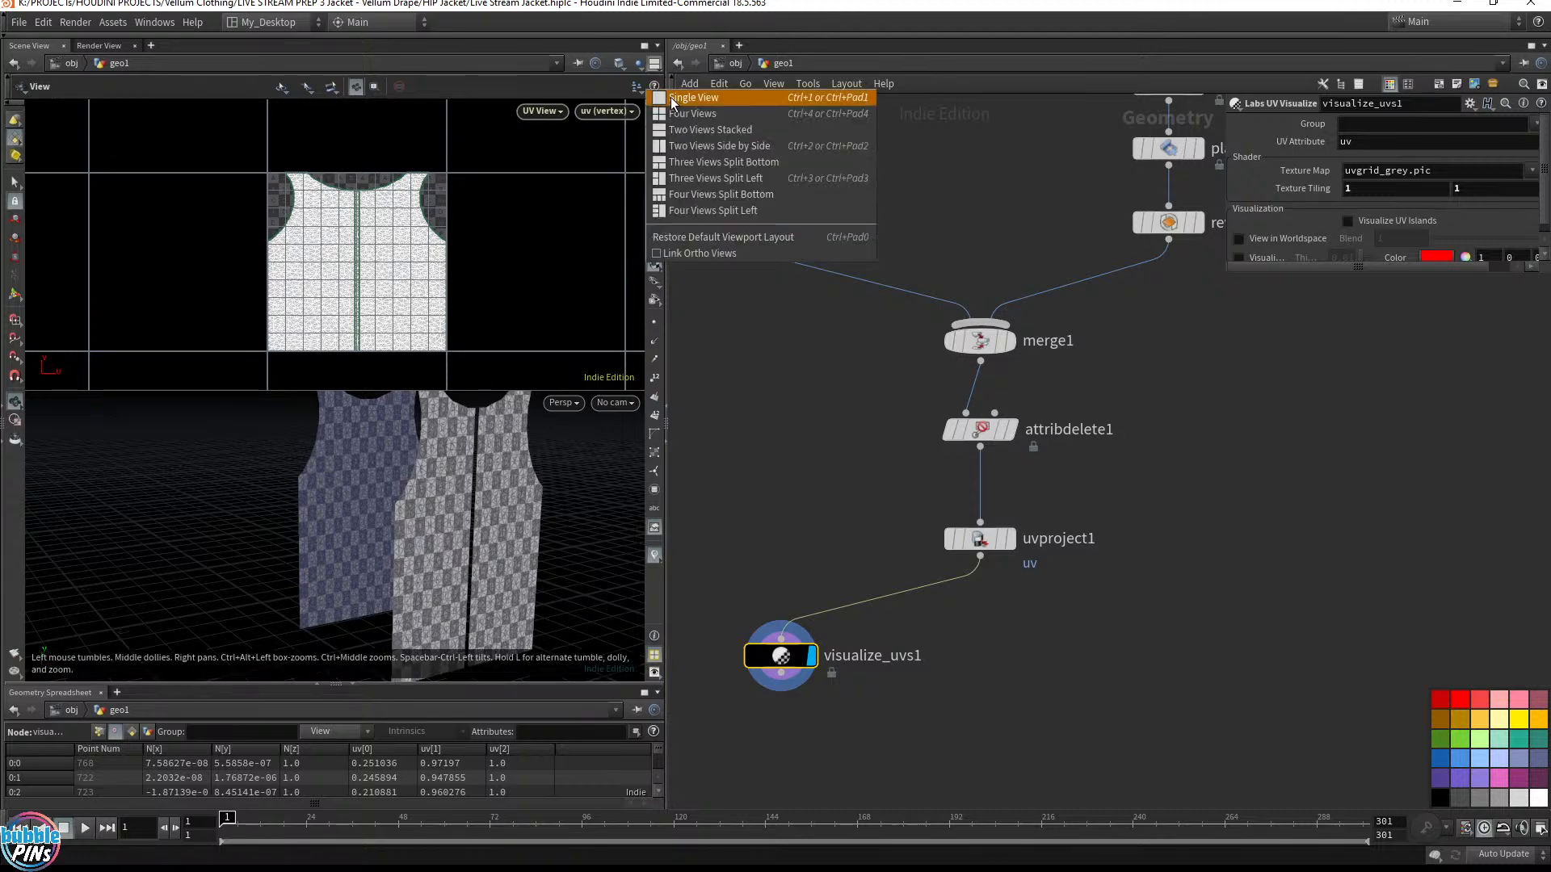
left_click(676, 103)
middle_click_drag(772, 506, 786, 339)
key("space+1")
left_click_drag(453, 288, 638, 331)
key("ctrl+s")
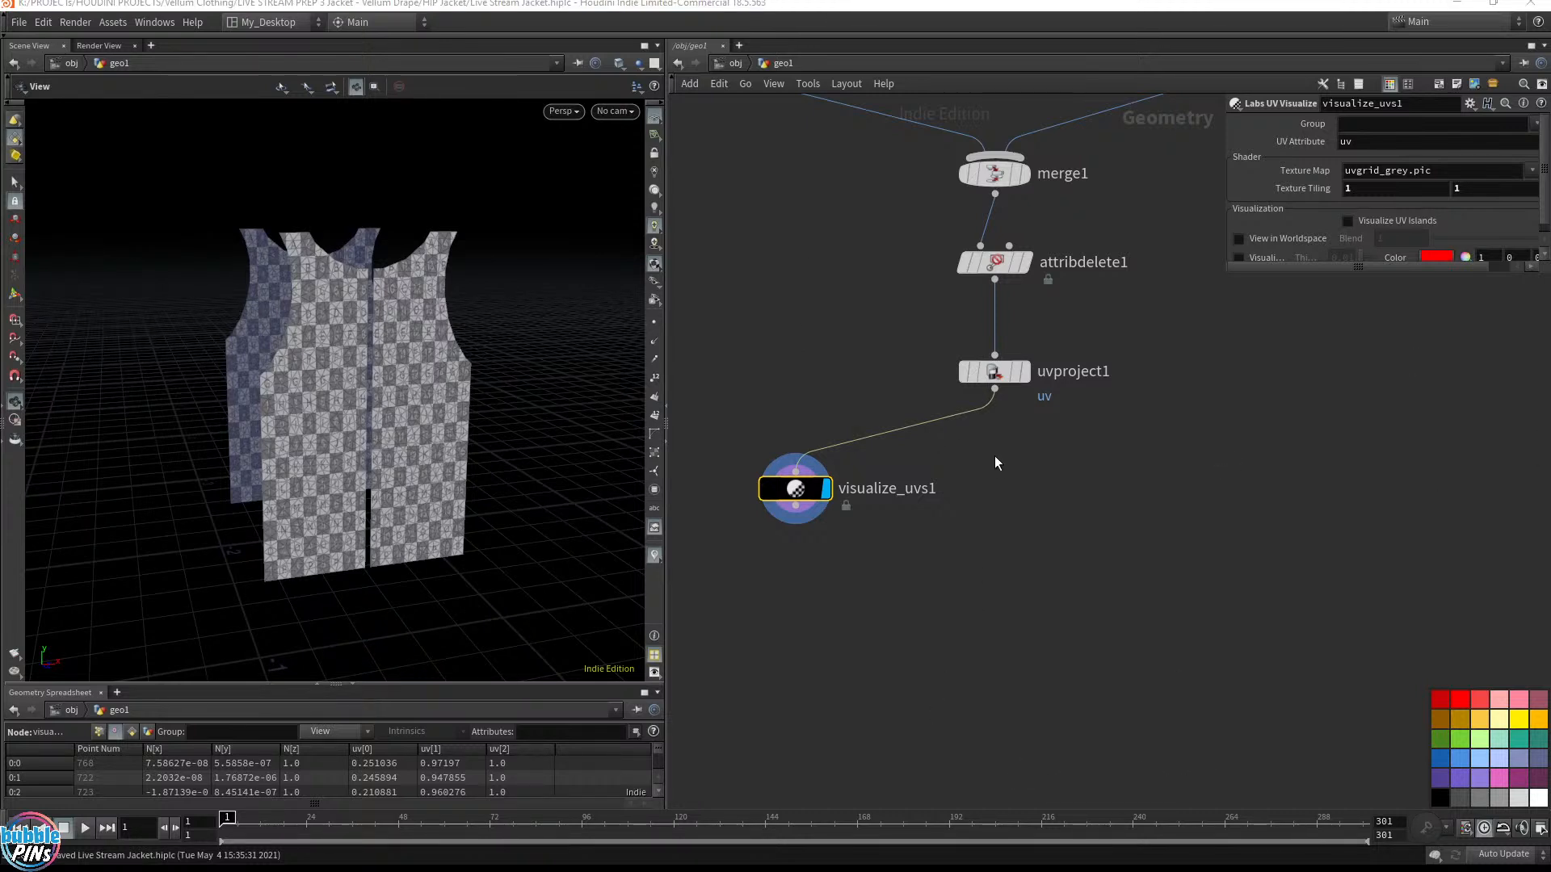
Add a null named Patches wired to the output of uvproject1
left_click(995, 389)
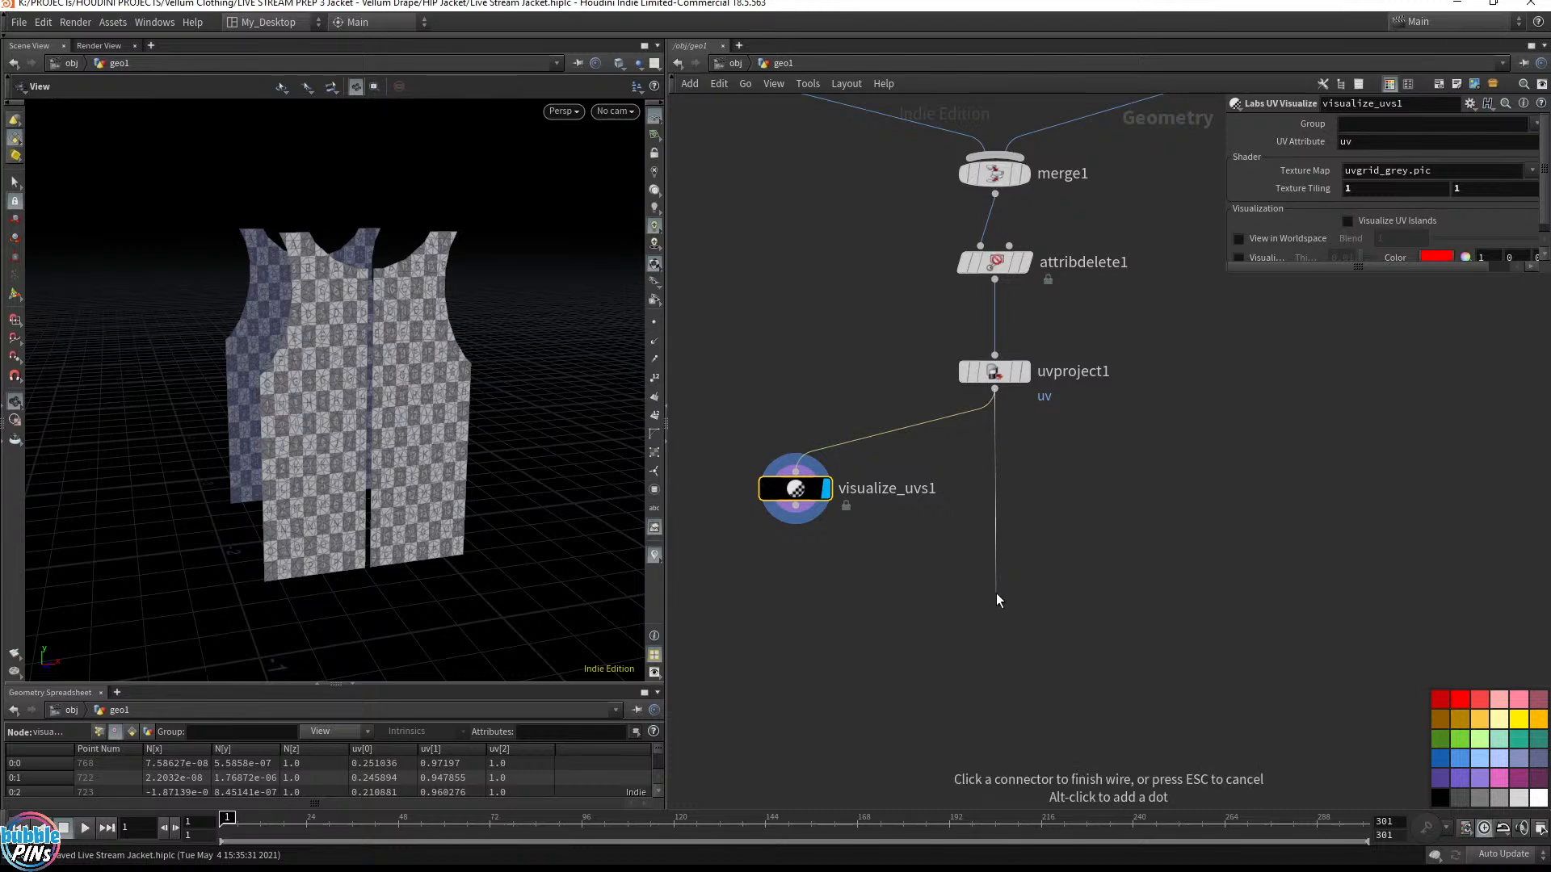
key("Tab")
type("null")
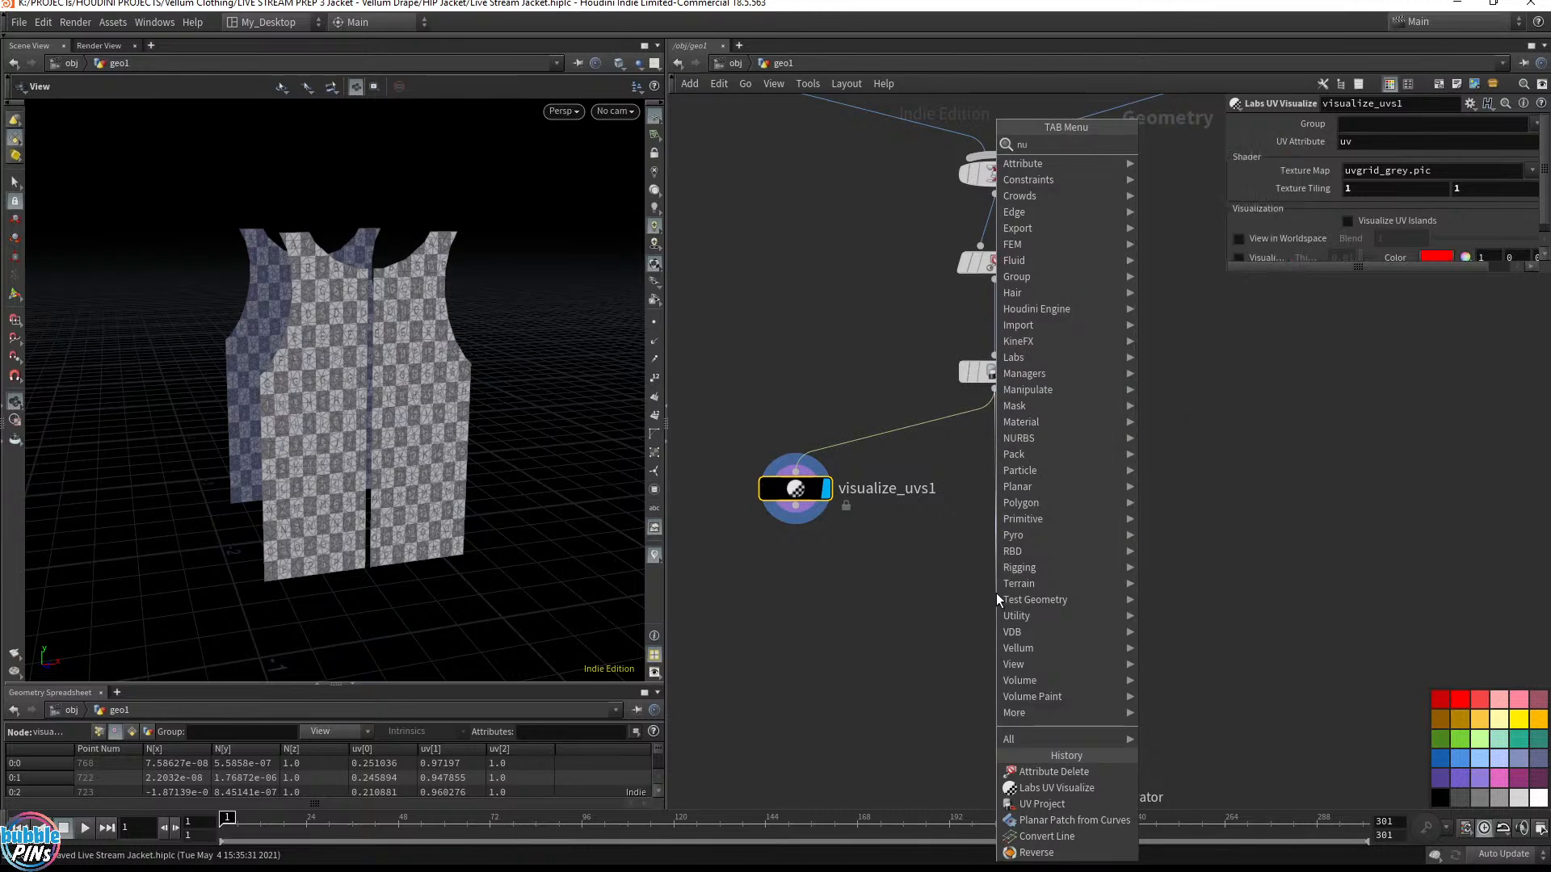
key("Return")
left_click_drag(996, 593, 987, 622)
double_click(1047, 620)
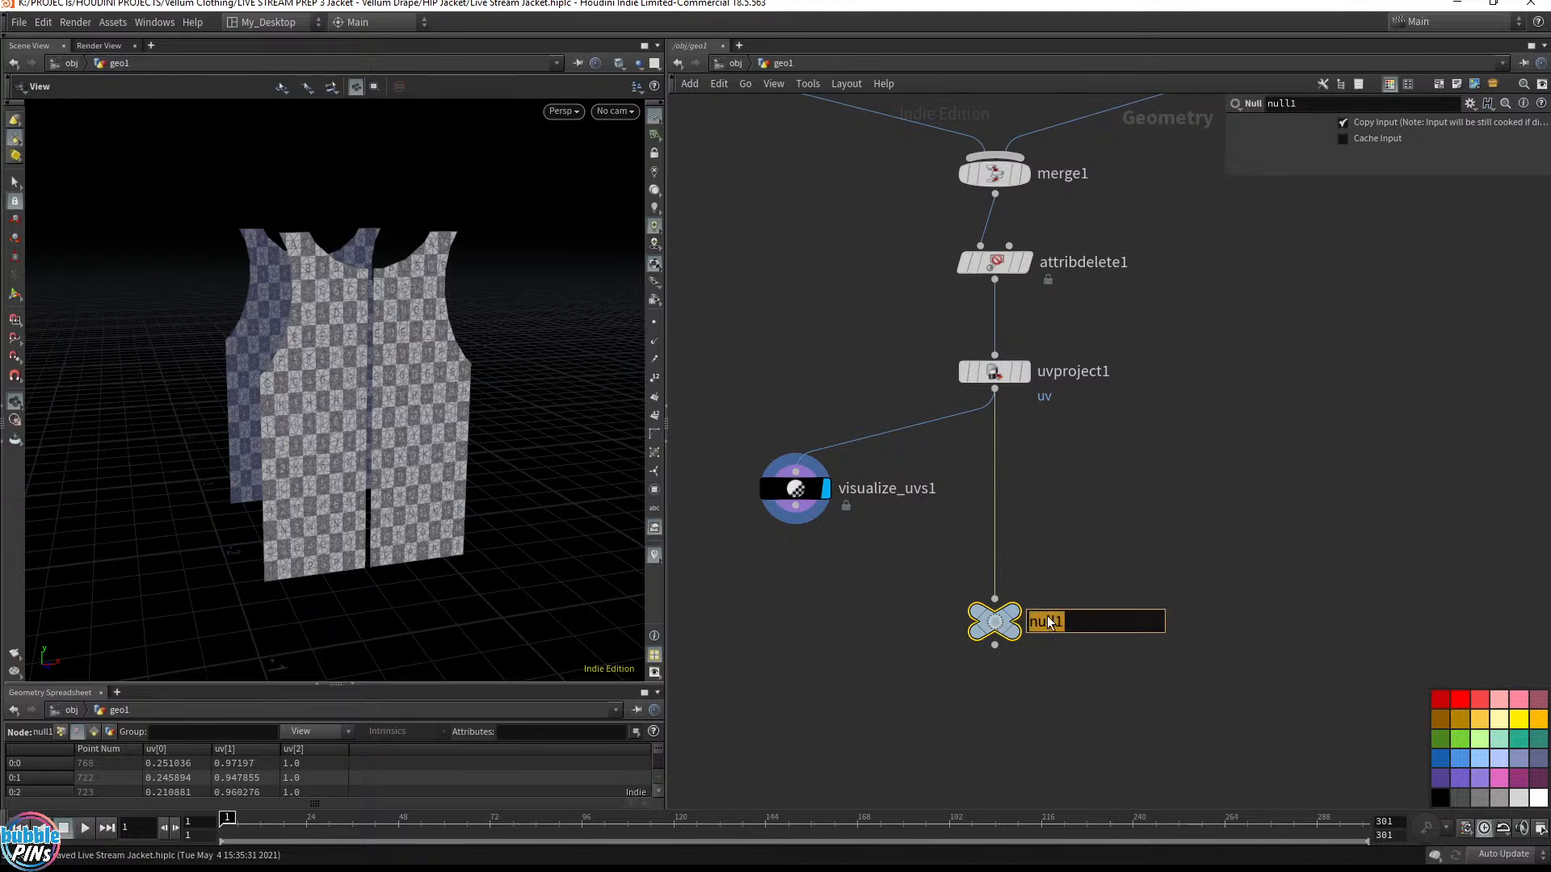
type("Patches")
key("Return")
Color the Patches null blue and display its geometry in the viewport
left_click(1450, 759)
left_click(1019, 607)
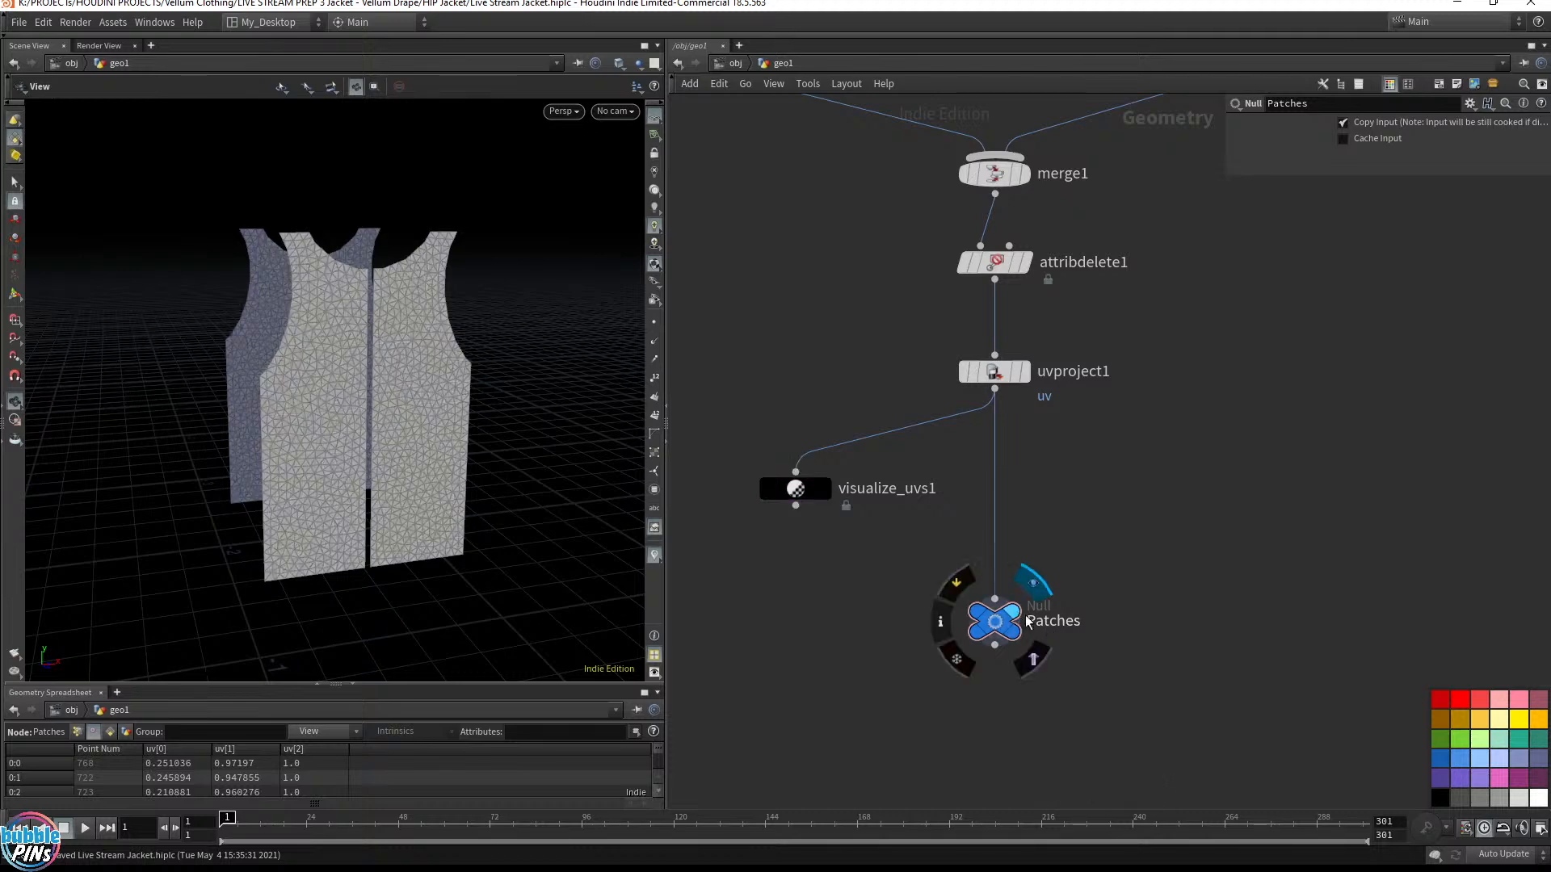
left_click_drag(305, 284, 326, 319)
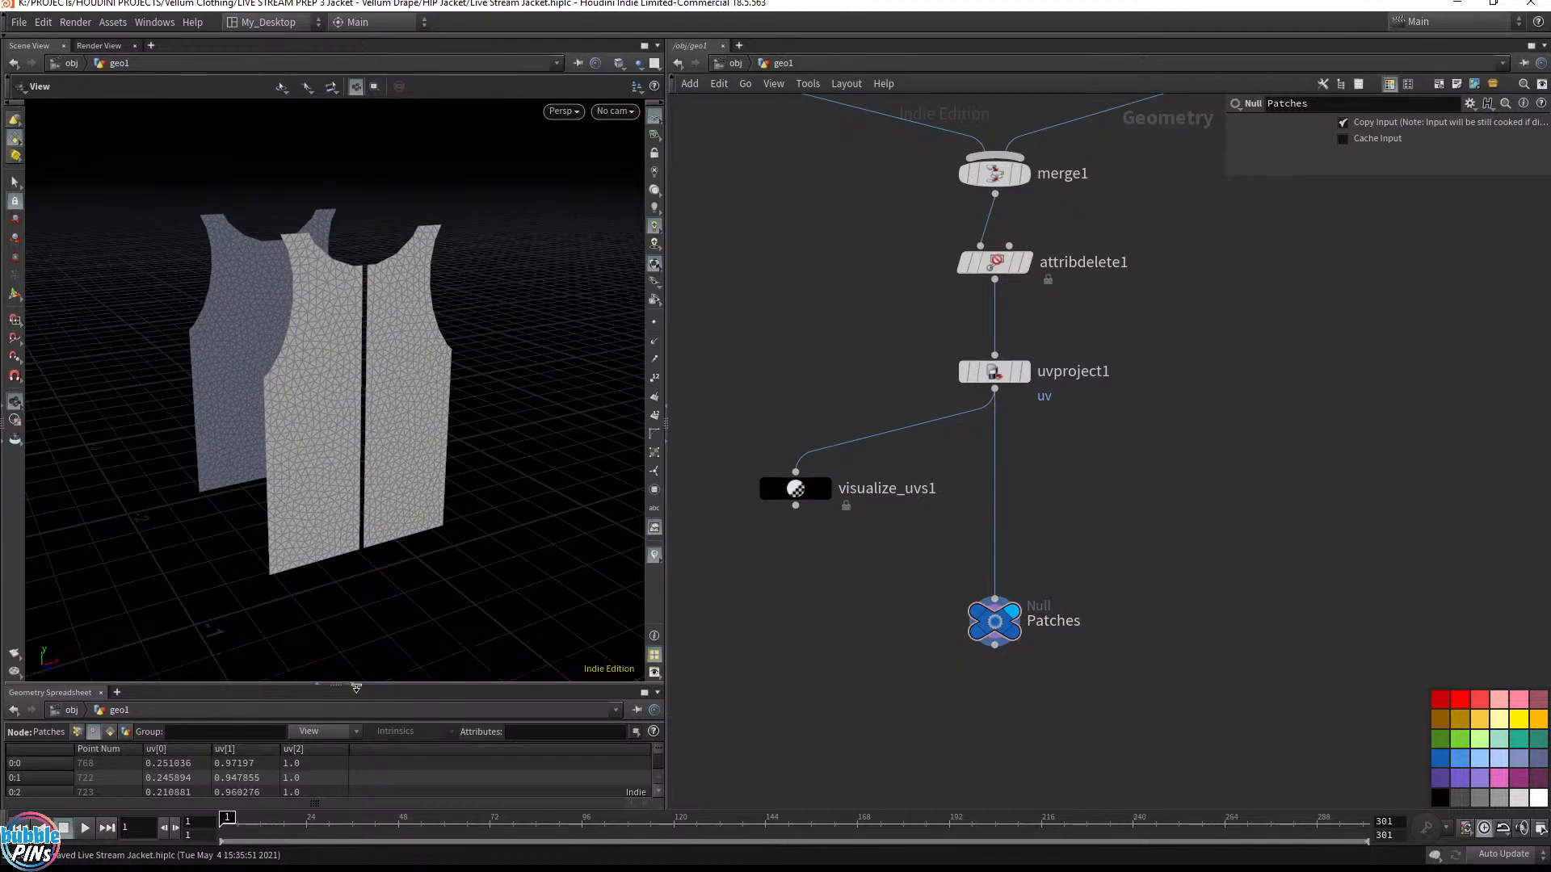
Collapse the Geometry Spreadsheet pane and make room in the network view below the Patches null
left_click(352, 684)
middle_click_drag(1201, 677, 1199, 523)
middle_click_drag(1107, 633, 1100, 502)
scroll(1100, 502, "down", 3)
scroll(1107, 544, "up", 5)
key("h")
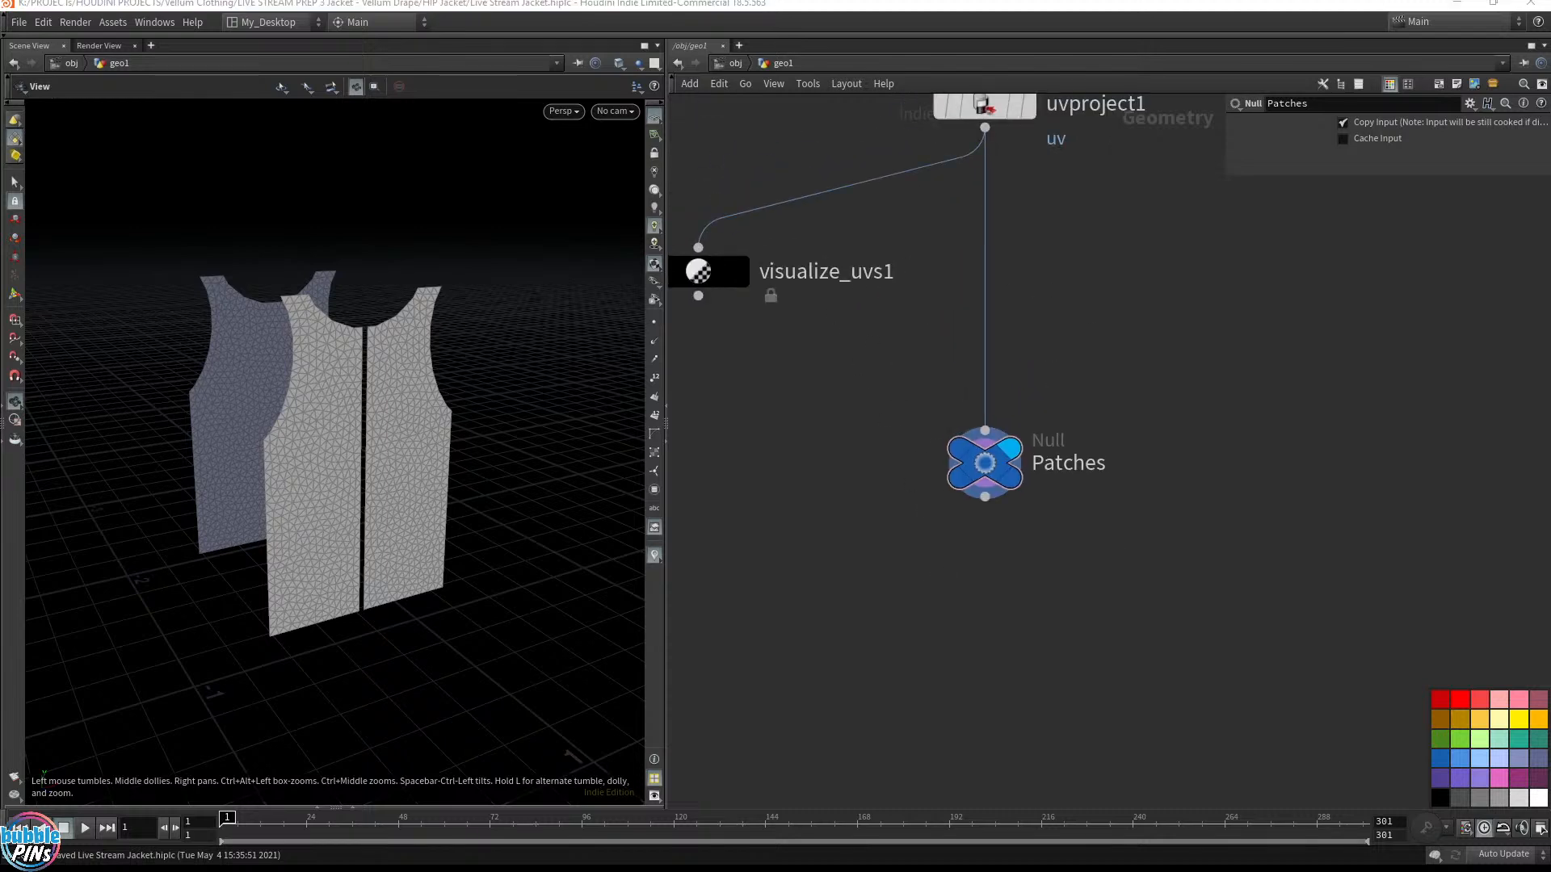
Check the live chat in the Firefox window and return to Houdini
key("alt+Tab")
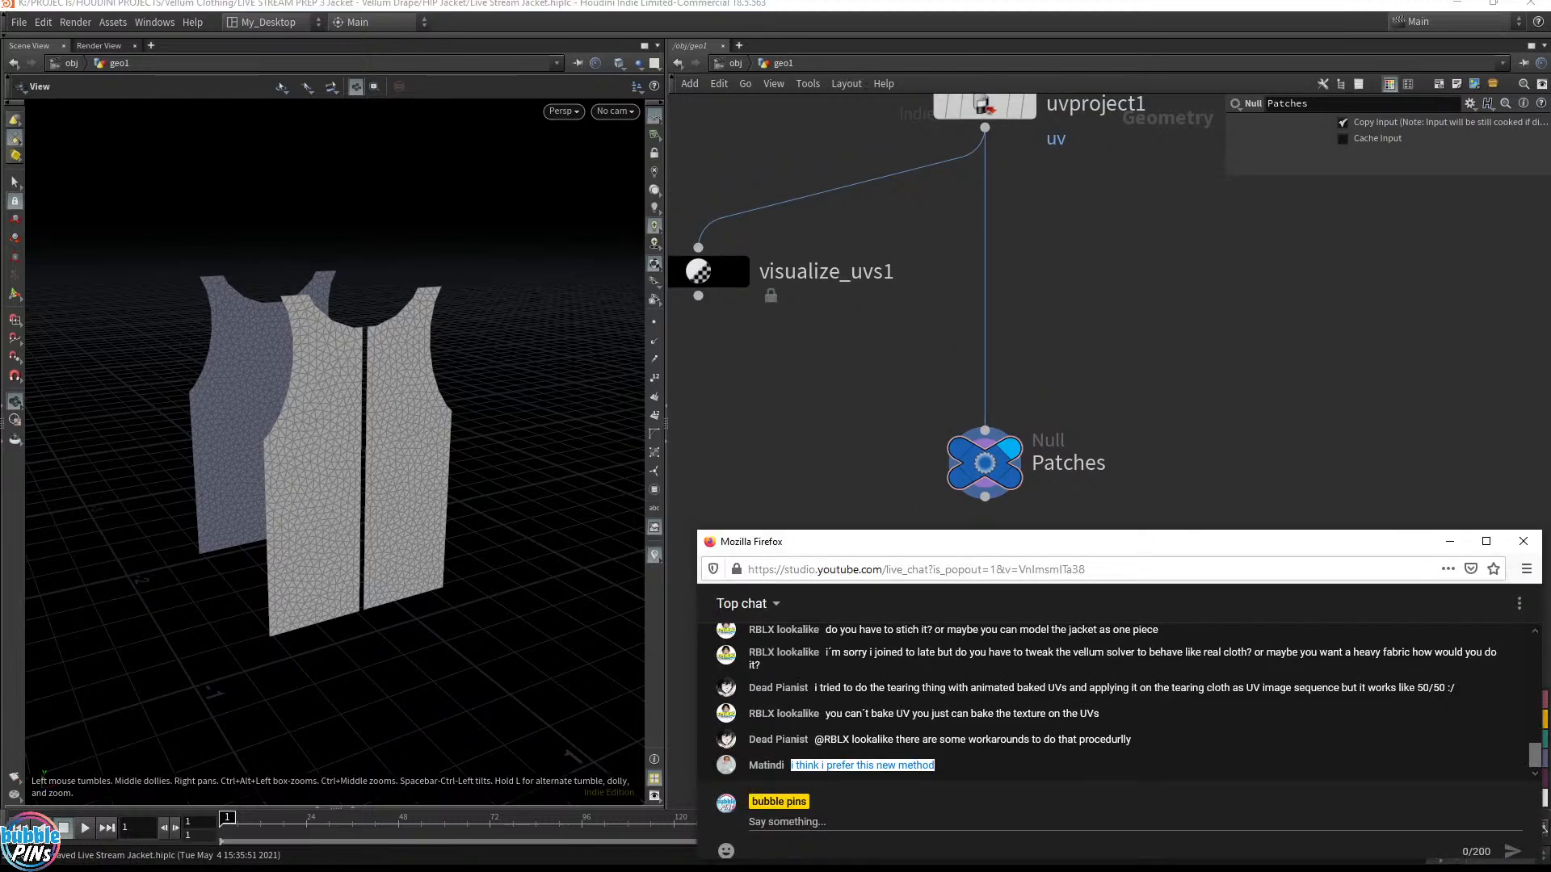
key("alt+Tab")
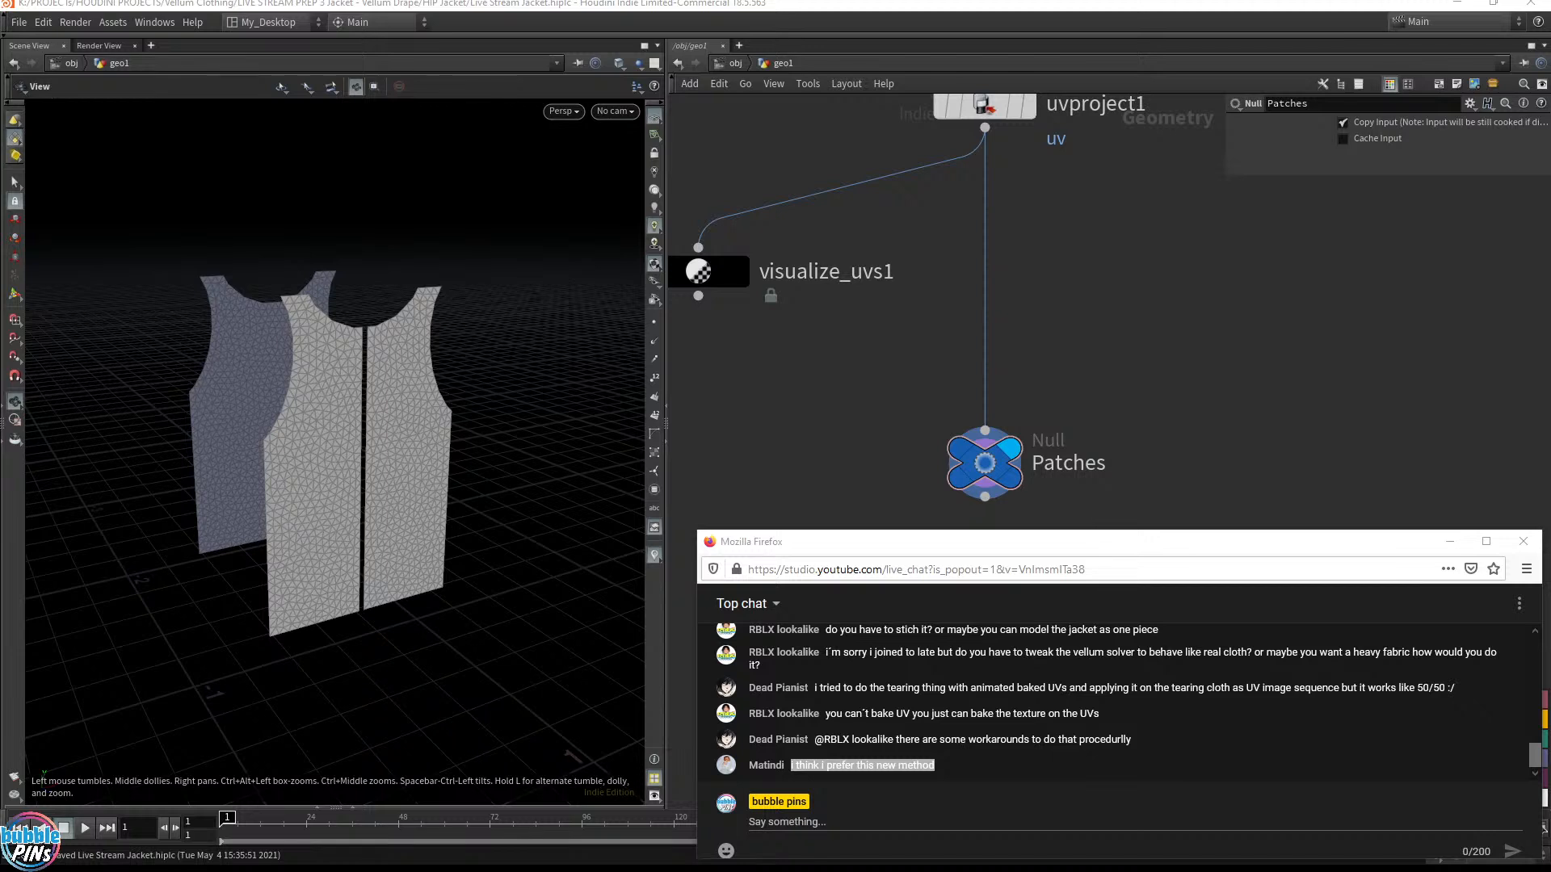
left_click(1242, 336)
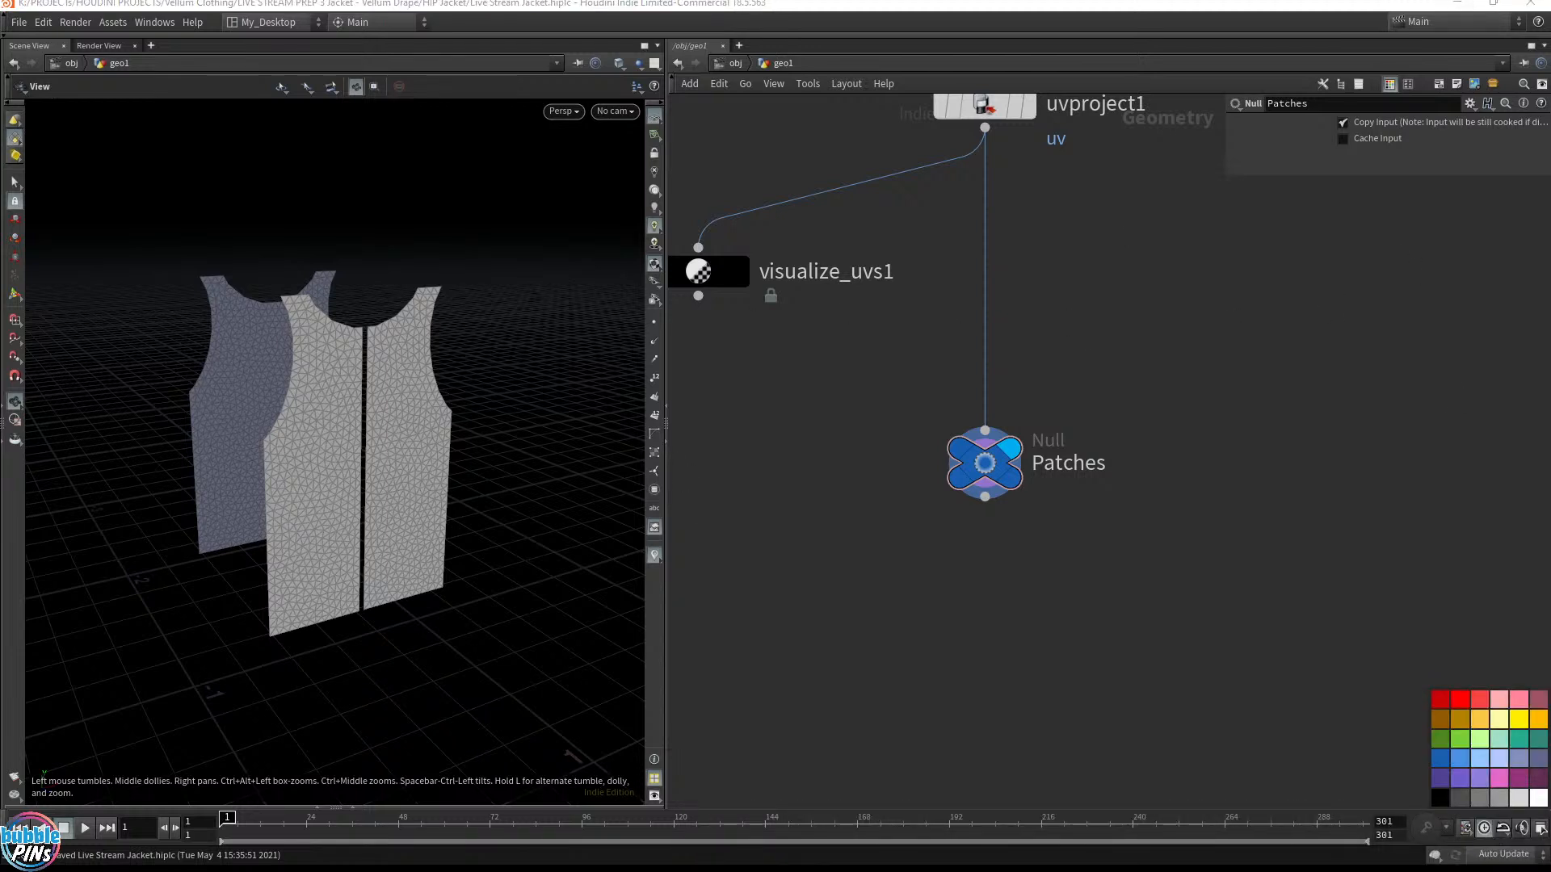
Add a Vellum Configure Cloth node wired below Patches, keeping its constraint type at Cloth
scroll(1019, 631, "down", 5)
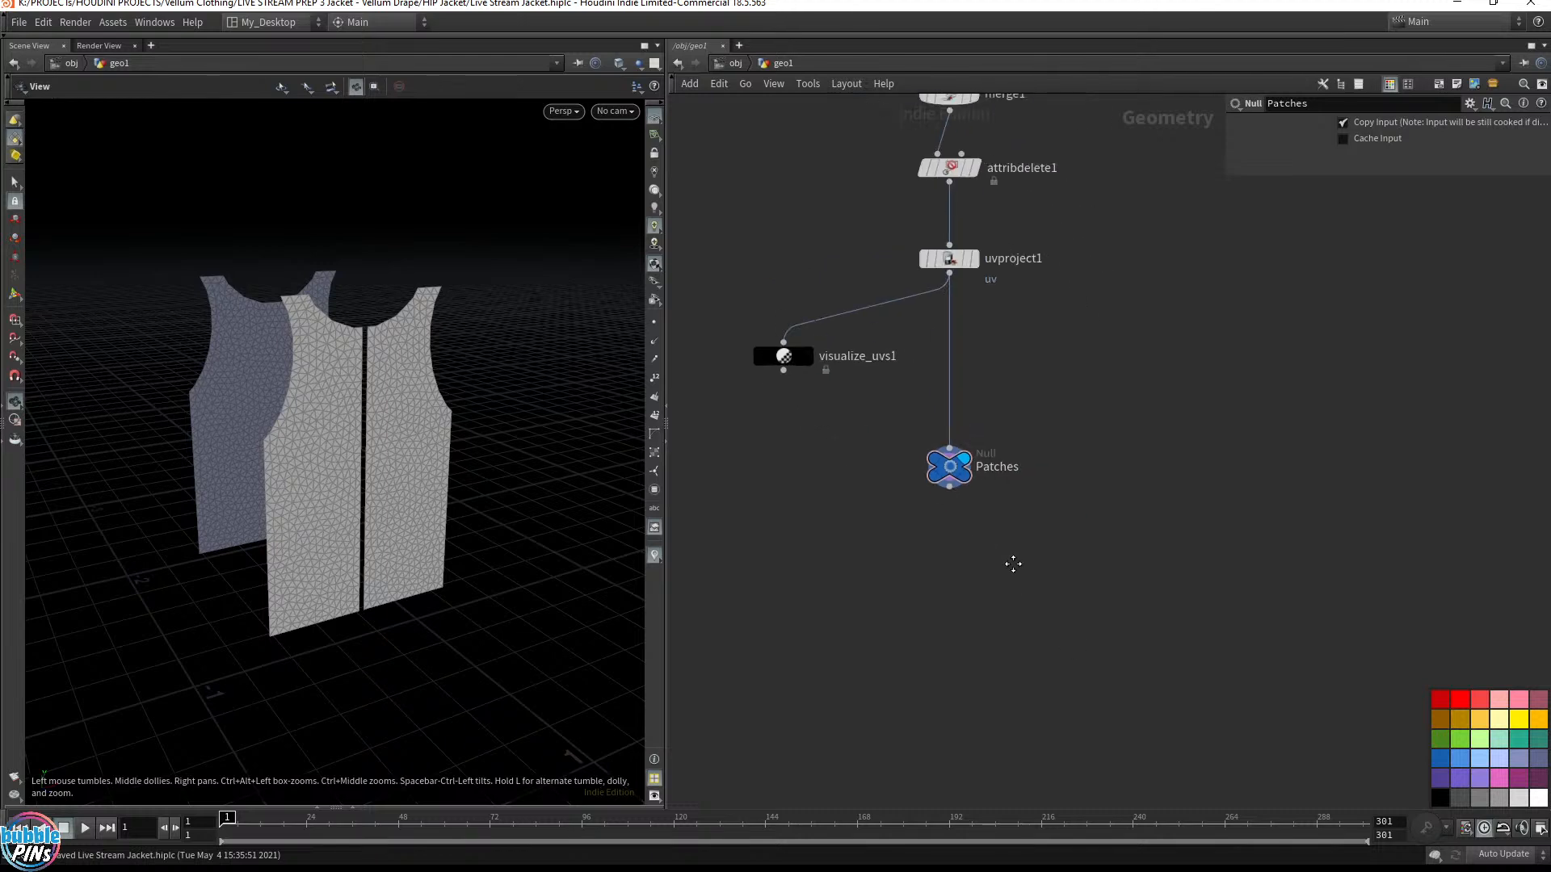
middle_click_drag(1015, 565, 991, 426)
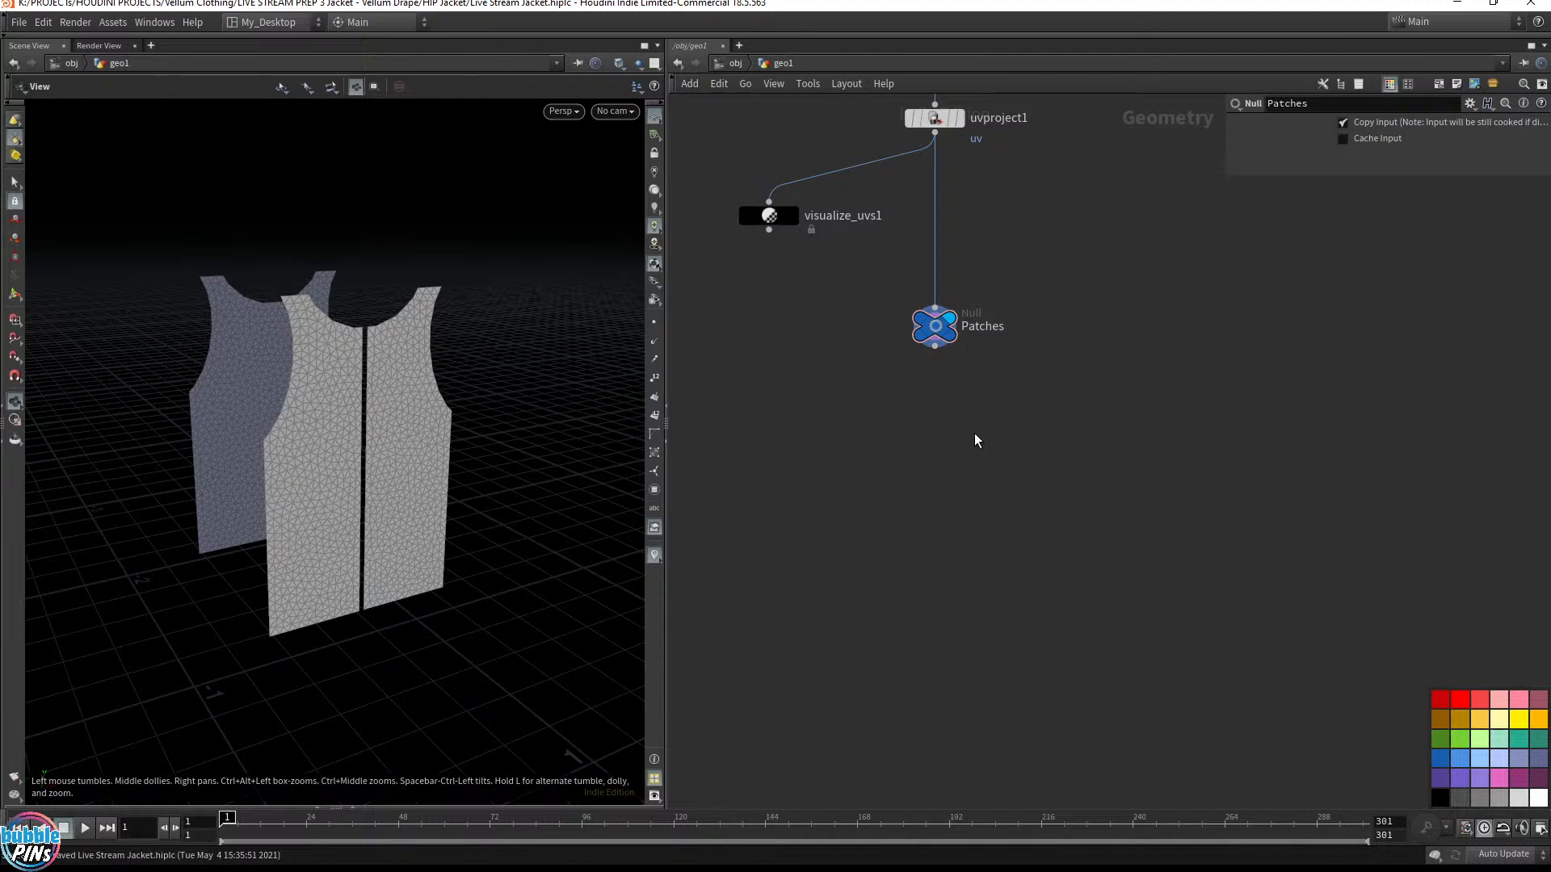
key("Tab")
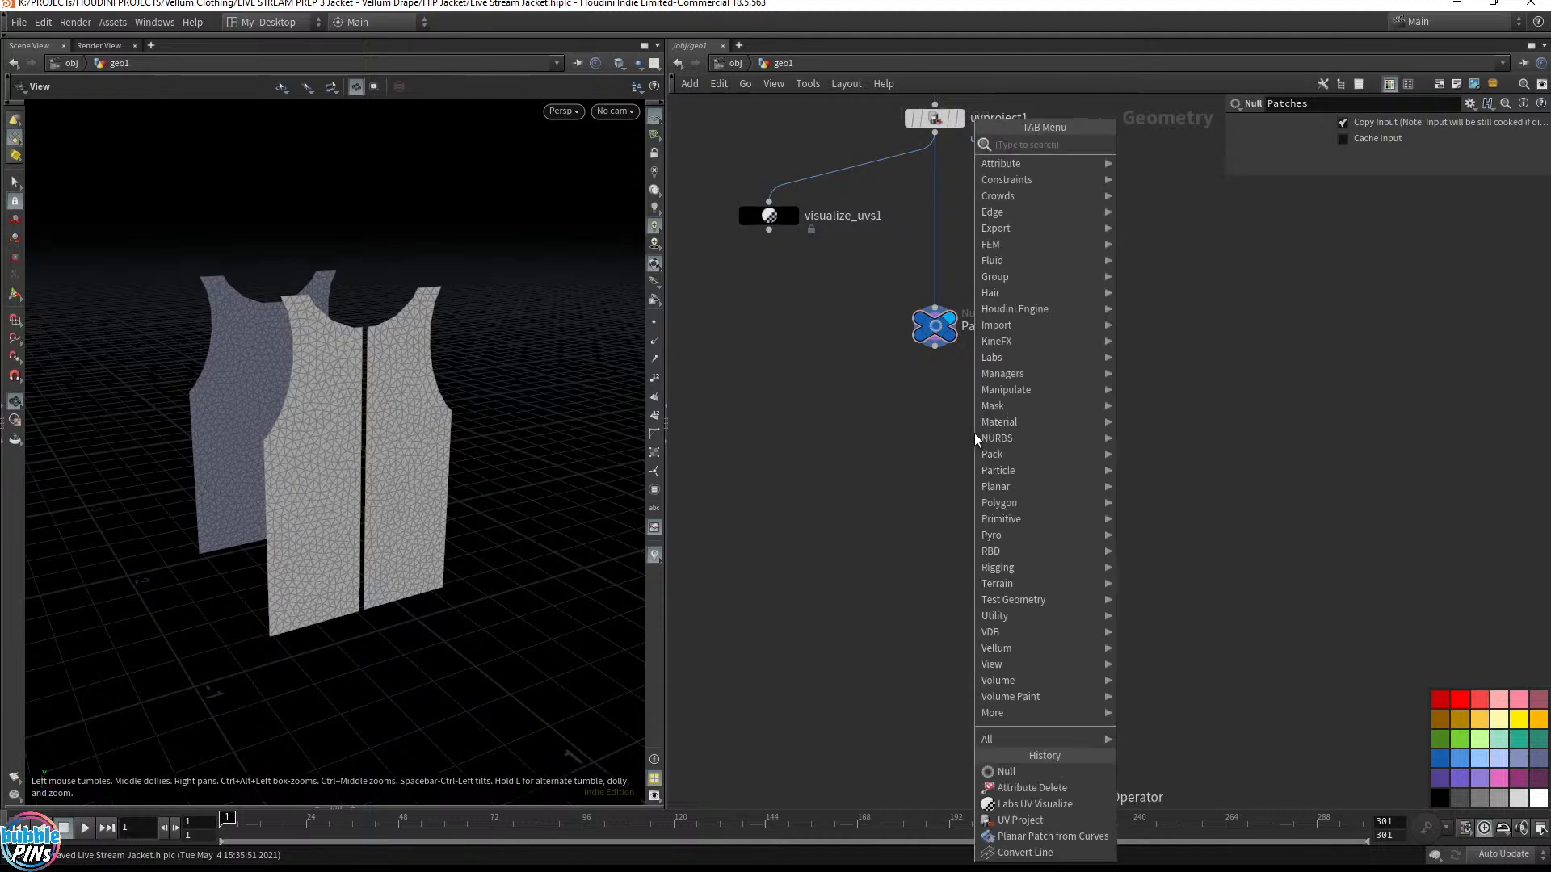
type("vellum cloth")
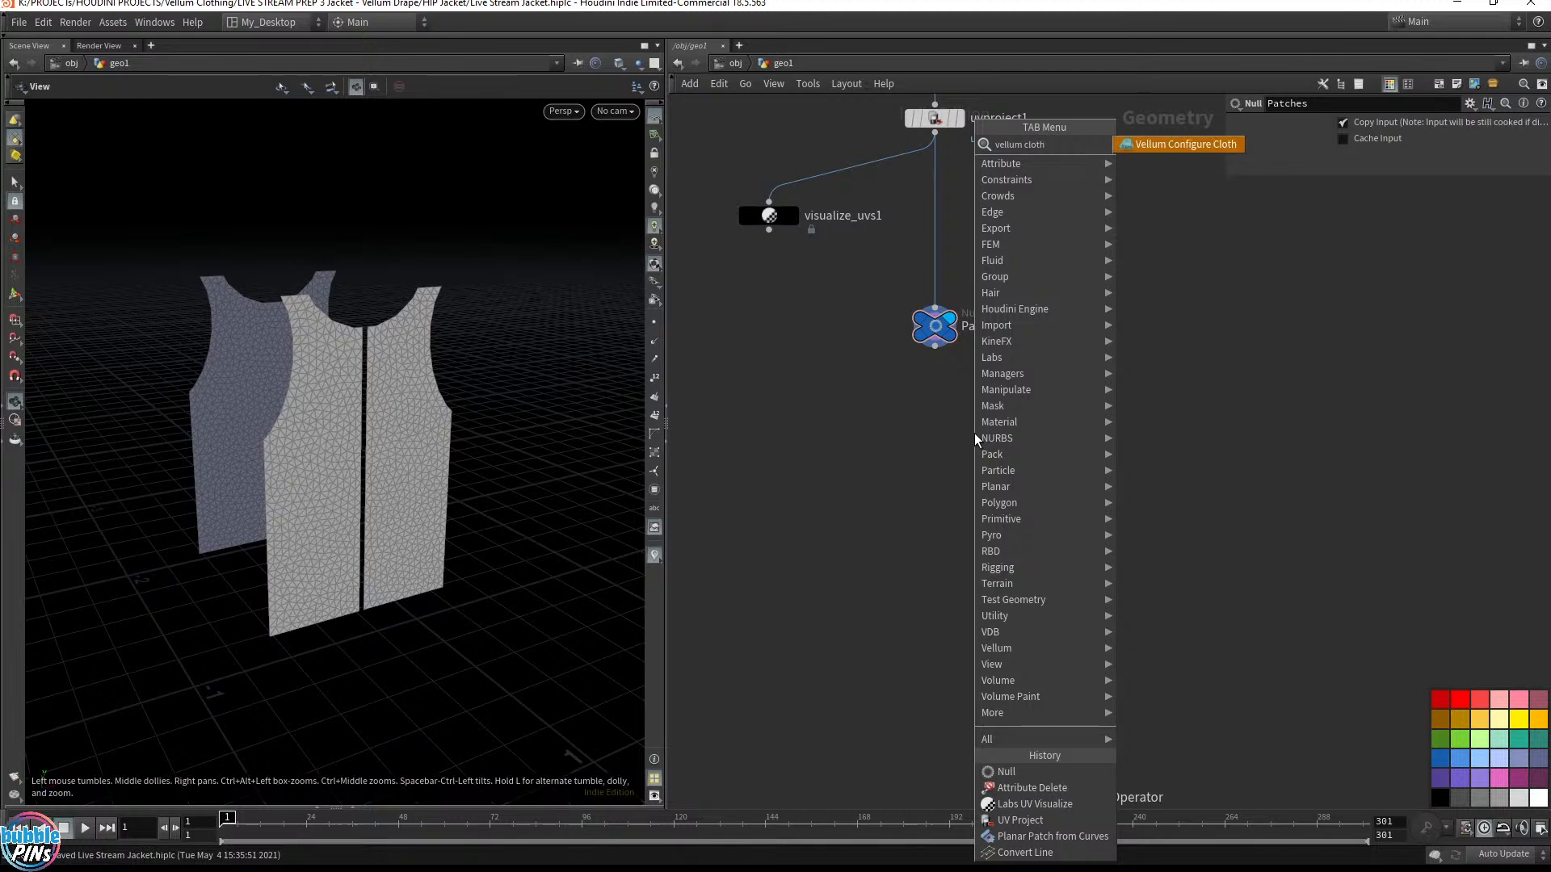
key("Return")
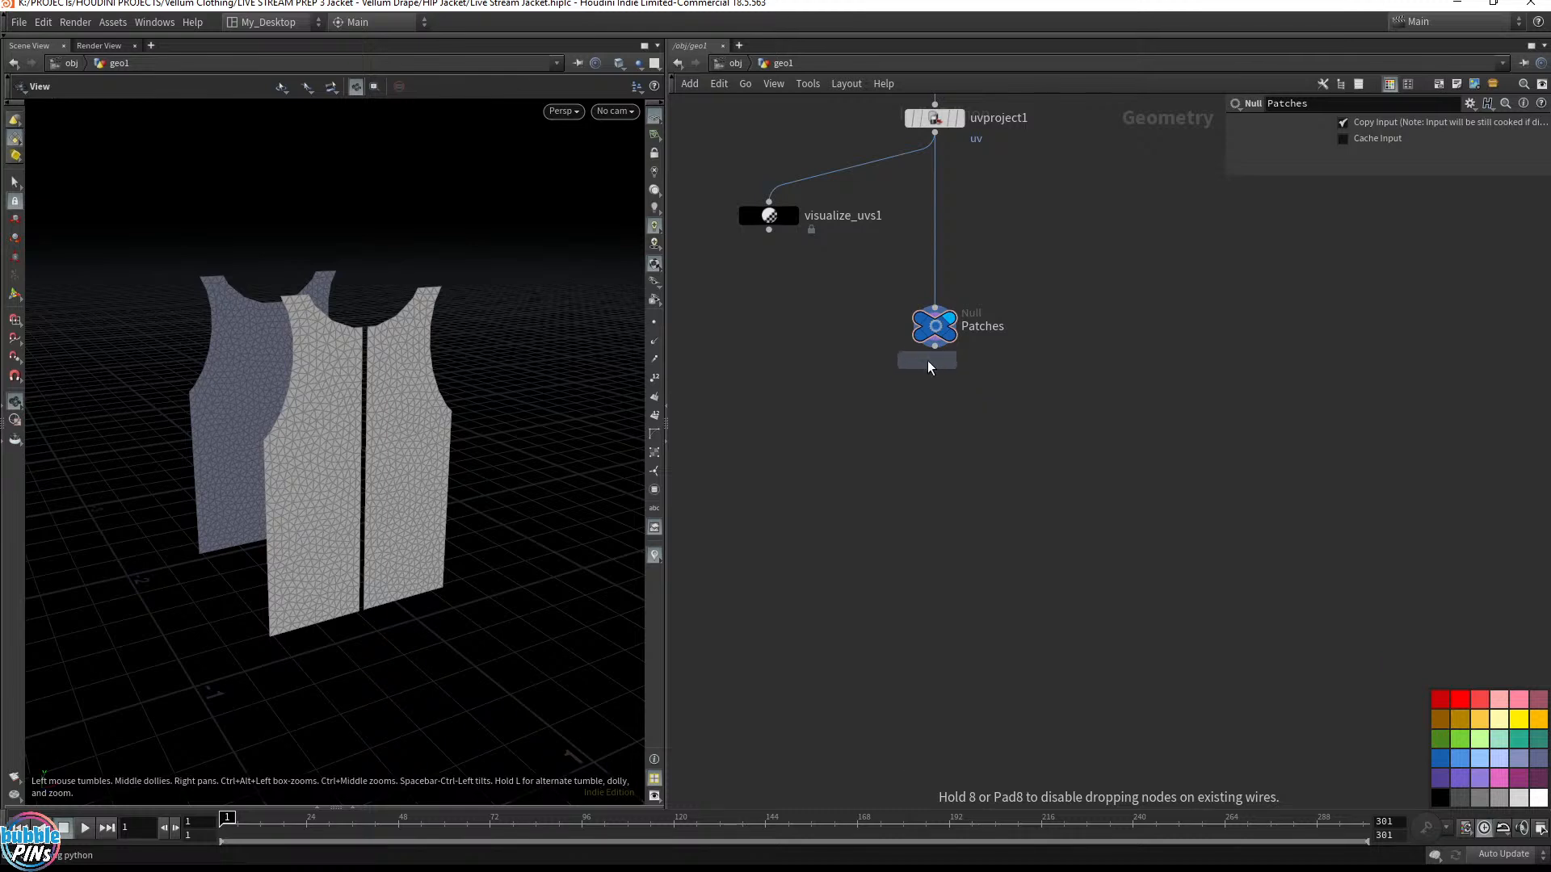
left_click(930, 380)
left_click_drag(941, 400, 941, 469)
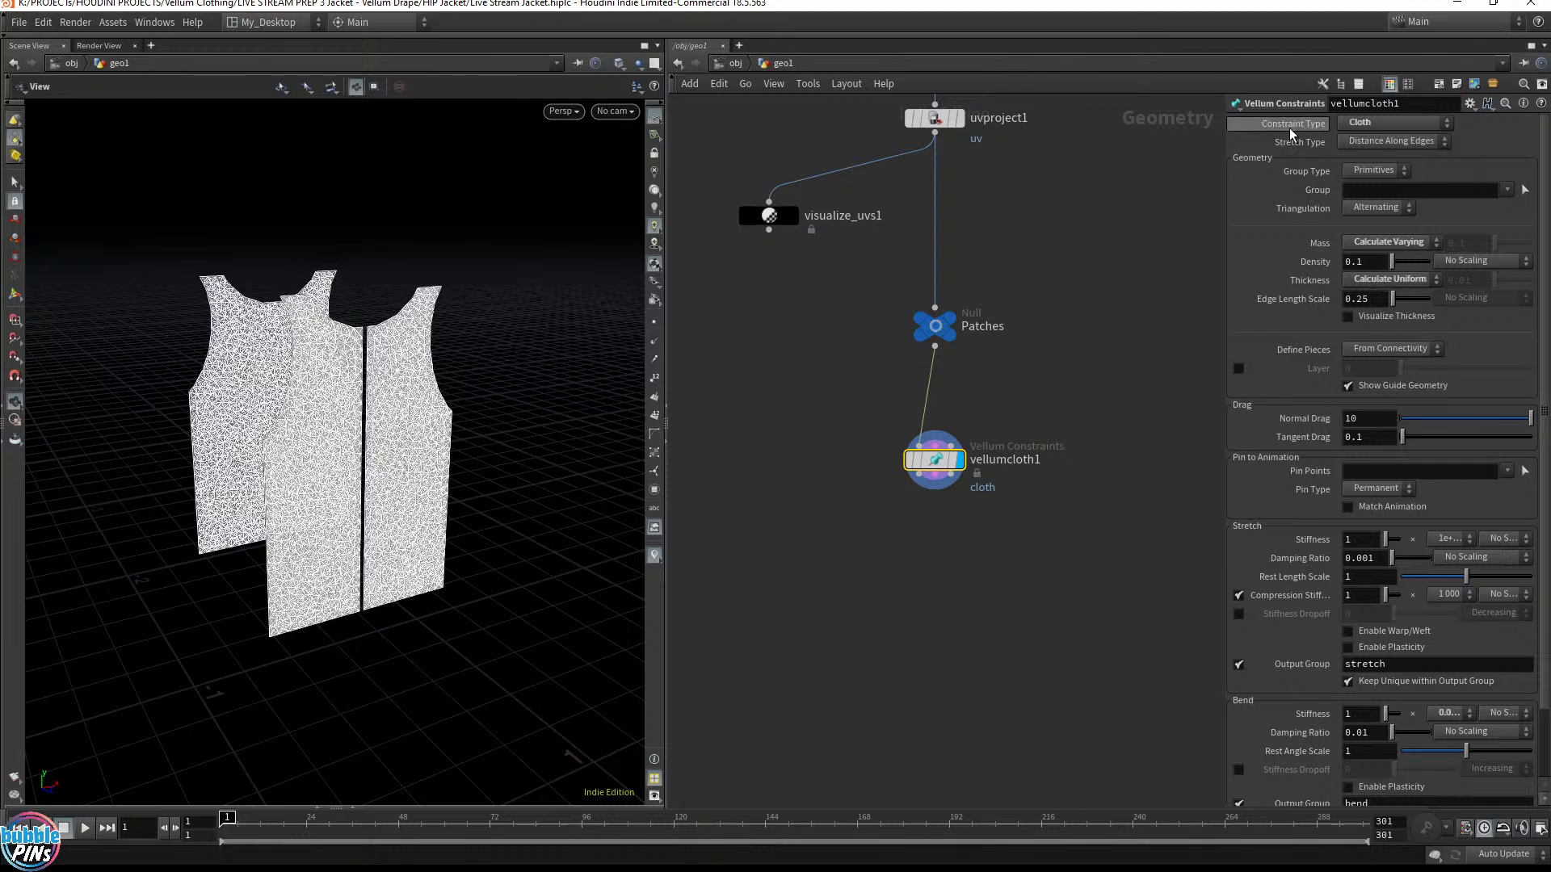
left_click(1390, 123)
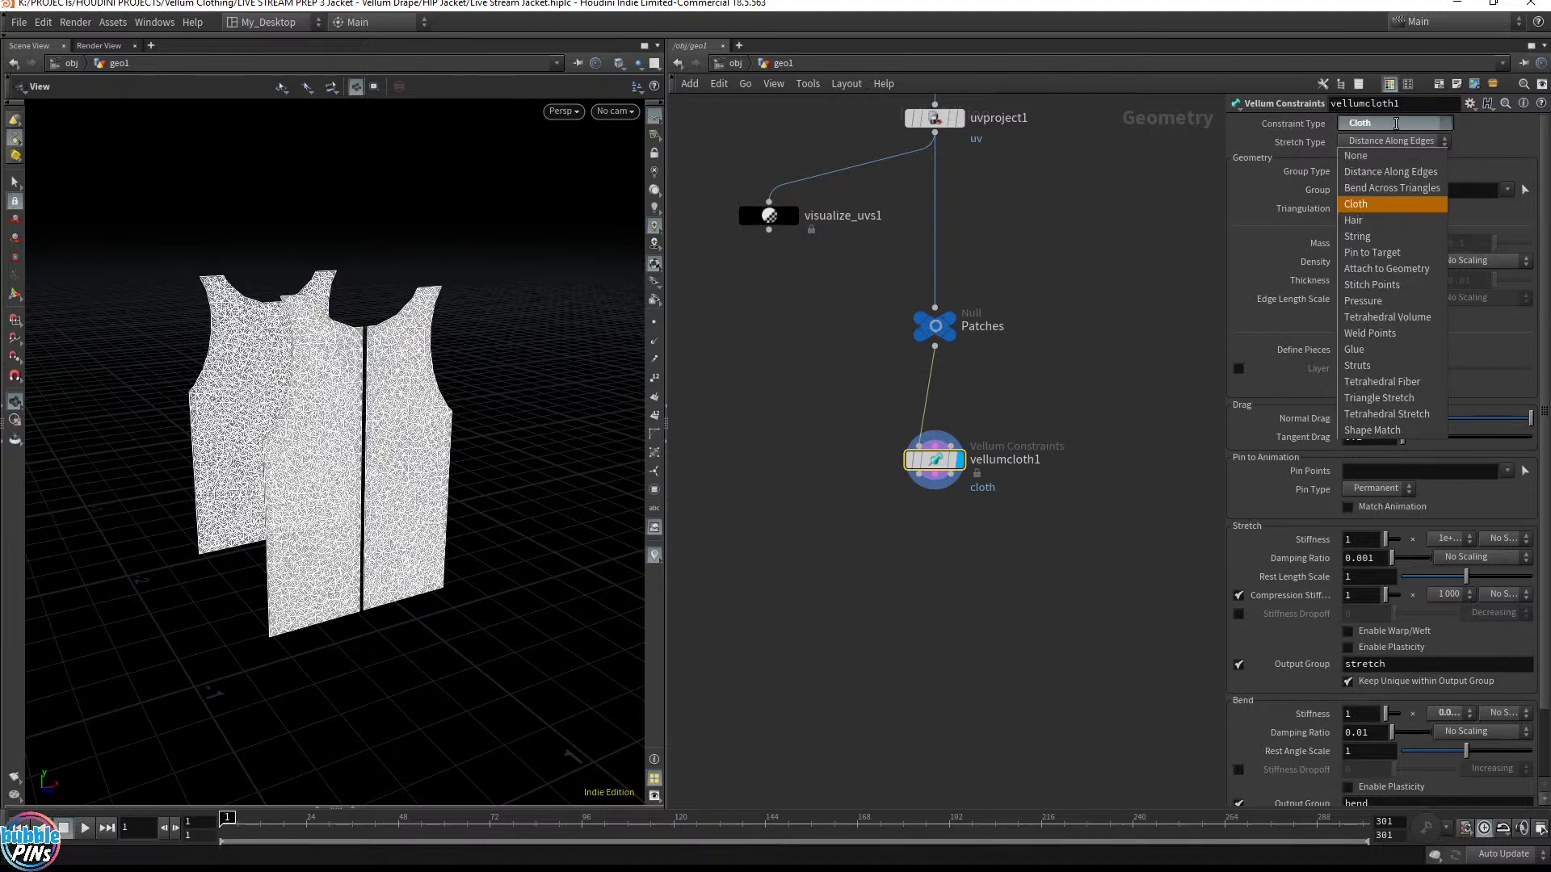
left_click(1395, 123)
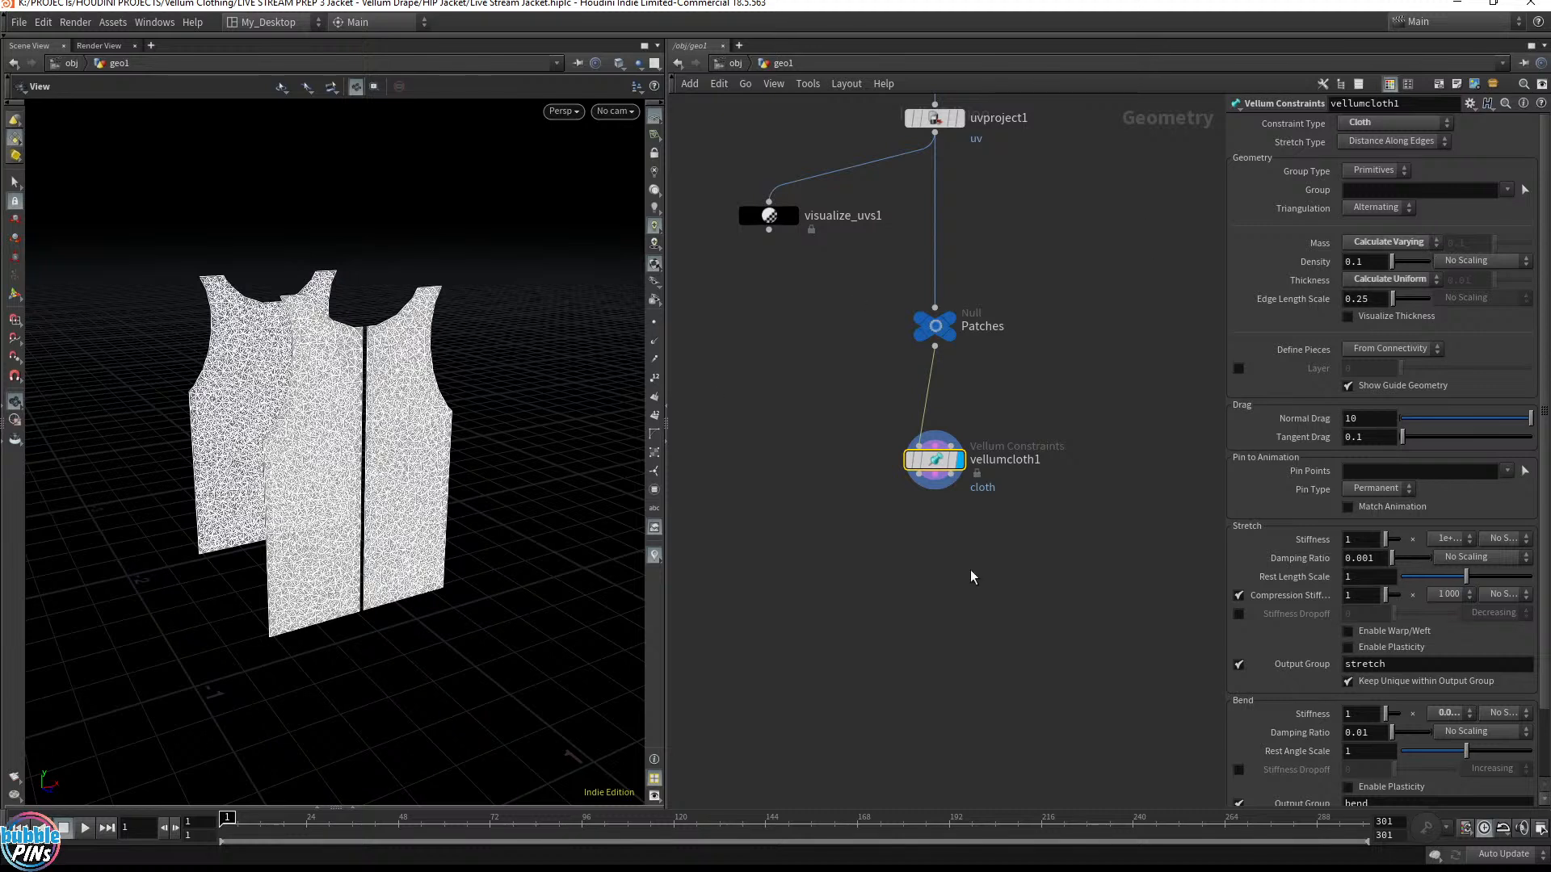
Add a Vellum Drape node wired to the outputs of vellumcloth1 and display it
mouse_move(940, 487)
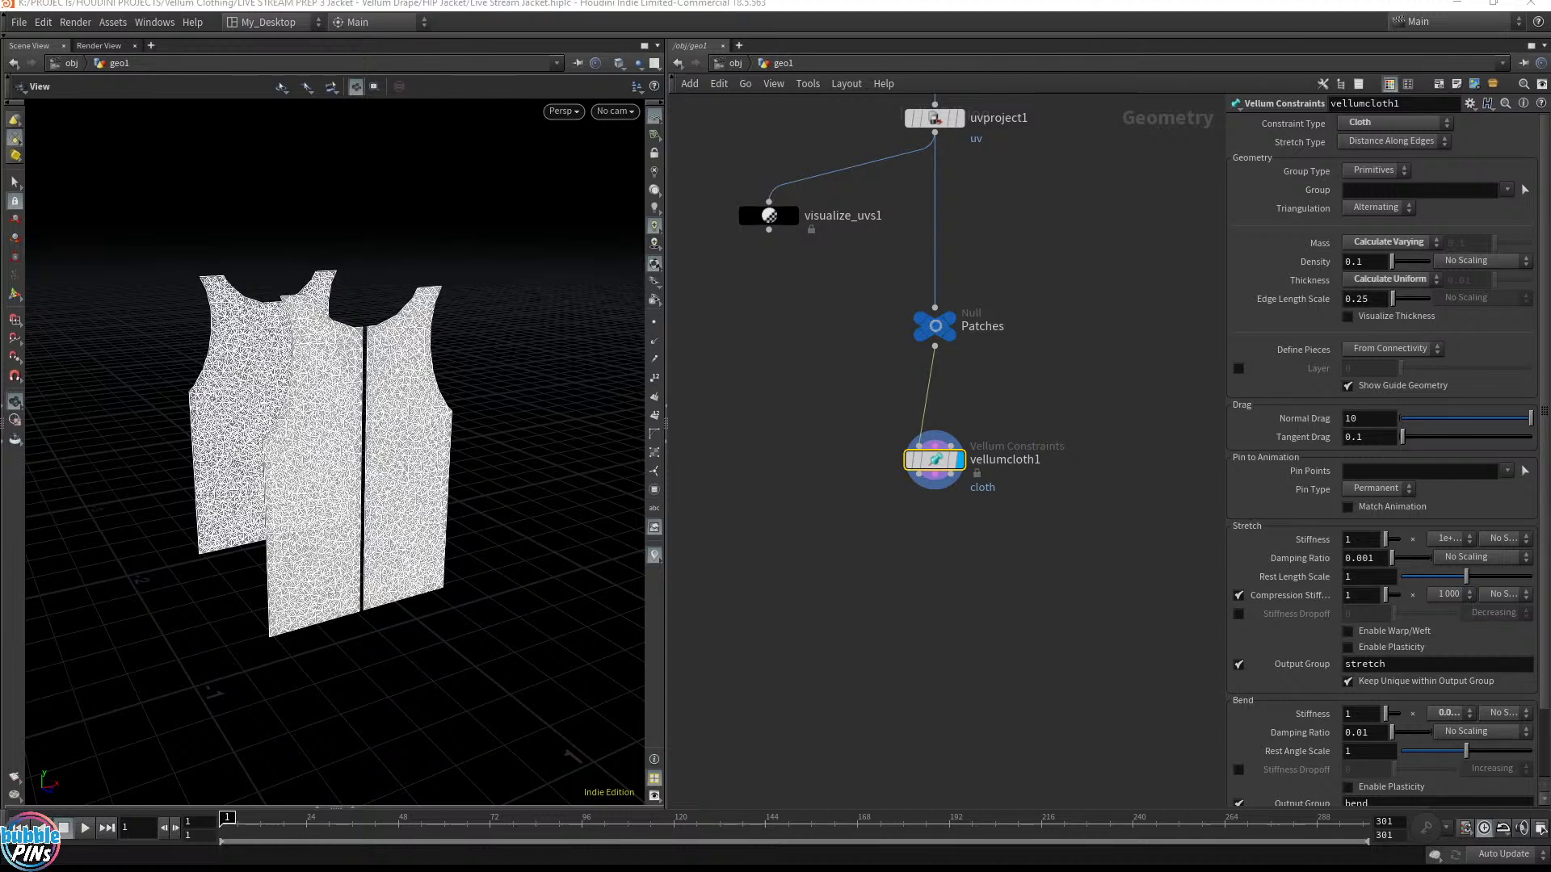
key("Tab")
type("vellum")
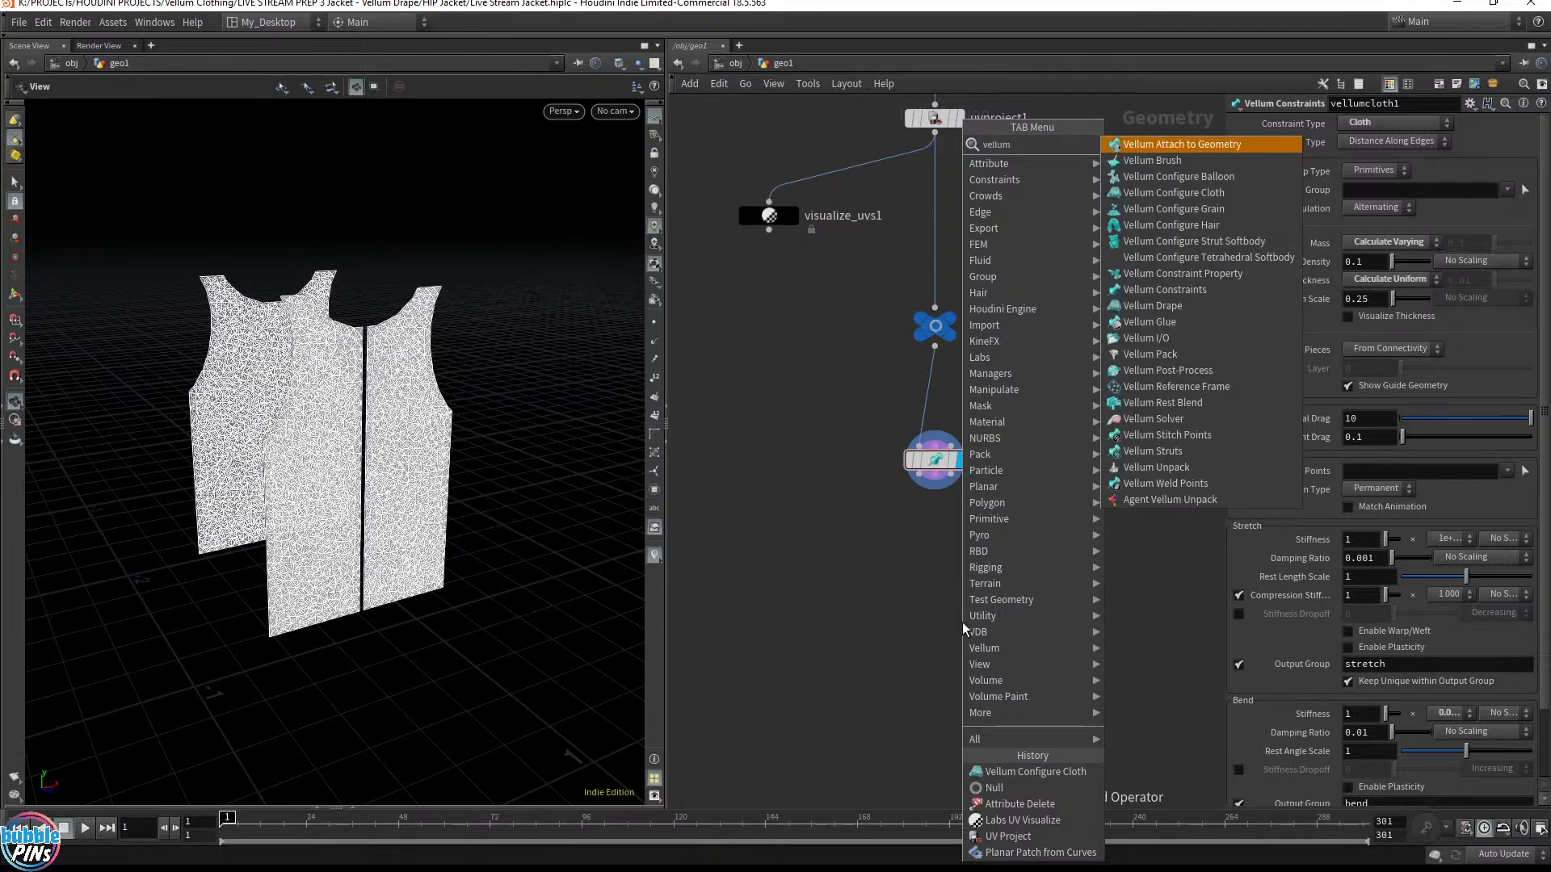
type(" drape")
key("Return")
left_click(984, 517)
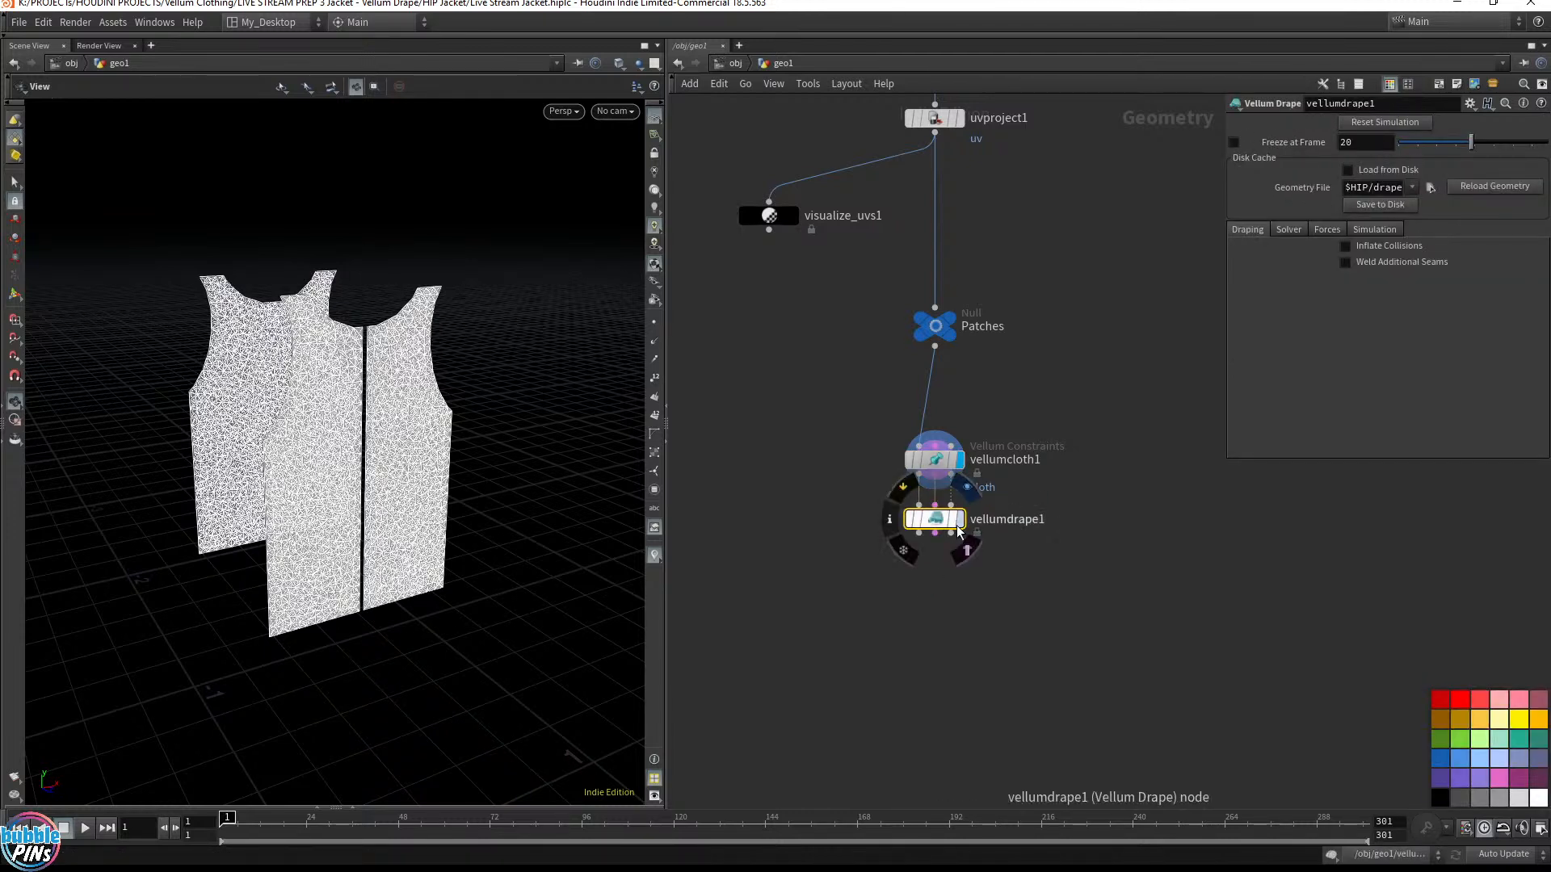
left_click(963, 529)
left_click_drag(931, 523, 931, 561)
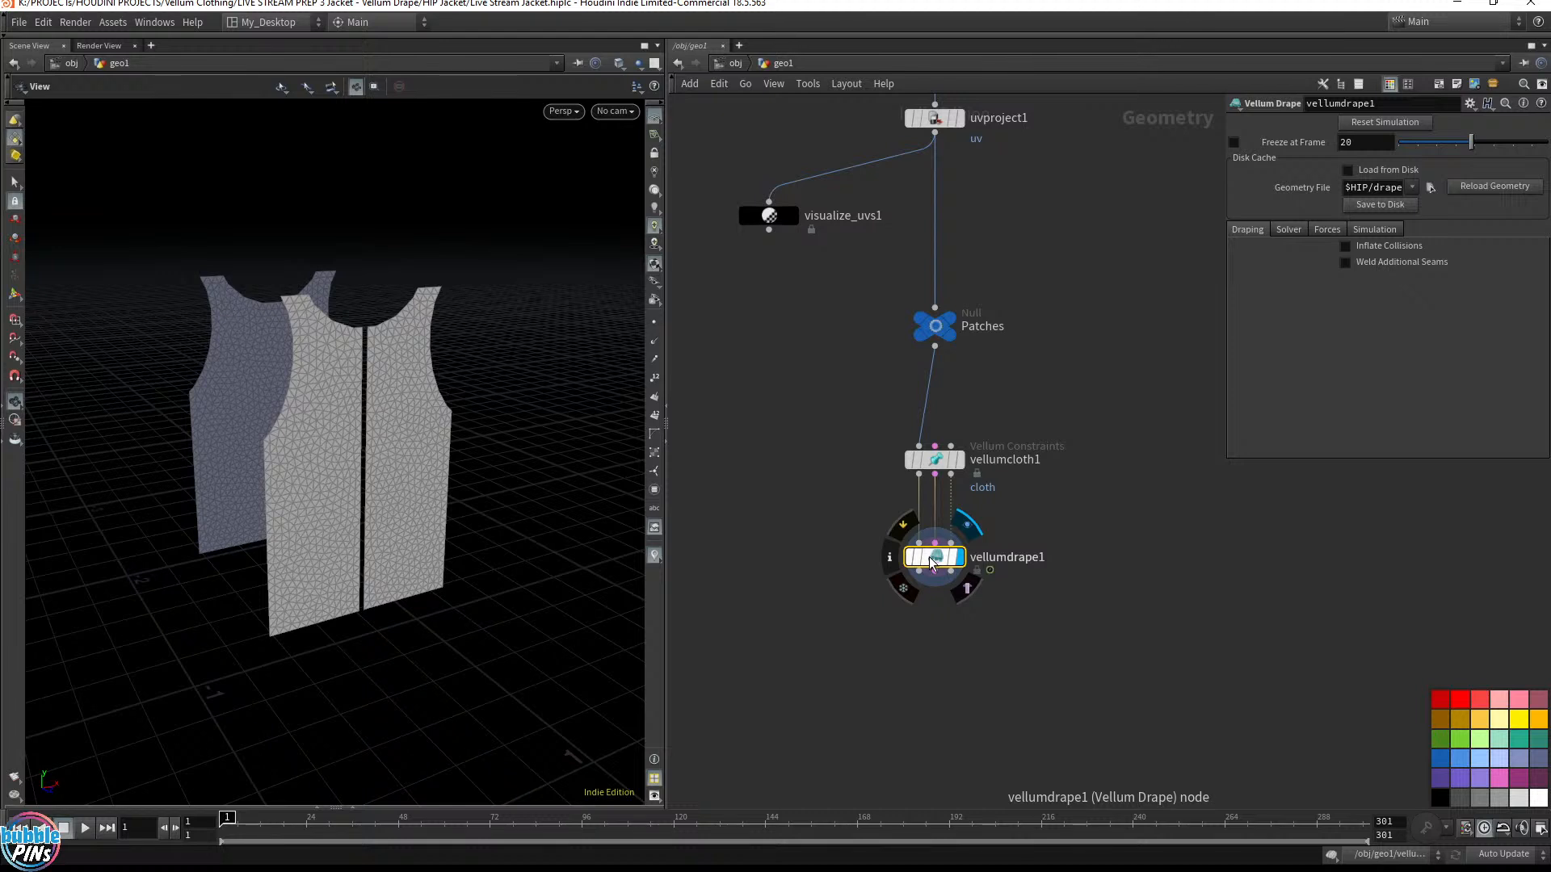
Move the network box with the three character nodes beside the Vellum nodes
key("h")
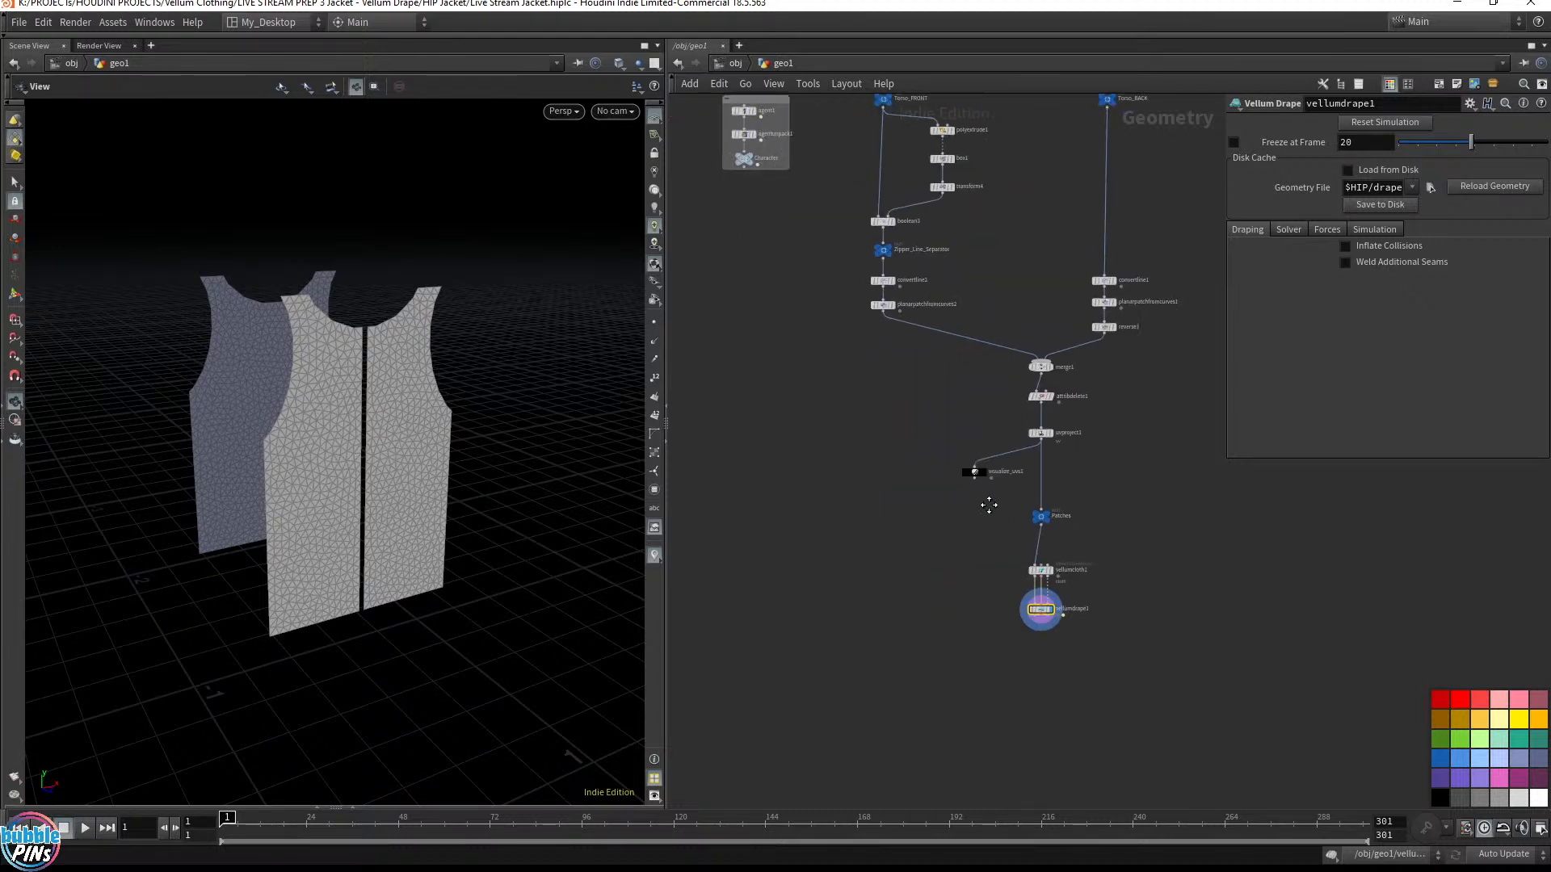
left_click_drag(760, 360, 846, 144)
left_click_drag(787, 229, 1181, 580)
middle_click_drag(1191, 676, 1014, 497)
scroll(998, 489, "up", 5)
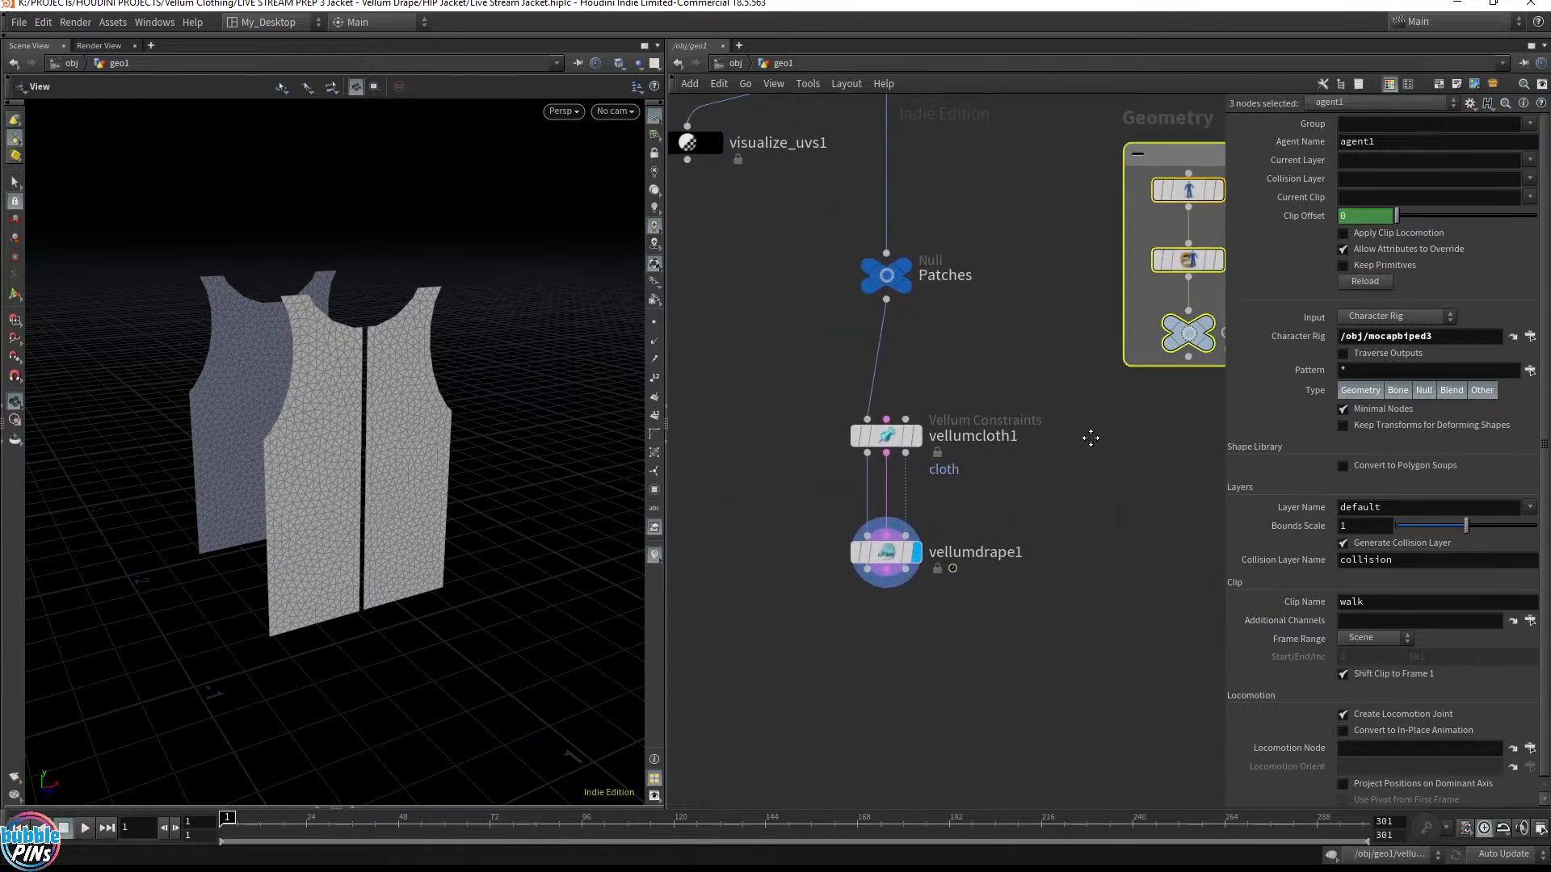
left_click(1175, 360)
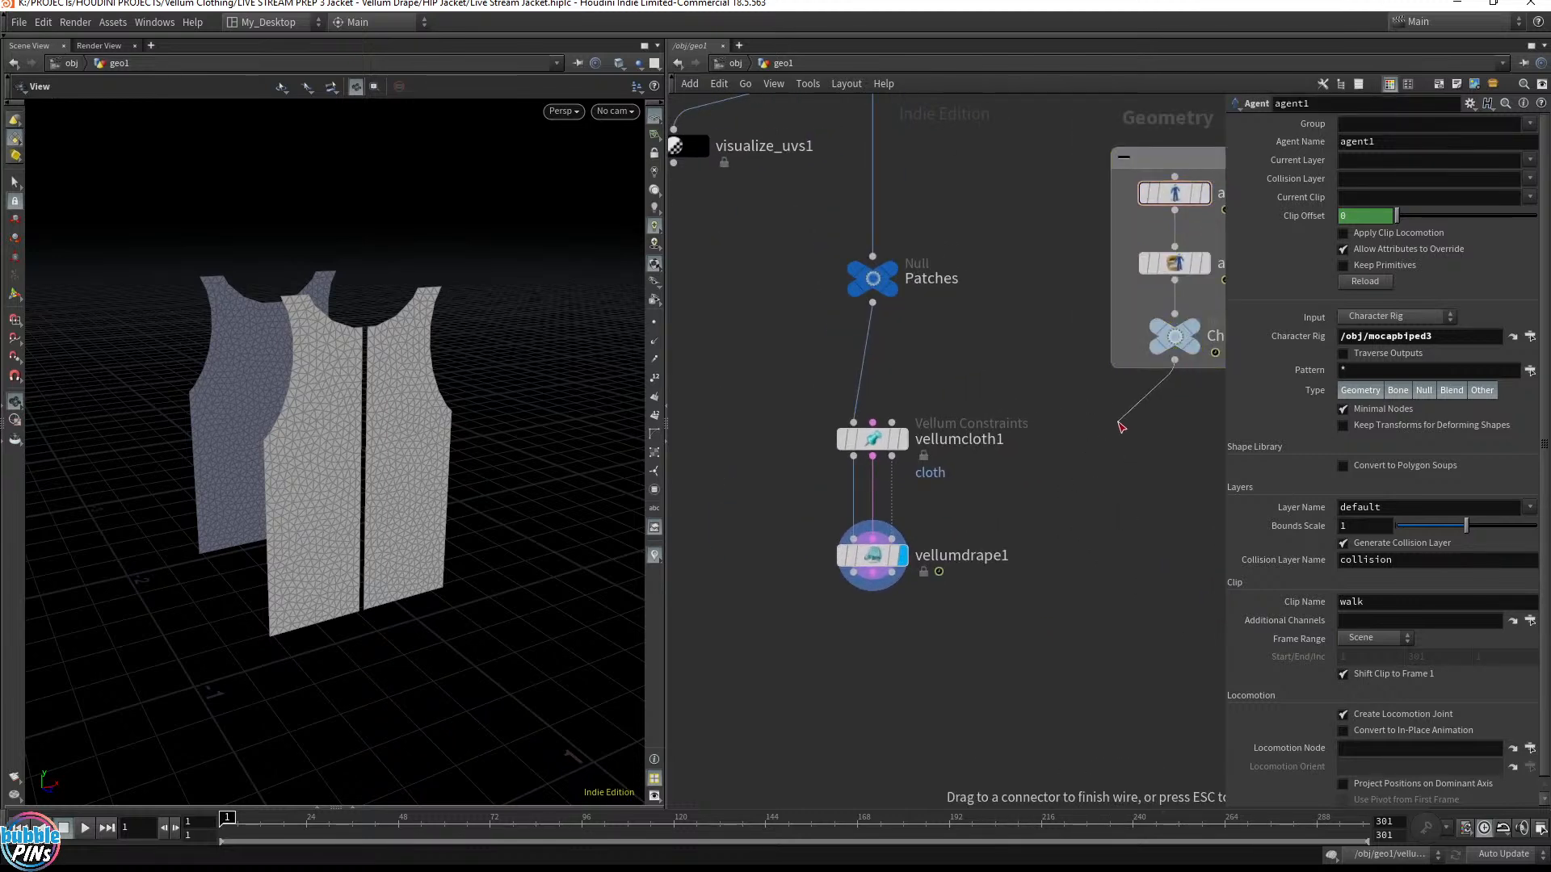
left_click(877, 565)
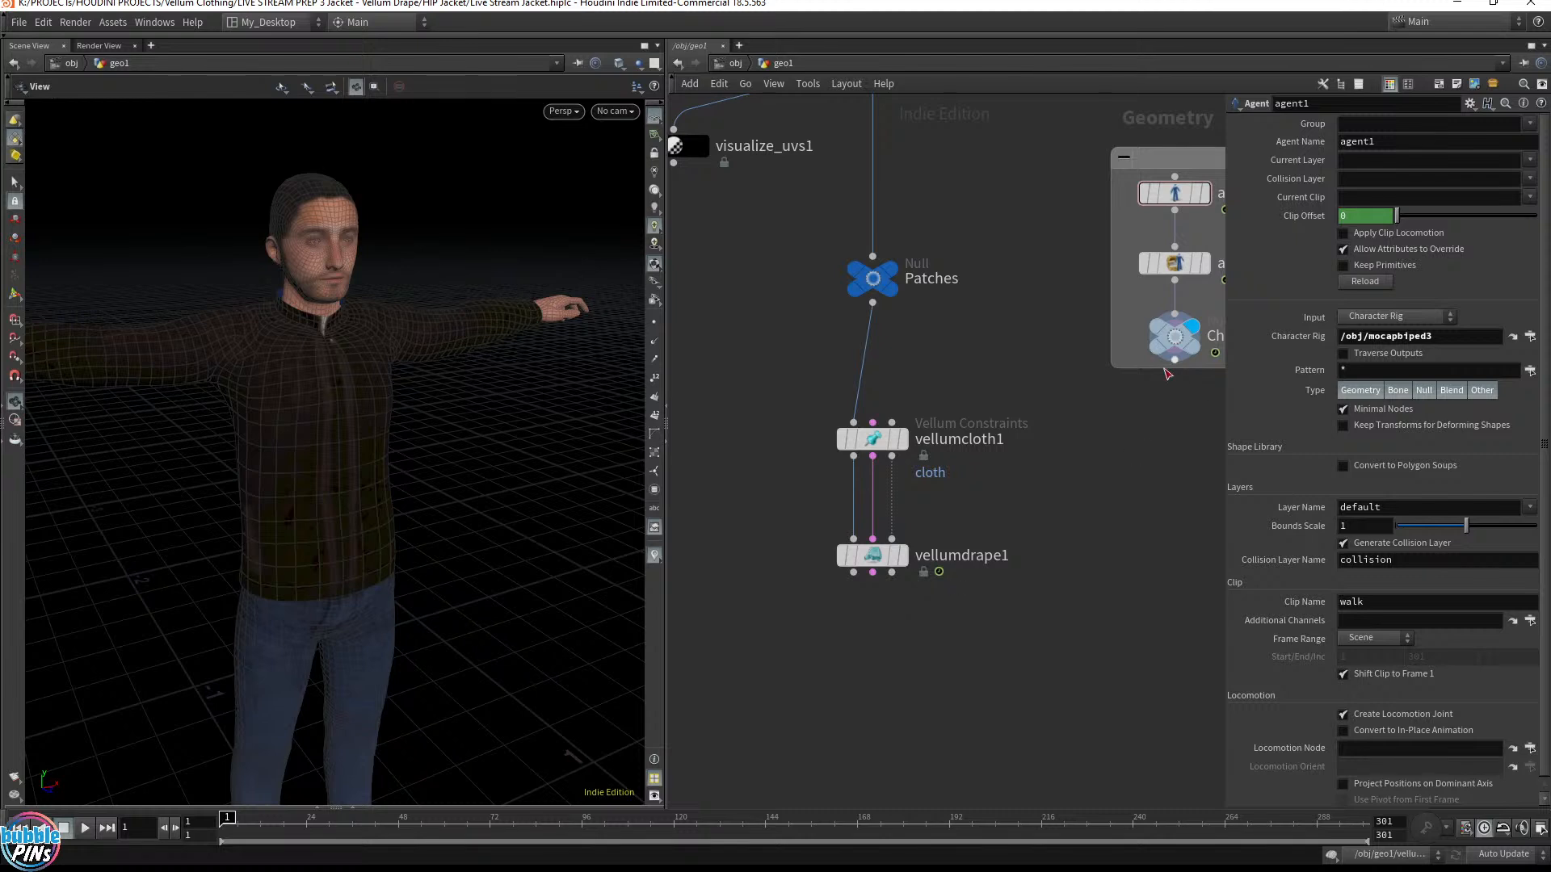
left_click(892, 422)
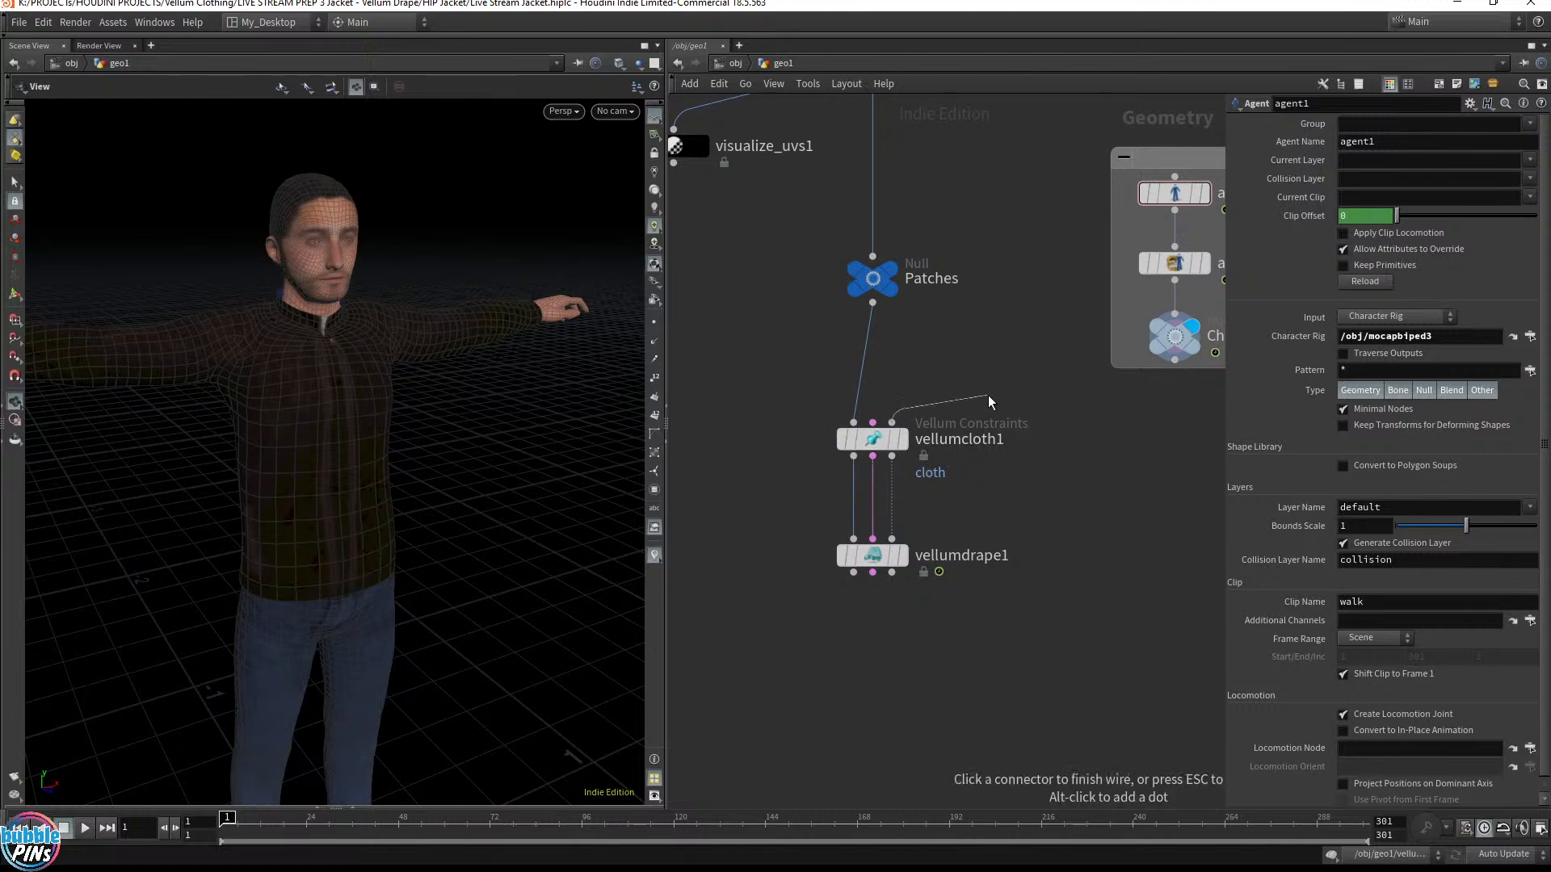
key("Escape")
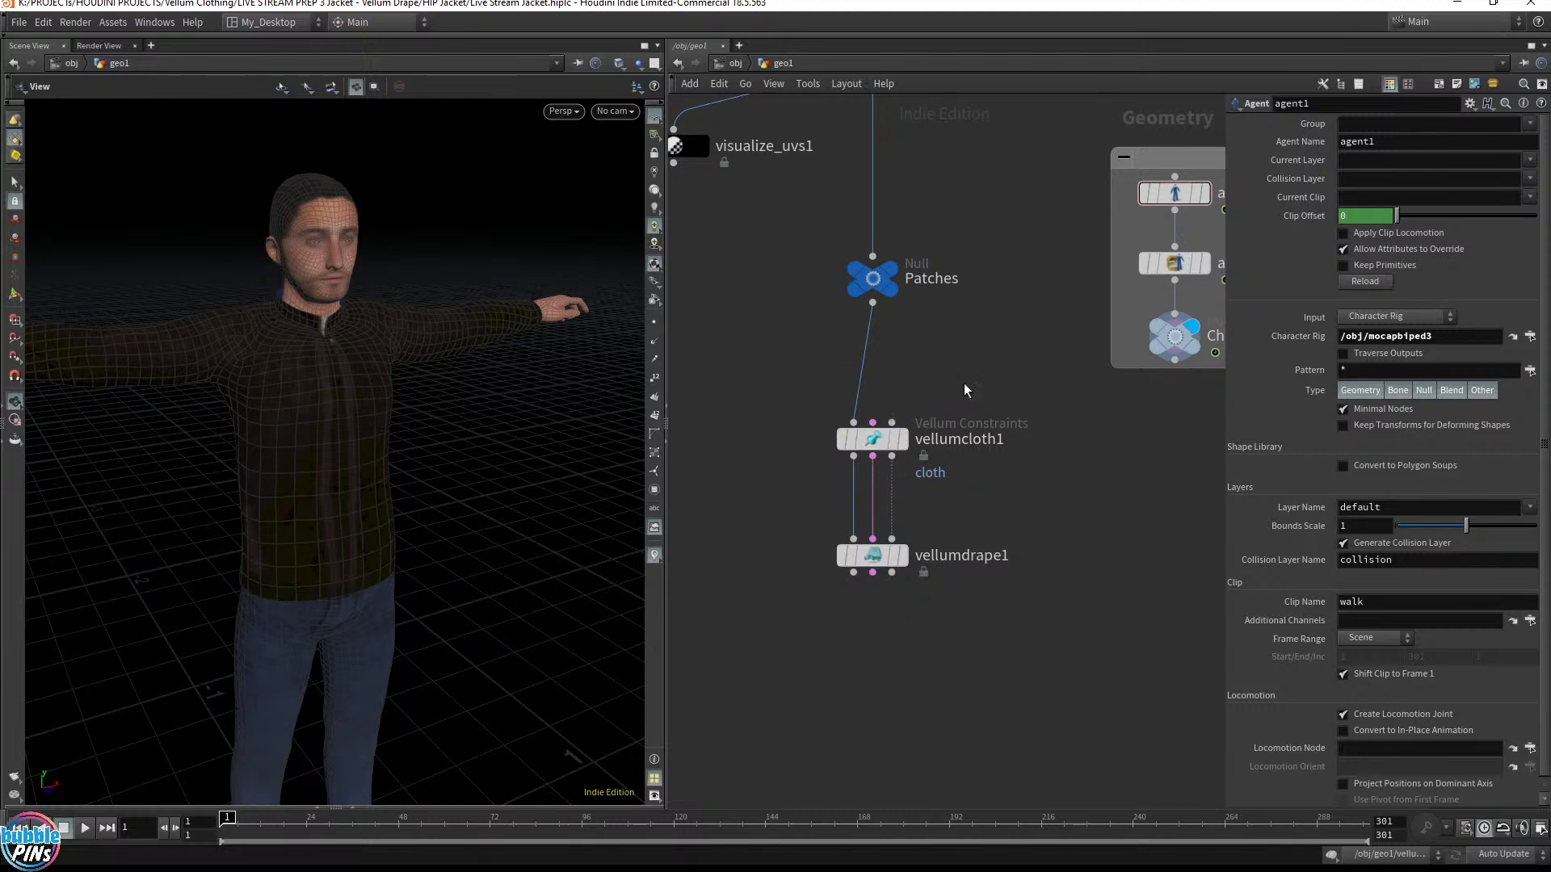
Connect the Character null to the third input of vellumcloth1 and display vellumdrape1
left_click(892, 421)
left_click(1174, 363)
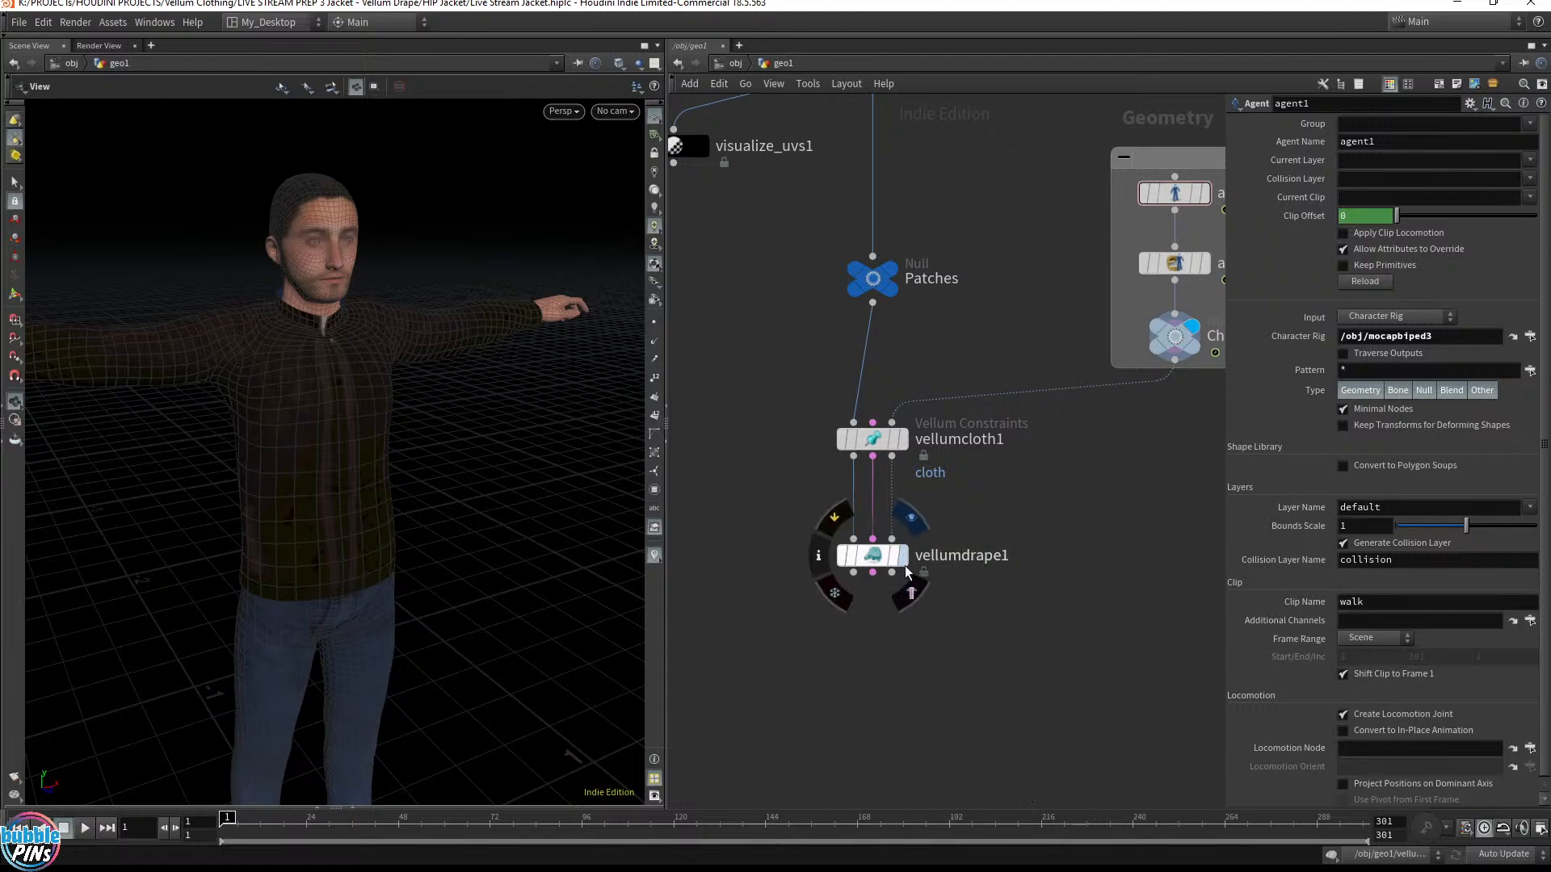
left_click(900, 555)
left_click(872, 556)
left_click_drag(302, 416, 438, 382)
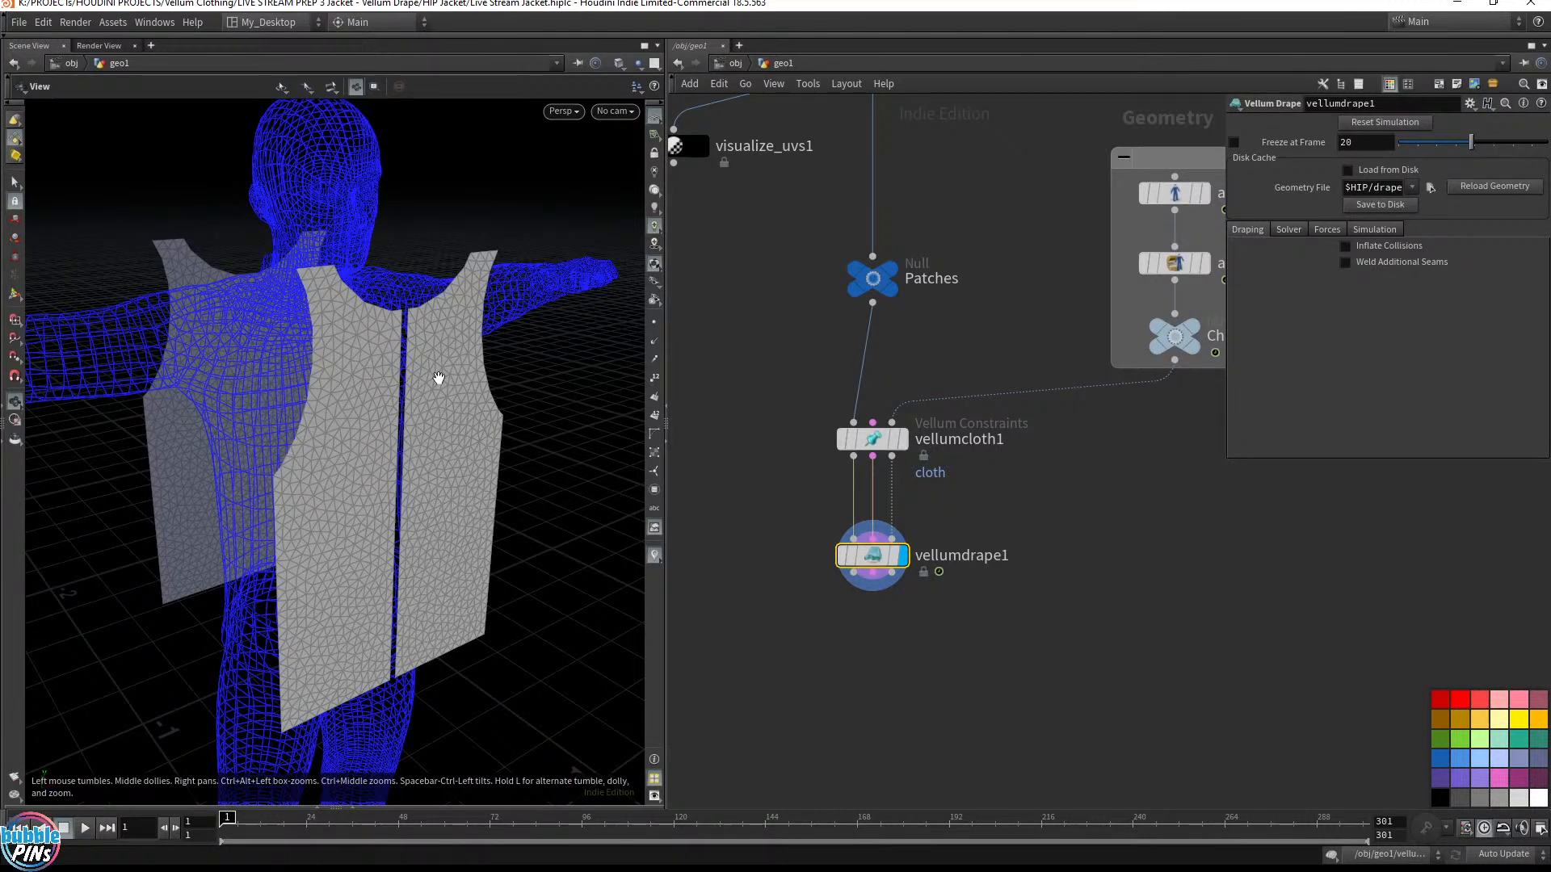
Turn on Weld Additional Seams for vellumdrape1 and enlarge its parameter pane
left_click_drag(777, 622, 974, 527)
left_click_drag(746, 630, 1117, 519)
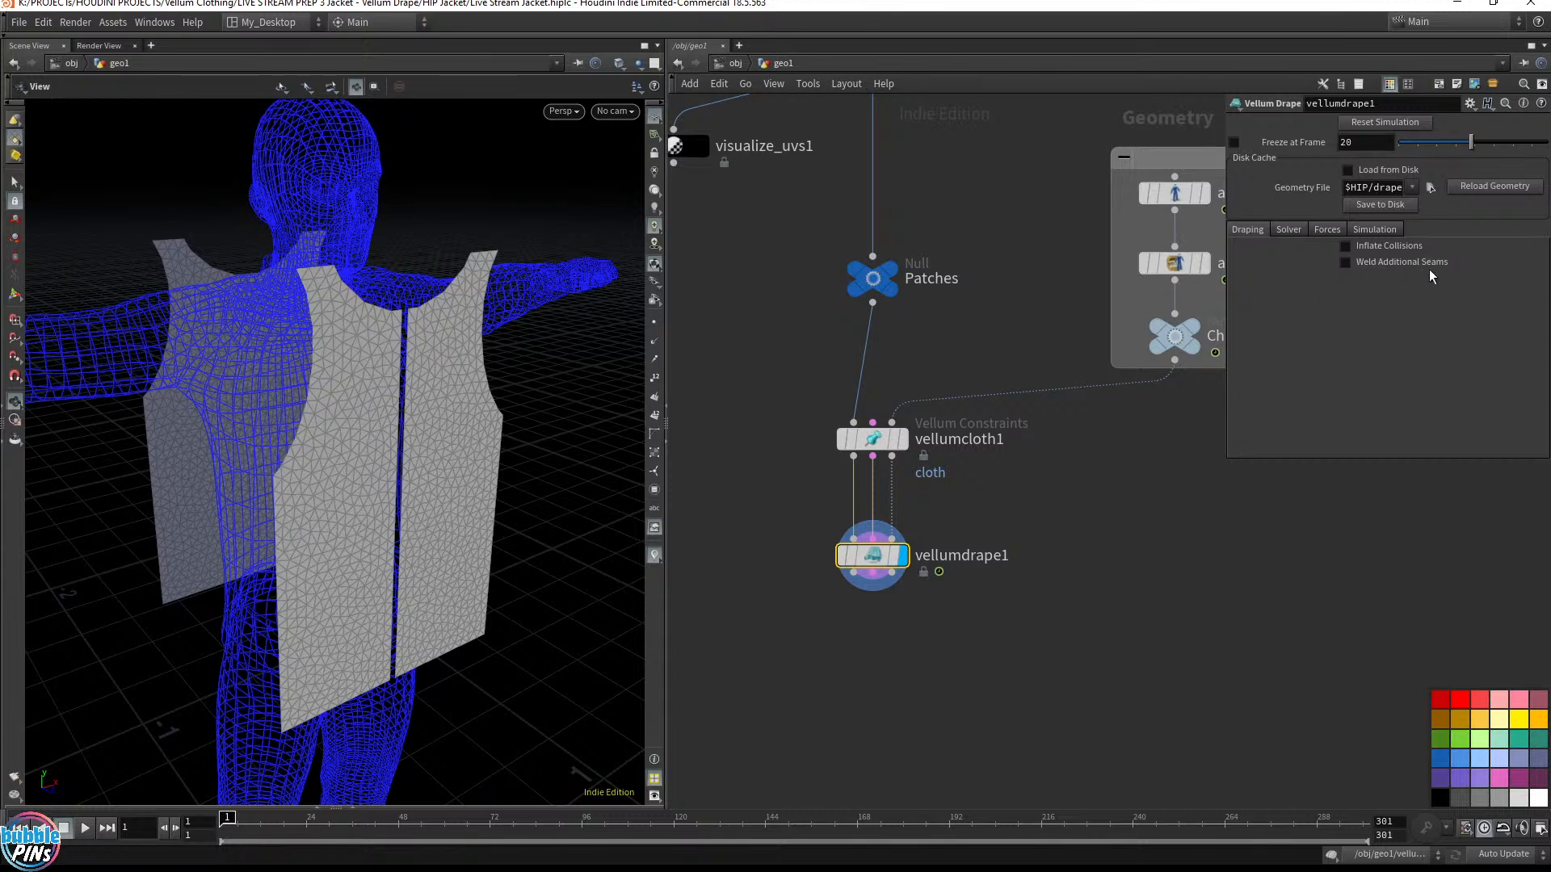
left_click(1345, 262)
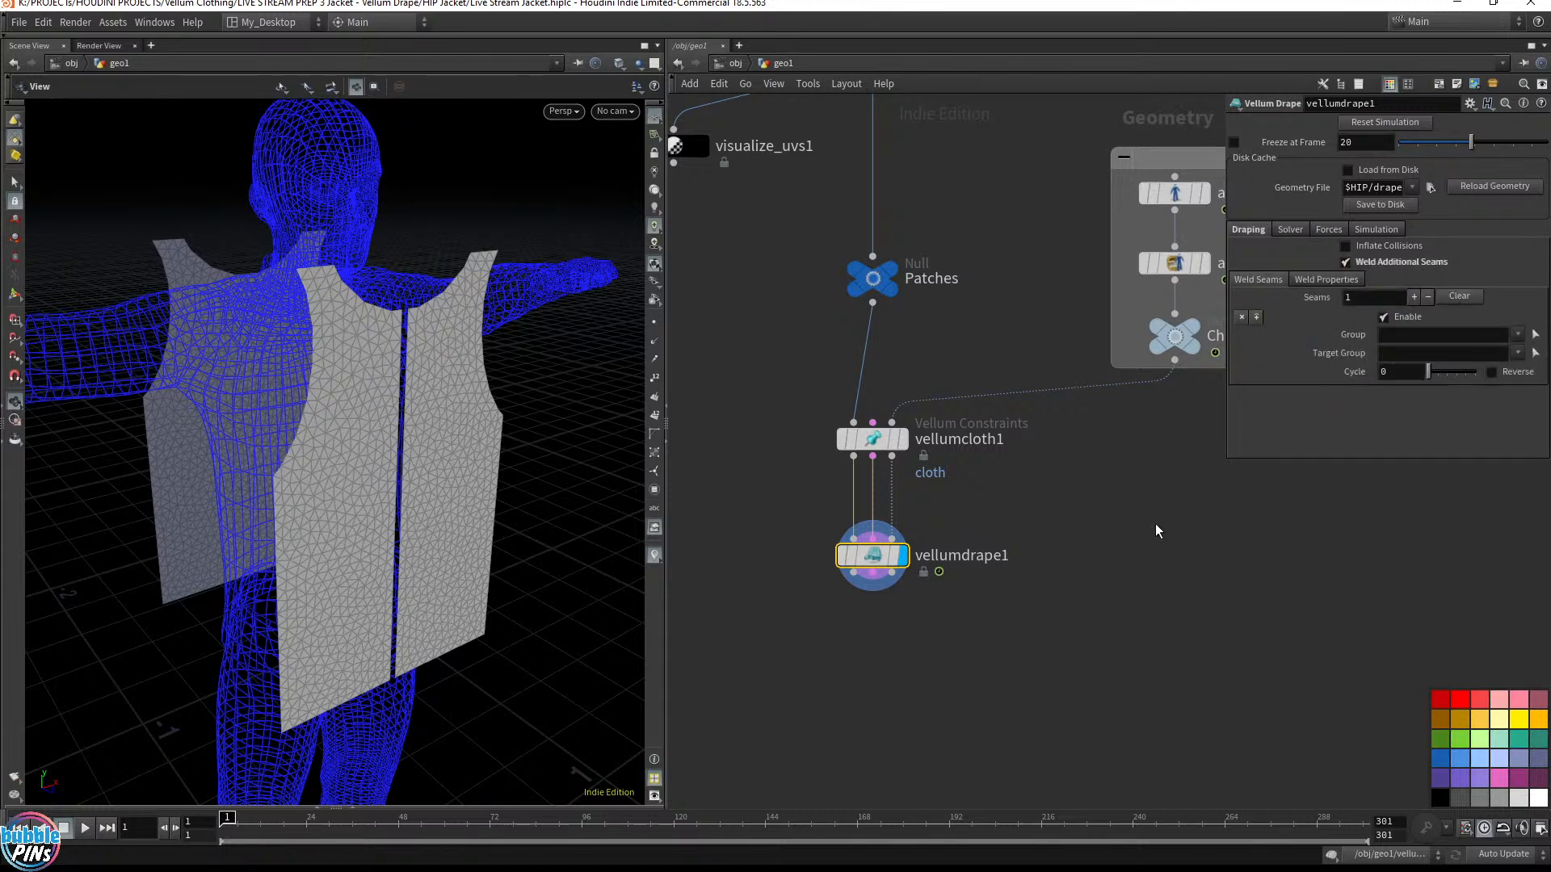
left_click_drag(1227, 459, 983, 678)
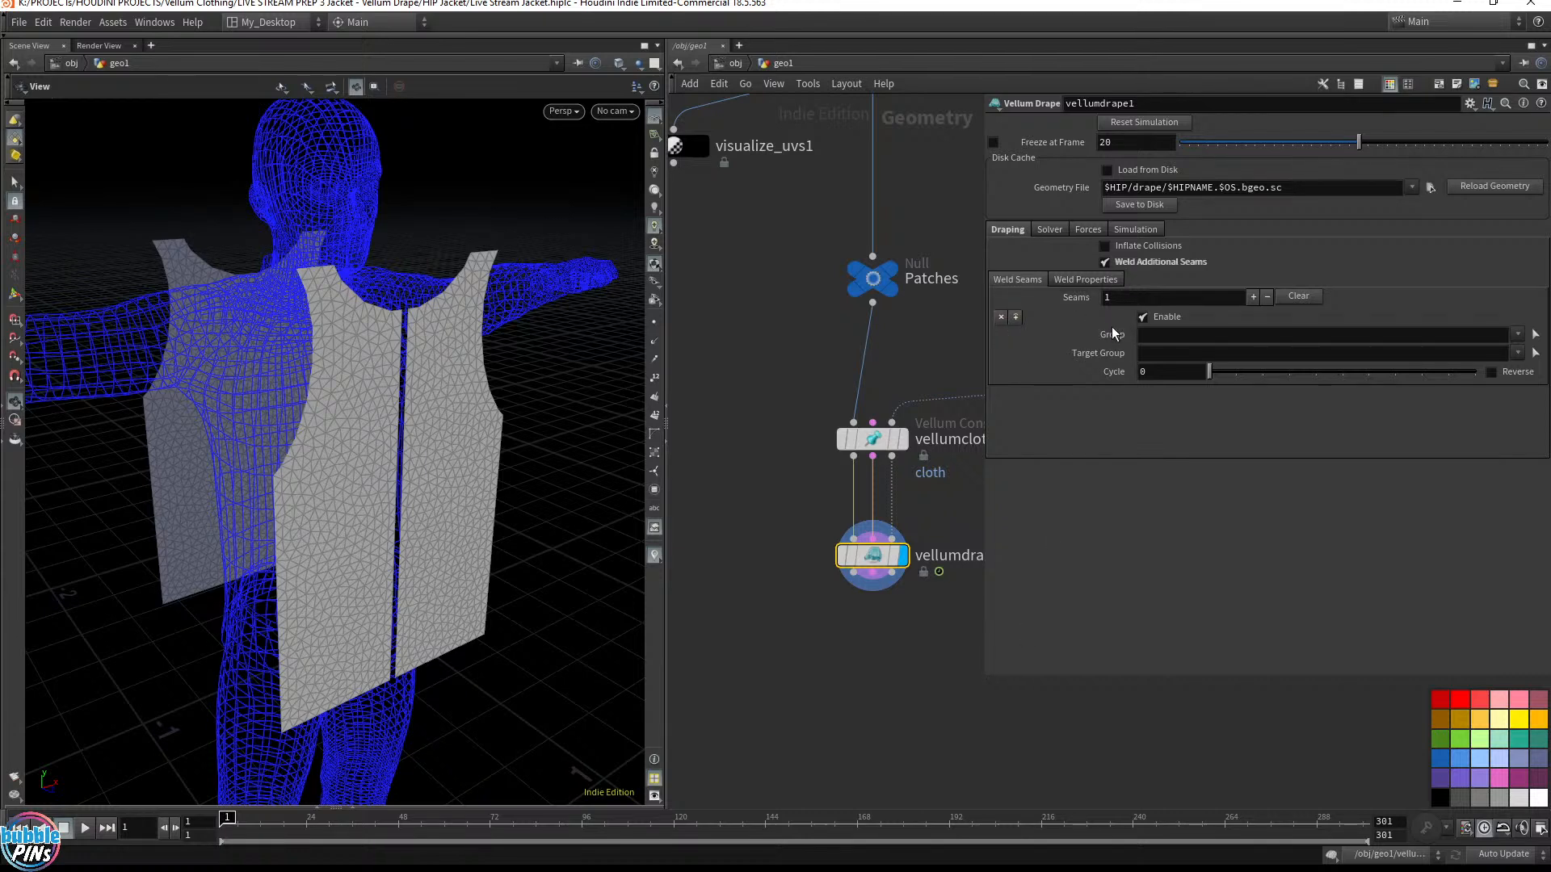
middle_click_drag(899, 383, 828, 389)
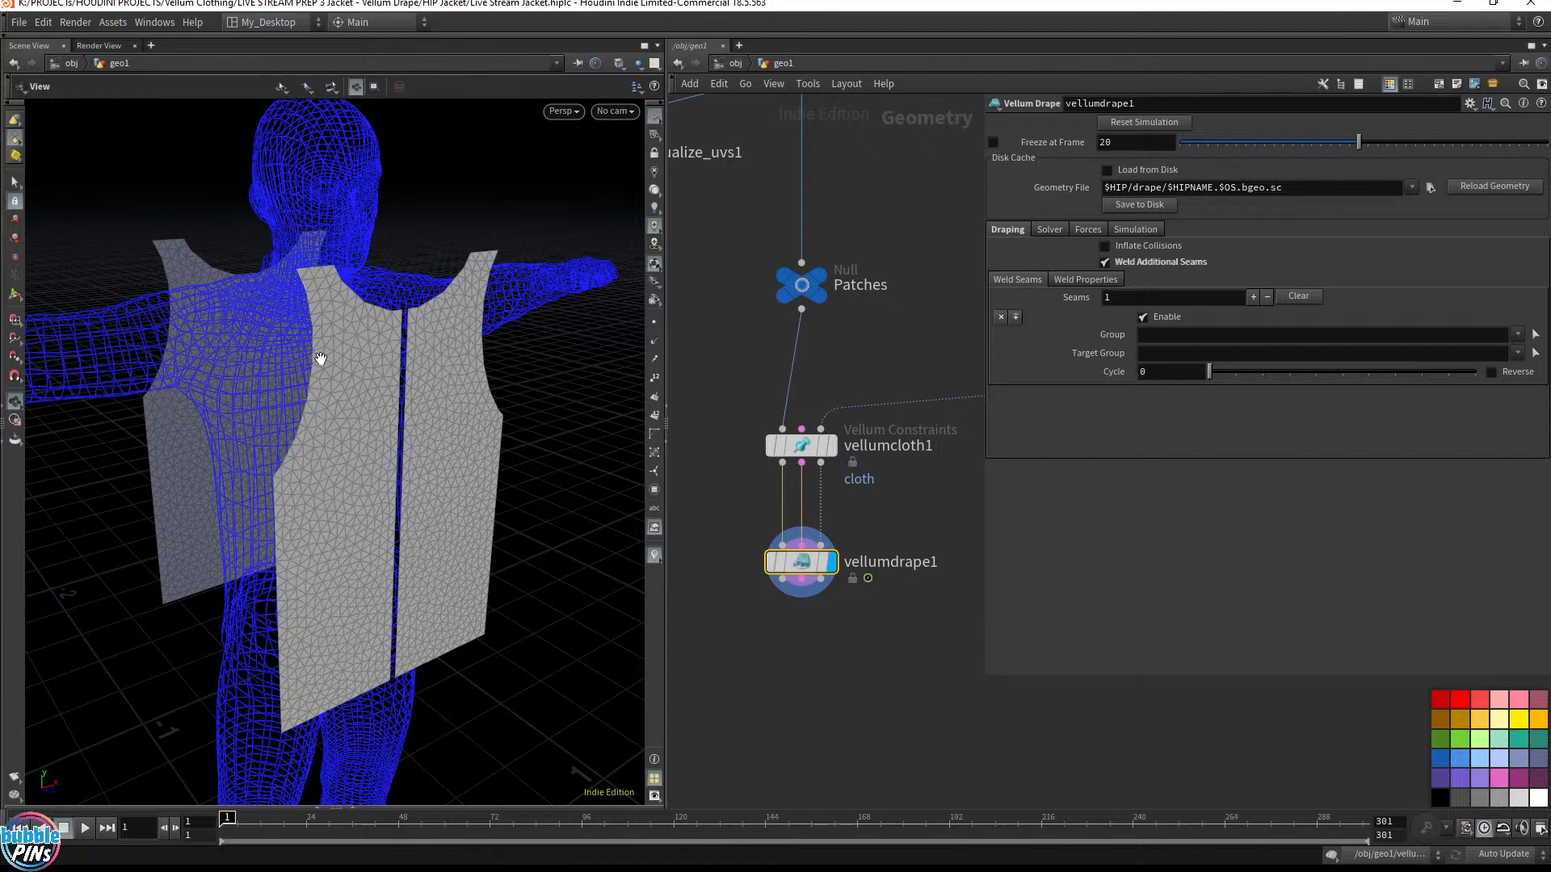
left_click(1168, 356)
key("shift+Tab")
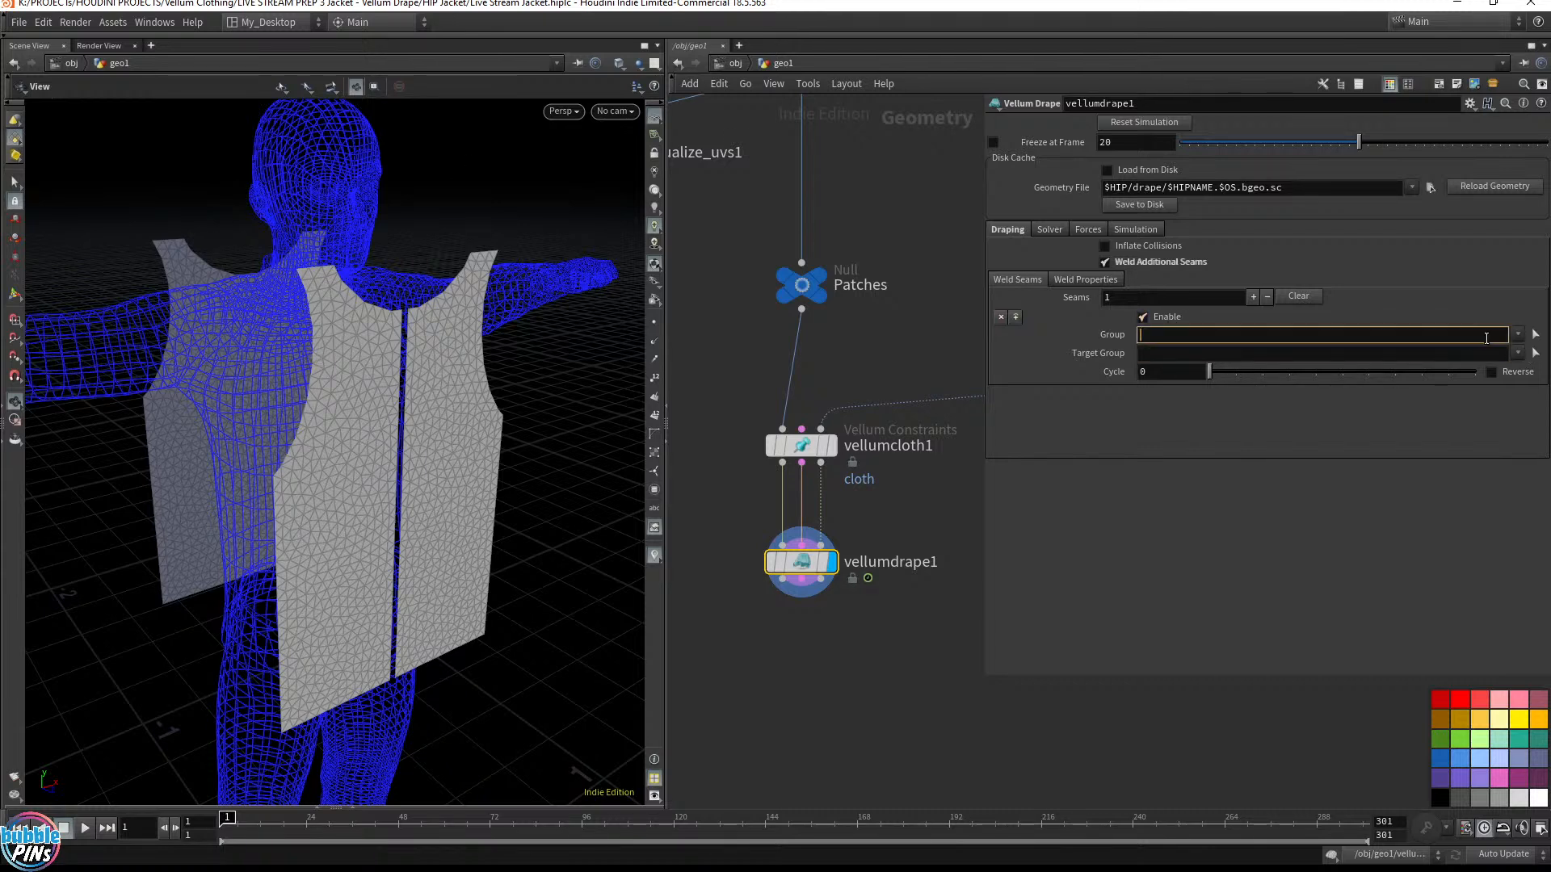
left_click(1535, 336)
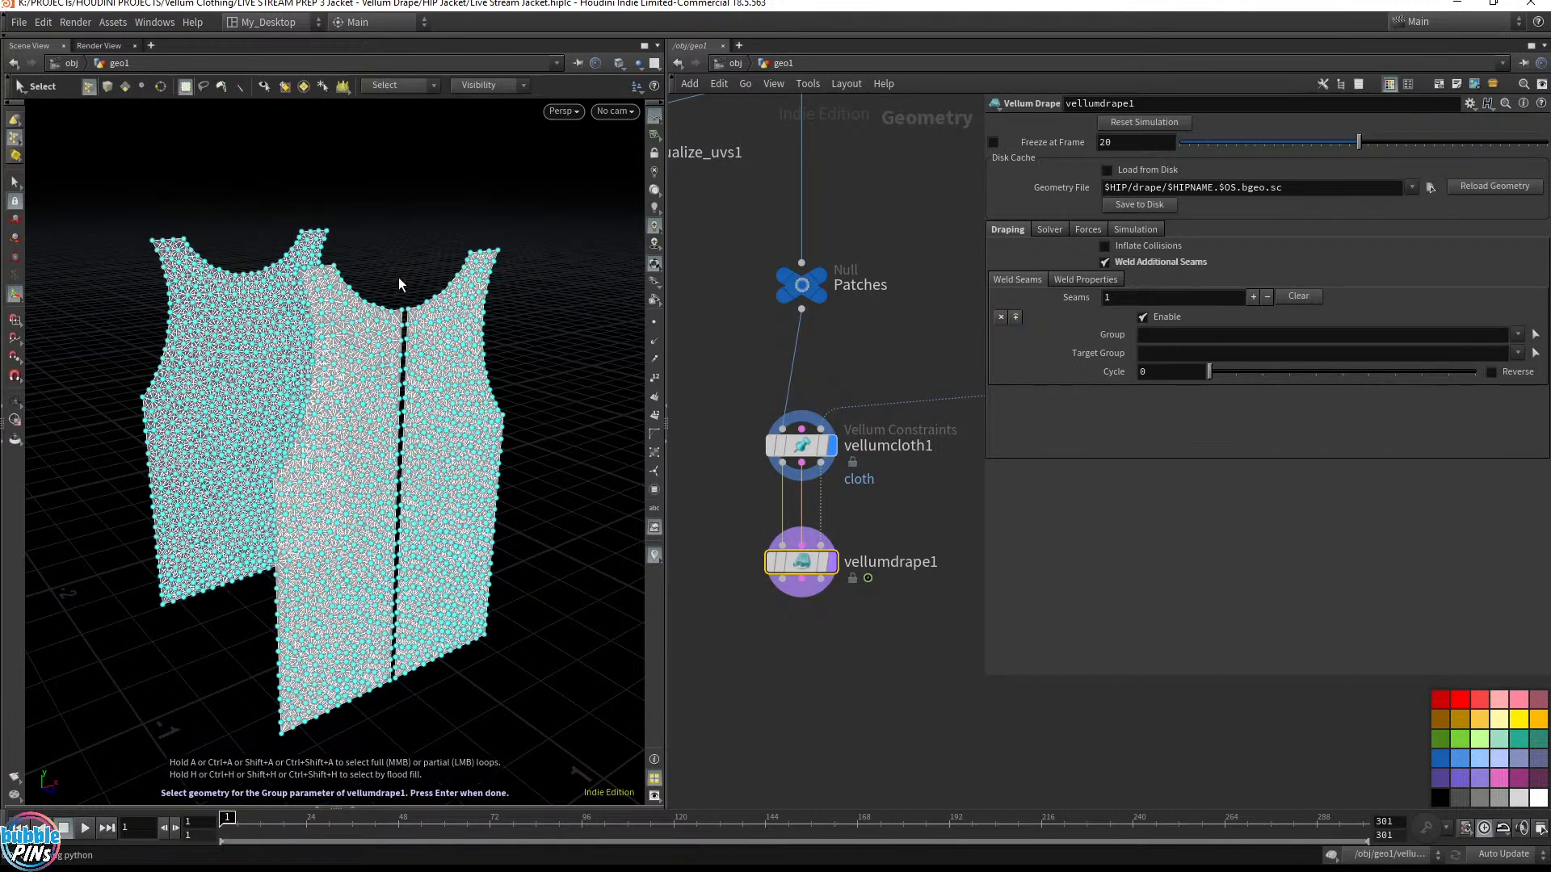
key("Escape")
left_click_drag(450, 302, 368, 220)
key("space")
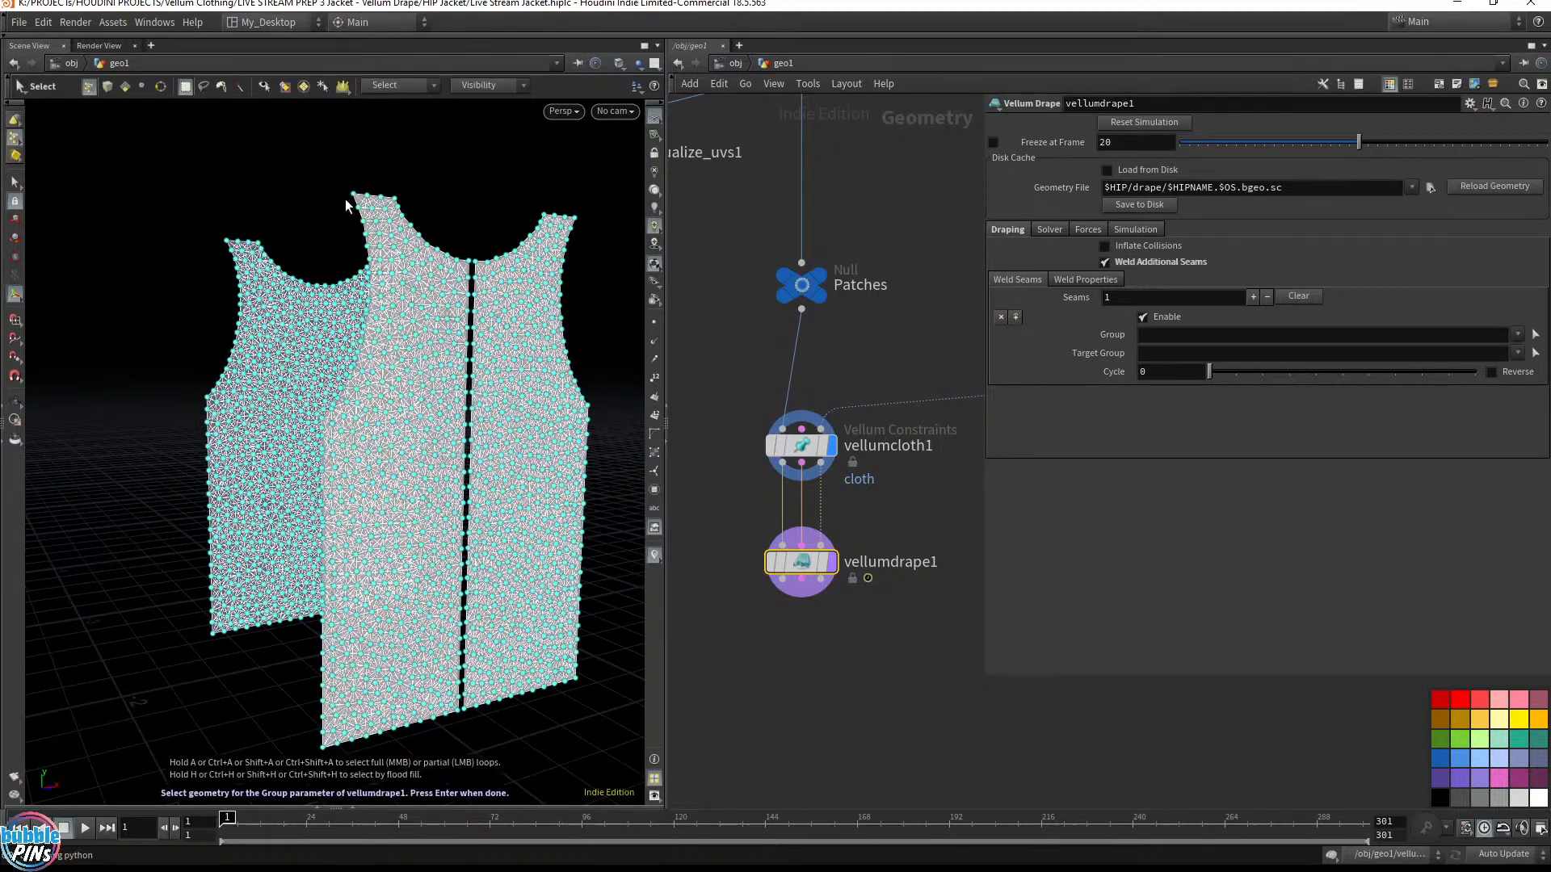
key("space")
scroll(502, 190, "up", 10)
left_click_drag(560, 210, 331, 258)
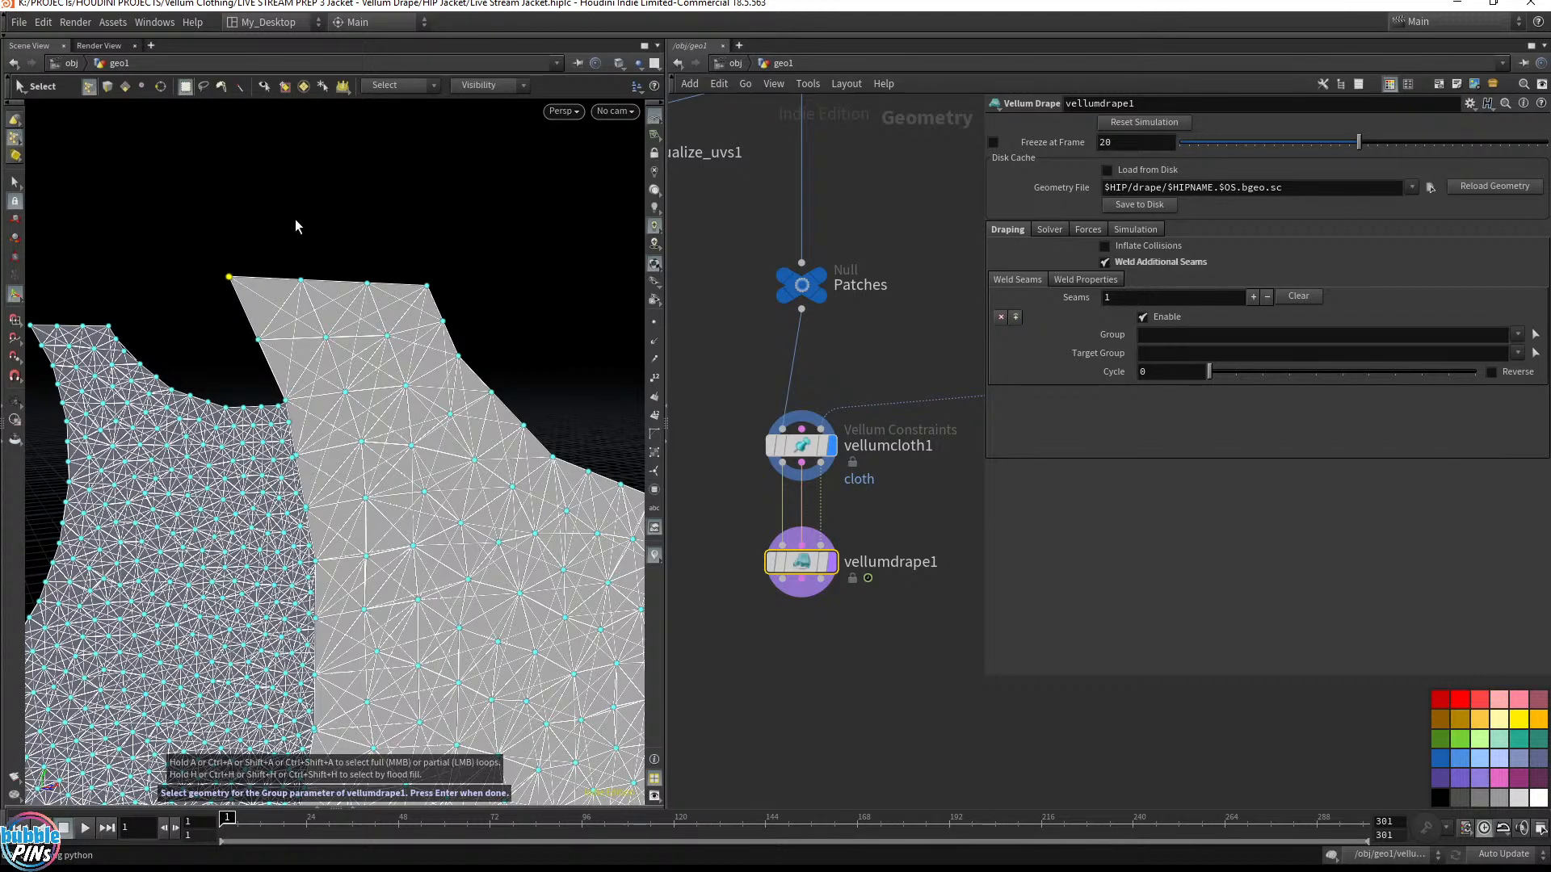
left_click(304, 287, "shift")
left_click(367, 284, "shift")
left_click(427, 286, "shift")
key("Return")
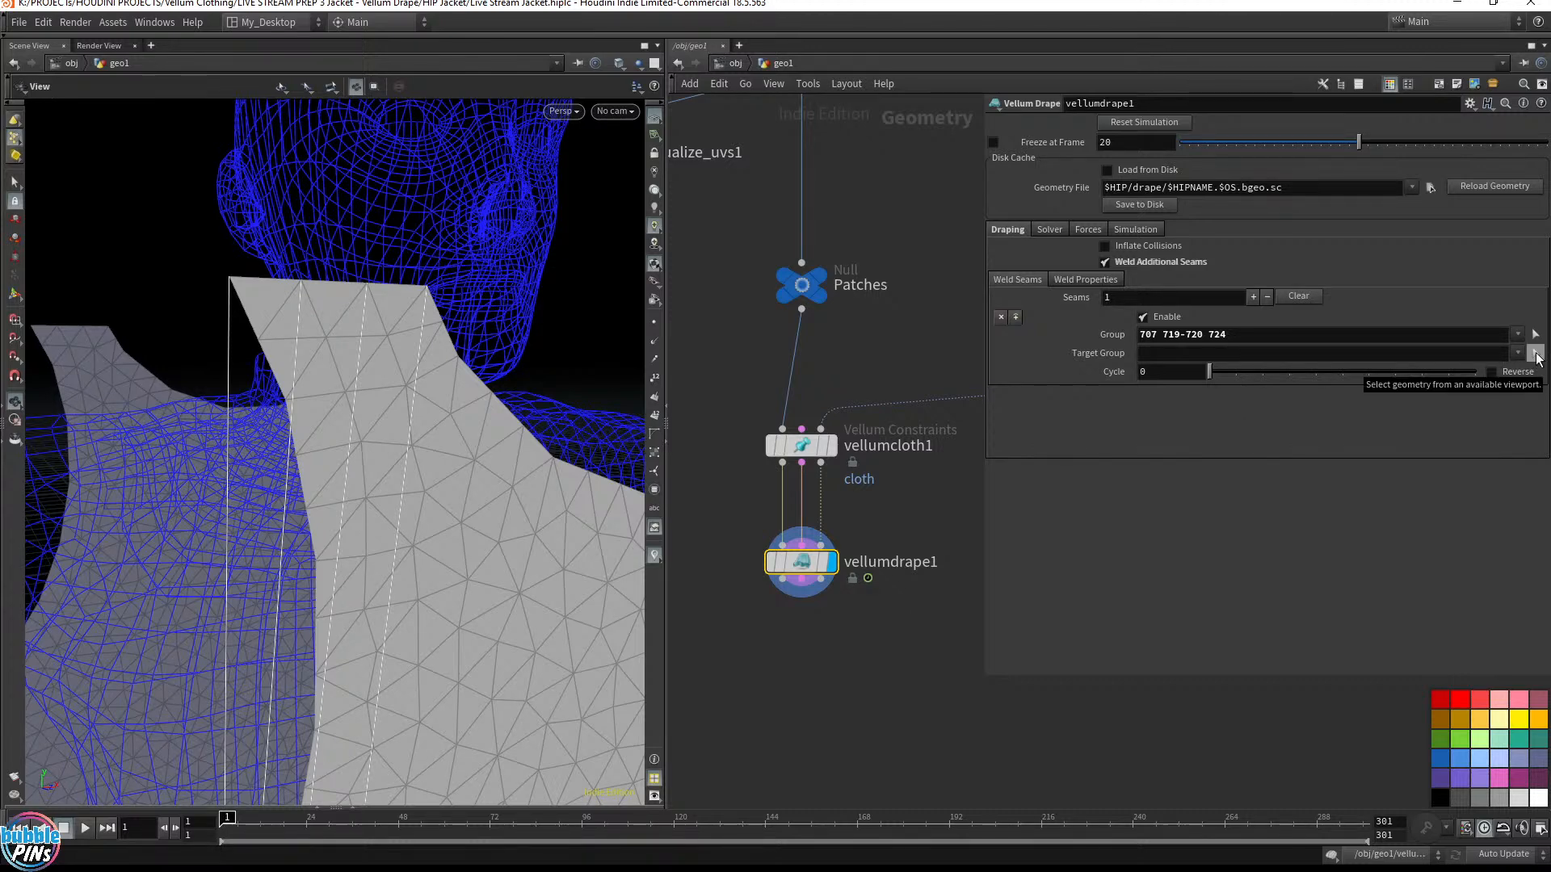
left_click(1535, 355)
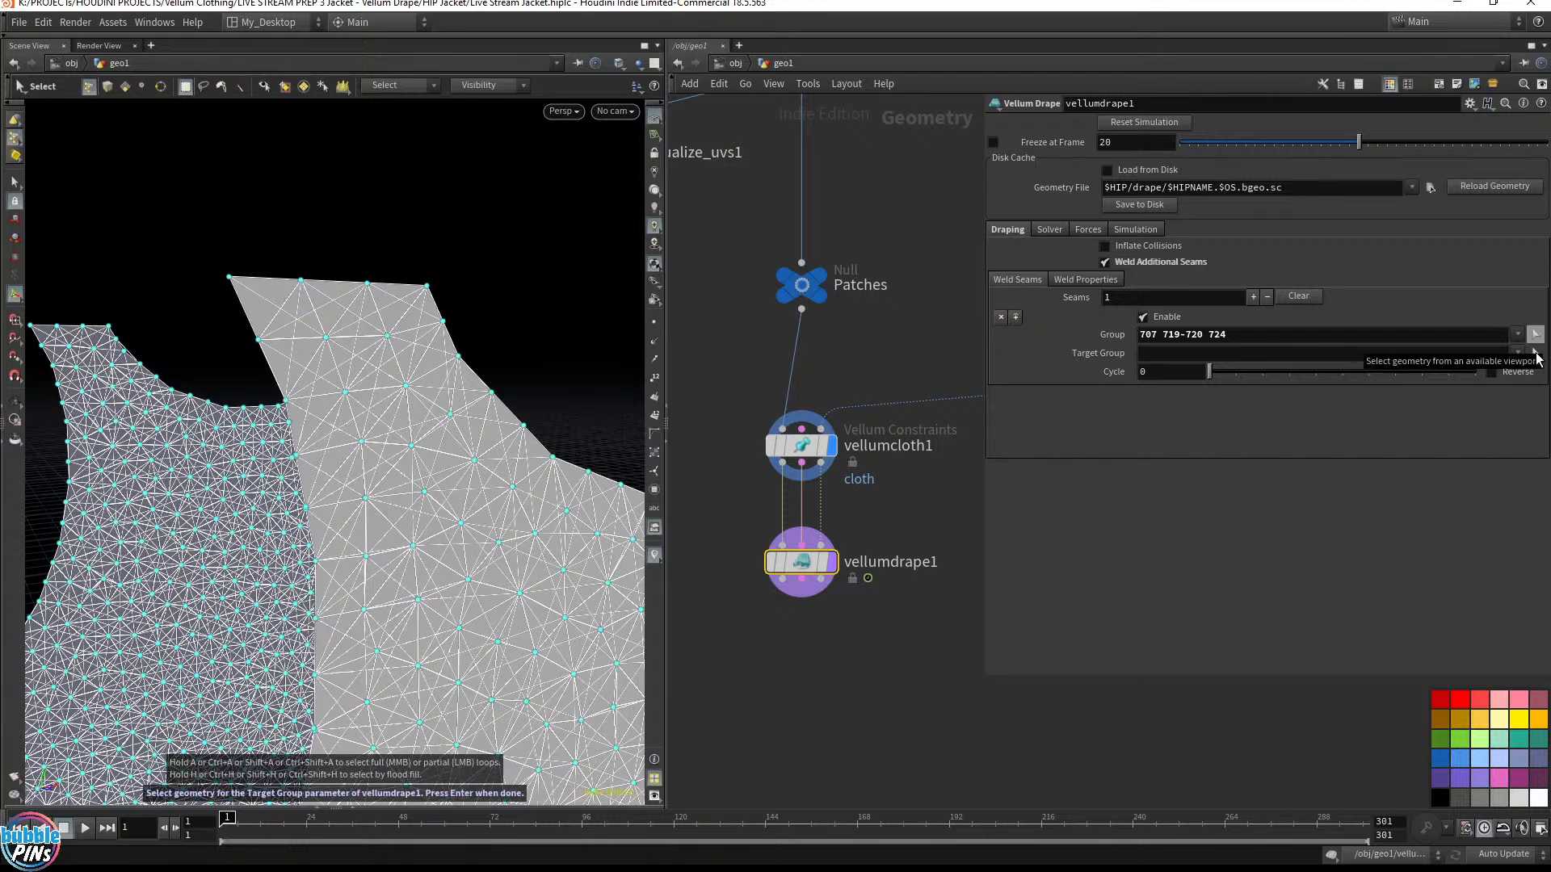
left_click_drag(502, 294, 264, 284, "alt")
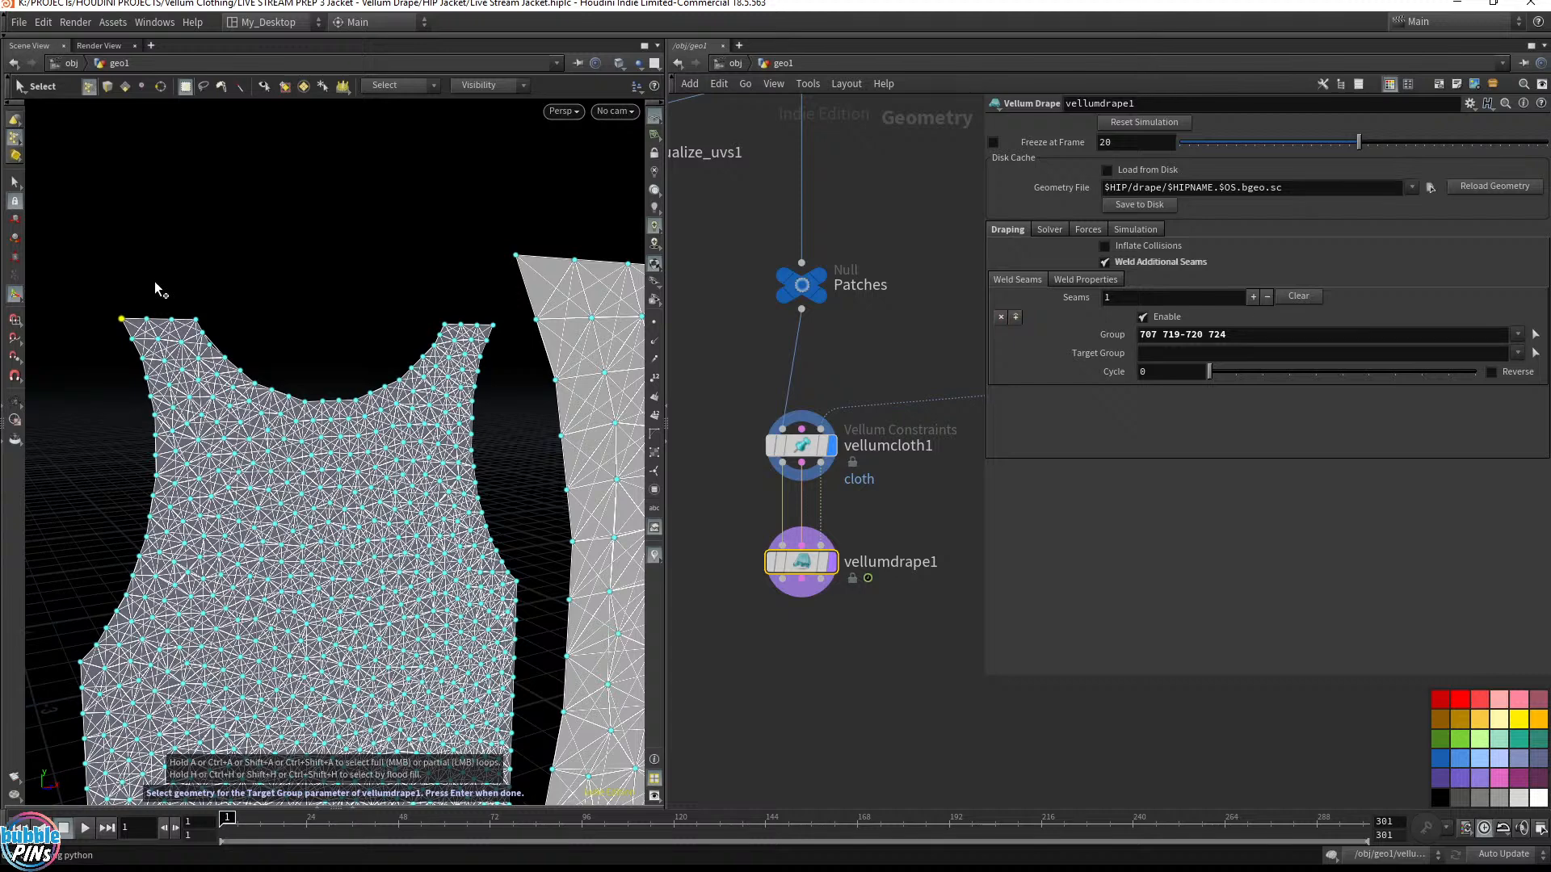
left_click(147, 320, "shift")
left_click(172, 319, "shift")
left_click(197, 320, "shift")
key("Return")
mouse_move(390, 337)
left_mouse_down()
mouse_move(360, 405)
mouse_move(412, 235)
mouse_move(270, 350)
mouse_move(392, 366)
left_mouse_up()
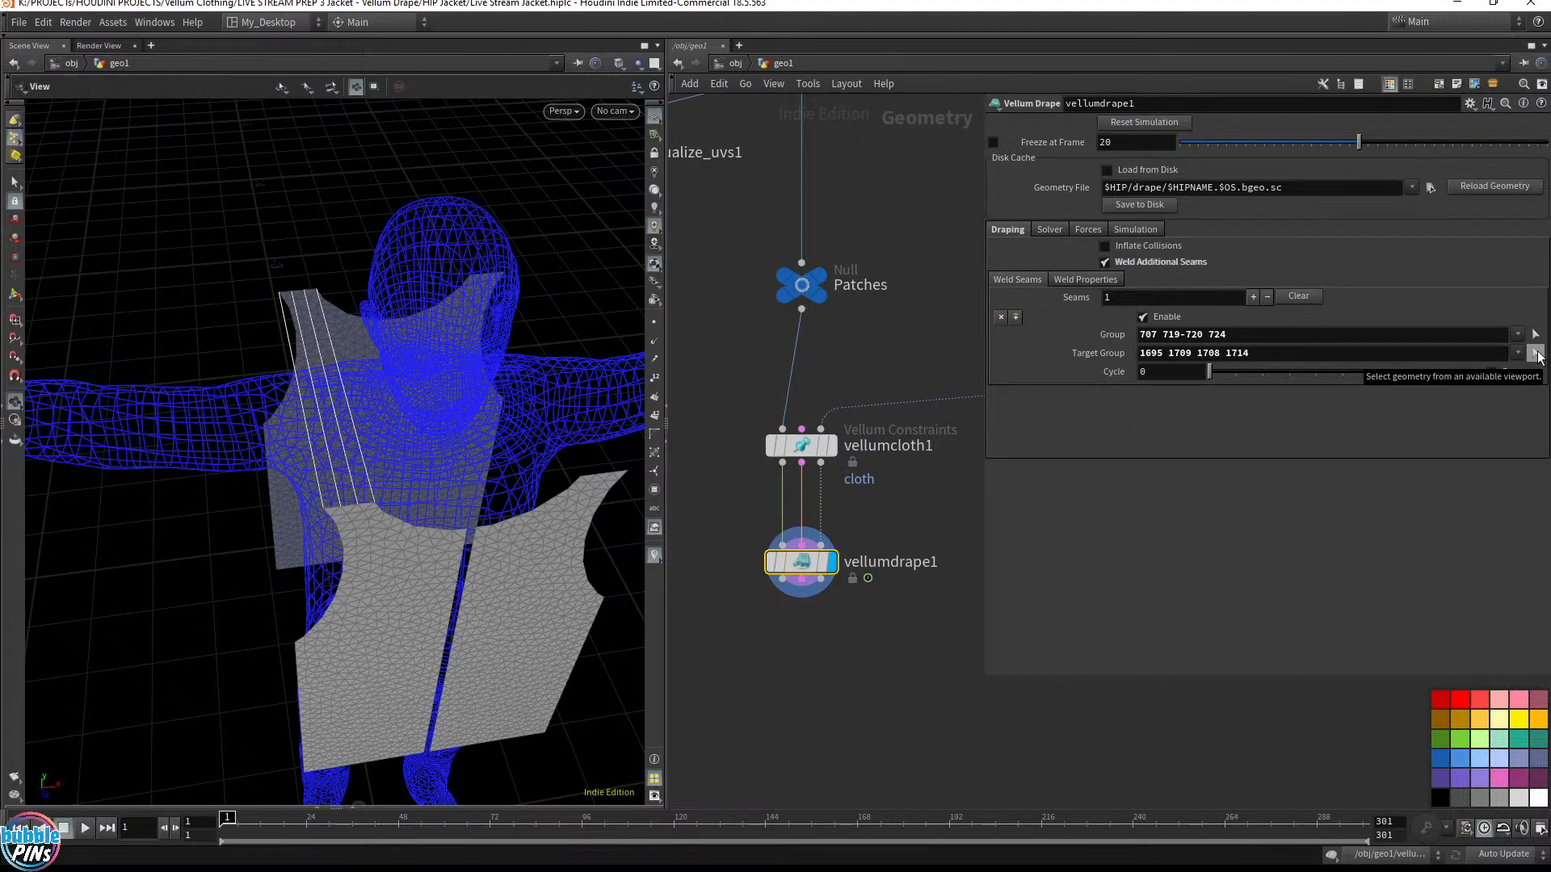
left_click(1537, 356)
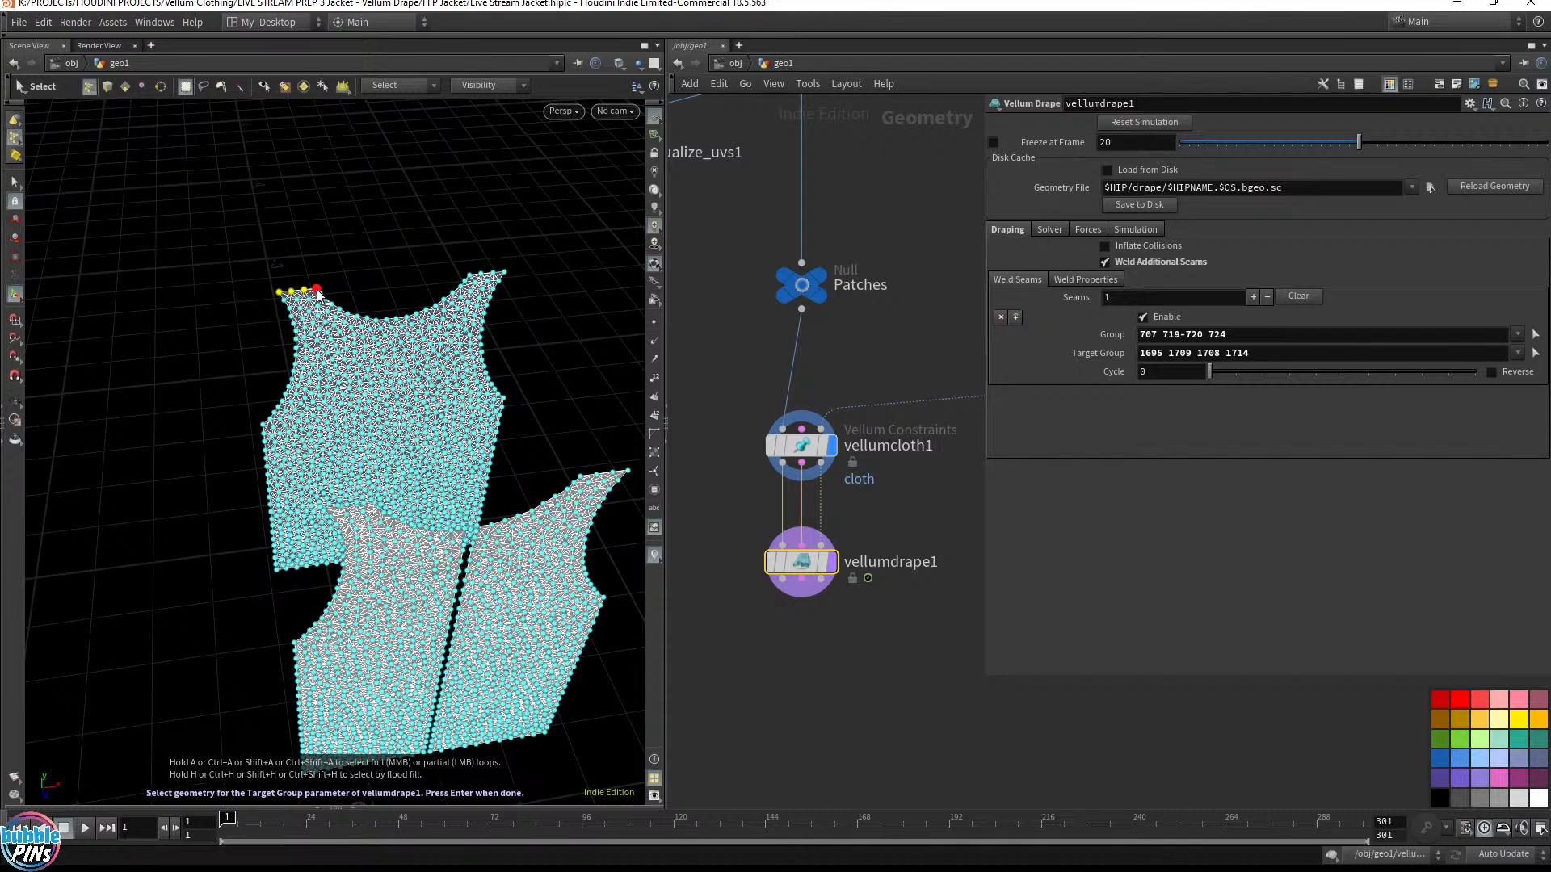
middle_click_drag(350, 280, 194, 246, "alt")
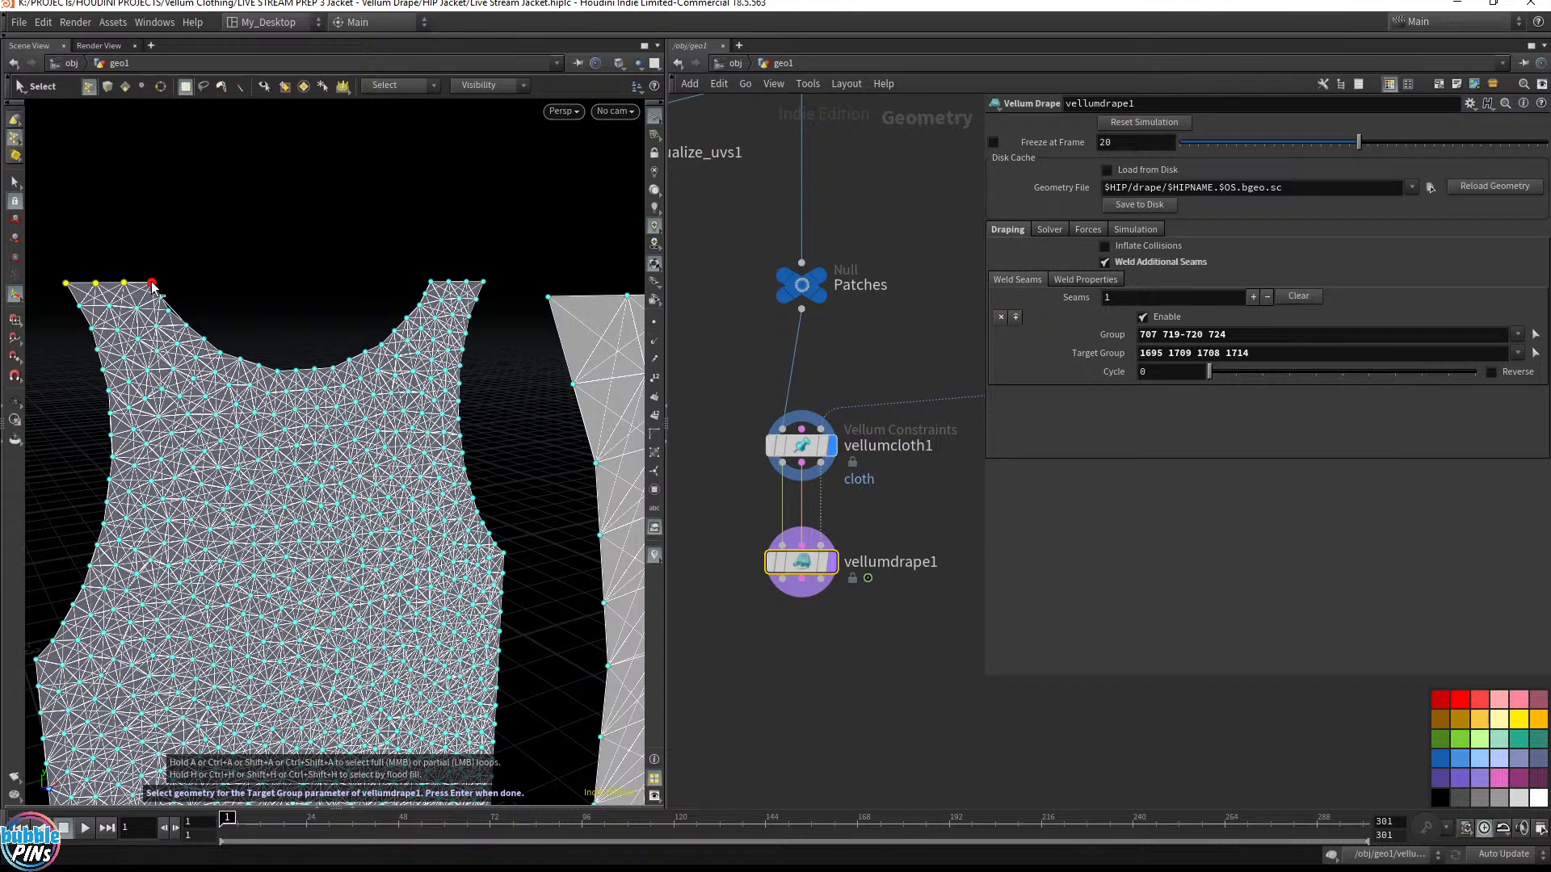
left_click(124, 282, "ctrl")
left_click(152, 284, "shift")
key("Return")
left_click_drag(370, 426, 332, 298)
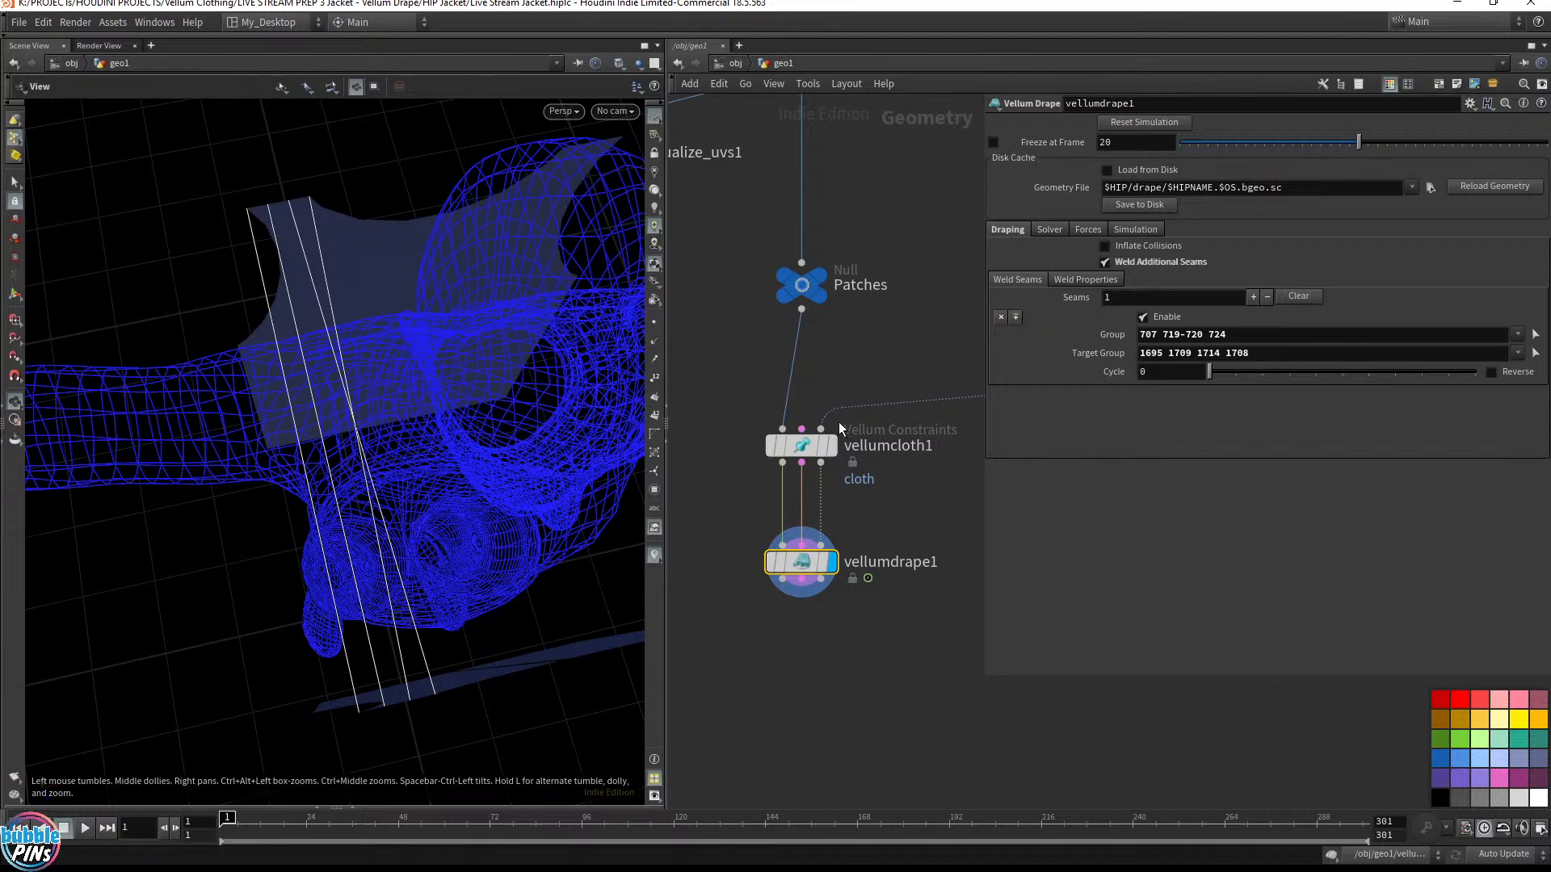
key("ctrl+z")
key("ctrl+y")
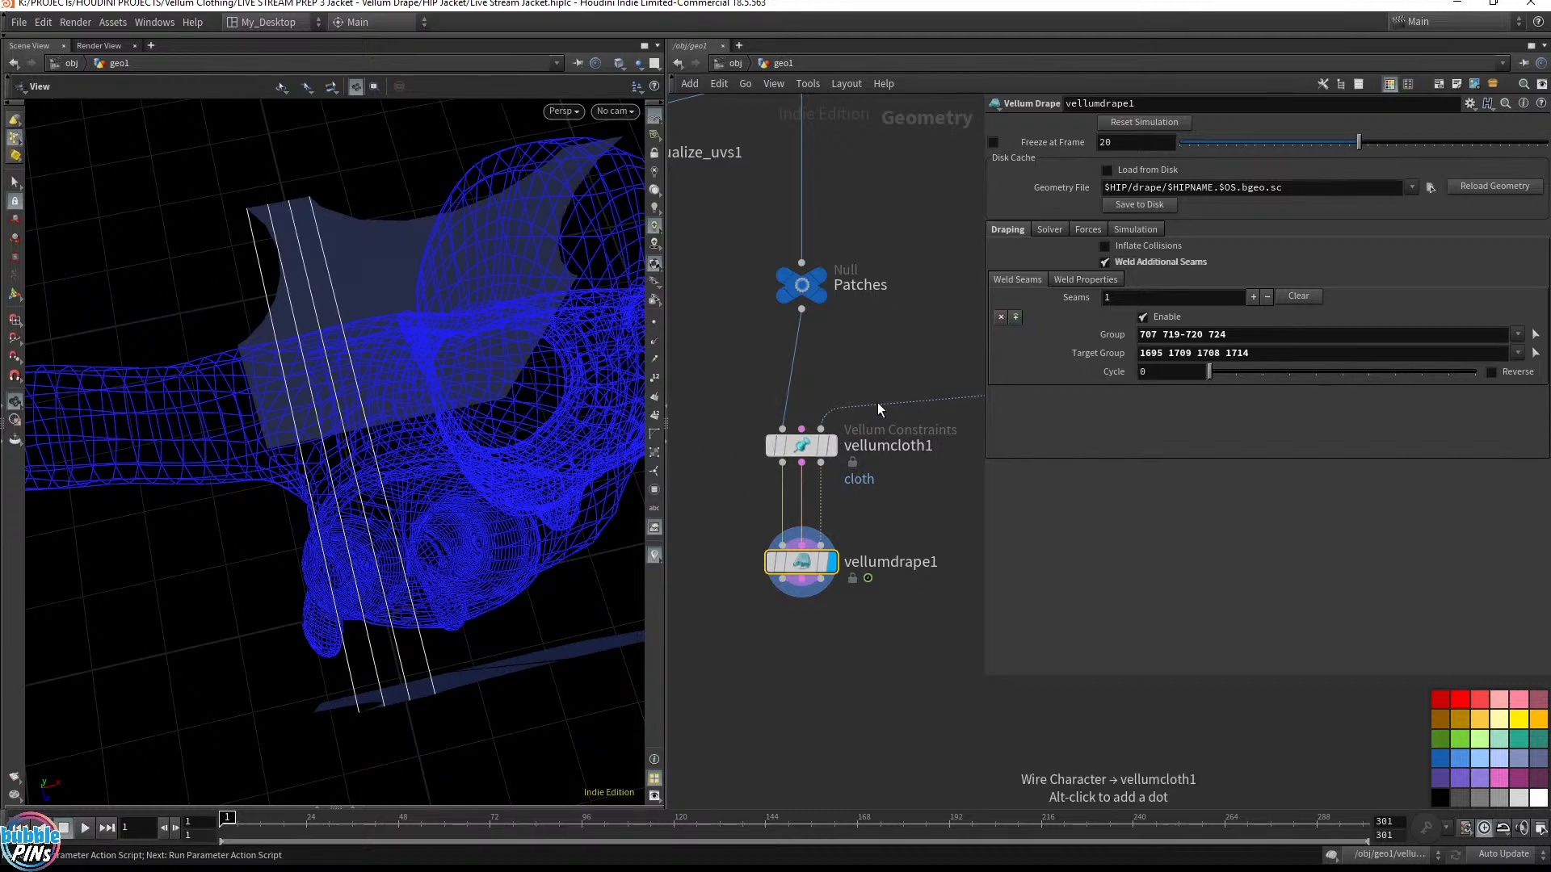
left_click_drag(565, 387, 486, 416)
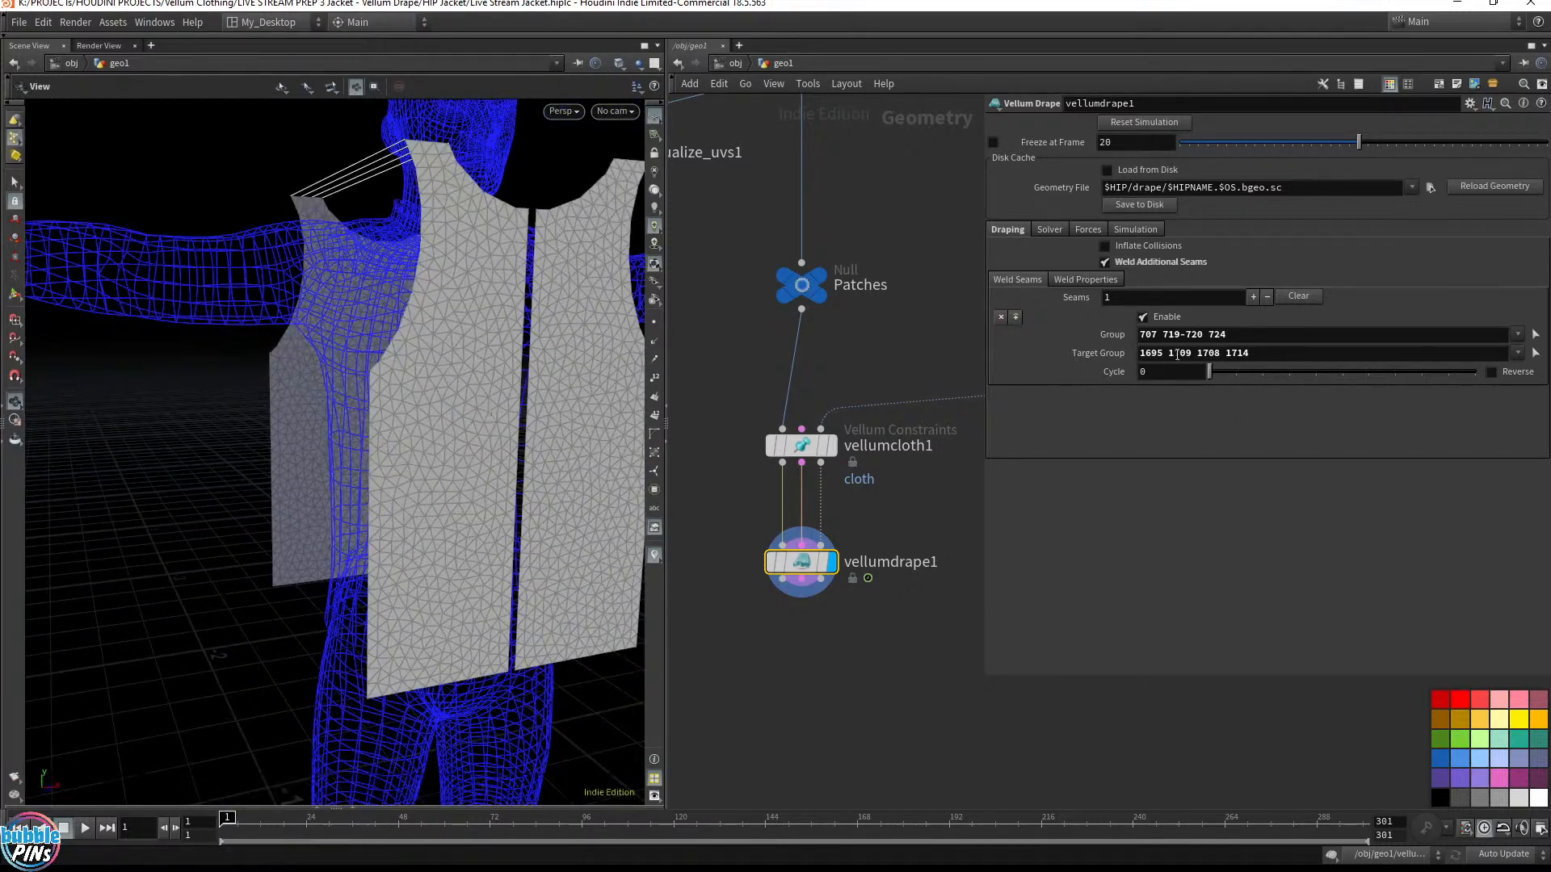
Add a second weld seam and set its Group to the front panel's side-edge points below the welded shoulder, from armhole to hem
left_click(1013, 317)
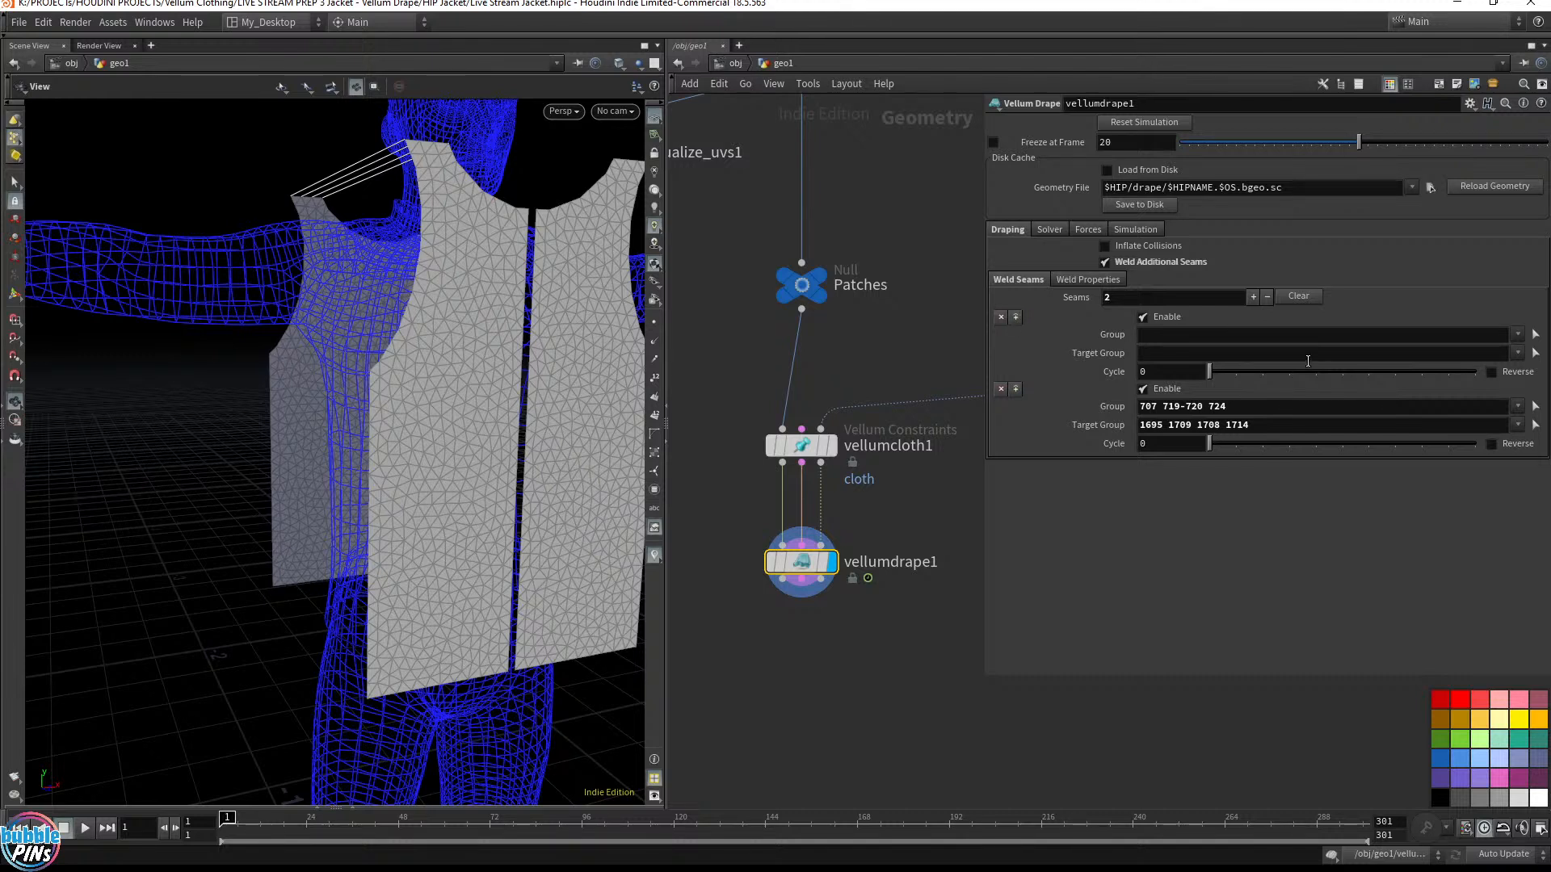
left_click(1536, 335)
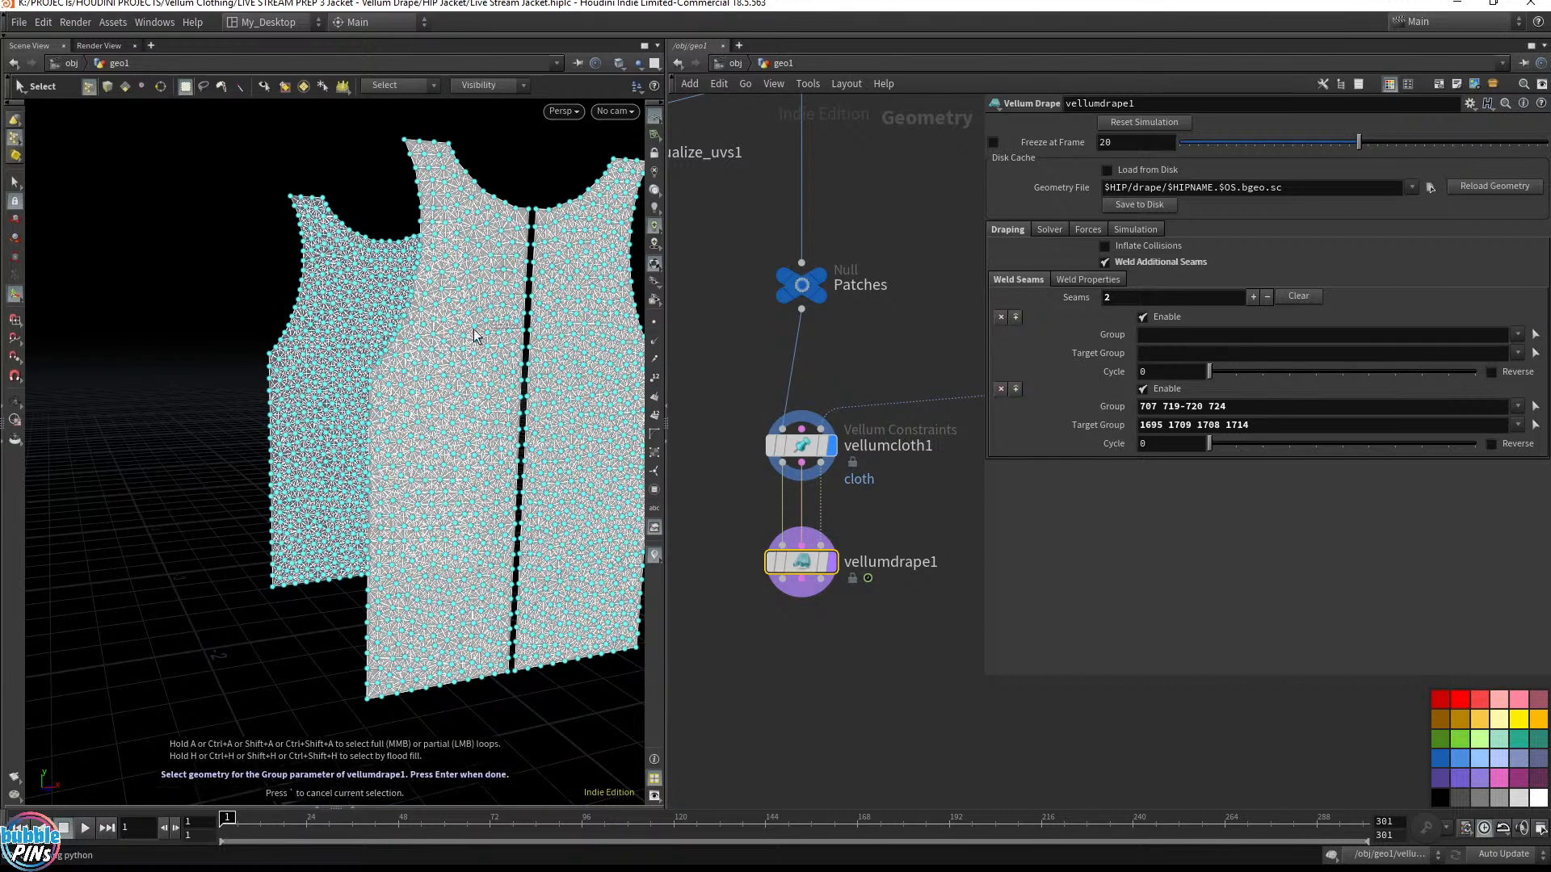
key("Return")
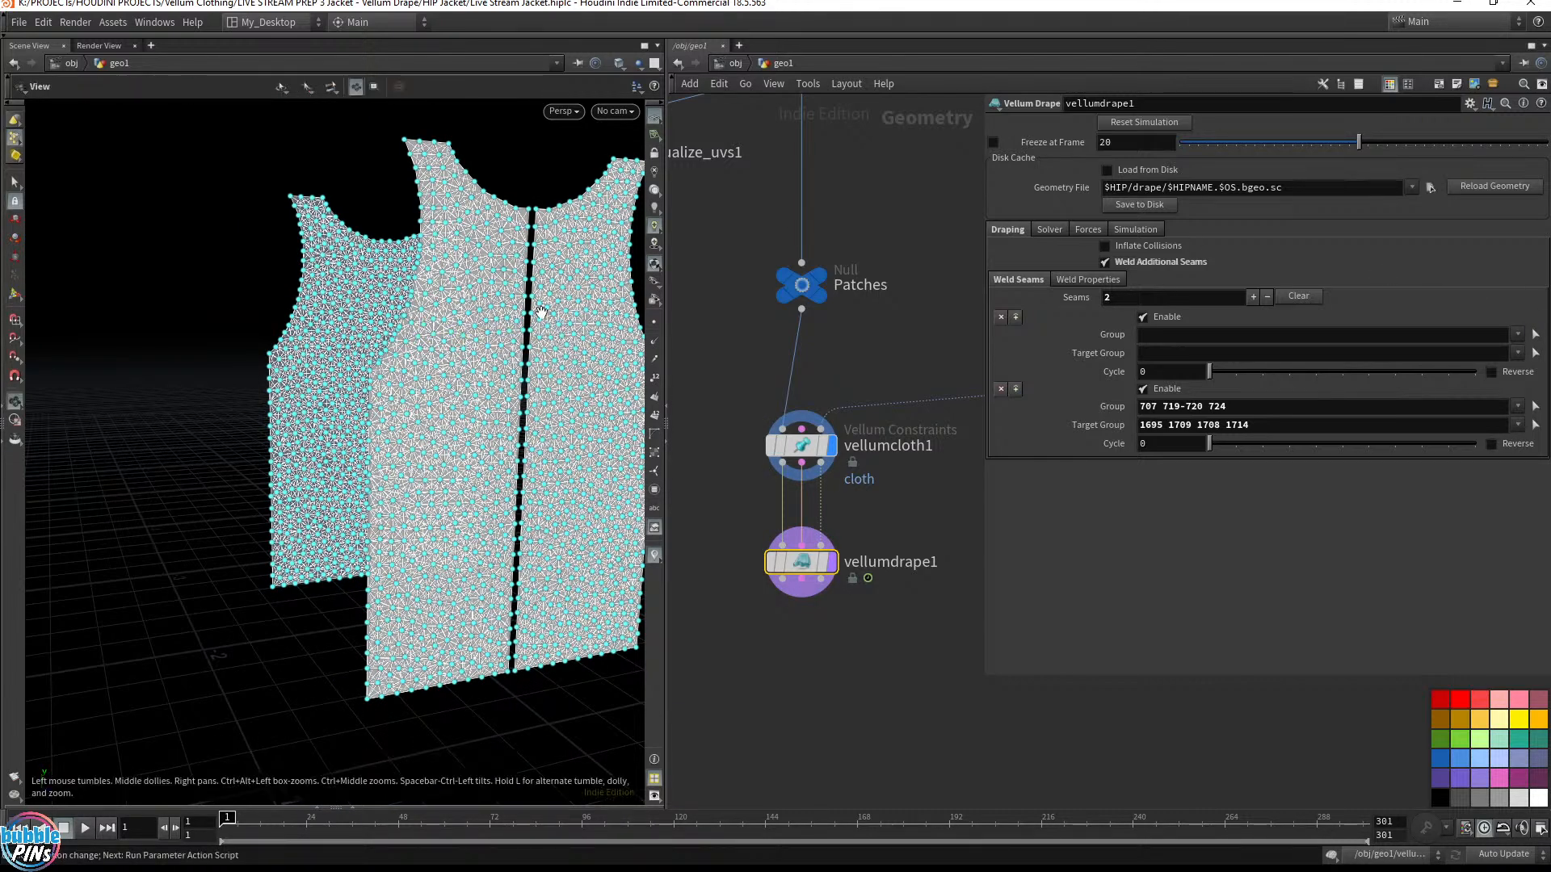
left_click_drag(541, 311, 454, 308)
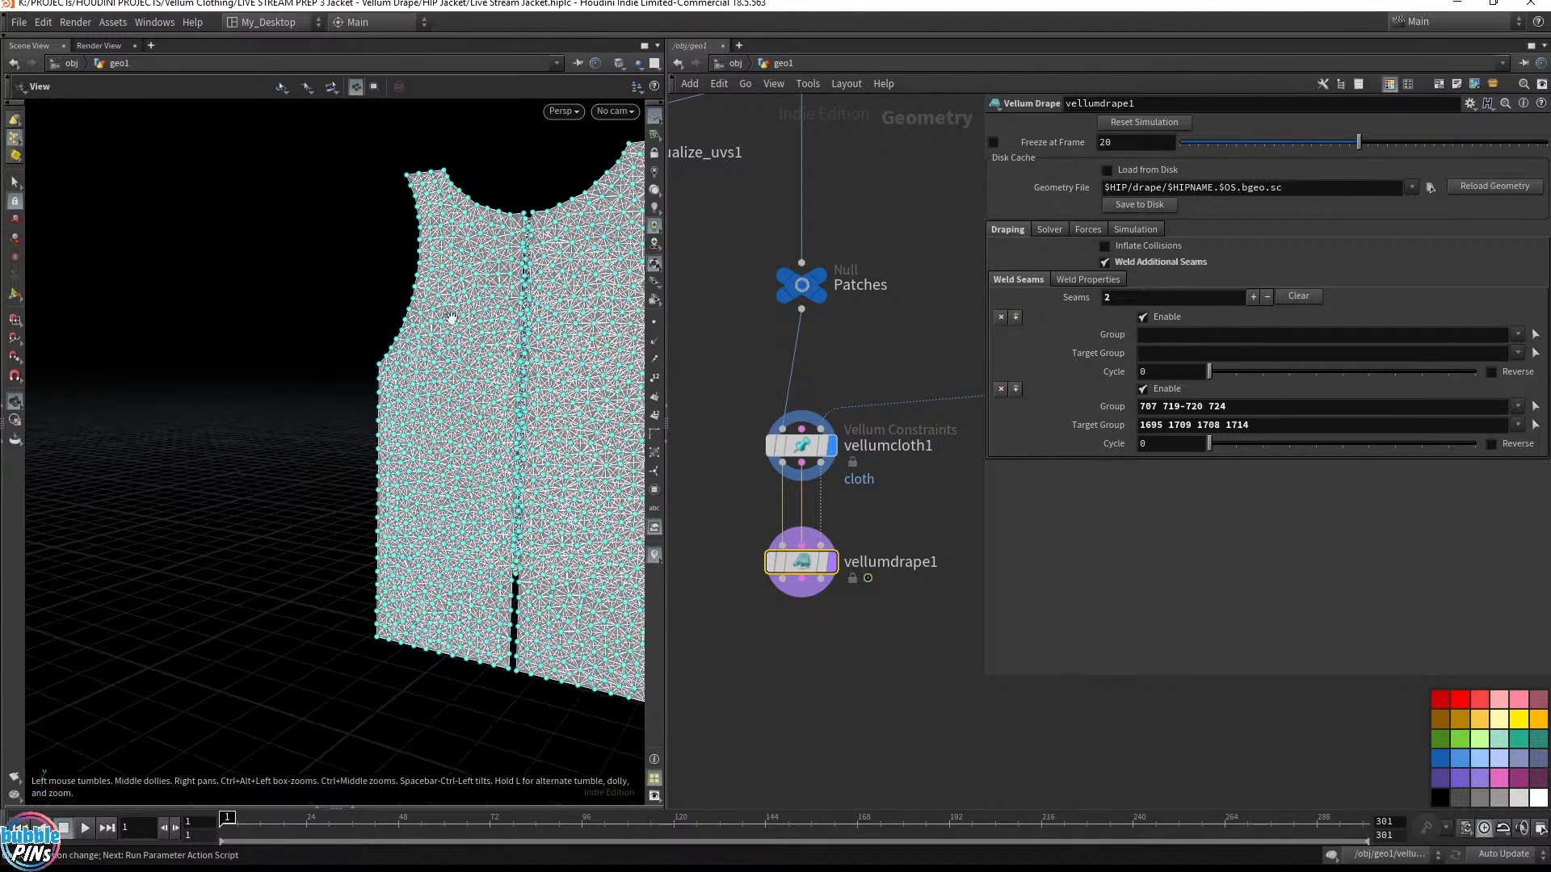
key("s")
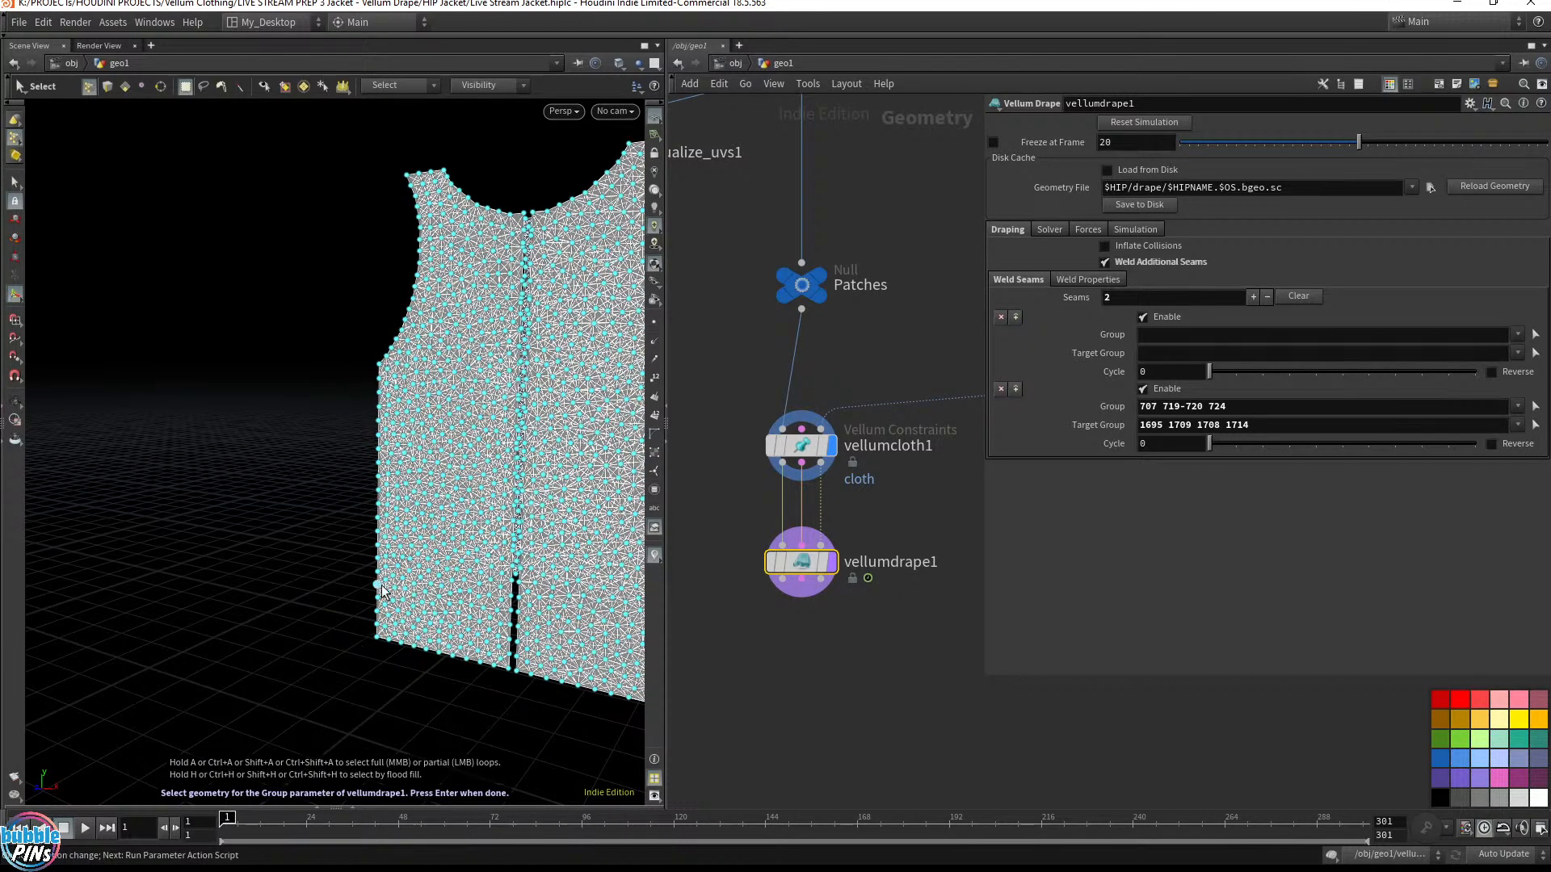
key("space+h")
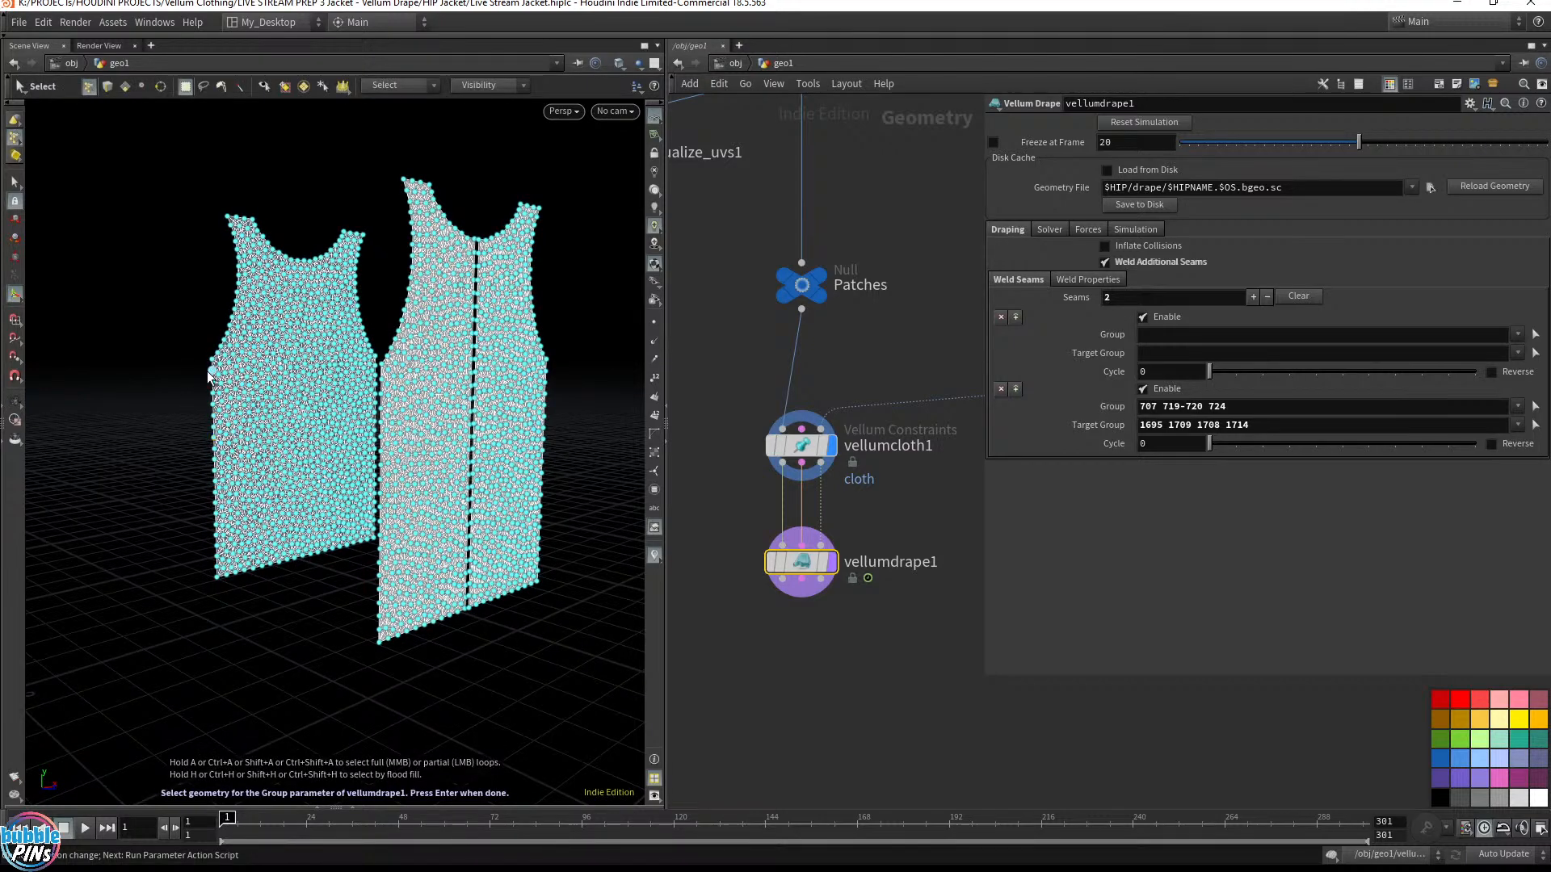
key("space")
scroll(433, 418, "up", 5)
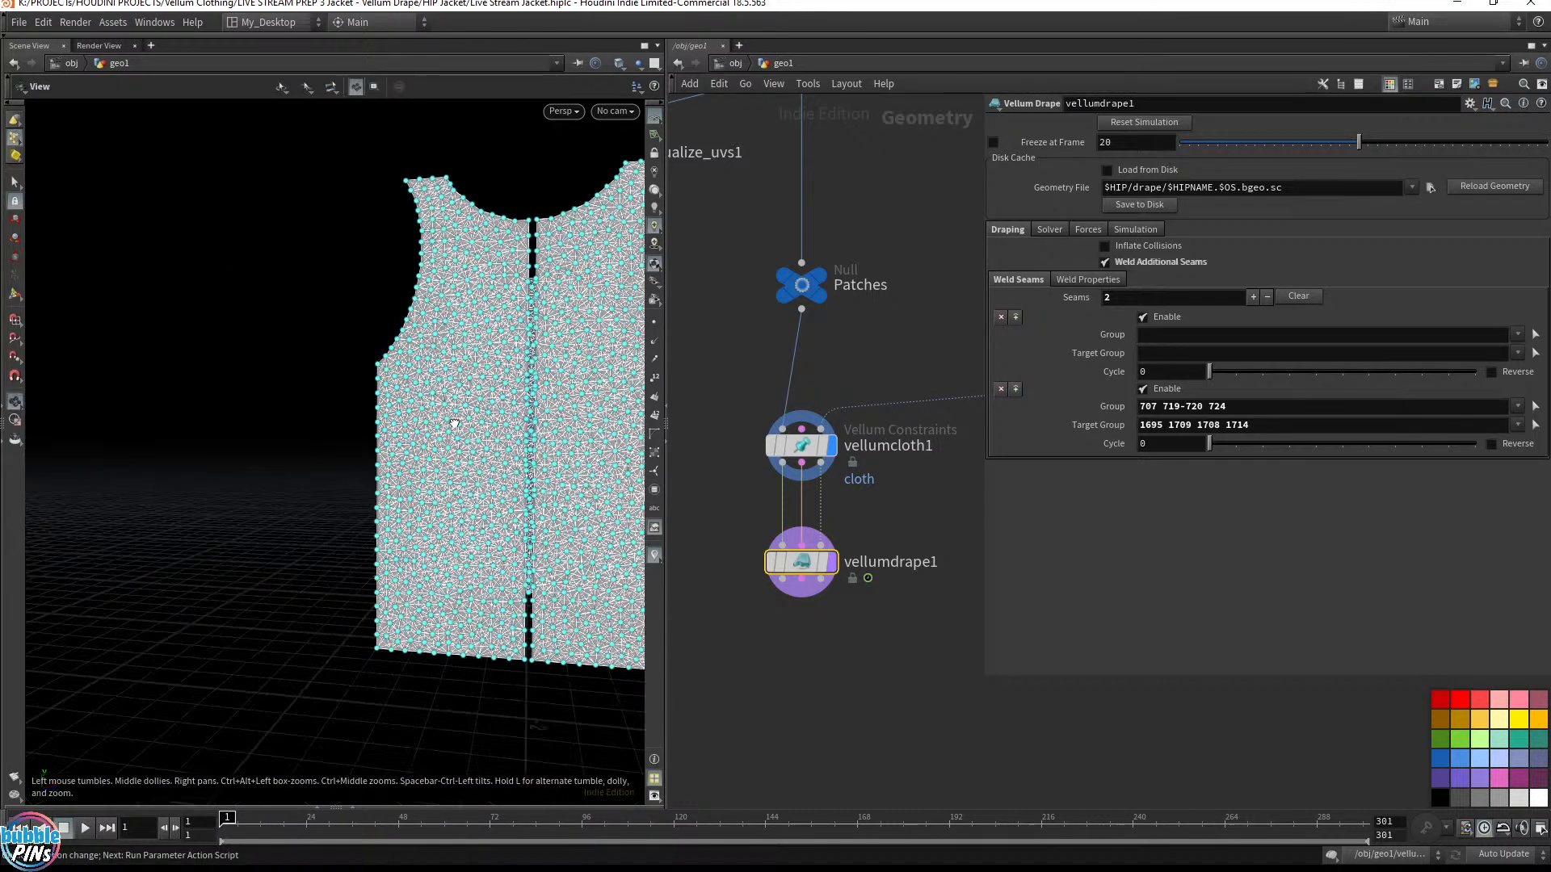
scroll(433, 418, "up", 5)
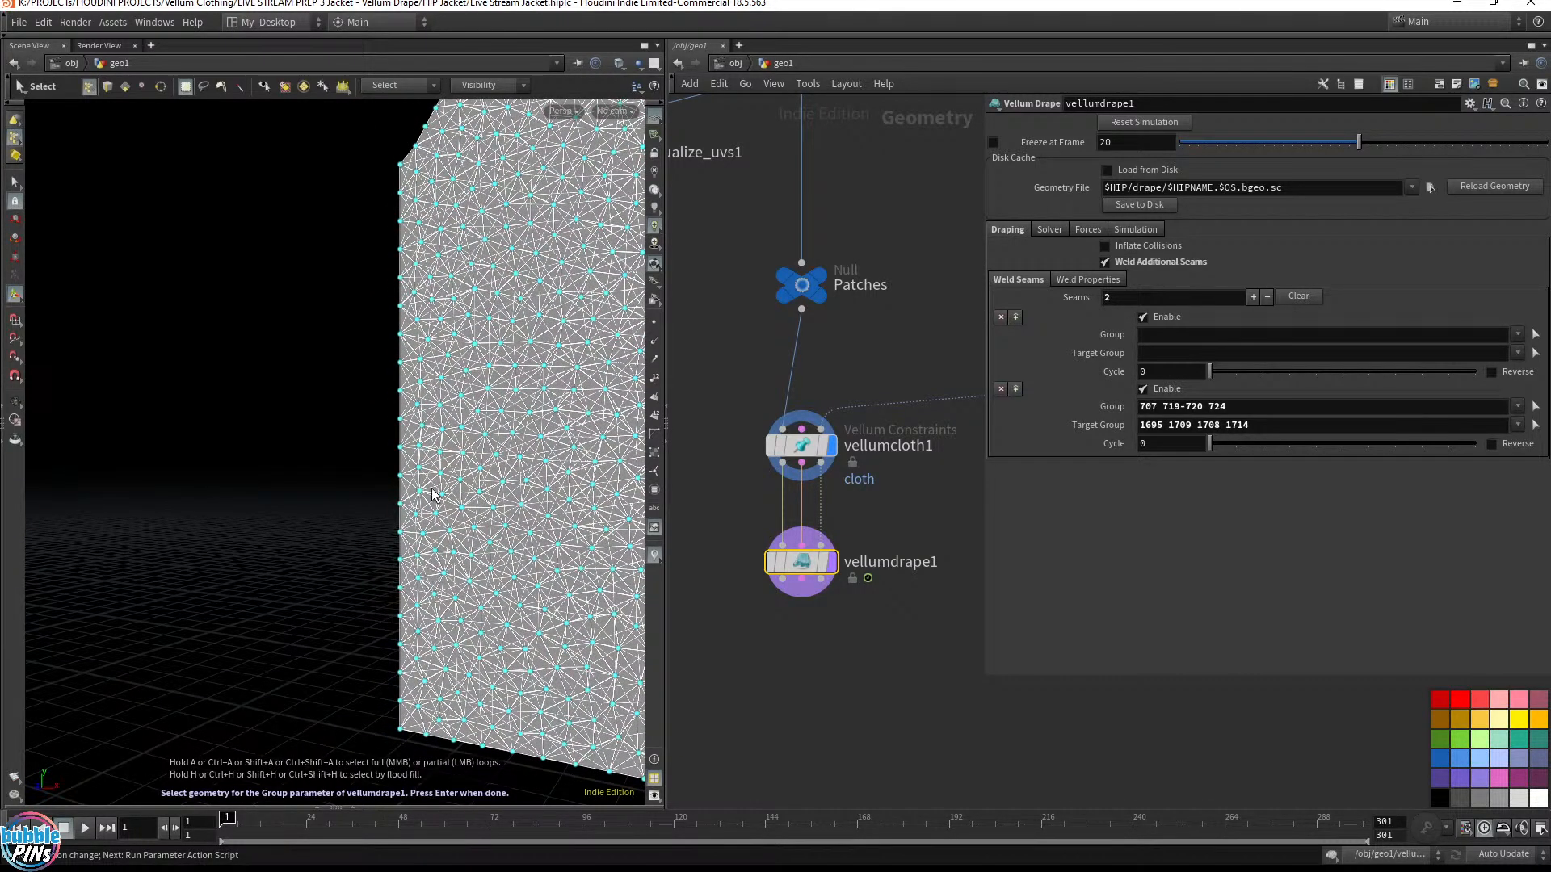
left_click(399, 164)
left_click(400, 192, "shift")
left_click(400, 221, "shift")
left_click(400, 248, "shift")
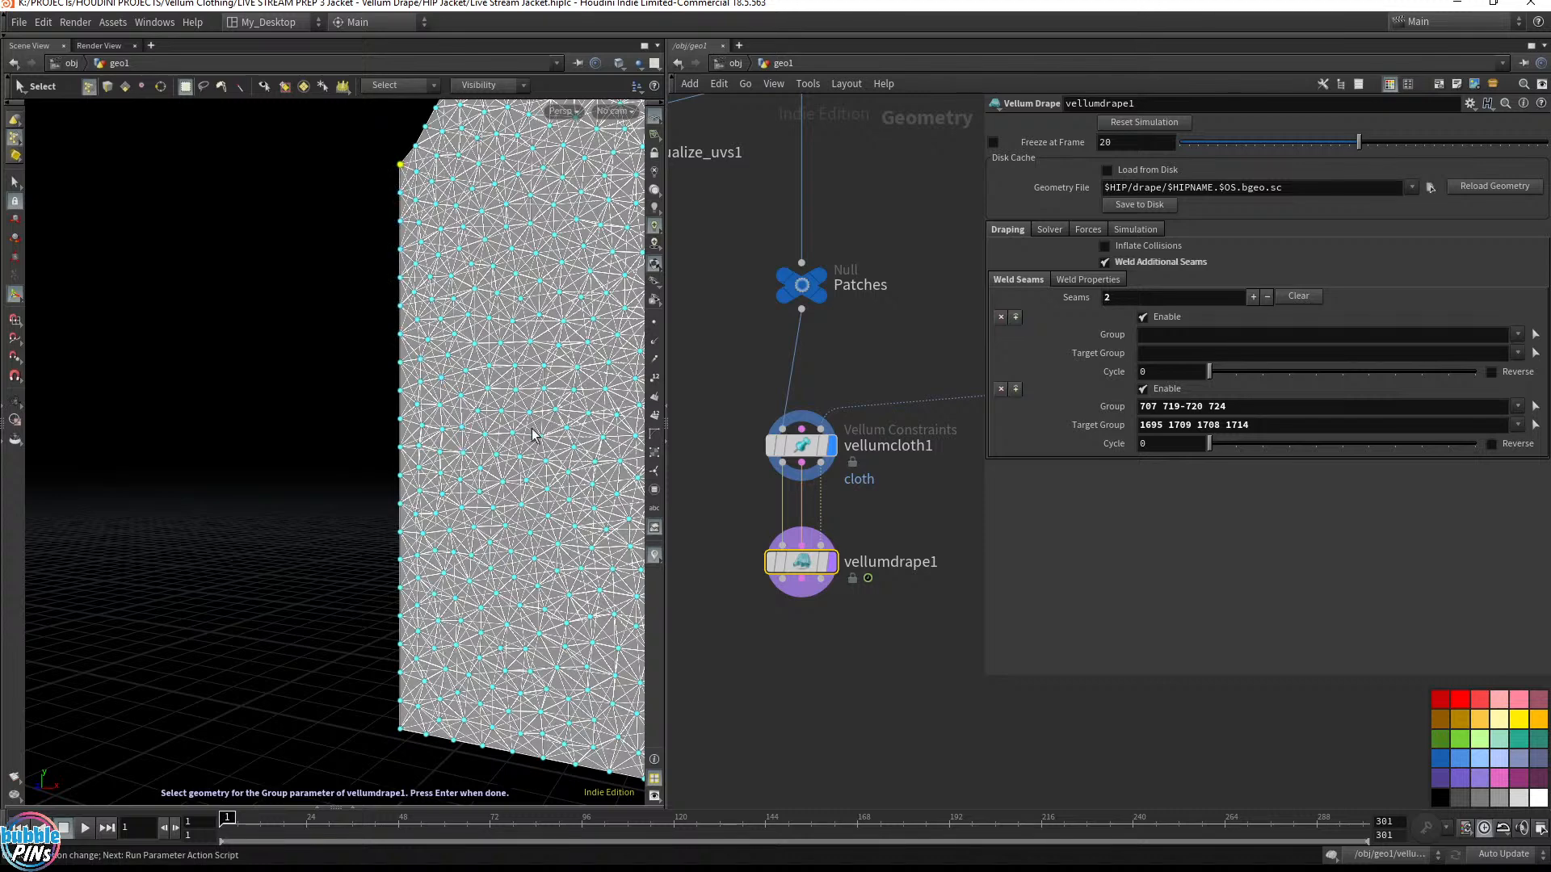
key("a")
left_click(404, 728)
key("Return")
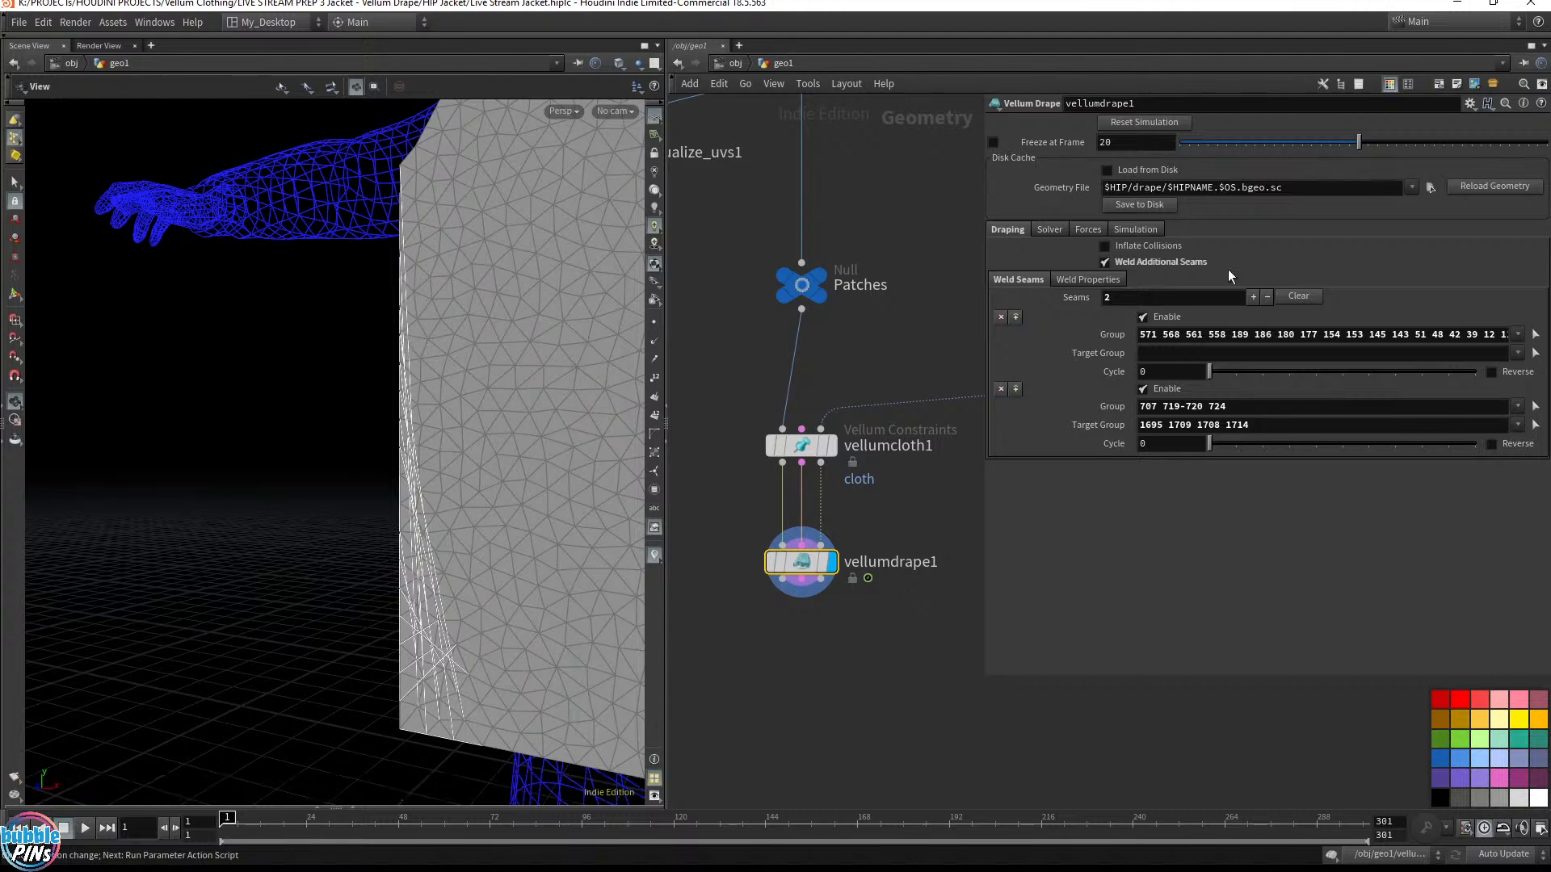
Set the second seam's Target Group to the back panel's matching side-edge points, from armhole down to hem
left_click(1535, 353)
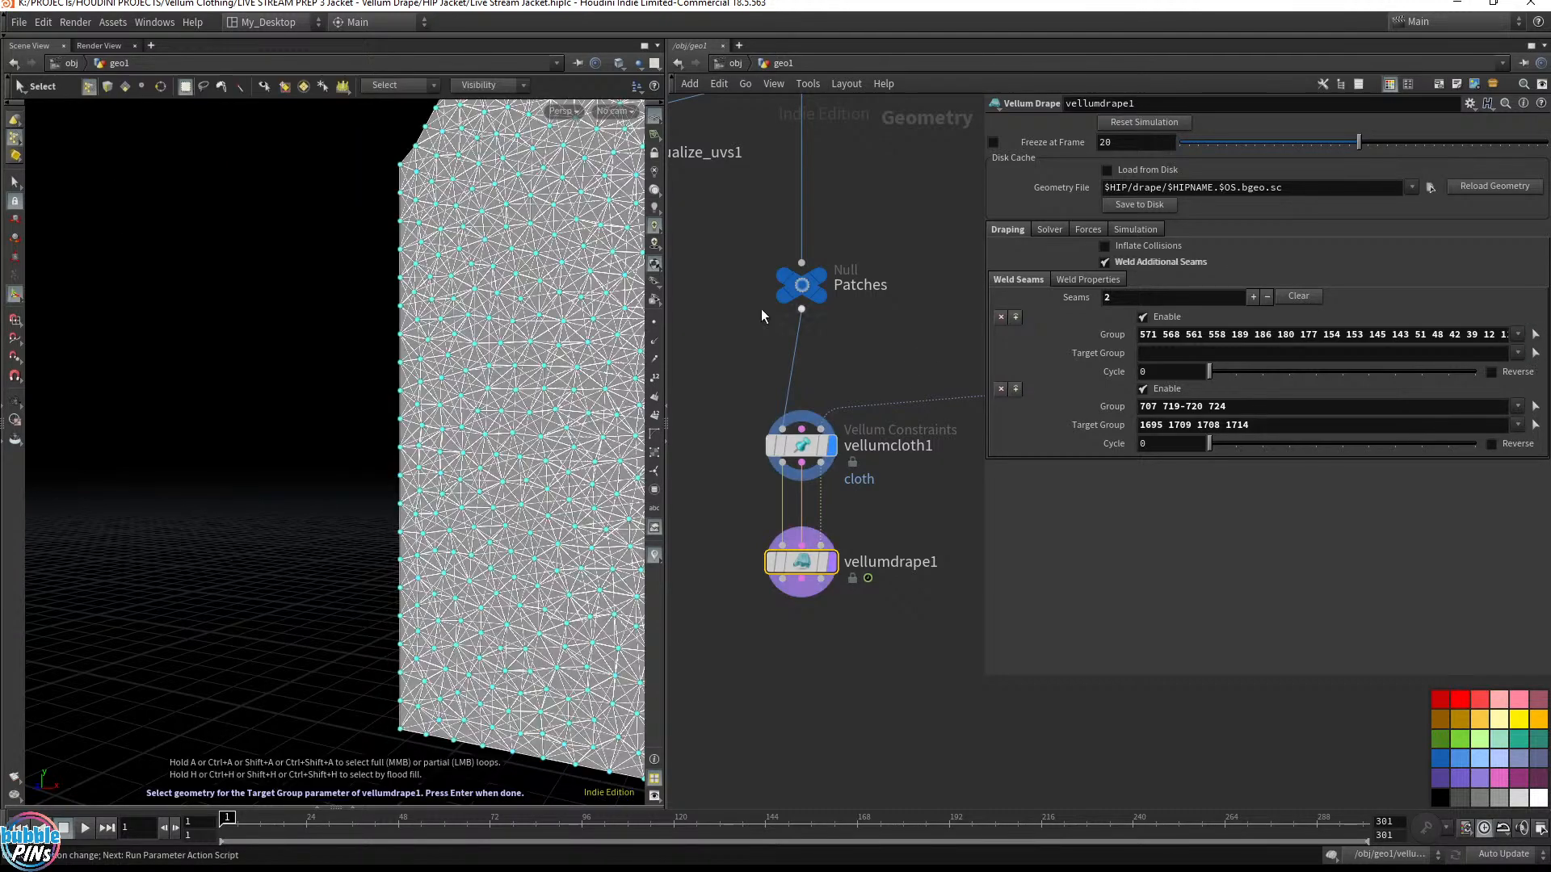
scroll(425, 319, "down", 5)
scroll(469, 315, "up", 4)
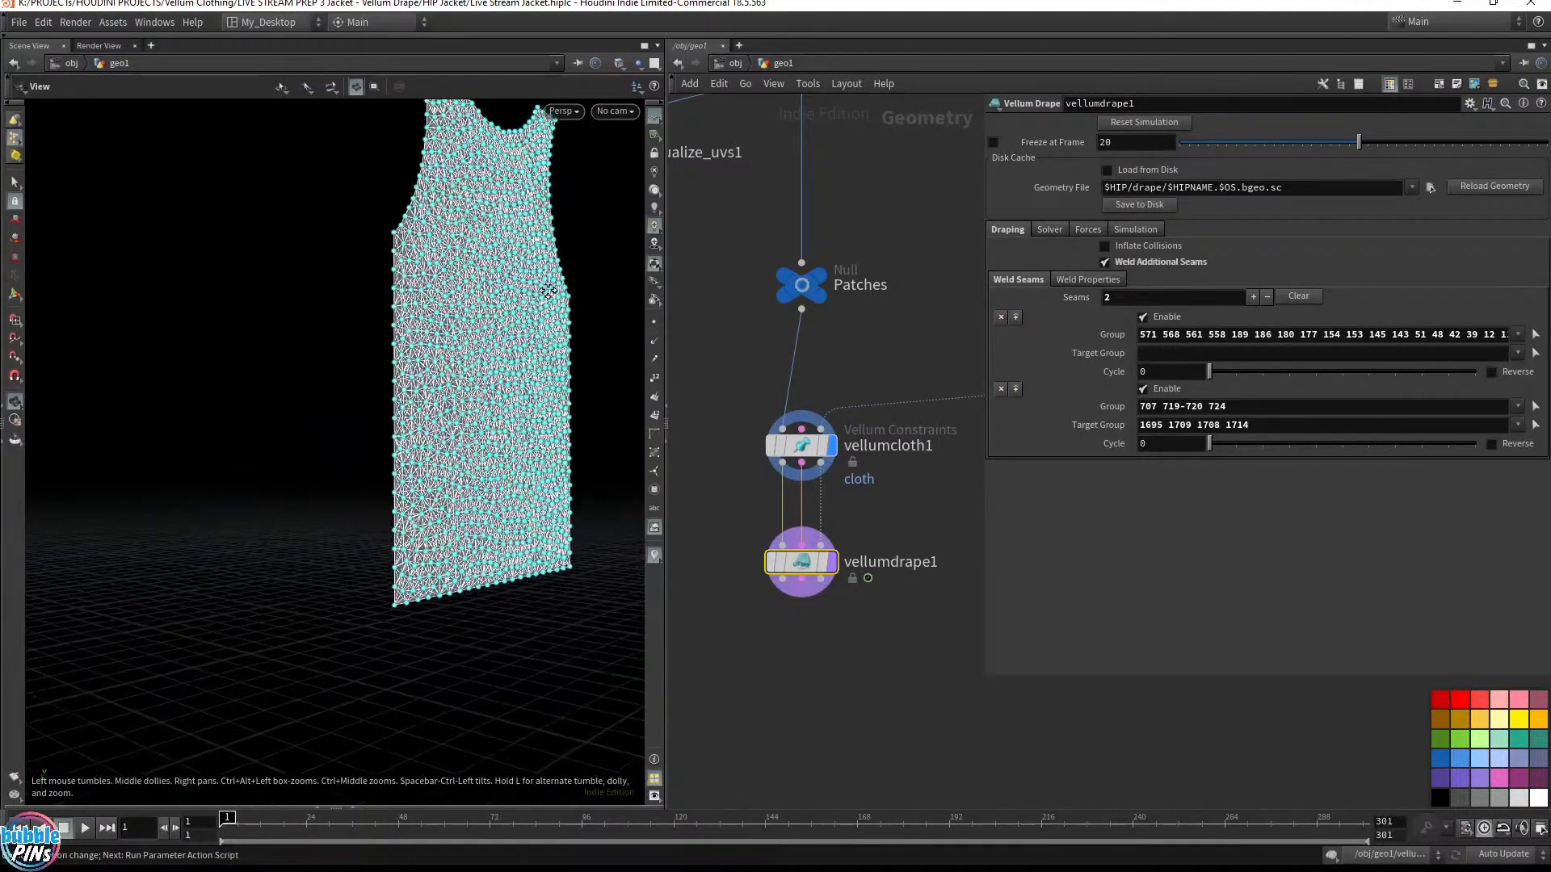
key("space")
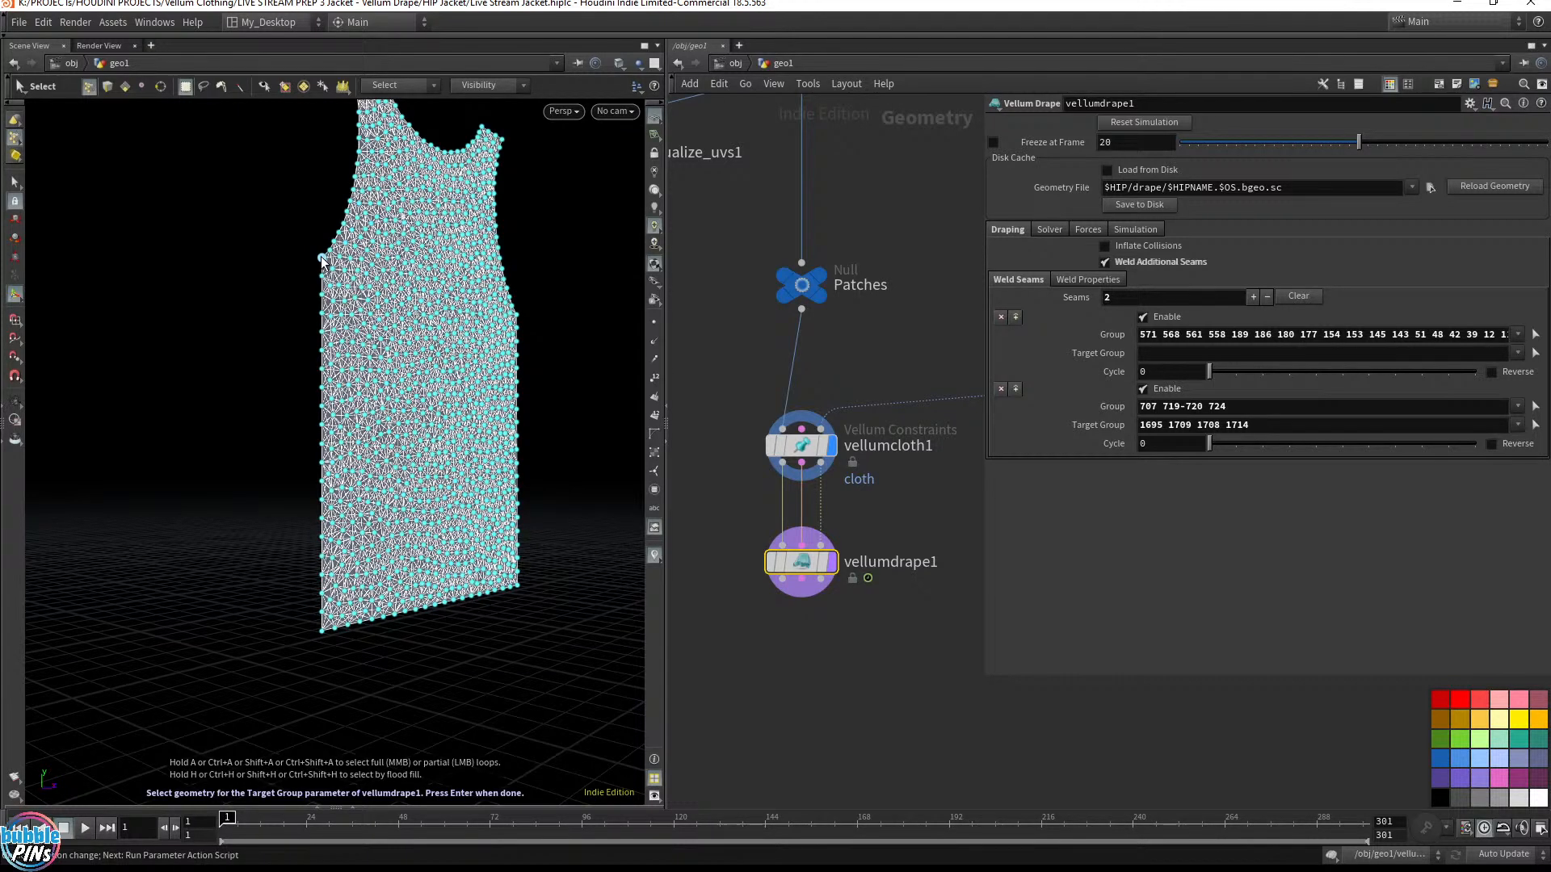
left_click(322, 259)
key("a")
left_click(321, 631)
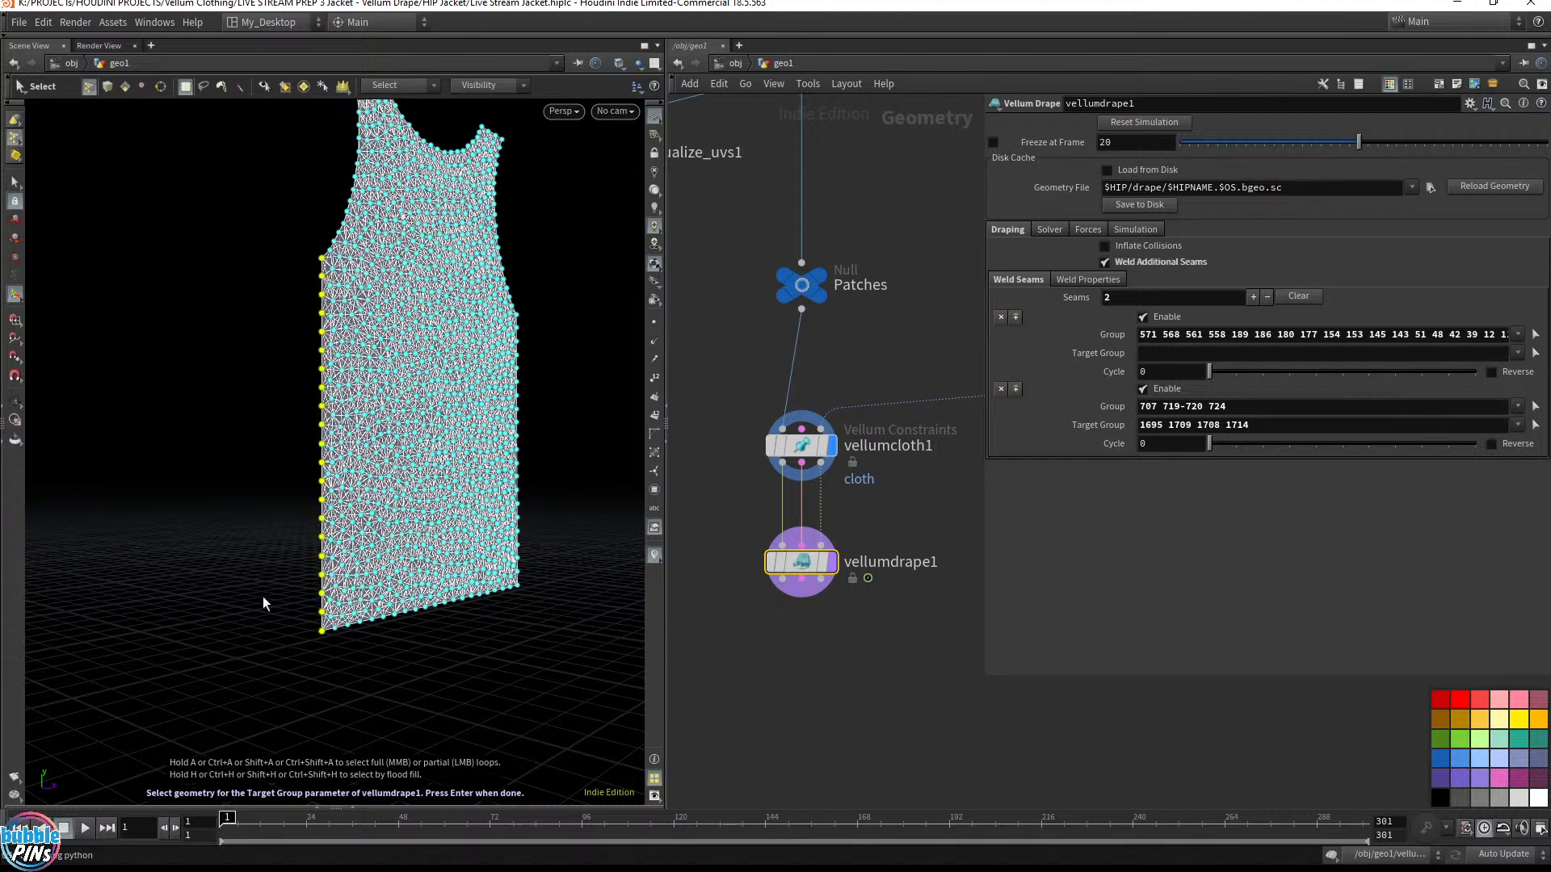
key("Return")
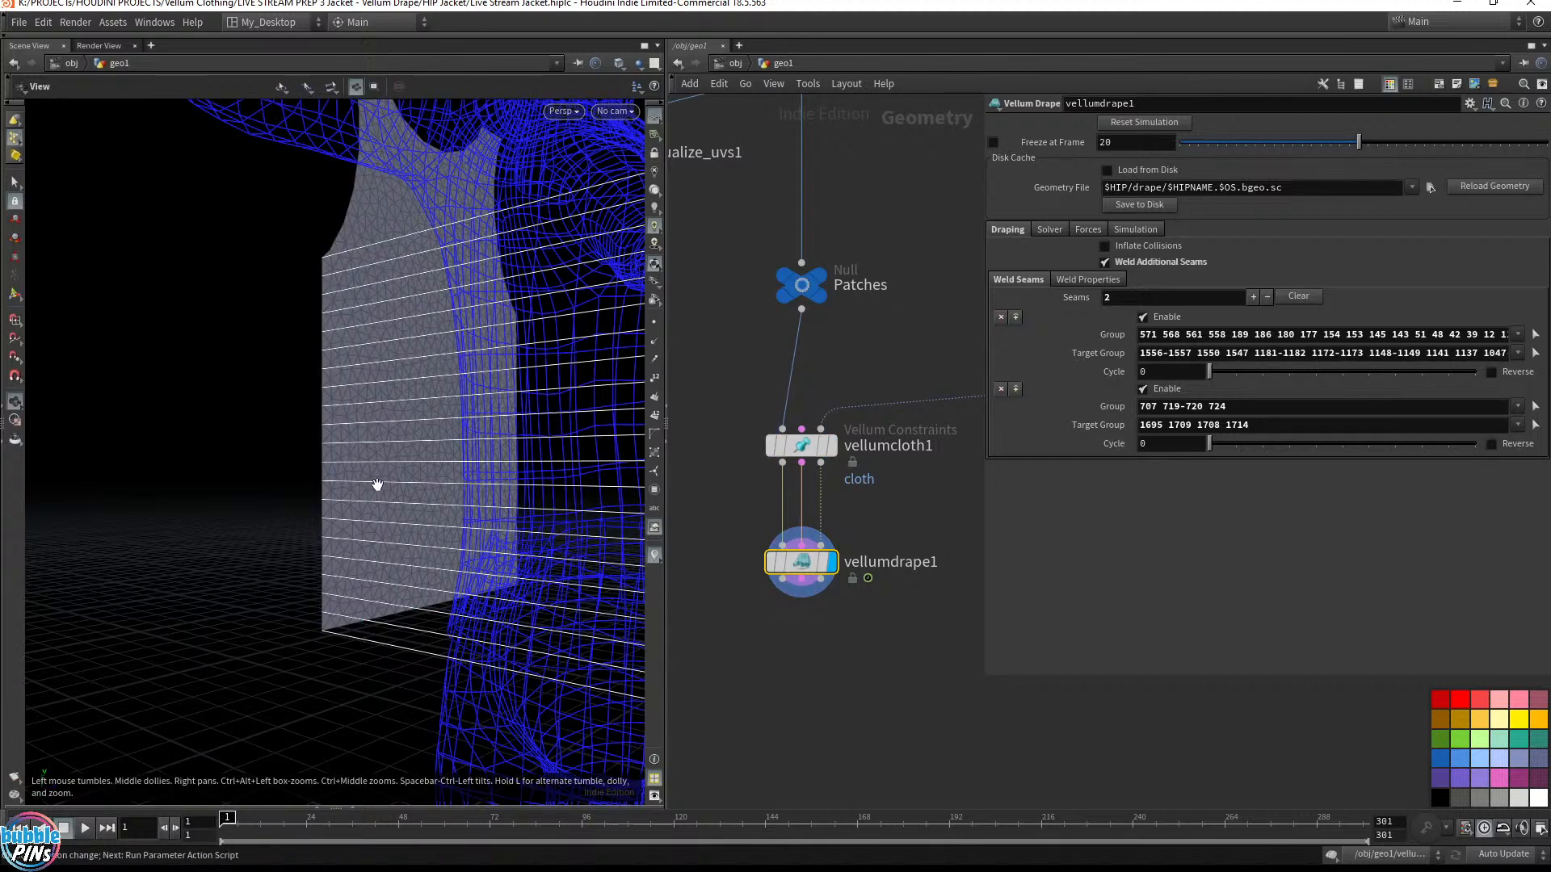
mouse_move(269, 517)
left_mouse_down()
mouse_move(468, 526)
mouse_move(388, 536)
mouse_move(195, 492)
mouse_move(275, 501)
left_mouse_up()
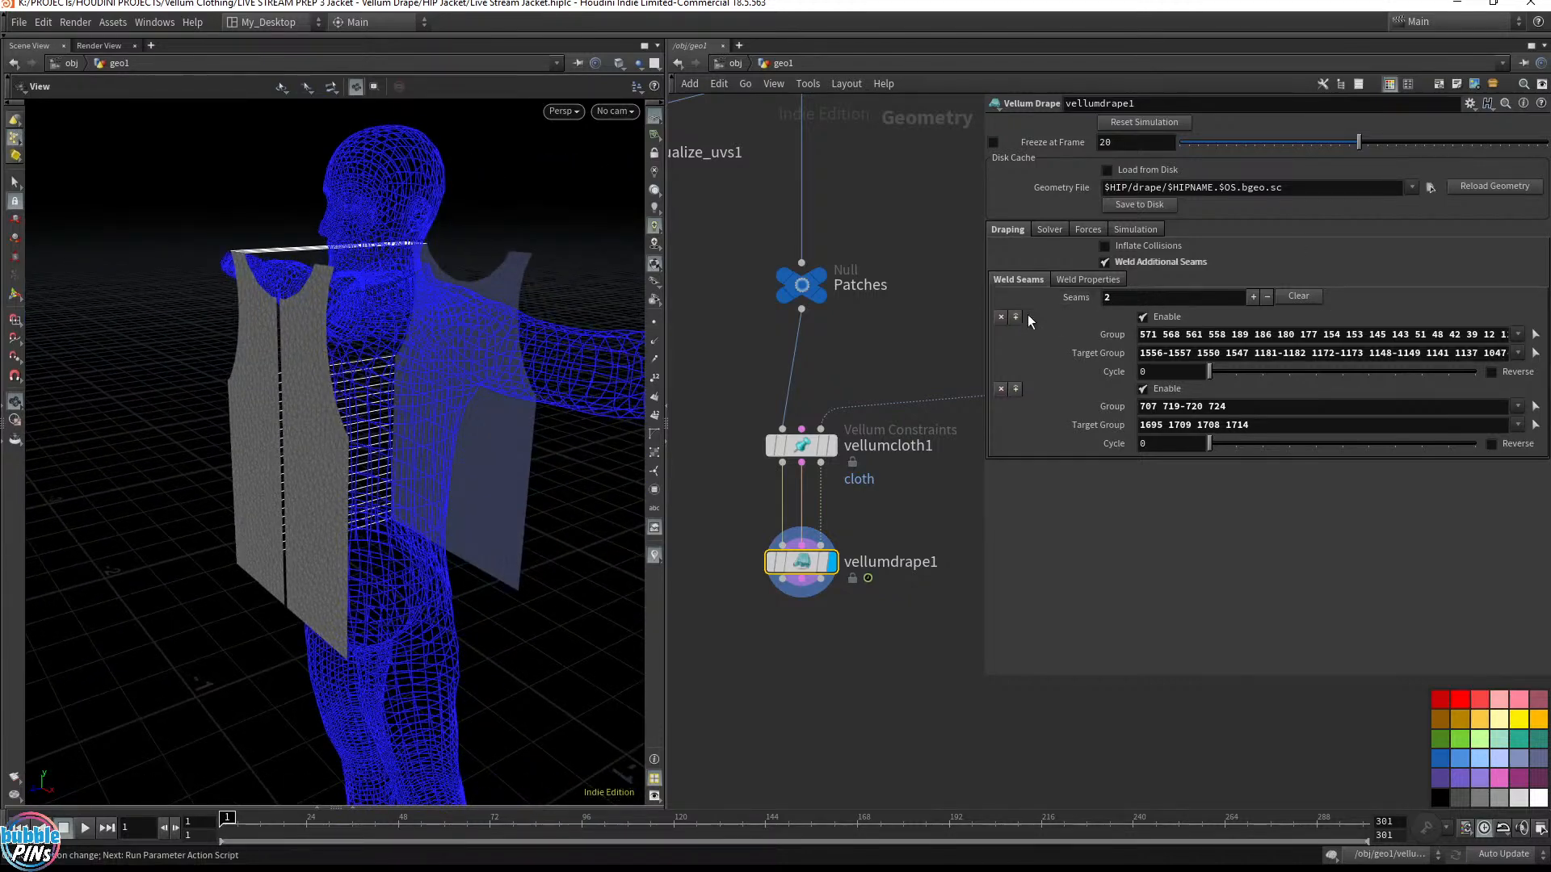
Add a third weld seam and set its Group to the back panel's opposite side-edge points, from armhole to hem
left_click(1015, 318)
left_click(1535, 334)
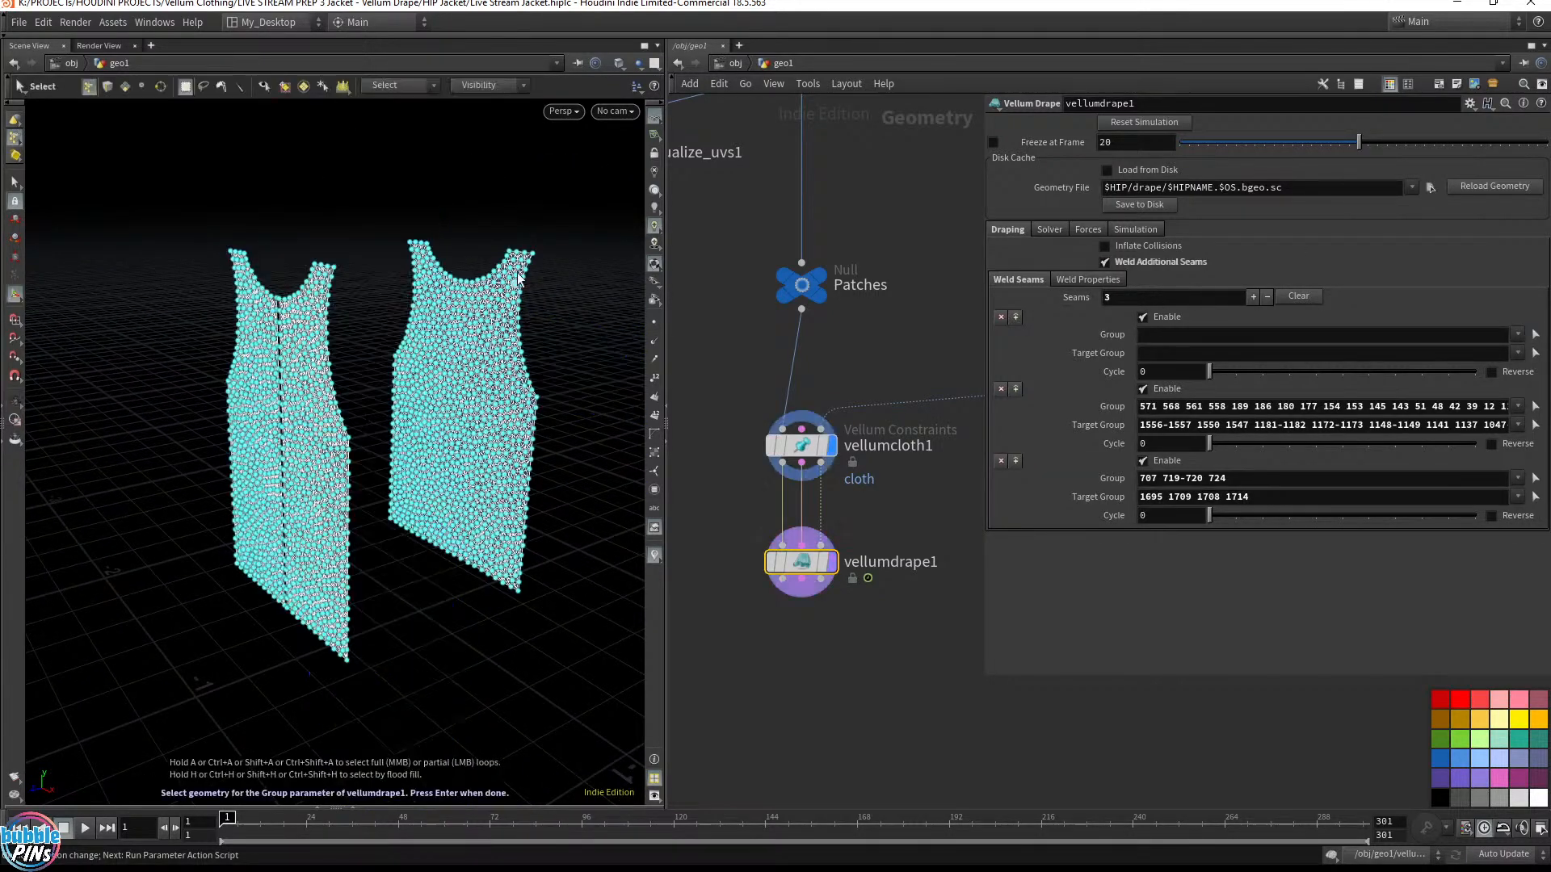
left_click_drag(554, 381, 501, 521)
key("Return")
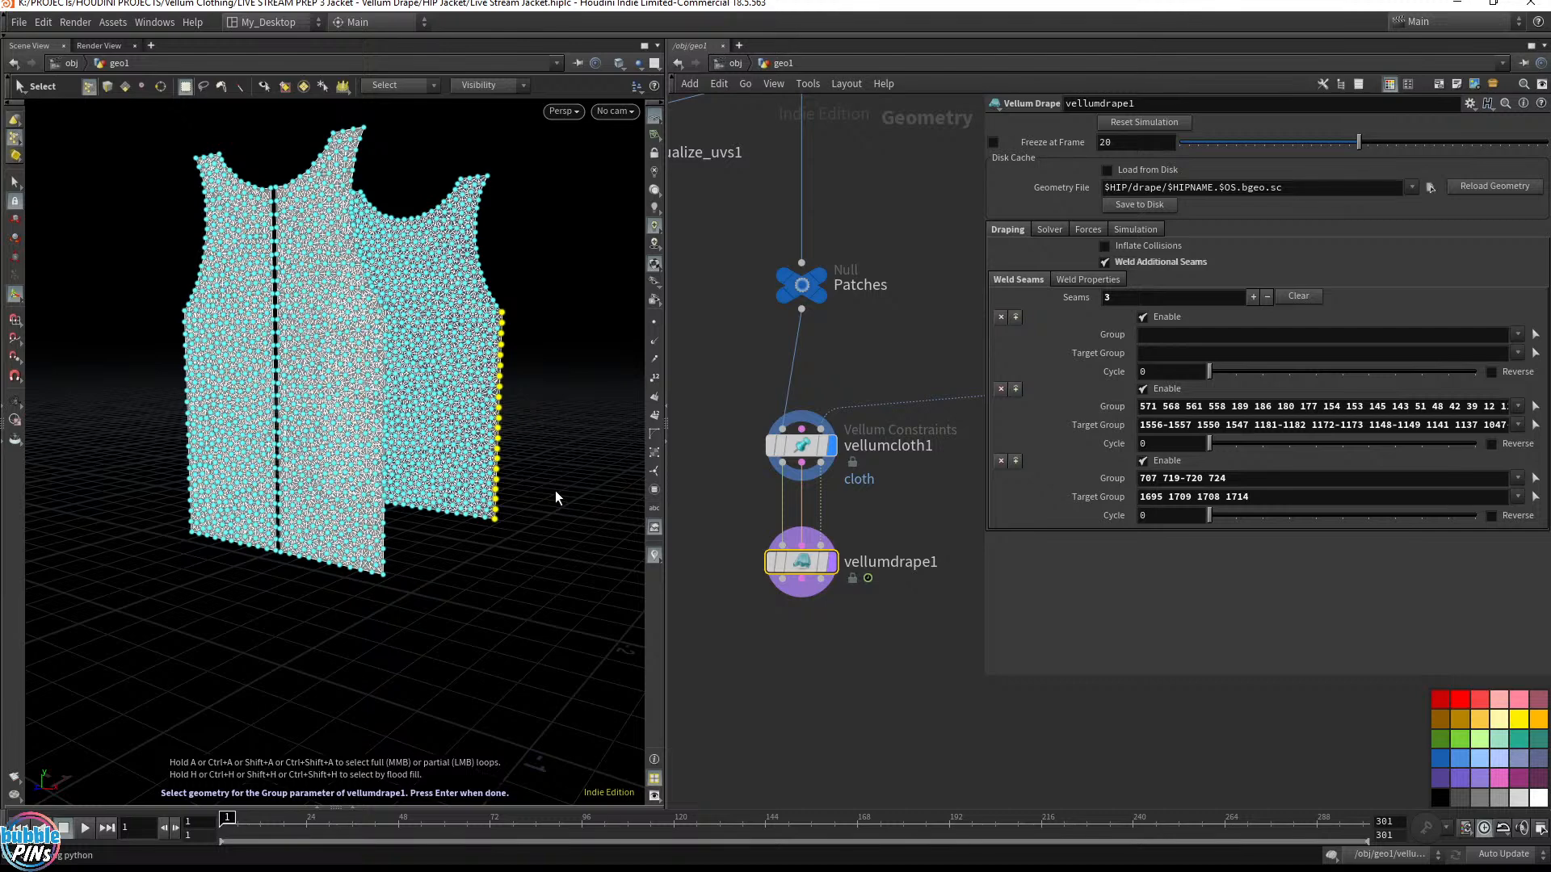
key("Return")
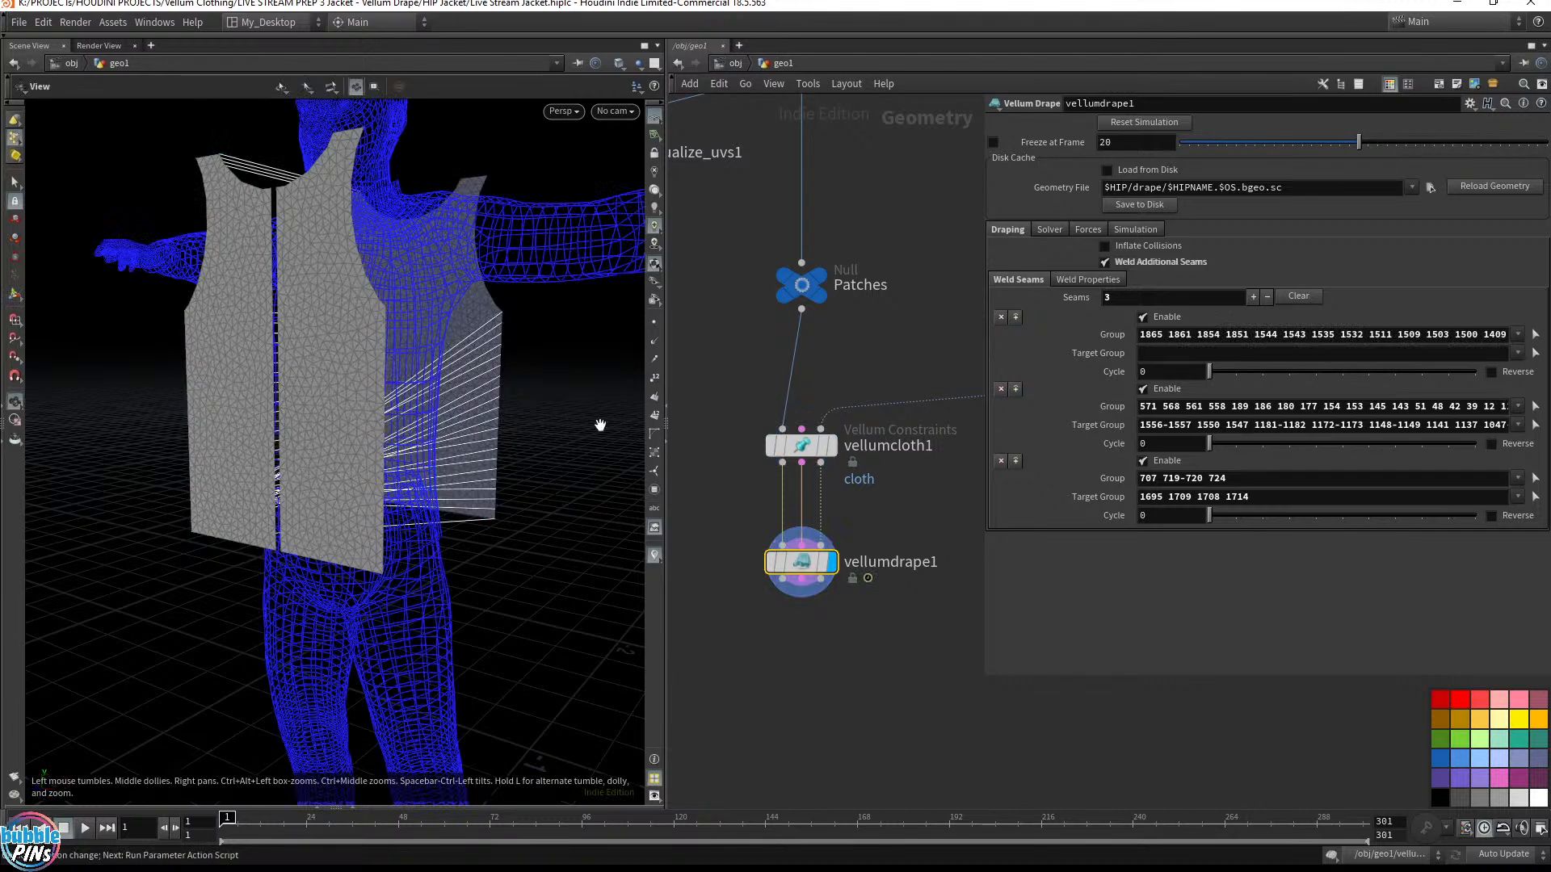
Set the third seam's Target Group to the other front panel's outer side-edge points, from armhole to hem
left_click(1535, 353)
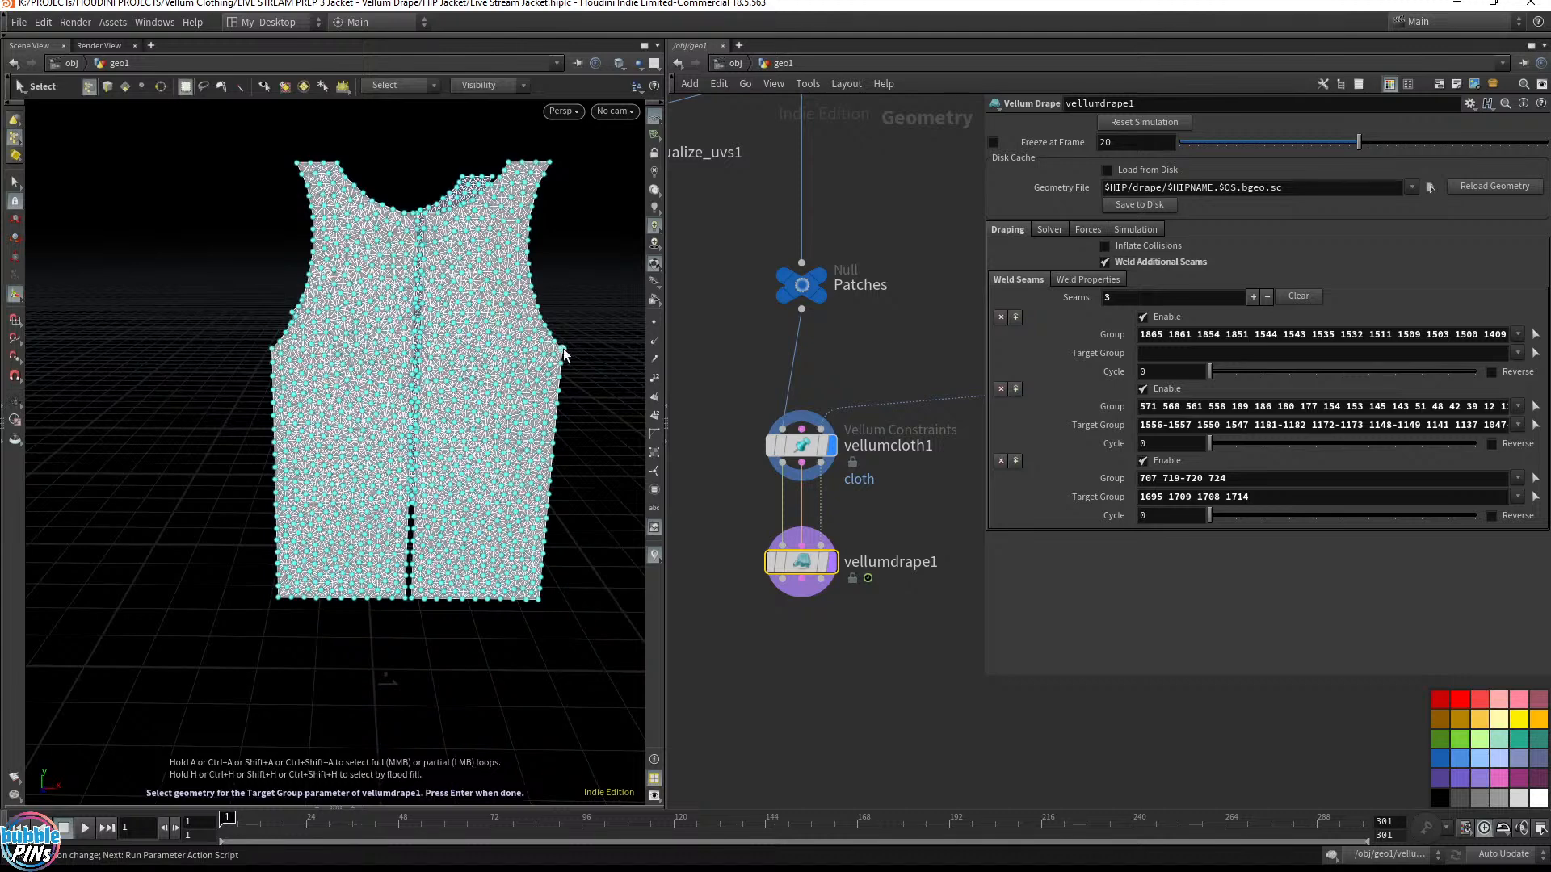
left_click(562, 353)
left_click(542, 603)
key("Return")
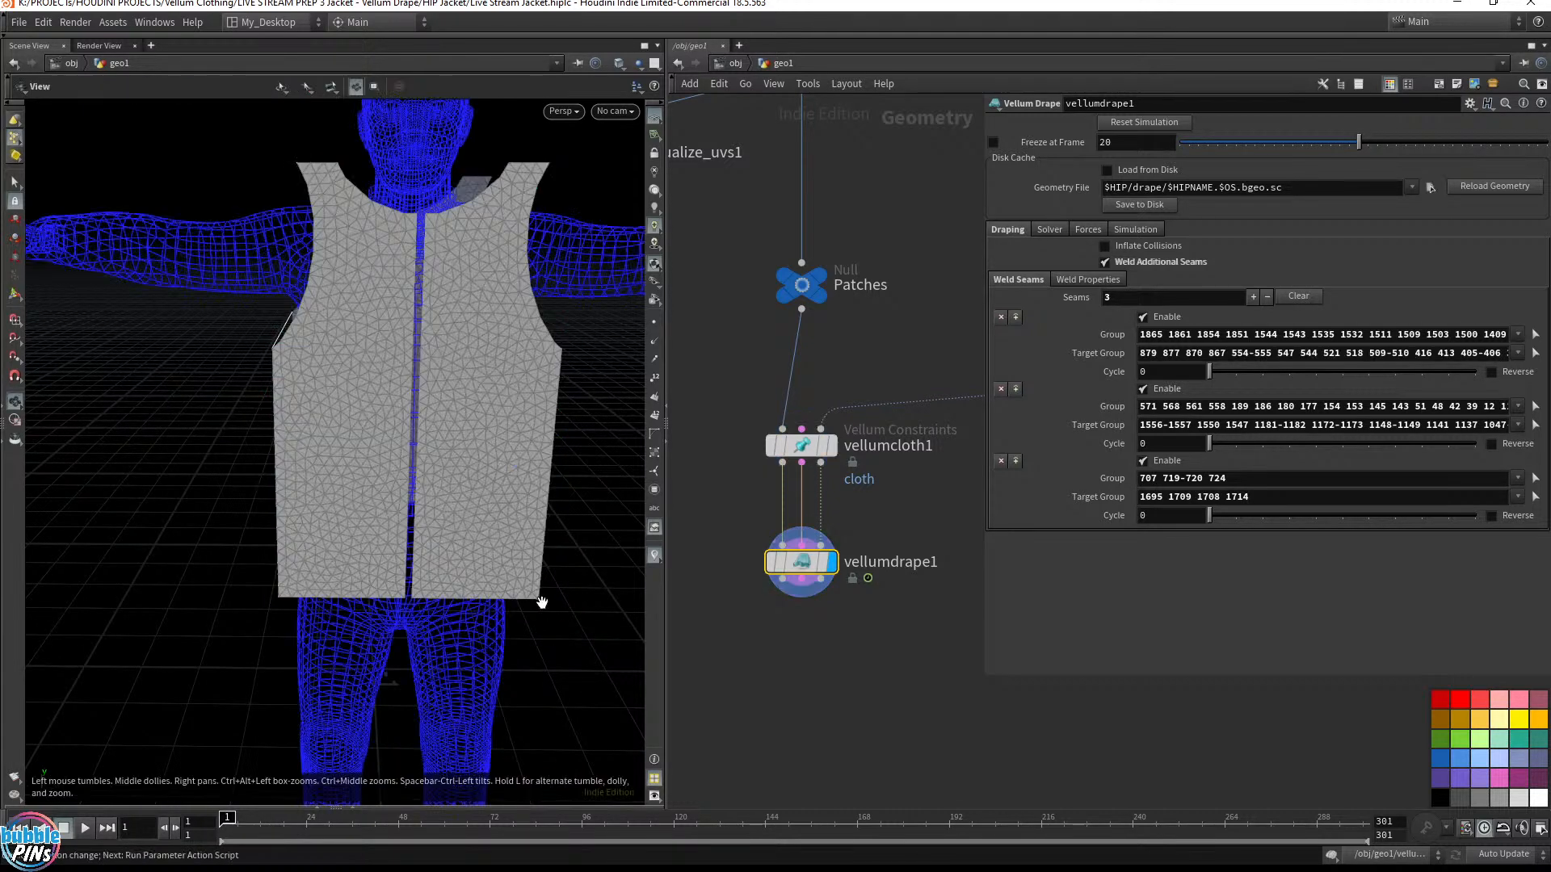
Add a fourth weld seam, save the scene, and set the seam's Group to the back panel's unwelded shoulder-edge points
left_click_drag(569, 457, 553, 307)
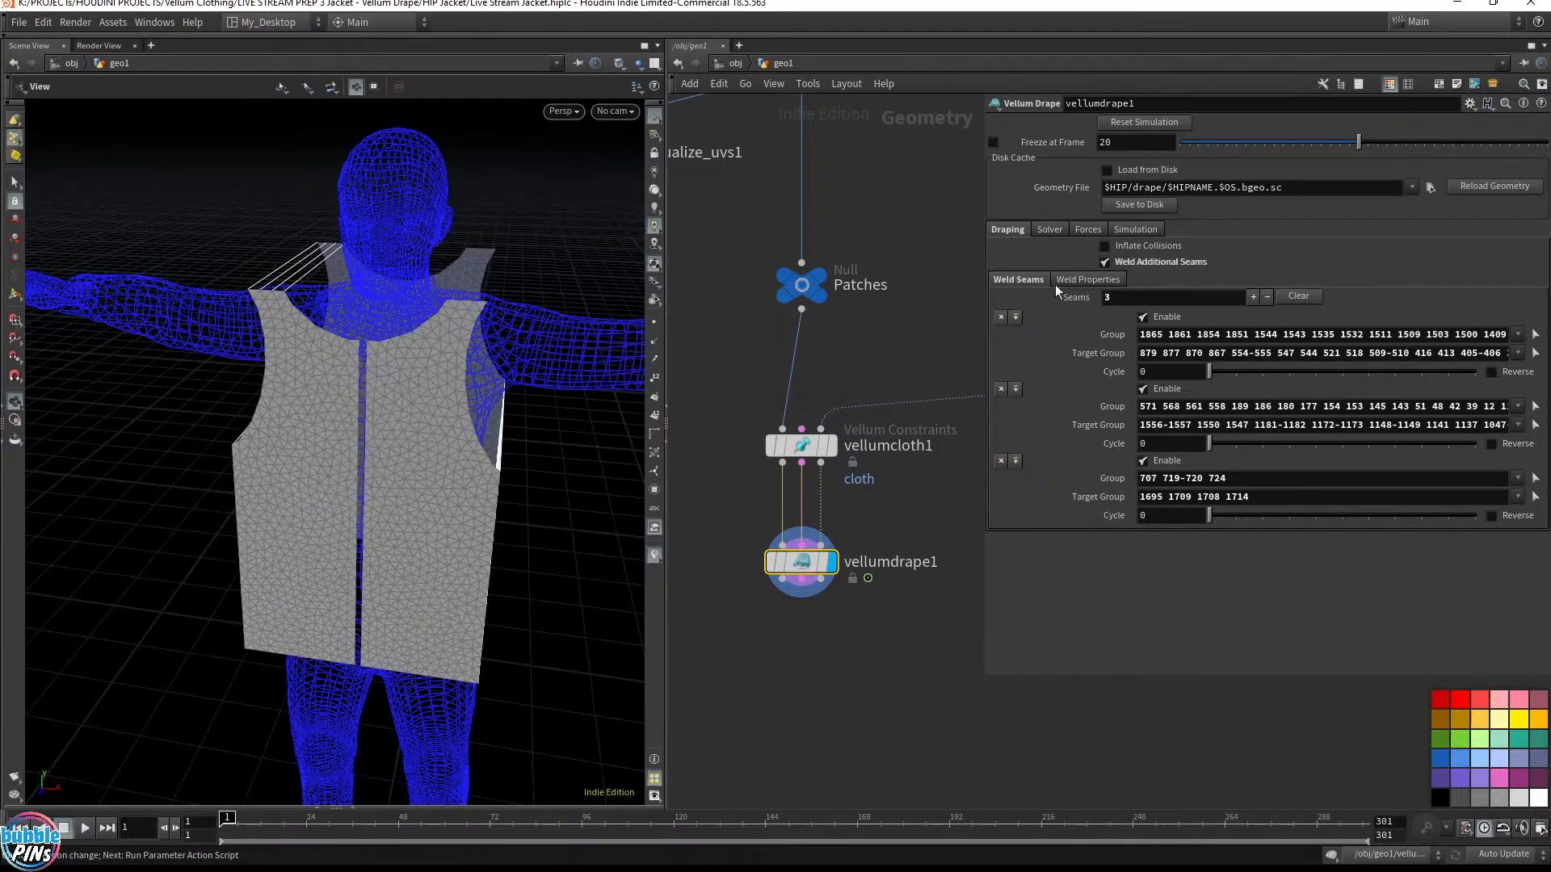
left_click(1016, 317)
key("ctrl+s")
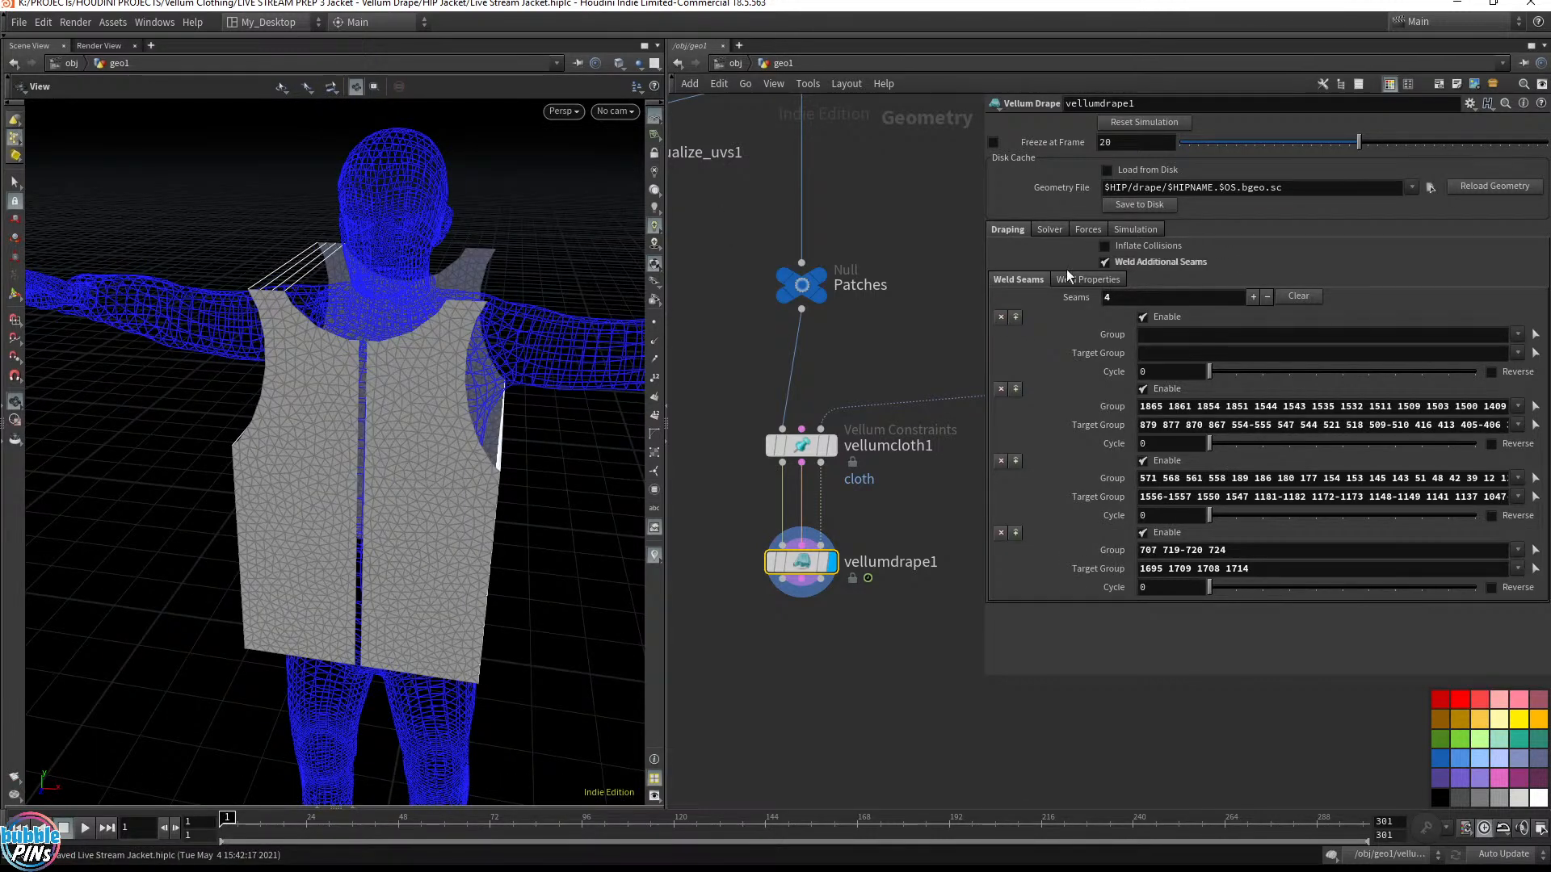
left_click(1535, 334)
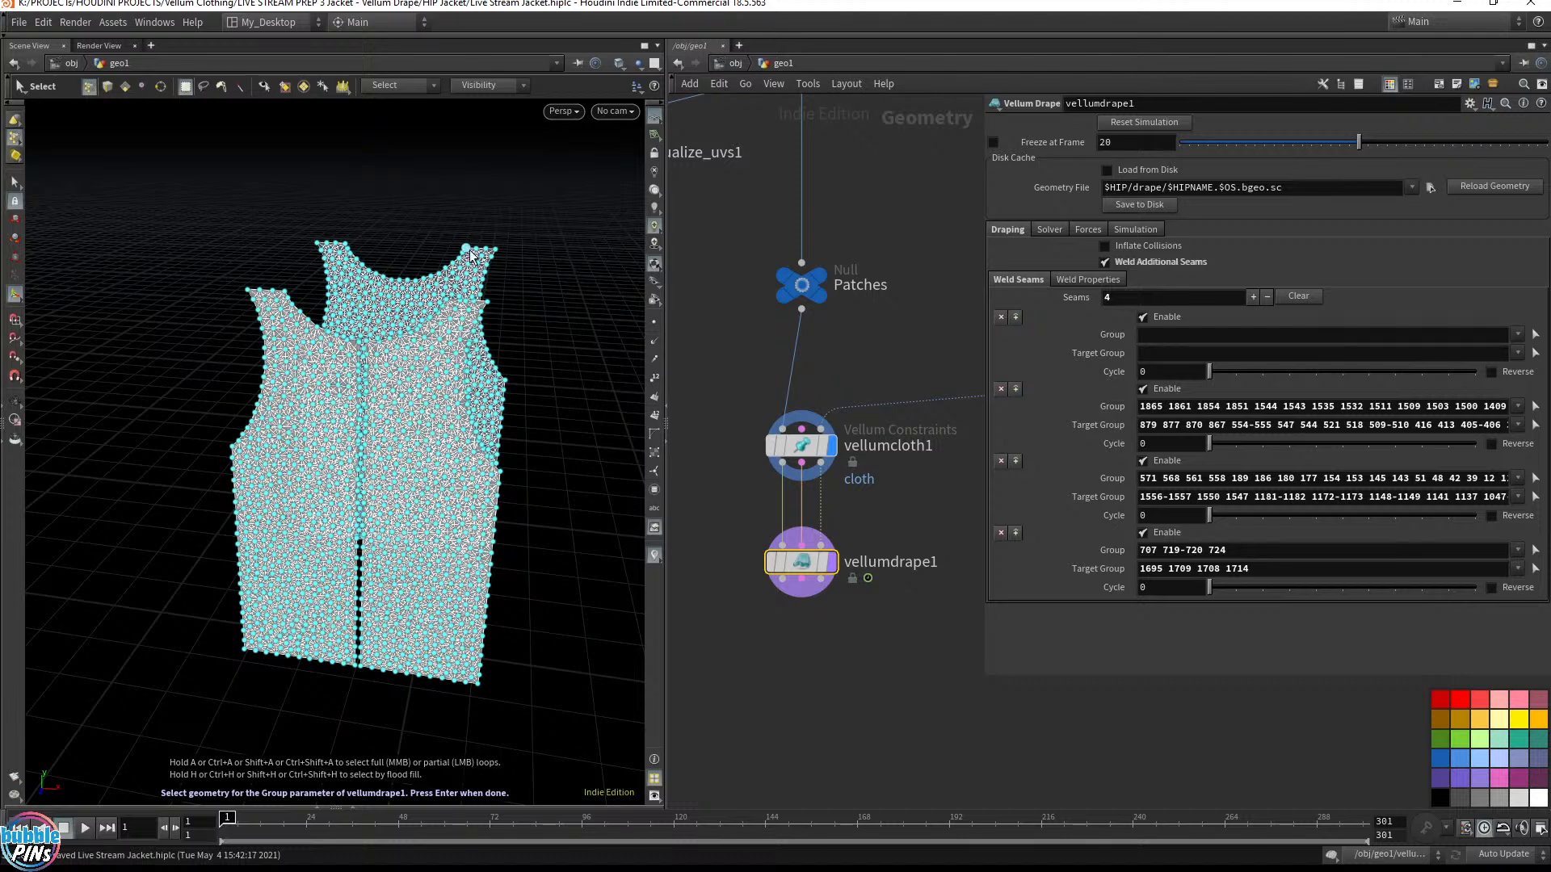
left_click(496, 251)
left_click_drag(558, 249, 547, 201, "alt")
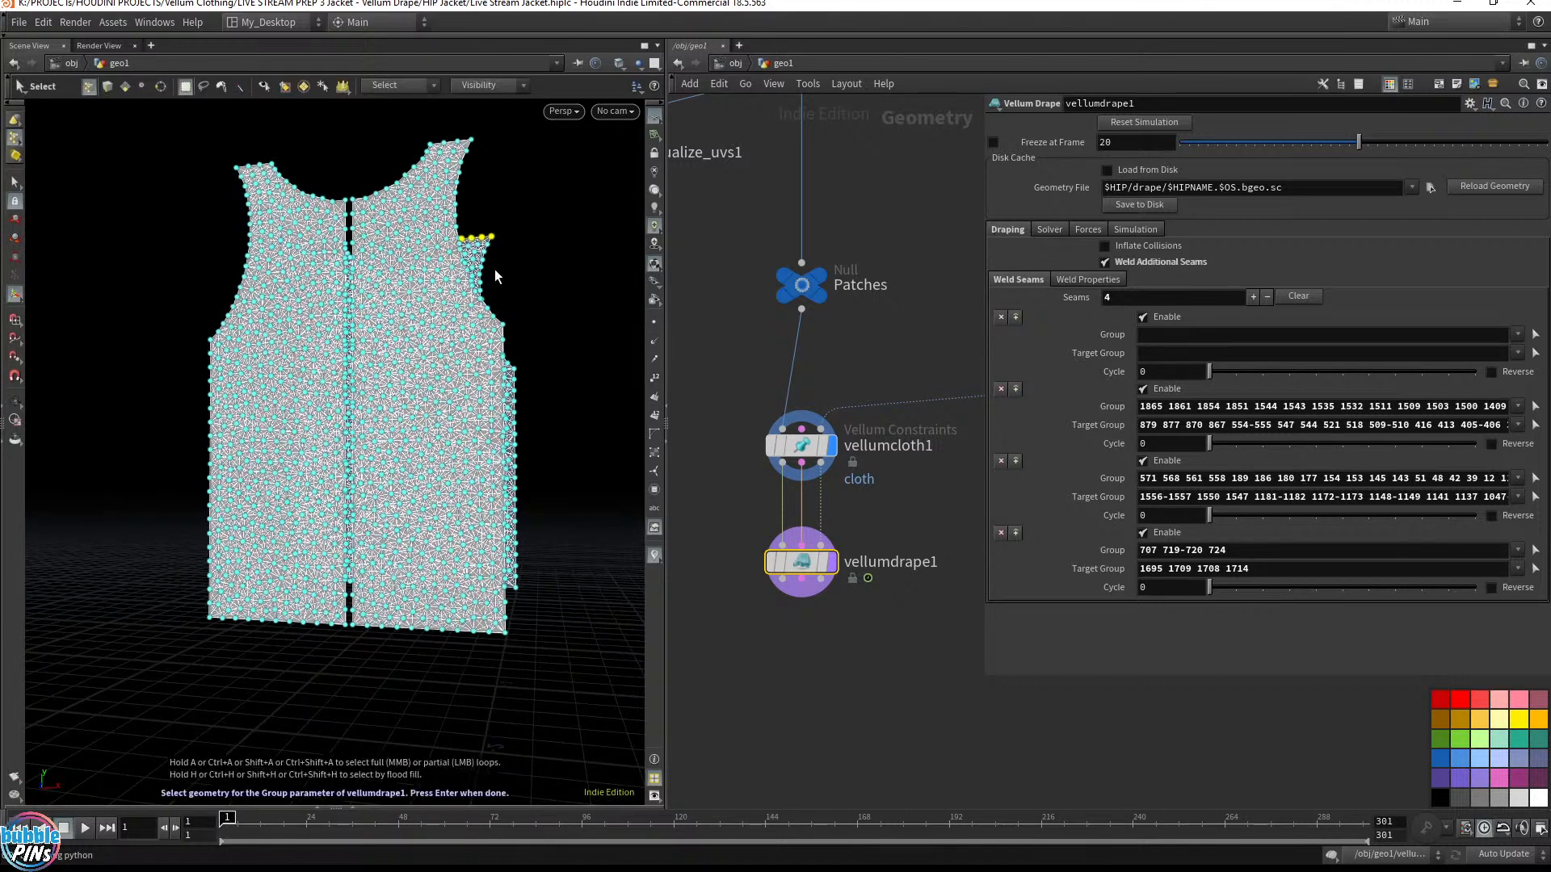
key("Return")
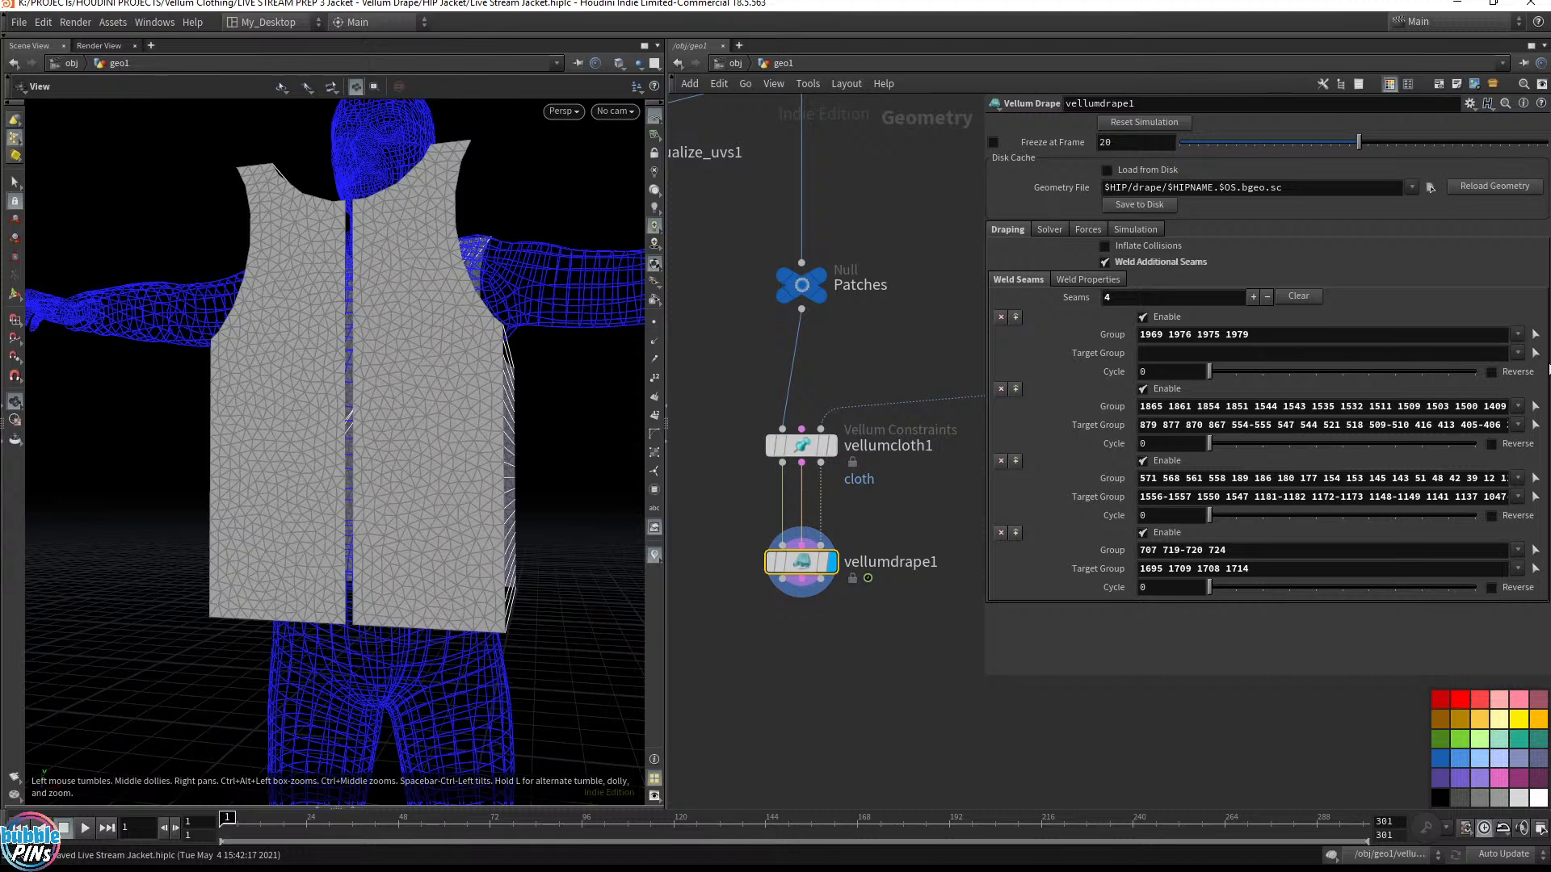
Set the fourth seam's Target Group to the matching front panel's shoulder-edge points and check the seam lines around the torso
left_click(1535, 353)
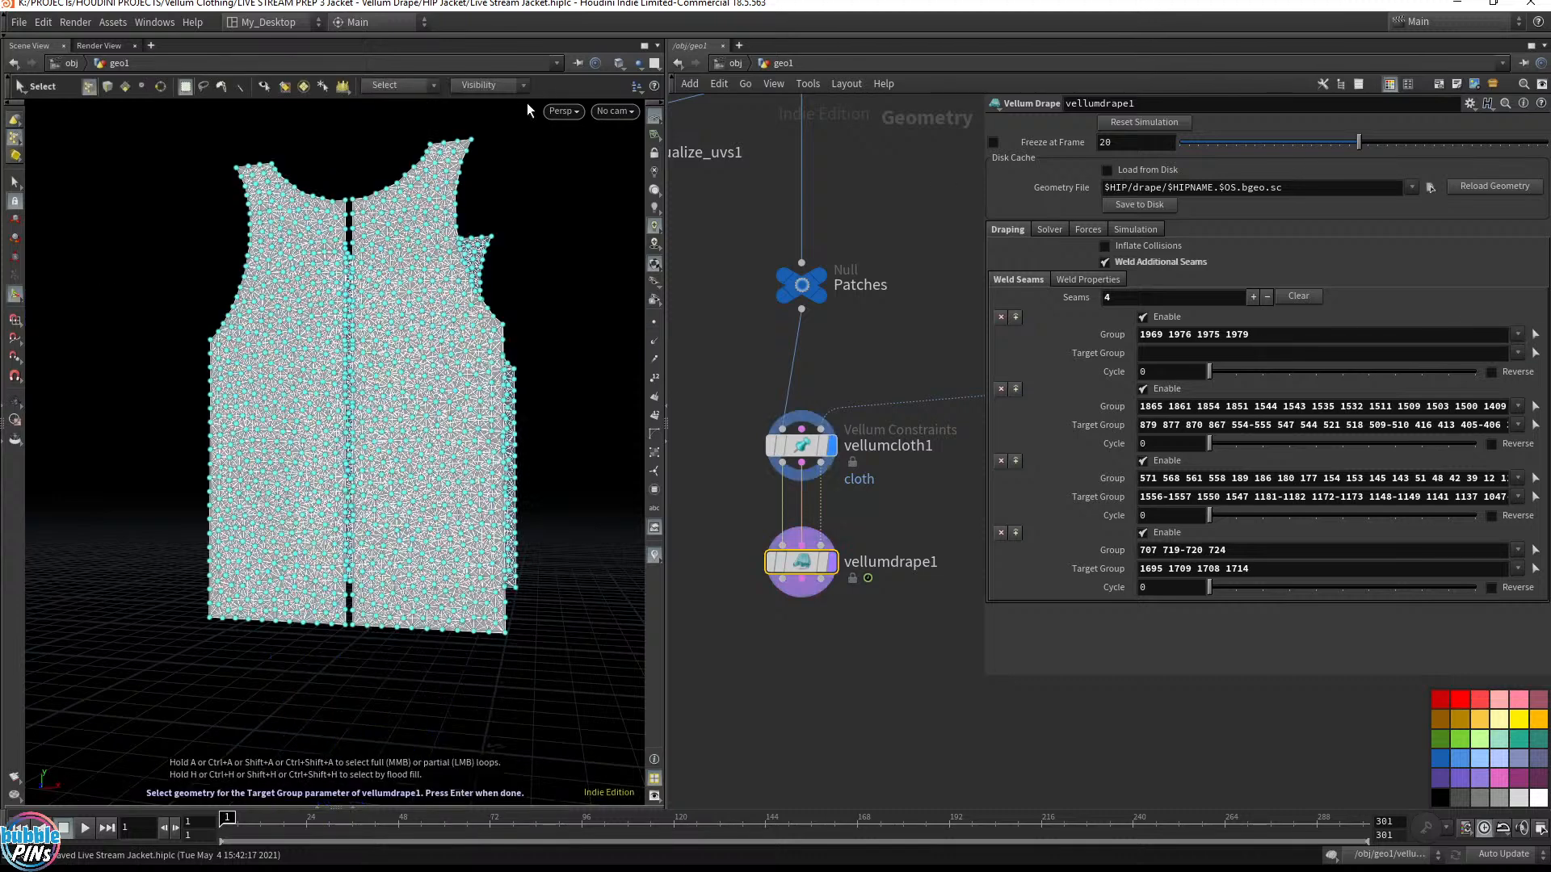
left_click(474, 142)
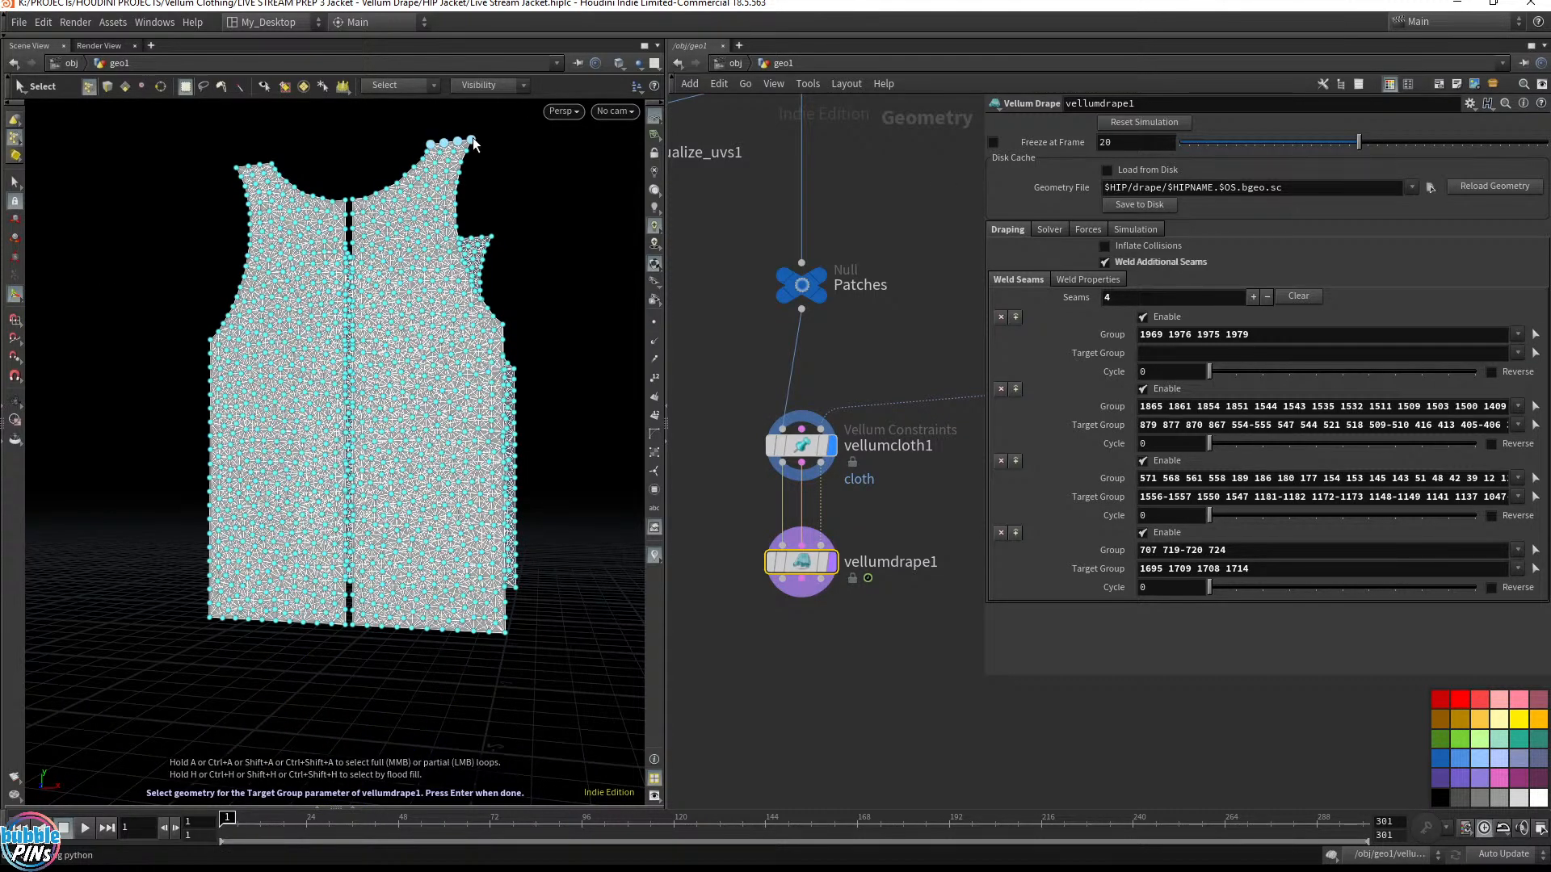
key("Return")
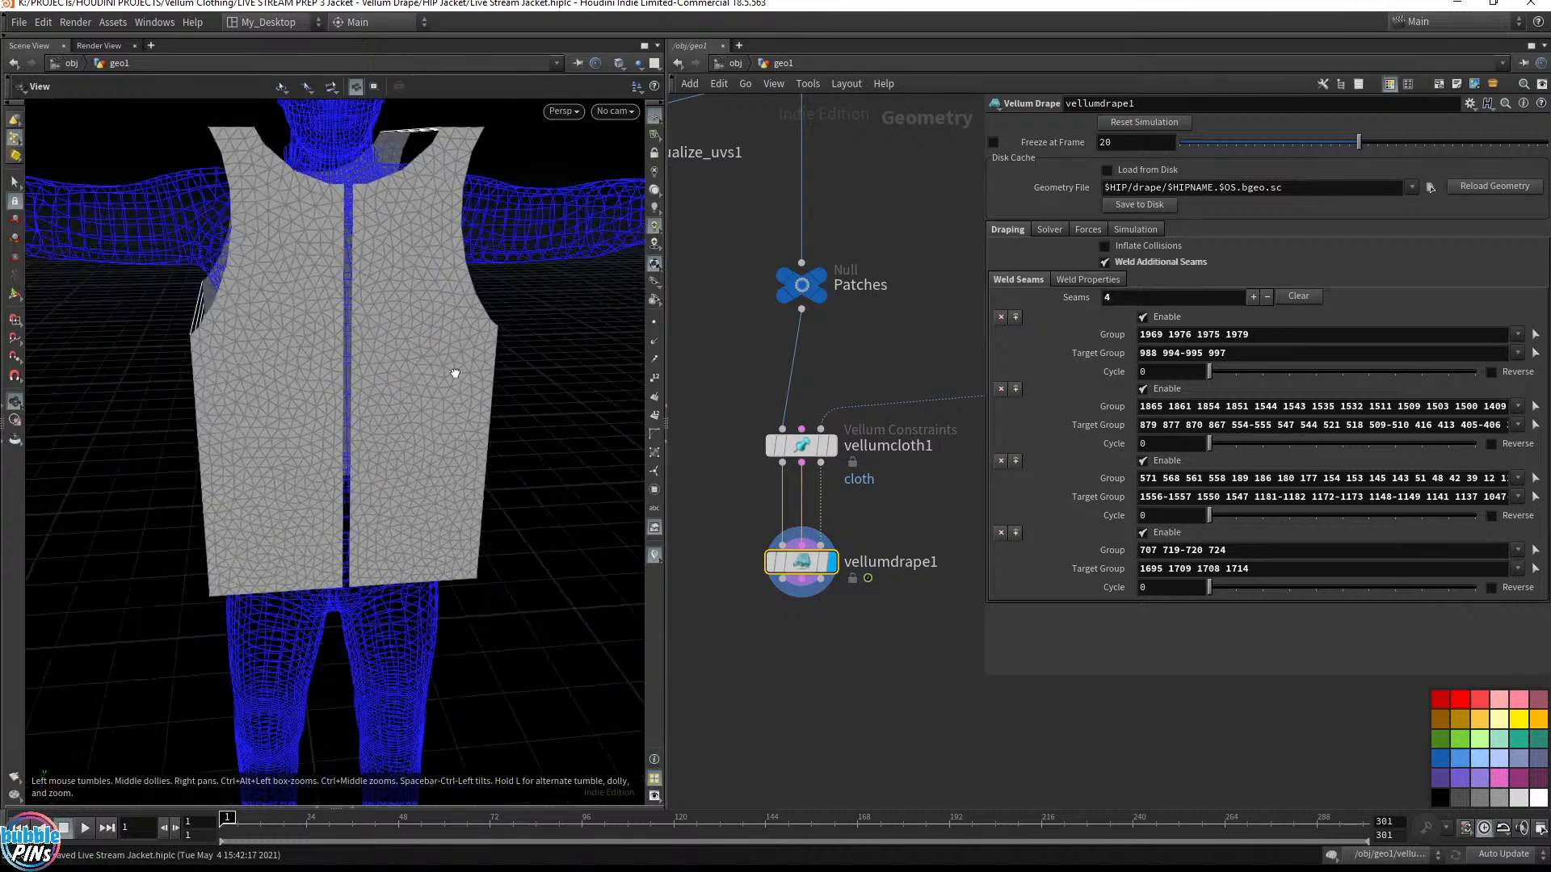
left_click_drag(448, 372, 492, 336)
middle_click_drag(492, 336, 401, 450)
left_click_drag(402, 450, 501, 336)
middle_click_drag(502, 336, 516, 405)
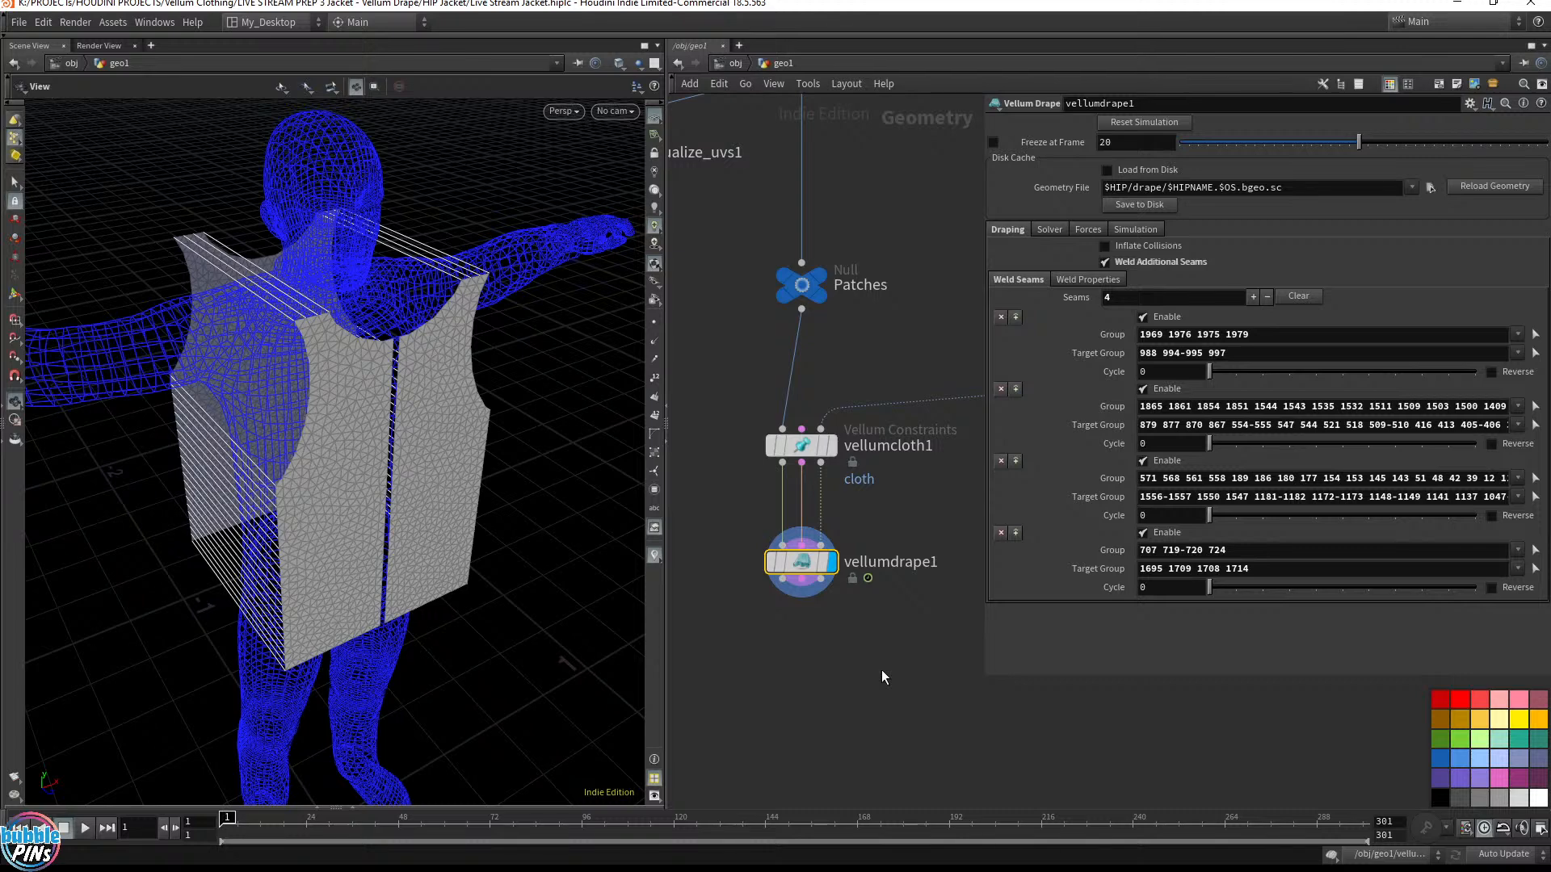
Play the drape simulation to frame 38, stop it, and inspect the welded panels around the character
left_click_drag(929, 656, 772, 540)
left_click(83, 829)
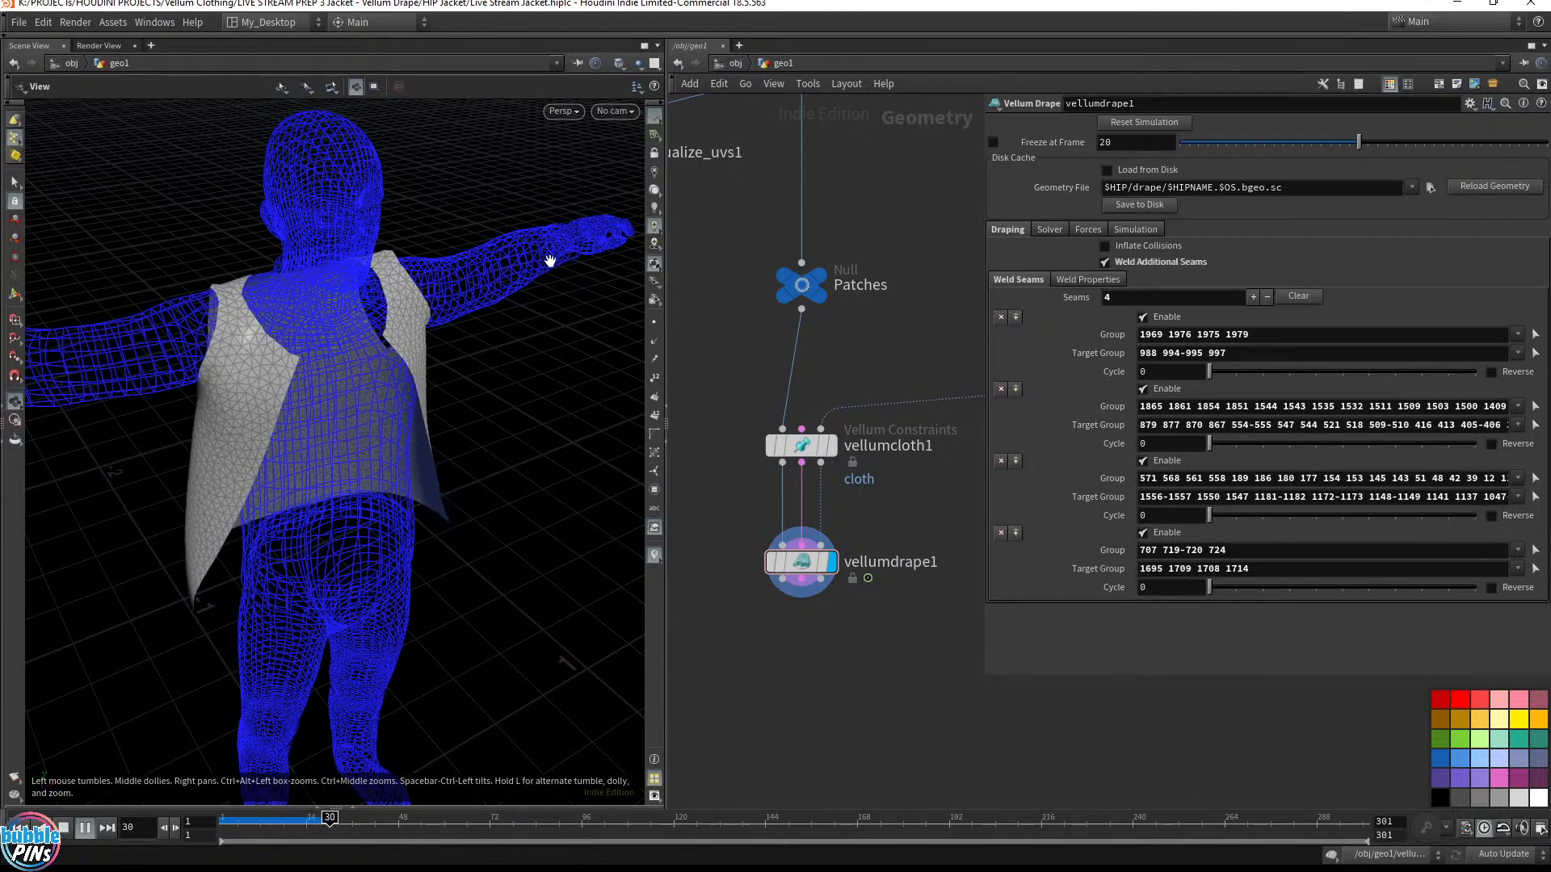
key("Escape")
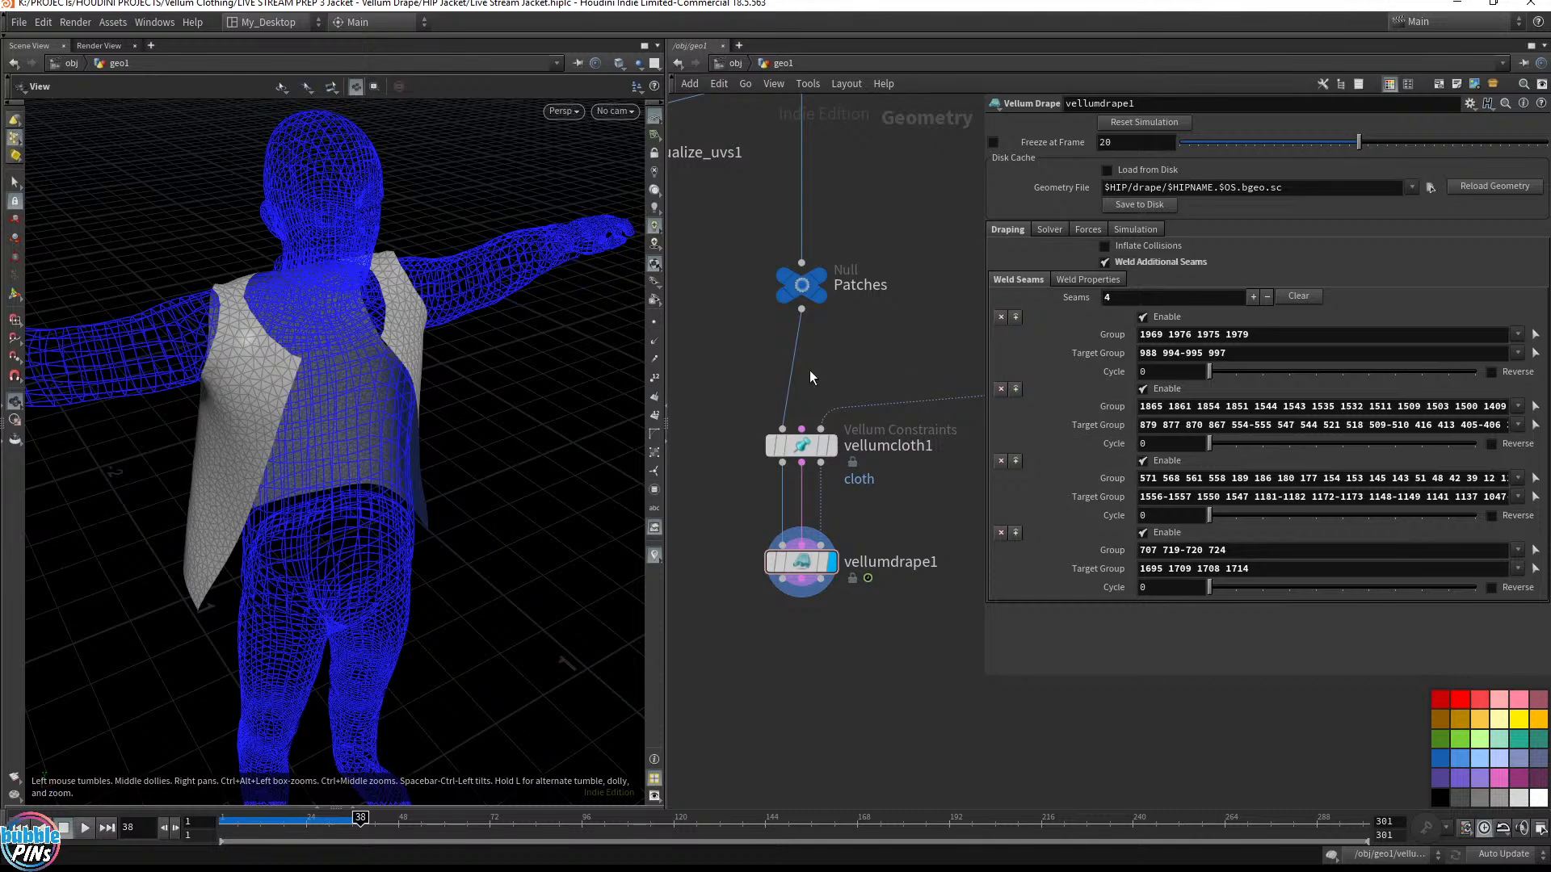
left_click_drag(440, 412, 401, 395)
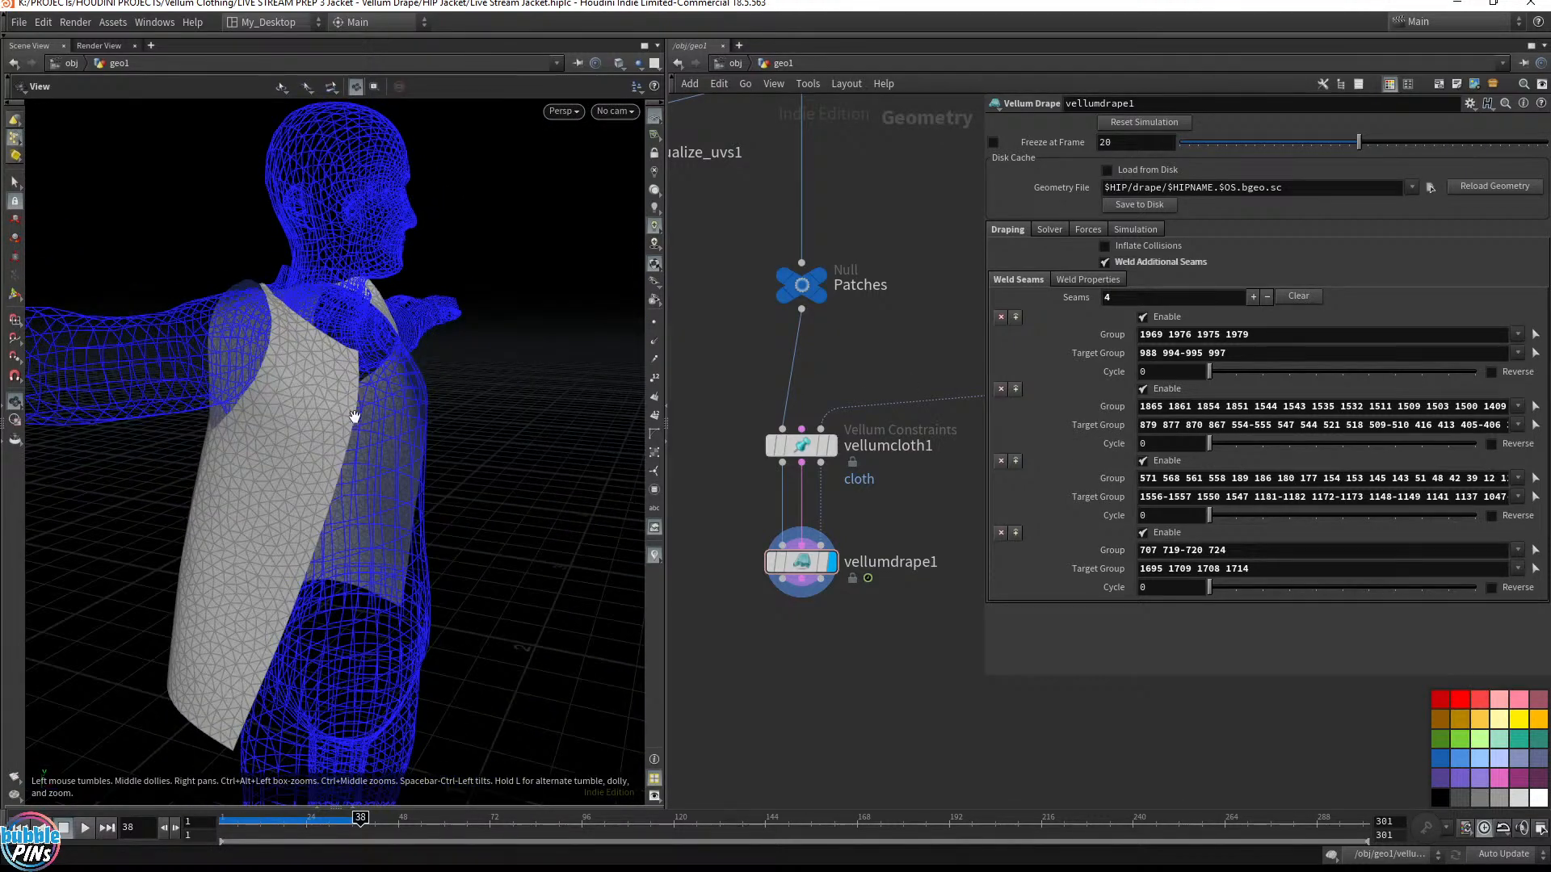
left_click_drag(439, 544, 291, 519)
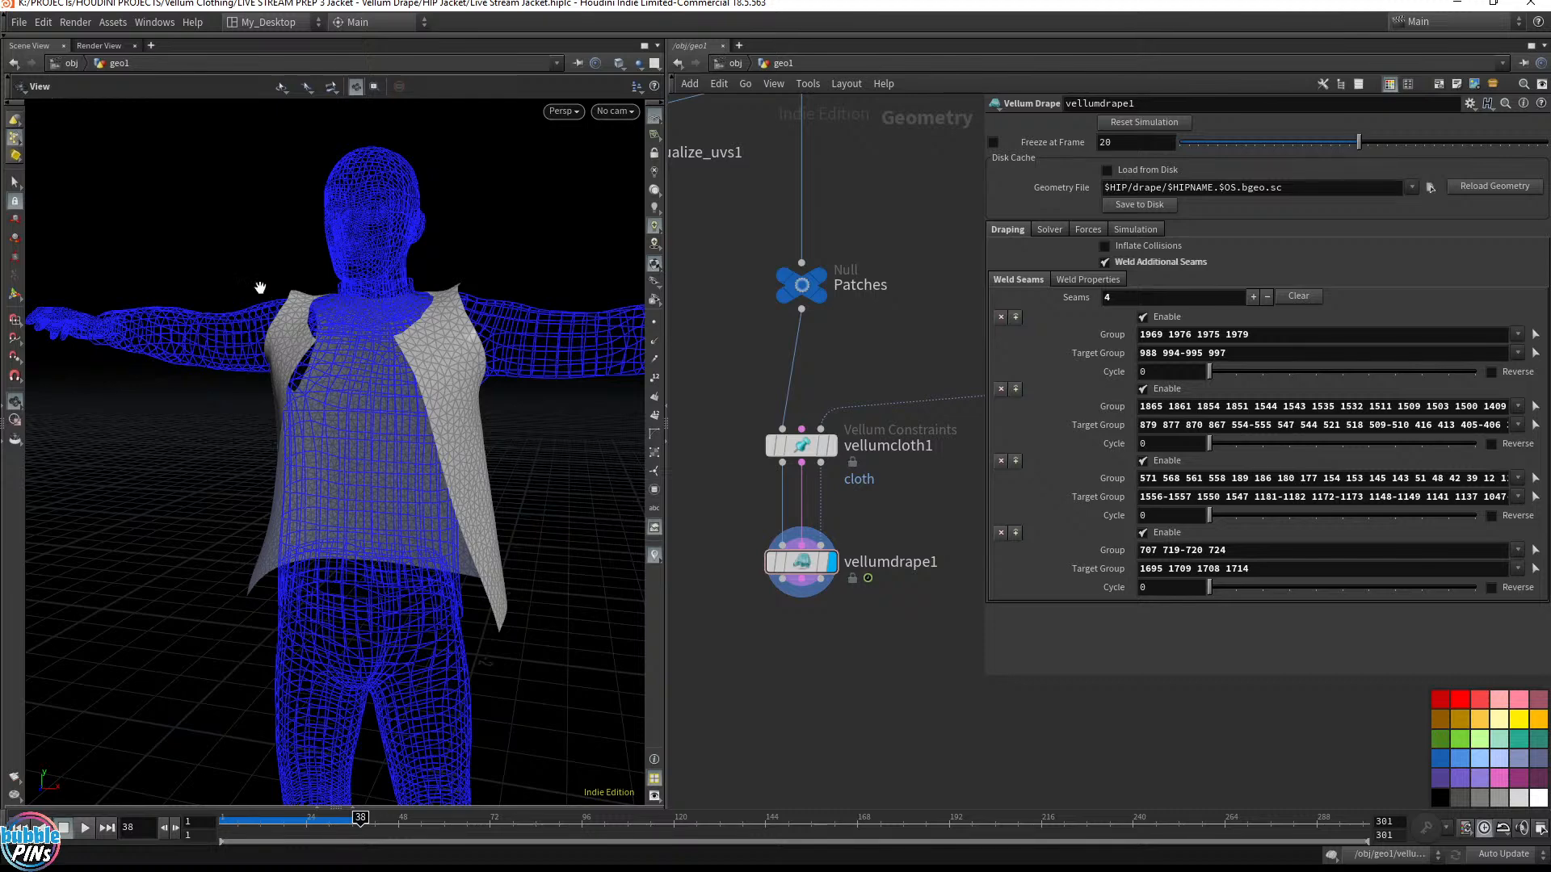
left_click_drag(294, 585, 294, 710)
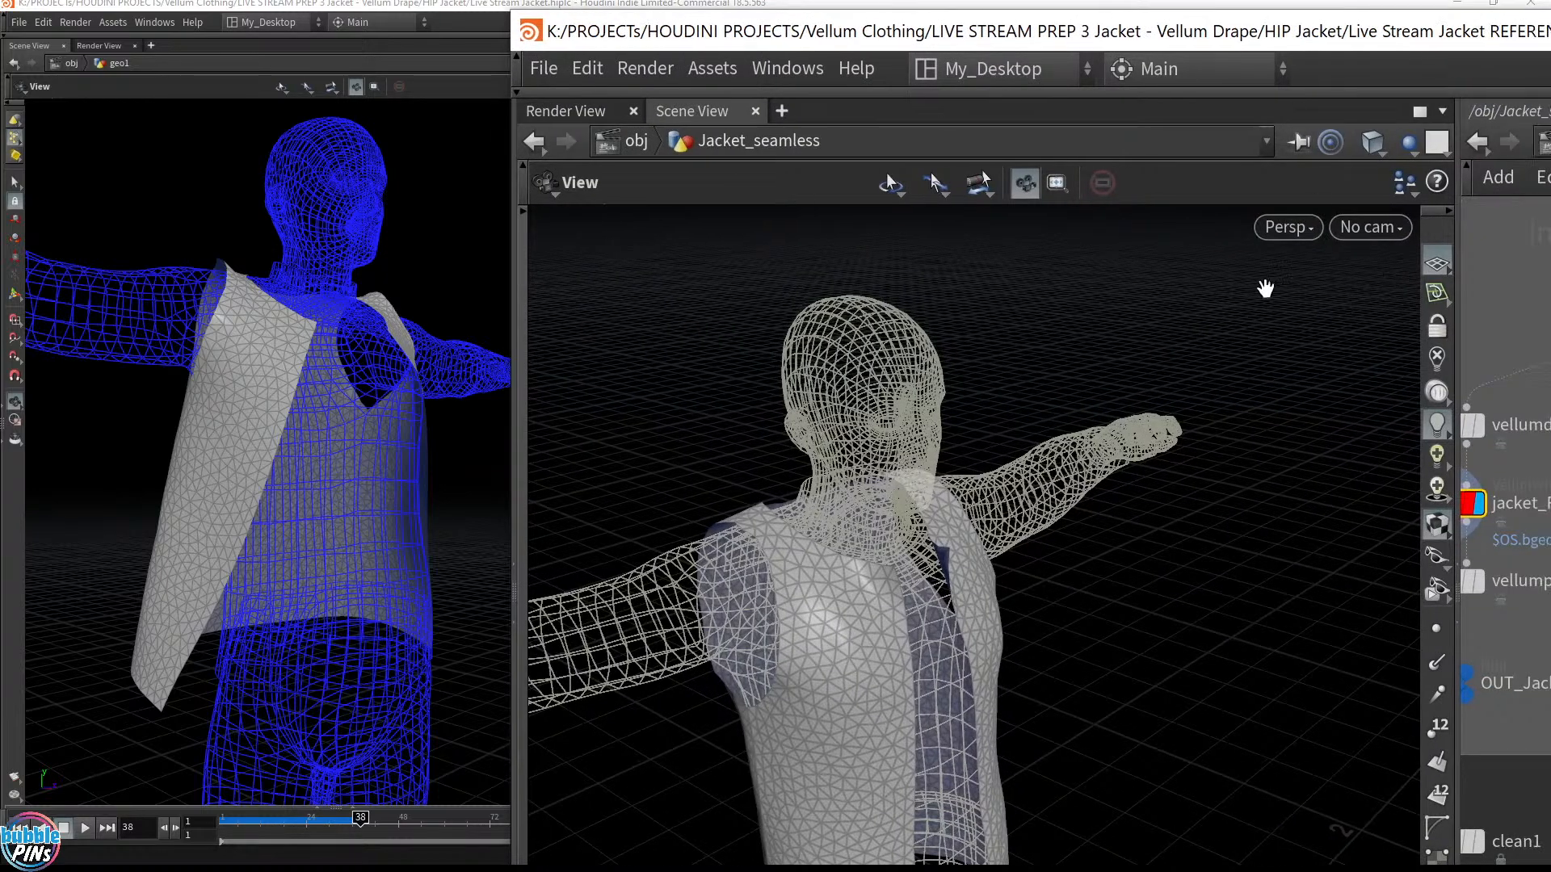
Examine the finished draped jacket in the reference scene for comparison, and move its window out of the way
left_click_drag(1227, 463, 952, 457)
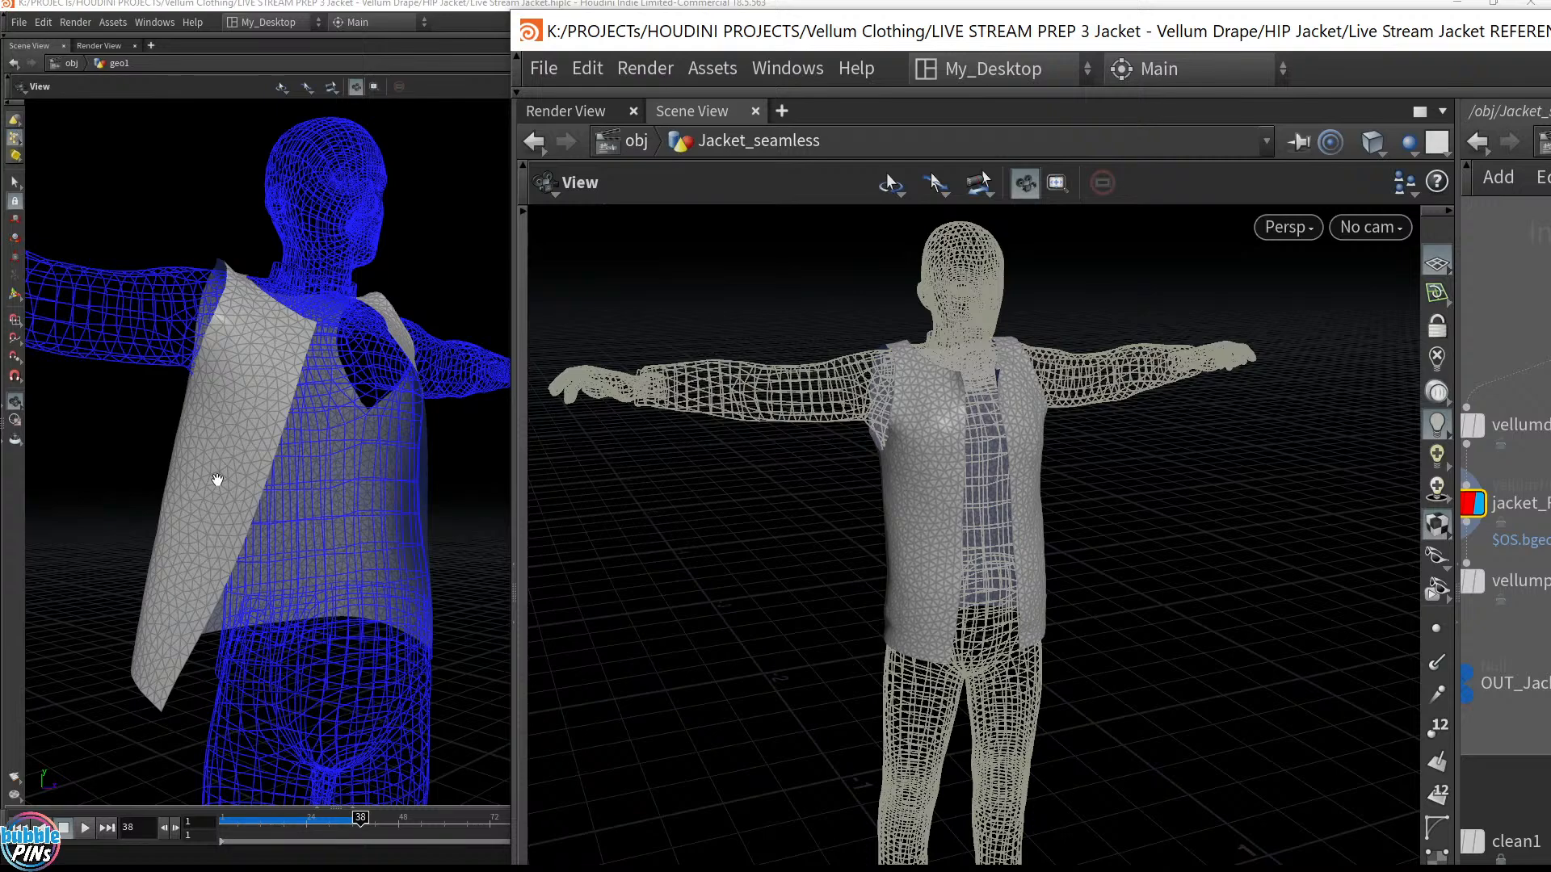
mouse_move(1171, 618)
left_mouse_down()
mouse_move(1146, 640)
mouse_move(1025, 554)
mouse_move(1099, 559)
mouse_move(1154, 596)
left_mouse_up()
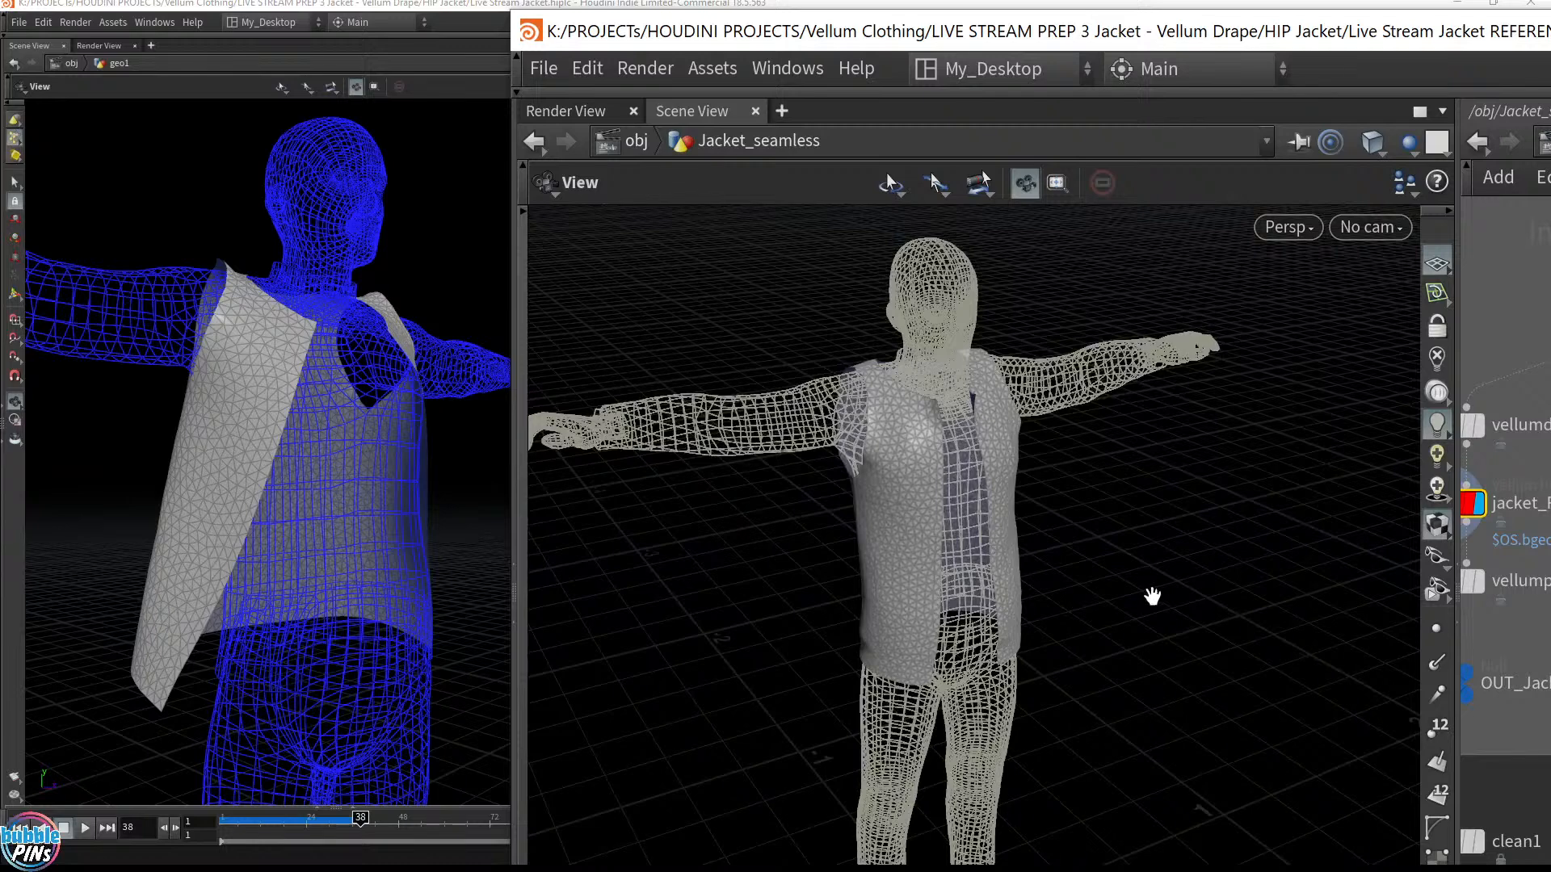
left_click_drag(958, 39, 1550, 41)
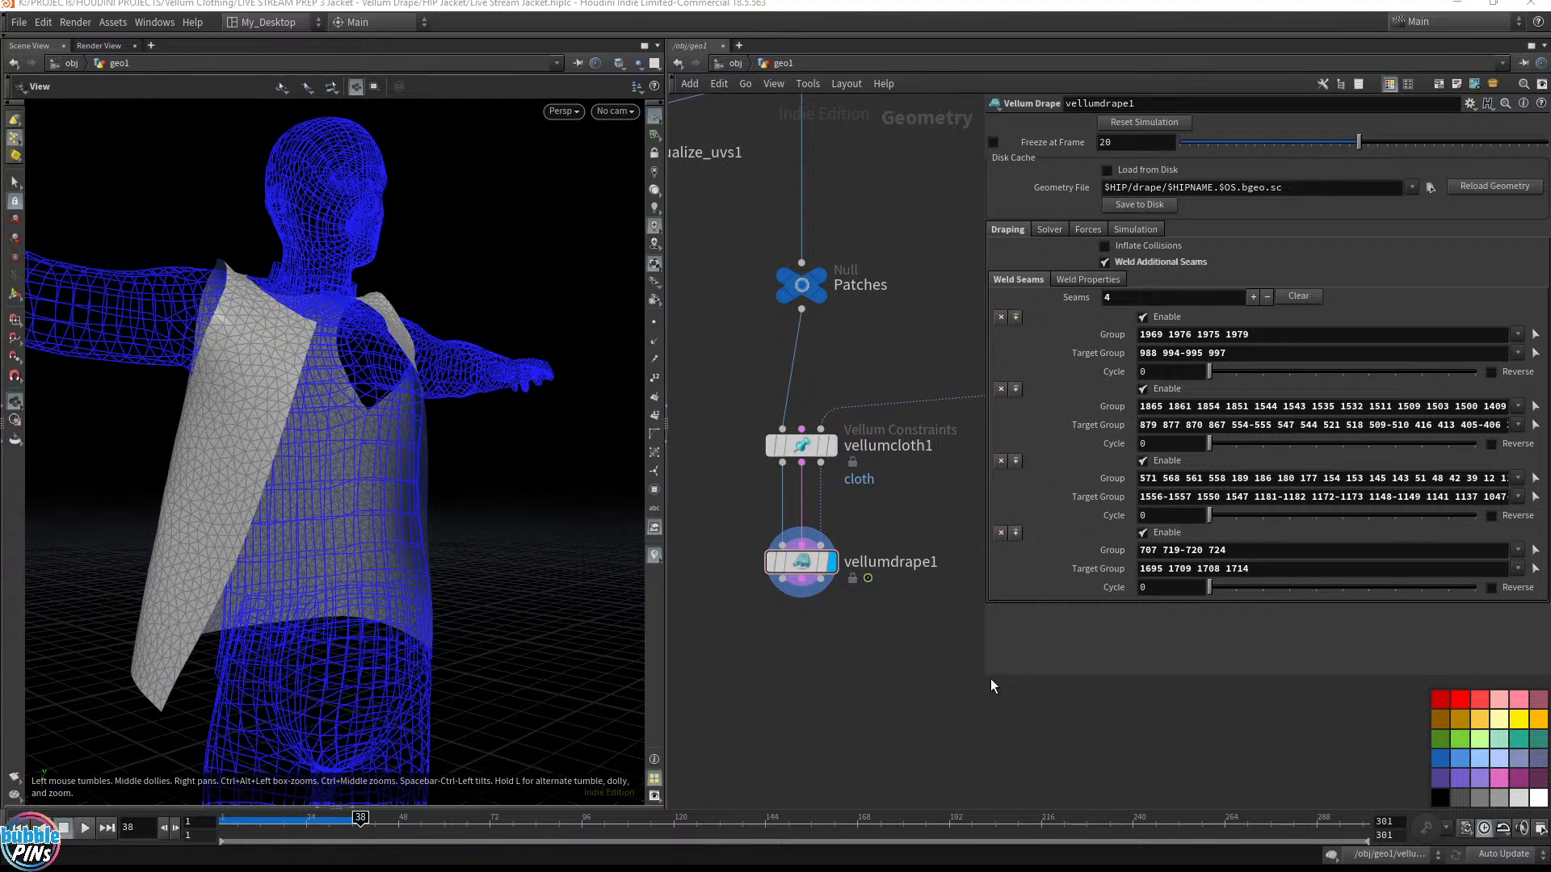
Narrow the parameter pane over the node network and save the scene
left_click_drag(986, 673, 1124, 616)
scroll(1011, 661, "down", 5)
middle_click_drag(961, 730, 847, 441)
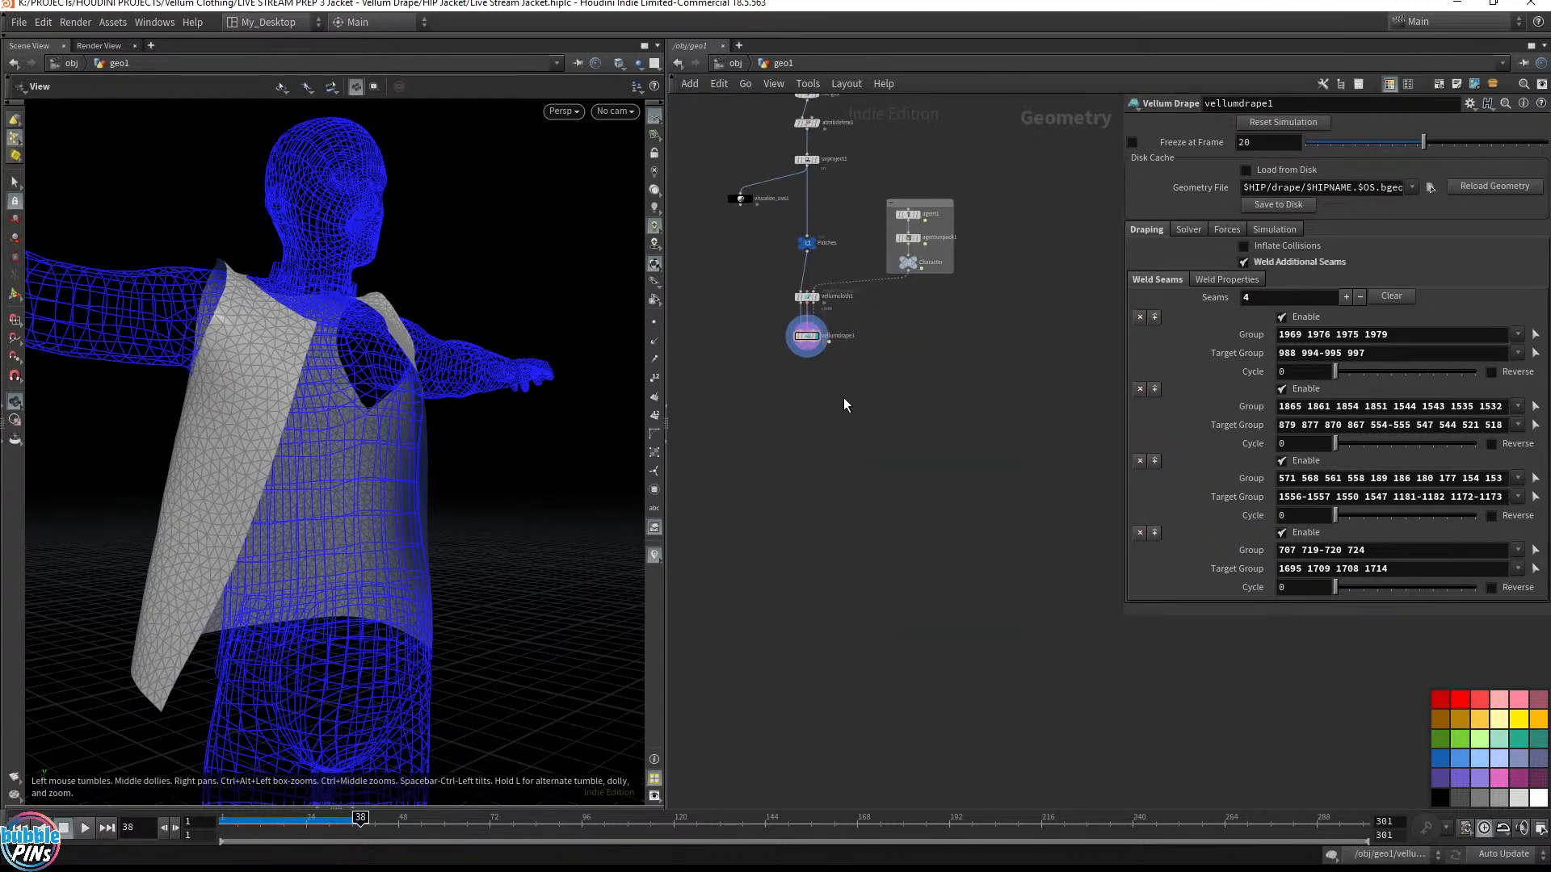
left_click_drag(742, 394, 851, 308)
key("ctrl+s")
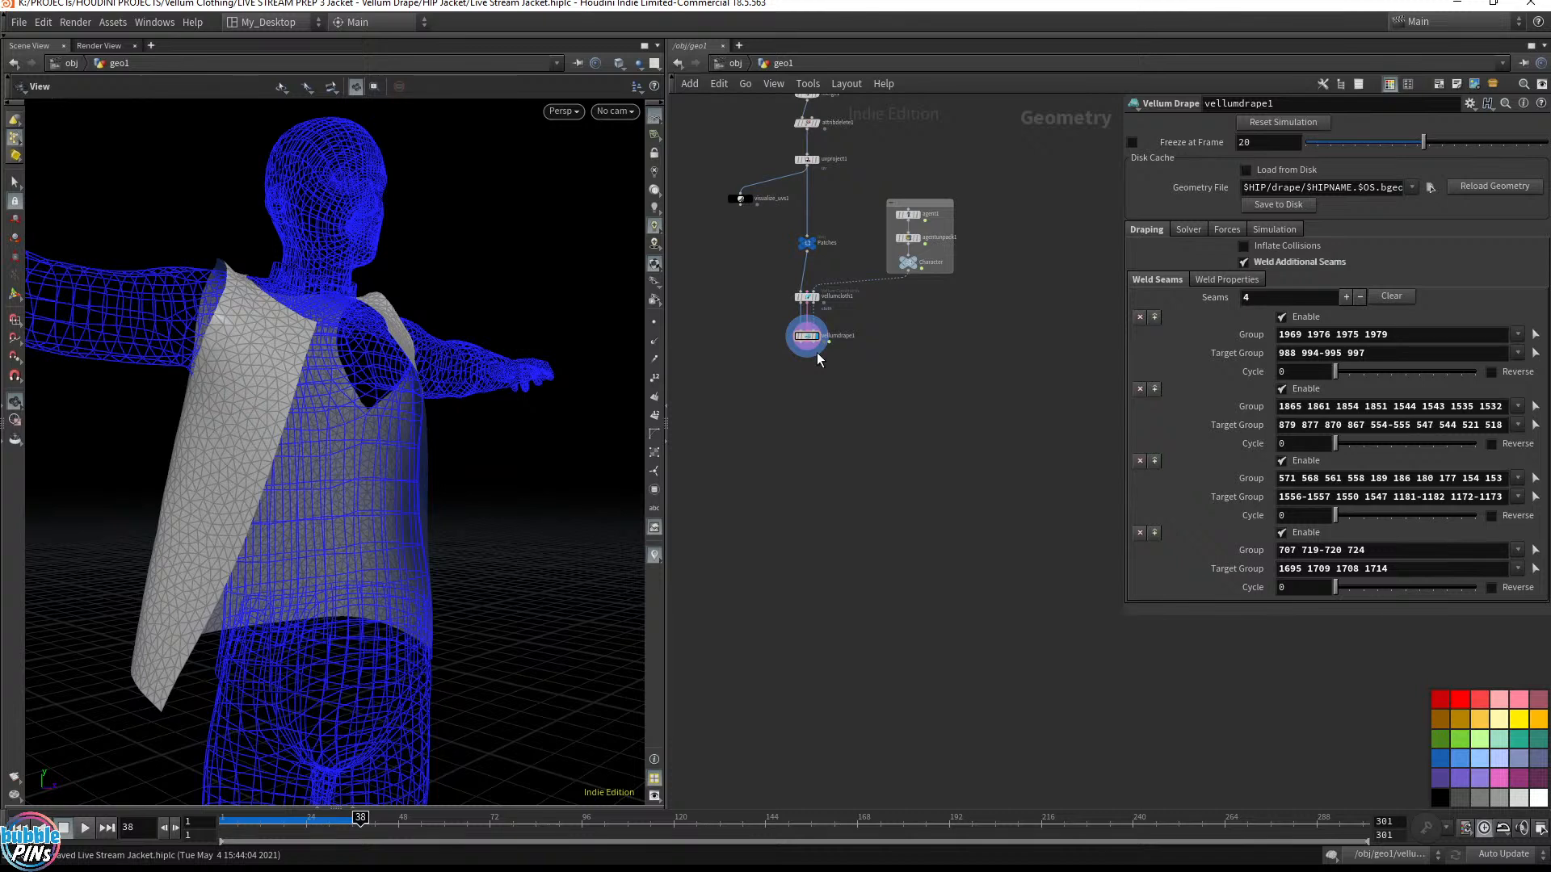
Return the timeline to frame 1 and widen the network editor beside the viewport
scroll(816, 352, "up", 5)
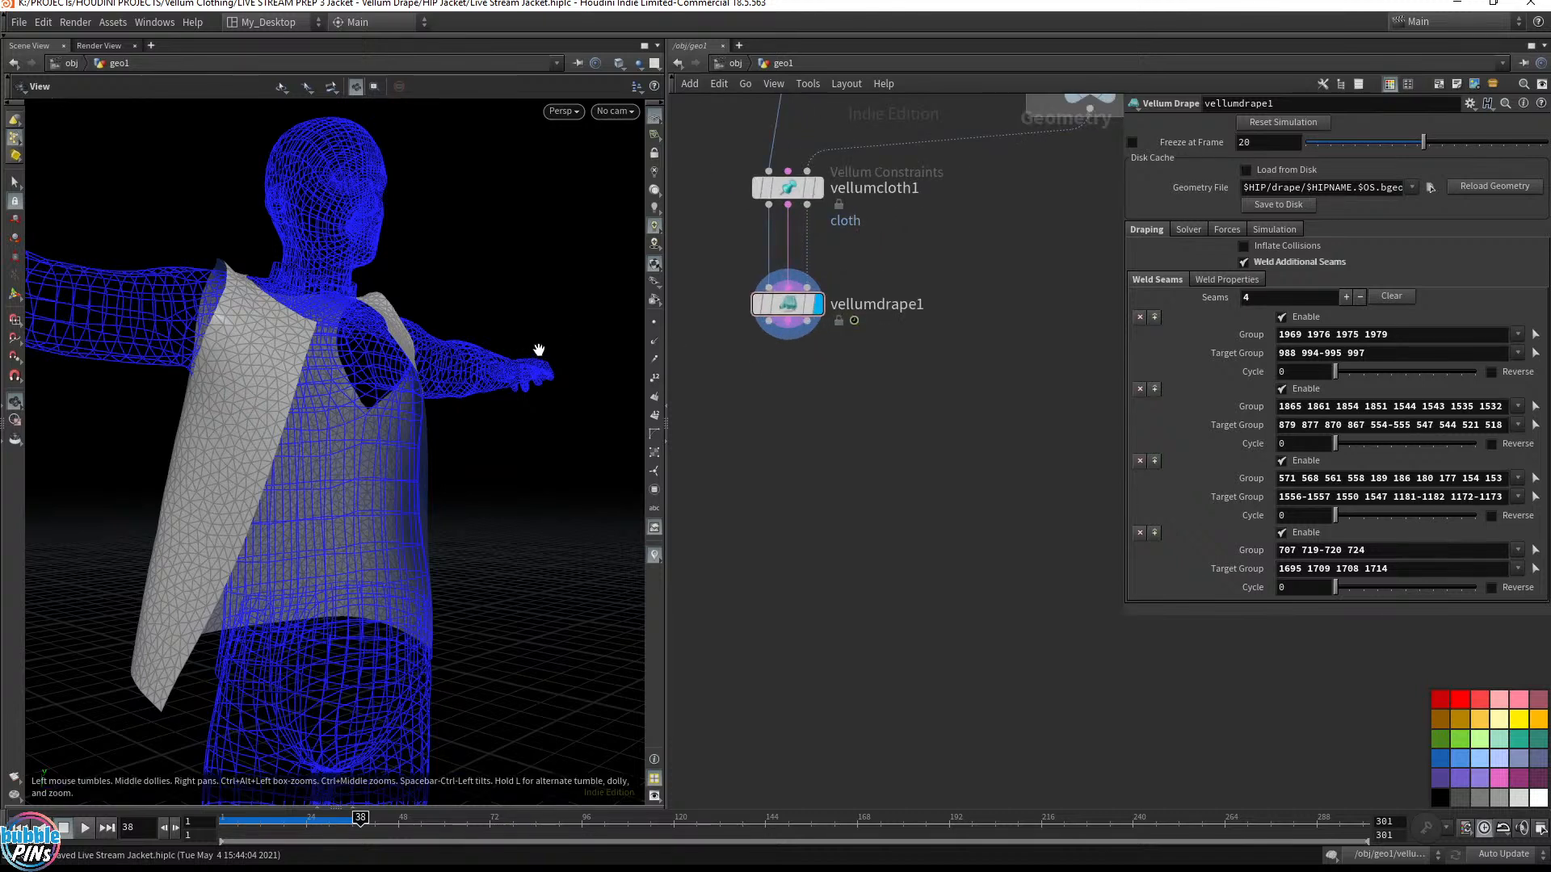
left_click_drag(487, 360, 259, 350)
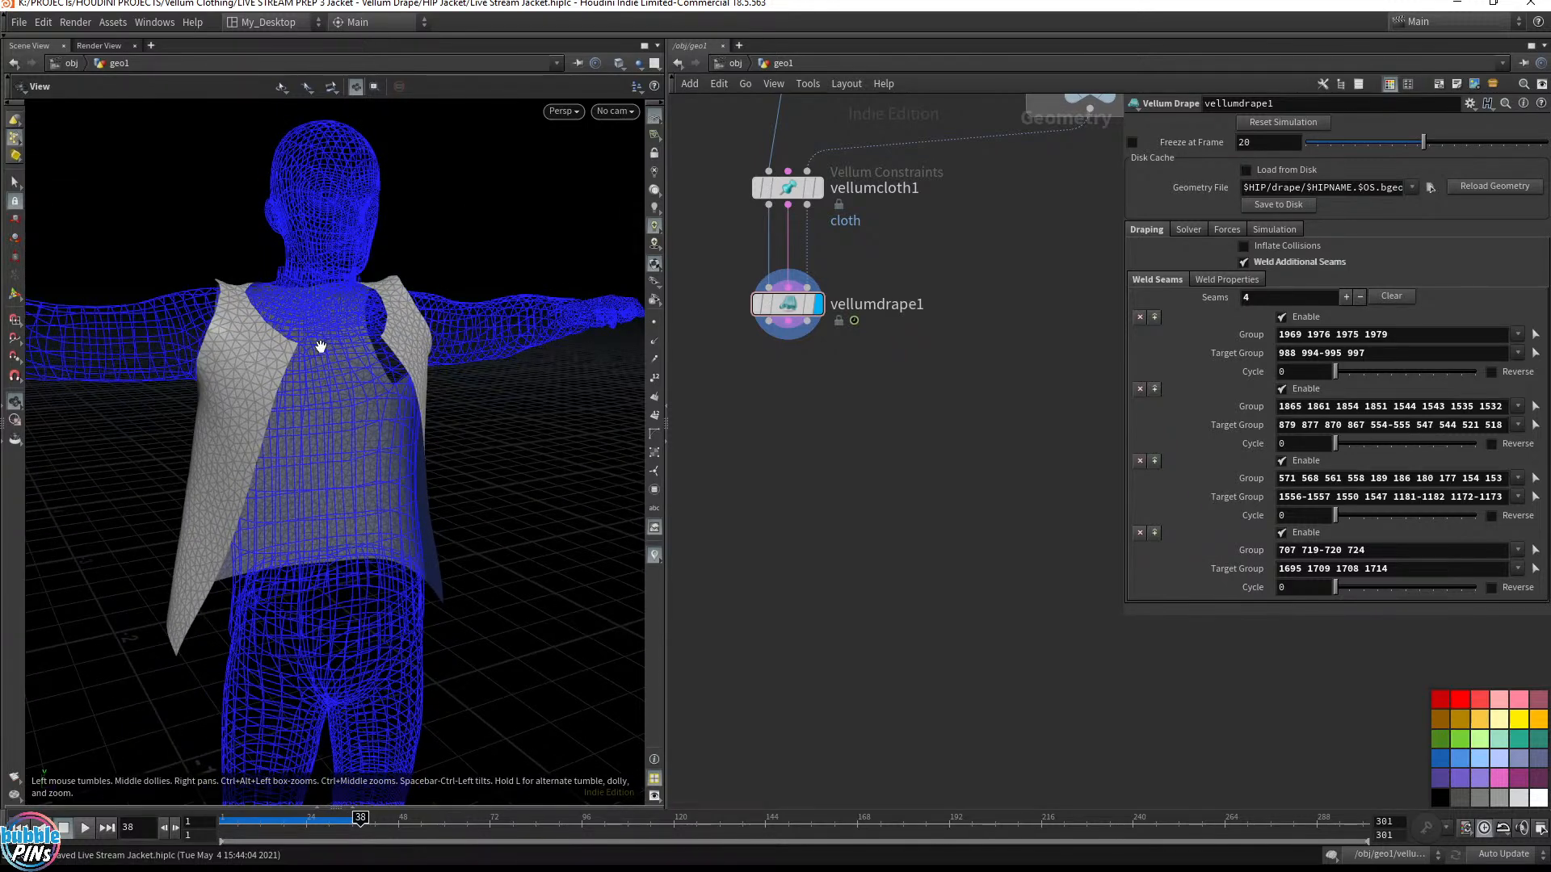
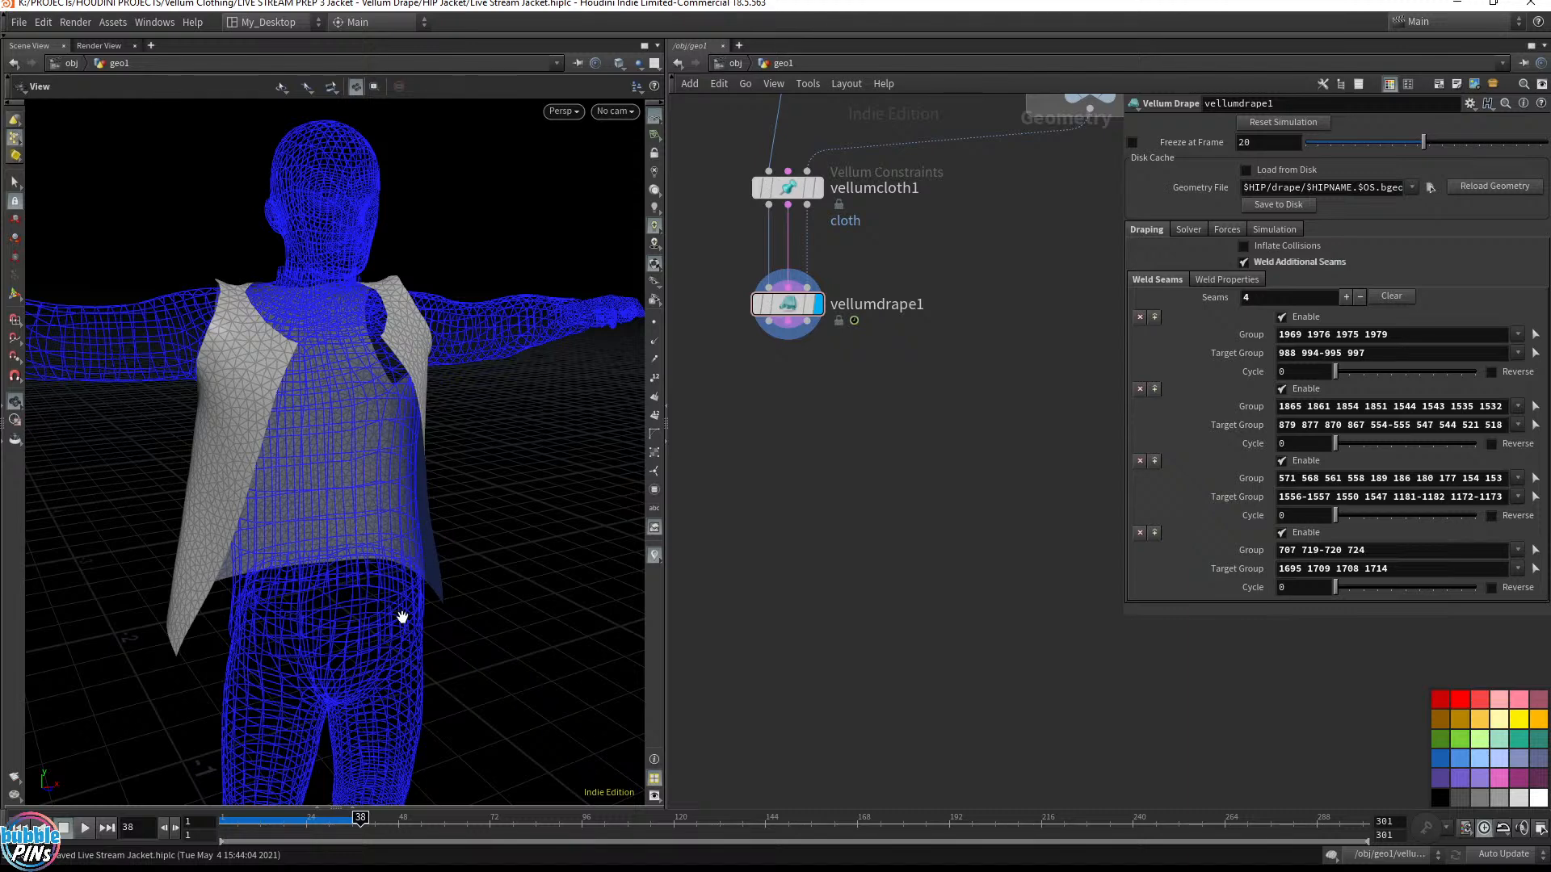
key("ctrl+Up")
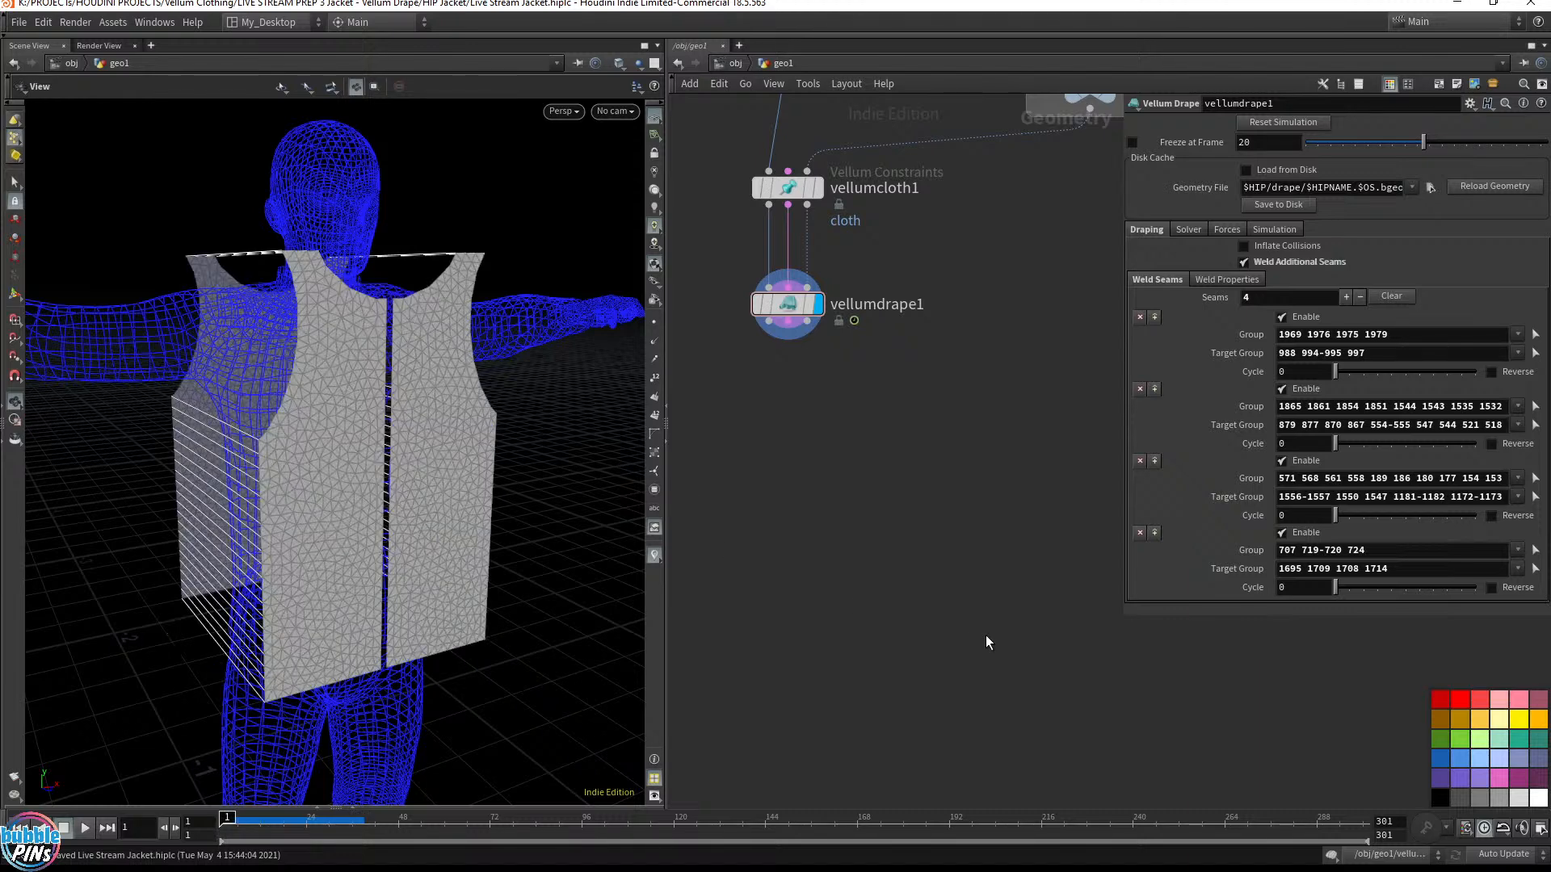
scroll(939, 414, "down", 3)
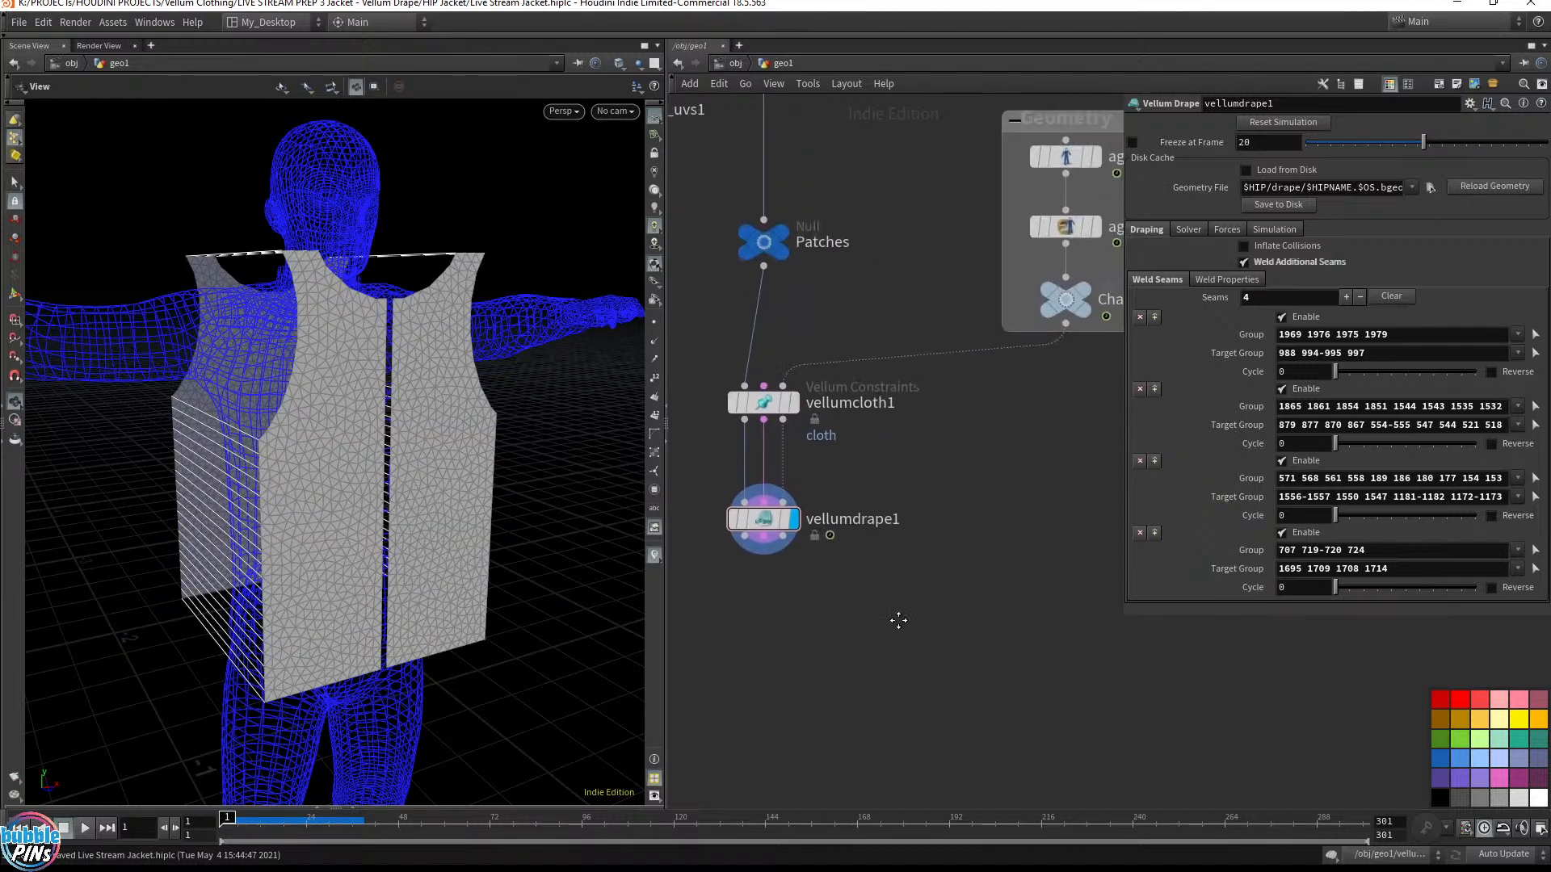
scroll(862, 505, "down", 1)
middle_click_drag(864, 458, 836, 354)
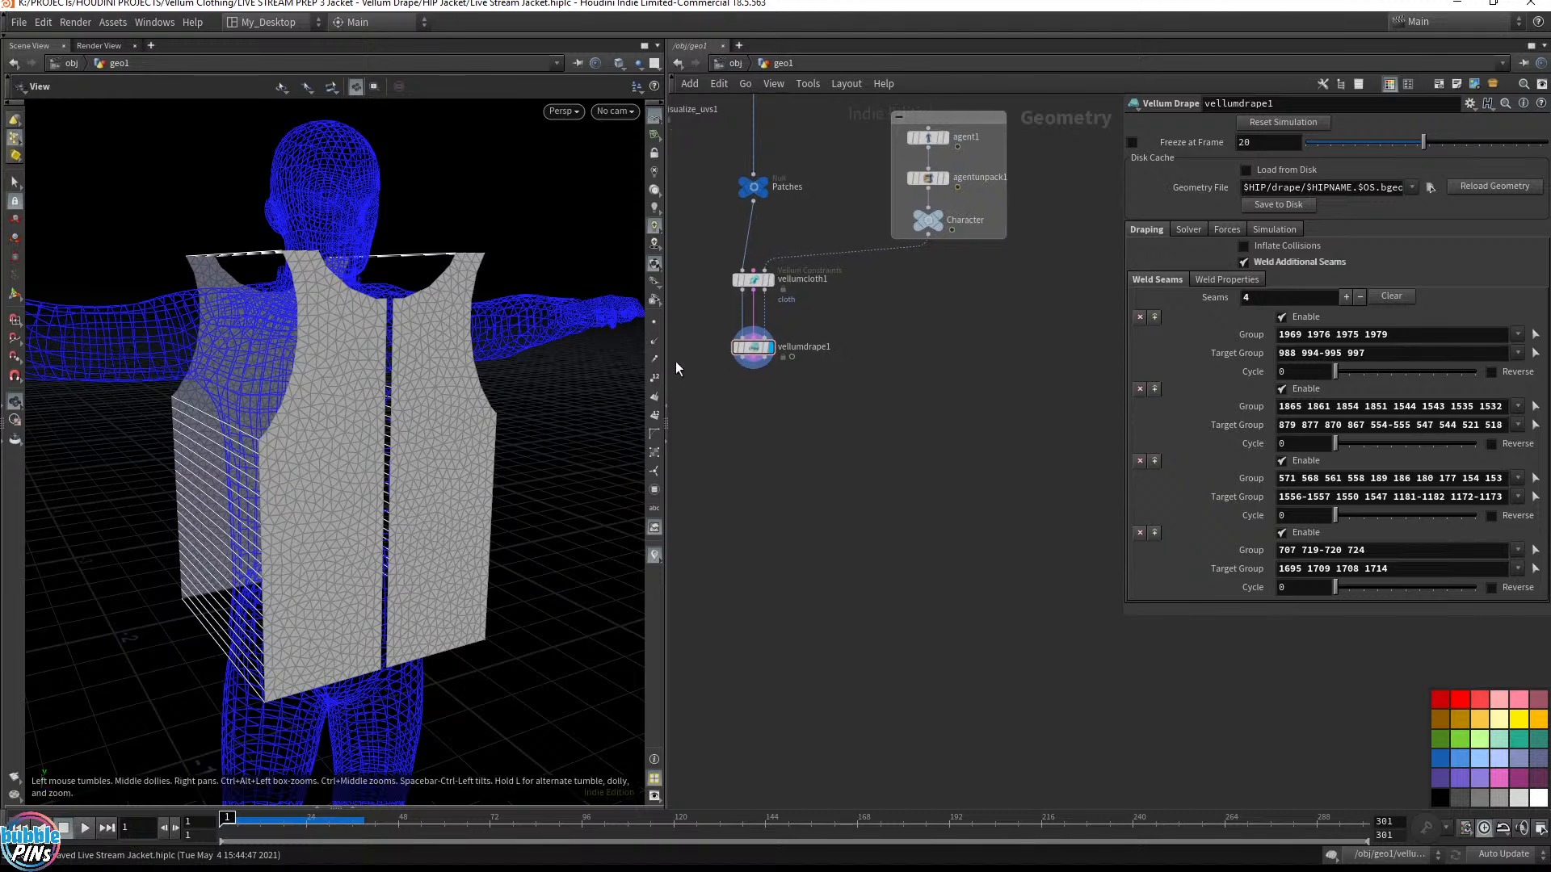
left_click_drag(666, 389, 558, 397)
key("Tab")
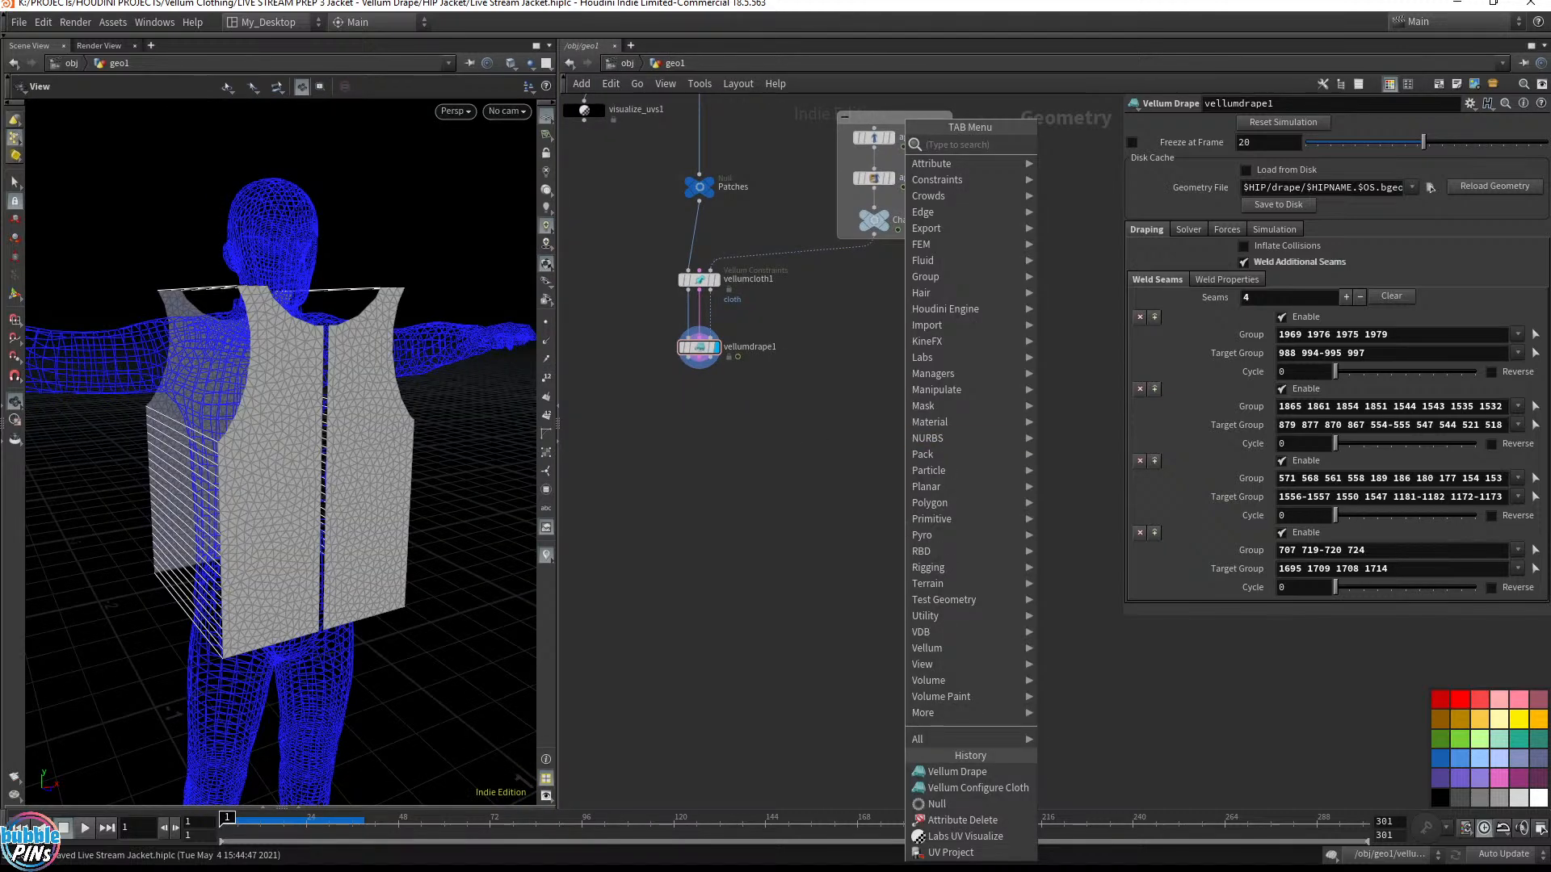
left_click(813, 566)
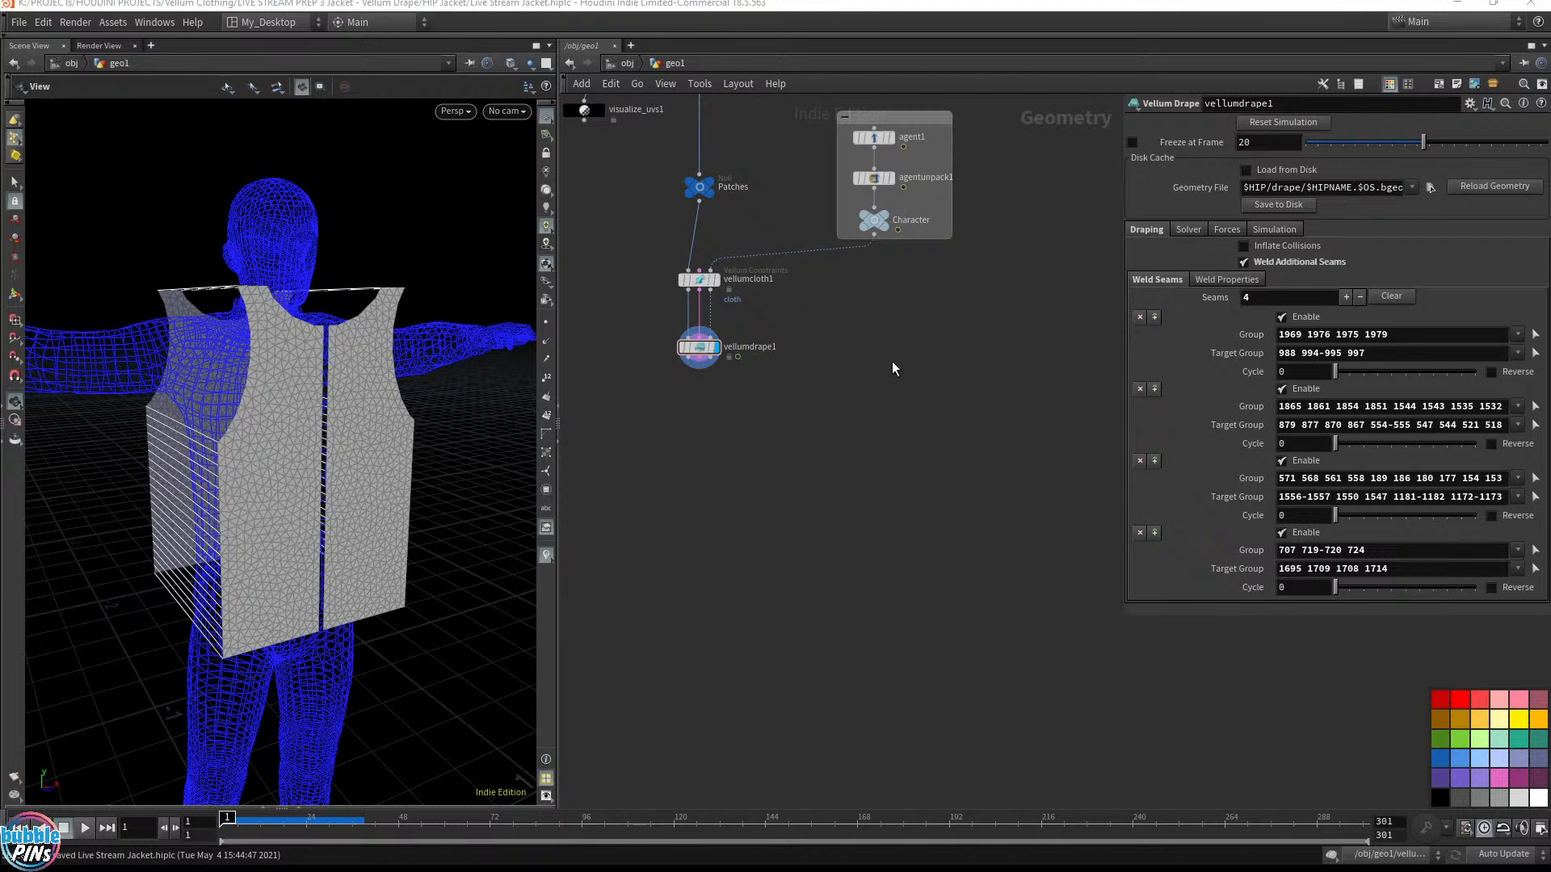
Shrink the parameter pane further and display the Patches null in the viewport
scroll(874, 492, "down", 3)
left_click_drag(774, 465, 721, 337)
left_click_drag(820, 355, 917, 234, "shift")
mouse_move(750, 350)
left_mouse_down()
mouse_move(751, 400)
mouse_move(750, 351)
left_mouse_up()
left_click(905, 386)
middle_click_drag(803, 347, 795, 304)
scroll(840, 323, "up", 2)
left_click_drag(1126, 622, 1253, 501)
left_click(631, 182)
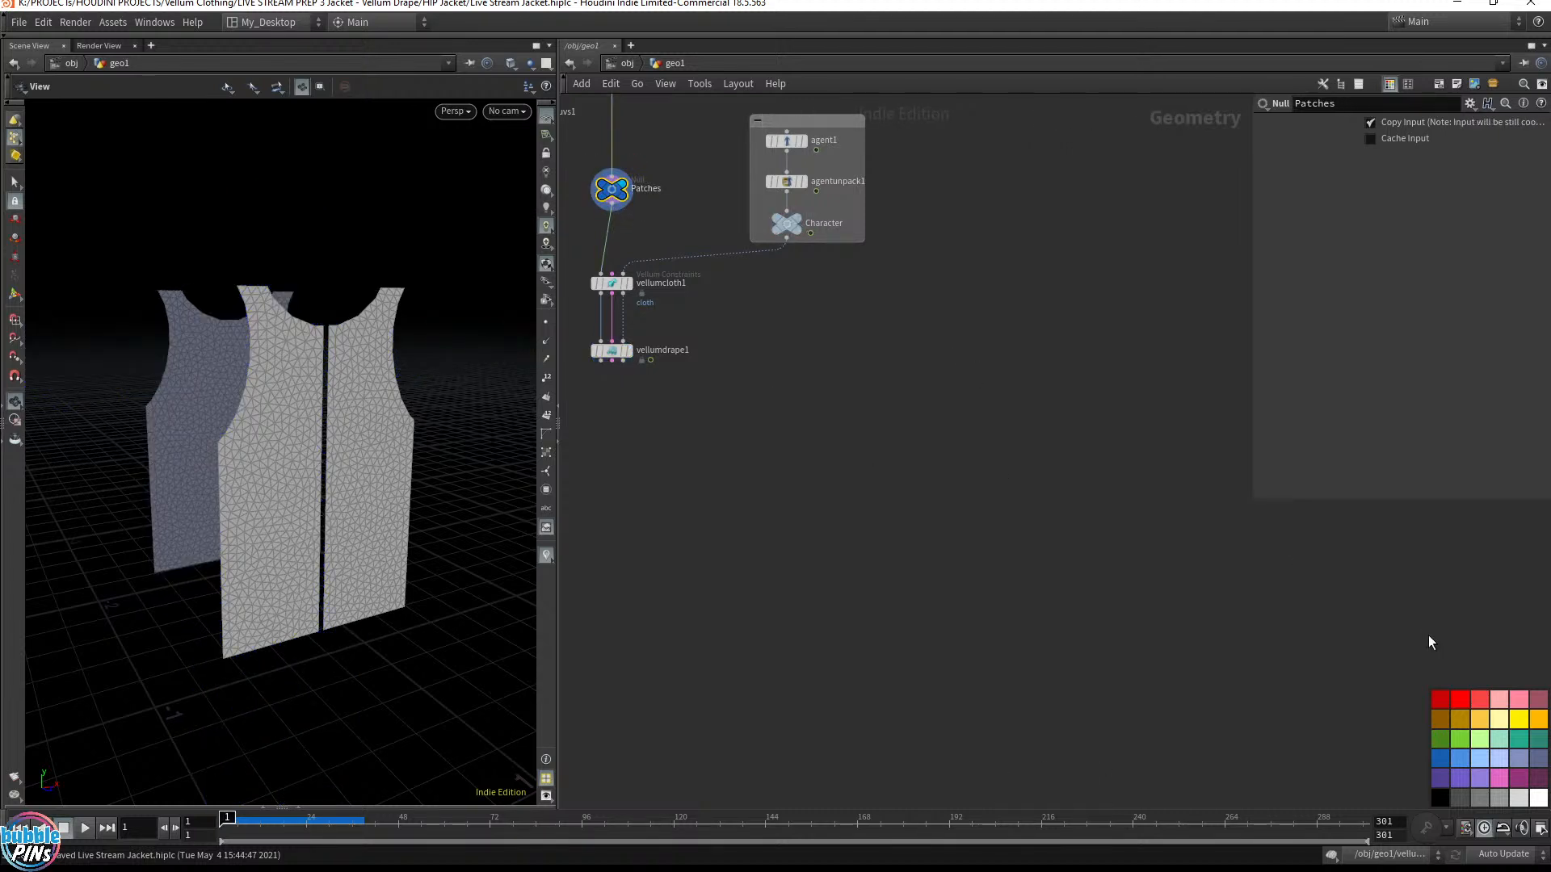
Branch a new Null off the Patches null, beyond the character nodes, and name it Patches1
left_click_drag(611, 212, 973, 318)
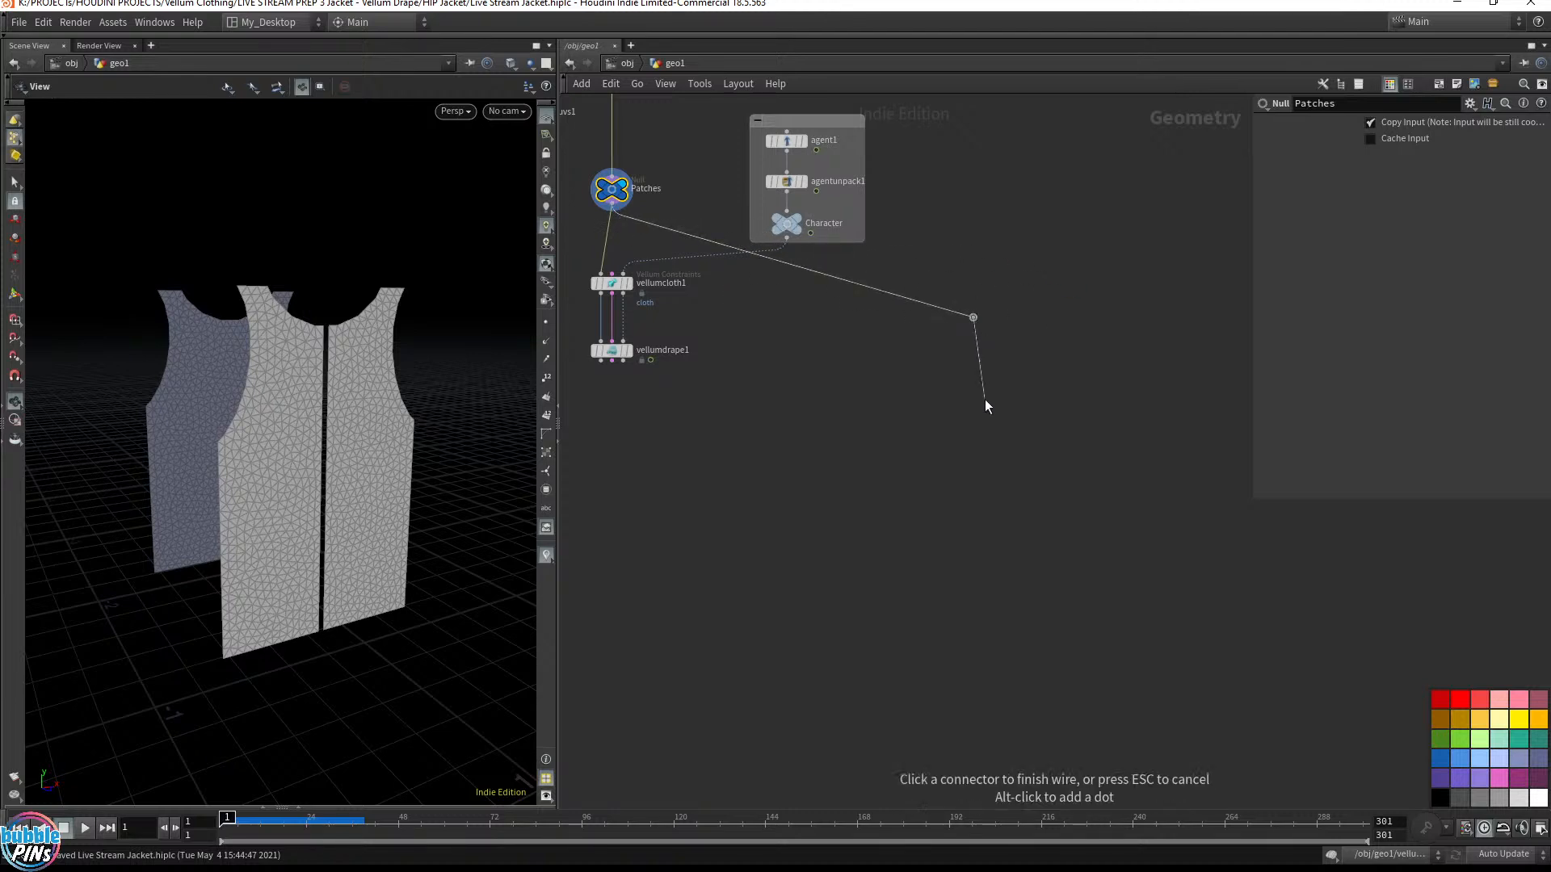
key("Tab")
type("null")
key("Return")
left_click(977, 383)
double_click(1005, 381)
type("Patches1")
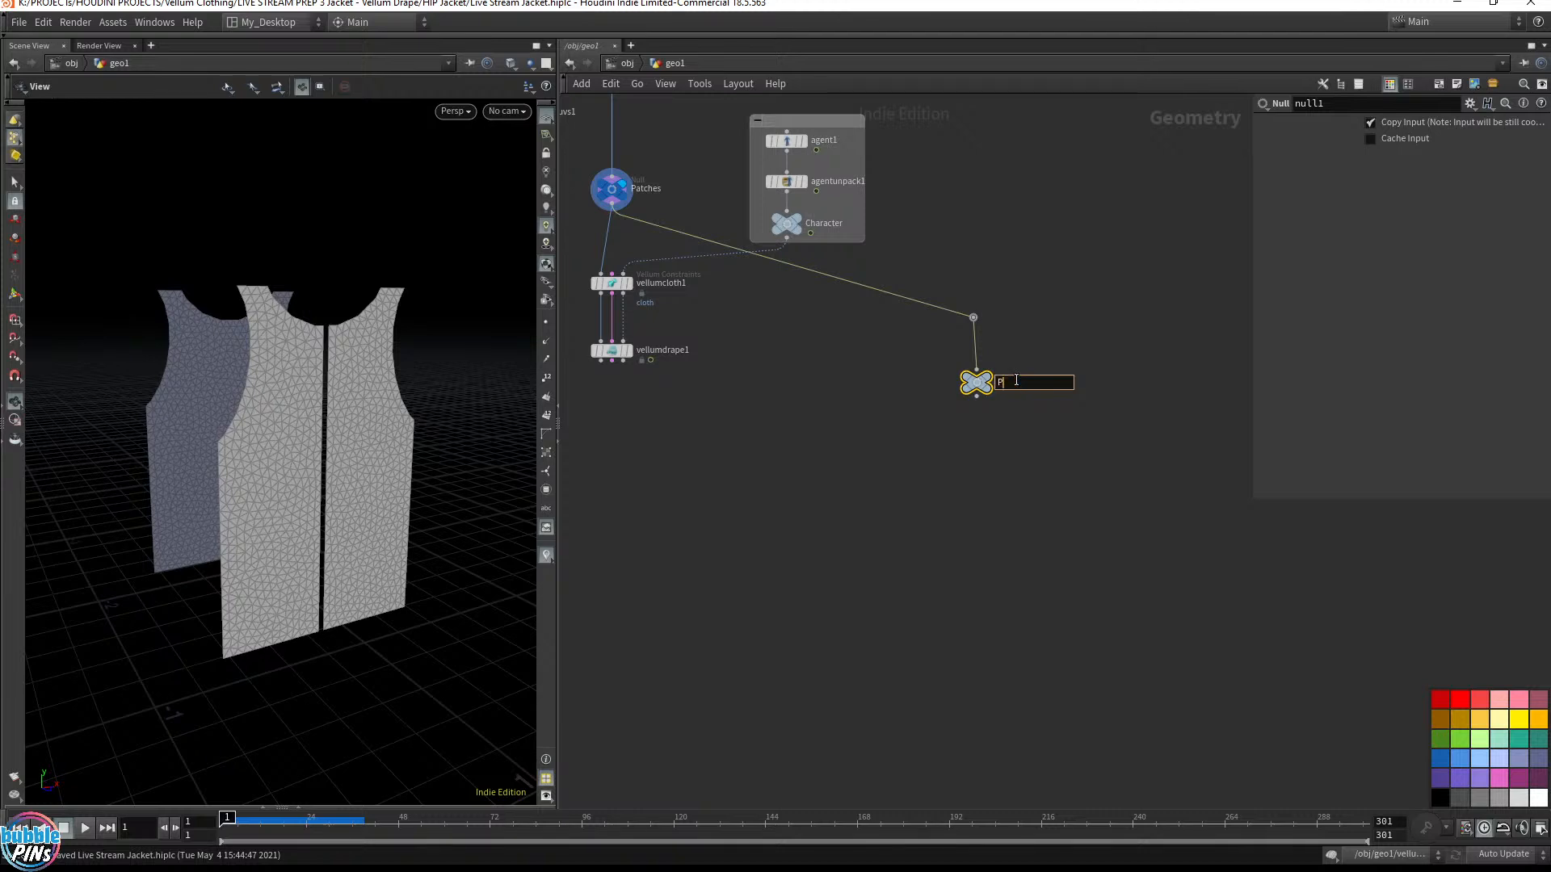
key("Return")
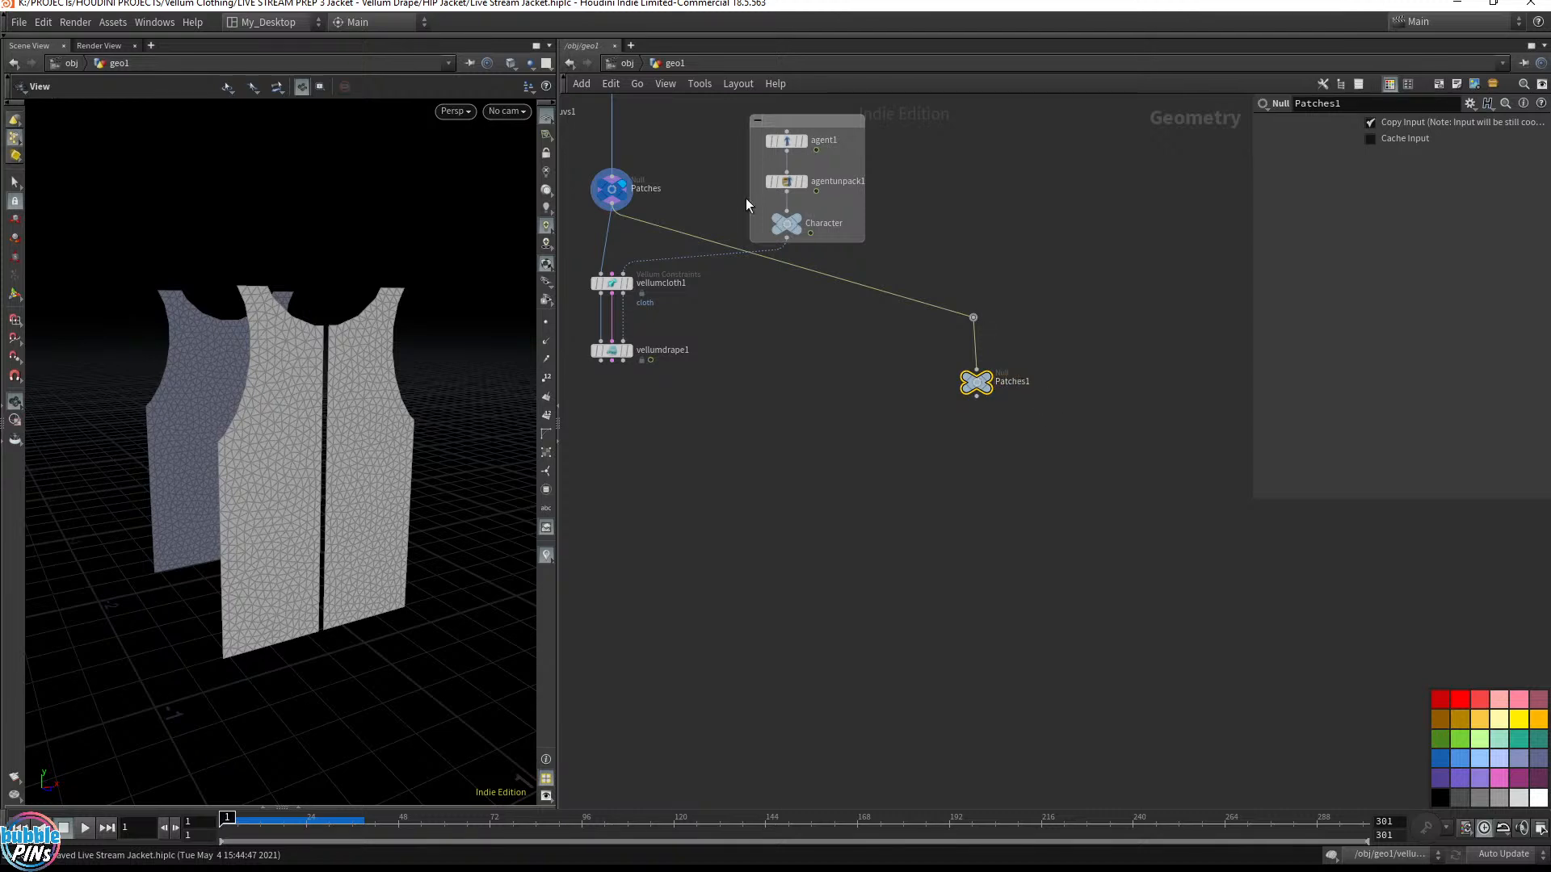
Remove the wire connecting the Patches null to Patches1
scroll(736, 246, "up", 5)
middle_click_drag(736, 246, 843, 360)
left_click_drag(871, 441, 961, 361)
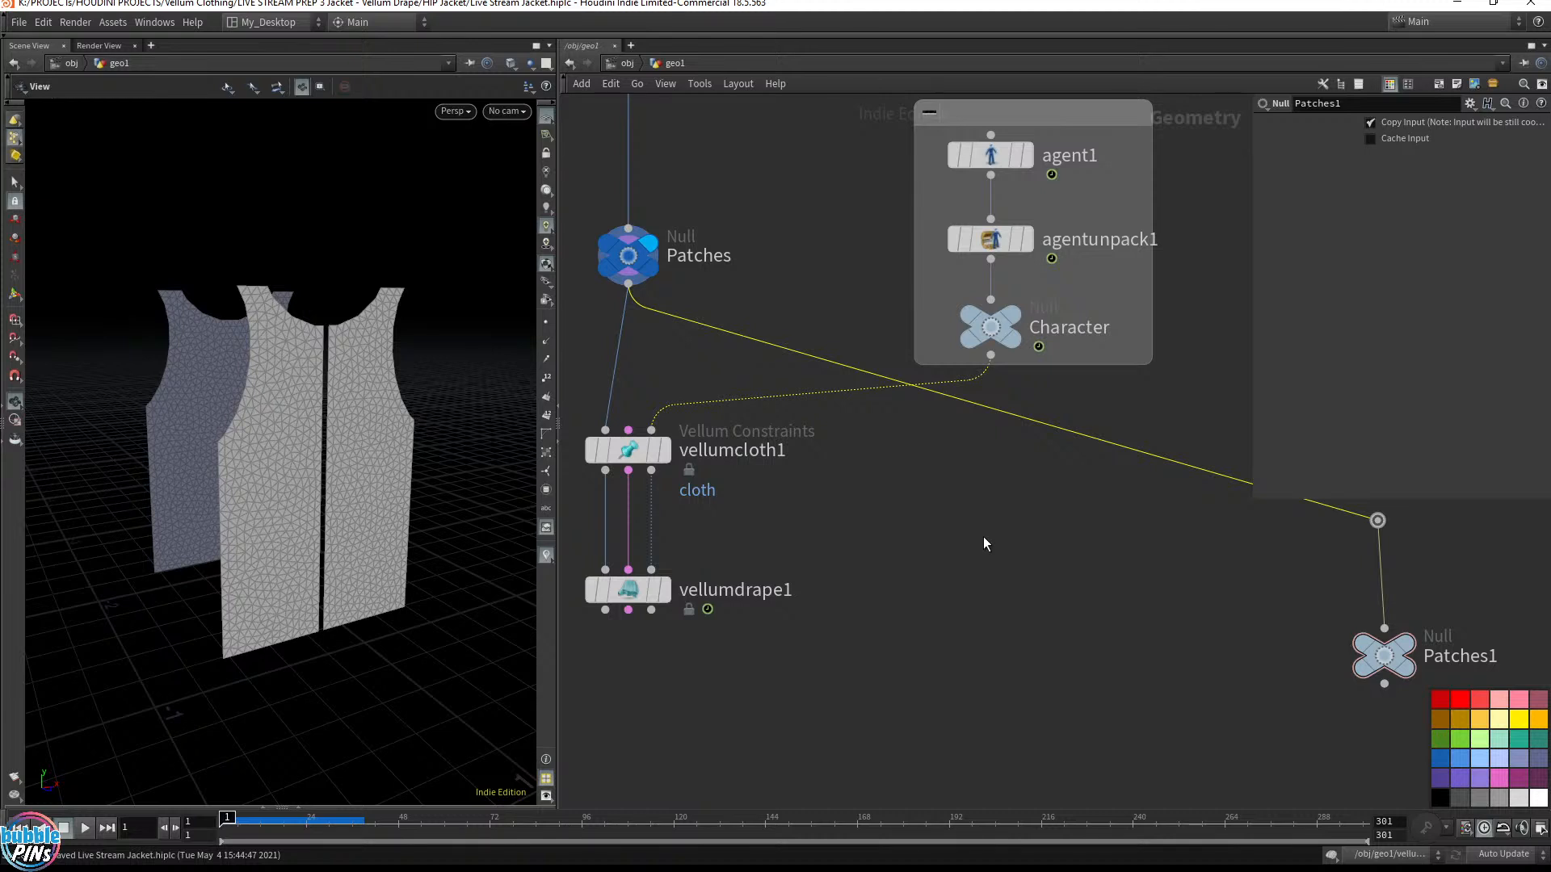
scroll(982, 537, "down", 3)
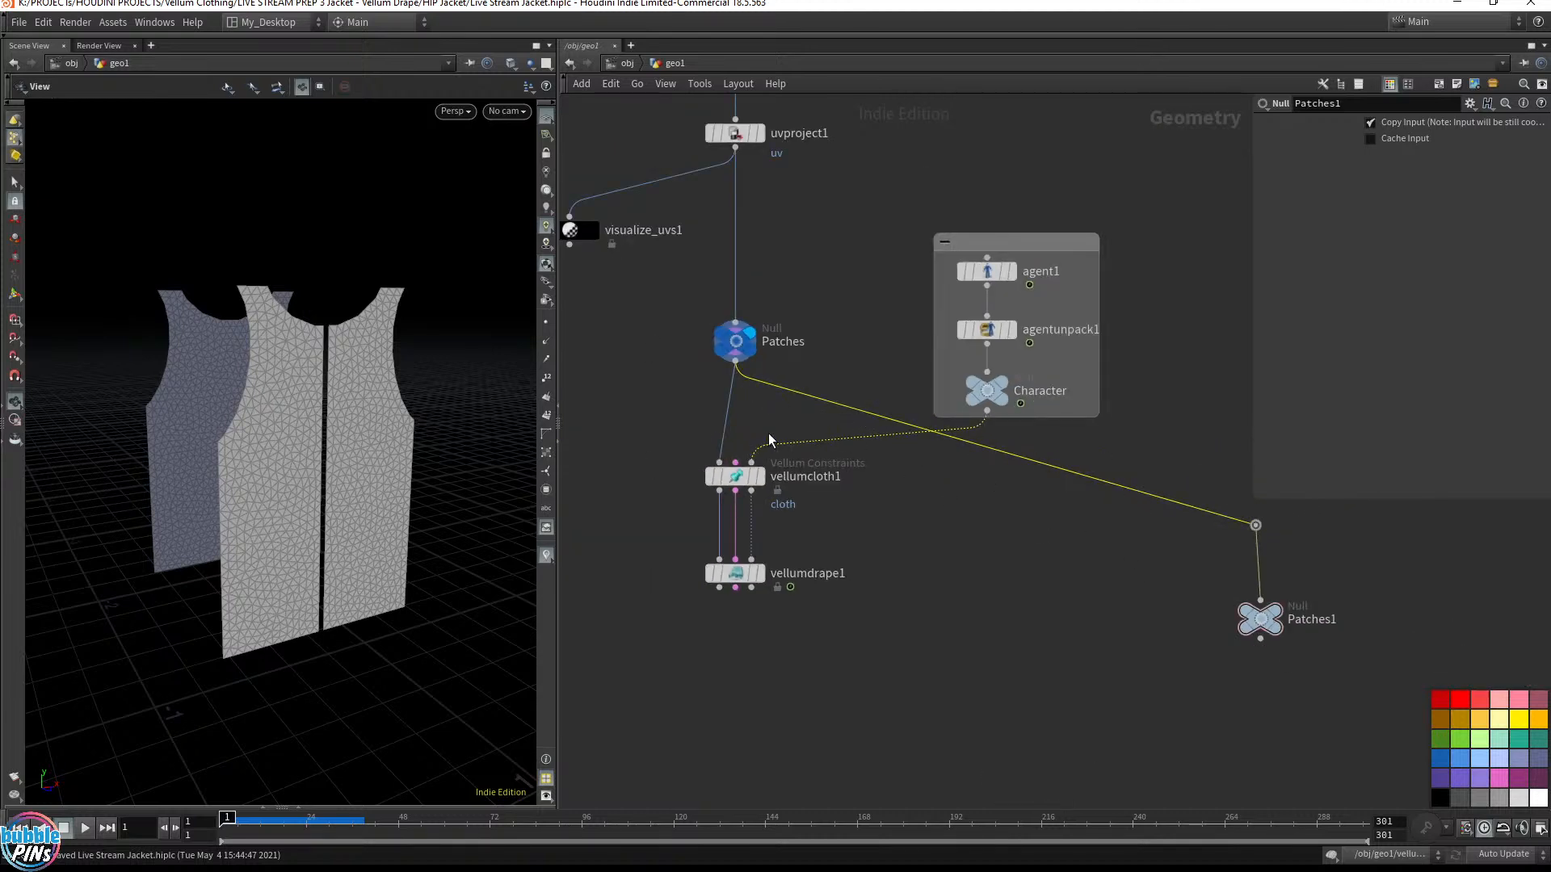
middle_click_drag(1021, 548, 858, 540)
key("Delete")
Add an Object Merge node above Patches1 and connect it to that null's input
key("Tab")
type("object")
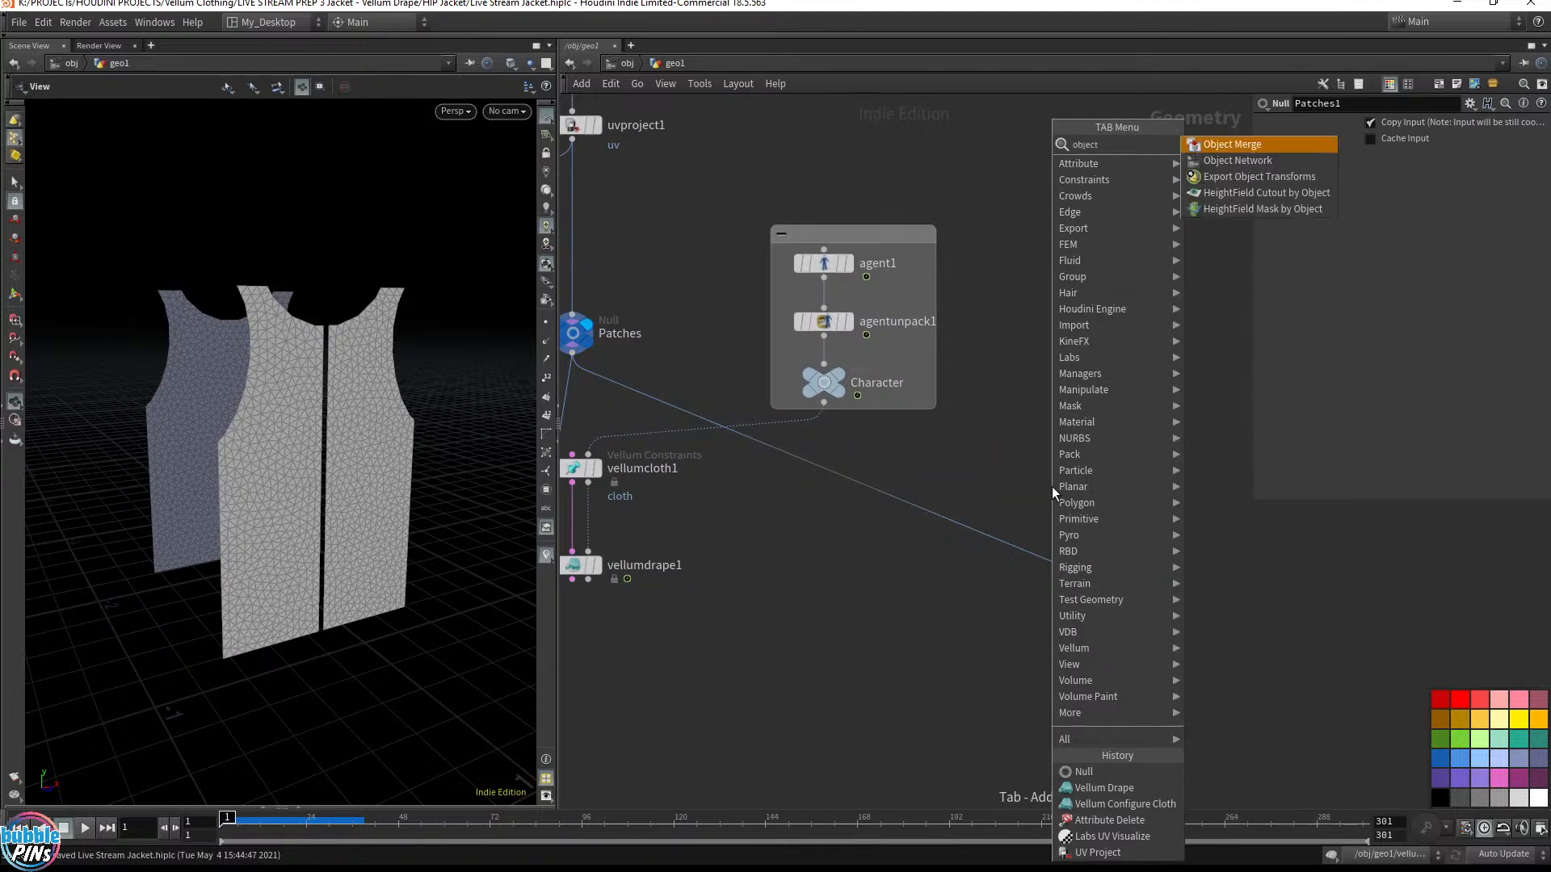
key("Return")
left_click(1096, 515)
middle_click_drag(935, 547, 989, 601)
left_click_drag(1074, 618, 1324, 581)
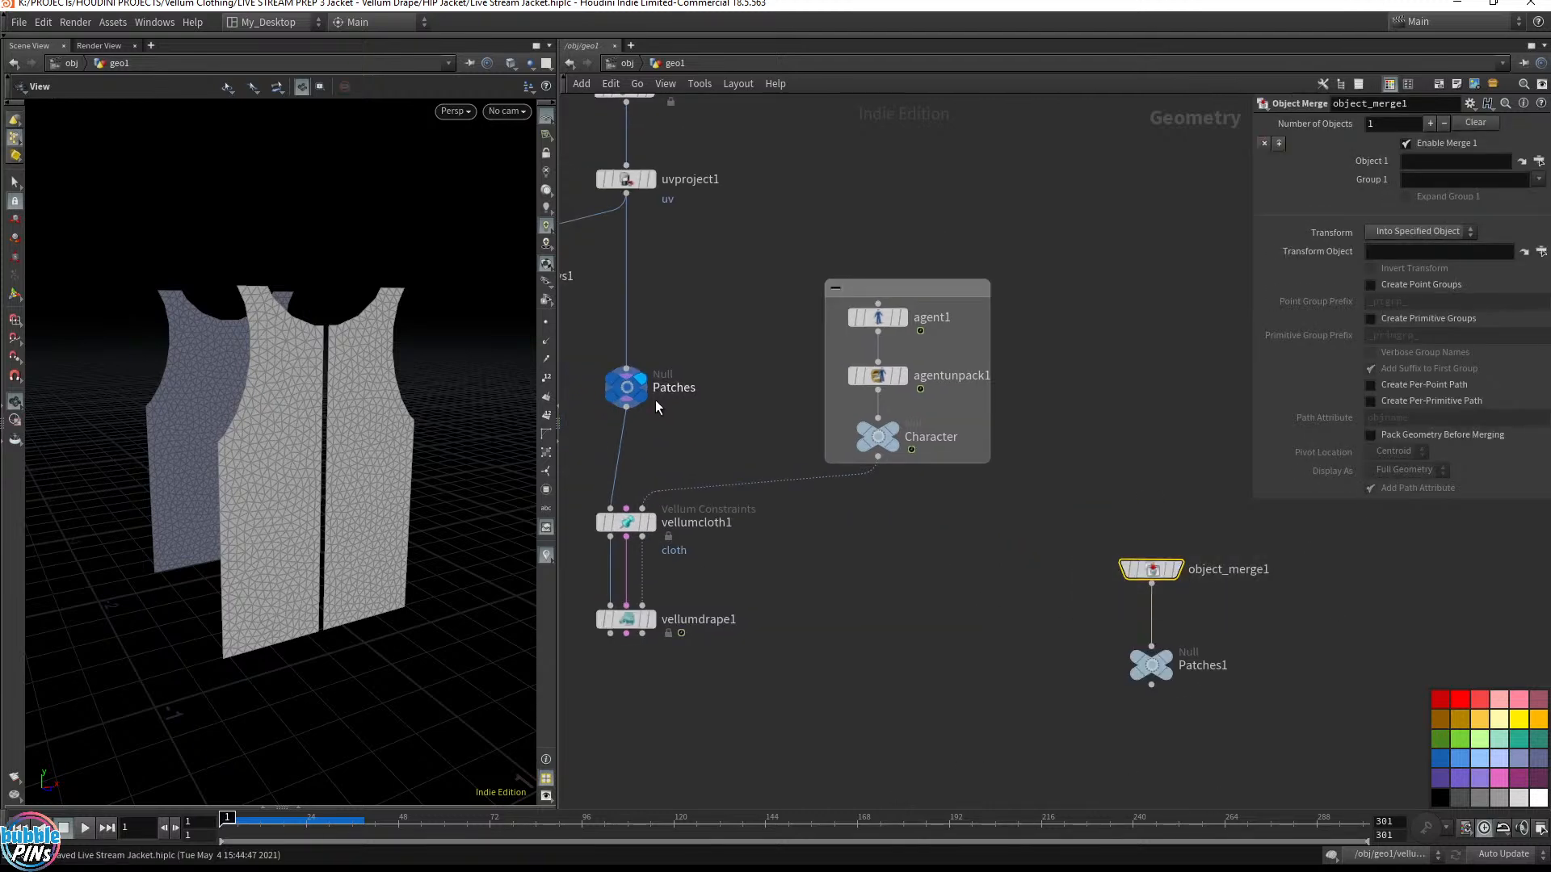
Set the Object Merge's Object 1 path to /obj/geo1/Patches, display the Patches1 null and save the scene
left_click(622, 388)
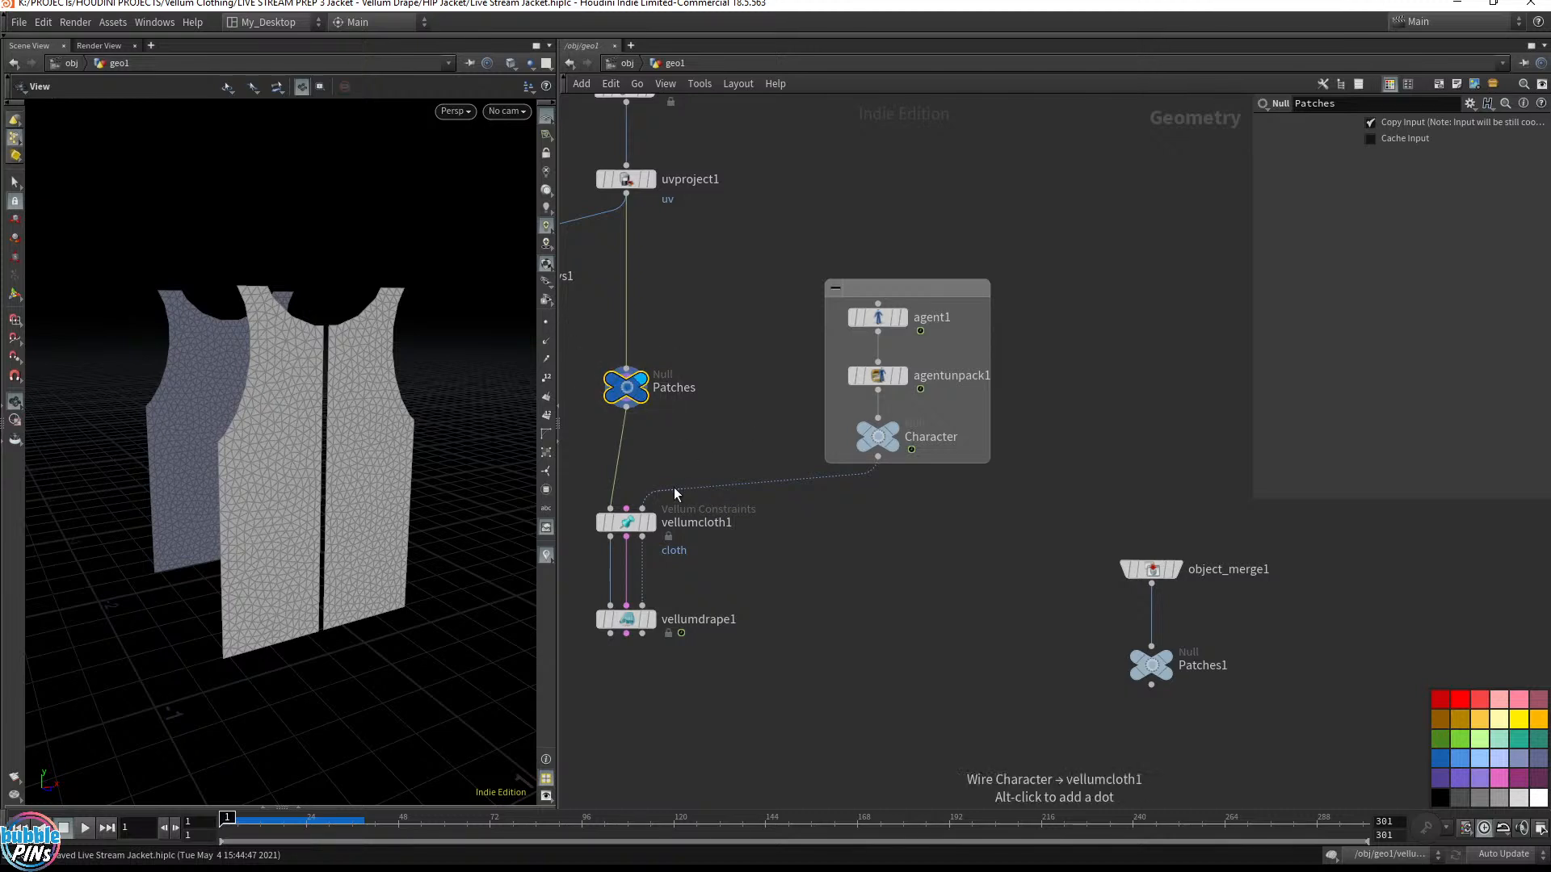
left_click(1151, 569)
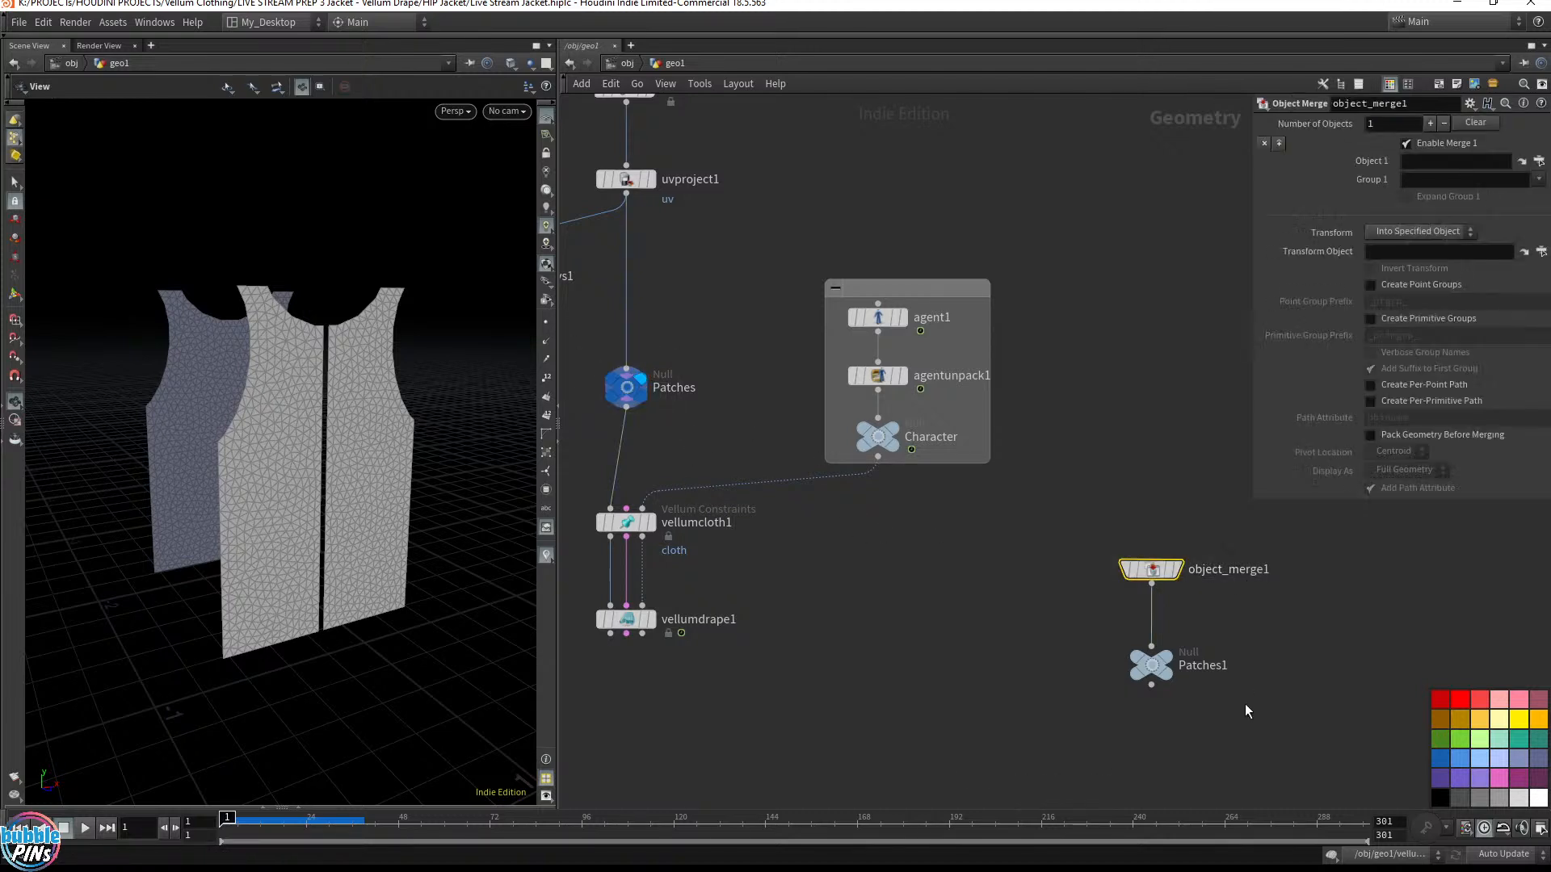
left_click(1440, 162)
type("/obj/geo1/Patches")
key("Return")
left_click(1170, 662)
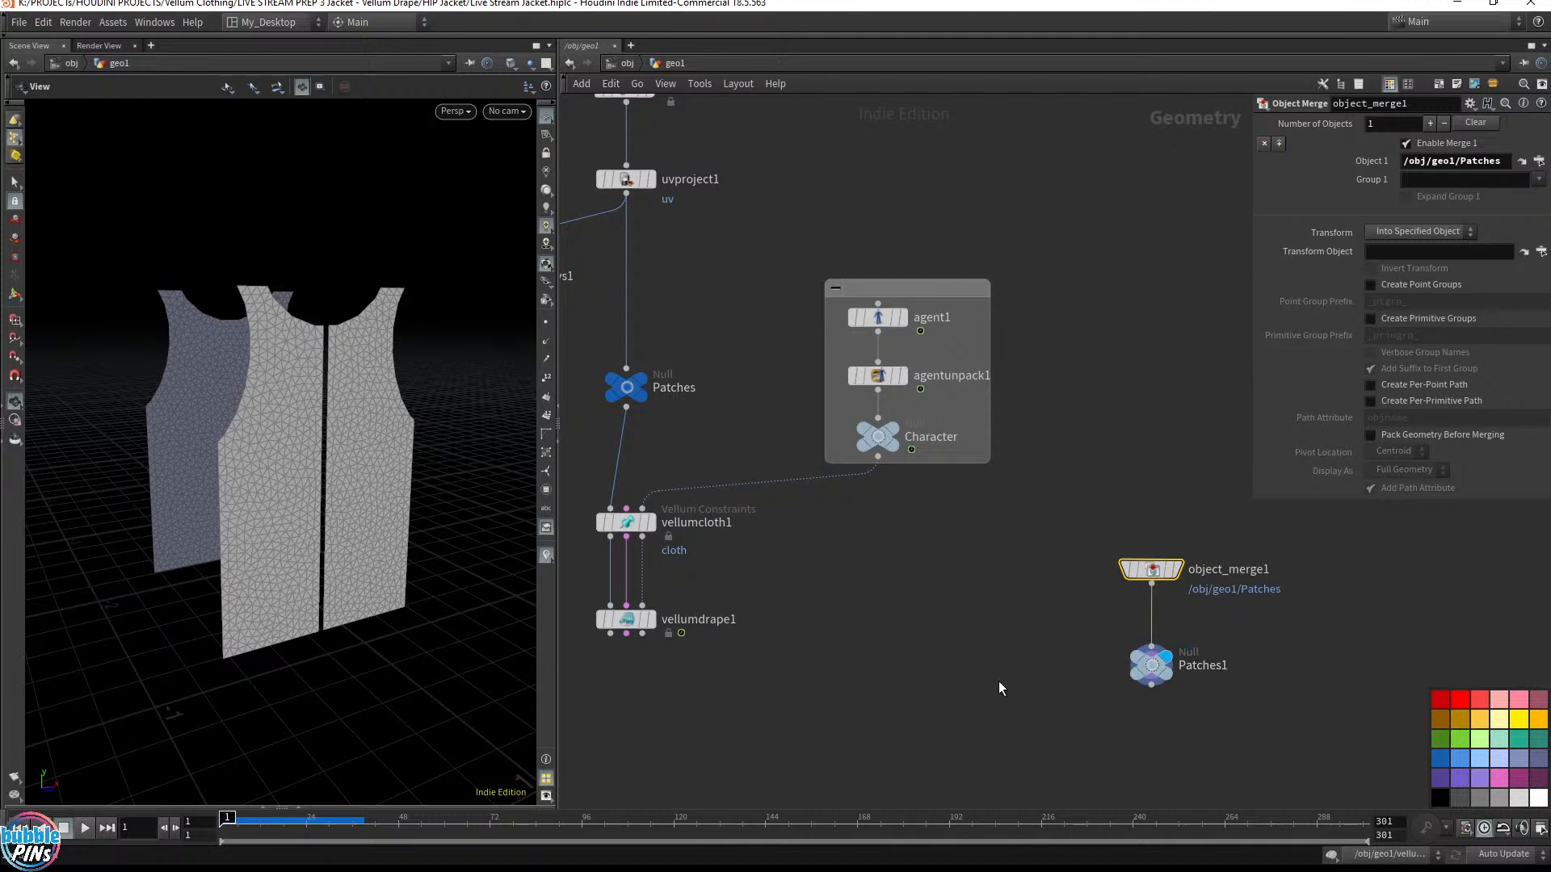
left_click(1419, 231)
left_click(1406, 268)
middle_click_drag(1147, 430, 1091, 305)
key("ctrl+s")
Add a Group Create node wired below the Patches1 null and display it in the viewport
left_click(1096, 539)
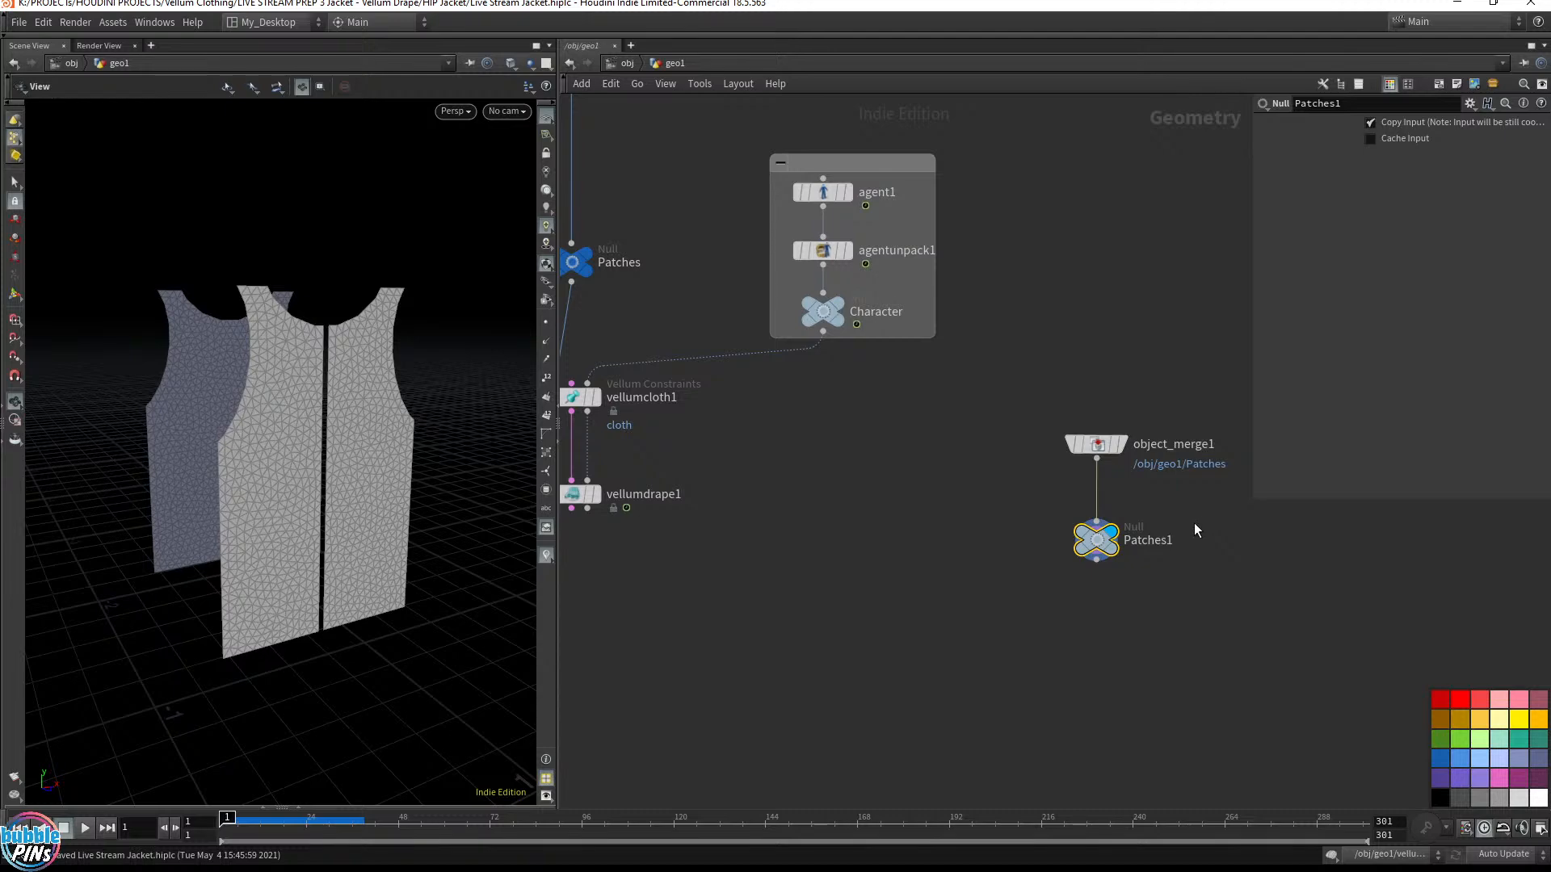
mouse_move(1102, 537)
left_click_drag(339, 388, 302, 374)
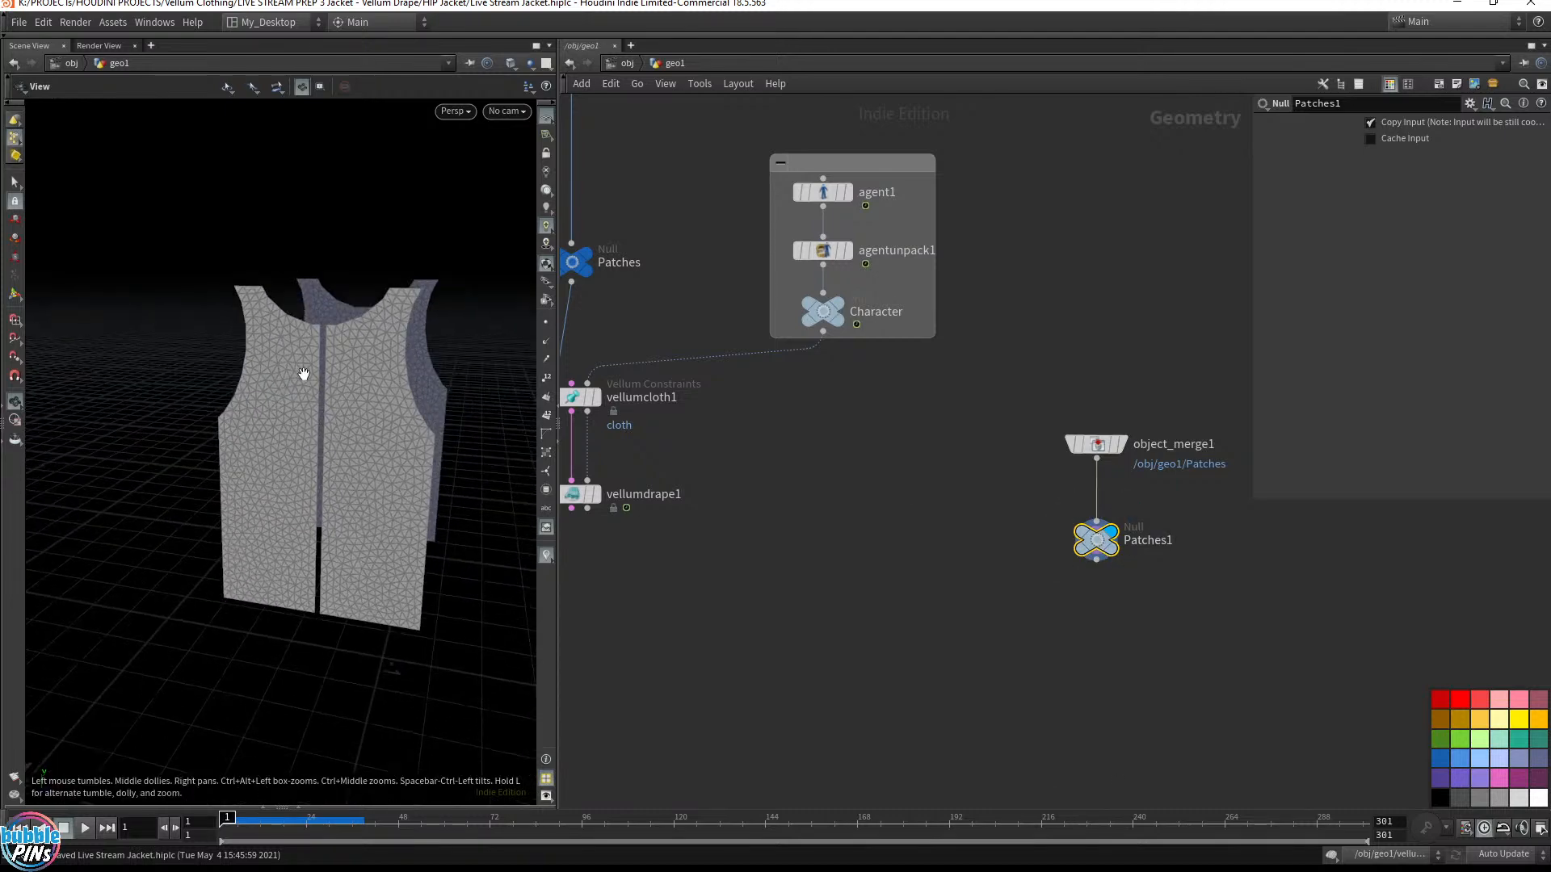
scroll(315, 339, "up", 3)
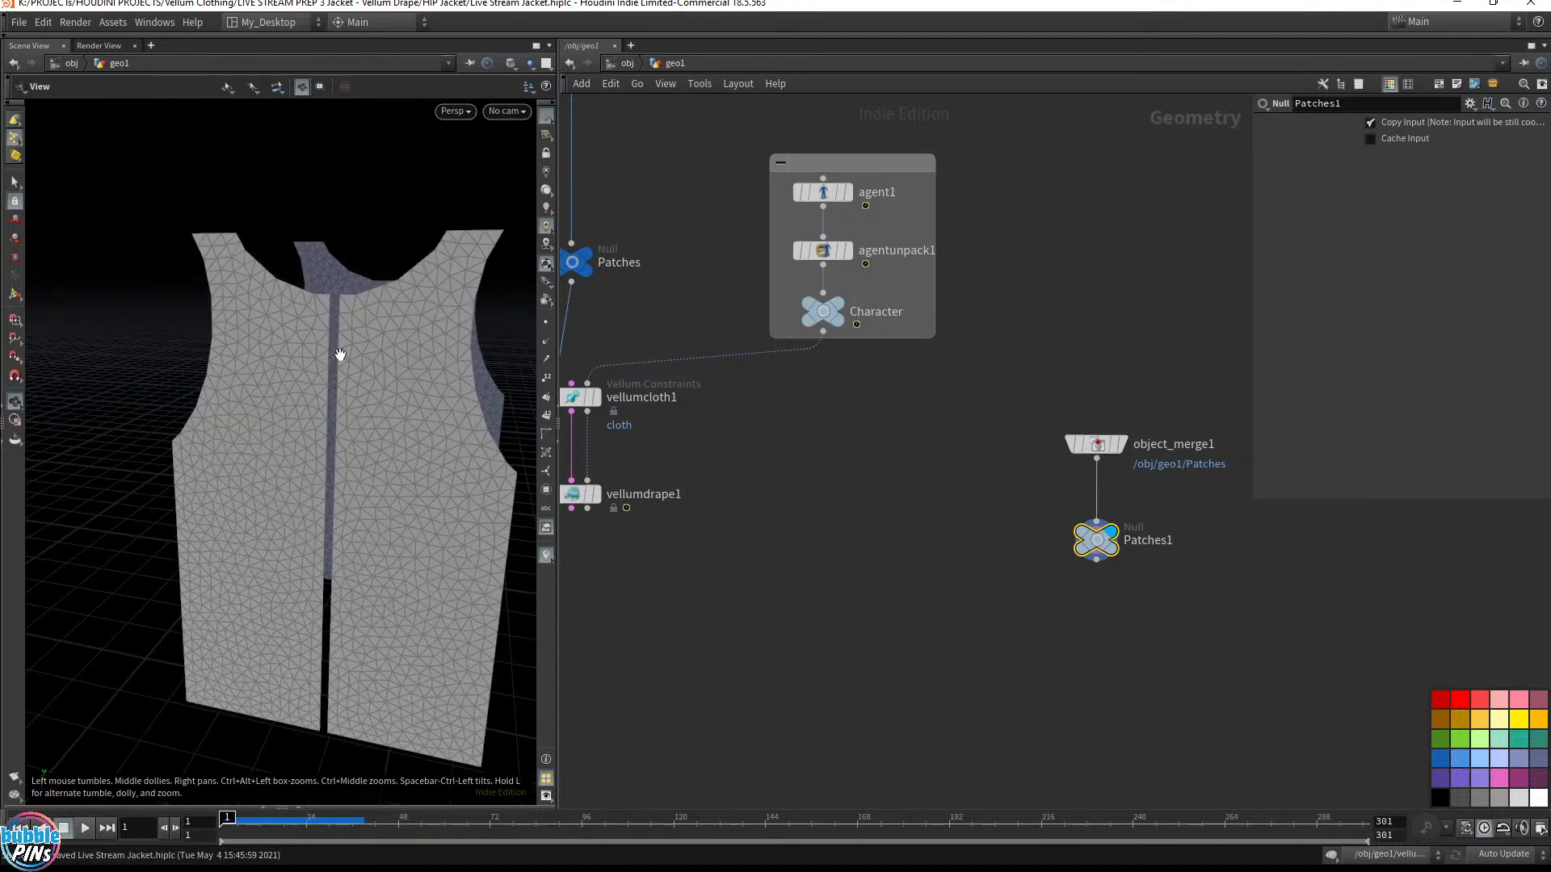
middle_click_drag(1139, 564, 997, 333)
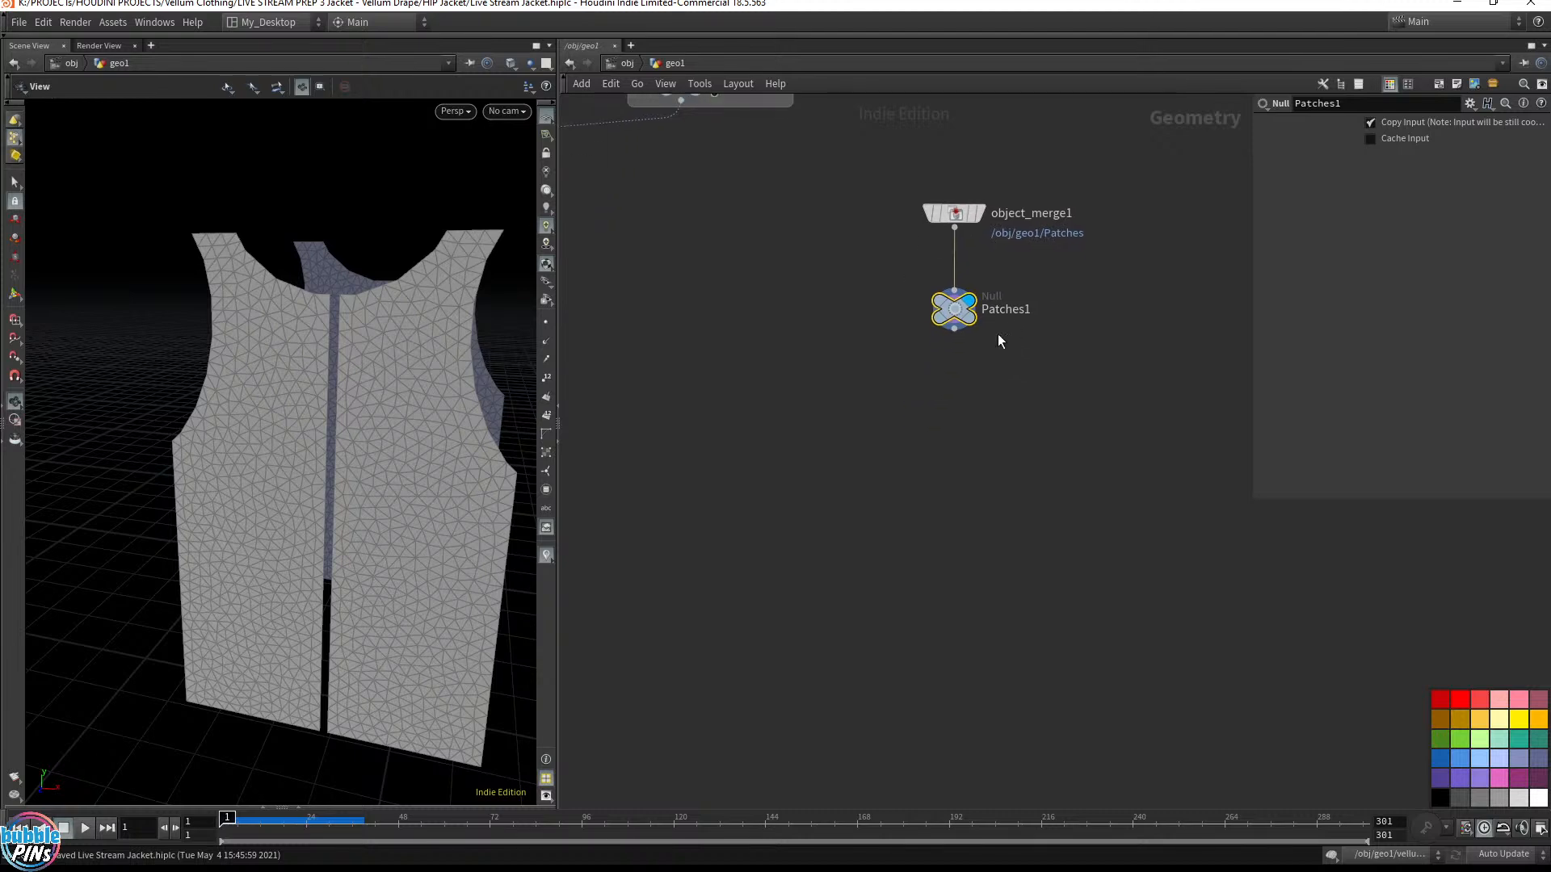
left_click(953, 329)
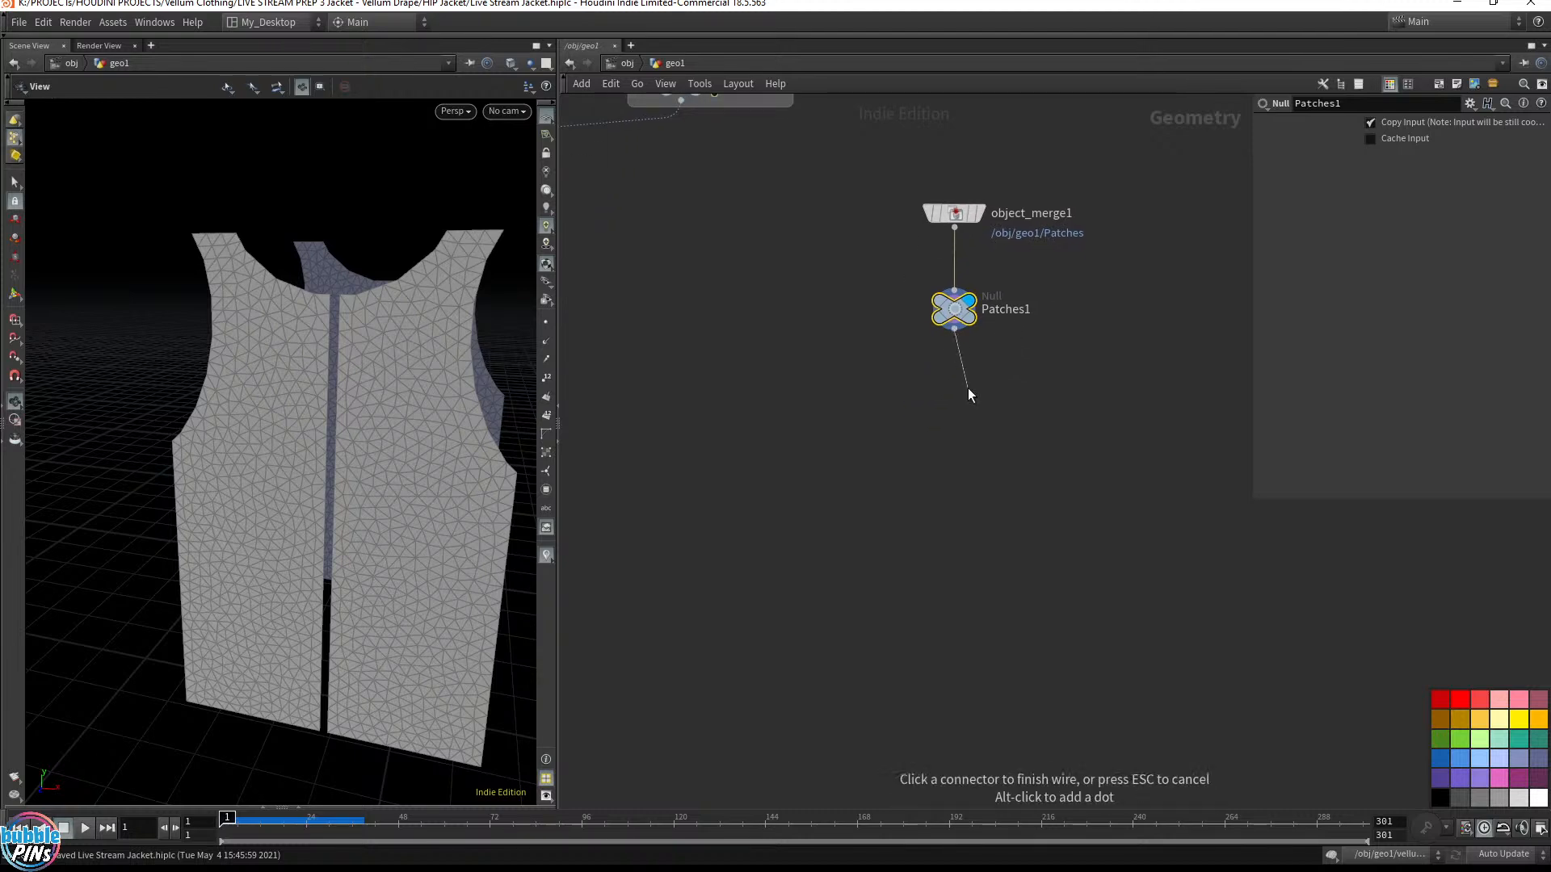
key("Tab")
left_click(1143, 143)
left_click(968, 388)
left_click_drag(968, 393, 955, 416)
left_click(978, 416)
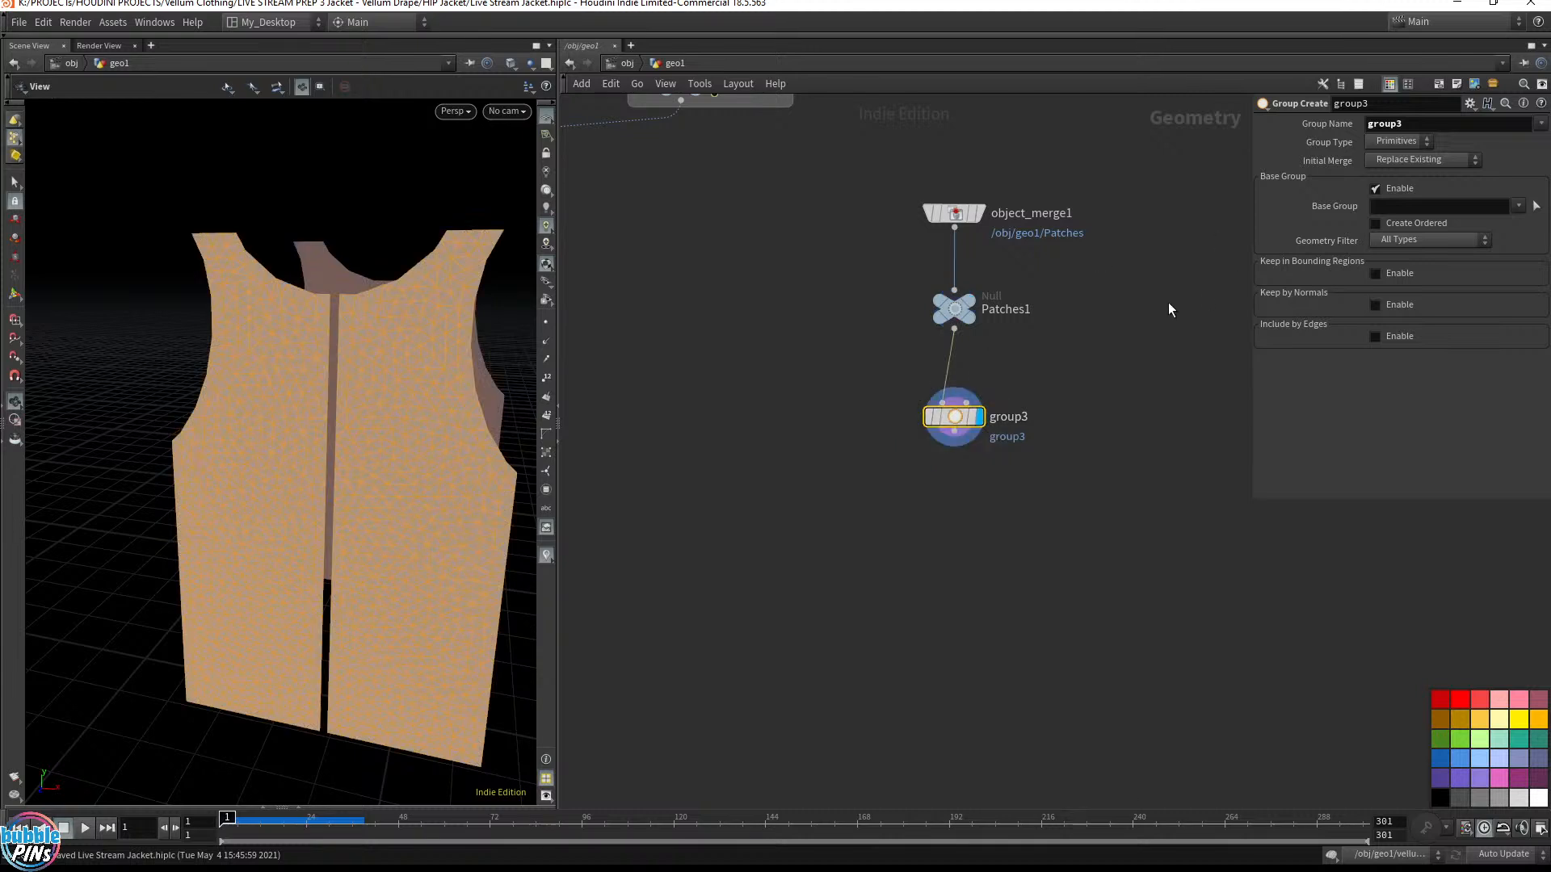
Set the group type to Edges, use one front panel's full centre-opening edge line as the base group, and save the scene
left_click(1396, 141)
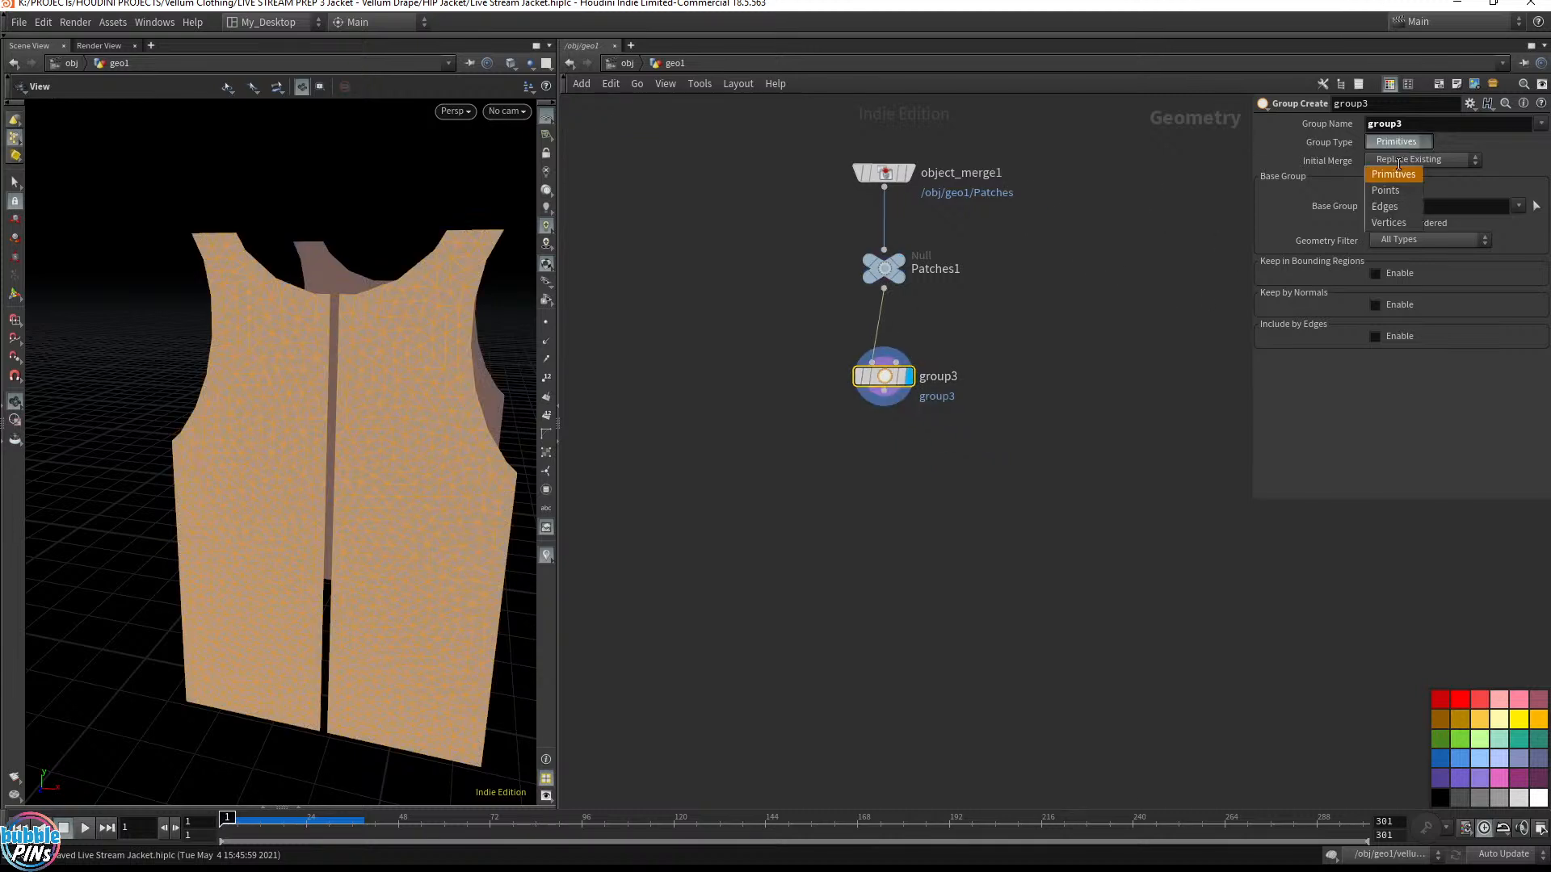
left_click(1387, 207)
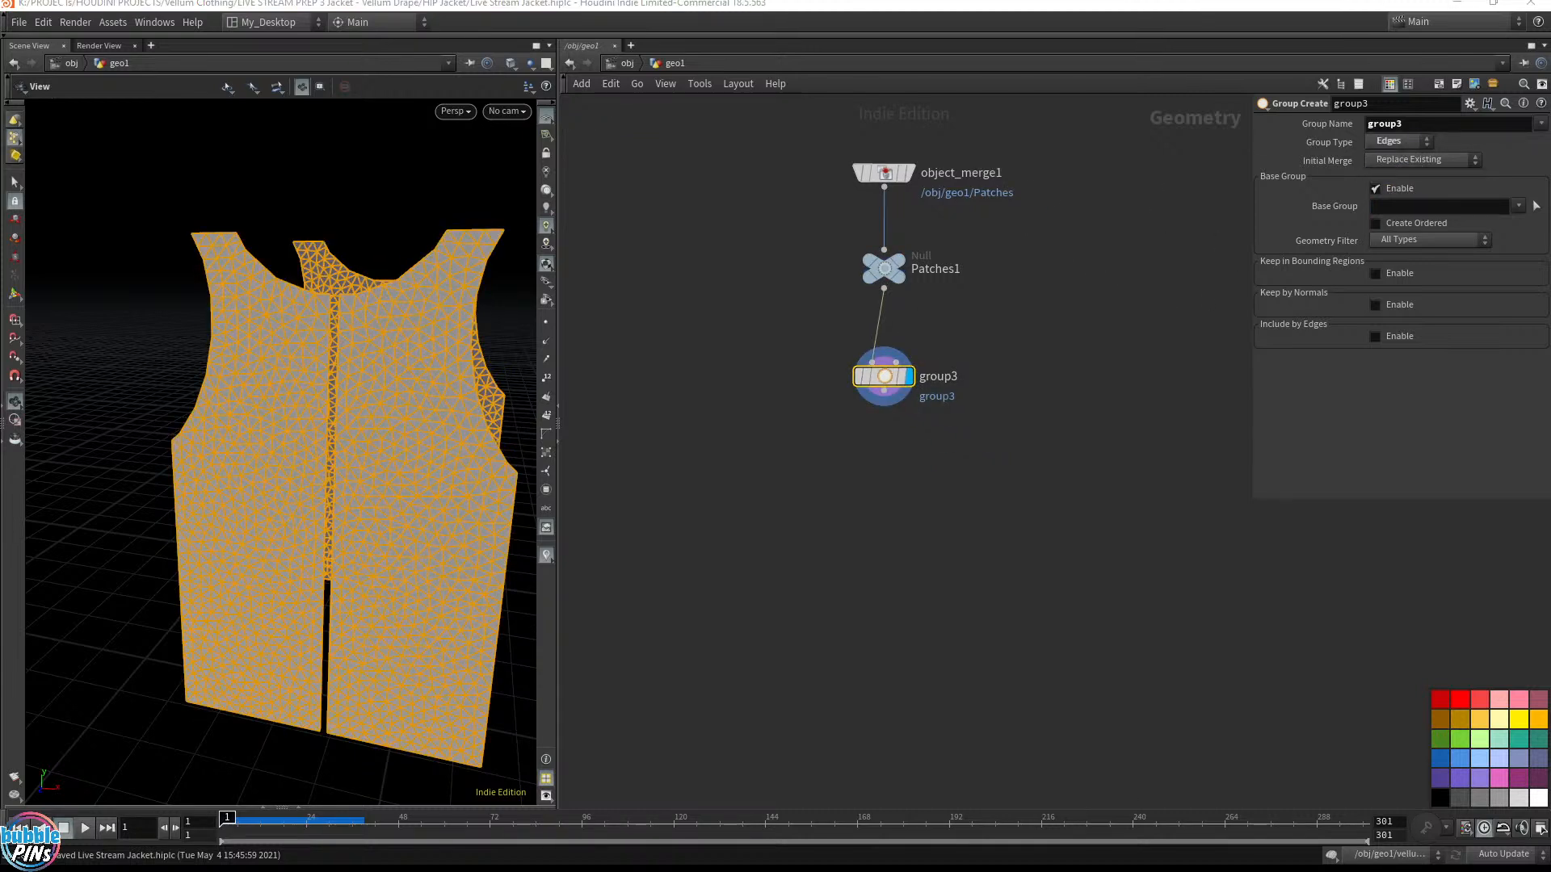
left_click(1452, 212)
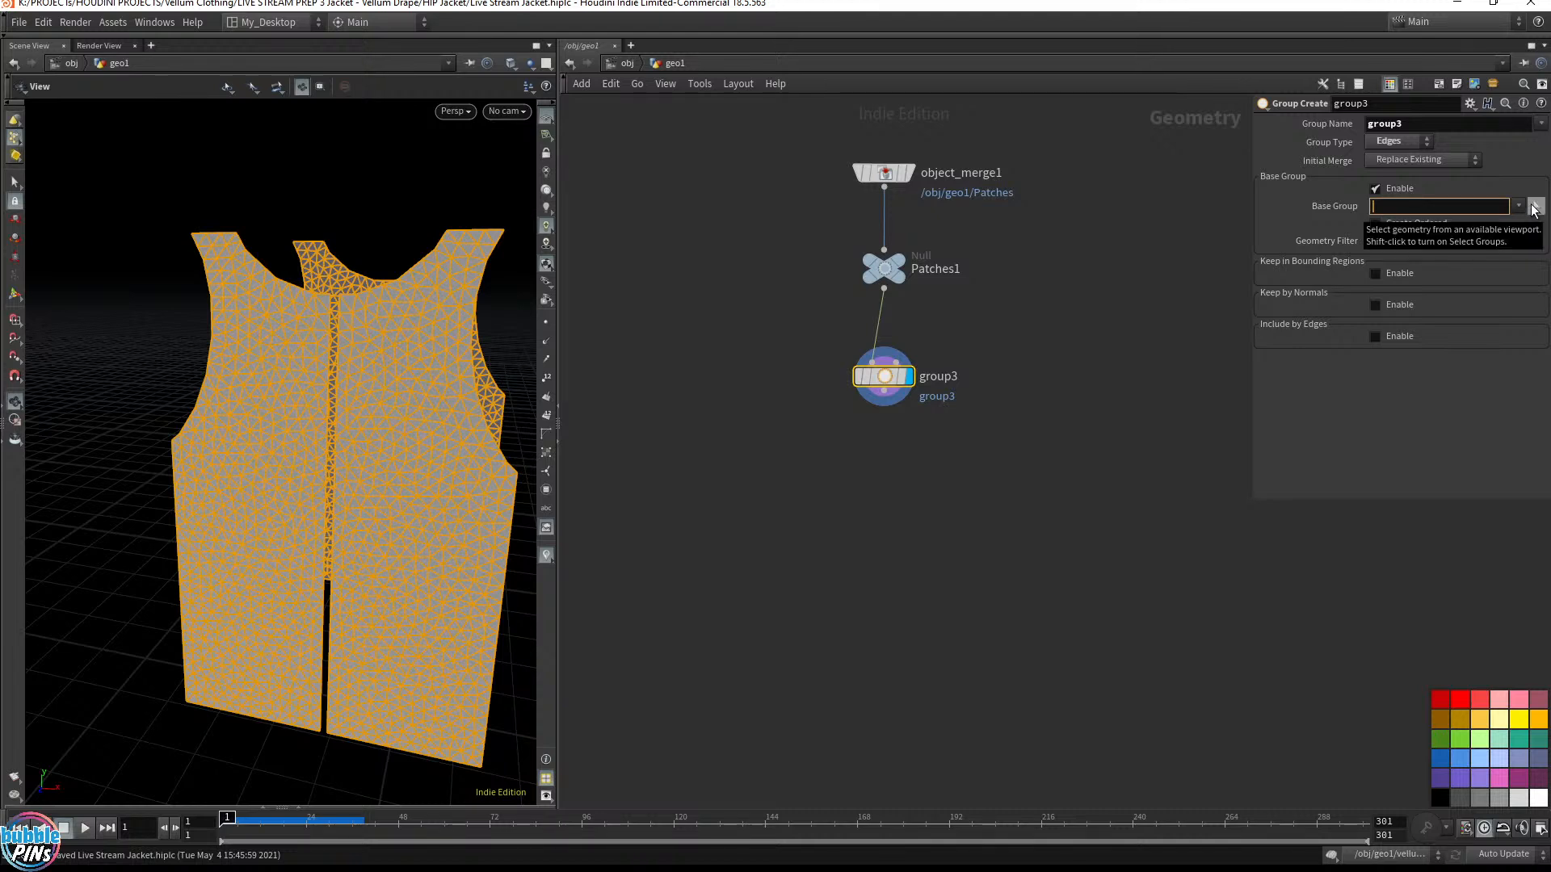
left_click(1534, 208)
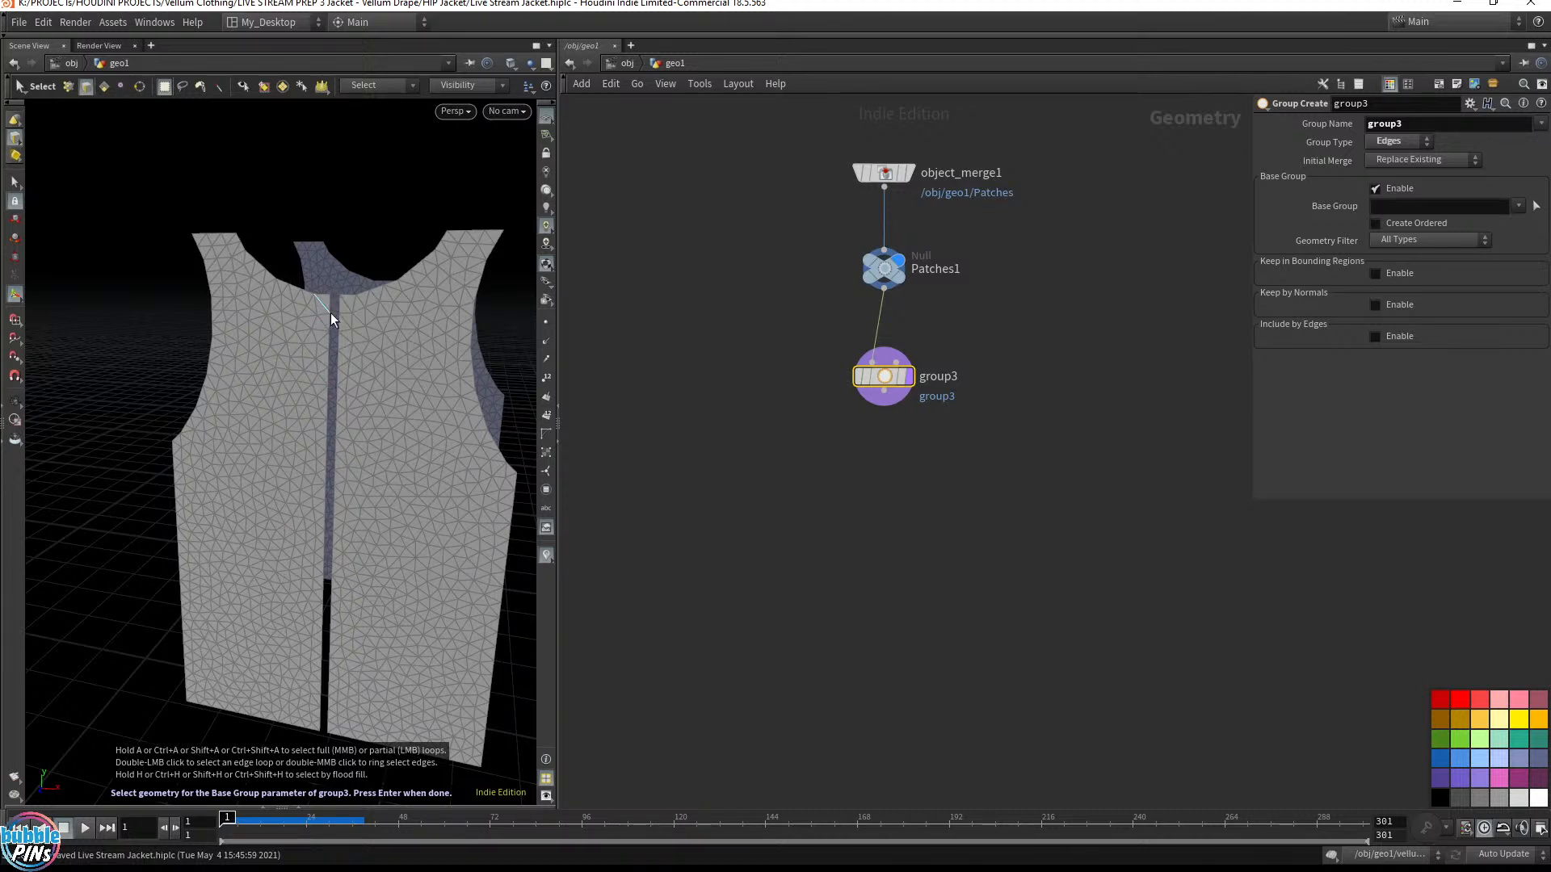
key("space")
left_click_drag(436, 450, 424, 322)
scroll(391, 304, "down", 3)
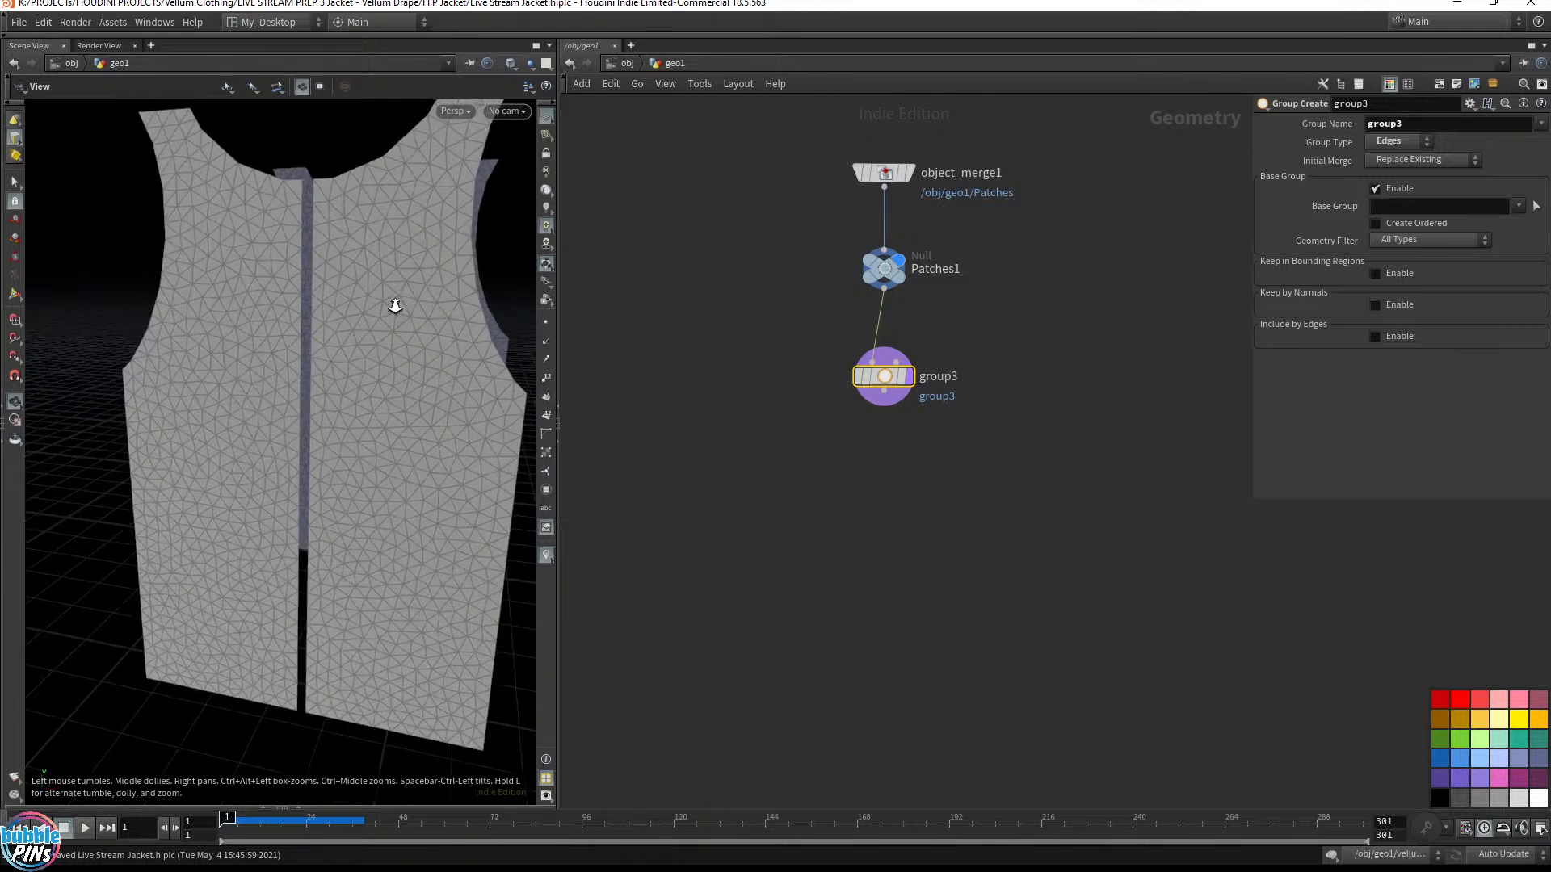
left_click(302, 181)
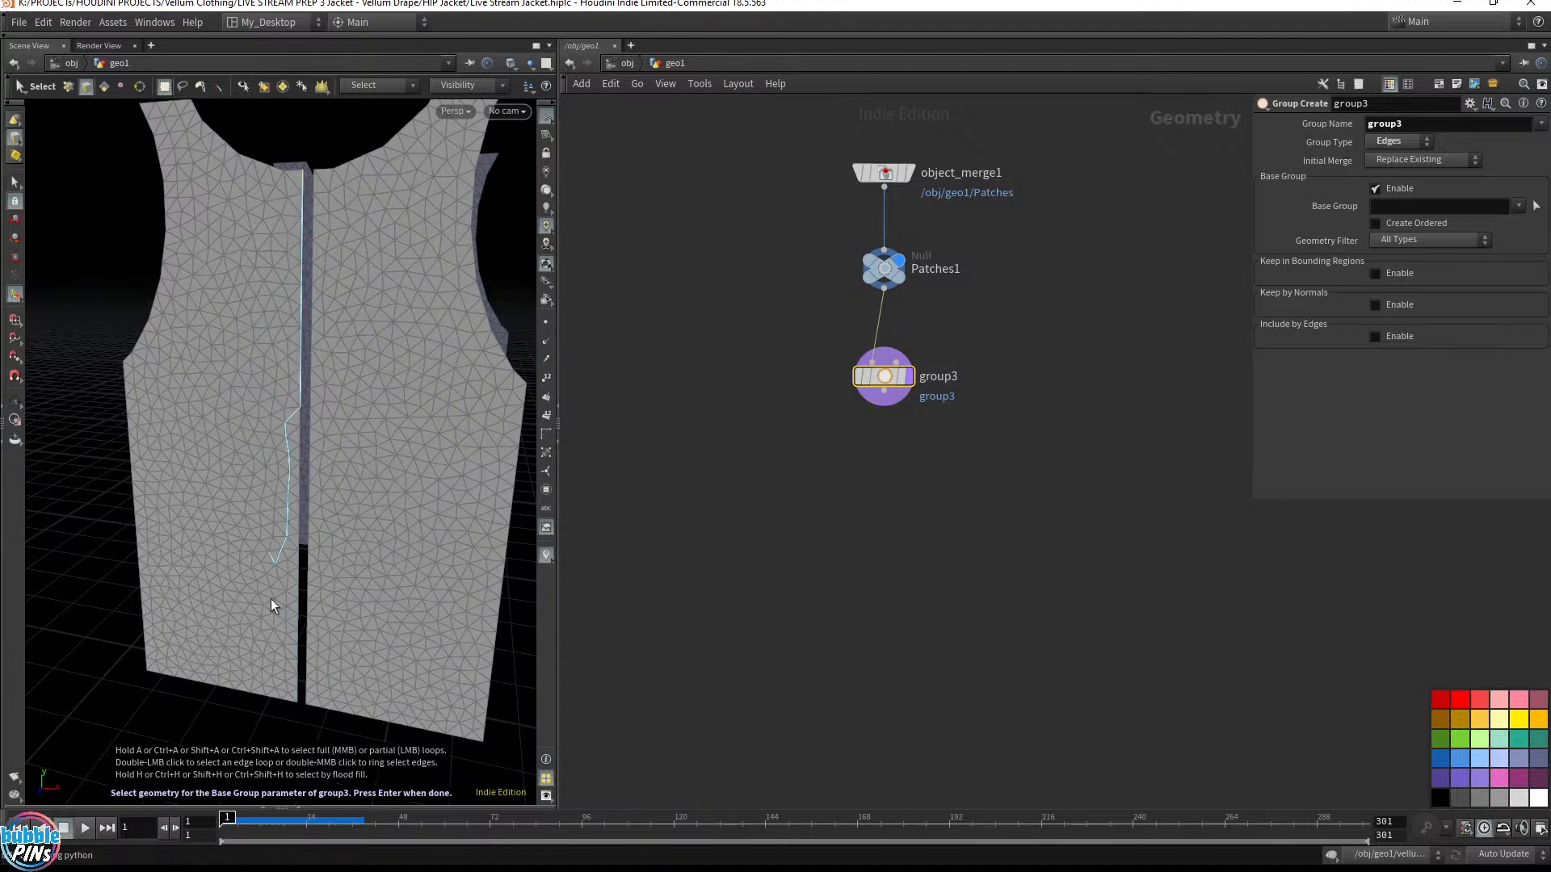
double_click(297, 696)
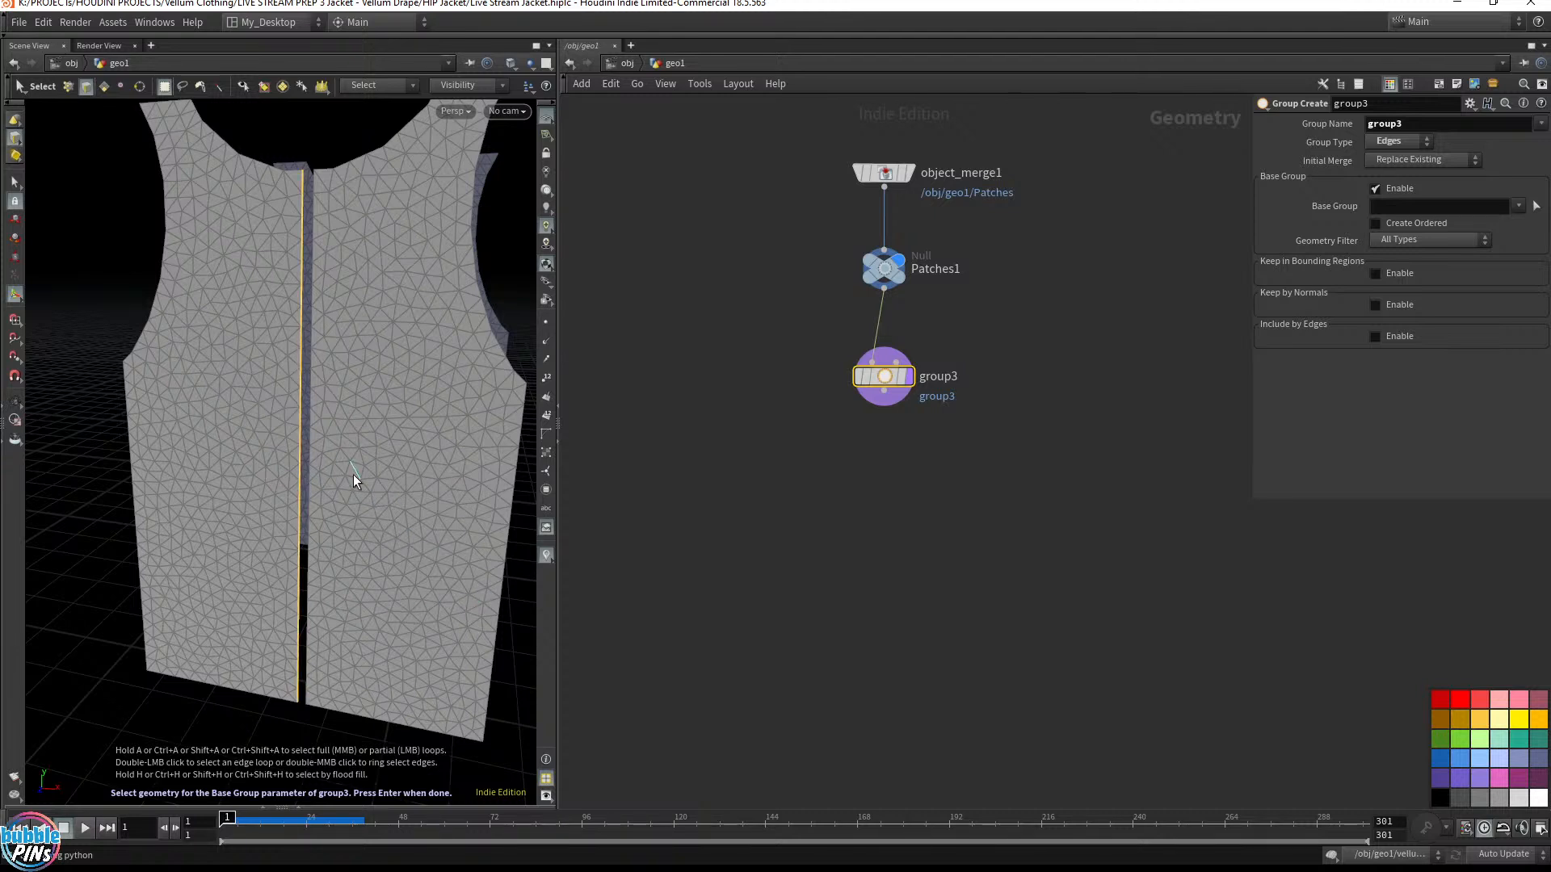
key("Return")
key("ctrl+s")
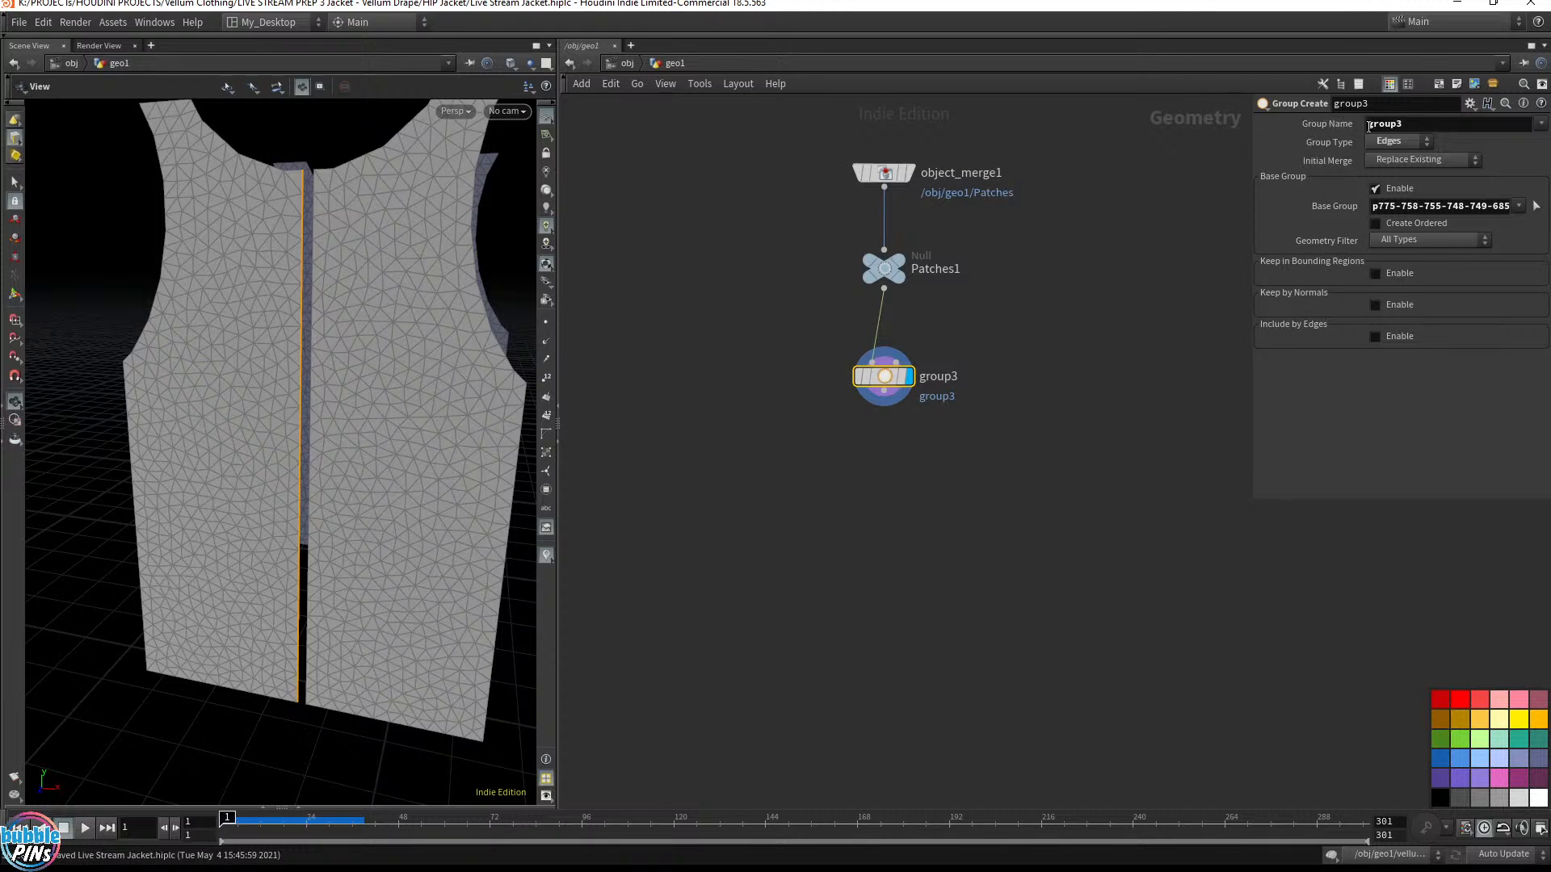
Name the edge group "stitch line" and shift its node off to the side of Patches1
double_click(1419, 123)
type("stitch line")
key("Return")
left_click_drag(889, 376, 1054, 354)
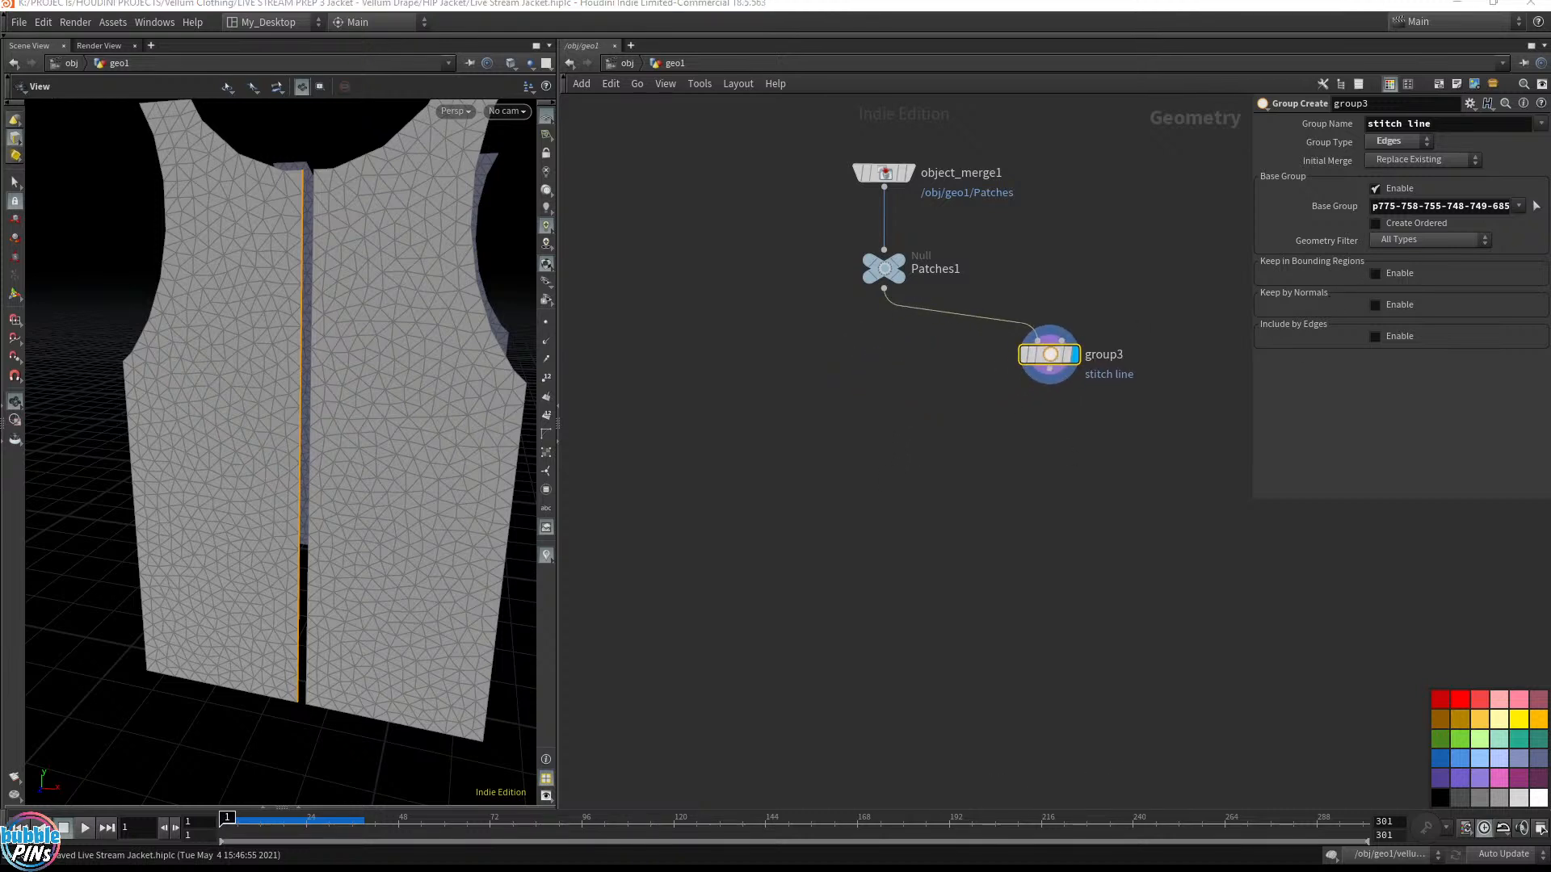
Add a Blast node below the stitch line group node, align it there and display it
left_click(1048, 372)
key("Tab")
type("blast")
key("Return")
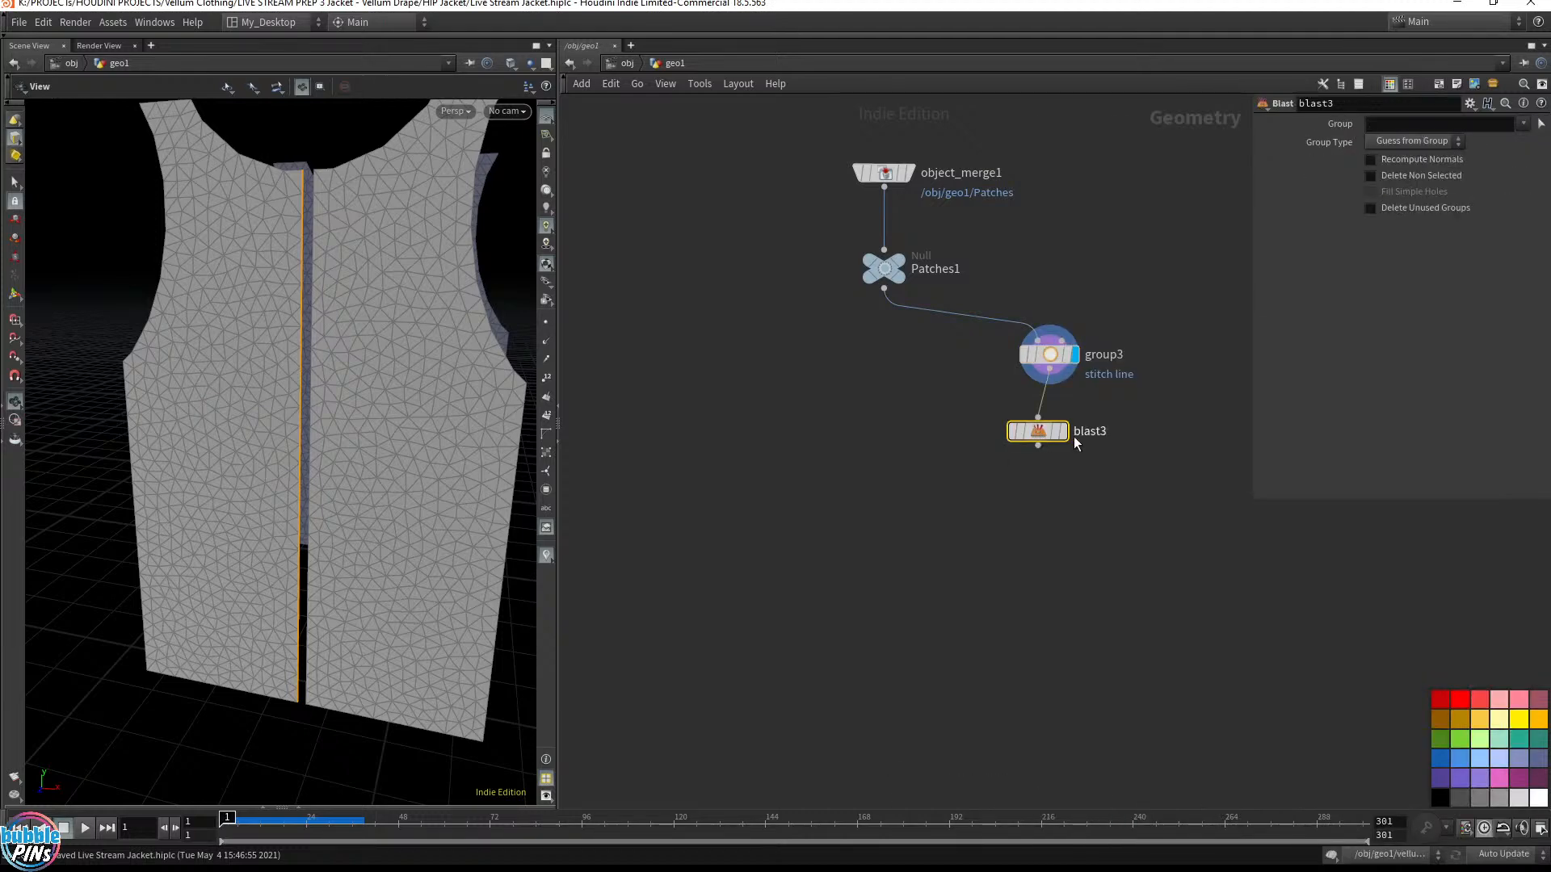
left_click(1039, 436)
left_click_drag(1039, 440, 1061, 431)
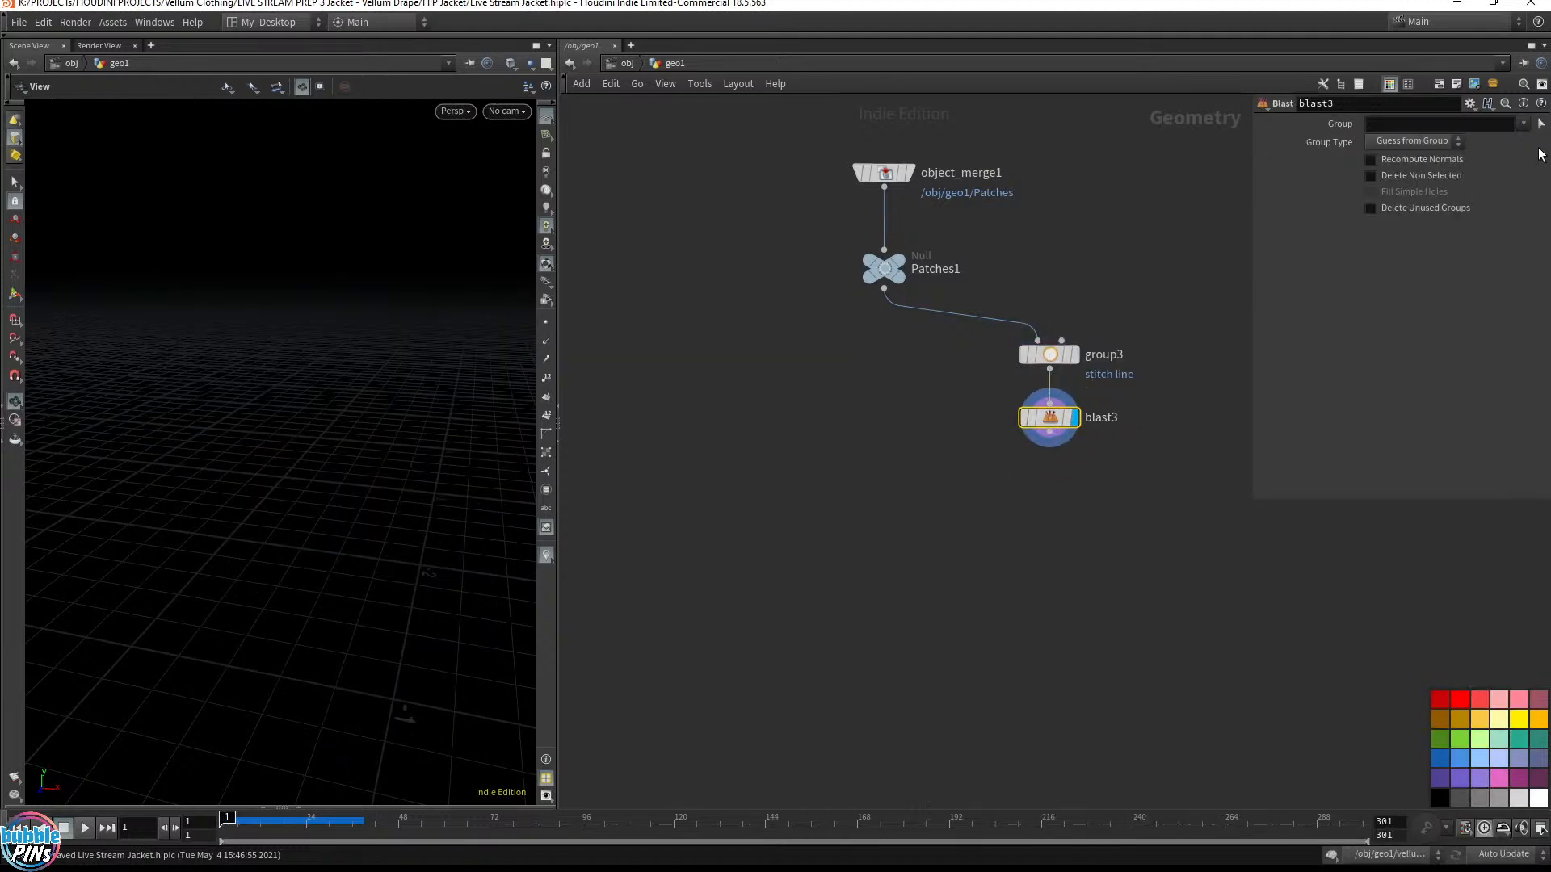
Set the Blast to the stitch_line group with group type Edges and enable Delete Non Selected
left_click(1523, 123)
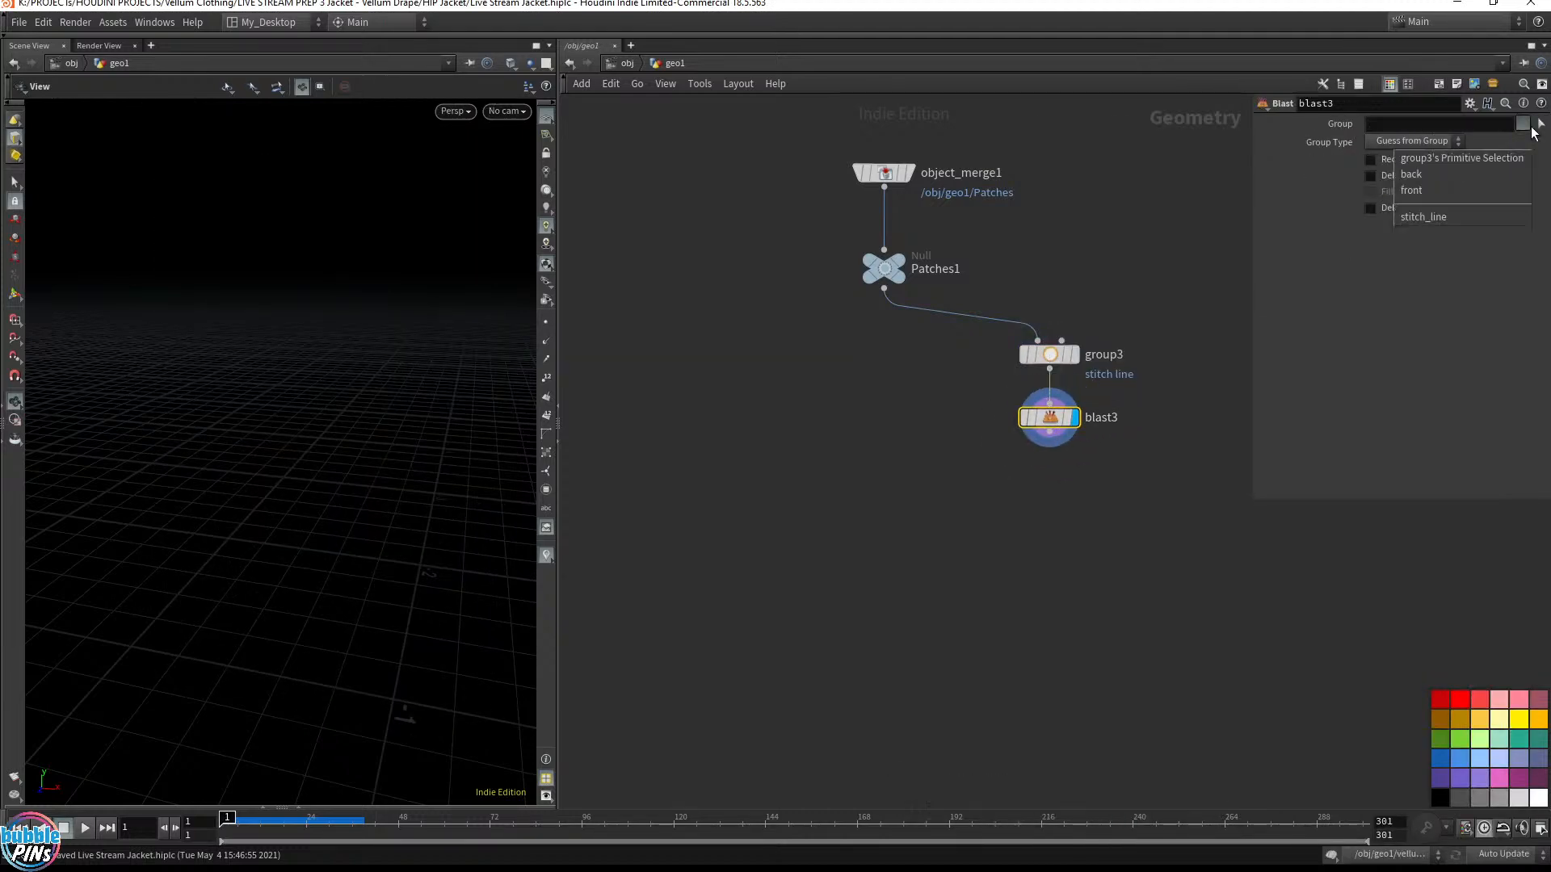
left_click(1423, 217)
left_click(1422, 141)
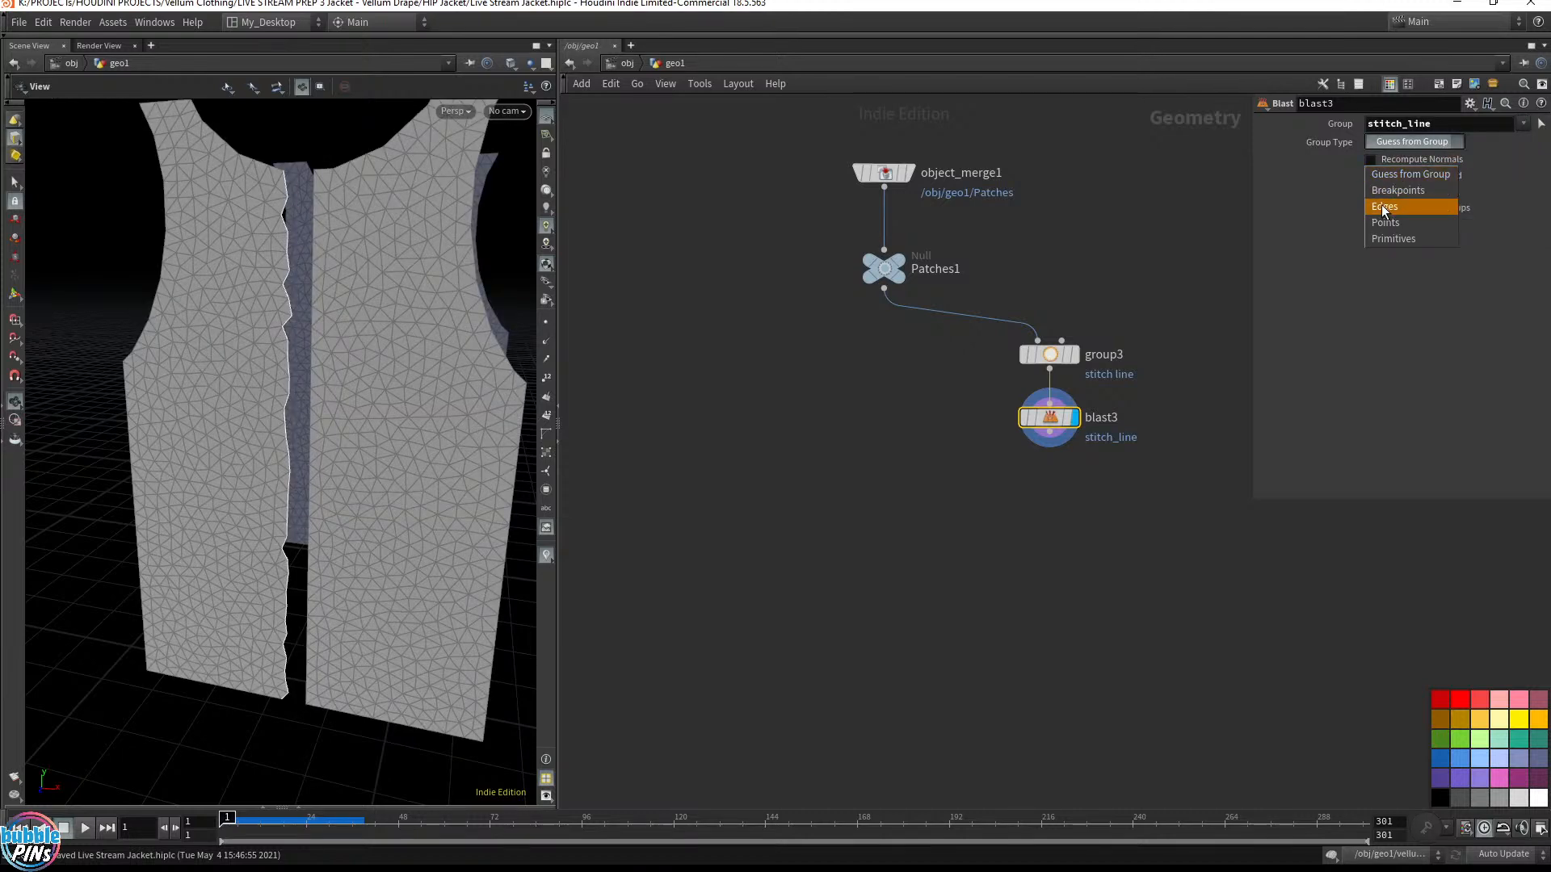
left_click(1405, 206)
left_click(1415, 182)
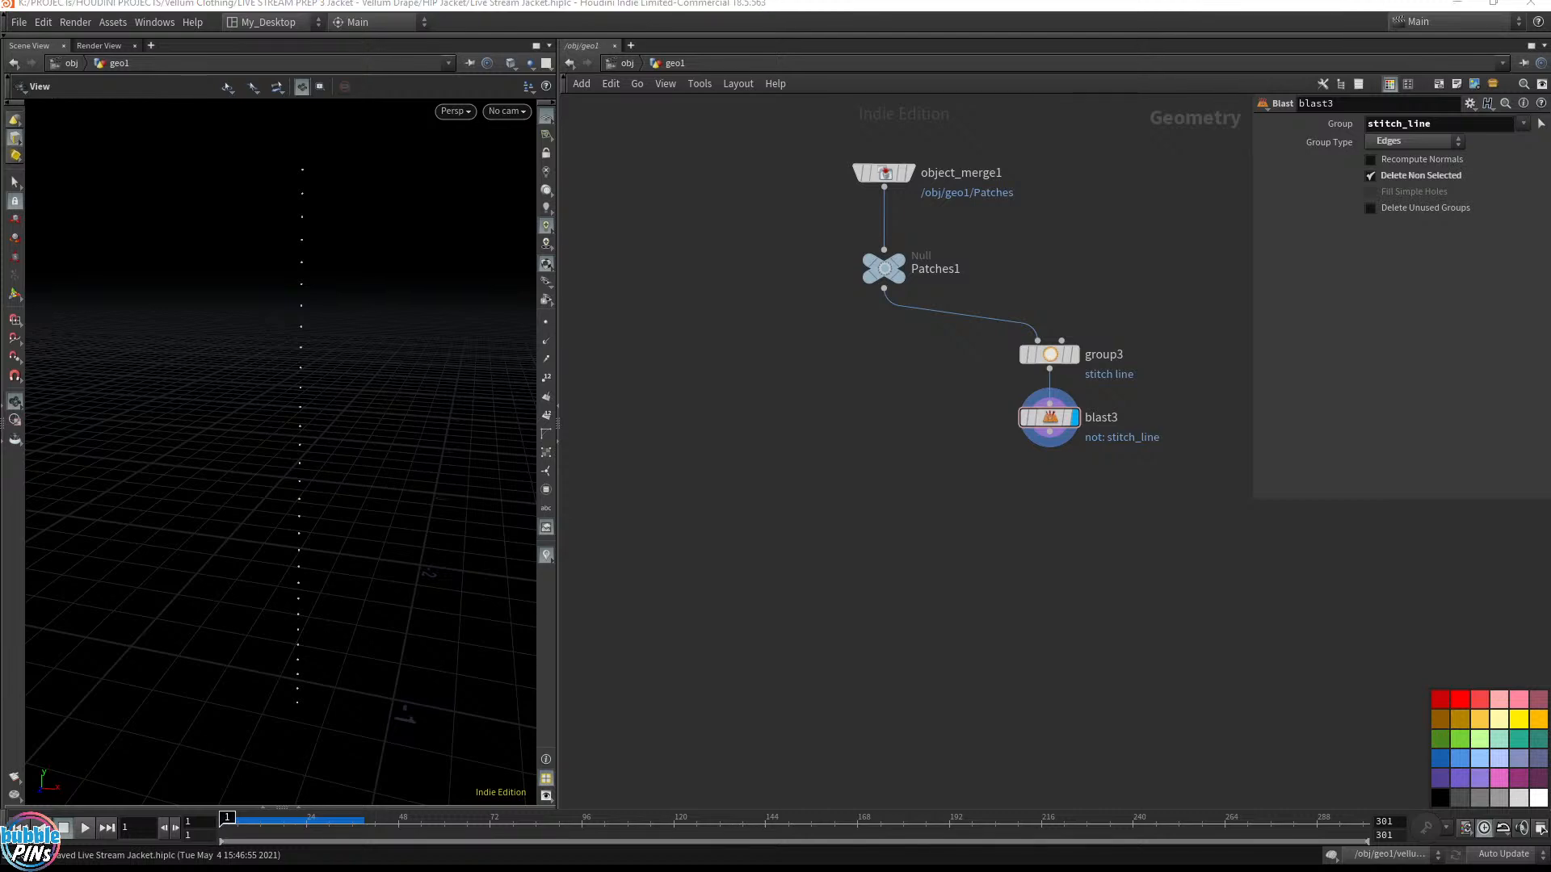
Move the Group and Blast nodes together farther away from Patches1, and display the Patches1 null again
left_click_drag(992, 480, 1144, 391)
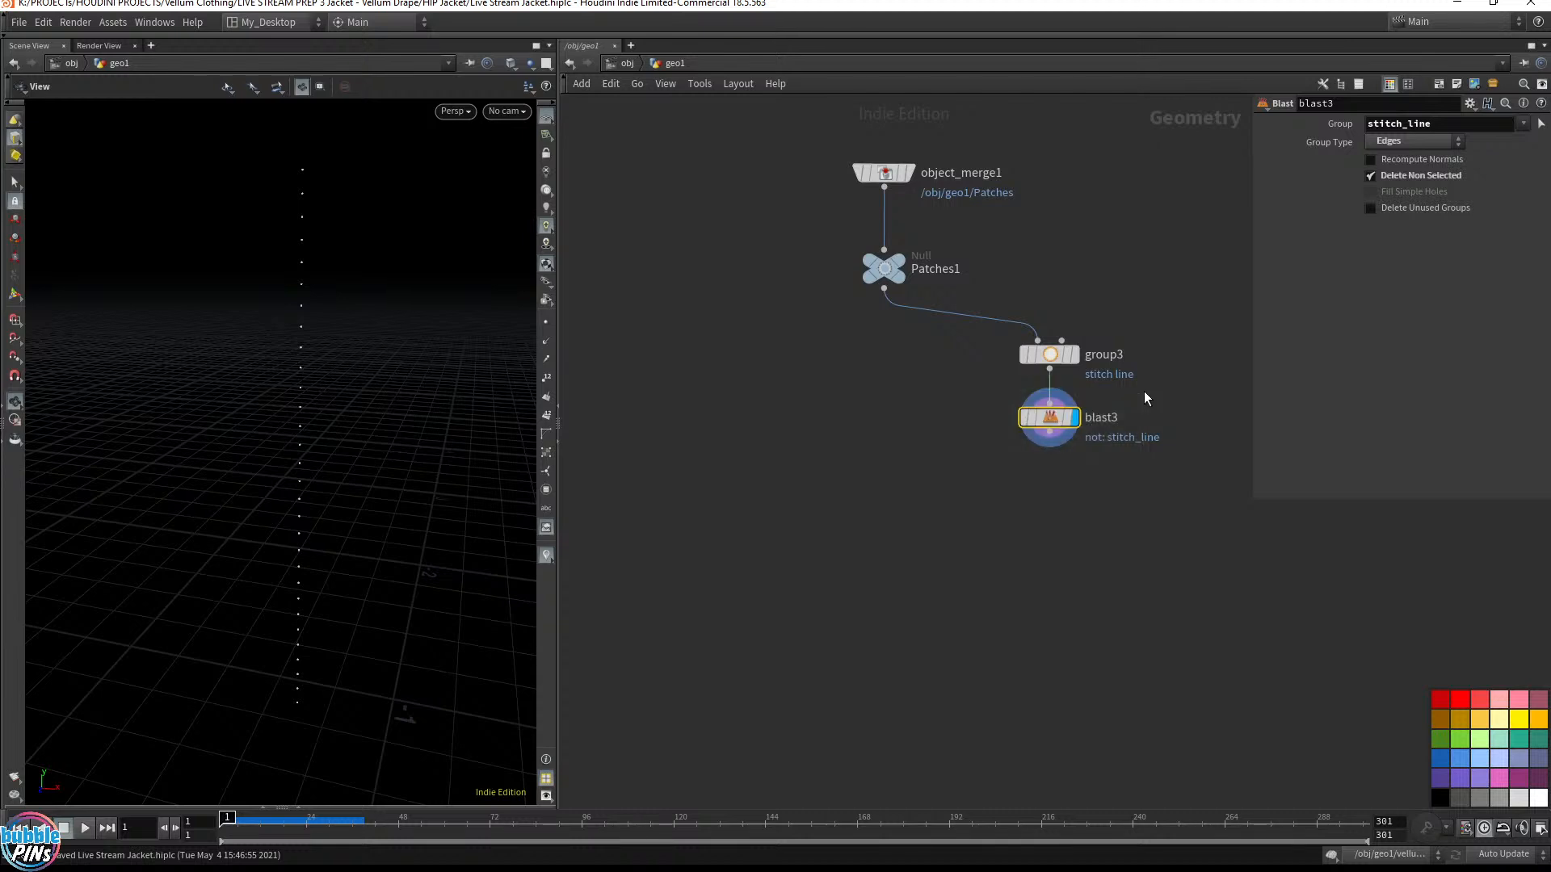
left_click_drag(1019, 544, 1125, 309)
left_click_drag(949, 361, 1207, 355)
middle_click_drag(880, 432, 1013, 417)
left_click(957, 420)
left_click(915, 283)
key("Escape")
left_click(945, 229)
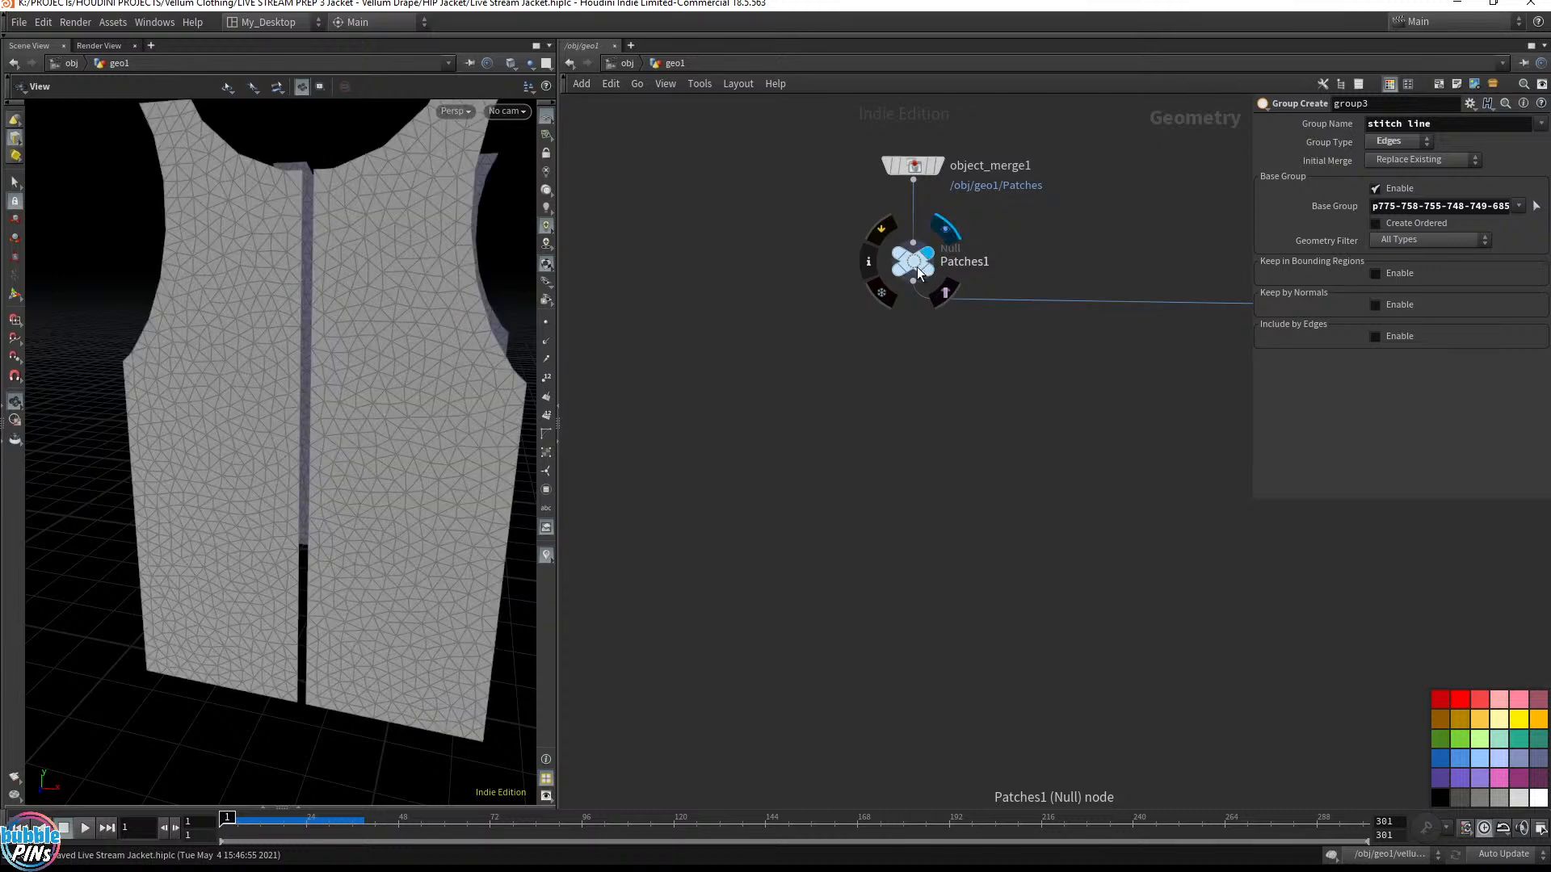
scroll(388, 271, "up", 2)
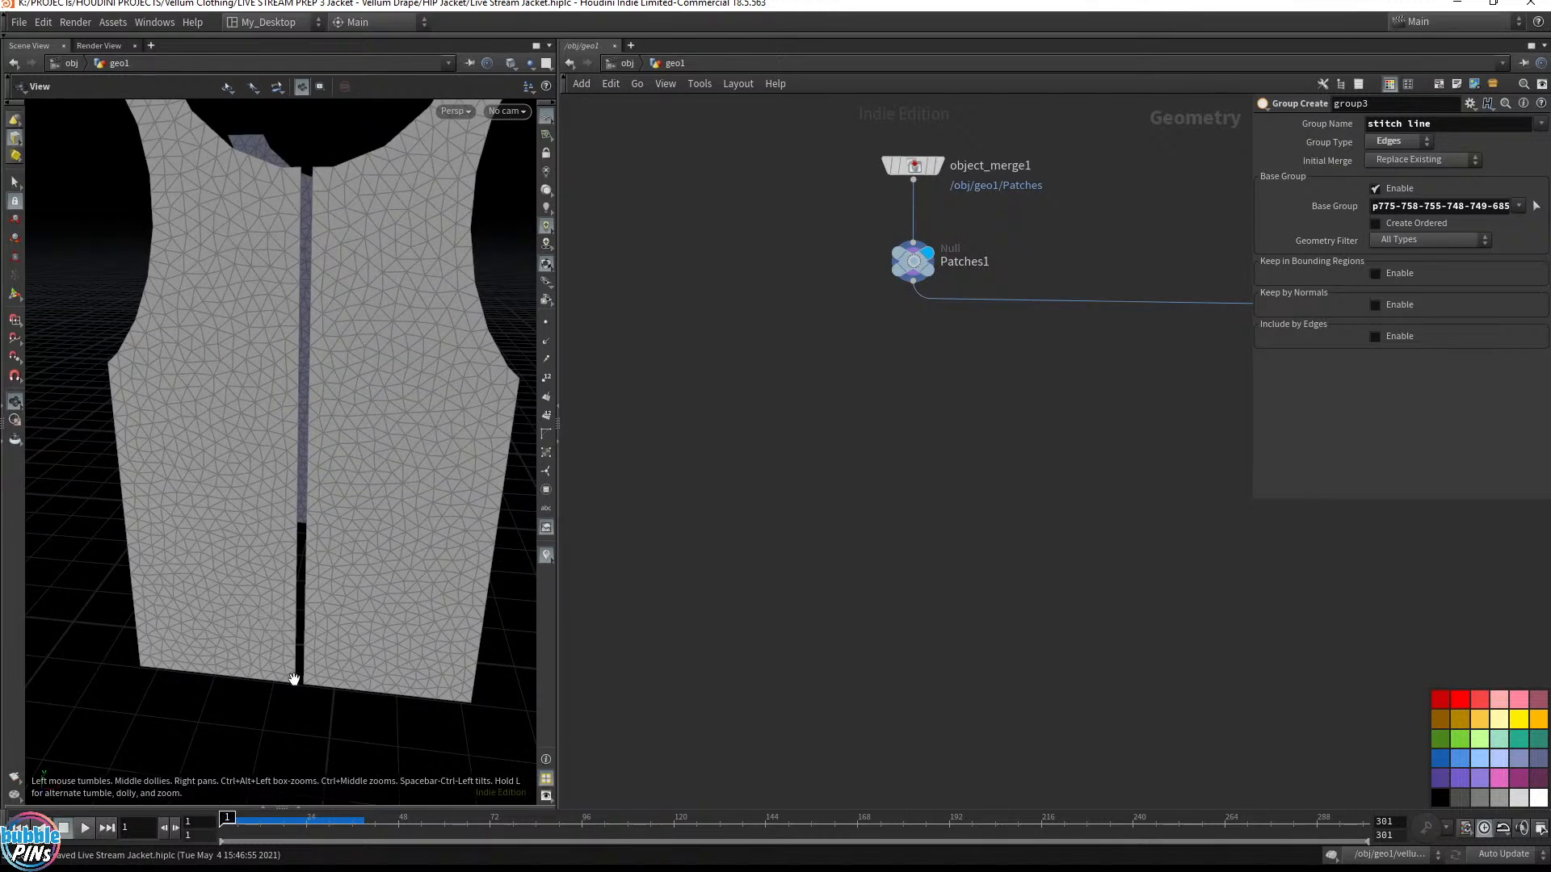
Branch a second Group Create node directly below Patches1 and display it
left_click_drag(913, 282, 925, 412)
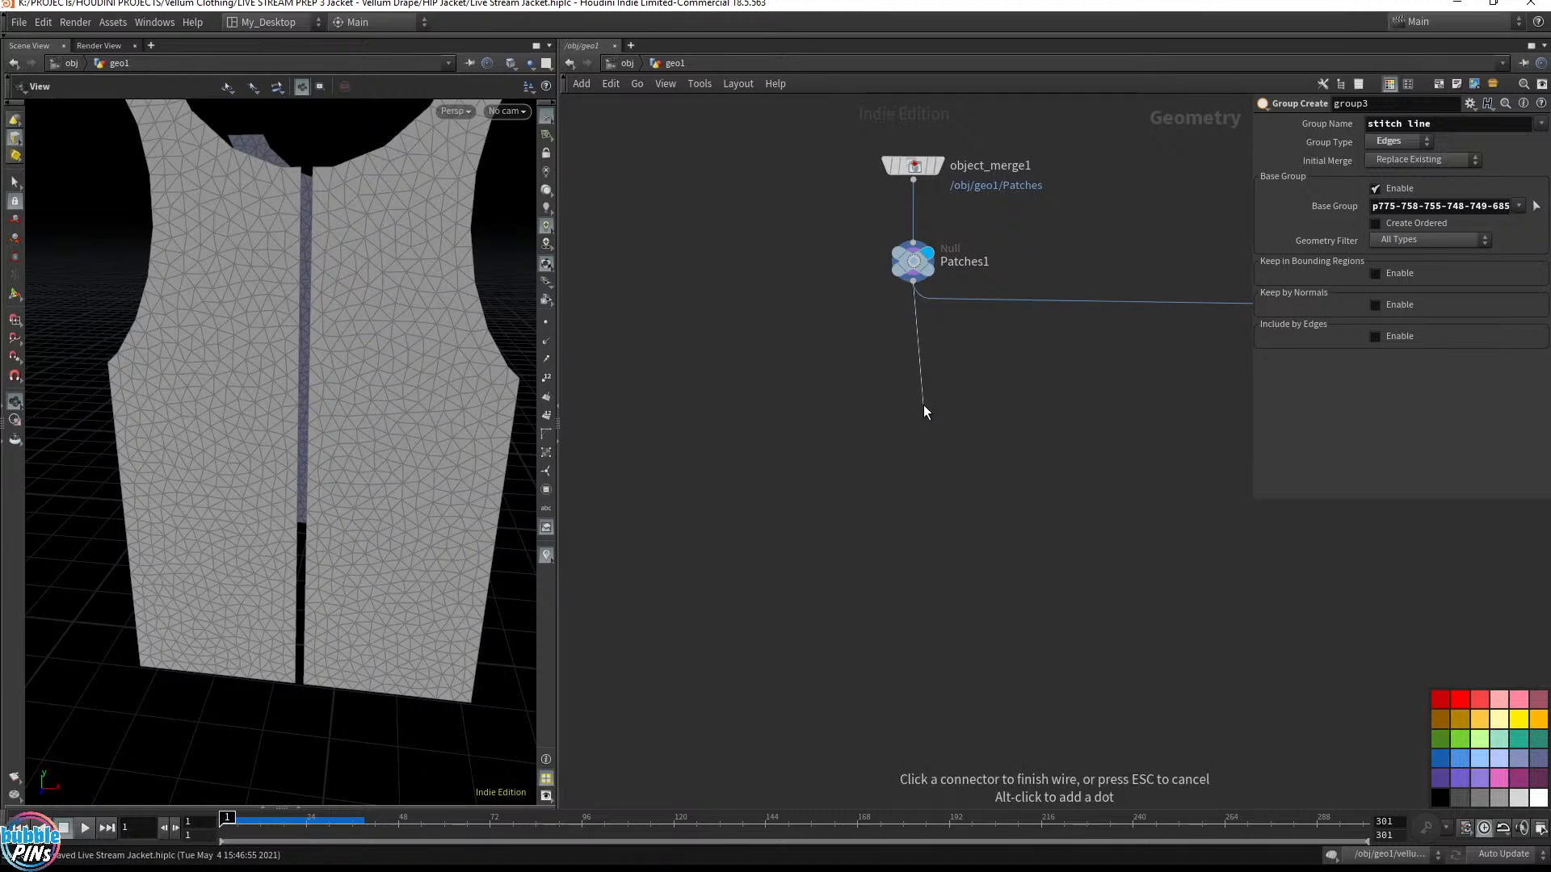
key("Tab")
type("group")
key("Return")
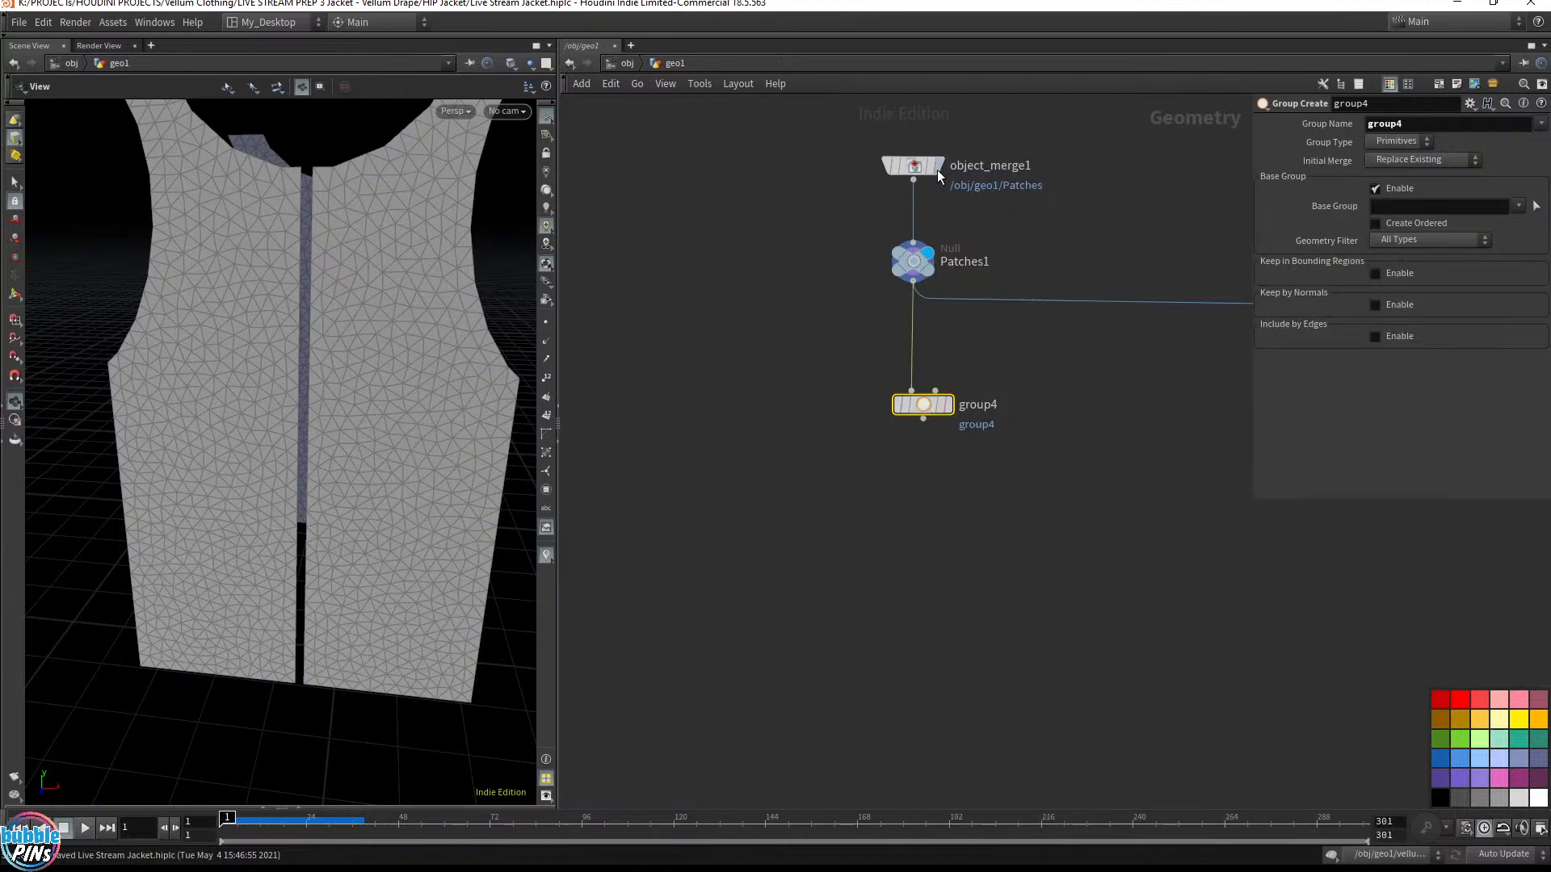
left_click_drag(909, 400, 925, 438)
left_click(937, 429)
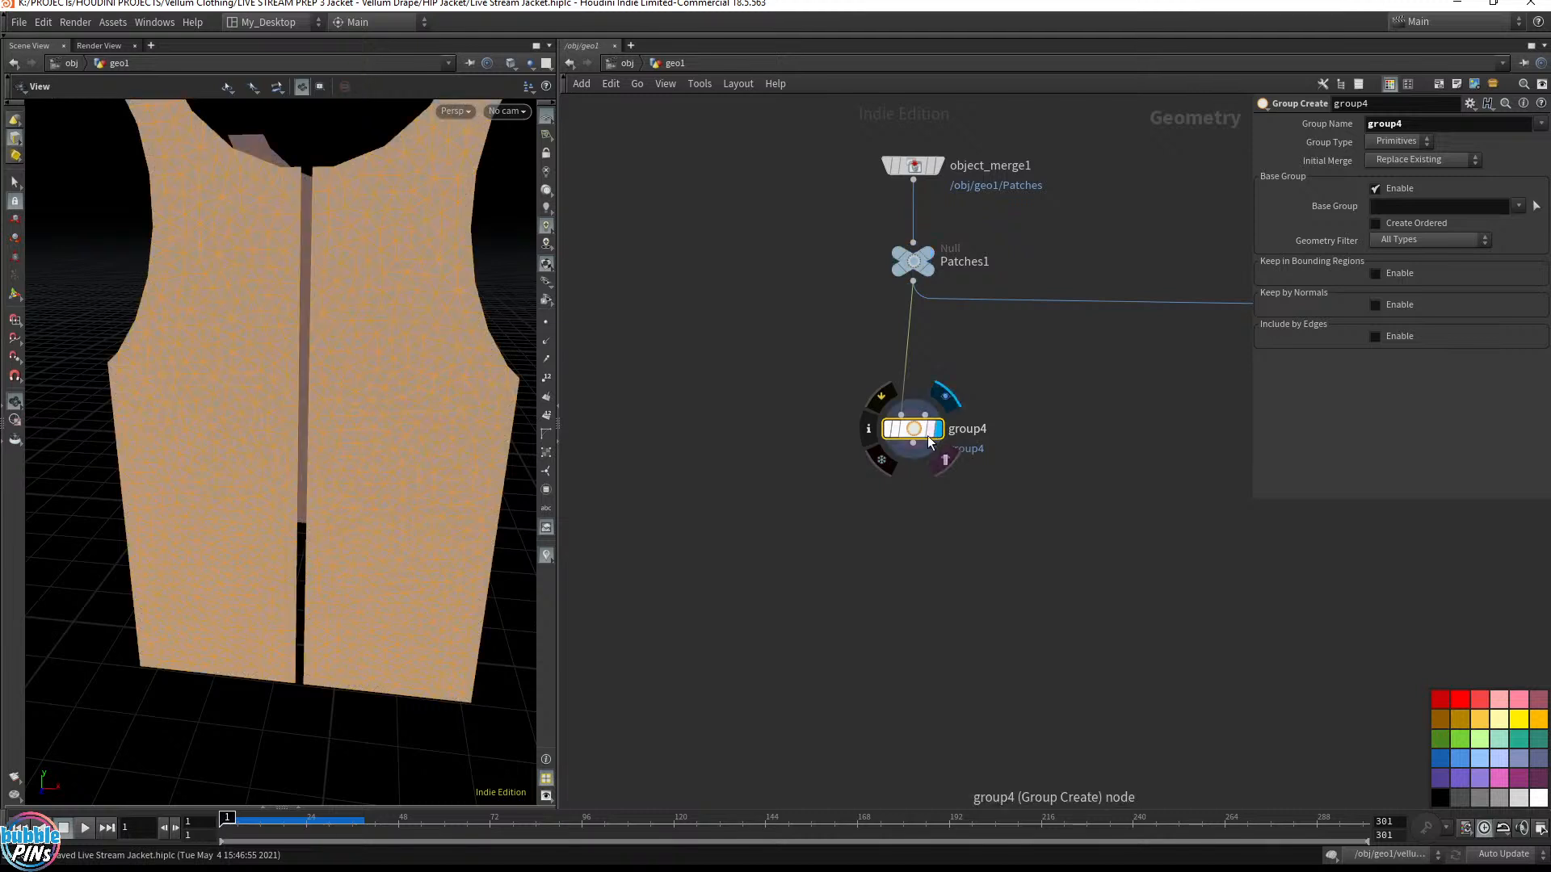
Set the new group's type to Points and name the group stitch_line
left_click(1406, 144)
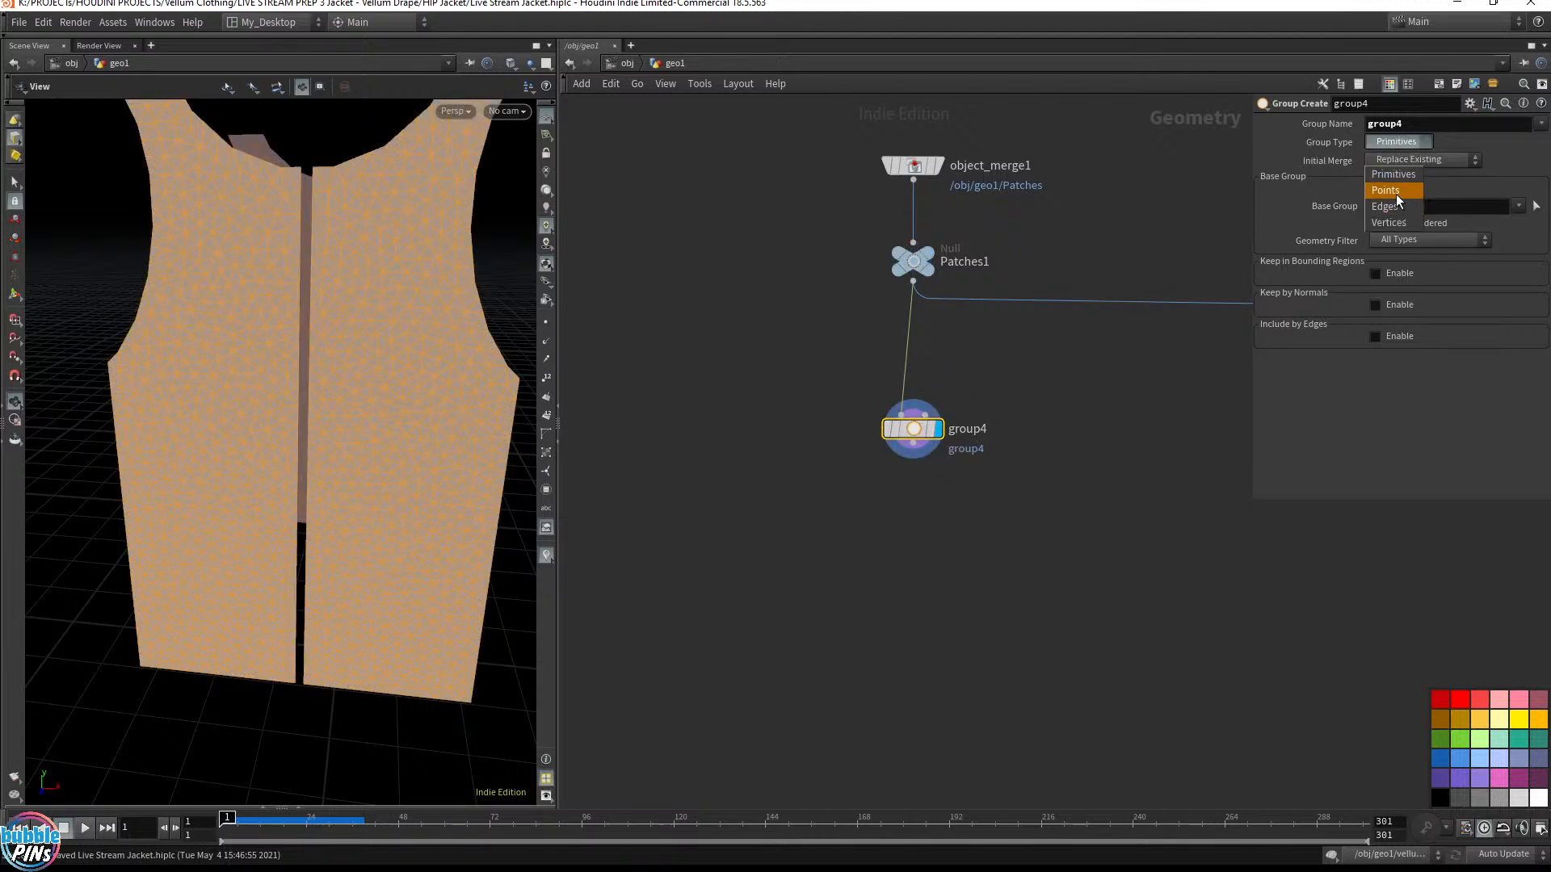
left_click(1394, 195)
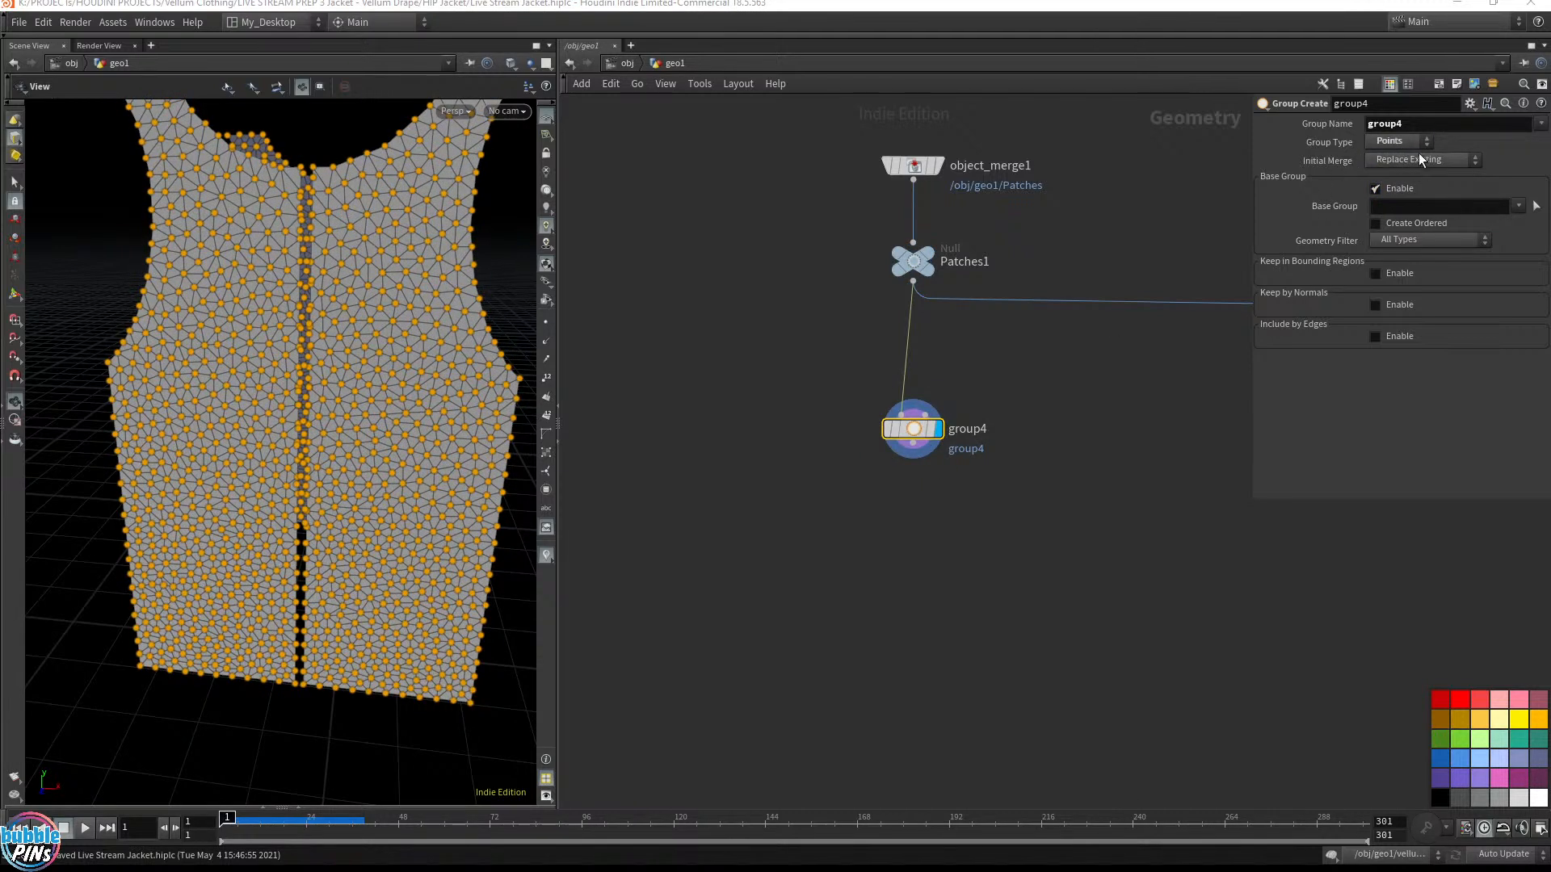
left_click(1454, 123)
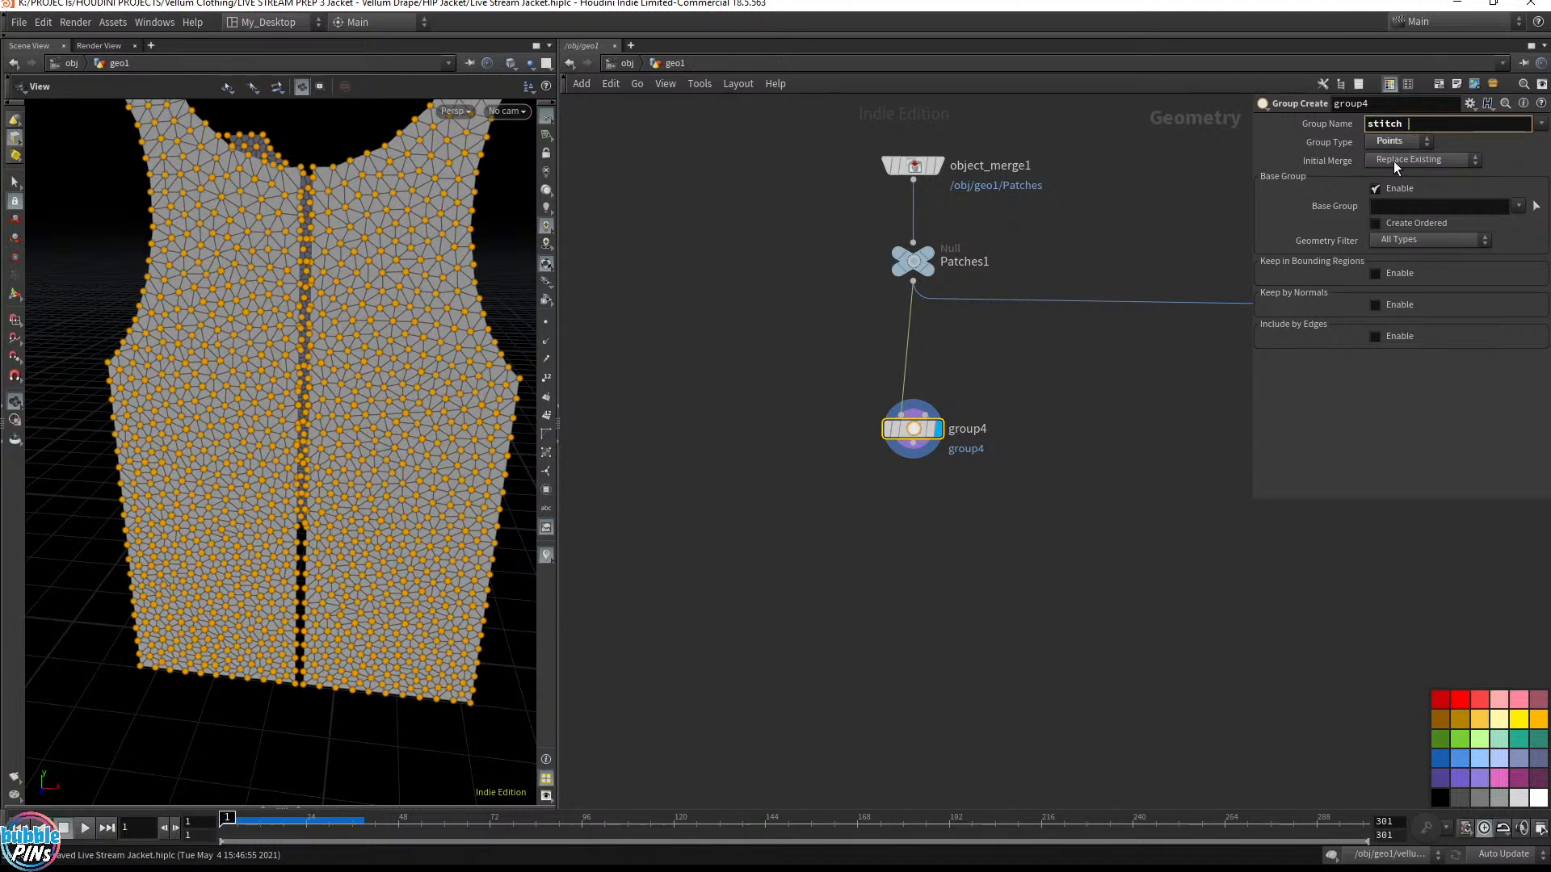
type("stitch_line")
key("Return")
Use the full column of points along the same front panel's centre-opening edge as the base group, and save the scene
left_click(1534, 206)
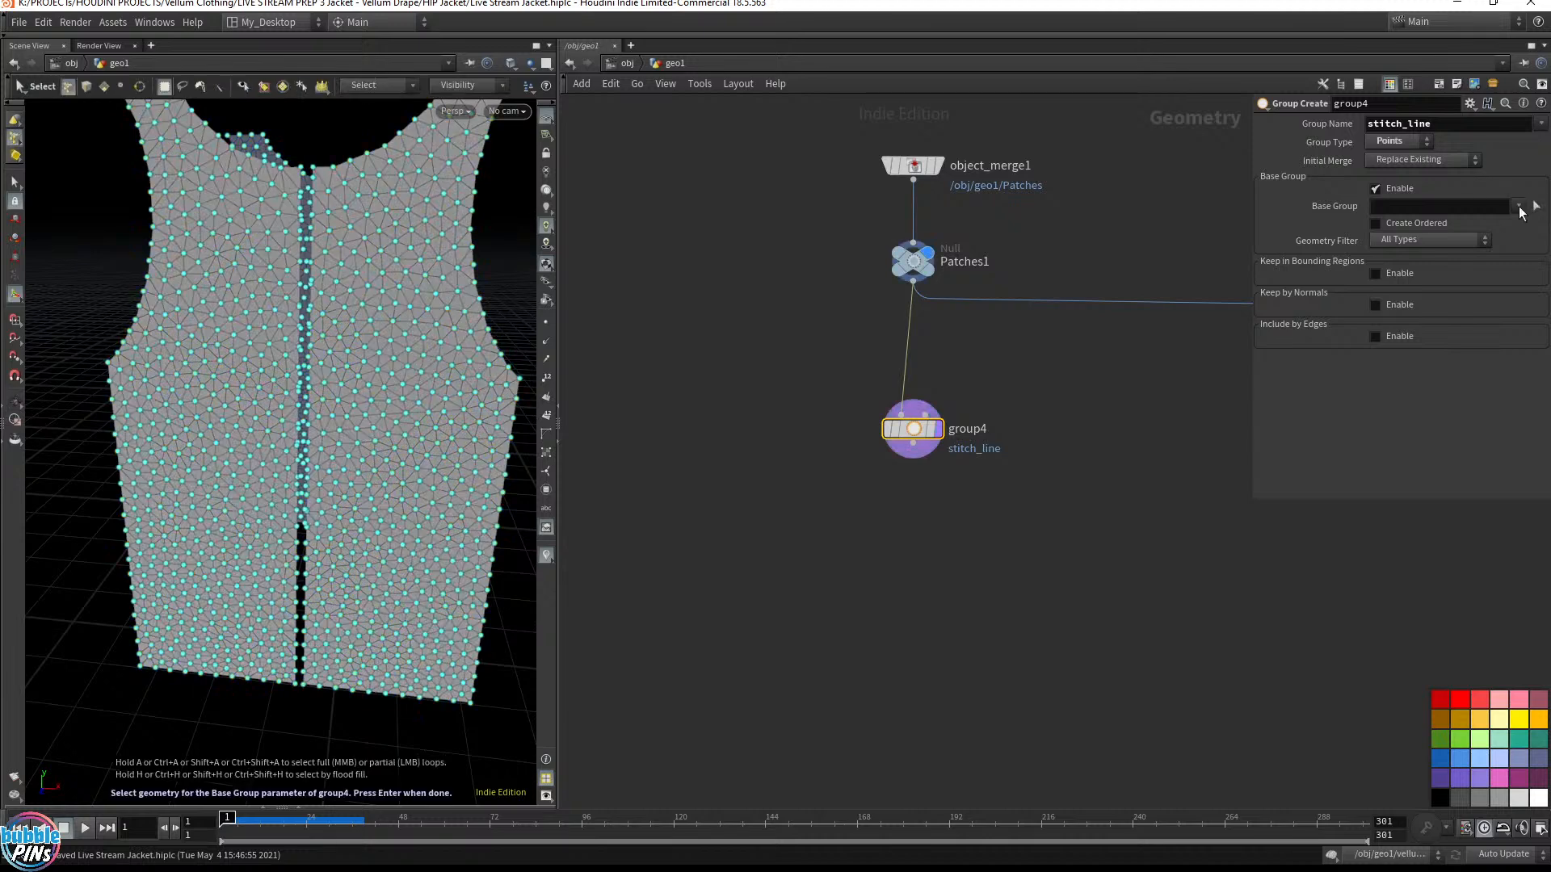
left_click(300, 167)
left_click(297, 684)
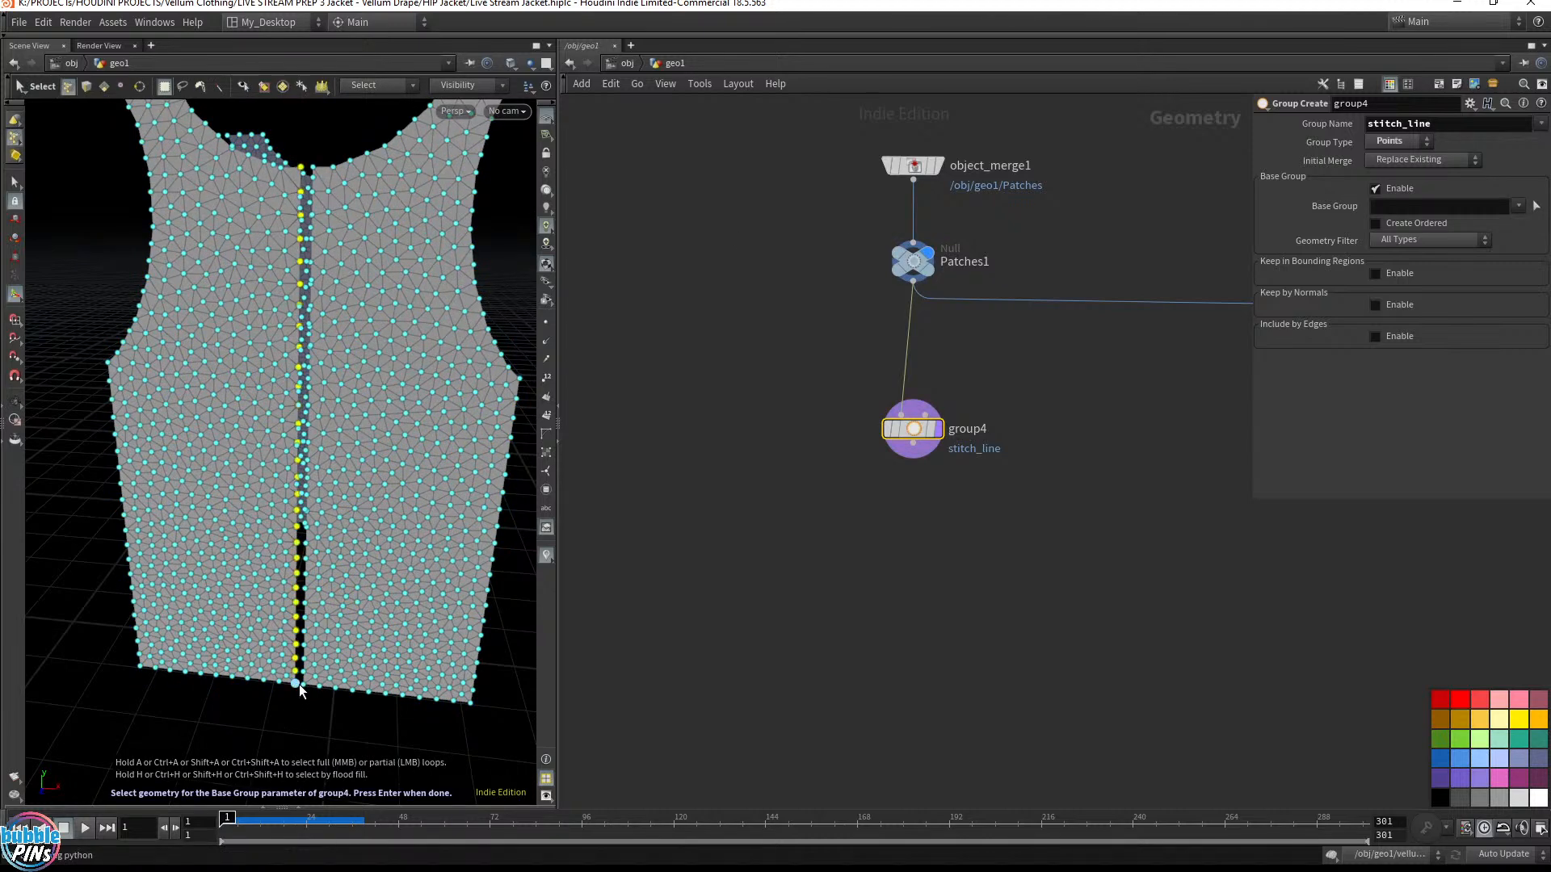
key("Return")
key("ctrl+s")
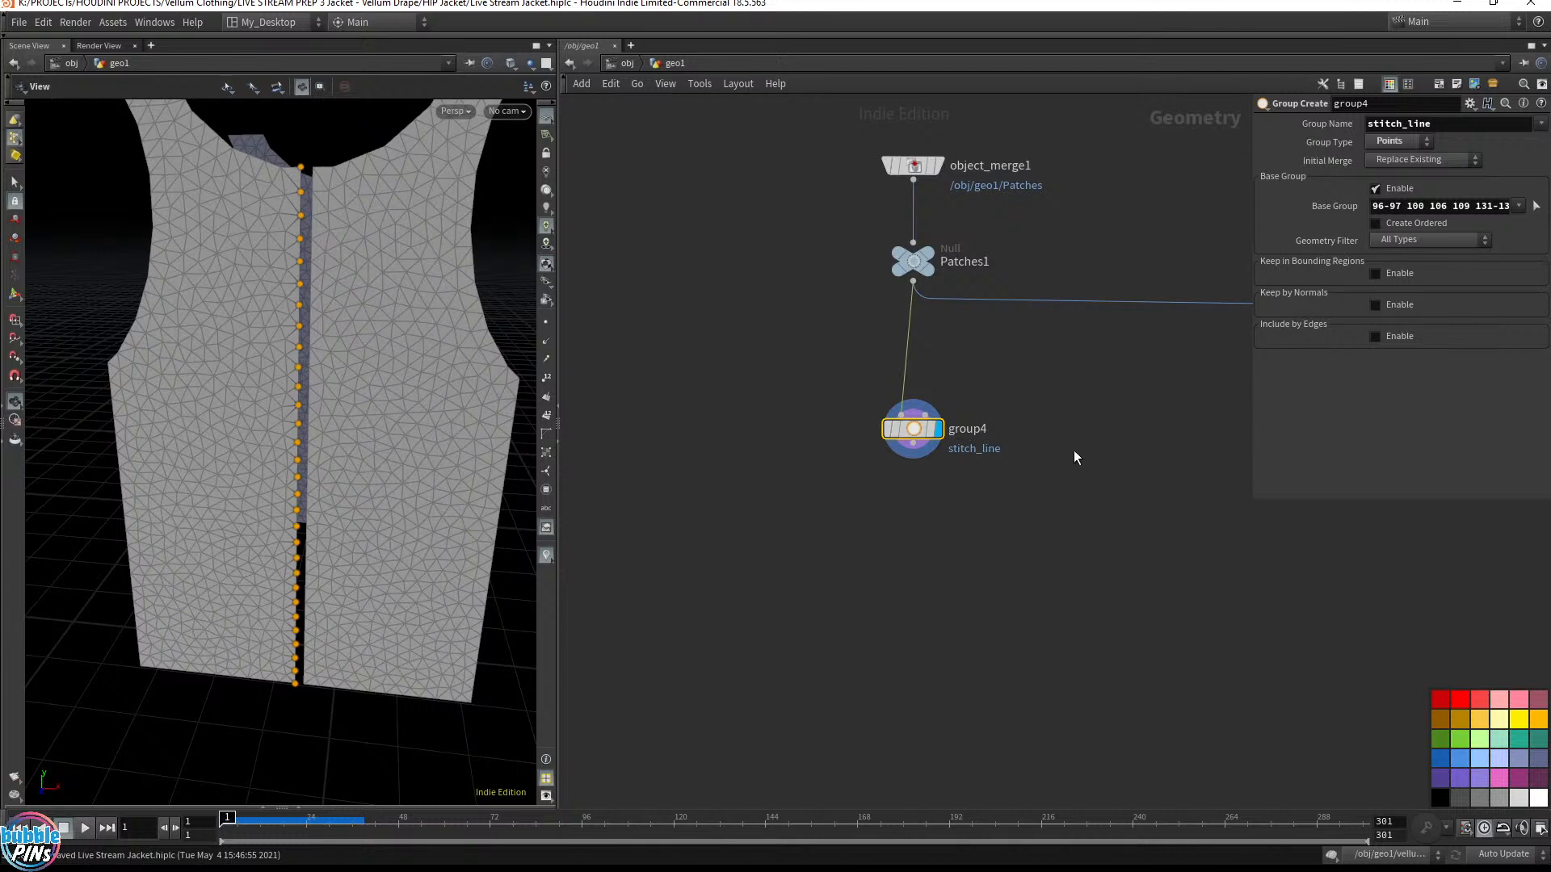
left_click_drag(913, 458, 929, 494)
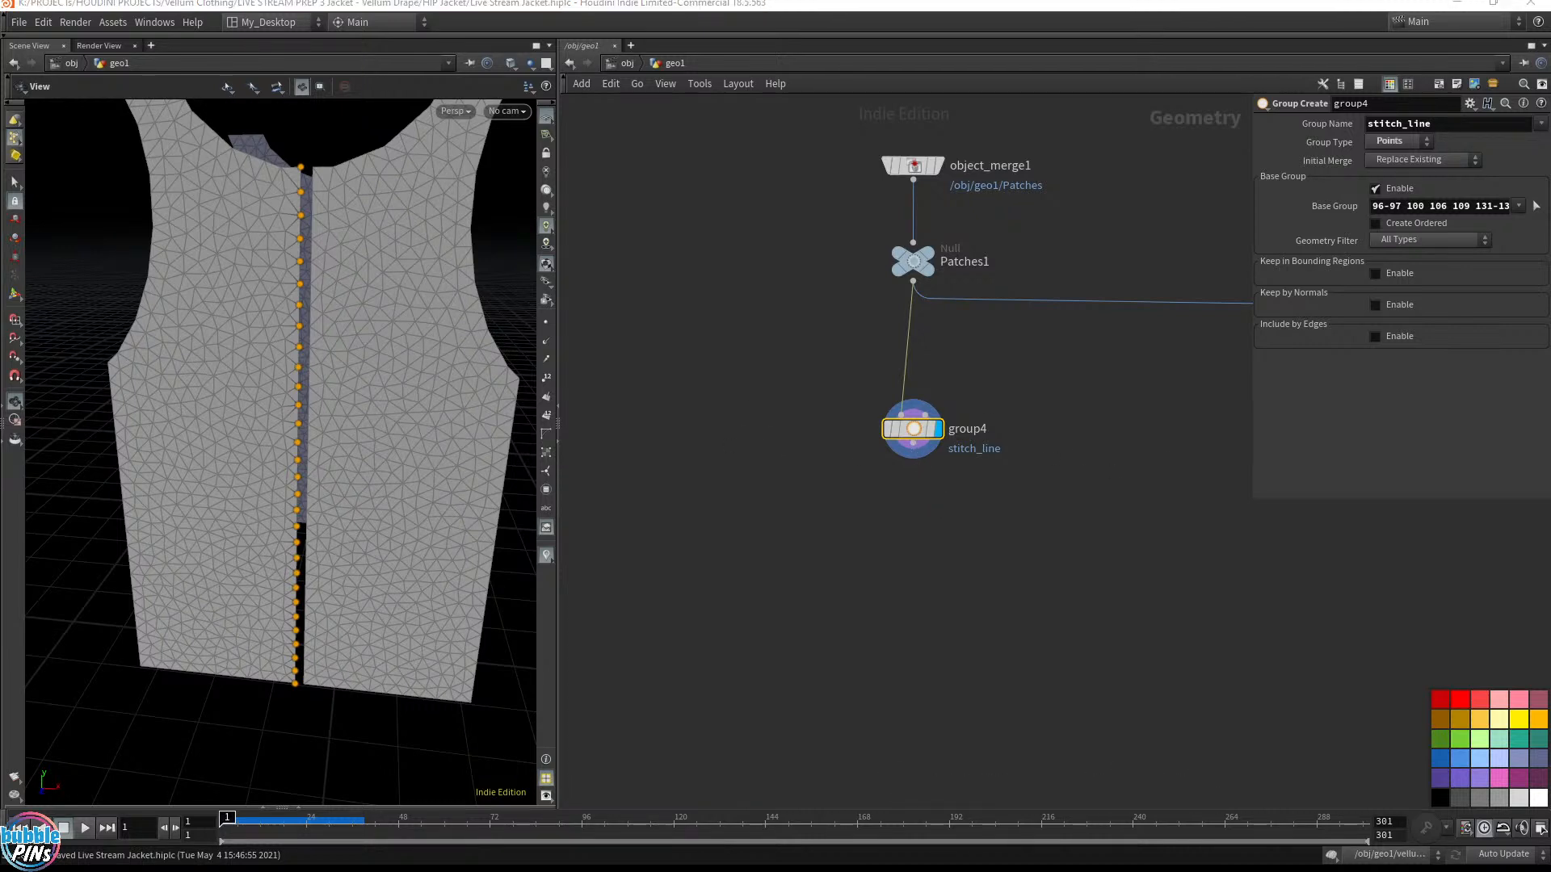
left_click_drag(912, 446, 916, 503)
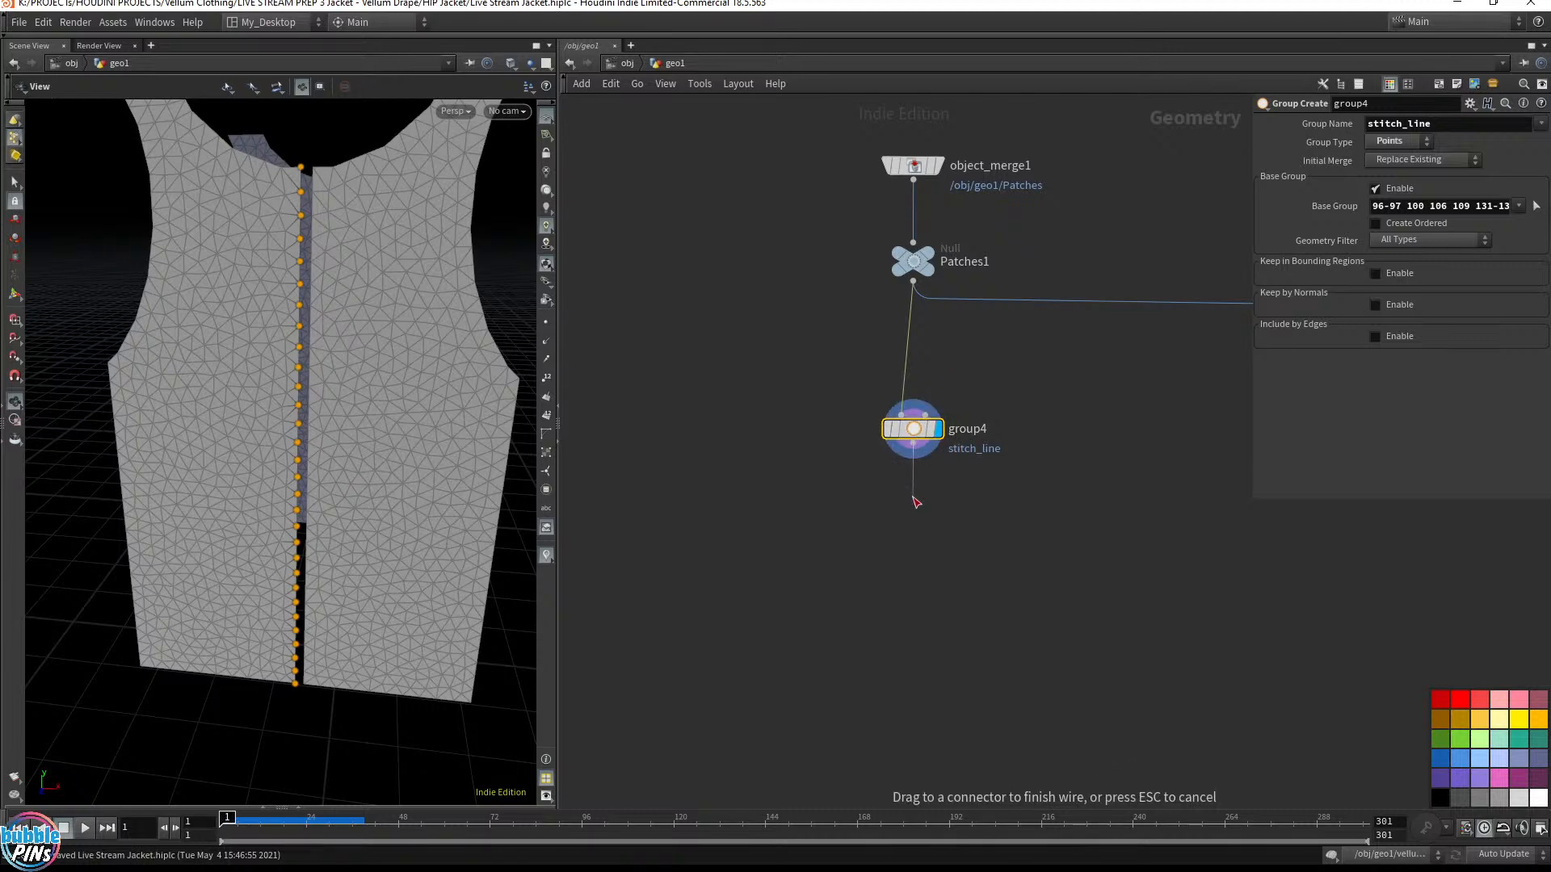
left_click_drag(916, 502, 912, 497)
type("group")
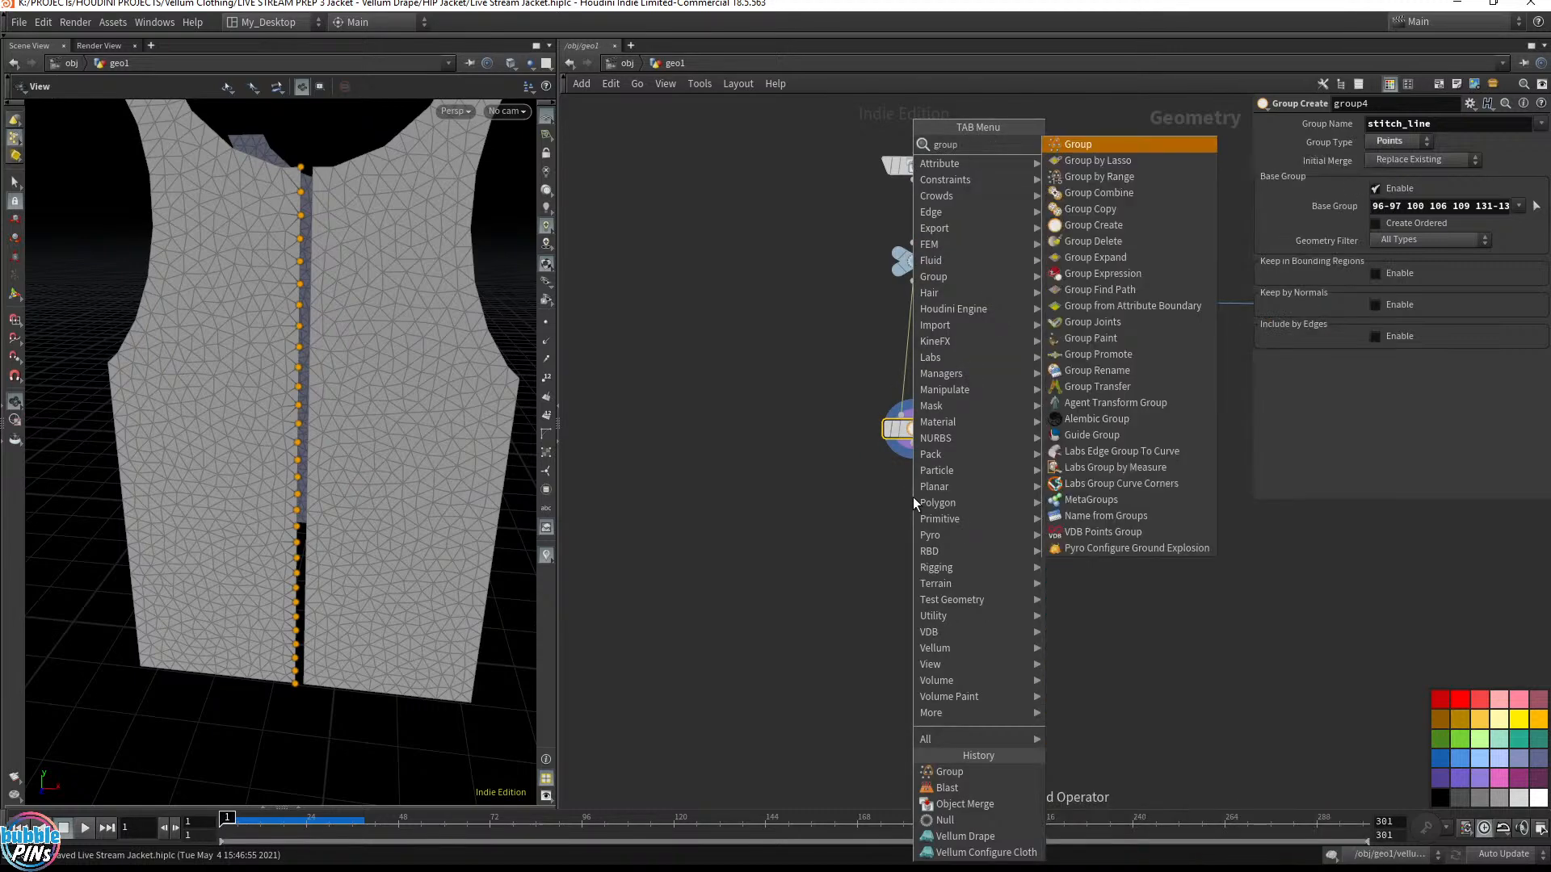
key("Escape")
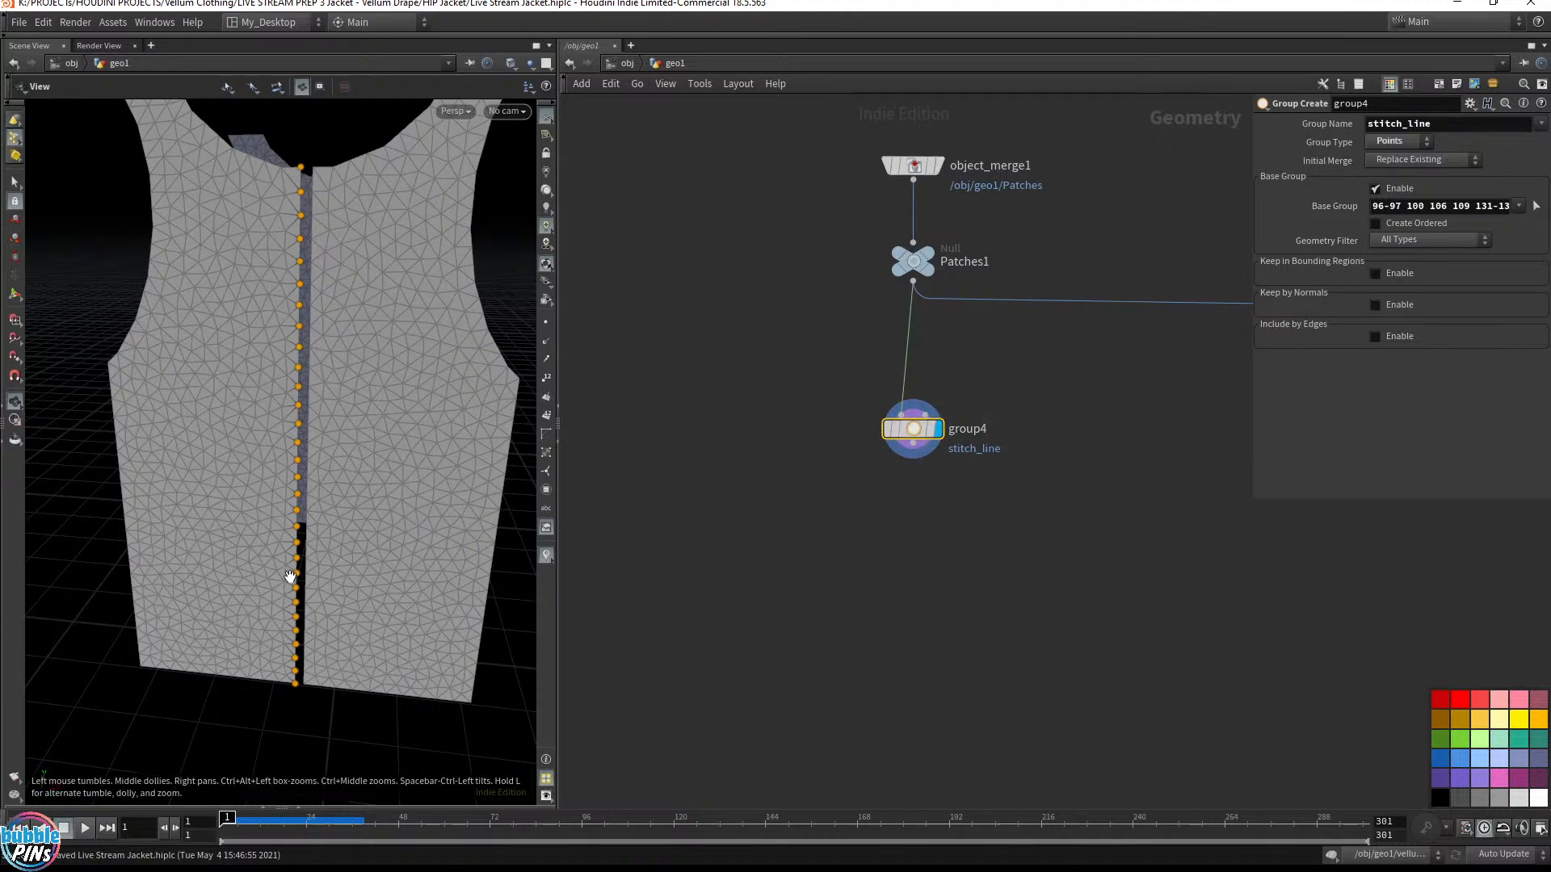
Add a Group Promote node directly below the stitch_line group node and display it
left_click_drag(922, 459, 920, 490)
type("group pro")
key("Return")
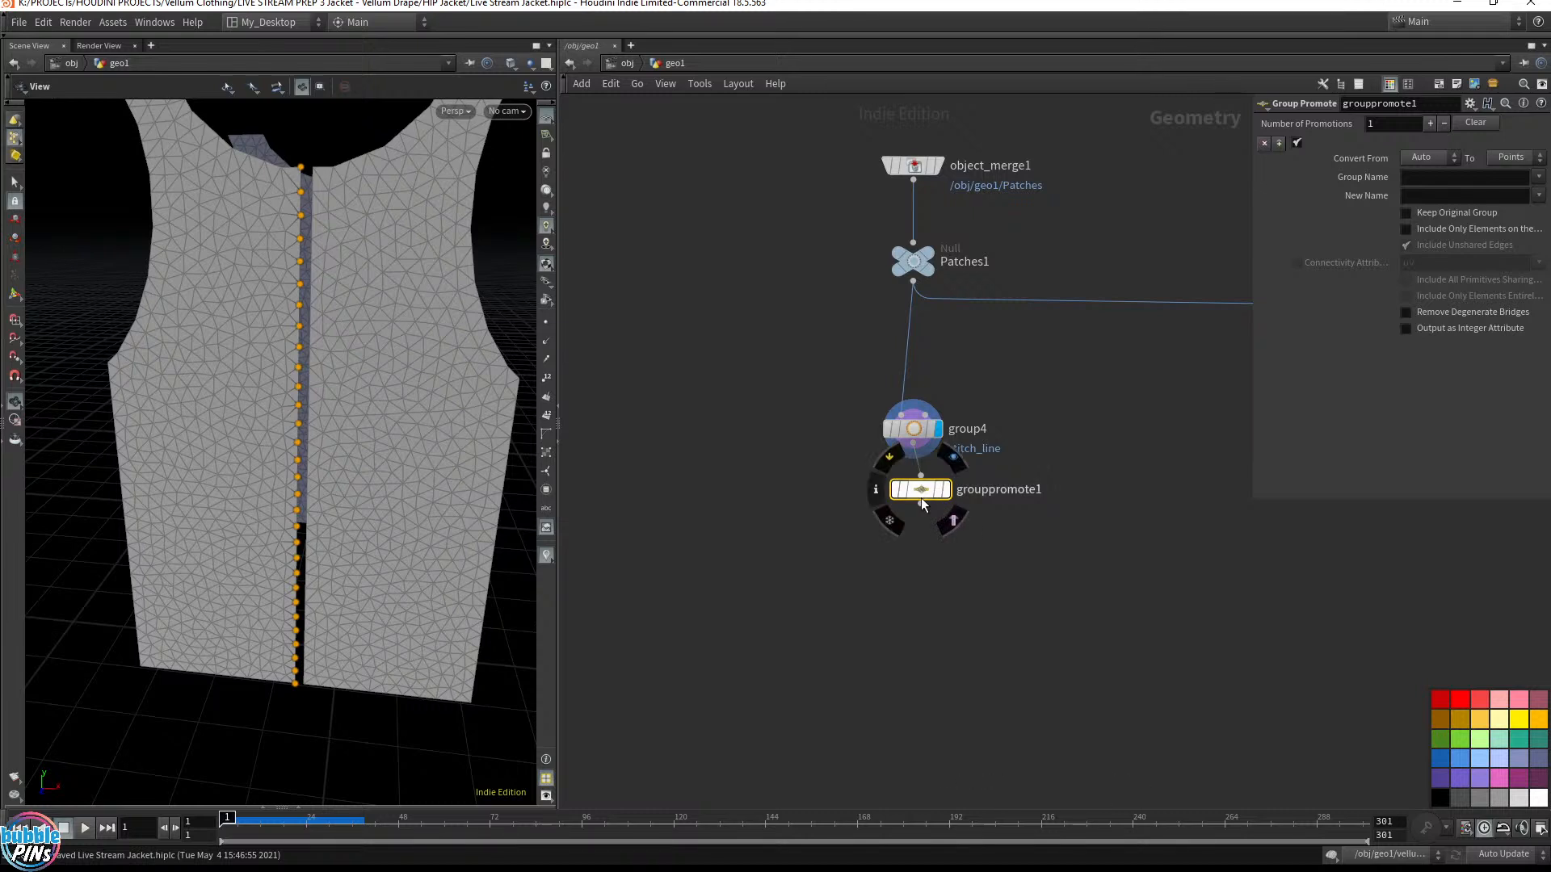
left_click(957, 494)
left_click(937, 492)
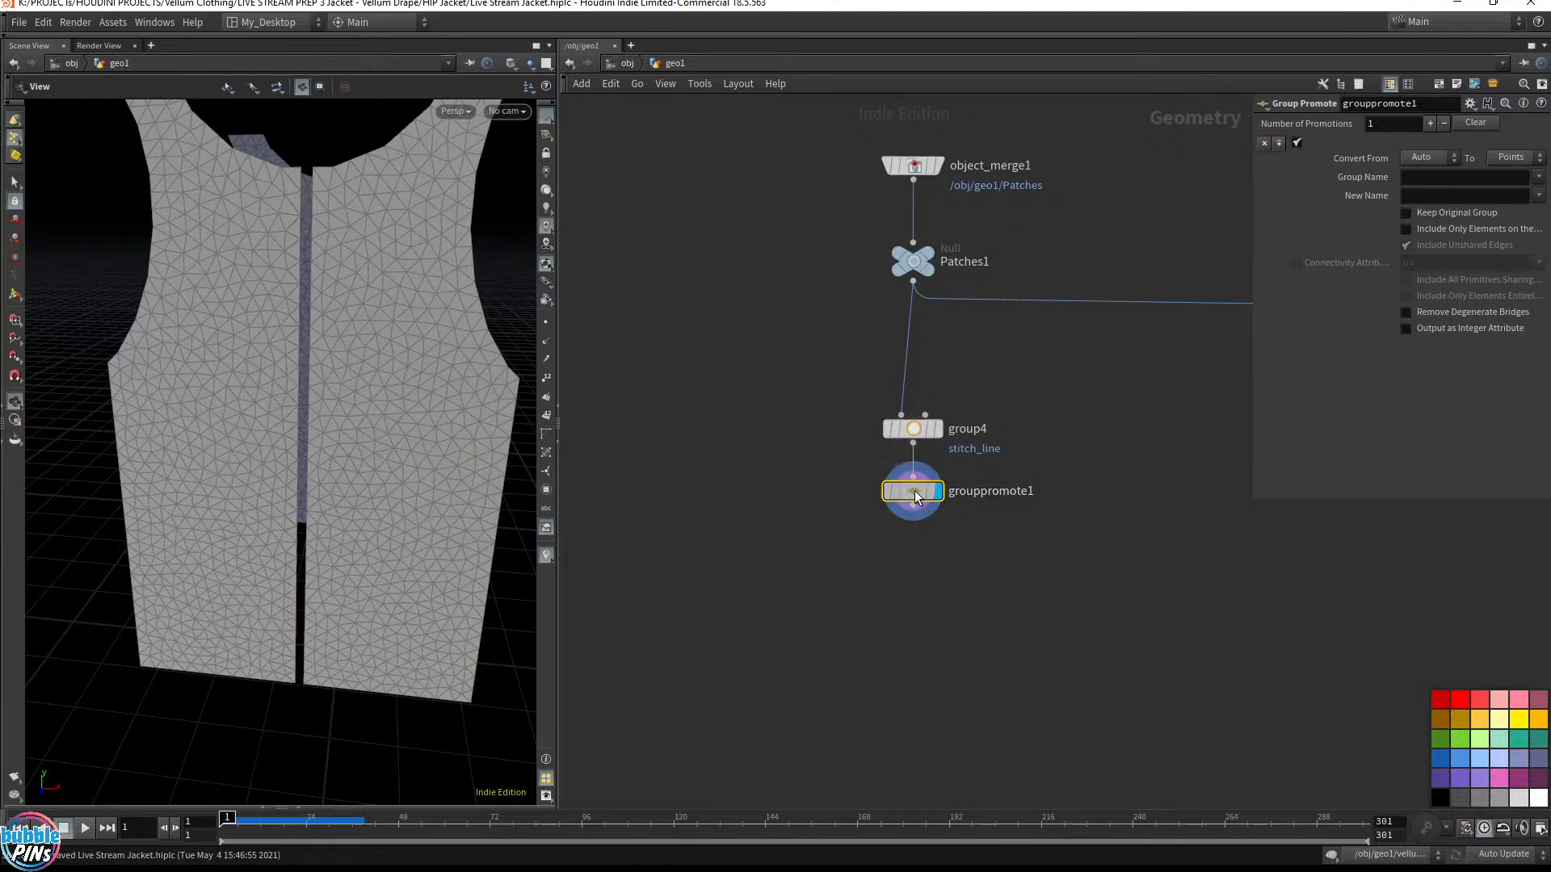
Promote the stitch_line group from Points to Primitives in the Group Promote node
left_click(1538, 177)
left_click(1454, 271)
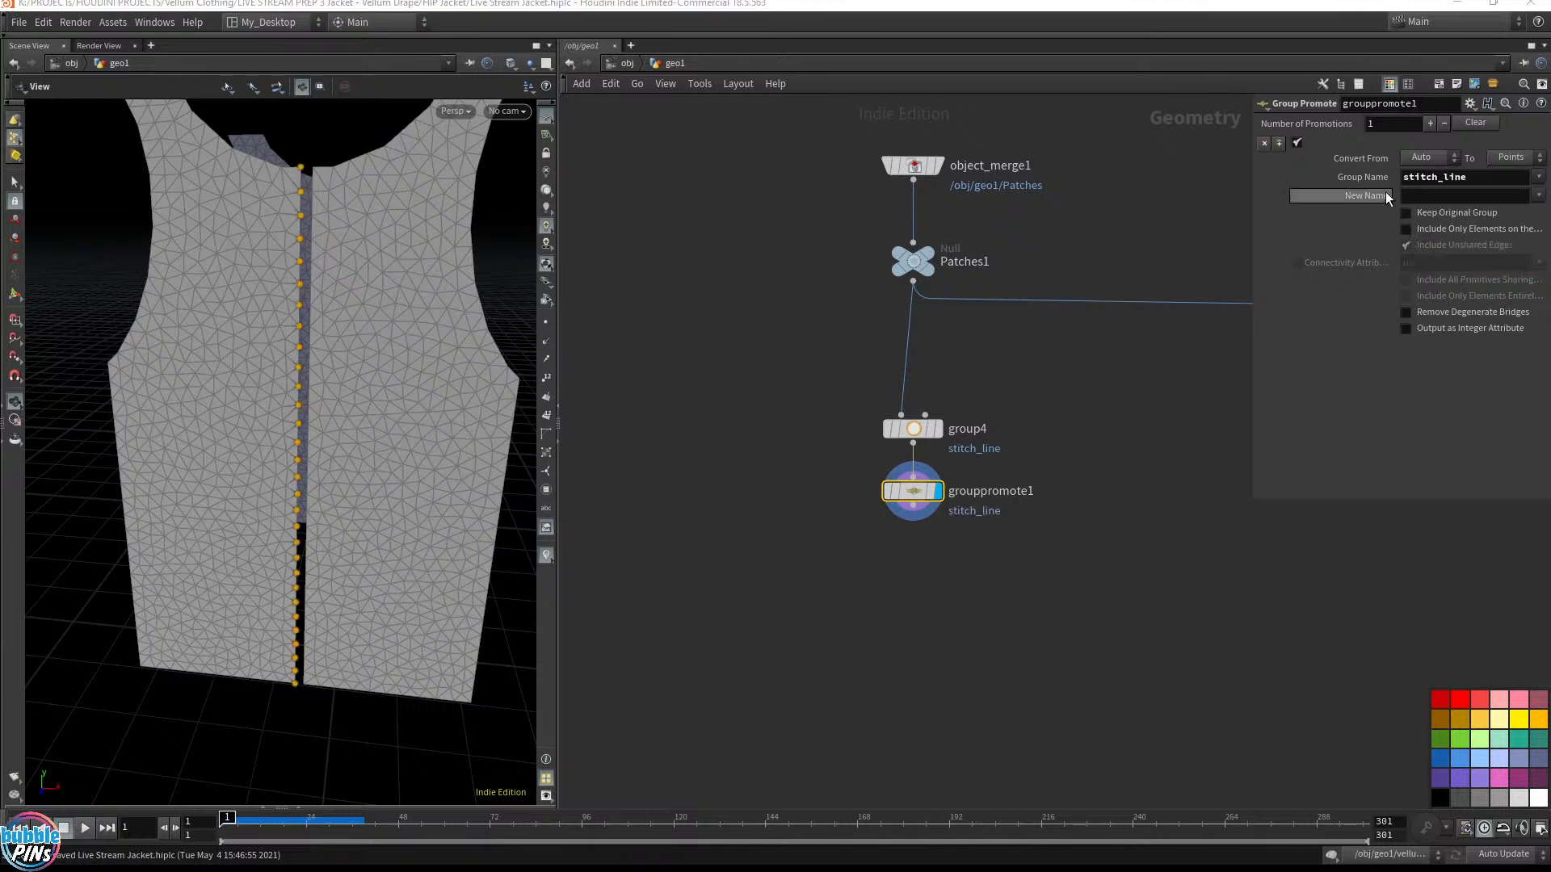
left_click(1440, 161)
left_click(1426, 223)
left_click(1511, 160)
left_click(1512, 192)
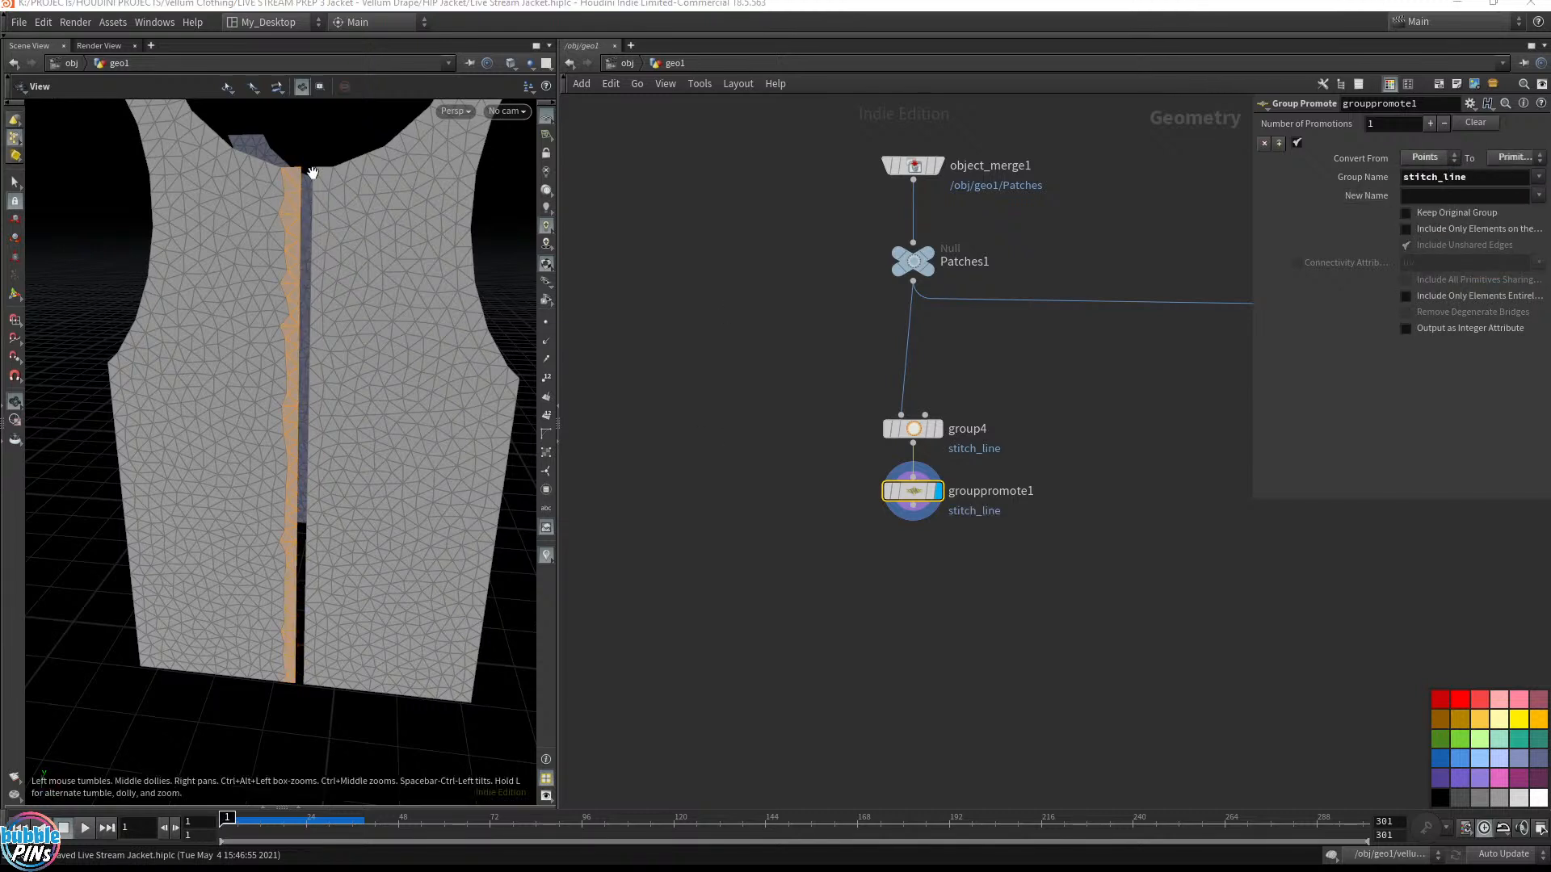
Add a Blast node below the Group Promote node, align it in the chain, and display it
left_click(914, 507)
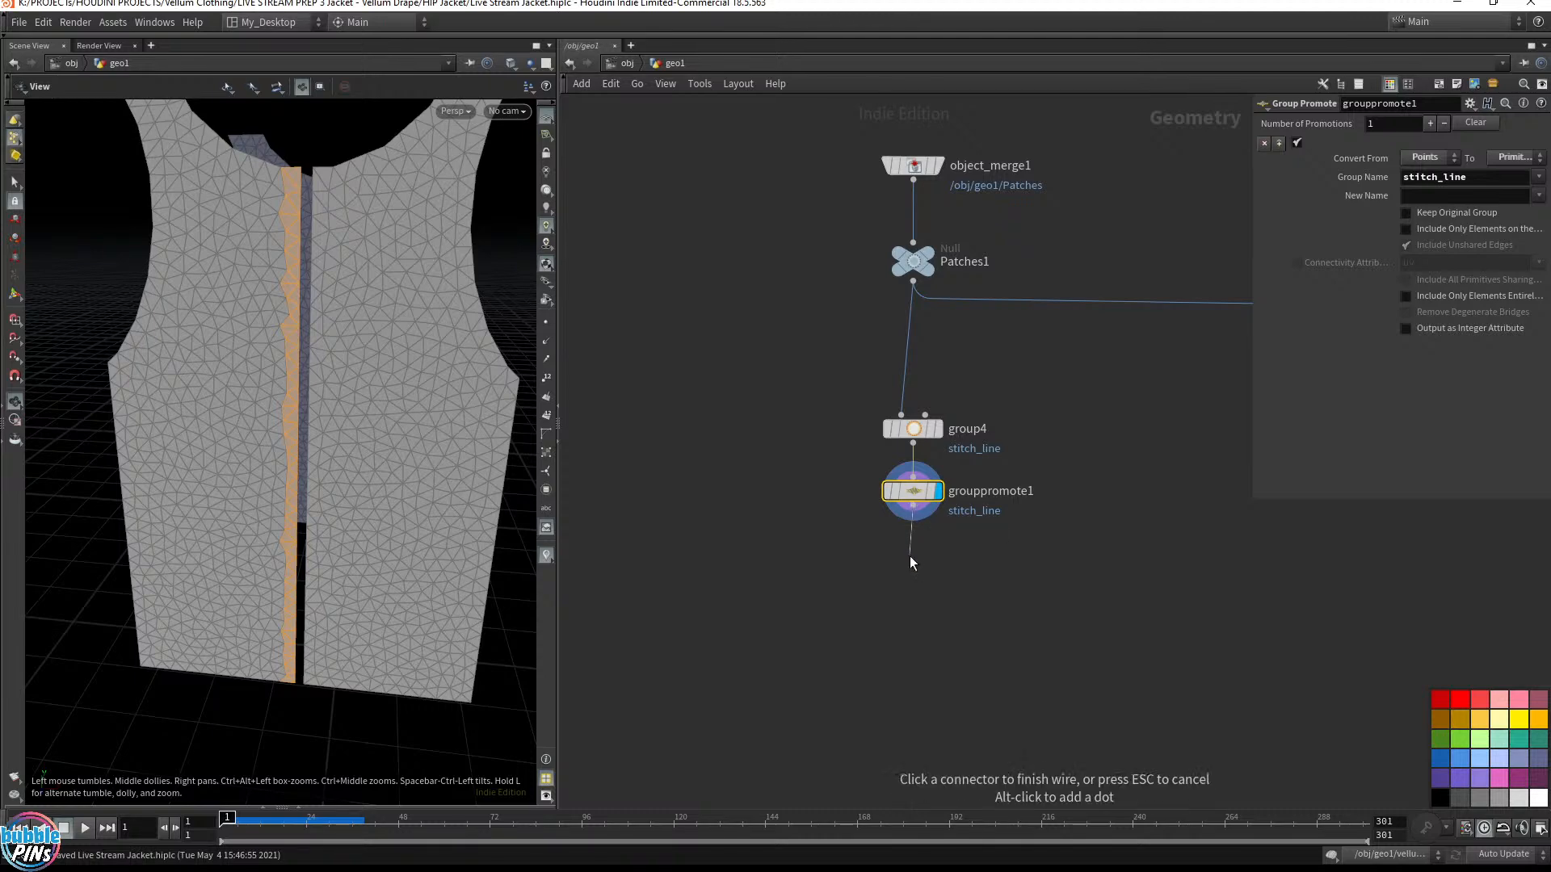
key("Tab")
type("bl")
key("Return")
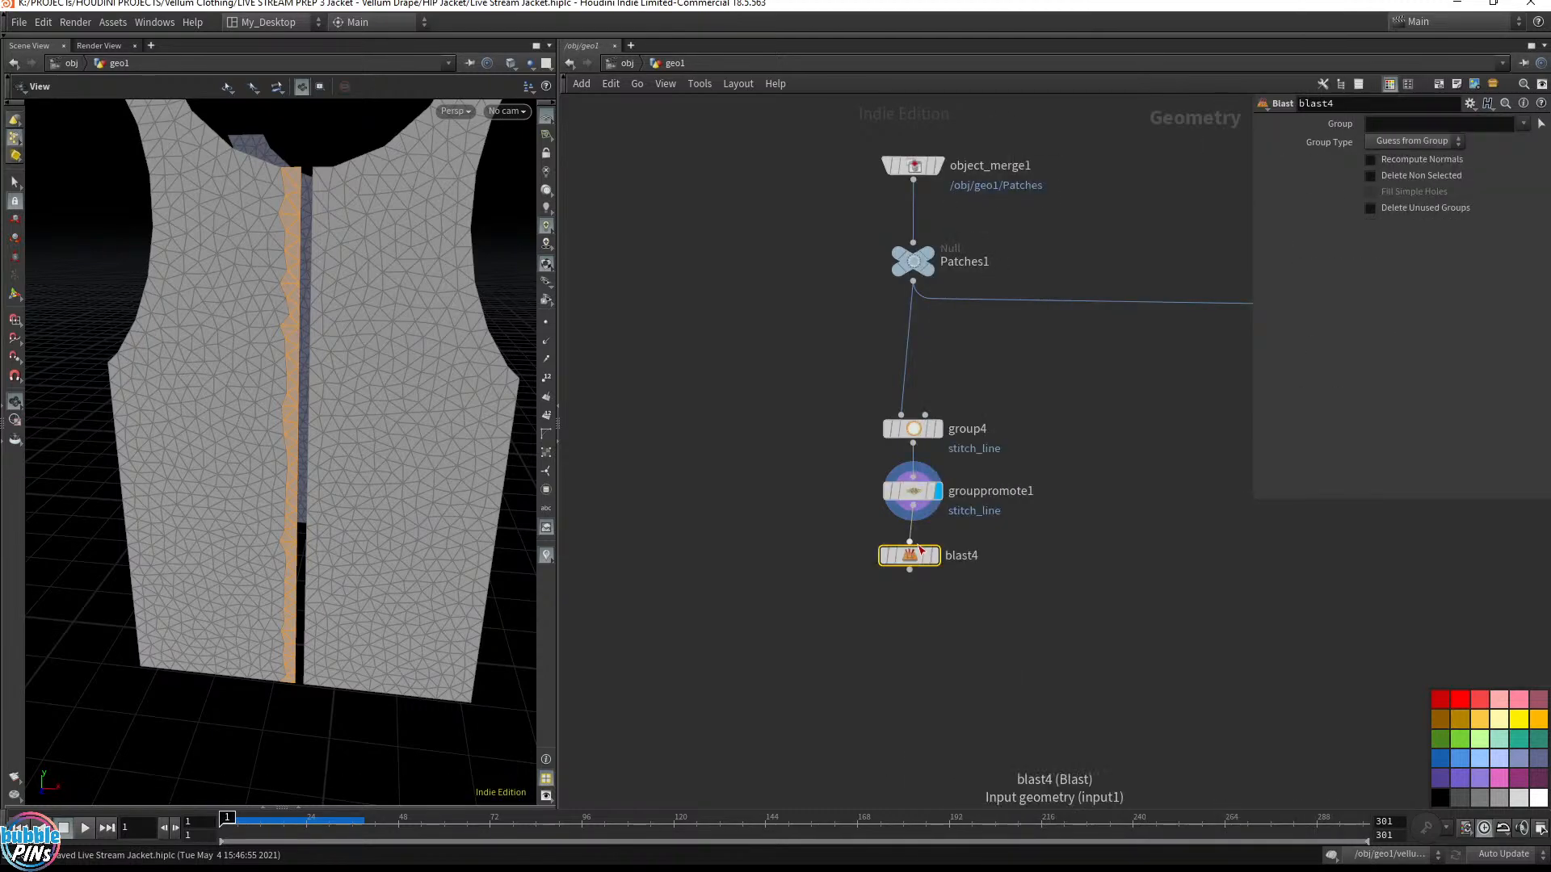
left_click(937, 565)
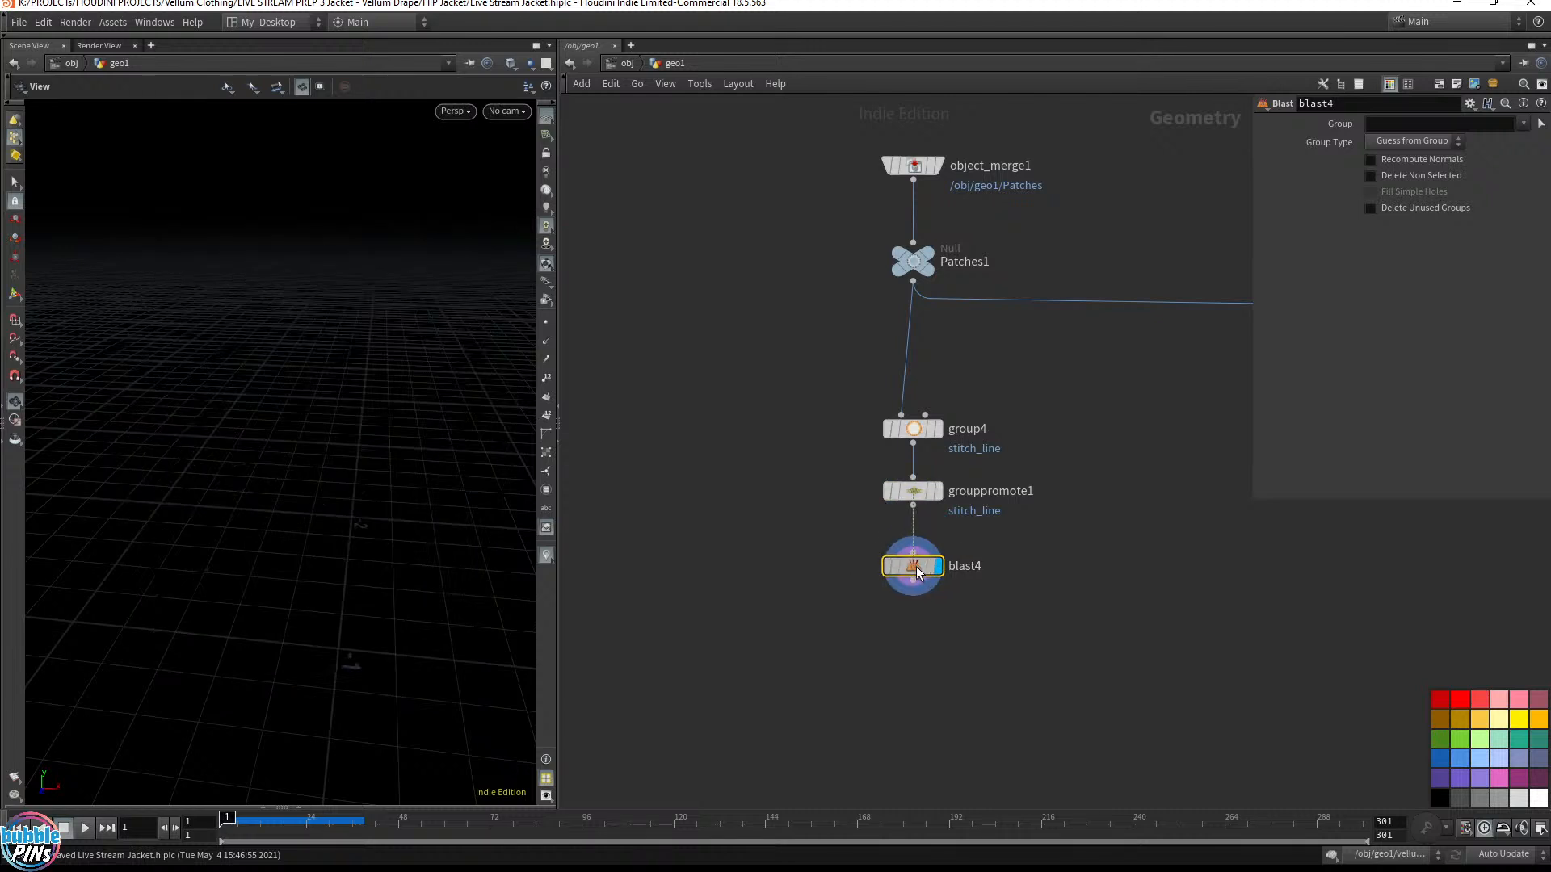
Set the Blast to the stitch_line primitives group with Delete Non Selected enabled, so only that strip is kept
left_click(1412, 142)
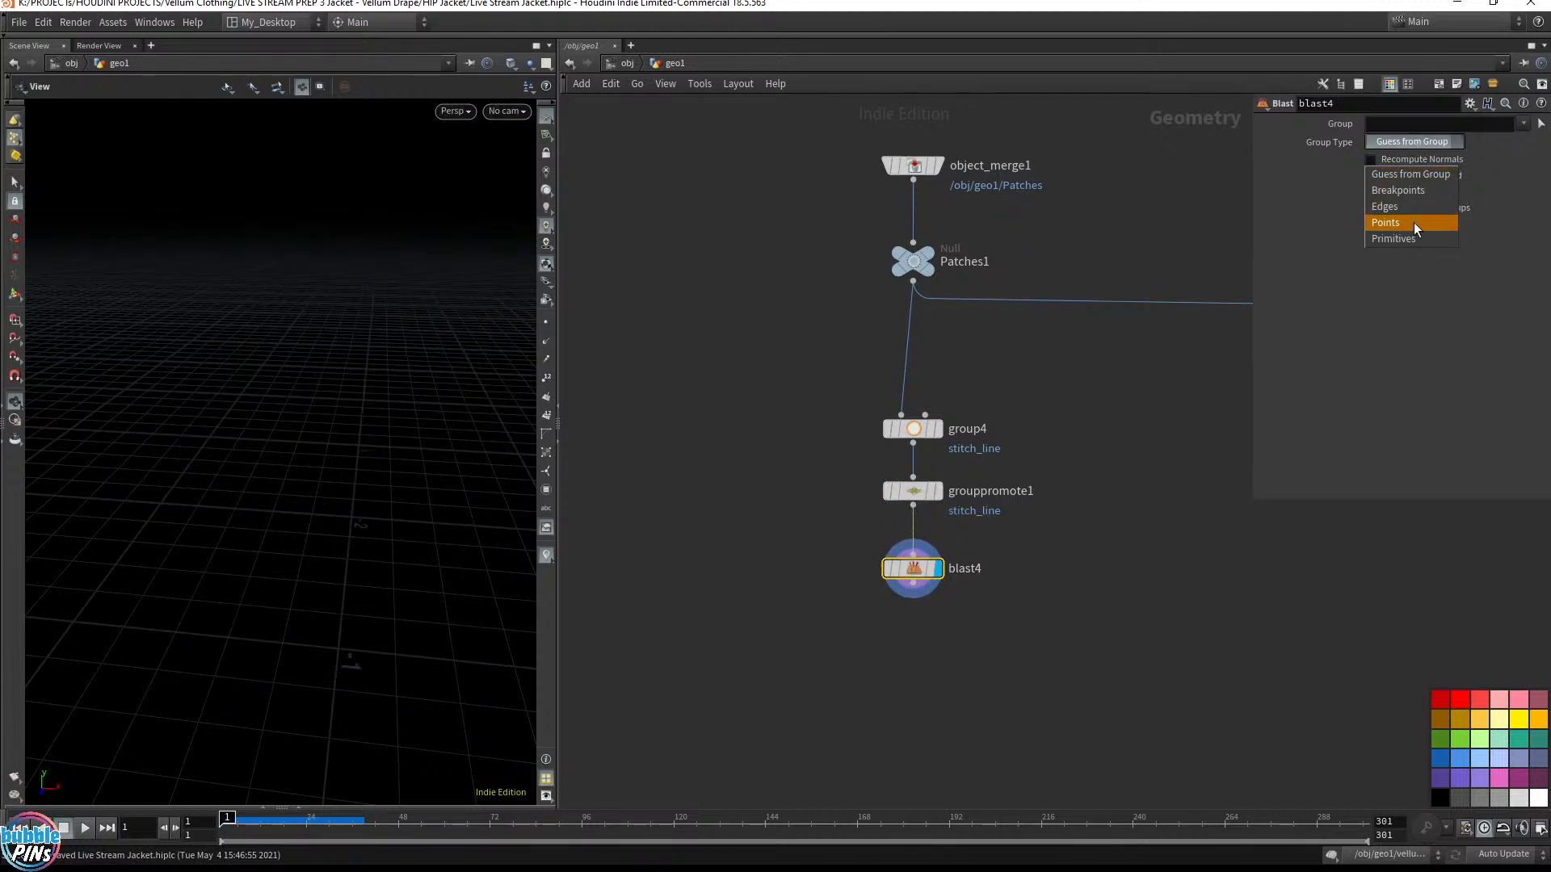
left_click(1410, 238)
left_click(1522, 122)
left_click(1374, 207)
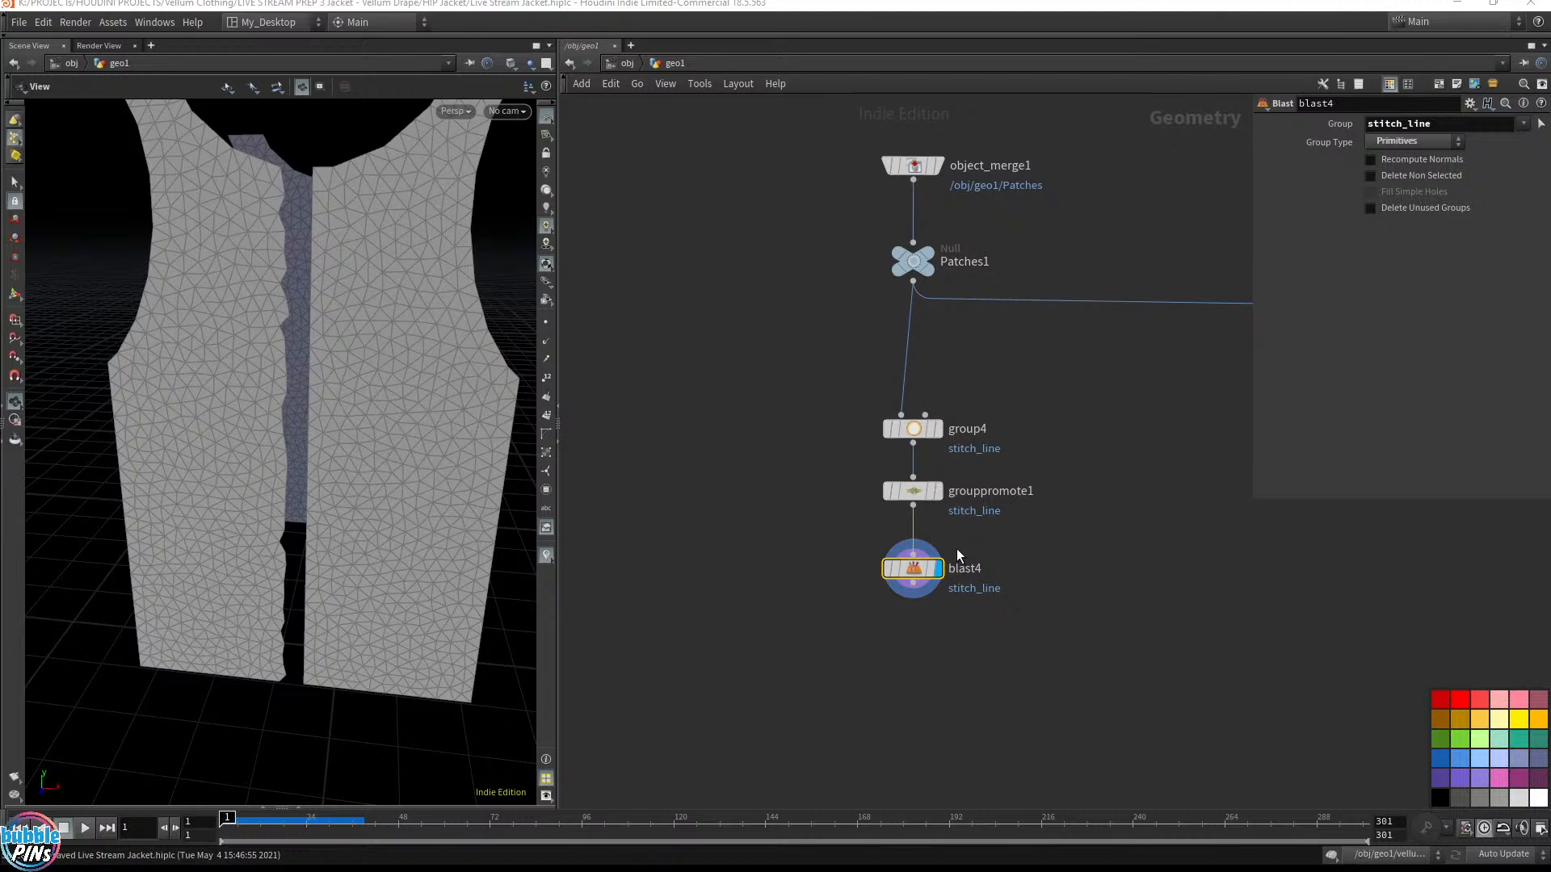
left_click(1407, 177)
left_click_drag(478, 343, 353, 291)
left_click_drag(395, 457, 353, 460)
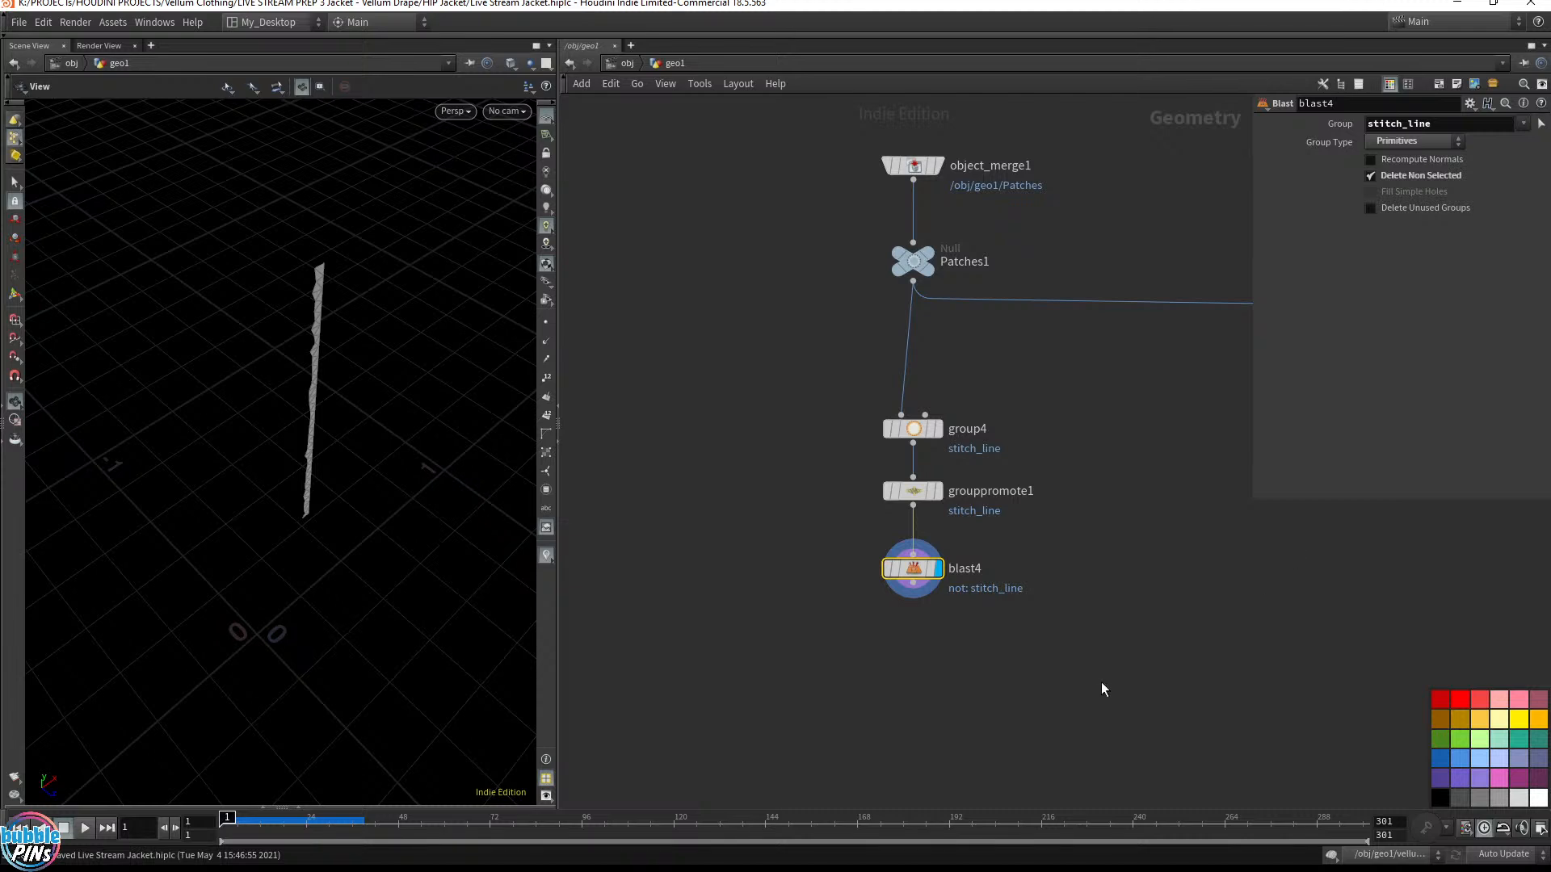
scroll(1044, 535, "down", 5)
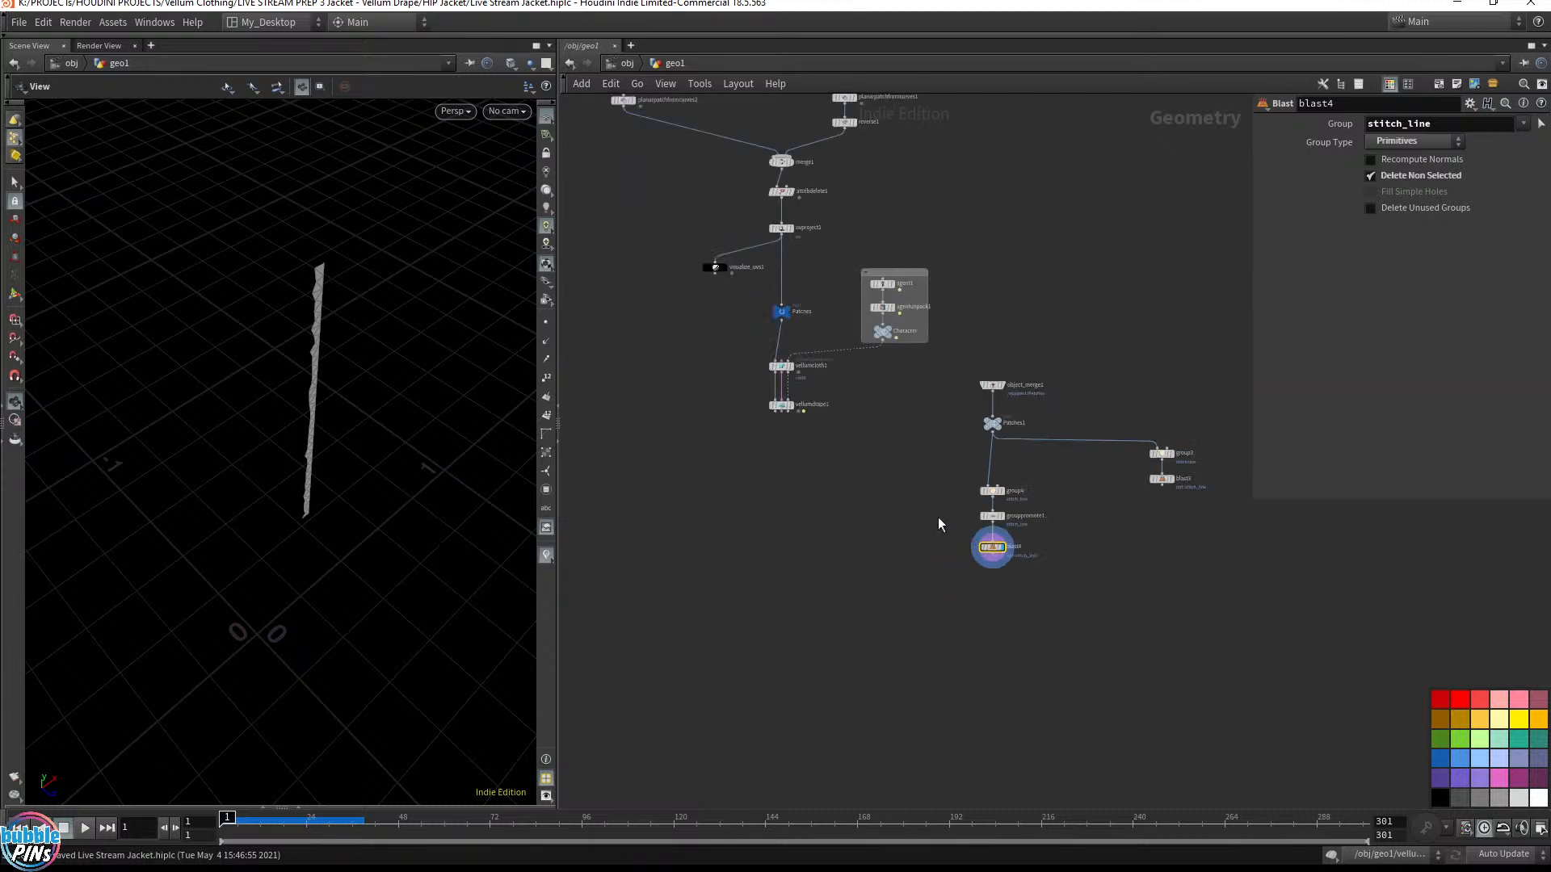
scroll(953, 462, "up", 5)
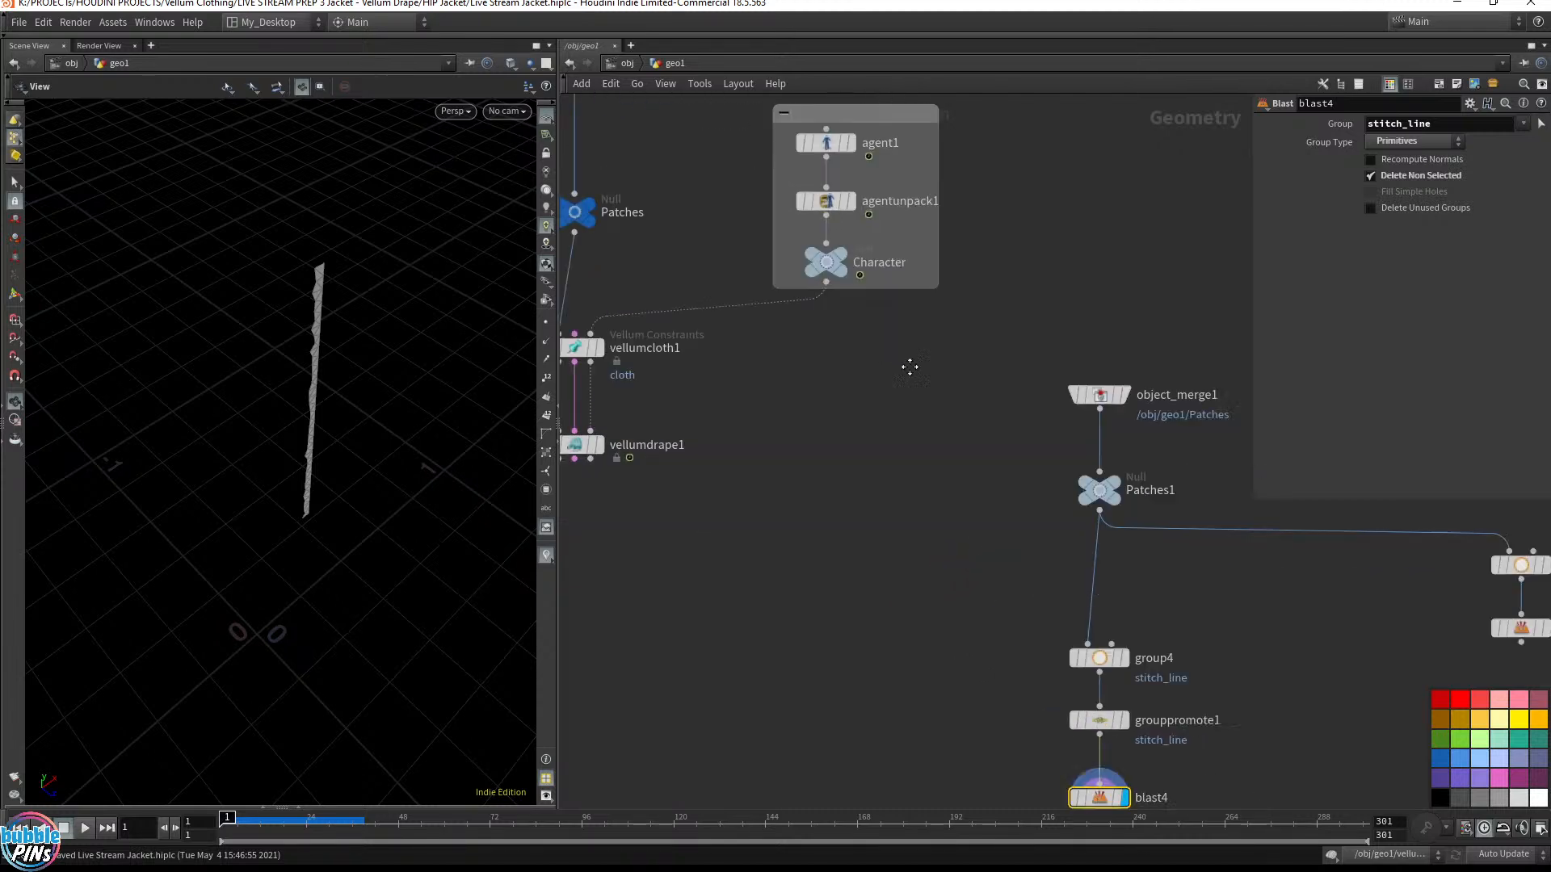
left_click(787, 221)
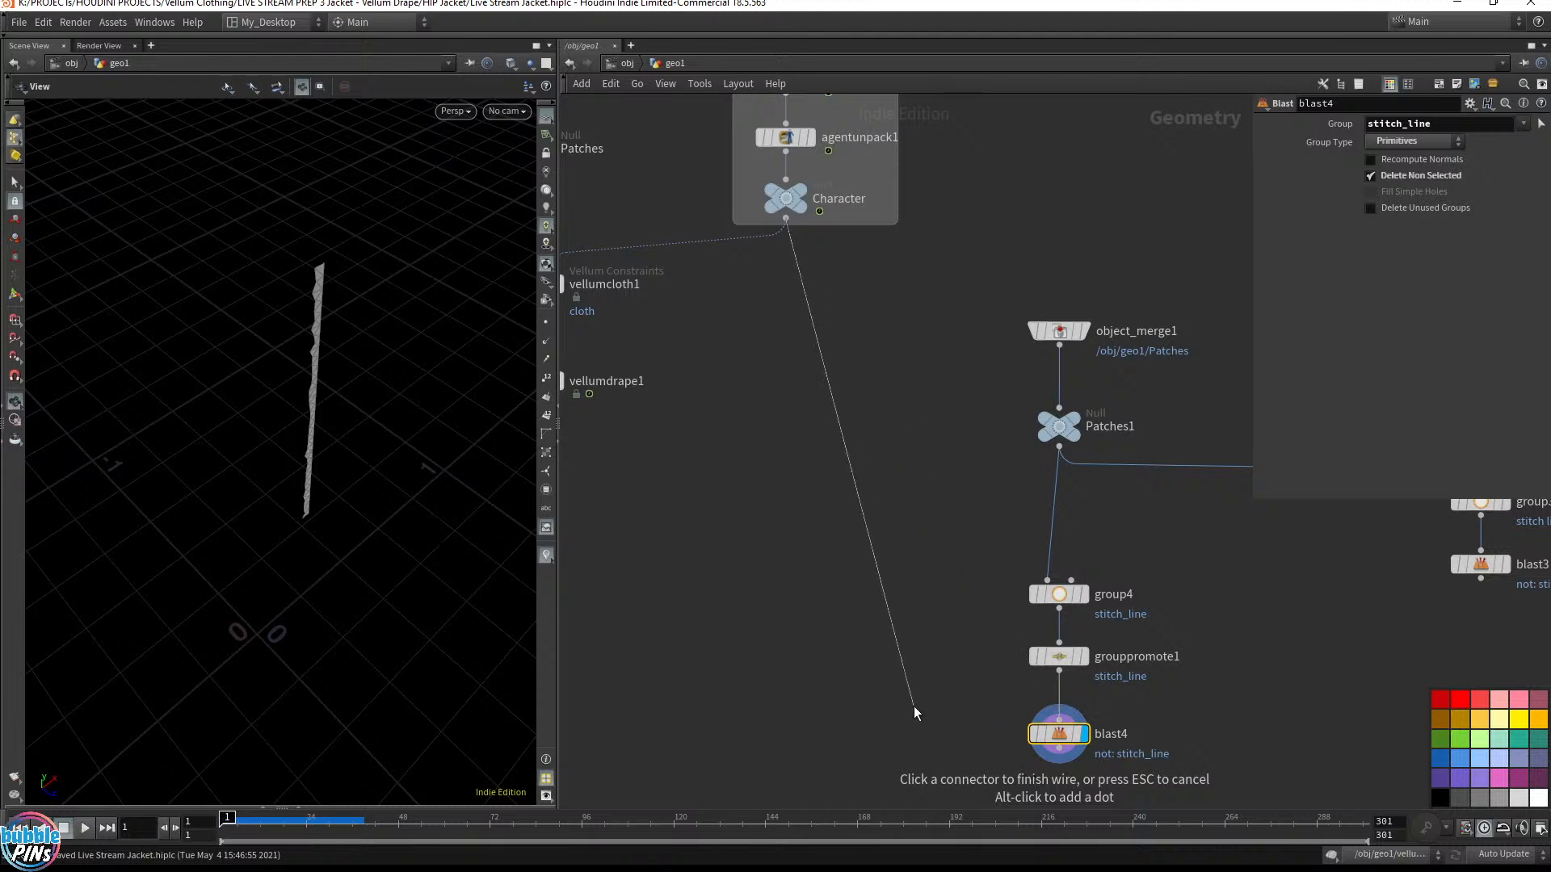
key("Escape")
middle_click_drag(889, 644, 828, 500)
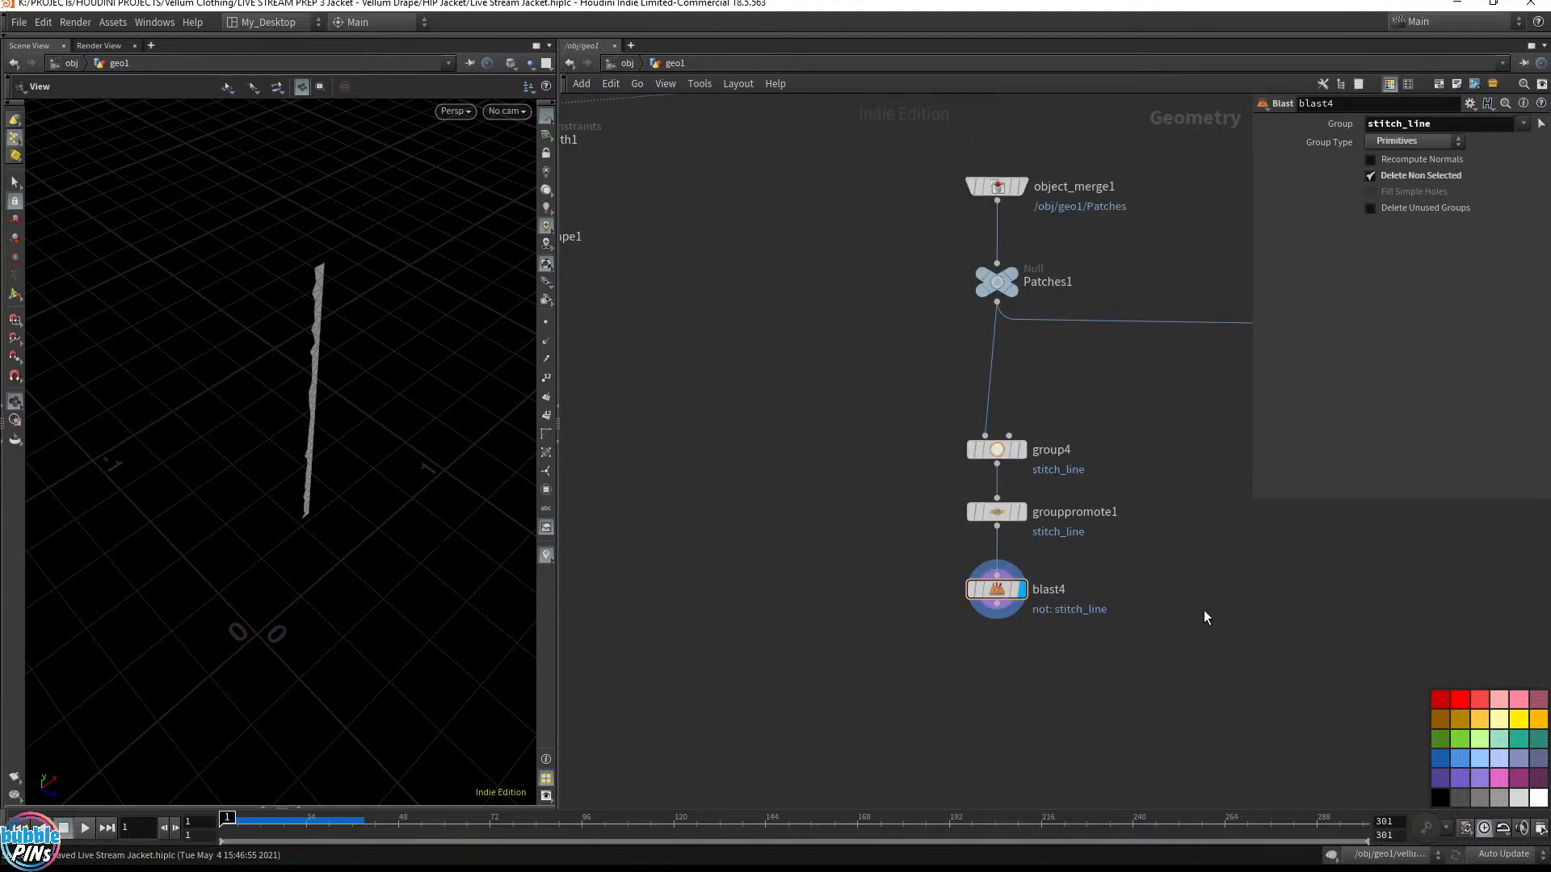
Add a second Object Merge node beside the stitch_line Blast node
key("Tab")
type("object")
key("Return")
left_click(1204, 609)
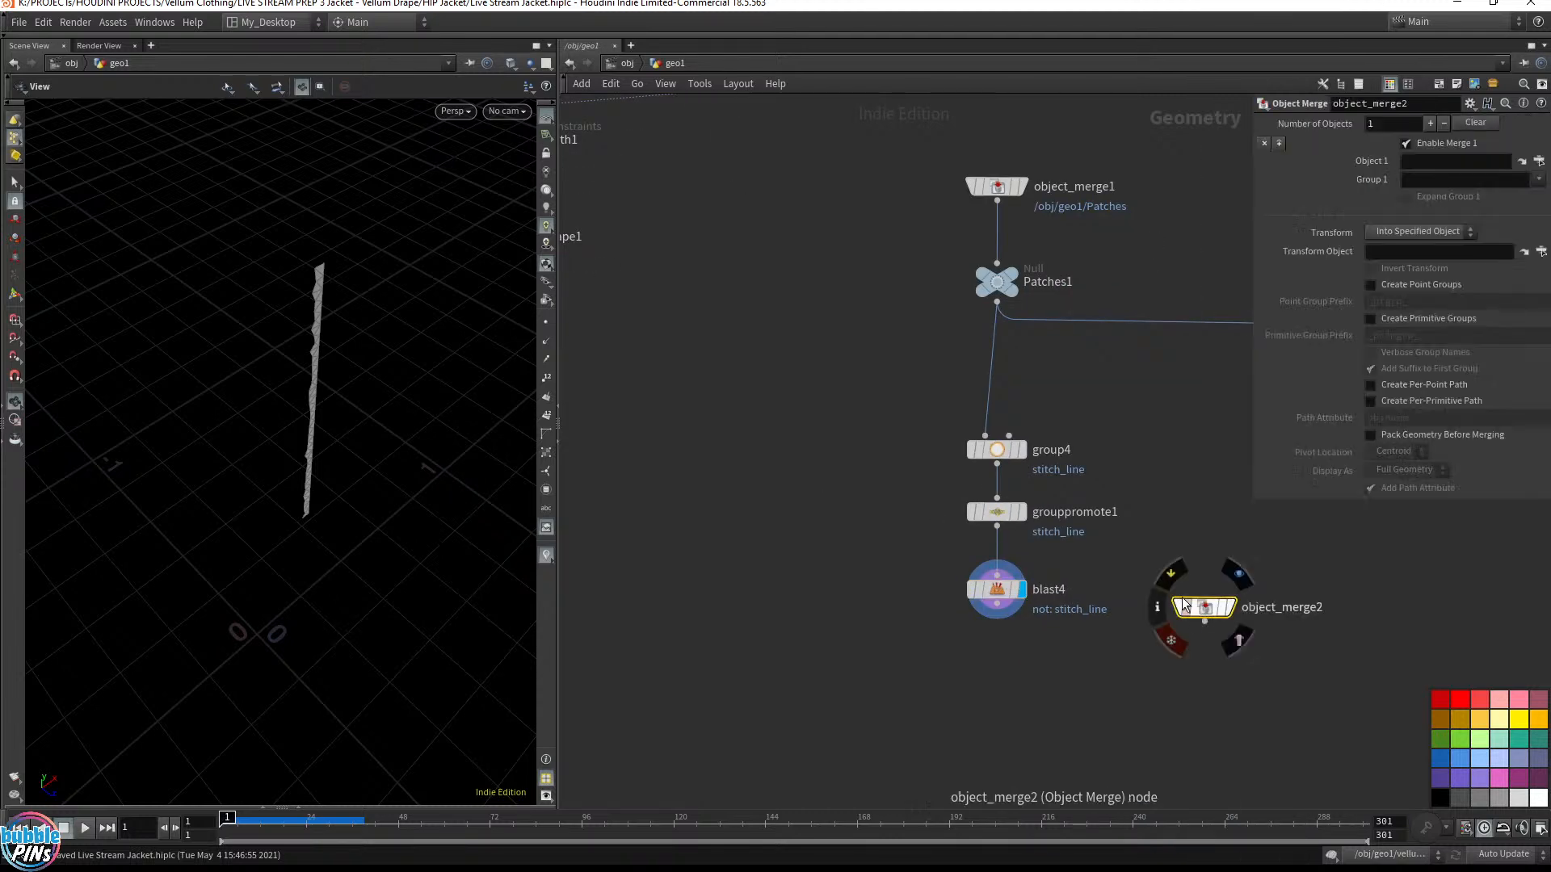
Merge the Character null through the new Object Merge with Transform set to Into This Object, and display it level with the Blast
scroll(889, 404, "down", 2)
left_click(748, 183)
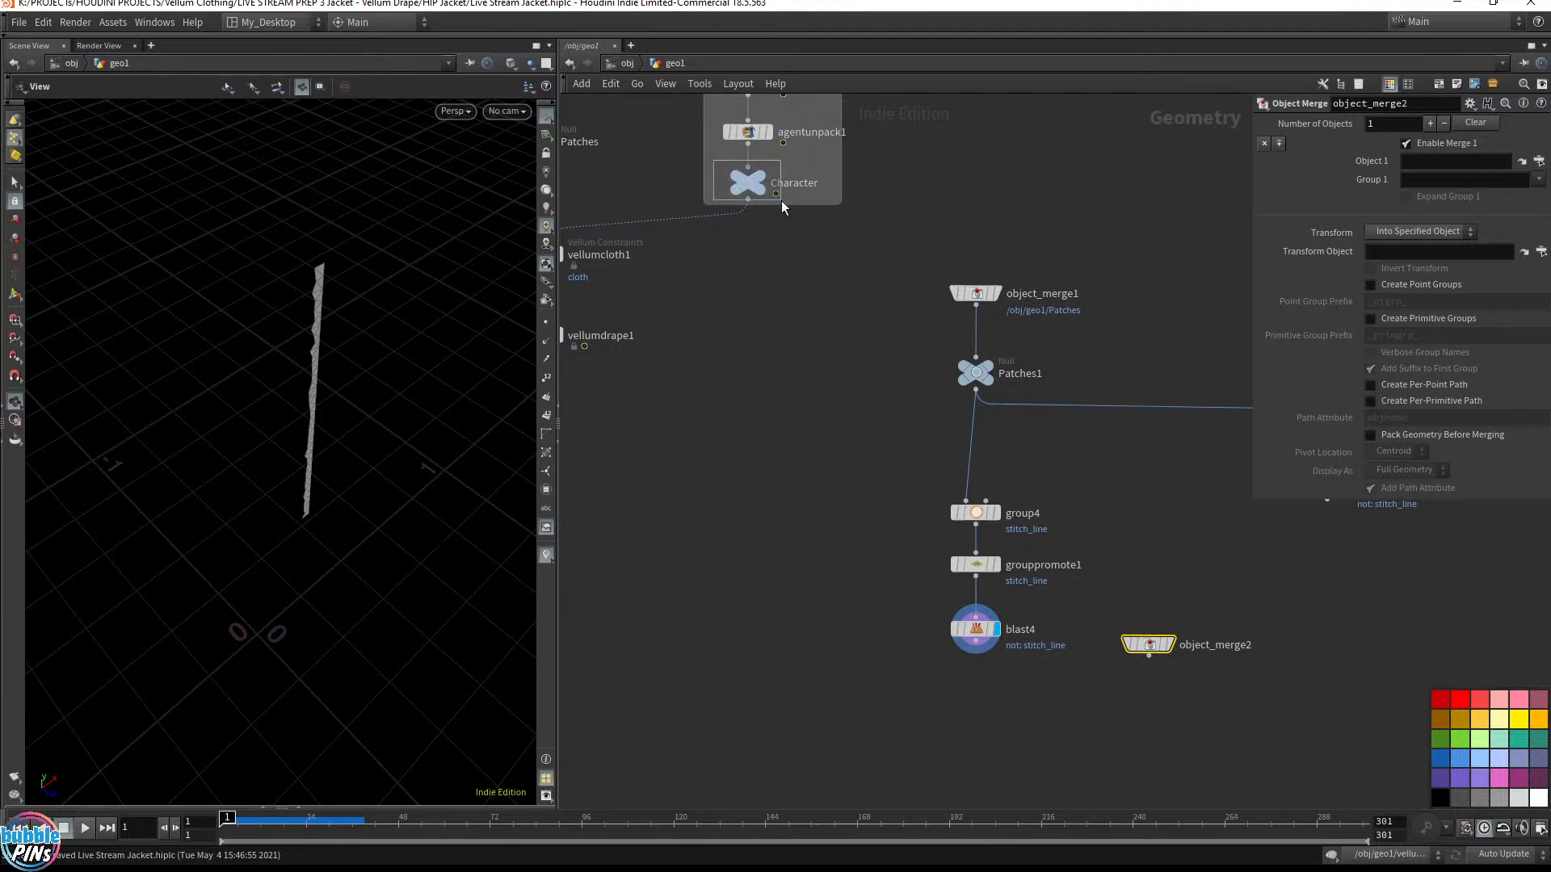
key("ctrl+c")
left_click(1148, 644)
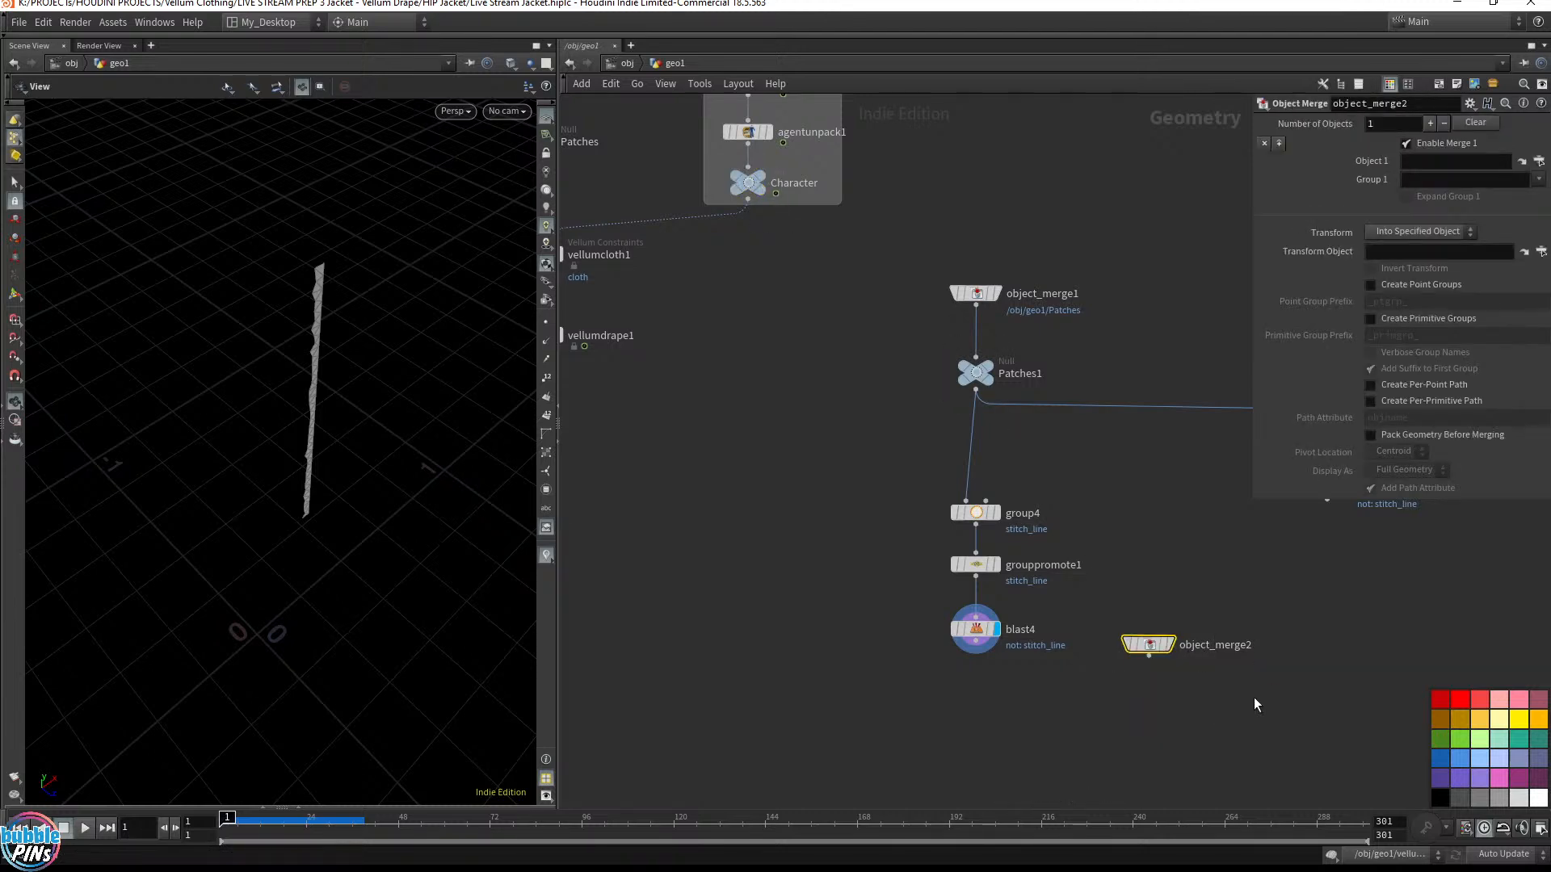
left_click(1423, 146)
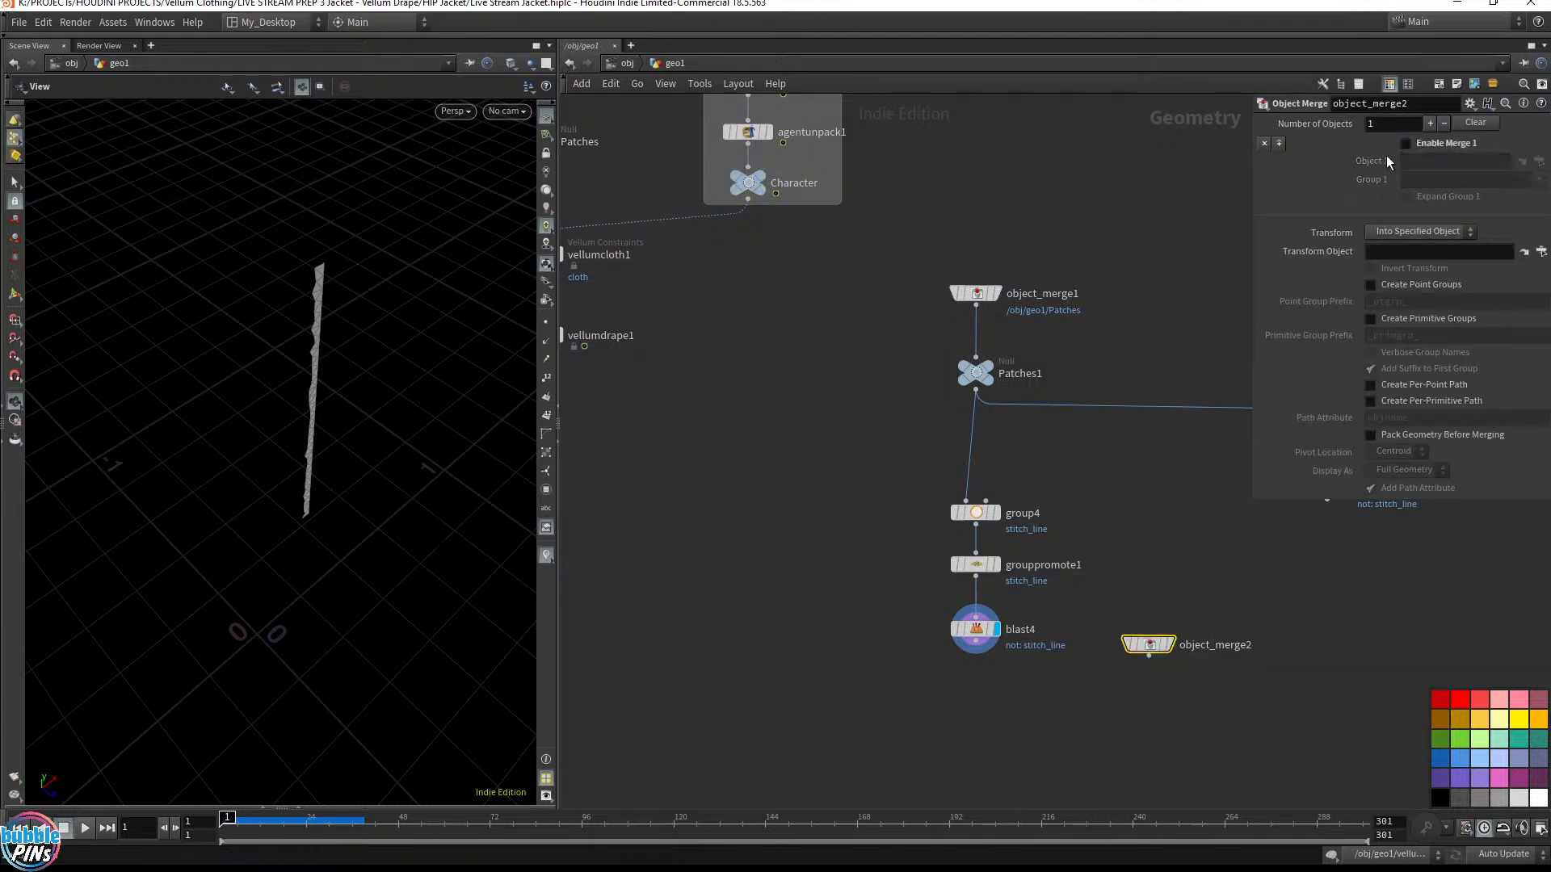
left_click(1419, 142)
left_click(1455, 161)
key("ctrl+v")
left_click(1417, 230)
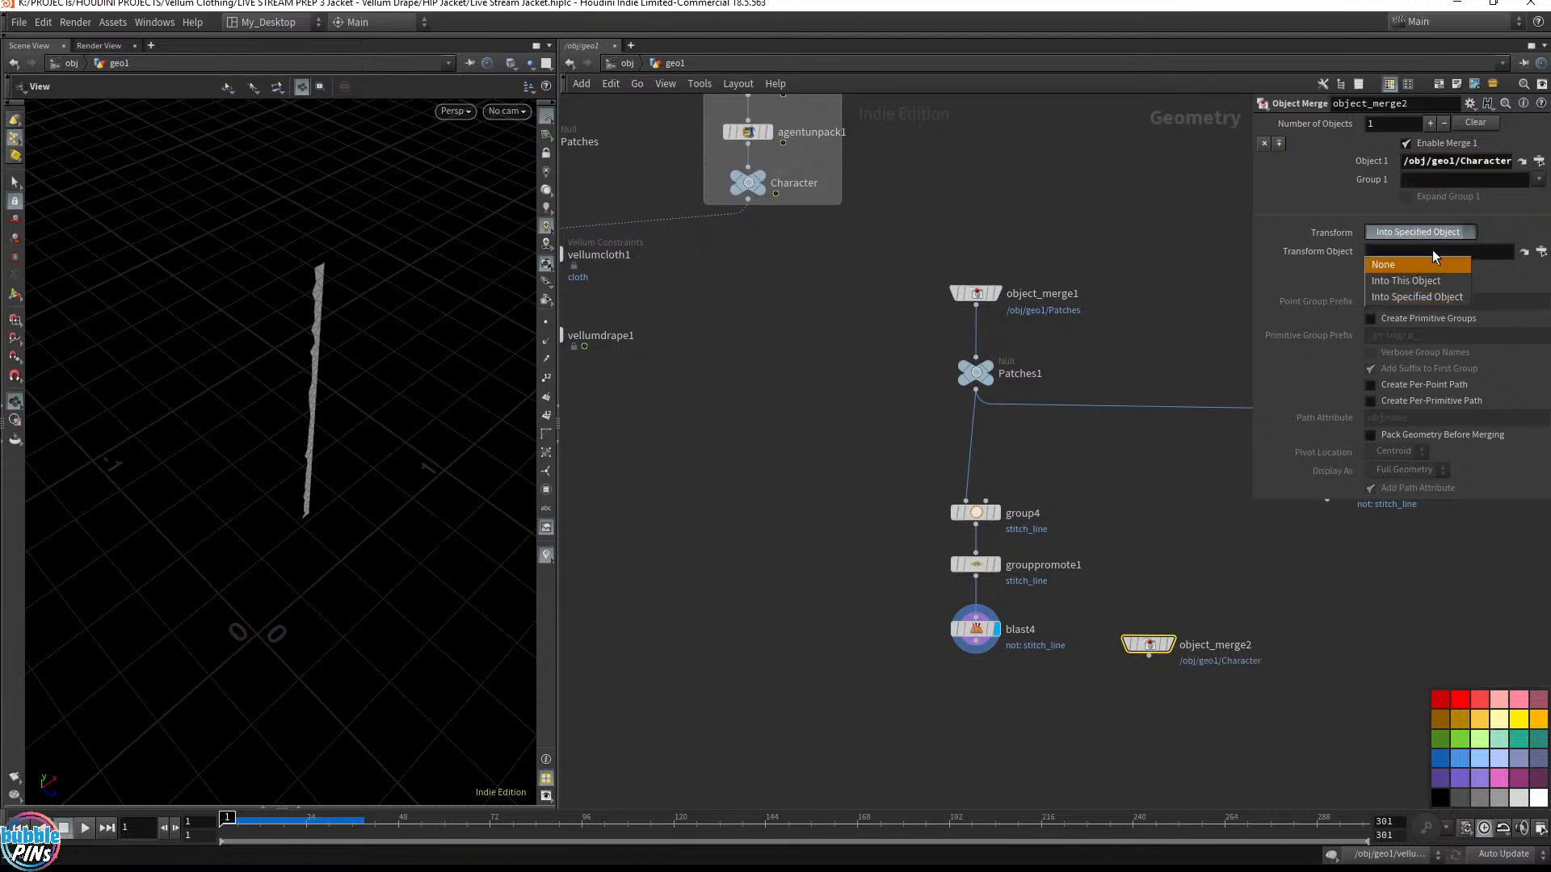
left_click(1402, 281)
left_click(1171, 645)
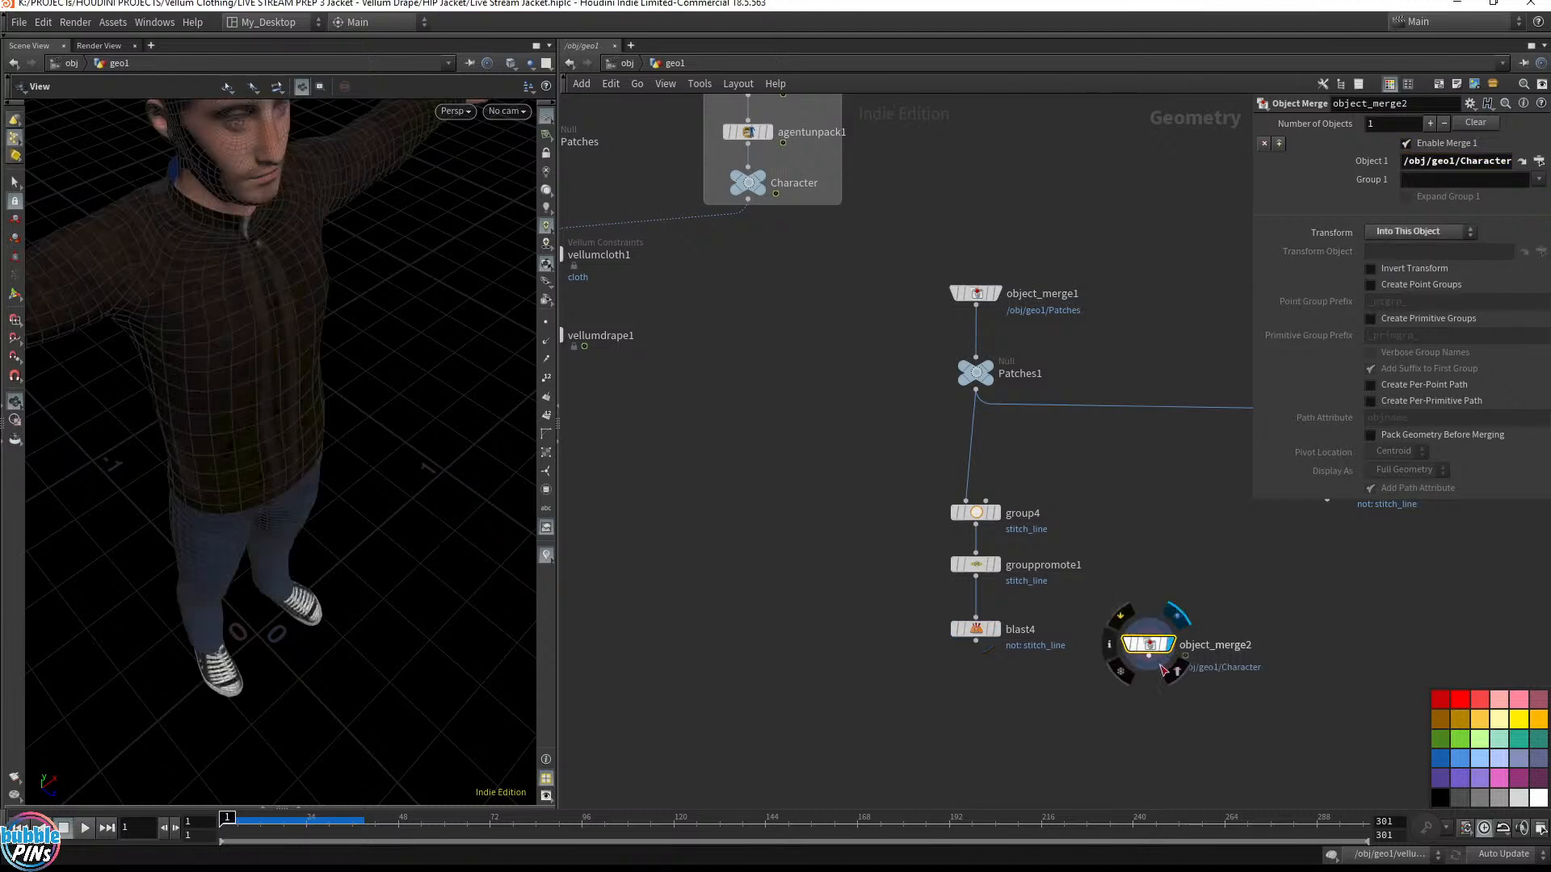
left_click_drag(1148, 644, 1148, 628)
Add a Ray node below the stitch_line Blast and wire the Blast into its first input
middle_click_drag(1047, 698, 908, 523)
left_click(876, 541)
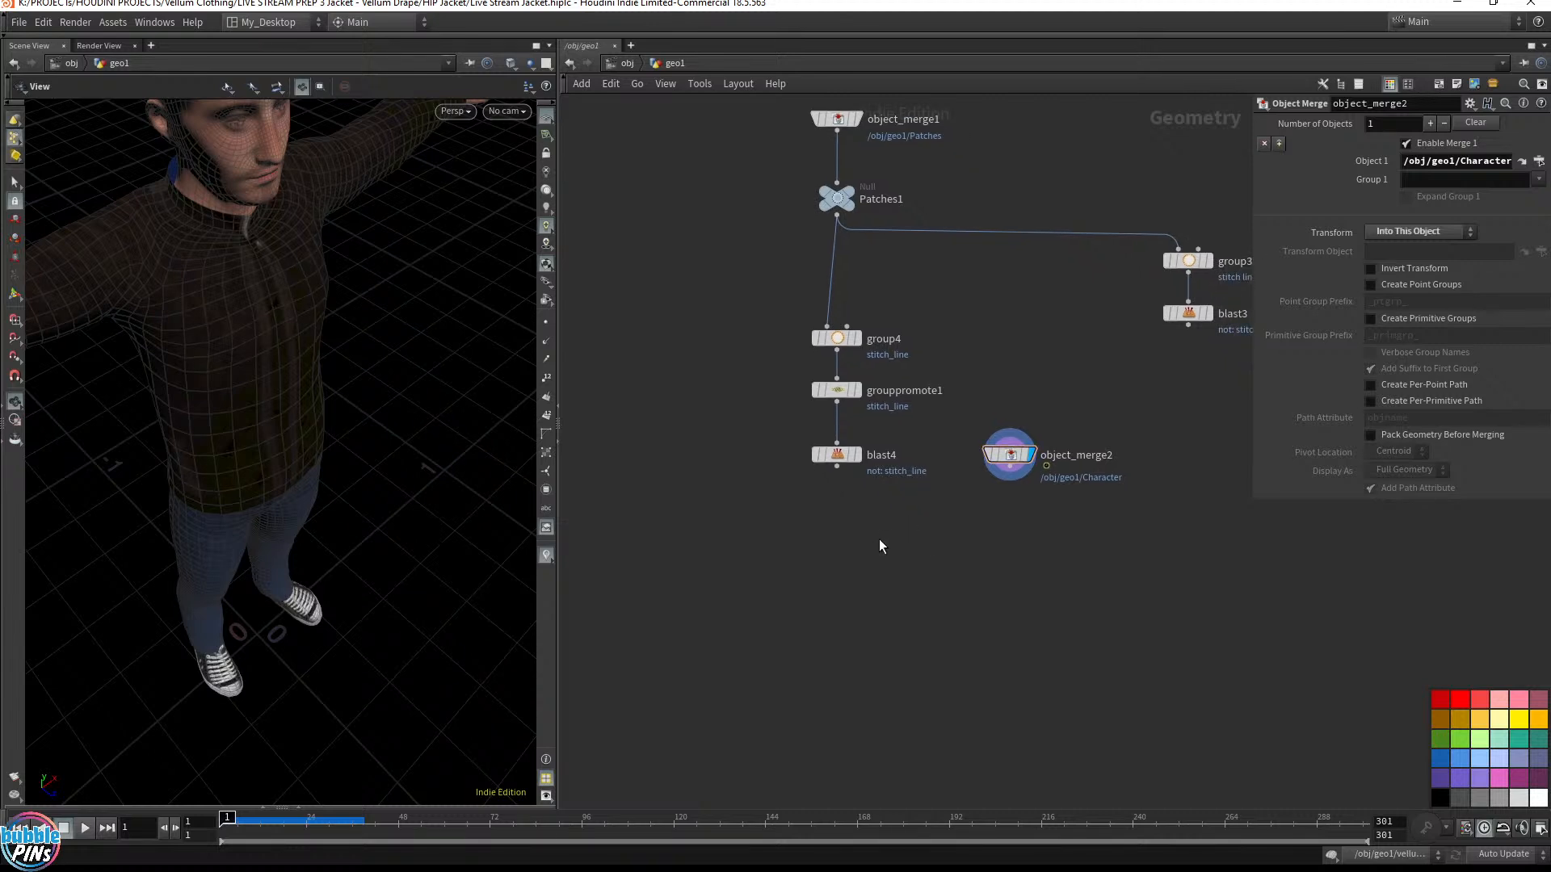
key("Tab")
type("ray")
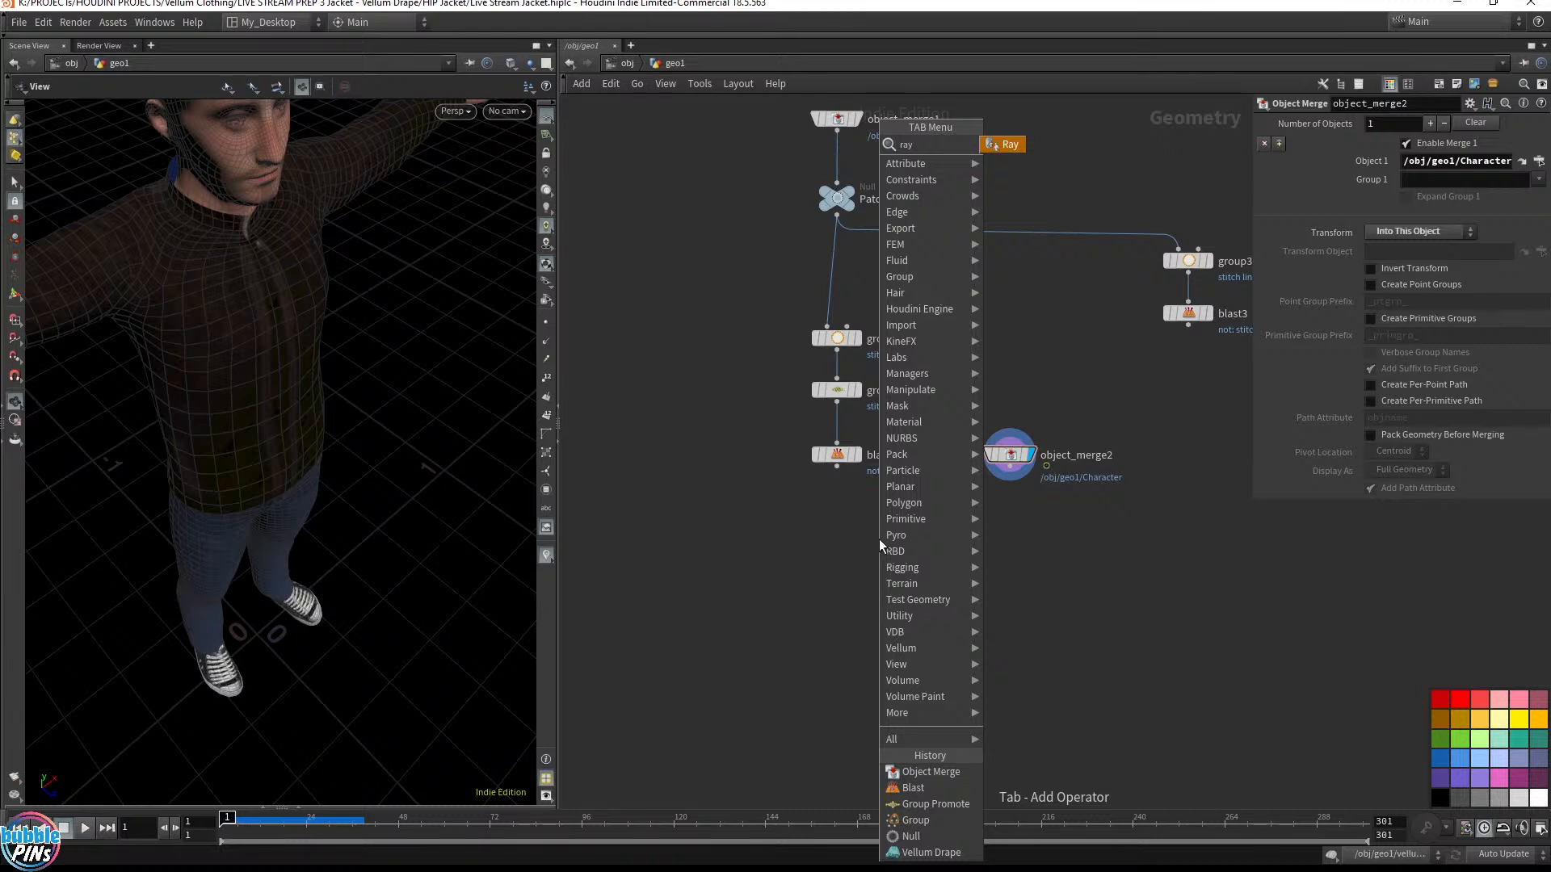
key("Return")
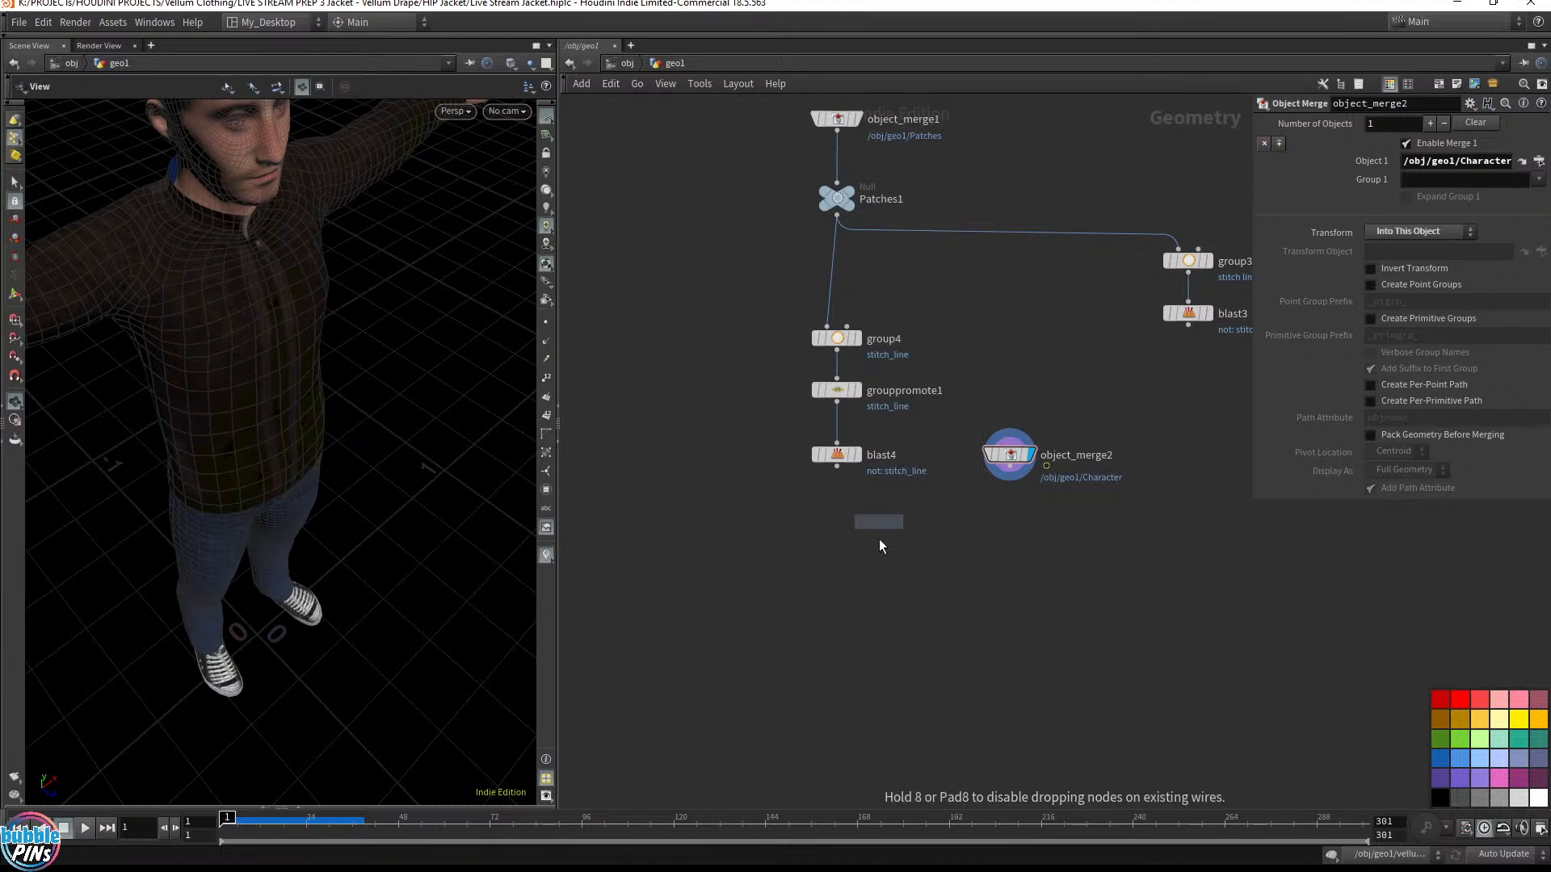
left_click(842, 556)
left_click_drag(837, 464, 821, 531)
left_click(827, 544)
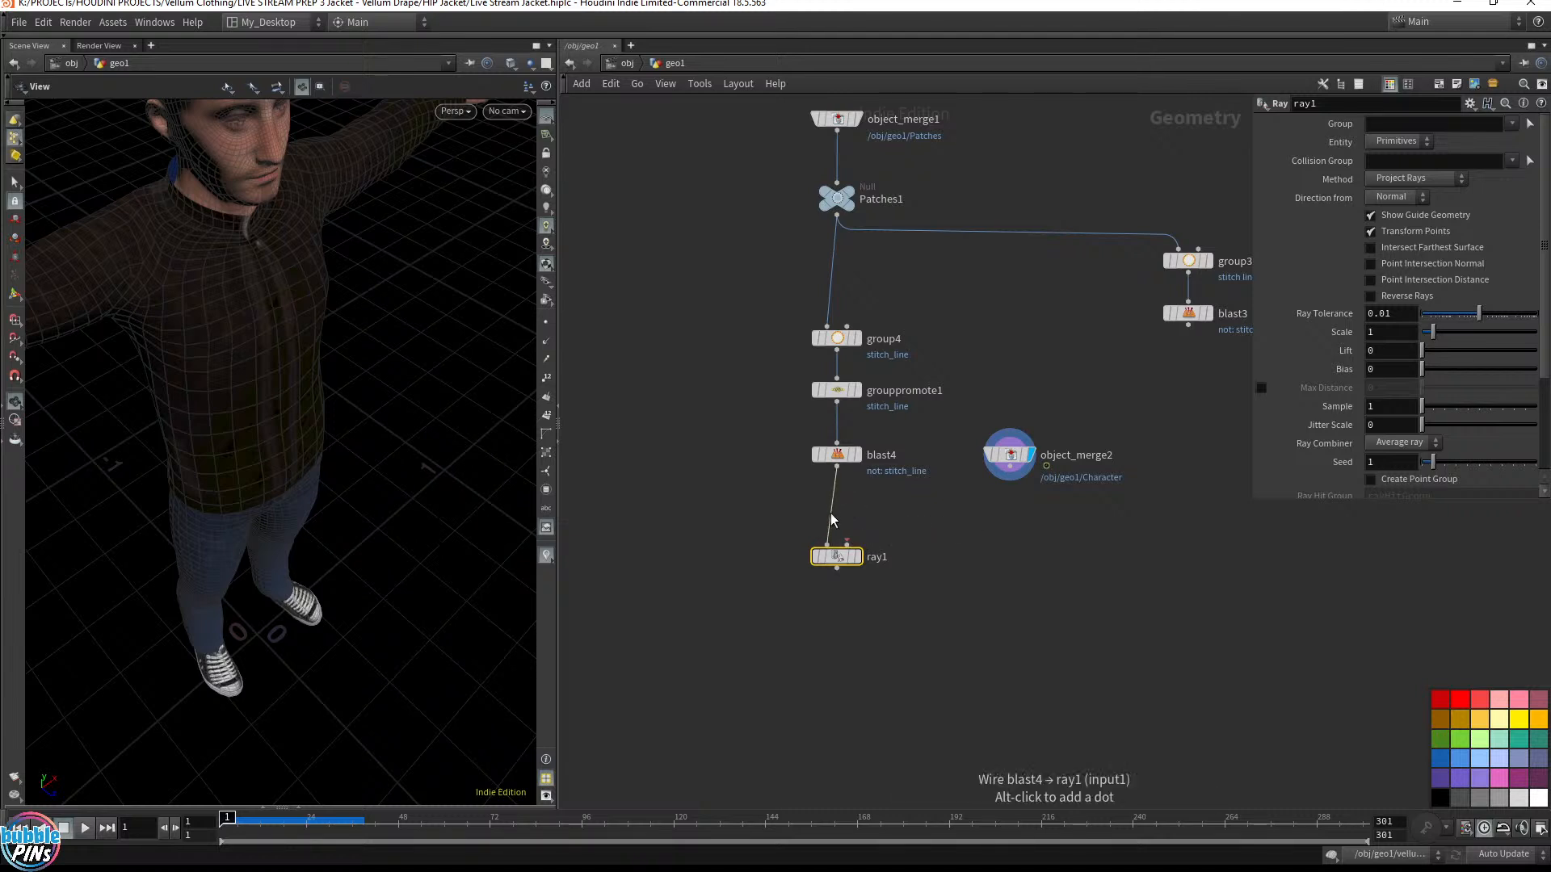
Display the stitch_line Blast and template the character Object Merge to compare the strip with the body
scroll(832, 519, "up", 2)
left_click(869, 429)
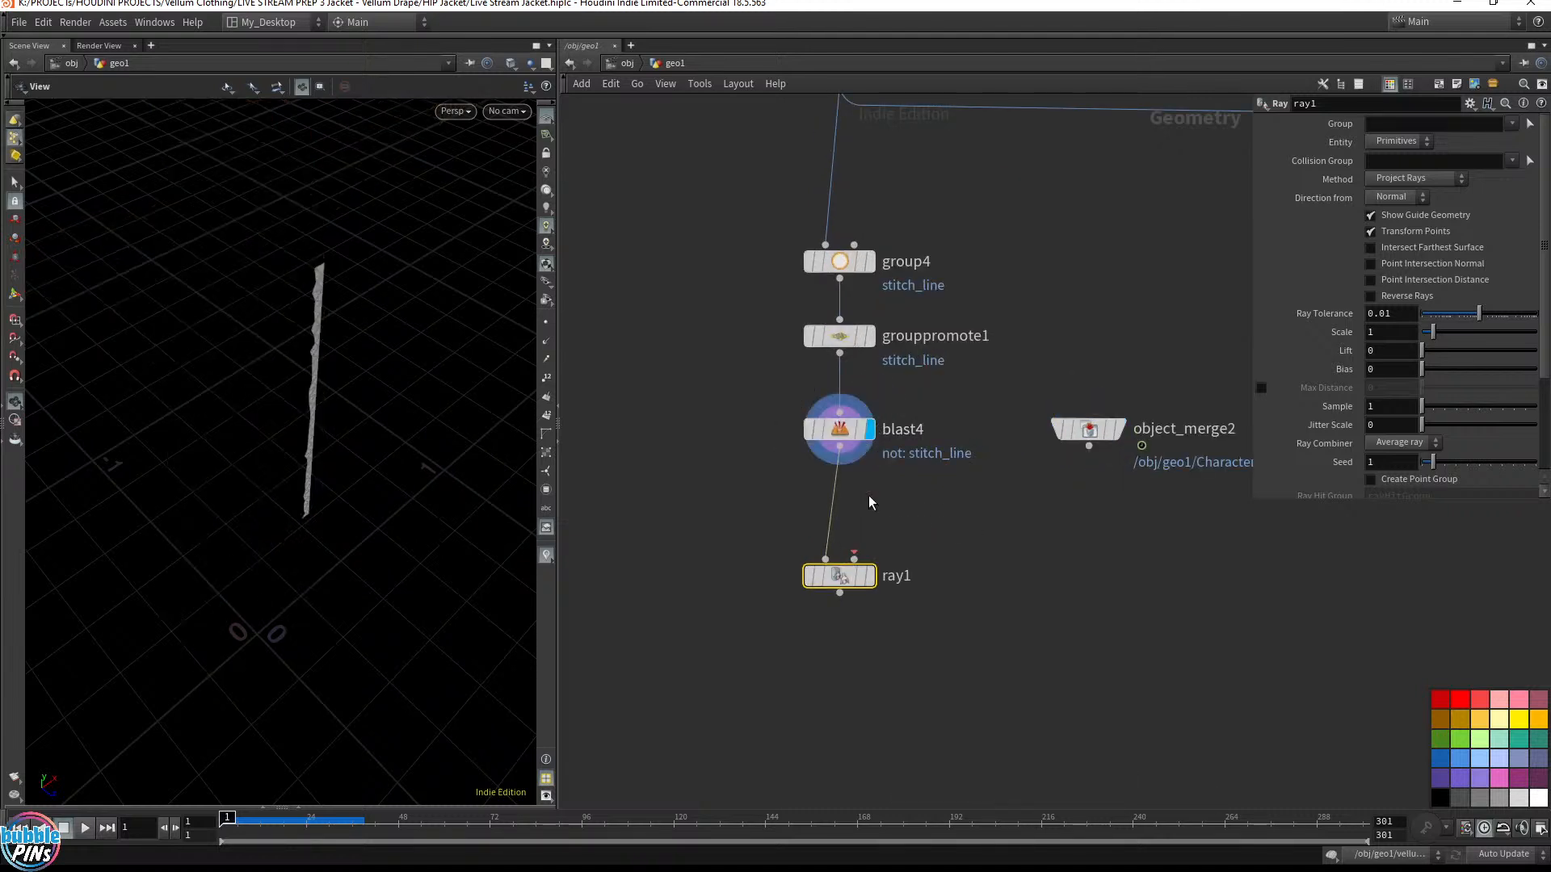
left_click(1117, 429)
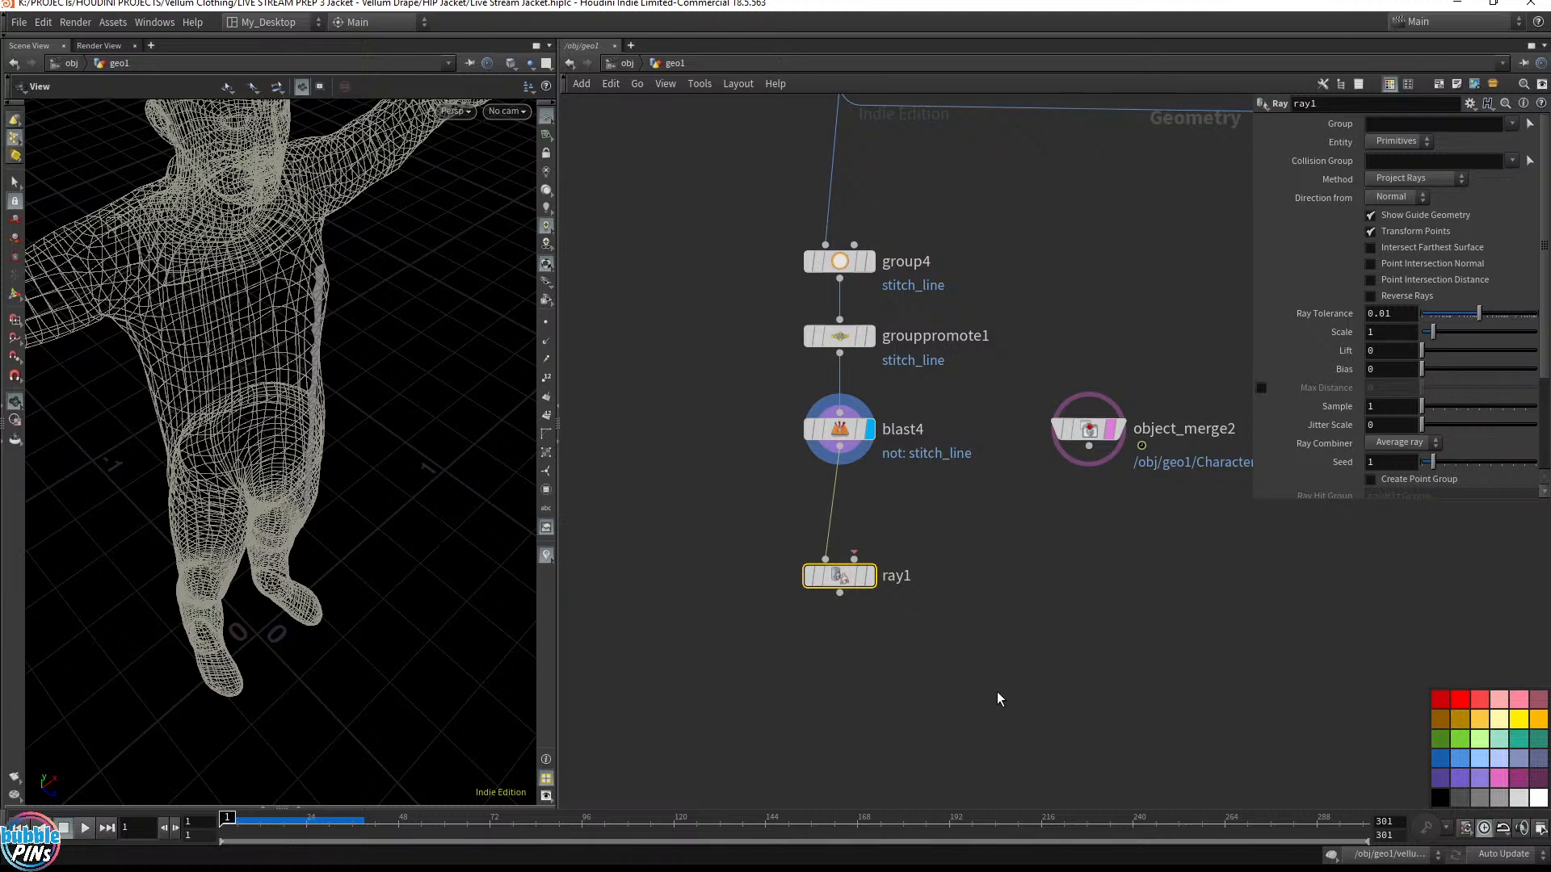
left_click_drag(502, 444, 420, 452)
Connect the character Object Merge to the Ray node's second input and display the Ray node
mouse_move(844, 445)
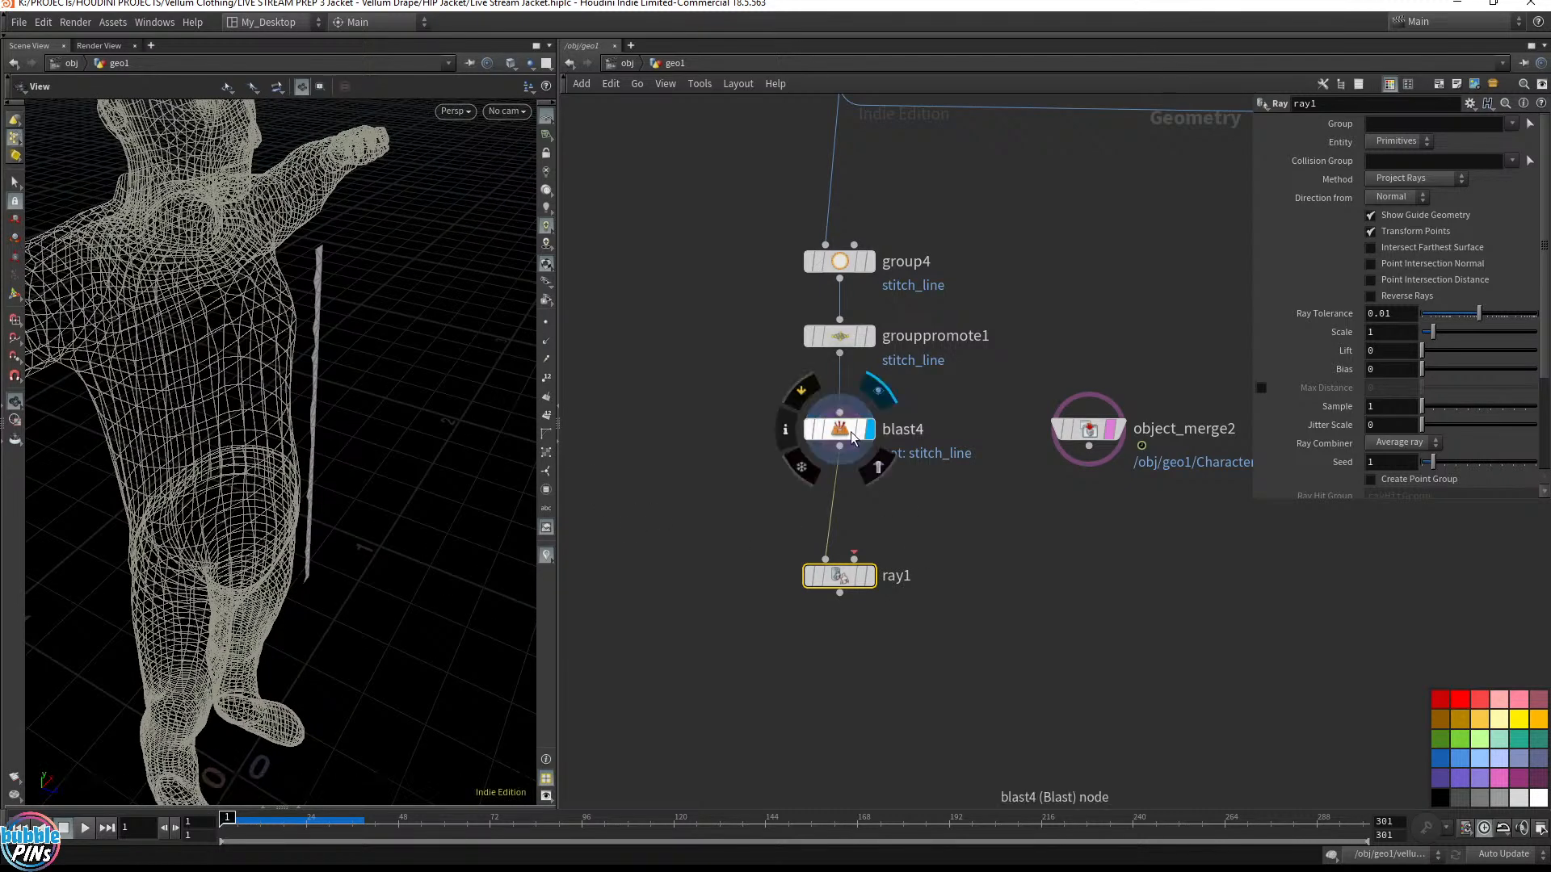
left_click_drag(844, 446, 829, 564)
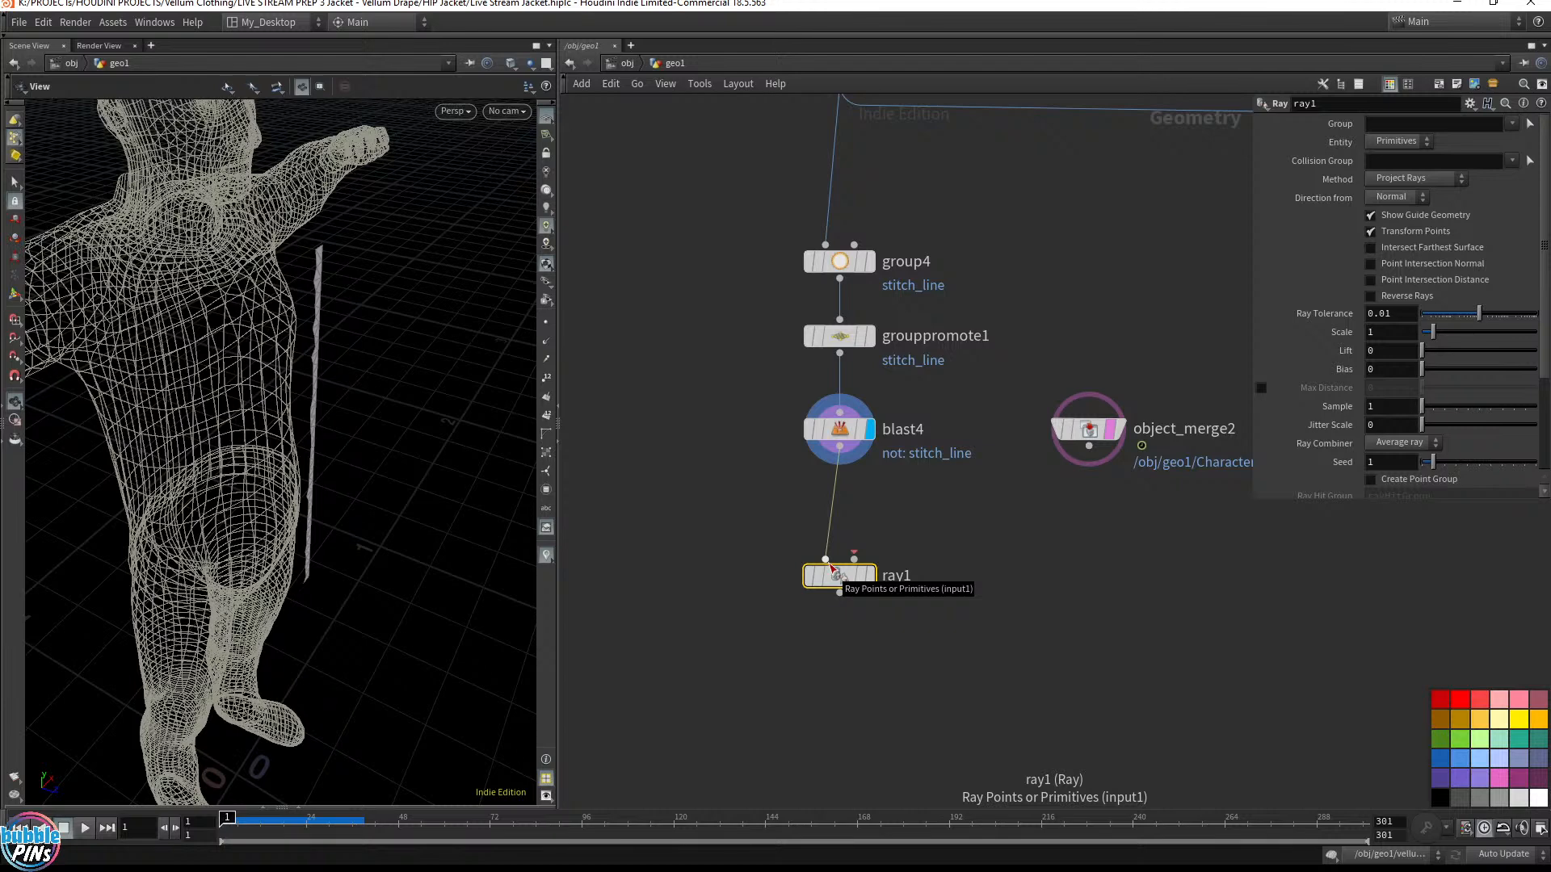
left_click_drag(853, 554, 1099, 484)
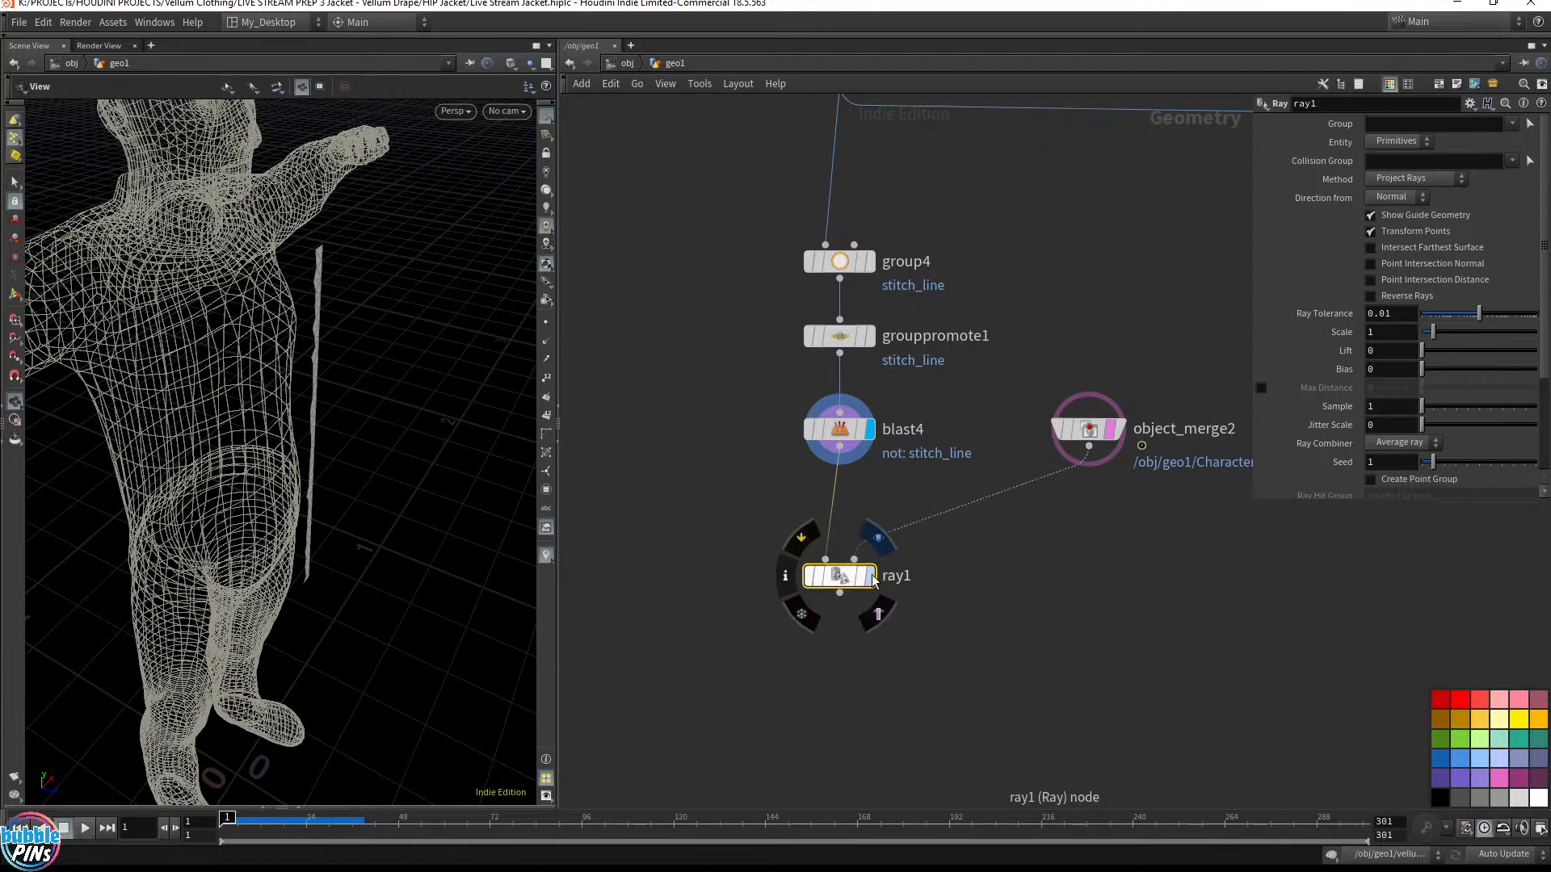
key("r")
Save the scene and enlarge the Ray node's floating parameter pane to show more of its settings
key("ctrl+s")
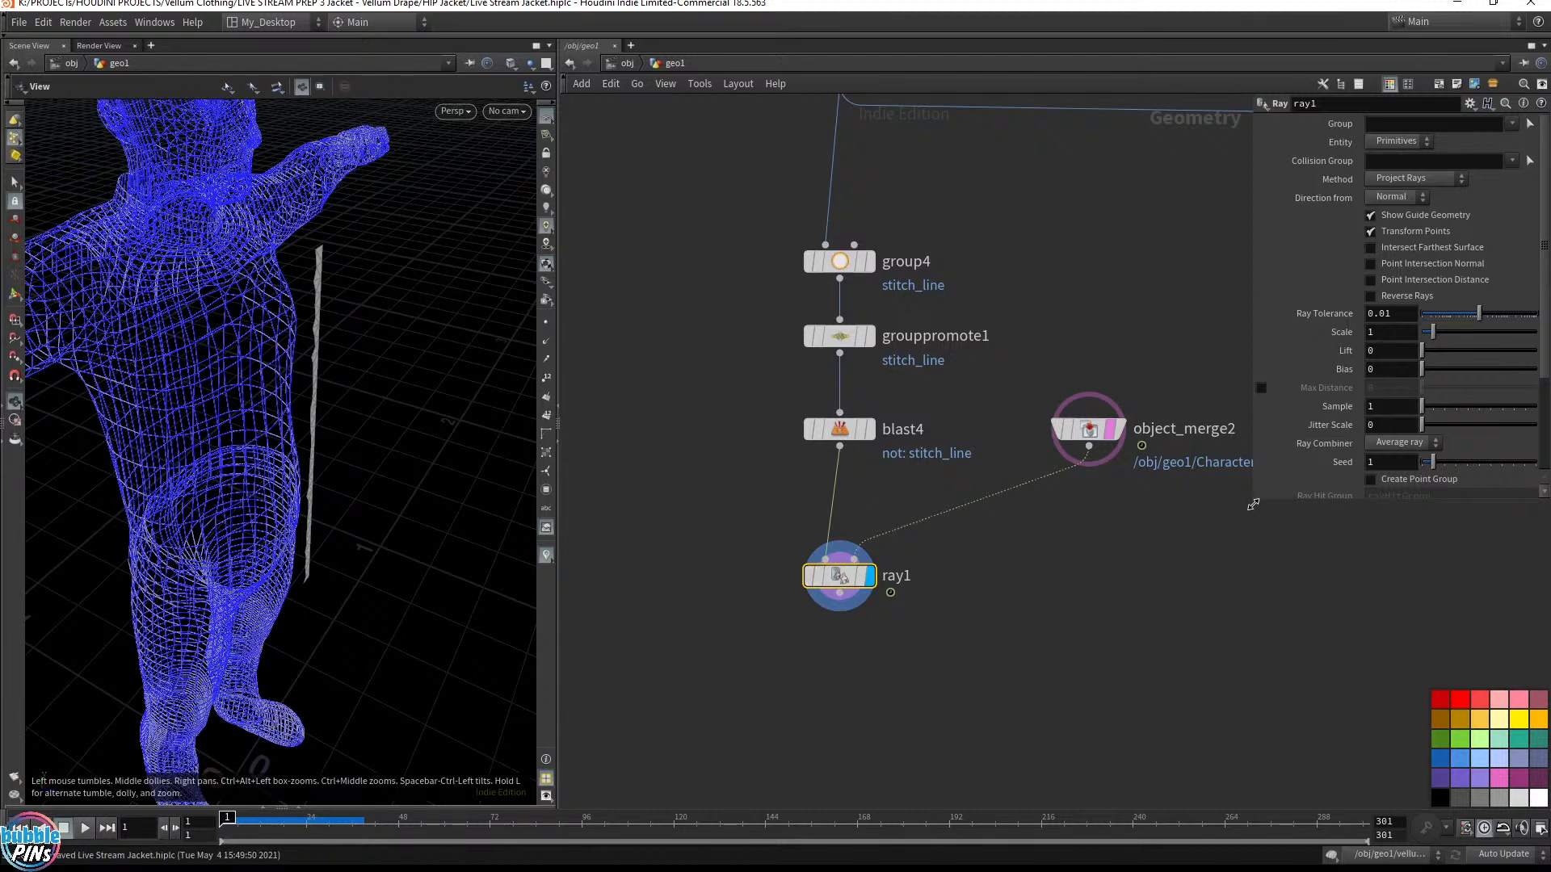
left_click_drag(1257, 499, 1152, 575)
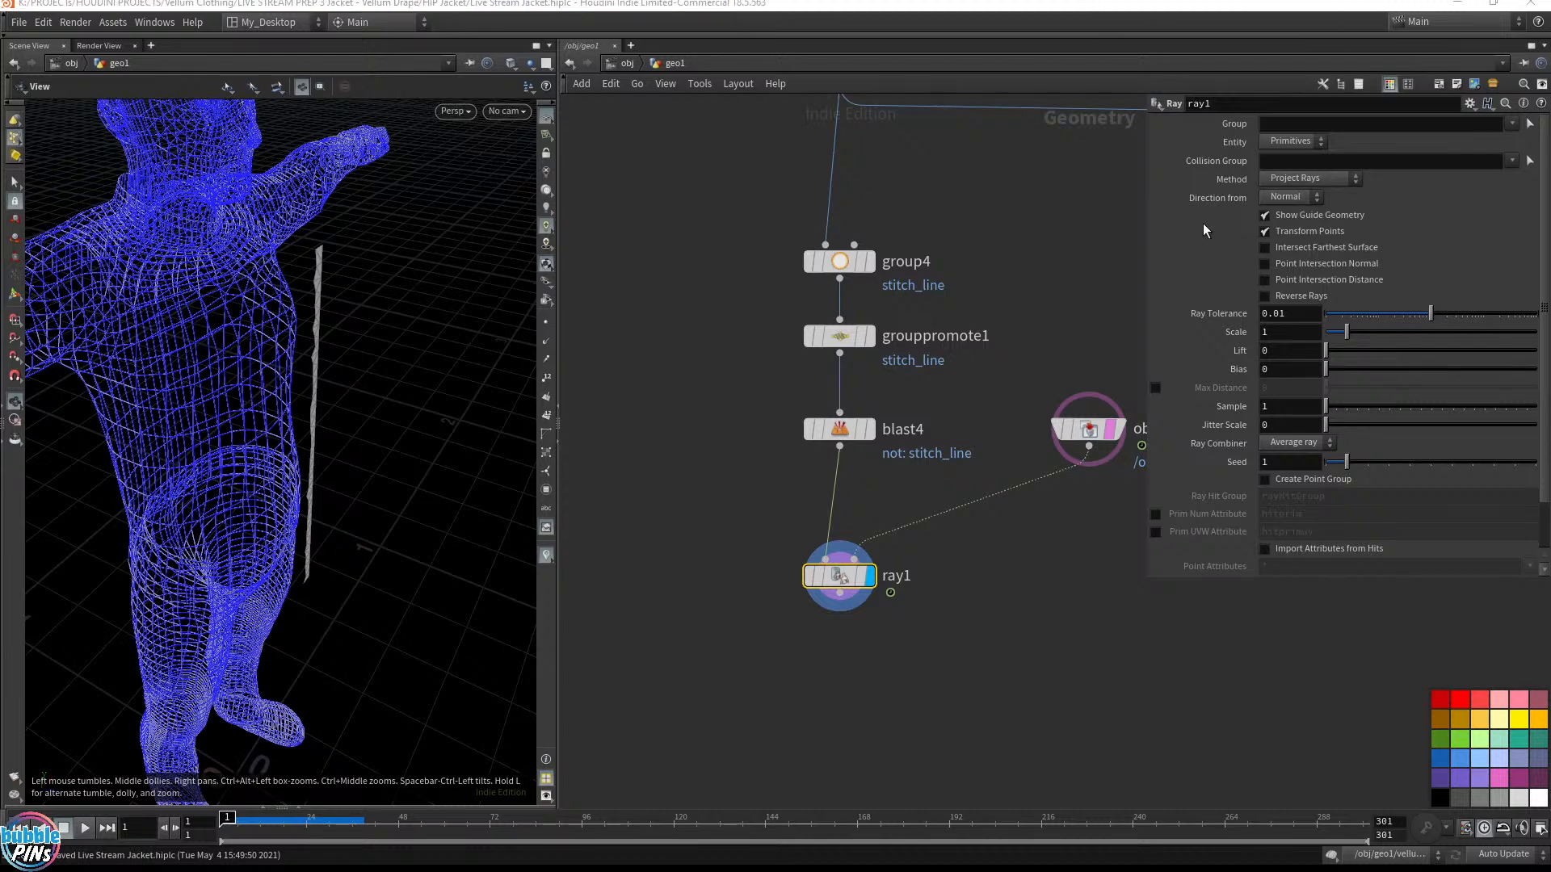
Set the Ray node's Direction from option to Vector and delete the channels on Ray Direction
left_click(1302, 200)
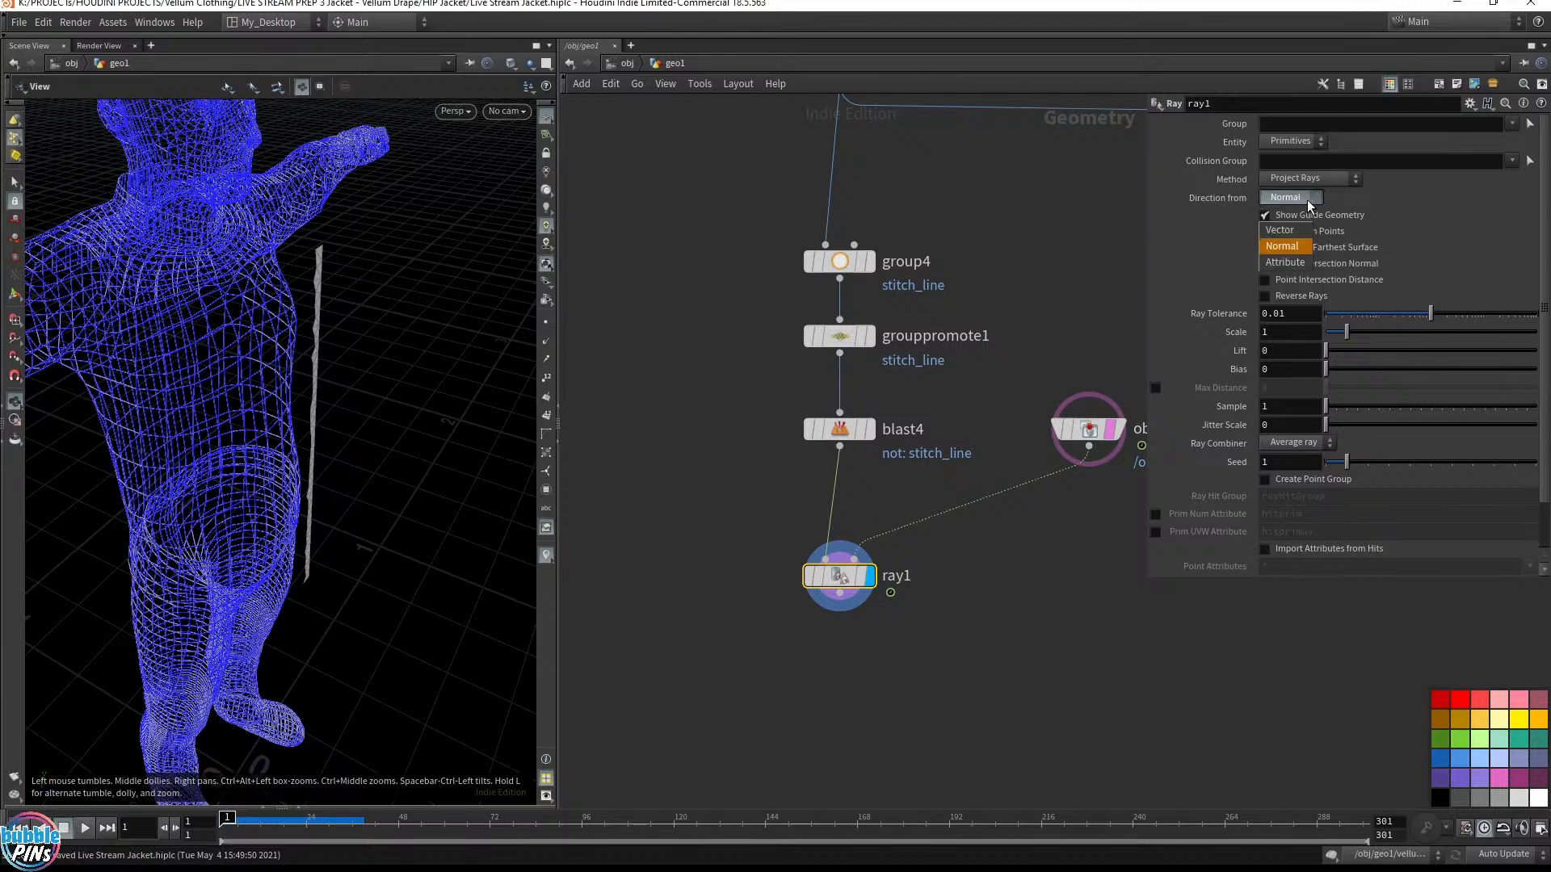
left_click(1281, 231)
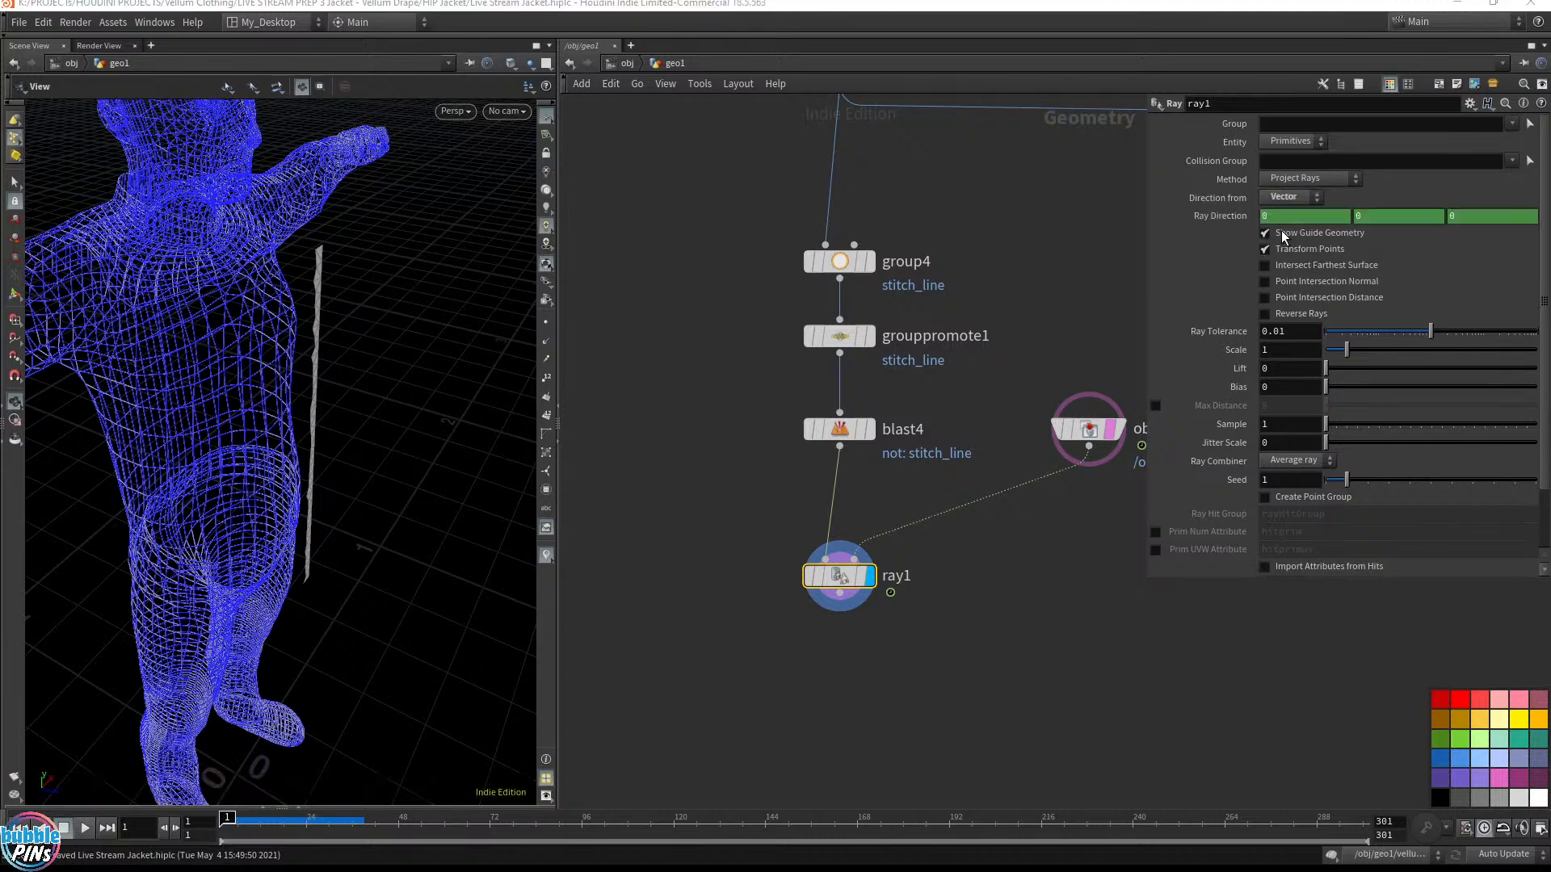
right_click(1239, 219)
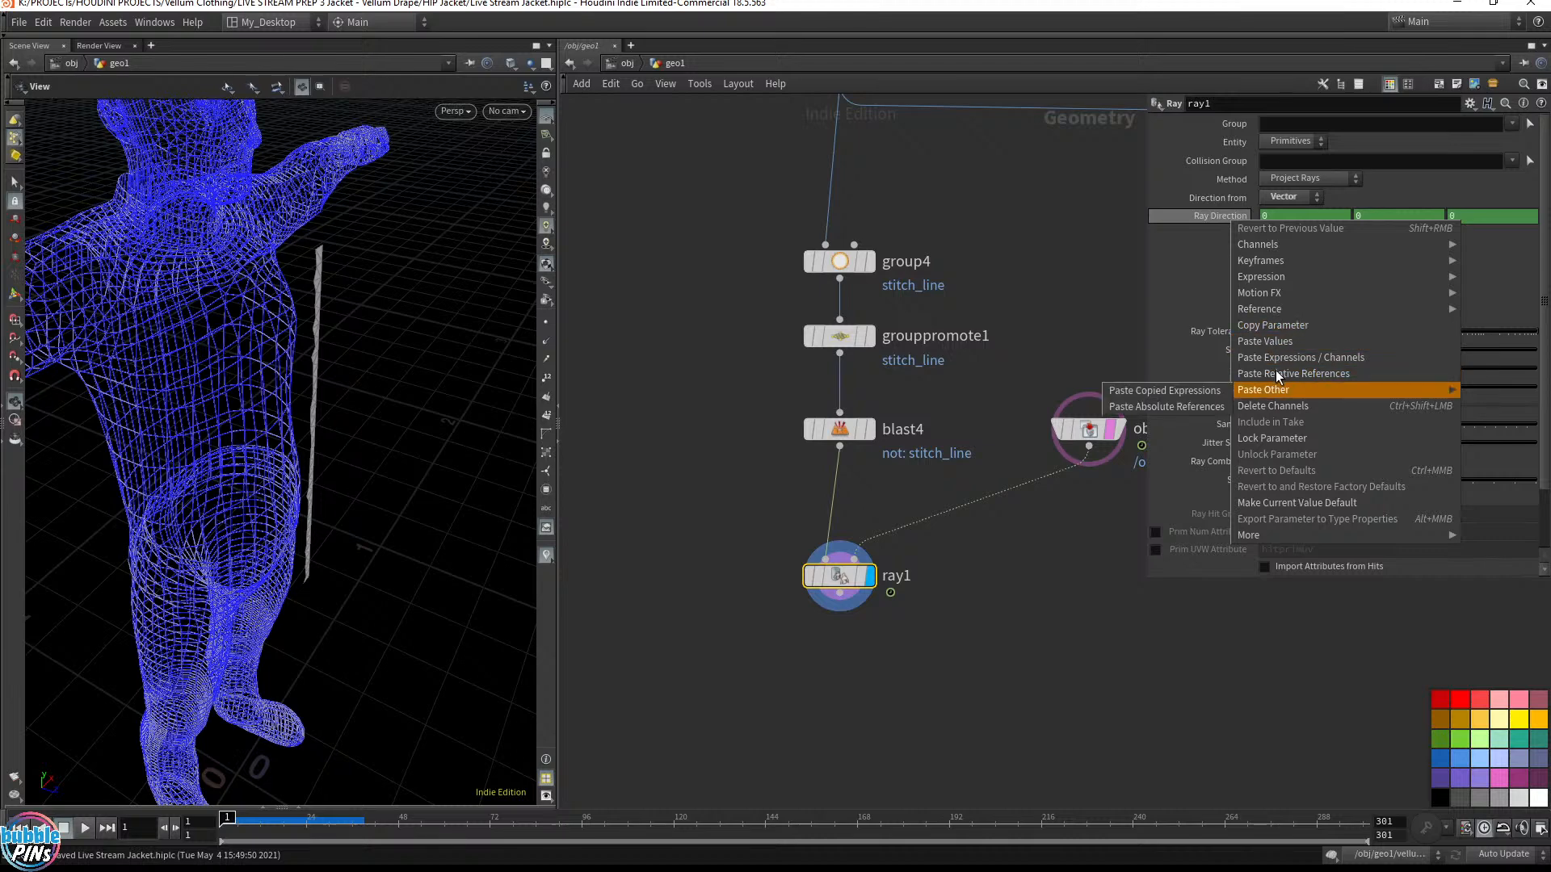
left_click(1286, 406)
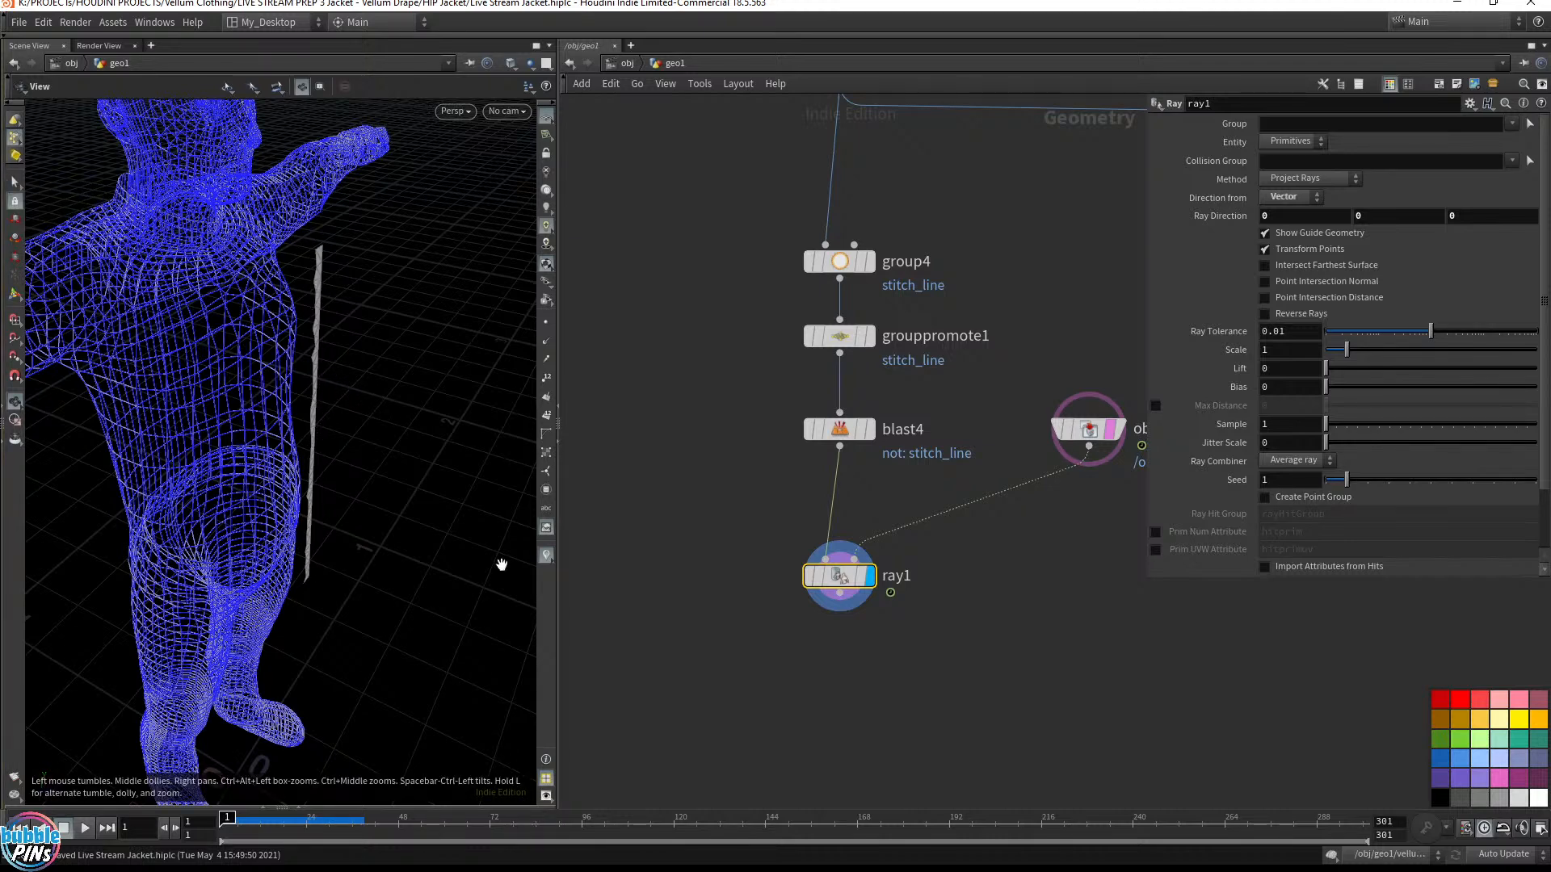
Set the Ray Direction's Z component to -1 and check the projected stitch strip against the chest from several angles
left_click(1478, 216)
type("-1")
key("Return")
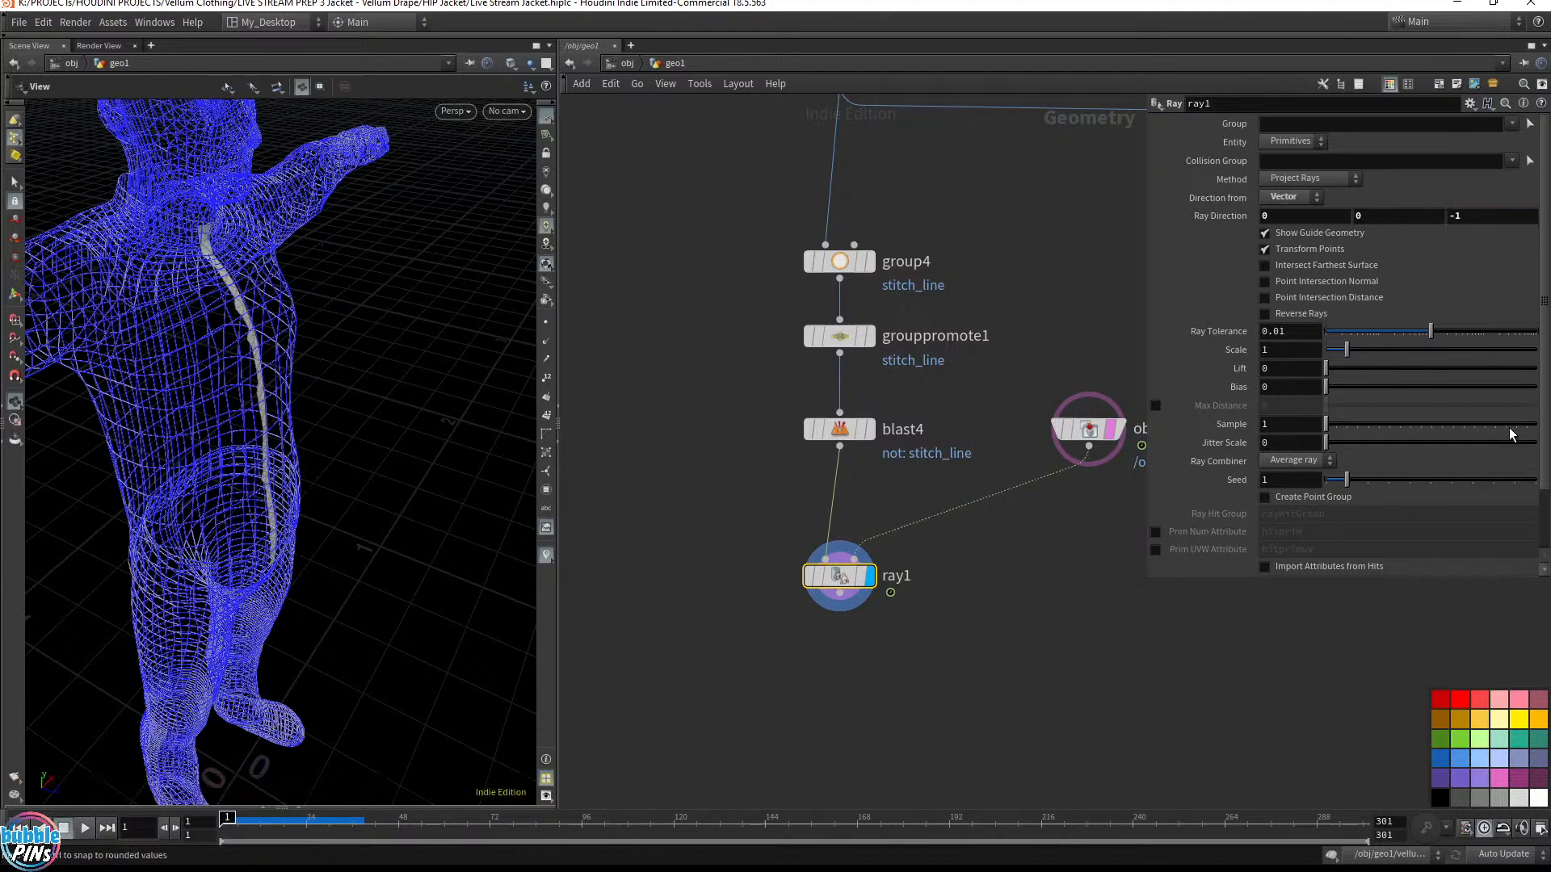
left_click_drag(266, 340, 347, 340)
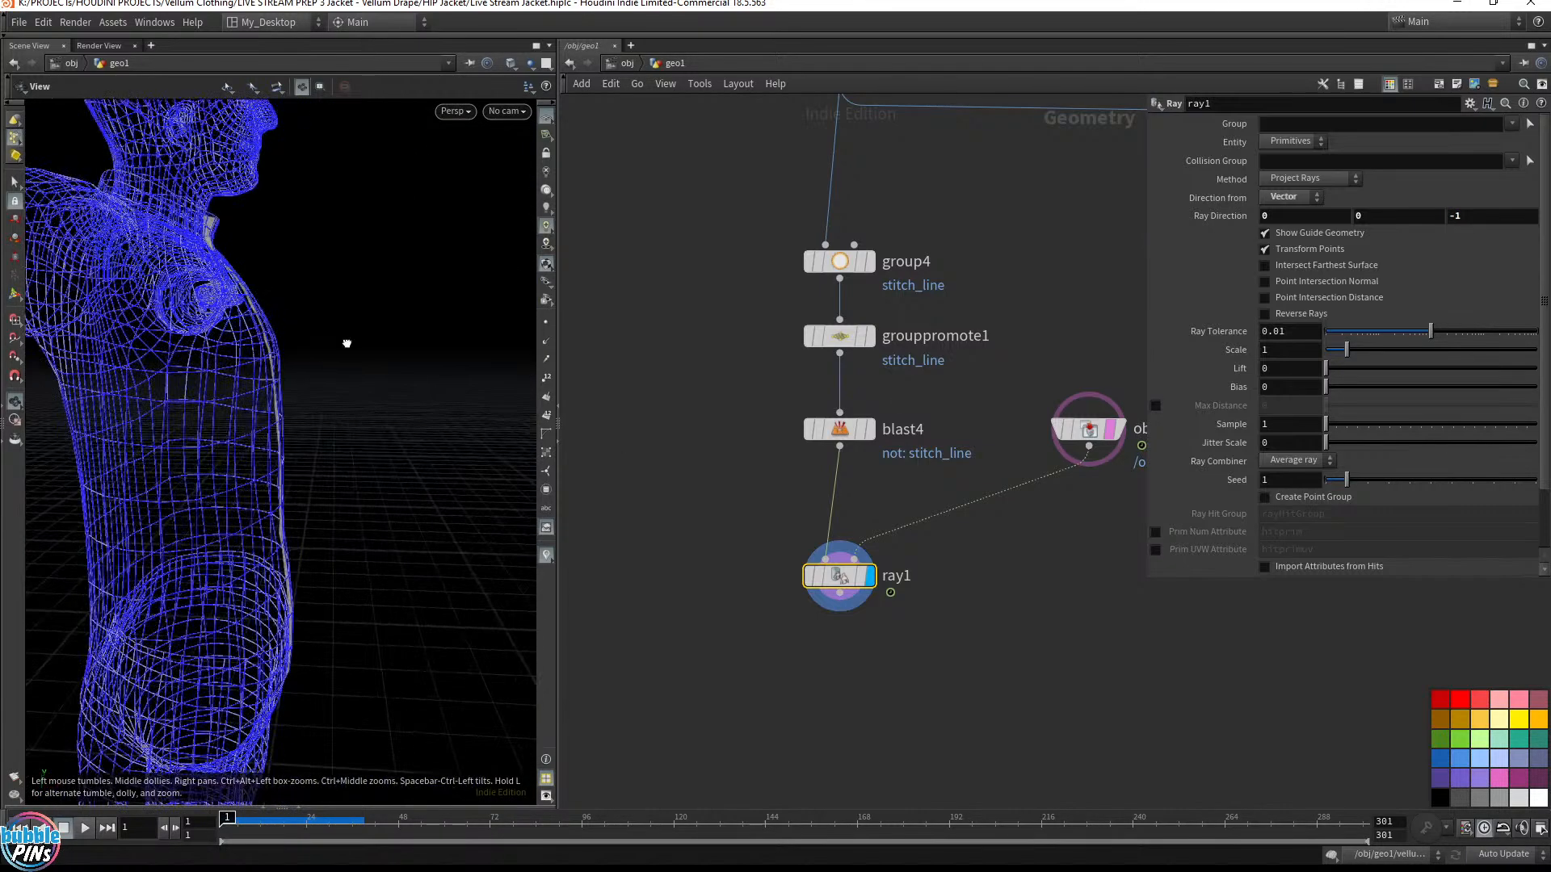
mouse_move(299, 554)
left_mouse_down()
mouse_move(360, 544)
mouse_move(304, 567)
left_mouse_up()
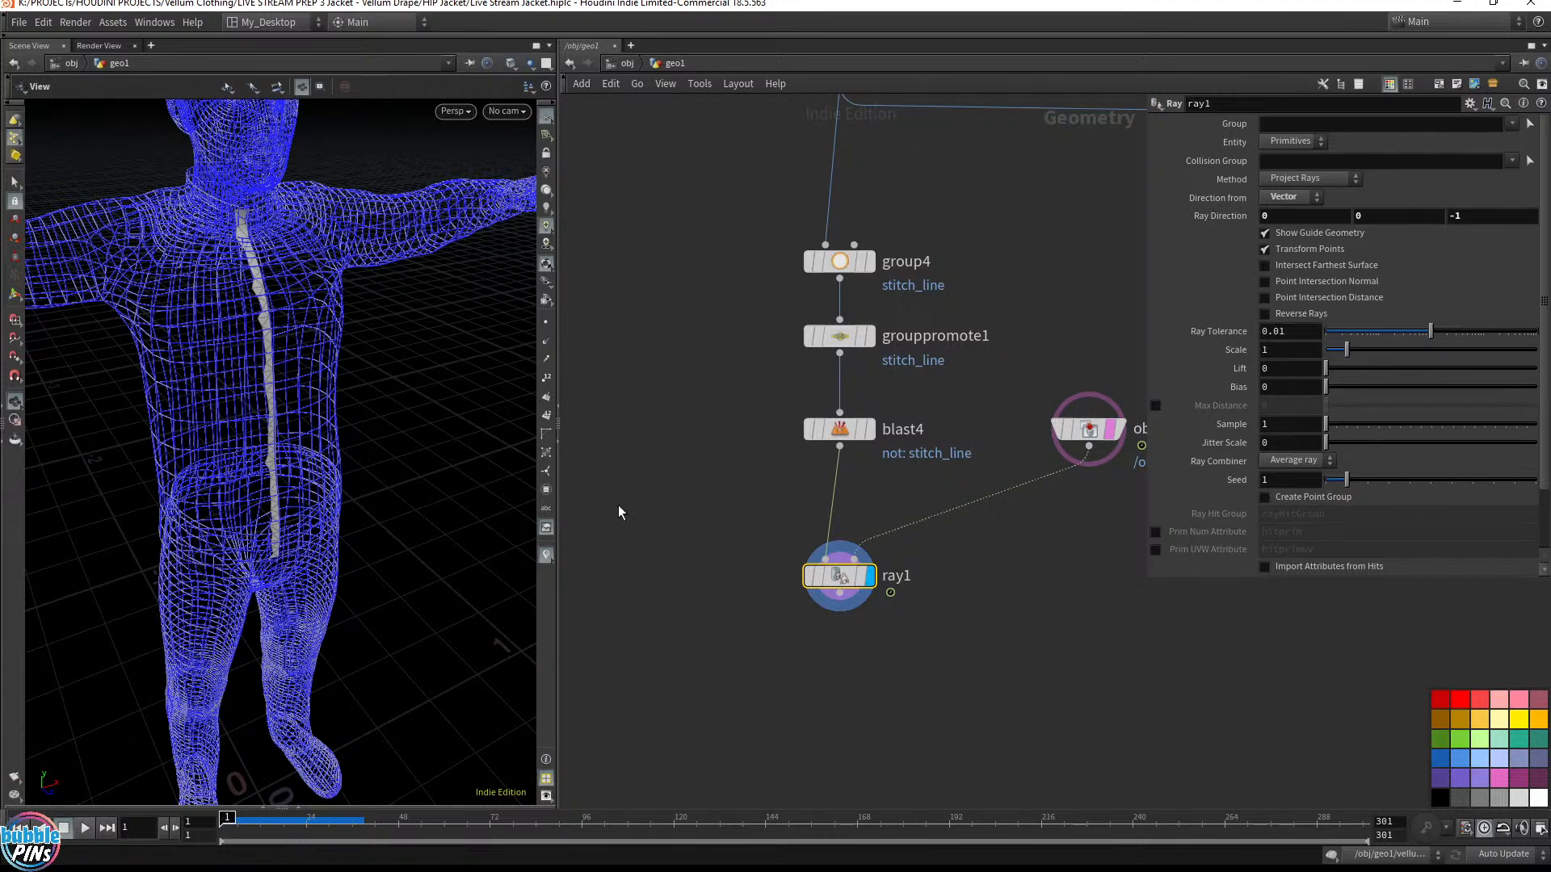
Move the Vellum Drape node well below the Vellum Cloth node to make room for more nodes between them
scroll(677, 490, "down", 5)
middle_click_drag(677, 490, 889, 498)
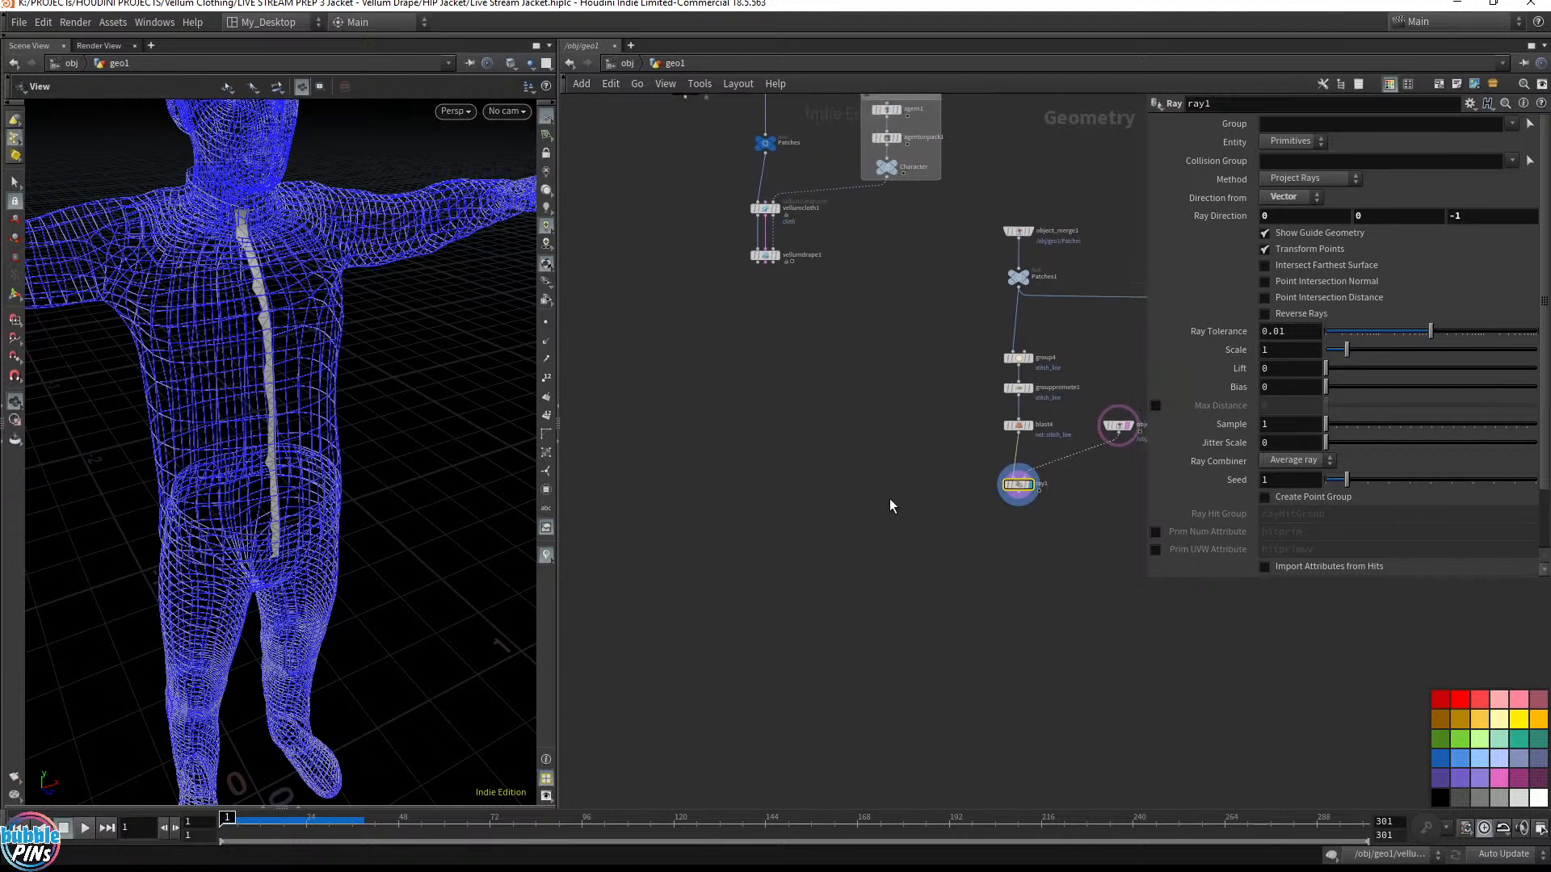
left_click_drag(794, 252, 772, 677)
left_click_drag(672, 359, 846, 596)
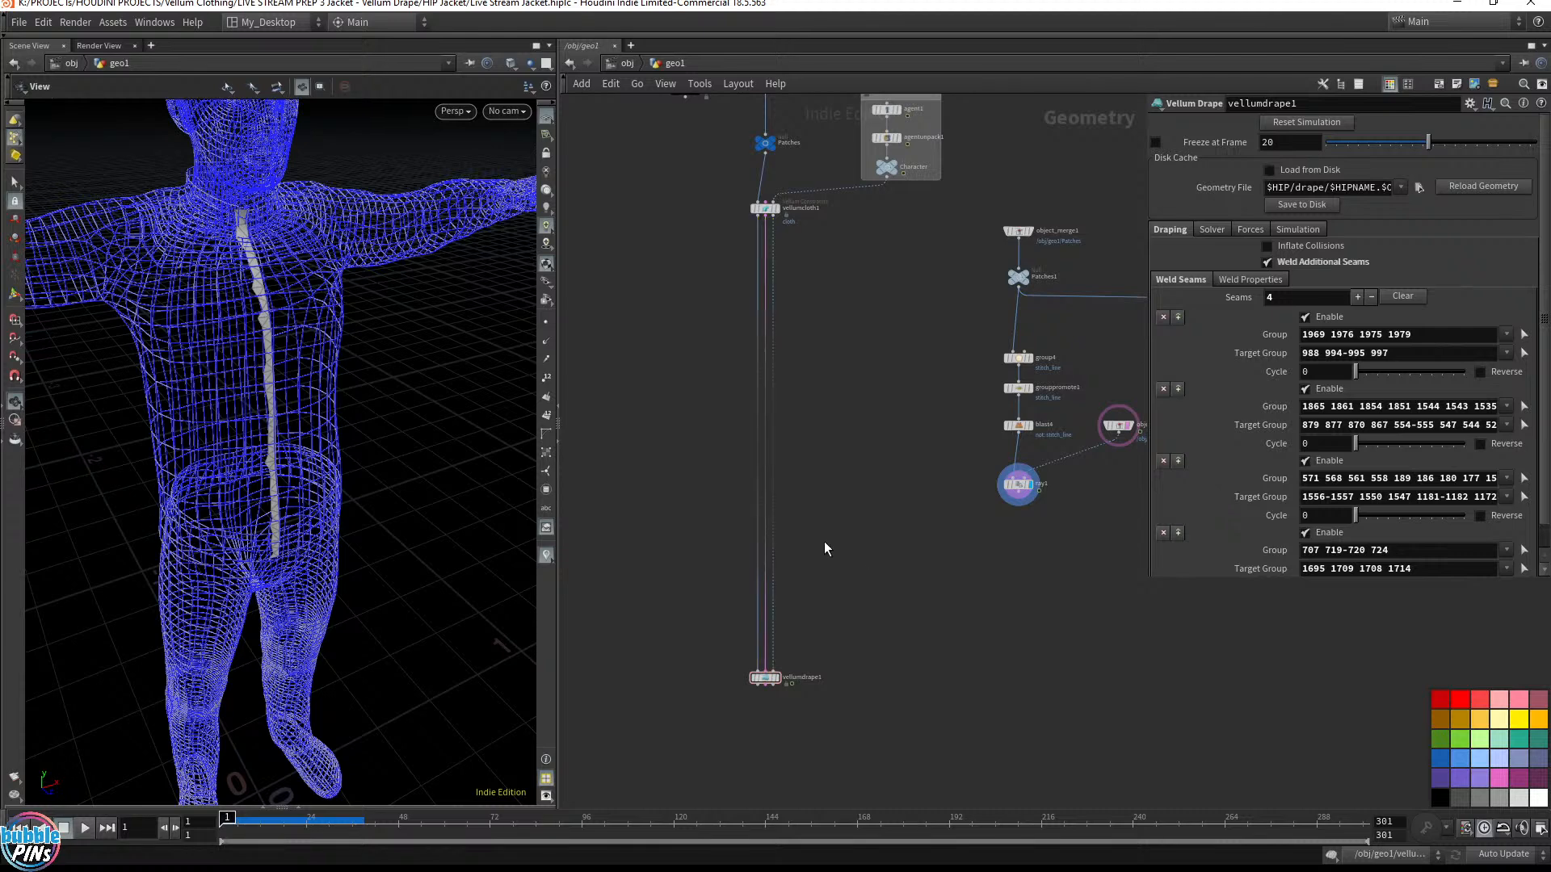
Try to add a Vellum Attach to Geometry node beside the wires running into the Vellum Drape node
scroll(823, 542, "up", 5)
key("Tab")
type("vellum")
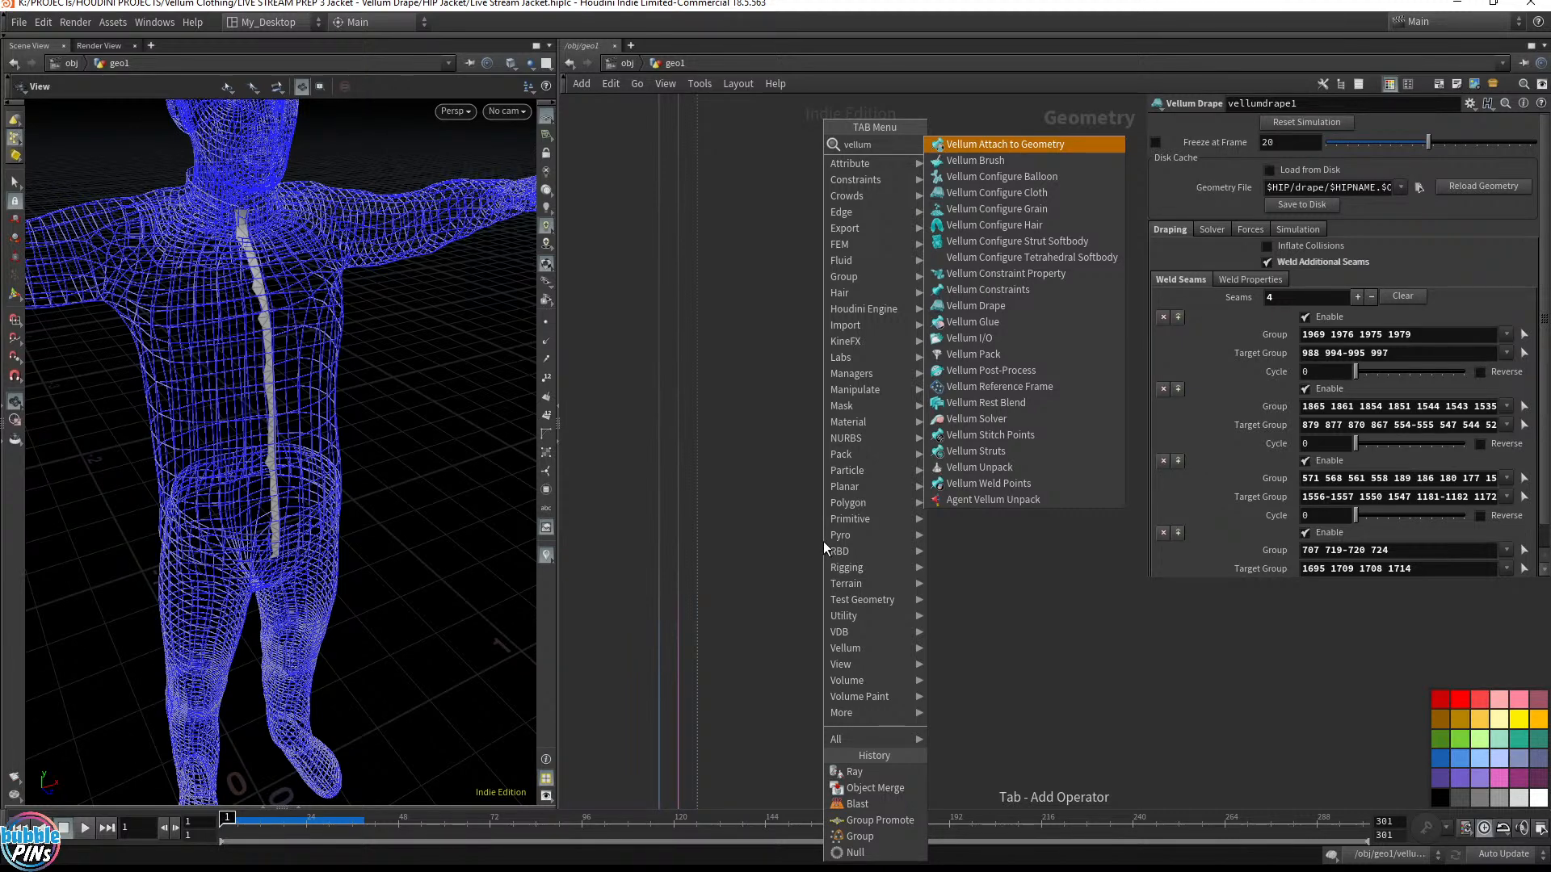
left_click(996, 143)
left_click(793, 535)
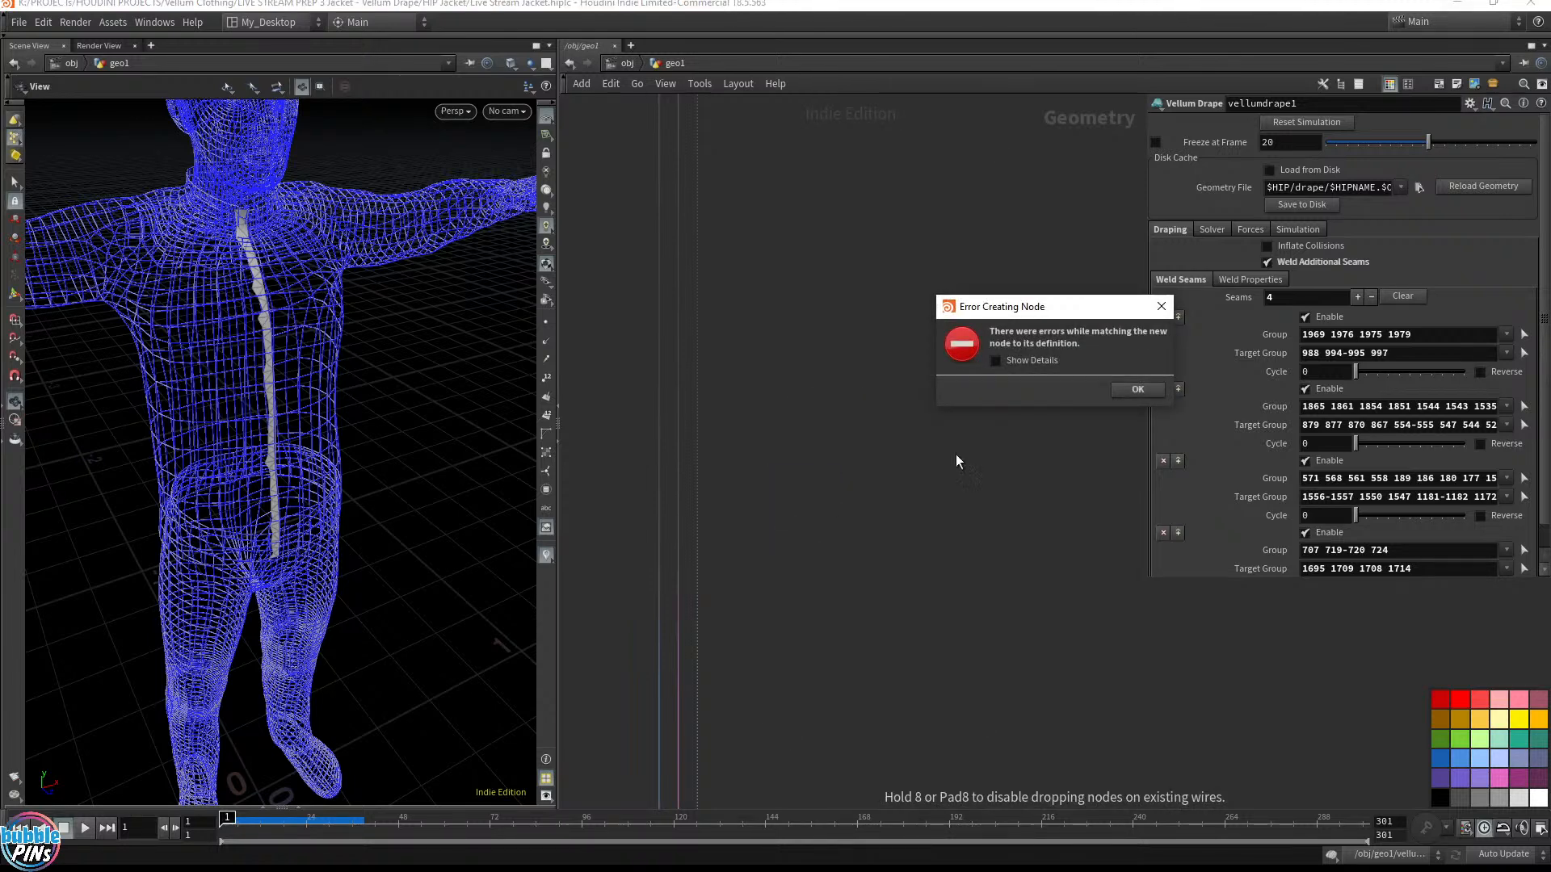
left_click(1137, 391)
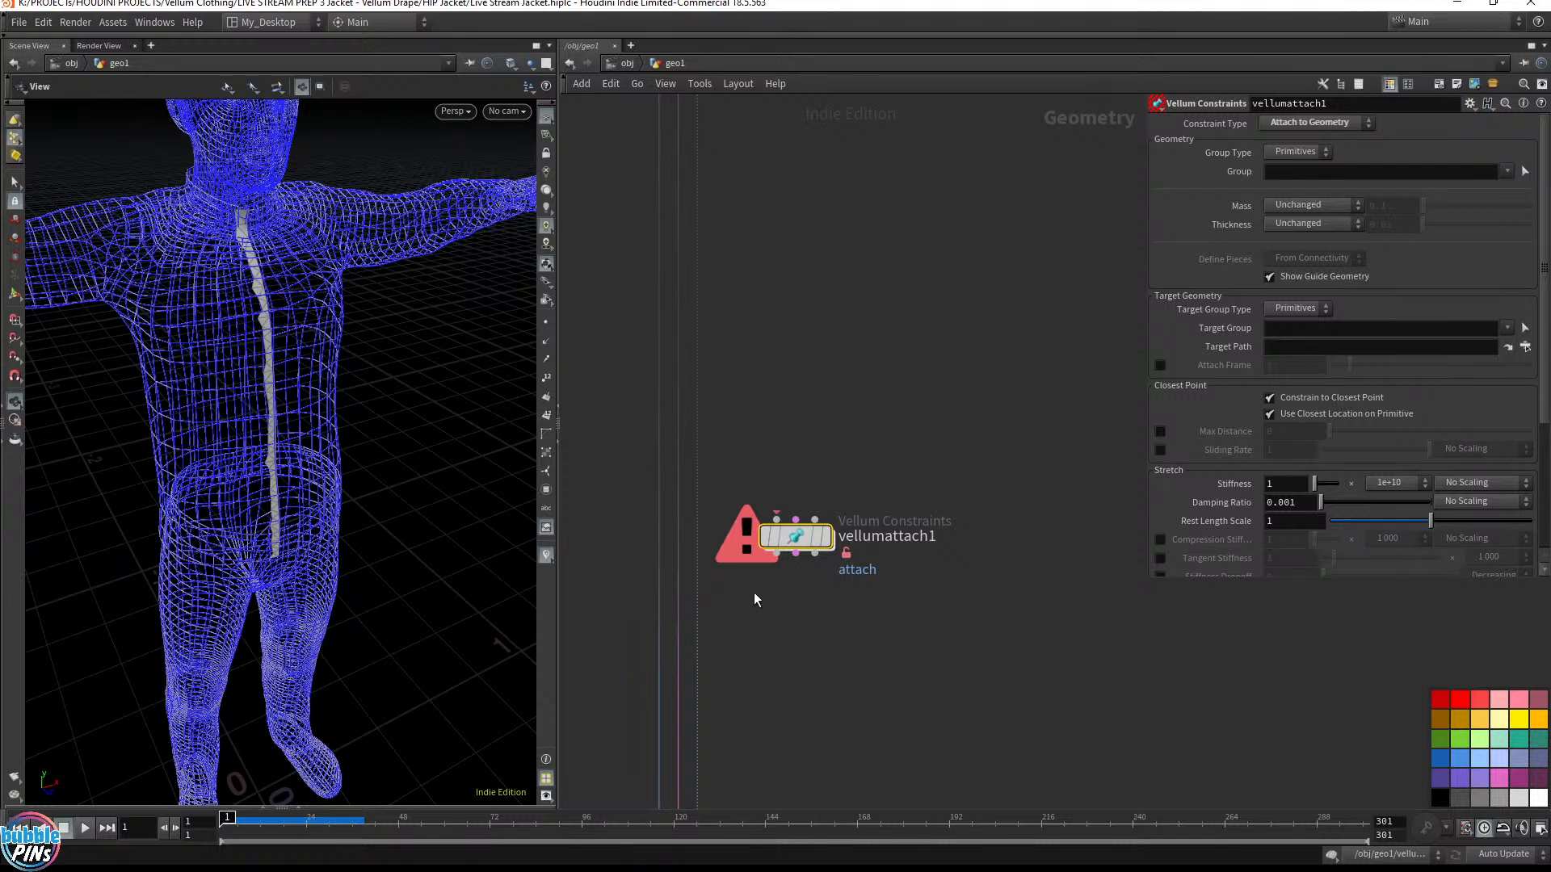
Delete the faulty attach node, try adding Vellum Attach to Geometry again, and show the creation error's details
left_click_drag(889, 458, 787, 591)
key("Delete")
key("Tab")
type("attac")
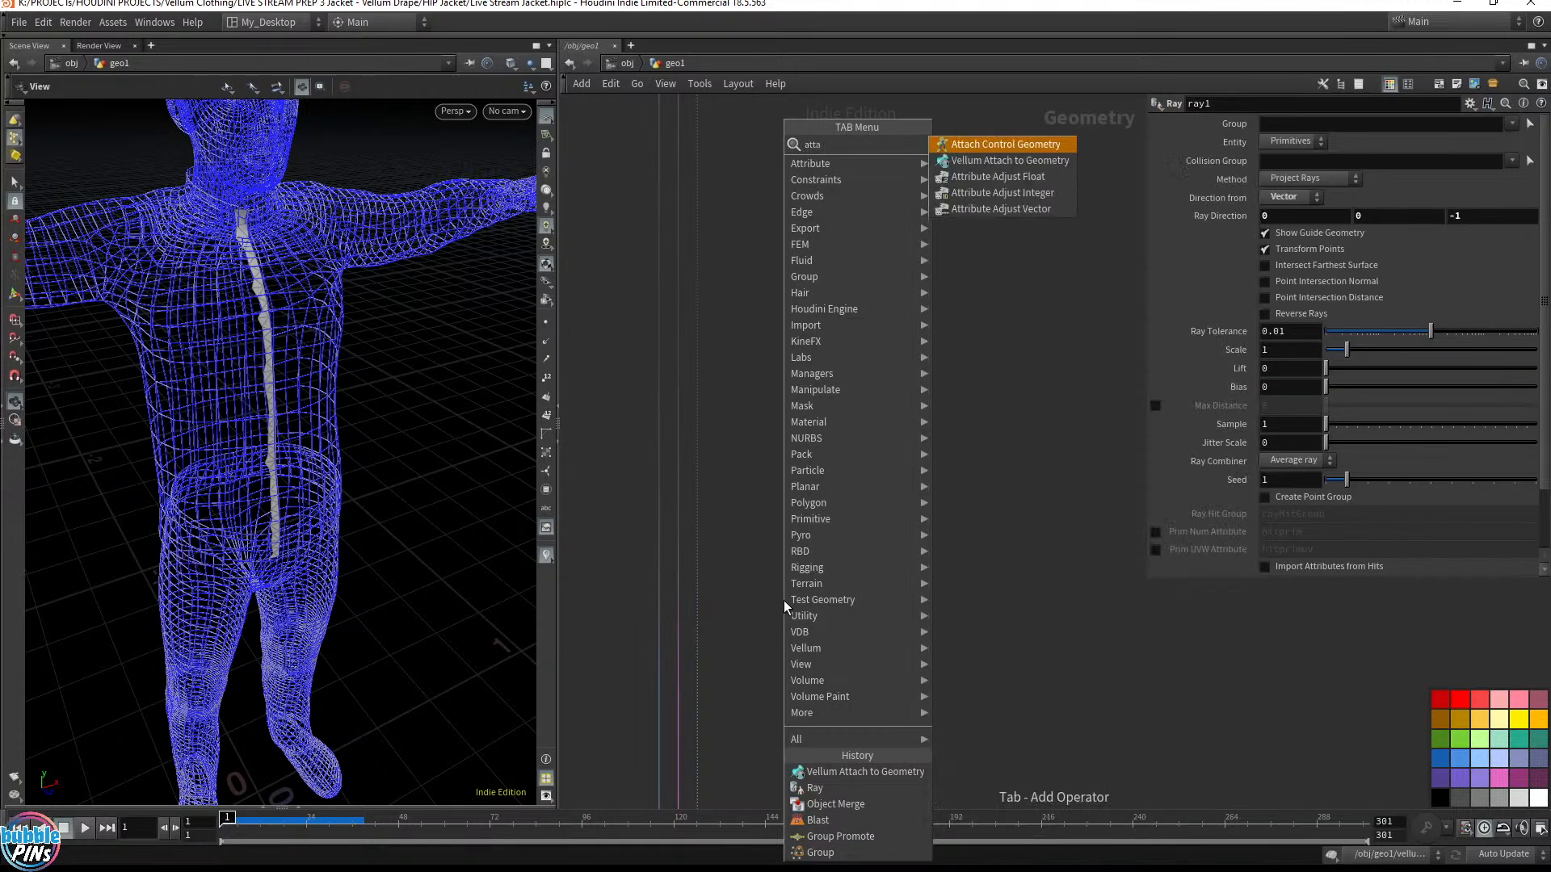
key("BackSpace")
type("vellum a")
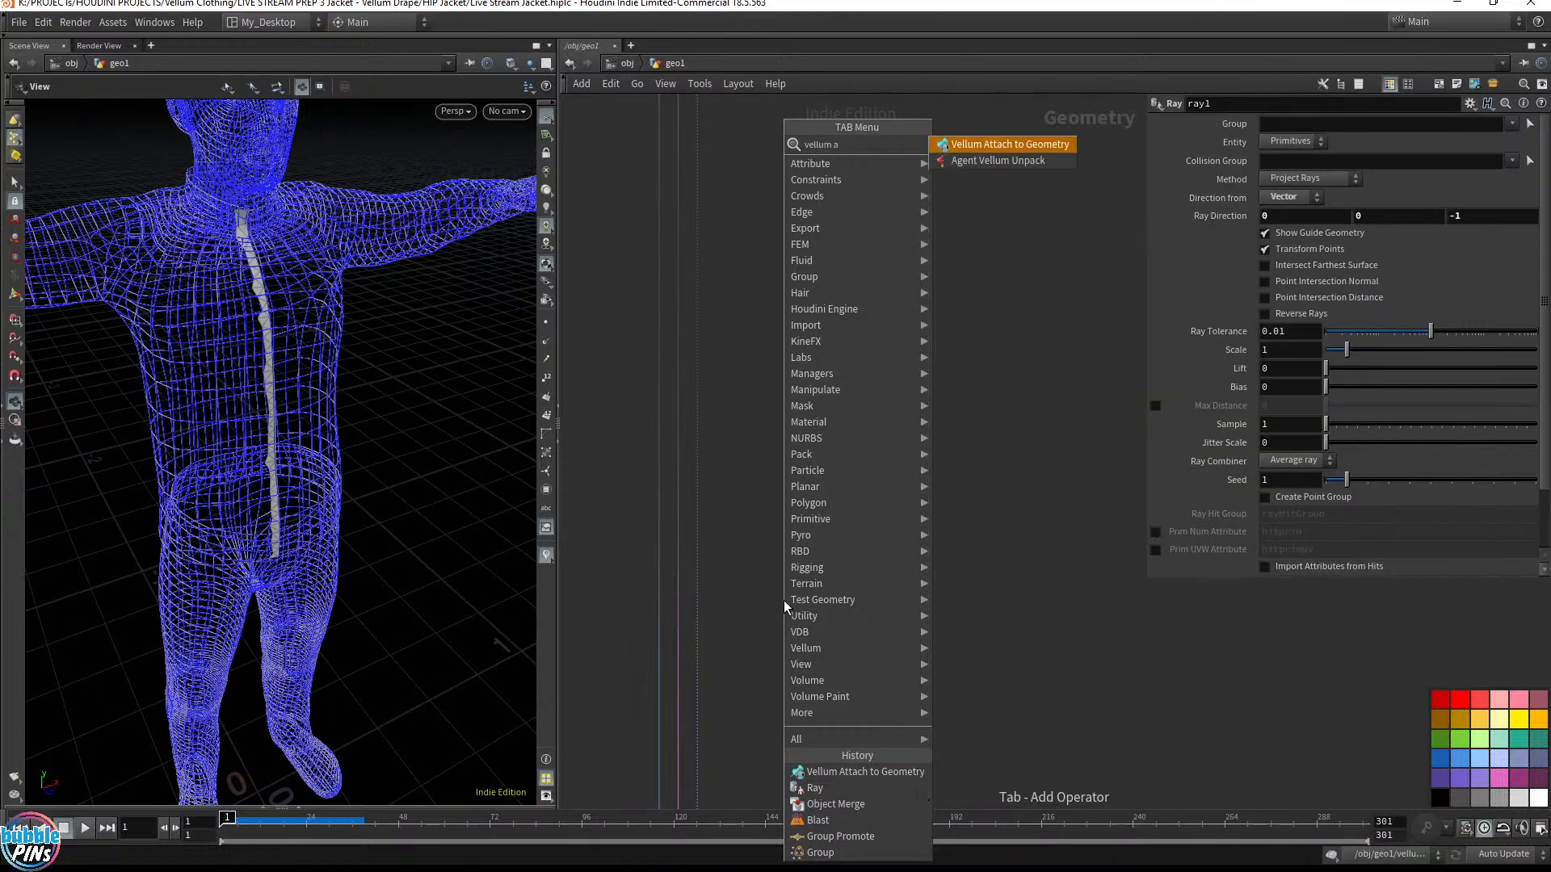
key("Return")
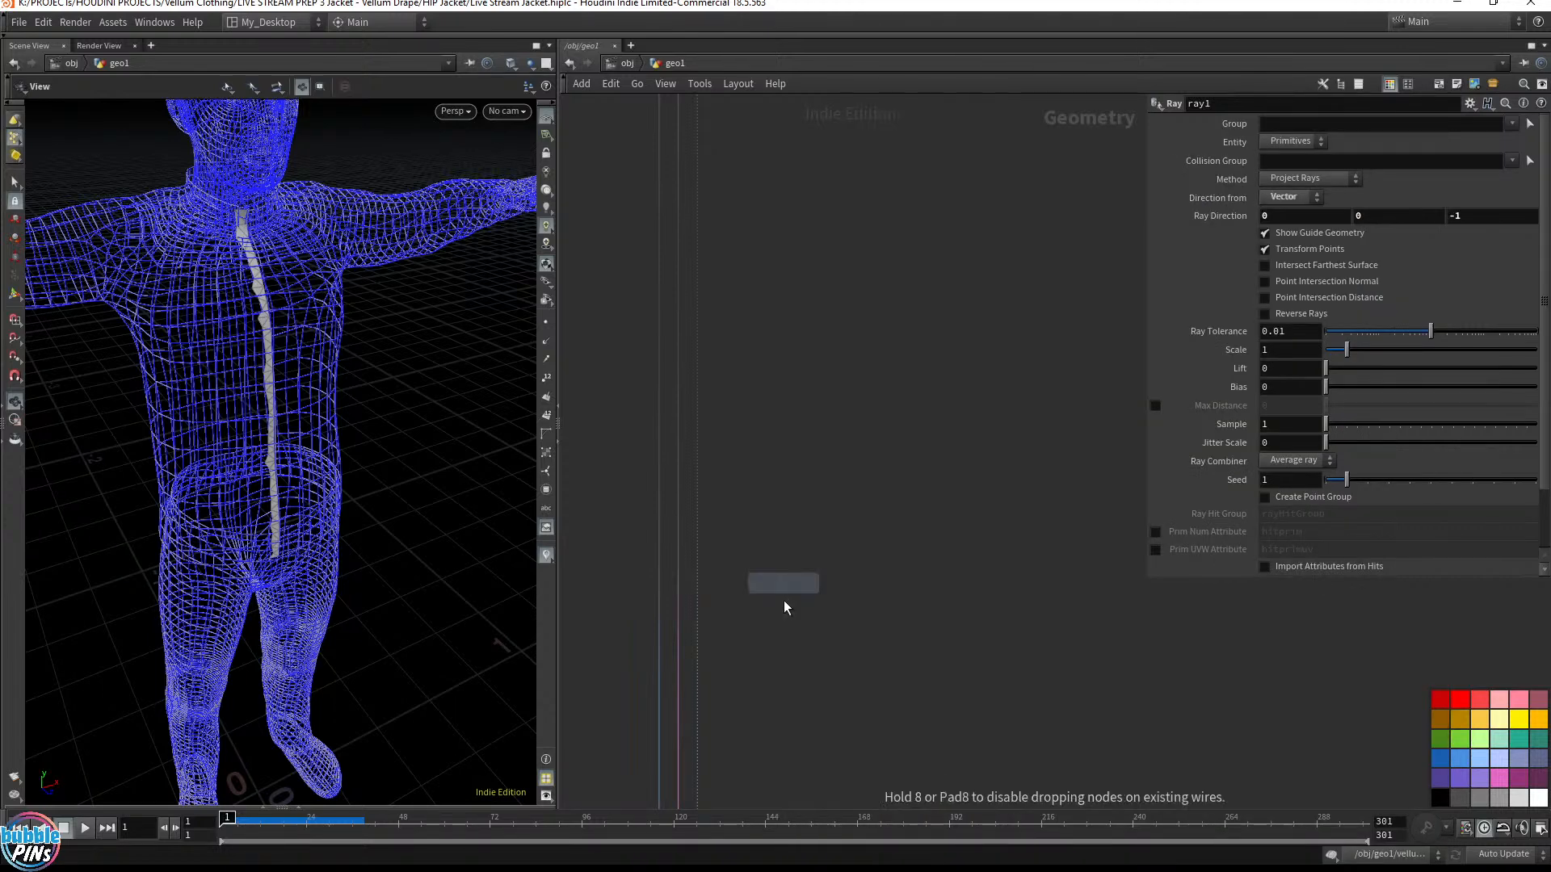
left_click(856, 470)
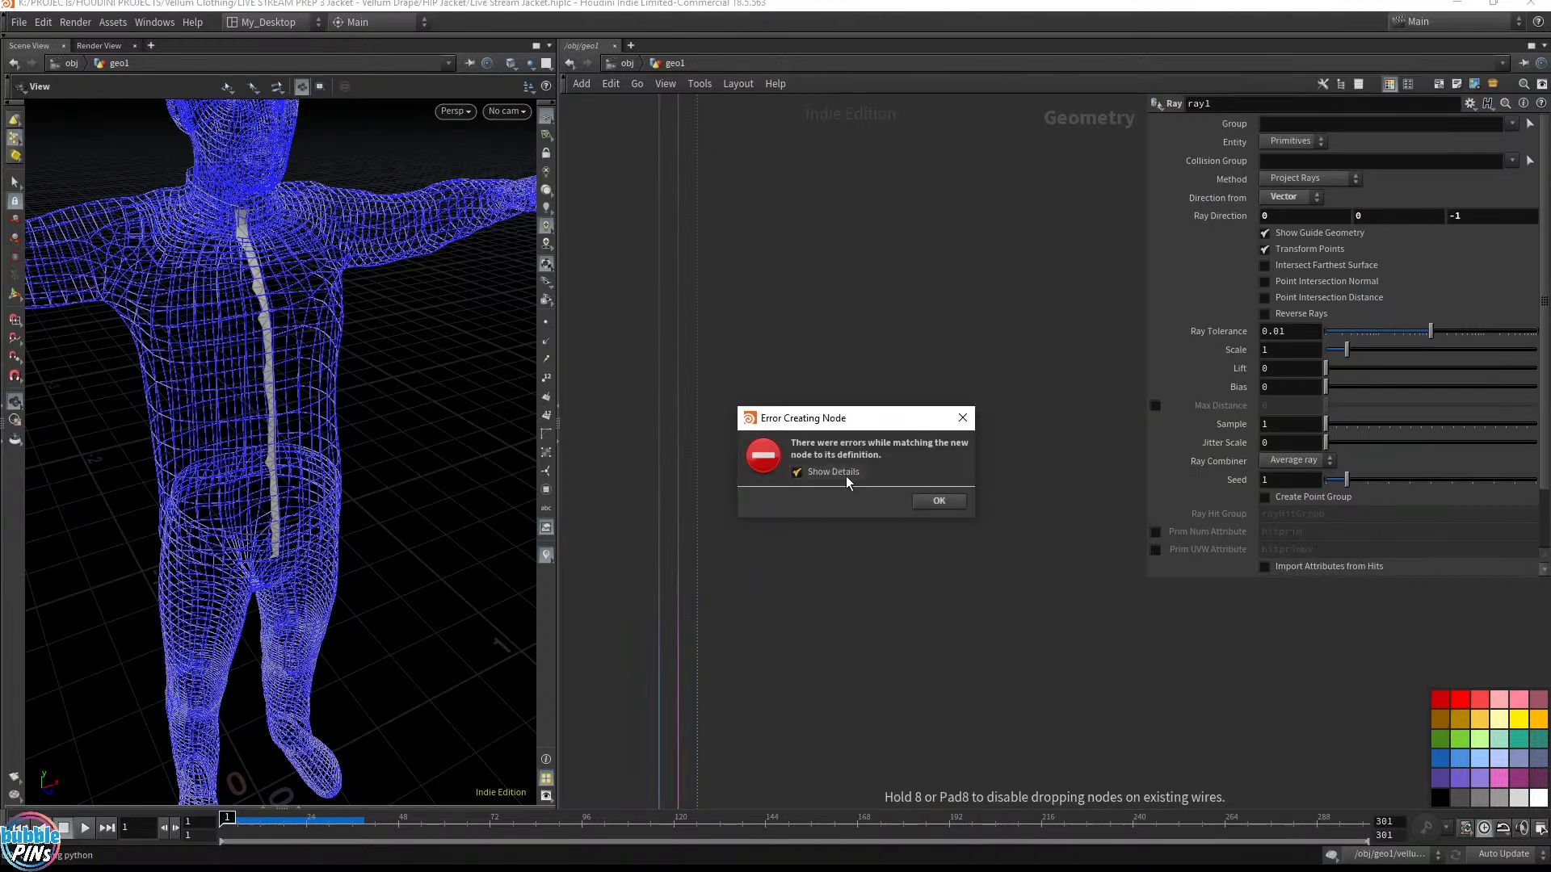
left_click(846, 474)
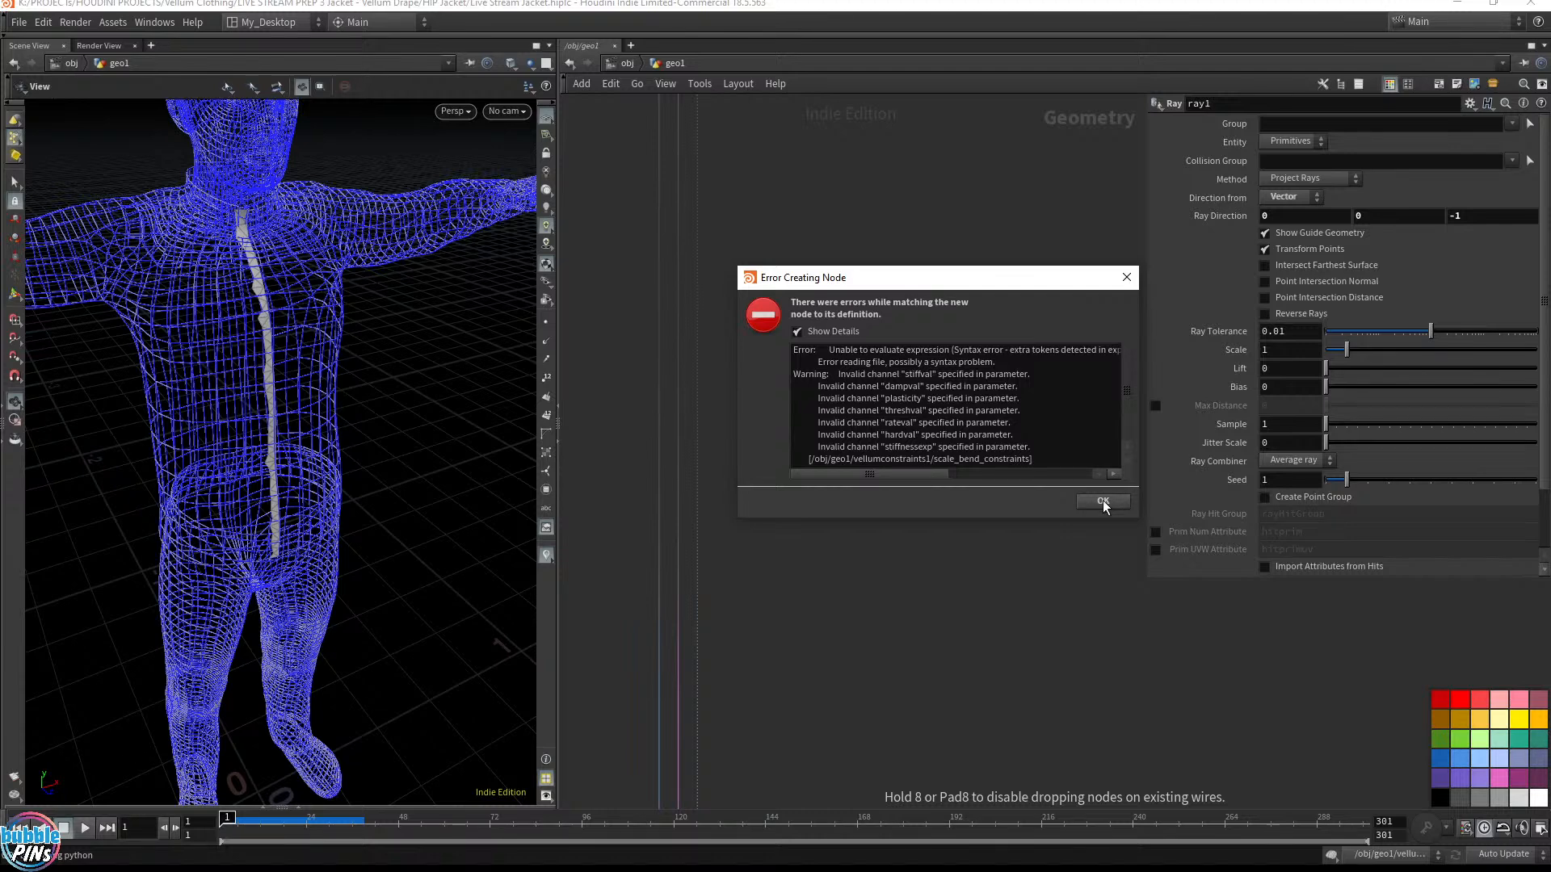
left_click(1104, 501)
Delete the second faulty Vellum Attach to Geometry node from the geo1 network
scroll(953, 475, "down", 3)
middle_click_drag(970, 366, 865, 310)
left_click_drag(864, 467, 755, 356)
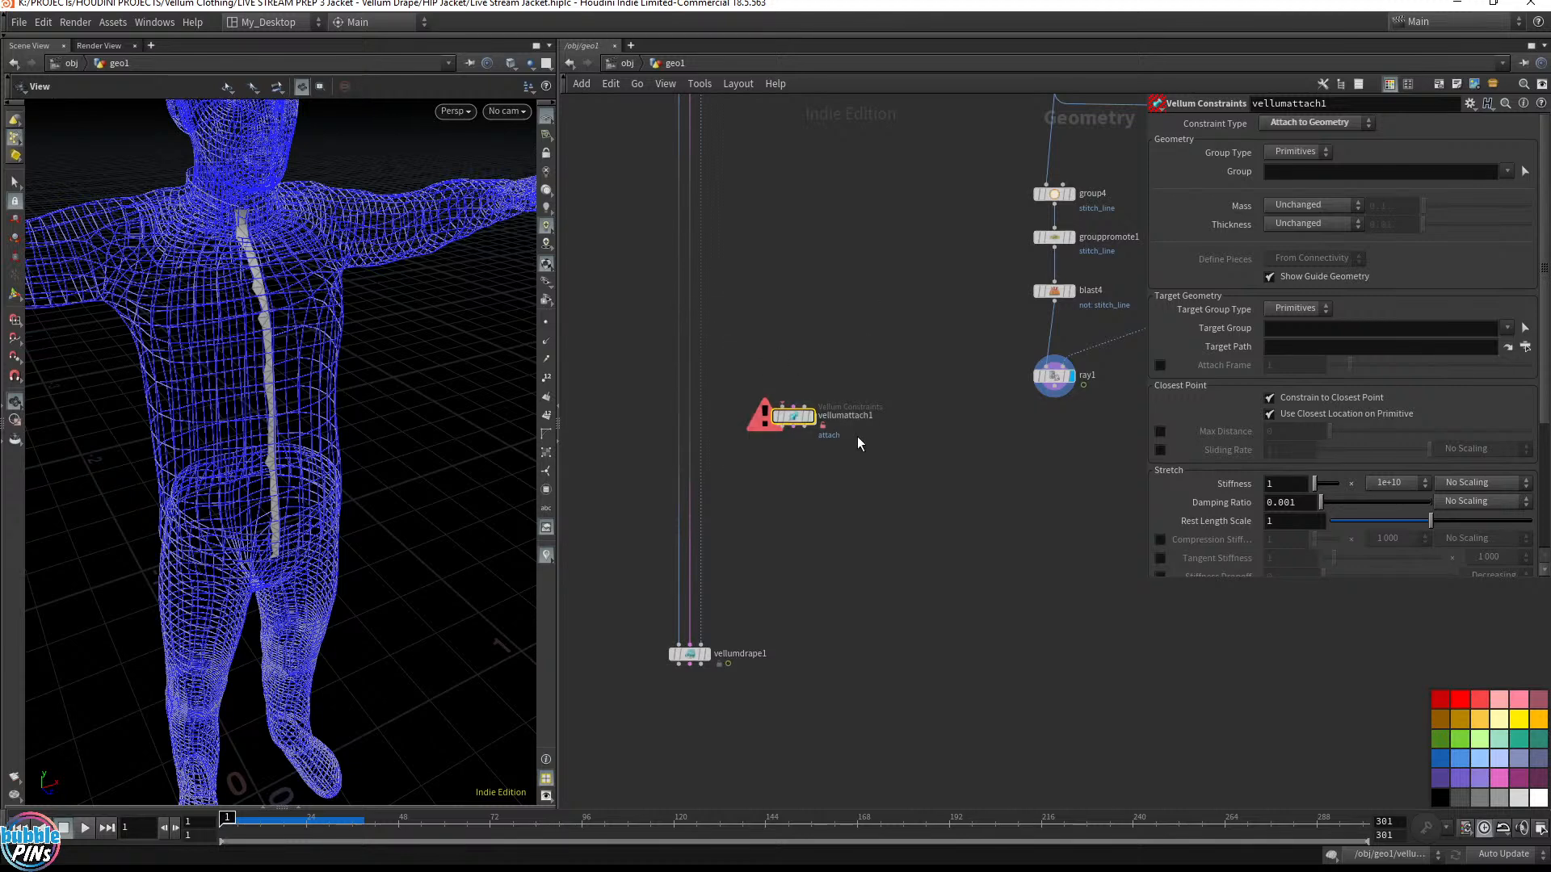
left_click_drag(862, 469, 751, 384)
key("Delete")
Save the scene, then select and copy all nodes in the geo1 network
scroll(880, 427, "down", 4)
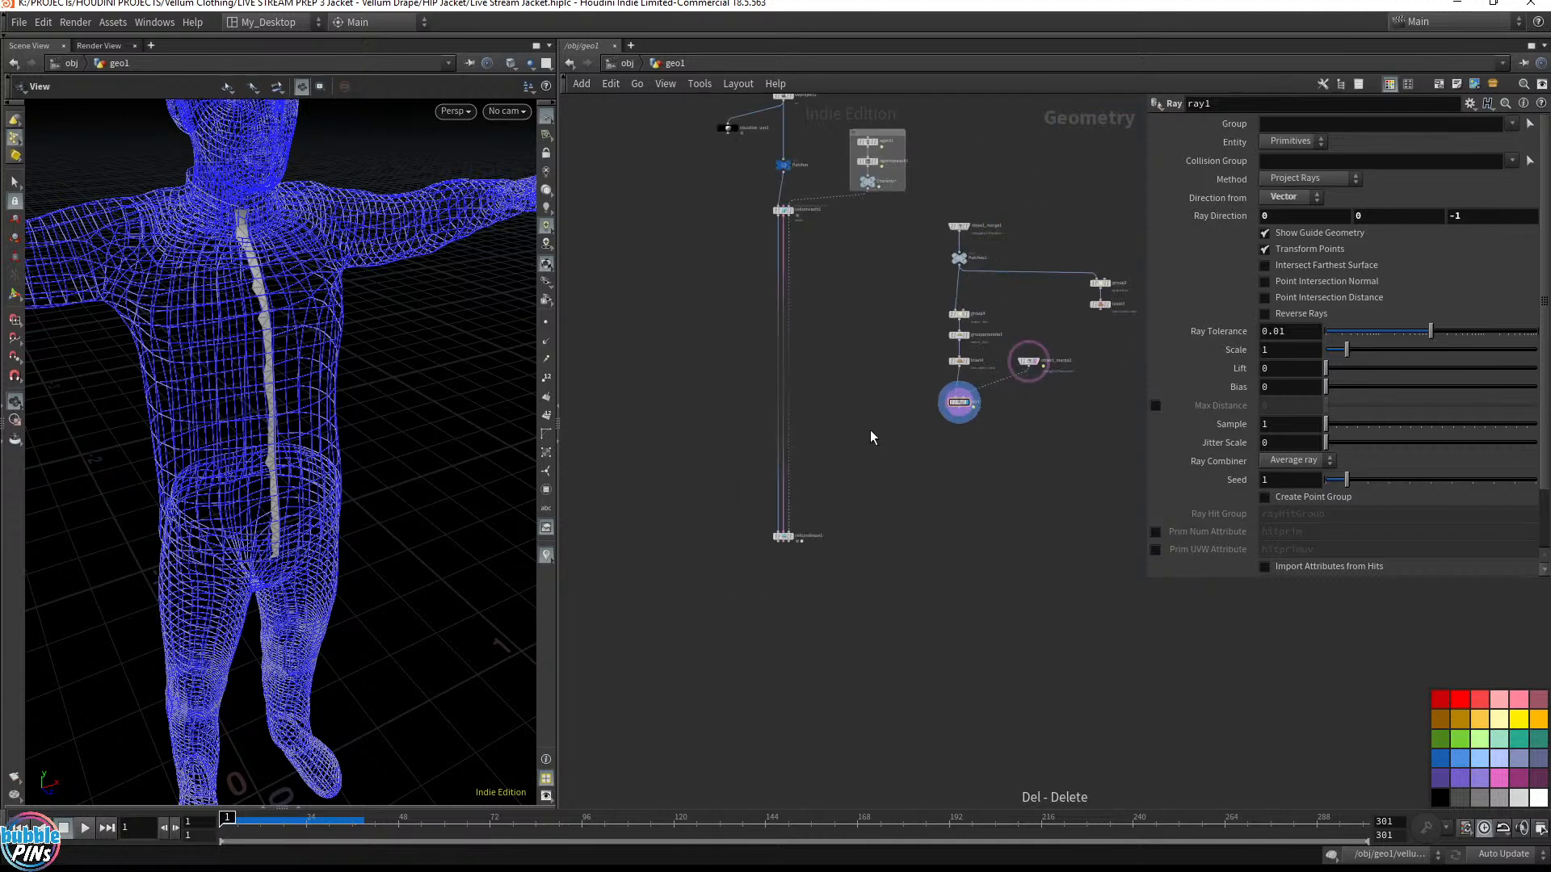
middle_click_drag(850, 365, 841, 701)
key("ctrl+s")
scroll(827, 459, "down", 3)
key("ctrl+a")
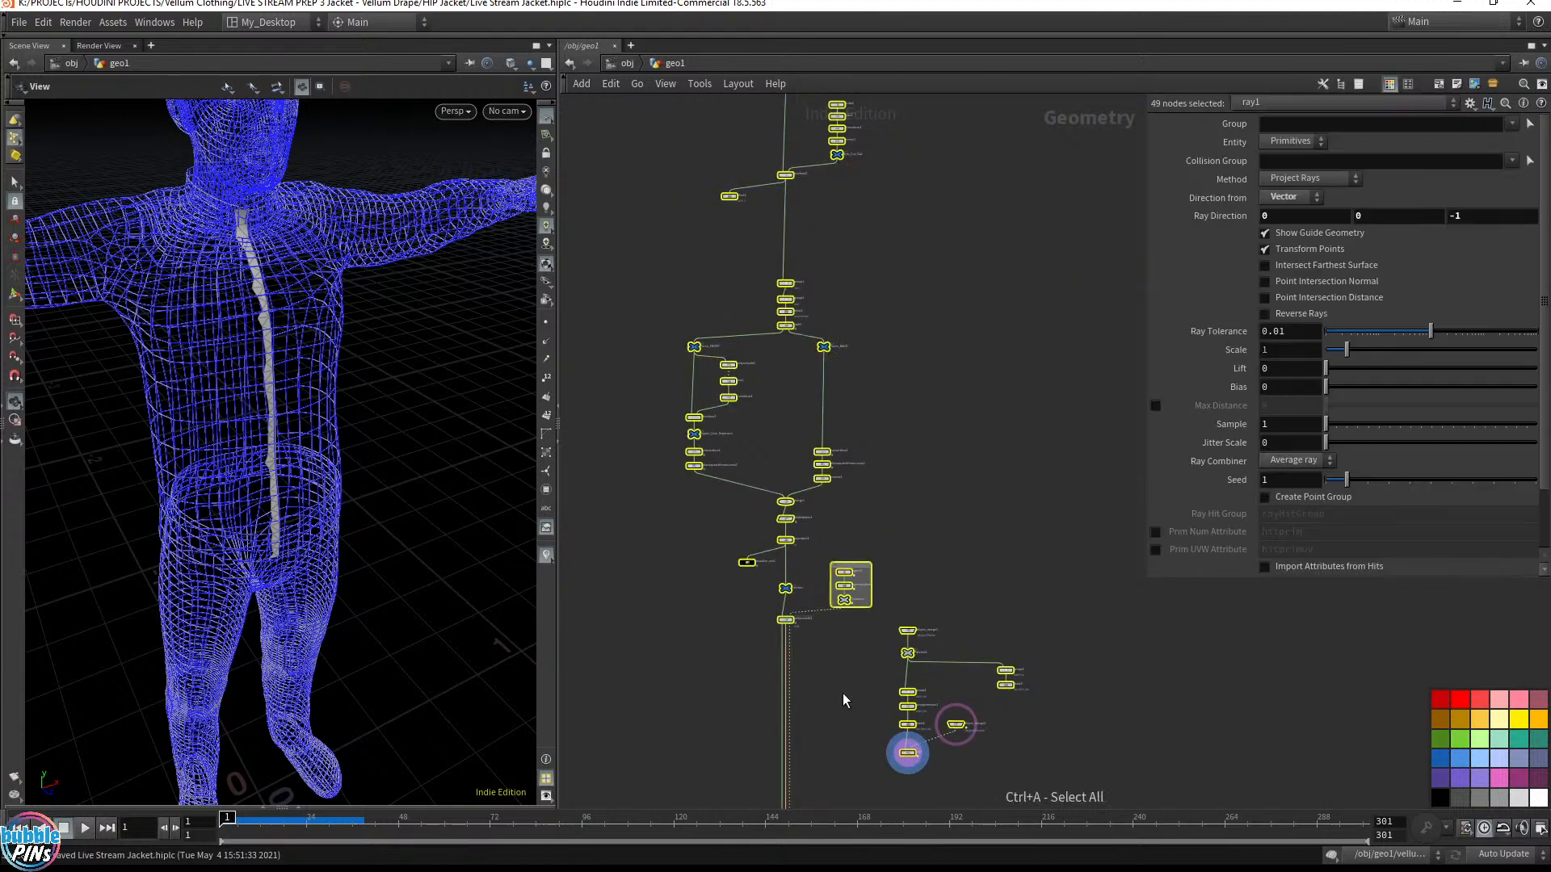
key("ctrl+c")
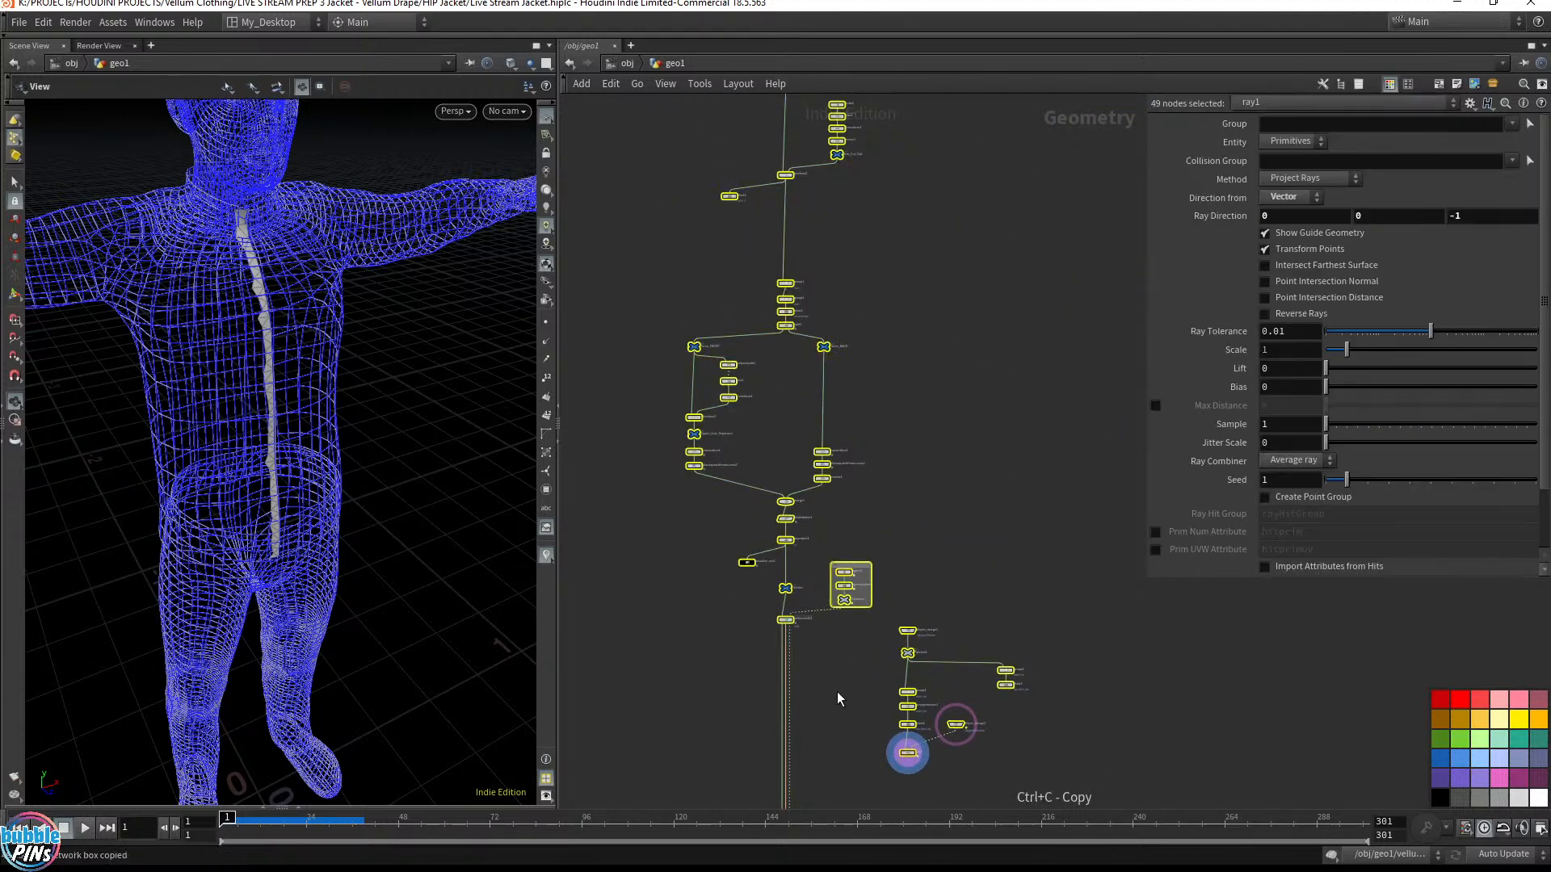
Create a new Geometry object below geo1 at object level and paste the copied network inside it
left_click(629, 66)
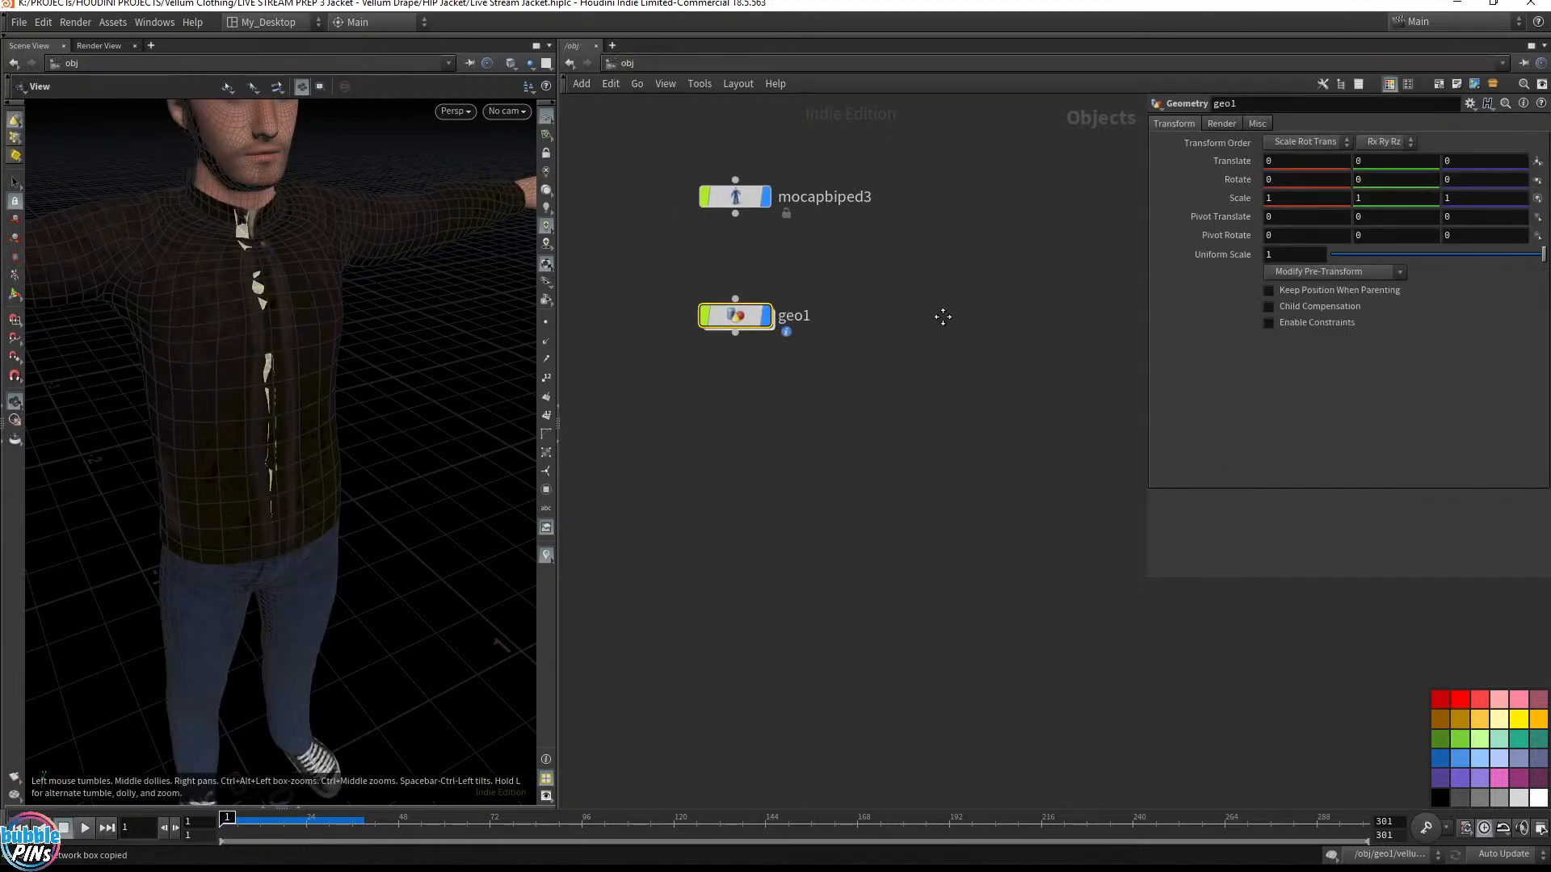
key("Tab")
type("geo")
key("Return")
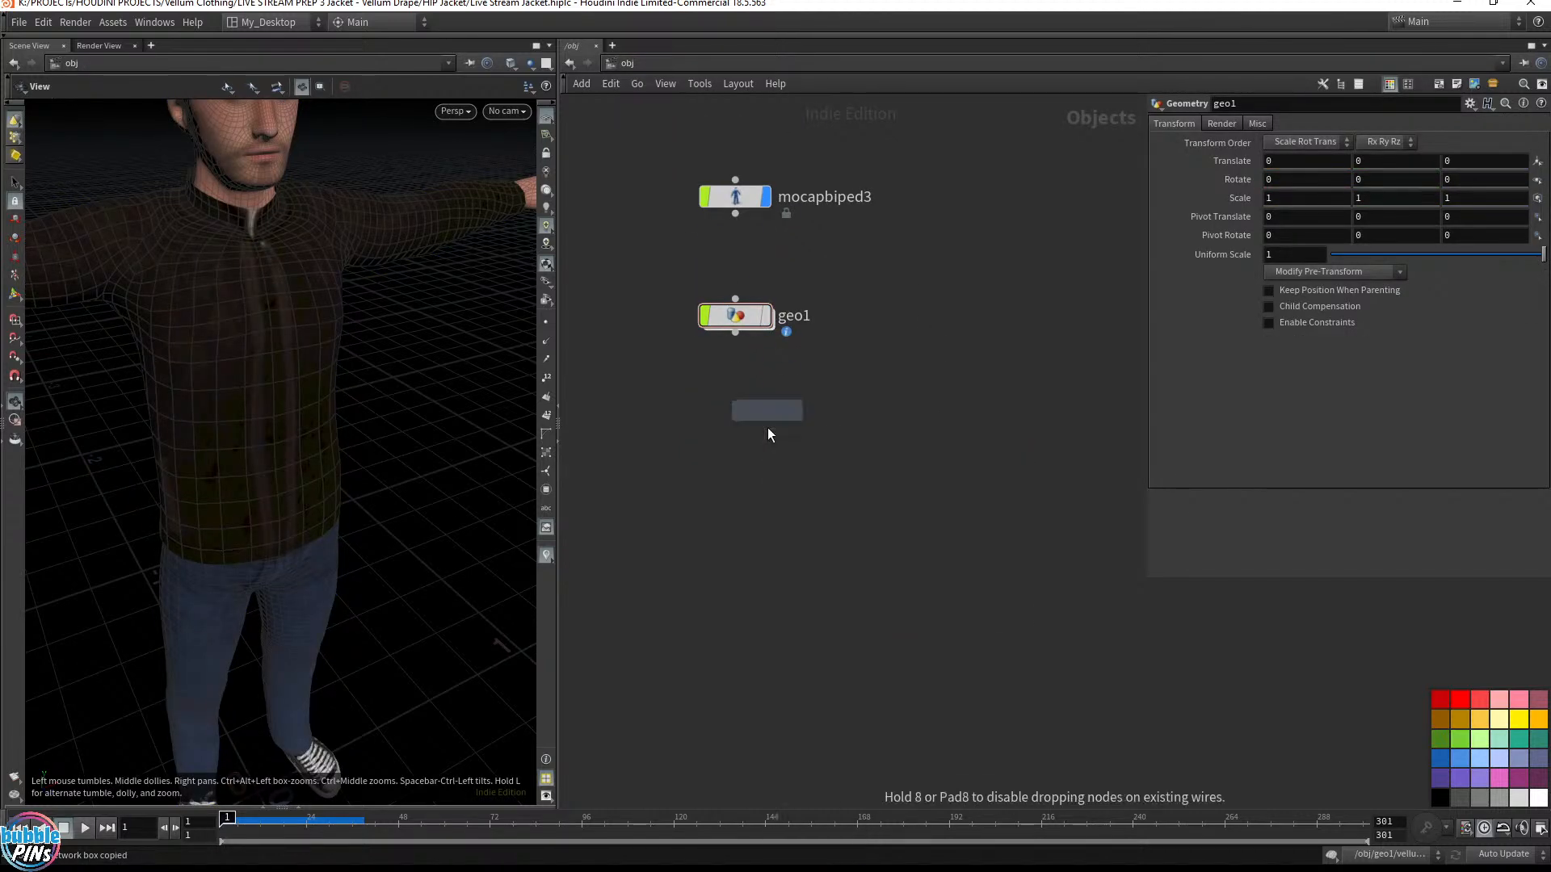
left_click(738, 433)
double_click(738, 436)
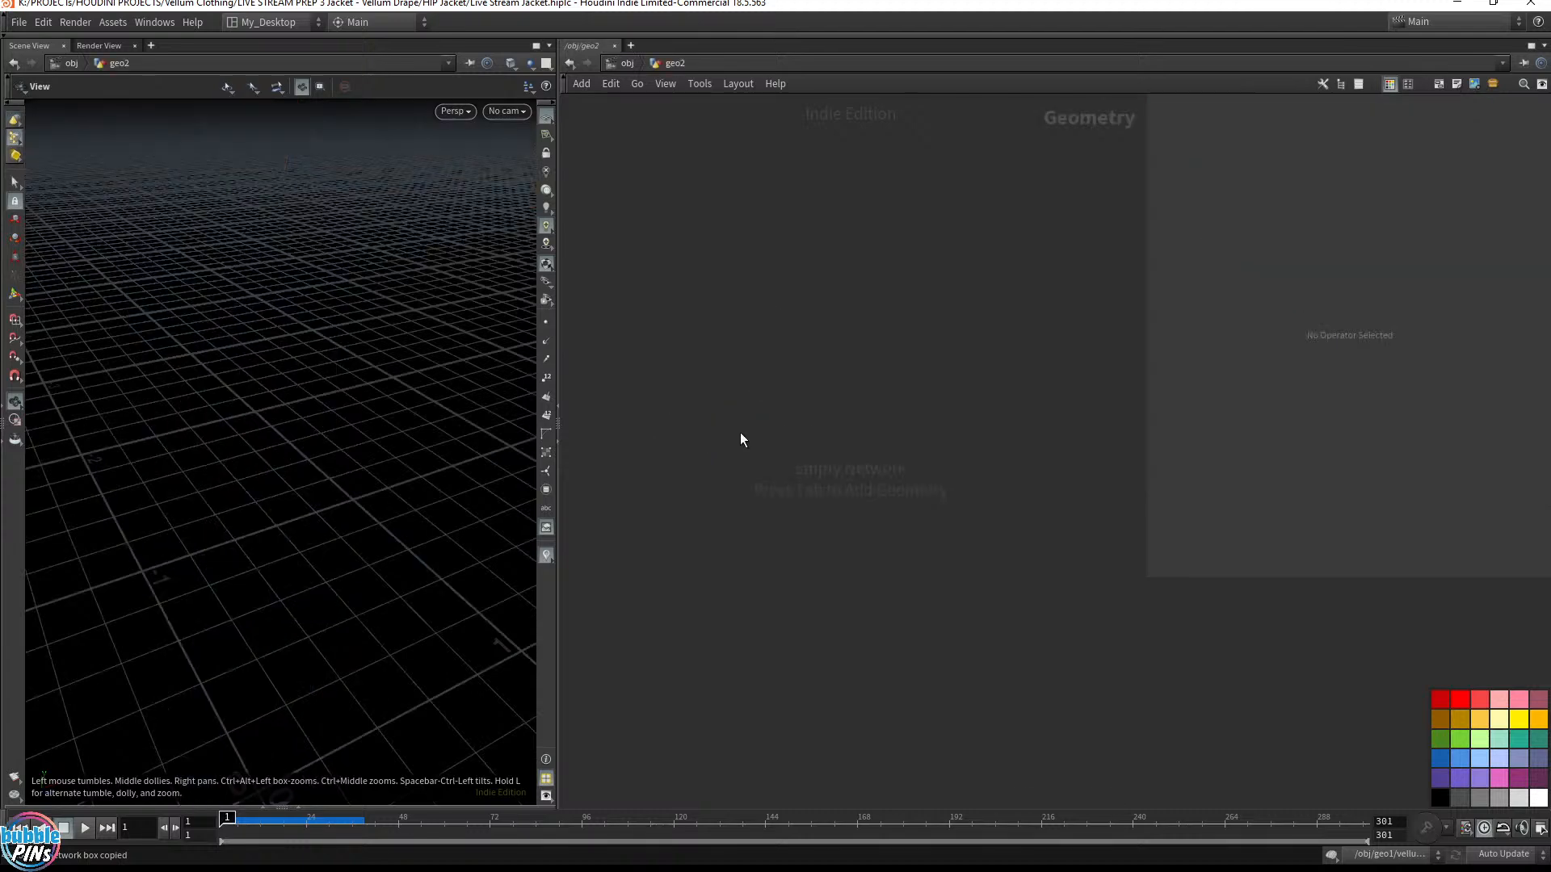
key("ctrl+v")
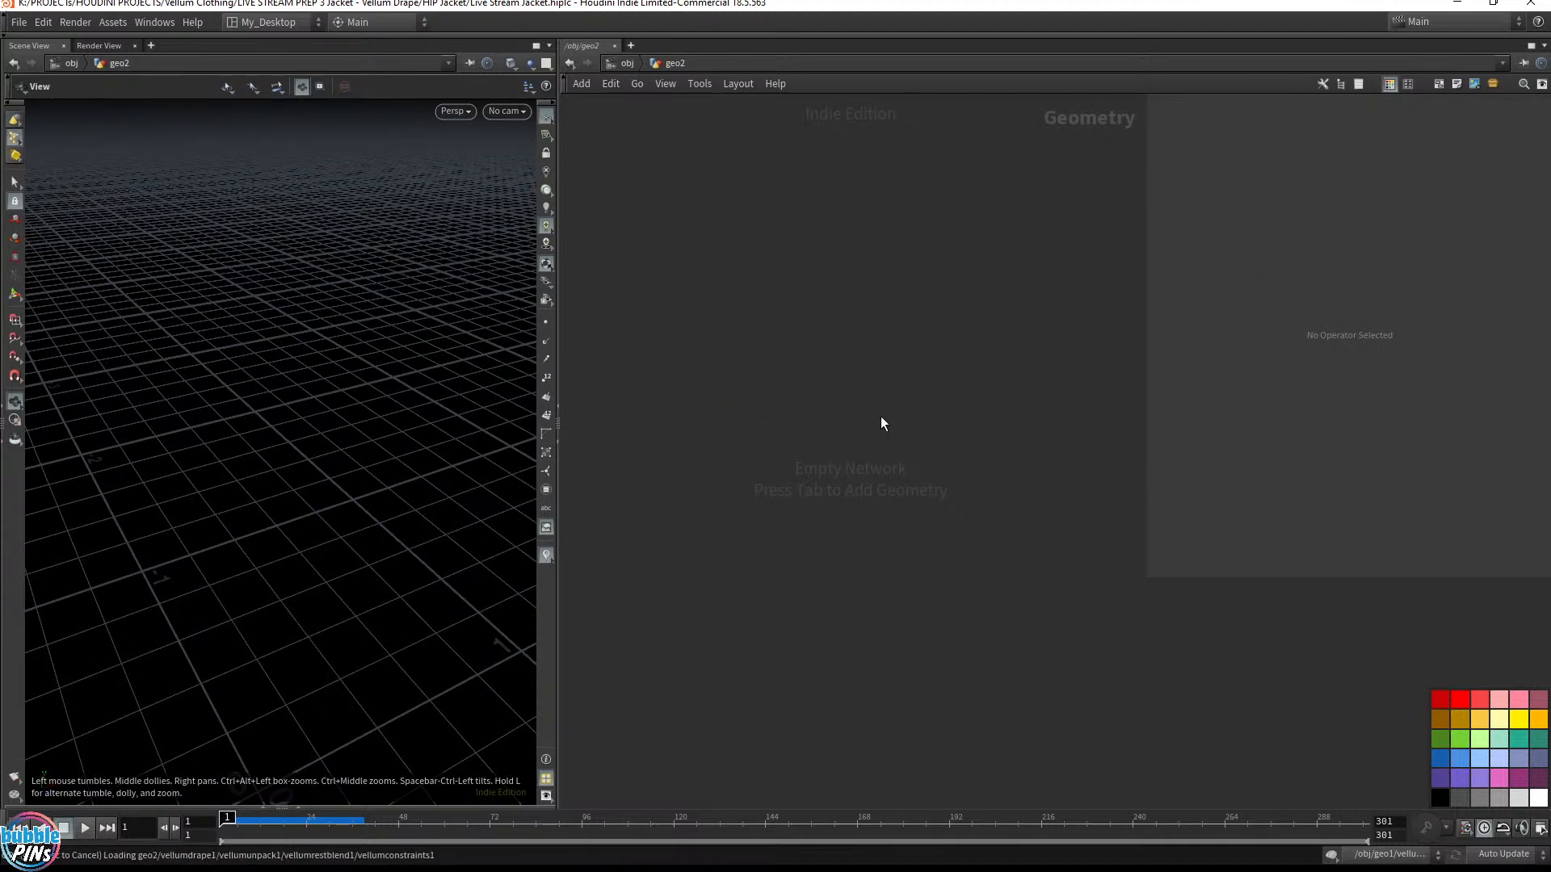
scroll(858, 696, "down", 6)
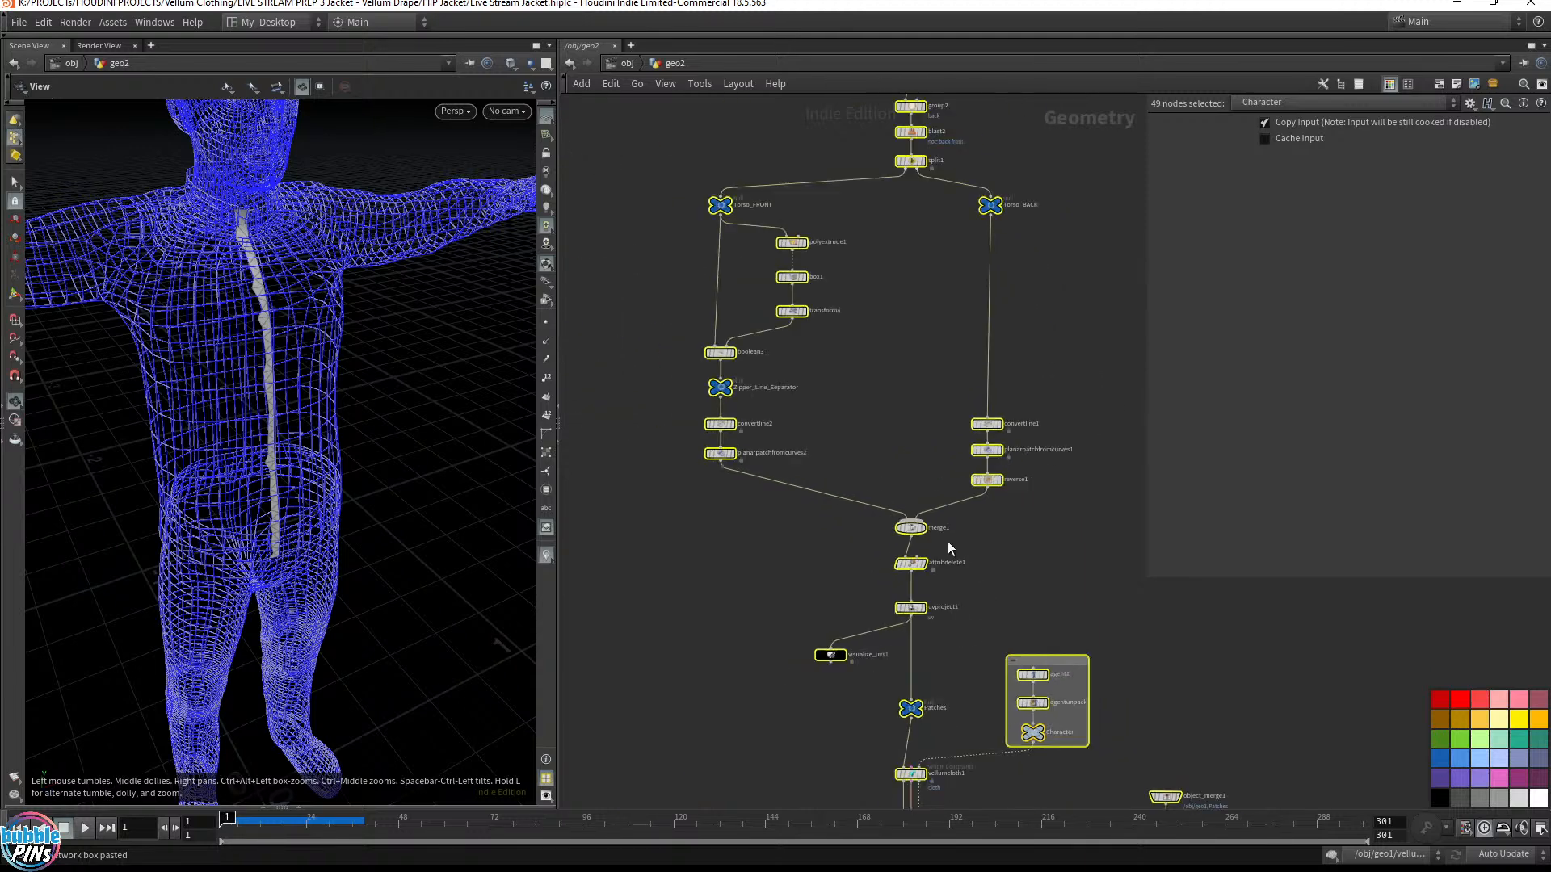
Add a Vellum Attach to Geometry node in geo2 and place it beside the wires above the Vellum Drape node
scroll(823, 548, "up", 3)
middle_click_drag(821, 542, 872, 540)
left_click(909, 476)
key("Tab")
type("vellum a")
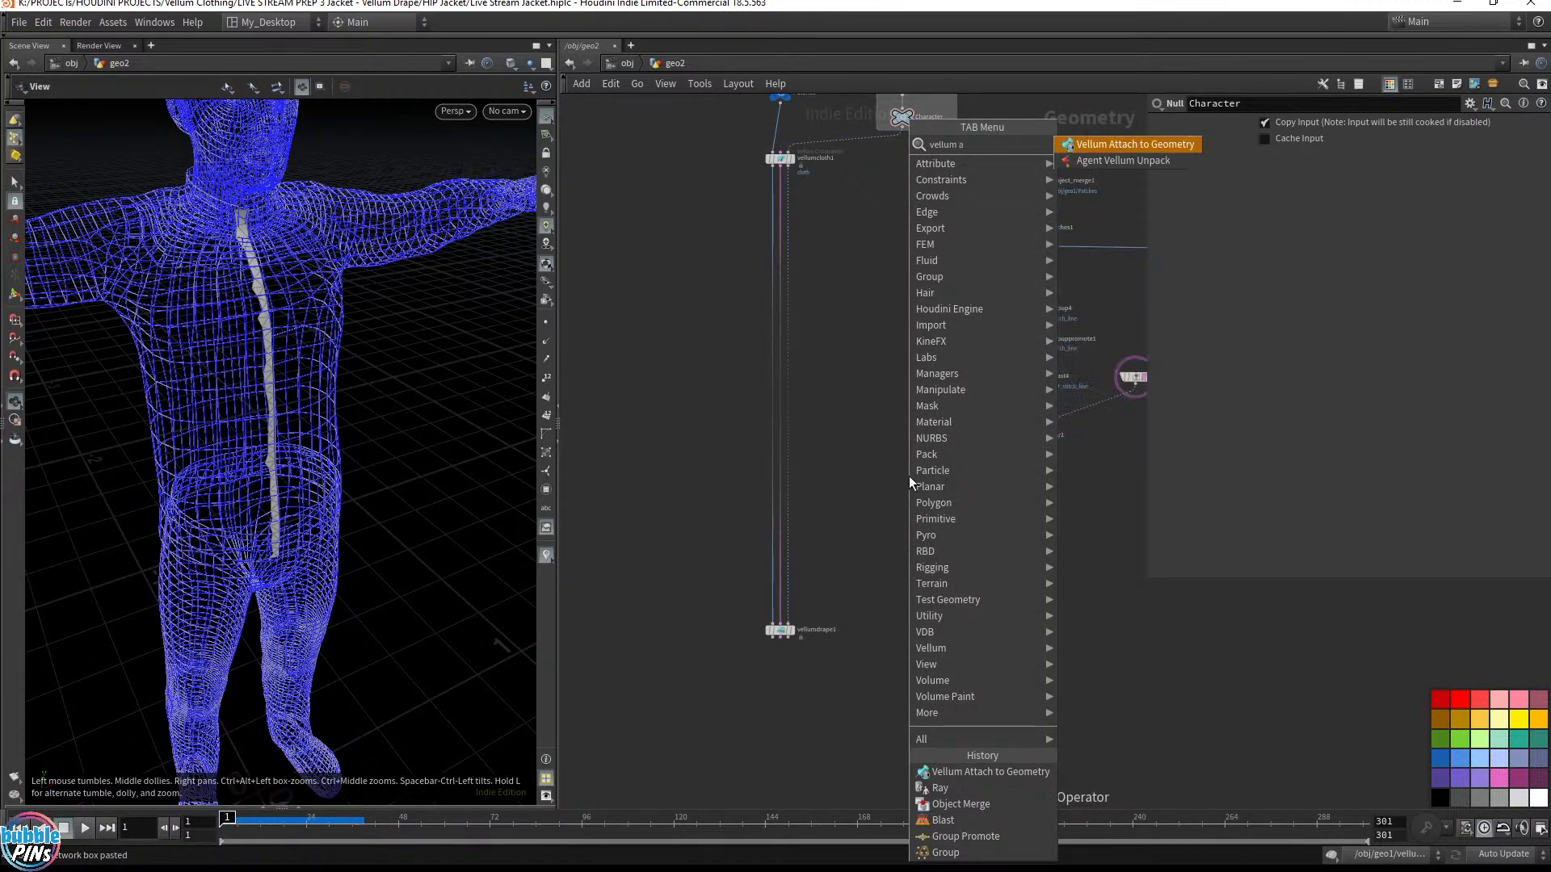
key("Return")
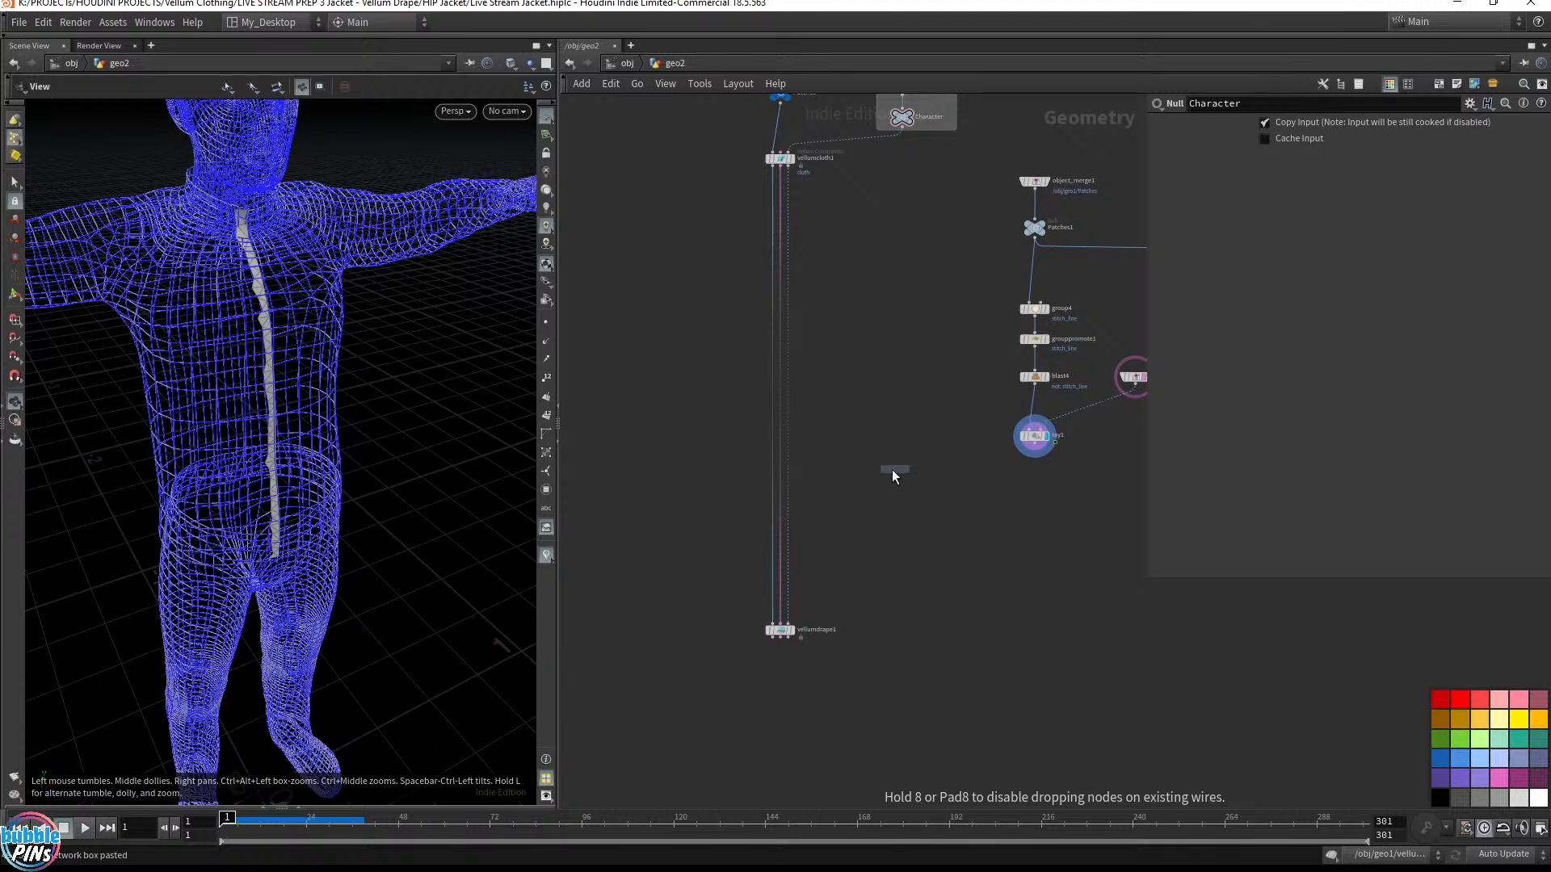
left_click(871, 470)
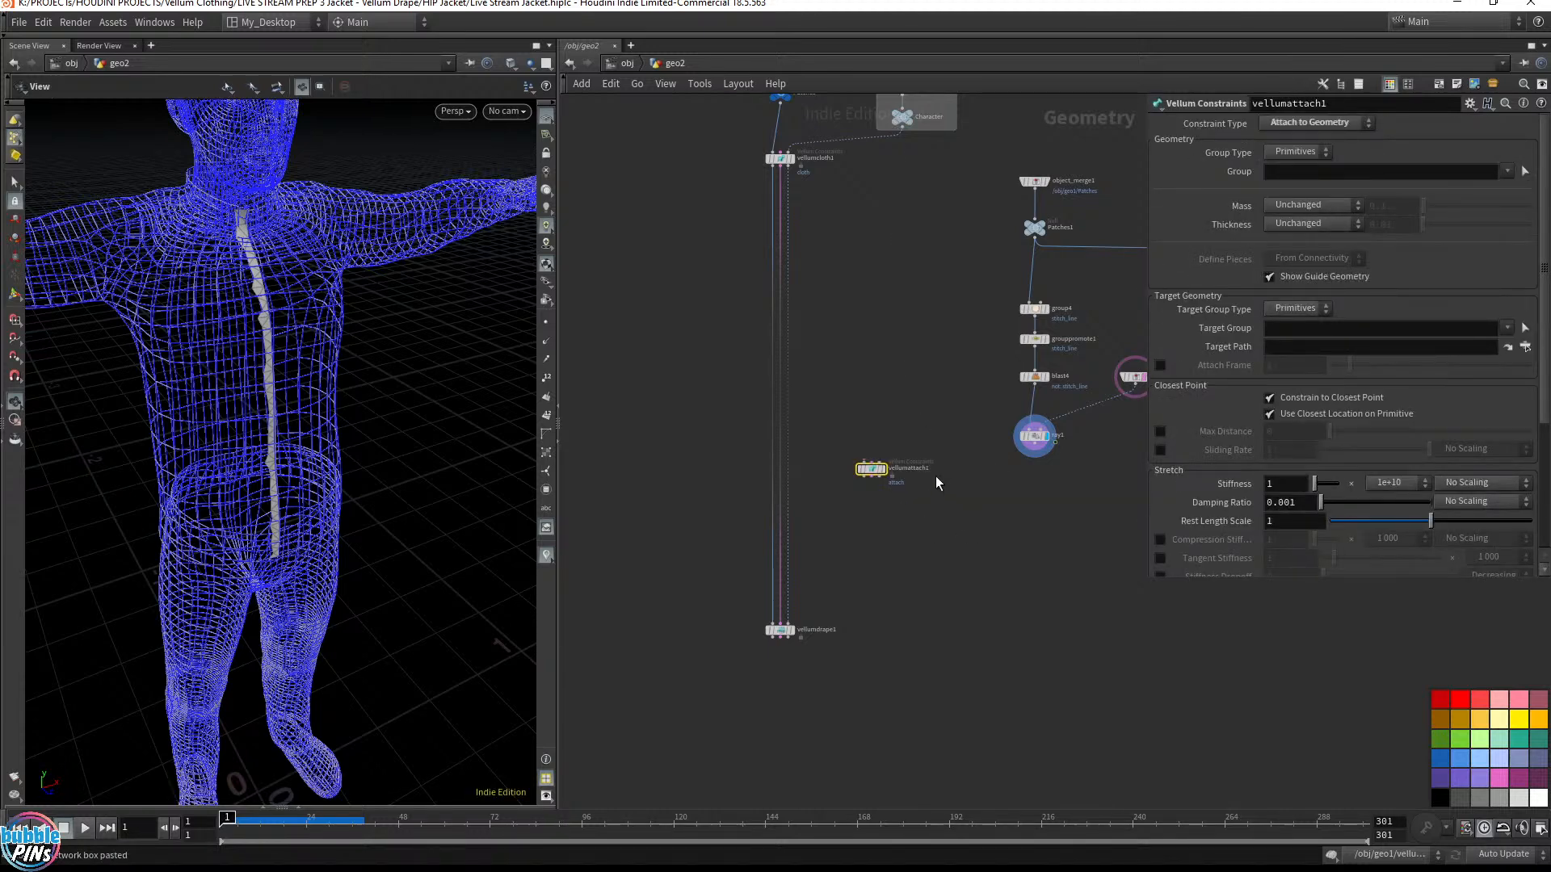
scroll(938, 472, "up", 4)
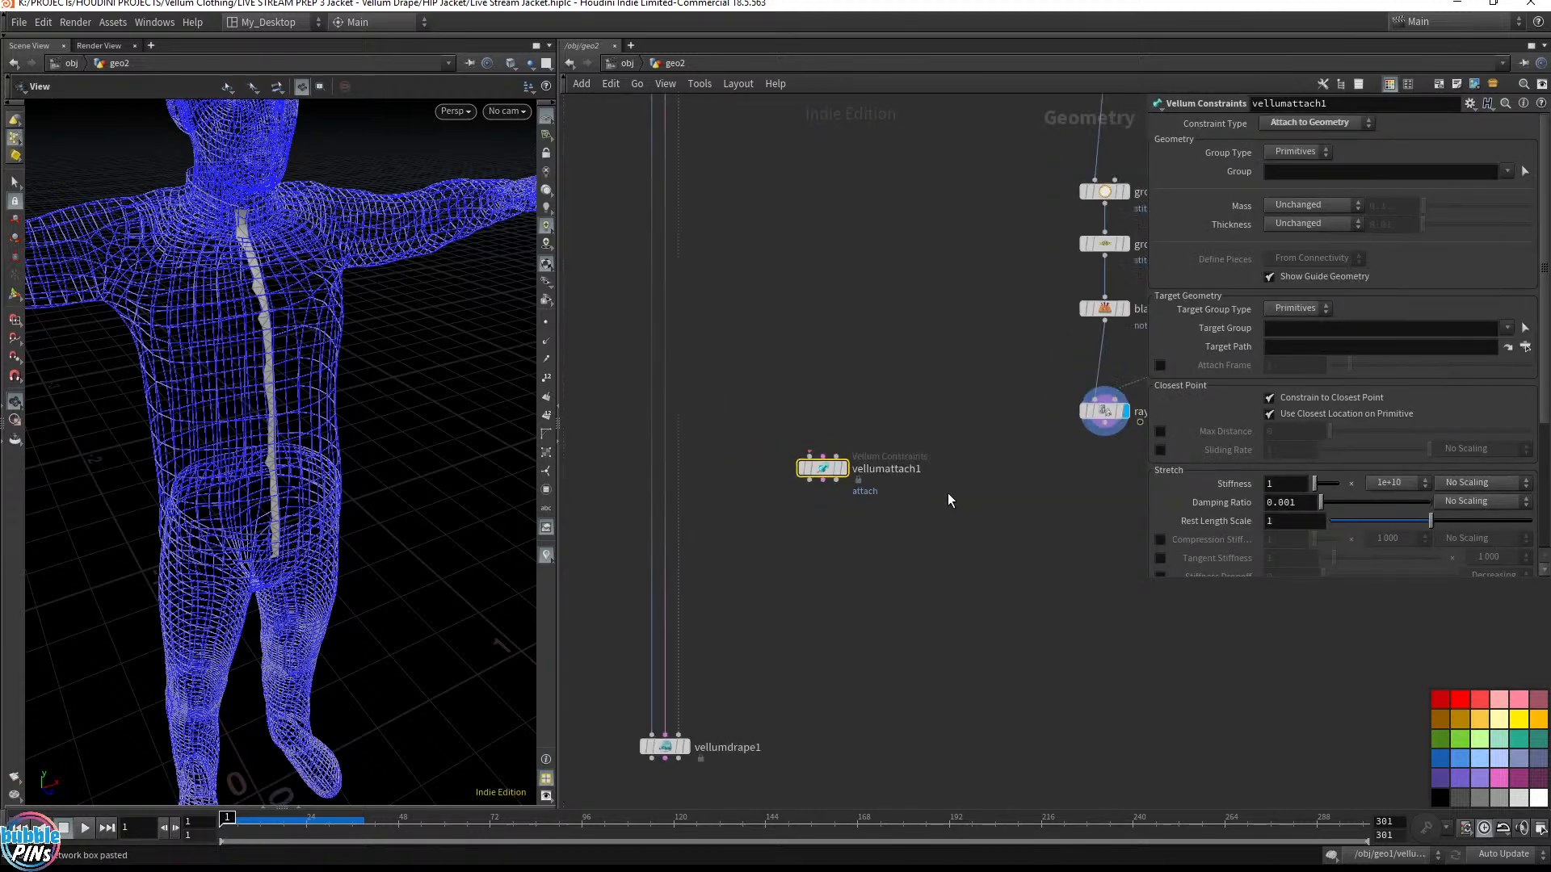
left_click_drag(799, 477, 711, 518)
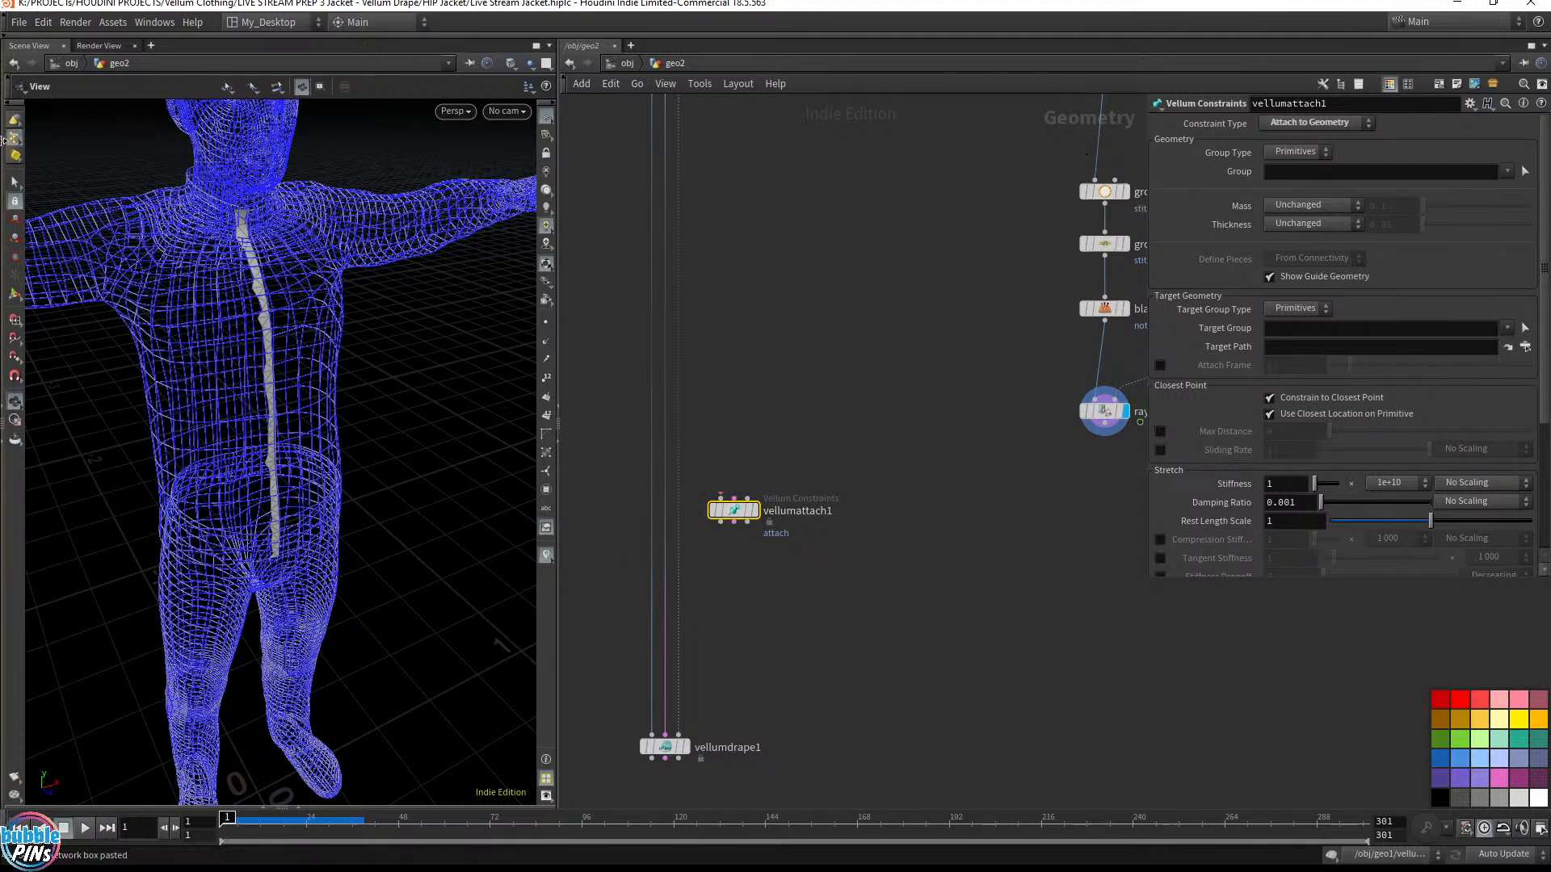
Display the Vellum Cloth node's panels, switch the display to the Vellum Drape node, and play its simulation
middle_click_drag(920, 311, 924, 545)
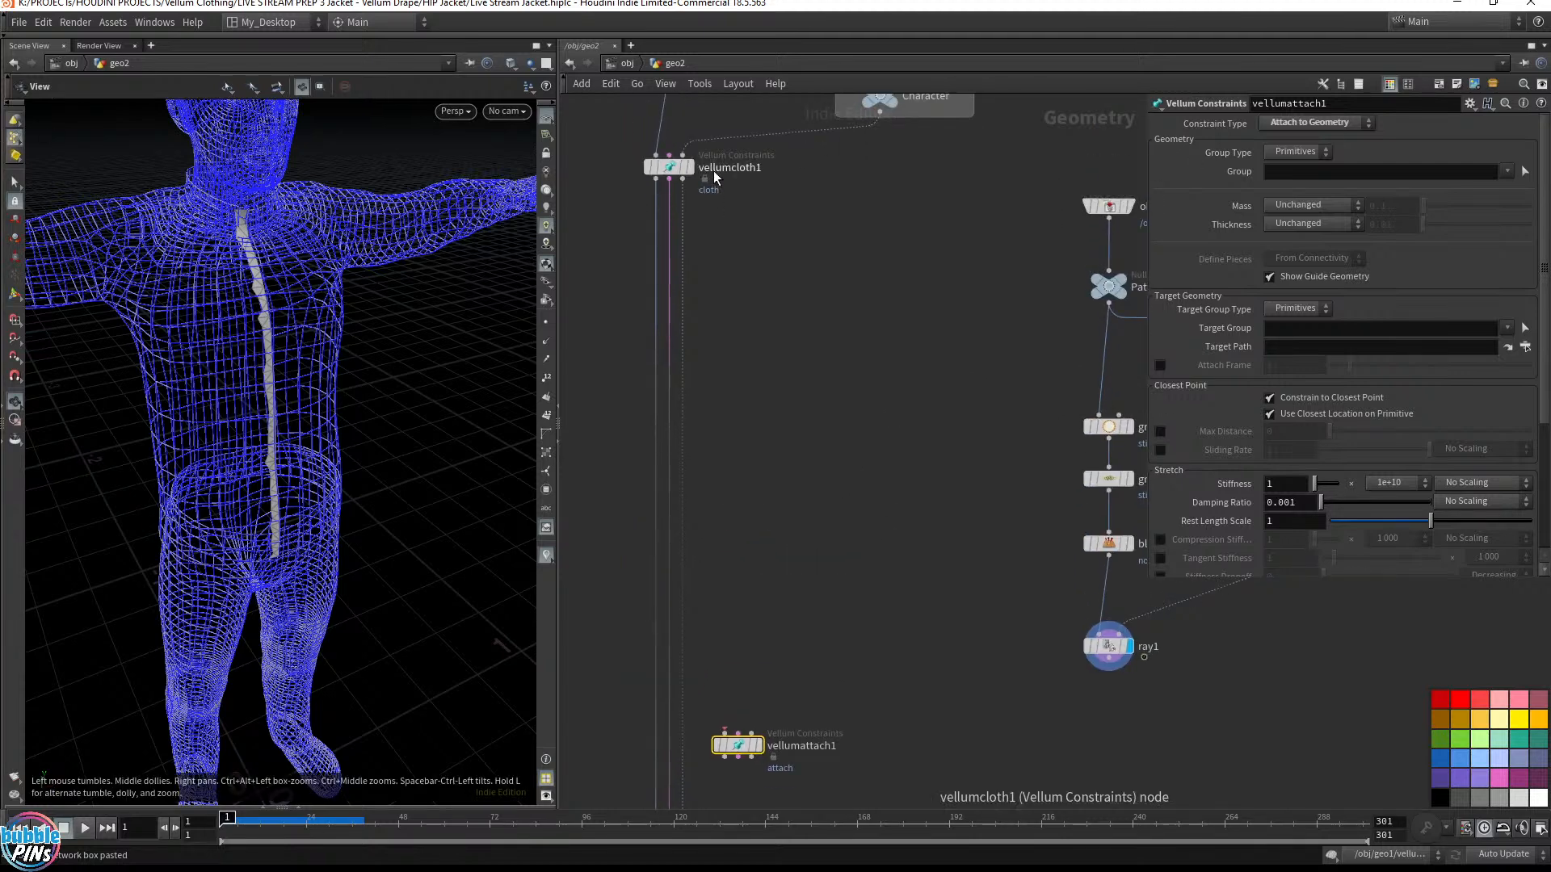
key("r")
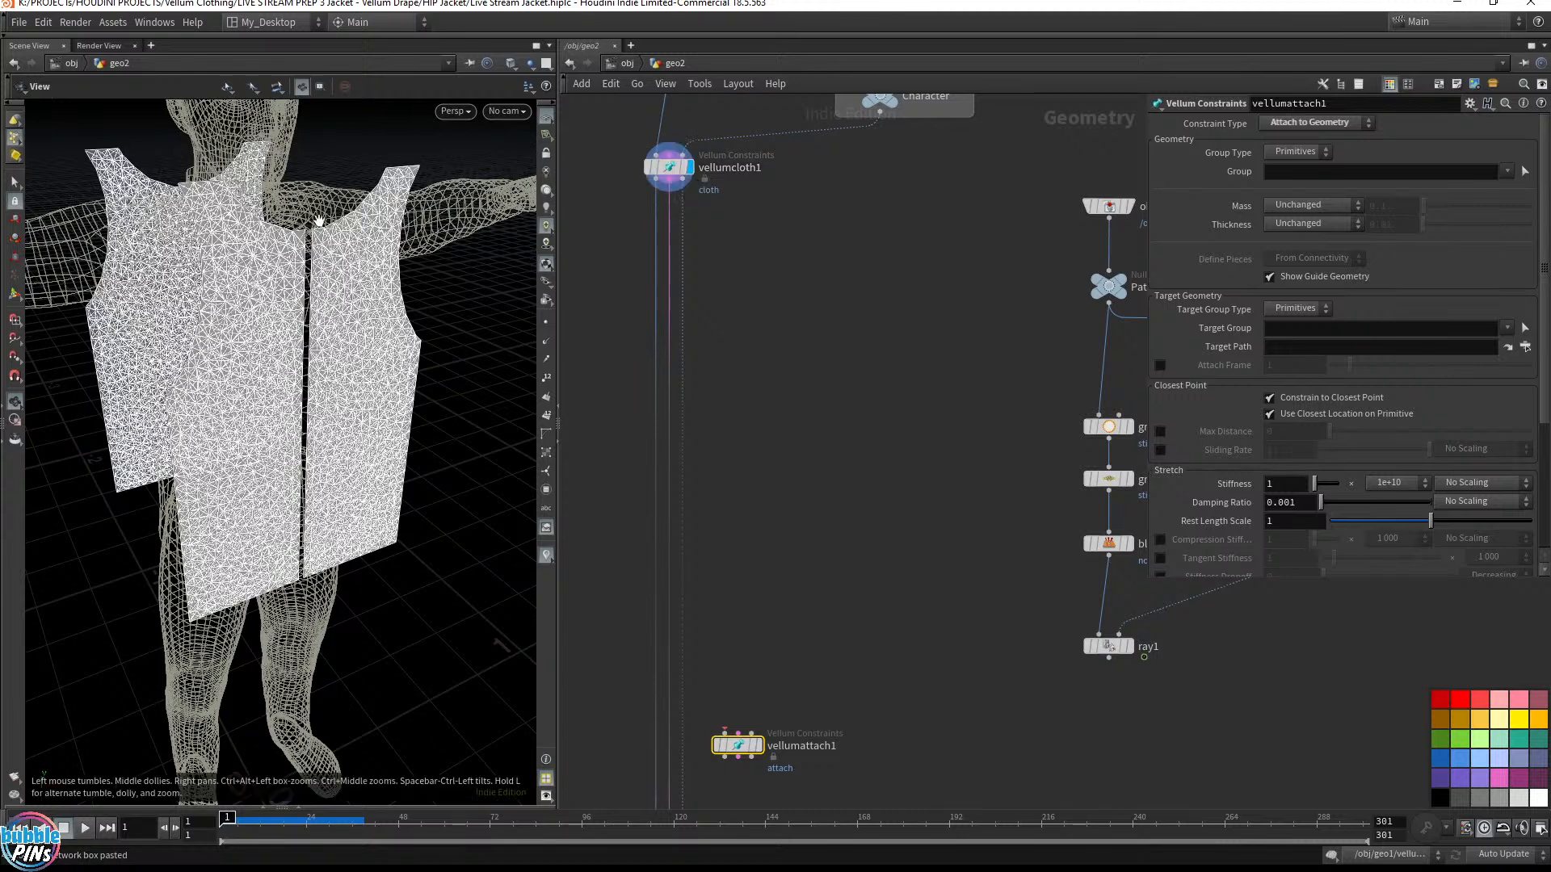
middle_click_drag(744, 477, 815, 112)
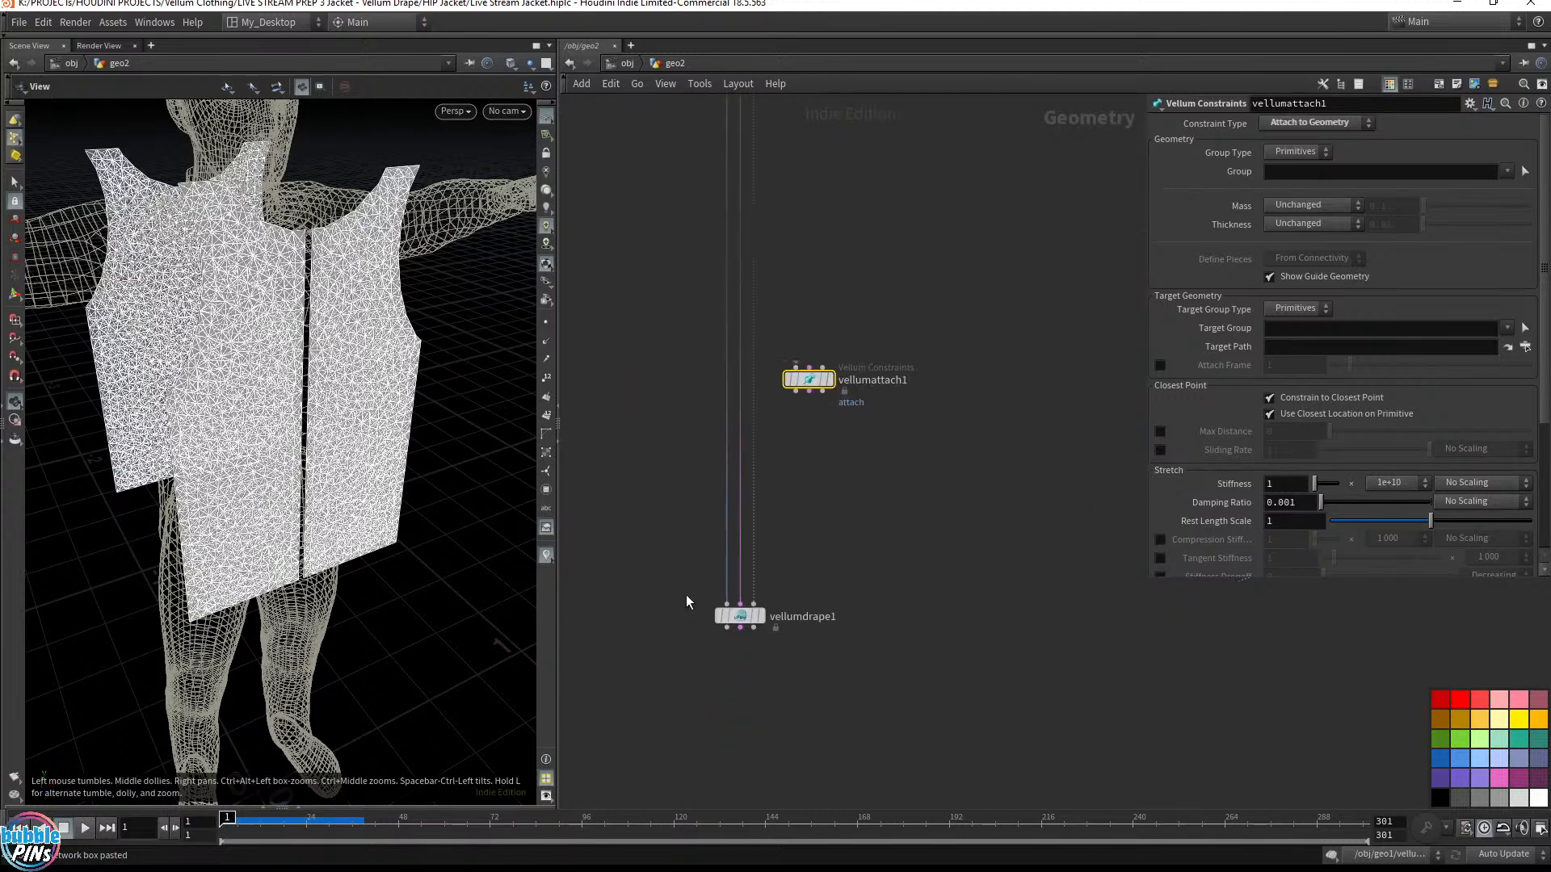
left_click(744, 621)
key("r")
left_click(84, 828)
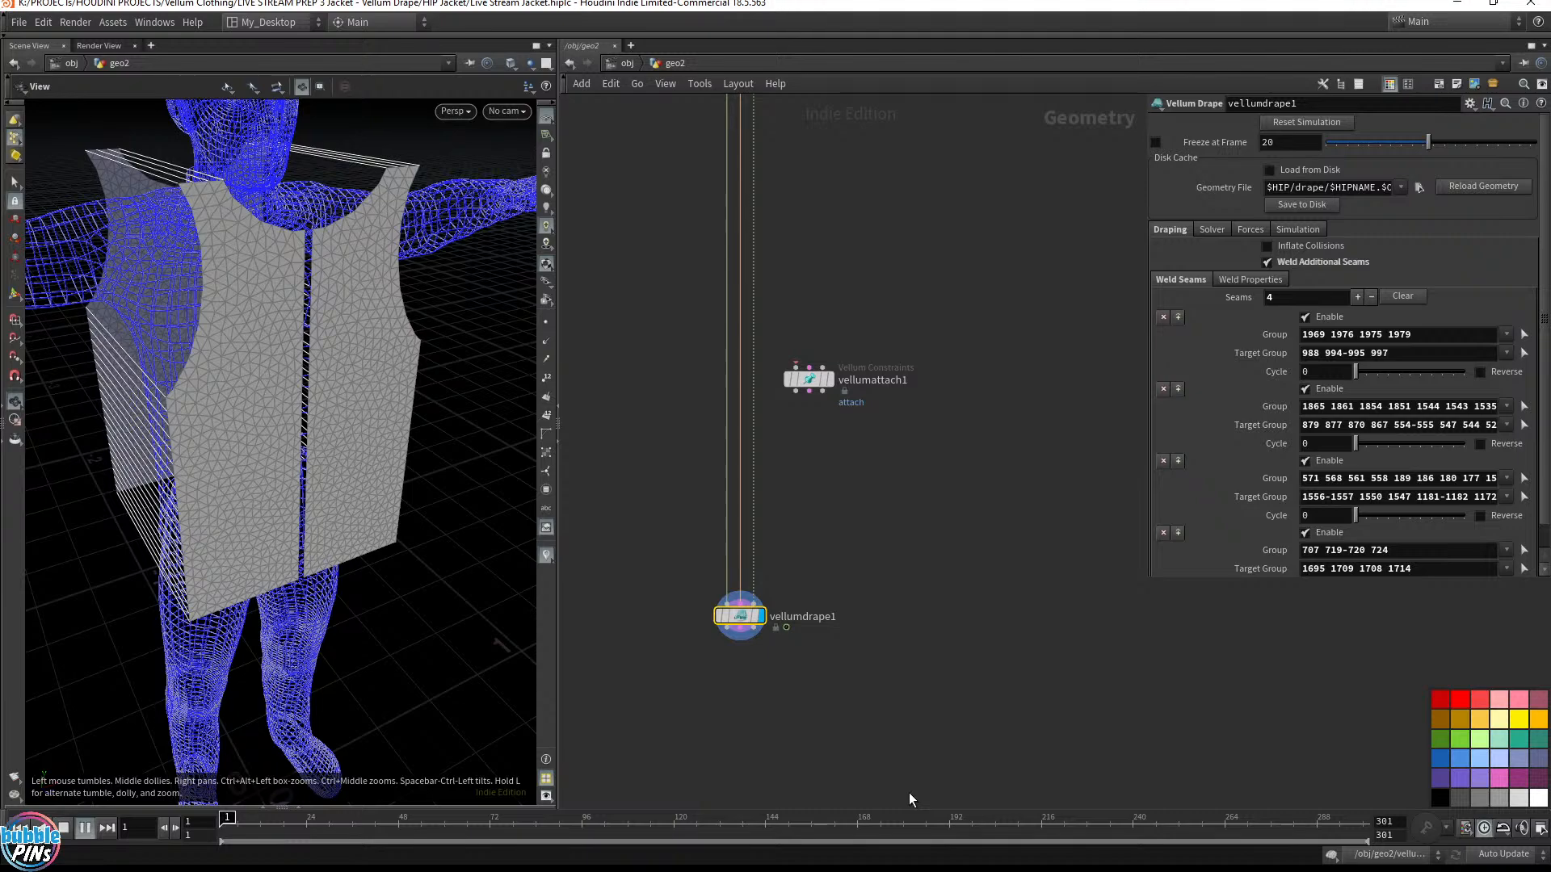
Inspect the draped panels around the character, and display the ray1 node's projected strip
left_click_drag(252, 437, 310, 438)
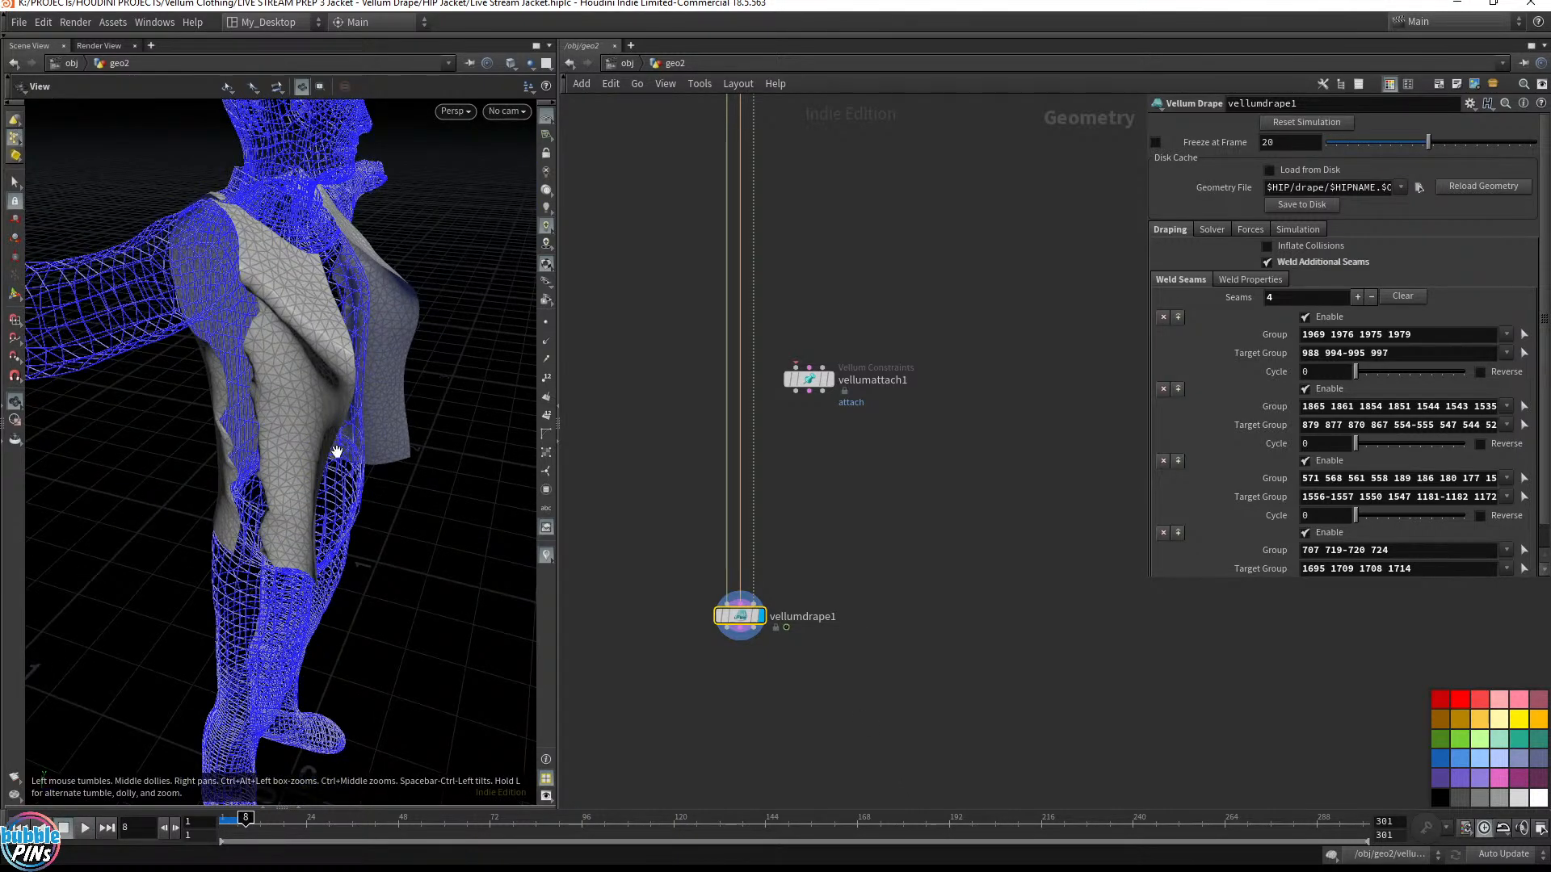
left_click_drag(399, 466, 153, 174)
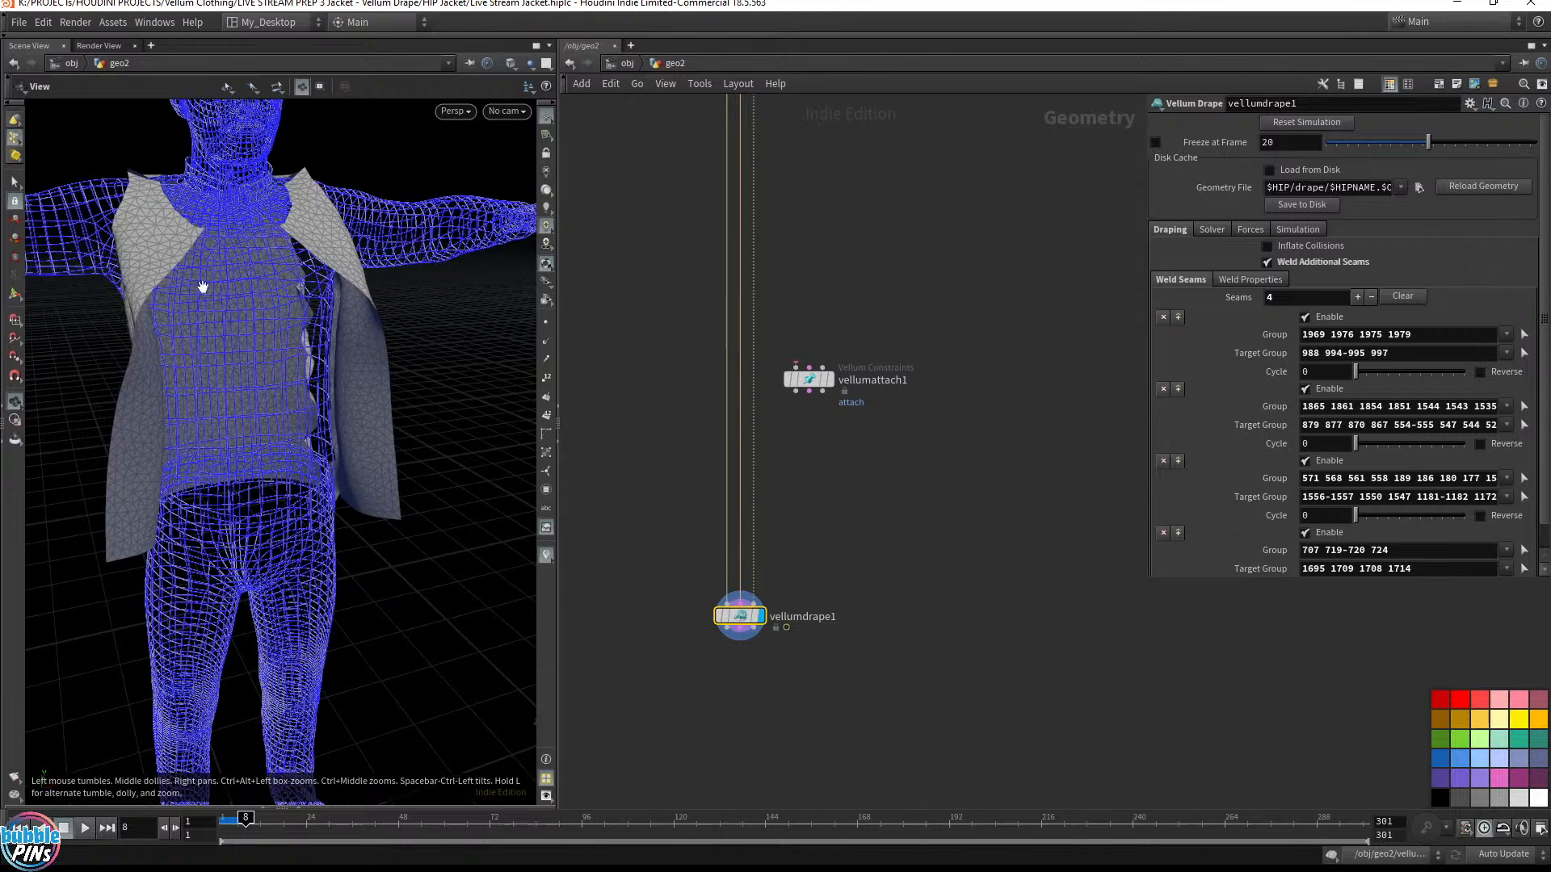
middle_click_drag(936, 448, 619, 502)
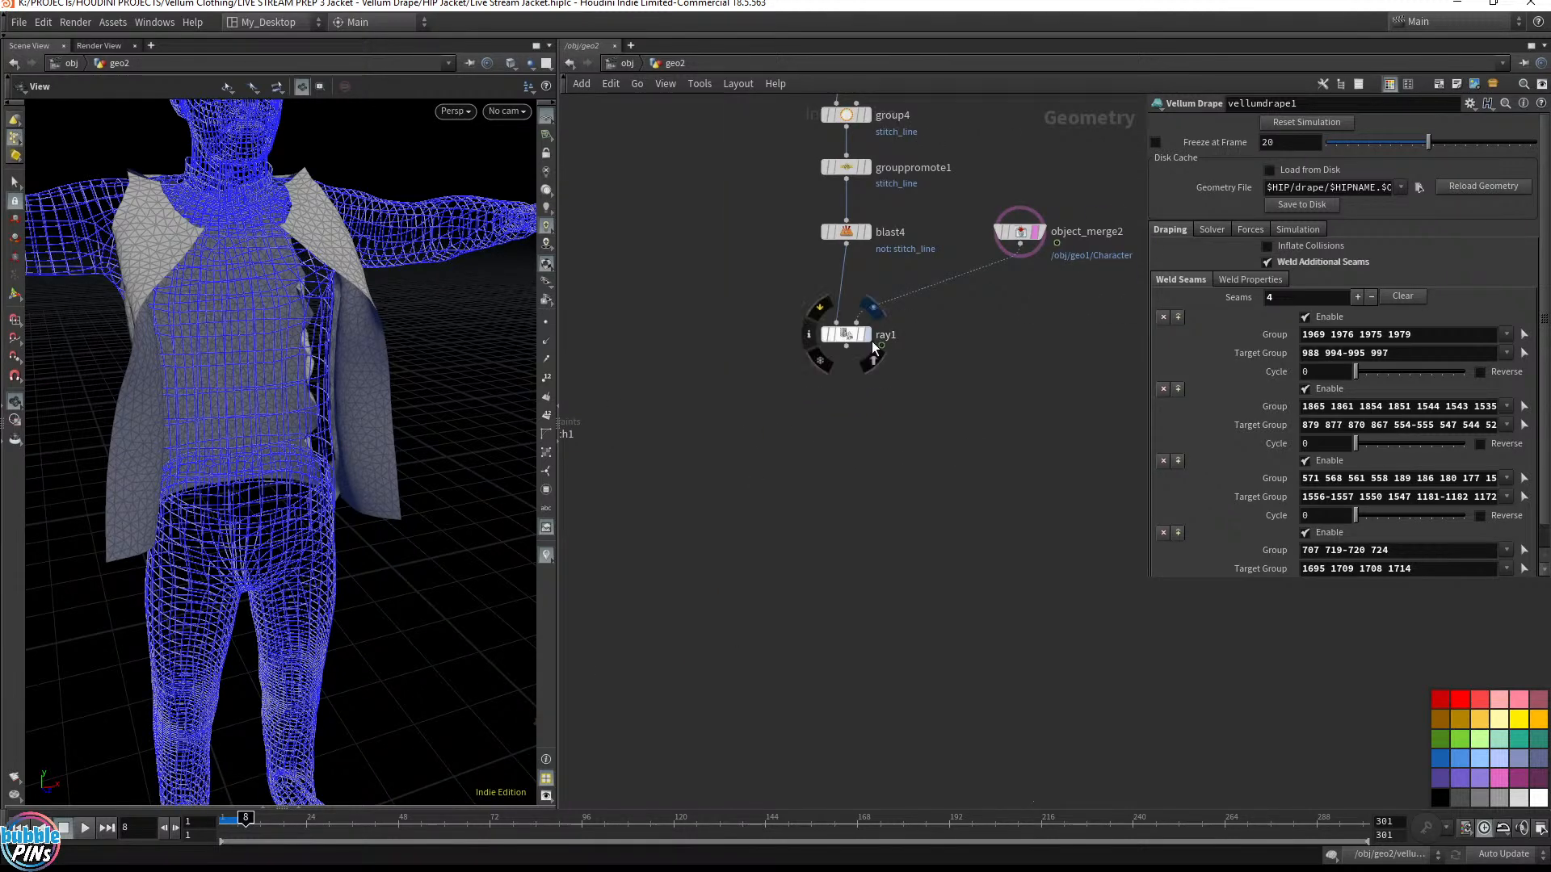
left_click(869, 337)
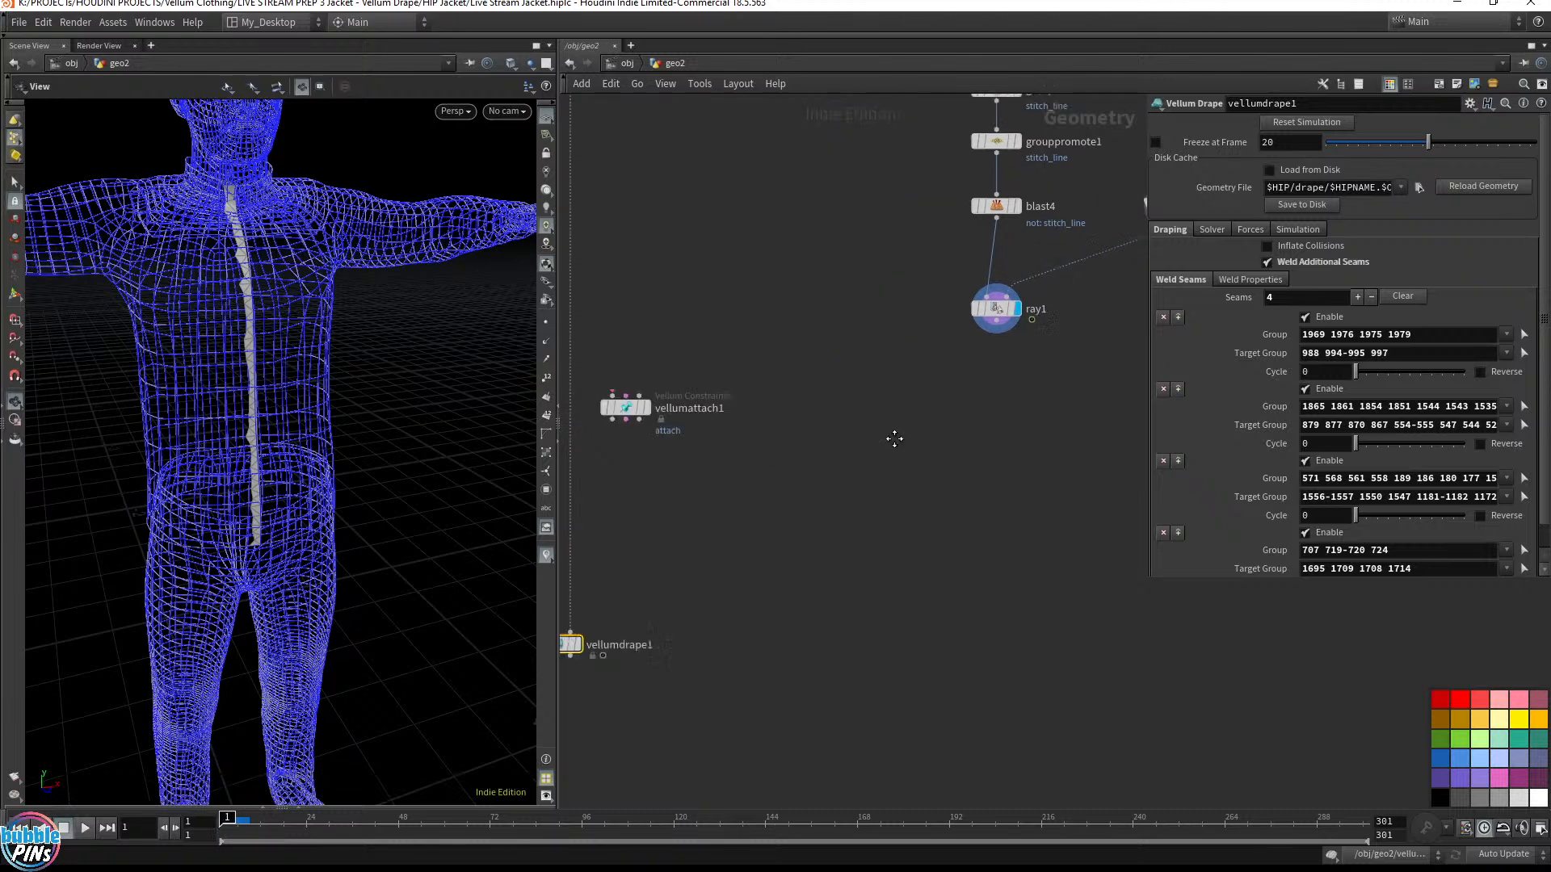
Insert the vellumattach1 node into the wires between the Vellum Cloth and Vellum Drape nodes
left_click(838, 428)
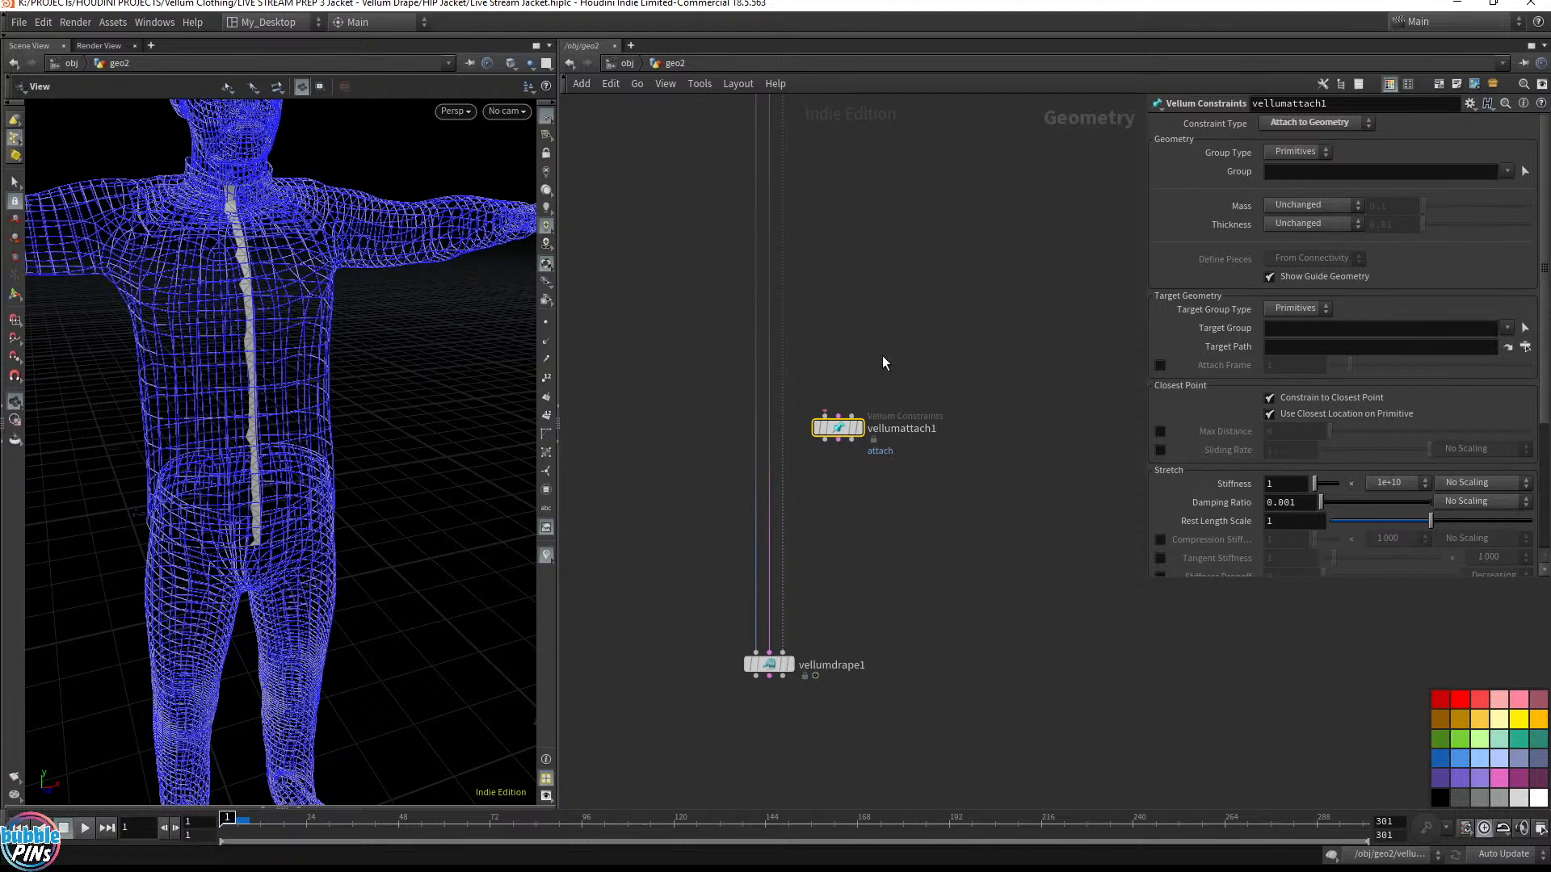
left_click_drag(837, 428, 769, 444)
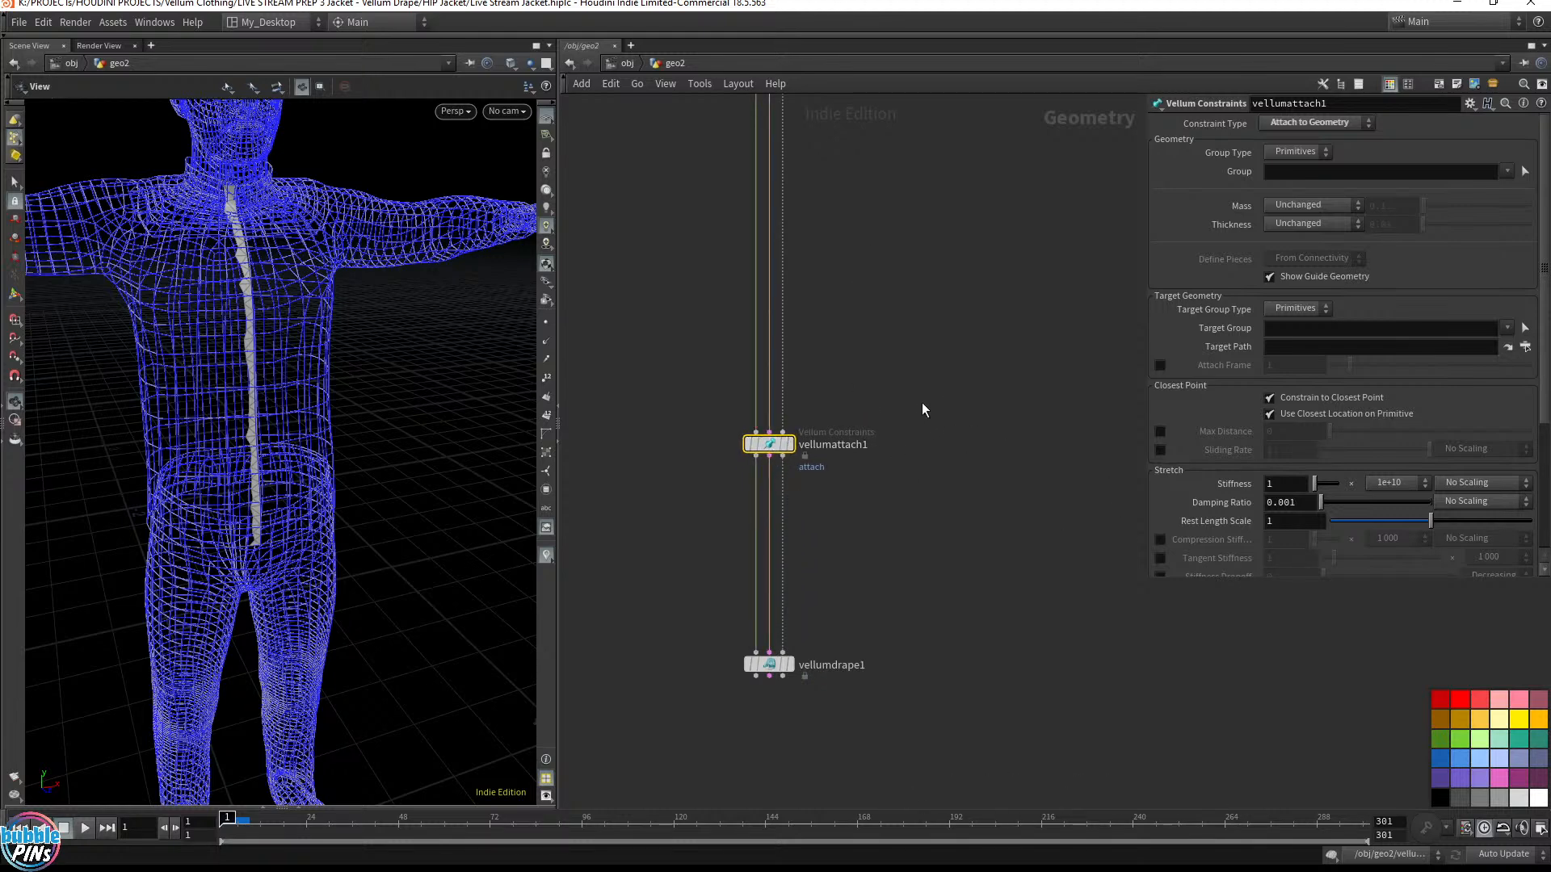
scroll(924, 403, "down", 3)
middle_click_drag(931, 418, 929, 420)
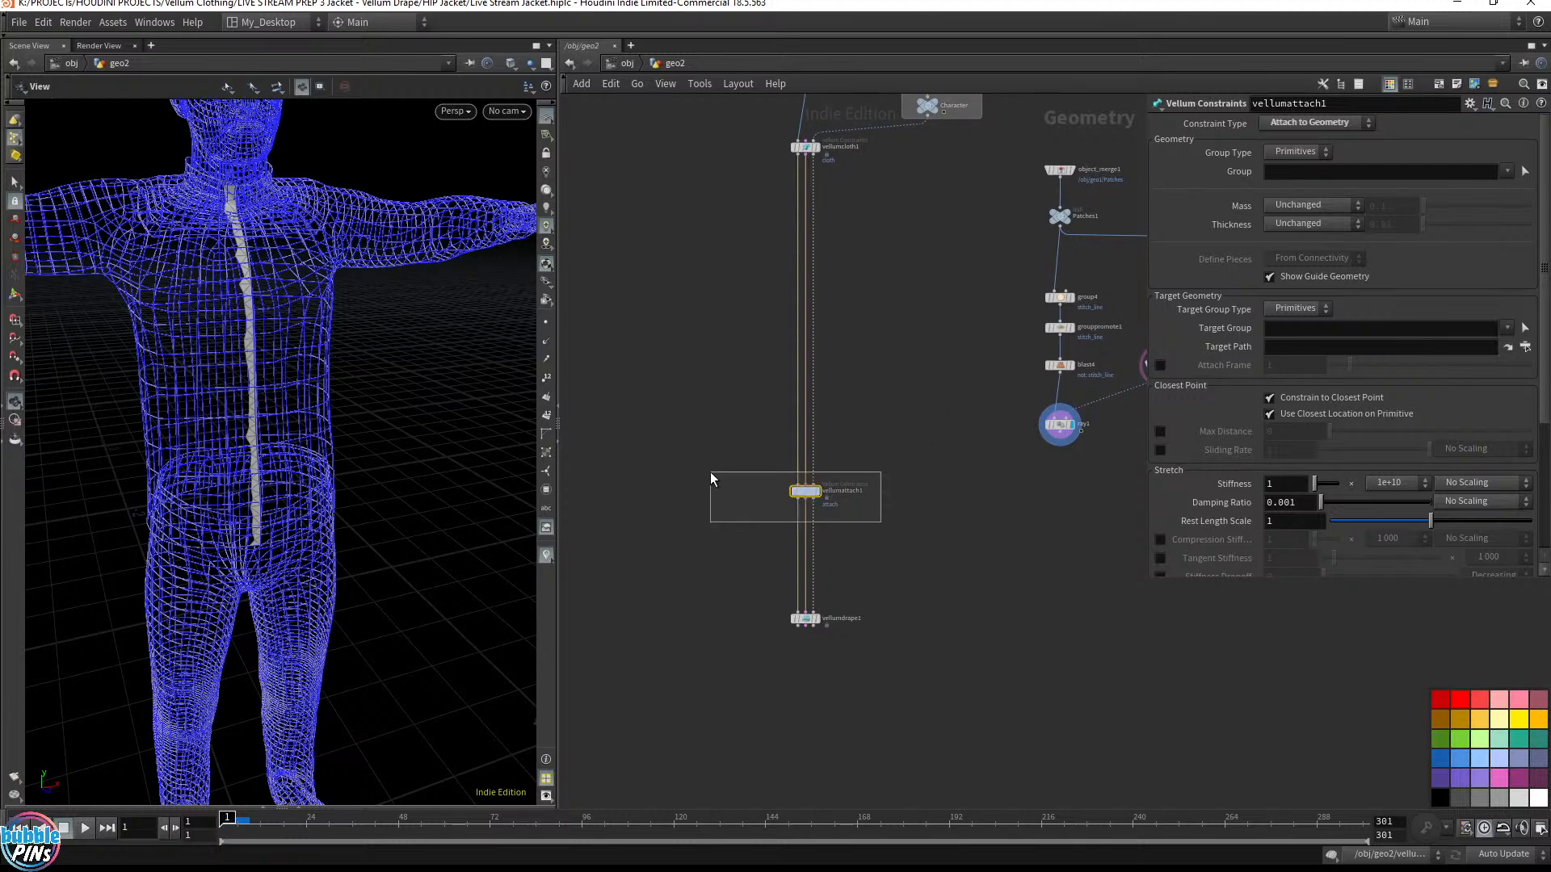
scroll(836, 483, "up", 5)
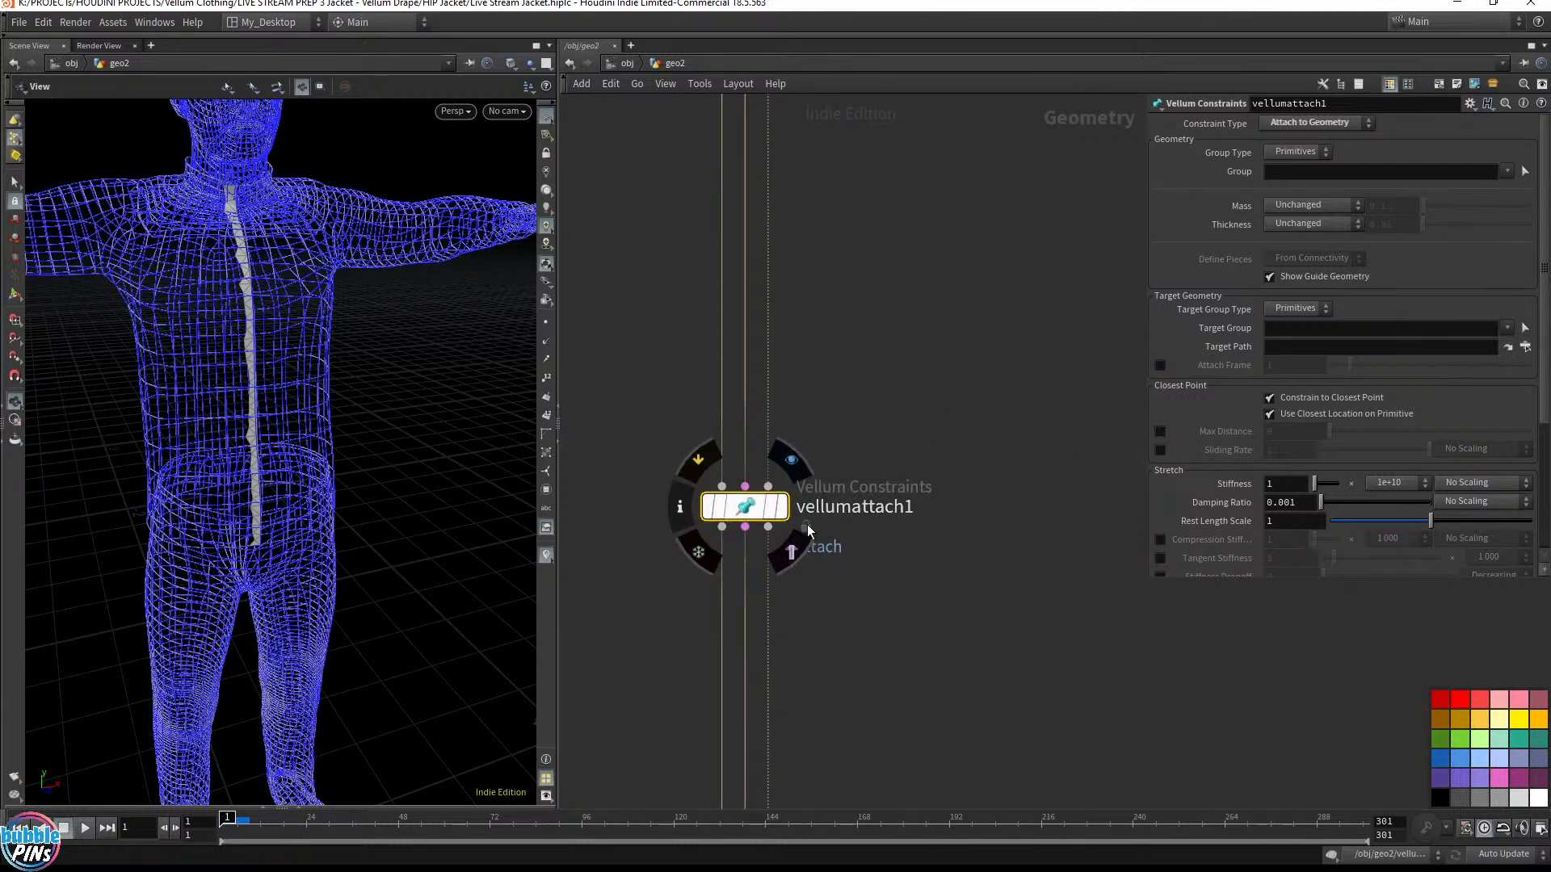
Disconnect the incoming collision wire from vellumattach1's third input
left_click(767, 485)
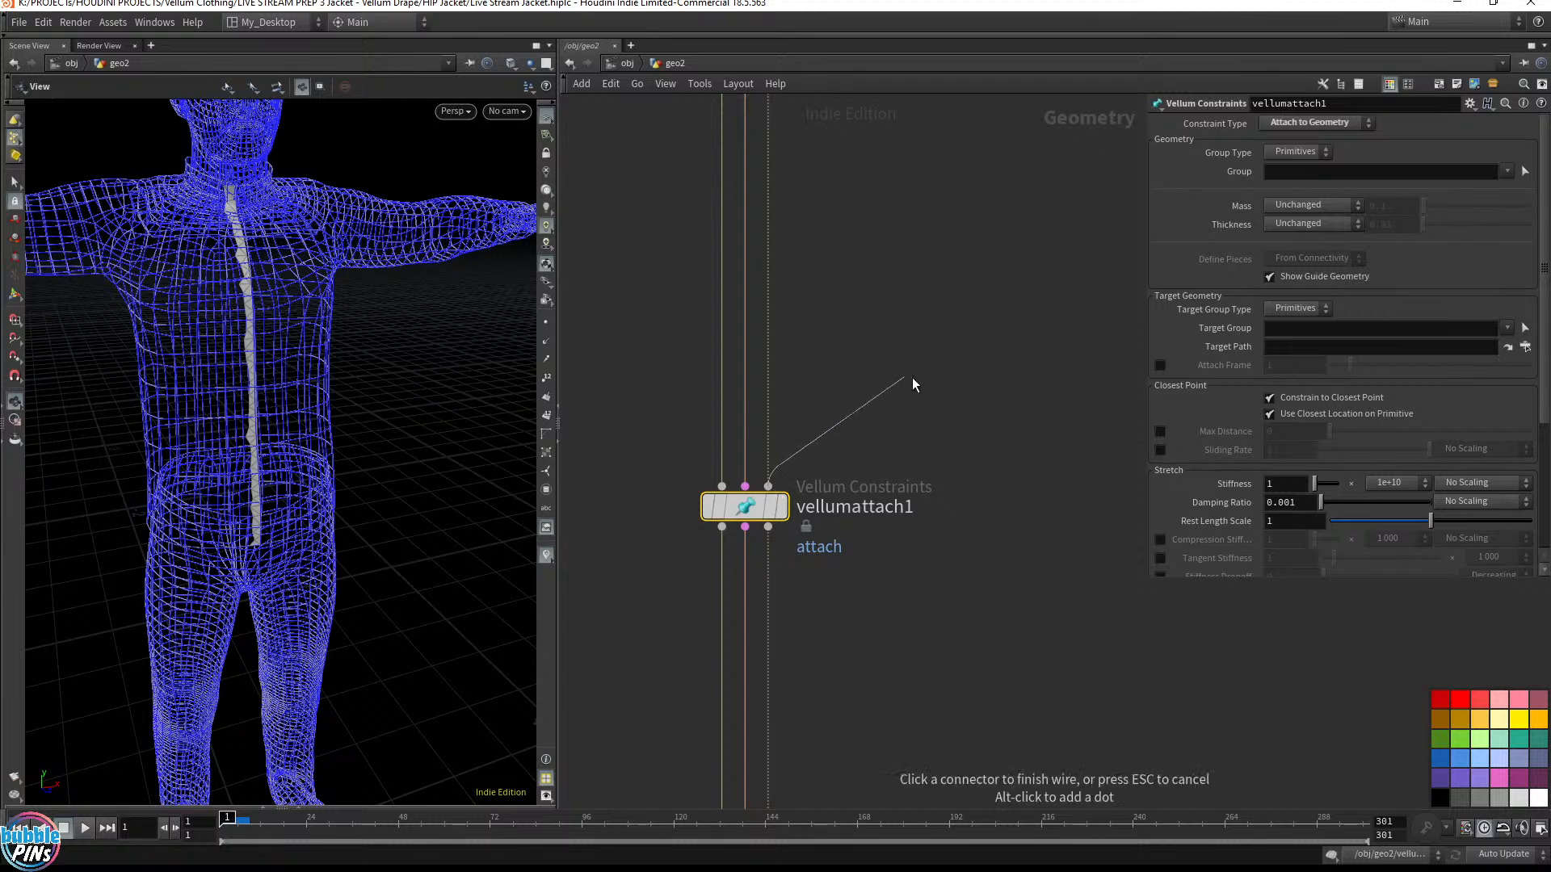
key("Escape")
left_click(783, 487)
key("Escape")
Move the Vellum Drape node further down and place the Character network box beside the wires just above it
scroll(913, 388, "down", 5)
middle_click_drag(918, 389, 896, 475)
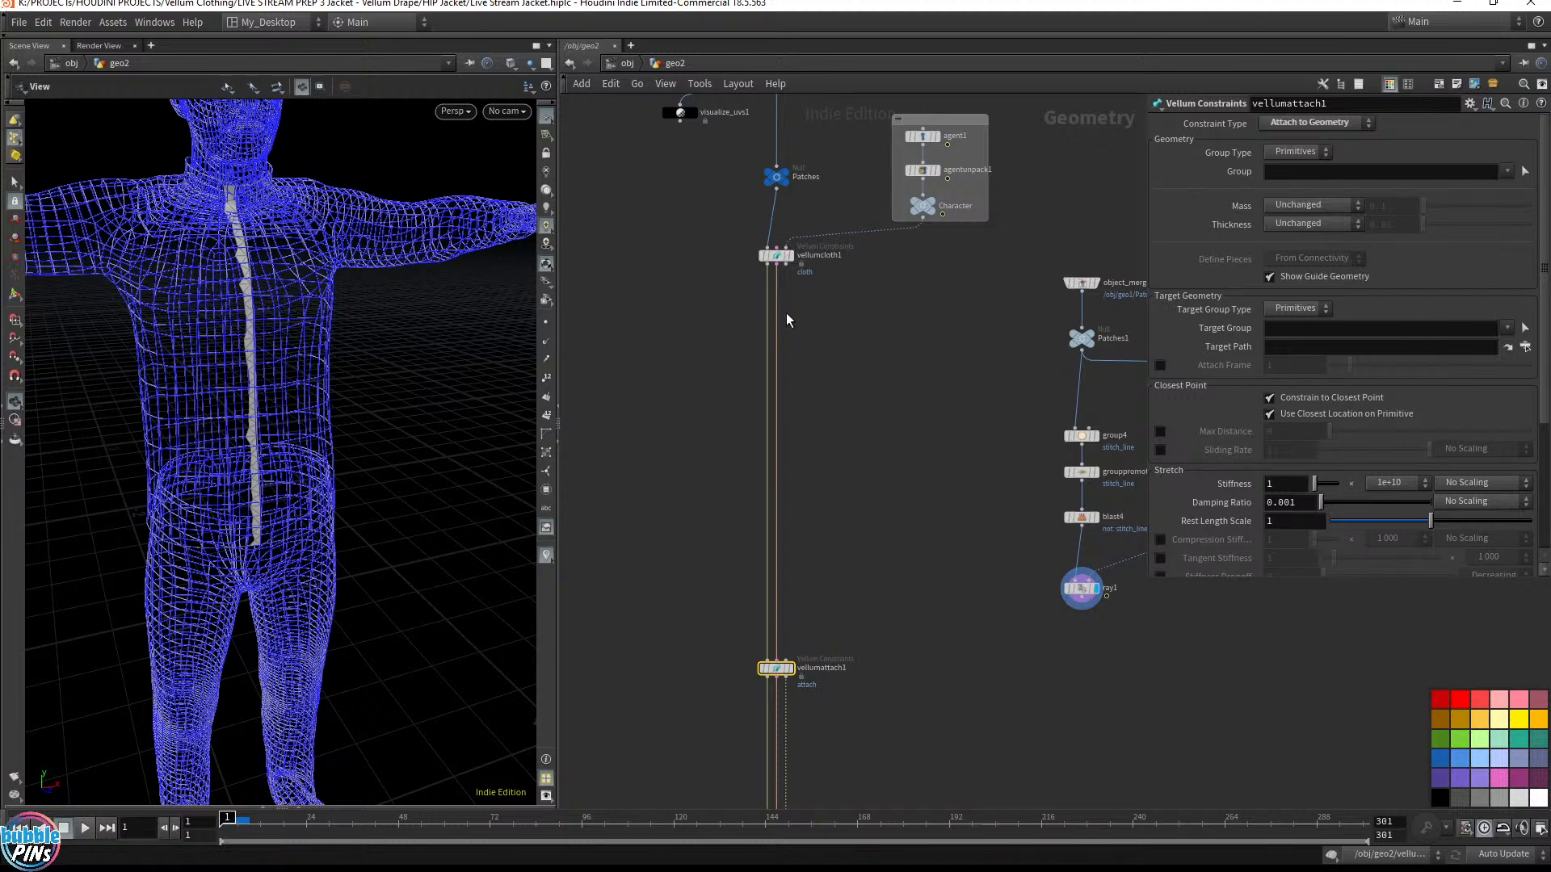
middle_click_drag(919, 322, 911, 417)
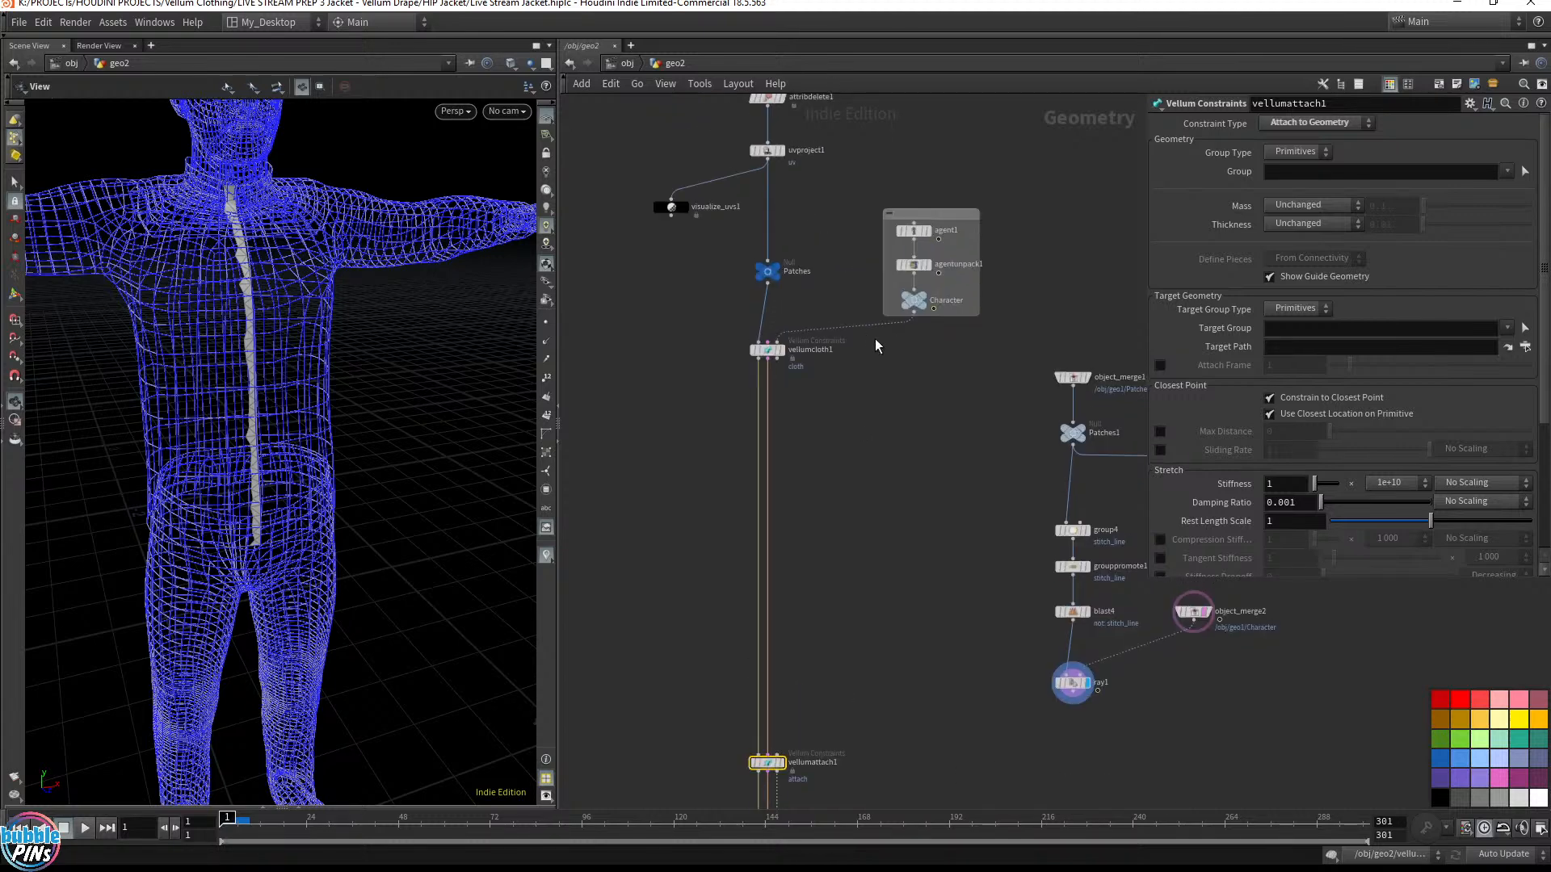
left_click(890, 251)
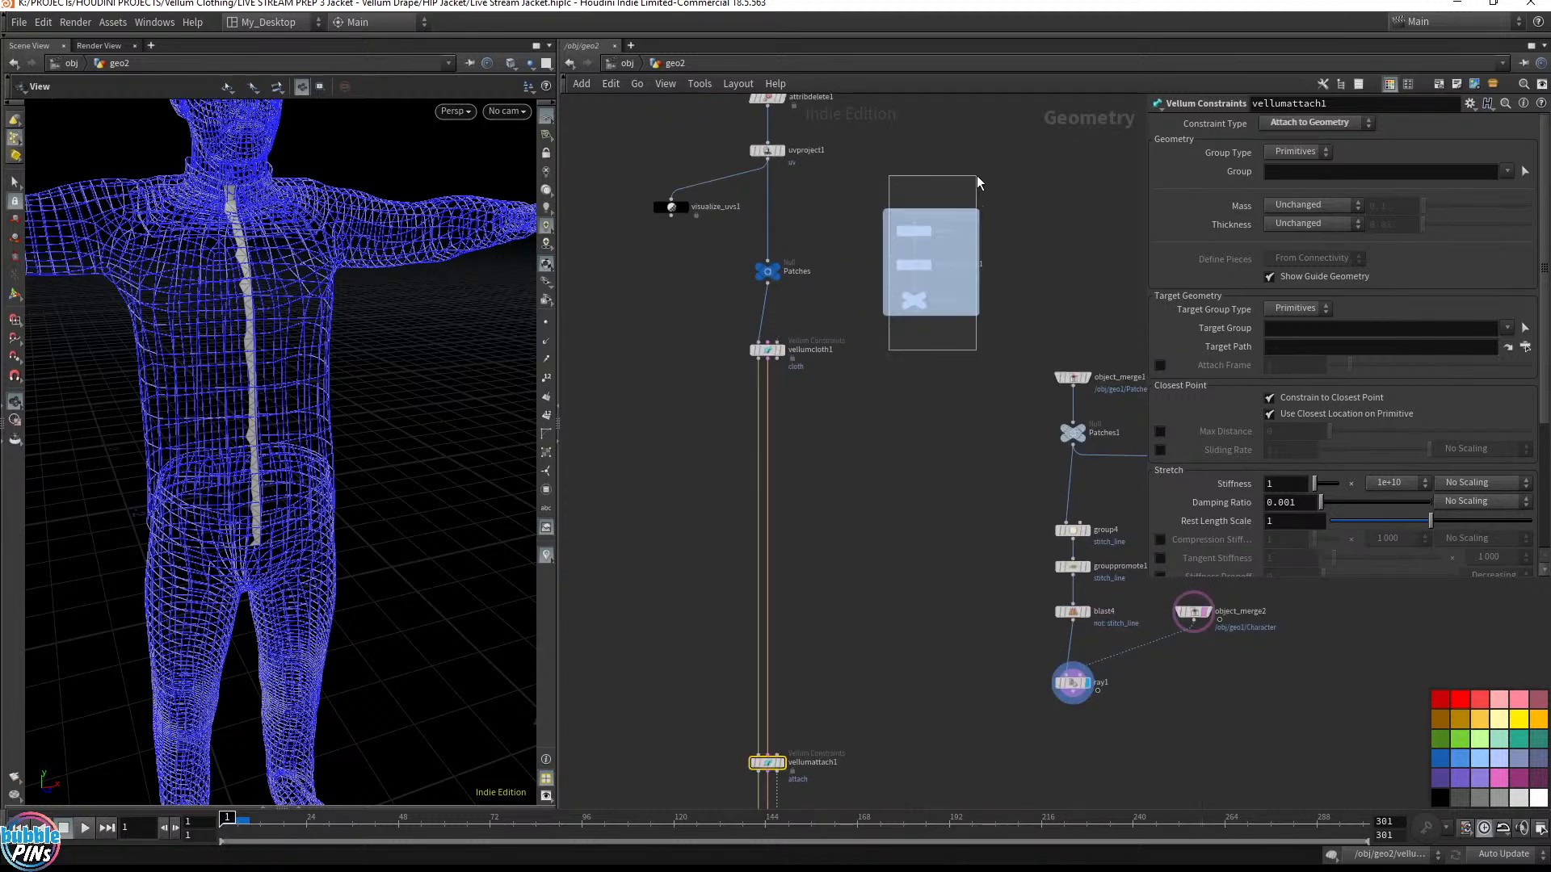
left_click_drag(929, 237, 923, 707)
middle_click_drag(923, 707, 947, 322)
left_click_drag(802, 505, 801, 724)
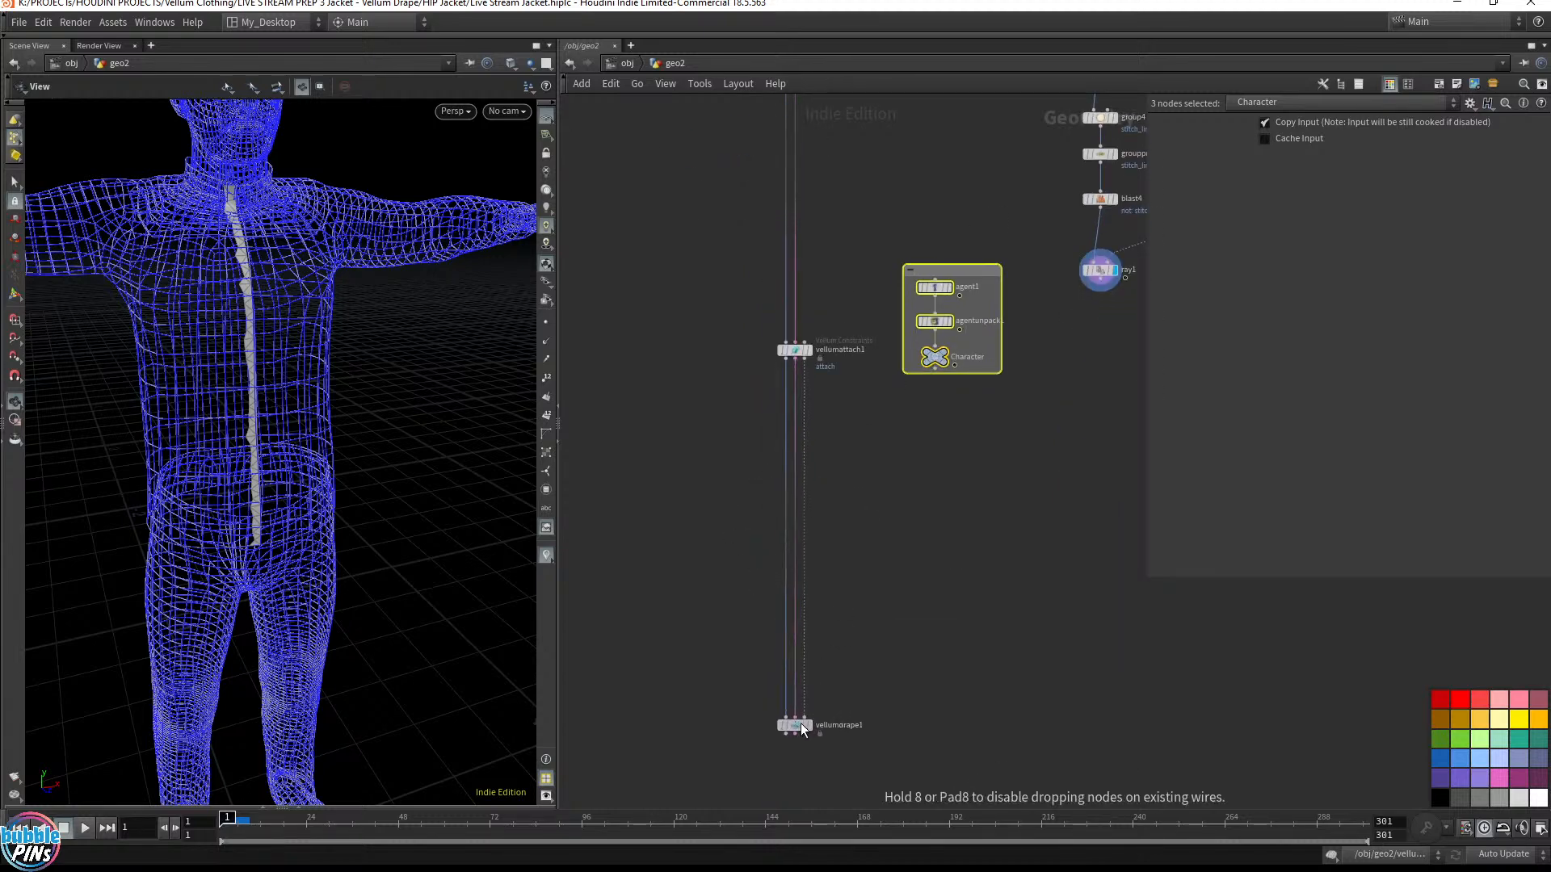
left_click(935, 289)
left_click_drag(929, 299, 891, 606)
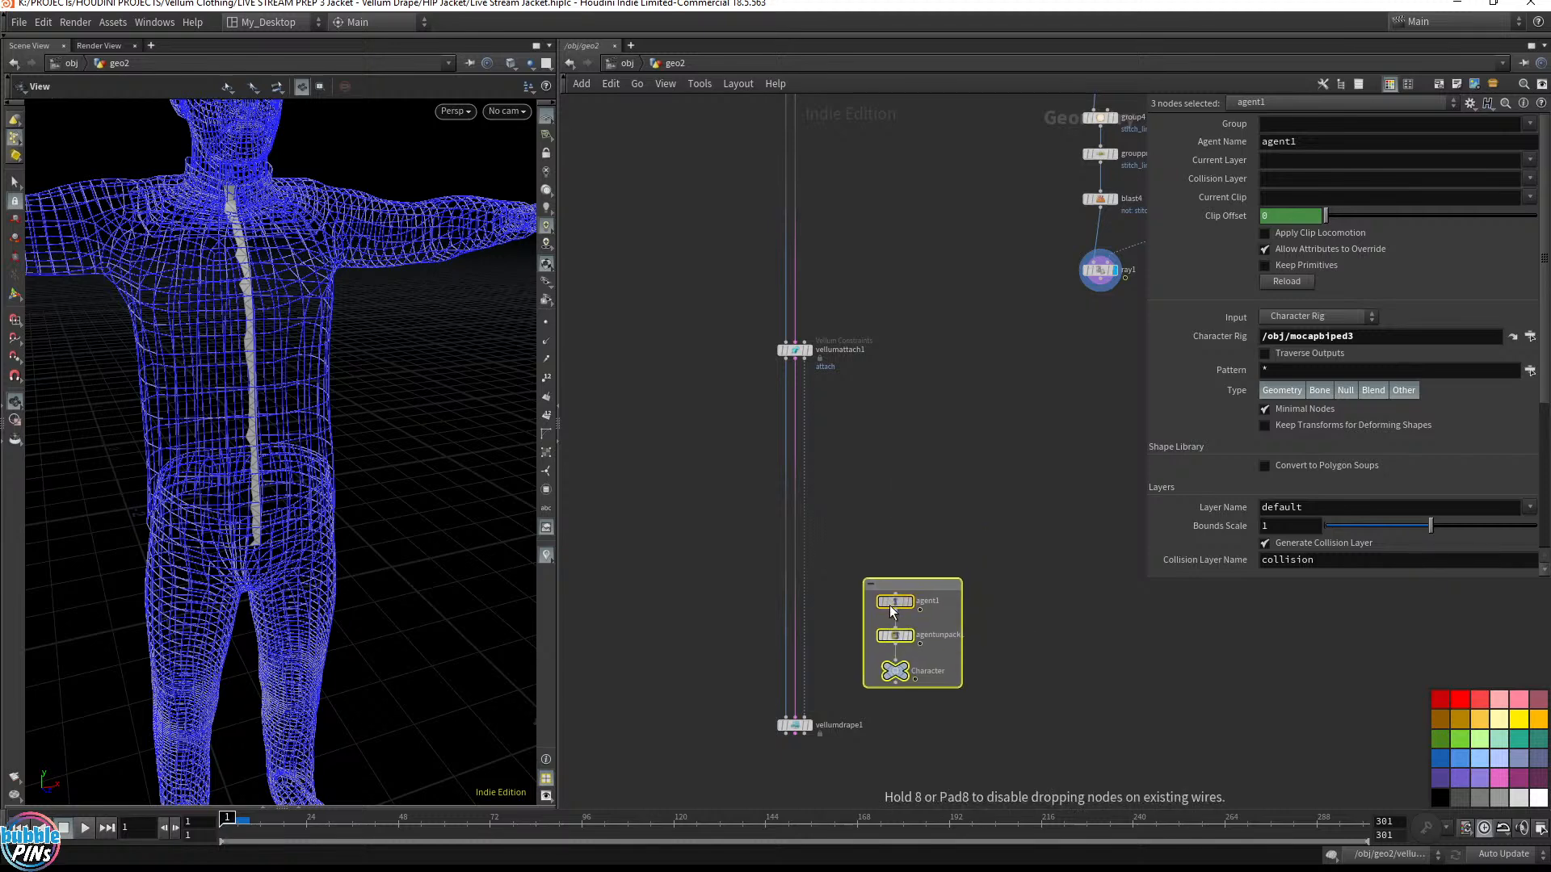
Connect the Character null directly to vellumdrape1's third input as collision geometry
middle_click_drag(891, 605, 900, 396)
scroll(879, 423, "up", 5)
middle_click_drag(797, 358, 788, 455)
left_click(719, 466)
left_click(1036, 412)
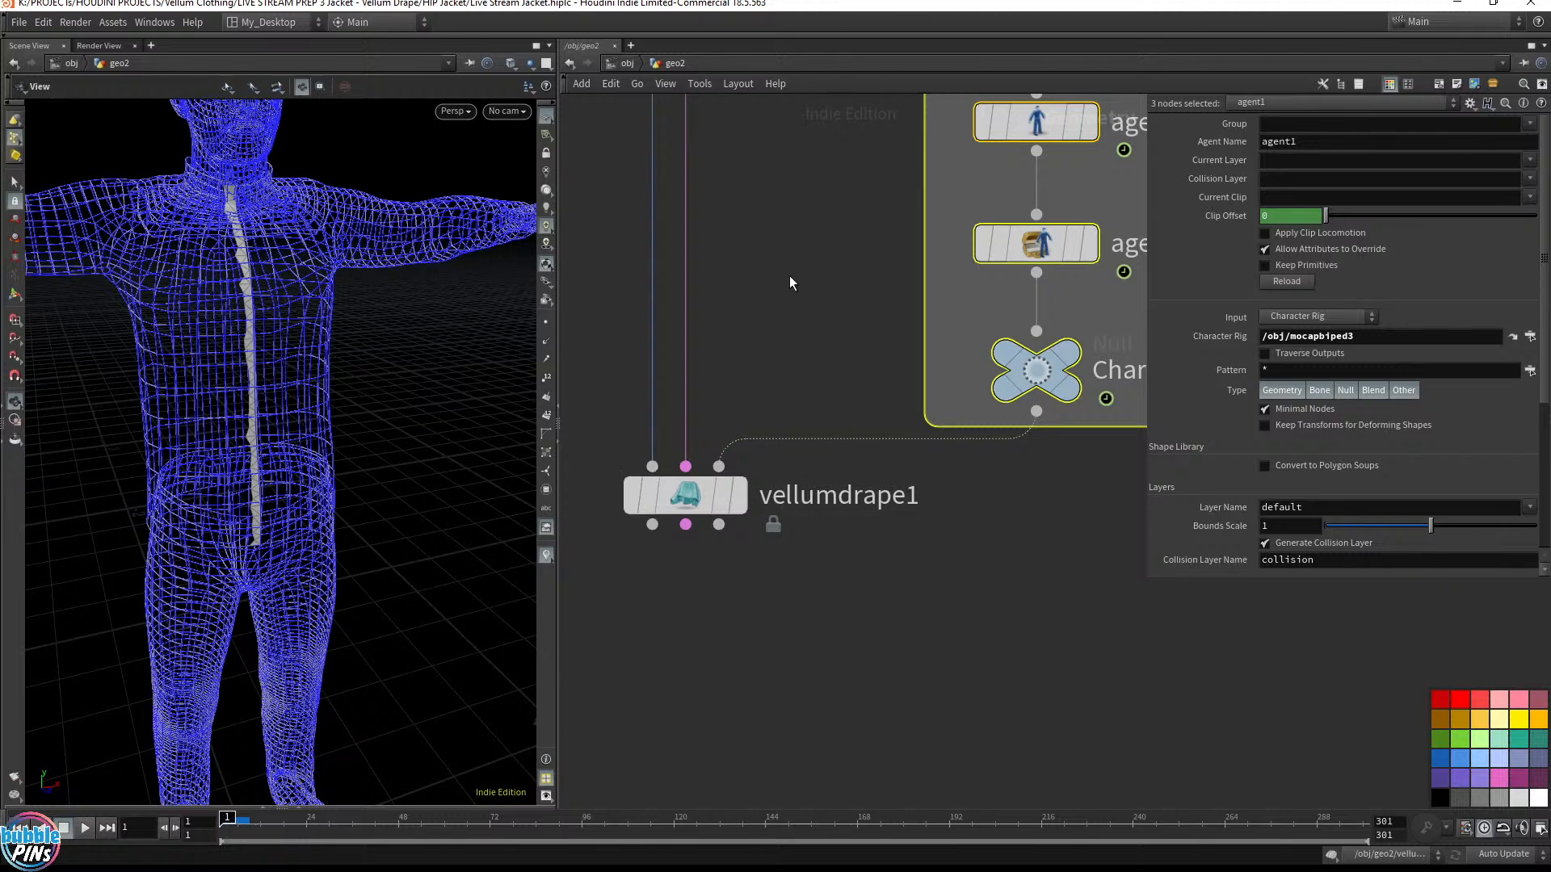
Add a Null node connected to the output of ray1
scroll(804, 321, "down", 2)
scroll(804, 315, "down", 2)
middle_click_drag(808, 166, 742, 637)
middle_click_drag(782, 297, 896, 582)
mouse_move(916, 497)
middle_mouse_down()
mouse_move(856, 557)
mouse_move(854, 584)
middle_mouse_up()
scroll(899, 518, "down", 1)
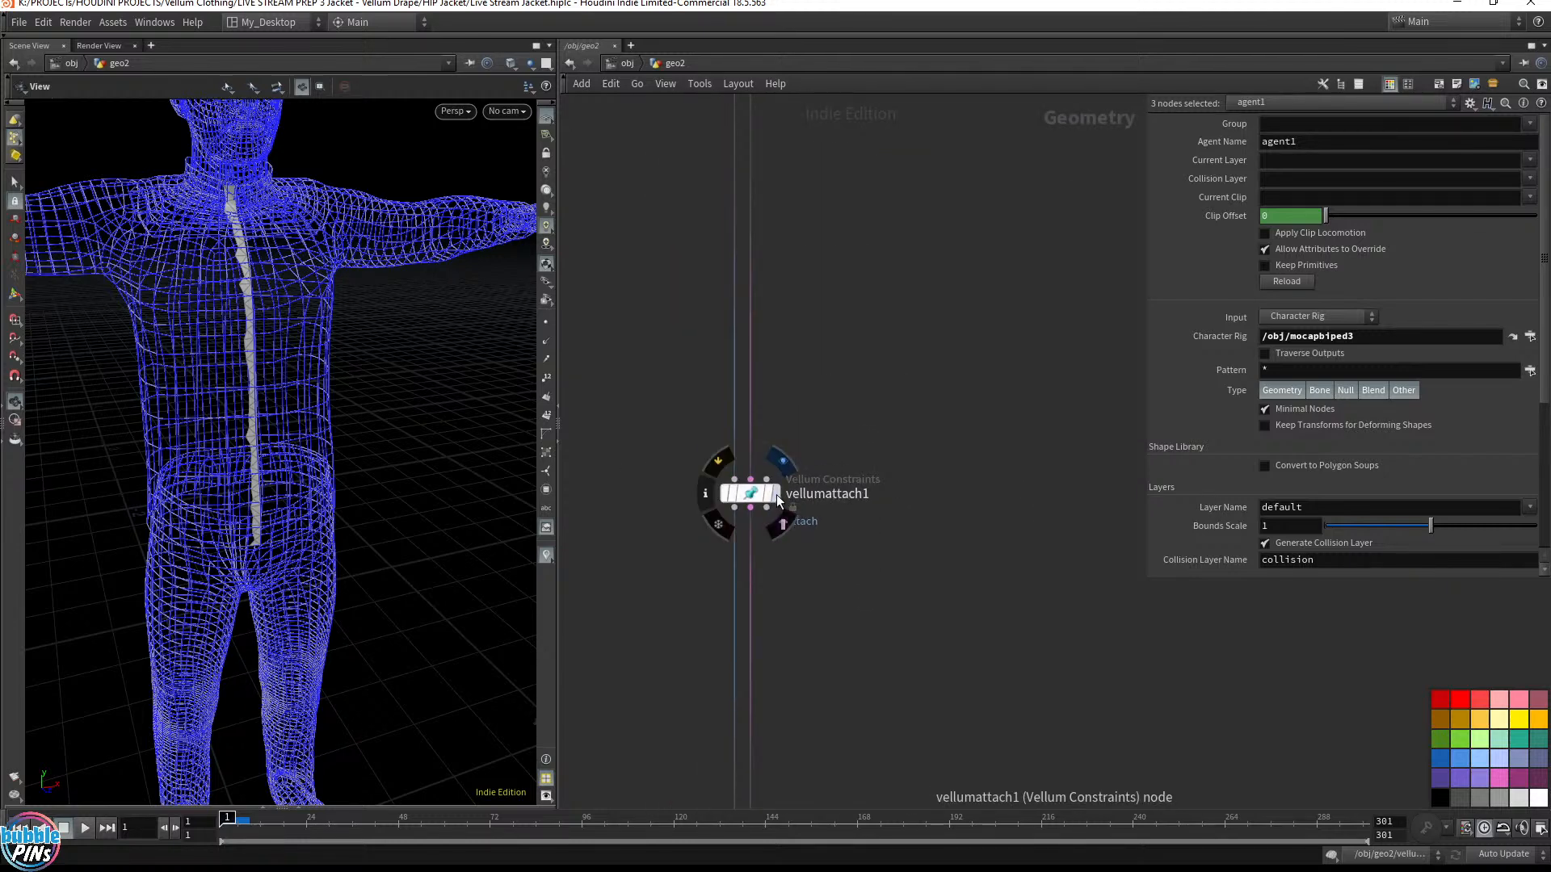
middle_click_drag(918, 470, 834, 557)
scroll(834, 558, "down", 3)
middle_click_drag(1050, 508, 1024, 501)
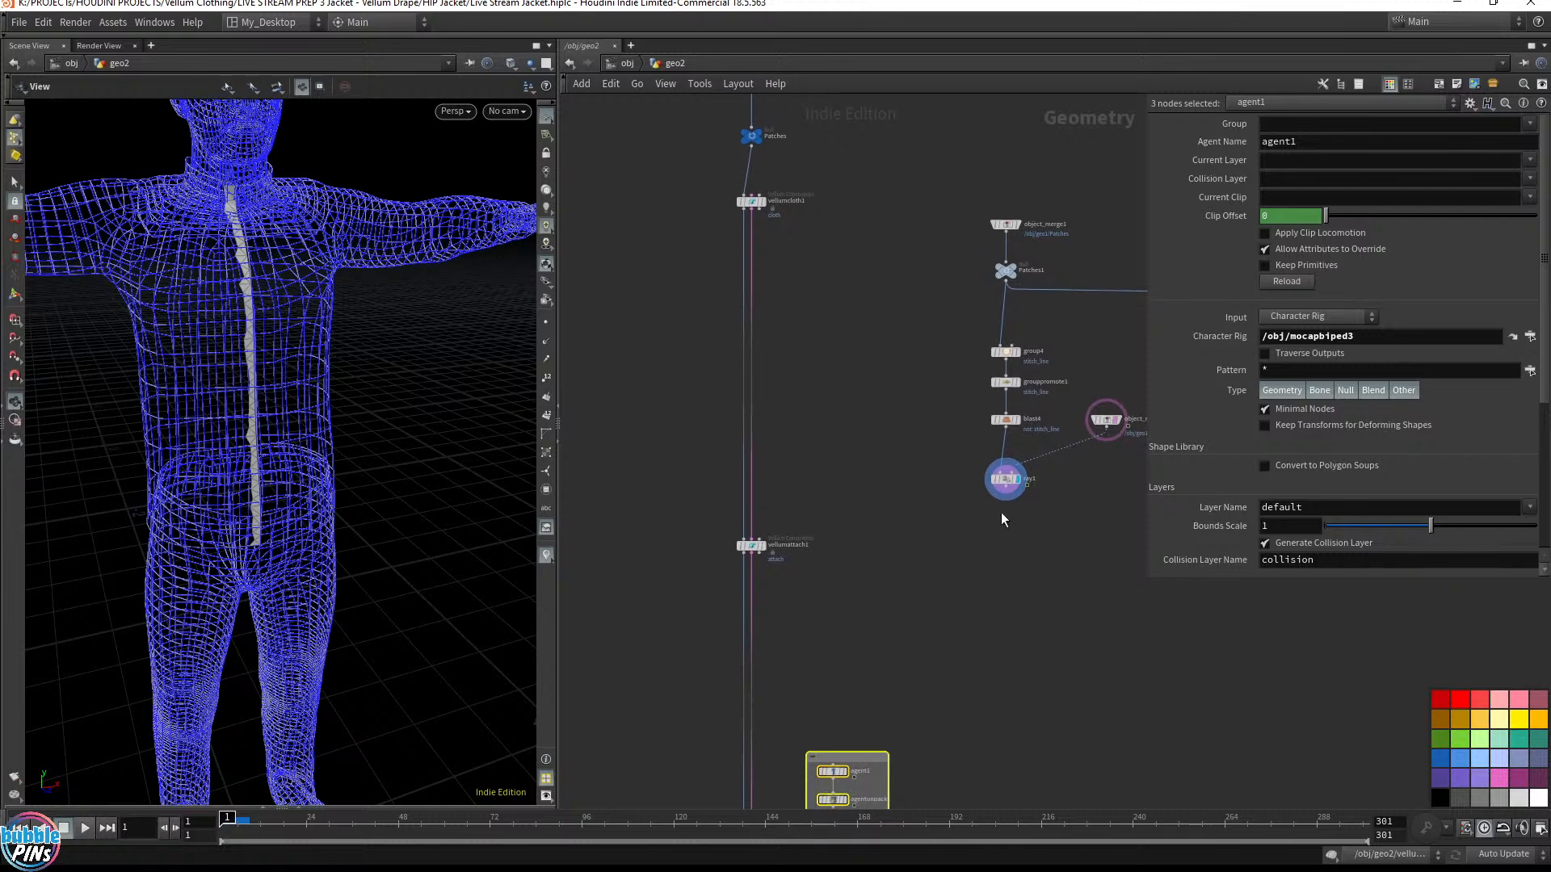
left_click(1006, 494)
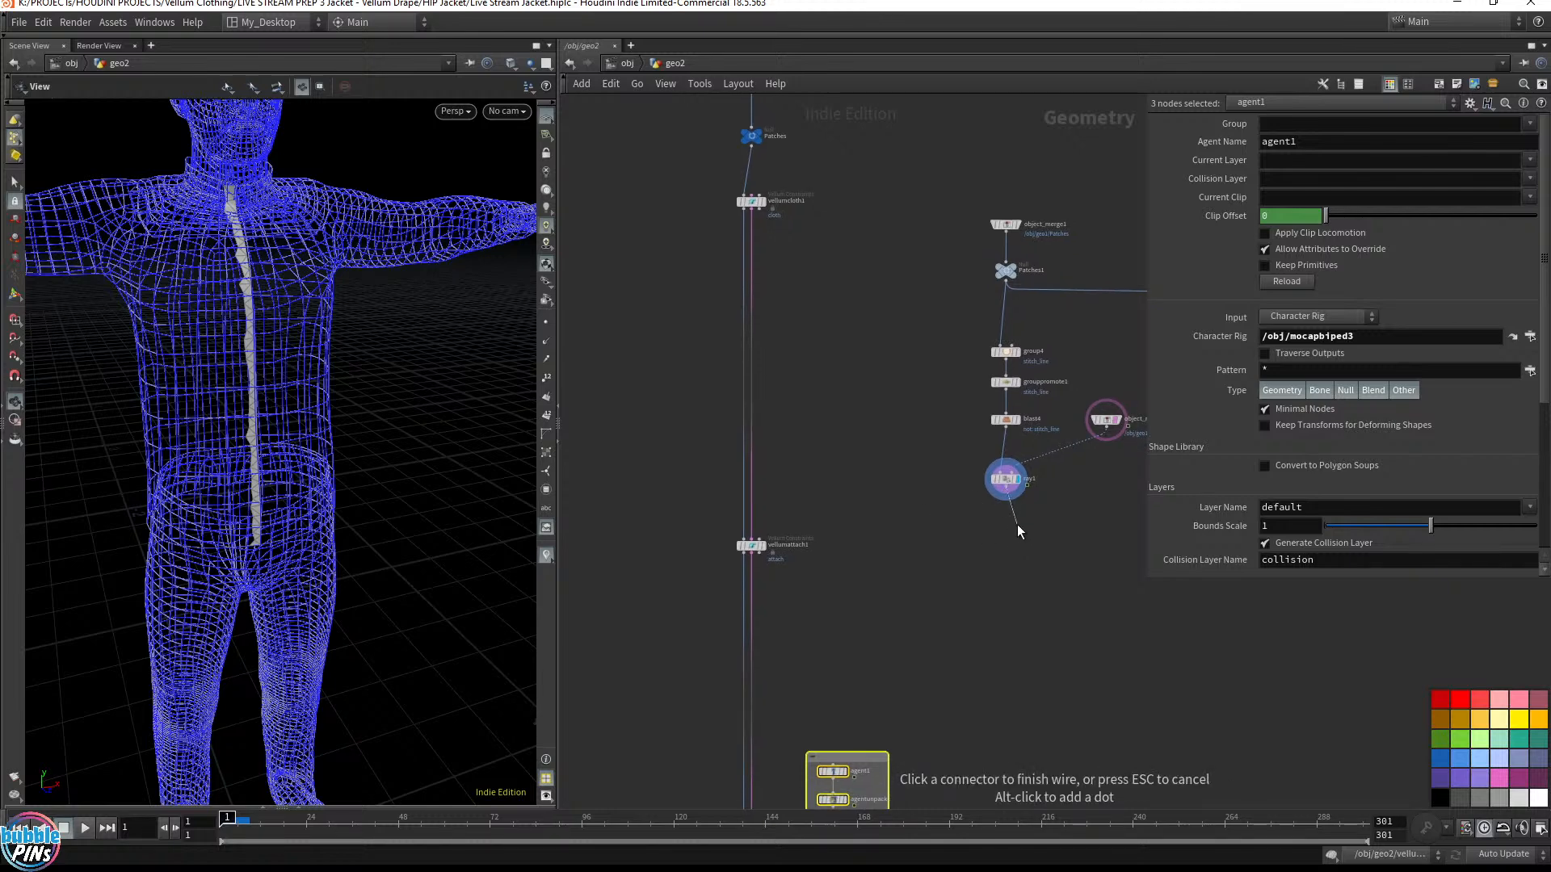
left_click(1016, 525)
type("null")
key("Return")
left_click(1016, 525)
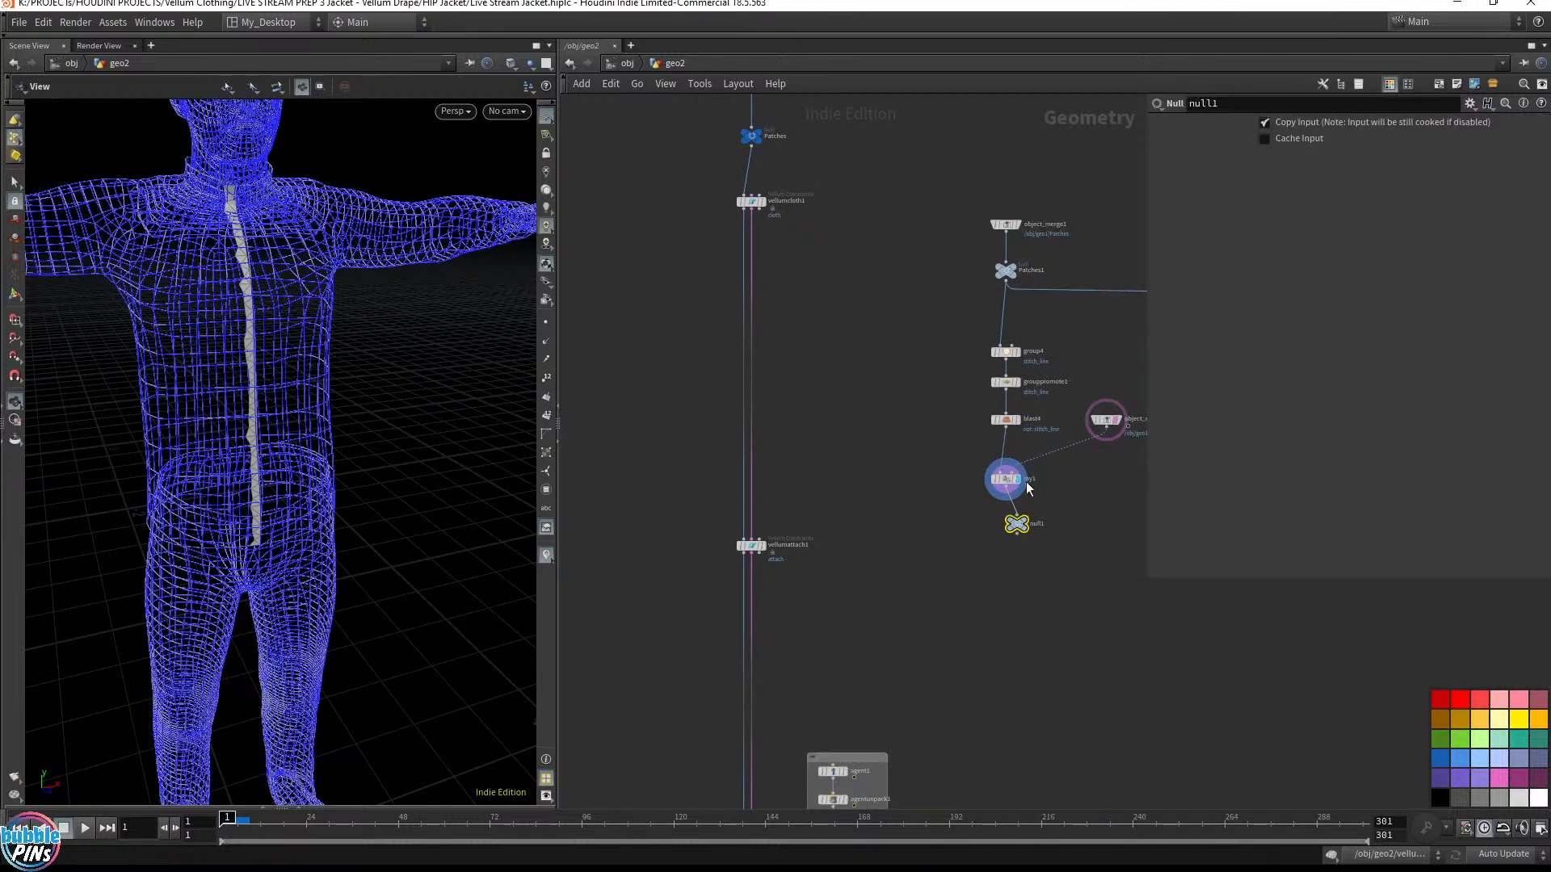
Rename the null below ray1 to Attachment_GEO_R and save the scene
scroll(1027, 485, "up", 4)
double_click(953, 563)
double_click(952, 563)
type("Attachment")
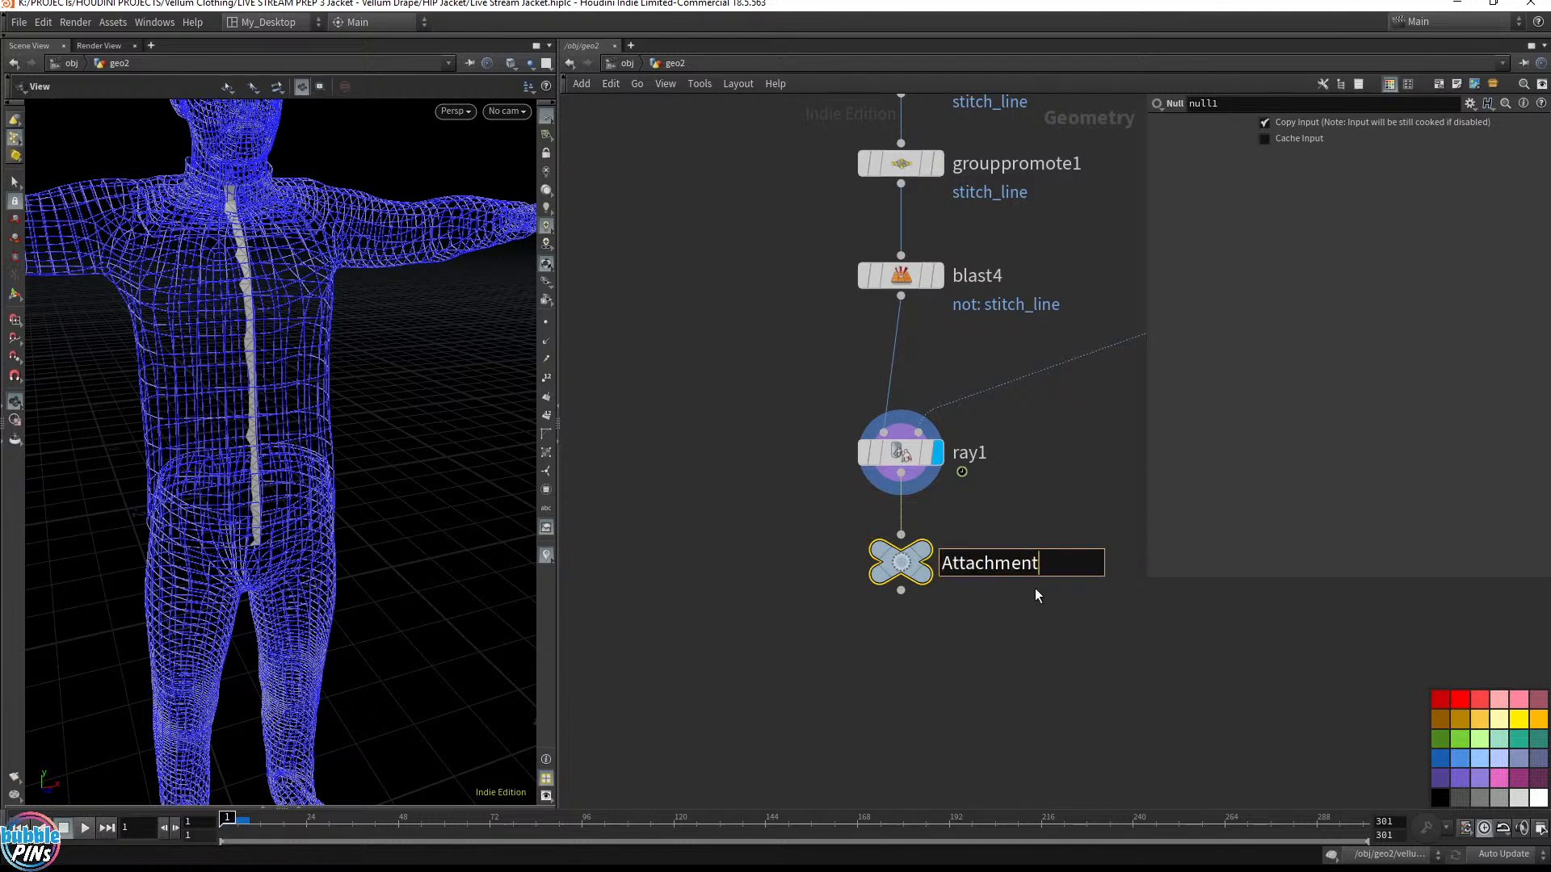
key("Return")
key("ctrl+s")
type("_")
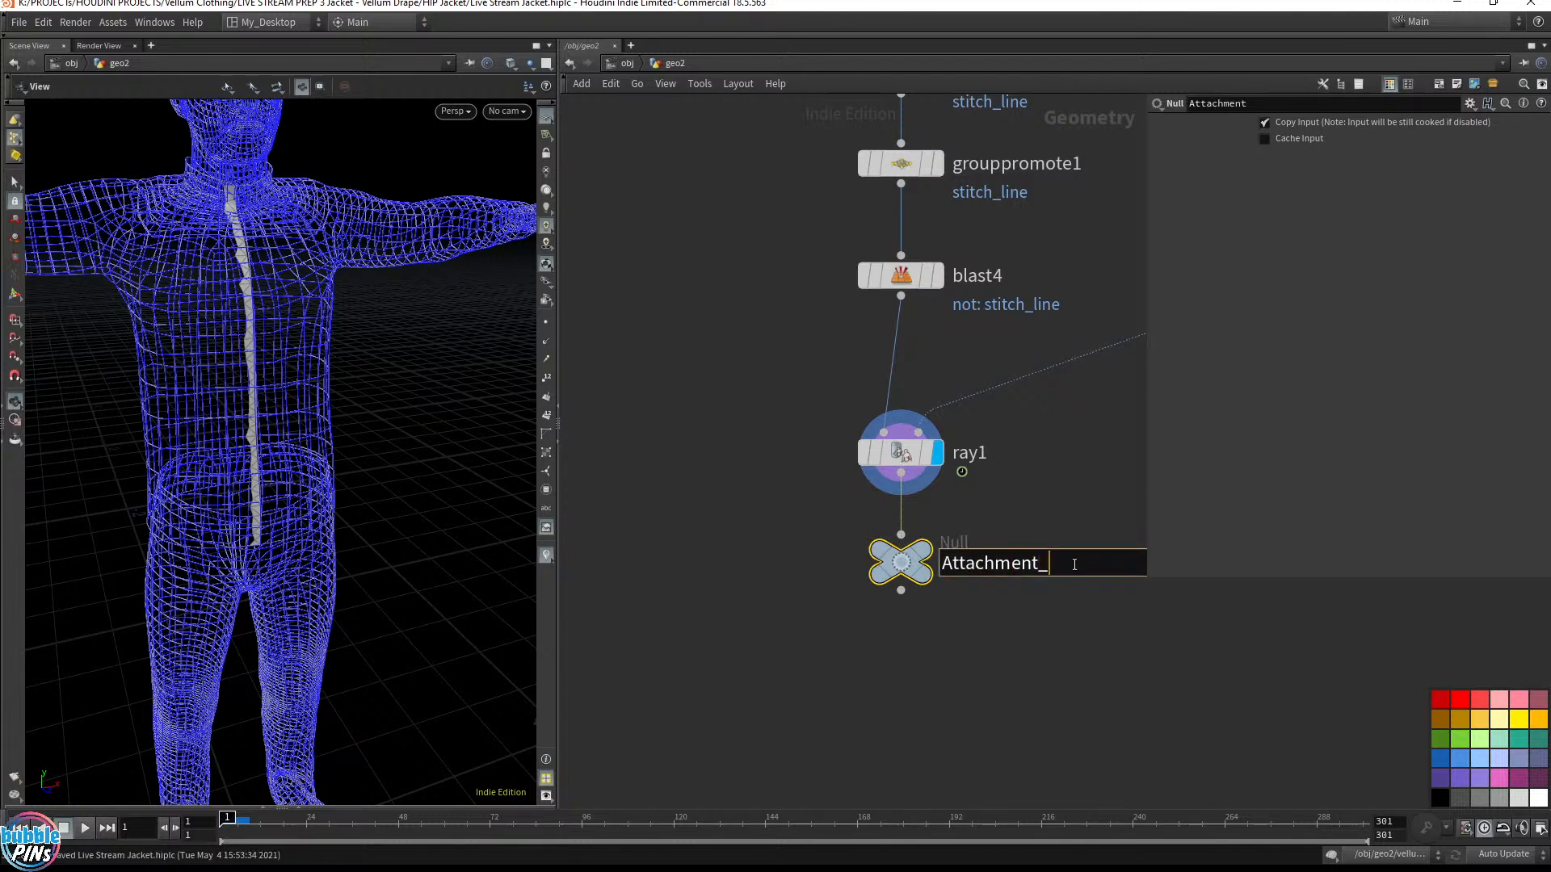
type("GEO")
key("Return")
key("ctrl+s")
scroll(1025, 500, "down", 3)
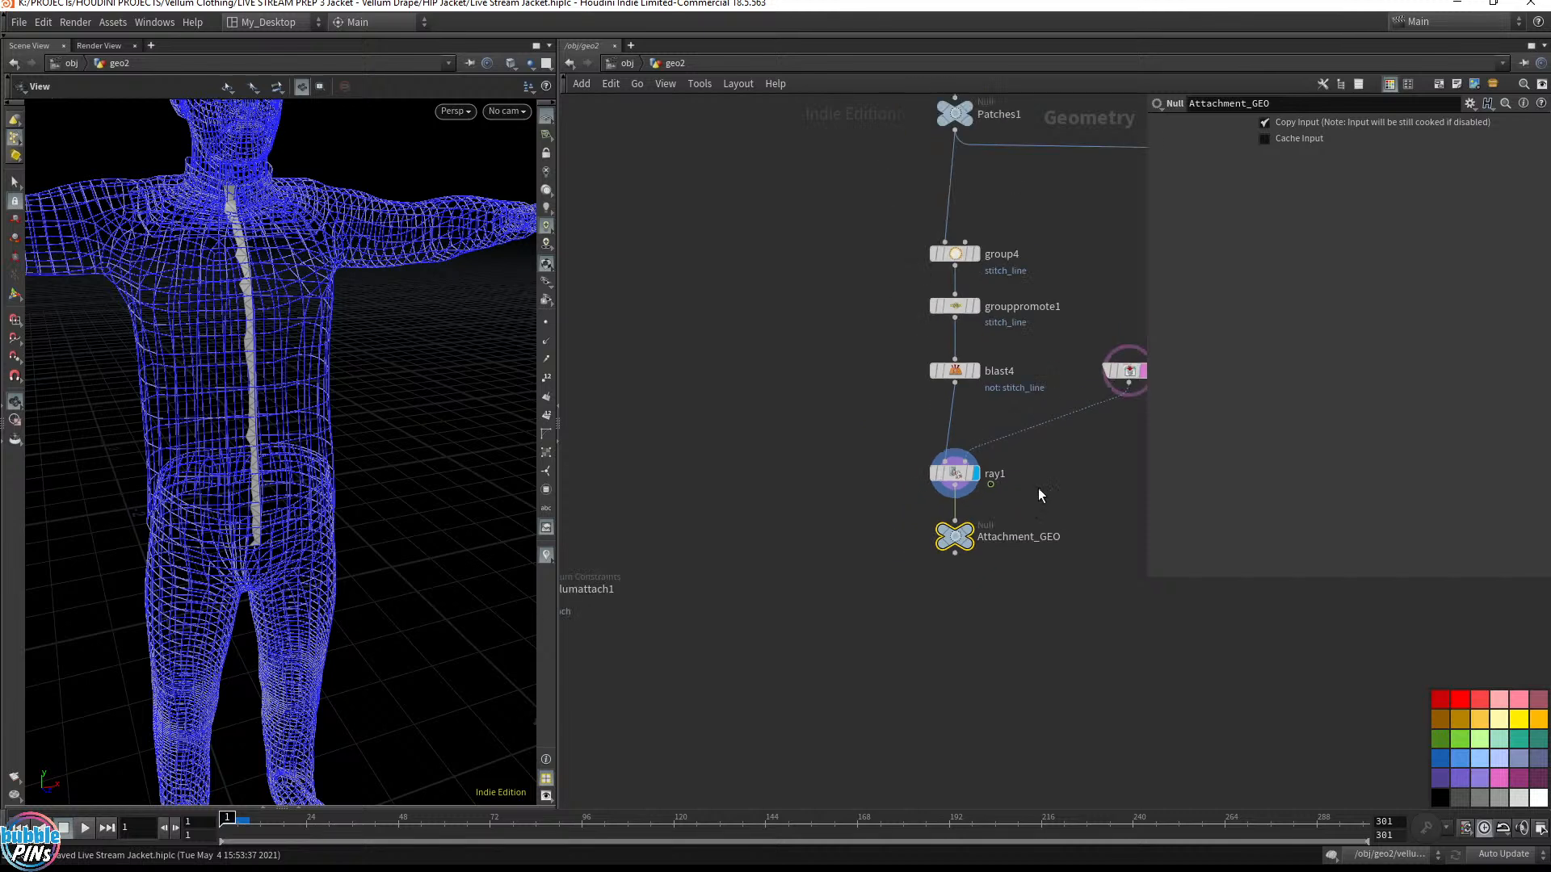
double_click(1030, 537)
type("_R")
key("Return")
key("ctrl+s")
Connect Attachment_GEO_R to vellumattach1's collision geometry input, and select and display vellumattach1
middle_click_drag(910, 540, 998, 635)
left_click_drag(1042, 646, 1025, 676)
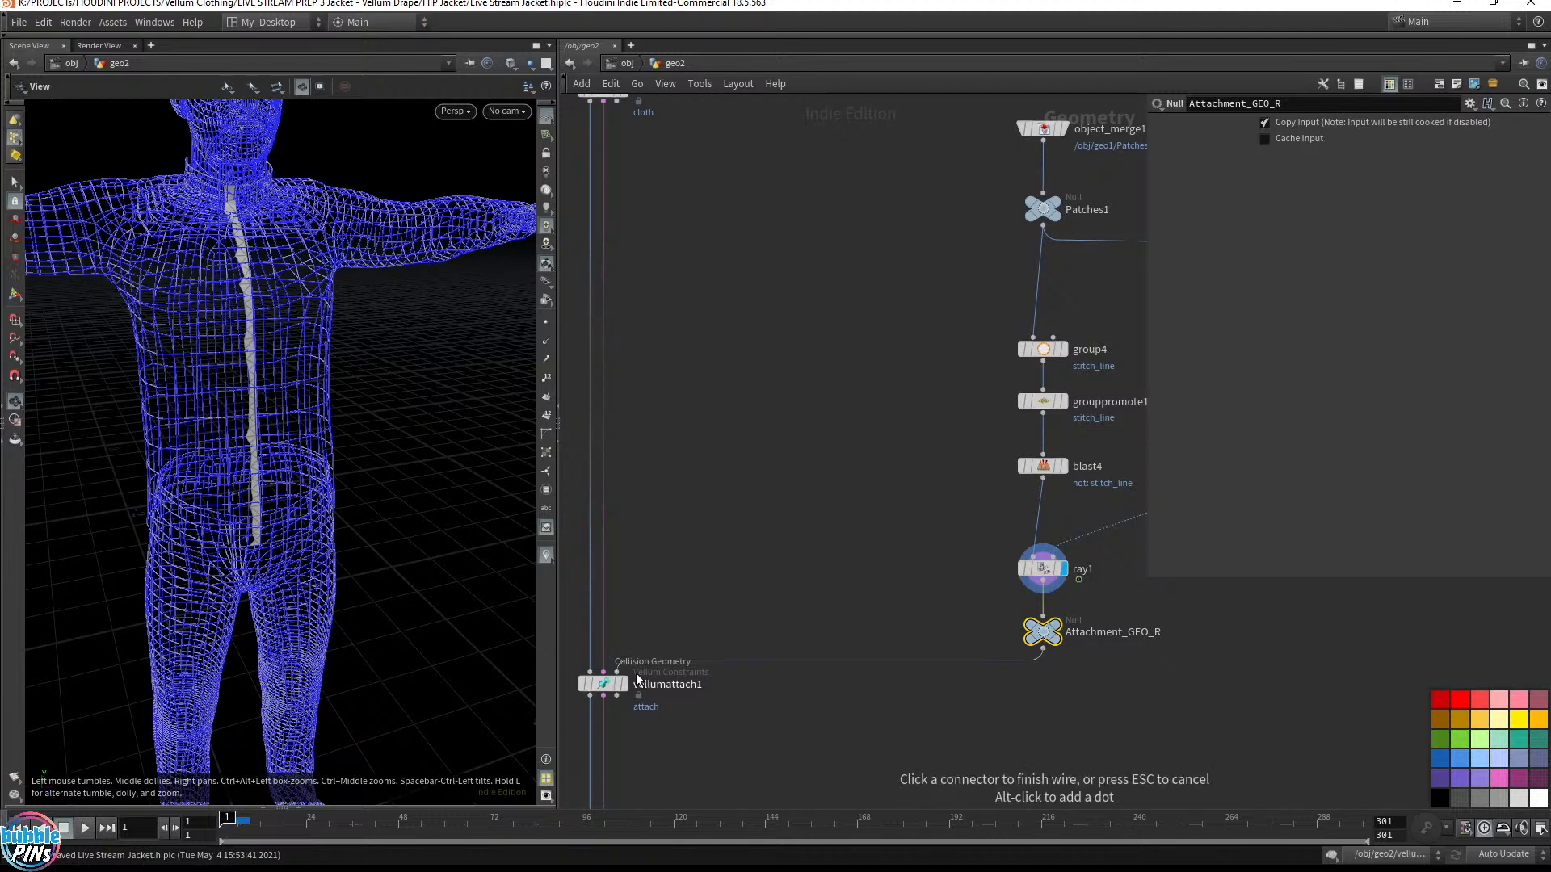
left_click(639, 678)
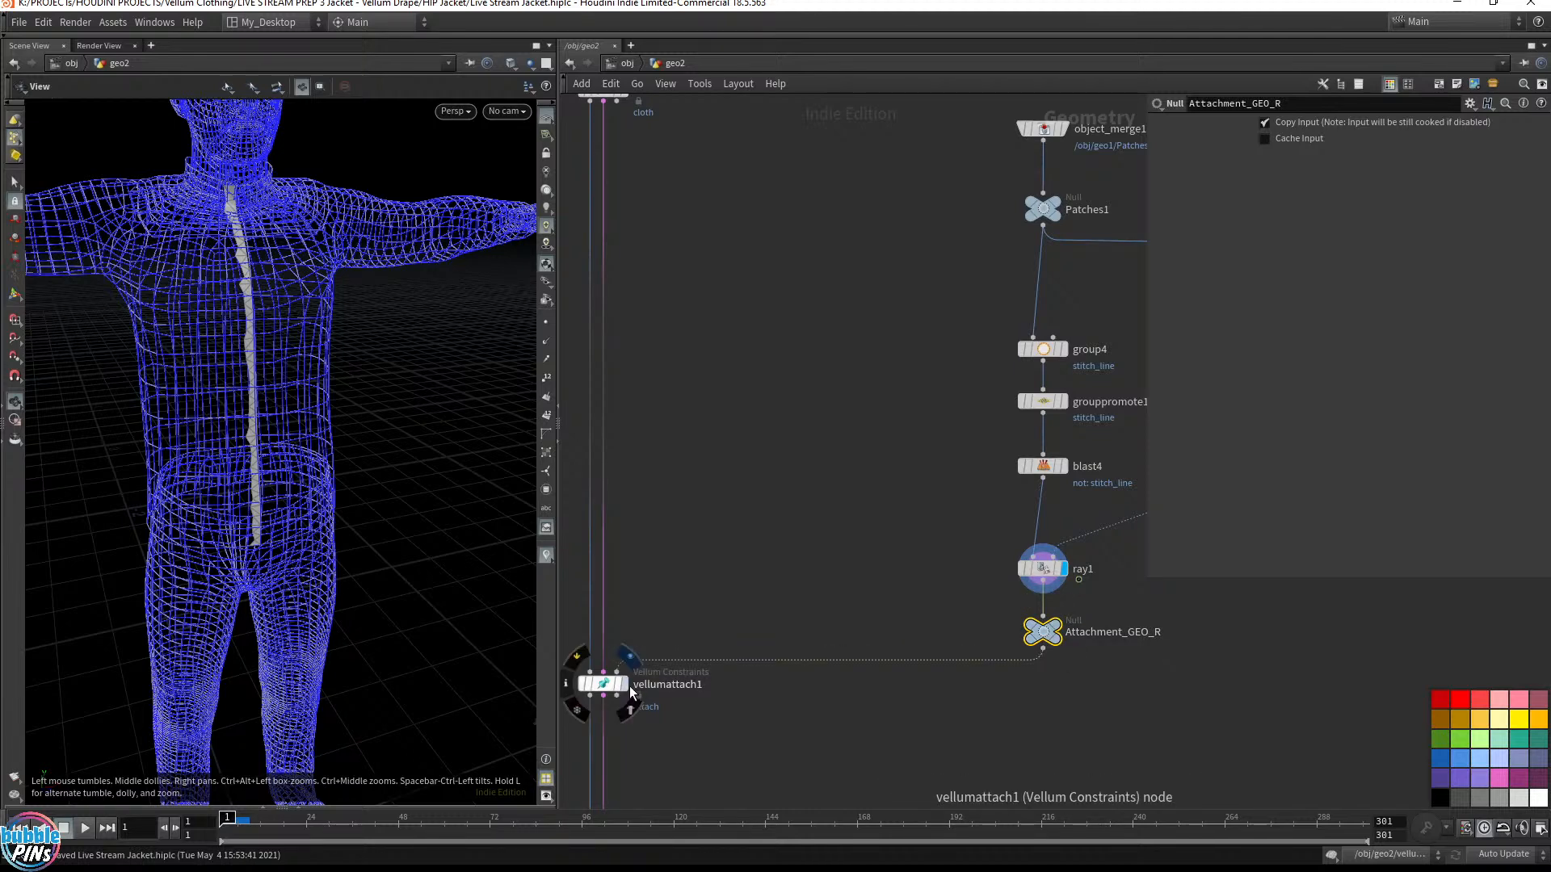
left_click(619, 686)
left_click(614, 687)
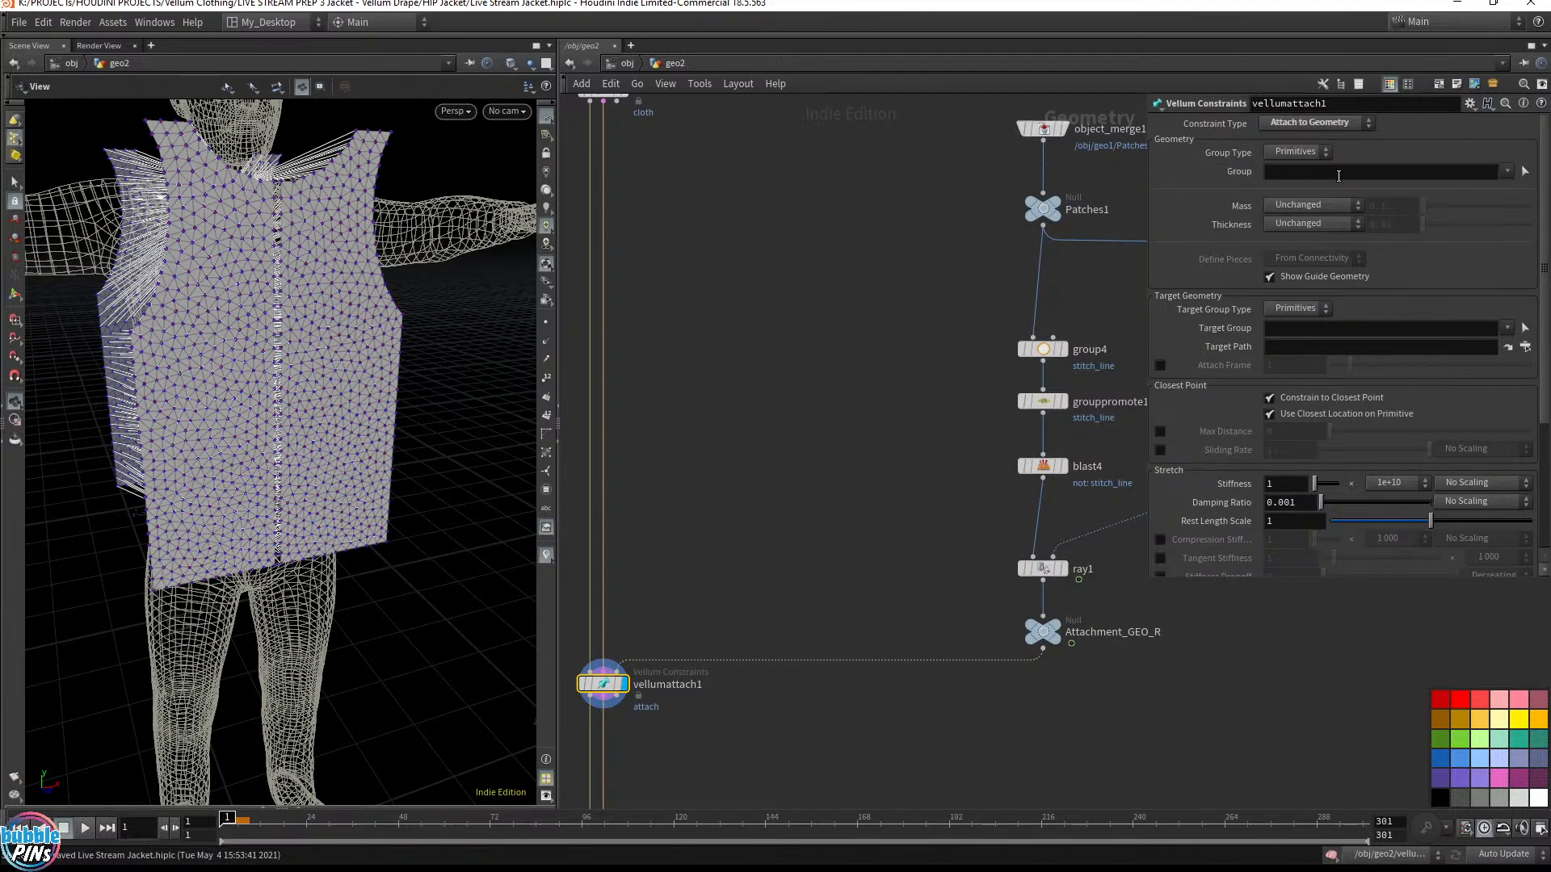
left_click(1302, 172)
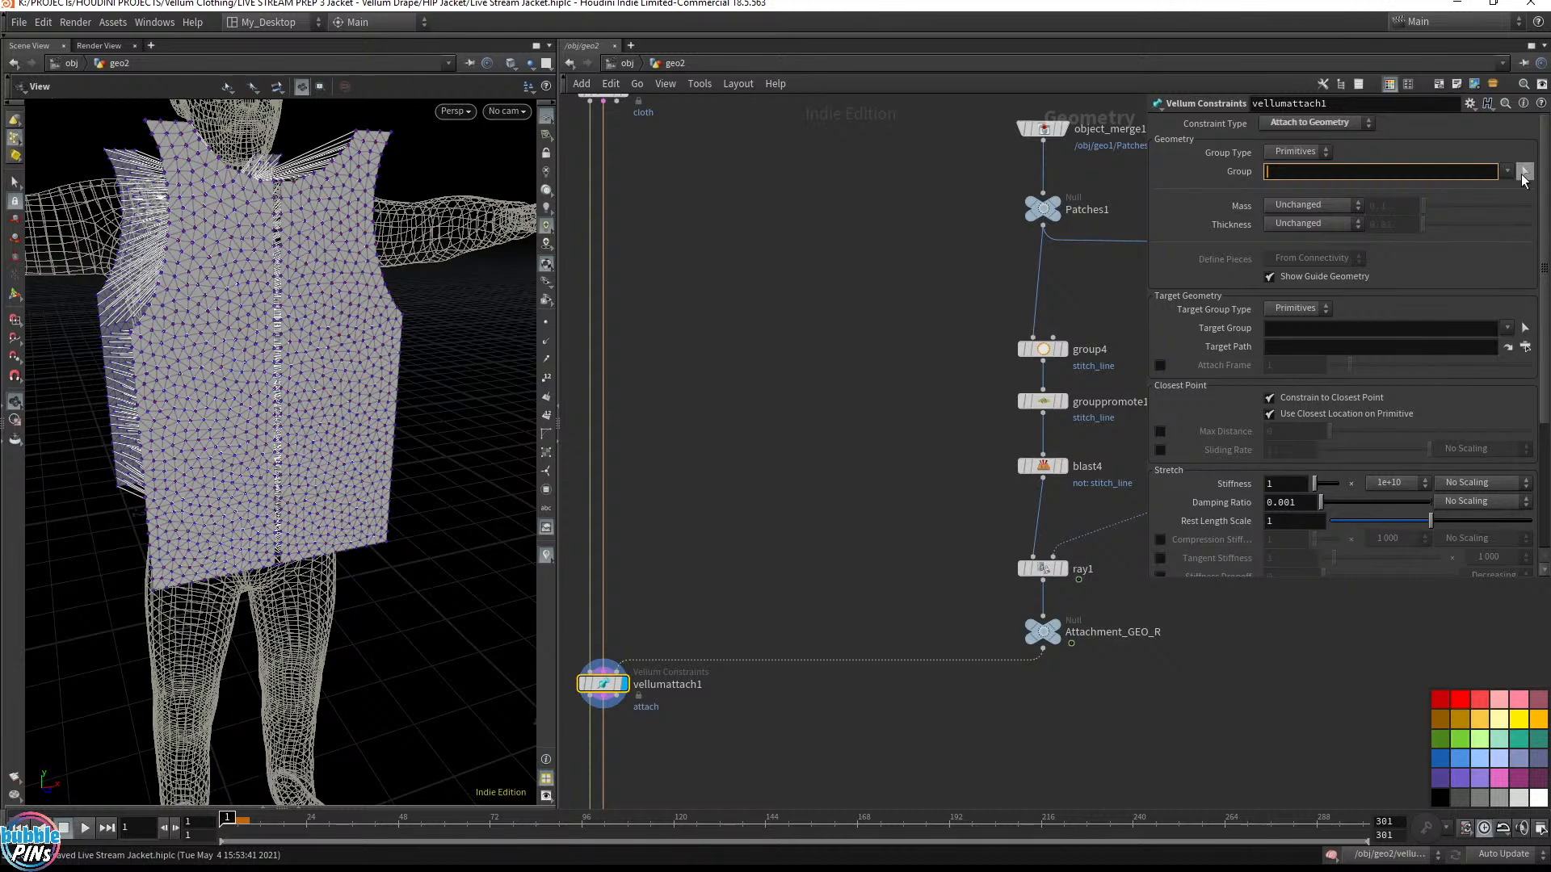
left_click(1523, 173)
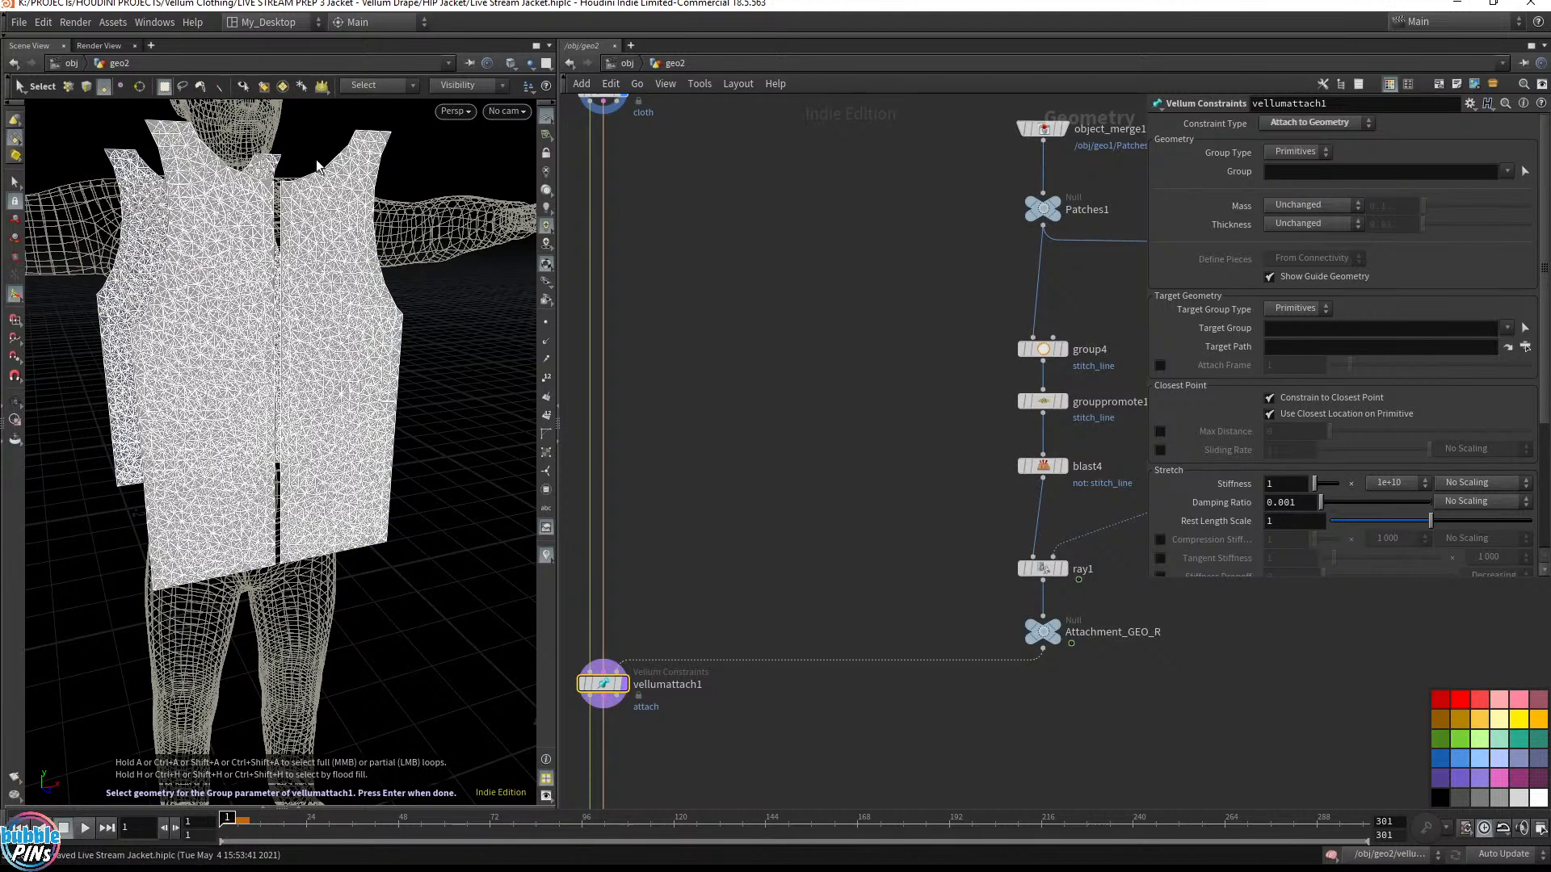
left_click_drag(309, 130, 429, 145)
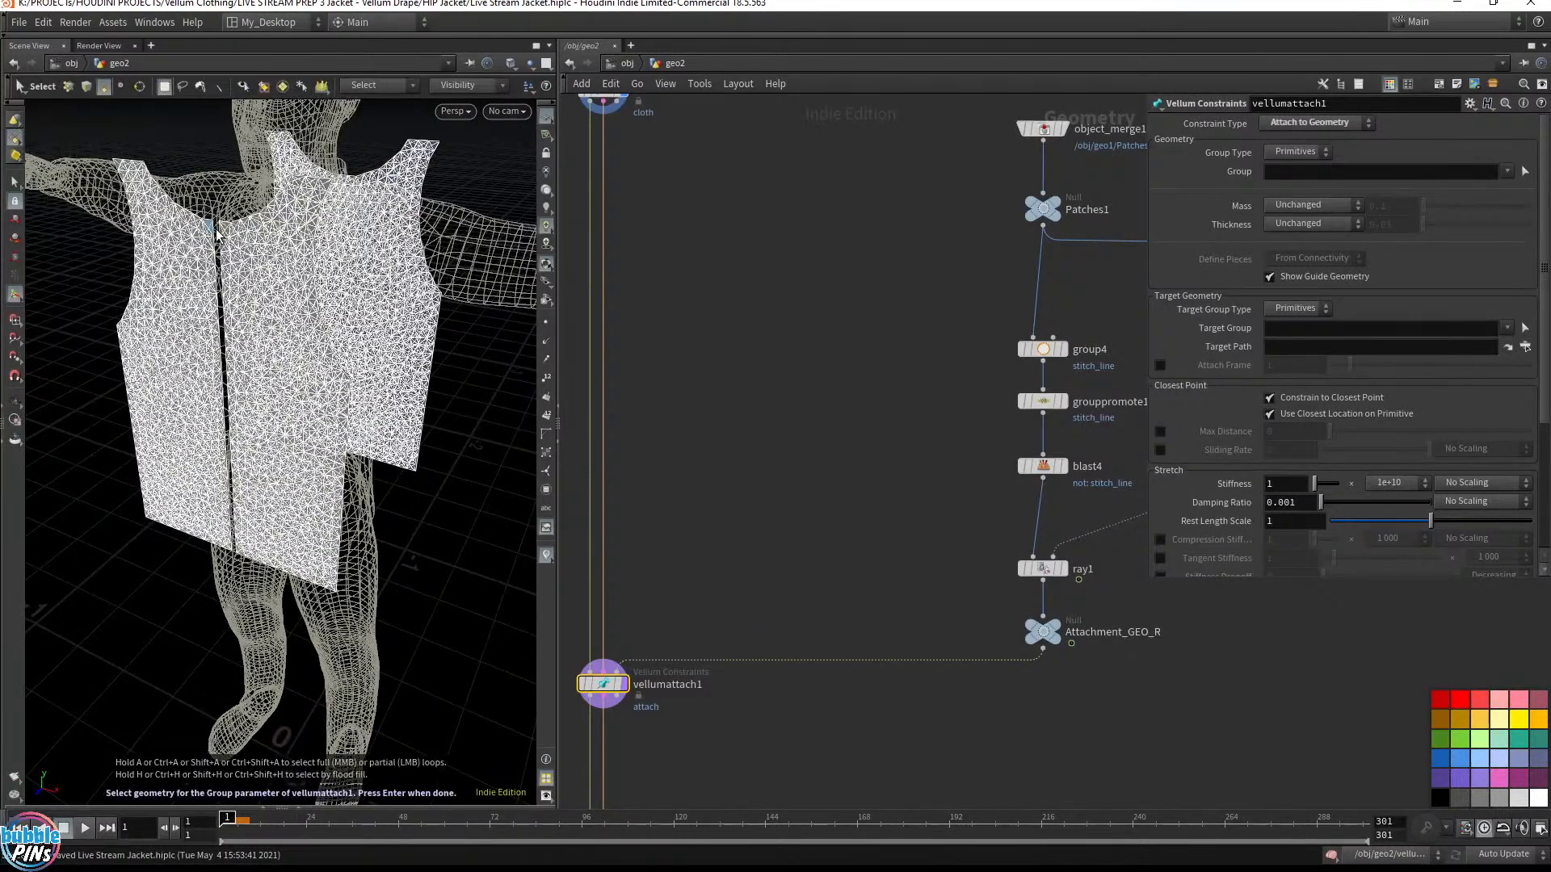
key("Return")
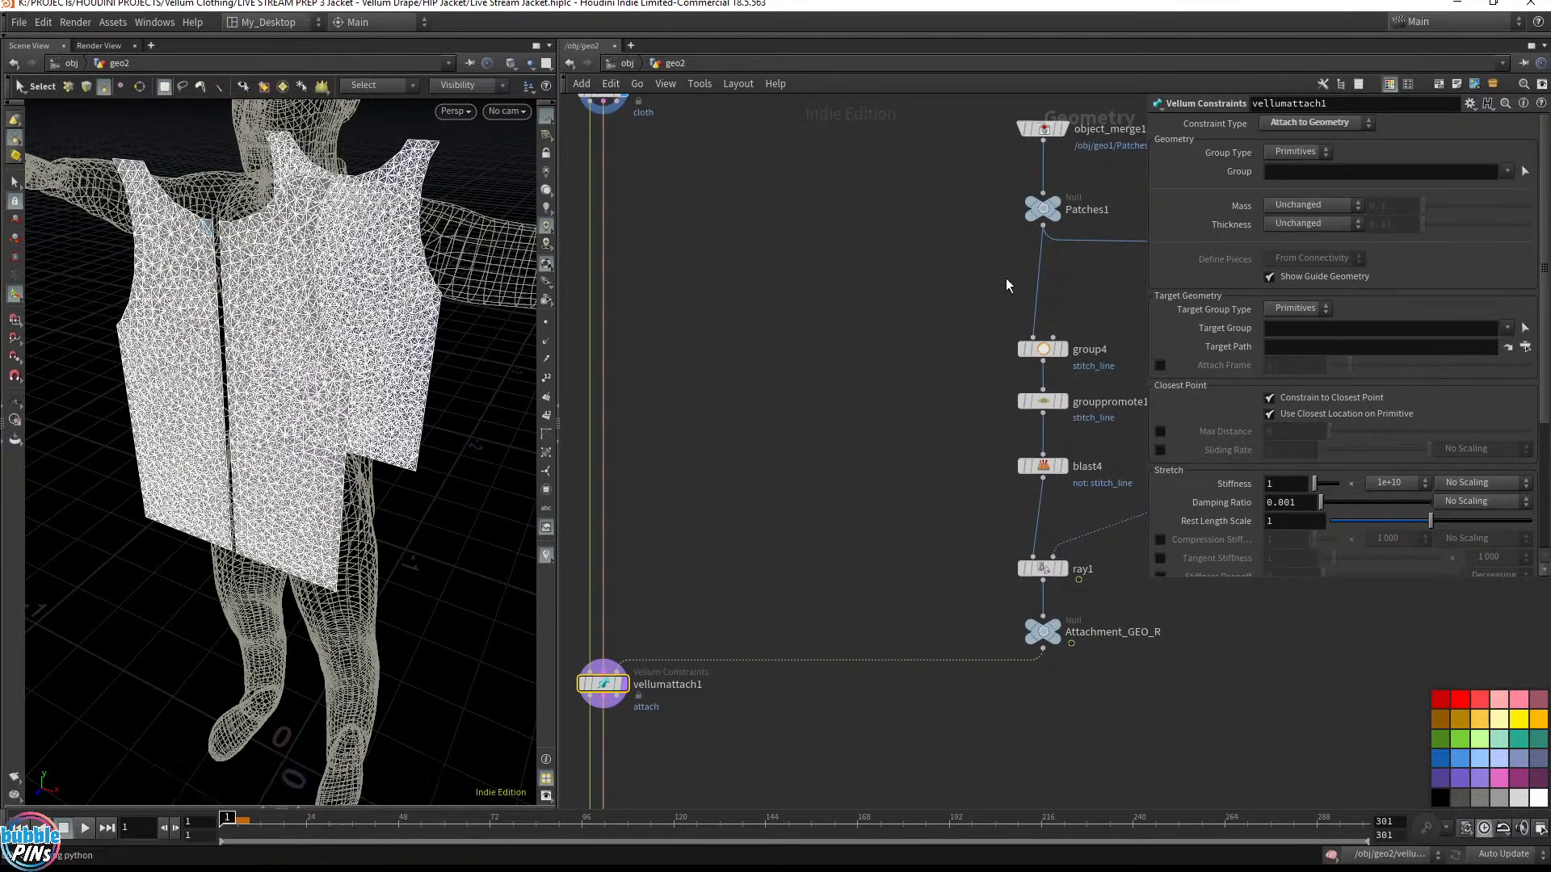
Set vellumattach1's group type to Points and pick the points along the right front panel's front-opening edge as its group
left_click(1305, 155)
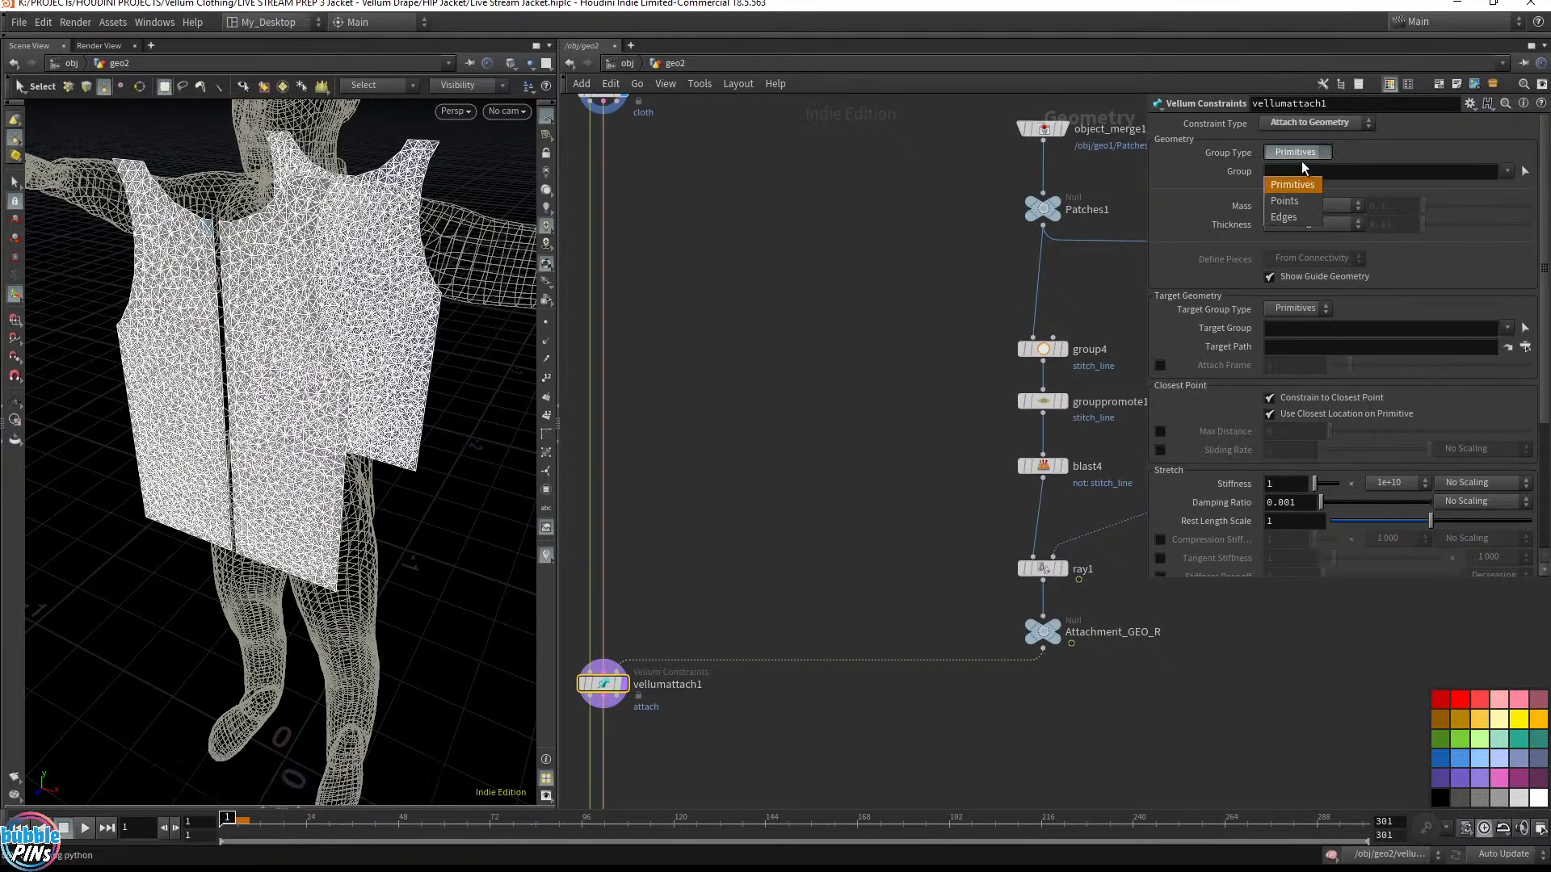
left_click(1287, 202)
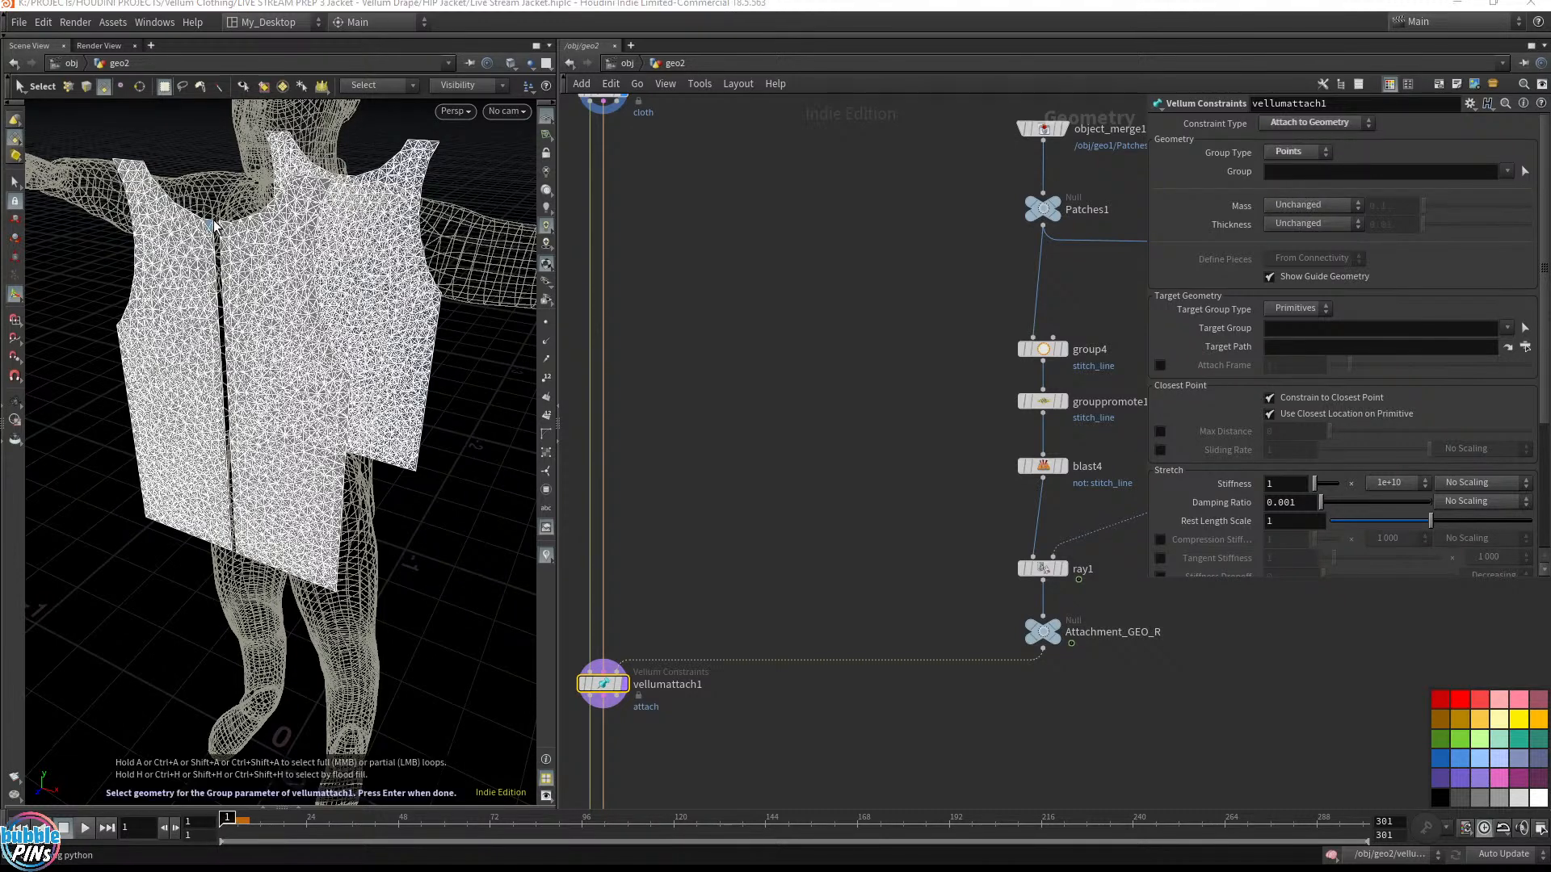
key("n")
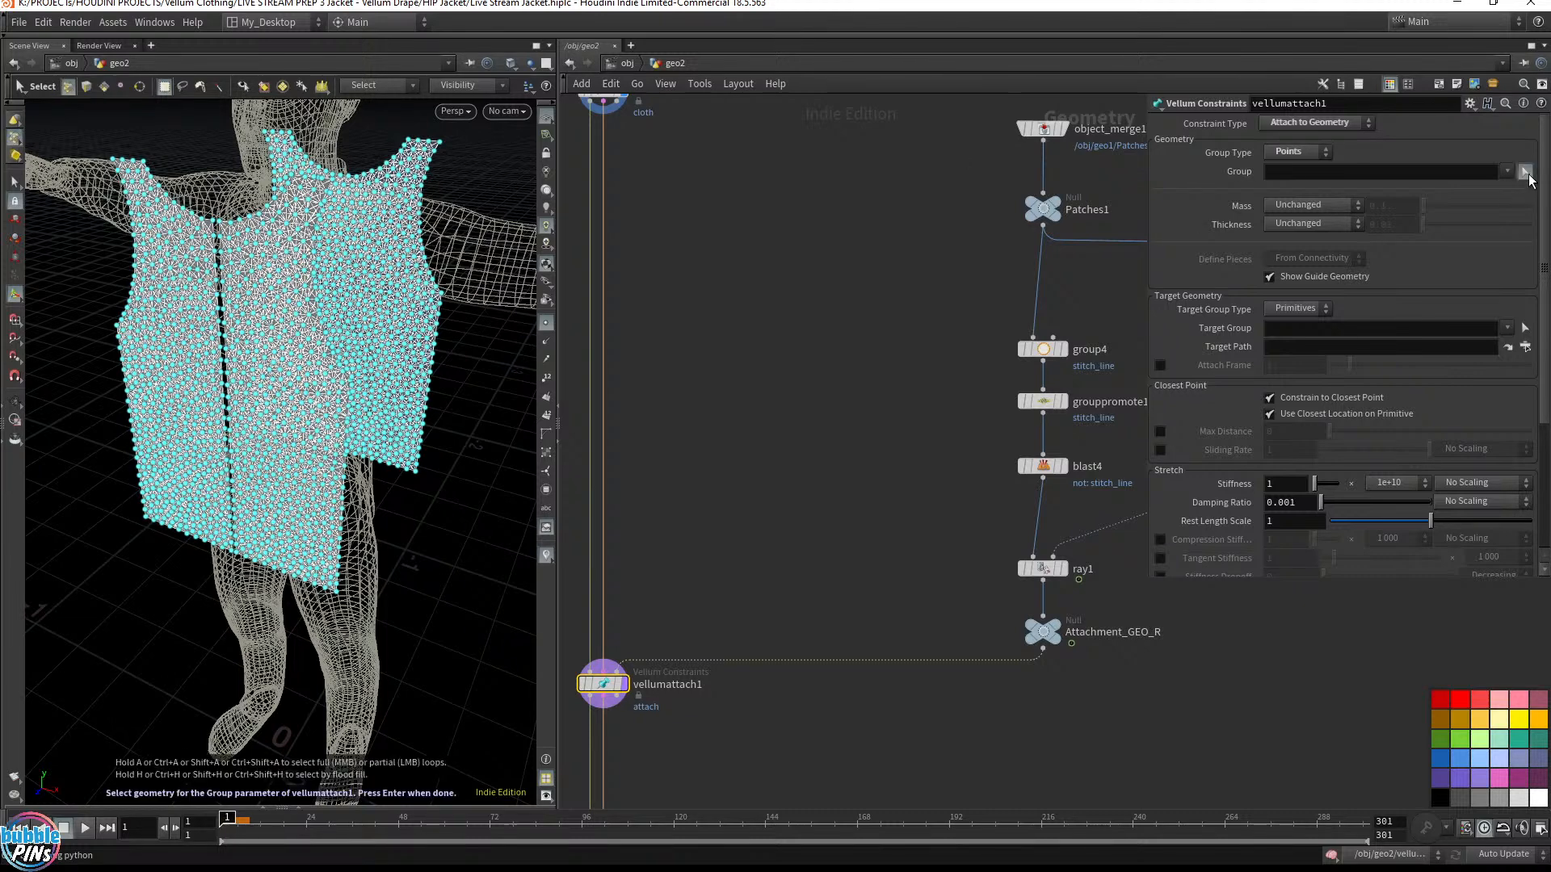
left_click(212, 221)
key("a")
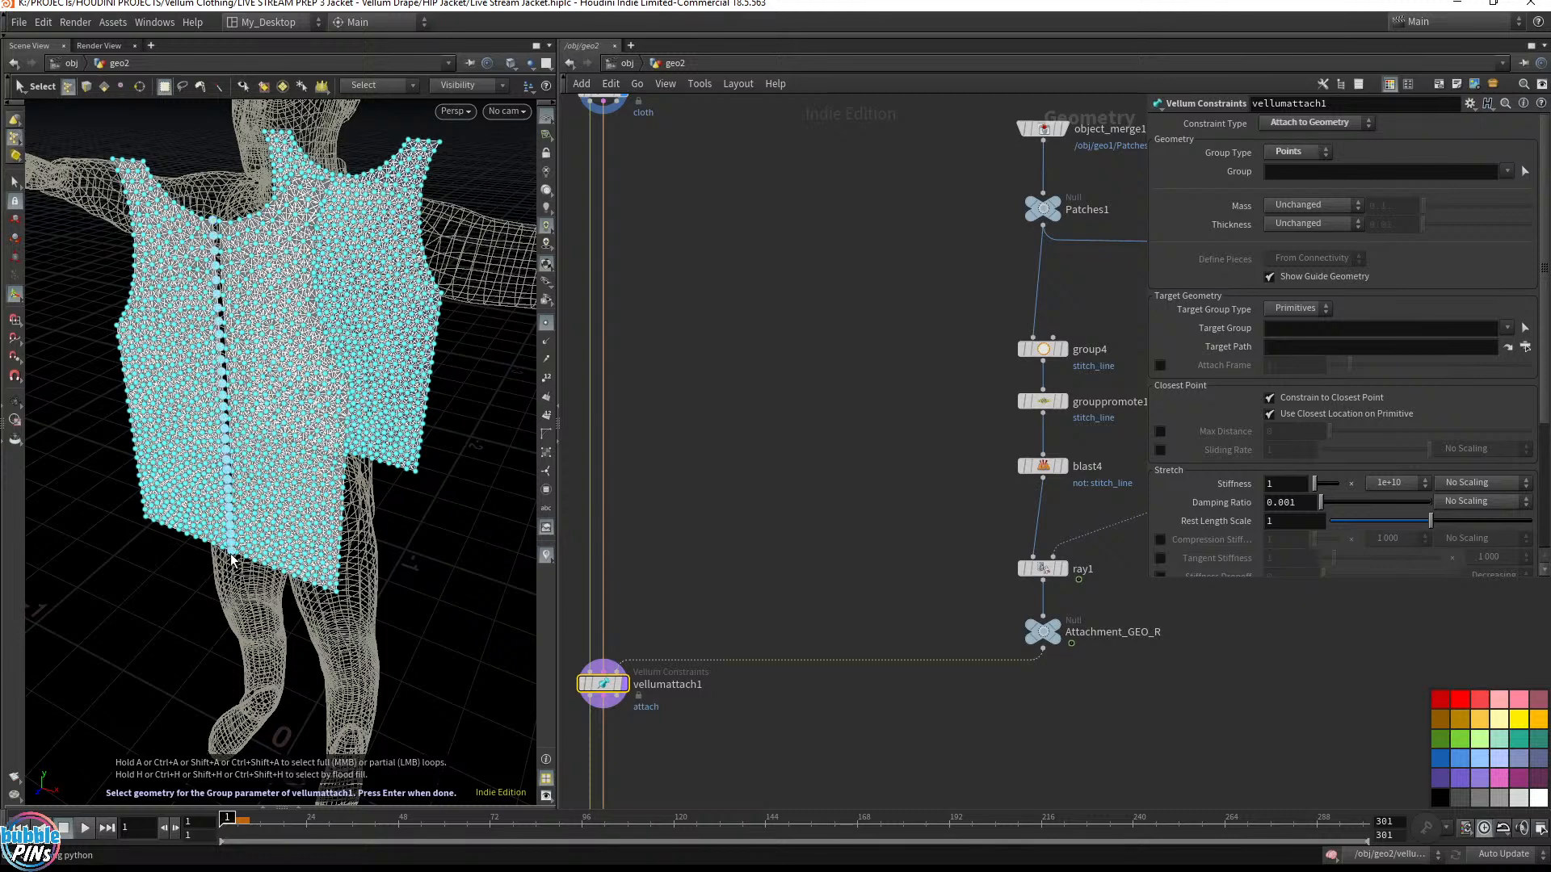
left_click(232, 558)
key("Return")
key("u")
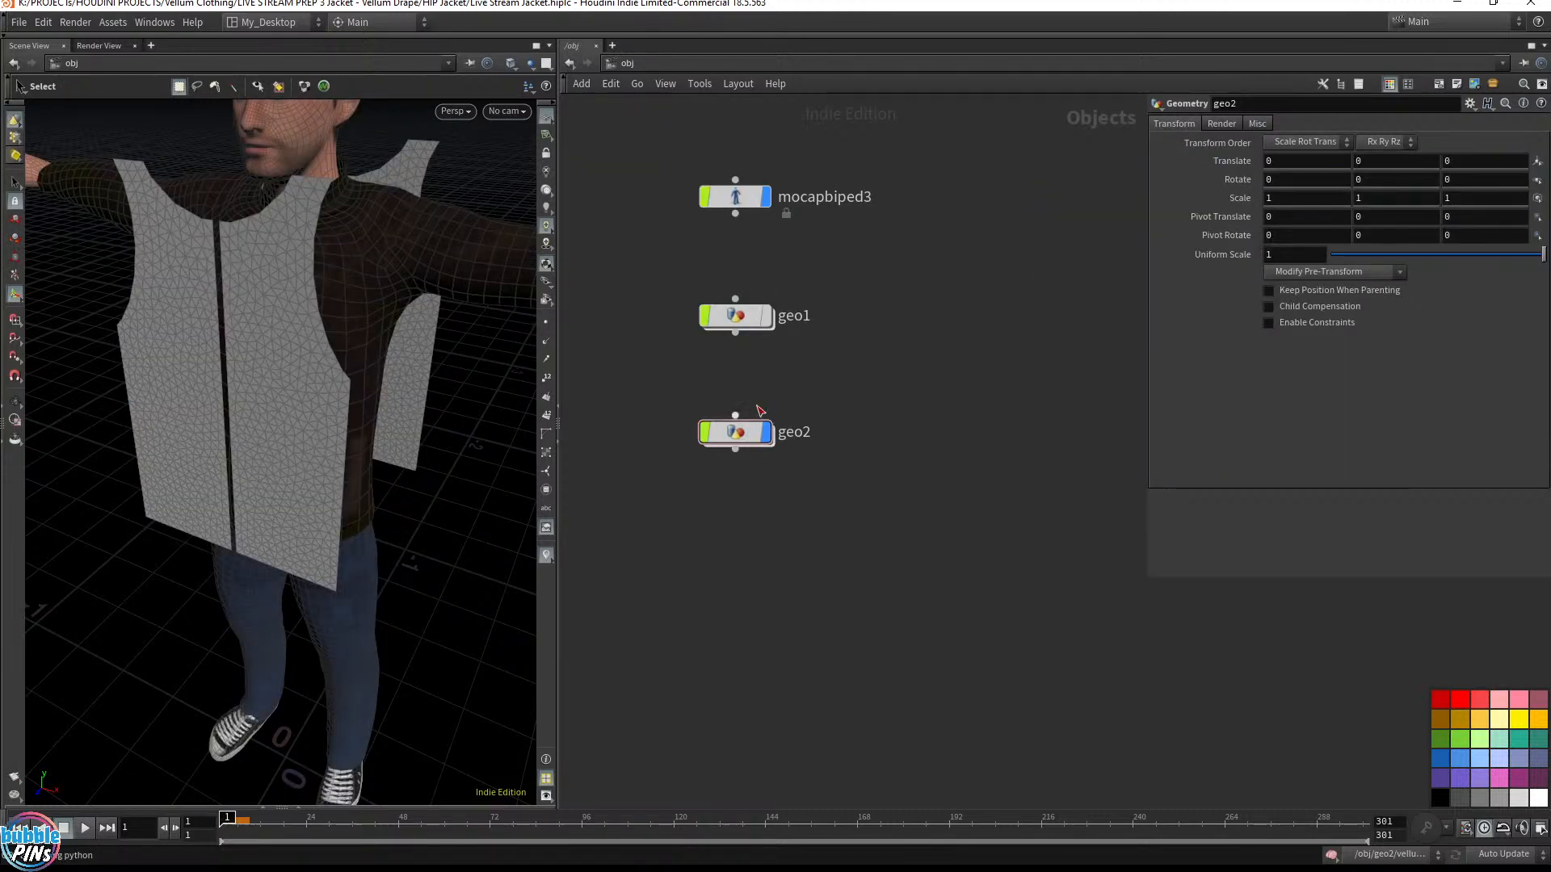
double_click(735, 435)
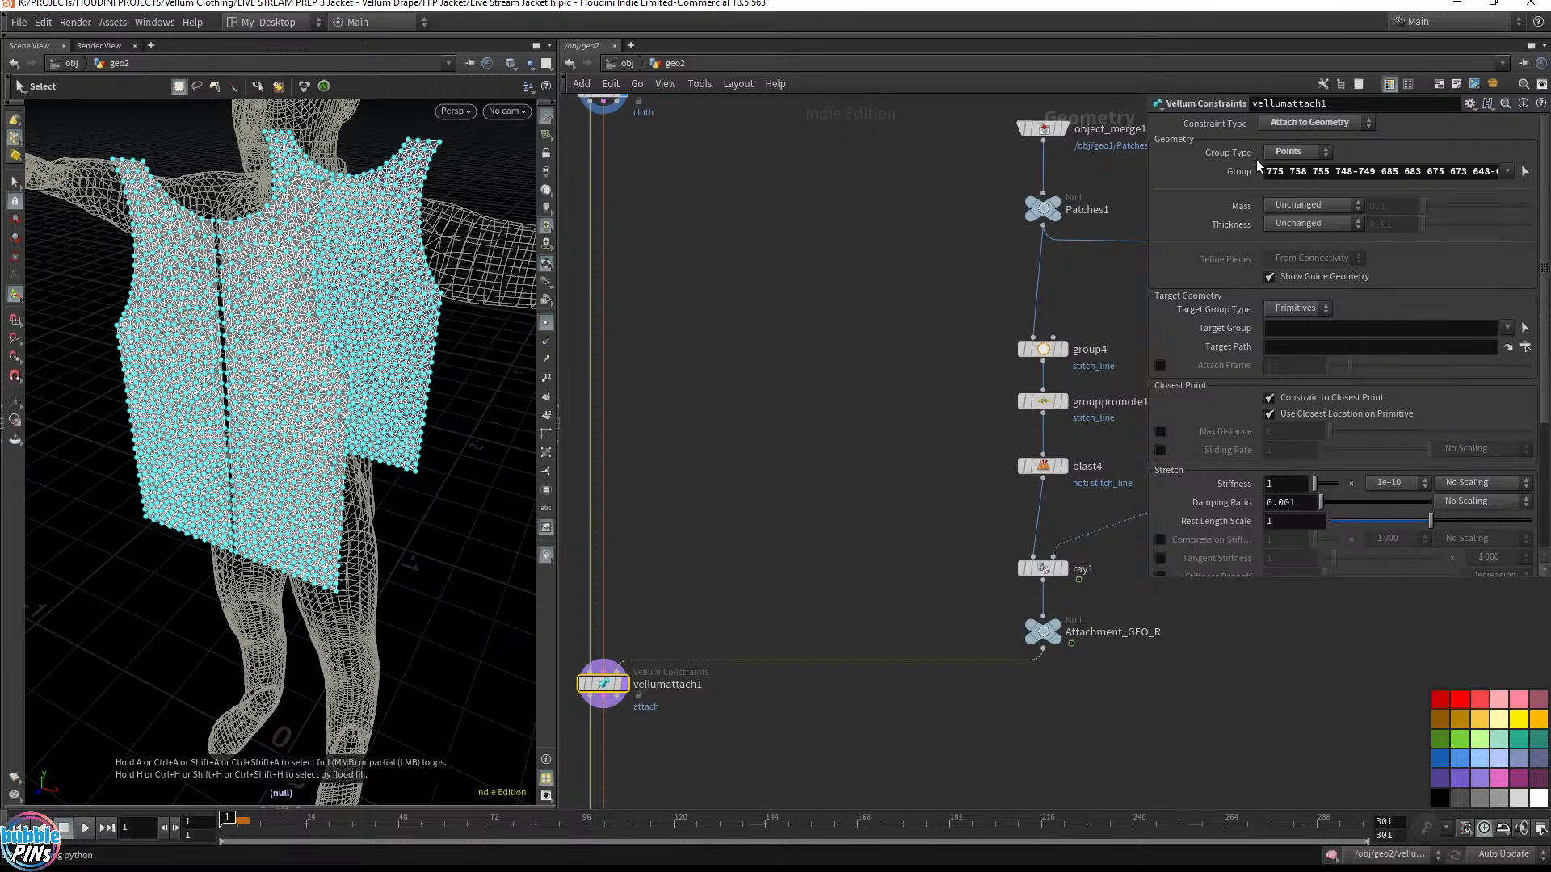
Display vellumattach1 and examine from the side the constraint lines between the panel's front edge and the projected strip
left_click(624, 687)
left_click_drag(165, 386, 248, 403)
key("Escape")
scroll(228, 343, "up", 5)
key("s")
key("Escape")
key("s")
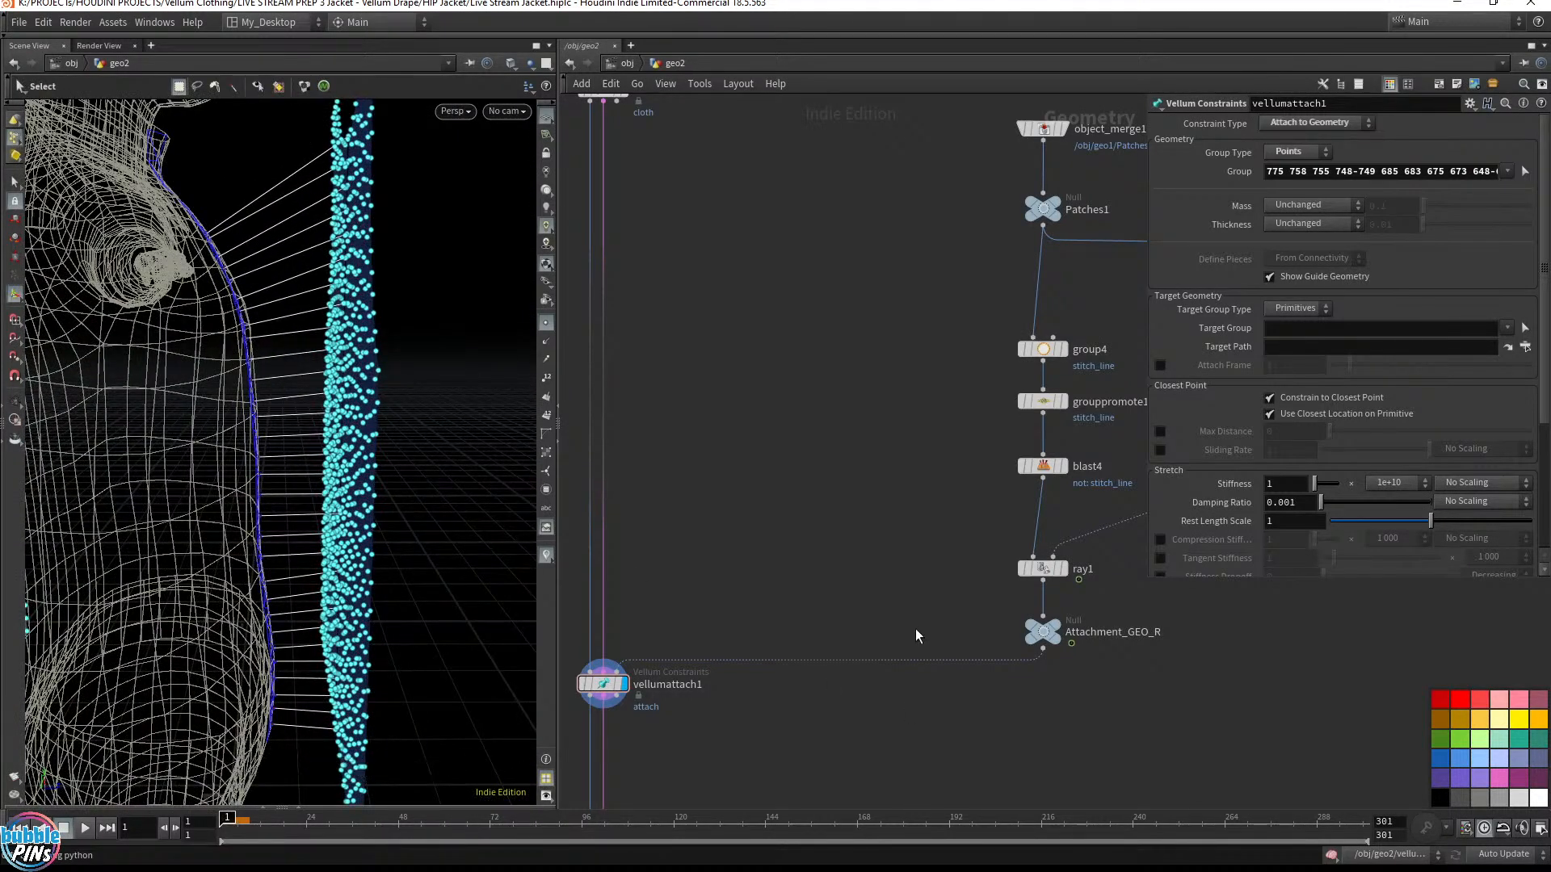
Compare the Attachment_GEO_R strip on the body with the vellumattach1 constraints by displaying each node in turn
left_click(1069, 607)
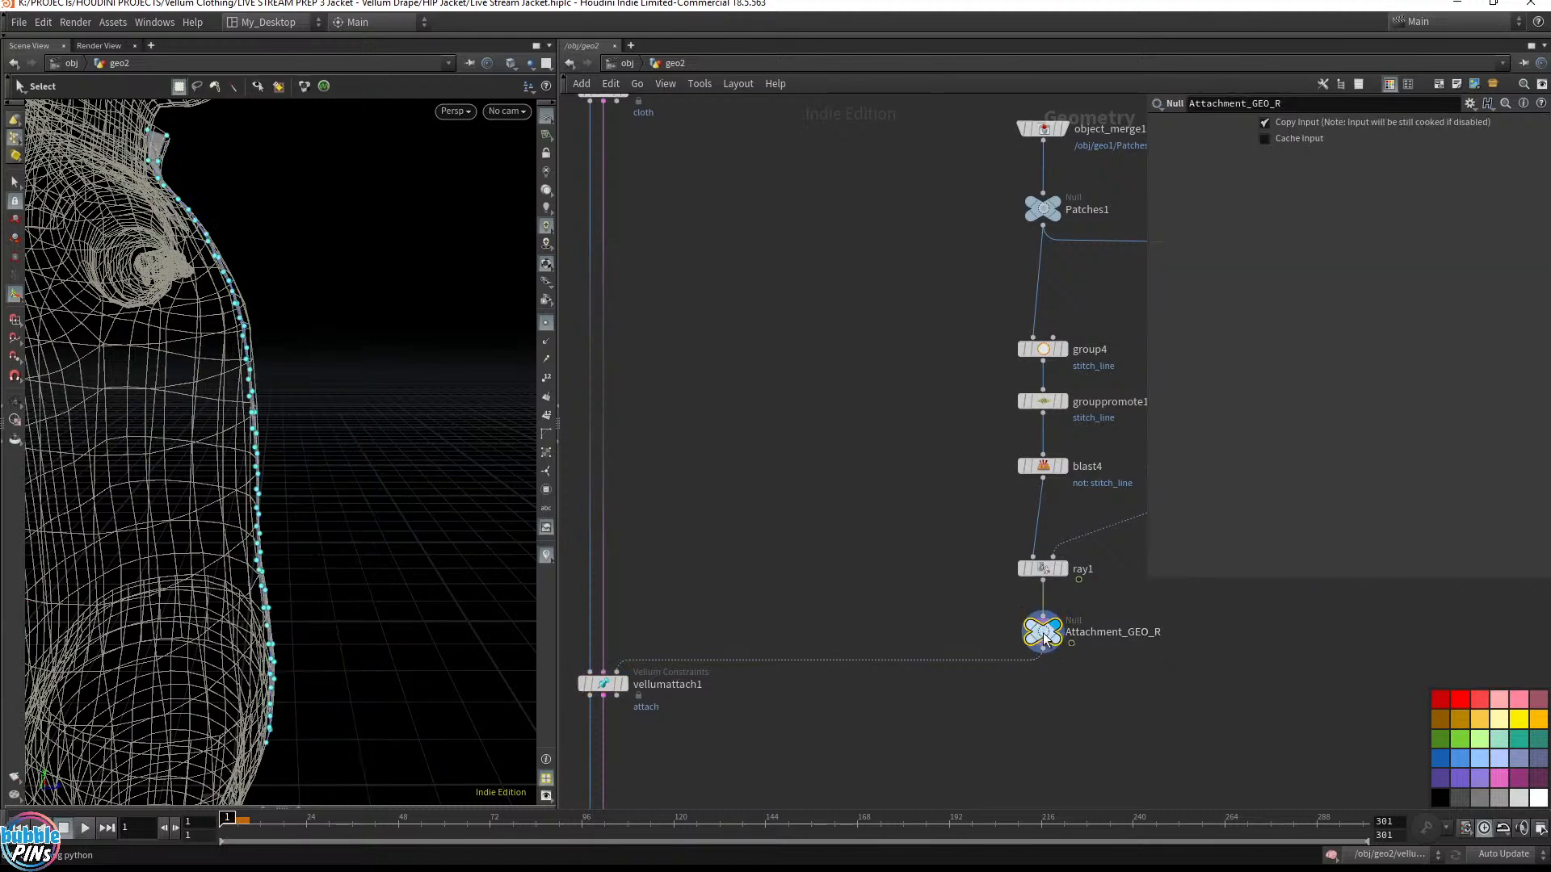
key("Escape")
left_click(622, 684)
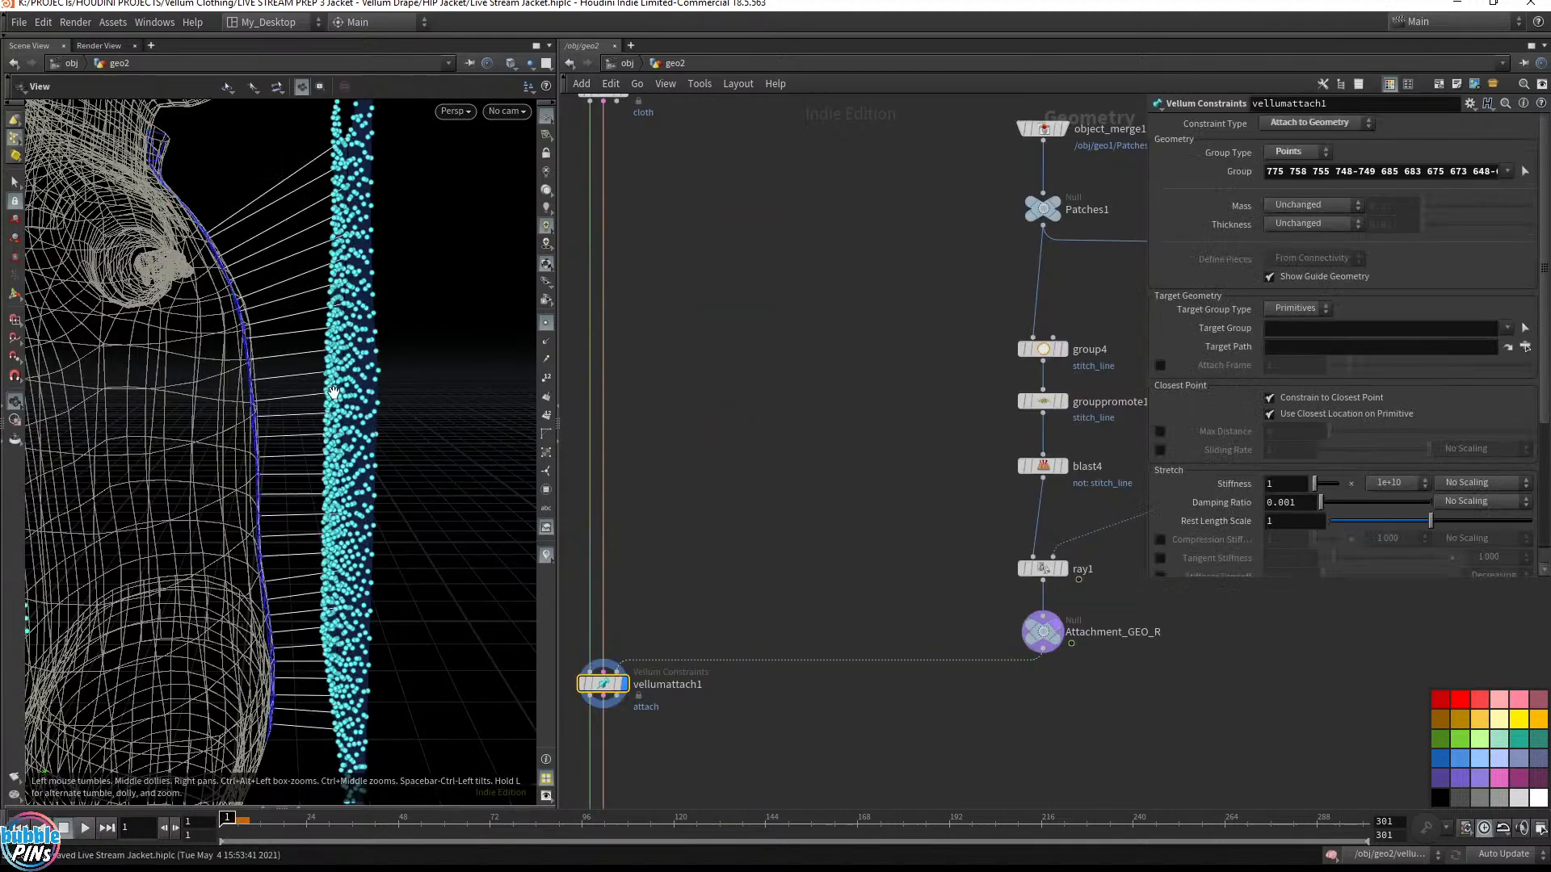
scroll(283, 404, "down", 5)
left_click(1050, 632)
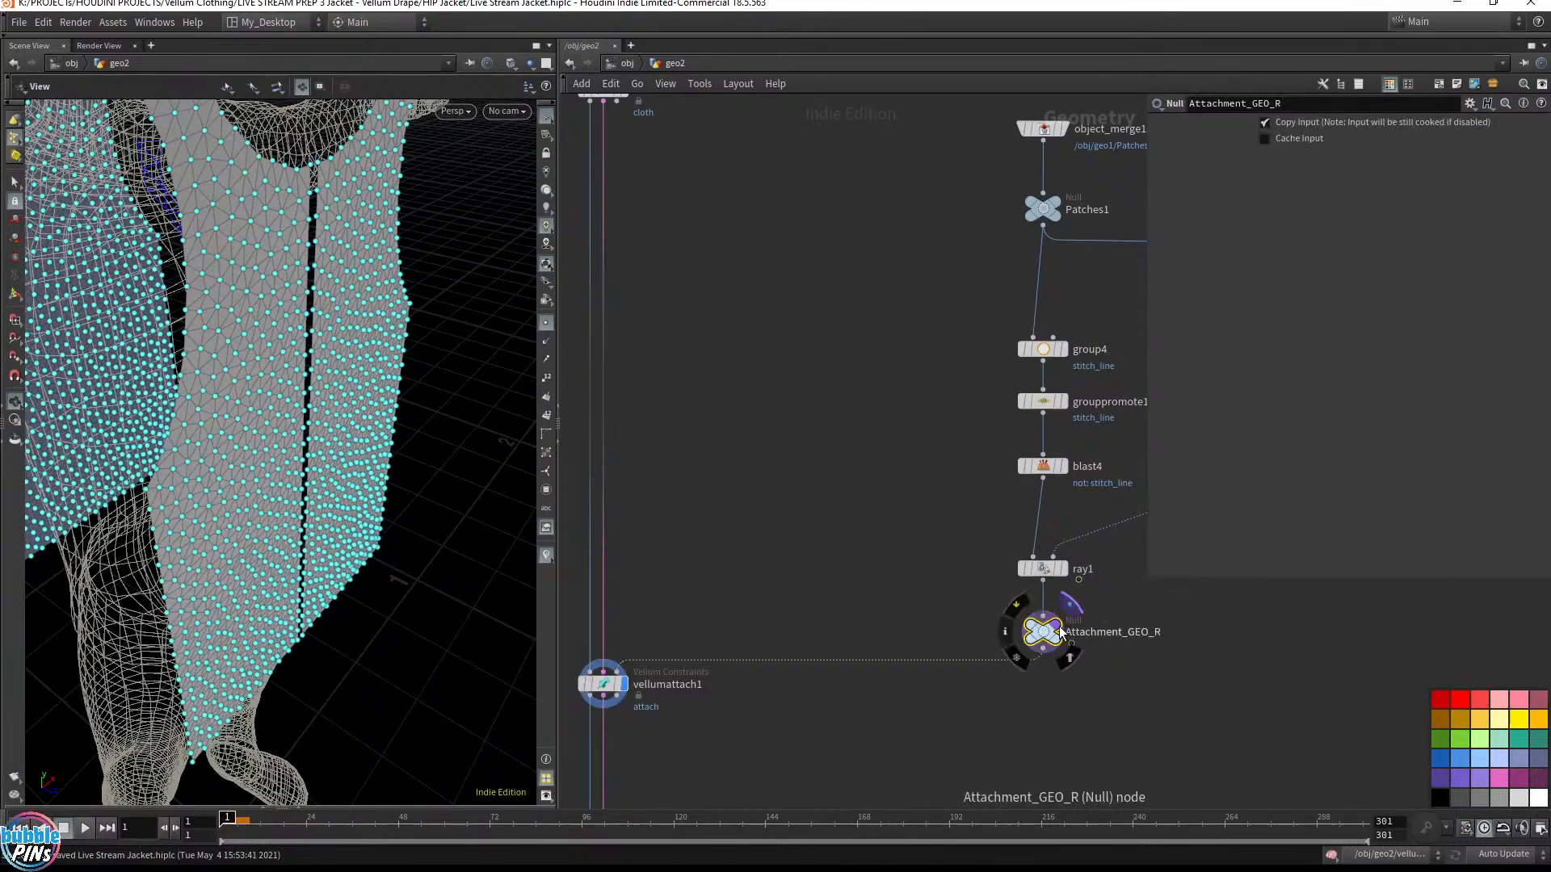
left_click(1073, 604)
left_click_drag(288, 391, 197, 415)
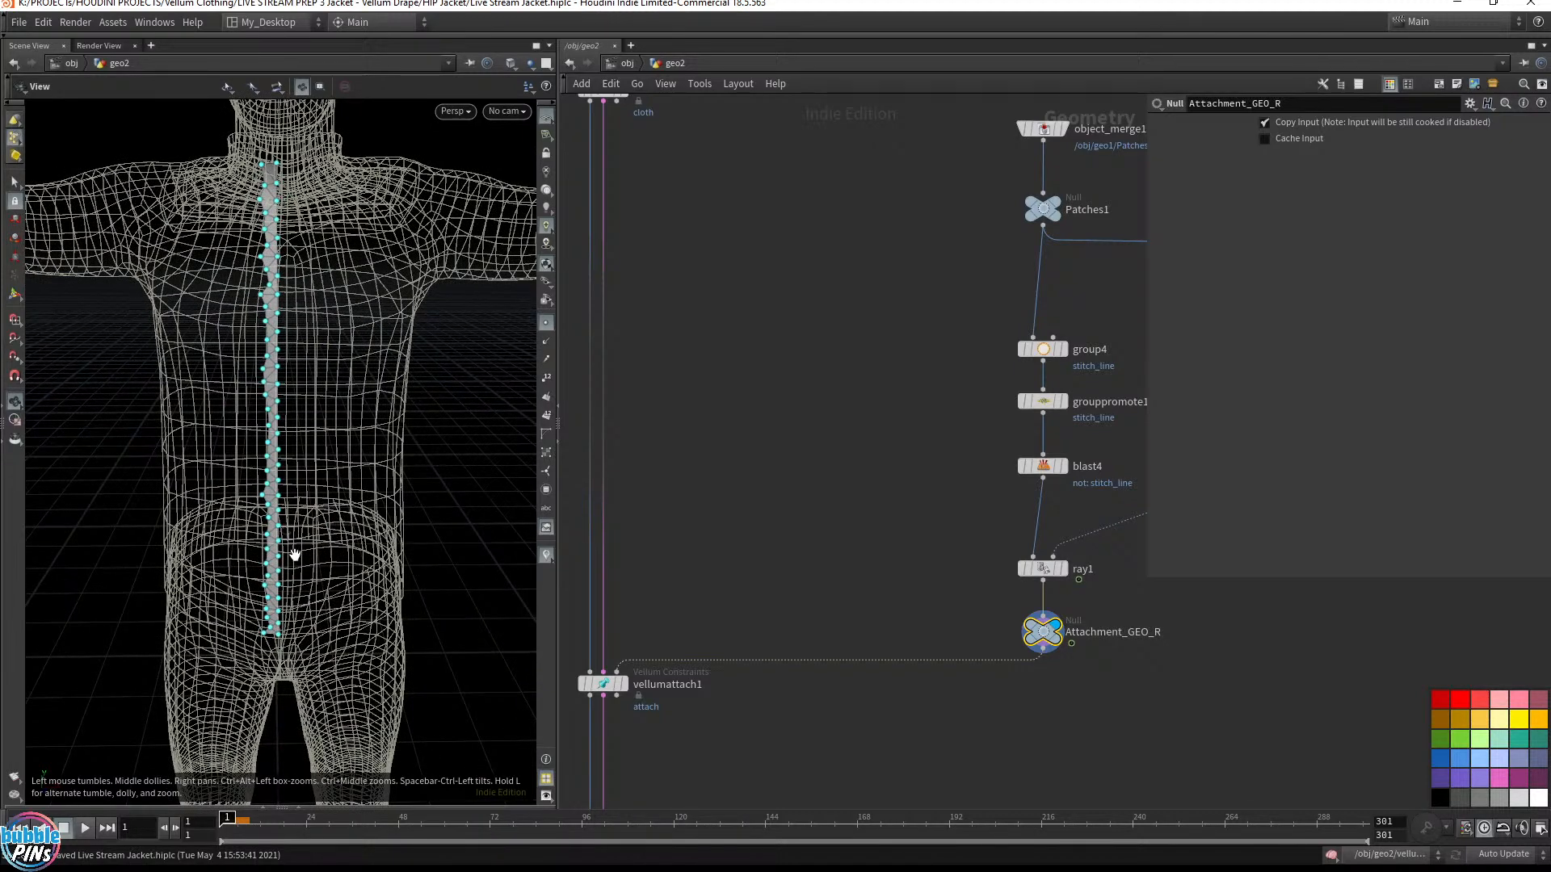
middle_click_drag(730, 547, 764, 554)
left_click(660, 693)
left_click(660, 693)
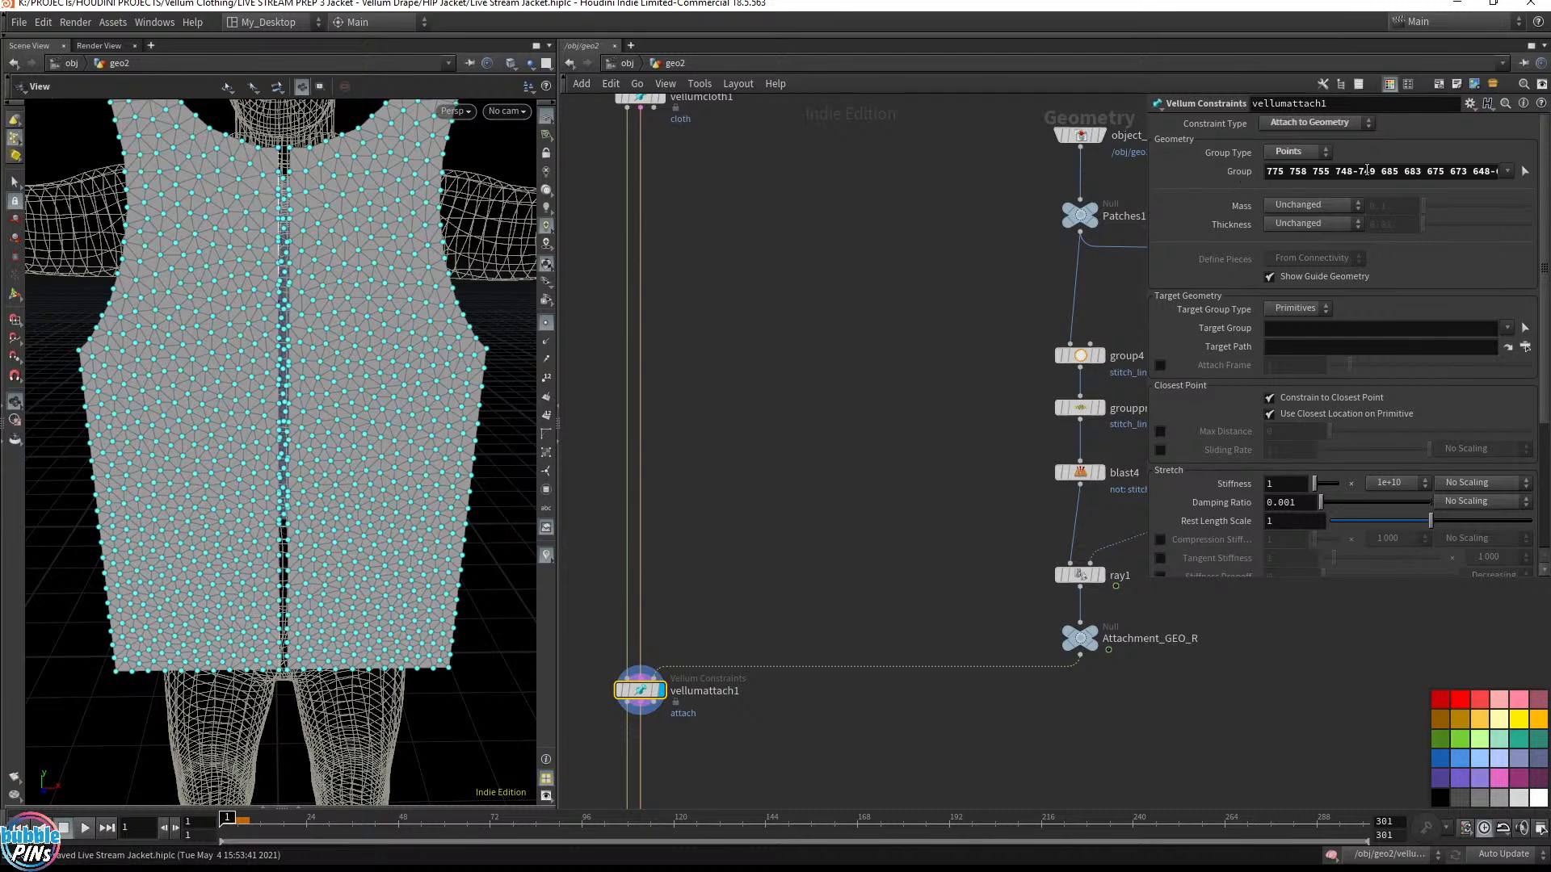
Examine the attachment strip from an angle by displaying Attachment_GEO_R, and return the display to vellumattach1 to view the jacket panels
left_click_drag(362, 225, 292, 245)
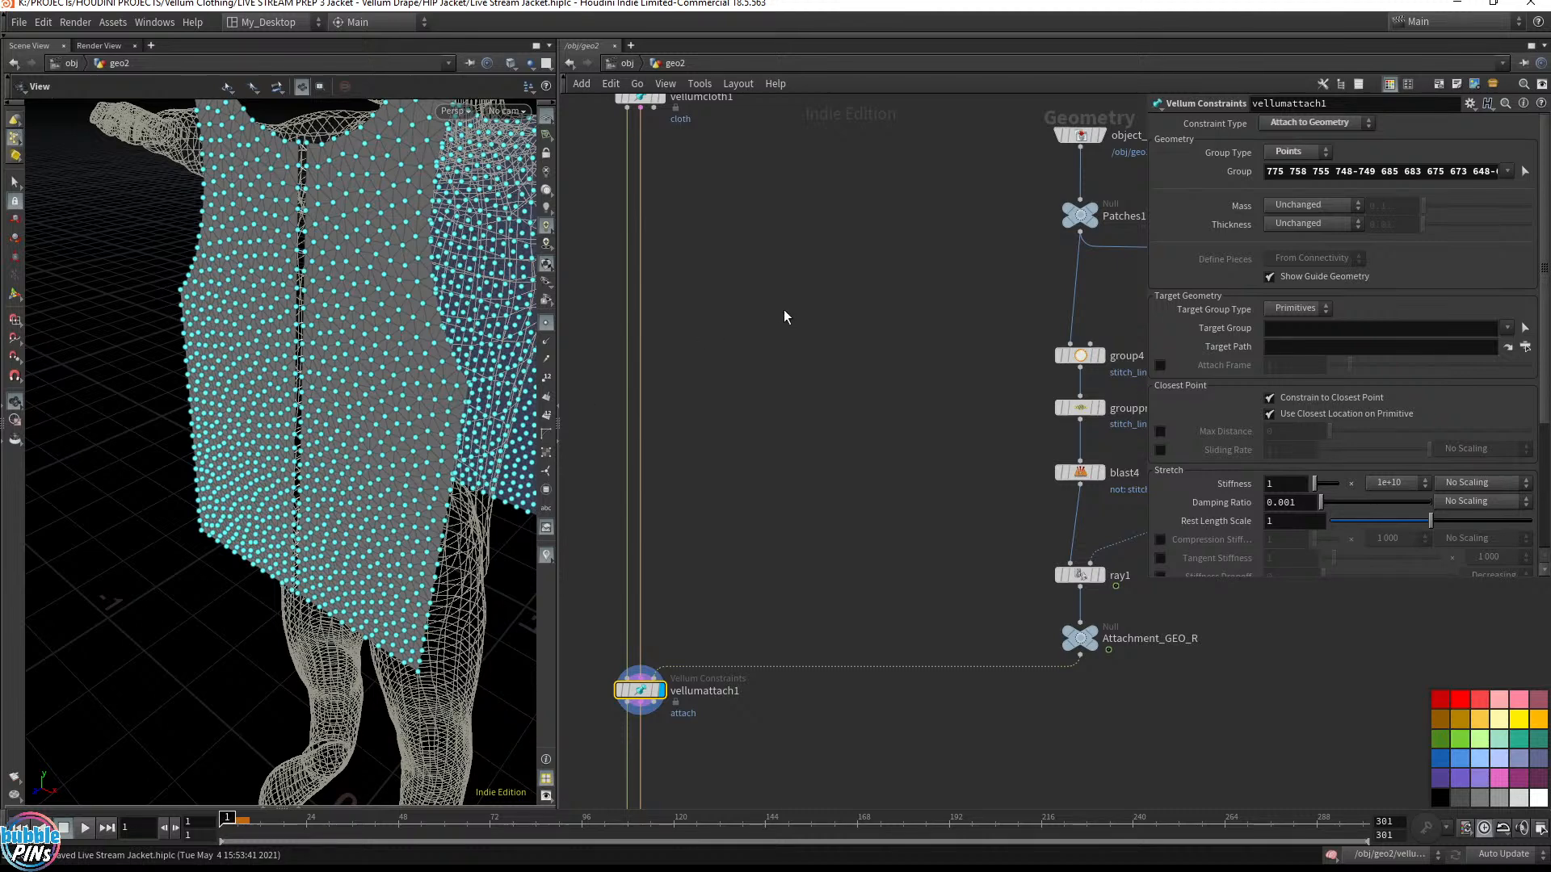
middle_click_drag(815, 411, 698, 409)
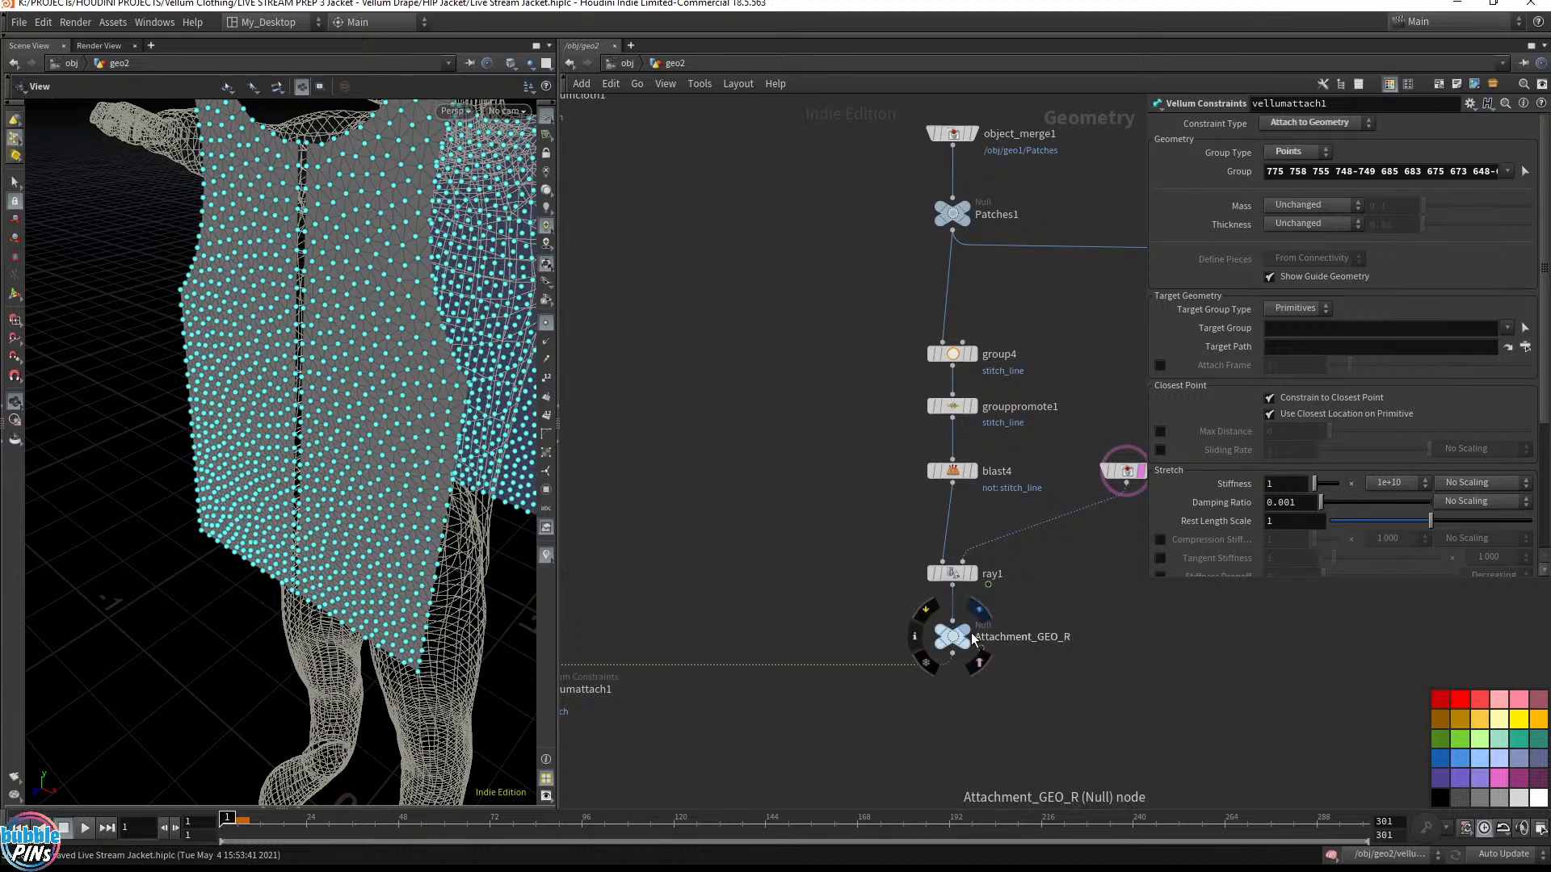
left_click(964, 629)
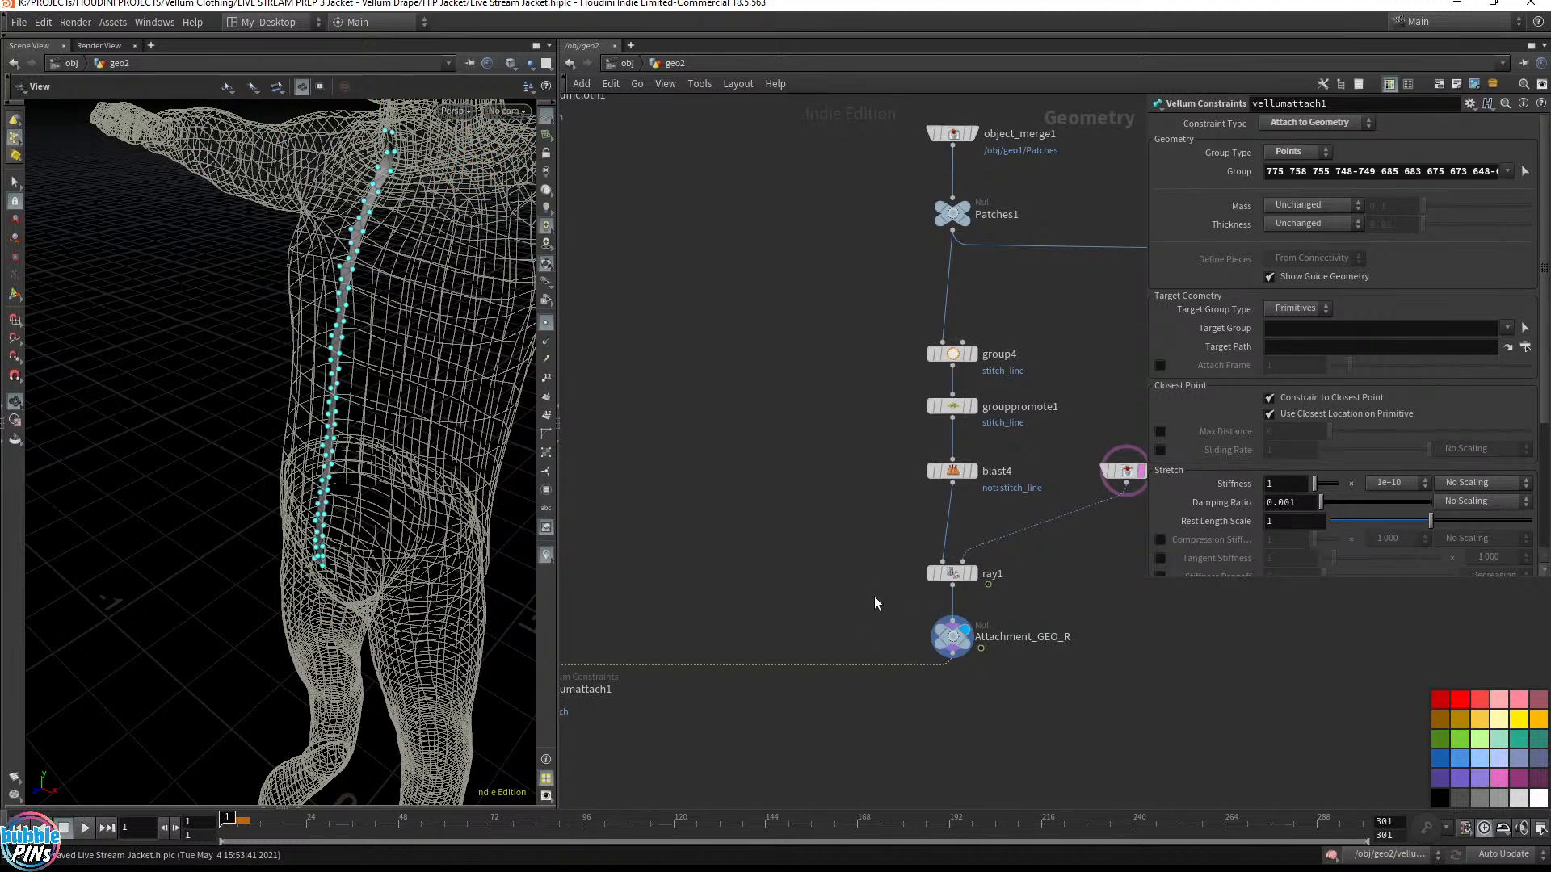
key("f")
mouse_move(773, 563)
left_mouse_down()
mouse_move(775, 598)
mouse_move(776, 578)
left_mouse_up()
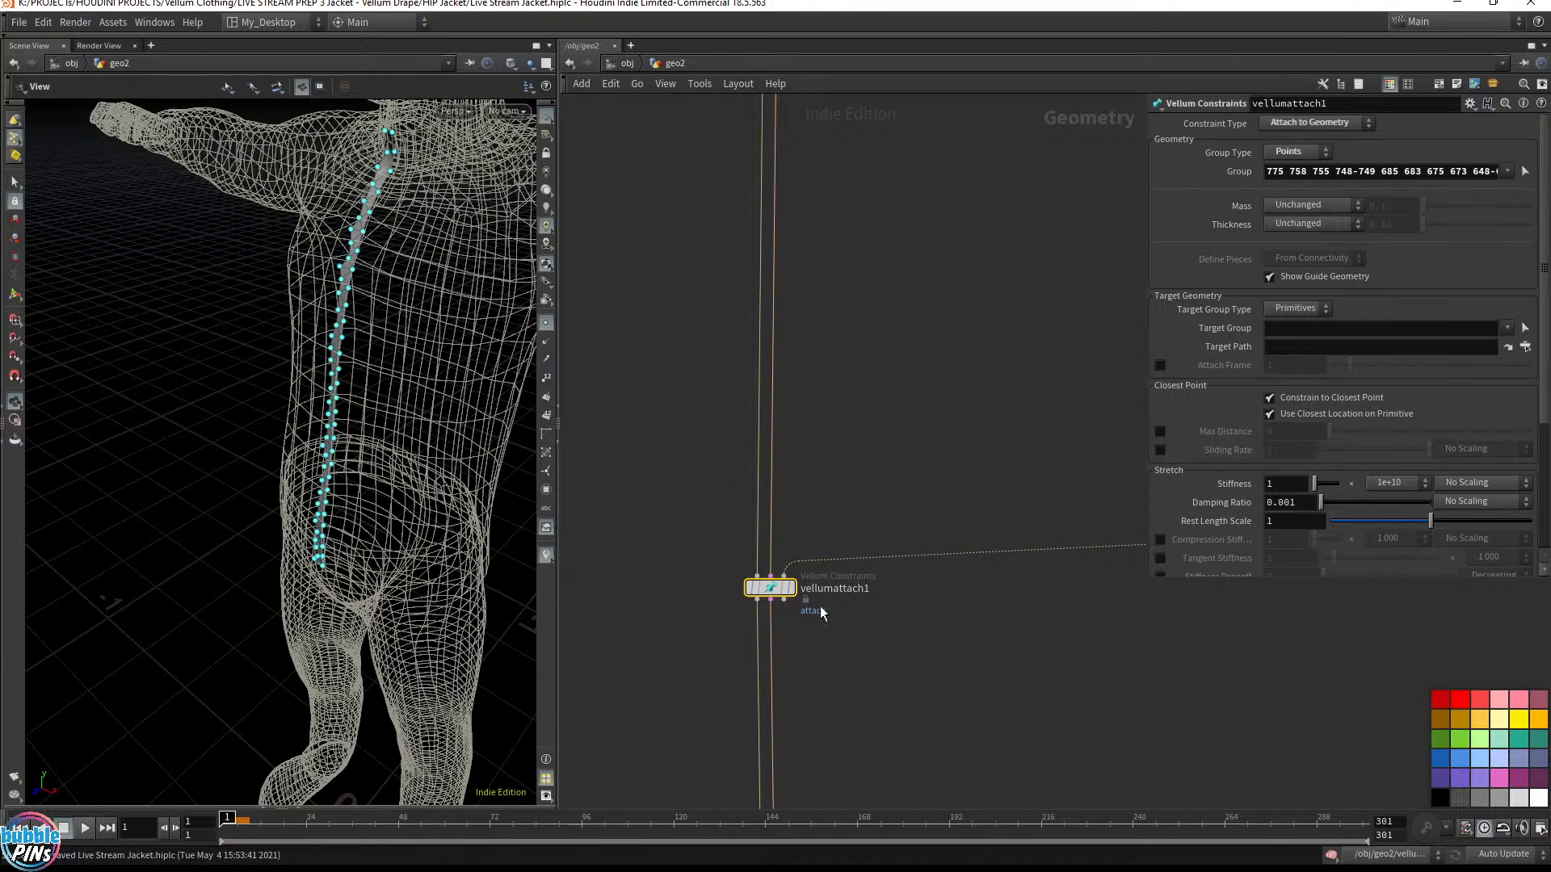
left_click(793, 589)
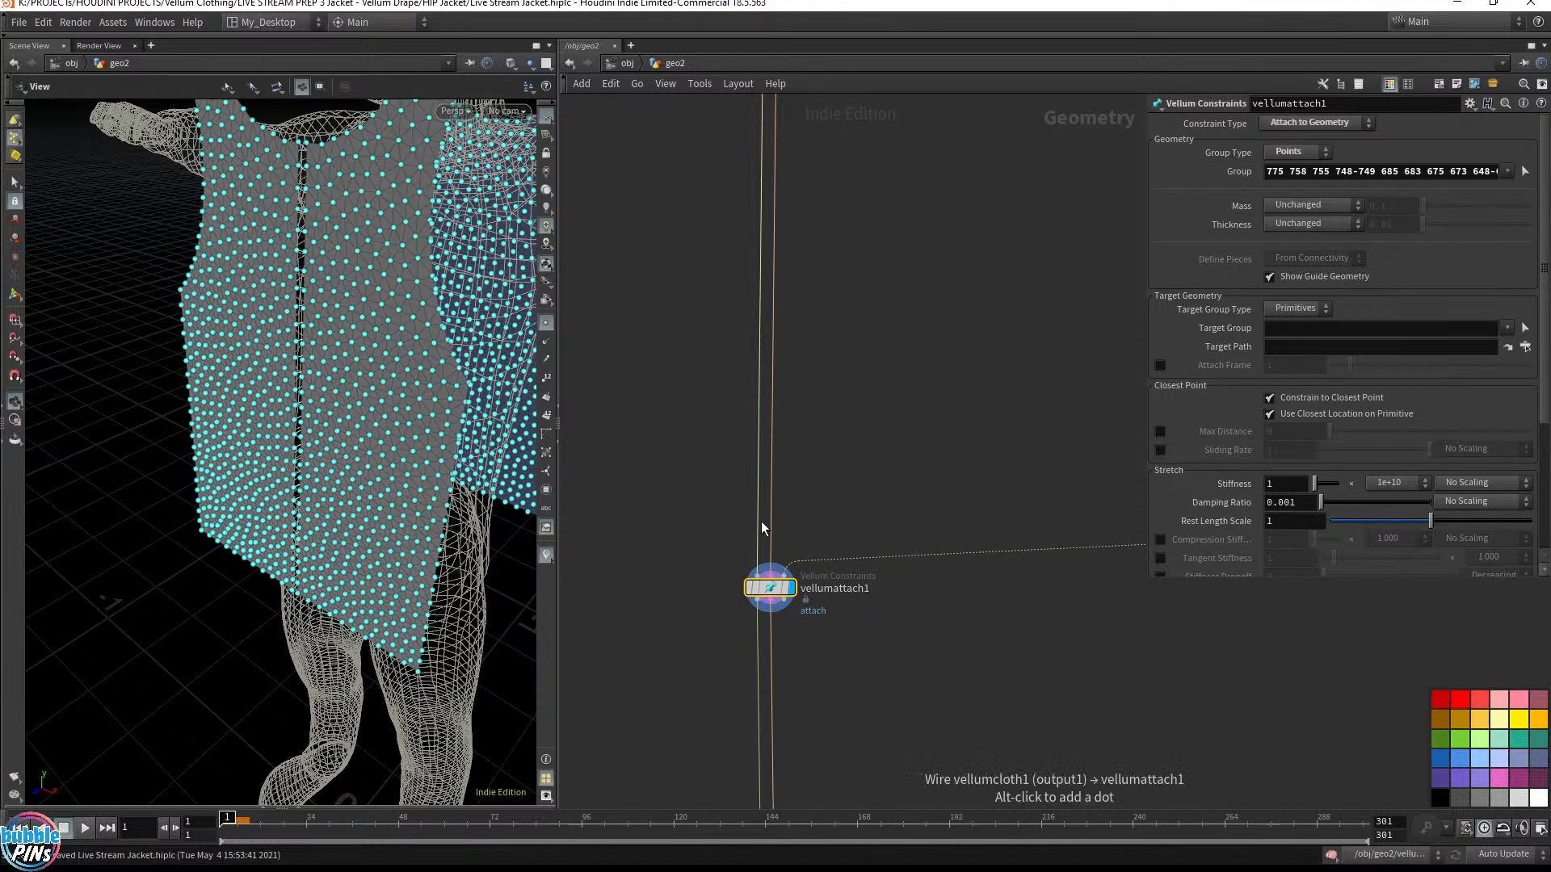
key("Escape")
left_click_drag(380, 305, 380, 388)
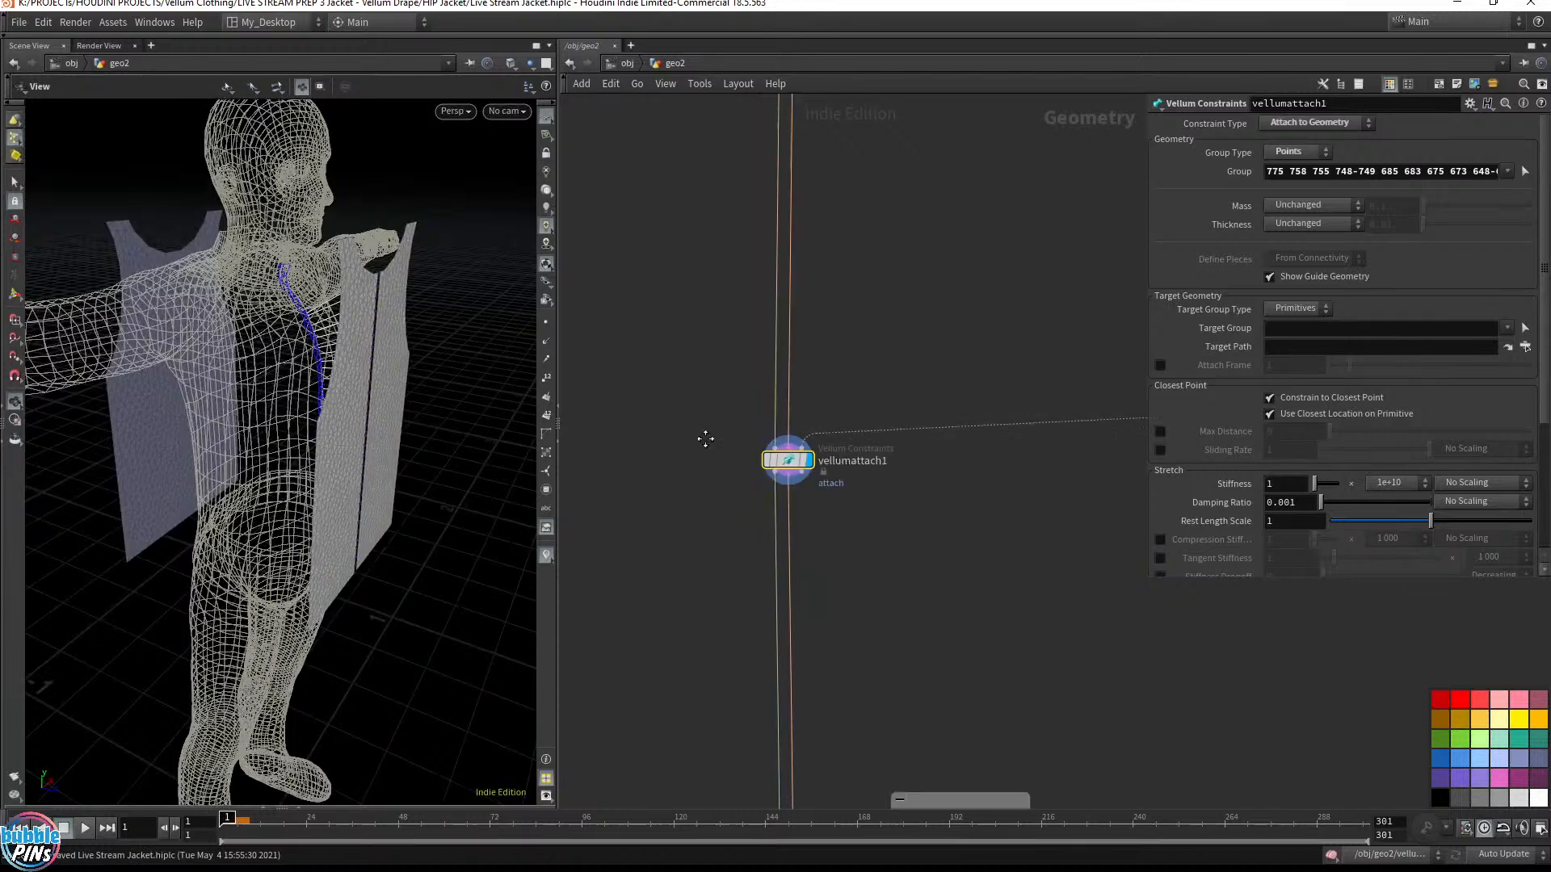
Display the vellumdrape1 node and play the drape simulation, stopping at frame 16
middle_click_drag(687, 561, 689, 283)
left_click(791, 511)
left_click_drag(792, 511, 782, 521)
left_click_drag(253, 385, 399, 334)
middle_click_drag(399, 334, 415, 388)
key("Up")
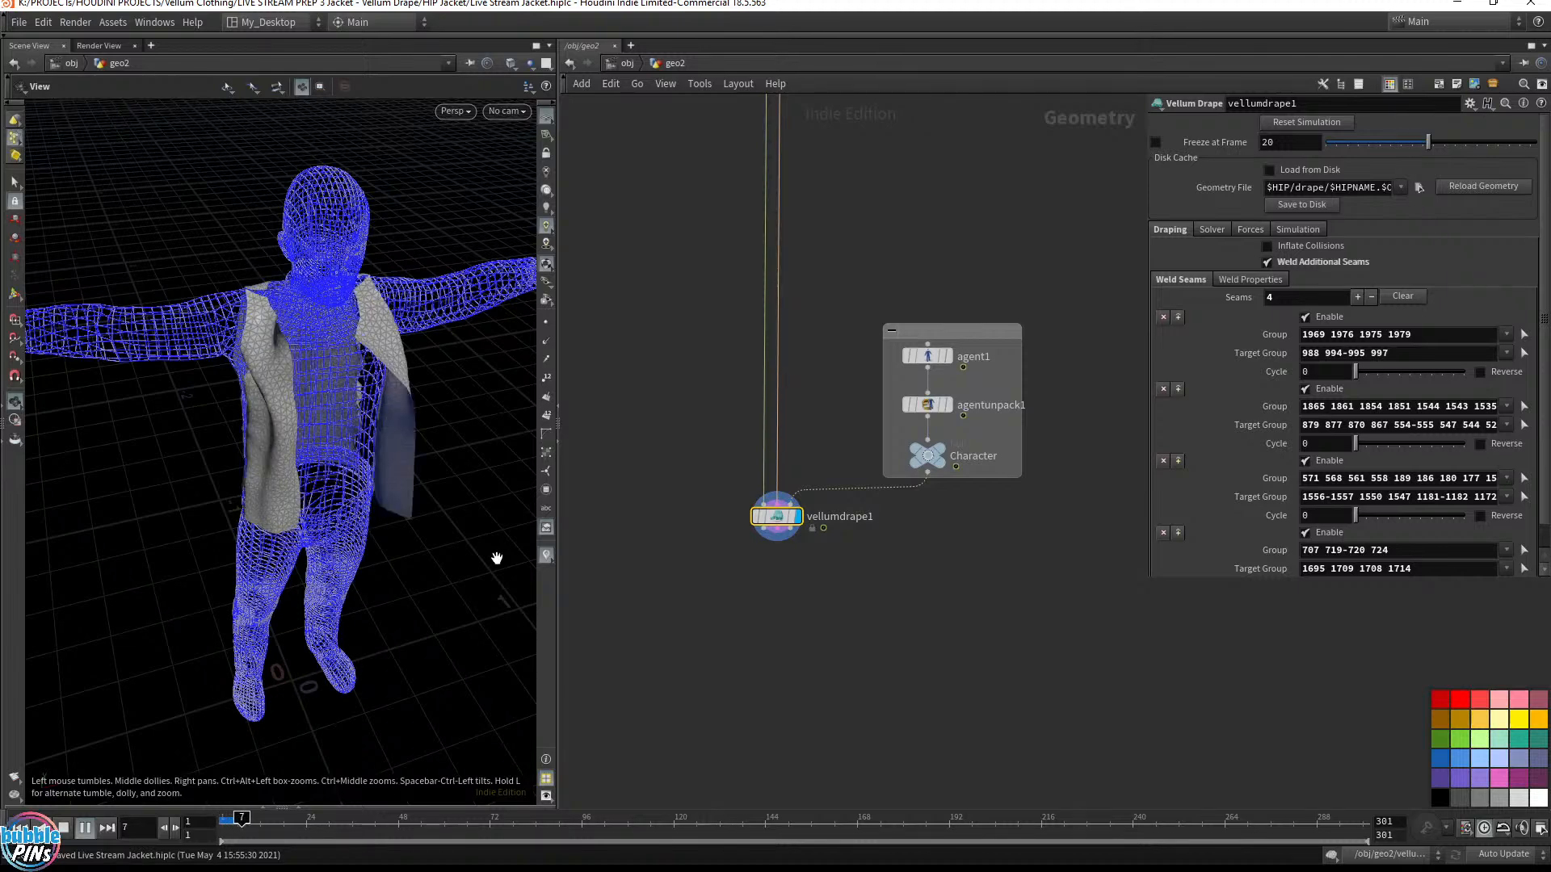
key("Up")
left_click_drag(310, 382, 266, 420)
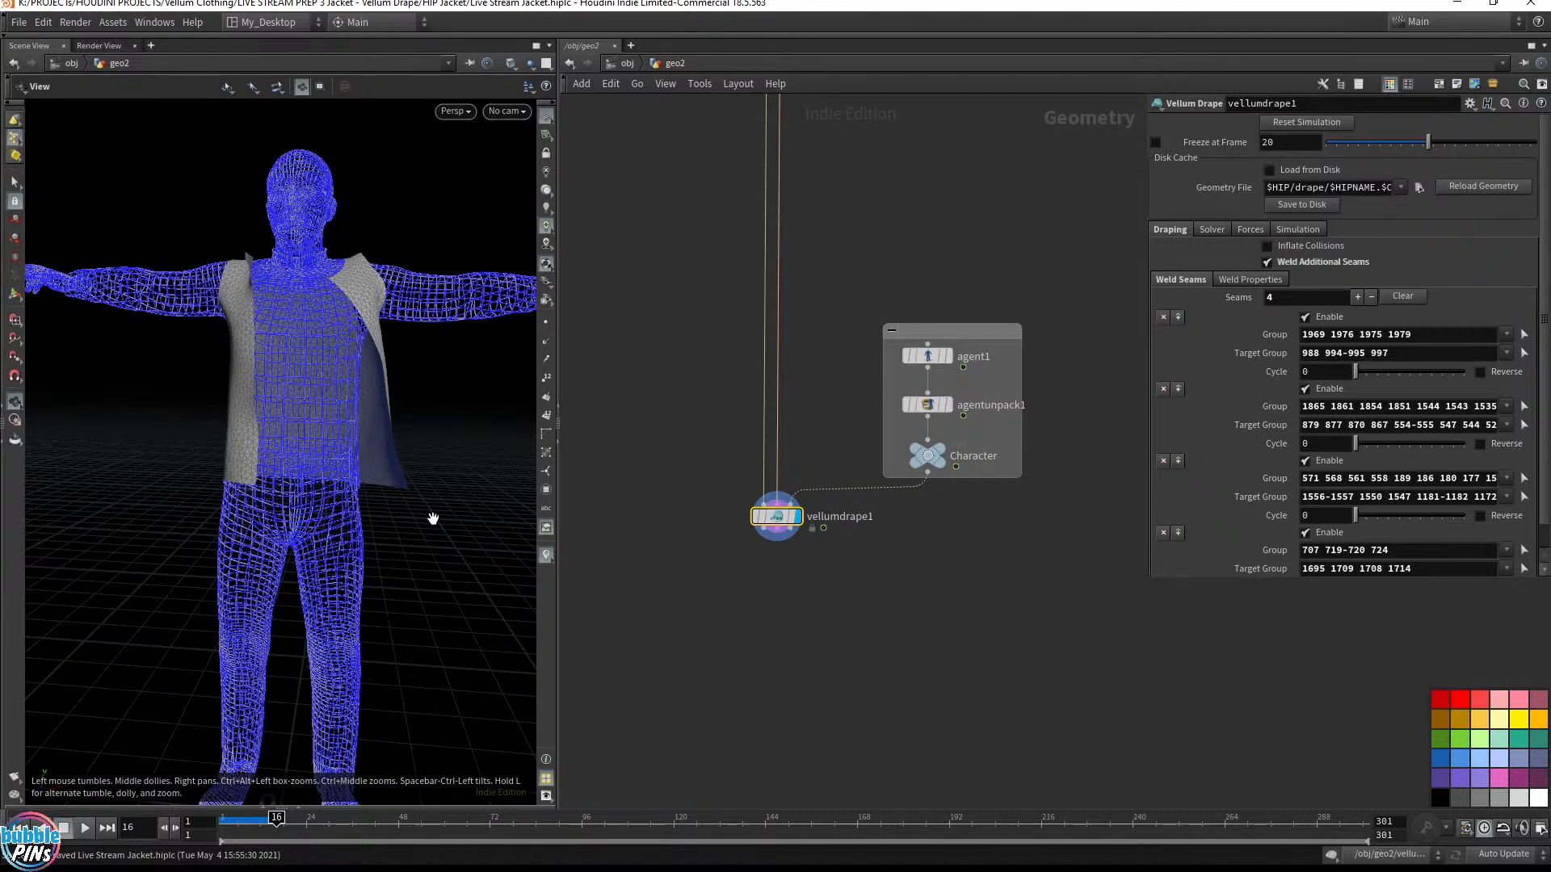
Inspect the draped jacket around the body and show the weld properties of vellumdrape1
left_click_drag(374, 468, 452, 432)
left_click_drag(718, 590, 835, 467)
scroll(498, 370, "up", 3)
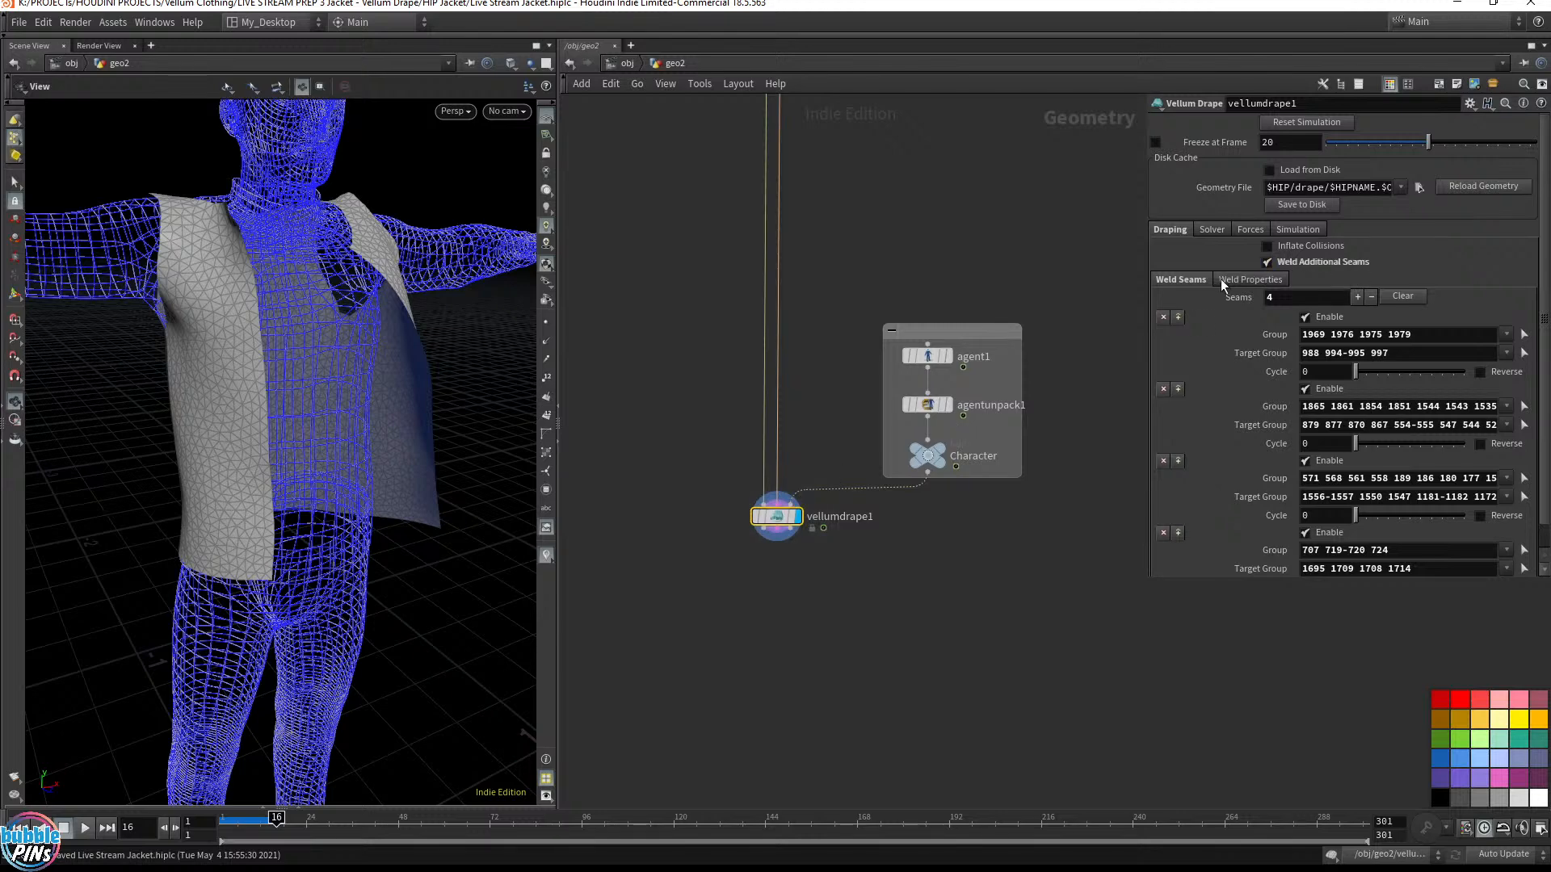
left_click(1251, 279)
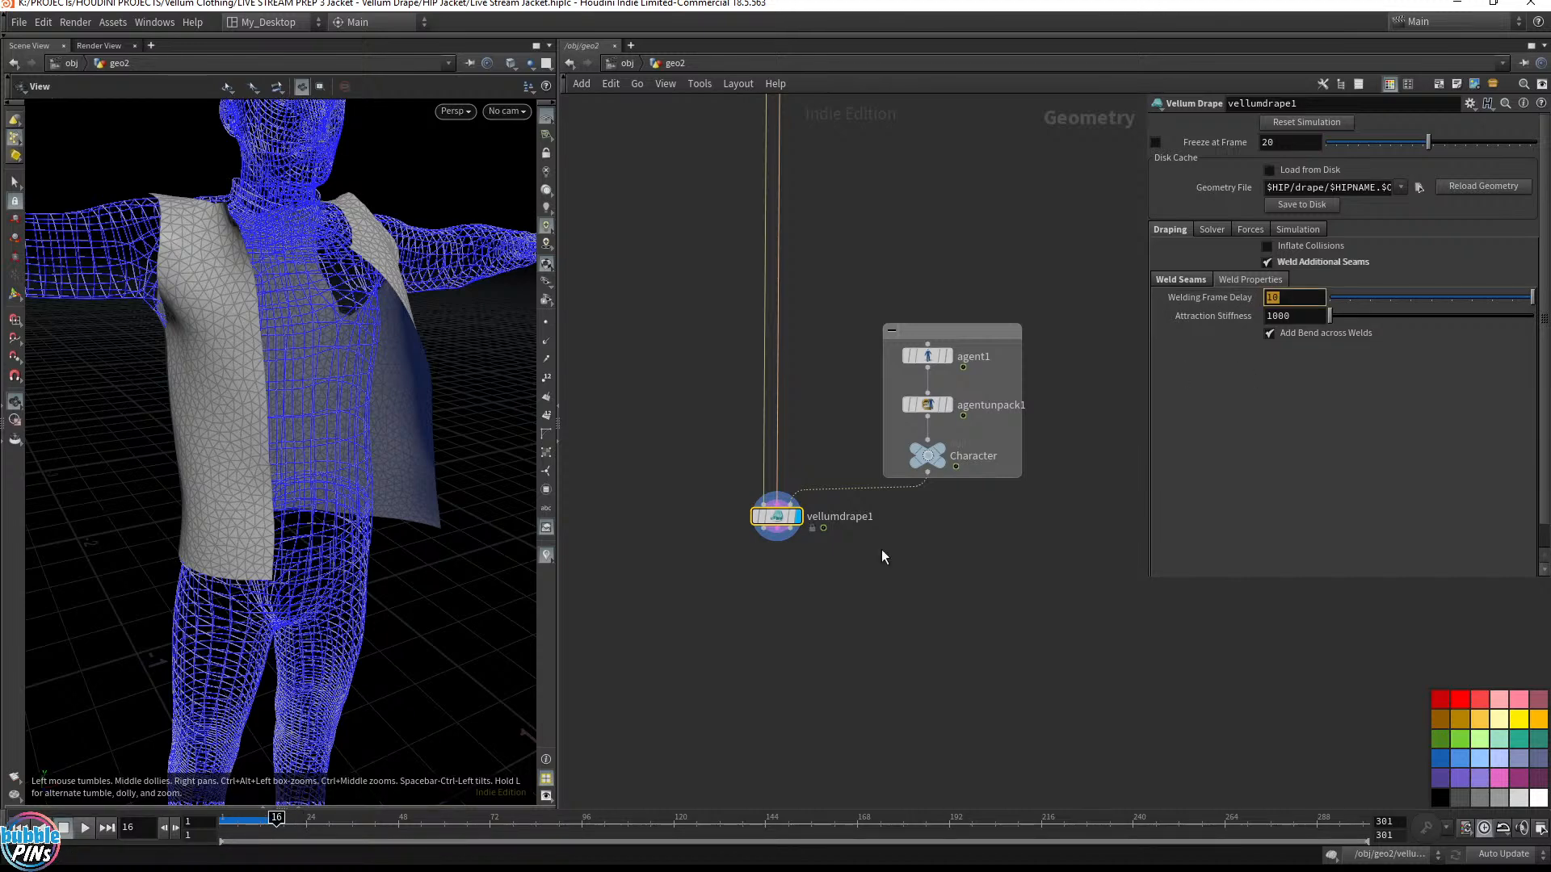
left_click_drag(233, 206, 159, 259)
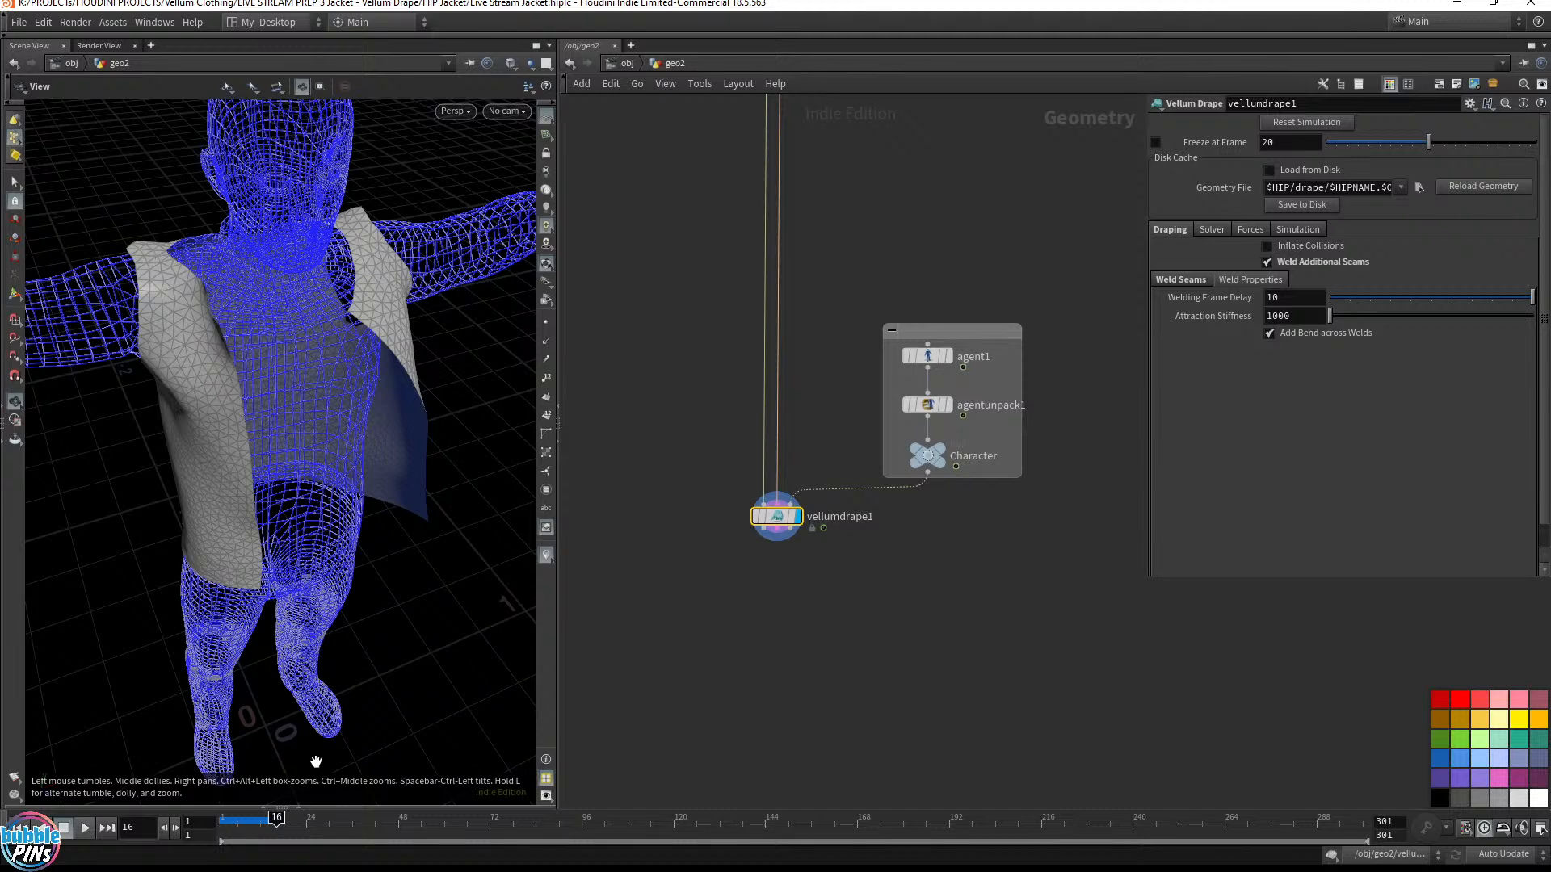
Go to frame 10 and examine the shoulder and side seams of the jacket
left_click(143, 830)
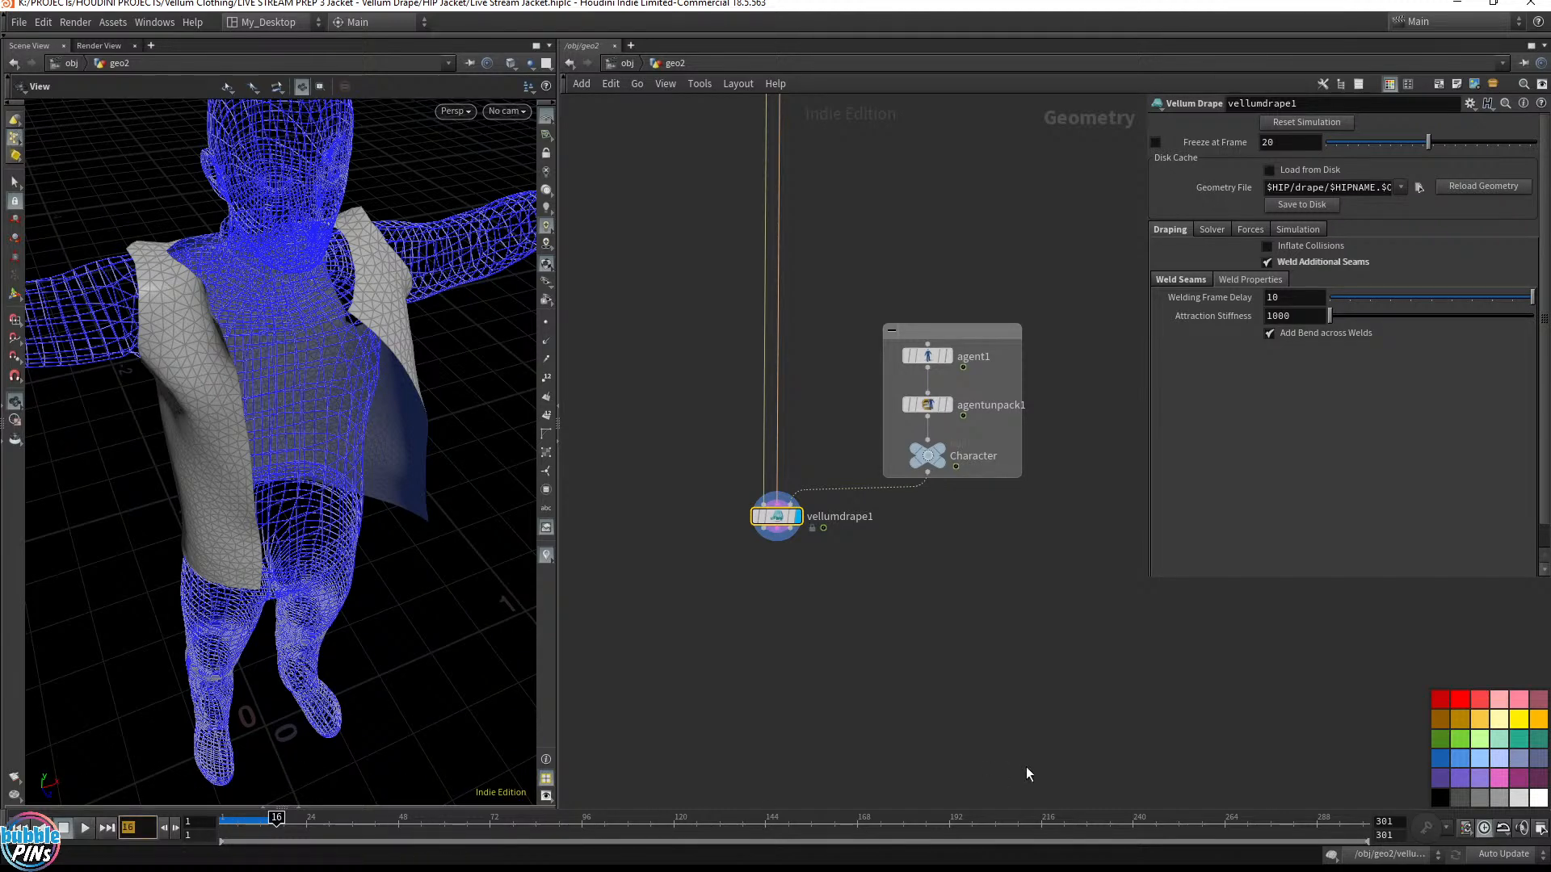
type("10")
key("Return")
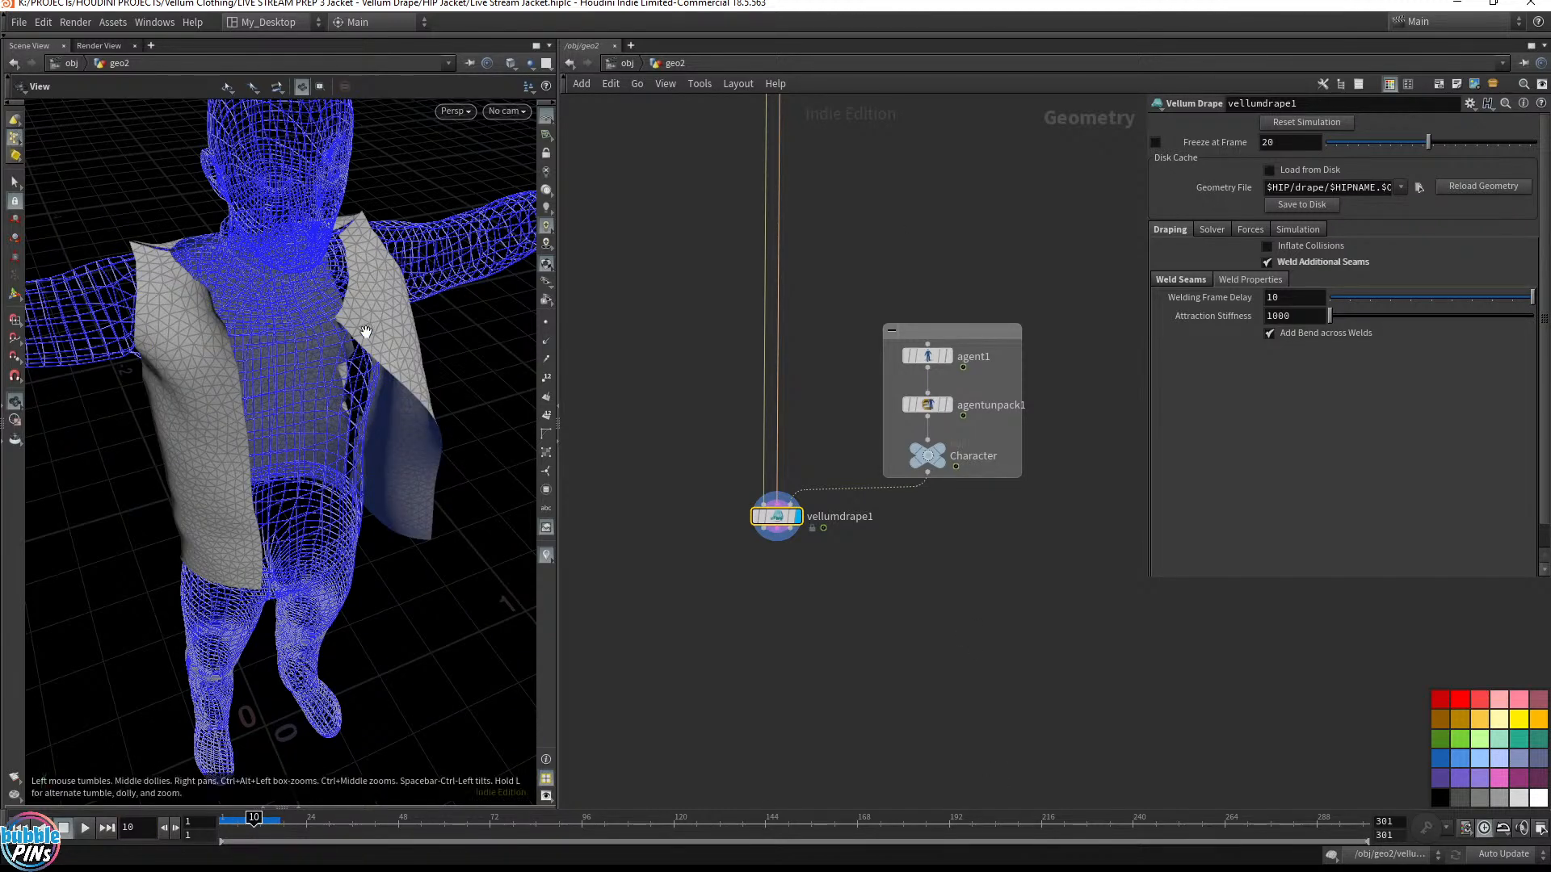
left_click_drag(351, 333, 321, 371)
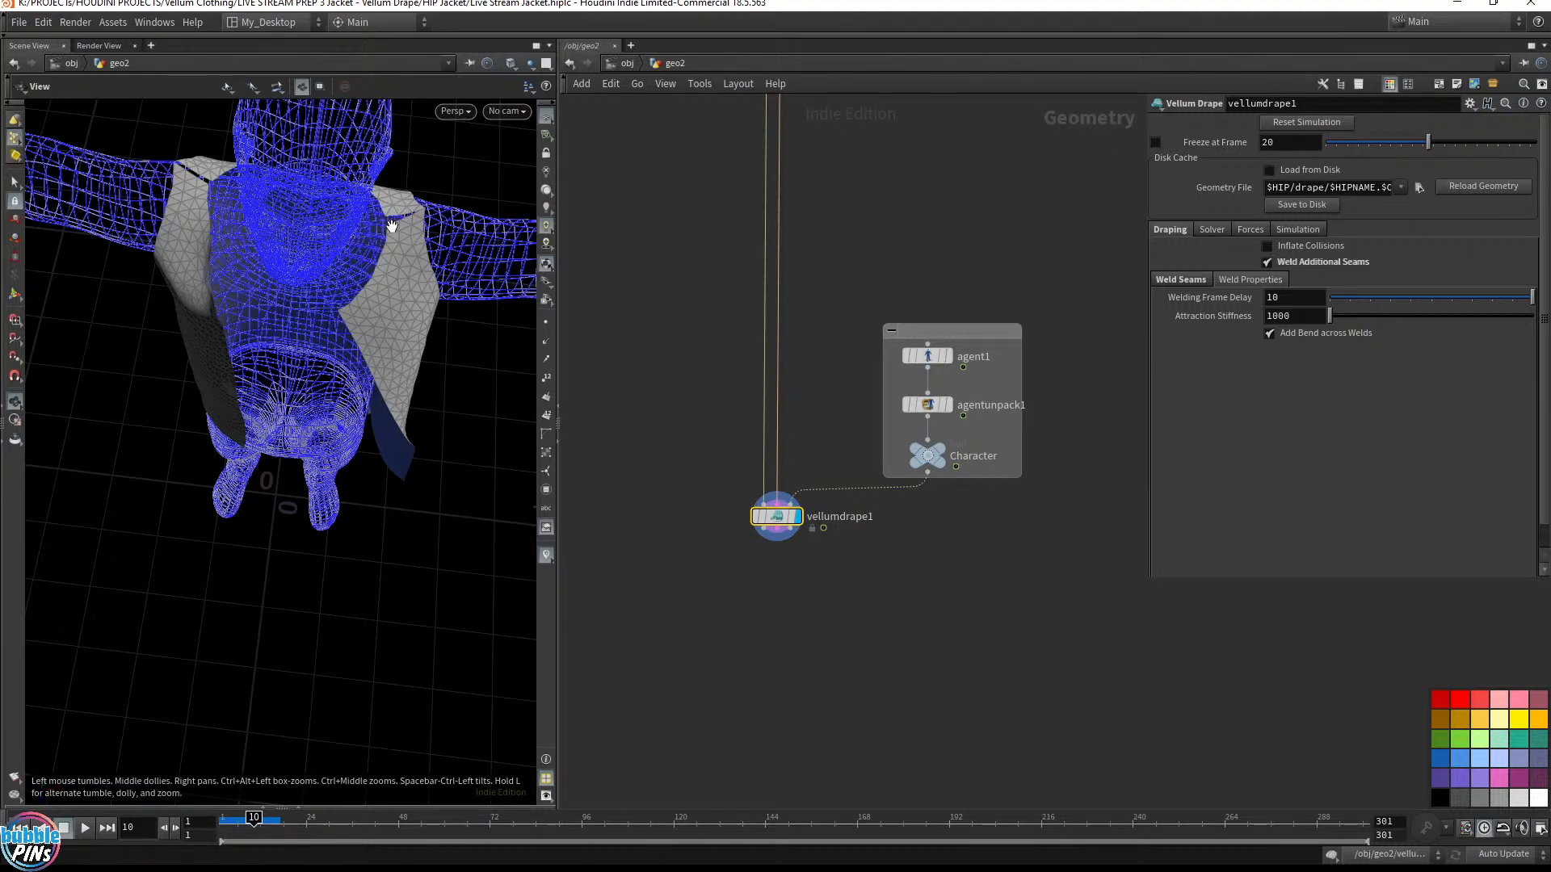
mouse_move(159, 350)
left_mouse_down()
mouse_move(260, 253)
mouse_move(204, 356)
mouse_move(166, 353)
left_mouse_up()
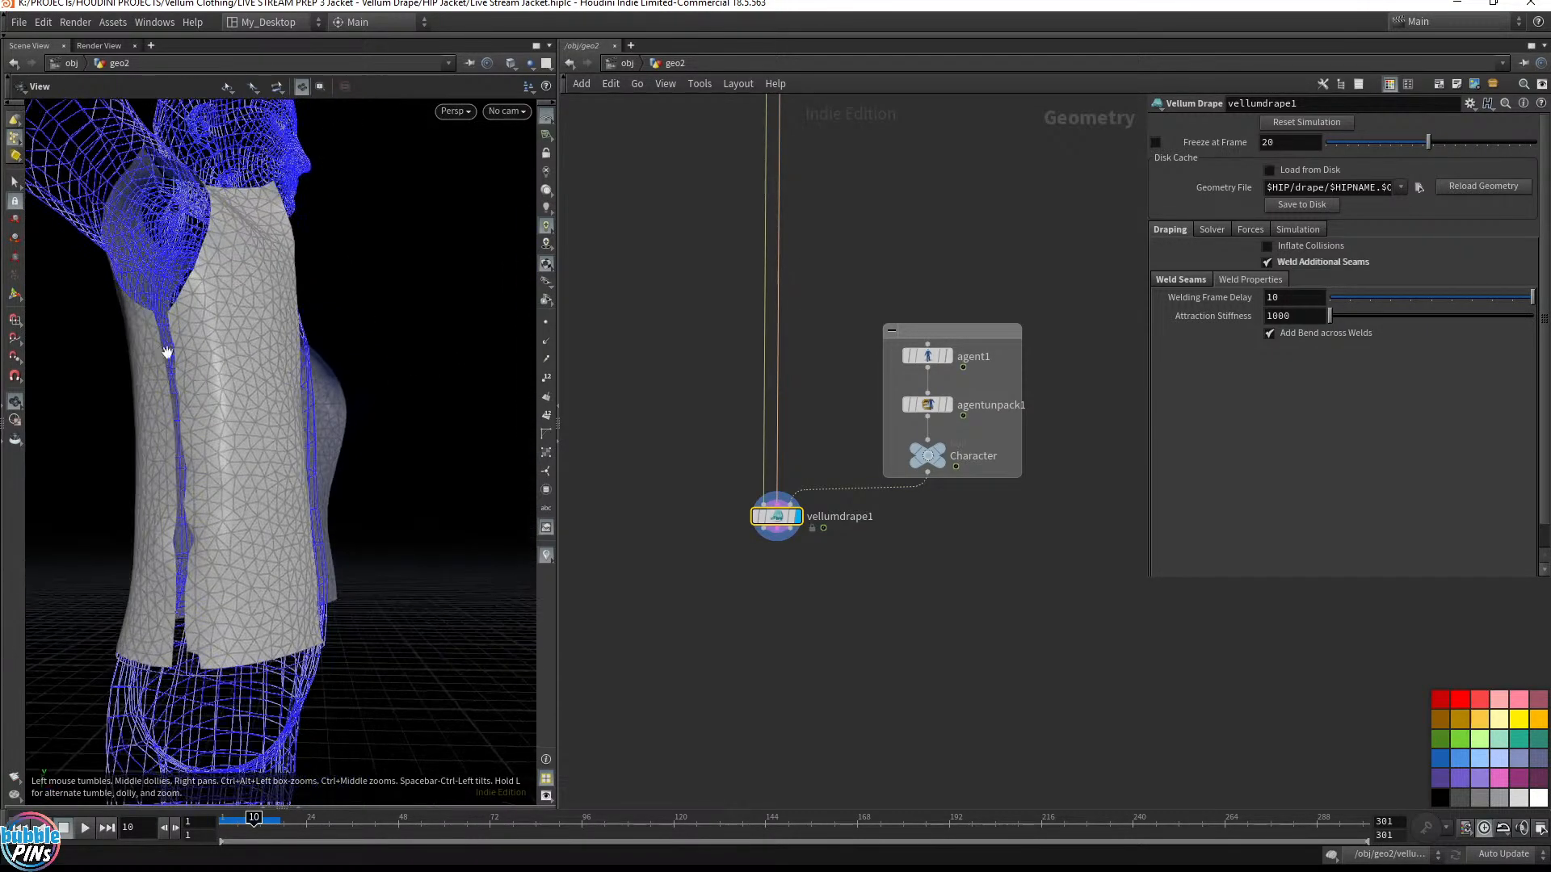
left_click_drag(273, 547, 277, 512)
Advance frame by frame to frame 12 to examine how the side seam welds
key("Right")
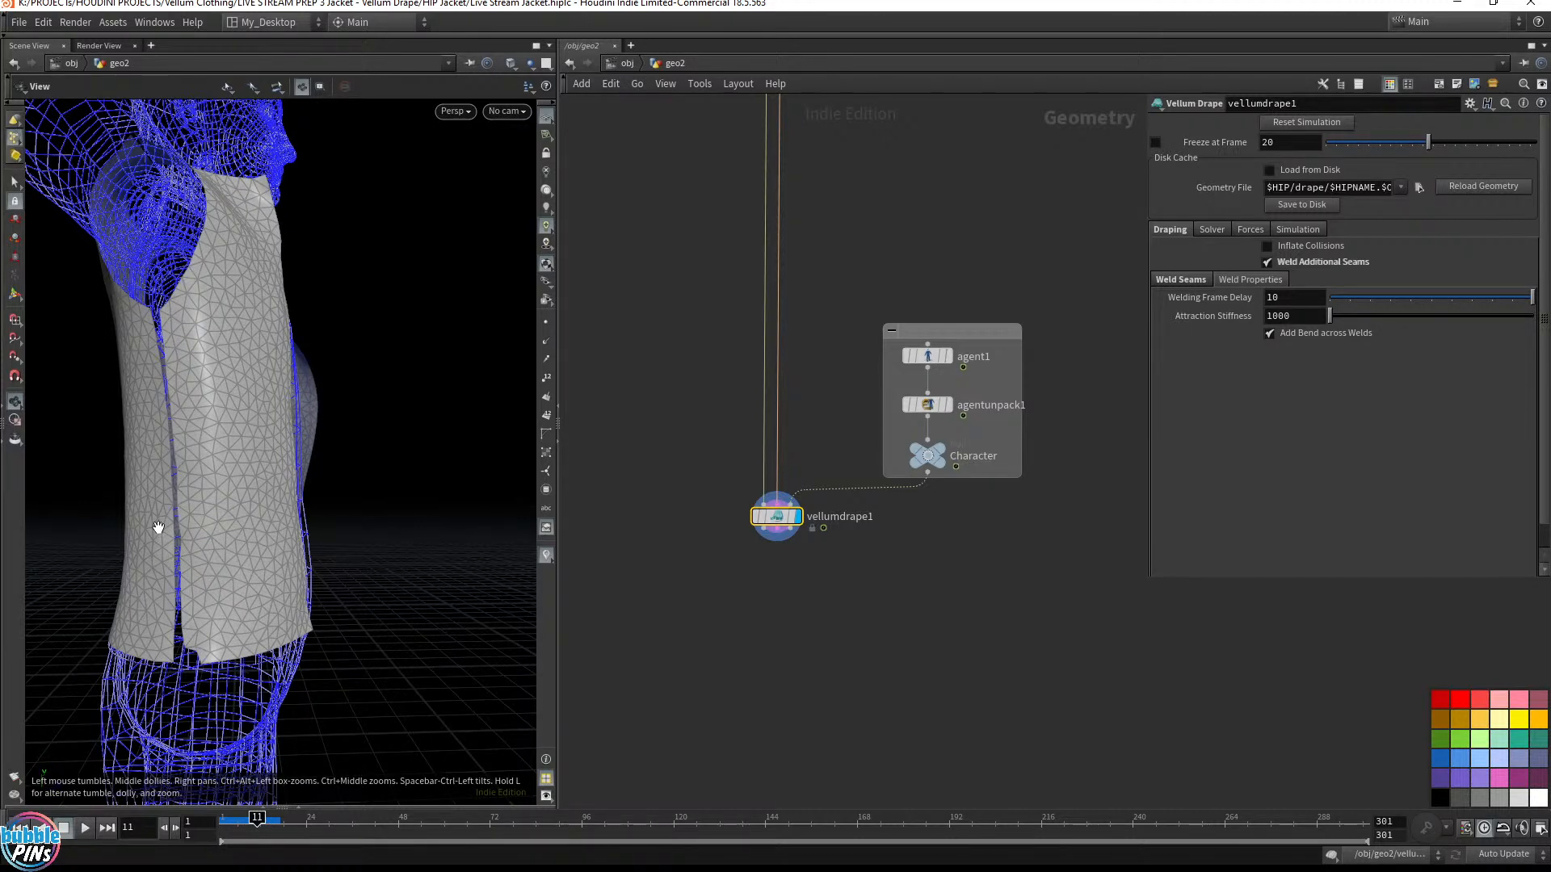
key("Right")
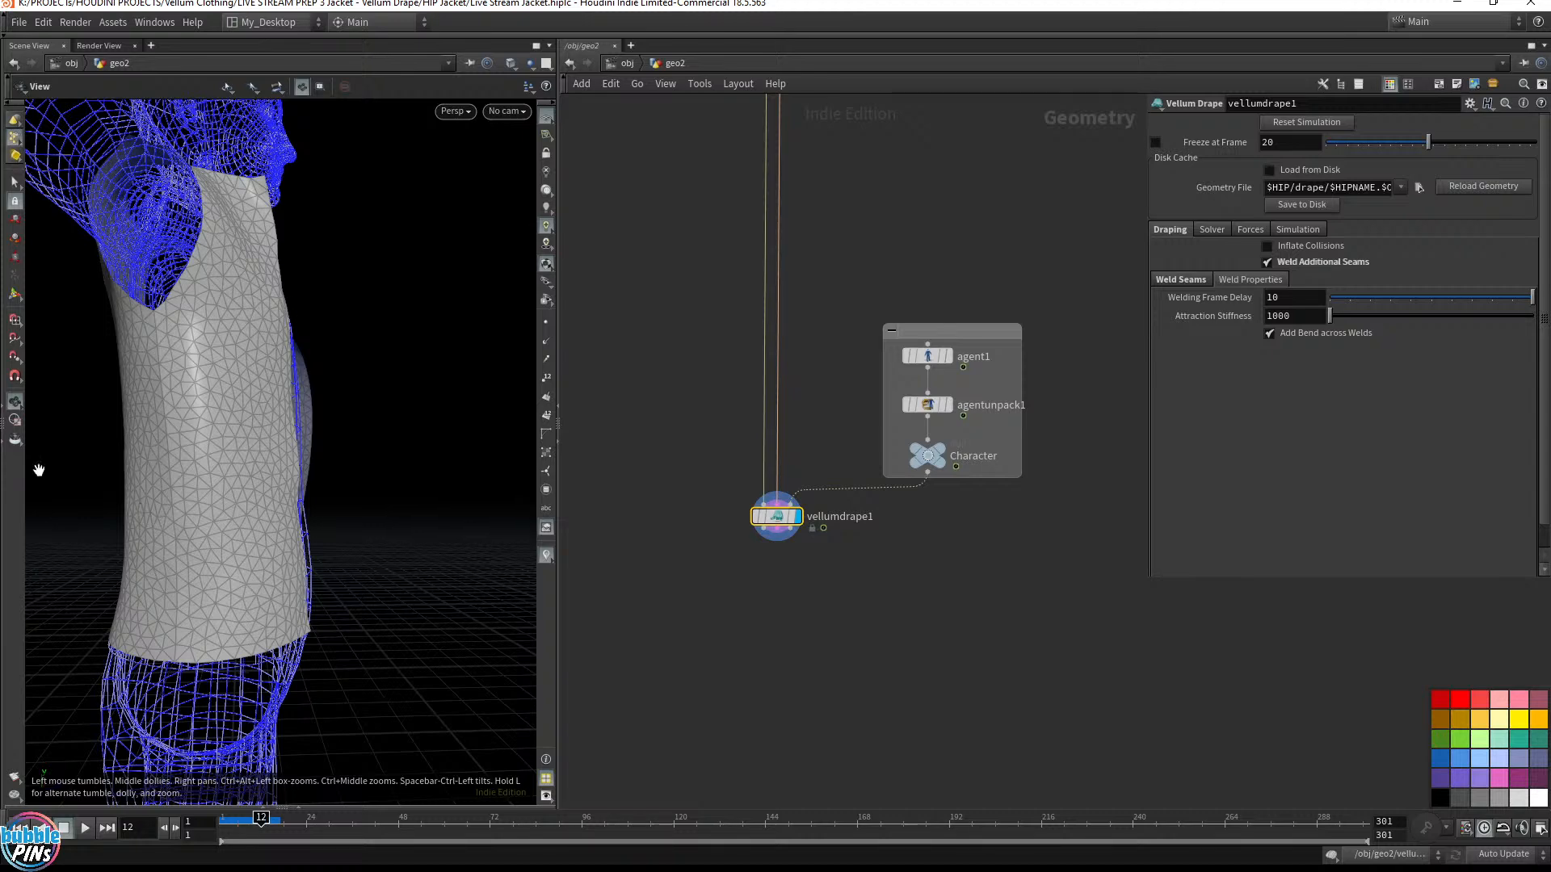
left_click_drag(391, 260, 312, 371)
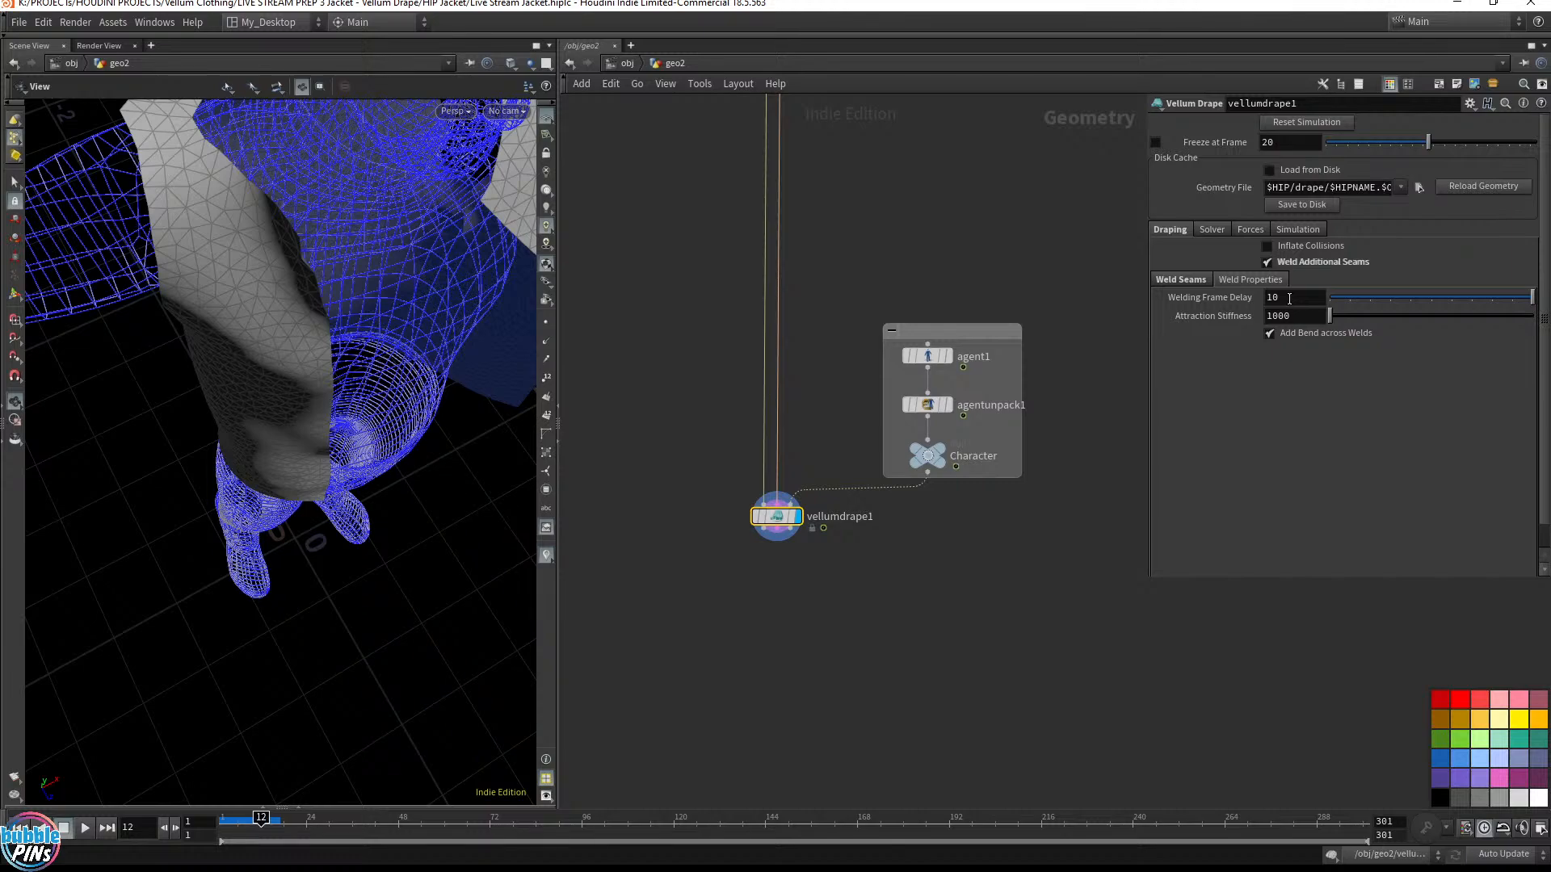
Try a Welding Frame Delay of 1 on vellumdrape1
left_click_drag(452, 517, 245, 460)
middle_click_drag(245, 459, 409, 391)
left_click(1268, 297)
type("1")
key("Return")
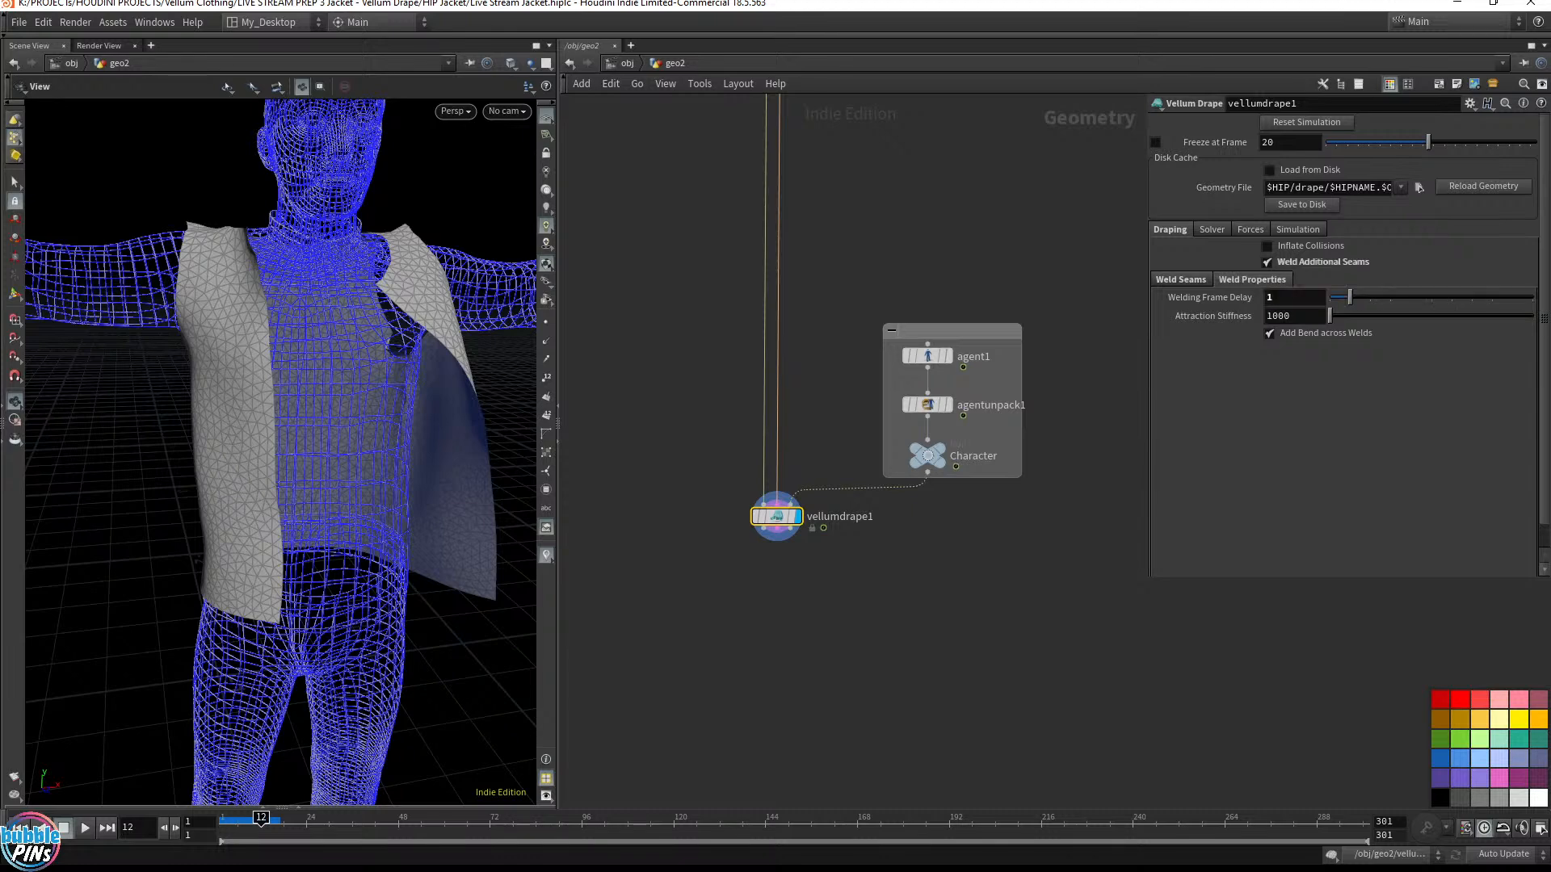
Save the scene and replay the drape simulation from the first frame, stopping at frame 17
key("ctrl+Up")
key("ctrl+s")
key("Up")
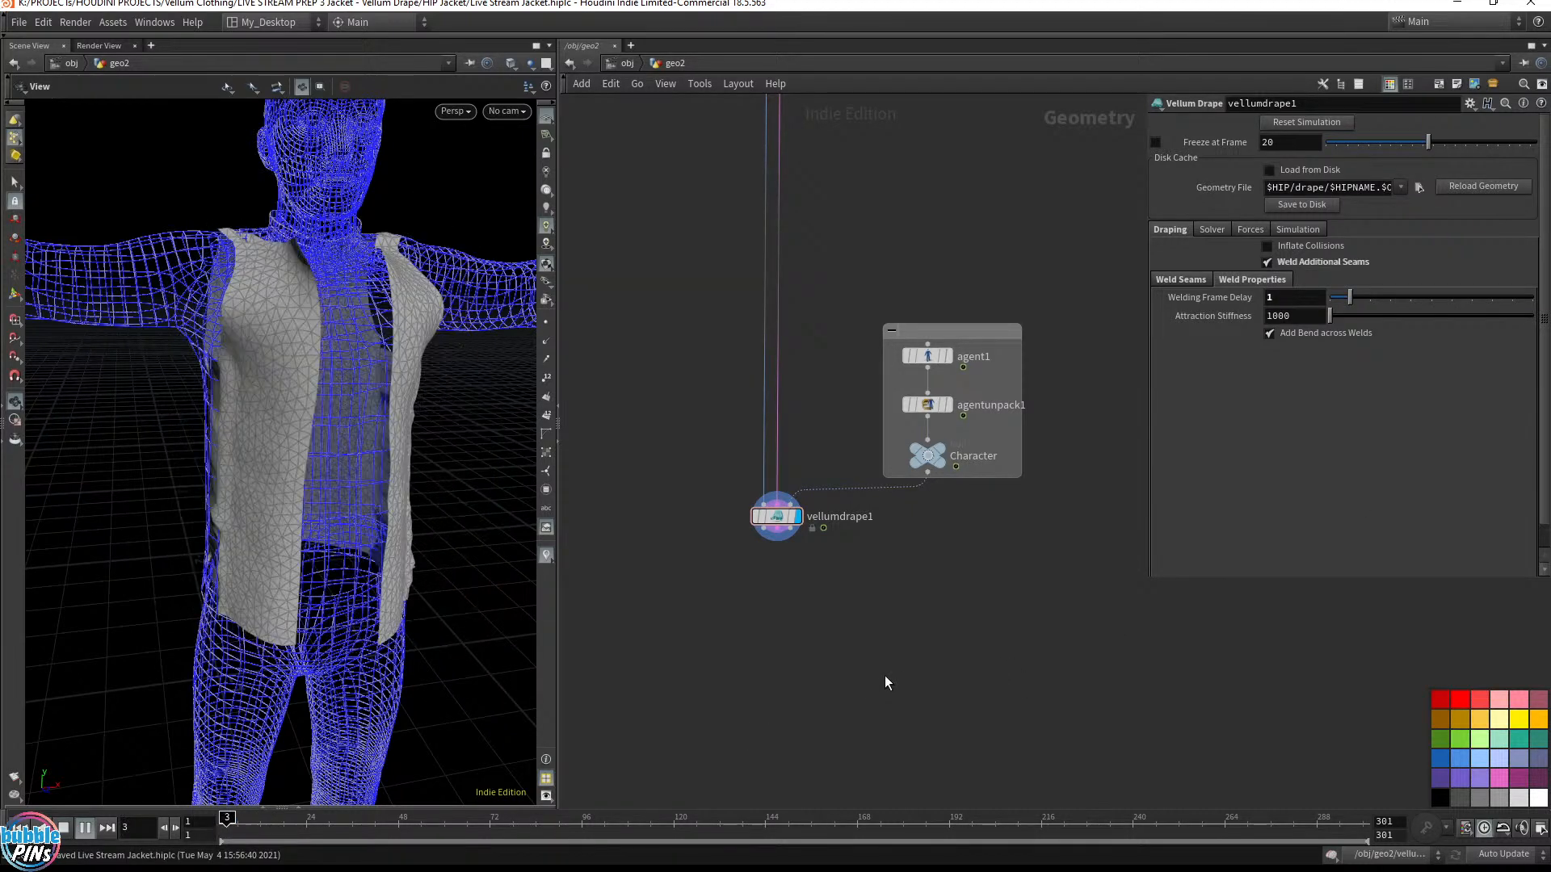
key("Up")
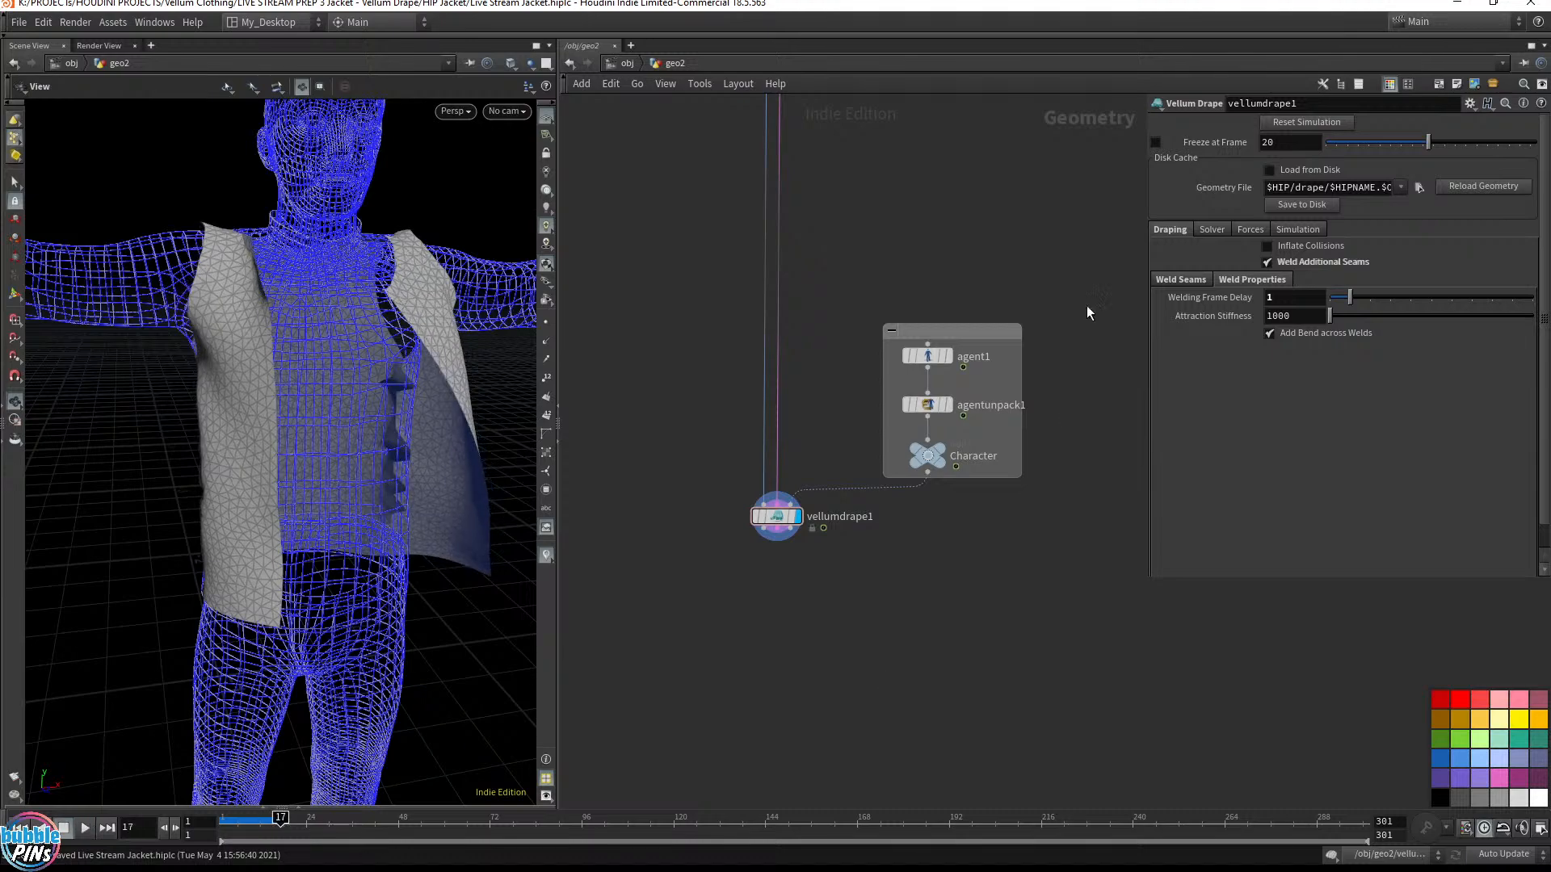
Examine the side seam on the draped jacket and check the drape's solver settings
left_click_drag(360, 353, 473, 323)
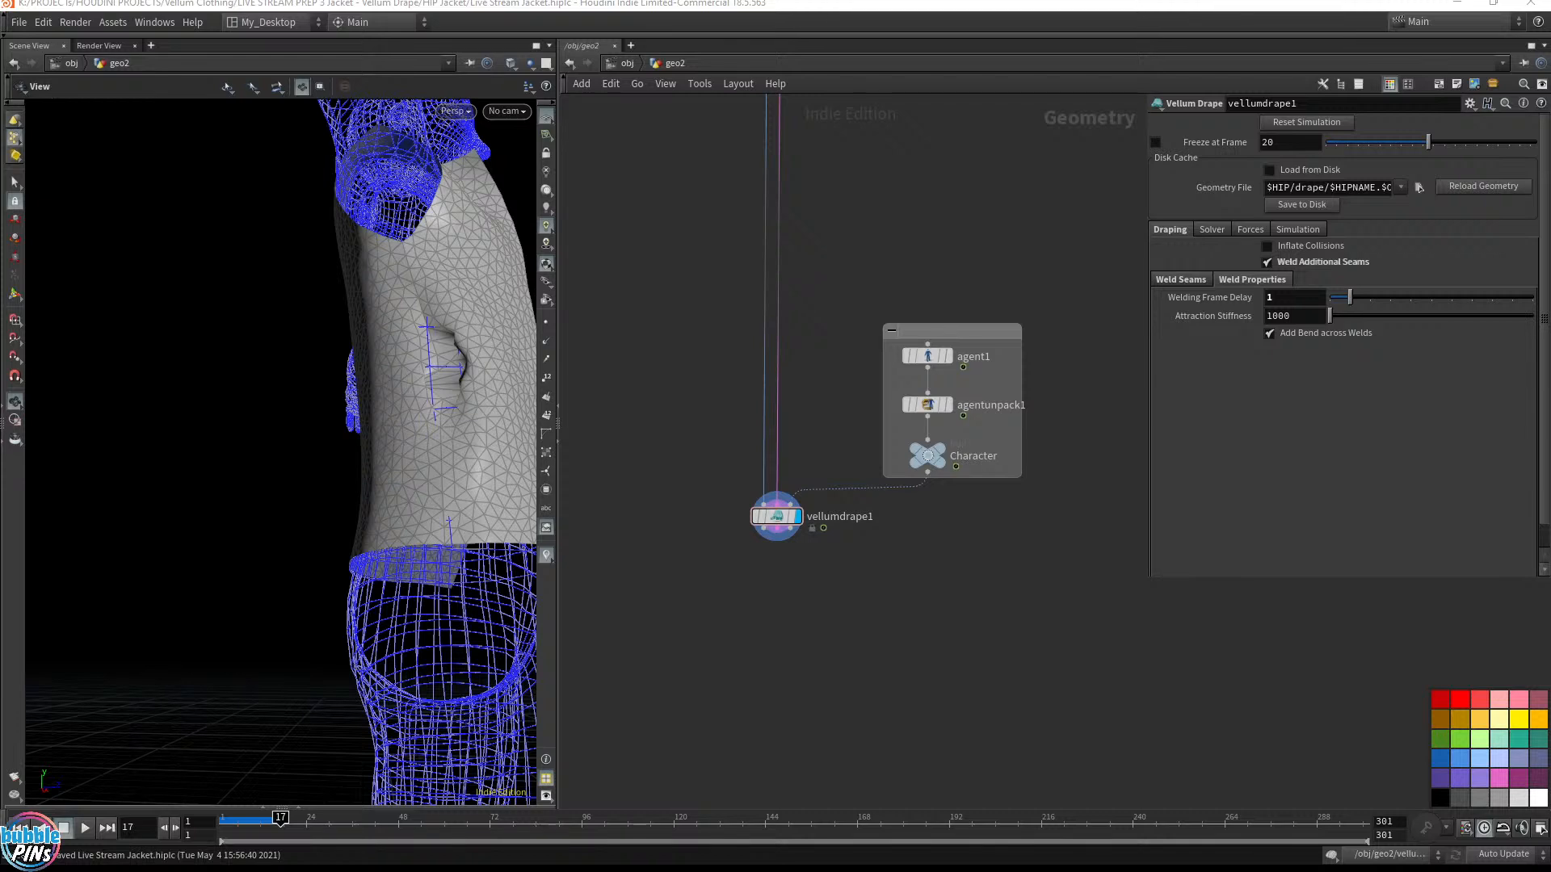
left_click(1217, 231)
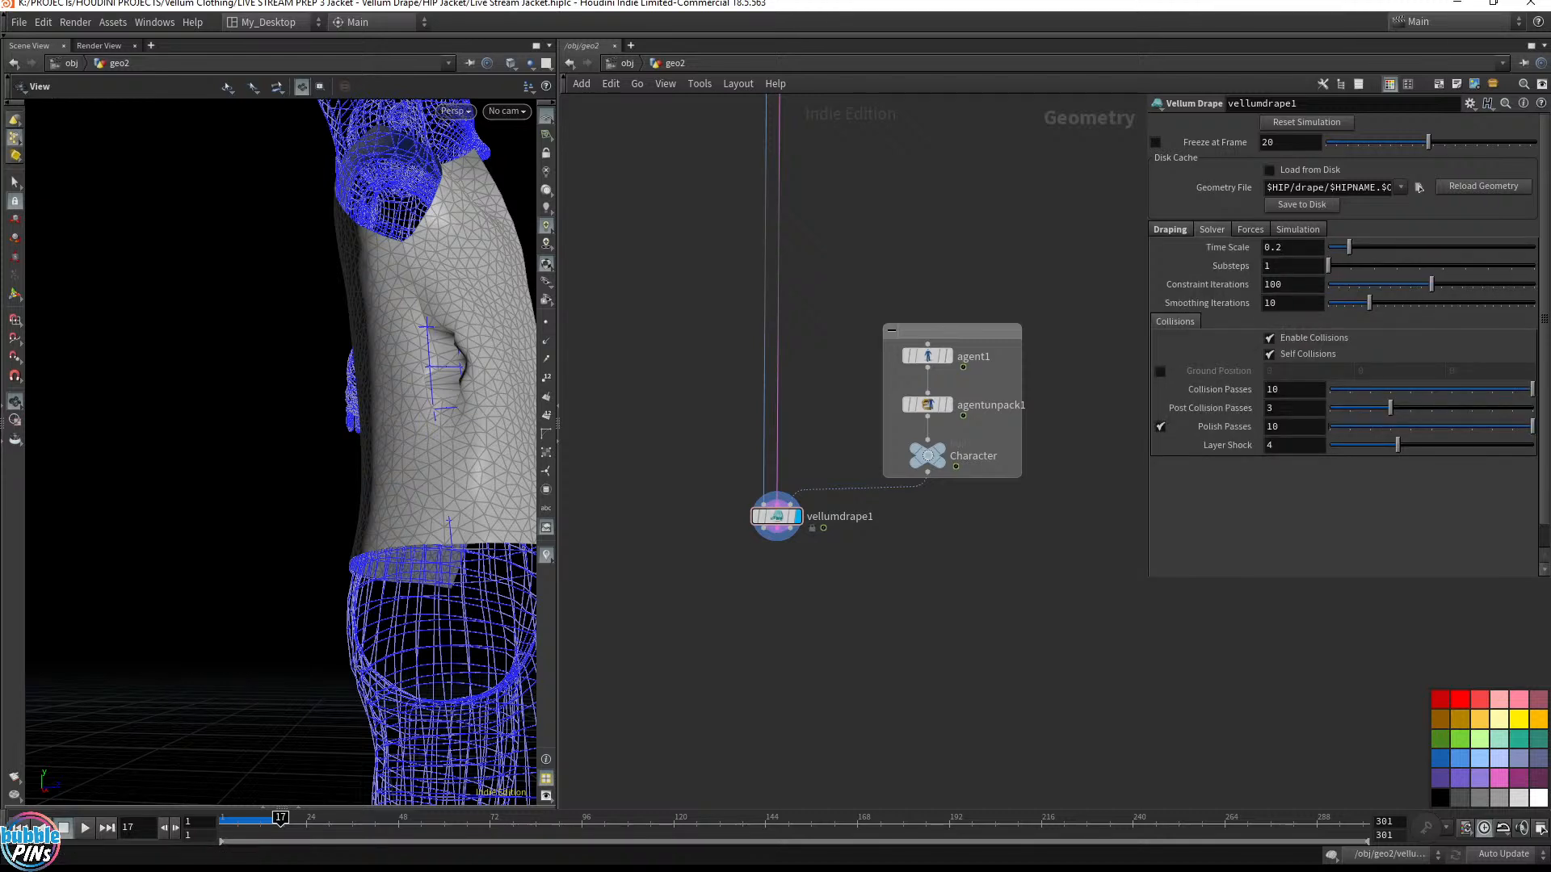
left_click(1171, 230)
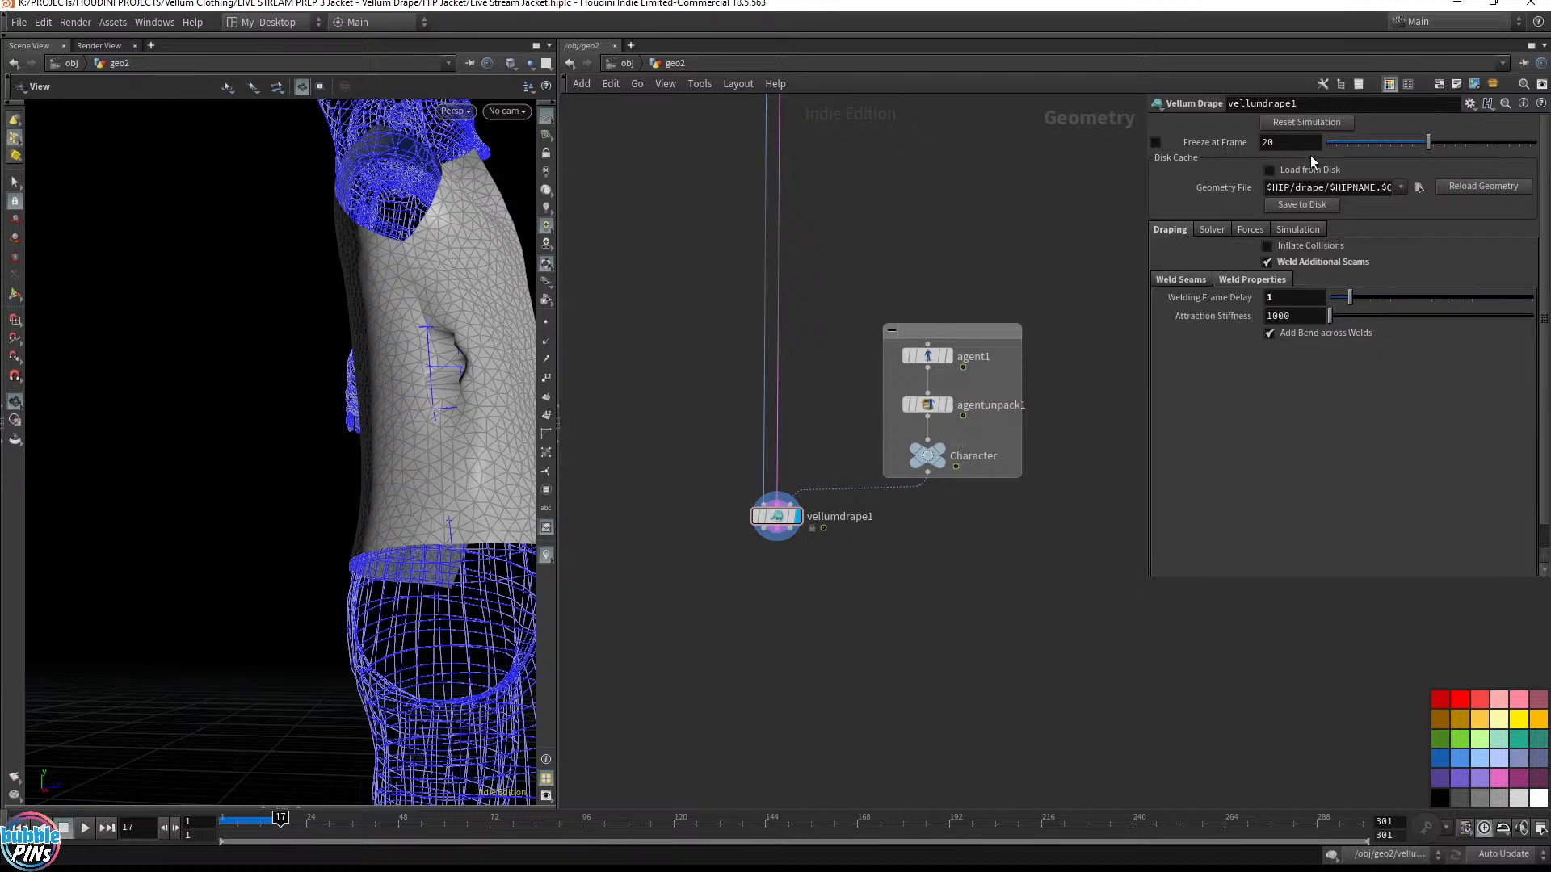
Set the drape's Welding Frame Delay to 3 and try an Attraction Stiffness of 50
left_click(1294, 303)
key("Tab")
type("50")
key("Return")
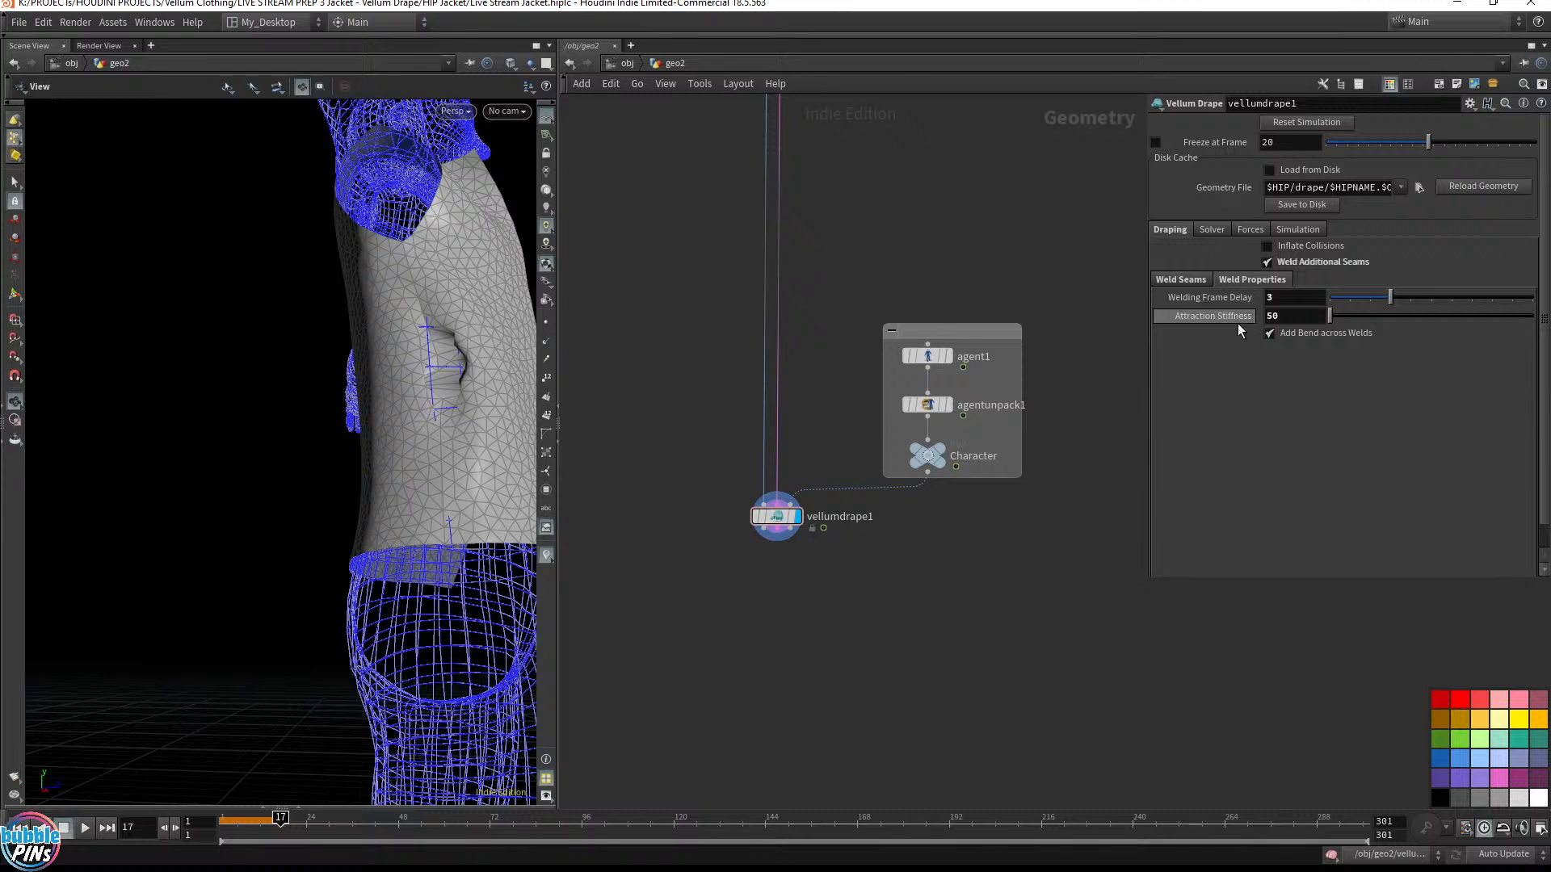
Set the Attraction Stiffness to 1000 and save the scene
left_click(1323, 315)
type("1000")
key("Return")
key("ctrl+s")
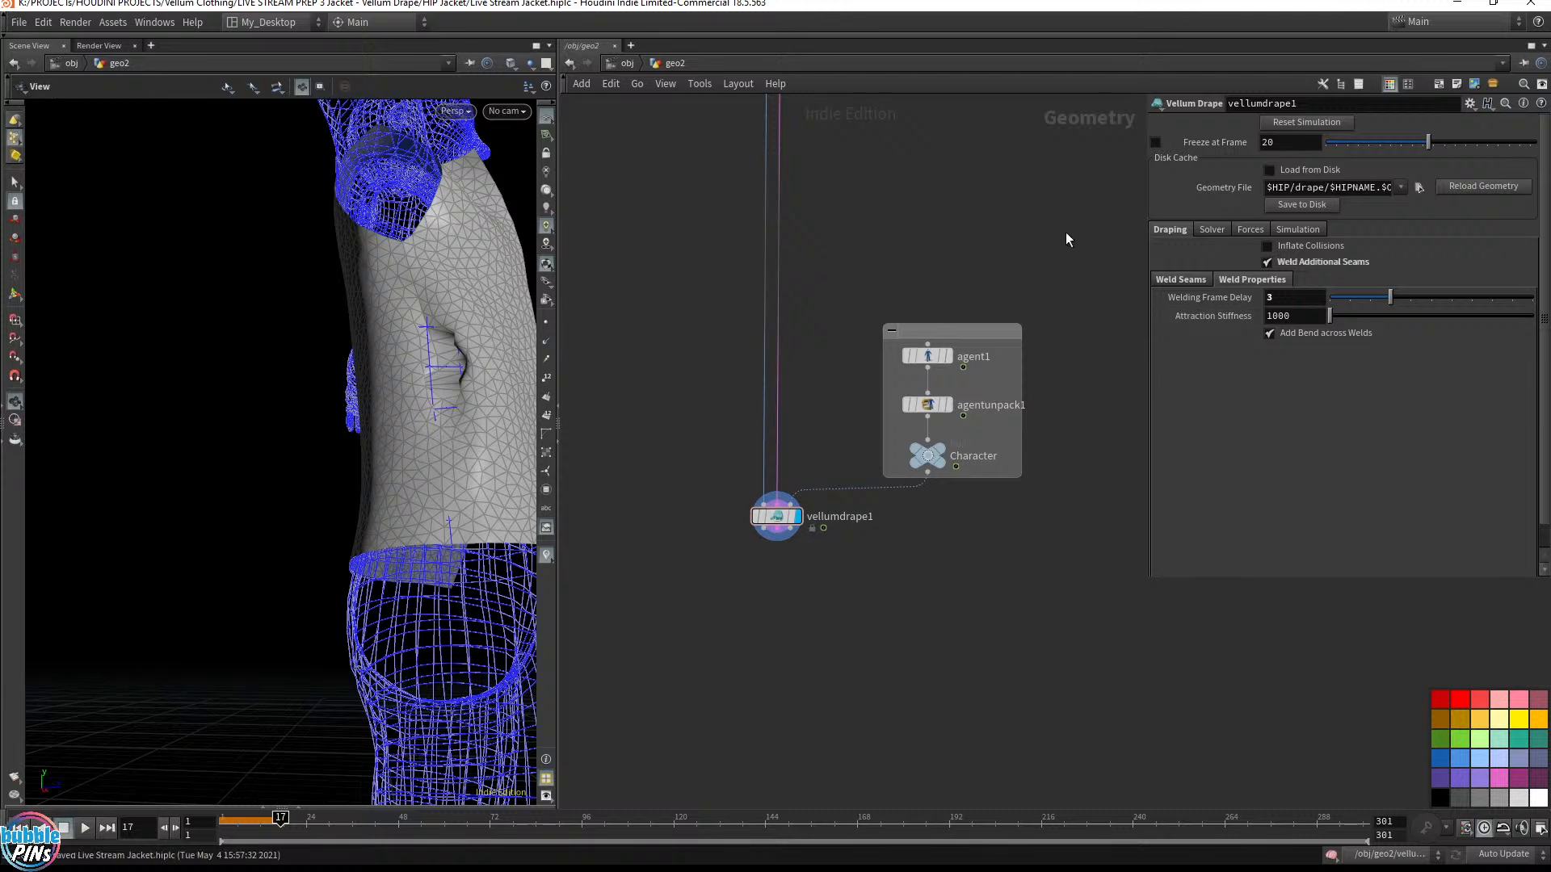
Review the Time Scale and Substeps in the drape's solver settings and examine the faulty area of the side seam
left_click(1211, 230)
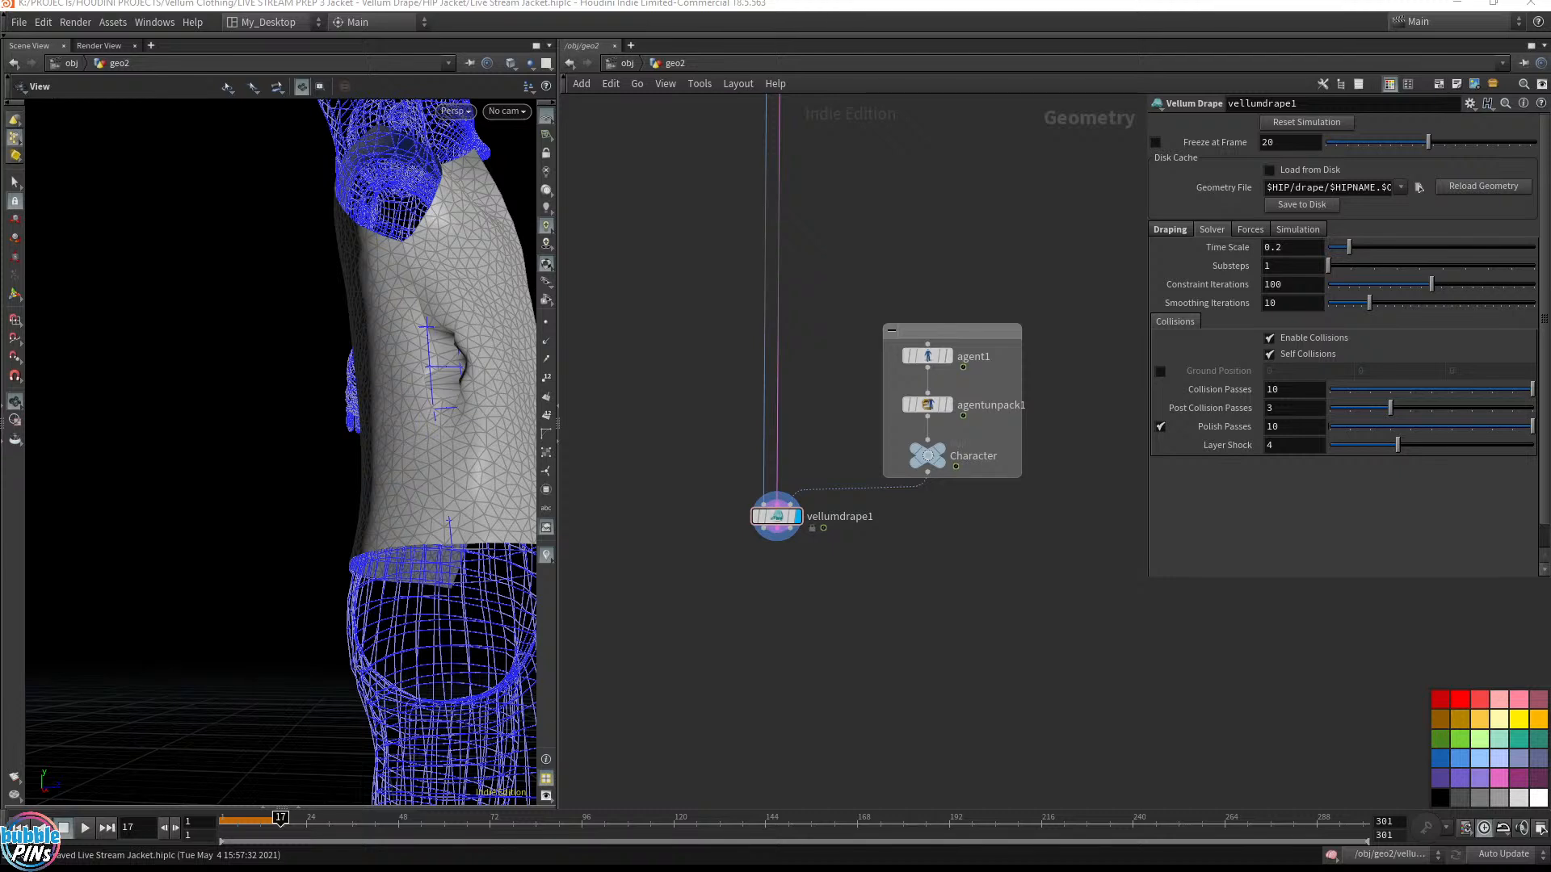
left_click(1302, 249)
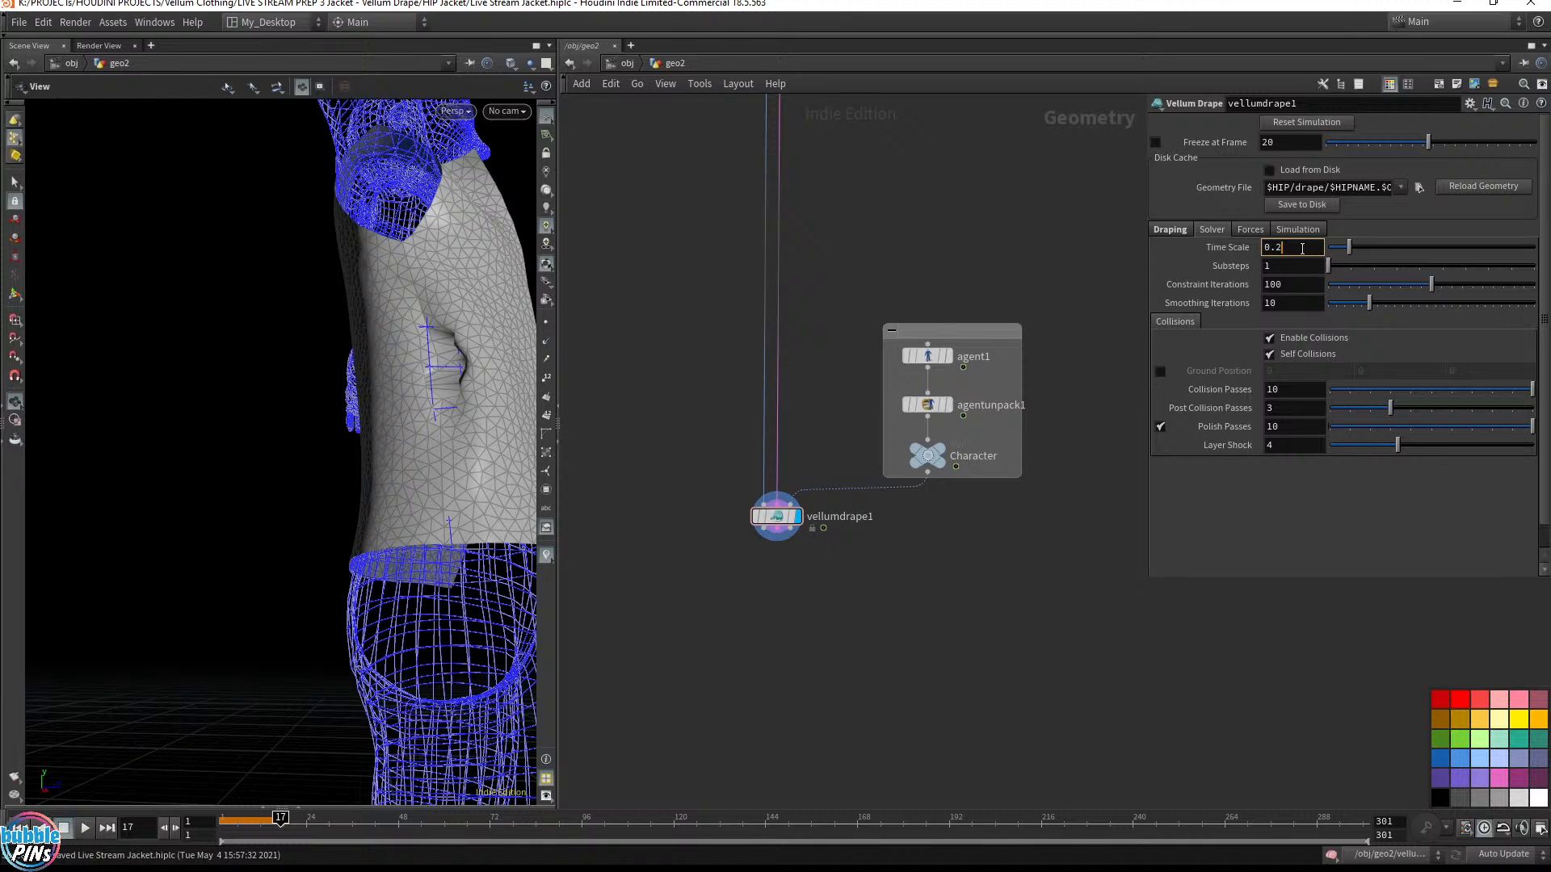
left_click(1291, 267)
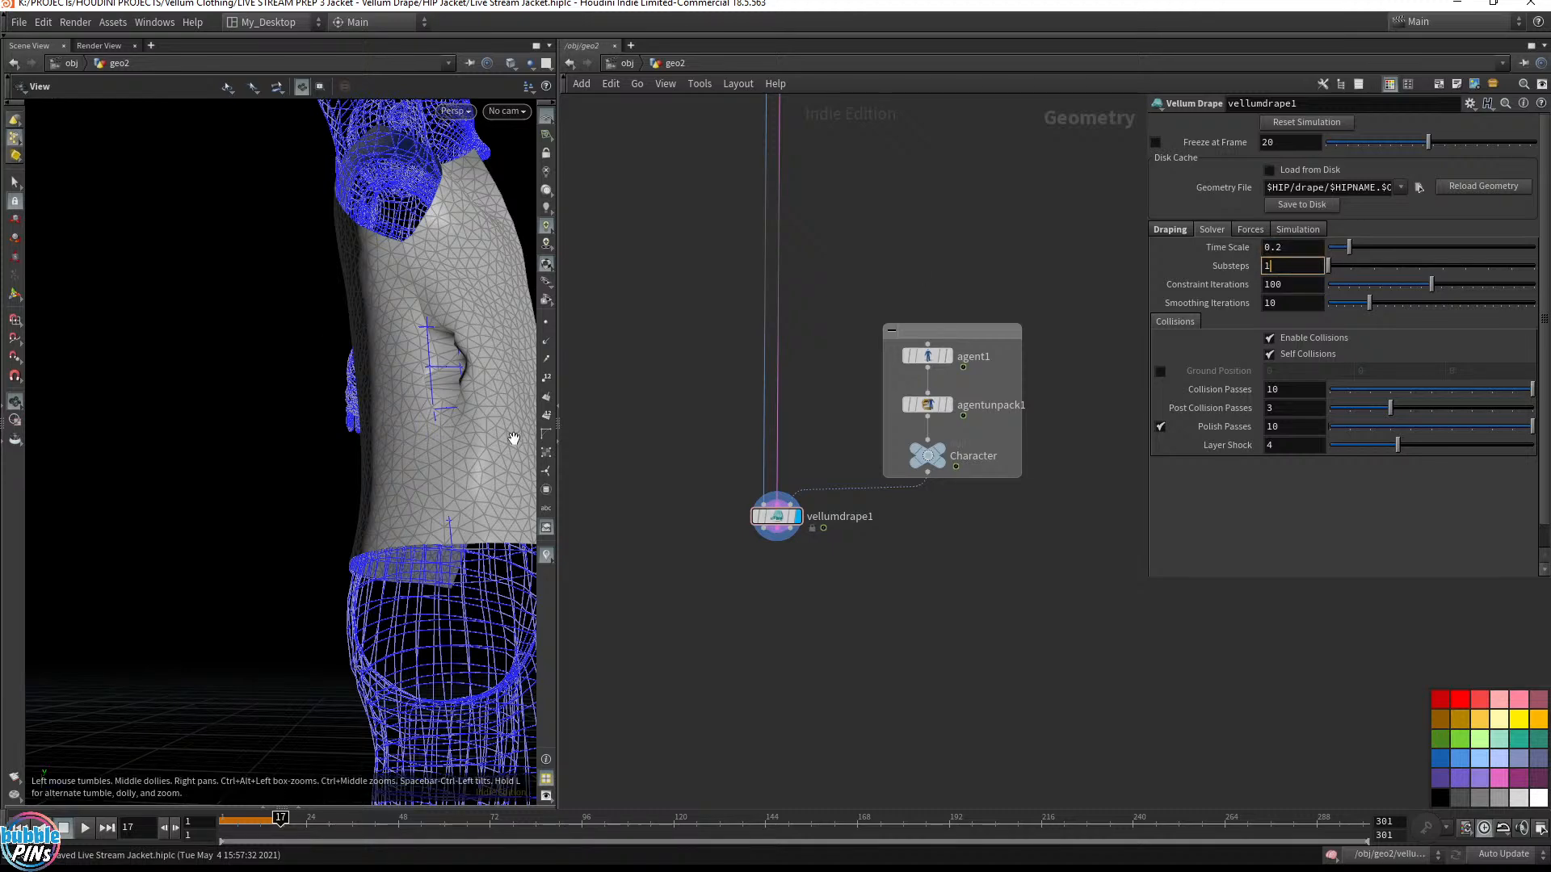
left_click_drag(452, 375, 304, 402)
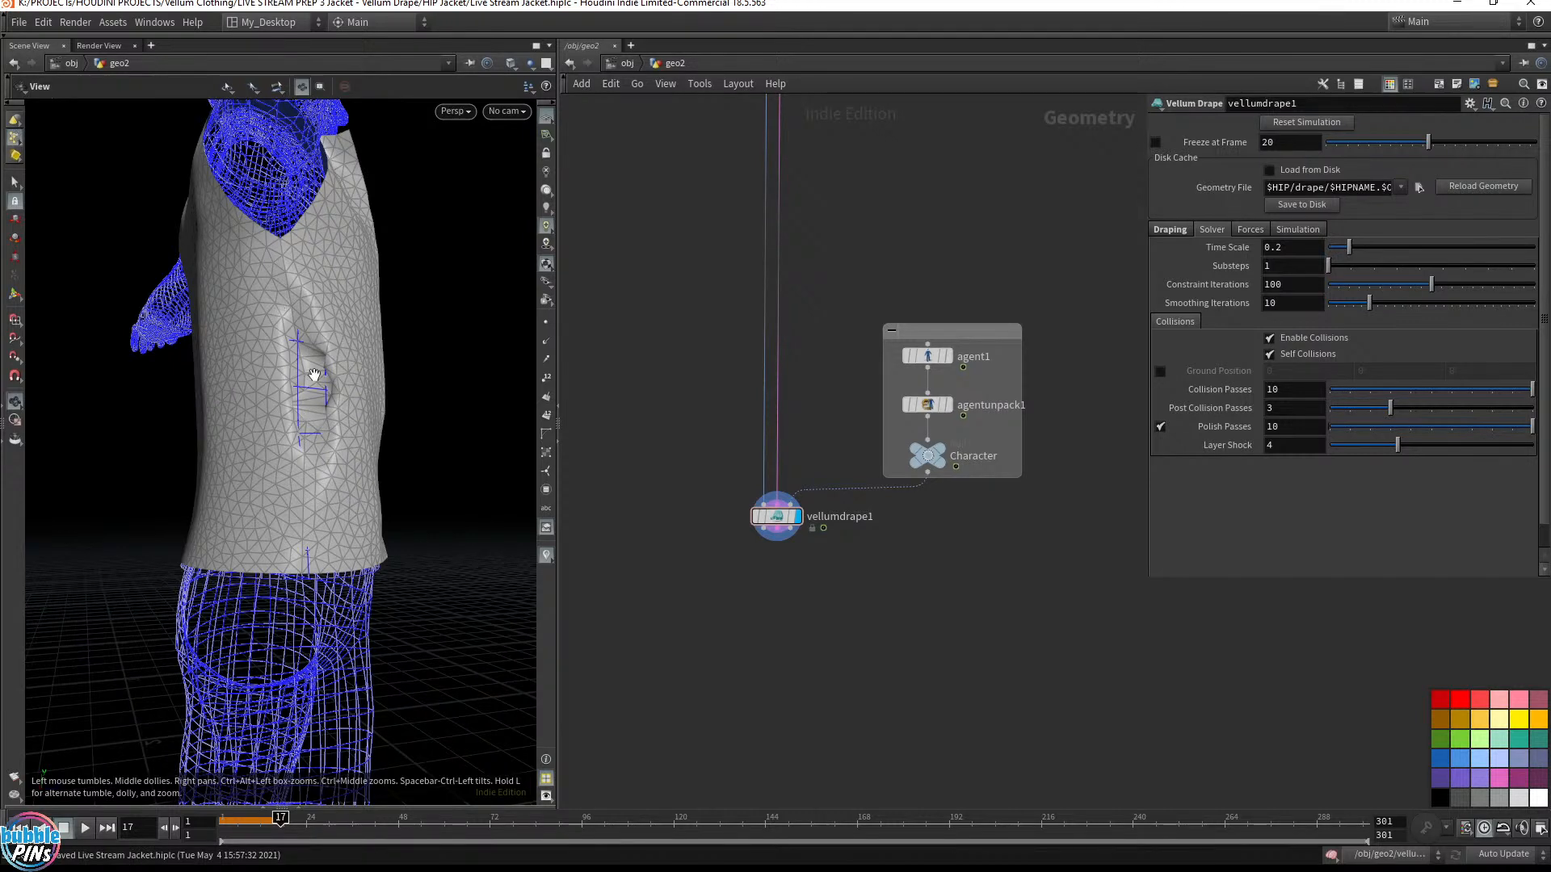
Set the drape's Substeps to 4 and its Time Scale to 0.5
left_click(1312, 270)
type("4")
key("Return")
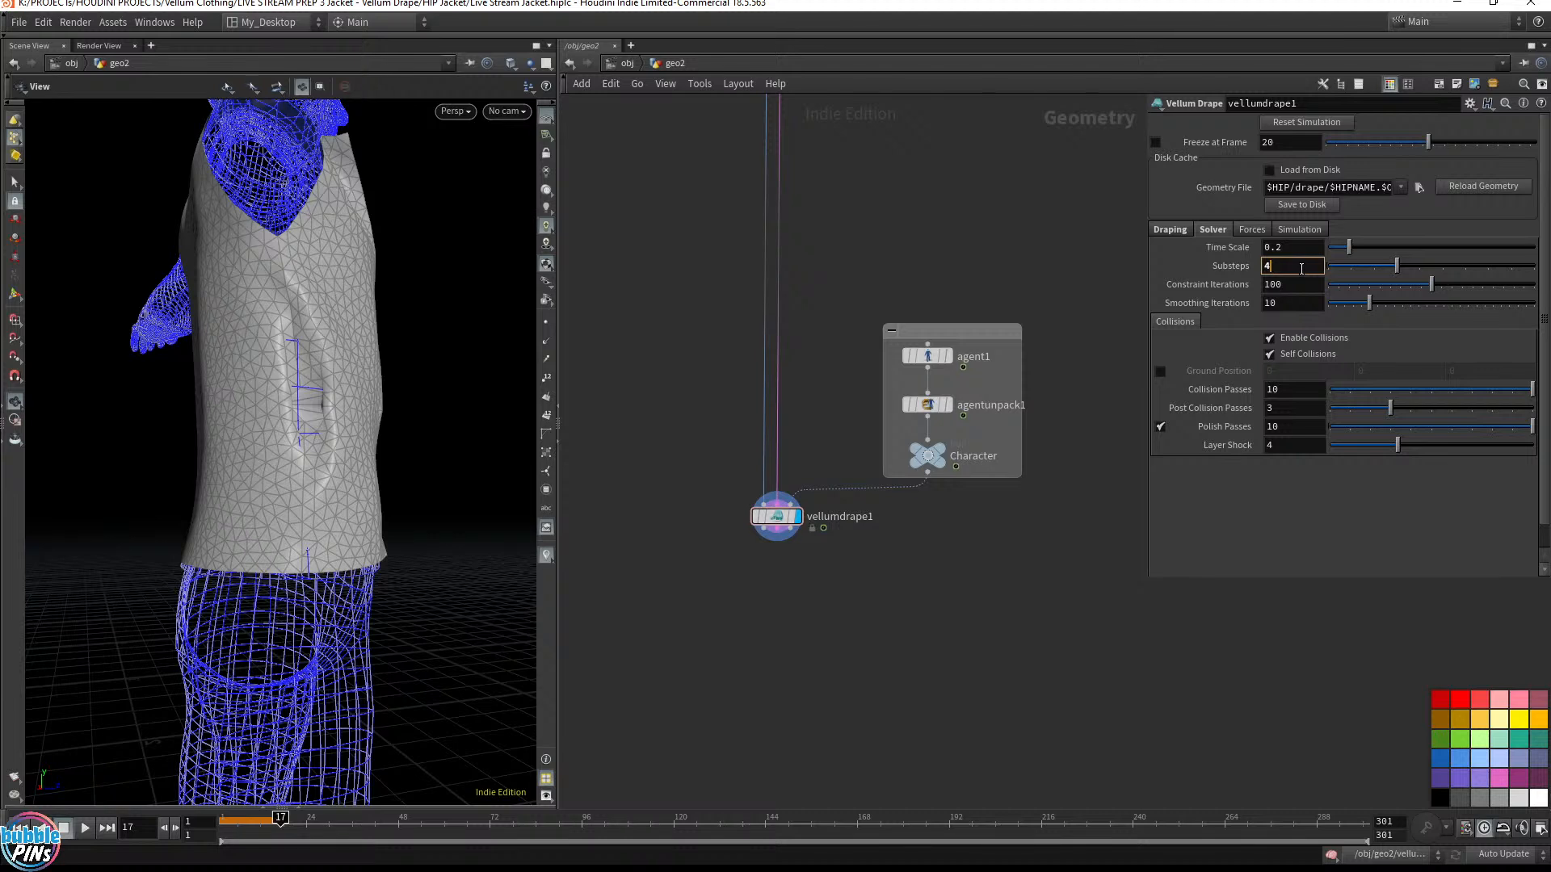
left_click(1307, 249)
scroll(1306, 248, "up", 2)
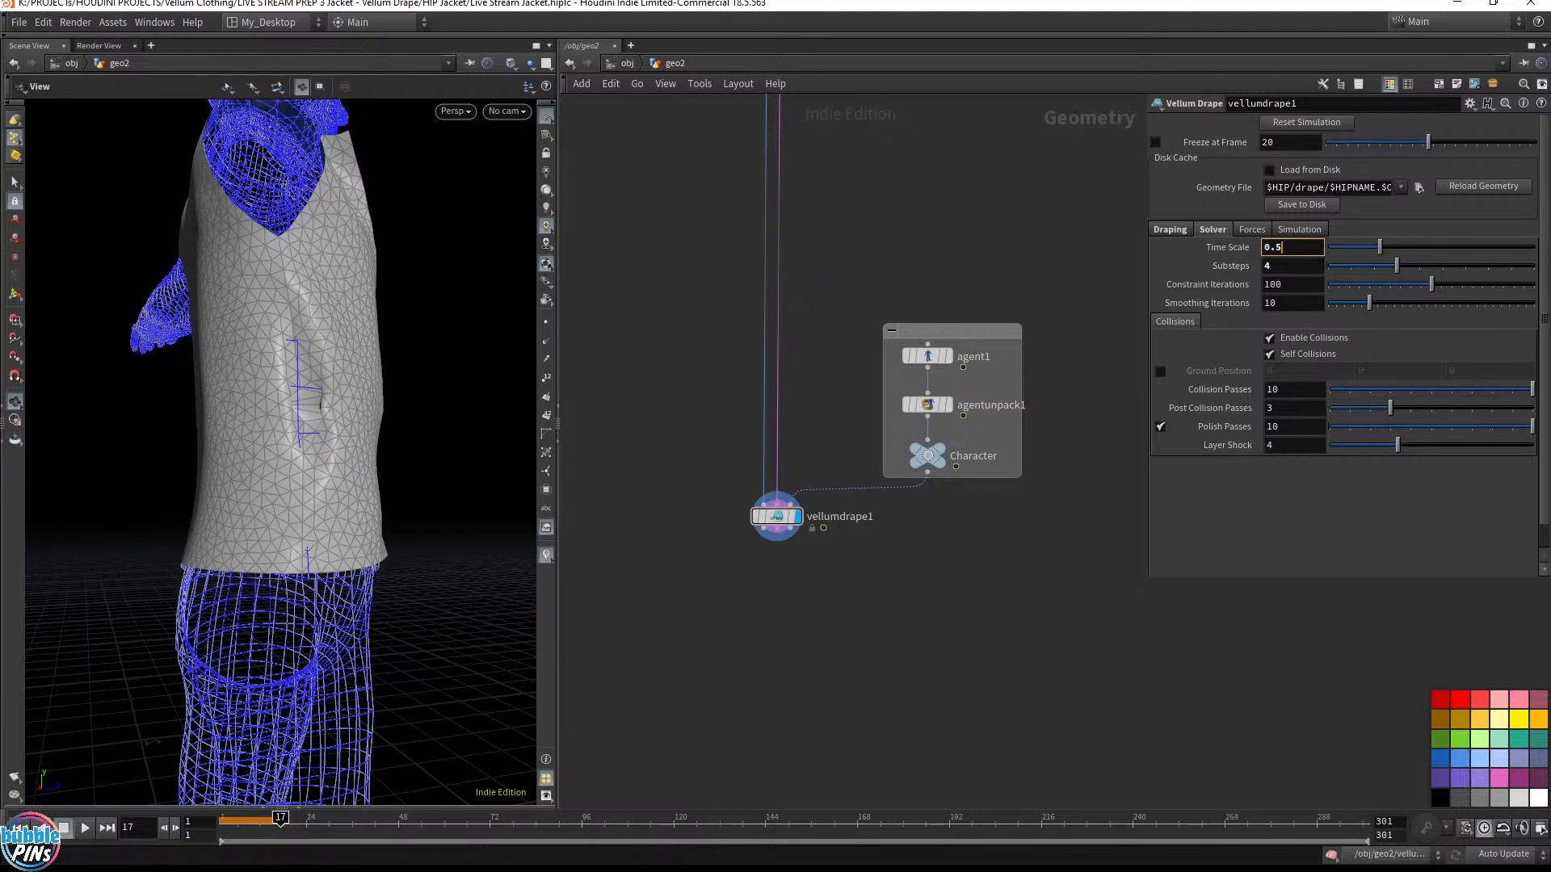
Rerun the drape simulation from the first frame and examine how the jacket front settles on the character
key("ctrl+Up")
left_click_drag(428, 440, 307, 474)
key("Up")
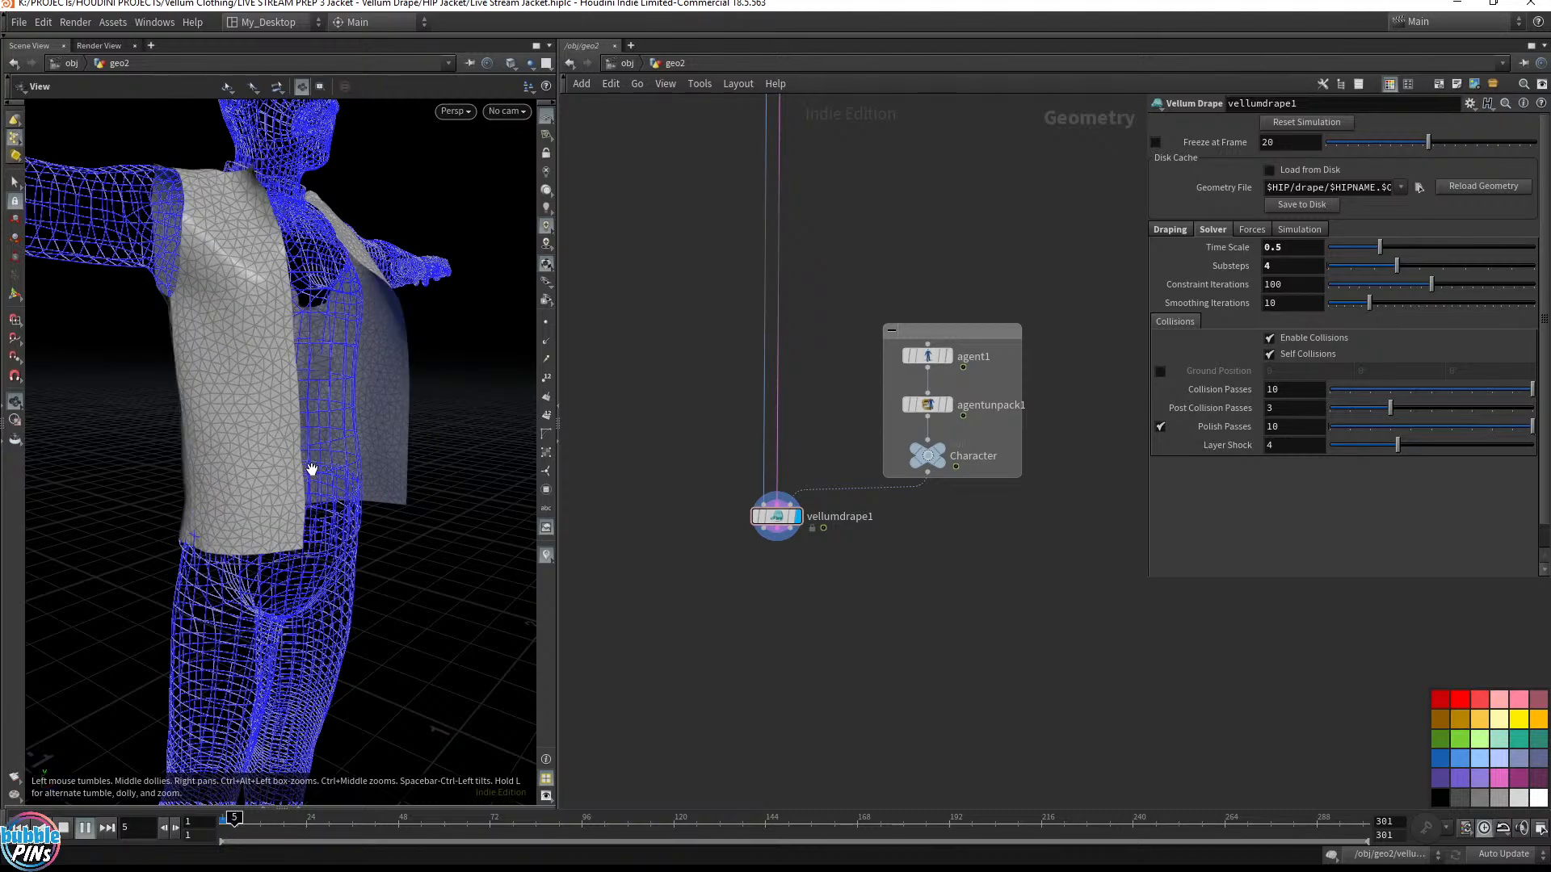
key("Up")
left_click_drag(287, 401, 399, 232)
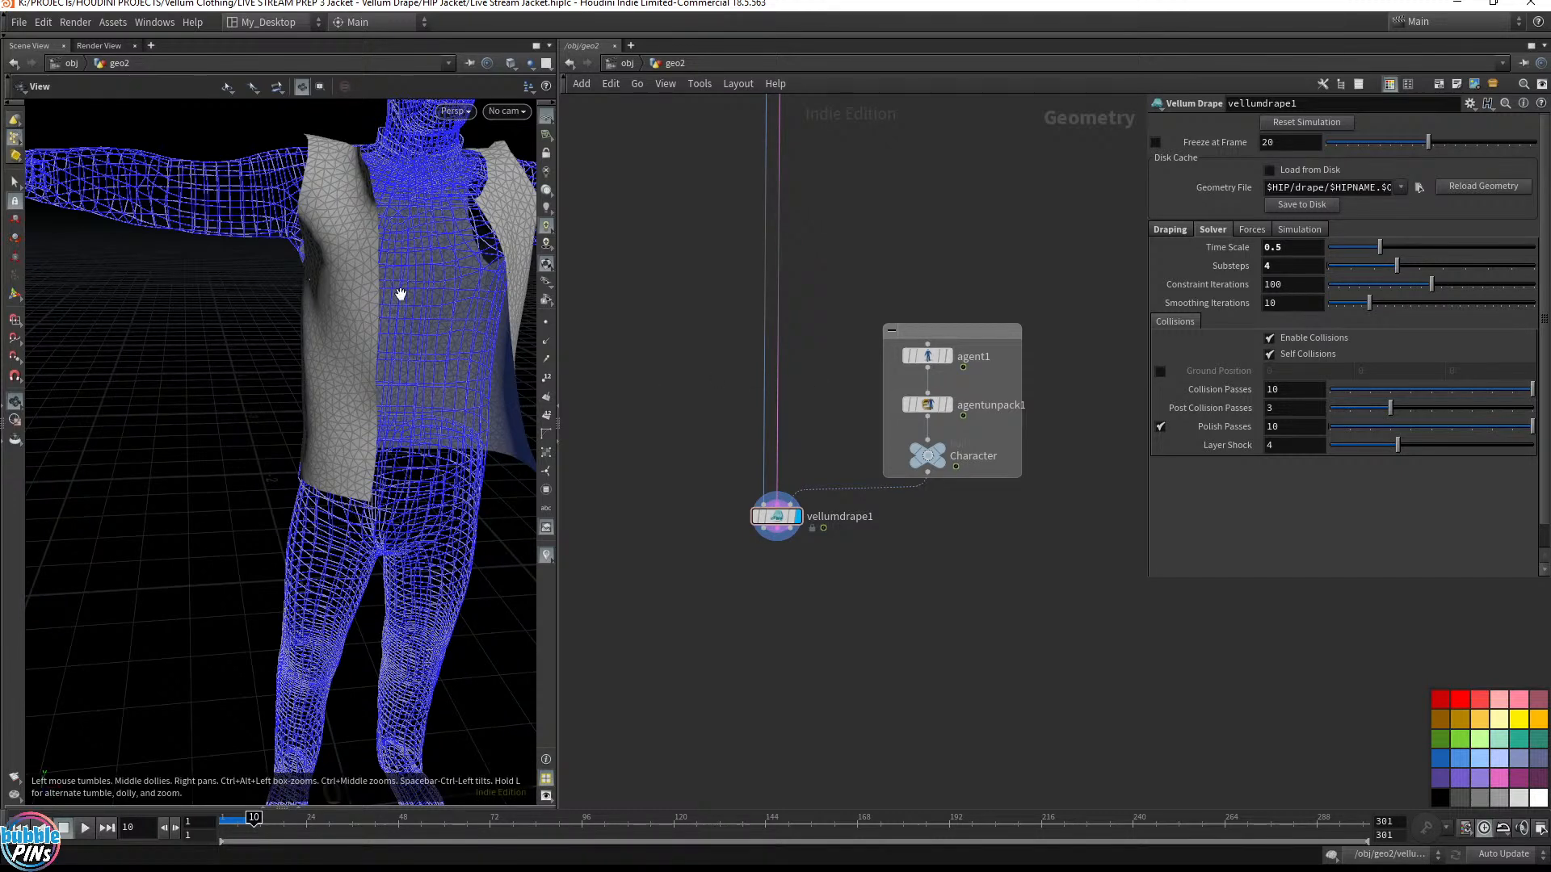
Review the stretch, closest point and breaking settings of the vellumattach1 constraint
left_click_drag(897, 186, 901, 523)
left_click(730, 322)
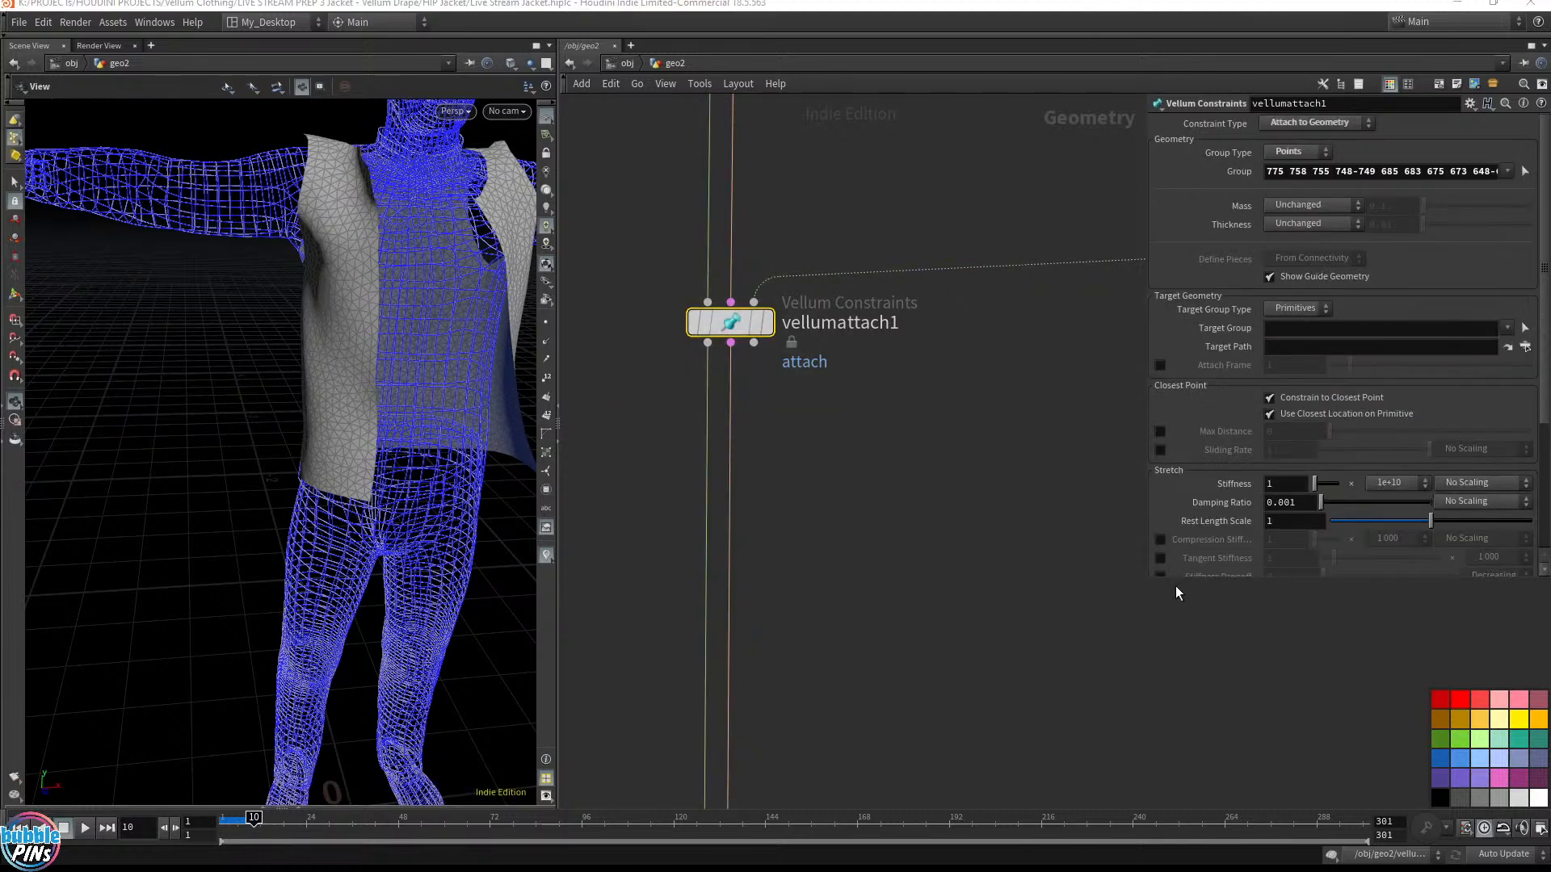
left_click_drag(1179, 579, 1181, 753)
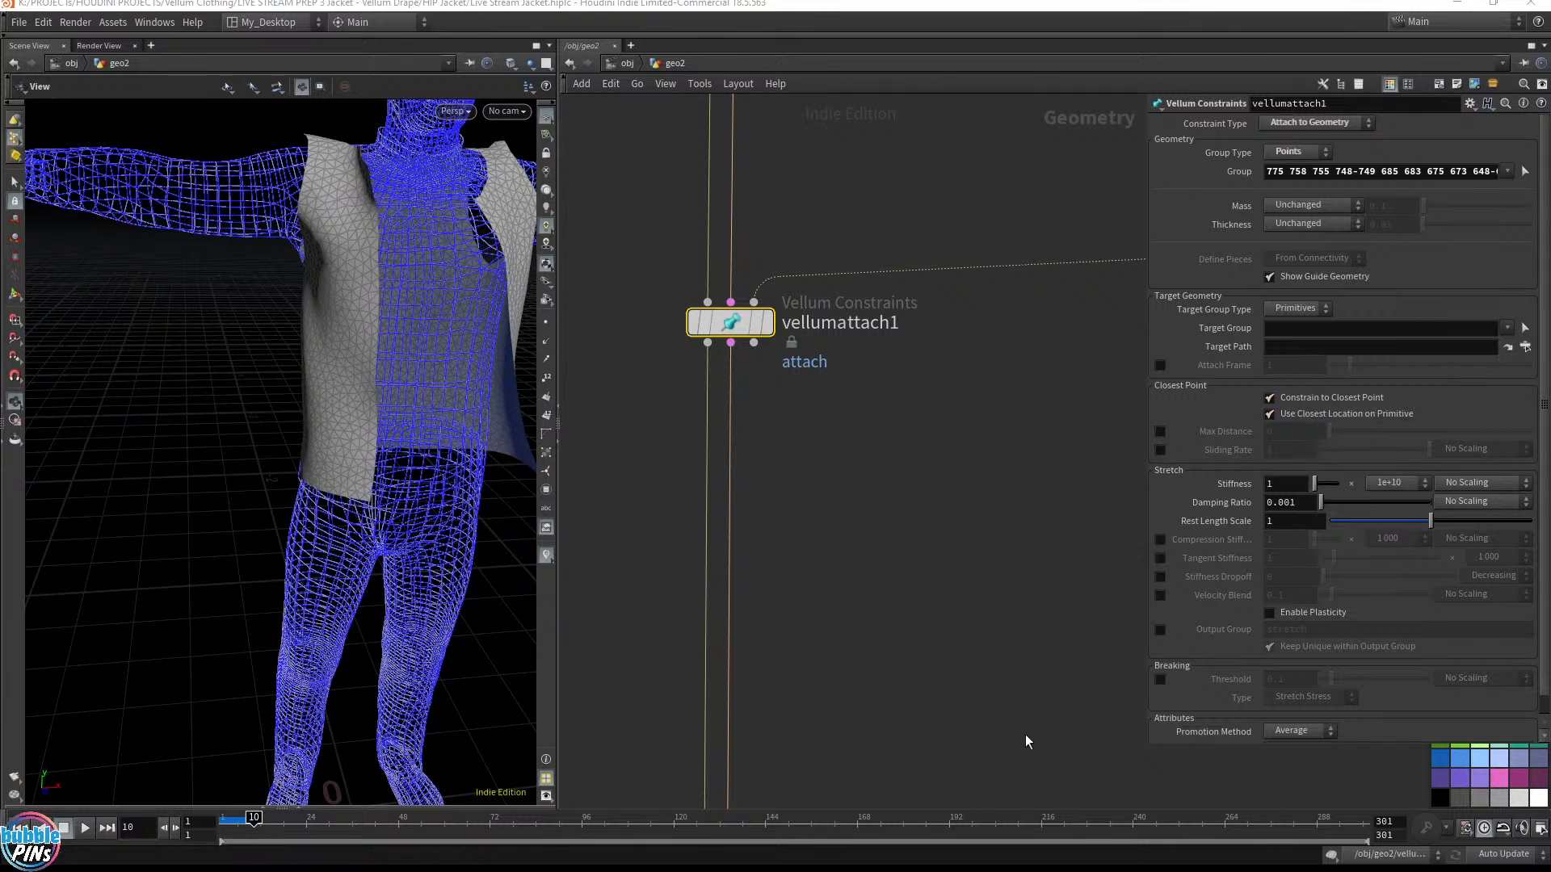
scroll(1325, 644, "down", 1)
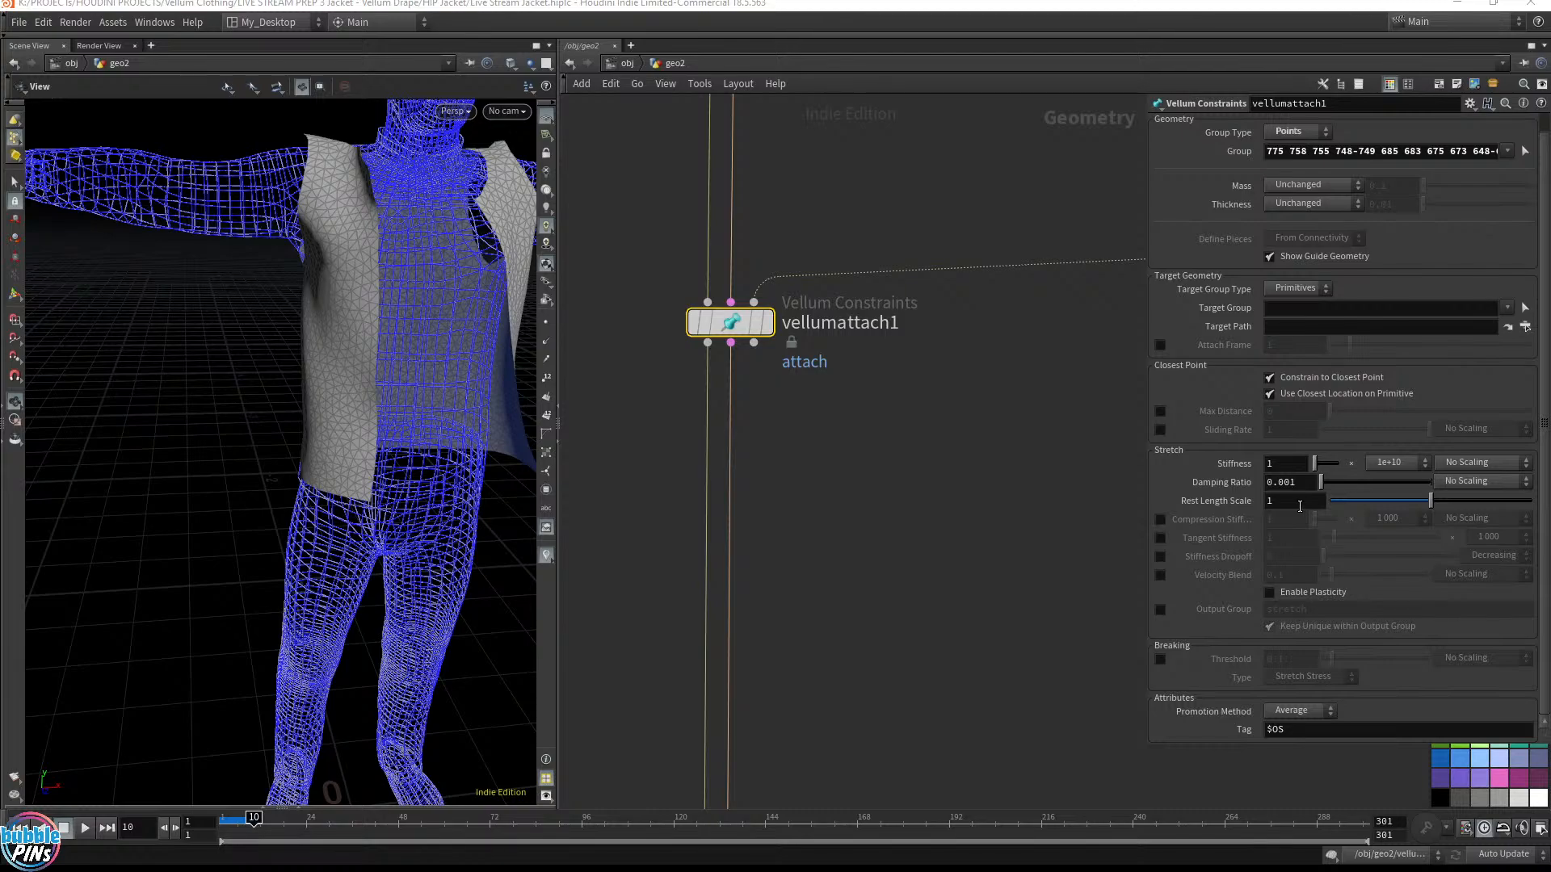
mouse_move(362, 288)
left_mouse_down()
mouse_move(259, 263)
mouse_move(422, 235)
mouse_move(454, 250)
mouse_move(388, 287)
mouse_move(394, 227)
mouse_move(340, 266)
mouse_move(370, 289)
left_mouse_up()
Return to the first frame, display vellumattach1 and examine the attachment lines between the jacket patches and the body
key("ctrl+Up")
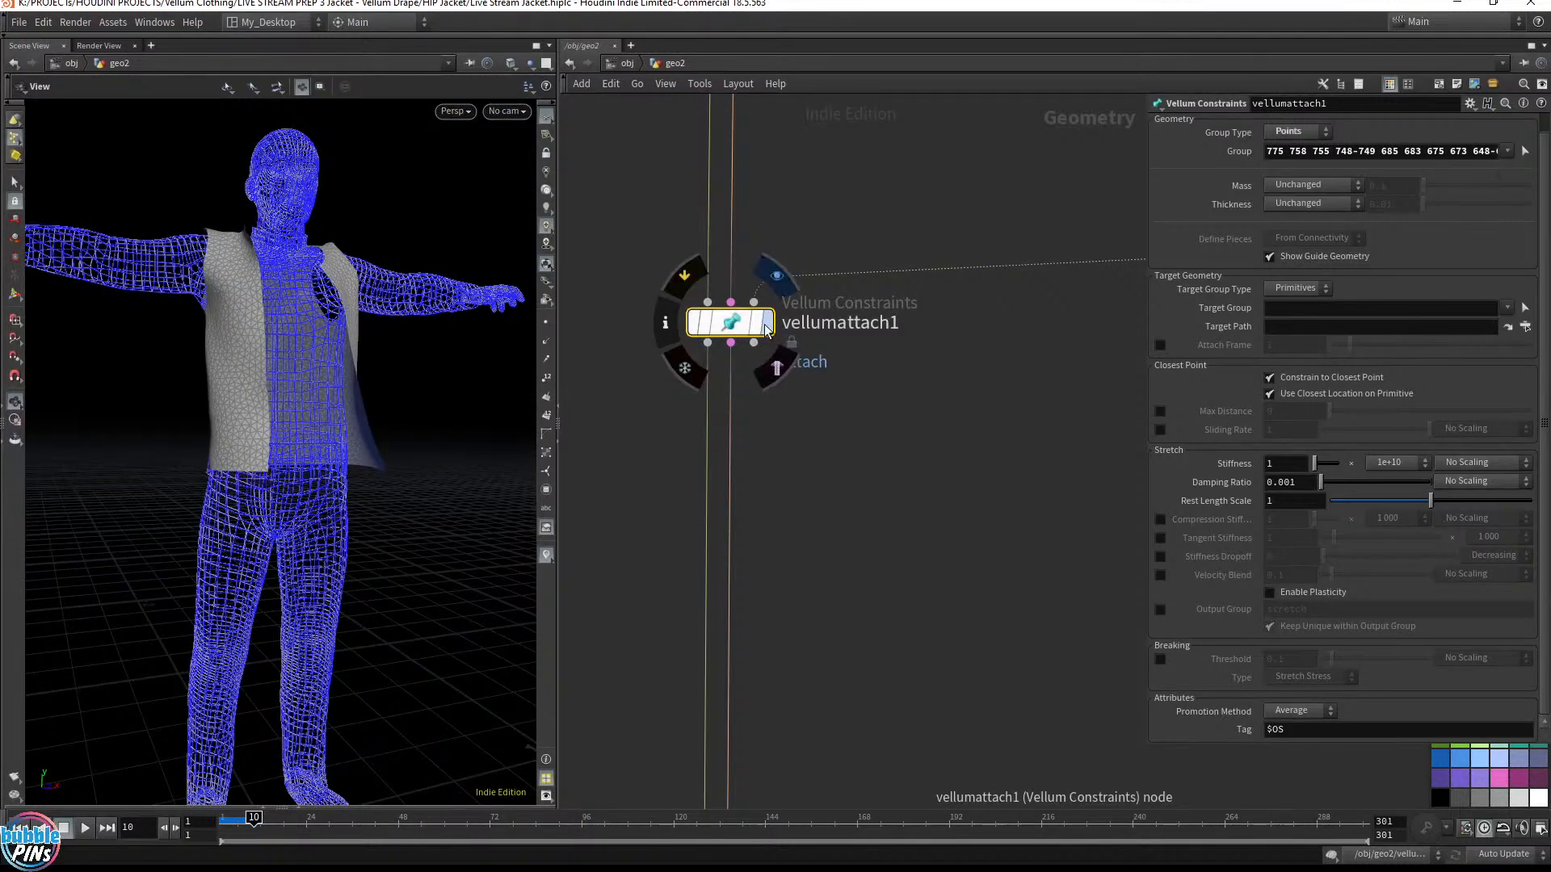
left_click(767, 323)
left_click_drag(415, 336, 298, 228)
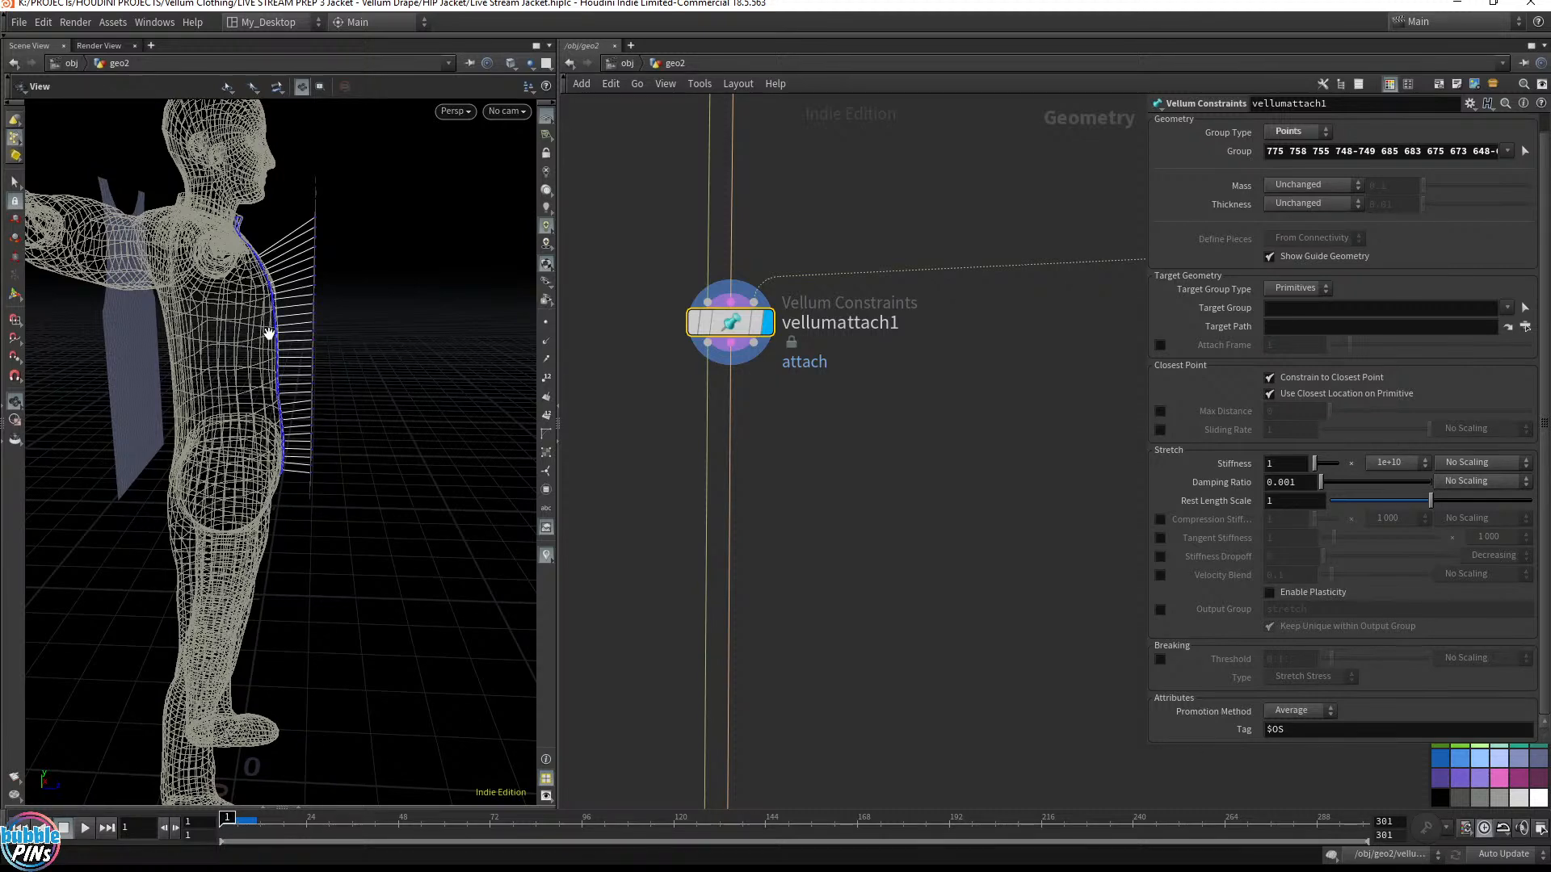
left_click_drag(266, 331, 339, 339)
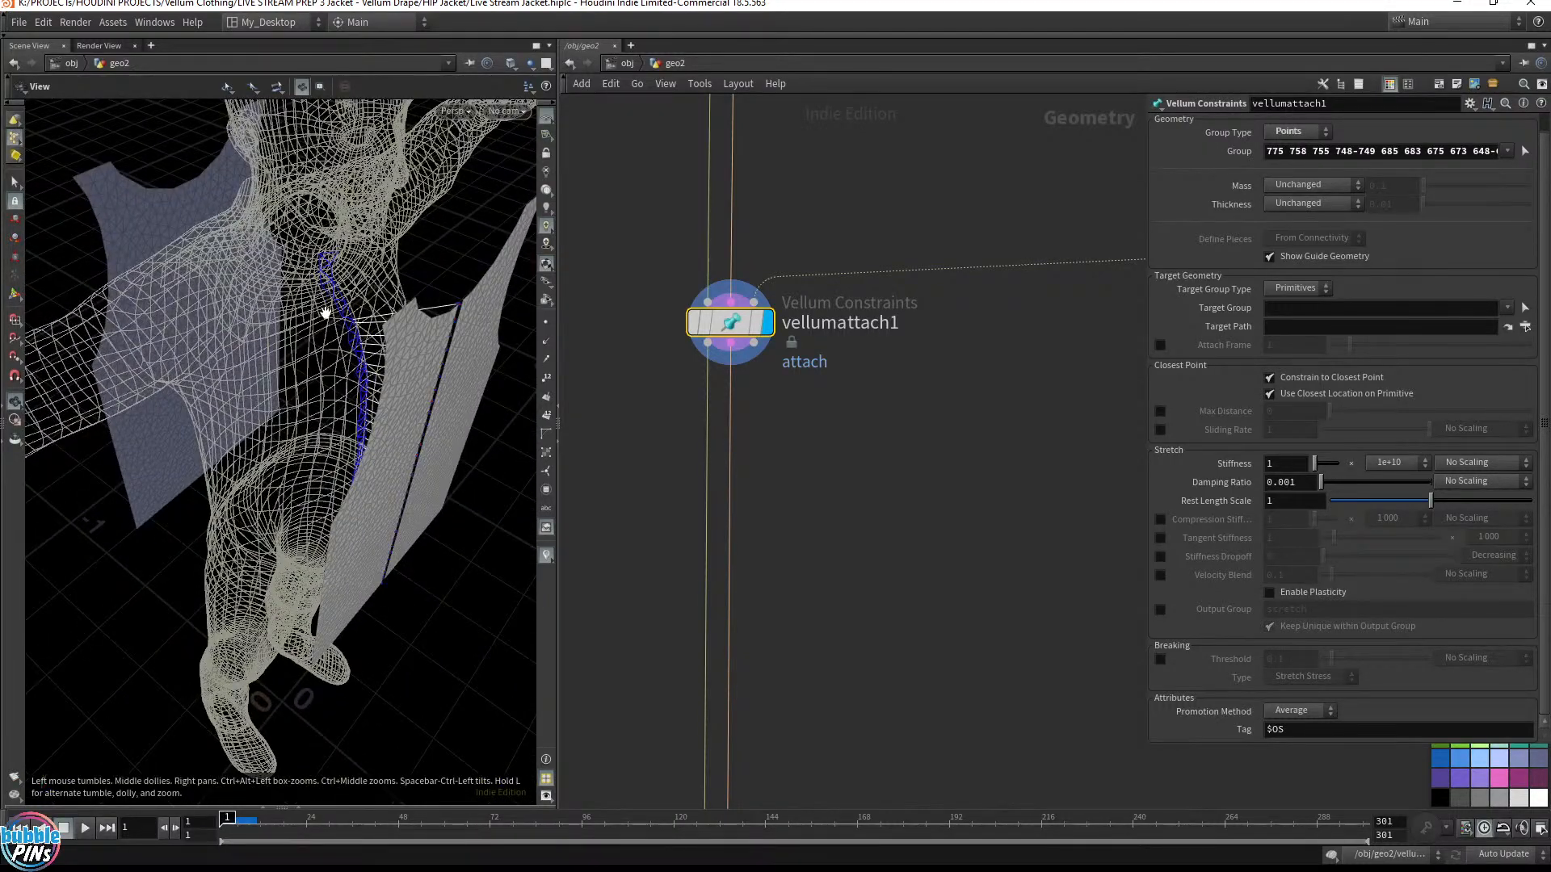
middle_click_drag(1065, 391, 1007, 278)
scroll(911, 322, "down", 5)
left_click_drag(682, 317, 678, 365)
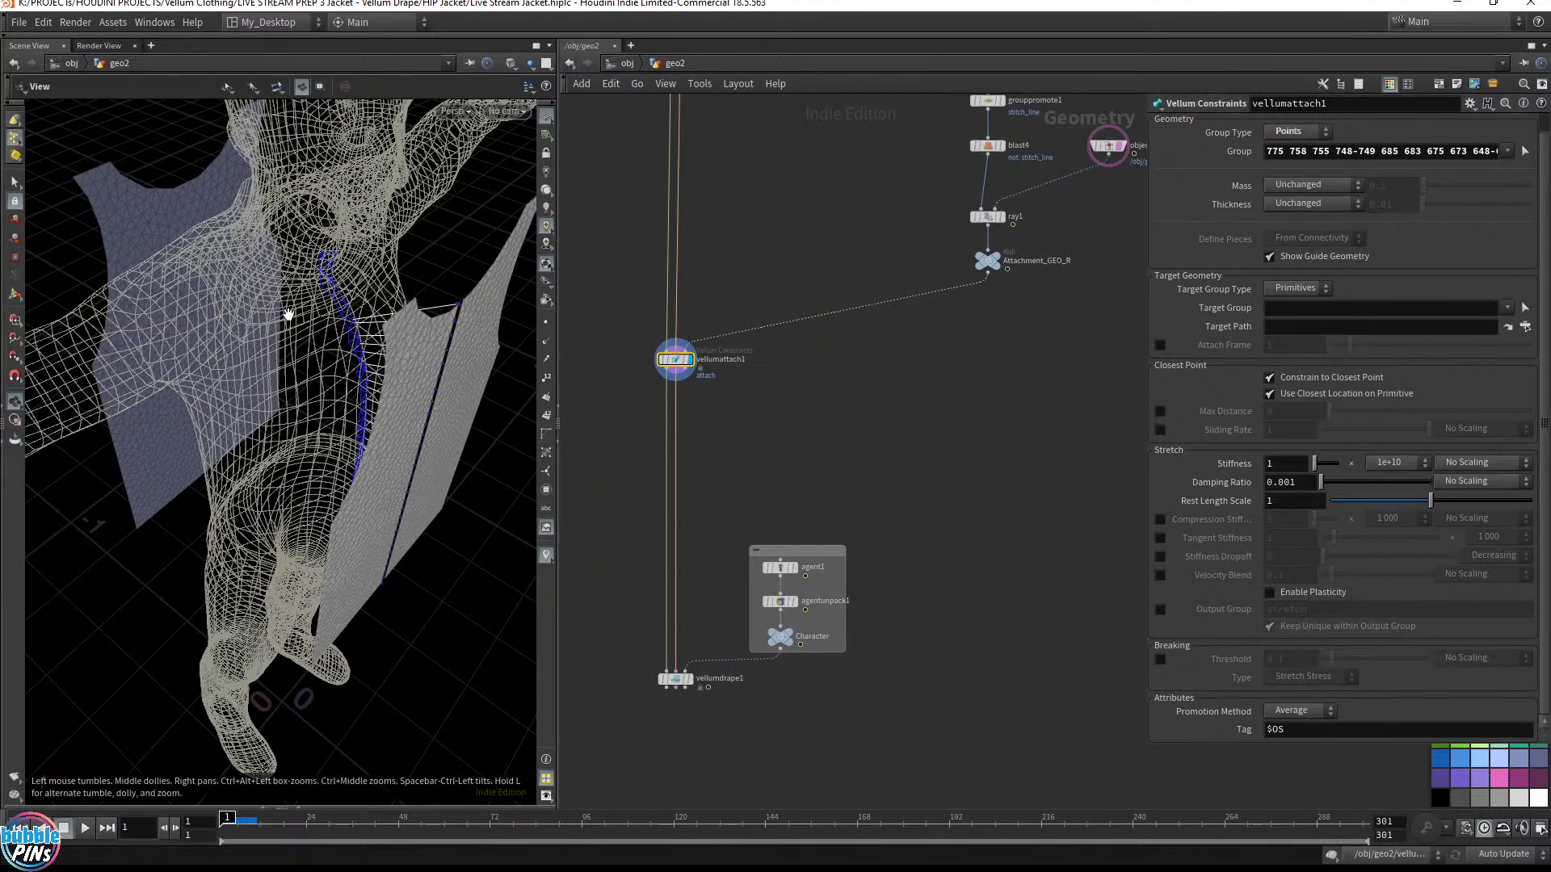
left_click_drag(249, 305, 324, 283)
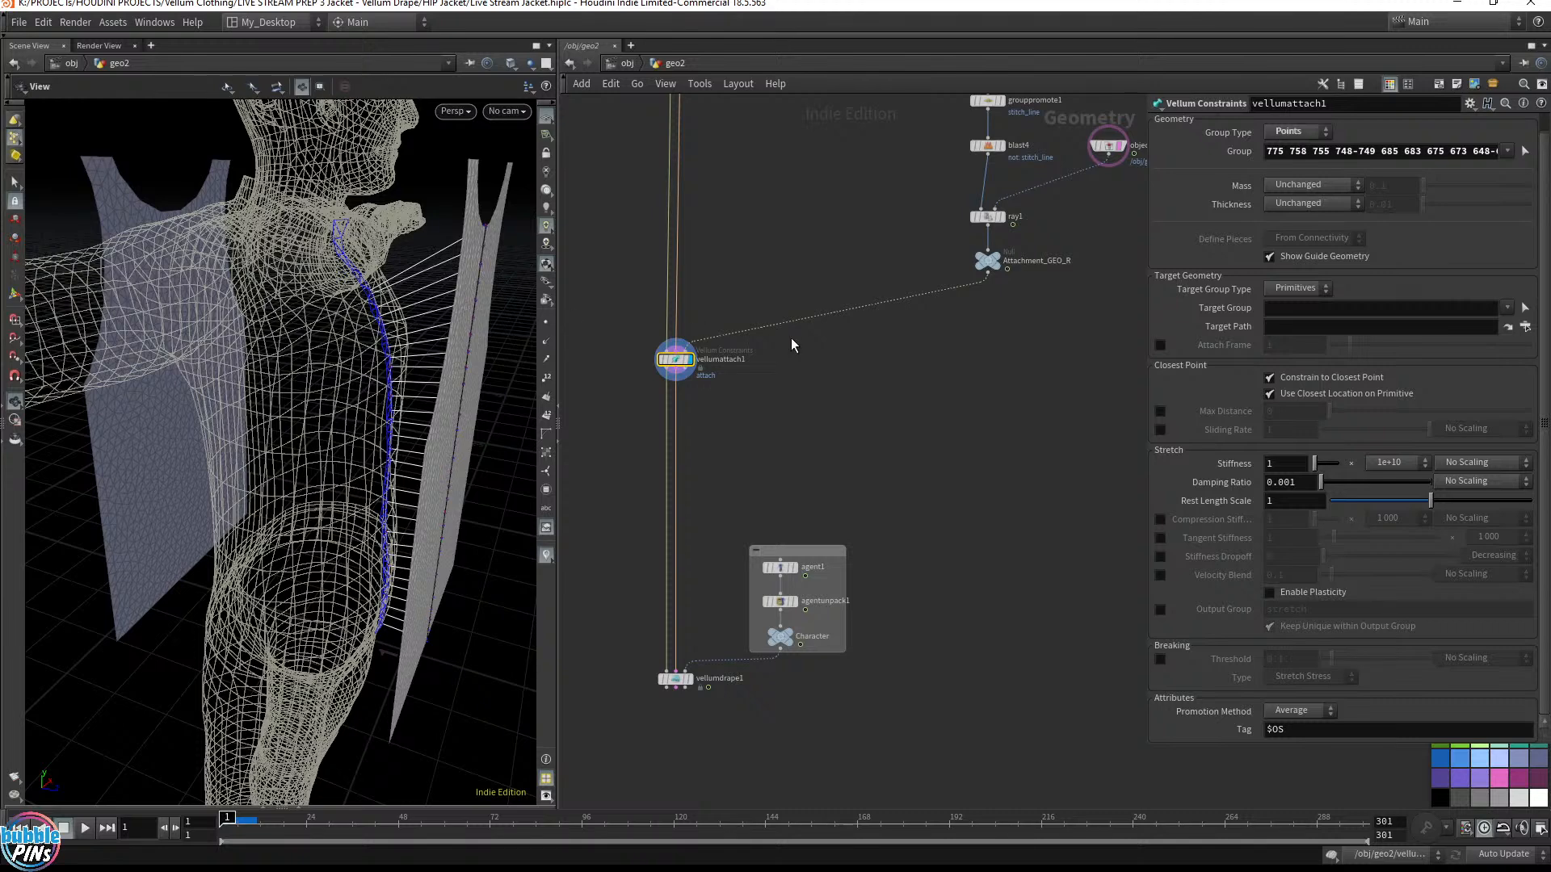
Display vellumdrape1, run the drape to frame 12 and inspect the shoulder and side of the jacket
left_click(691, 680)
left_click(677, 679)
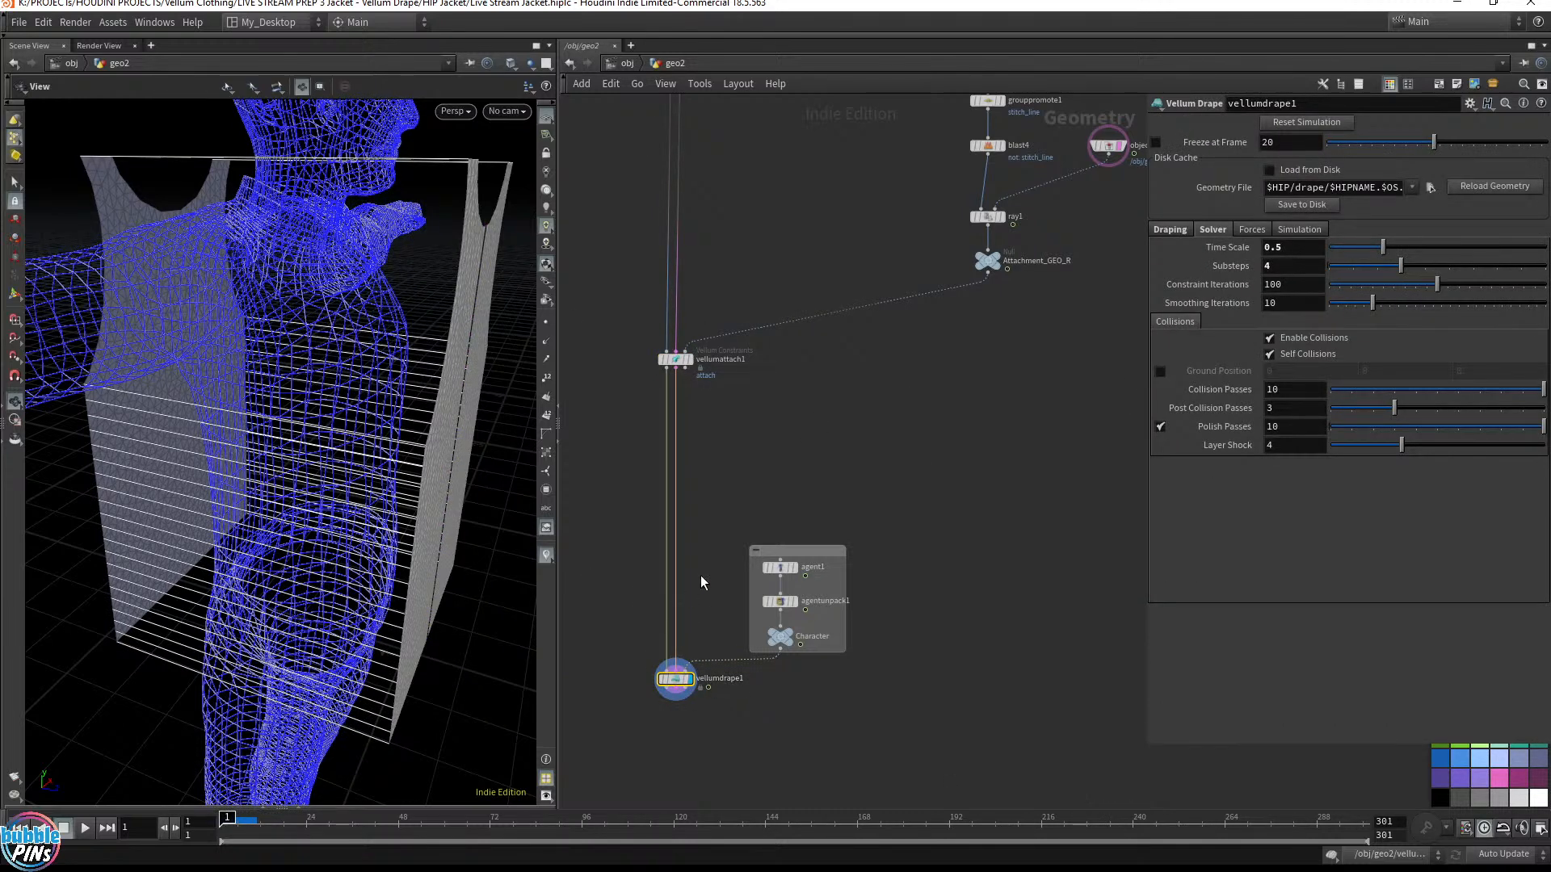
key("Up")
key("Up")
left_click_drag(261, 237, 211, 298)
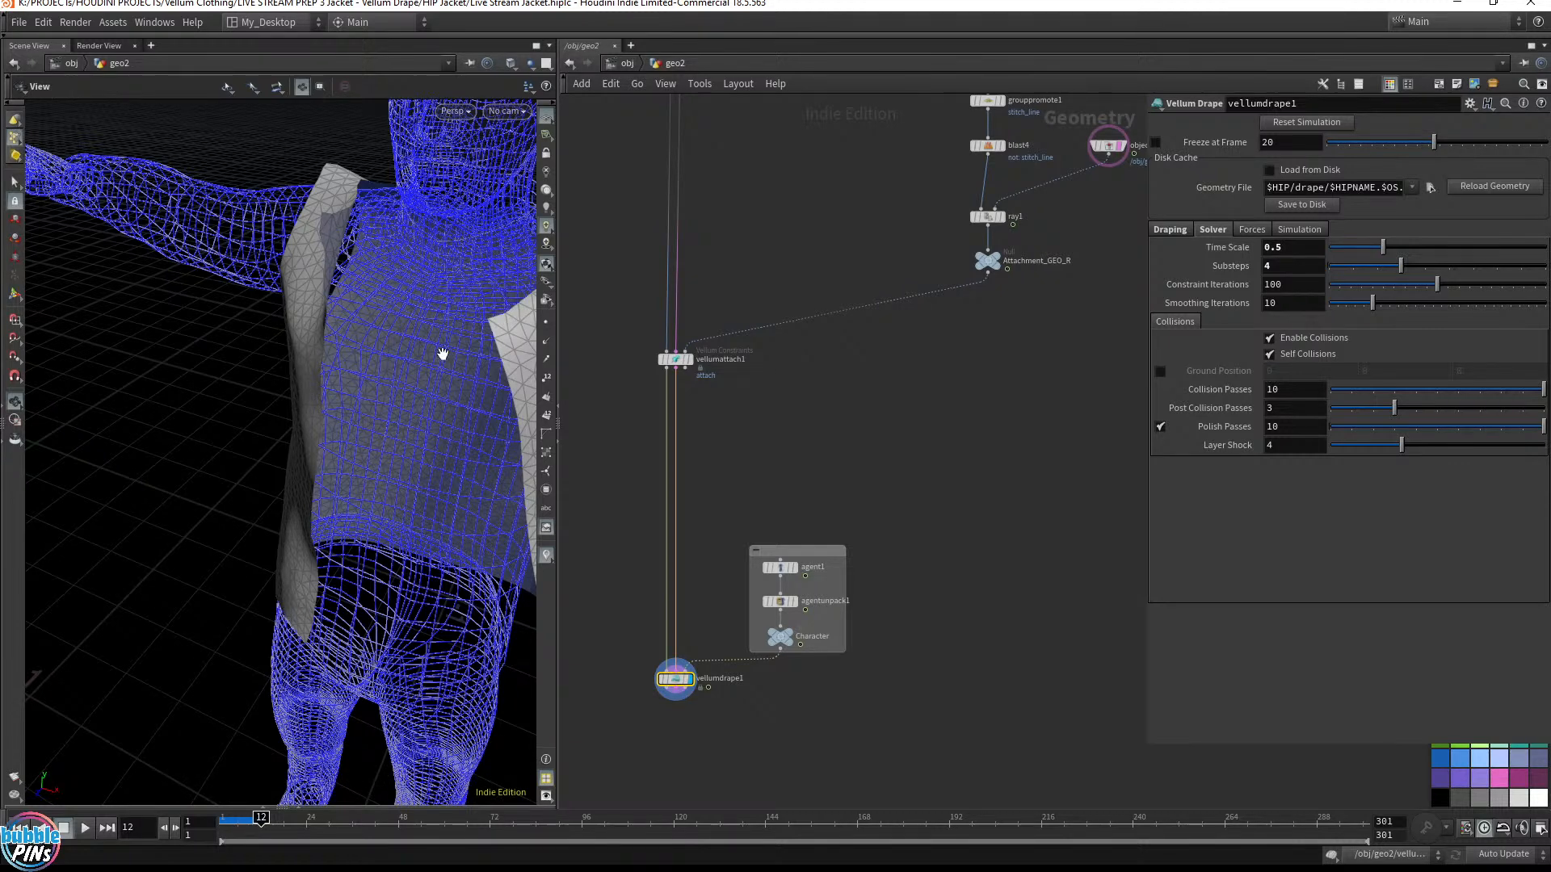
left_click_drag(372, 512, 329, 173)
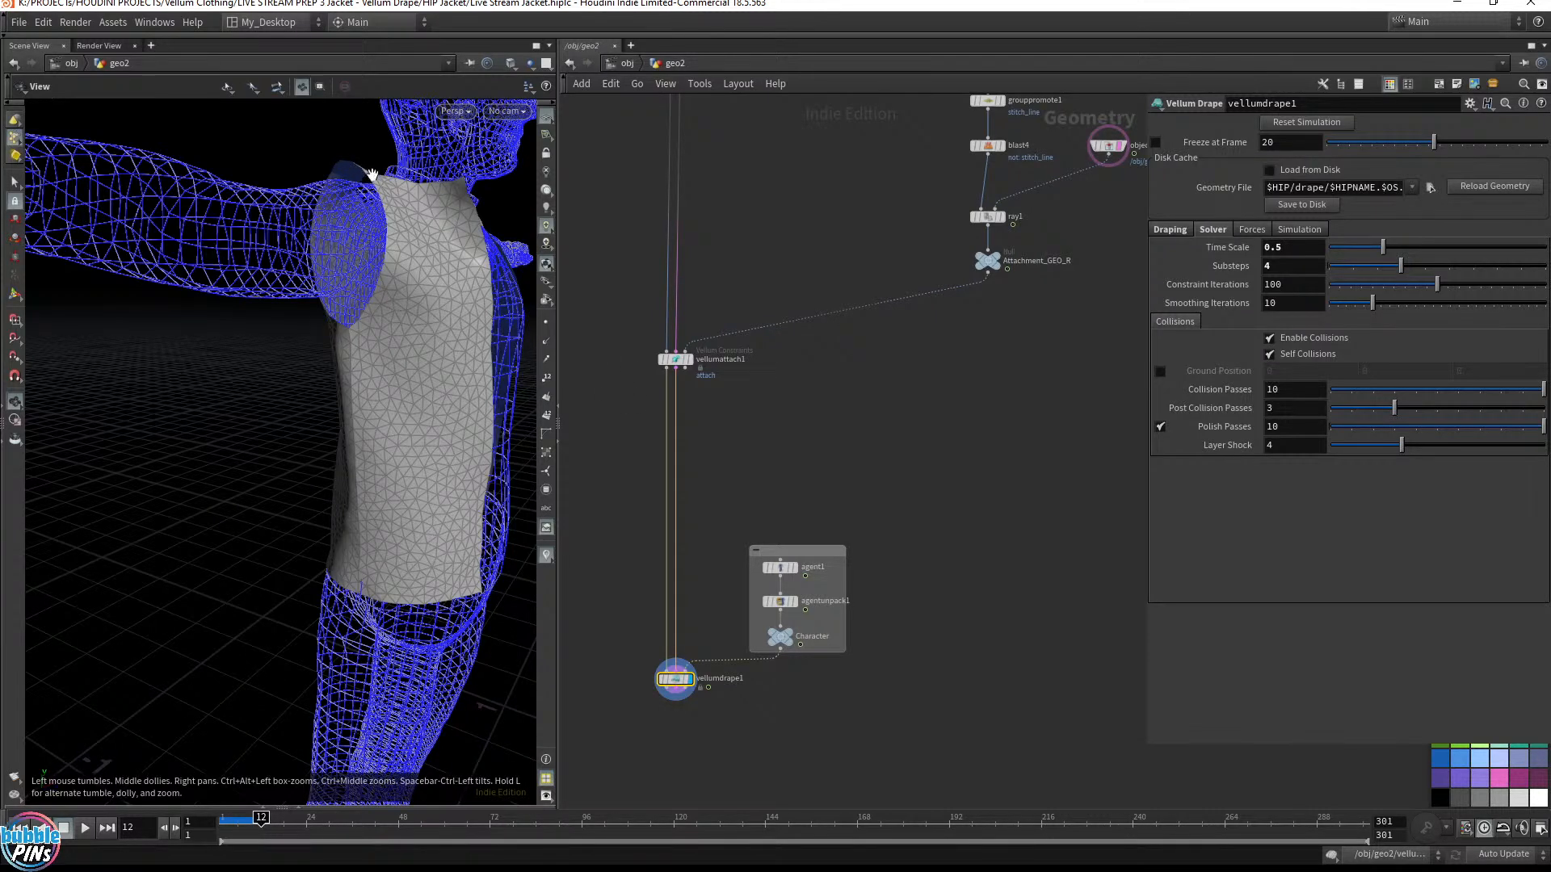
Display vellumcloth1 and compare the flat patches with the character's shoulders in the front view
scroll(812, 332, "up", 10)
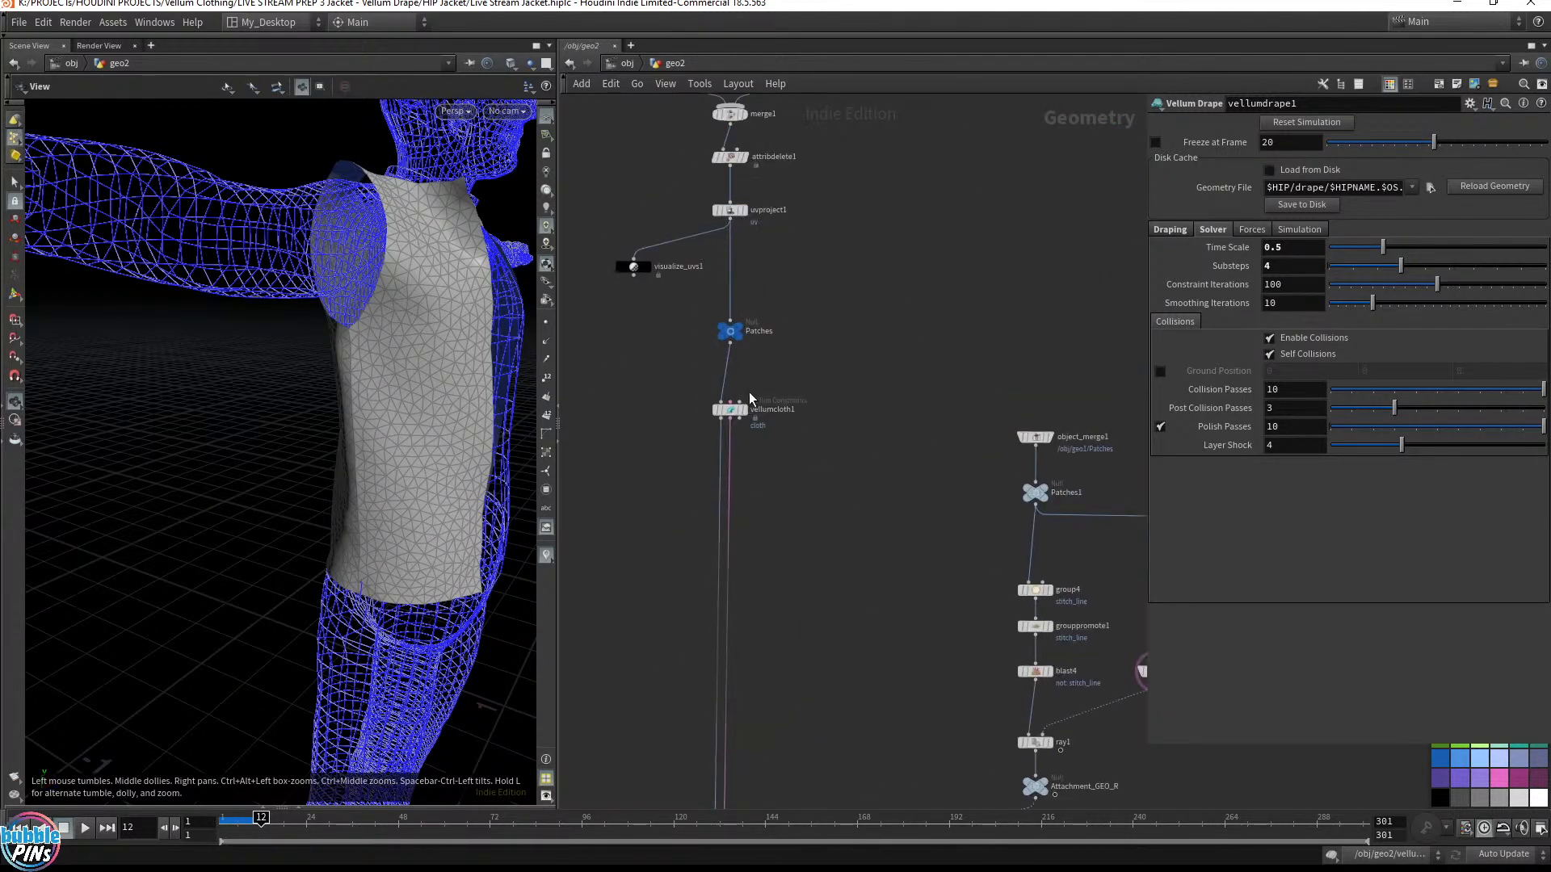
left_click(745, 412)
left_click_drag(420, 250, 288, 217)
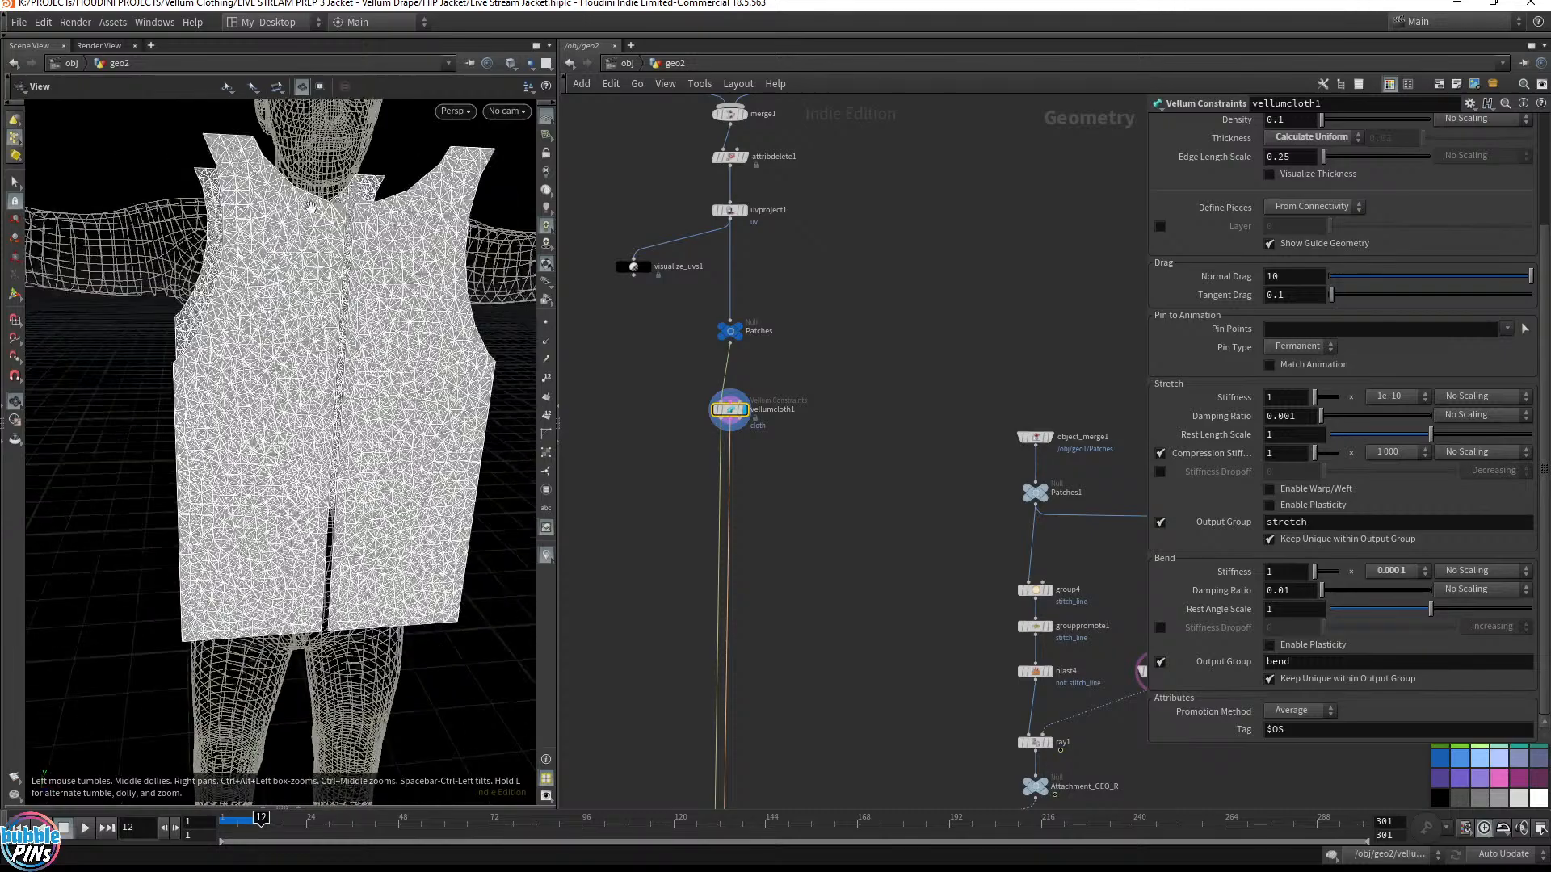
scroll(287, 183, "up", 6)
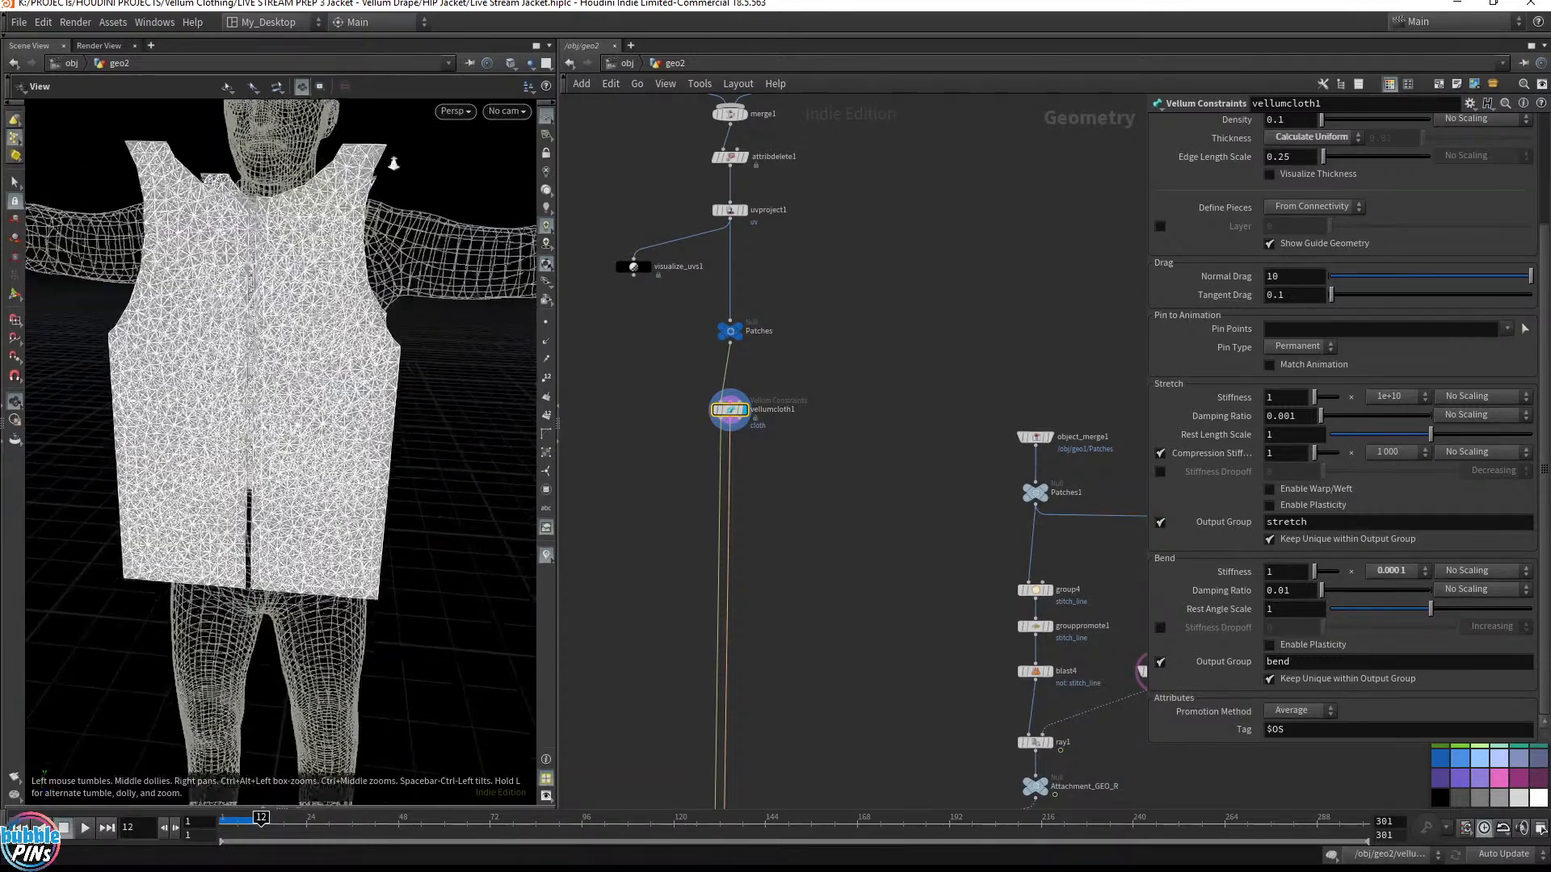
key("space+3")
scroll(273, 288, "up", 4)
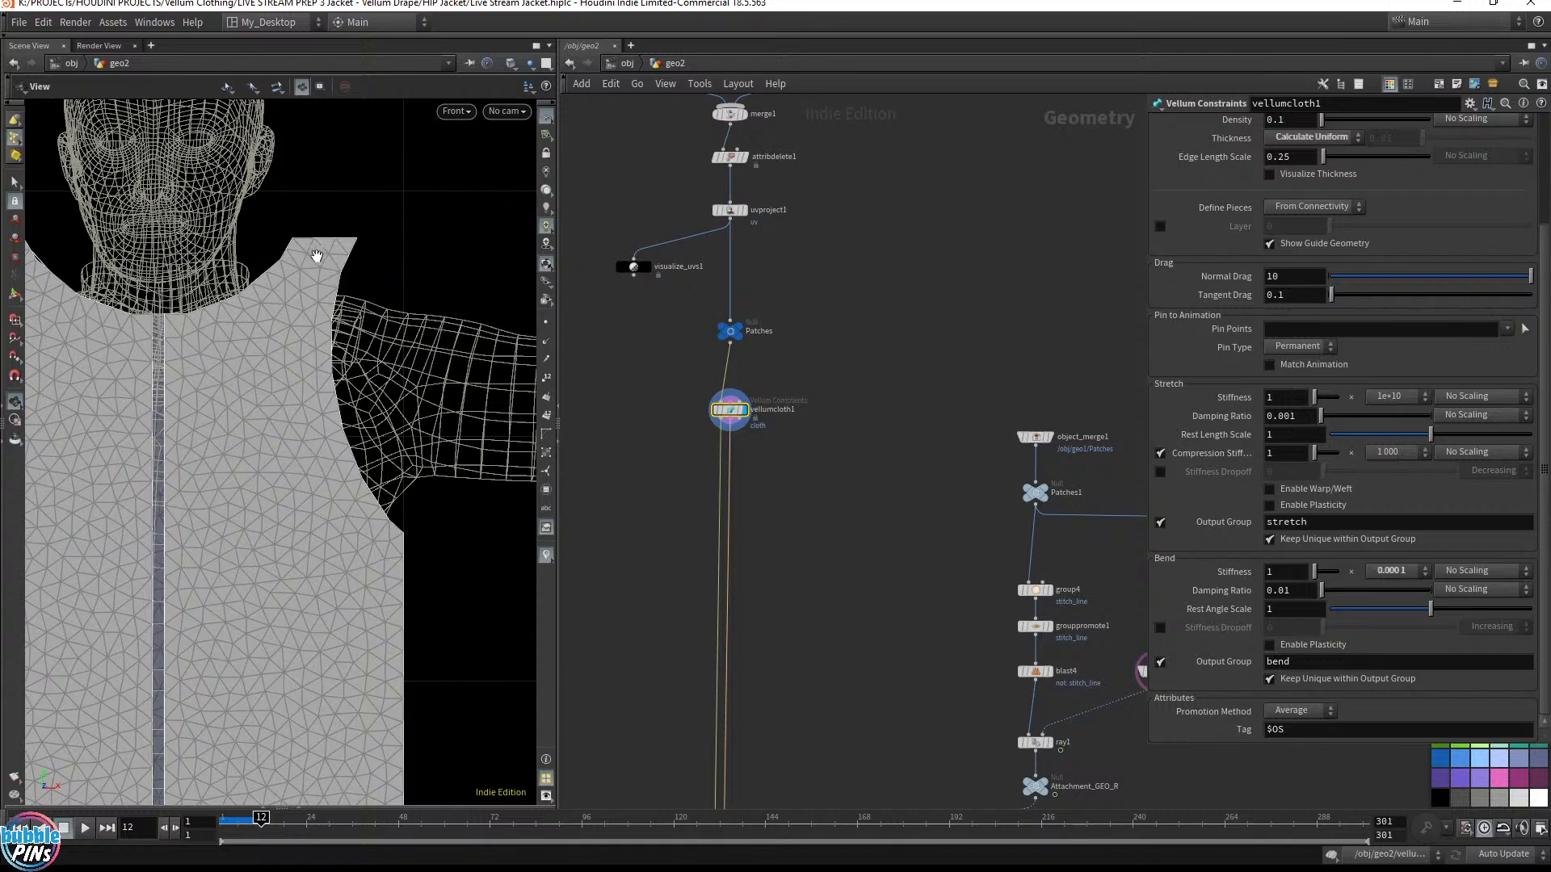
Display vellumattach1 in the perspective view and examine the angle of its attachment lines from the side
left_click_drag(339, 330, 252, 311)
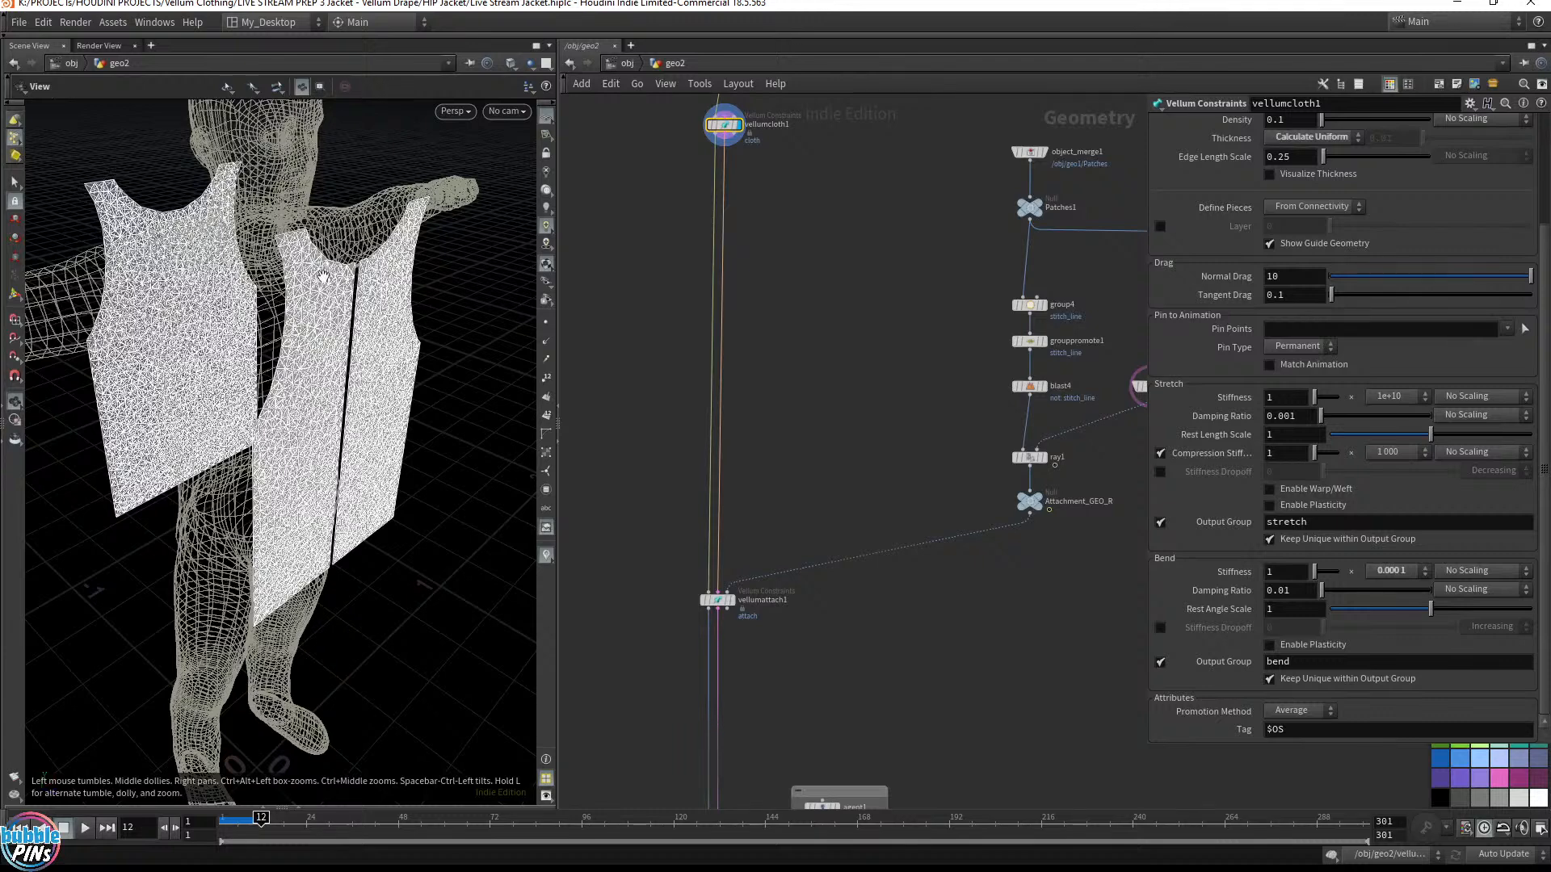
left_click(722, 609)
left_click(721, 608)
left_click_drag(347, 317, 401, 302)
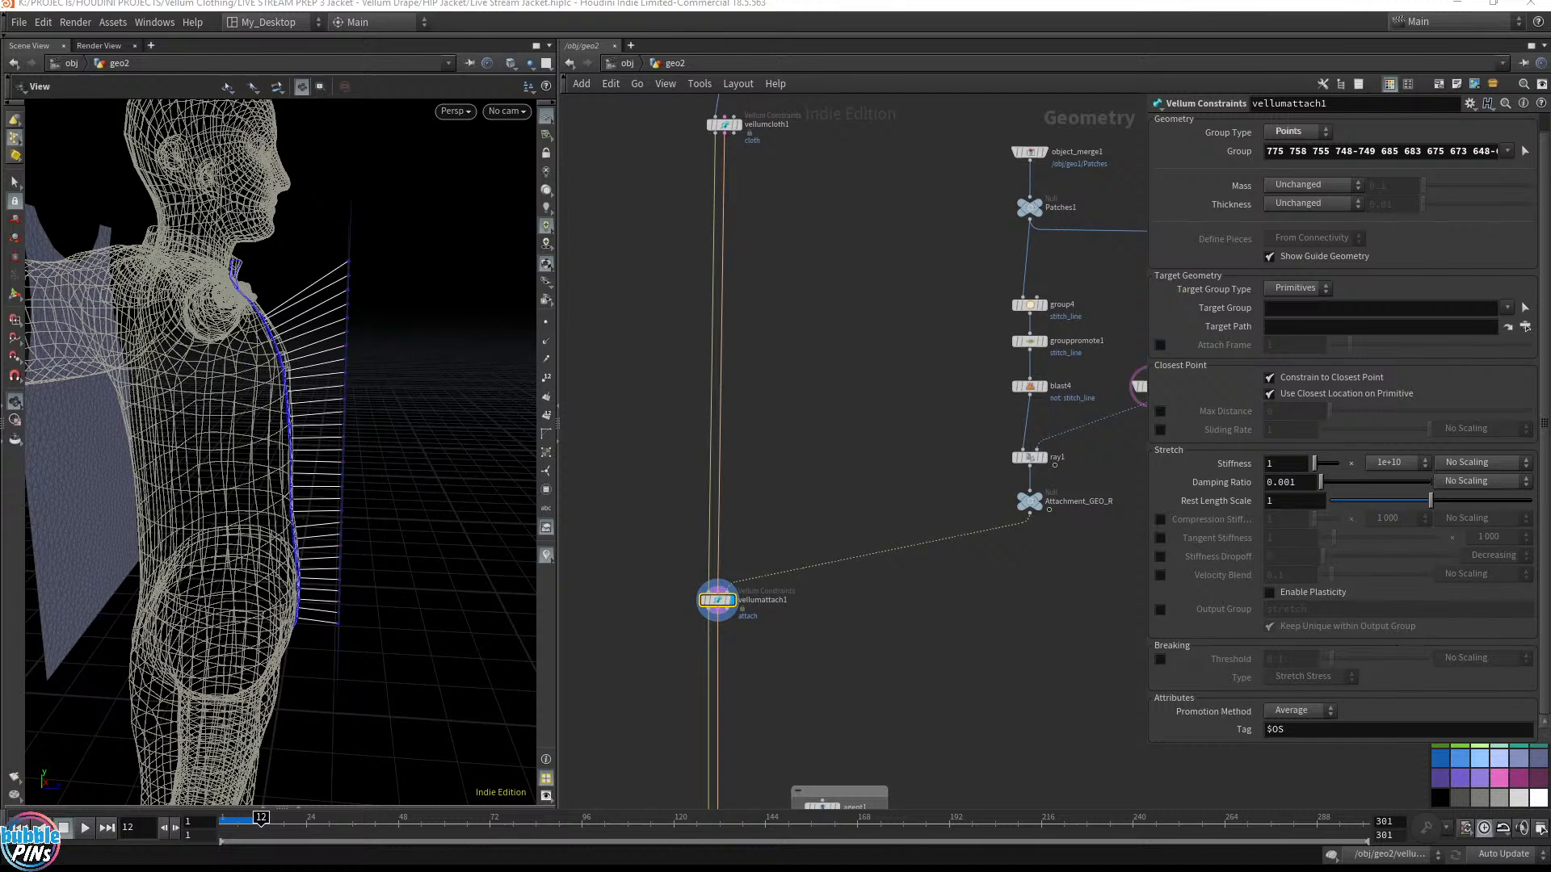
left_click_drag(310, 310, 323, 311)
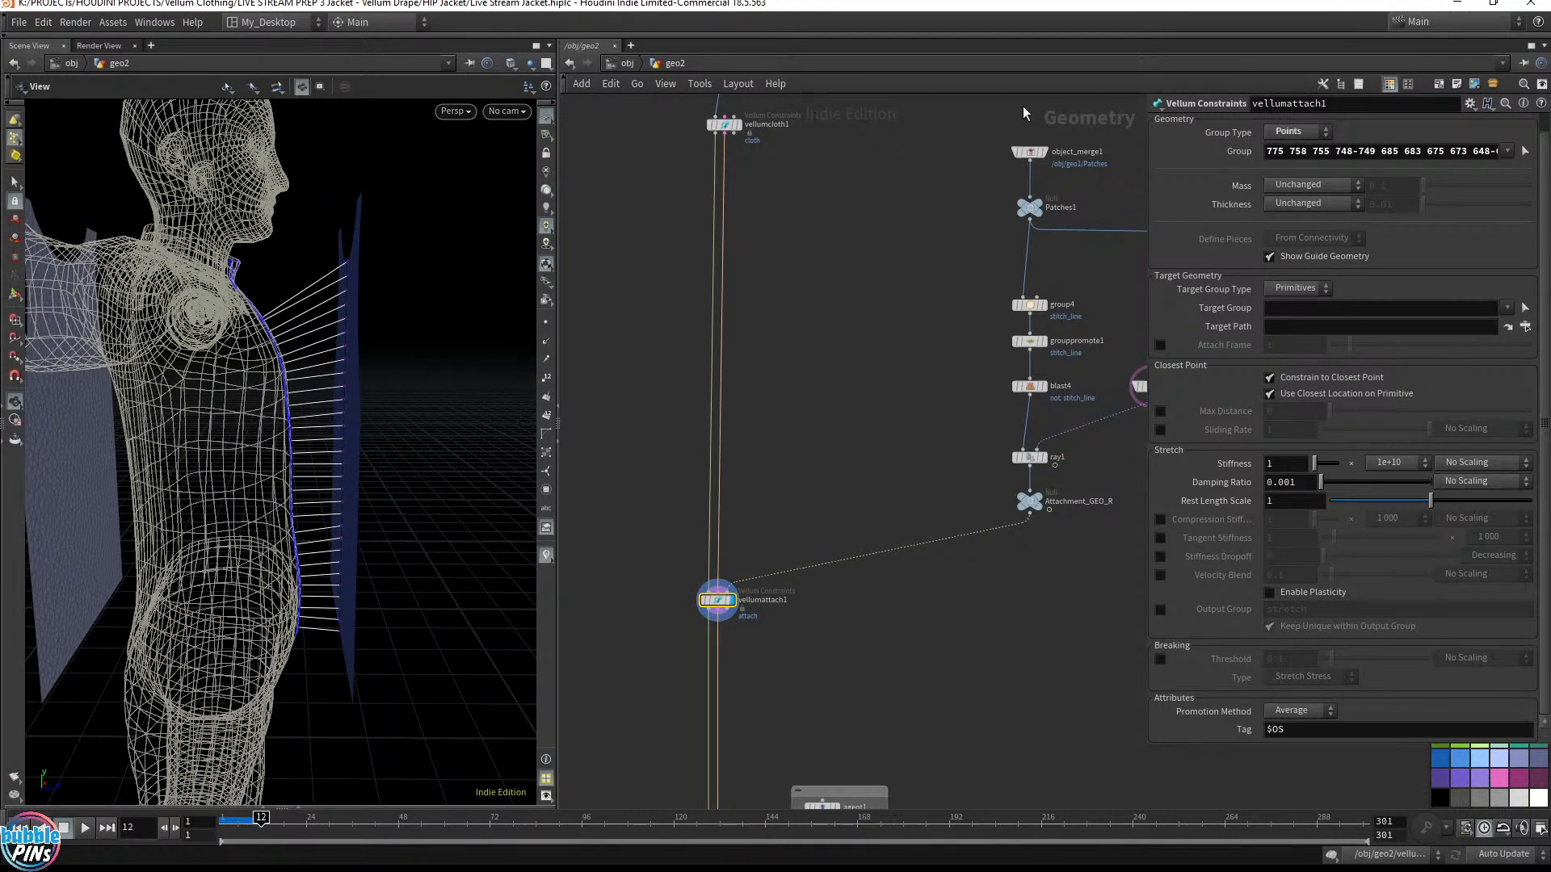
Compare the attachment lines with those of Jacket_seamless in the reference scene, then return to the working scene
left_click_drag(358, 421, 370, 647)
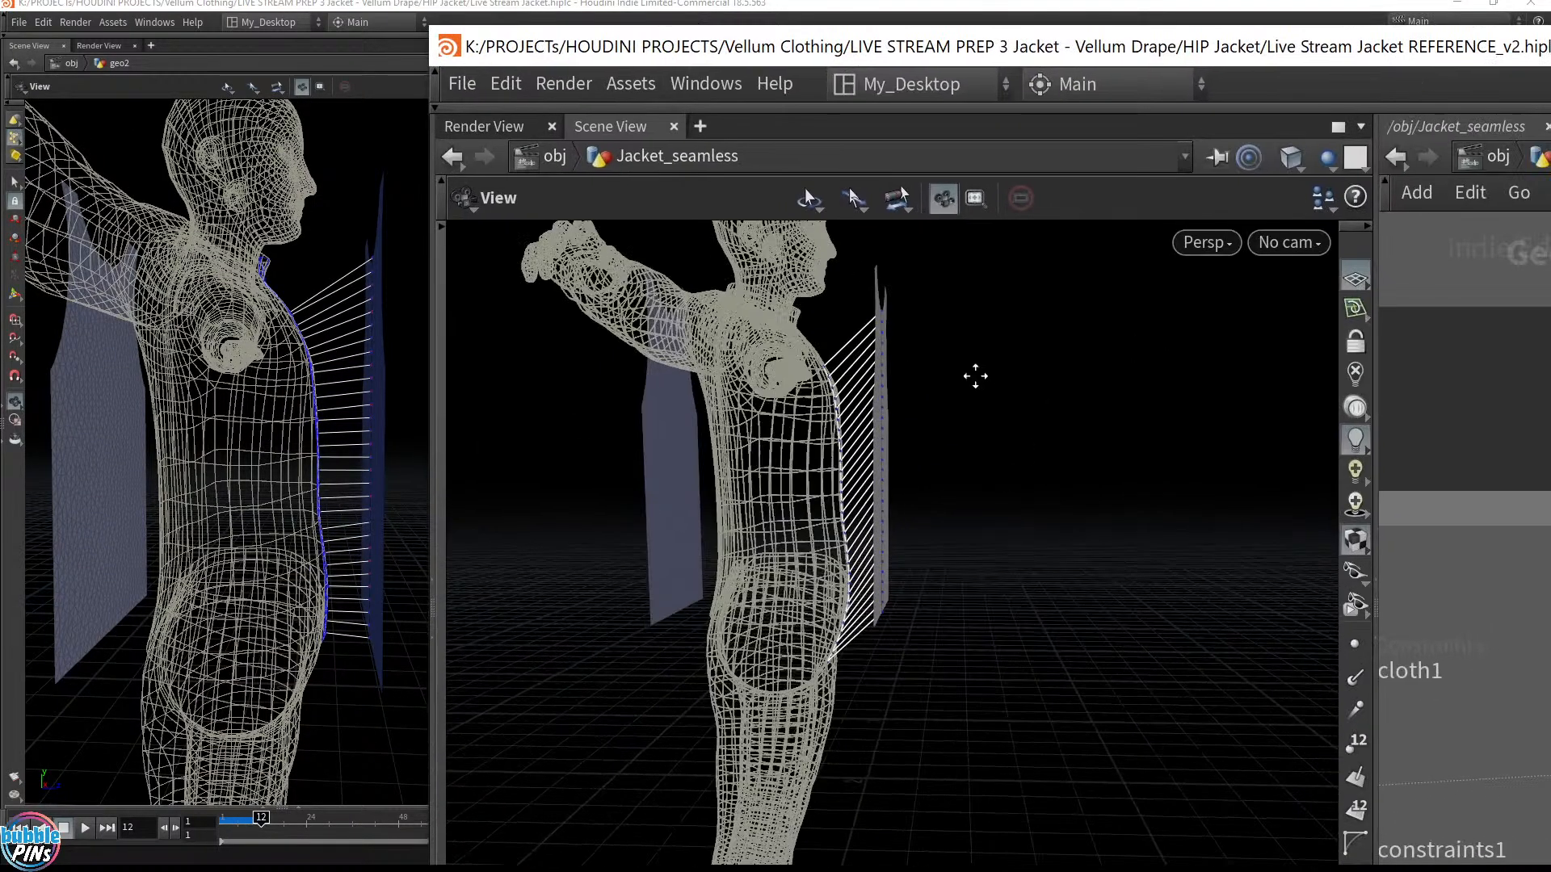
middle_click_drag(975, 376, 873, 413)
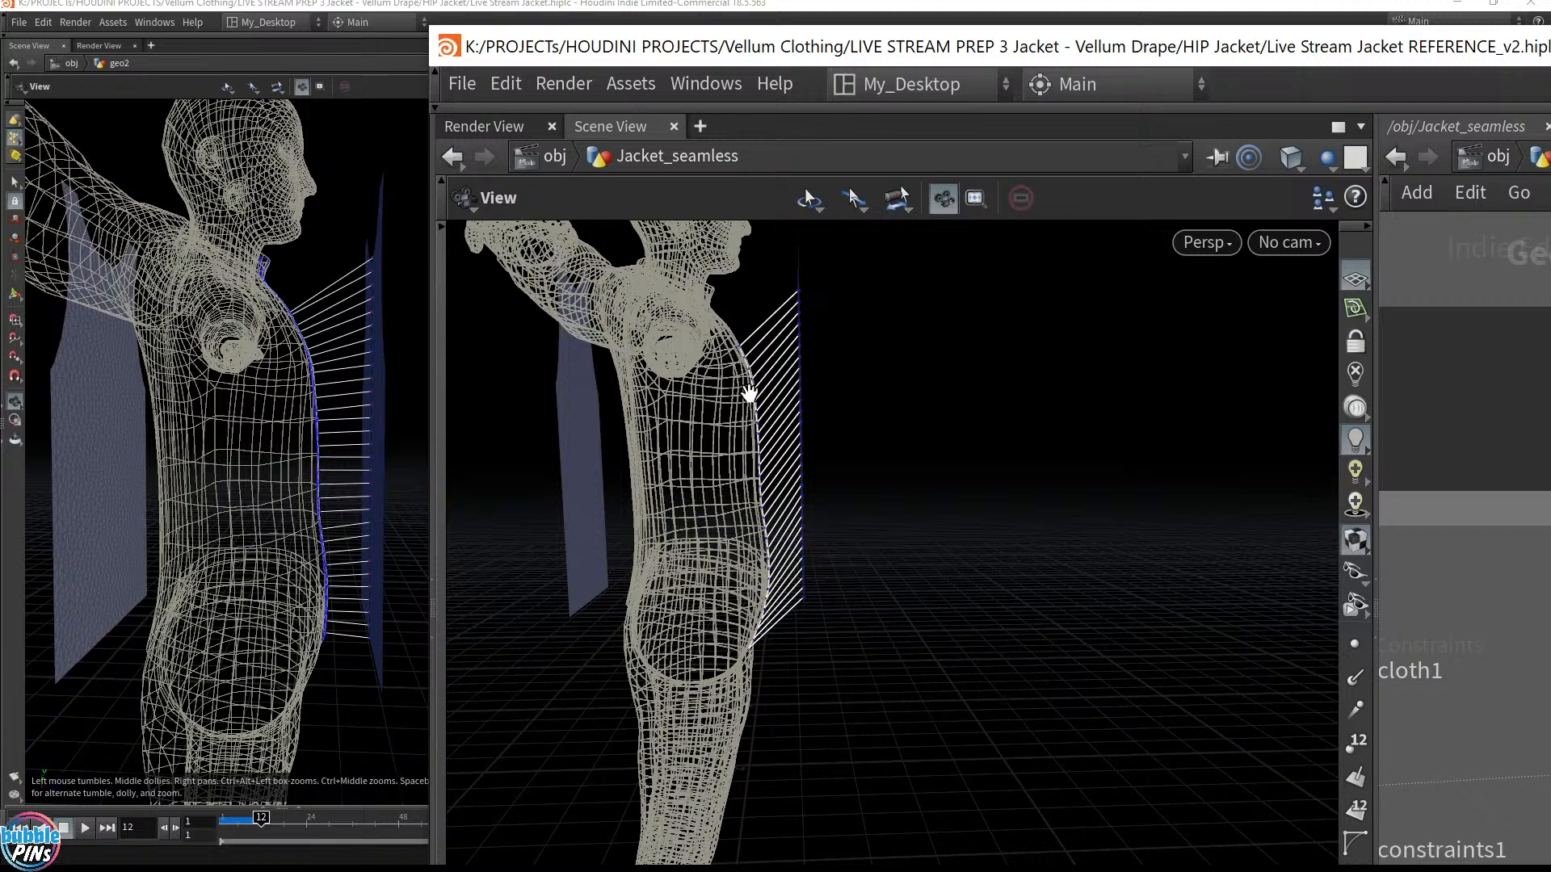
left_click_drag(777, 52, 1550, 52)
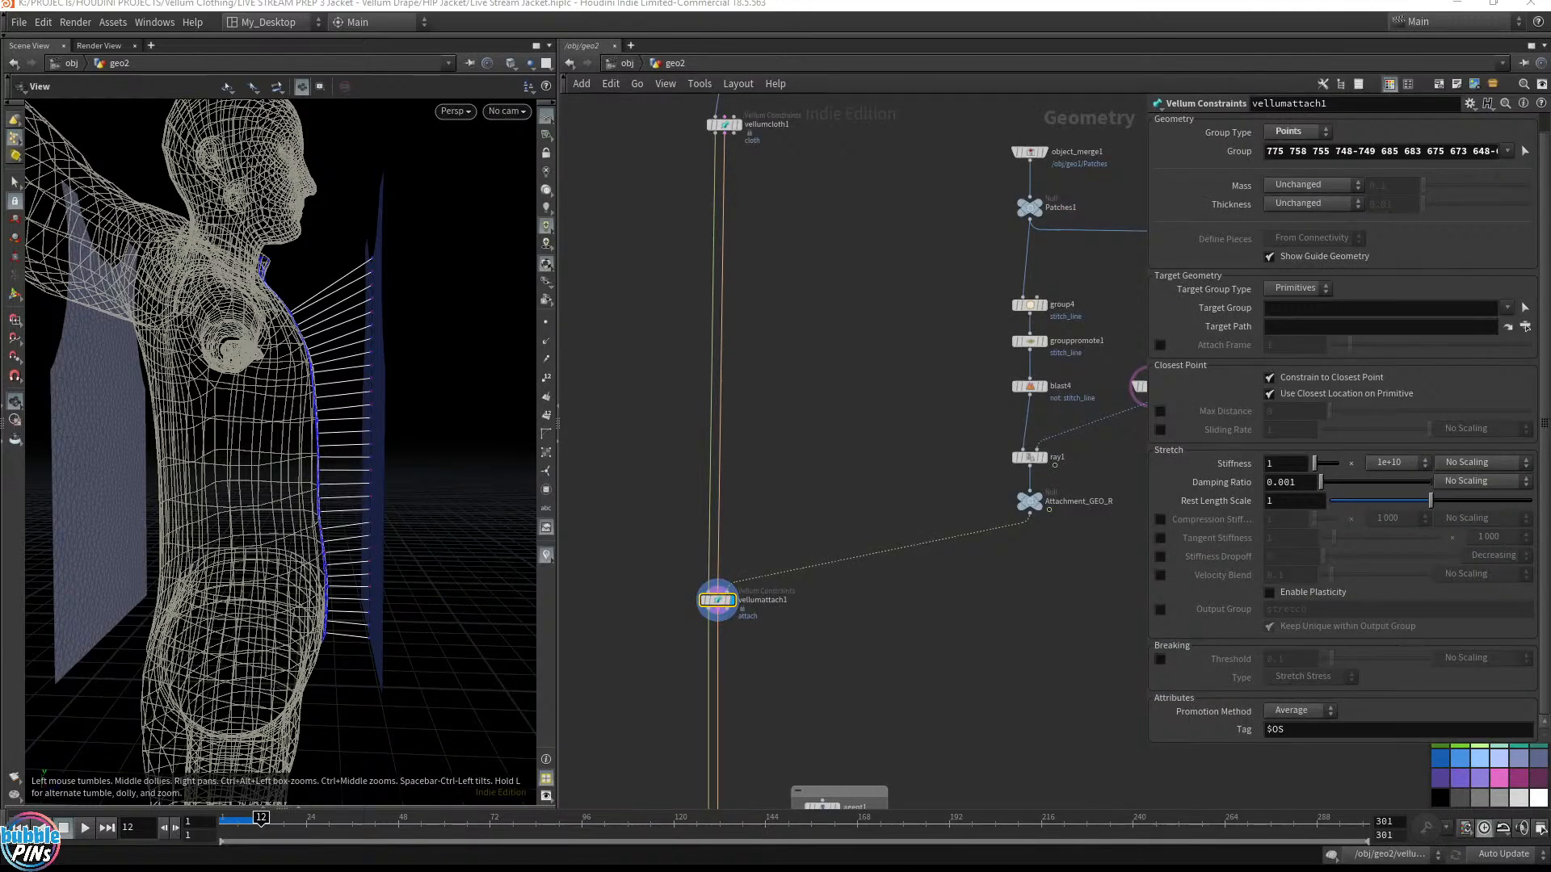
Display the stitch line from blast4 and shift ray1, Attachment_GEO_R and object_merge2 down to make room beneath it
middle_click_drag(1087, 566, 975, 480)
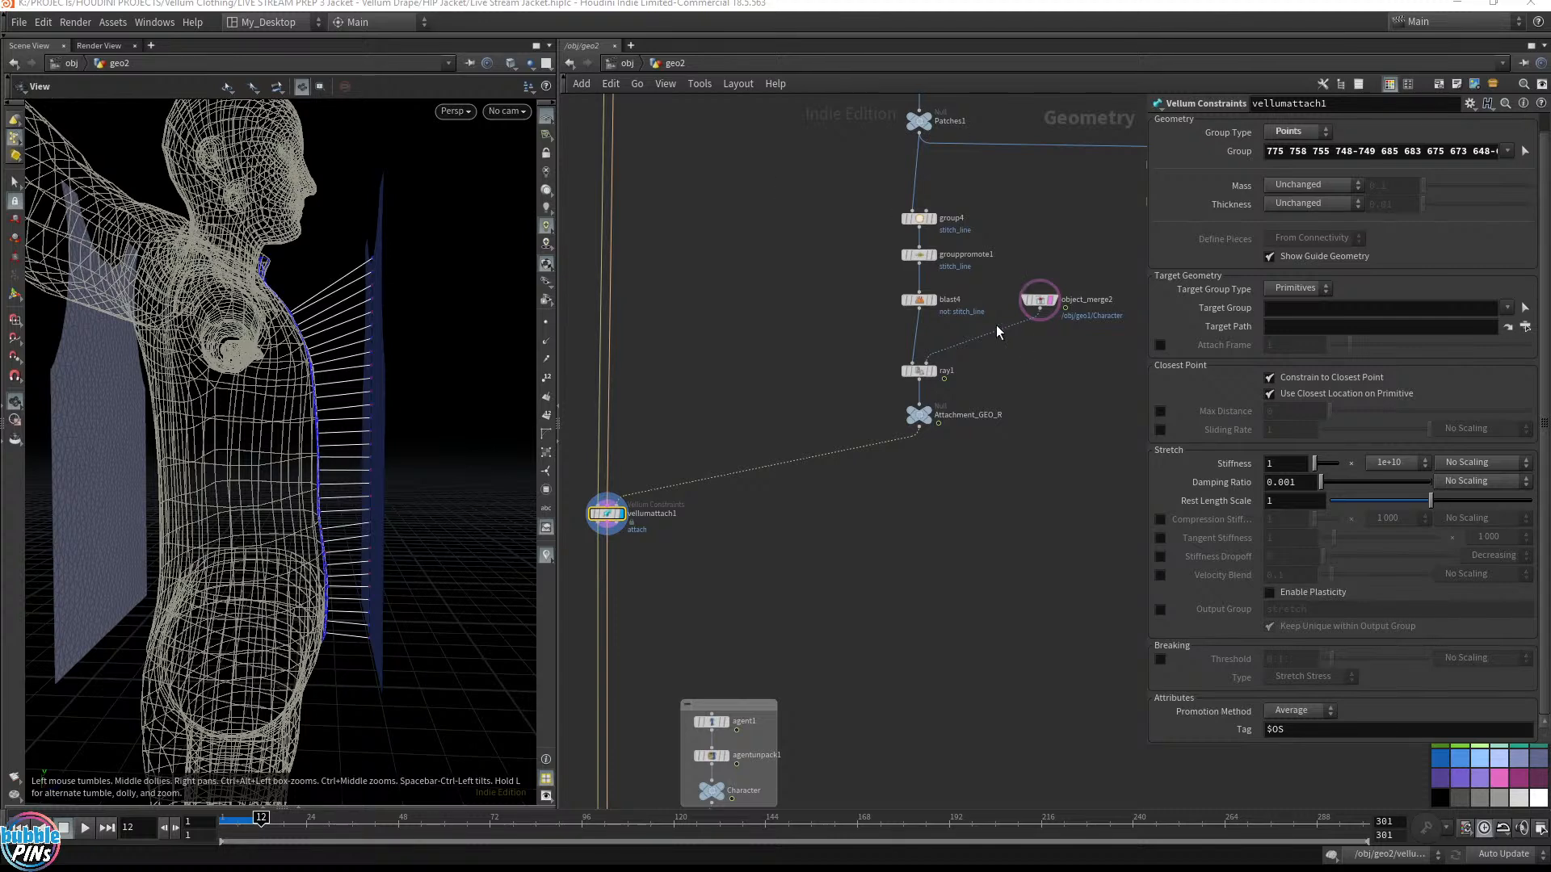
left_click(939, 307)
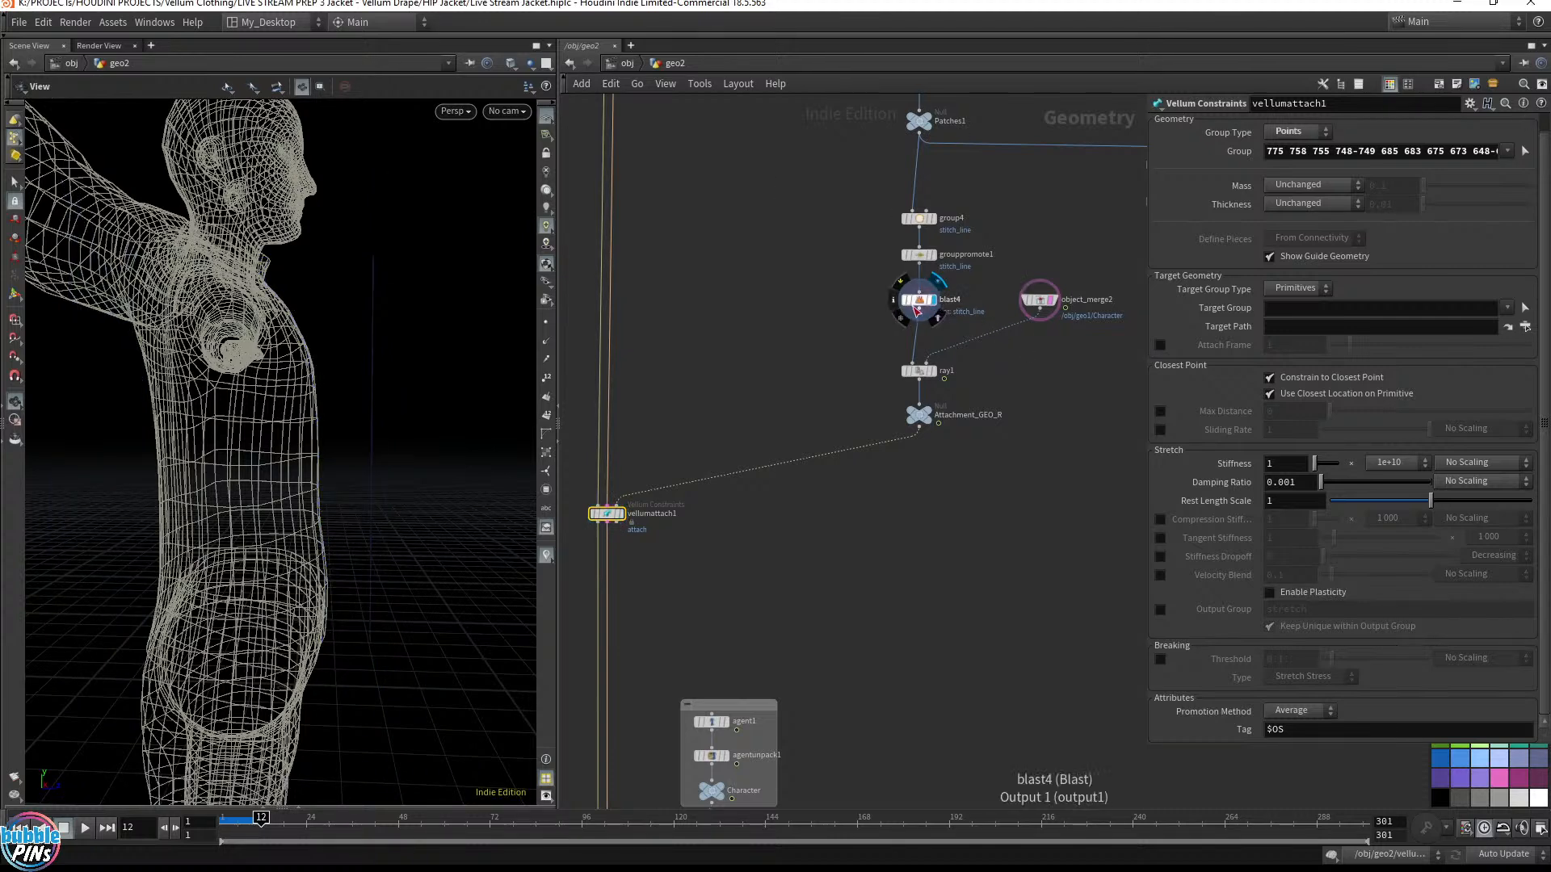
left_click(923, 311)
left_click_drag(283, 404, 342, 267)
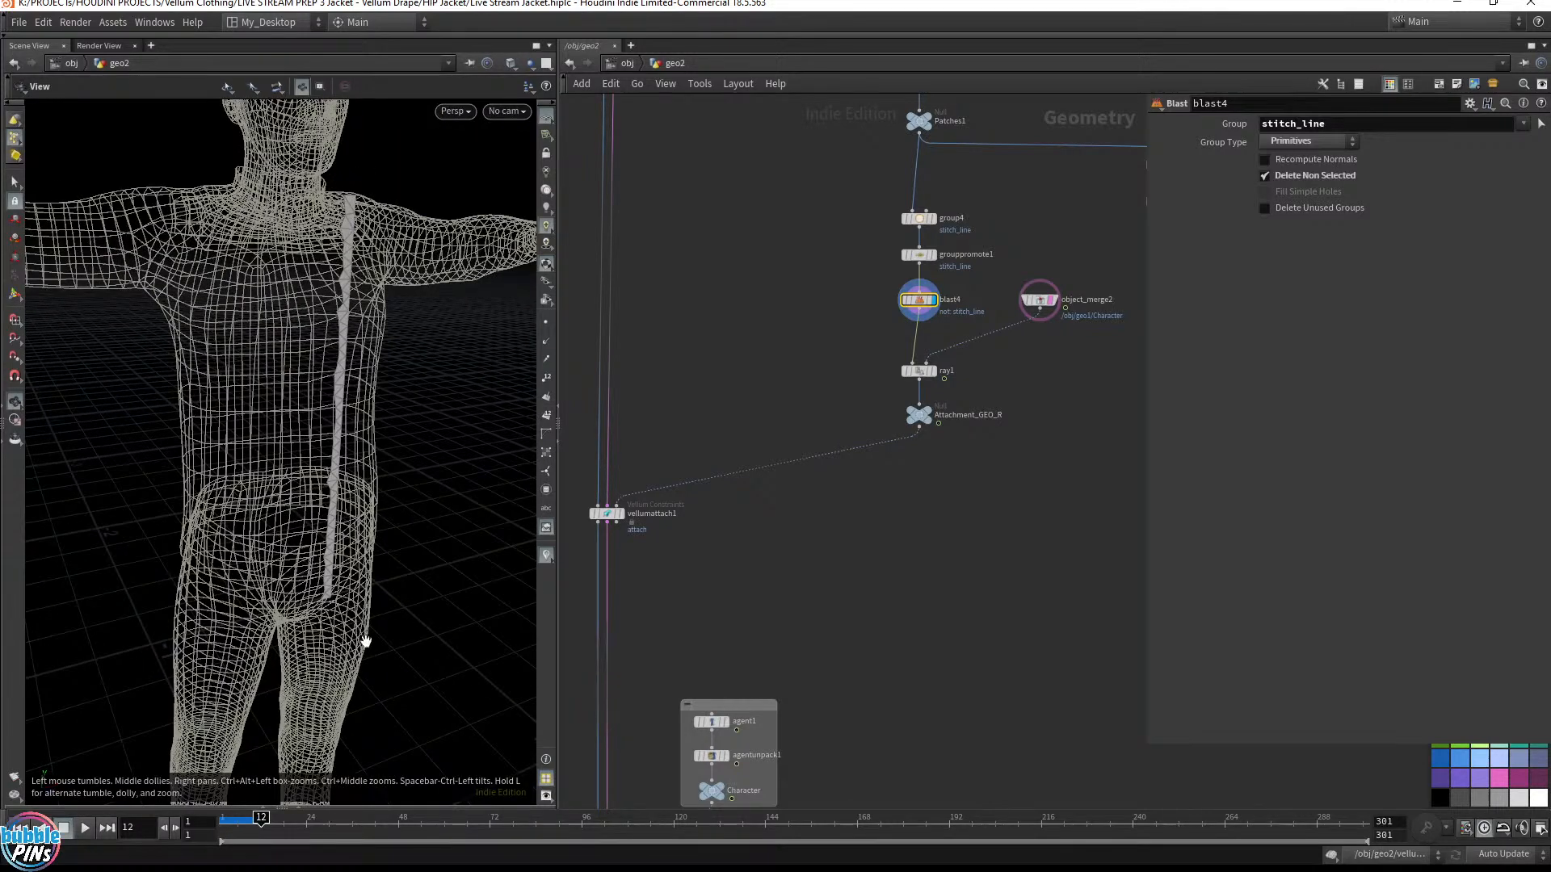
mouse_move(1061, 459)
left_mouse_down()
mouse_move(909, 374)
mouse_move(934, 421)
left_mouse_up()
left_click(1038, 300, "shift")
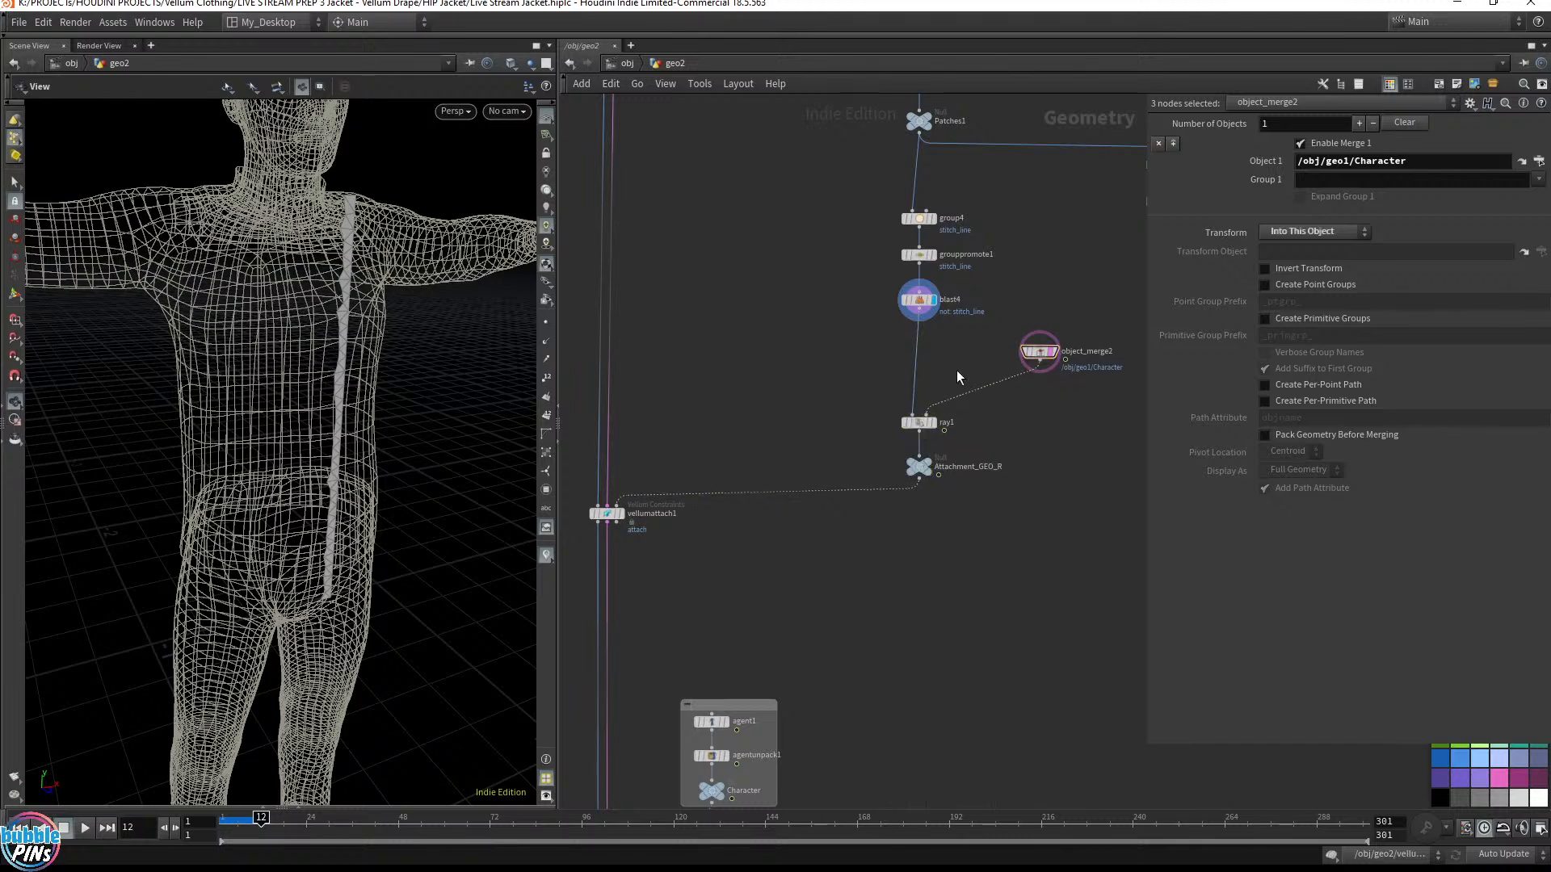
Insert a Transform node between blast4 and ray1 and set its Y translation to -0.1
left_click(955, 371)
key("Tab")
type("tra")
key("Return")
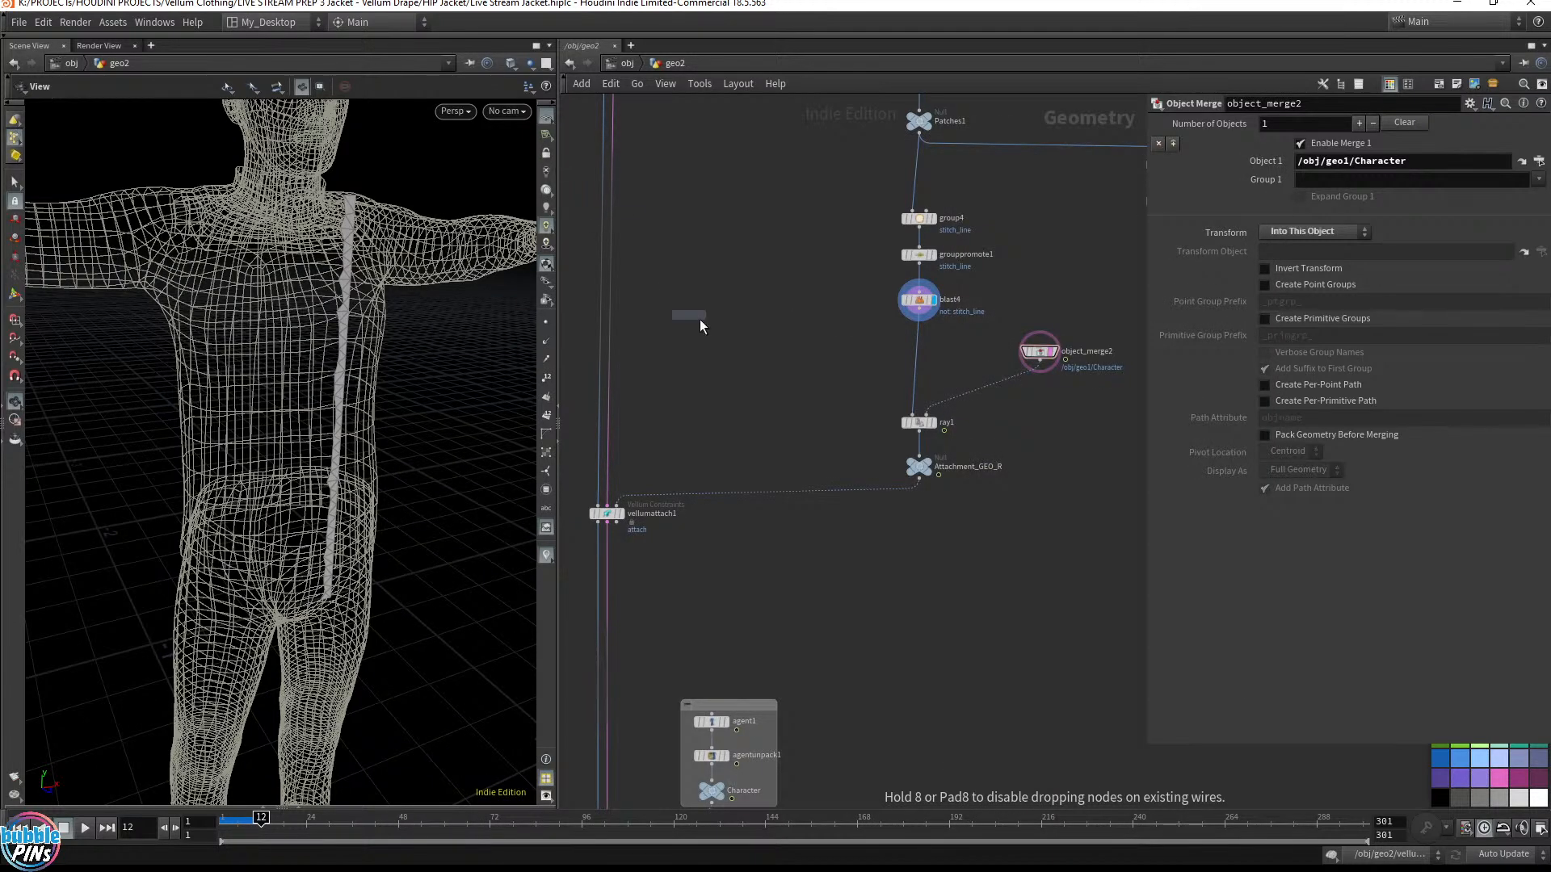
left_click(925, 363)
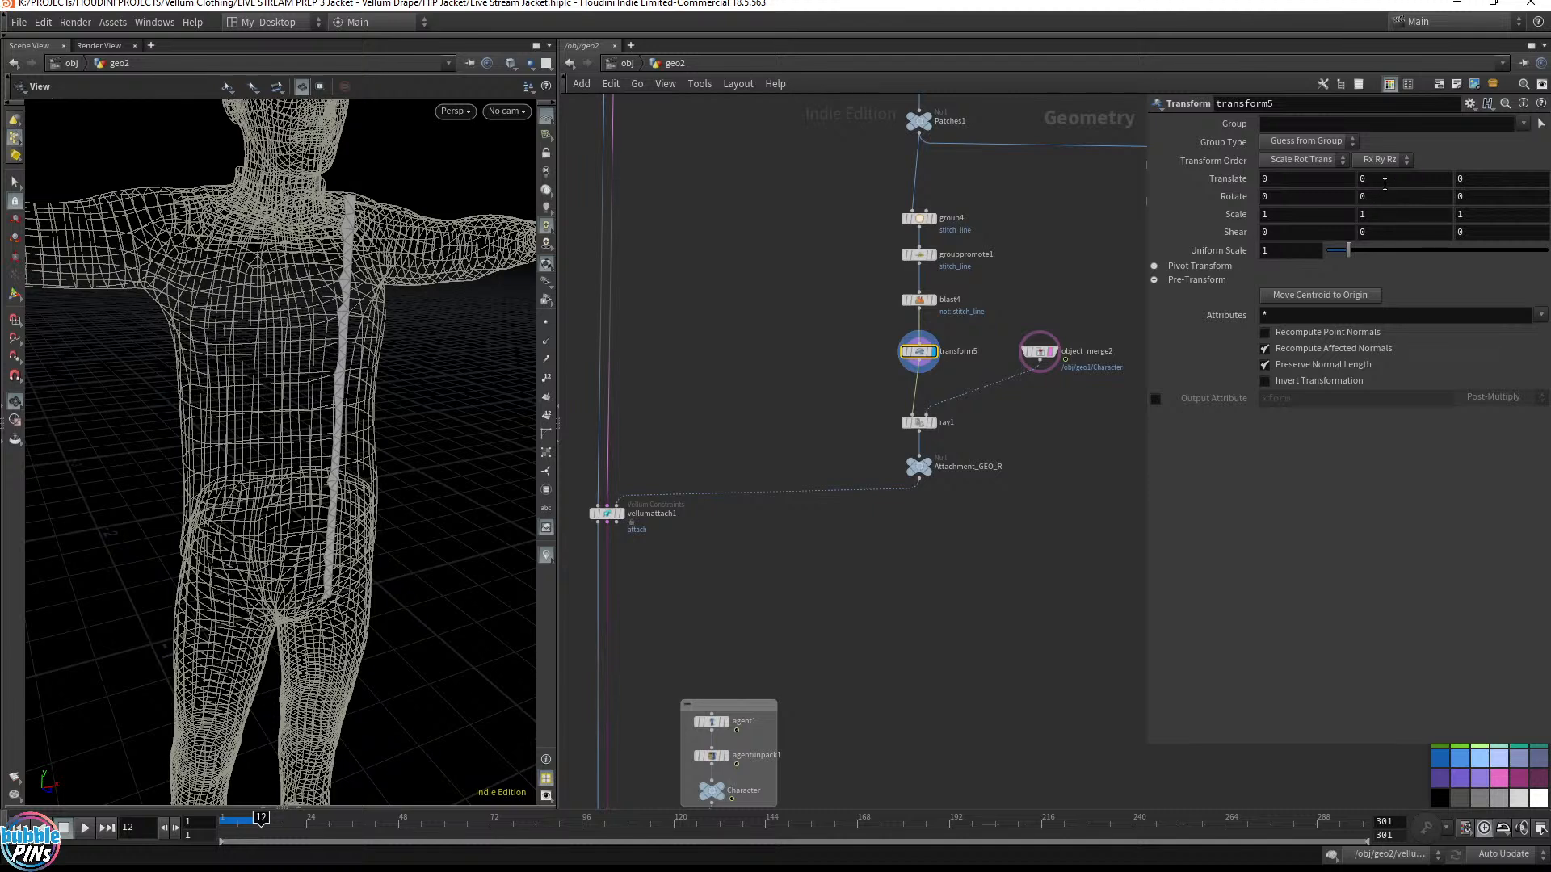
left_click(1387, 179)
type("-0.1")
key("Return")
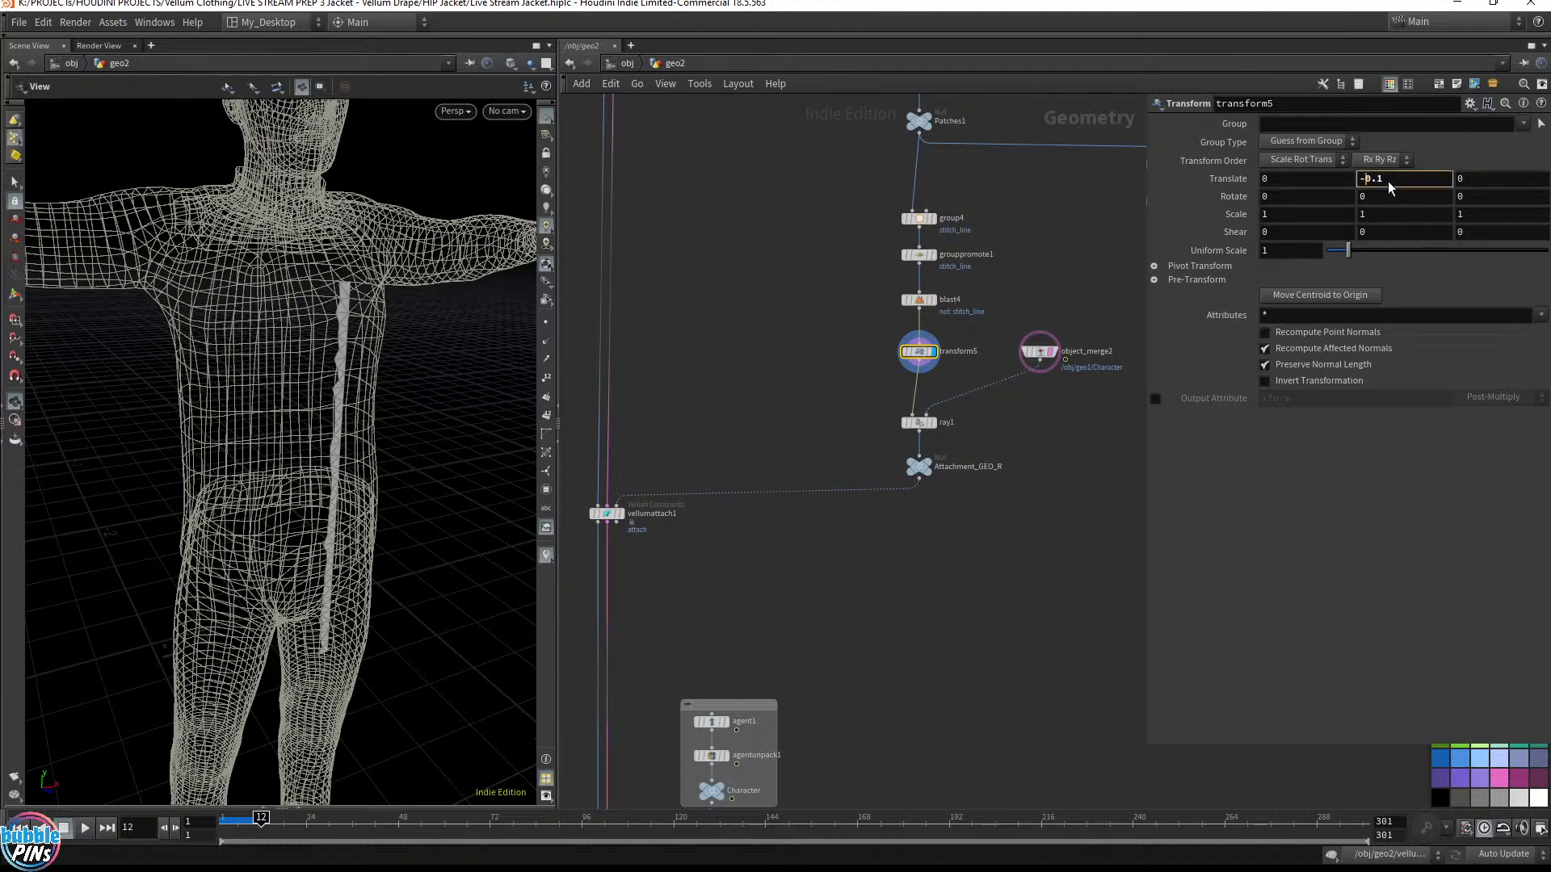
Display vellumattach1 and examine its attachment lines from the side with the lowered stitch line
left_click(630, 530)
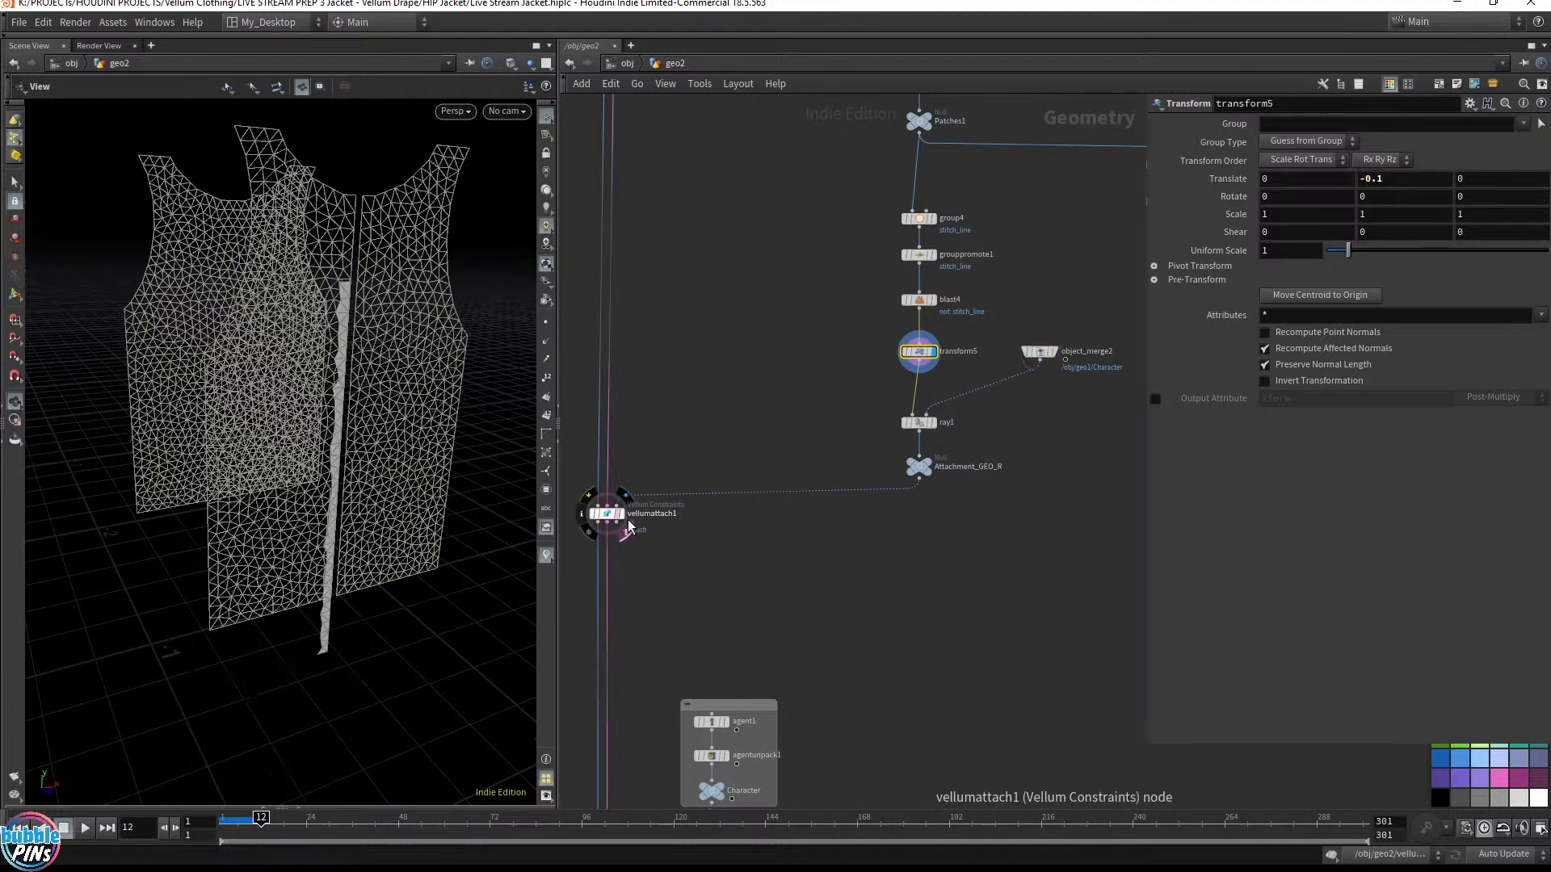
left_click(624, 495)
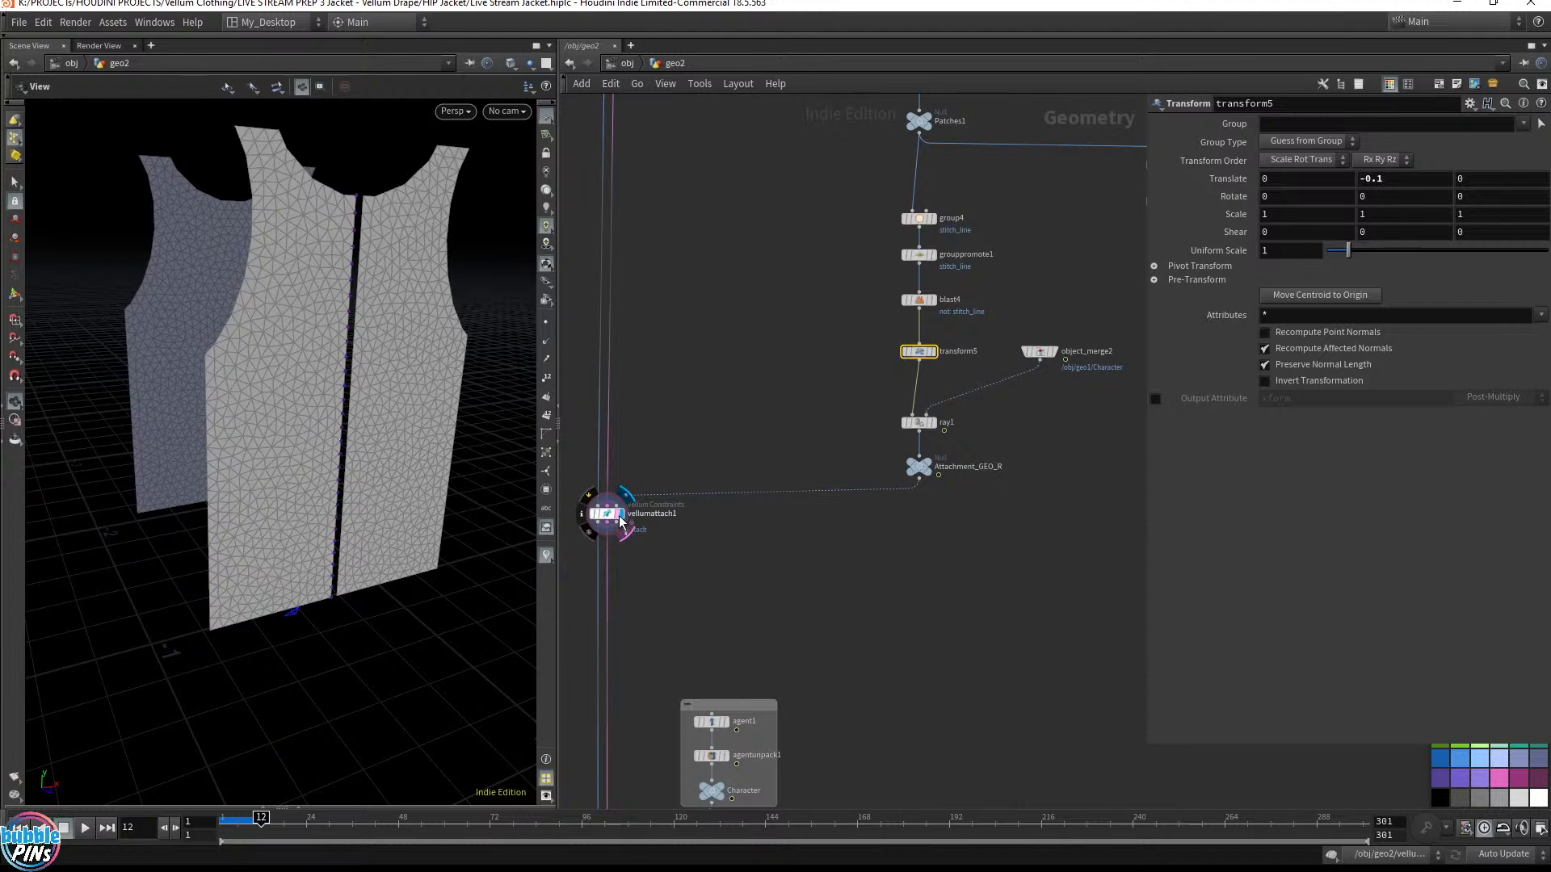
left_click(614, 521)
scroll(615, 520, "up", 3)
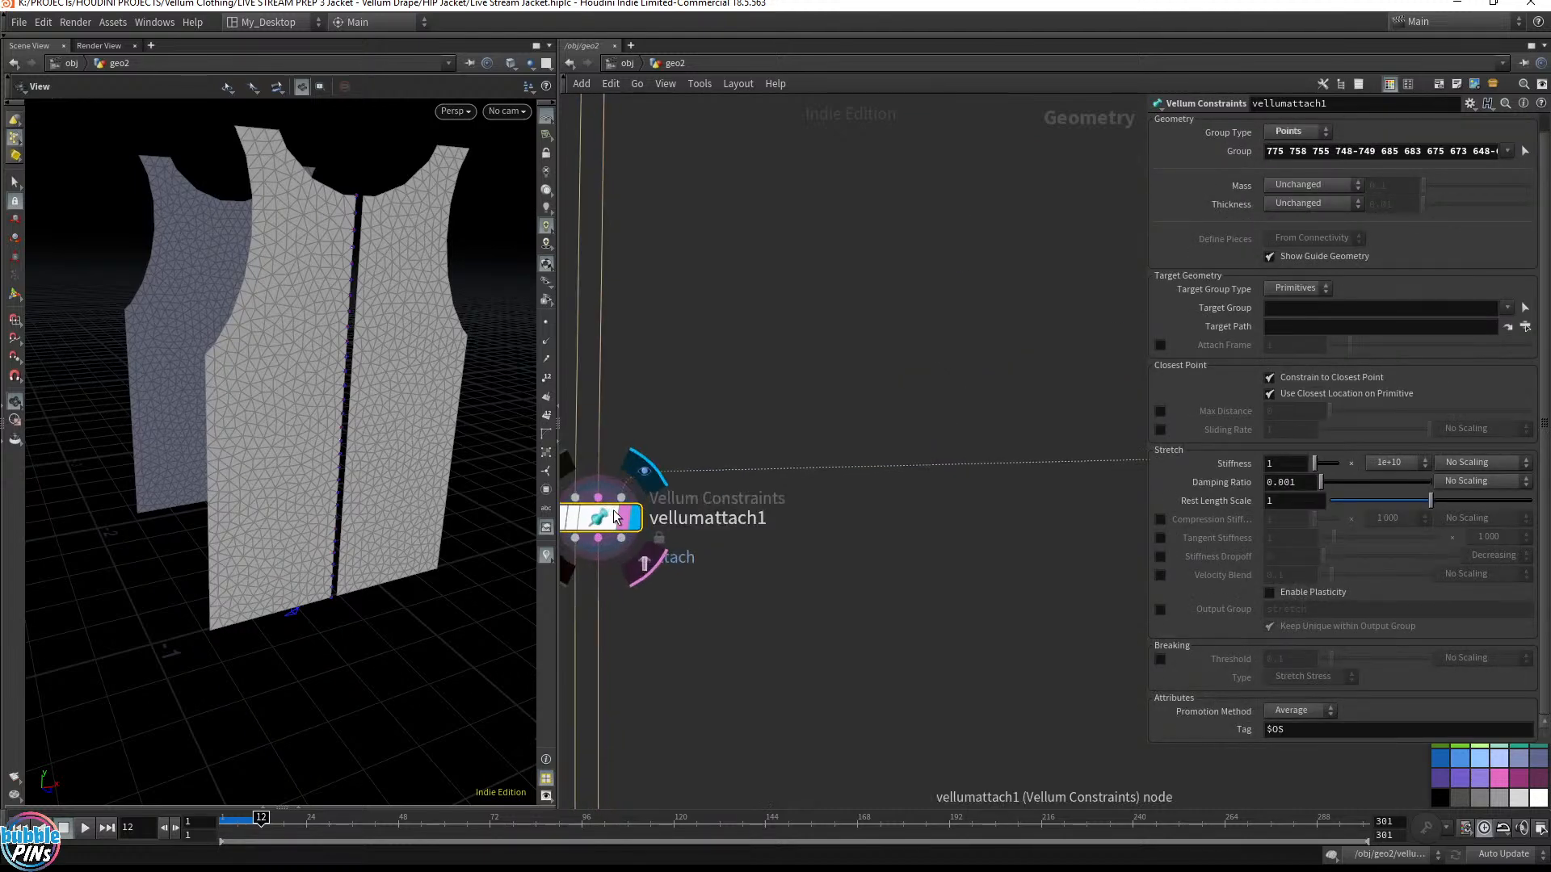
left_click_drag(420, 339, 347, 336)
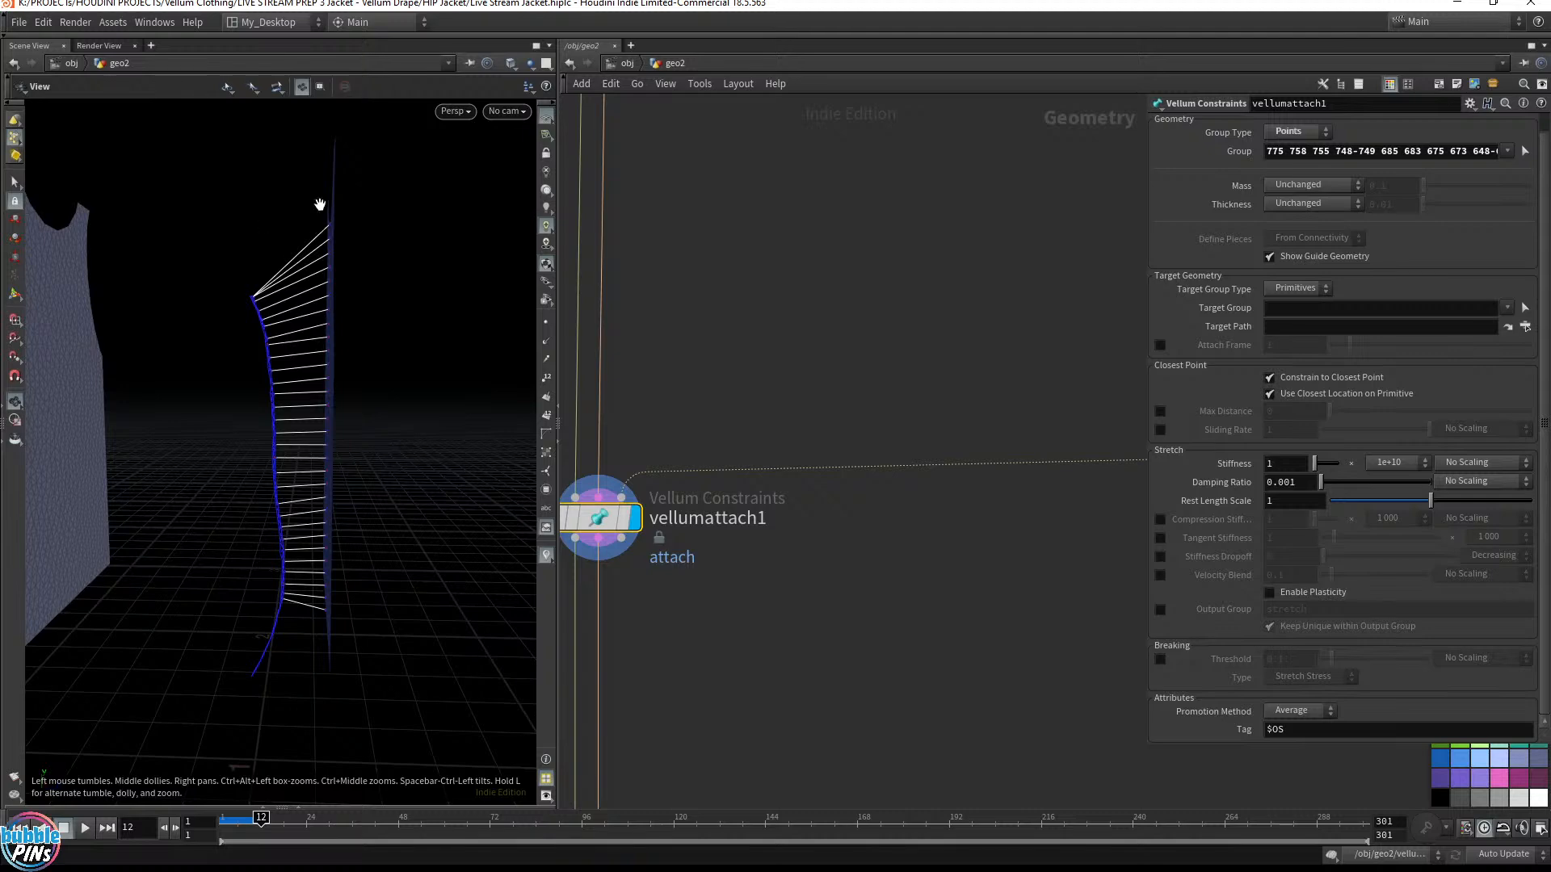
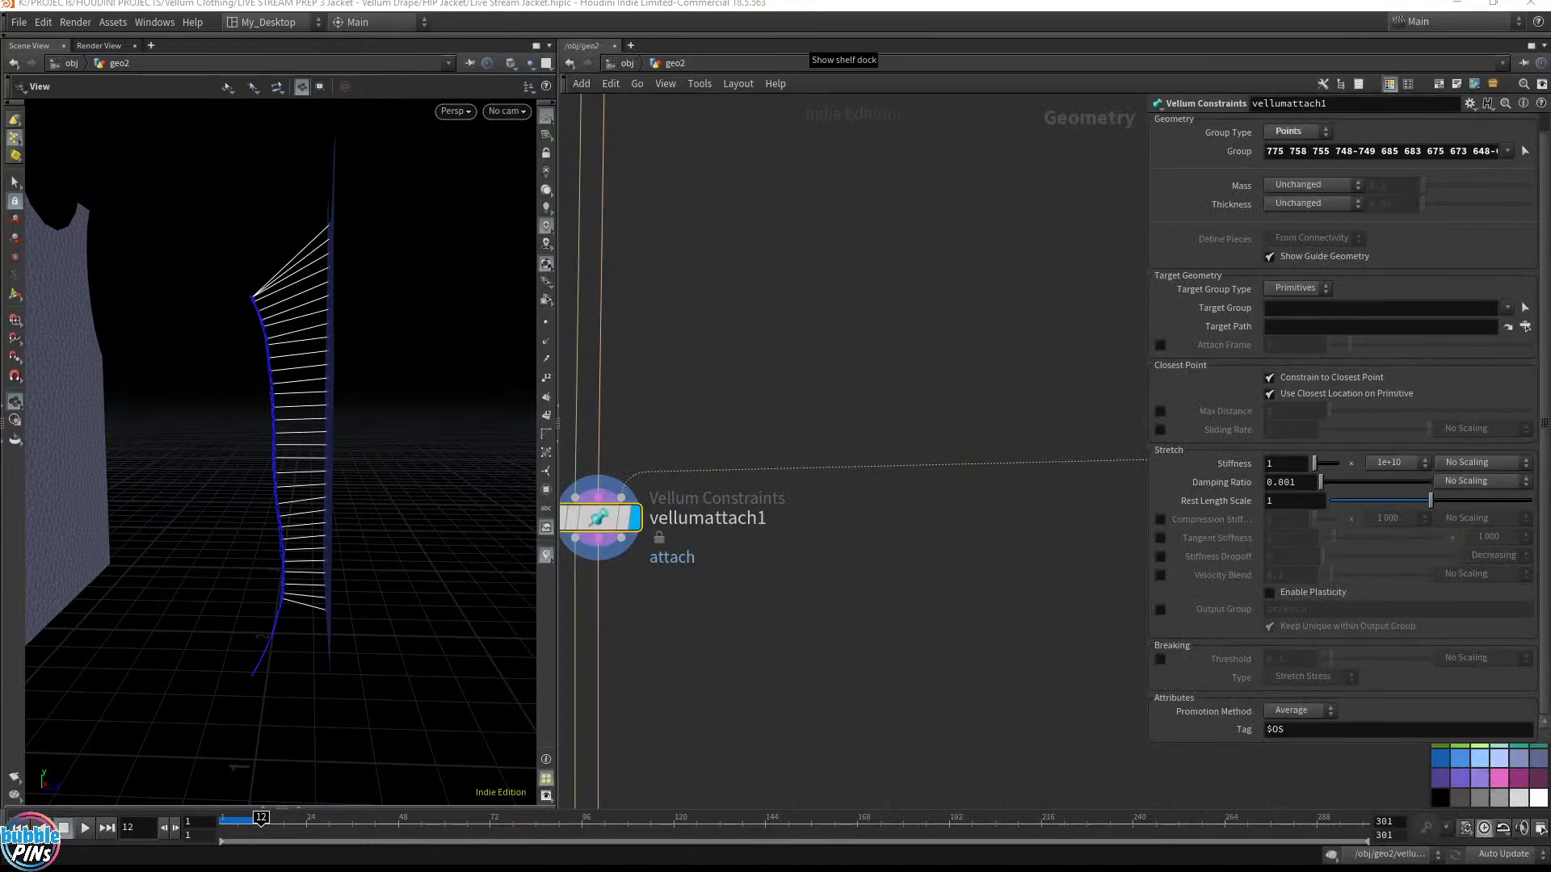
Display Attachment_GEO_R on its own and inspect the projected stitch strip in the perspective view
middle_click_drag(949, 283, 754, 337)
left_click_drag(727, 388, 952, 460)
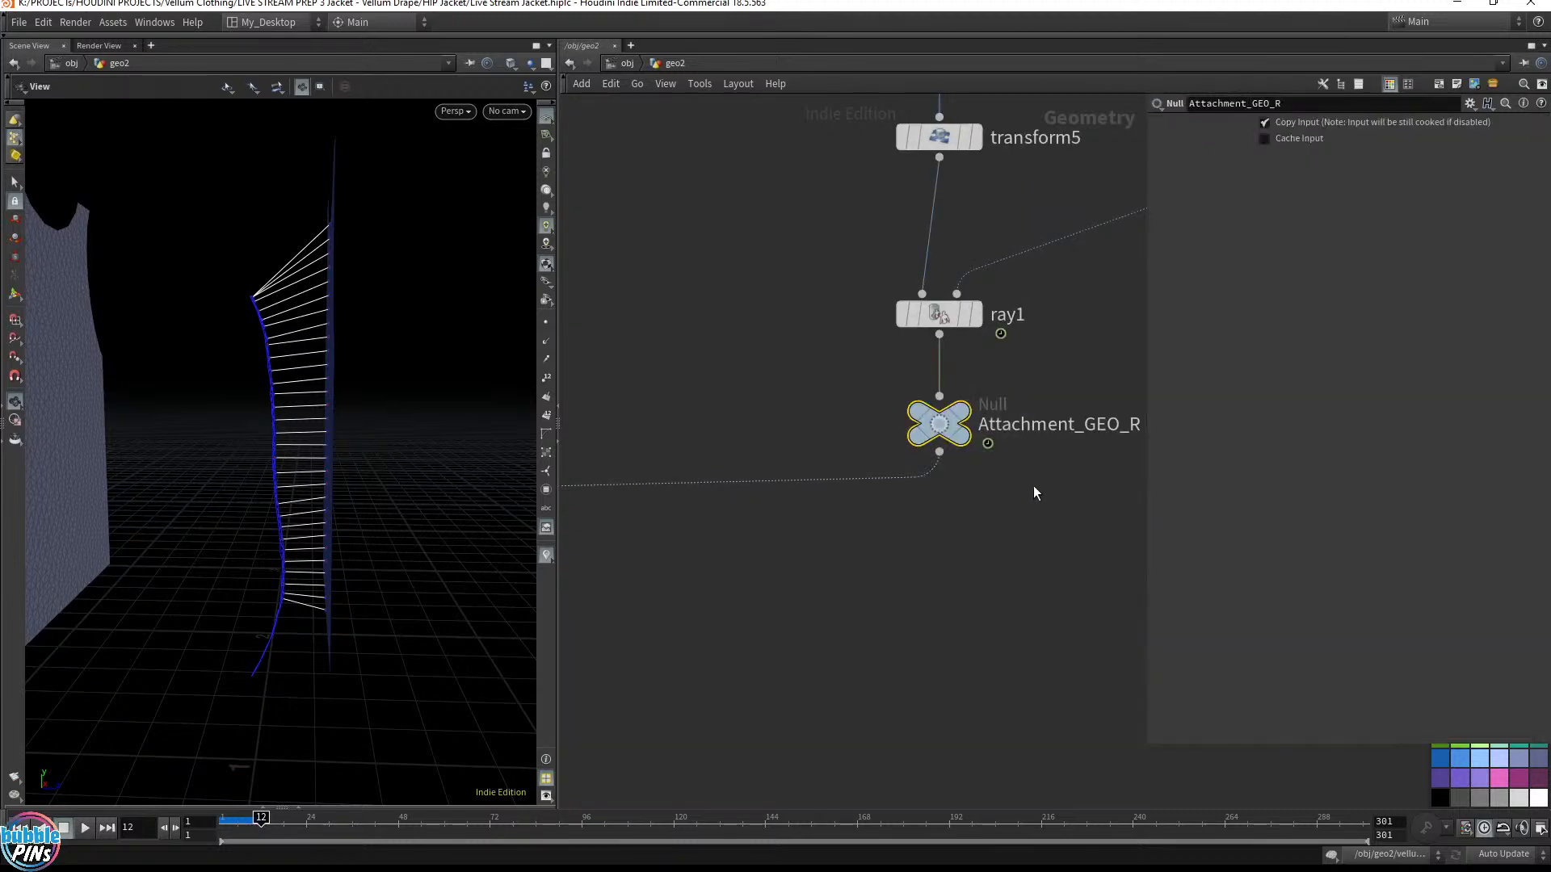
left_click(963, 410)
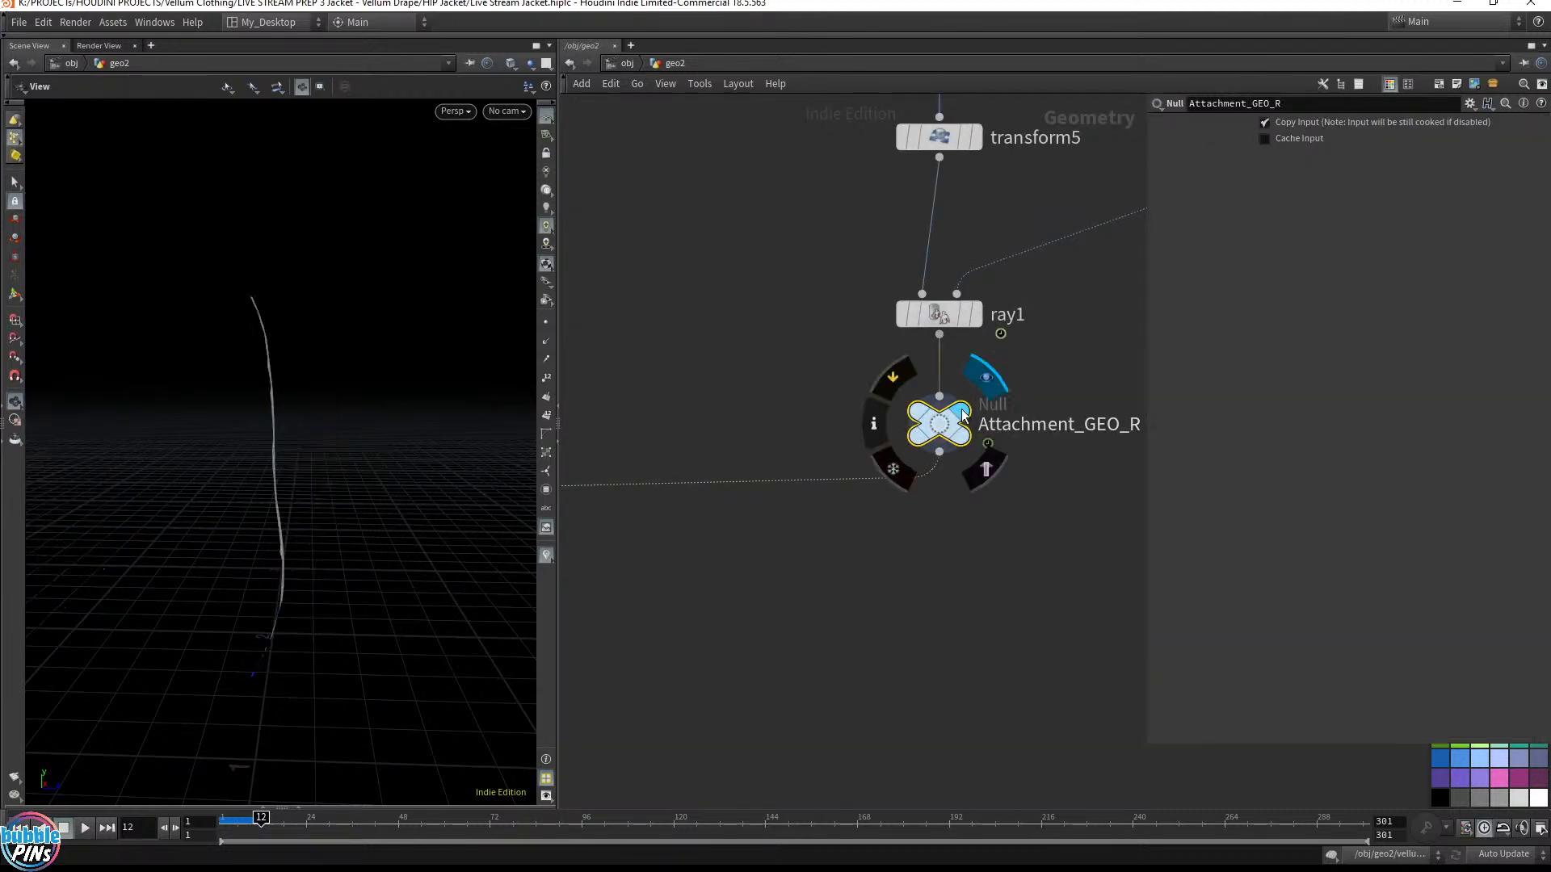
key("h")
mouse_move(946, 426)
left_click(856, 425)
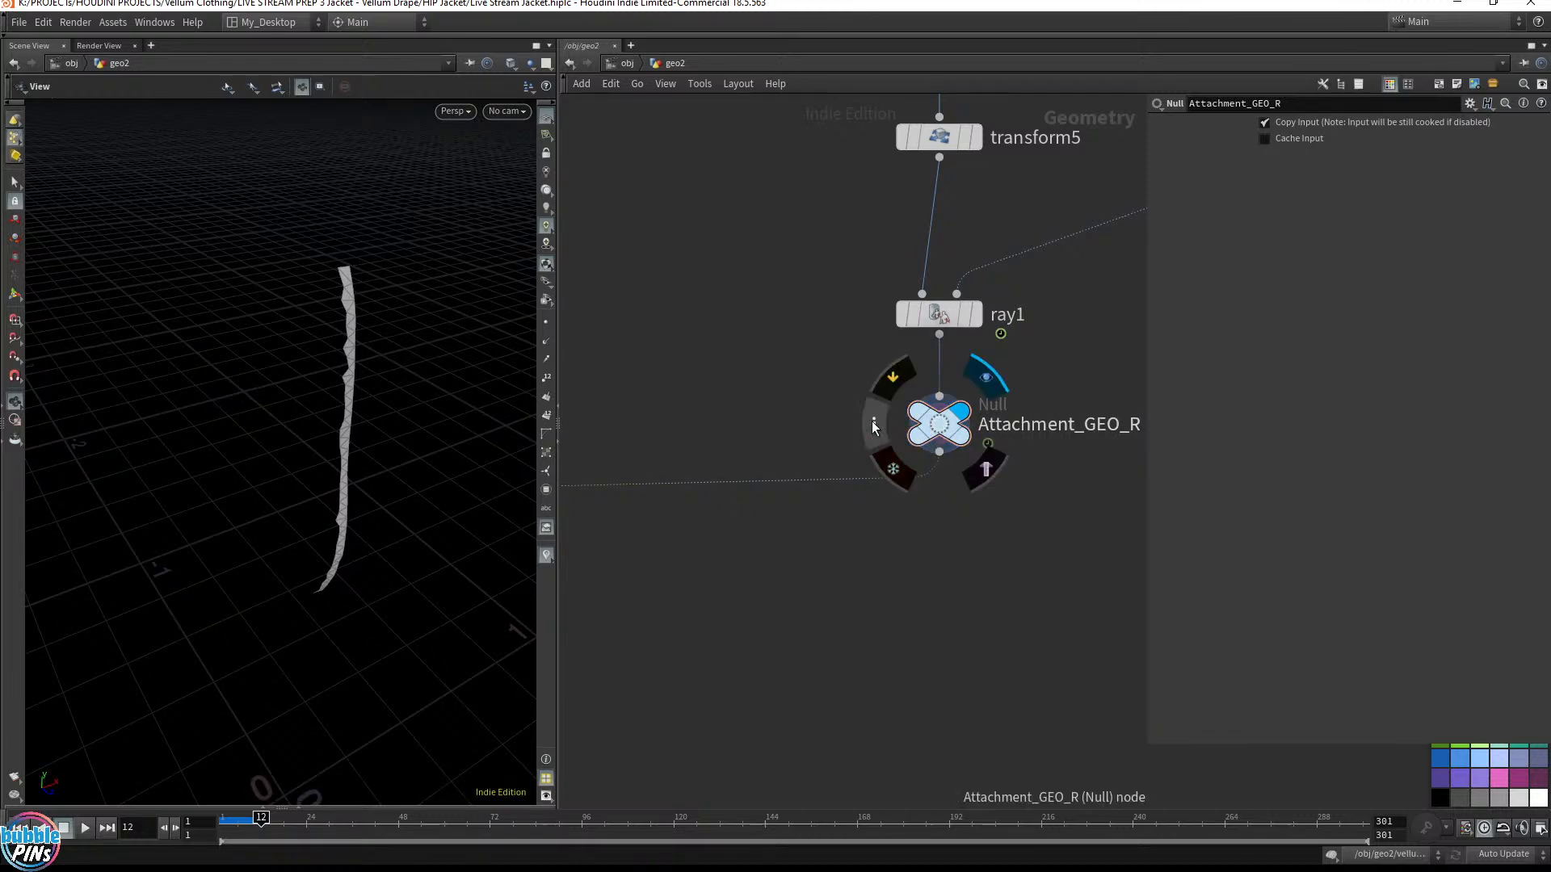
left_click(874, 426)
Display vellumattach1 and review which points along the front opening its Group contains
middle_click_drag(773, 336, 987, 398)
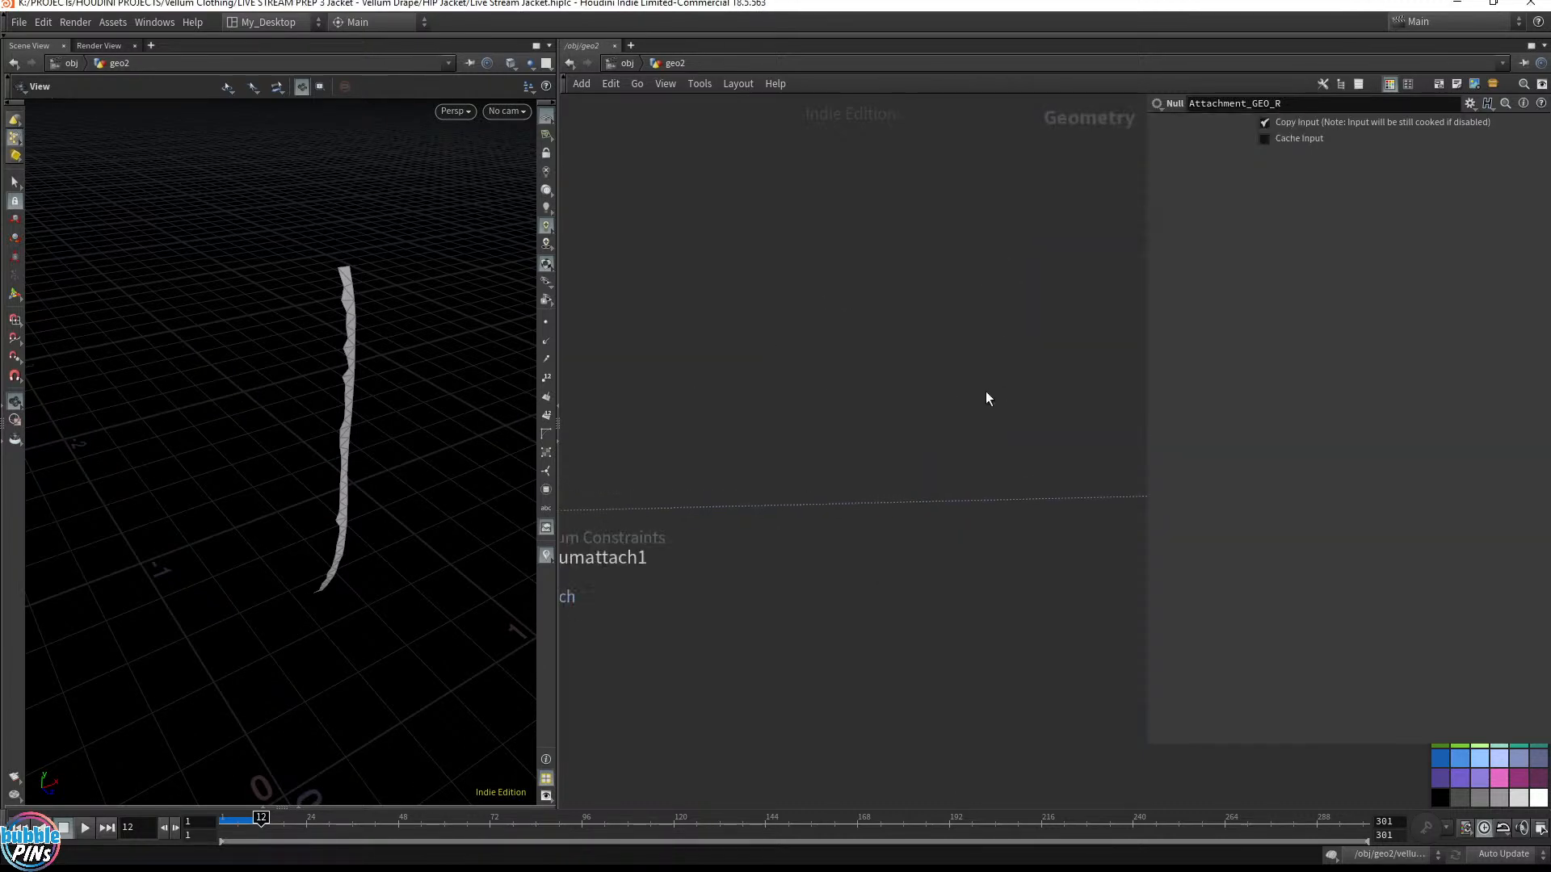
left_click(794, 507)
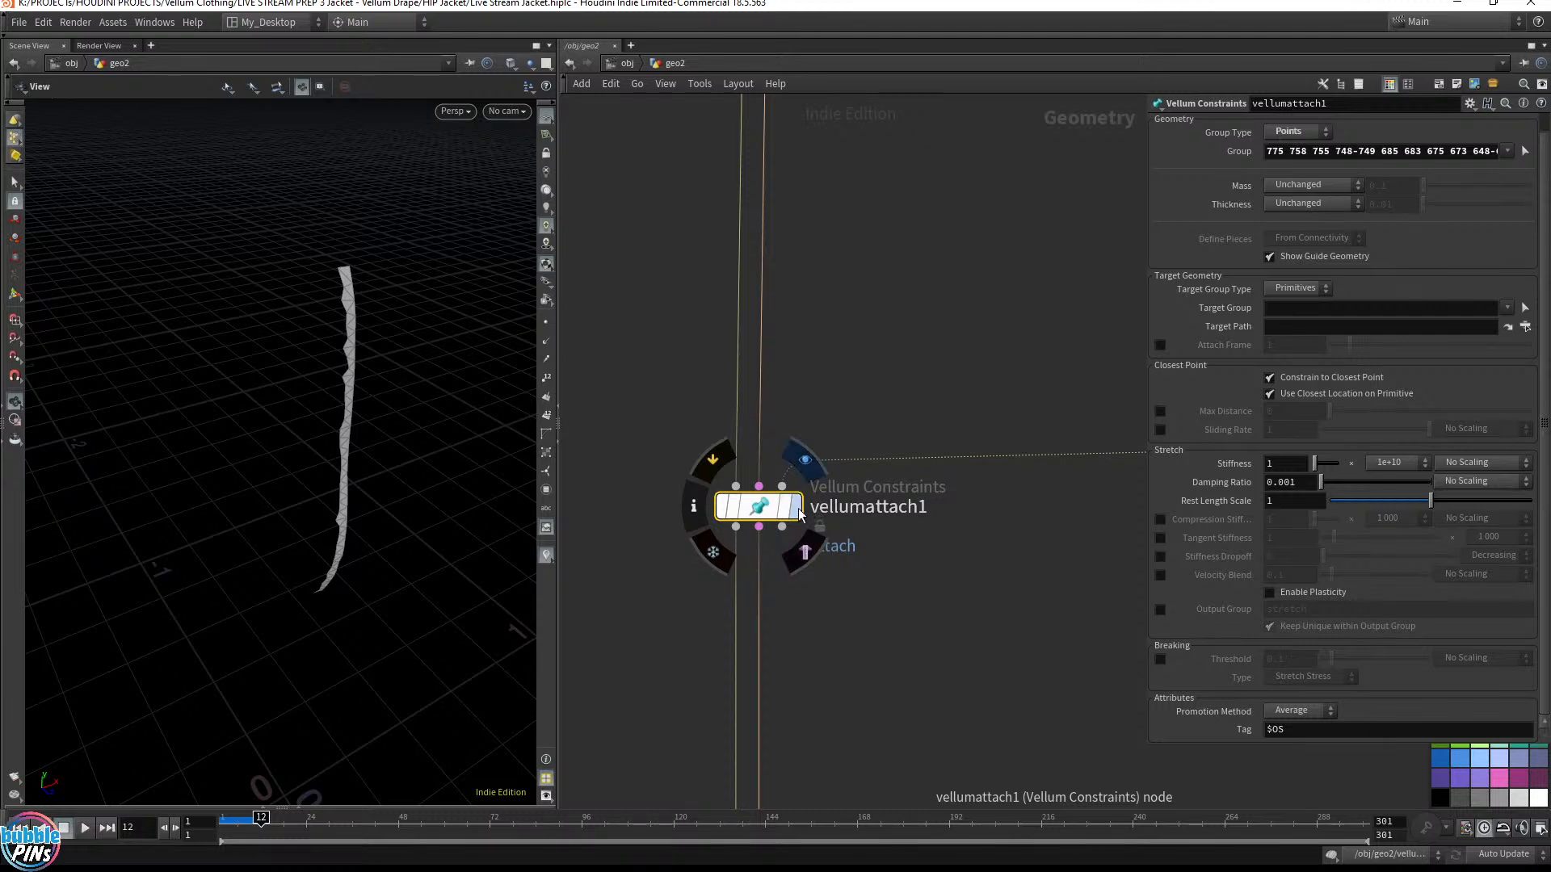
left_click(798, 507)
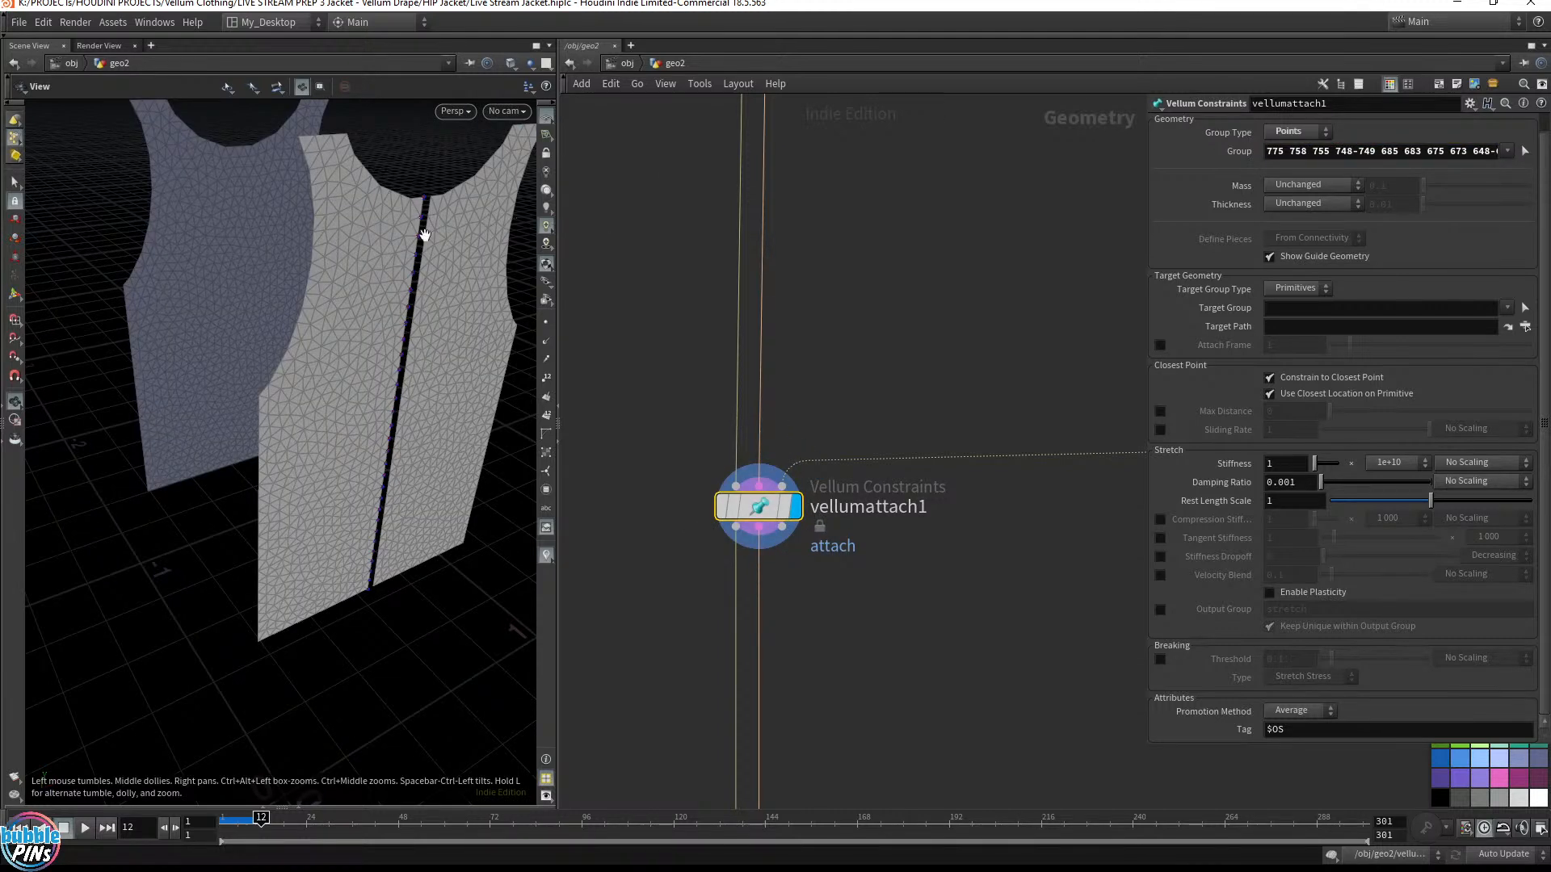
left_click(1524, 151)
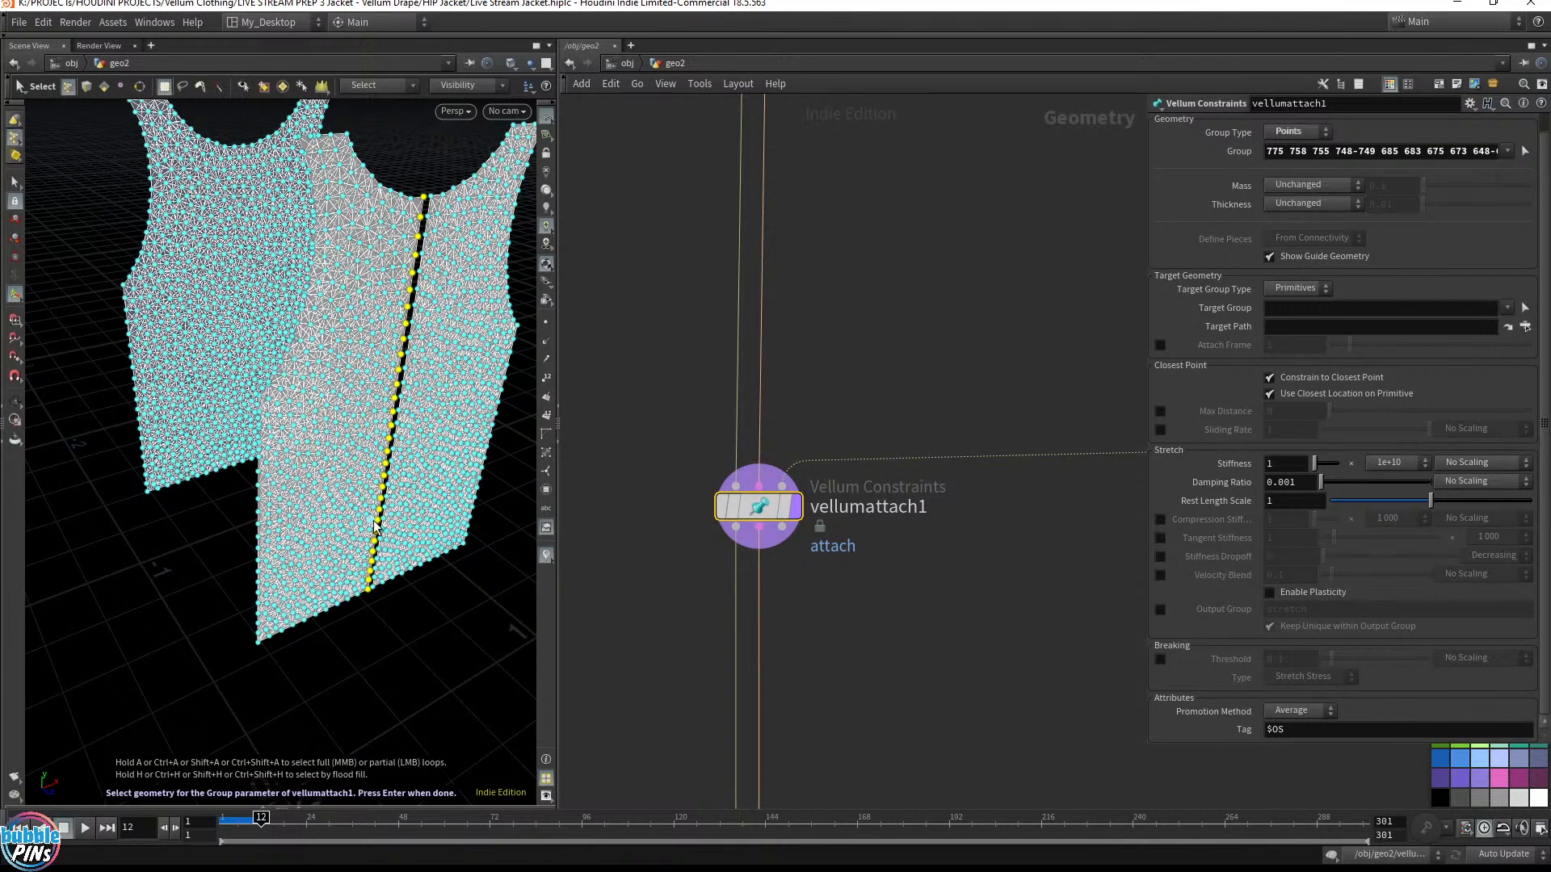
key("Return")
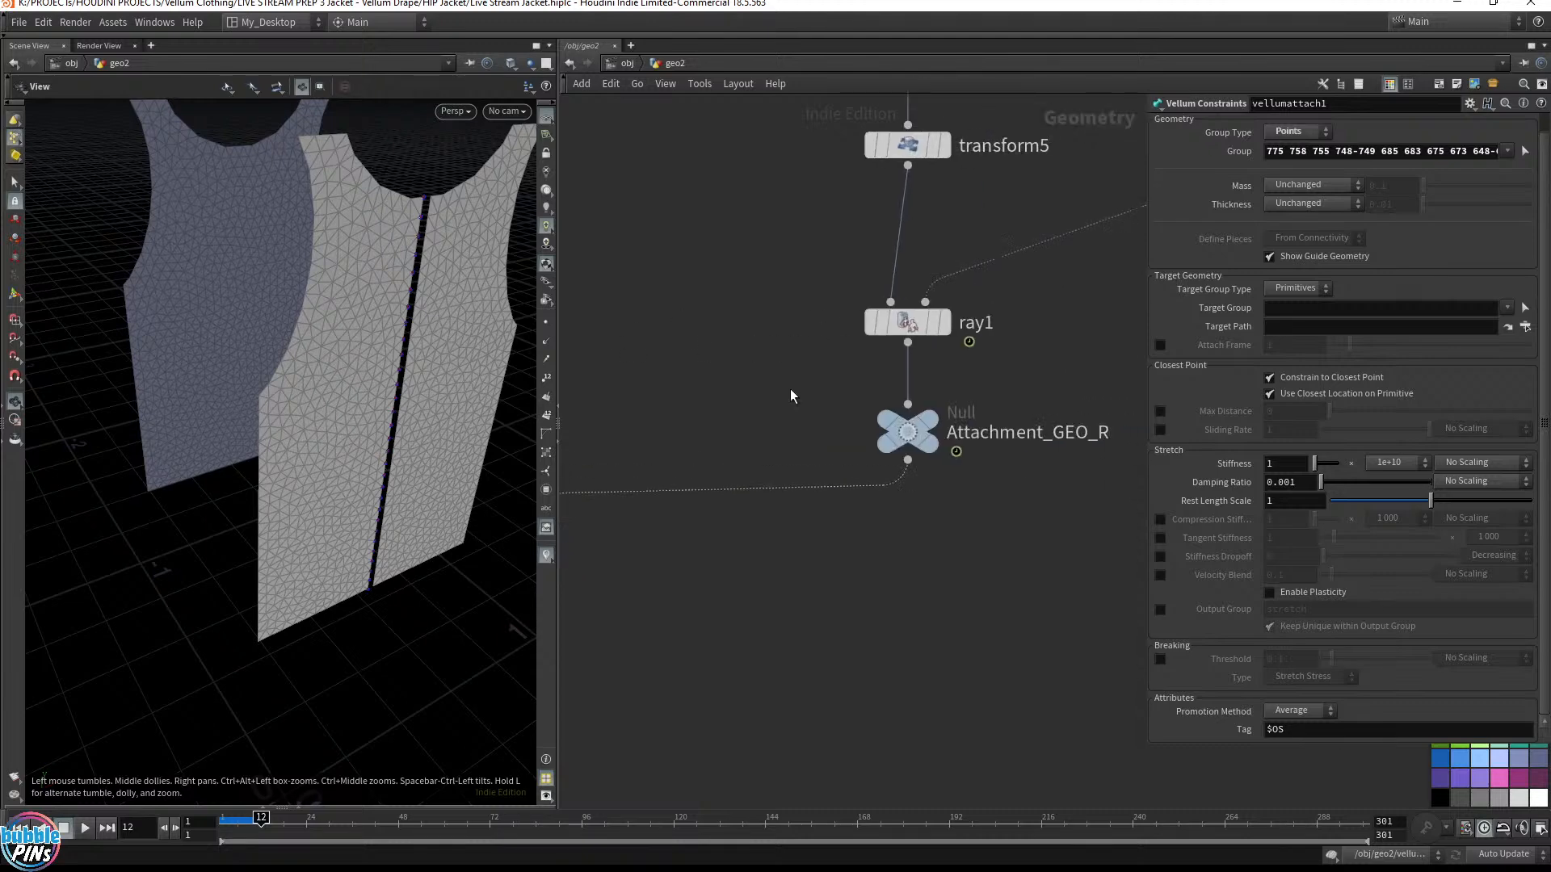
Compare the Attachment_GEO_R strip with the garment panels coming from the Patches1 null
left_click(959, 422)
left_click(930, 422)
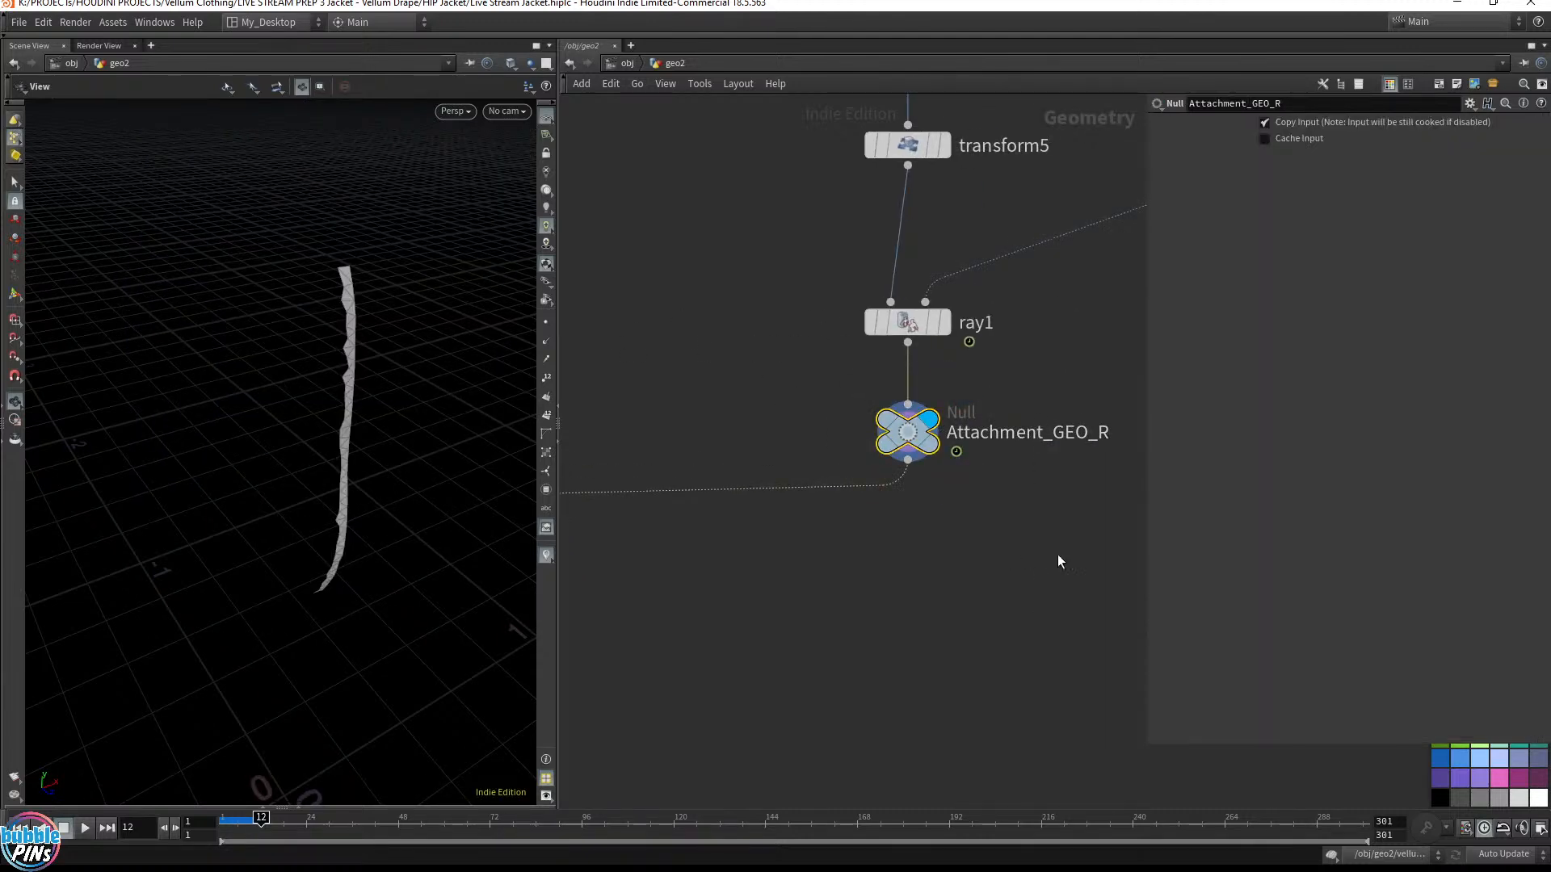
scroll(1068, 347, "down", 3)
middle_click_drag(1068, 347, 876, 623)
middle_click_drag(953, 248, 904, 325)
scroll(939, 338, "down", 2)
right_click(777, 216)
left_click(778, 217)
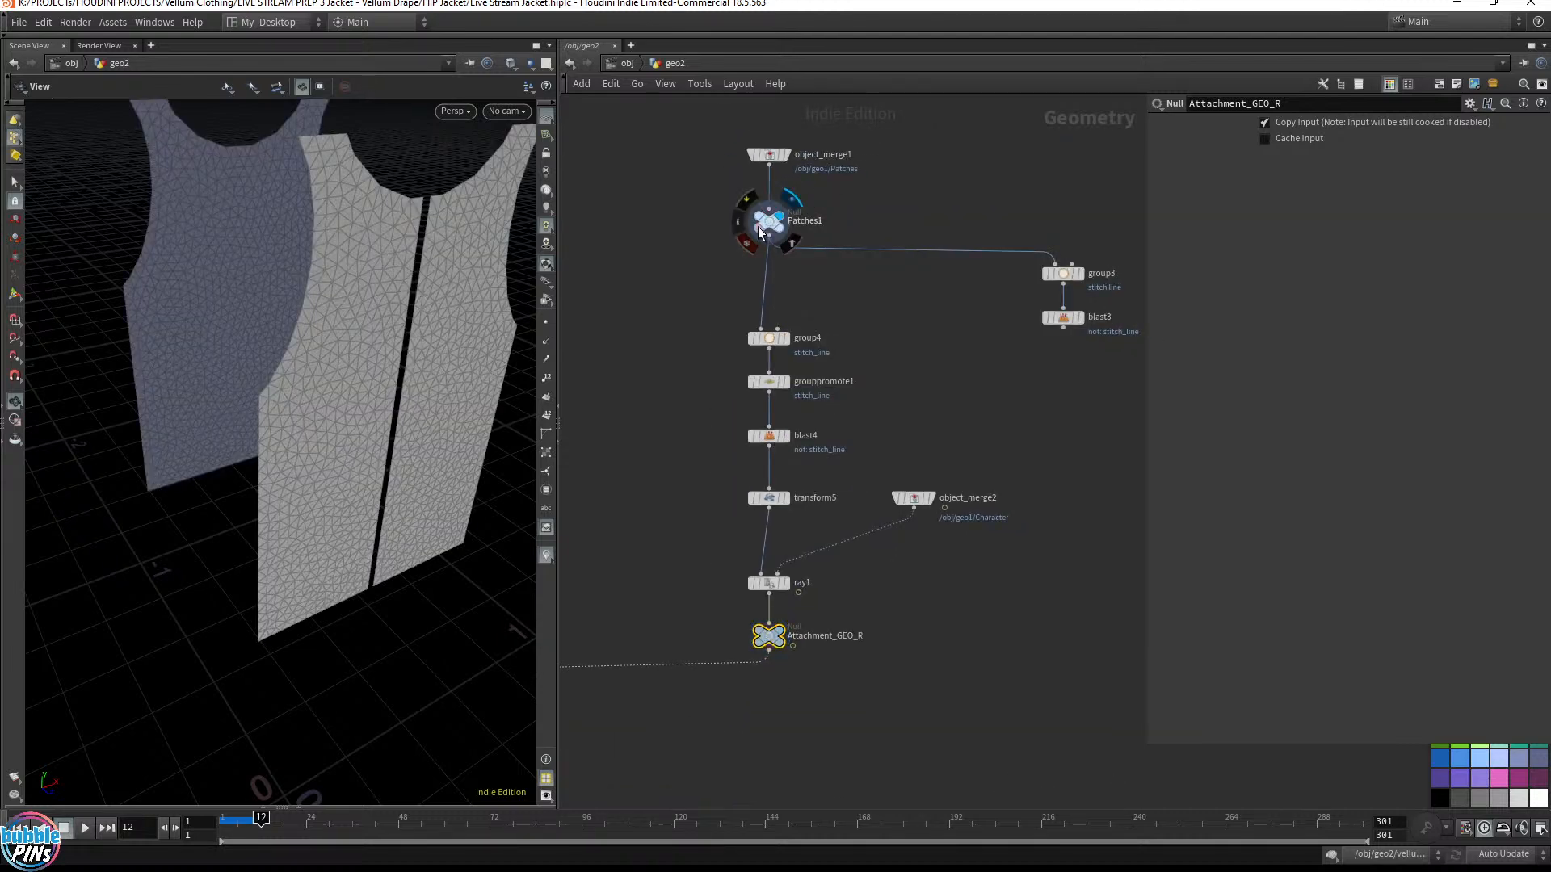
scroll(258, 337, "up", 4)
scroll(257, 337, "down", 6)
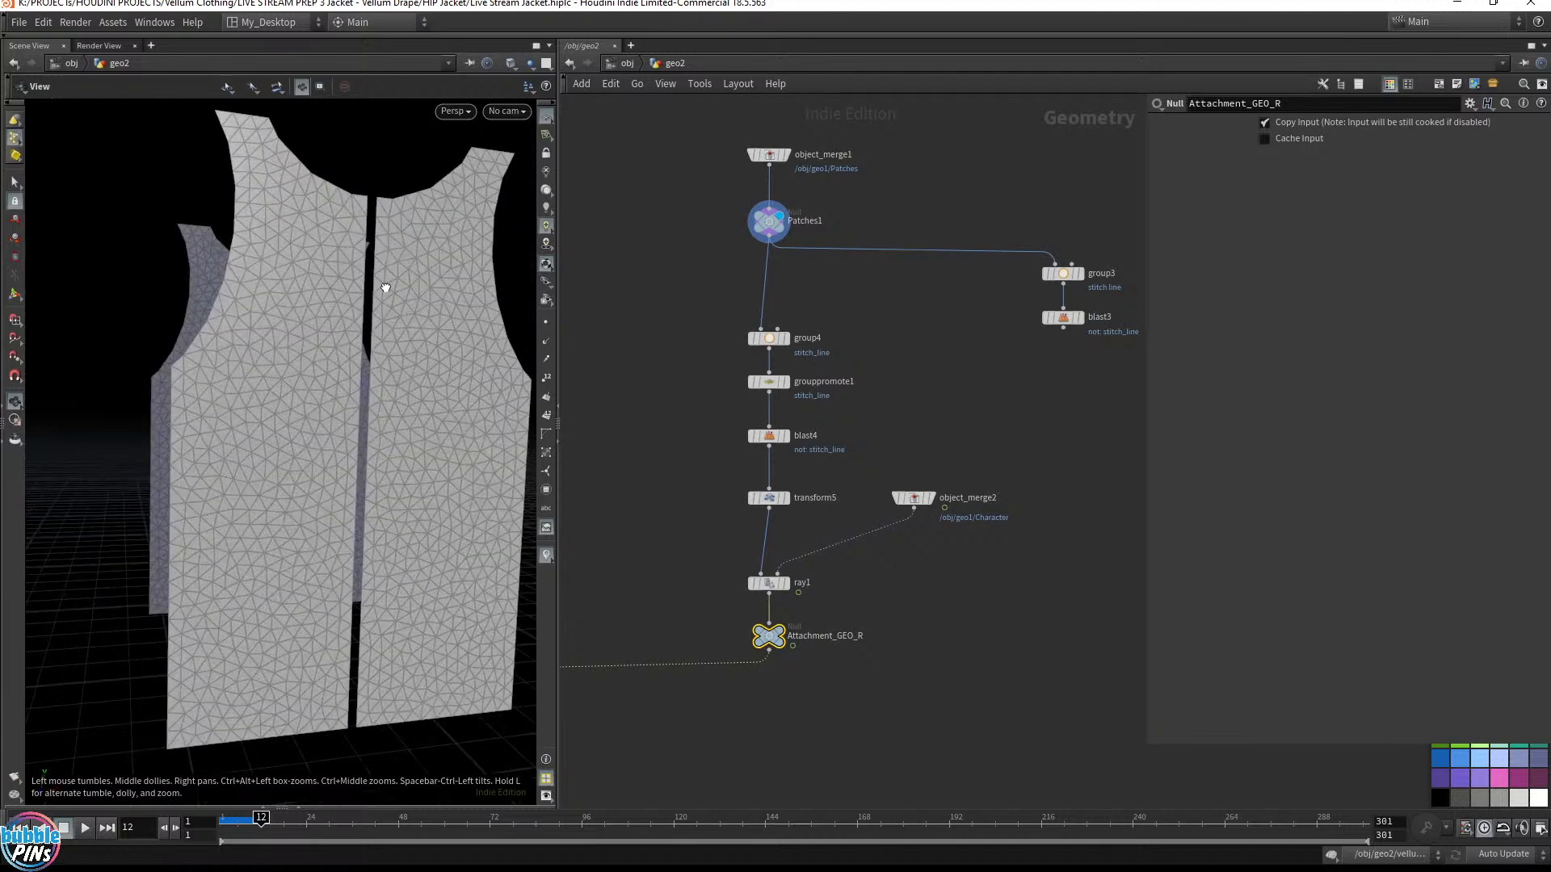
Check the stitch_line points in group4, bypass grouppromote1, blast4 and transform5, and display the result of ray1
left_click(785, 343)
left_click(769, 337)
left_click_drag(706, 315, 878, 361)
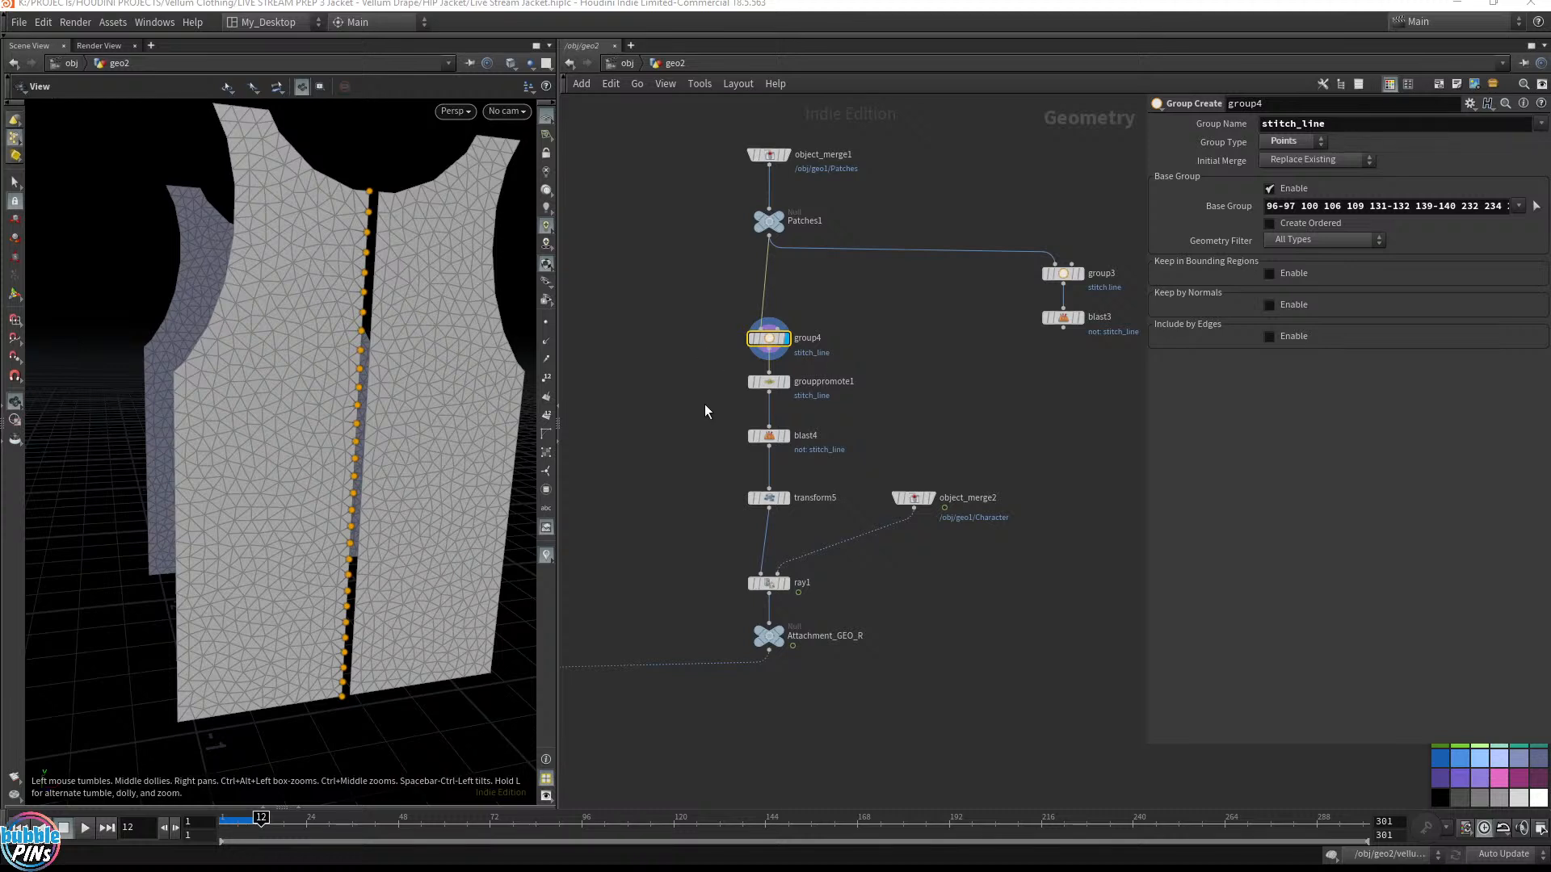
left_click_drag(680, 364, 813, 526)
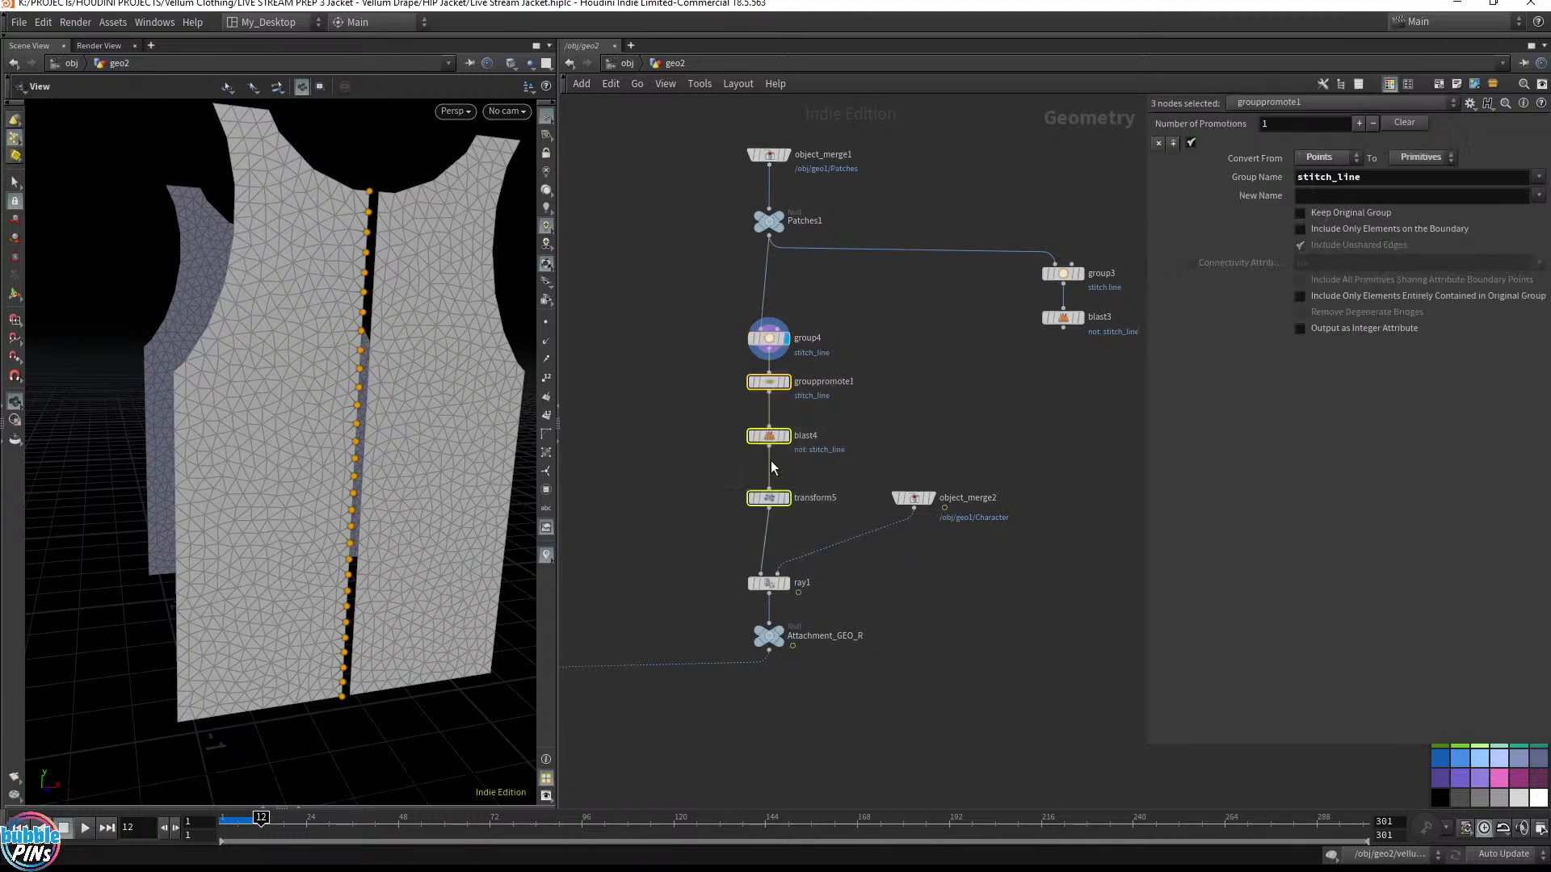
left_click(749, 384)
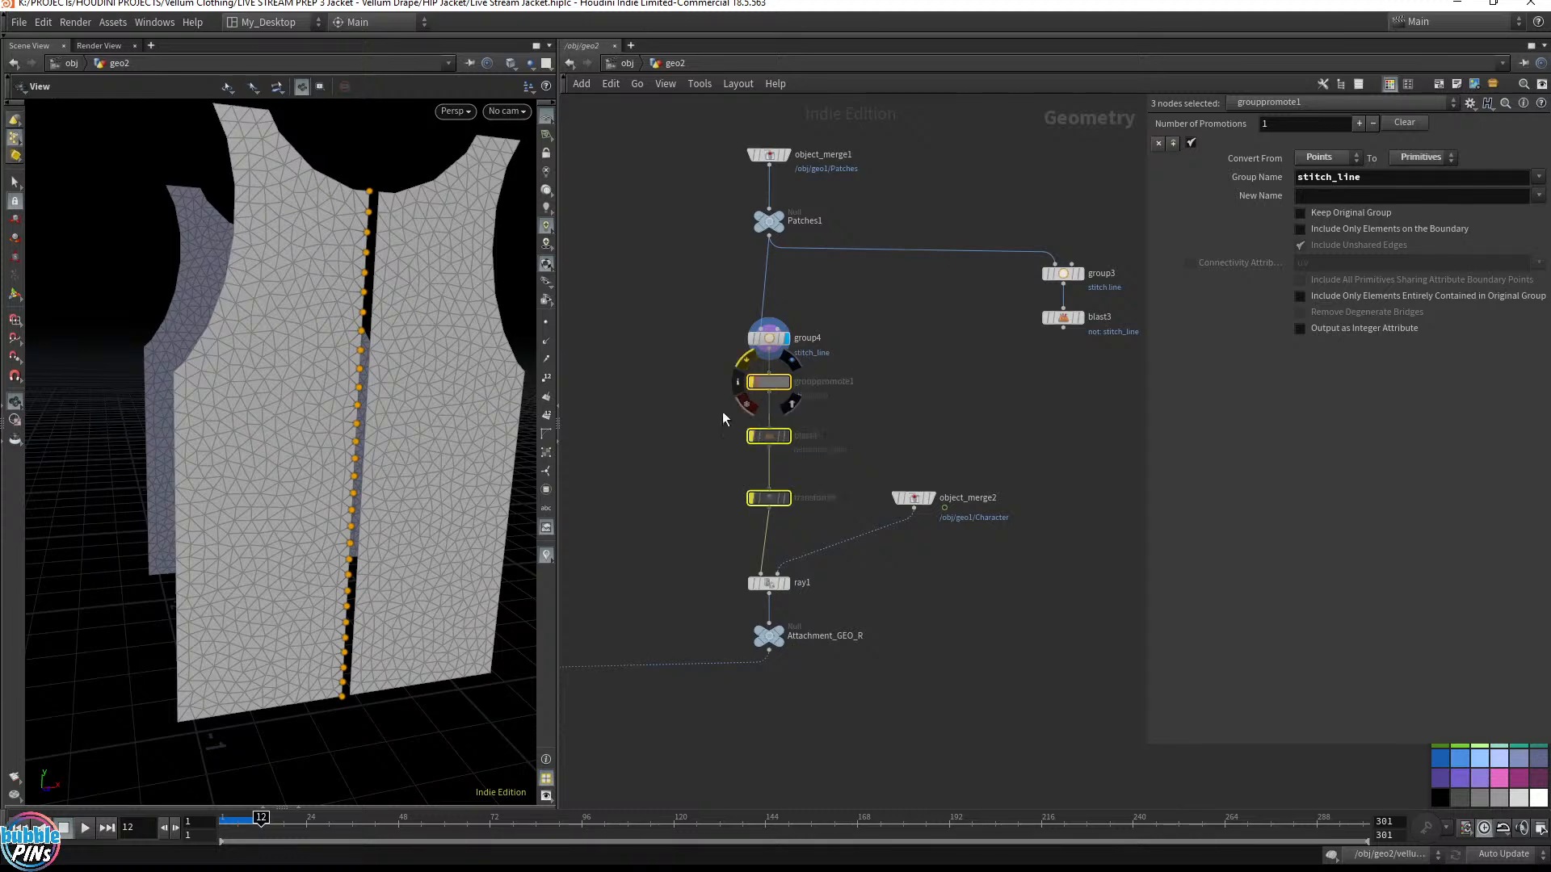
left_click(787, 588)
left_click_drag(691, 554, 811, 609)
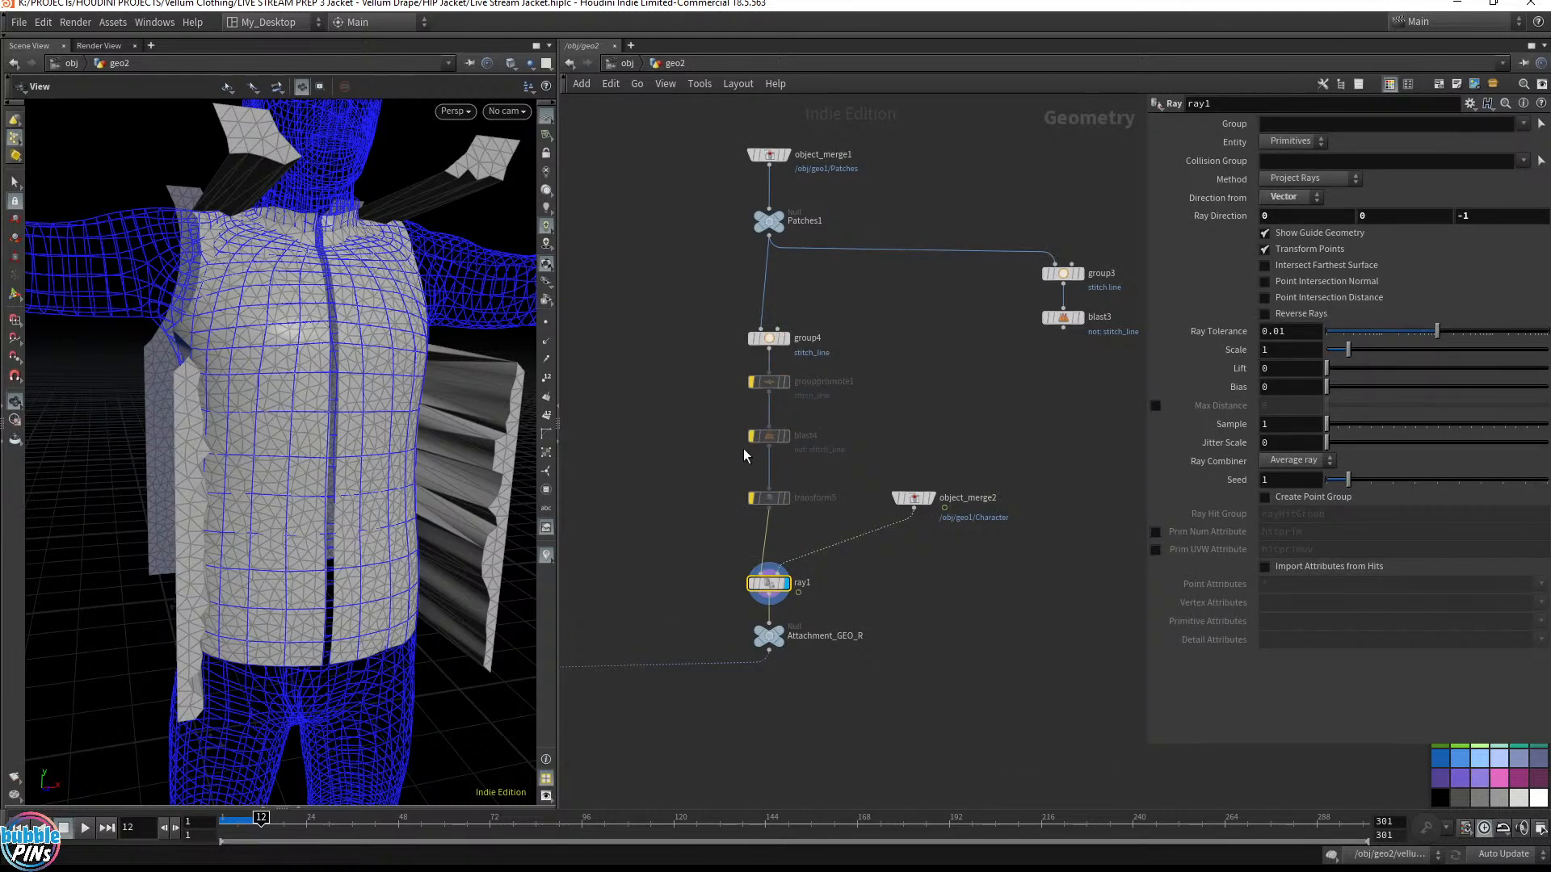
Shift group4 up and insert a Blast node between it and grouppromote1
left_click_drag(762, 338, 764, 293)
left_click(848, 365)
key("Tab")
type("blast")
key("Return")
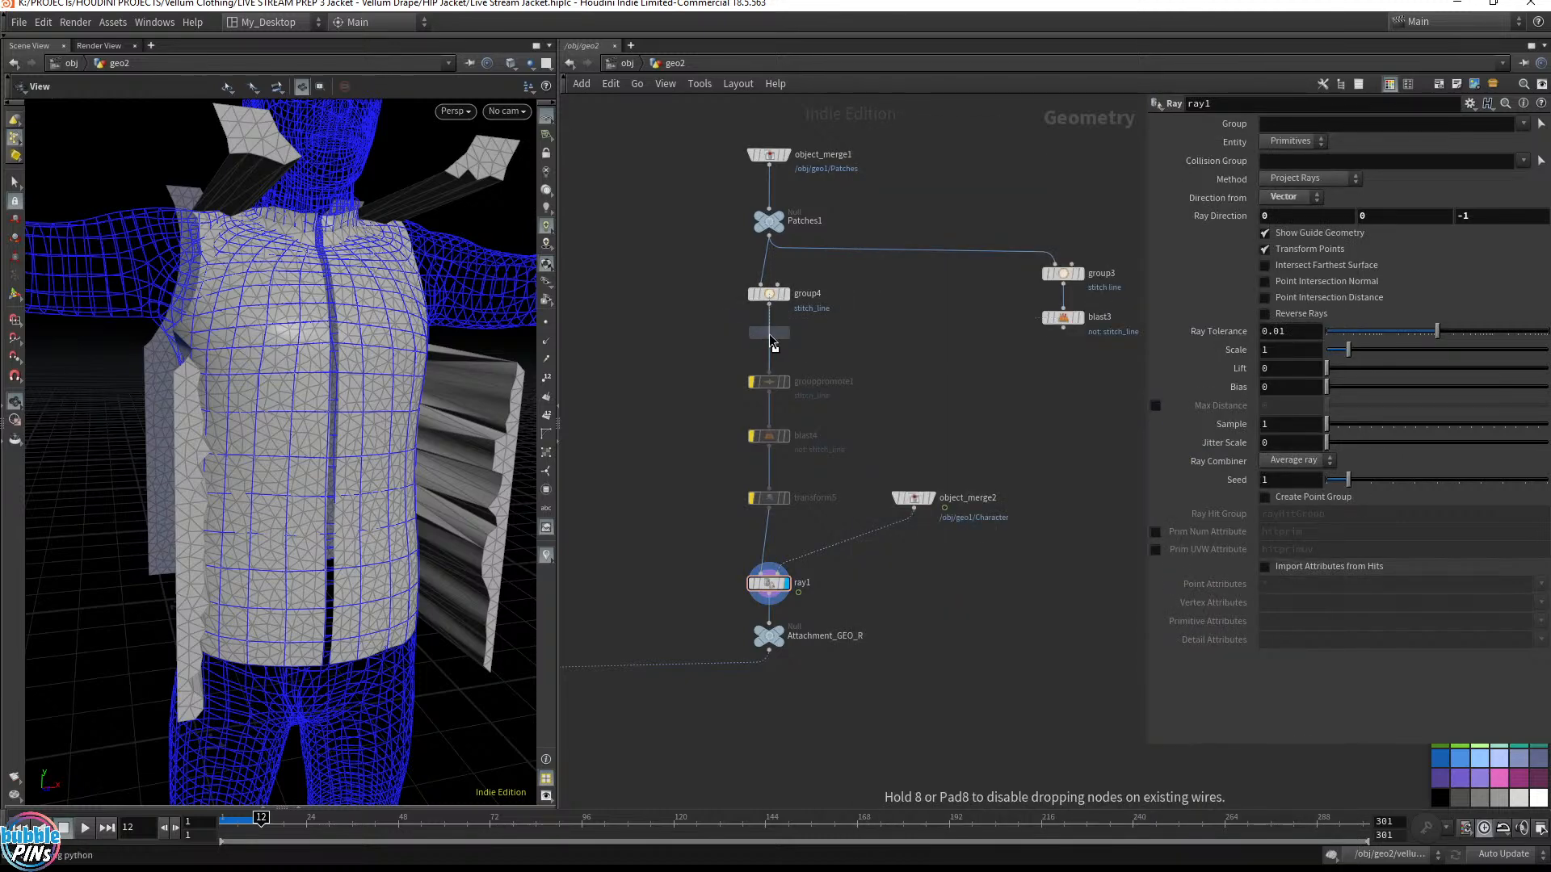
left_click(769, 334)
left_click(787, 295)
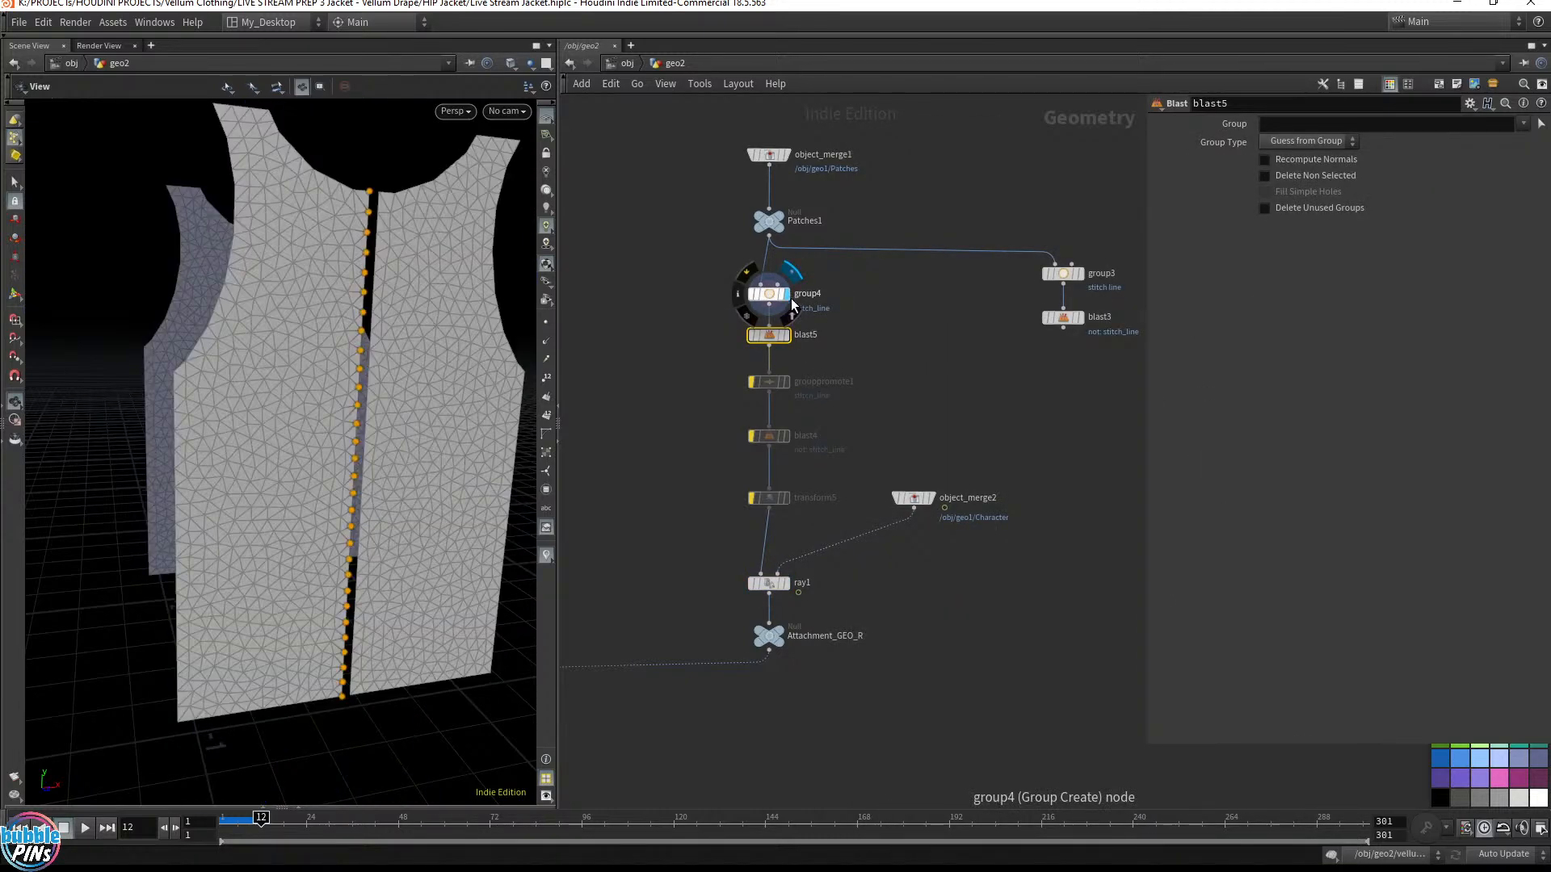
Display the new Blast node, set its Group to stitch_line and enable Delete Non Selected
left_click(785, 335)
left_click_drag(676, 371, 817, 507)
left_click_drag(688, 334, 833, 335)
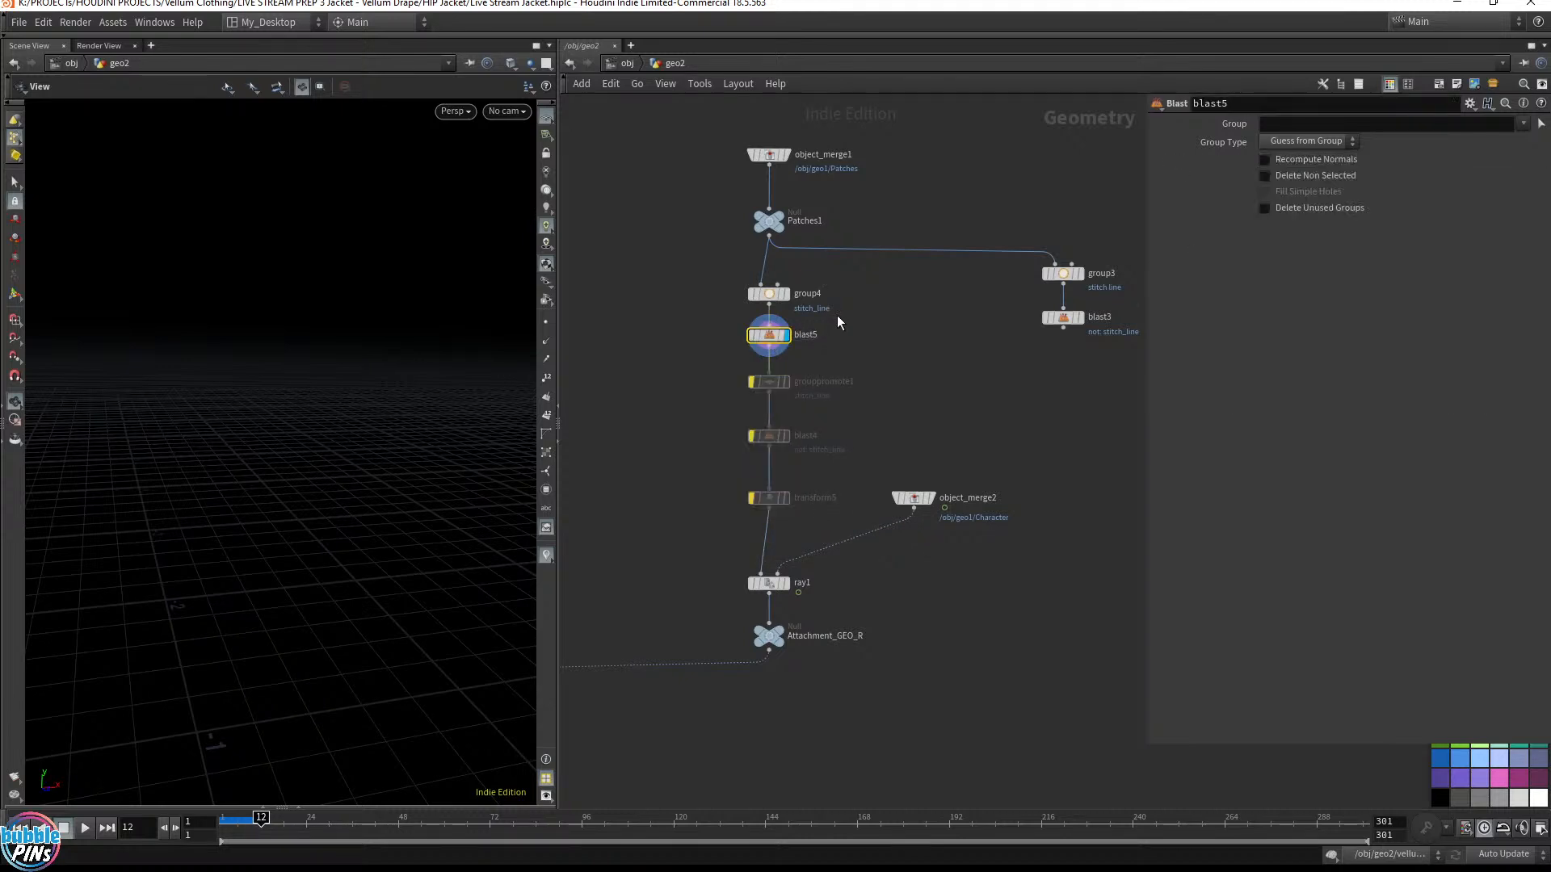
left_click(1523, 124)
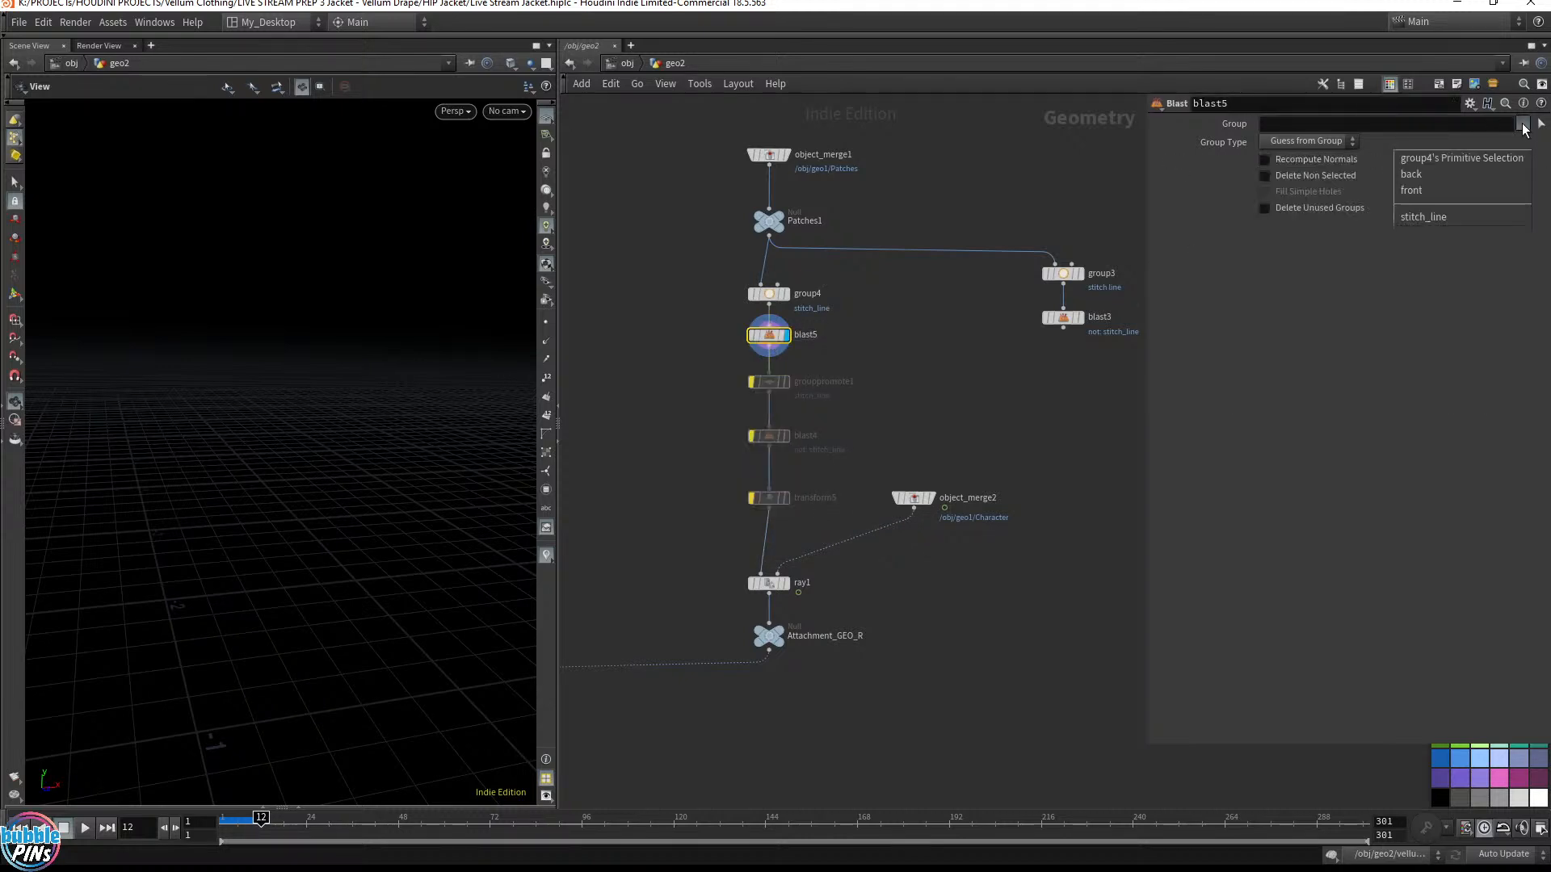
left_click(1442, 215)
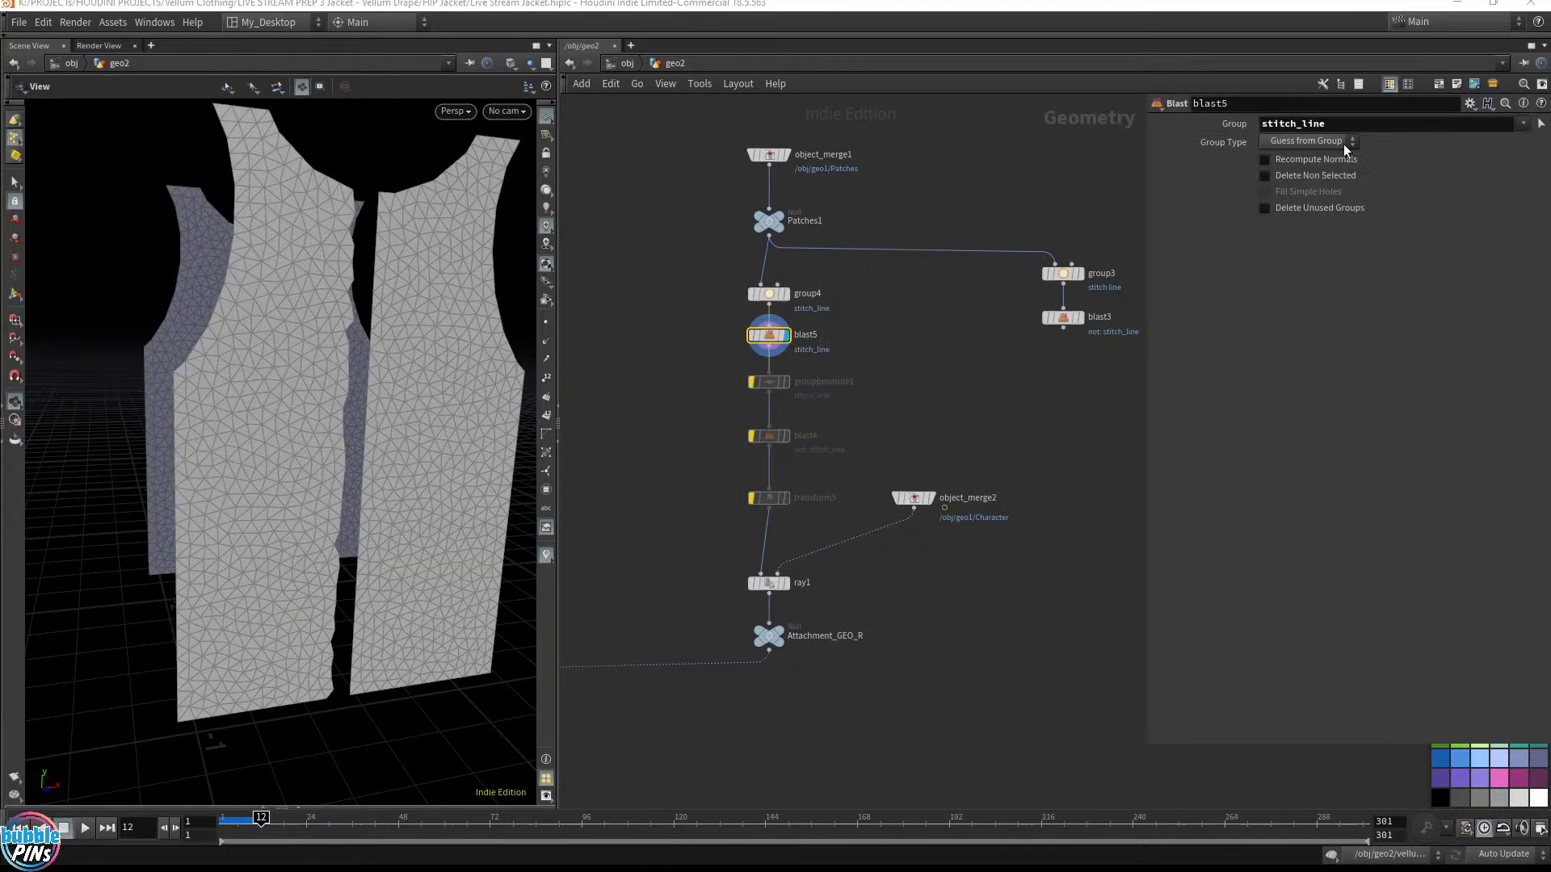
left_click(1296, 177)
Inspect the ray1 points on the character, re-enable transform5 and display Attachment_GEO_R
left_click(786, 582)
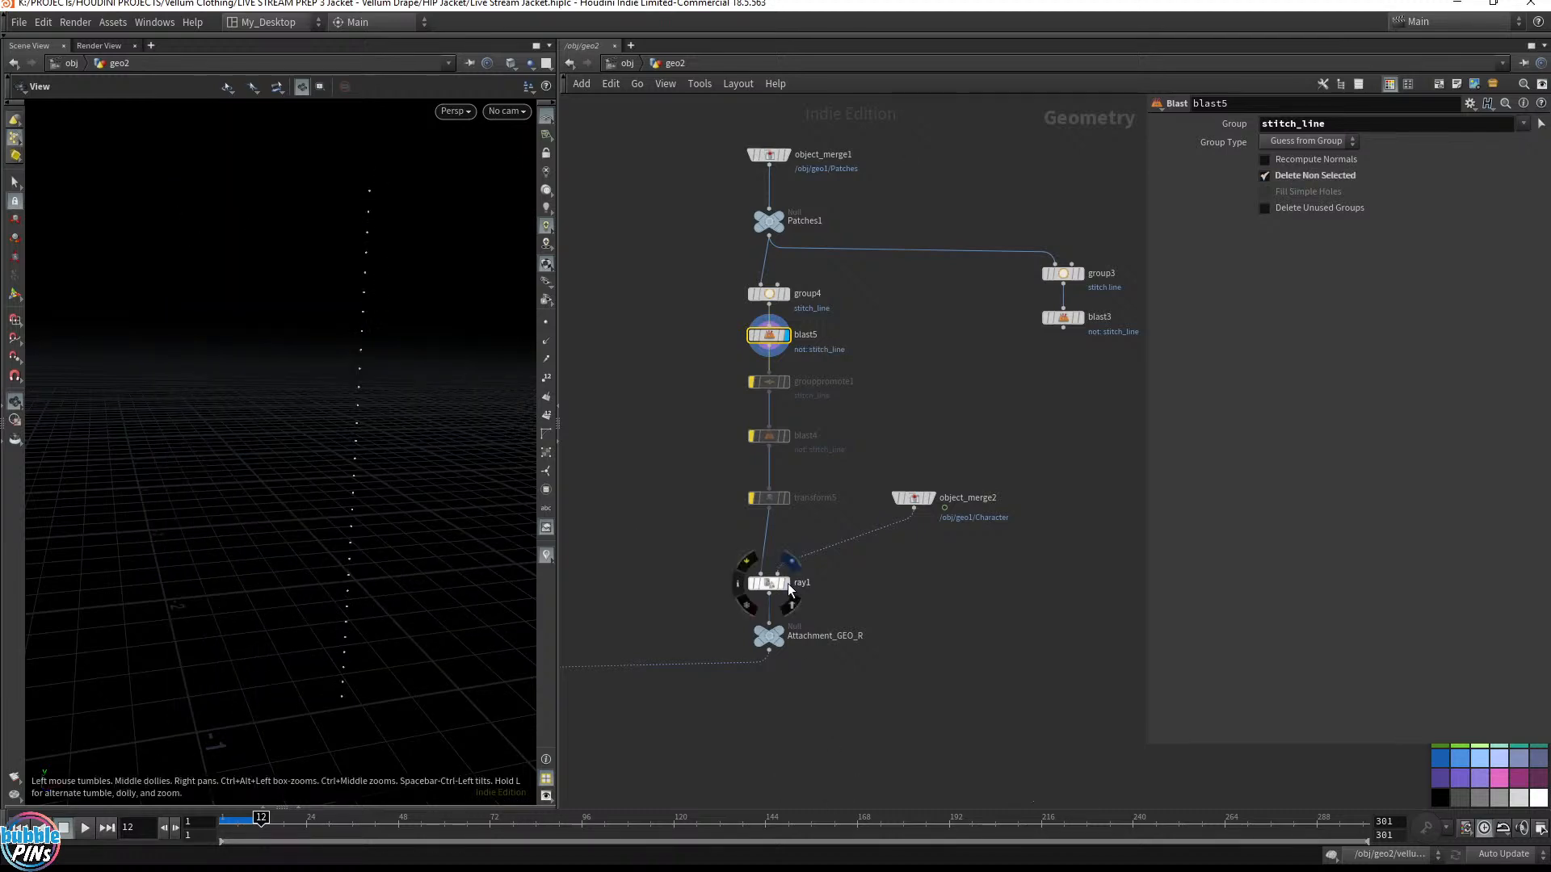
left_click_drag(207, 391, 295, 408)
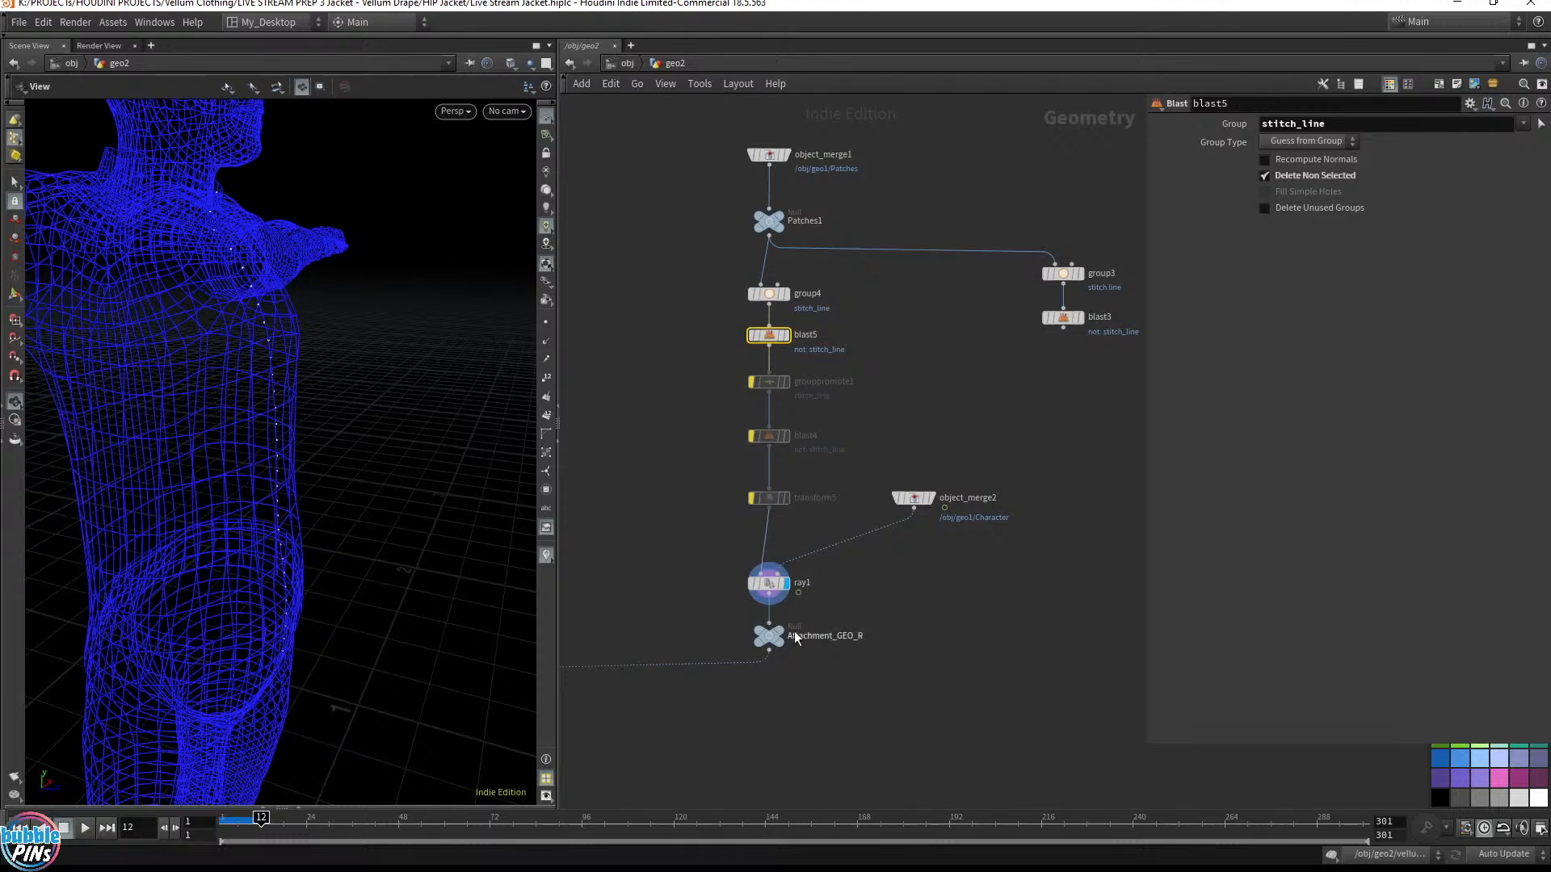
left_click(751, 499)
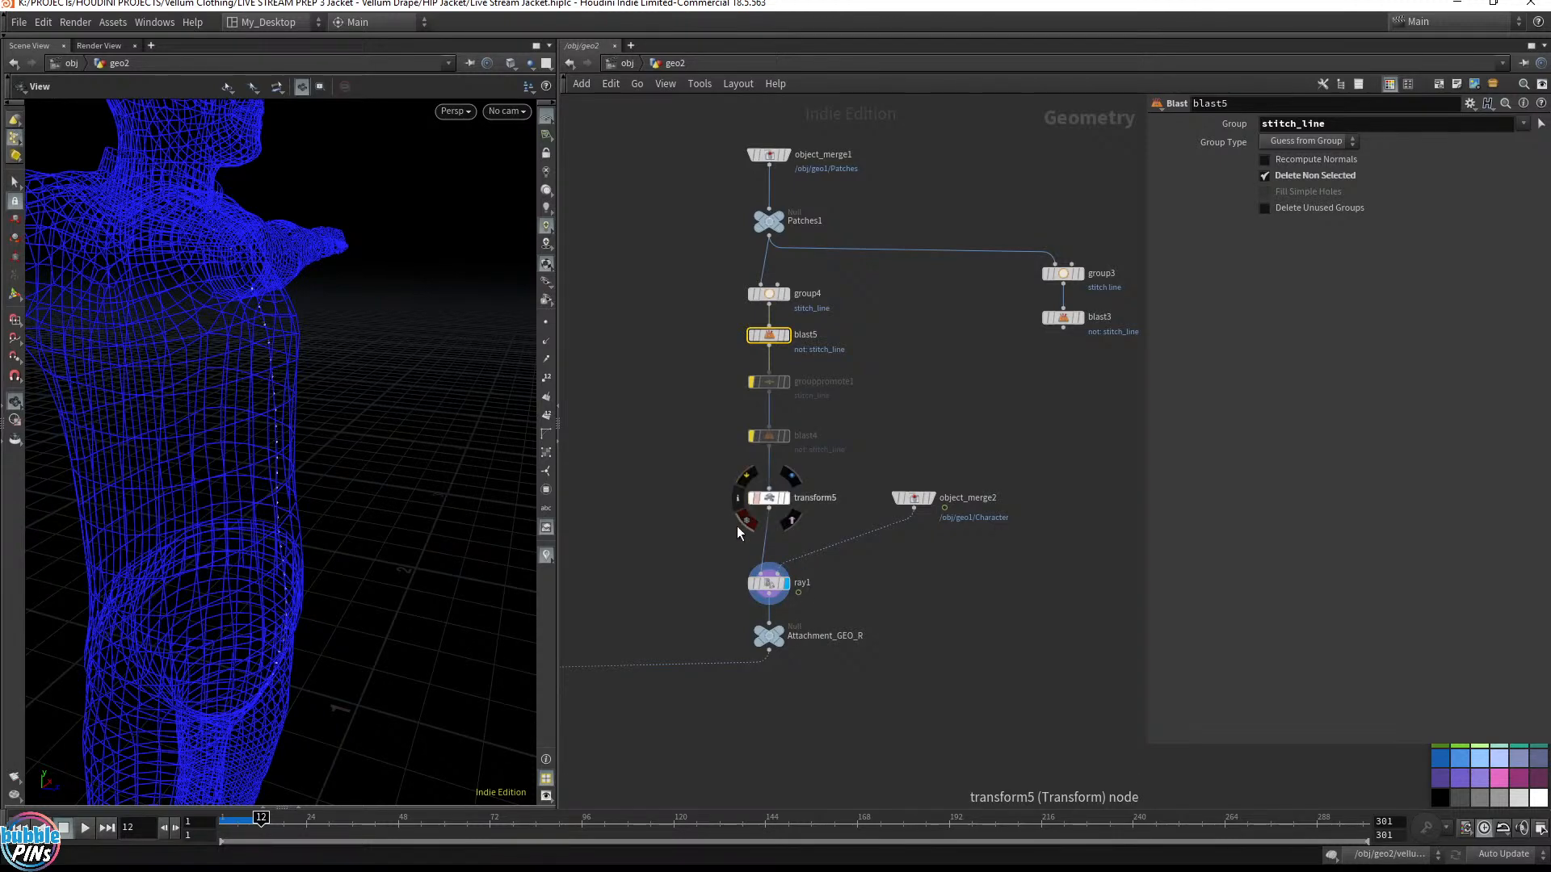
left_click(781, 633)
Display vellumattach1, set its Target Group Type to Points and its Target Group to *
middle_click_drag(637, 563, 806, 466)
mouse_move(711, 579)
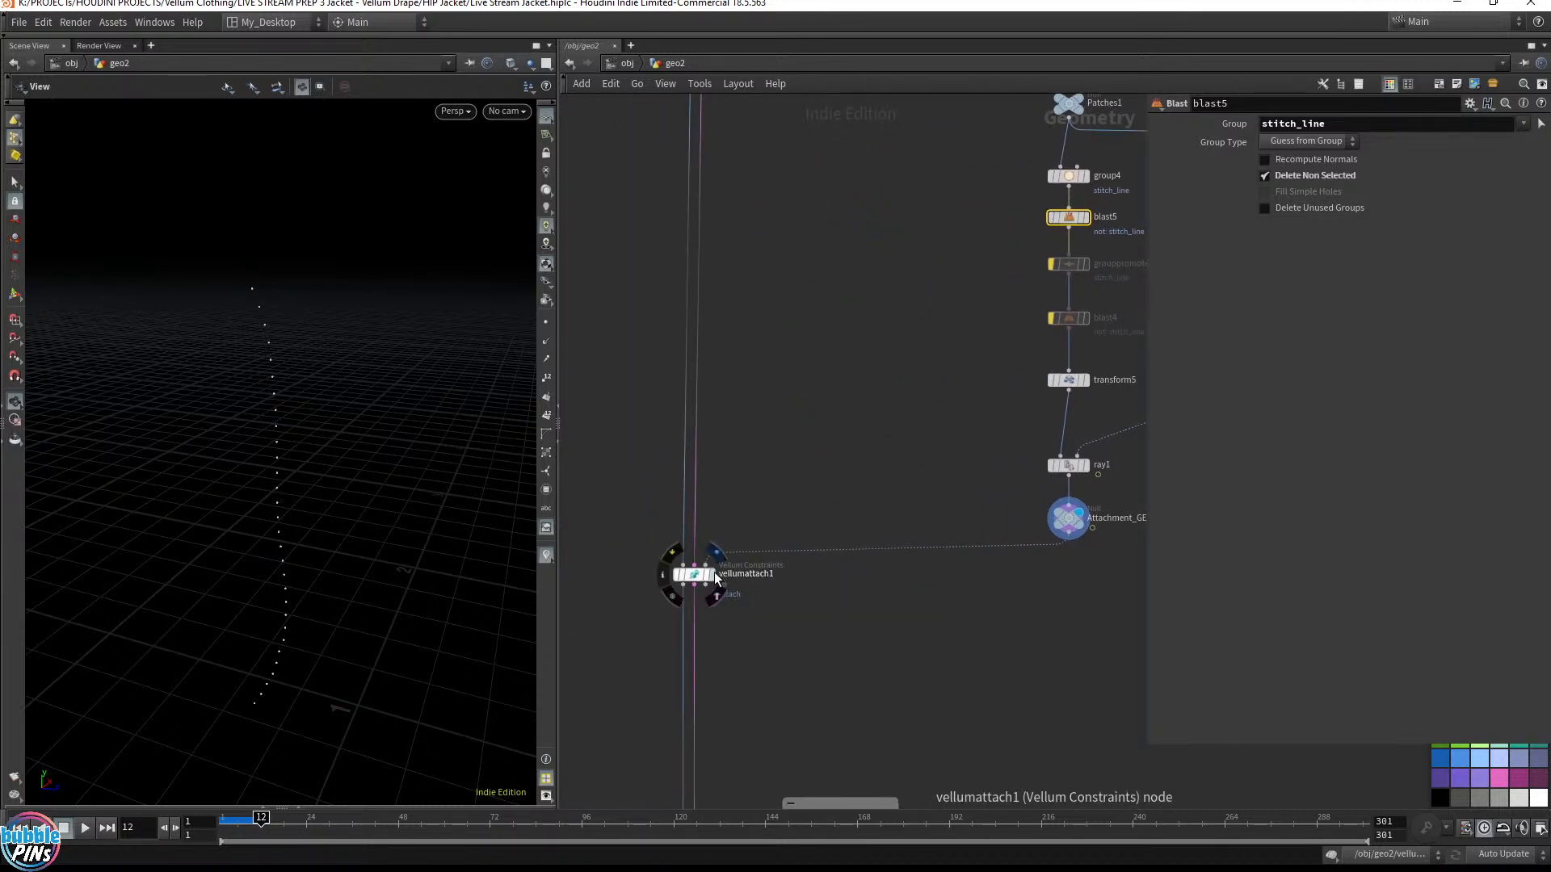
left_click(716, 579)
left_click(709, 565)
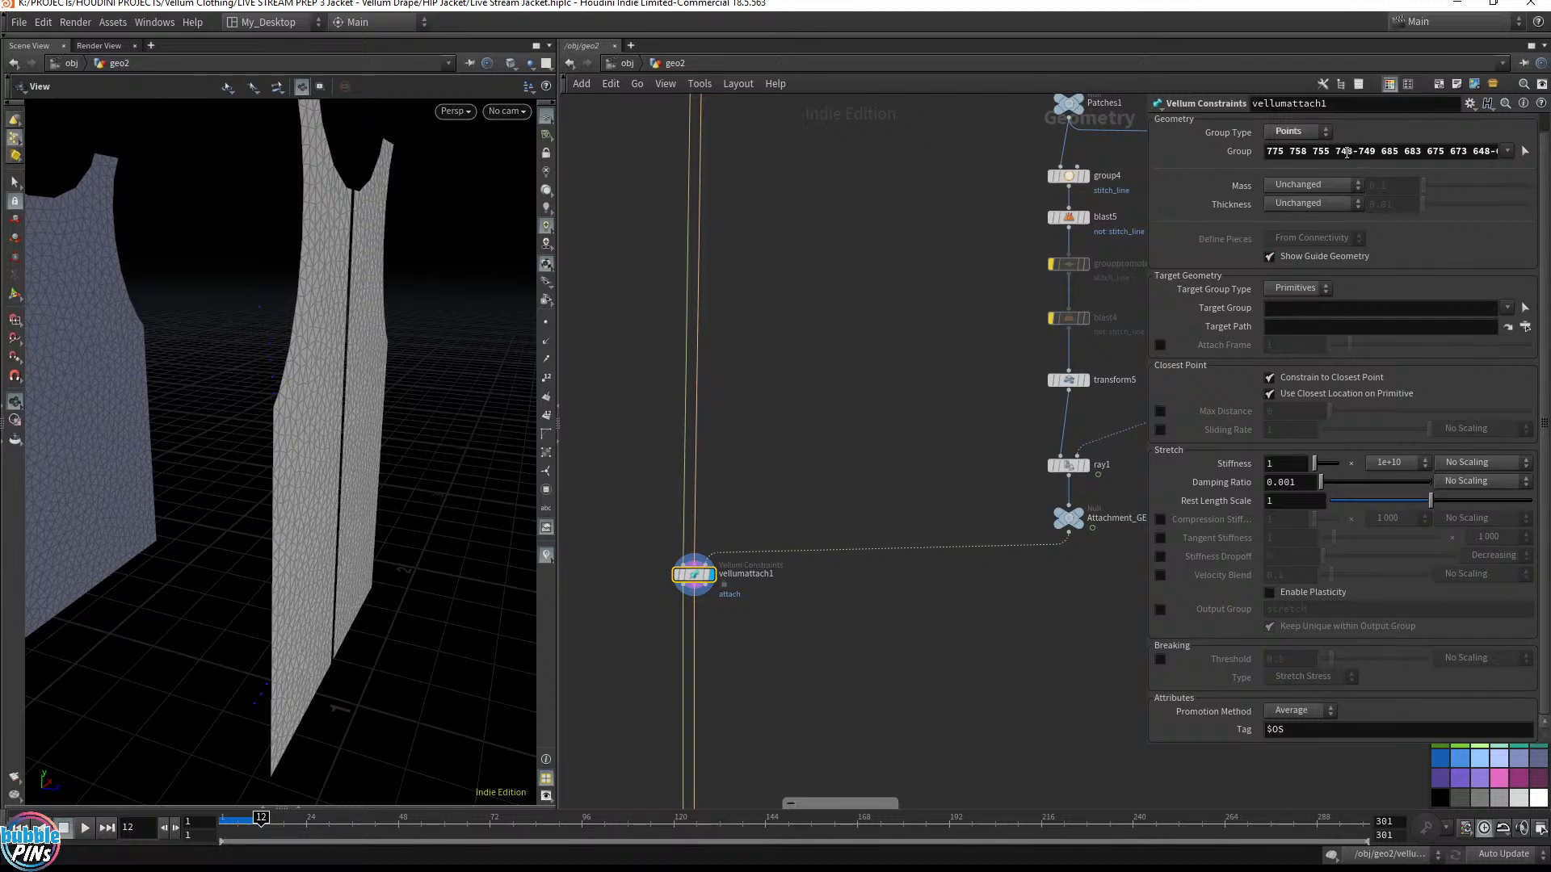
left_click(1297, 290)
left_click(1292, 336)
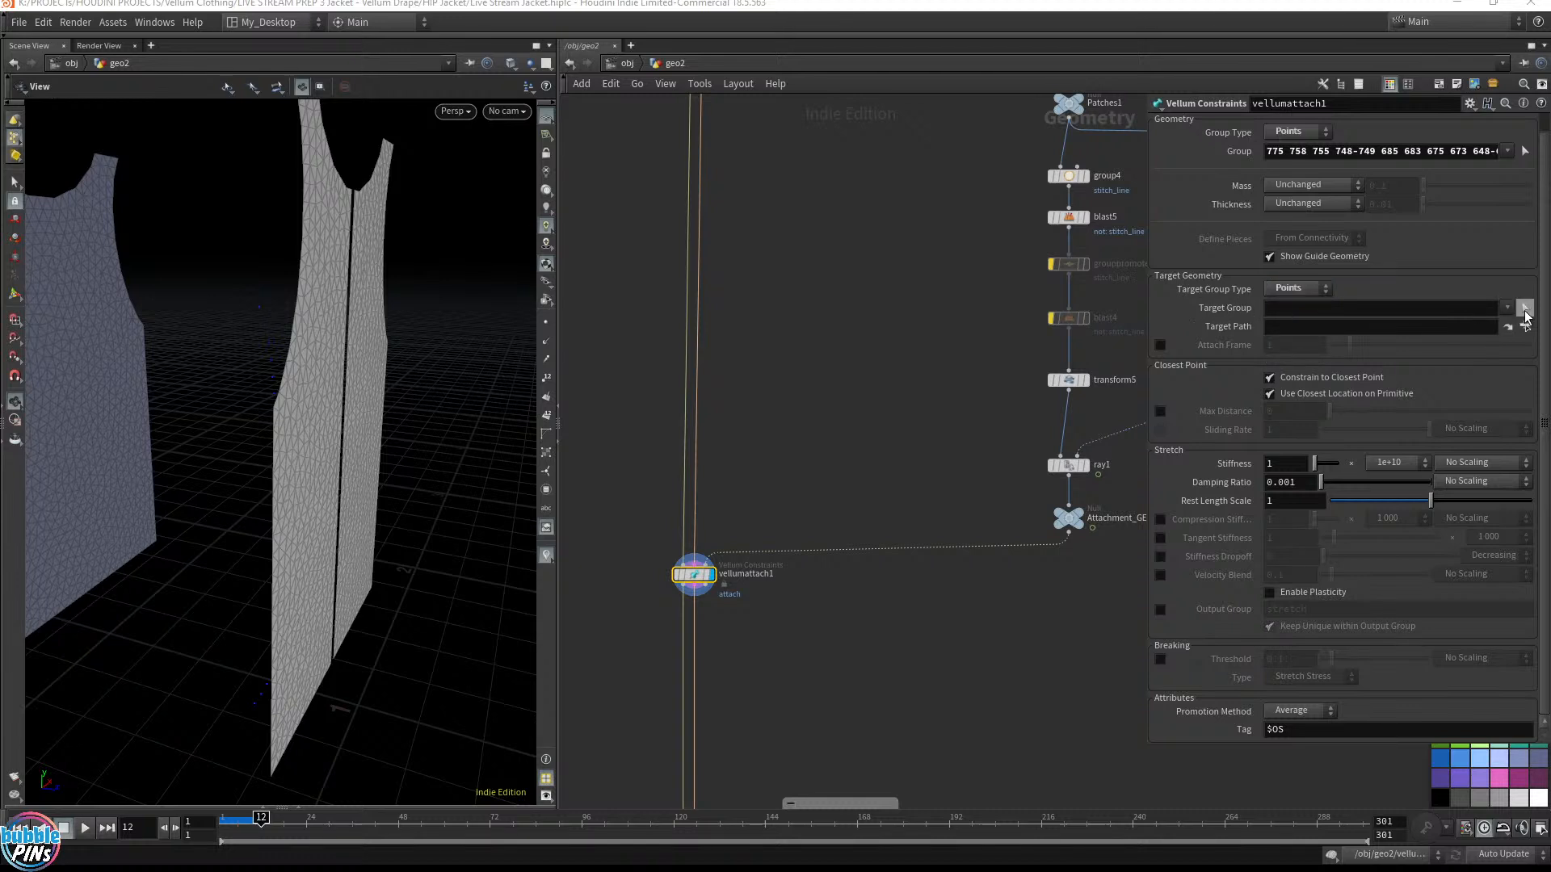
left_click(1378, 309)
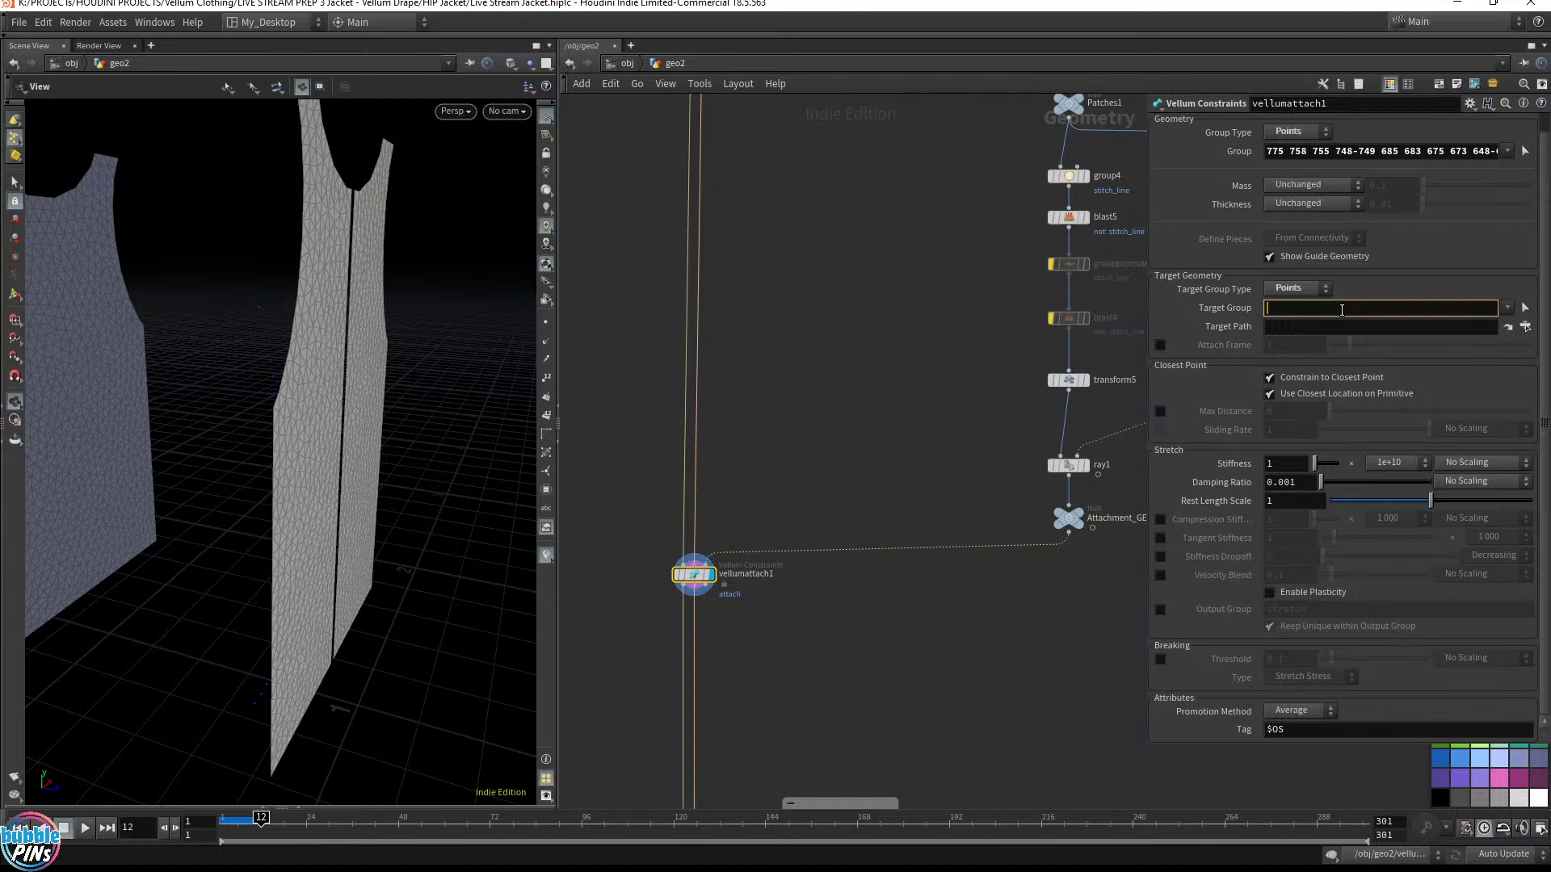
key("Return")
mouse_move(346, 415)
left_mouse_down()
mouse_move(374, 374)
mouse_move(362, 393)
left_mouse_up()
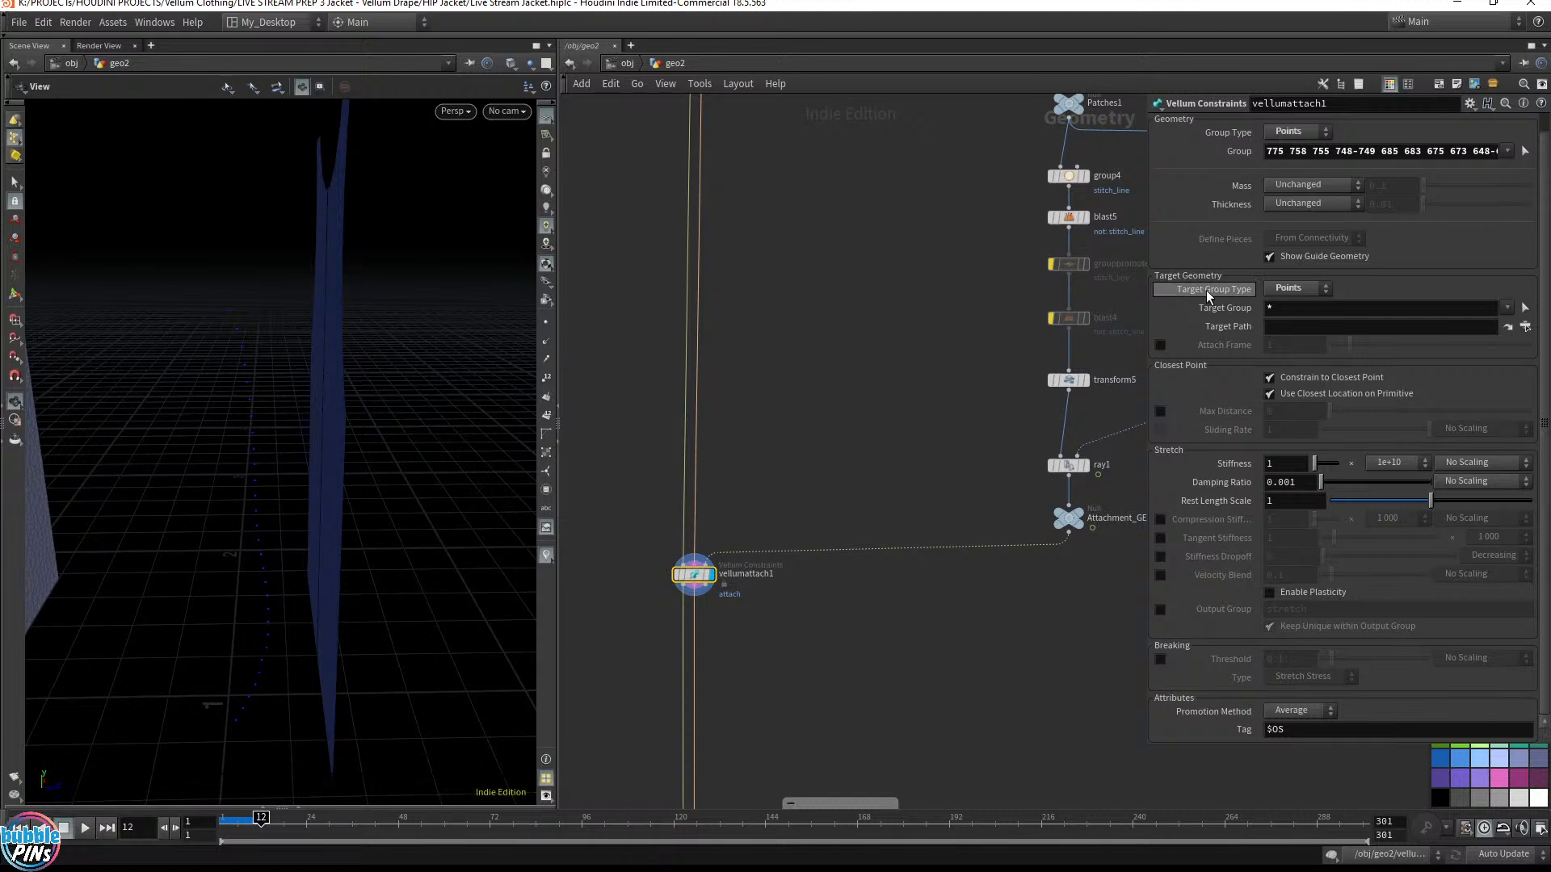
Clear vellumattach1's Group and reselect the point loop along the front opening edge of the jacket's front panel
left_click(1357, 150)
key("ctrl+a")
key("BackSpace")
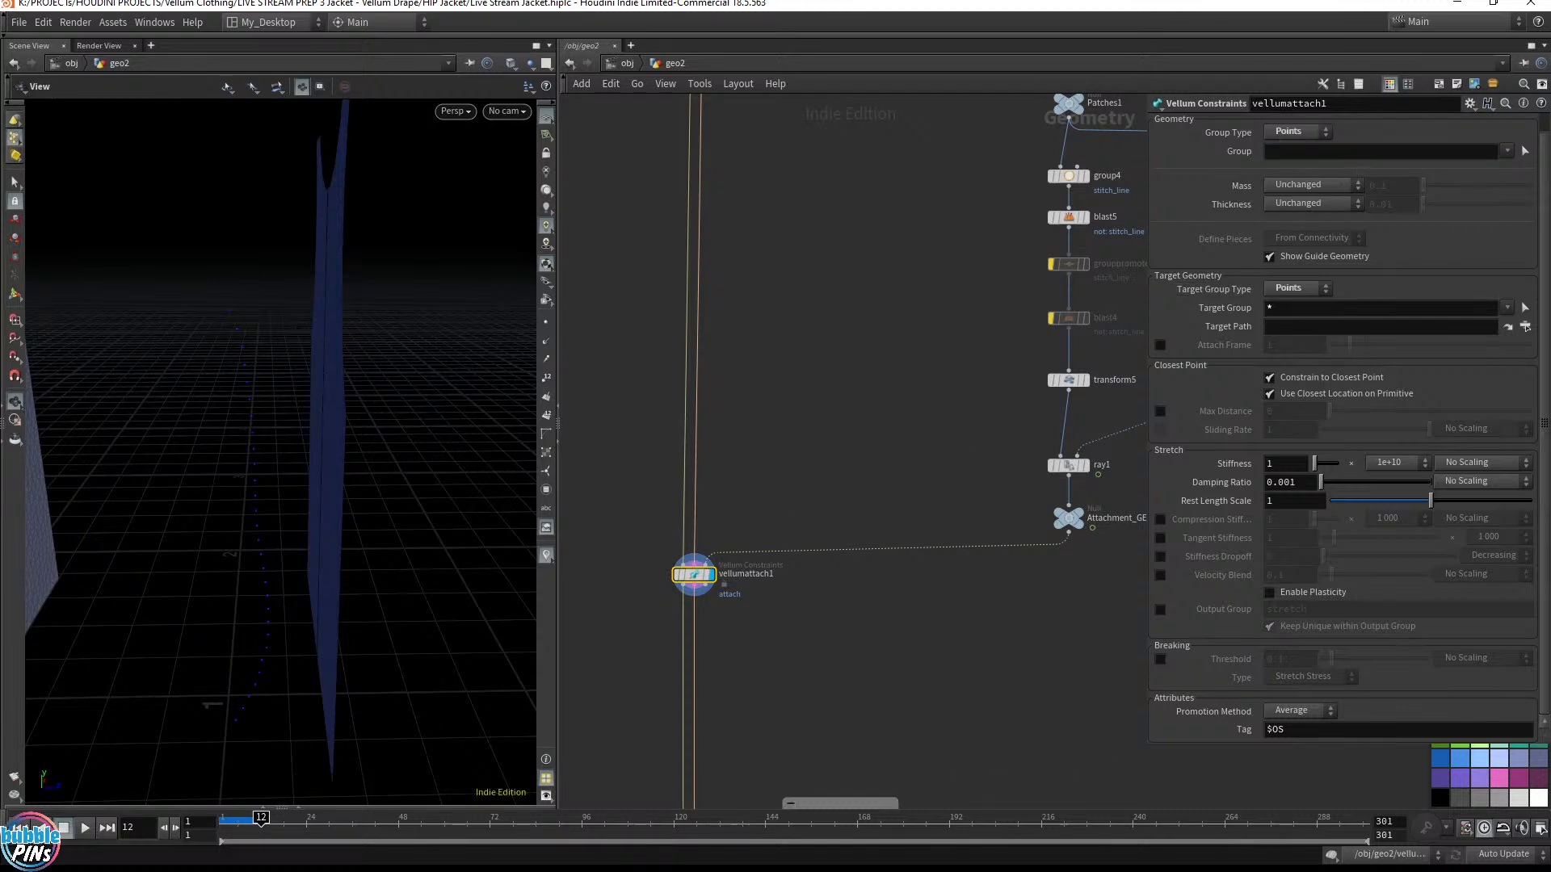
left_click(1525, 151)
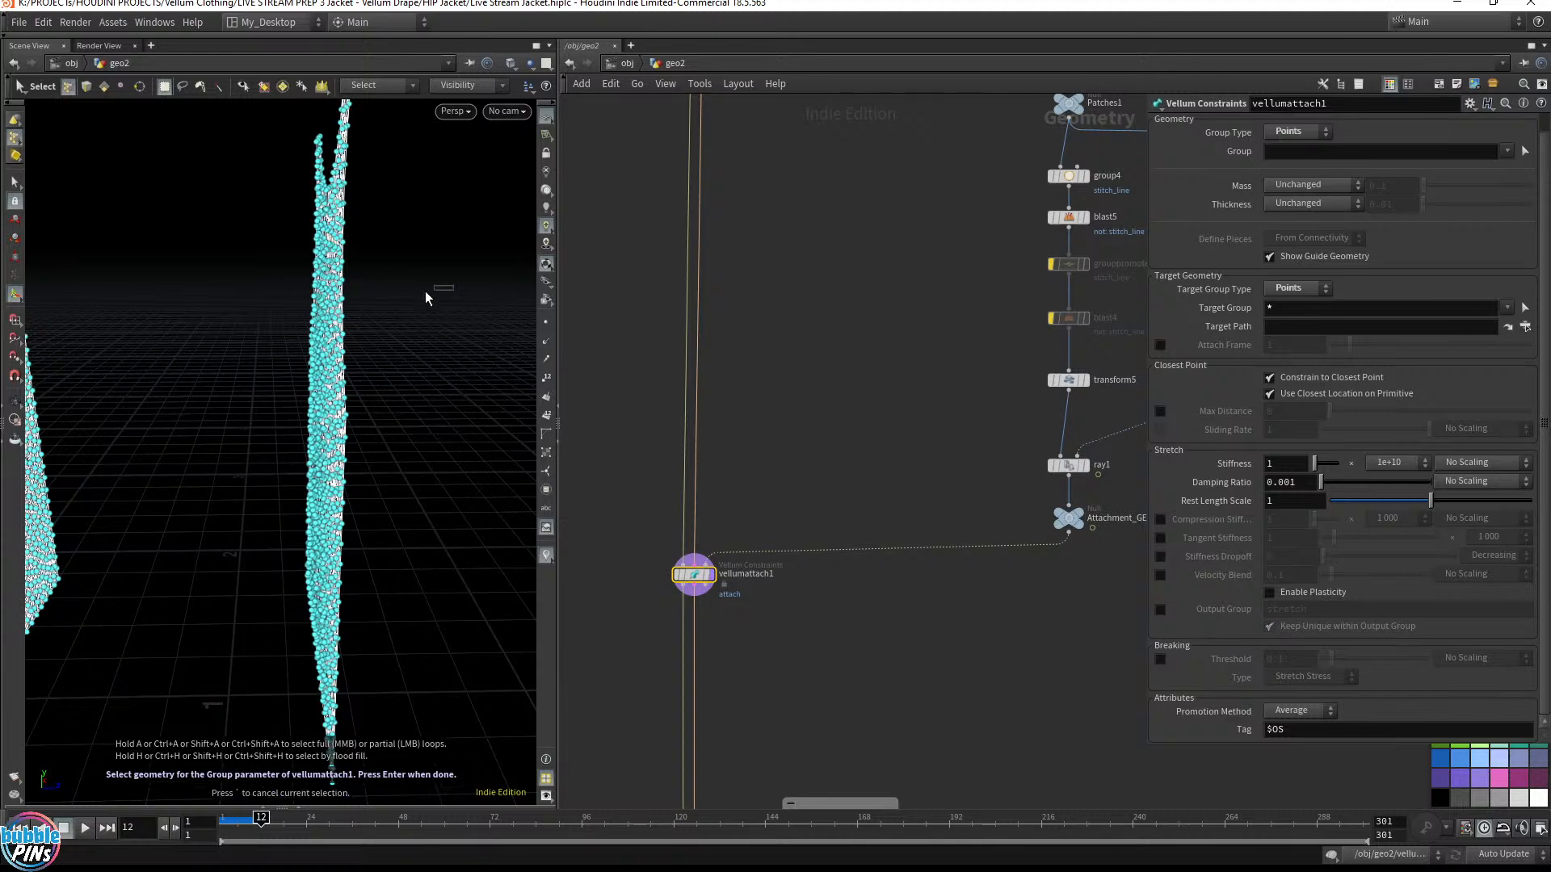
key("Escape")
left_click_drag(363, 301, 357, 355)
left_click(384, 193)
left_click(356, 693)
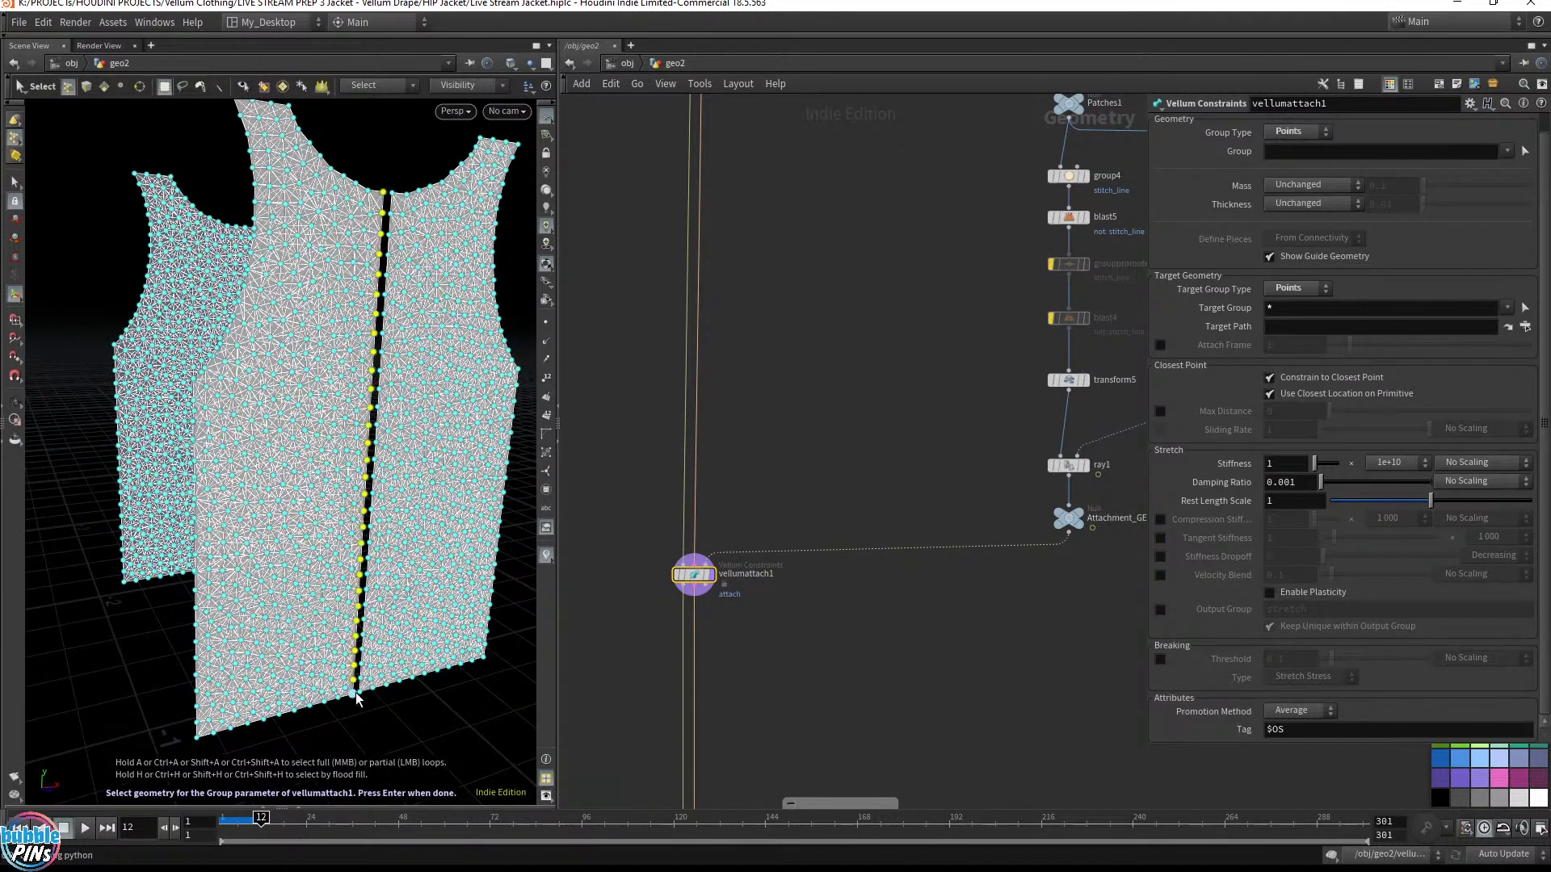
key("Return")
left_click_drag(412, 536, 481, 461)
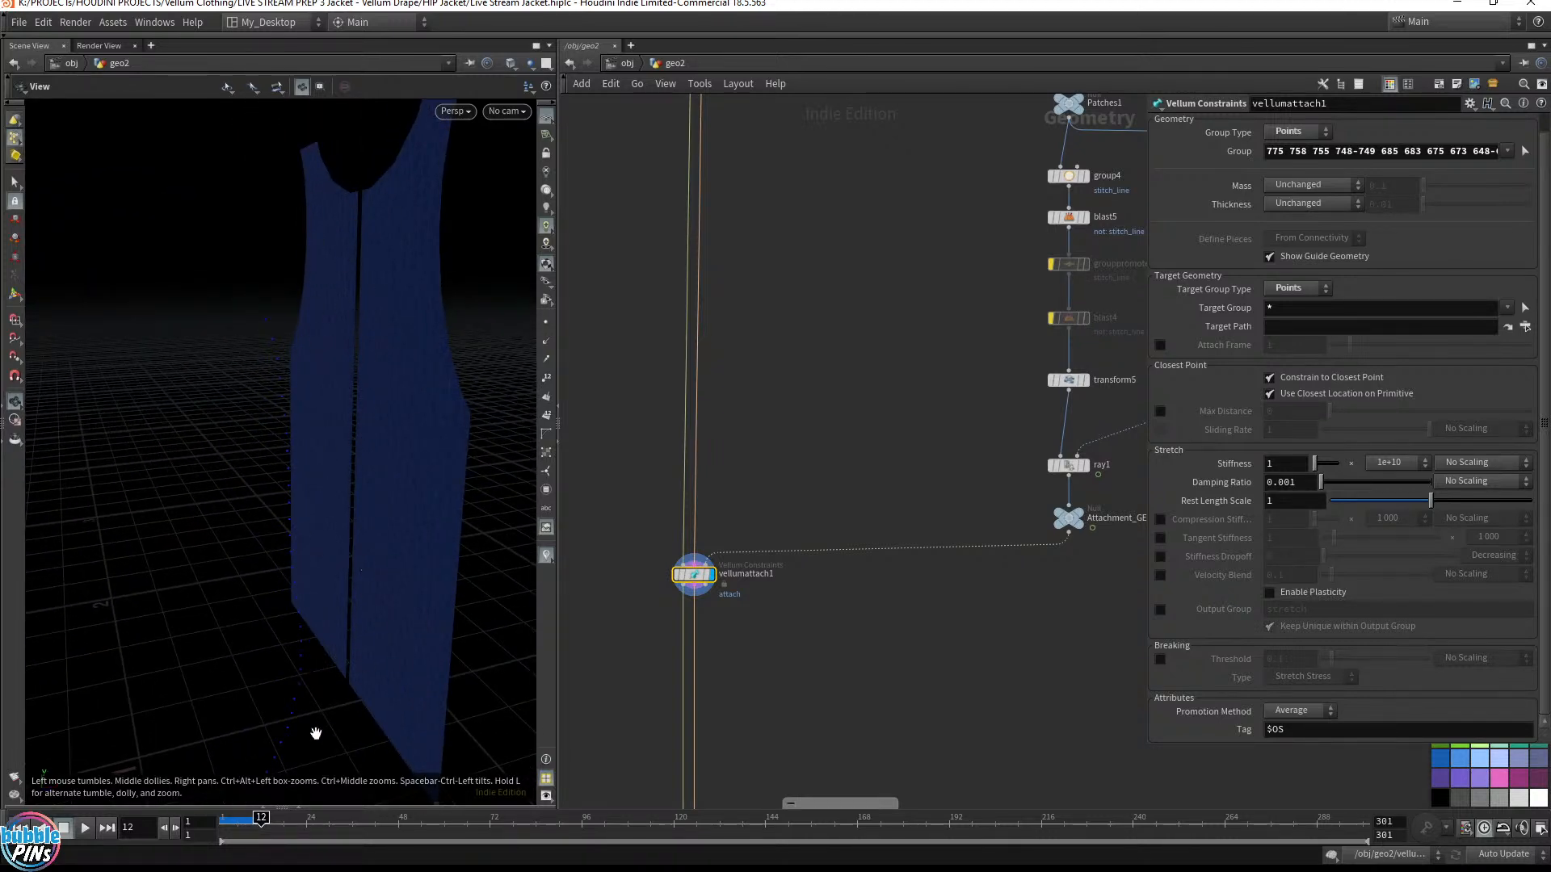
Turn off Constrain to Closest Point on vellumattach1
left_click_drag(395, 545, 346, 336)
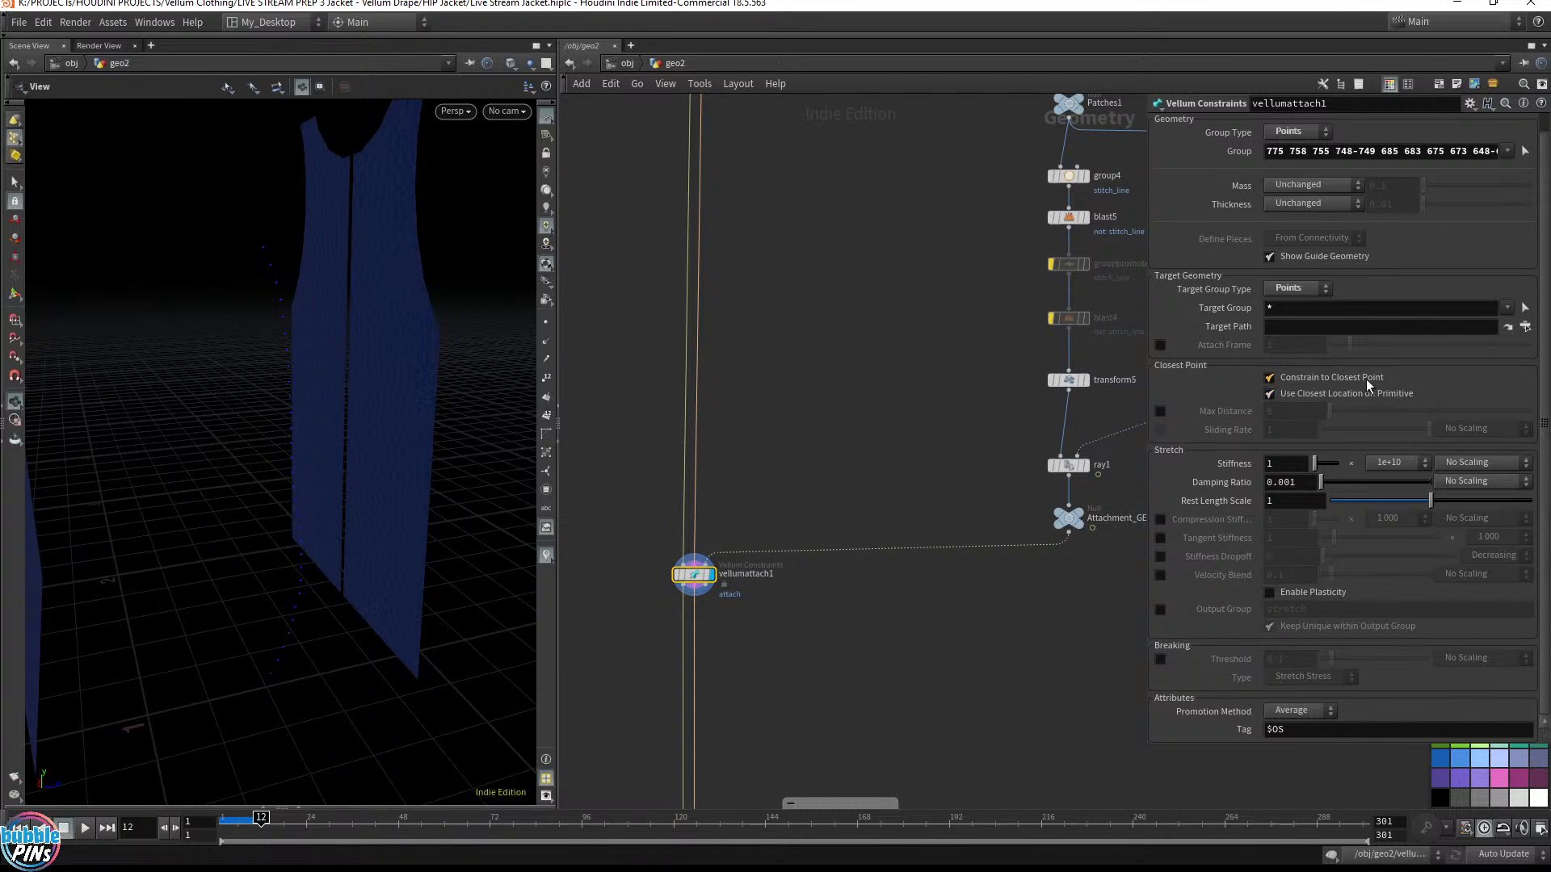
left_click(1274, 378)
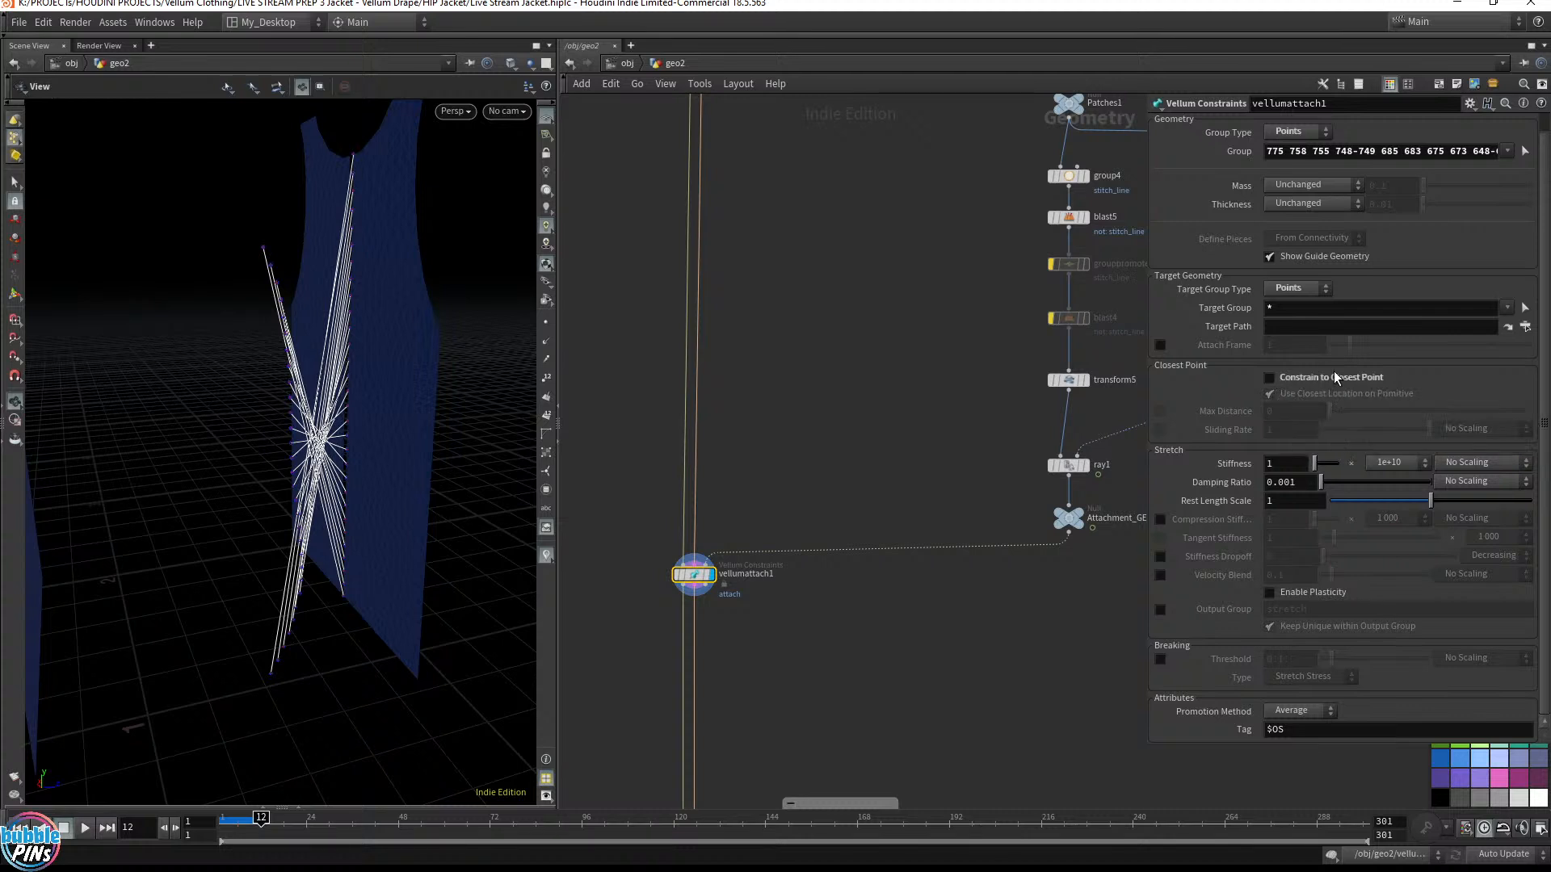
left_click(1236, 309)
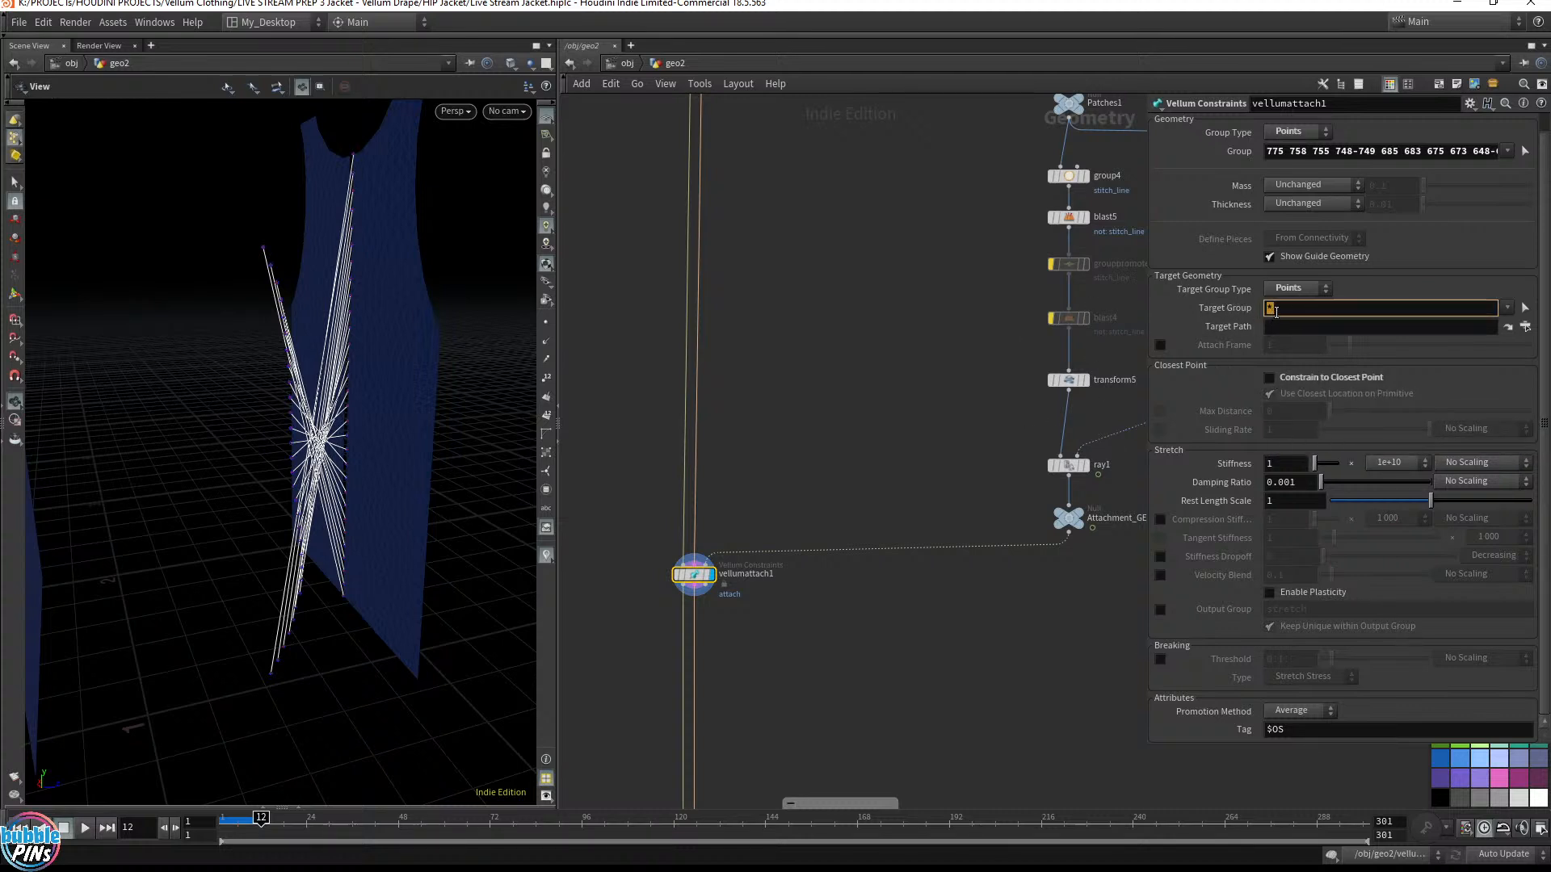
Clear vellumattach1's Target Group and try to pick target points from the attachment line
left_click_drag(990, 498, 1150, 560)
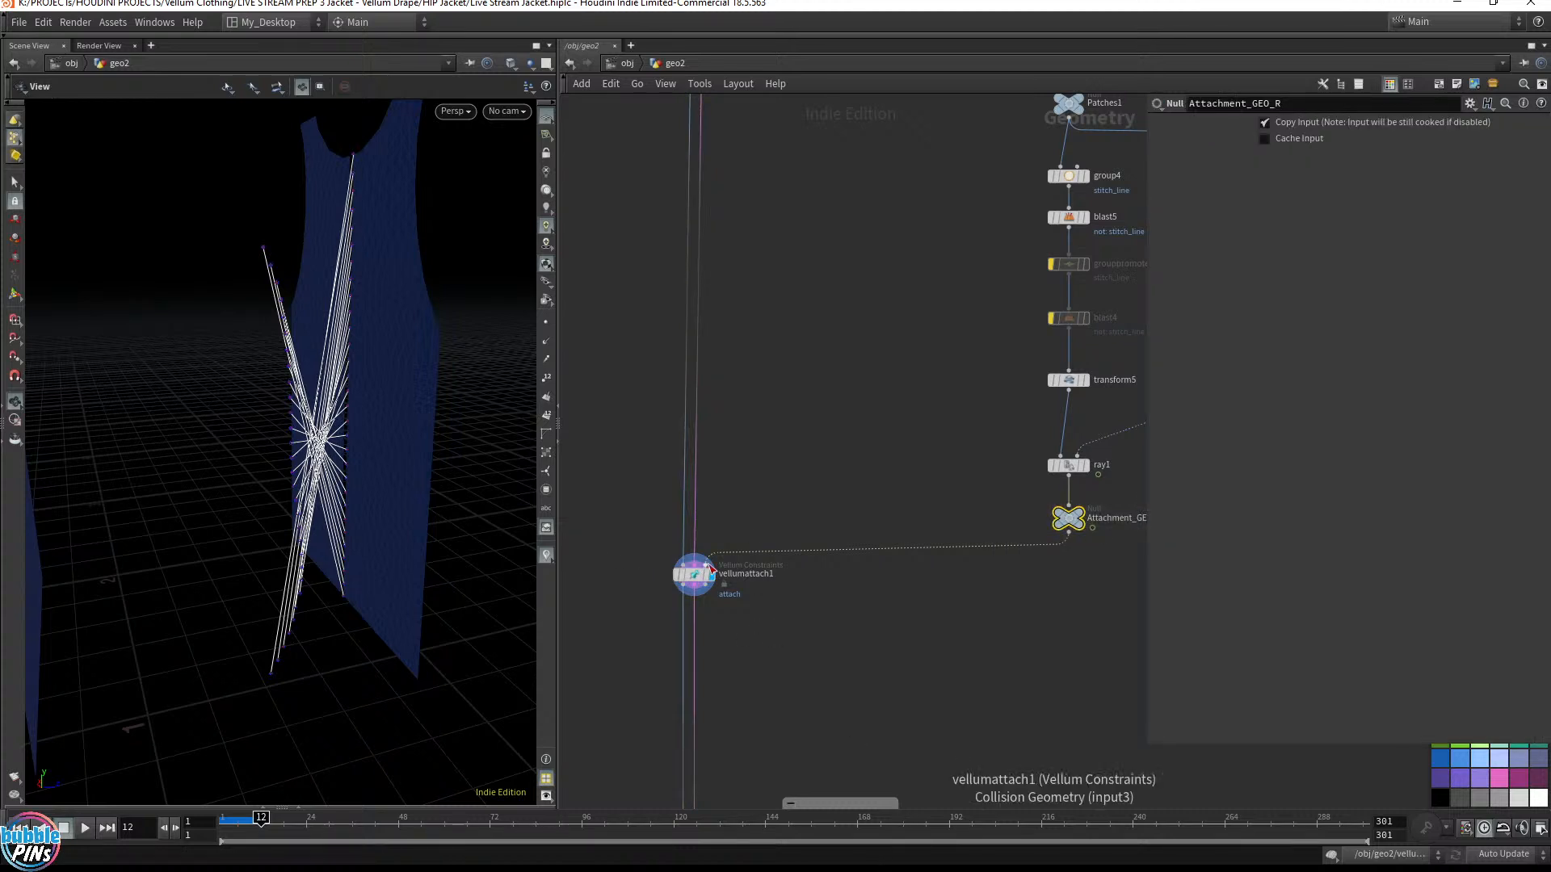
left_click(690, 570)
left_click(1373, 309)
key("BackSpace")
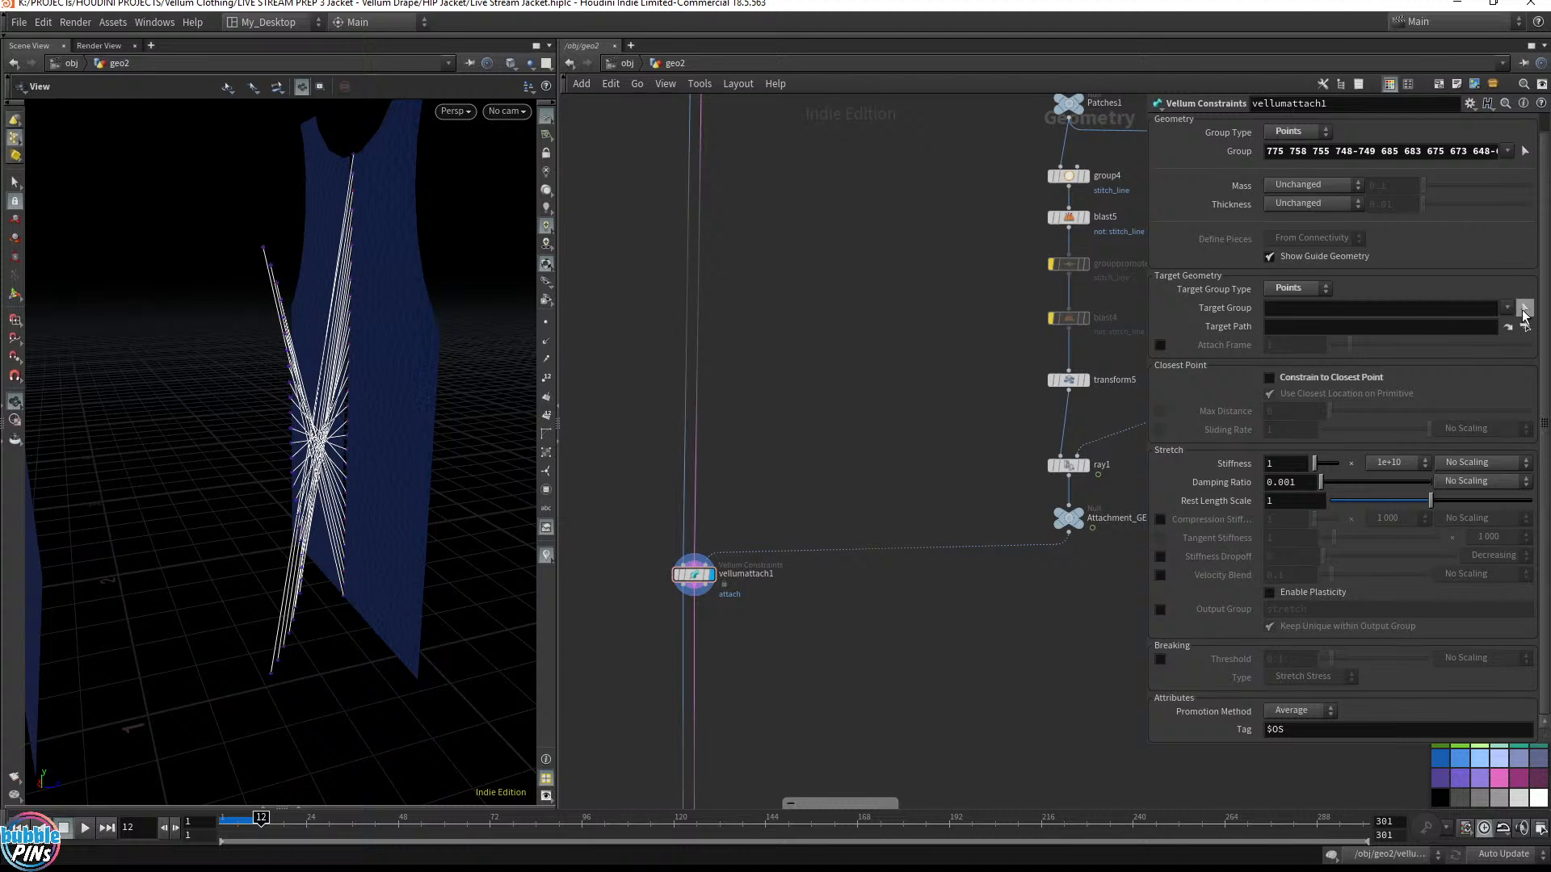
left_click(1525, 308)
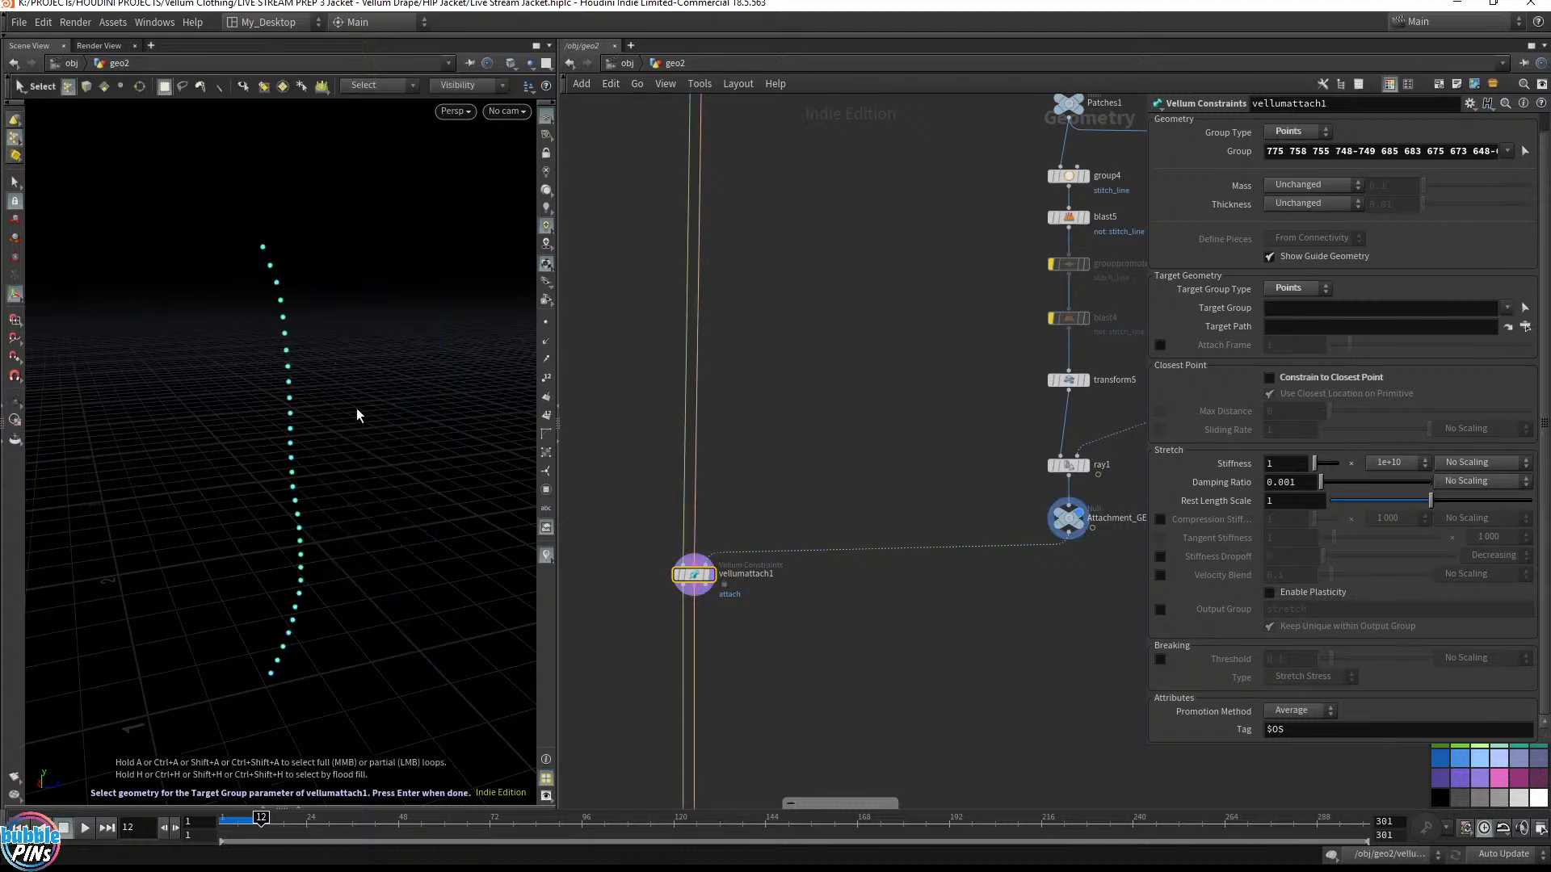
left_click(264, 248)
key("Return")
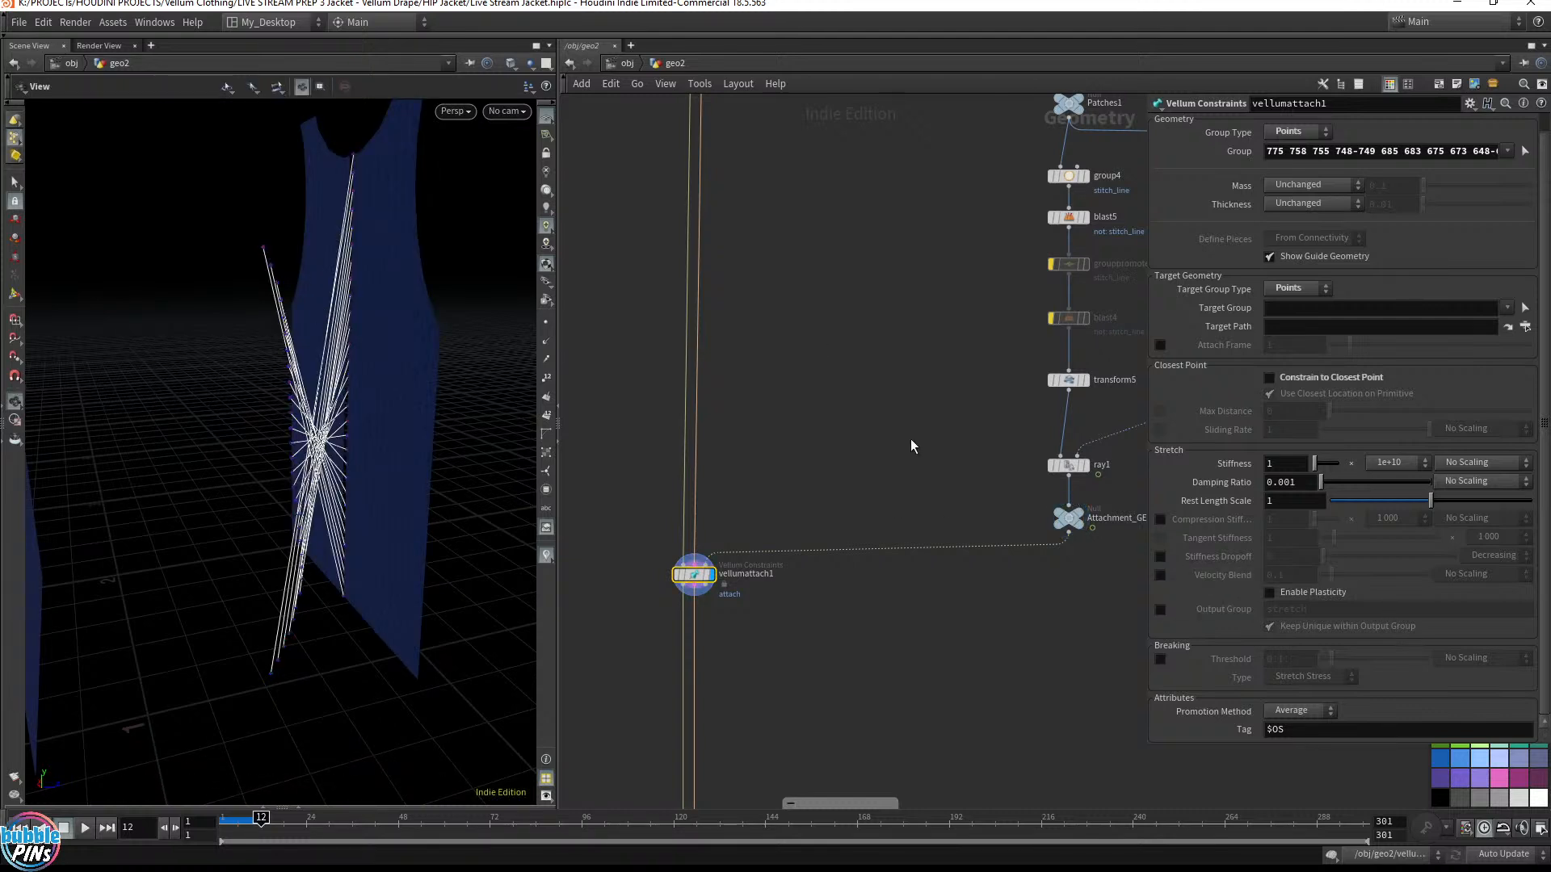
Display Attachment_GEO_R and move blast5, grouppromote1 and blast4 down the chain towards transform5
scroll(888, 432, "down", 3)
middle_click_drag(893, 428, 769, 382)
left_click_drag(800, 315, 870, 429)
left_click_drag(969, 404, 978, 429)
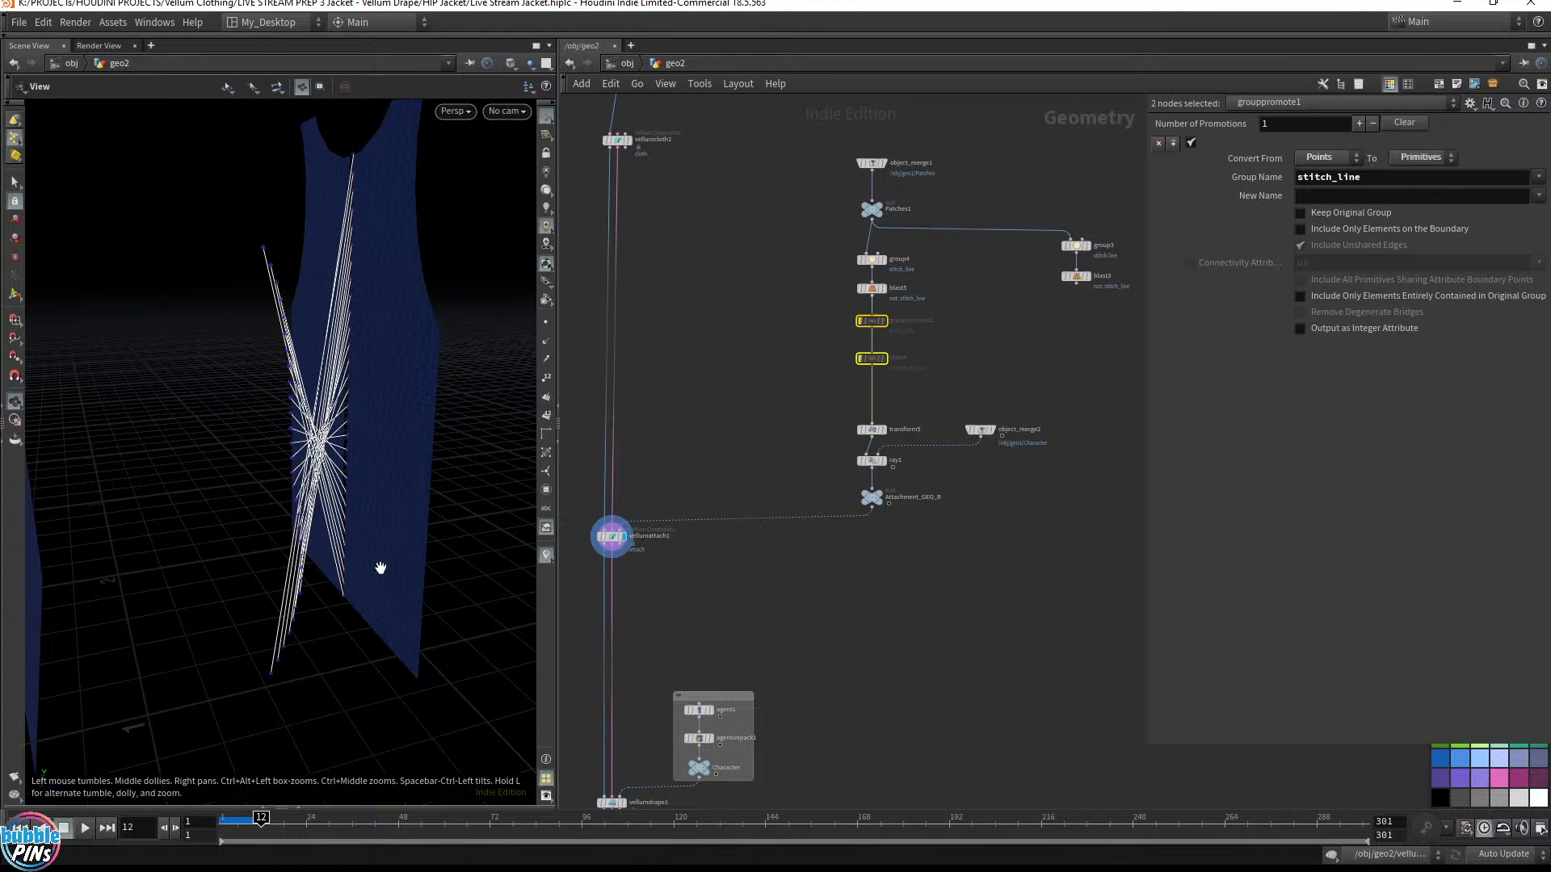
left_click(883, 498)
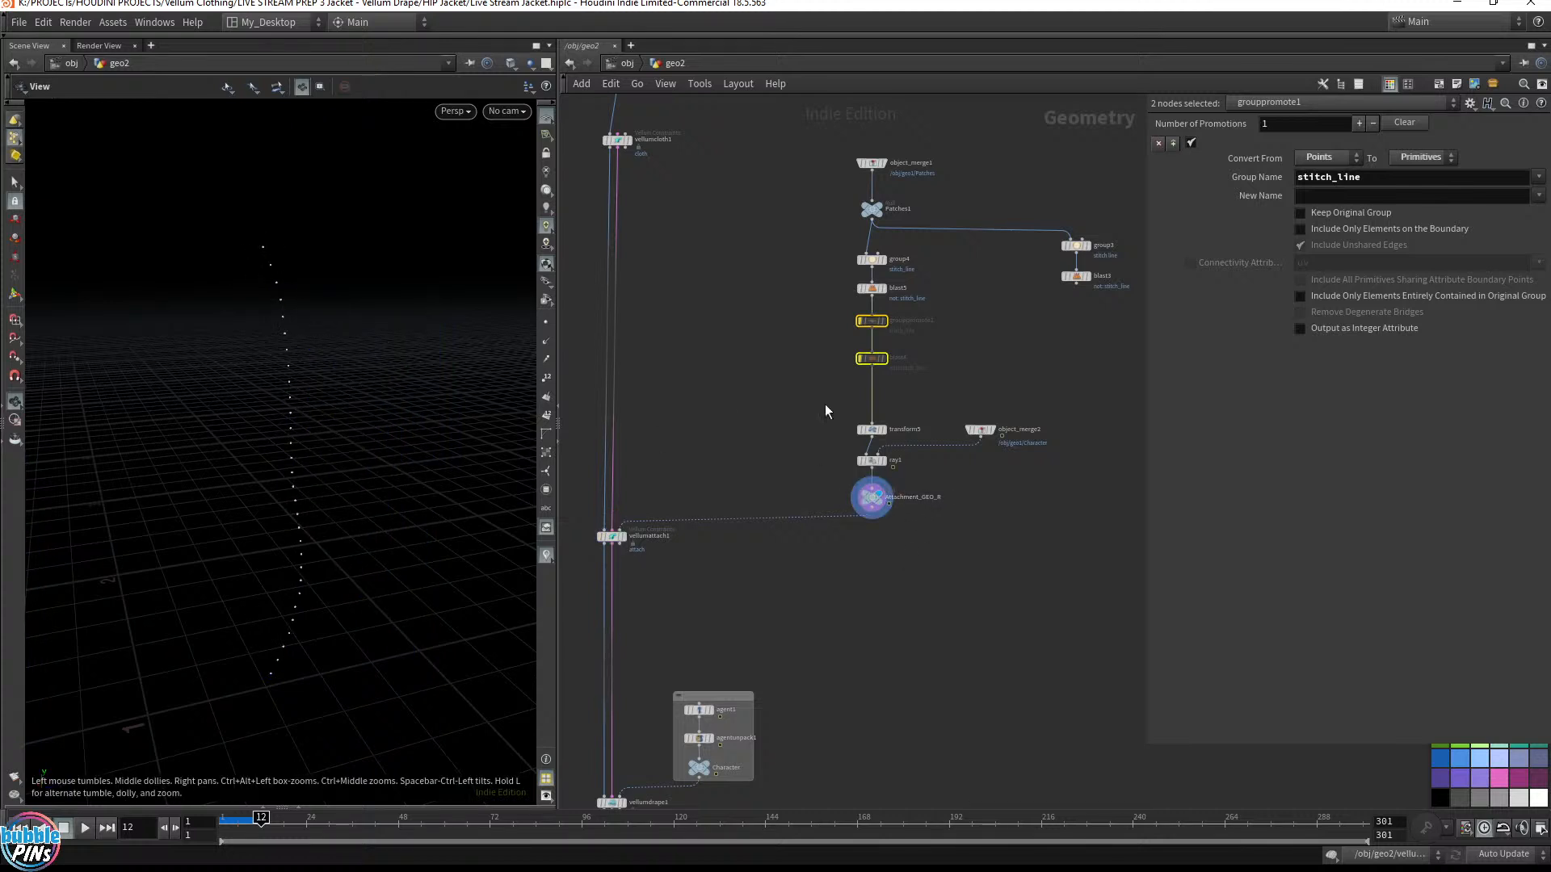
scroll(911, 342, "up", 4)
left_click(830, 232, "shift")
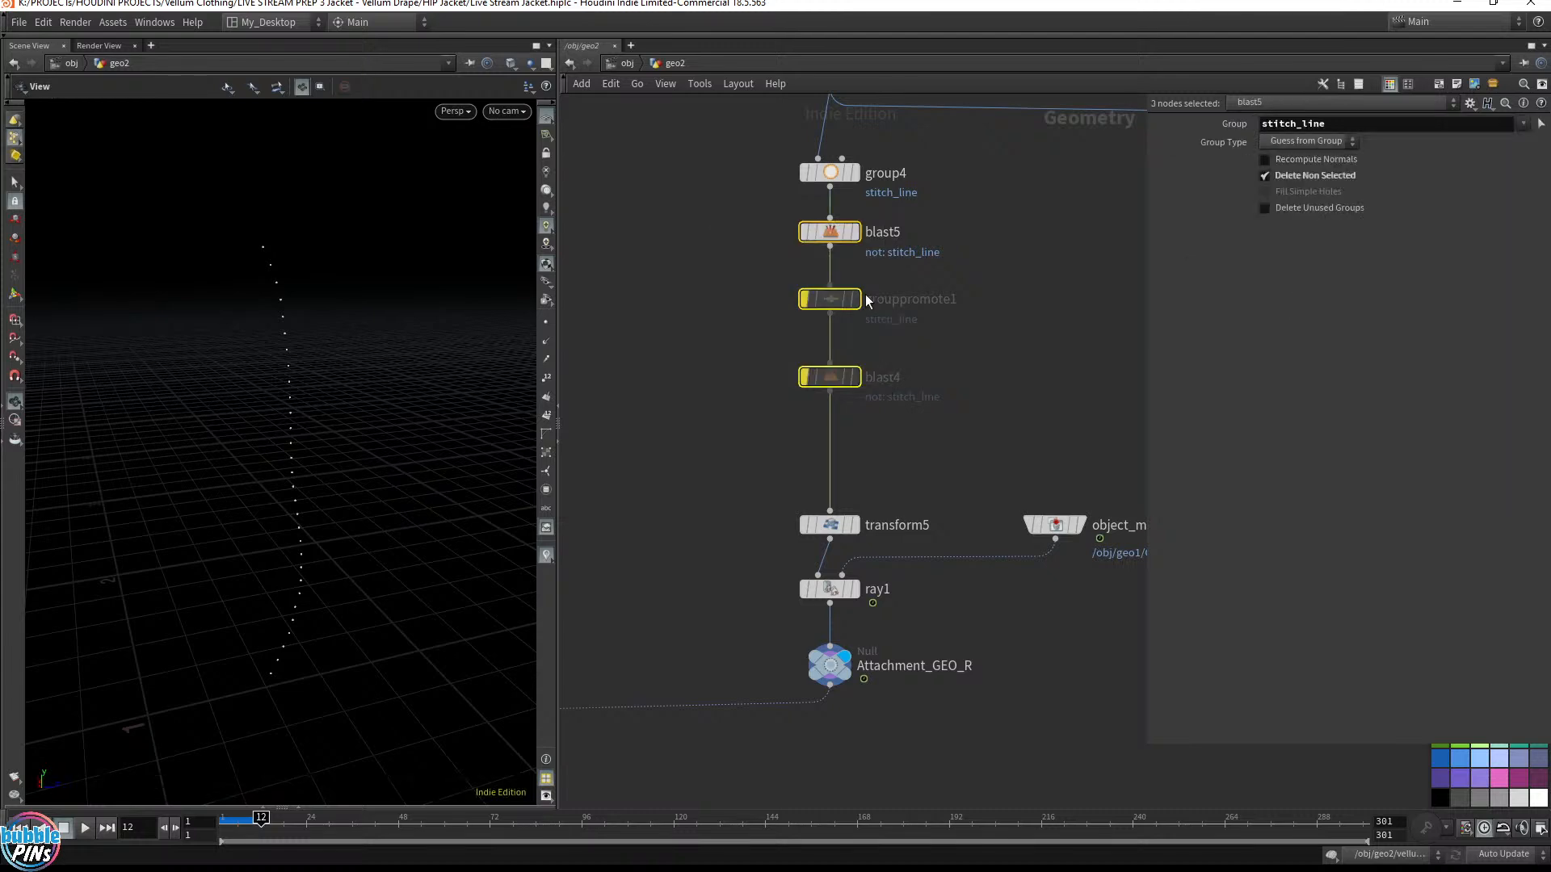
left_click_drag(829, 232, 831, 309)
left_click(1047, 285)
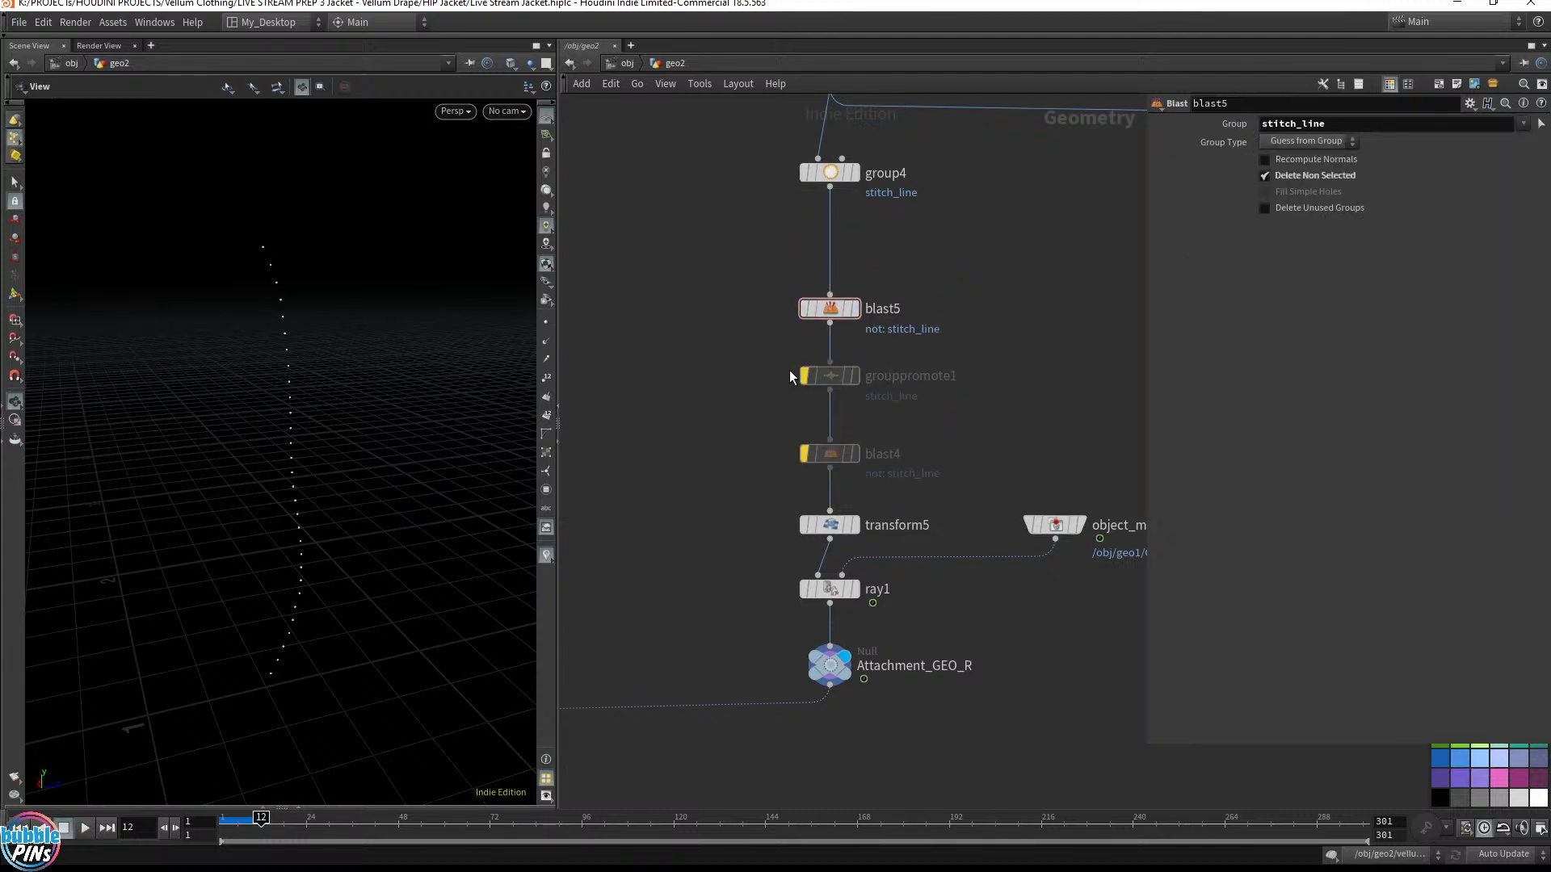
left_click_drag(828, 380, 829, 398)
left_click_drag(830, 309, 831, 330)
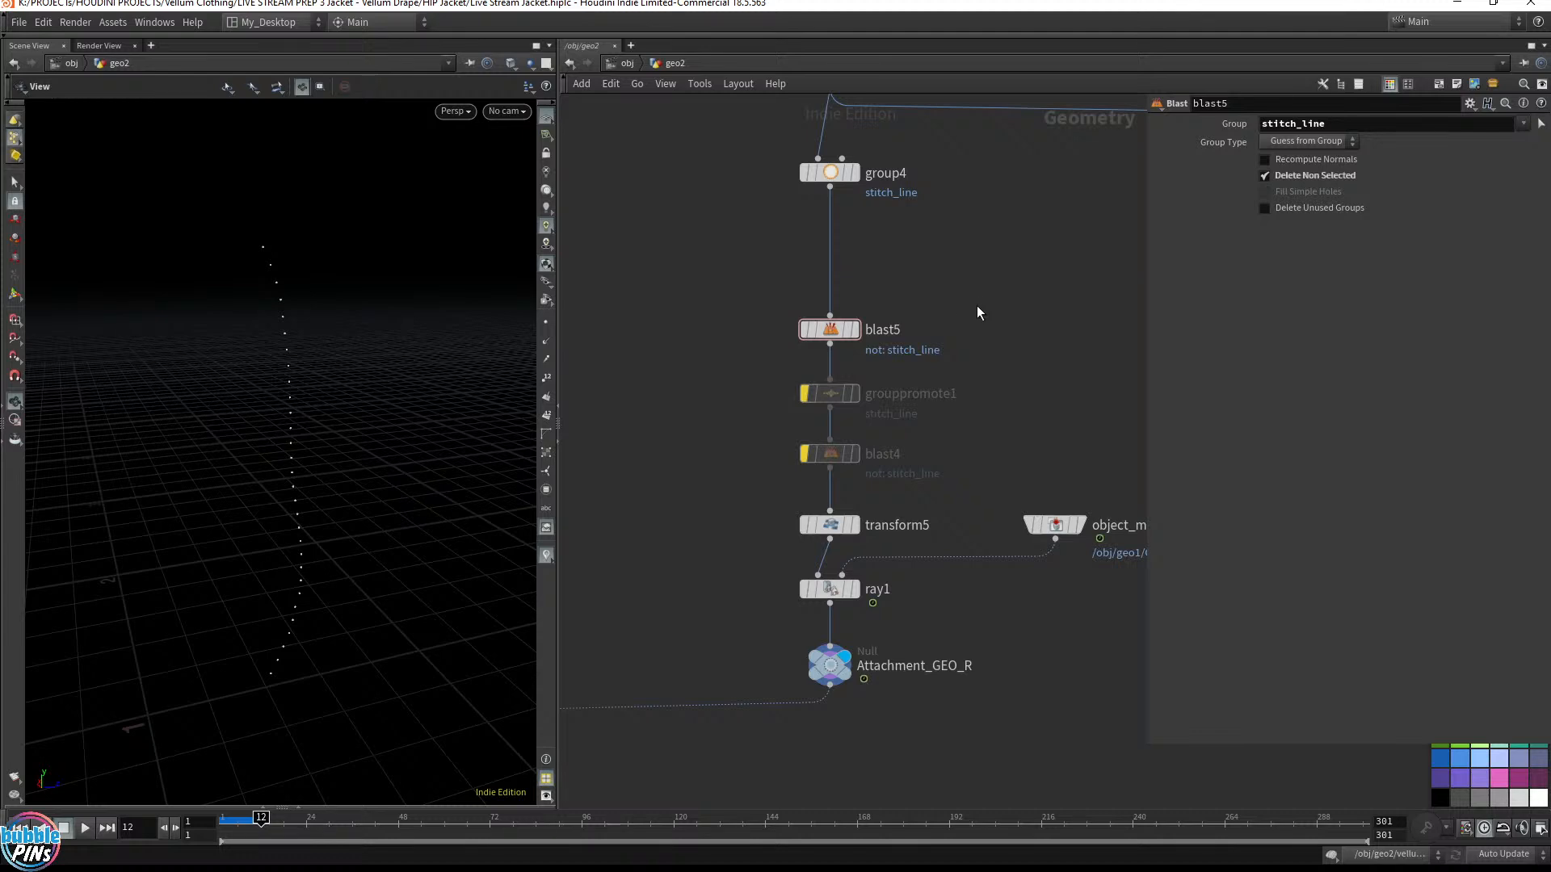
Review vellumattach1's settings and inspect the stitch_line points grouped by group4
scroll(735, 433, "down", 3)
middle_click_drag(701, 501, 925, 471)
left_click_drag(681, 500, 815, 578)
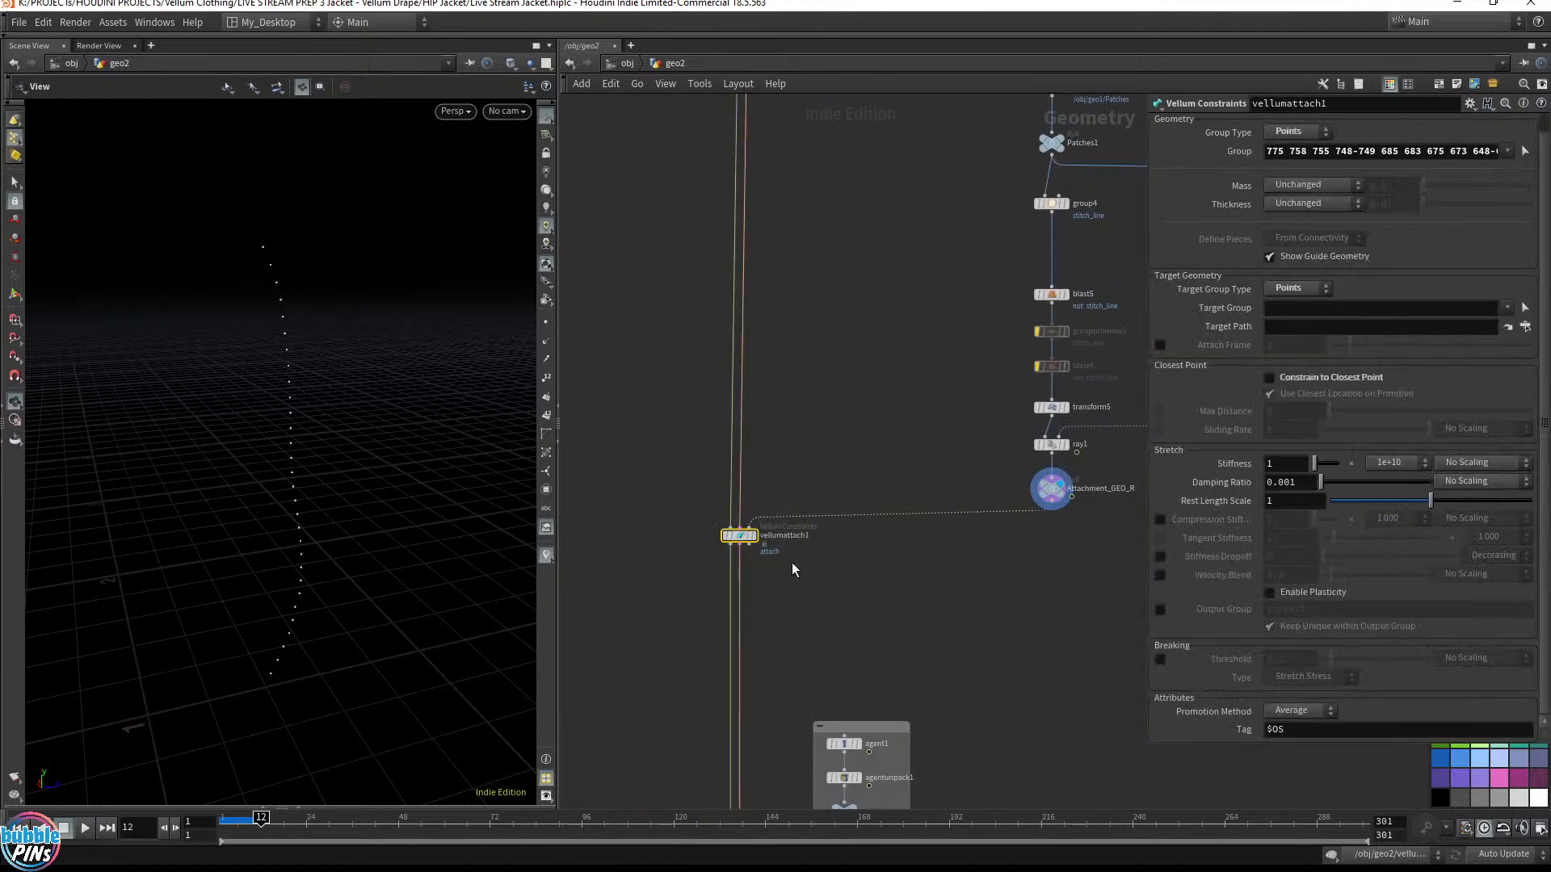
middle_click_drag(987, 395, 914, 477)
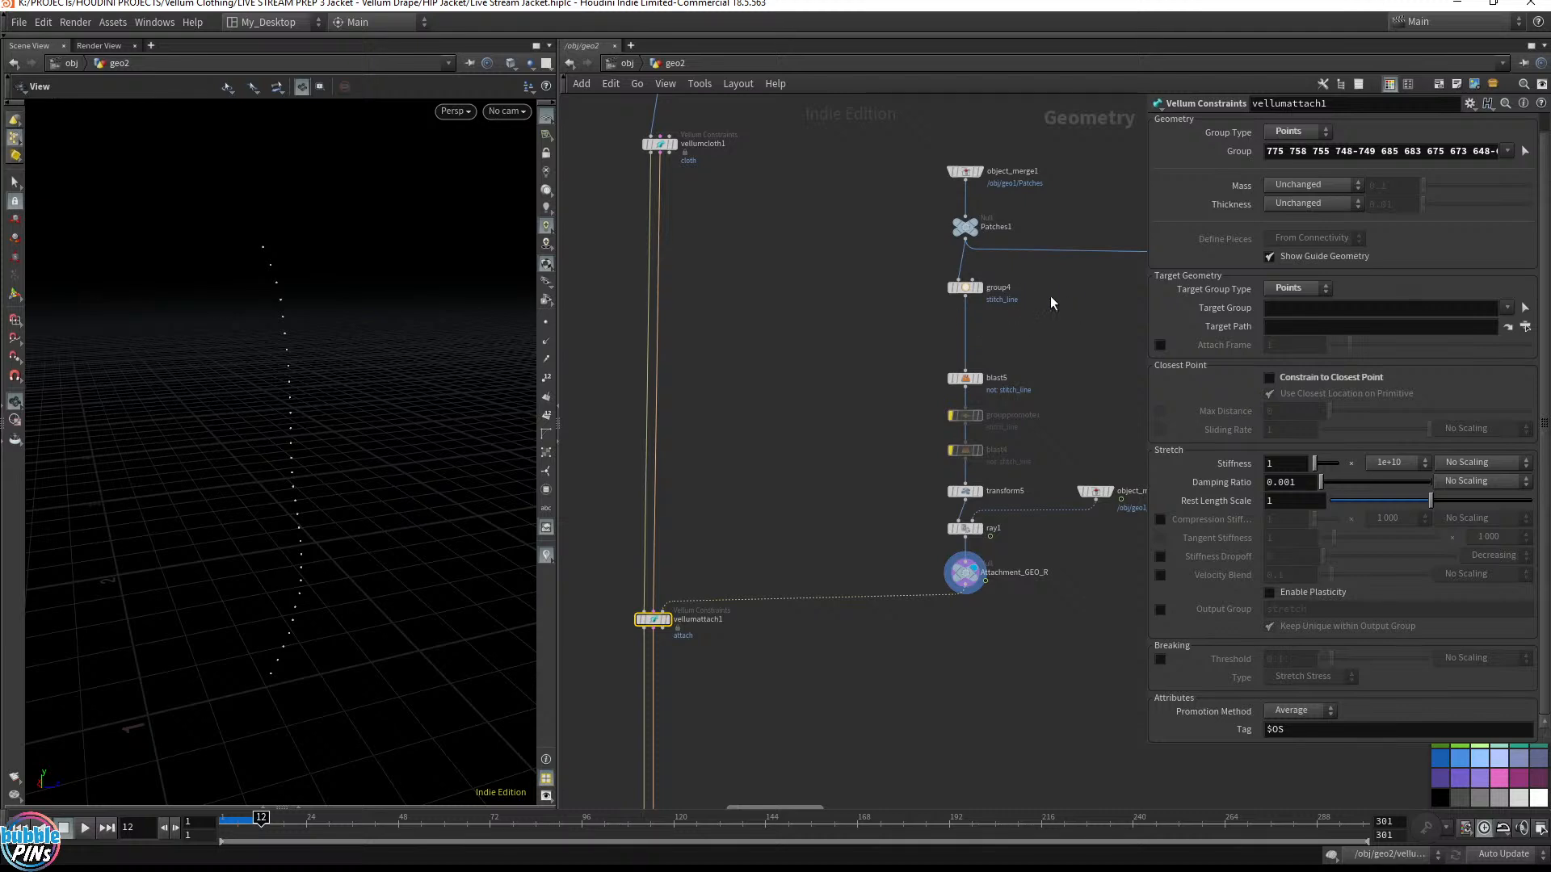
scroll(913, 297, "up", 3)
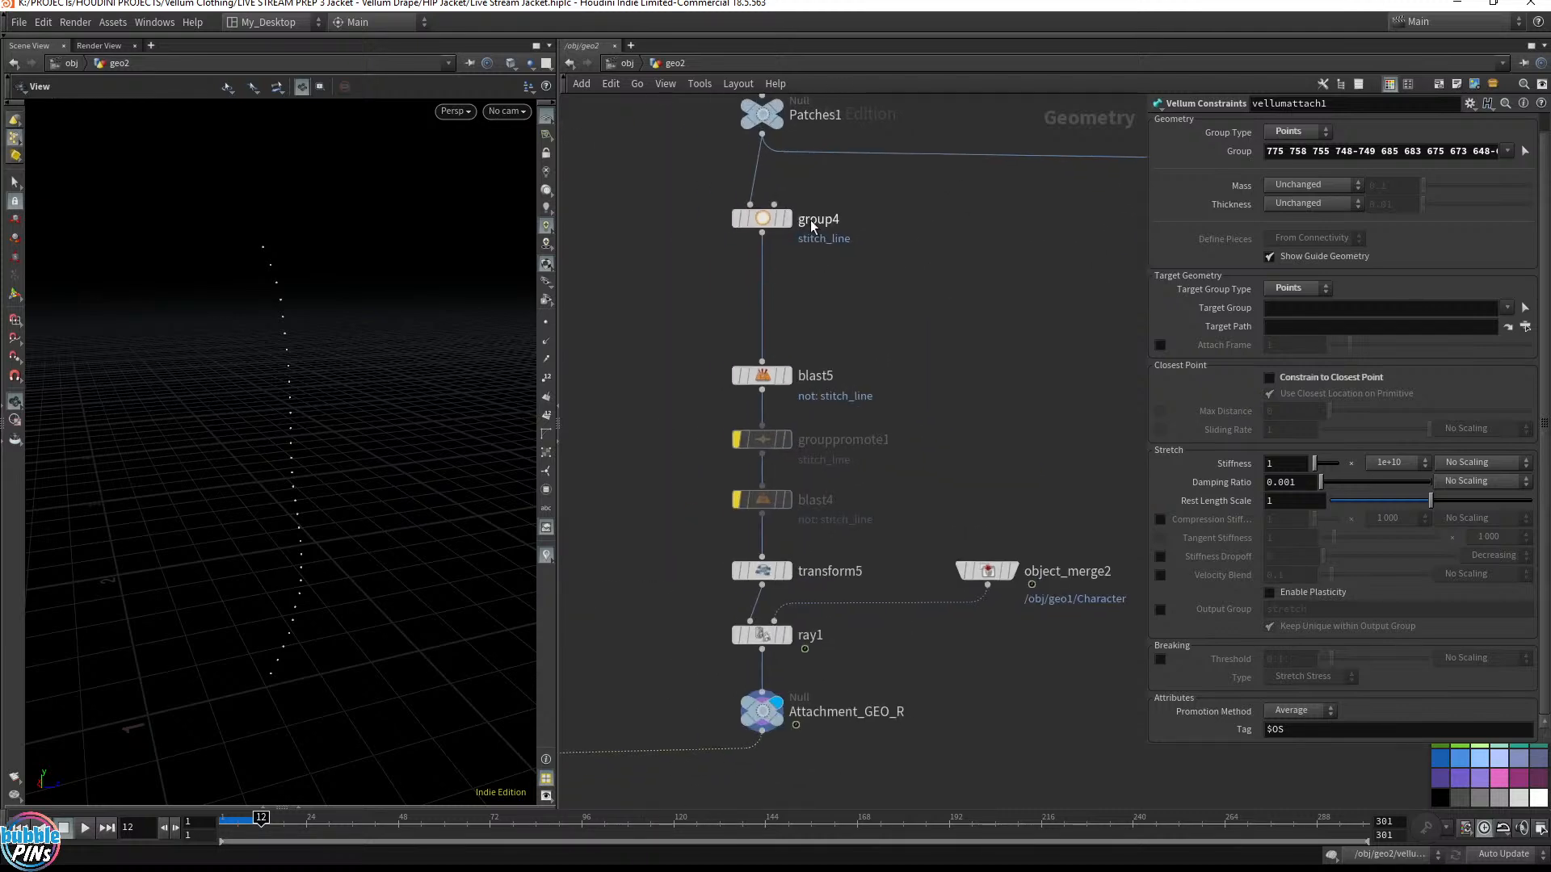
left_click(787, 218)
left_click(757, 219)
middle_click_drag(677, 353, 841, 461)
Display vellumattach1 and pick every attachment-line point for its Target Group one by one, from the neck end down to the hem
left_click(775, 636)
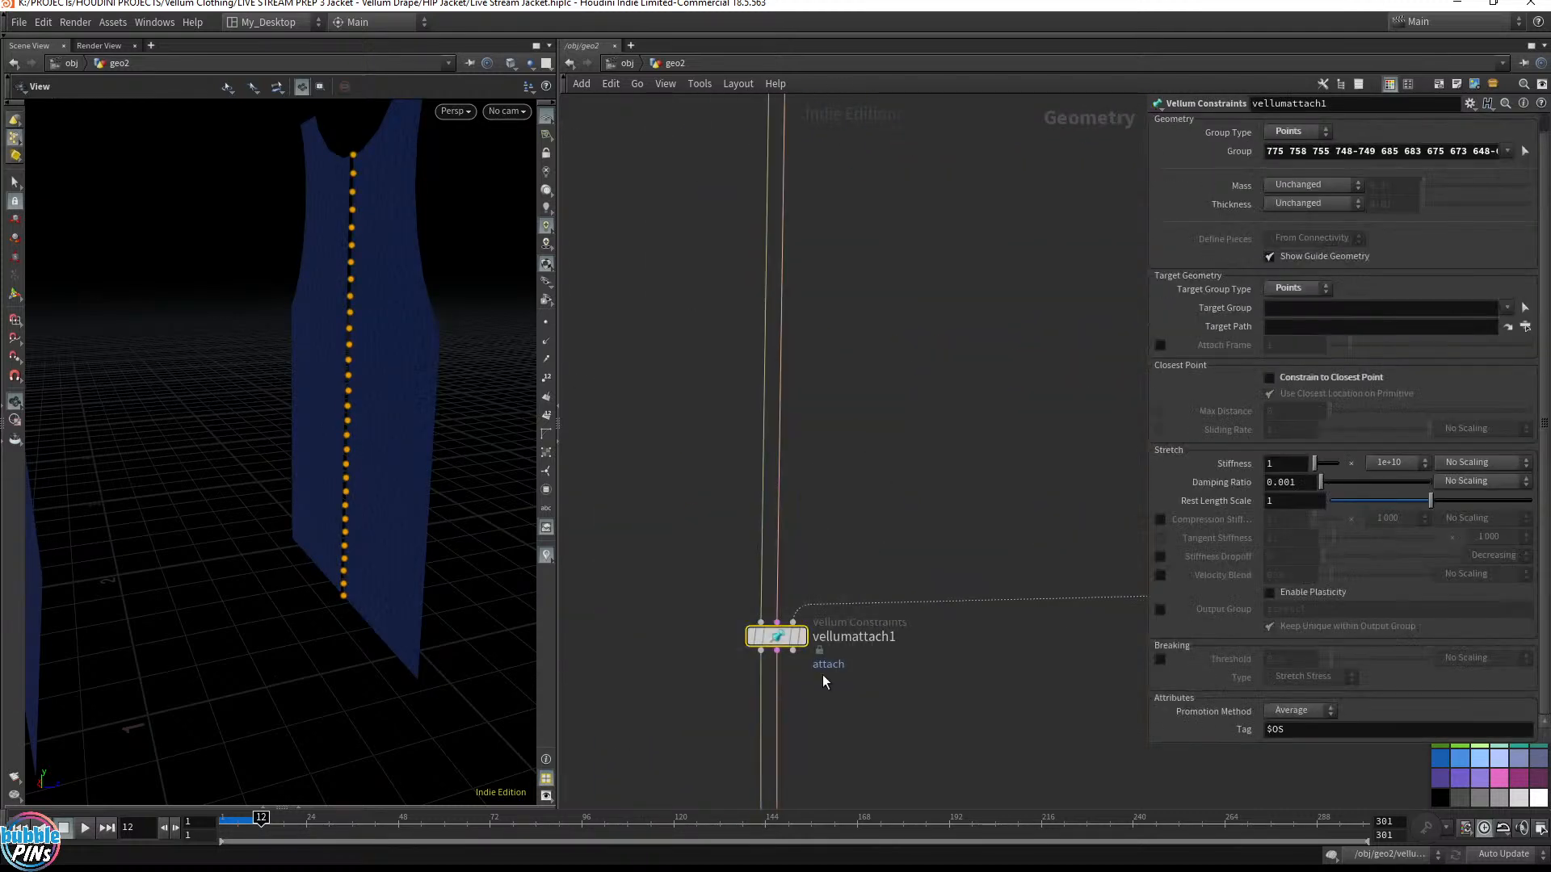
left_click(800, 636)
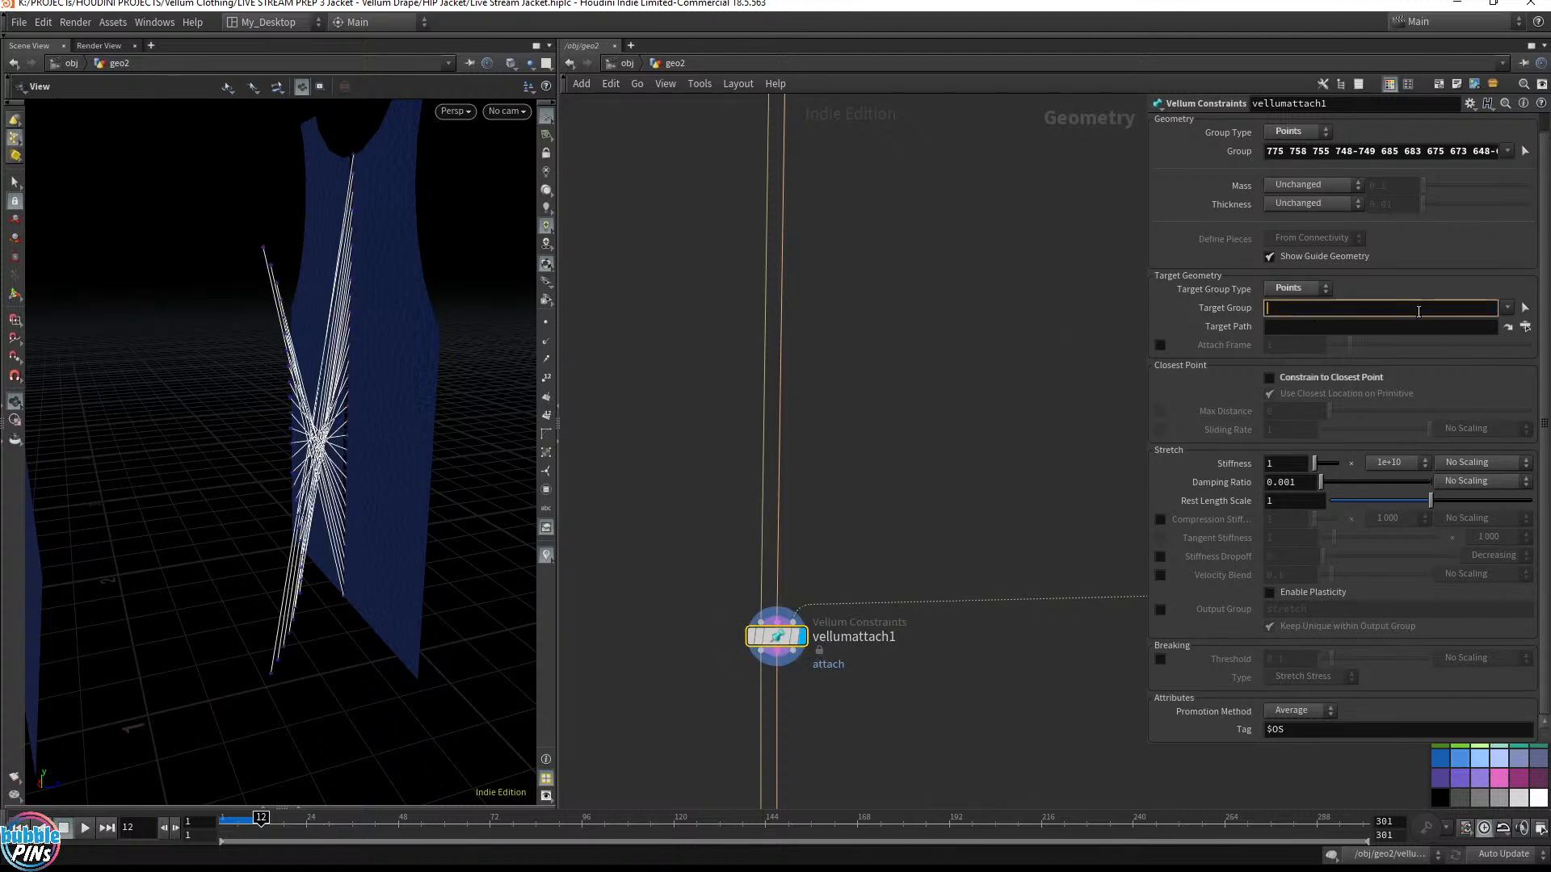
left_click(1525, 307)
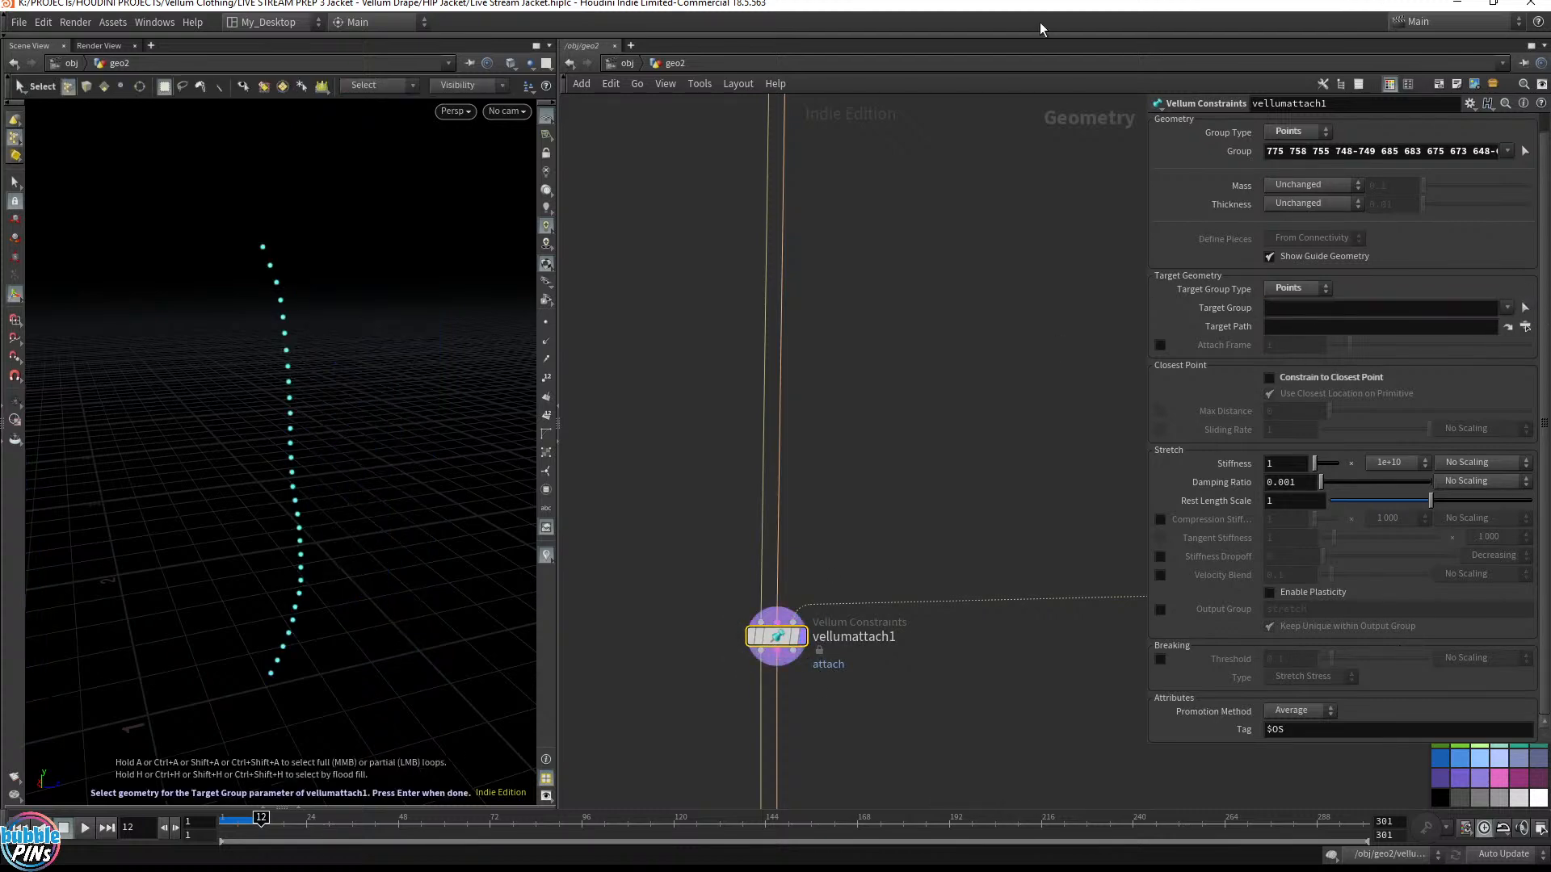
left_click(277, 284, "shift")
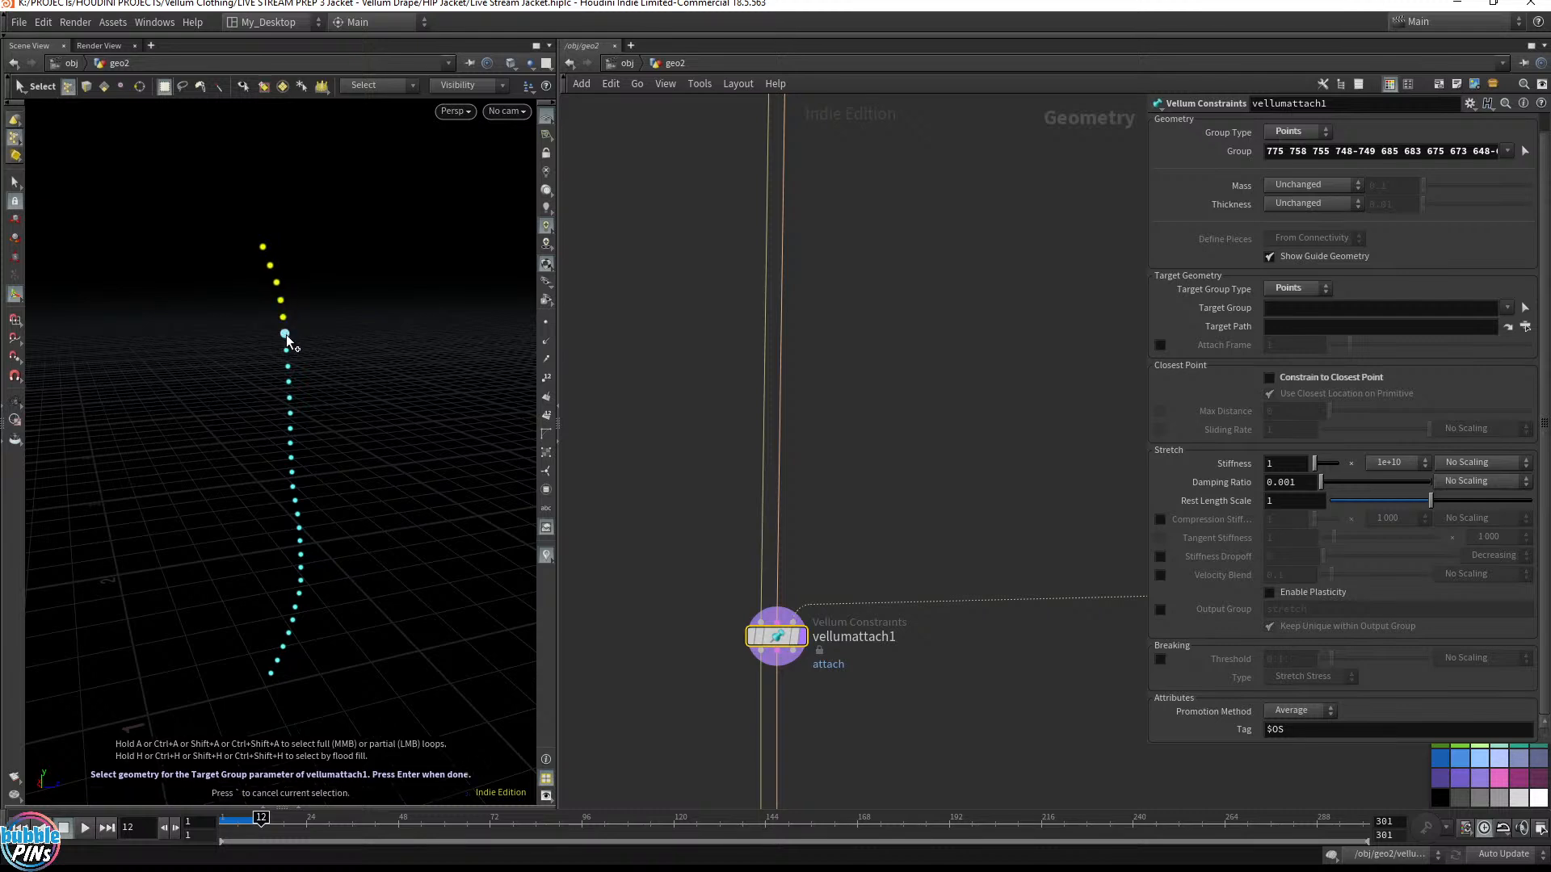
left_click(290, 381, "shift")
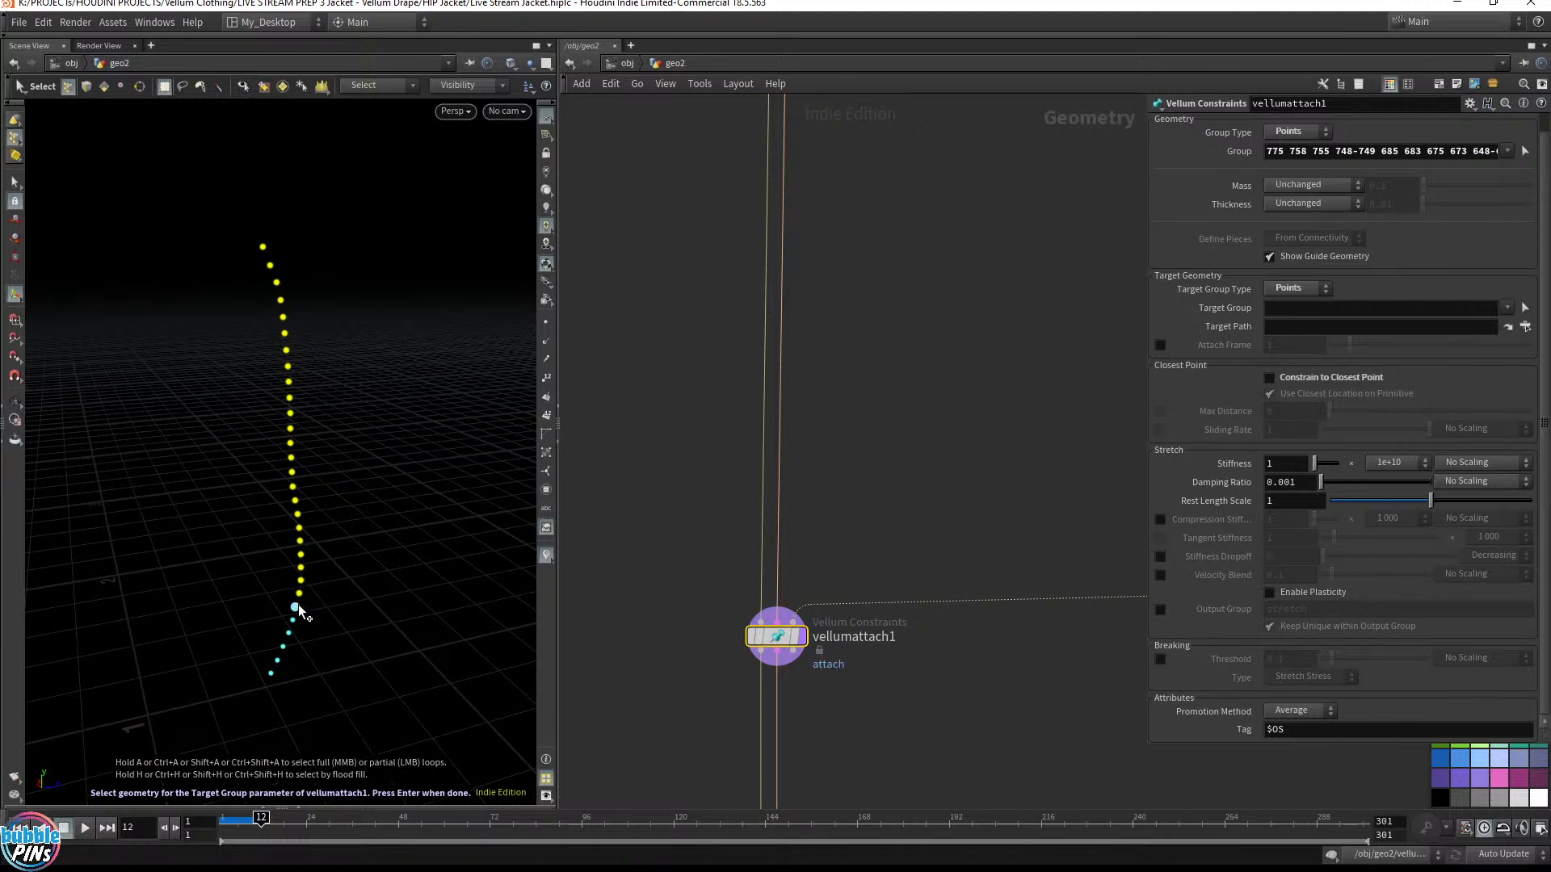
left_click(287, 648, "shift")
left_click(280, 661, "shift")
left_click(273, 675, "shift")
key("Return")
Display vellumdrape1, save the scene and play the drape simulation from the first frame, viewing the jacket from the front
left_click_drag(394, 346, 419, 207)
scroll(614, 587, "down", 3)
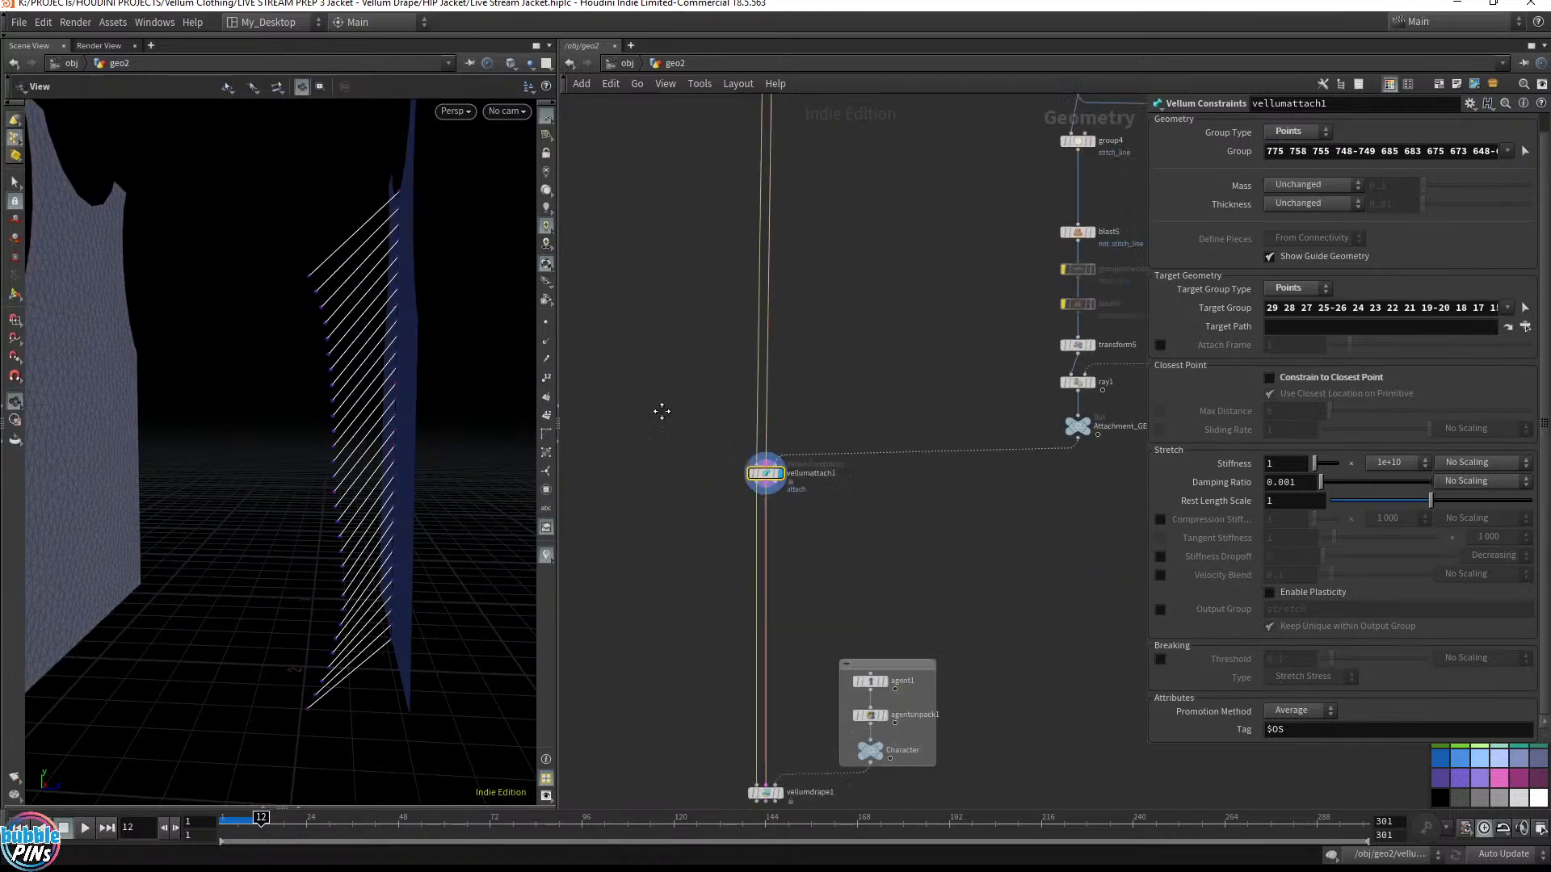
middle_click_drag(613, 587, 730, 73)
left_click(850, 390)
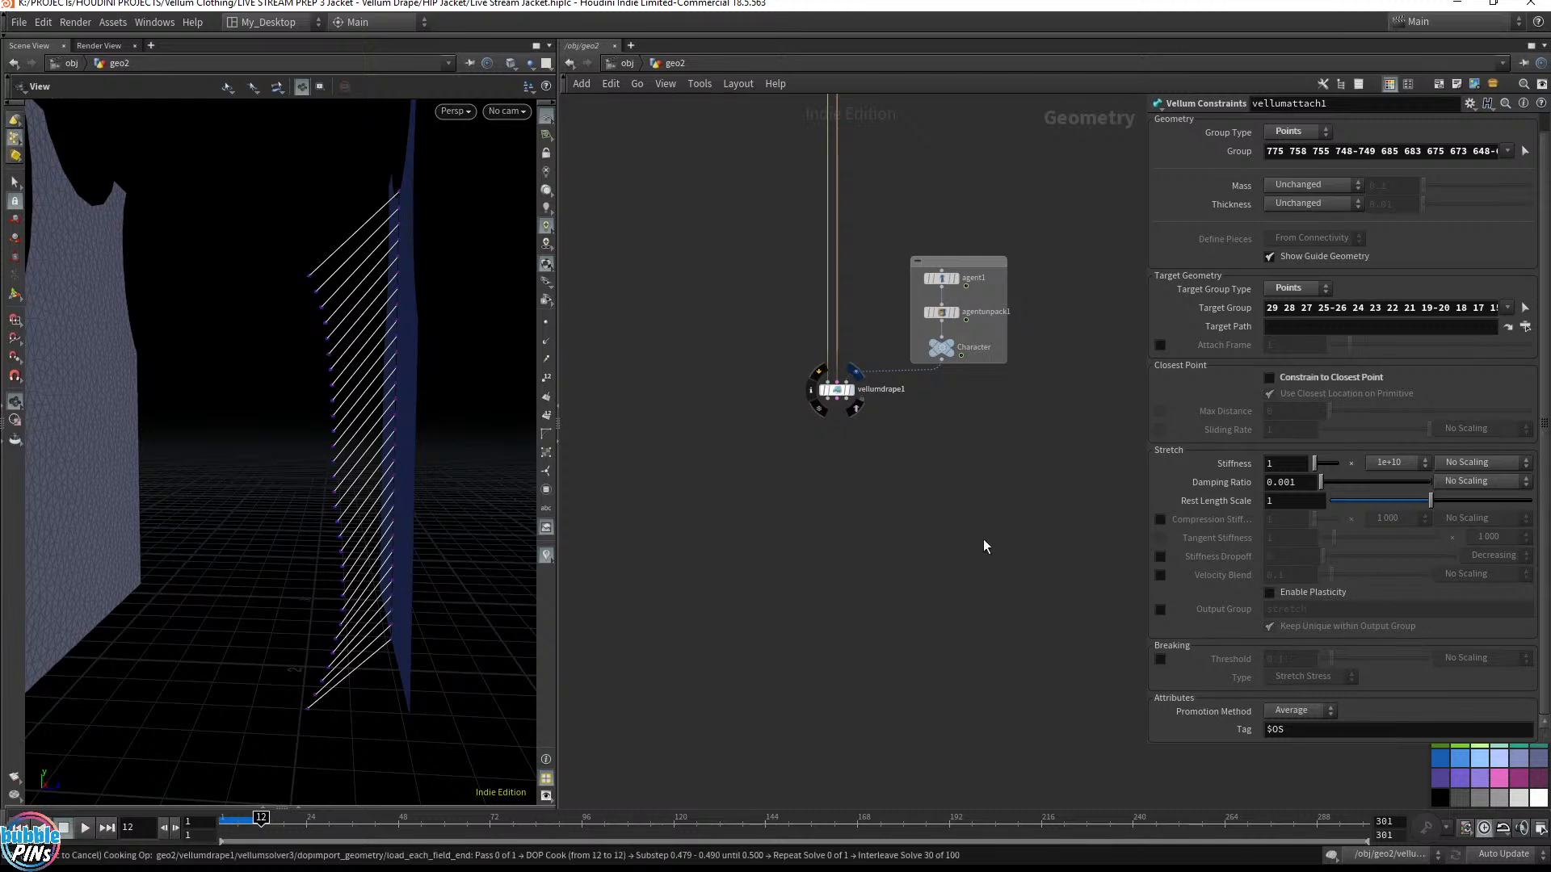
key("ctrl+s")
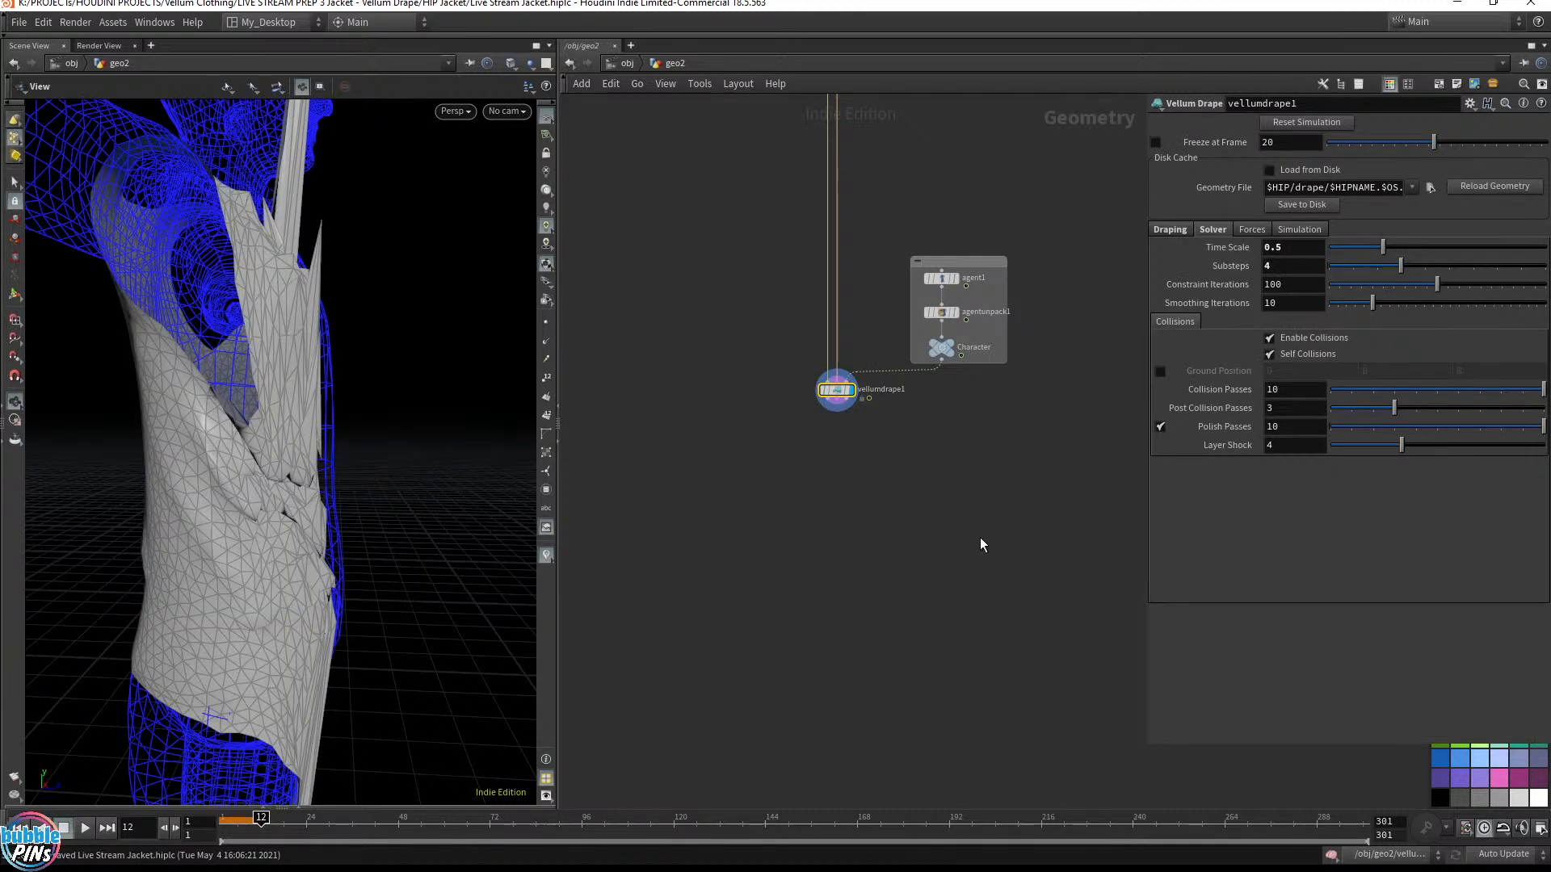
key("ctrl+Up")
key("Up")
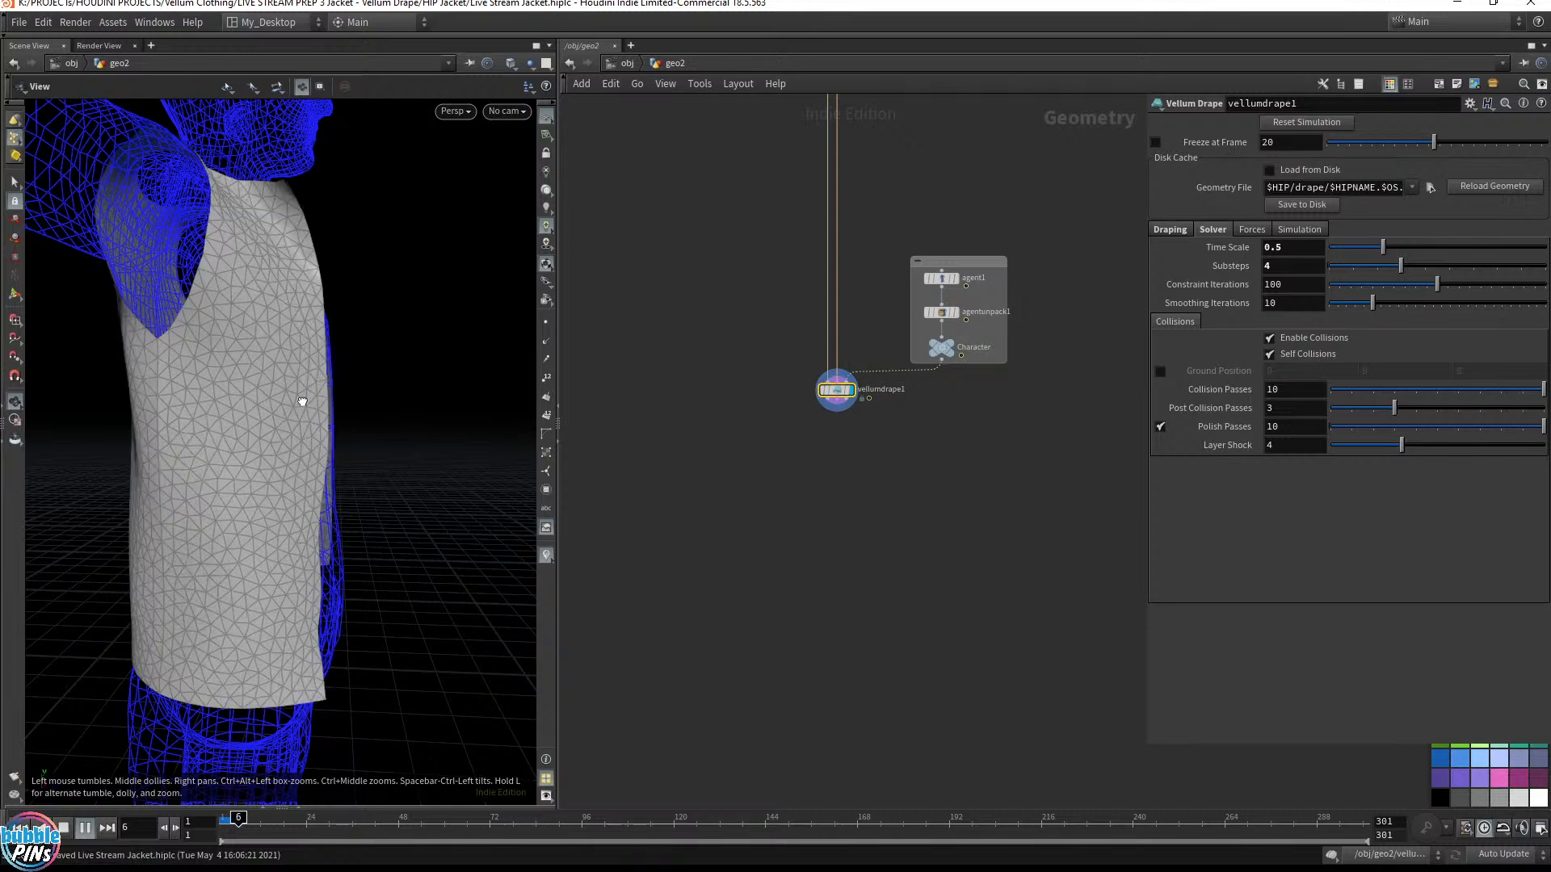
left_click_drag(286, 391, 385, 378)
mouse_move(385, 377)
middle_mouse_down()
mouse_move(322, 377)
mouse_move(373, 380)
middle_mouse_up()
mouse_move(373, 379)
left_mouse_down()
mouse_move(342, 270)
mouse_move(352, 367)
mouse_move(380, 362)
left_mouse_up()
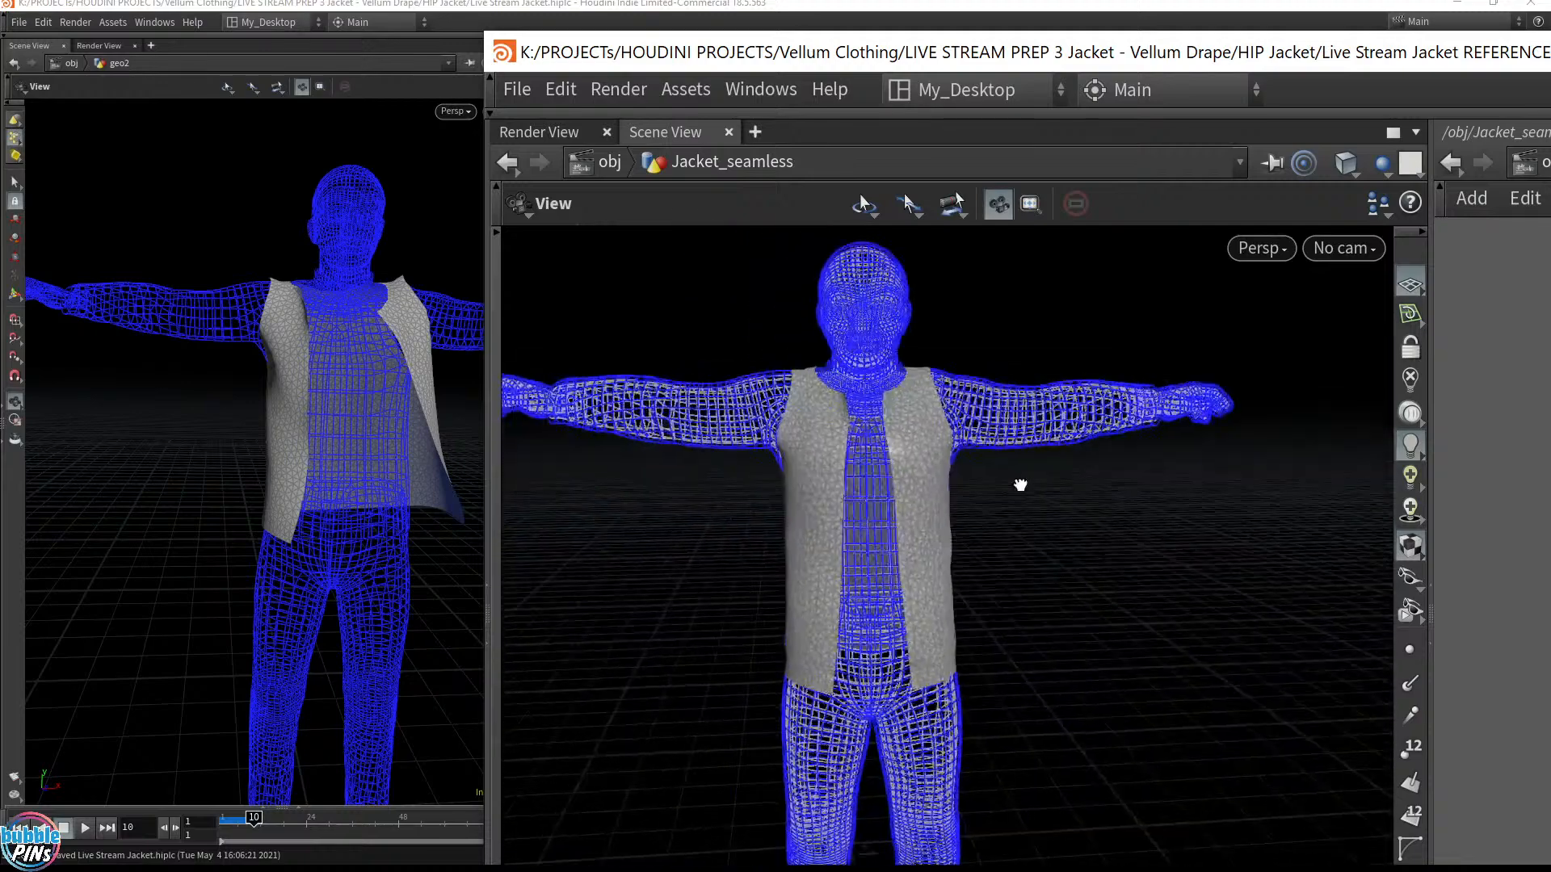
Maximize the Live Stream Jacket REFERENCE_v2 scene and display the Stitch_Line_Left node in Jacket_seamless
left_click_drag(1430, 61, 1010, 119)
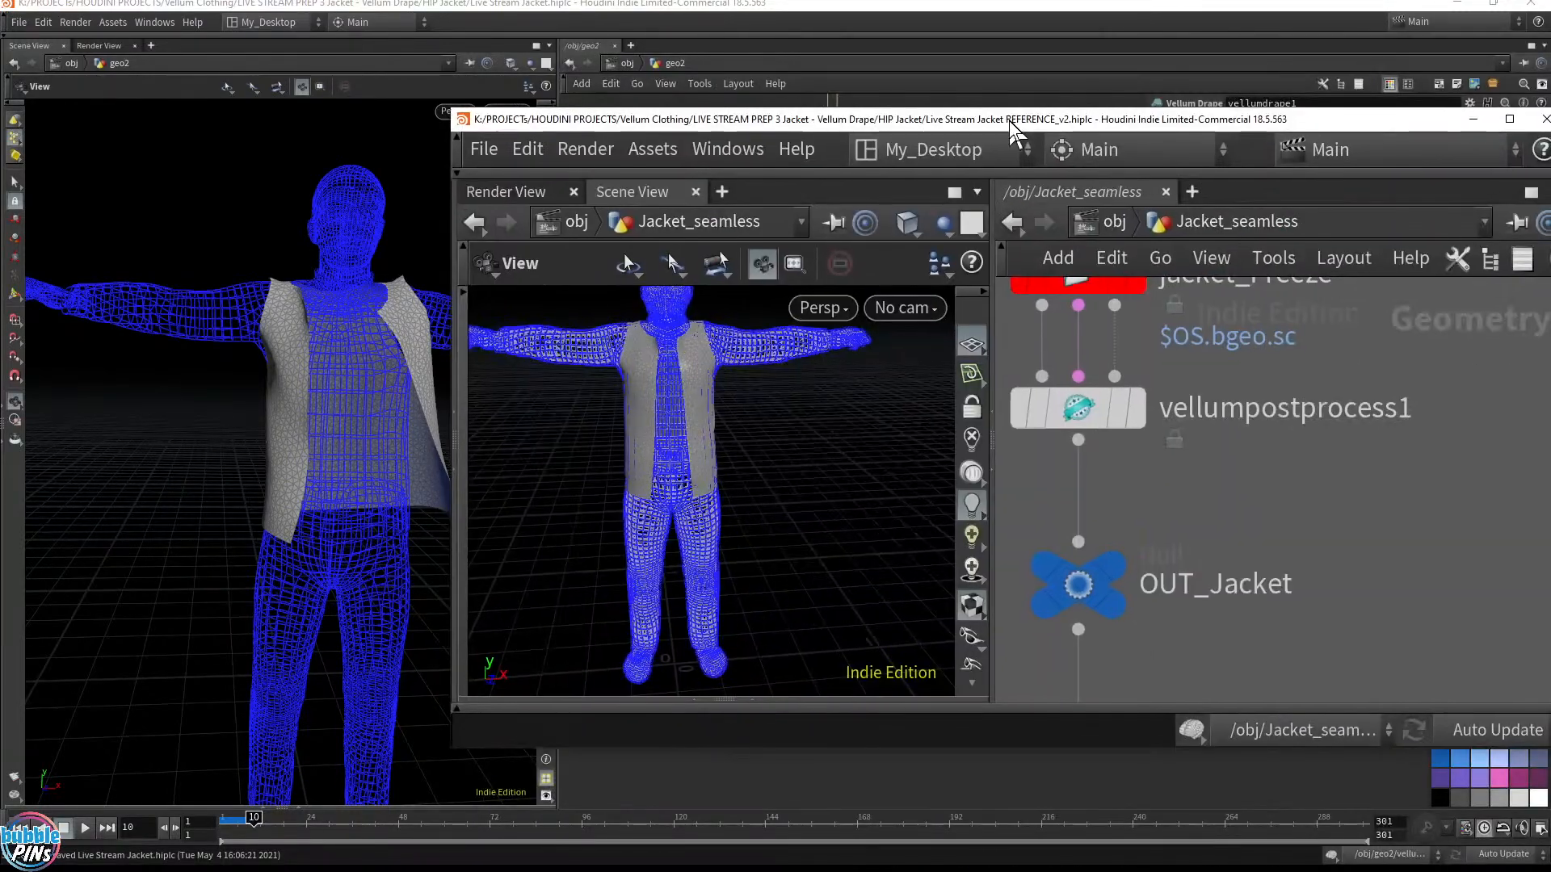
double_click(1042, 119)
scroll(1058, 387, "down", 3)
middle_click_drag(1137, 306, 1296, 679)
middle_click_drag(1315, 507, 886, 388)
scroll(1376, 509, "down", 2)
middle_click_drag(1376, 509, 1401, 470)
scroll(1229, 449, "up", 4)
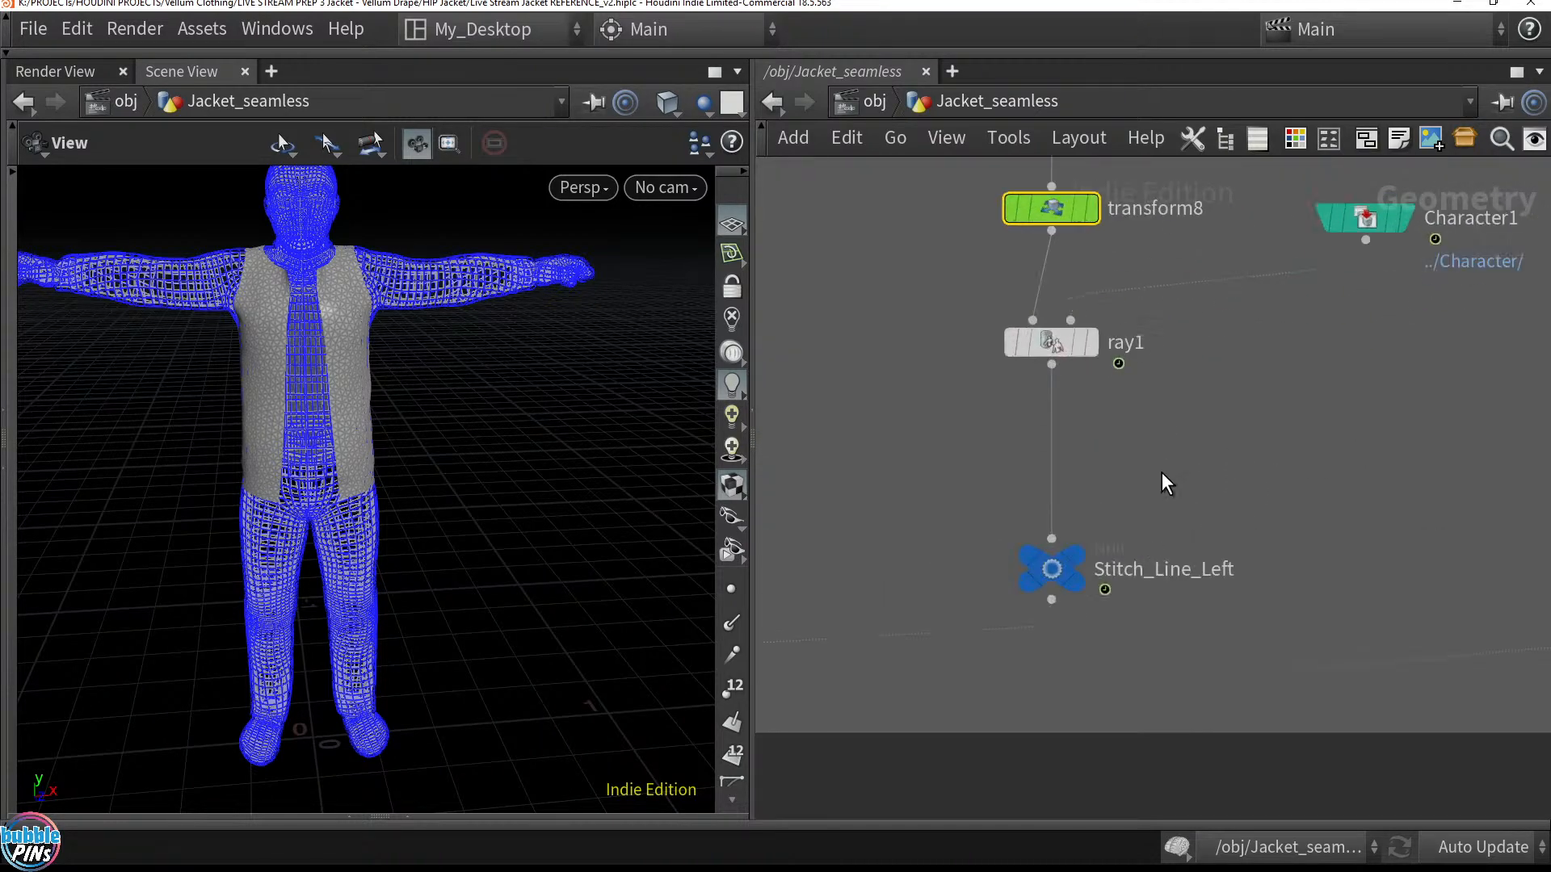
left_click(1074, 552)
left_click(1055, 566)
left_click_drag(371, 353, 270, 378)
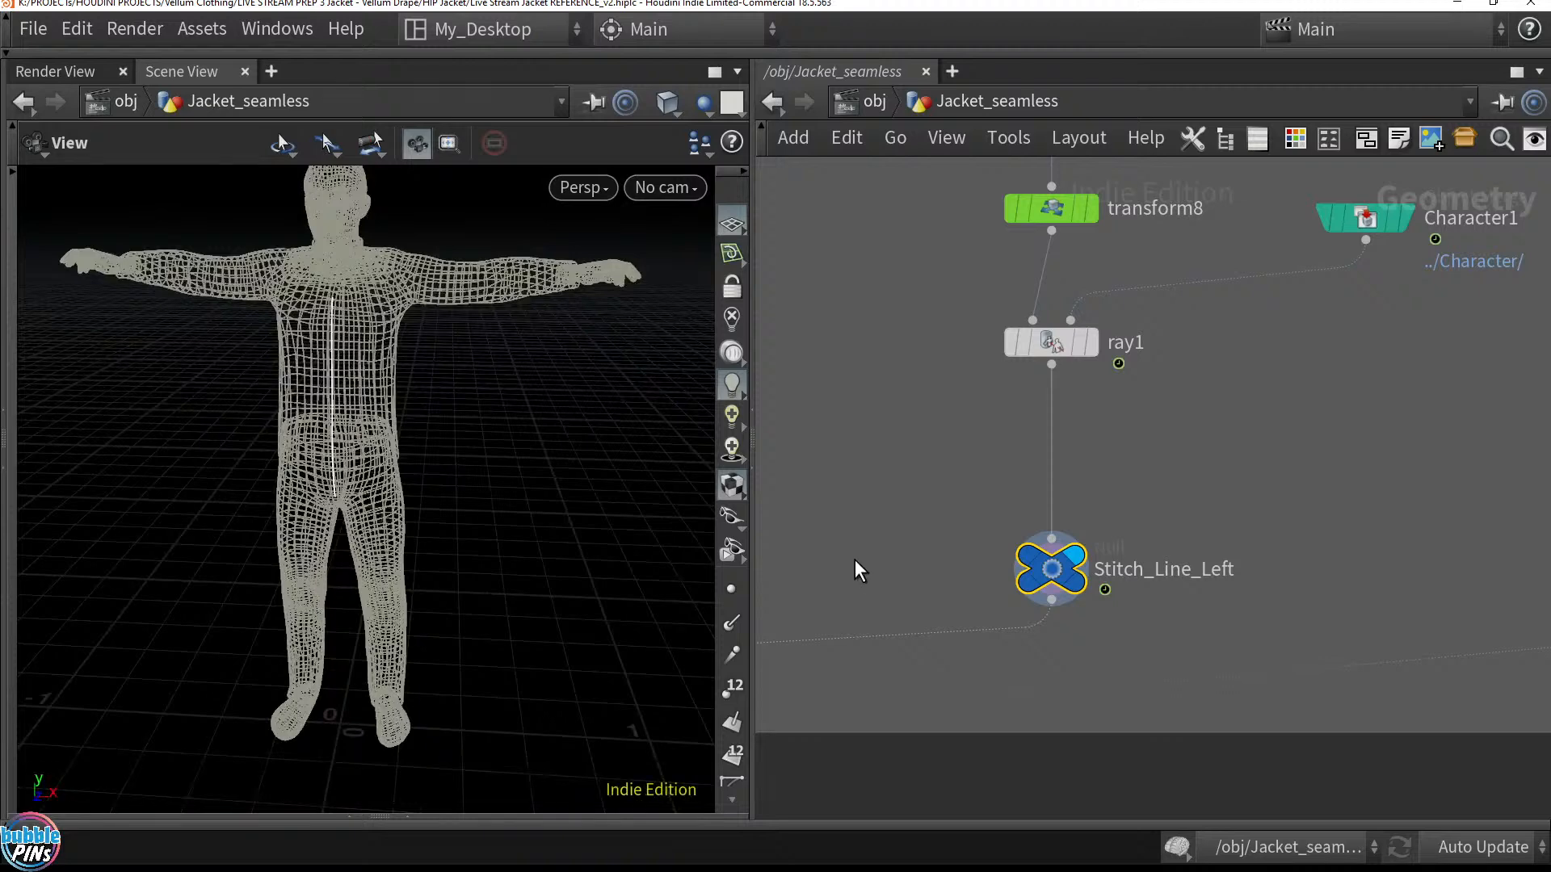
Display vellumconstraints1 in the reference network and examine its parameters
middle_click_drag(855, 559, 1014, 454)
scroll(1105, 476, "up", 5)
scroll(1105, 467, "down", 5)
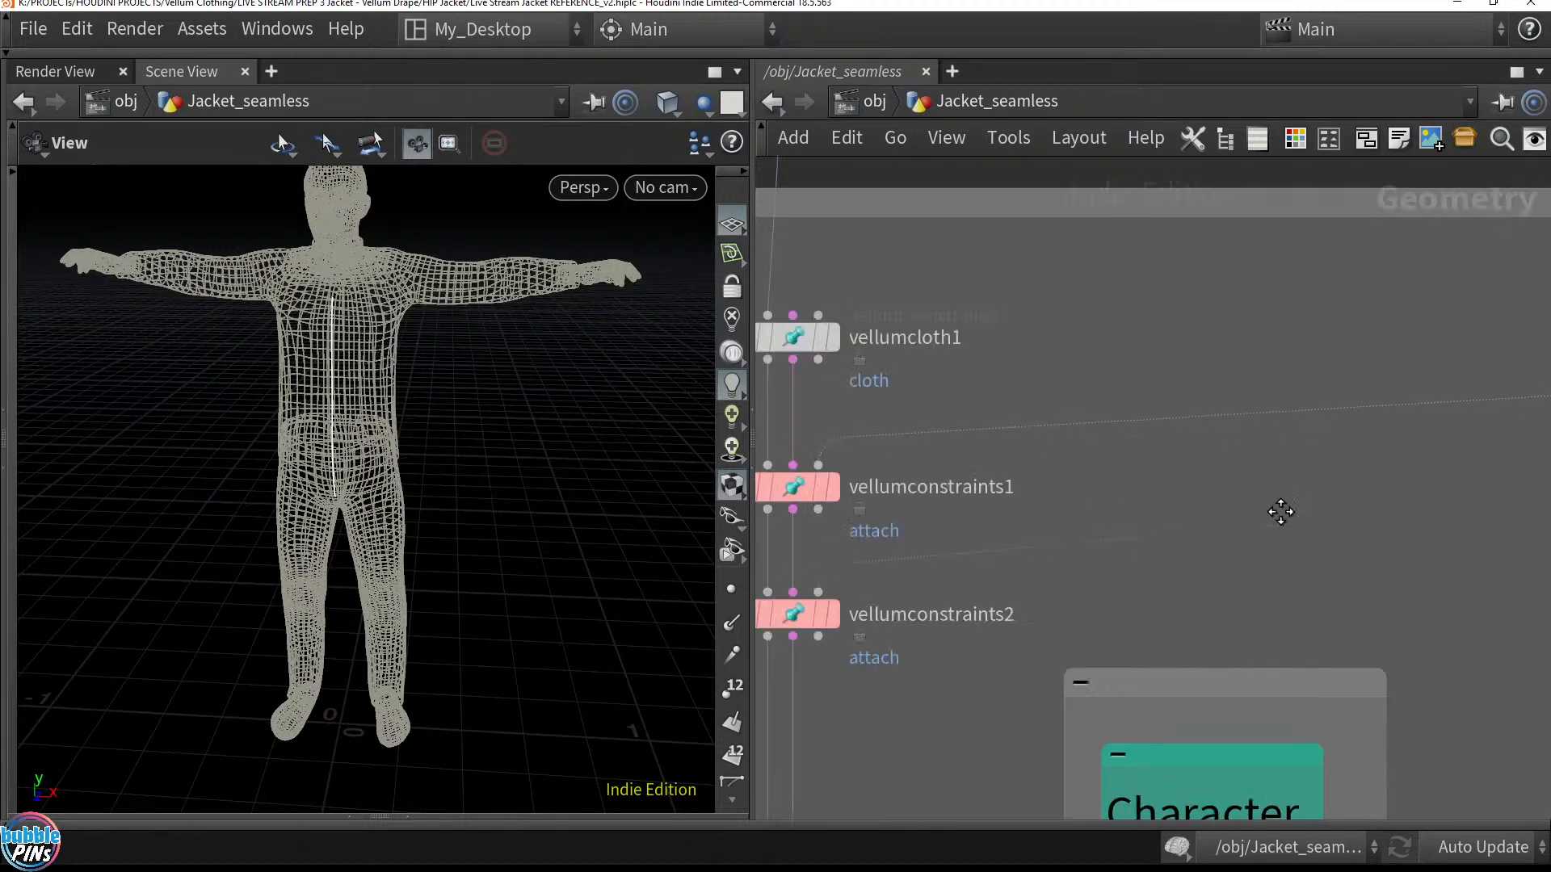
left_click(1030, 525)
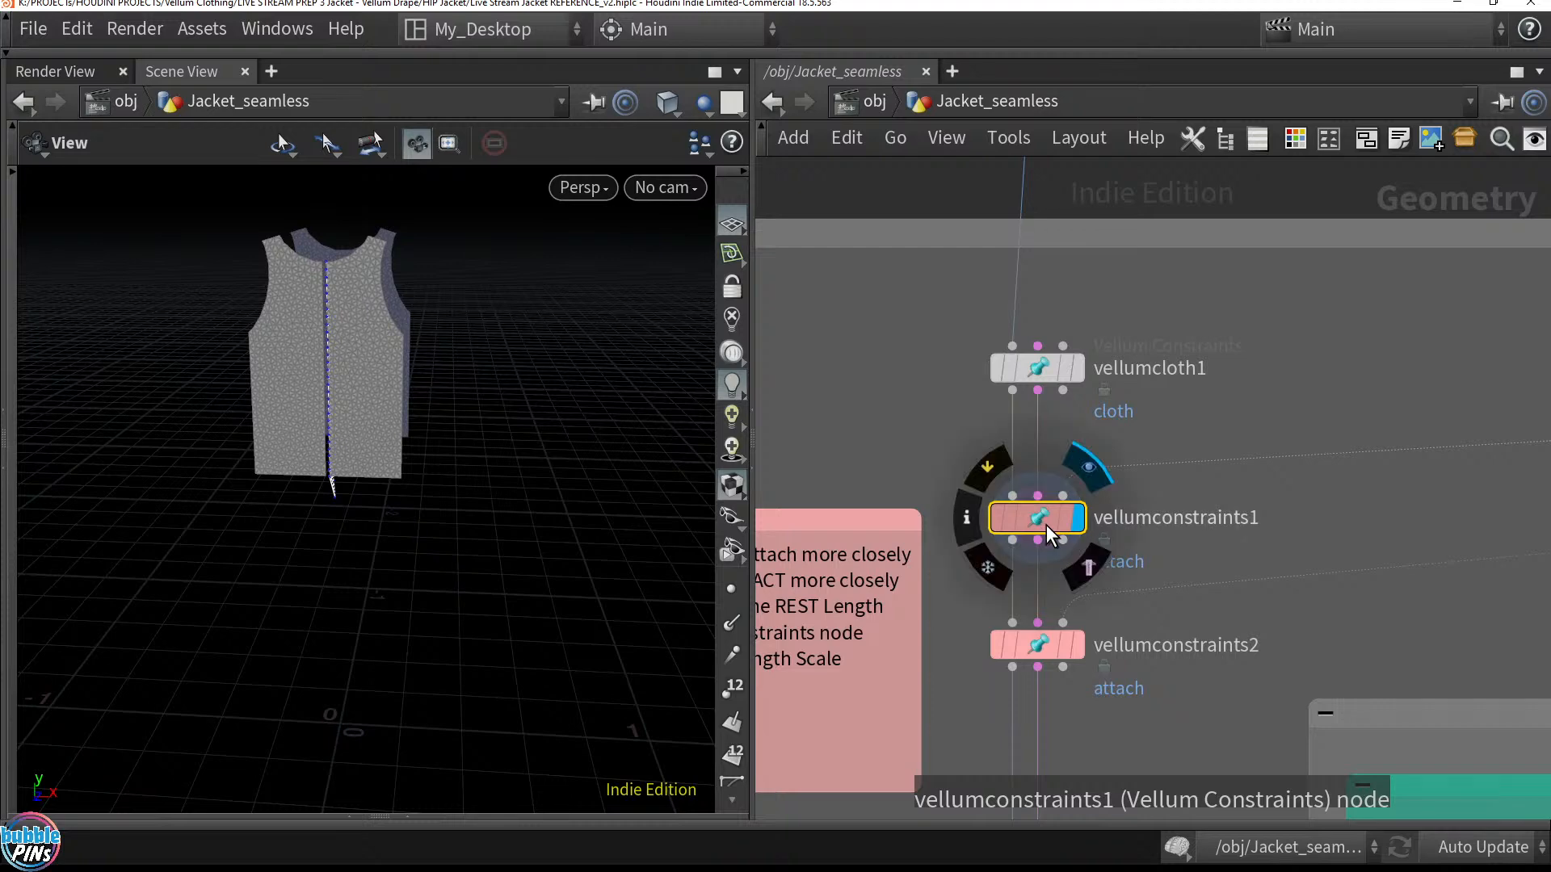
key("p")
scroll(1114, 477, "down", 5)
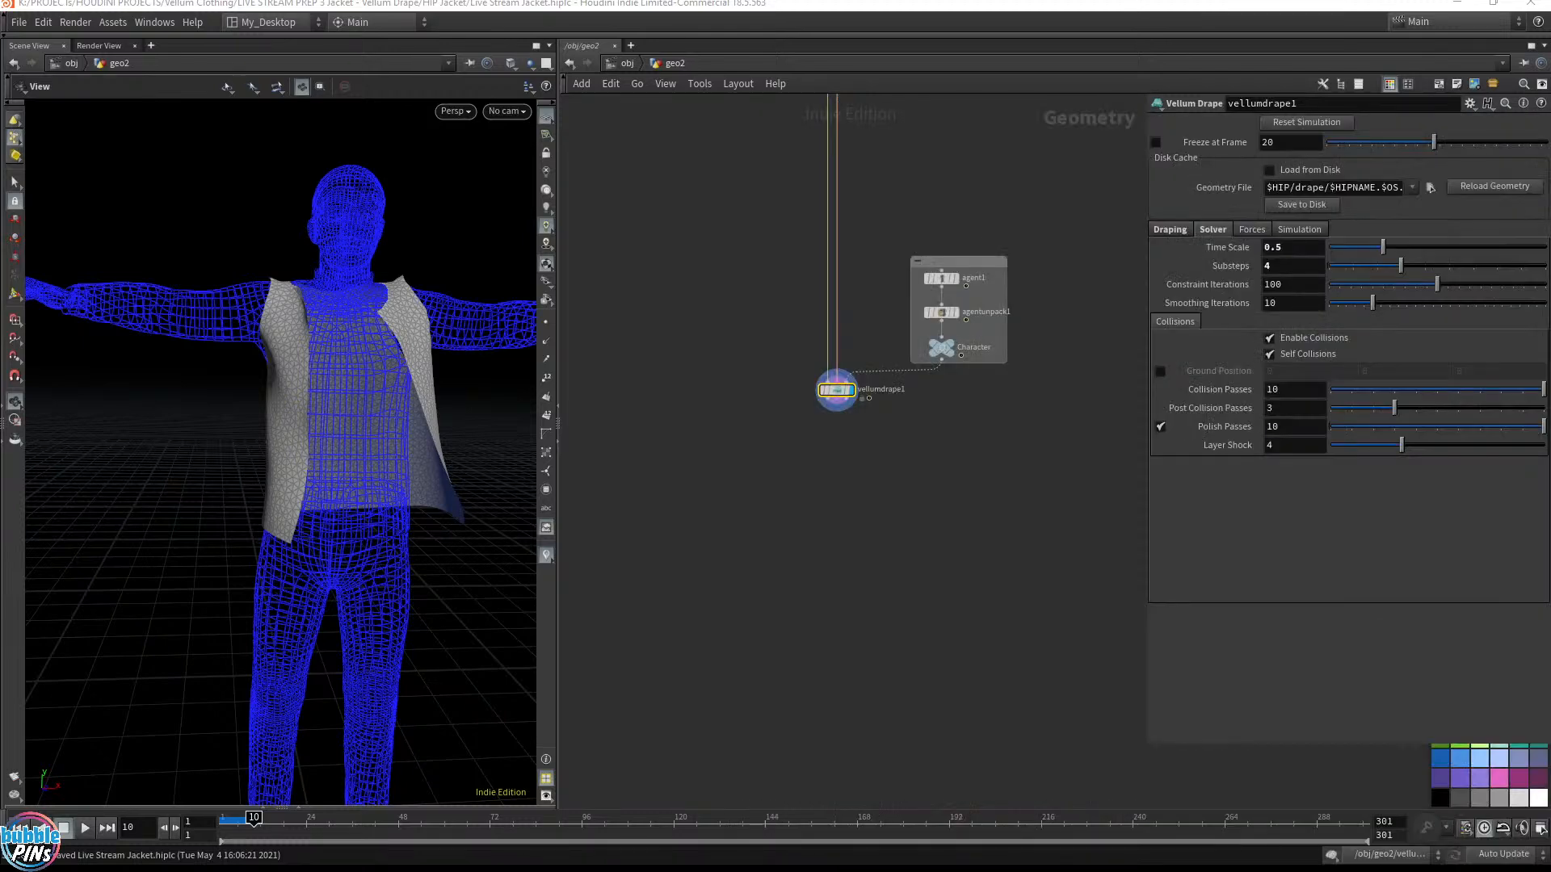
Return to the first frame and set the Rest Length Scale of vellumattach1 to 0.6
middle_click_drag(911, 531, 912, 800)
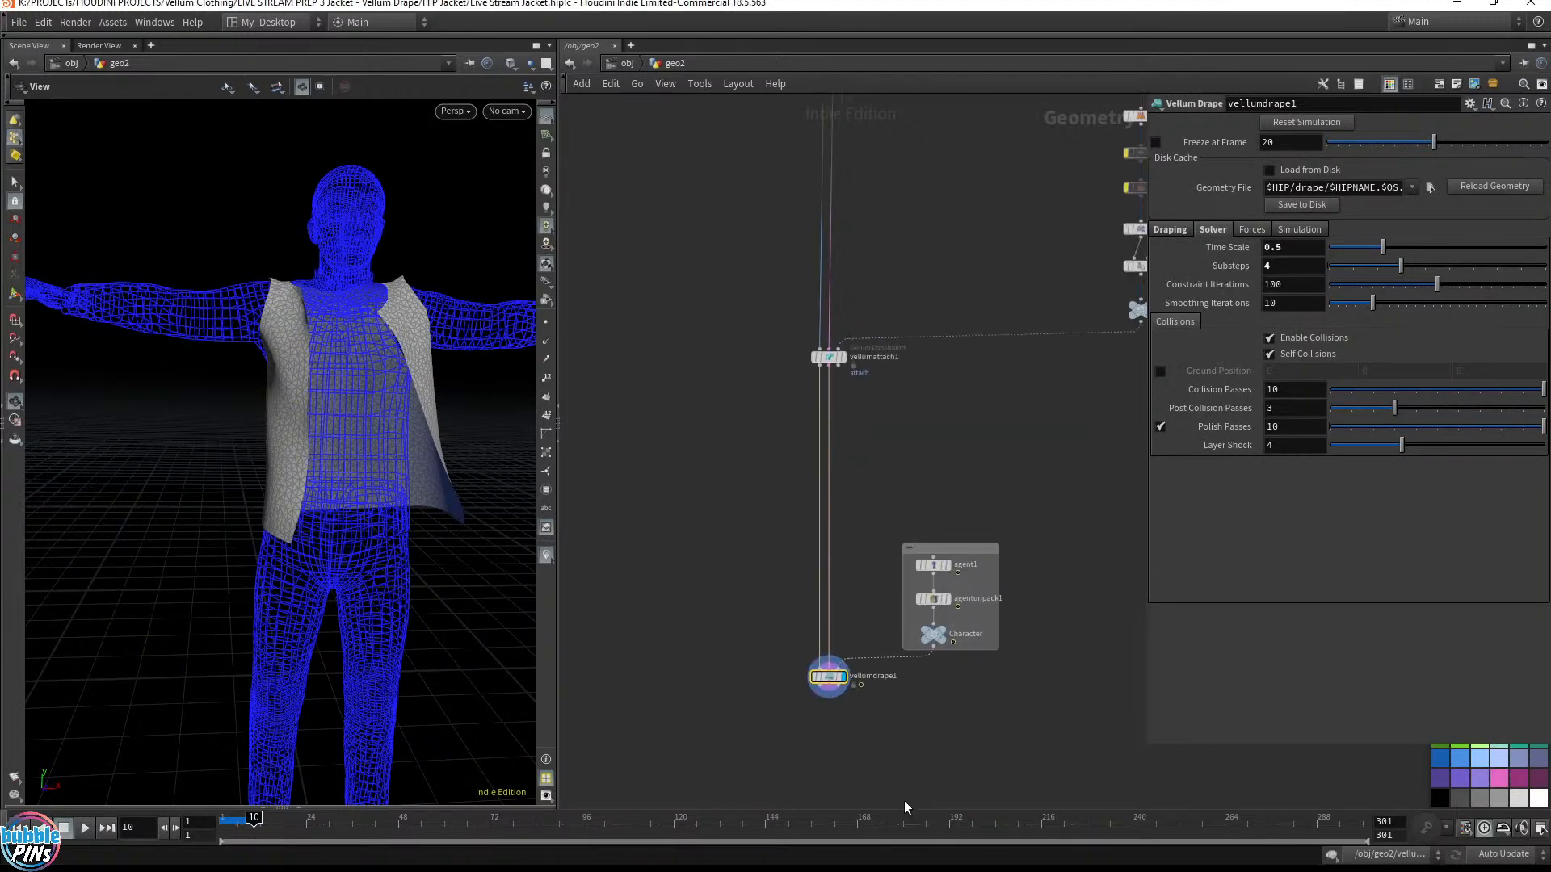
middle_click_drag(850, 312, 823, 433)
left_click_drag(684, 485, 913, 444)
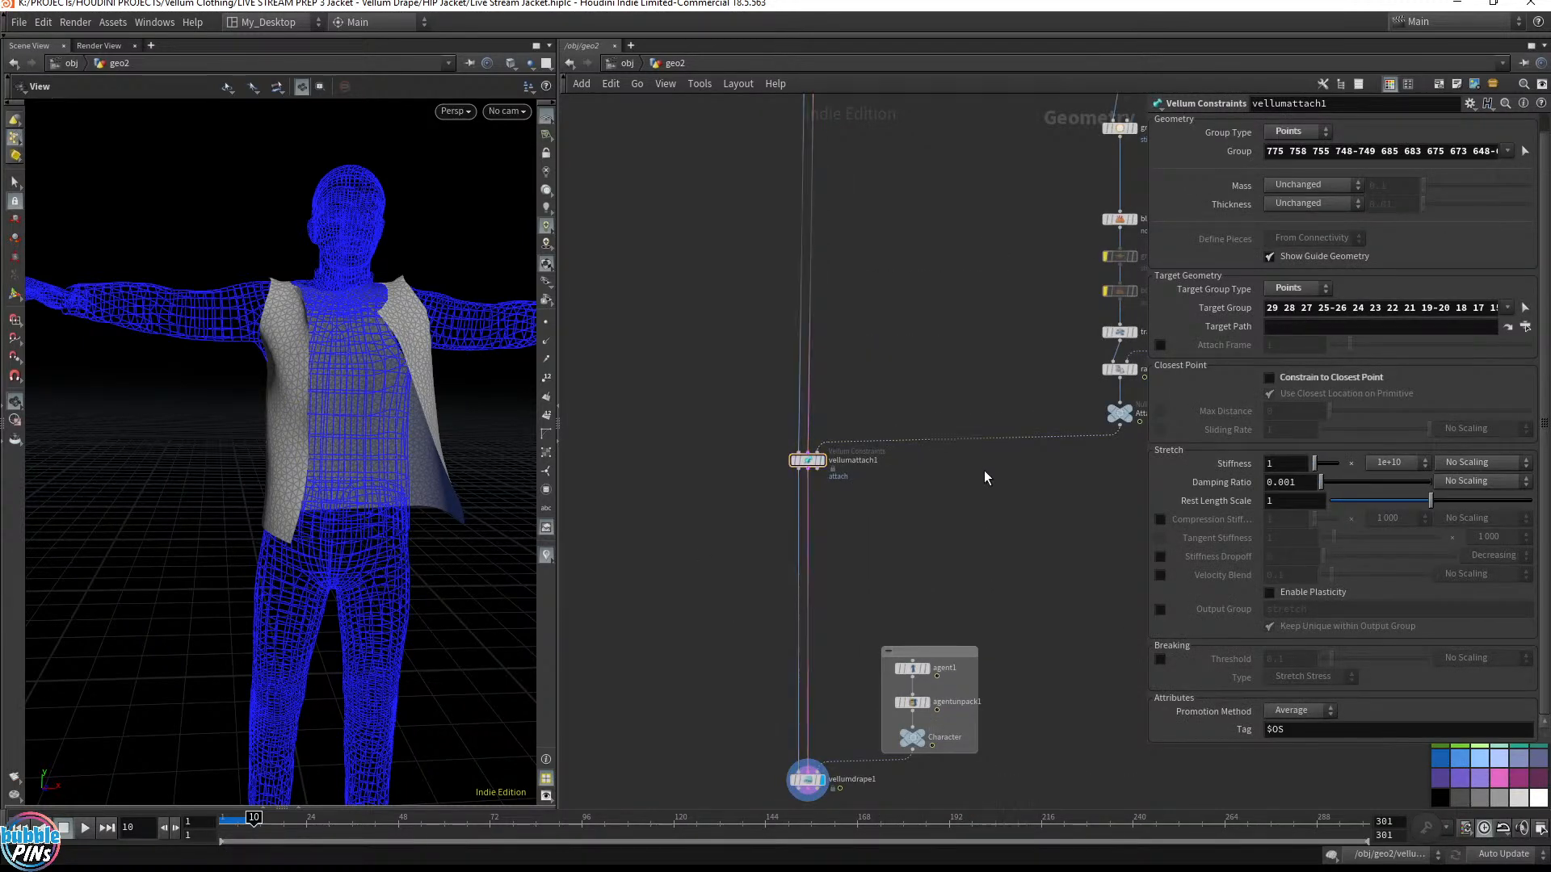
key("ctrl+Up")
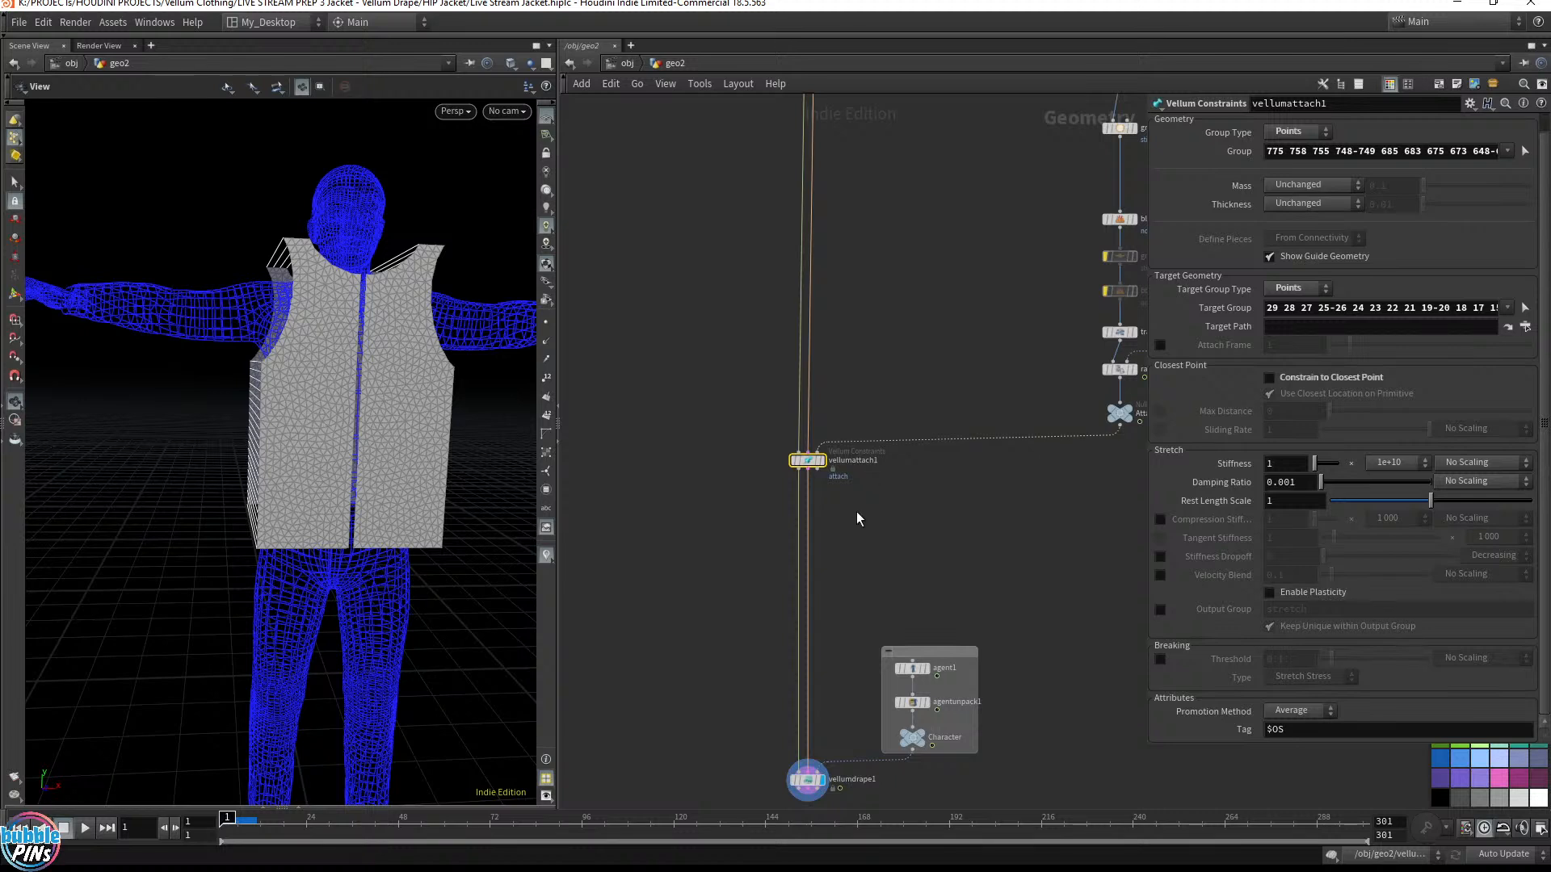
scroll(856, 512, "up", 2)
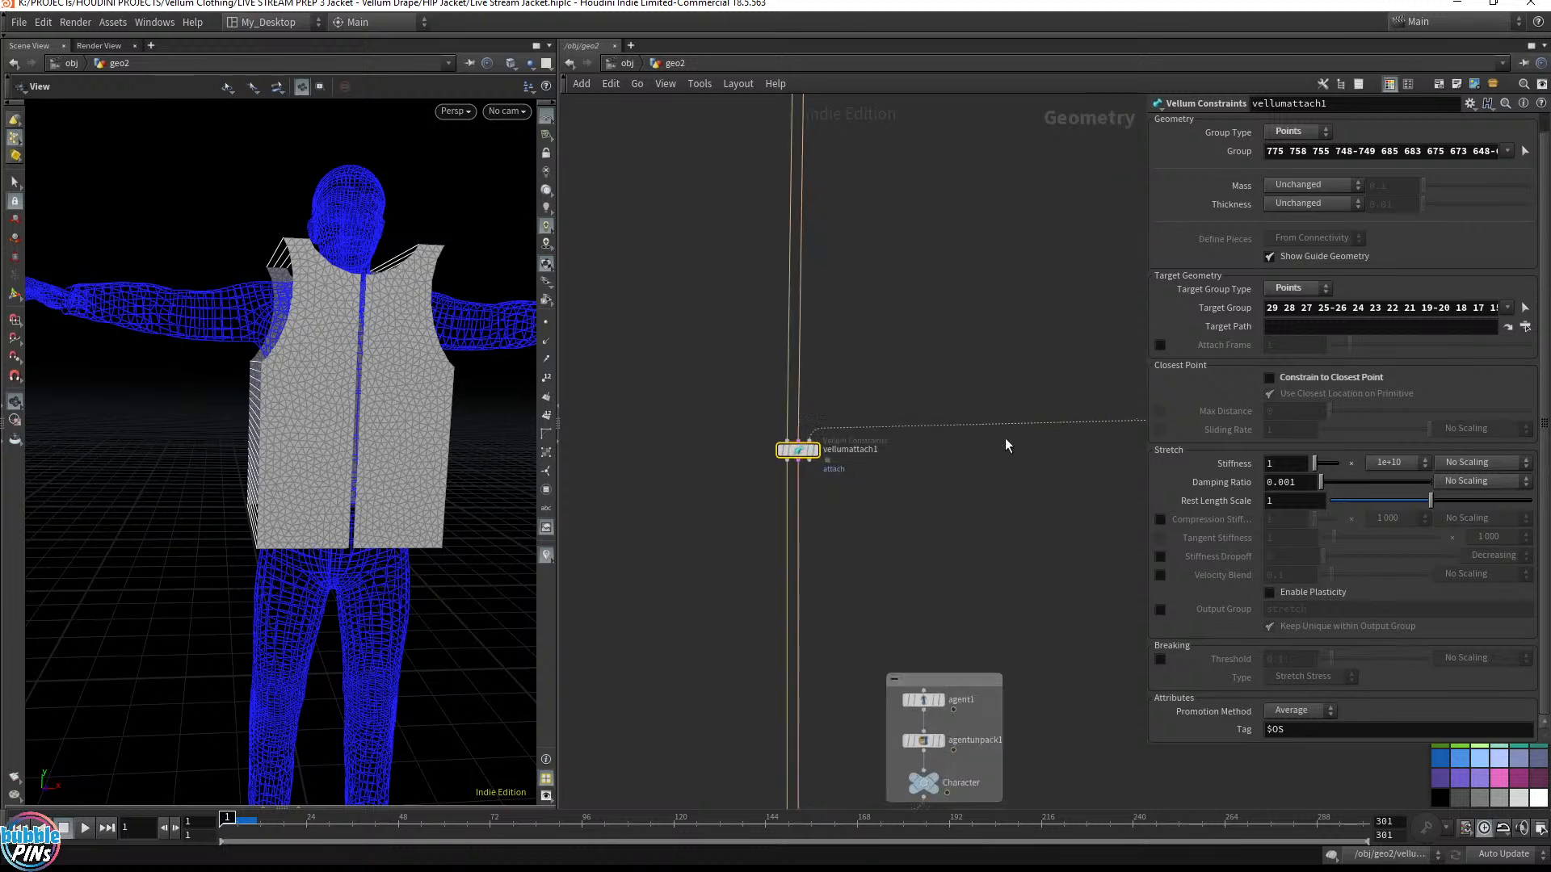
double_click(1299, 502)
type("0.8")
scroll(1298, 502, "up", 3)
scroll(1299, 502, "down", 1)
left_click(1223, 506)
left_click(1229, 505)
left_click(1286, 500)
type("0.7")
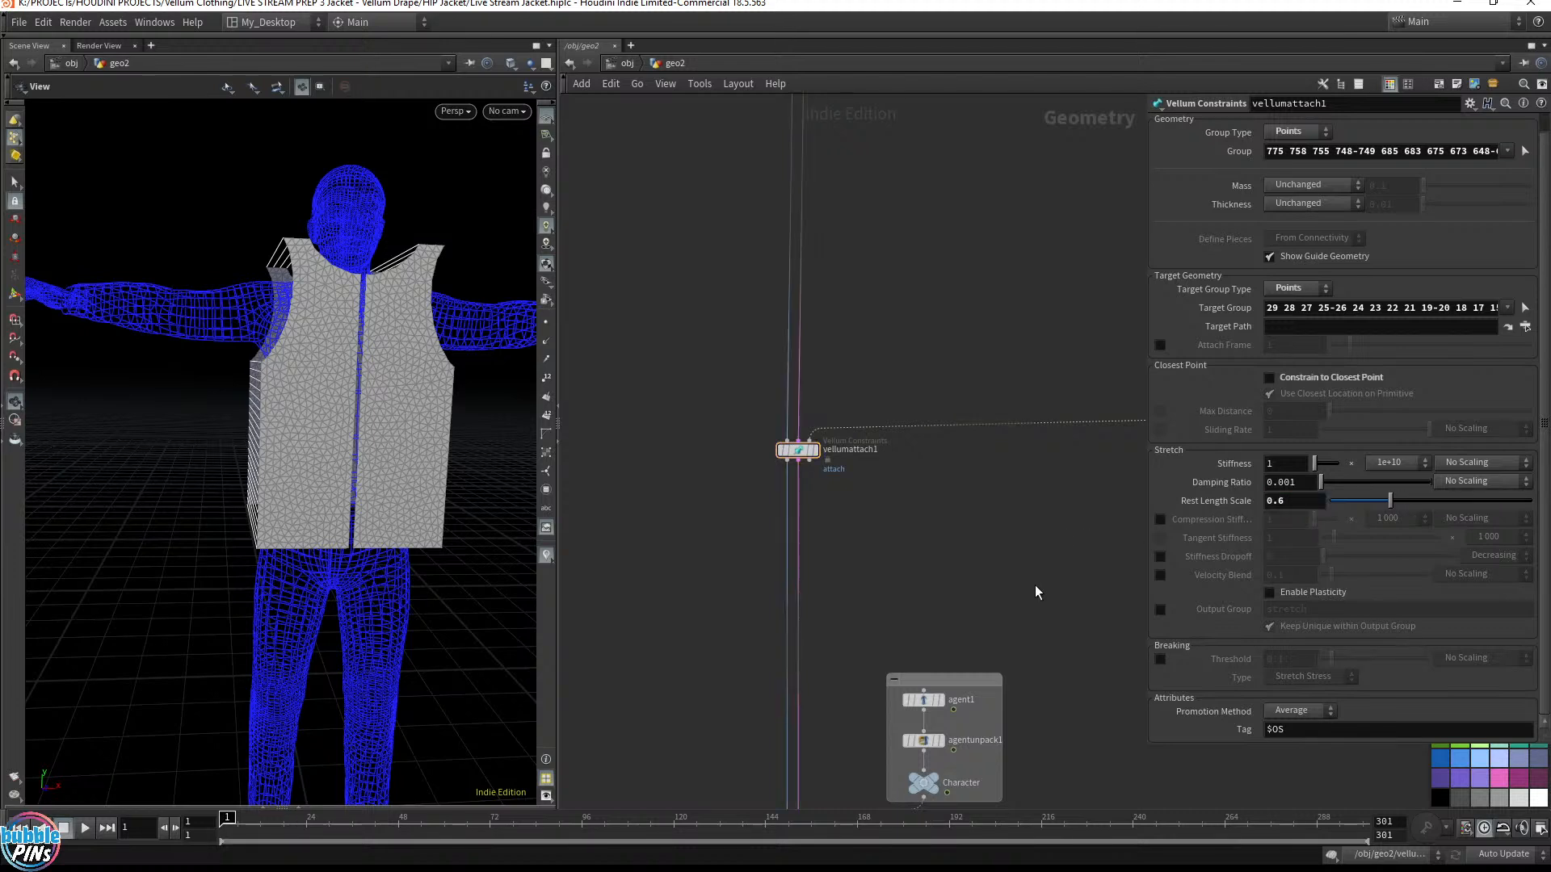
Play the vellumdrape1 simulation from the first frame and stop at frame 14, examining the jacket's front edges
middle_click_drag(1034, 585, 1035, 409)
left_click(808, 673)
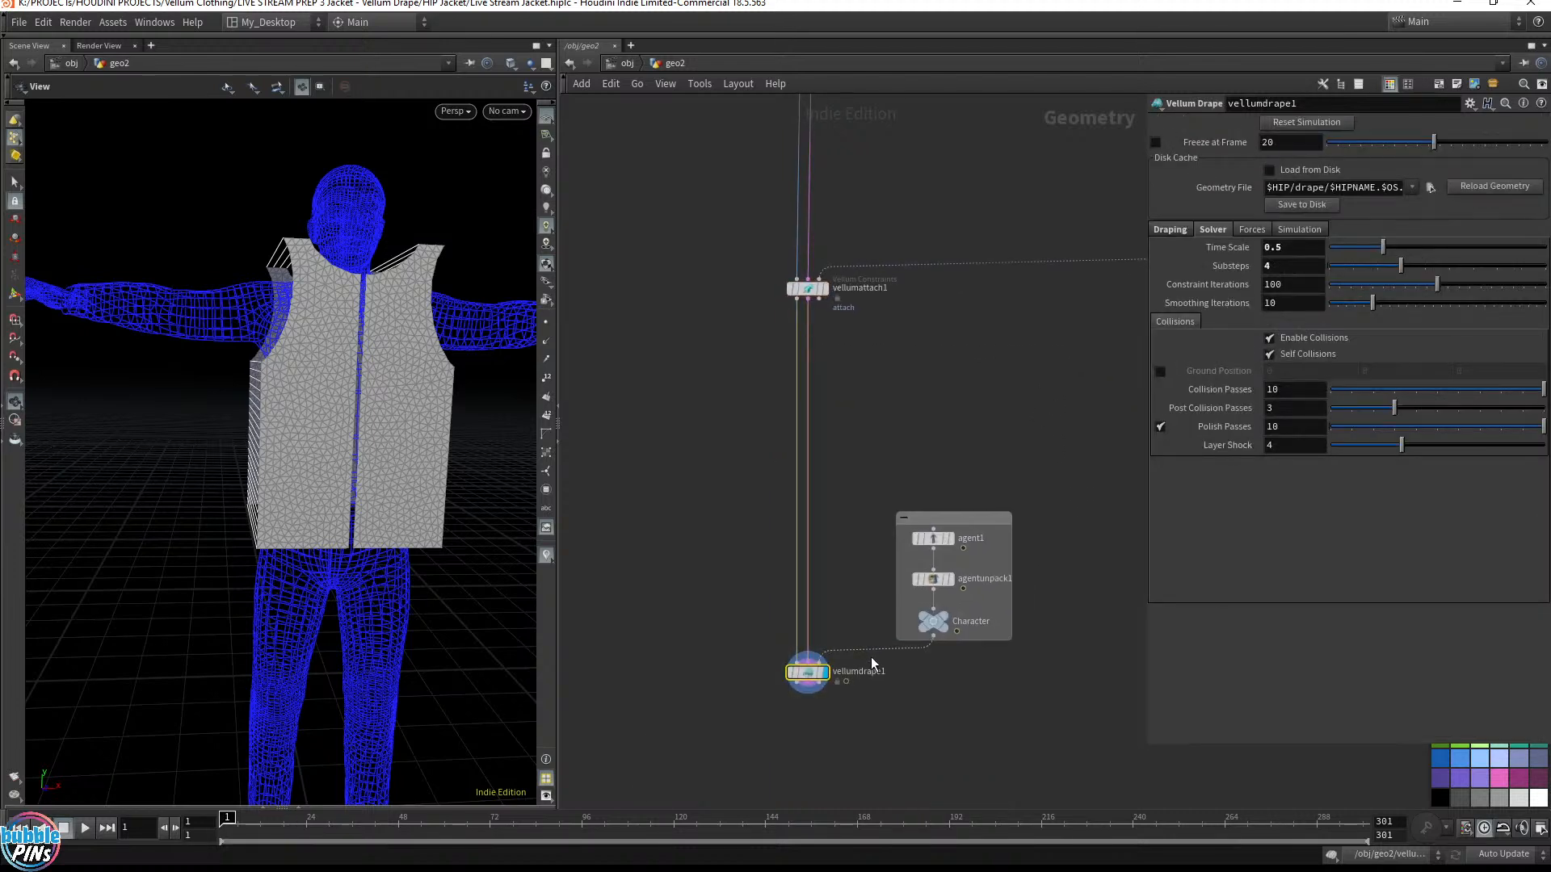
key("Up")
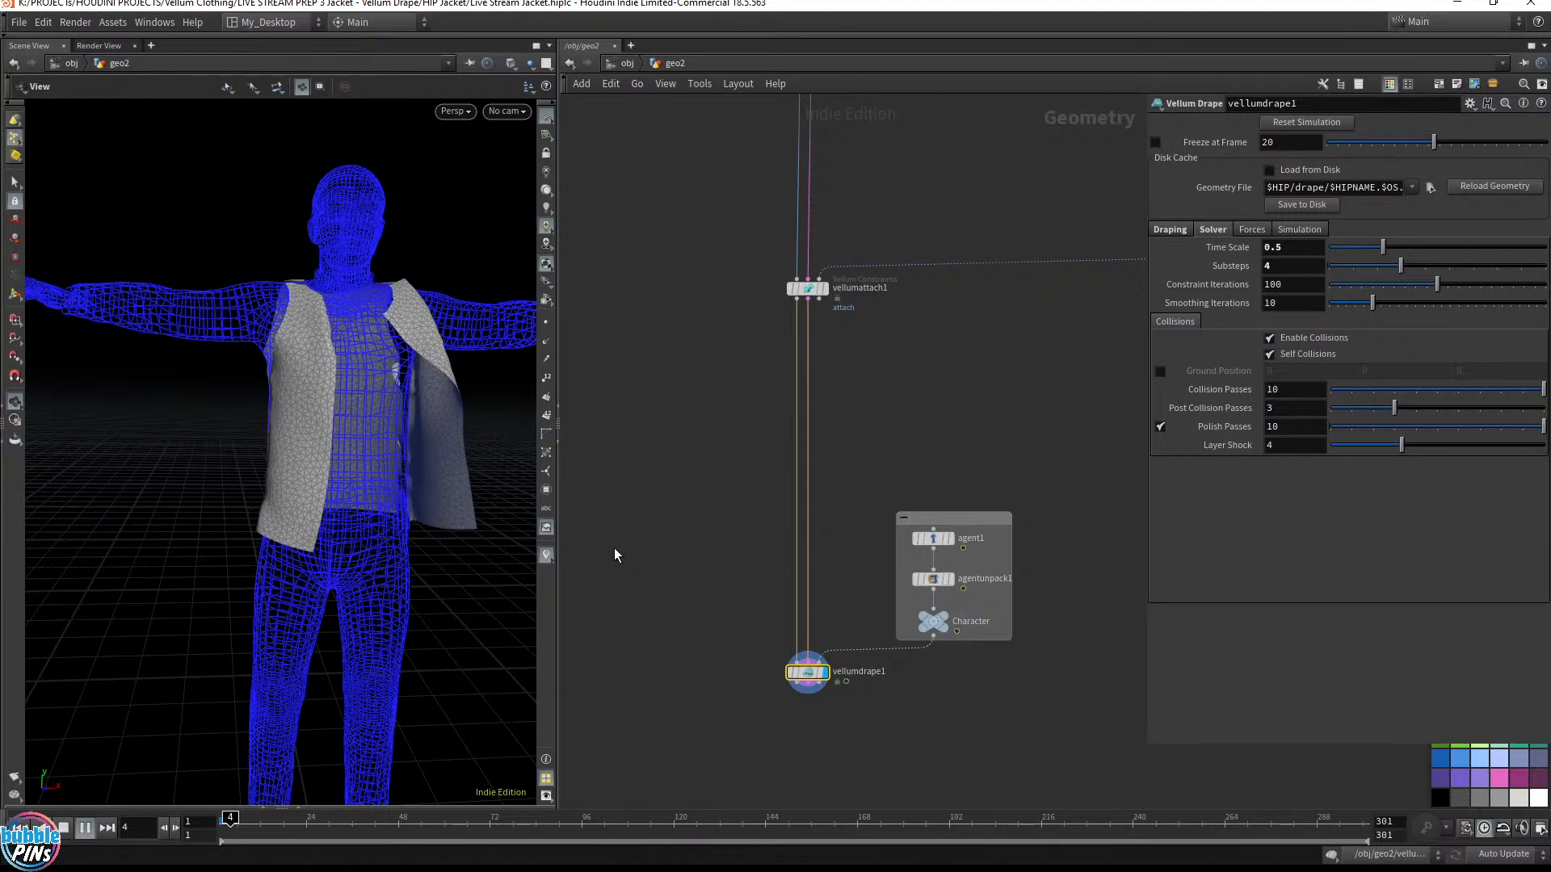
left_click_drag(346, 412, 315, 319)
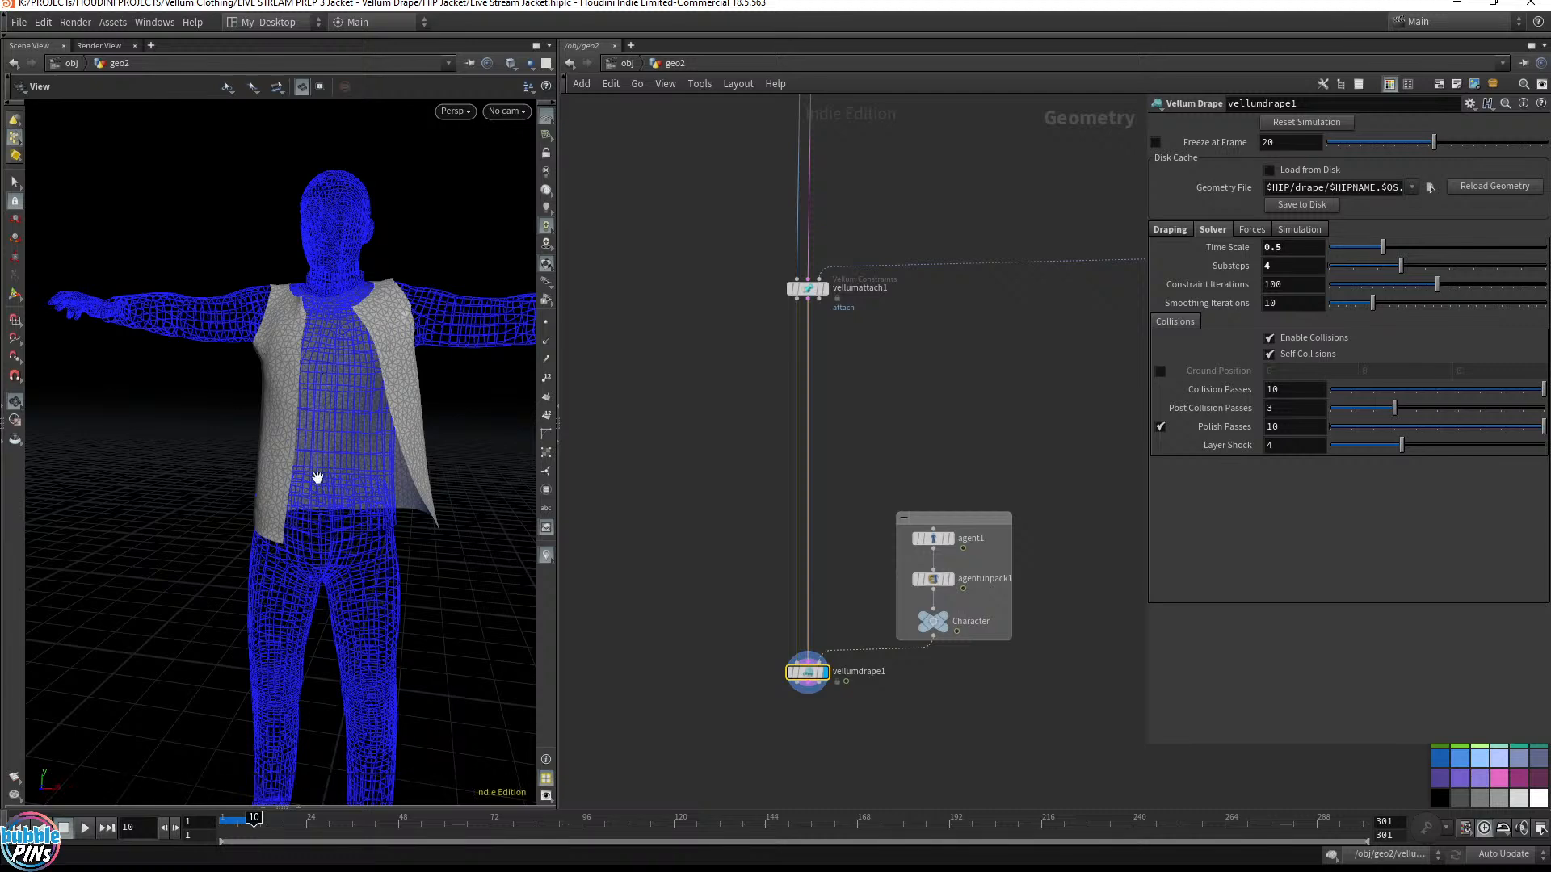
key("ctrl+Up")
left_click_drag(722, 313, 853, 273)
key("Up")
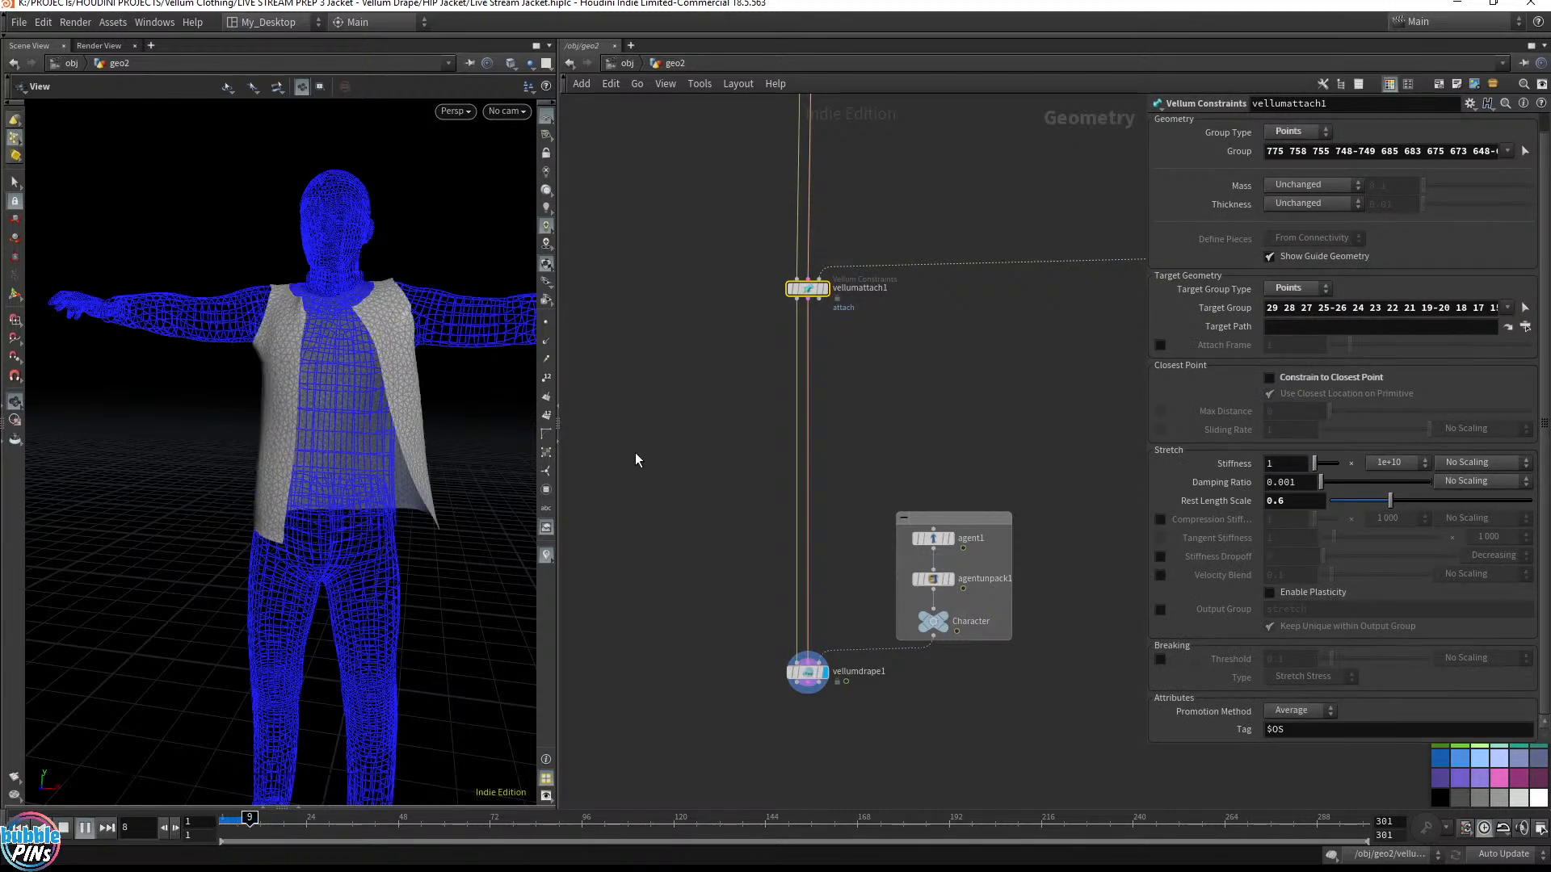
key("Up")
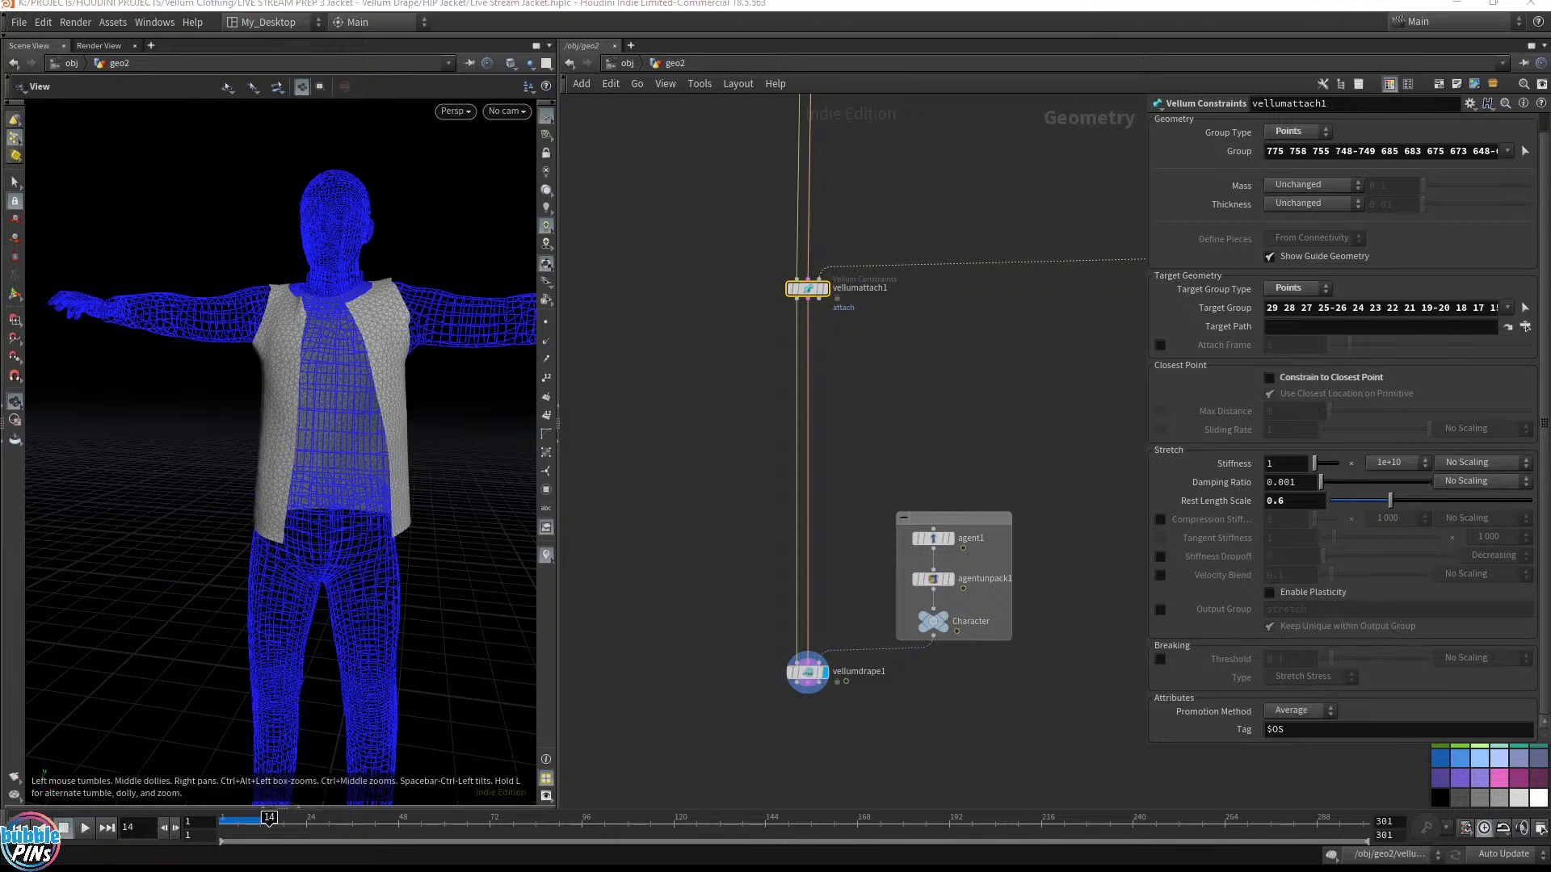
Capture the draped jacket in the viewport with the Snipping Tool and set the snip aside
key("super+shift+s")
left_click_drag(171, 121, 523, 643)
left_click_drag(294, 14, 997, 152)
left_click(1238, 153)
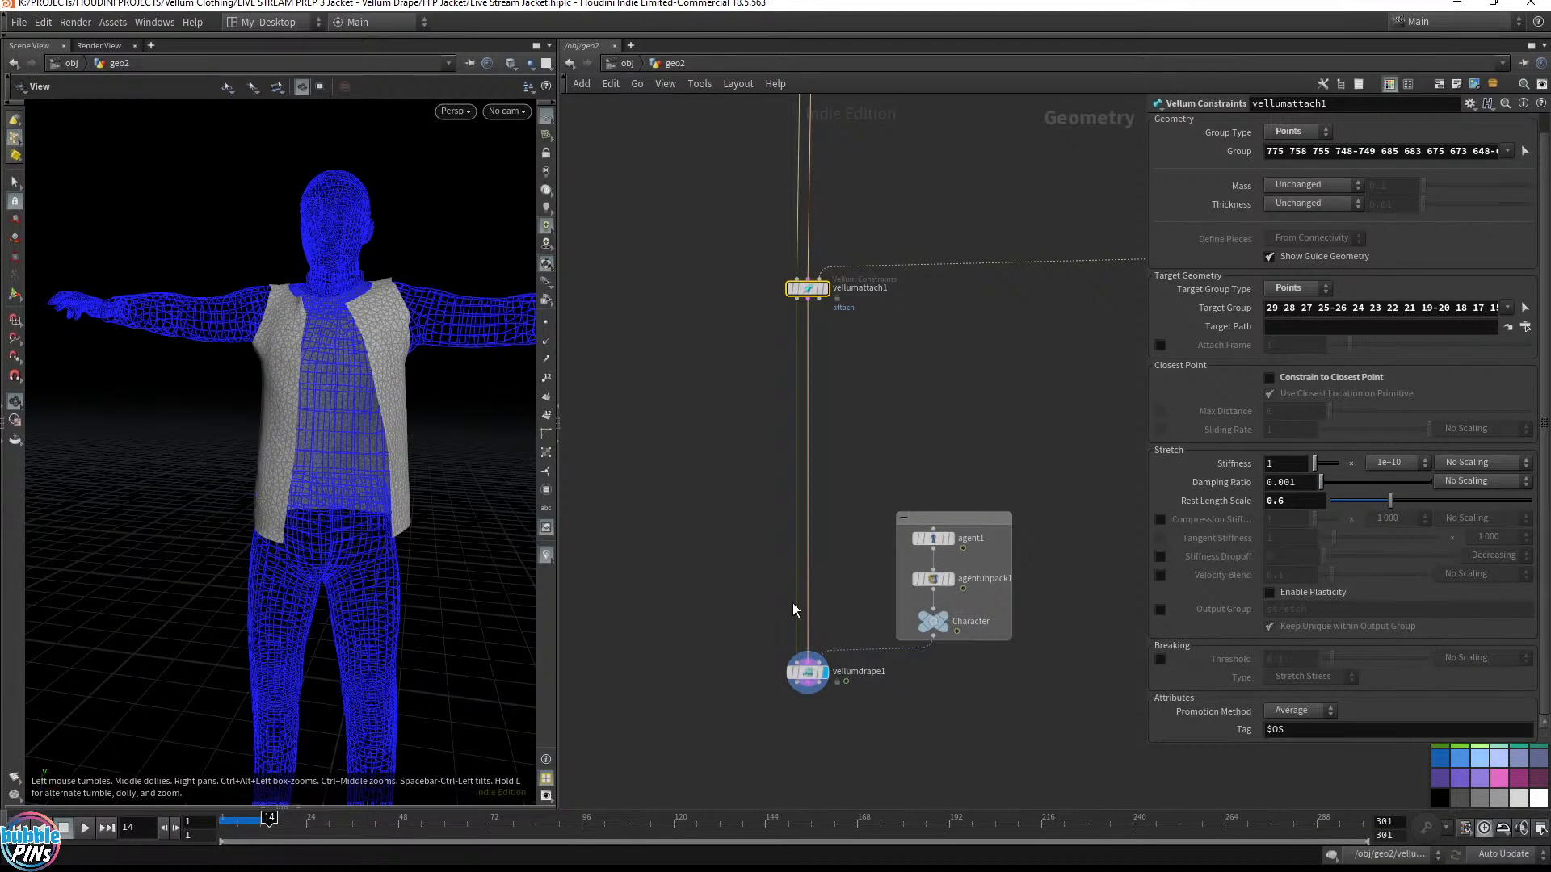
Return to the first frame and reset the Rest Length Scale of vellumattach1 to its default of 1
key("ctrl+Up")
middle_click_drag(1188, 352, 991, 443)
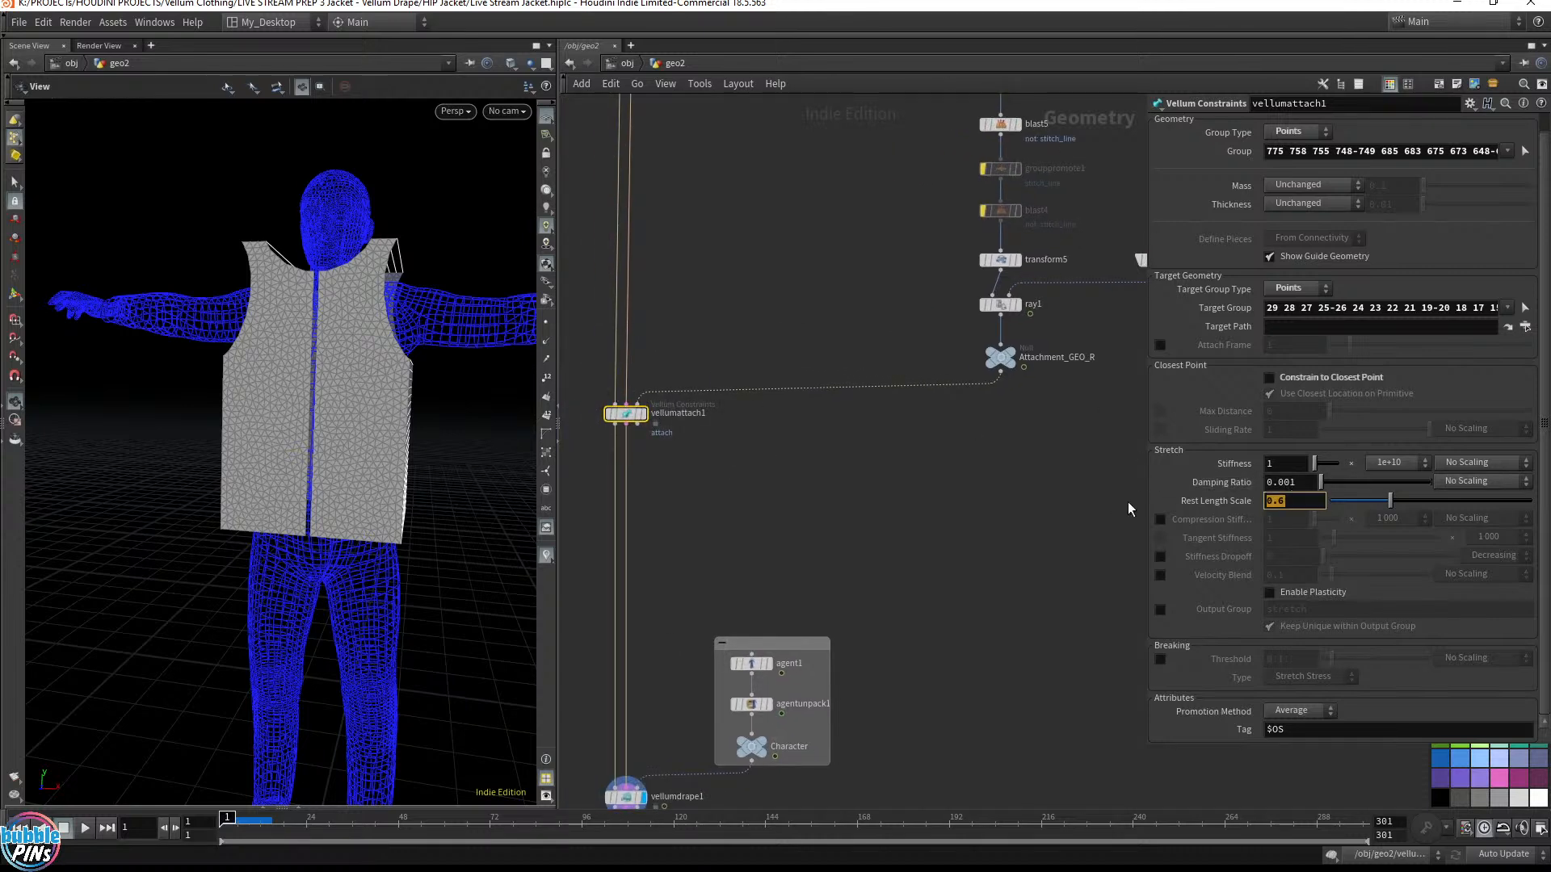
middle_click(1163, 503, "ctrl")
middle_click_drag(803, 512, 1028, 356)
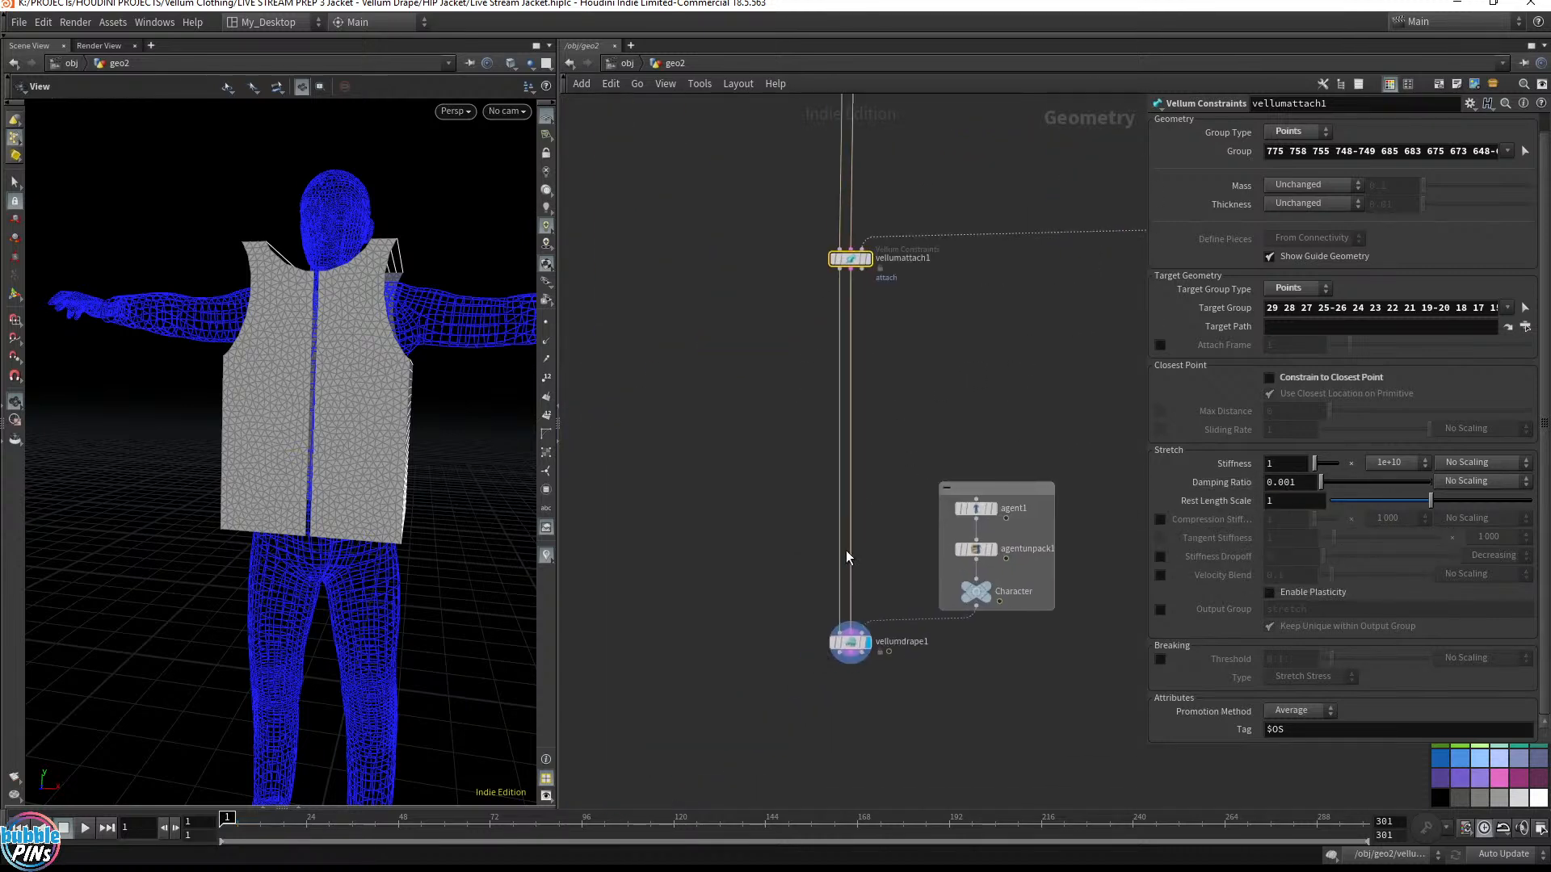
Run the vellumdrape1 simulation up to frame 15 and inspect the jacket front up close
left_click(850, 642)
key("Up")
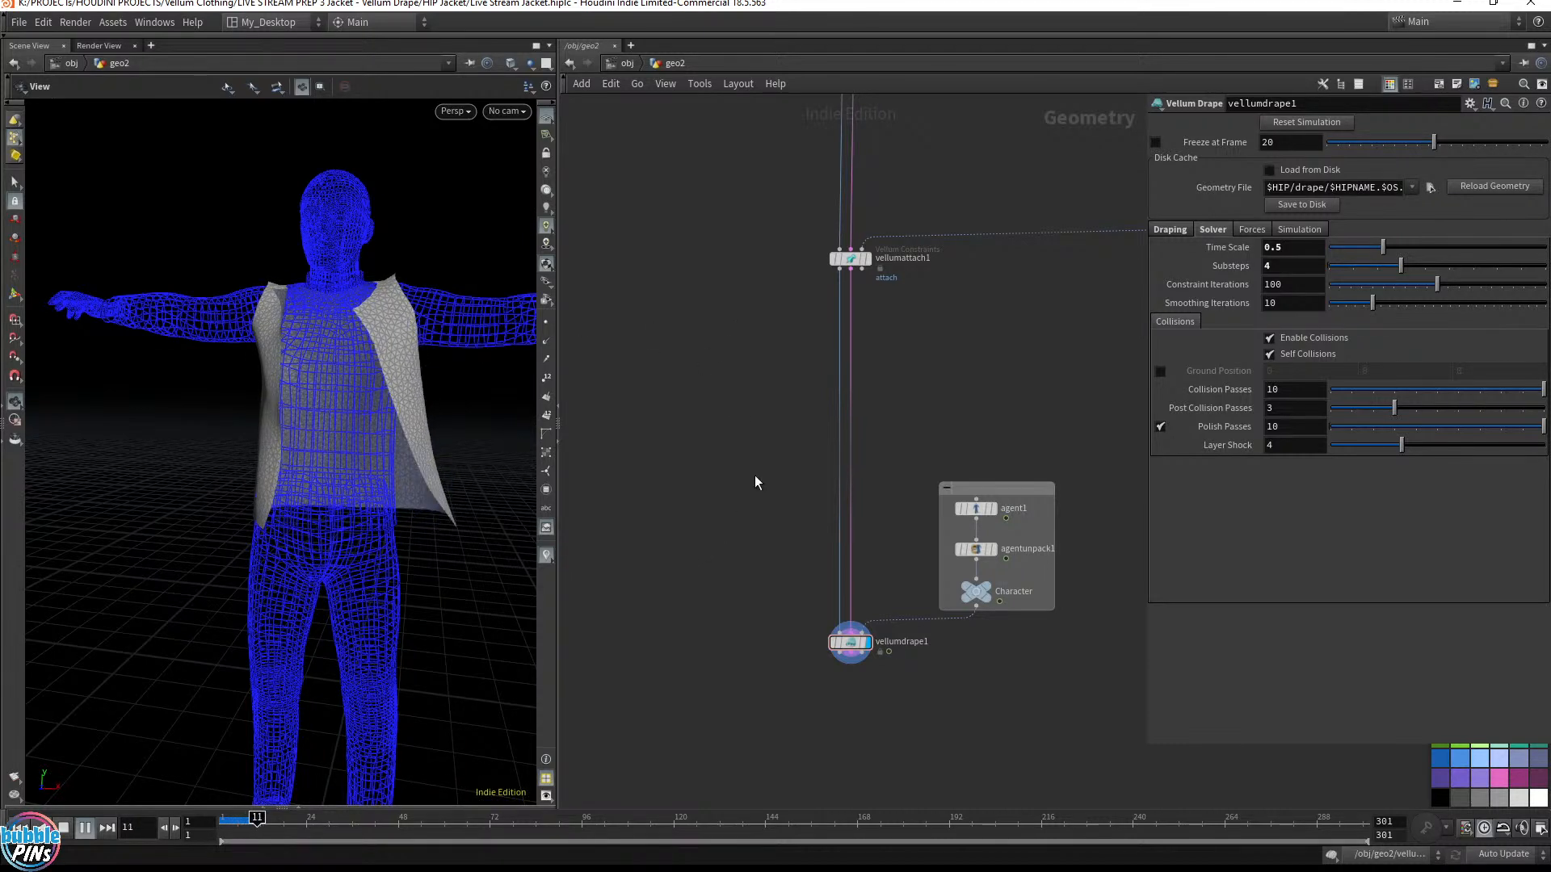
left_click_drag(329, 398, 374, 347)
key("Down")
middle_click_drag(374, 346, 526, 318)
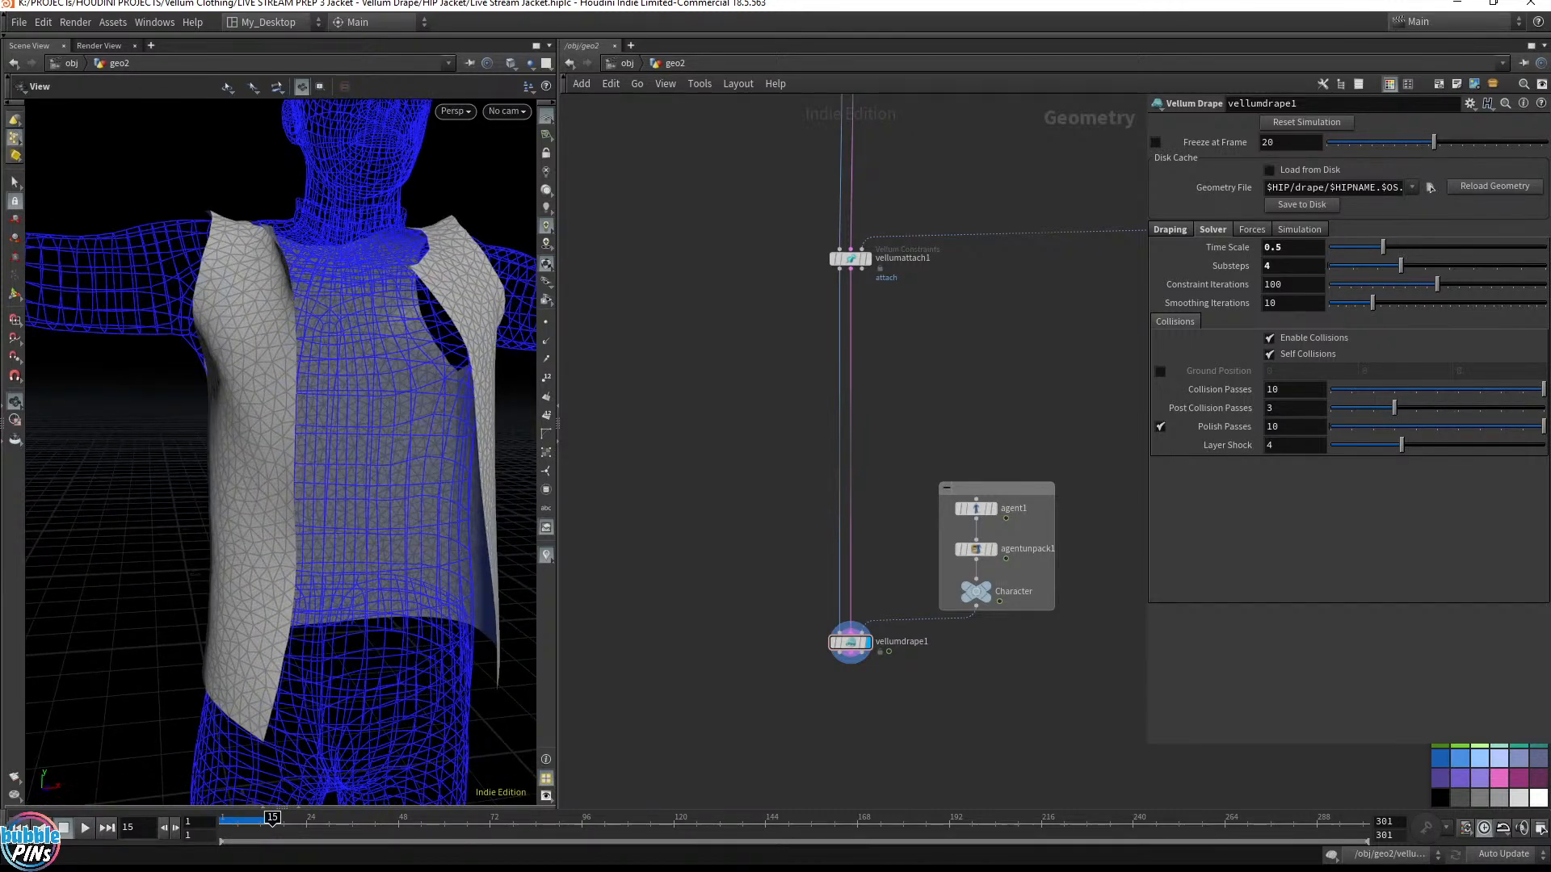
Compare the jacket drape in the viewport with the captured snip in the Snipping Tool
key("alt+Tab")
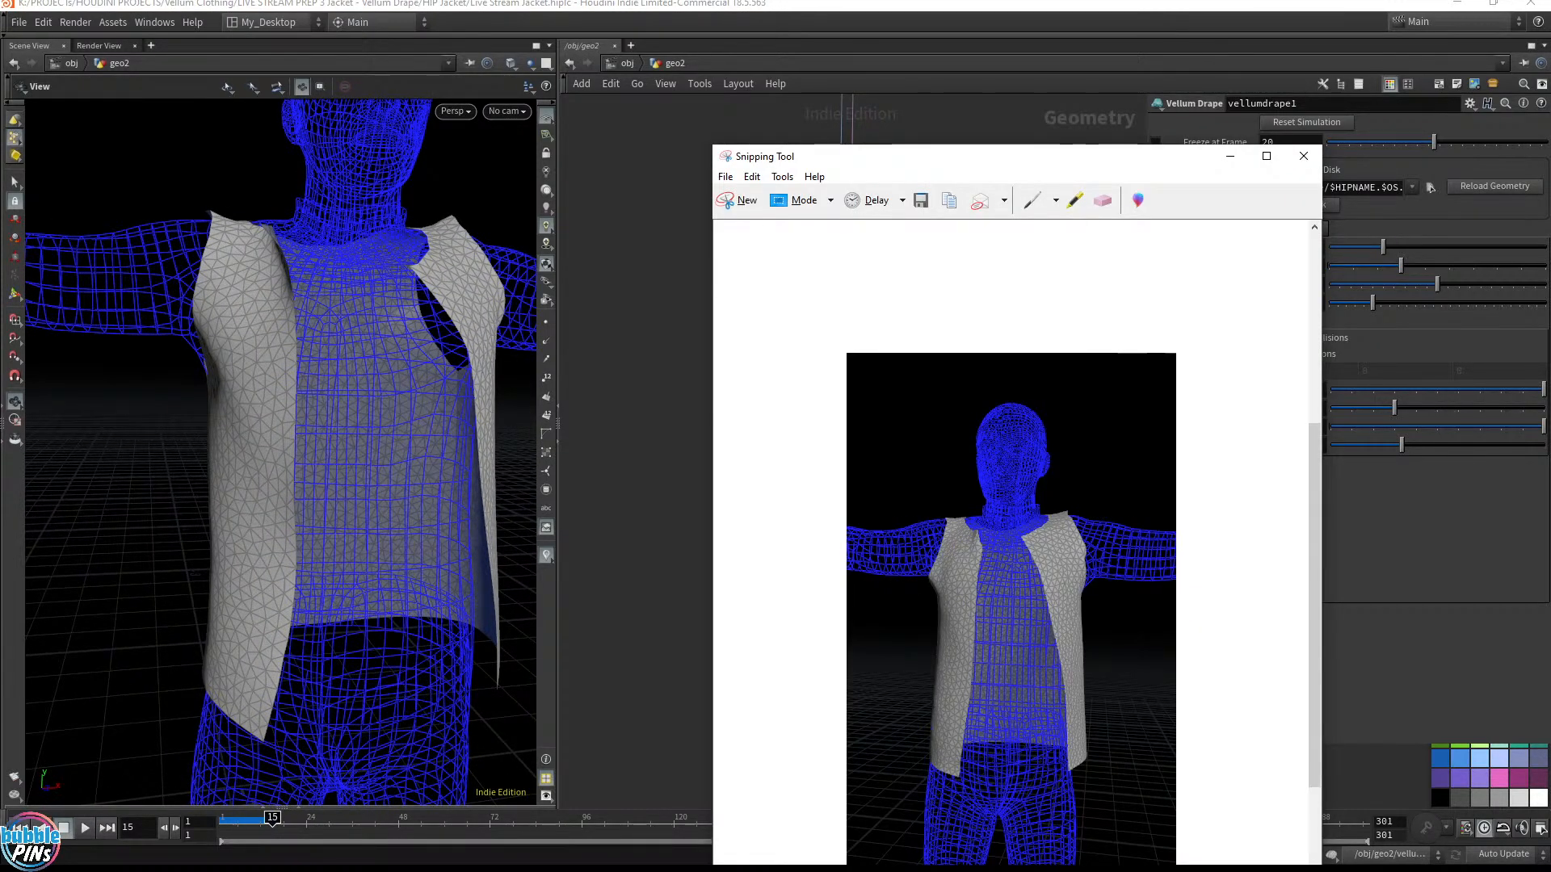
left_click_drag(1026, 156, 860, 50)
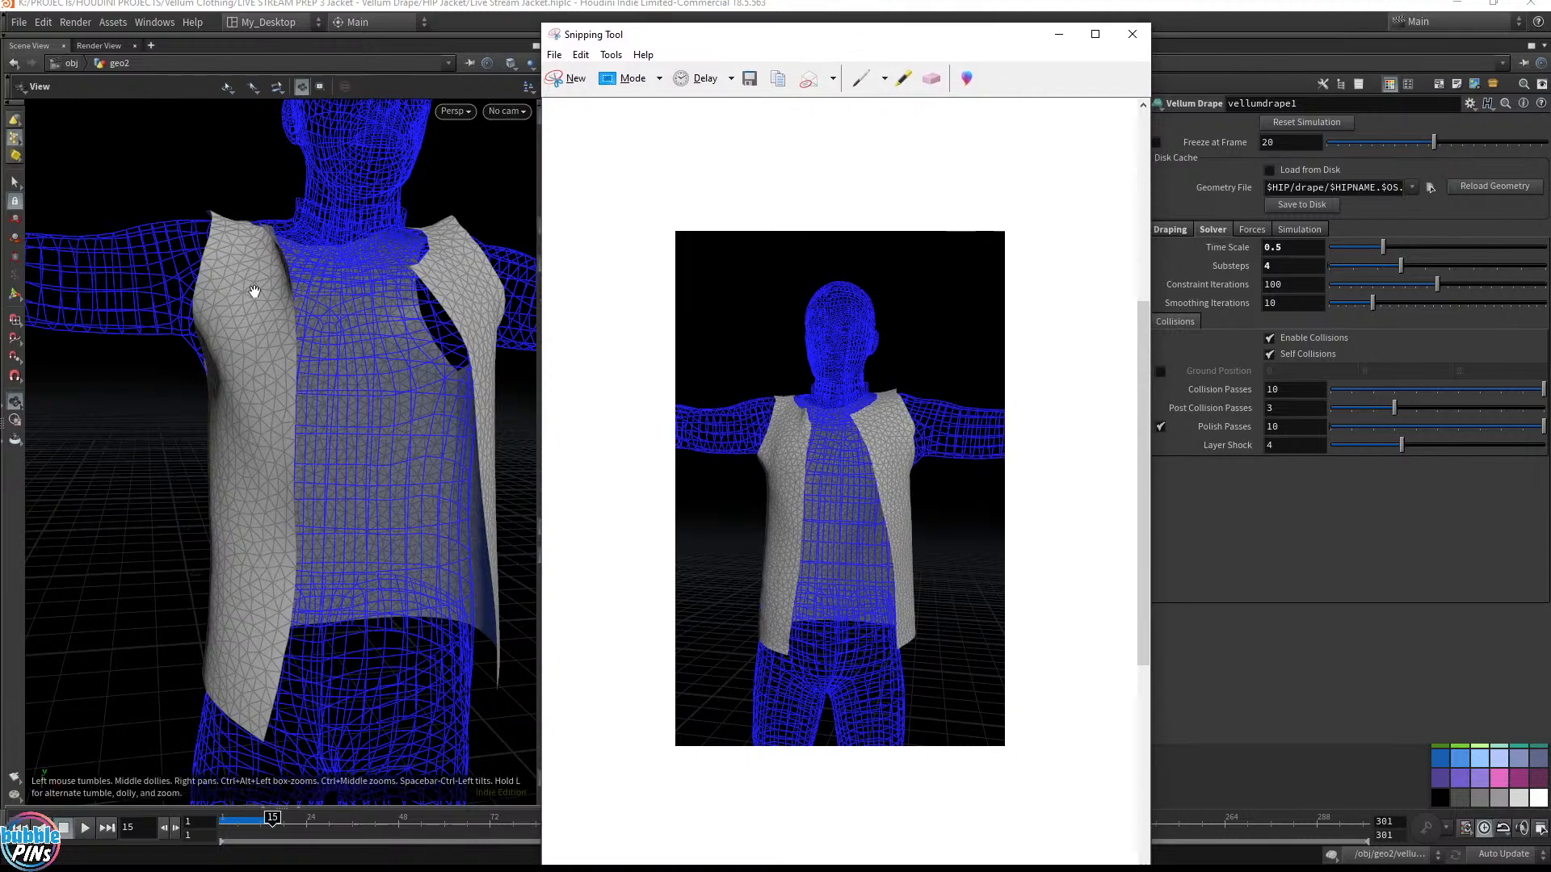
left_click(395, 388)
left_click_drag(371, 399, 371, 381)
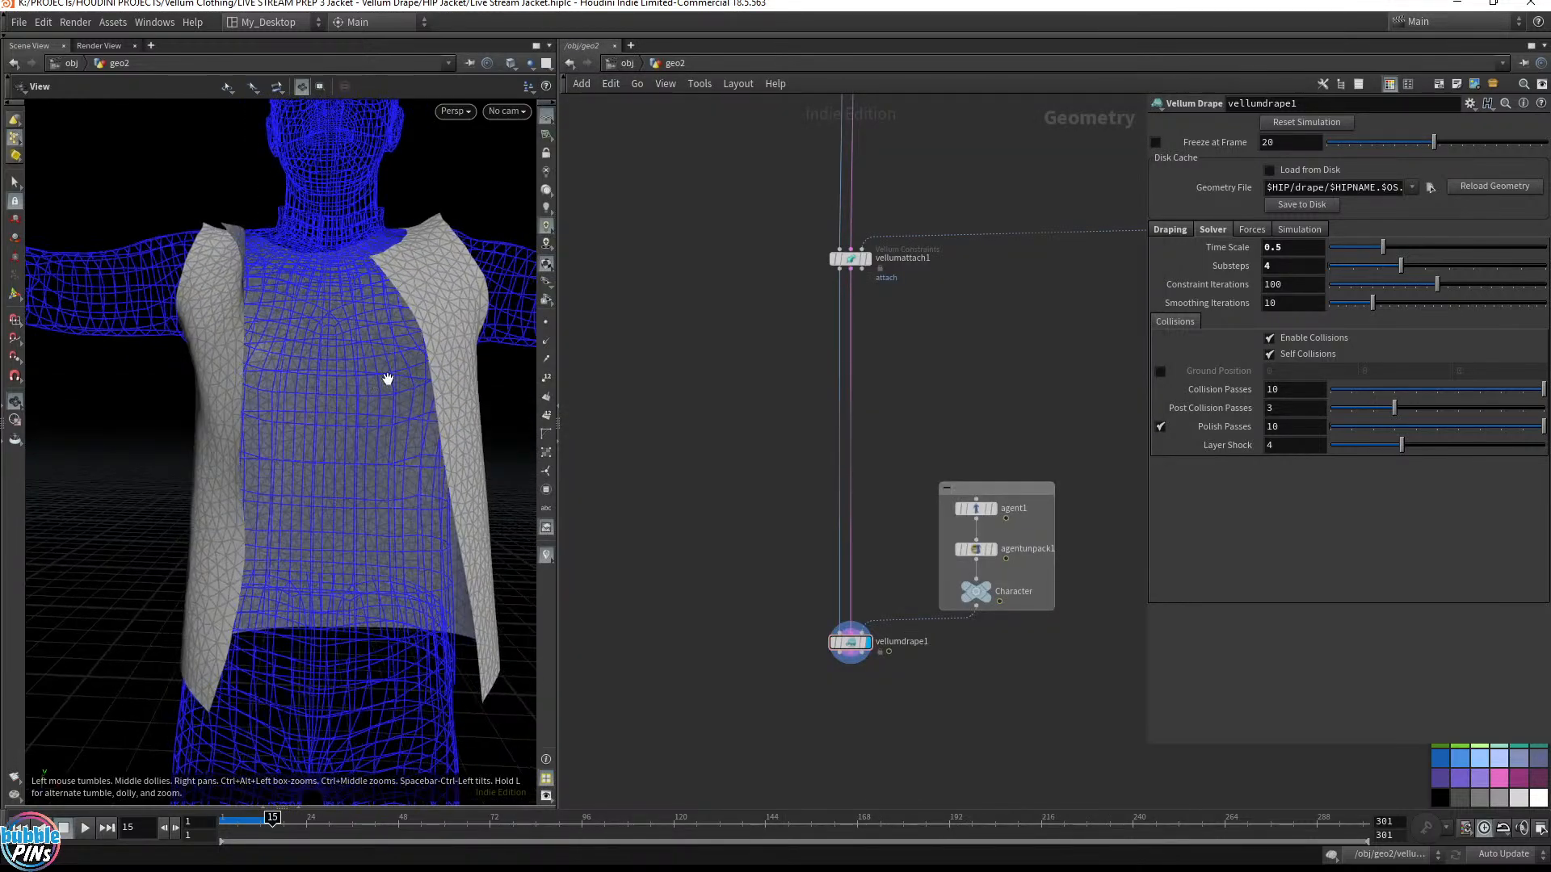
key("alt+Tab")
left_click(391, 367)
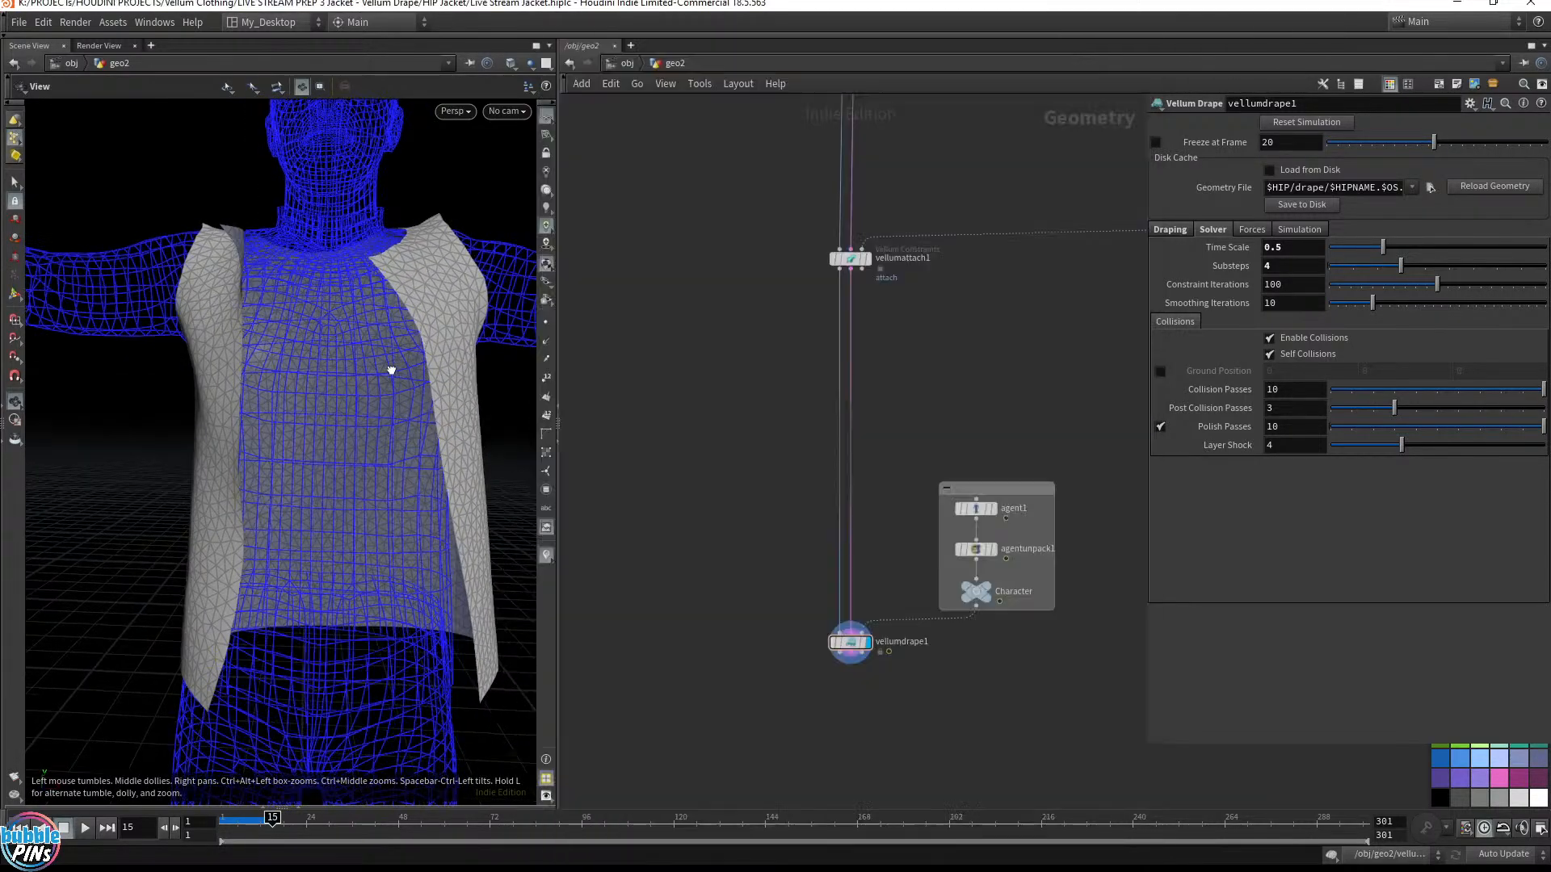
left_click_drag(391, 367, 374, 360)
key("alt+Tab")
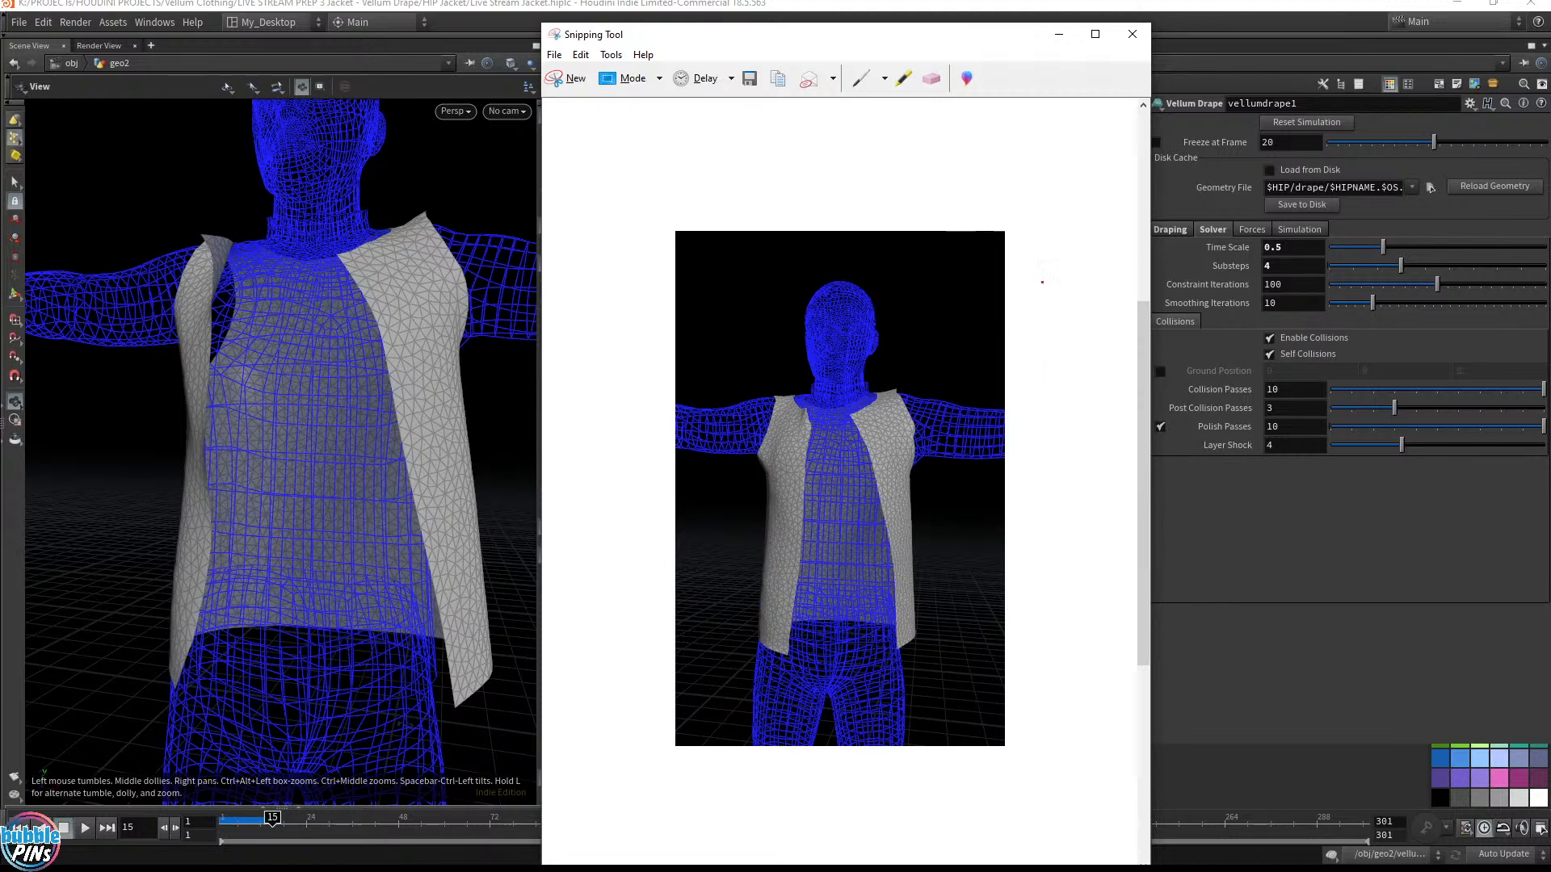
key("alt+Tab")
Set the Rest Length Scale of vellumattach1 back to 0.6
left_click(926, 244)
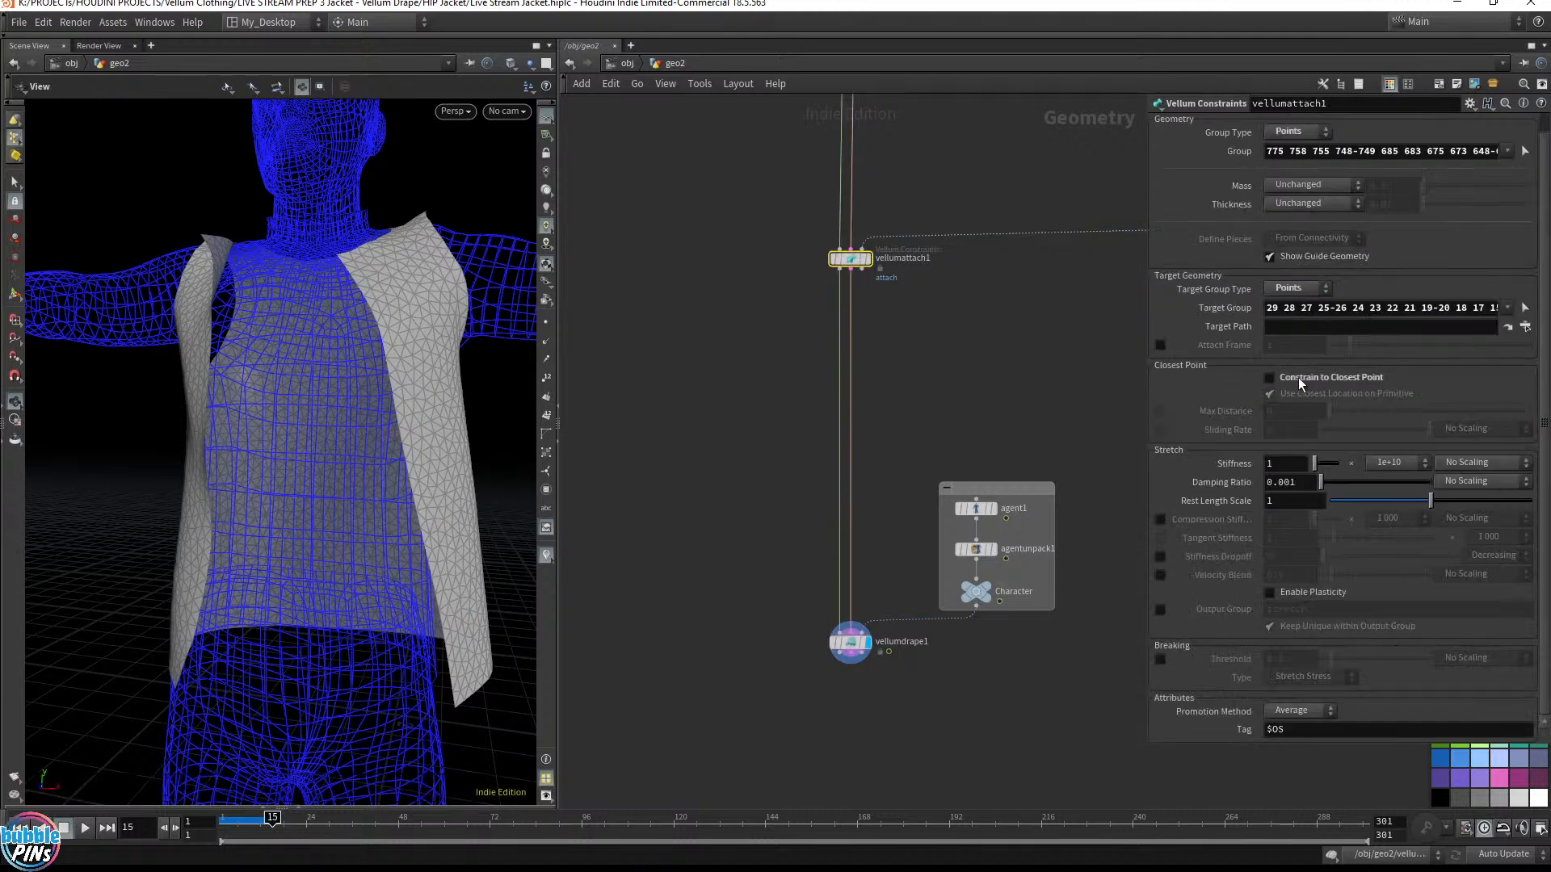
left_click_drag(677, 322, 938, 216)
left_click(1289, 501)
type("0.7")
key("Return")
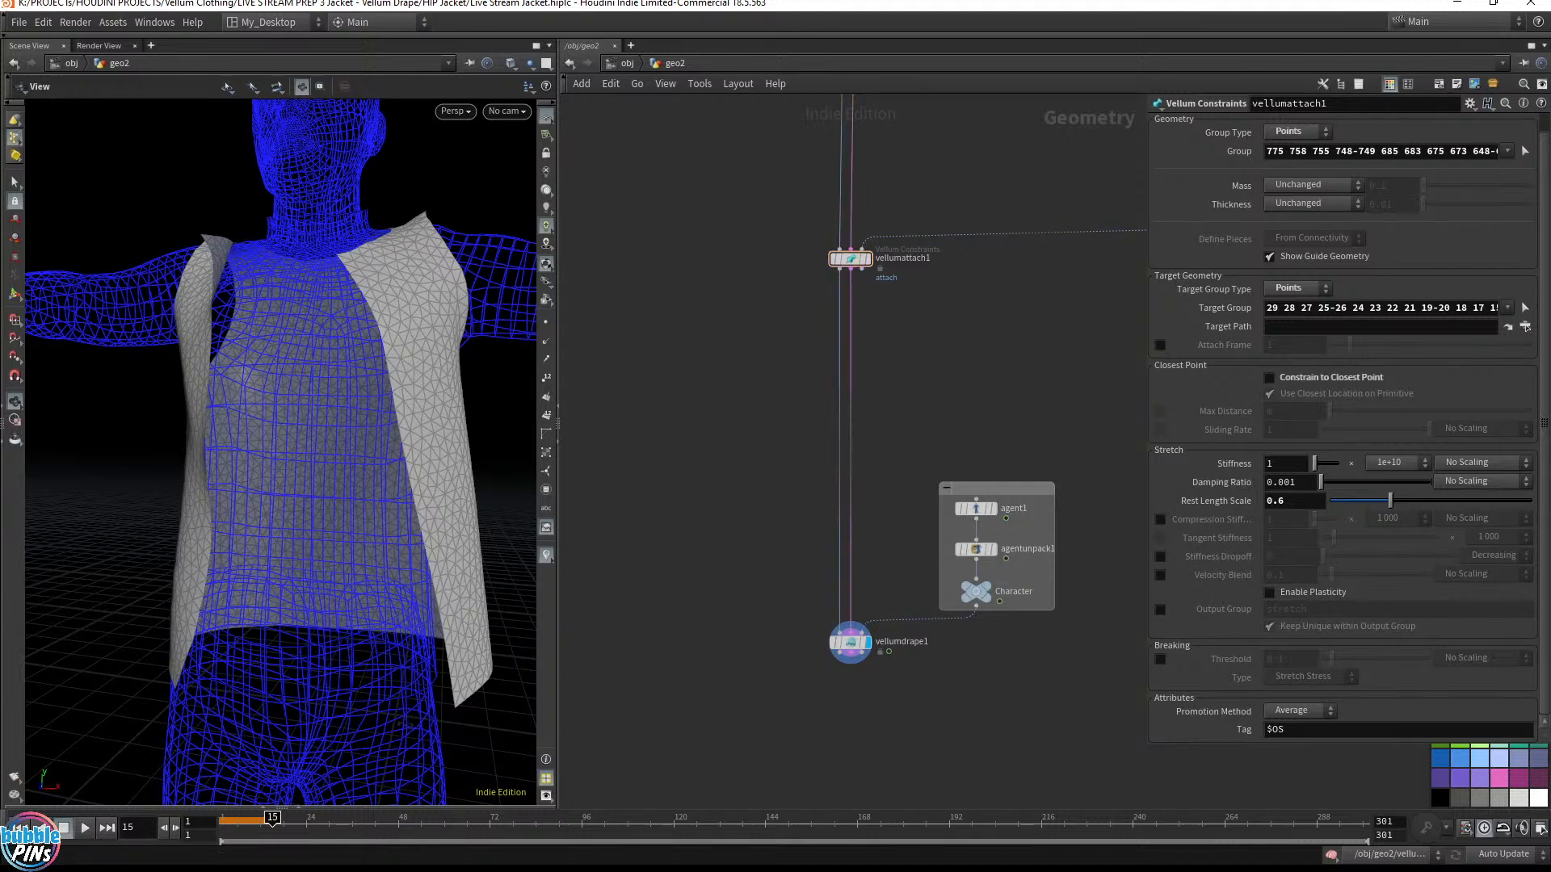
Switch to the YouTube live chat in Firefox and read the question about moving and shaping islands
key("alt+Tab")
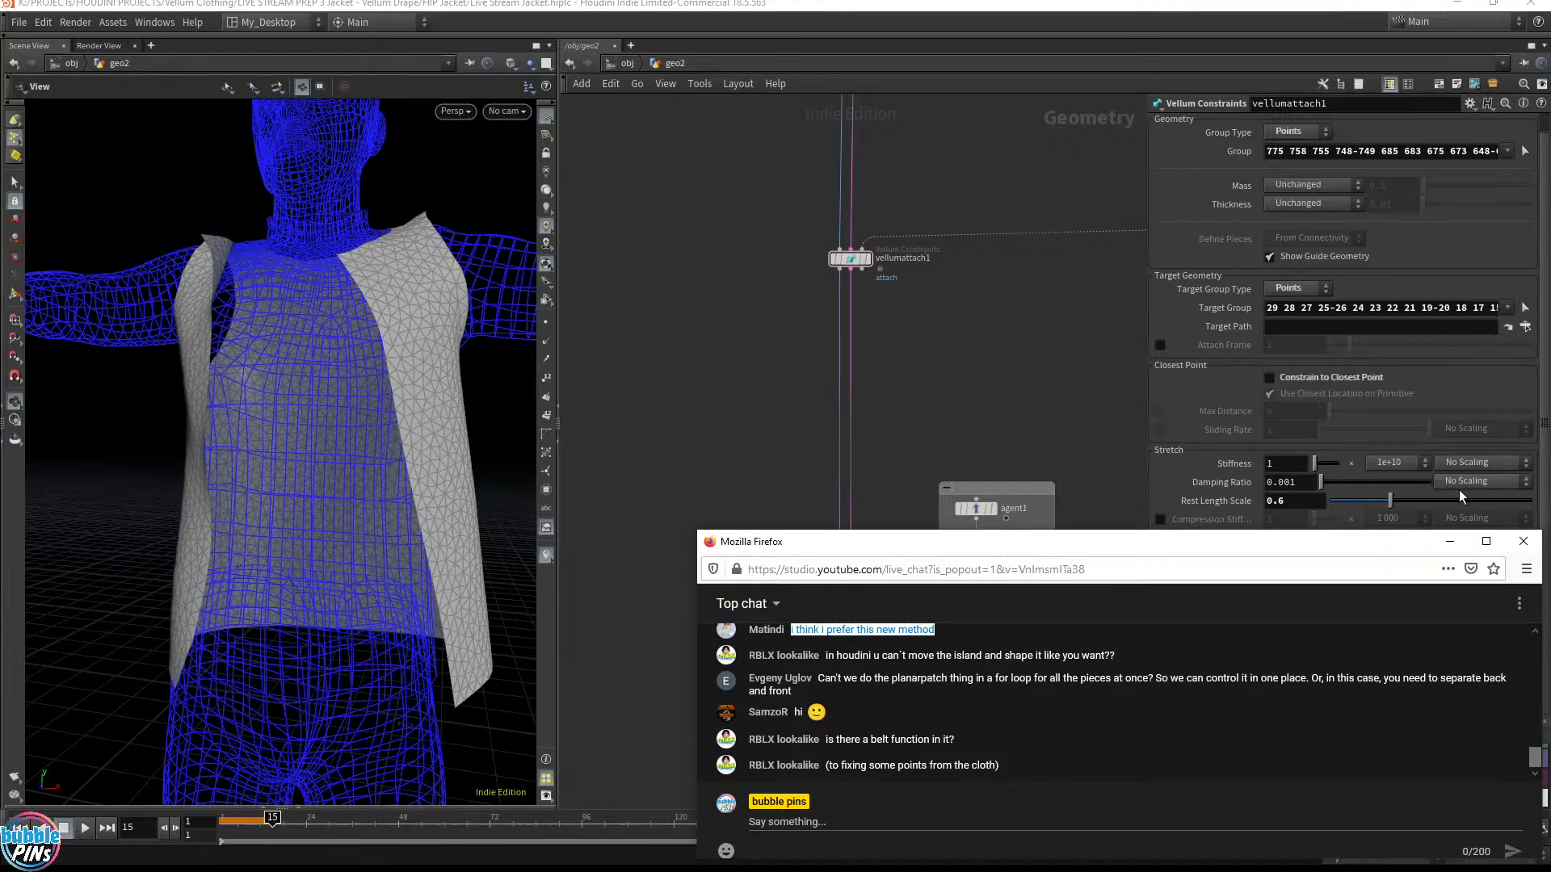
scroll(1465, 483, "up", 1)
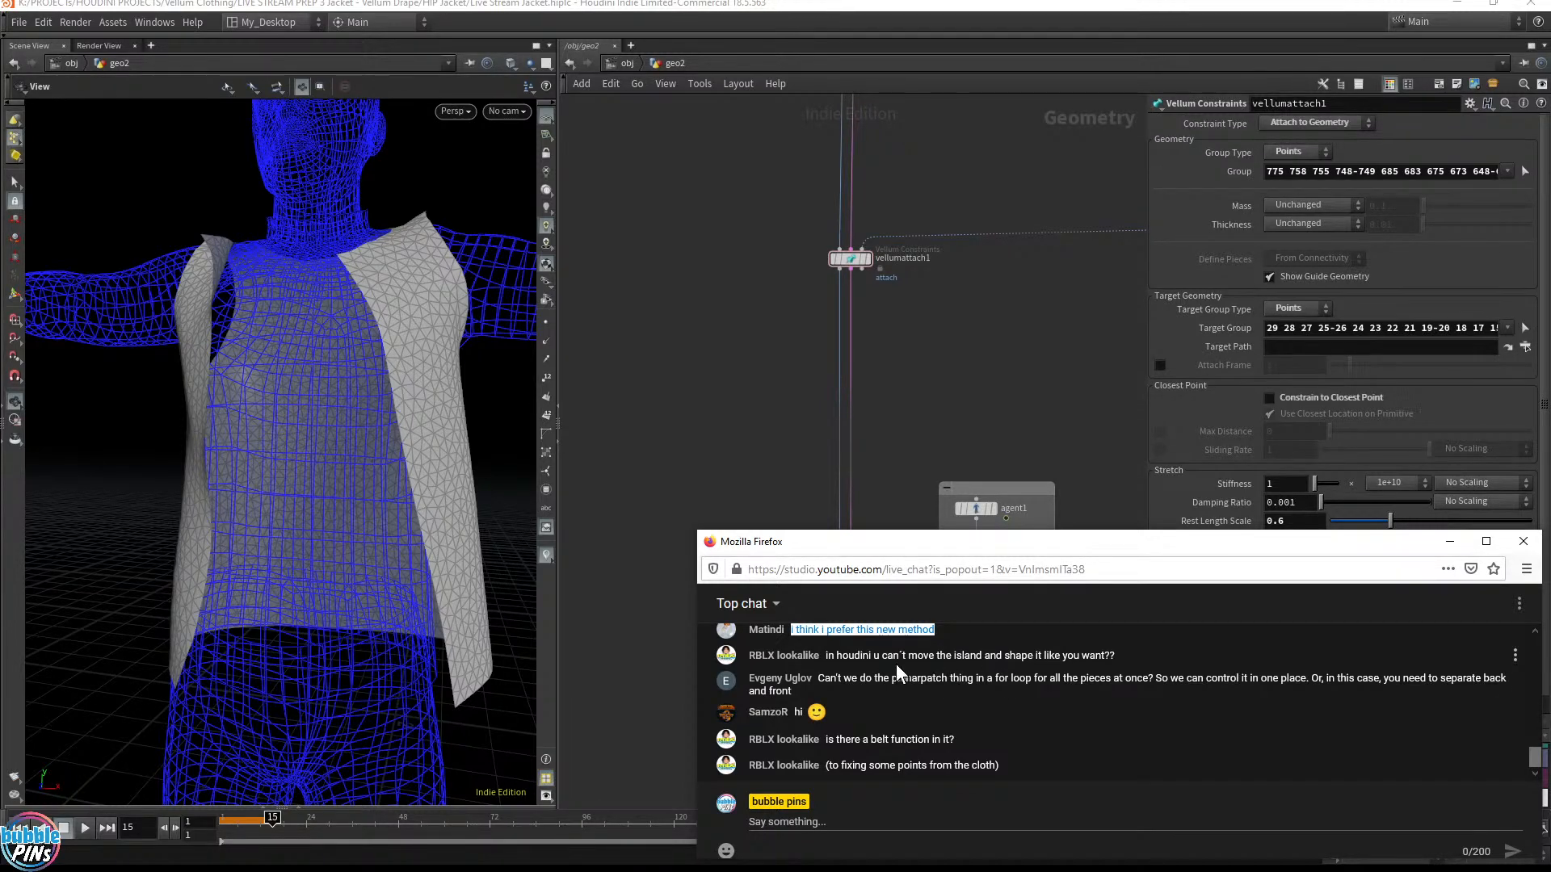
left_click_drag(899, 655, 1015, 655)
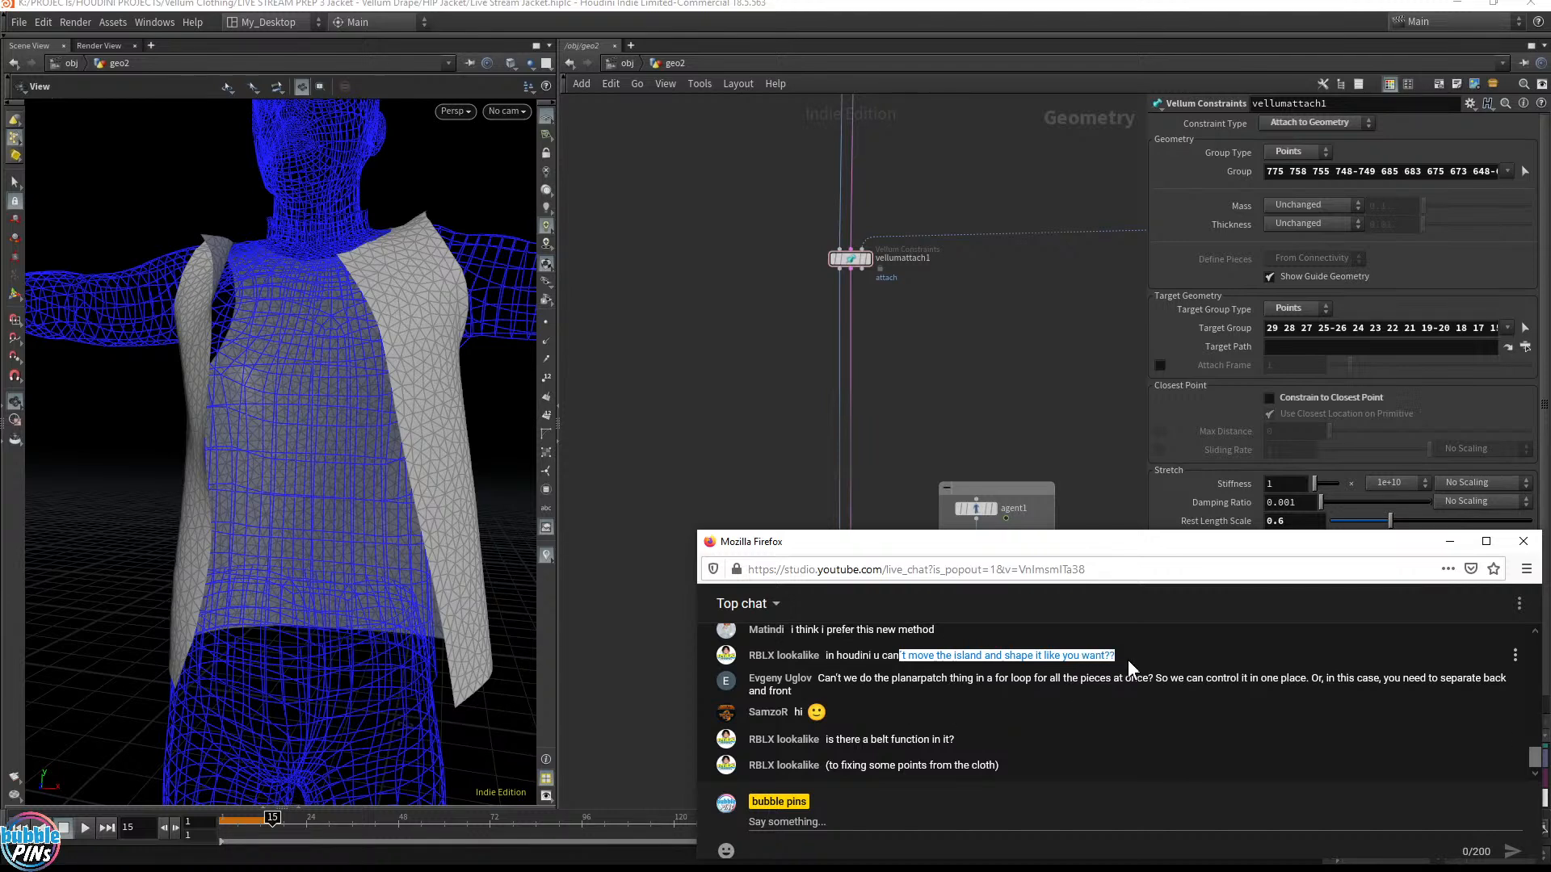
left_click_drag(860, 655, 976, 655)
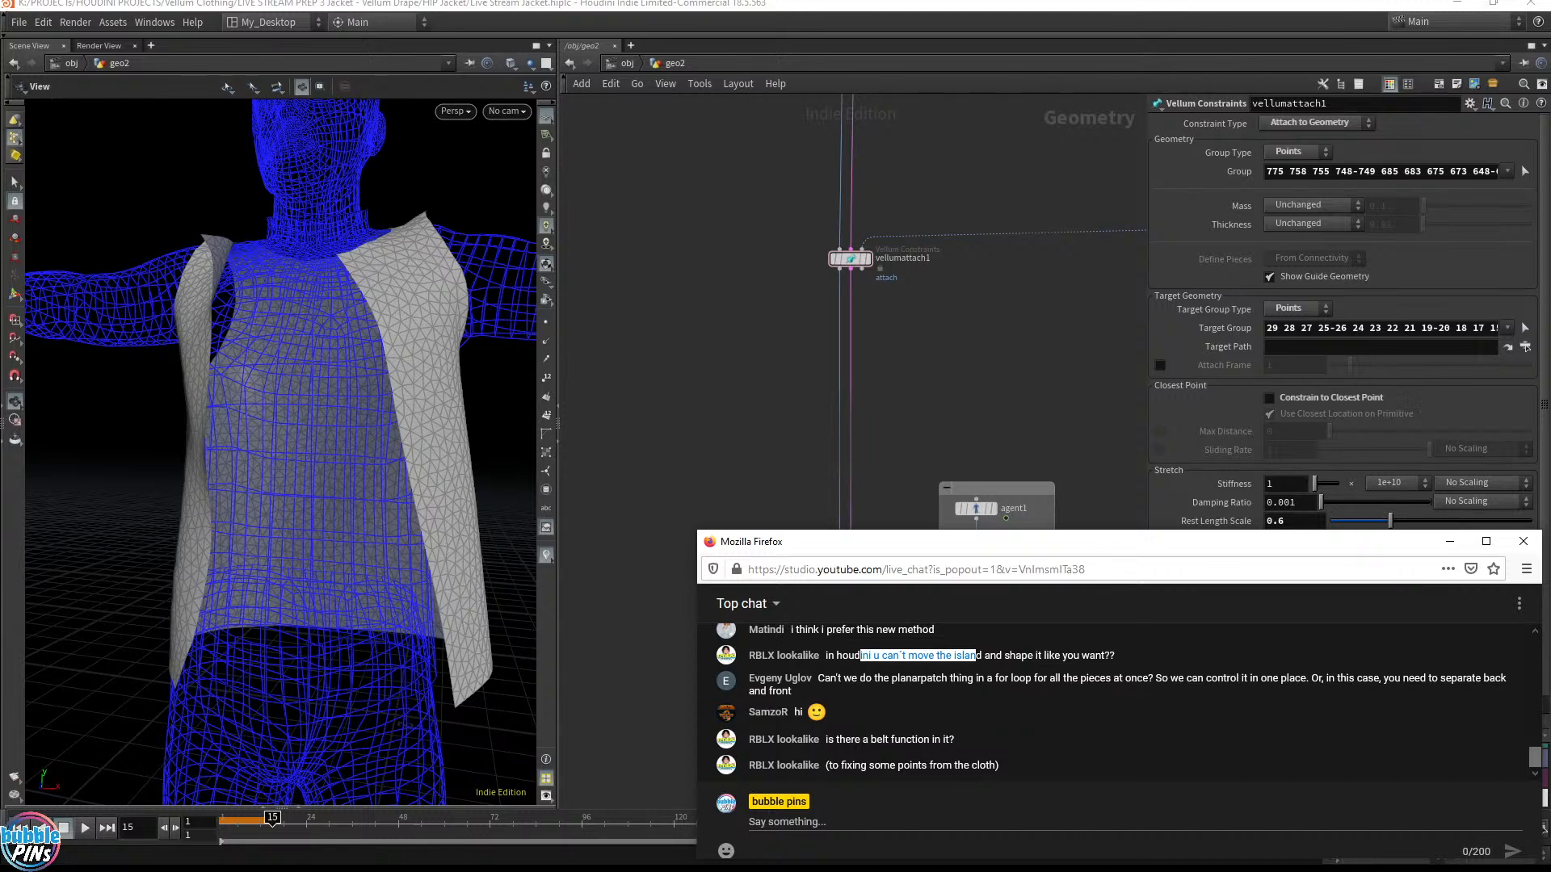
key("alt+Tab")
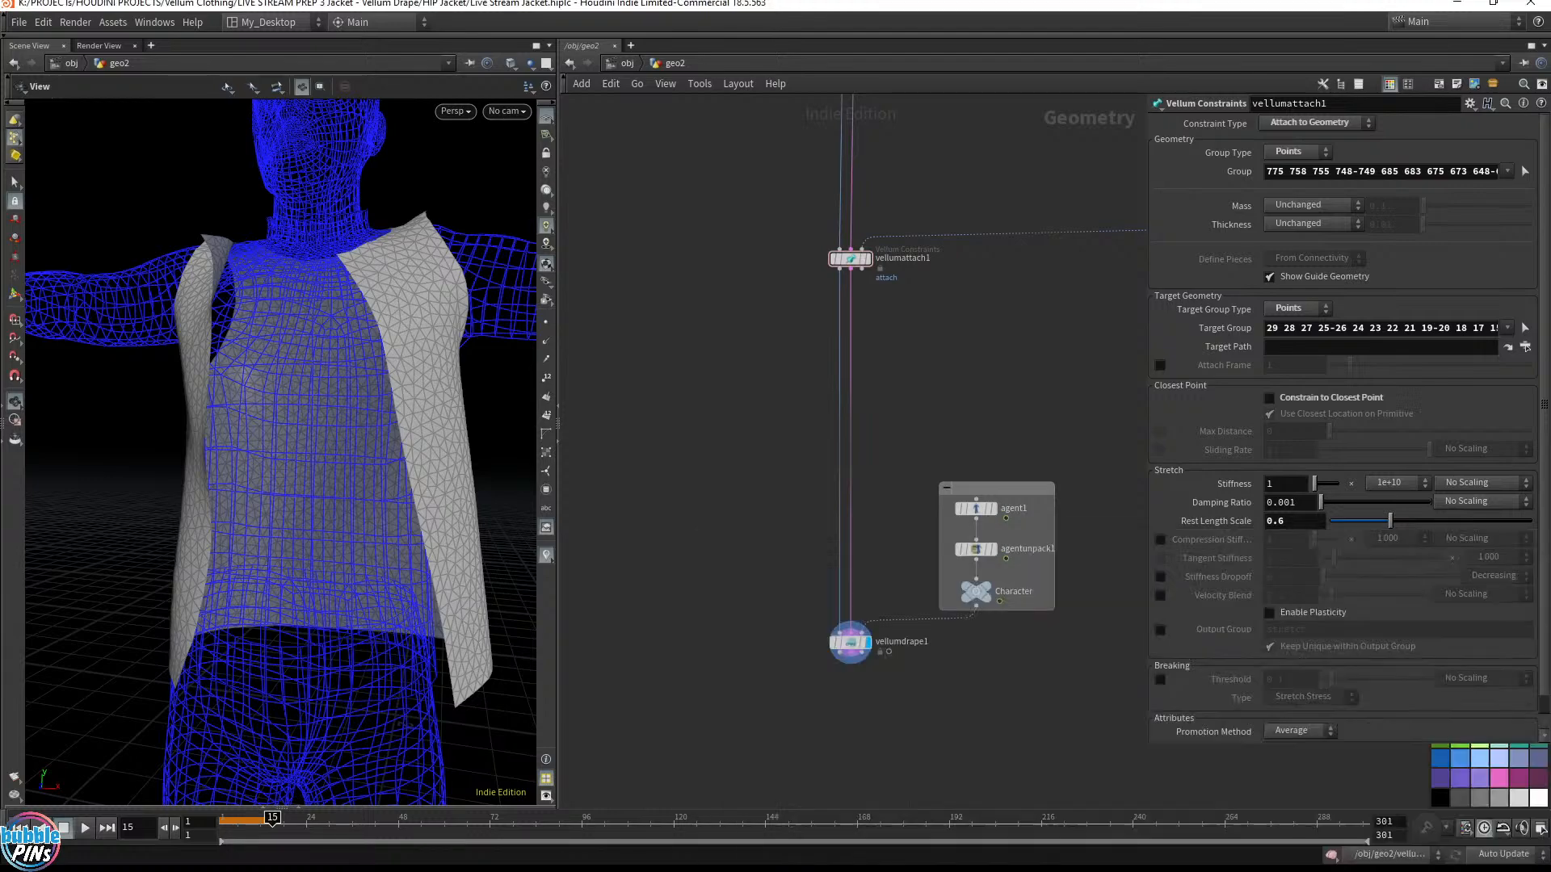
Switch to the Live Stream Jacket REFERENCE_v2 scene in Houdini and hide the vellumconstraints1 parameters
left_click_drag(1535, 0, 871, 118)
double_click(870, 118)
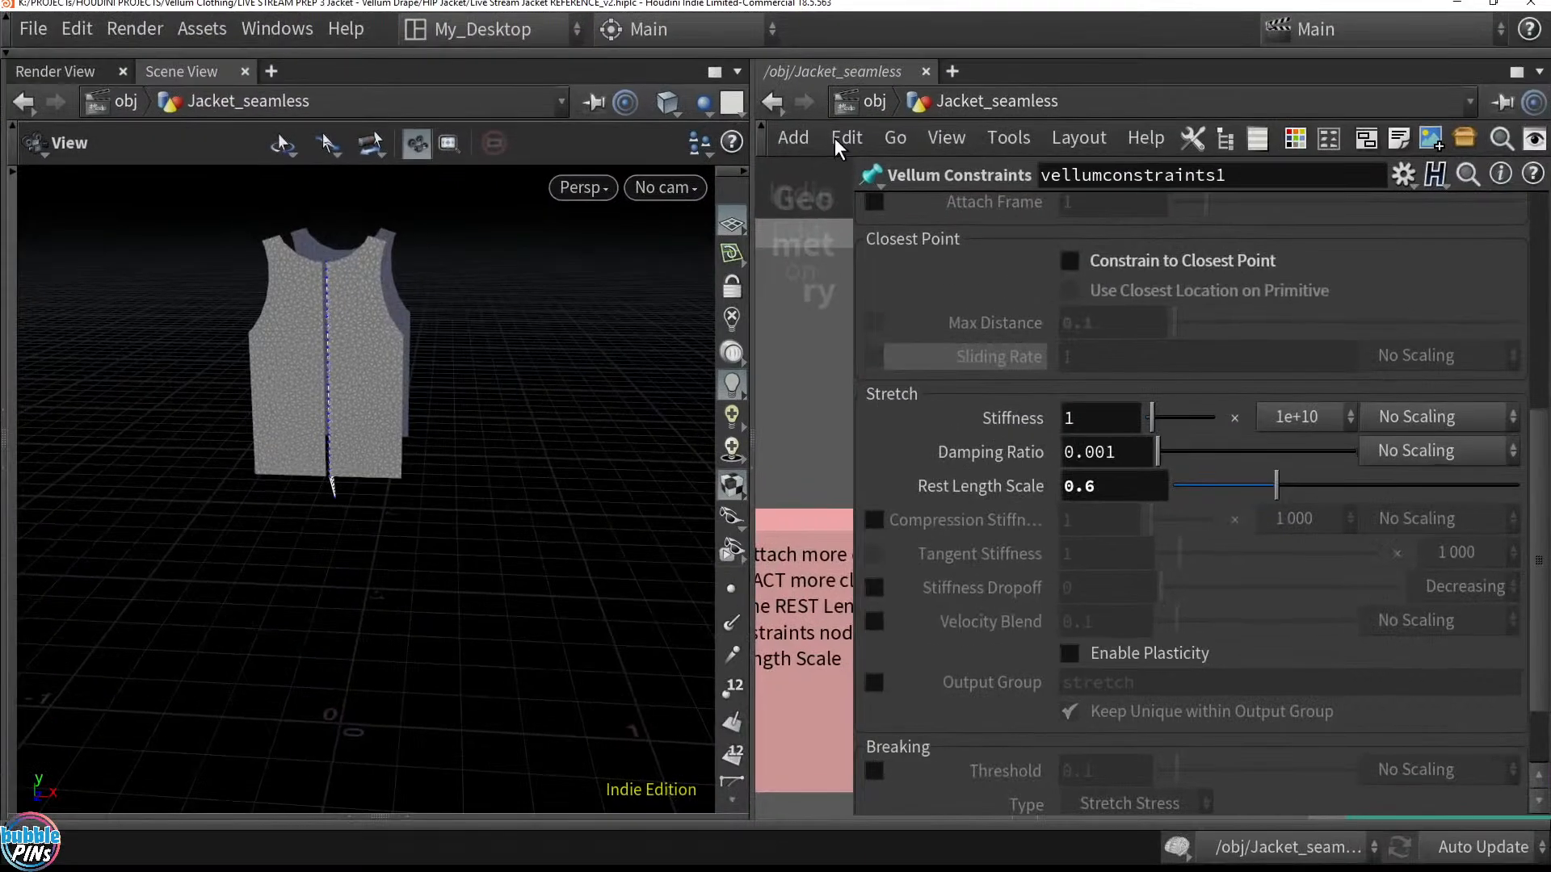
key("p")
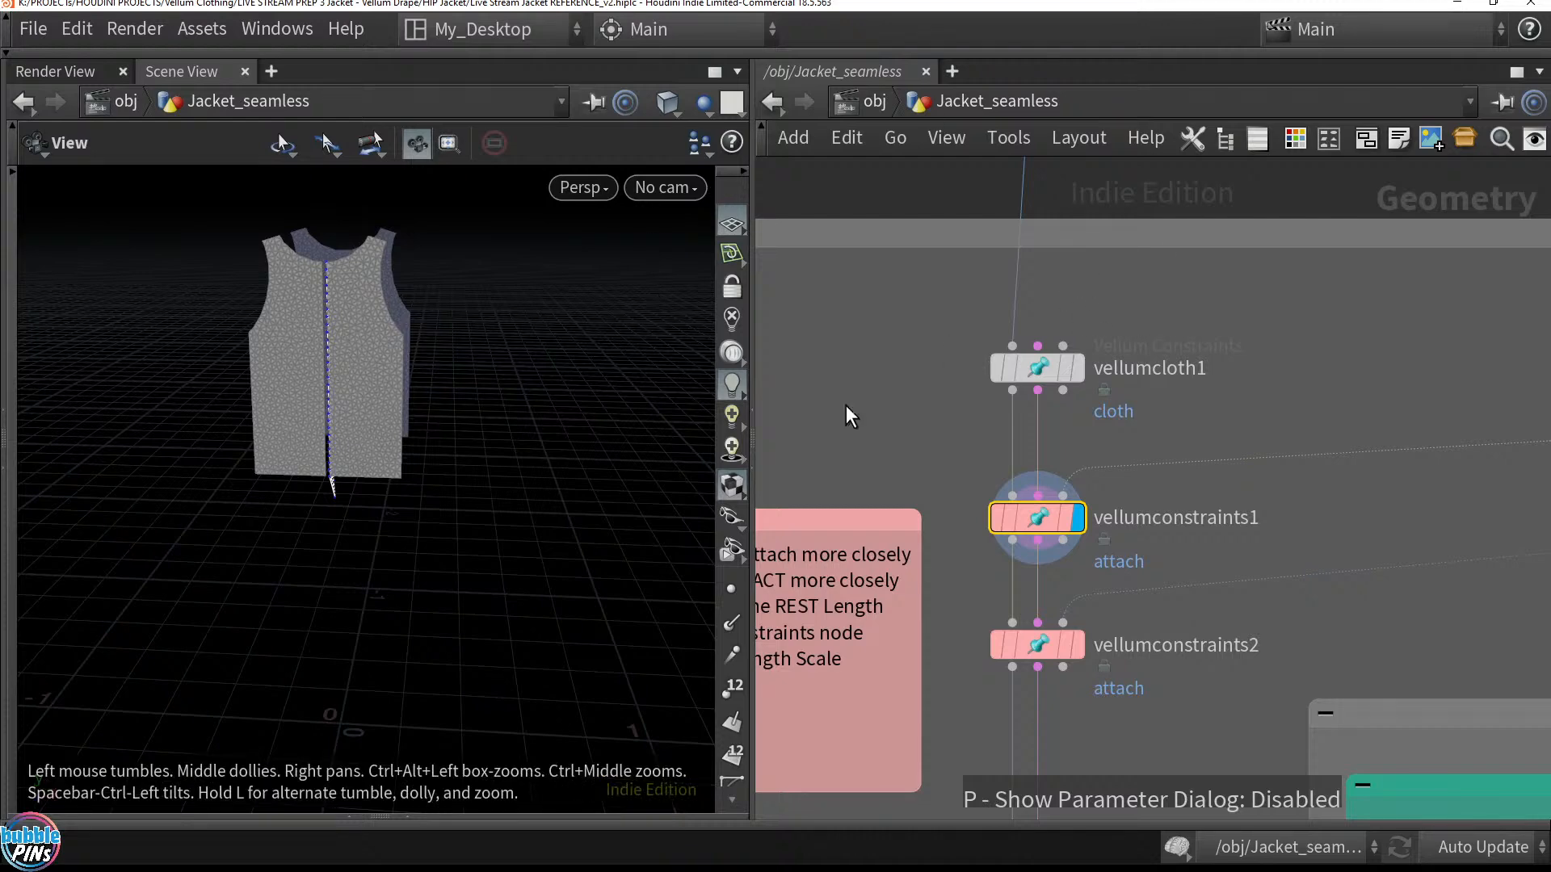
Display the Zipper_Line_Separator node in Jacket_seamless and examine the front panels on either side of the zipper gap
scroll(1125, 403, "down", 5)
middle_click_drag(1122, 399, 1100, 587)
middle_click_drag(948, 308, 1122, 605)
scroll(1170, 420, "up", 3)
middle_click_drag(1087, 303, 1249, 527)
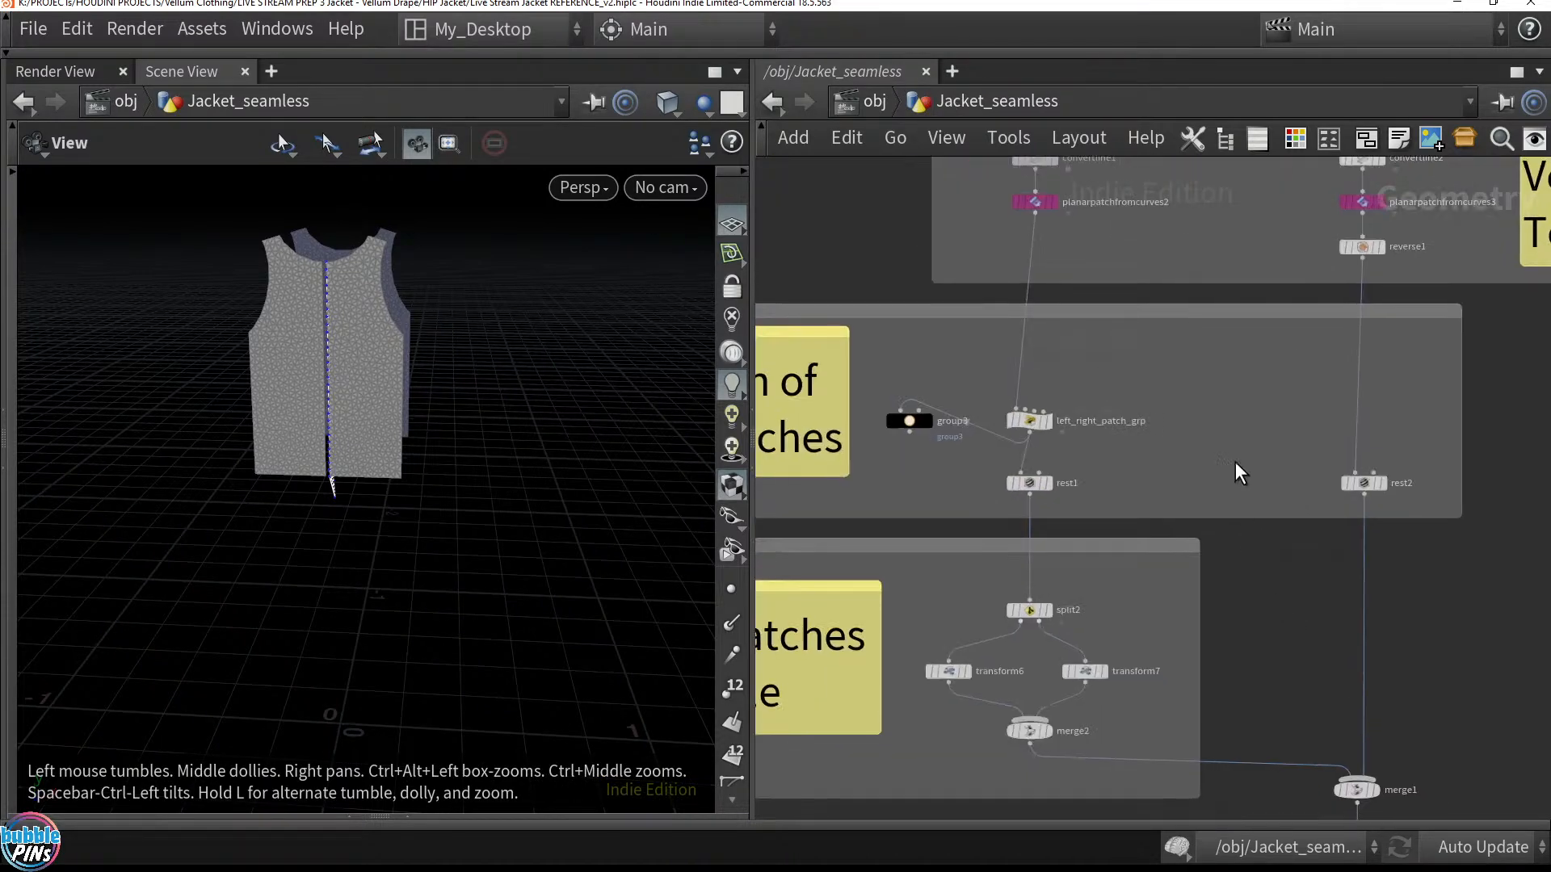
middle_click_drag(1092, 198, 1111, 371)
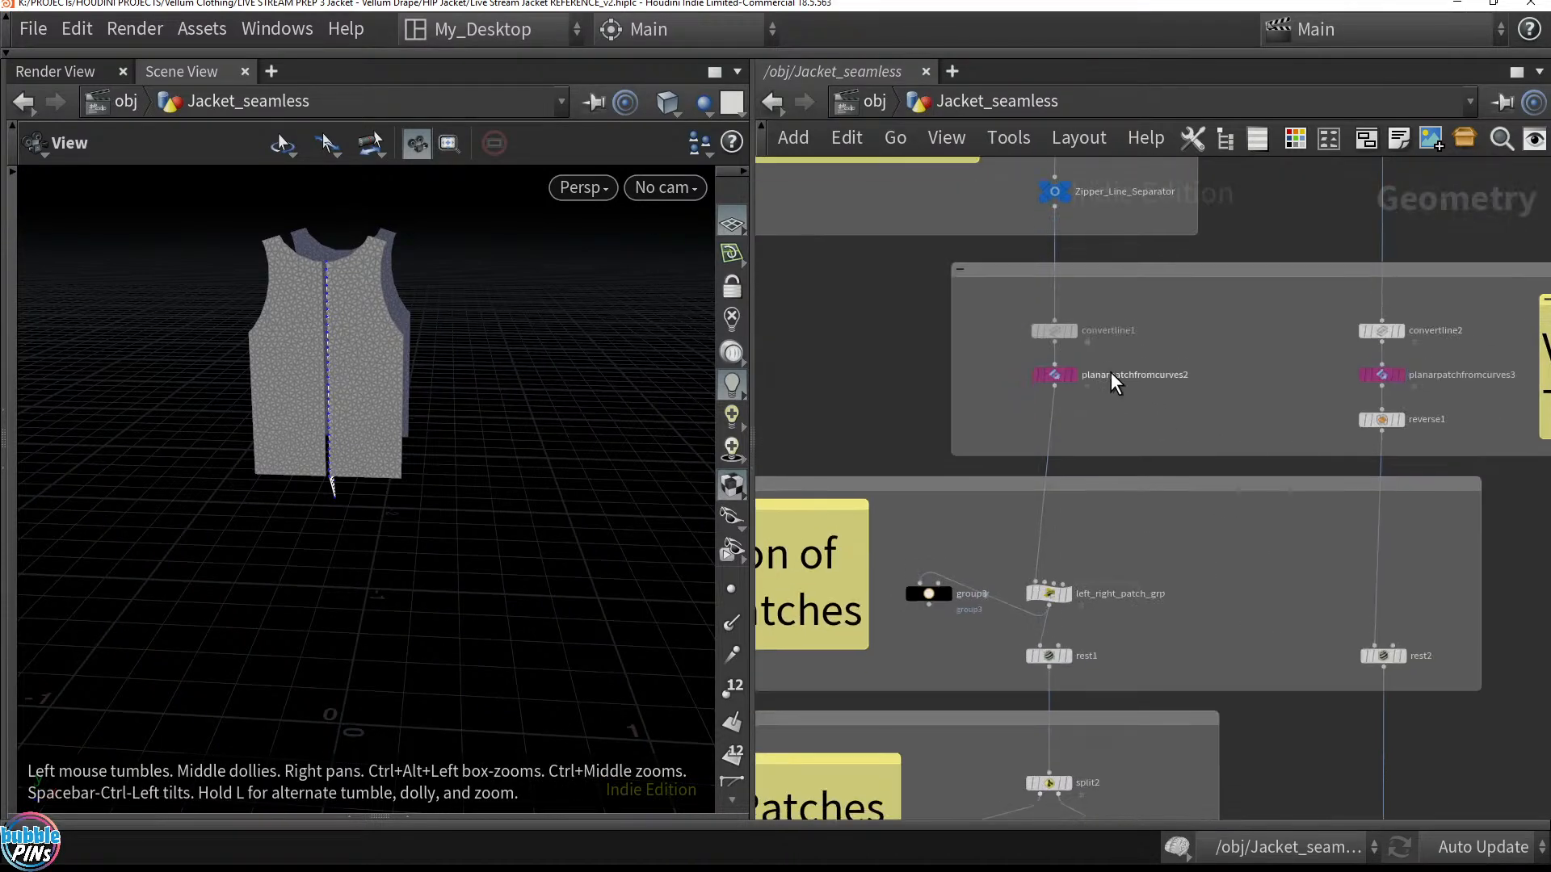
left_click(1071, 183)
left_click_drag(366, 389, 409, 402)
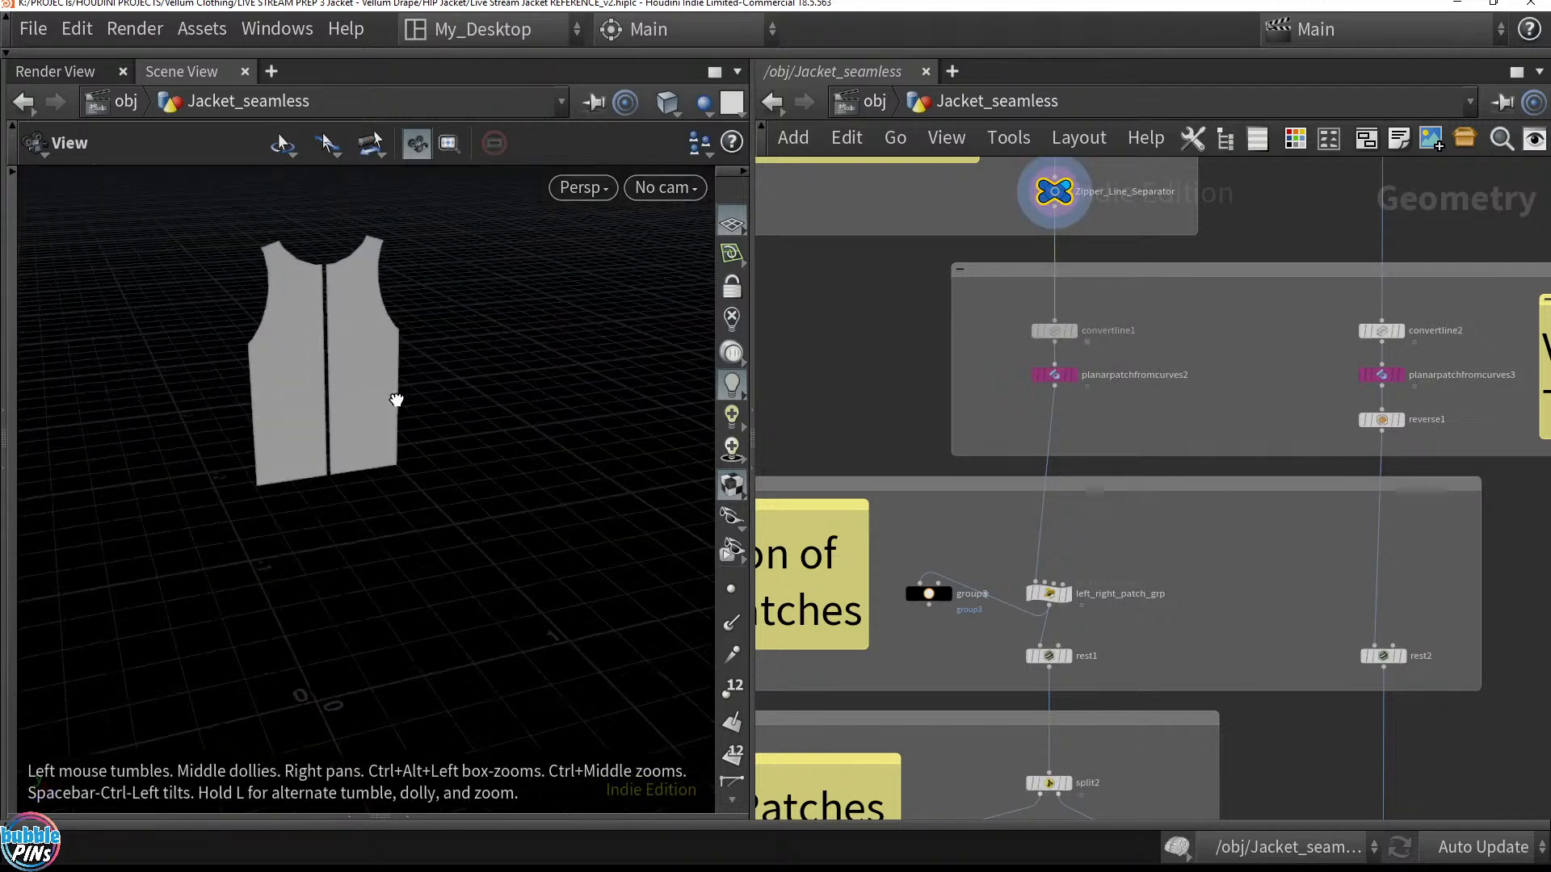
Display the upstream node holding the undivided front and back jacket panels and examine them from an angle
scroll(1117, 400, "down", 3)
middle_click_drag(1117, 400, 1293, 437)
scroll(1180, 475, "up", 5)
left_click(1119, 578)
left_click_drag(363, 380, 329, 423)
Display the Clothing_Patches node below merge1 and examine how the jacket patches are laid out
middle_click_drag(957, 576, 1319, 474)
scroll(1212, 640, "down", 2)
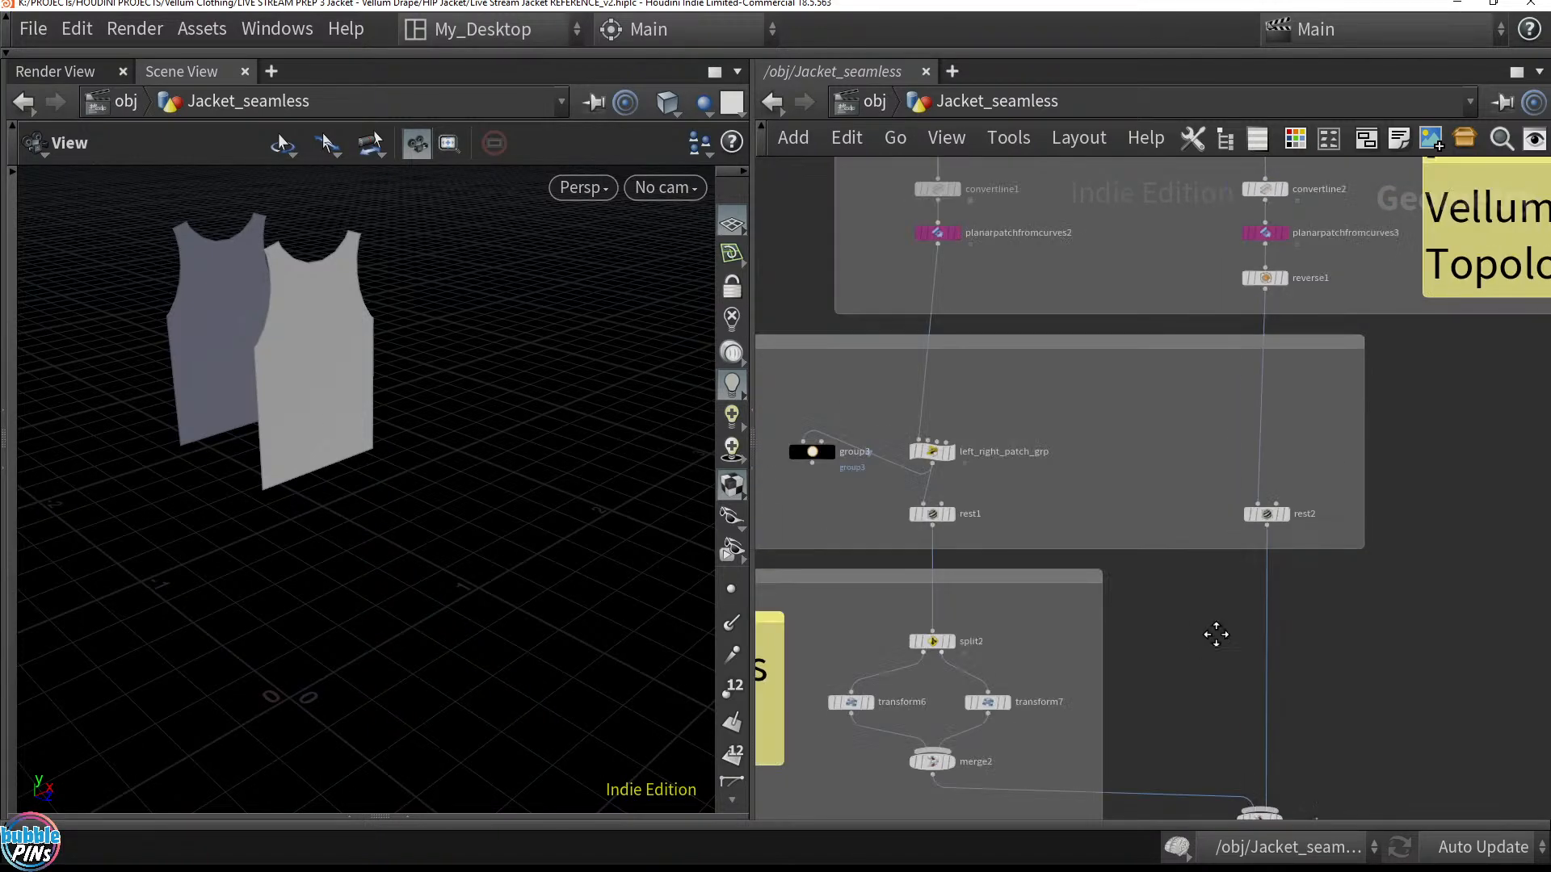
middle_click_drag(1210, 631, 1230, 238)
left_click(1283, 493)
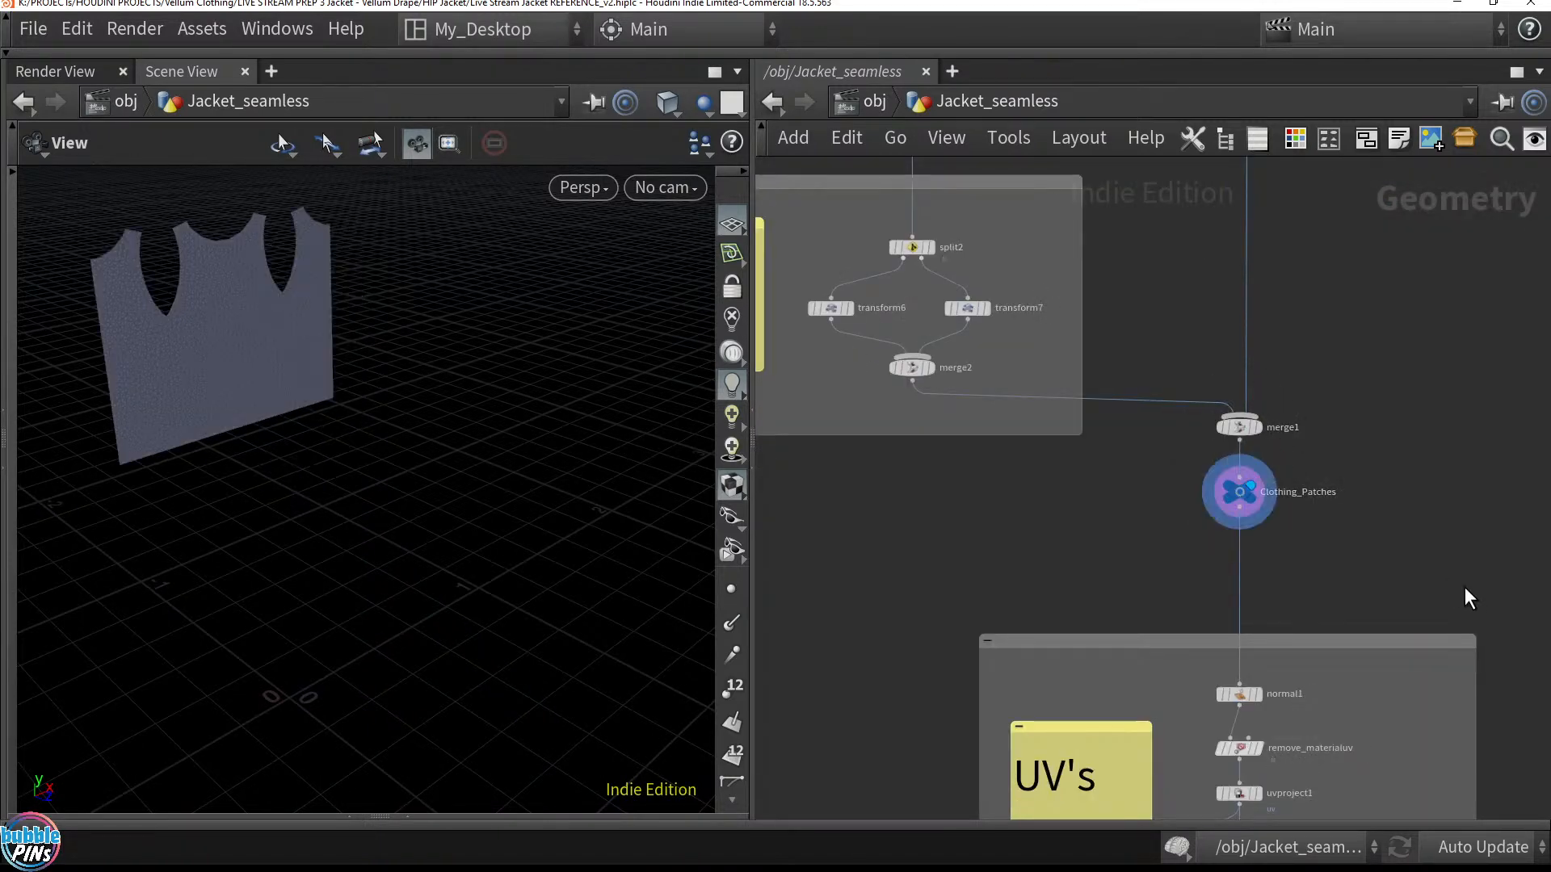
left_click_drag(41, 329, 229, 446)
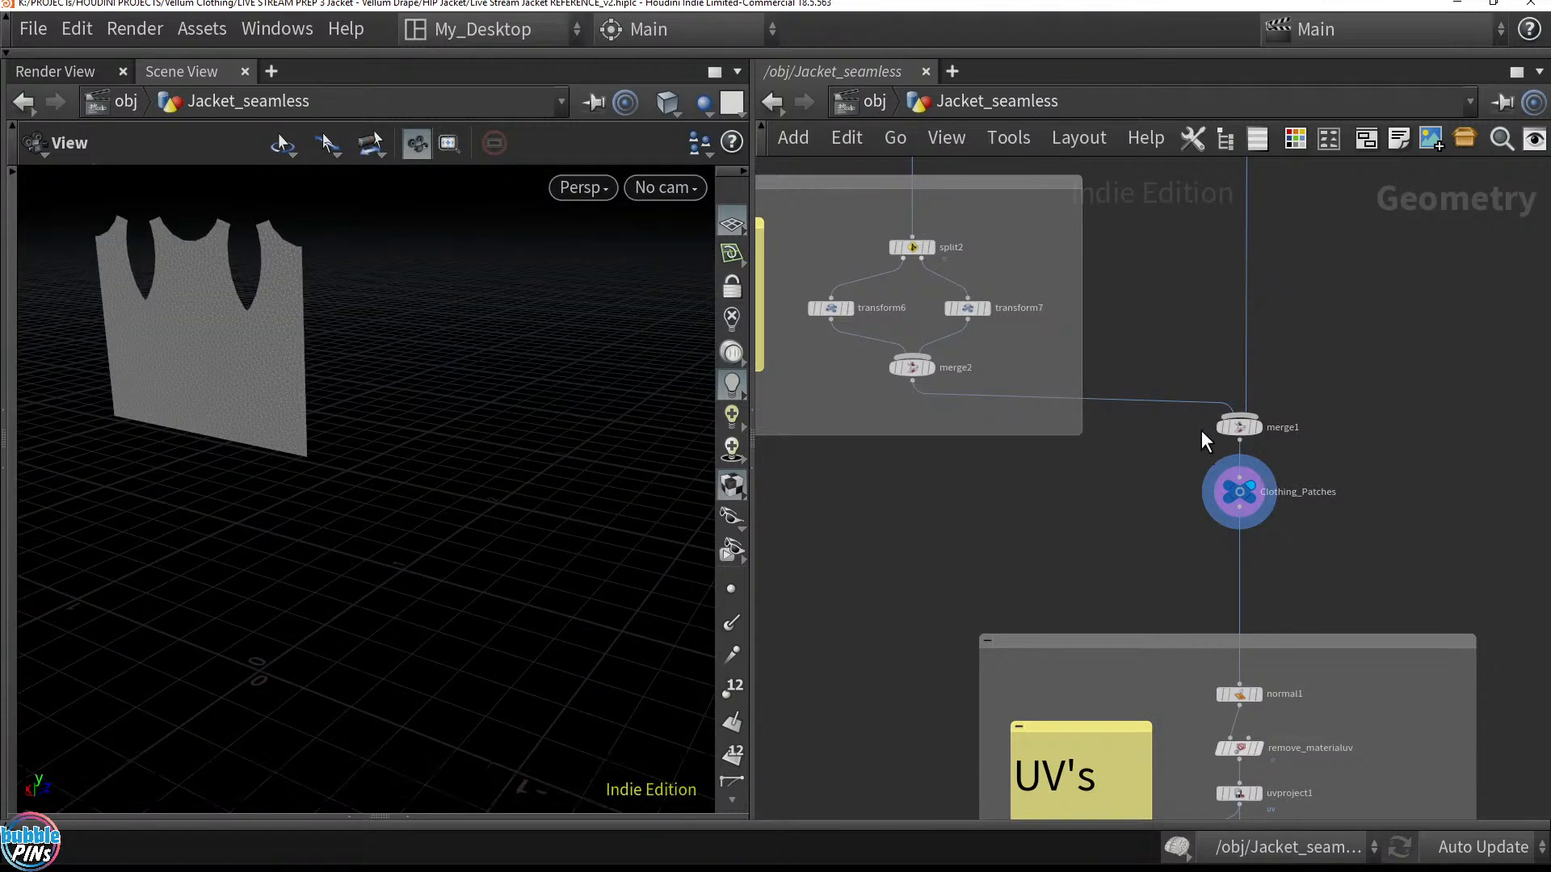
Template the Torso_BACK node so its outline overlays the displayed Clothing_Patches geometry
scroll(1362, 351, "down", 3)
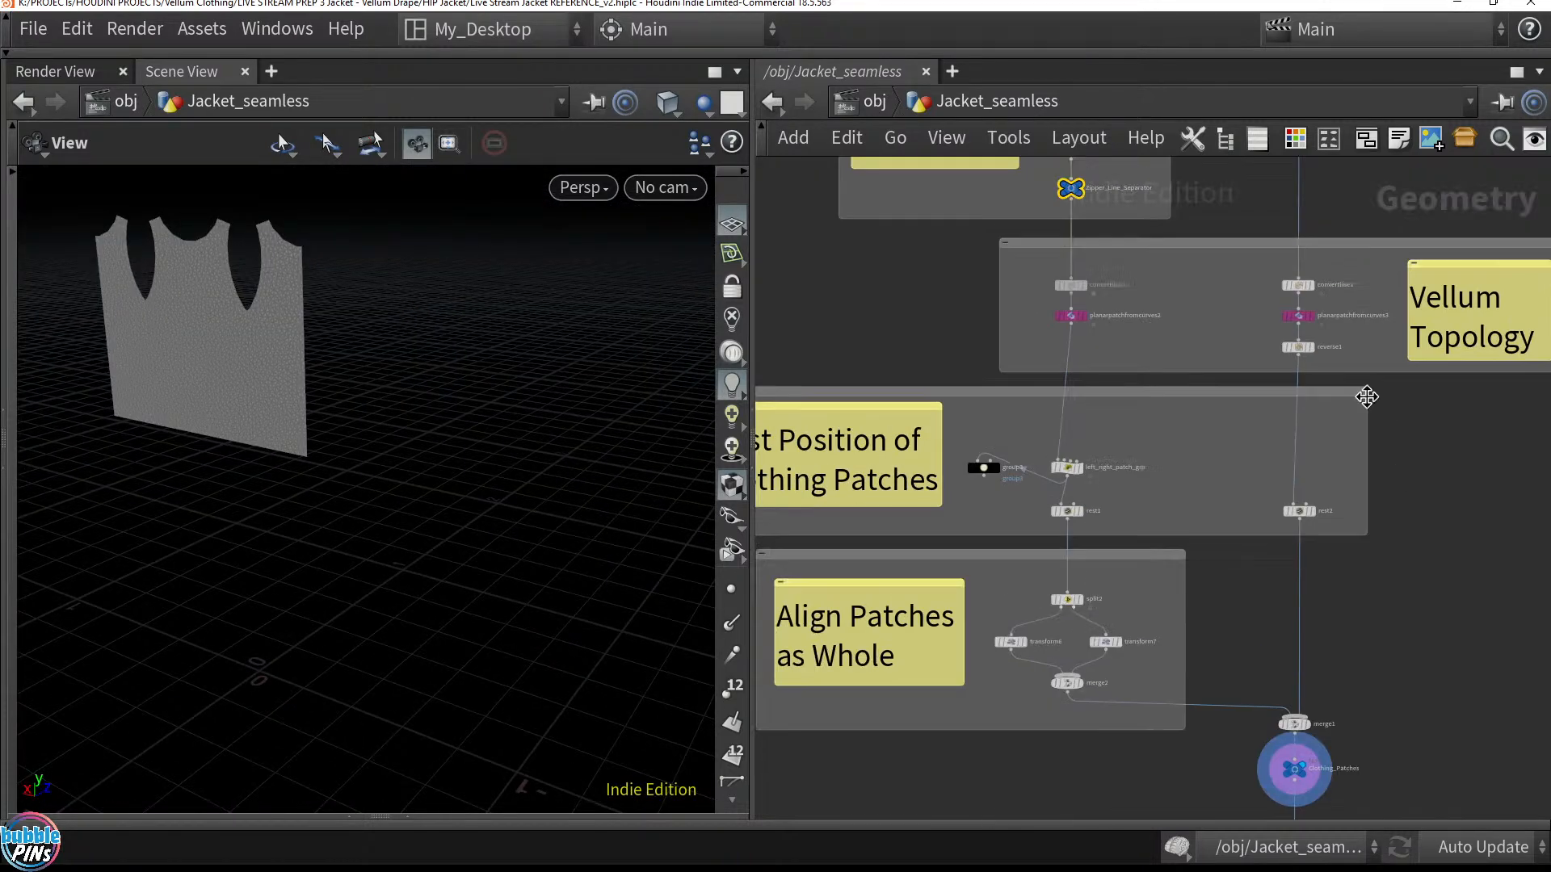
middle_click_drag(1273, 321, 1270, 685)
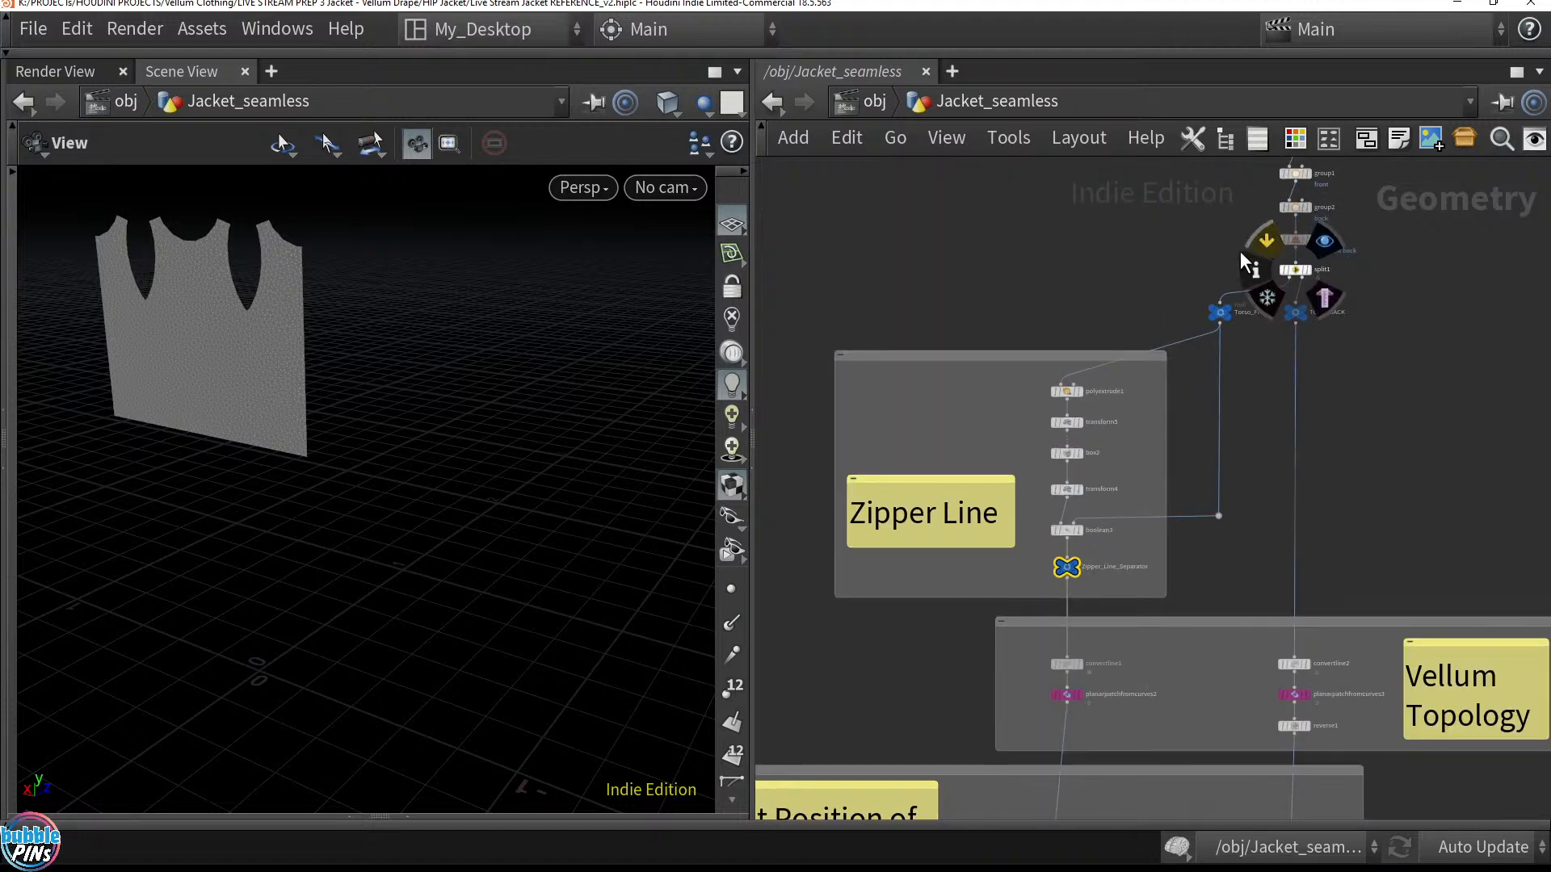
left_click(1324, 339)
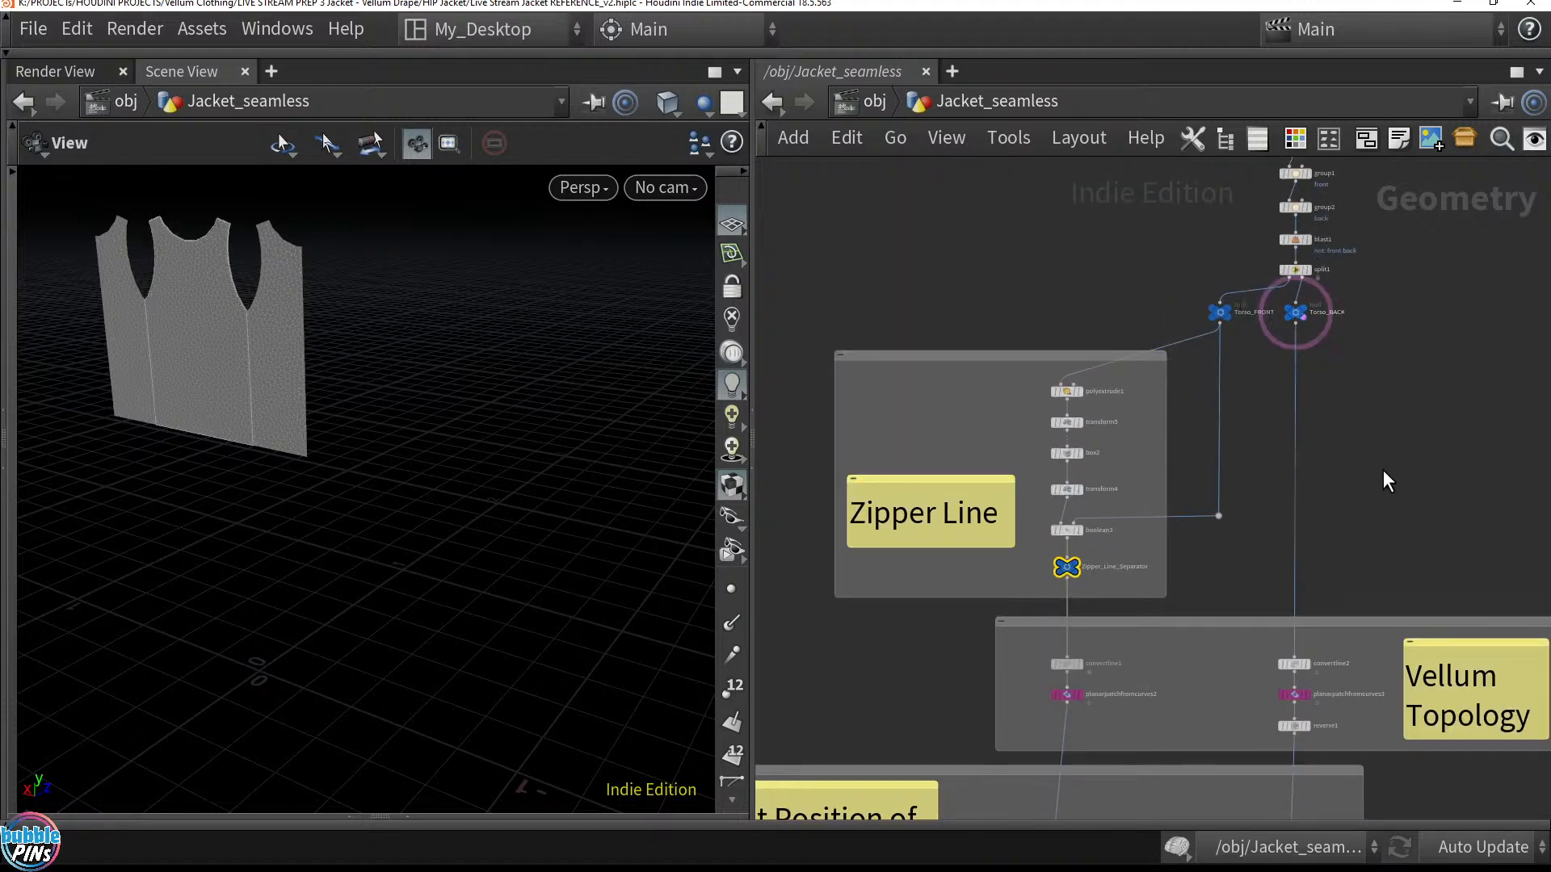
scroll(1292, 476, "down", 5)
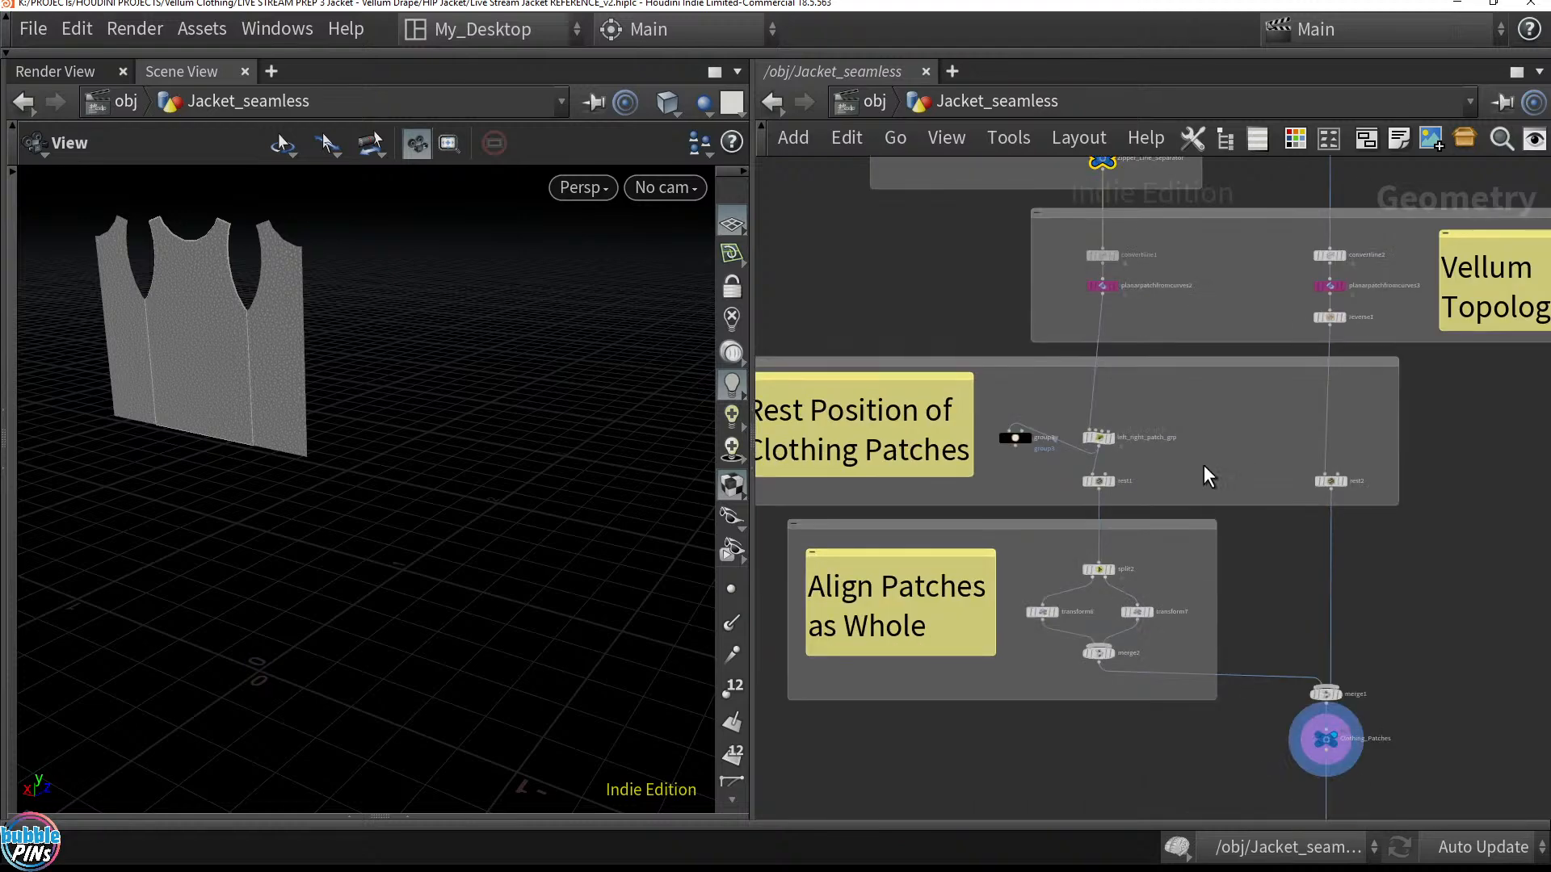
Display the rest1 node, examine its two front panels from an angle, and trace the split2, transform6, transform7 and merge2 nodes below it
scroll(1131, 533, "up", 3)
scroll(1194, 601, "down", 1)
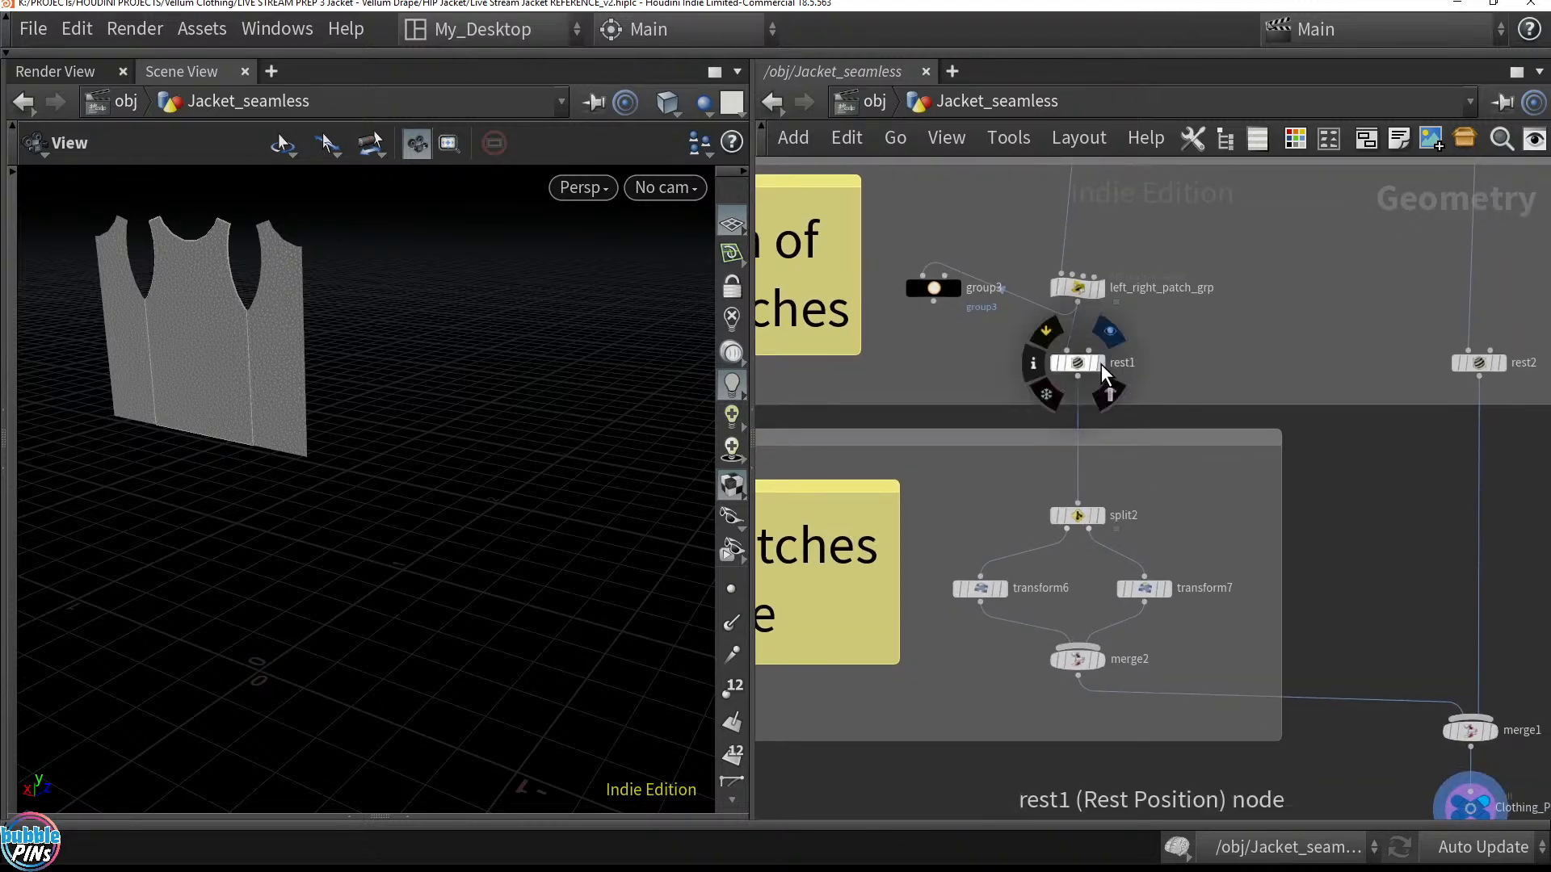
left_click(1095, 380)
left_click_drag(517, 432, 336, 353)
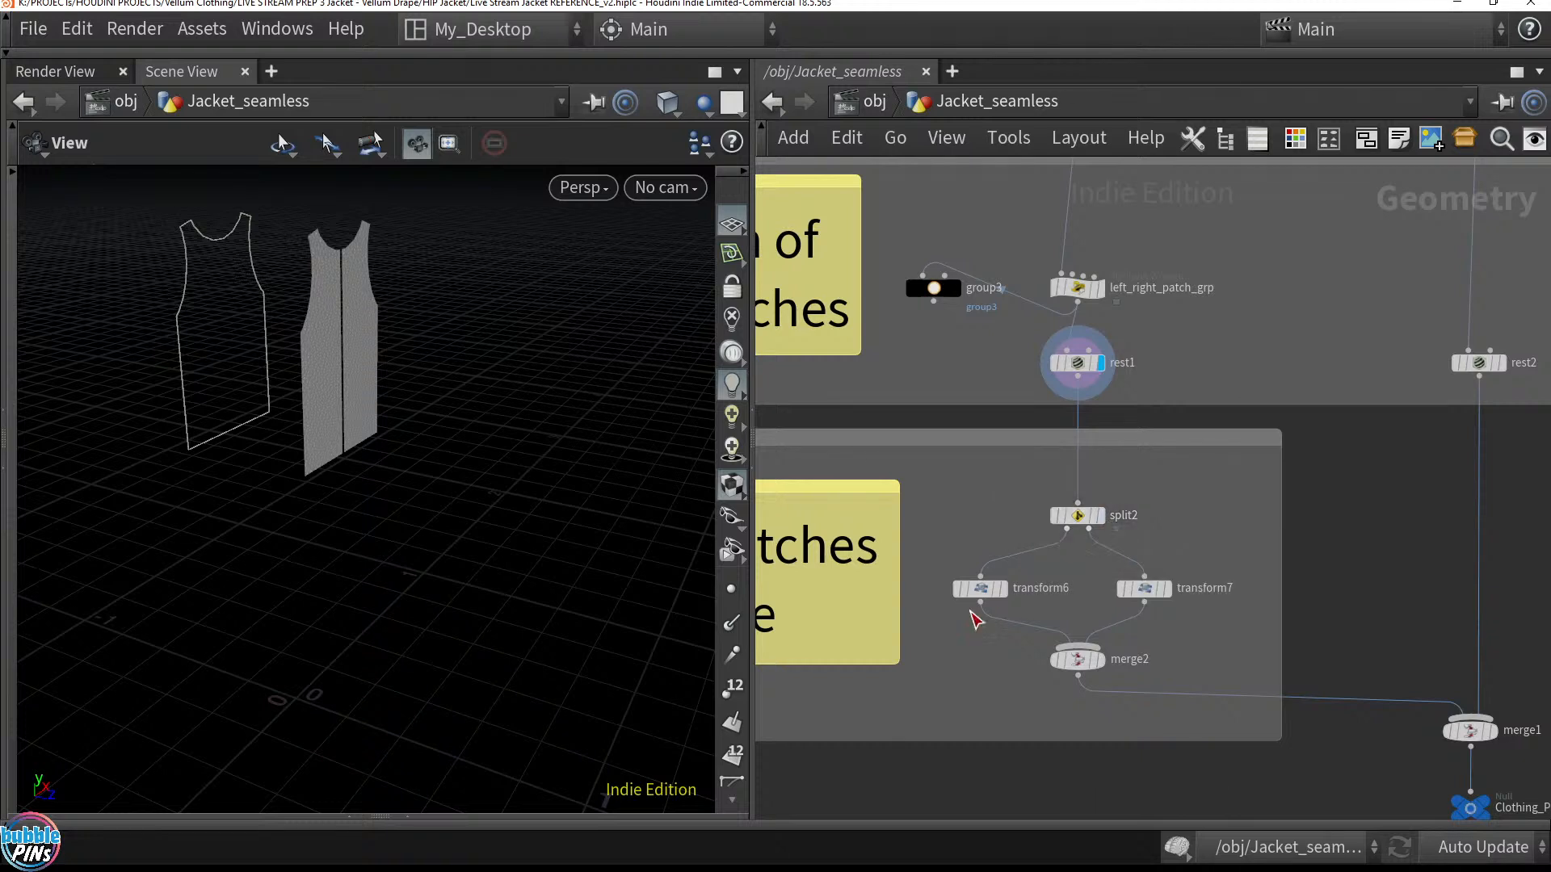
left_click_drag(935, 687, 1233, 566)
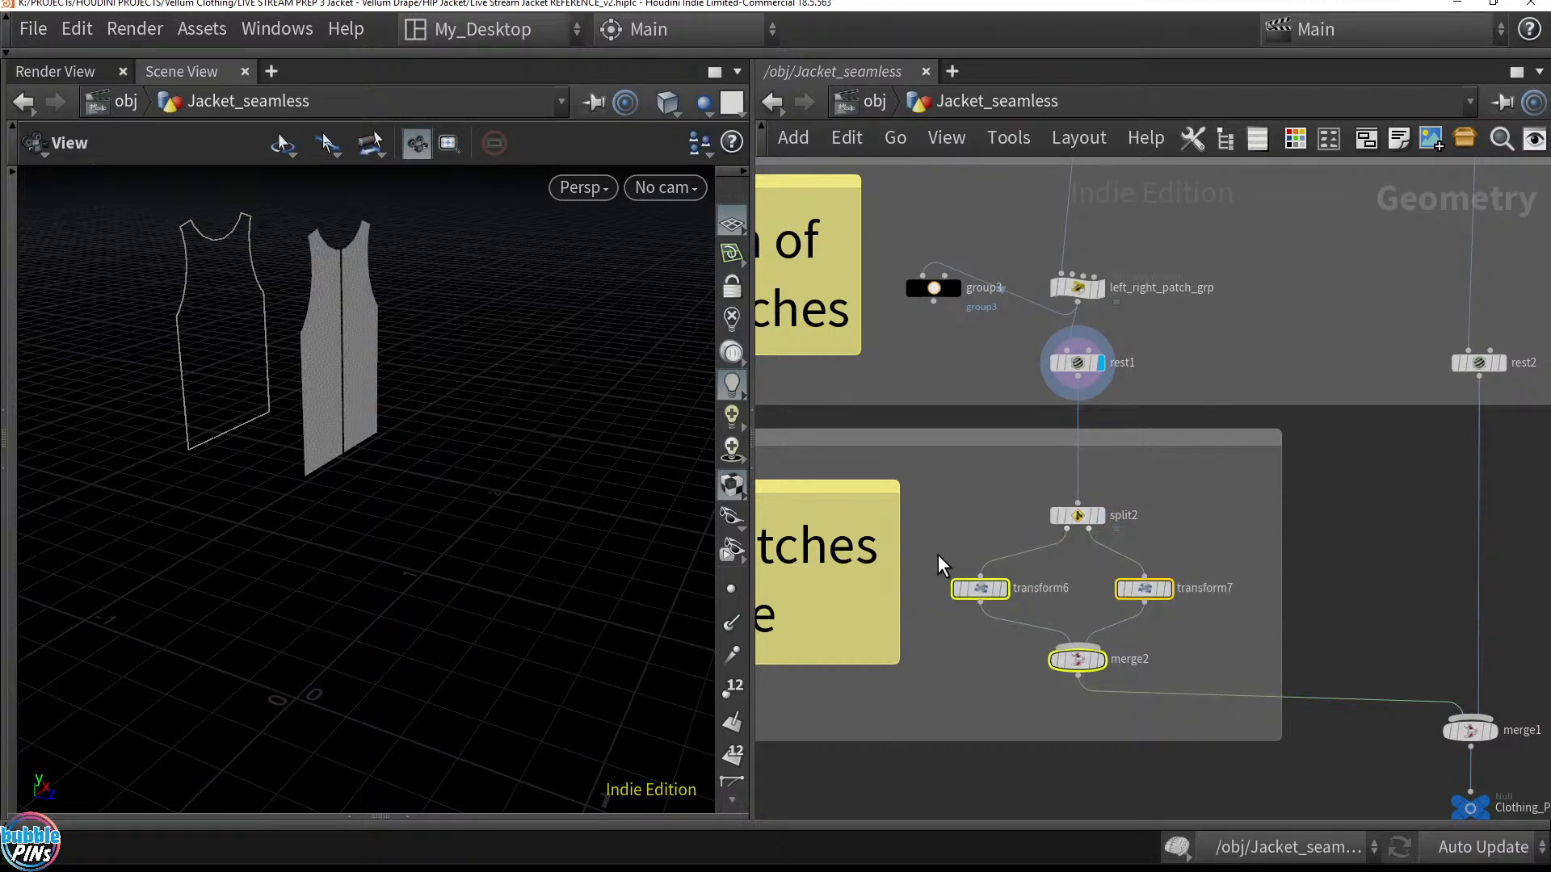
left_click_drag(969, 487, 1242, 627)
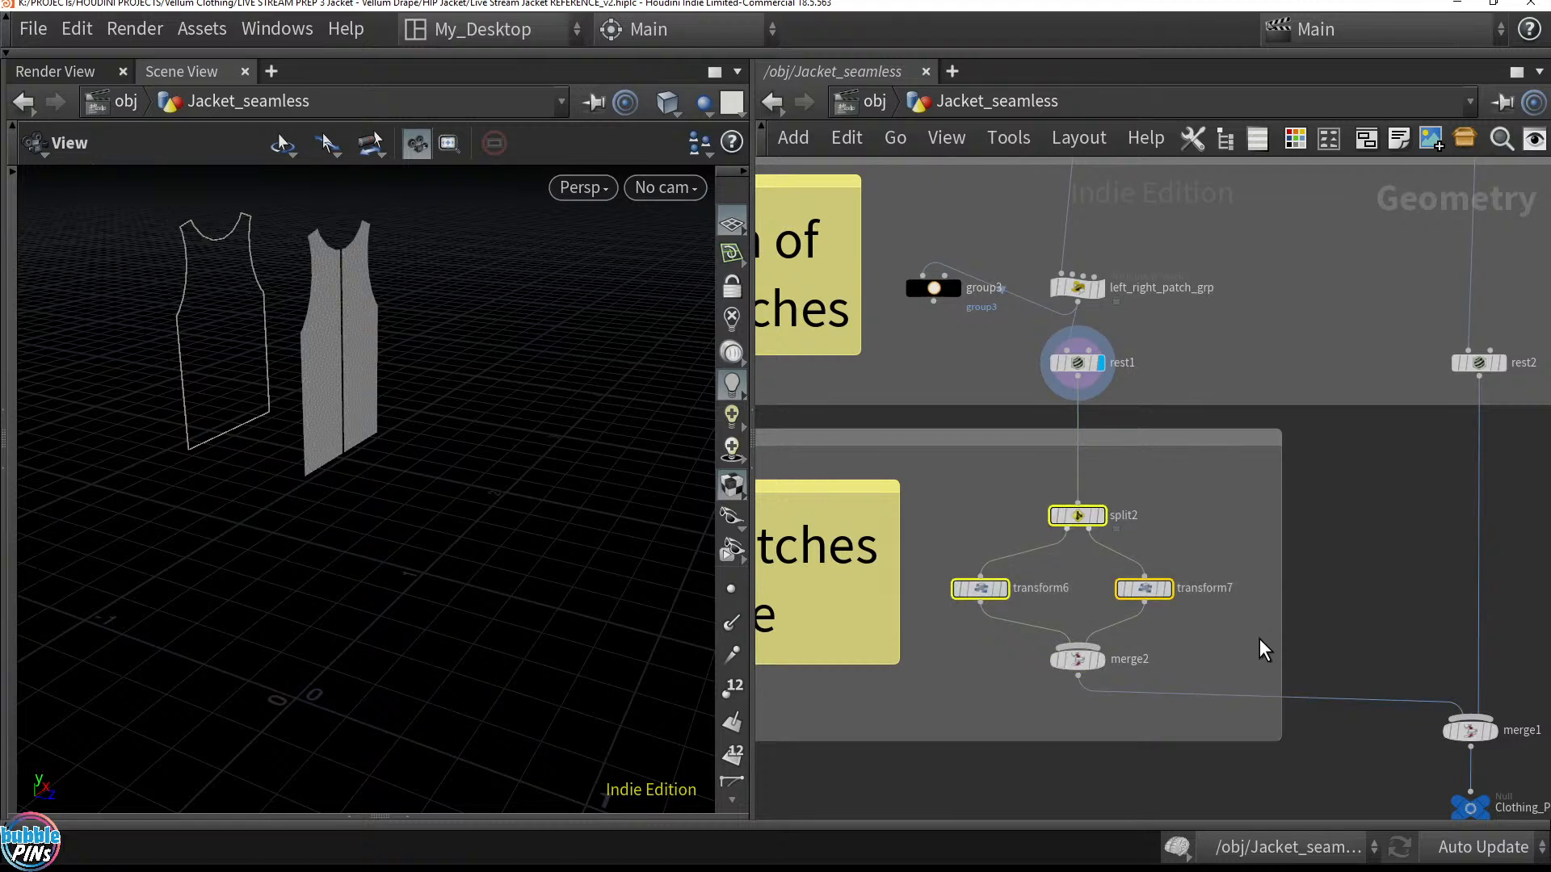
left_click(1210, 529)
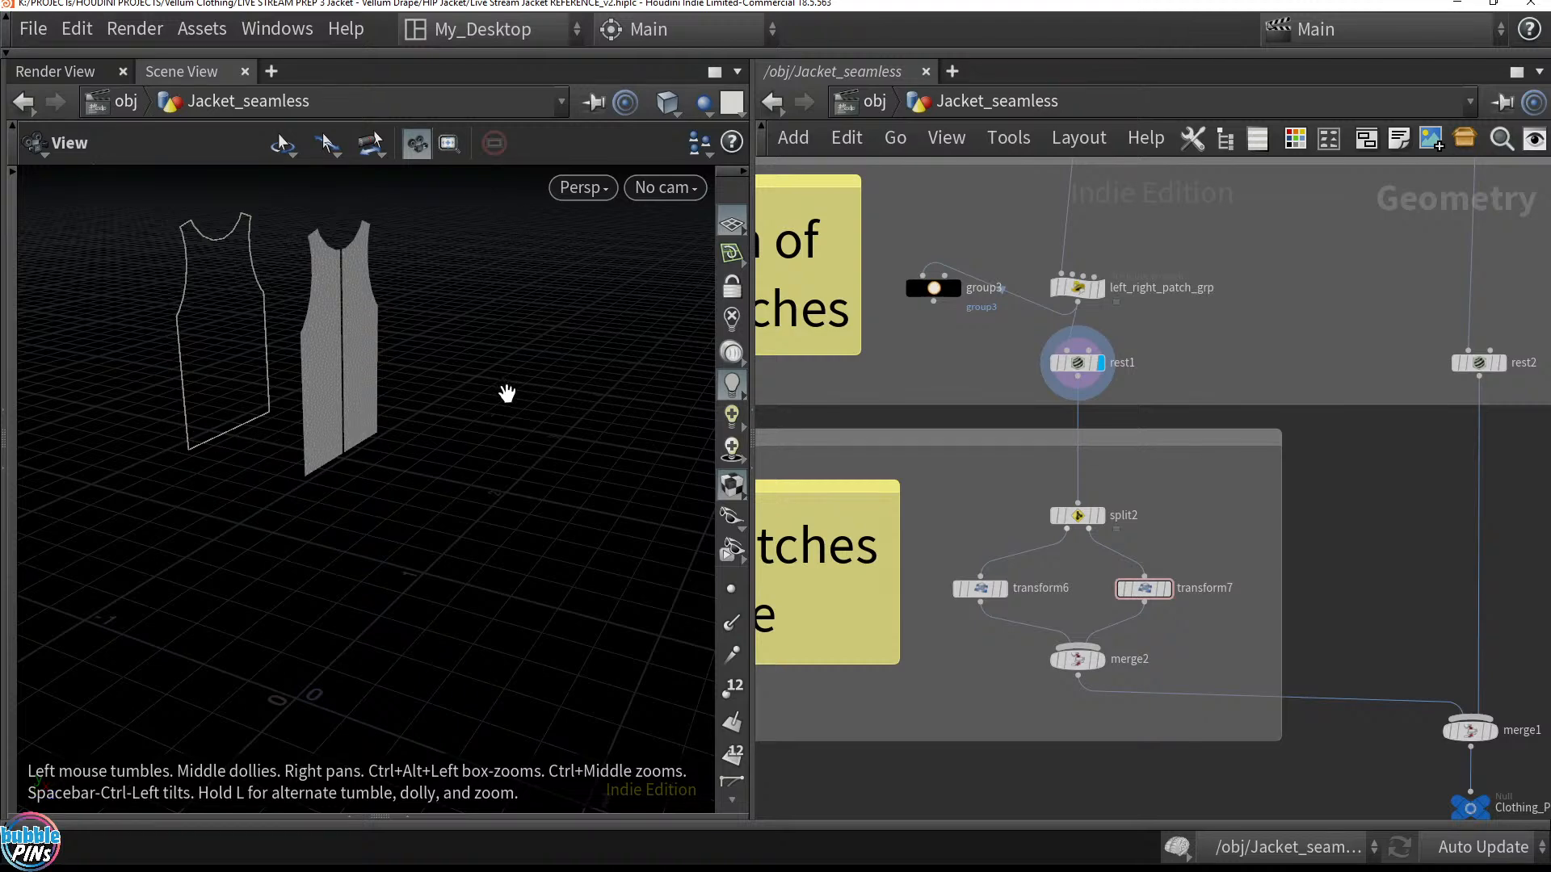
Inspect the front panels of rest1 in the UV view and return to a closer perspective view of them
key("space+5")
key("h")
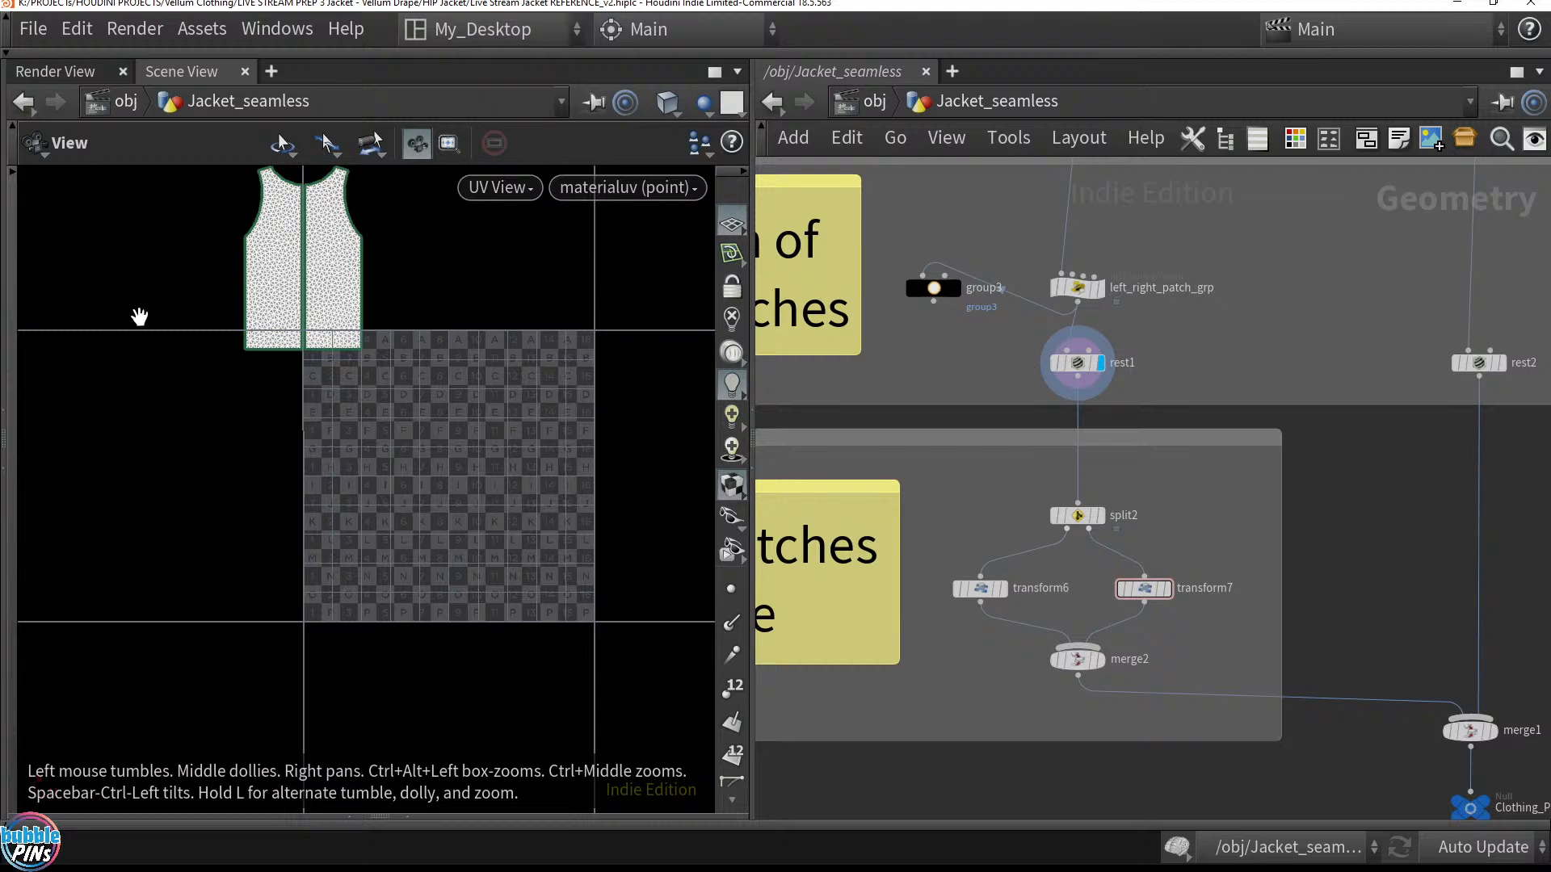
left_click_drag(715, 541, 589, 554)
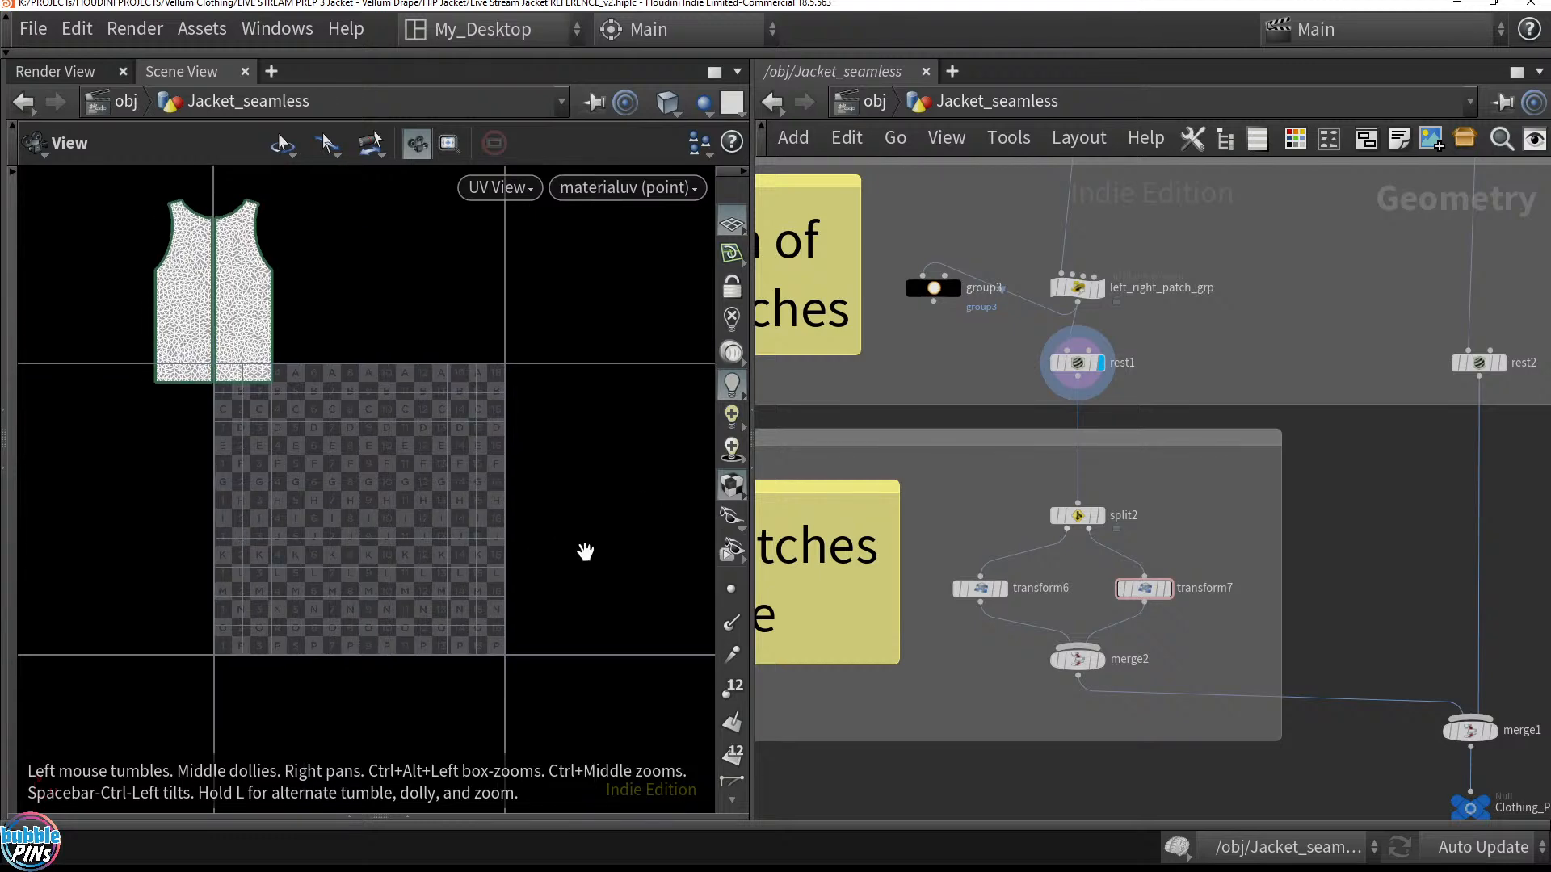
key("space+1")
left_click_drag(415, 346, 422, 428)
middle_click_drag(423, 427, 585, 405)
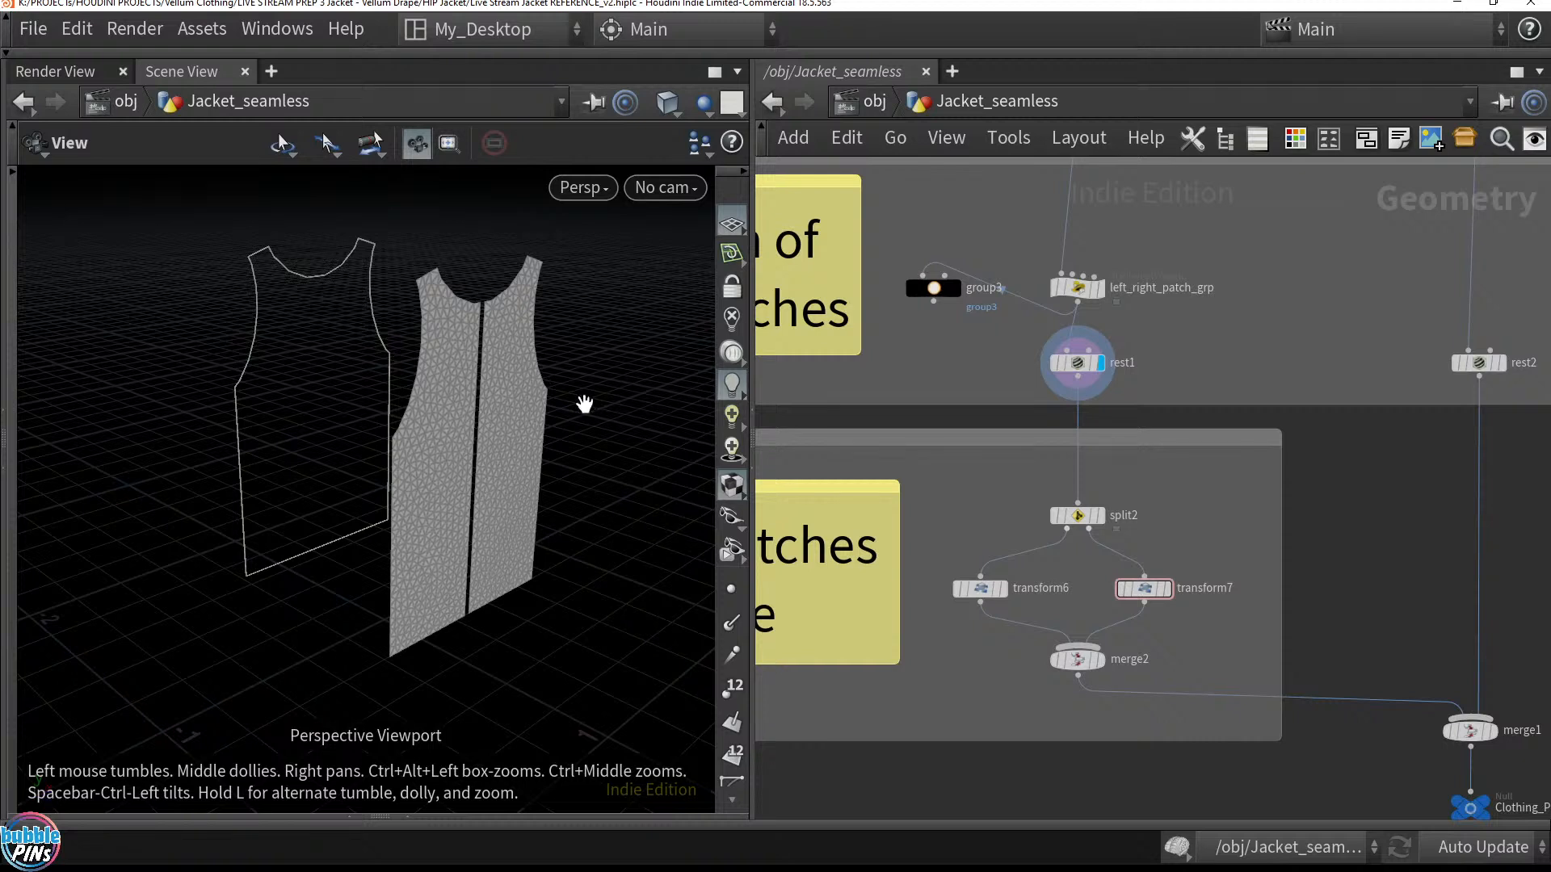
Open the parameters of transform7 and examine the bbox(0, D_XMAX) expression in its Pivot Translate X
left_click_drag(1230, 546, 1147, 609)
mouse_move(1101, 668)
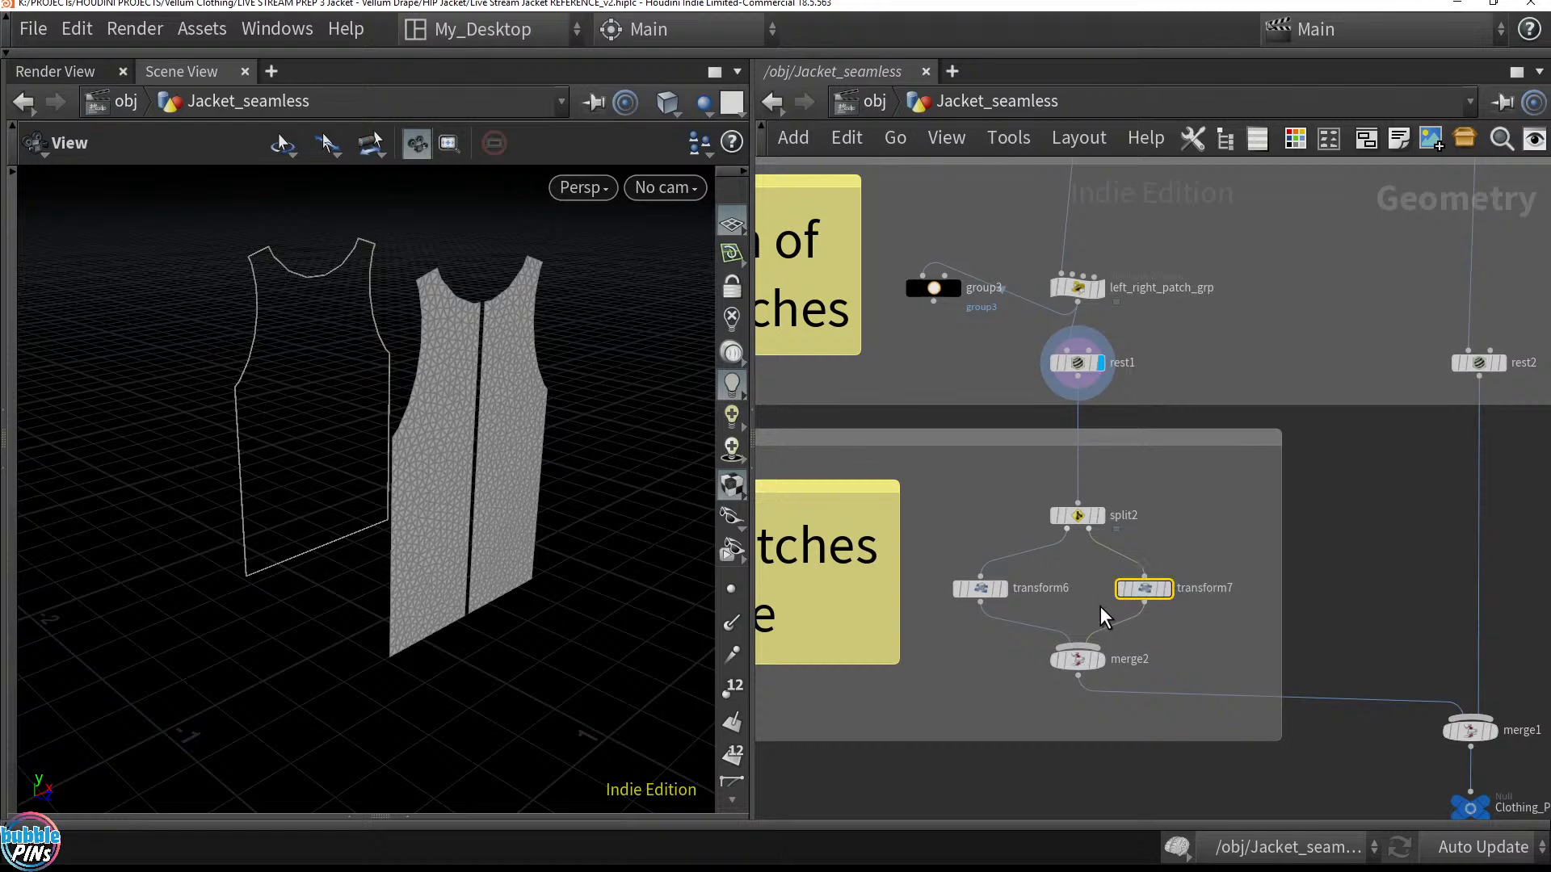
left_click(1197, 138)
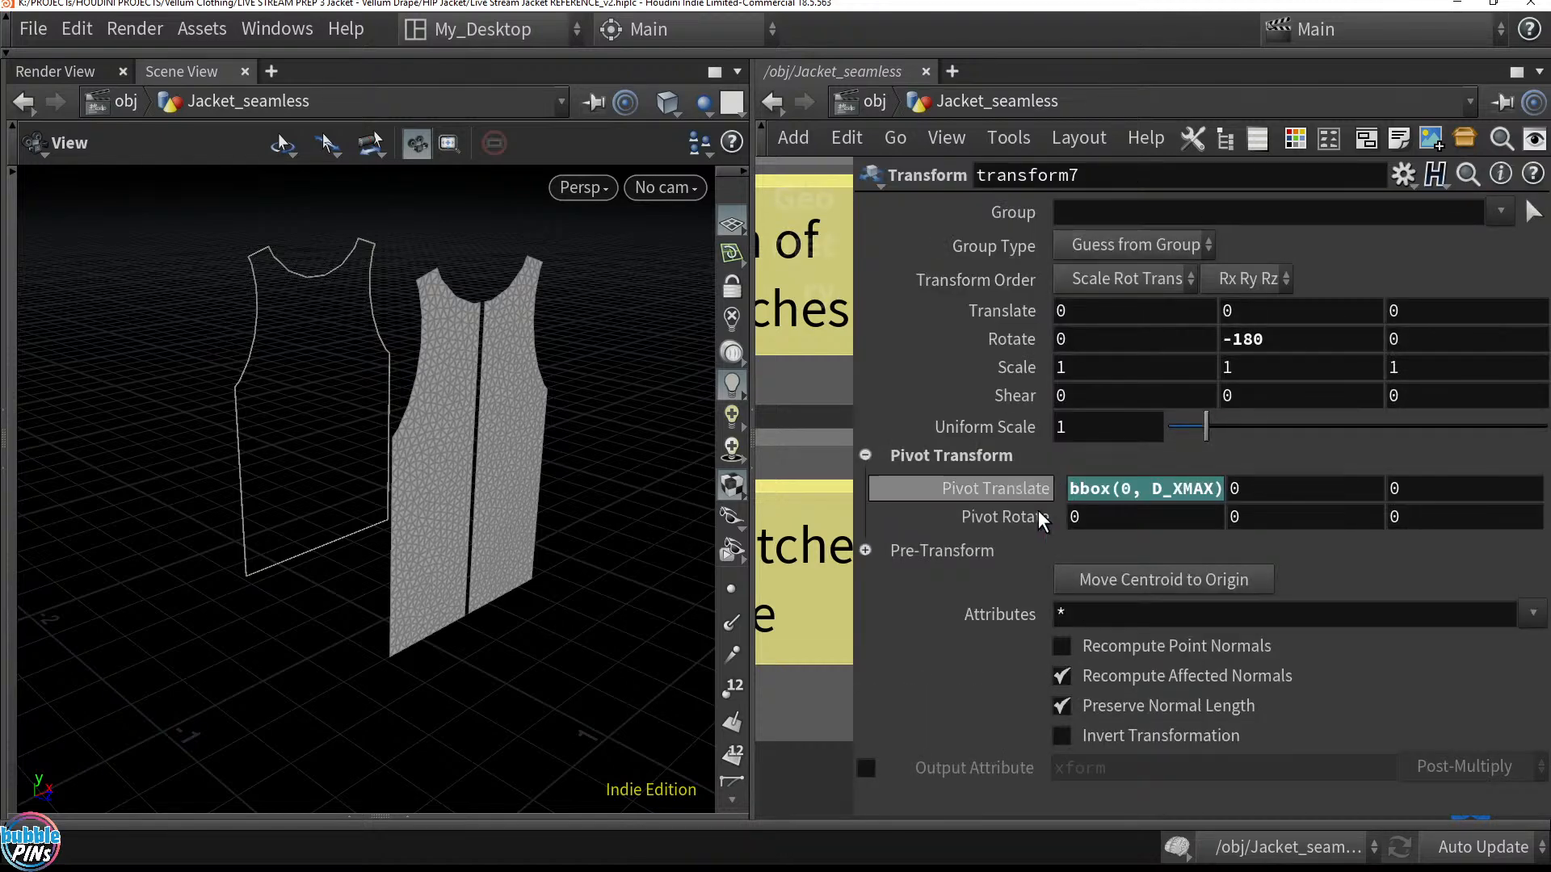
left_click(1129, 490)
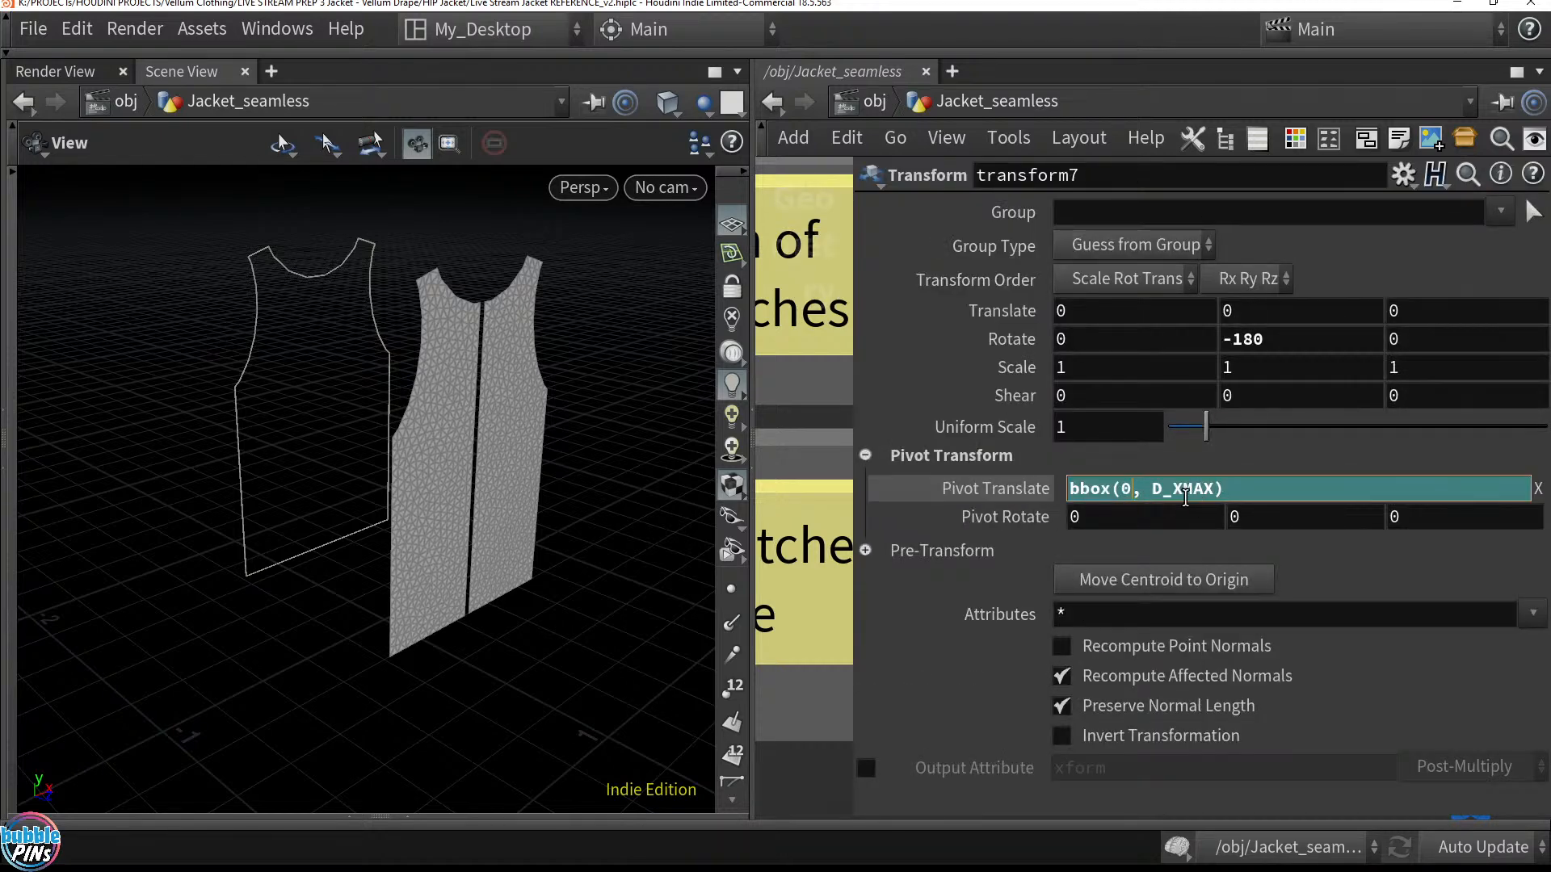
triple_click(1185, 496)
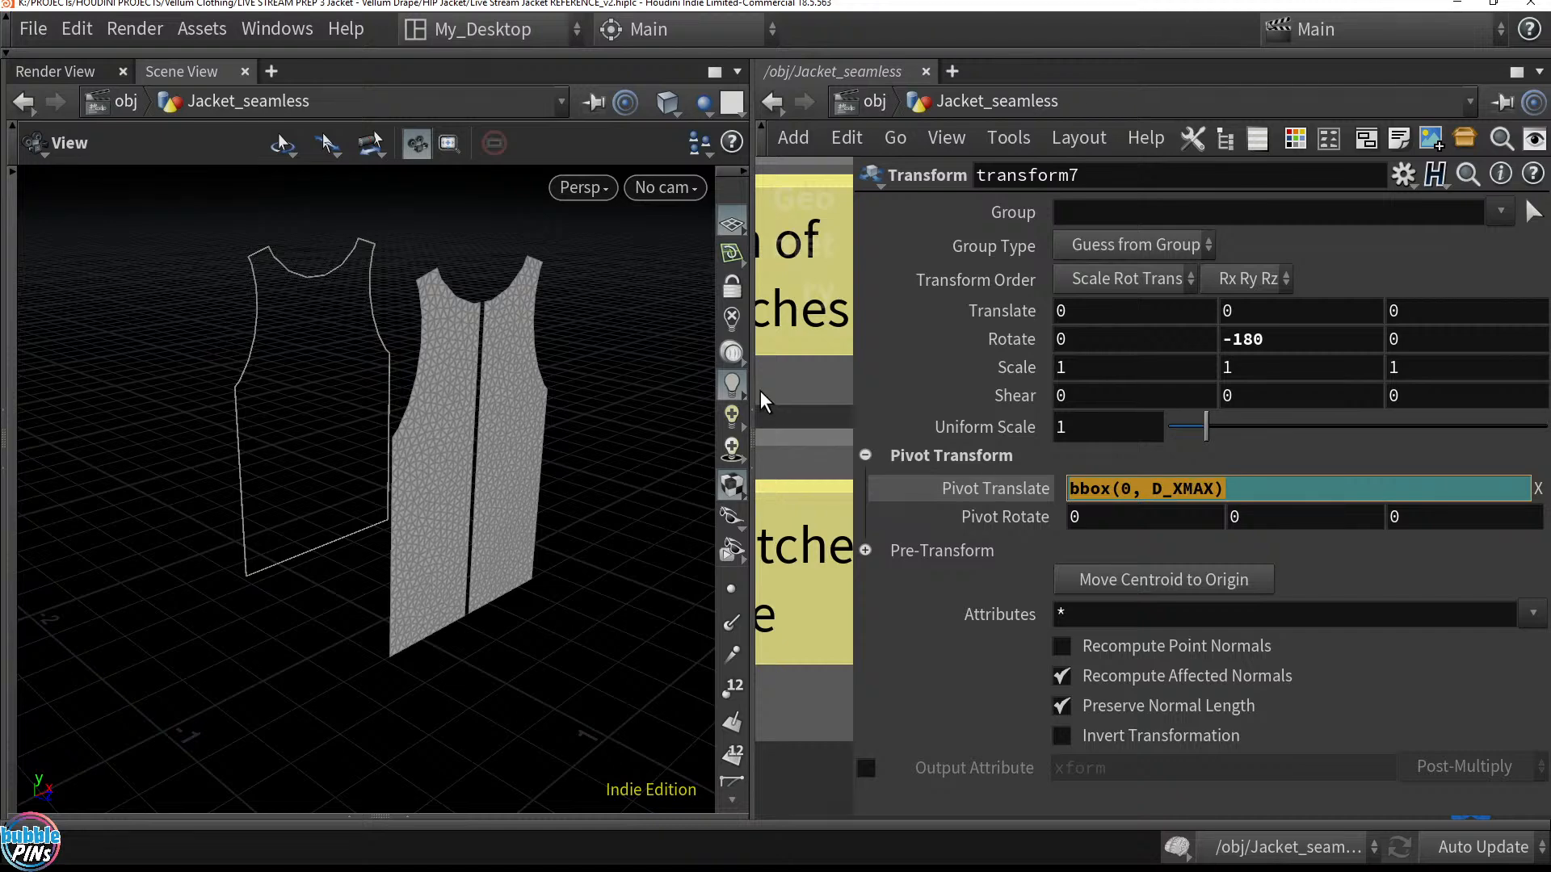
Give the node network more room beside the viewport and the transform7 parameters, and view the jacket panels from above
left_click_drag(753, 373, 622, 382)
left_click_drag(412, 404, 376, 430)
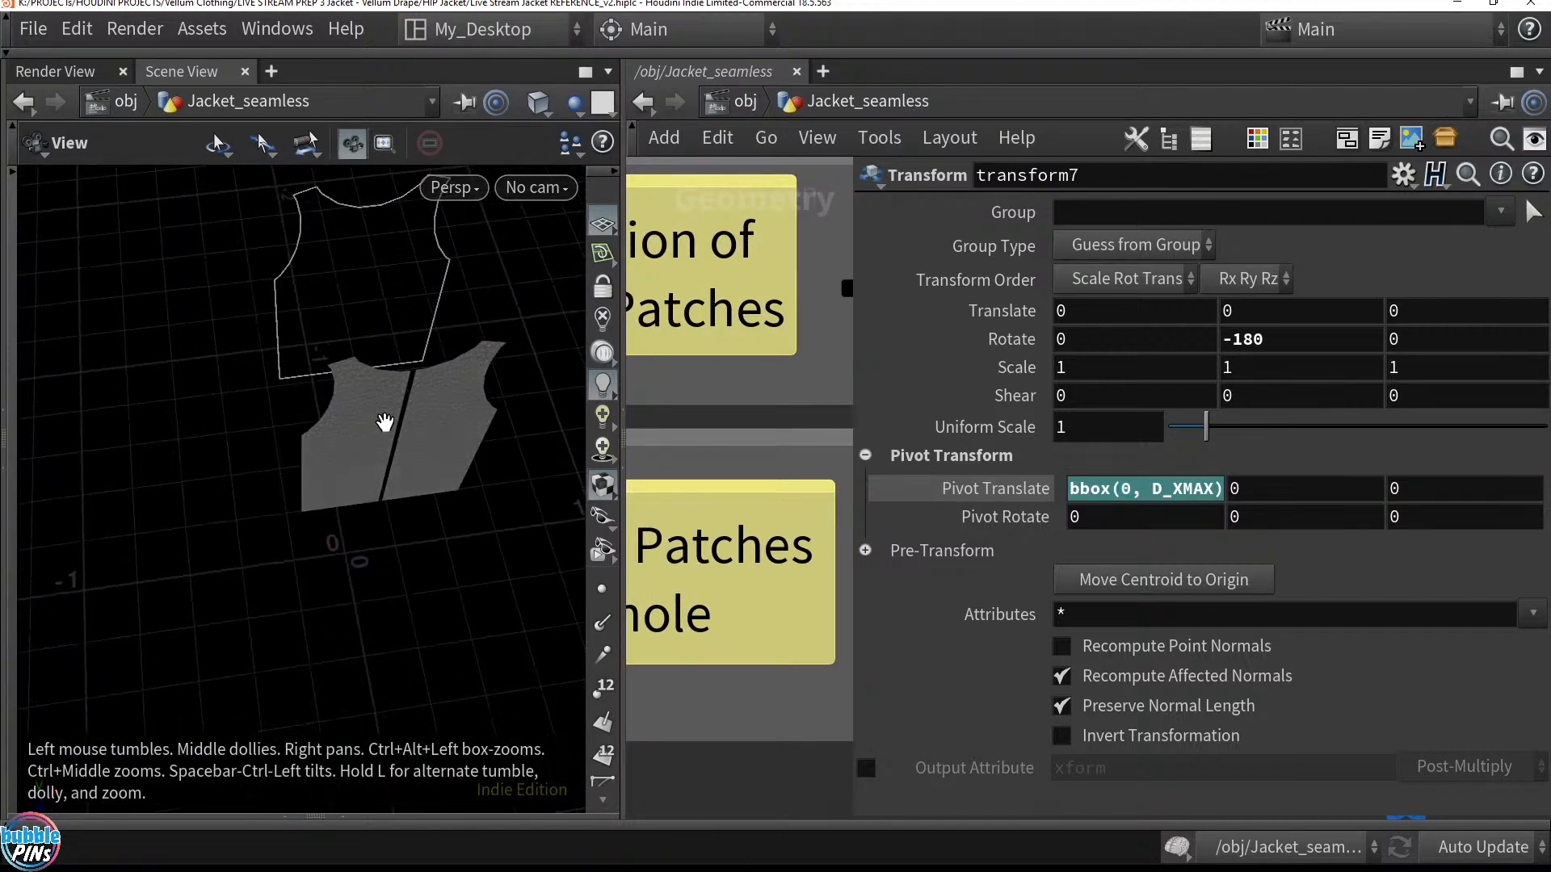
left_click_drag(423, 361, 459, 458)
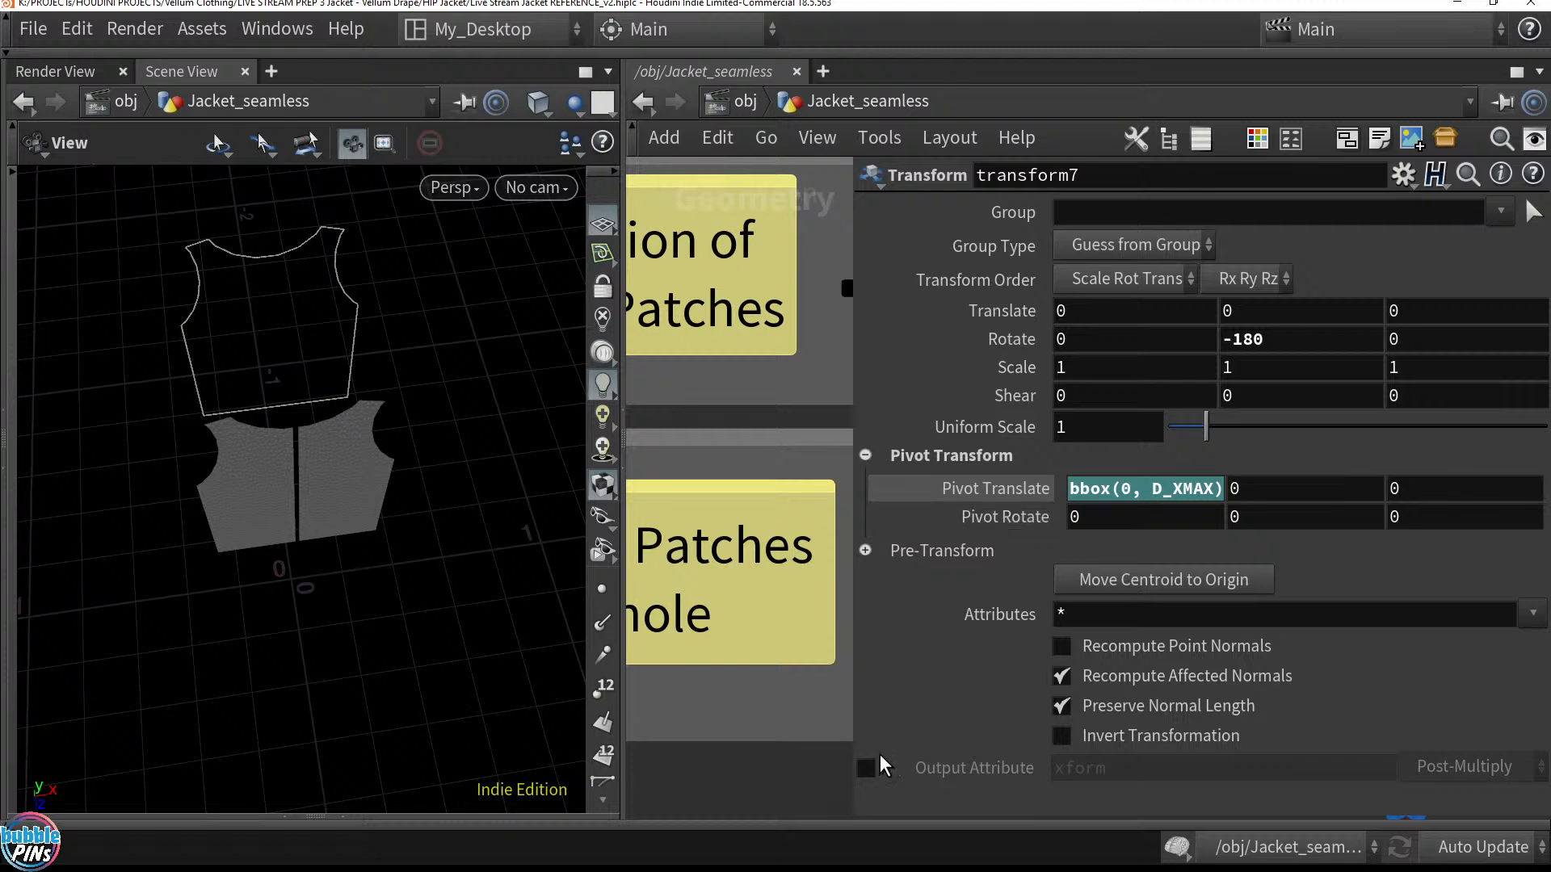
left_click_drag(856, 823, 1093, 742)
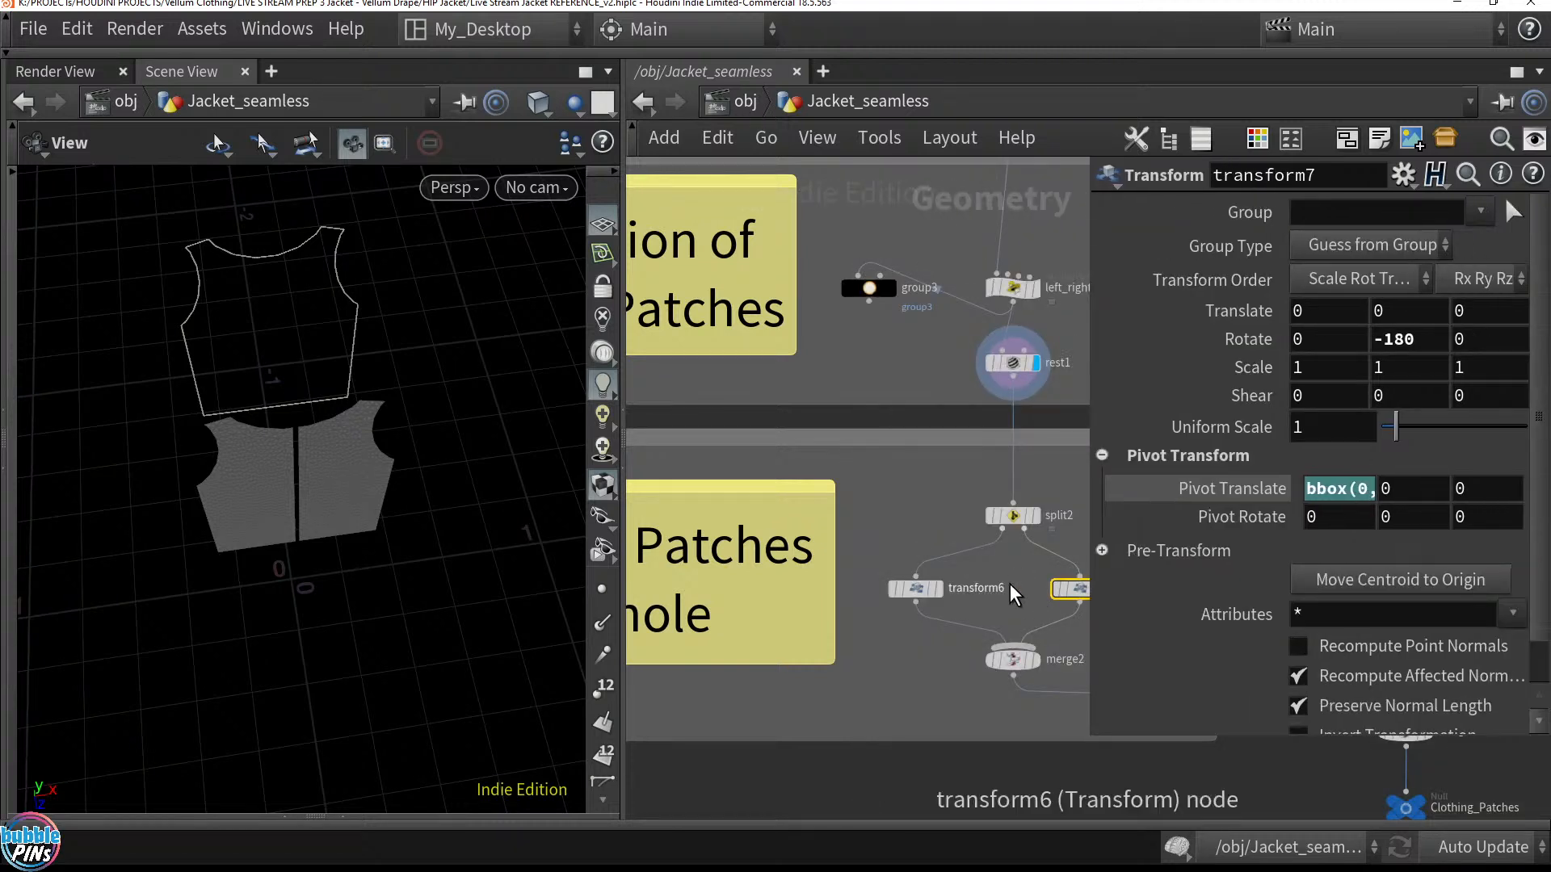
Display transform7 and show its transform handle to examine where the pivot sits relative to the rotated front panel
middle_click_drag(1014, 590, 844, 566)
left_click_drag(965, 519, 891, 592)
left_click(924, 568)
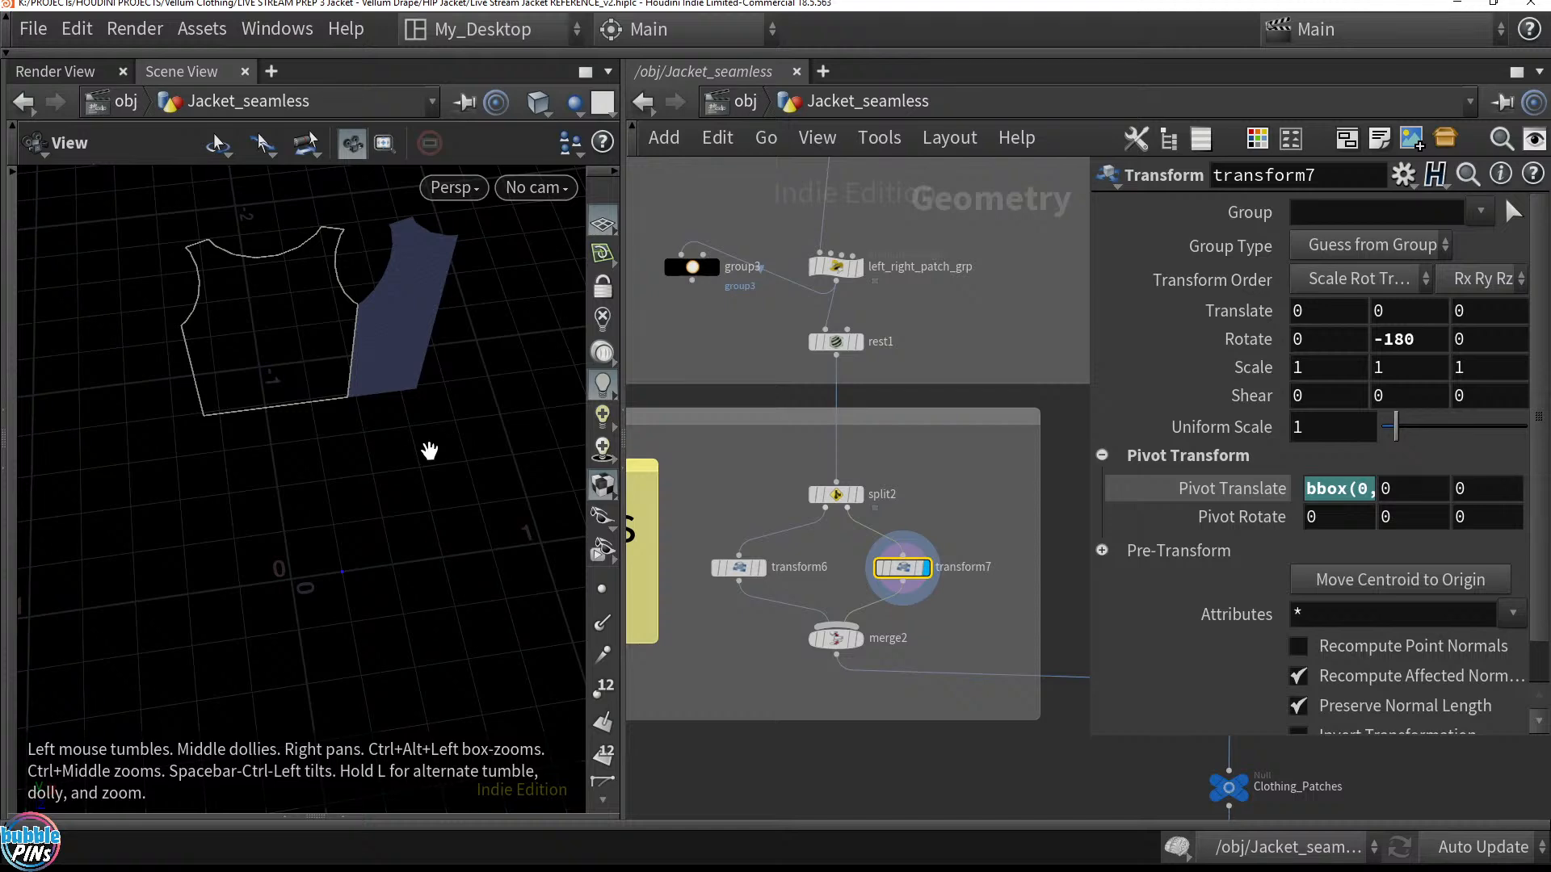
key("Return")
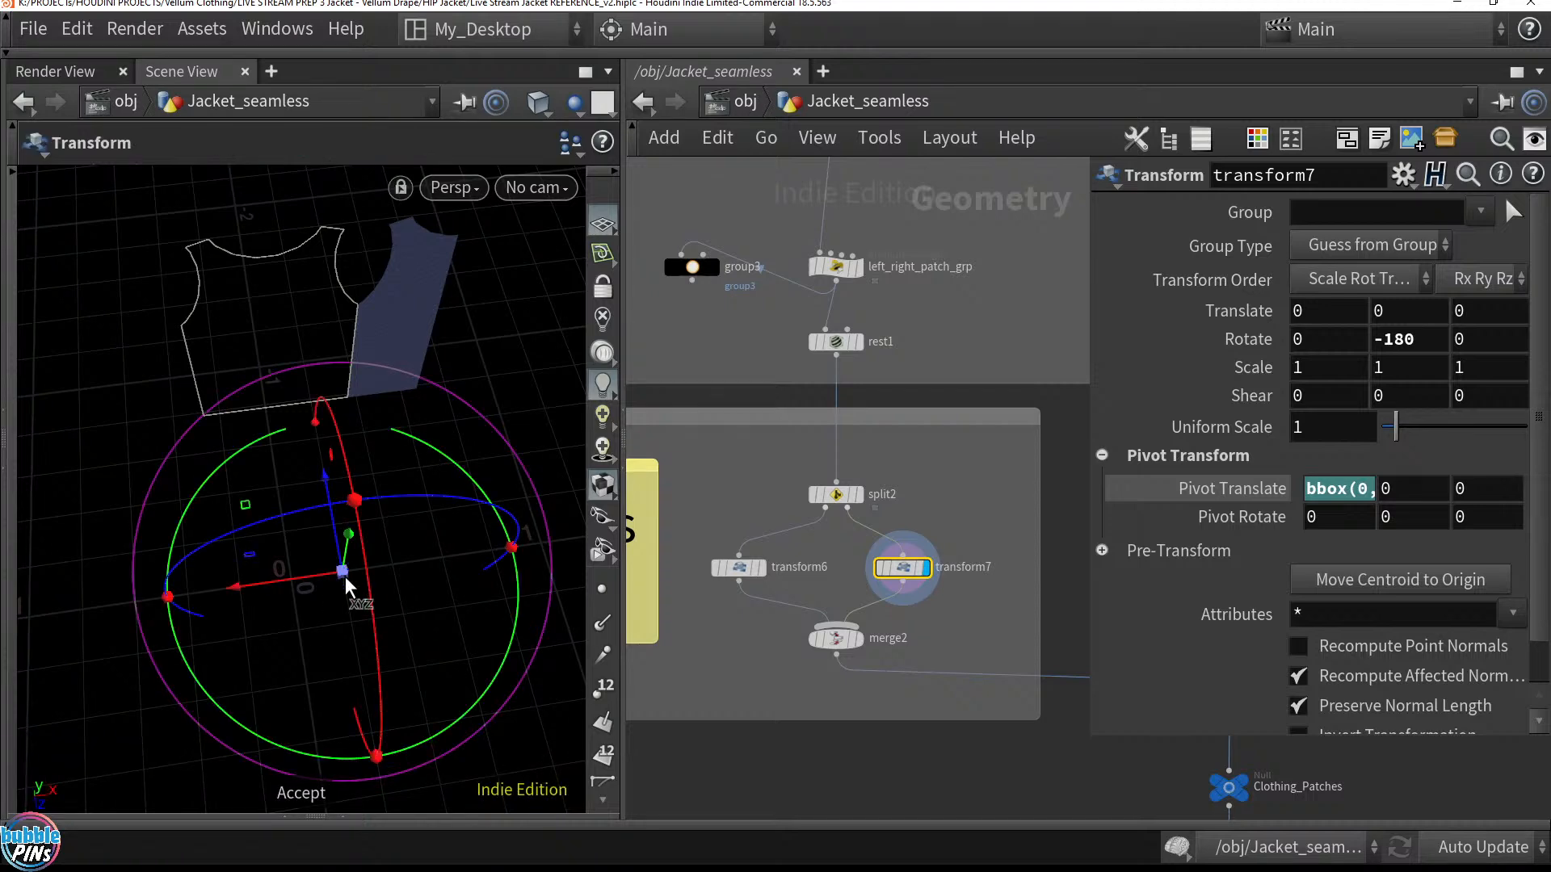
Template the rest2 node to compare the back panel with the front panel rotated by transform7
mouse_move(945, 618)
middle_mouse_down()
mouse_move(807, 644)
mouse_move(961, 606)
middle_mouse_up()
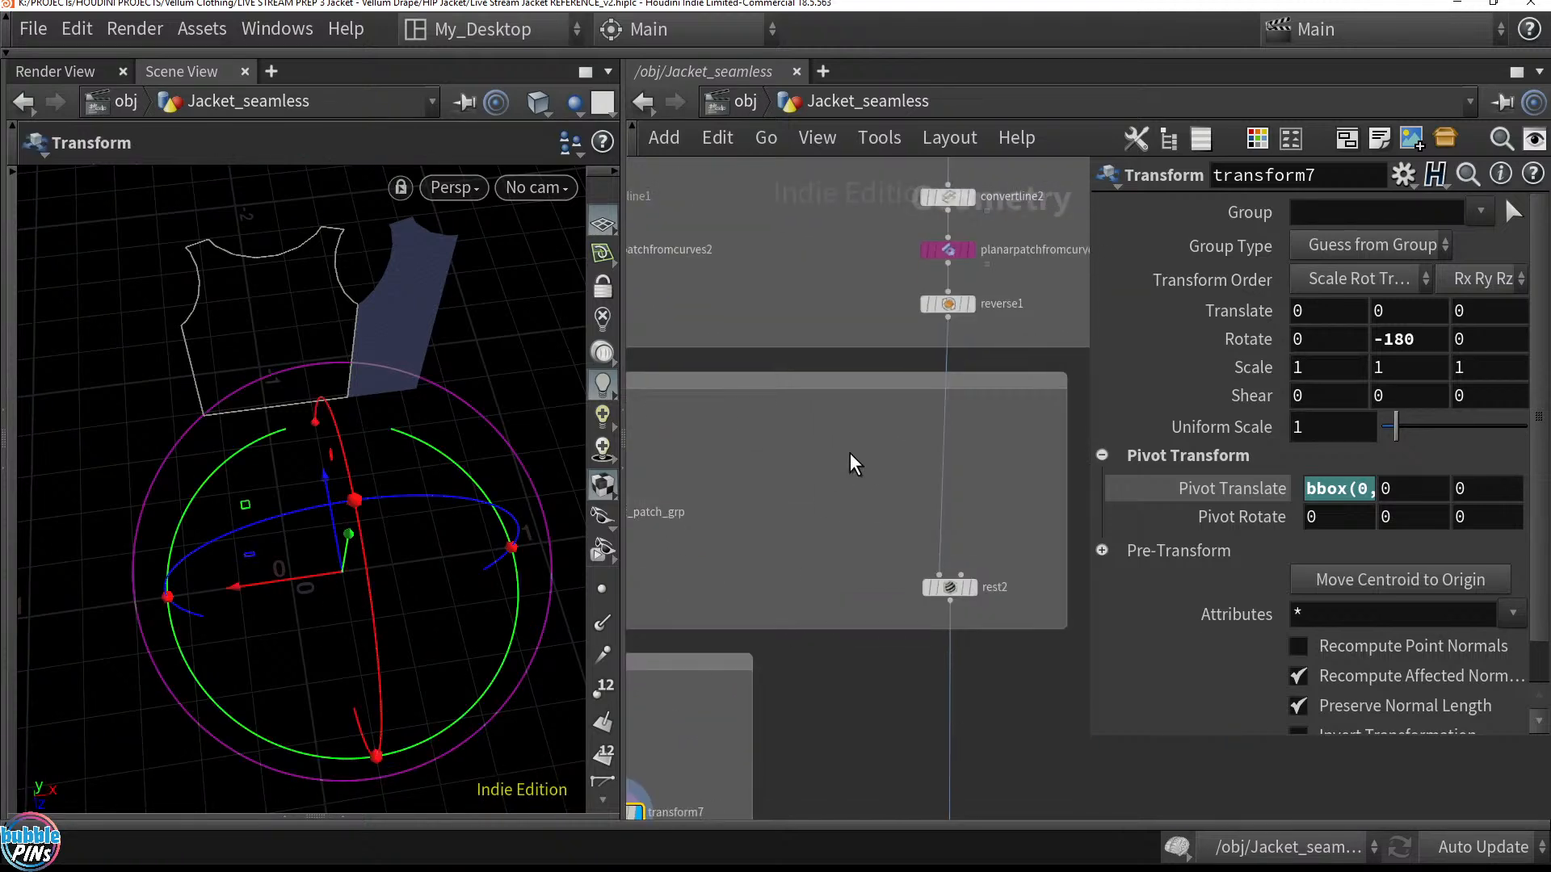
mouse_move(969, 601)
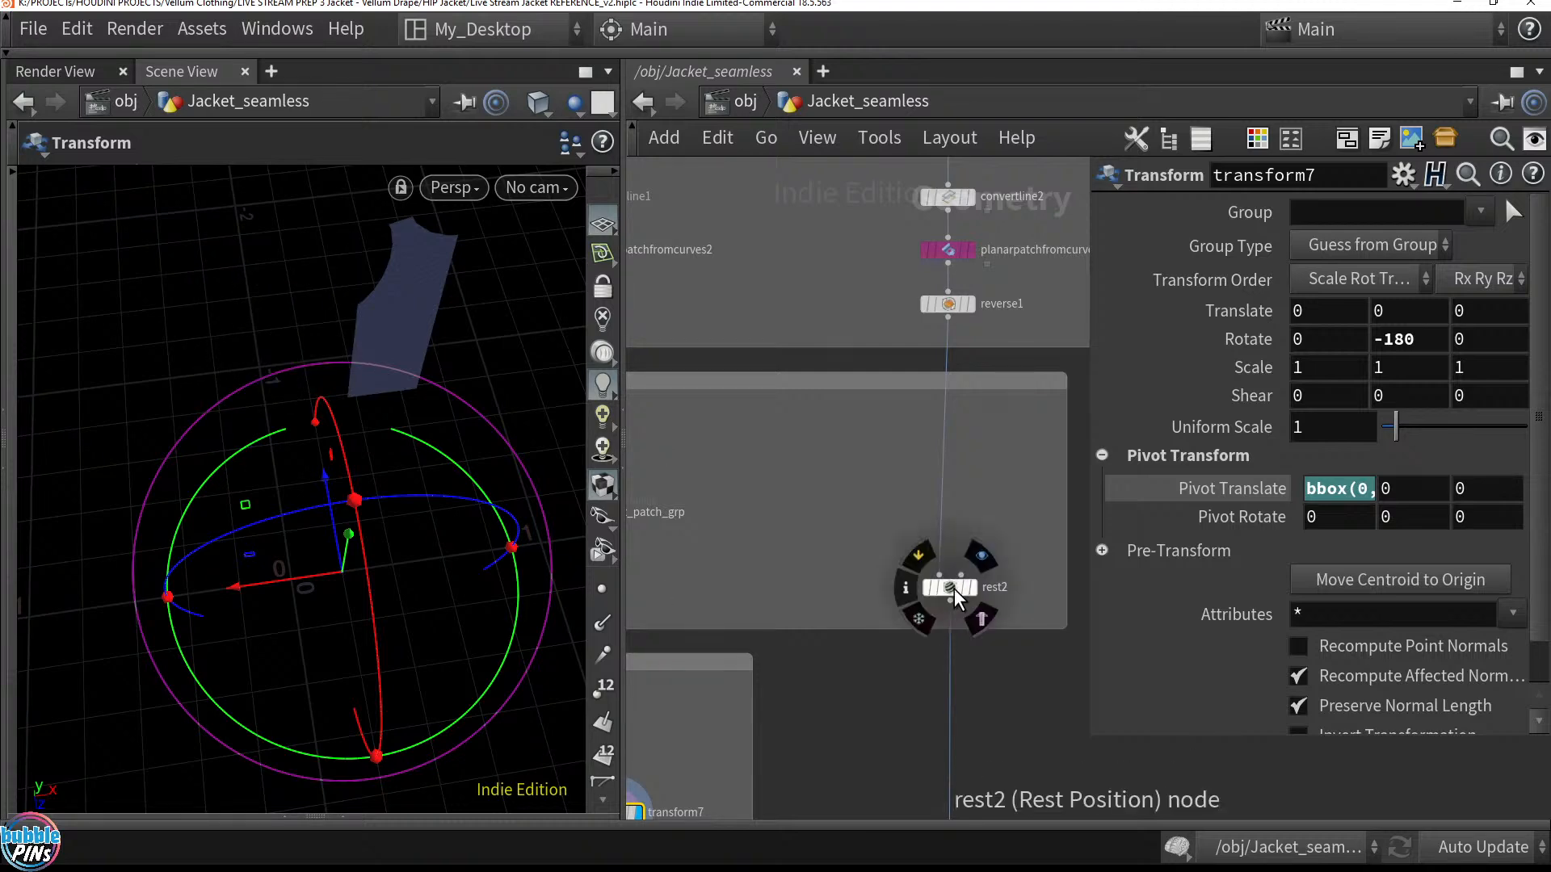
left_click(980, 619)
right_click(331, 347)
key("Escape")
left_click_drag(331, 347, 374, 409)
key("Escape")
key("Return")
scroll(763, 476, "down", 4)
scroll(763, 477, "up", 4)
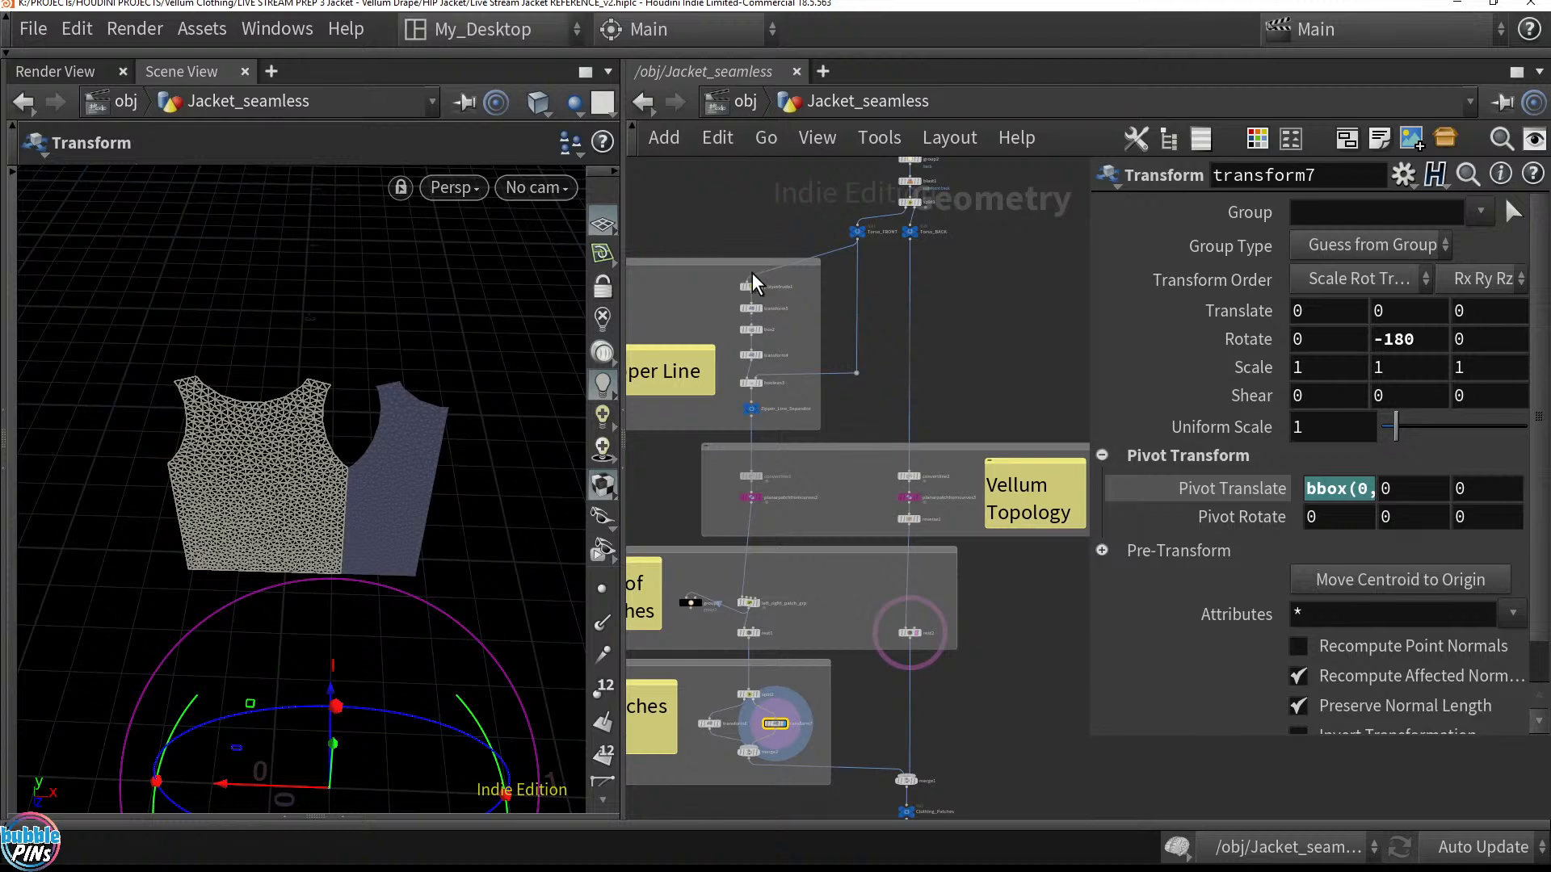
Template Zipper_Line_Separator, and in its place merge1, to compare the original front outlines and the joined patches with transform7's panel
left_click(779, 436)
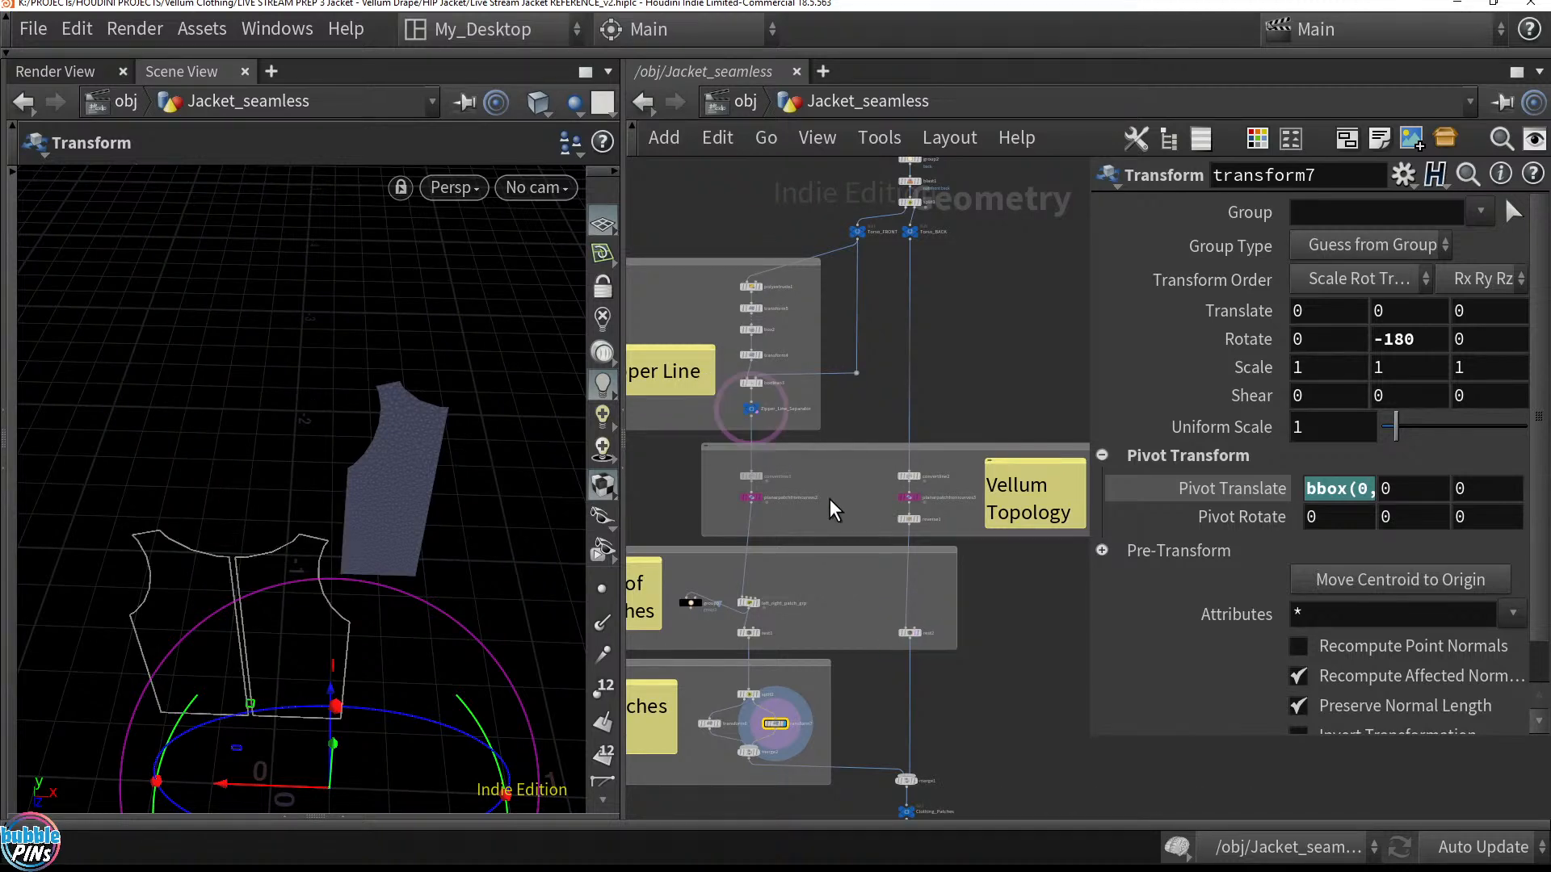
middle_click_drag(862, 681, 905, 402)
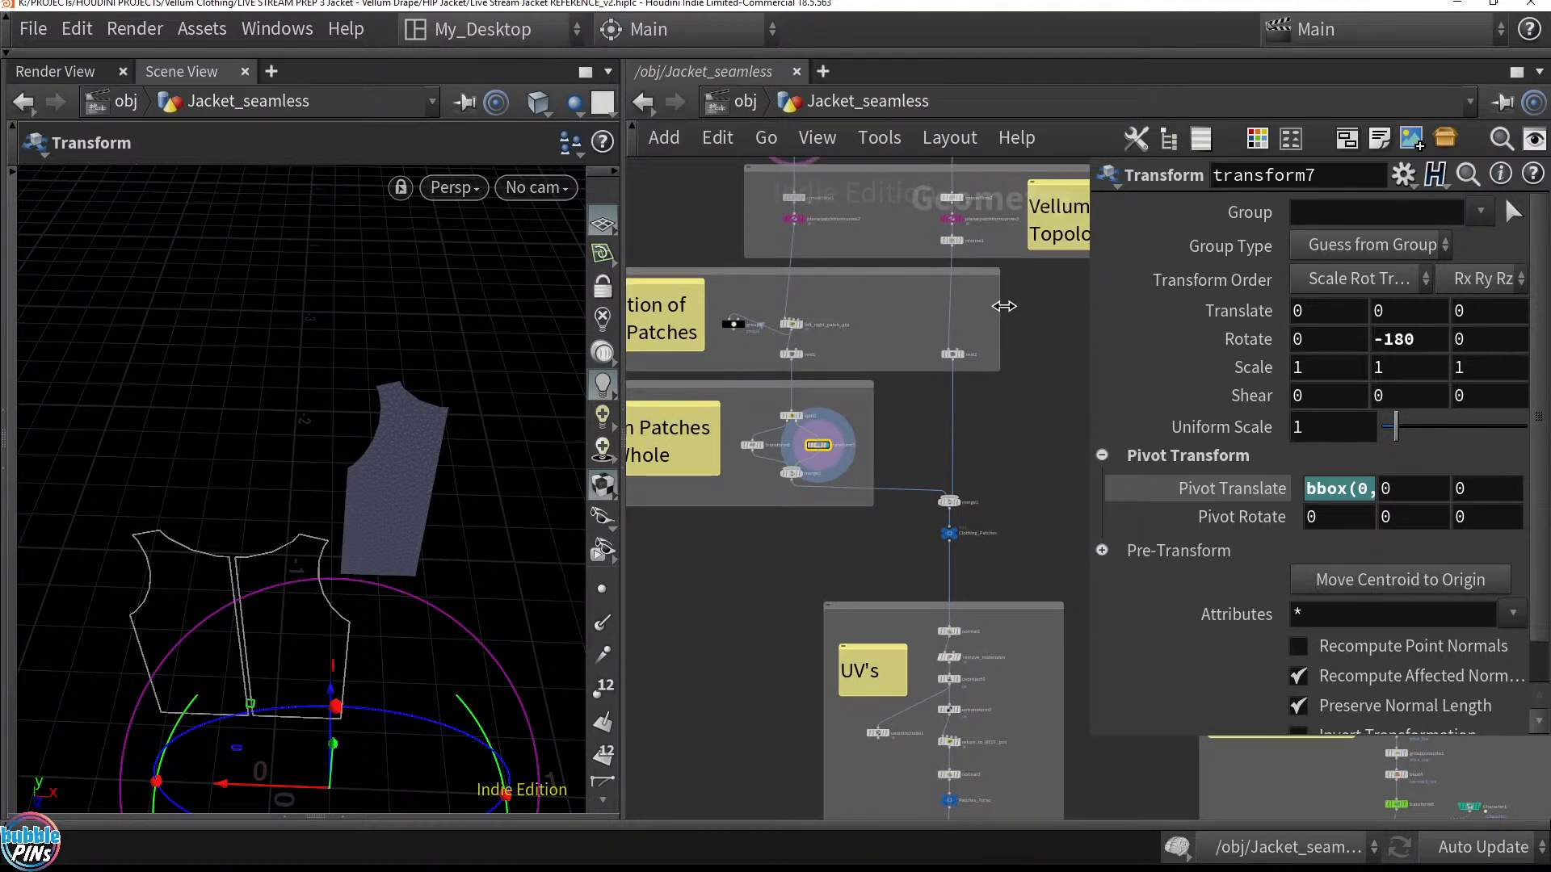
mouse_move(965, 517)
scroll(965, 517, "up", 5)
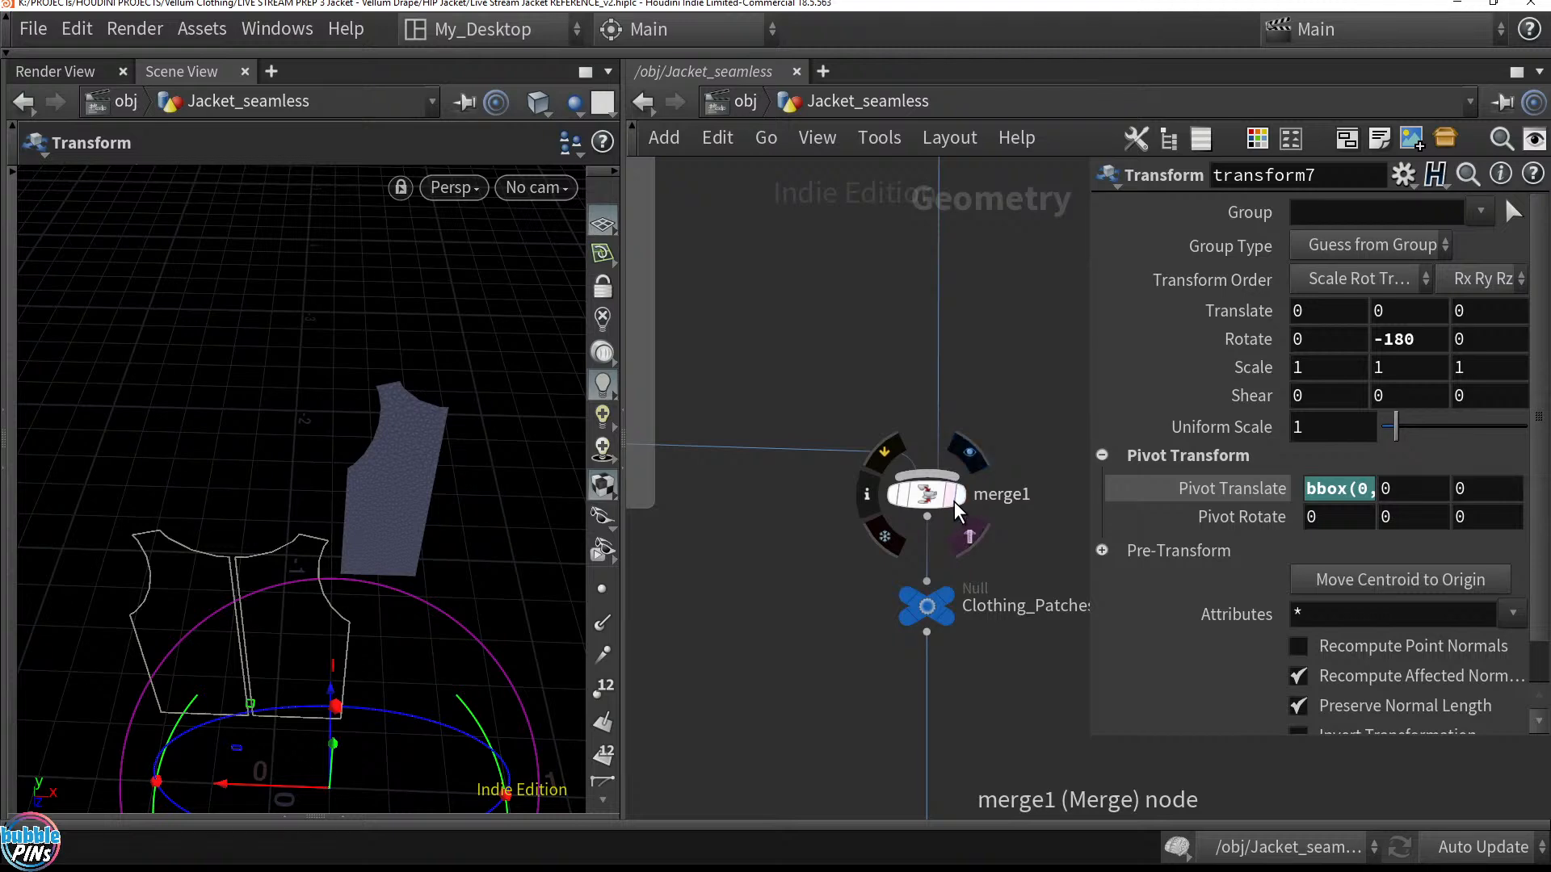
left_click(968, 536)
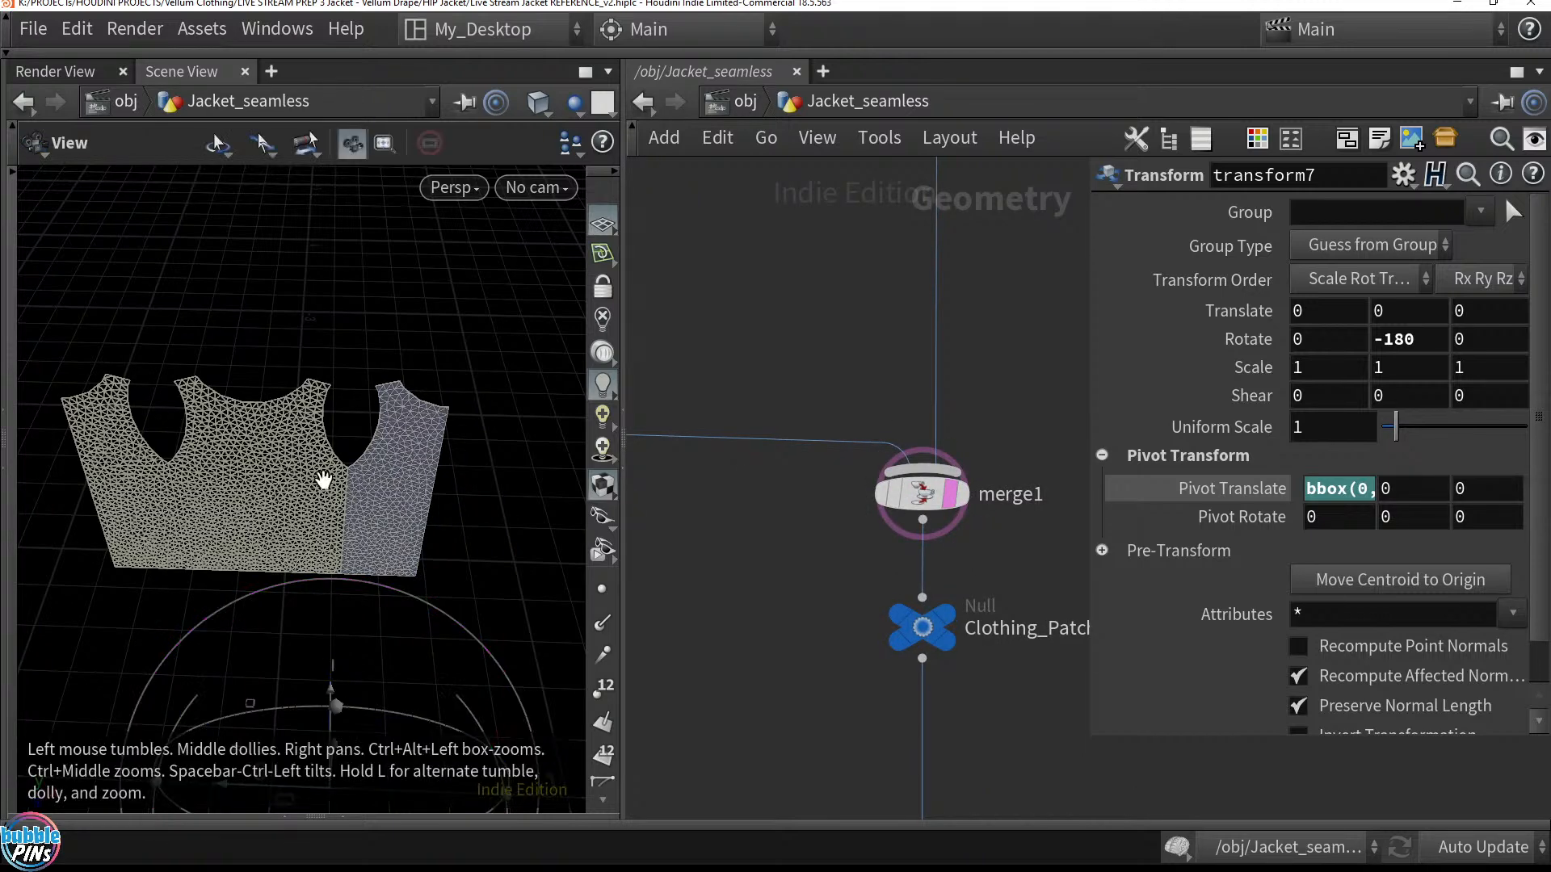
key("f")
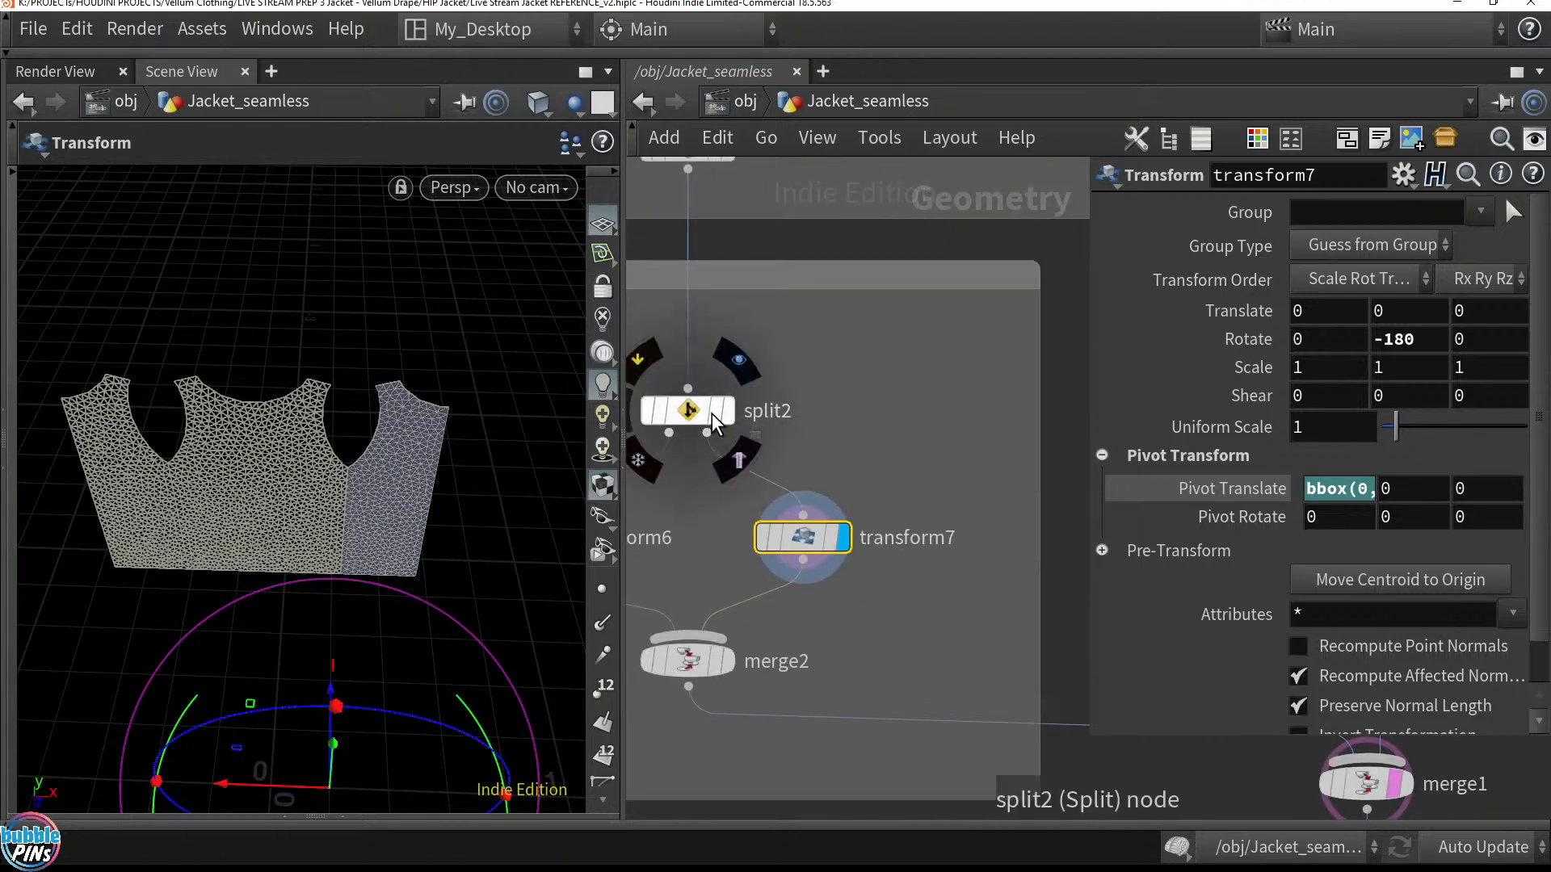
Template split2 and rest1 as well, and examine the unrotated front panels against the aligned patches from several angles
left_click(721, 416)
key("Escape")
left_click_drag(363, 517, 296, 478)
middle_click_drag(721, 162, 836, 309)
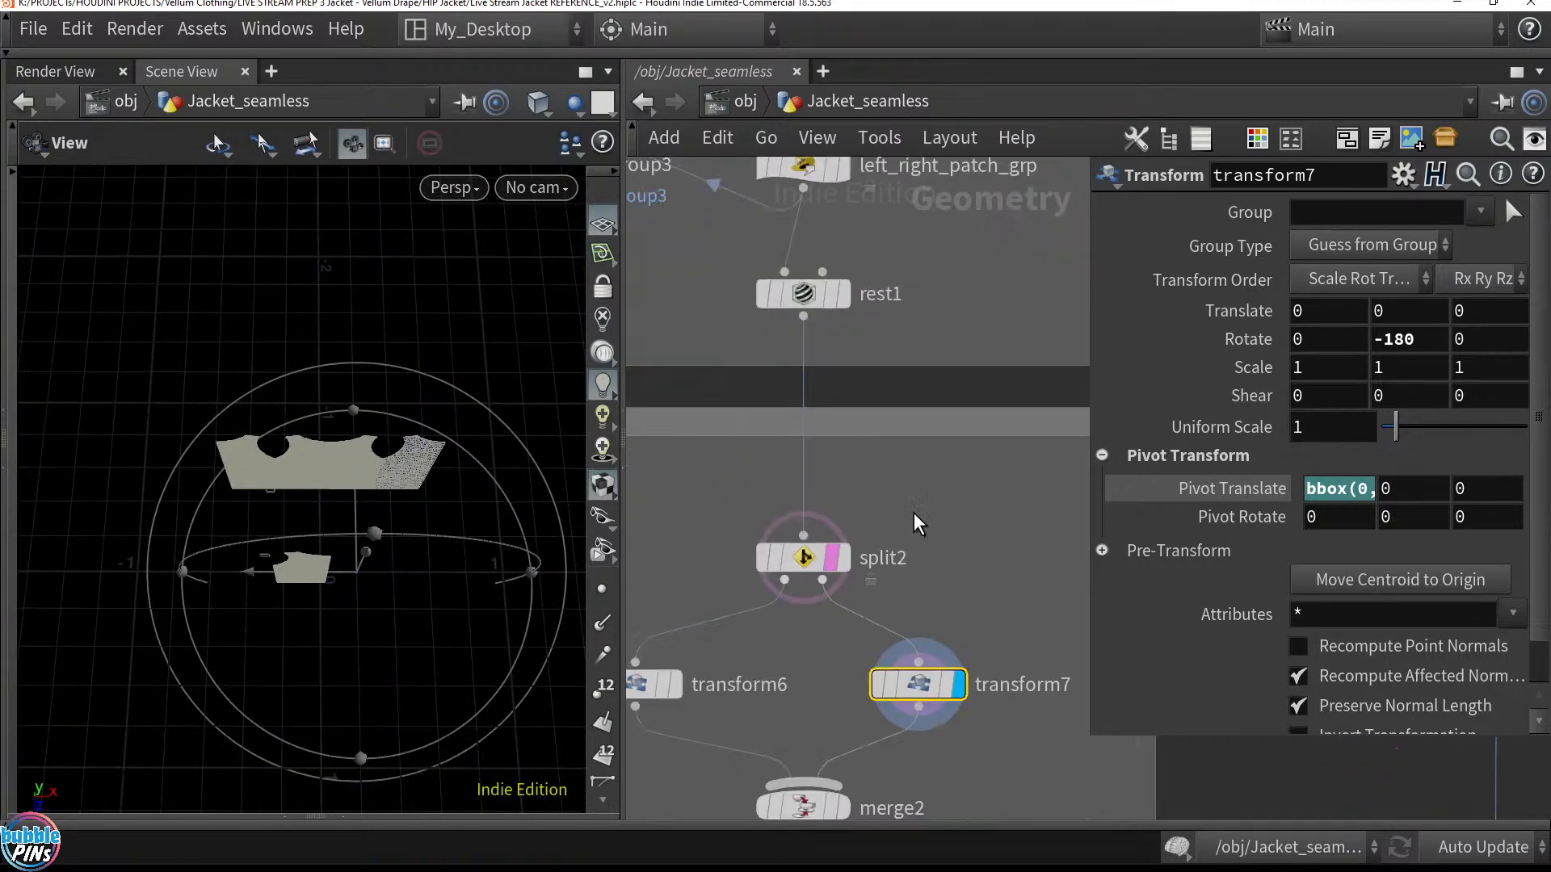
left_click(836, 301)
left_click_drag(379, 503, 381, 441, "alt")
middle_click_drag(380, 514, 495, 564, "alt")
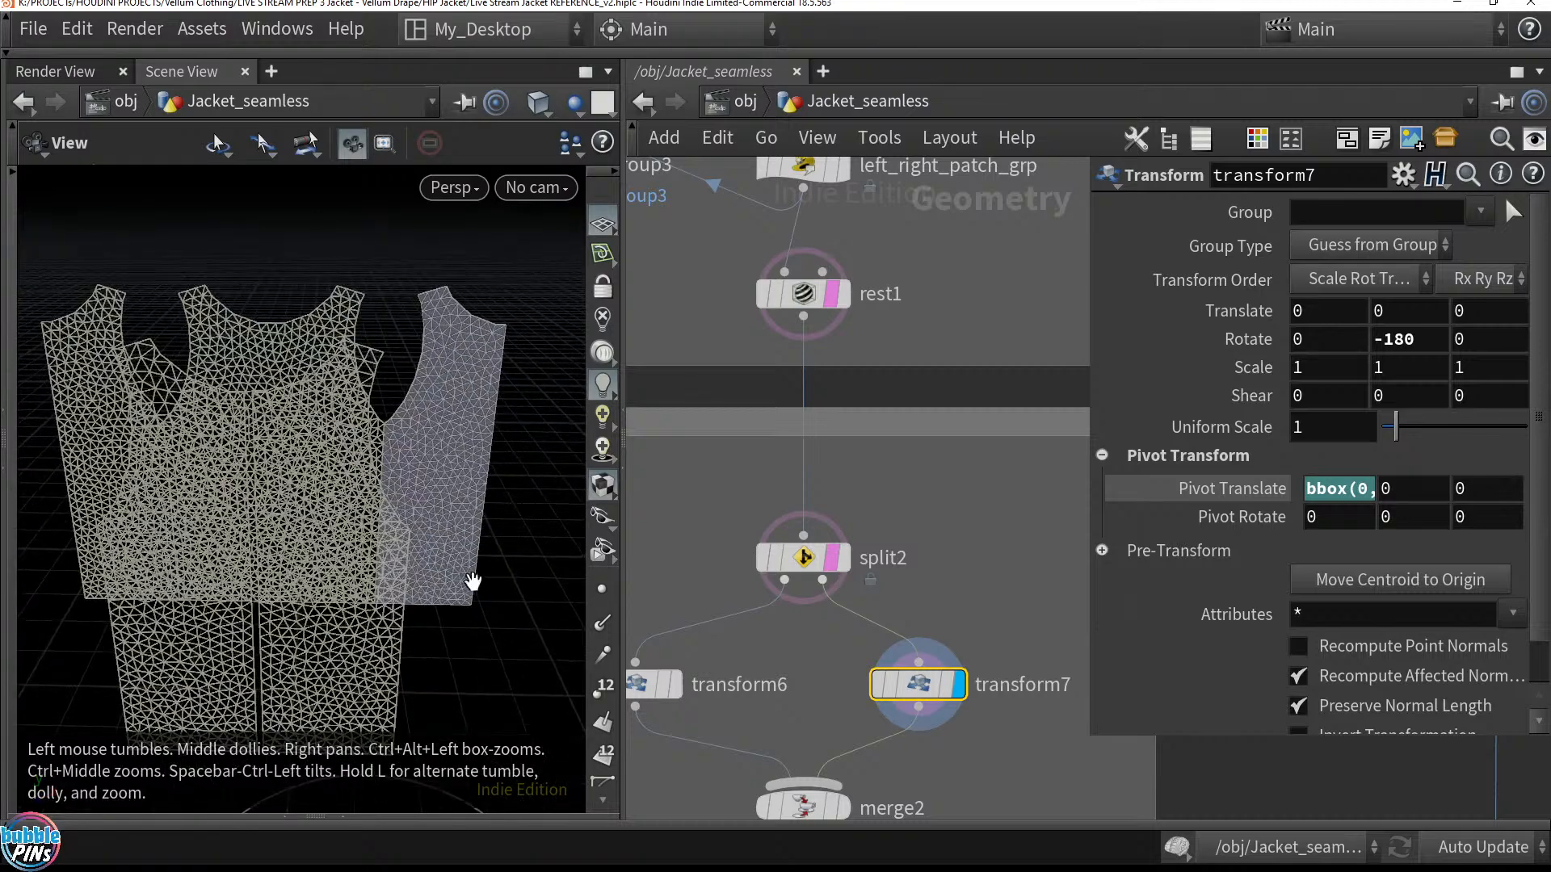
left_click_drag(495, 564, 453, 454, "alt")
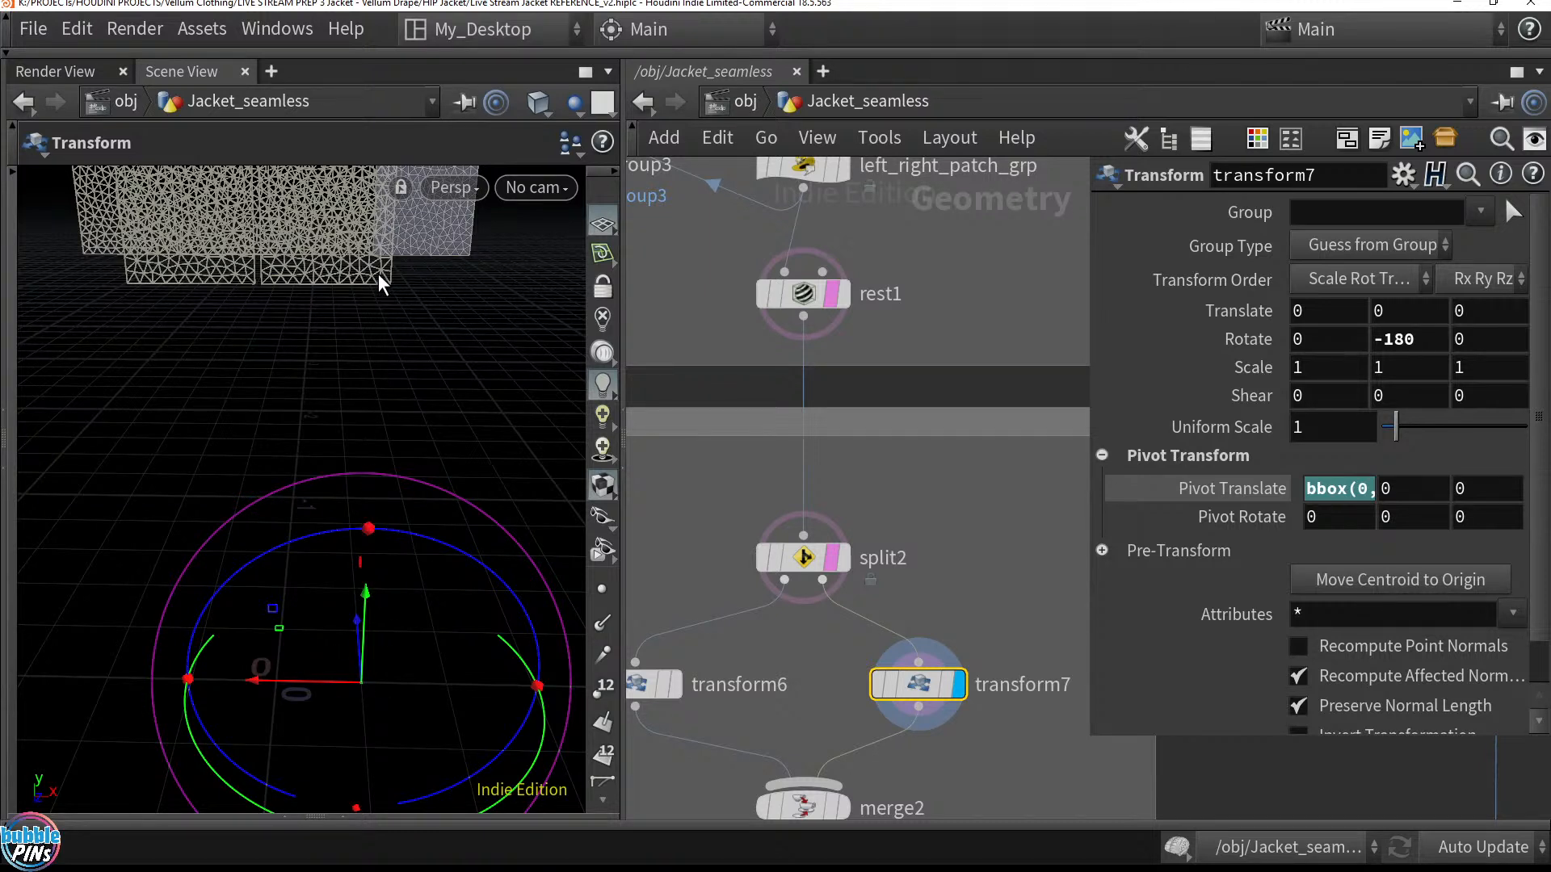
Display rest1 and re-examine the Pivot Translate X expression of transform7 against the incoming front panels
left_click(1274, 499)
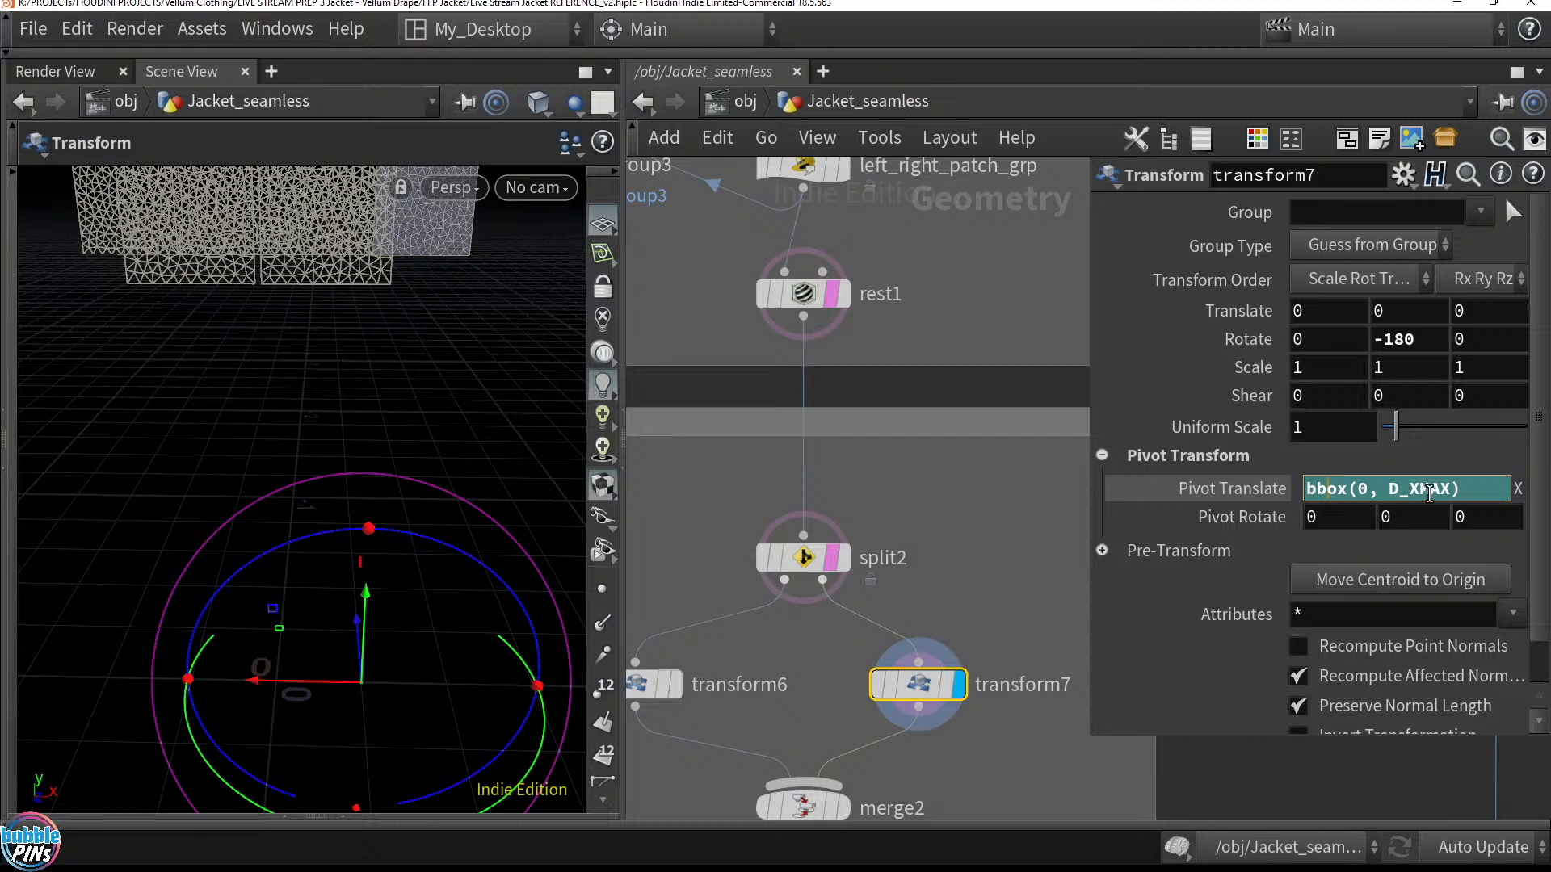
left_click_drag(948, 327, 765, 284)
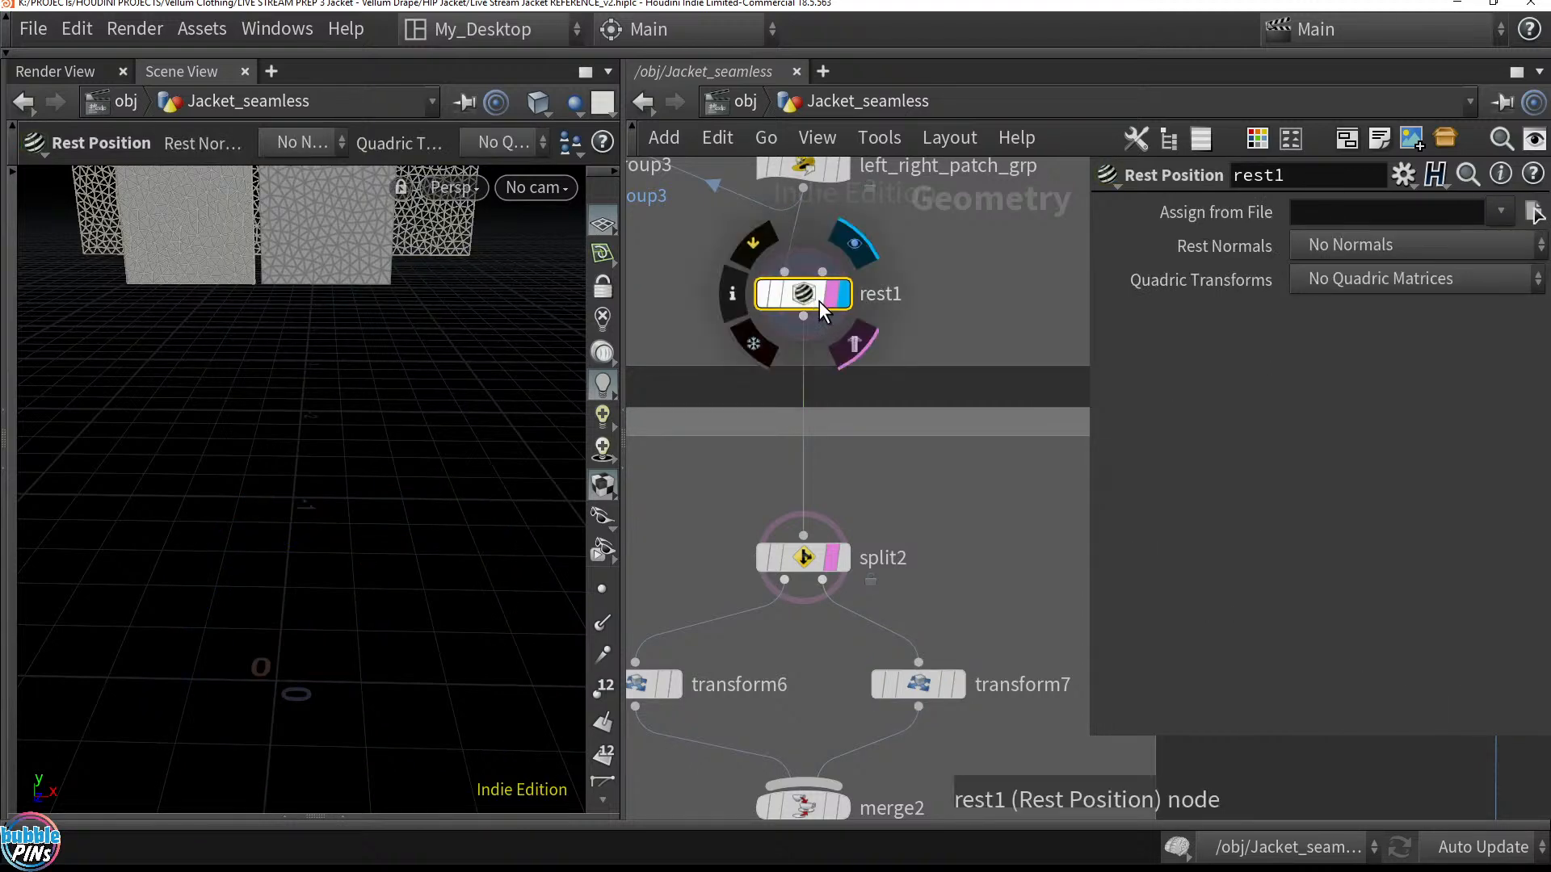
left_click_drag(765, 509, 910, 586)
left_click_drag(1016, 619, 904, 706)
double_click(1361, 495)
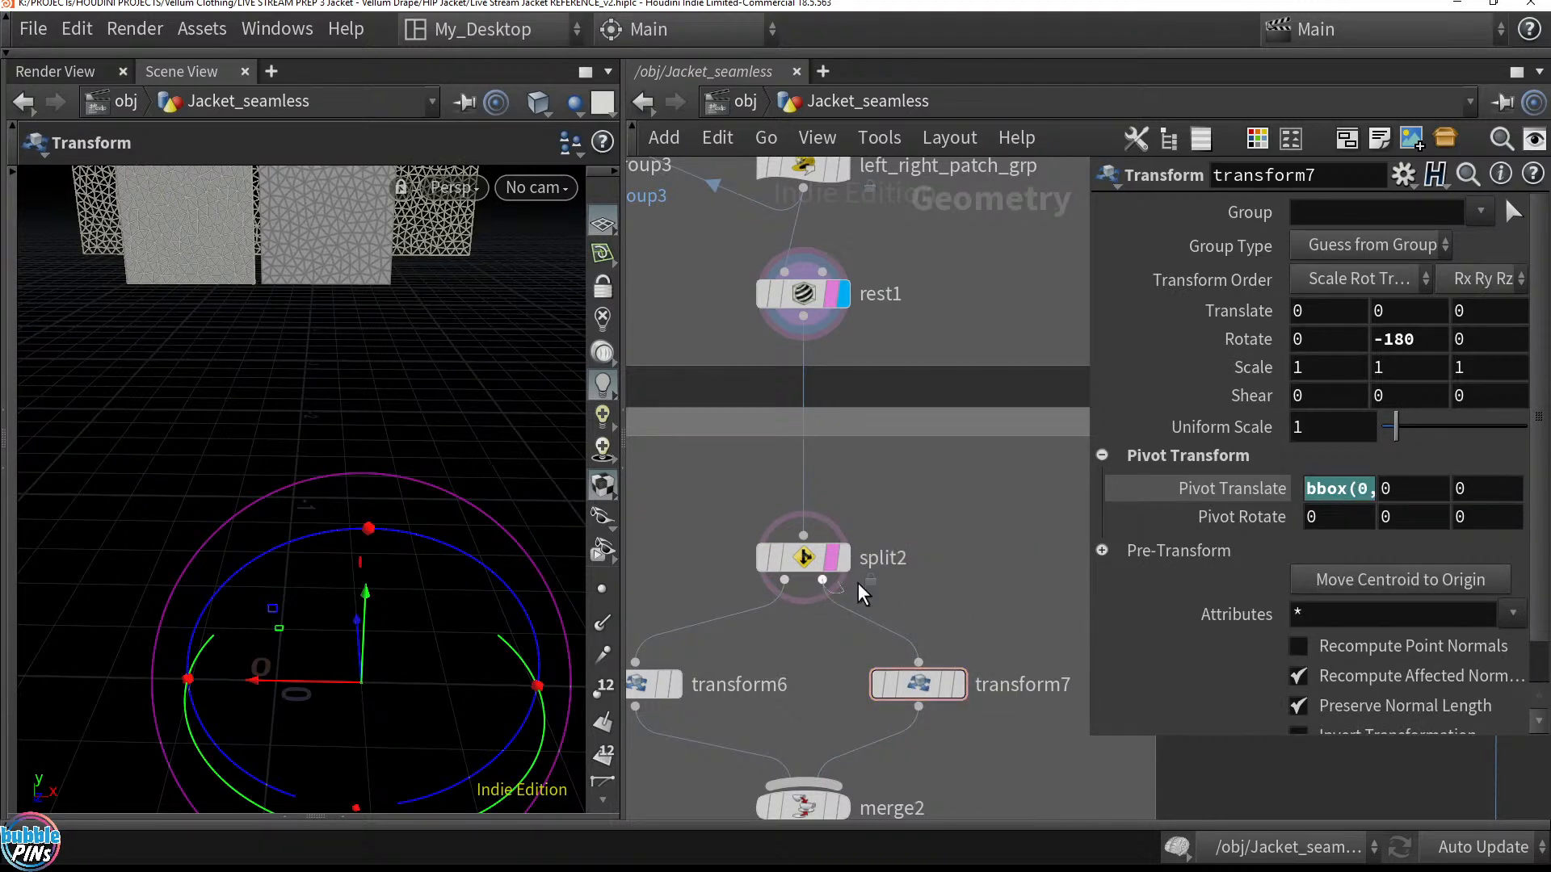
Connect a Null node to the second output of split2 and place it beside the split node
left_click(824, 581)
key("Escape")
left_click(823, 580)
key("Tab")
type("null")
key("Return")
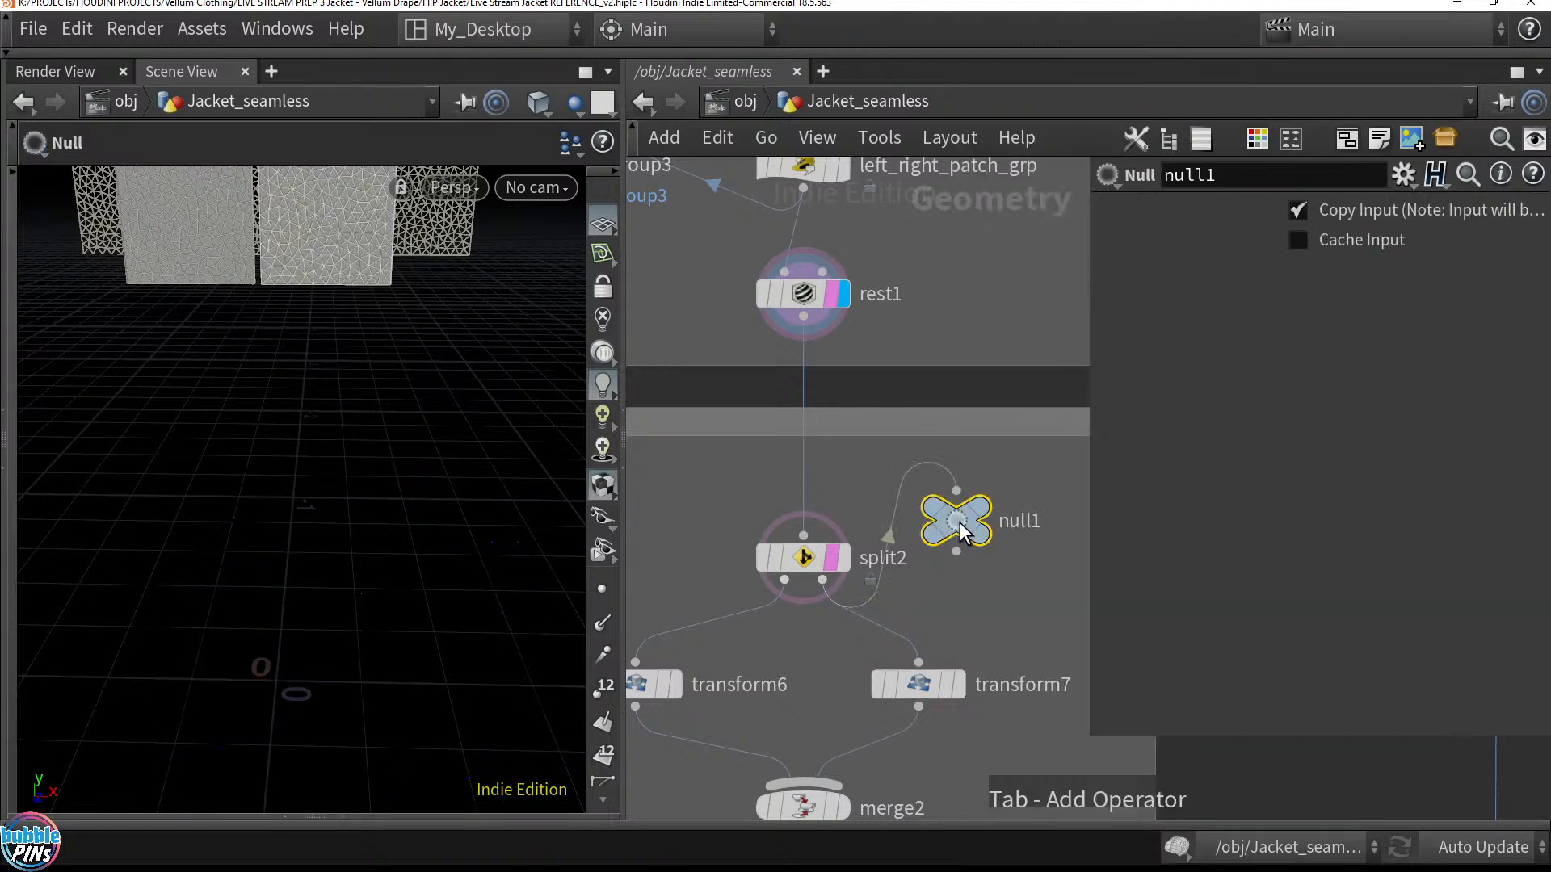
mouse_move(962, 533)
left_click(1000, 473)
key("Escape")
Display null1 and view the patches from several angles, comparing them with the panel rotated by transform7
left_click_drag(315, 392, 263, 305)
key("Return")
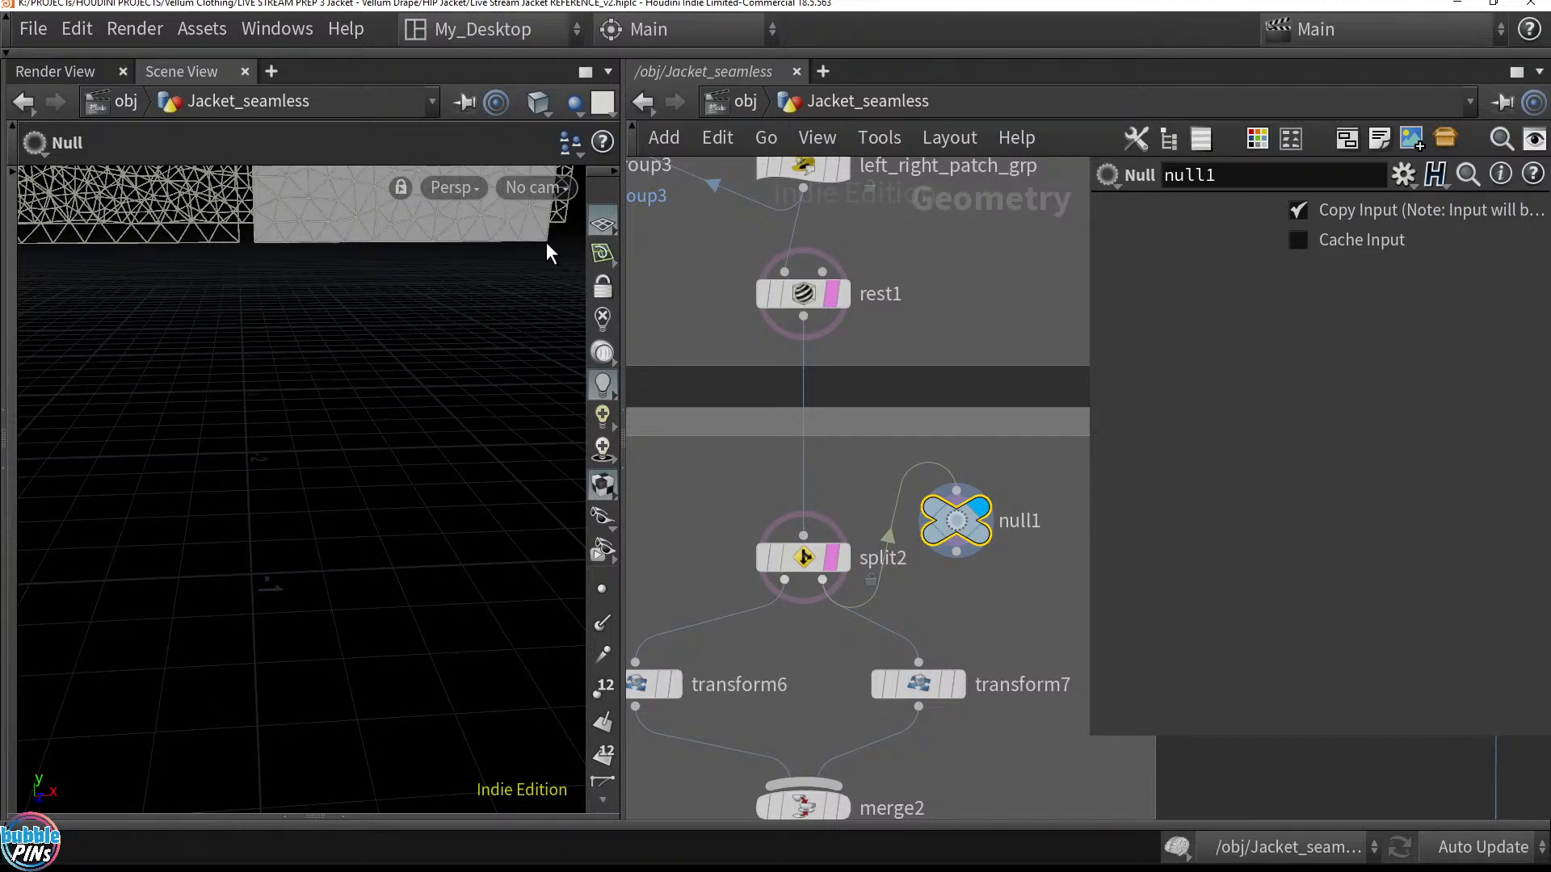
key("Escape")
middle_click_drag(475, 269, 363, 509)
key("Return")
key("Escape")
left_click_drag(366, 509, 388, 498)
key("Return")
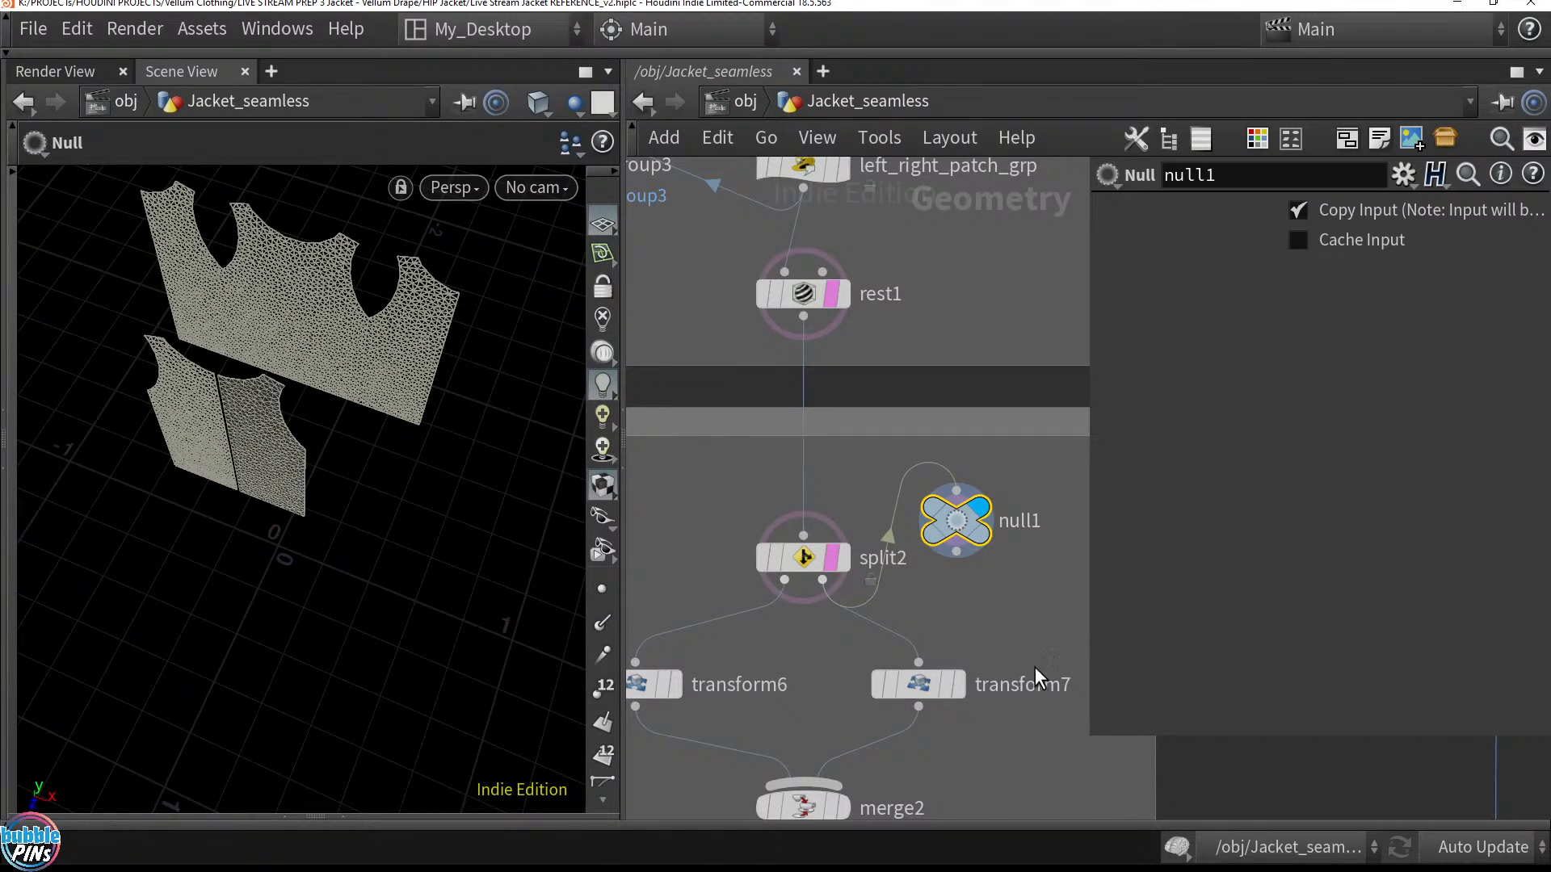
left_click(955, 693)
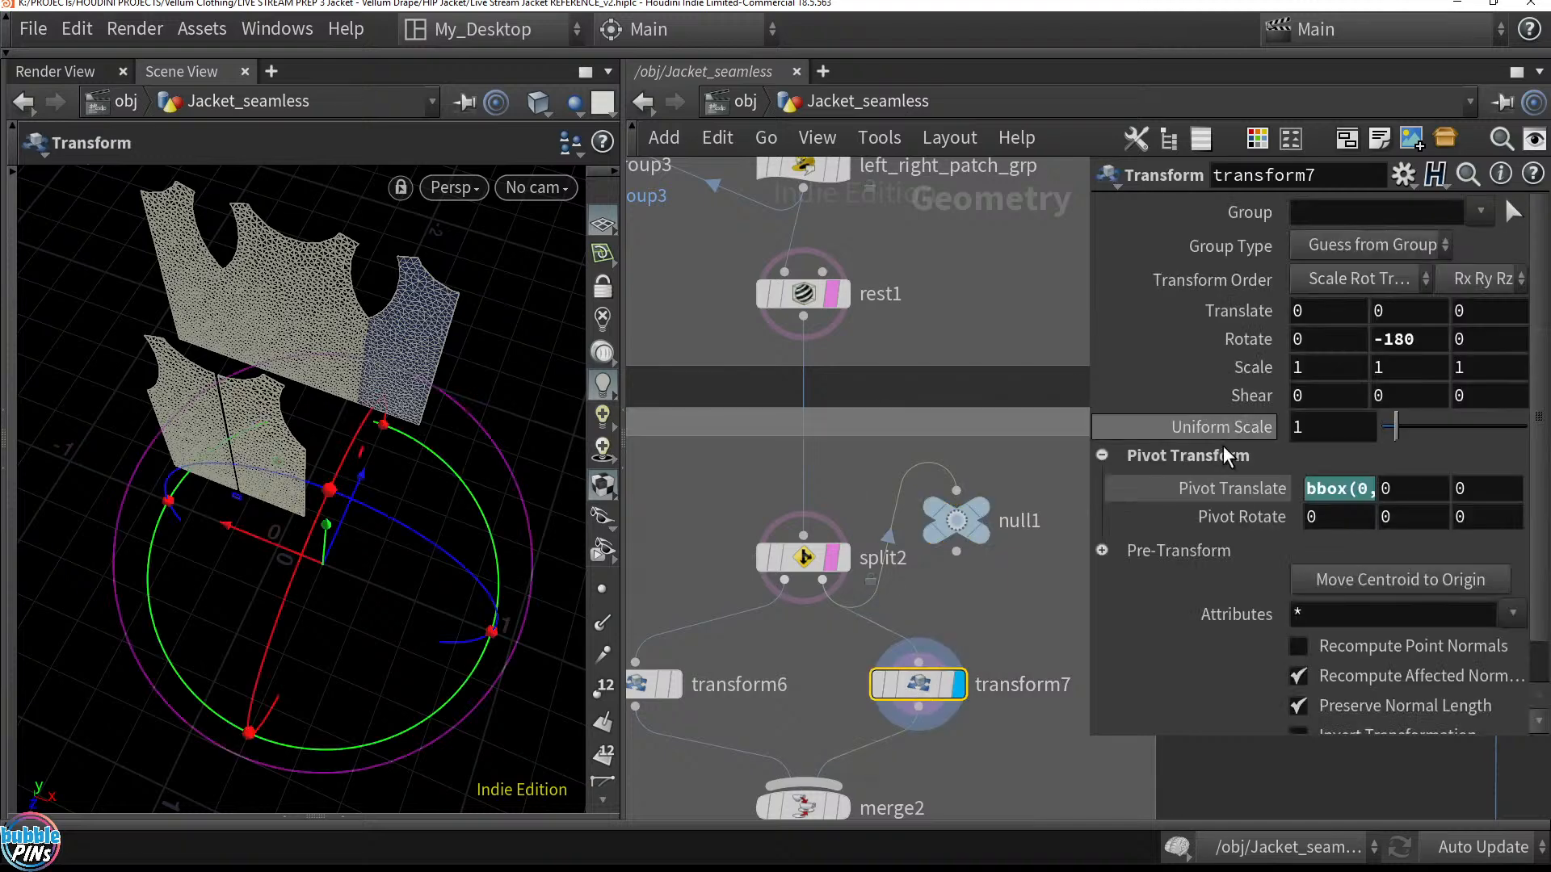
middle_click_drag(1416, 339, 1204, 296)
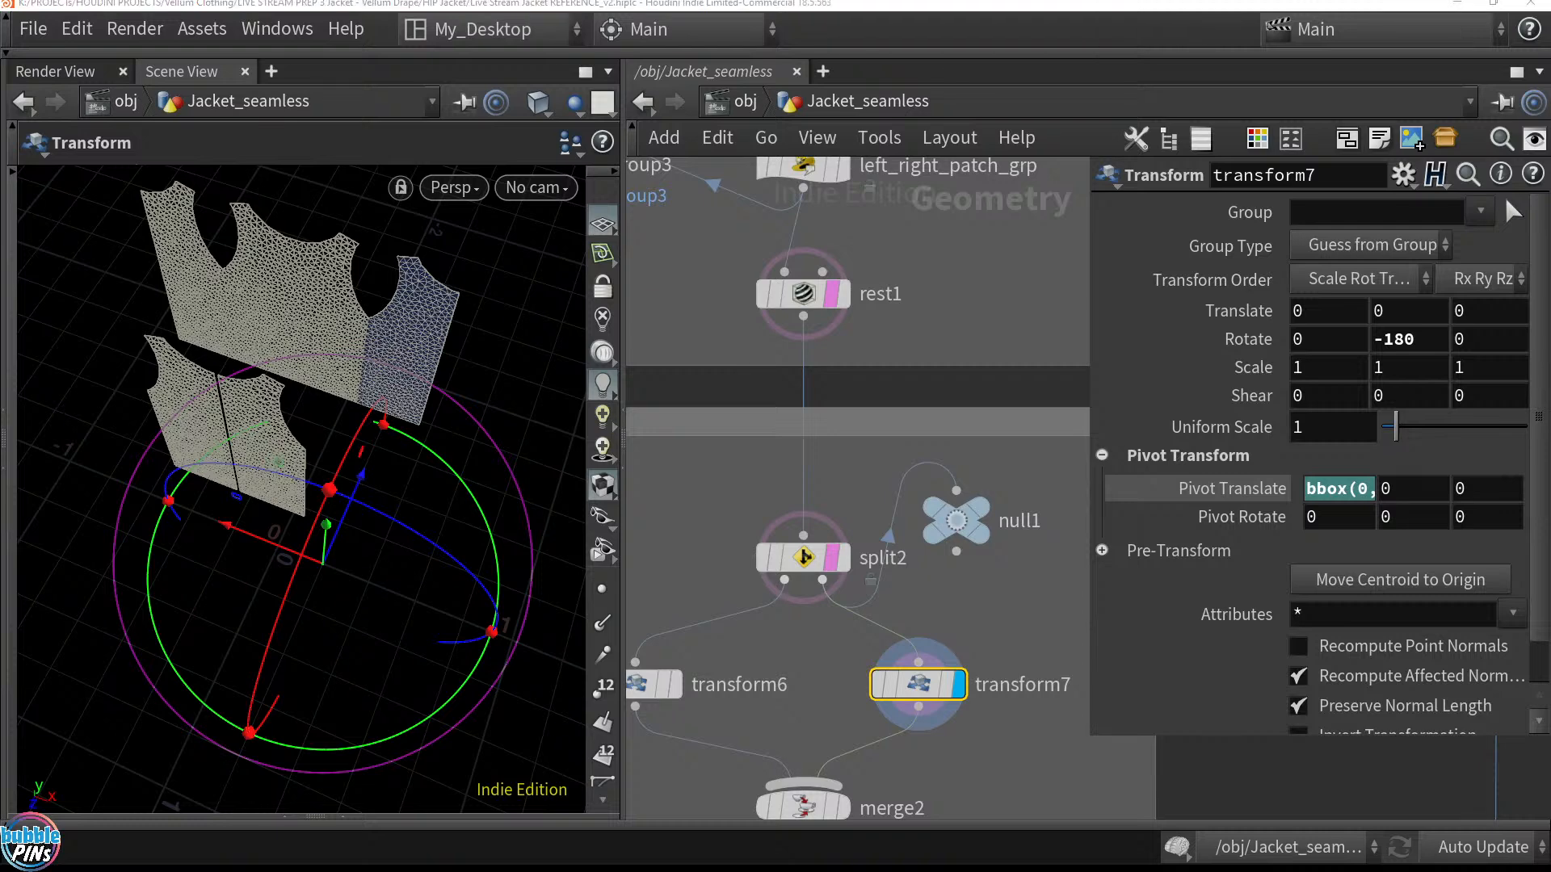
Switch to the live chat in Firefox and read the question about running the planar patch in a for loop for all pieces
key("alt+Tab")
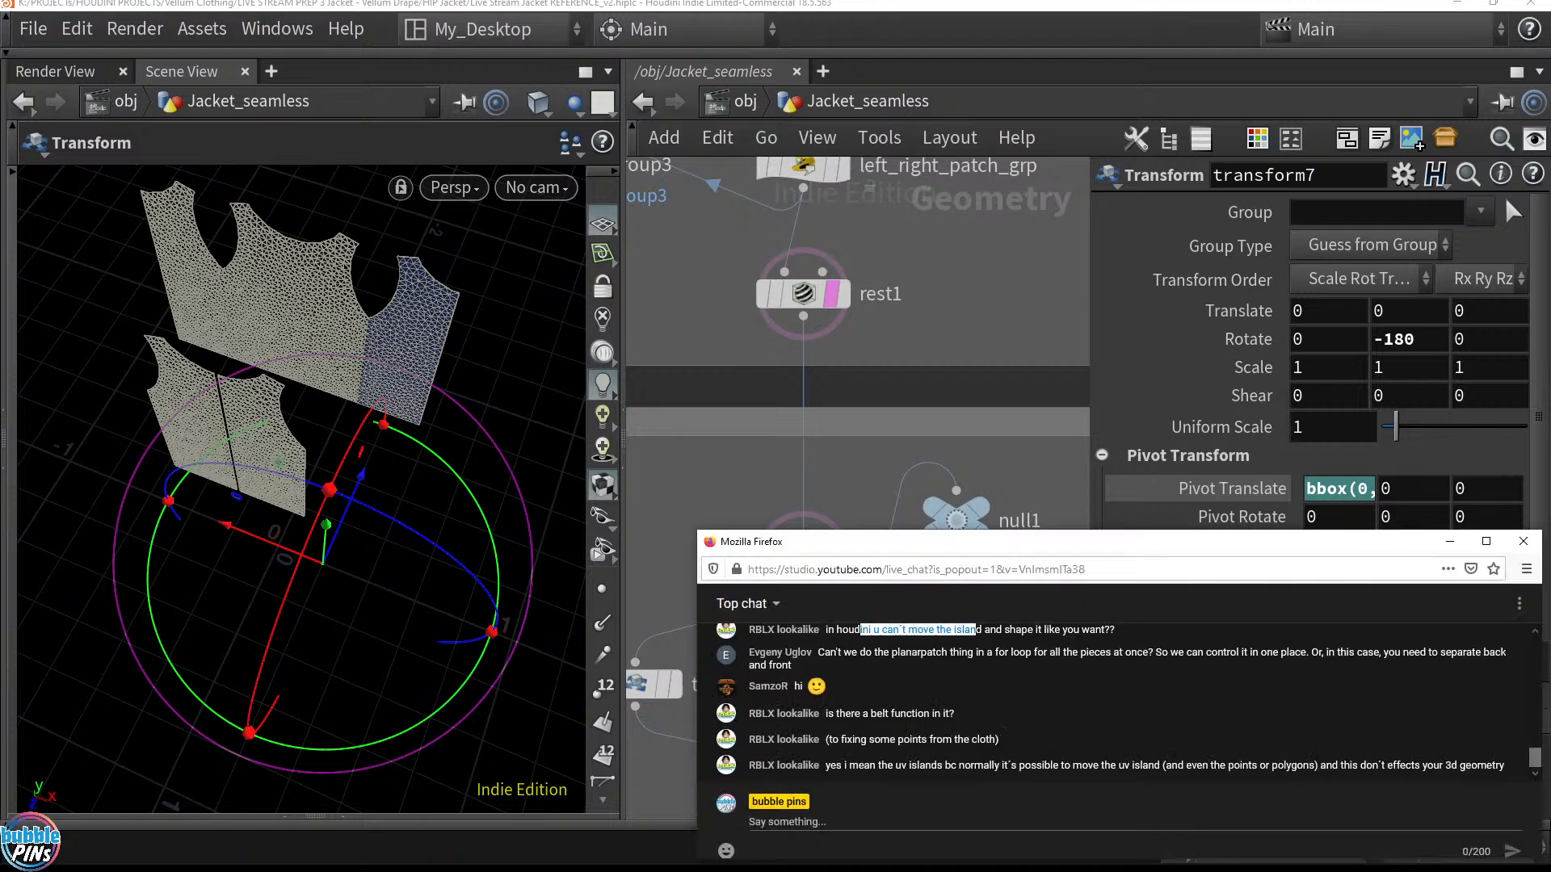
left_click_drag(830, 653, 905, 654)
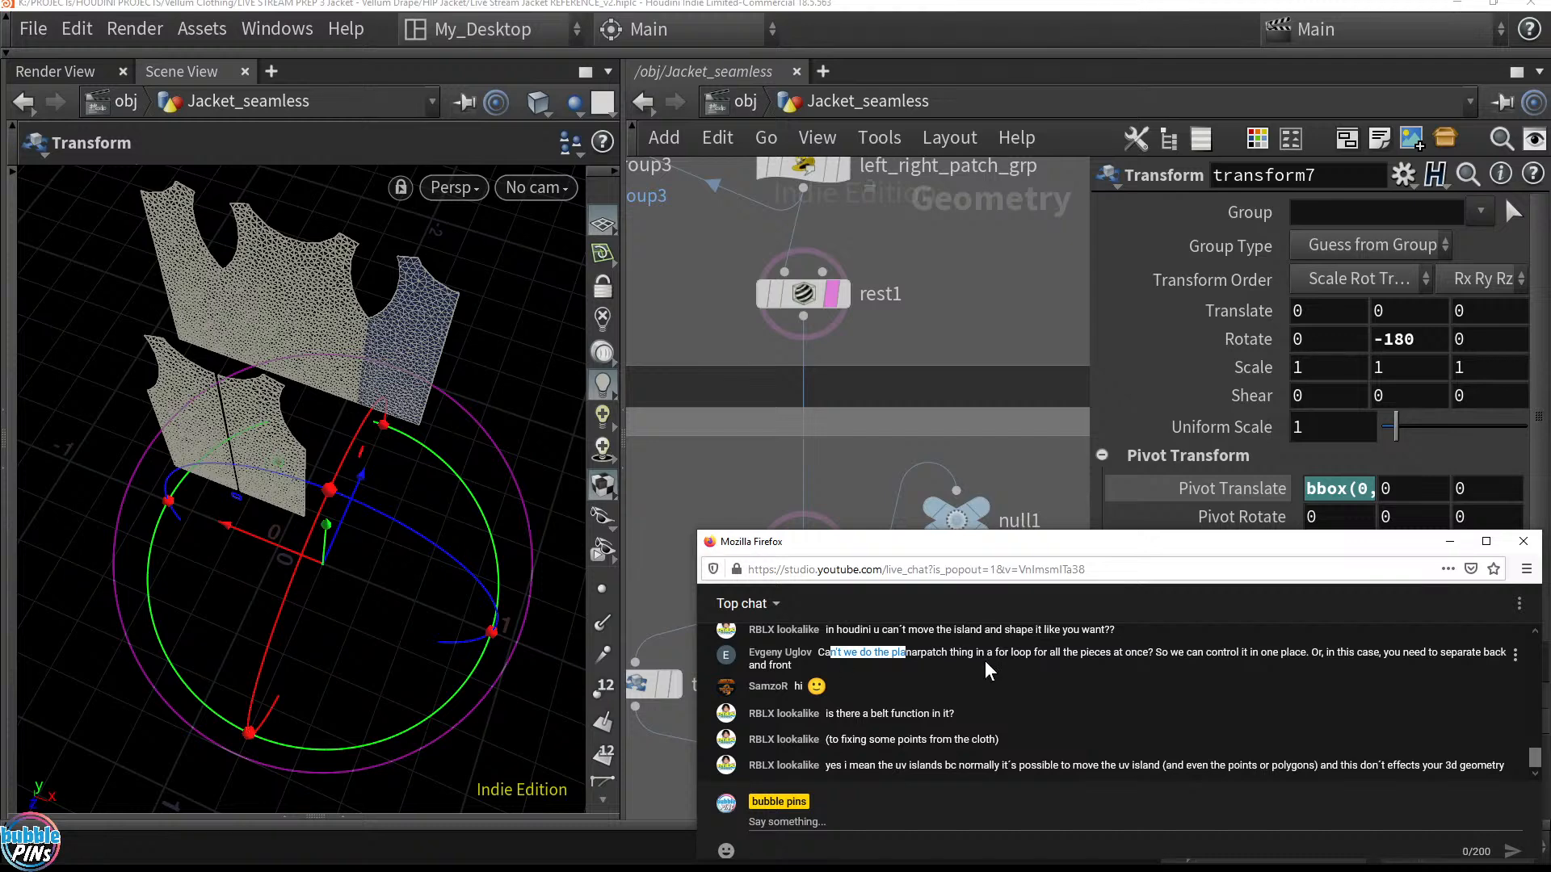
left_click_drag(1115, 532, 1115, 407)
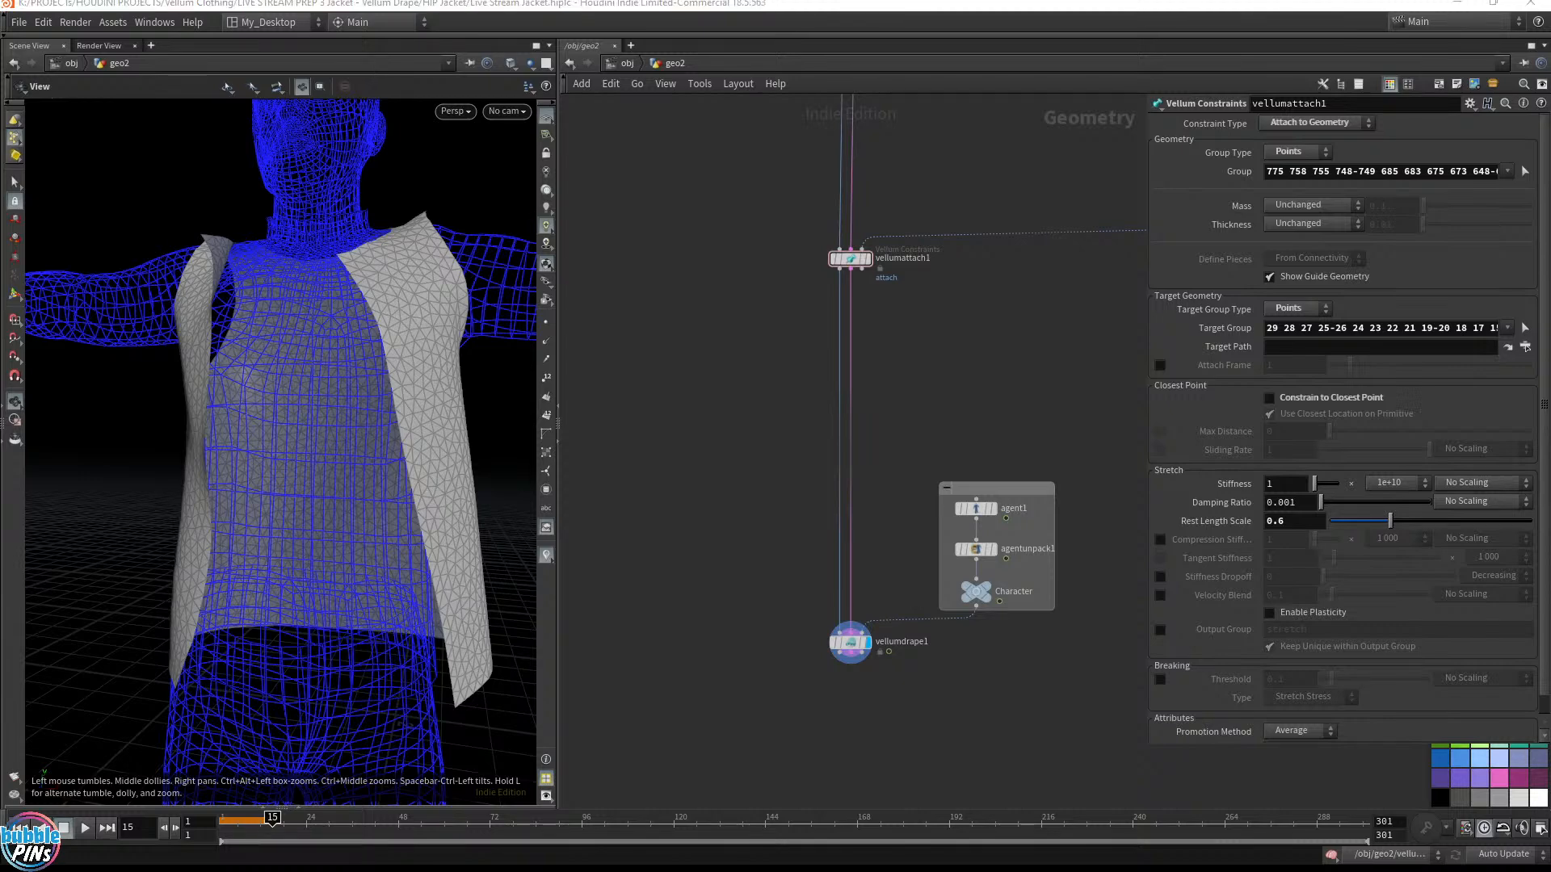
key("alt+Tab")
left_click(828, 651)
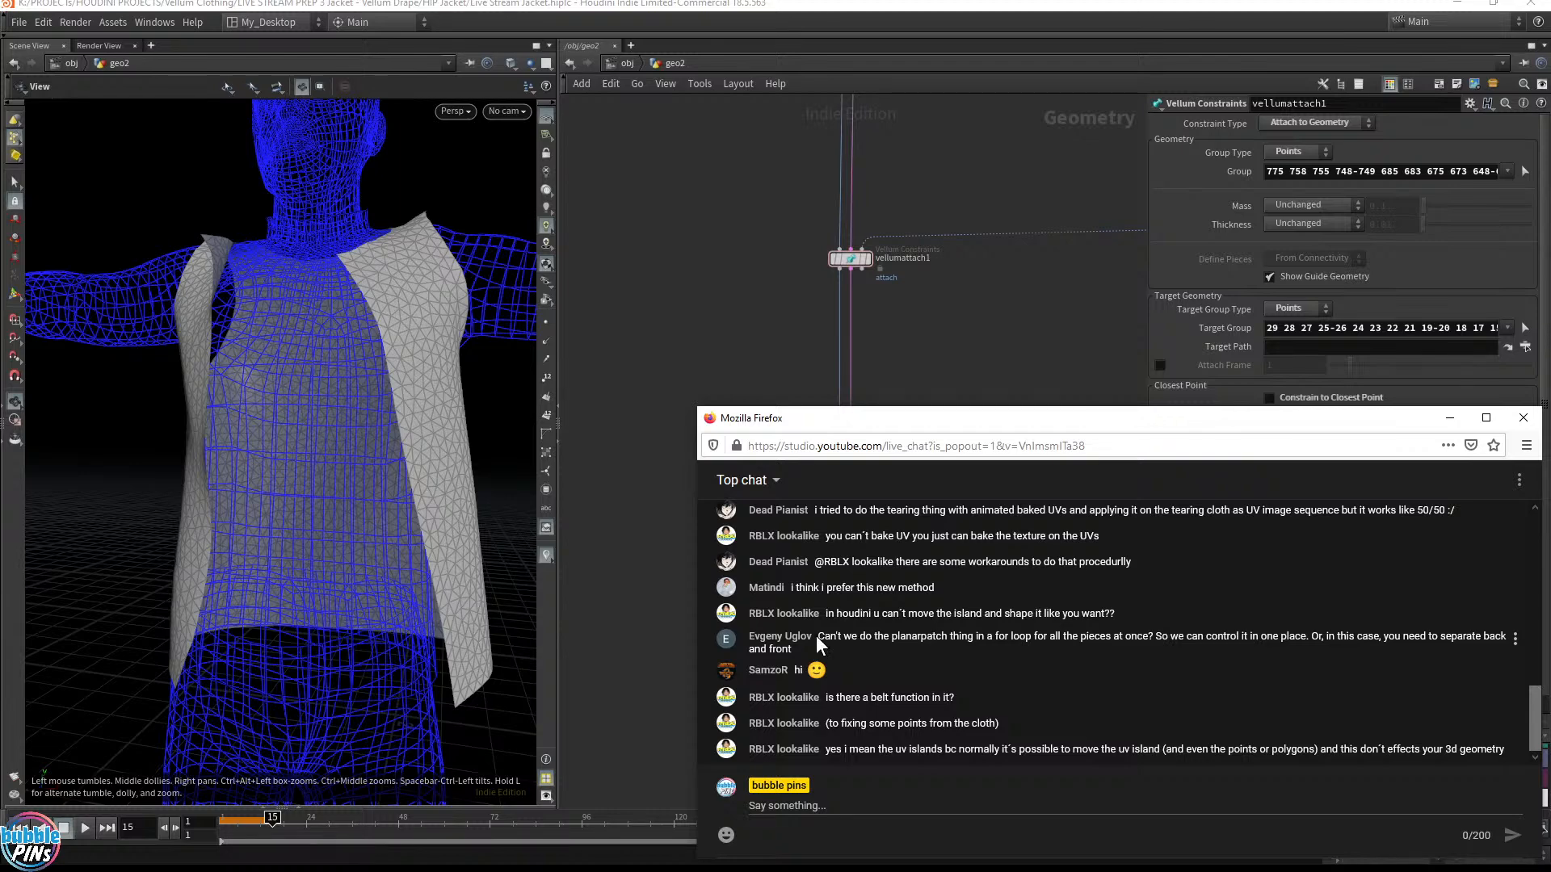
left_click_drag(816, 637, 864, 647)
left_click(864, 647)
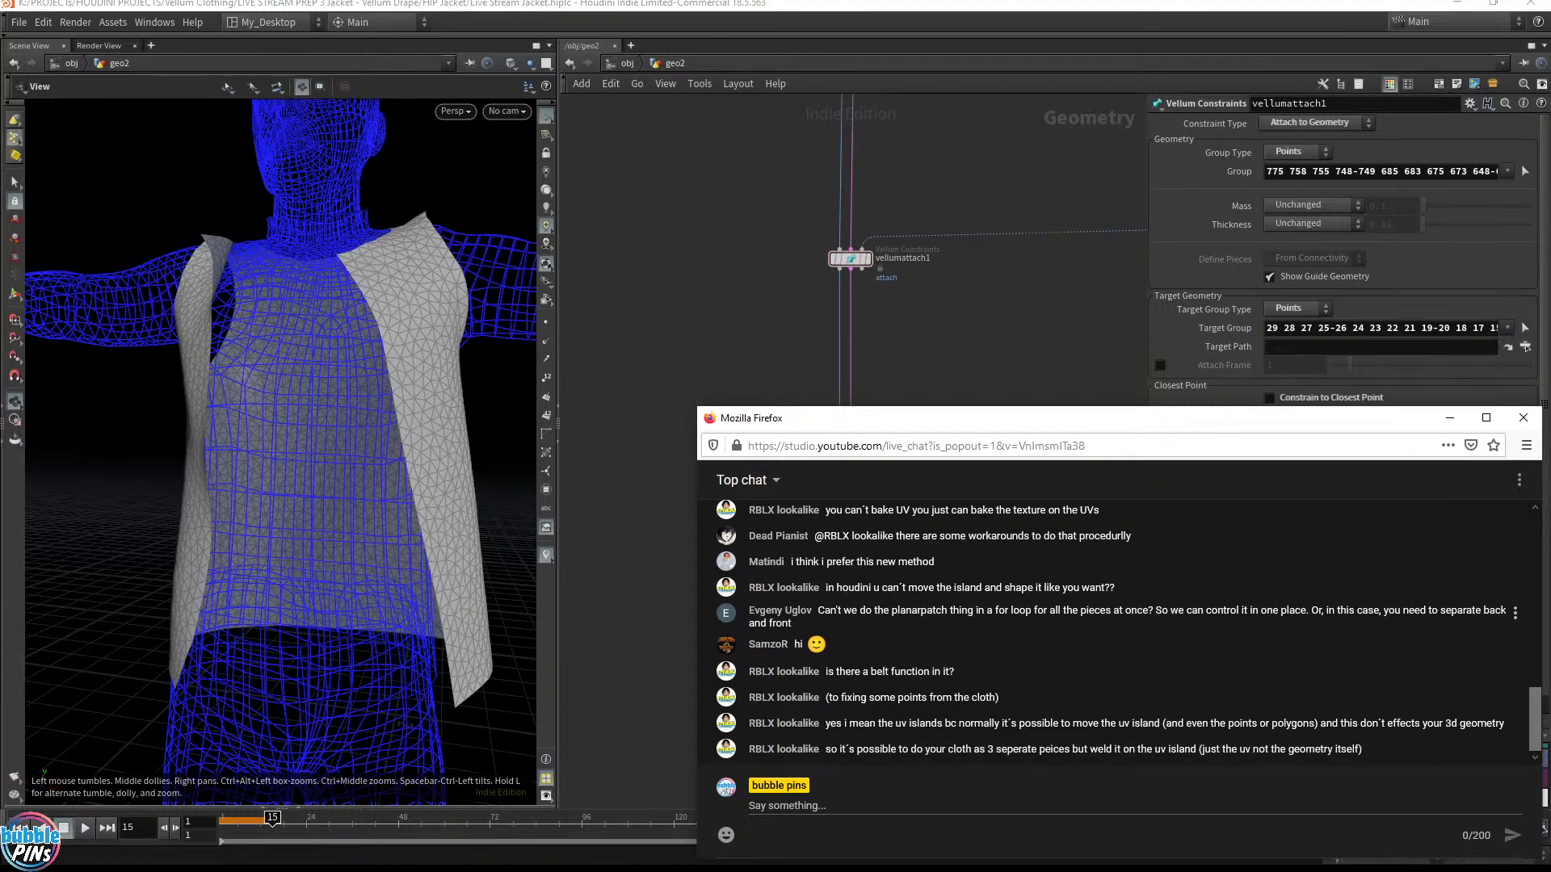
left_click_drag(753, 611, 886, 630)
Return to the geo2 network in Houdini and display split1 to examine the isolated front torso panel
left_click(966, 338)
scroll(966, 338, "down", 5)
scroll(923, 536, "up", 5)
scroll(832, 530, "up", 4)
middle_click_drag(889, 646, 838, 864)
middle_click_drag(858, 609, 851, 716)
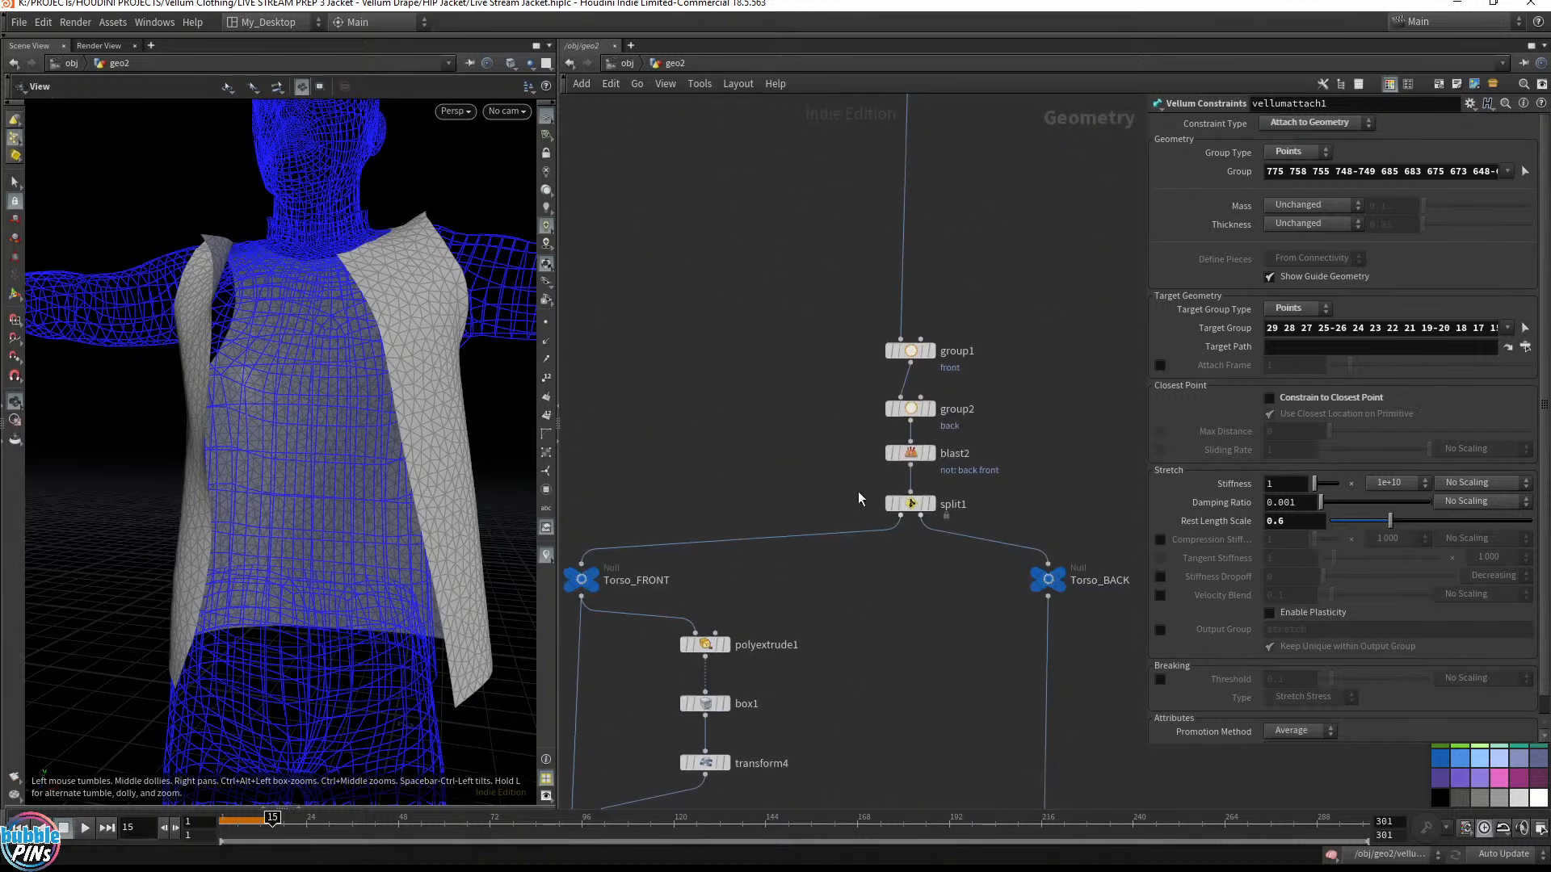
left_click(930, 503)
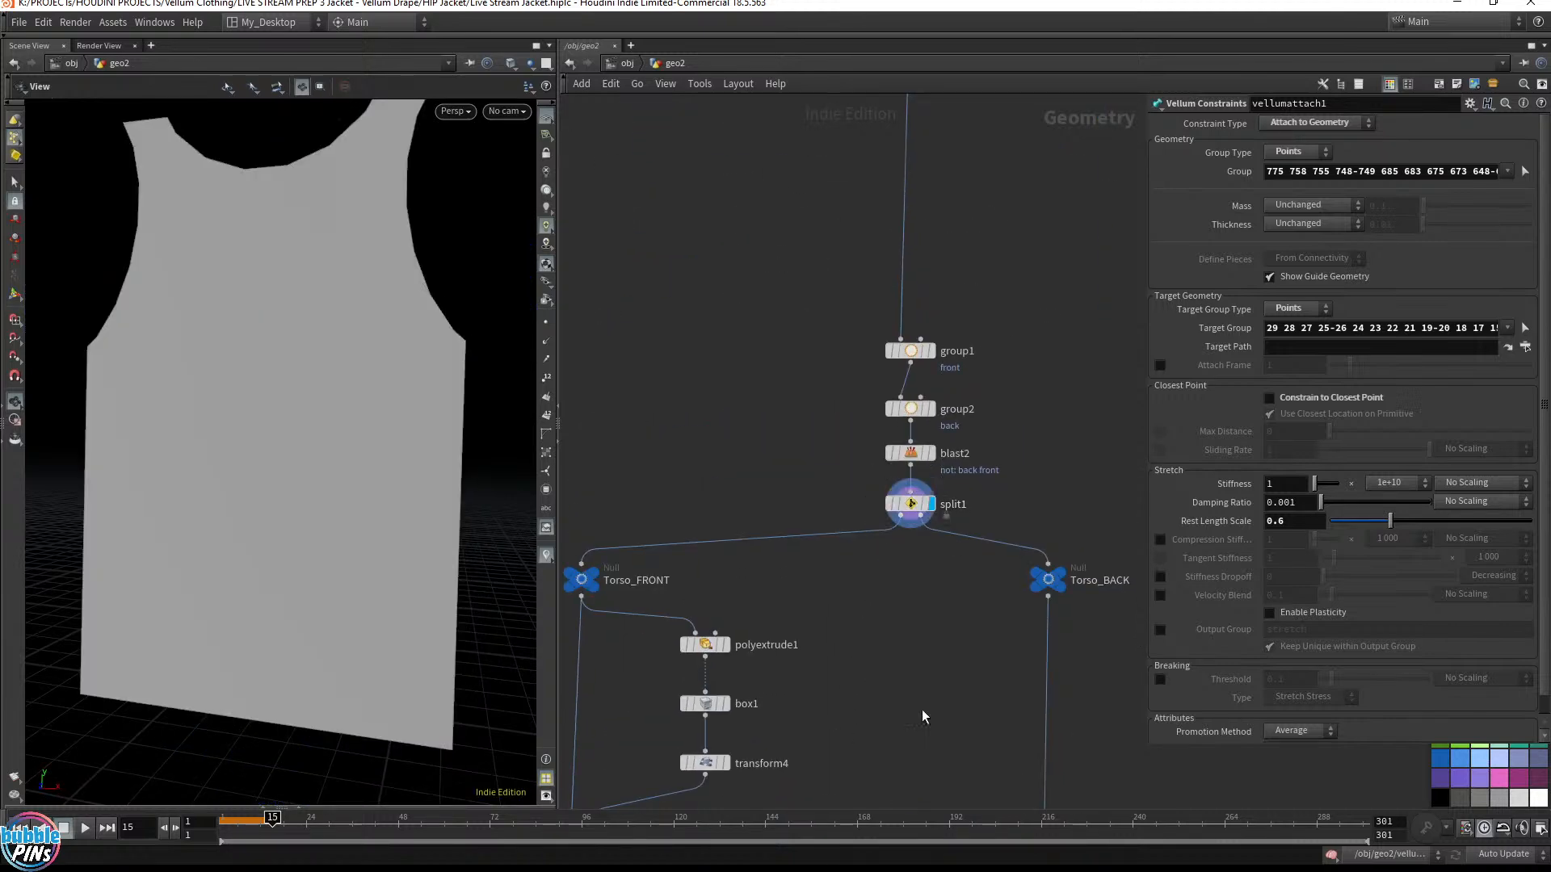
middle_click_drag(911, 732, 988, 466)
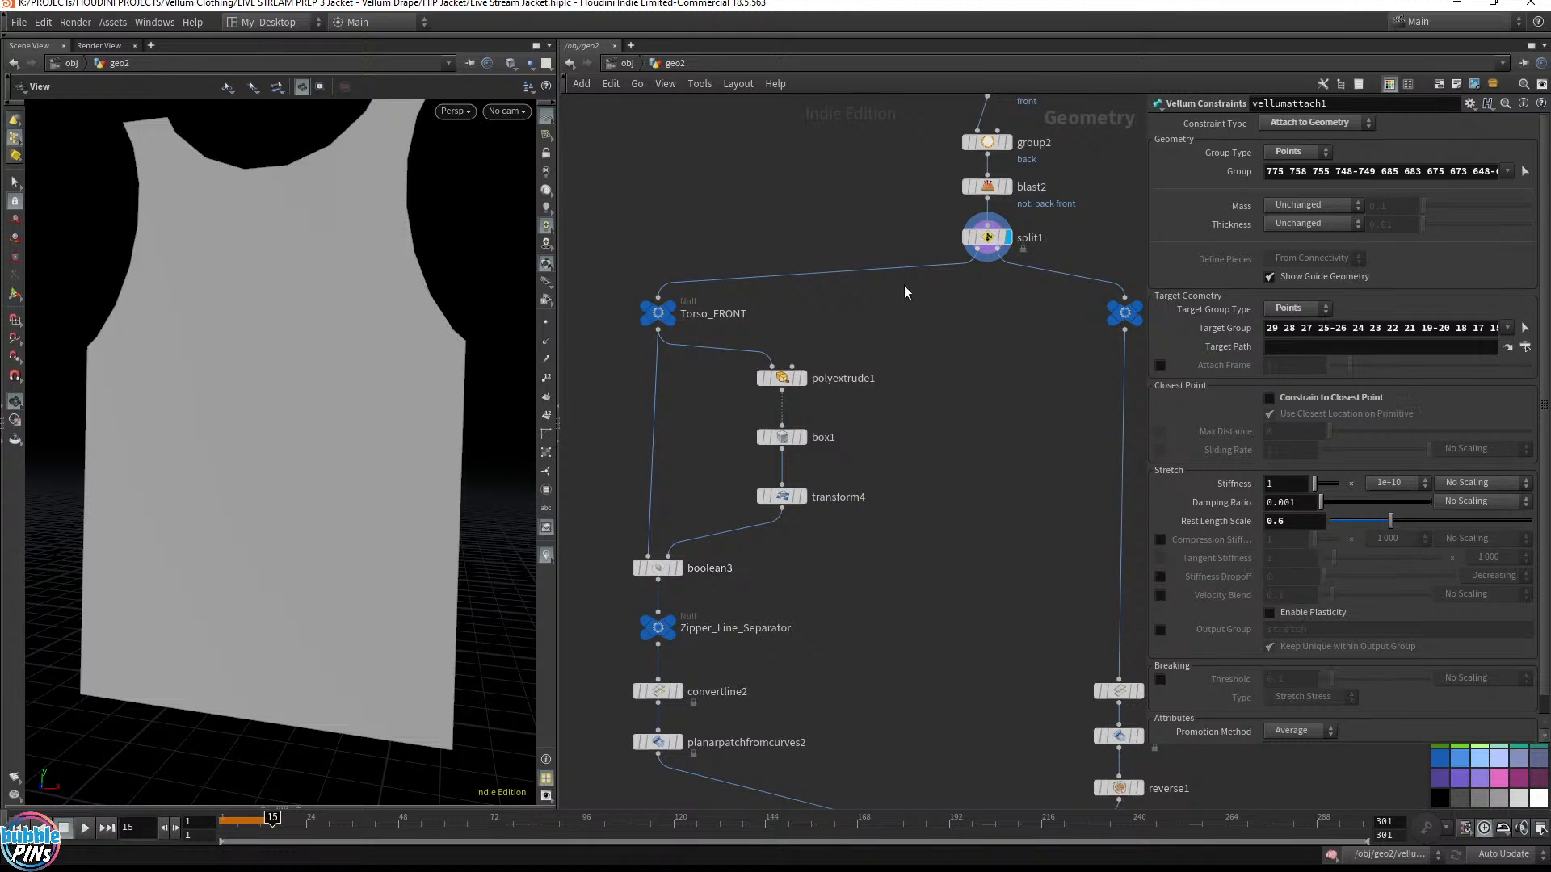
left_click_drag(162, 415, 351, 462)
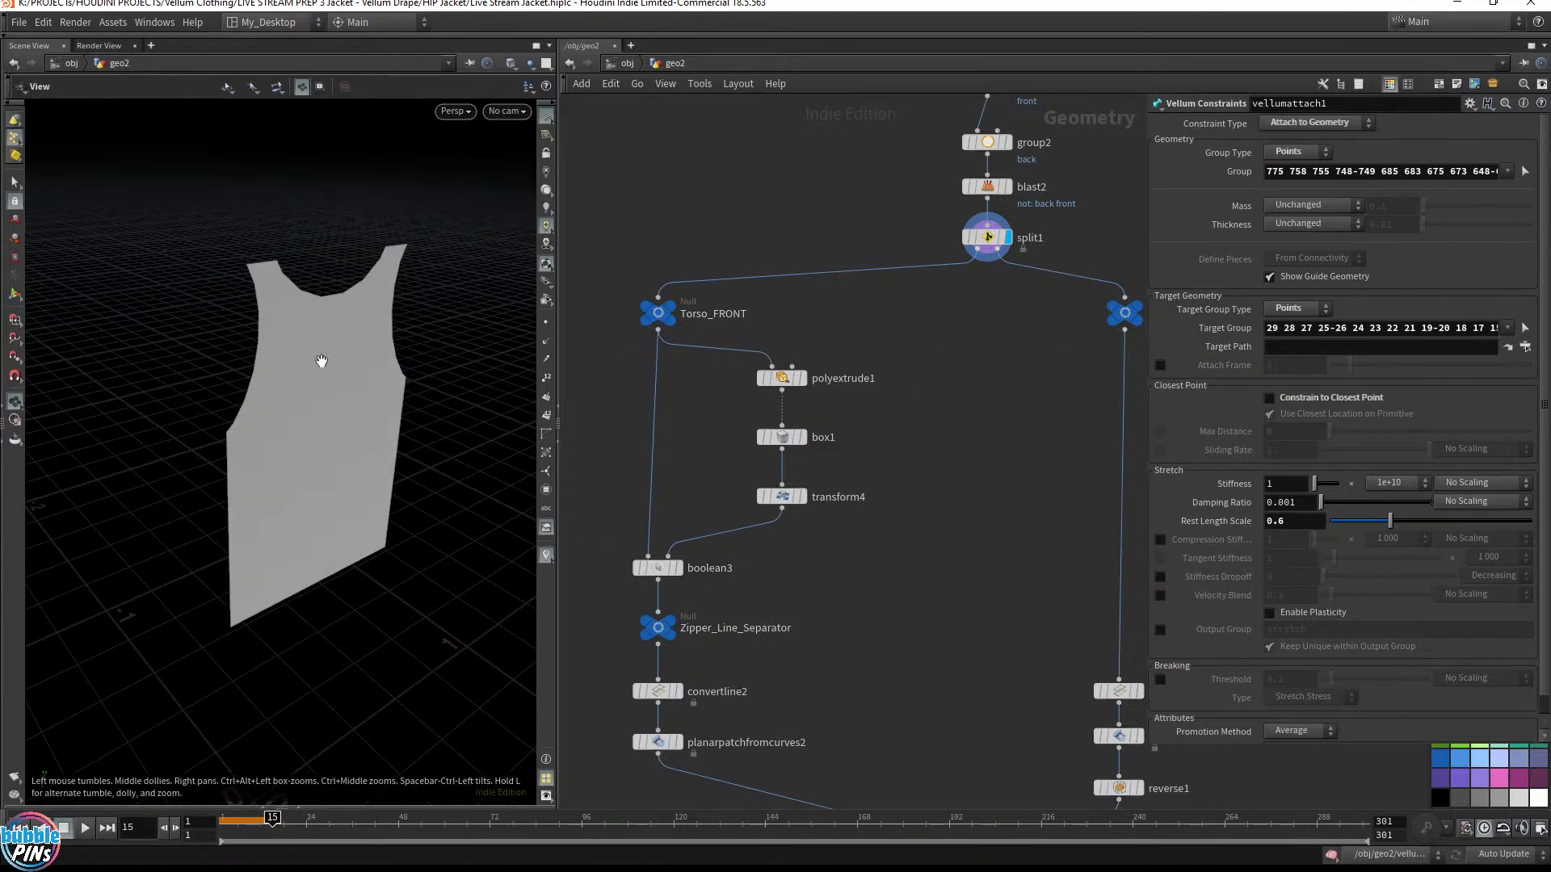
left_click_drag(354, 281, 334, 519)
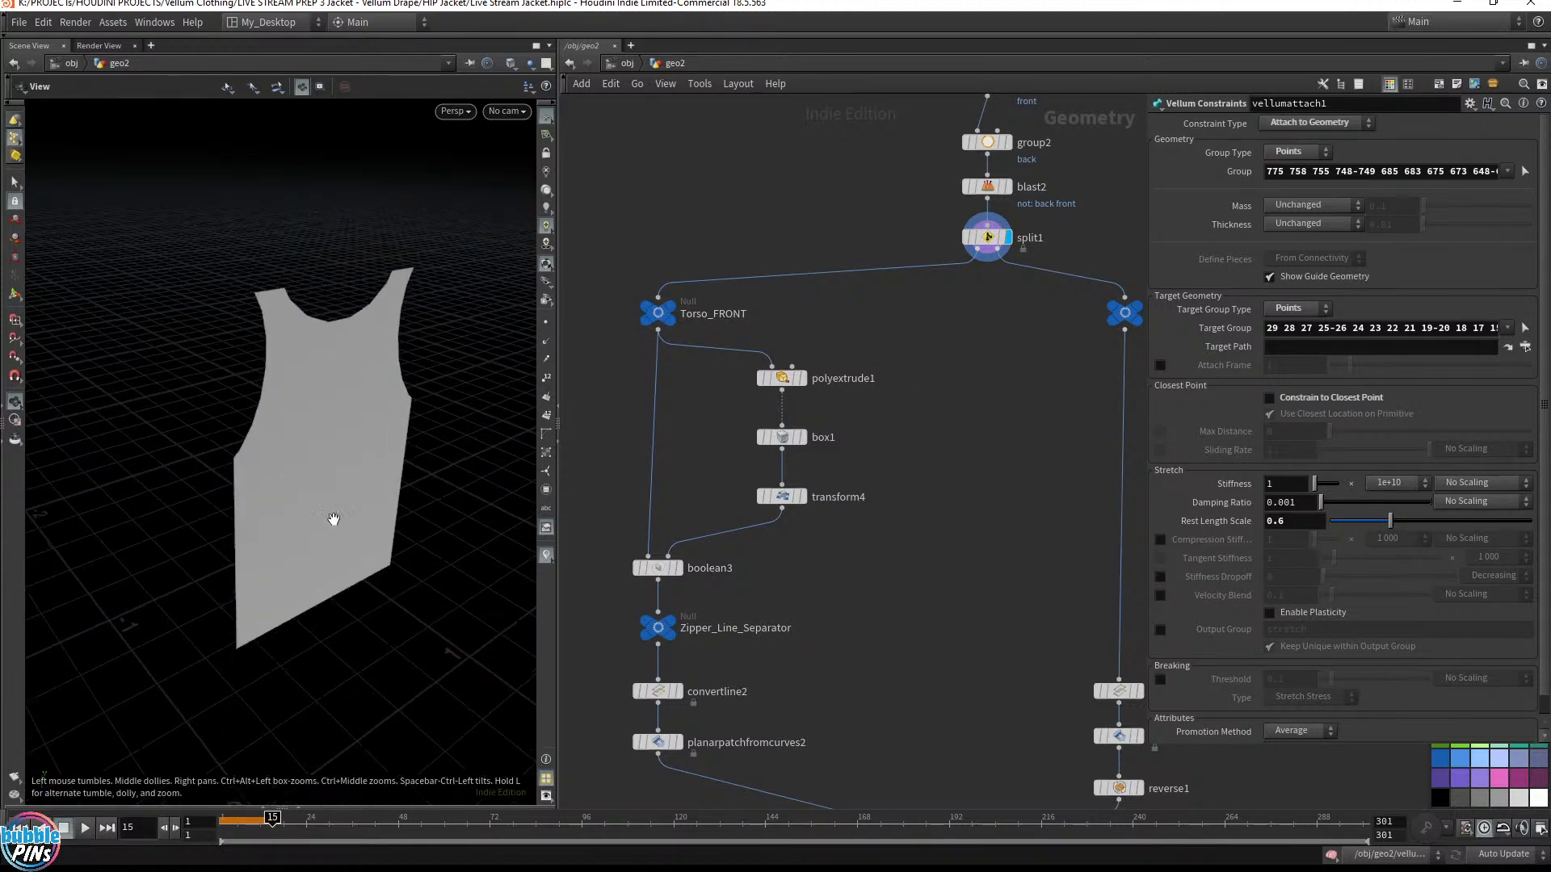
Display Zipper_Line_Separator, Torso_FRONT, Torso_BACK and boolean3 in turn to compare the zipper-cut front with the uncut panels
left_click(673, 628)
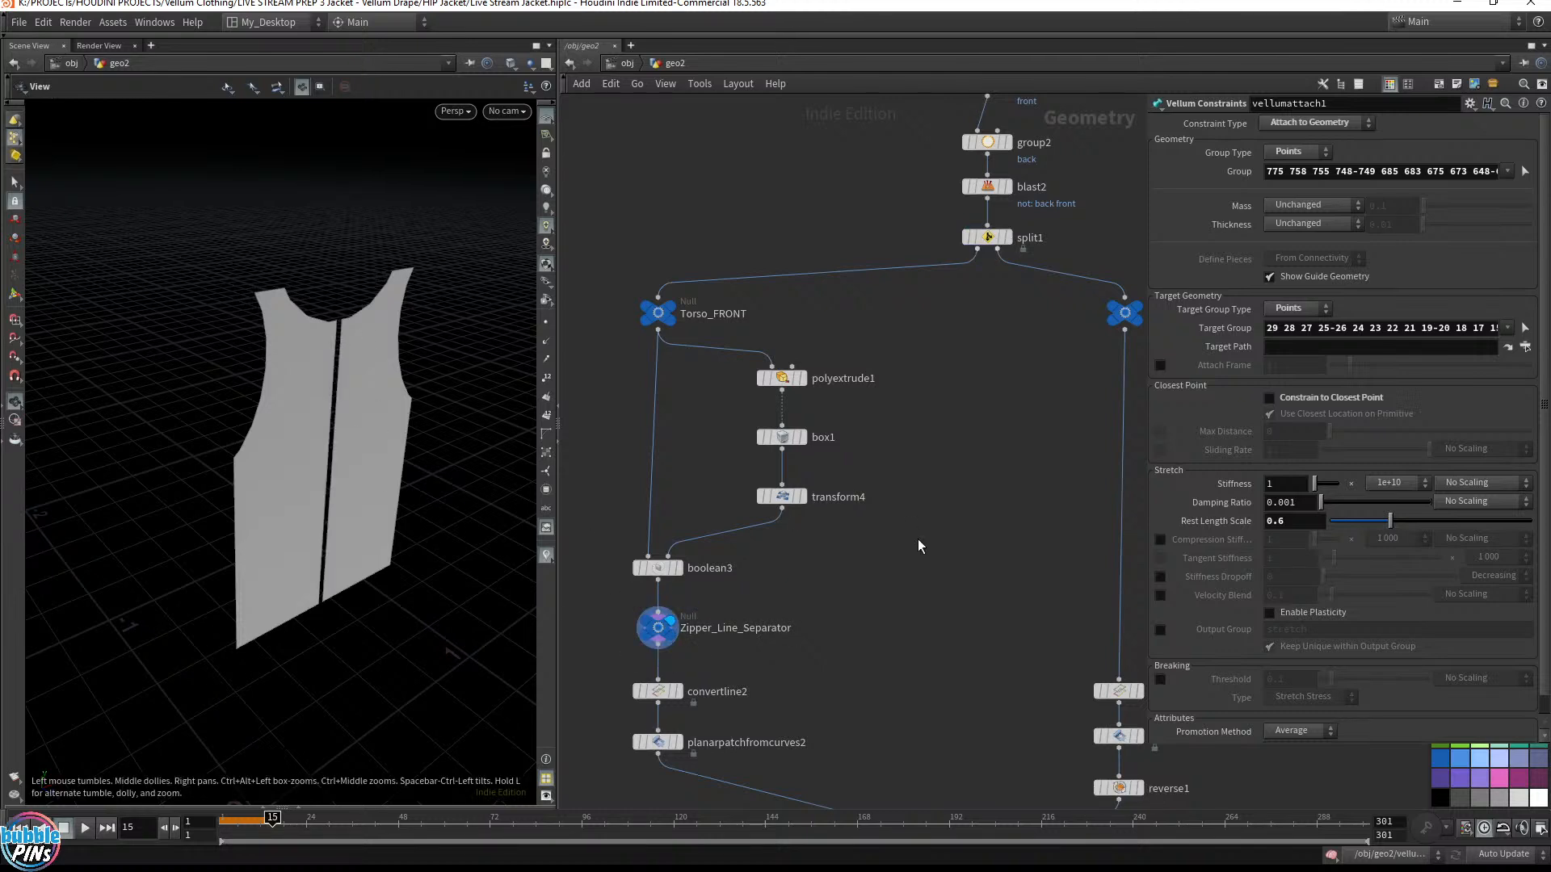
left_click(669, 313)
left_click(671, 300)
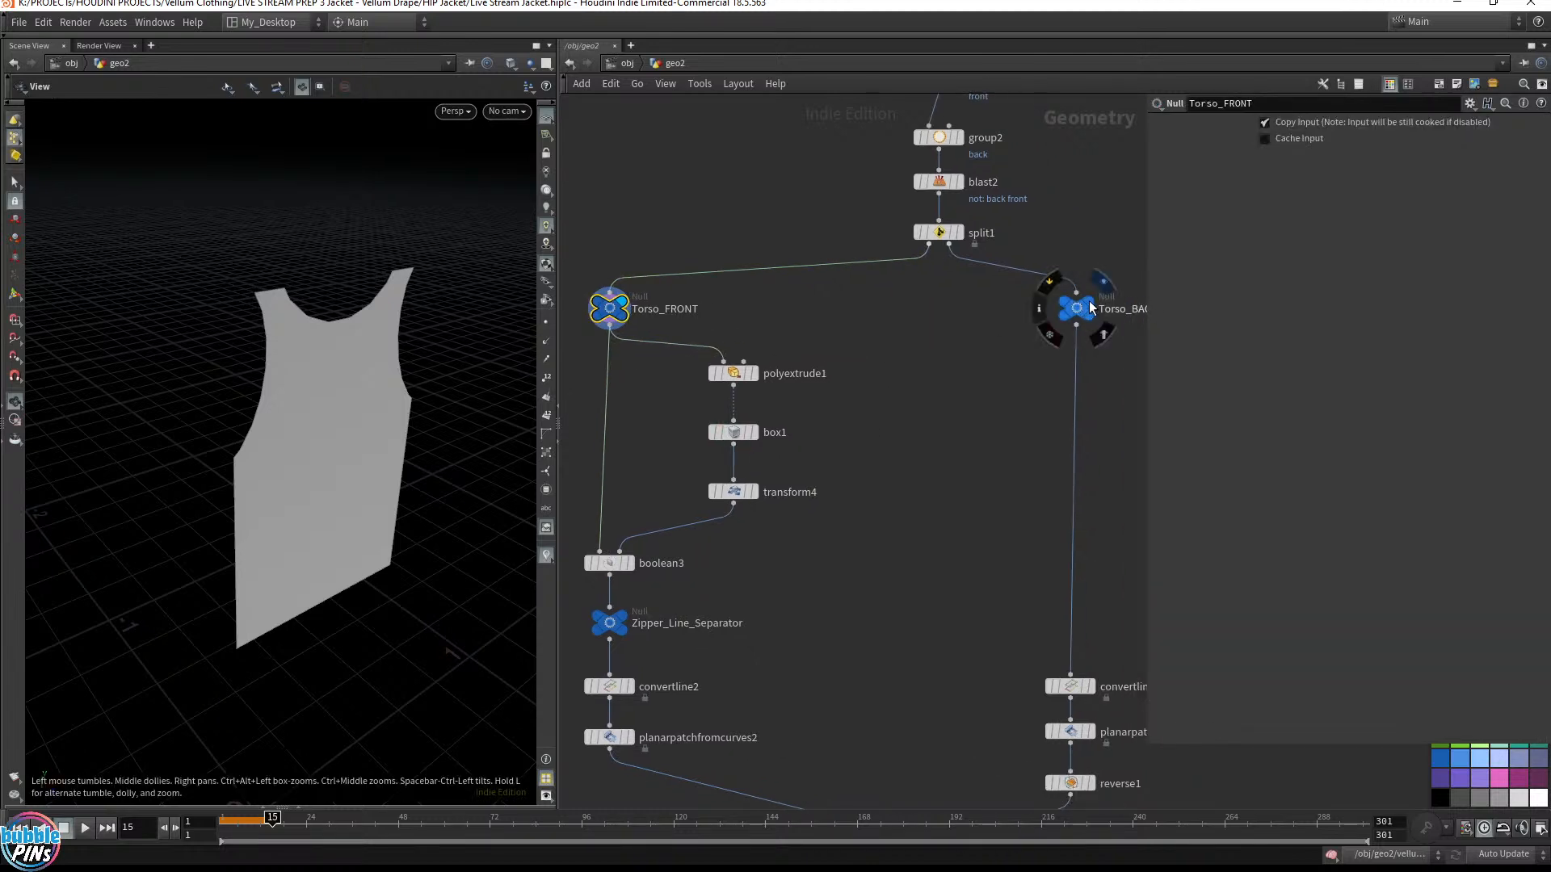
left_click(1090, 307)
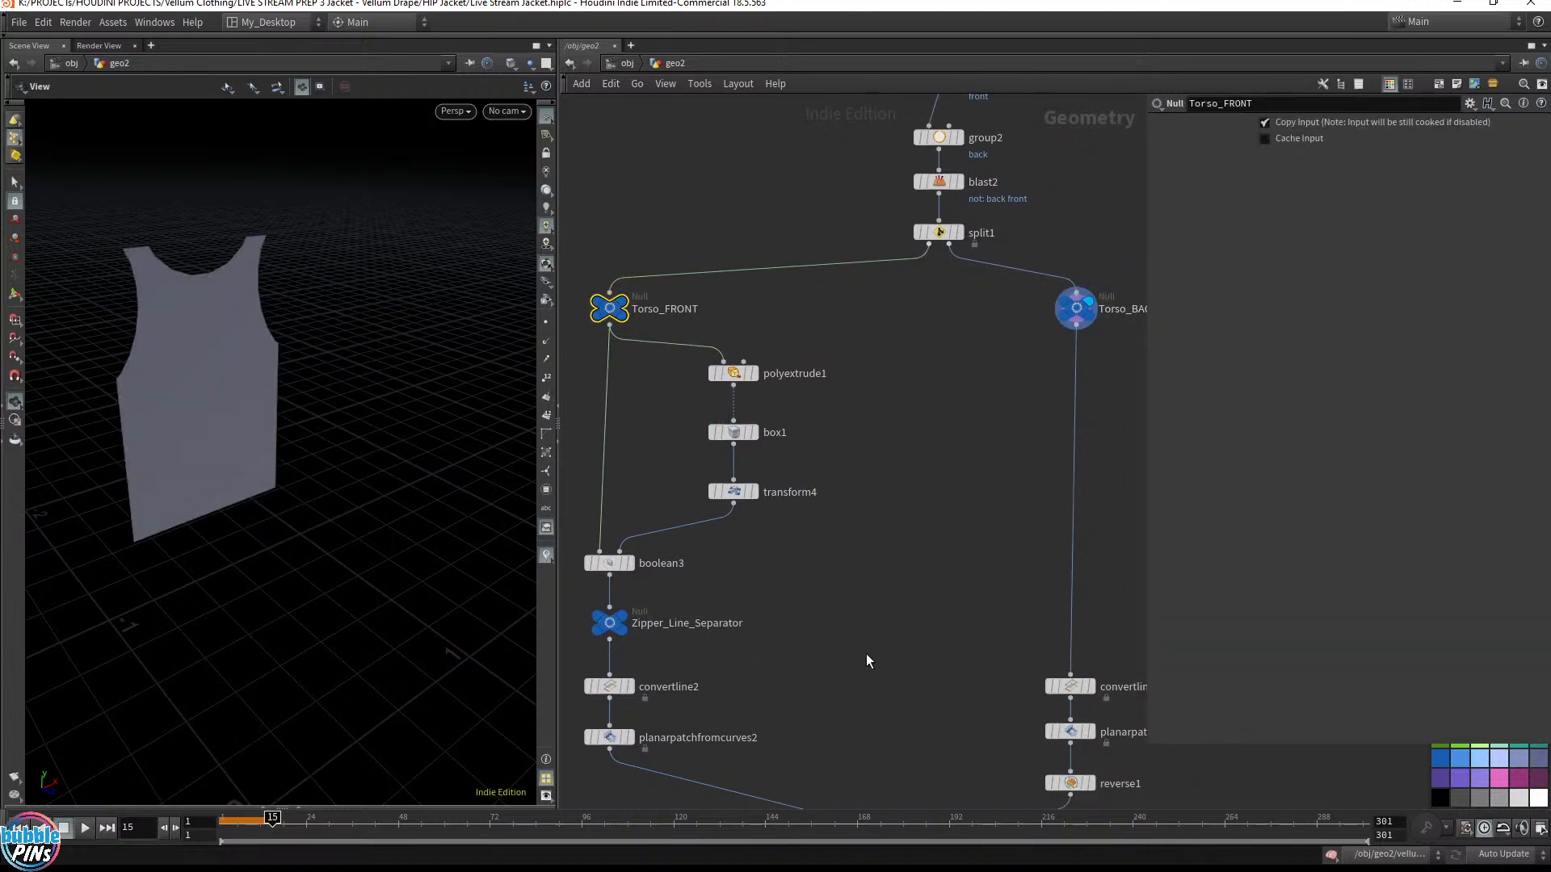
mouse_move(638, 573)
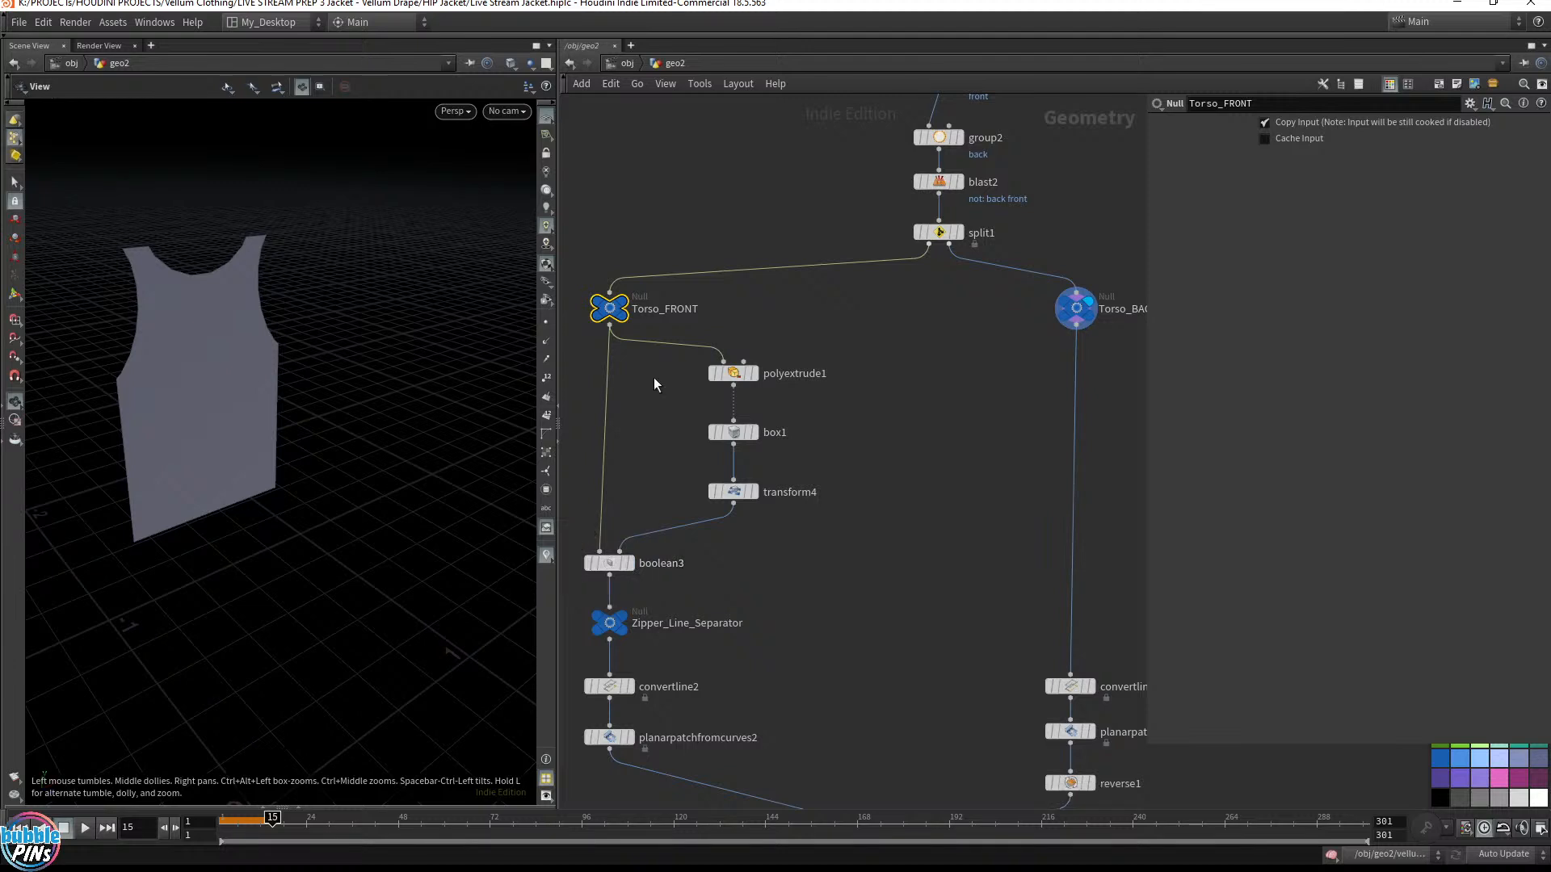
left_click(627, 565)
left_click(620, 566)
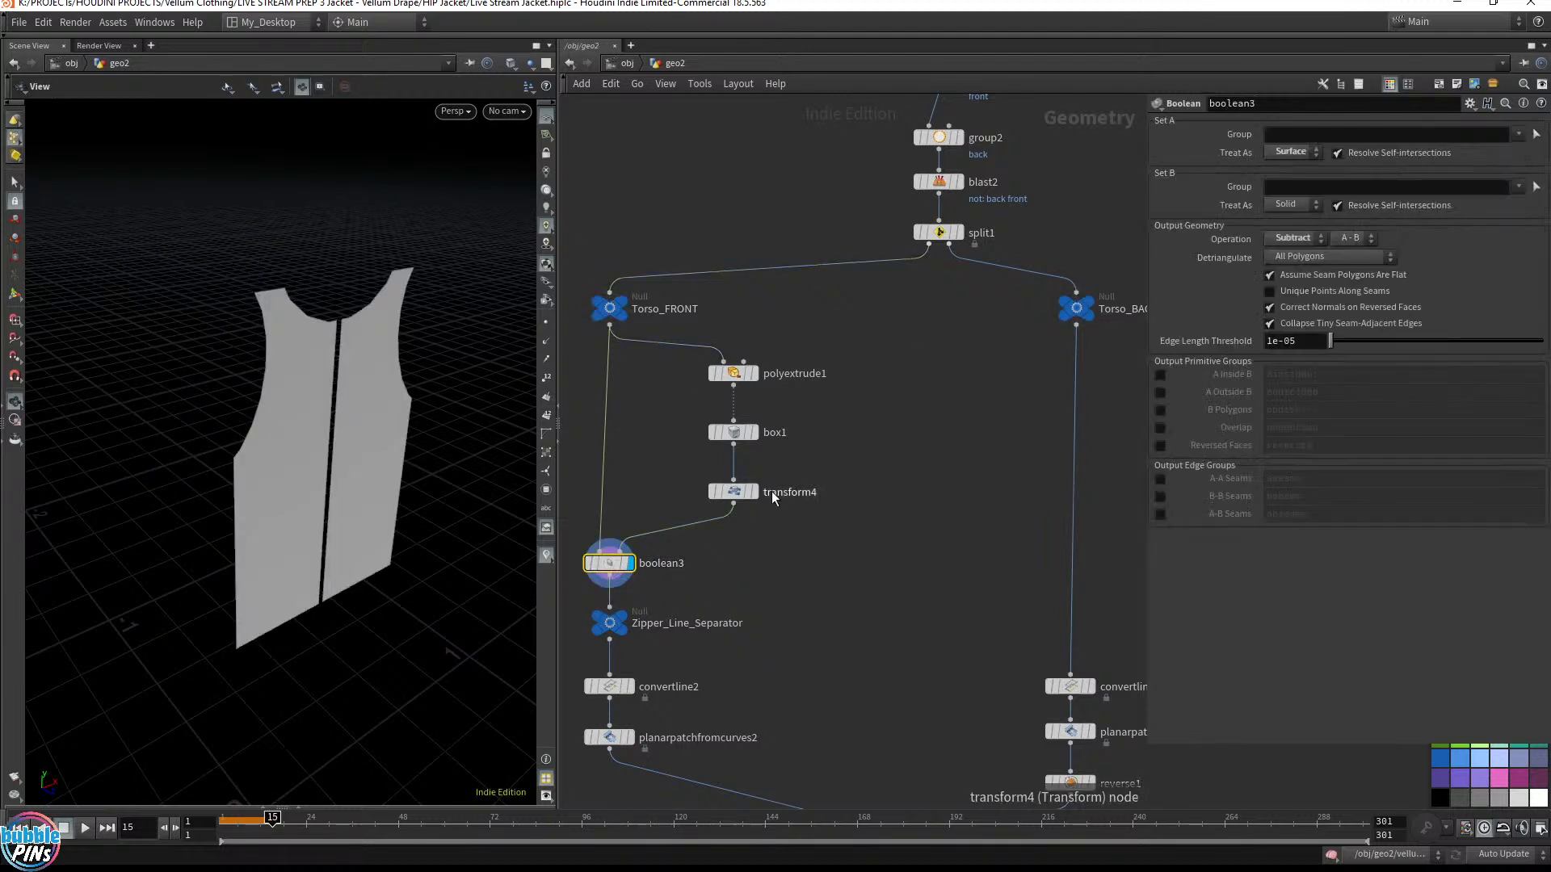
Template transform4 to examine the zipper cutter against boolean3's front panel, and review the polyextrude1, box1 and transform4 branch
mouse_move(749, 498)
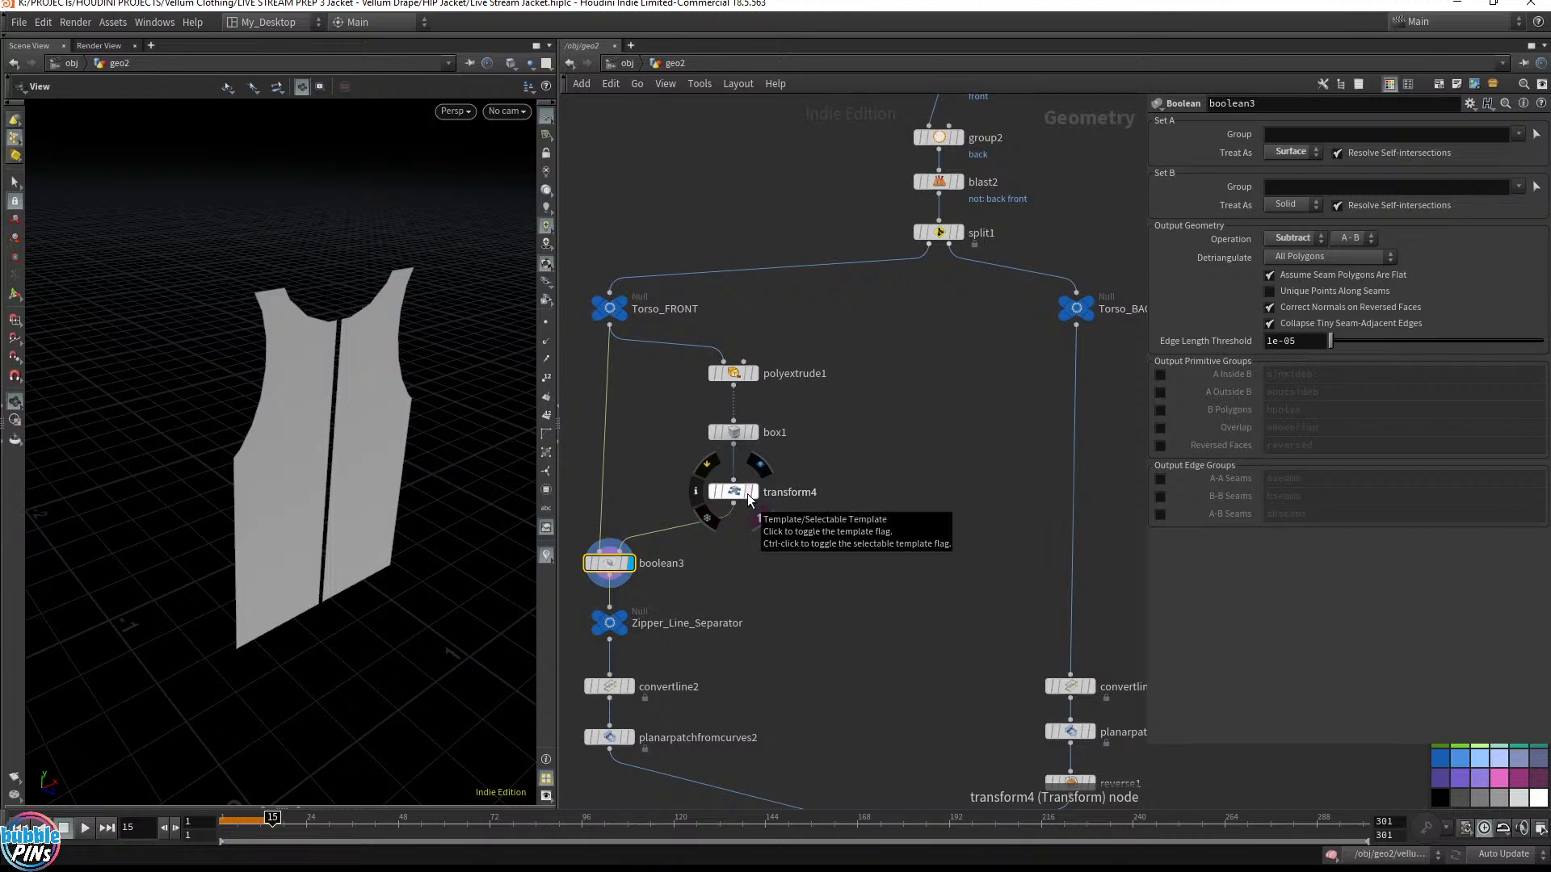
left_click(749, 495)
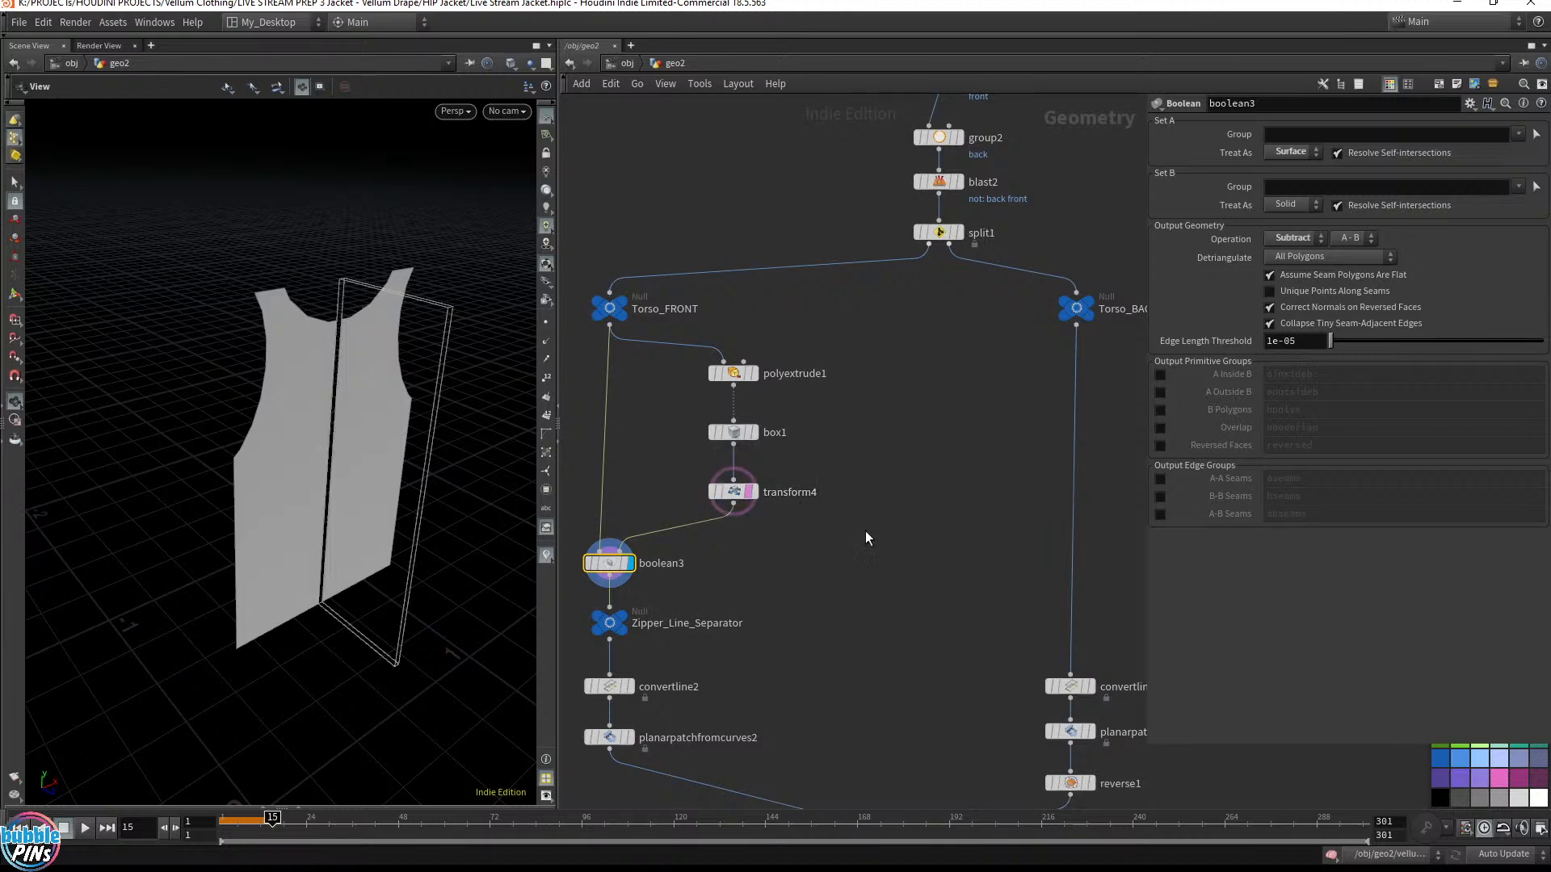
left_click_drag(353, 371, 331, 393)
left_click_drag(228, 289, 378, 363)
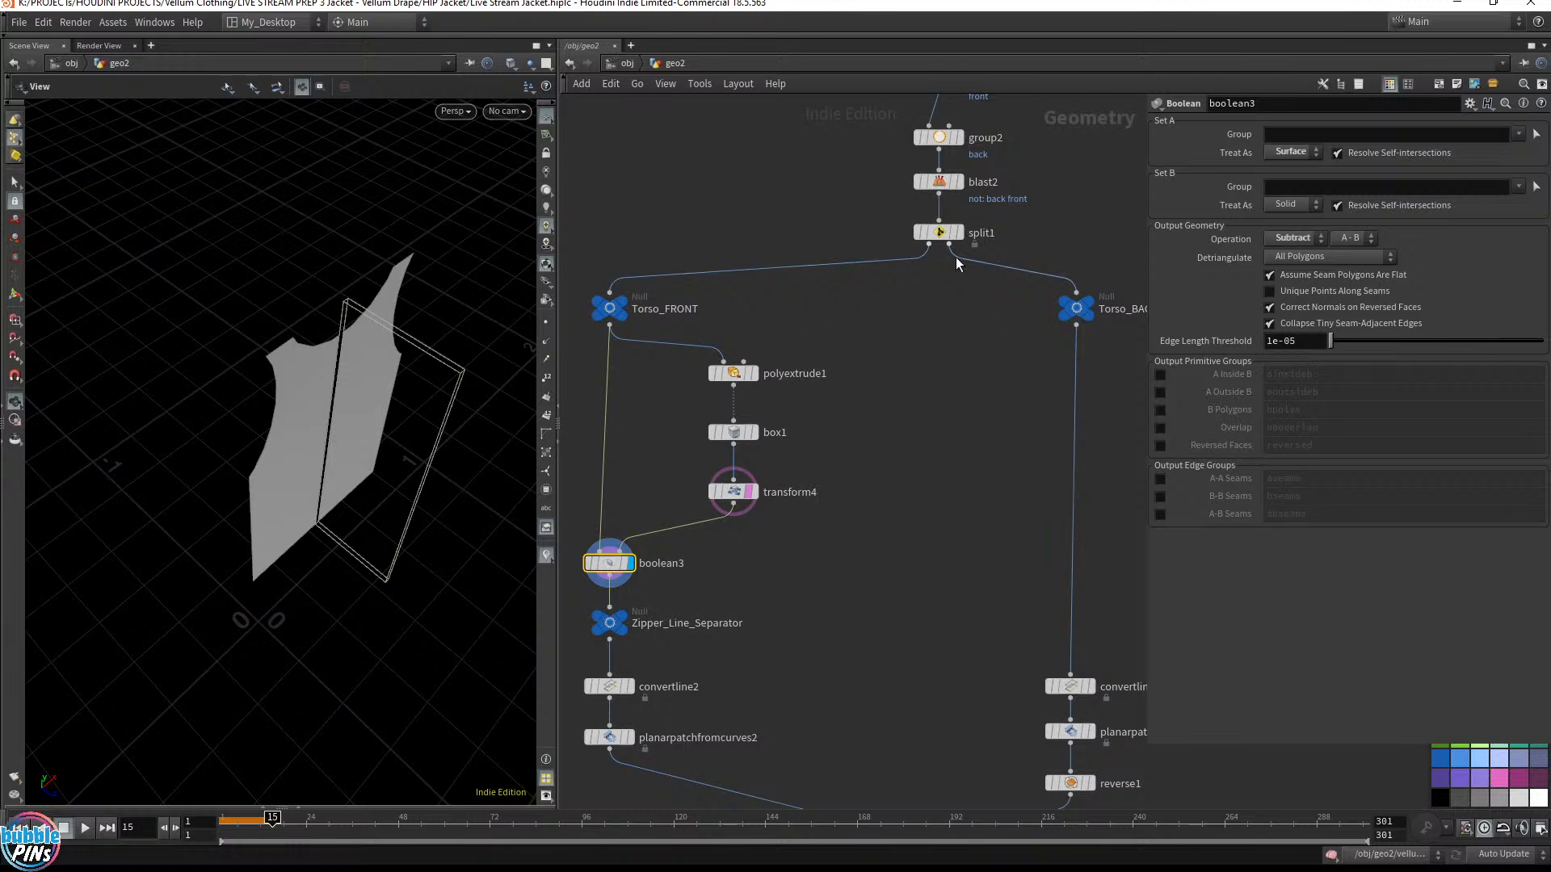
left_click_drag(852, 596, 569, 348)
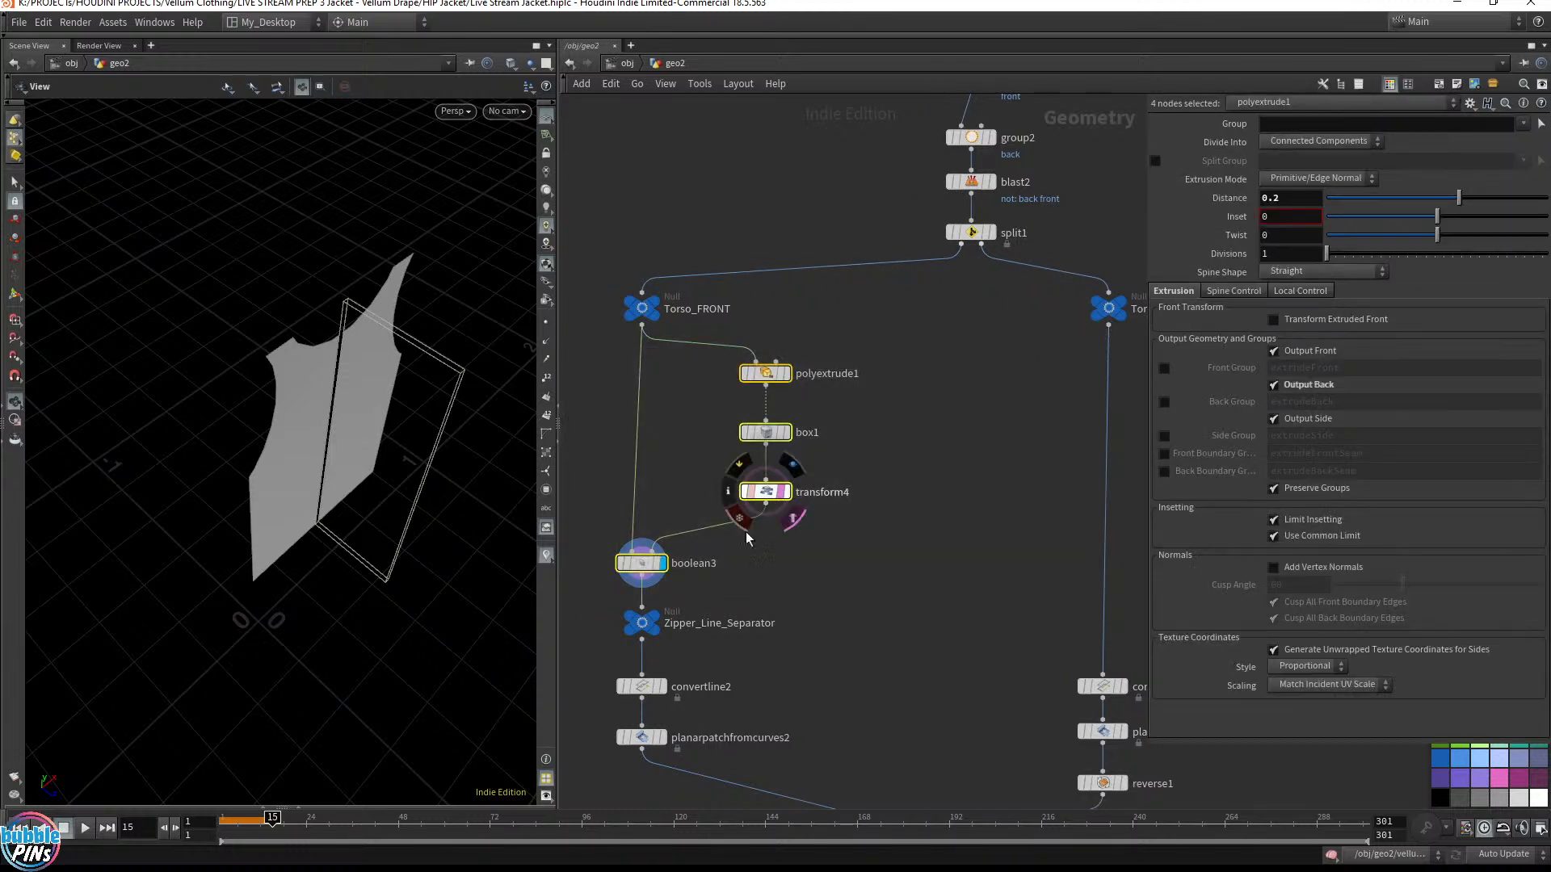
left_click_drag(864, 539, 720, 464)
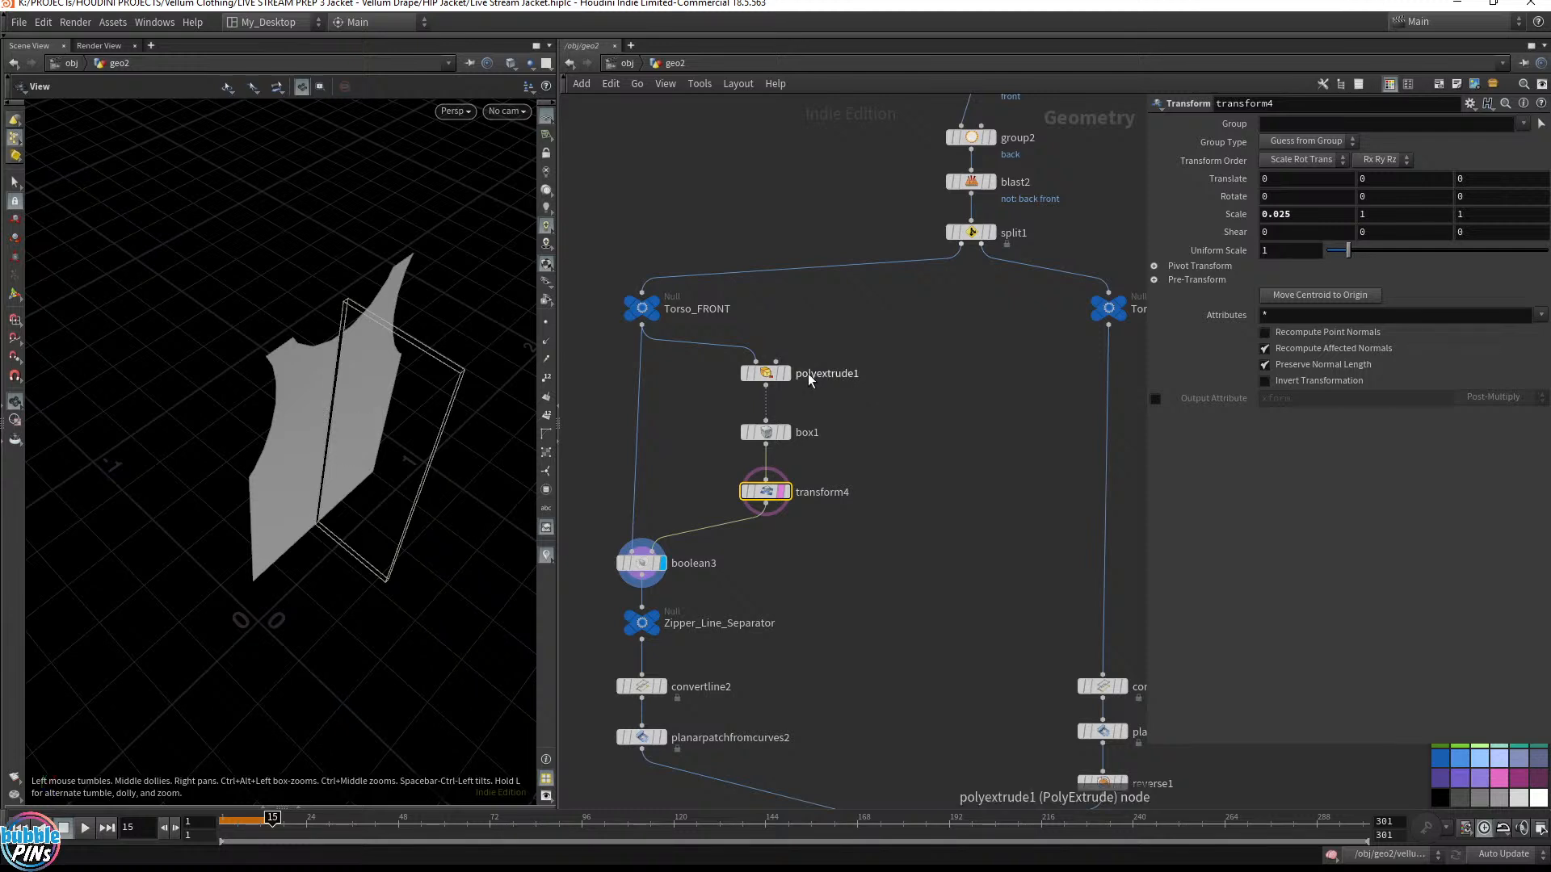
left_click_drag(848, 380, 1133, 257)
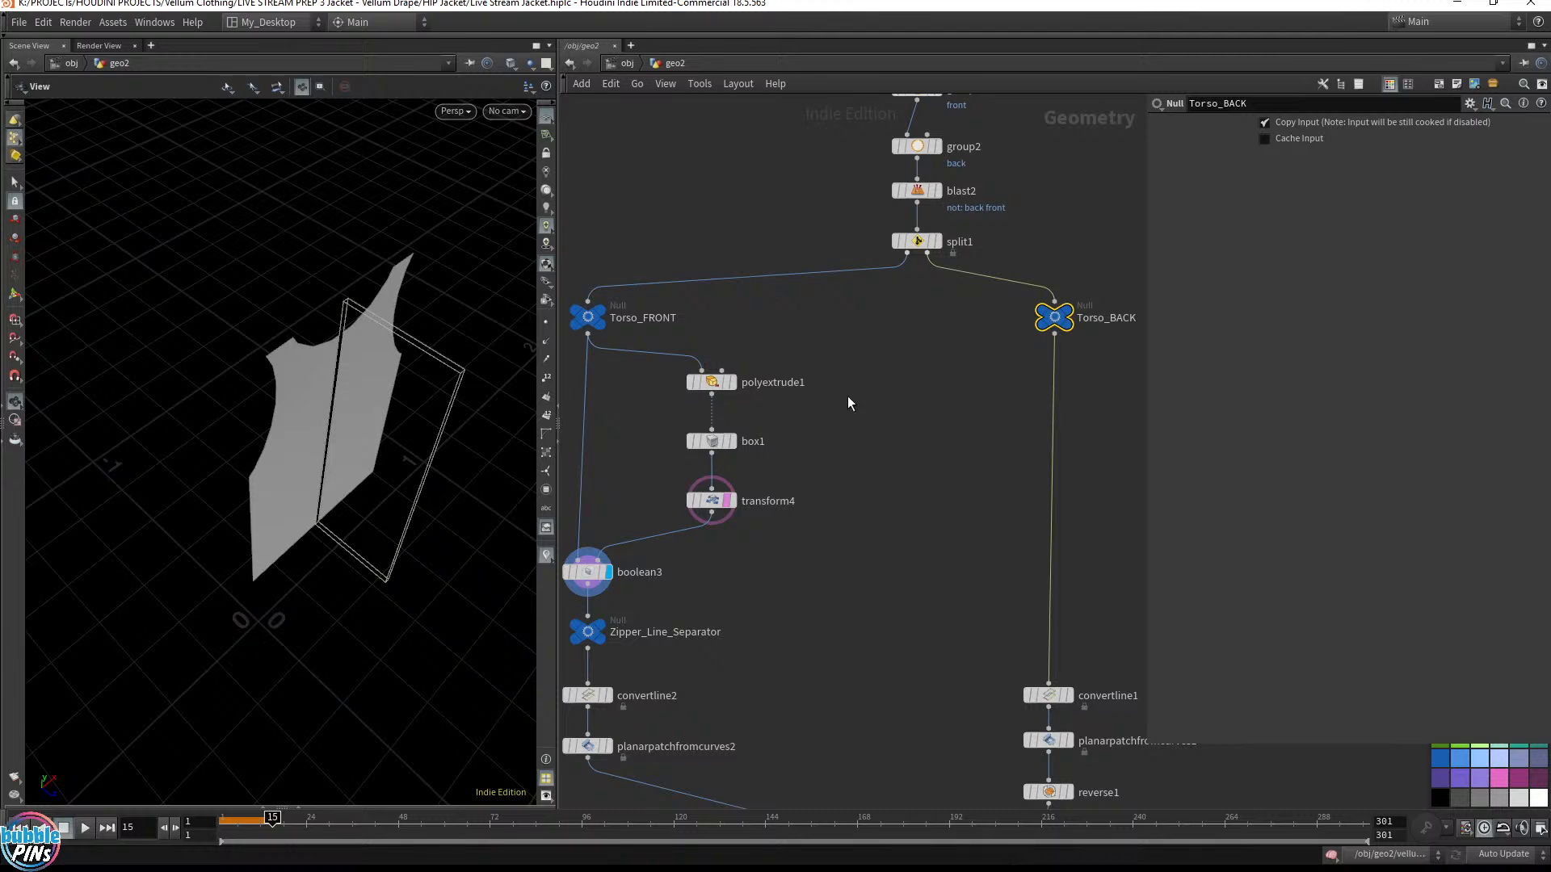
Try wiring blast2's output directly into Torso_FRONT in place of split1's first output
left_click(901, 243)
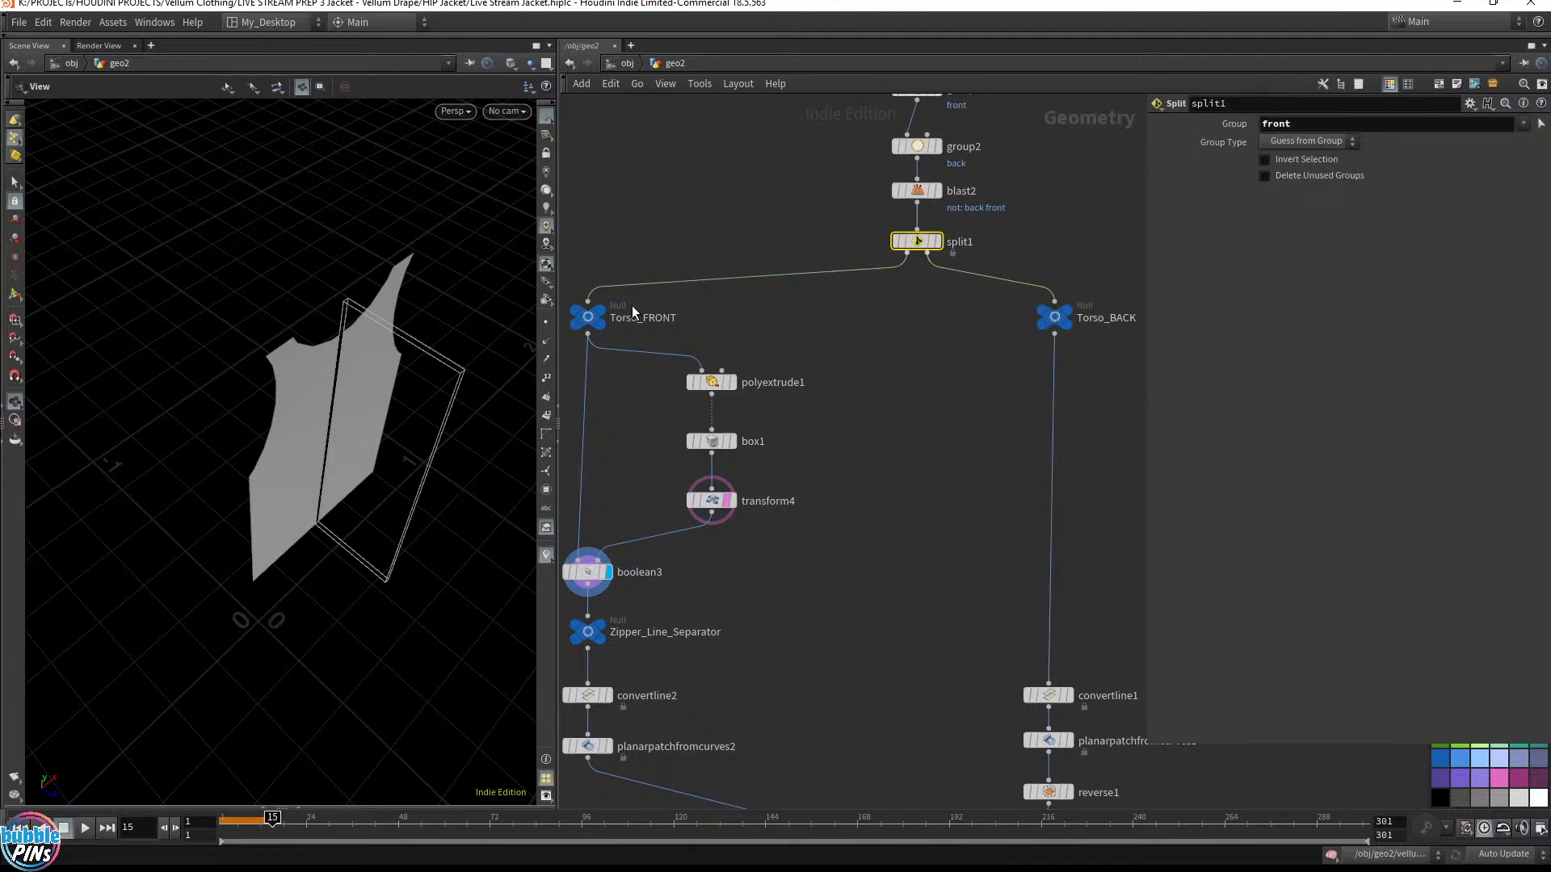
left_click(587, 299)
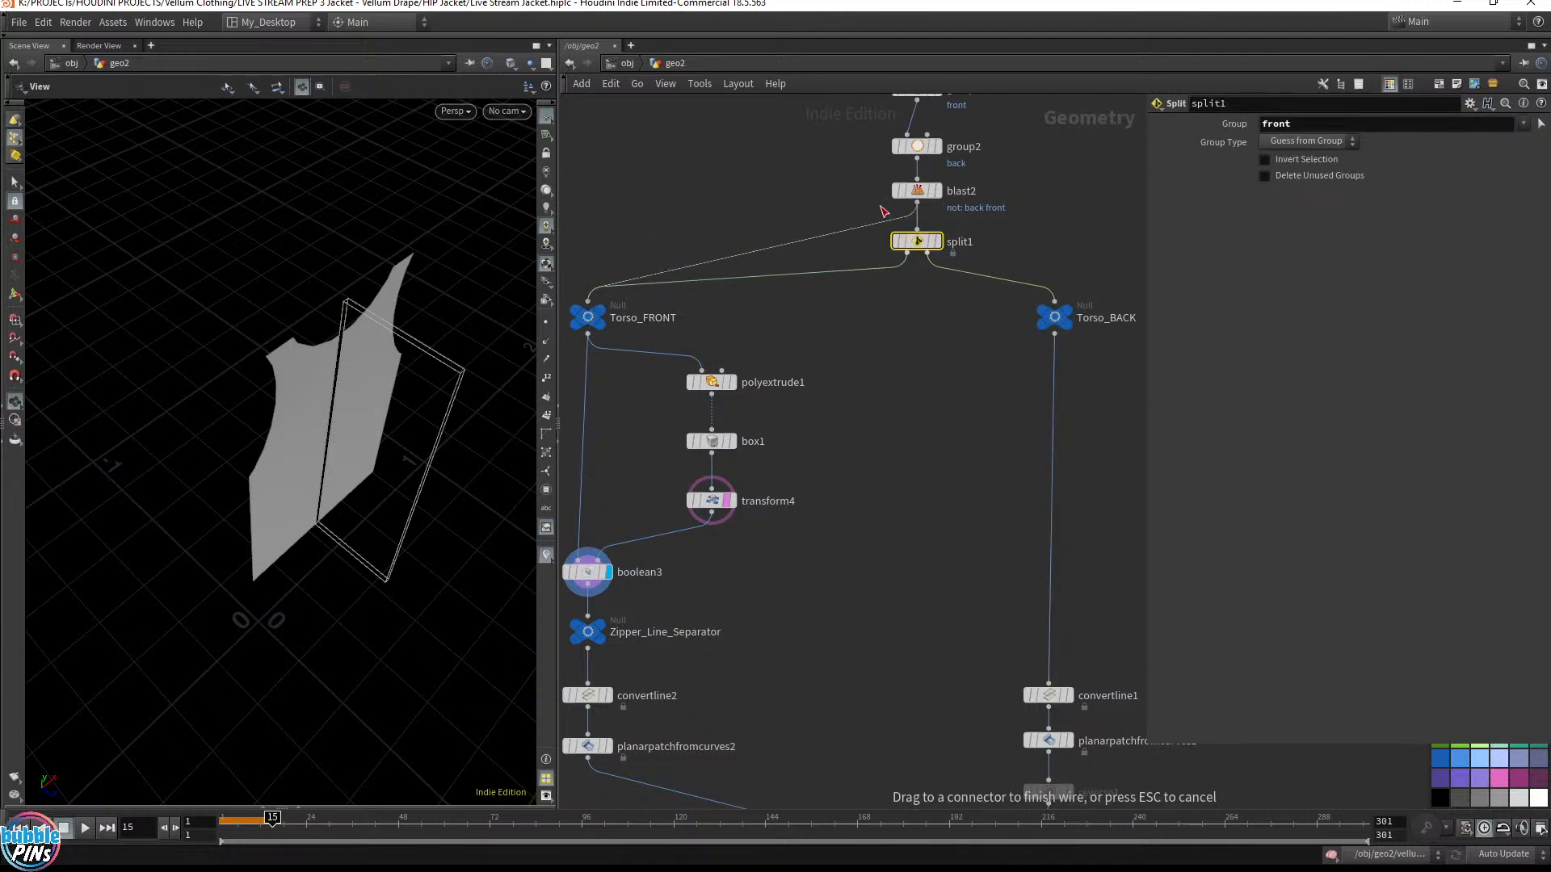
left_click(915, 203)
left_click(587, 300)
left_click(907, 253)
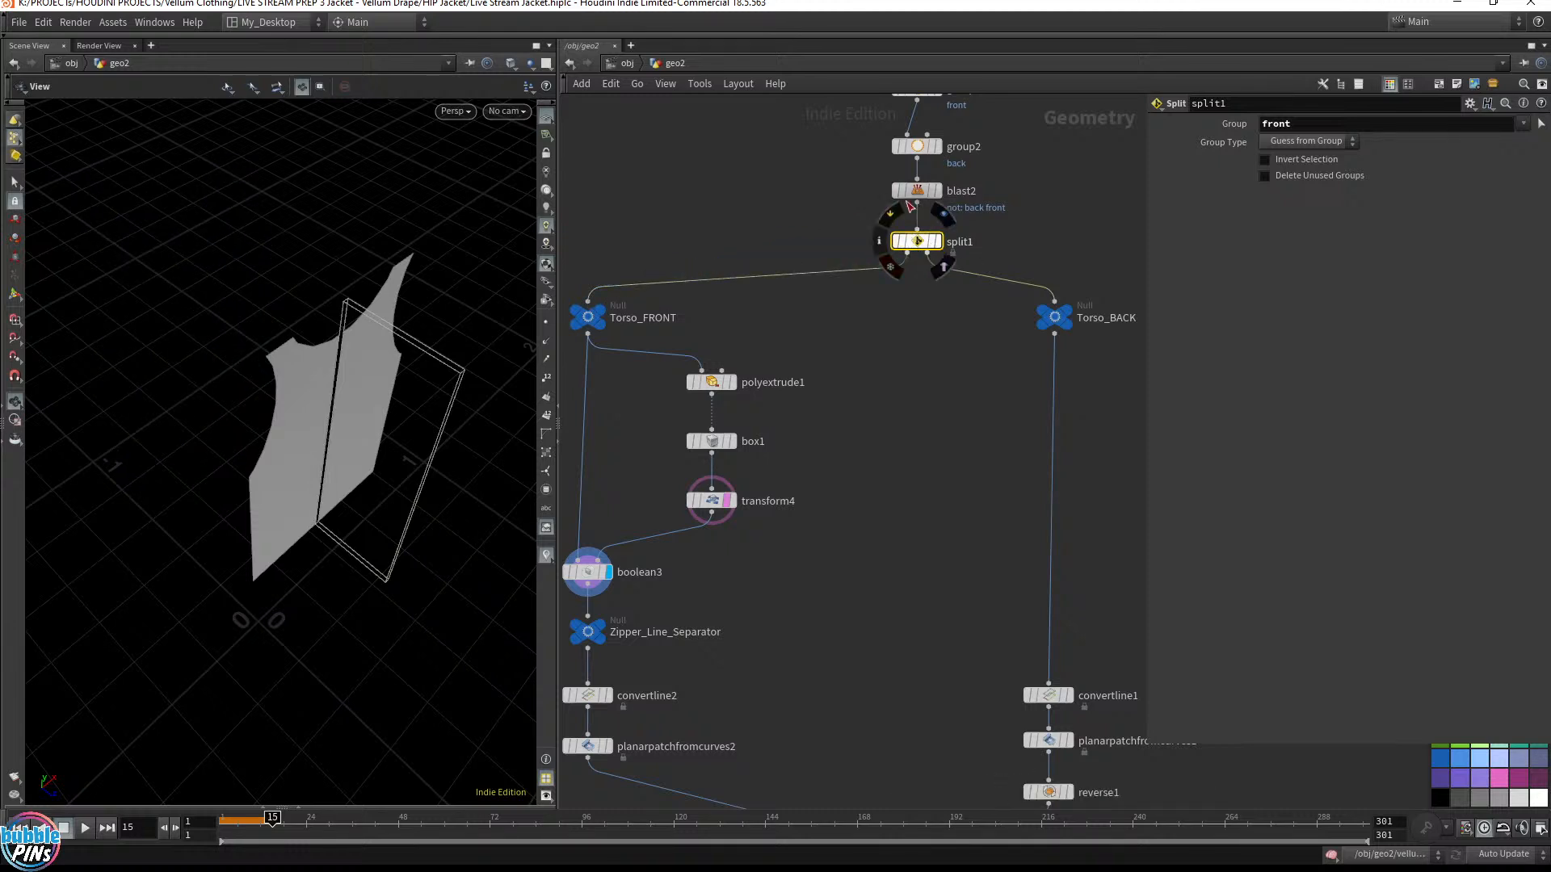
Bypass split1 with Torso_FRONT displayed, toggling the bypass to compare both torso panels with the front alone
left_click(601, 313)
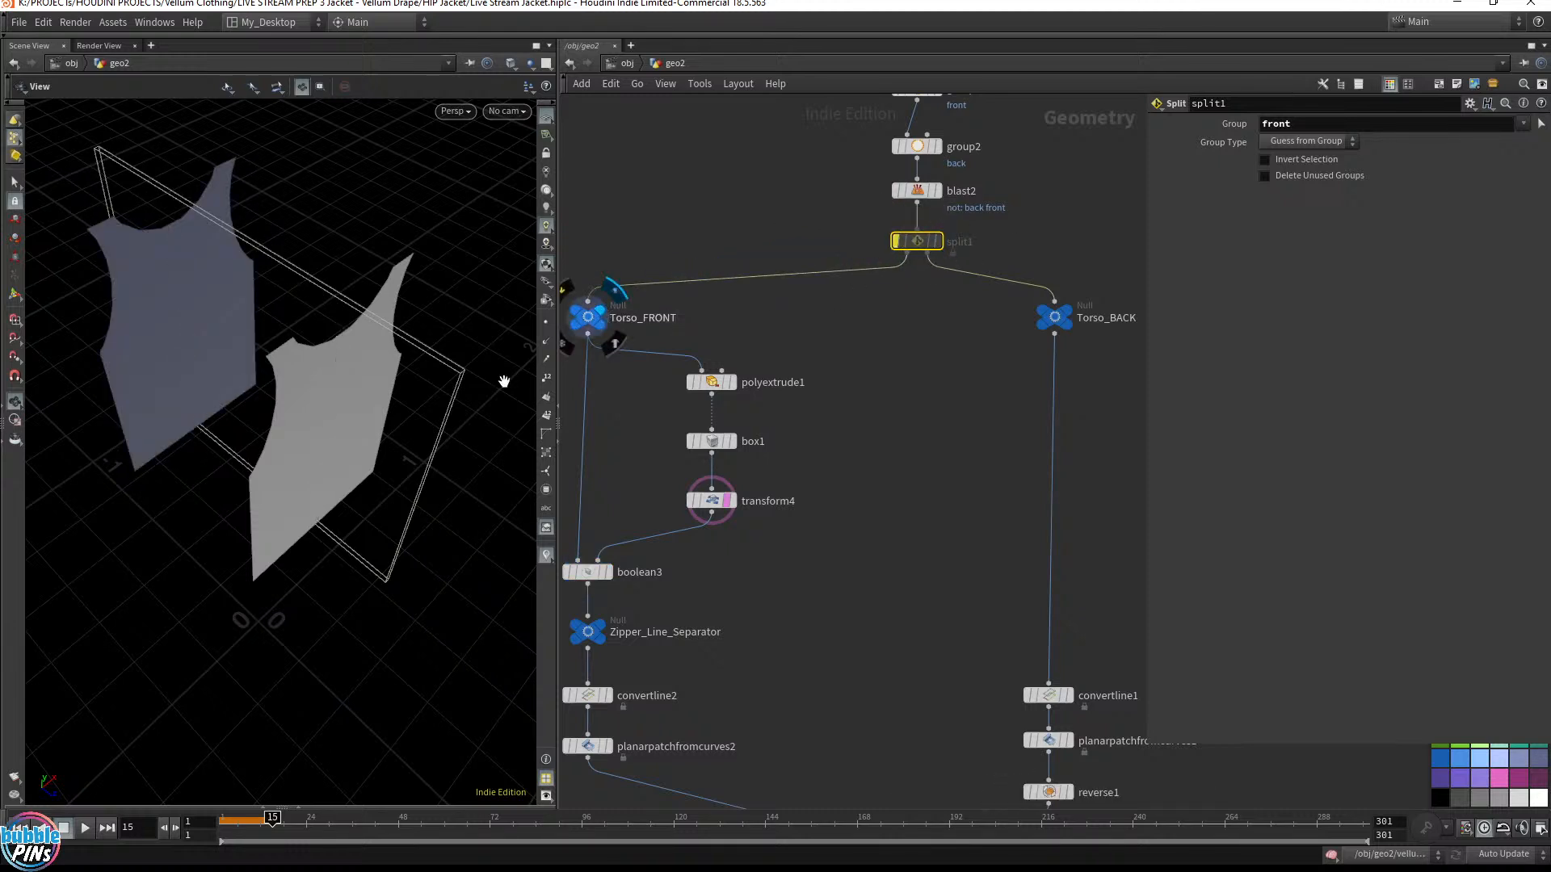
middle_click_drag(764, 383, 879, 388)
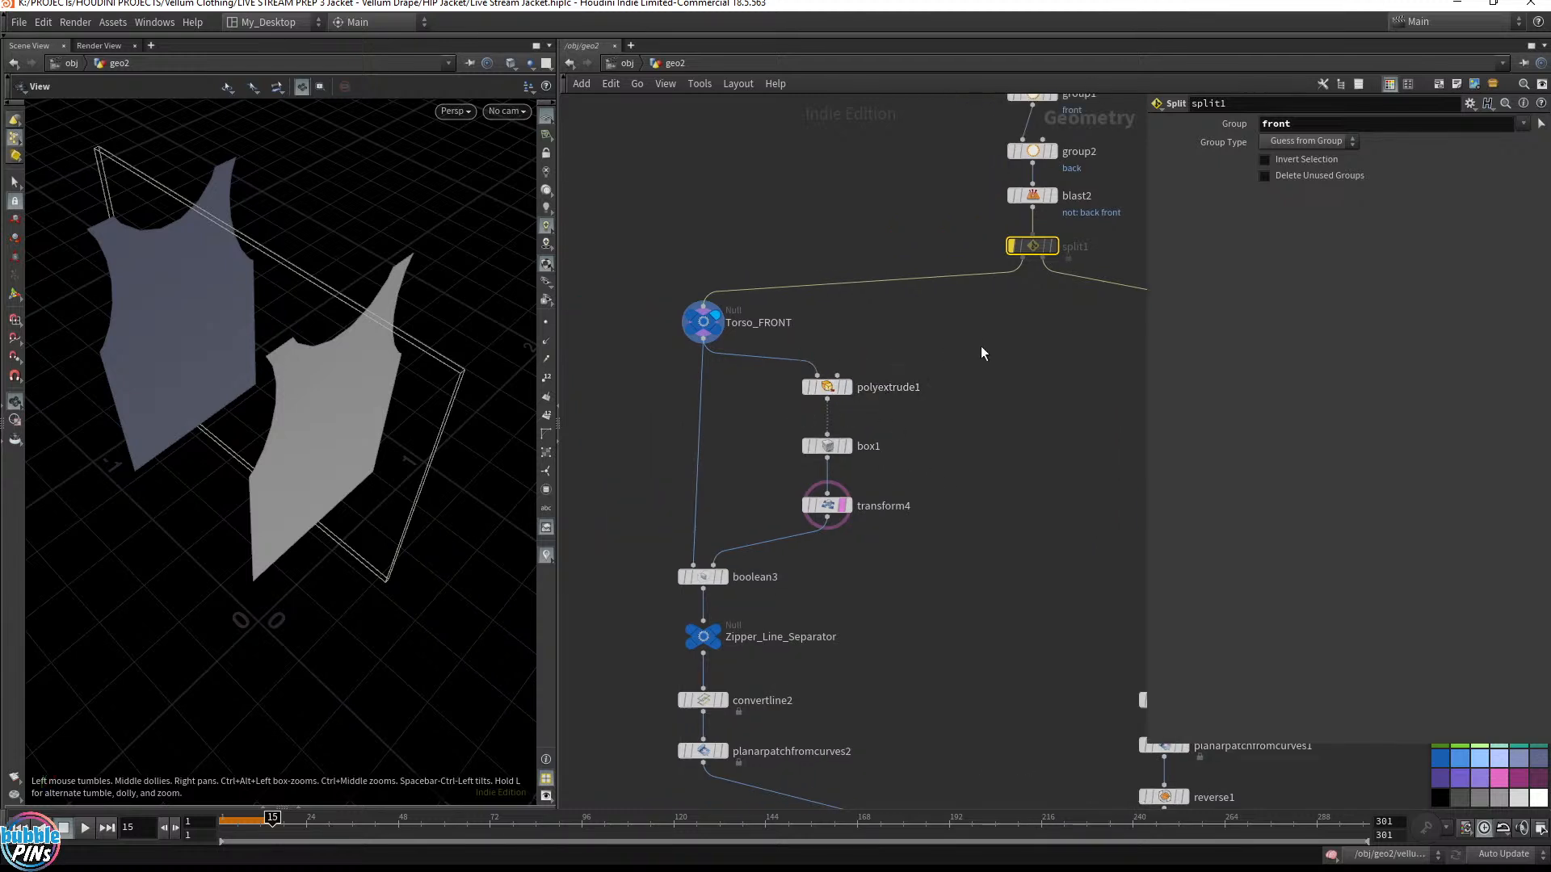
middle_click_drag(980, 346, 868, 344)
left_click(948, 293)
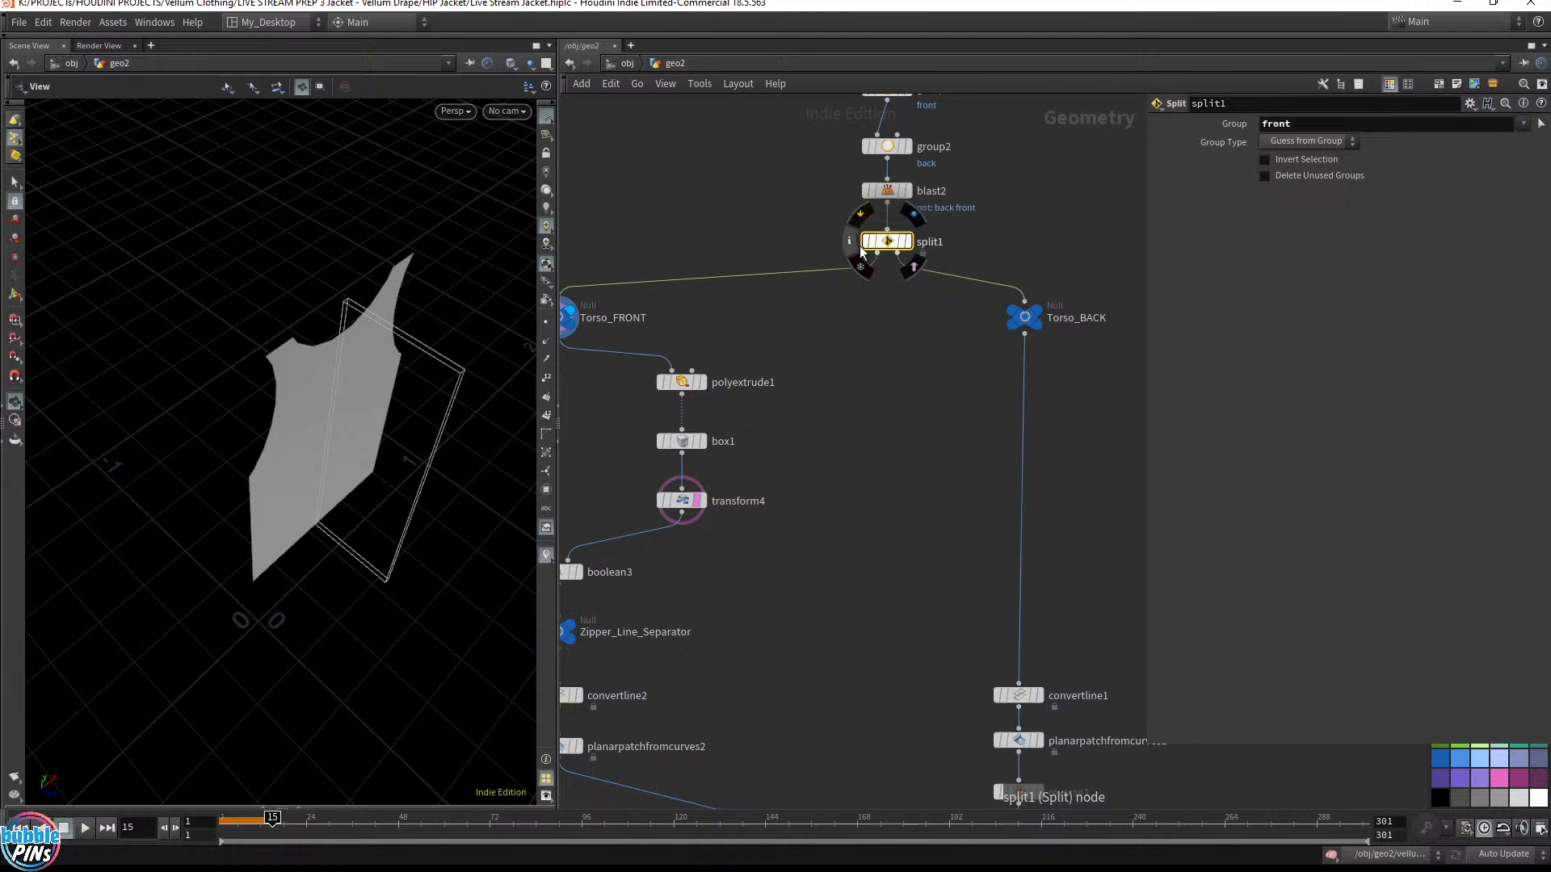
left_click(864, 242)
middle_click_drag(825, 423, 1018, 512)
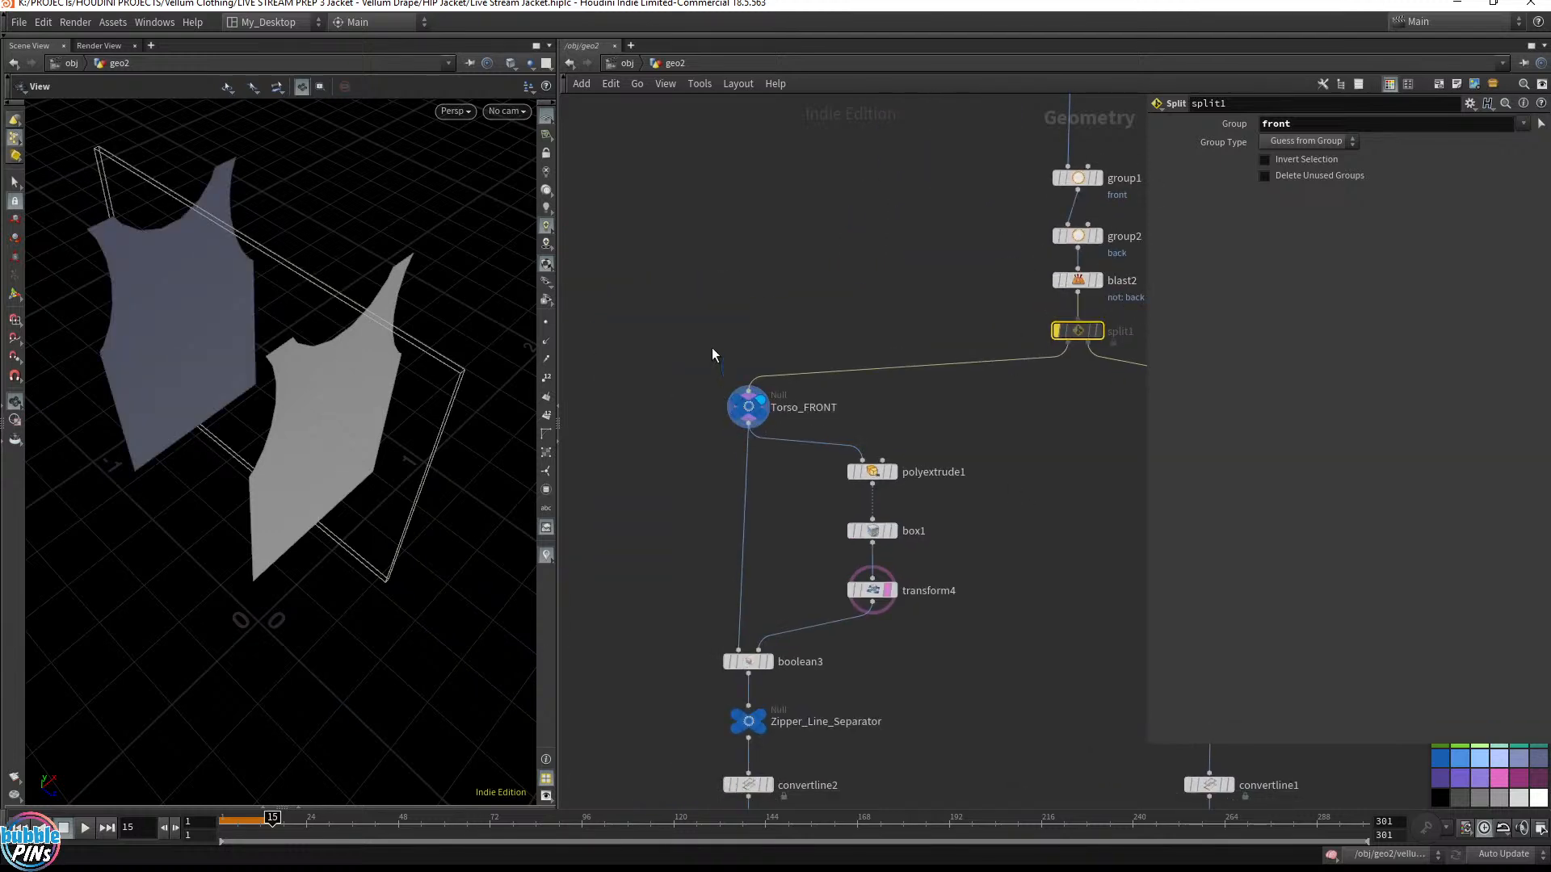
Display polyextrude1 and examine how the zipper-cutting branch extrudes both torso panels when split1 is bypassed
left_click(748, 406)
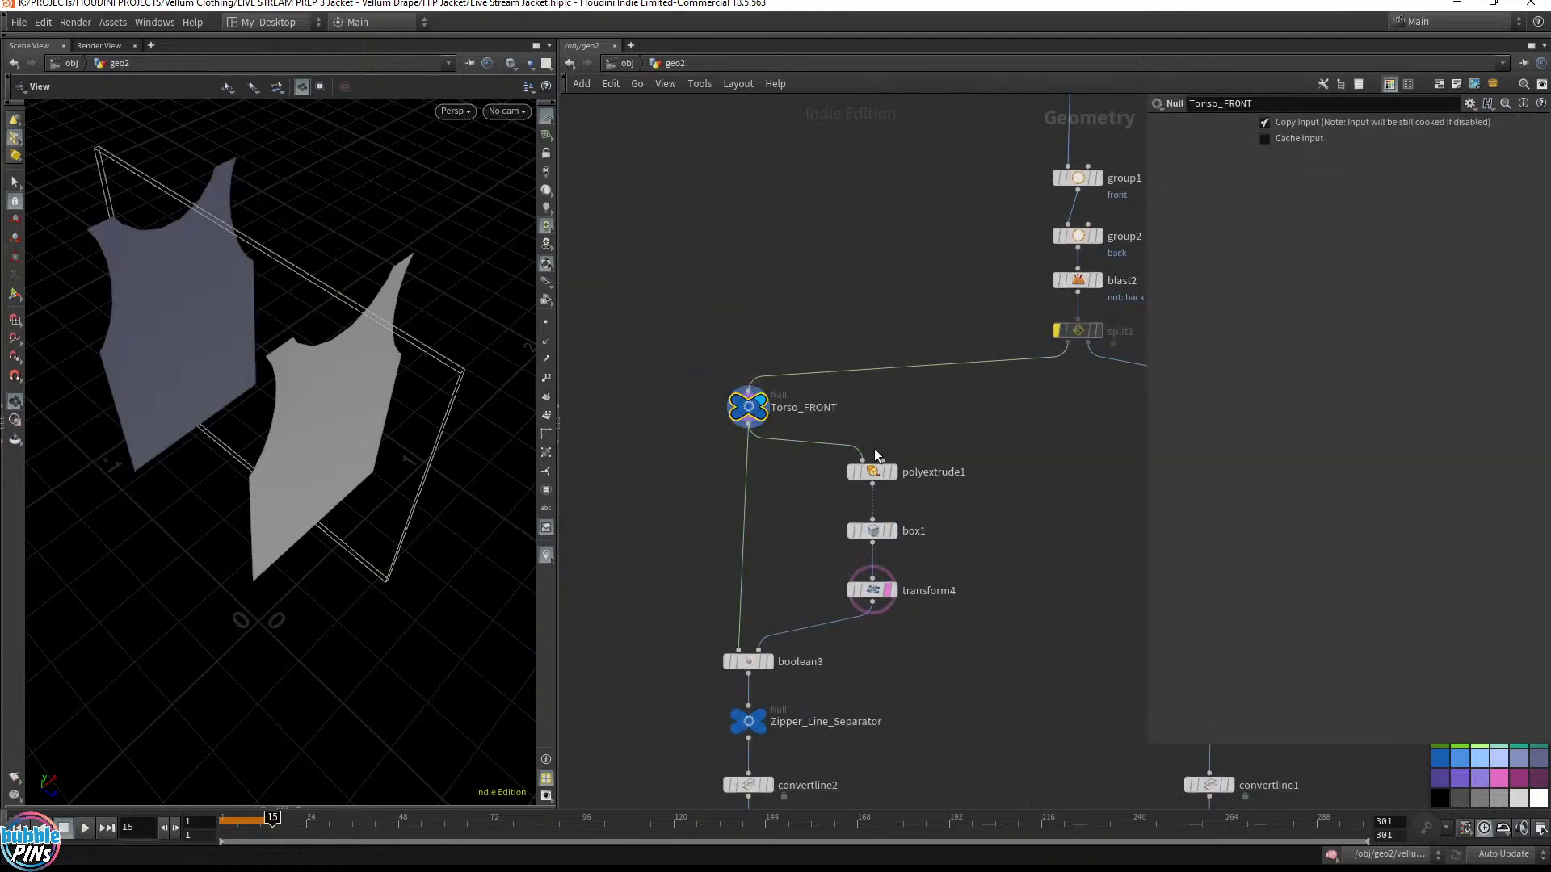
left_click(892, 446)
left_click(874, 471)
left_click_drag(956, 447, 808, 638)
left_click_drag(1038, 440, 832, 648)
left_click_drag(420, 452, 513, 519)
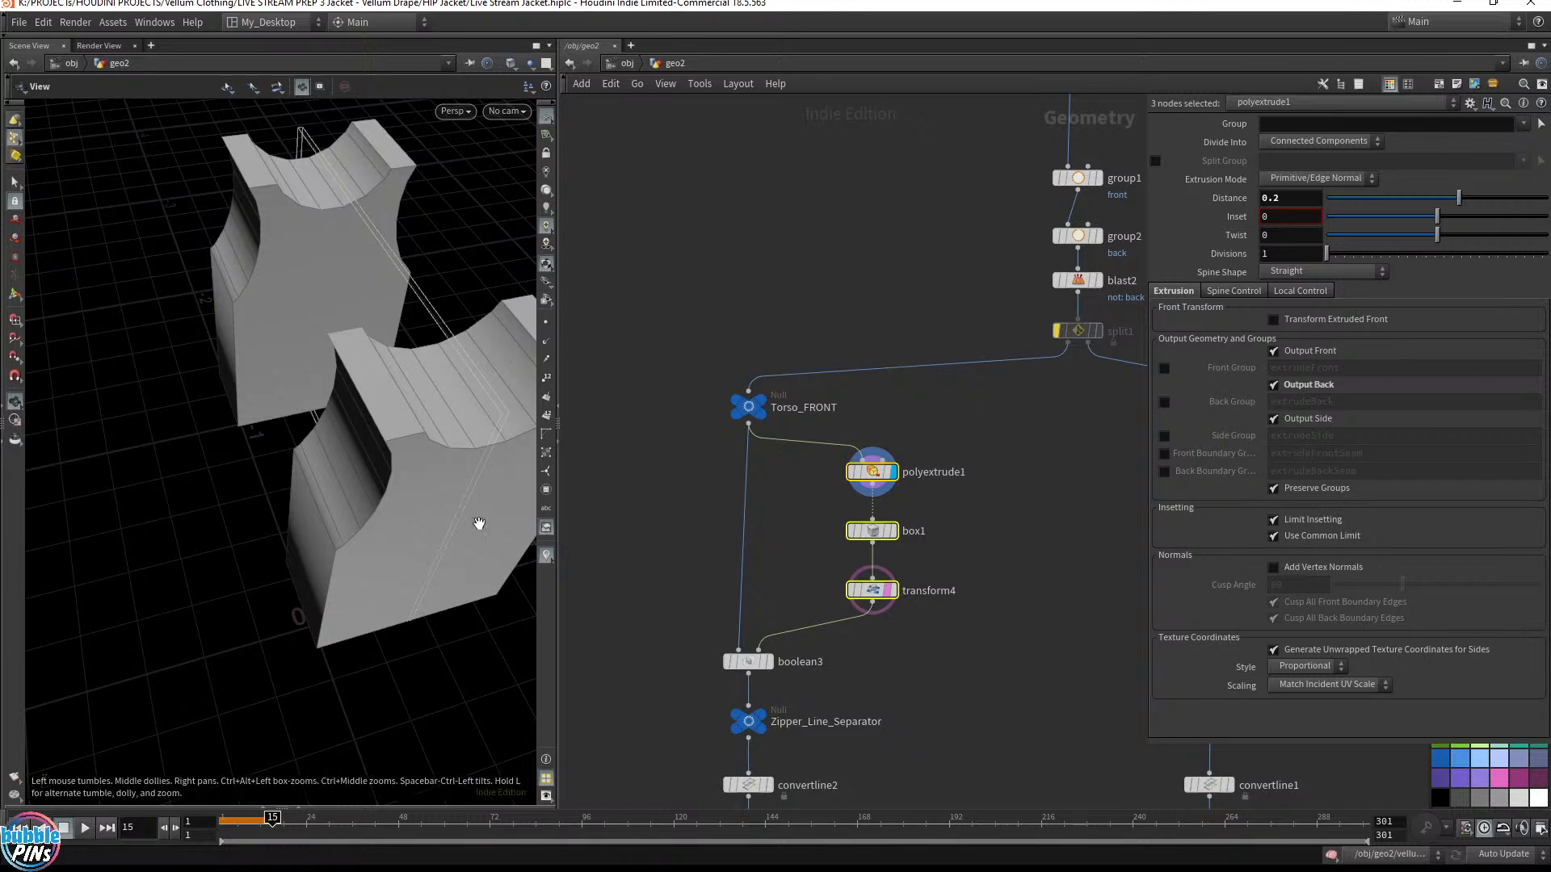
Display box1 and examine how its bounding box spans both extruded torso panels within the polyextrude1, box1 and transform4 branch
left_click_drag(453, 321, 361, 423)
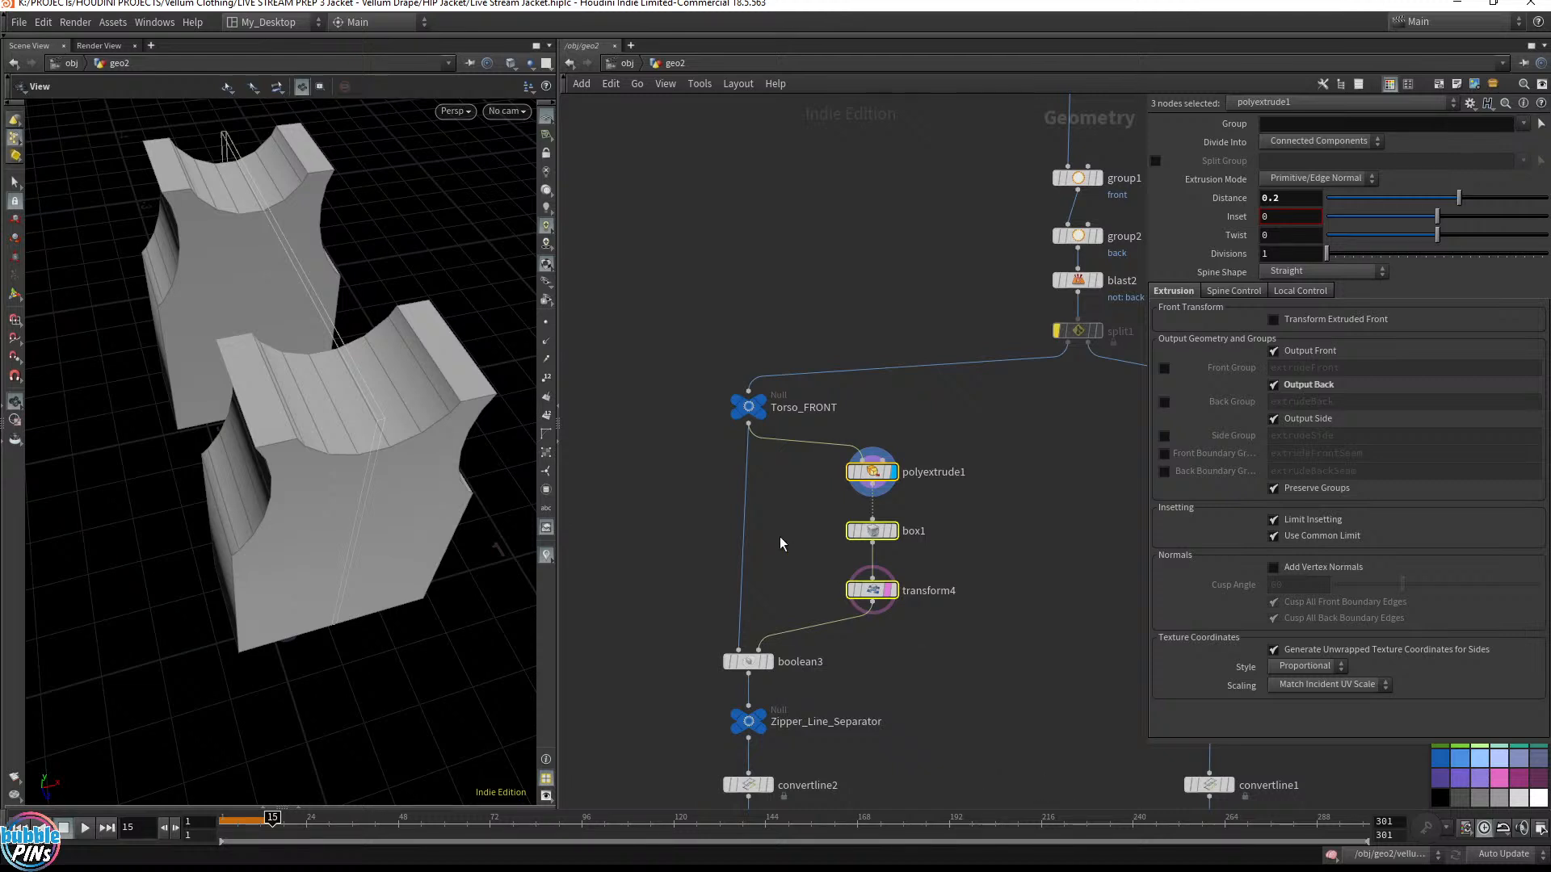
left_click_drag(929, 517, 815, 546)
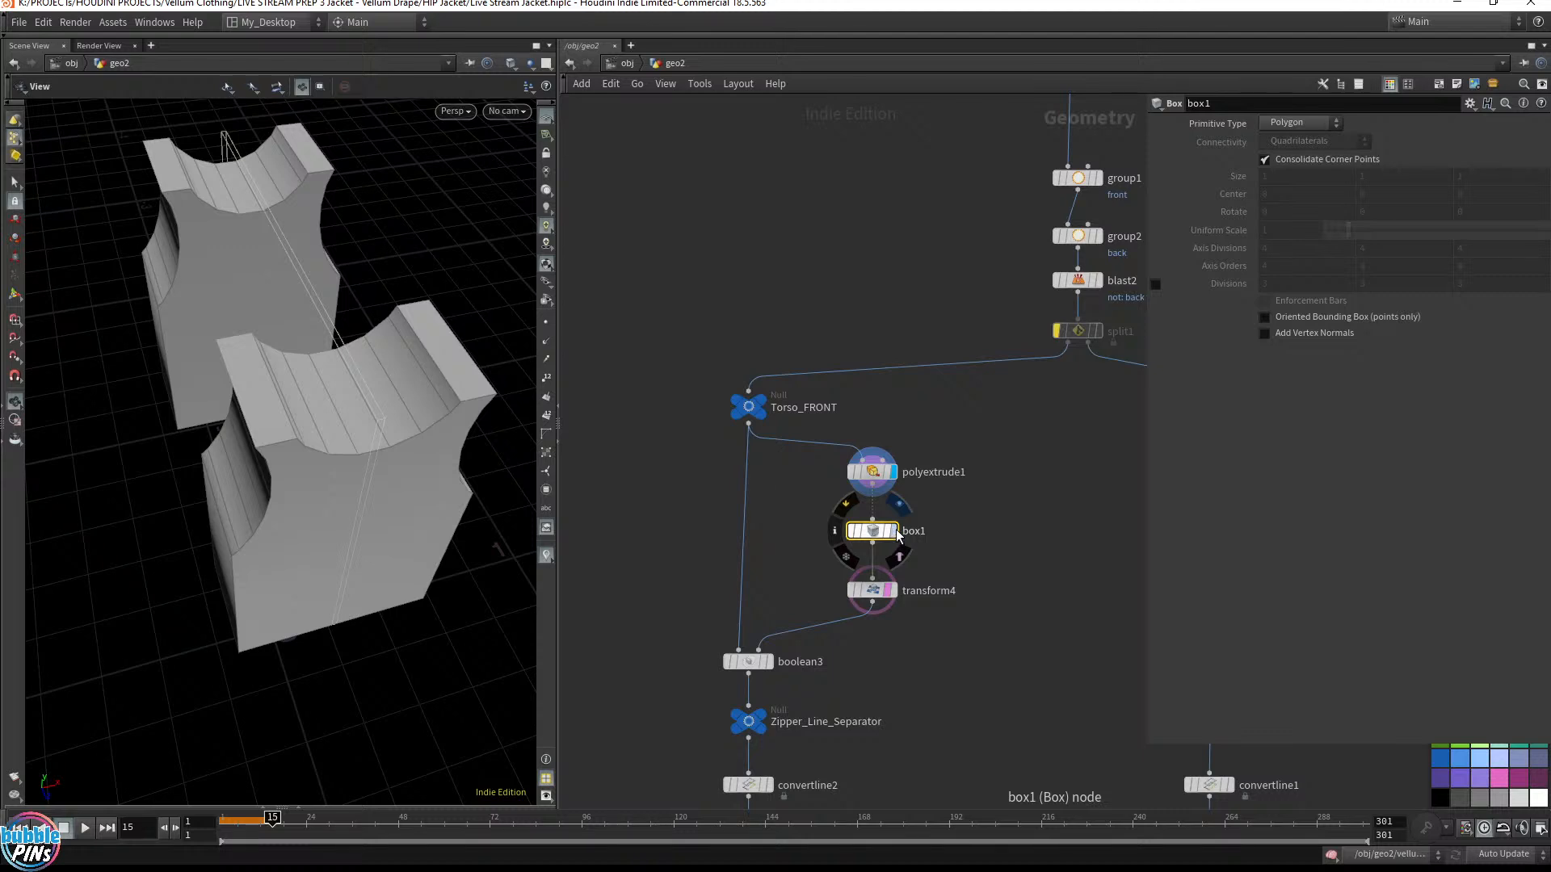
left_click(893, 532)
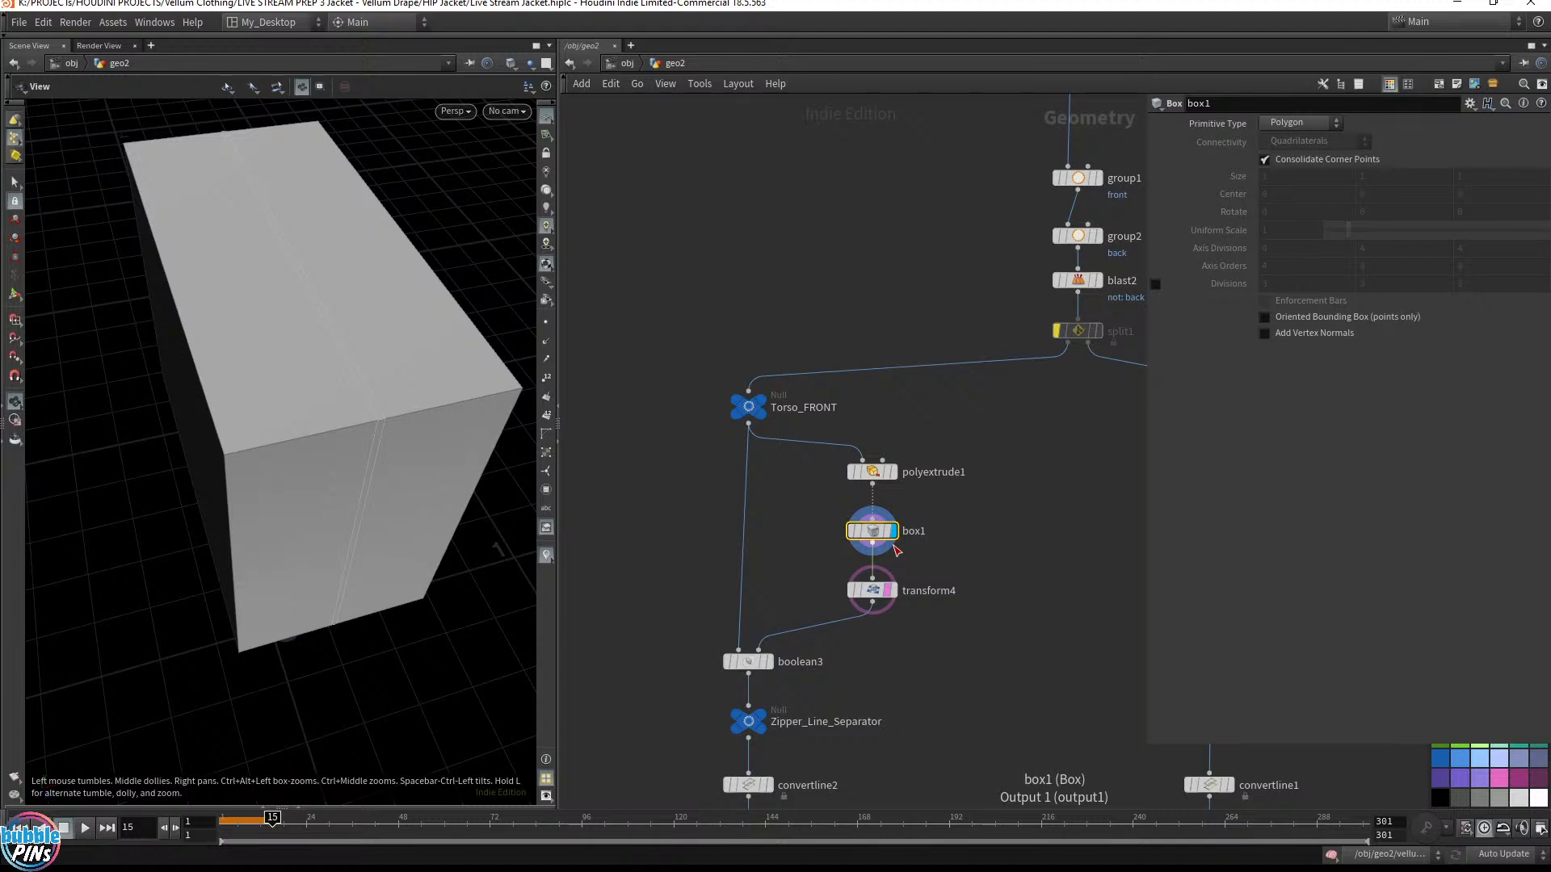
left_click_drag(1006, 412, 847, 611)
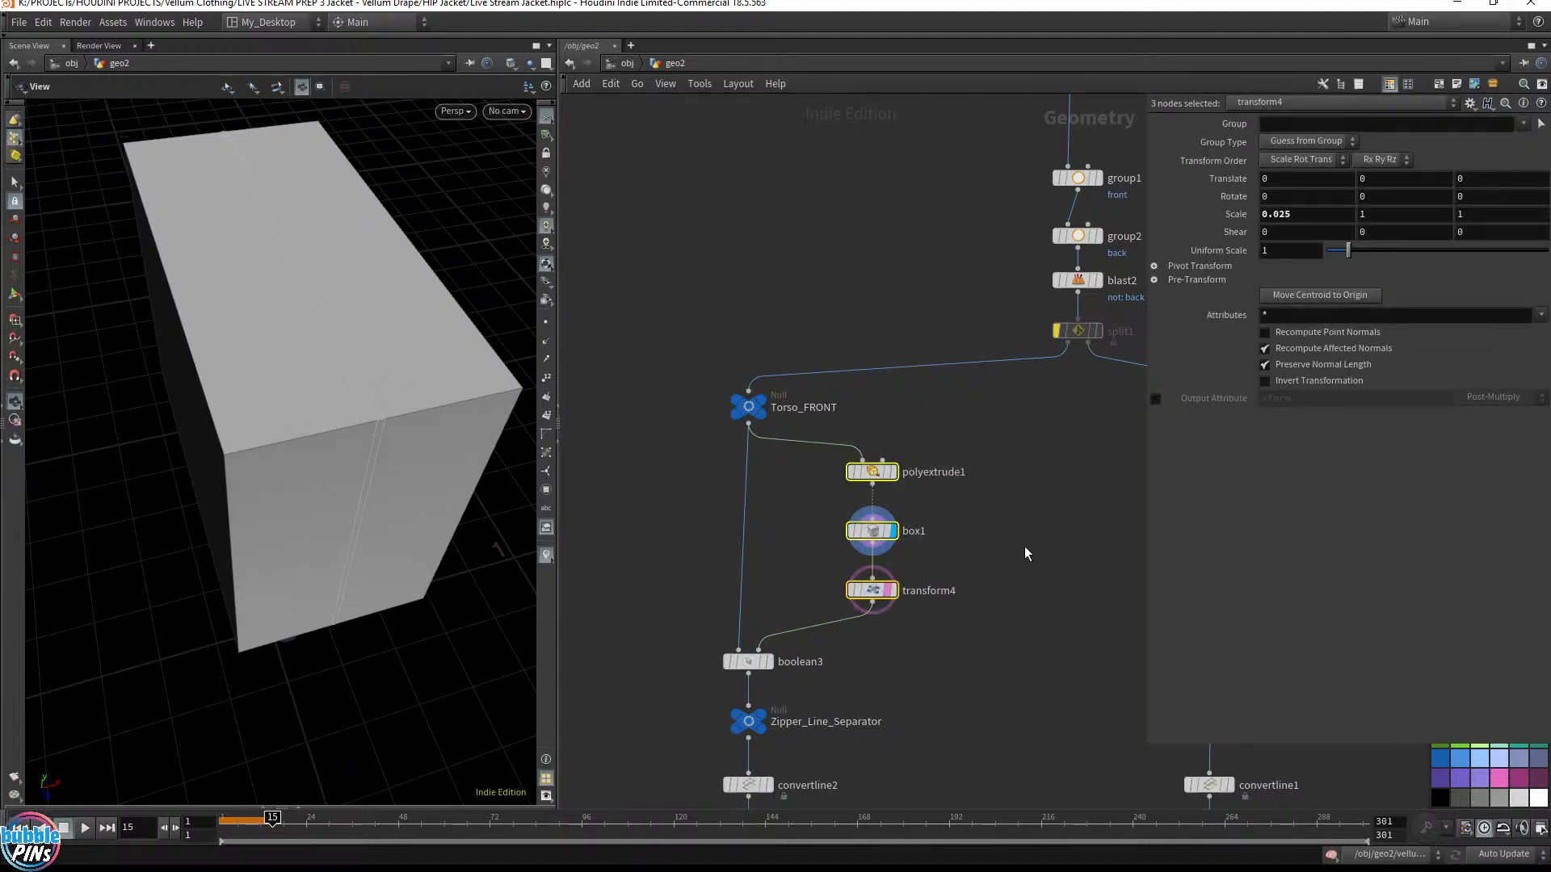
left_click_drag(818, 513, 949, 558)
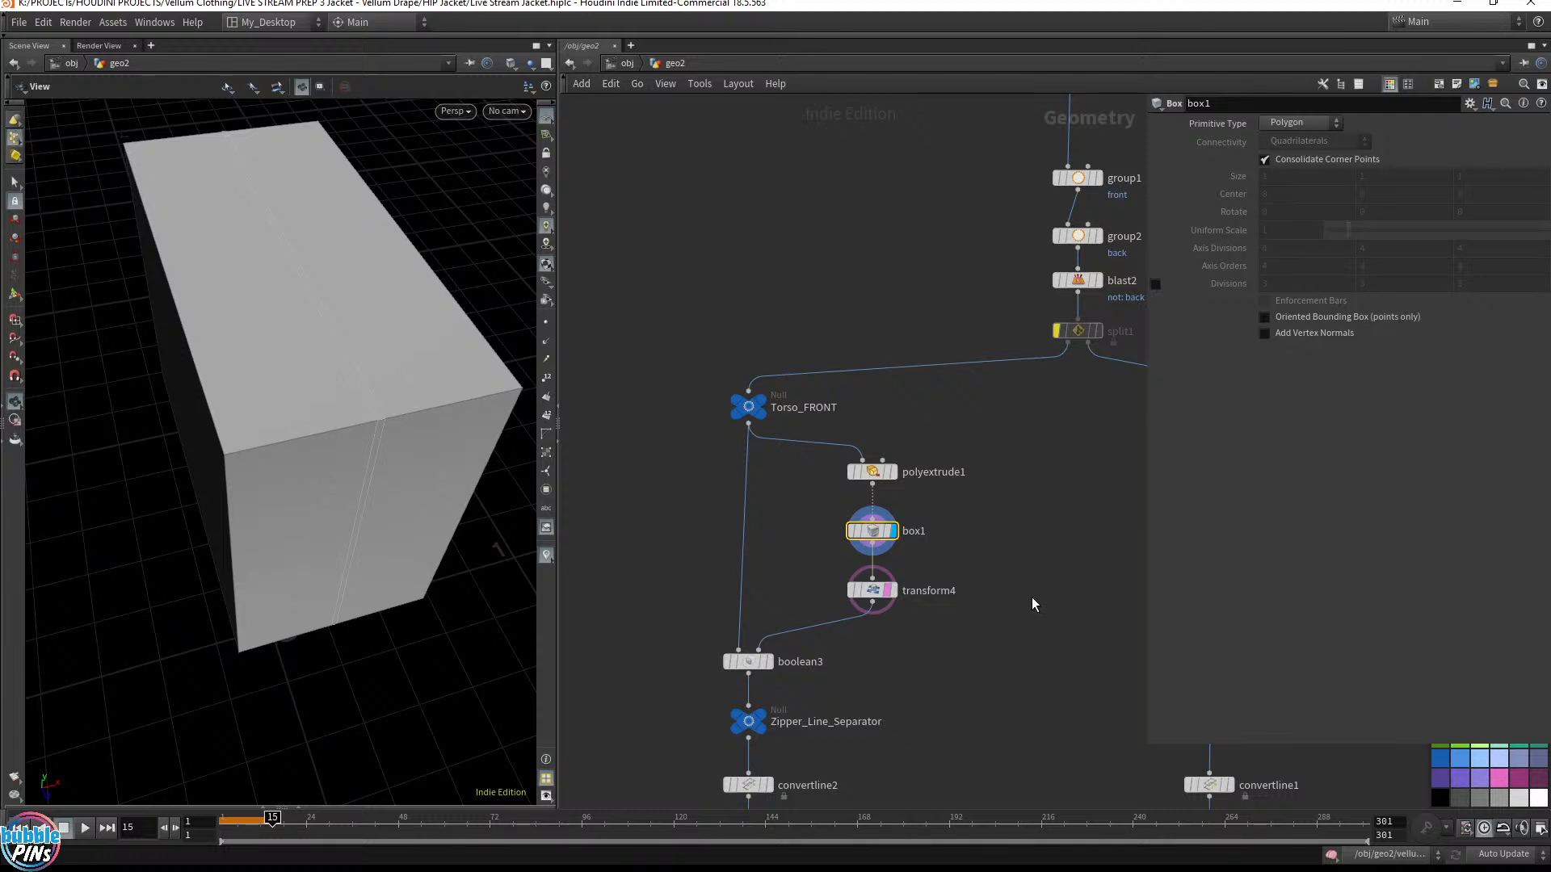
Disconnect box1 from polyextrude1, template Torso_FRONT, and try fitting the box by hand to about 0.36 by 1.62 by 1
left_click_drag(872, 506, 1105, 547)
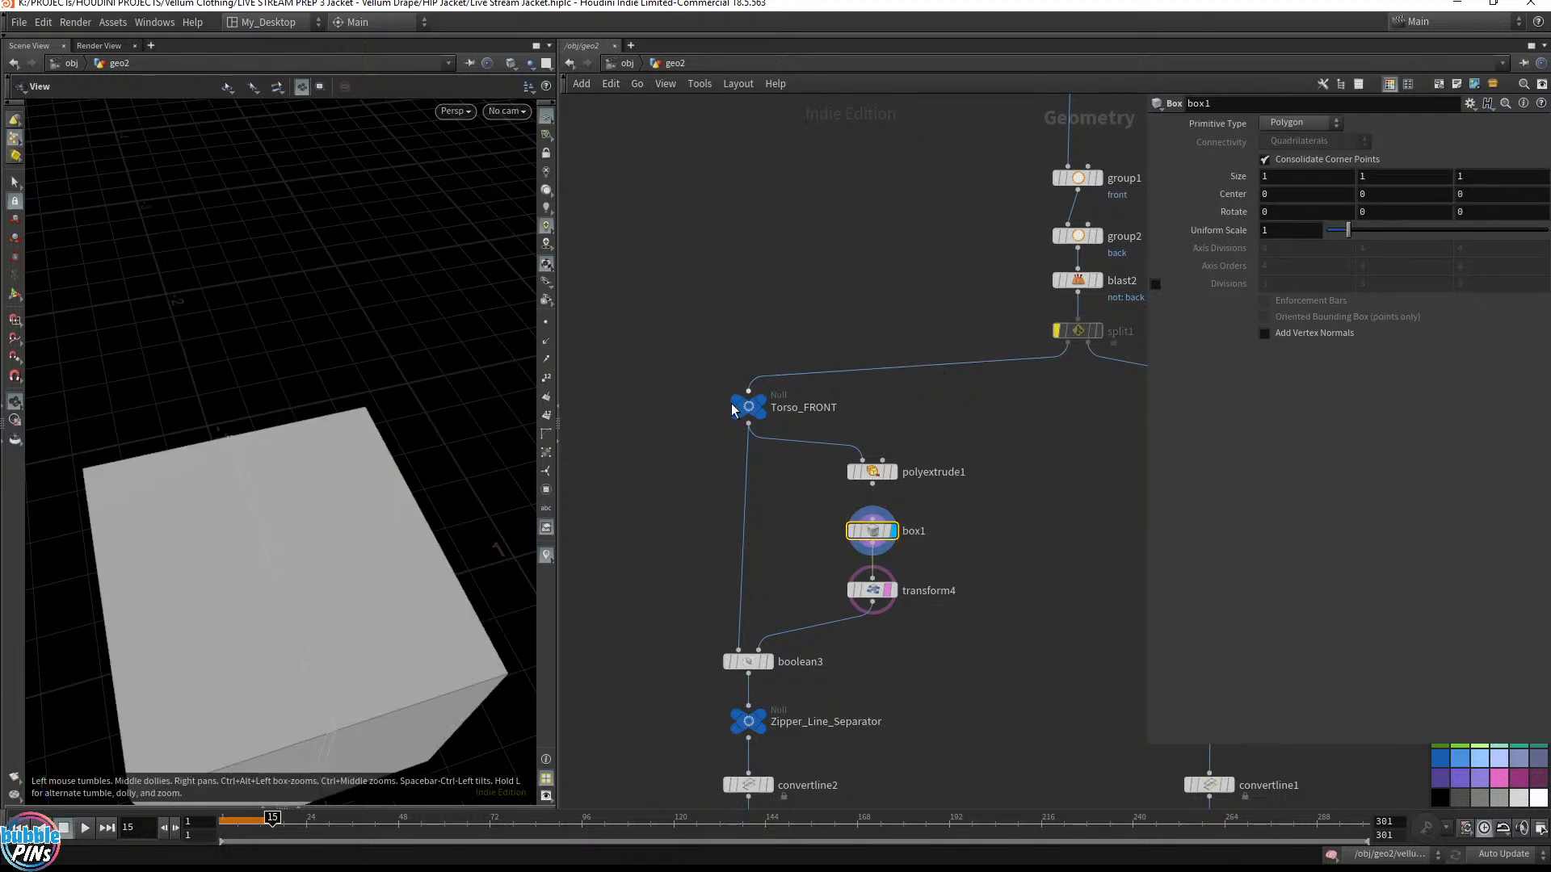
left_click(766, 412)
left_click_drag(426, 429, 419, 336)
middle_click_drag(419, 336, 101, 475)
key("Return")
left_click_drag(301, 541, 303, 431)
left_click_drag(239, 586, 357, 568)
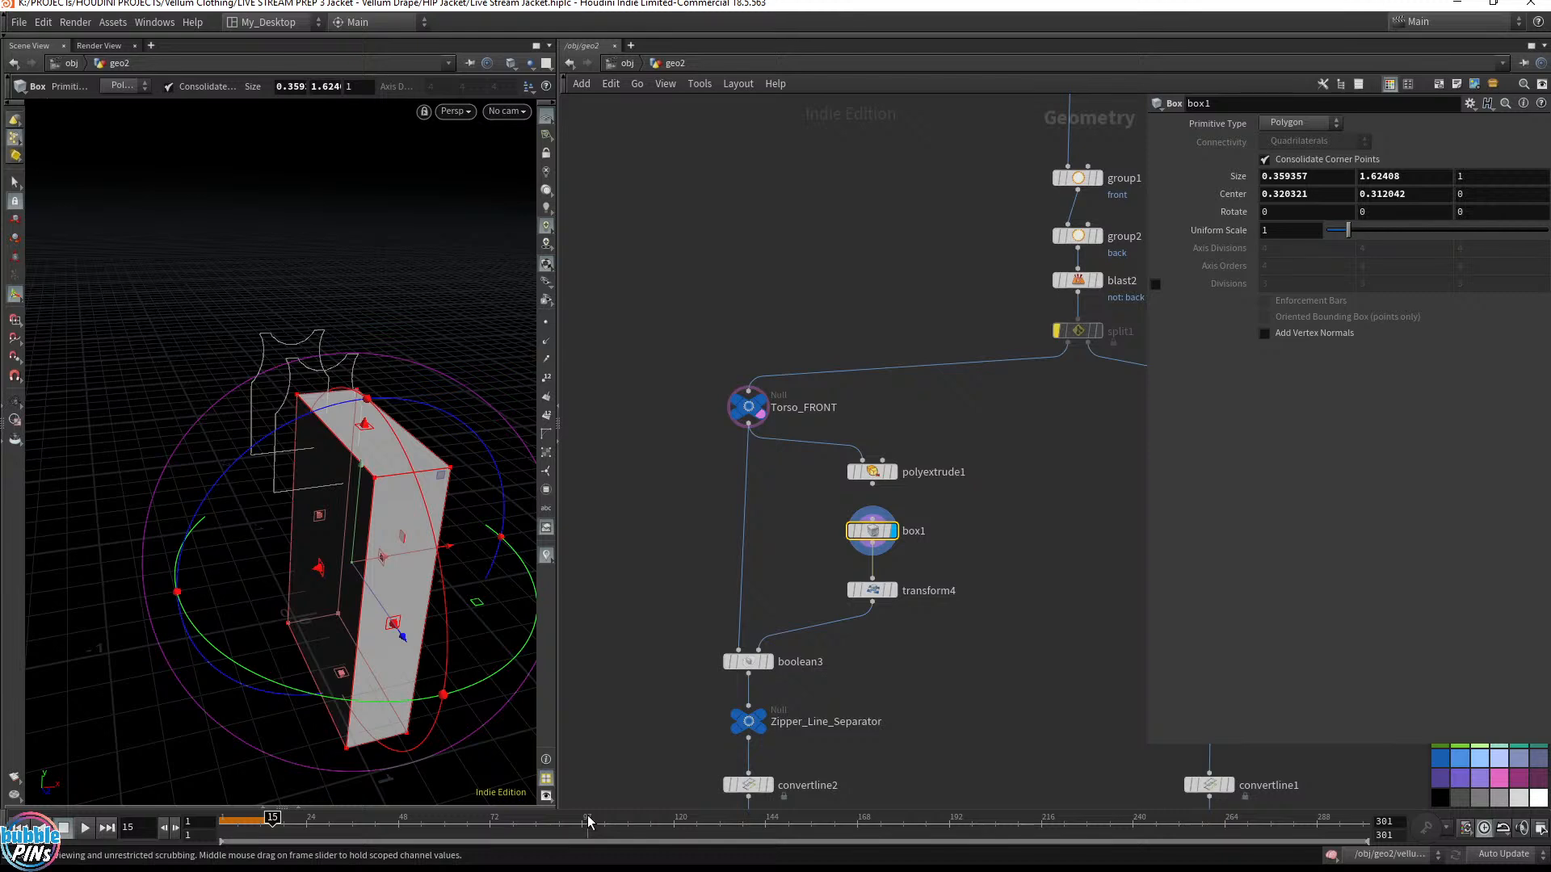
Undo the manual resizing of box1 and reconnect polyextrude1's output to its input
key("ctrl+z")
key("ctrl+z")
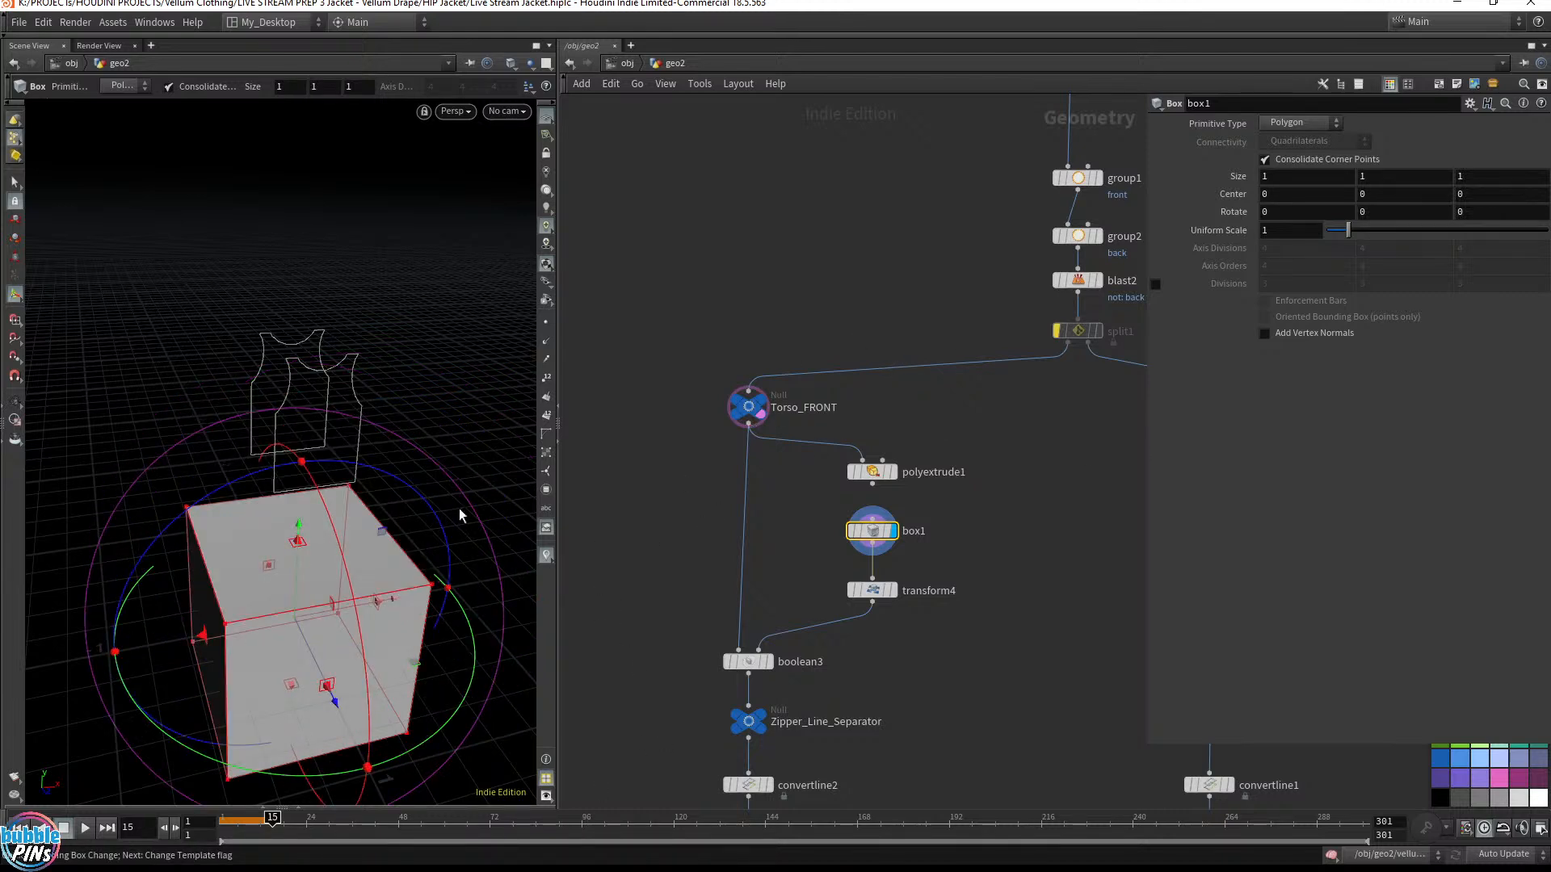
key("Escape")
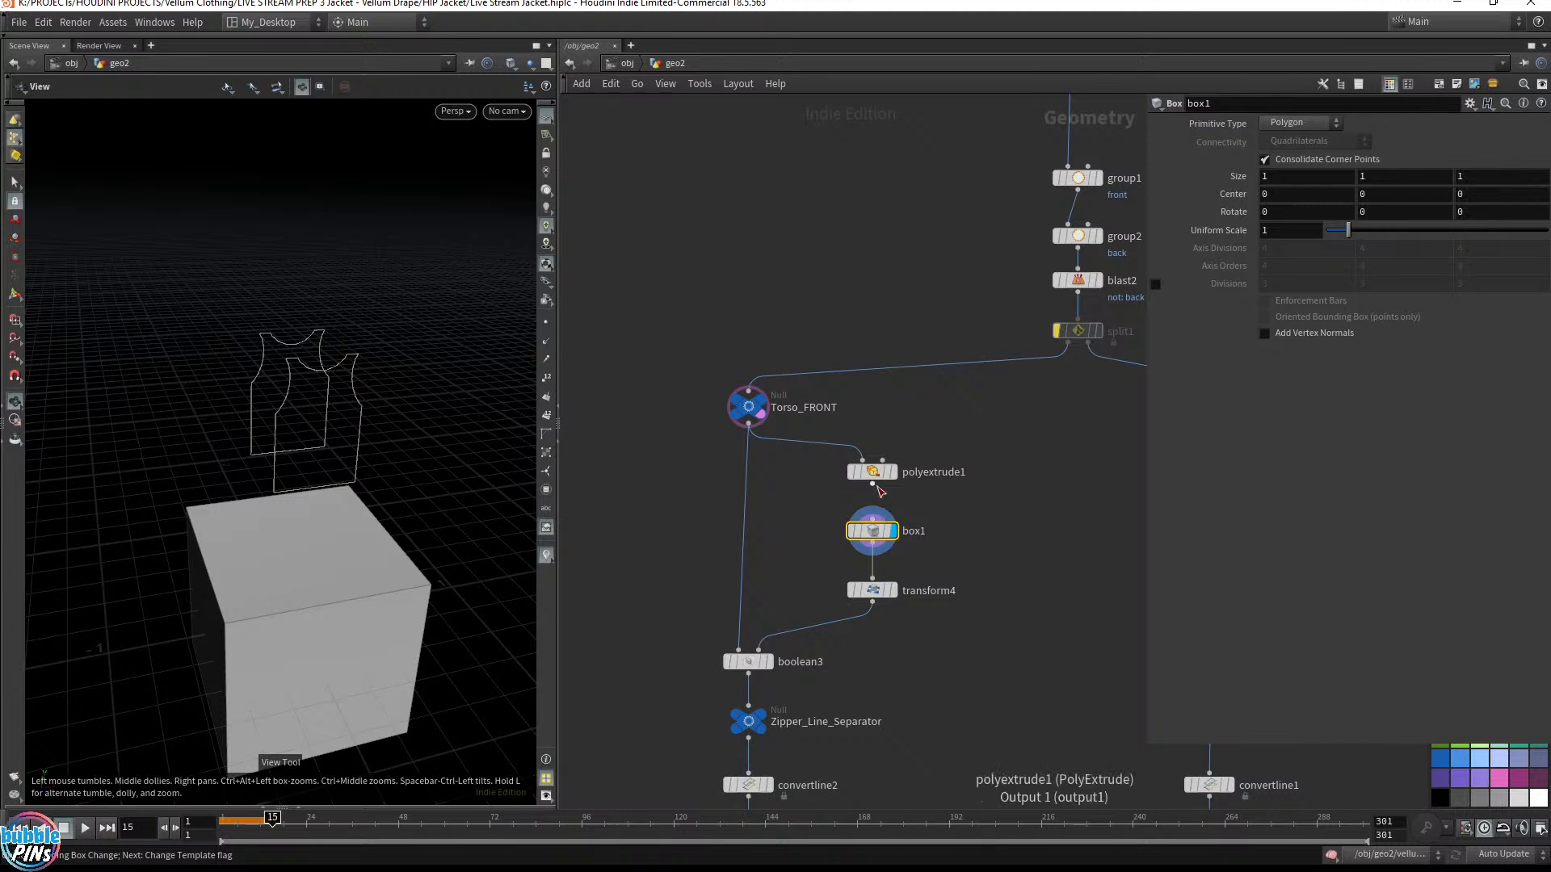
left_click_drag(872, 483, 877, 522)
left_click(760, 399)
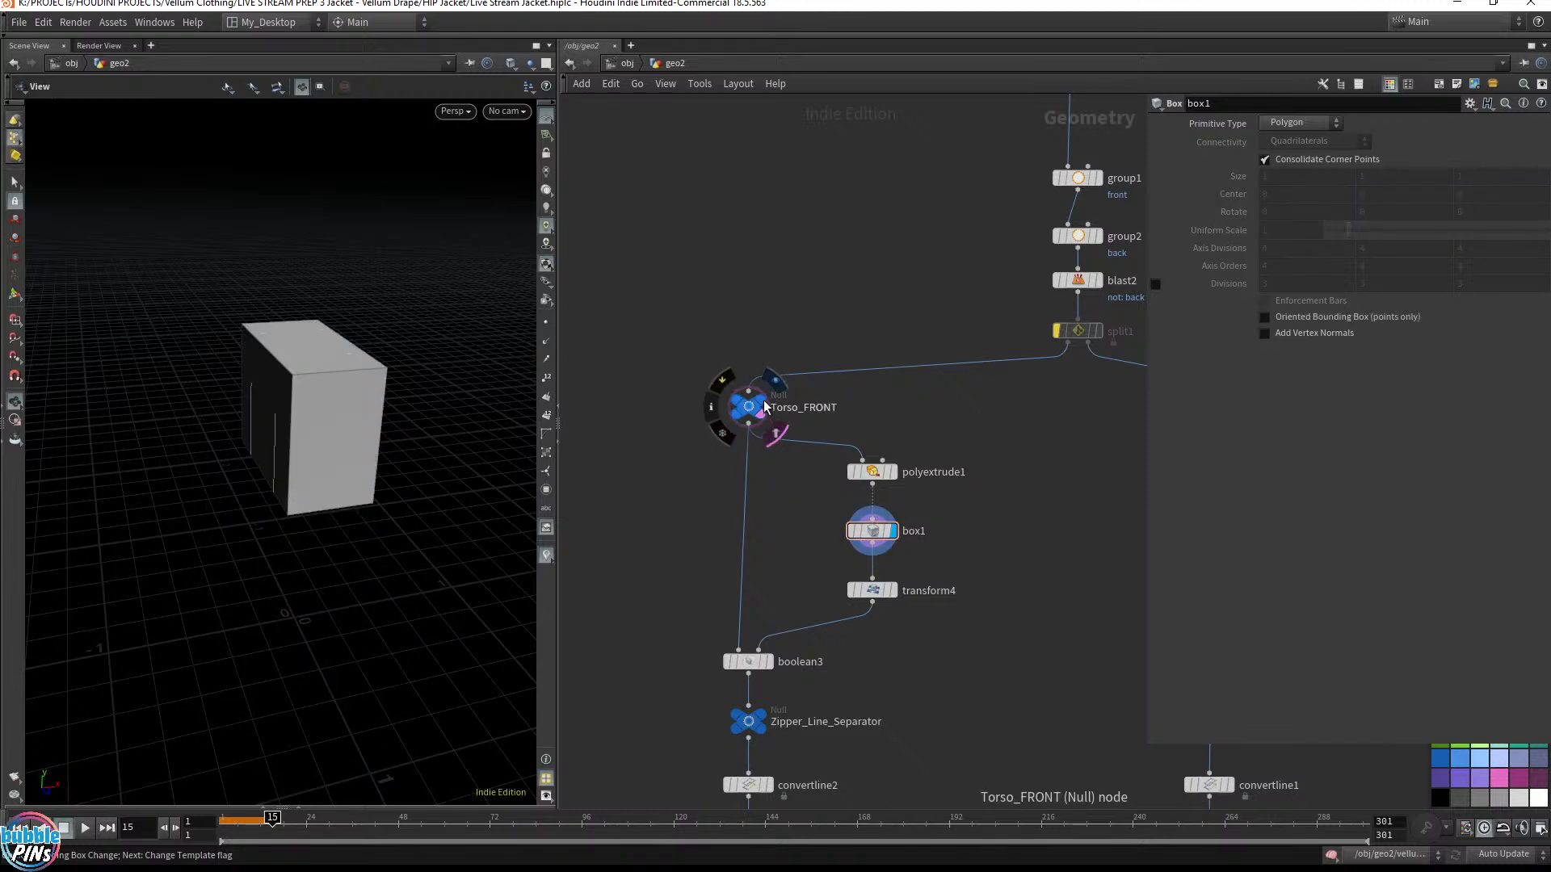
left_click(891, 531)
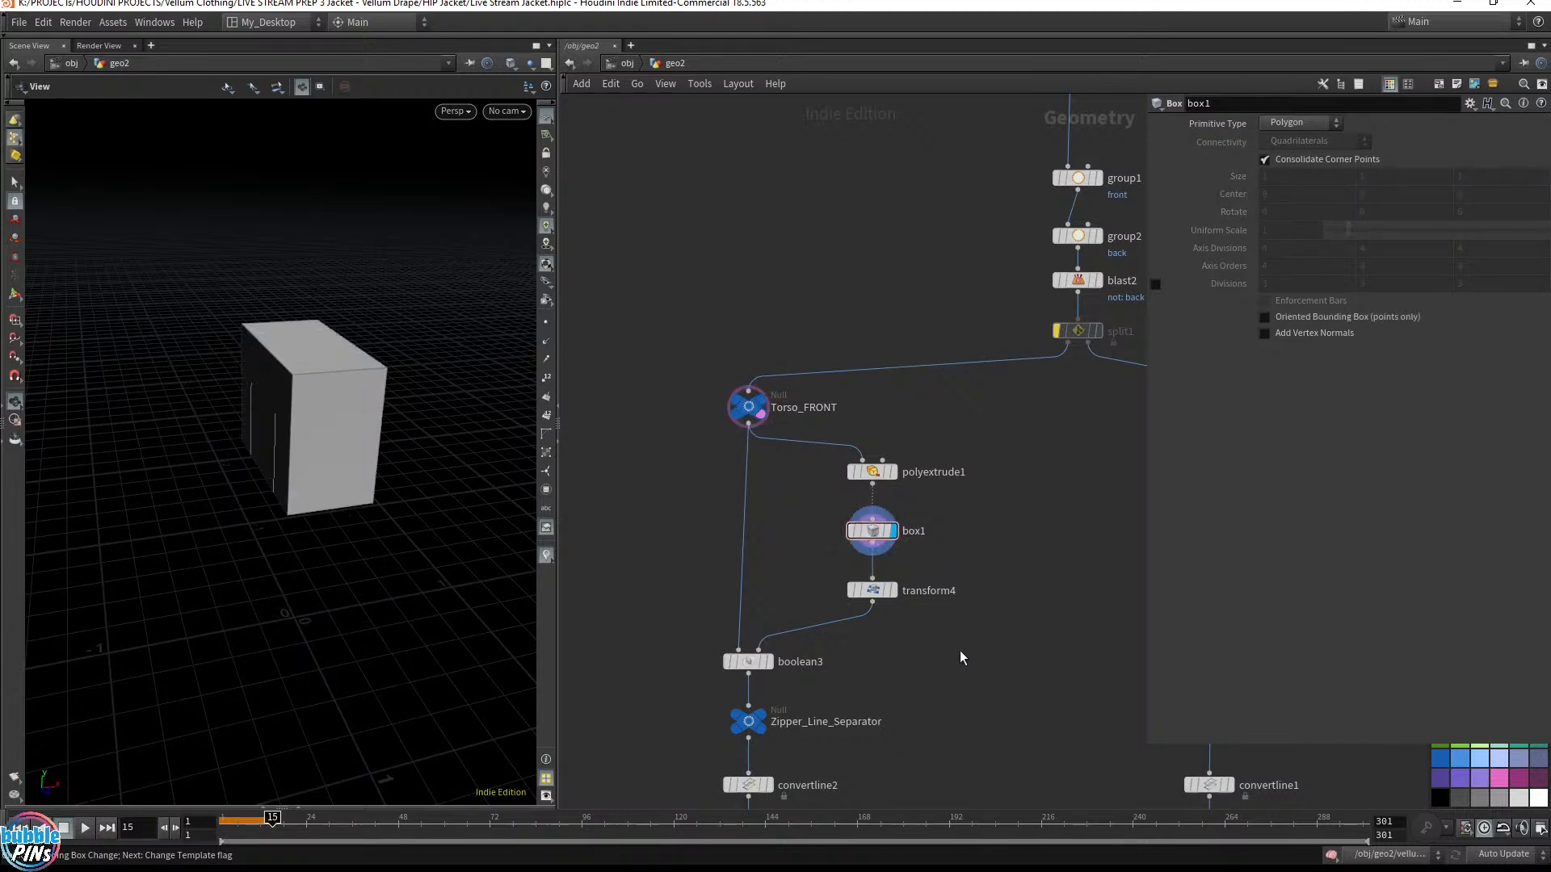
Turn off split1's bypass and display merge1 with the front and back torso patches
left_click(1058, 332)
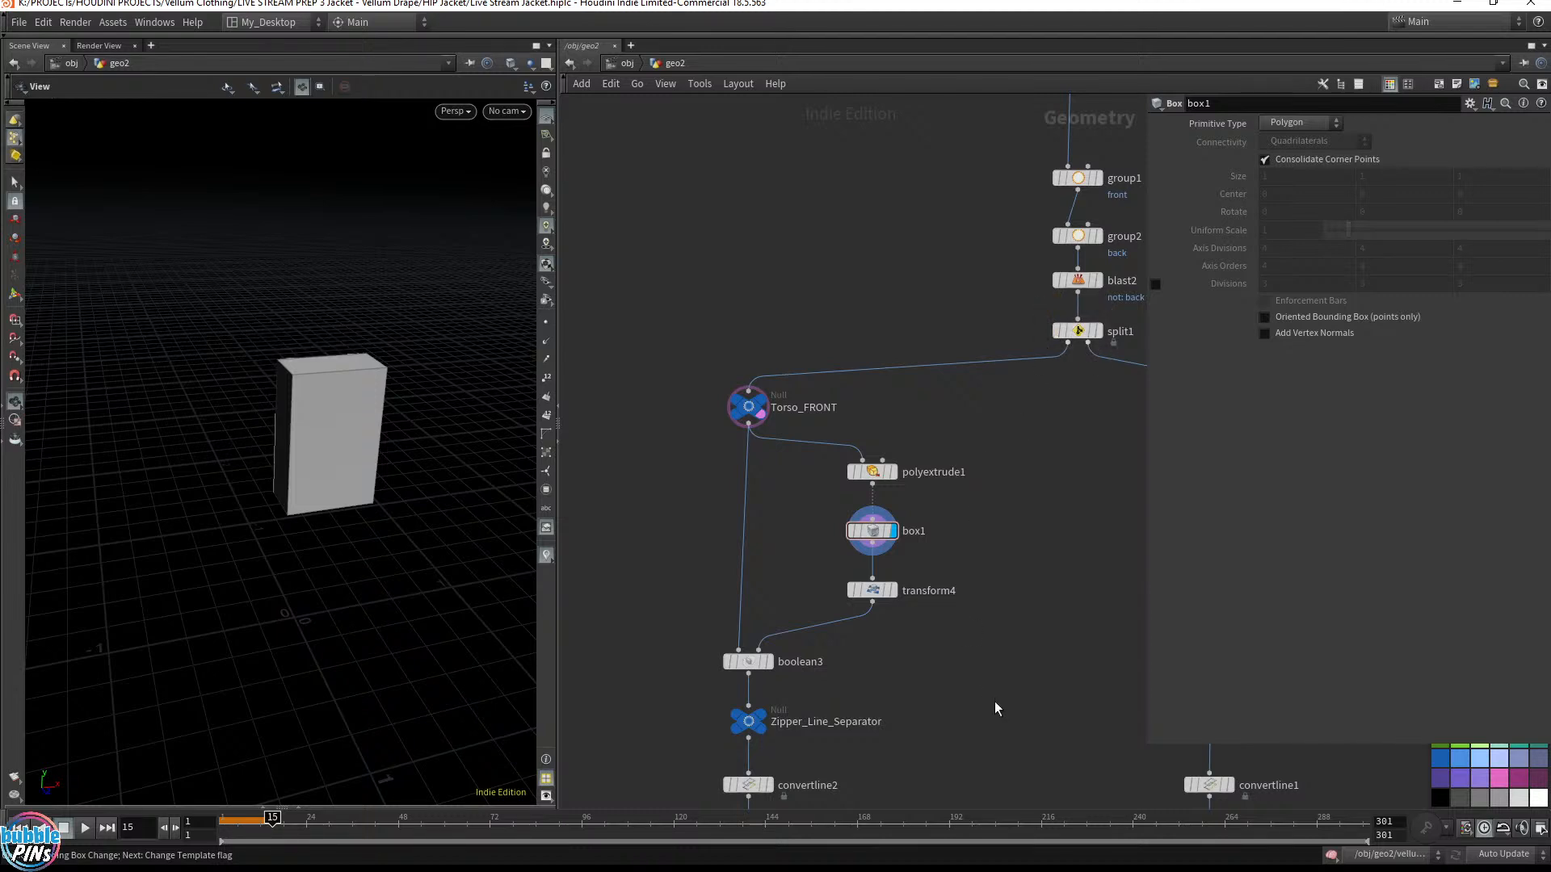
middle_click_drag(997, 703, 841, 385)
left_click(942, 653)
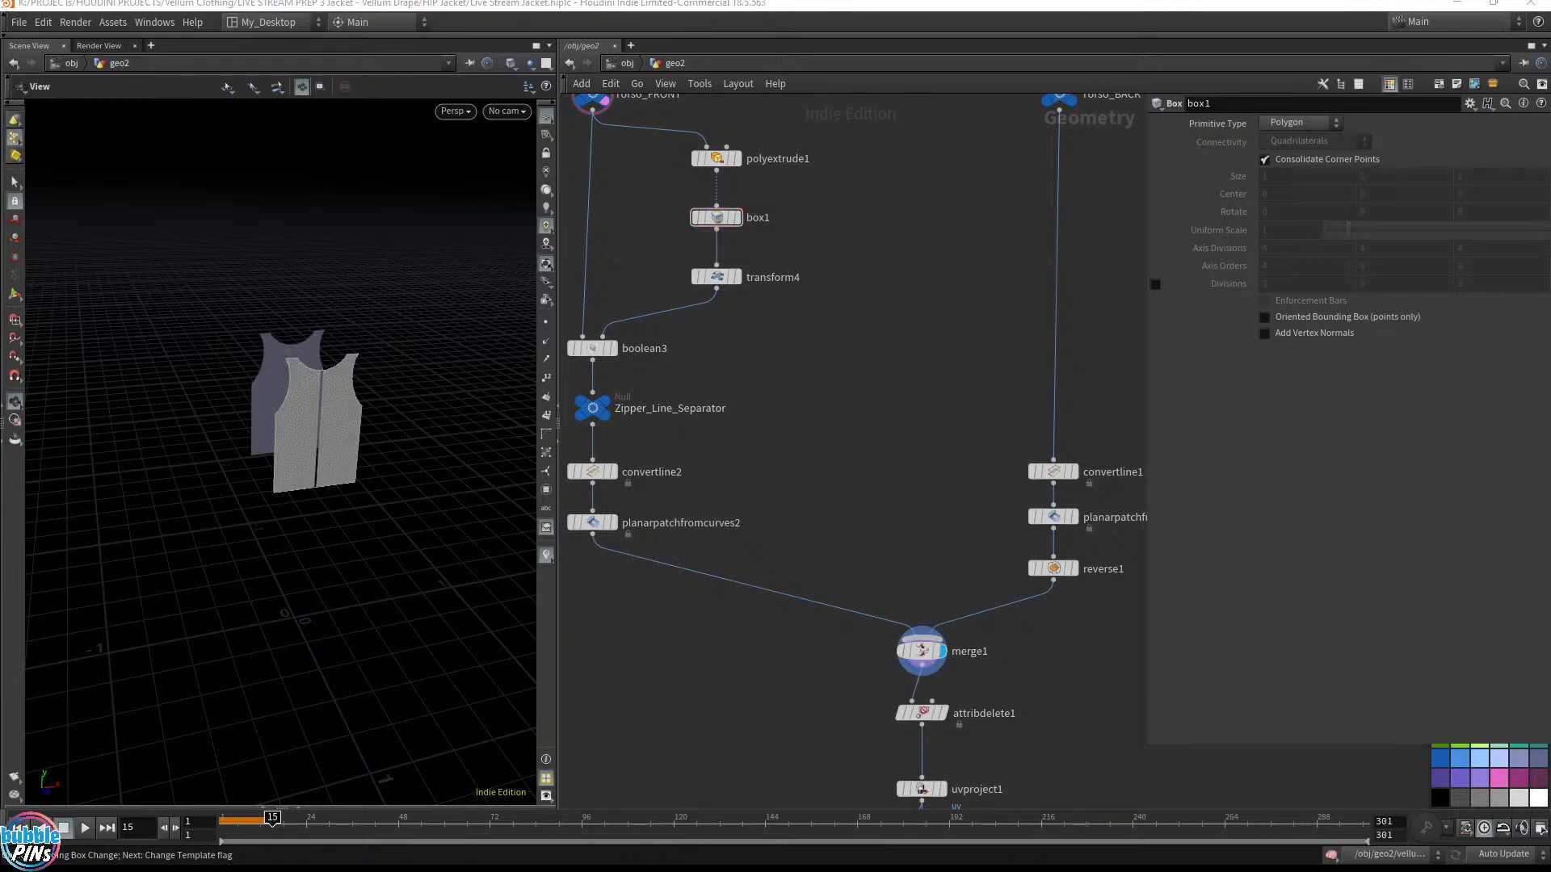
Switch to the YouTube live chat in Firefox and read the viewers' questions about a belt function and moving or welding UV islands
key("alt+Tab")
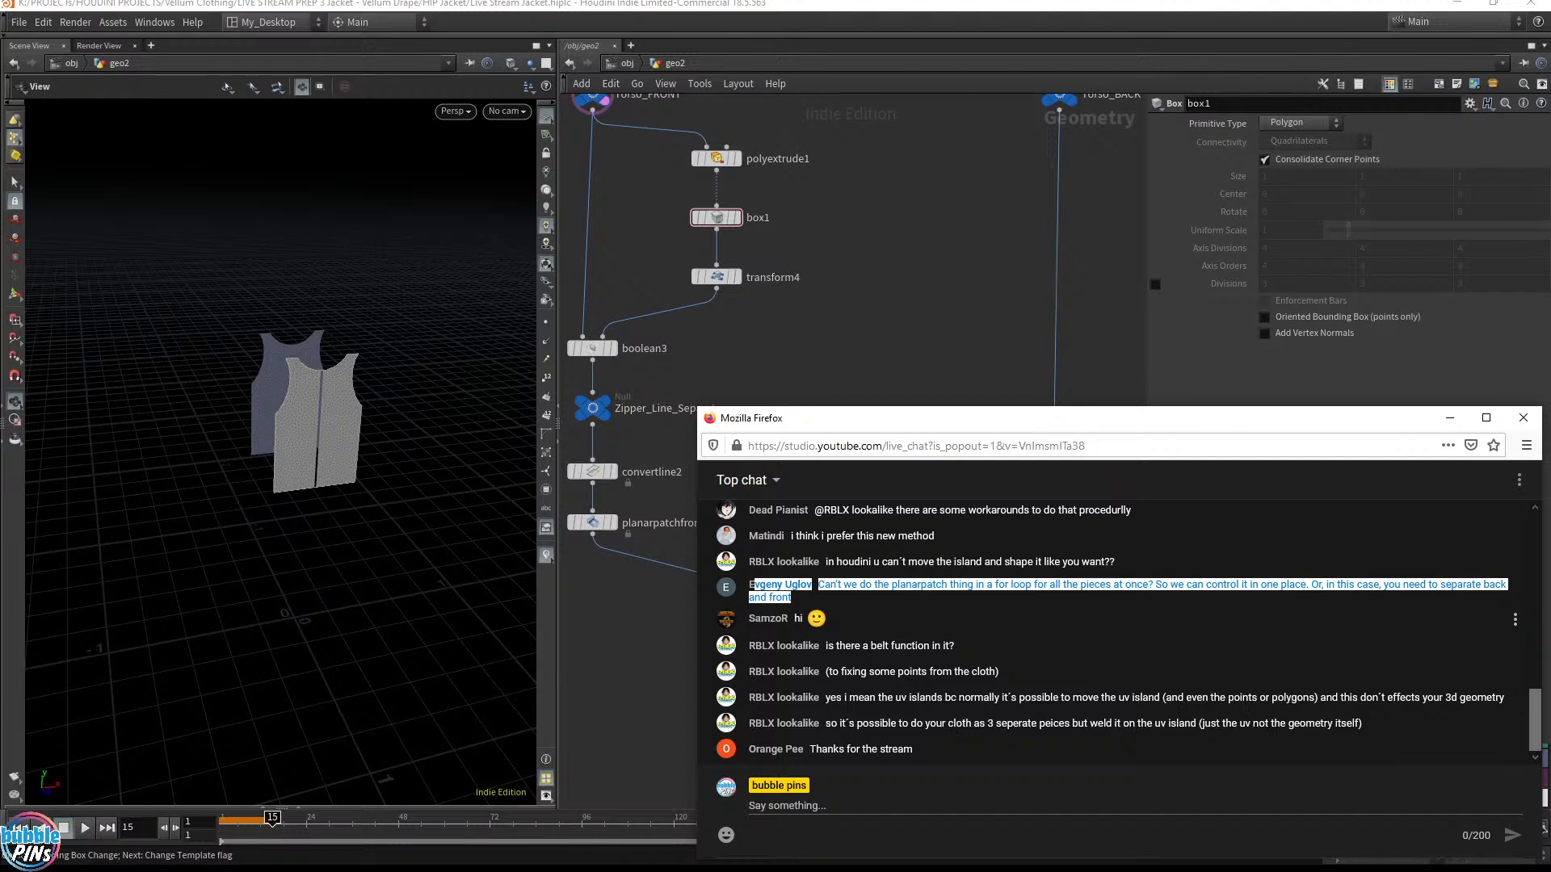
double_click(797, 619)
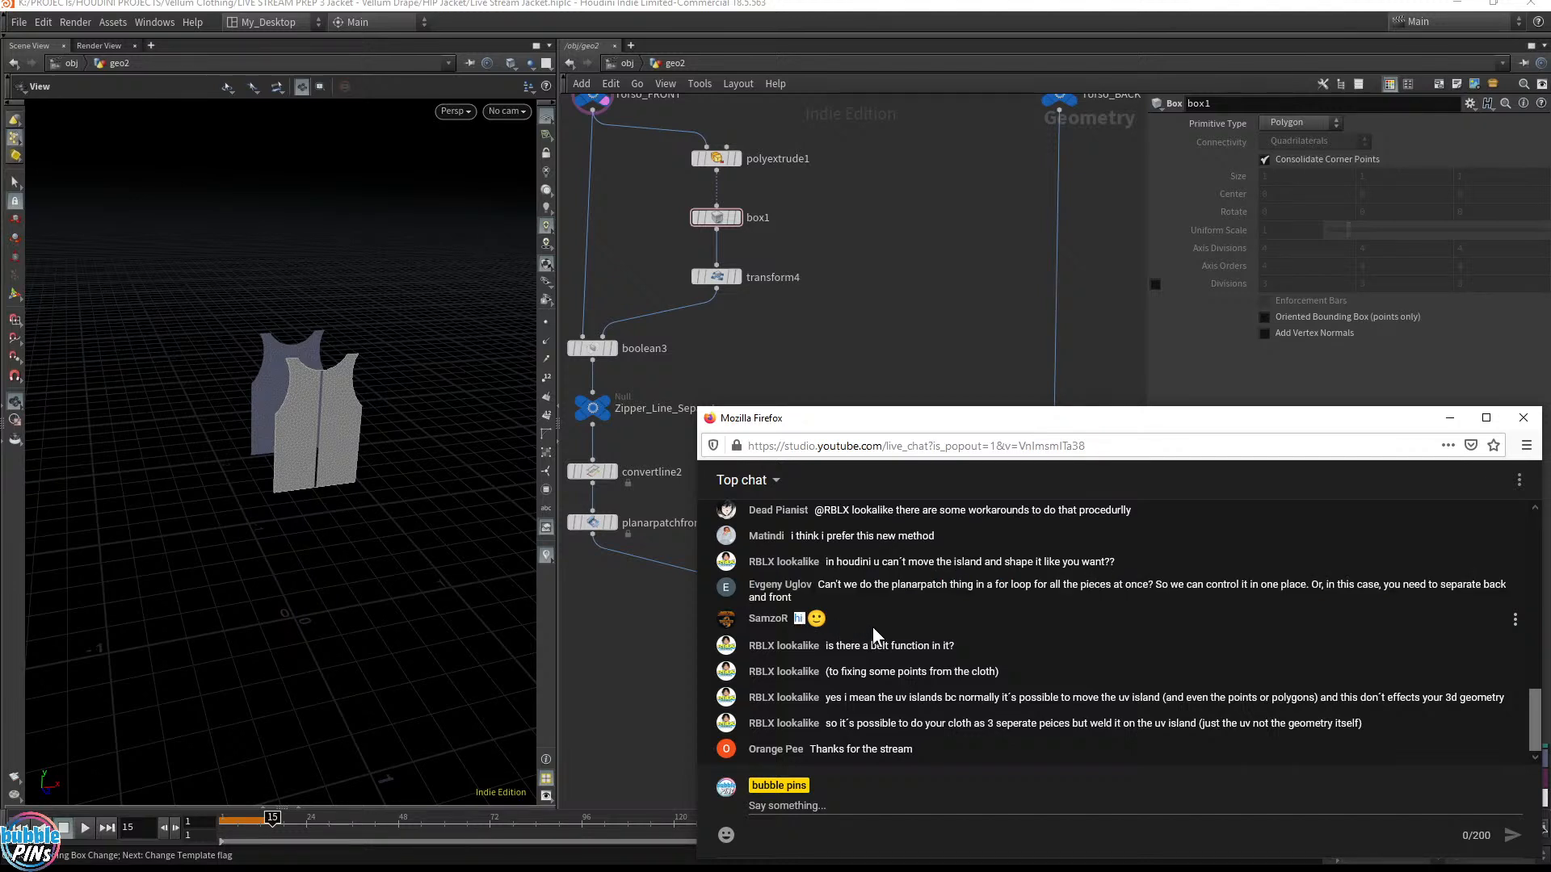
double_click(761, 645)
left_click_drag(868, 645, 1030, 639)
left_click_drag(847, 681, 1064, 683)
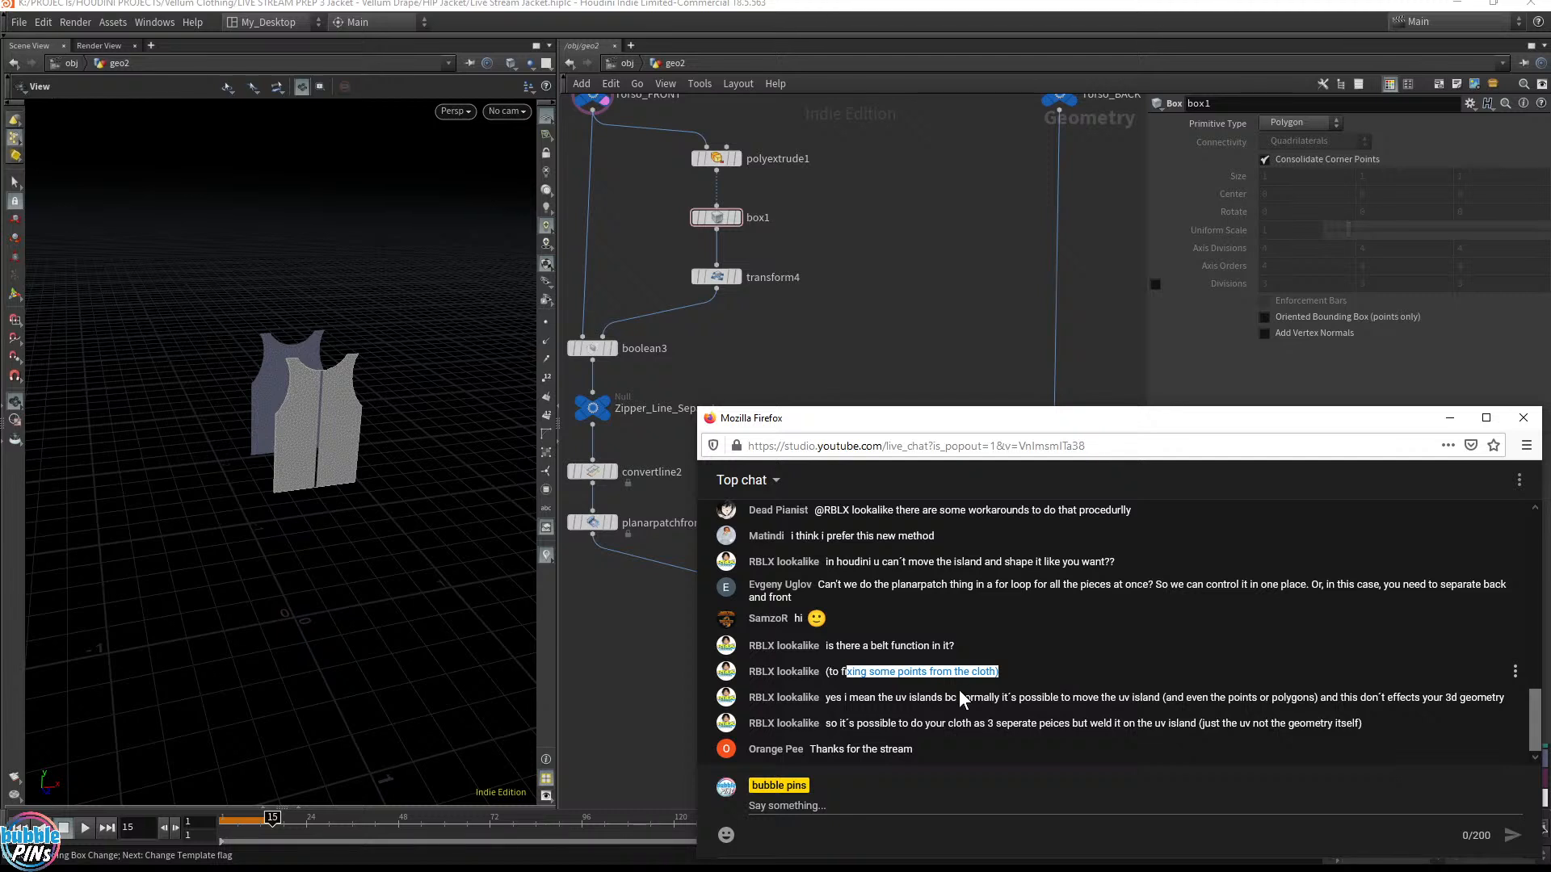
left_click_drag(843, 699, 1440, 697)
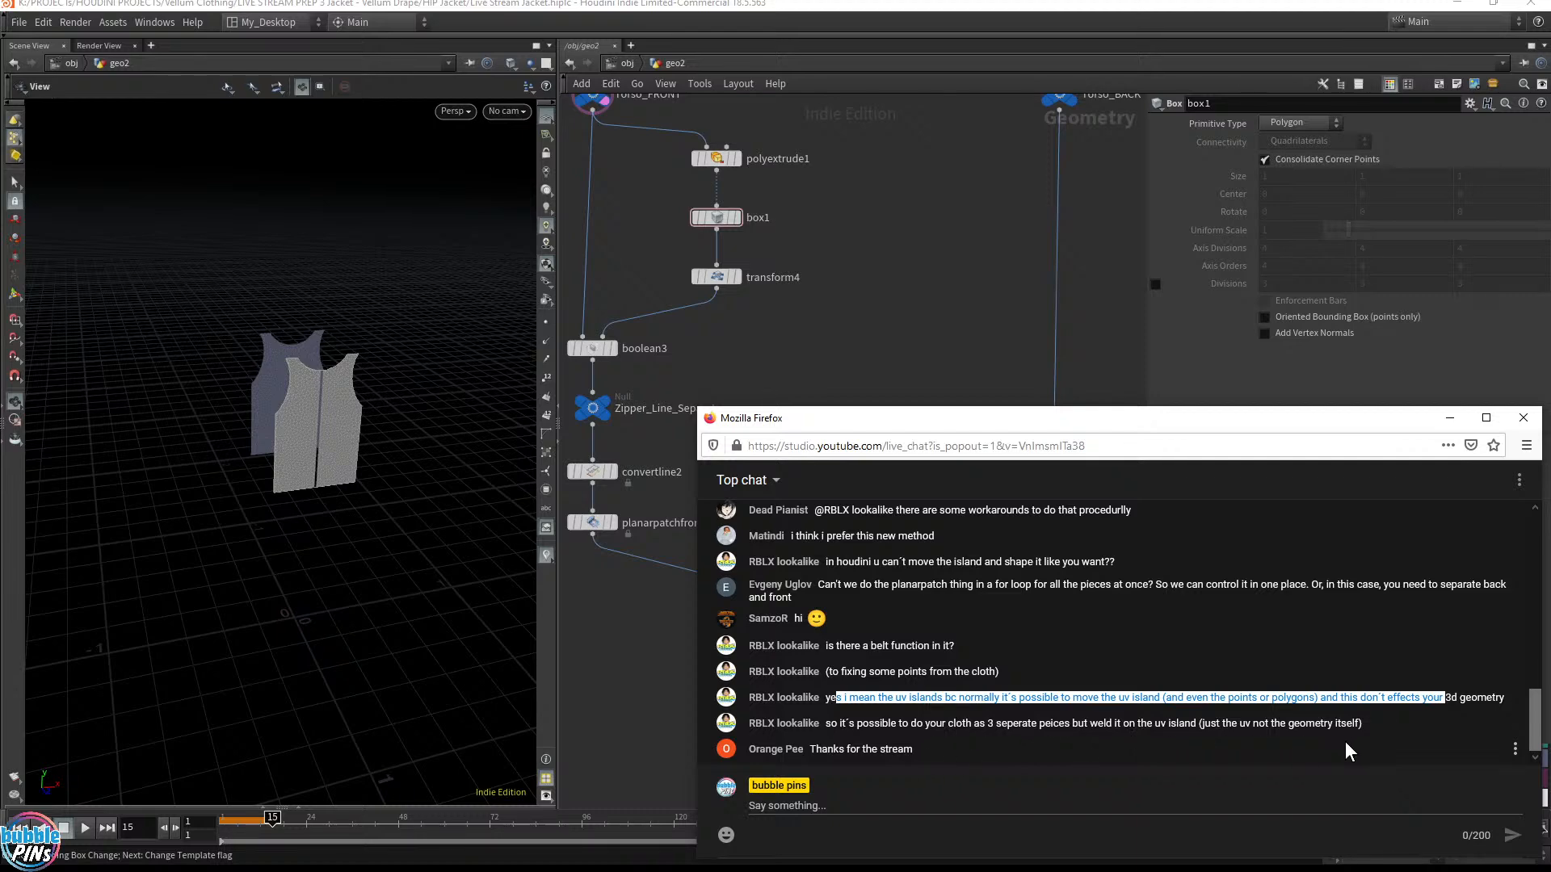
left_click_drag(880, 724, 1335, 723)
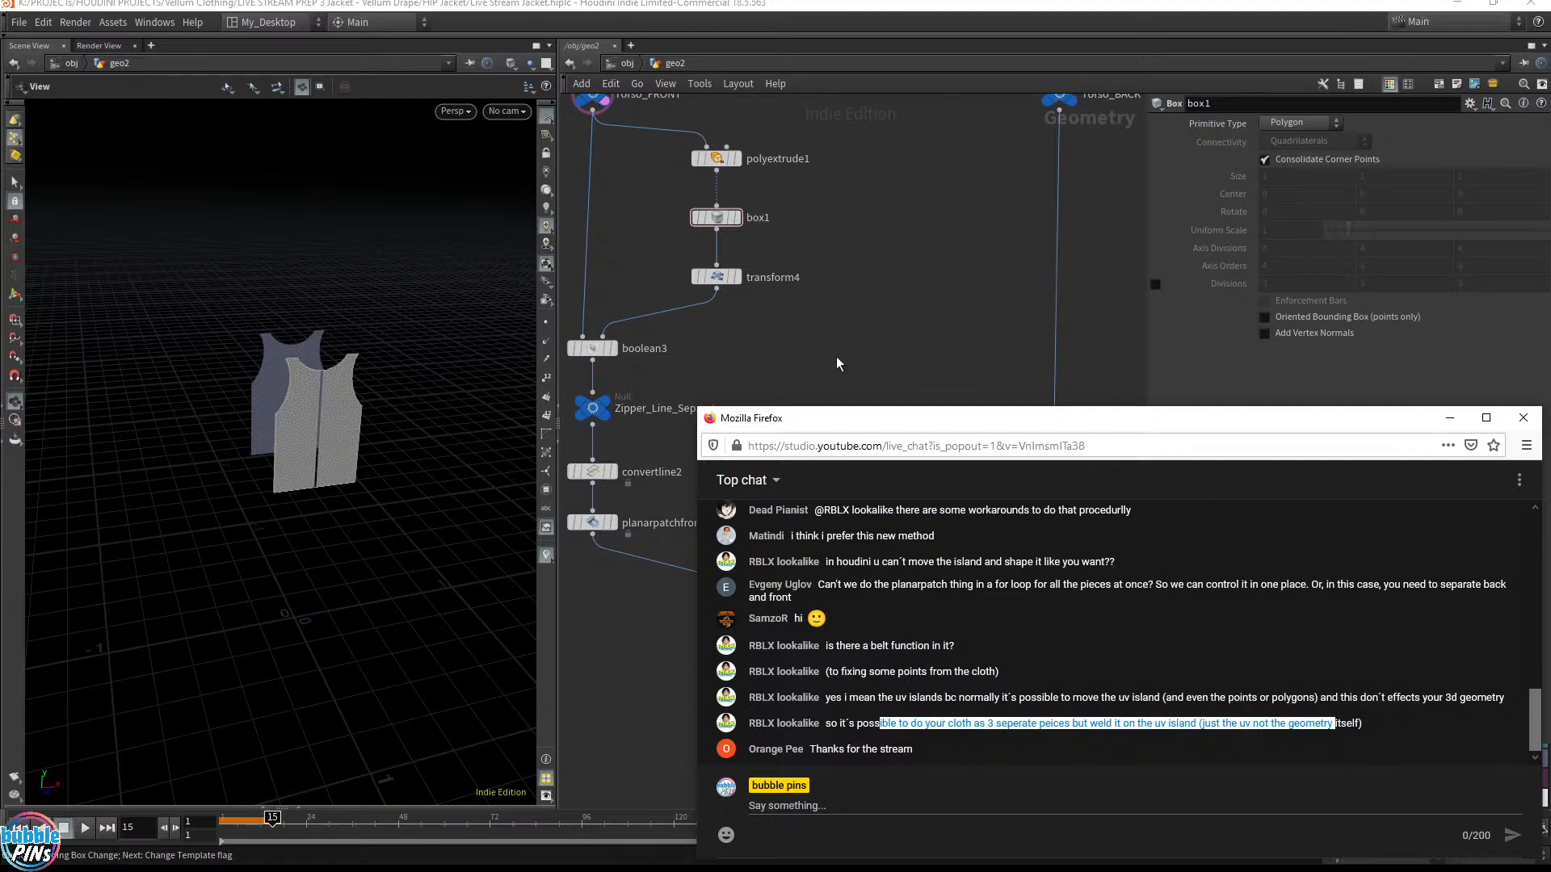
Return to Houdini and display the uvproject1 node below attribdelete1
left_click(882, 368)
middle_click_drag(811, 334, 803, 218)
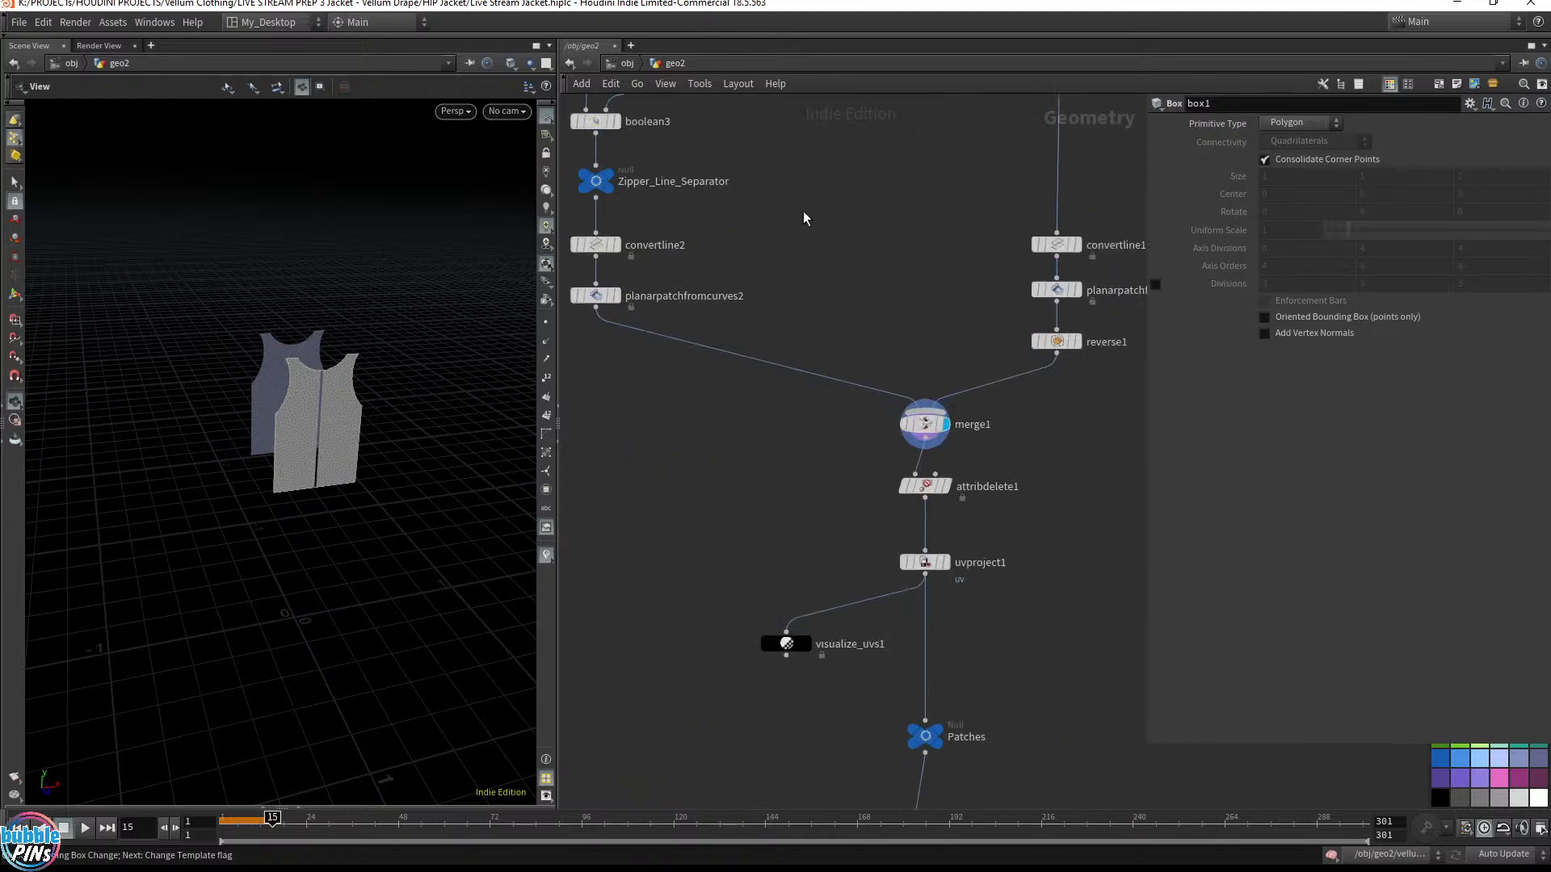
middle_click_drag(787, 478, 963, 451)
left_click(961, 434)
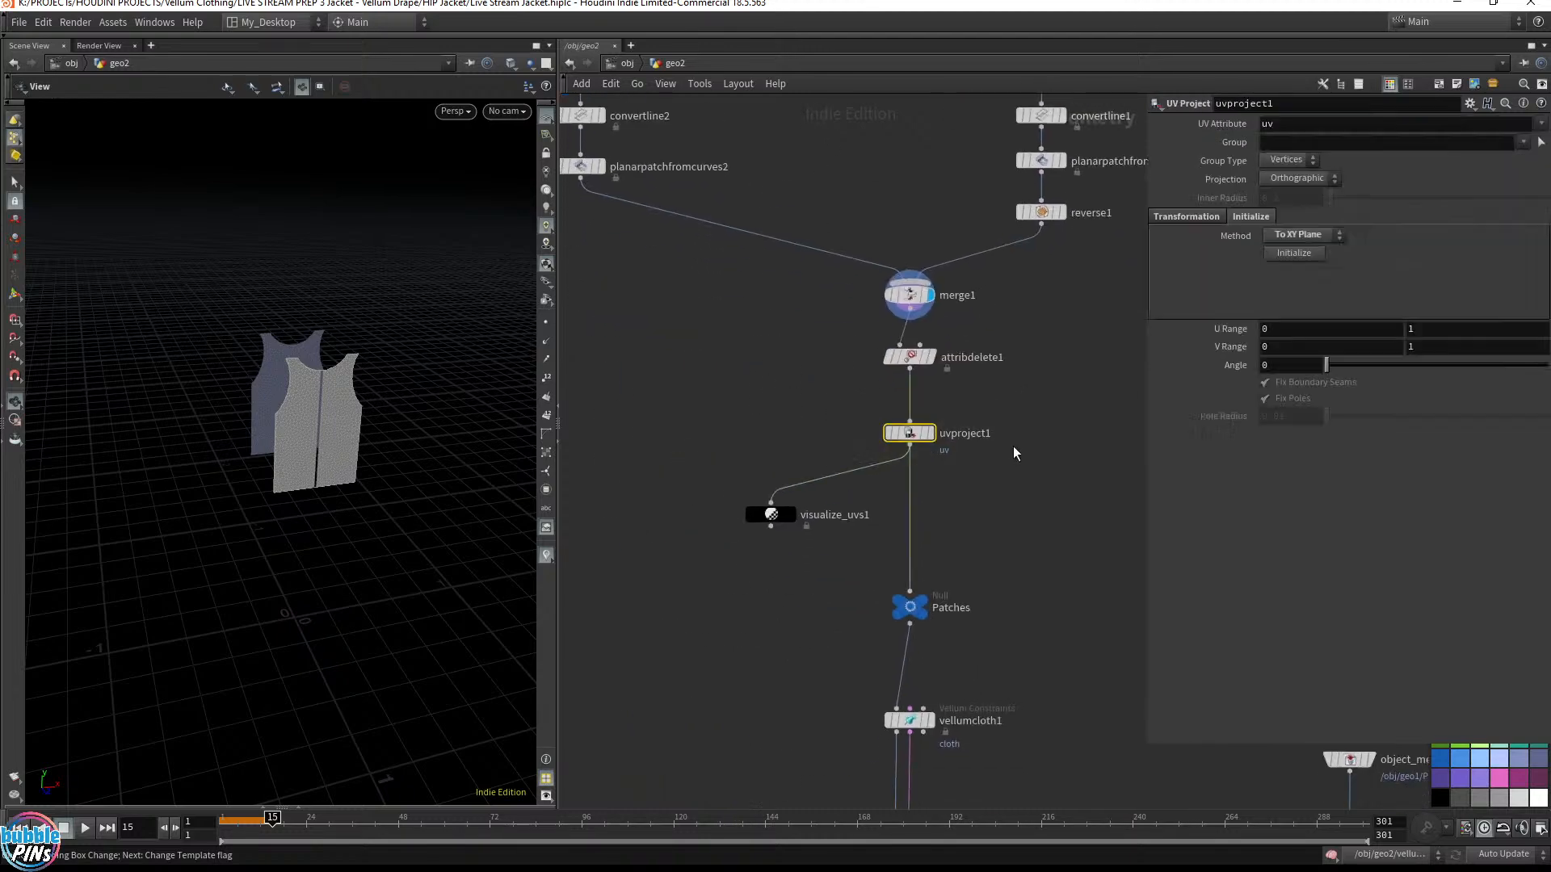
left_click(929, 433)
Split the viewport into two stacked views and show the torso UVs in the lower one
left_click(546, 63)
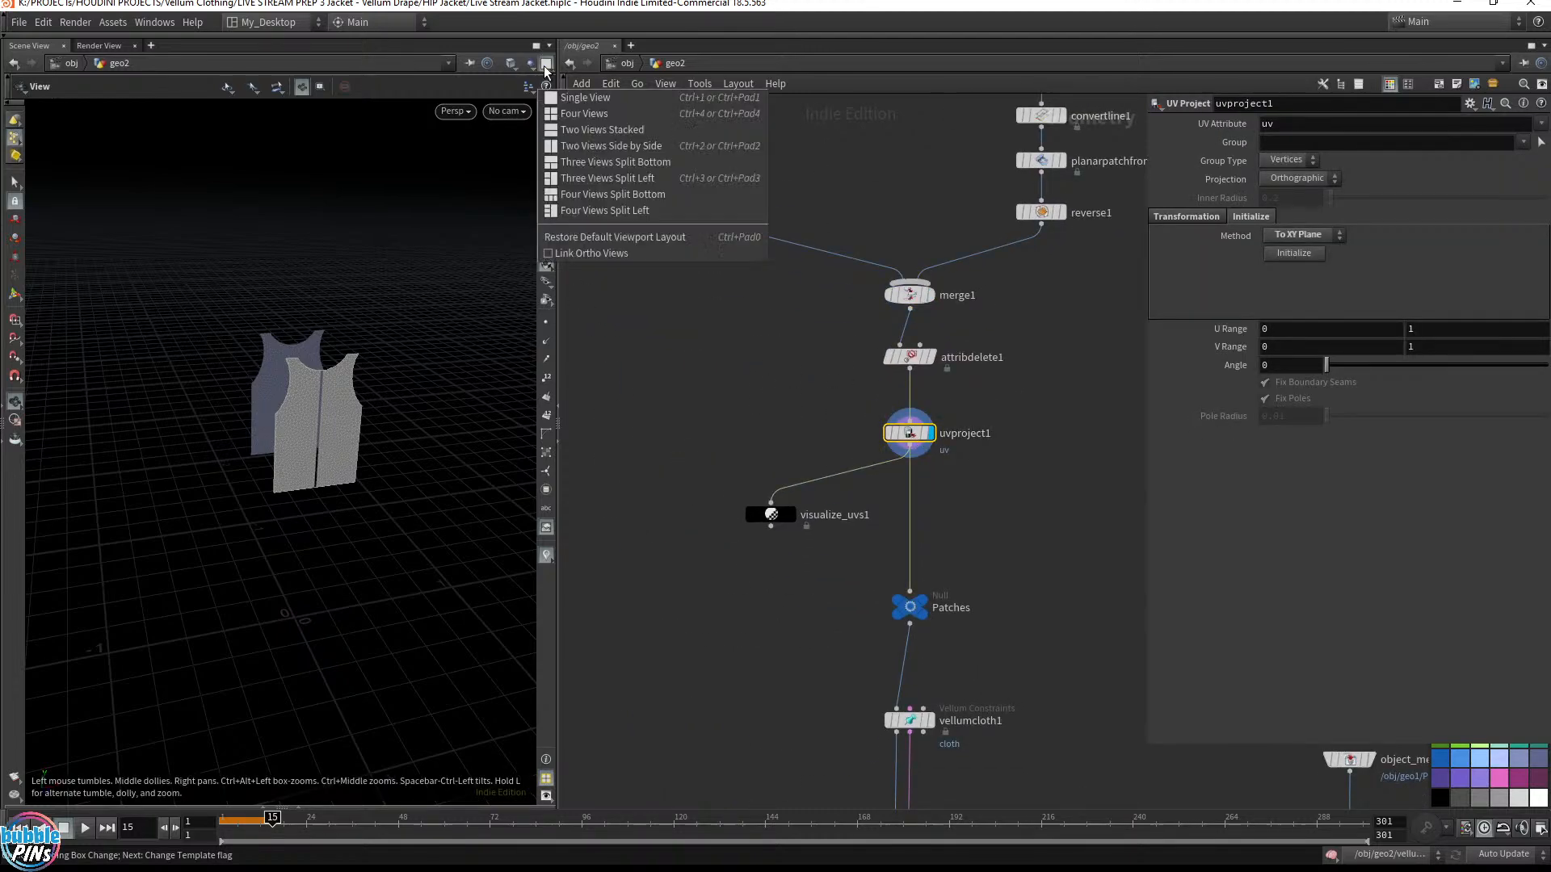
left_click(596, 131)
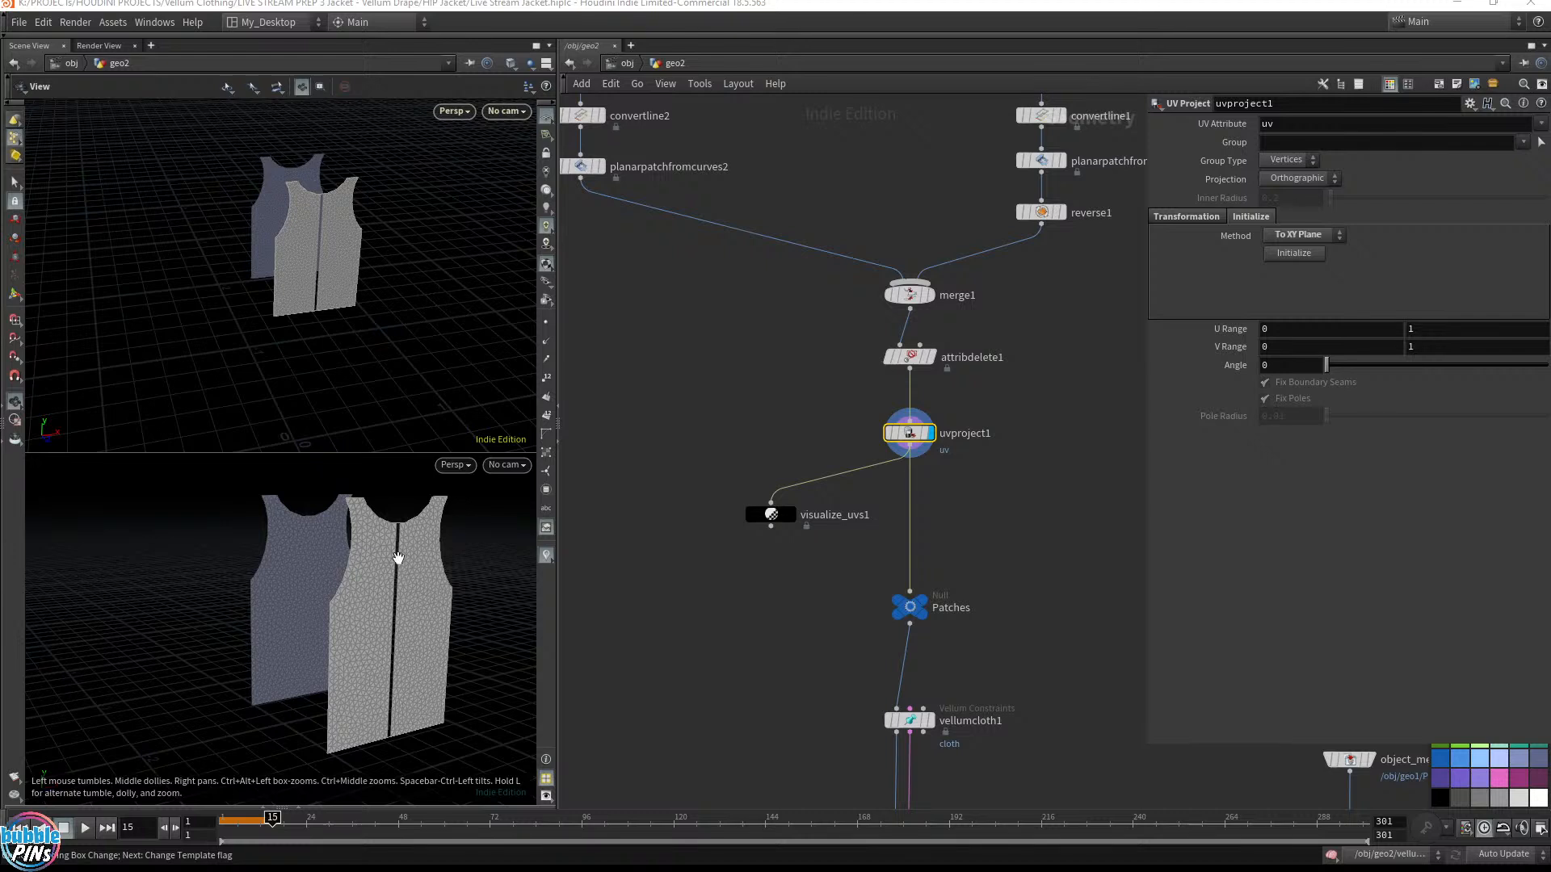
key("space+5")
left_click_drag(344, 630, 358, 594)
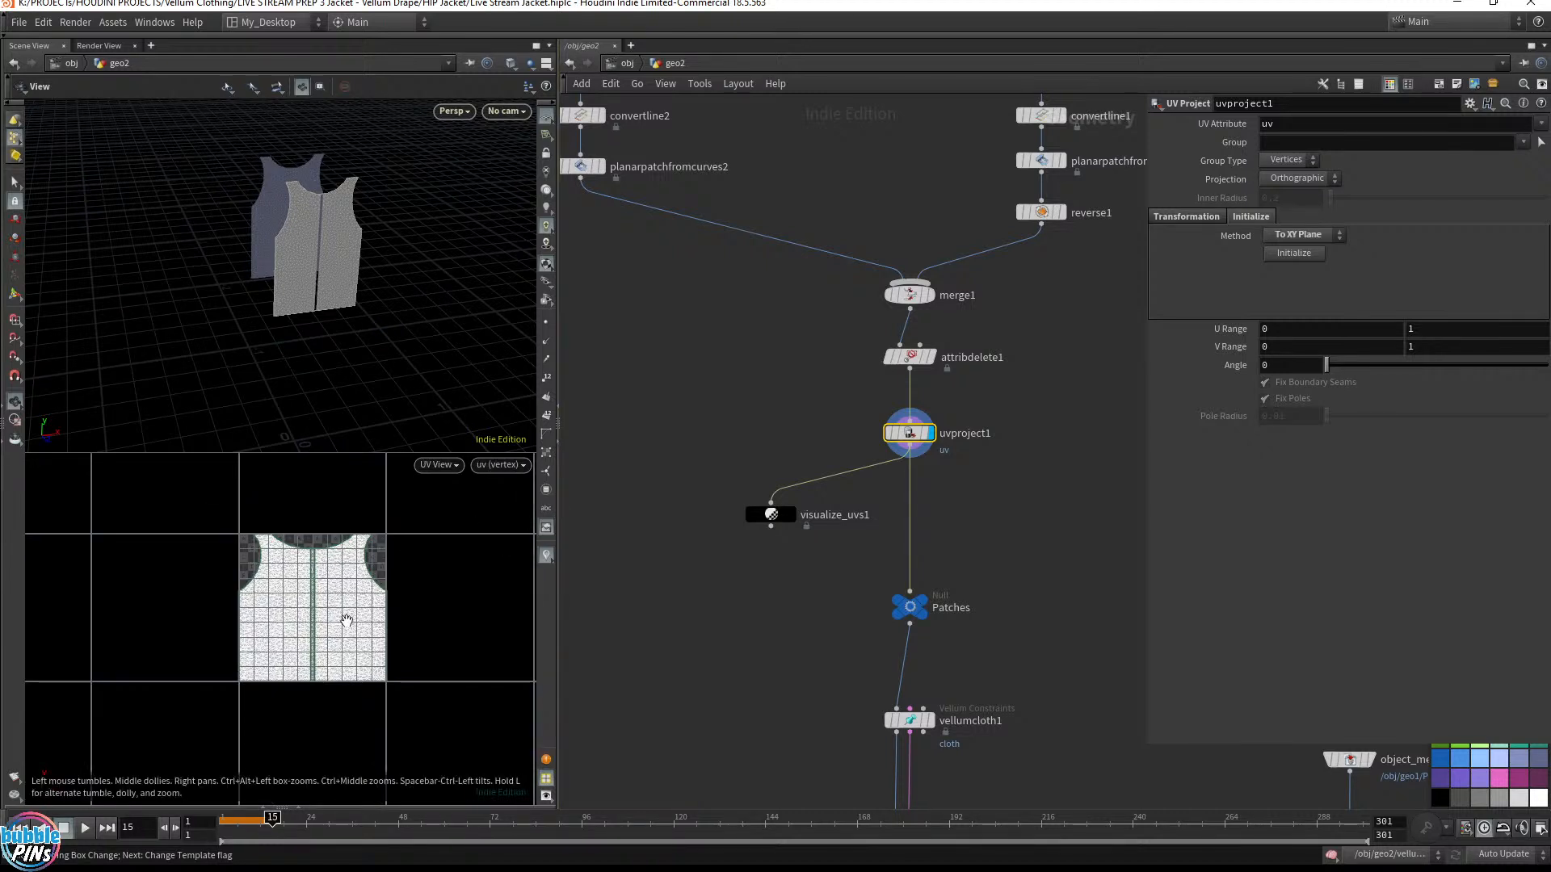
left_click_drag(350, 598, 266, 658)
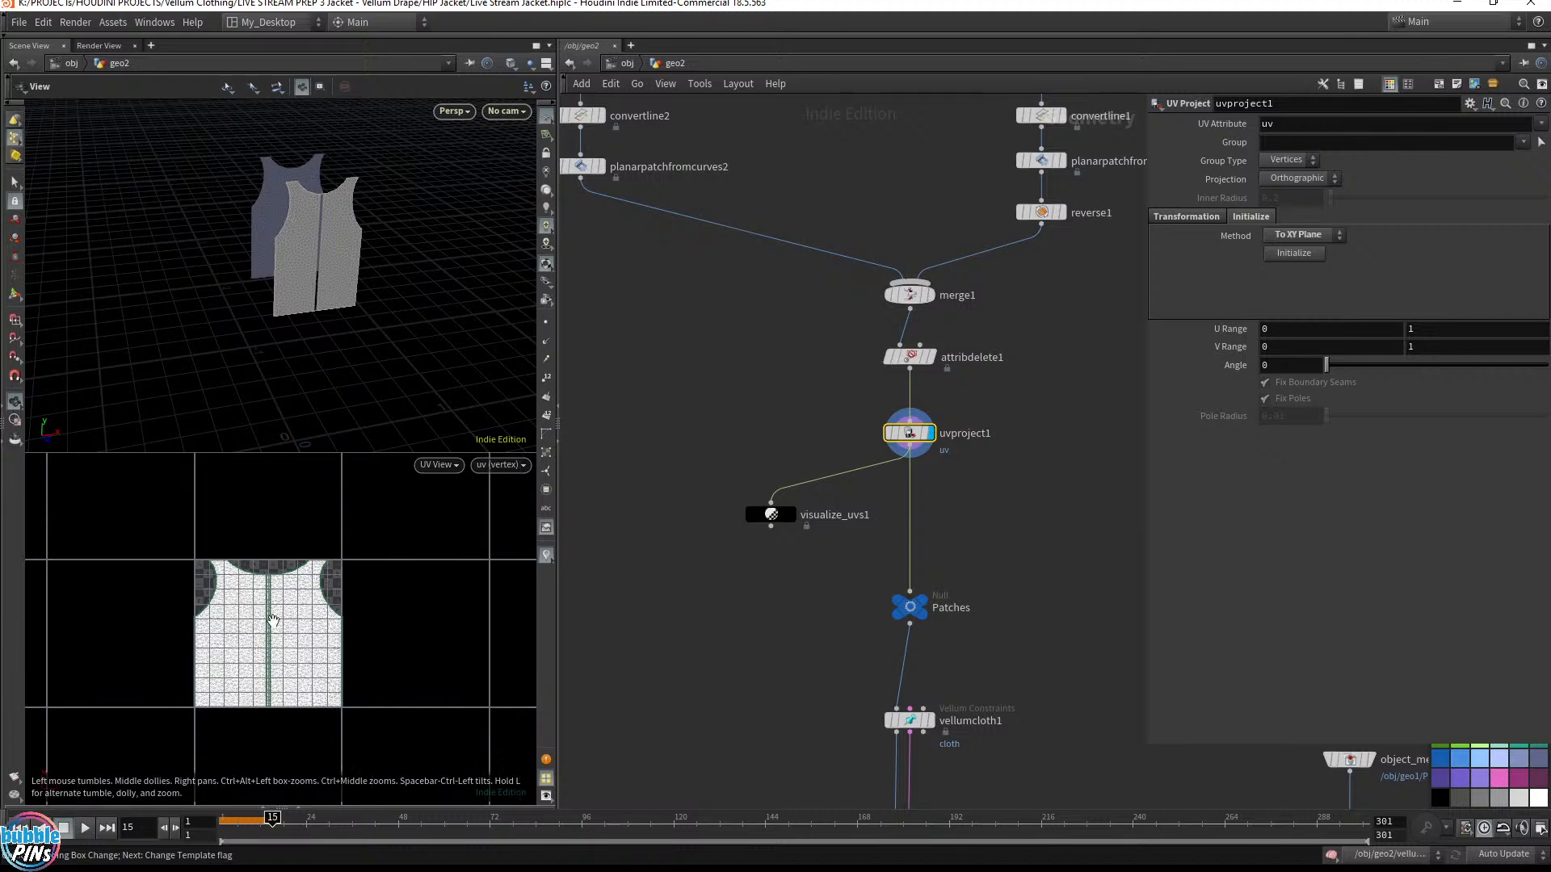
Branch a UV Transform node off uvproject1, place it beside the main chain, and display it
mouse_move(910, 445)
left_mouse_down()
mouse_move(935, 477)
mouse_move(850, 480)
mouse_move(914, 471)
left_mouse_up()
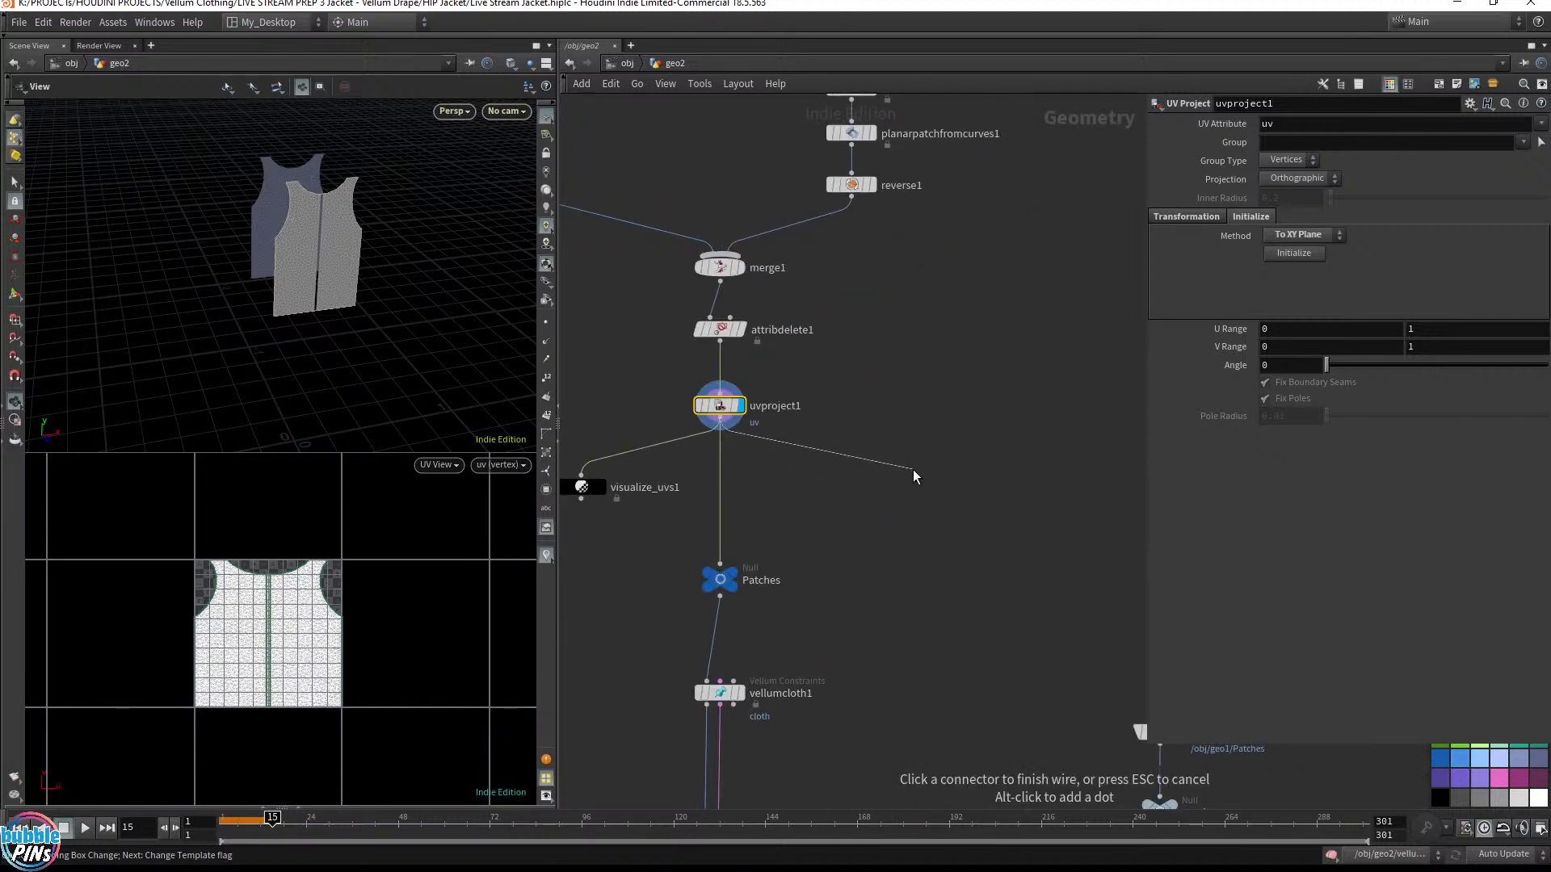
key("Tab")
type("uv tra")
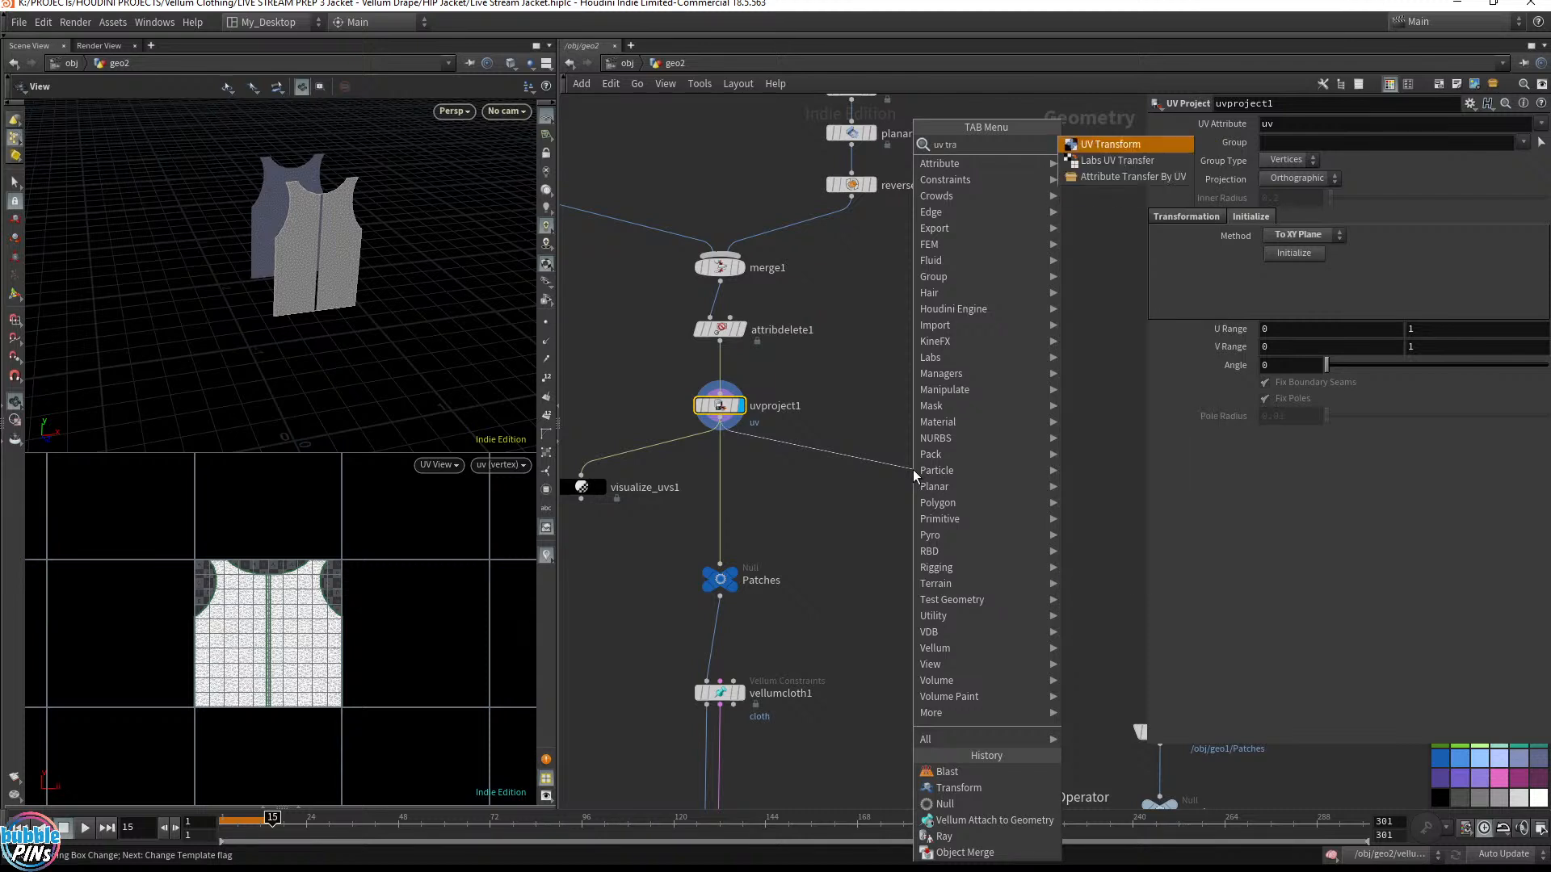
key("Return")
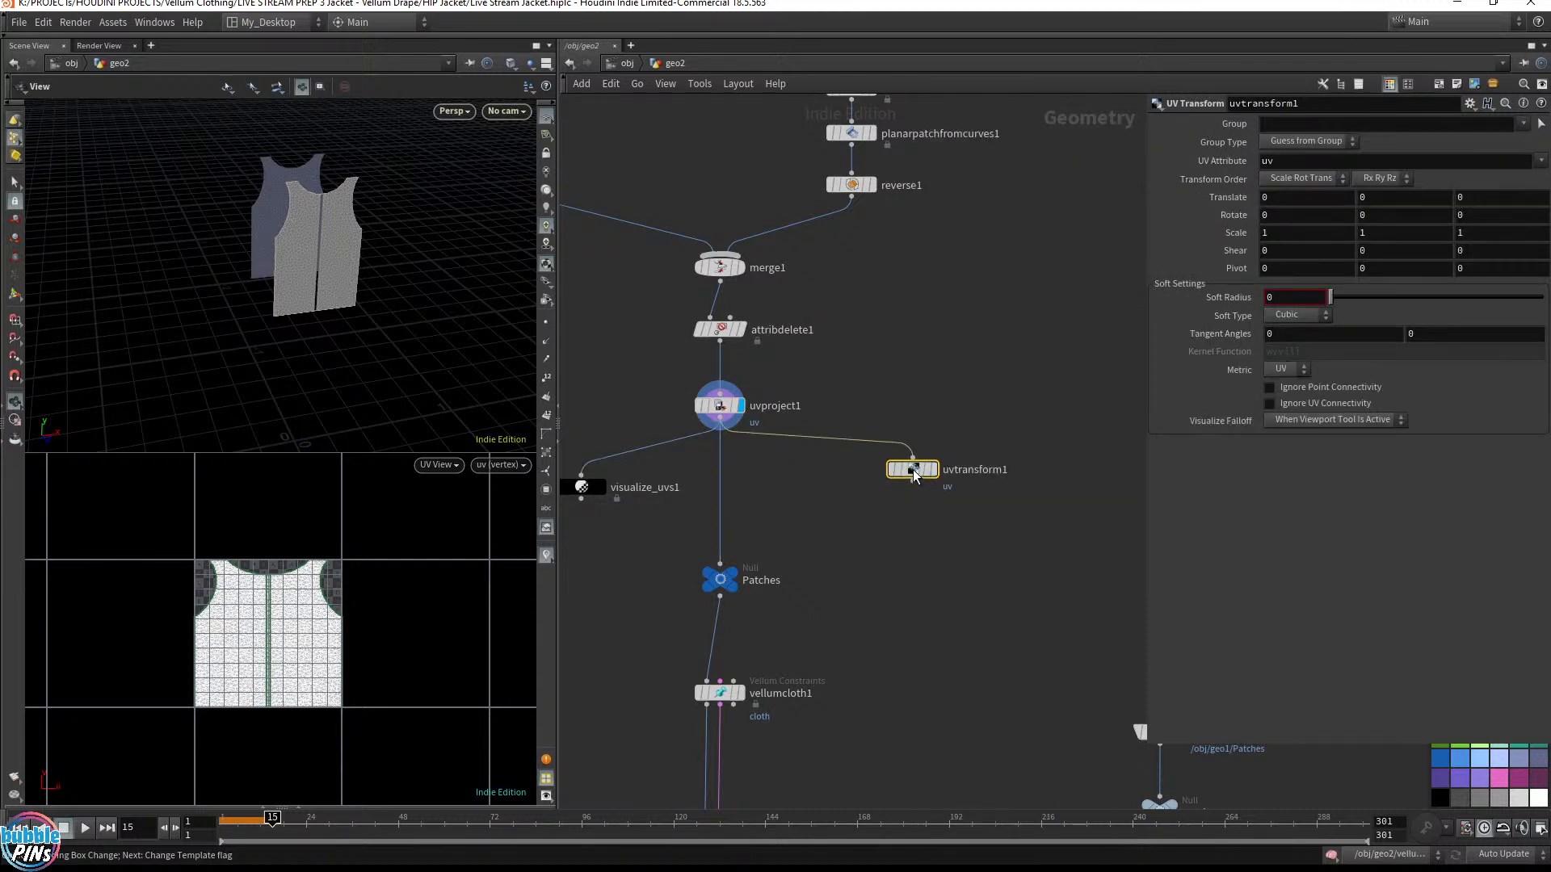
scroll(917, 470, "up", 3)
middle_click_drag(1034, 336, 1131, 325)
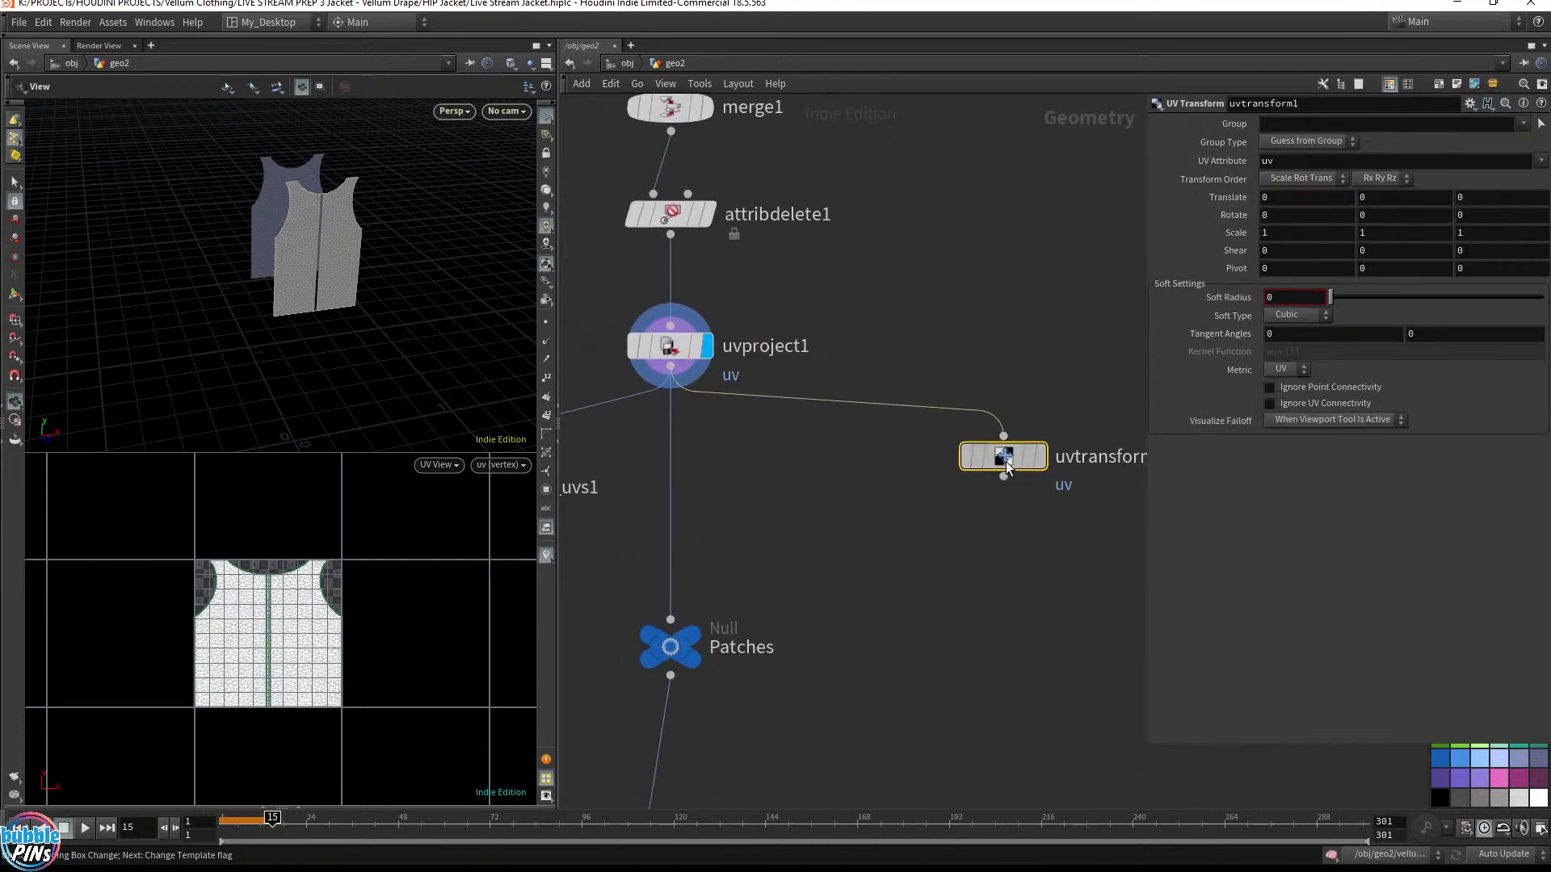
left_click_drag(1021, 458, 918, 446)
left_click(938, 444)
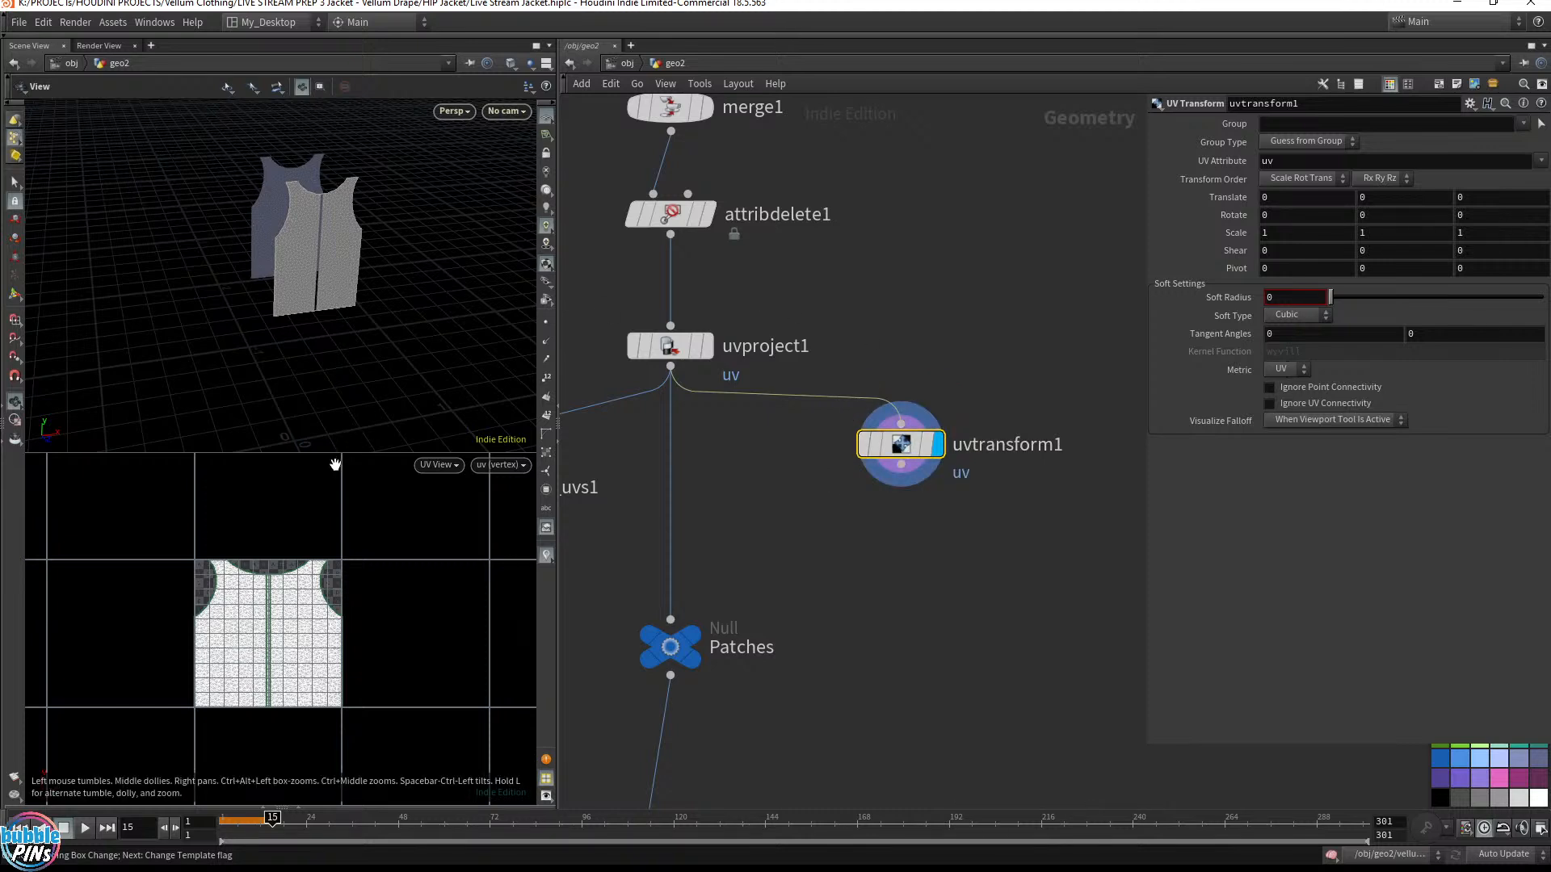
Try shifting the torso UVs up by about 0.39 and rotating them about -5.2 degrees with uvtransform1
left_click_drag(789, 544, 996, 363)
left_click_drag(376, 573, 354, 575)
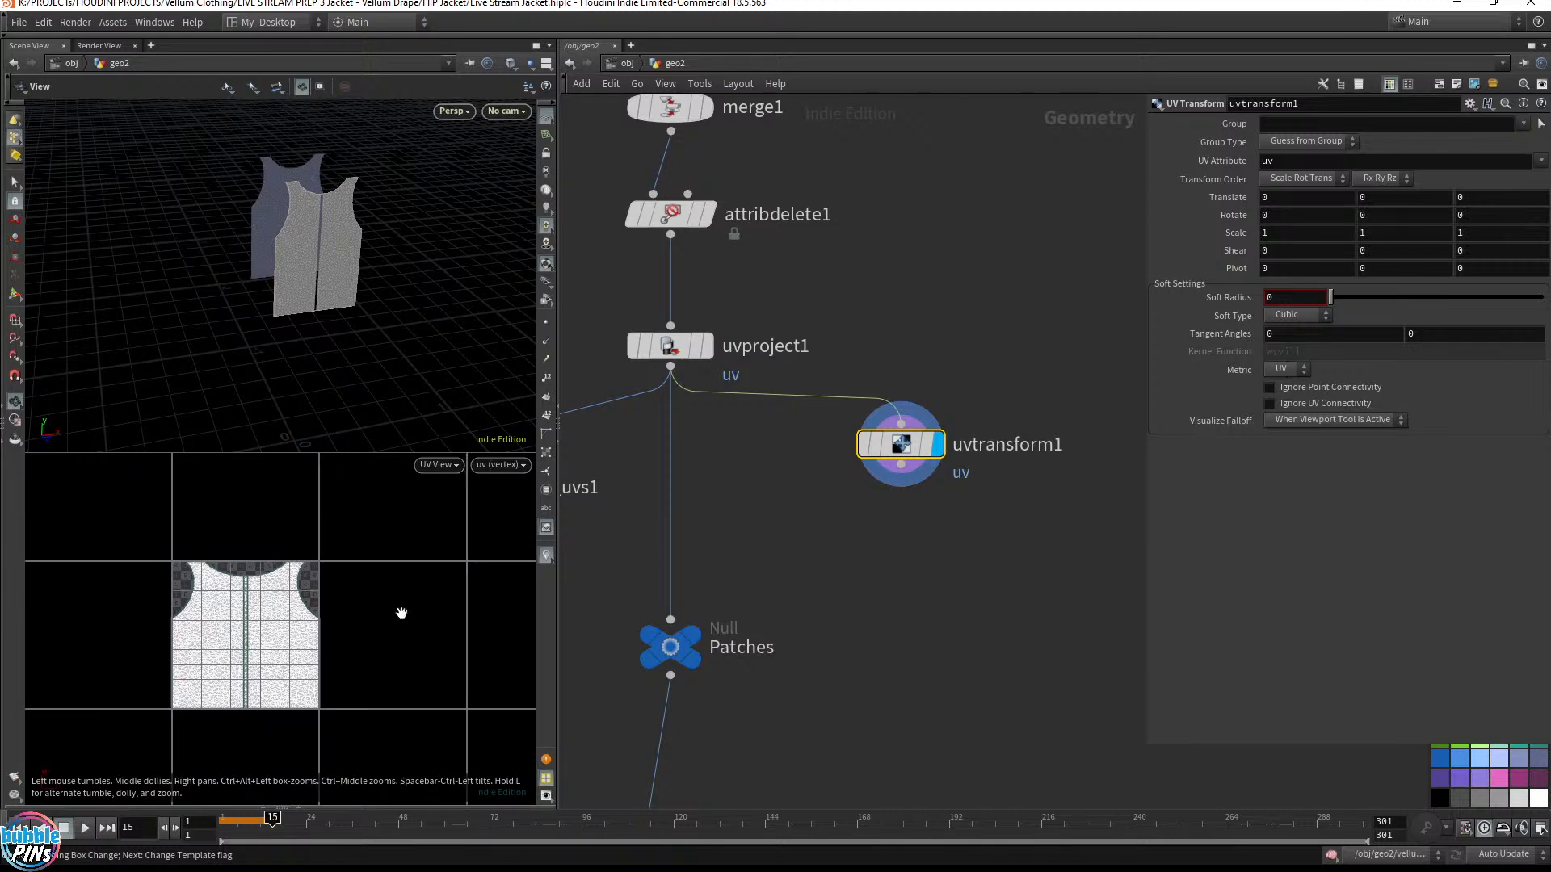
key("Return")
left_click_drag(180, 616, 158, 550)
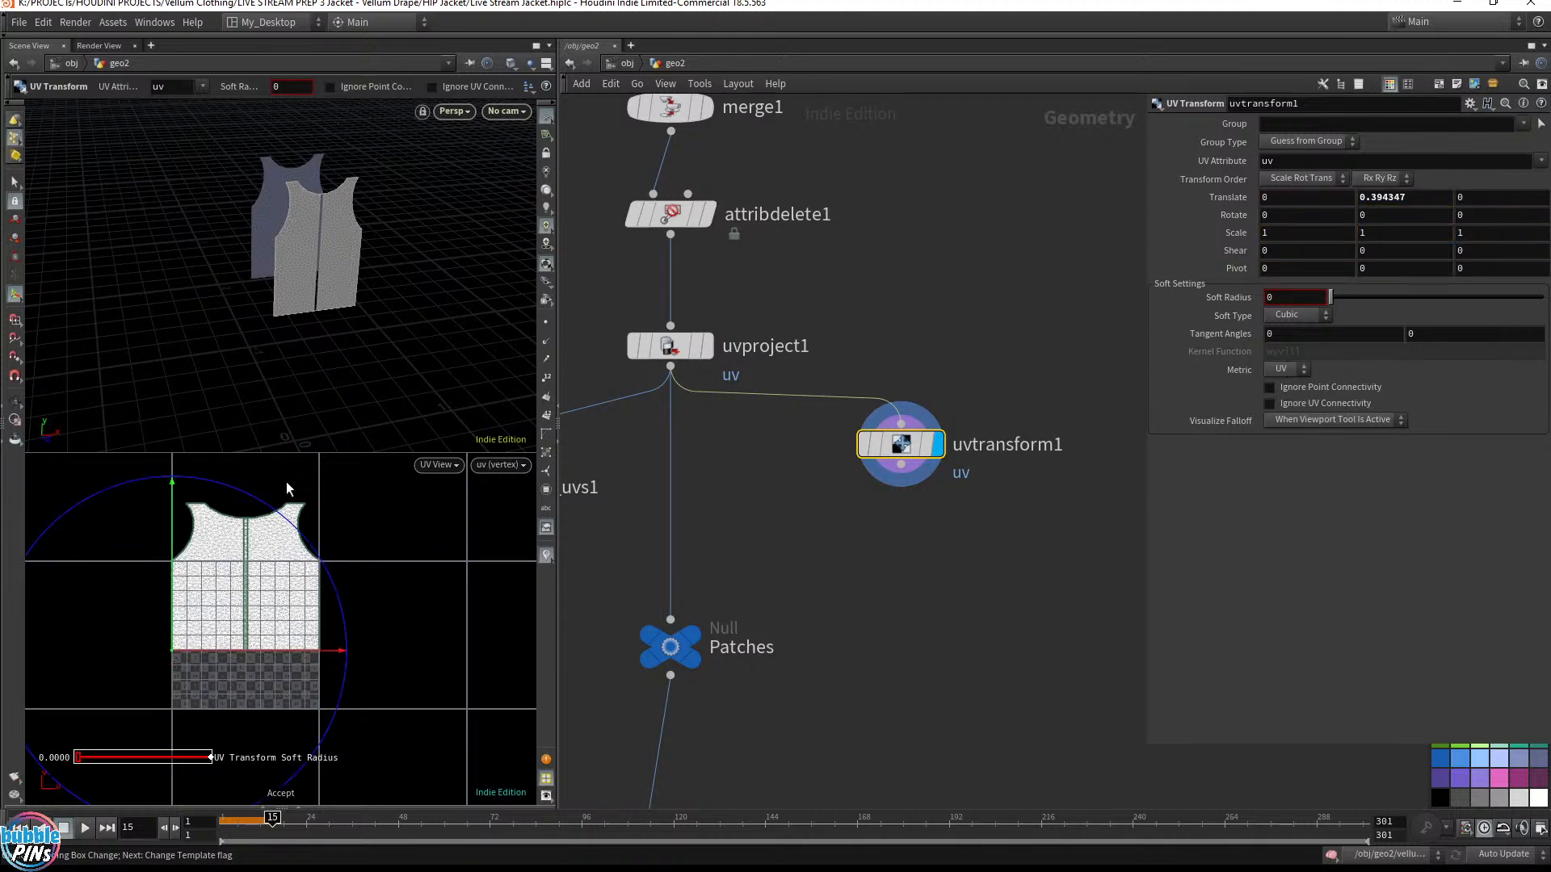
mouse_move(271, 514)
left_mouse_down()
mouse_move(214, 475)
mouse_move(283, 517)
left_mouse_up()
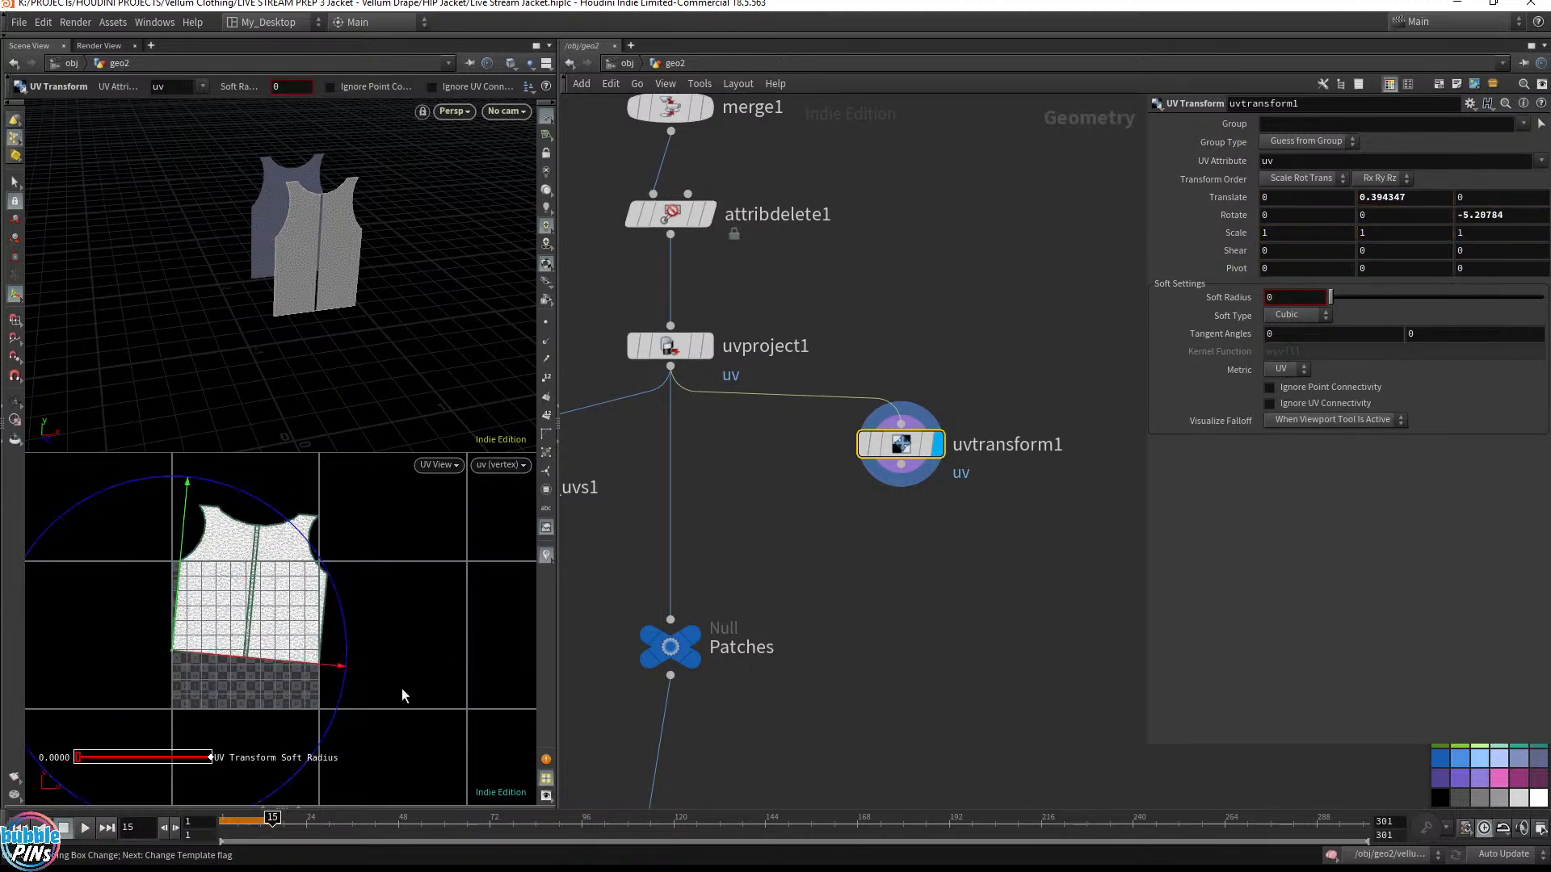
Check uvtransform1's group setting and undo the rotation and vertical shift of the UVs
left_click(1308, 124)
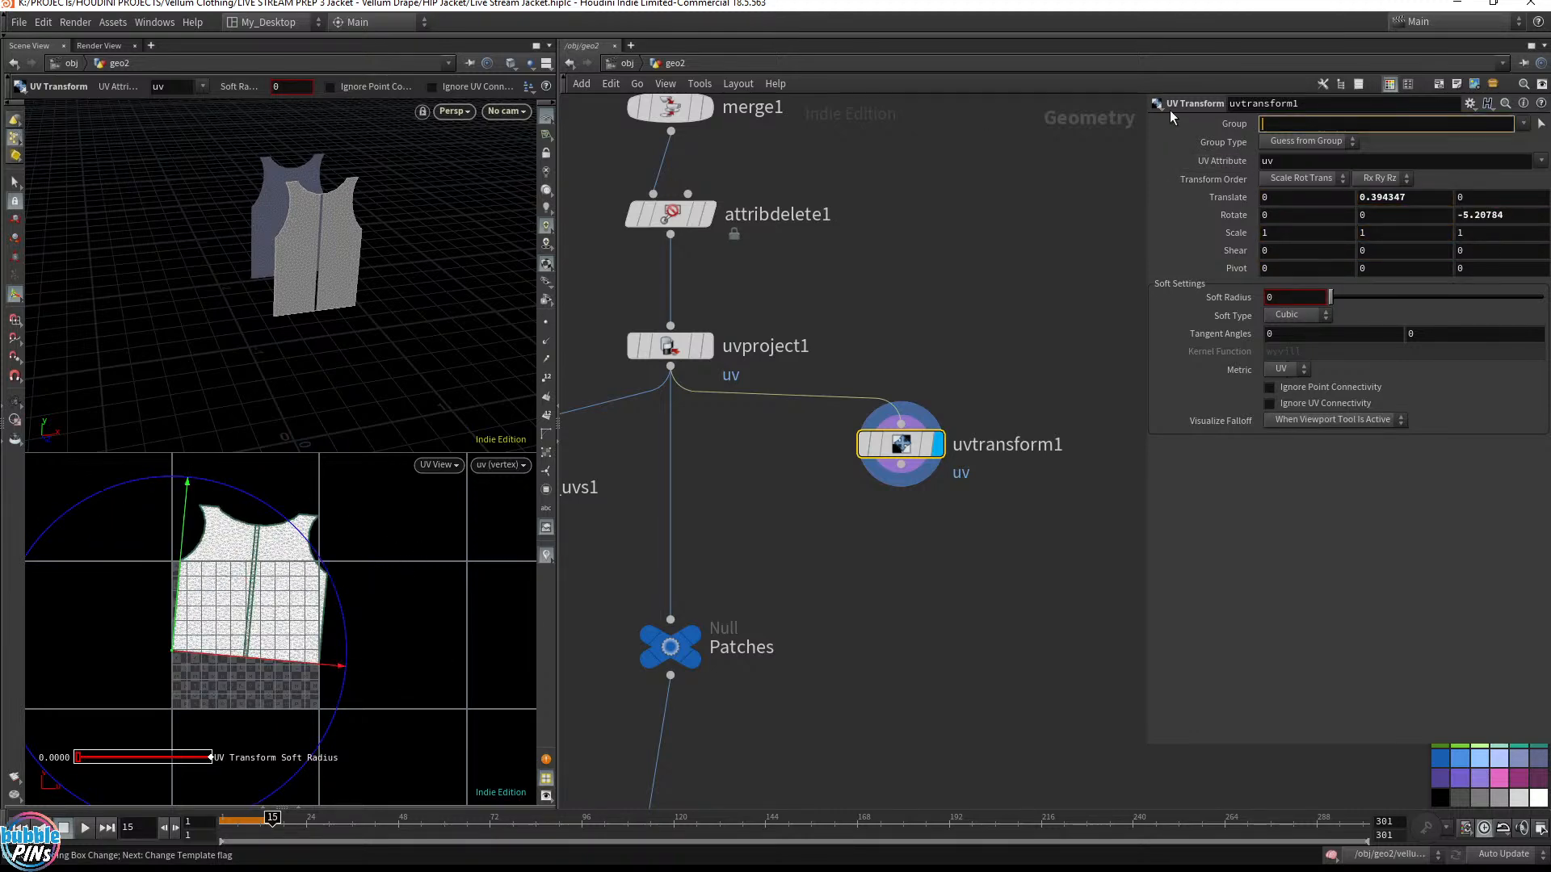
left_click(775, 312)
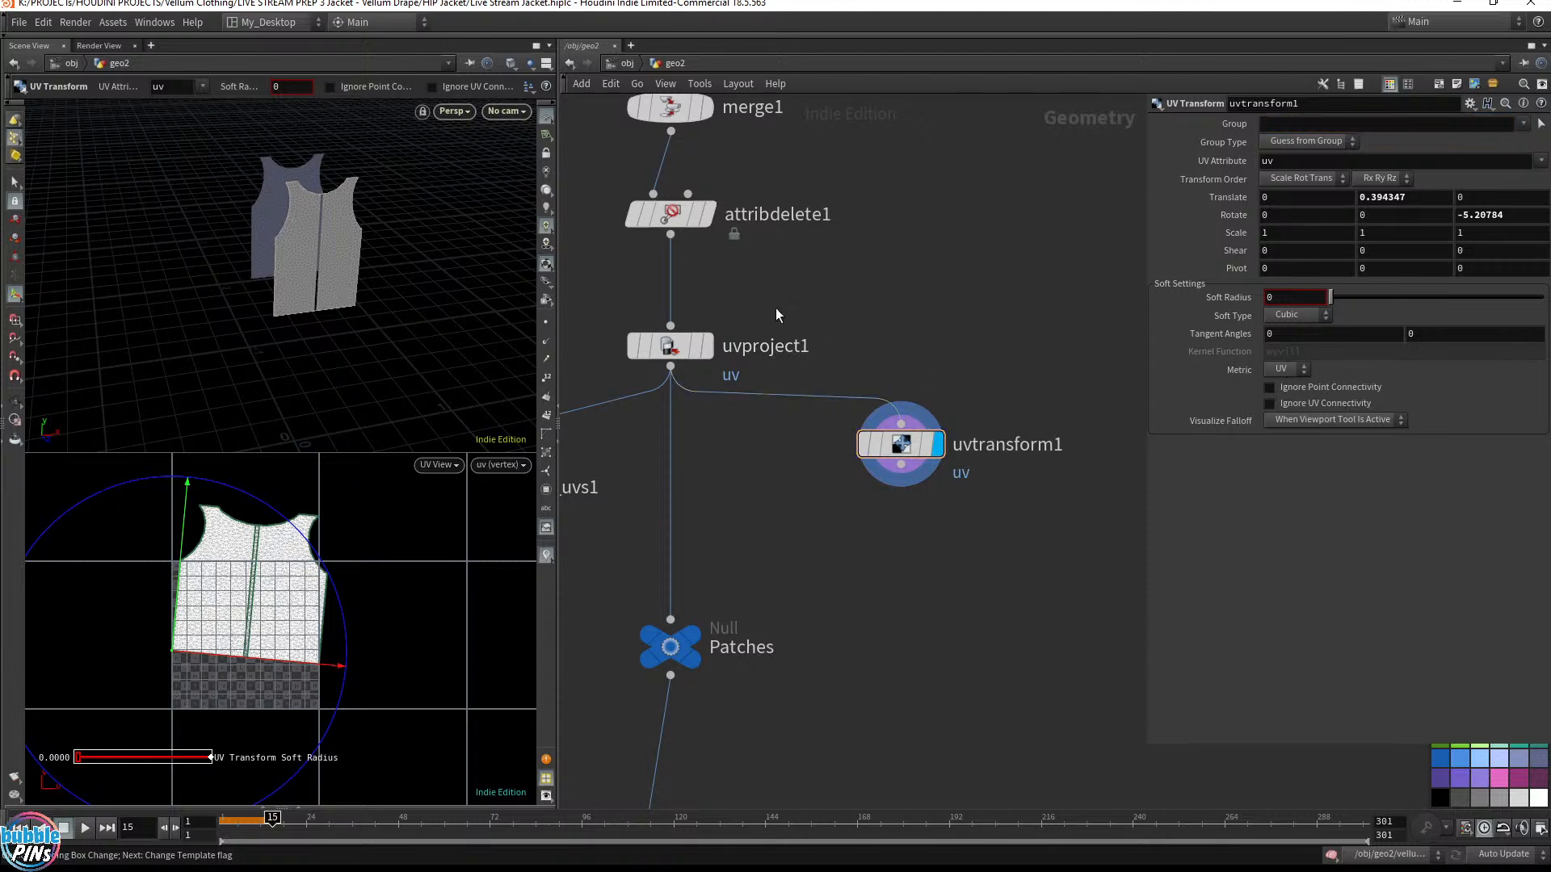
key("ctrl+z")
key("ctrl+z")
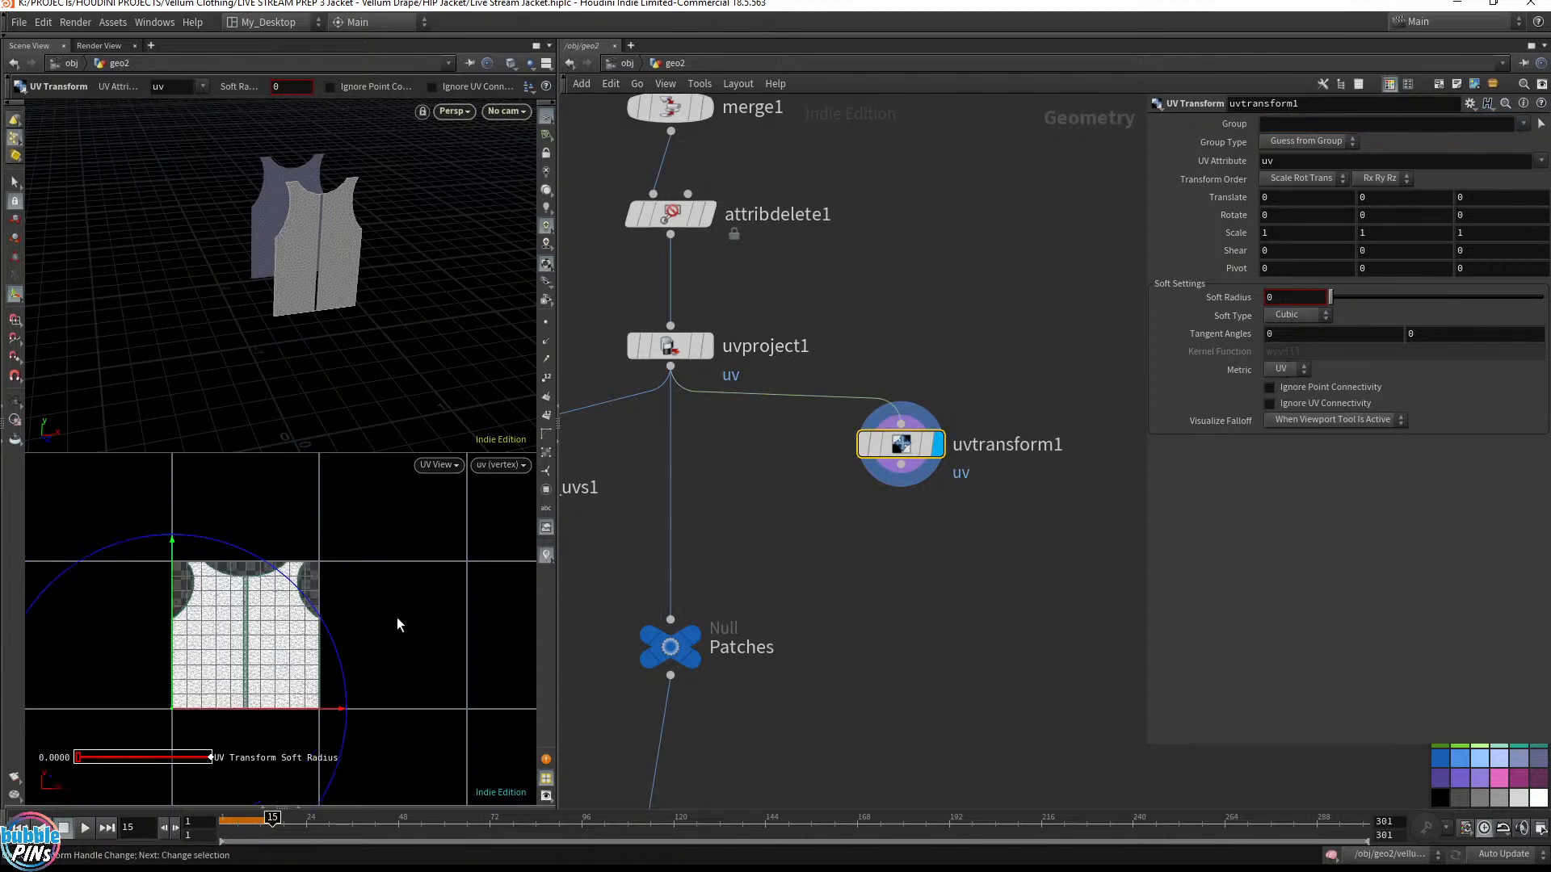
Set uvtransform1's group to front, try shifting its UVs up by about 0.79, and undo the shift
left_click(1523, 123)
left_click(1512, 157)
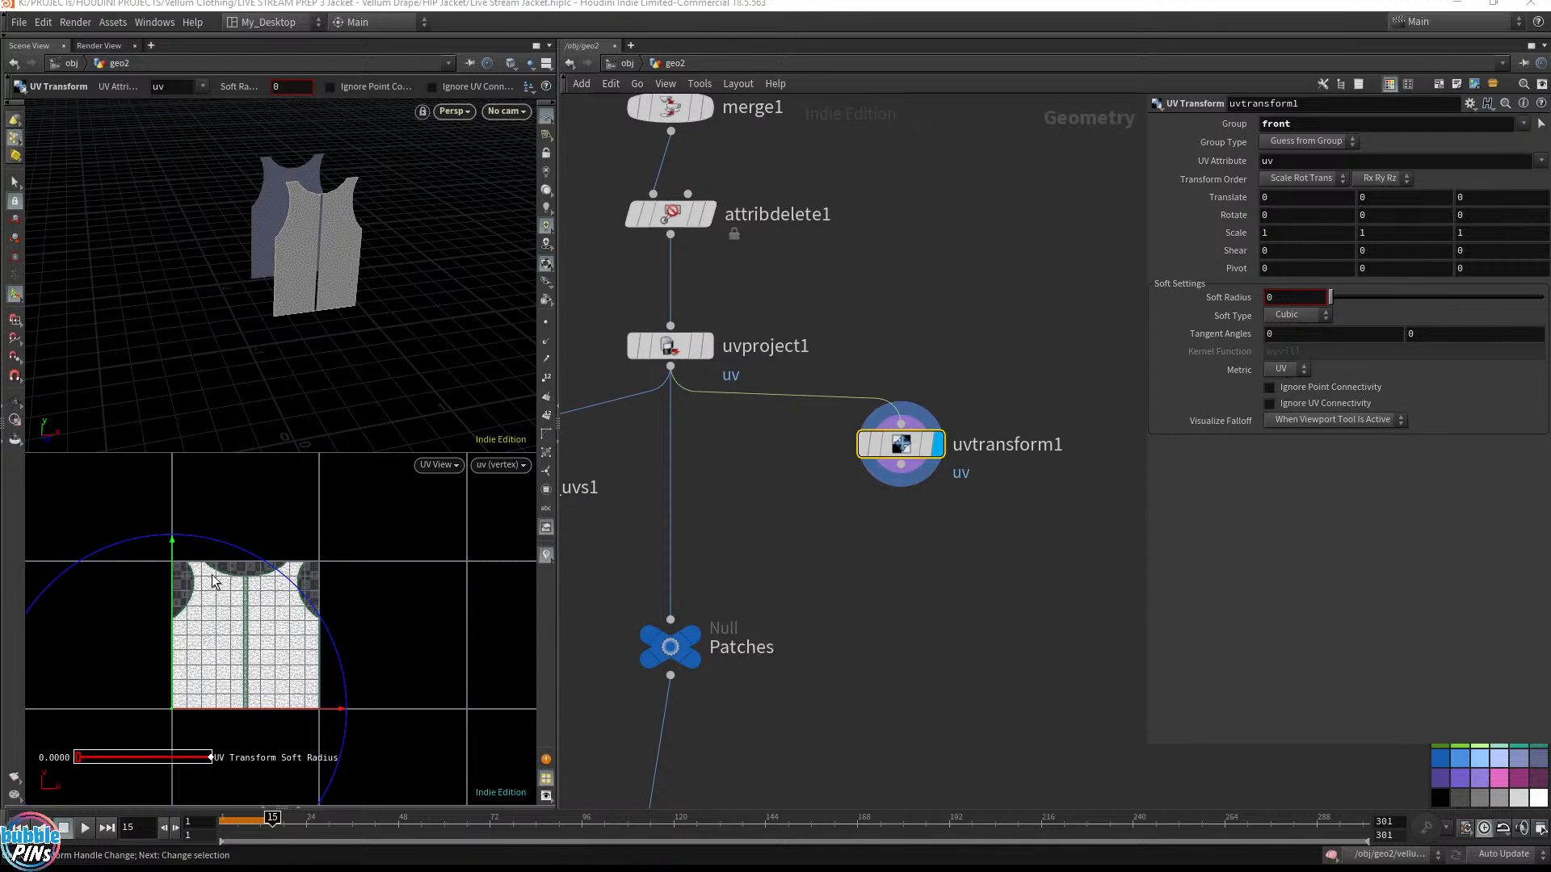
left_click_drag(170, 575, 165, 457)
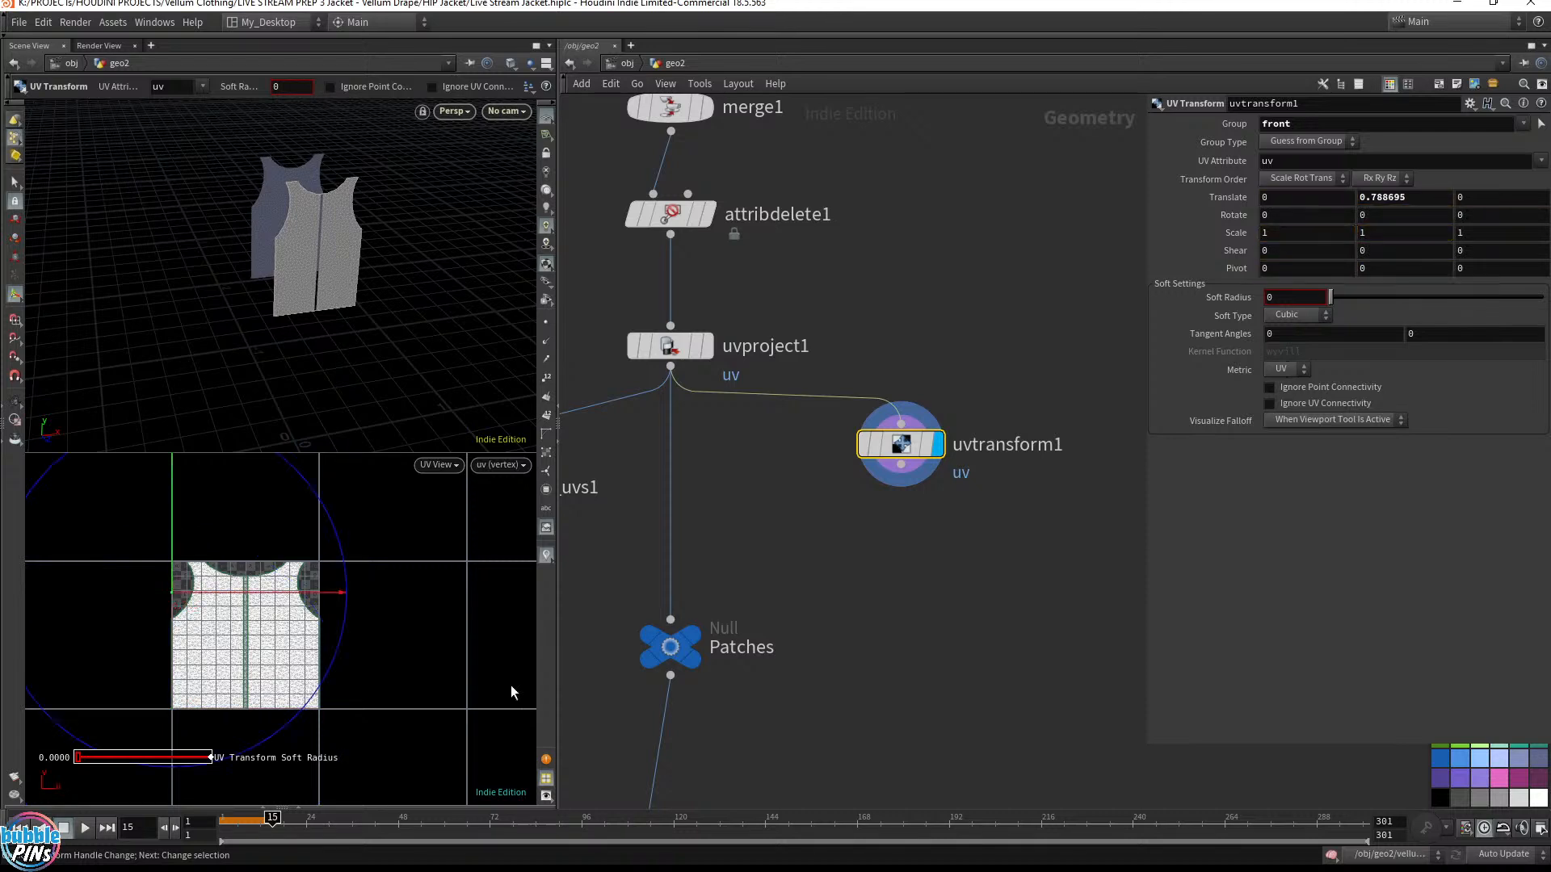
key("ctrl+z")
mouse_move(919, 448)
key("Escape")
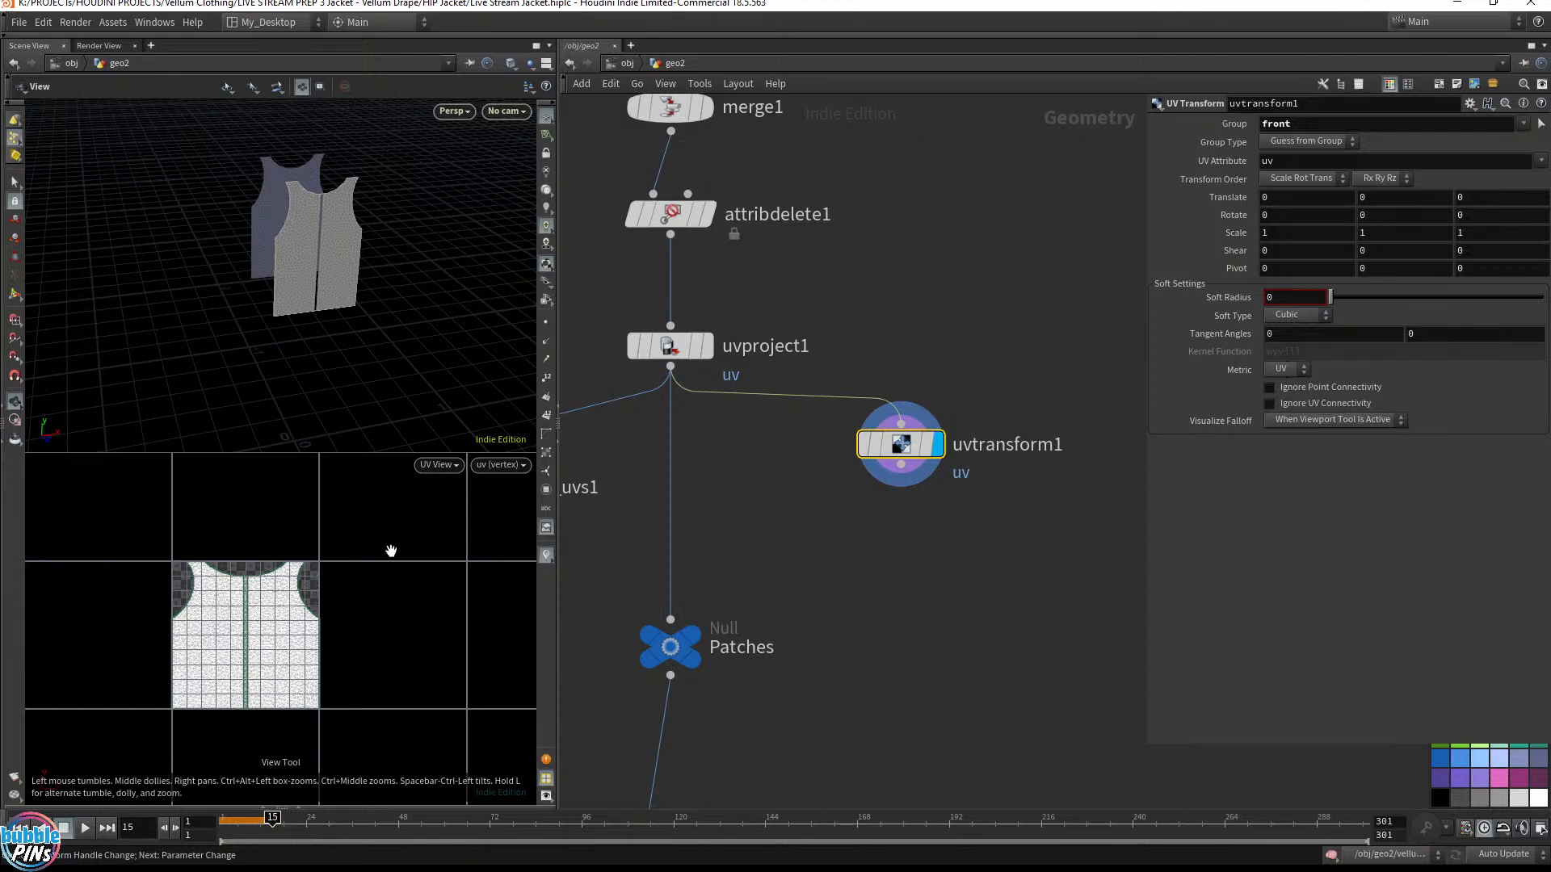
Set uvtransform1's group type to Primitives and translate the UVs to about 1.22 in U and 1.12 in V
key("Return")
left_click_drag(174, 570, 168, 473)
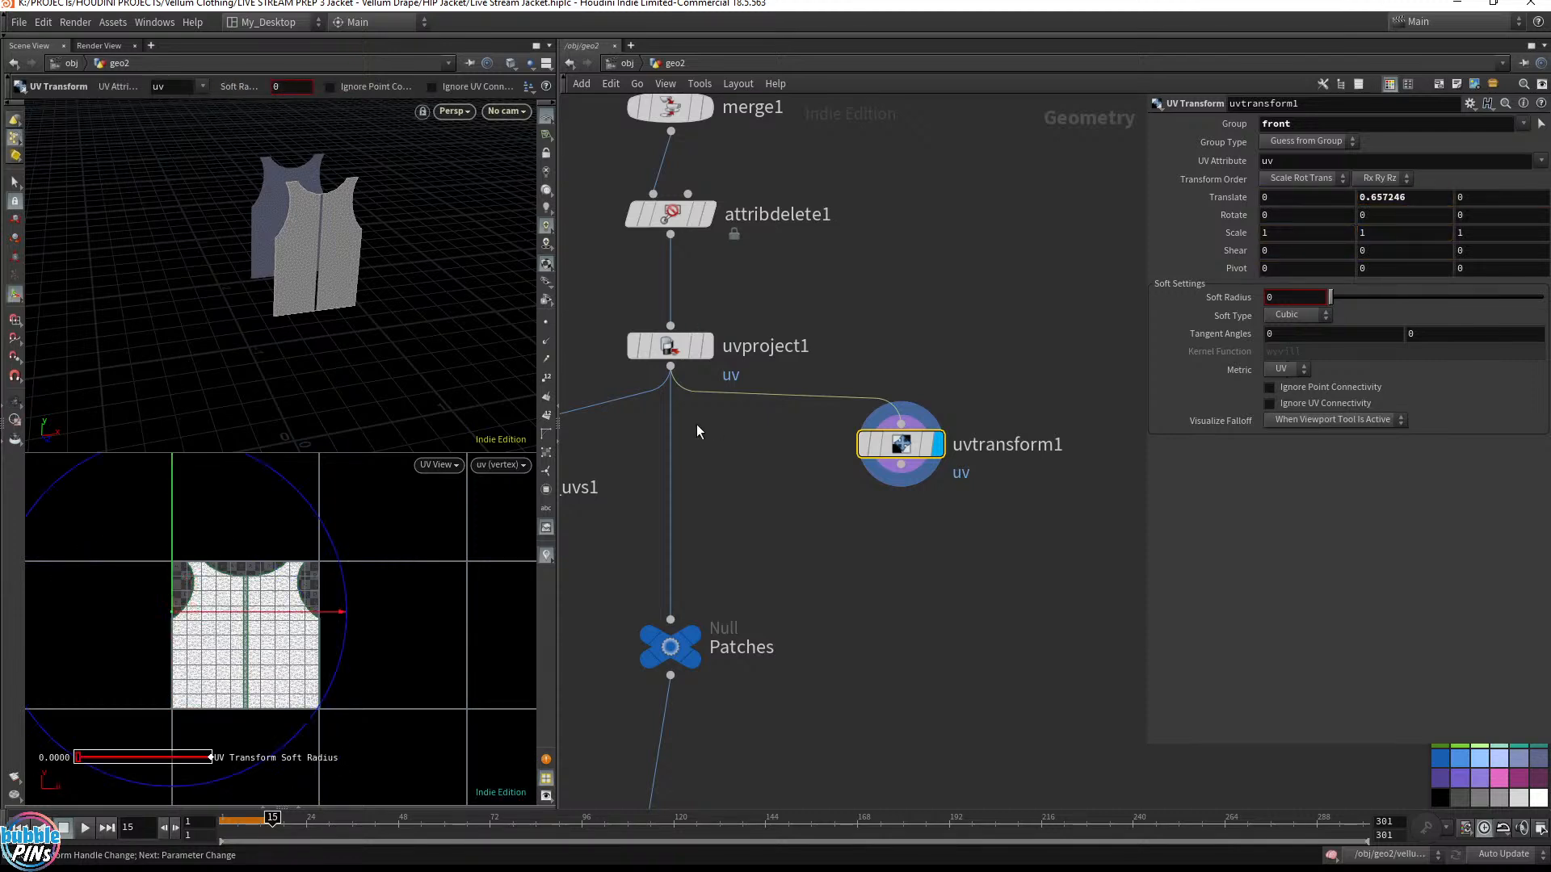
left_click(1315, 144)
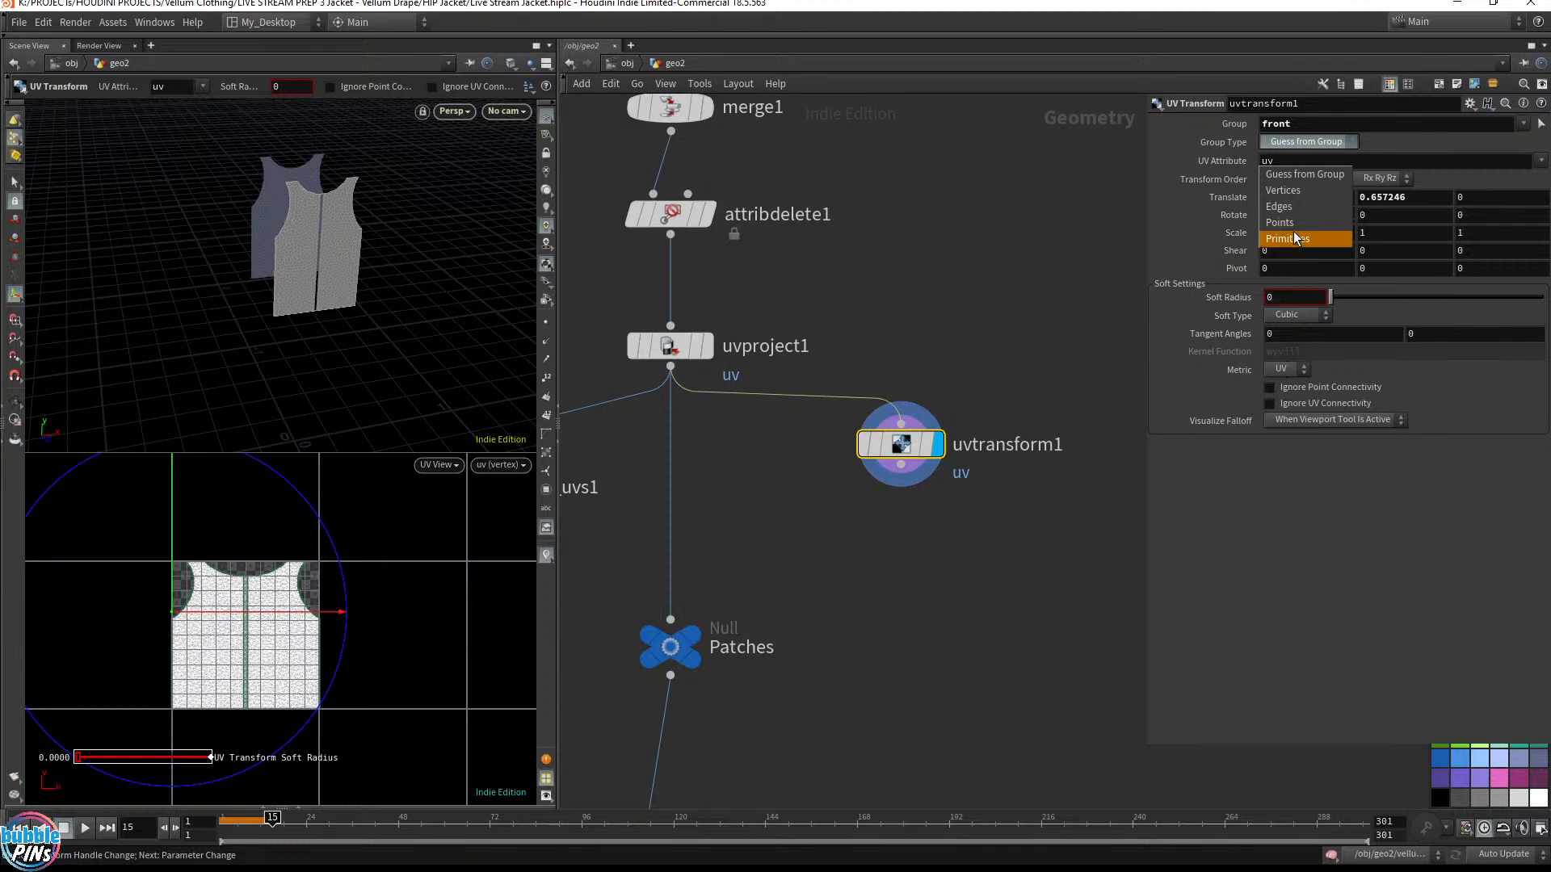
left_click(1294, 238)
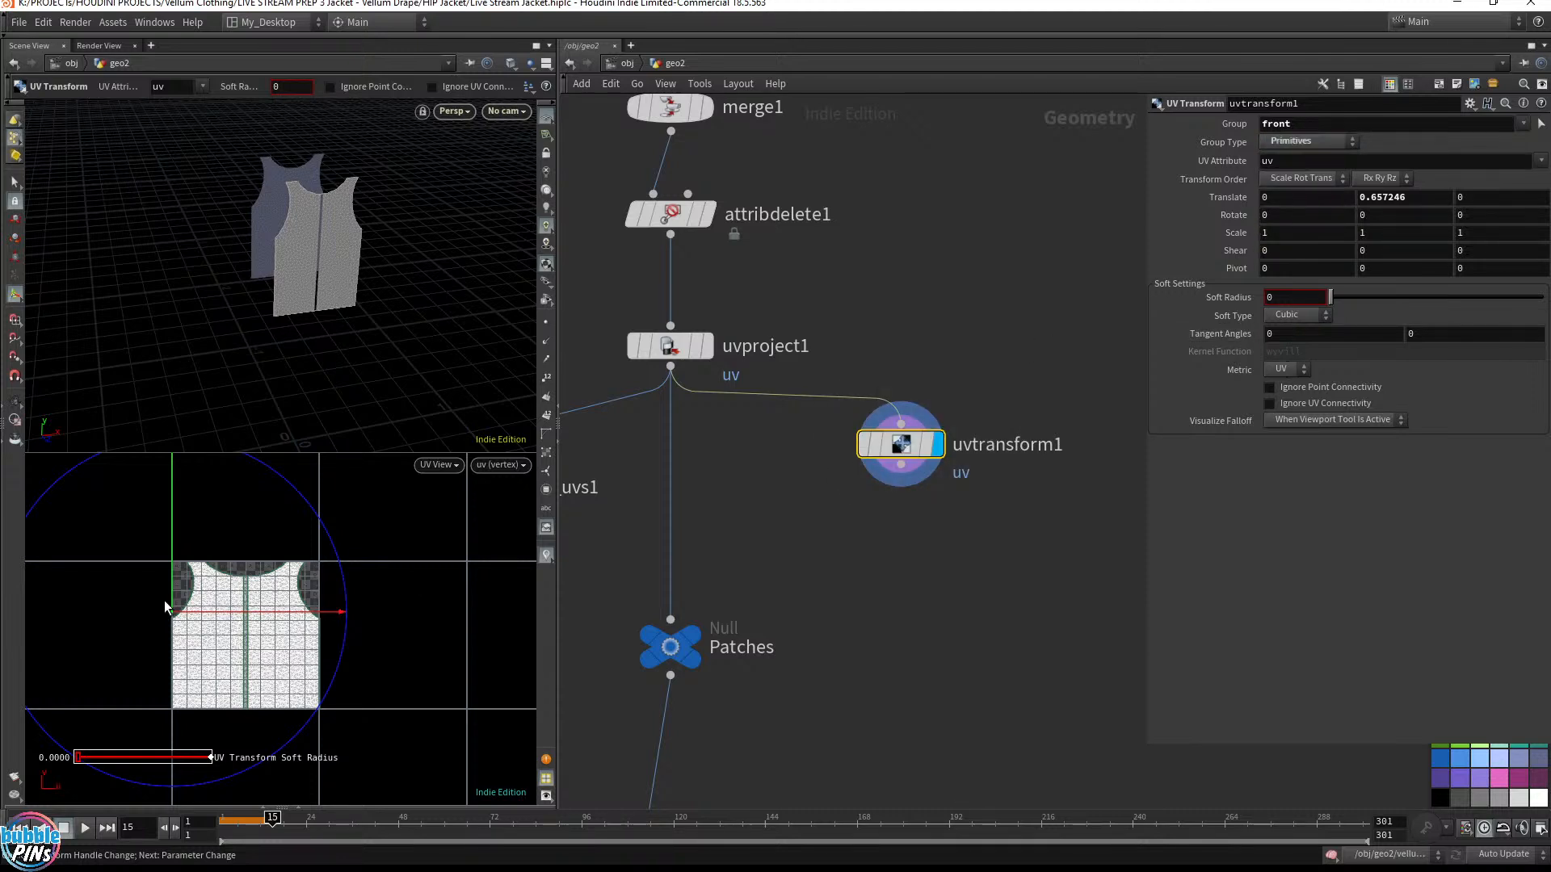
left_click_drag(178, 616, 357, 563)
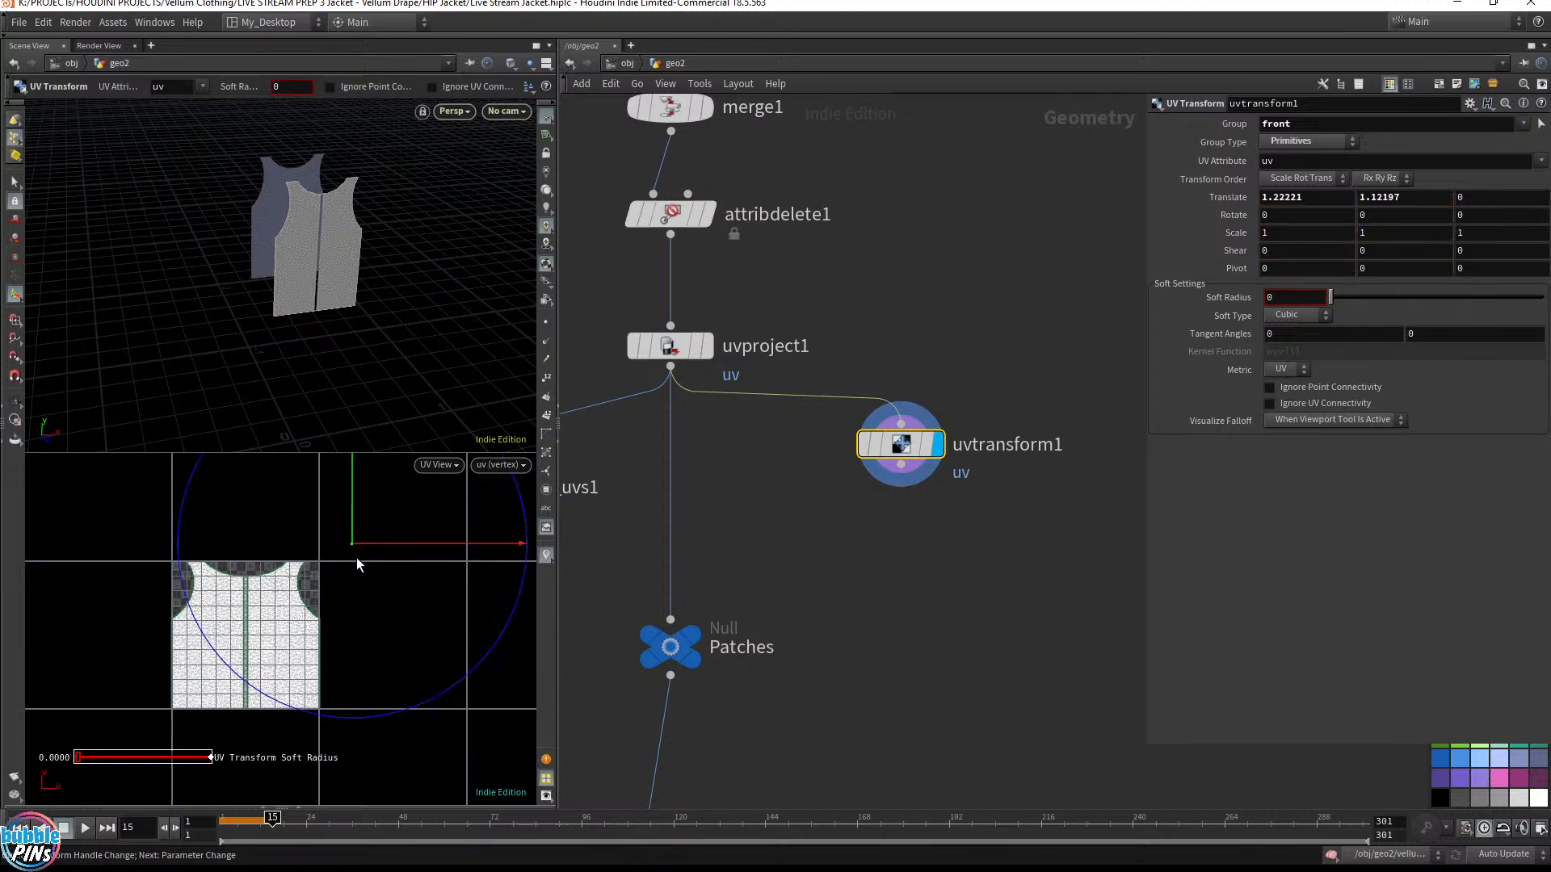
Return the timeline to frame 1 and save the scene
key("ctrl+Up")
key("Escape")
key("ctrl+s")
left_click_drag(342, 211, 464, 221)
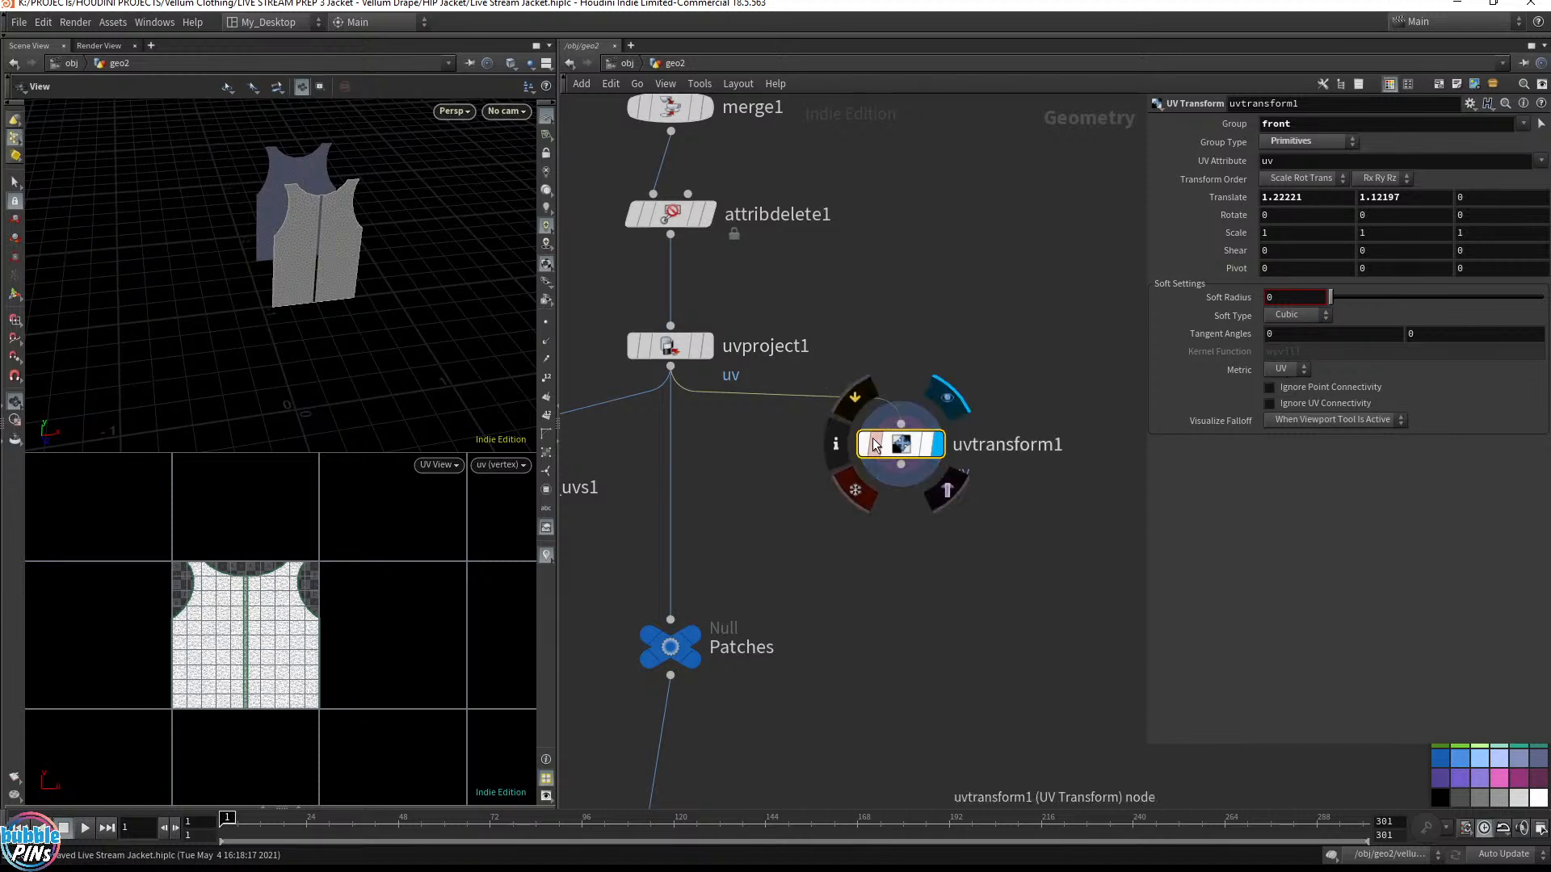
Branch a Group node off uvproject1, place it beside the main chain, and display it
scroll(807, 283, "down", 2)
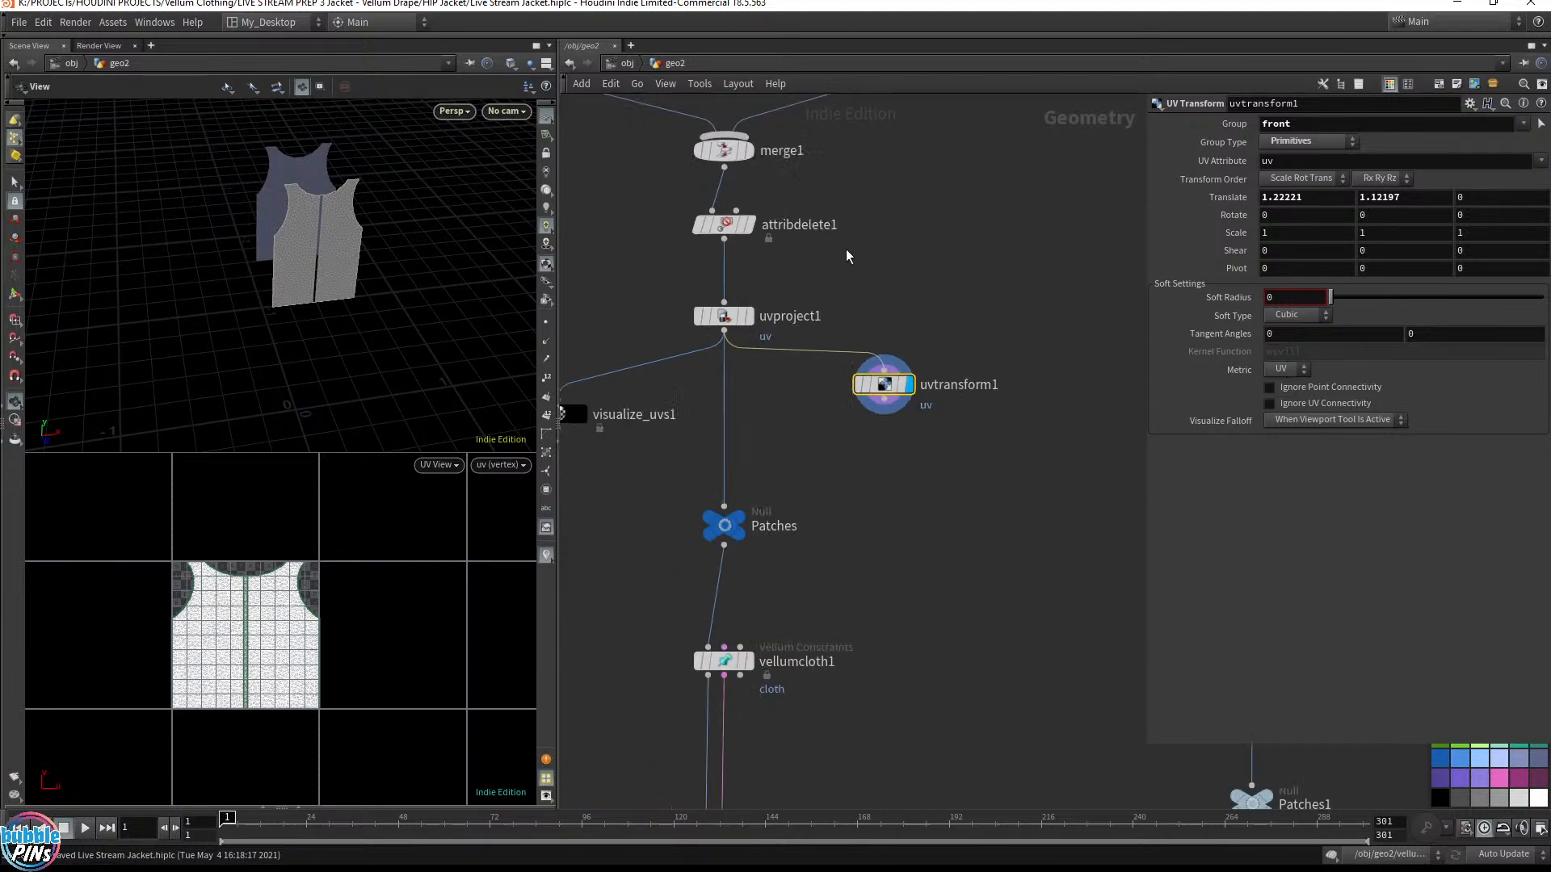
middle_click_drag(846, 249, 826, 307)
left_click(704, 390)
key("Tab")
type("group")
key("Return")
left_click(1009, 352)
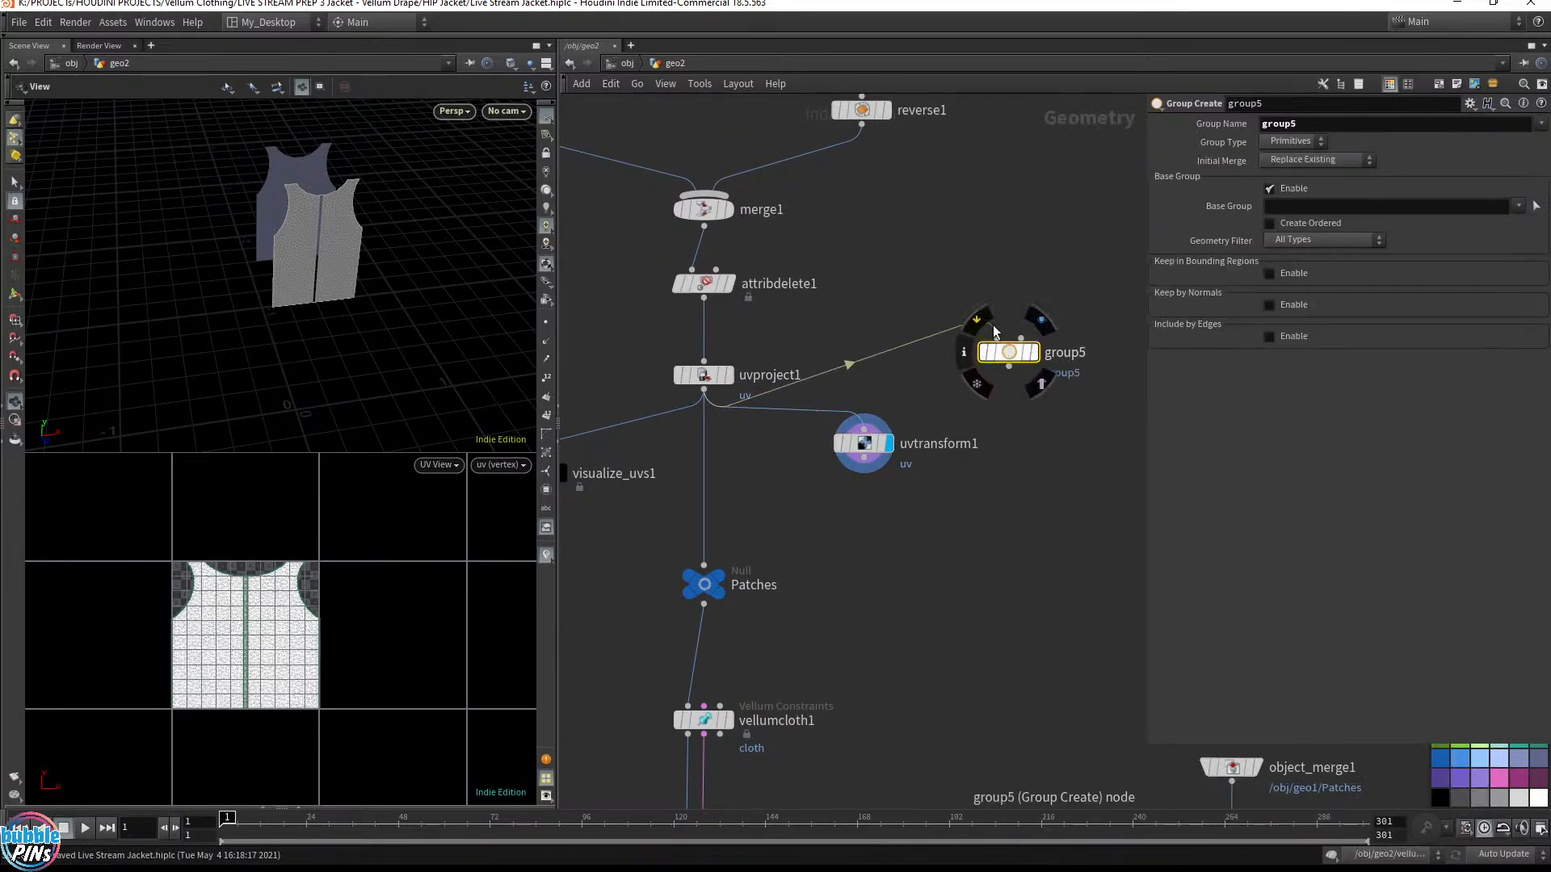
left_click(1036, 352)
Set group5's base group to front and inspect the torso panels from the side
left_click(1518, 206)
left_click(1527, 242)
left_click(1518, 207)
left_click(1518, 255)
left_click_drag(372, 234, 437, 218)
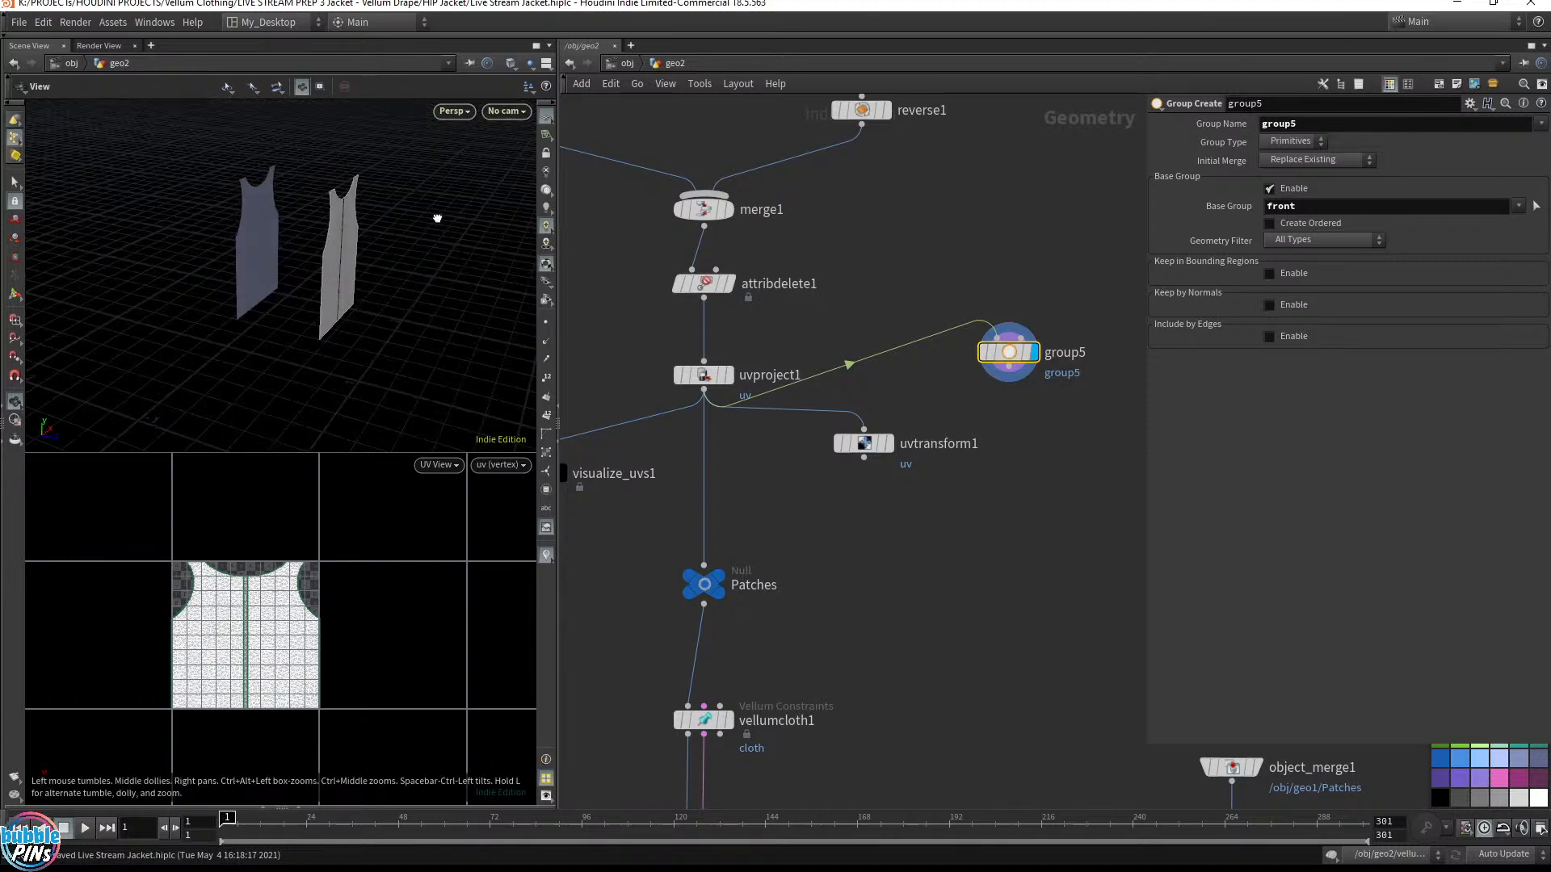
Move group5 onto the front branch, between planarpatchfromcurves2 and merge1
key("h")
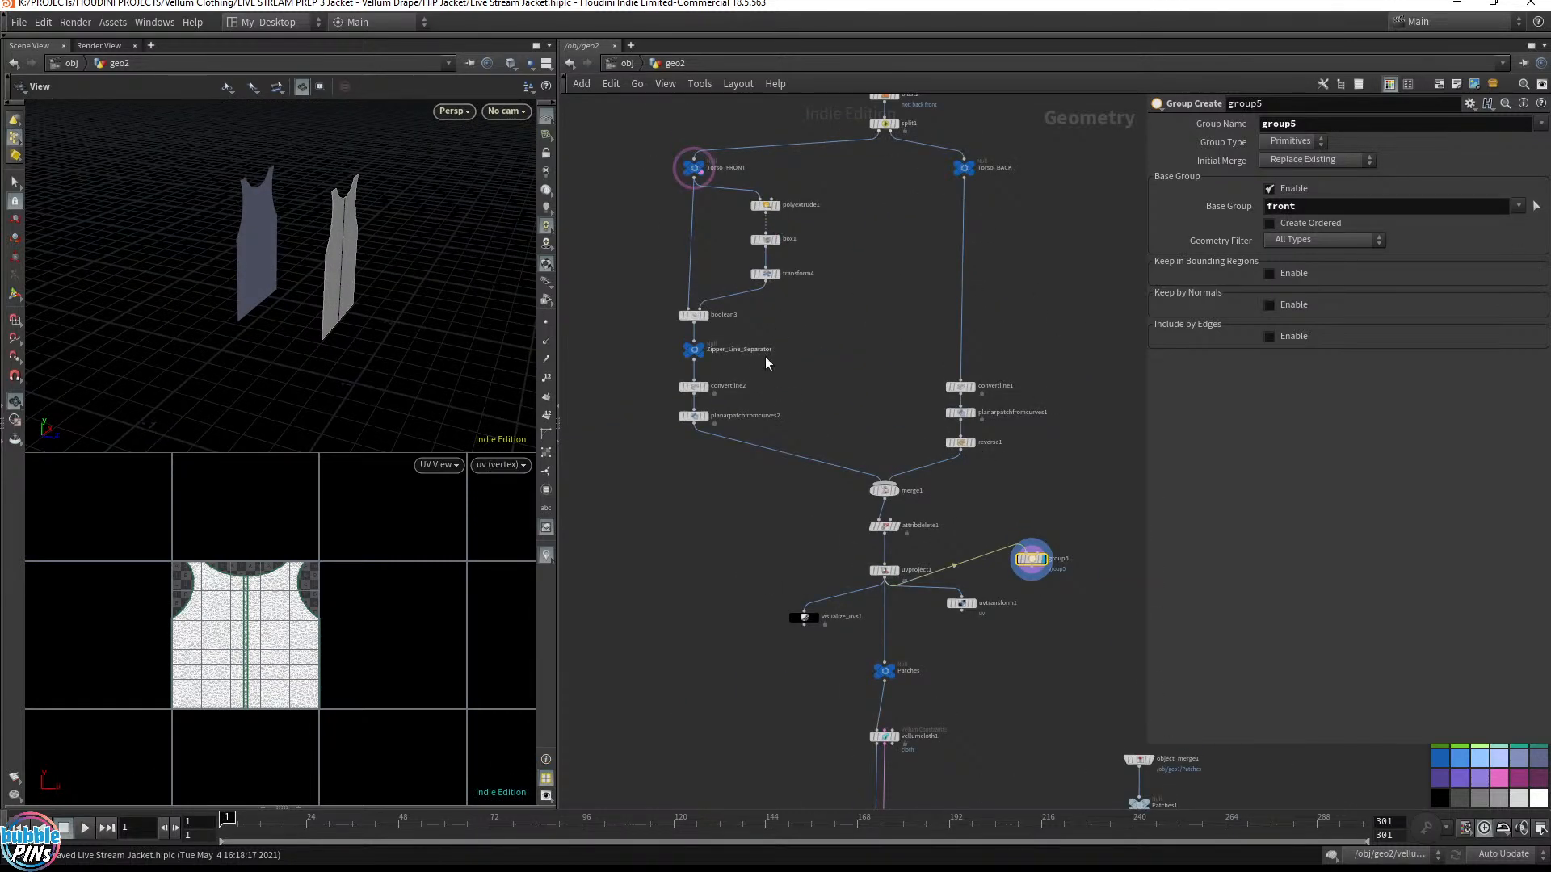
left_click_drag(636, 408, 1065, 427)
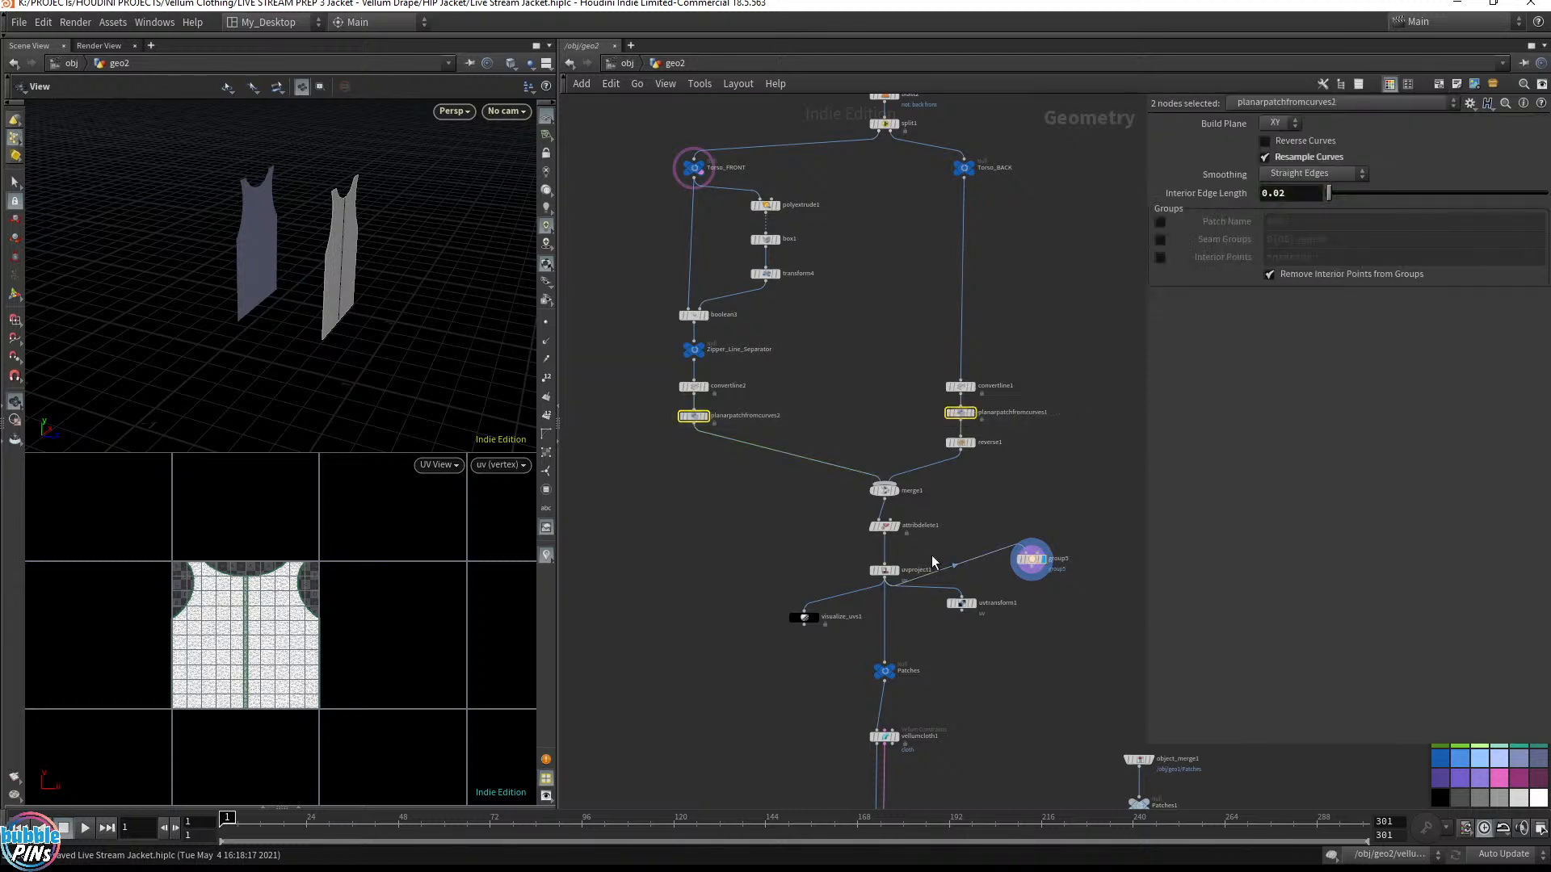
left_click(961, 413, "shift")
left_click_drag(1047, 564, 713, 464)
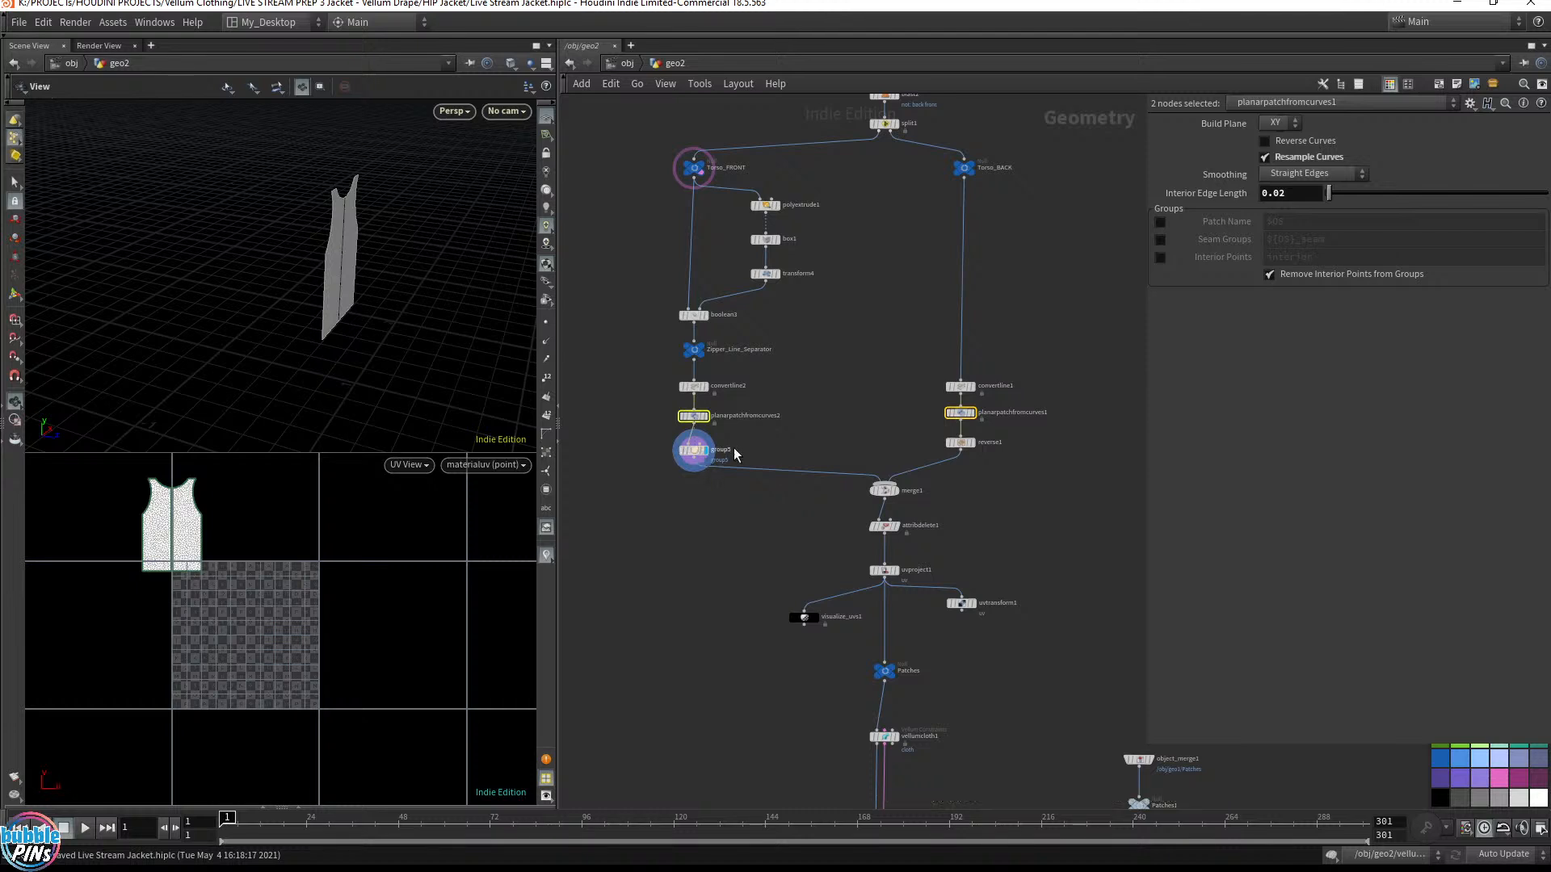
Name group5's group front and clear its base group
scroll(719, 464, "up", 5)
left_click(738, 458)
double_click(1285, 124)
type("front")
key("Return")
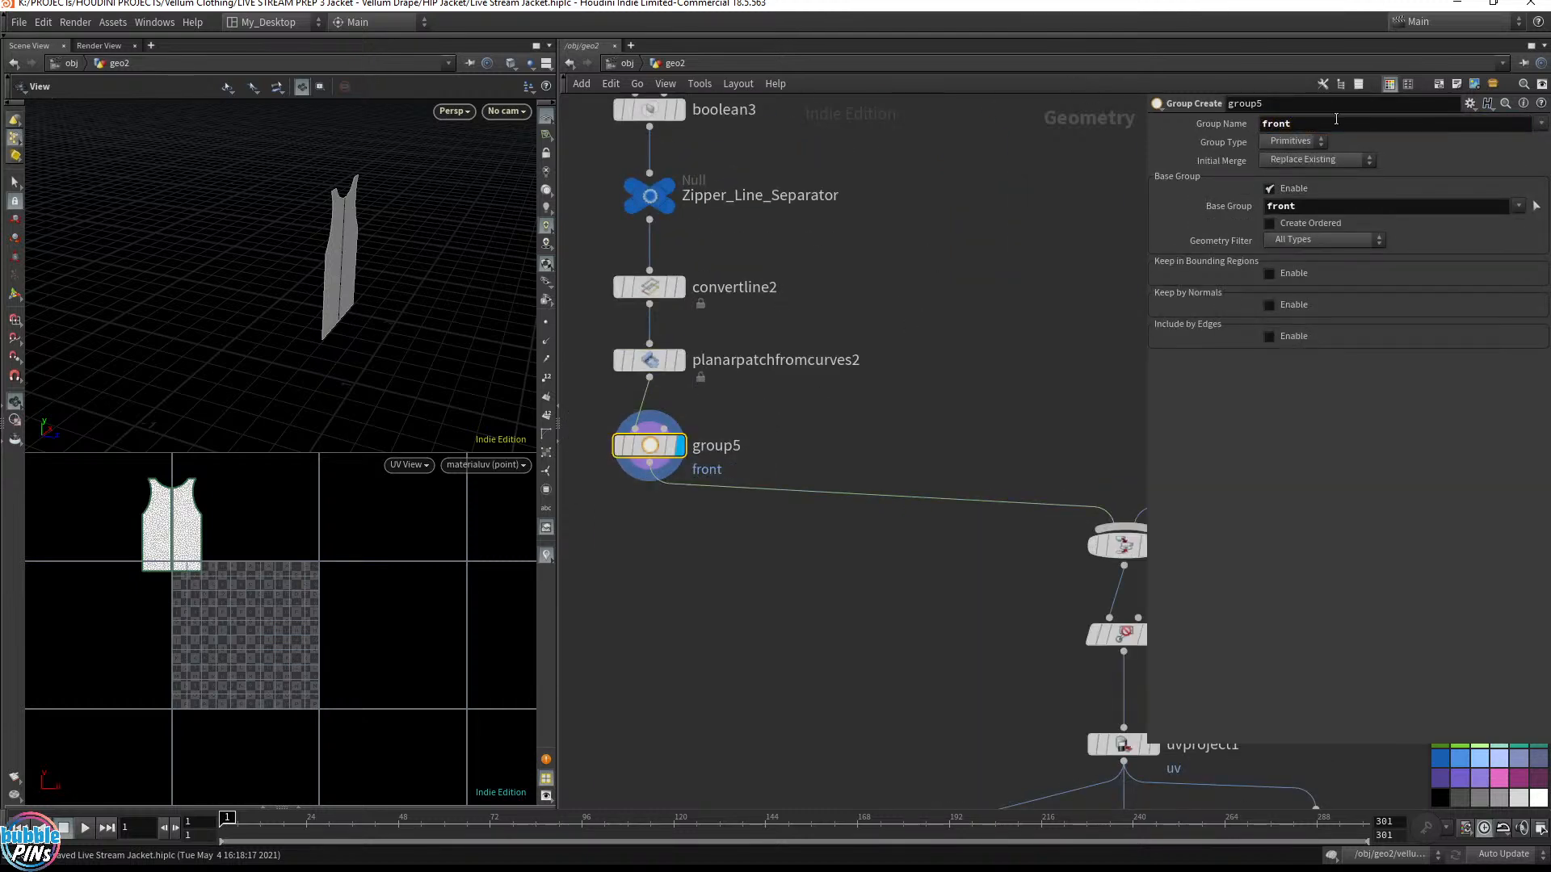
double_click(1319, 205)
key("BackSpace")
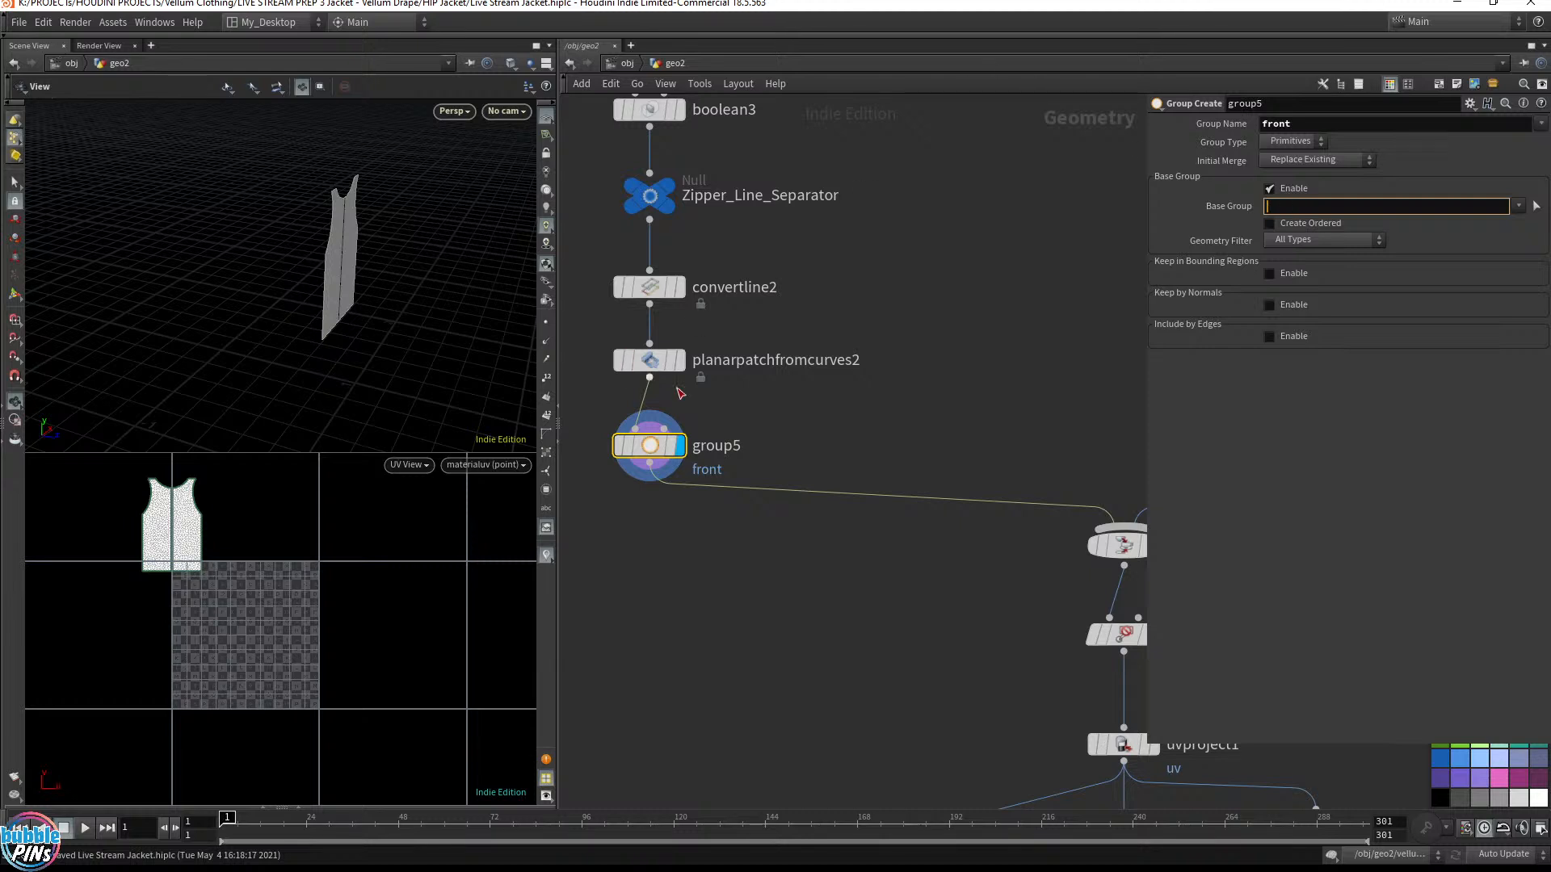
Copy the front Group node onto the back branch below reverse1 and name its group back
scroll(695, 403, "down", 5)
left_click_drag(671, 422, 877, 418, "alt")
left_click_drag(1053, 432, 1053, 433)
left_click_drag(993, 347, 998, 284)
left_click_drag(877, 418, 994, 416)
double_click(1284, 124)
type("back")
key("Return")
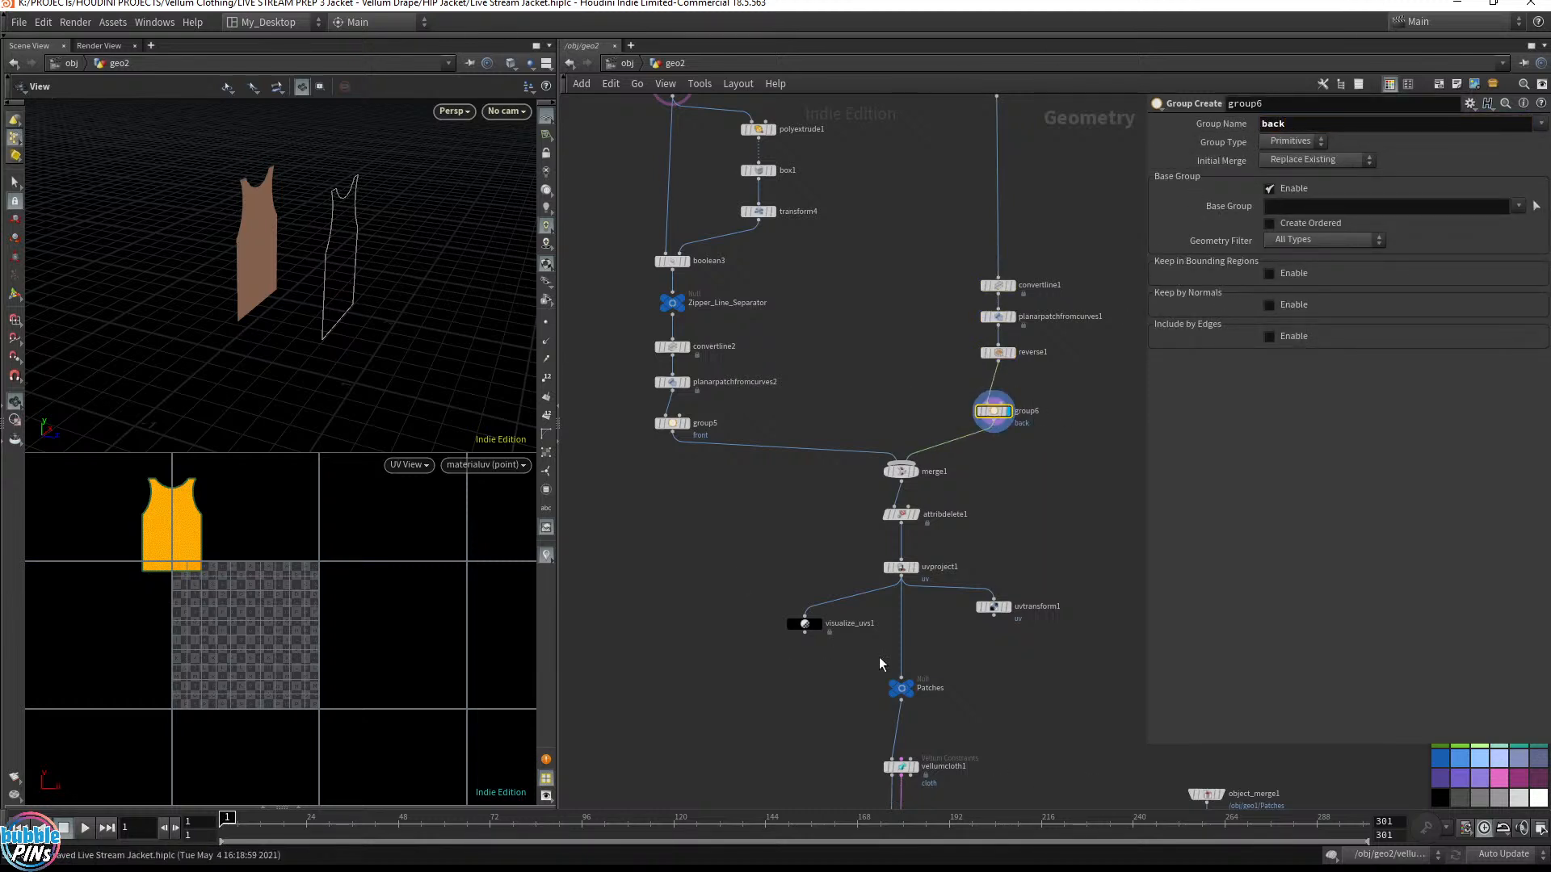
Display uvtransform1 and reselect the front group as its target
left_click(919, 487)
scroll(919, 487, "up", 6)
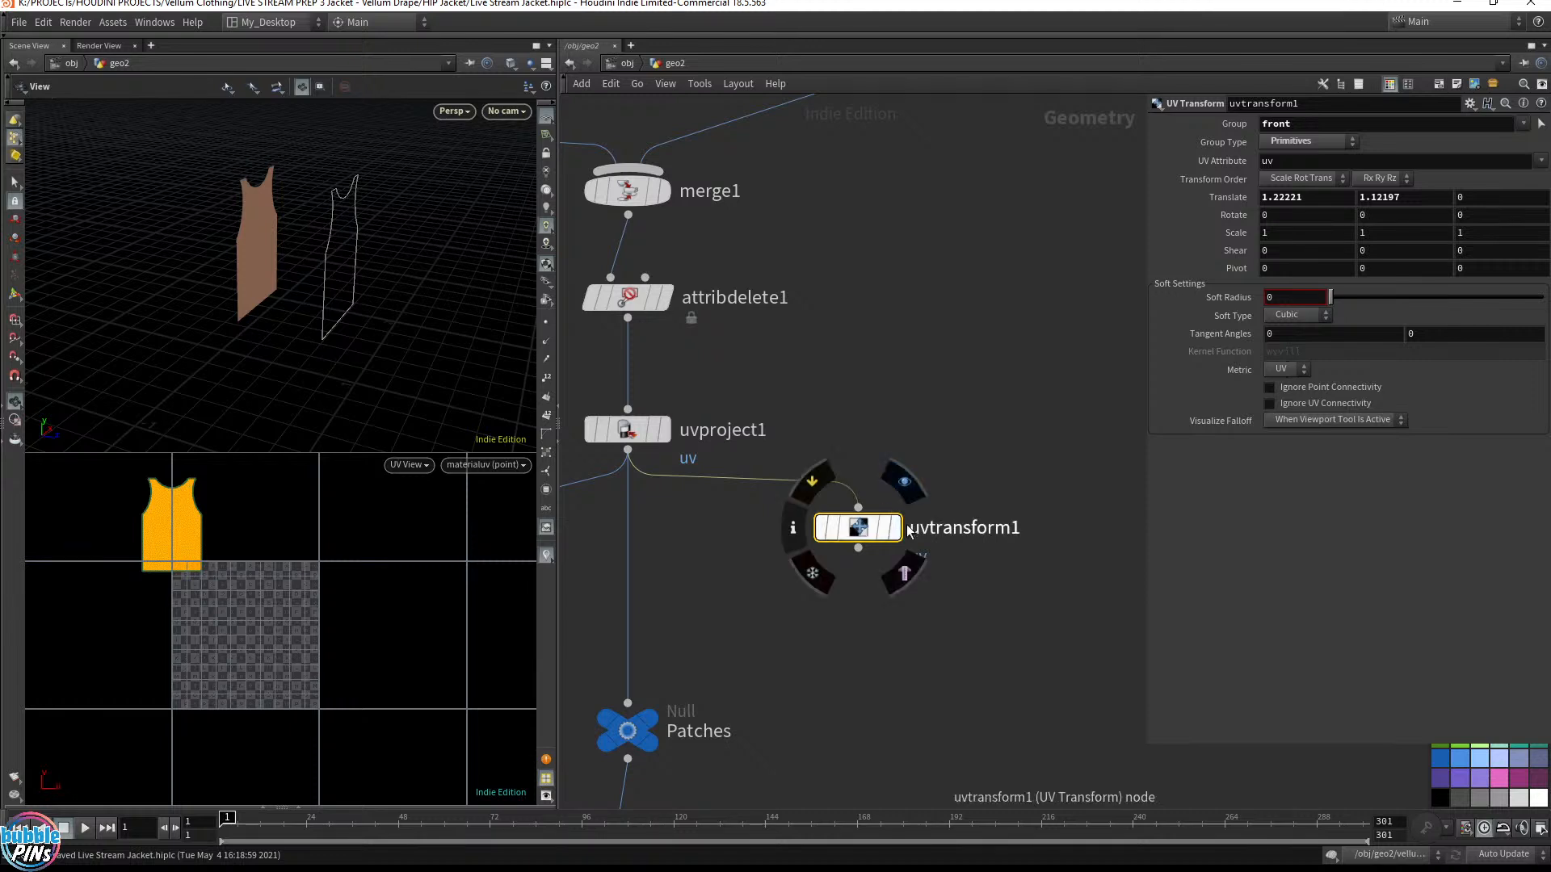
left_click_drag(733, 592, 992, 413)
left_click(1522, 126)
left_click(1510, 155)
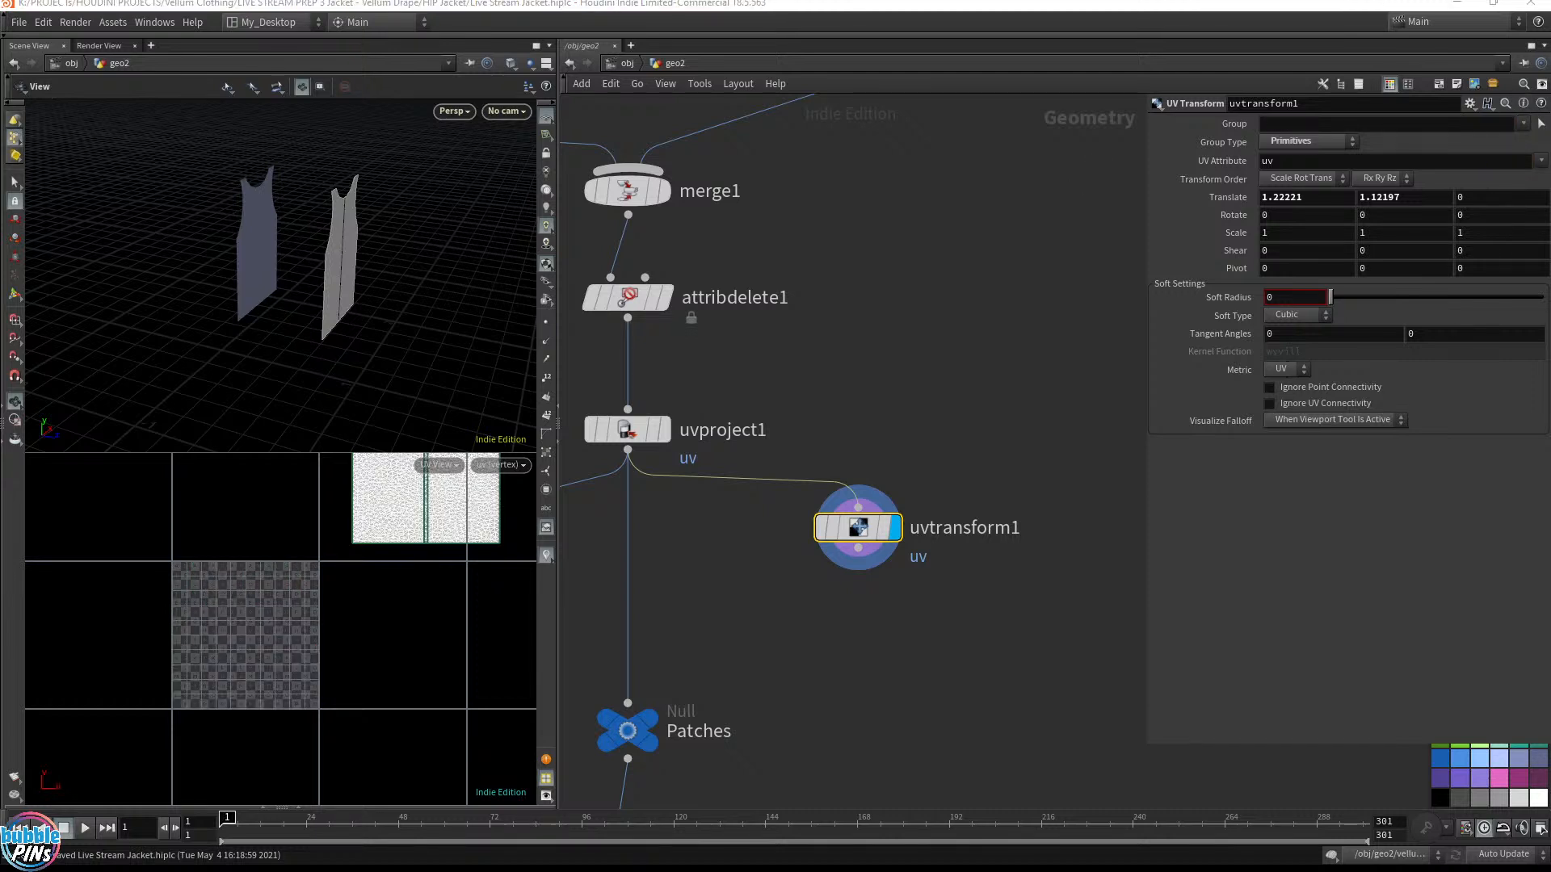
left_click(1523, 124)
left_click(1512, 174)
right_click_drag(352, 556, 319, 609)
scroll(353, 580, "down", 3)
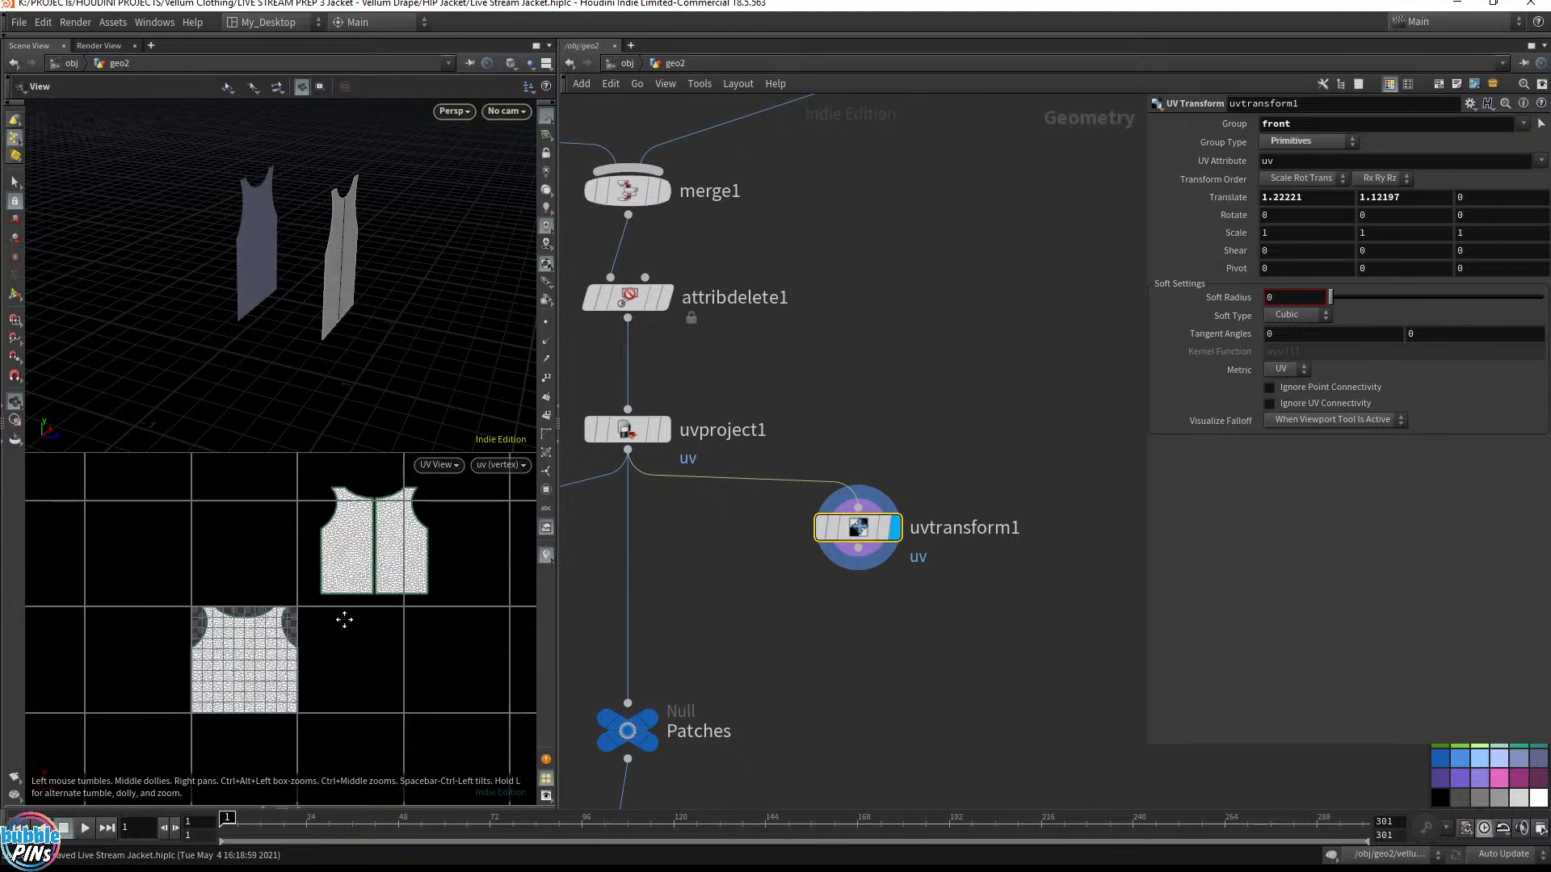
Move the front panel UVs beside the back ones, at about 1.23 in U and 0.07 in V, rotated about 0.12 degrees
key("Return")
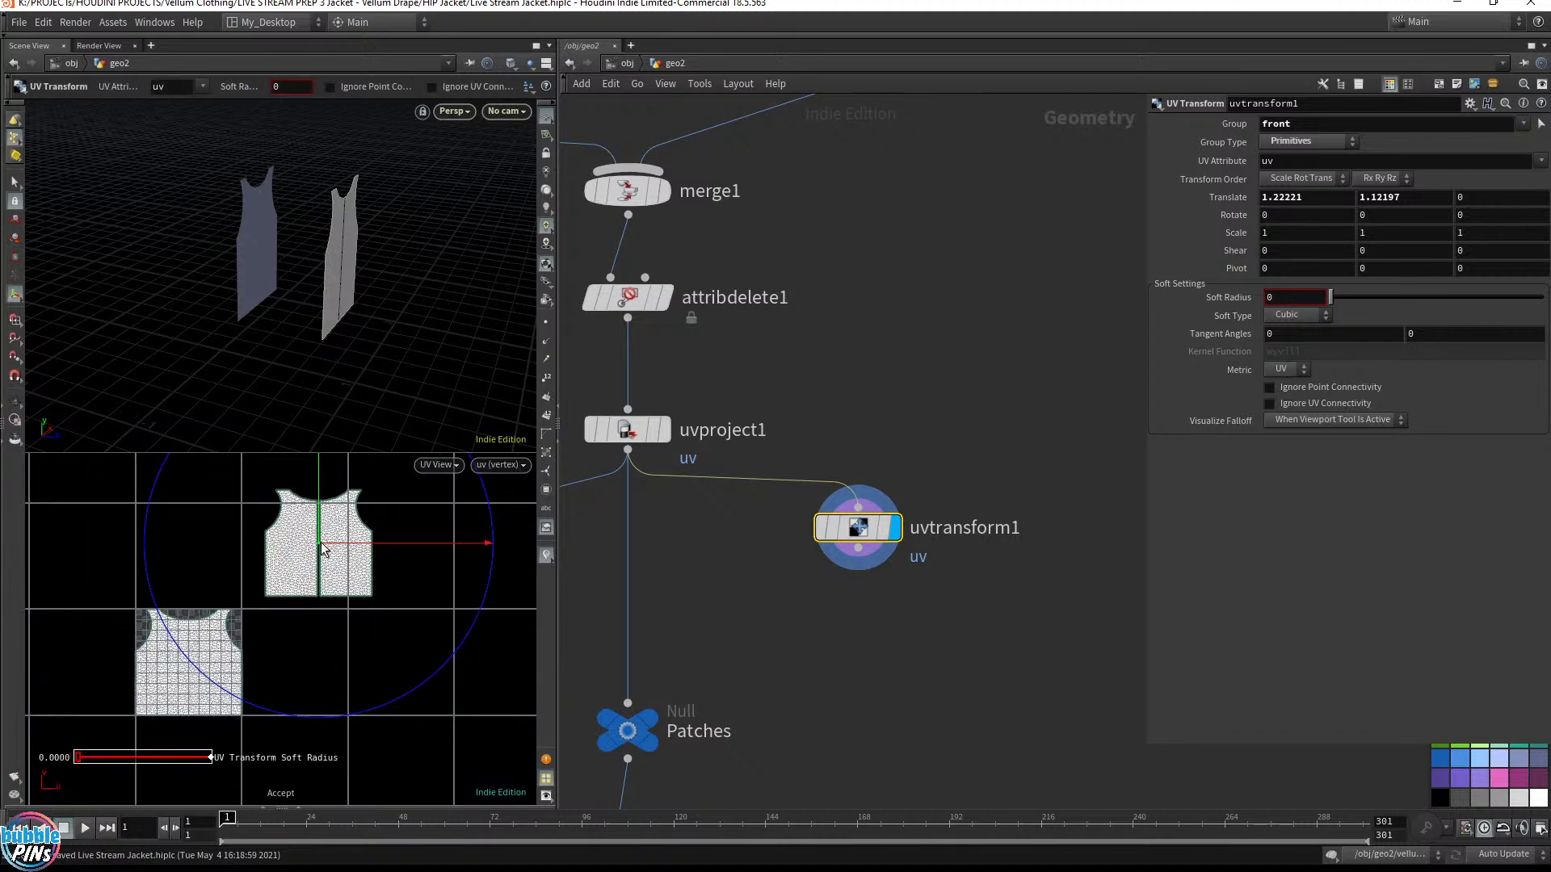
left_click_drag(319, 550, 320, 657)
mouse_move(269, 495)
left_mouse_down()
mouse_move(260, 504)
mouse_move(271, 494)
left_mouse_up()
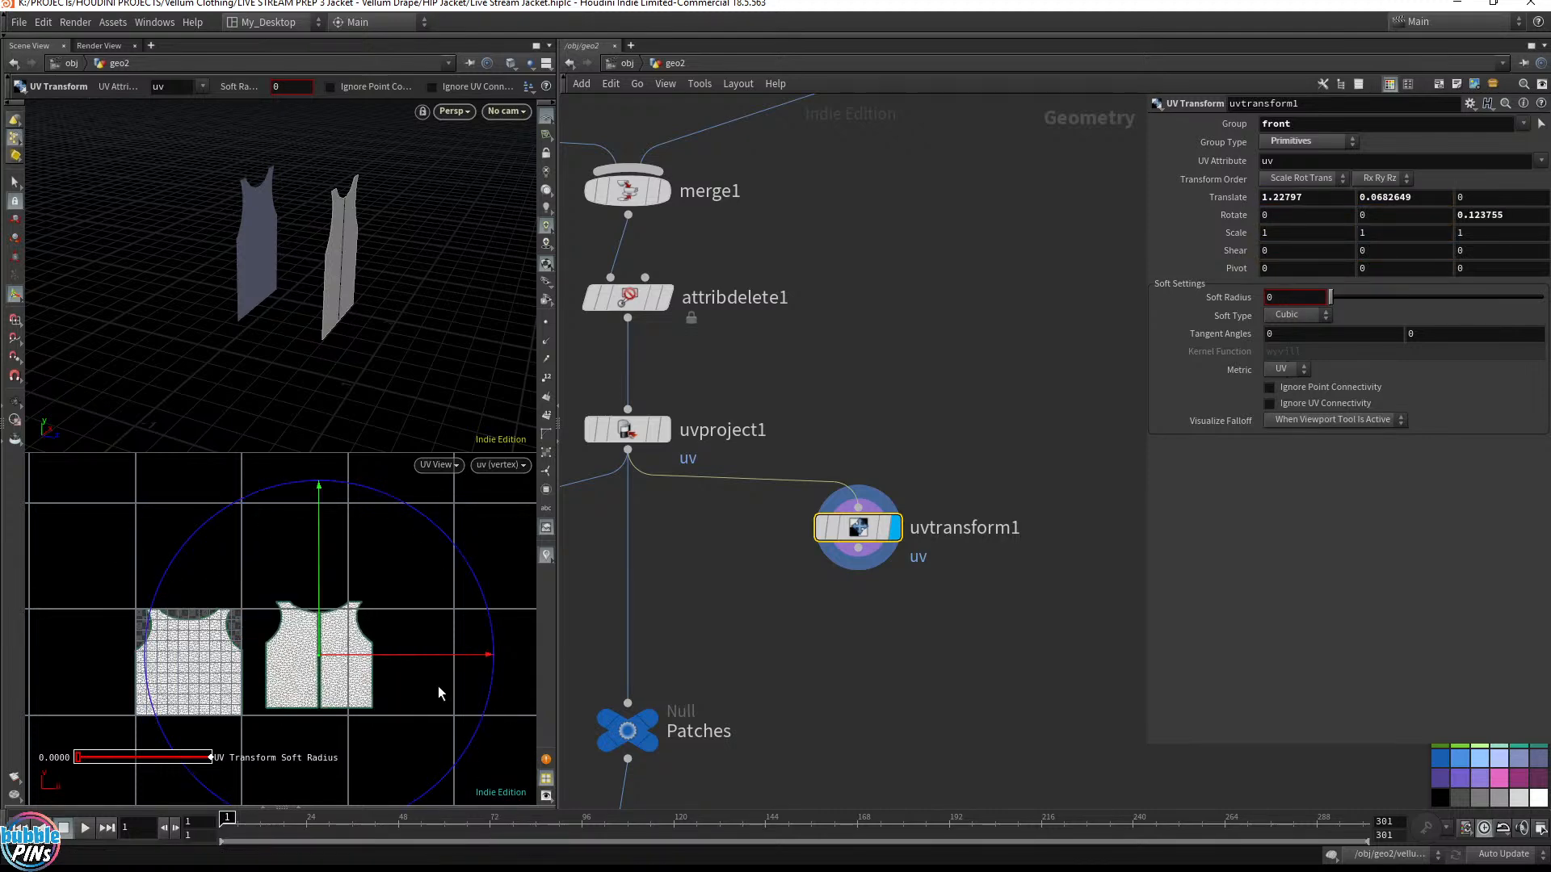
key("Escape")
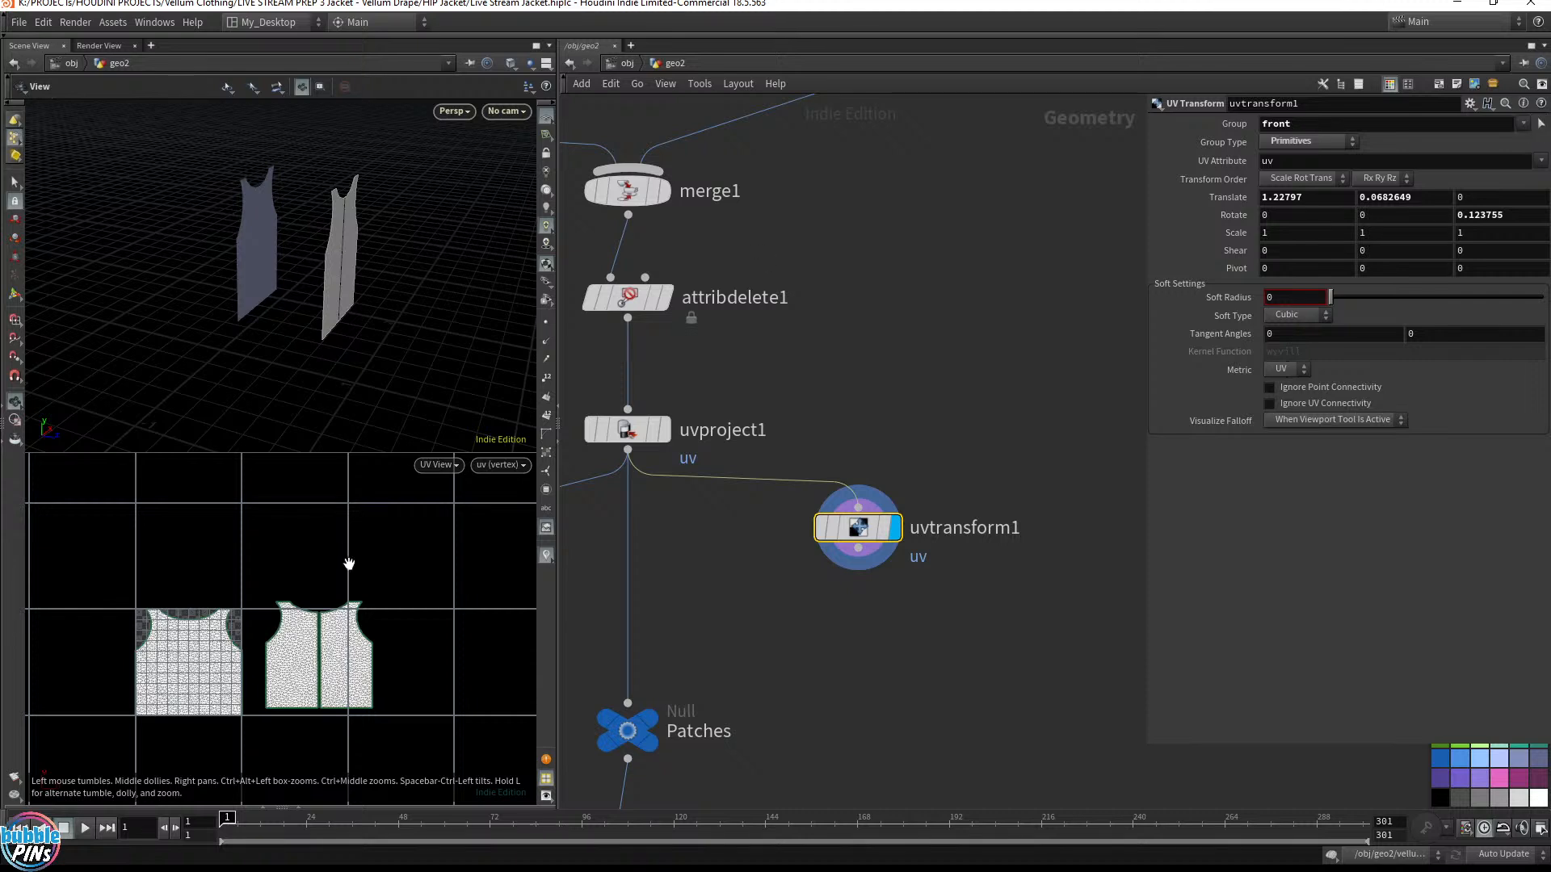
Clear uvtransform1's group and try picking it from the geometry instead
double_click(1277, 123)
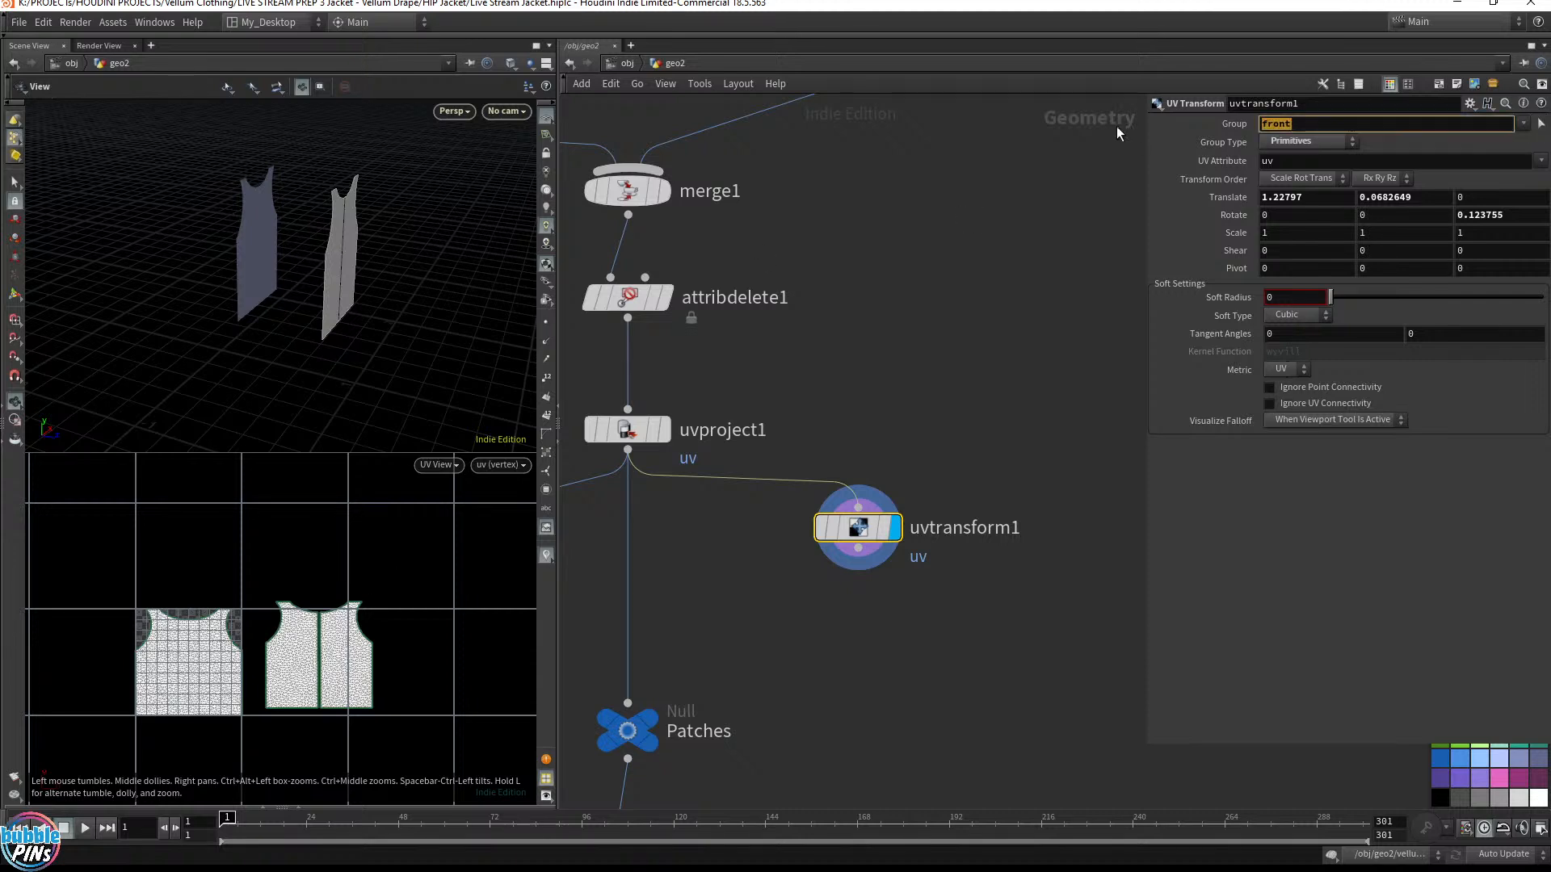
key("BackSpace")
left_click(1539, 123)
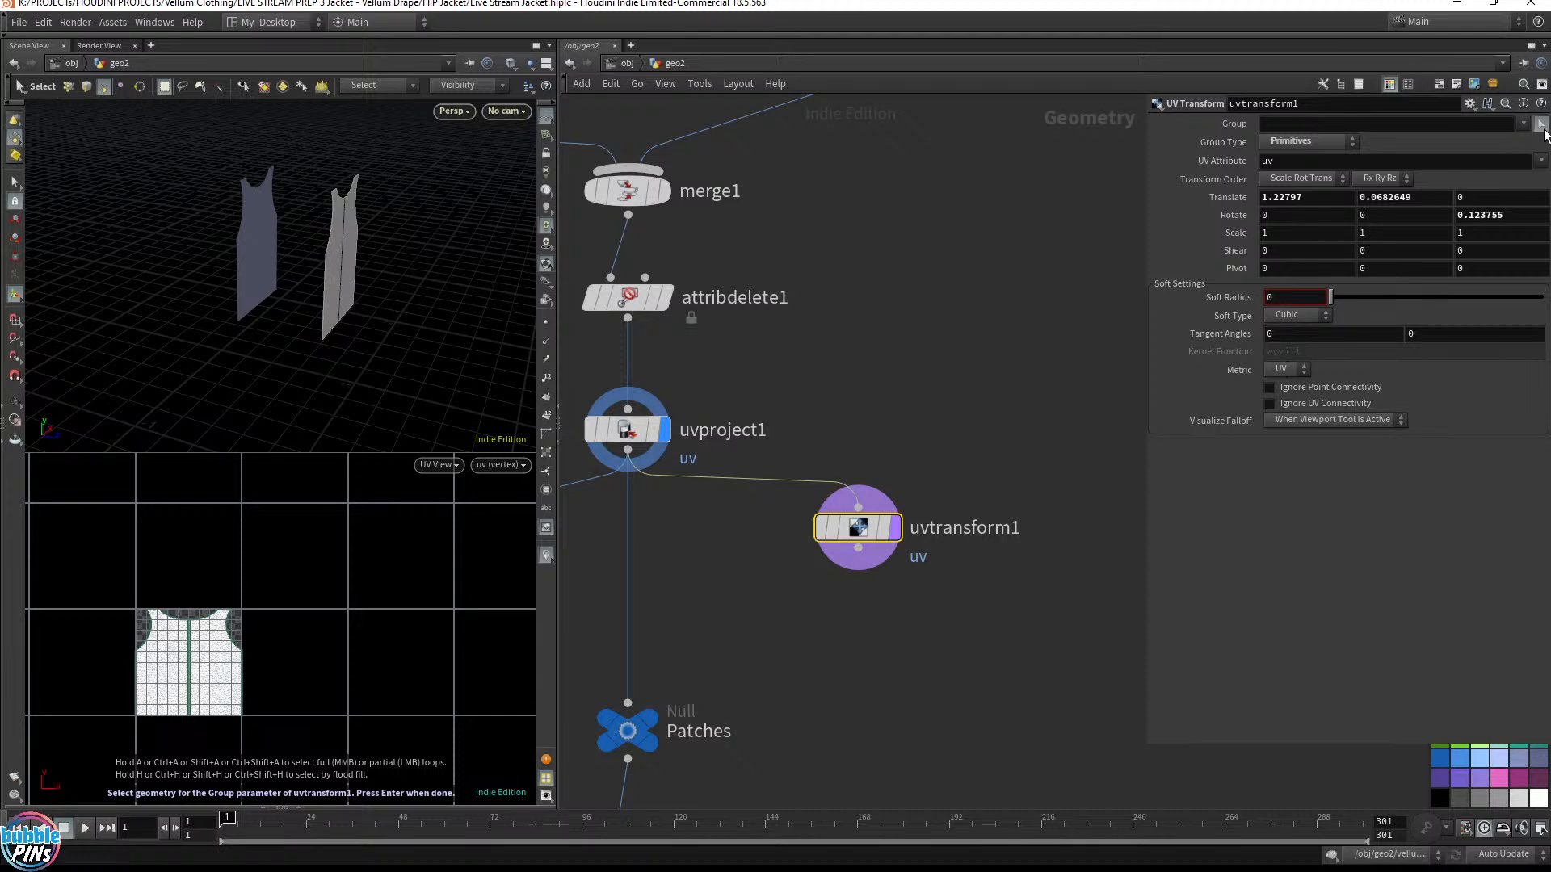
key("Return")
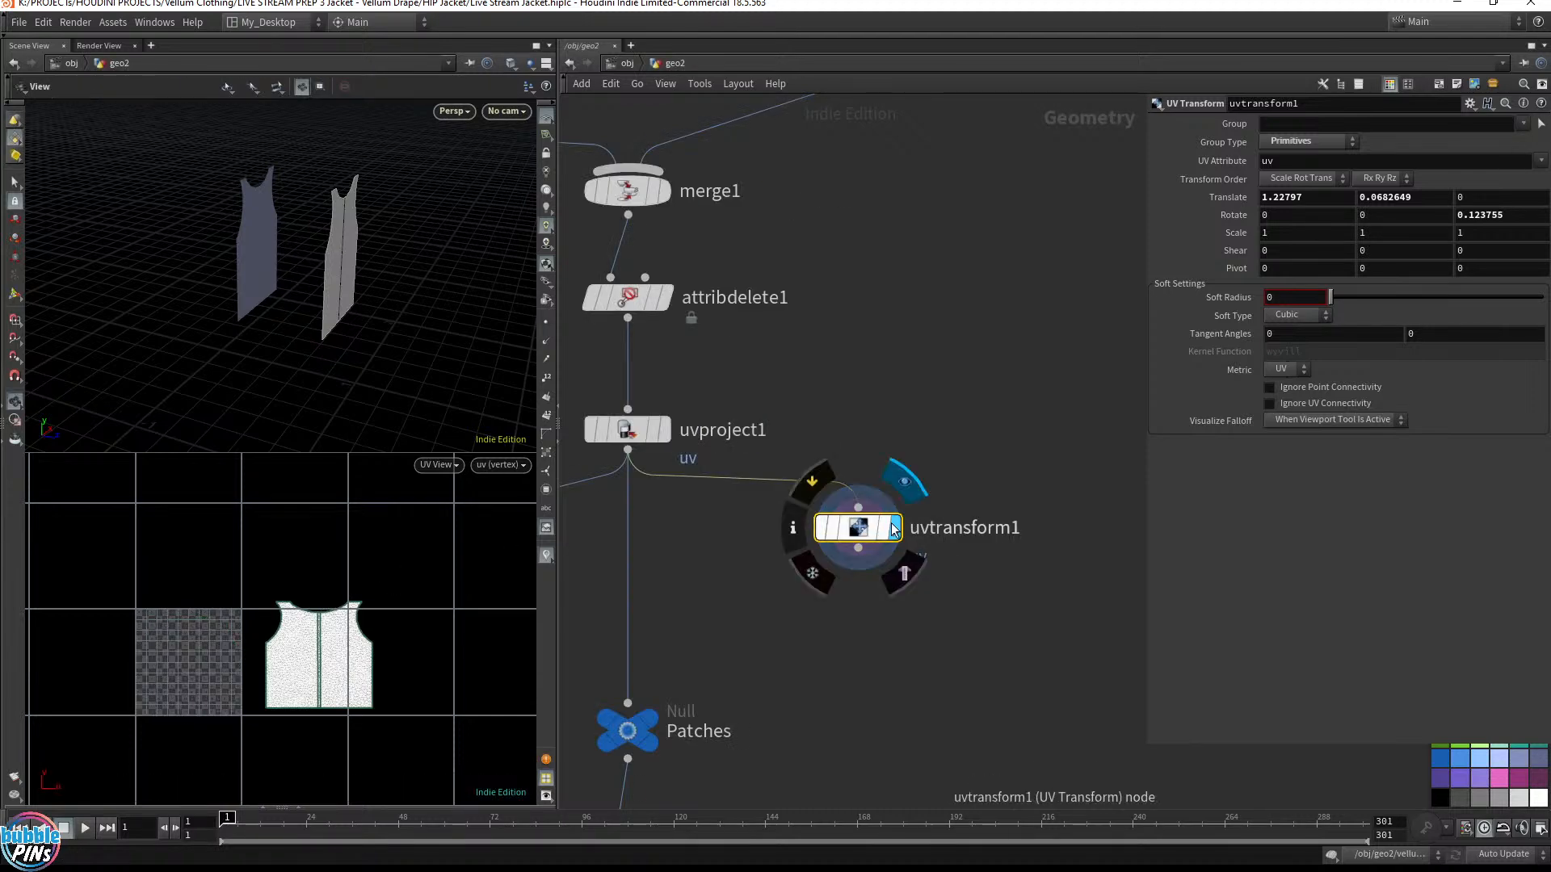
Compare the UVs at uvproject1 and uvtransform1, and retry picking uvtransform1's group from the geometry with the Primitives group type
left_click(668, 435)
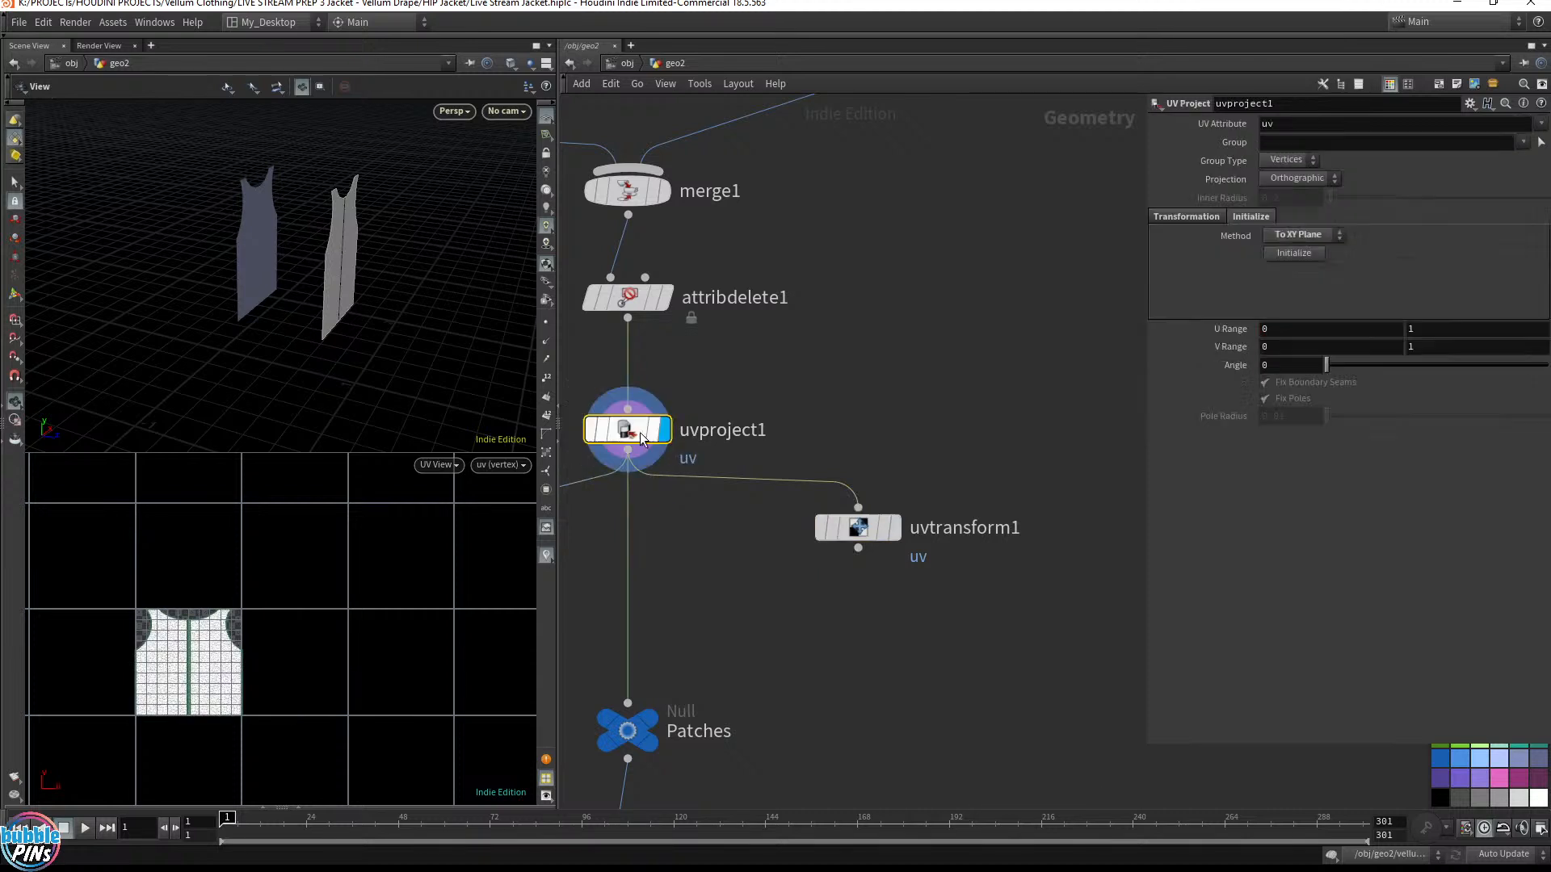
left_click(899, 530)
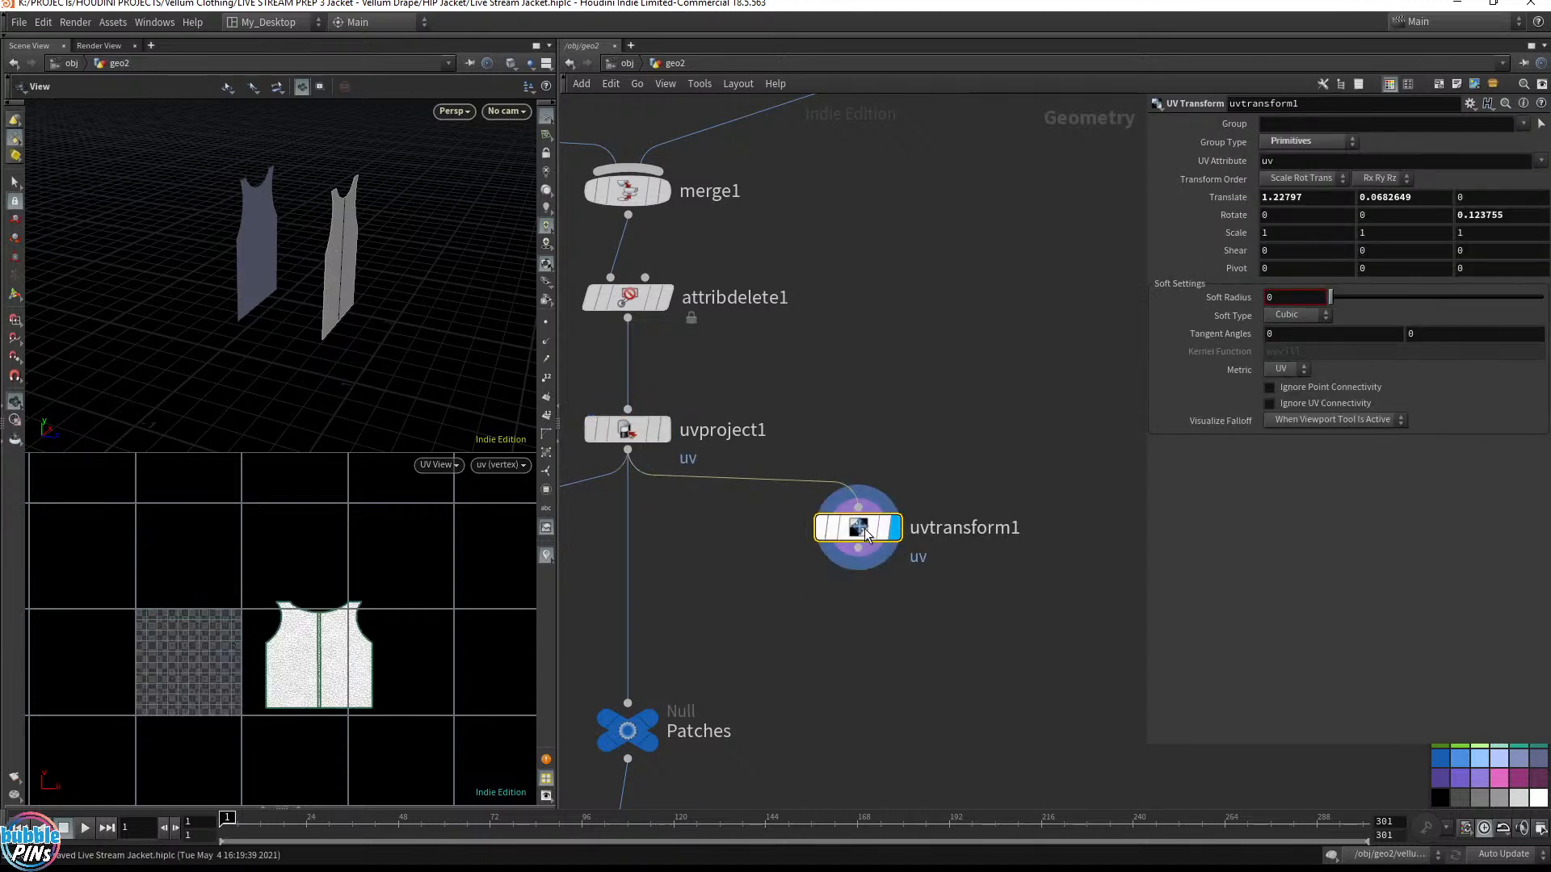
left_click(1541, 123)
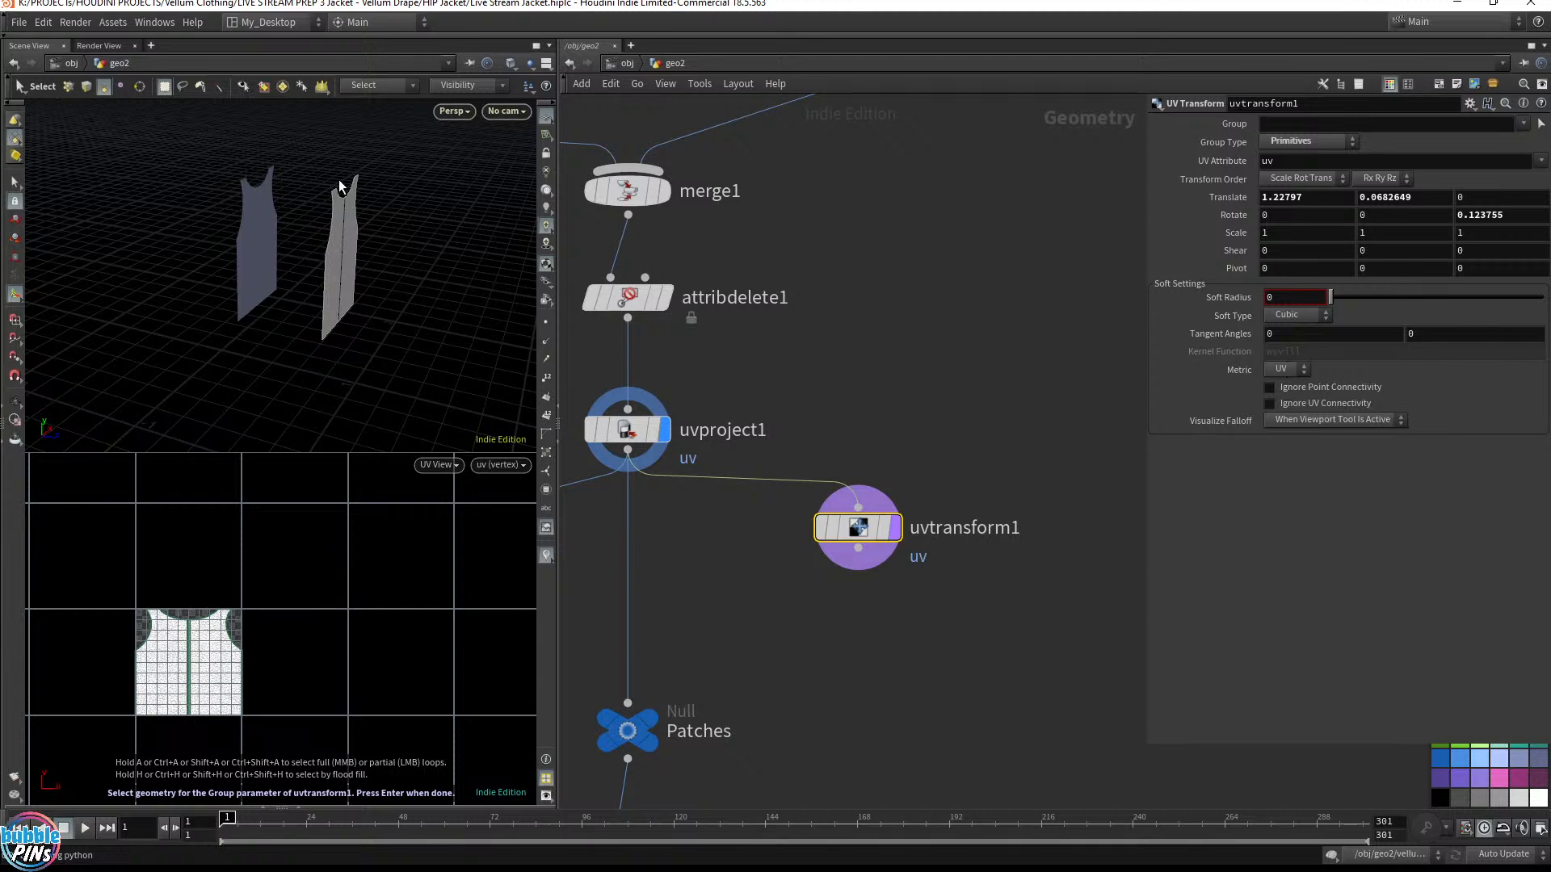
key("Escape")
left_click(1541, 125)
left_click(1297, 142)
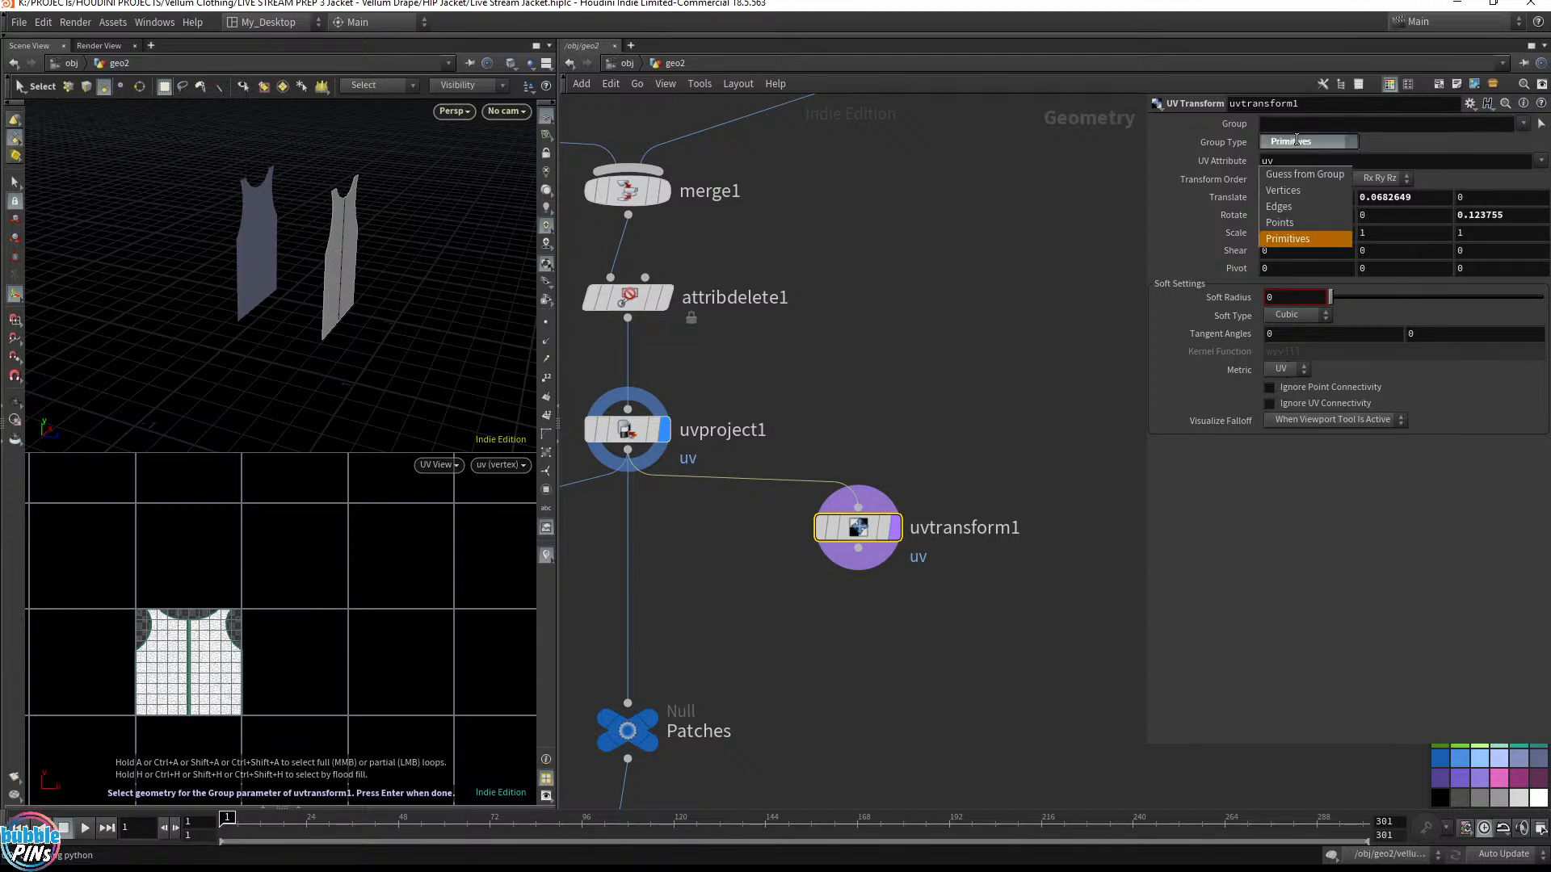
left_click(1287, 238)
key("Escape")
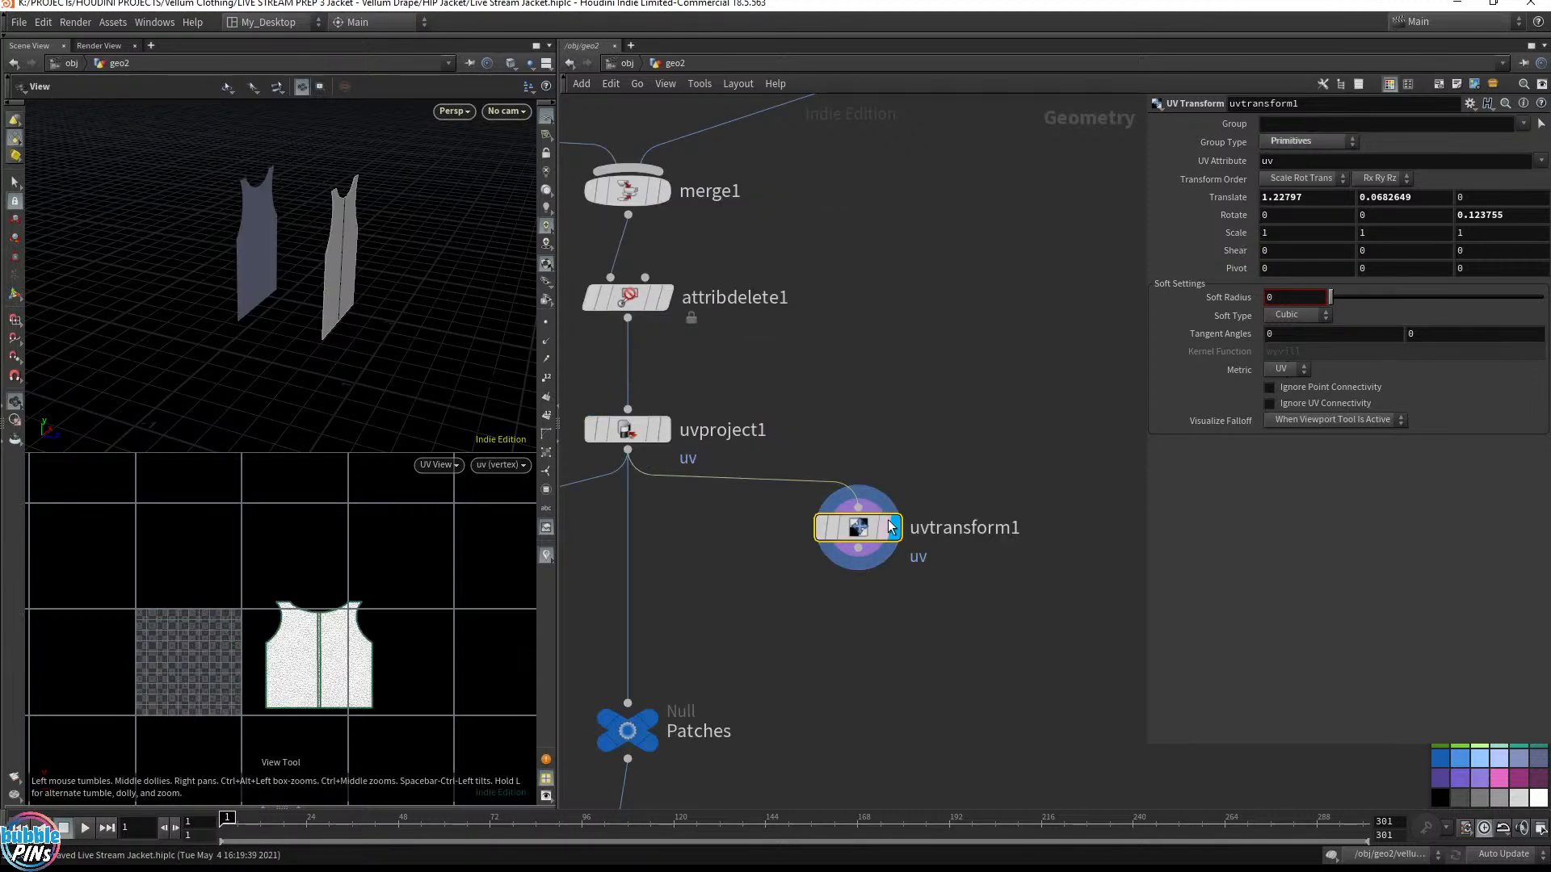
Insert a new Group node between uvproject1 and uvtransform1 and display it
left_click_drag(891, 527, 900, 603)
key("Tab")
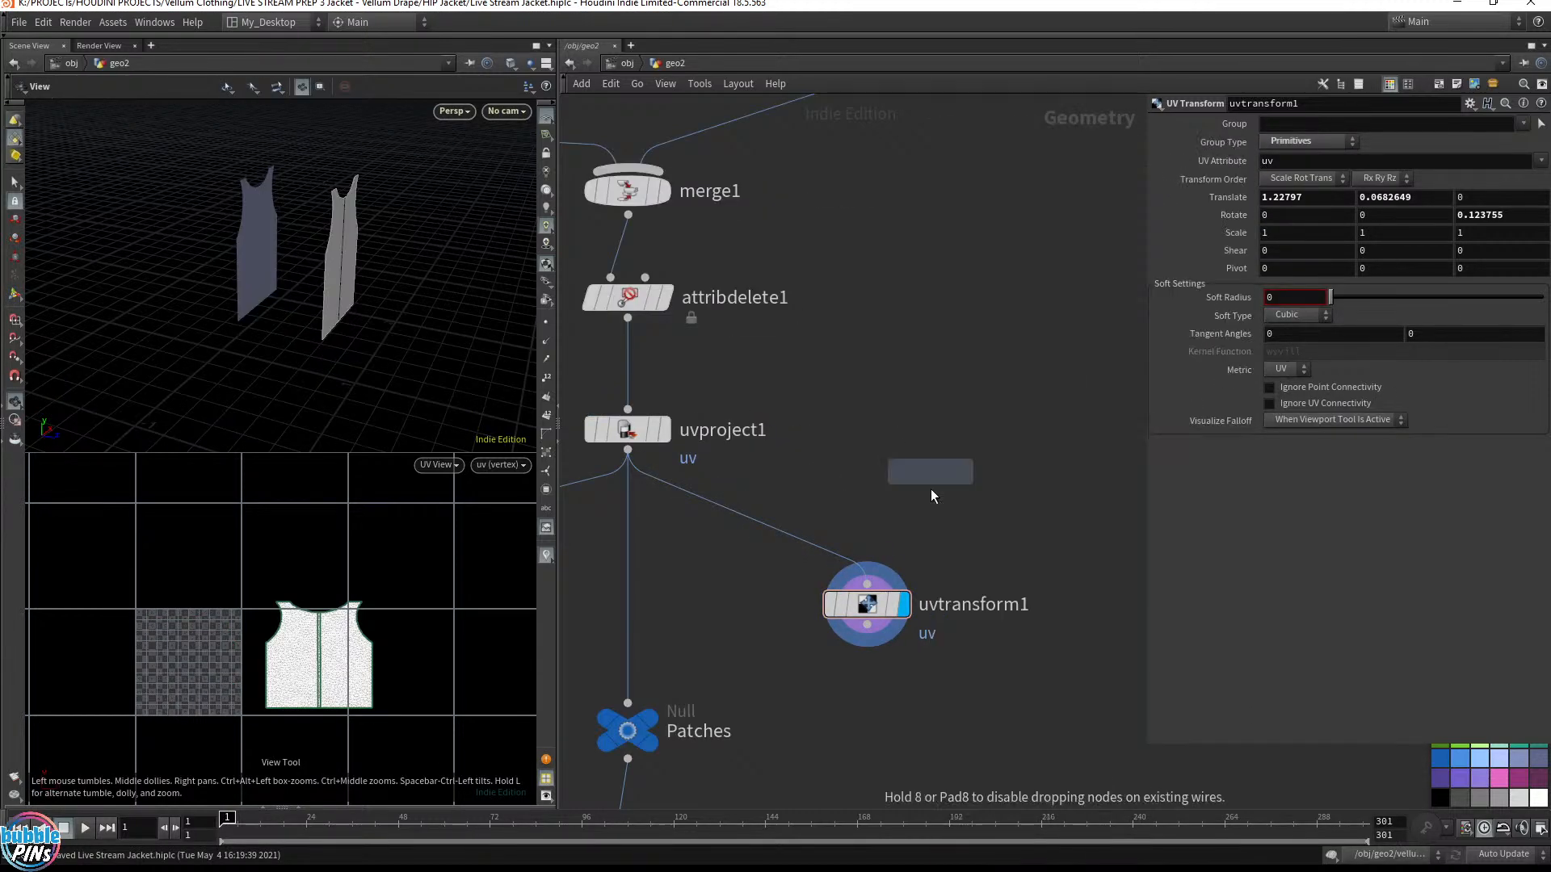
left_click(782, 519)
left_click_drag(782, 518, 881, 525)
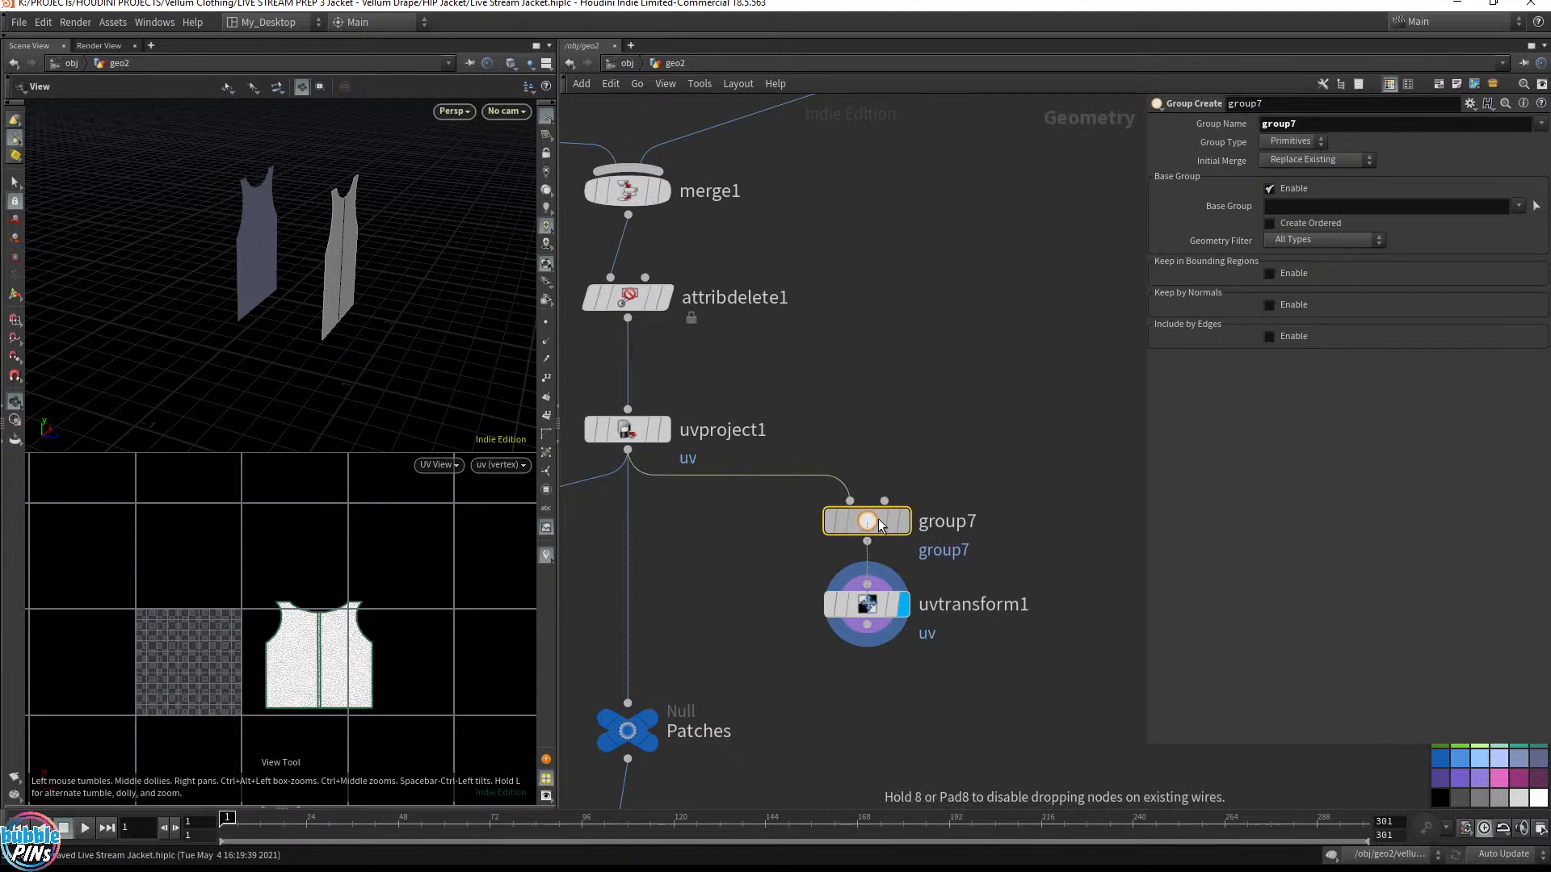
left_click(903, 521)
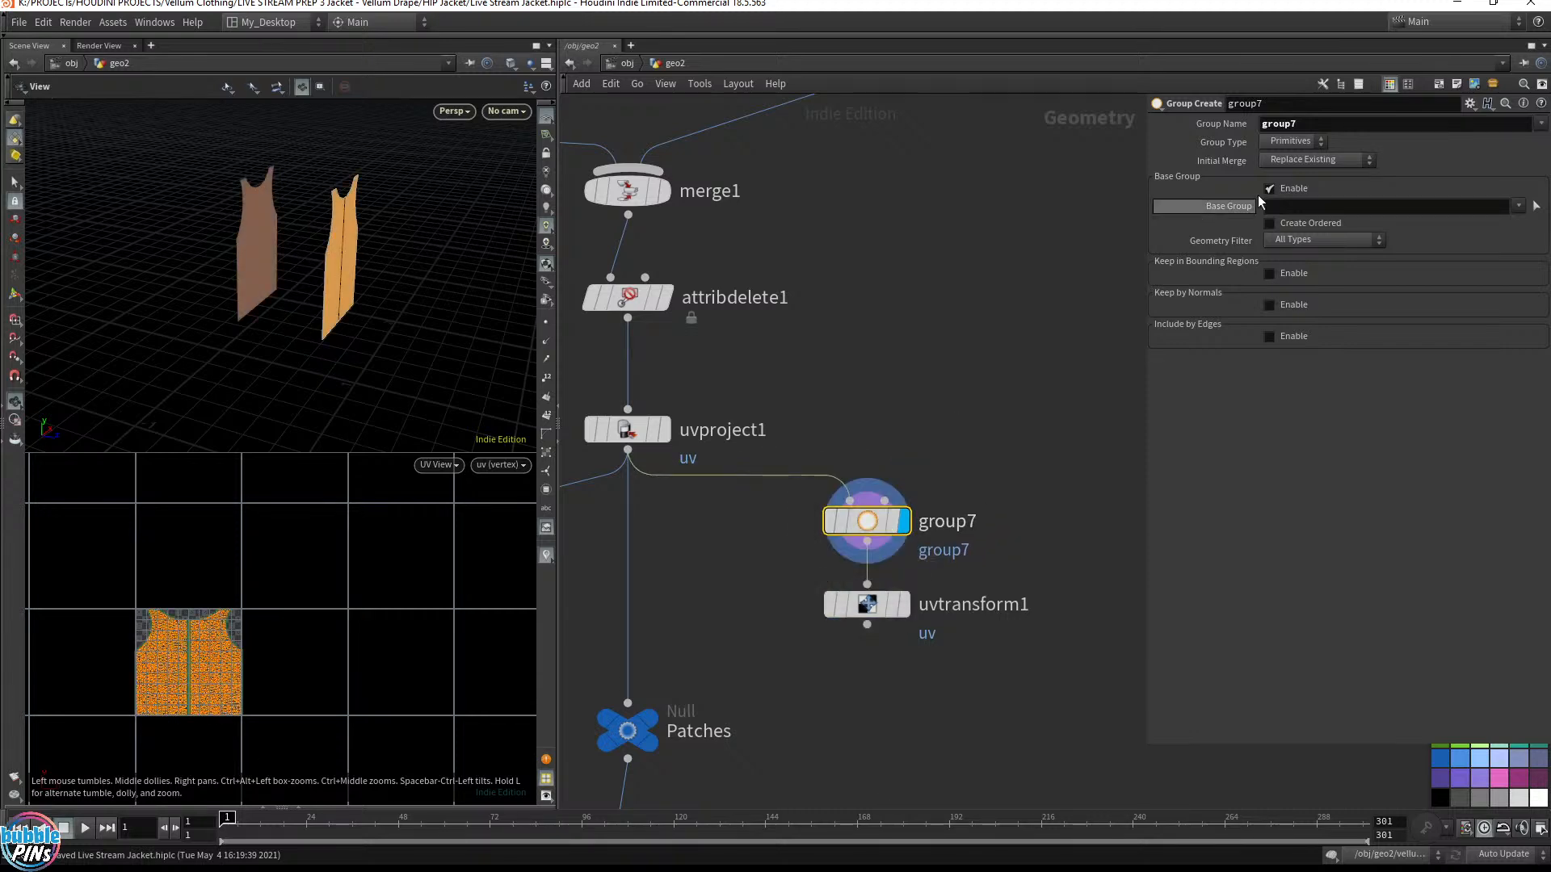
Fill group7's base group by picking the complete island of one front half panel from uvproject1's geometry, with group selection on
left_click(663, 430)
left_click_drag(505, 188, 409, 237)
key("Return")
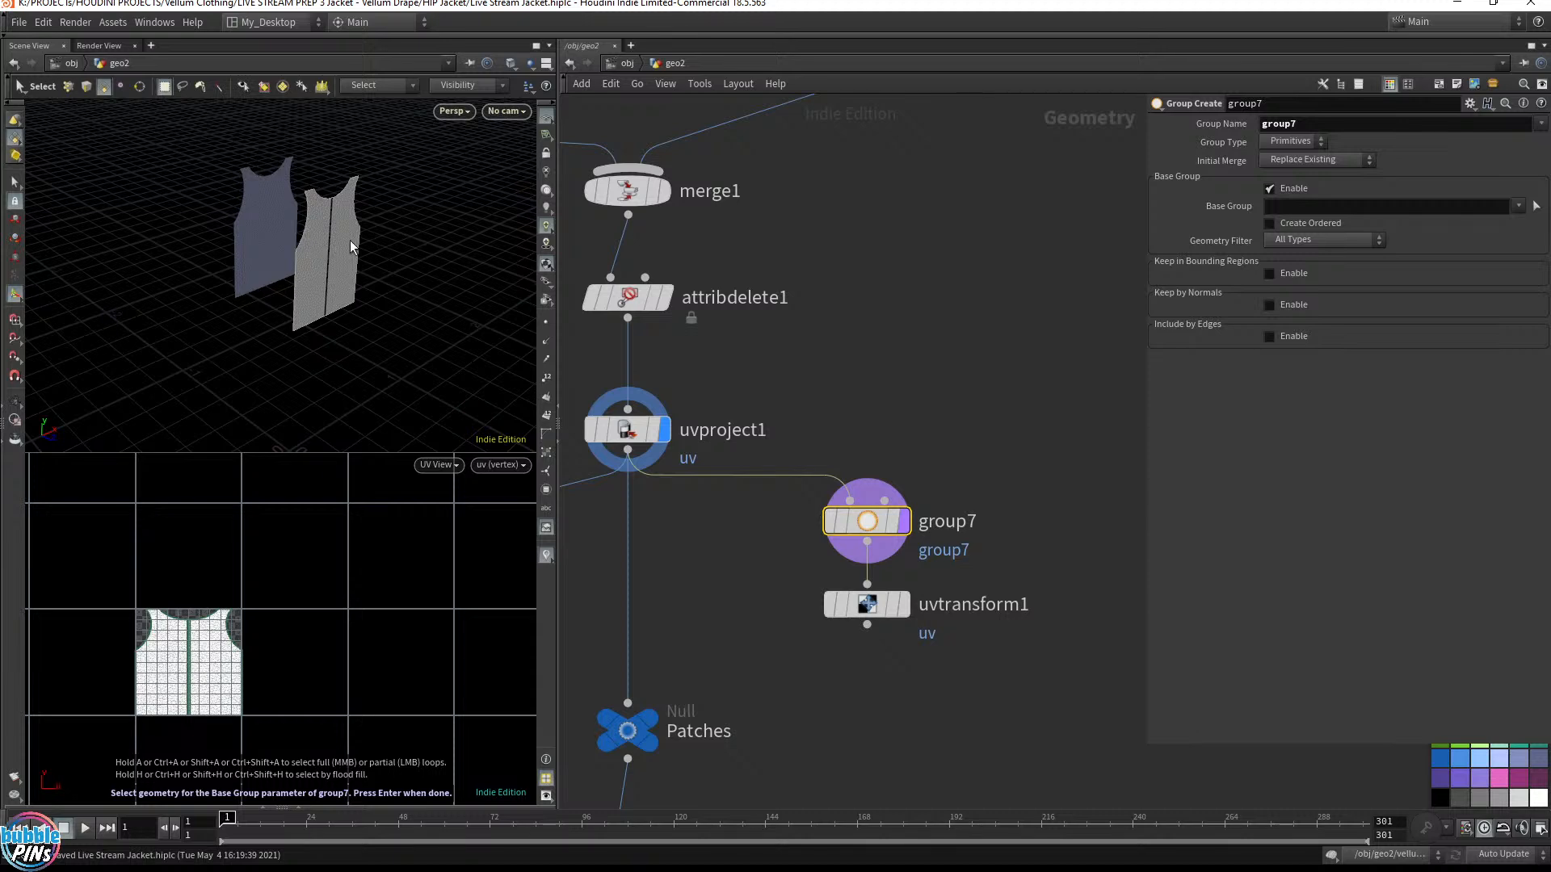
key("Escape")
scroll(380, 248, "up", 8)
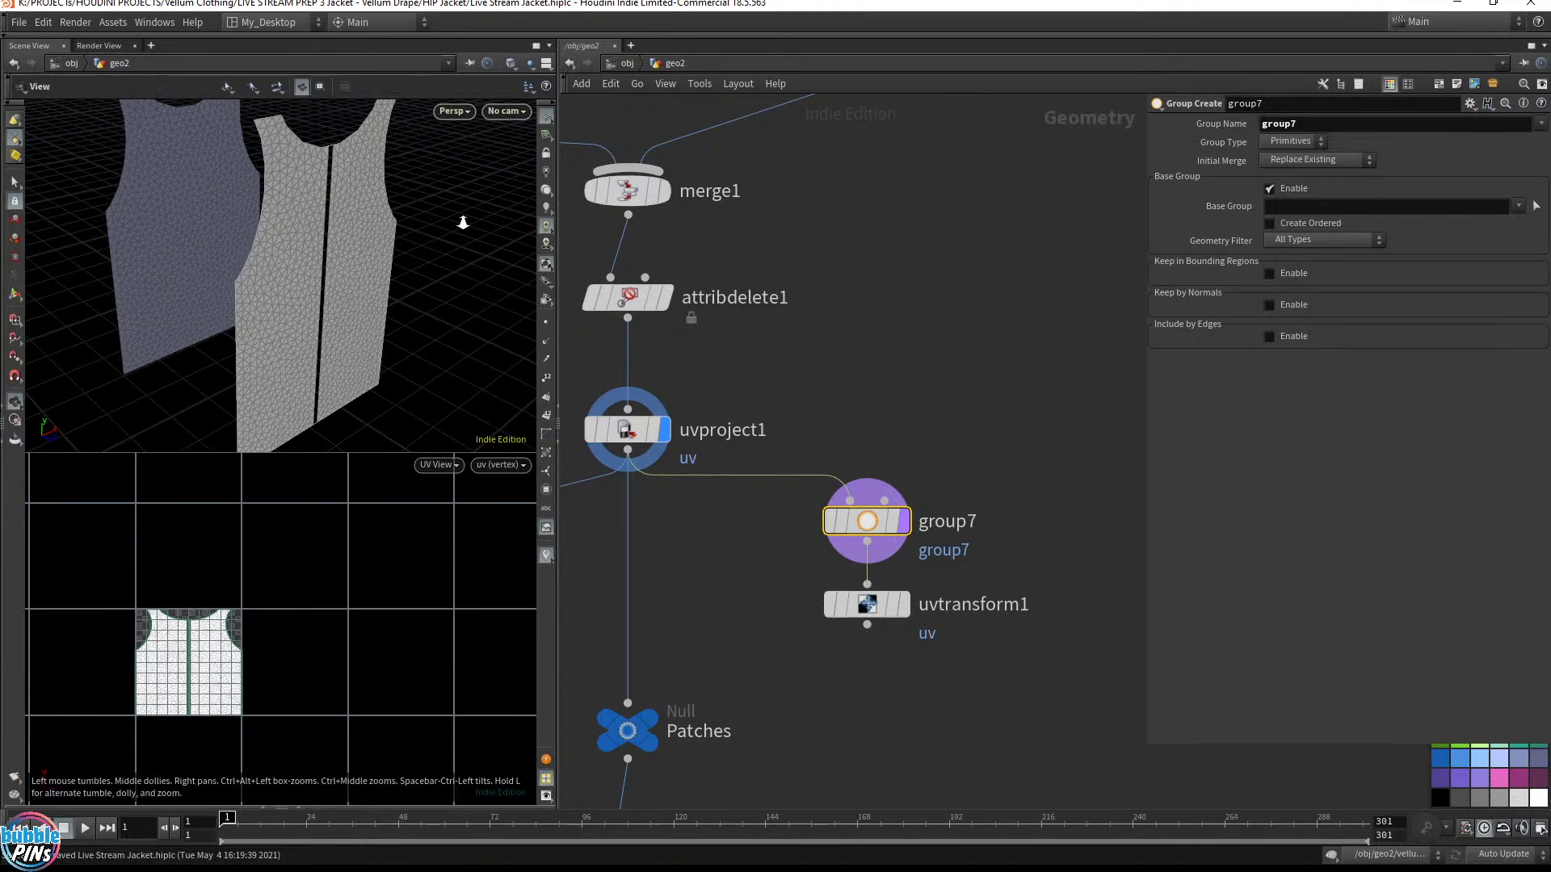
key("Return")
mouse_move(409, 250)
left_mouse_down()
mouse_move(432, 174)
mouse_move(380, 121)
mouse_move(359, 173)
left_mouse_up()
mouse_move(359, 240)
left_mouse_down()
mouse_move(358, 318)
mouse_move(433, 356)
left_mouse_up()
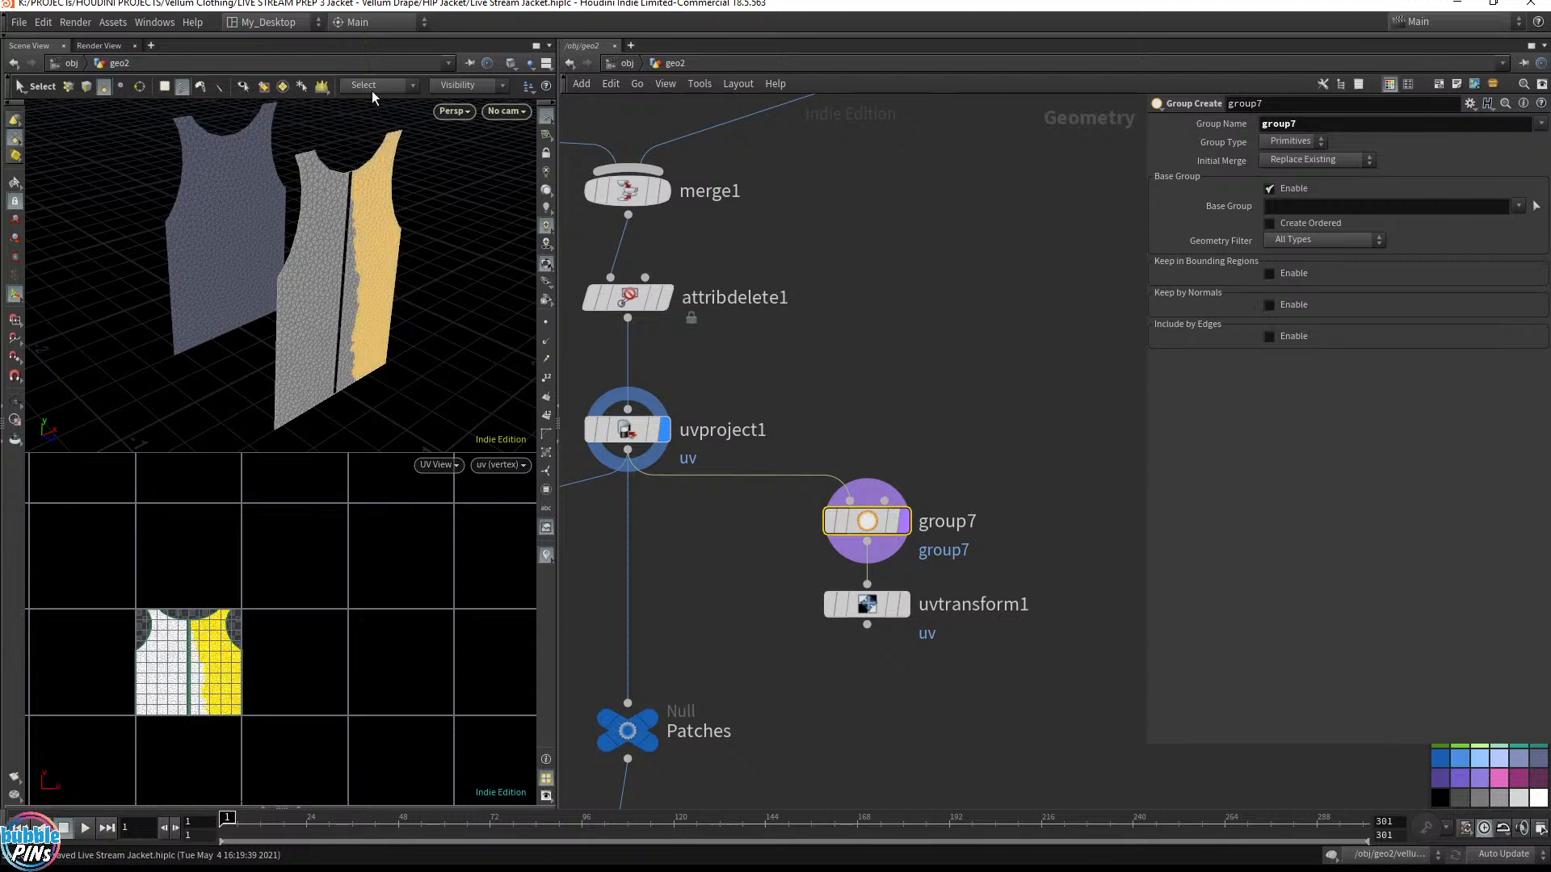
key("9")
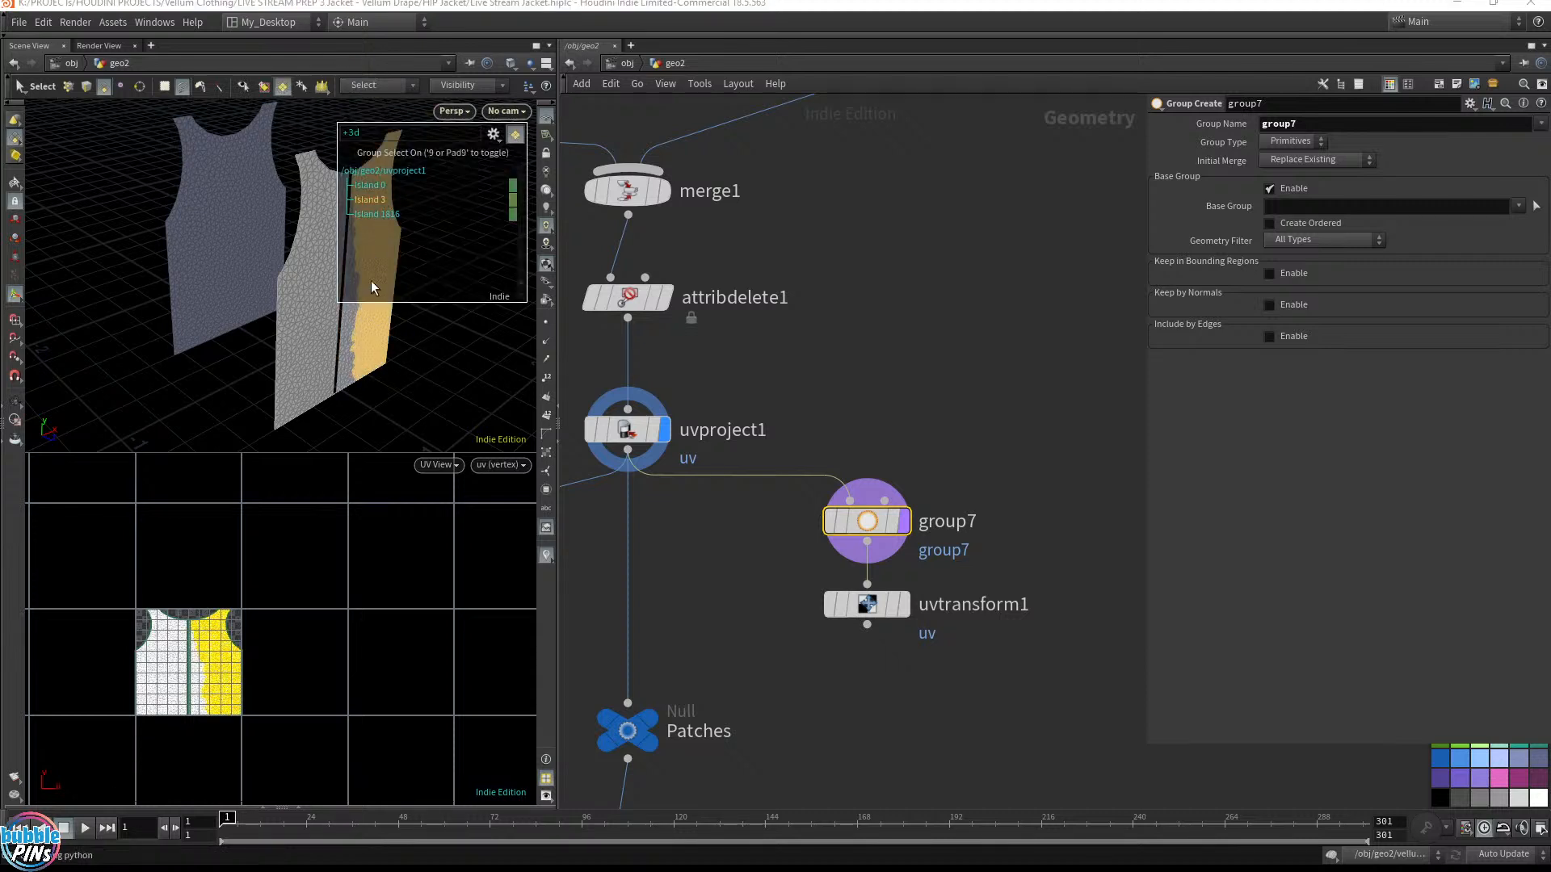
key("Return")
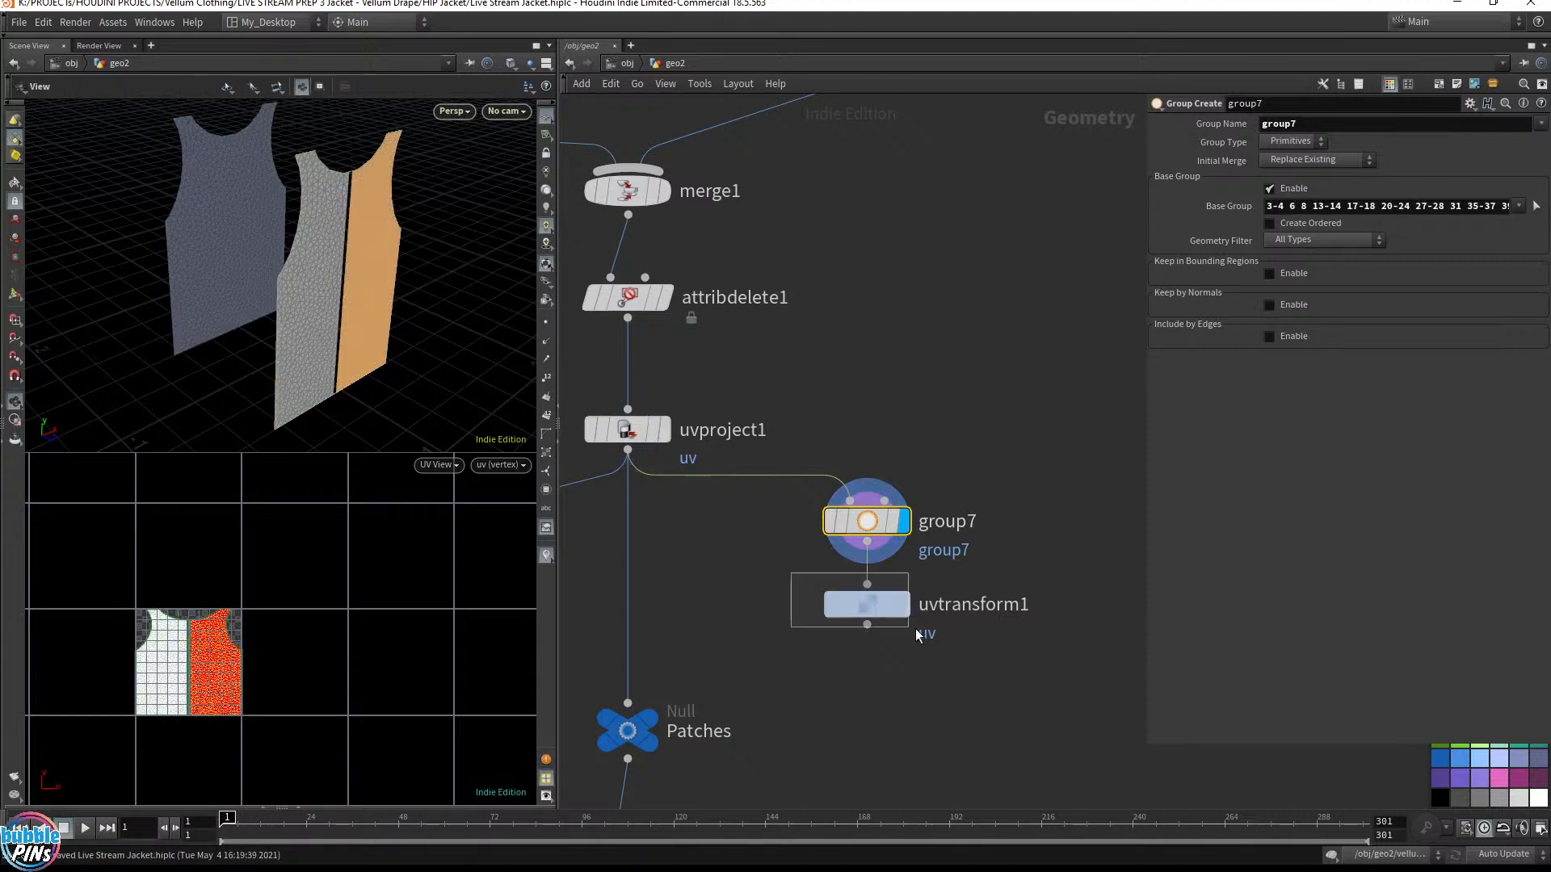
Display uvtransform1 and set its group to group7
left_click(847, 611)
left_click(903, 604)
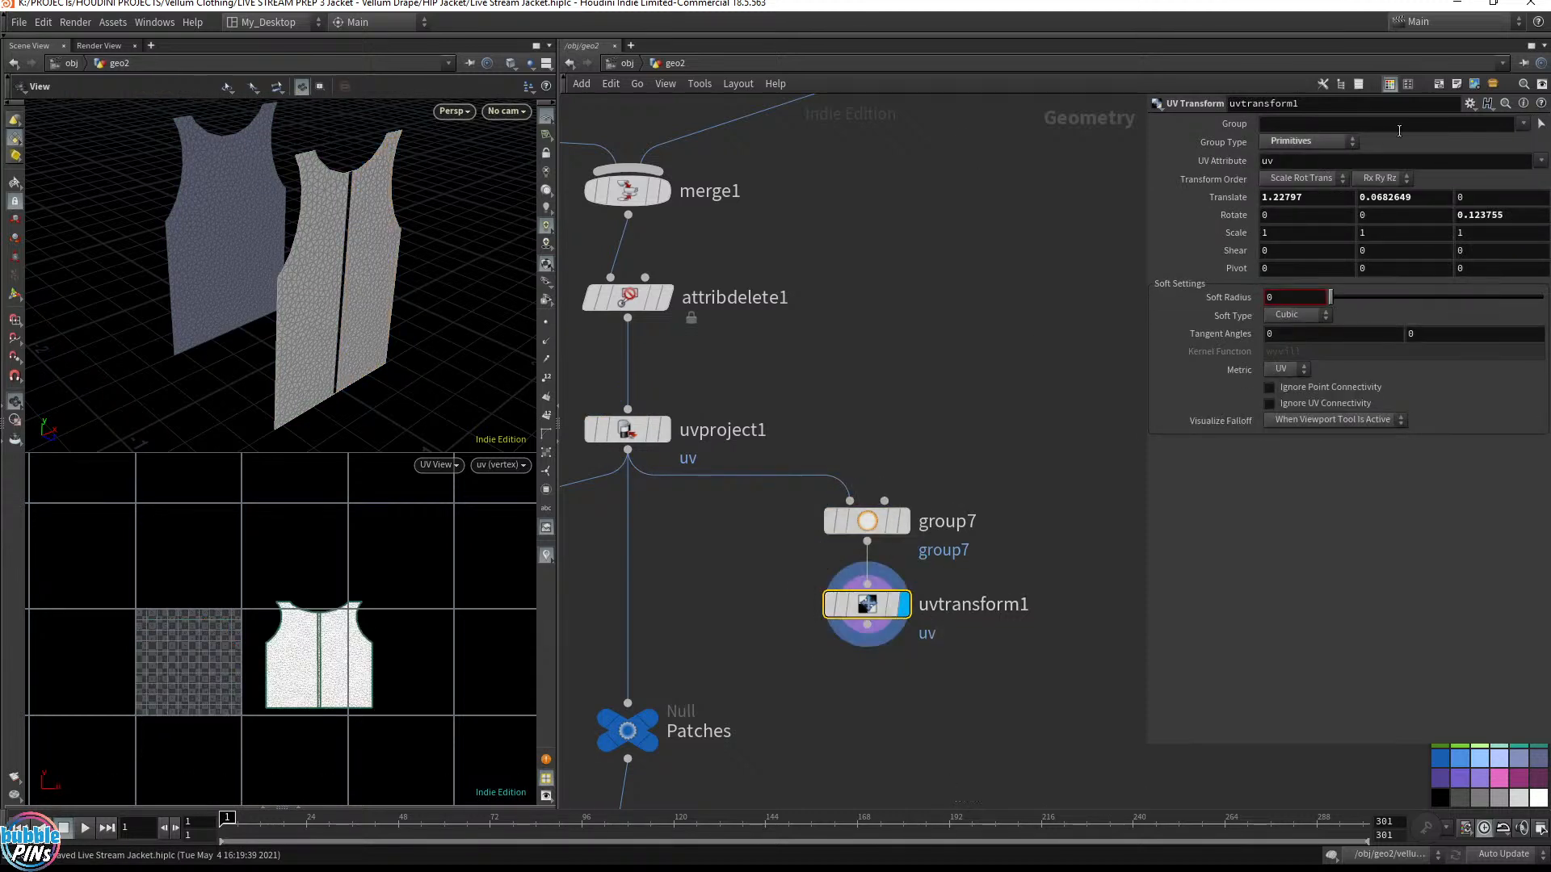
left_click(1524, 126)
left_click(1510, 198)
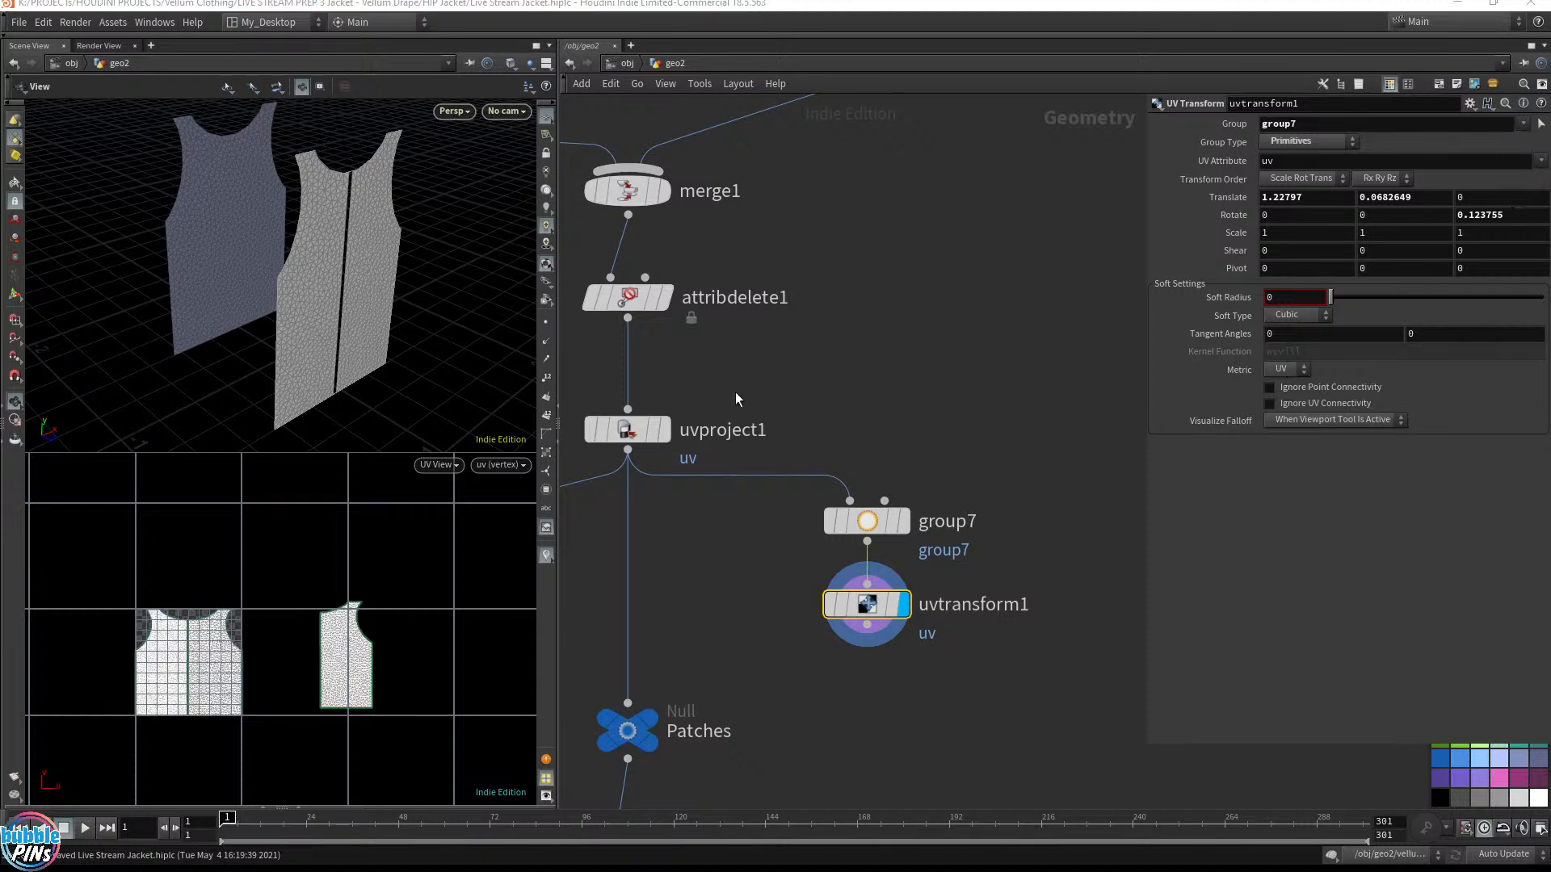
Move the grouped front half's UVs against the other front half's side edge, at about -0.99 in U and -0.01 in V
key("Return")
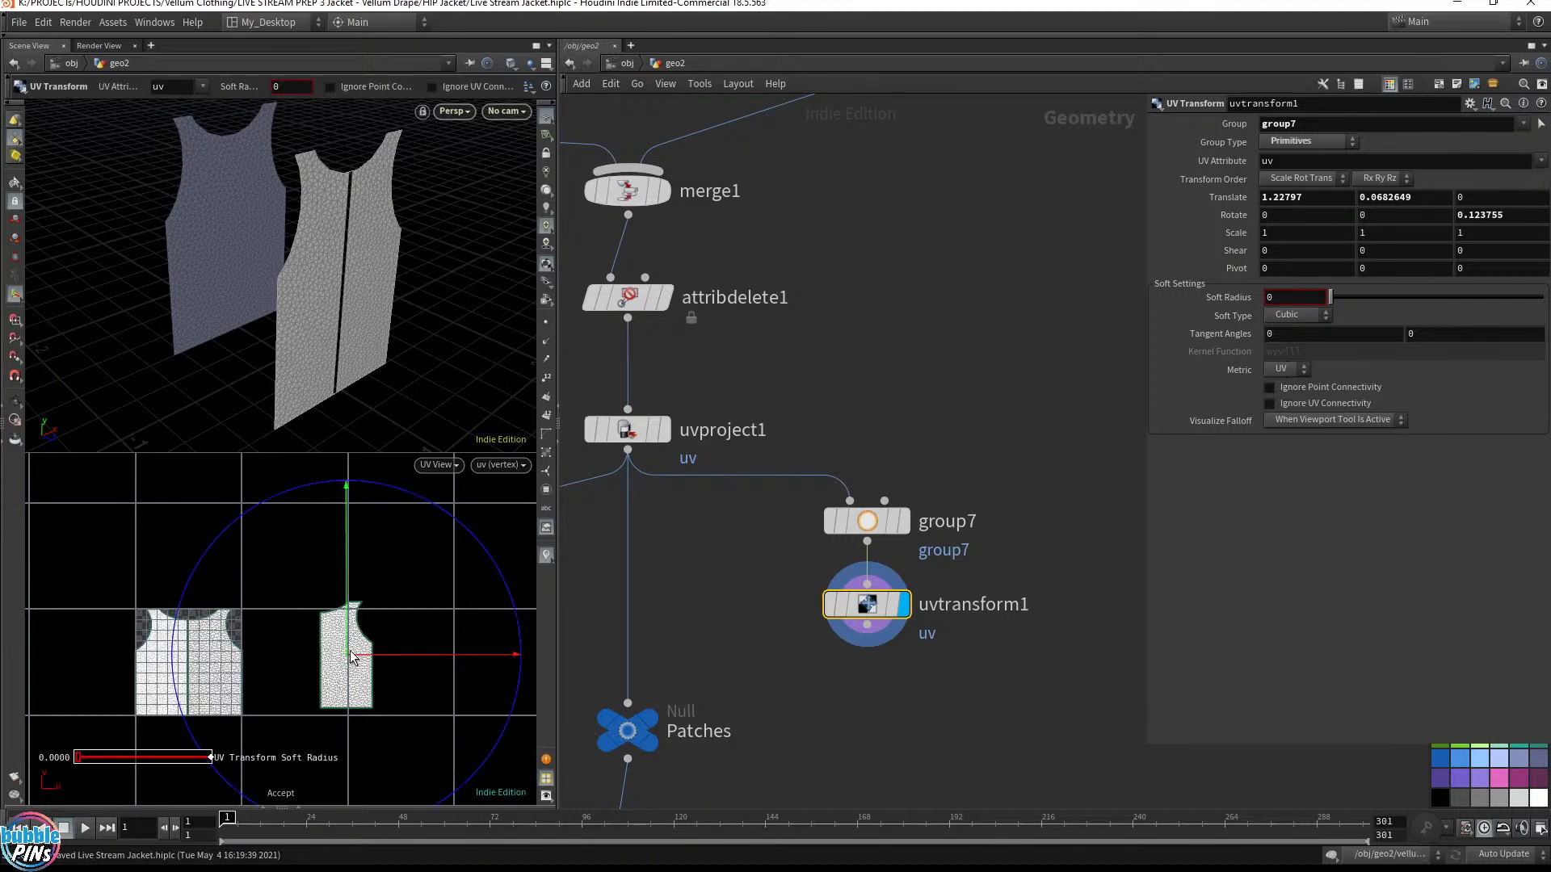
left_click_drag(348, 662, 113, 669)
key("Escape")
scroll(311, 596, "up", 10)
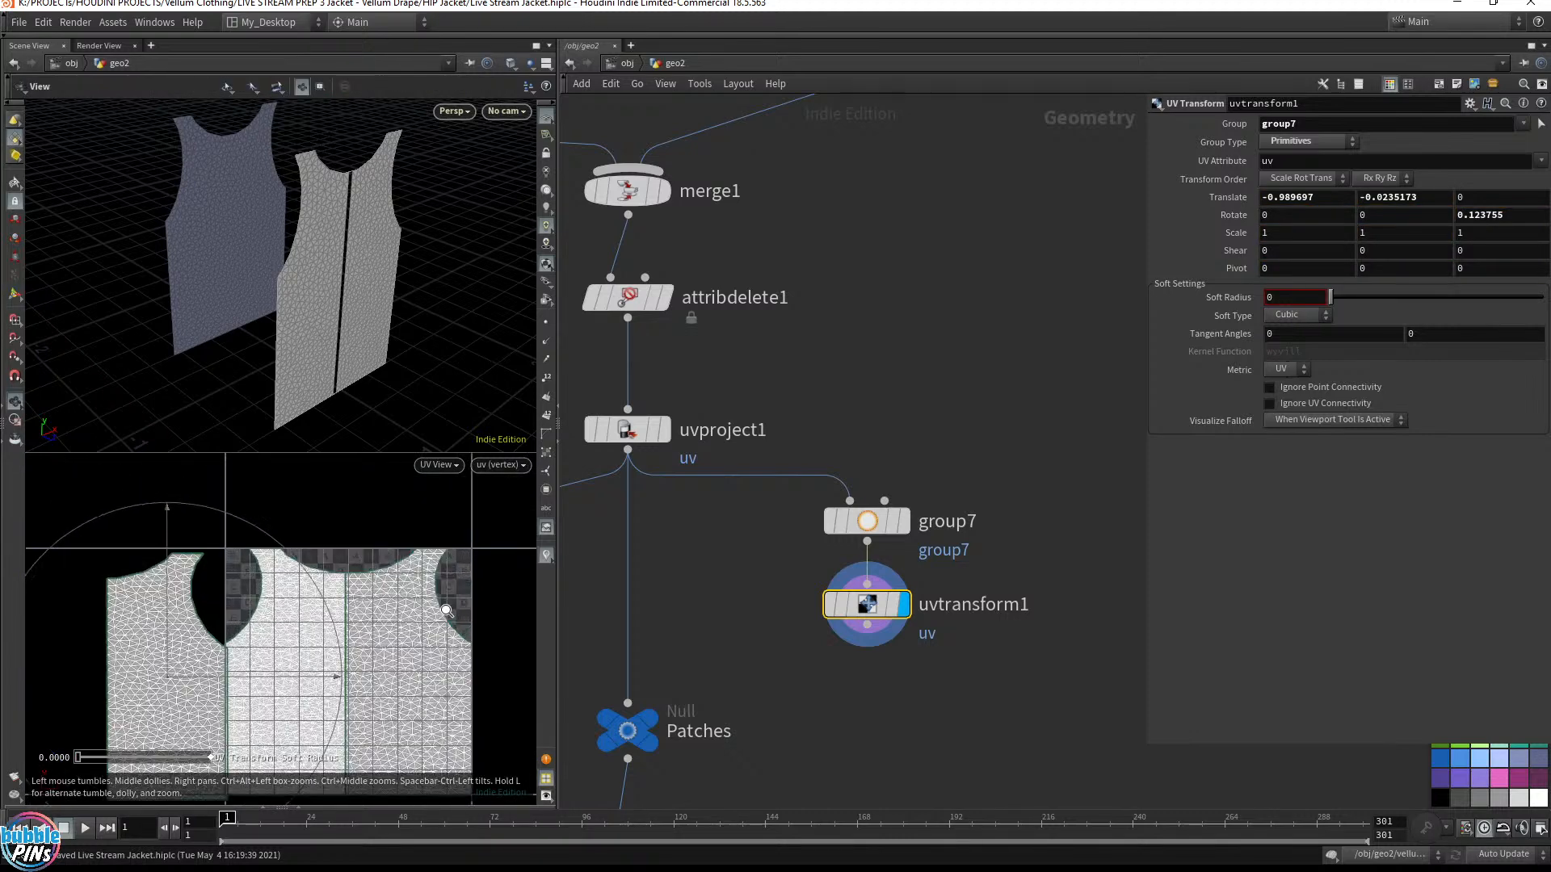
scroll(282, 582, "down", 5)
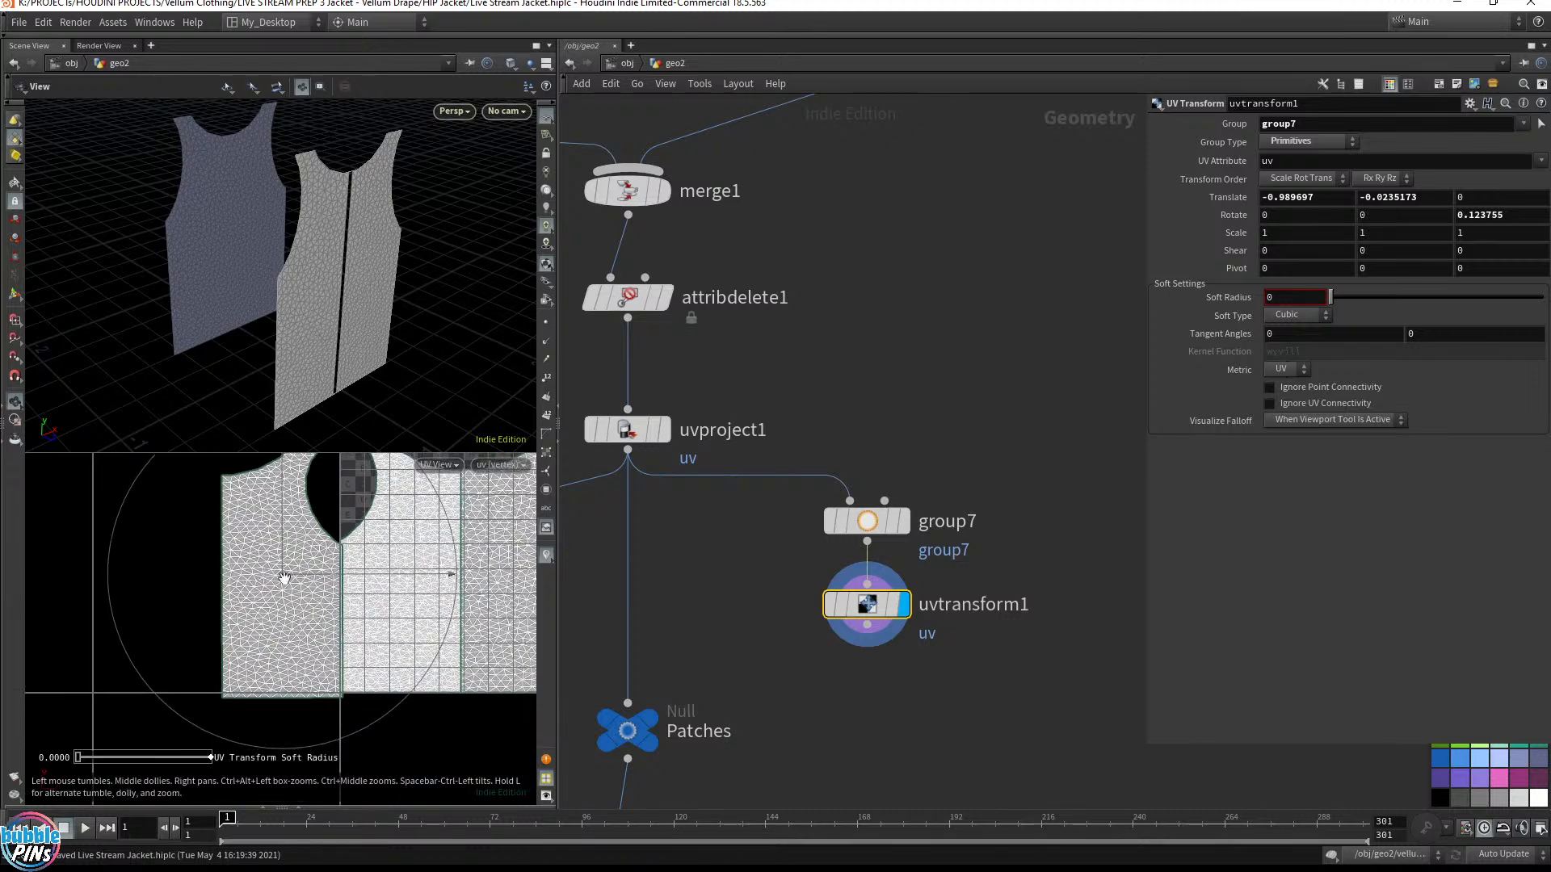
key("Return")
left_click_drag(281, 581, 281, 575)
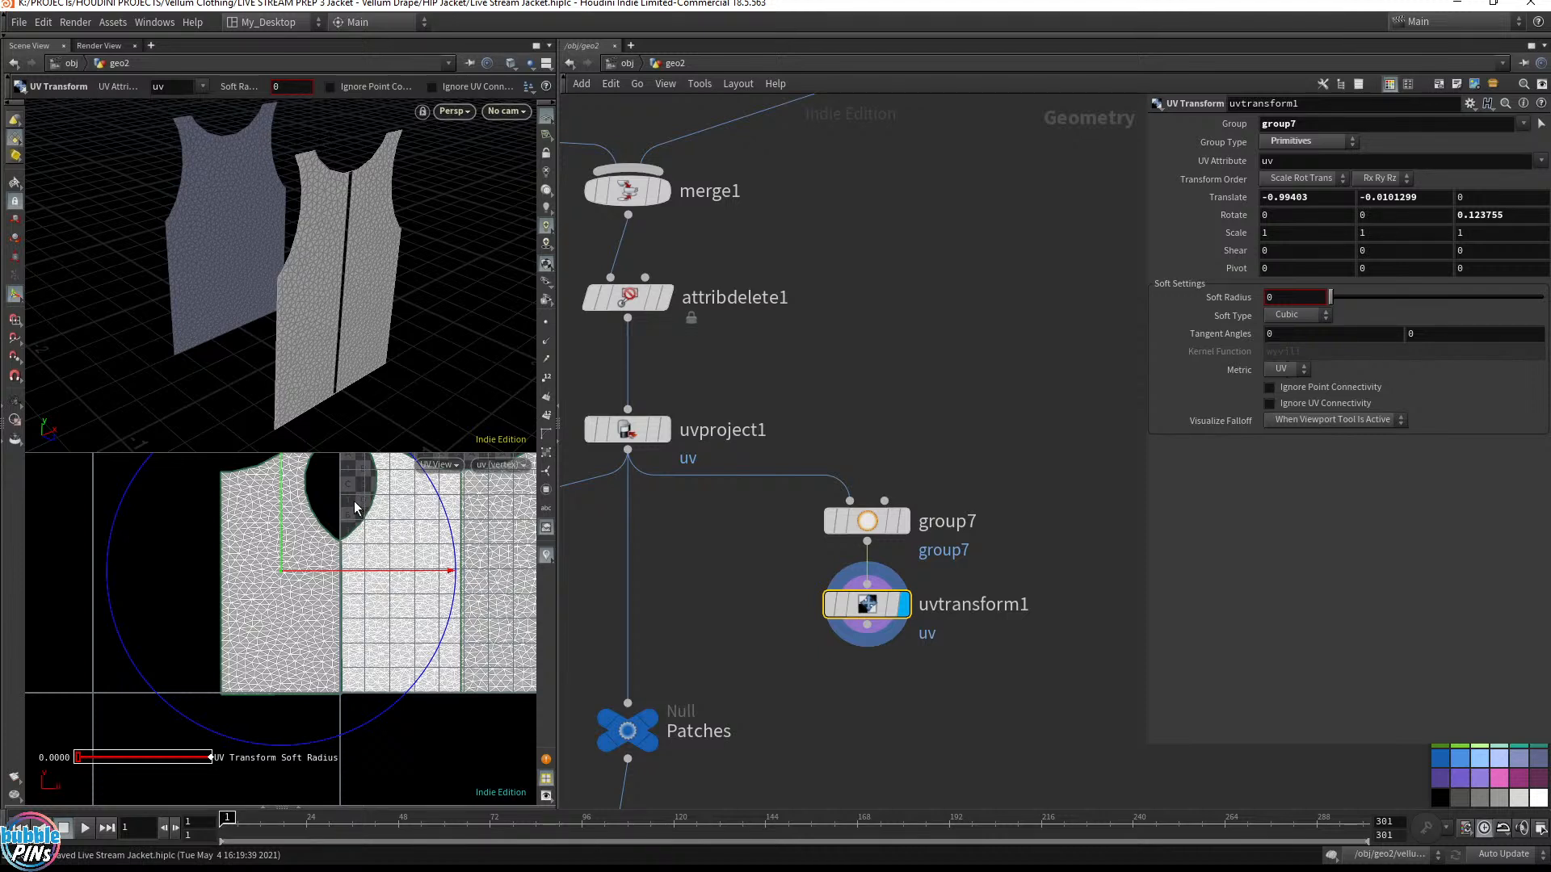
middle_click_drag(754, 352, 794, 373)
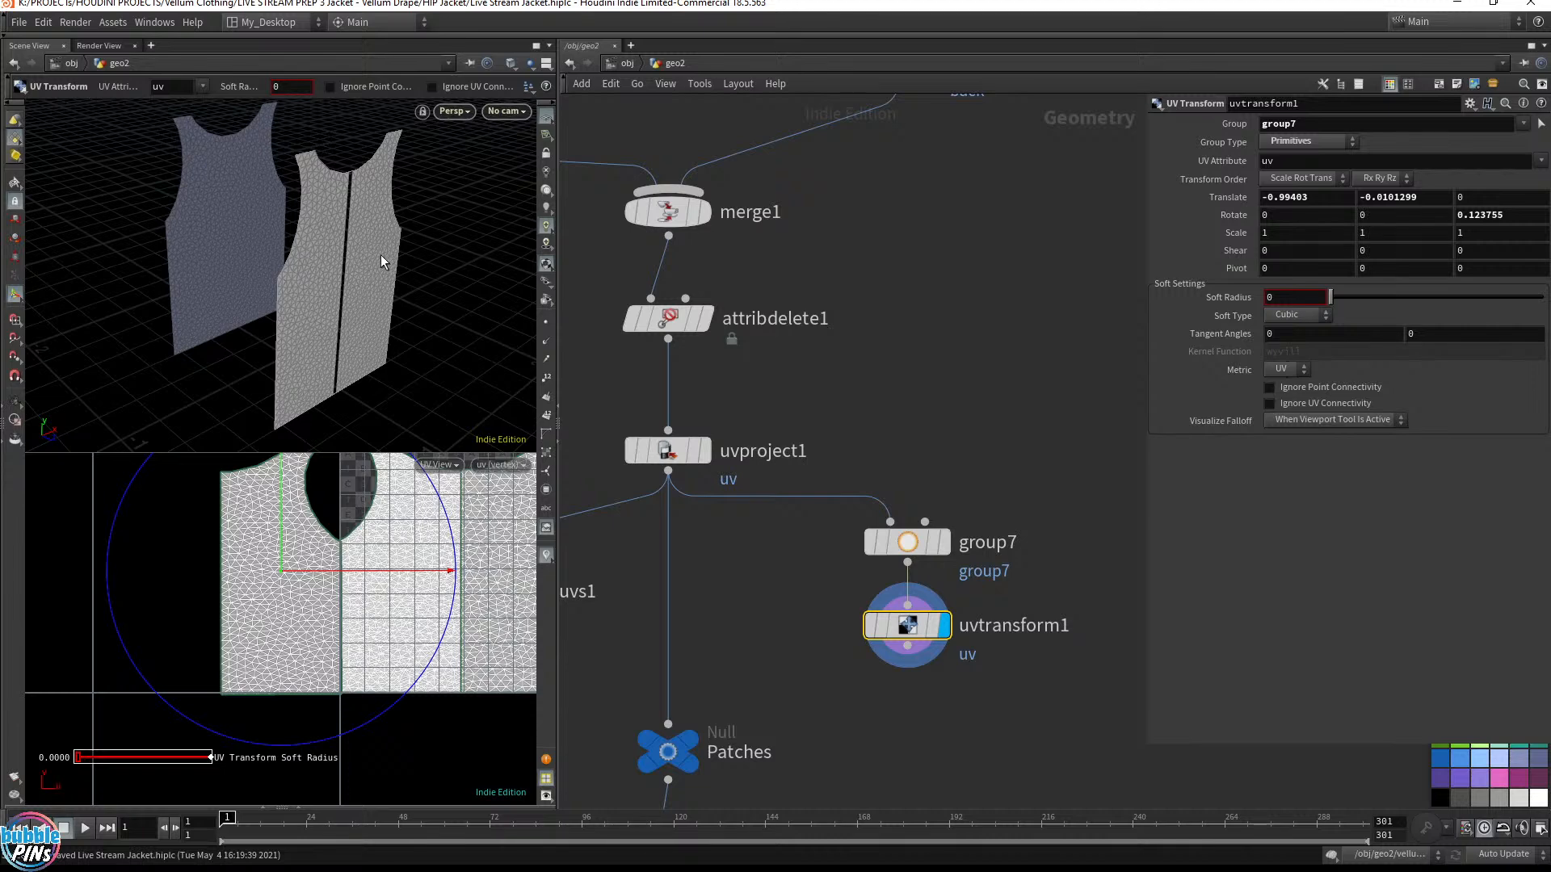
mouse_move(379, 230)
left_mouse_down("alt")
mouse_move(329, 245)
mouse_move(381, 226)
left_mouse_up("alt")
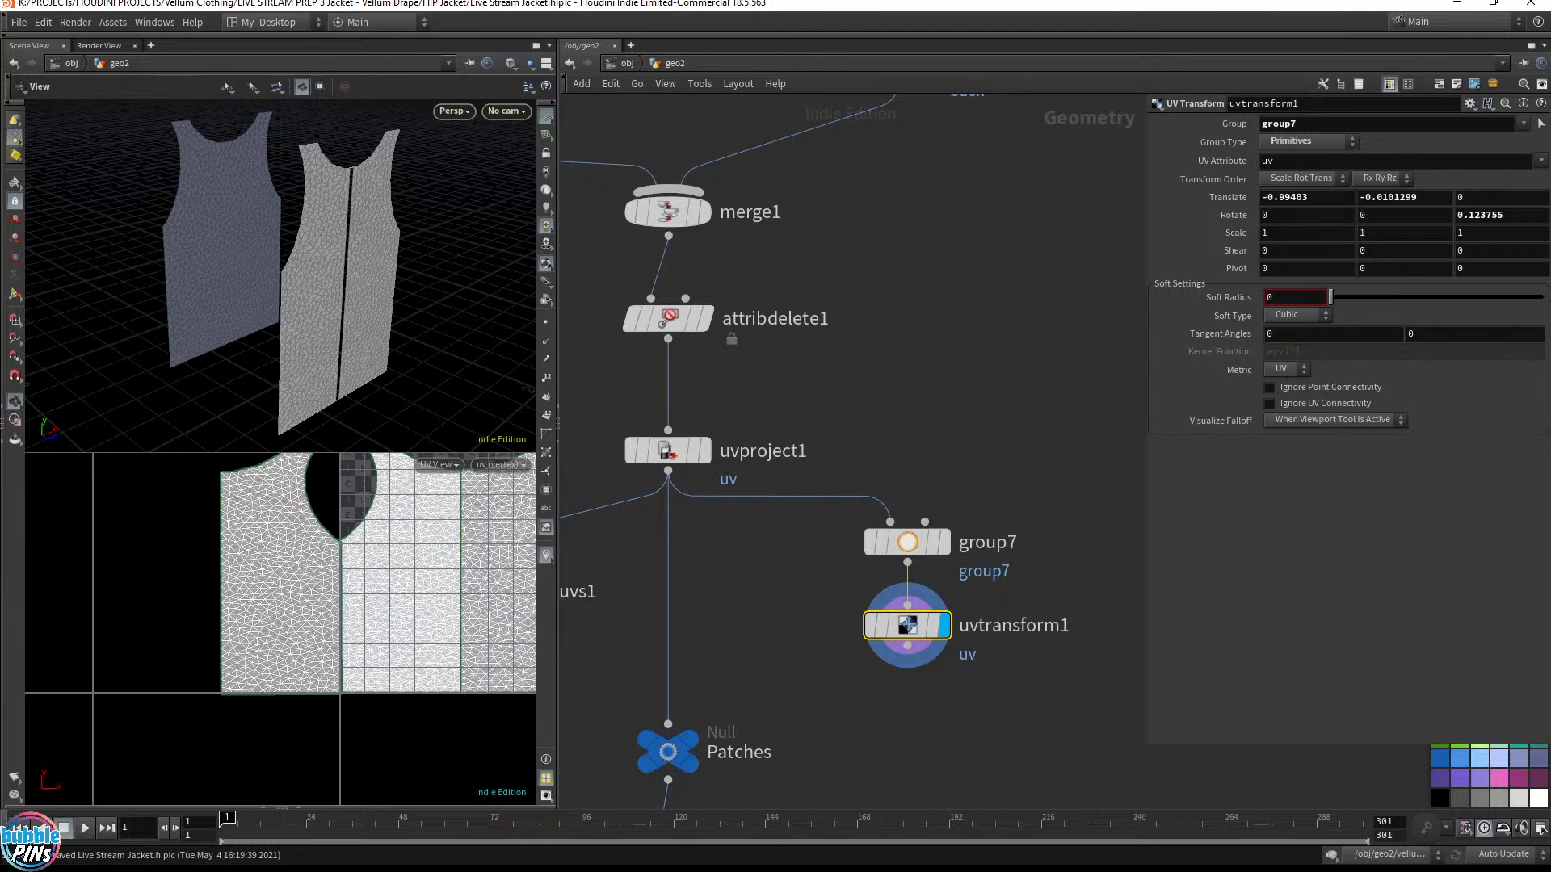
Switch to the live chat in Firefox and read the newest viewer messages, including the ones about Rizom
key("alt+Tab")
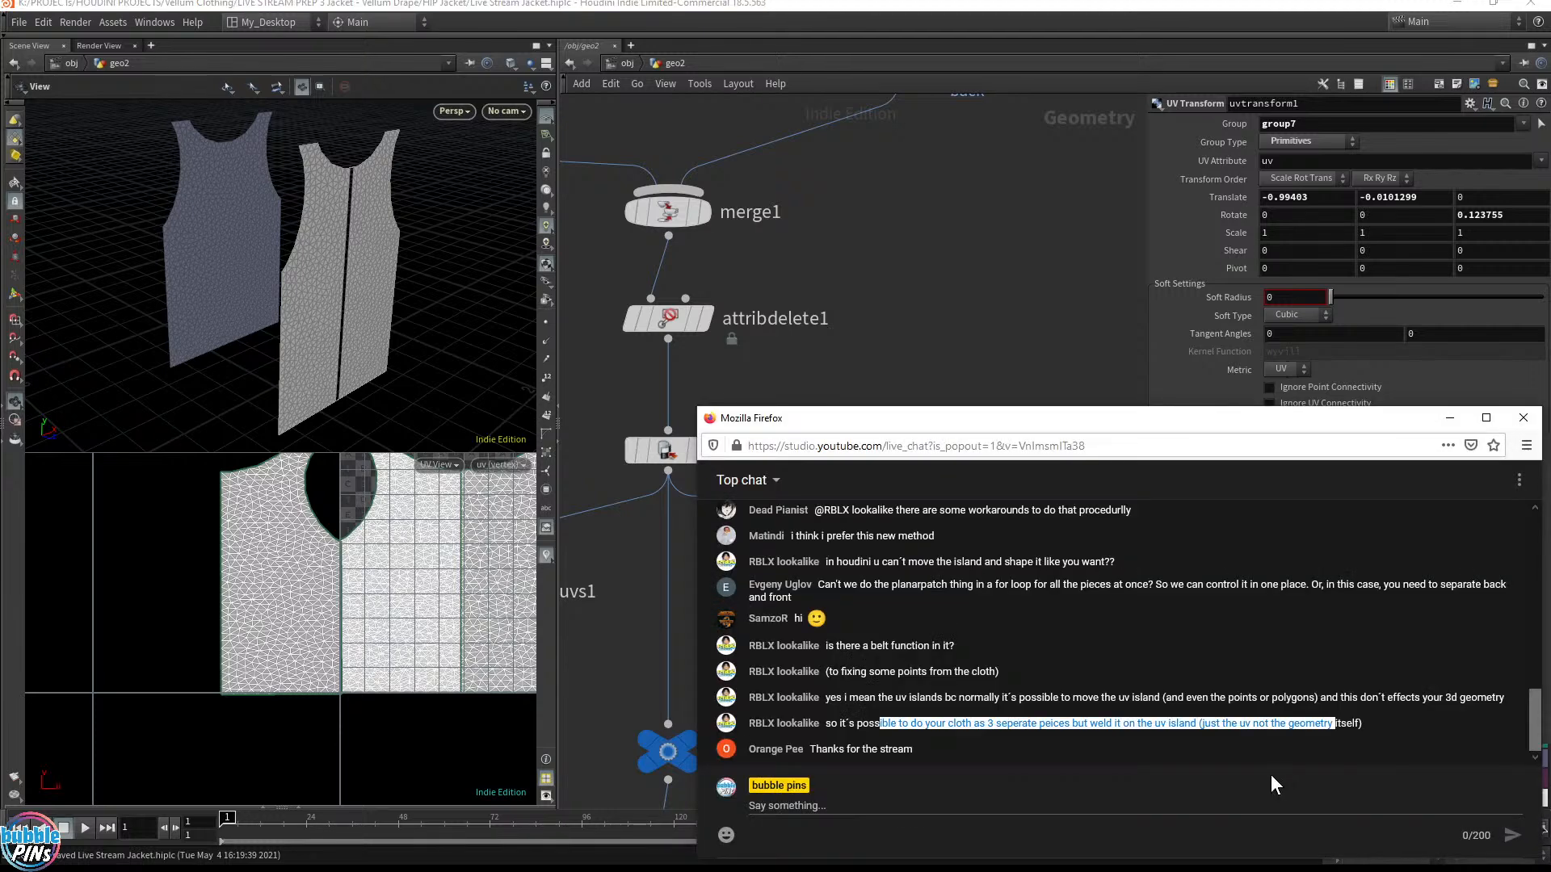
left_click(964, 750)
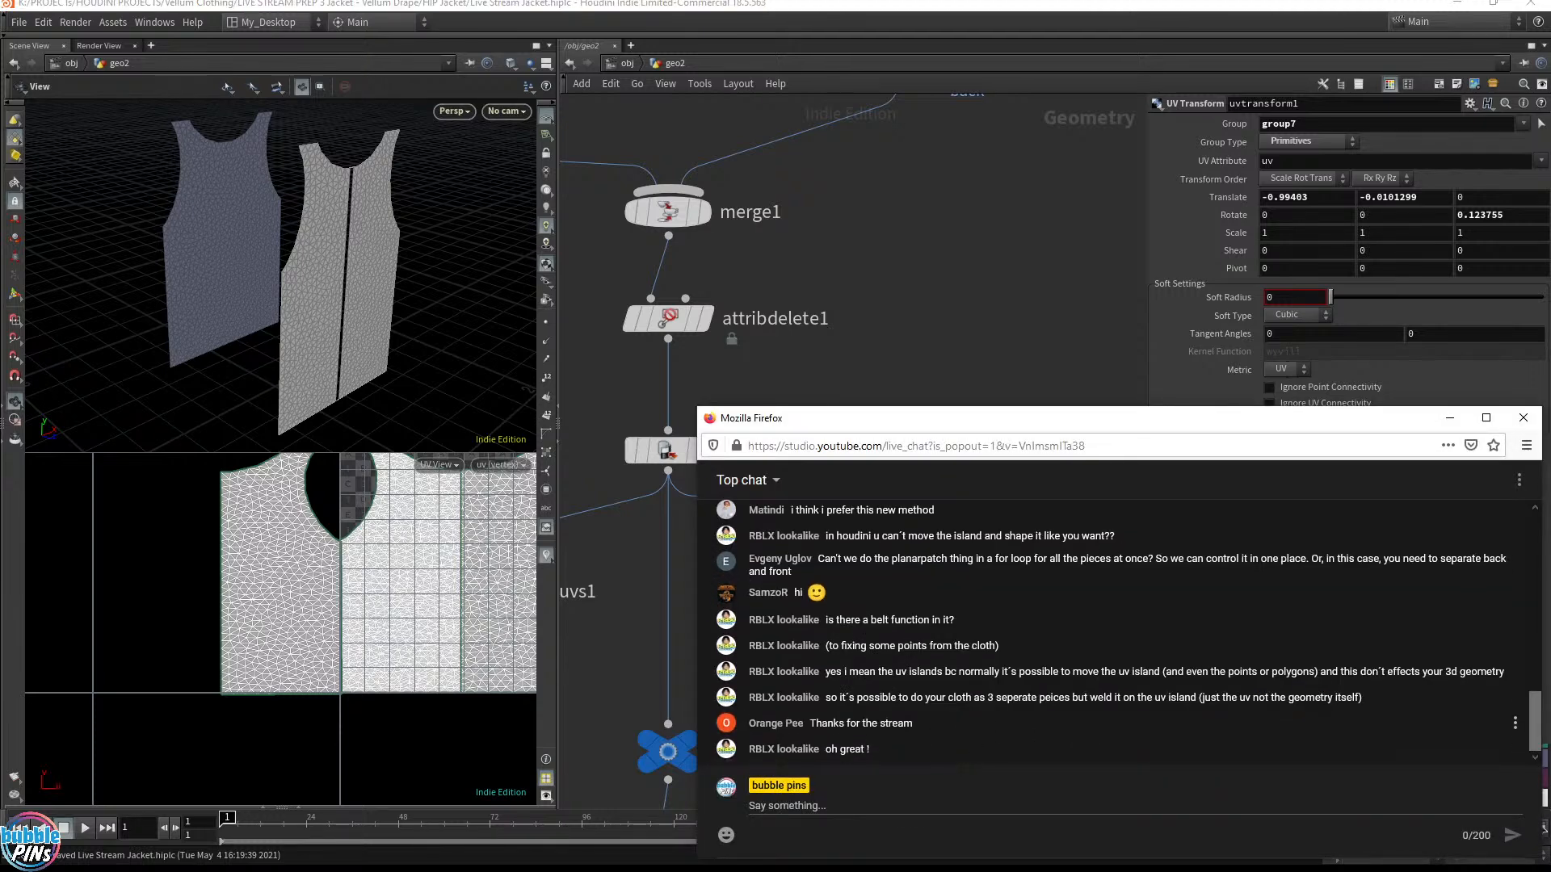
left_click_drag(825, 750, 951, 755)
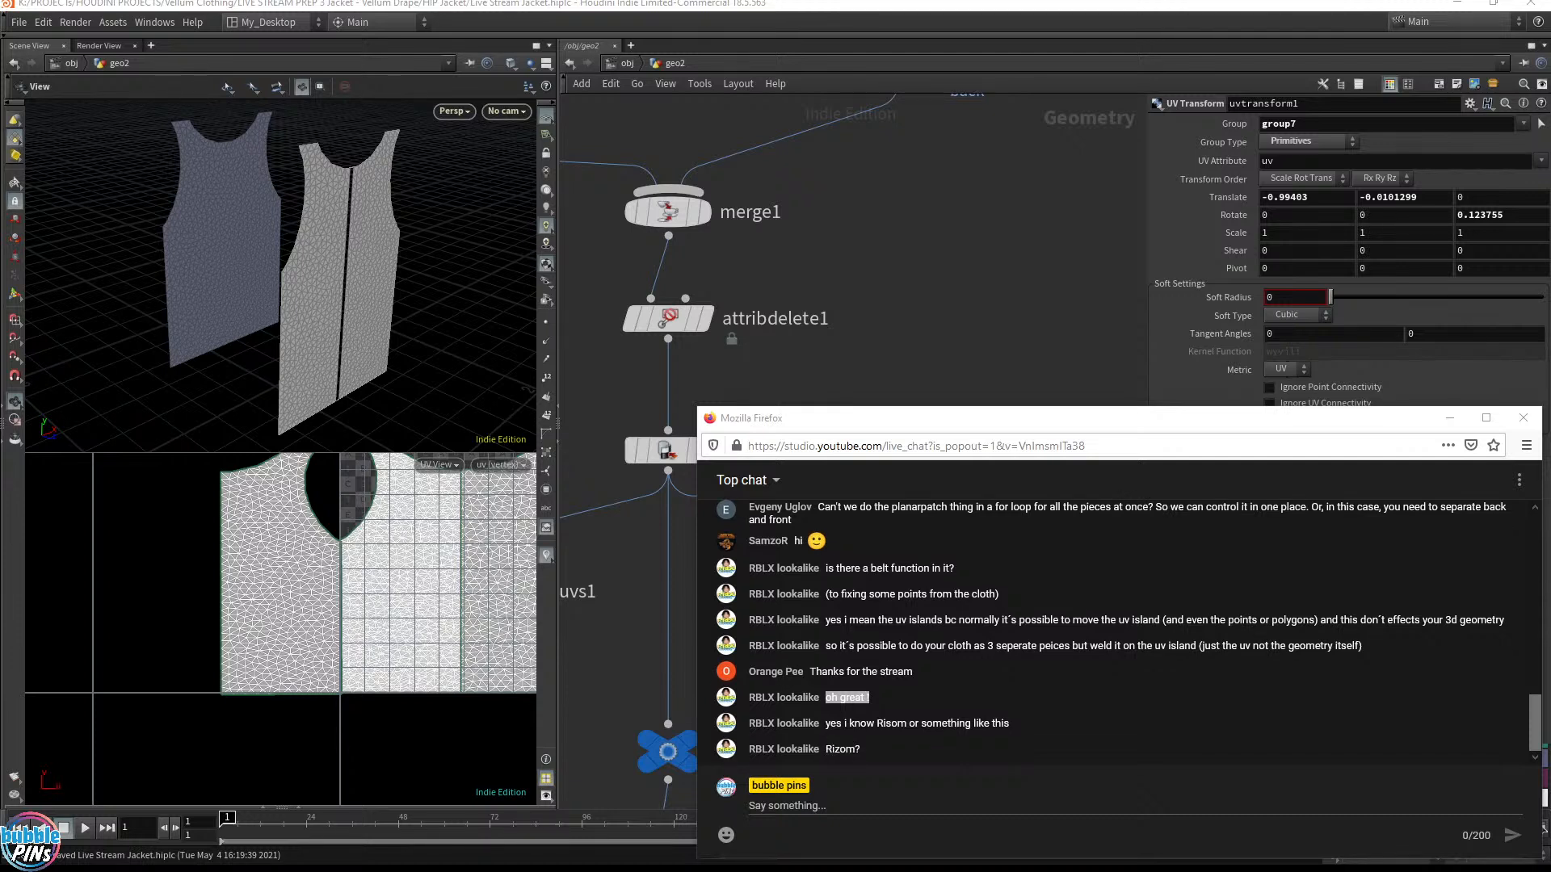
left_click_drag(845, 724, 984, 724)
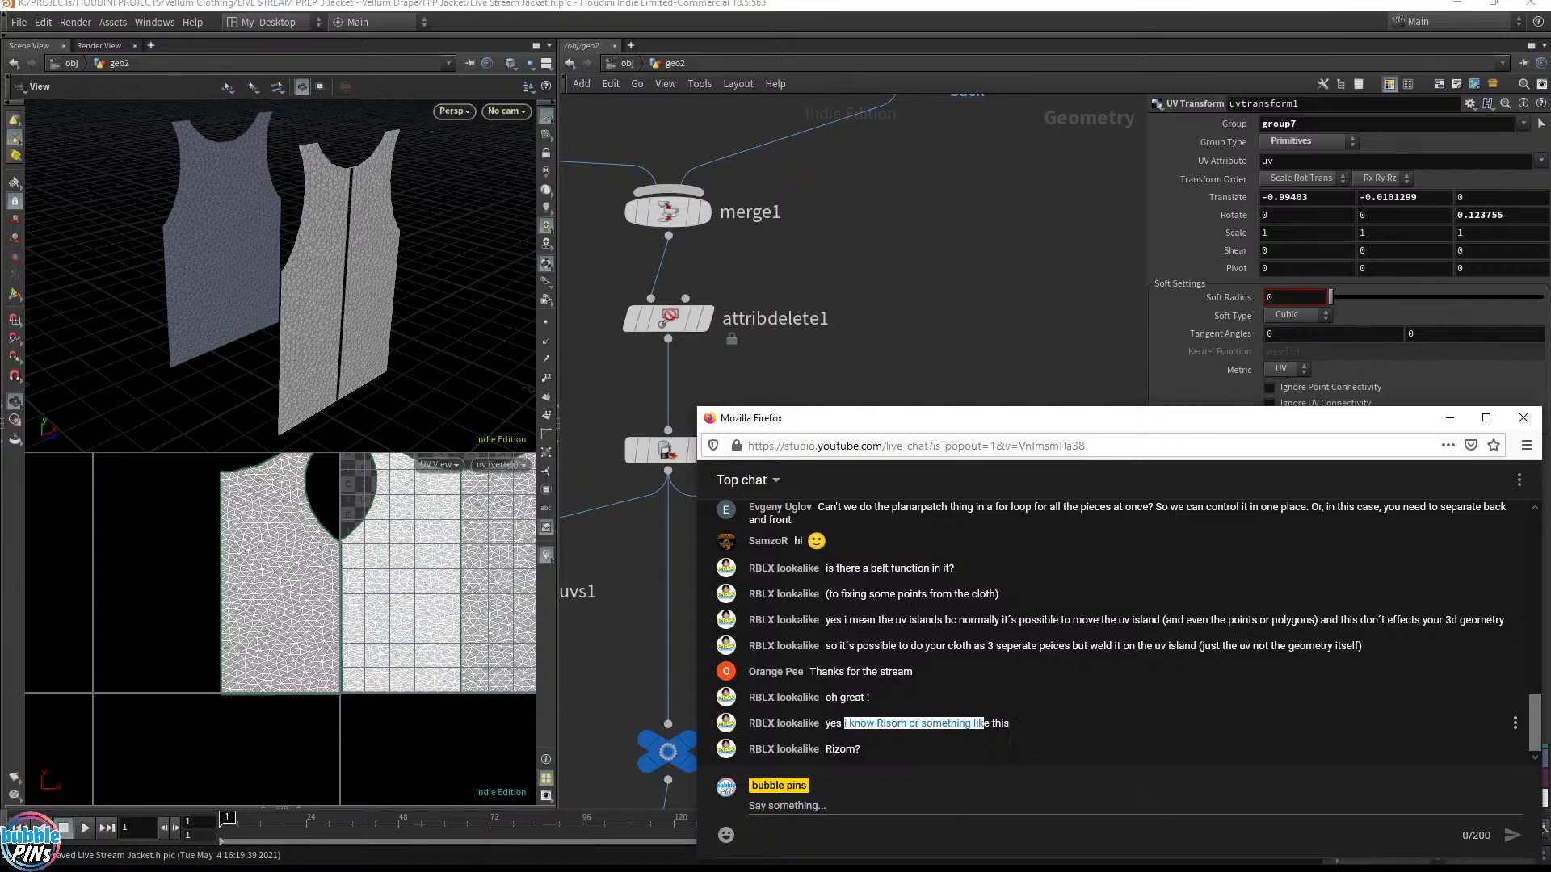
double_click(892, 724)
double_click(840, 749)
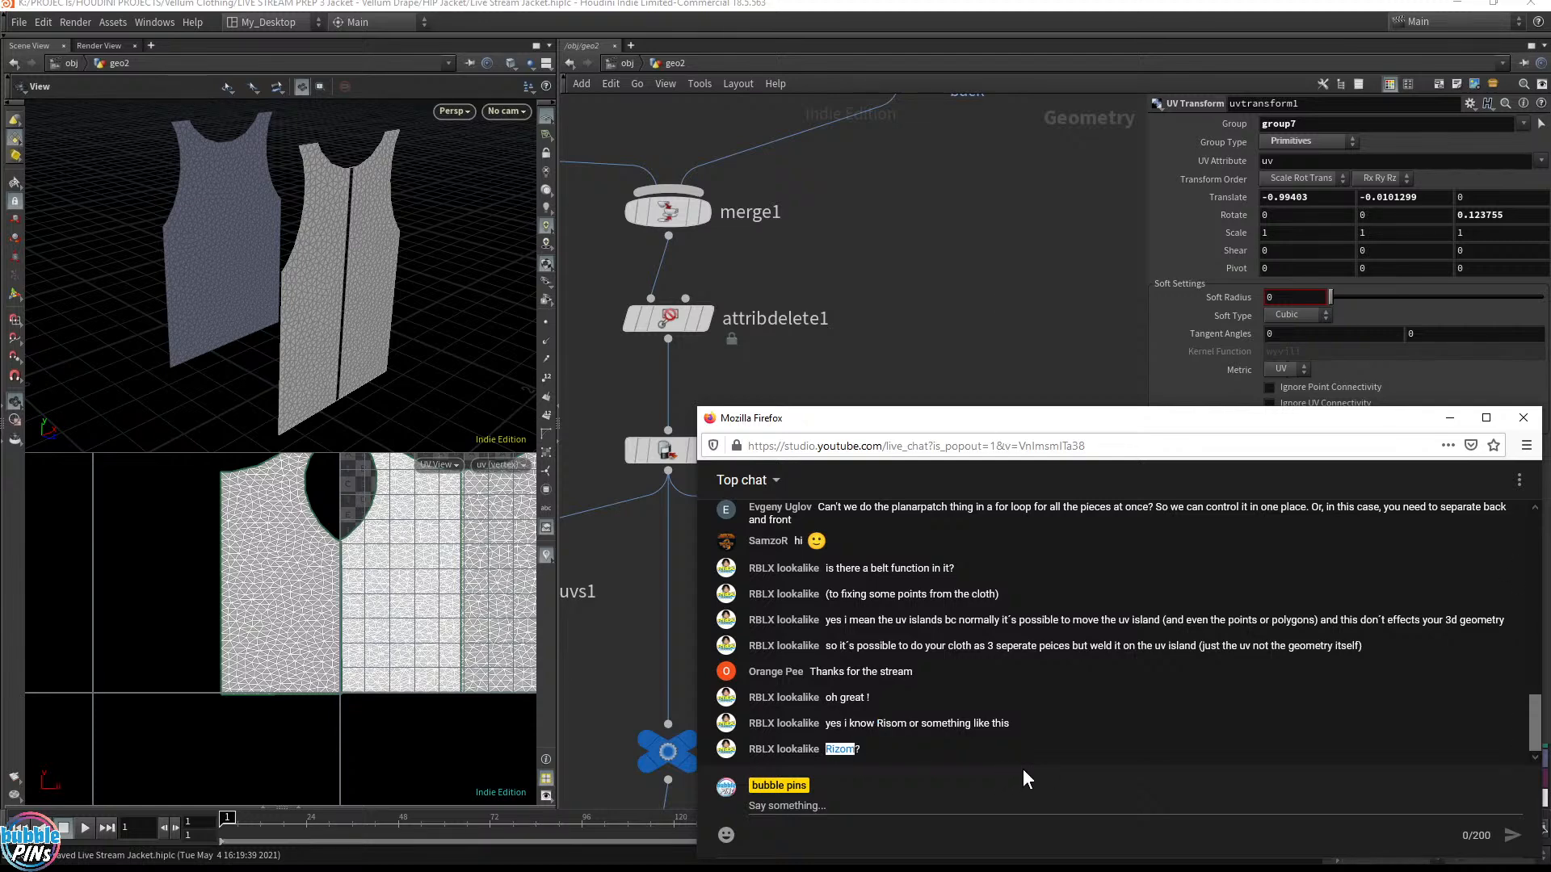
Return to the Houdini network and search the available nodes for "riz" without adding one
left_click(987, 266)
key("Tab")
type("riz")
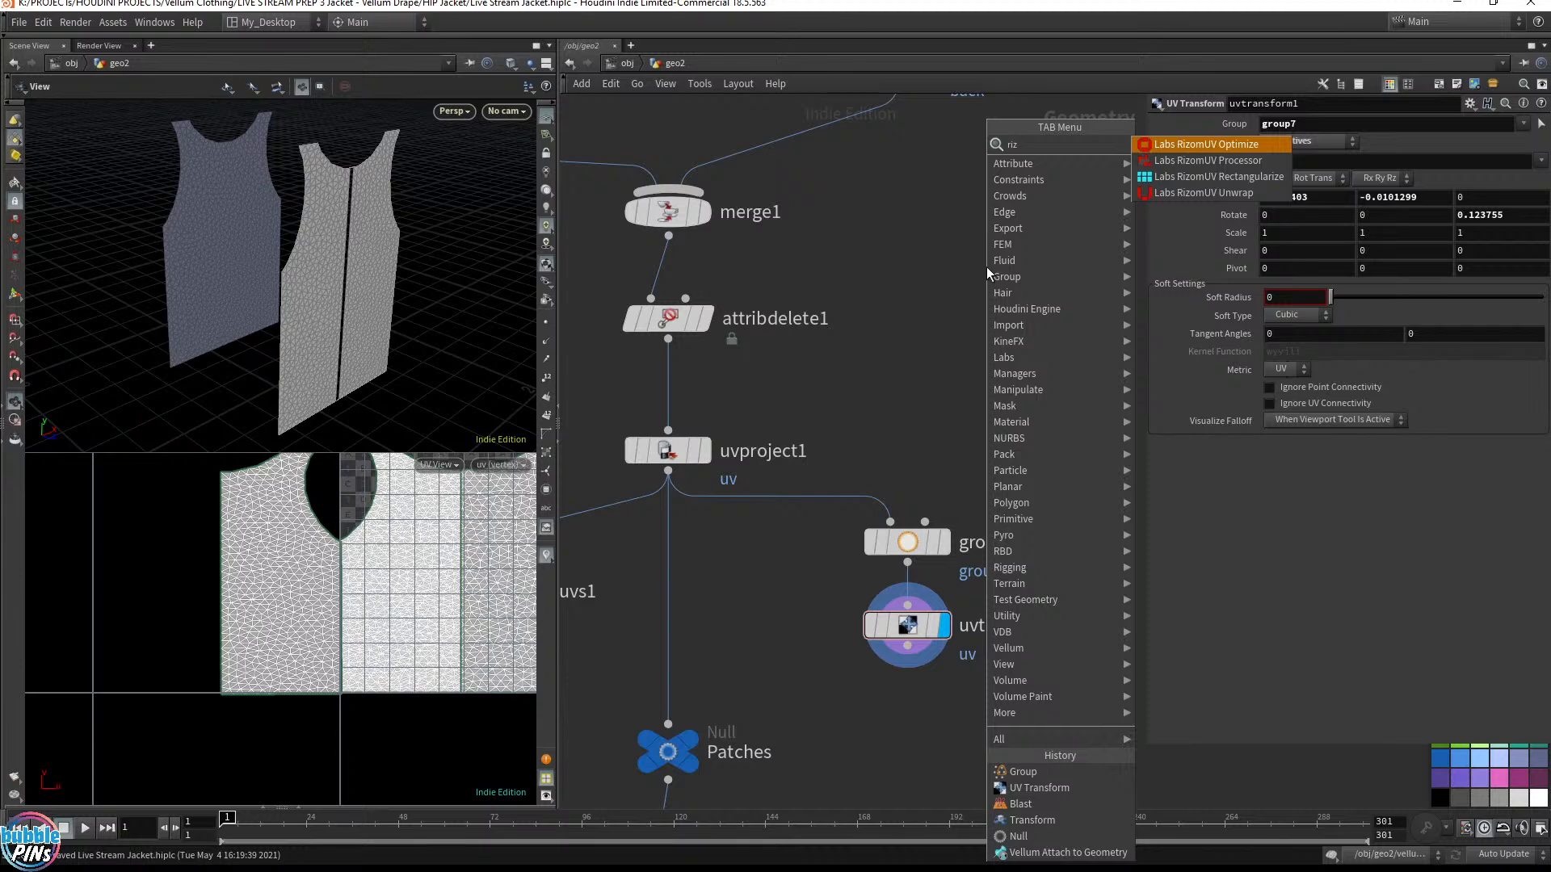
left_click(812, 415)
Delete the group7 and uvtransform1 nodes that branch off uvproject1
left_click_drag(1075, 433, 885, 676)
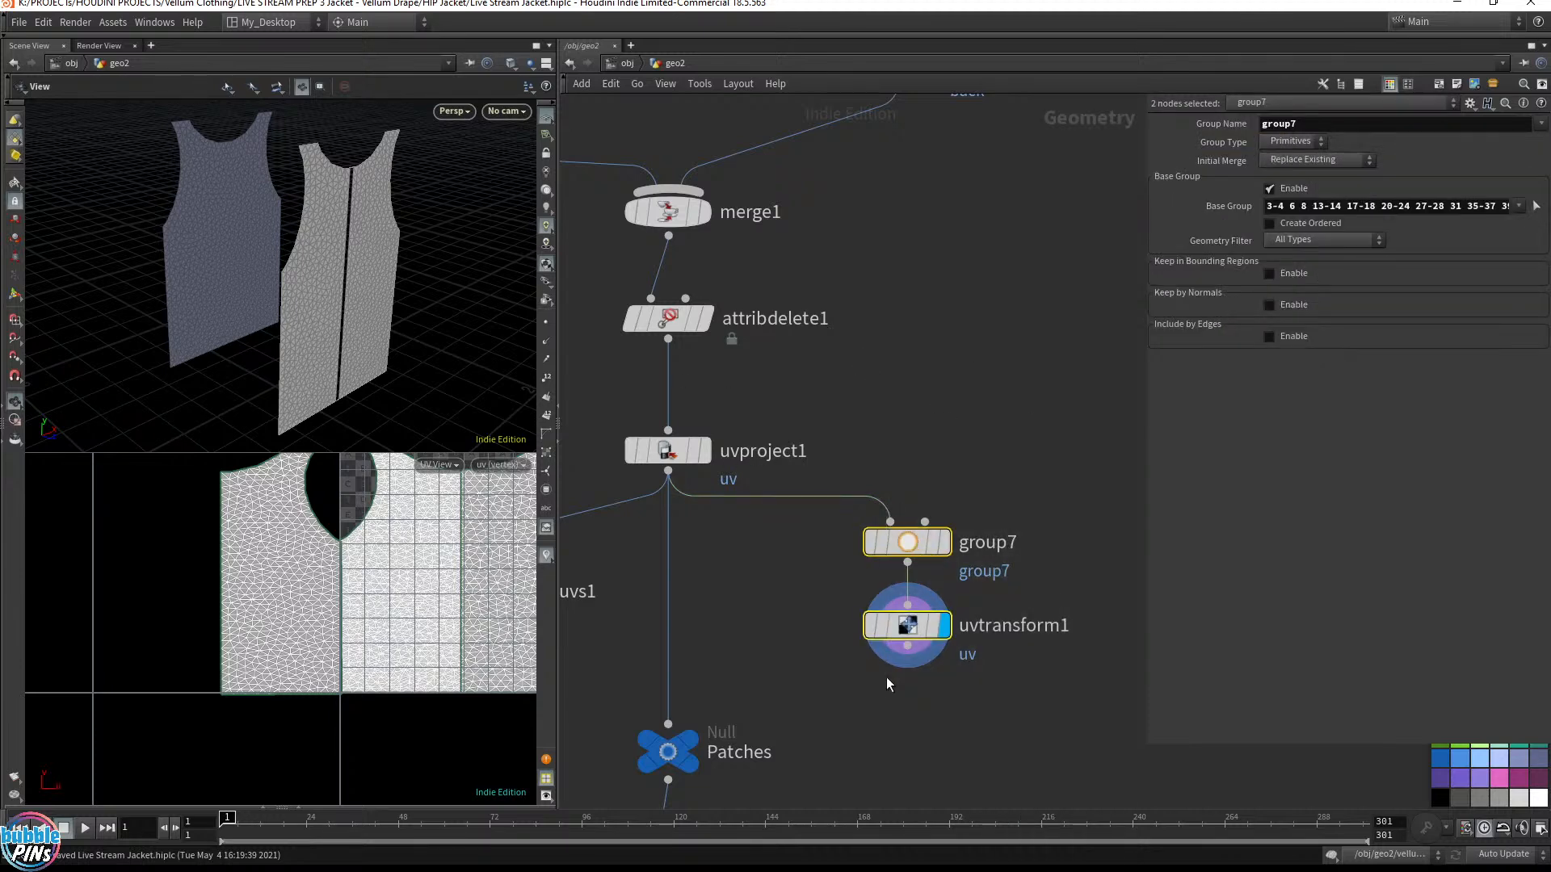
key("Delete")
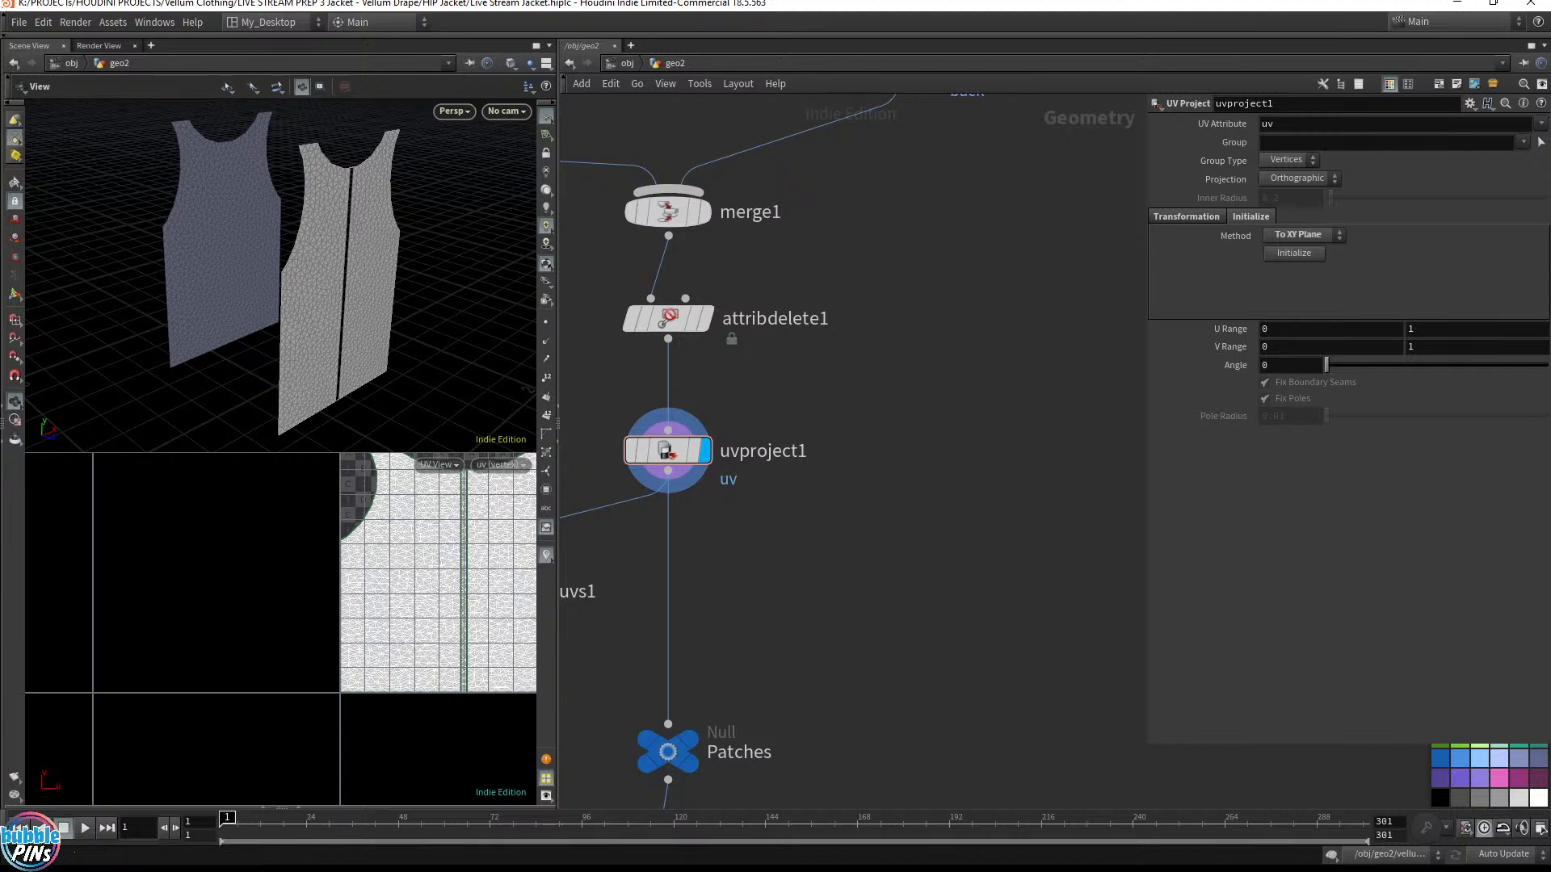
Switch to the live chat and read the reply about how Rizom is pronounced
key("alt+Tab")
double_click(841, 723)
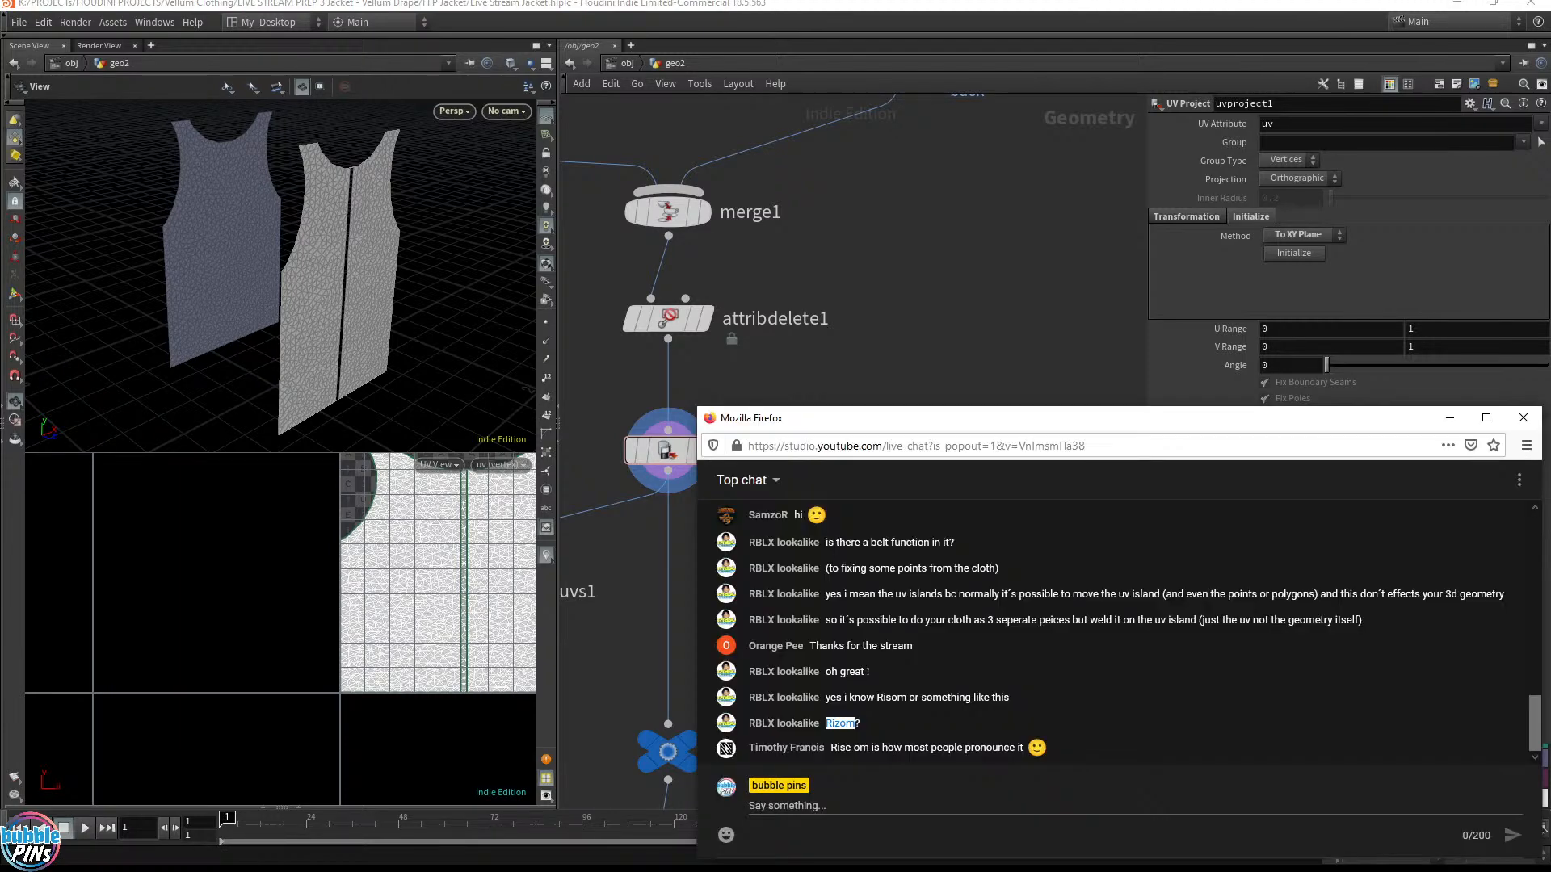
left_click(1114, 745)
left_click_drag(1024, 748, 831, 749)
left_click(861, 766)
left_click(863, 805)
double_click(768, 748)
left_click(950, 799)
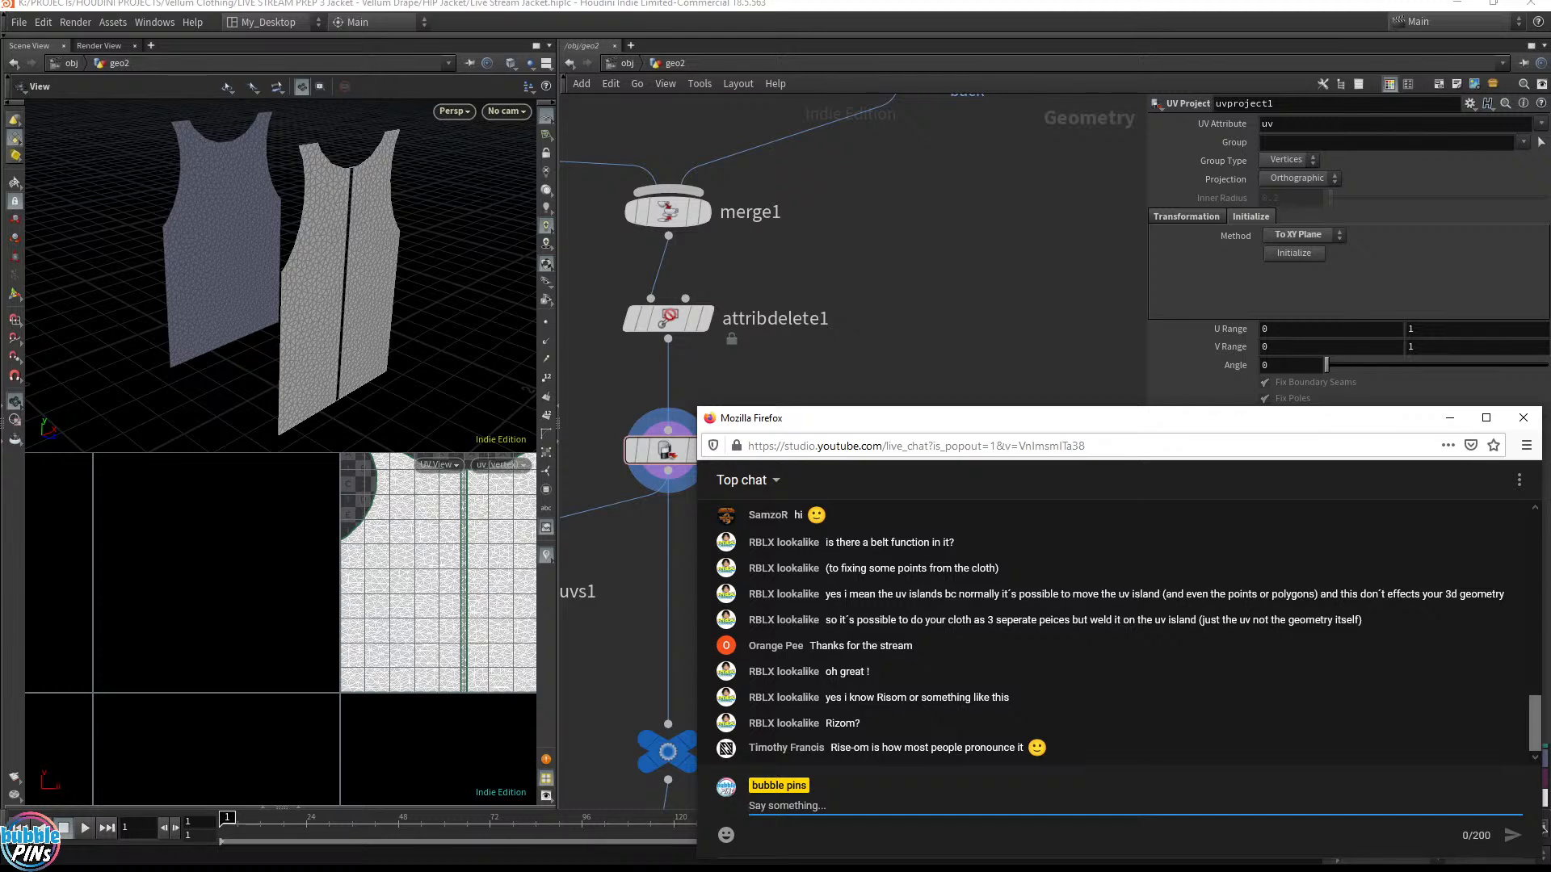
left_click(1017, 317)
scroll(1042, 351, "down", 6)
middle_click_drag(1040, 353, 985, 604)
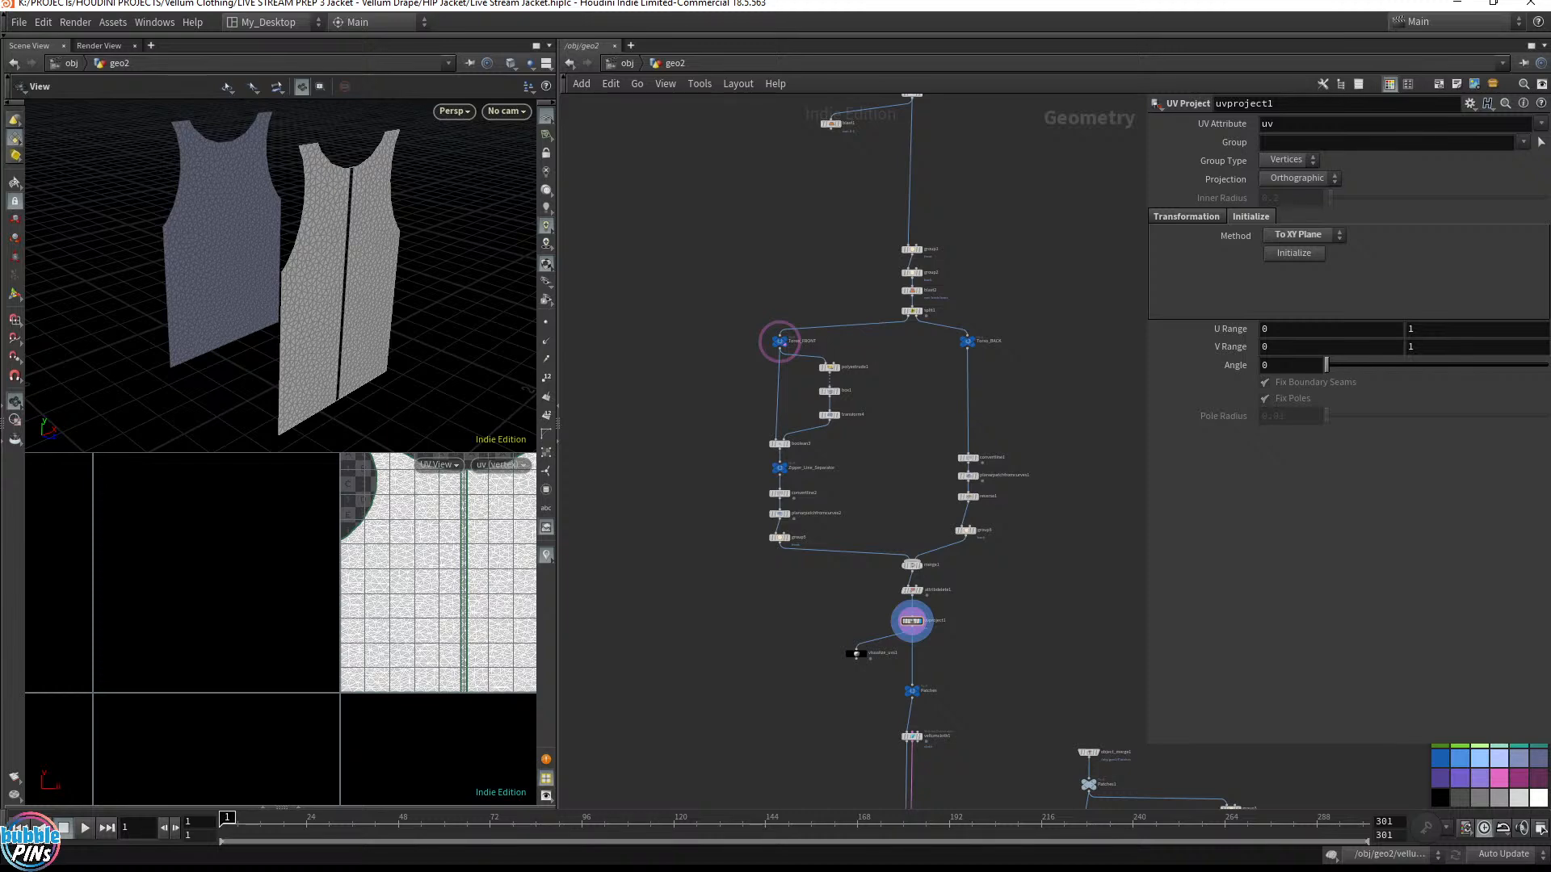
Check the chat's motion-capture question and bring up the bubble pins YouTube videos page to look for the facial mocap video
key("alt+Tab")
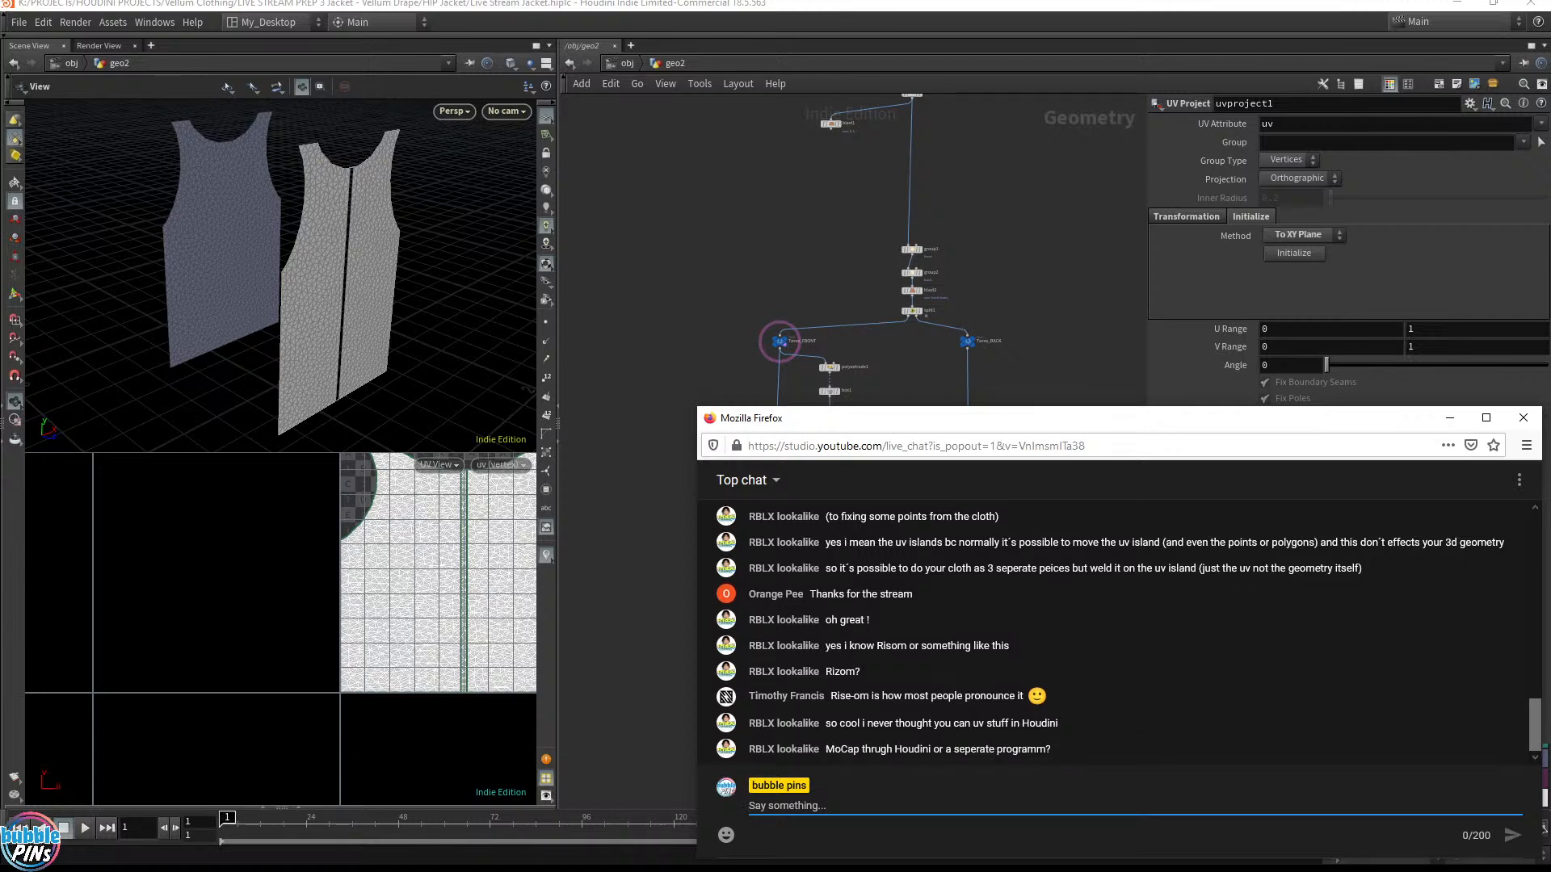
left_click(778, 340)
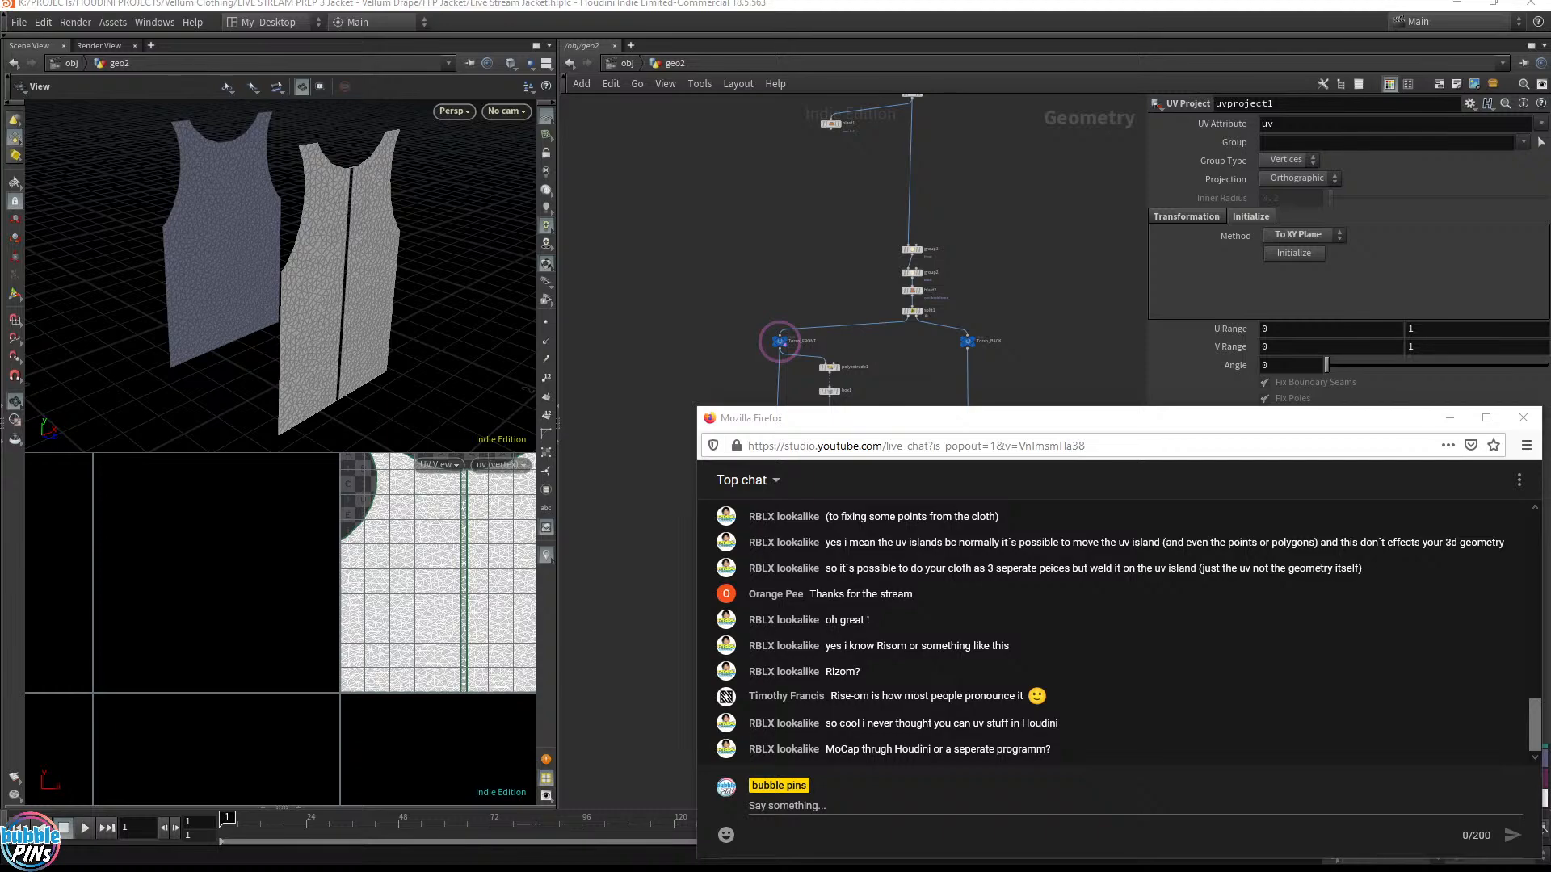
left_click_drag(1550, 32, 1042, 34)
scroll(1156, 408, "down", 8)
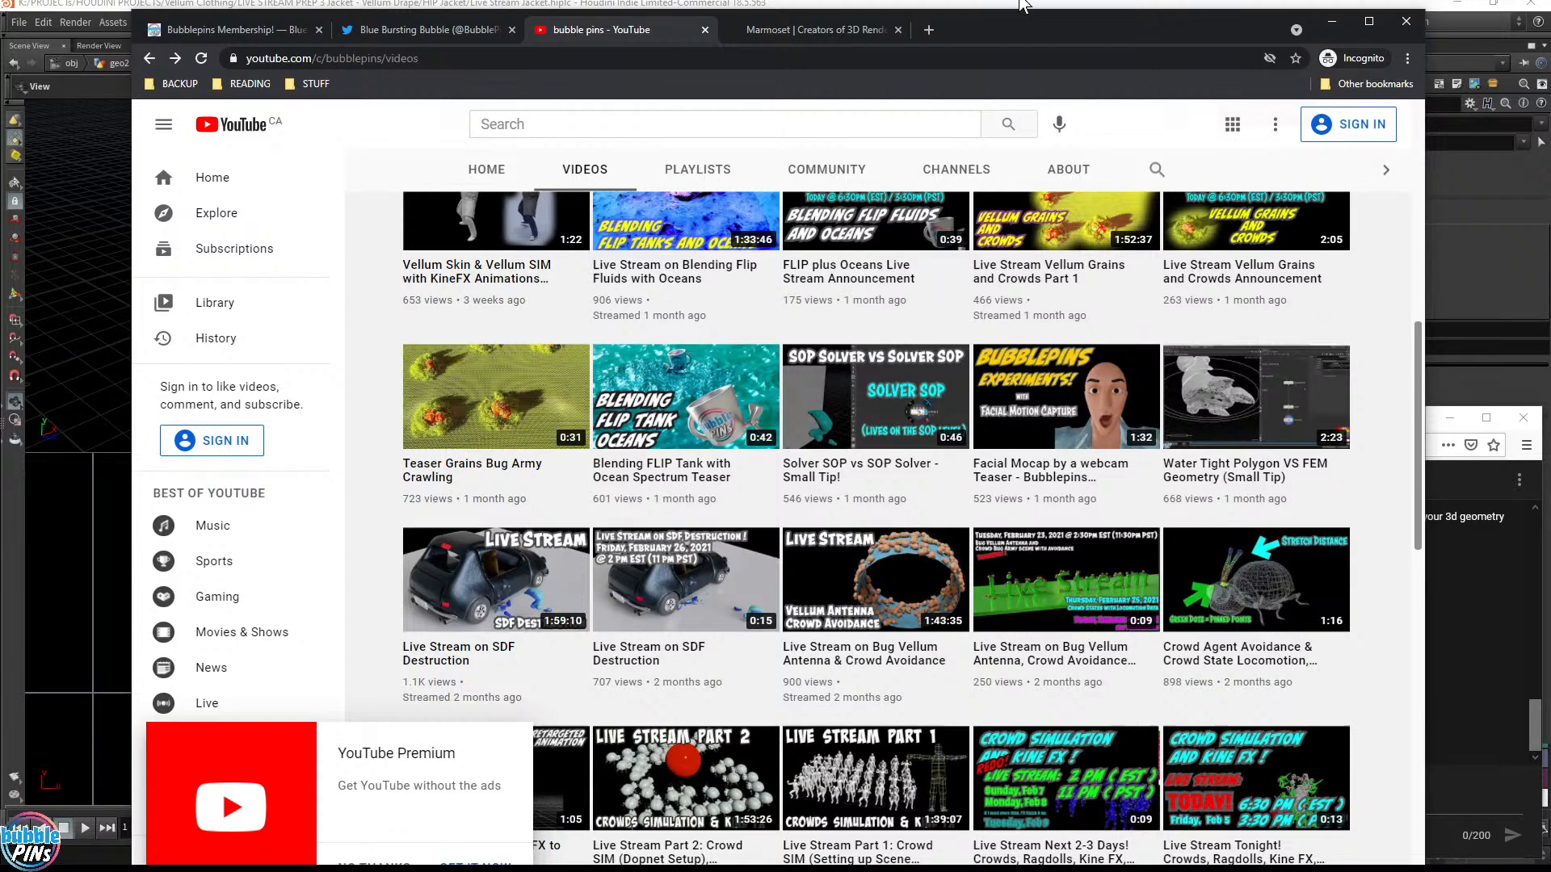
left_click_drag(1026, 35, 1550, 72)
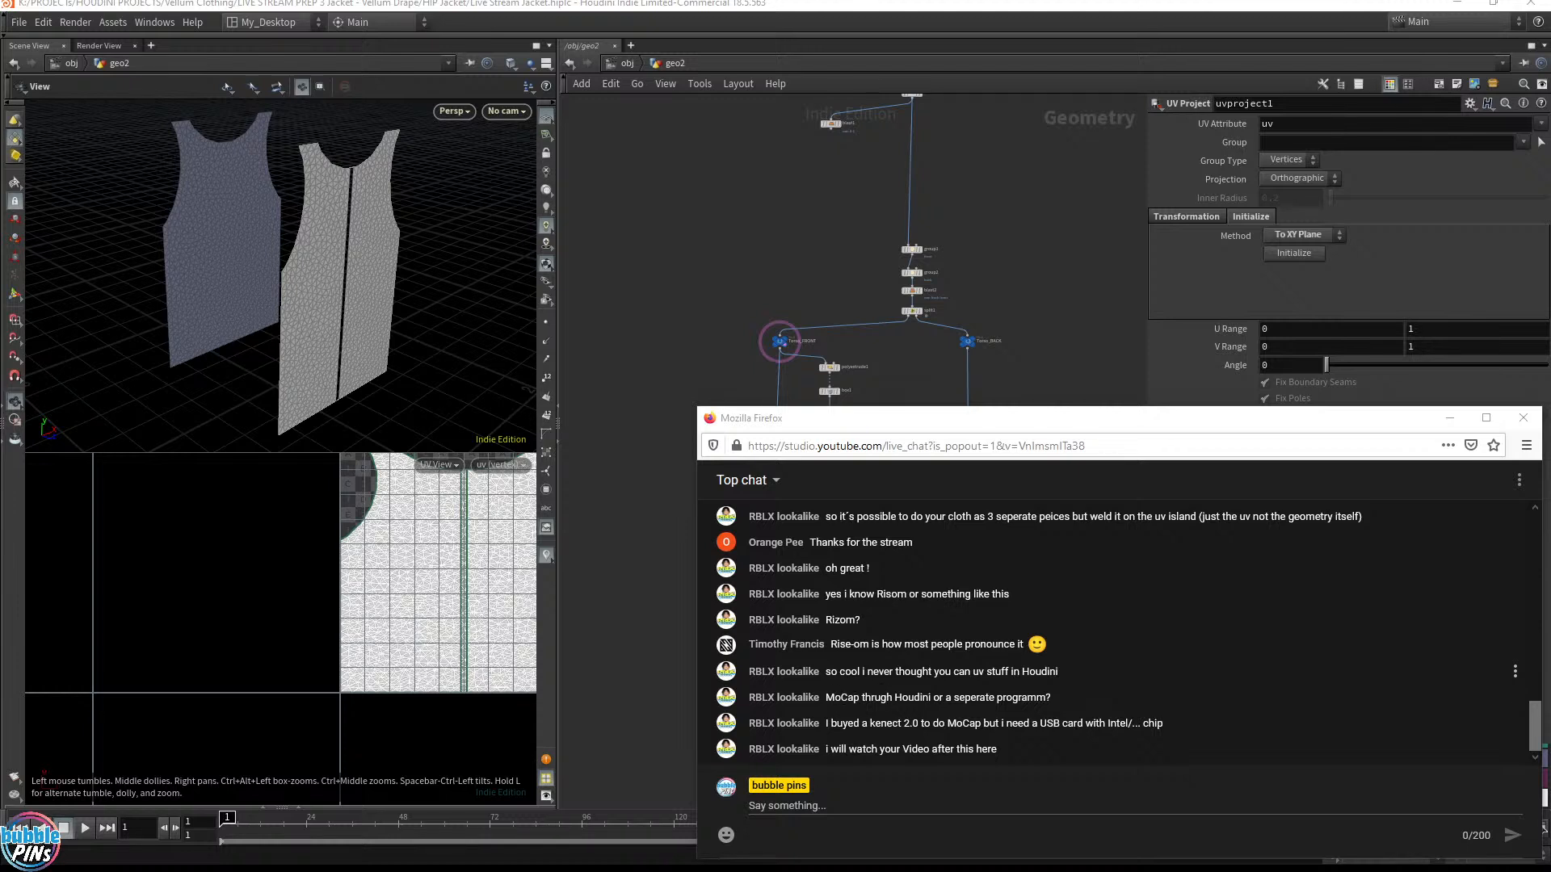
Read the live chat messages about UV work in Houdini, motion capture, and the Kinect 2.0 with its USB card
left_click_drag(839, 671, 1060, 681)
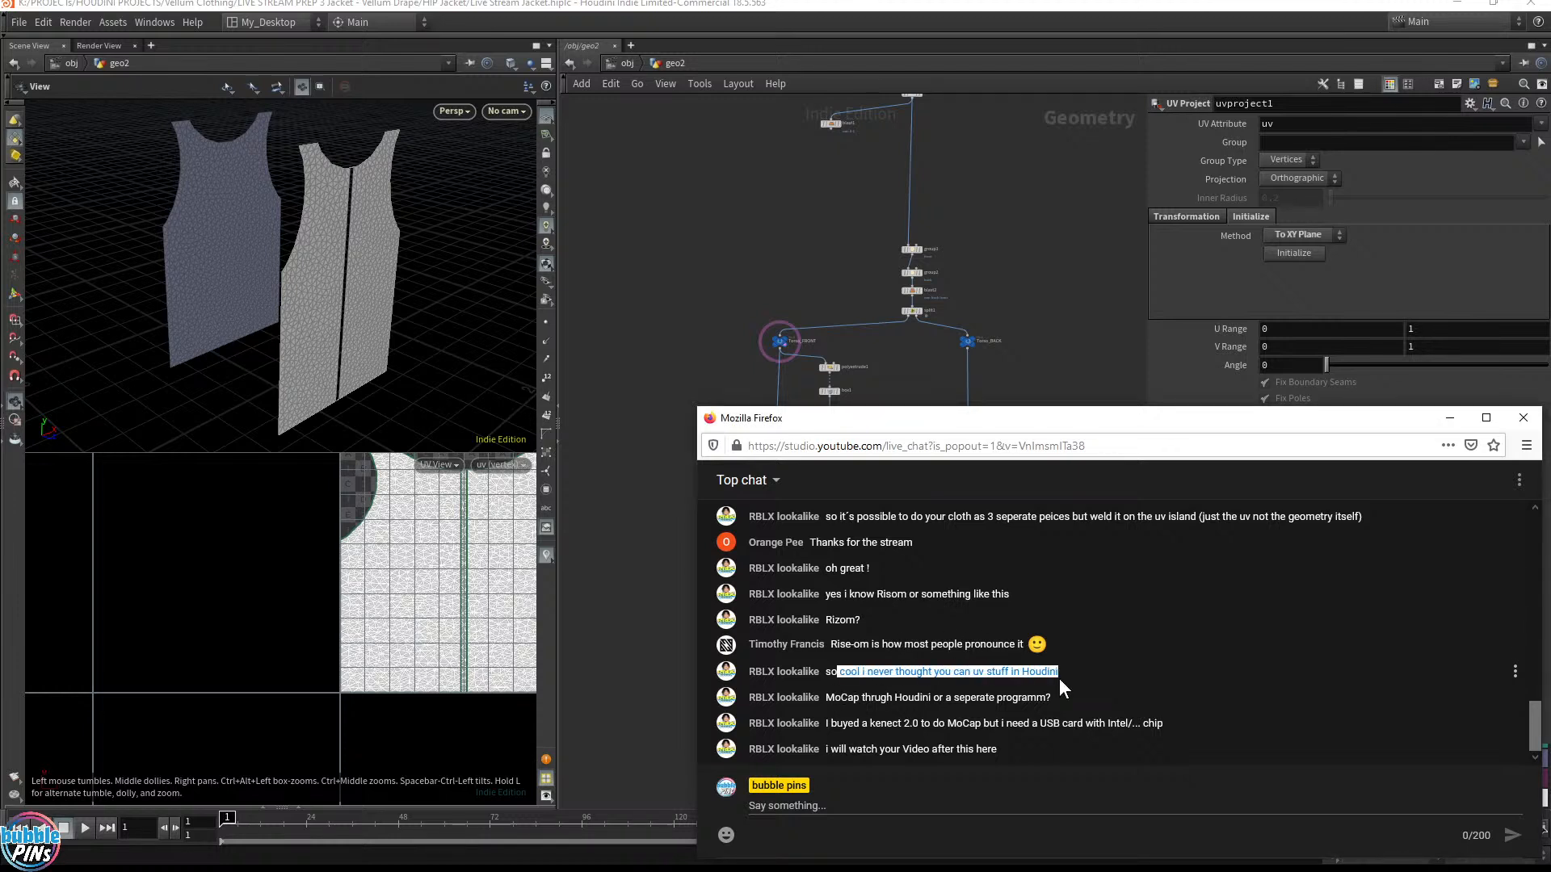
left_click_drag(842, 701, 1063, 696)
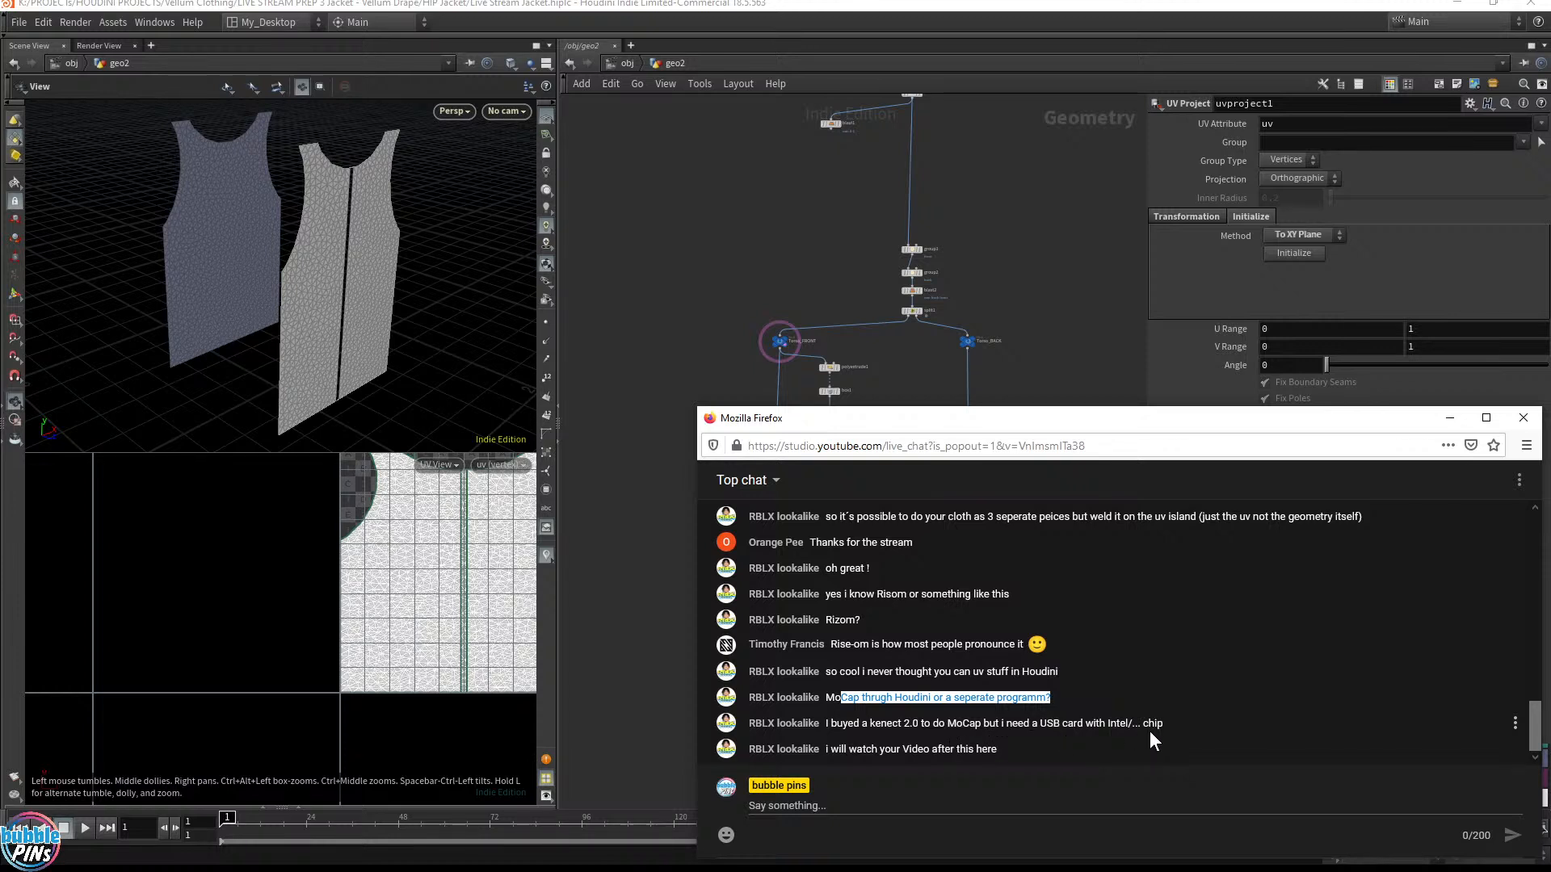
left_click_drag(1023, 723, 1117, 723)
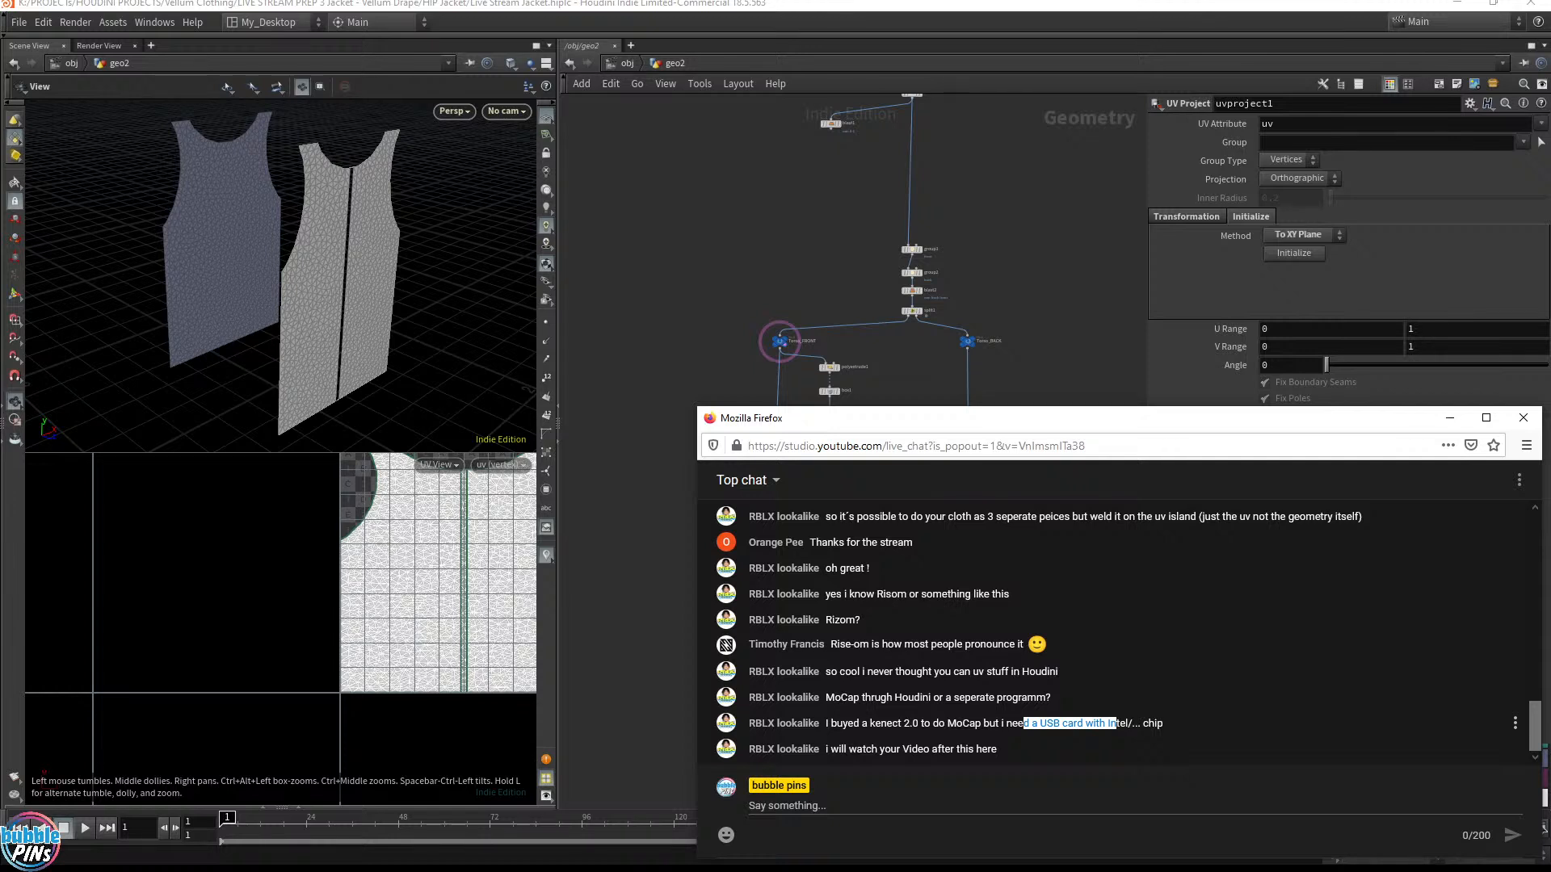
left_click_drag(860, 722, 923, 723)
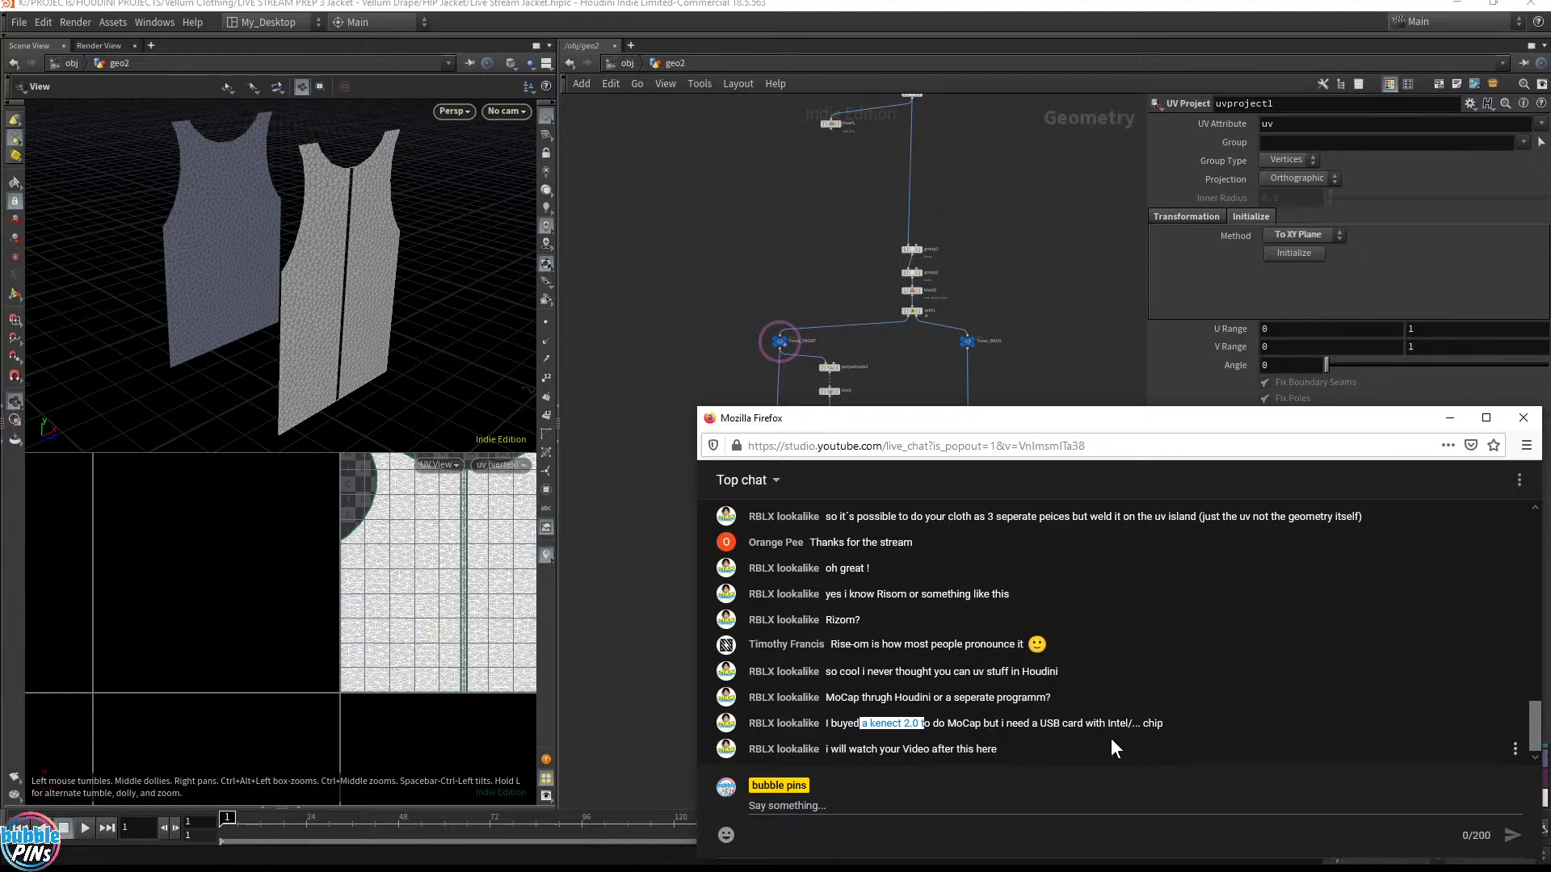
left_click(980, 714)
left_click_drag(862, 723, 995, 721)
left_click_drag(1047, 725, 1076, 743)
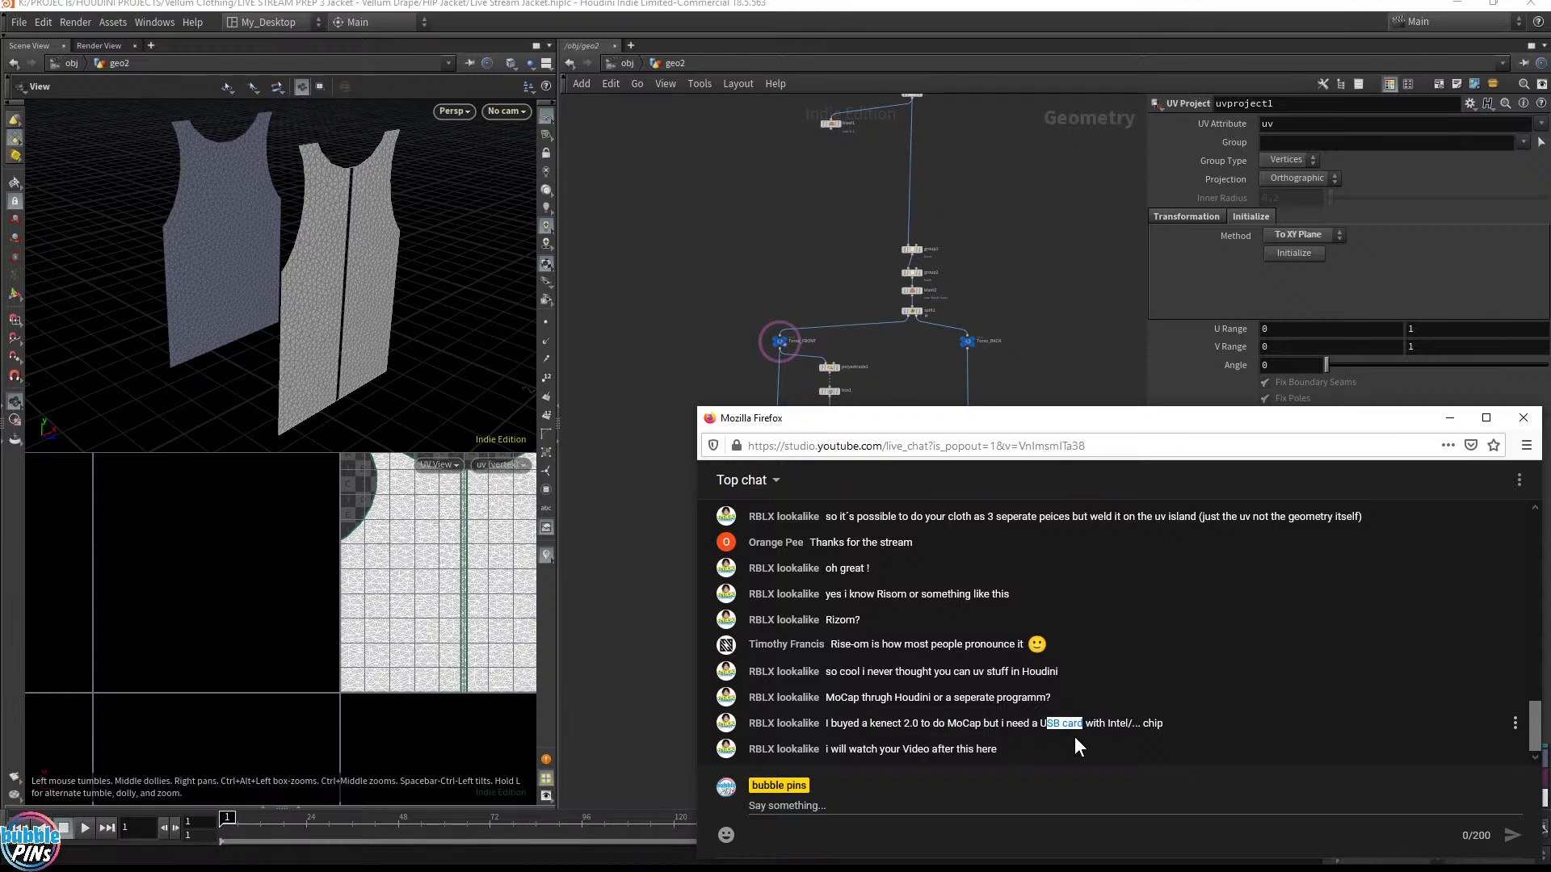
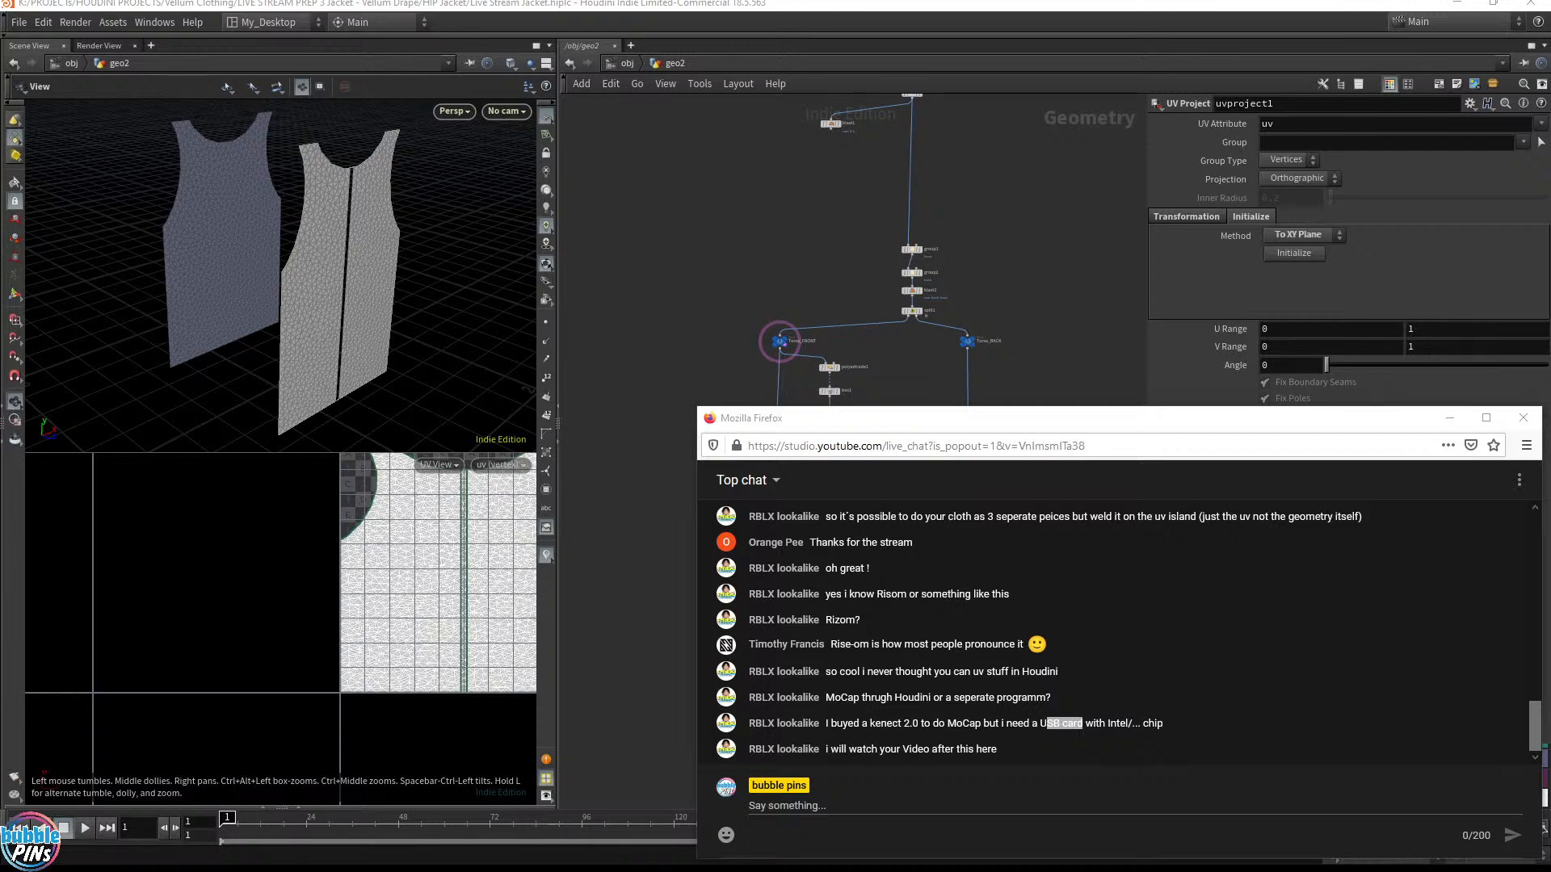
Switch to the browser's Affordable Motion Capture at Home article and open the Bubble Pins home page in a separate tab
key("alt+Tab")
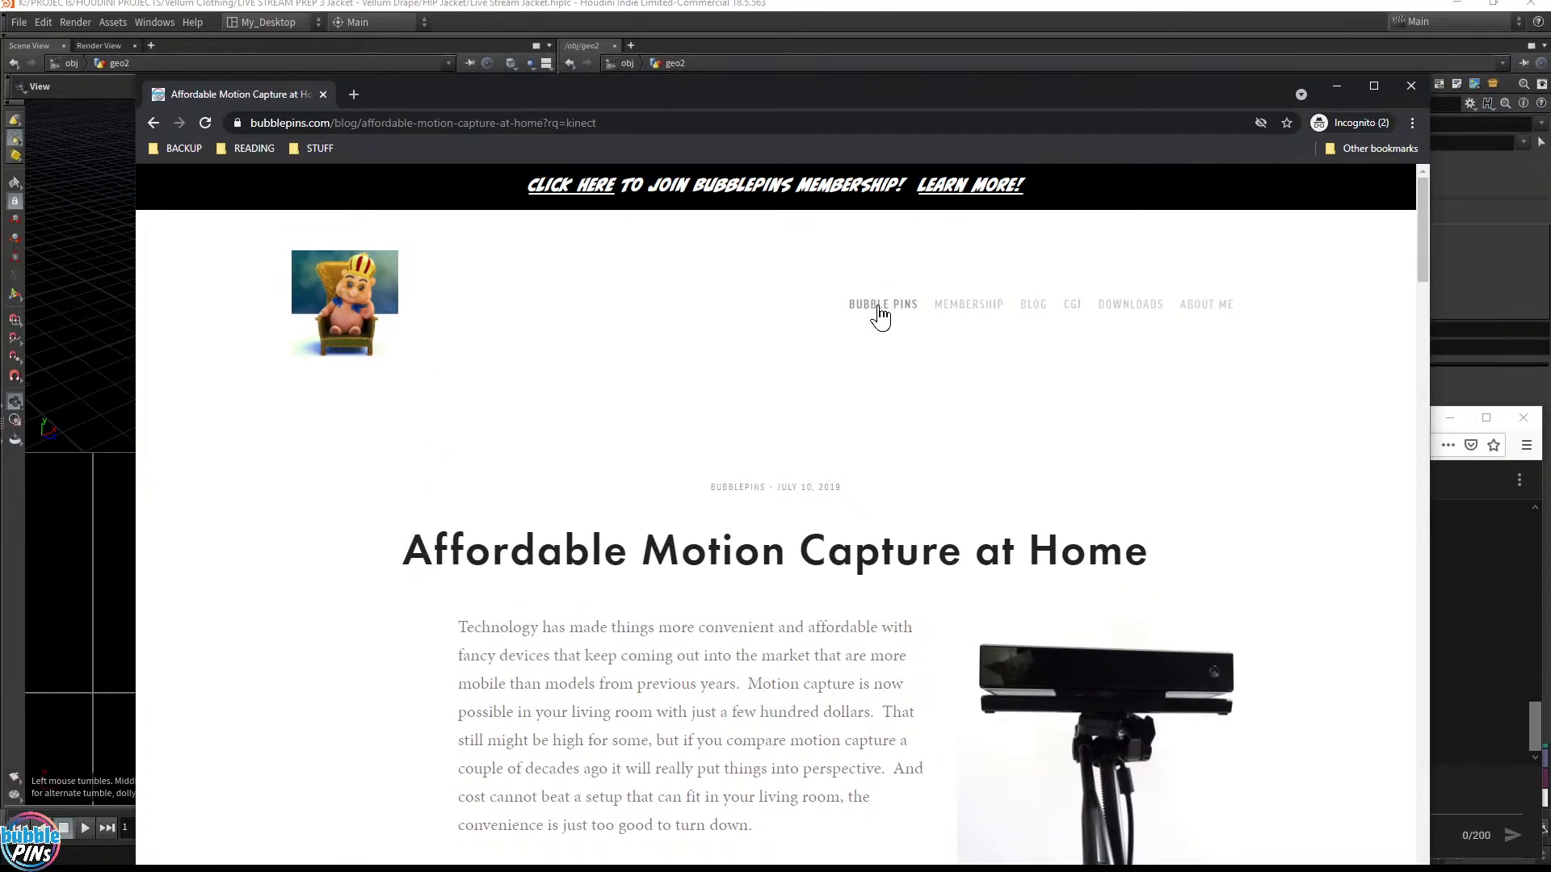
scroll(979, 445, "down", 5)
scroll(979, 445, "up", 5)
right_click(882, 314)
left_click(935, 327)
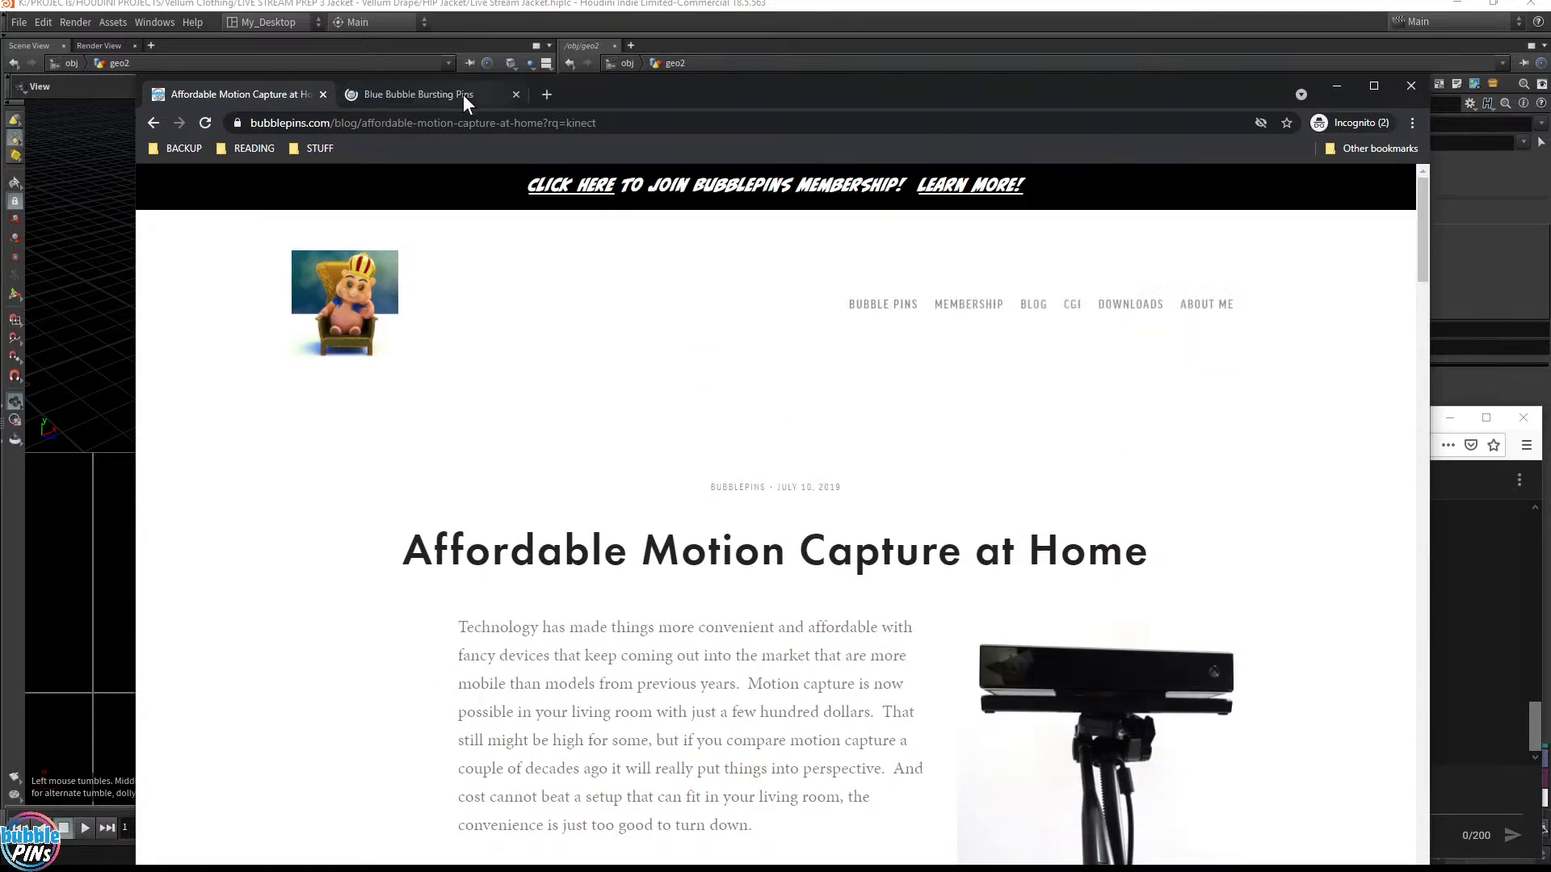
Search the Bubble Pins home page for "kinect"
left_click(463, 94)
scroll(913, 487, "down", 5)
scroll(899, 481, "down", 9)
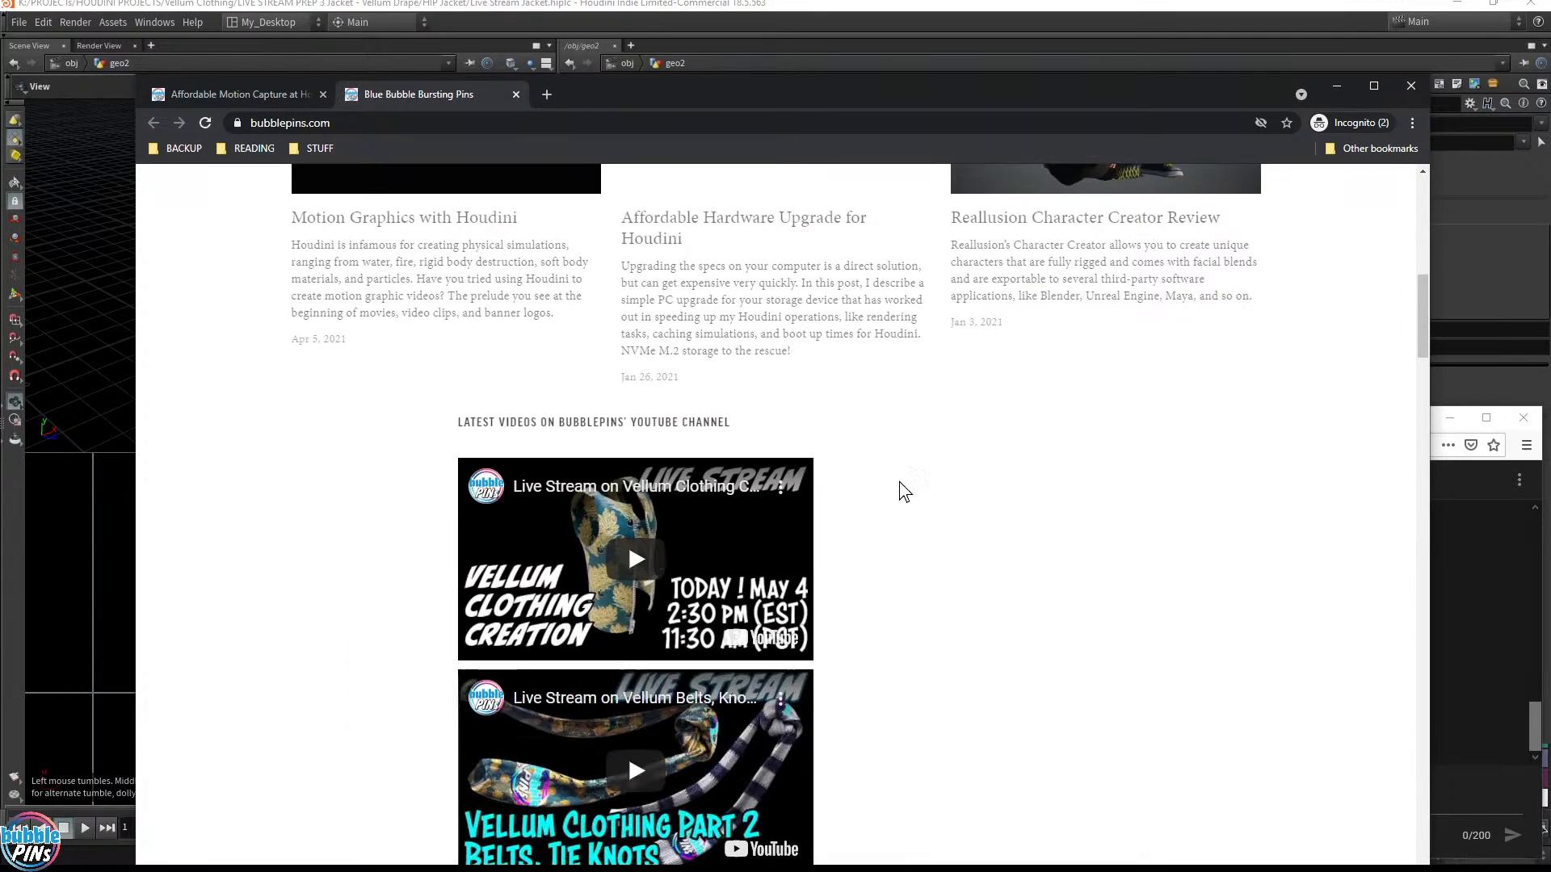
left_click(517, 664)
type("kinect")
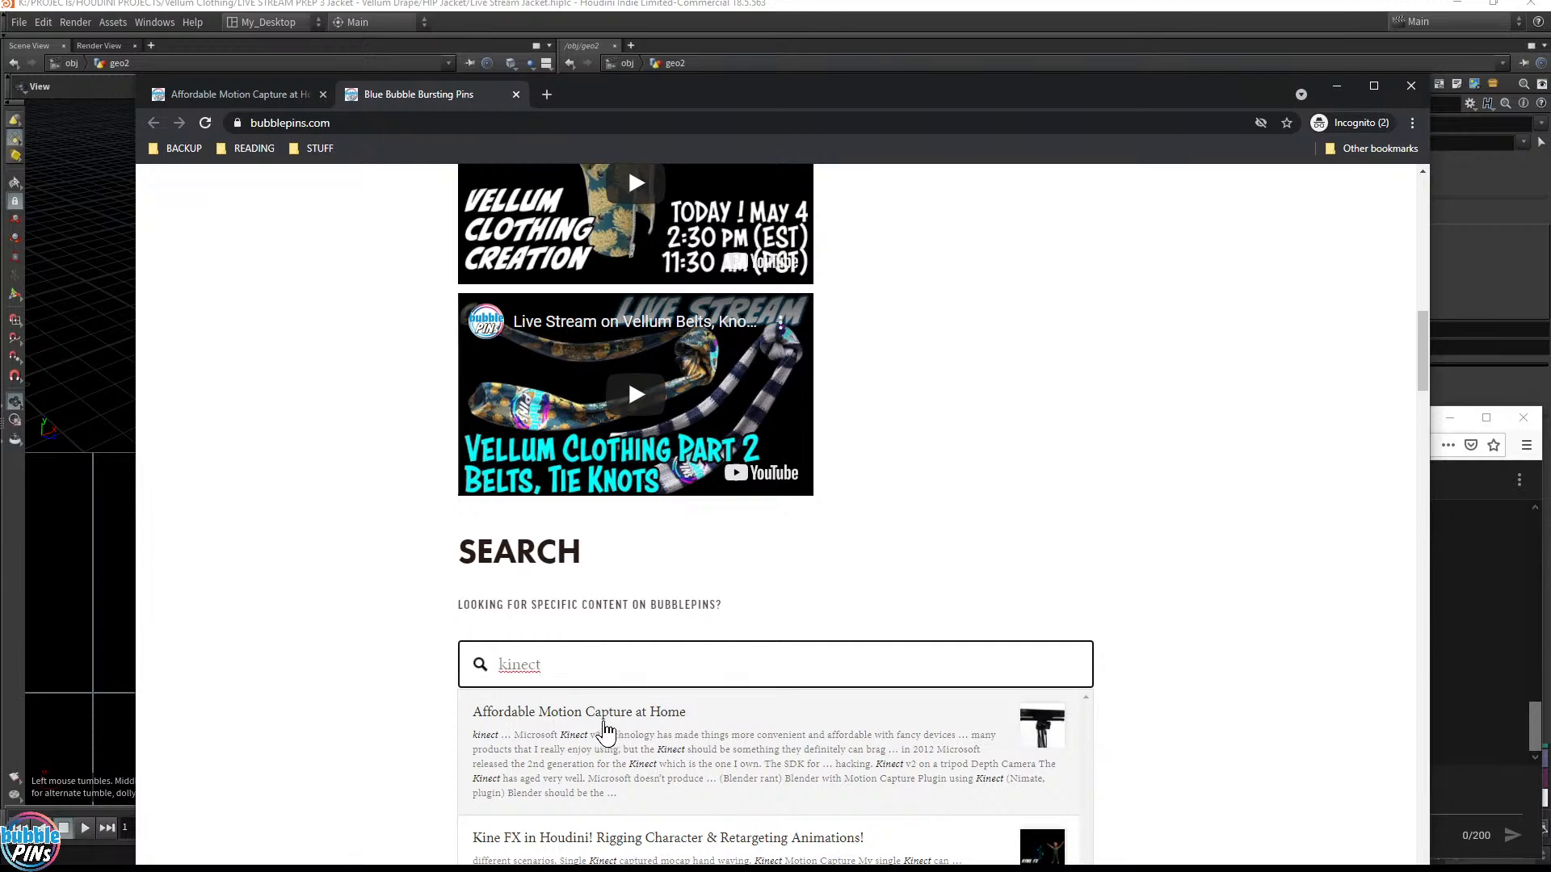
Return to the motion capture article and look through its cost, open-source mocap and depth camera sections
left_click(273, 97)
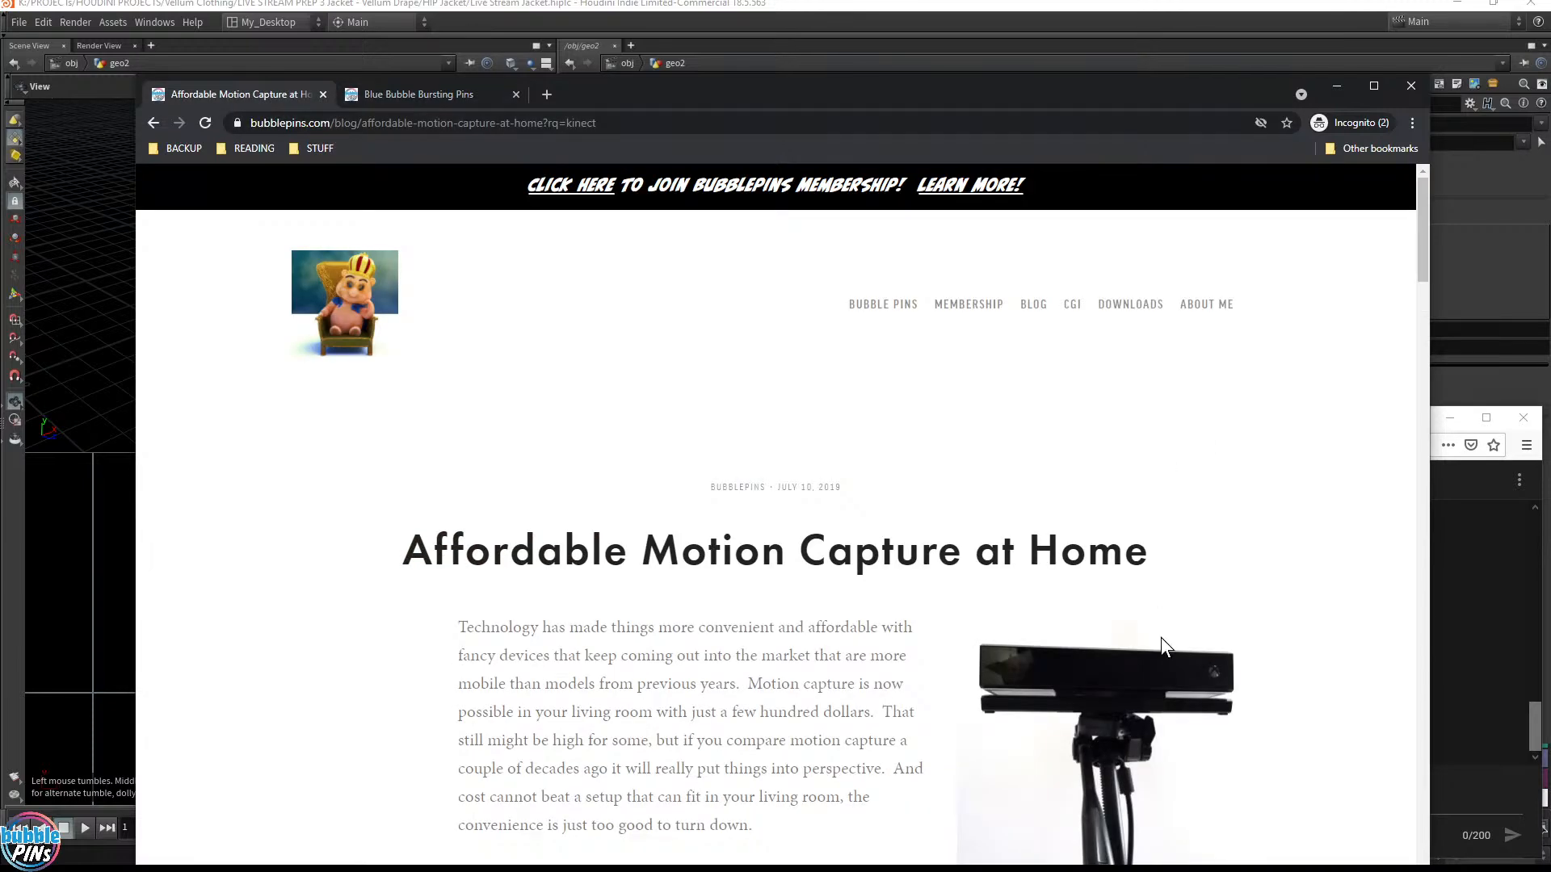
scroll(1162, 636, "down", 15)
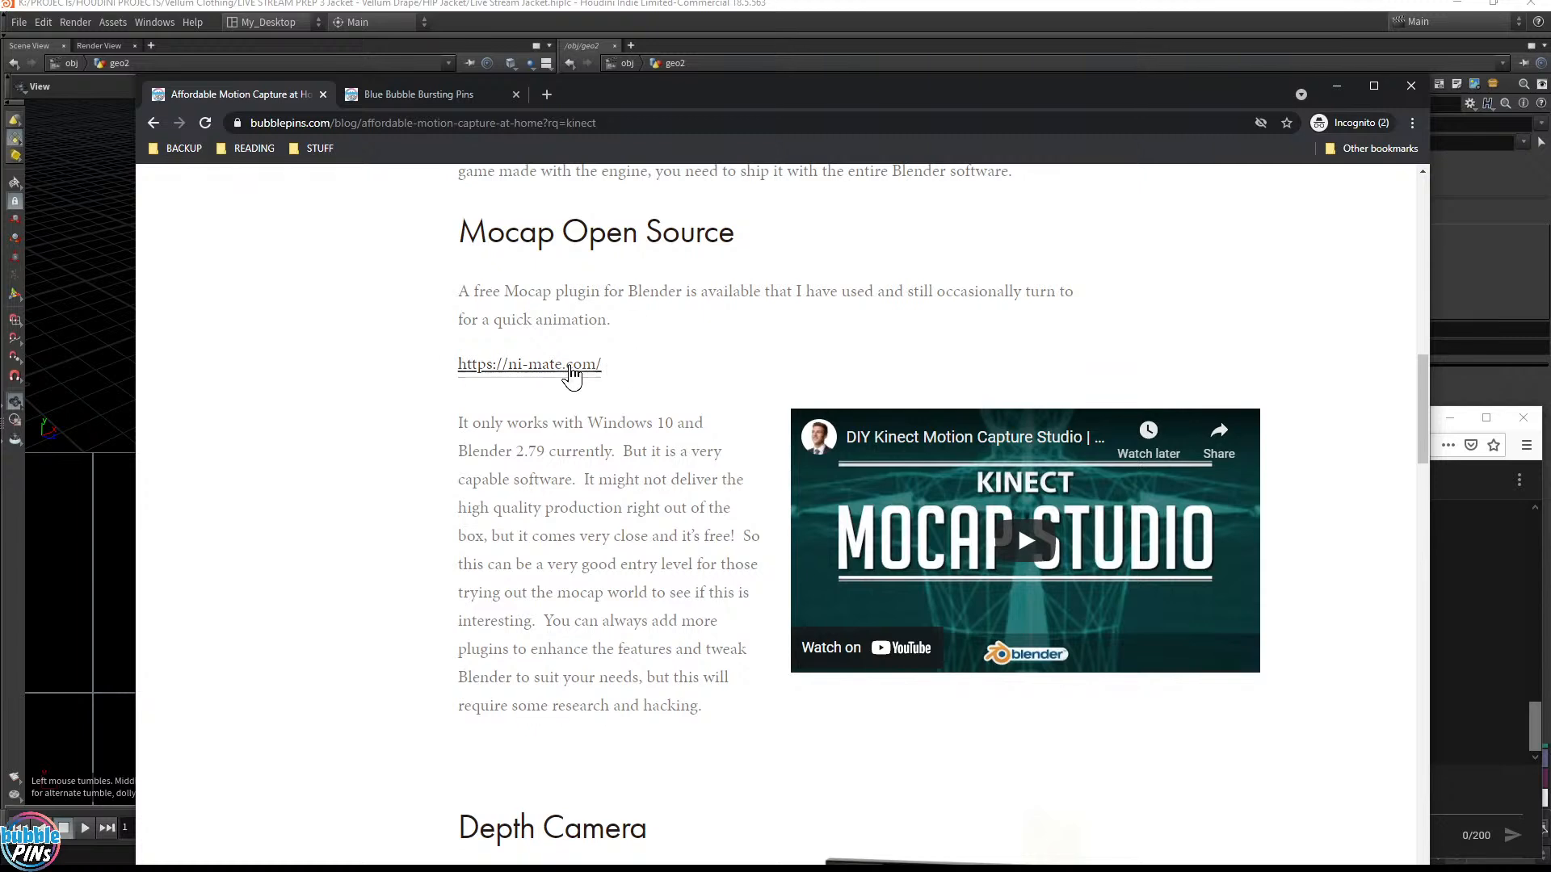
scroll(662, 370, "down", 10)
scroll(662, 370, "up", 10)
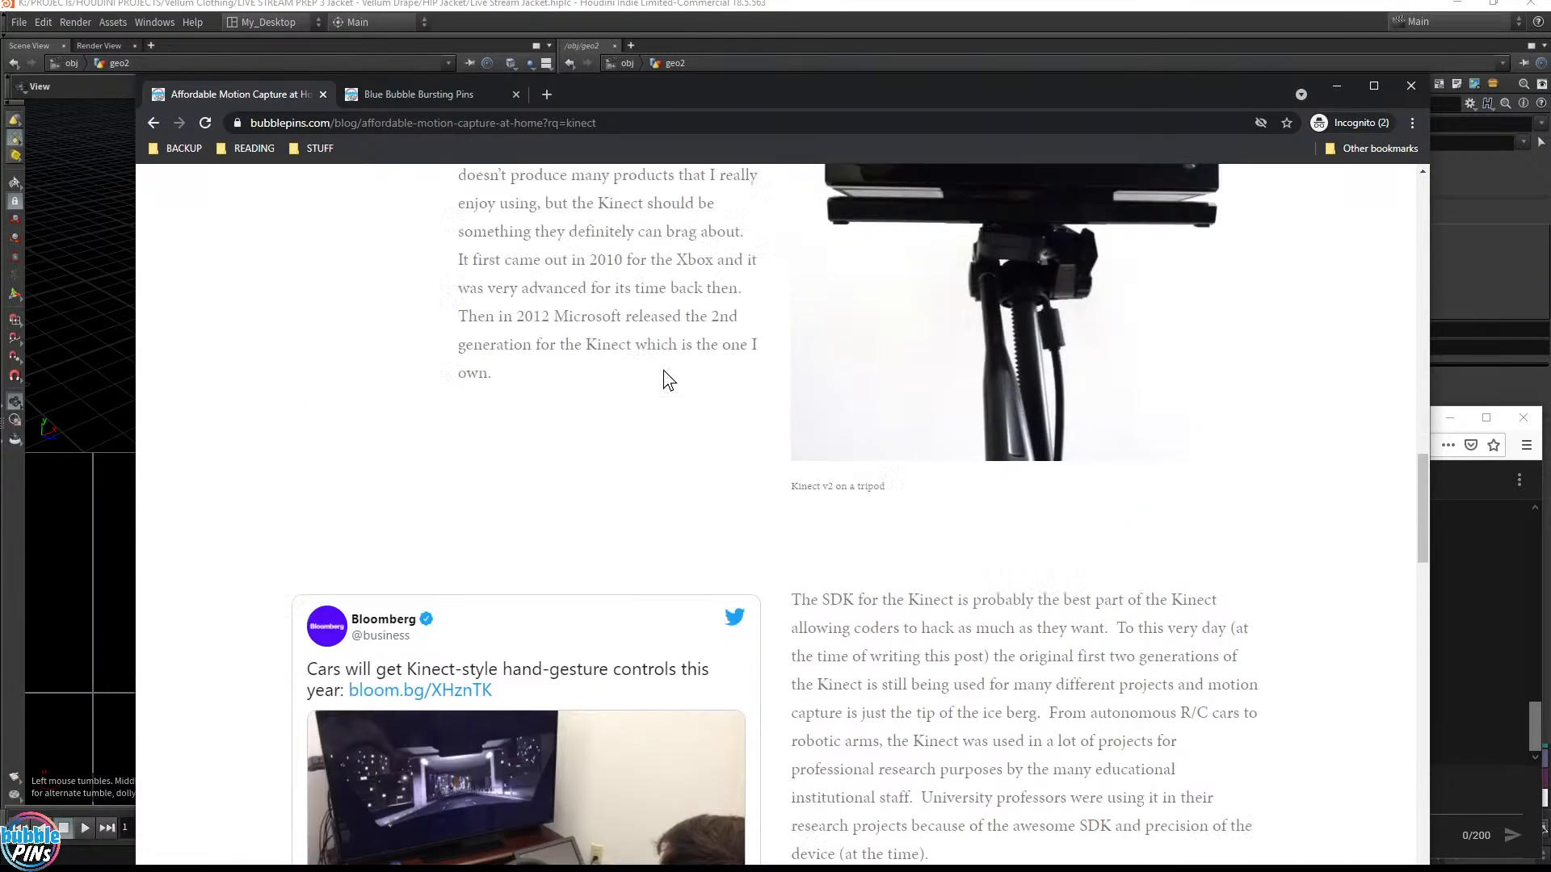
scroll(668, 374, "up", 8)
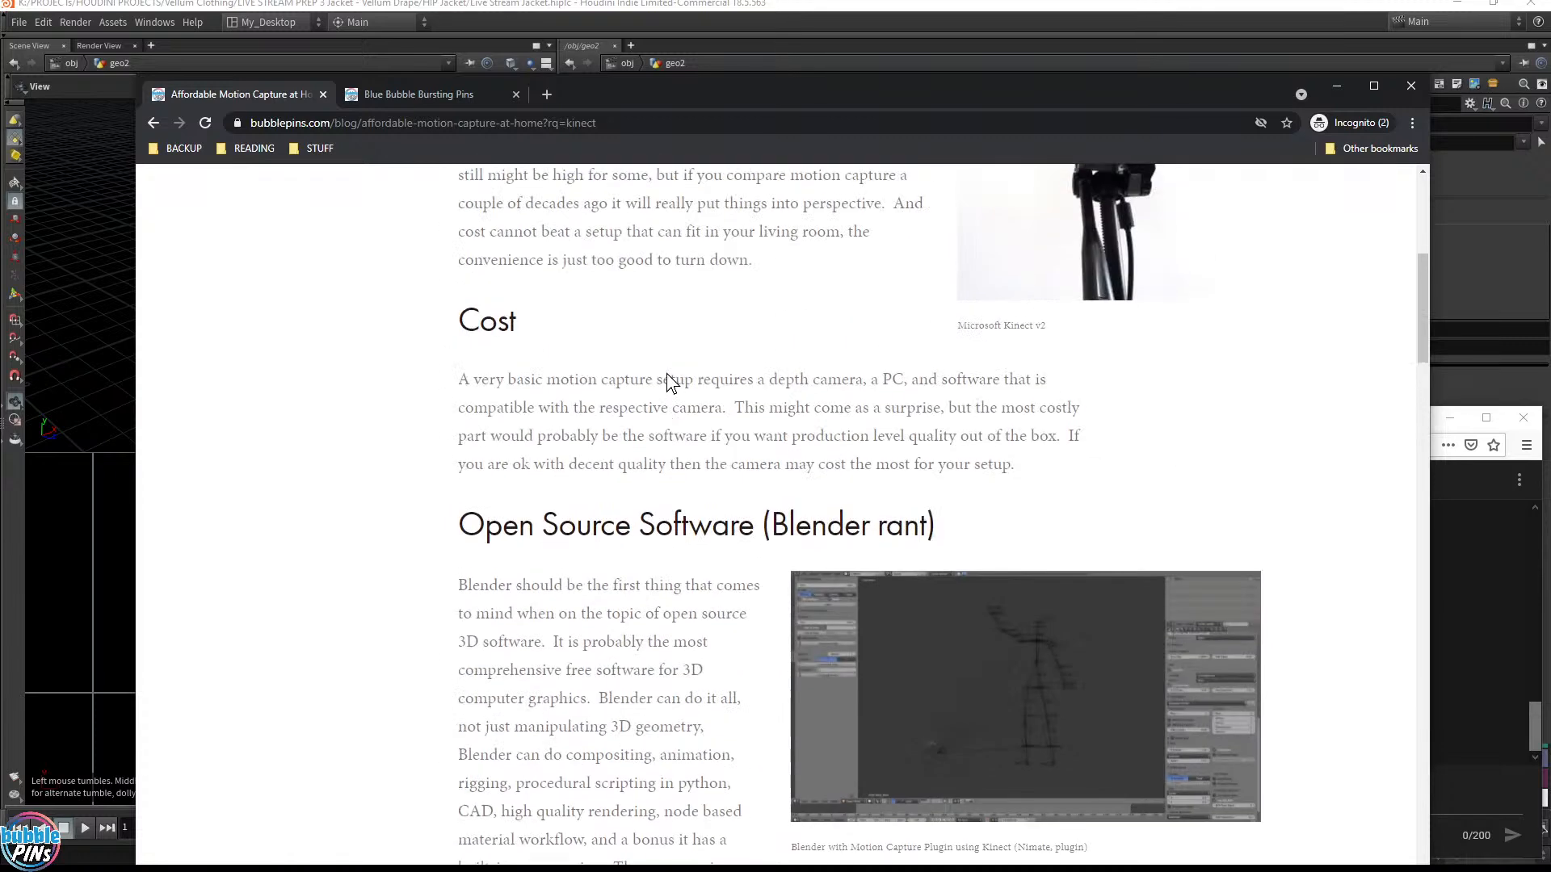
scroll(775, 517, "up", 2)
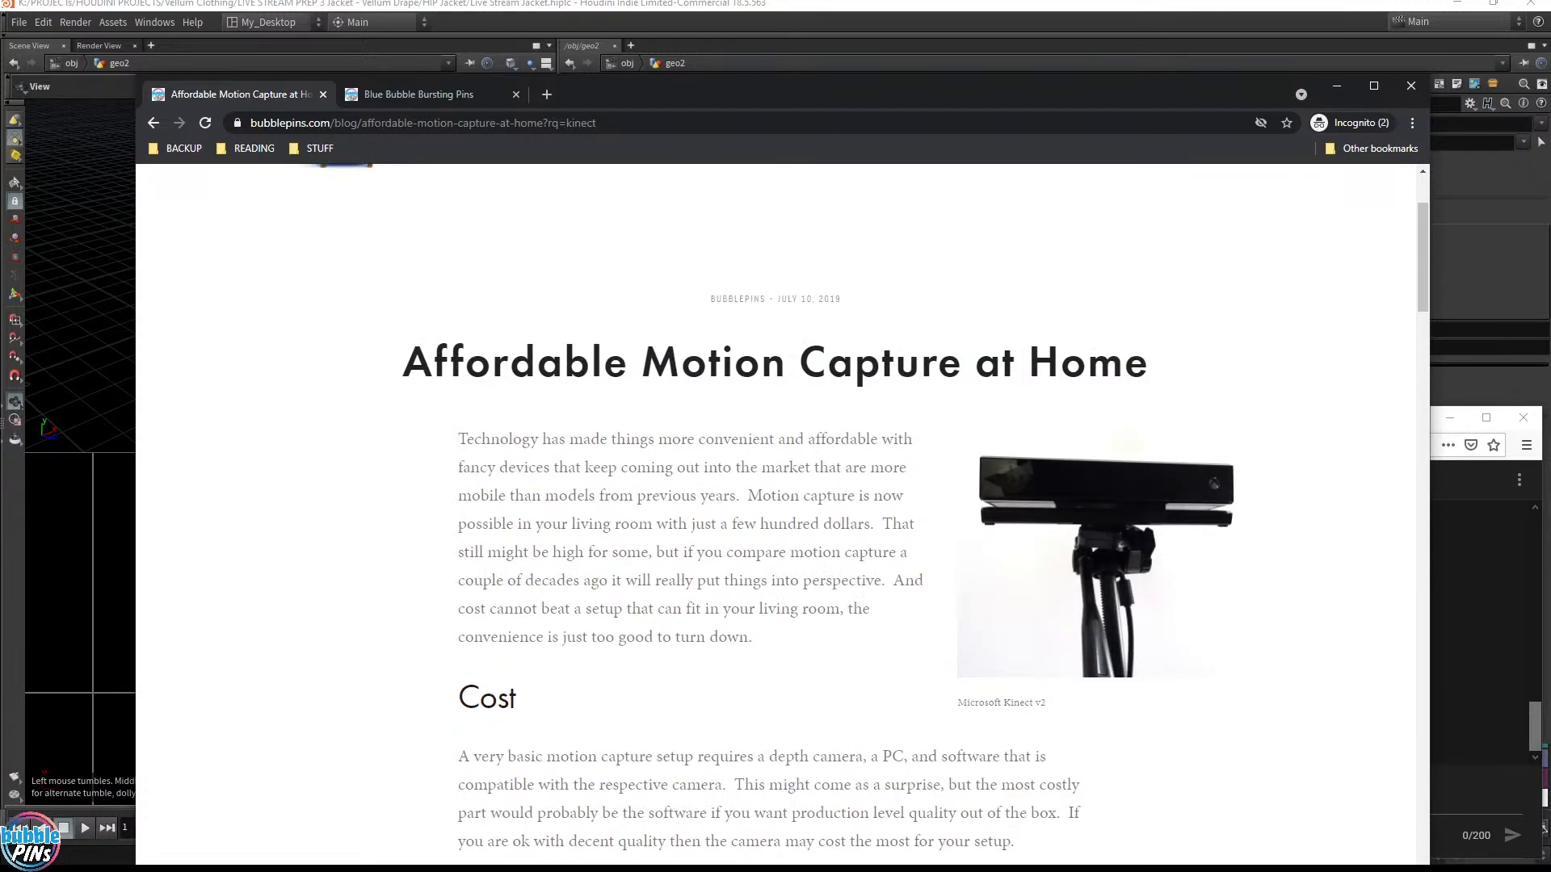
left_click_drag(1423, 231, 1377, 517)
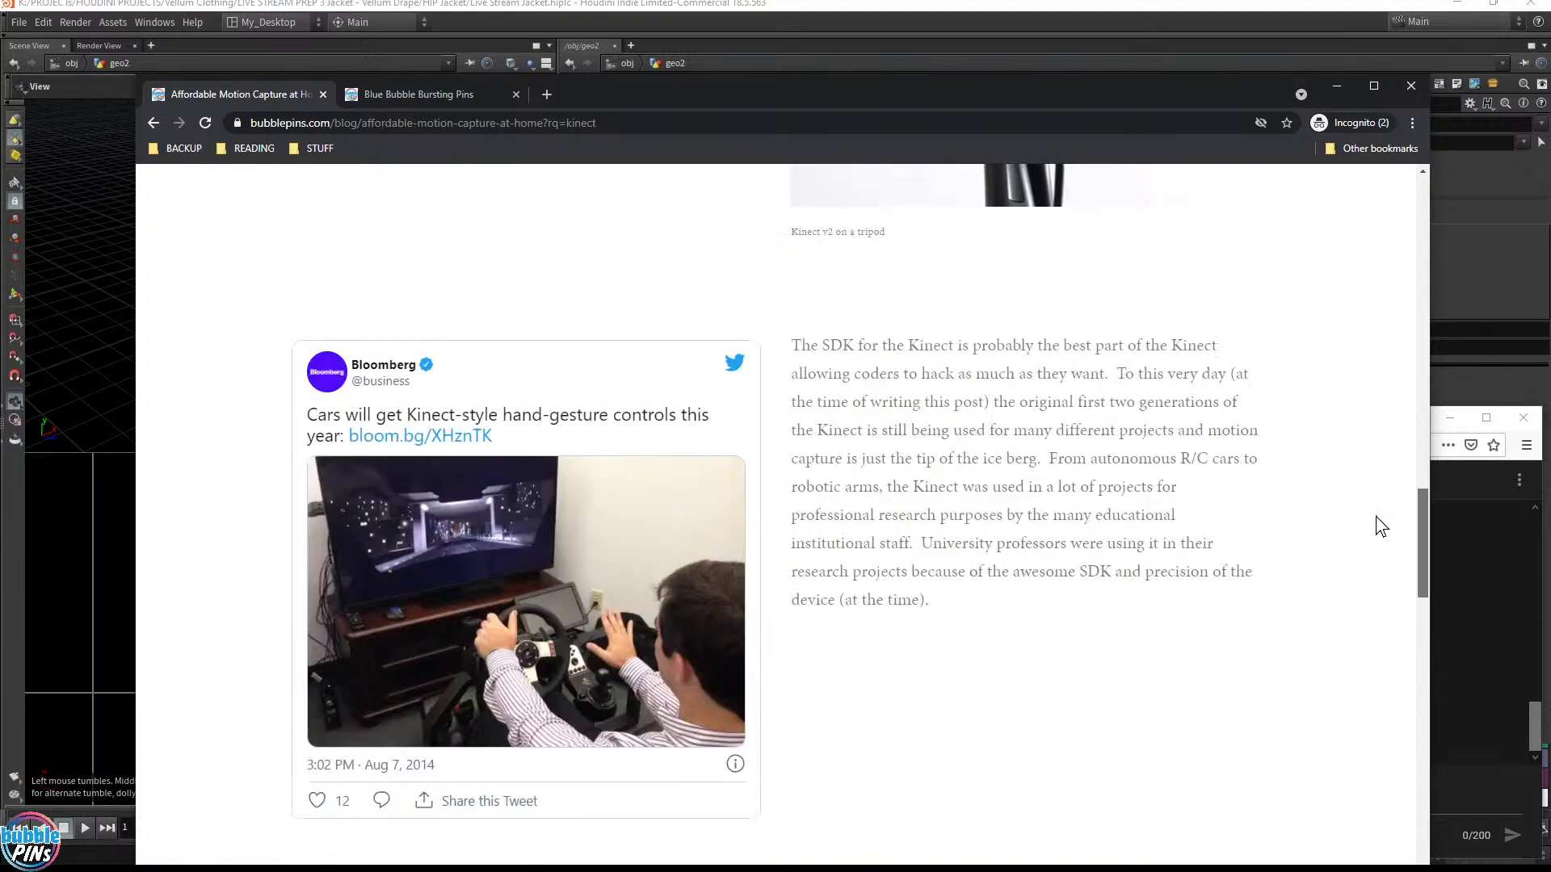
scroll(1365, 501, "up", 10)
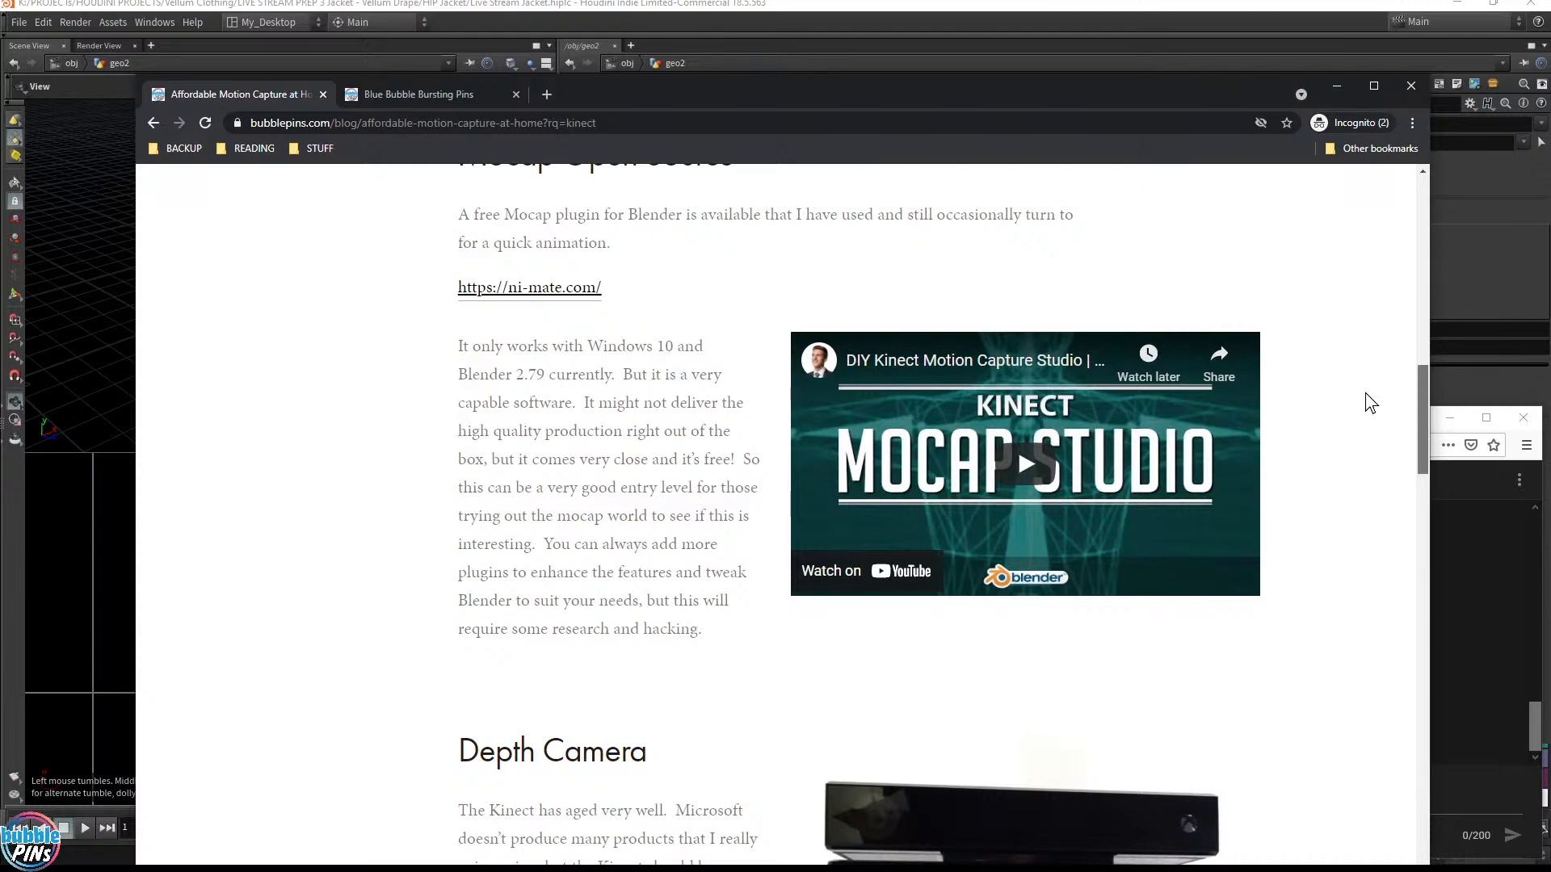
scroll(1332, 469, "down", 5)
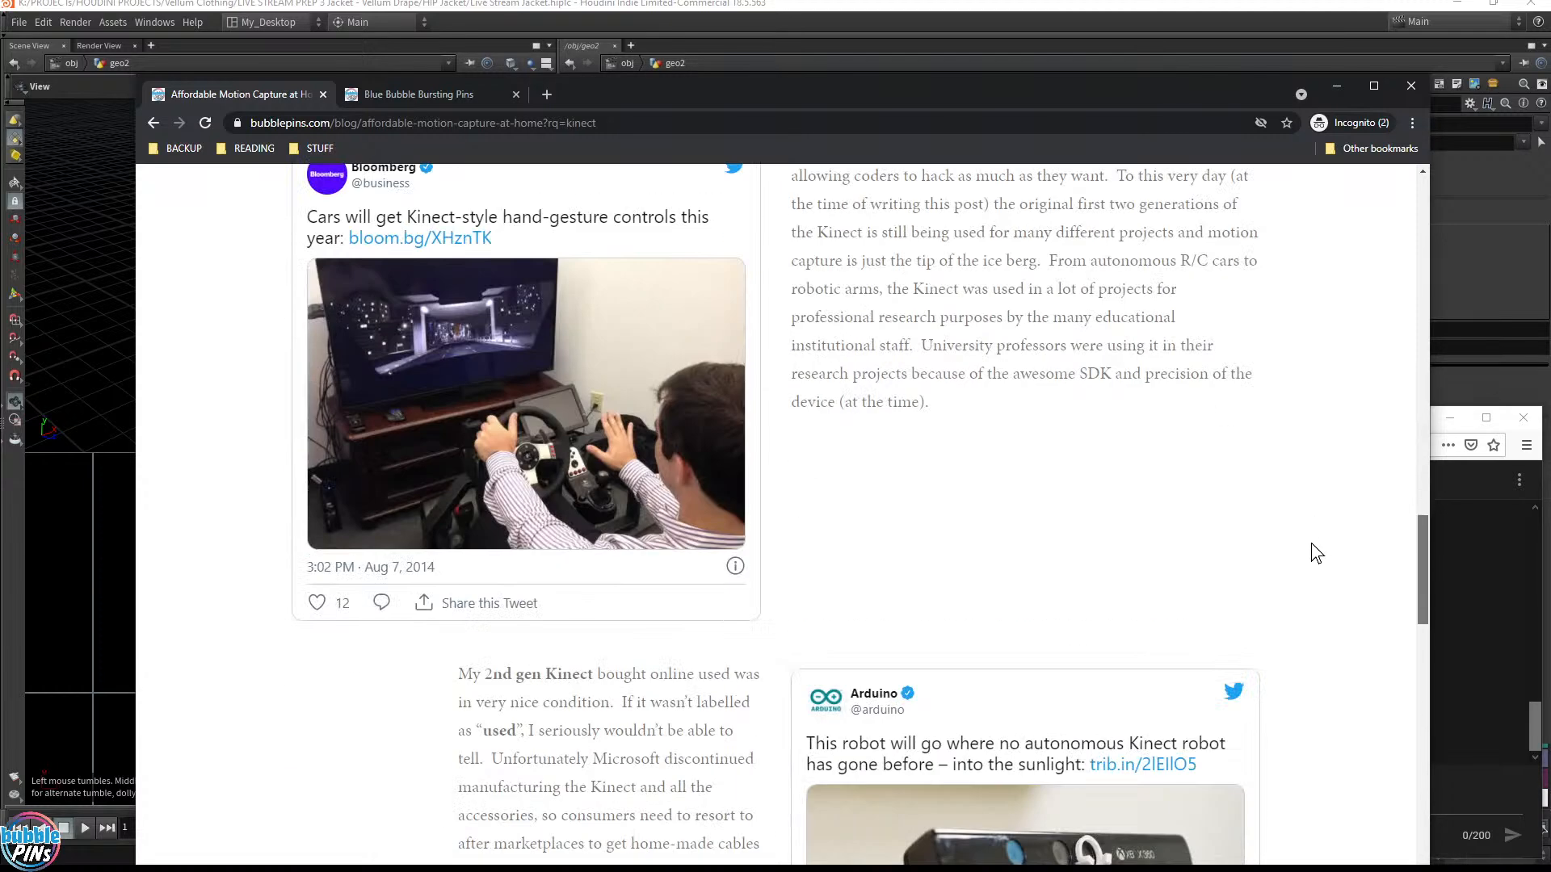
scroll(1304, 573, "up", 15)
scroll(1306, 601, "down", 18)
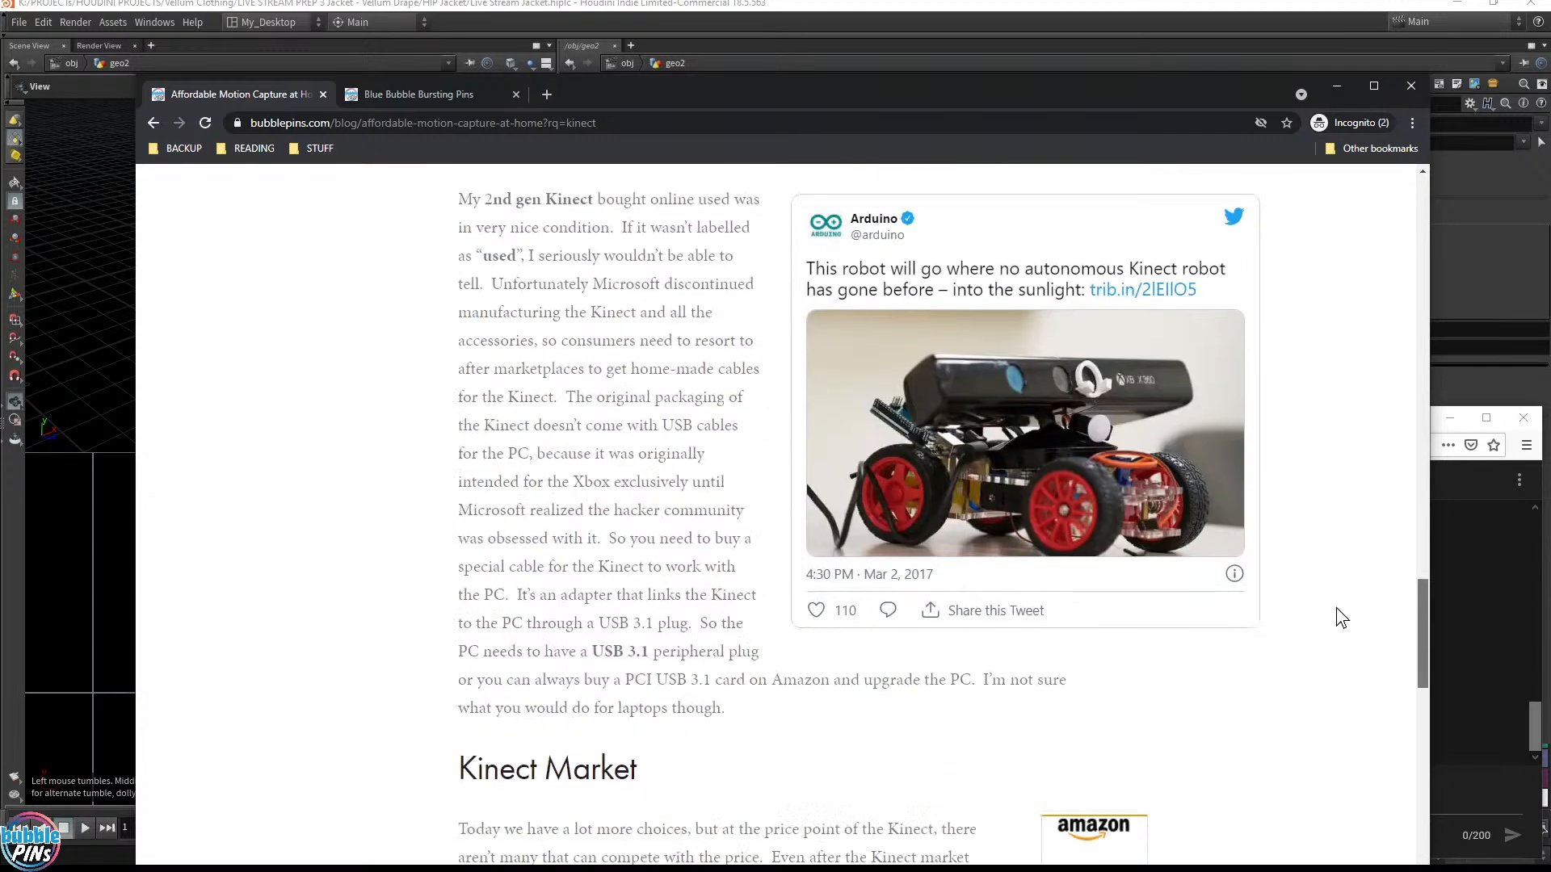
scroll(1311, 653, "down", 2)
scroll(1307, 666, "up", 20)
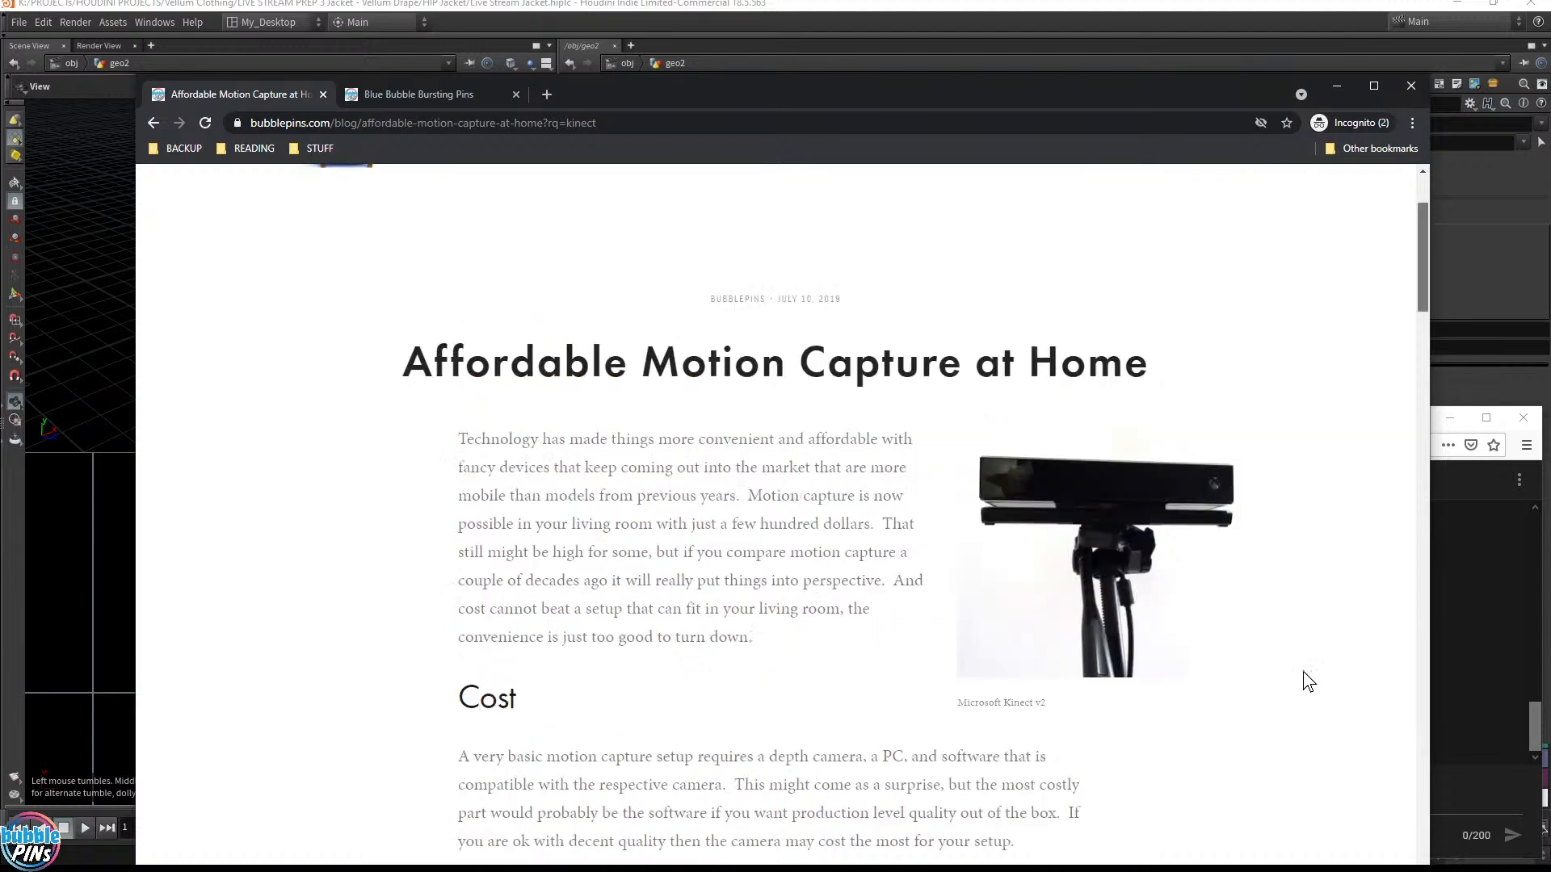
Examine the article's Kinect Market and Kinect Adapter Cable for PC sections with their Amazon product links
scroll(1333, 634, "down", 18)
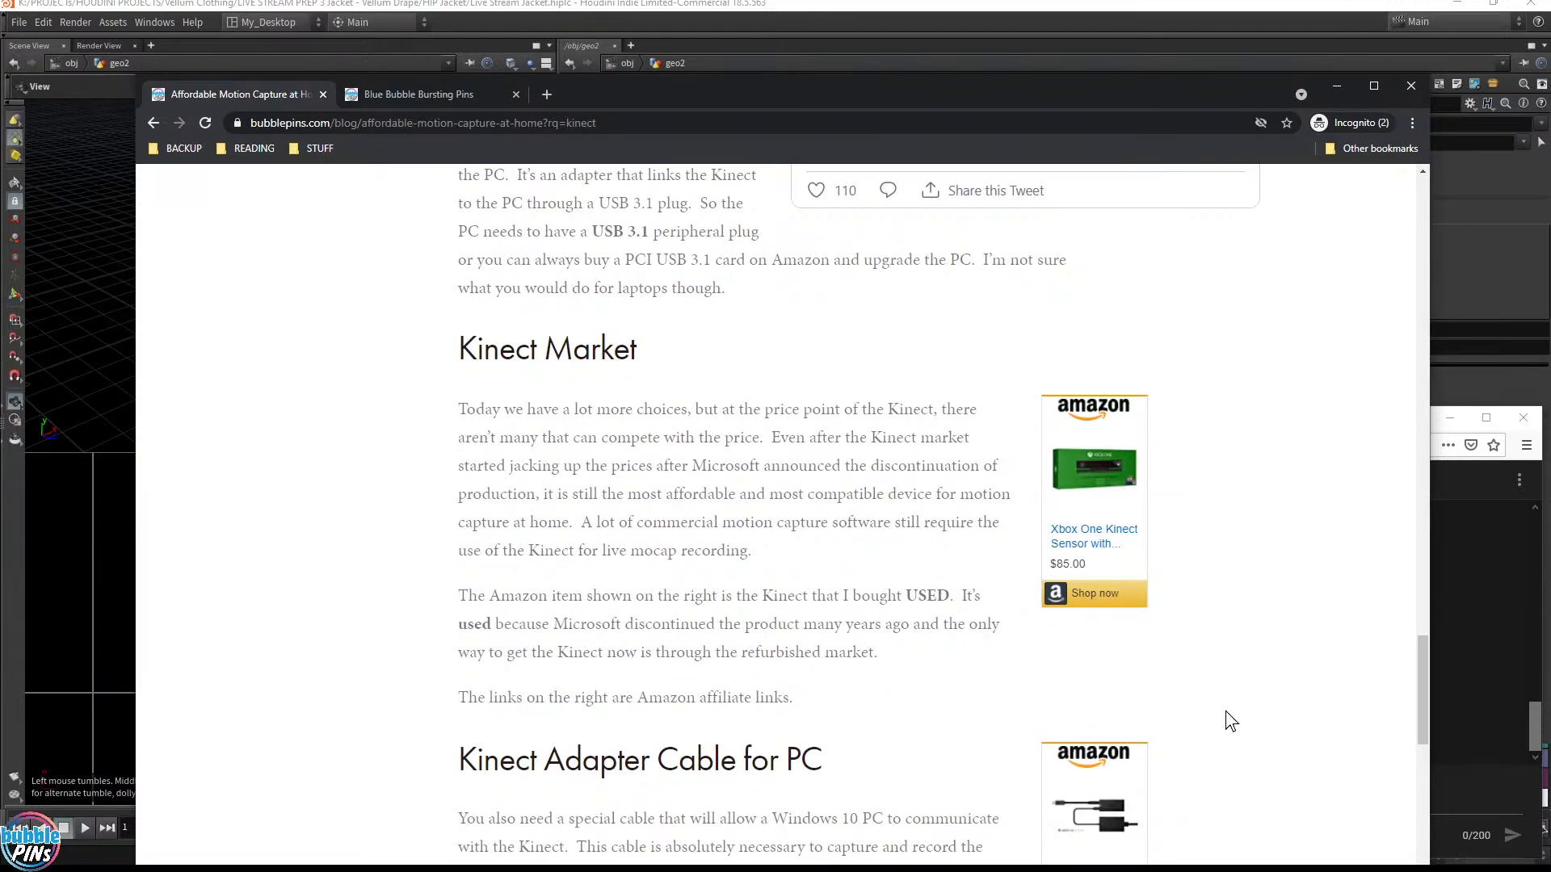
scroll(1126, 673, "down", 2)
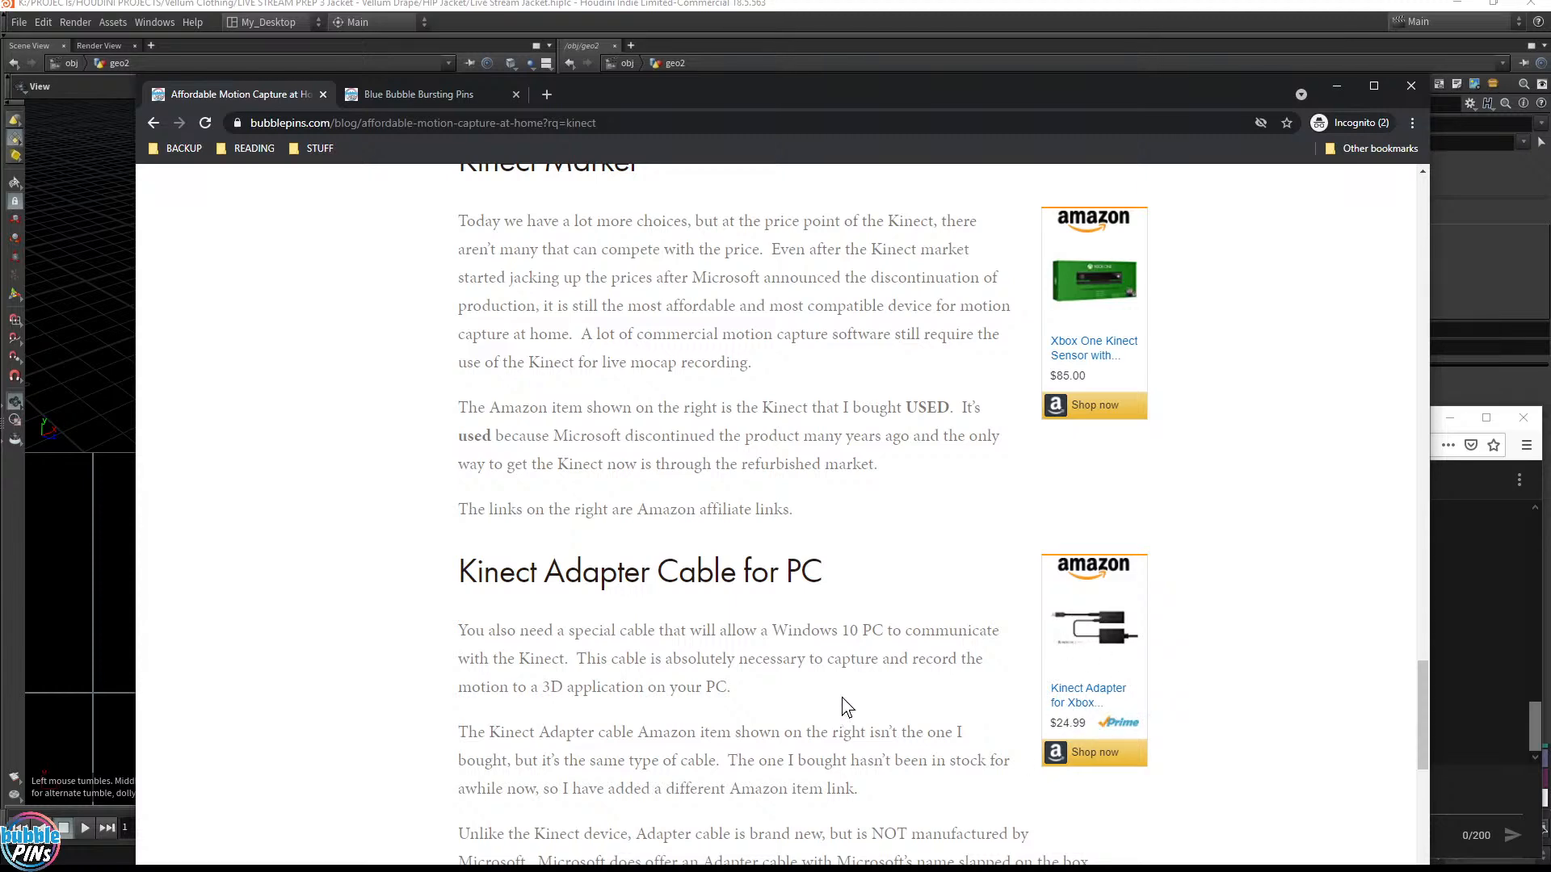
scroll(842, 702, "down", 2)
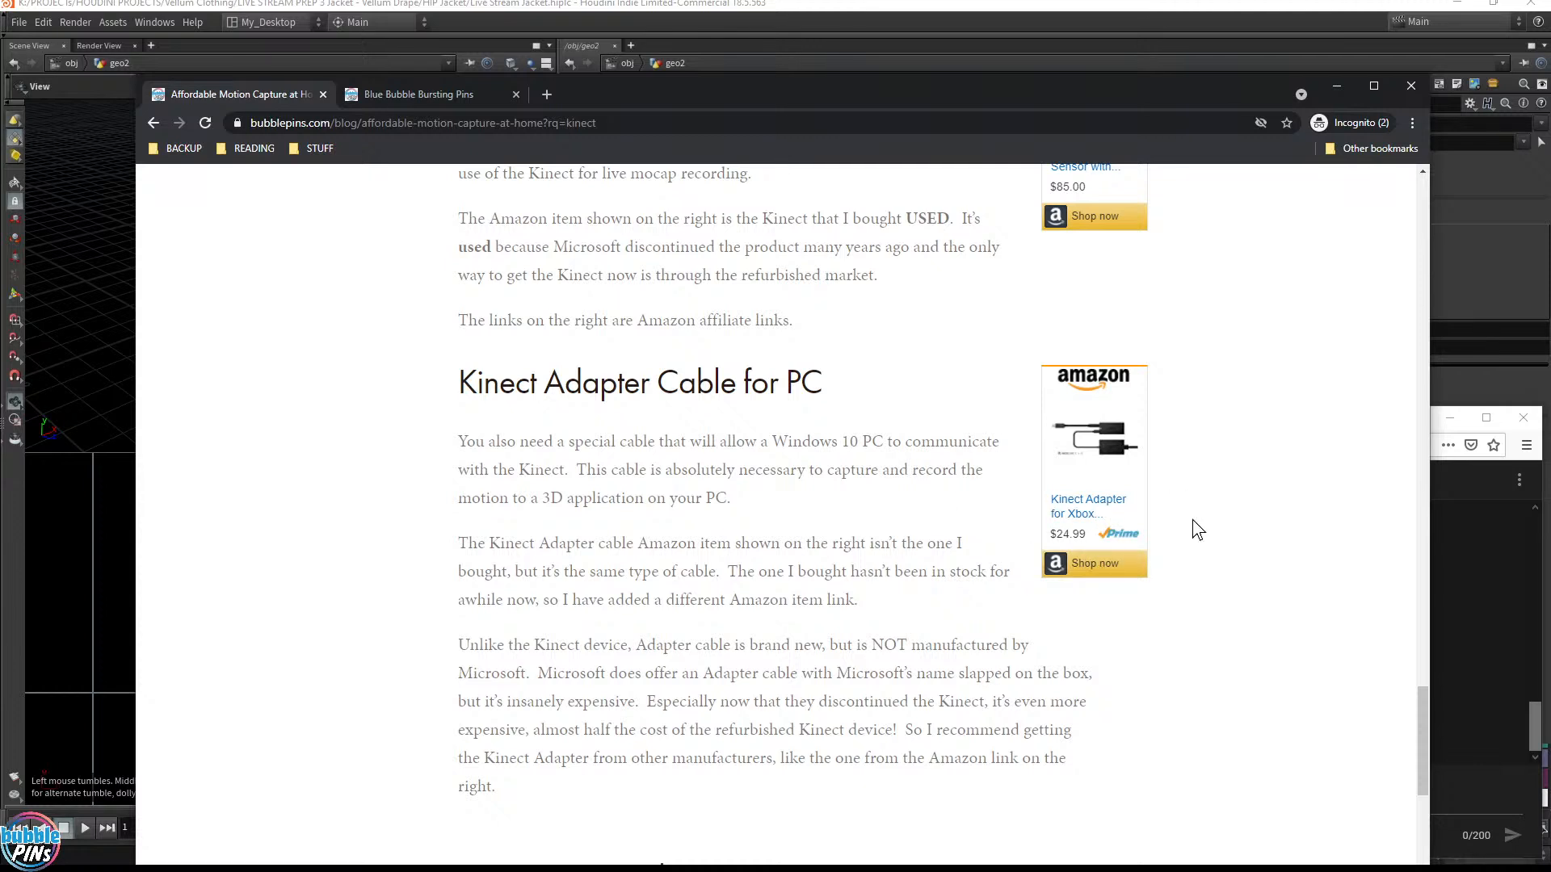
scroll(981, 424, "up", 2)
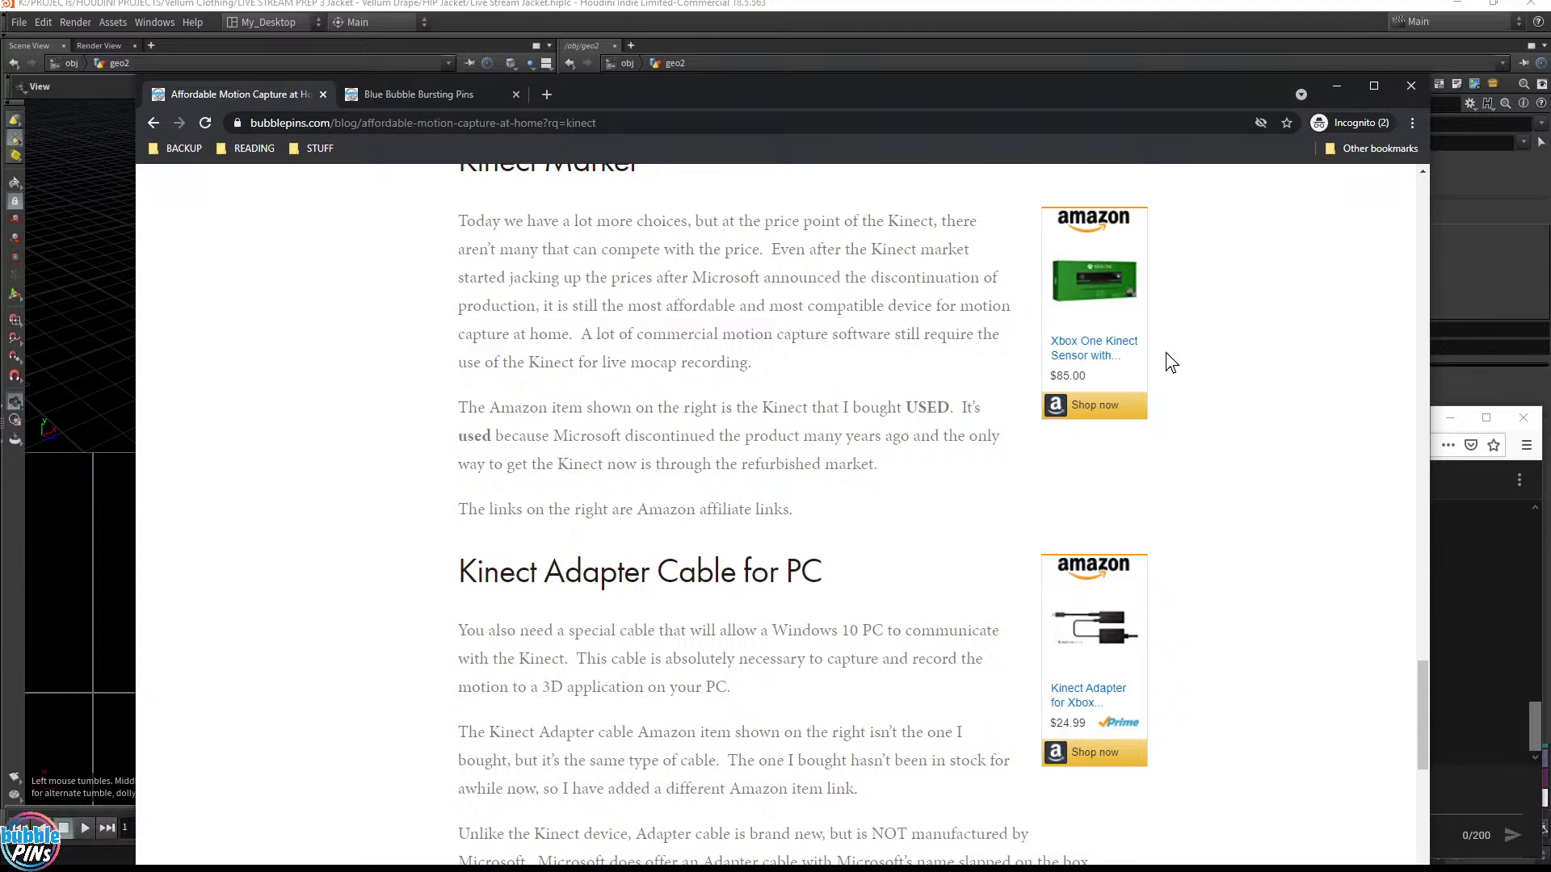
Move the browser window out of the way and read the chat messages about the Kinect 2.0 and watching the video
left_click_drag(642, 96, 1550, 24)
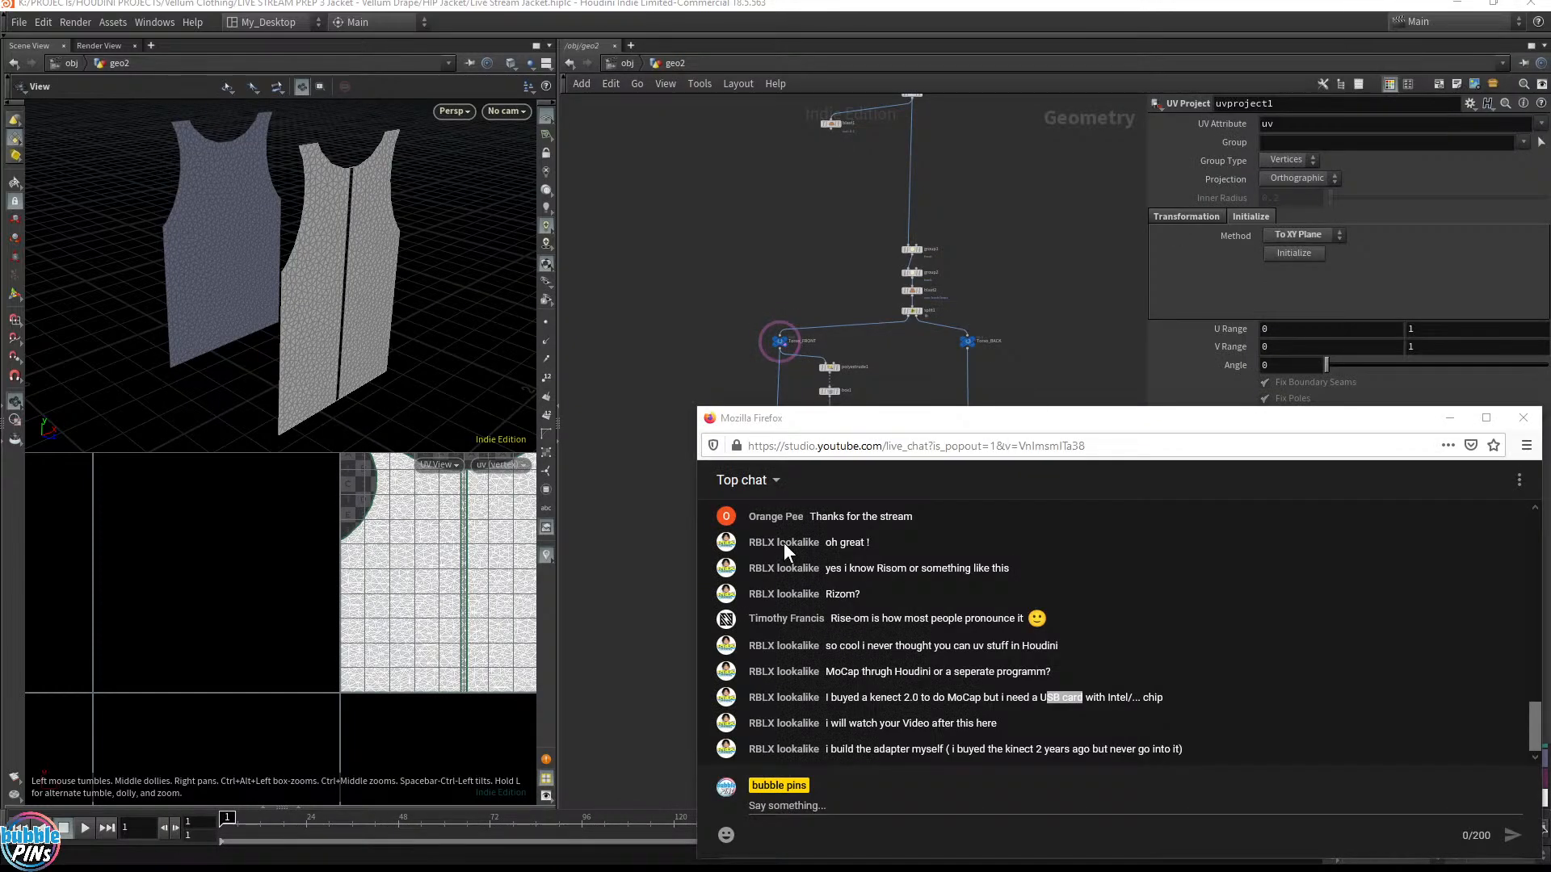
left_click_drag(841, 697, 1048, 706)
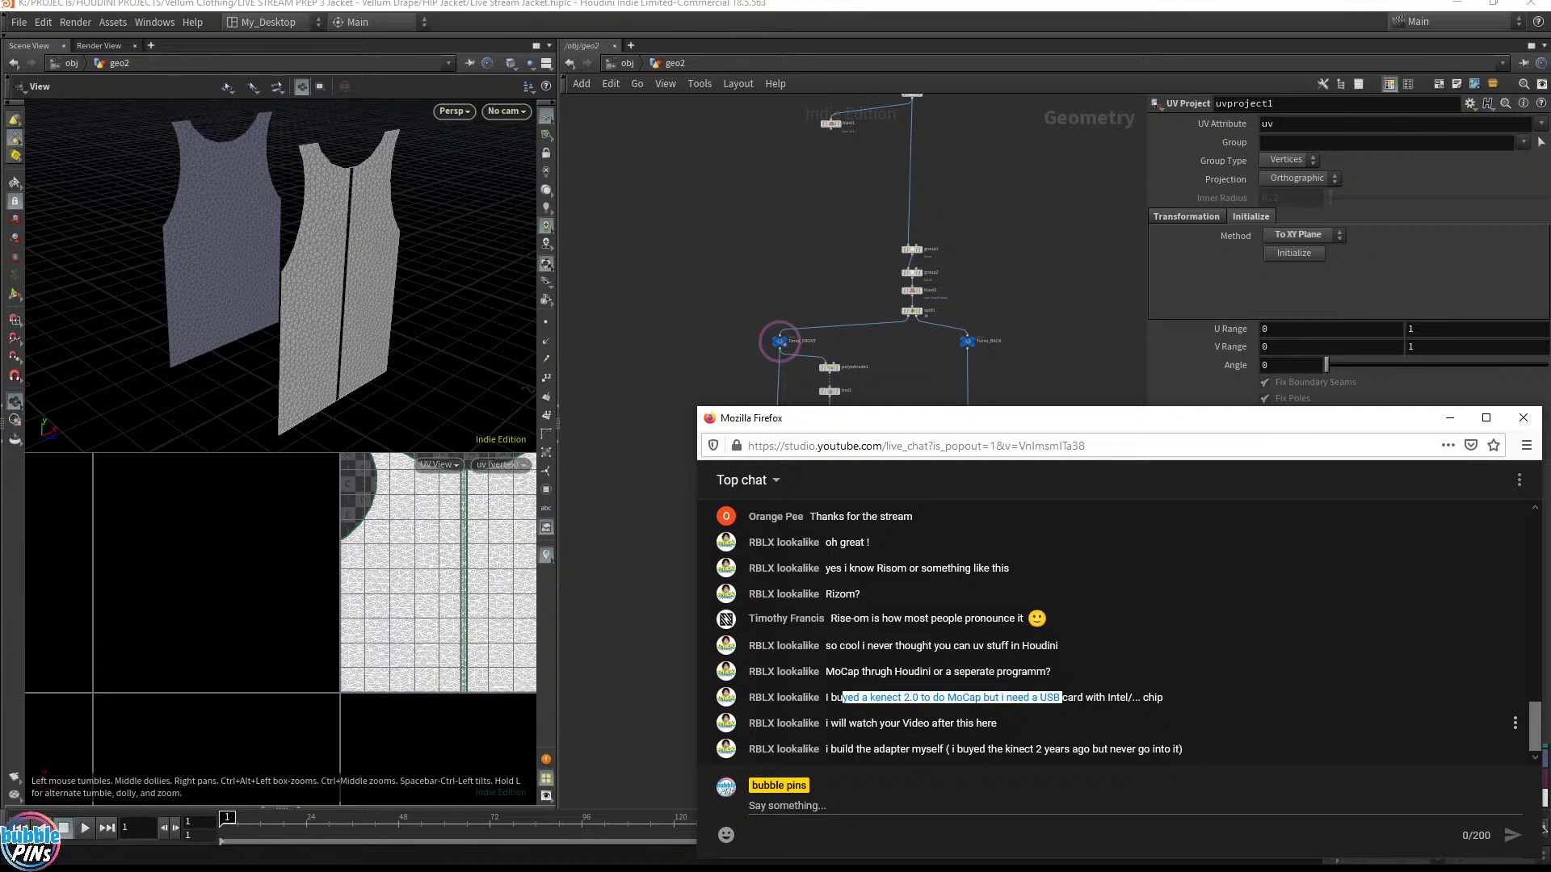
left_click_drag(838, 722, 1071, 735)
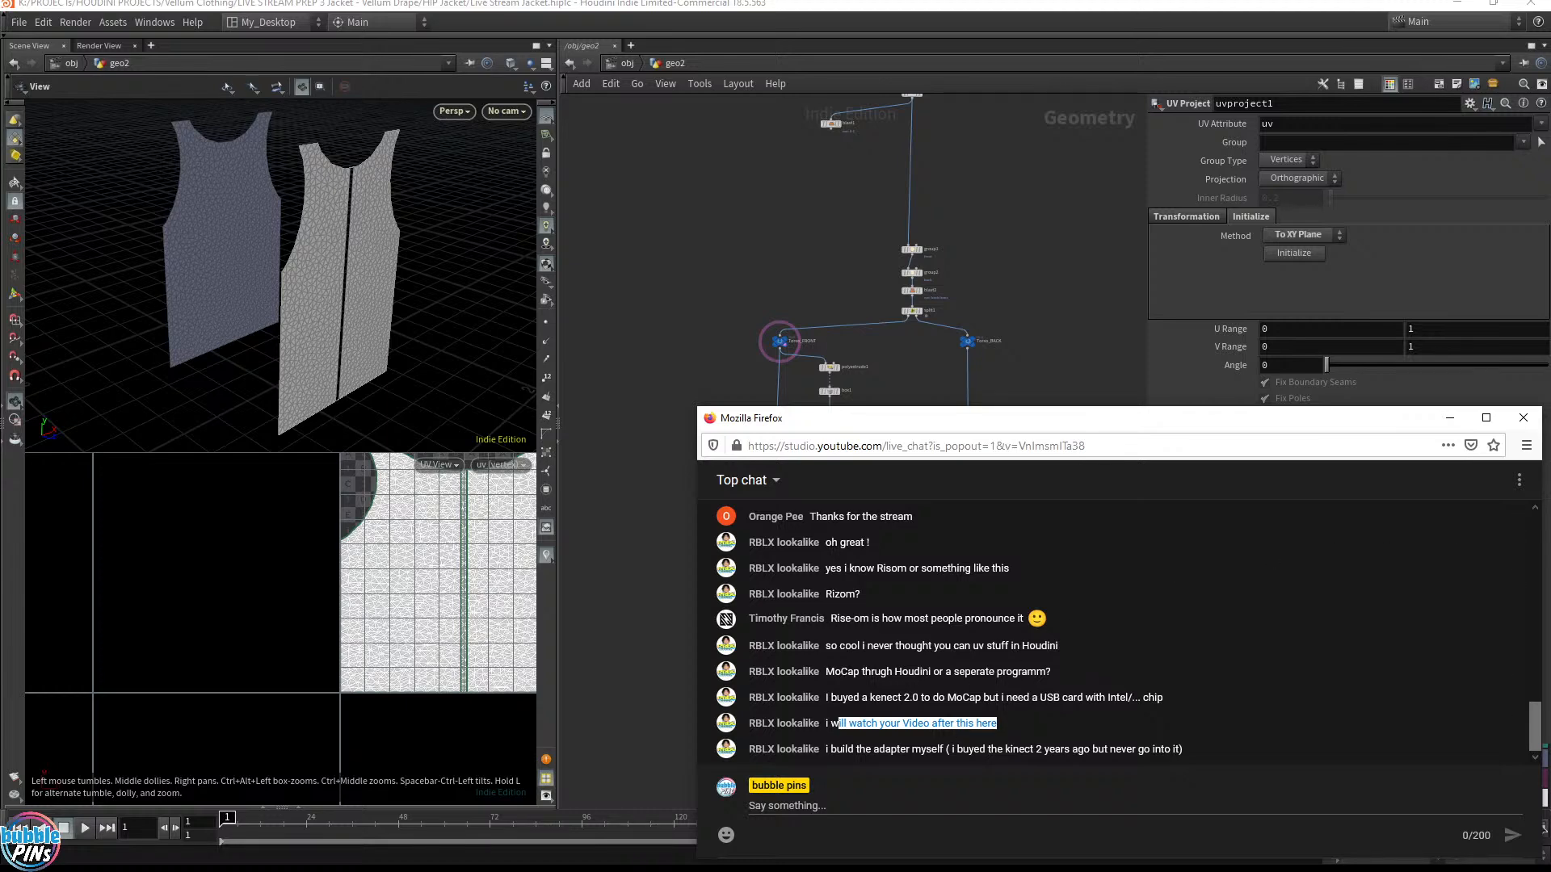
Bring up the facial mocap webcam video on the bubble pins YouTube page and post the copied video link in the live chat
left_click_drag(1550, 73, 1122, 97)
left_click(638, 98)
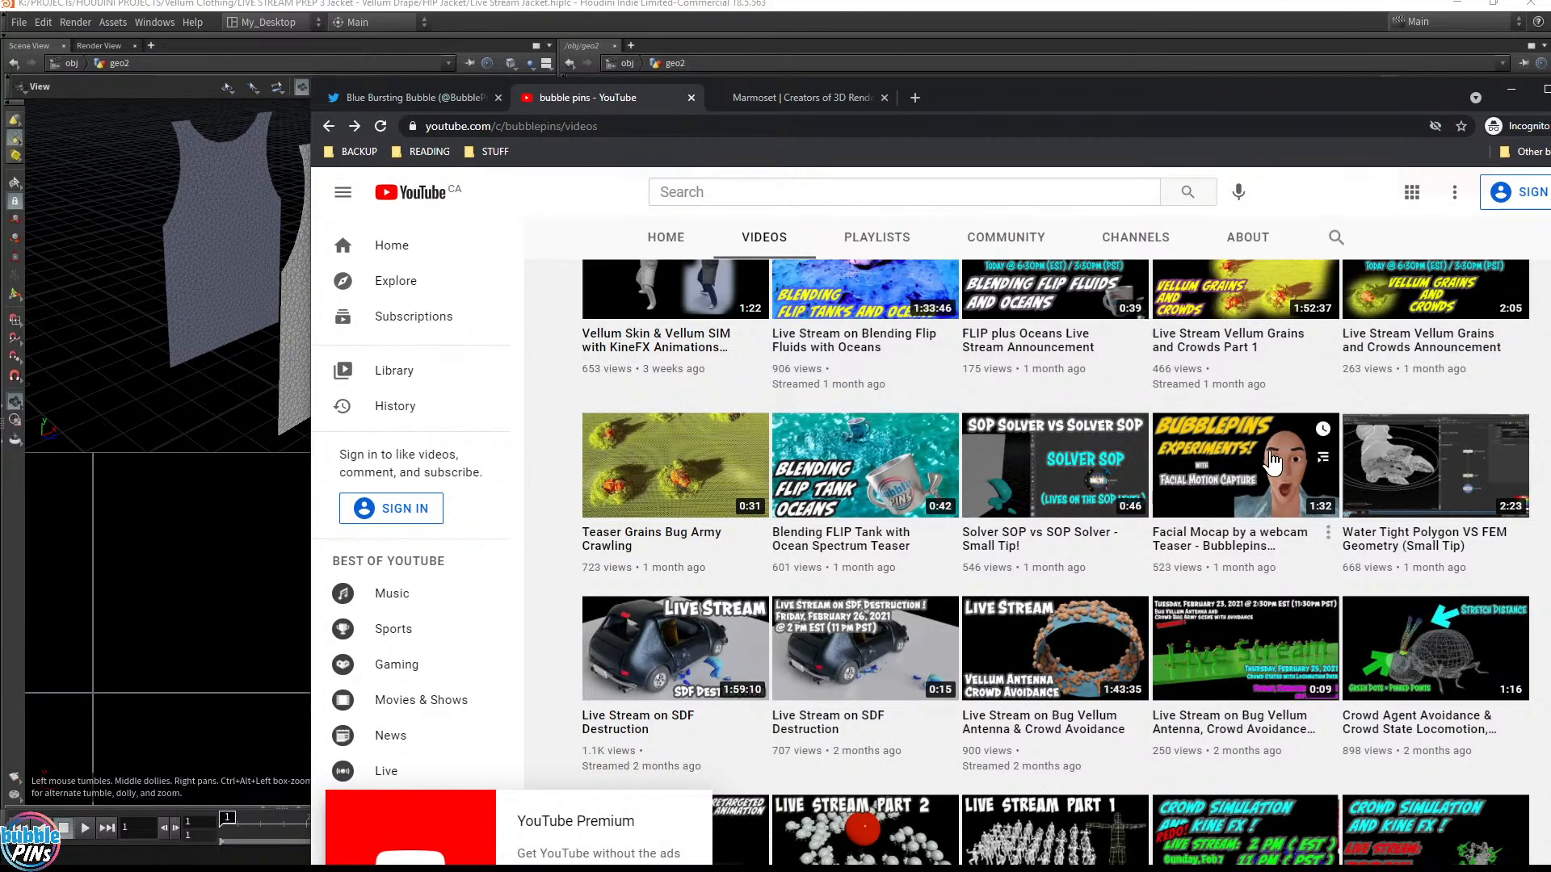
left_click(1511, 89)
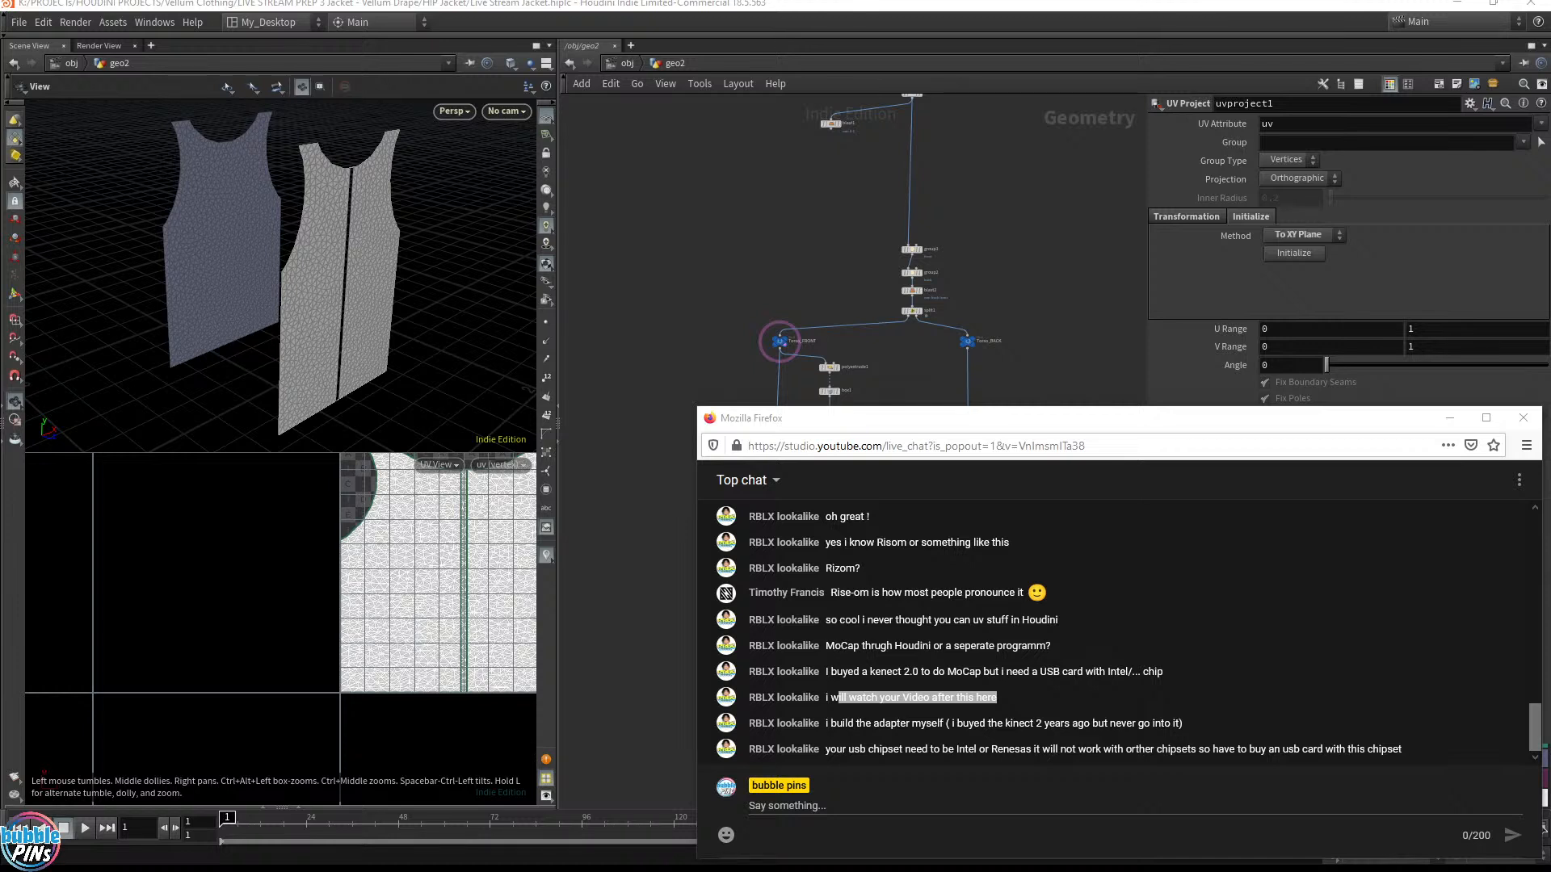
left_click(838, 802)
key("ctrl+v")
key("Return")
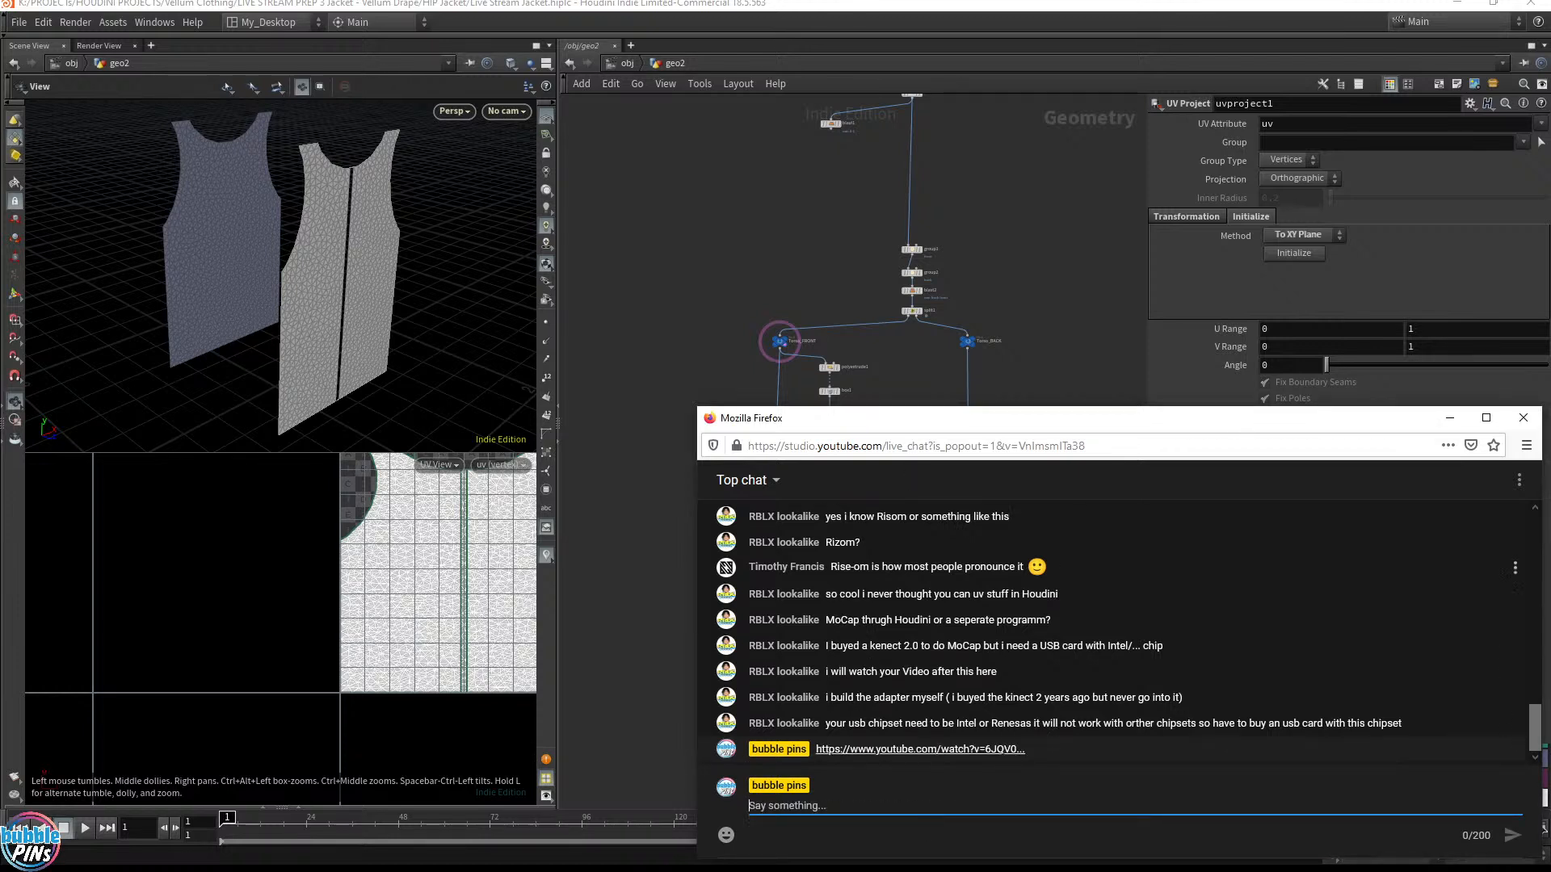
Read the chat messages about the self-built Kinect adapter and the USB chipset it requires
left_click_drag(836, 697, 1054, 697)
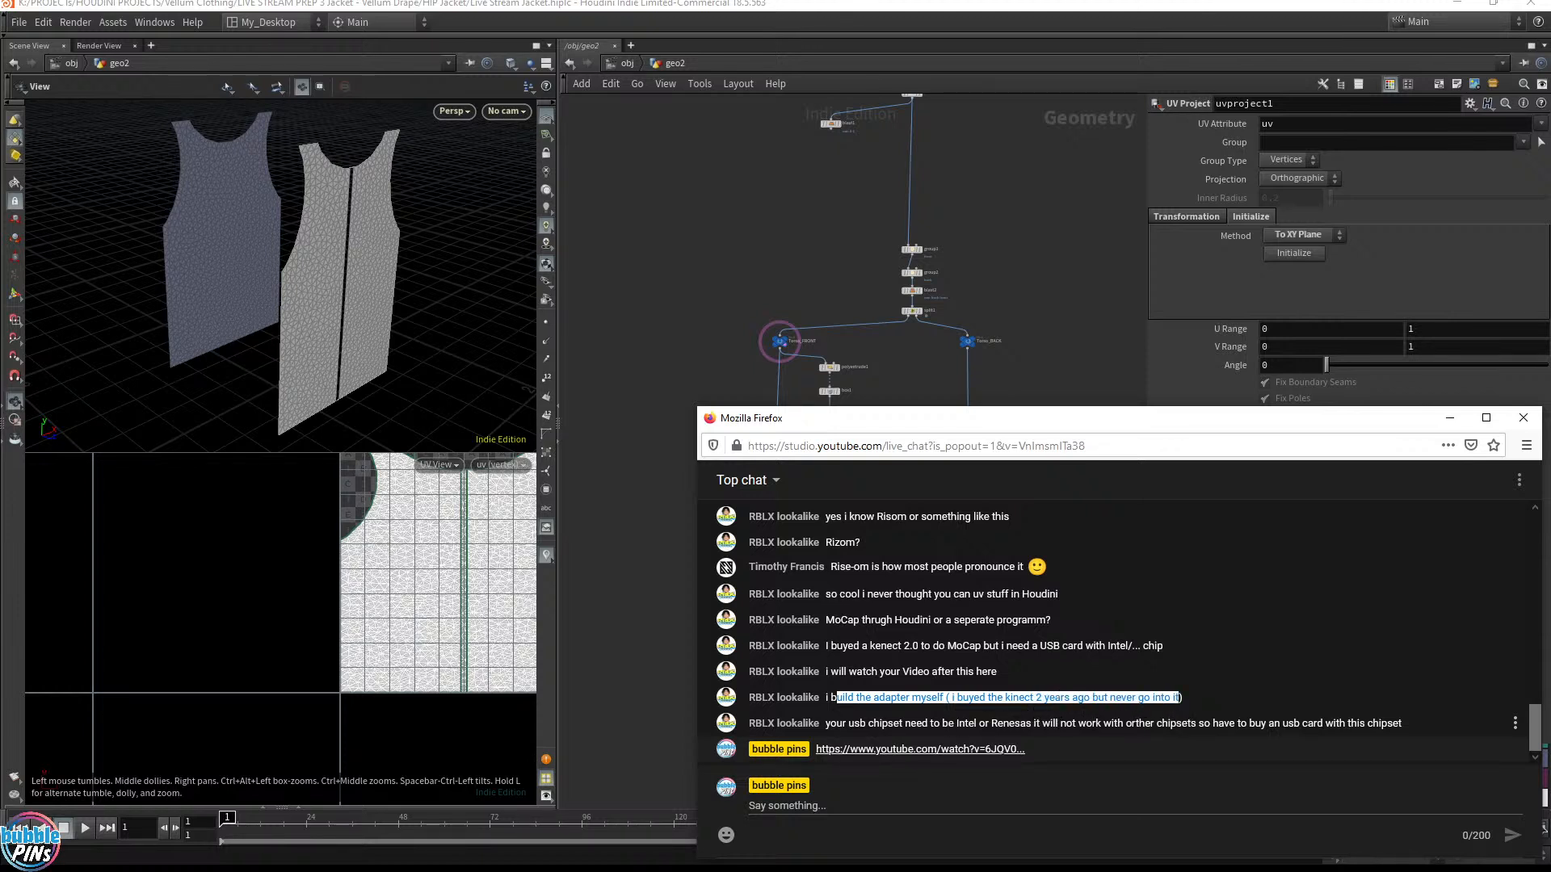
left_click(823, 724)
left_click_drag(824, 724, 1117, 724)
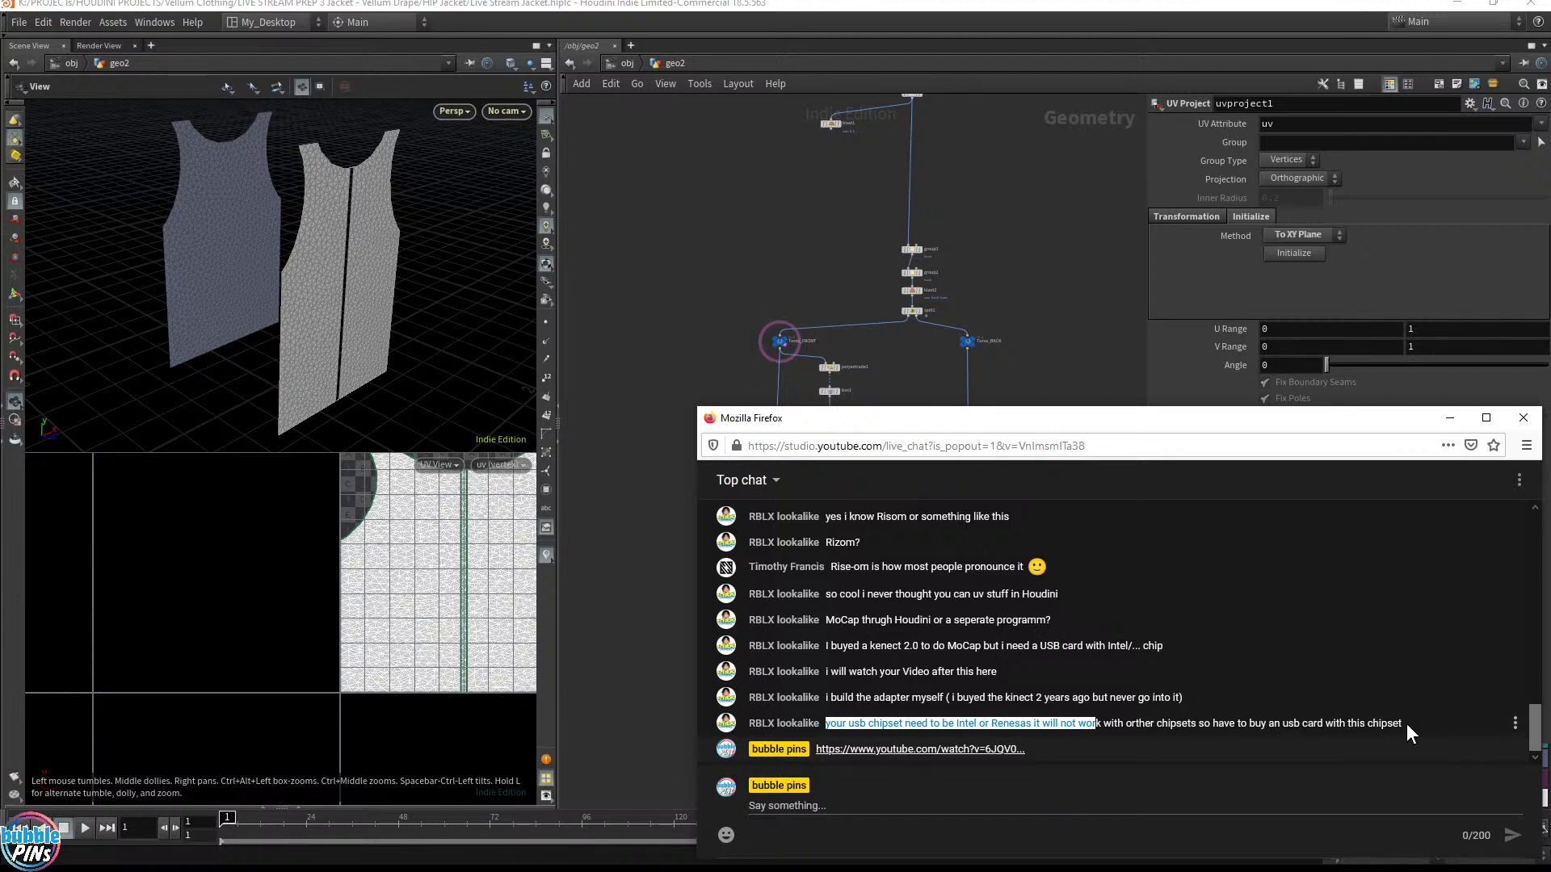
left_click(957, 722)
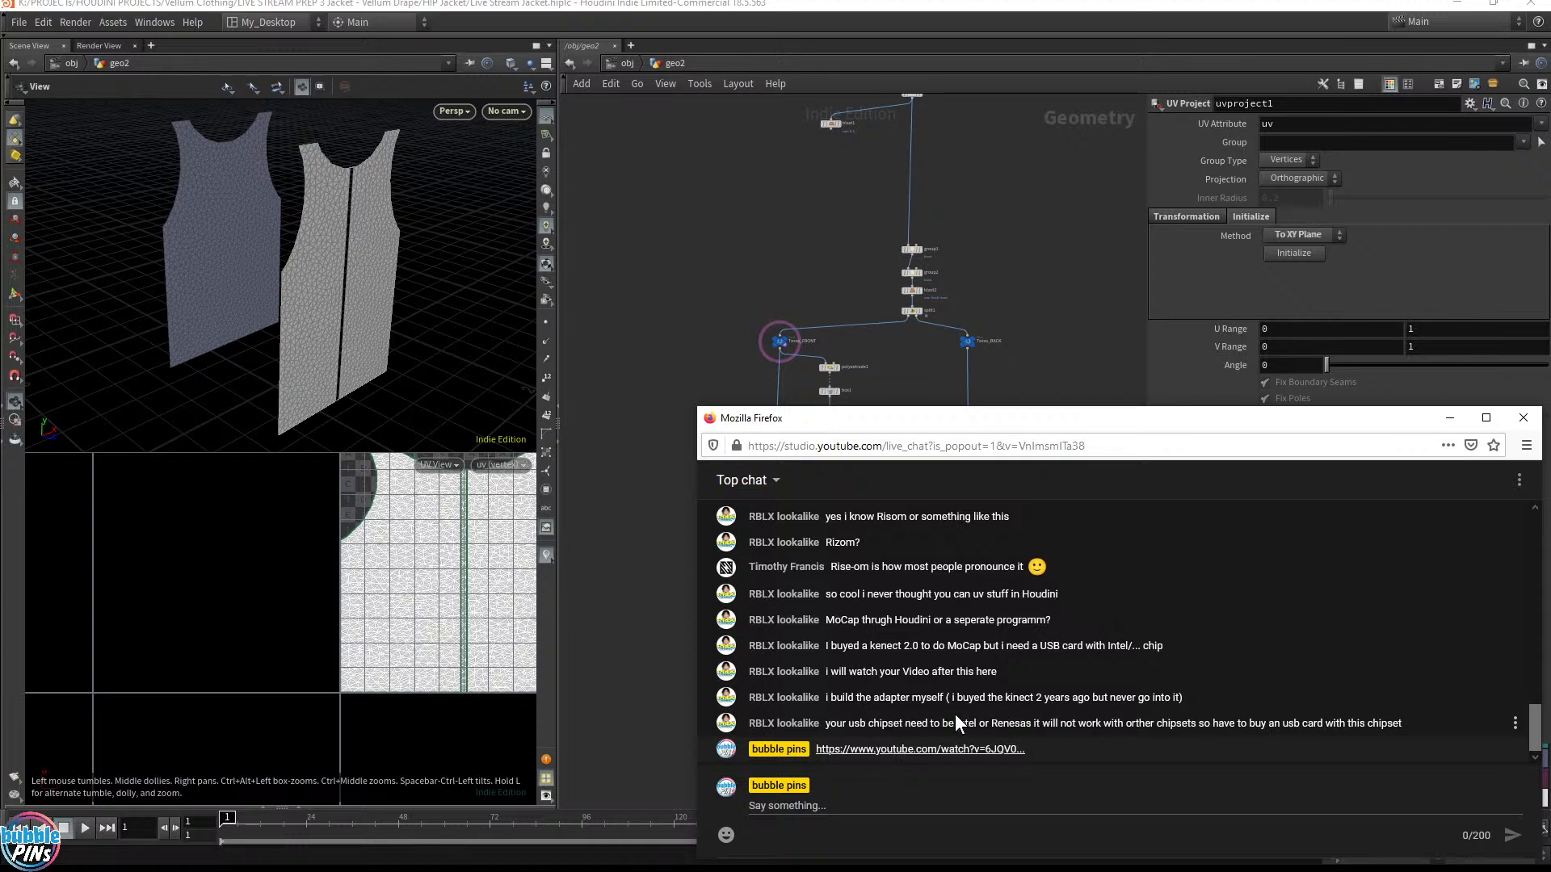
left_click_drag(826, 723, 1367, 738)
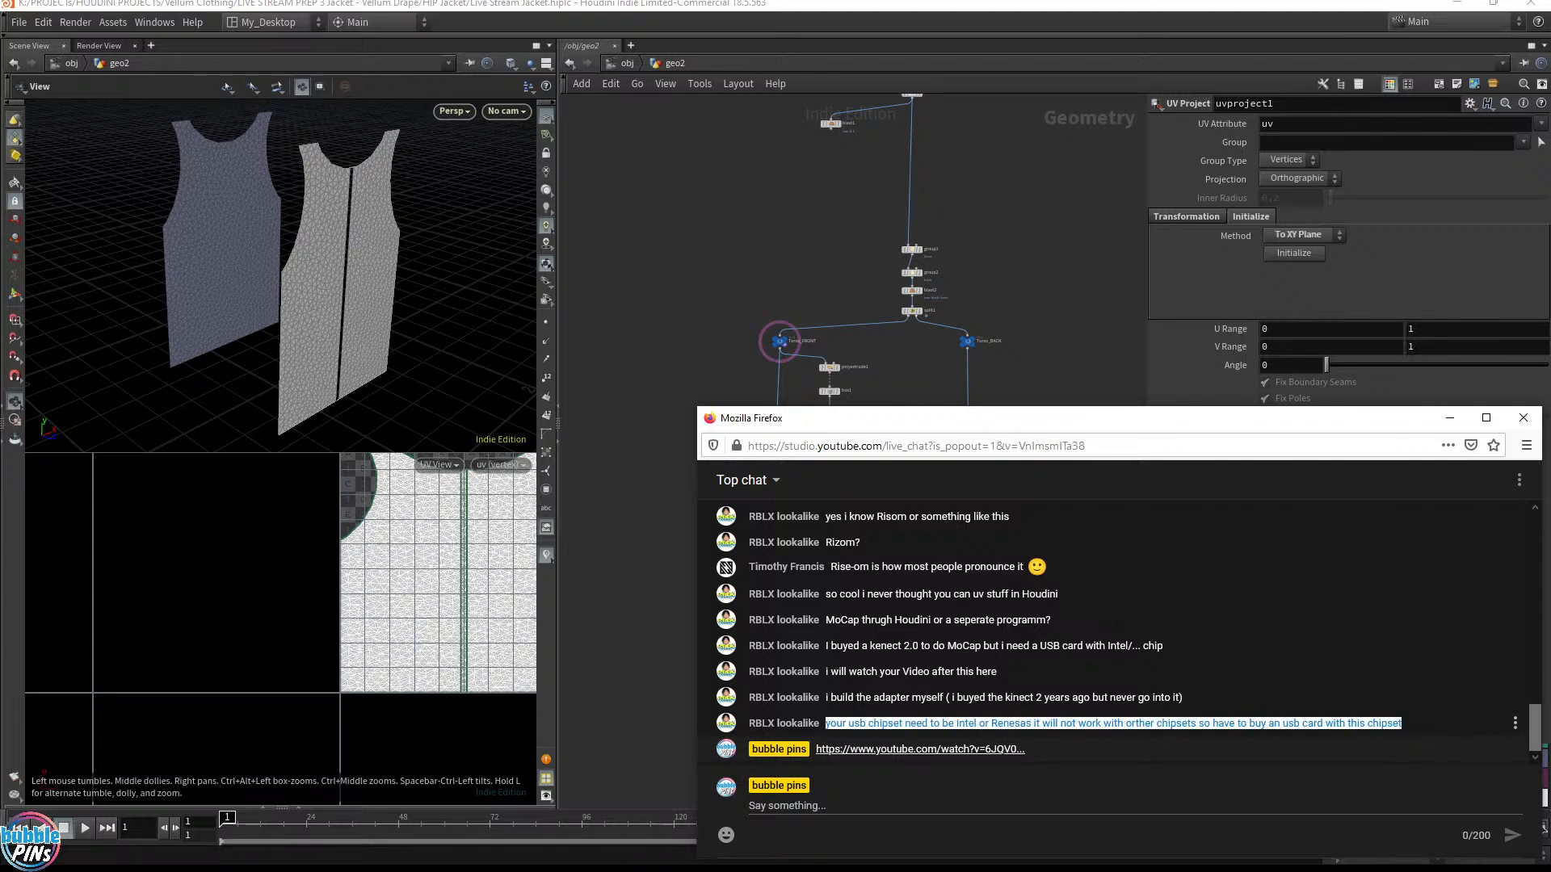
left_click(1306, 706)
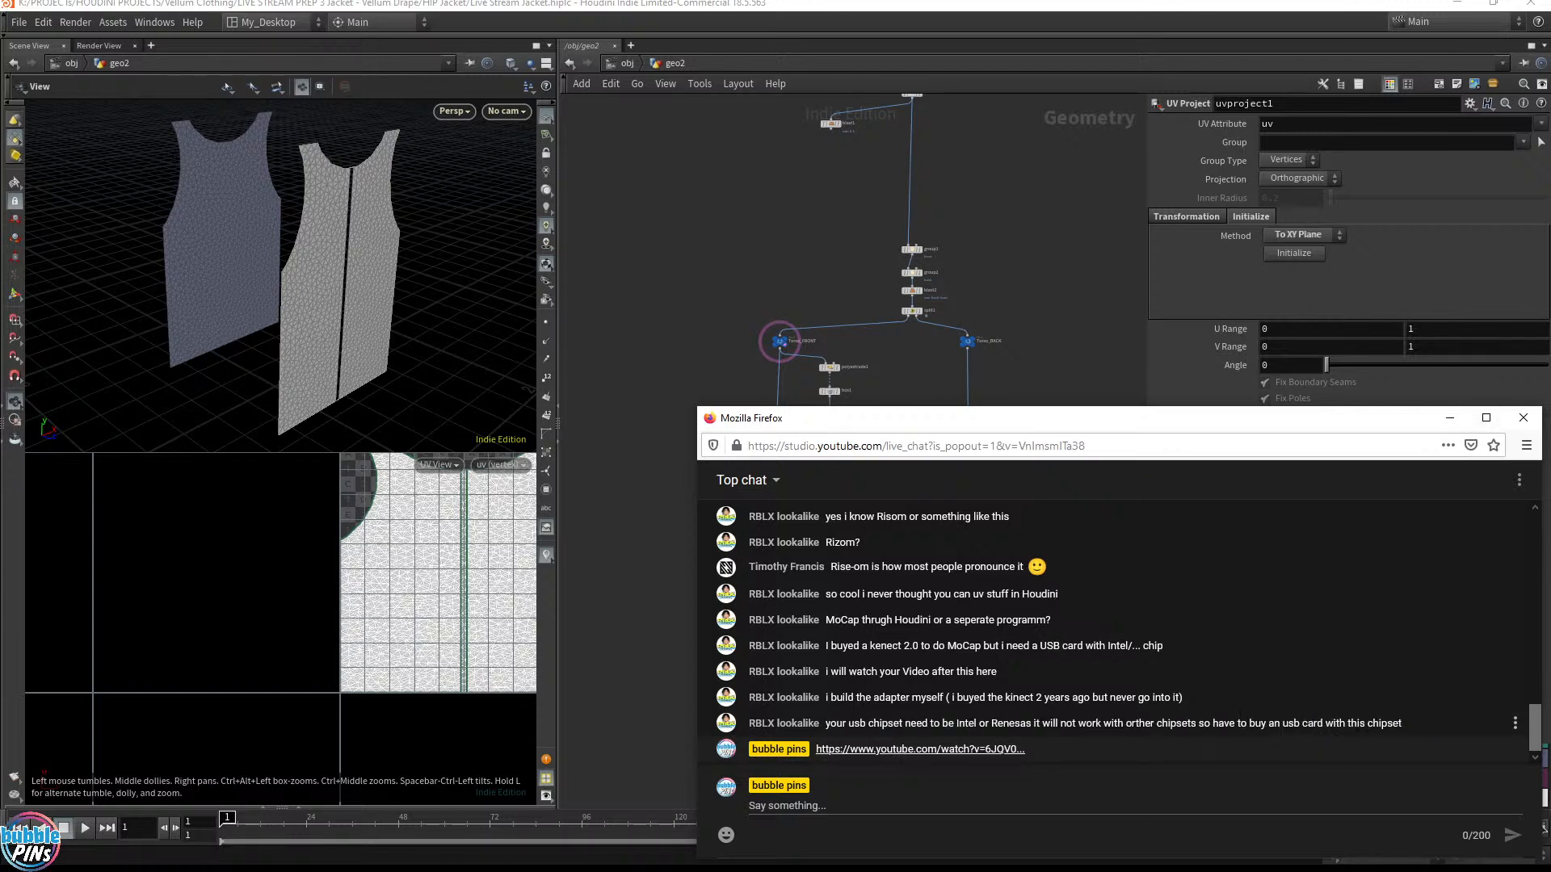
left_click_drag(1026, 724, 1413, 732)
left_click(1483, 782)
left_click_drag(836, 724, 1449, 730)
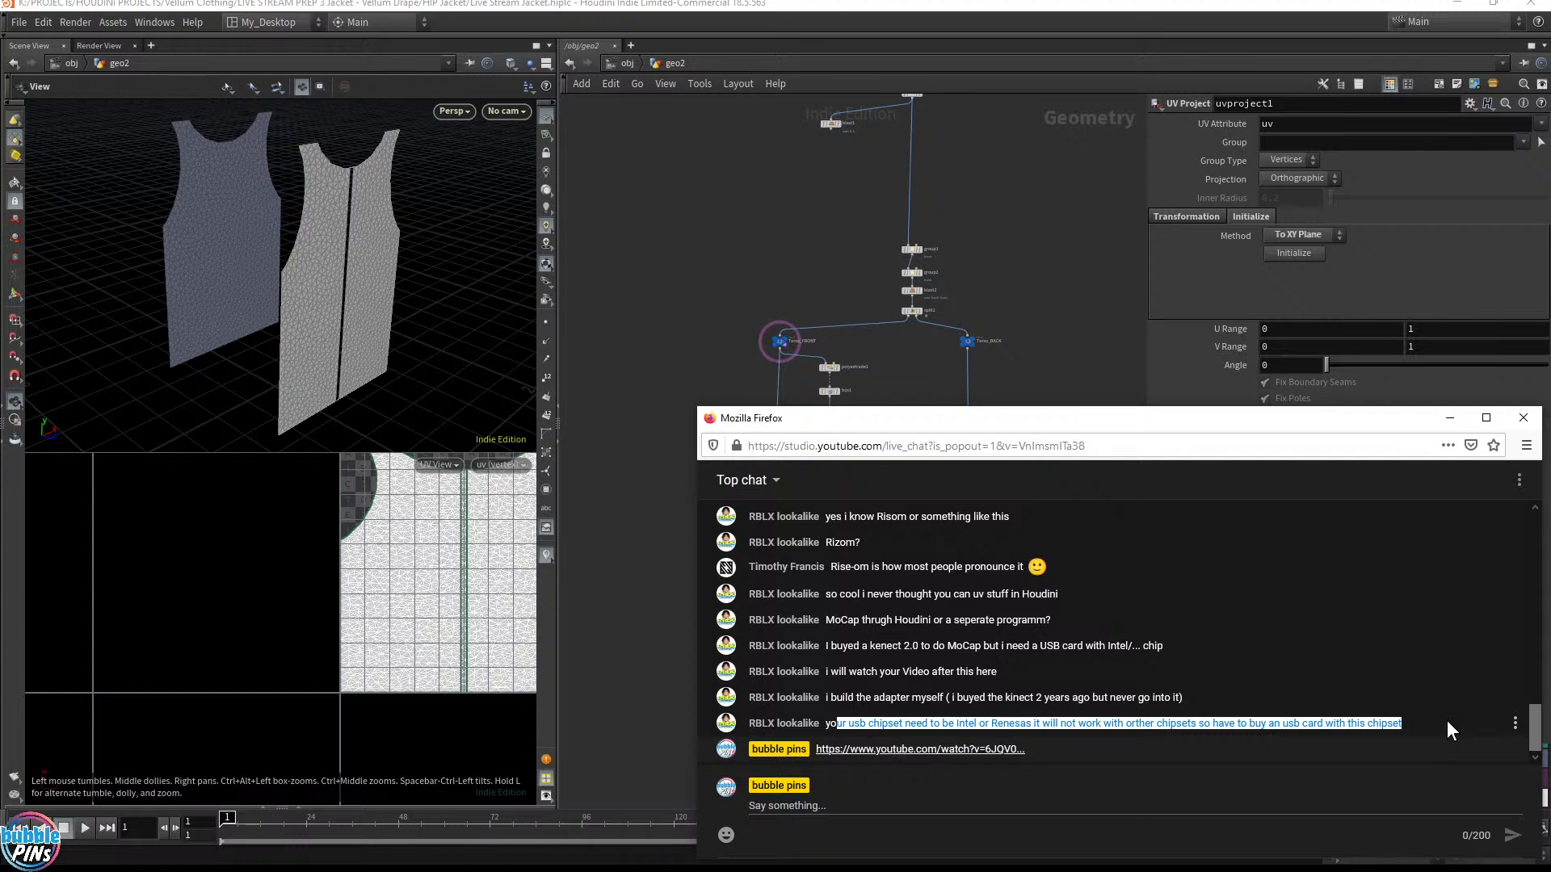
left_click(1231, 840)
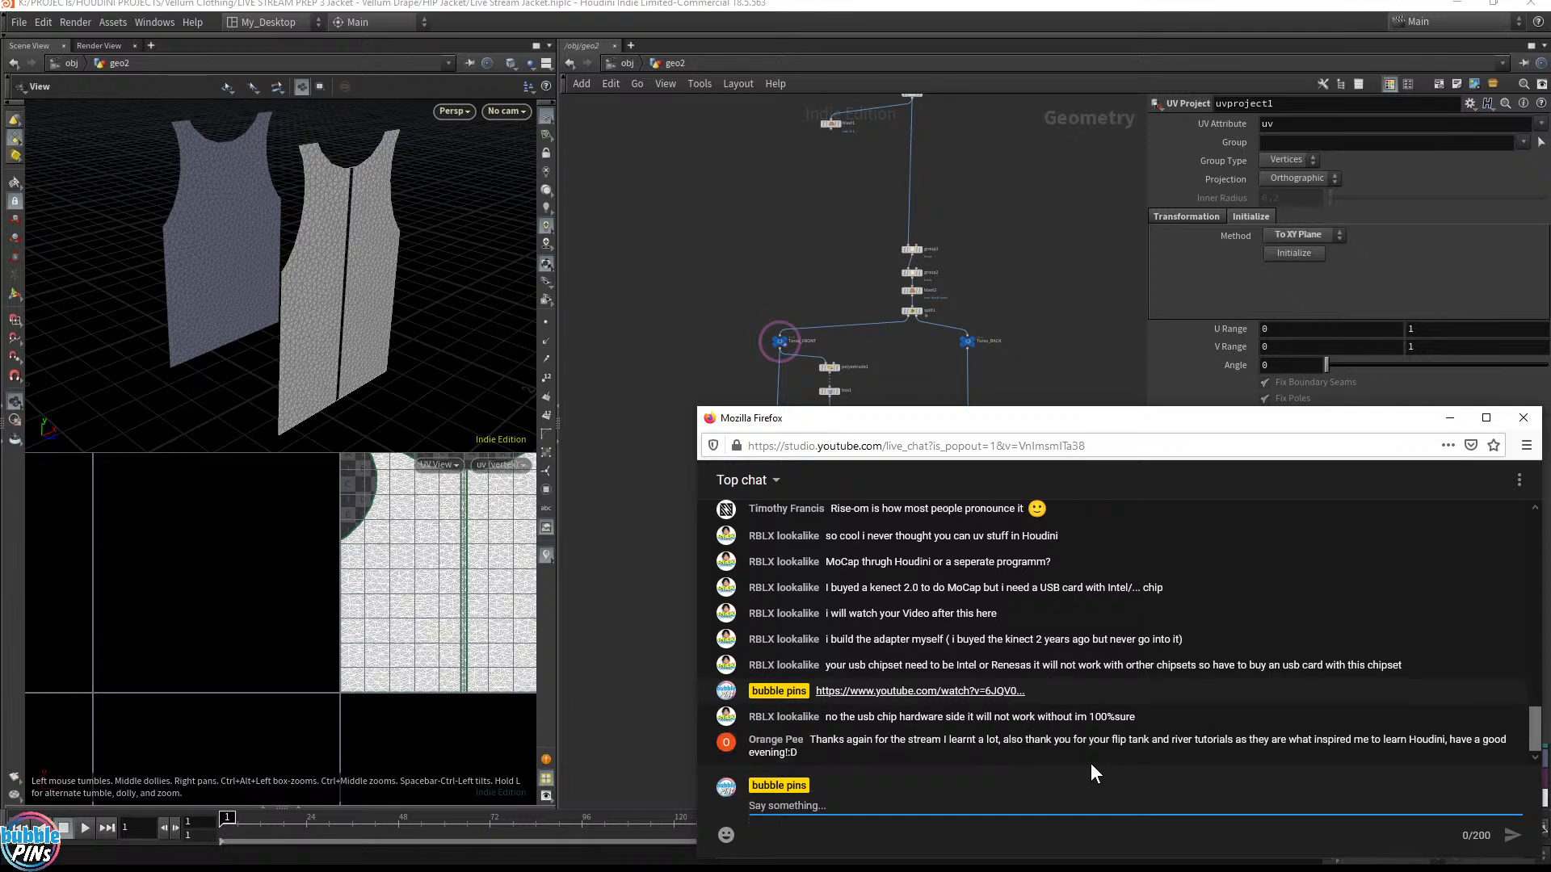
left_click_drag(850, 717, 1192, 726)
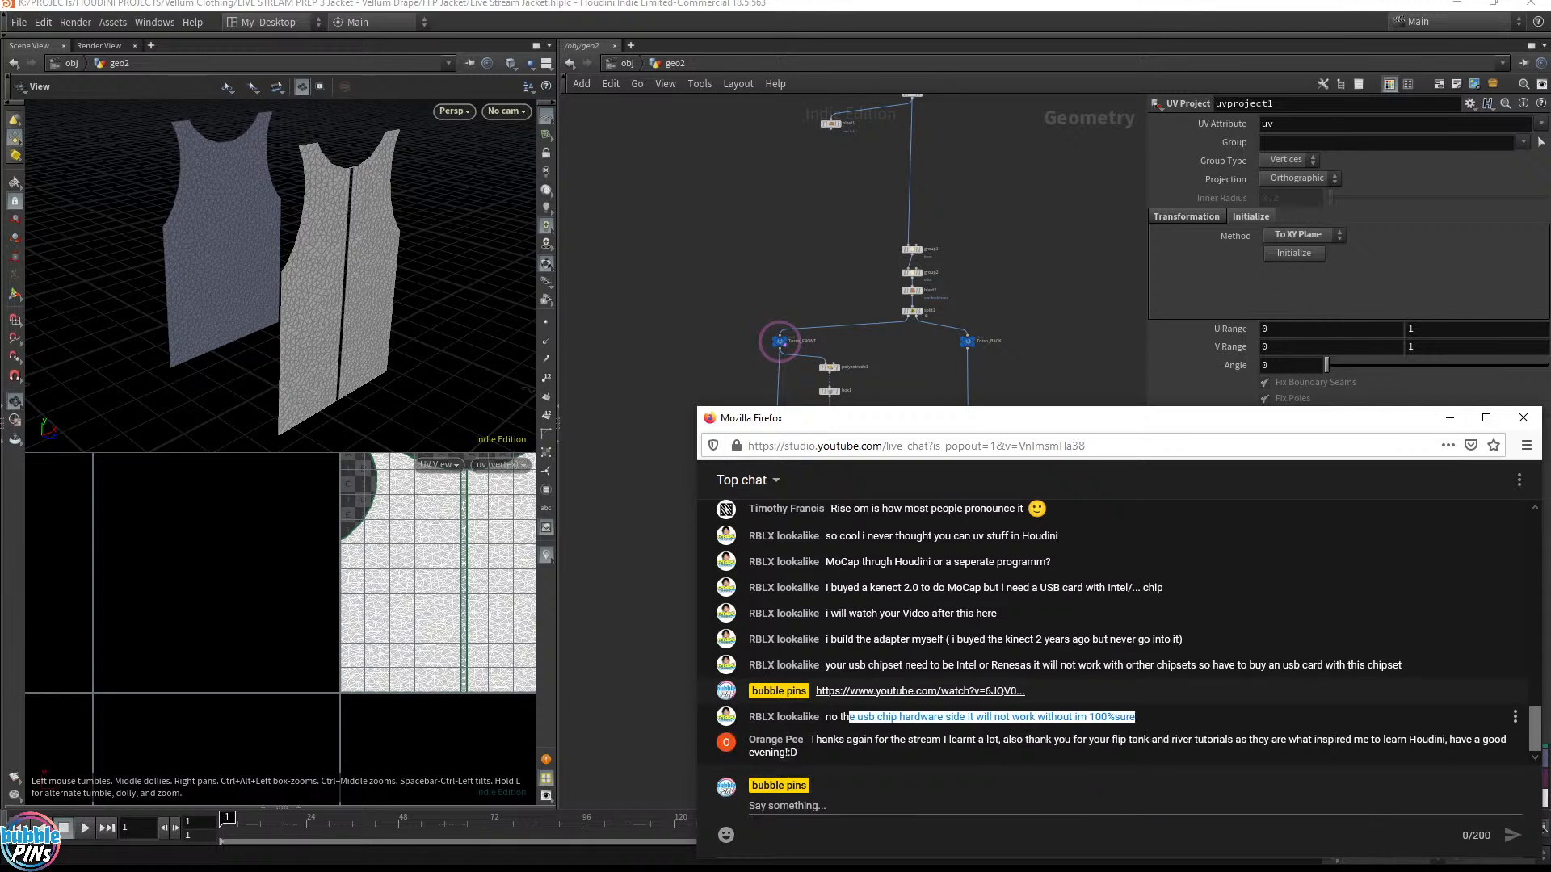
left_click(844, 759)
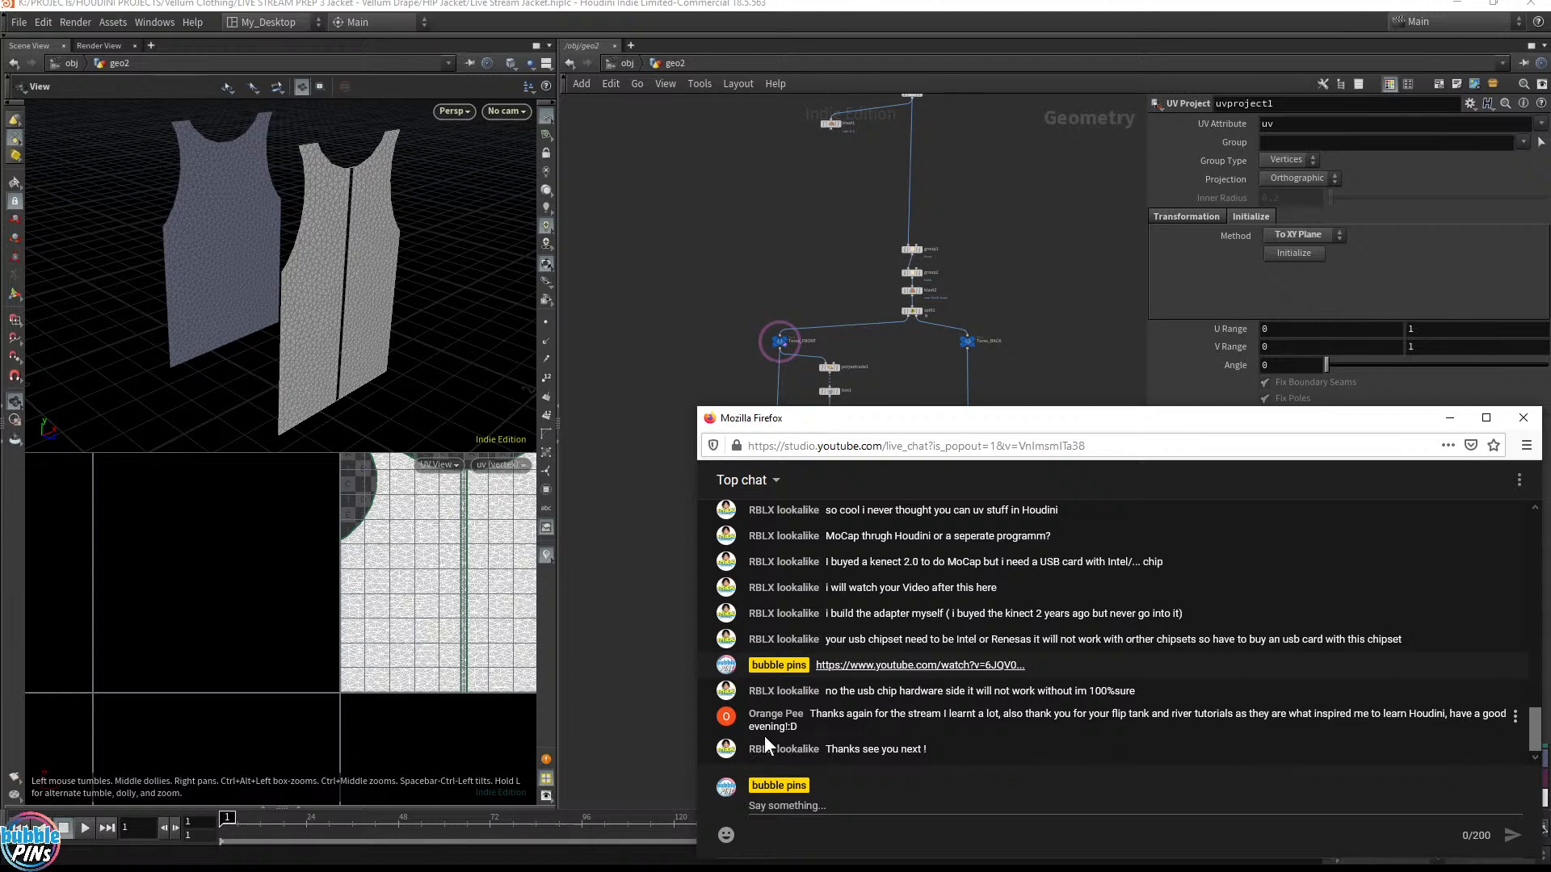
Read the viewers' closing chat messages about the stream and the flip tank and river tutorials
left_click_drag(765, 714, 877, 730)
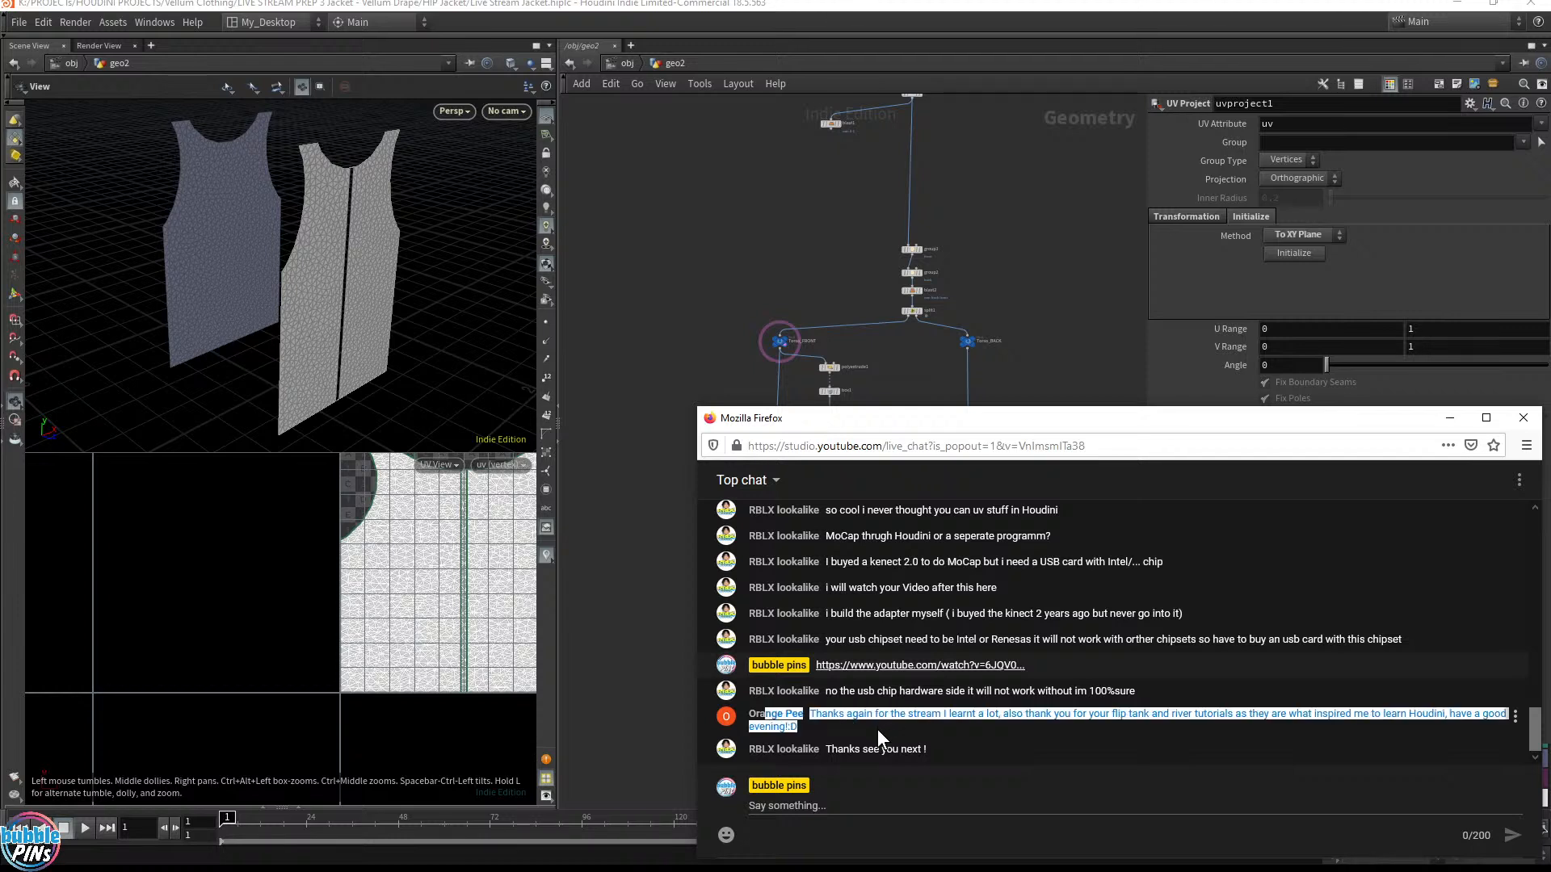
left_click(1162, 725)
left_click_drag(1112, 714, 1229, 714)
left_click(1147, 729)
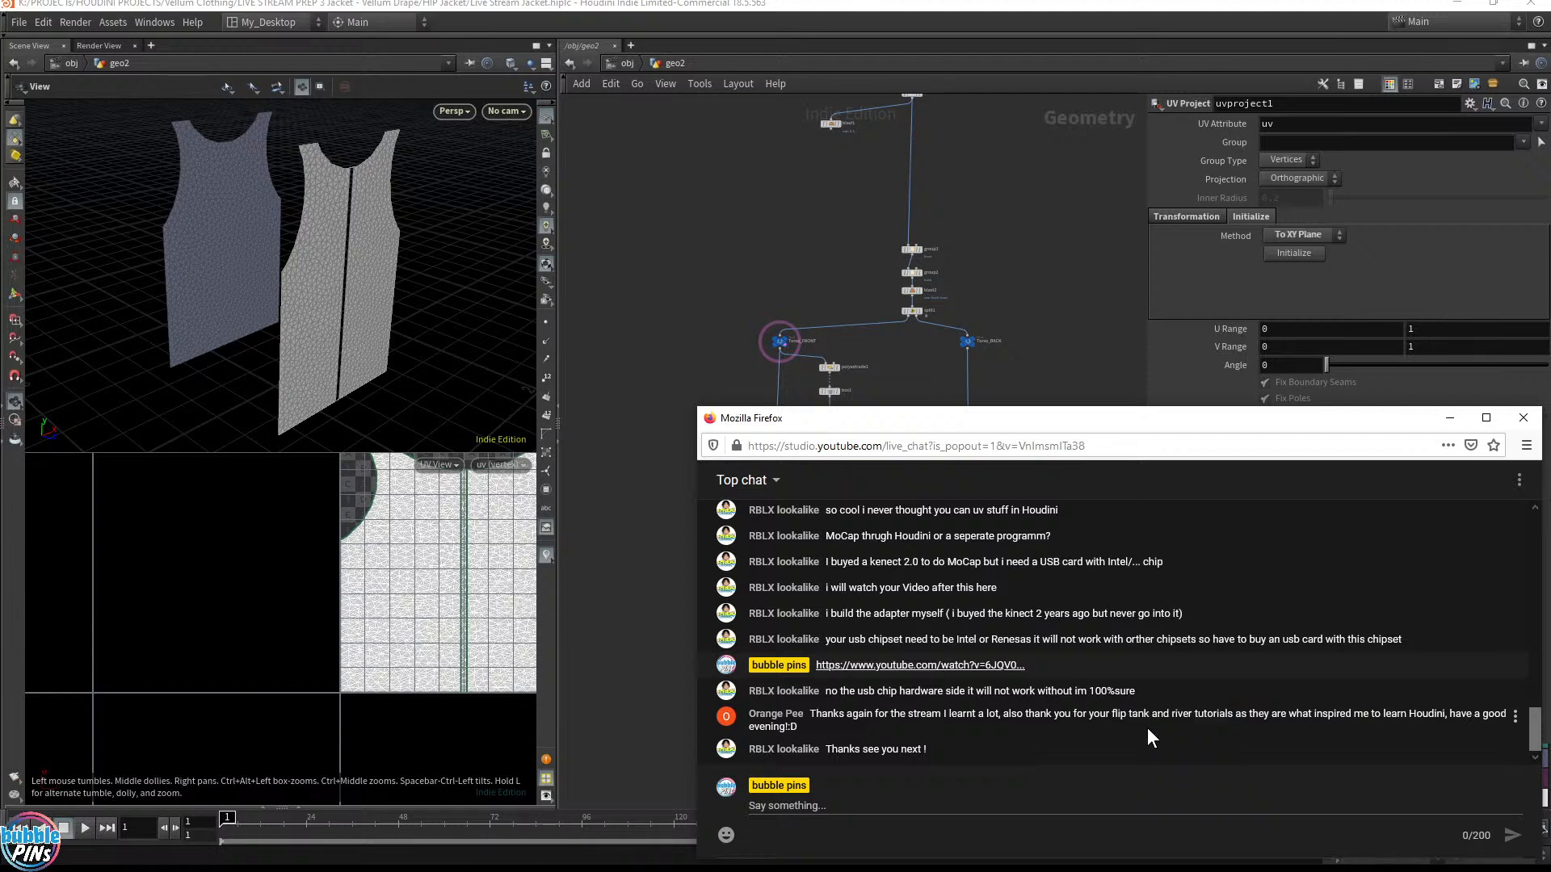
left_click_drag(1112, 714, 1232, 715)
left_click(1190, 734)
left_click(880, 807)
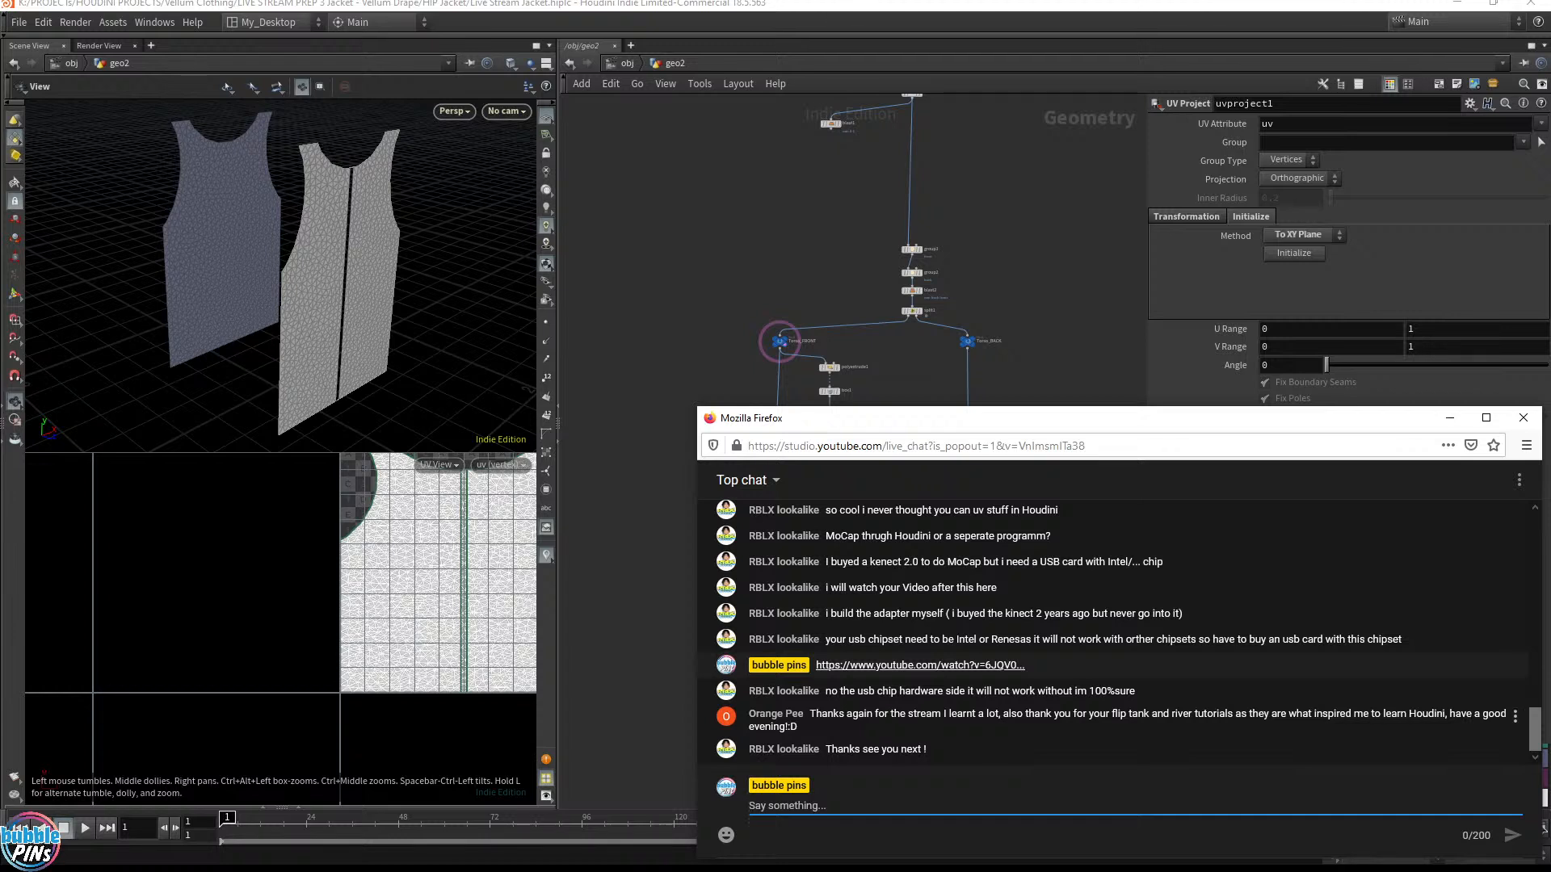
double_click(1139, 714)
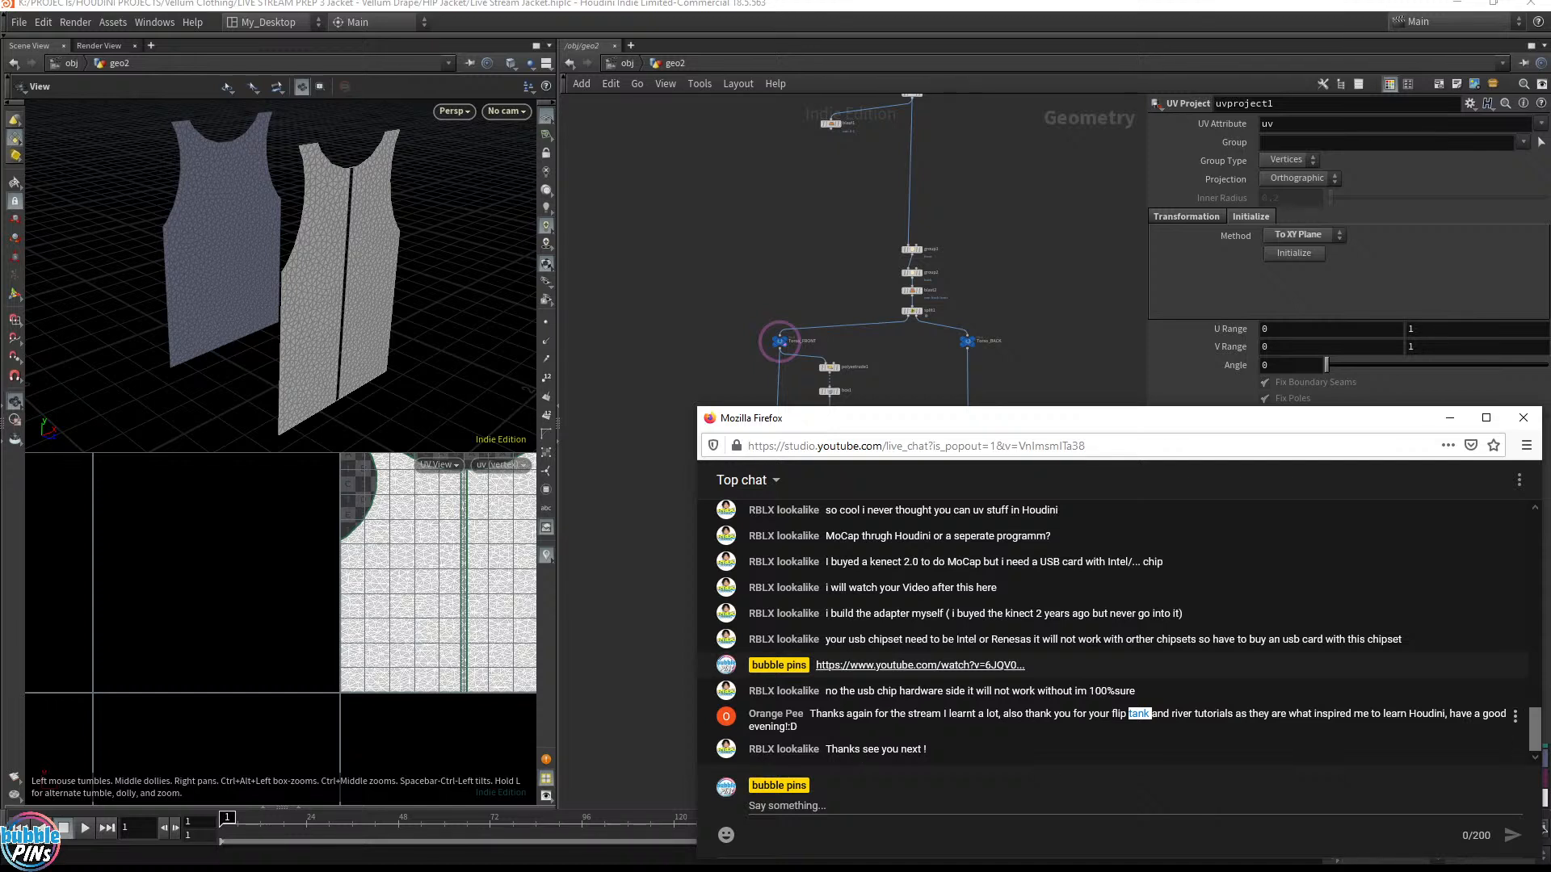
triple_click(832, 724)
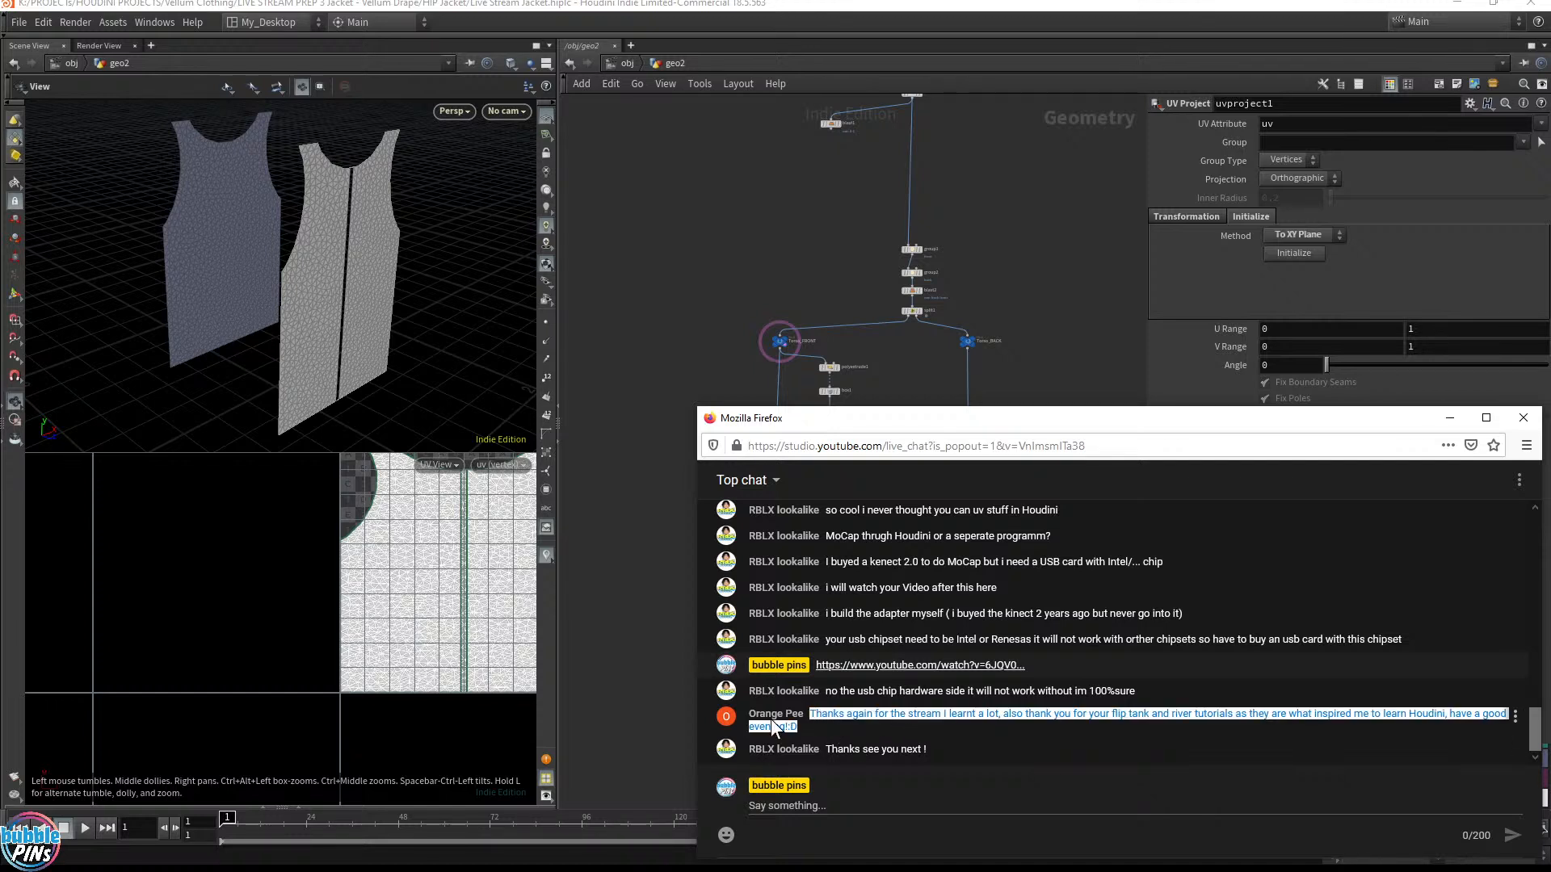
left_click_drag(776, 749, 992, 758)
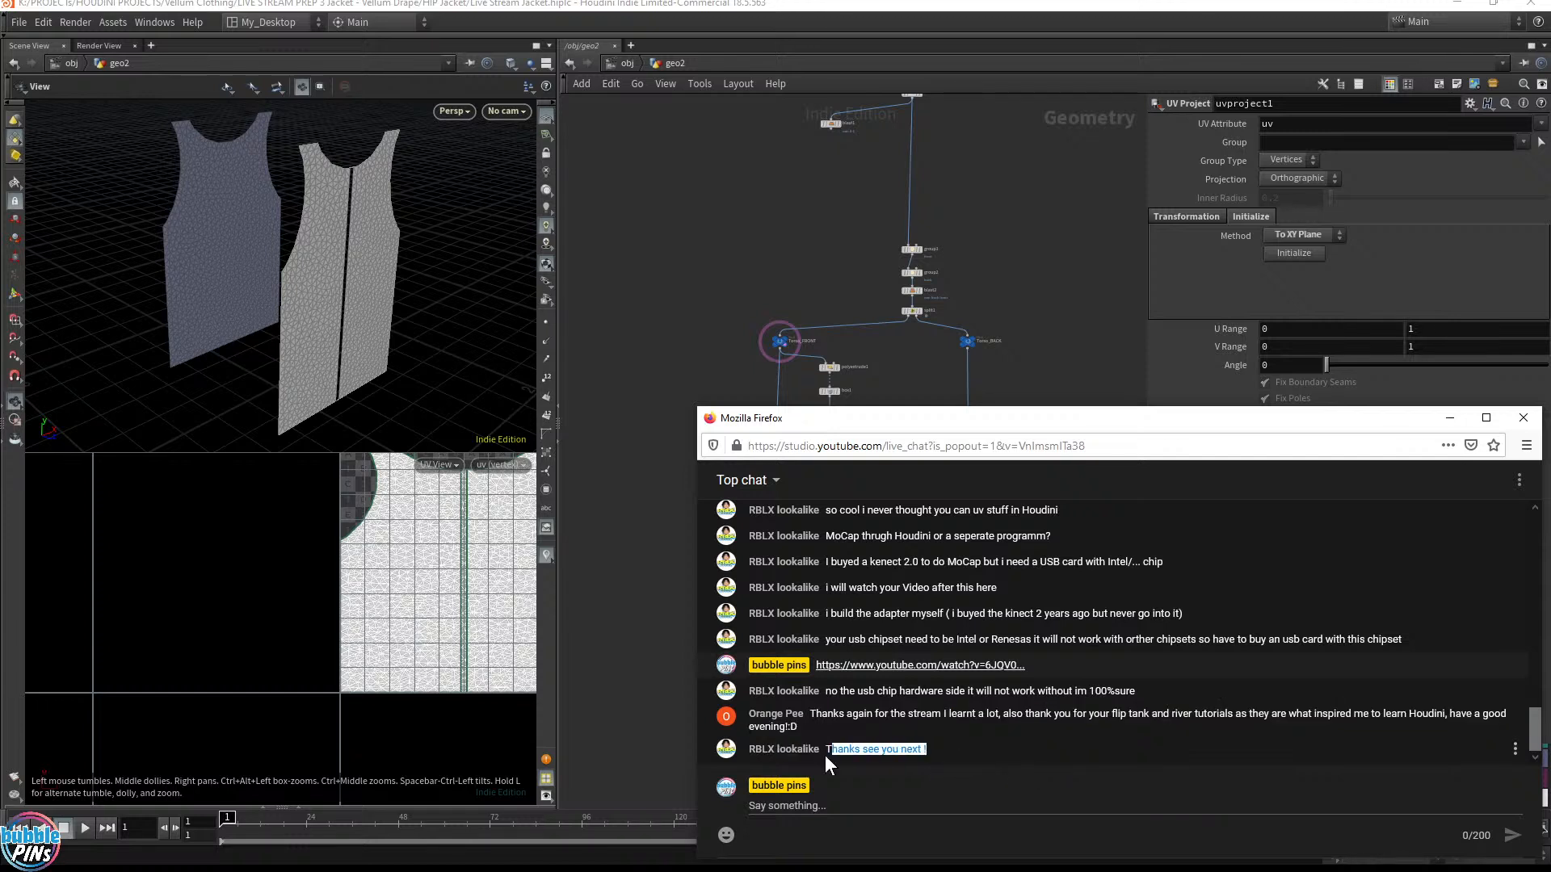